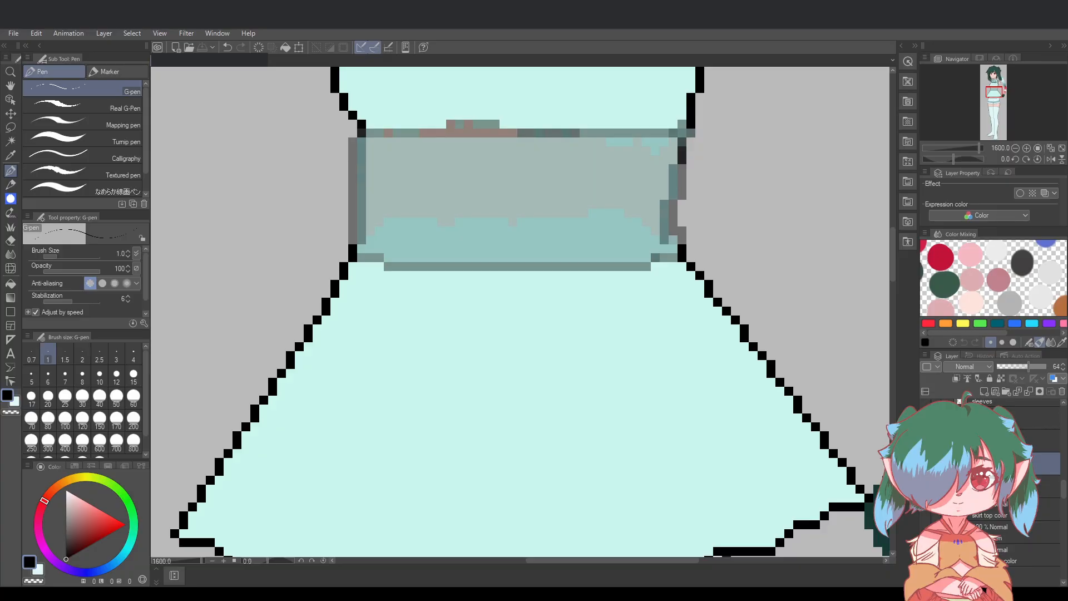
# Set the opacity of the translucent waist band's layer to 57%
pyautogui.scroll(-8, 793, 256)
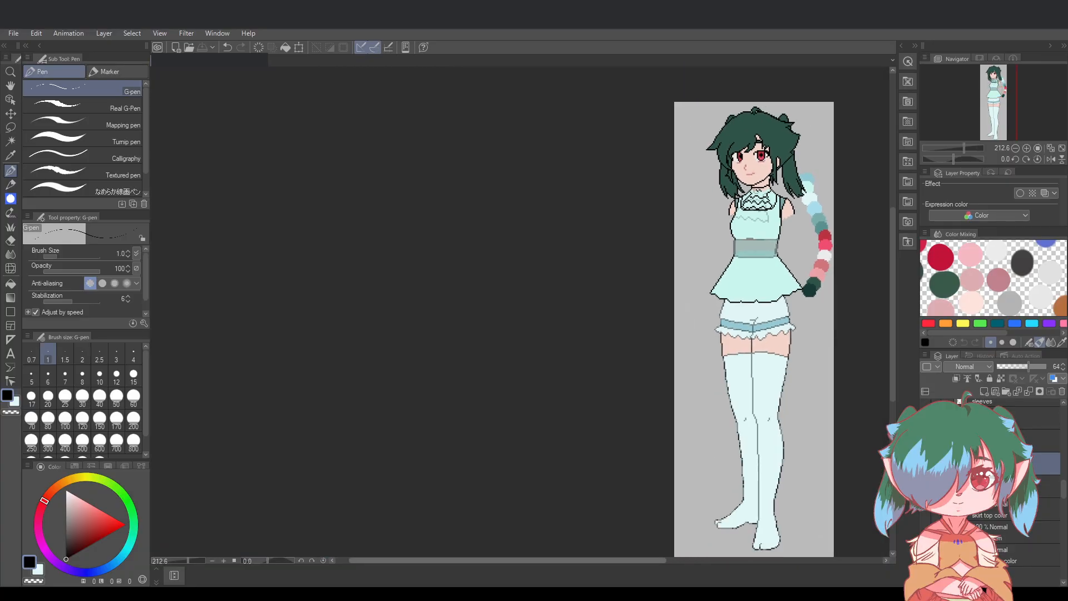
pyautogui.moveTo(645, 559); pyautogui.dragTo(750, 558)
pyautogui.scroll(1, 619, 497)
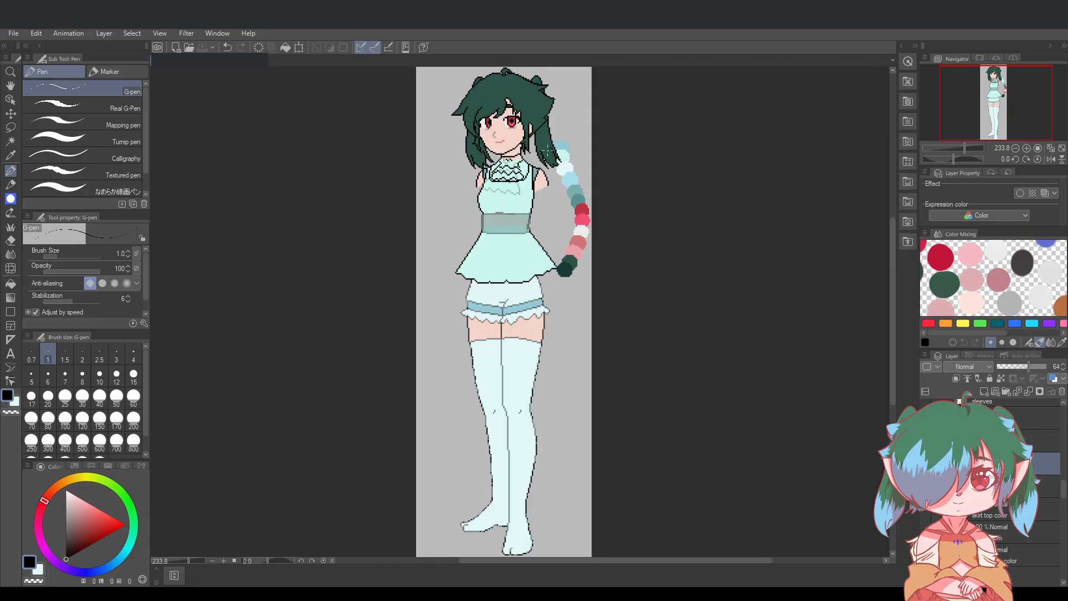
pyautogui.scroll(5, 547, 150)
pyautogui.moveTo(895, 284); pyautogui.dragTo(896, 292)
pyautogui.moveTo(662, 560); pyautogui.dragTo(679, 559)
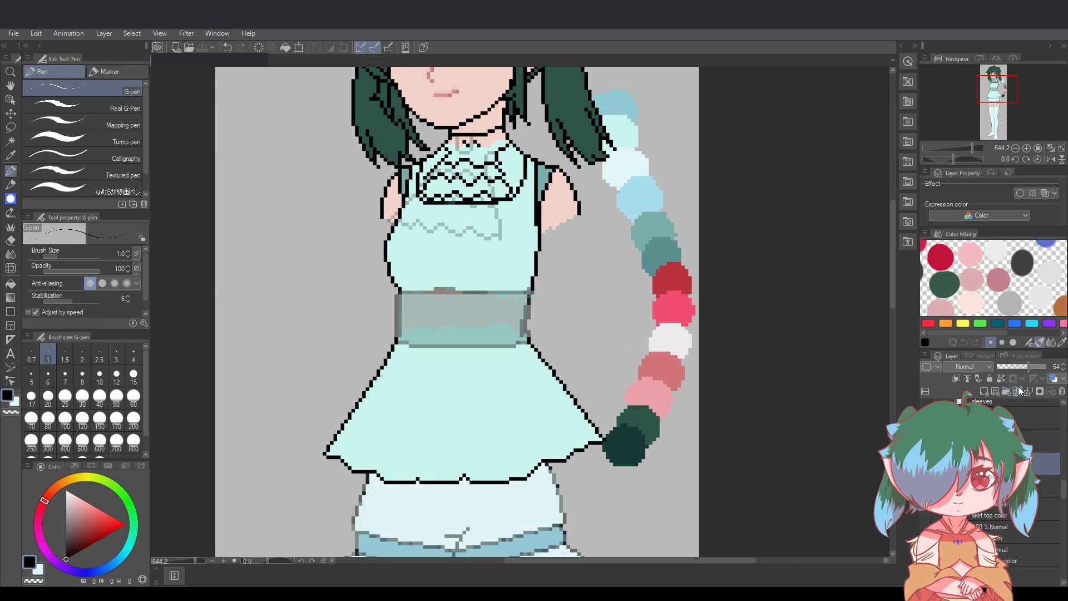
pyautogui.moveTo(1027, 367)
pyautogui.mouseDown()
pyautogui.moveTo(1014, 368)
pyautogui.moveTo(1026, 368)
pyautogui.mouseUp()
# Clear the black zigzag ruffle lines from the neck piece's line layer and save the drawing
pyautogui.scroll(-2, 1026, 423)
pyautogui.scroll(-4, 1037, 487)
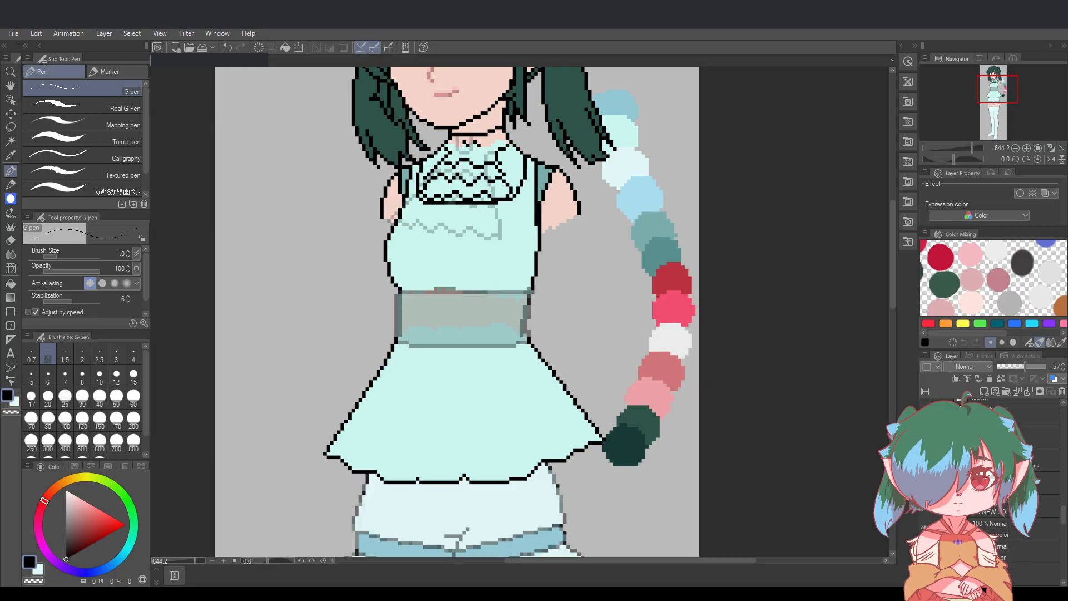
pyautogui.click(1036, 485)
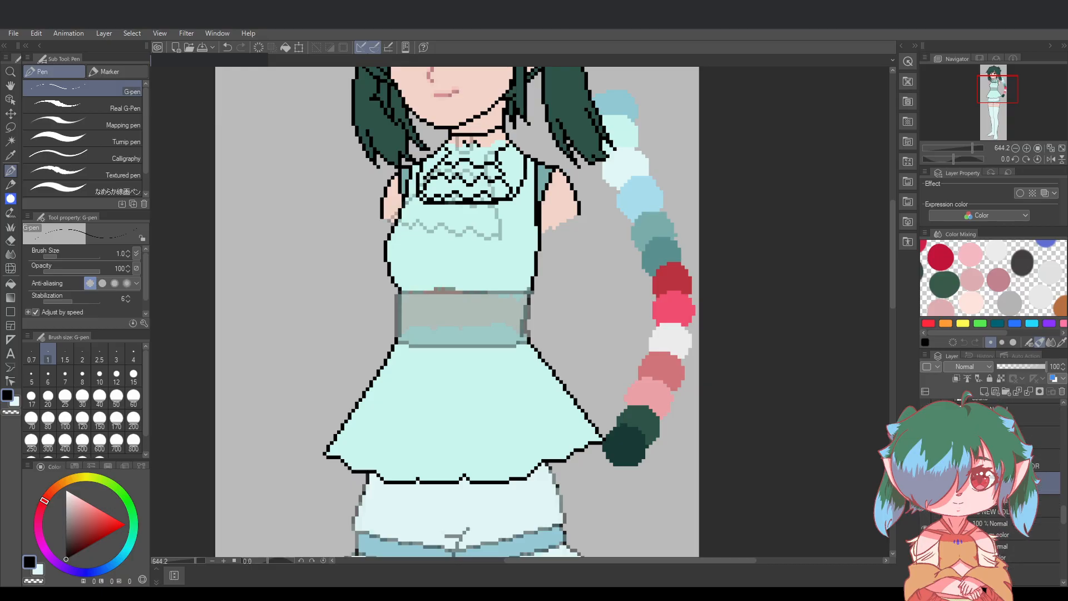
pyautogui.click(1034, 465)
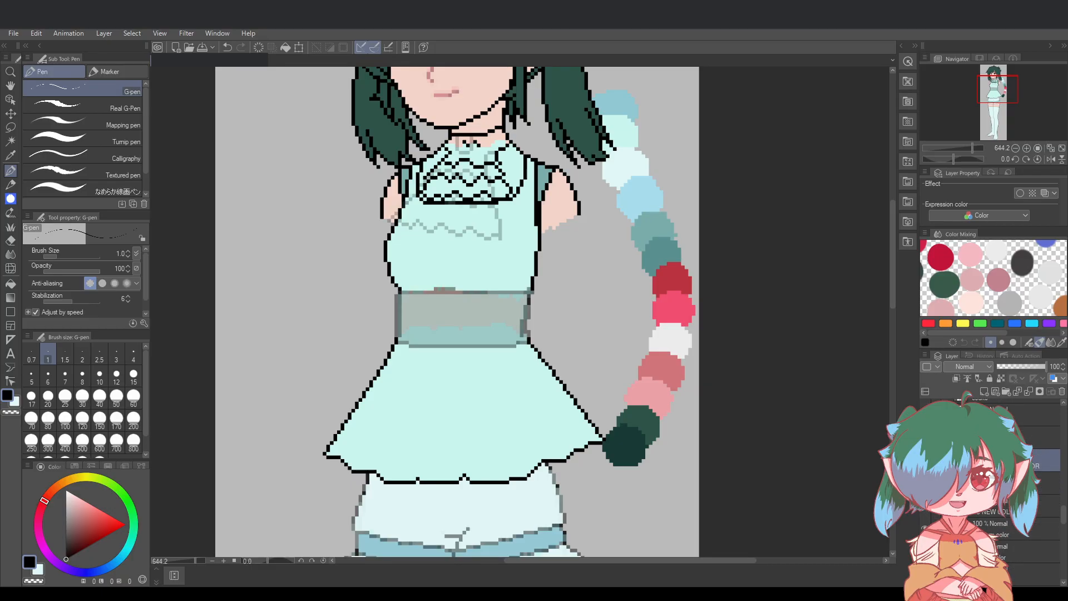
pyautogui.click(1046, 483)
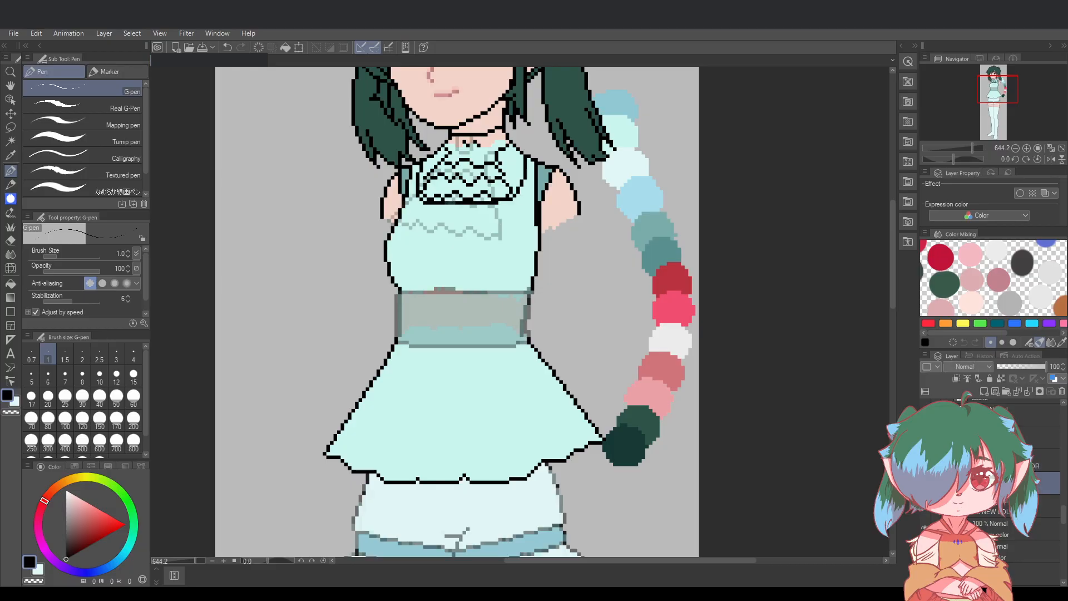
pyautogui.moveTo(893, 274); pyautogui.dragTo(890, 262)
pyautogui.scroll(1, 757, 364)
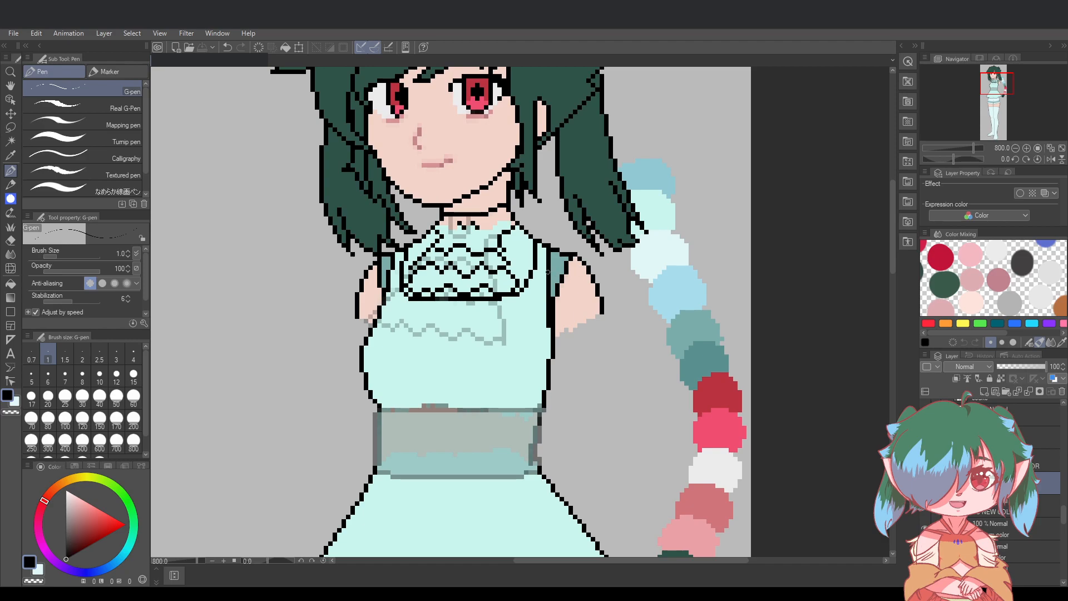
pyautogui.click(10, 240)
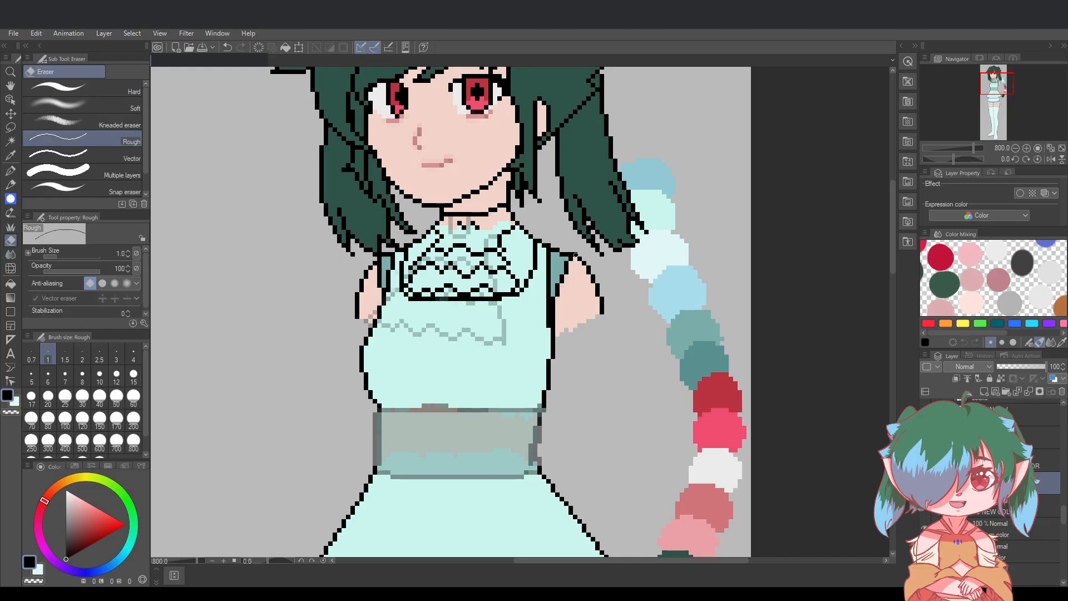
pyautogui.click(10, 170)
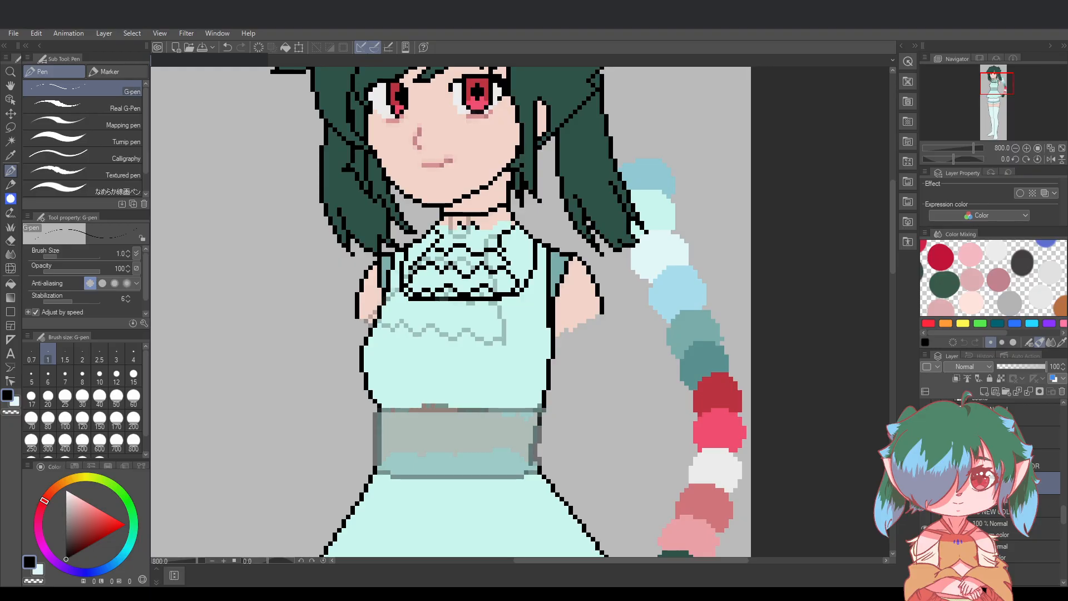
pyautogui.press('Delete')
pyautogui.hotkey('ctrl', 's')
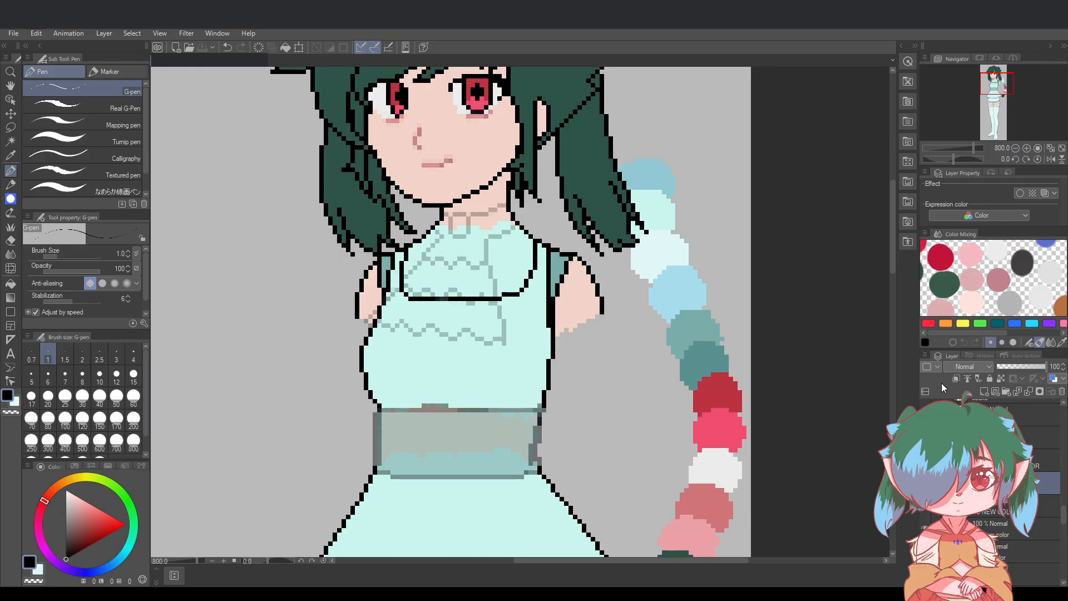
# Toggle the arm outline layer's visibility to check the shoulders, leave it shown, and save the drawing
pyautogui.scroll(2, 893, 260)
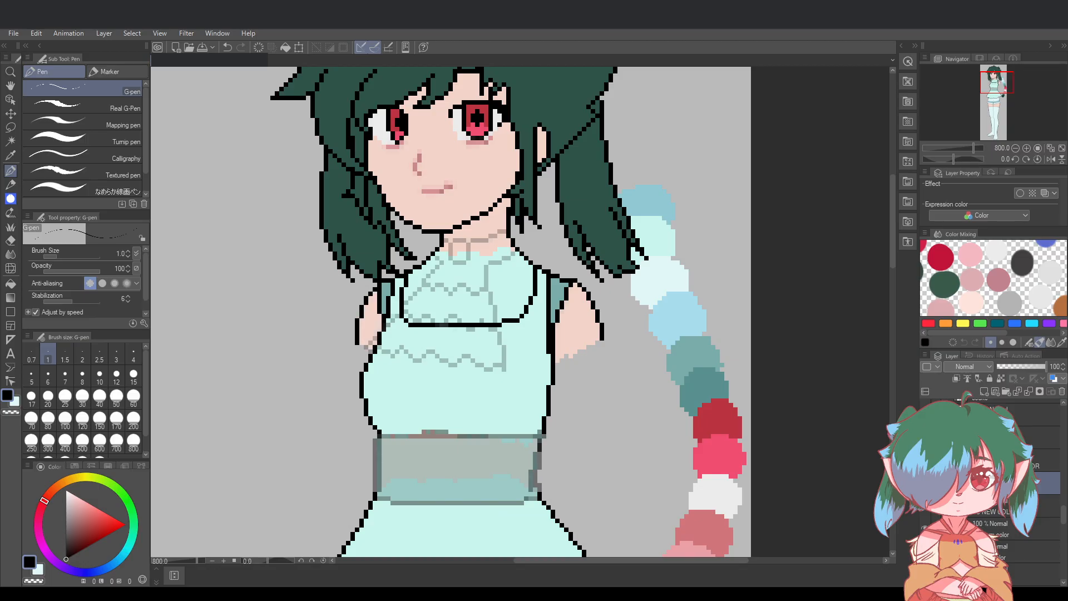
pyautogui.scroll(-5, 991, 533)
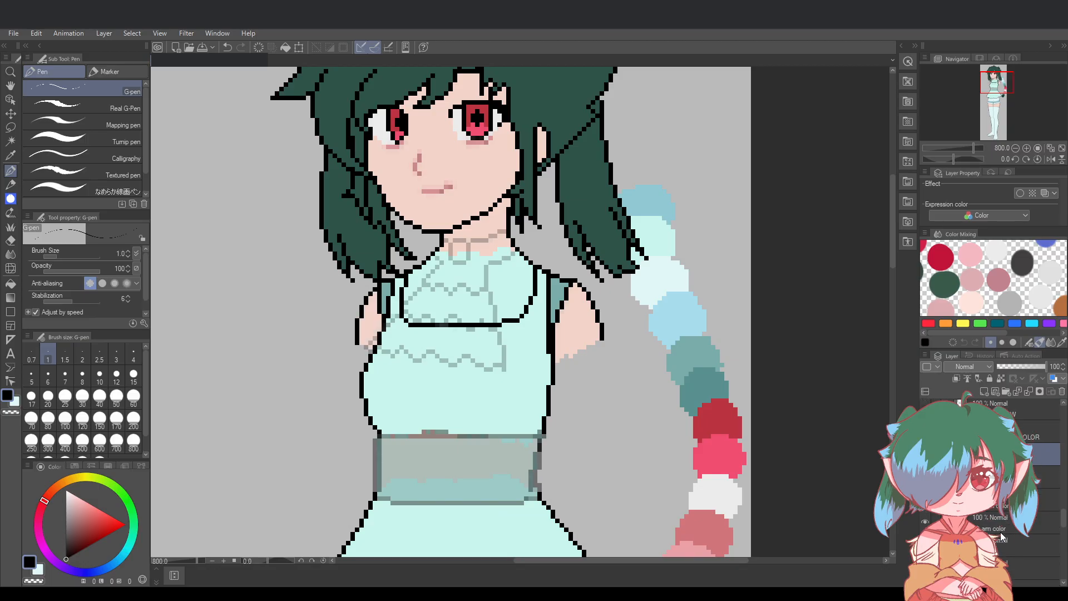
pyautogui.scroll(-1, 1000, 532)
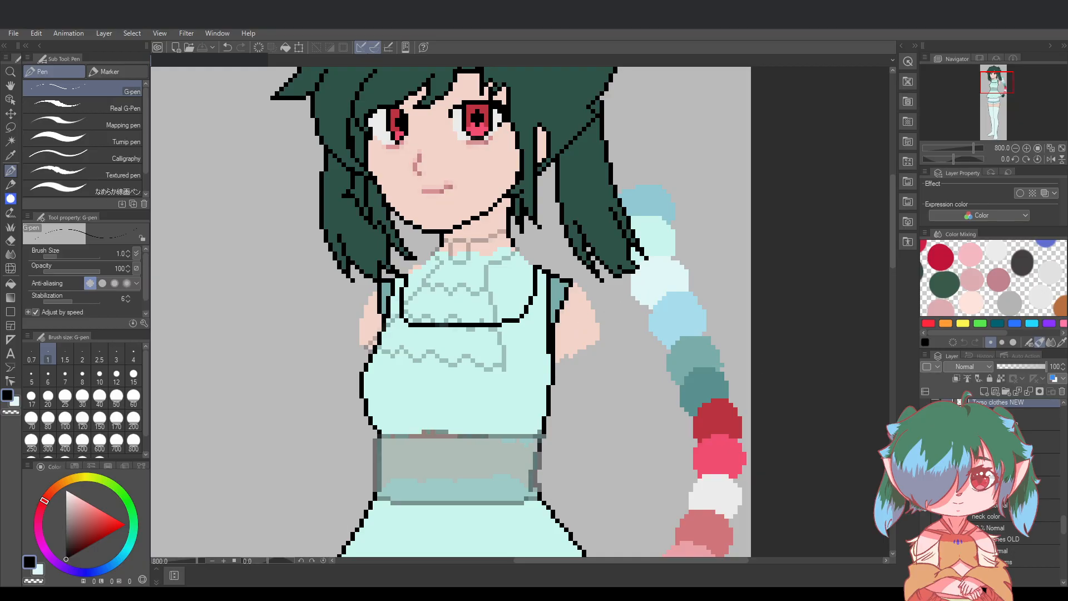
pyautogui.click(926, 557)
pyautogui.hotkey('ctrl', 's')
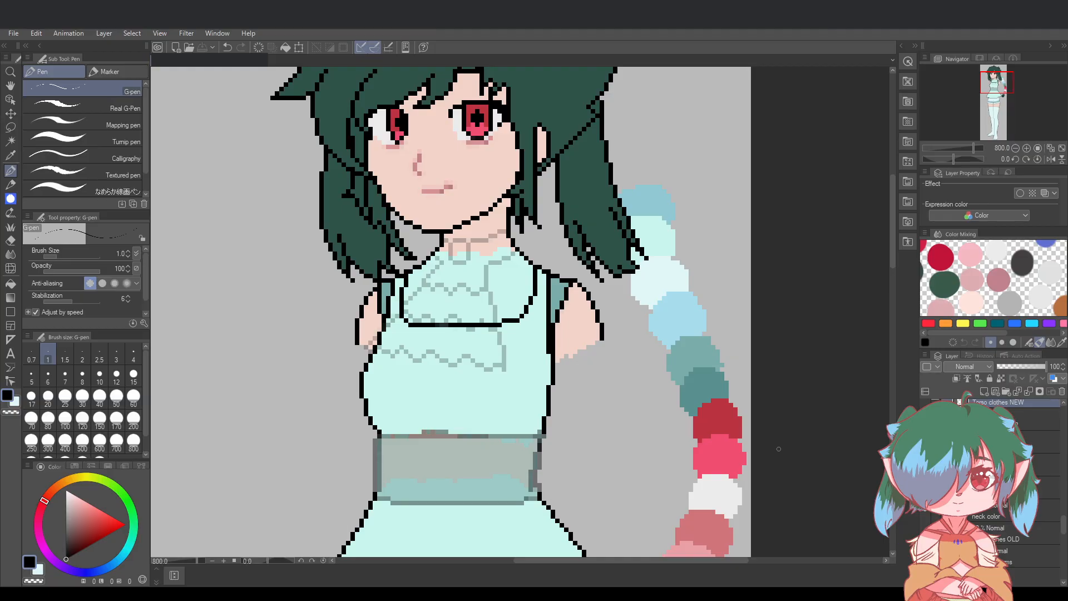
pyautogui.click(927, 556)
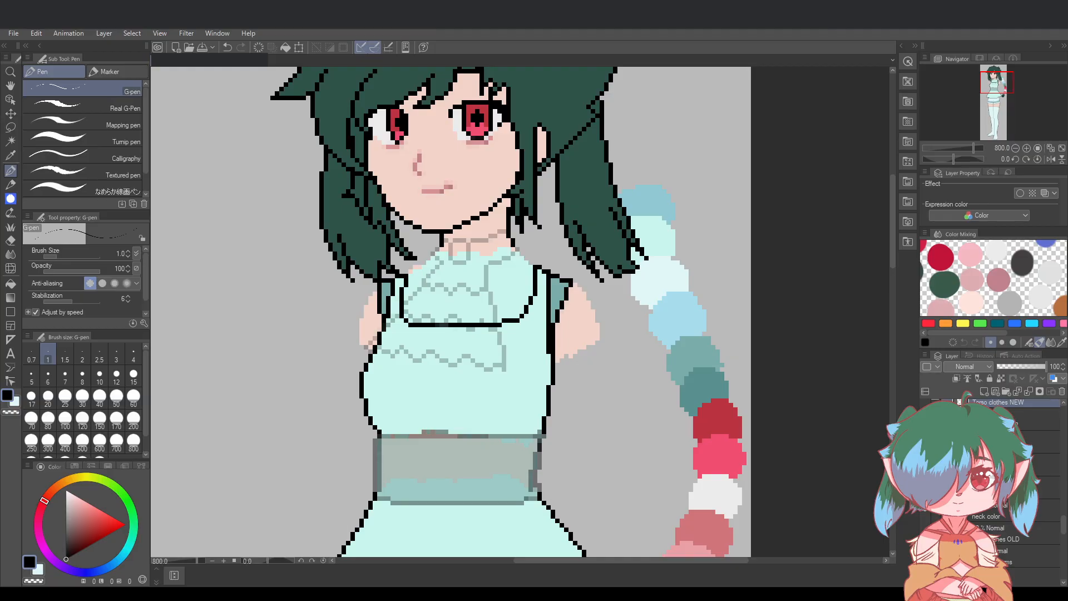
pyautogui.click(926, 556)
pyautogui.hotkey('ctrl', 's')
# Erase stray outline pixels where both shoulders meet the top with the Rough eraser, saving the drawing
pyautogui.scroll(-3, 722, 412)
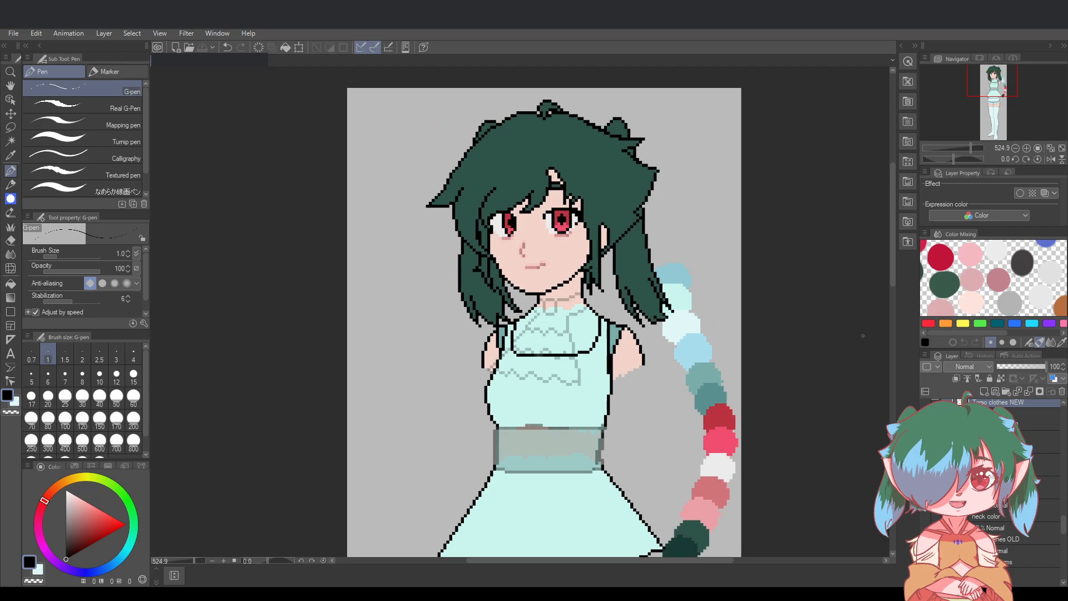
pyautogui.scroll(3, 616, 424)
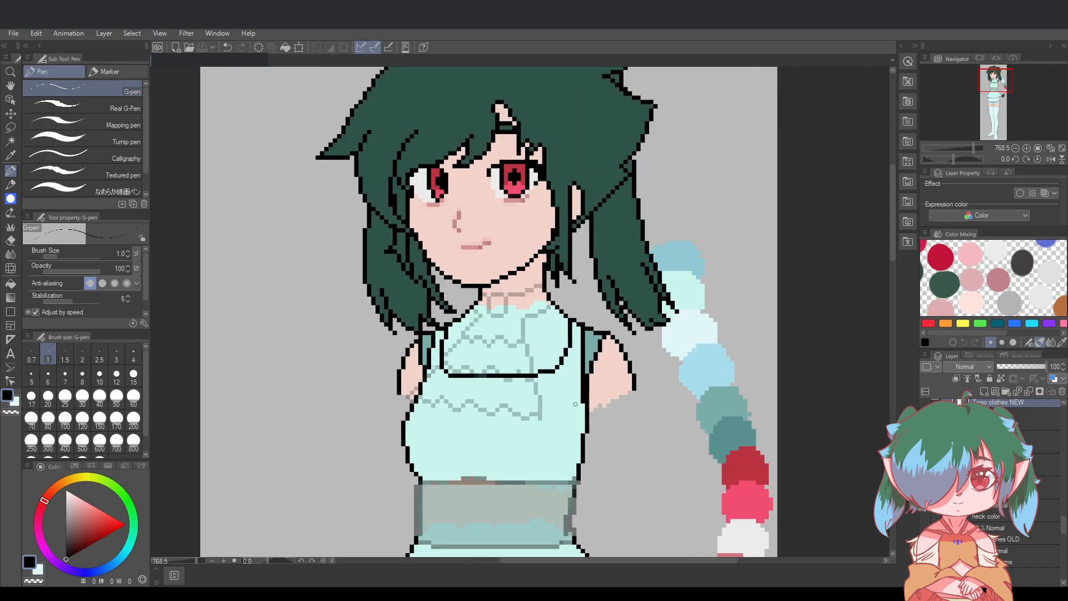
pyautogui.click(1011, 553)
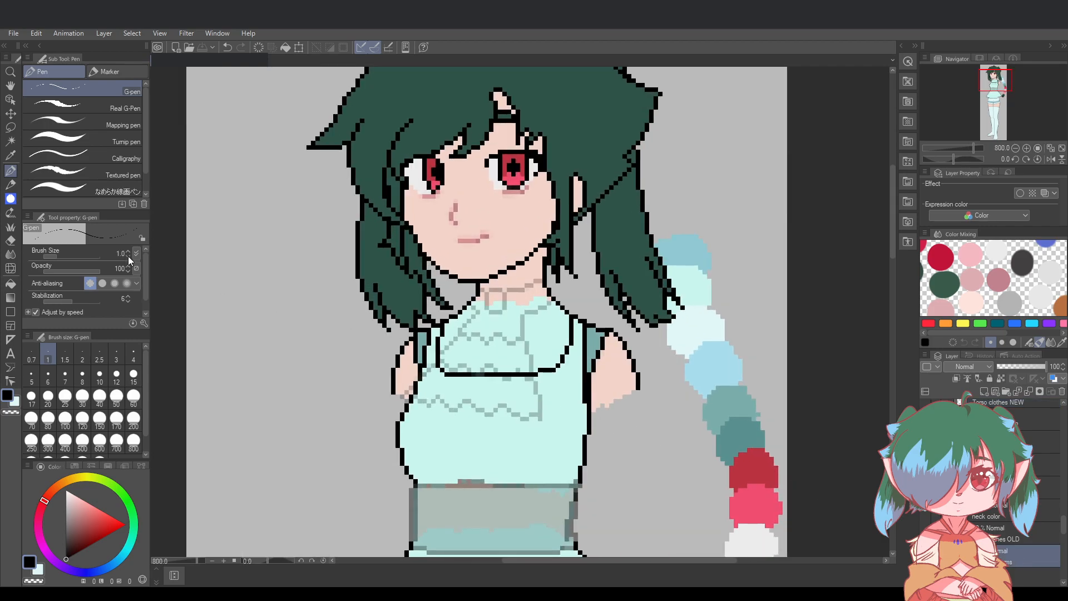
pyautogui.click(10, 241)
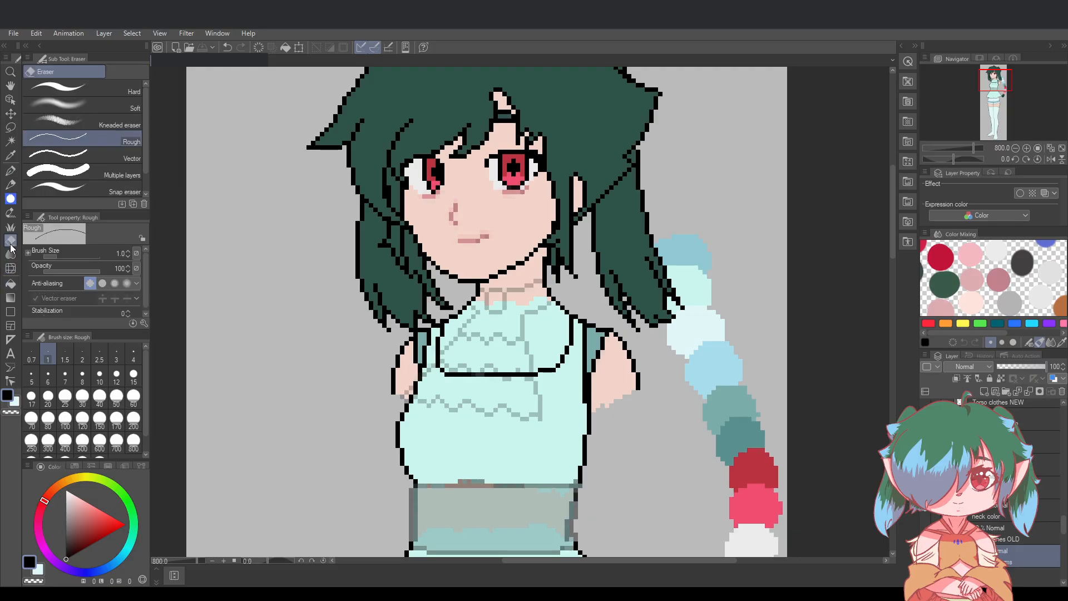
pyautogui.click(442, 320)
pyautogui.hotkey('ctrl', 's')
pyautogui.scroll(3, 984, 589)
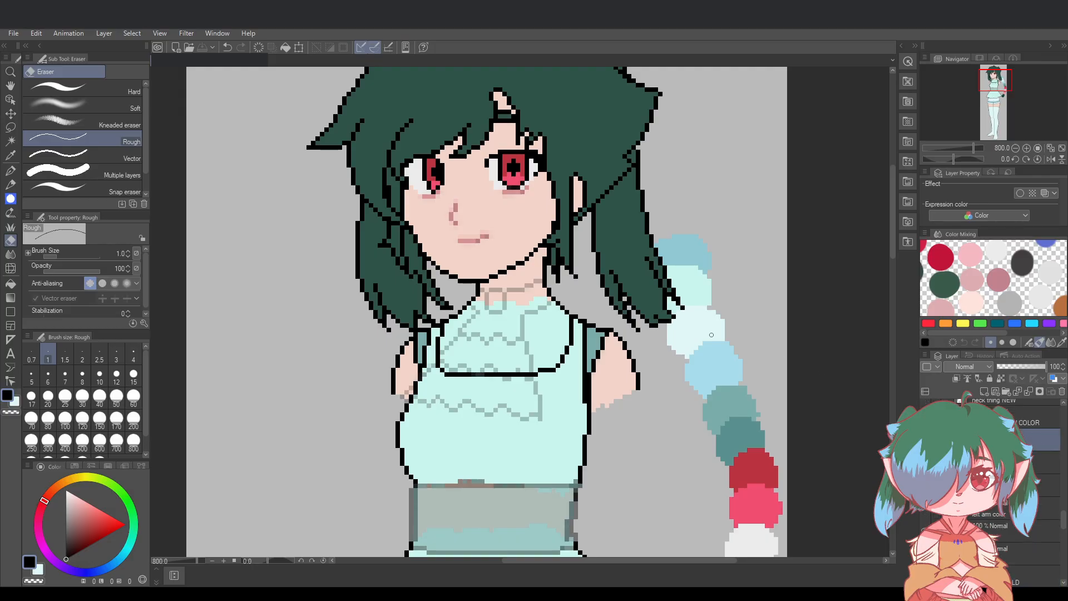
pyautogui.click(587, 321)
# Show the sleeves' colour fill and outlines over the arms
pyautogui.scroll(-2, 728, 417)
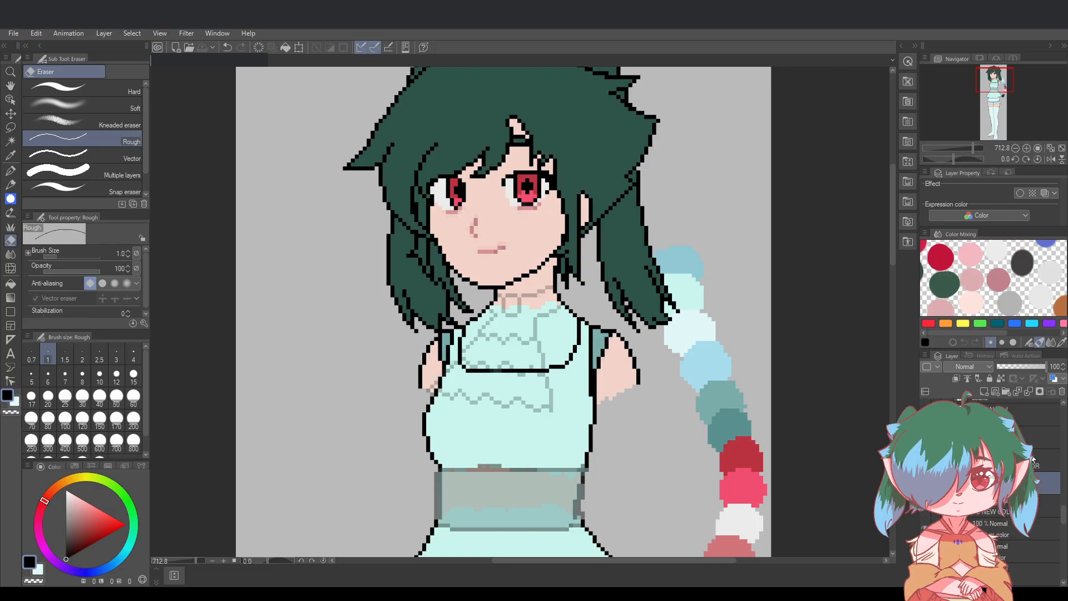
pyautogui.scroll(-1, 895, 260)
pyautogui.moveTo(895, 260); pyautogui.dragTo(896, 262)
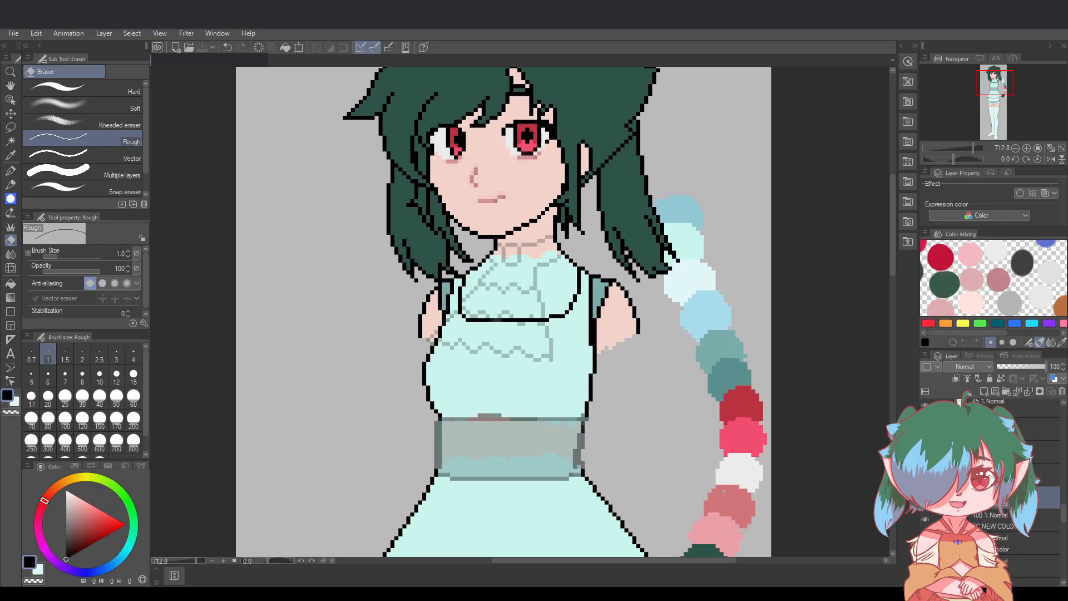
pyautogui.moveTo(635, 560); pyautogui.dragTo(661, 559)
pyautogui.scroll(1, 990, 490)
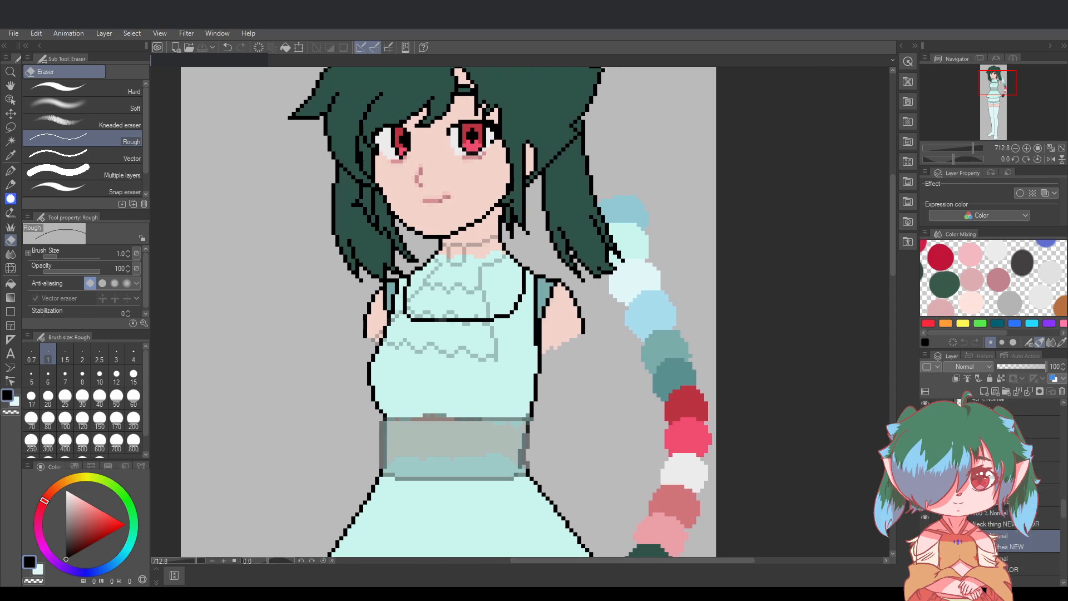
pyautogui.scroll(3, 991, 489)
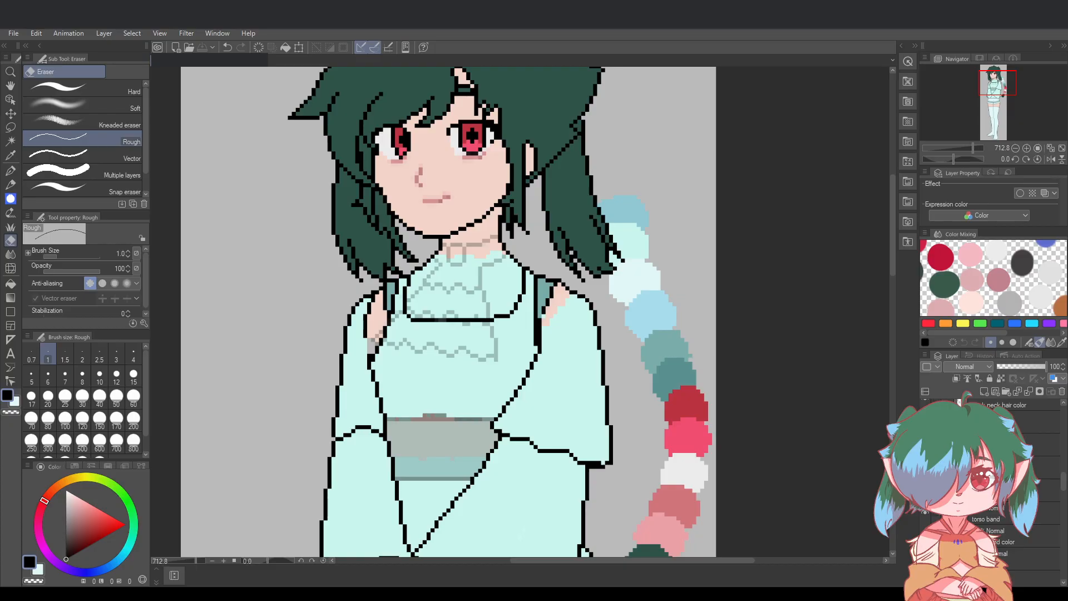
# Try removing the sleeves' colour fill and outlines from the arms, and bring both back
pyautogui.press('Delete')
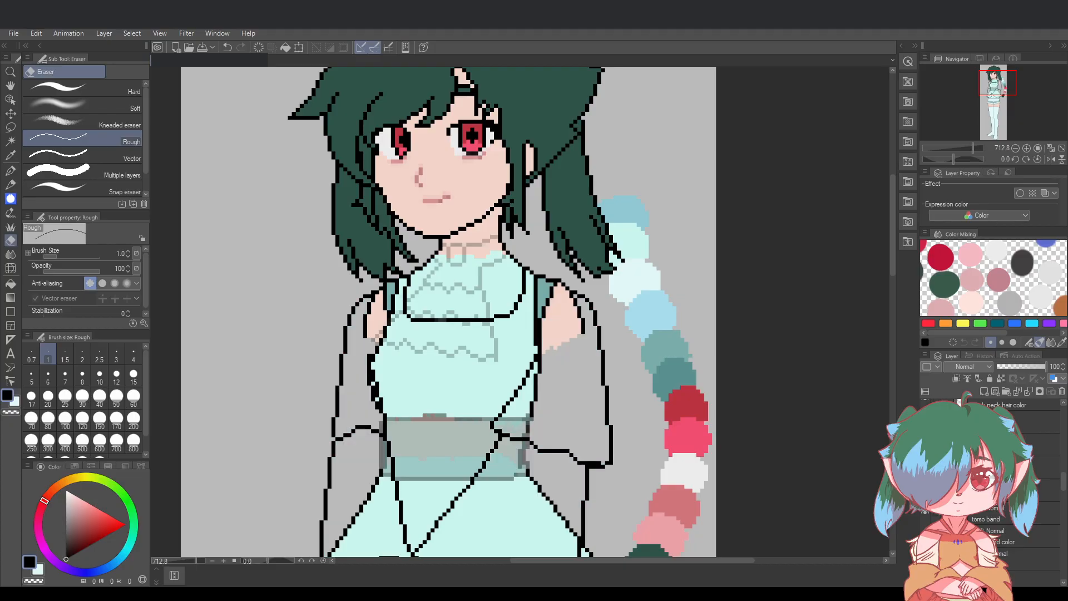
pyautogui.hotkey('ctrl', 'z')
pyautogui.hotkey('ctrl', 'y')
pyautogui.press('Delete')
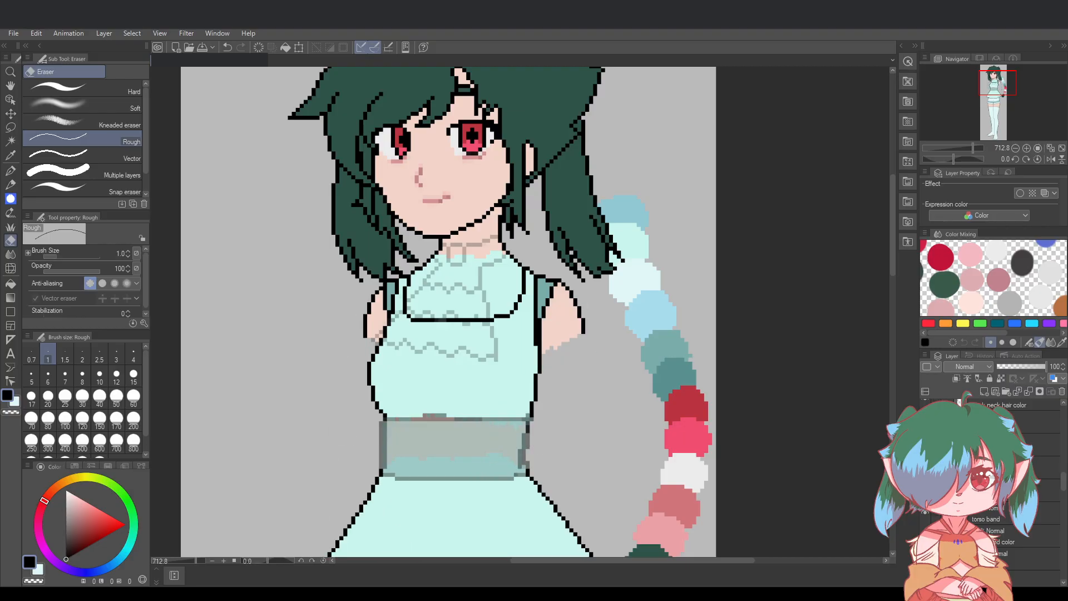
pyautogui.hotkey('ctrl', 'z')
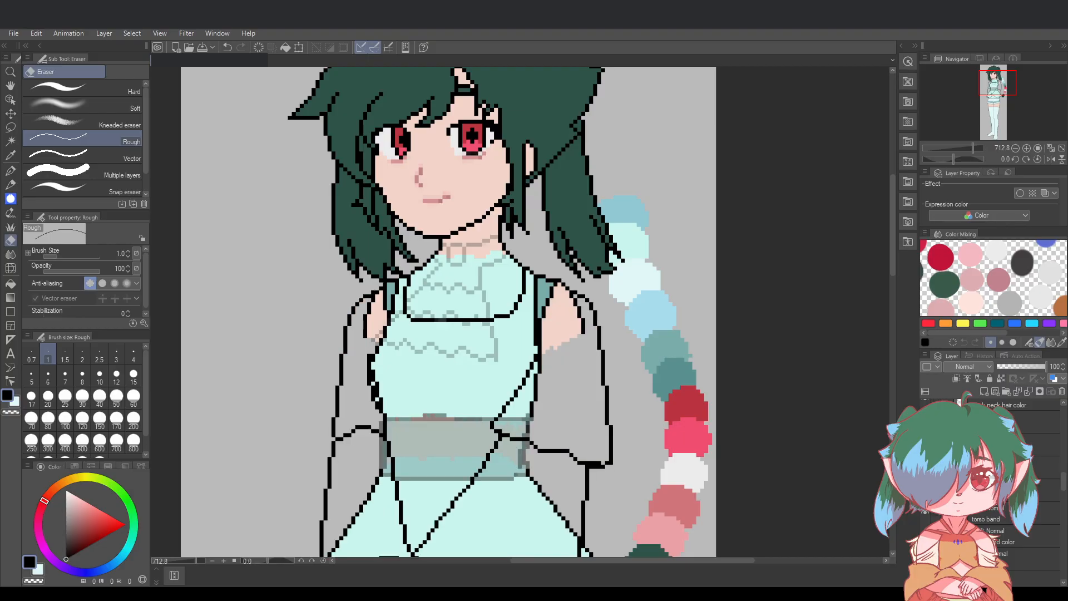
pyautogui.hotkey('ctrl', 'z')
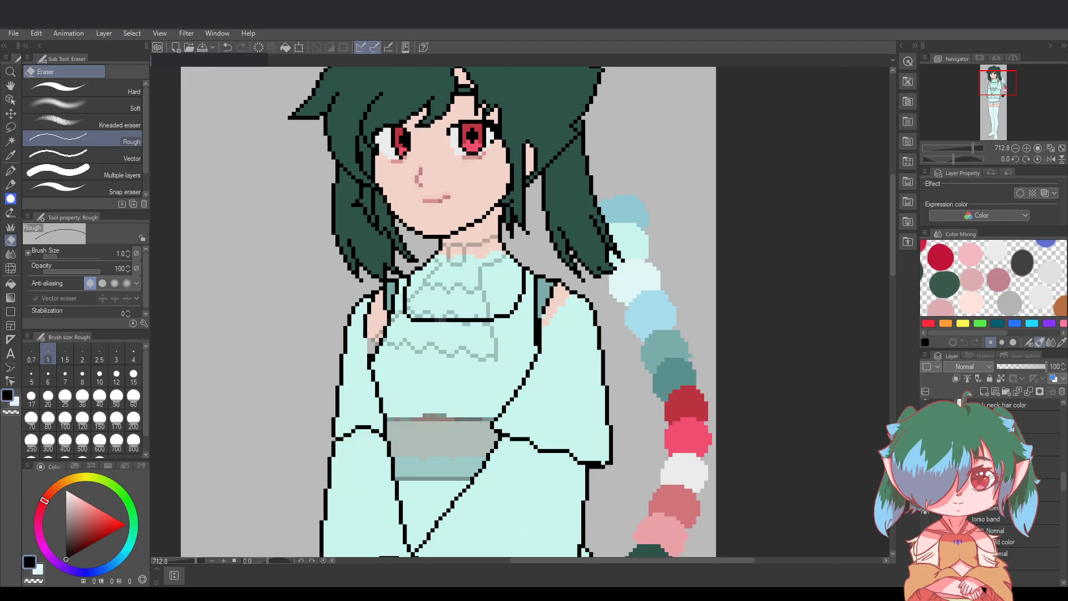
# Examine the outfit from the head down to the shorts, both with the sleeves shown and with them hidden
pyautogui.scroll(-3, 892, 272)
pyautogui.scroll(-3, 891, 272)
pyautogui.scroll(-2, 822, 344)
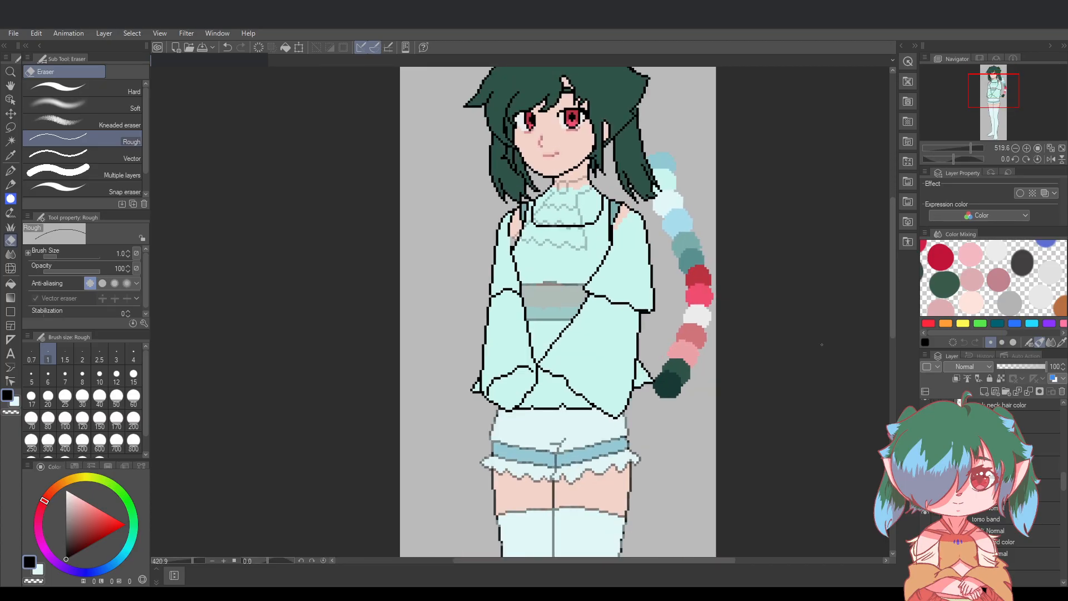
pyautogui.moveTo(890, 302); pyautogui.dragTo(893, 287)
pyautogui.scroll(1, 803, 350)
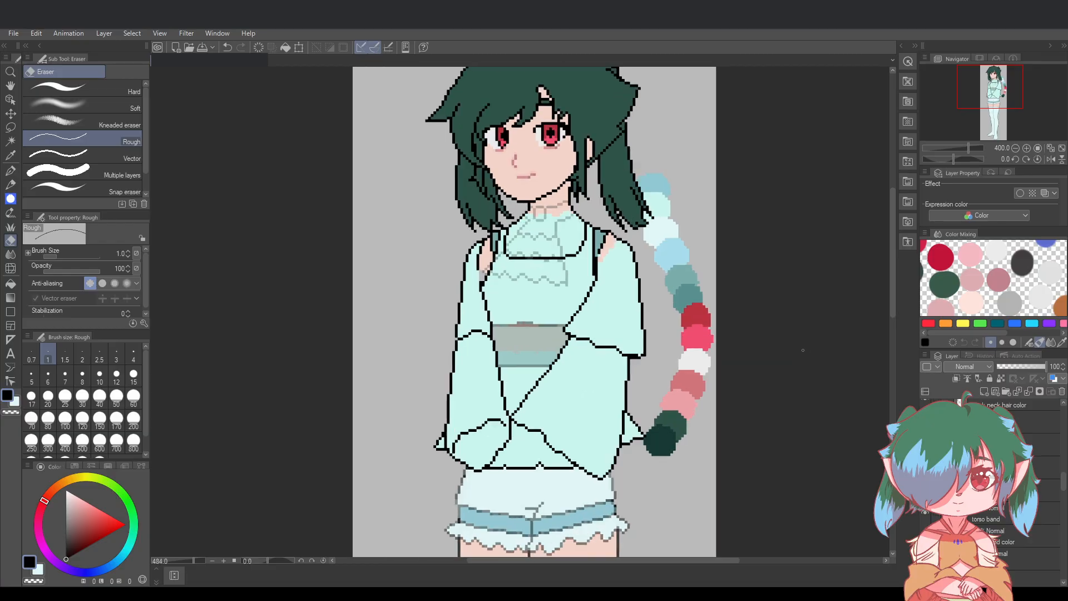
pyautogui.scroll(1, 803, 350)
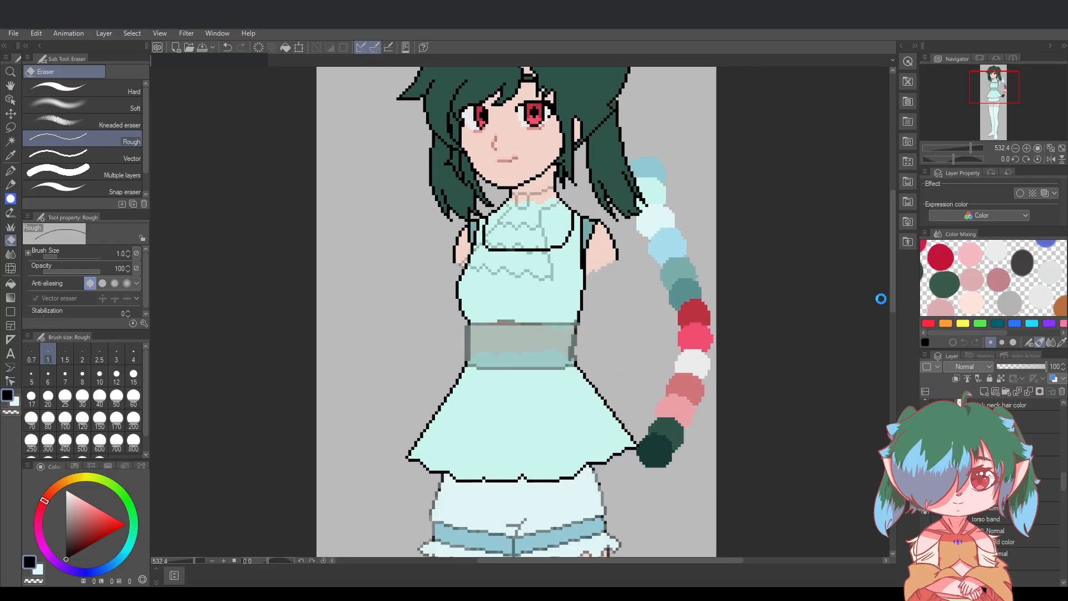
pyautogui.moveTo(891, 300); pyautogui.dragTo(891, 294)
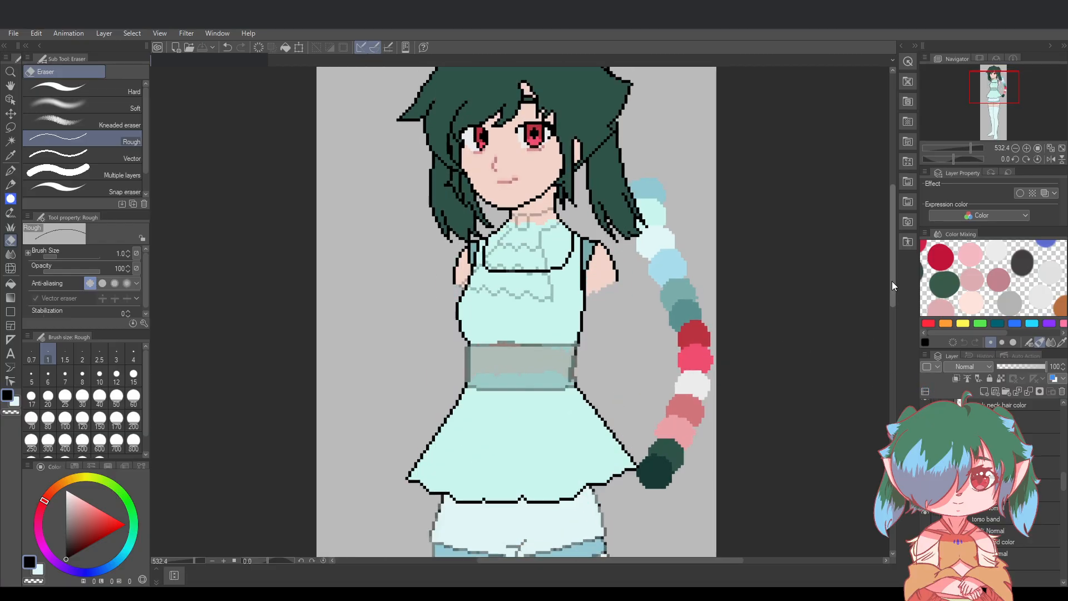
pyautogui.scroll(1, 668, 331)
pyautogui.scroll(2, 668, 330)
pyautogui.scroll(1, 342, 250)
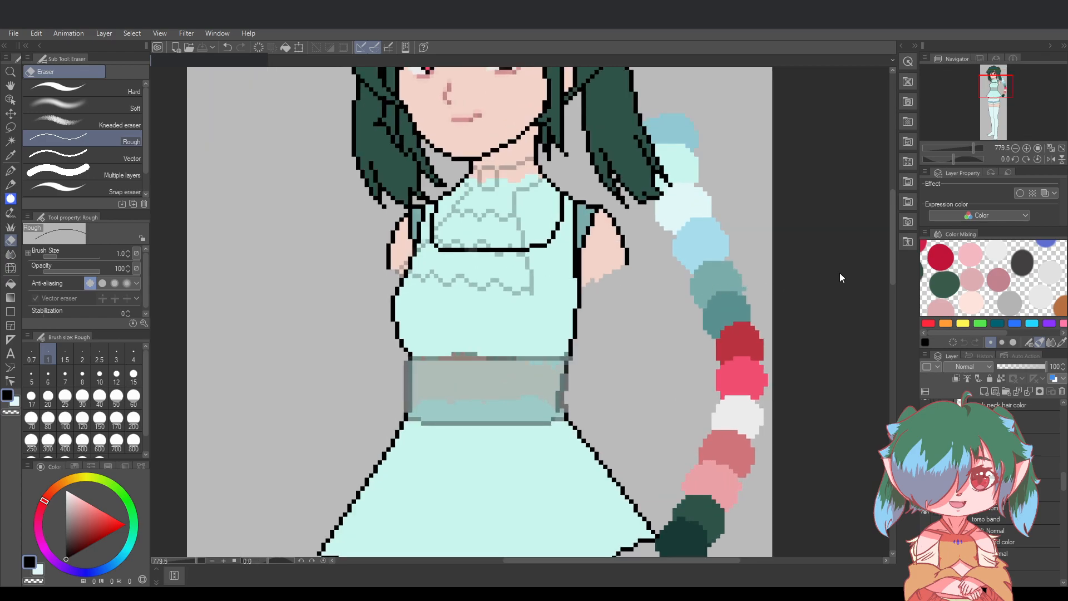
pyautogui.moveTo(893, 265); pyautogui.dragTo(890, 248)
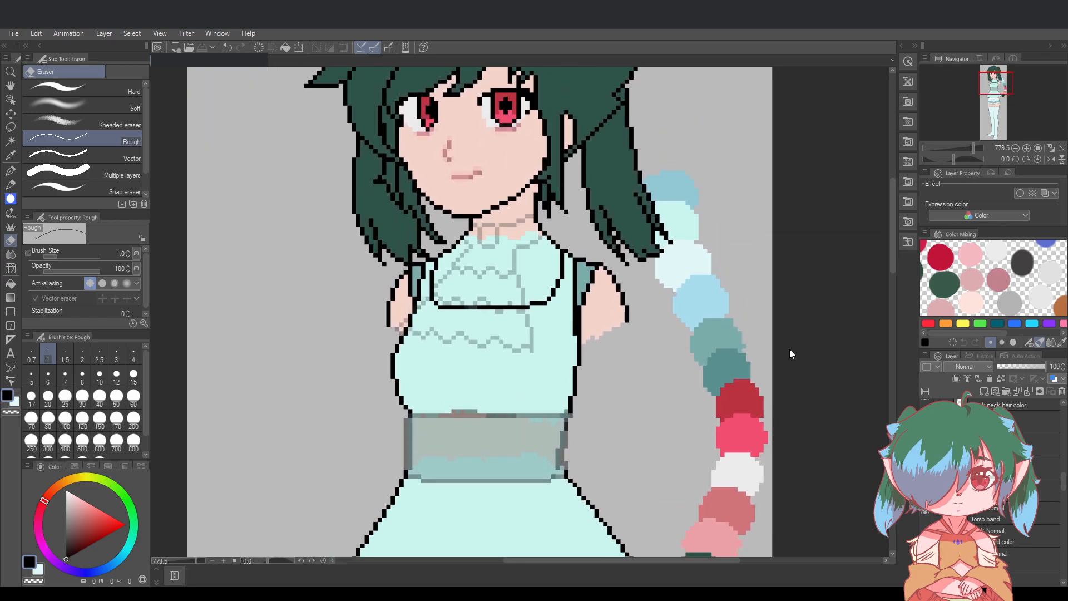
# Hide the neck ruffle's outline over the chest and save the drawing
pyautogui.scroll(2, 993, 484)
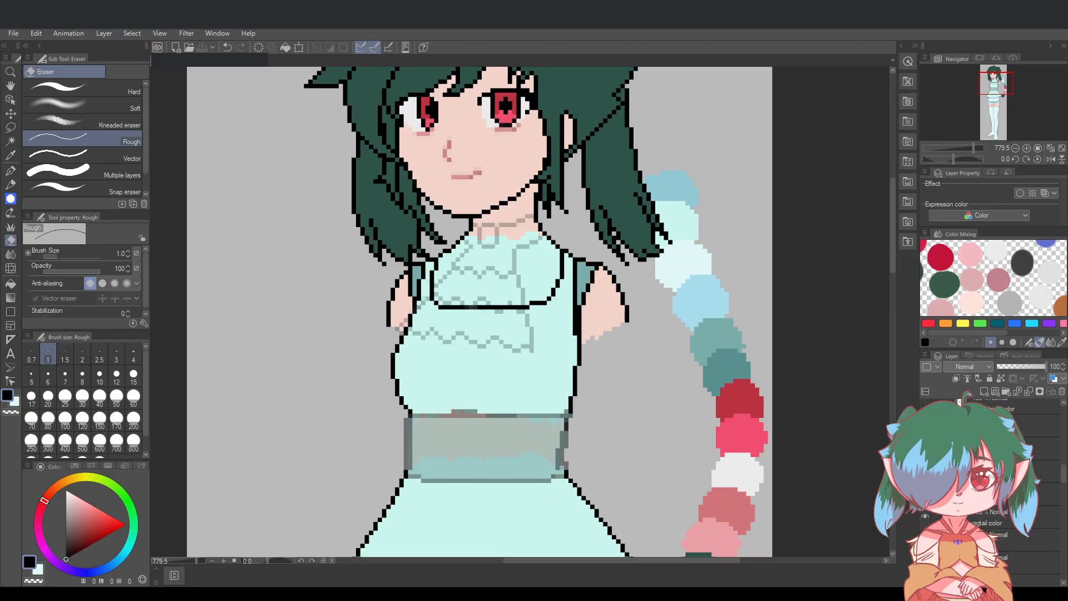
pyautogui.scroll(1, 993, 484)
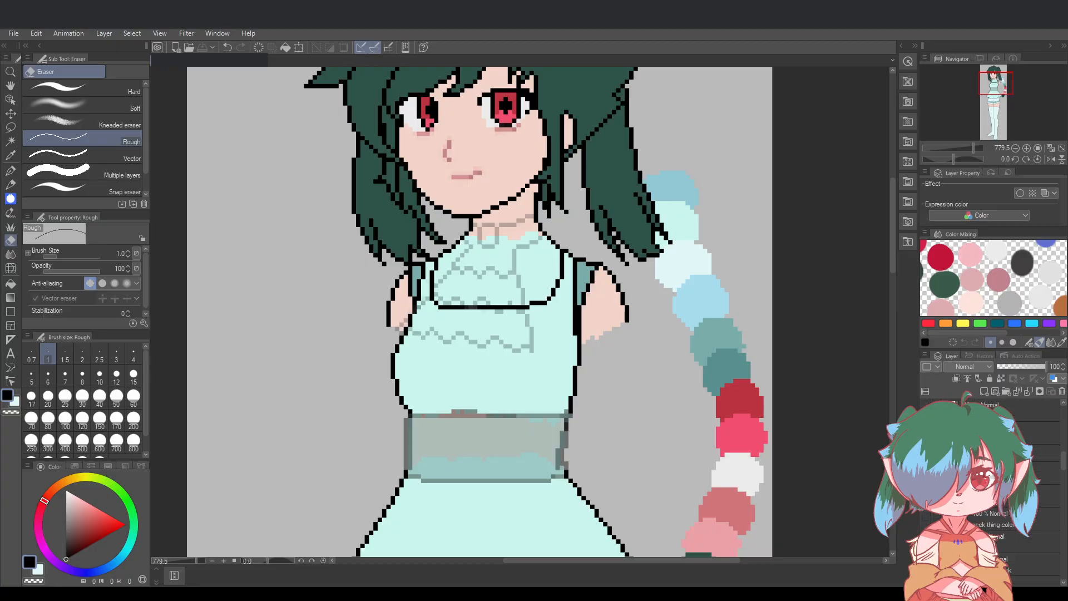
pyautogui.click(1028, 562)
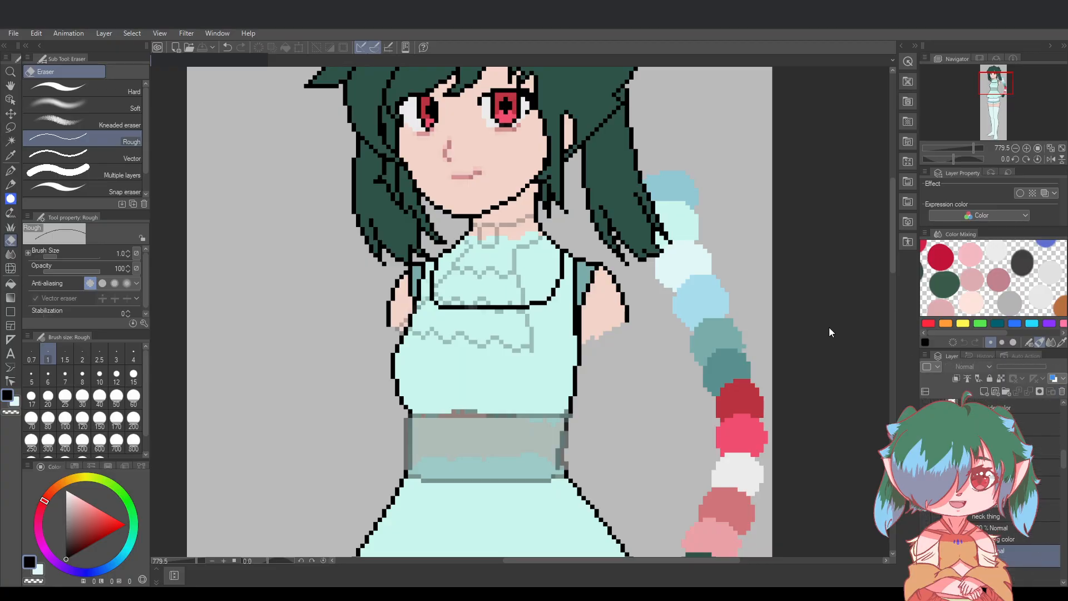
pyautogui.scroll(-3, 994, 501)
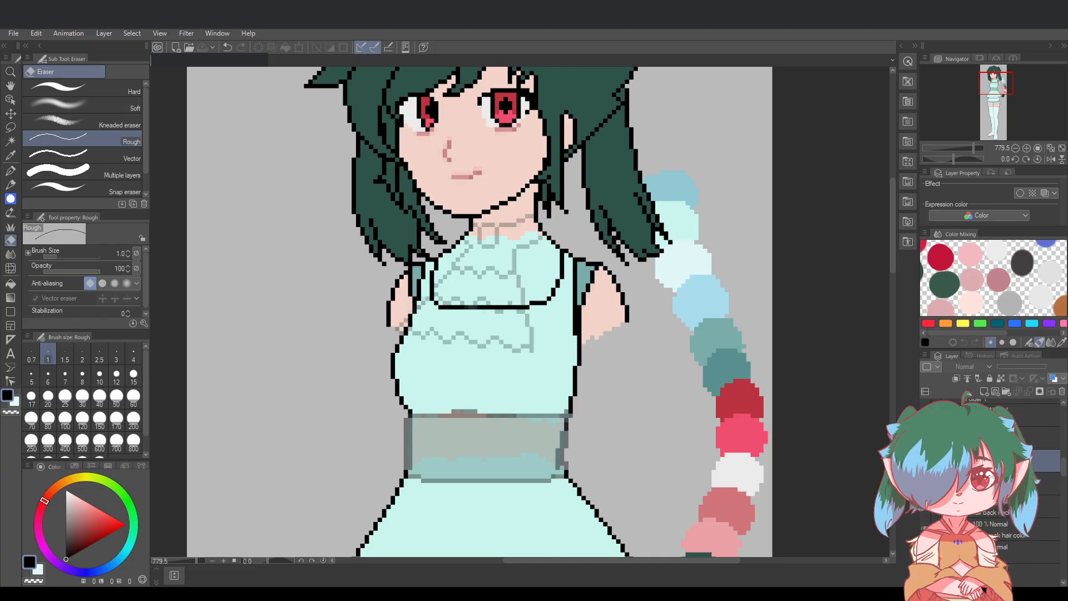
pyautogui.press('Delete')
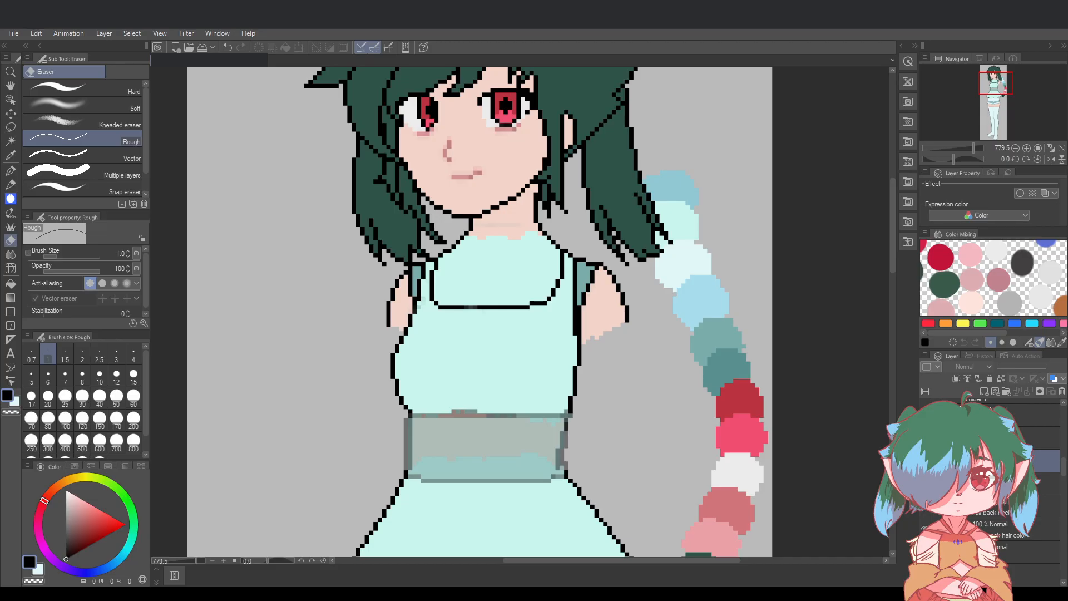
pyautogui.hotkey('ctrl', 's')
# Show the neck ruffle's colour fill and outline to compare them with the top's neckline
pyautogui.click(993, 437)
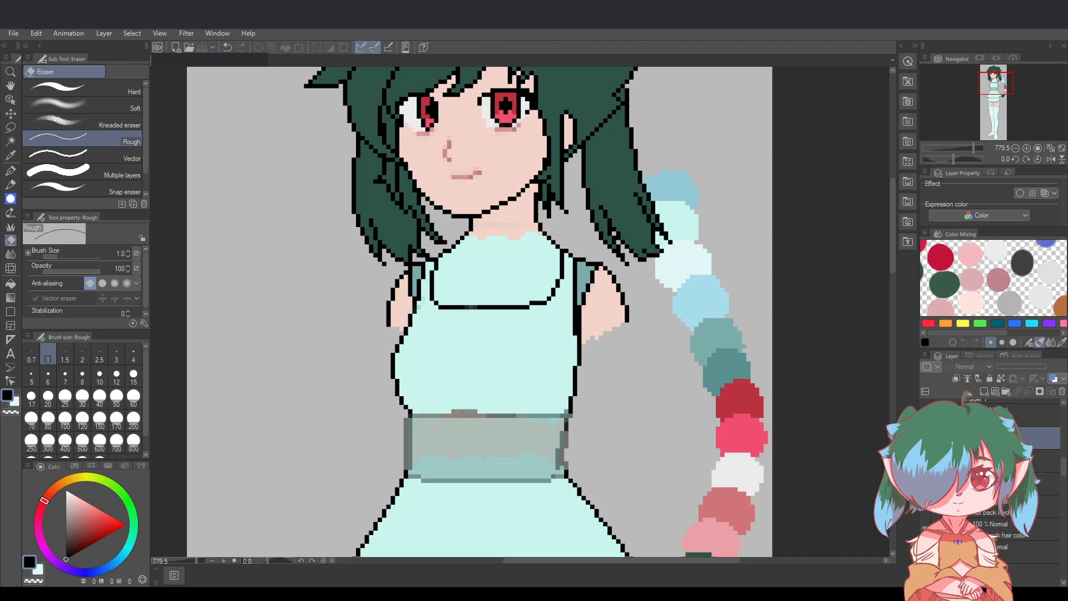
pyautogui.click(925, 438)
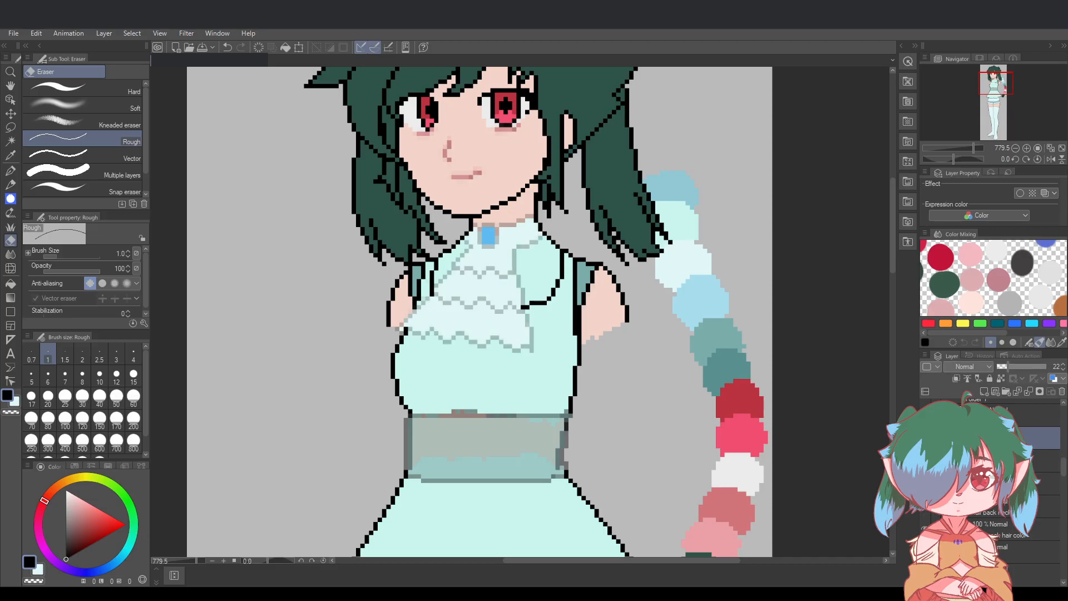
pyautogui.moveTo(891, 258)
pyautogui.mouseDown()
pyautogui.moveTo(893, 292)
pyautogui.moveTo(891, 260)
pyautogui.mouseUp()
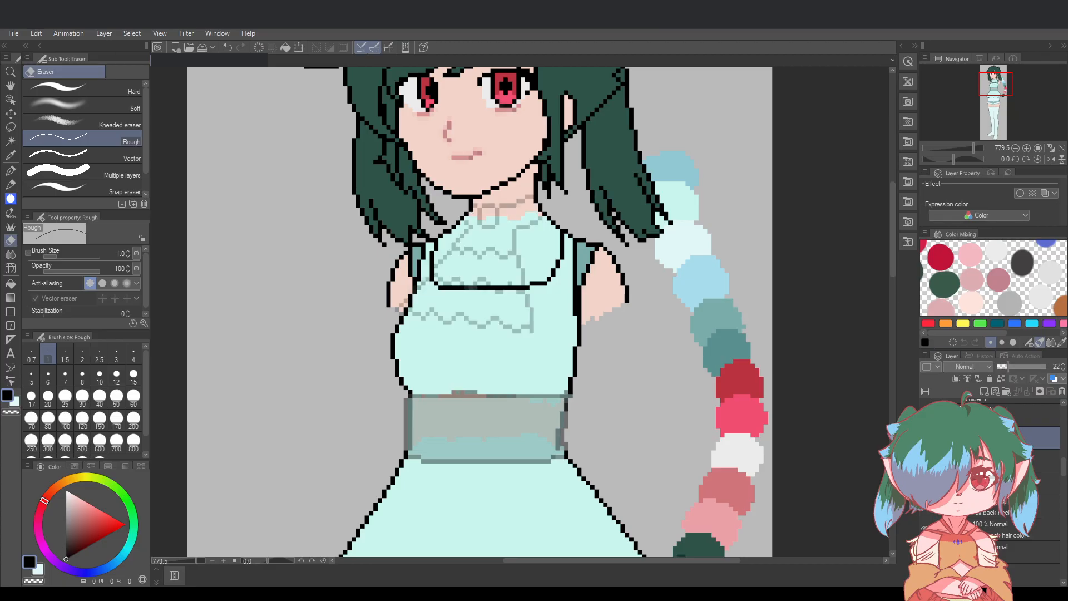
# Select the adjacent outfit layers together and move them below the neck thing NEW colour layer
pyautogui.keyDown('shift'); pyautogui.click(1044, 461); pyautogui.keyUp('shift')
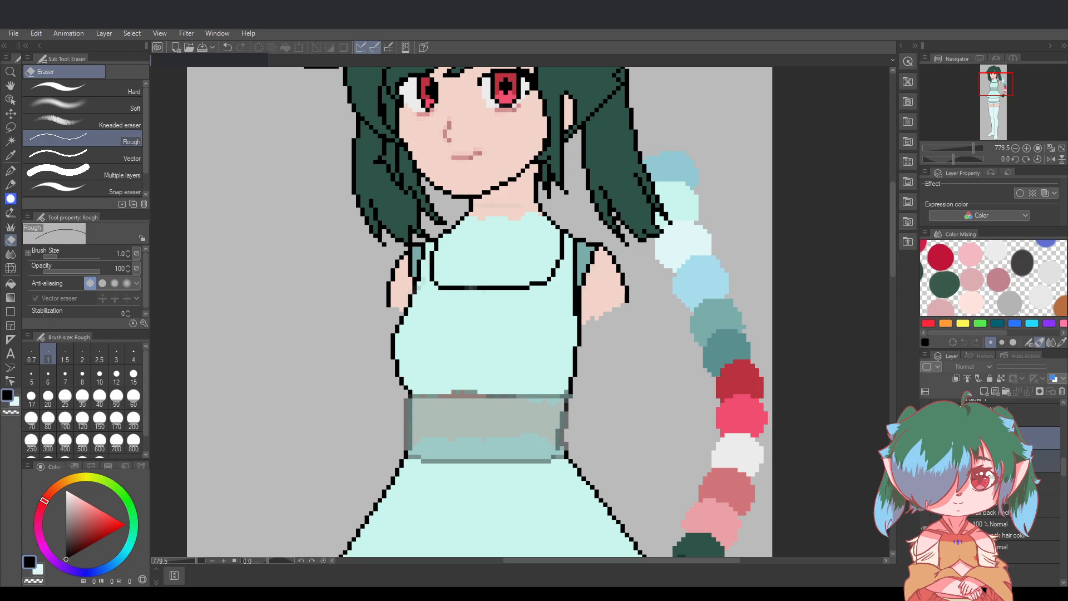
pyautogui.keyDown('shift'); pyautogui.click(1044, 483); pyautogui.keyUp('shift')
pyautogui.moveTo(1044, 483); pyautogui.dragTo(1044, 548)
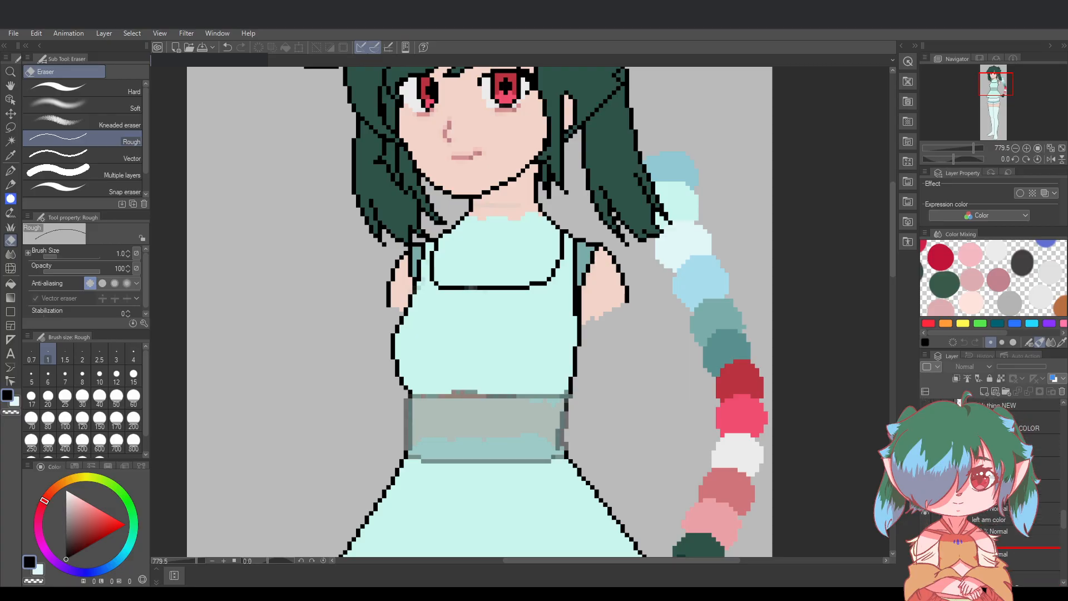
pyautogui.moveTo(1044, 479); pyautogui.dragTo(988, 582)
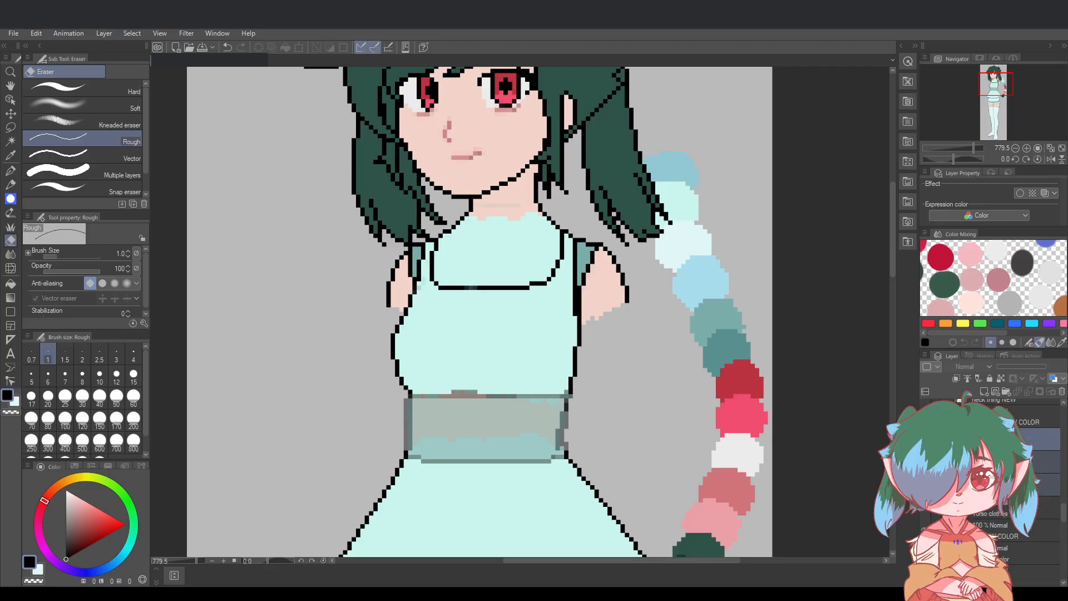
# Move the old torso clothes outline further down the layer stack, below the left arm colour layer
pyautogui.click(988, 485)
pyautogui.scroll(-1, 988, 484)
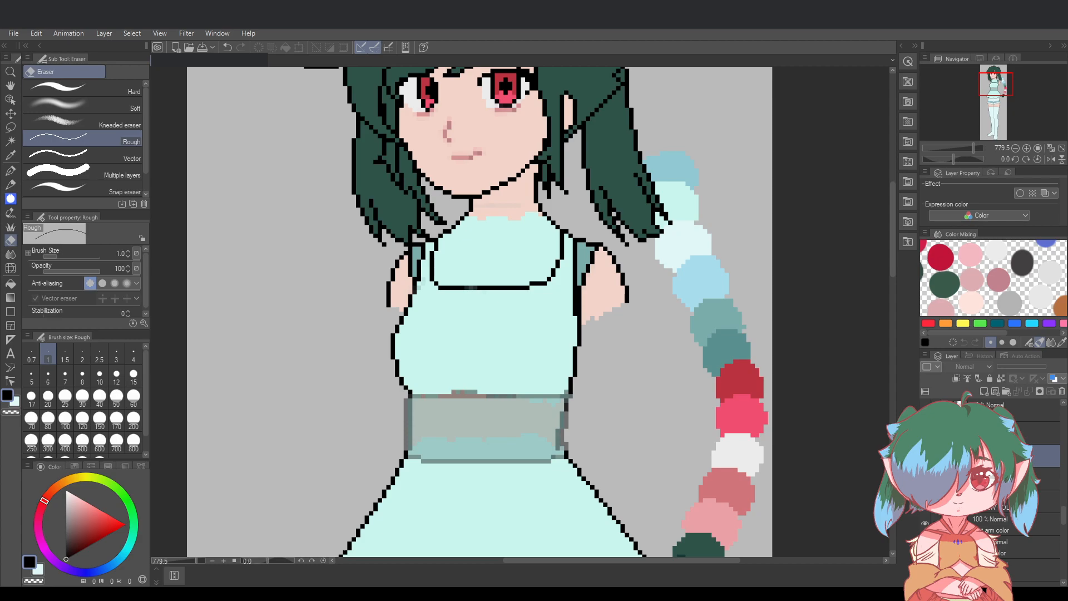
pyautogui.scroll(-1, 988, 485)
pyautogui.scroll(-1, 988, 484)
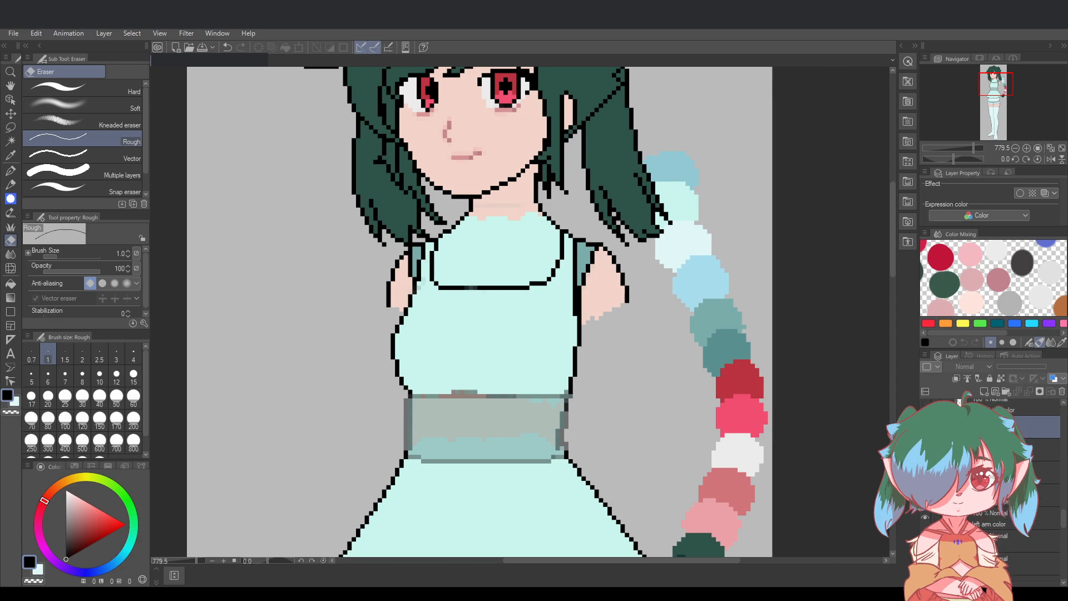
pyautogui.scroll(-1, 989, 485)
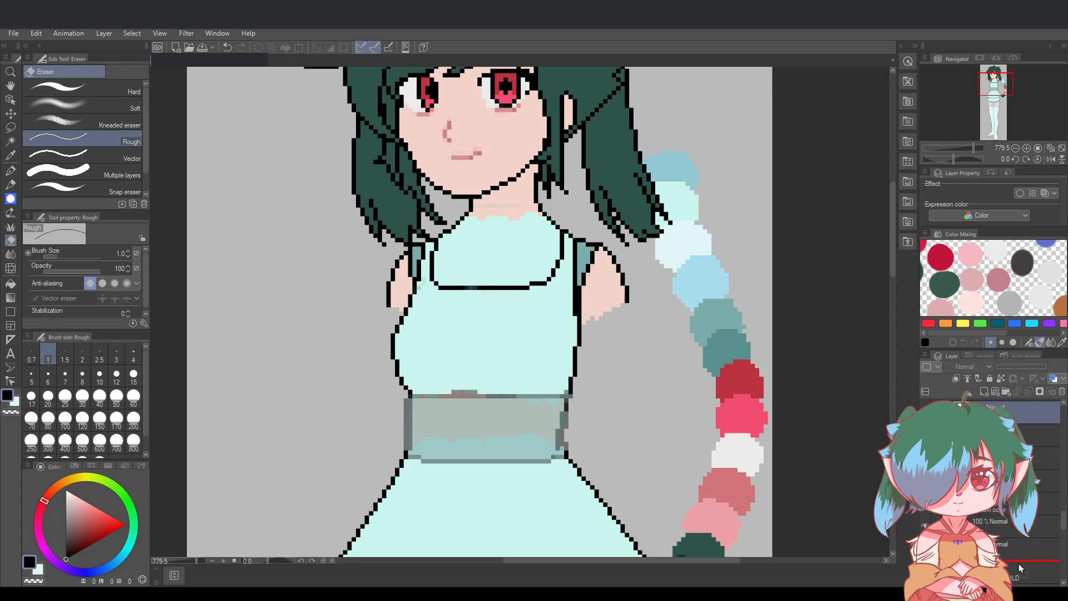
pyautogui.moveTo(1020, 563); pyautogui.dragTo(1019, 564)
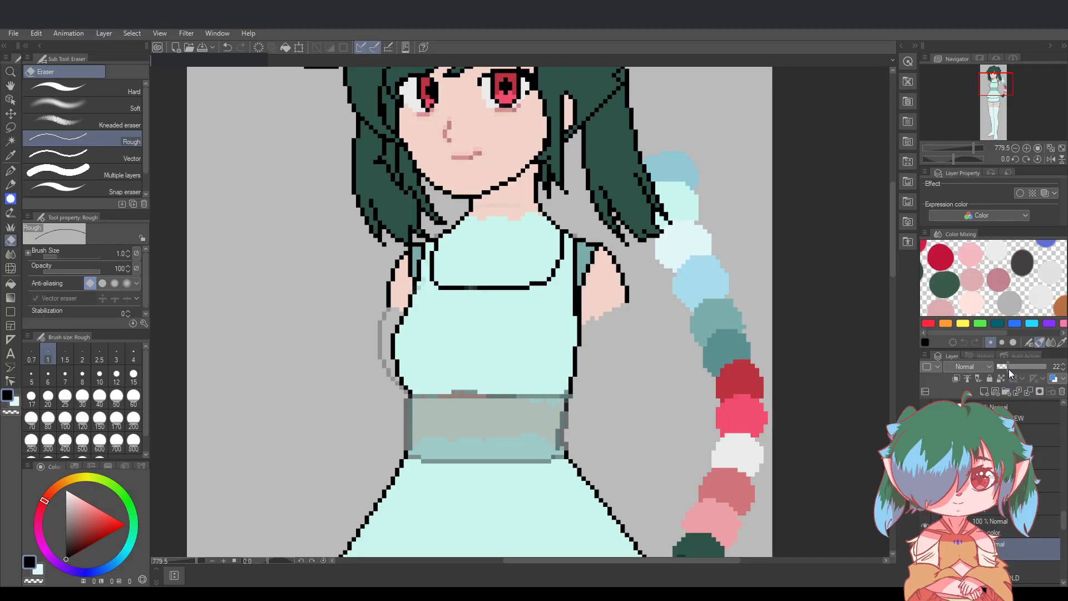
# Lower the old torso clothes outline's opacity to 37, hide it and save the drawing
pyautogui.moveTo(1009, 369); pyautogui.dragTo(1010, 366)
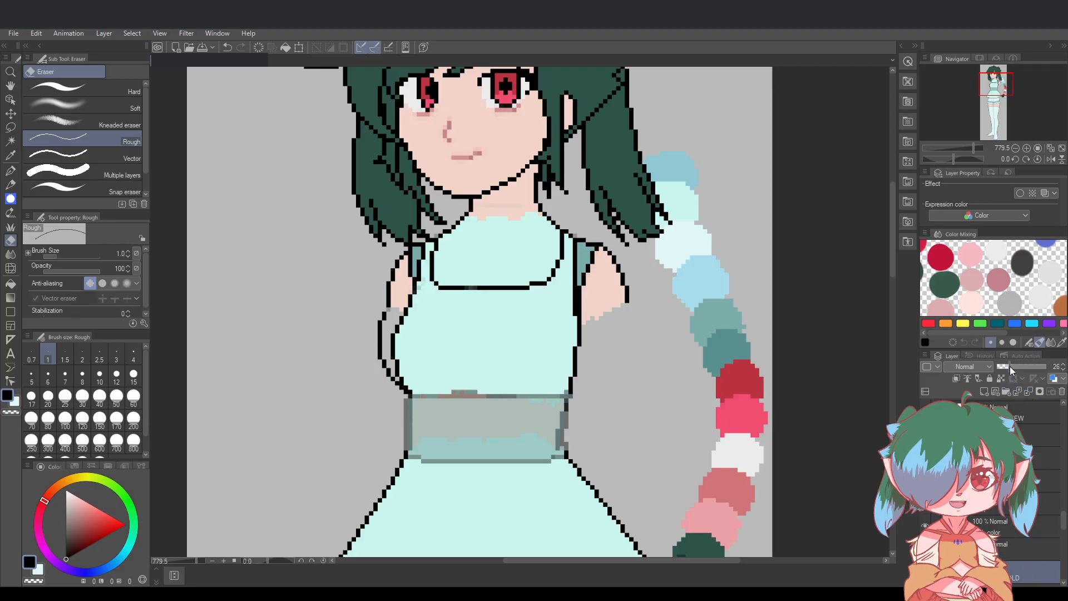
pyautogui.click(1011, 550)
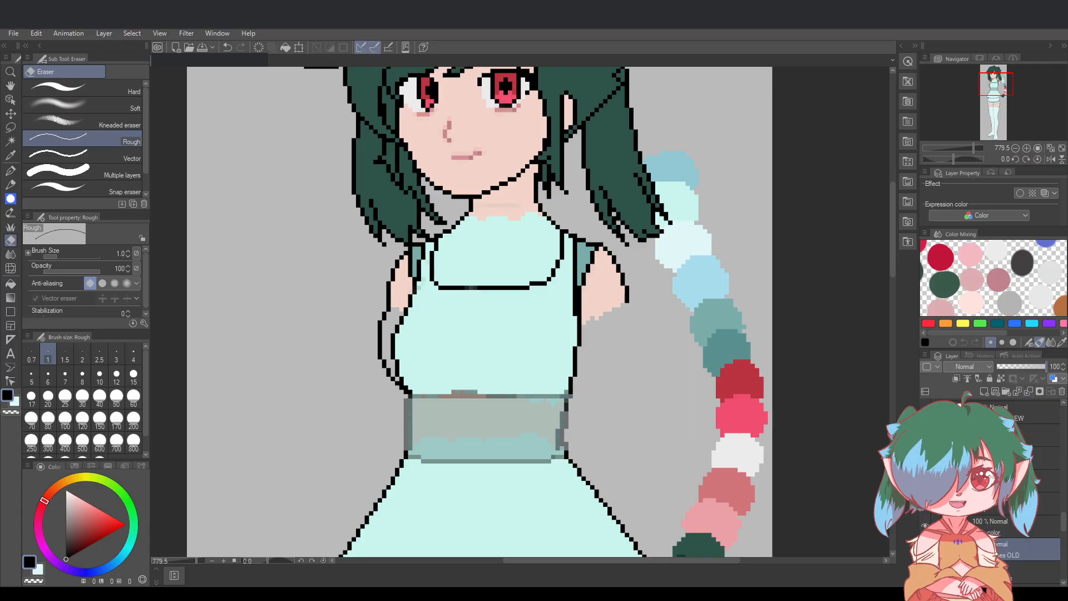
pyautogui.moveTo(1035, 366); pyautogui.dragTo(1016, 366)
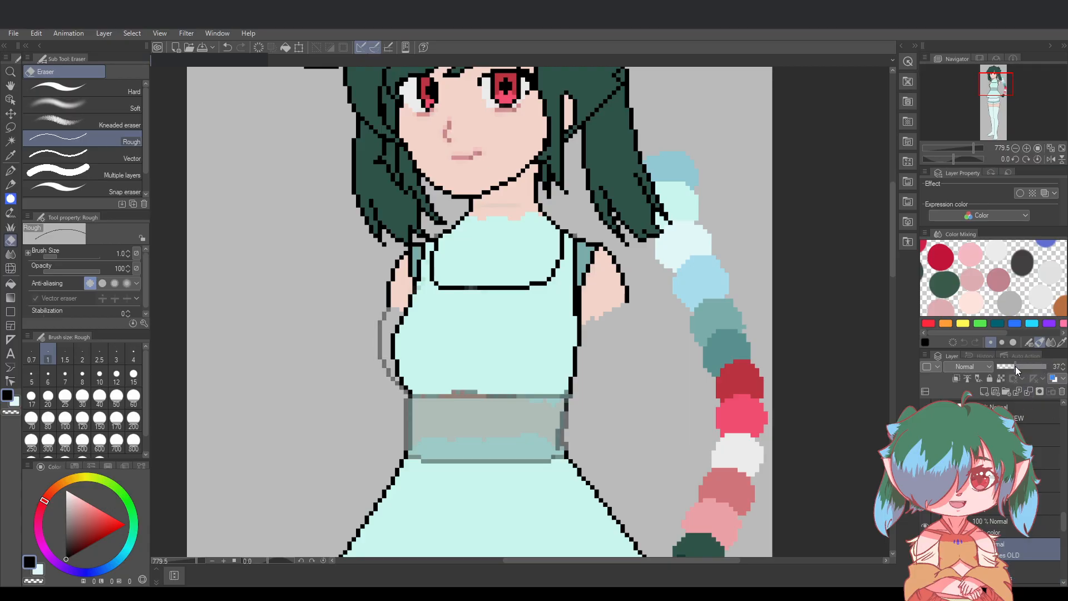
pyautogui.click(925, 548)
pyautogui.hotkey('ctrl', 's')
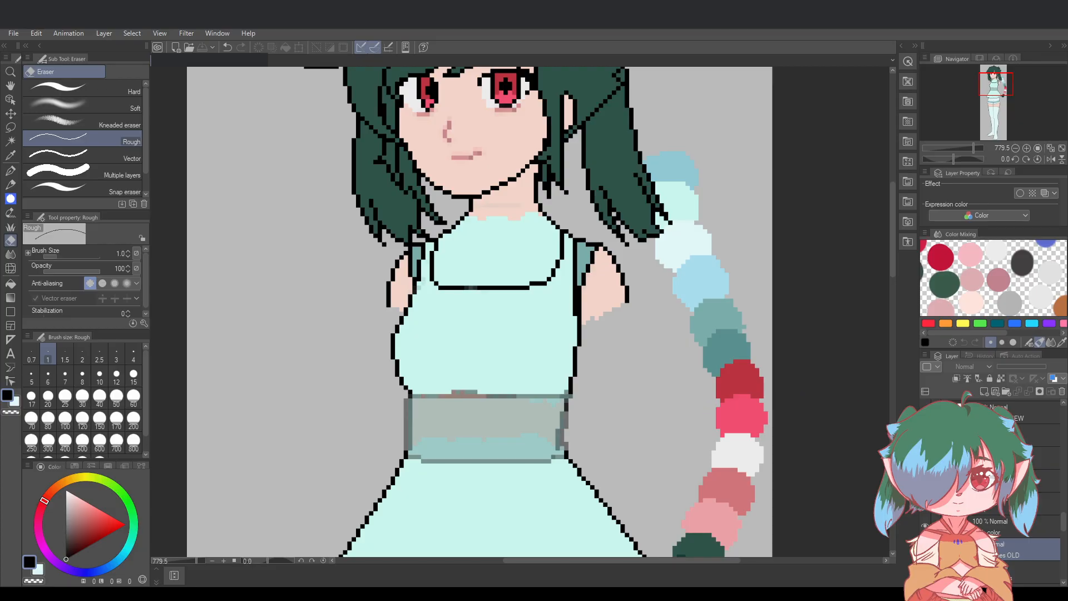
# Look over the dress, waist band and remaining outfit layers with the old torso outline hidden
pyautogui.scroll(-2, 992, 490)
pyautogui.scroll(-4, 992, 490)
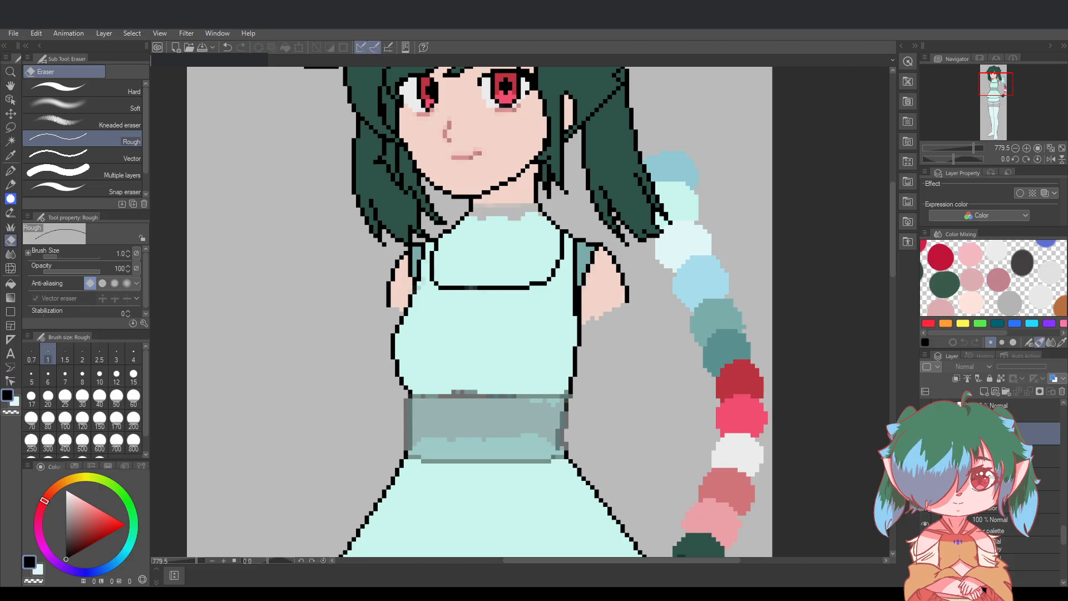
pyautogui.scroll(-2, 824, 448)
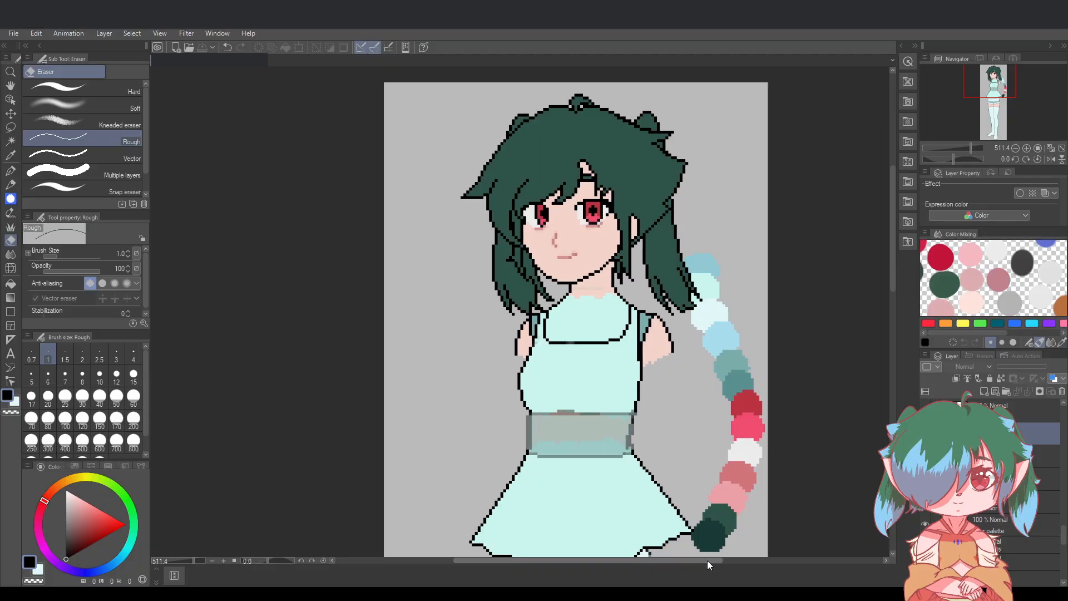
pyautogui.hscroll(3, 706, 559)
pyautogui.scroll(1, 650, 477)
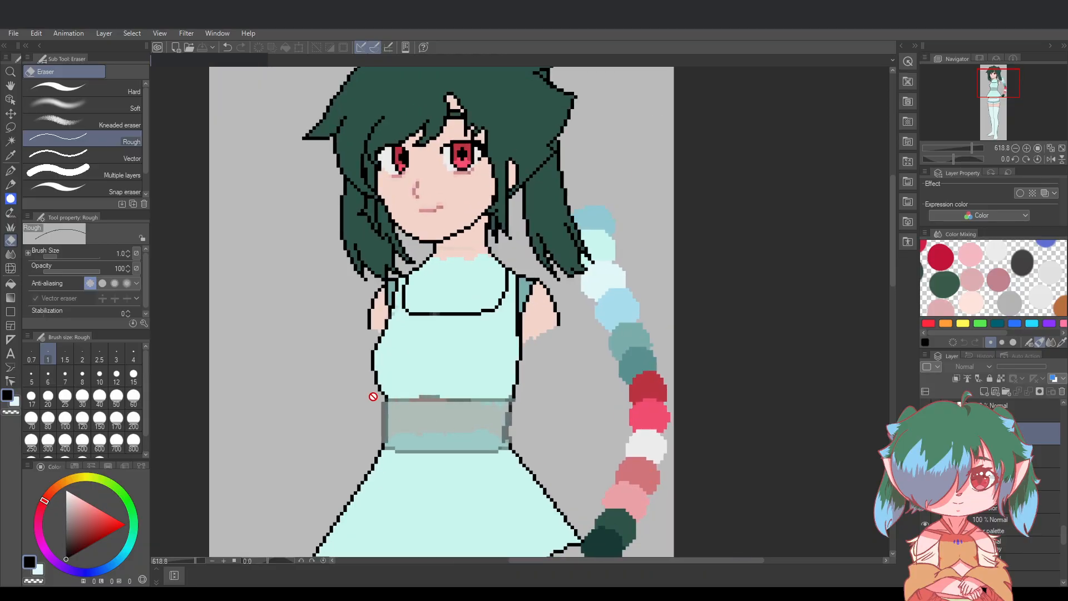
pyautogui.scroll(1, 392, 396)
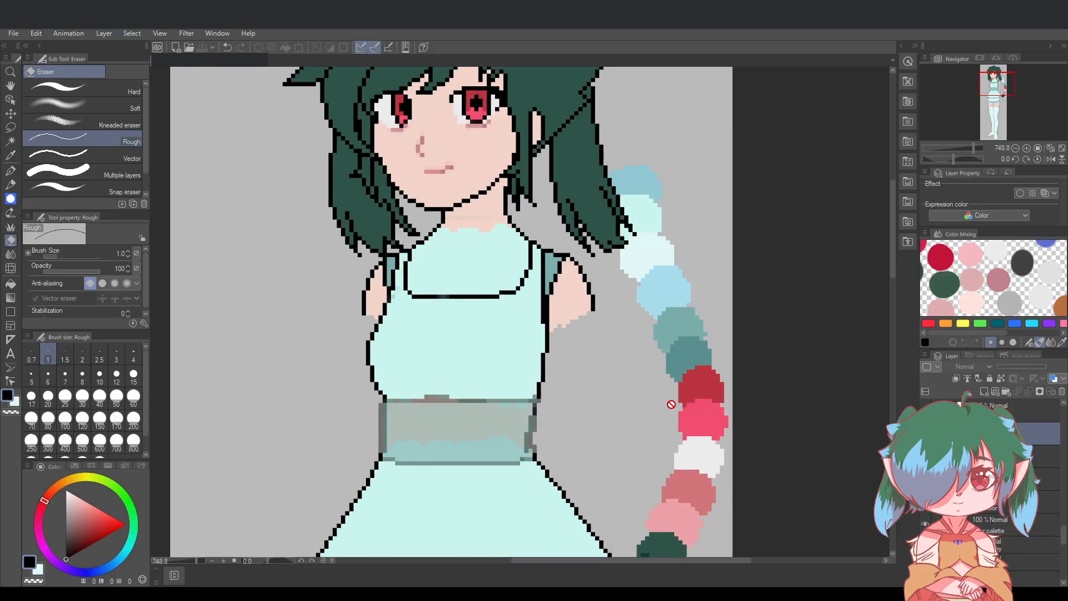
pyautogui.scroll(4, 1018, 473)
pyautogui.scroll(3, 1018, 473)
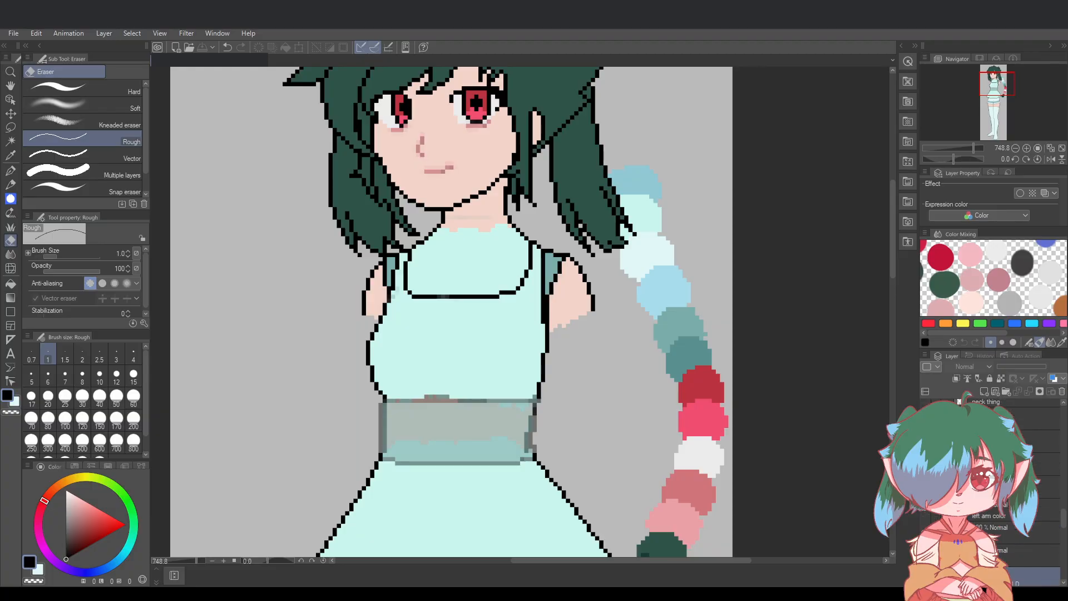
pyautogui.click(10, 170)
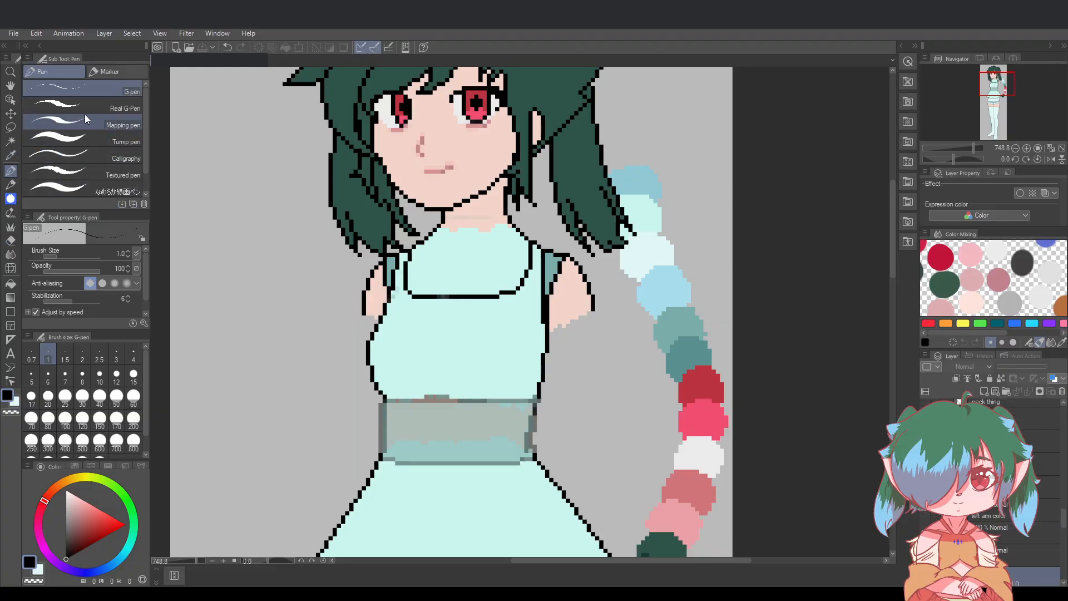
pyautogui.click(15, 401)
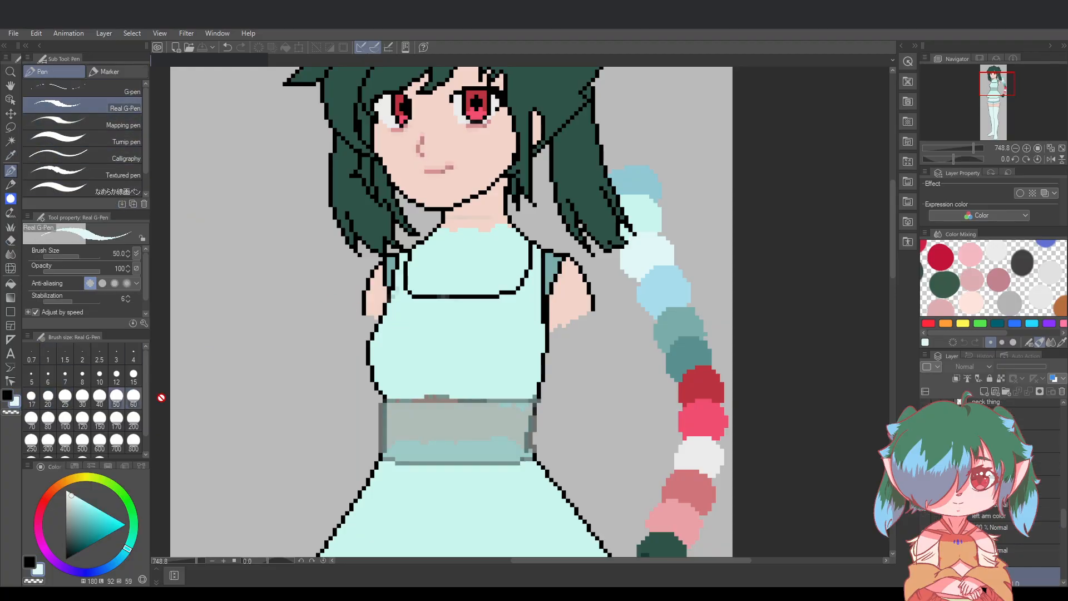
pyautogui.scroll(1, 1019, 473)
pyautogui.scroll(1, 1018, 473)
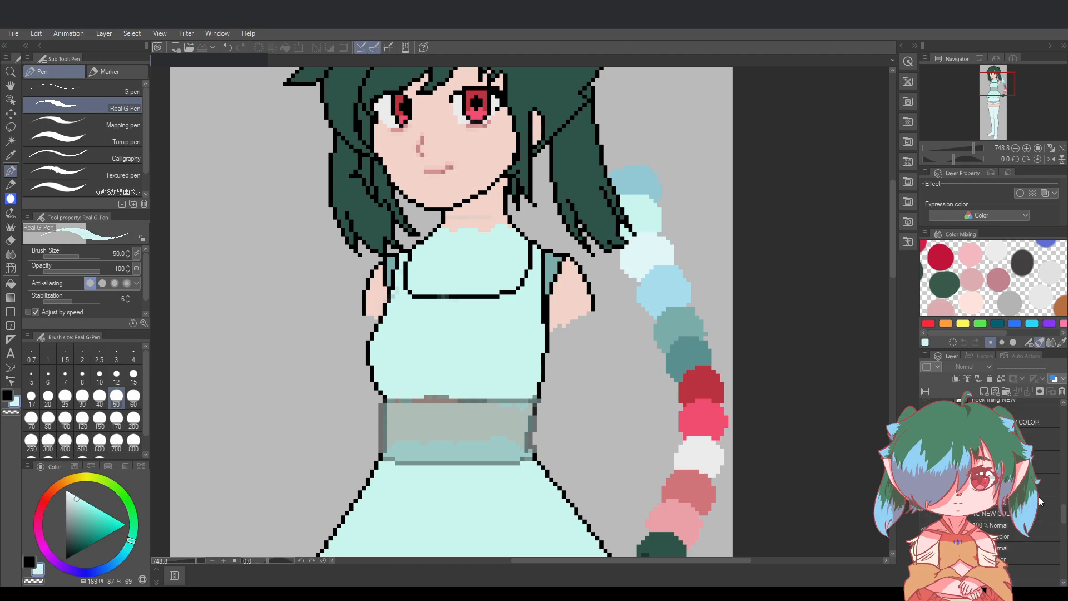
pyautogui.click(1045, 513)
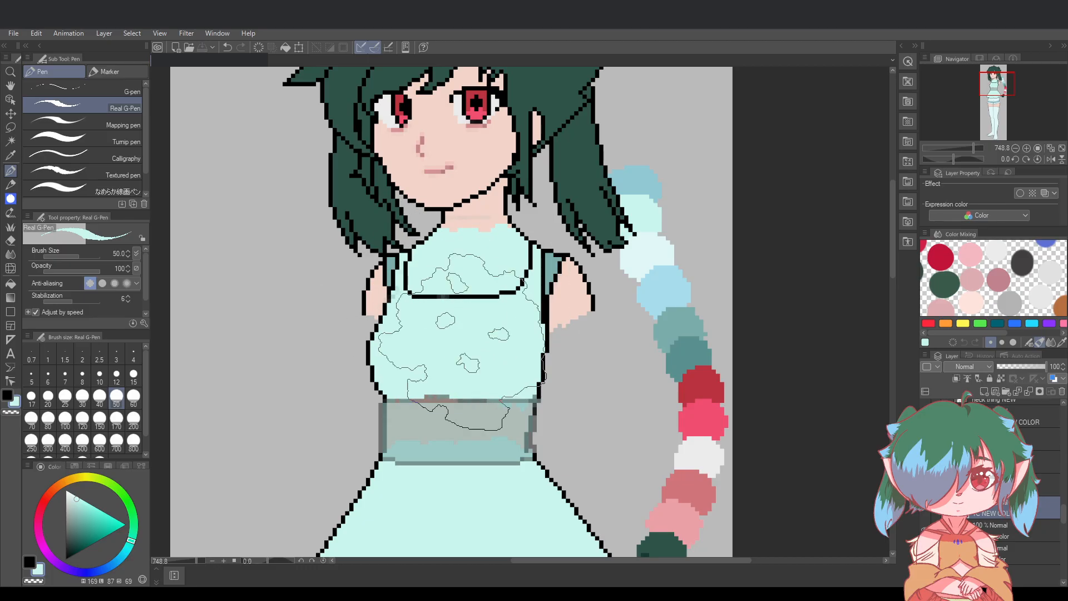
pyautogui.click(10, 241)
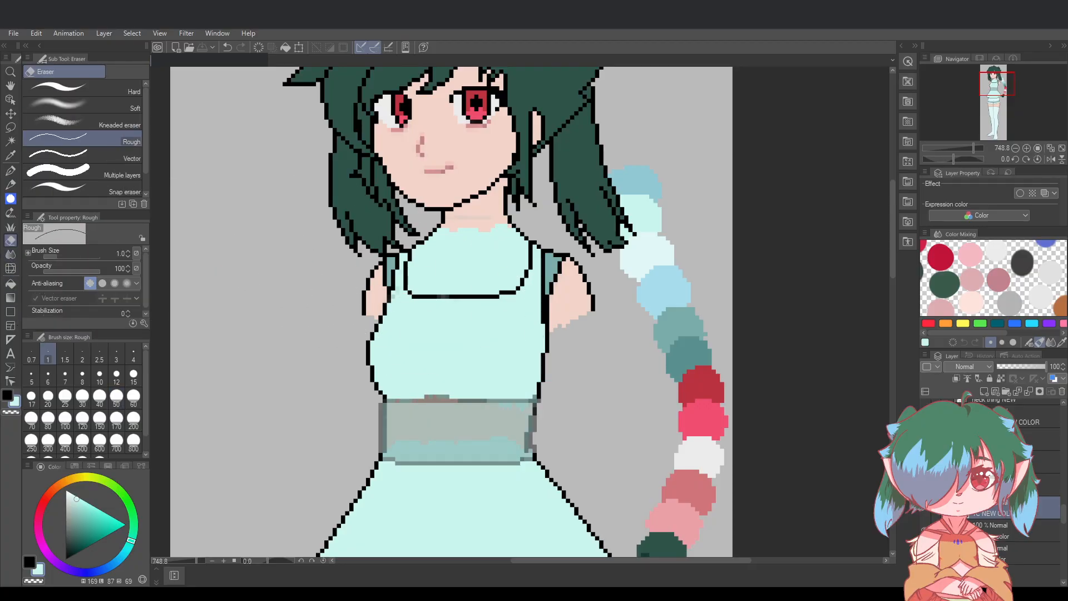
# Fill the faded gap in the neckline's lower edge with the black G-pen at size 1 on the torso clothes outline layer
pyautogui.click(1044, 492)
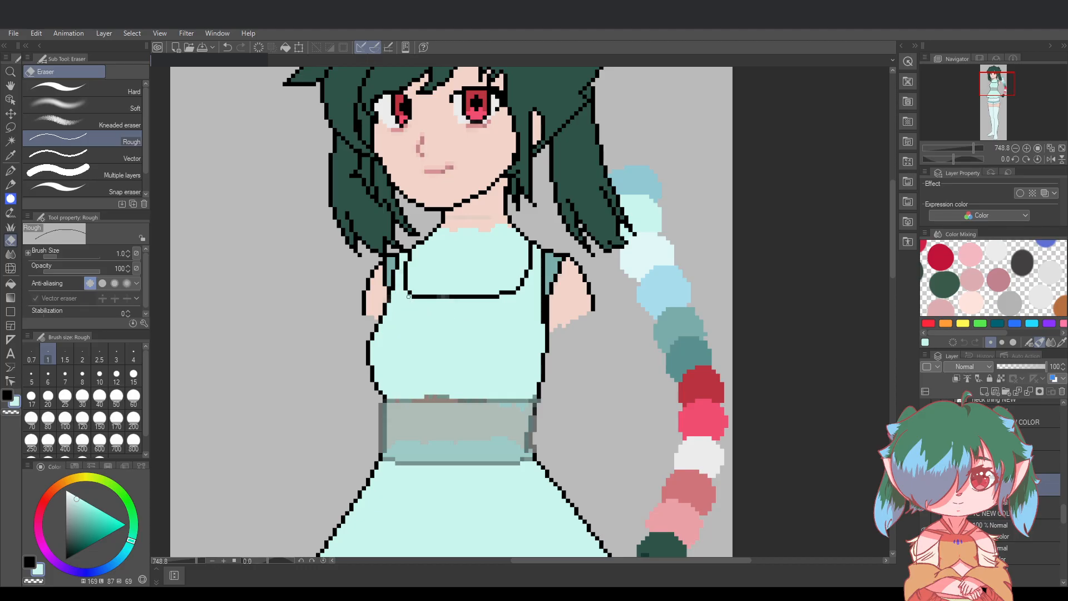
pyautogui.scroll(3, 455, 313)
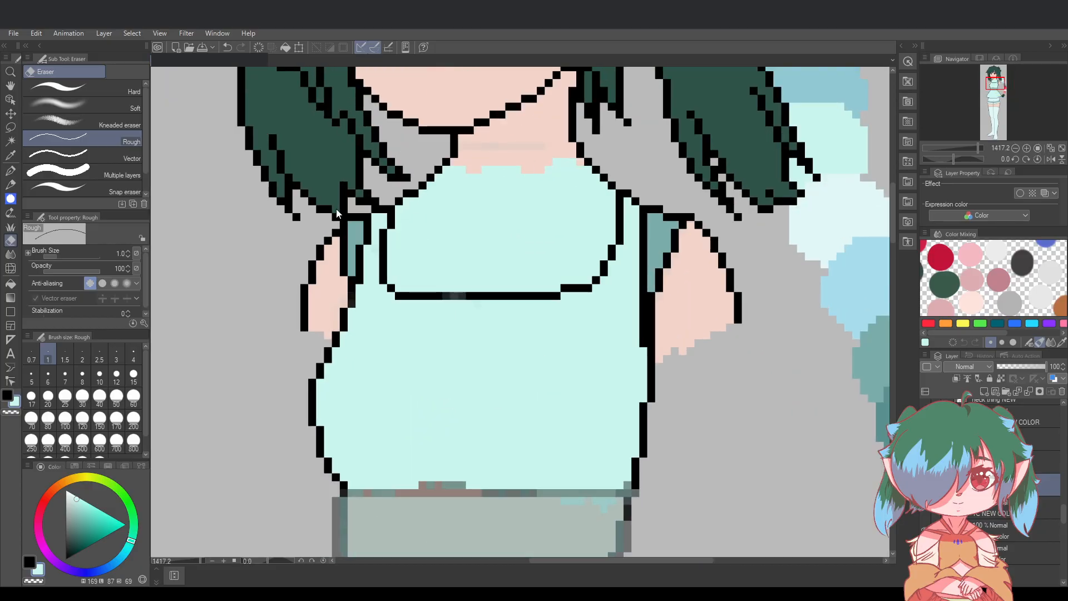
pyautogui.press('p')
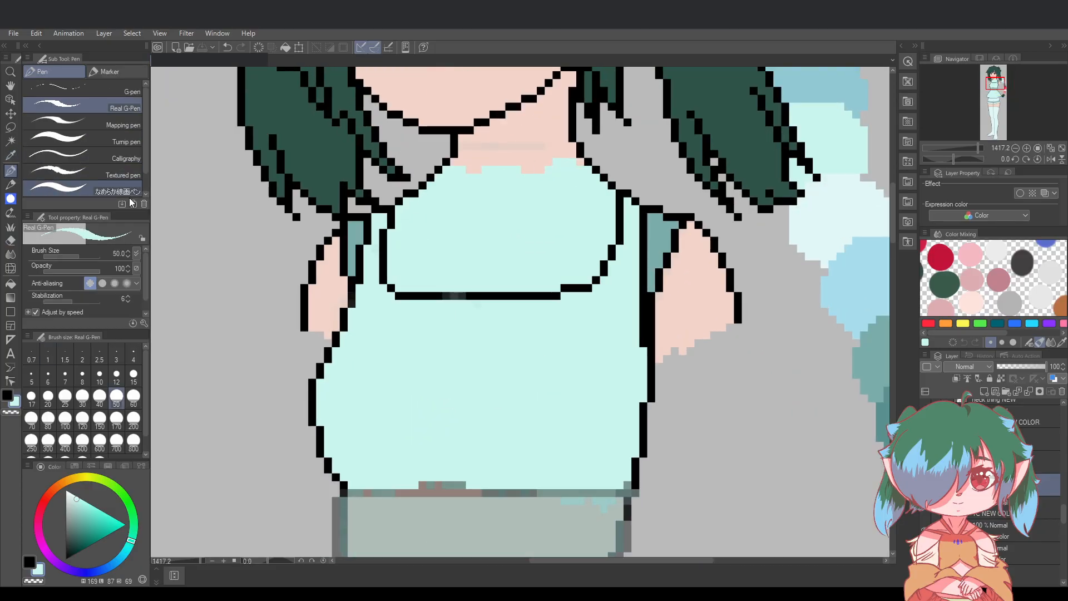
pyautogui.click(8, 395)
pyautogui.click(106, 89)
pyautogui.moveTo(443, 296); pyautogui.dragTo(465, 294)
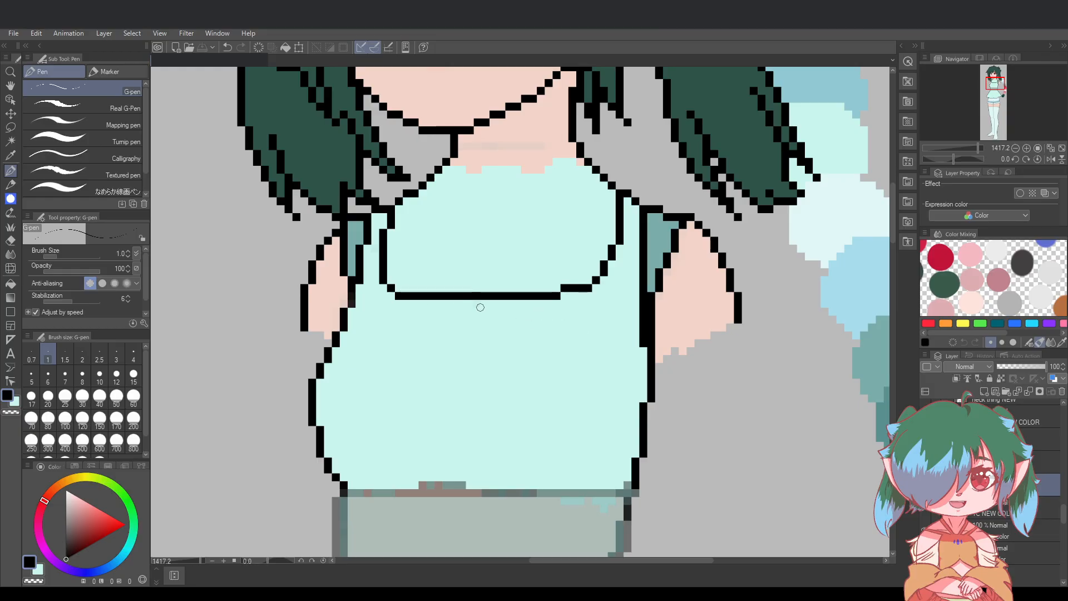
pyautogui.scroll(-1, 742, 410)
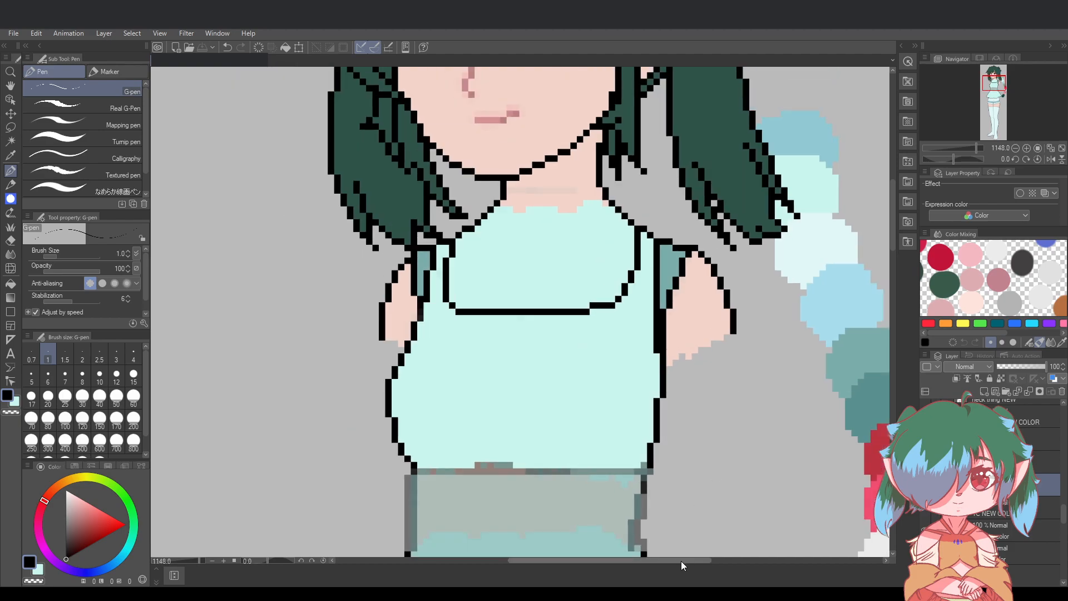
pyautogui.moveTo(681, 561); pyautogui.dragTo(698, 561)
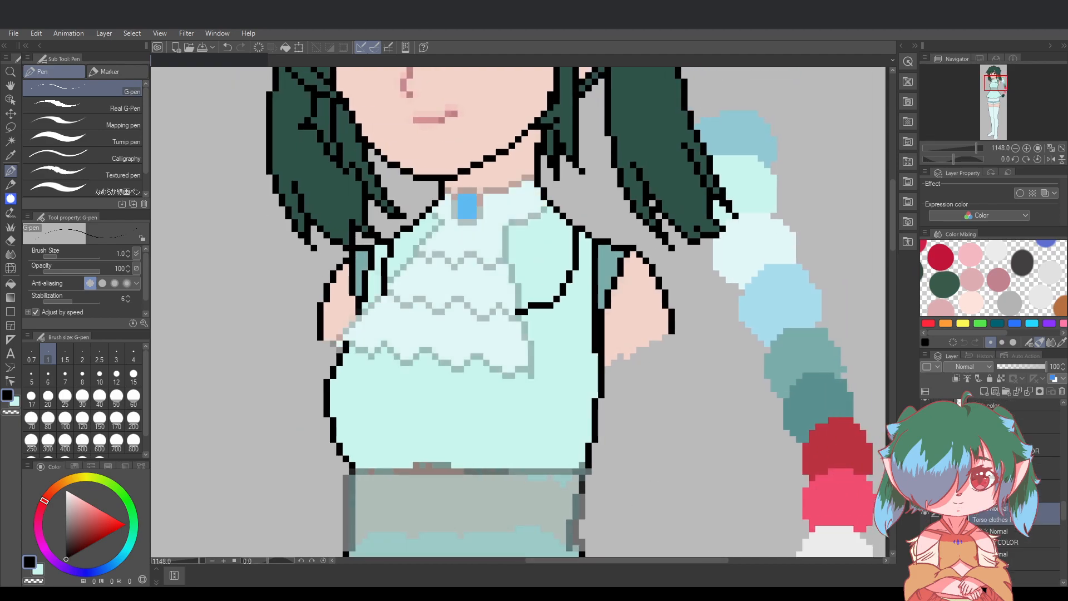
# Hide the old neck ruffle's outline and colour layers and show the new ruffle outline on the chest
pyautogui.click(926, 491)
pyautogui.click(925, 468)
pyautogui.scroll(1, 990, 490)
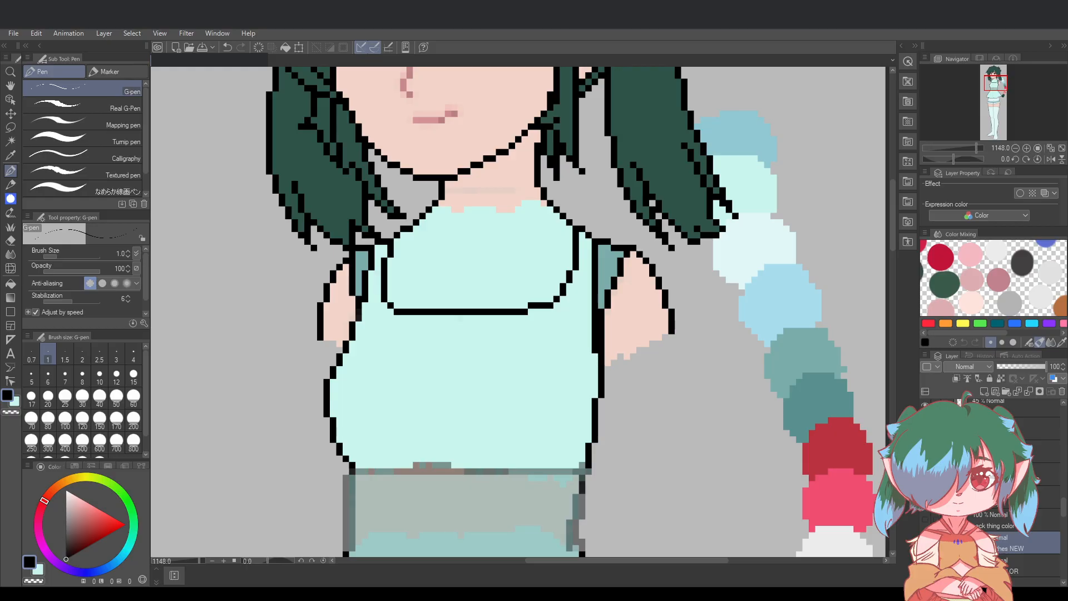
pyautogui.scroll(-2, 746, 397)
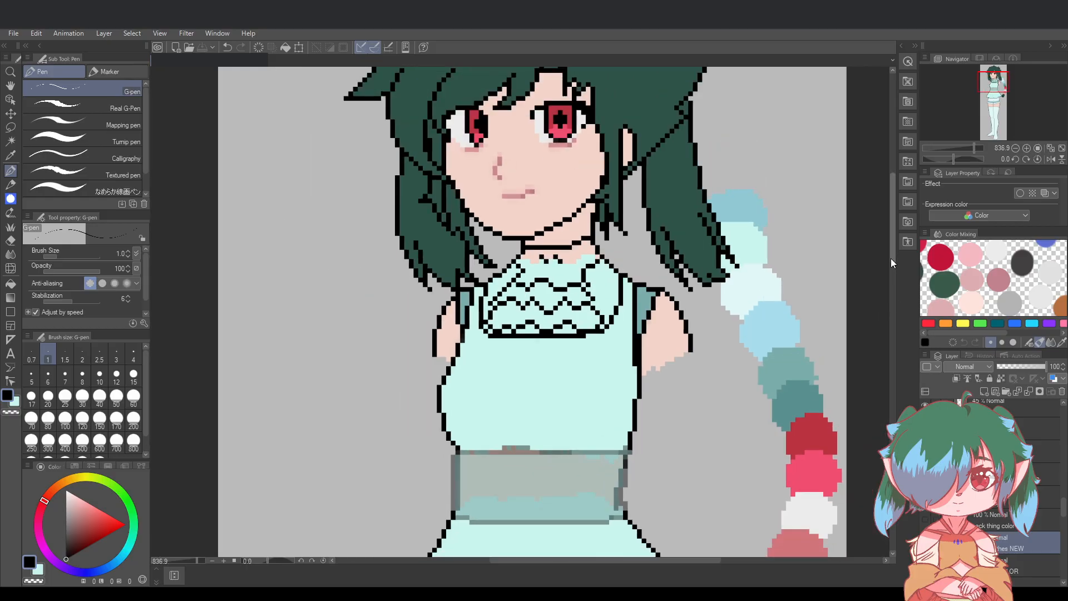
pyautogui.scroll(1, 890, 258)
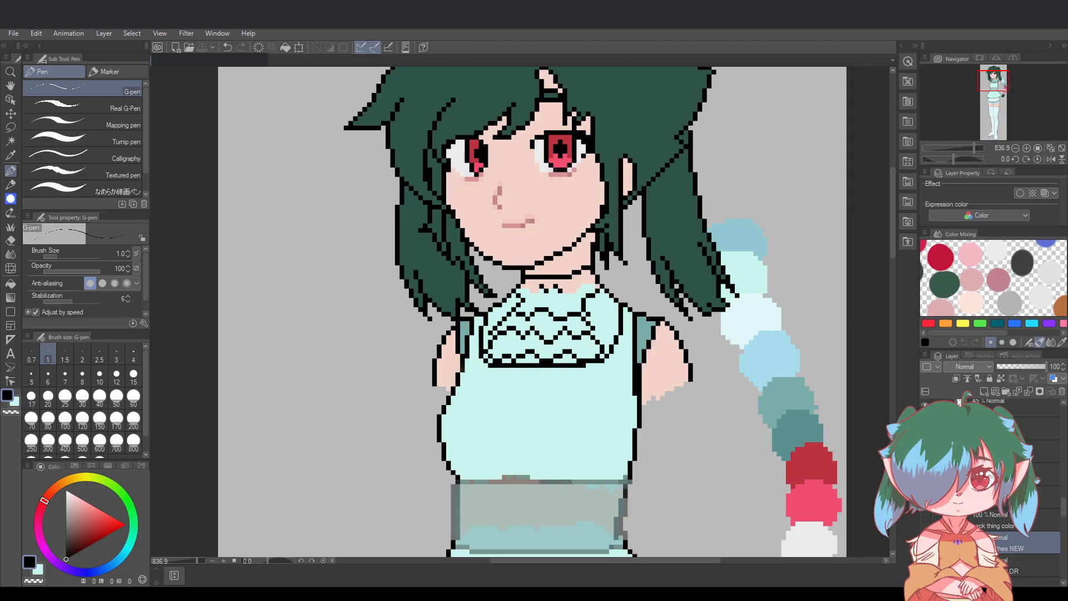
# Fill the new neck ruffle with the palest blue swatch using the Real G-Pen at size 50 on the ruffle's colour layer
pyautogui.click(1041, 478)
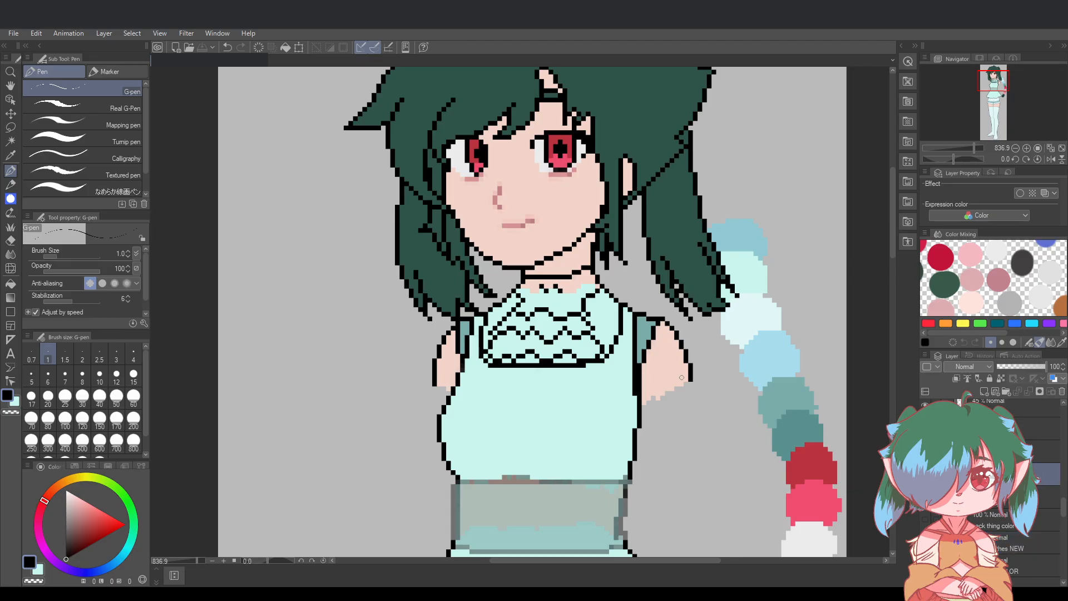
pyautogui.keyDown('alt'); pyautogui.click(755, 319); pyautogui.keyUp('alt')
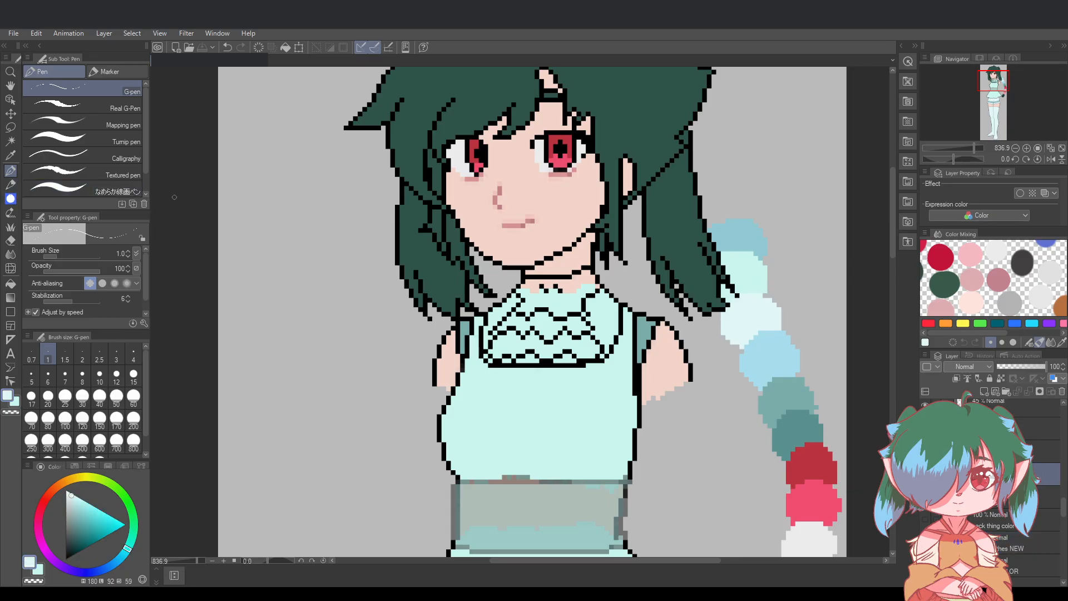
pyautogui.click(73, 106)
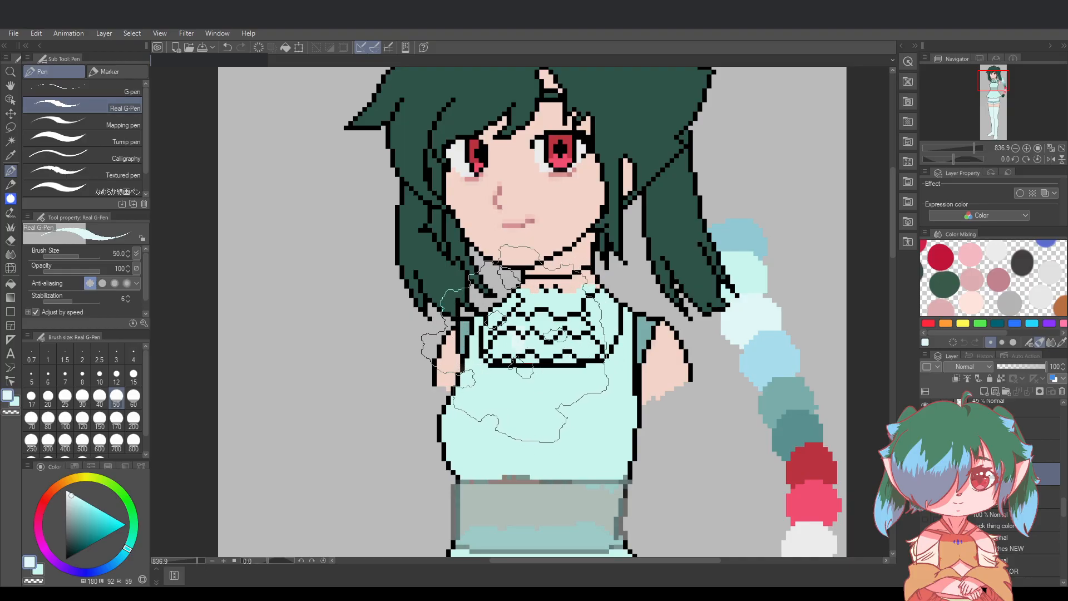
pyautogui.click(513, 344)
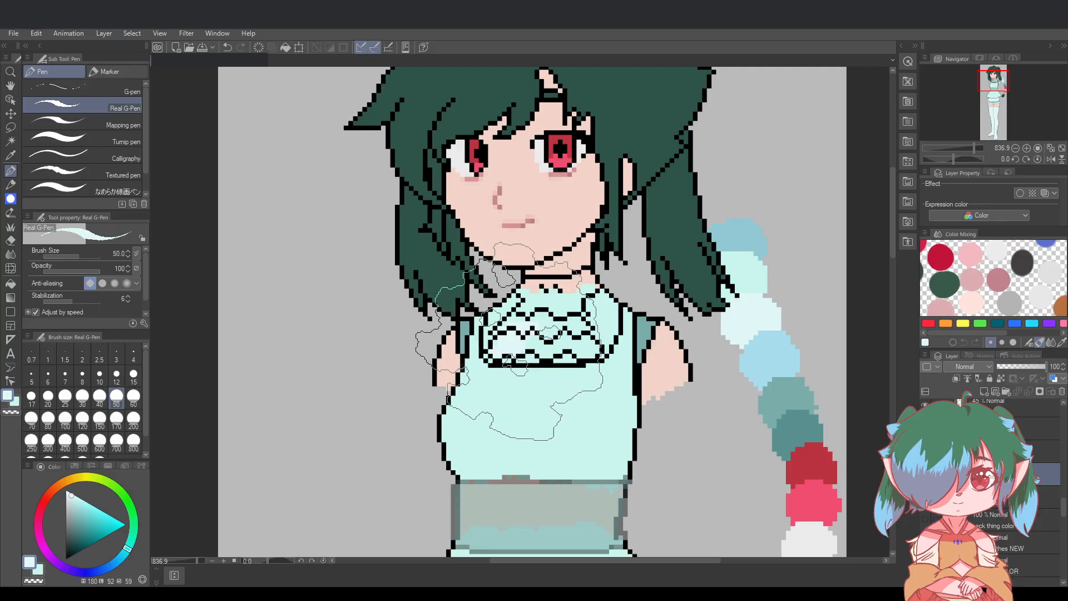
pyautogui.hotkey('ctrl', 'z')
pyautogui.scroll(2, 601, 355)
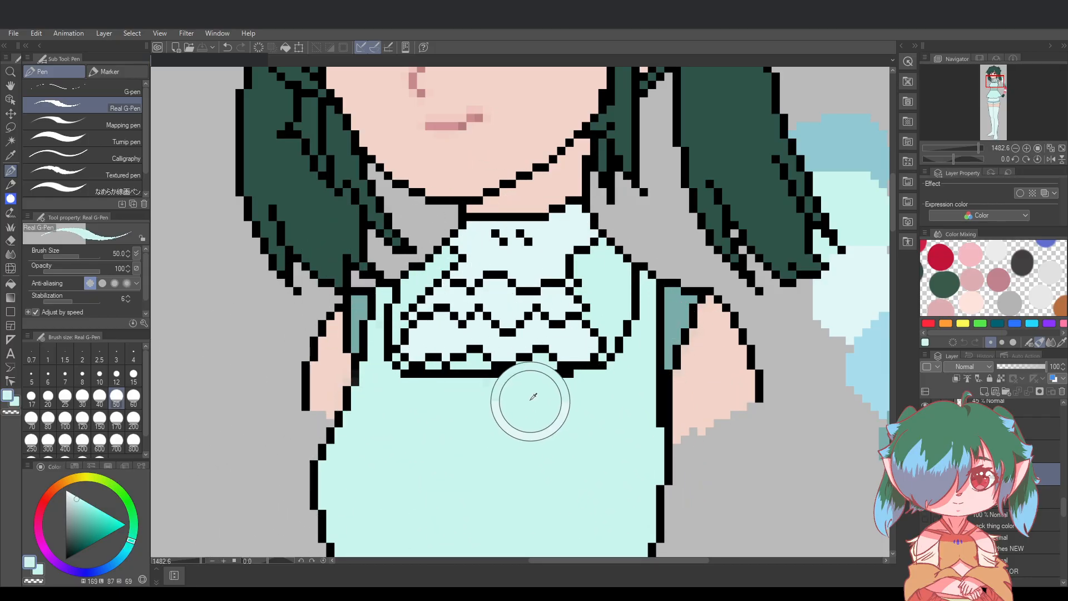
# Sample black from the neckline outline and switch back to the G-pen at size 1
pyautogui.keyDown('alt'); pyautogui.click(506, 369); pyautogui.keyUp('alt')
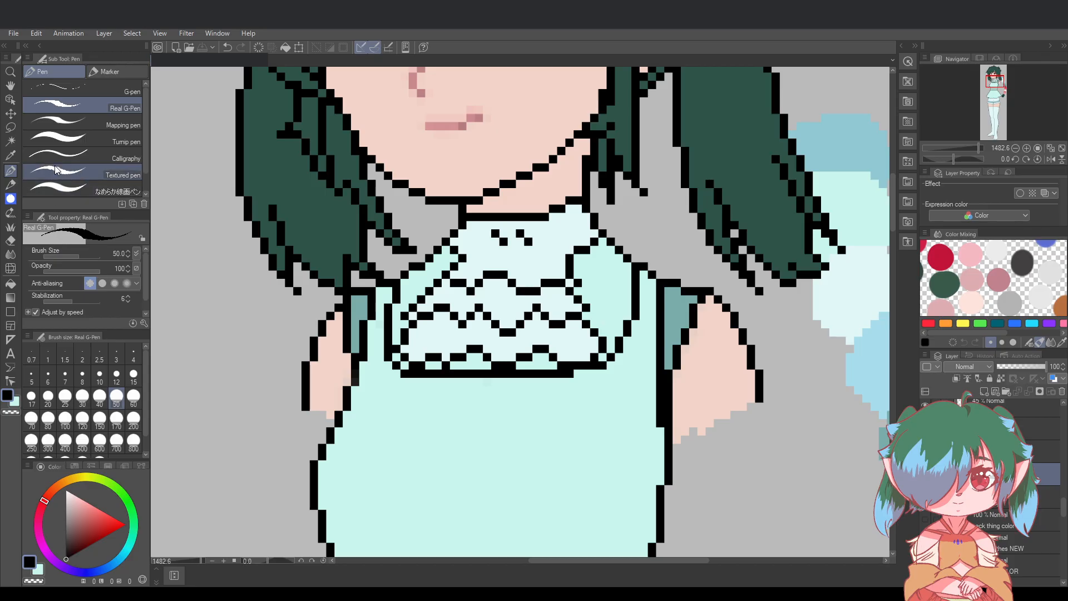
pyautogui.scroll(-2, 673, 451)
pyautogui.scroll(2, 726, 491)
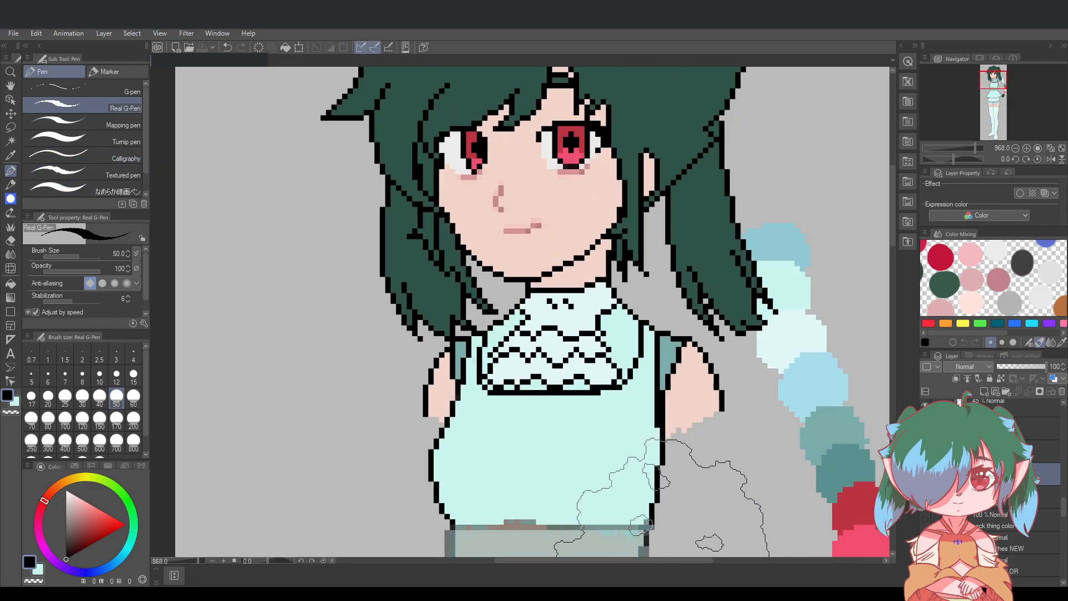
pyautogui.moveTo(660, 561); pyautogui.dragTo(682, 559)
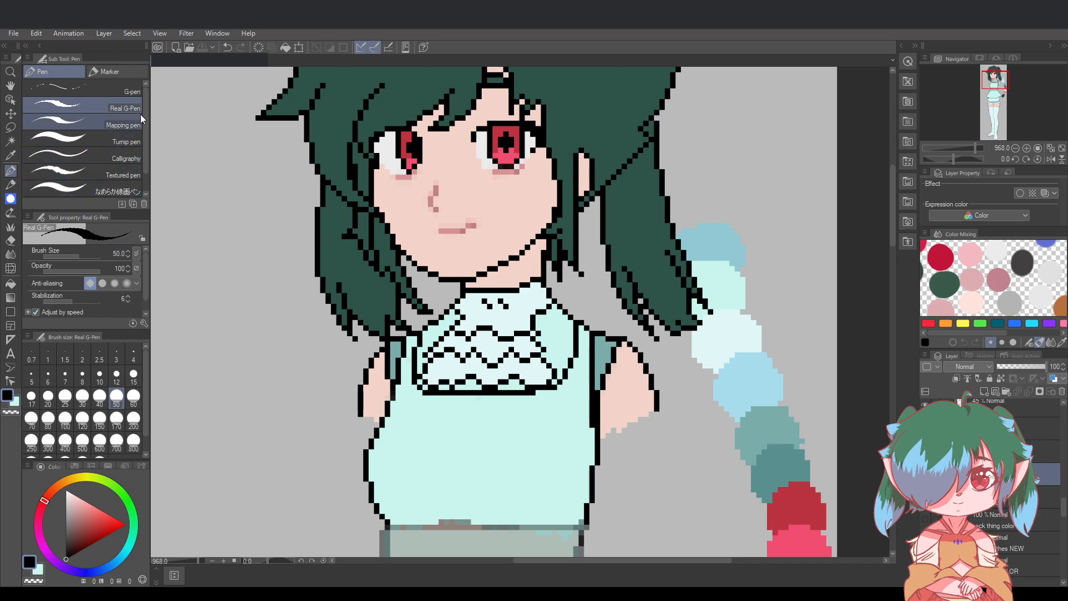
pyautogui.click(92, 89)
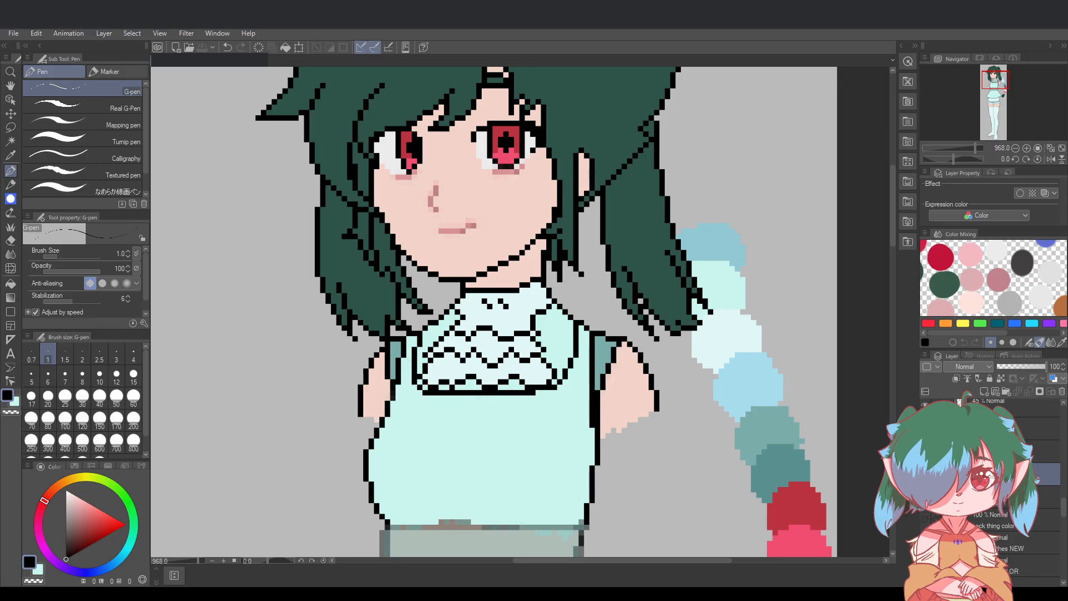
# Show and hide the old ruffle layers to compare them with the new neck ruffle
pyautogui.click(926, 497)
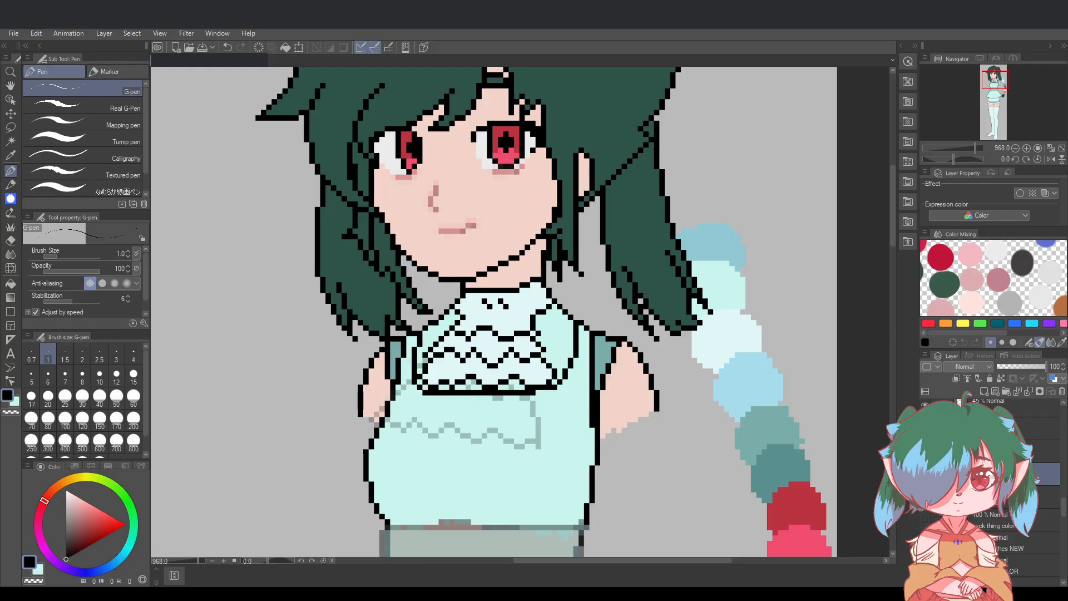
pyautogui.click(926, 497)
pyautogui.click(924, 517)
pyautogui.click(924, 515)
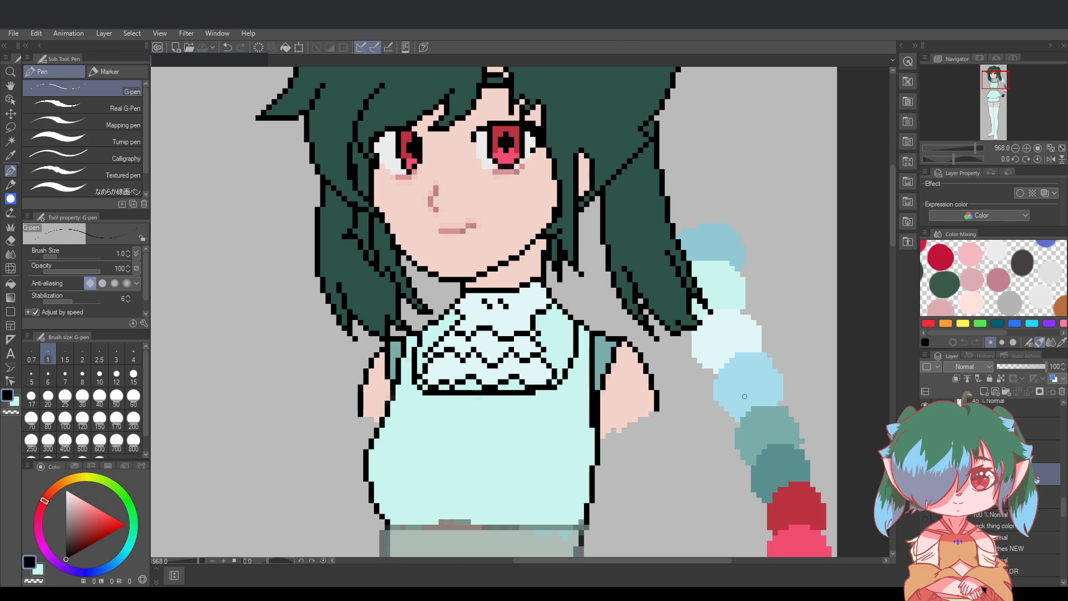
# Inspect the redesigned neck ruffle and dress top, first on the whole upper body and then close up
pyautogui.scroll(-1, 745, 396)
pyautogui.scroll(-1, 744, 396)
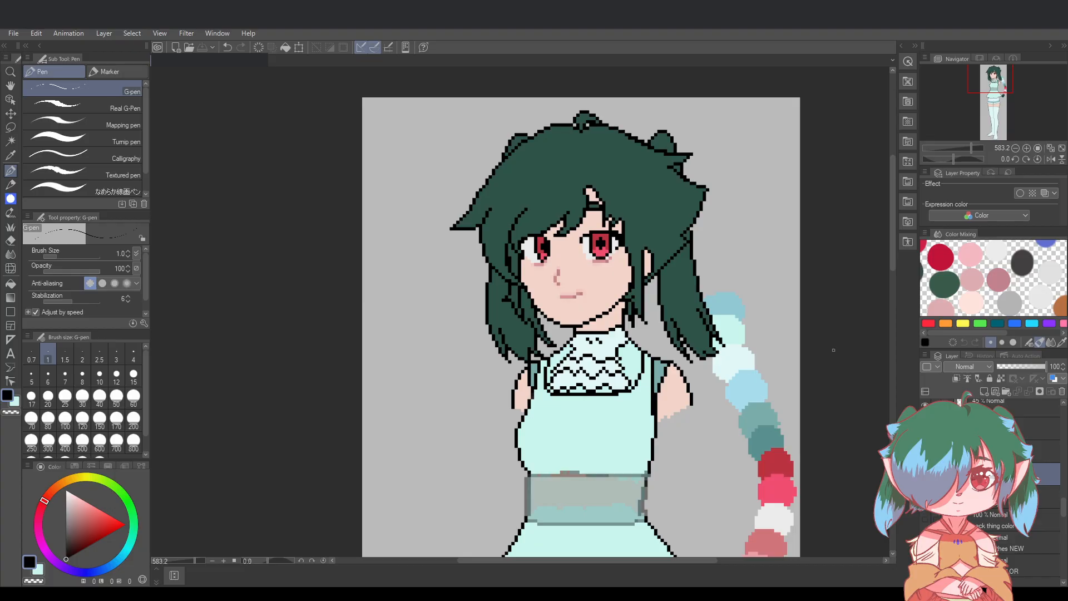
pyautogui.scroll(-2, 892, 266)
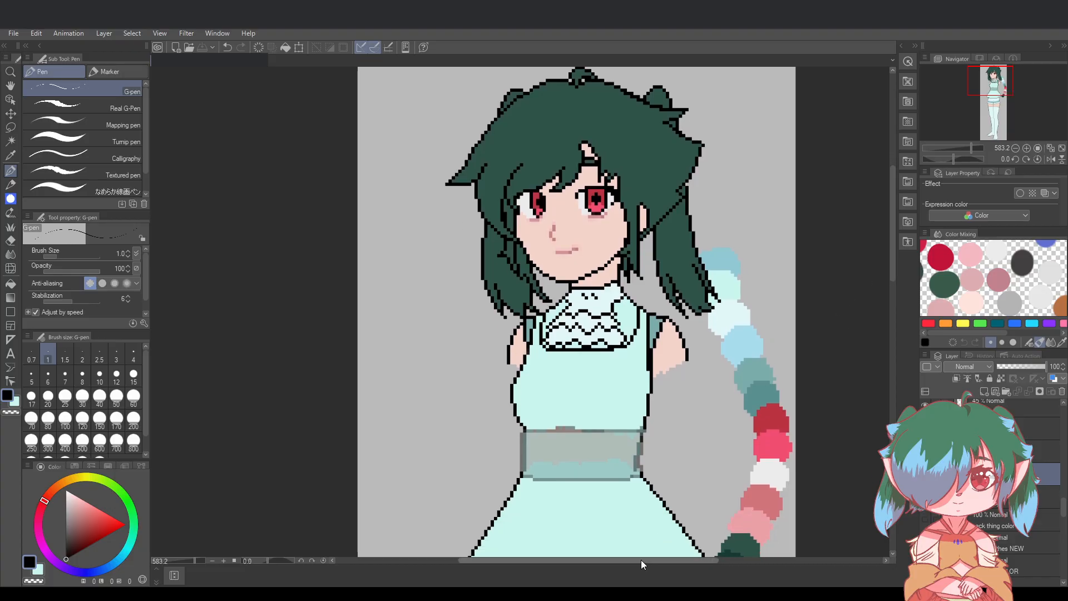
pyautogui.moveTo(641, 560); pyautogui.dragTo(666, 561)
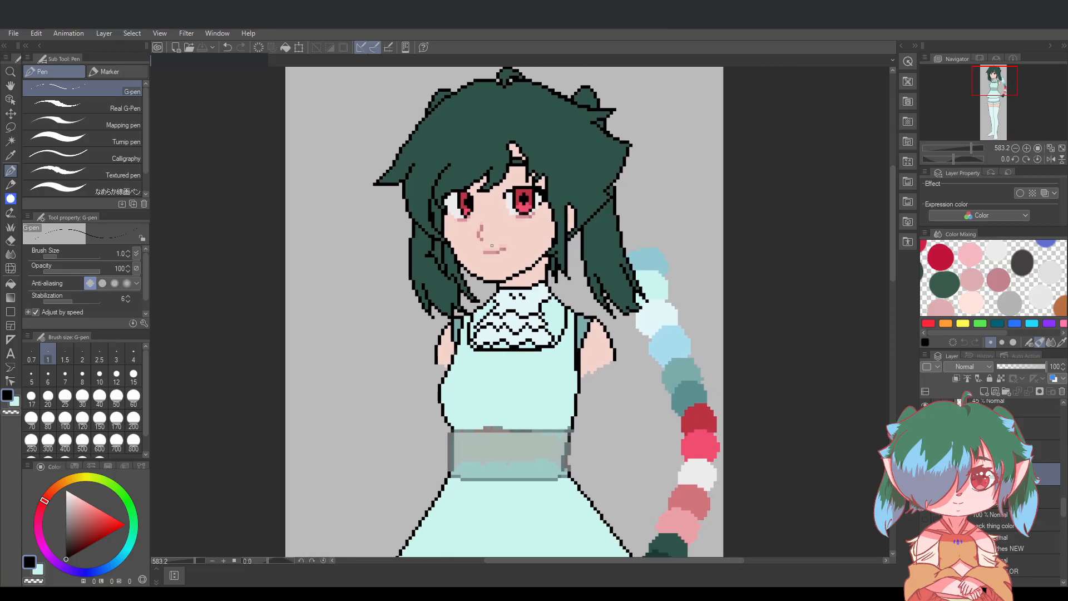
pyautogui.scroll(5, 492, 246)
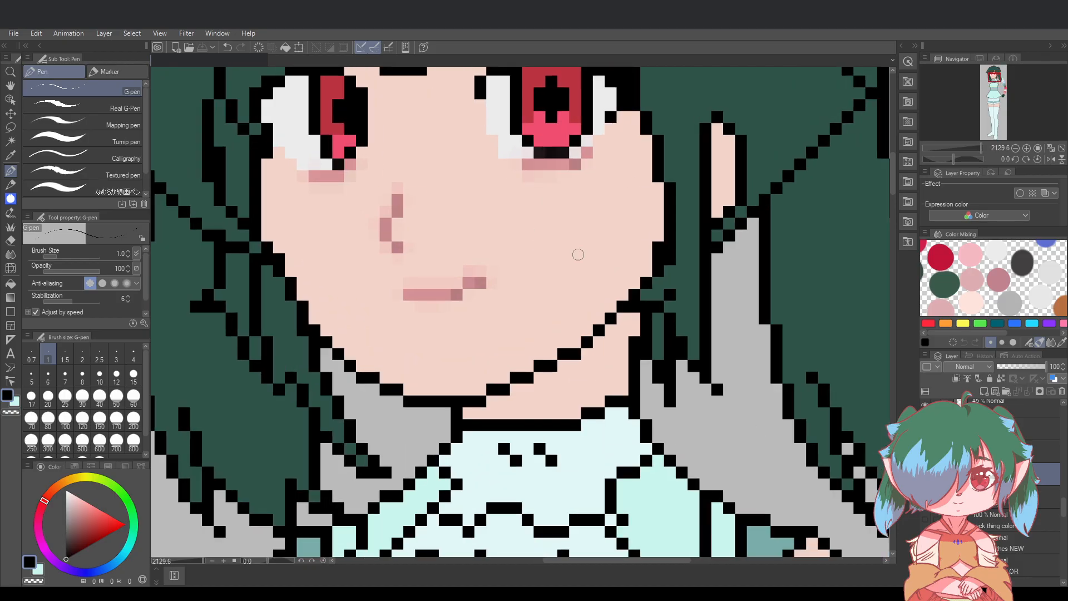
pyautogui.moveTo(893, 179); pyautogui.dragTo(896, 218)
pyautogui.scroll(-1, 637, 547)
pyautogui.moveTo(638, 560); pyautogui.dragTo(658, 560)
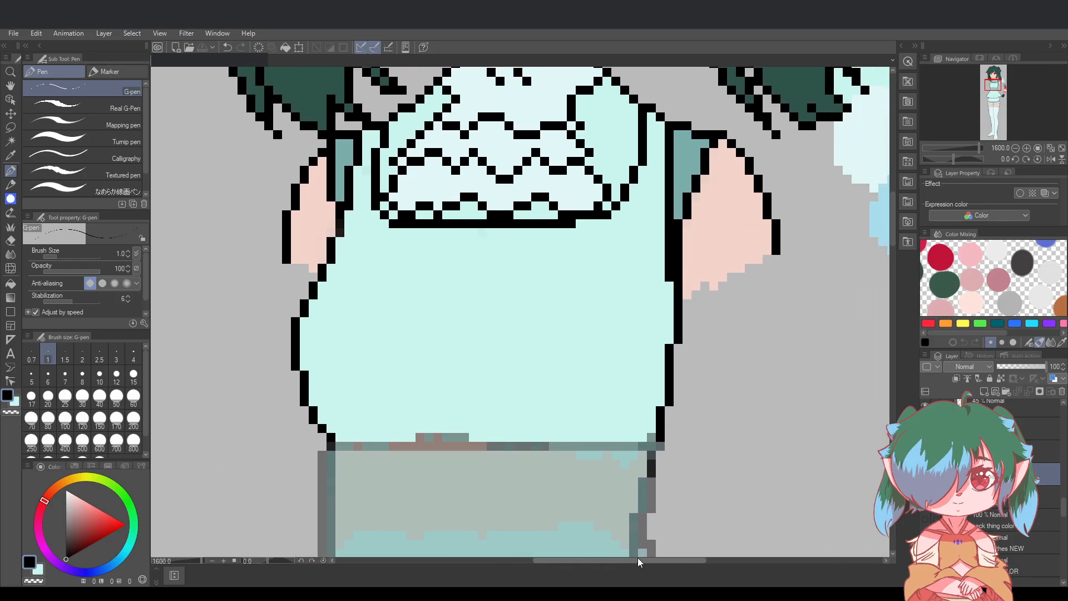
pyautogui.moveTo(893, 222); pyautogui.dragTo(893, 209)
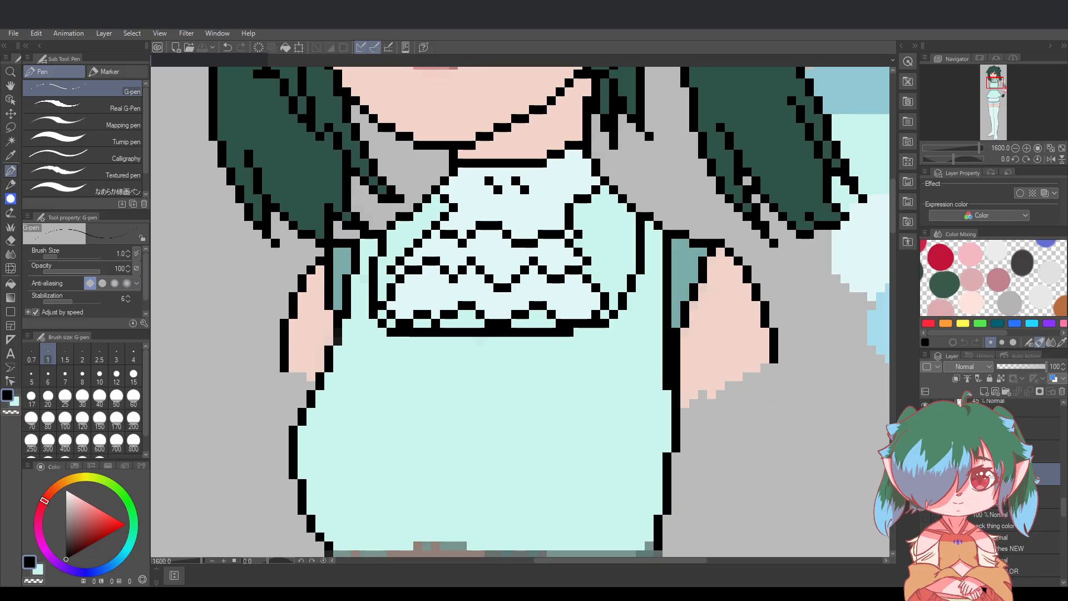
# Check which lines belong to the new torso clothes outline layer by toggling its visibility
pyautogui.scroll(-1, 993, 490)
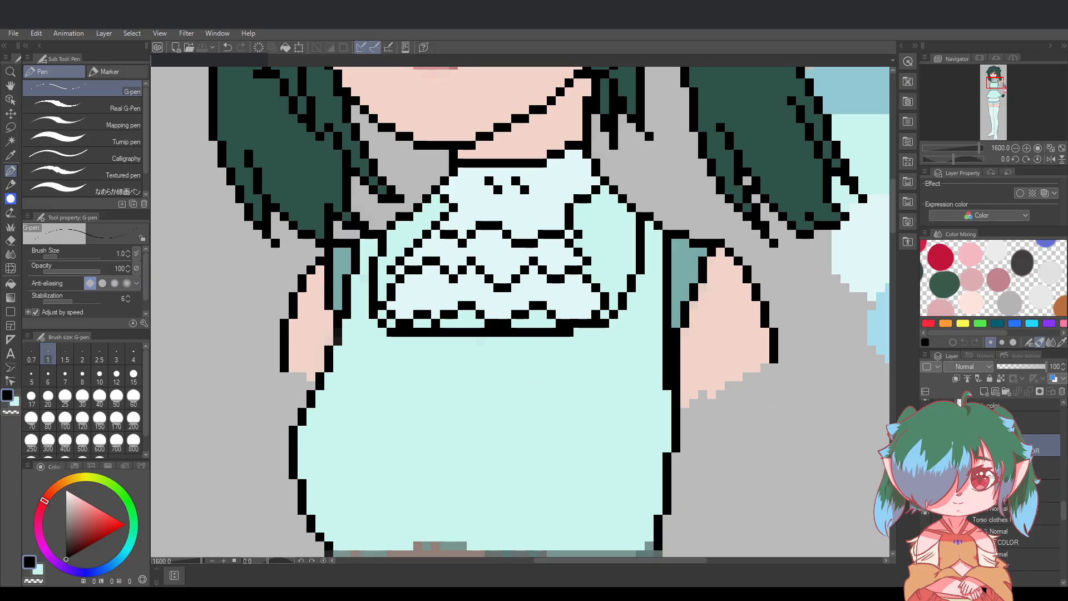
pyautogui.click(993, 514)
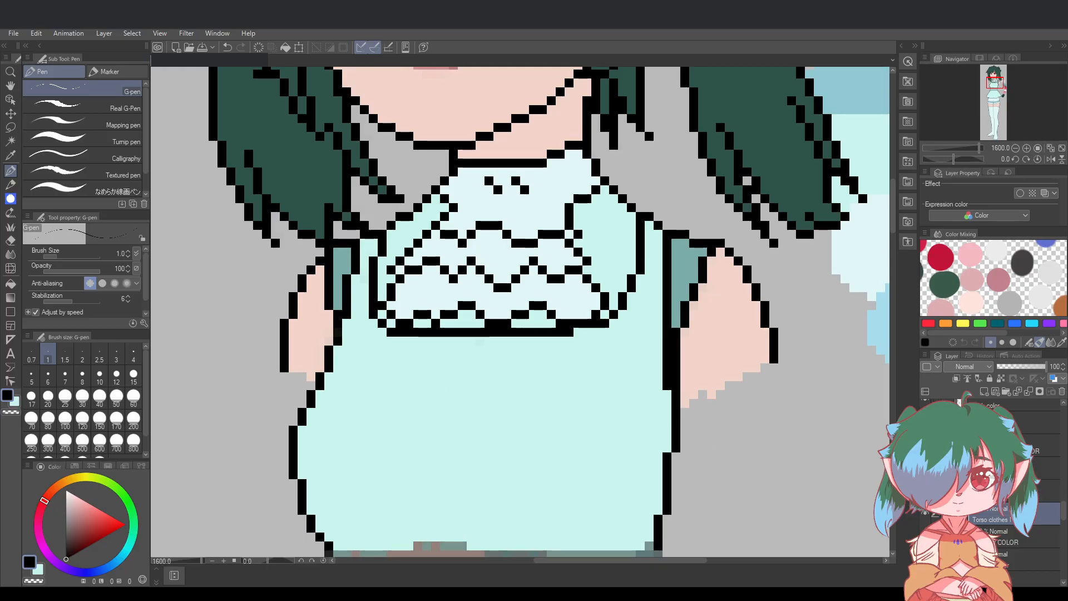
pyautogui.click(927, 515)
pyautogui.click(927, 514)
pyautogui.scroll(-4, 993, 501)
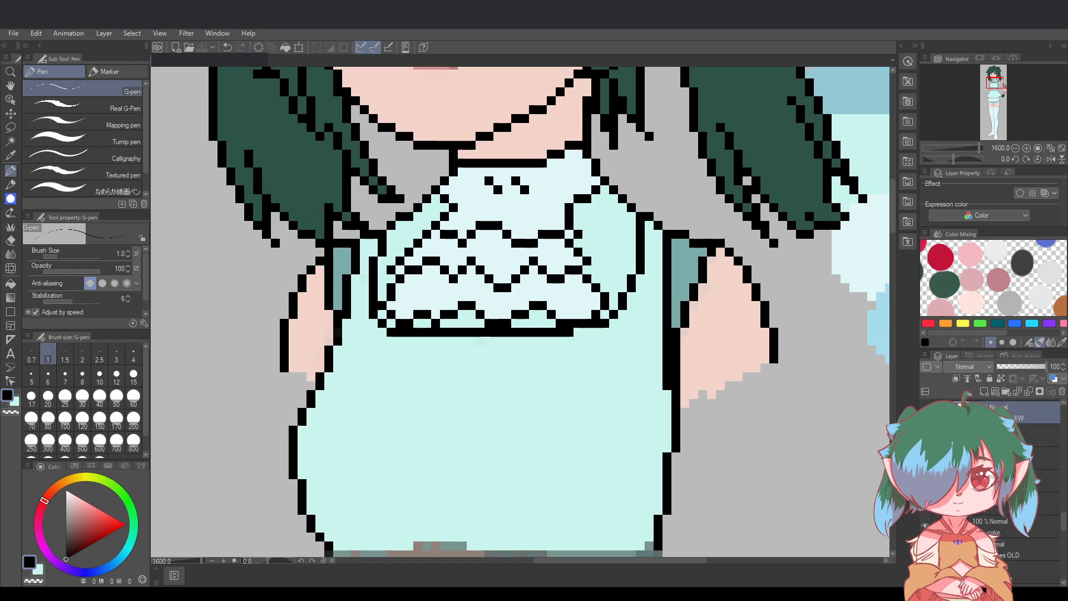
pyautogui.keyDown('alt'); pyautogui.click(730, 341); pyautogui.keyUp('alt')
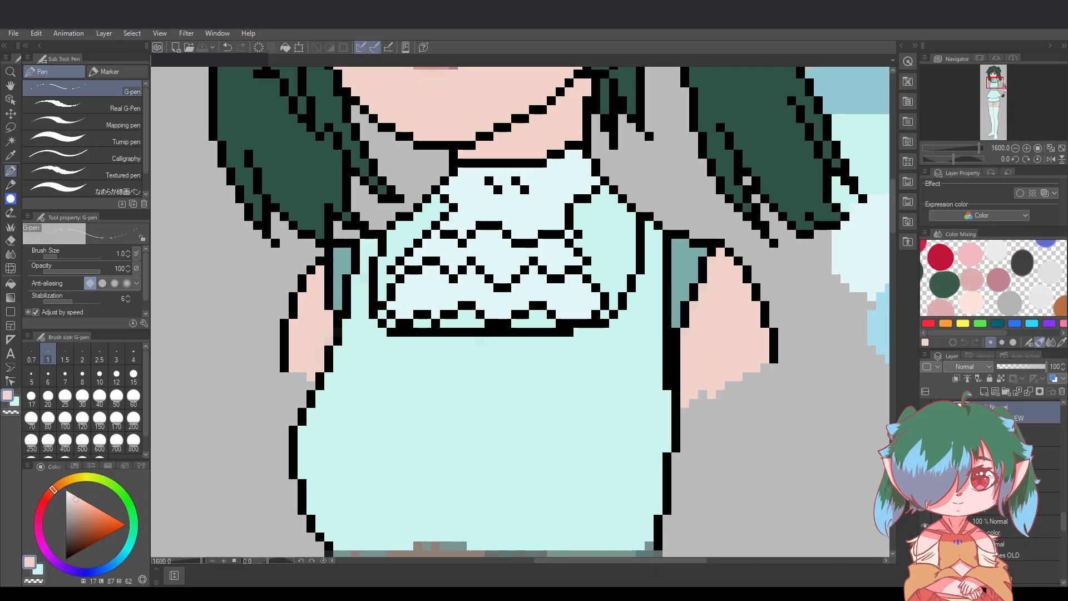
pyautogui.click(927, 412)
pyautogui.click(927, 412)
# Sample the mint dress colour, activate the new torso clothes colour layer and switch to the Rough eraser at size 1
pyautogui.scroll(-2, 1005, 510)
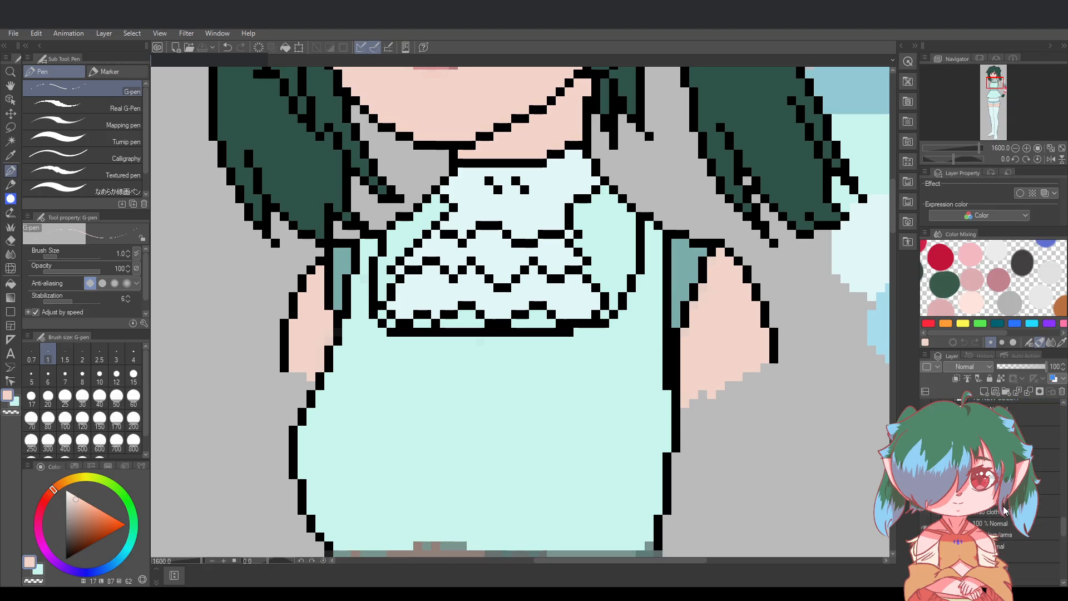
pyautogui.scroll(-1, 1004, 511)
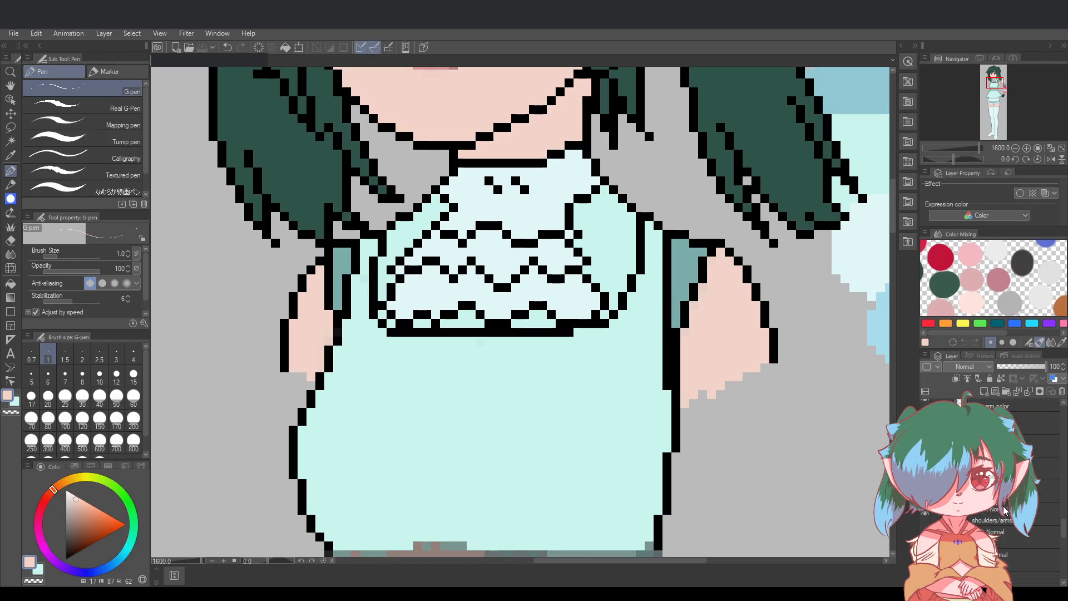
pyautogui.click(1021, 559)
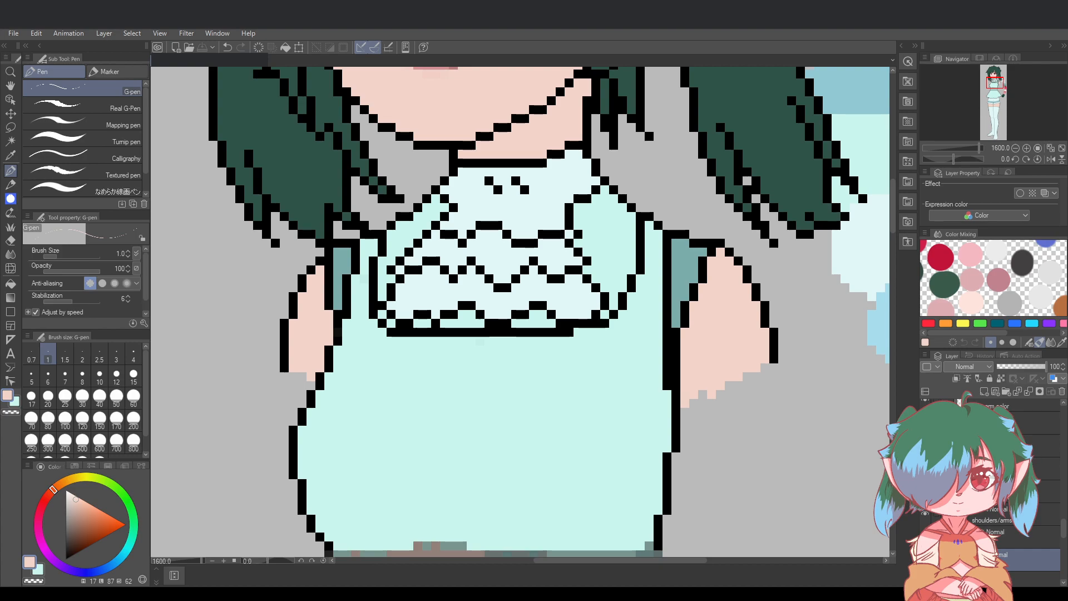
pyautogui.keyDown('alt'); pyautogui.click(543, 411); pyautogui.keyUp('alt')
pyautogui.scroll(2, 993, 490)
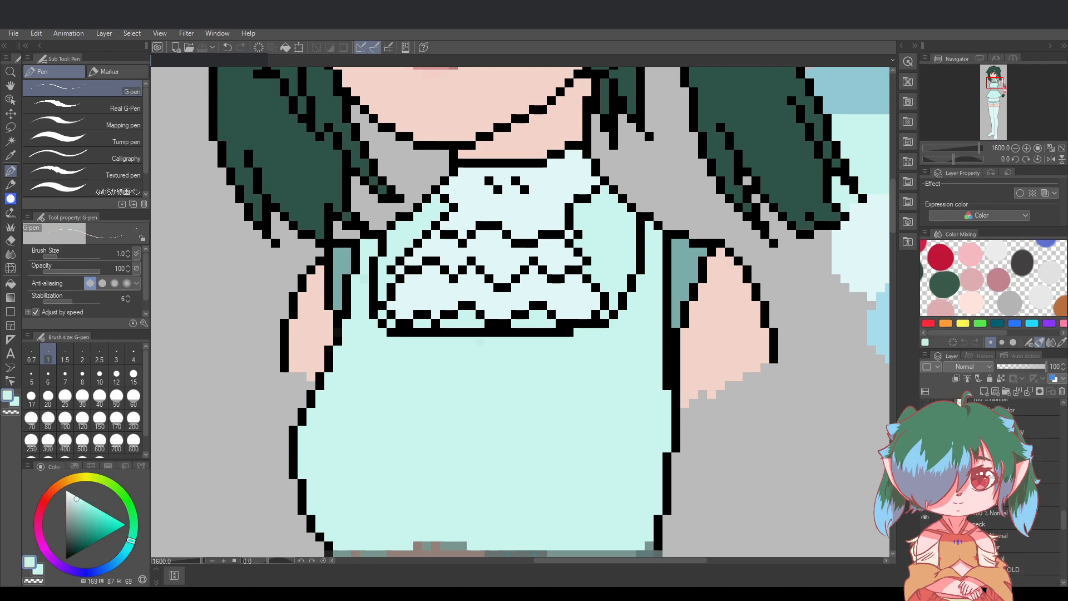
pyautogui.click(1038, 456)
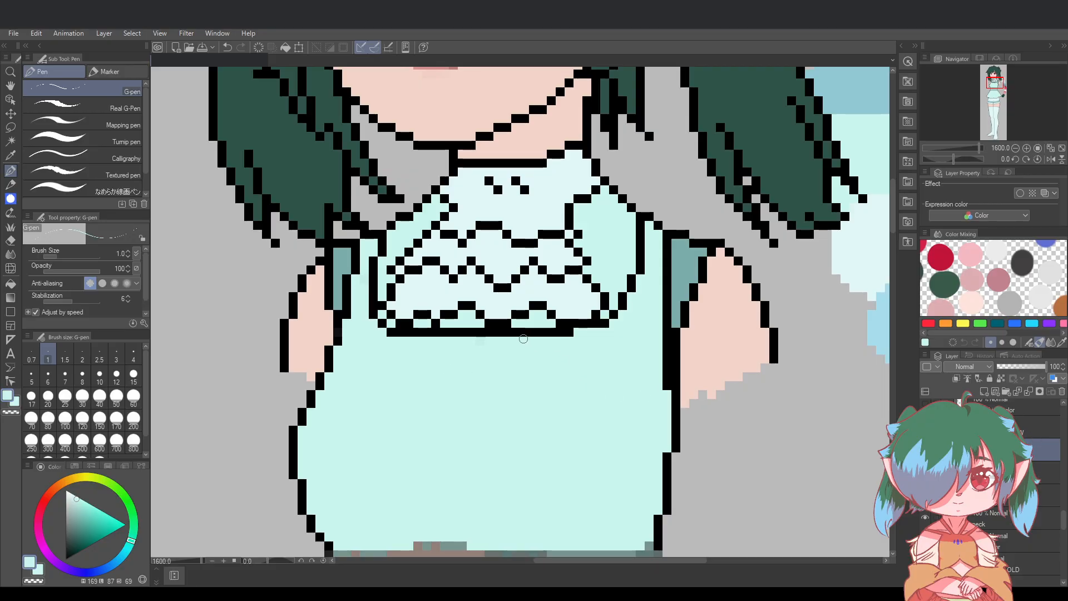
pyautogui.press('e')
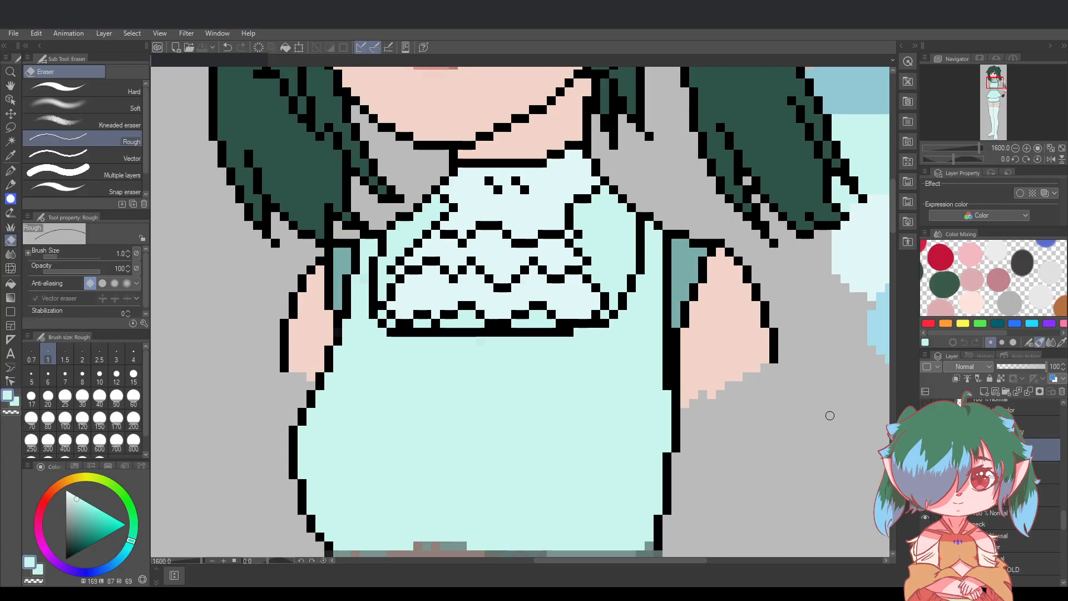
# Compare the torso with and without the new torso clothes outline
pyautogui.hotkey('ctrl', 'z')
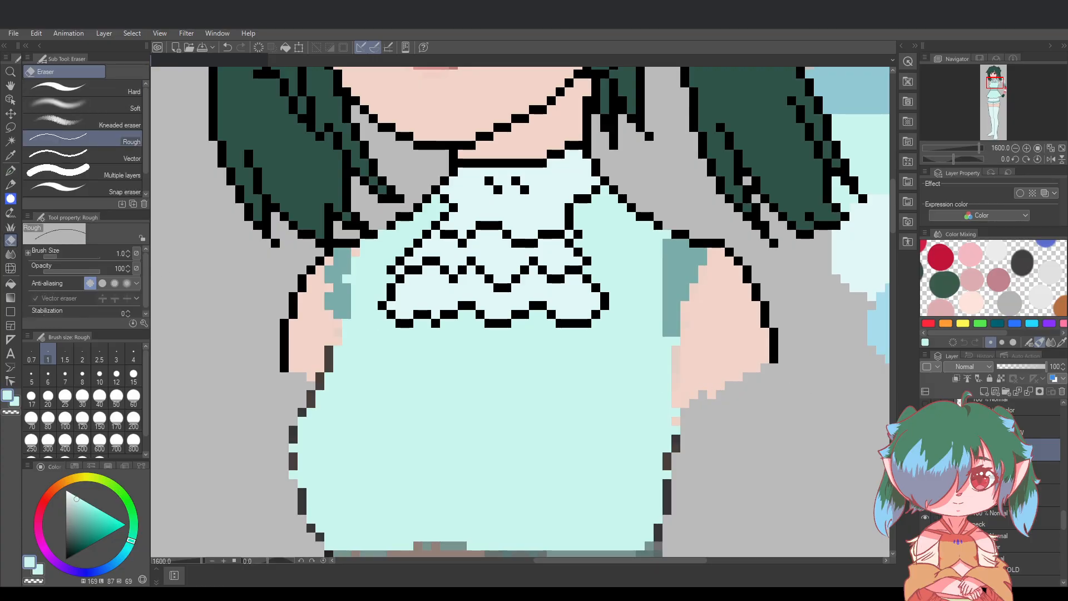
pyautogui.hotkey('ctrl', 'y')
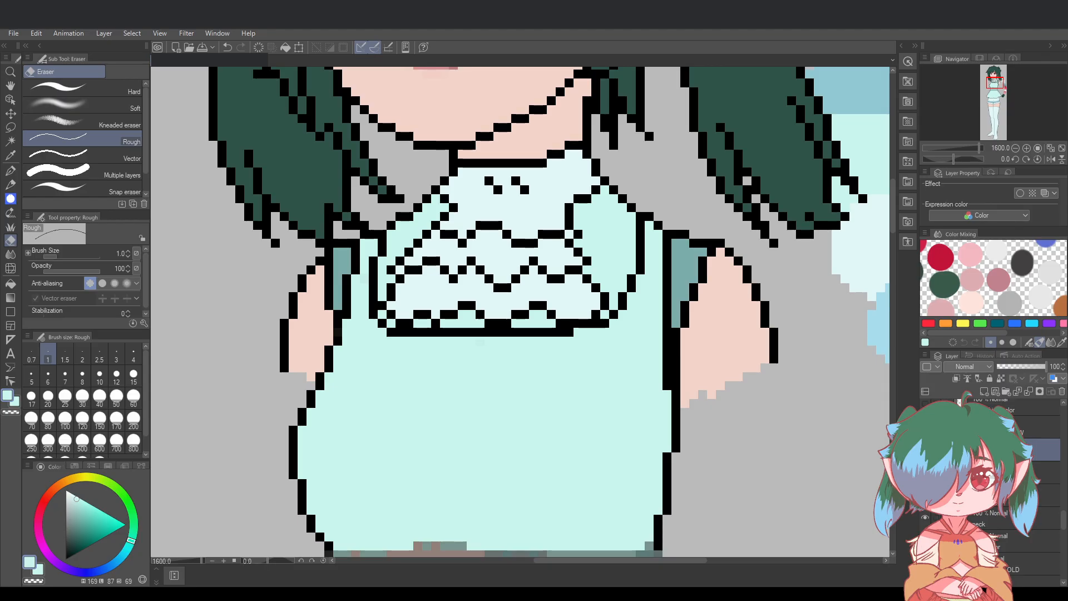
pyautogui.hotkey('ctrl', 'z')
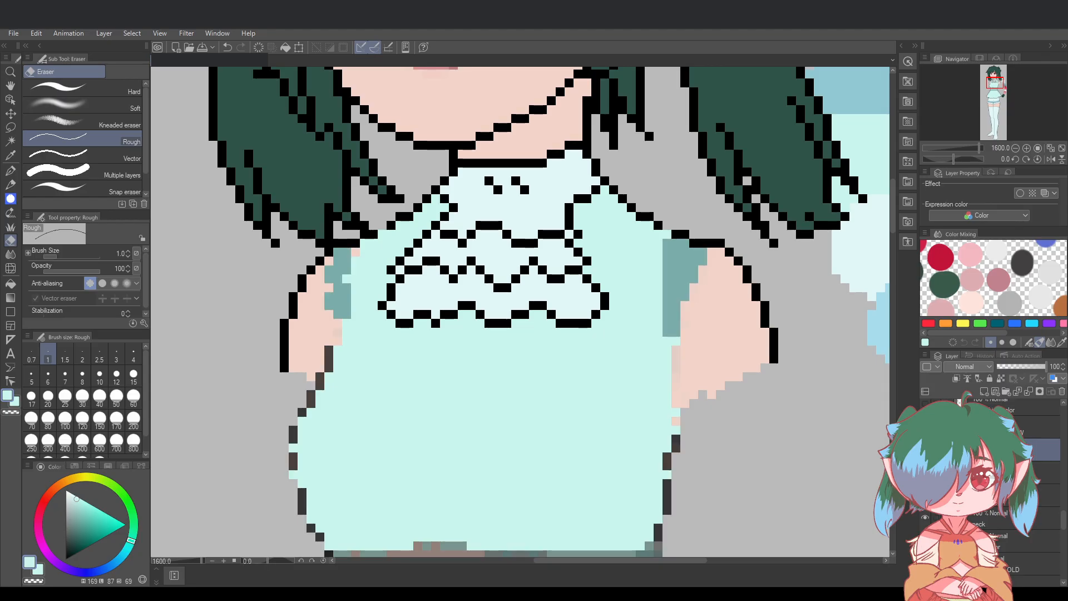
pyautogui.hotkey('ctrl', 'y')
# Activate the new torso clothes outline layer, sample its black line colour and switch to the G-pen
pyautogui.click(1041, 430)
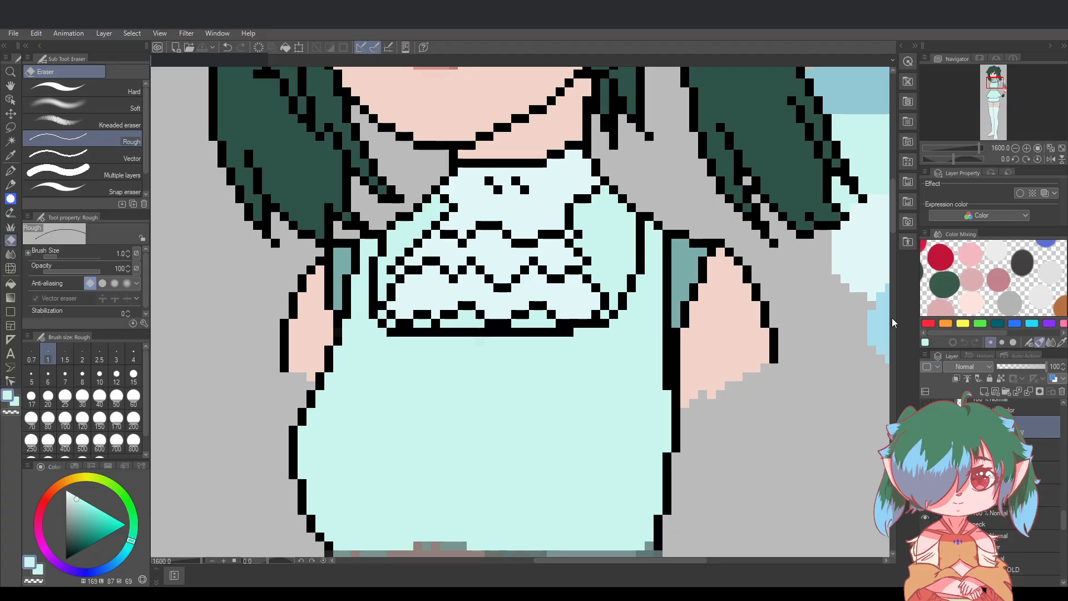
pyautogui.keyDown('alt'); pyautogui.click(553, 333); pyautogui.keyUp('alt')
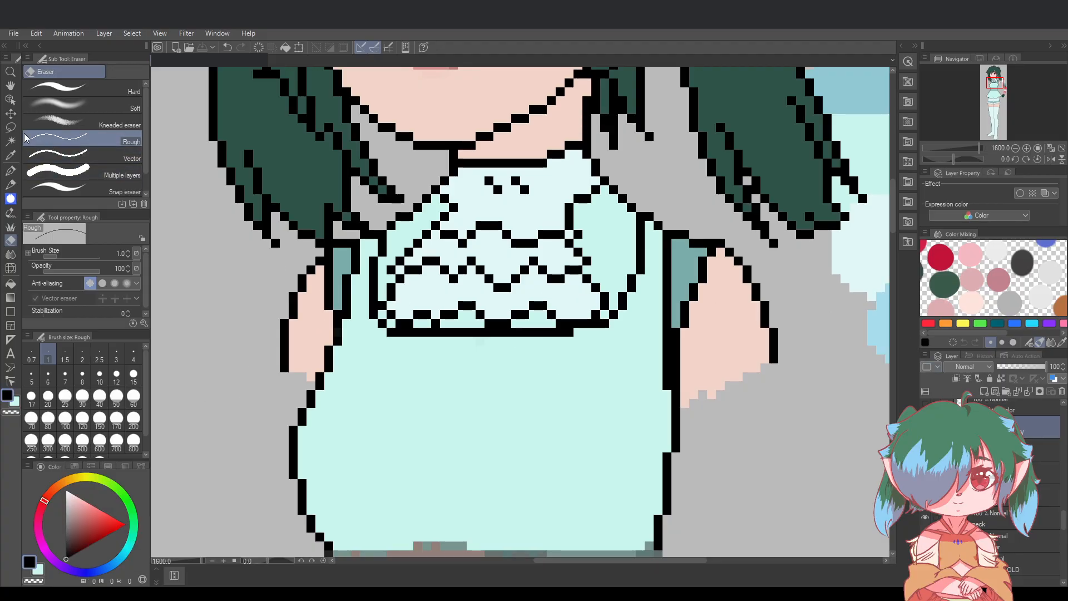
pyautogui.click(10, 171)
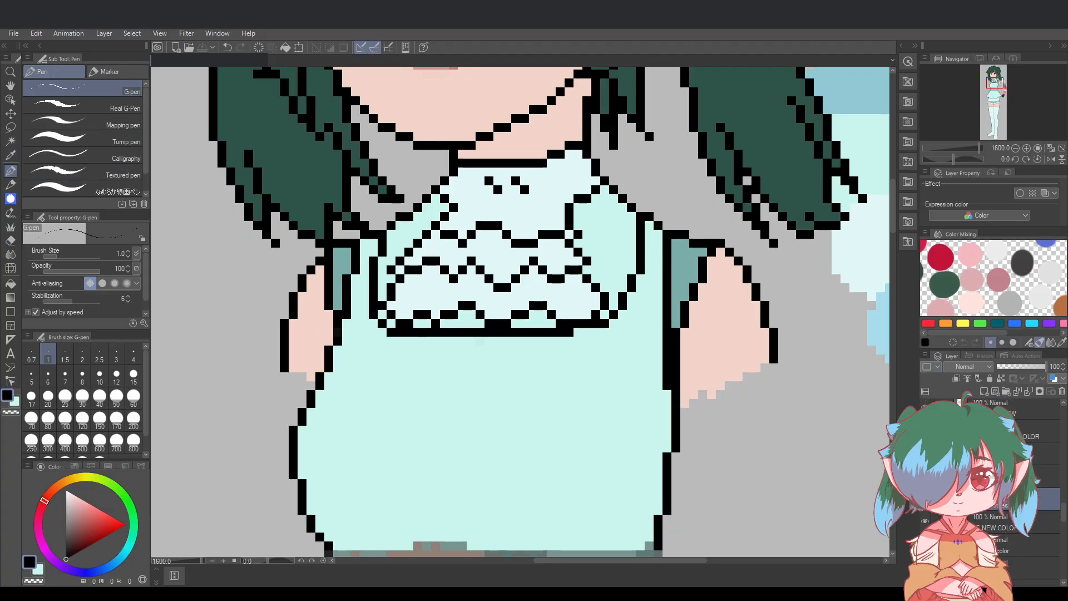
# Lower the neck outline layer's opacity to 54%, blacken the torso outline pixels where the collar meets the neck, and save
pyautogui.scroll(-2, 991, 489)
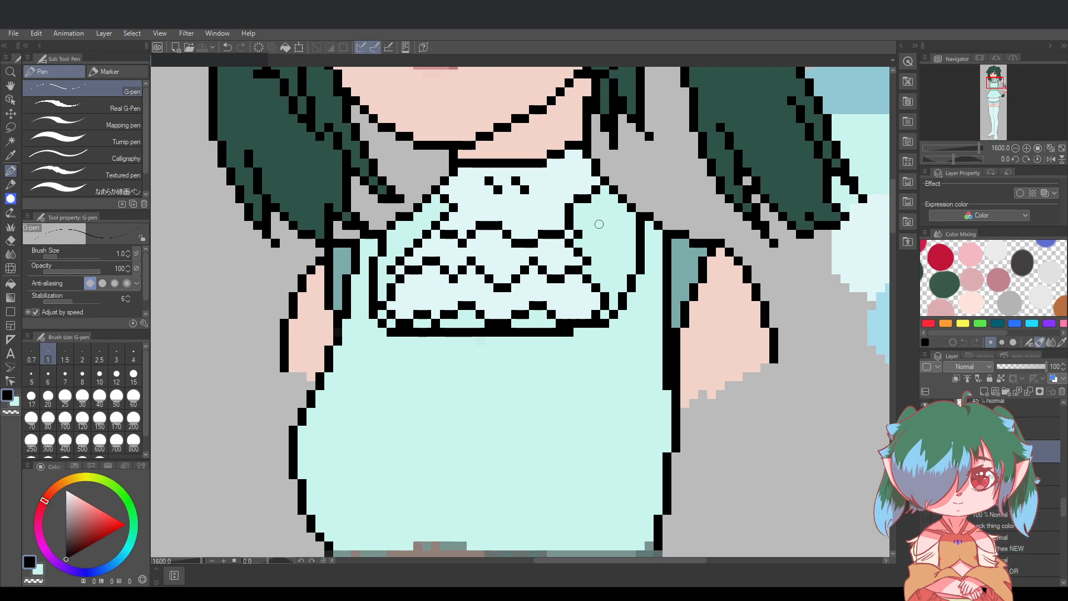
pyautogui.scroll(2, 892, 251)
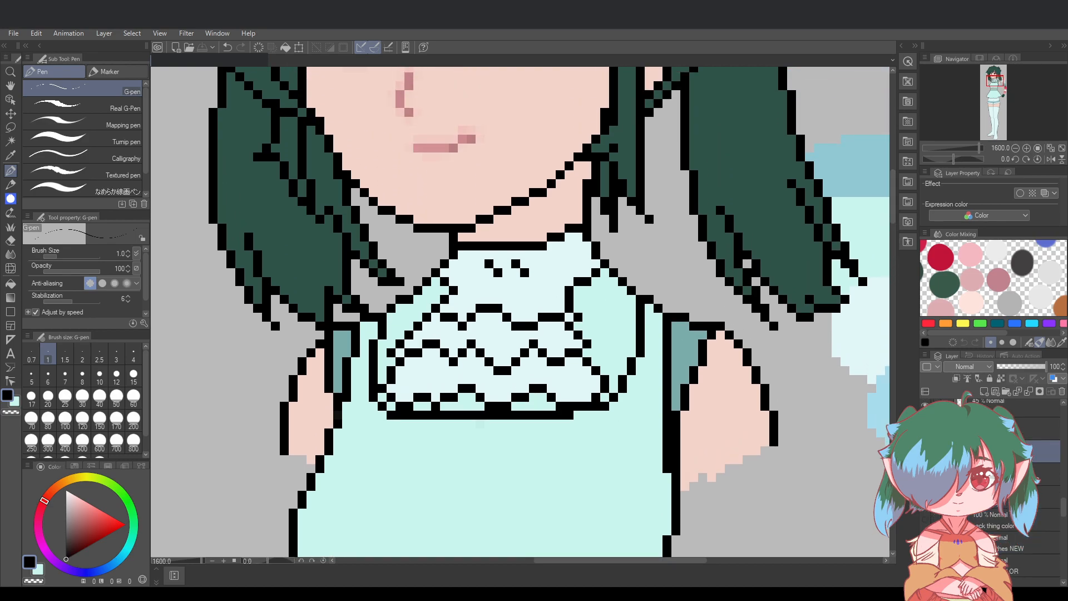
pyautogui.scroll(1, 1032, 452)
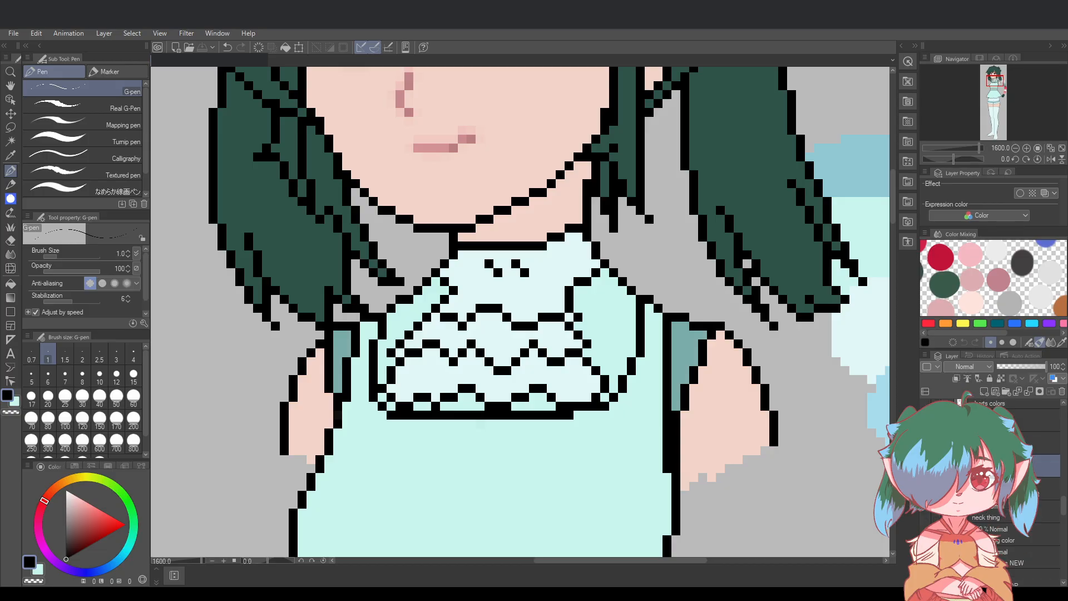
pyautogui.scroll(6, 1033, 452)
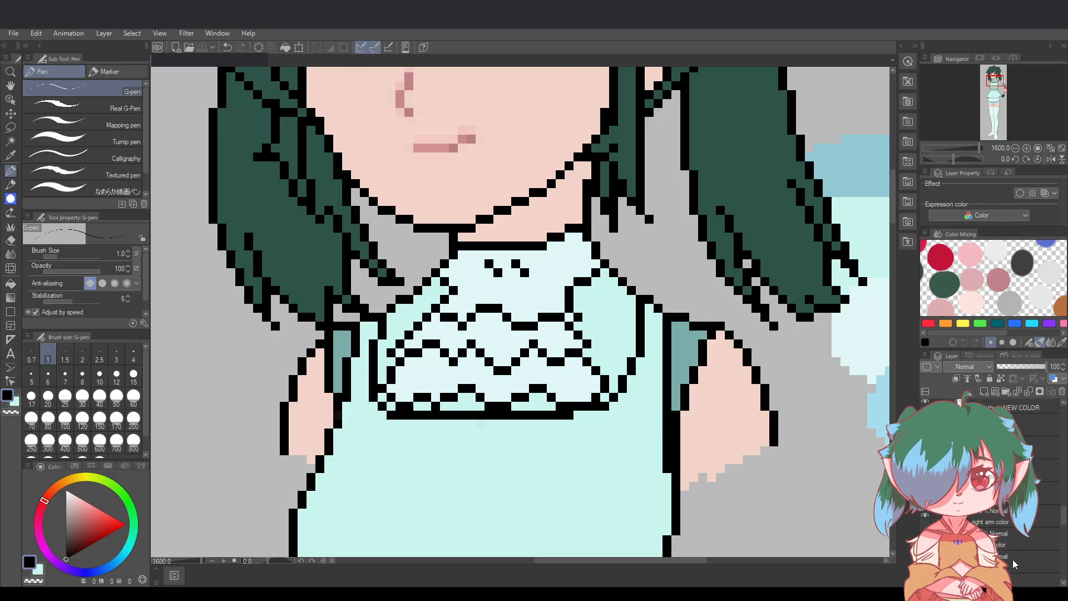
pyautogui.moveTo(1044, 367); pyautogui.dragTo(1029, 367)
pyautogui.scroll(5, 1037, 480)
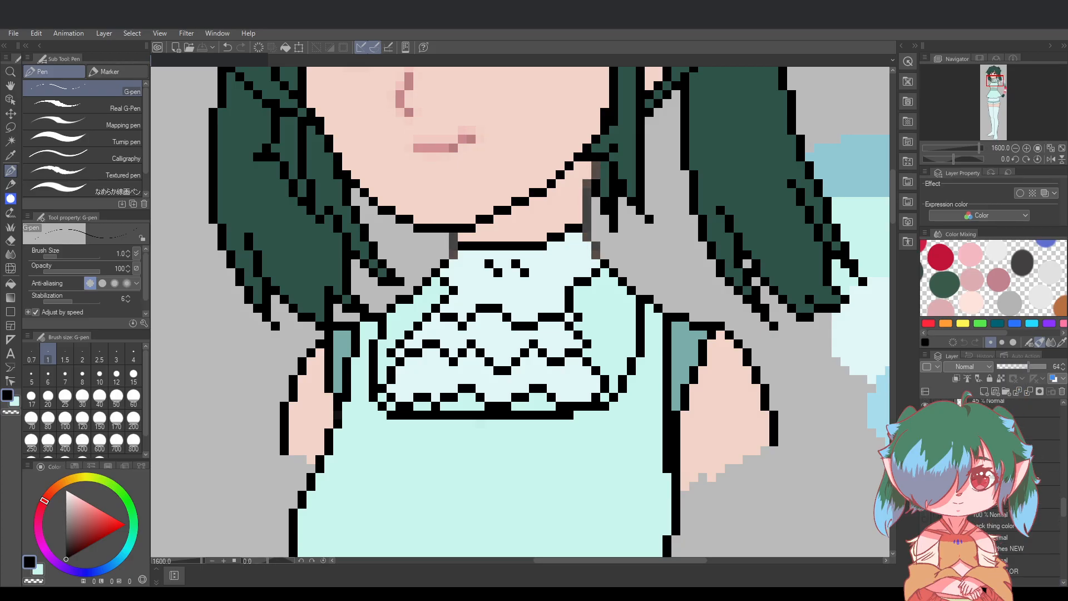
pyautogui.scroll(1, 993, 484)
pyautogui.click(1046, 465)
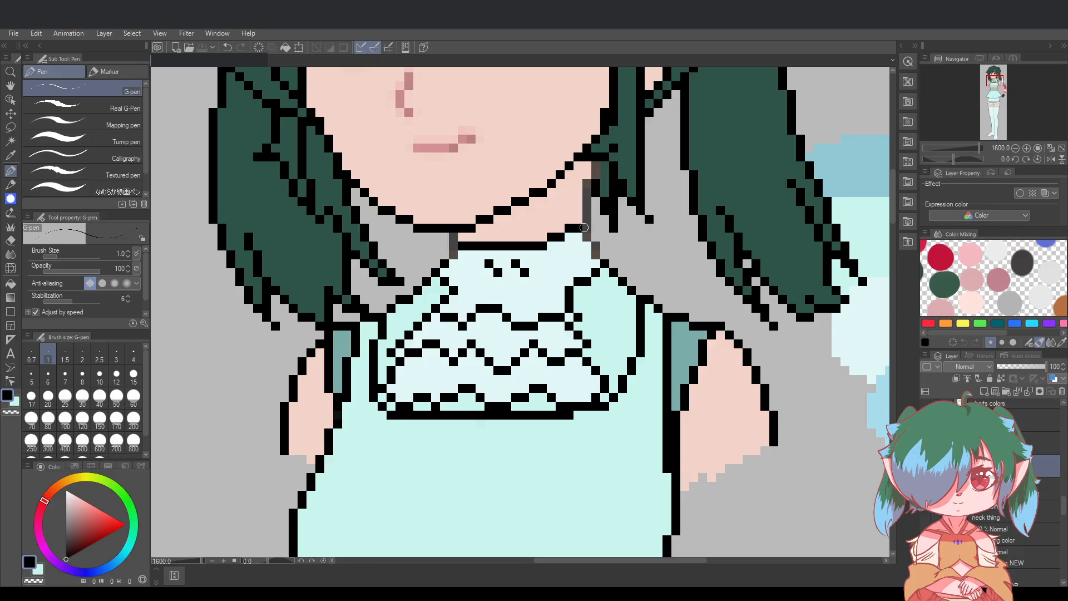
pyautogui.moveTo(586, 228); pyautogui.dragTo(595, 257)
pyautogui.hotkey('ctrl', 's')
# Restore the neck outline layer's opacity to 100% and save the file
pyautogui.scroll(-5, 993, 479)
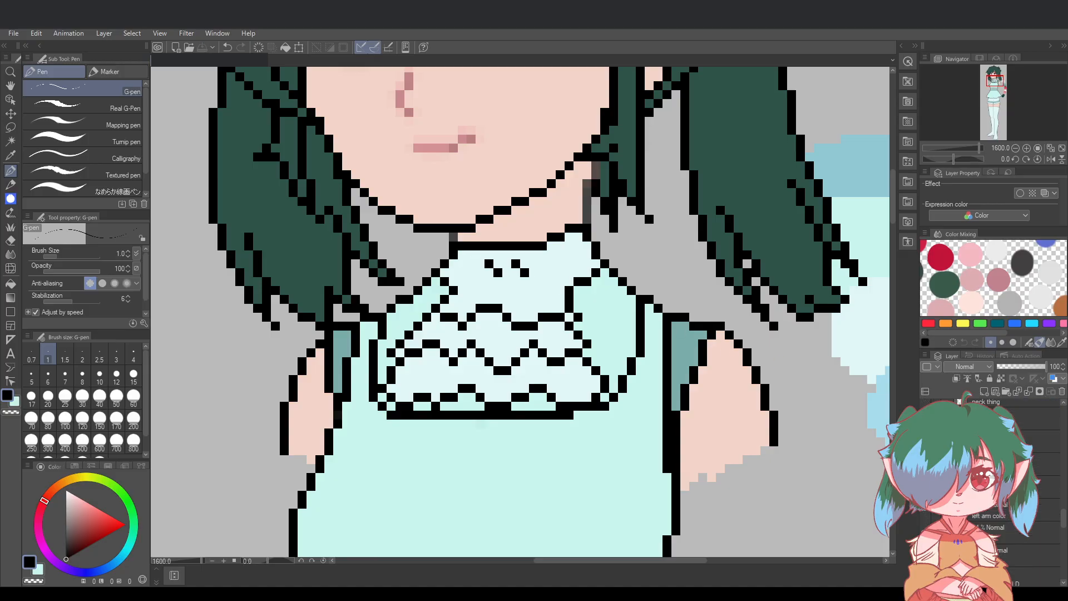
pyautogui.click(996, 518)
pyautogui.moveTo(1032, 367); pyautogui.dragTo(1060, 368)
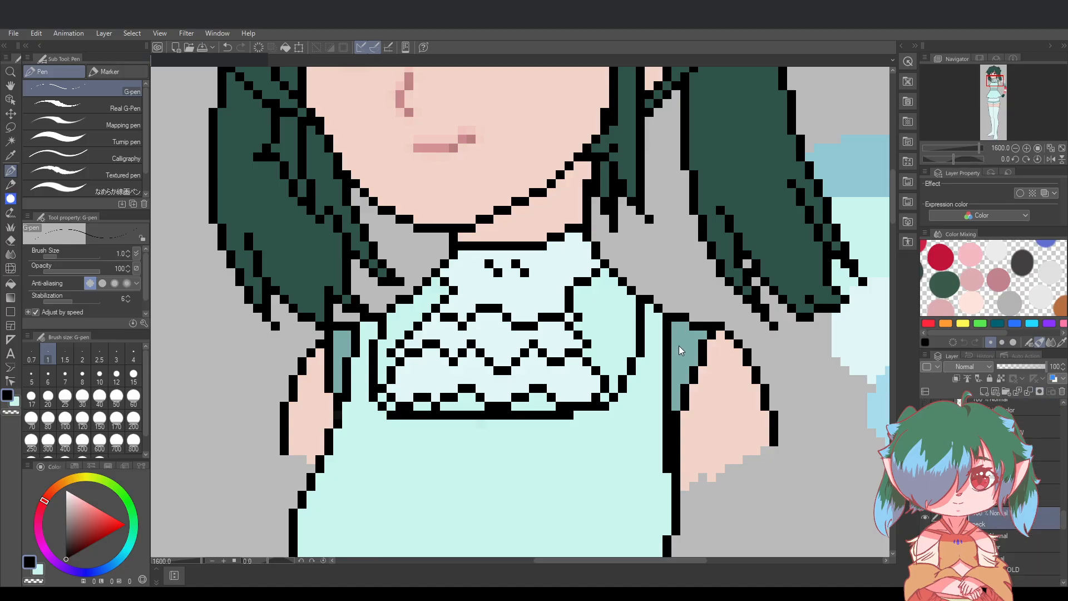
pyautogui.hotkey('ctrl', 's')
pyautogui.scroll(-2, 814, 357)
pyautogui.moveTo(894, 238); pyautogui.dragTo(894, 241)
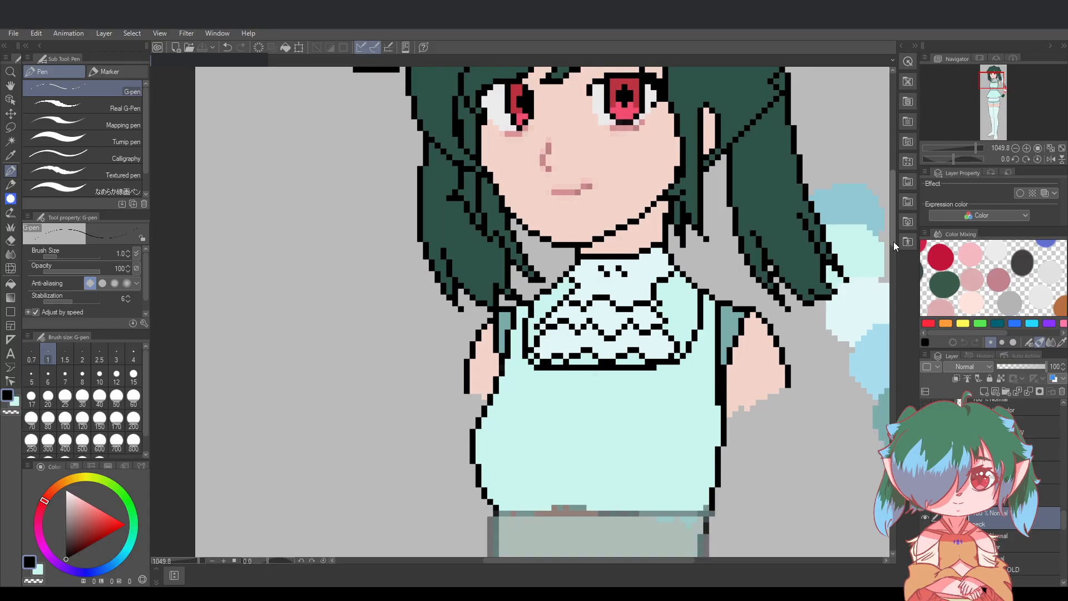
pyautogui.moveTo(634, 560); pyautogui.dragTo(674, 559)
pyautogui.scroll(1, 563, 400)
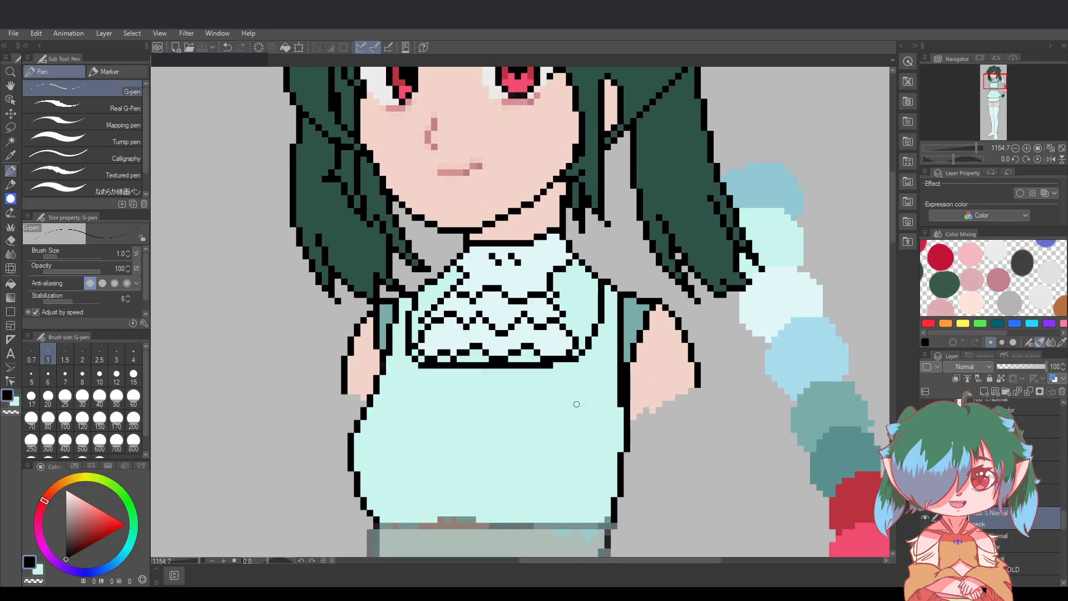
pyautogui.scroll(2, 577, 404)
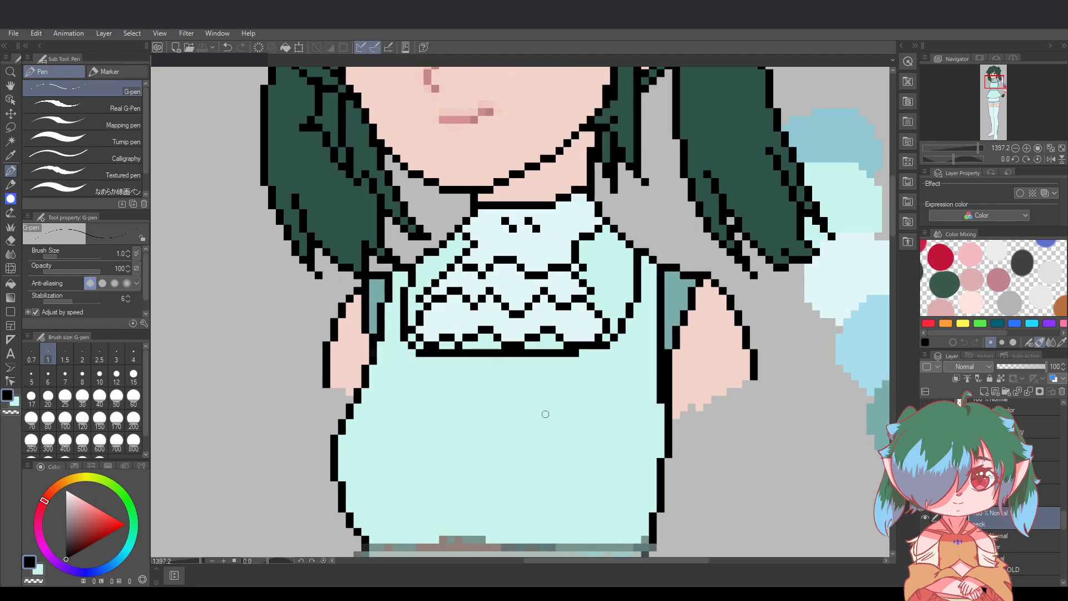
pyautogui.click(10, 127)
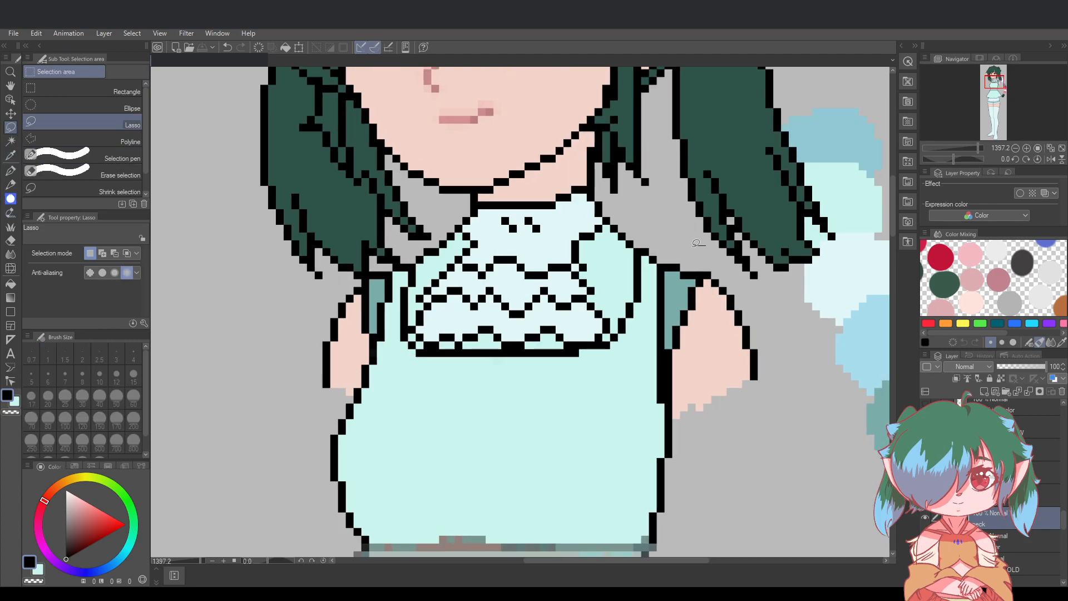
pyautogui.moveTo(696, 243)
pyautogui.mouseDown()
pyautogui.moveTo(662, 406)
pyautogui.moveTo(824, 278)
pyautogui.moveTo(723, 239)
pyautogui.mouseUp()
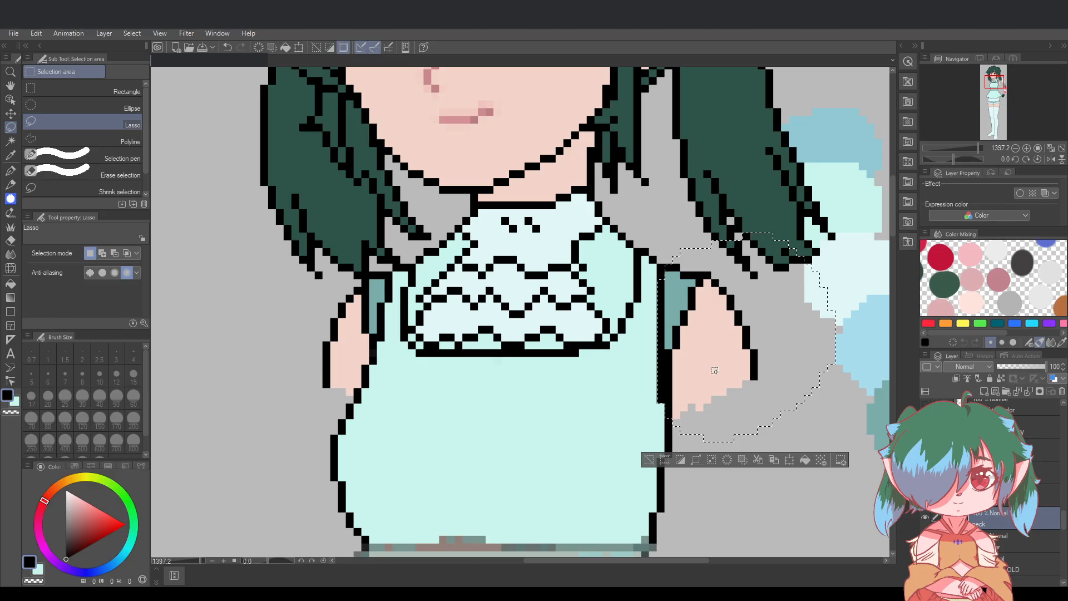
pyautogui.click(692, 202)
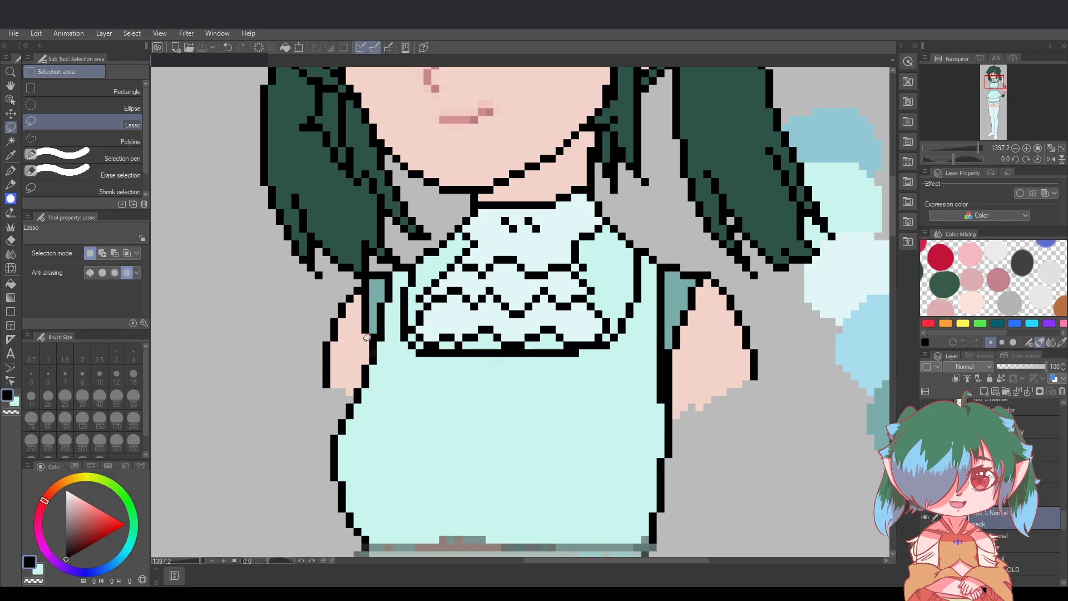
pyautogui.moveTo(363, 341)
pyautogui.mouseDown()
pyautogui.moveTo(357, 389)
pyautogui.moveTo(373, 362)
pyautogui.moveTo(374, 330)
pyautogui.moveTo(366, 335)
pyautogui.mouseUp()
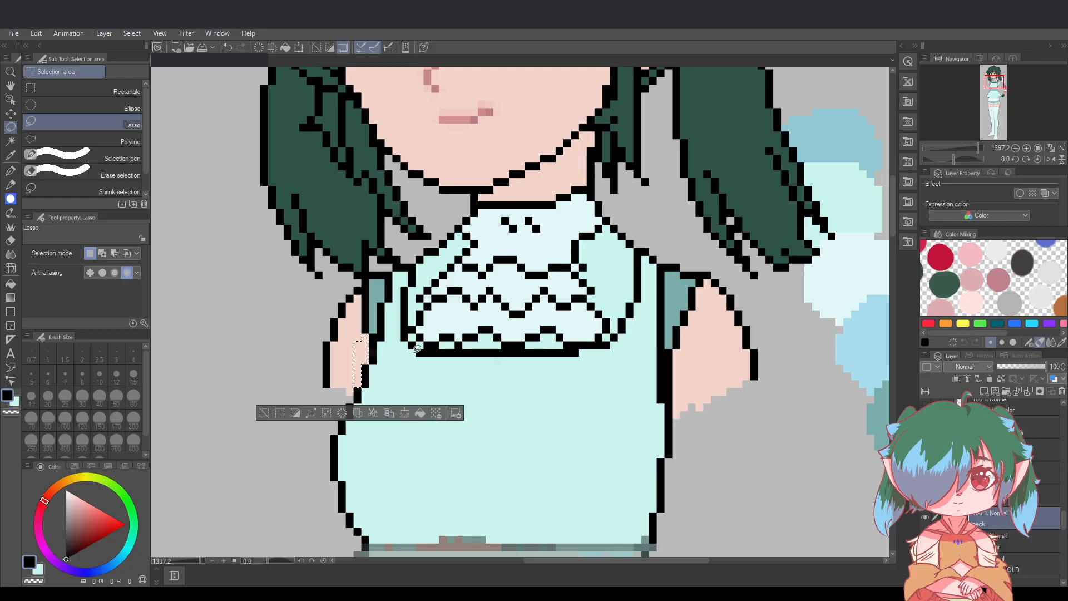
pyautogui.click(419, 351)
pyautogui.click(10, 170)
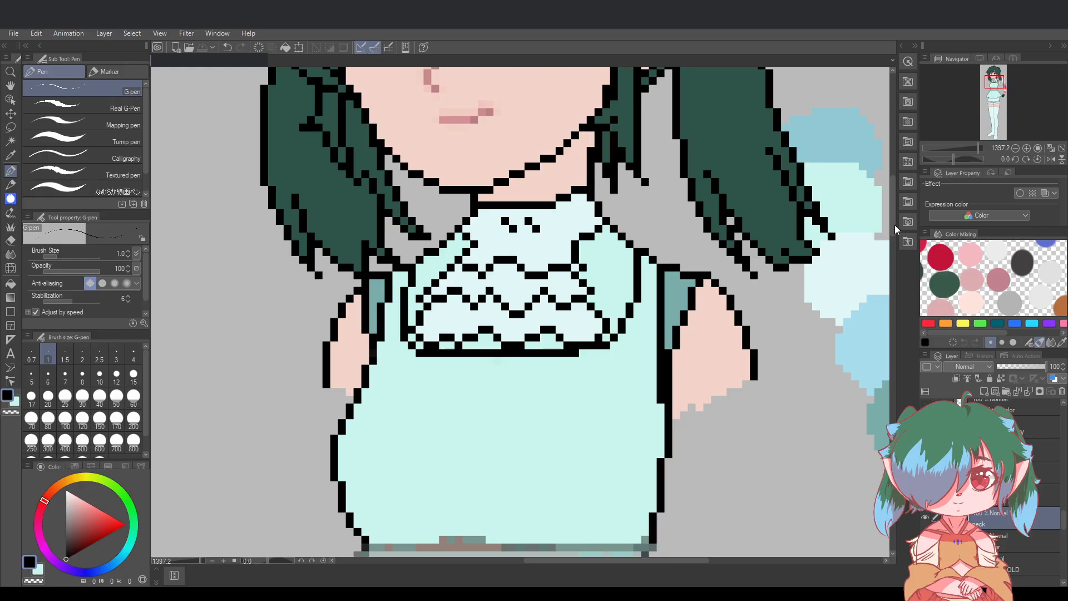
# Hide the outline and colour layers of the neck ruffle to expose the neck and dress top
pyautogui.moveTo(893, 228); pyautogui.dragTo(893, 219)
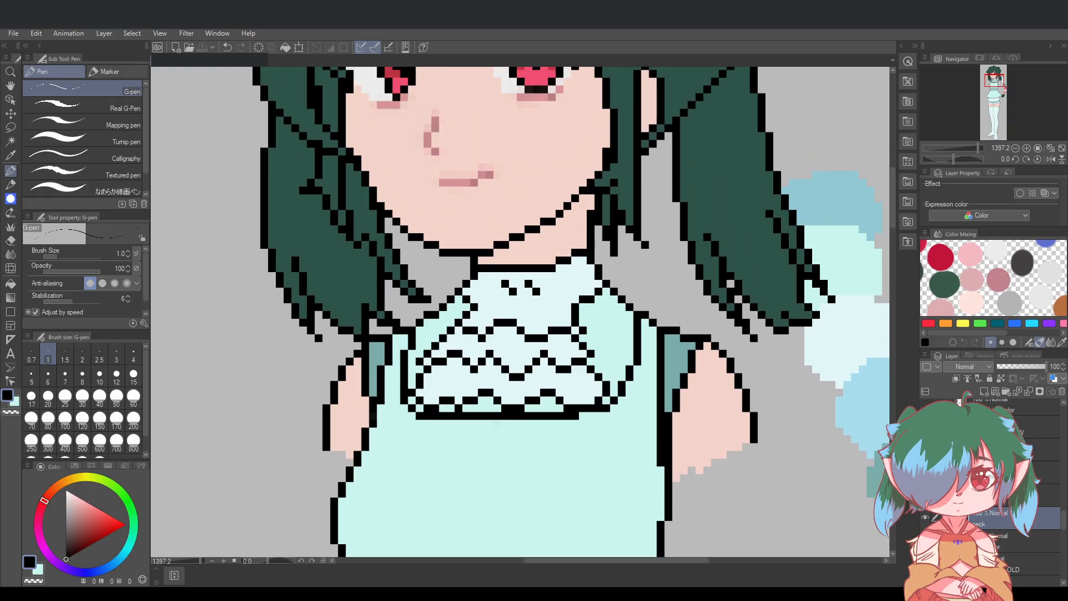
pyautogui.scroll(2, 993, 489)
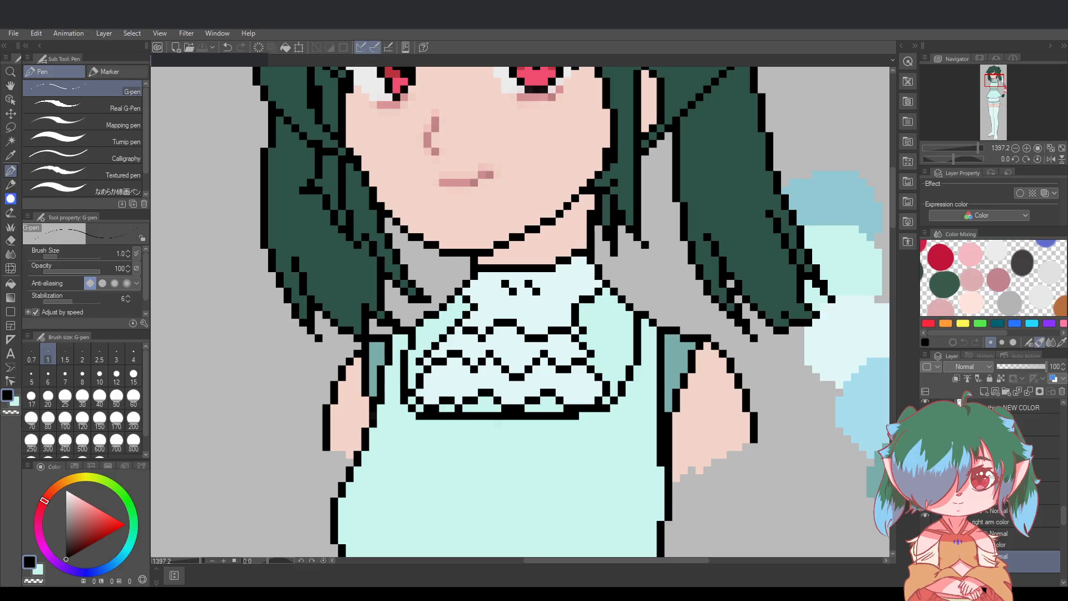
pyautogui.scroll(2, 993, 490)
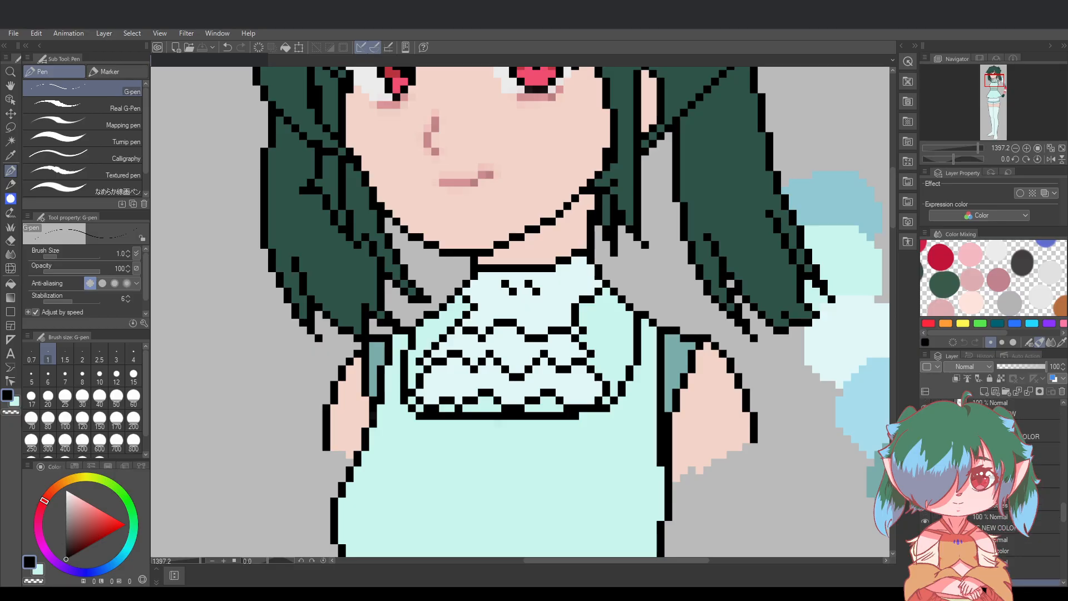
pyautogui.click(925, 408)
pyautogui.click(925, 431)
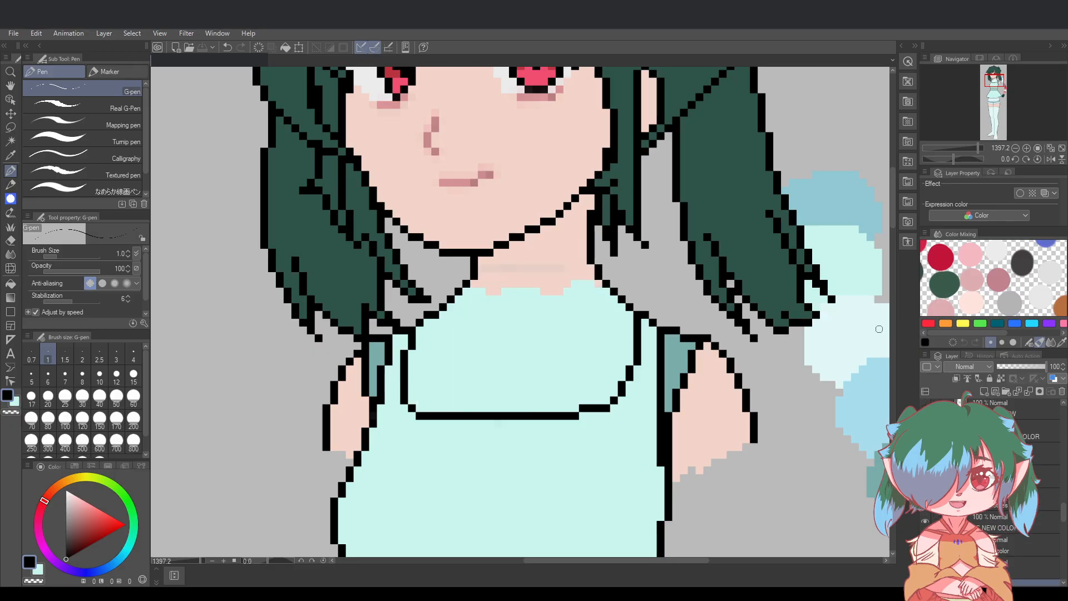
# Swap the drawing colours and sample the skin tone from the neck
pyautogui.scroll(-1, 896, 226)
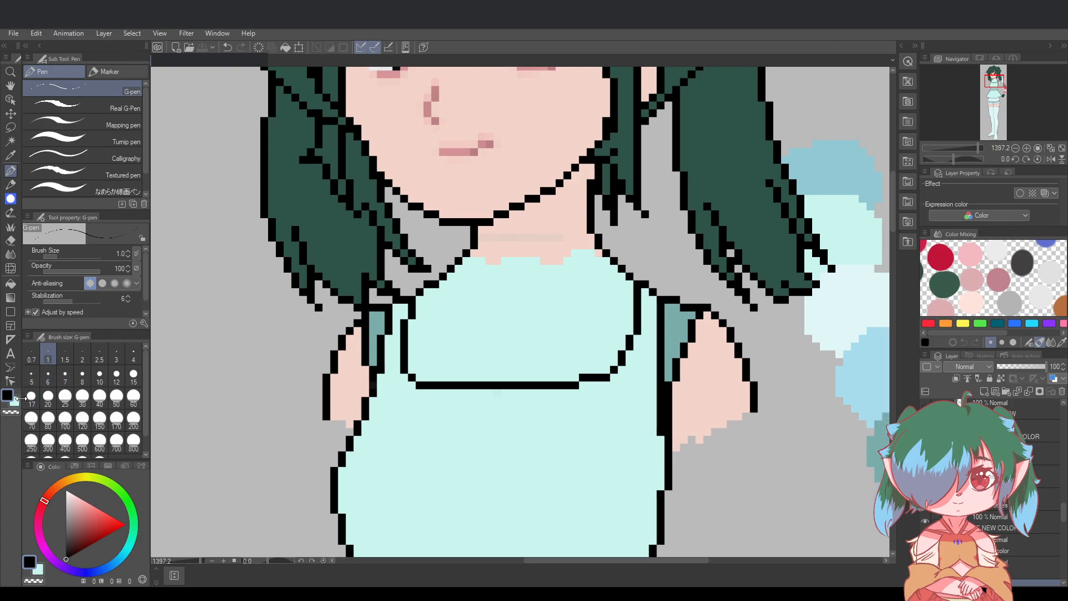
pyautogui.press('x')
pyautogui.keyDown('alt'); pyautogui.click(552, 214); pyautogui.keyUp('alt')
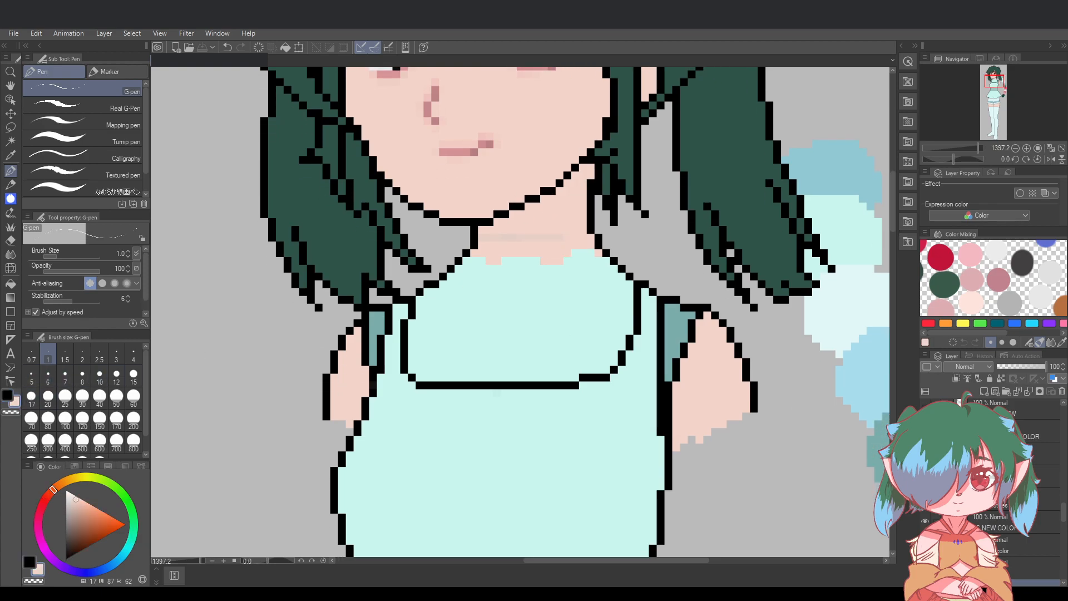
# Try to paint over the faint grey strip across the neck with the sampled skin tone
pyautogui.scroll(-3, 1037, 511)
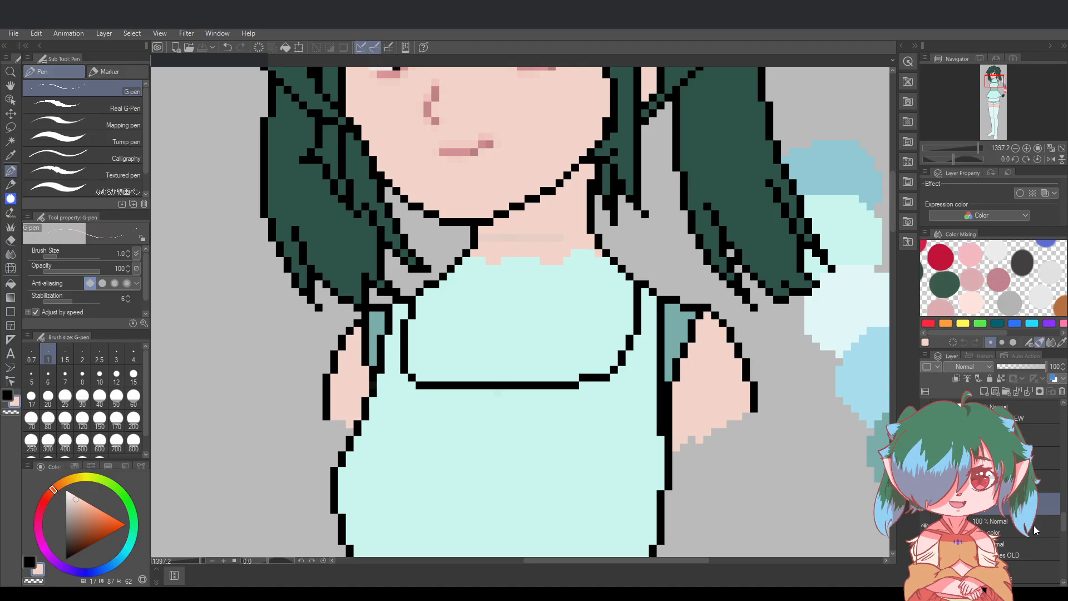
pyautogui.click(1036, 530)
pyautogui.moveTo(510, 238)
pyautogui.mouseDown()
pyautogui.moveTo(485, 239)
pyautogui.moveTo(562, 238)
pyautogui.mouseUp()
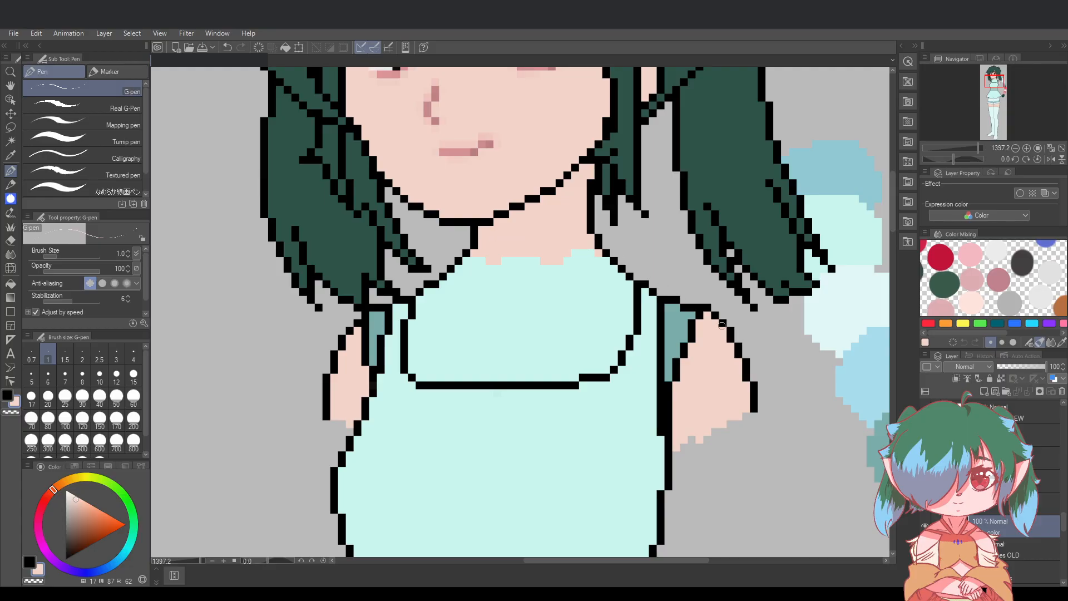
pyautogui.hotkey('ctrl', 'z')
# Activate the body layer and compare the neck skin by undoing and redoing the recent edits
pyautogui.scroll(-2, 1013, 542)
pyautogui.click(1006, 551)
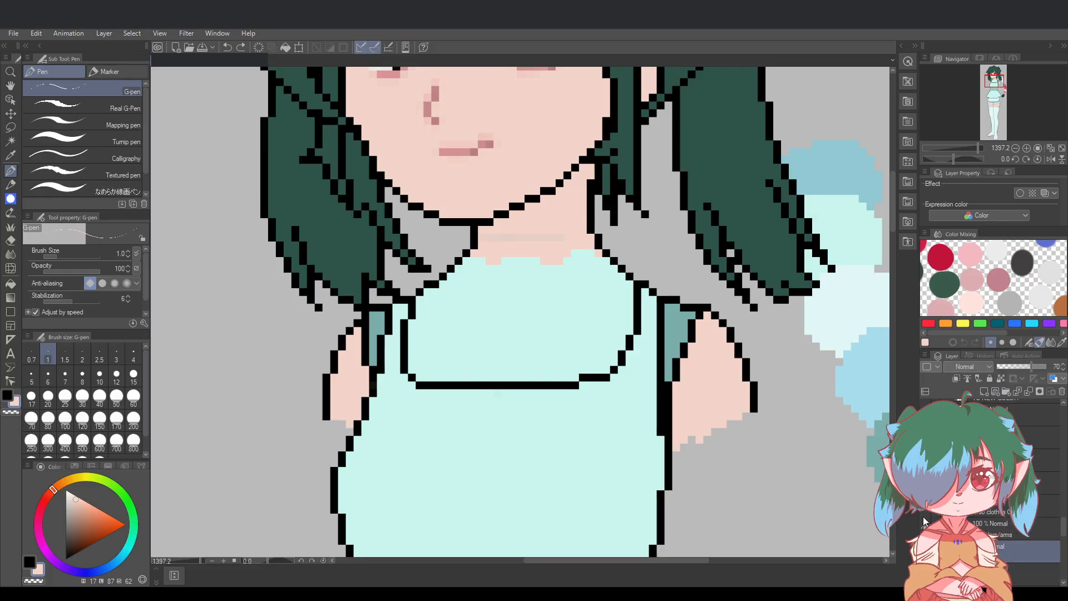
pyautogui.hotkey('ctrl', 'z')
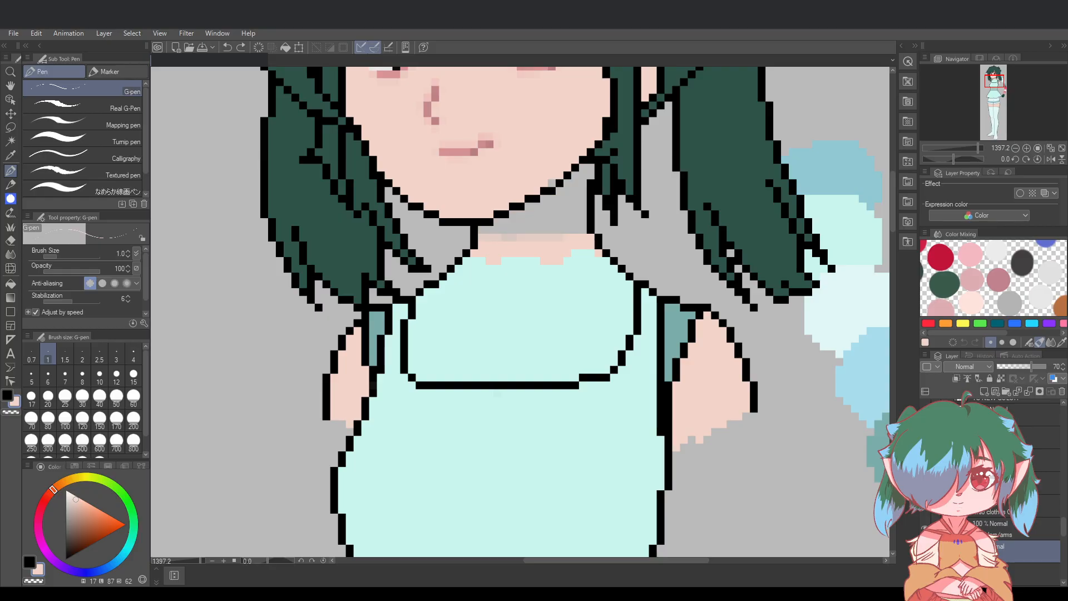
pyautogui.hotkey('ctrl', 'y')
pyautogui.hotkey('ctrl', 'z')
pyautogui.hotkey('ctrl', 'z')
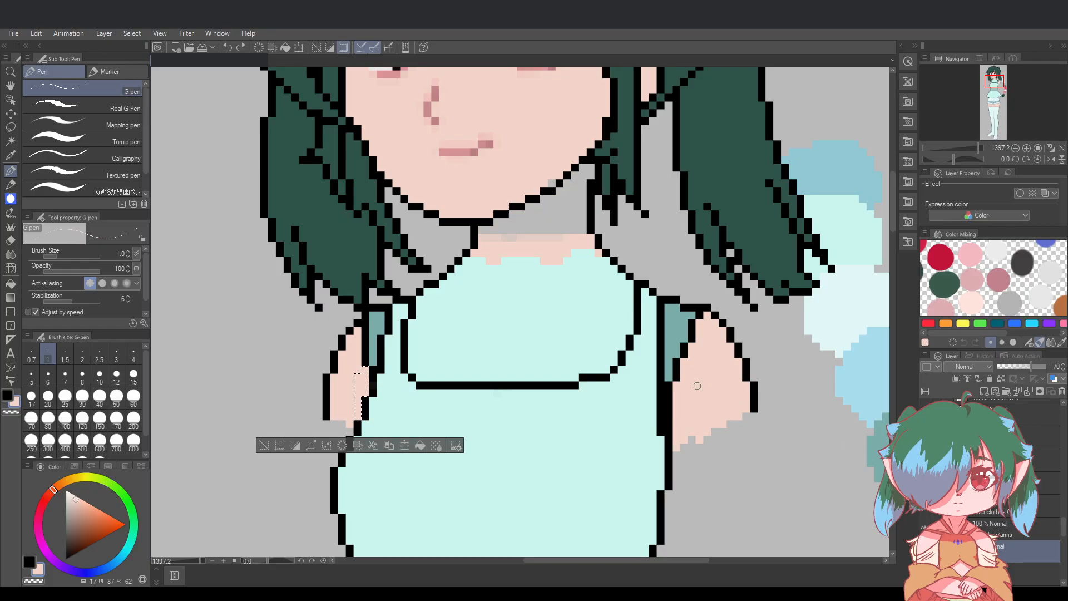
pyautogui.click(241, 47)
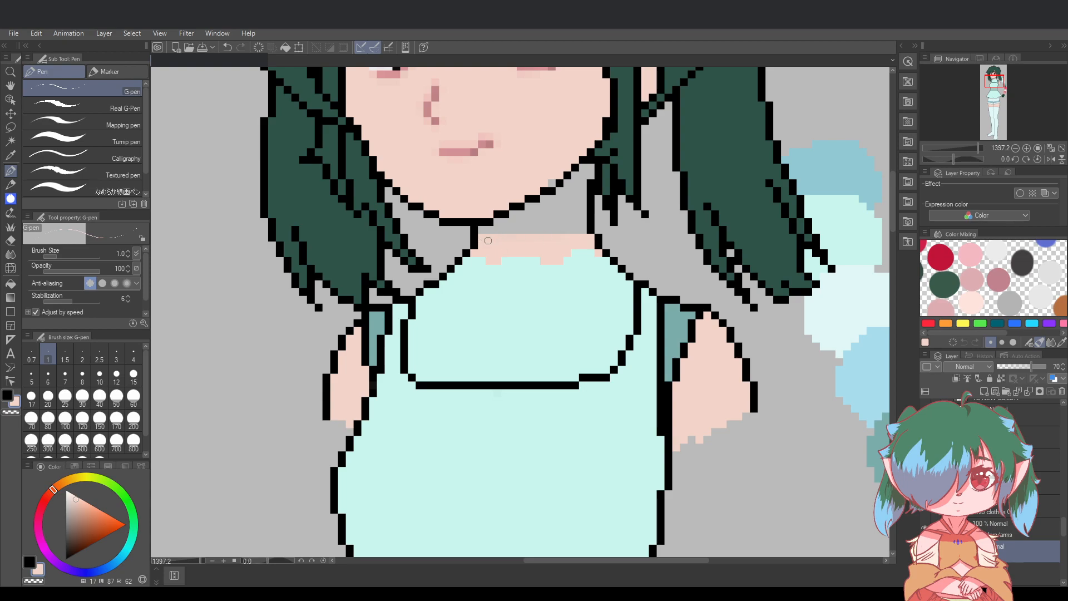
# Undo the last edits and repaint the discoloured strip across the neck in skin tone on the layer directly below the body layer
pyautogui.scroll(1, 554, 213)
pyautogui.scroll(2, 554, 214)
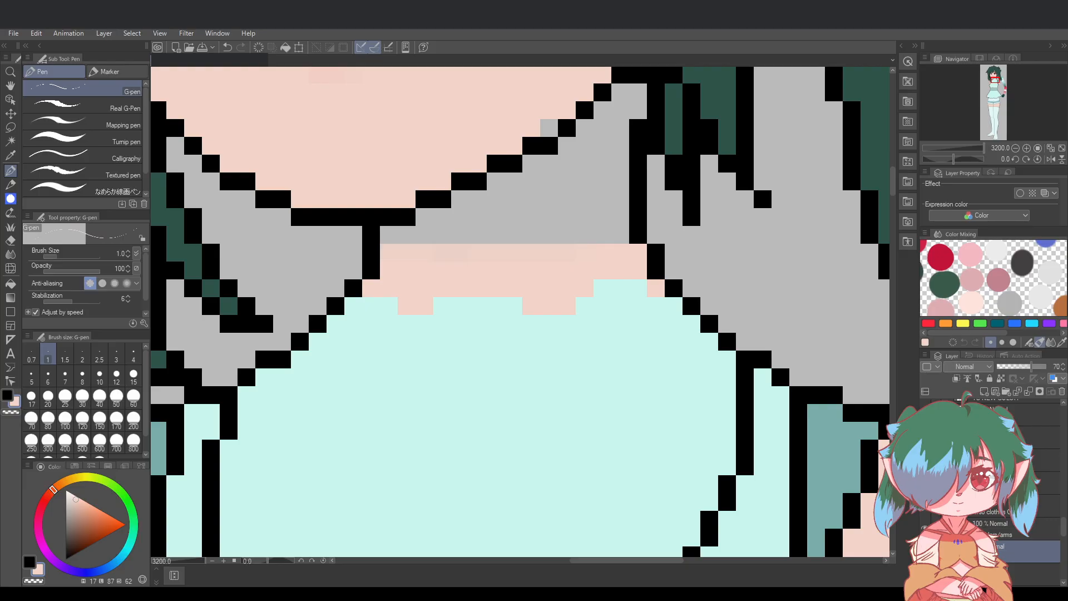
pyautogui.scroll(-2, 992, 490)
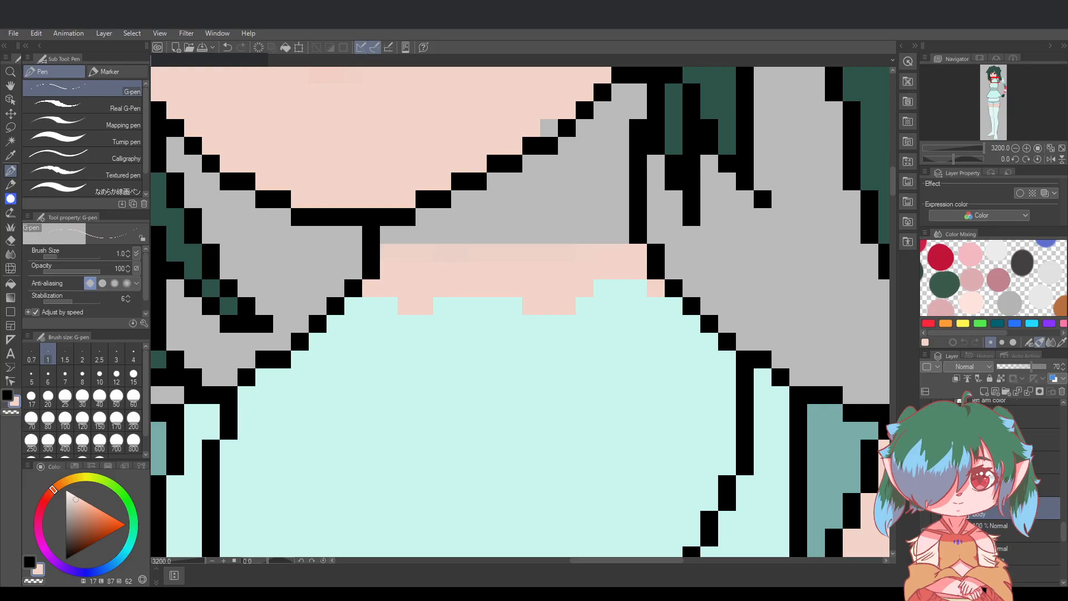
pyautogui.hotkey('ctrl', 'z')
pyautogui.hotkey('ctrl', 'z')
pyautogui.click(1013, 533)
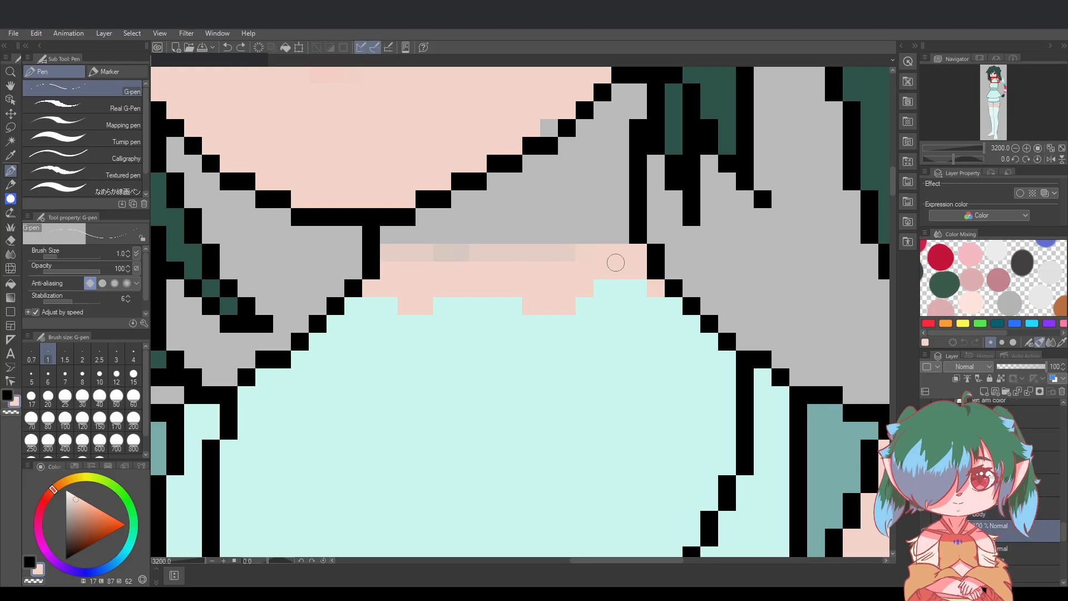
pyautogui.moveTo(593, 253); pyautogui.dragTo(382, 257)
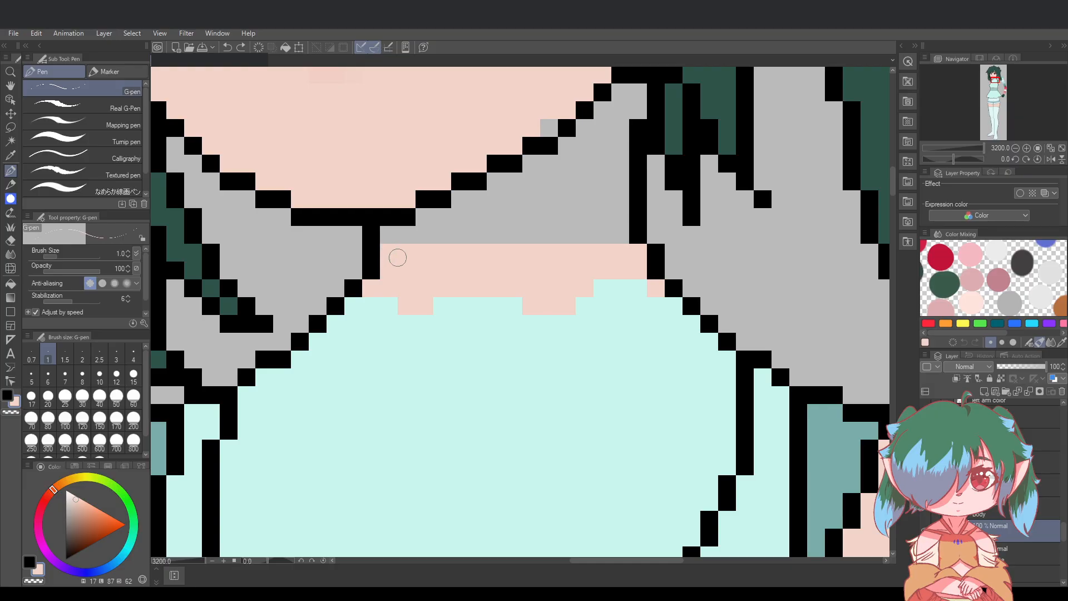
# Check the repaired neck skin against the surrounding torso and hair, and look through the layer list for the clothing colour layer
pyautogui.moveTo(893, 183); pyautogui.dragTo(893, 229)
pyautogui.scroll(-4, 851, 234)
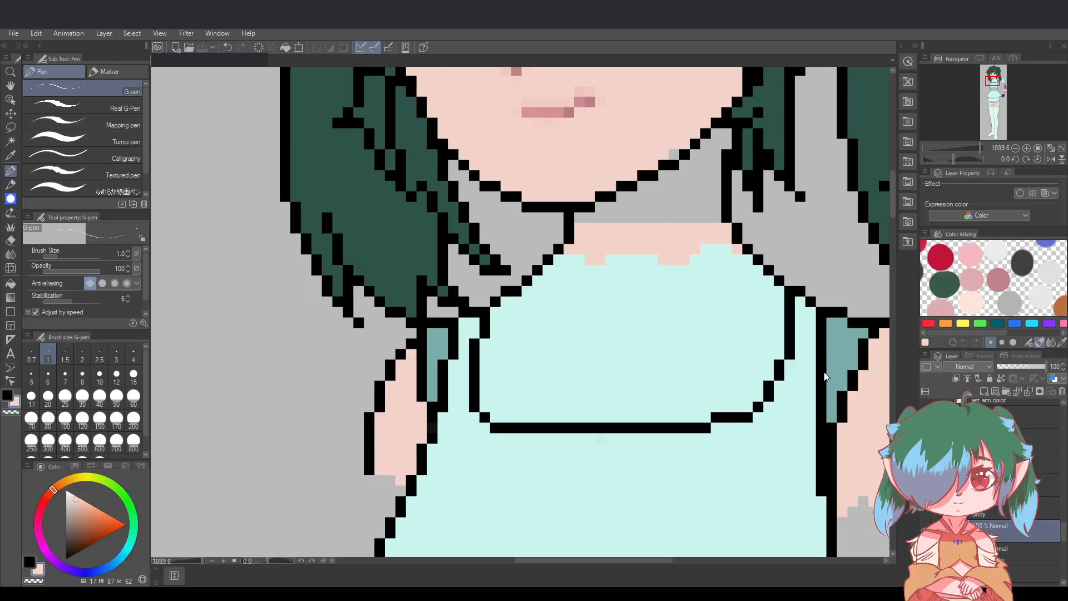
pyautogui.scroll(1, 993, 490)
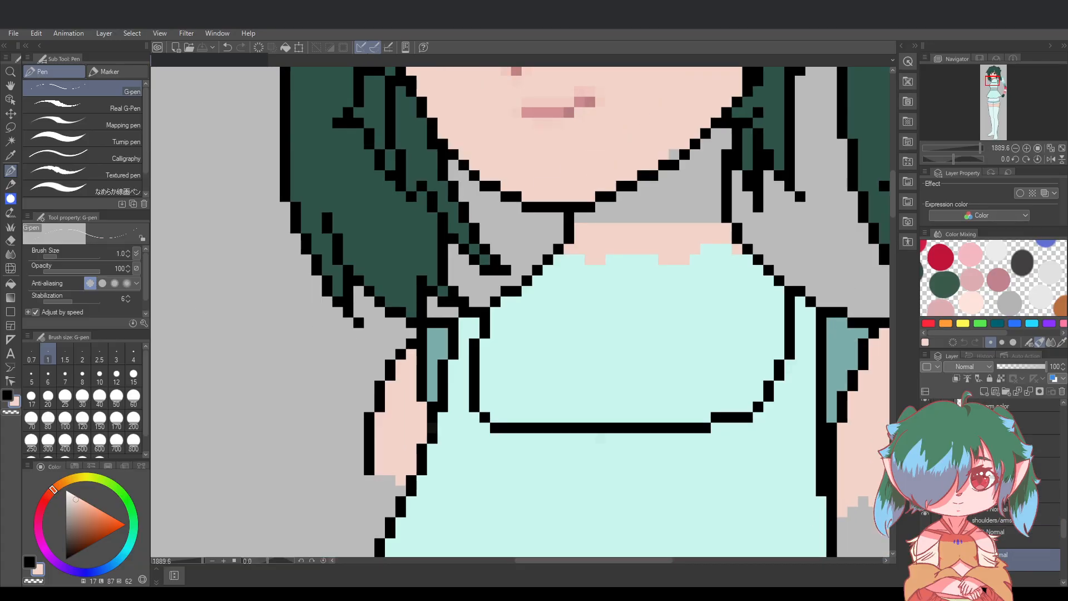
pyautogui.scroll(-2, 774, 399)
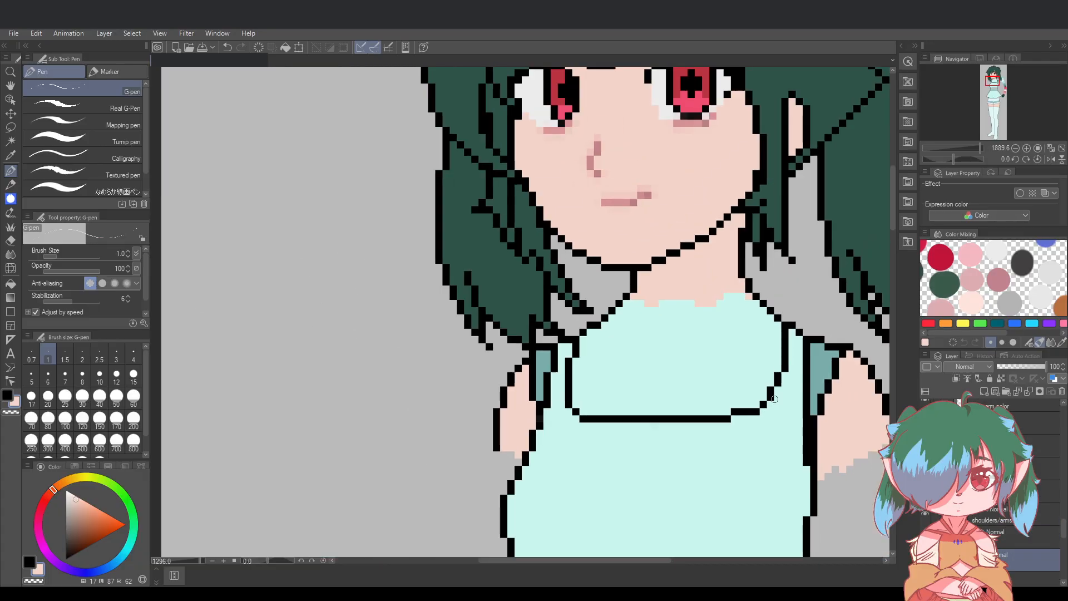
pyautogui.moveTo(651, 560); pyautogui.dragTo(710, 559)
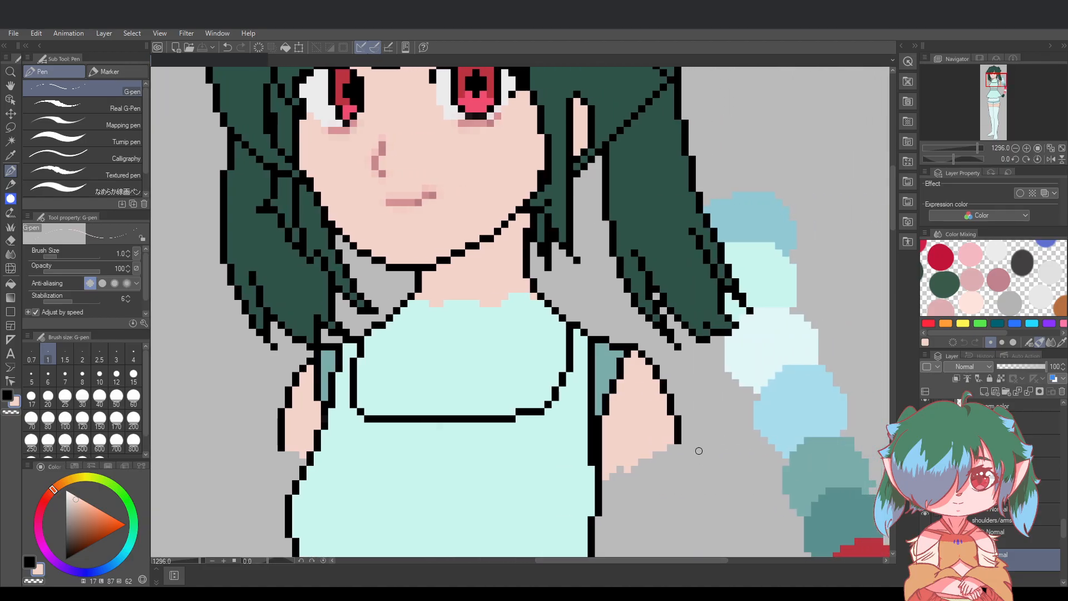
pyautogui.scroll(-1, 698, 450)
pyautogui.scroll(-3, 892, 258)
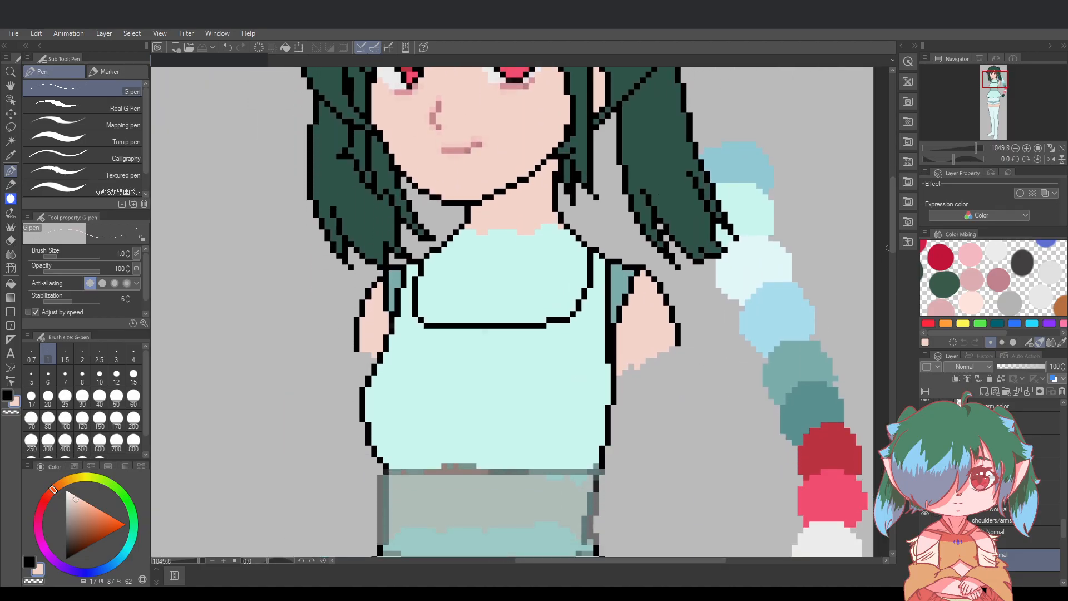
pyautogui.scroll(-1, 540, 349)
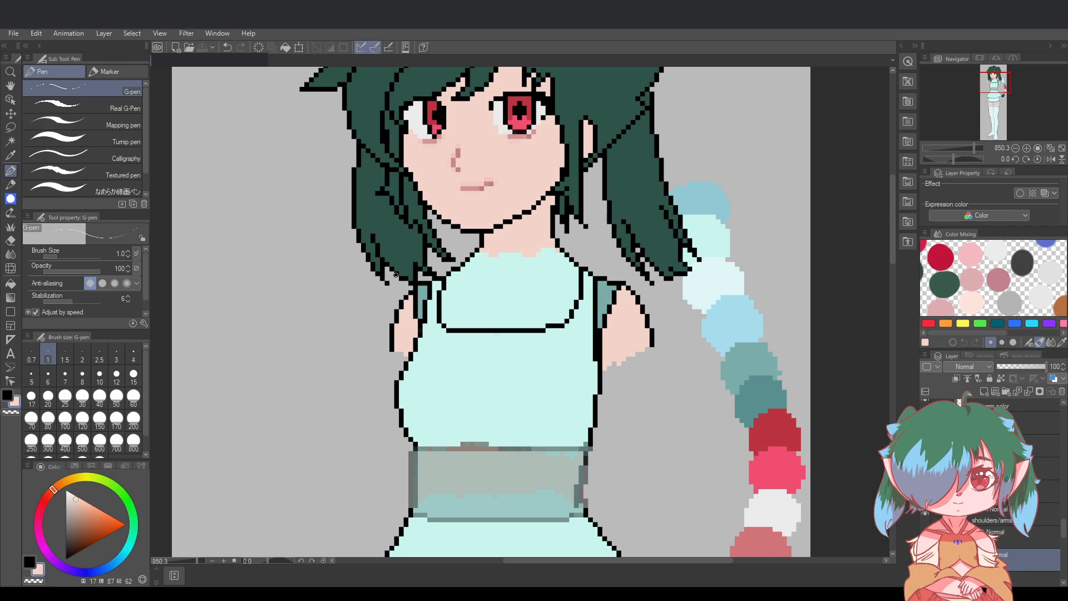
pyautogui.scroll(1, 395, 275)
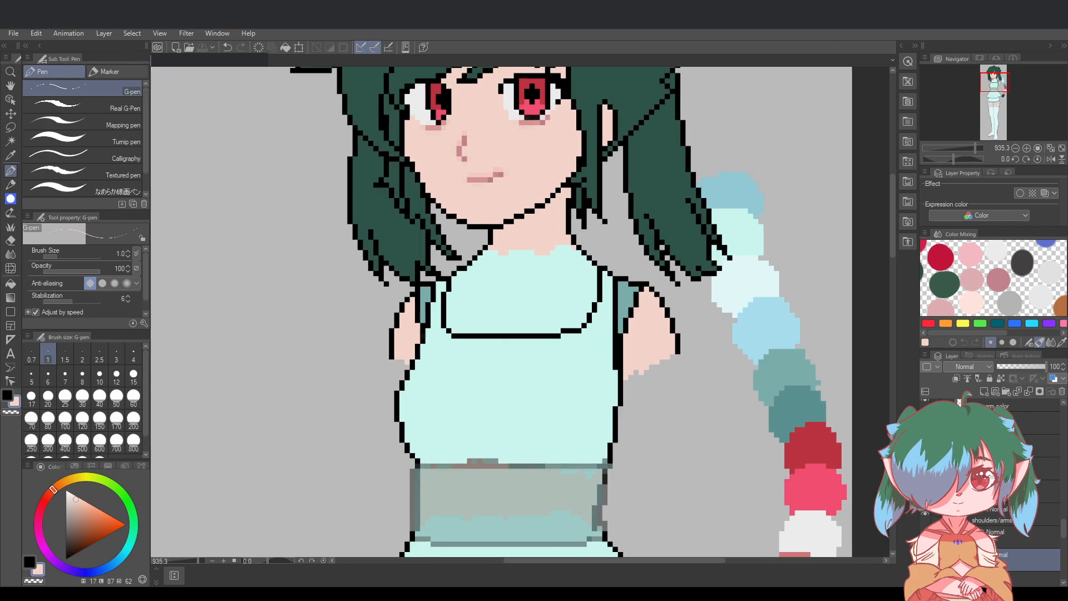
pyautogui.scroll(3, 981, 586)
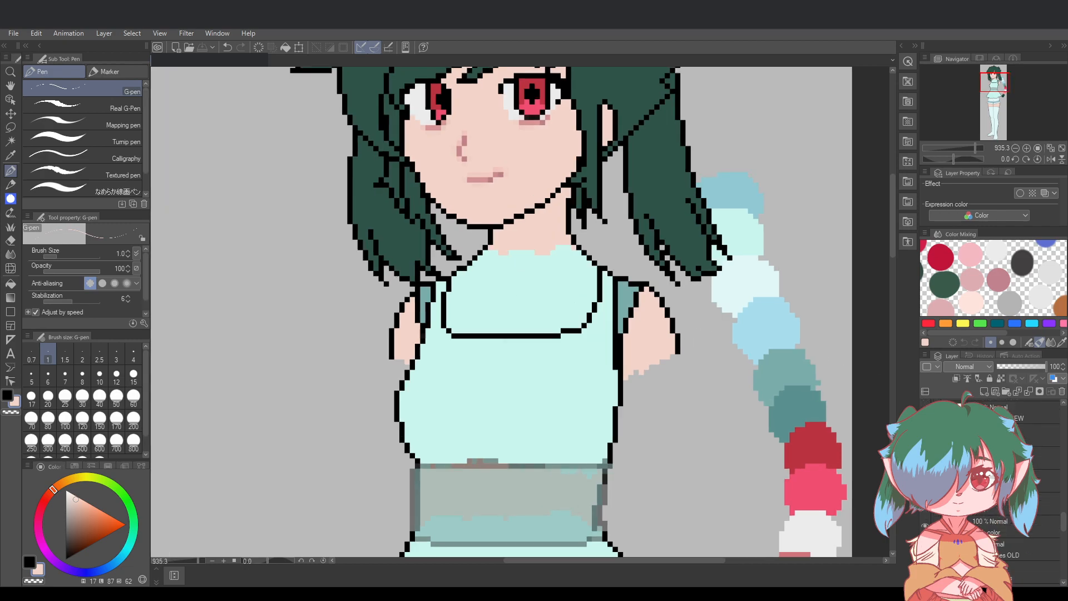
pyautogui.scroll(2, 983, 589)
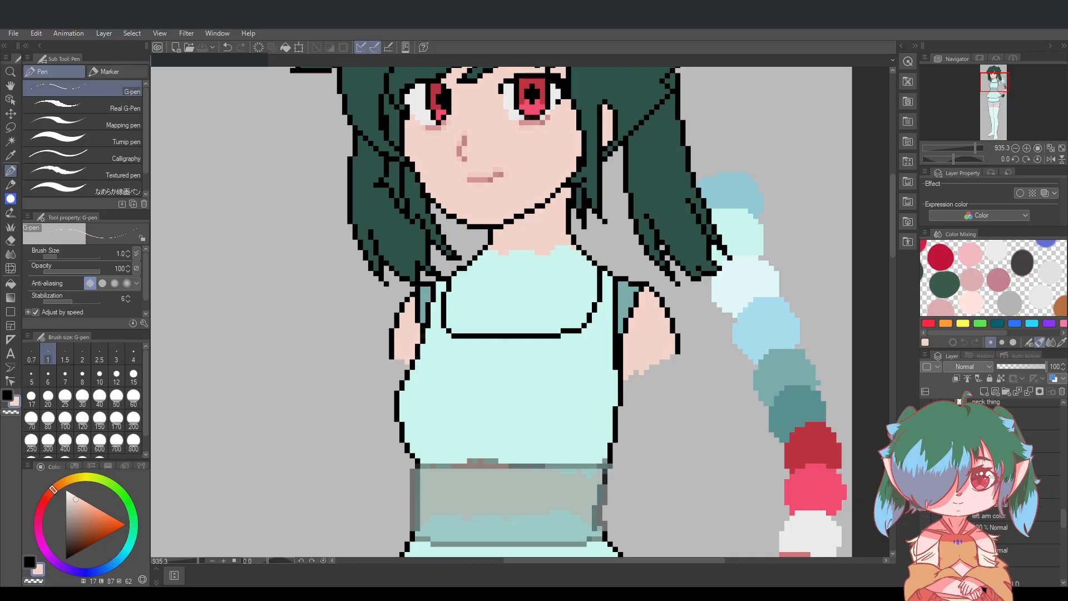
# Activate the new clothes' colour layer, sample the palest blue-white palette swatch and repaint the mint ruffle area below the neck with it
pyautogui.click(996, 464)
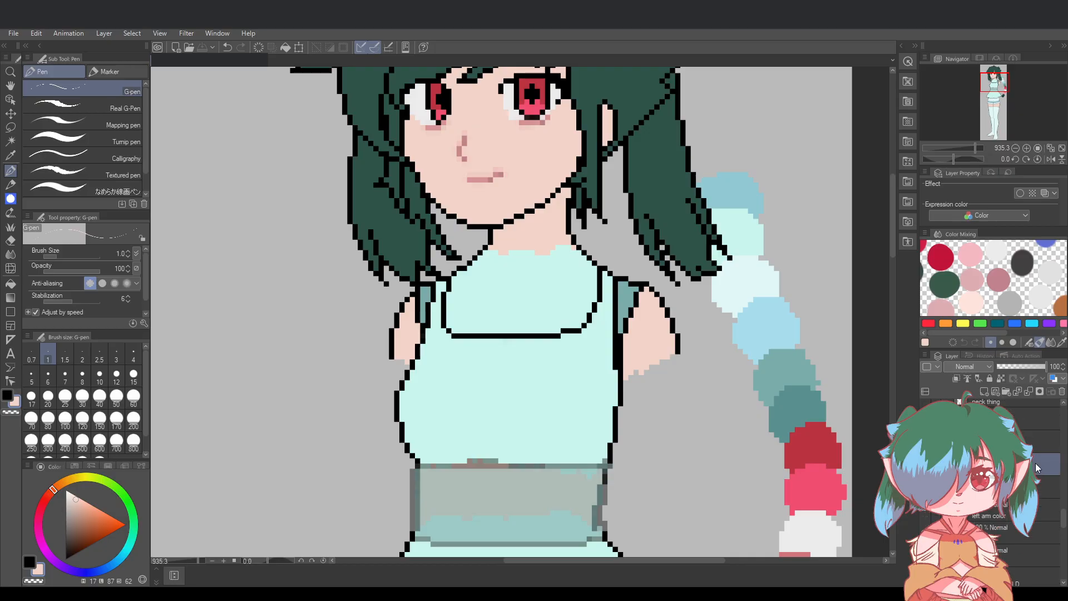
pyautogui.keyDown('alt'); pyautogui.click(745, 279); pyautogui.keyUp('alt')
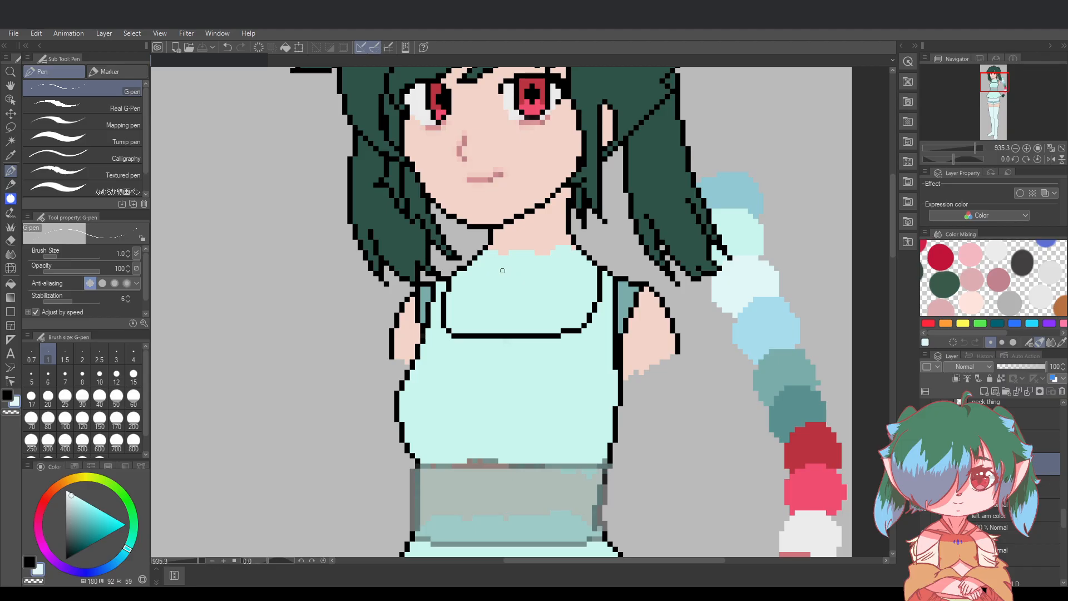
pyautogui.moveTo(485, 253)
pyautogui.mouseDown()
pyautogui.moveTo(510, 261)
pyautogui.moveTo(572, 248)
pyautogui.moveTo(596, 269)
pyautogui.moveTo(568, 249)
pyautogui.mouseUp()
pyautogui.hotkey('ctrl', 'z')
pyautogui.moveTo(566, 256); pyautogui.dragTo(553, 258)
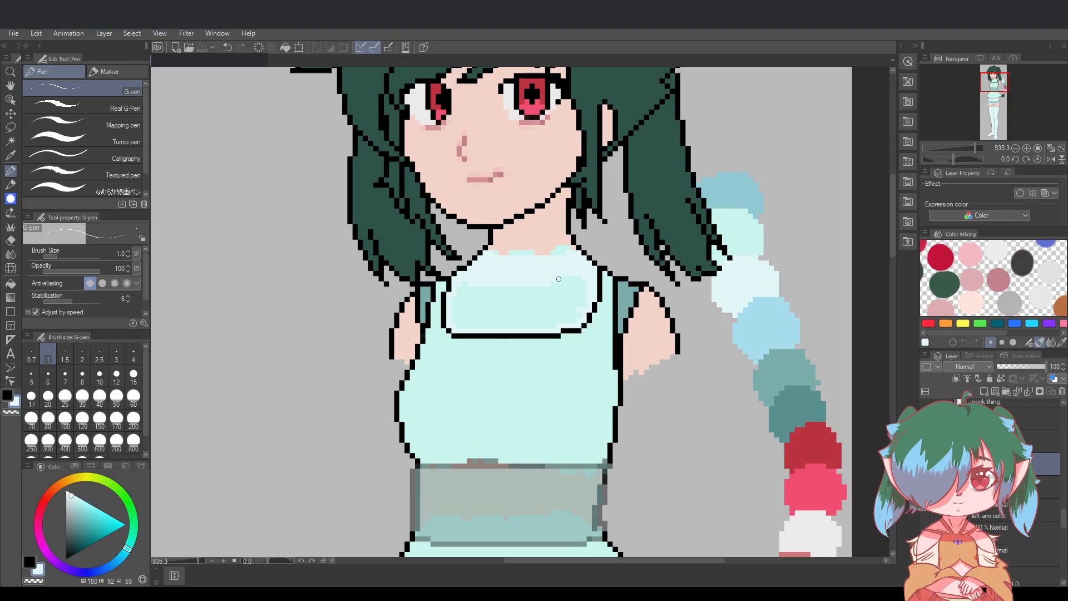
pyautogui.moveTo(584, 283); pyautogui.dragTo(584, 307)
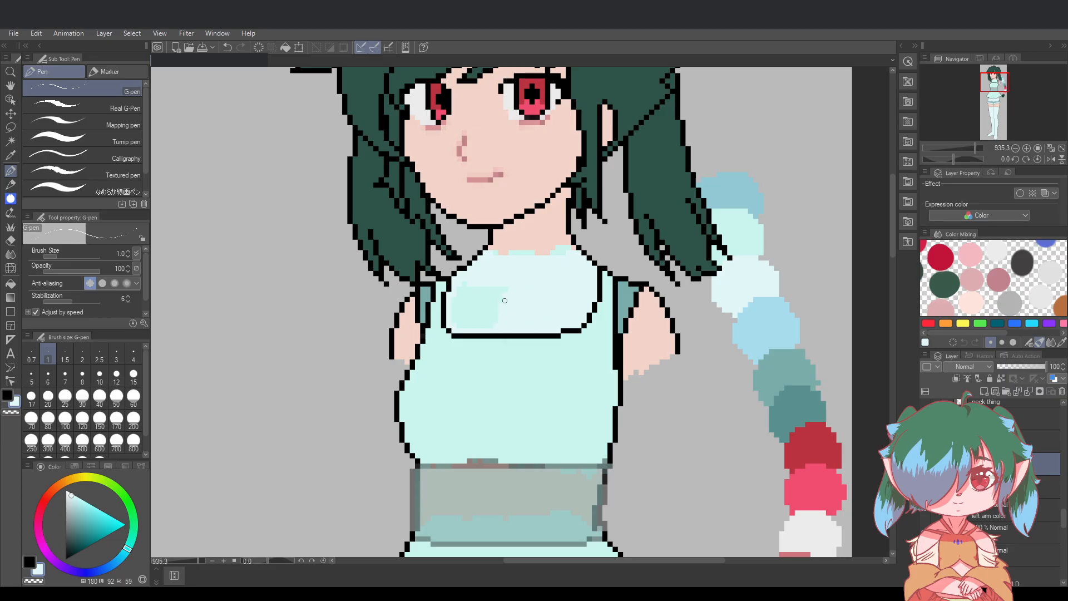
pyautogui.moveTo(505, 301)
pyautogui.mouseDown()
pyautogui.moveTo(510, 279)
pyautogui.moveTo(491, 327)
pyautogui.mouseUp()
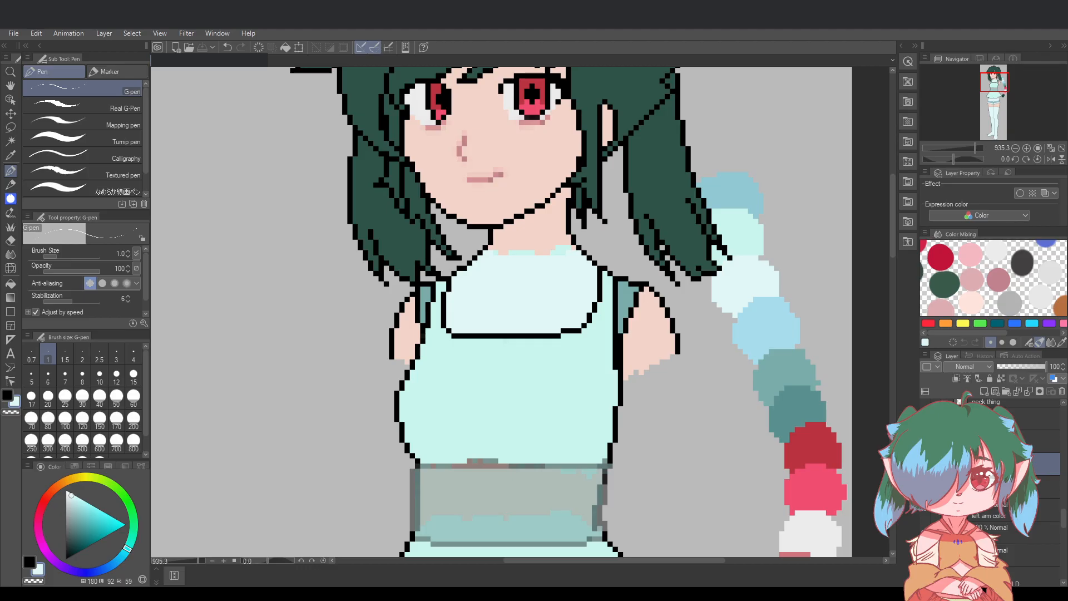
# Compare the ruffle fill by undoing and redoing the last stroke, and bring back the ruffle's wavy line art over it
pyautogui.hotkey('ctrl', 'z')
pyautogui.hotkey('ctrl', 'y')
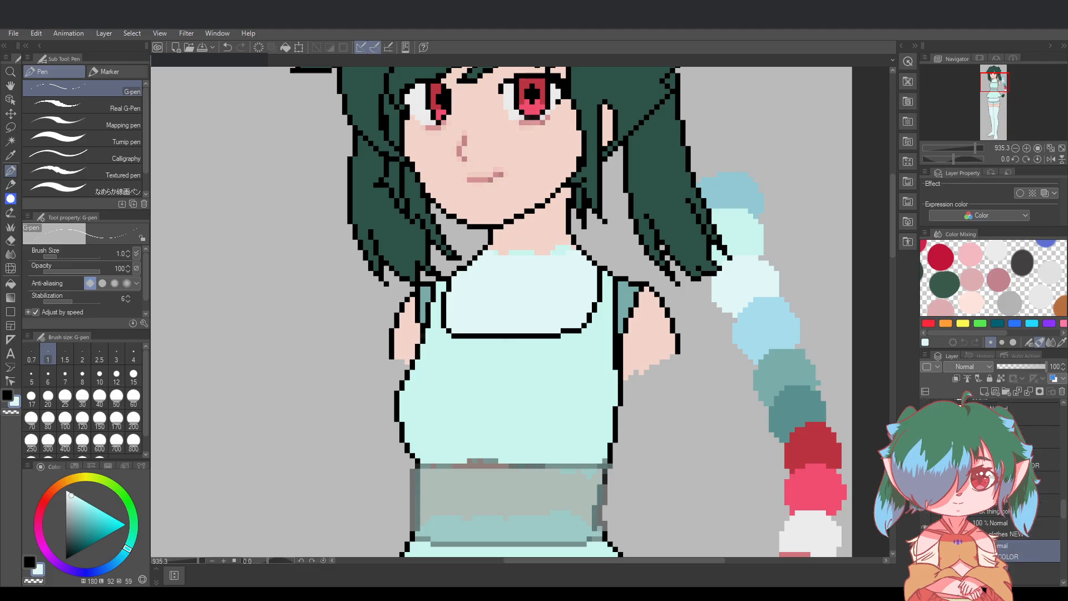
pyautogui.hotkey('ctrl', 'y')
pyautogui.hotkey('ctrl', 'y')
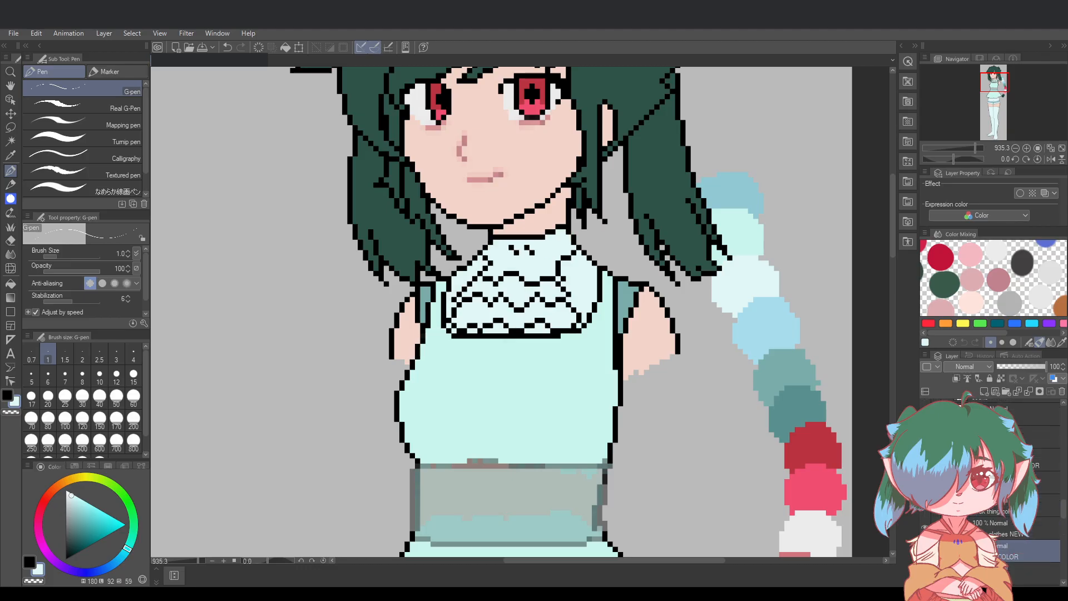
# Switch to the arm outline's layer and extend the outer outline of the character's right upper arm straight down in black
pyautogui.scroll(-3, 802, 403)
pyautogui.scroll(2, 802, 403)
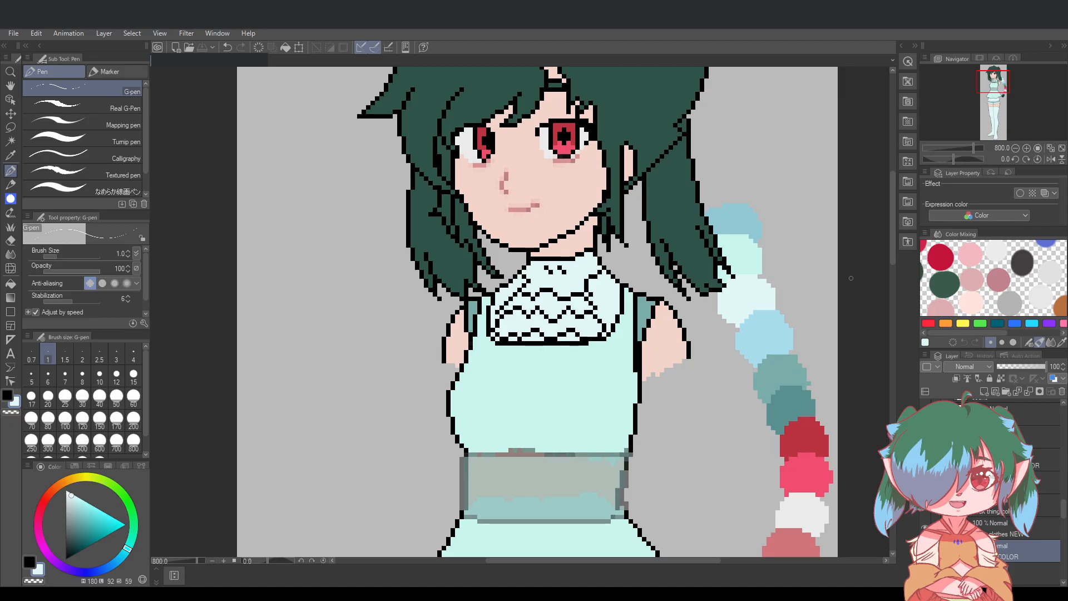
pyautogui.moveTo(893, 234); pyautogui.dragTo(895, 242)
pyautogui.moveTo(670, 561); pyautogui.dragTo(682, 559)
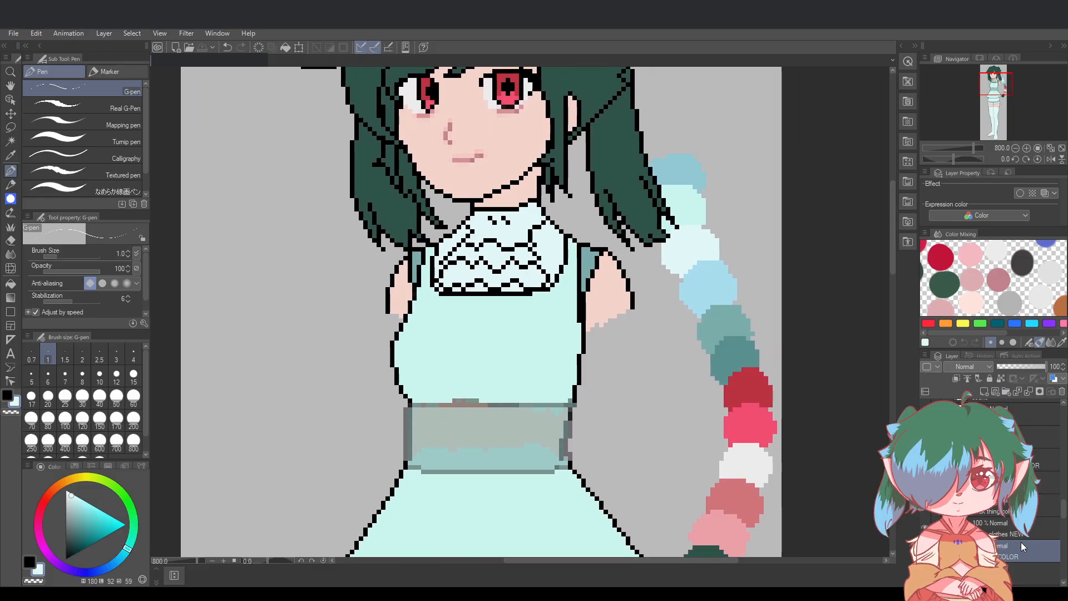
pyautogui.scroll(-3, 1020, 542)
pyautogui.scroll(-3, 1020, 500)
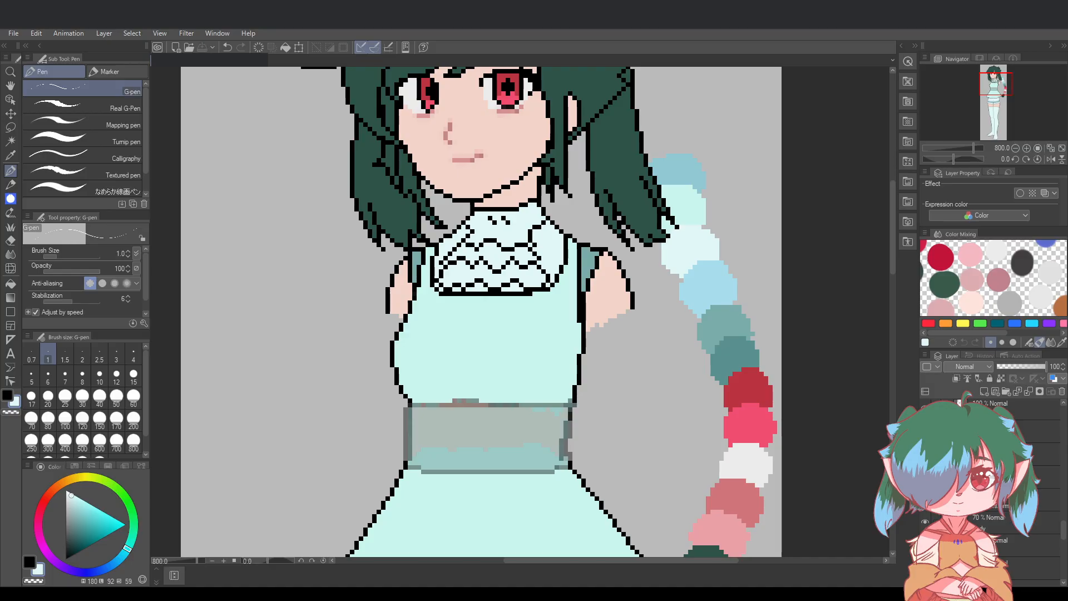
pyautogui.click(1039, 501)
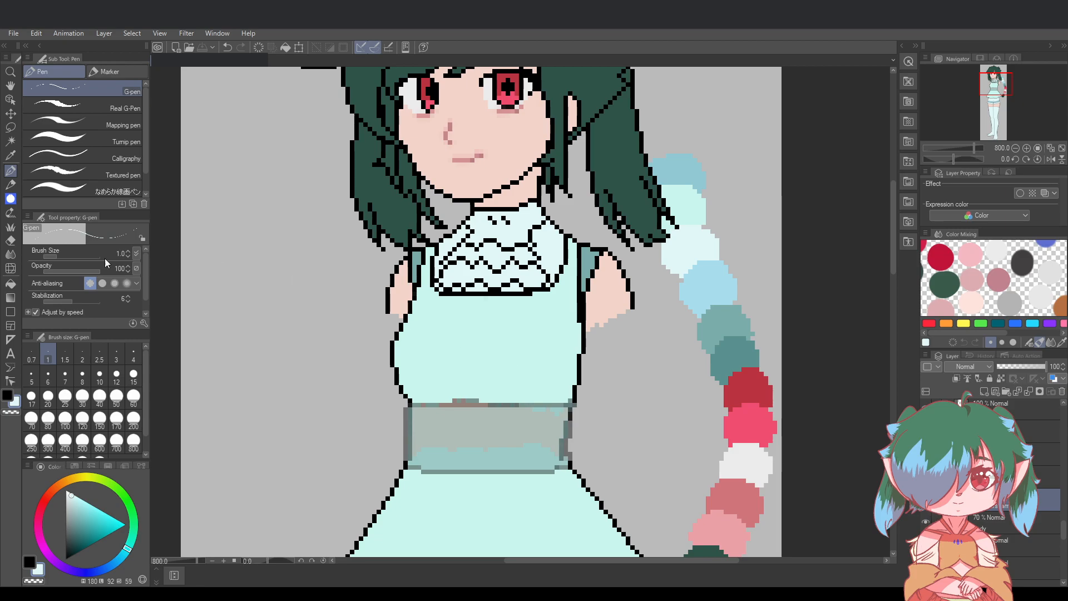
pyautogui.click(6, 393)
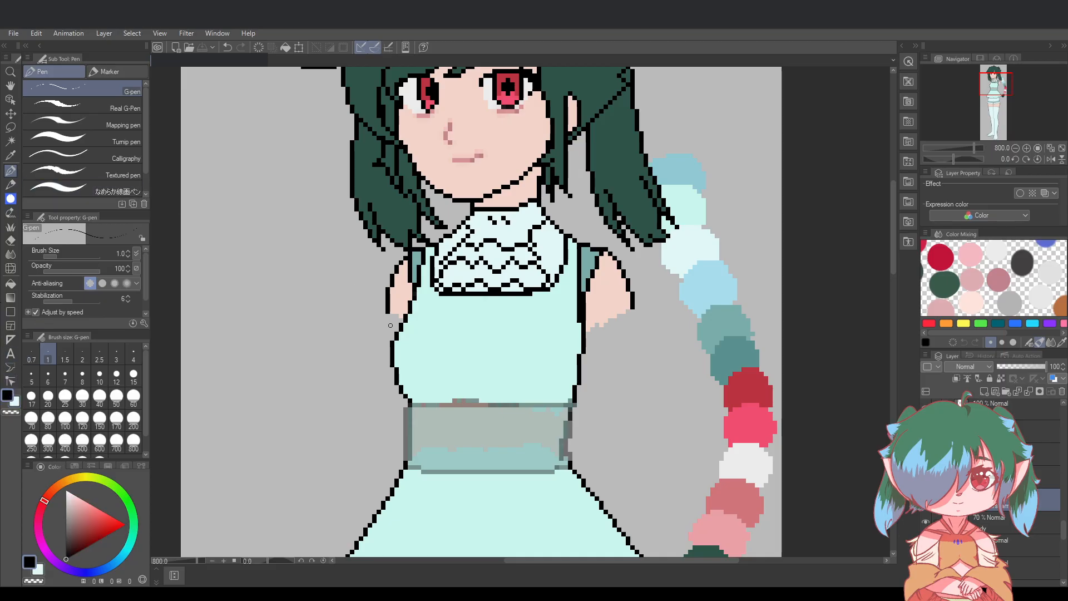
pyautogui.moveTo(388, 316); pyautogui.dragTo(387, 323)
pyautogui.hotkey('ctrl', 'z')
pyautogui.moveTo(388, 319); pyautogui.dragTo(387, 351)
pyautogui.hotkey('ctrl', 'z')
pyautogui.hotkey('ctrl', 'z')
pyautogui.hotkey('ctrl', 'z')
# Continue the character's right arm with a straight black lower segment, shifted slightly outward from the upper-arm line
pyautogui.moveTo(384, 343); pyautogui.dragTo(386, 385)
pyautogui.hotkey('ctrl', 'z')
pyautogui.moveTo(382, 344); pyautogui.dragTo(383, 398)
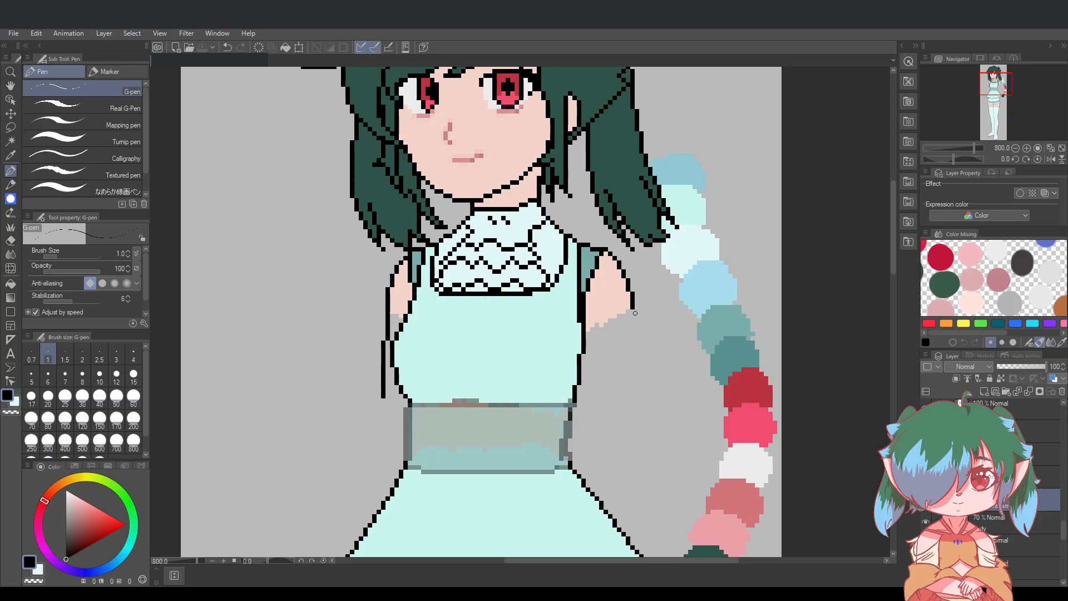
# Draw the outer outline of the character's left arm downward in black, with a straight lower segment shifted slightly inward, and check both arms
pyautogui.moveTo(633, 309); pyautogui.dragTo(632, 338)
pyautogui.hotkey('ctrl', 'z')
pyautogui.moveTo(631, 342); pyautogui.dragTo(629, 395)
pyautogui.scroll(-2, 704, 418)
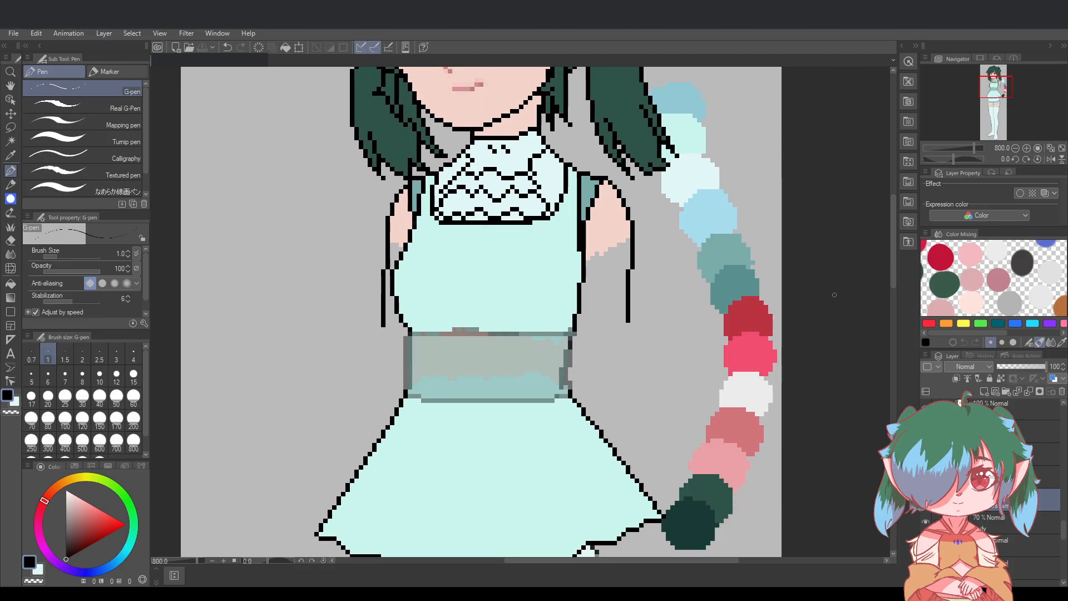
pyautogui.scroll(-2, 779, 376)
pyautogui.moveTo(630, 559); pyautogui.dragTo(680, 558)
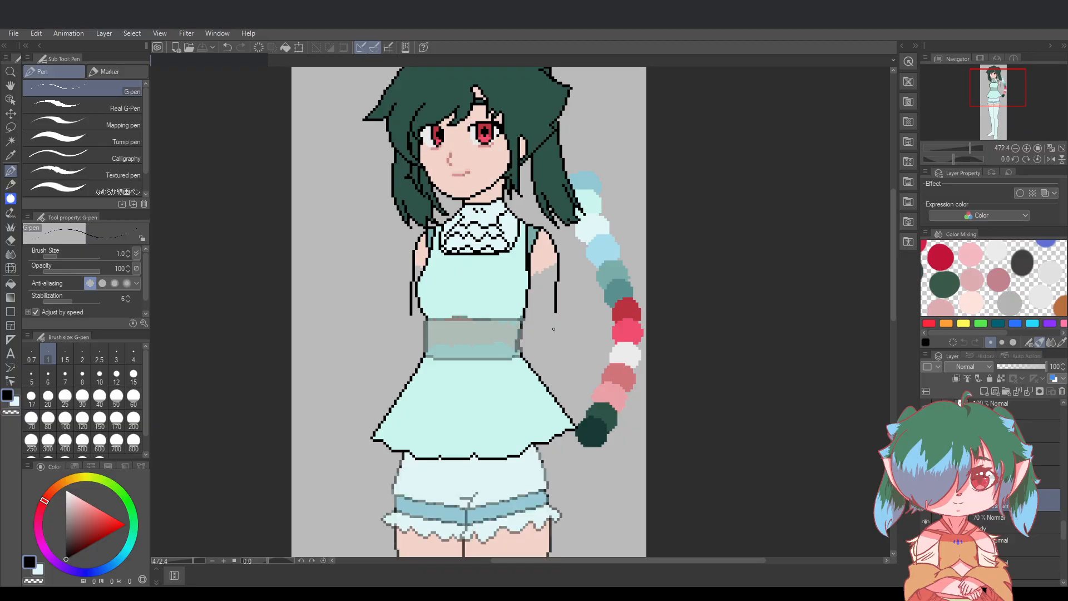
pyautogui.scroll(2, 554, 329)
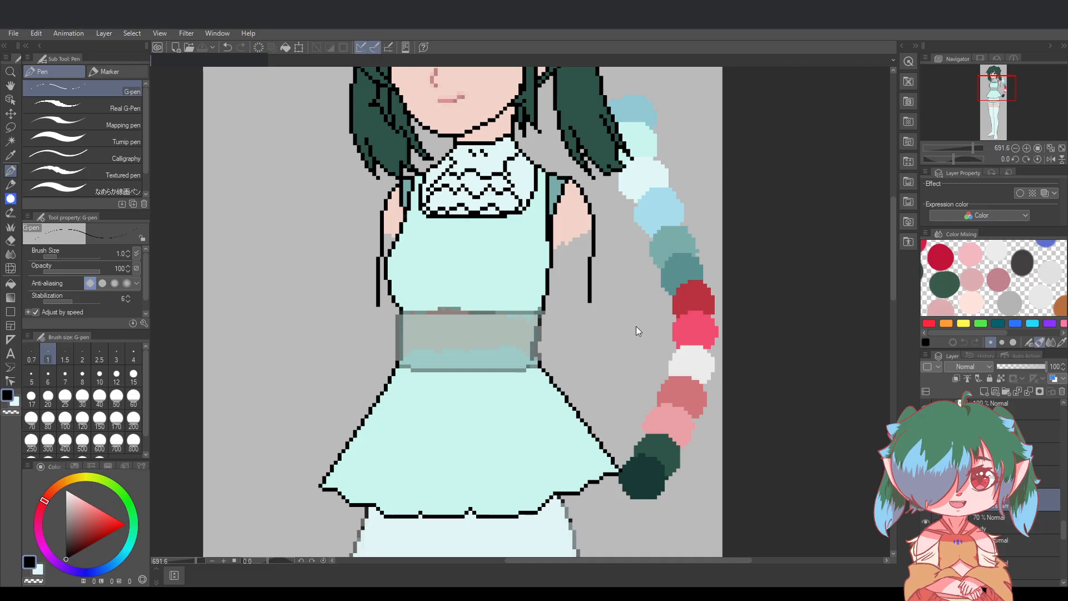
pyautogui.scroll(1, 268, 167)
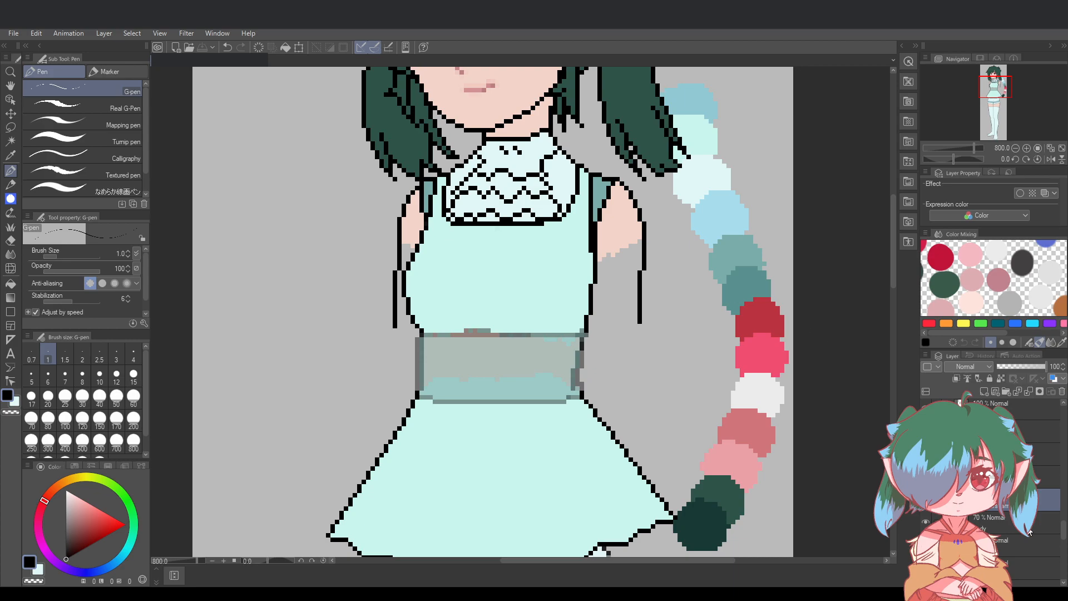
pyautogui.scroll(-1, 1031, 529)
pyautogui.moveTo(684, 561); pyautogui.dragTo(693, 560)
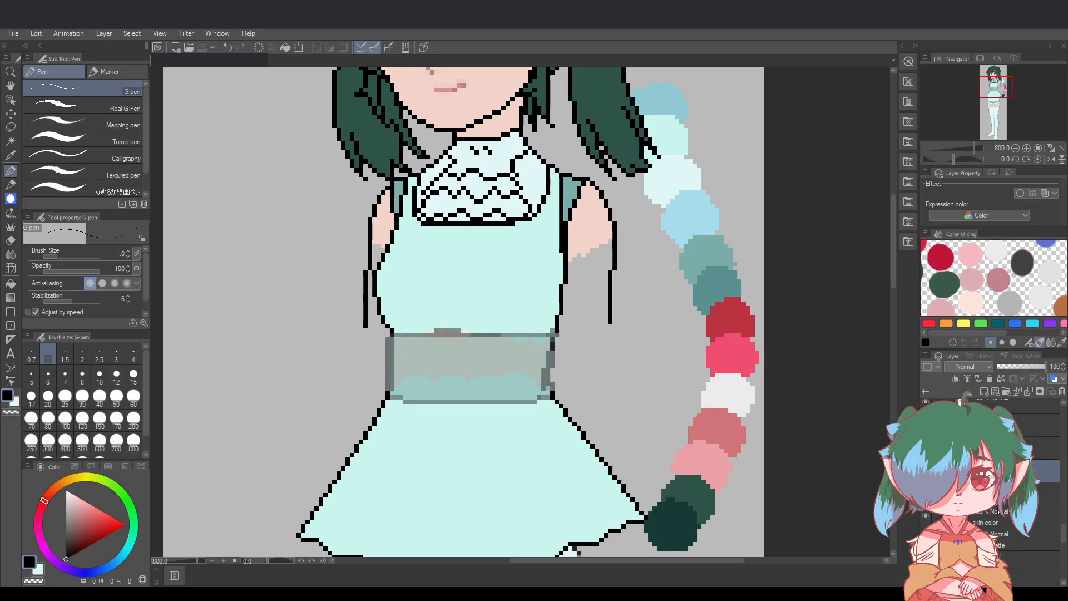
# Find the new torso clothes layer and check which outlines belong to it by removing and restoring them
pyautogui.scroll(4, 1031, 529)
pyautogui.scroll(3, 996, 490)
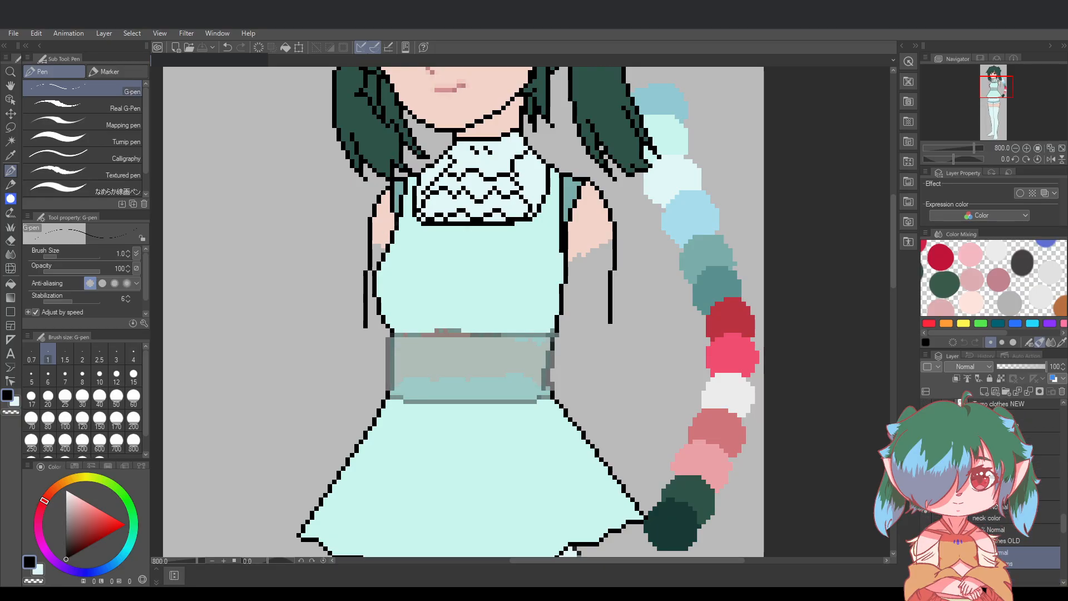
pyautogui.click(1039, 458)
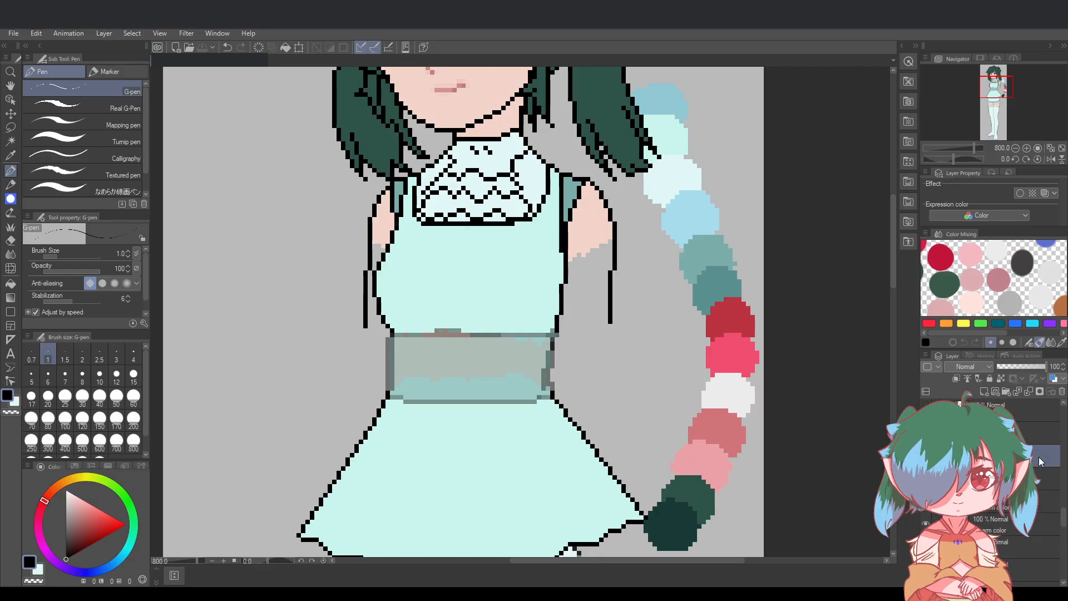
pyautogui.scroll(2, 1038, 467)
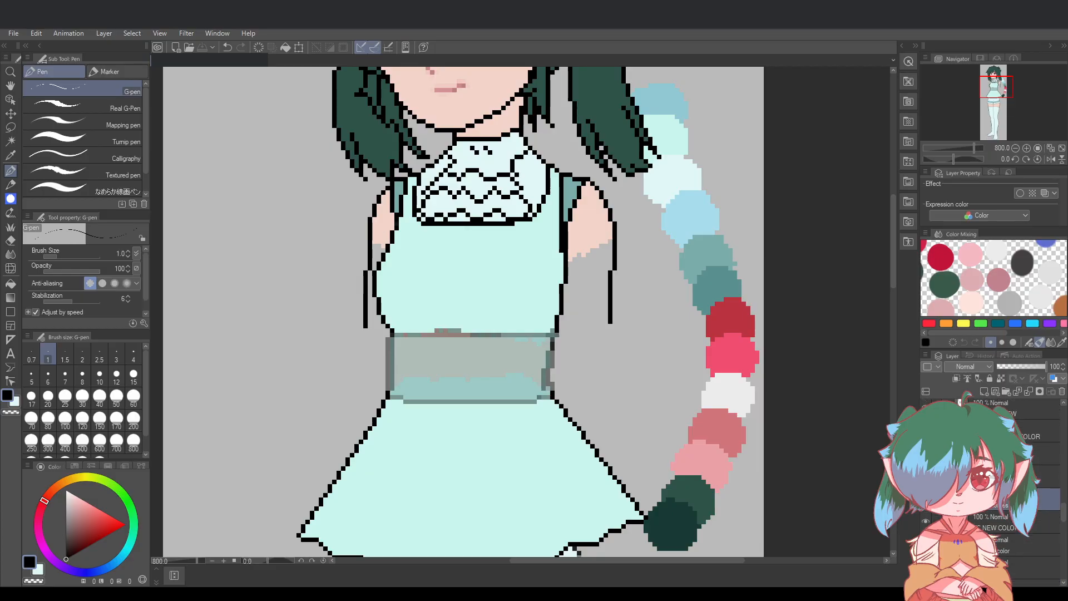
pyautogui.press('Delete')
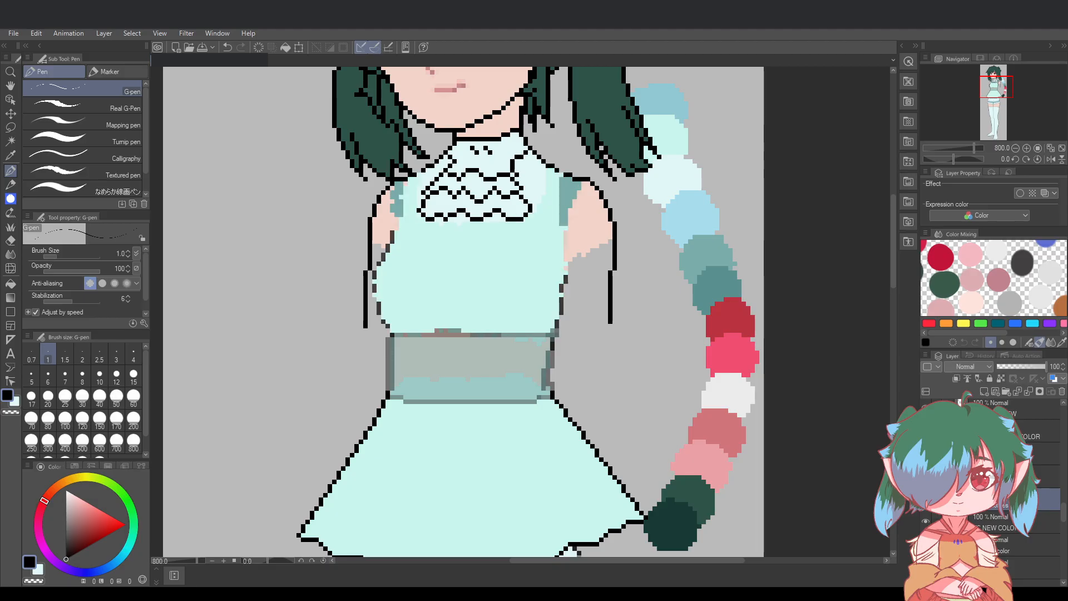
pyautogui.hotkey('ctrl', 'z')
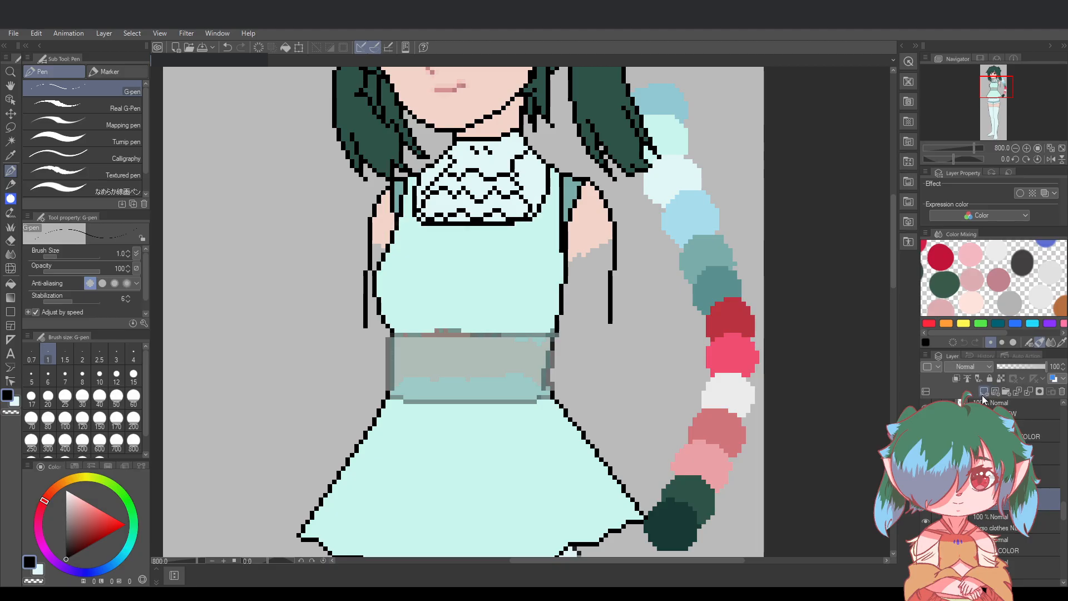
# Draw the waistband's upper edge as a straight black line across the bottom of the mint top
pyautogui.scroll(4, 378, 336)
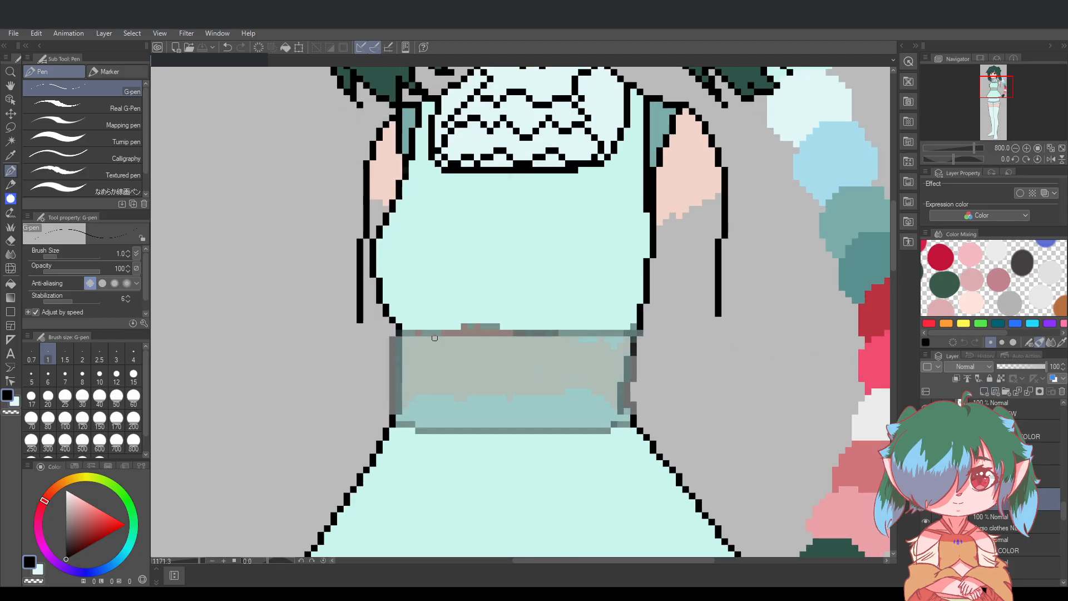
pyautogui.click(926, 522)
pyautogui.click(927, 522)
pyautogui.moveTo(399, 333); pyautogui.dragTo(639, 334)
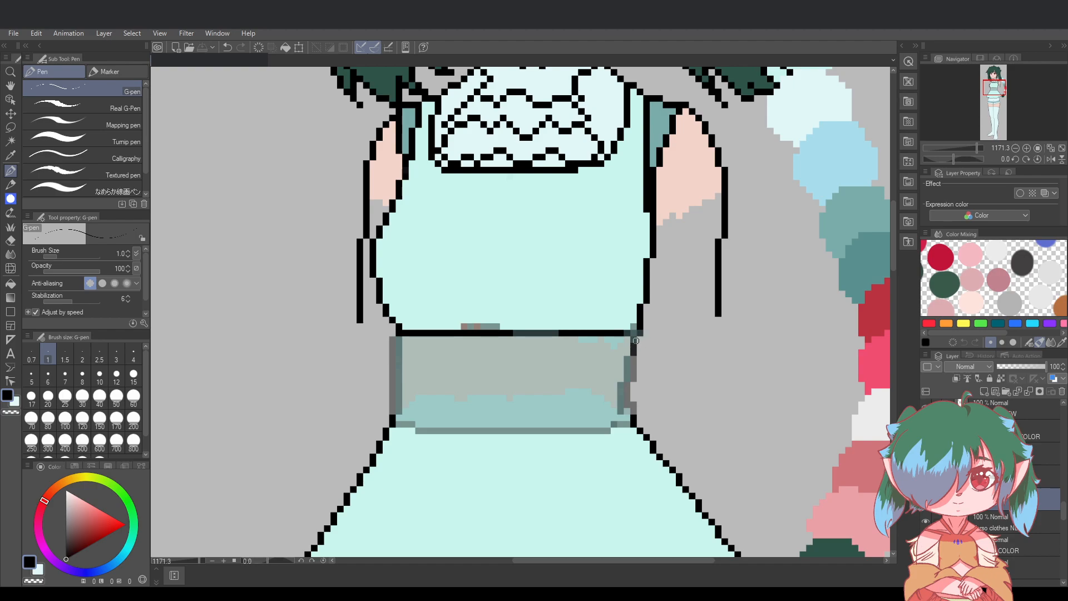
pyautogui.hotkey('ctrl', 'z')
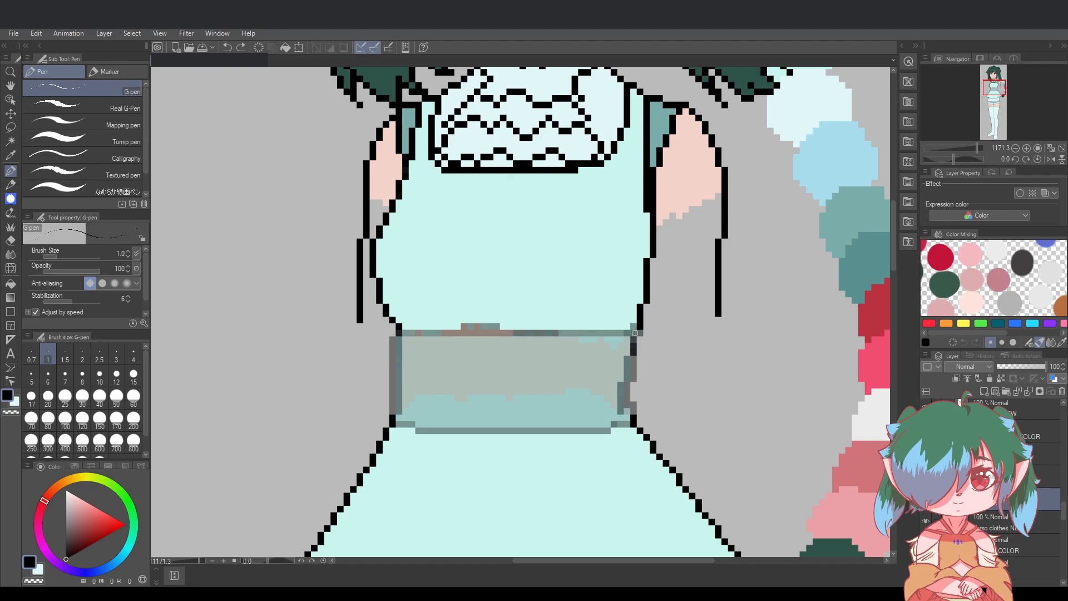
pyautogui.click(635, 332)
pyautogui.moveTo(635, 333); pyautogui.dragTo(410, 333)
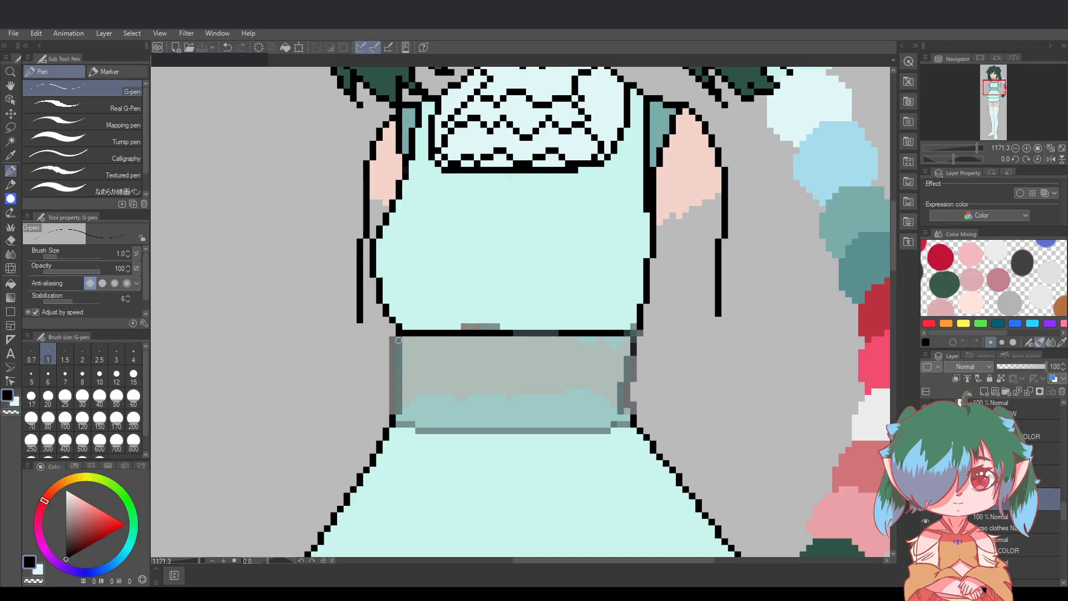
# Outline the waistband's side edges in black over the faded guide, redoing the strokes that miss, and save the drawing
pyautogui.moveTo(399, 339); pyautogui.dragTo(400, 409)
pyautogui.hotkey('ctrl', 'z')
pyautogui.moveTo(634, 334); pyautogui.dragTo(622, 409)
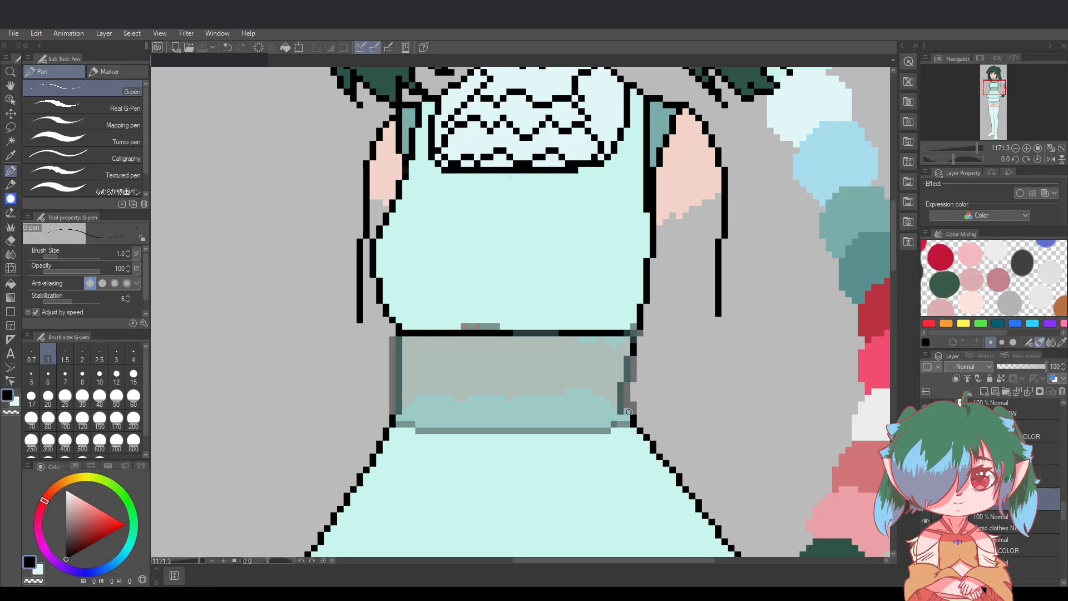
pyautogui.click(629, 411)
pyautogui.hotkey('ctrl', 'z')
pyautogui.hotkey('ctrl', 'z')
pyautogui.moveTo(628, 412); pyautogui.dragTo(622, 385)
pyautogui.hotkey('ctrl', 's')
pyautogui.hotkey('ctrl', 'z')
pyautogui.hotkey('ctrl', 'y')
pyautogui.hotkey('ctrl', 's')
# Hide the skirt's colour and outline layers to uncover the waist and shorts, and save the drawing
pyautogui.moveTo(1065, 512); pyautogui.dragTo(1057, 487)
pyautogui.click(926, 496)
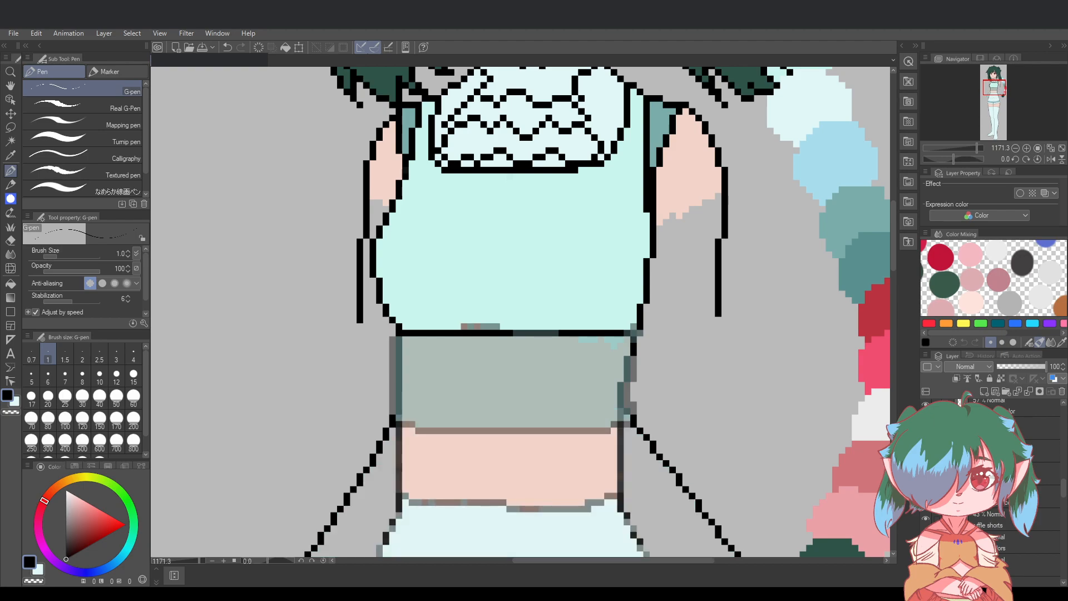
pyautogui.click(926, 474)
pyautogui.hotkey('ctrl', 's')
pyautogui.moveTo(1063, 489); pyautogui.dragTo(1064, 519)
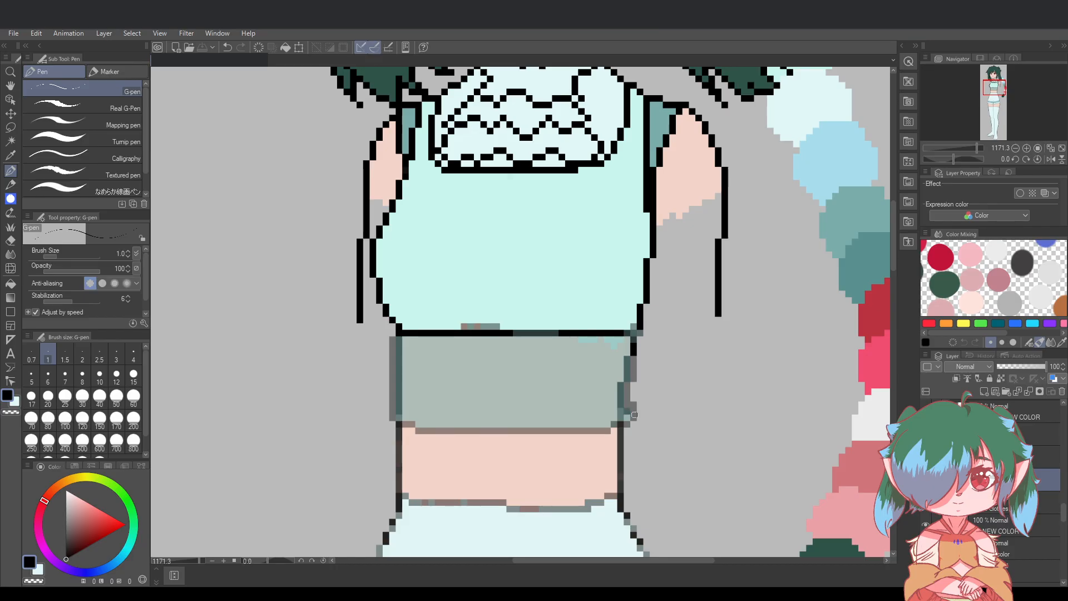
# Redraw the lower part of the waistband's side edge and close its bottom edge with a black line stepped at both ends
pyautogui.hotkey('ctrl', 'z')
pyautogui.moveTo(621, 386); pyautogui.dragTo(621, 410)
pyautogui.click(622, 425)
pyautogui.moveTo(610, 430); pyautogui.dragTo(420, 431)
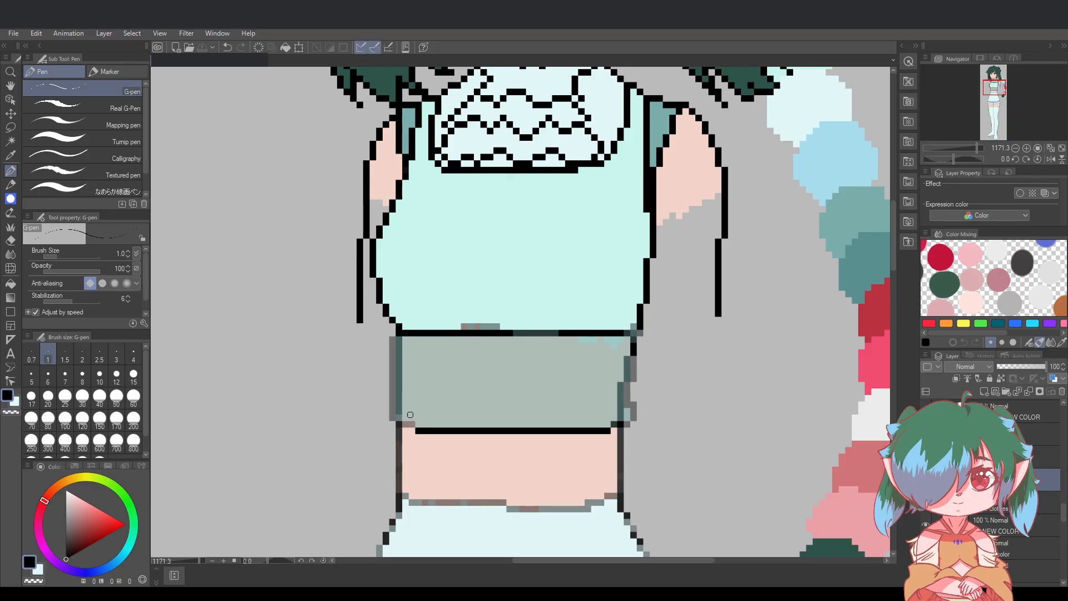
pyautogui.moveTo(414, 424); pyautogui.dragTo(400, 426)
pyautogui.moveTo(891, 225); pyautogui.dragTo(891, 230)
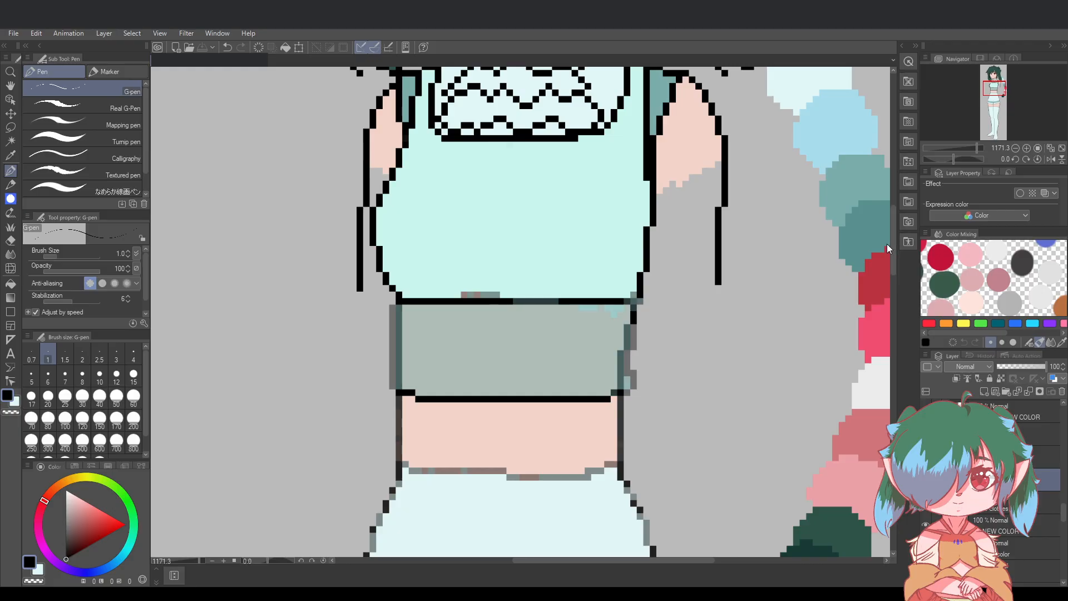
pyautogui.hotkey('ctrl', 'z')
pyautogui.hotkey('ctrl', 'y')
# Find the old semi-transparent waistband in the layer stack and hide it, leaving the new black outline
pyautogui.scroll(-2, 993, 481)
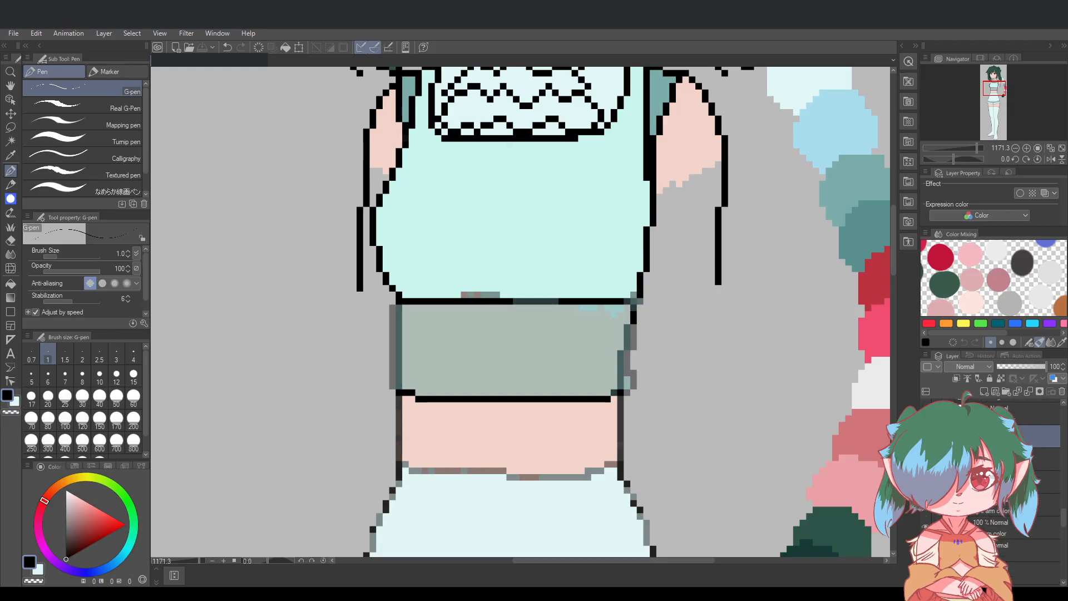
pyautogui.scroll(1, 993, 445)
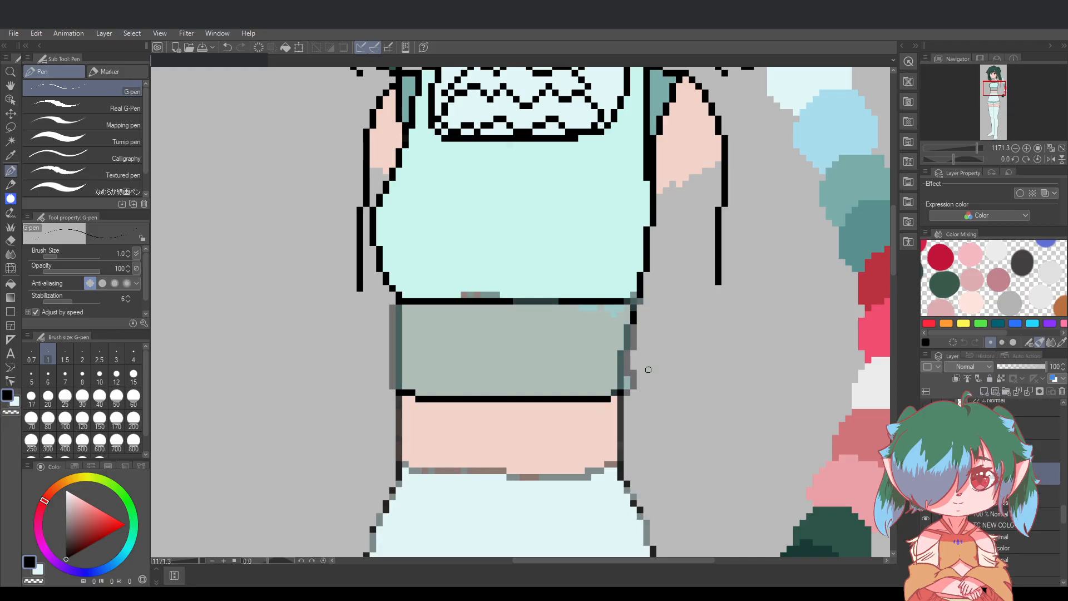
pyautogui.scroll(-1, 725, 380)
pyautogui.moveTo(894, 272); pyautogui.dragTo(893, 266)
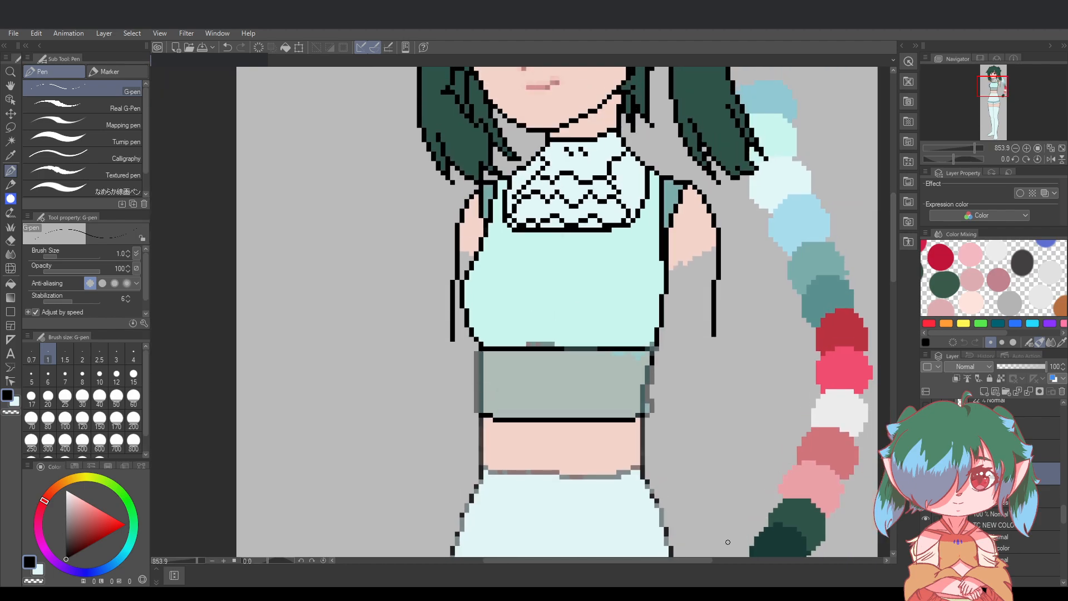
pyautogui.moveTo(704, 560); pyautogui.dragTo(718, 560)
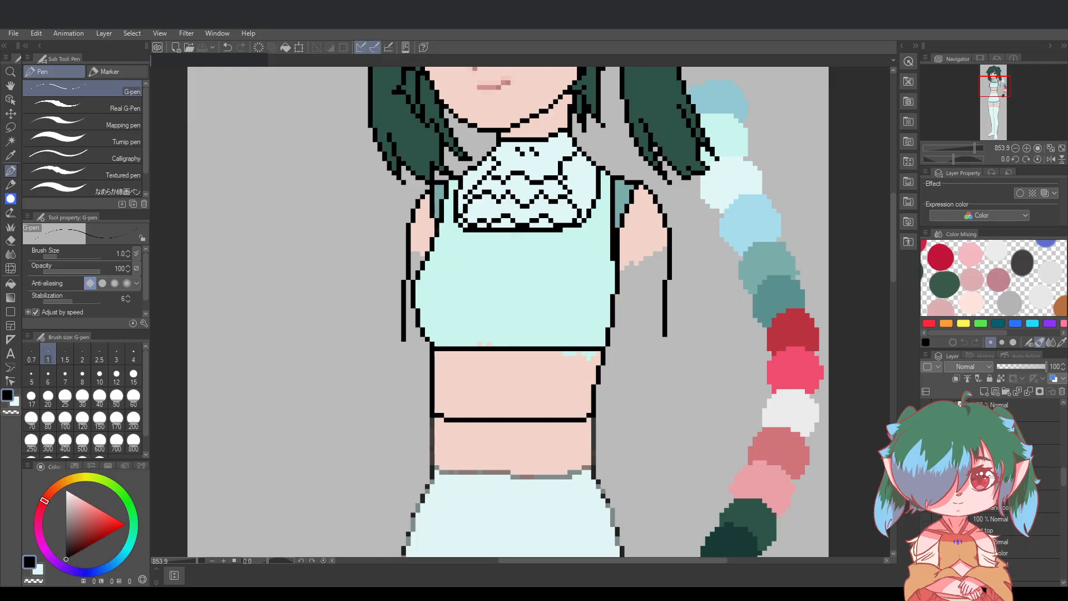
# Sample the lighter muted teal from the palette swatches and look through the layer stack for the new waistband outline
pyautogui.keyDown('alt'); pyautogui.click(782, 264); pyautogui.keyUp('alt')
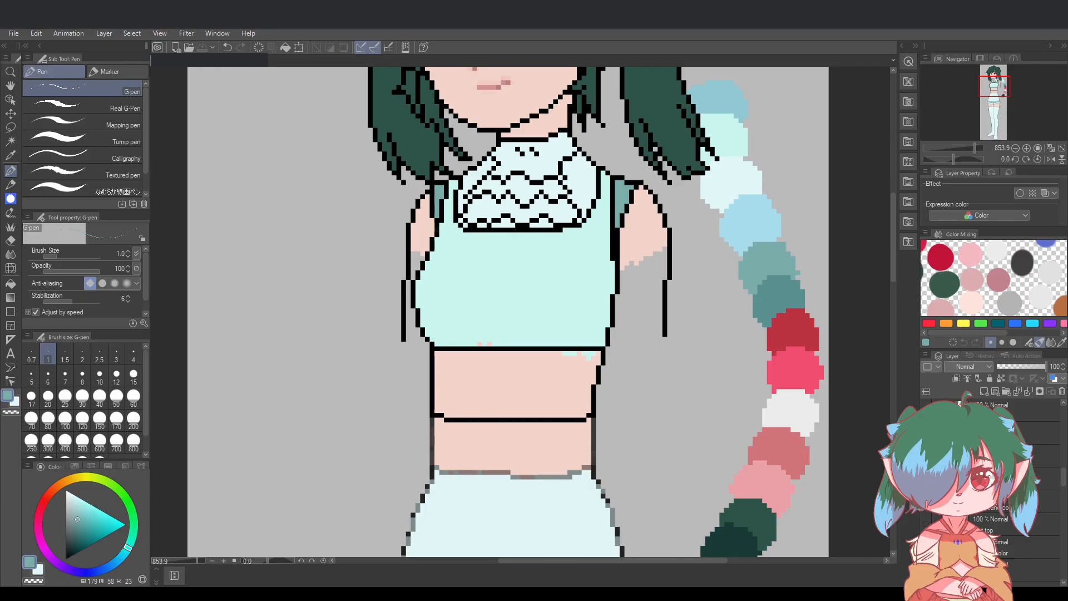
pyautogui.scroll(-1, 993, 484)
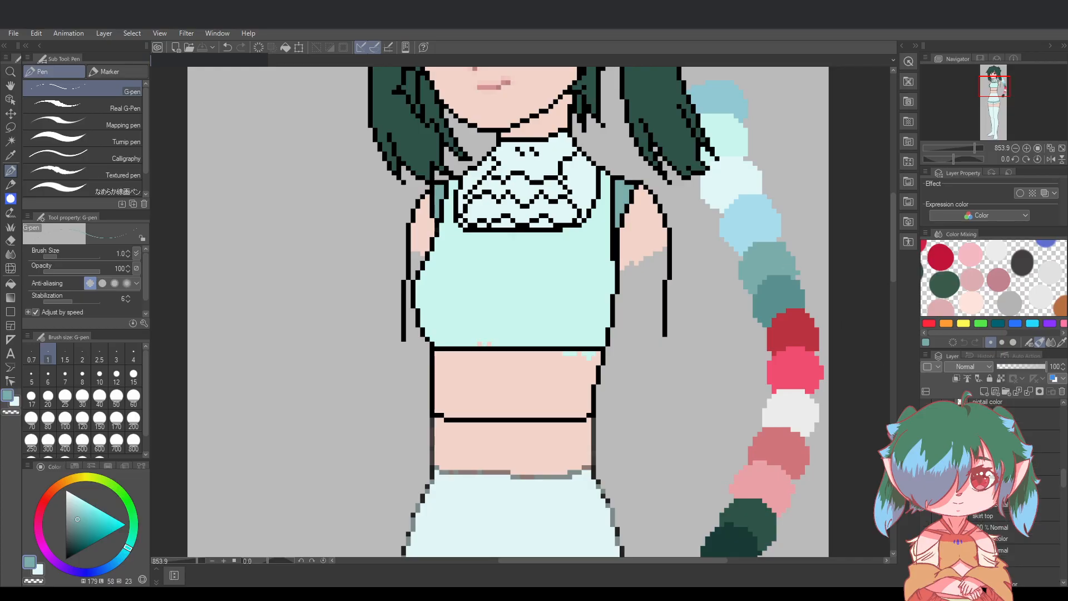
pyautogui.scroll(1, 599, 407)
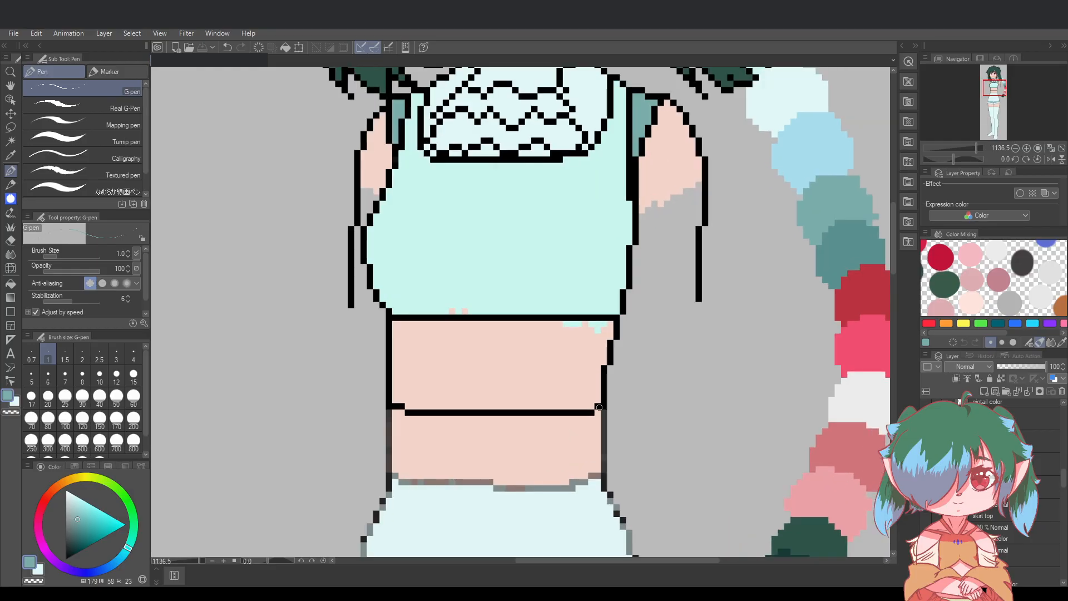
pyautogui.scroll(-2, 993, 485)
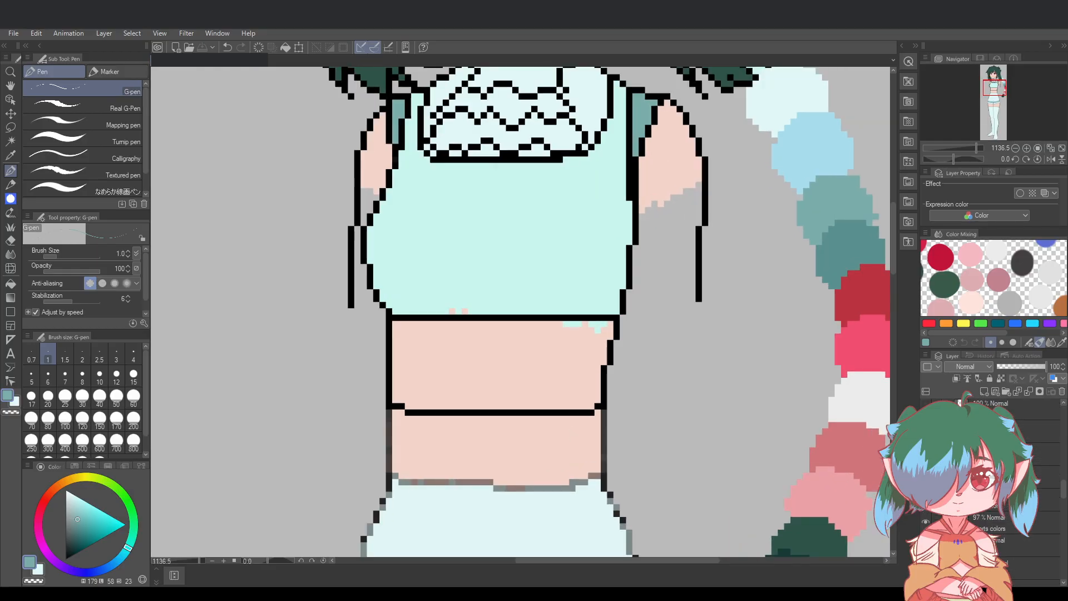
pyautogui.scroll(-2, 993, 484)
pyautogui.scroll(-1, 1033, 534)
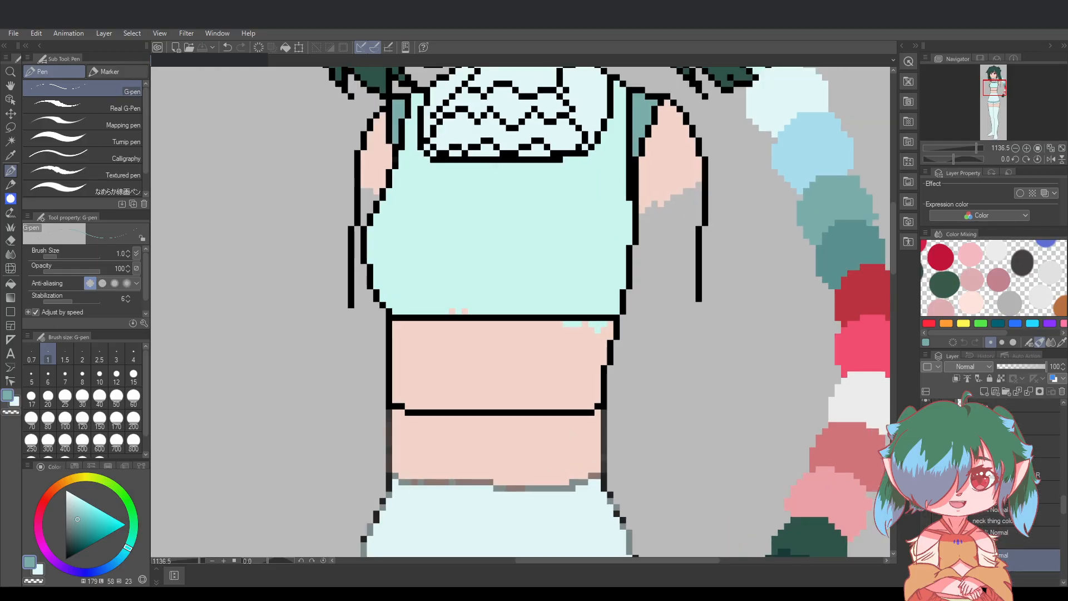
pyautogui.click(1036, 474)
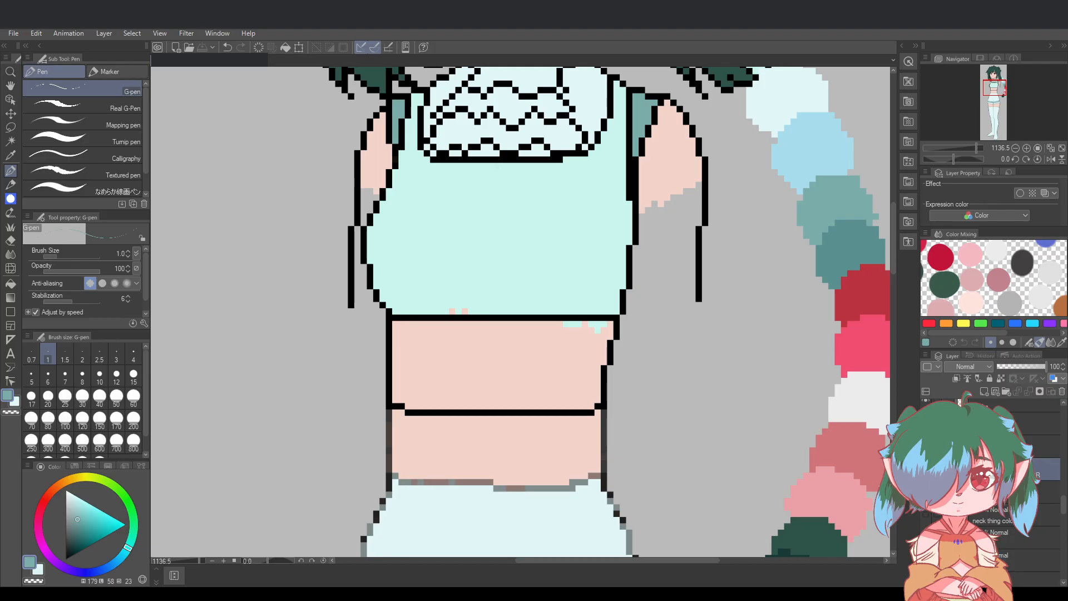
pyautogui.scroll(-2, 1032, 501)
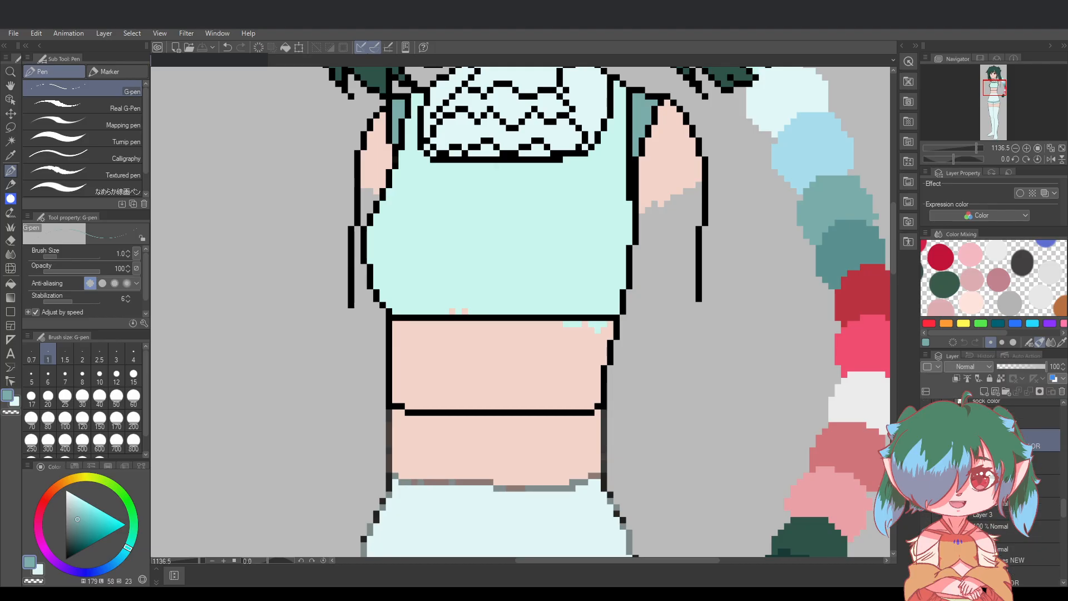
# Identify the waistband outline on Layer 3 by hiding and showing it, select the layer directly beneath, and save
pyautogui.click(1036, 509)
pyautogui.click(928, 509)
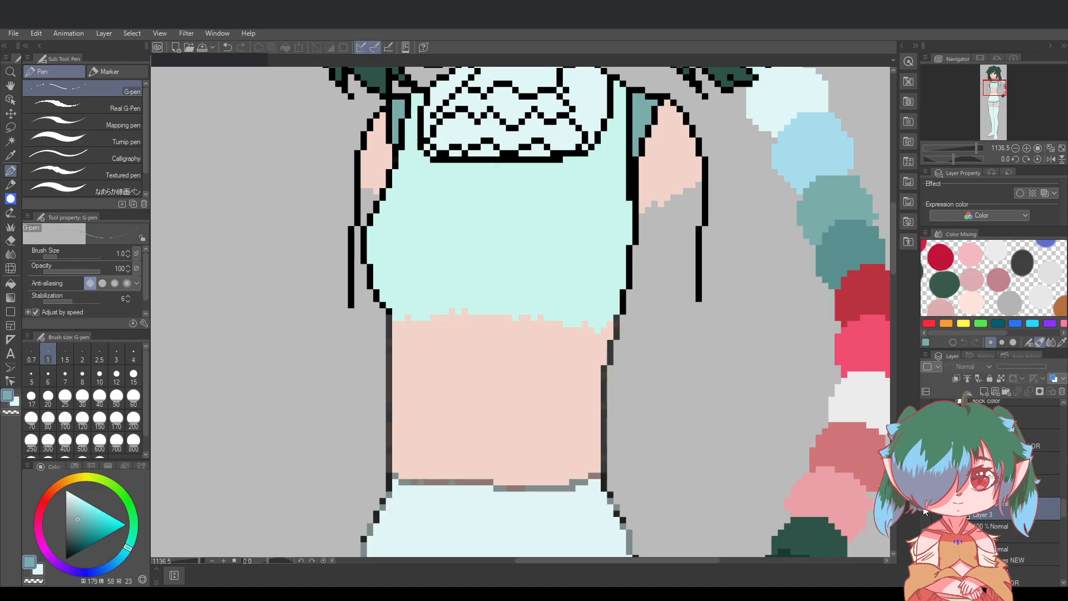
pyautogui.click(928, 509)
pyautogui.click(1009, 535)
pyautogui.hotkey('ctrl', 's')
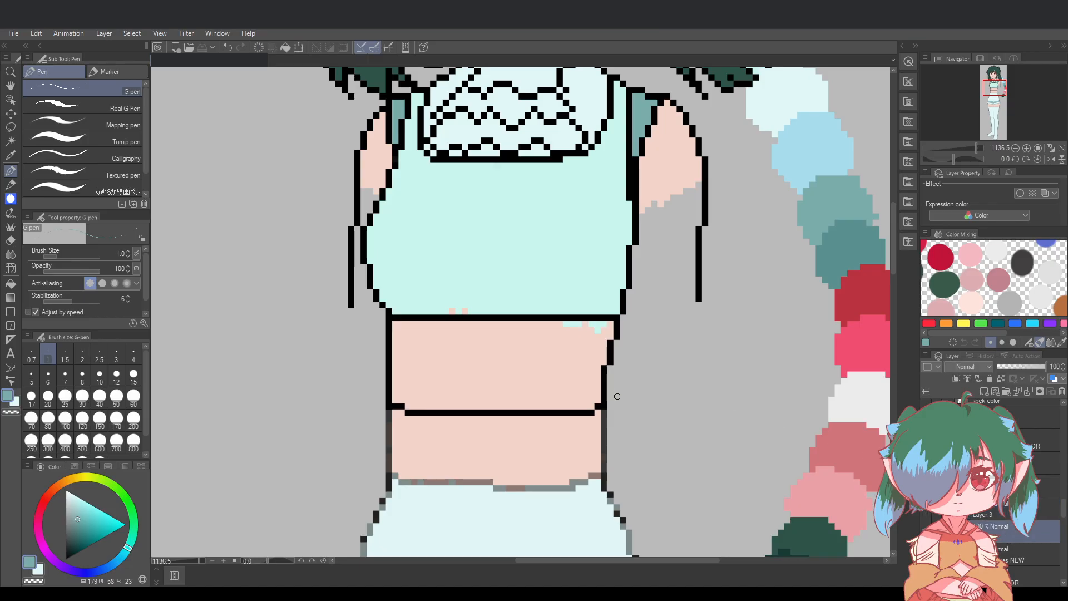
# Paint the whole waistband interior in muted teal, tracing inside the outline first and then covering the middle
pyautogui.moveTo(599, 400)
pyautogui.mouseDown()
pyautogui.moveTo(597, 379)
pyautogui.moveTo(501, 409)
pyautogui.moveTo(412, 408)
pyautogui.moveTo(395, 334)
pyautogui.moveTo(406, 324)
pyautogui.moveTo(608, 326)
pyautogui.mouseUp()
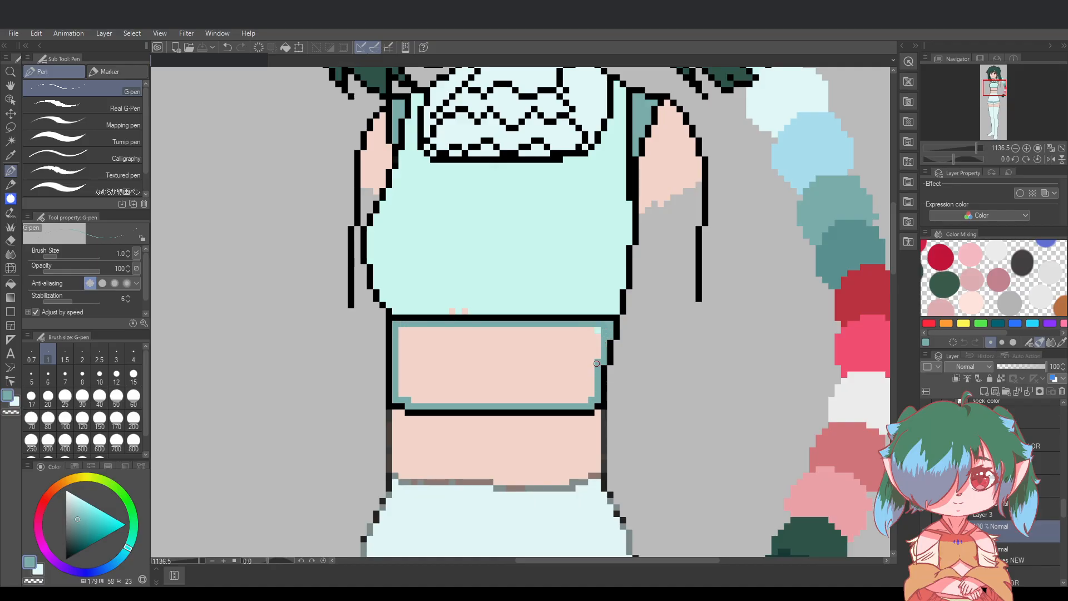
pyautogui.moveTo(596, 364)
pyautogui.mouseDown()
pyautogui.moveTo(595, 340)
pyautogui.moveTo(589, 398)
pyautogui.moveTo(590, 328)
pyautogui.moveTo(580, 400)
pyautogui.moveTo(575, 328)
pyautogui.moveTo(570, 399)
pyautogui.moveTo(569, 331)
pyautogui.moveTo(560, 332)
pyautogui.moveTo(557, 405)
pyautogui.moveTo(546, 330)
pyautogui.moveTo(544, 403)
pyautogui.moveTo(535, 328)
pyautogui.moveTo(537, 397)
pyautogui.moveTo(527, 402)
pyautogui.moveTo(526, 329)
pyautogui.moveTo(515, 401)
pyautogui.moveTo(514, 331)
pyautogui.moveTo(509, 402)
pyautogui.moveTo(502, 329)
pyautogui.moveTo(492, 400)
pyautogui.moveTo(488, 327)
pyautogui.moveTo(484, 400)
pyautogui.moveTo(472, 329)
pyautogui.moveTo(469, 401)
pyautogui.moveTo(460, 329)
pyautogui.moveTo(453, 401)
pyautogui.moveTo(451, 331)
pyautogui.moveTo(444, 398)
pyautogui.mouseUp()
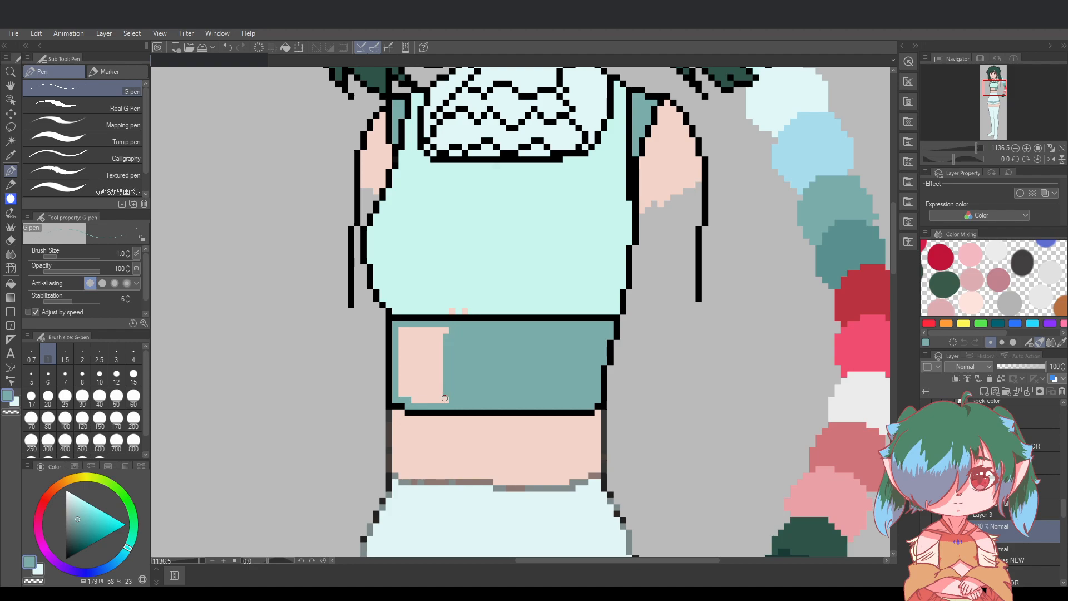
pyautogui.moveTo(451, 337)
pyautogui.mouseDown()
pyautogui.moveTo(441, 399)
pyautogui.moveTo(432, 347)
pyautogui.moveTo(431, 404)
pyautogui.moveTo(428, 329)
pyautogui.moveTo(431, 351)
pyautogui.moveTo(424, 328)
pyautogui.moveTo(418, 341)
pyautogui.moveTo(420, 399)
pyautogui.moveTo(410, 330)
pyautogui.moveTo(399, 331)
pyautogui.moveTo(410, 337)
pyautogui.moveTo(400, 379)
pyautogui.mouseUp()
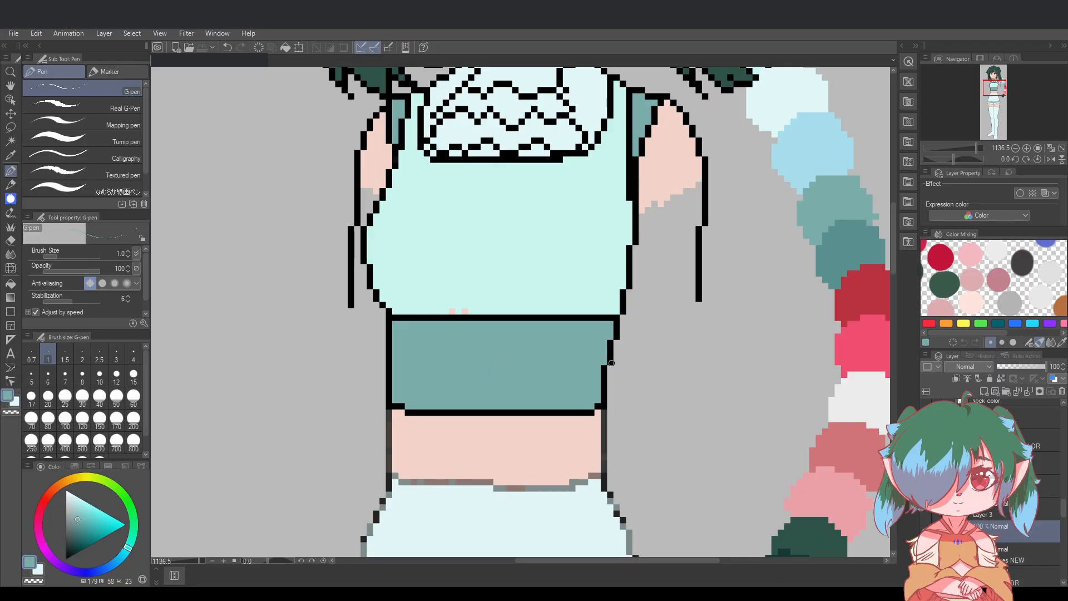
# Examine the teal waistband against the rest of the outfit, both up close and on the full figure
pyautogui.scroll(-3, 620, 368)
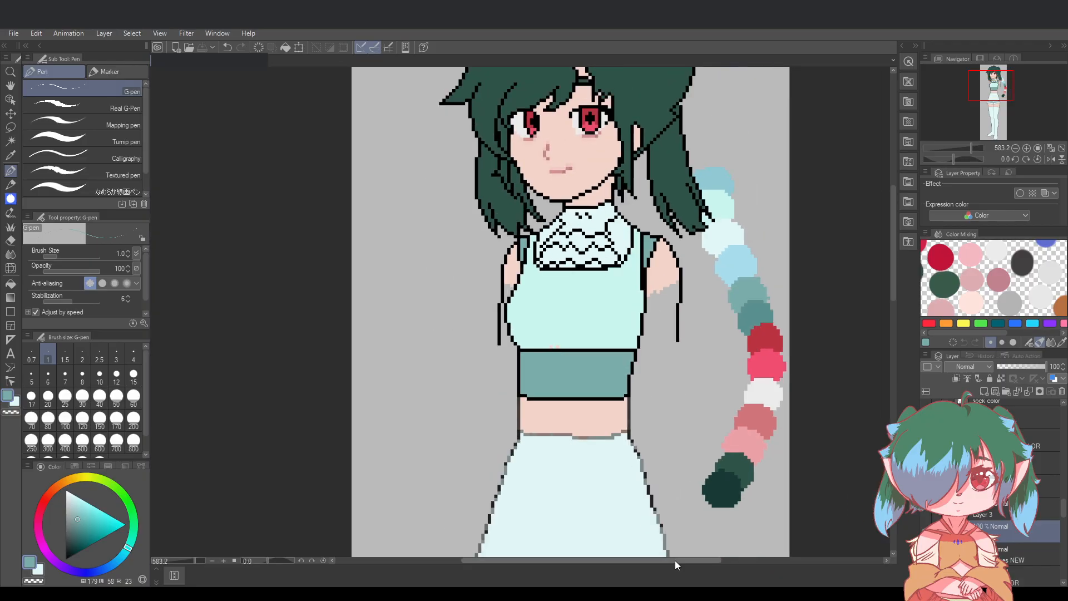
pyautogui.moveTo(675, 559); pyautogui.dragTo(696, 534)
pyautogui.scroll(4, 588, 401)
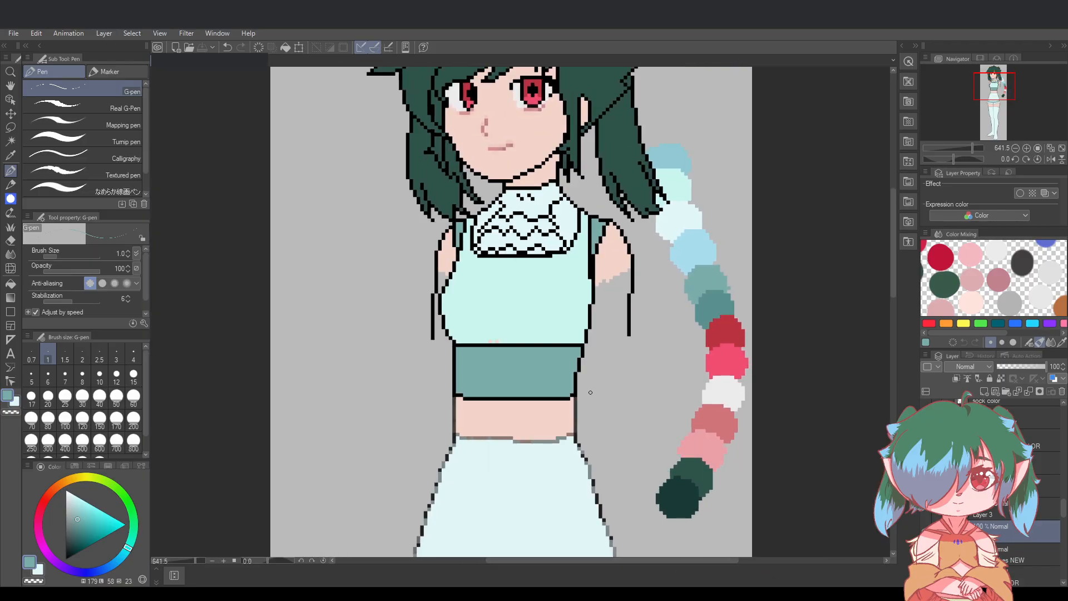
pyautogui.scroll(1, 505, 388)
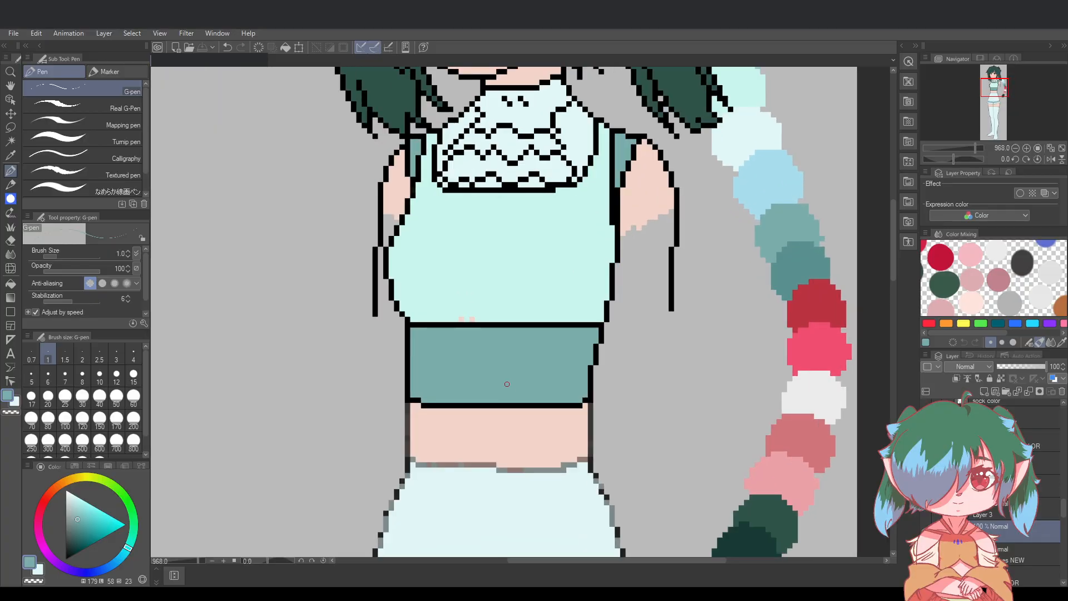
pyautogui.scroll(-6, 507, 384)
pyautogui.moveTo(895, 275); pyautogui.dragTo(715, 280)
pyautogui.scroll(-3, 893, 318)
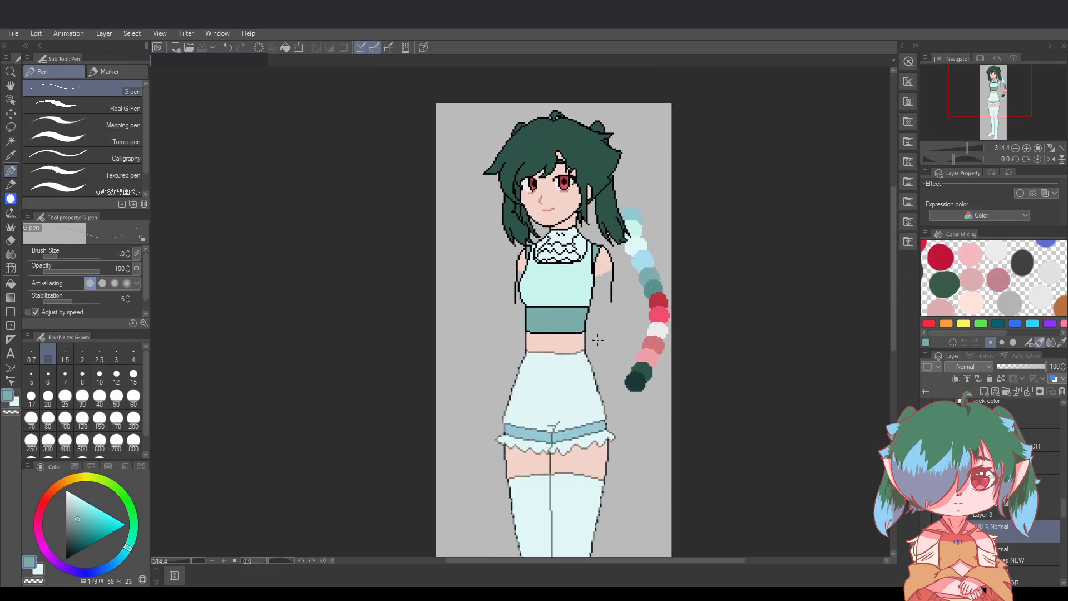
pyautogui.scroll(5, 544, 331)
pyautogui.scroll(1, 544, 331)
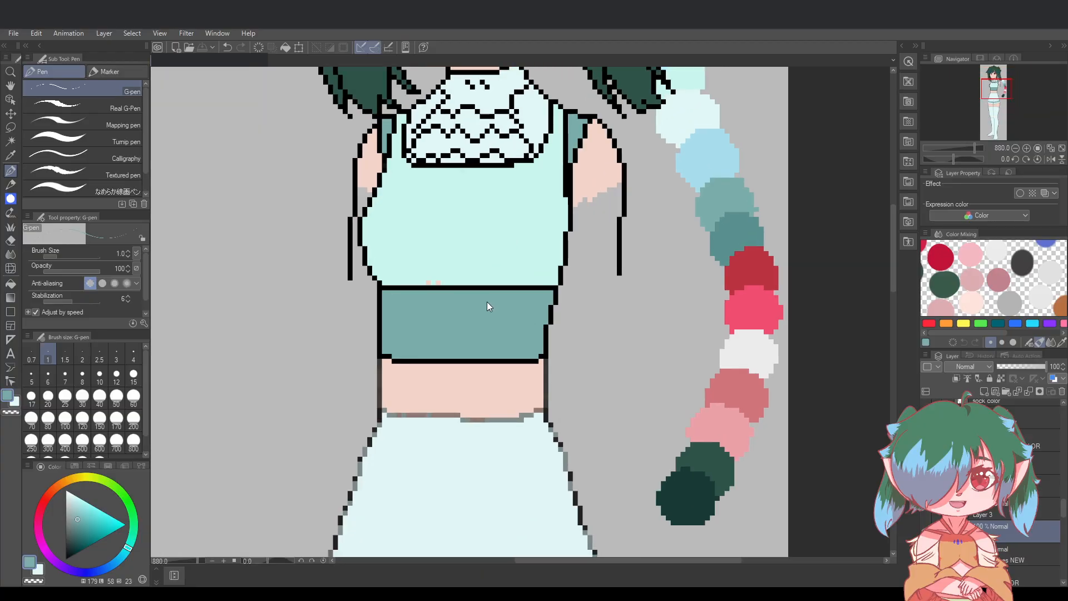
# Sample the pale mint from the top and find and select its colour layer in the layer stack
pyautogui.keyDown('alt'); pyautogui.click(477, 253); pyautogui.keyUp('alt')
pyautogui.scroll(3, 998, 513)
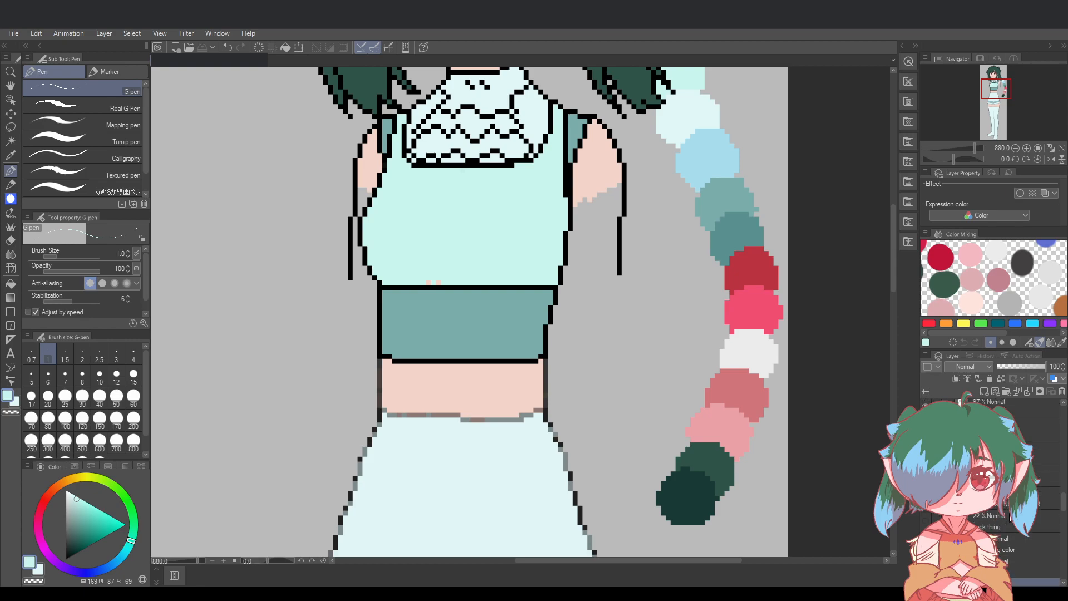
pyautogui.scroll(1, 1010, 518)
pyautogui.scroll(3, 1010, 517)
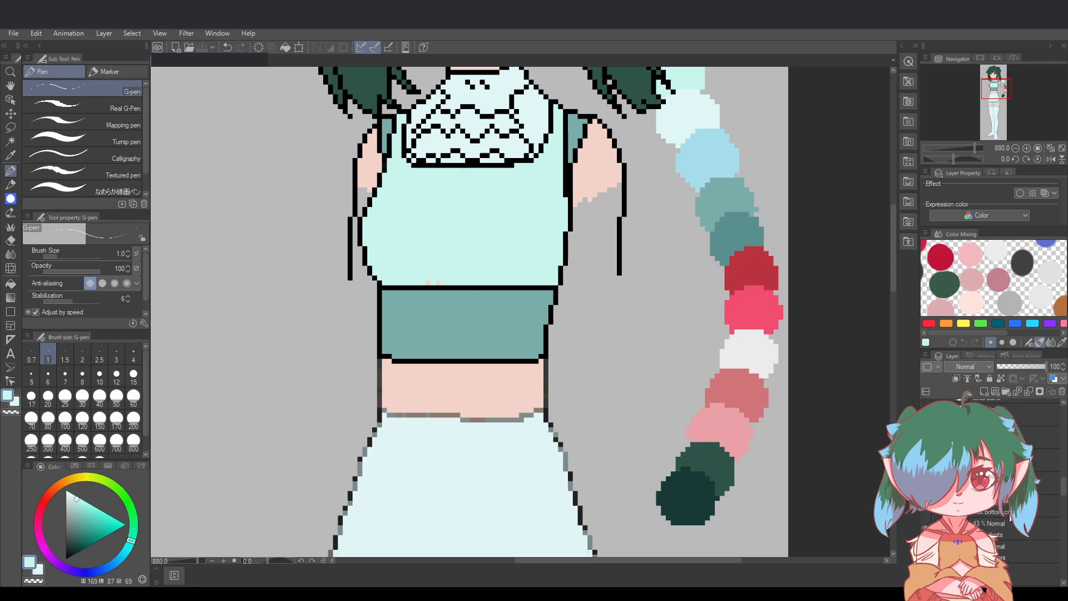
pyautogui.scroll(-3, 1002, 501)
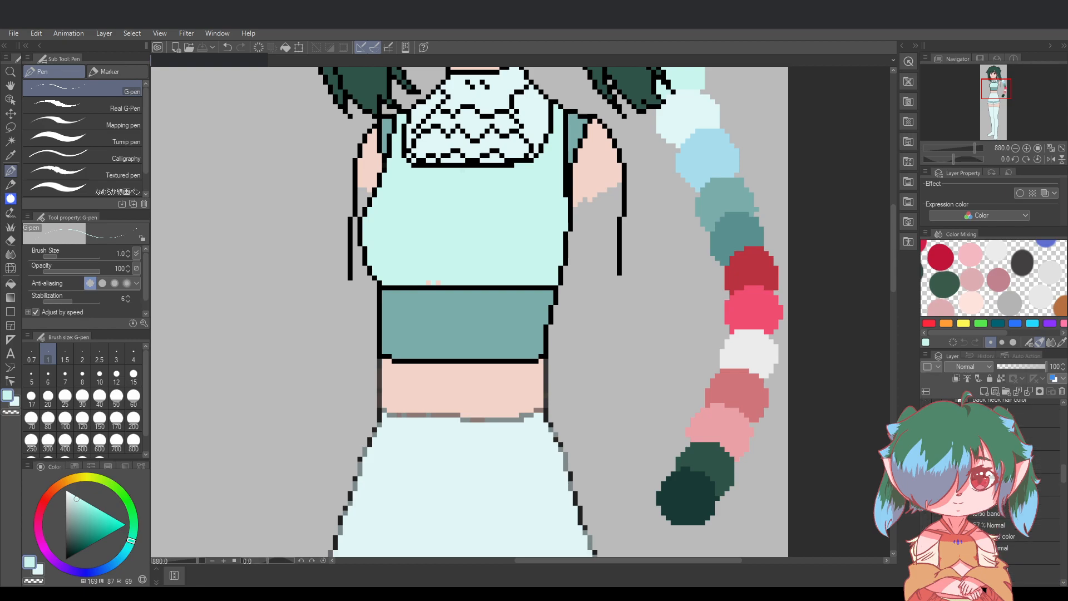
pyautogui.scroll(-4, 1010, 500)
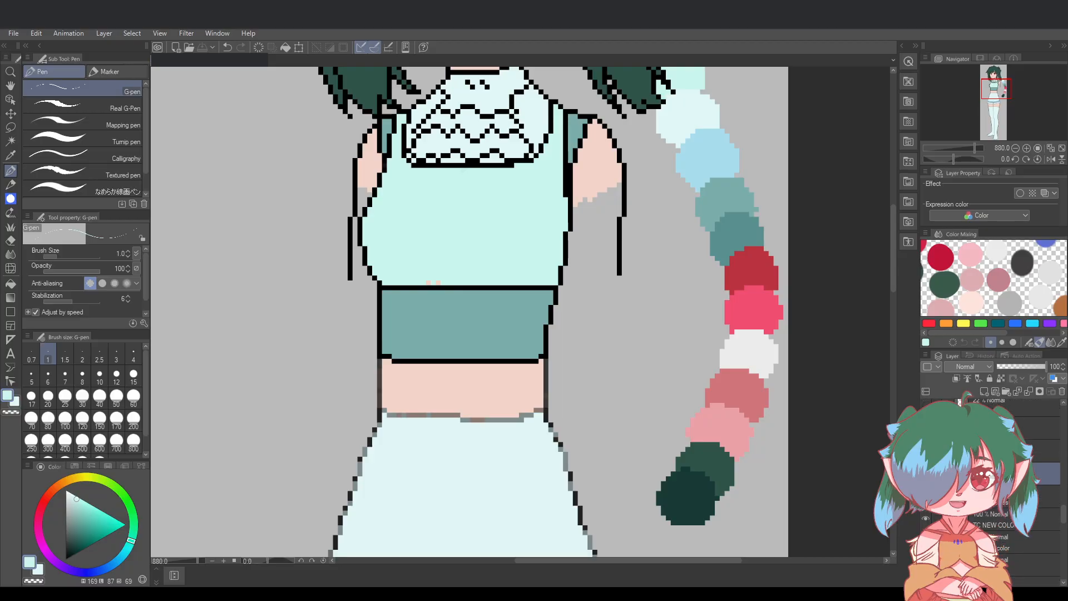
pyautogui.scroll(-2, 1009, 501)
pyautogui.click(1035, 480)
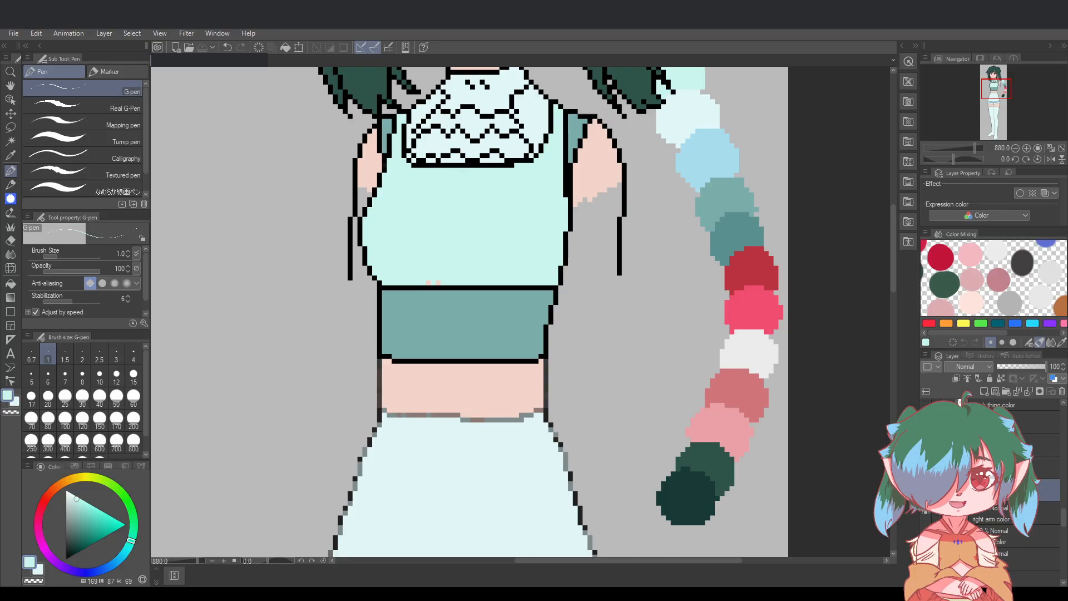
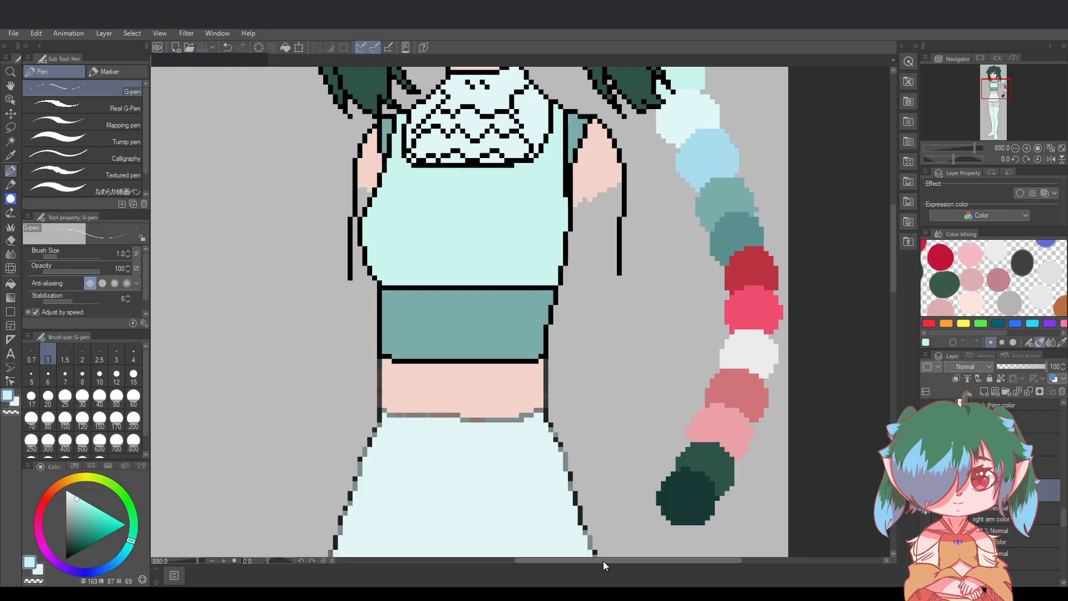
# Examine the mint top and teal waistband against the shorts, at several magnifications
pyautogui.moveTo(603, 561); pyautogui.dragTo(589, 558)
pyautogui.moveTo(893, 282); pyautogui.dragTo(894, 289)
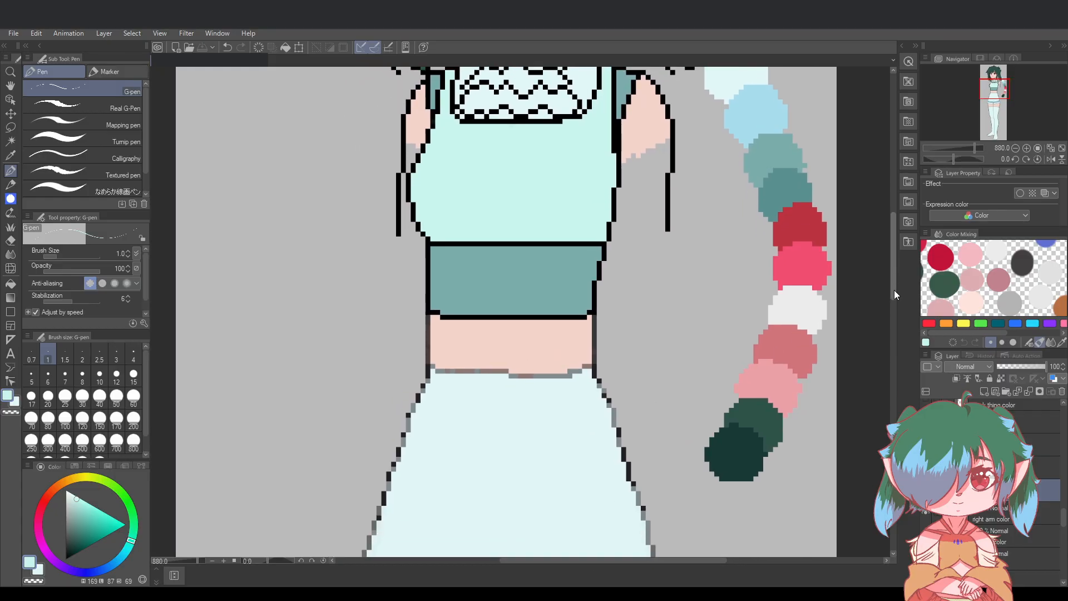
pyautogui.scroll(-3, 744, 379)
pyautogui.moveTo(652, 561); pyautogui.dragTo(675, 561)
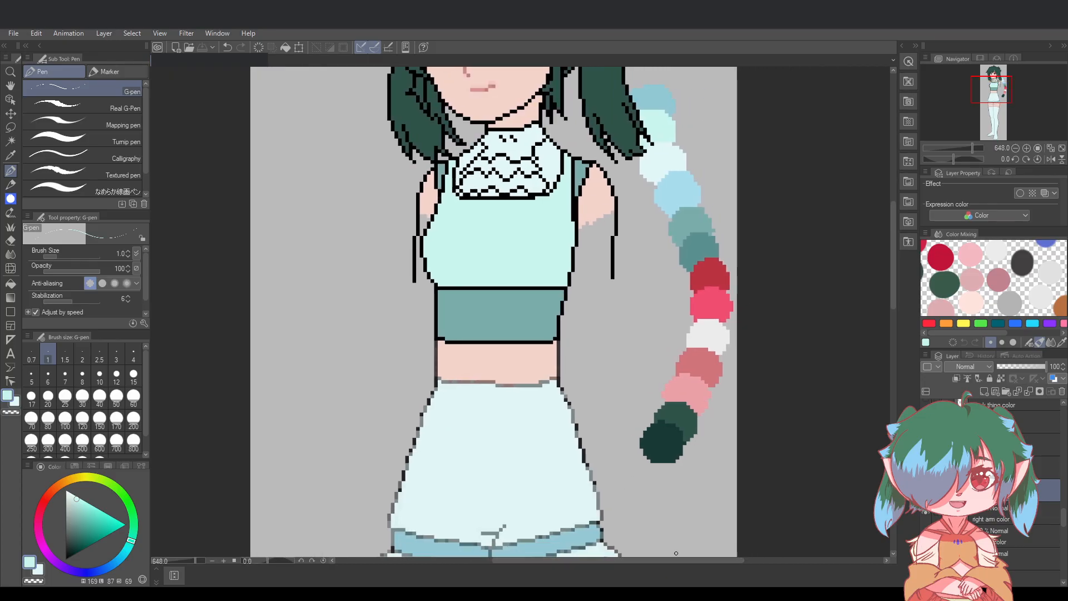
pyautogui.moveTo(892, 283); pyautogui.dragTo(893, 299)
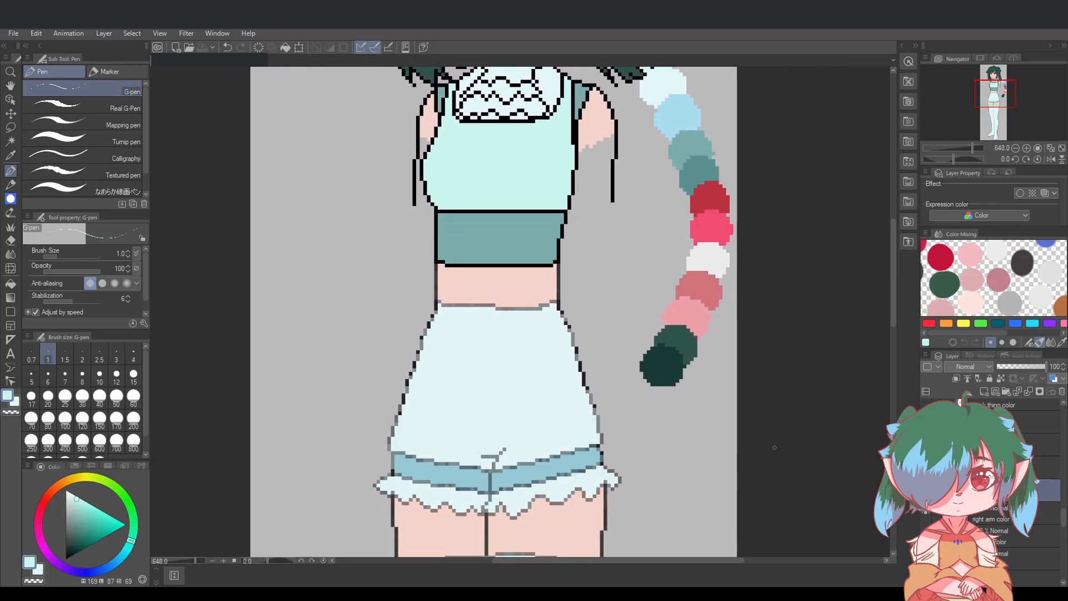
pyautogui.moveTo(659, 562); pyautogui.dragTo(665, 562)
pyautogui.moveTo(895, 286)
pyautogui.mouseDown()
pyautogui.moveTo(895, 305)
pyautogui.moveTo(897, 292)
pyautogui.mouseUp()
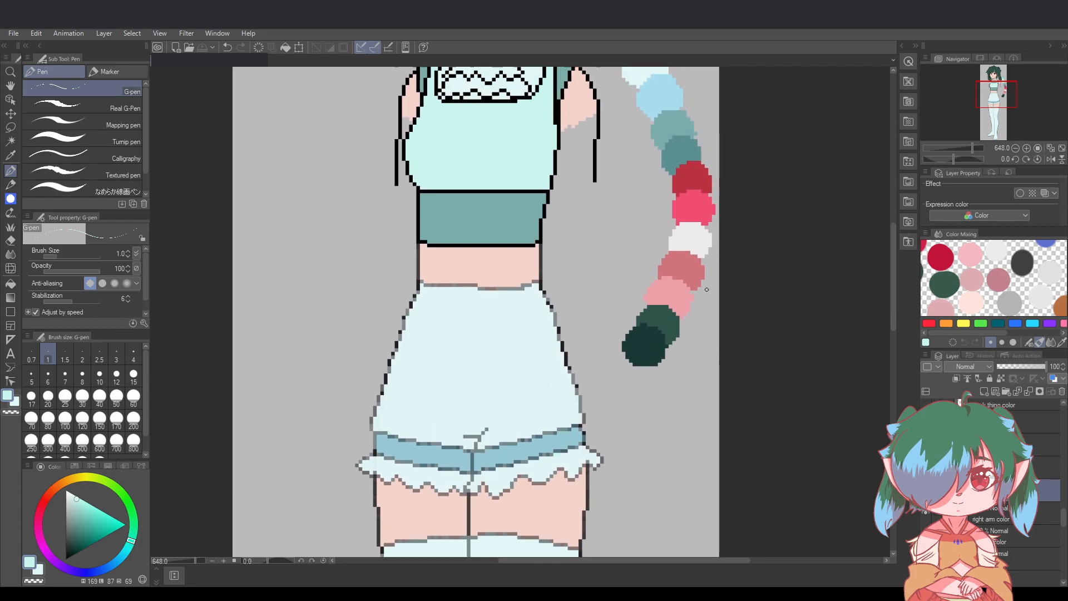
pyautogui.scroll(1, 530, 232)
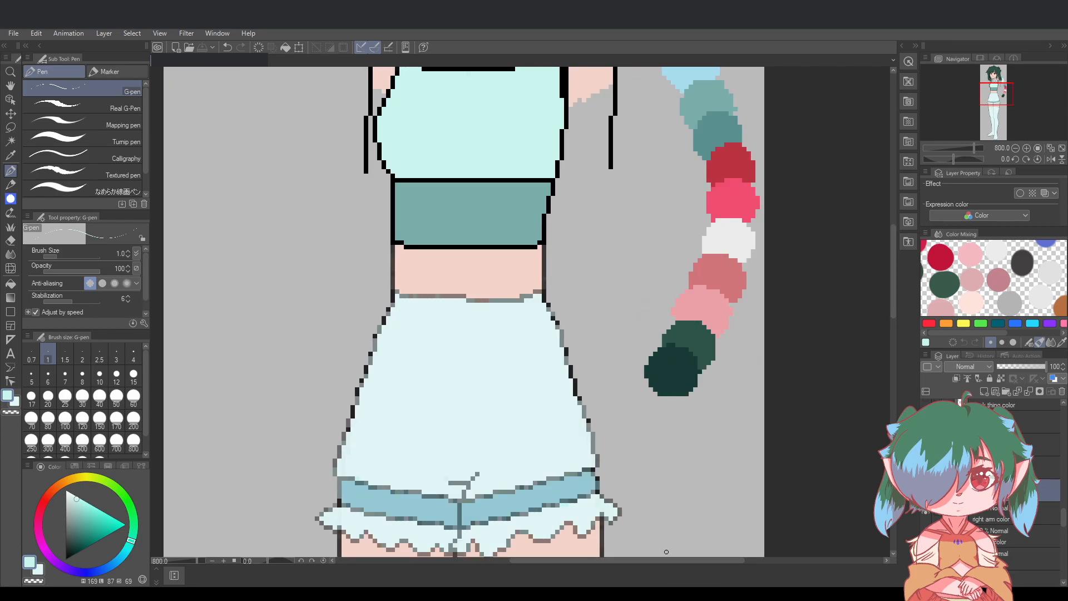
pyautogui.moveTo(675, 559); pyautogui.dragTo(669, 559)
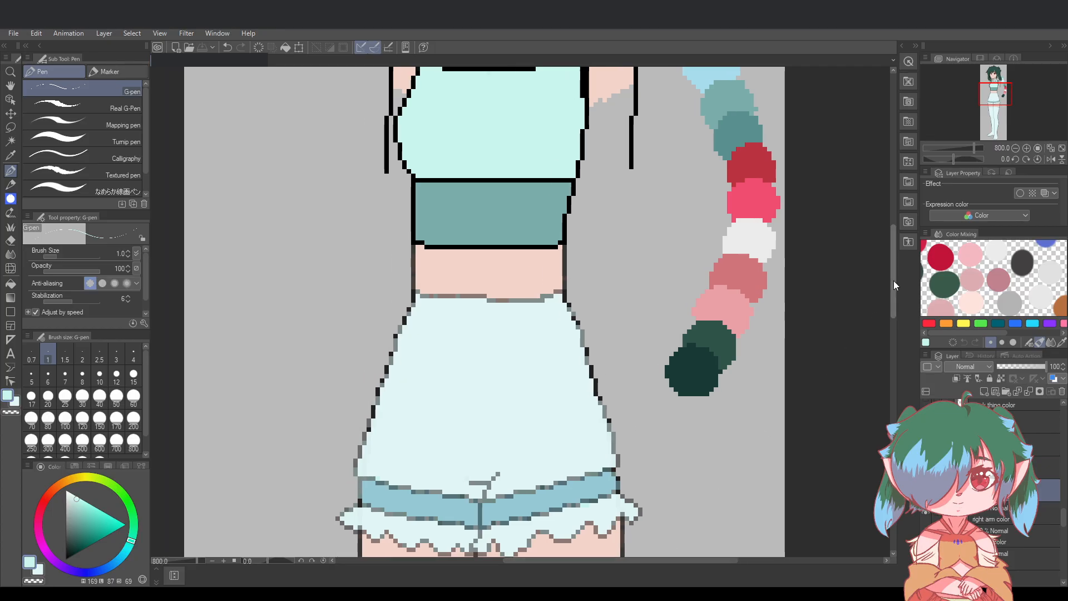
pyautogui.moveTo(894, 281); pyautogui.dragTo(894, 268)
pyautogui.moveTo(699, 560); pyautogui.dragTo(708, 561)
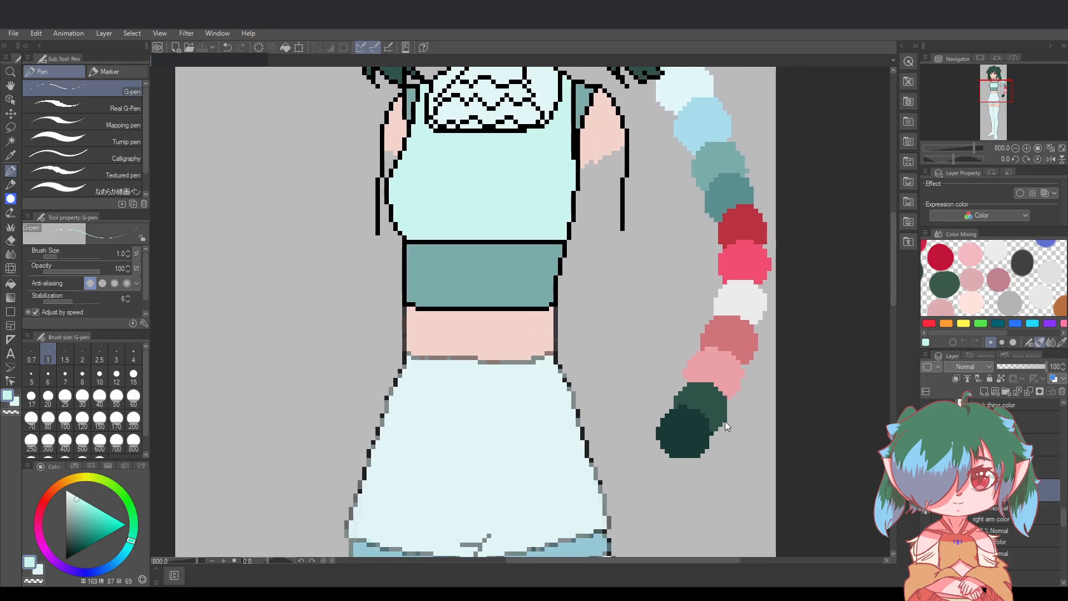
pyautogui.scroll(1, 553, 250)
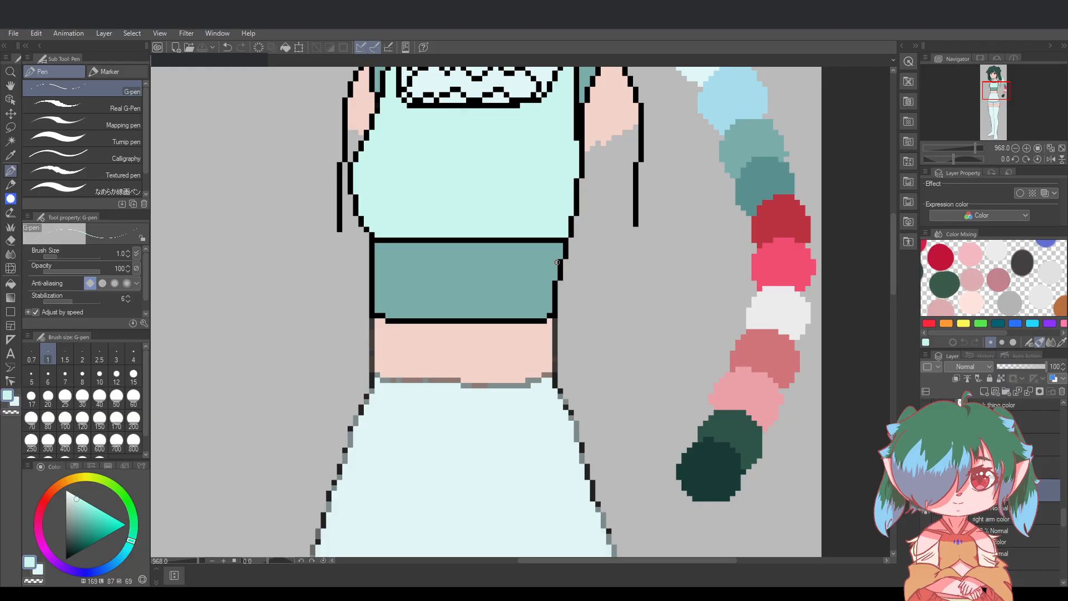
pyautogui.scroll(4, 893, 243)
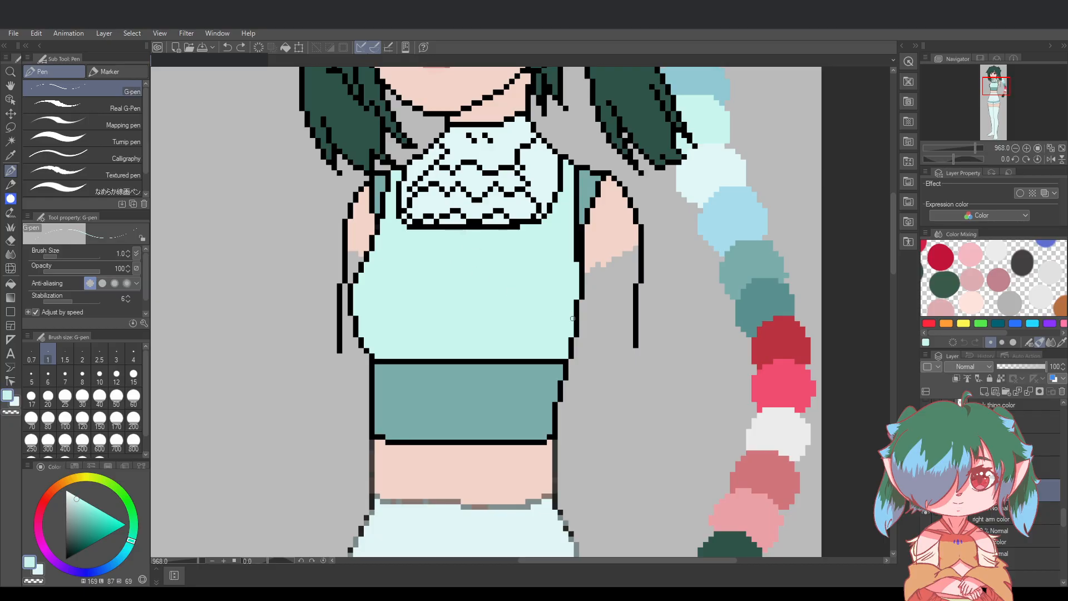
# Save the drawing, select the layer for the new pendant outline, and sample black from the waistband outline
pyautogui.hotkey('ctrl', 's')
pyautogui.scroll(1, 991, 501)
pyautogui.click(1042, 483)
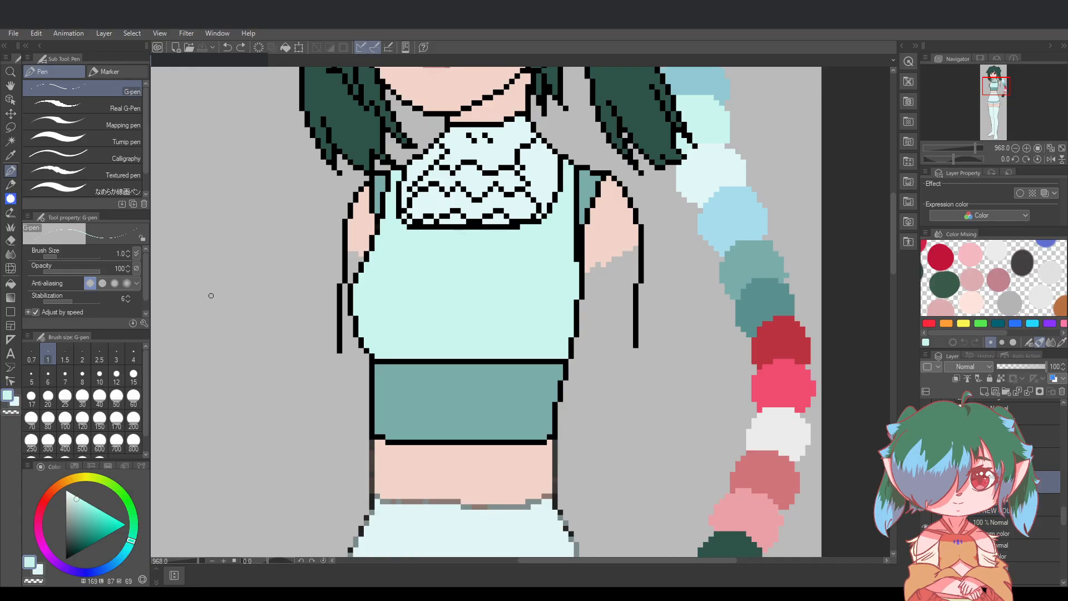
pyautogui.keyDown('alt'); pyautogui.click(468, 362); pyautogui.keyUp('alt')
pyautogui.moveTo(464, 233)
pyautogui.mouseDown()
pyautogui.moveTo(441, 250)
pyautogui.moveTo(462, 266)
pyautogui.moveTo(483, 236)
pyautogui.moveTo(443, 249)
pyautogui.moveTo(468, 269)
pyautogui.moveTo(473, 229)
pyautogui.moveTo(437, 262)
pyautogui.moveTo(473, 254)
pyautogui.moveTo(471, 229)
pyautogui.moveTo(434, 252)
pyautogui.moveTo(472, 265)
pyautogui.moveTo(467, 235)
pyautogui.moveTo(440, 255)
pyautogui.moveTo(482, 250)
pyautogui.moveTo(477, 231)
pyautogui.moveTo(439, 260)
pyautogui.moveTo(459, 272)
pyautogui.moveTo(436, 260)
pyautogui.moveTo(472, 264)
pyautogui.moveTo(443, 254)
pyautogui.moveTo(479, 259)
pyautogui.moveTo(477, 232)
pyautogui.moveTo(440, 249)
pyautogui.moveTo(477, 258)
pyautogui.moveTo(469, 231)
pyautogui.moveTo(462, 271)
pyautogui.moveTo(475, 236)
pyautogui.moveTo(431, 249)
pyautogui.moveTo(474, 268)
pyautogui.moveTo(481, 234)
pyautogui.moveTo(458, 268)
pyautogui.moveTo(473, 231)
pyautogui.moveTo(441, 275)
pyautogui.moveTo(481, 253)
pyautogui.moveTo(446, 254)
pyautogui.moveTo(445, 295)
pyautogui.moveTo(464, 304)
pyautogui.moveTo(481, 288)
pyautogui.moveTo(483, 262)
pyautogui.moveTo(465, 247)
pyautogui.moveTo(448, 297)
pyautogui.moveTo(479, 269)
pyautogui.moveTo(471, 248)
pyautogui.moveTo(440, 275)
pyautogui.moveTo(488, 255)
pyautogui.moveTo(472, 229)
pyautogui.moveTo(445, 254)
pyautogui.moveTo(474, 230)
pyautogui.moveTo(447, 273)
pyautogui.moveTo(485, 248)
pyautogui.moveTo(480, 276)
pyautogui.moveTo(479, 233)
pyautogui.moveTo(442, 278)
pyautogui.moveTo(472, 238)
pyautogui.moveTo(455, 241)
pyautogui.moveTo(481, 286)
pyautogui.mouseUp()
pyautogui.hotkey('ctrl', 'z')
pyautogui.hotkey('ctrl', 'z')
pyautogui.hotkey('ctrl', 'z')
pyautogui.hotkey('ctrl', 'z')
pyautogui.hotkey('ctrl', 'z')
pyautogui.hotkey('ctrl', 'z')
pyautogui.hotkey('ctrl', 'z')
pyautogui.hotkey('ctrl', 'z')
pyautogui.hotkey('ctrl', 'z')
pyautogui.hotkey('ctrl', 'z')
pyautogui.hotkey('ctrl', 'z')
pyautogui.hotkey('ctrl', 'z')
pyautogui.hotkey('ctrl', 'z')
pyautogui.hotkey('ctrl', 'z')
pyautogui.hotkey('ctrl', 'z')
pyautogui.hotkey('ctrl', 'z')
pyautogui.hotkey('ctrl', 'z')
pyautogui.hotkey('ctrl', 'z')
pyautogui.hotkey('ctrl', 'z')
pyautogui.hotkey('ctrl', 'z')
pyautogui.hotkey('ctrl', 'z')
pyautogui.hotkey('ctrl', 'z')
pyautogui.hotkey('ctrl', 'z')
pyautogui.hotkey('ctrl', 'z')
pyautogui.hotkey('ctrl', 'z')
pyautogui.hotkey('ctrl', 'z')
pyautogui.hotkey('ctrl', 'z')
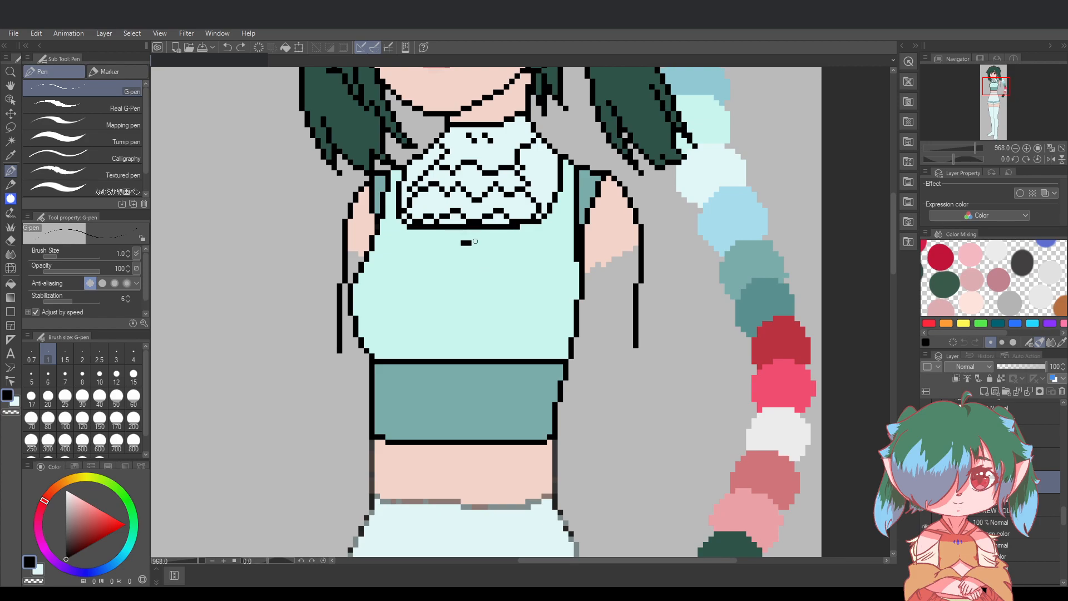
# Draw a small black teardrop-shaped pendant outline hanging from the centre of the collar's lower edge, undoing and redrawing strokes until it fits
pyautogui.moveTo(463, 245); pyautogui.dragTo(456, 250)
pyautogui.moveTo(452, 276); pyautogui.dragTo(475, 287)
pyautogui.hotkey('ctrl', 'z')
pyautogui.hotkey('ctrl', 'z')
pyautogui.hotkey('ctrl', 'z')
pyautogui.hotkey('ctrl', 'z')
pyautogui.hotkey('ctrl', 'z')
pyautogui.hotkey('ctrl', 'z')
pyautogui.moveTo(467, 234)
pyautogui.mouseDown()
pyautogui.moveTo(450, 262)
pyautogui.moveTo(482, 257)
pyautogui.moveTo(452, 244)
pyautogui.moveTo(460, 273)
pyautogui.moveTo(475, 242)
pyautogui.moveTo(438, 259)
pyautogui.moveTo(482, 267)
pyautogui.moveTo(478, 240)
pyautogui.moveTo(467, 237)
pyautogui.moveTo(448, 278)
pyautogui.moveTo(479, 246)
pyautogui.moveTo(450, 238)
pyautogui.moveTo(462, 286)
pyautogui.moveTo(464, 238)
pyautogui.mouseUp()
pyautogui.hotkey('ctrl', 'z')
pyautogui.hotkey('ctrl', 'z')
pyautogui.hotkey('ctrl', 'z')
pyautogui.hotkey('ctrl', 'z')
pyautogui.hotkey('ctrl', 'z')
pyautogui.hotkey('ctrl', 'z')
pyautogui.hotkey('ctrl', 'z')
pyautogui.hotkey('ctrl', 'z')
pyautogui.hotkey('ctrl', 'z')
pyautogui.click(452, 237)
pyautogui.hotkey('ctrl', 'z')
pyautogui.click(448, 238)
pyautogui.scroll(-5, 501, 280)
pyautogui.scroll(1, 498, 295)
pyautogui.scroll(-1, 498, 295)
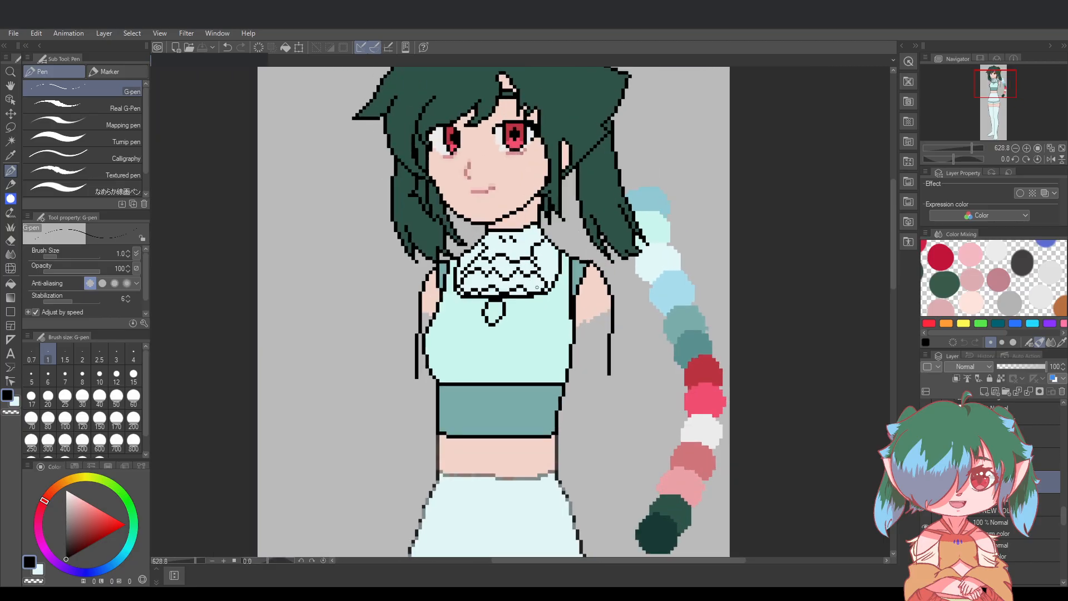
# Undo the pendant's pointed tip and close the outline with a shorter, rounded lower edge
pyautogui.scroll(6, 495, 309)
pyautogui.scroll(3, 495, 310)
pyautogui.hotkey('ctrl', 'z')
pyautogui.hotkey('ctrl', 'z')
pyautogui.hotkey('ctrl', 'z')
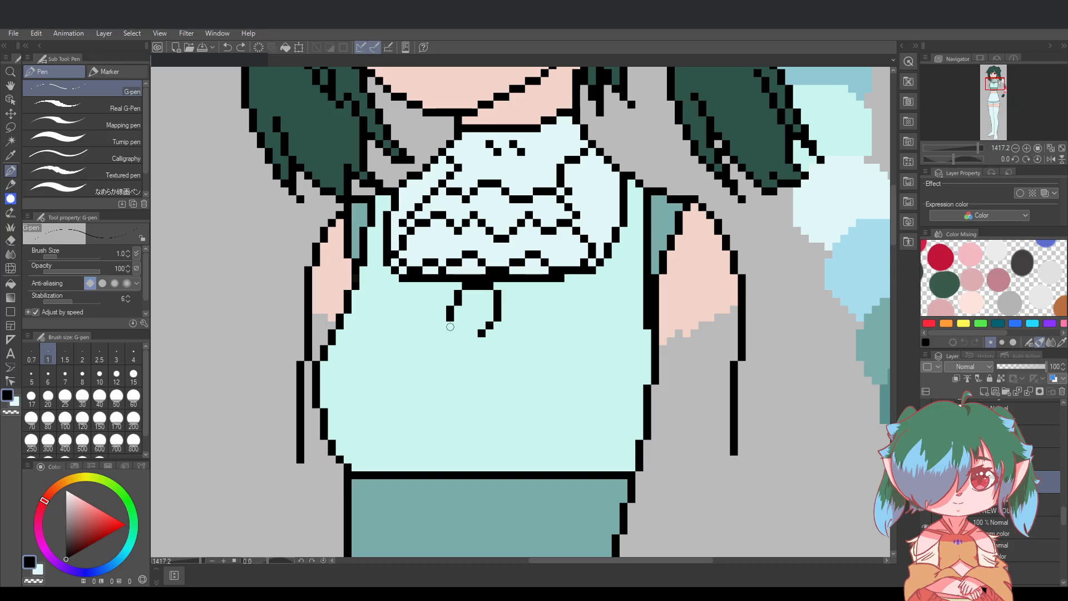
pyautogui.click(450, 325)
pyautogui.moveTo(456, 335); pyautogui.dragTo(482, 336)
pyautogui.moveTo(663, 560); pyautogui.dragTo(677, 560)
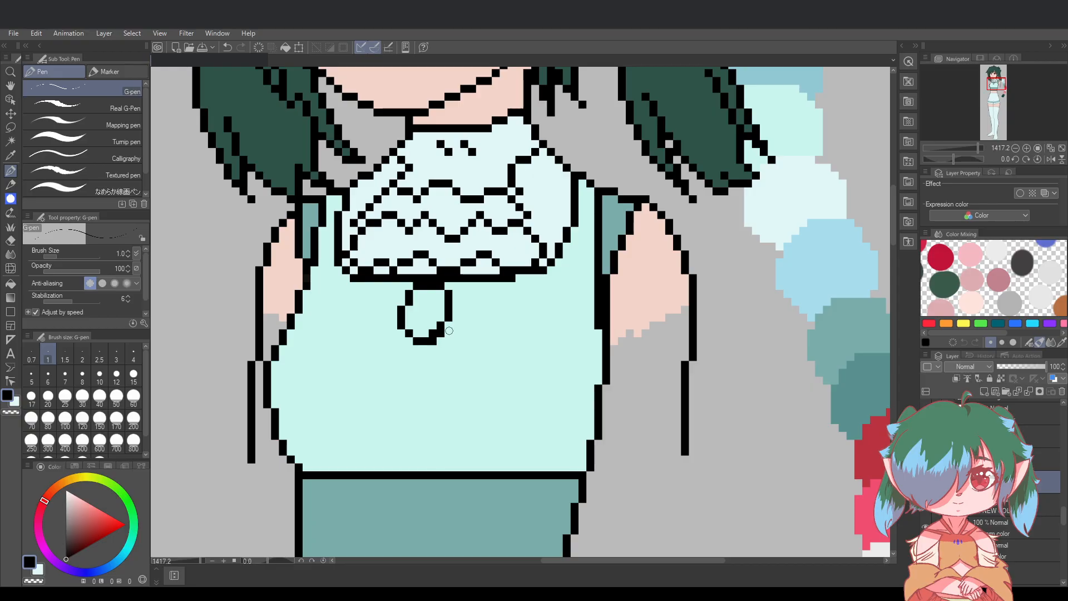
# Erase a stray pixel inside the pendant's lower edge, save, and check the shape on the whole upper body
pyautogui.press('e')
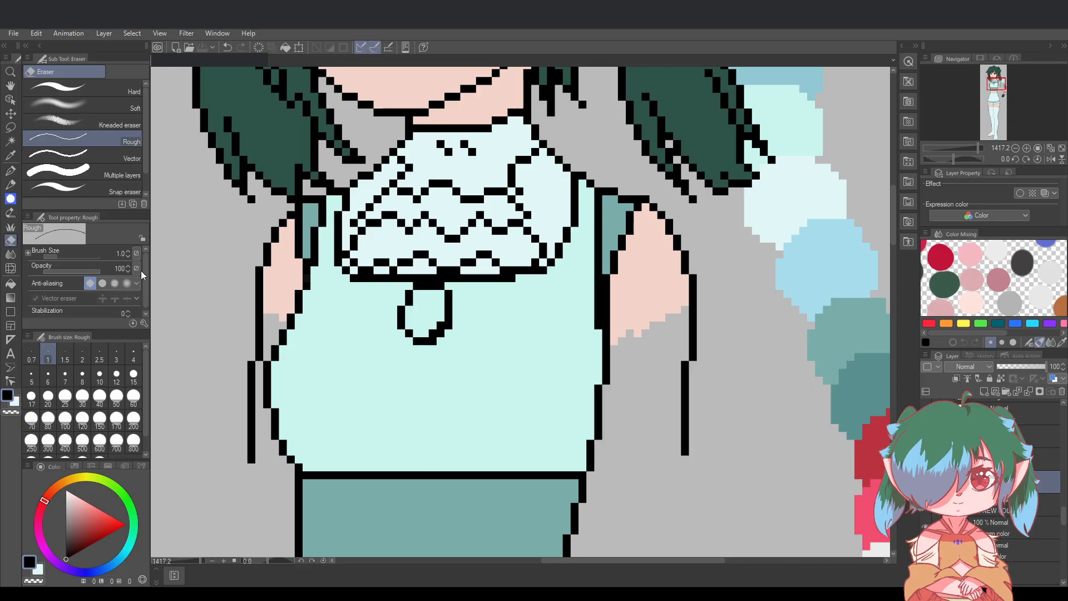
pyautogui.click(430, 332)
pyautogui.scroll(-4, 469, 335)
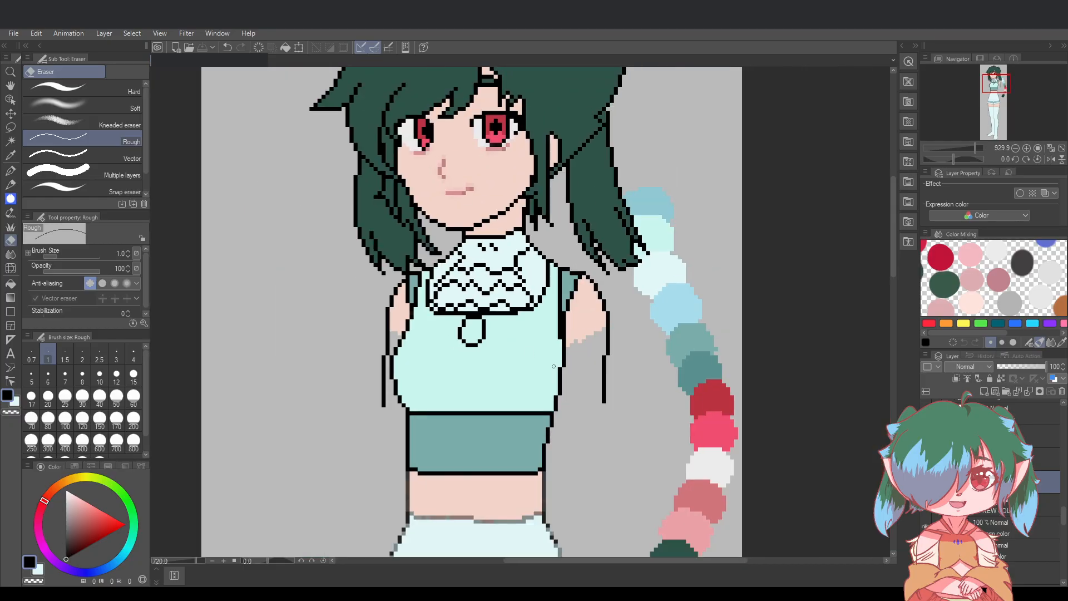
pyautogui.scroll(1, 489, 357)
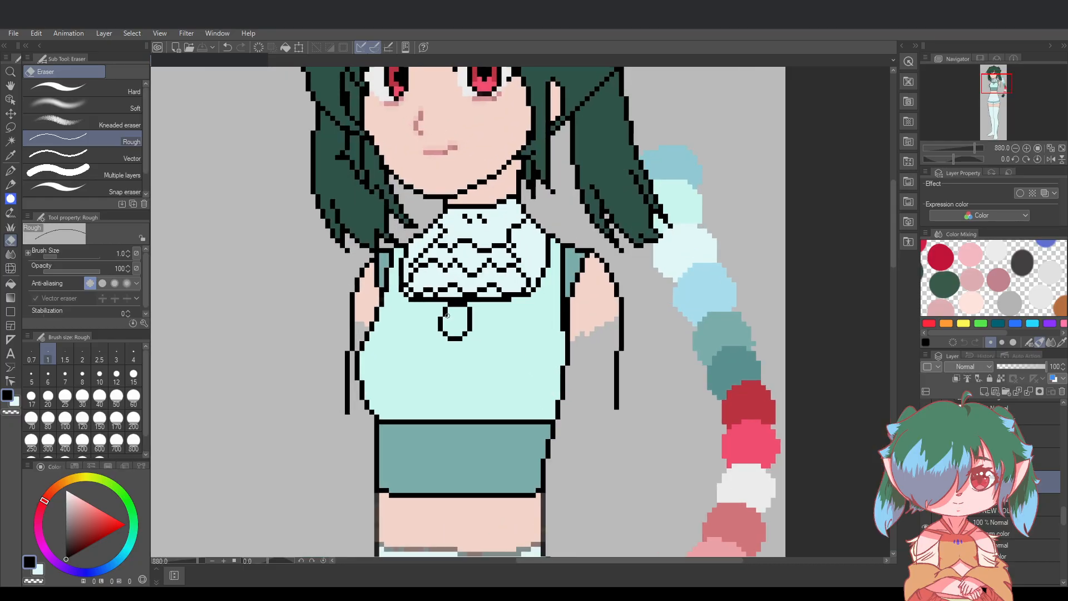
pyautogui.press('p')
pyautogui.hotkey('ctrl', 's')
pyautogui.scroll(-3, 607, 400)
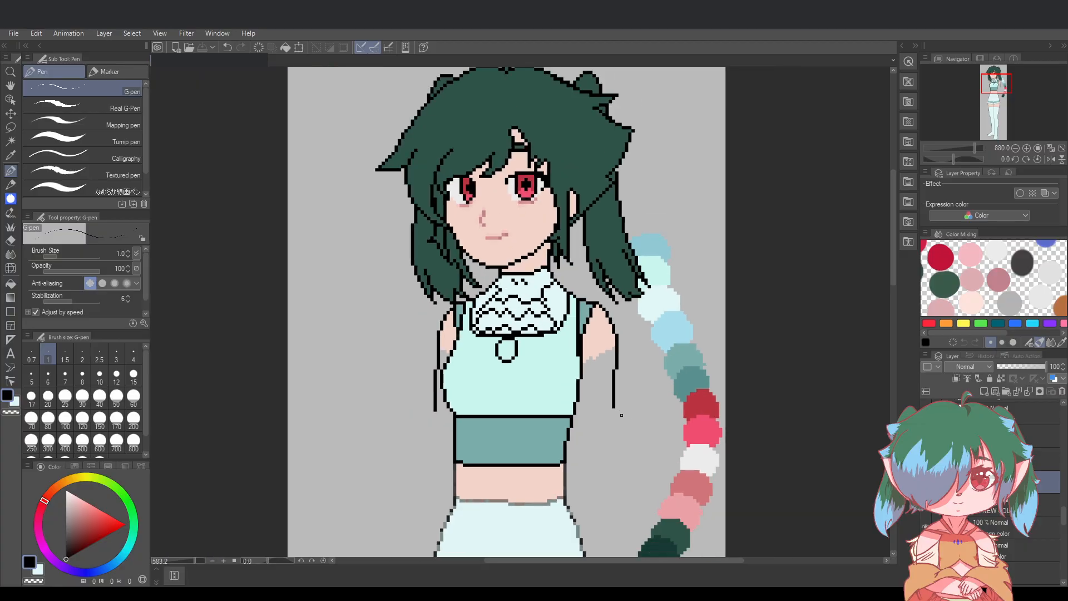
pyautogui.scroll(3, 585, 390)
pyautogui.scroll(2, 544, 374)
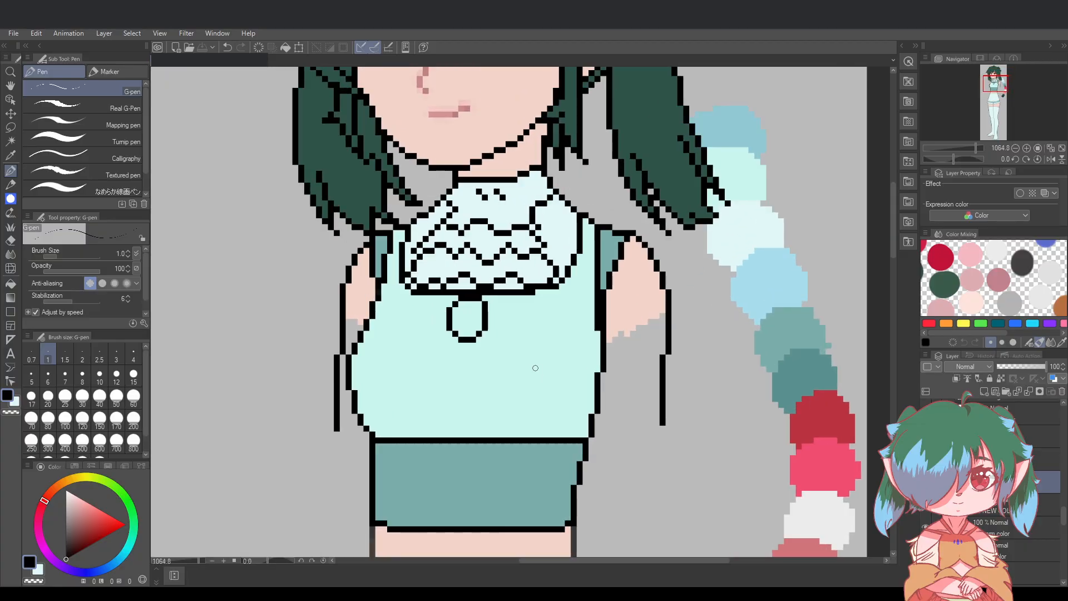
# Undo the last two pendant edits and save the drawing
pyautogui.hotkey('ctrl', 'z')
pyautogui.hotkey('ctrl', 'z')
pyautogui.hotkey('ctrl', 's')
pyautogui.scroll(-1, 660, 385)
pyautogui.scroll(-5, 660, 385)
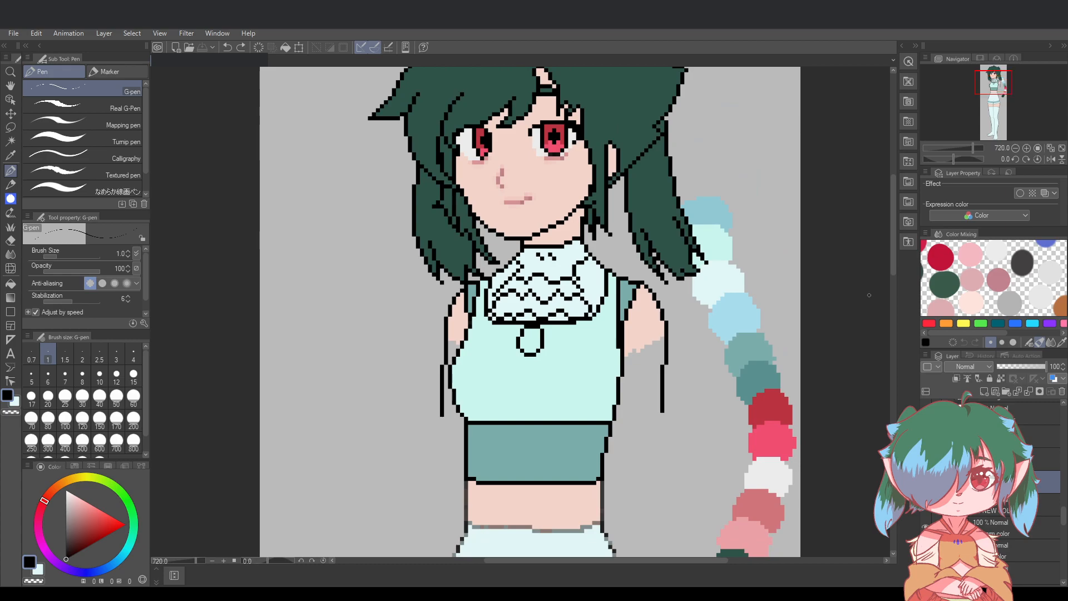
pyautogui.scroll(4, 551, 280)
pyautogui.scroll(3, 551, 279)
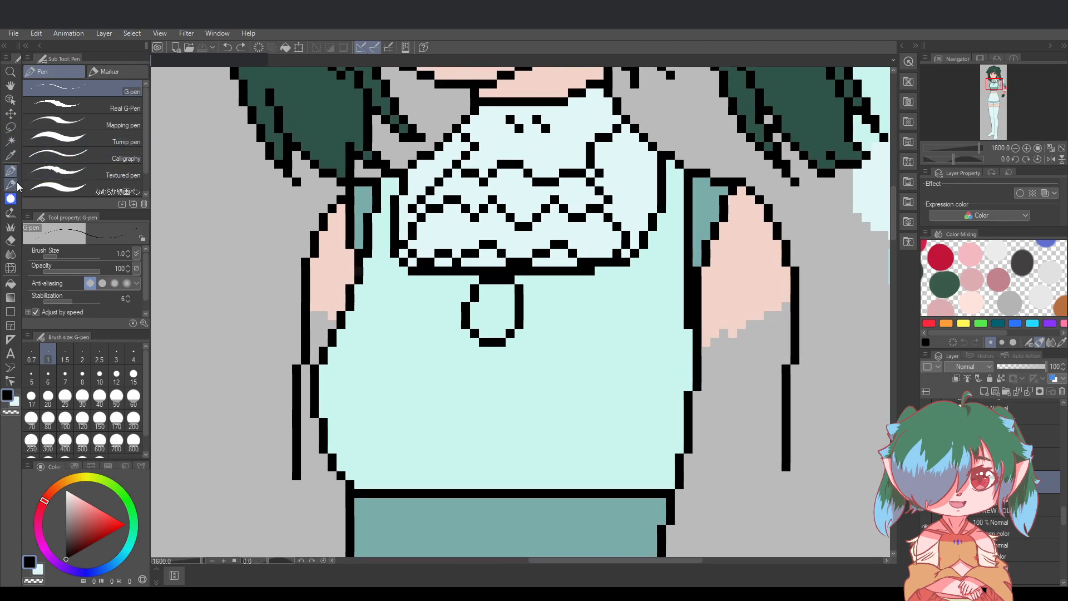
# Erase the pendant's right edge and redraw the lower-right corner in black, one pixel at a time
pyautogui.click(10, 240)
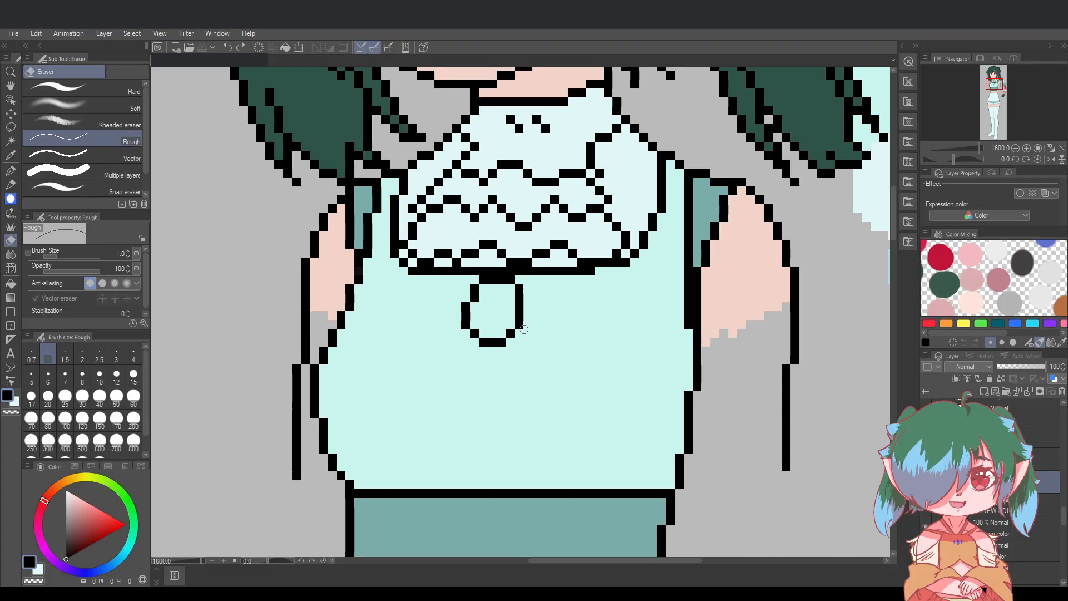
pyautogui.moveTo(521, 329); pyautogui.dragTo(521, 290)
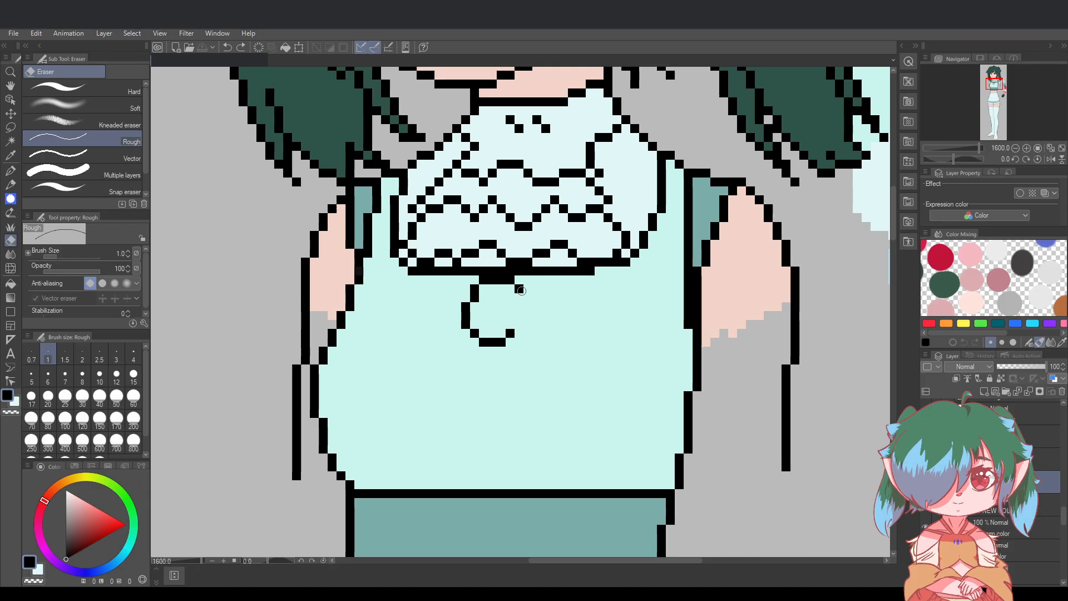
pyautogui.press('p')
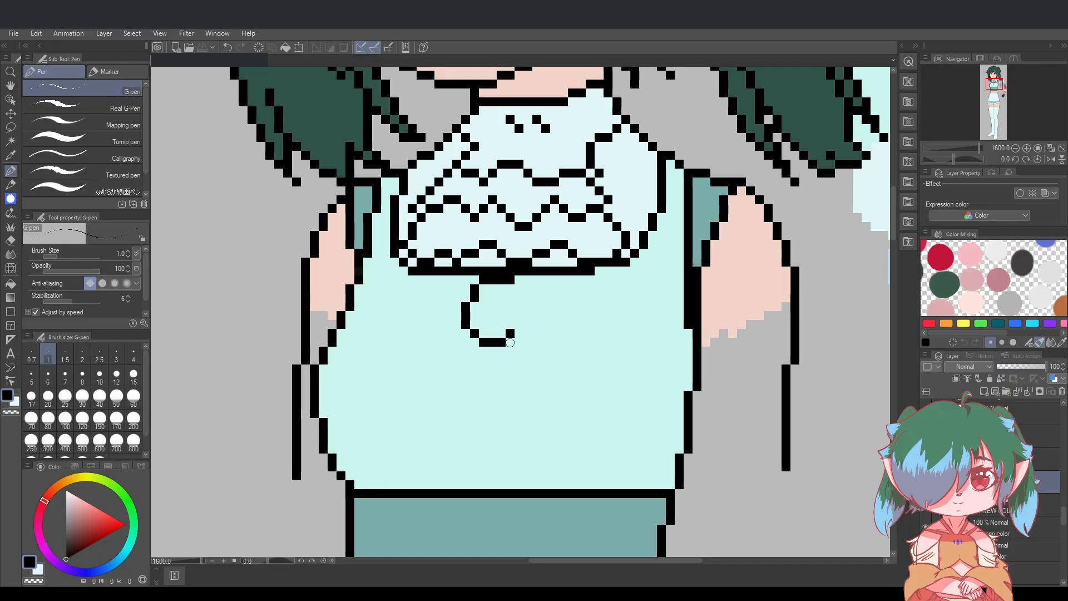
pyautogui.click(510, 343)
pyautogui.click(520, 332)
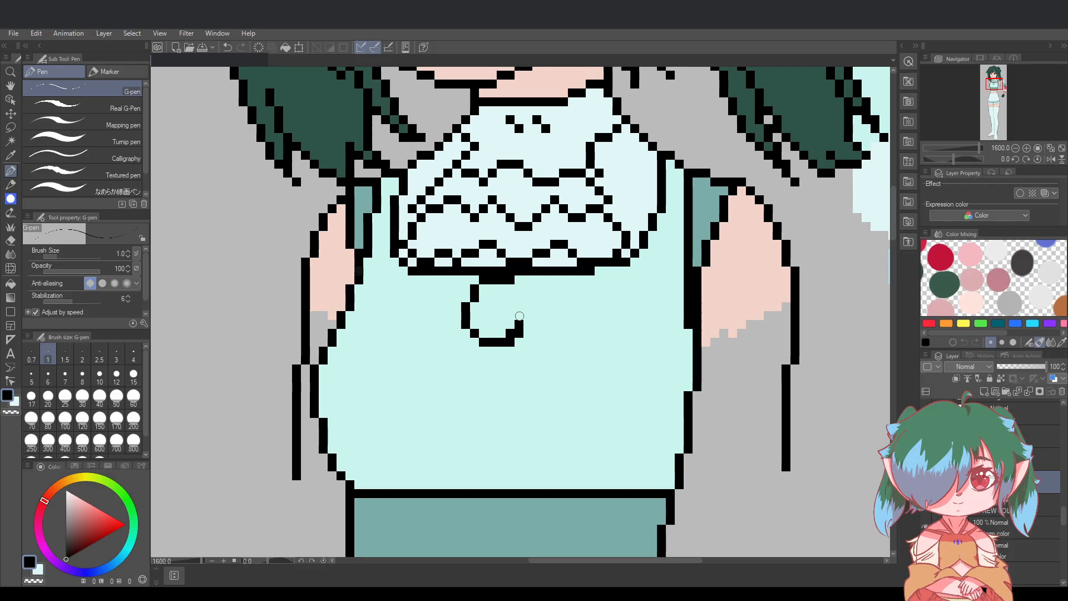
pyautogui.click(519, 316)
pyautogui.click(528, 307)
pyautogui.click(527, 297)
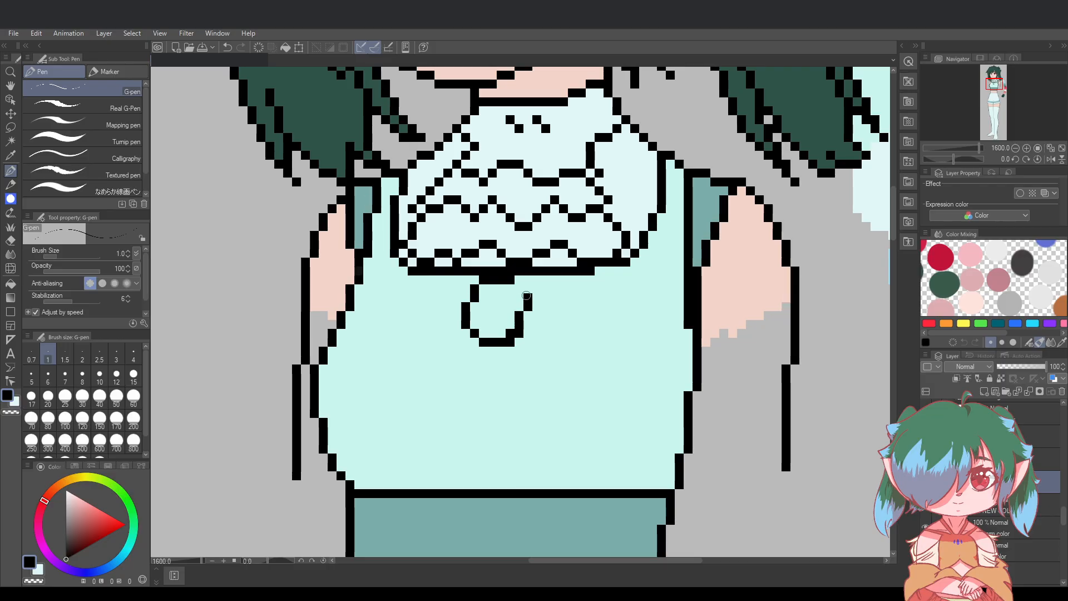
pyautogui.click(519, 288)
pyautogui.hotkey('ctrl', 'z')
pyautogui.hotkey('ctrl', 'z')
pyautogui.hotkey('ctrl', 'z')
# Redraw the pendant's right edge one pixel further out, then erase the leftover black pixels inside it
pyautogui.click(520, 280)
pyautogui.click(528, 289)
pyautogui.click(528, 298)
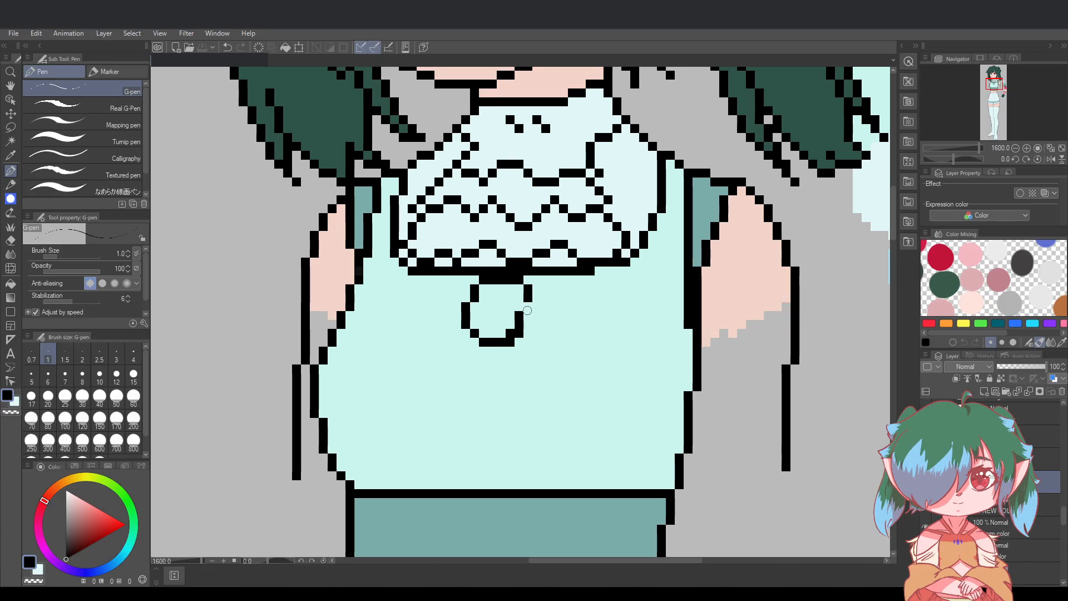
pyautogui.click(527, 307)
pyautogui.click(527, 315)
pyautogui.click(528, 324)
pyautogui.press('e')
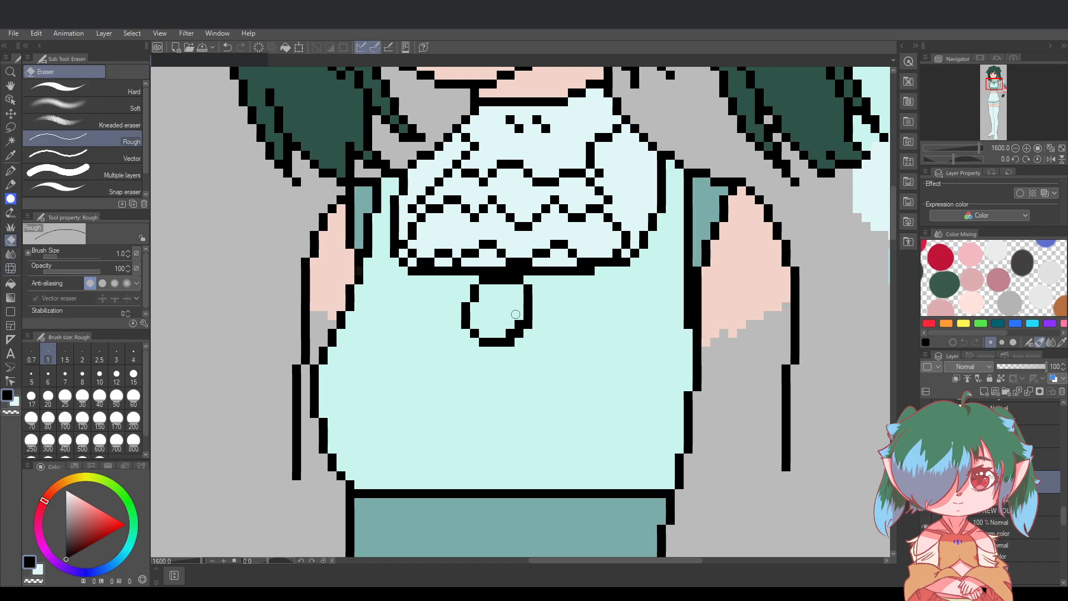
pyautogui.click(519, 325)
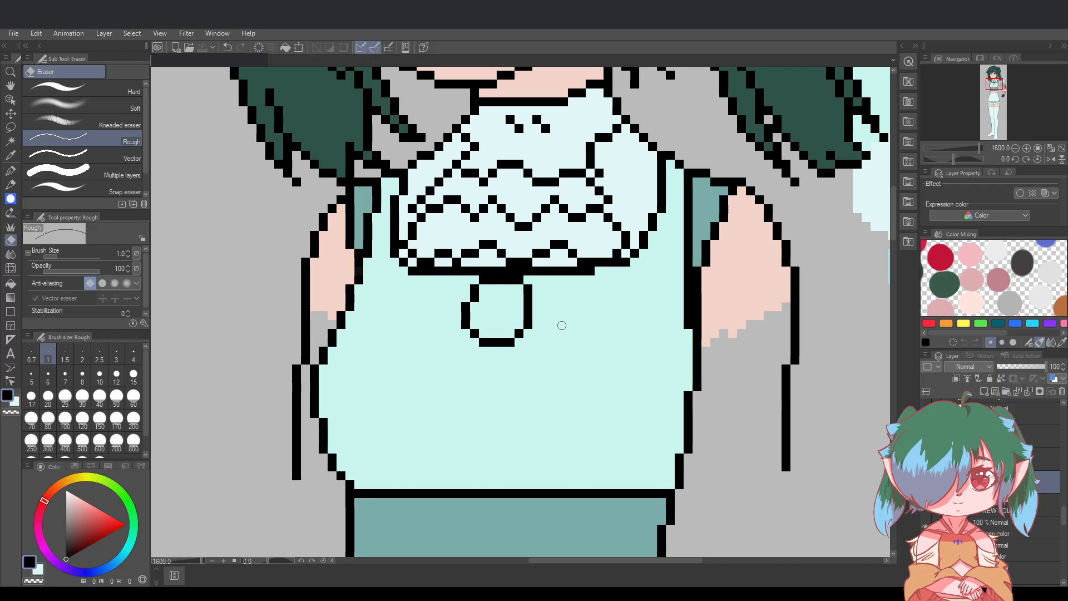
# Undo the last two pendant edits and add a black pixel to close the outline's right edge
pyautogui.hotkey('ctrl', 'z')
pyautogui.hotkey('ctrl', 'z')
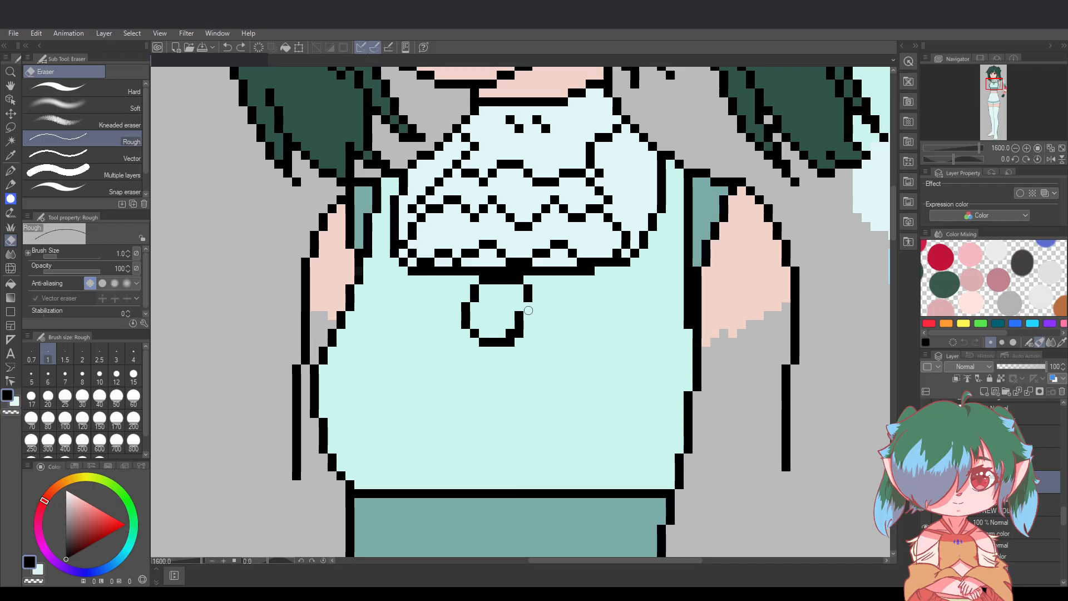
pyautogui.press('p')
pyautogui.click(527, 305)
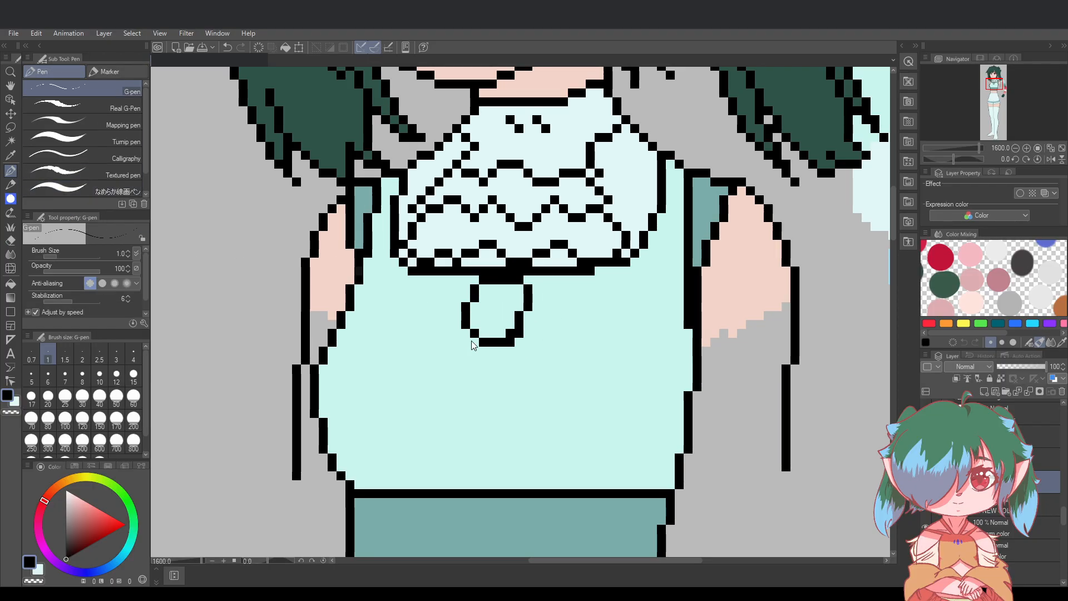
# Erase the excess pixels along the pendant's lower edge and save the drawing
pyautogui.press('e')
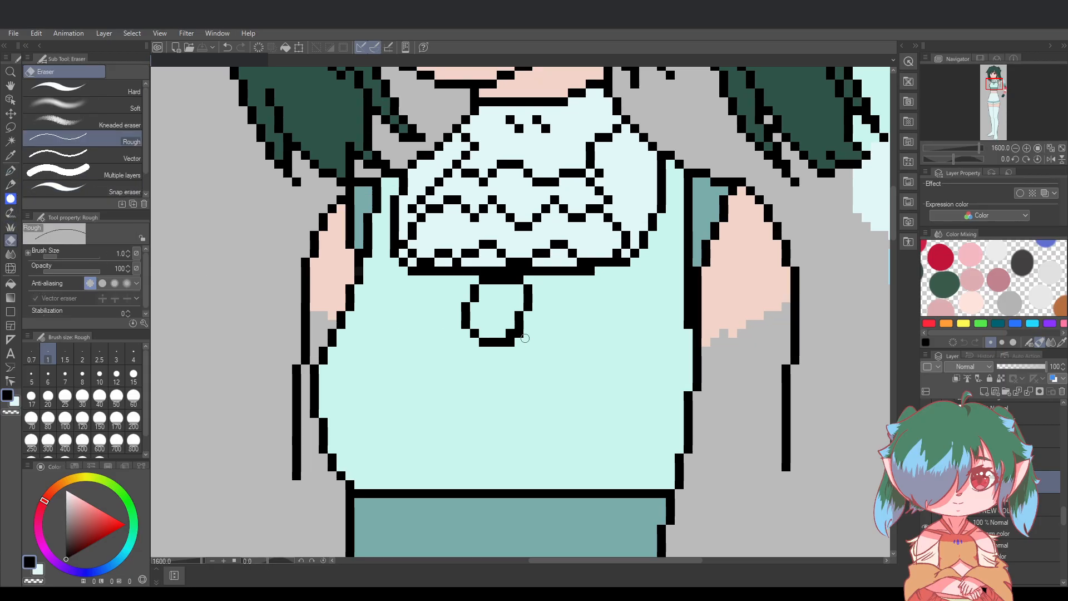
pyautogui.scroll(-3, 640, 383)
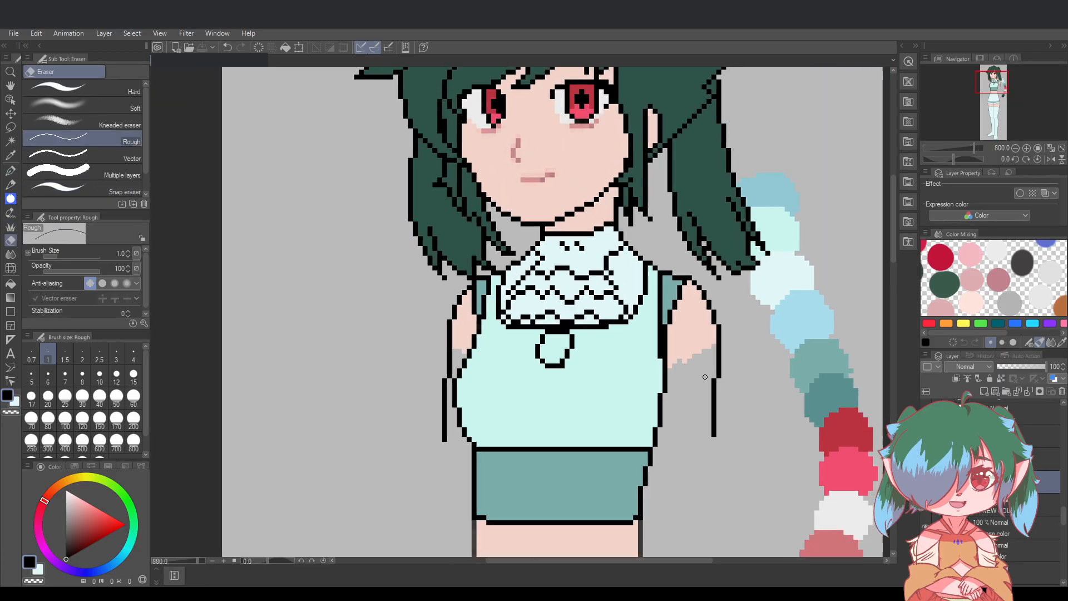
pyautogui.scroll(1, 705, 376)
pyautogui.click(532, 363)
pyautogui.hotkey('ctrl', 's')
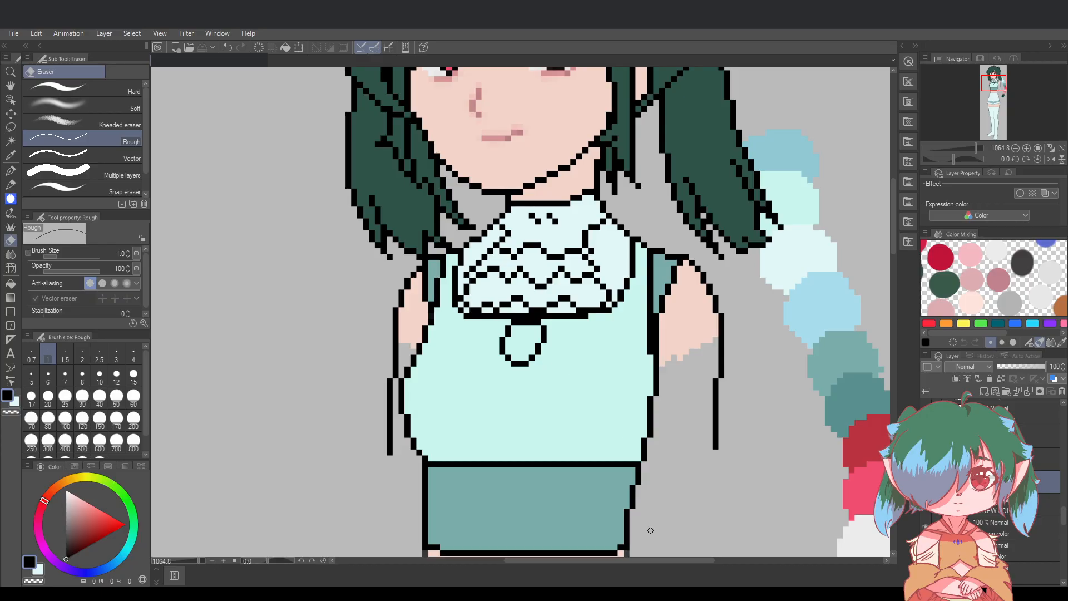
# Erase the lower-right curve of the pendant outline
pyautogui.moveTo(656, 561); pyautogui.dragTo(681, 560)
pyautogui.scroll(-2, 615, 487)
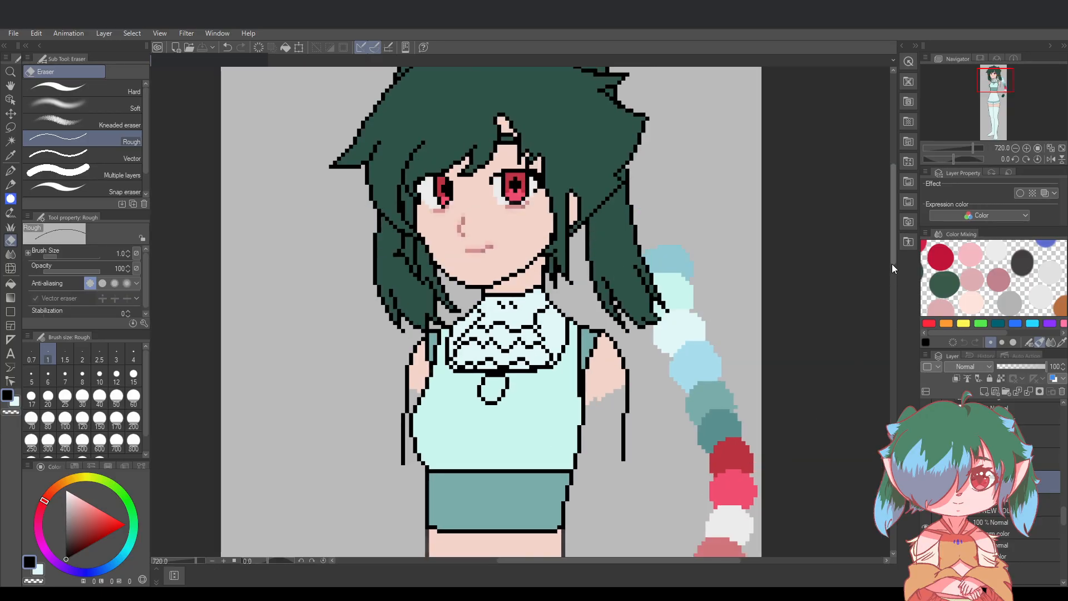
pyautogui.moveTo(893, 263); pyautogui.dragTo(893, 272)
pyautogui.scroll(1, 334, 291)
pyautogui.scroll(3, 393, 317)
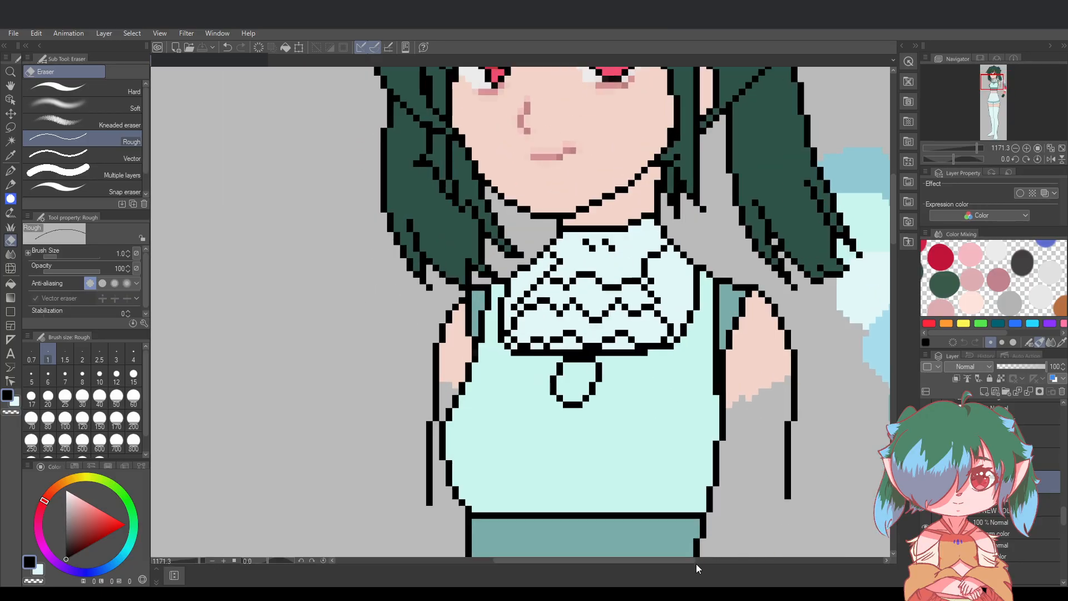
pyautogui.scroll(-2, 696, 559)
pyautogui.scroll(4, 488, 465)
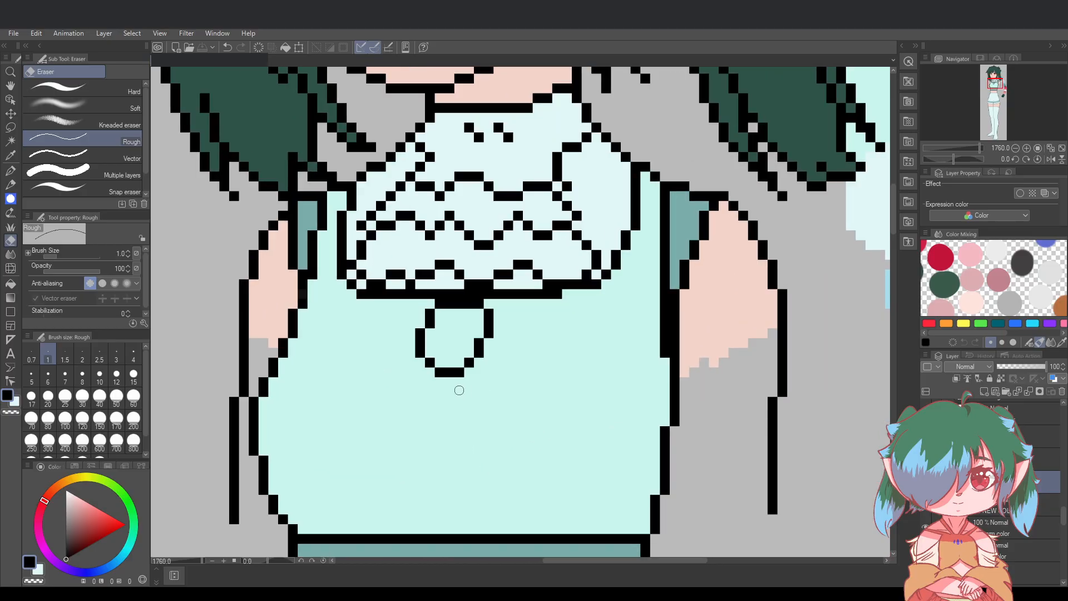
pyautogui.moveTo(470, 347)
pyautogui.mouseDown()
pyautogui.moveTo(466, 363)
pyautogui.moveTo(481, 339)
pyautogui.mouseUp()
# Redraw the pendant's lower-right side in black so the outline tapers to a point at the bottom, and save
pyautogui.click(11, 170)
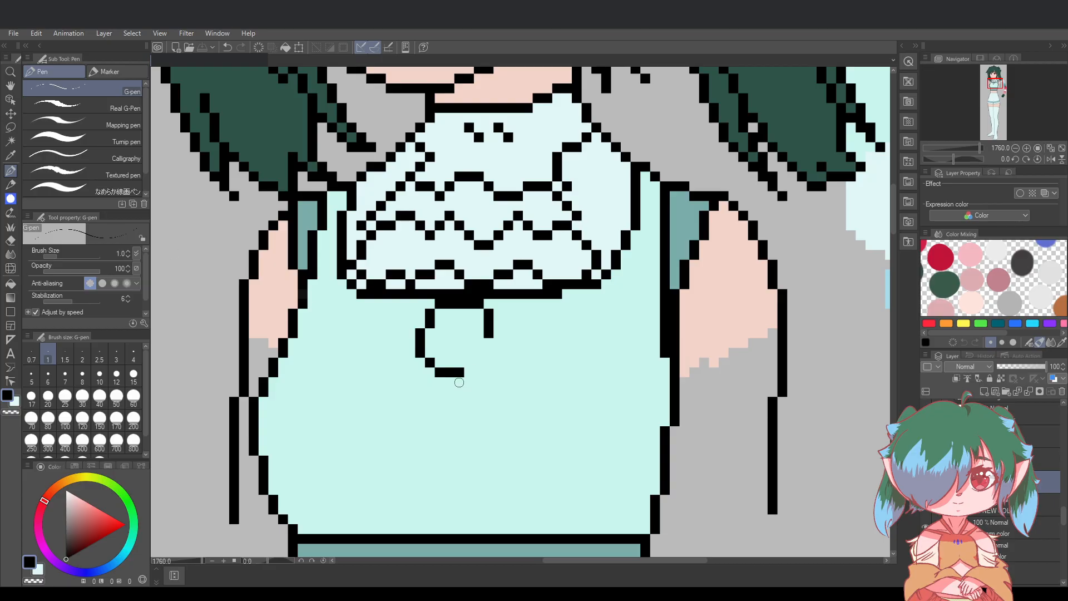
pyautogui.moveTo(459, 383)
pyautogui.mouseDown()
pyautogui.moveTo(448, 383)
pyautogui.moveTo(476, 374)
pyautogui.mouseUp()
pyautogui.hotkey('ctrl', 'z')
pyautogui.click(471, 372)
pyautogui.hotkey('ctrl', 'z')
pyautogui.click(469, 372)
pyautogui.moveTo(480, 363); pyautogui.dragTo(489, 343)
pyautogui.hotkey('ctrl', 'z')
pyautogui.click(481, 362)
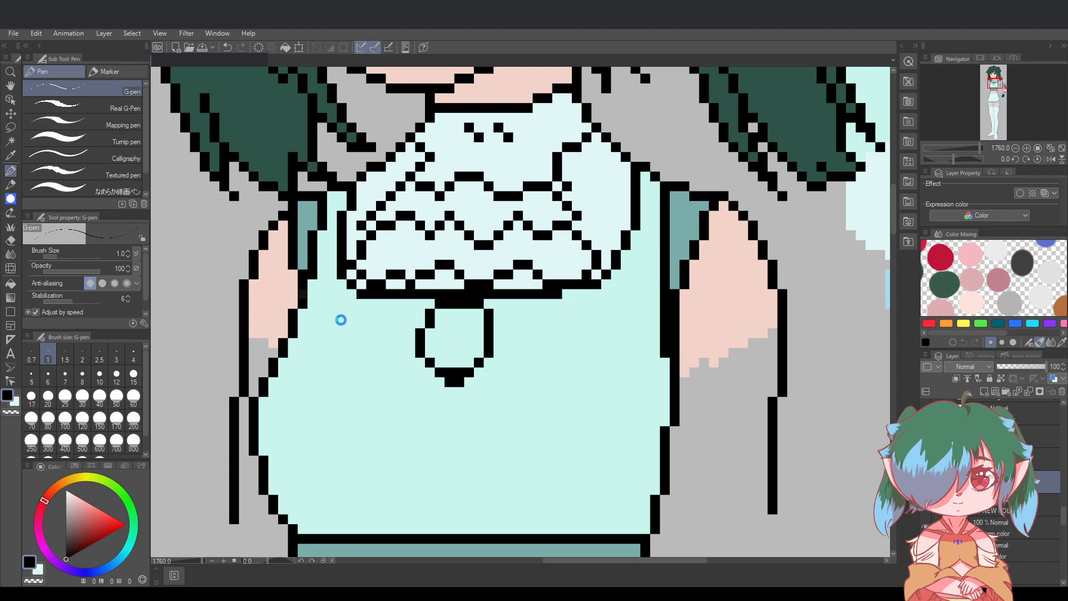
pyautogui.hotkey('ctrl', 's')
# Erase the extra pixels inside the pendant's lower tip and remove its flat top edge with both upper corners
pyautogui.click(10, 240)
pyautogui.moveTo(454, 369); pyautogui.dragTo(461, 371)
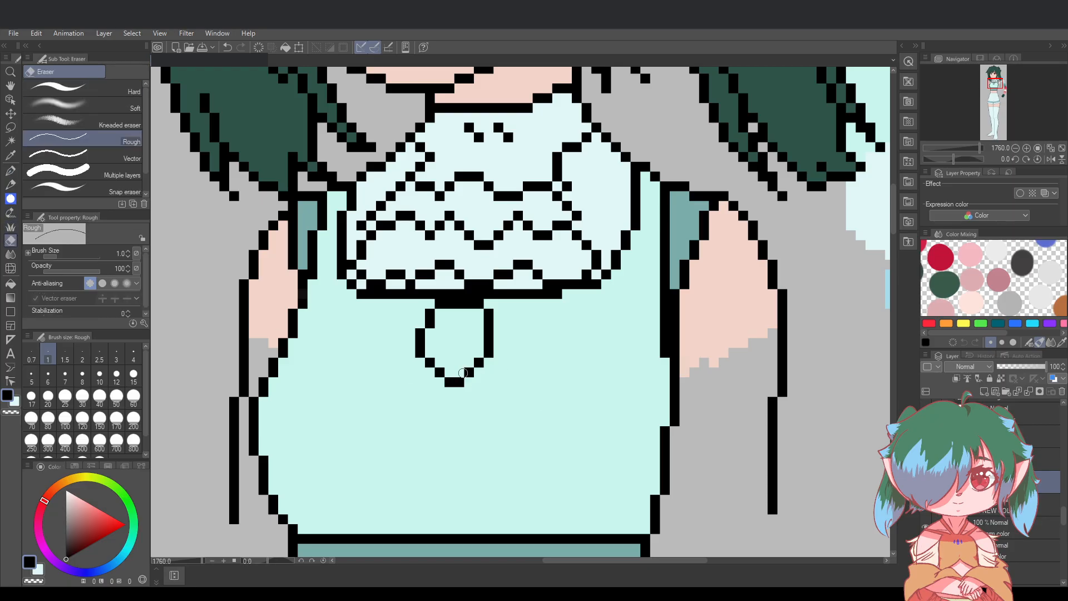
pyautogui.click(433, 318)
pyautogui.click(430, 314)
pyautogui.moveTo(480, 305)
pyautogui.mouseDown()
pyautogui.moveTo(441, 305)
pyautogui.moveTo(489, 322)
pyautogui.mouseUp()
# Redraw the pendant's upper half in black as a point mirroring the lower tip, and check the shape on the figure
pyautogui.press('p')
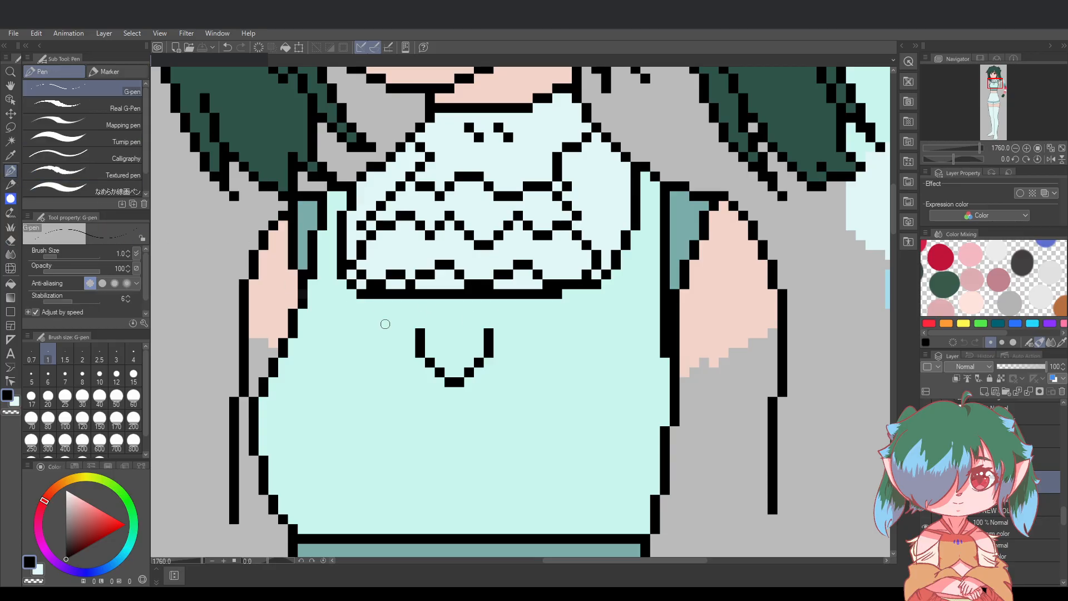
pyautogui.click(430, 322)
pyautogui.moveTo(441, 312)
pyautogui.mouseDown()
pyautogui.moveTo(459, 303)
pyautogui.moveTo(483, 326)
pyautogui.mouseUp()
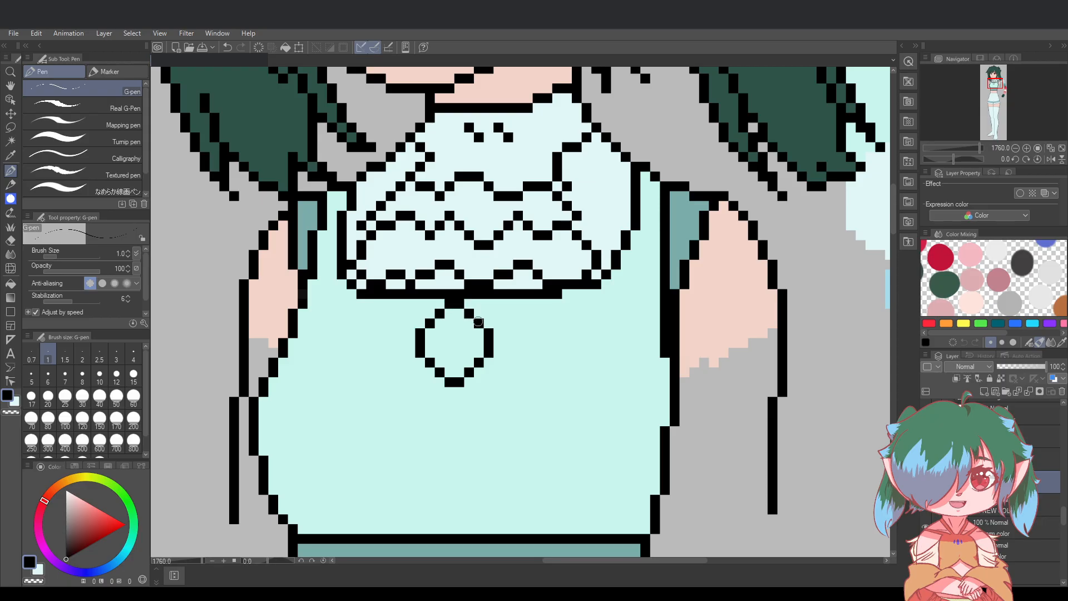
pyautogui.scroll(-3, 722, 454)
pyautogui.scroll(-2, 720, 468)
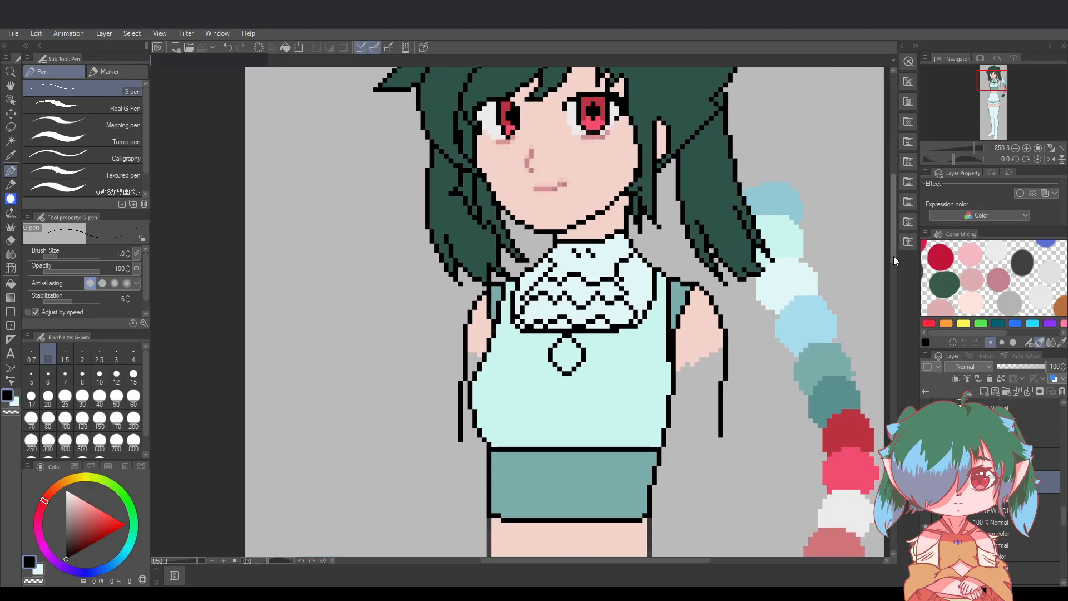
pyautogui.hscroll(3, 658, 566)
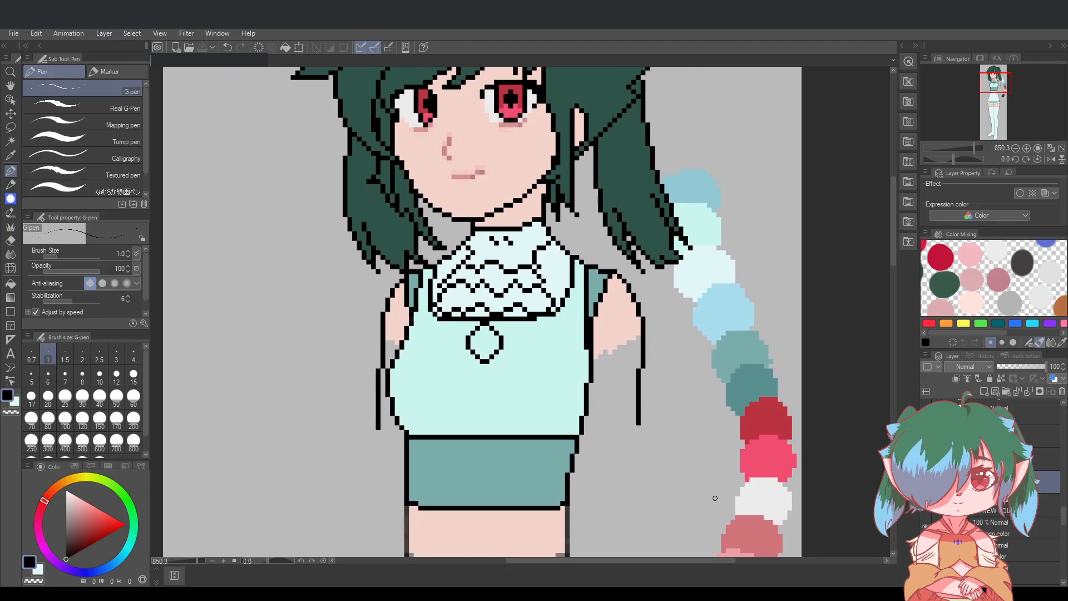
pyautogui.scroll(-4, 675, 560)
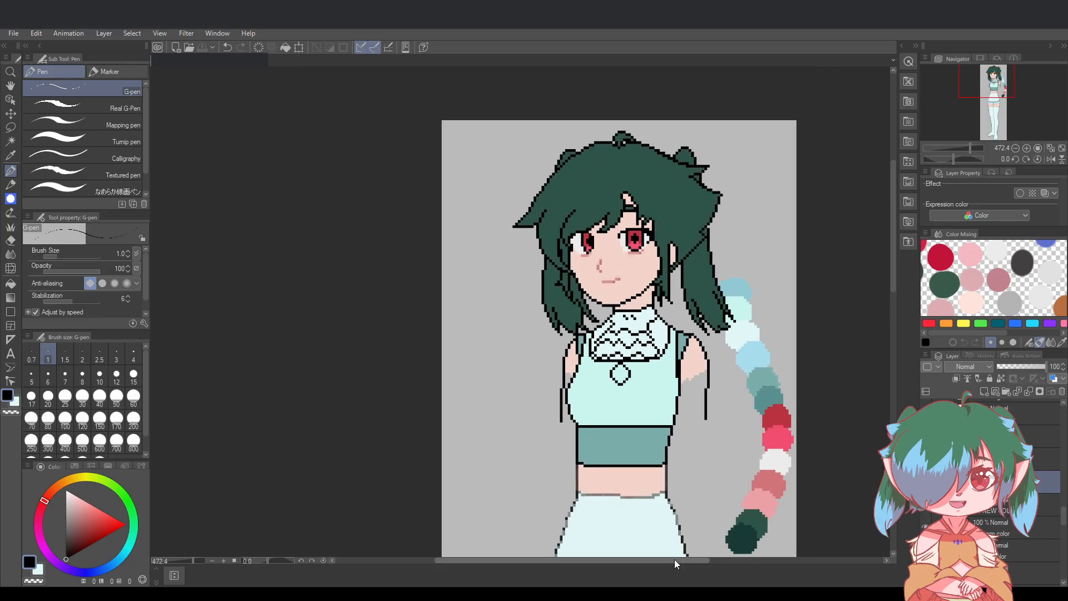
pyautogui.hscroll(2, 674, 559)
pyautogui.scroll(2, 590, 452)
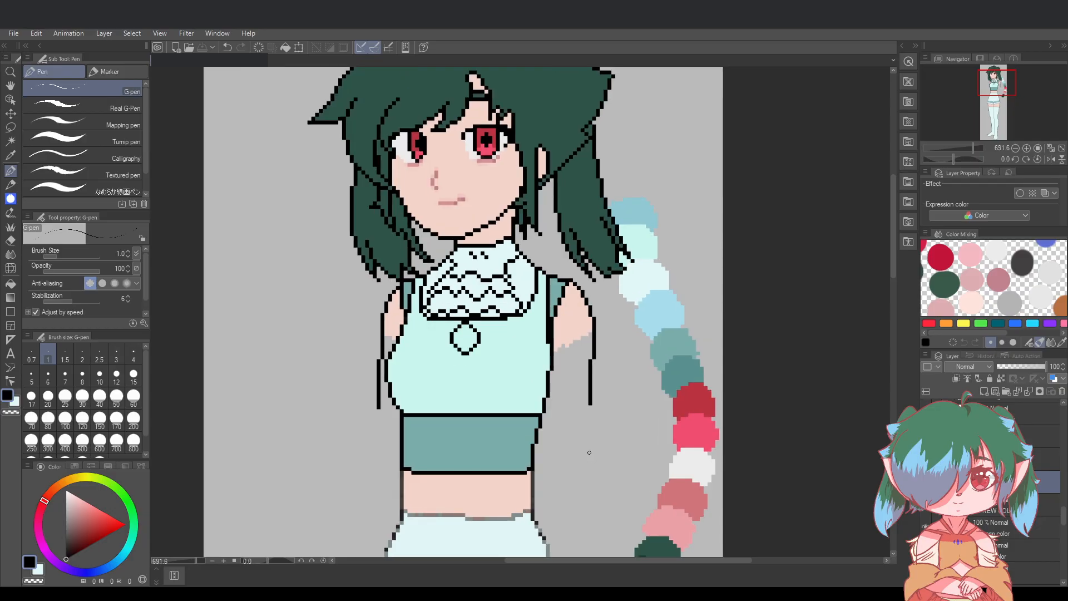
# Switch the drawing colour to medium blue (202, 66, 85) and clear the blue test mark from the collar
pyautogui.scroll(1, 993, 484)
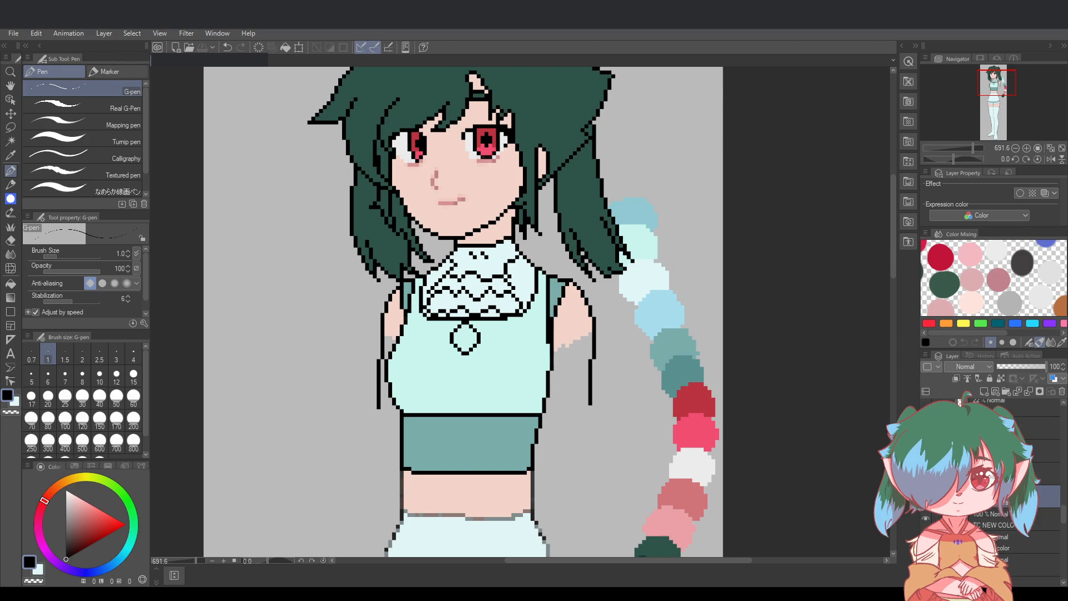
pyautogui.scroll(3, 993, 484)
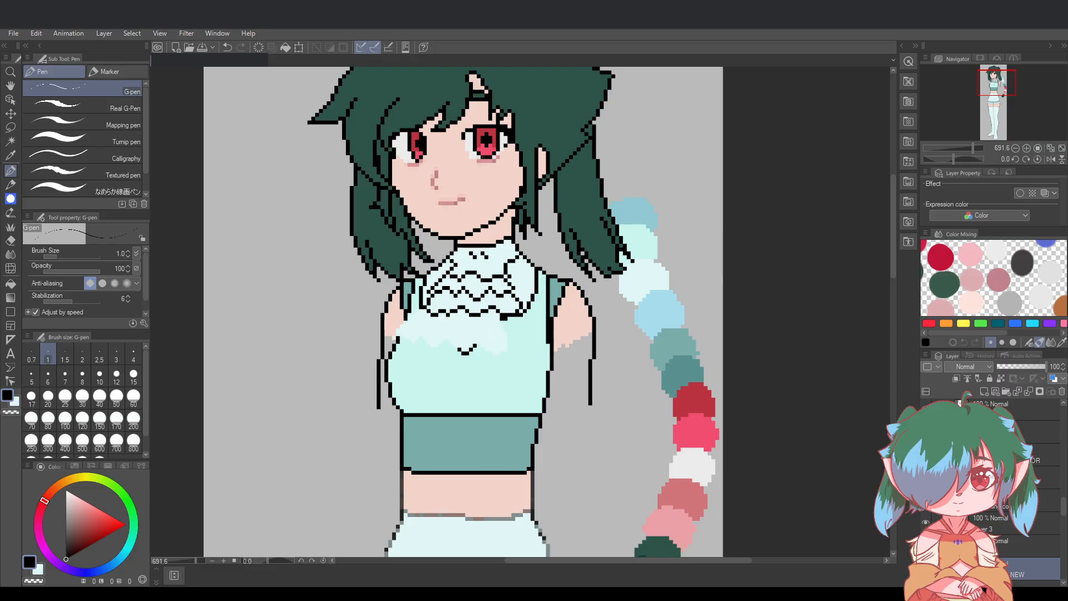
pyautogui.keyDown('alt'); pyautogui.click(470, 260); pyautogui.keyUp('alt')
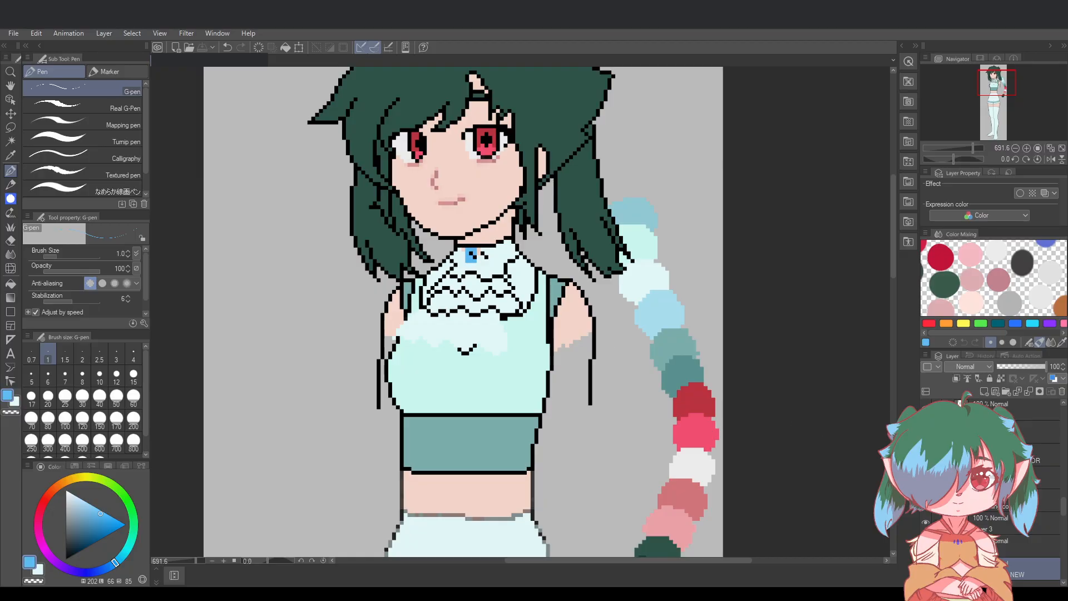
pyautogui.press('Delete')
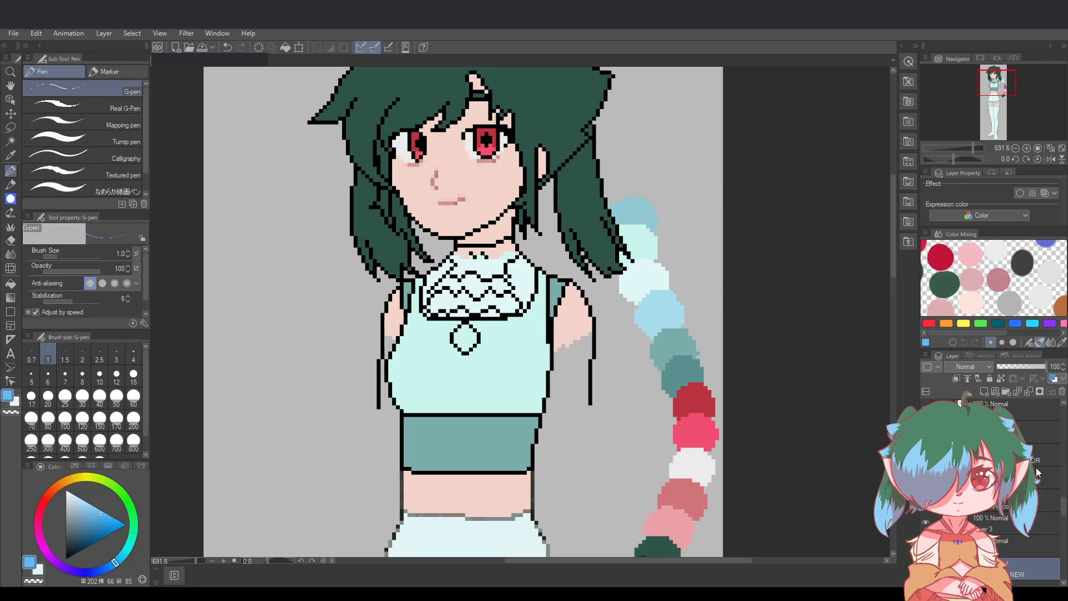
# Colour the inside of the pendant medium blue on the NEW COLOR layer and check it against the upper body
pyautogui.moveTo(1062, 504); pyautogui.dragTo(1063, 514)
pyautogui.click(993, 527)
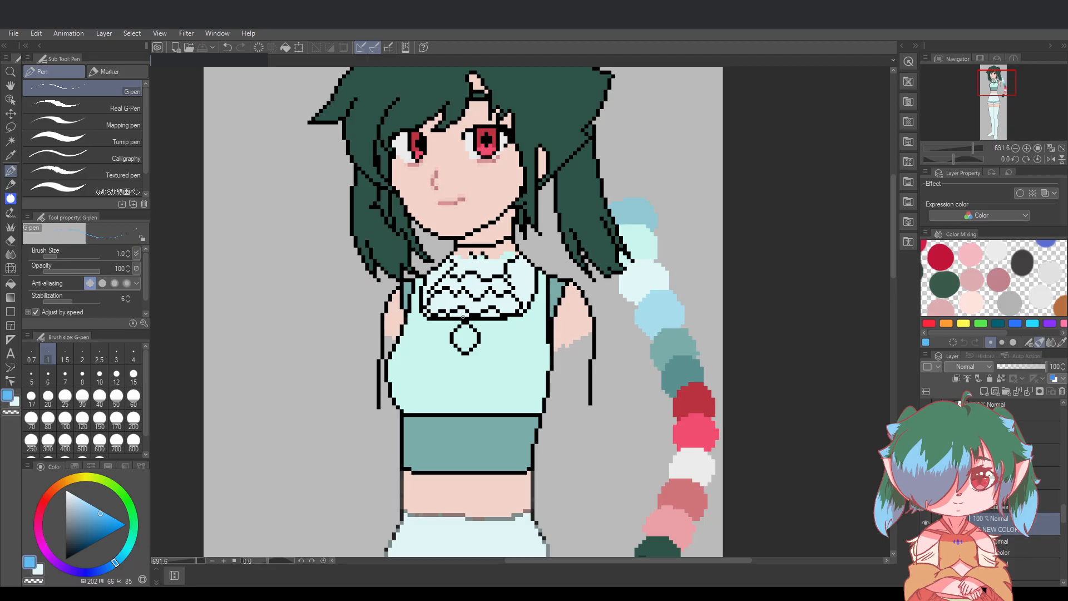
pyautogui.scroll(2, 430, 309)
pyautogui.moveTo(486, 354)
pyautogui.mouseDown()
pyautogui.moveTo(493, 383)
pyautogui.moveTo(486, 361)
pyautogui.moveTo(491, 378)
pyautogui.moveTo(499, 359)
pyautogui.moveTo(499, 385)
pyautogui.moveTo(490, 357)
pyautogui.moveTo(499, 346)
pyautogui.moveTo(505, 380)
pyautogui.moveTo(506, 347)
pyautogui.moveTo(514, 371)
pyautogui.mouseUp()
pyautogui.scroll(-5, 692, 417)
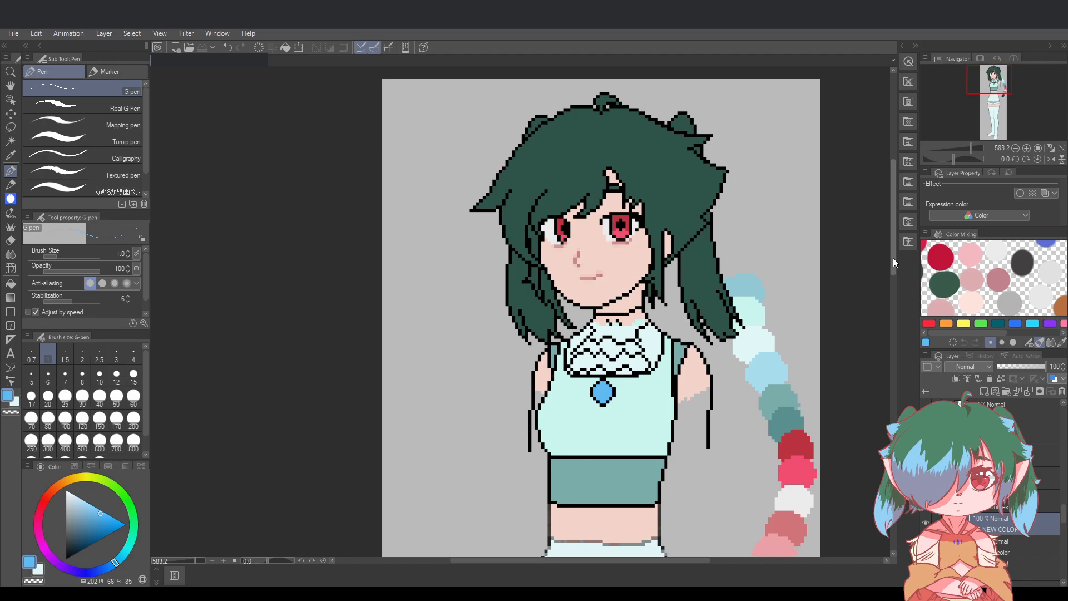
pyautogui.moveTo(893, 258); pyautogui.dragTo(893, 286)
pyautogui.scroll(-2, 821, 379)
pyautogui.moveTo(595, 559); pyautogui.dragTo(681, 551)
pyautogui.scroll(3, 341, 208)
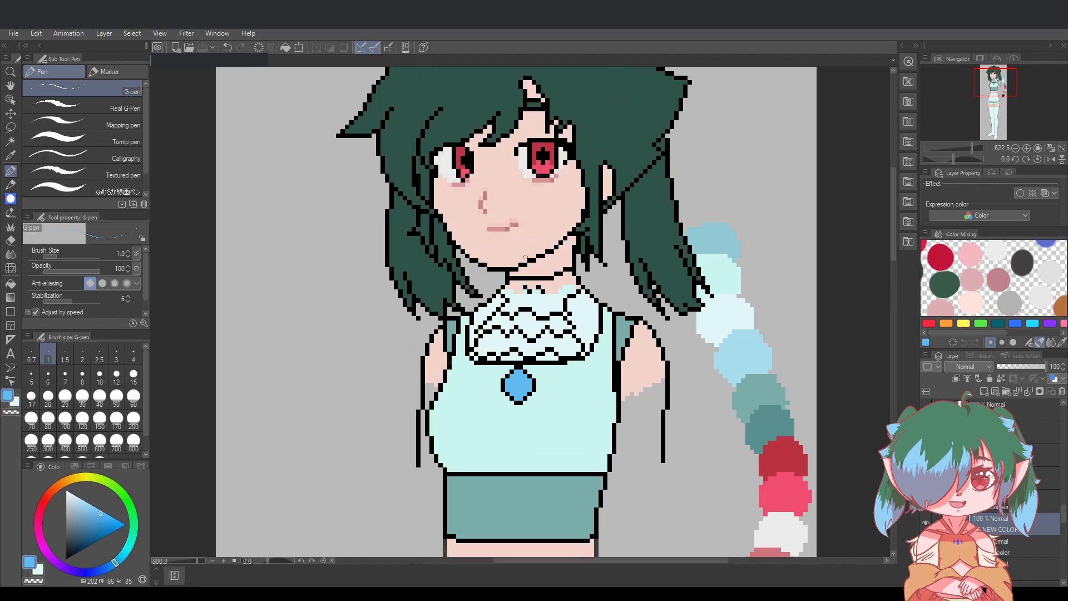
# Try a blue accent at the top of the collar and undo it, keeping the pendant's blue fill
pyautogui.hotkey('ctrl', 'z')
pyautogui.moveTo(533, 298); pyautogui.dragTo(534, 285)
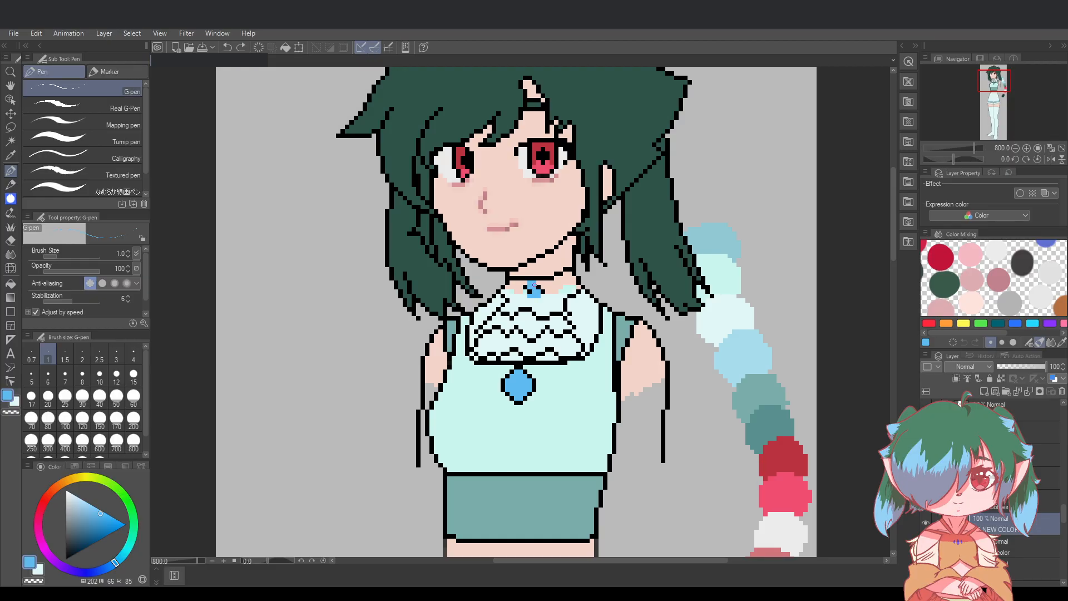
pyautogui.hotkey('ctrl', 'z')
pyautogui.hotkey('ctrl', 'z')
pyautogui.click(241, 48)
# Examine the blue pendant against the whole outfit, from the head down to the shorts and stockings
pyautogui.moveTo(893, 249); pyautogui.dragTo(893, 264)
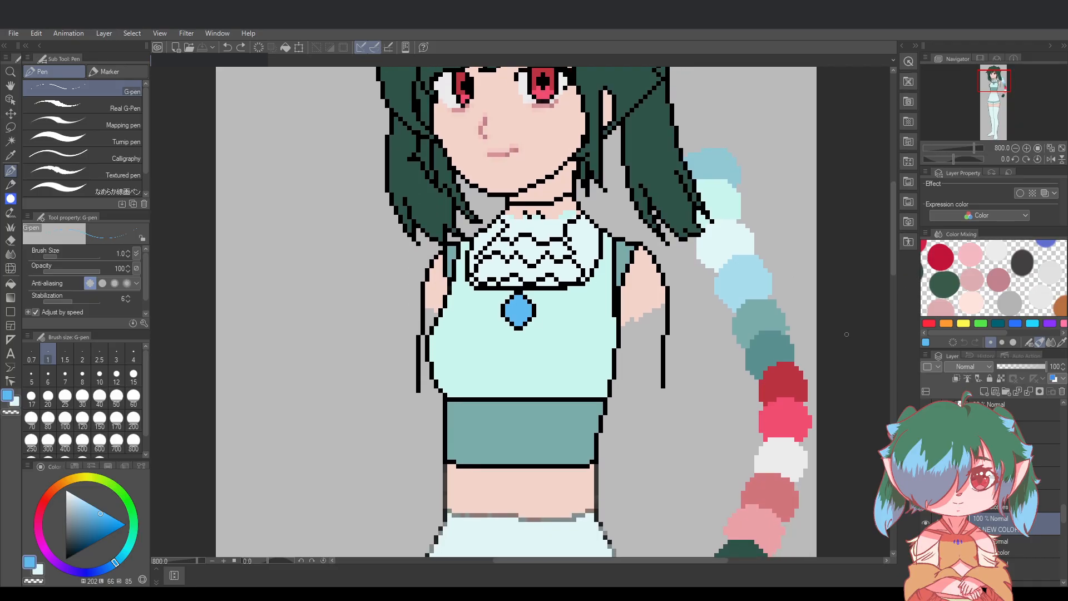
pyautogui.scroll(-4, 818, 354)
pyautogui.moveTo(634, 562); pyautogui.dragTo(689, 559)
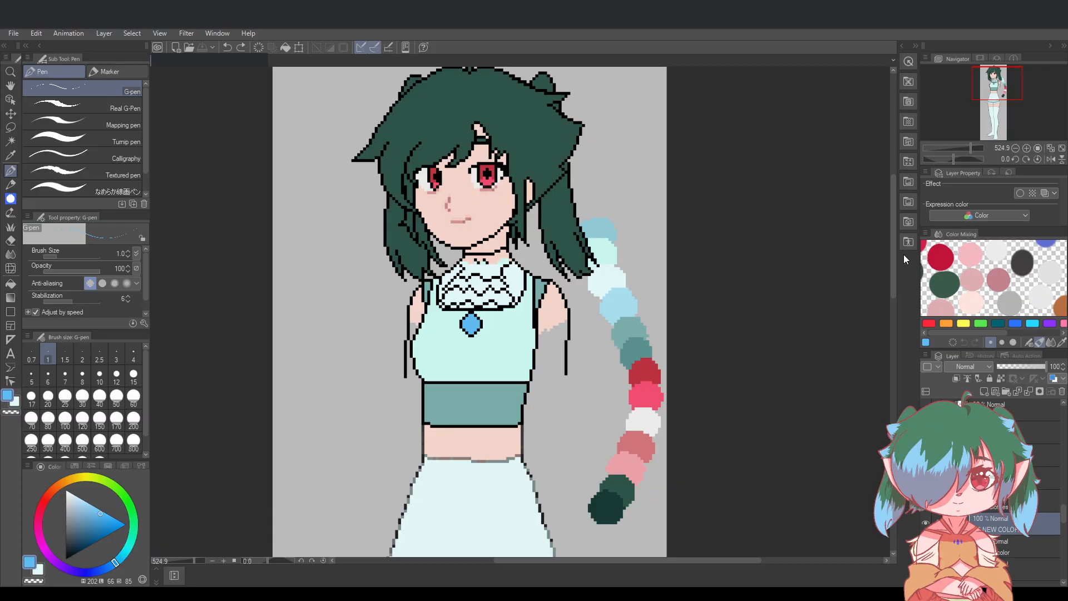
pyautogui.moveTo(893, 252); pyautogui.dragTo(892, 300)
pyautogui.scroll(-3, 813, 336)
pyautogui.scroll(-1, 846, 329)
pyautogui.scroll(-1, 845, 330)
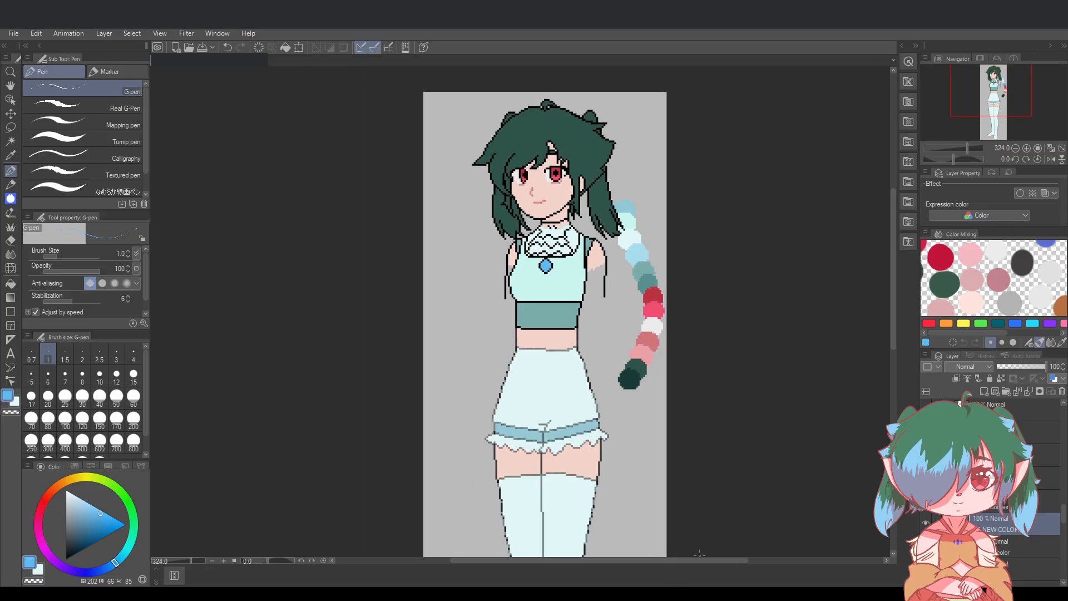
pyautogui.moveTo(695, 561); pyautogui.dragTo(711, 560)
pyautogui.moveTo(891, 323)
pyautogui.mouseDown()
pyautogui.moveTo(890, 337)
pyautogui.moveTo(893, 308)
pyautogui.mouseUp()
pyautogui.scroll(3, 572, 329)
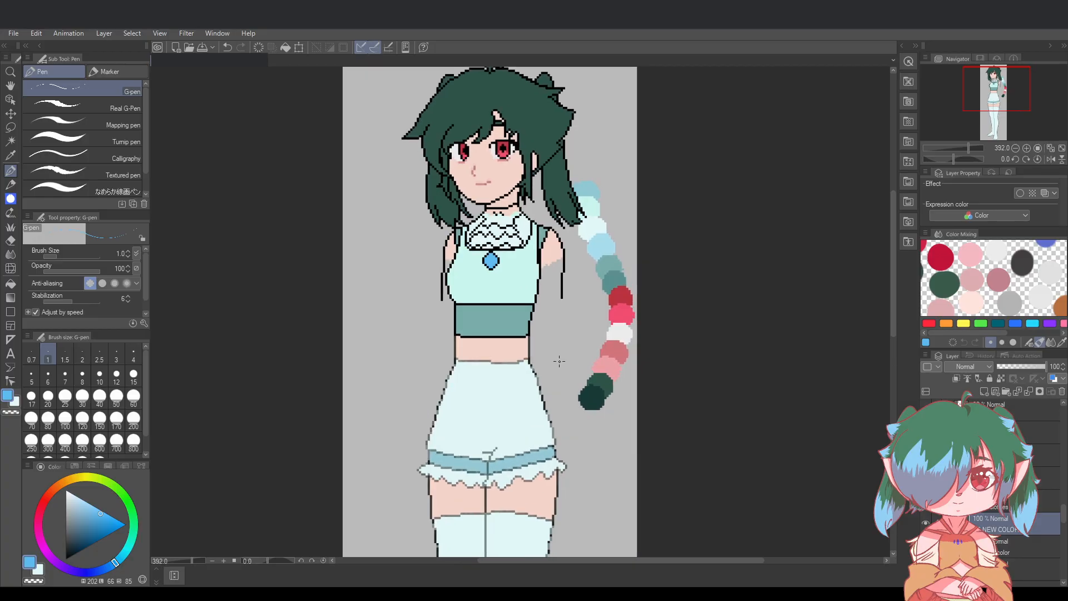
pyautogui.scroll(1, 443, 330)
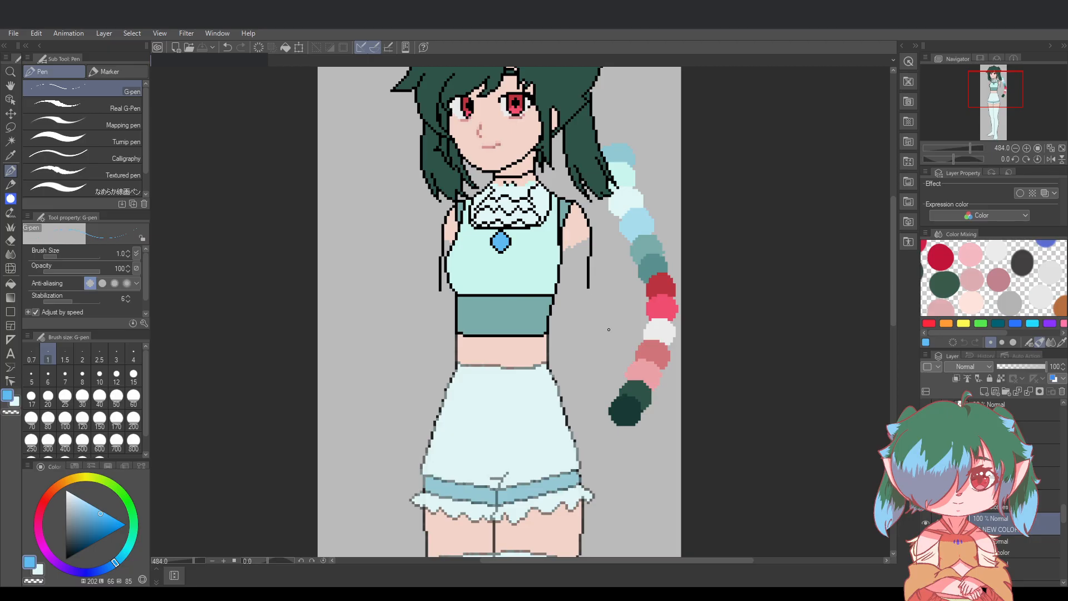
# Sample black from the waistband's outline and find and select the right arm color layer
pyautogui.scroll(5, 609, 329)
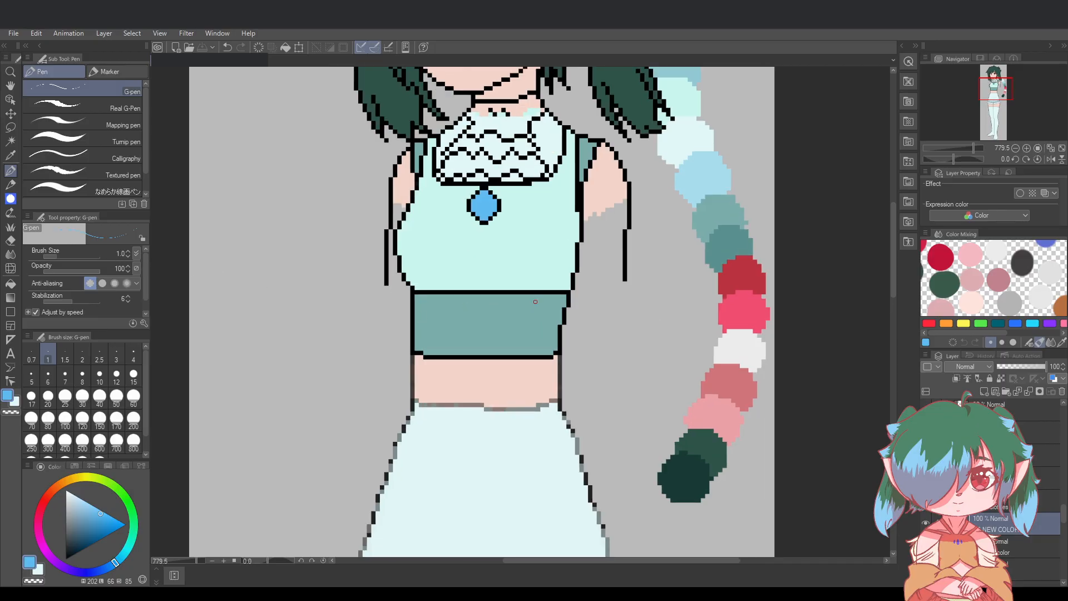
pyautogui.keyDown('alt'); pyautogui.click(537, 293); pyautogui.keyUp('alt')
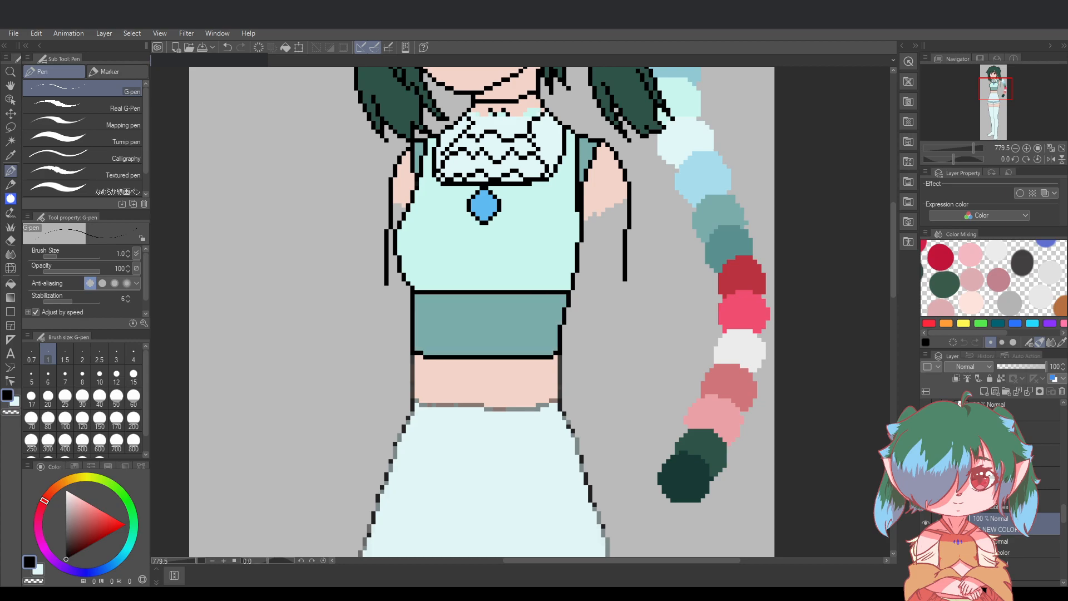
pyautogui.click(1001, 478)
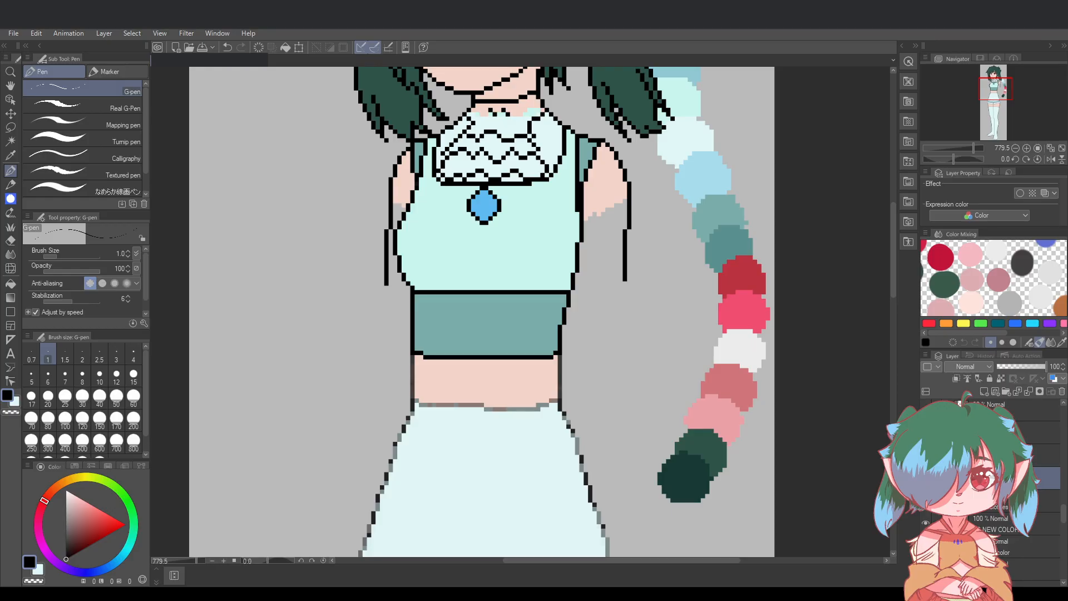
pyautogui.click(1001, 456)
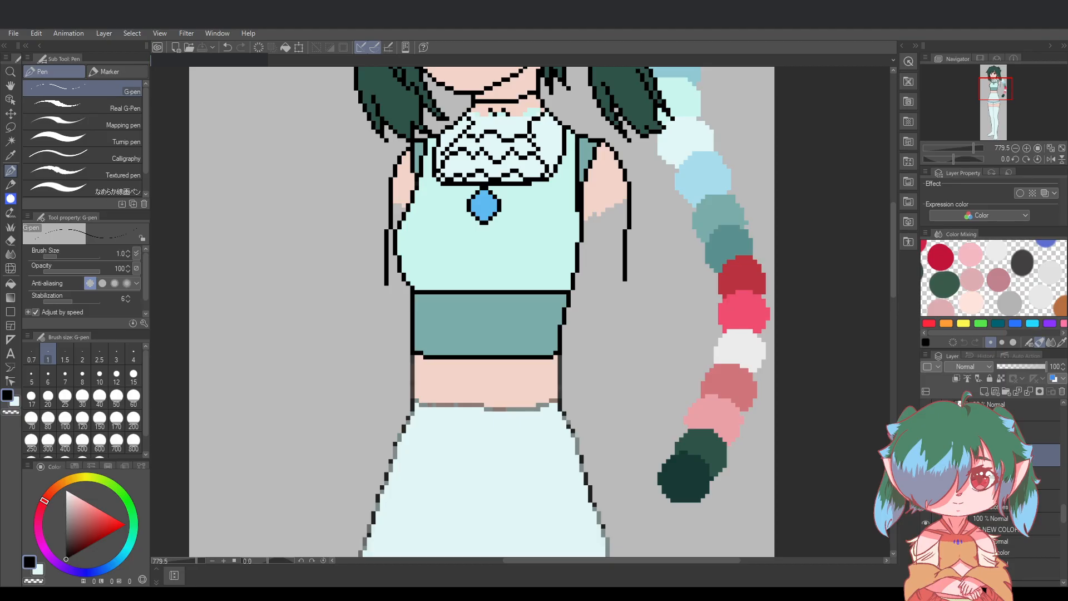
pyautogui.click(1038, 499)
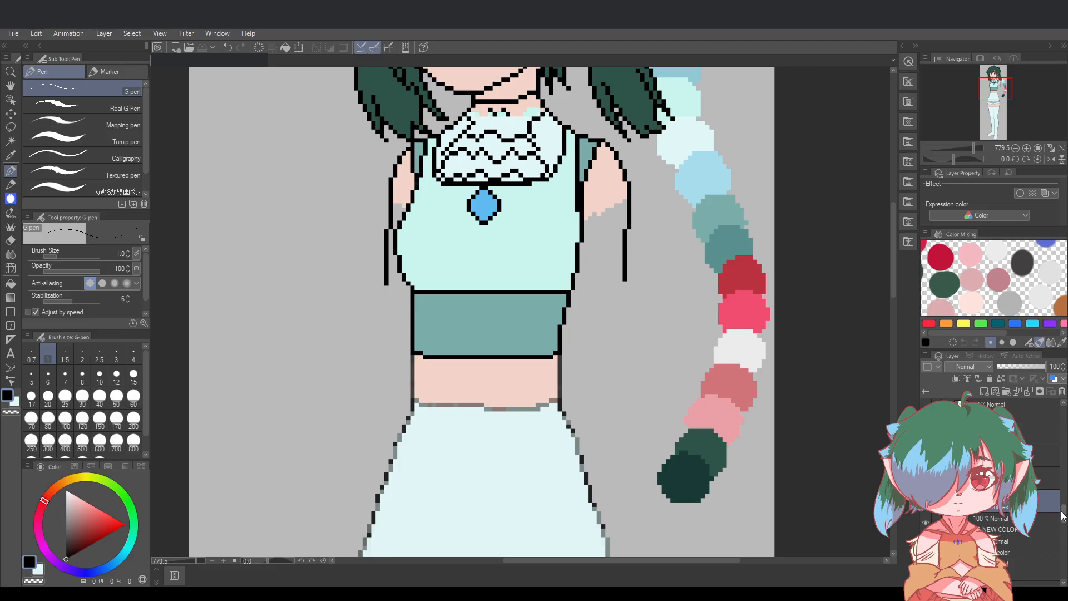
pyautogui.scroll(-2, 1064, 520)
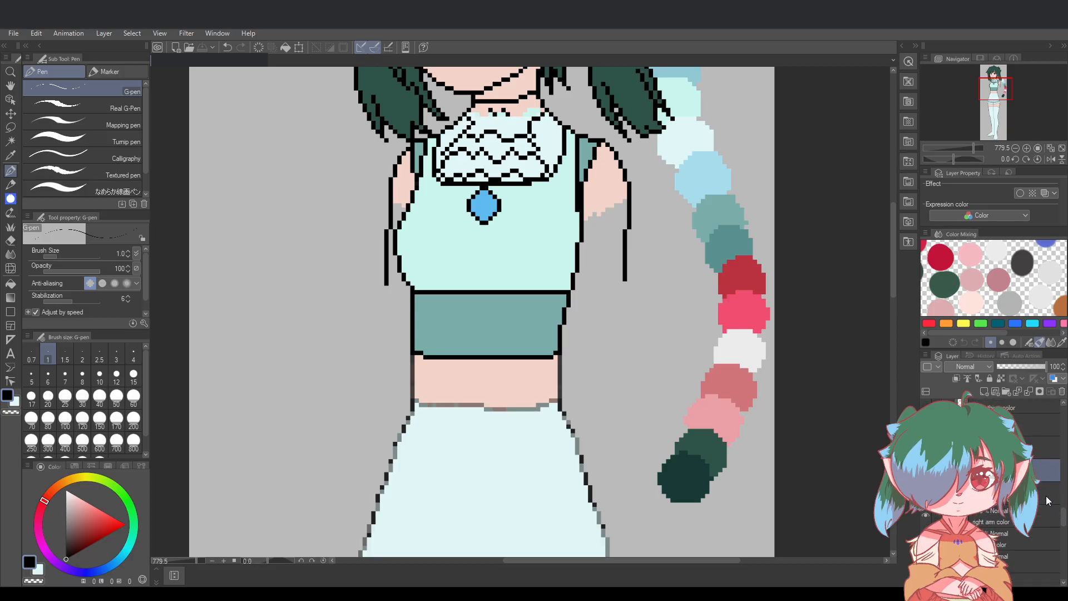
pyautogui.click(996, 517)
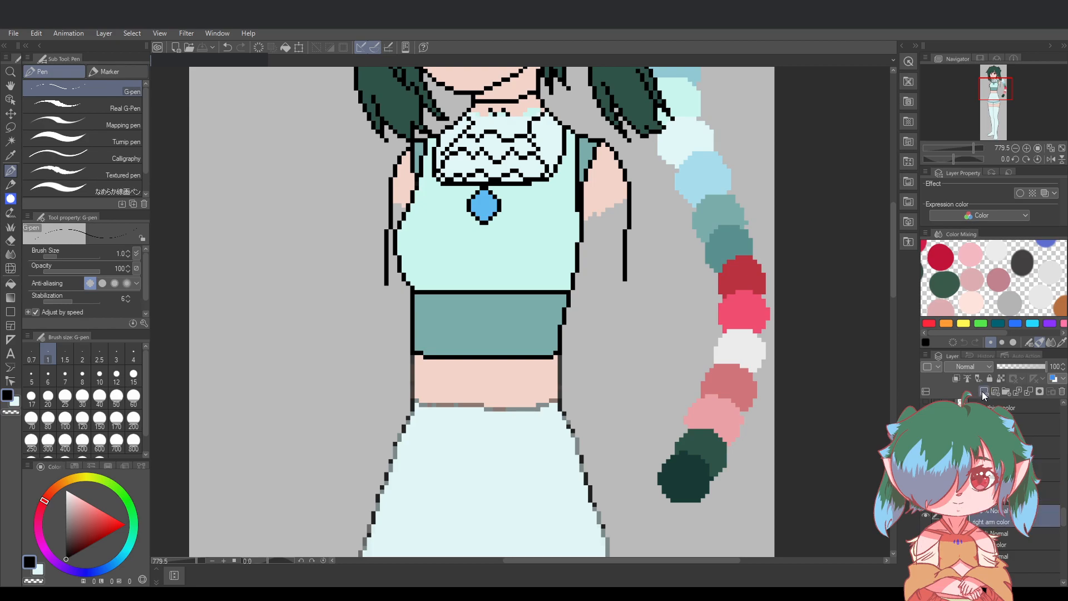
# Check the right arm color layer by toggling its visibility, and move the layer beneath it higher in the stack
pyautogui.scroll(-2, 1064, 523)
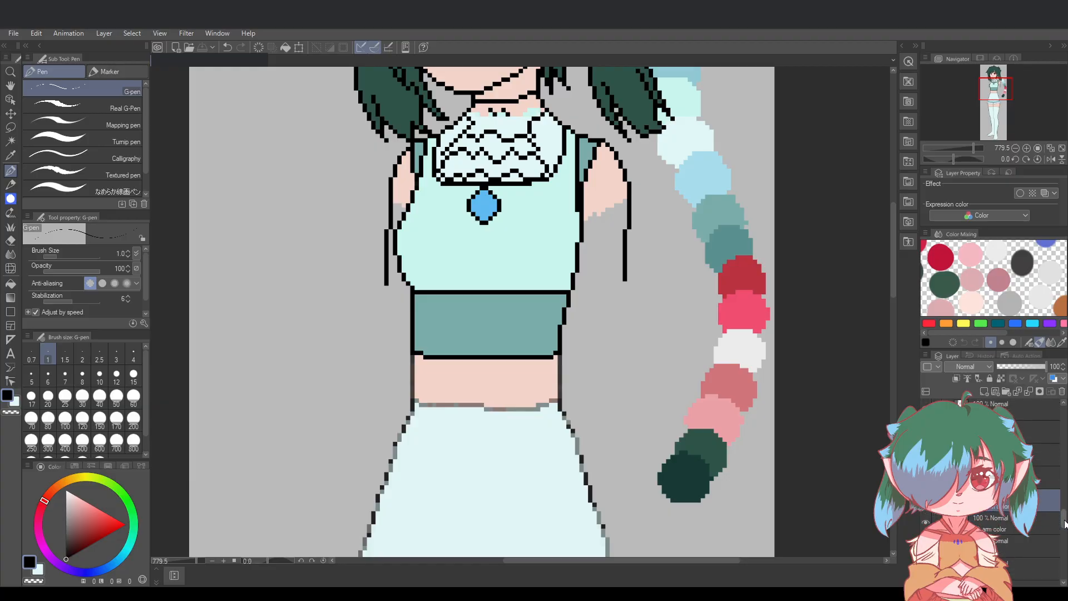
pyautogui.scroll(1, 1064, 523)
pyautogui.click(930, 523)
pyautogui.click(926, 523)
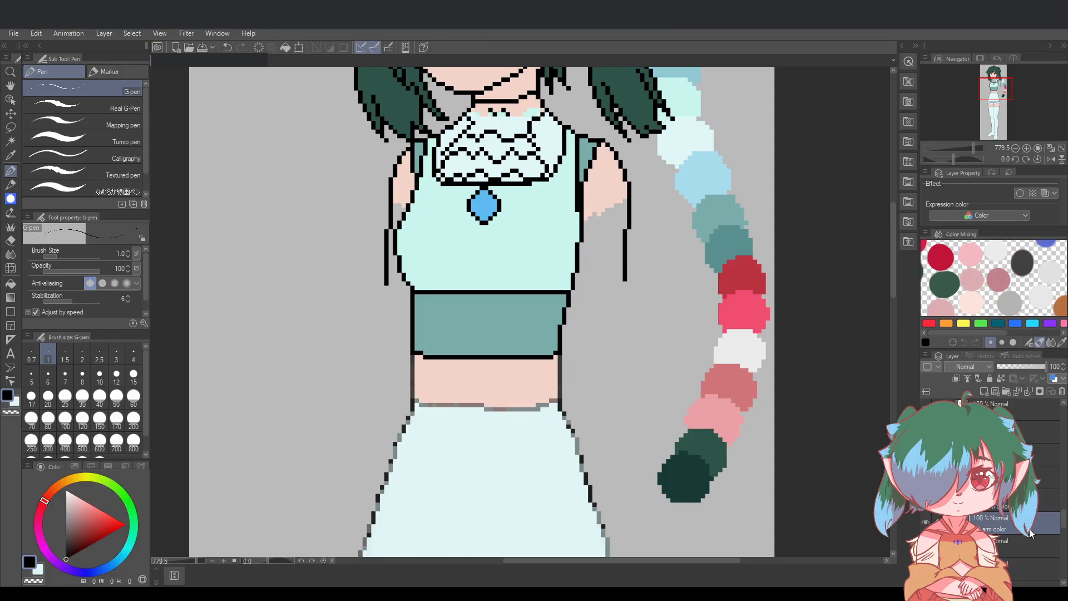
pyautogui.click(1027, 547)
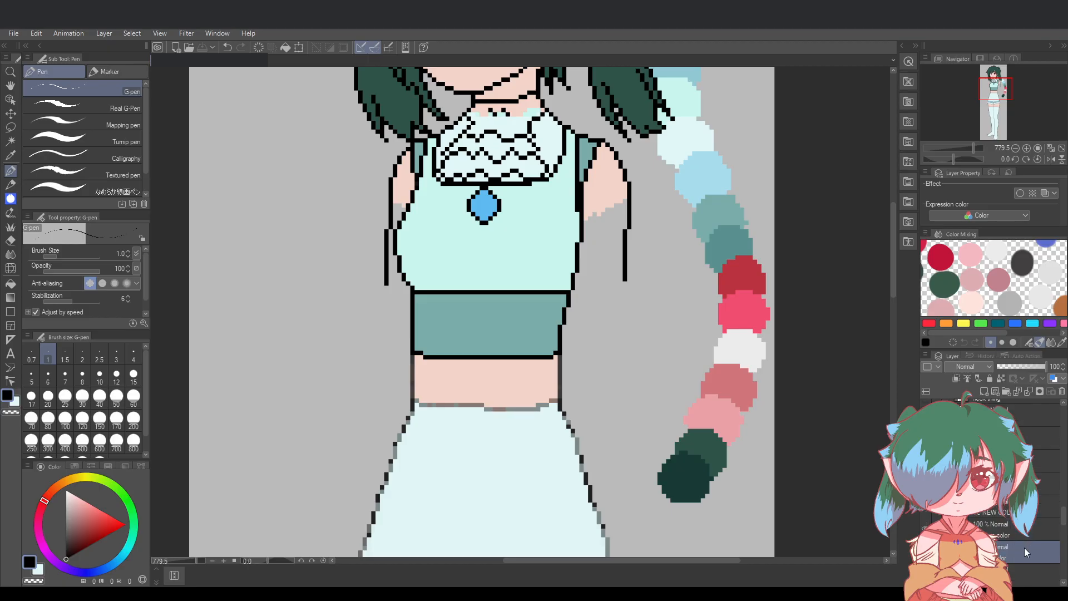
pyautogui.scroll(1, 1024, 548)
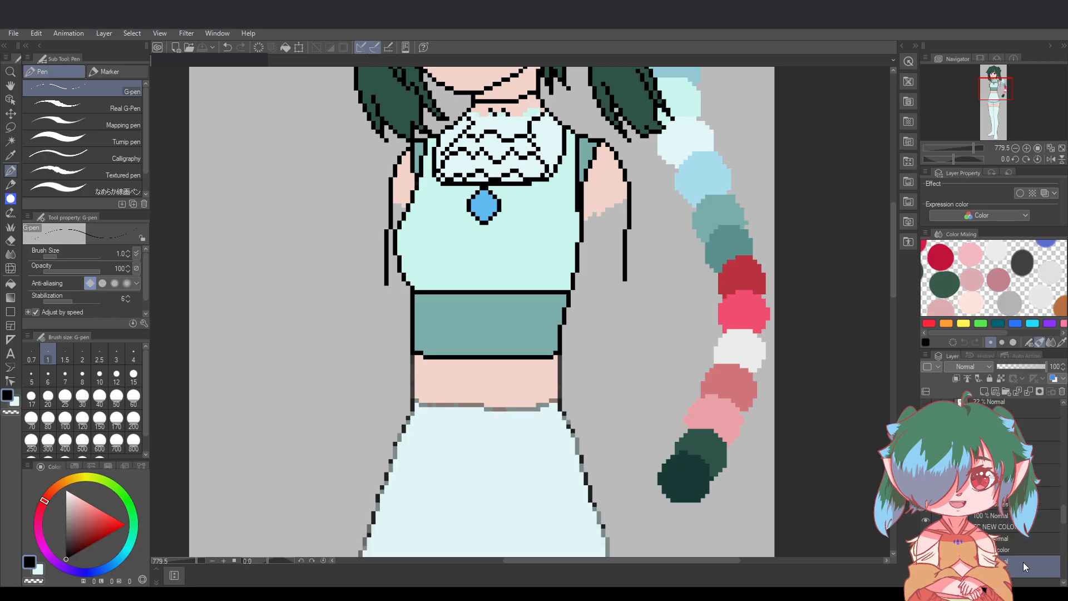
pyautogui.moveTo(1024, 562); pyautogui.dragTo(1026, 489)
pyautogui.moveTo(1027, 489); pyautogui.dragTo(1066, 533)
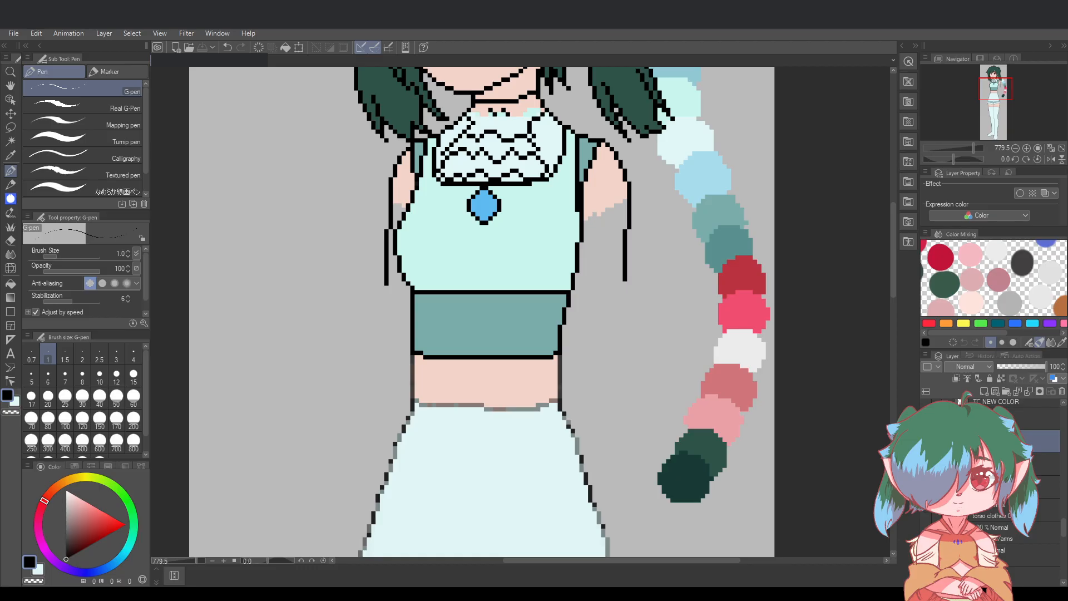
# Compare the figure with the old torso clothes layer shown and hidden, and undo the trial deletion
pyautogui.click(926, 508)
pyautogui.click(926, 509)
pyautogui.click(926, 508)
pyautogui.click(926, 508)
pyautogui.press('Delete')
pyautogui.hotkey('ctrl', 'z')
pyautogui.hotkey('ctrl', 'y')
pyautogui.hotkey('ctrl', 'z')
# Select the right arm color and left arm color layers together and move them directly below the shoulders/arms layer
pyautogui.click(1017, 535)
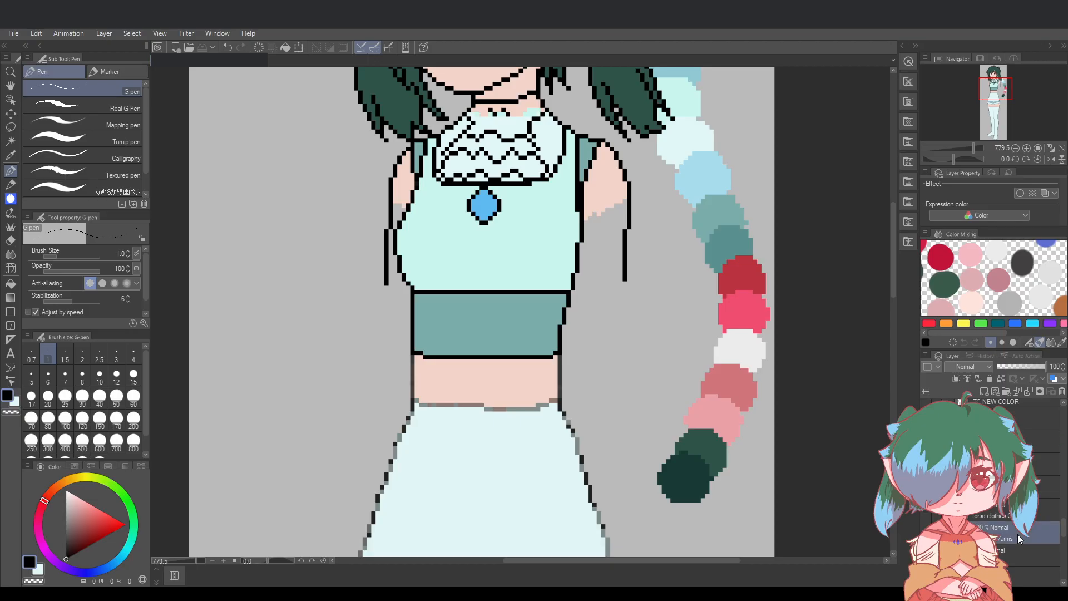
pyautogui.scroll(2, 1018, 534)
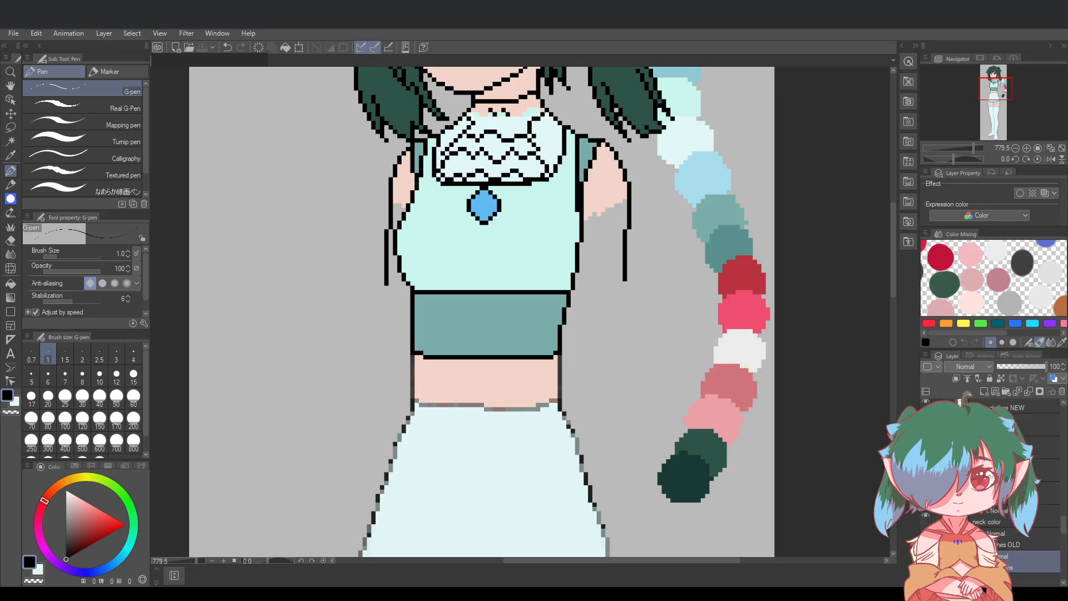
pyautogui.click(1036, 447)
pyautogui.keyDown('ctrl'); pyautogui.click(1046, 470); pyautogui.keyUp('ctrl')
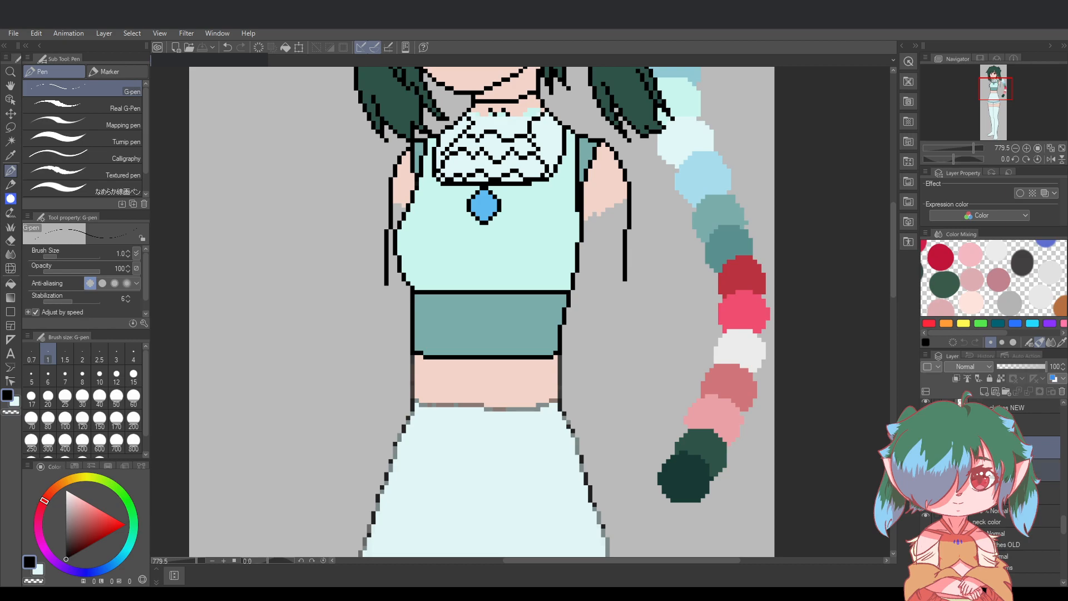
pyautogui.moveTo(1036, 505); pyautogui.dragTo(1036, 545)
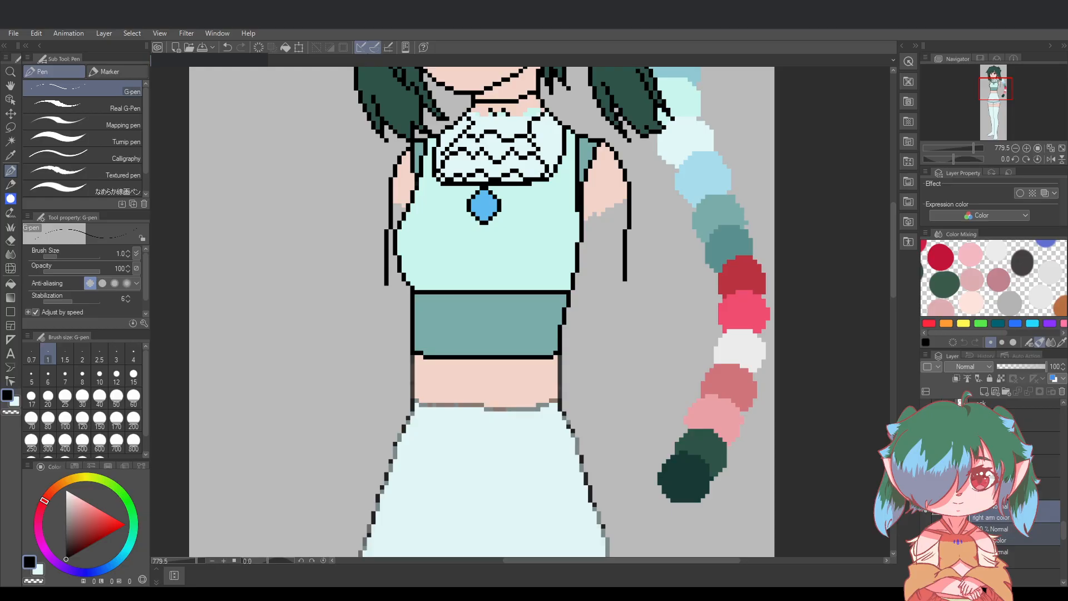
pyautogui.scroll(-1, 1012, 512)
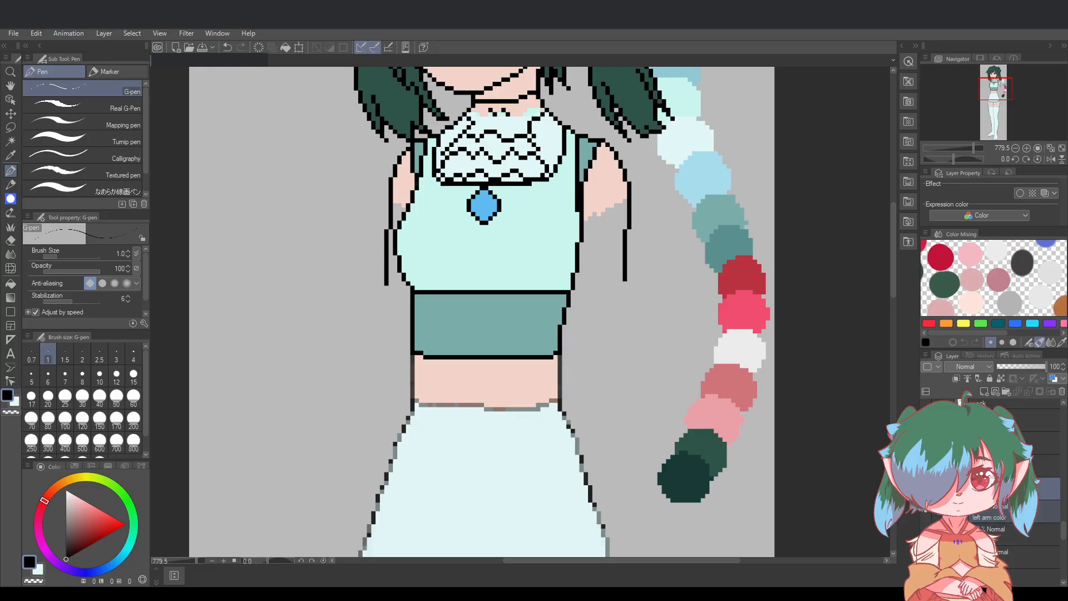
# Make the shoulders/arms layer active and switch to the Lasso selection tool
pyautogui.click(1045, 465)
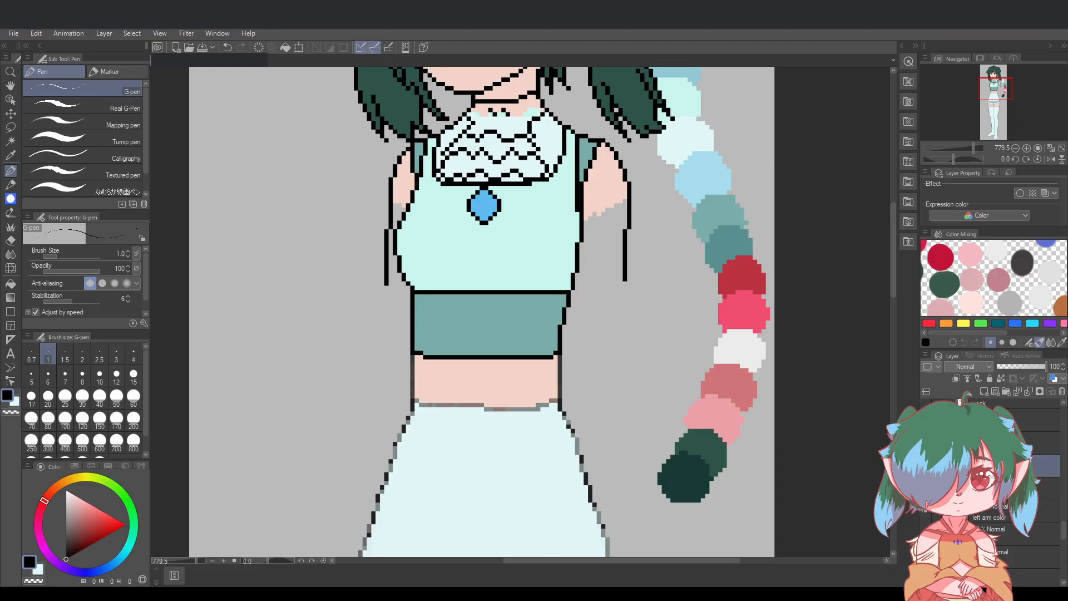
pyautogui.click(1011, 542)
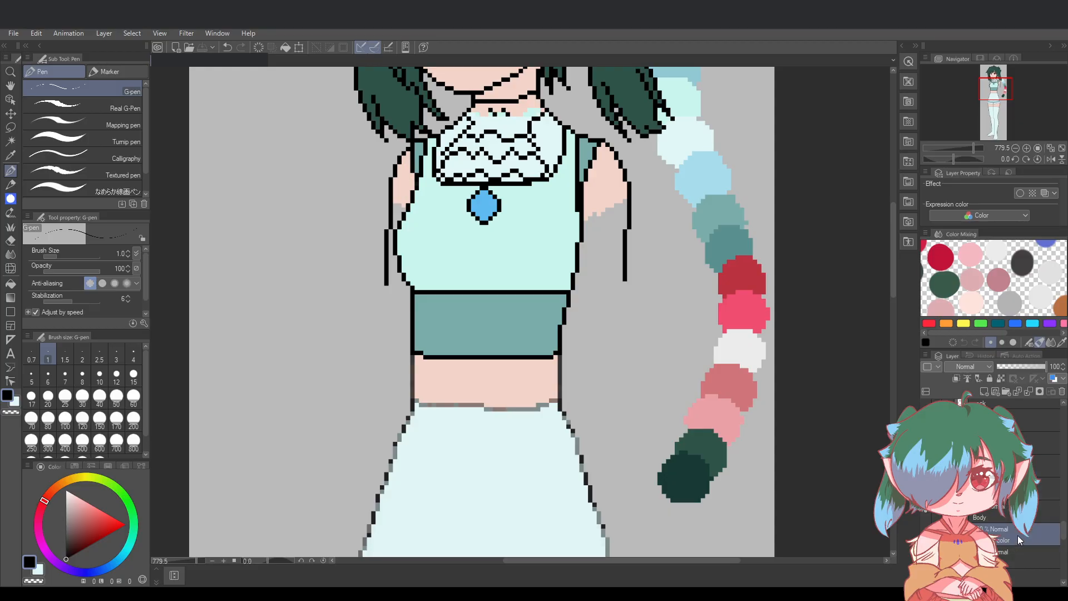
pyautogui.click(1046, 466)
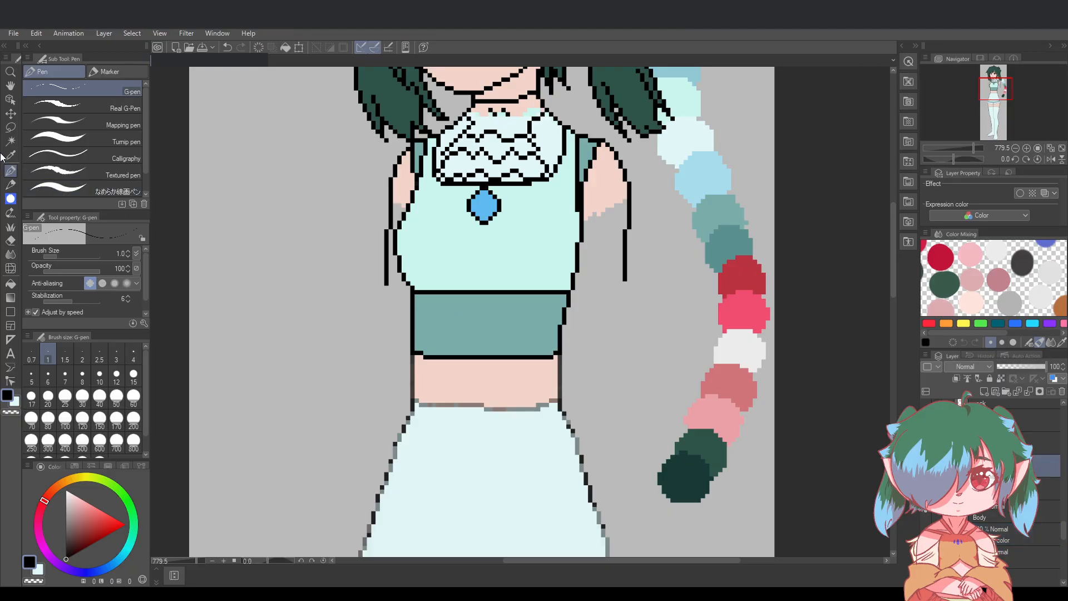
pyautogui.click(10, 127)
# Examine the layers around shoulders/arms and review the character's shoulders, arms and outfit as a whole
pyautogui.scroll(2, 993, 489)
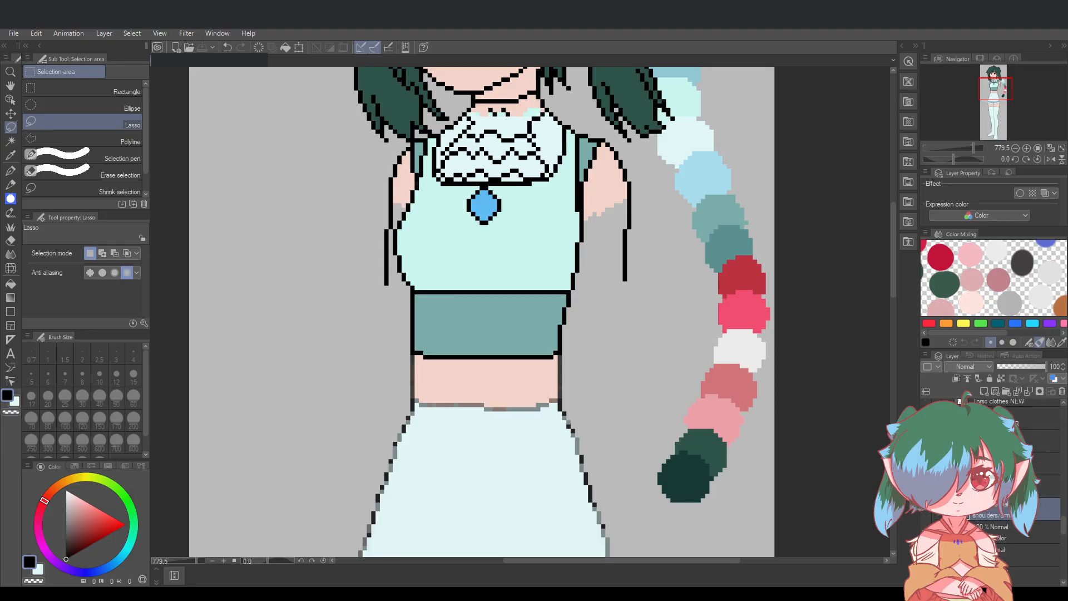
pyautogui.scroll(1, 993, 490)
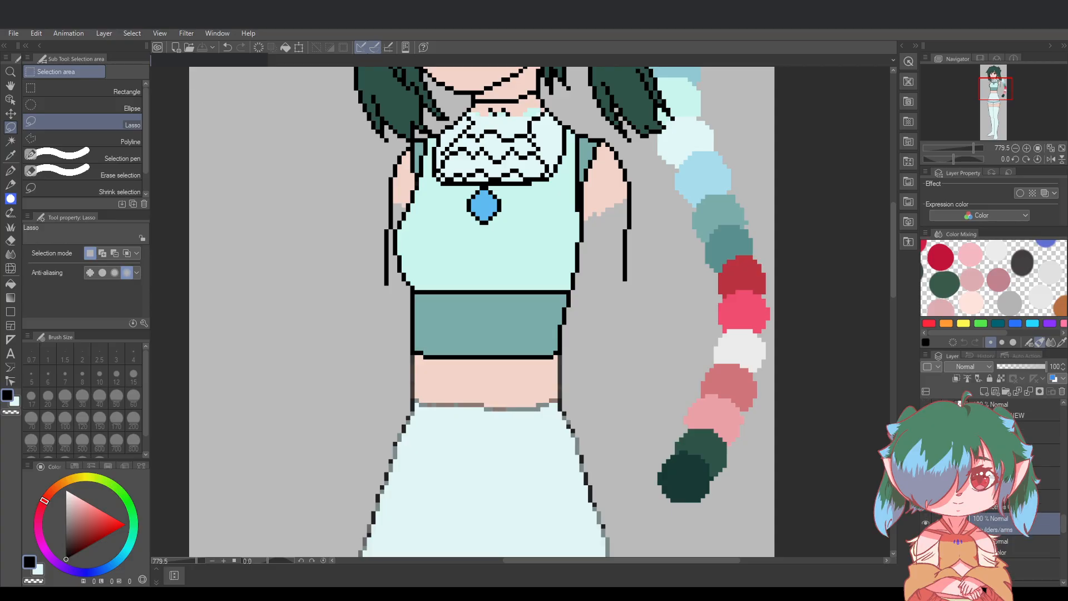
pyautogui.scroll(-6, 1006, 511)
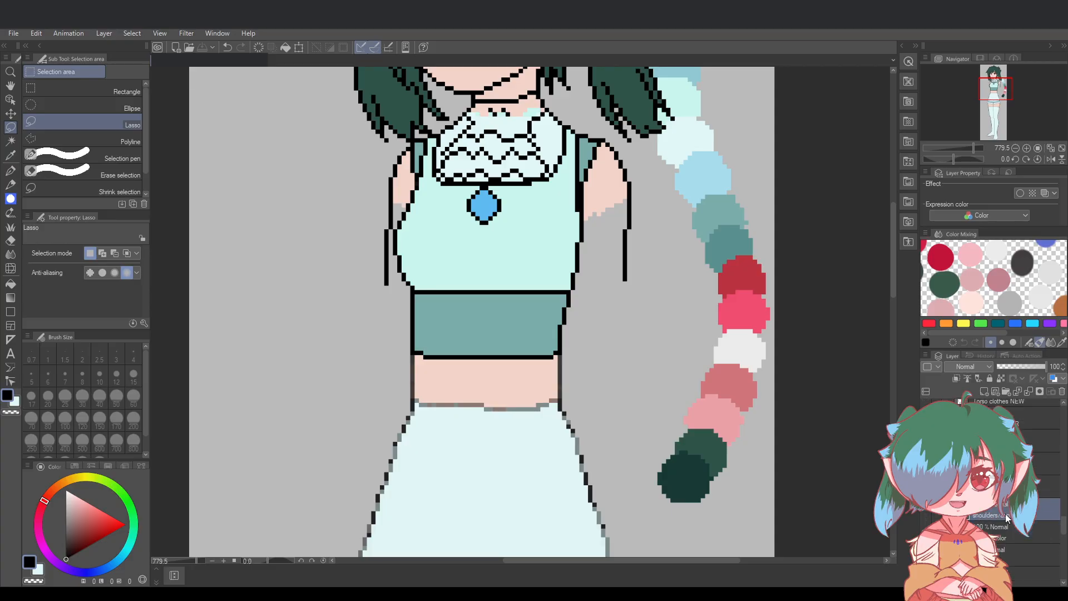
pyautogui.scroll(4, 1006, 511)
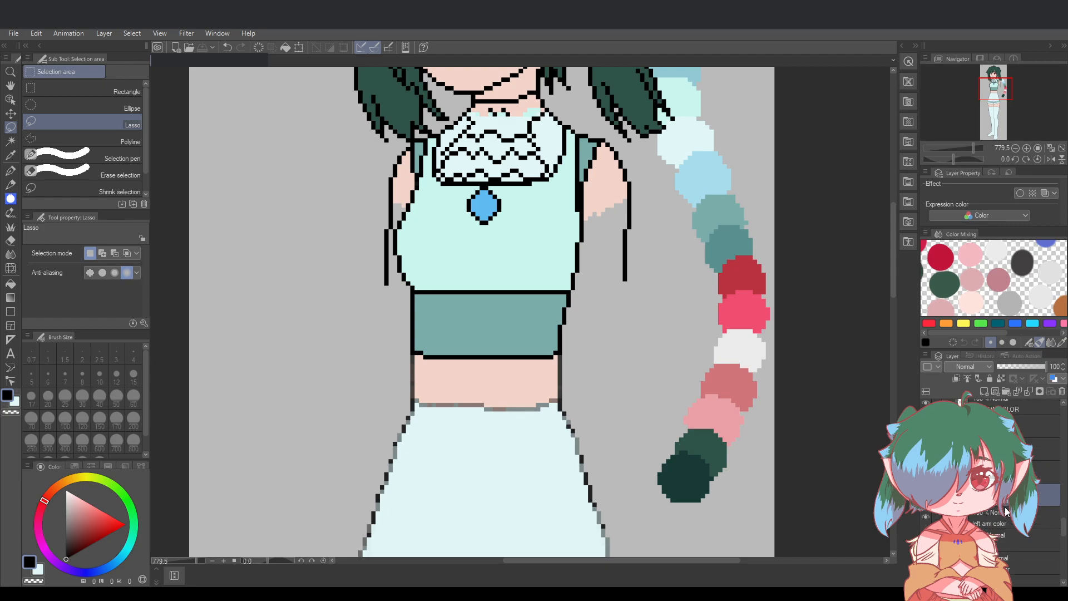
pyautogui.scroll(1, 1006, 511)
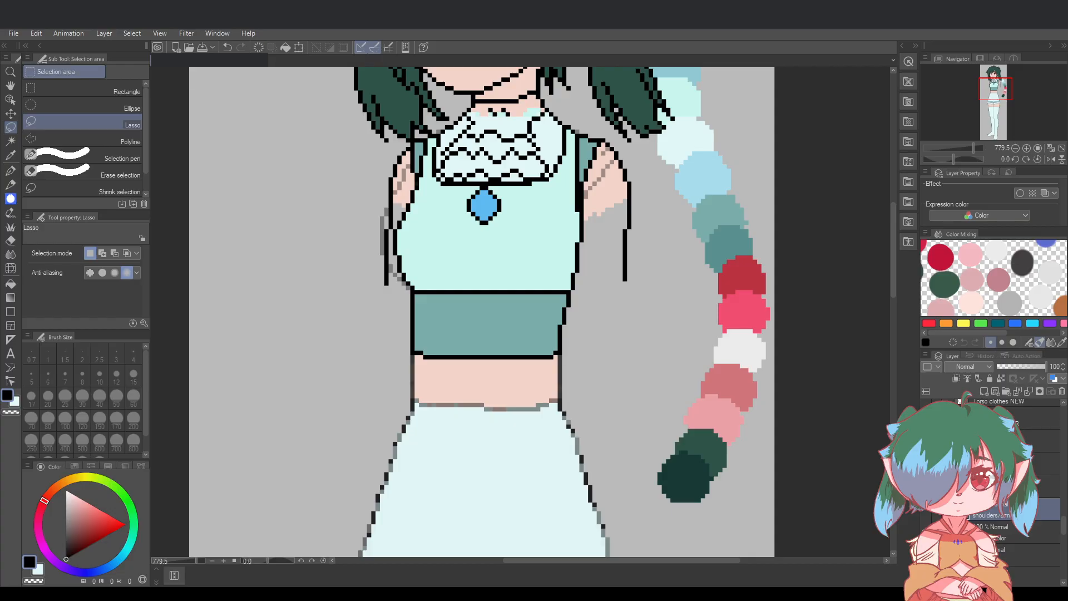
pyautogui.scroll(-3, 775, 415)
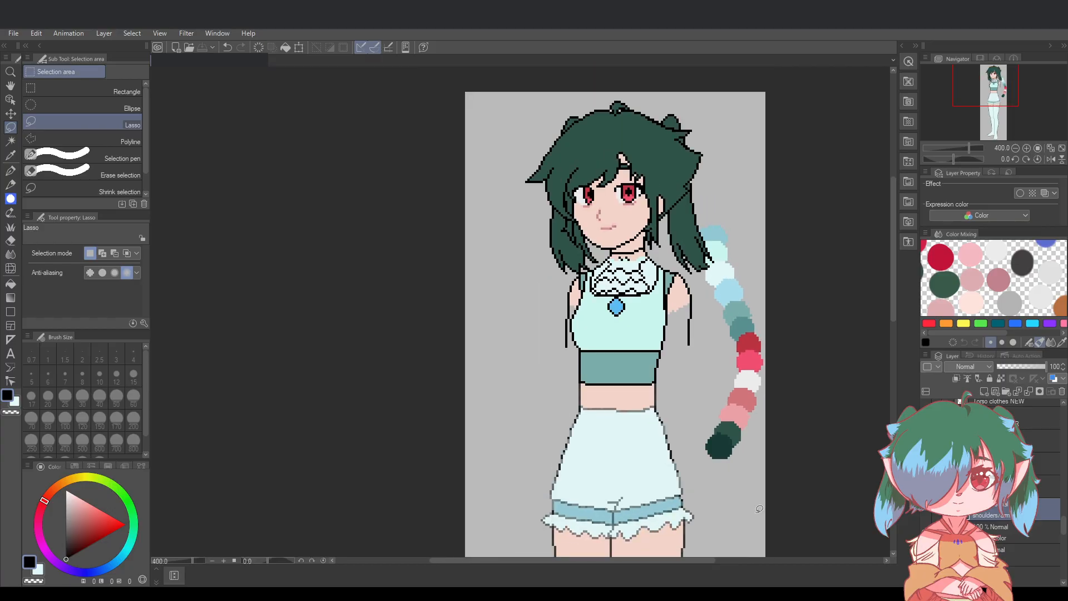
pyautogui.scroll(2, 718, 504)
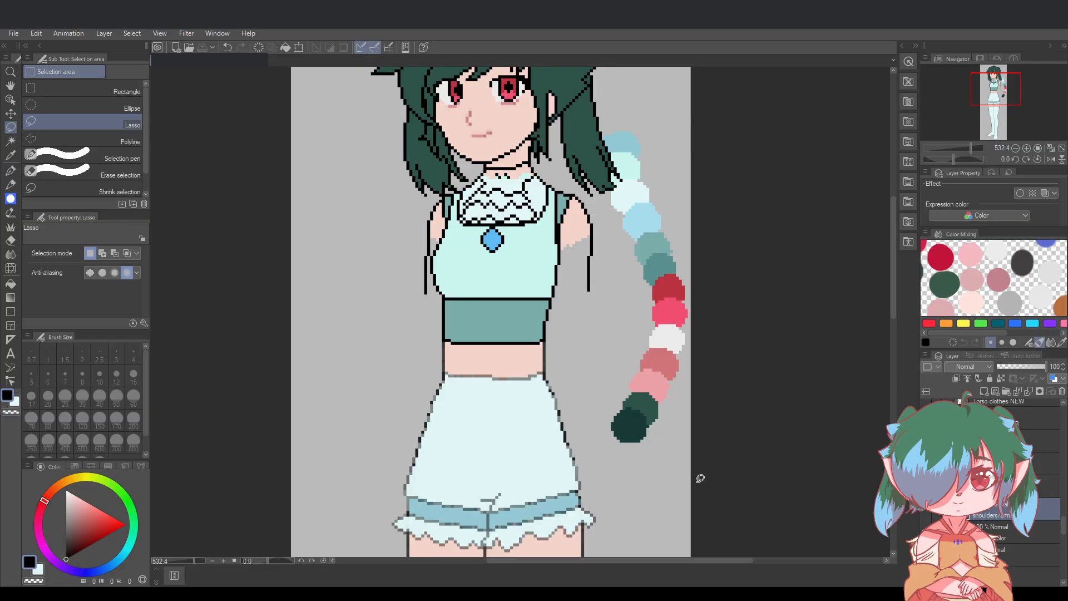
pyautogui.scroll(1, 696, 465)
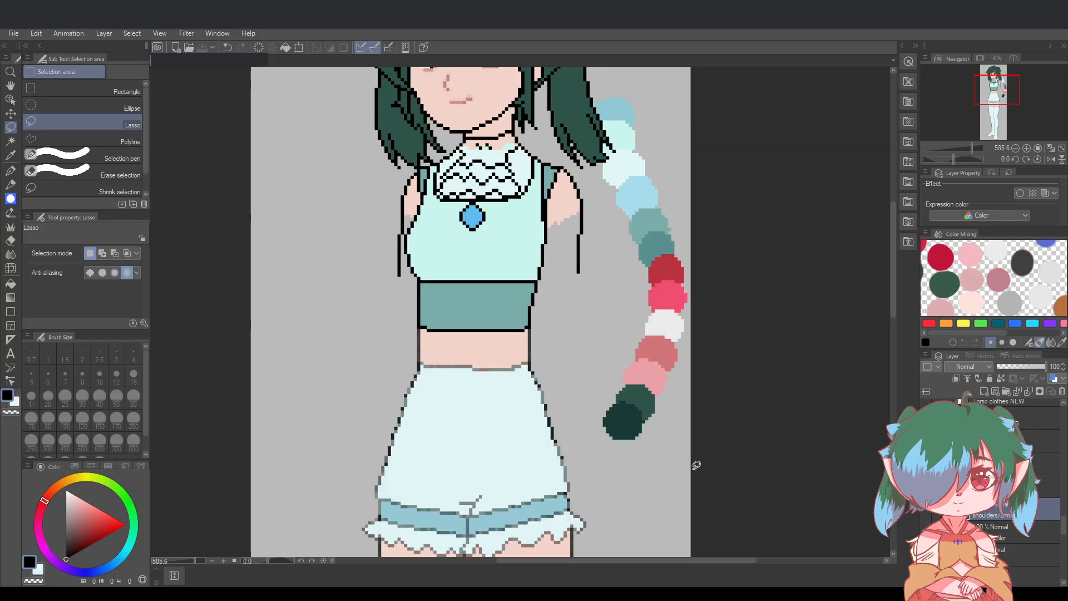
pyautogui.scroll(3, 990, 491)
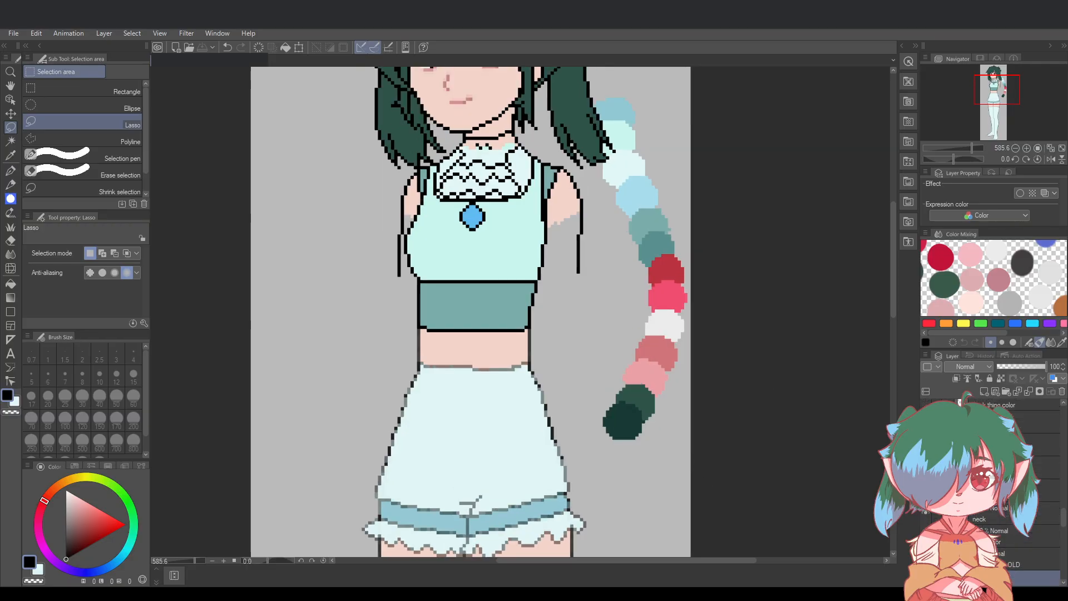
pyautogui.scroll(2, 991, 489)
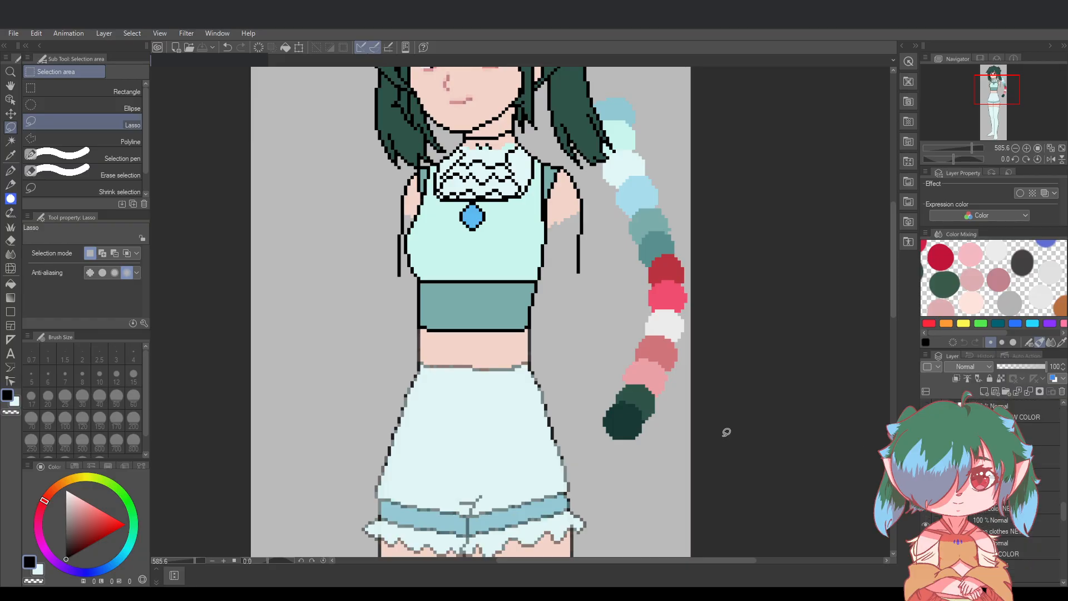
# Ready the G-pen with the pale secondary colour and hide the layer holding the collar's ruffle lines
pyautogui.click(15, 401)
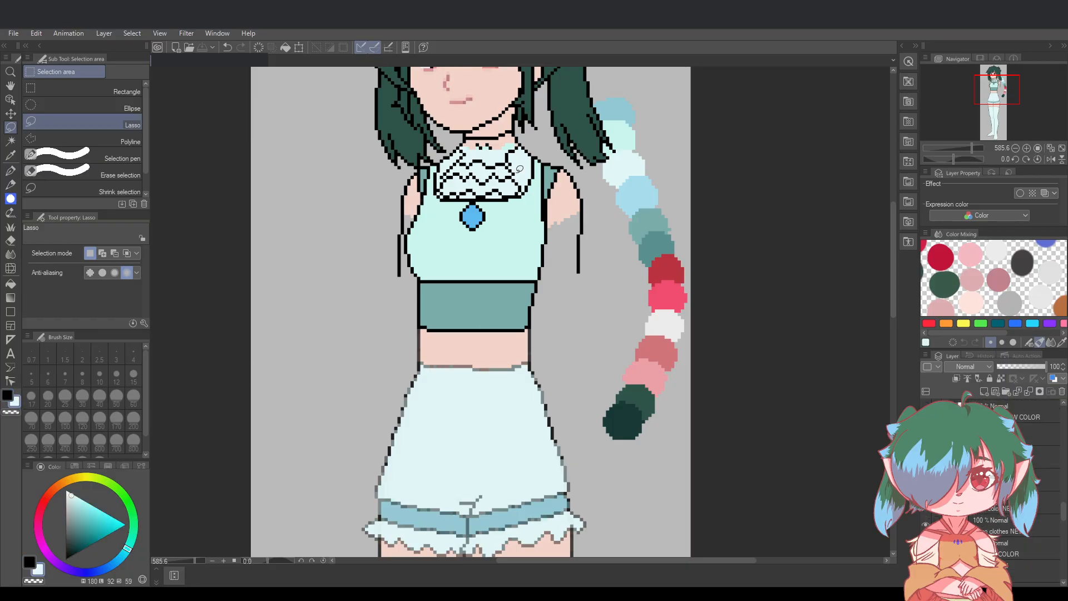
pyautogui.click(10, 170)
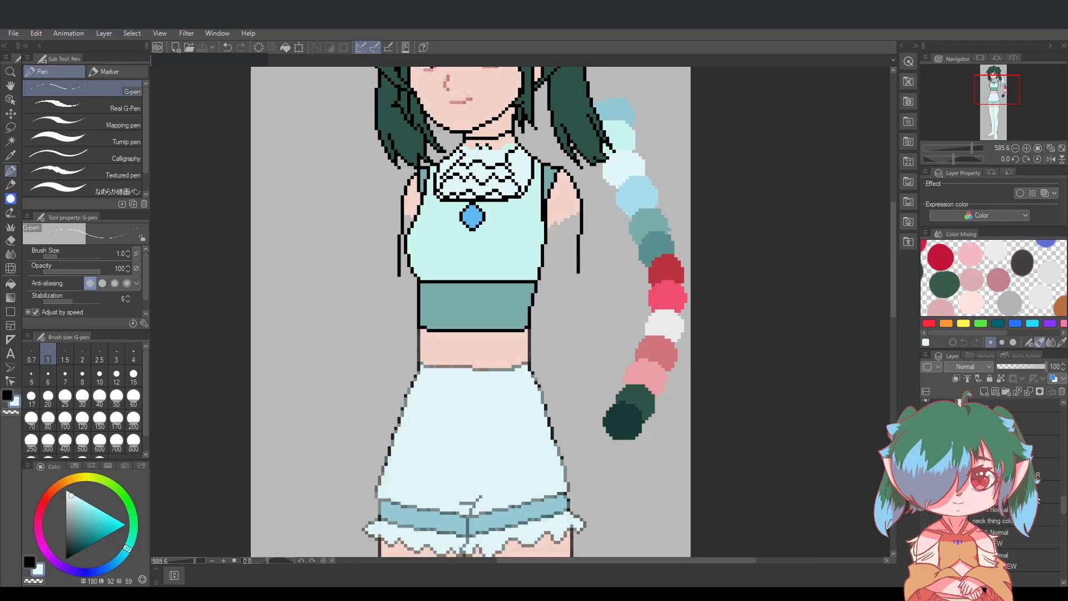
pyautogui.click(1023, 435)
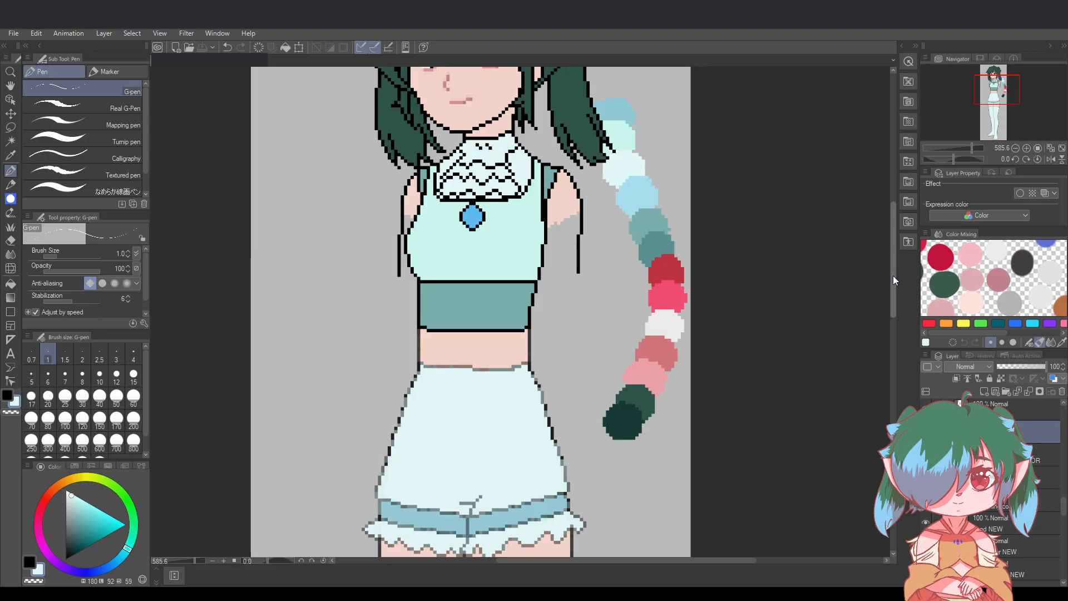
pyautogui.scroll(-1, 893, 277)
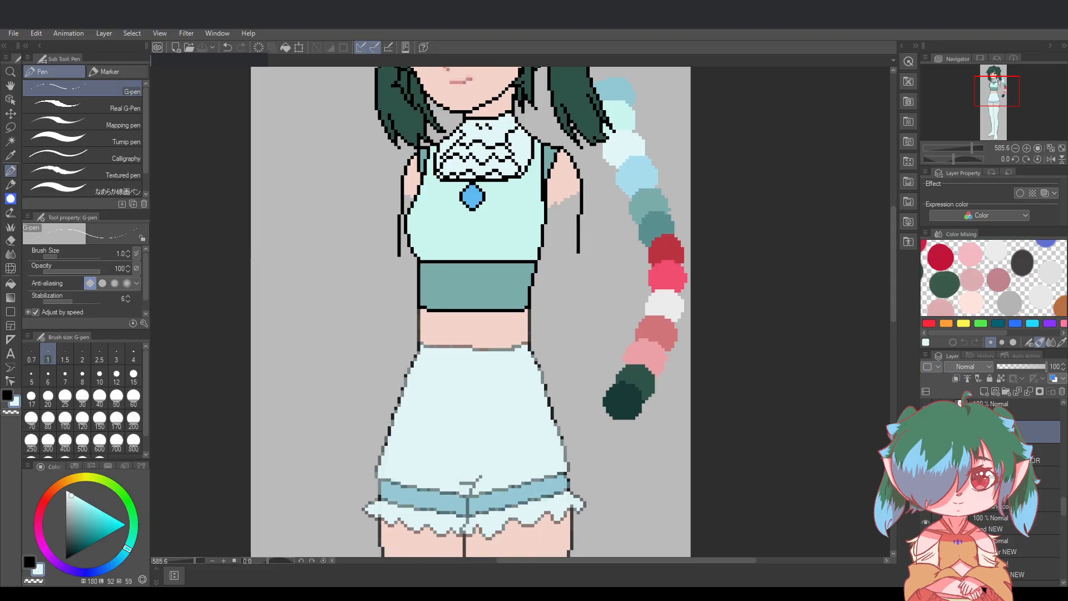
pyautogui.click(926, 432)
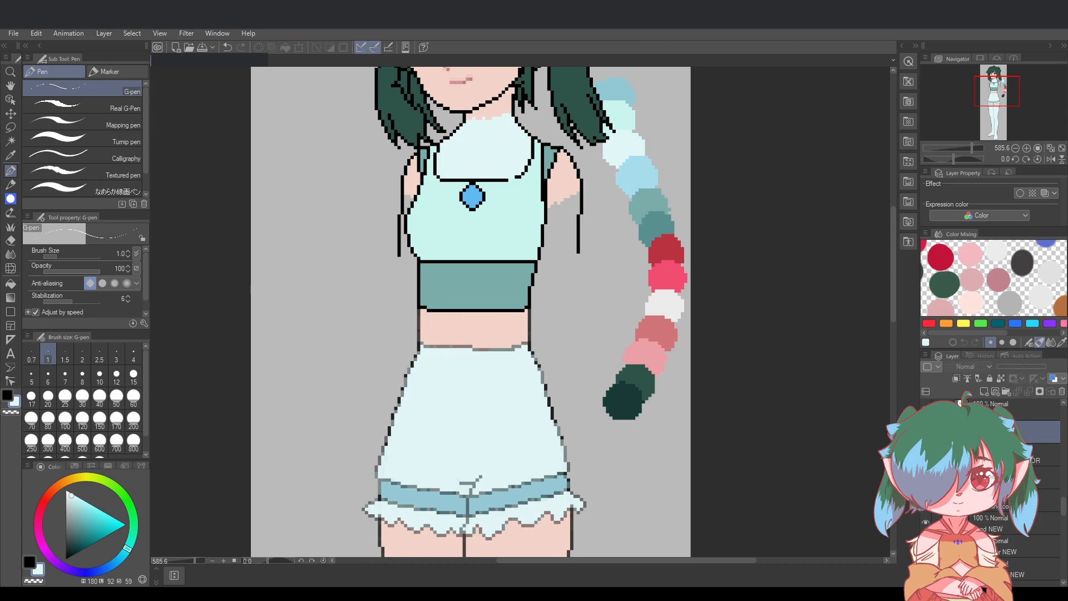
# Show the collar's ruffle lines again and save the drawing
pyautogui.click(926, 432)
pyautogui.click(926, 454)
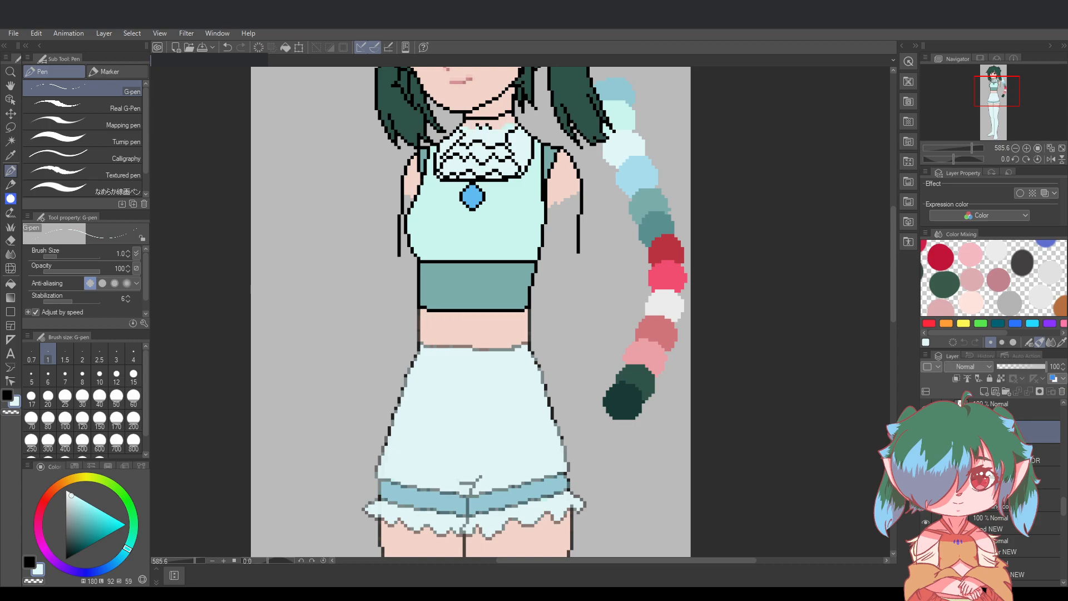
pyautogui.hotkey('ctrl', 's')
# Erase the skin colour overlapping the top of the ruffled collar with the Rough eraser and save the drawing
pyautogui.click(1044, 501)
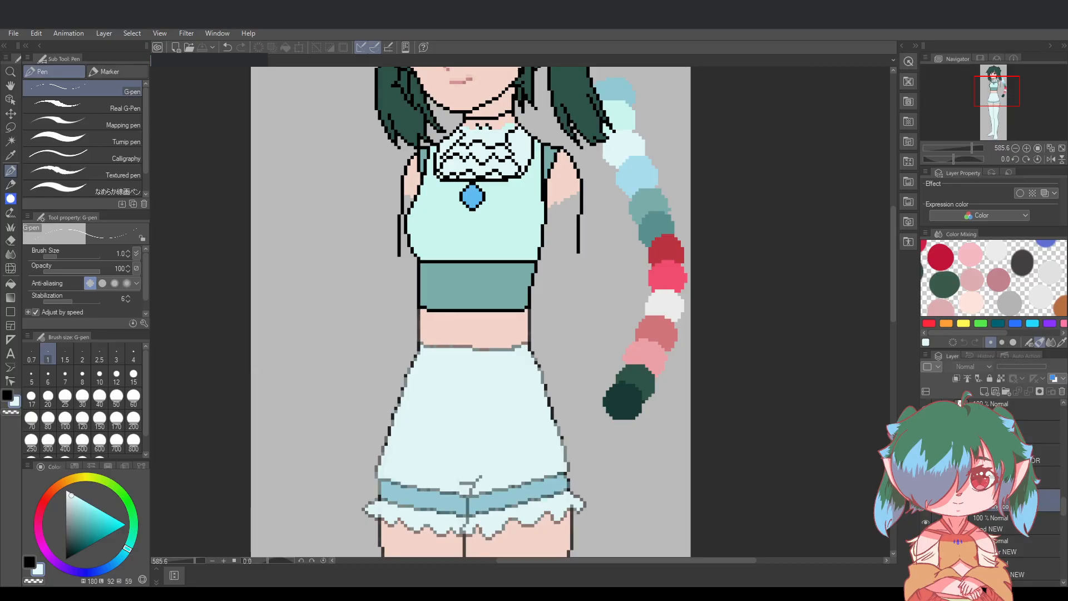
pyautogui.click(1031, 546)
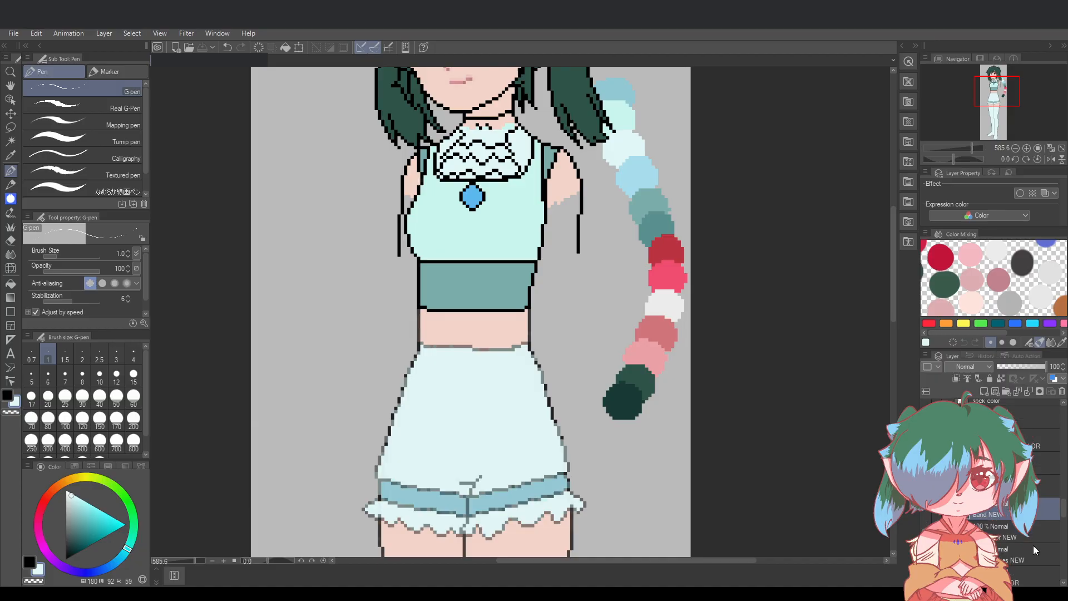
pyautogui.click(1029, 585)
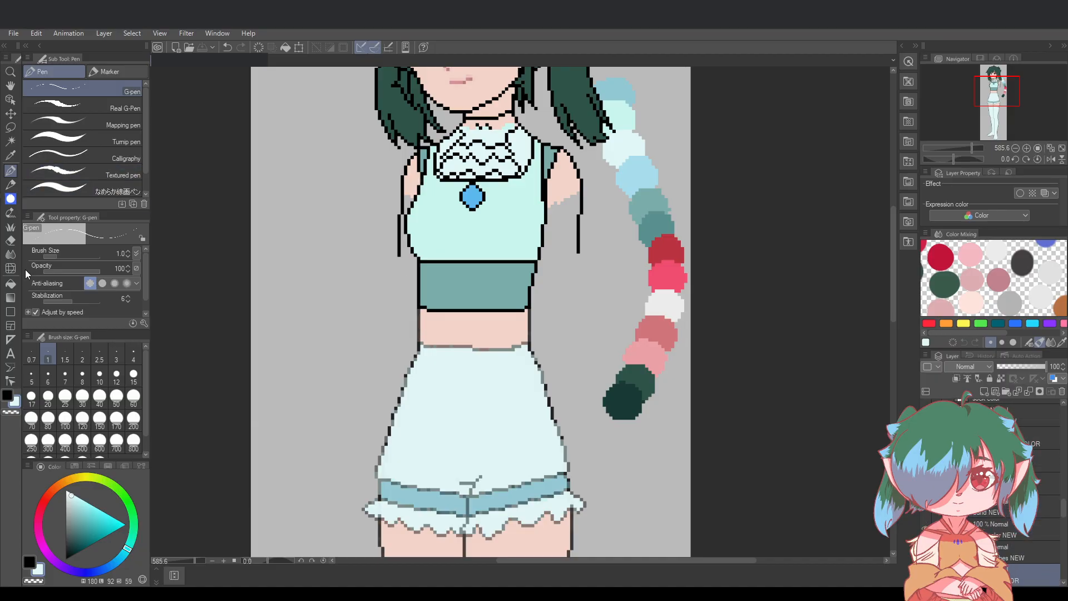
pyautogui.click(11, 241)
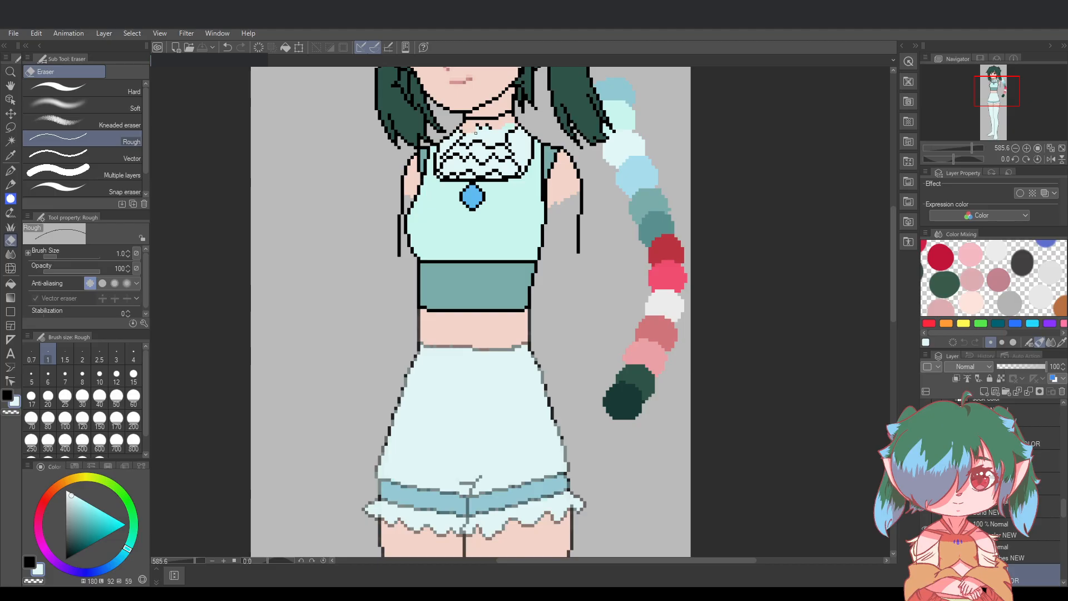
pyautogui.hotkey('ctrl', 'z')
pyautogui.moveTo(465, 129); pyautogui.dragTo(502, 131)
pyautogui.hotkey('ctrl', 's')
pyautogui.hotkey('ctrl', 'z')
pyautogui.scroll(-2, 1007, 504)
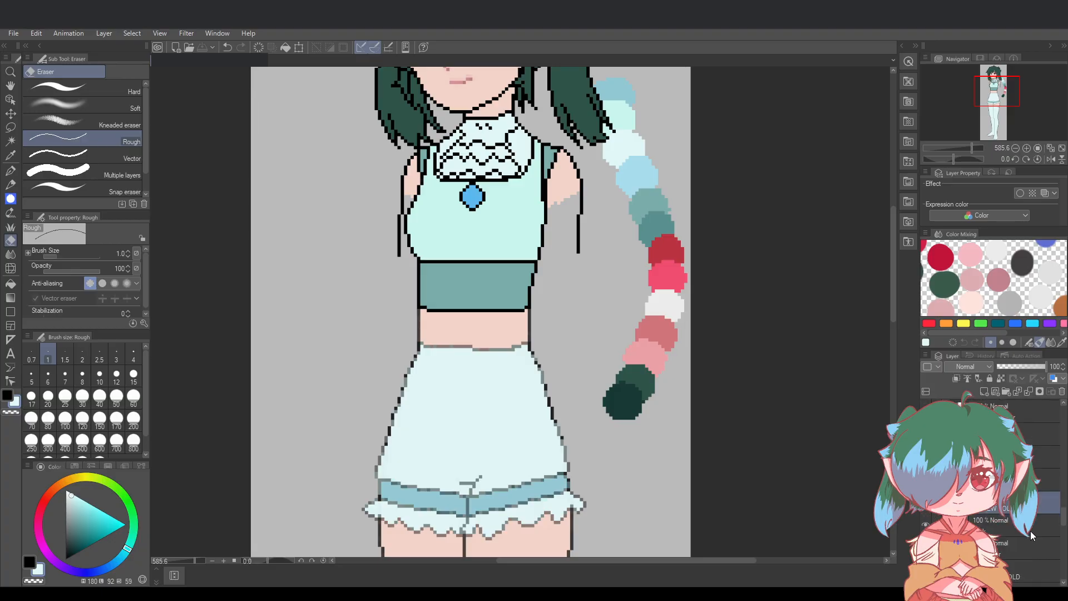
pyautogui.scroll(2, 1007, 504)
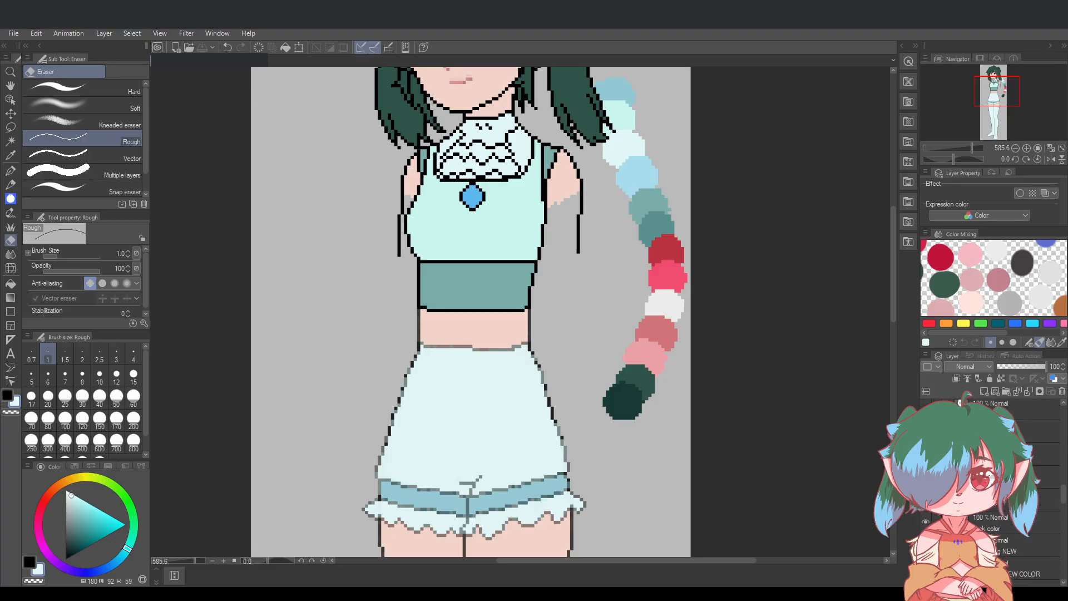
pyautogui.moveTo(893, 293); pyautogui.dragTo(893, 364)
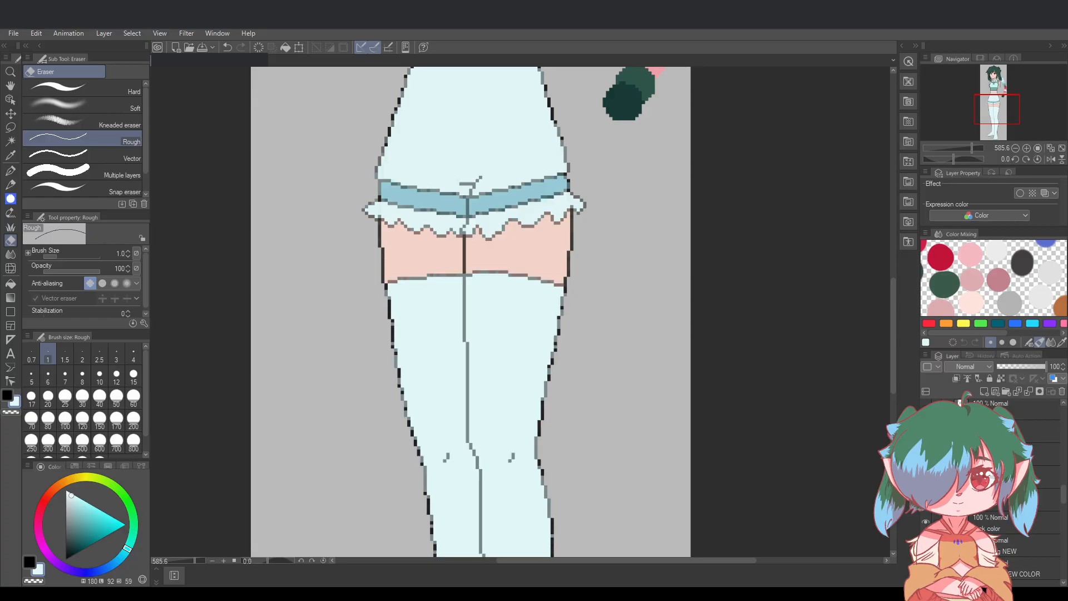
pyautogui.moveTo(893, 370); pyautogui.dragTo(884, 297)
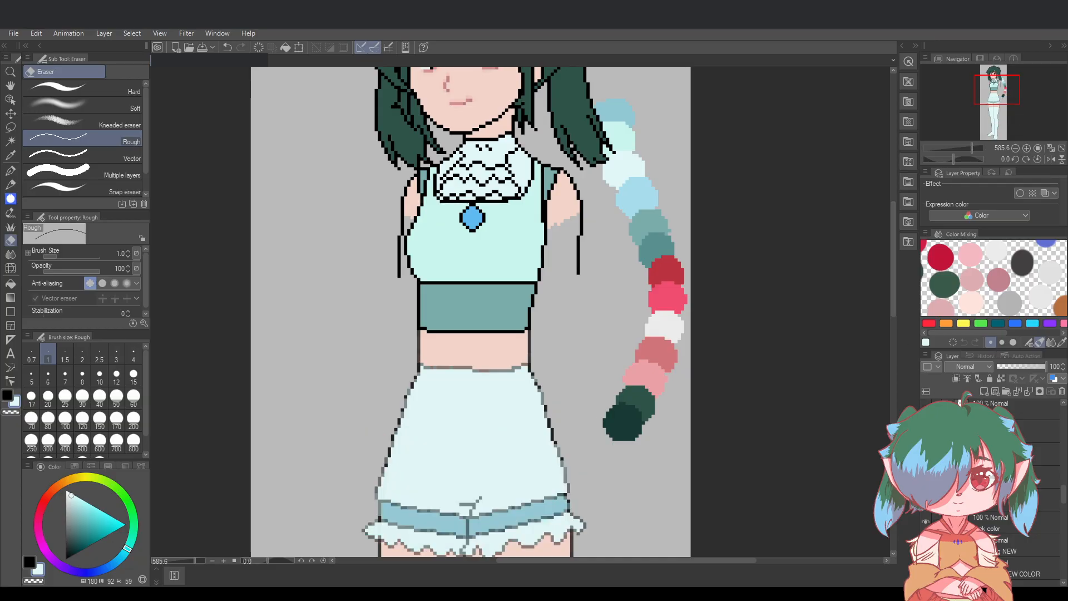
pyautogui.hotkey('ctrl', 's')
# Select the skirt line and colour layers together and move them directly above the shoulders/arms layer
pyautogui.scroll(3, 1042, 483)
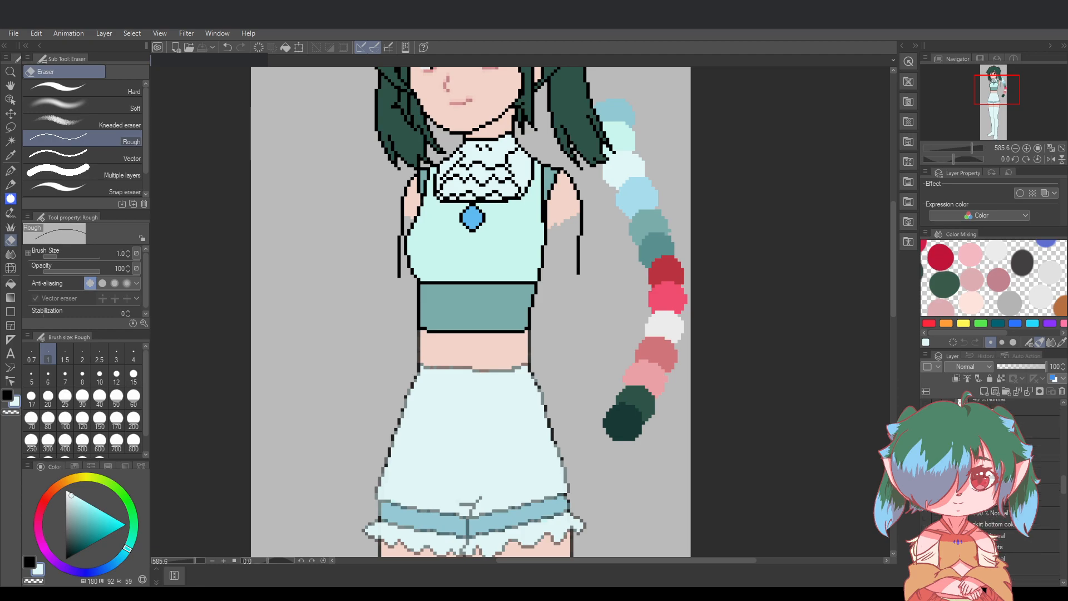
pyautogui.click(1042, 449)
pyautogui.moveTo(937, 470); pyautogui.dragTo(937, 518)
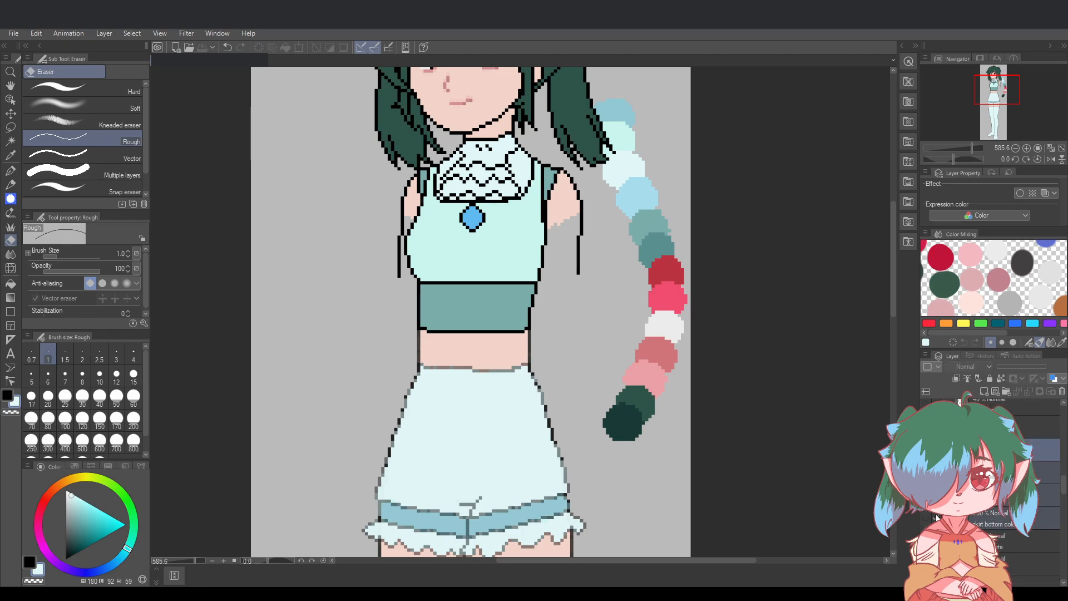
pyautogui.click(1022, 433)
pyautogui.scroll(1, 1027, 428)
pyautogui.click(1033, 478)
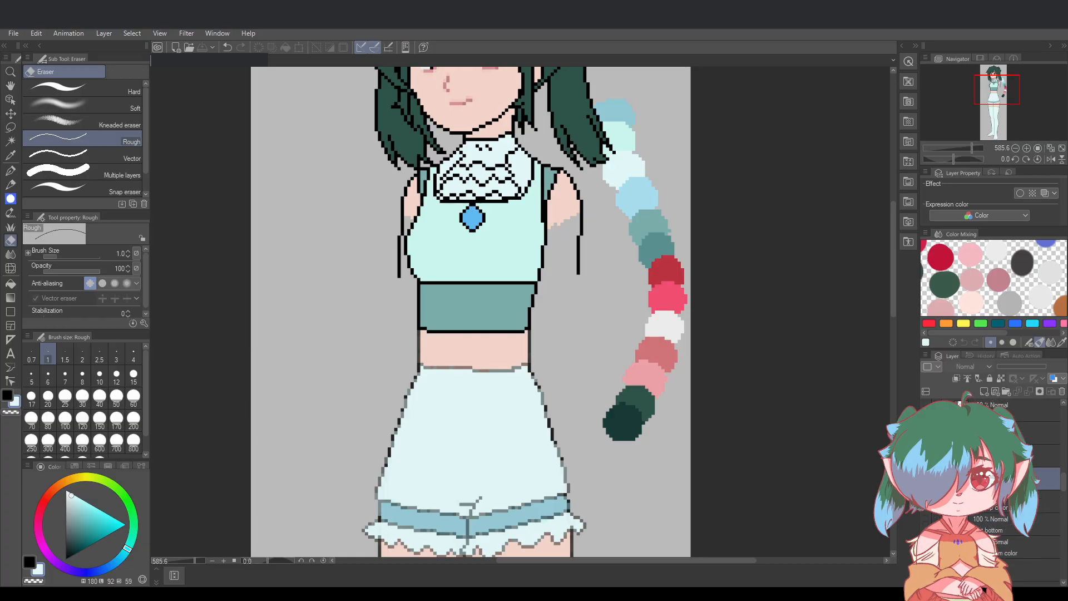
pyautogui.scroll(-1, 995, 528)
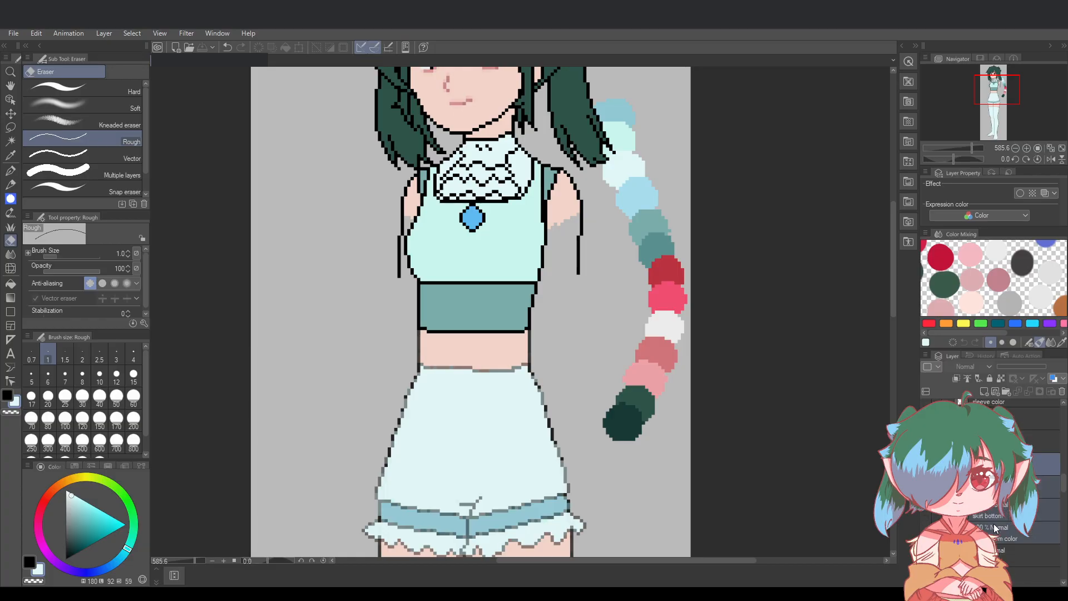
pyautogui.scroll(-2, 996, 528)
pyautogui.moveTo(996, 518); pyautogui.dragTo(1040, 406)
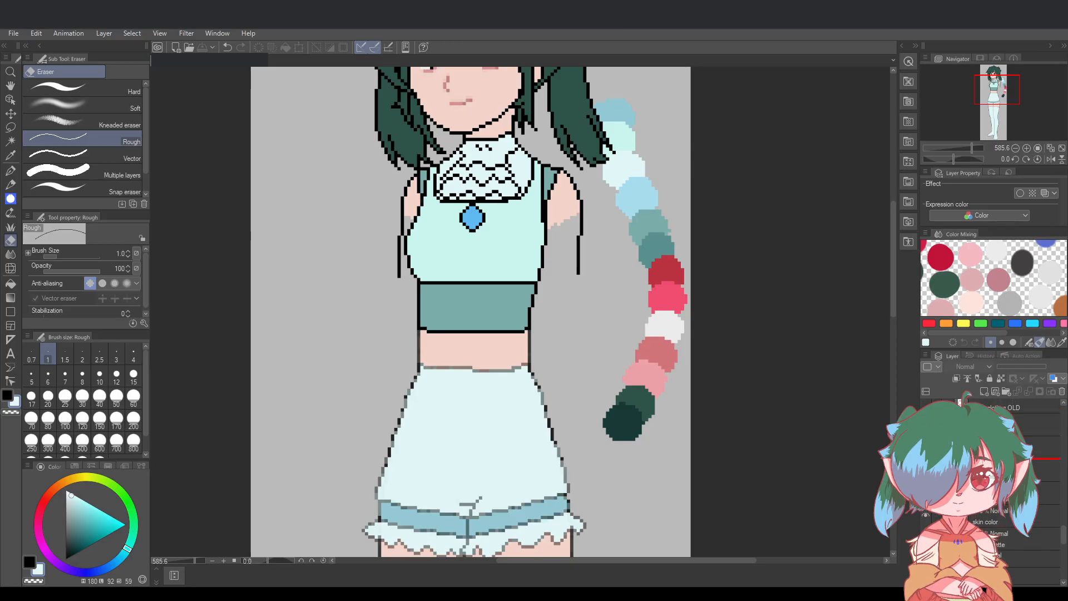
pyautogui.moveTo(1040, 459); pyautogui.dragTo(1007, 533)
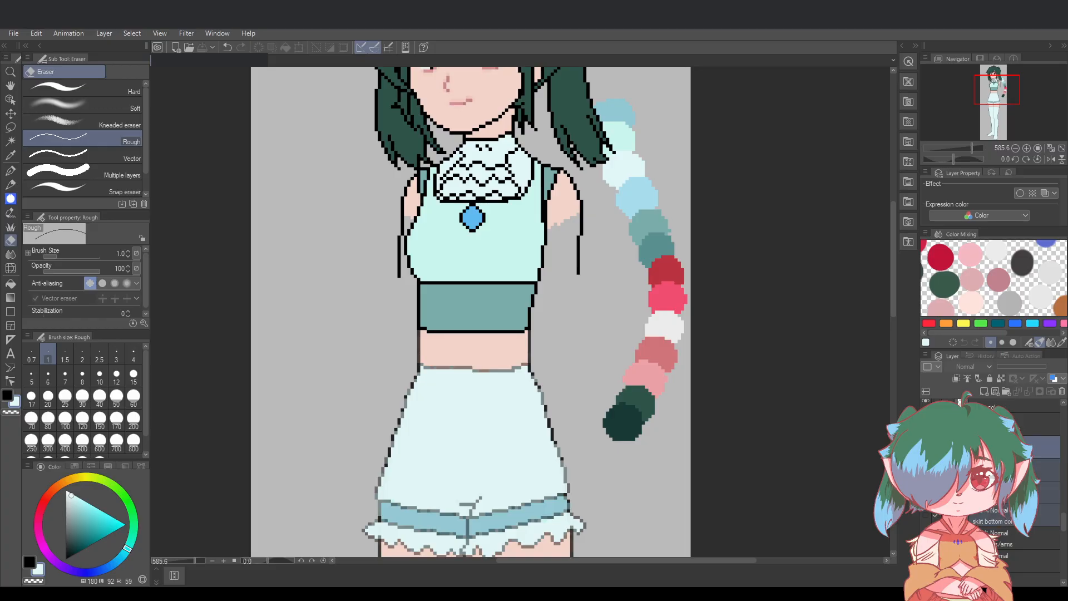
# Create a layer folder at the skirt layers and place the skirt layers inside it
pyautogui.click(991, 424)
pyautogui.scroll(1, 996, 478)
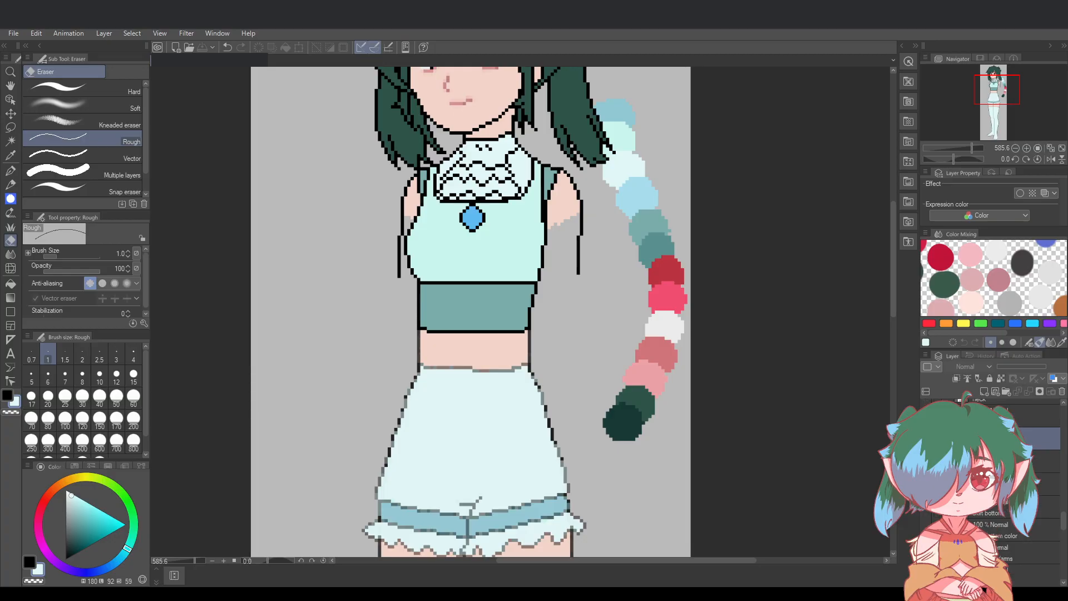
pyautogui.click(996, 461)
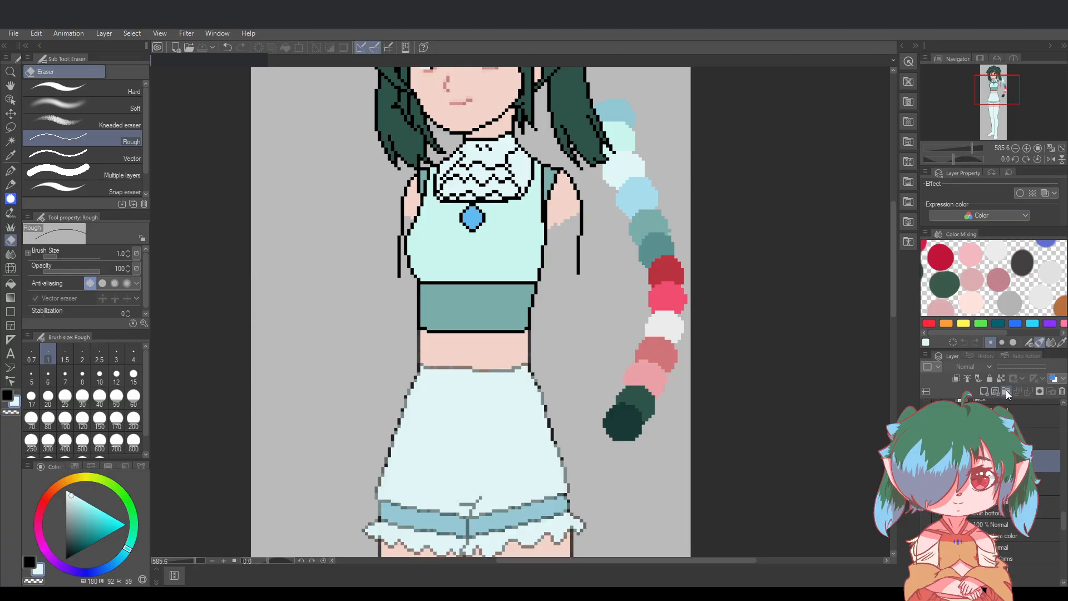
pyautogui.click(1006, 390)
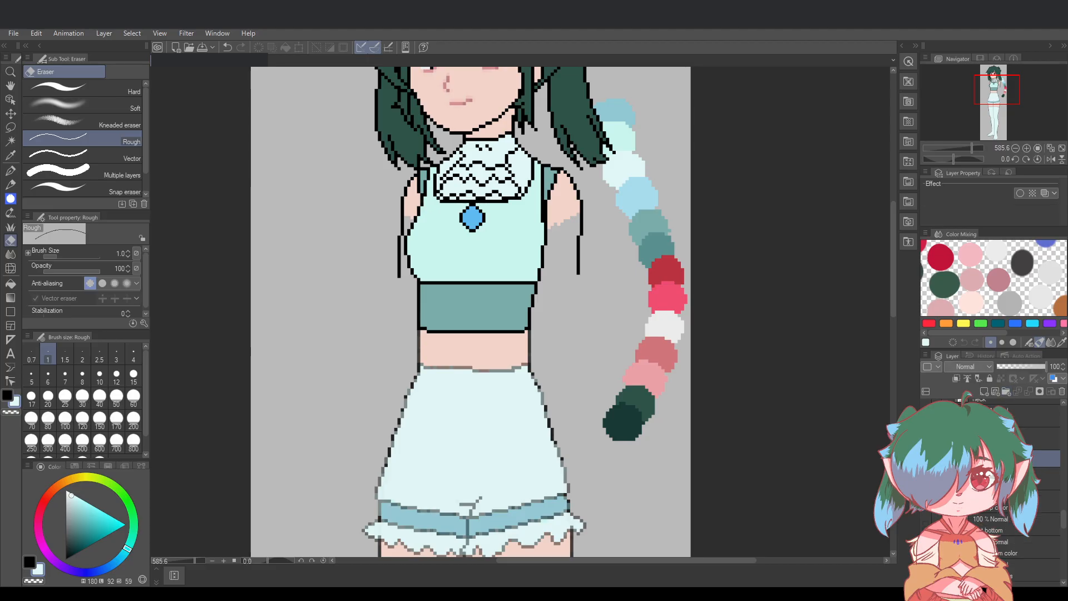
pyautogui.click(1046, 478)
pyautogui.moveTo(1046, 501); pyautogui.dragTo(1046, 490)
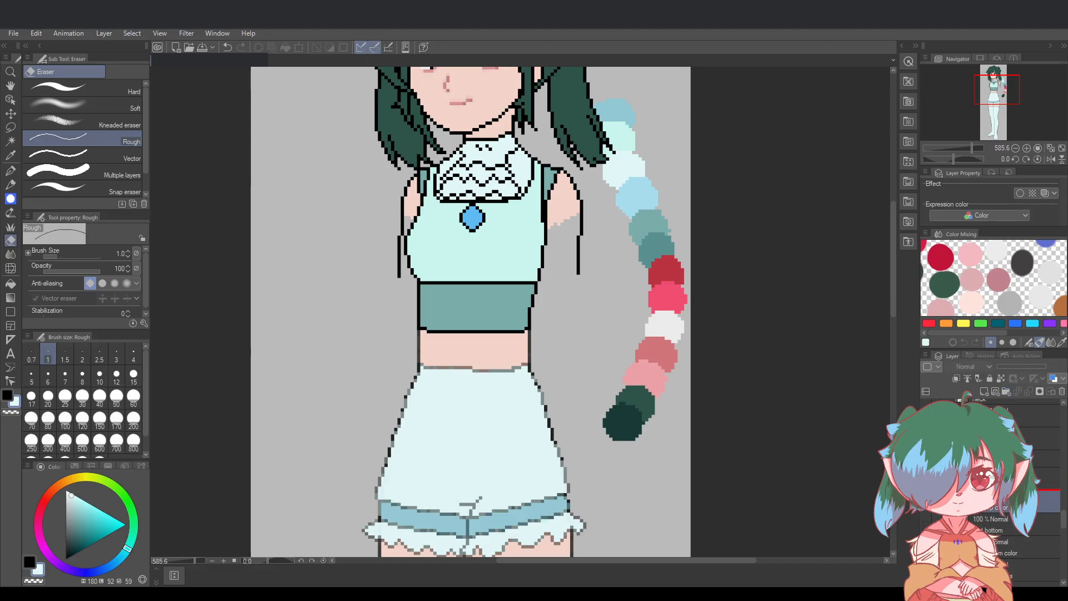
pyautogui.click(1010, 537)
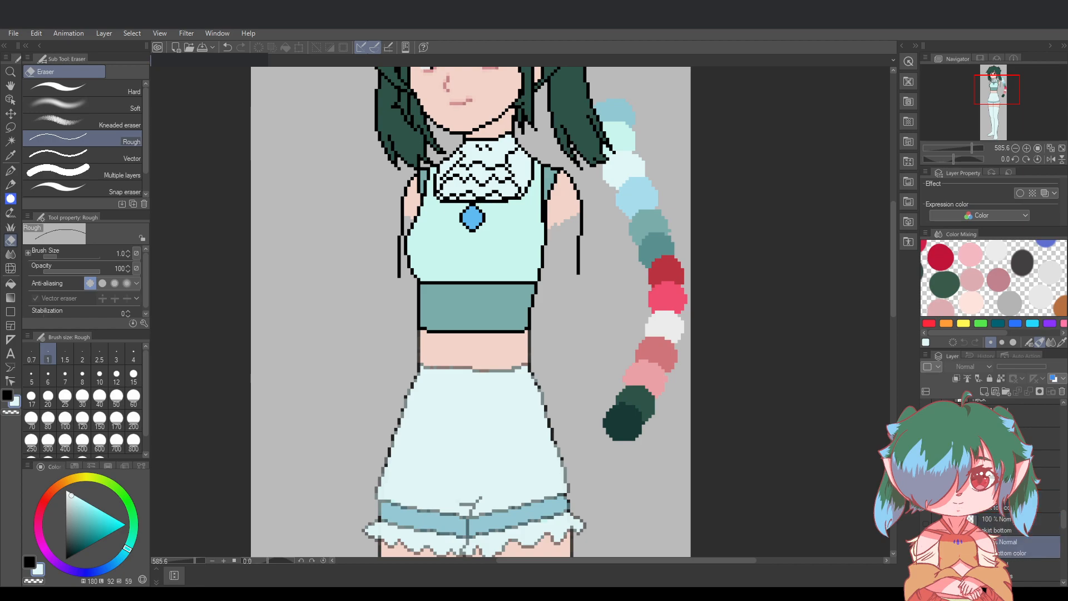
pyautogui.click(953, 458)
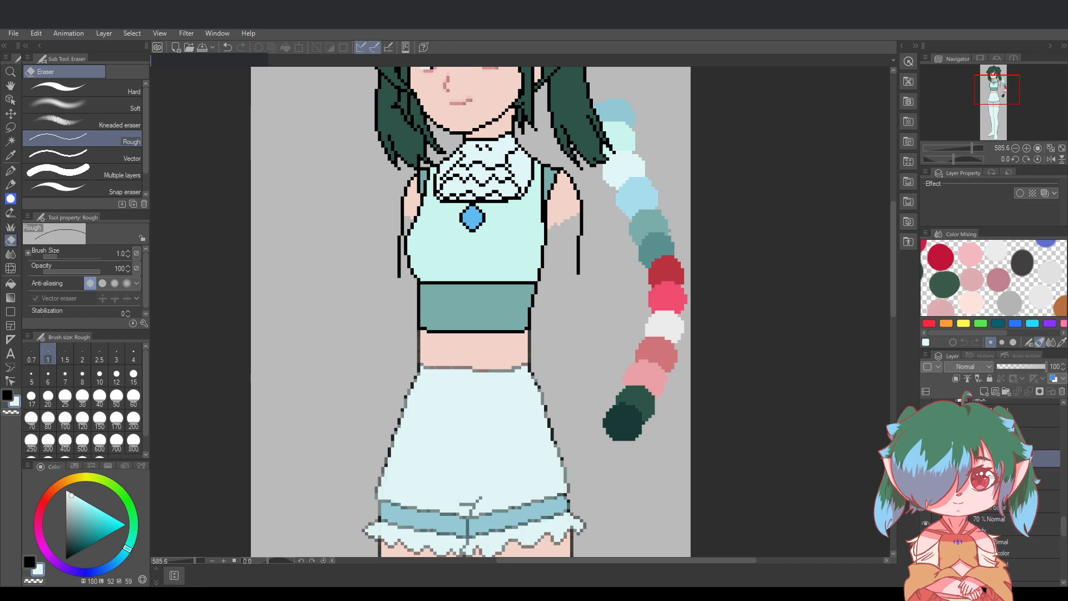
pyautogui.click(953, 458)
pyautogui.scroll(-1, 993, 490)
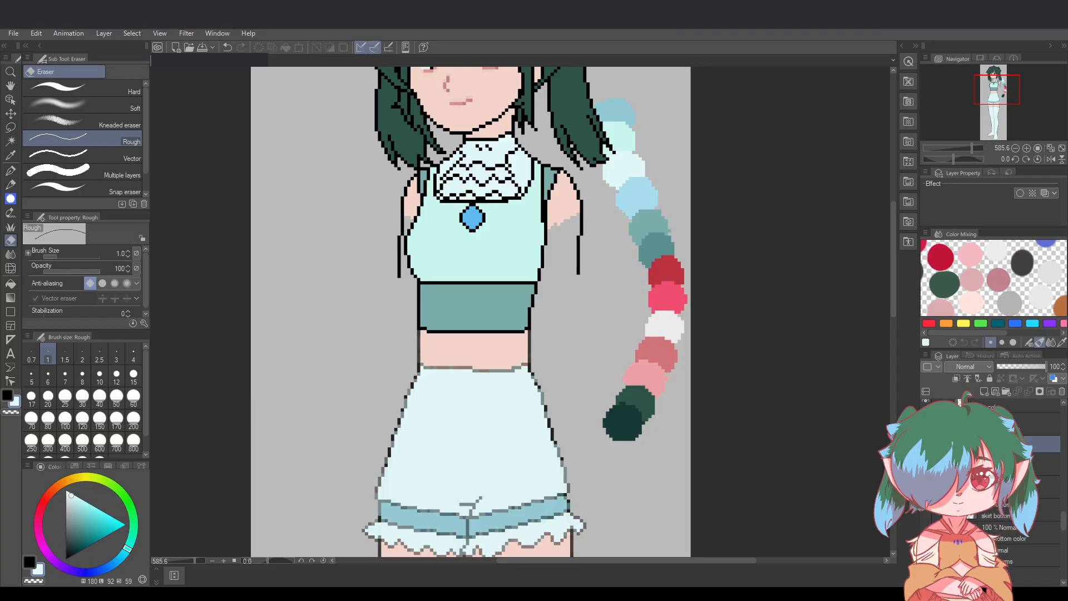
# Show the skirt's top and bottom line and colour layers and save the drawing
pyautogui.scroll(-1, 993, 490)
pyautogui.keyDown('ctrl'); pyautogui.click(1039, 450); pyautogui.keyUp('ctrl')
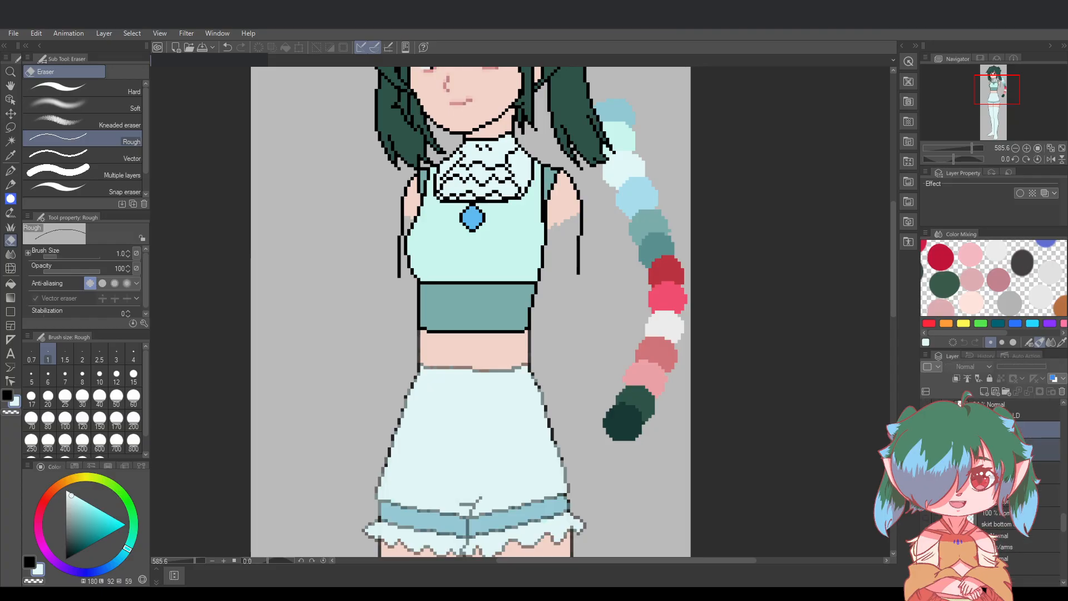
pyautogui.click(926, 429)
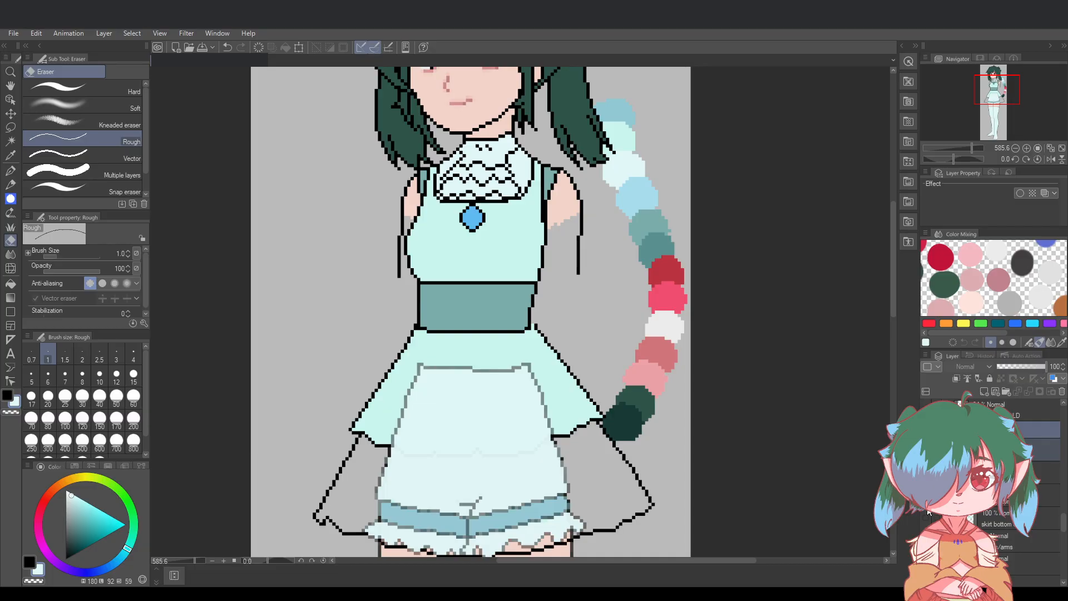
pyautogui.click(1044, 461)
pyautogui.click(1045, 471)
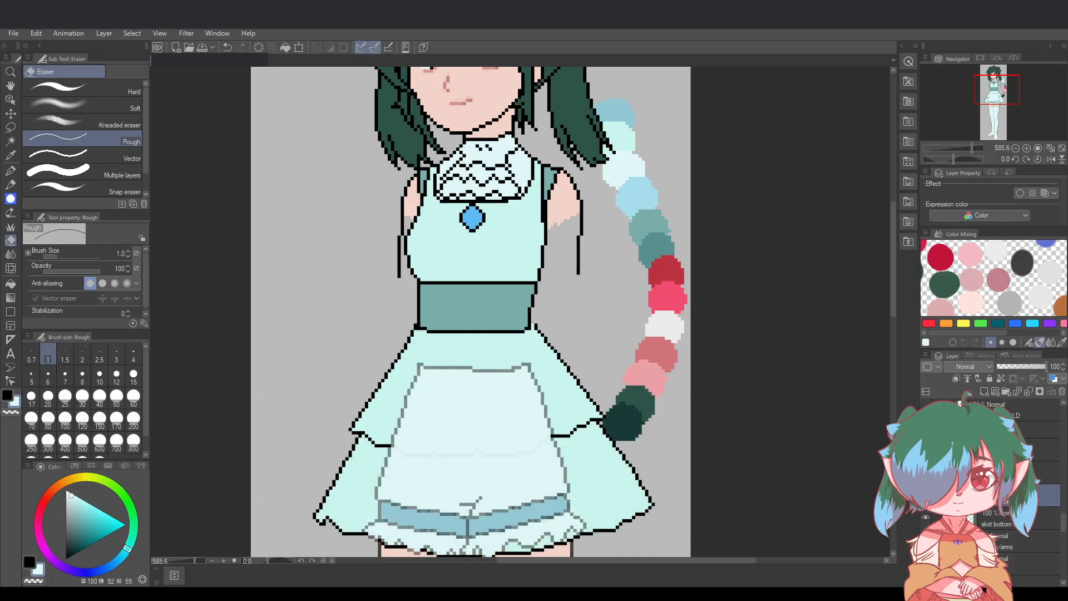
pyautogui.hotkey('ctrl', 's')
# Select the shorts' line and colour layers together, move them below the skirt layers, and save the drawing
pyautogui.scroll(4, 1044, 471)
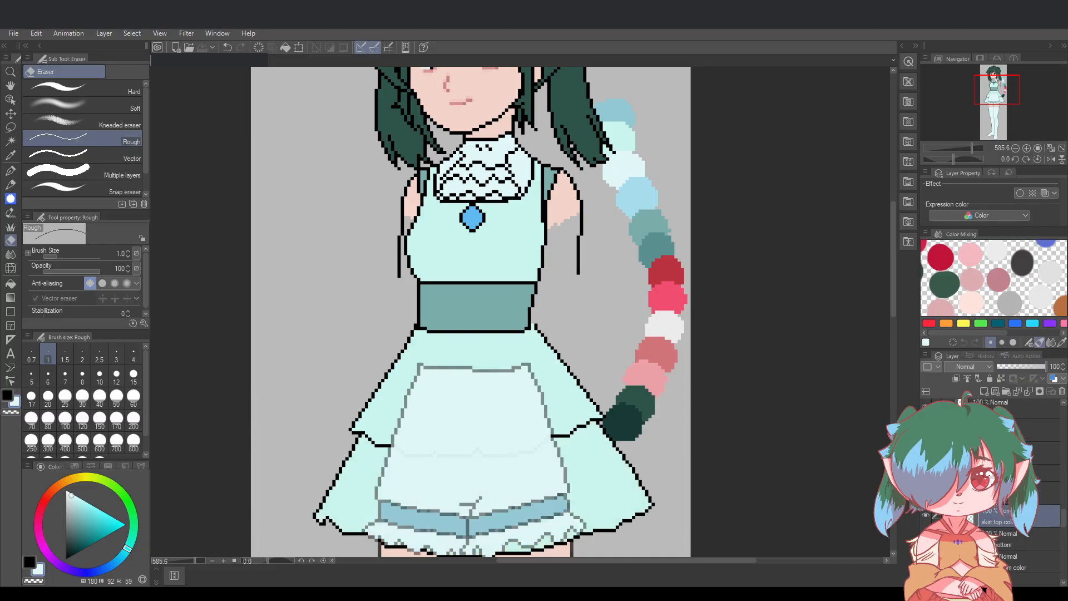
pyautogui.scroll(3, 1045, 471)
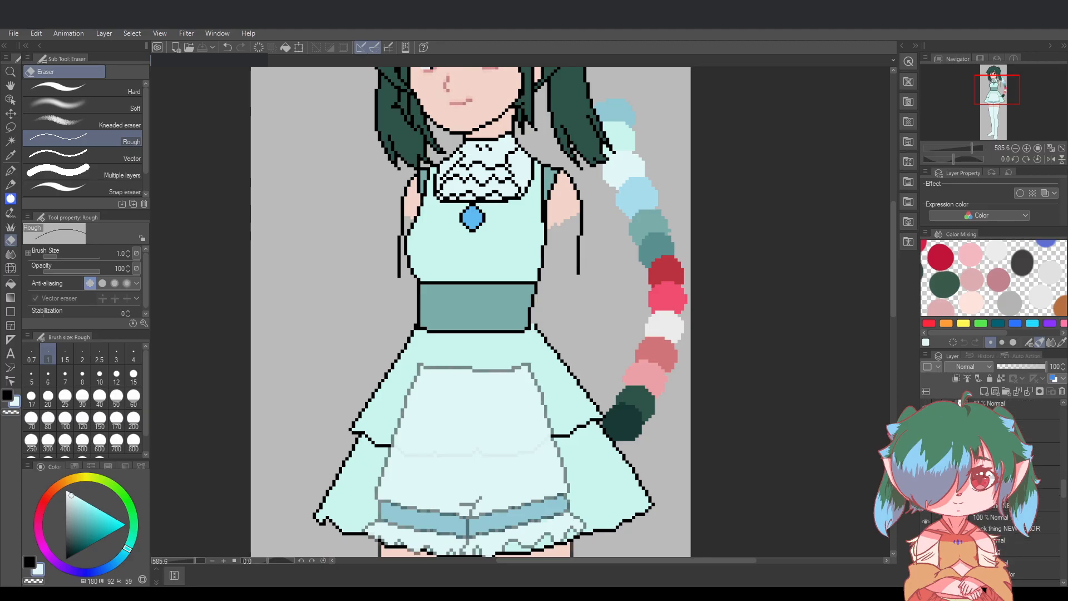
pyautogui.scroll(1, 1045, 471)
pyautogui.click(1040, 437)
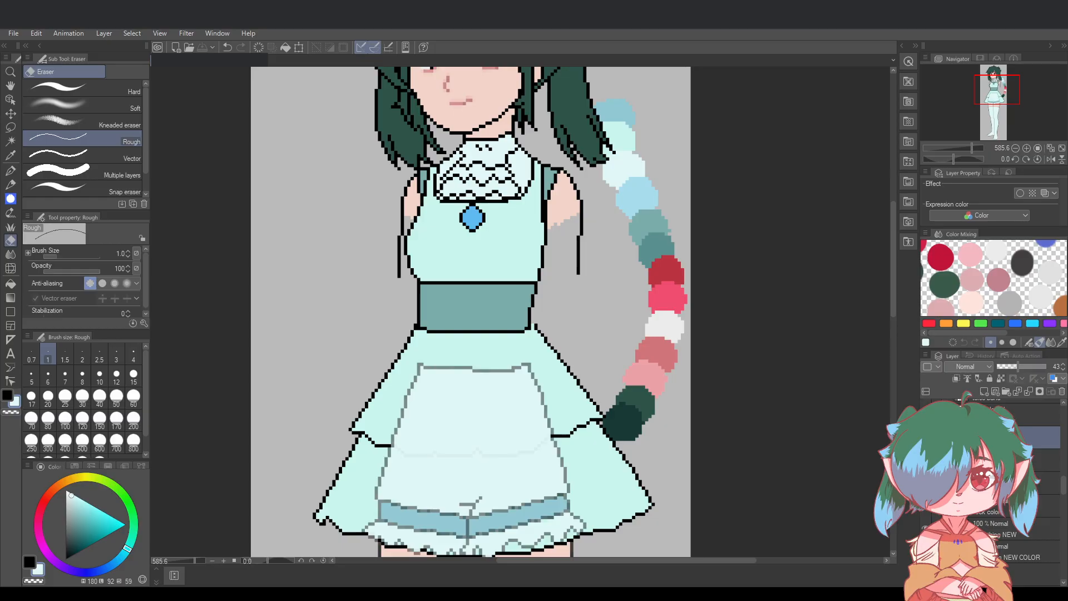
pyautogui.keyDown('shift'); pyautogui.click(1044, 459); pyautogui.keyUp('shift')
pyautogui.keyDown('shift'); pyautogui.click(1046, 483); pyautogui.keyUp('shift')
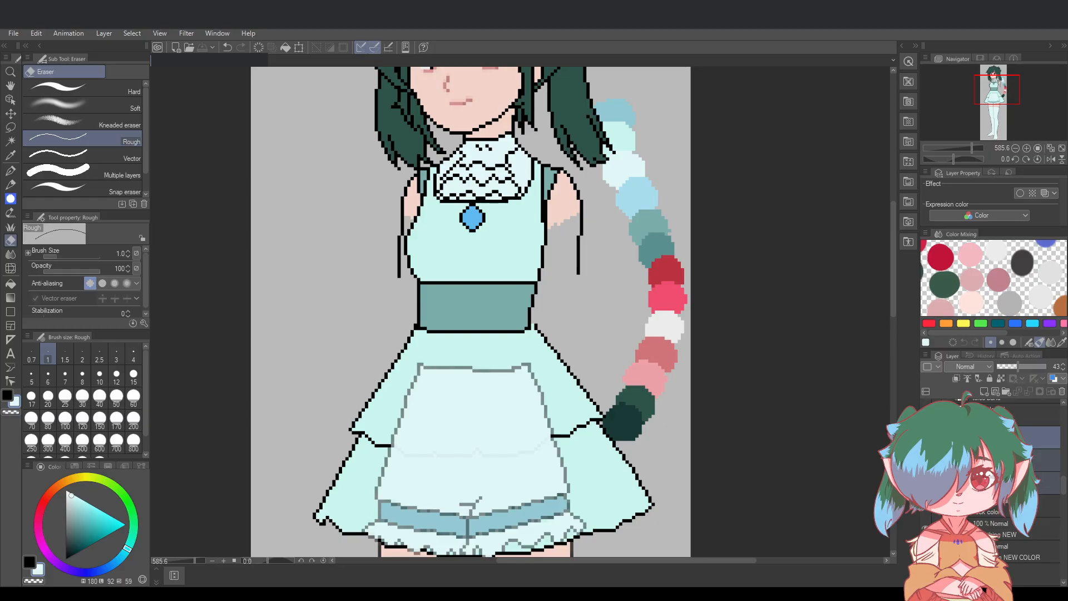
pyautogui.keyDown('shift'); pyautogui.click(1046, 505); pyautogui.keyUp('shift')
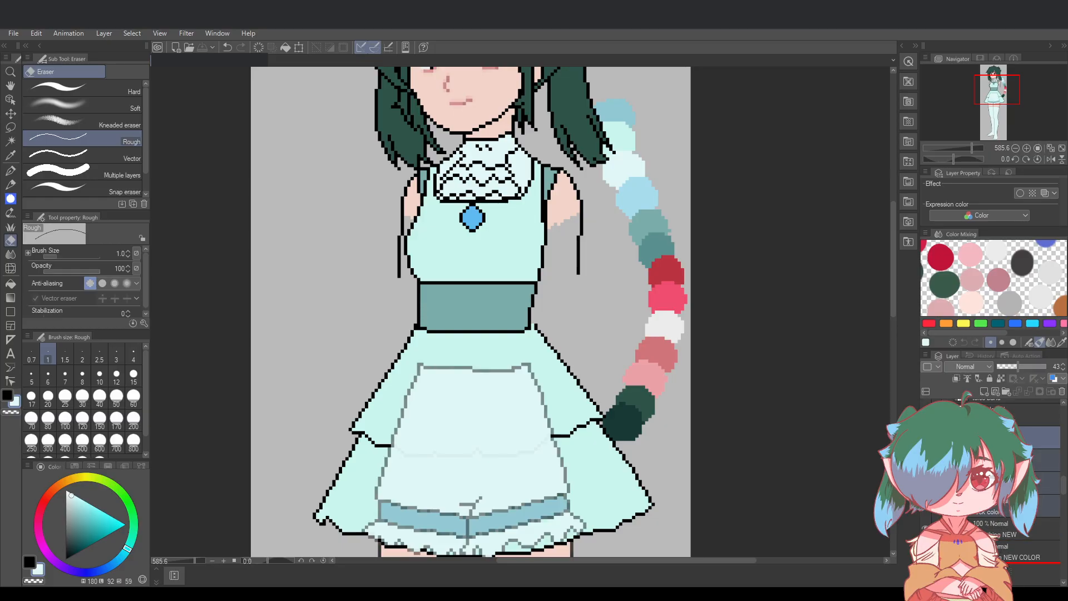
pyautogui.scroll(-5, 1046, 484)
pyautogui.moveTo(1007, 579); pyautogui.dragTo(1005, 443)
pyautogui.scroll(3, 1005, 443)
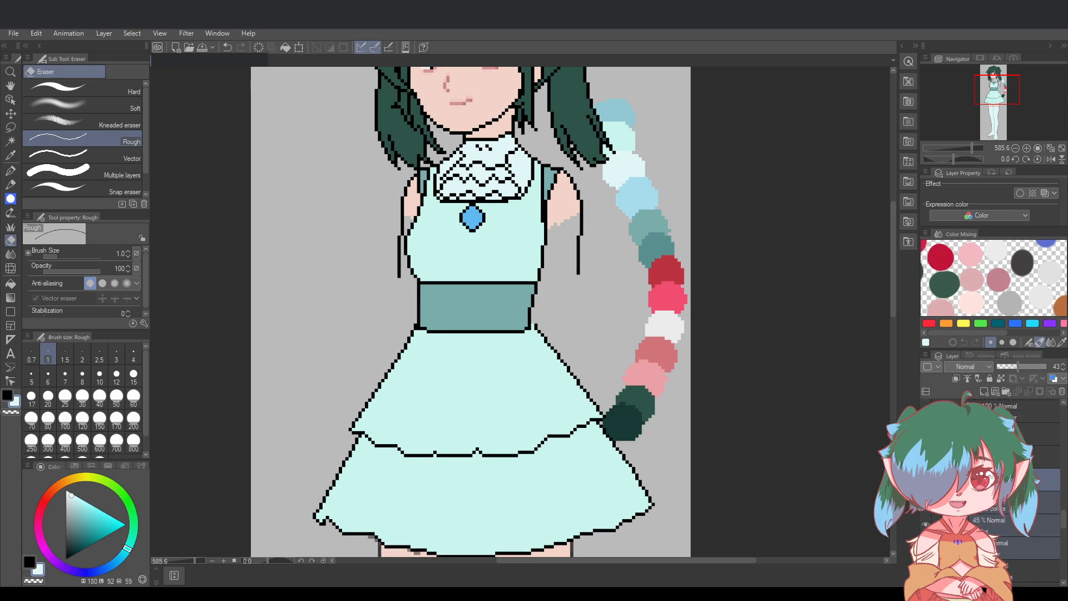
pyautogui.hotkey('ctrl', 's')
# Review the character's whole outfit with the layered skirt and make the shorts colors layer active
pyautogui.scroll(-1, 894, 312)
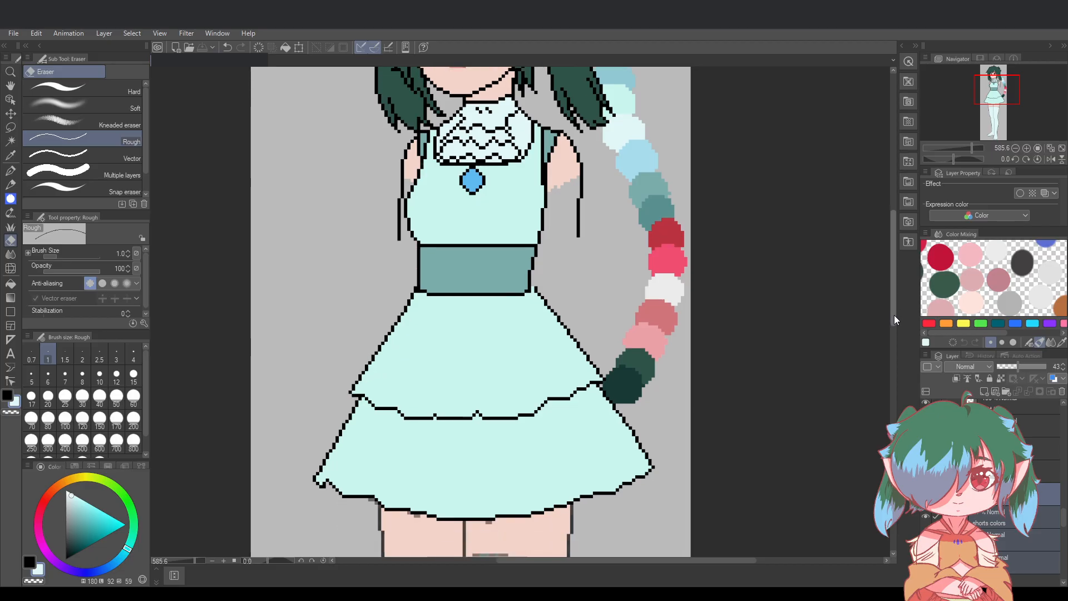
pyautogui.scroll(-3, 821, 331)
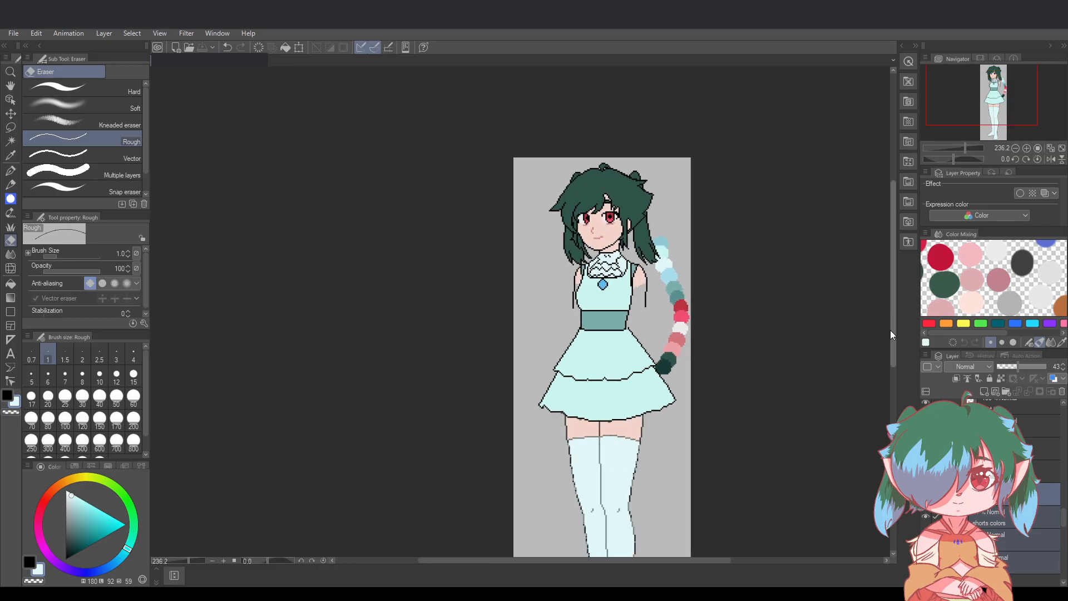
pyautogui.moveTo(891, 330); pyautogui.dragTo(892, 334)
pyautogui.scroll(3, 825, 405)
pyautogui.moveTo(724, 563); pyautogui.dragTo(734, 561)
pyautogui.moveTo(890, 338); pyautogui.dragTo(892, 322)
pyautogui.scroll(1, 751, 346)
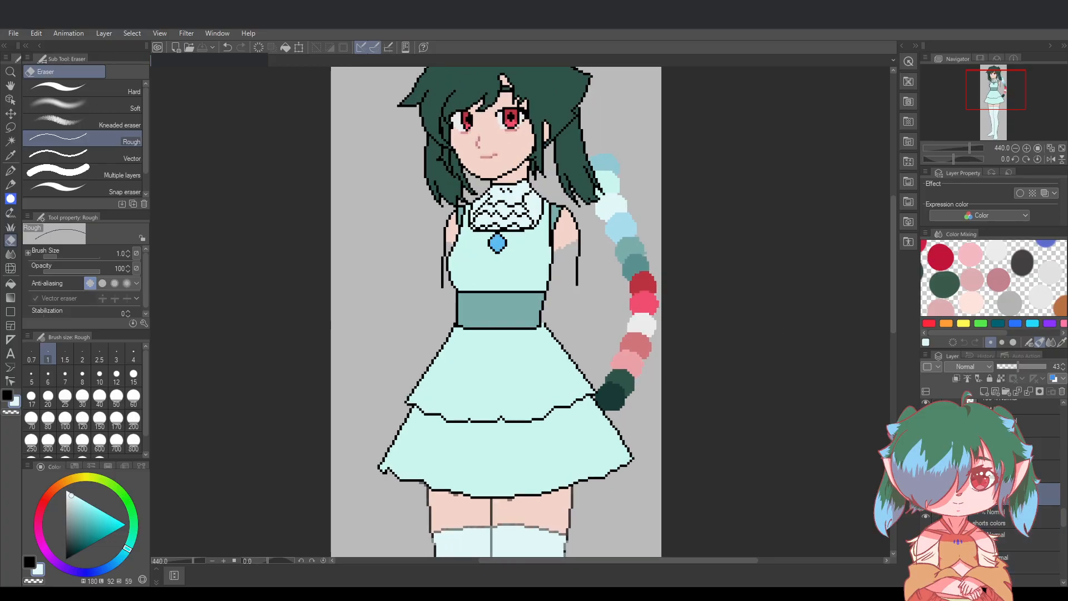
pyautogui.click(1002, 517)
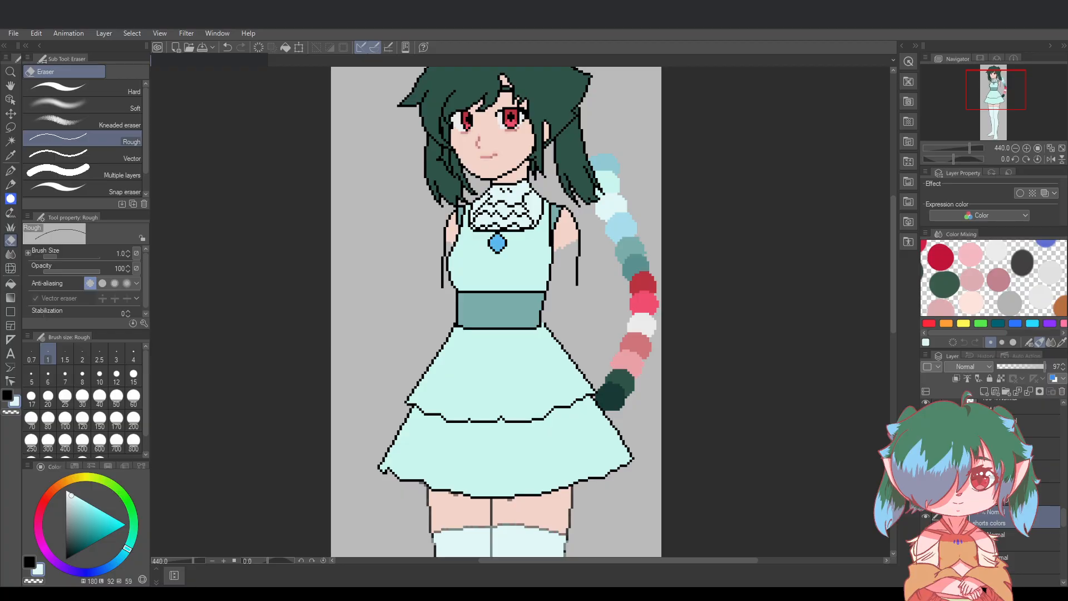
# Move the skirt's top colour layer directly below the skirt's bottom line layer
pyautogui.click(1046, 493)
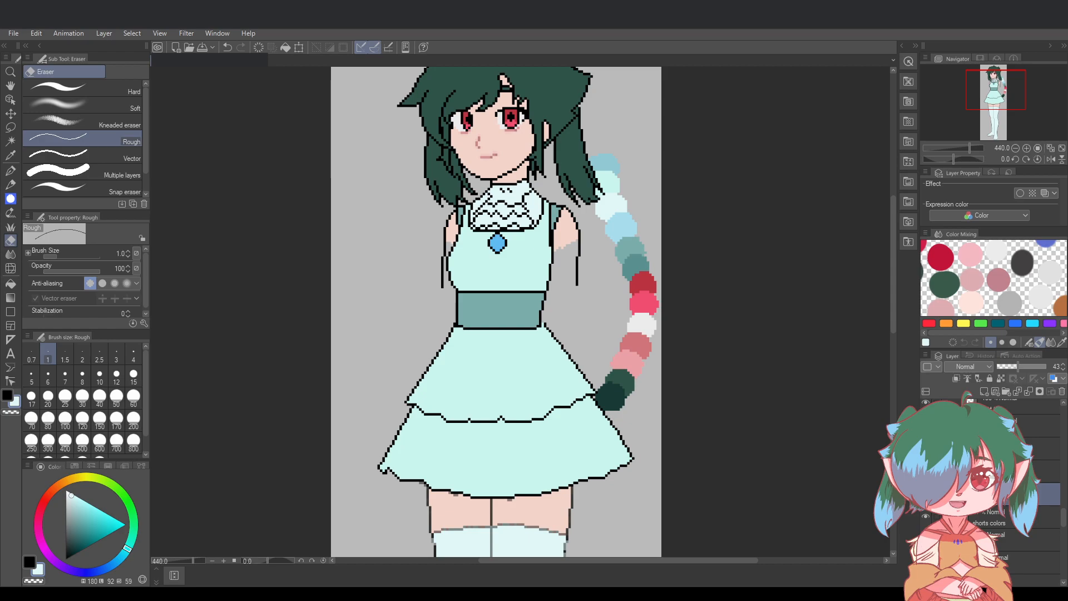
pyautogui.scroll(2, 1018, 512)
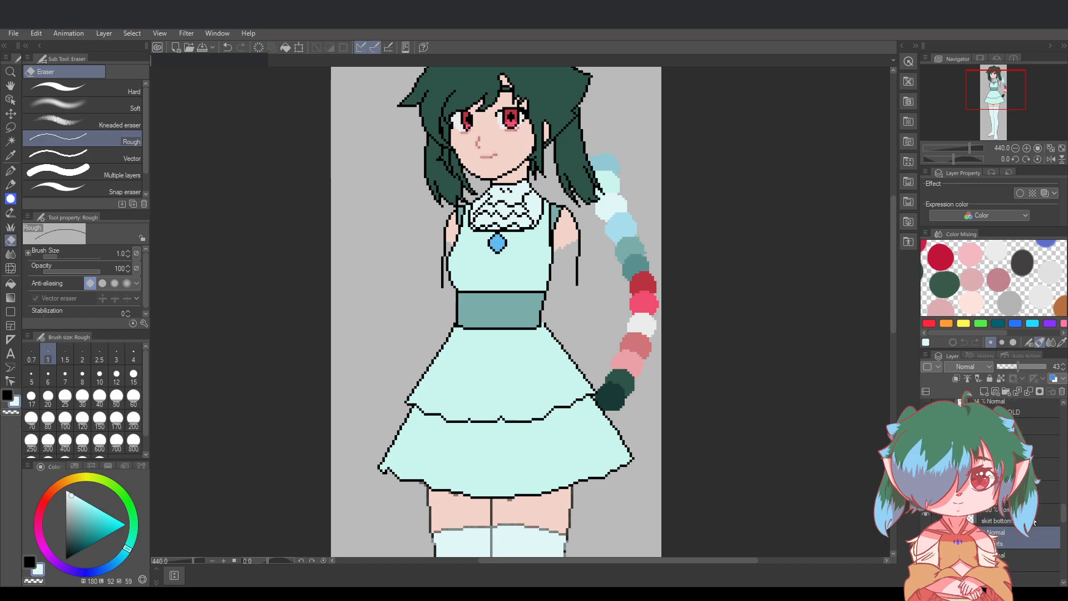
pyautogui.click(1033, 518)
pyautogui.click(1036, 470)
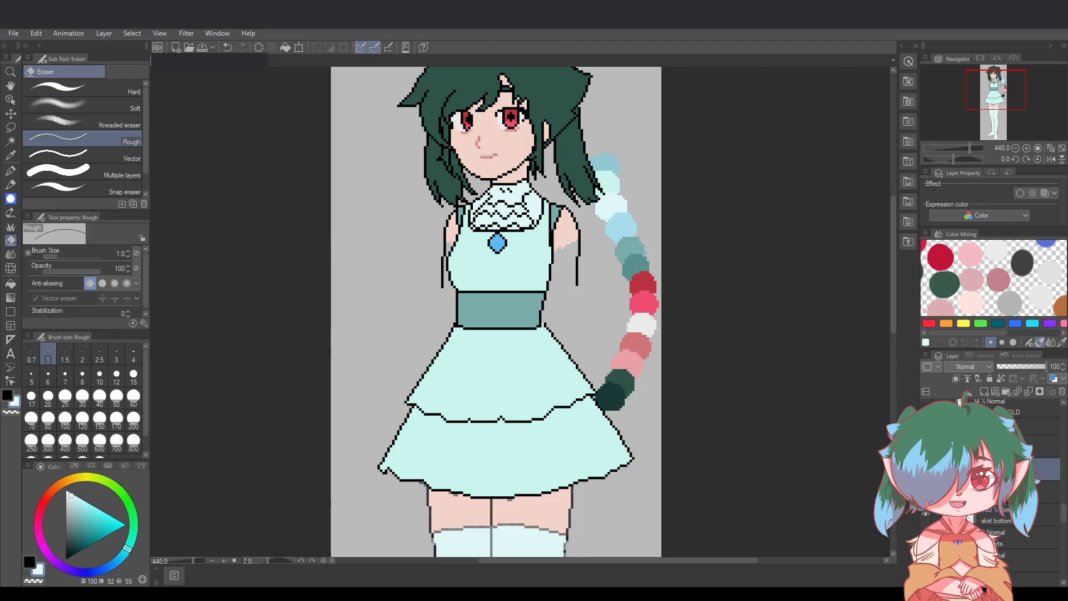
pyautogui.click(1038, 491)
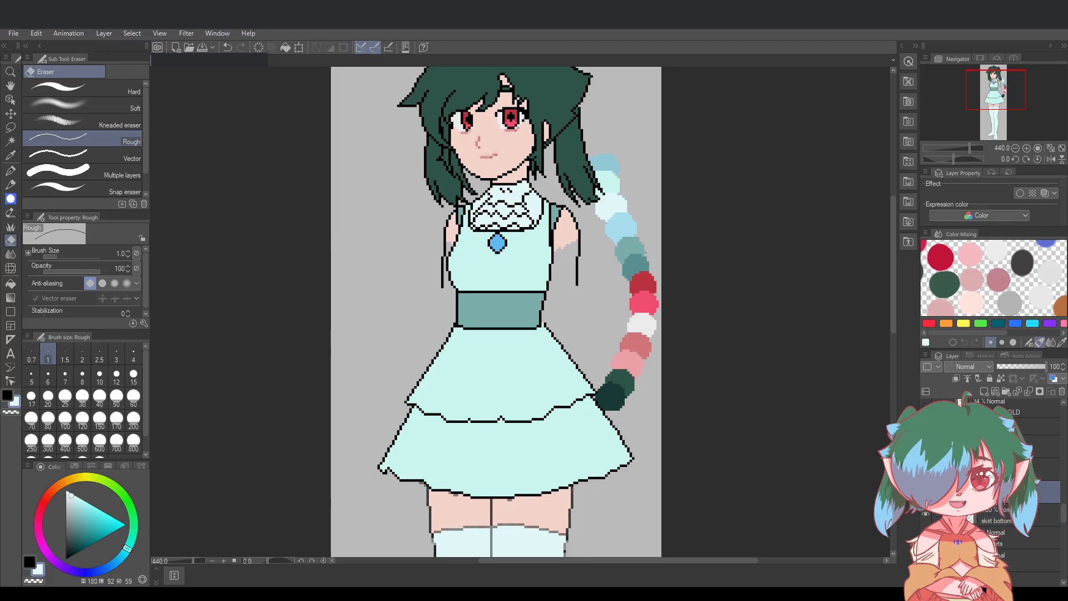
pyautogui.click(1036, 447)
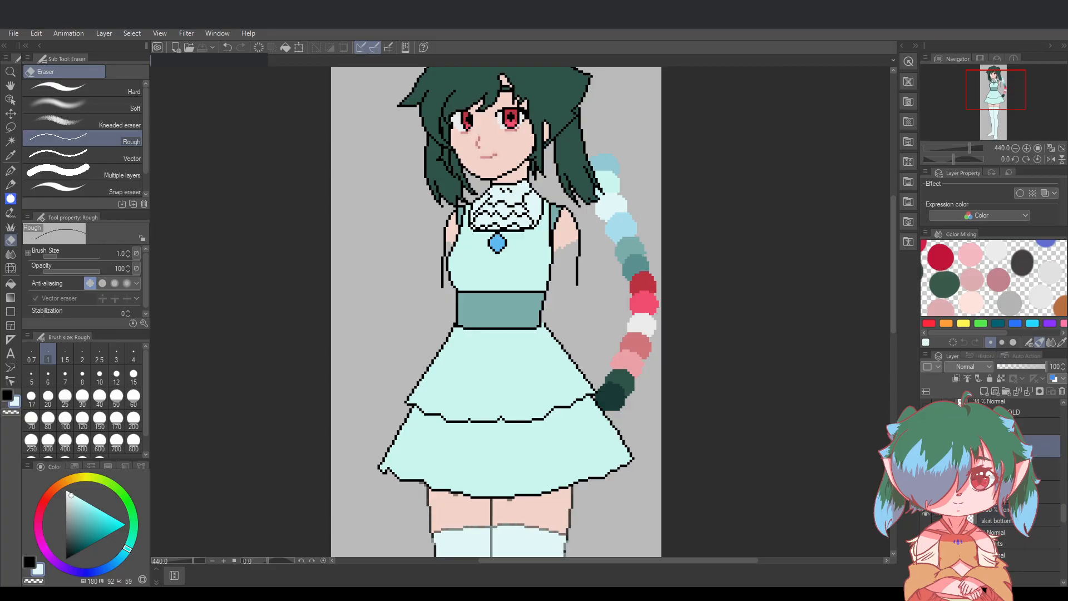
pyautogui.moveTo(1036, 474); pyautogui.dragTo(1036, 498)
# Merge the skirt's two line layers into one and its two colour layers into one, and check both by toggling their visibility
pyautogui.click(1029, 392)
pyautogui.click(1033, 452)
pyautogui.click(1029, 392)
pyautogui.click(926, 446)
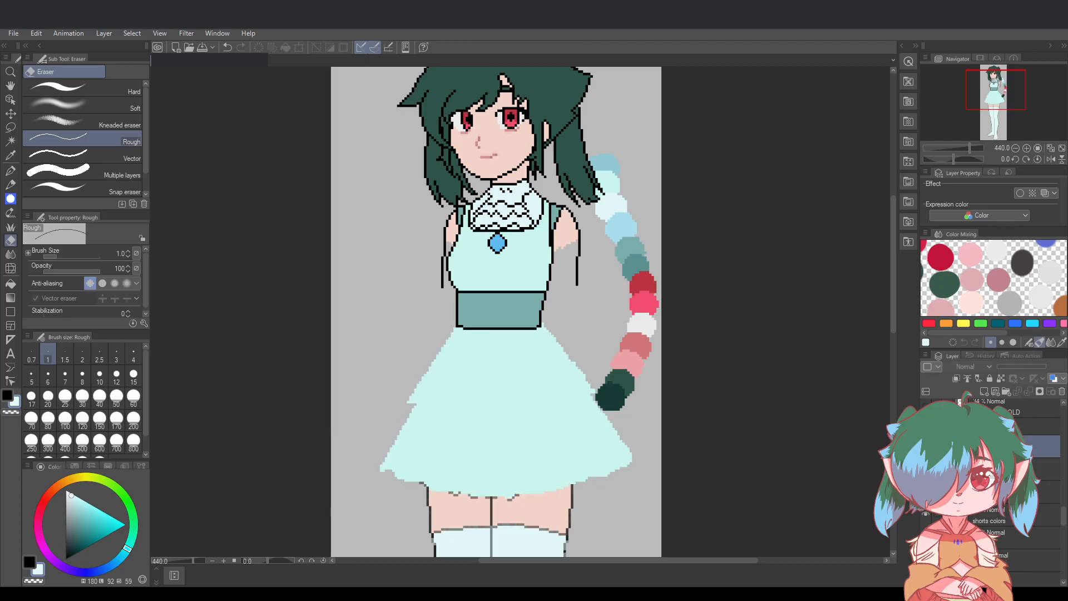
pyautogui.click(926, 446)
pyautogui.click(926, 469)
pyautogui.click(926, 469)
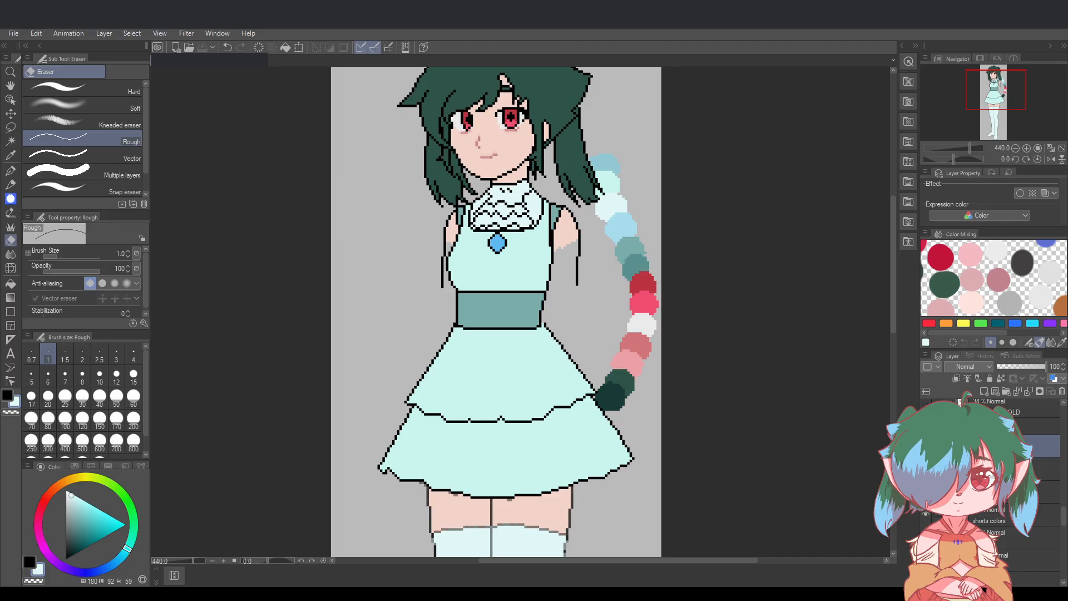
# Create a layer folder named Shorts/Pants and place the ruffle shorts line layer and the shorts colors layer inside it
pyautogui.click(1018, 493)
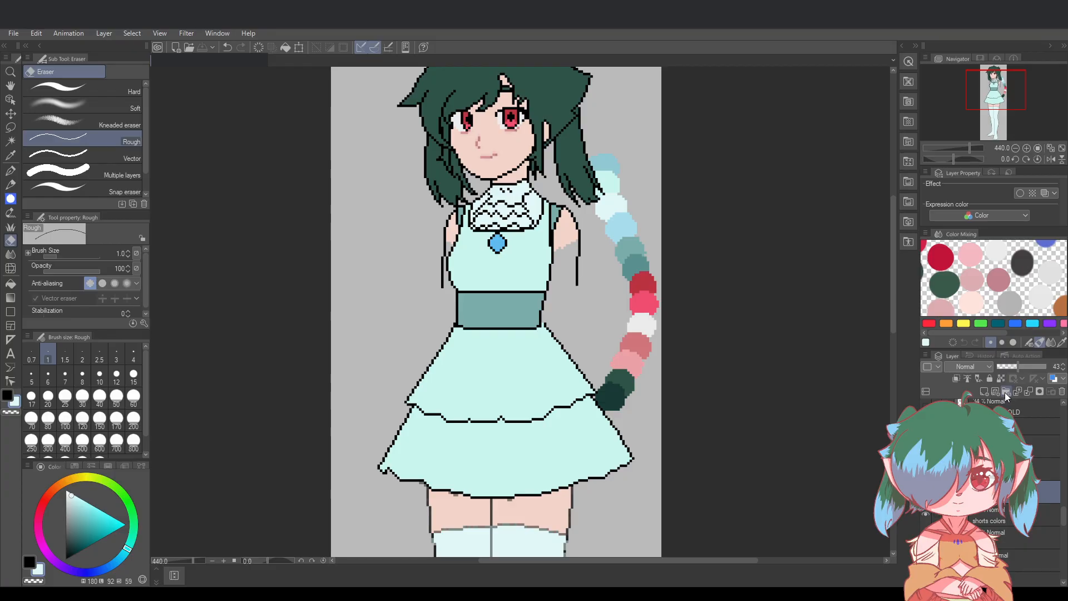
pyautogui.click(1006, 392)
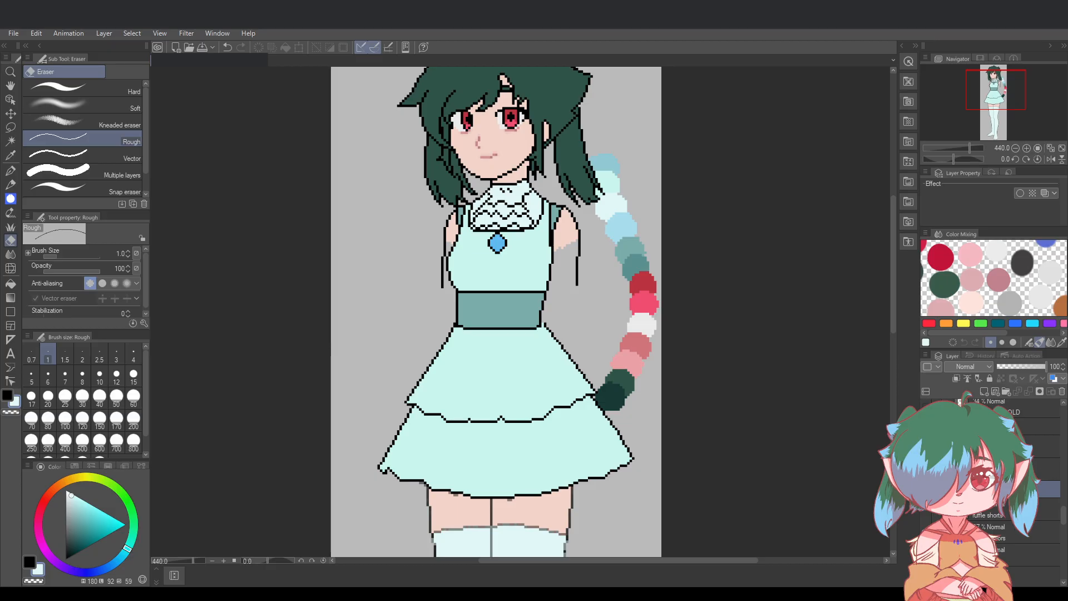
pyautogui.scroll(-1, 996, 473)
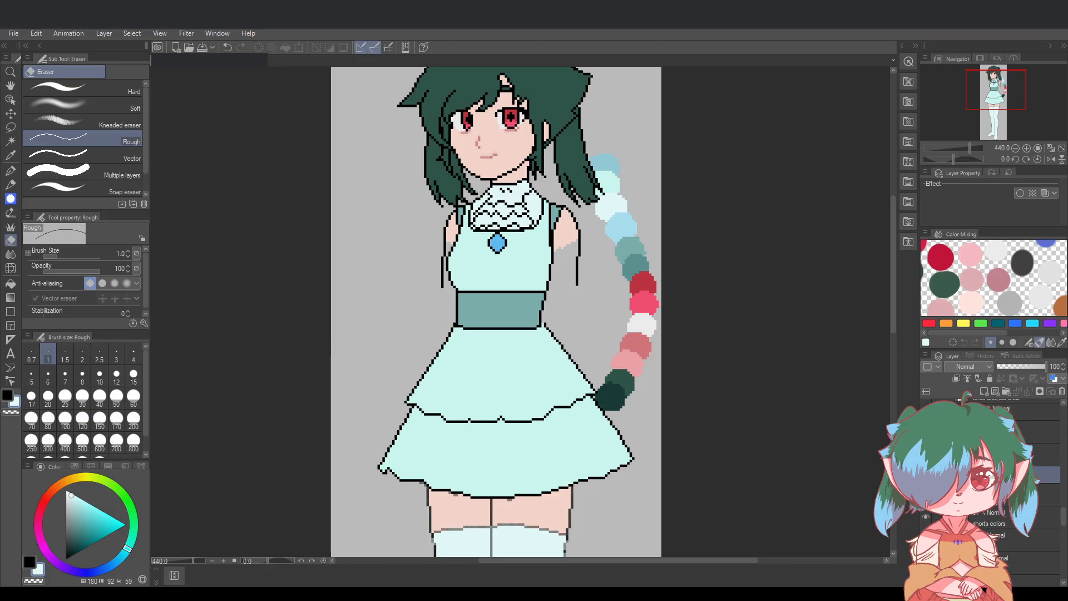
pyautogui.click(996, 494)
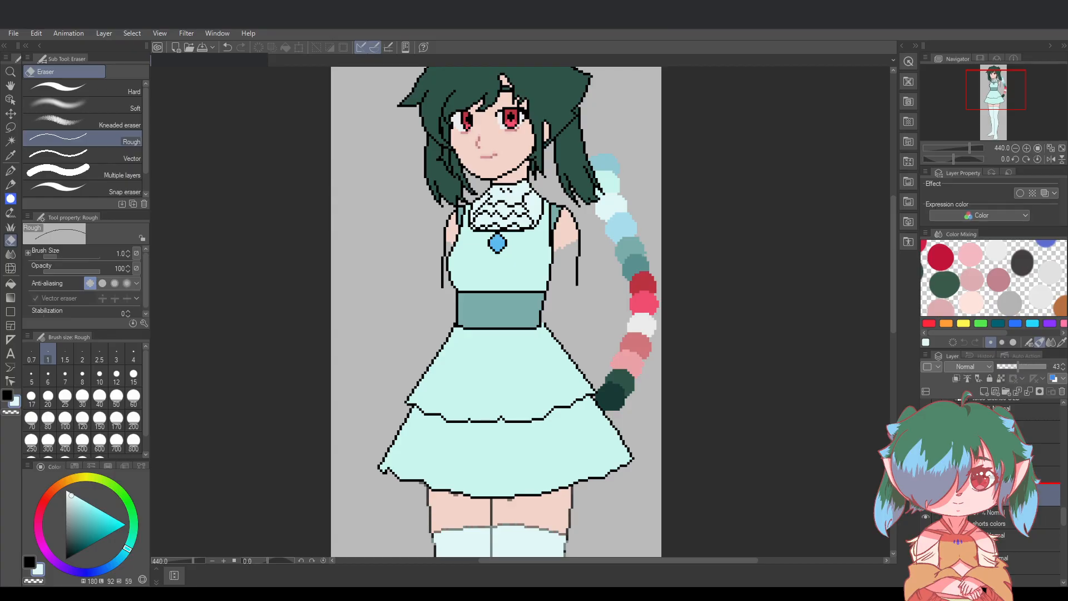
pyautogui.click(1018, 517)
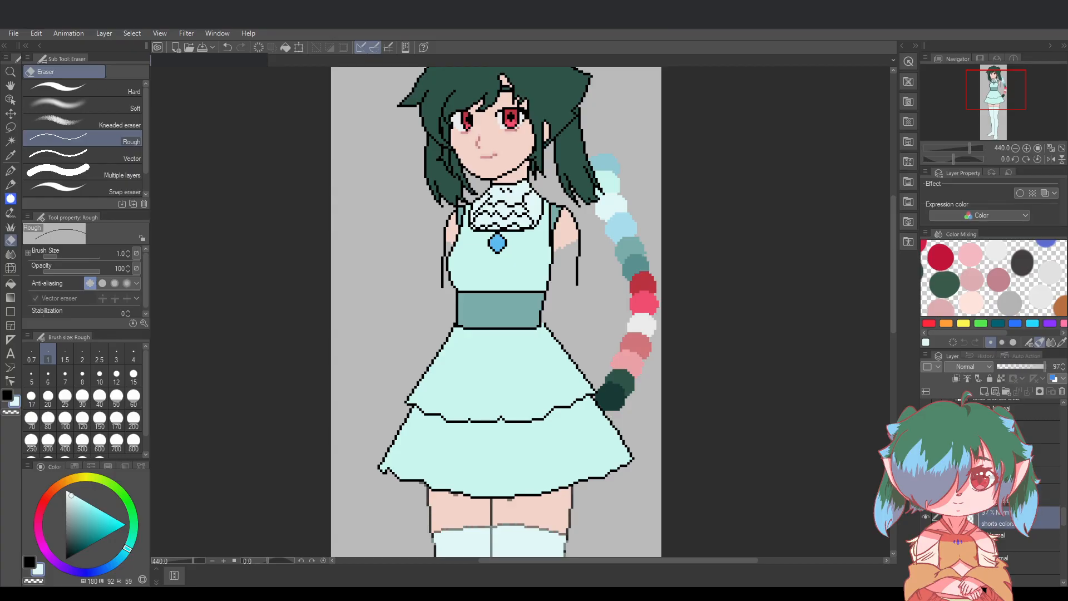
# Check the new top's line layer by hiding and showing it, and save the drawing
pyautogui.scroll(-1, 895, 317)
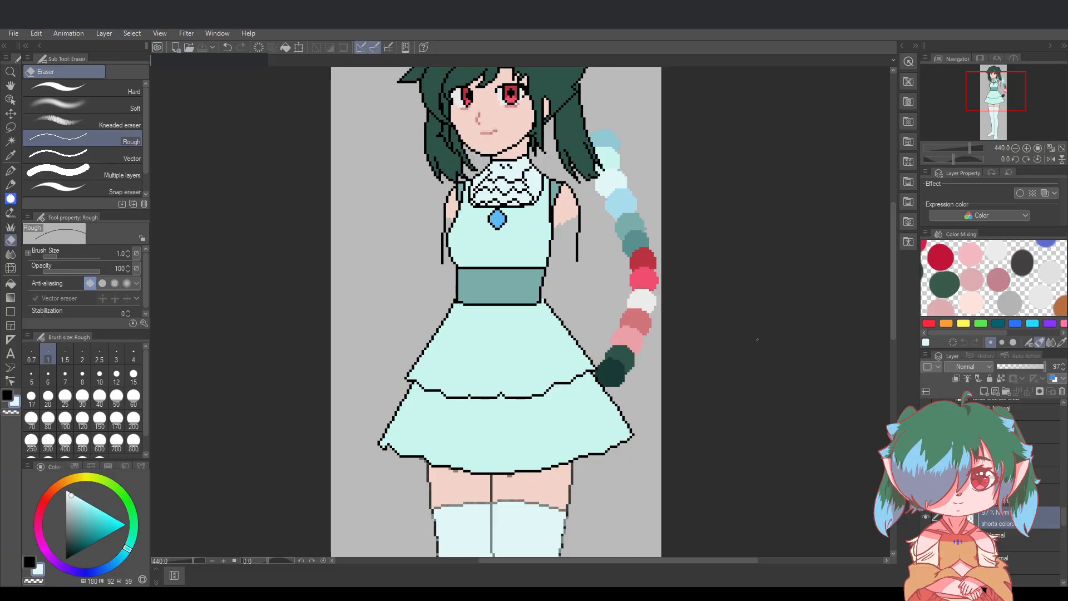
pyautogui.moveTo(893, 273); pyautogui.dragTo(890, 246)
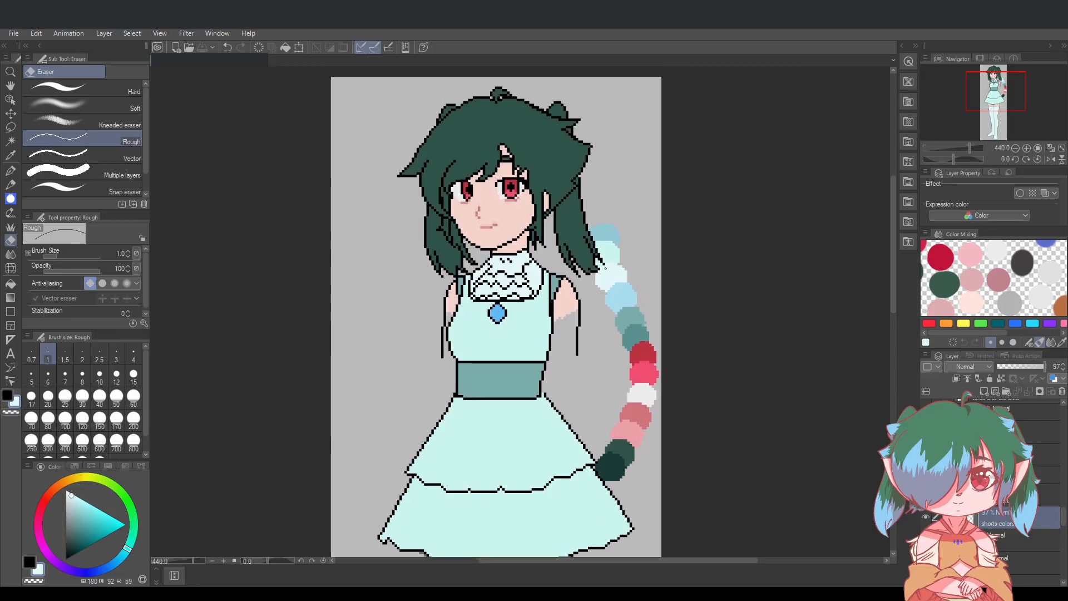
pyautogui.scroll(3, 454, 278)
pyautogui.scroll(1, 582, 302)
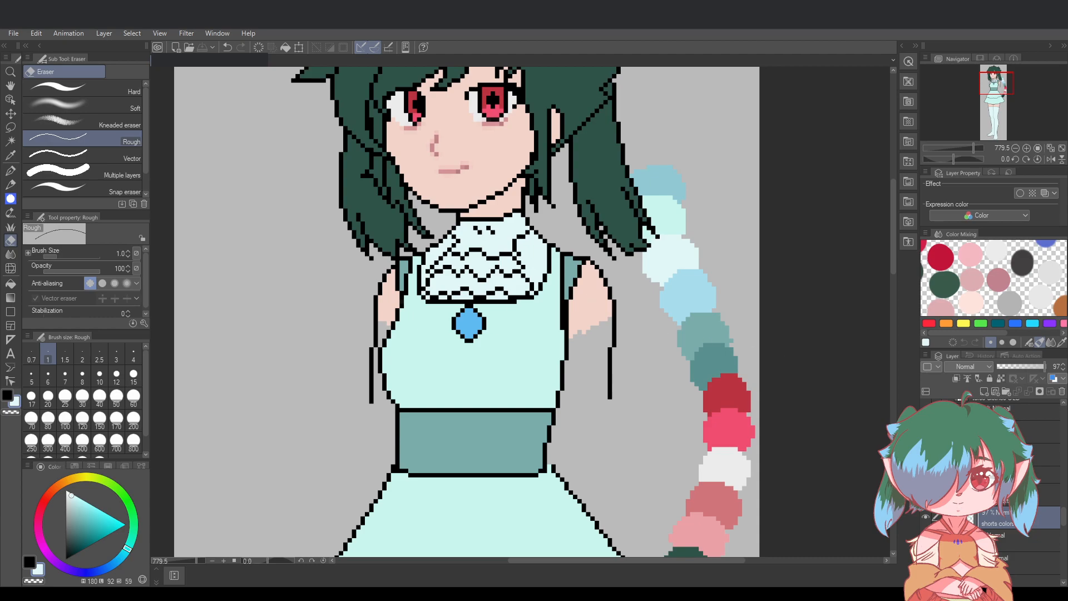
pyautogui.scroll(2, 1001, 534)
pyautogui.scroll(1, 1002, 534)
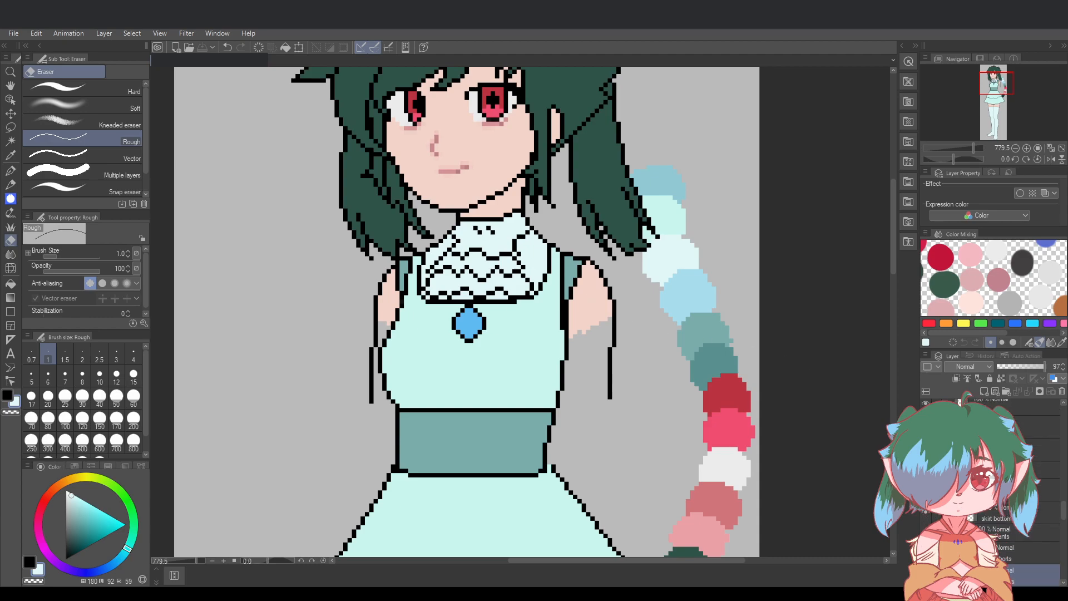
pyautogui.scroll(1, 983, 579)
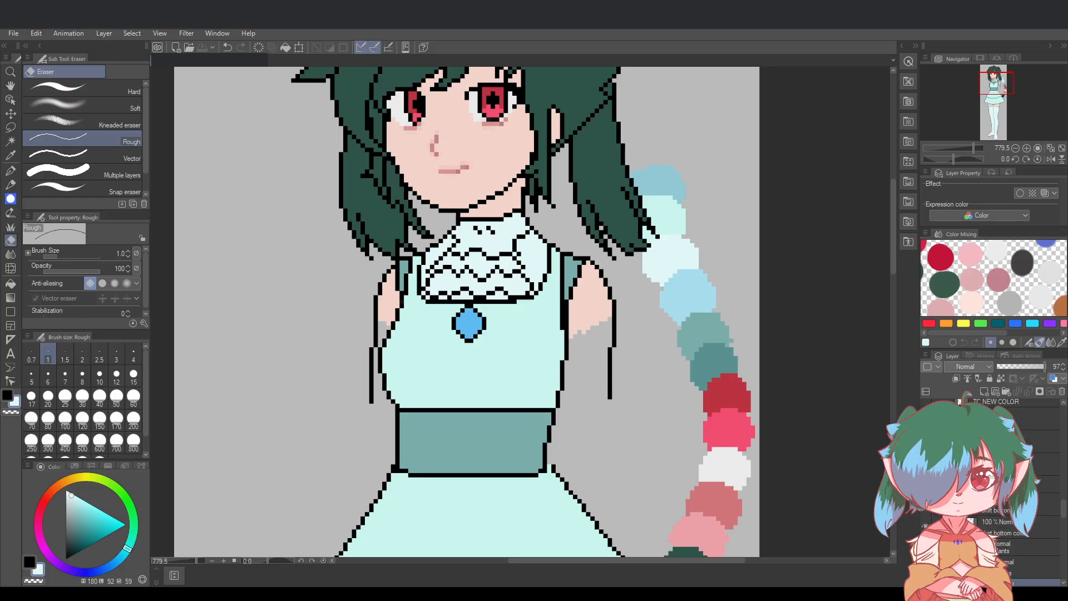
pyautogui.scroll(2, 983, 589)
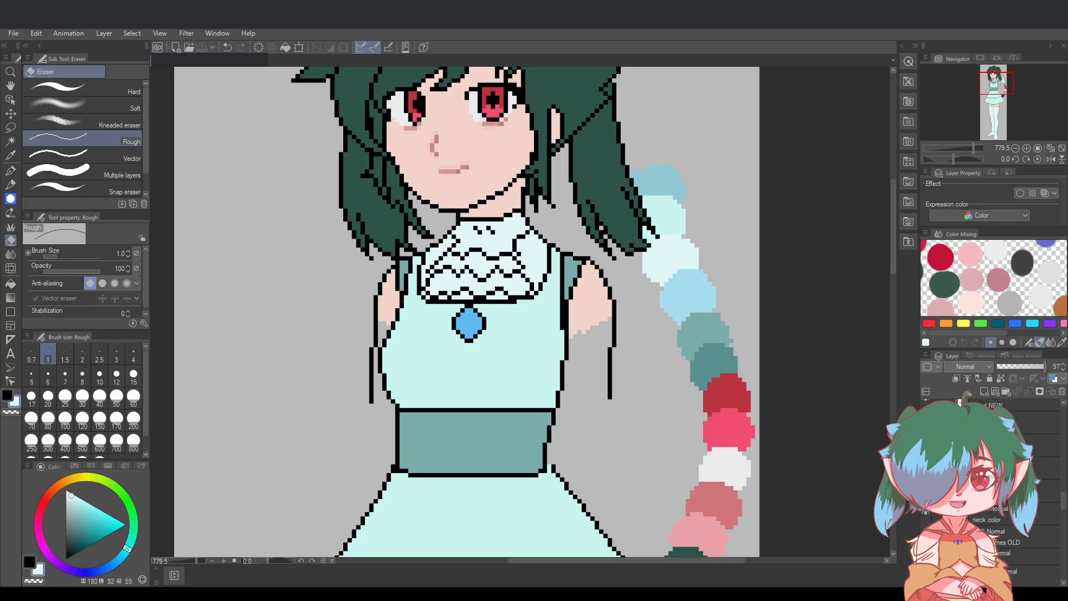
pyautogui.scroll(2, 982, 590)
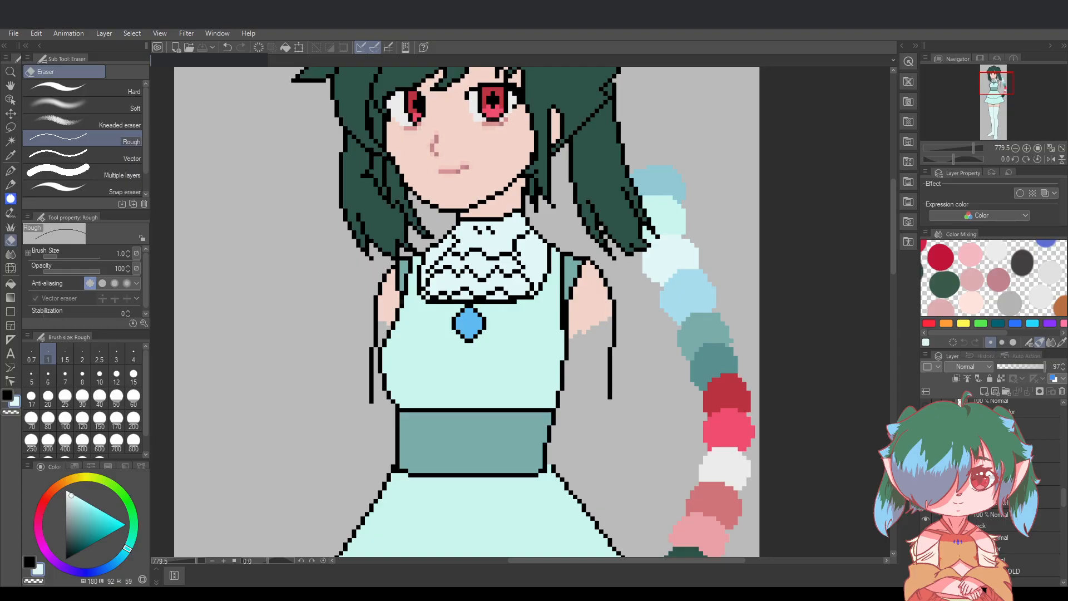
pyautogui.click(925, 564)
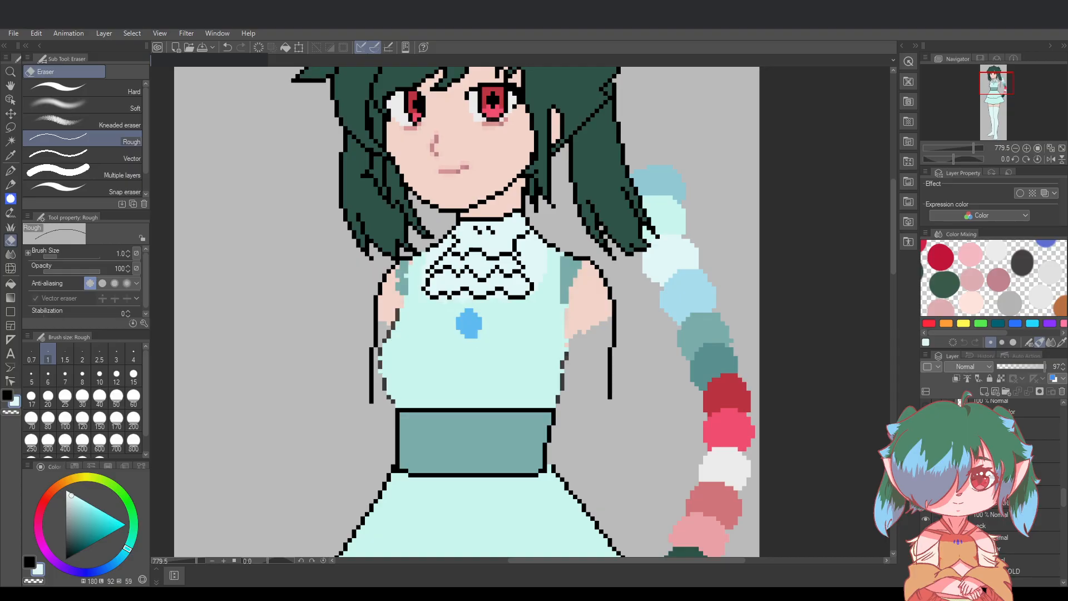
pyautogui.click(926, 564)
pyautogui.hotkey('ctrl', 's')
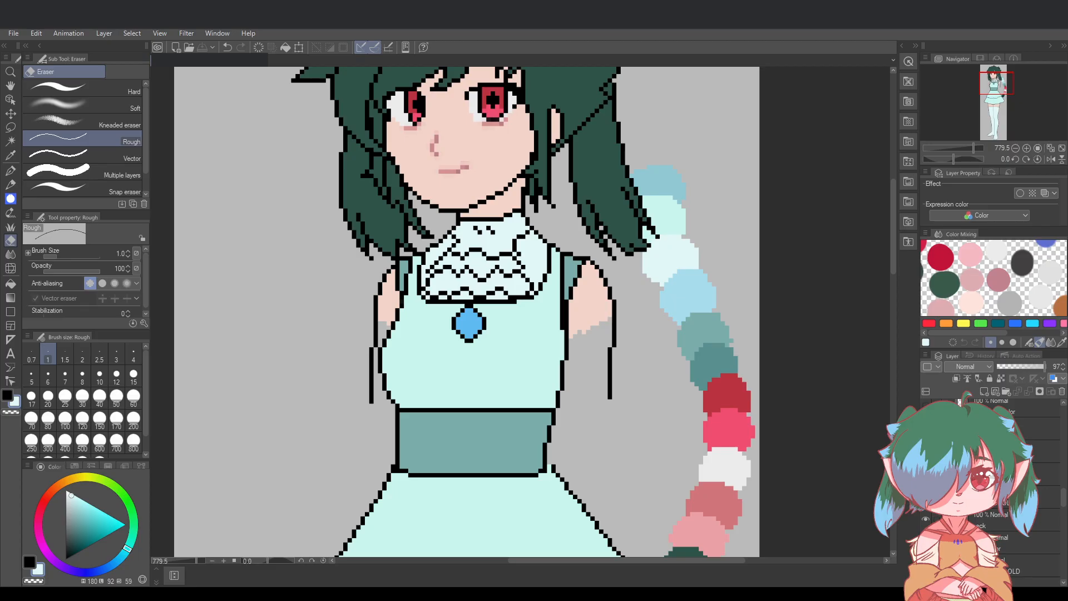
# Lower the opacity of the new torso clothes line layer with the gem to 71%
pyautogui.click(1046, 473)
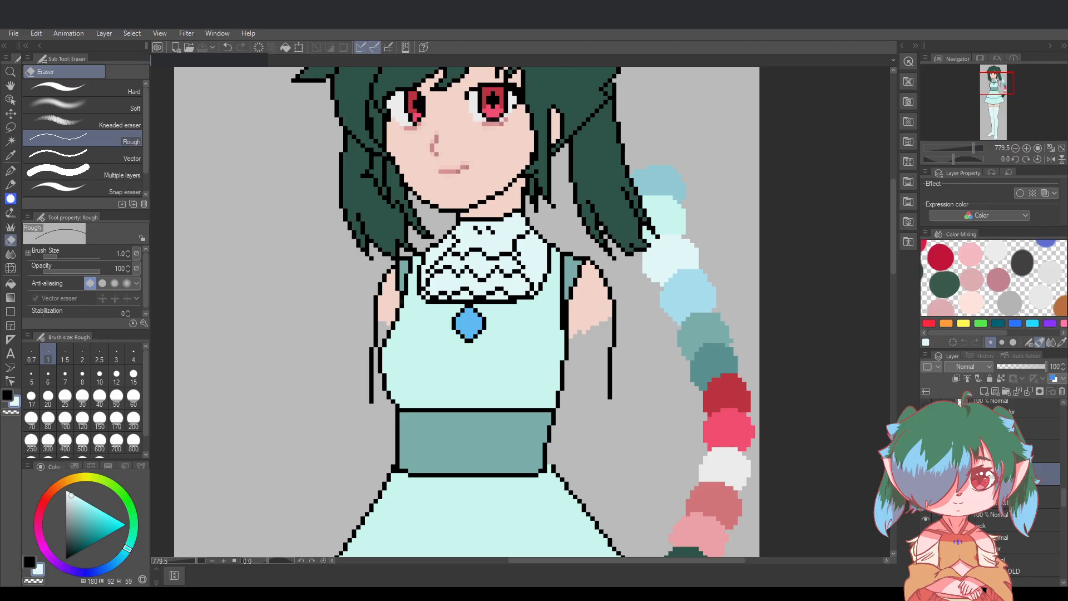
pyautogui.scroll(2, 1046, 485)
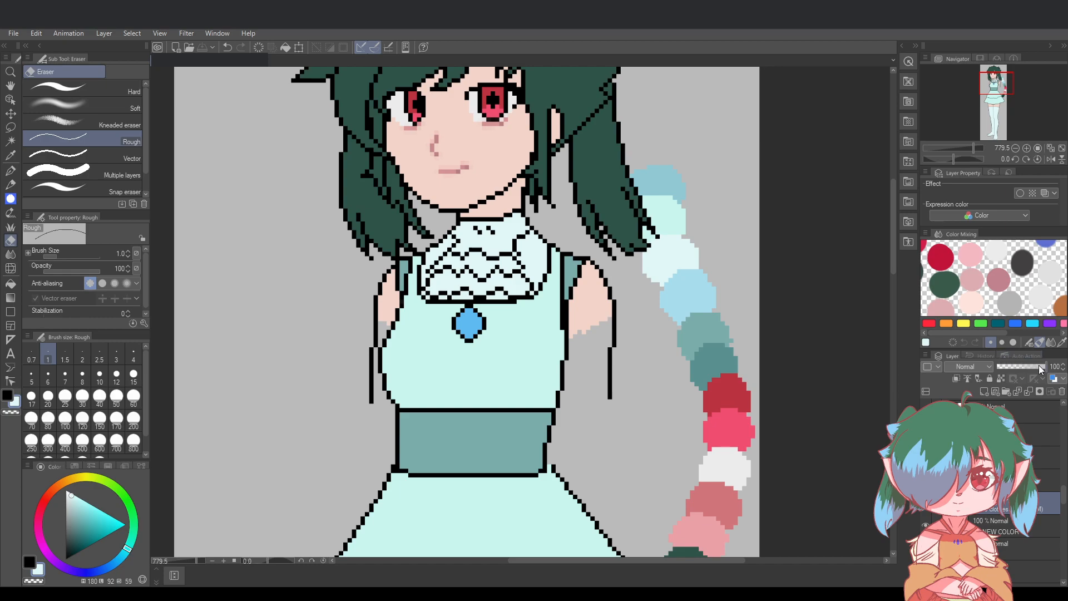
pyautogui.moveTo(1043, 366); pyautogui.dragTo(1032, 367)
pyautogui.scroll(2, 537, 324)
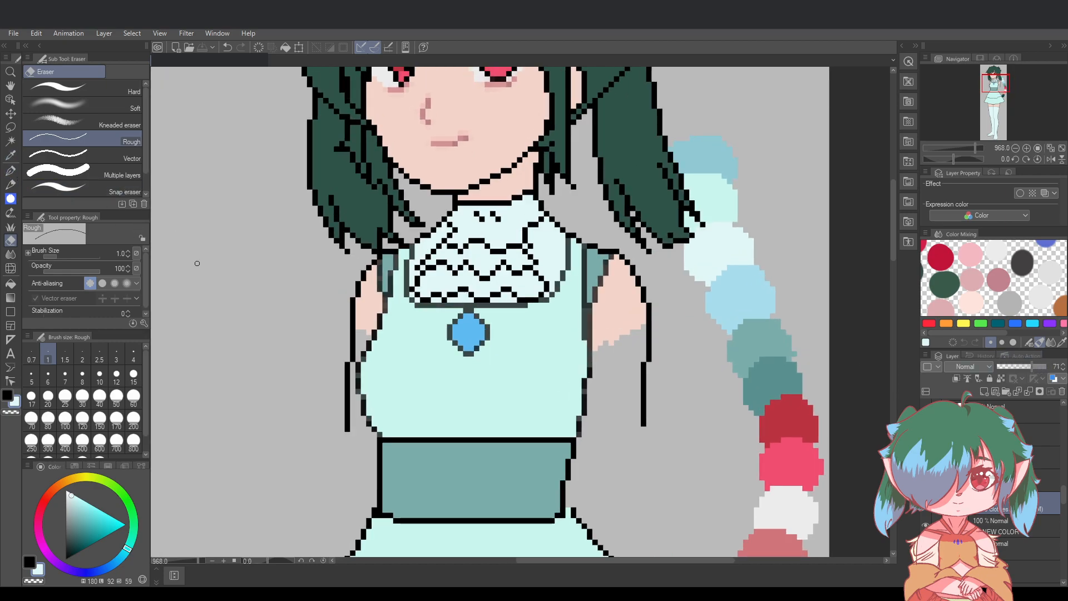
# Set up the G-pen with black and compare the drawing by undoing and redoing the last change
pyautogui.click(7, 394)
pyautogui.press('p')
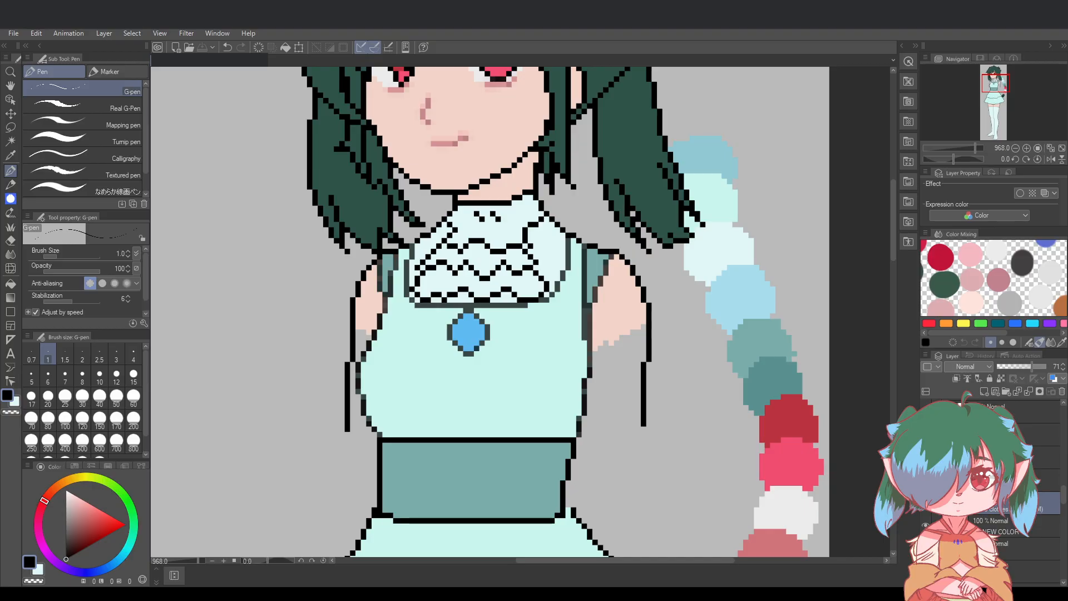
pyautogui.hotkey('ctrl', 'z')
pyautogui.hotkey('ctrl', 'y')
pyautogui.hotkey('ctrl', 'z')
pyautogui.hotkey('ctrl', 'y')
pyautogui.moveTo(894, 255); pyautogui.dragTo(894, 272)
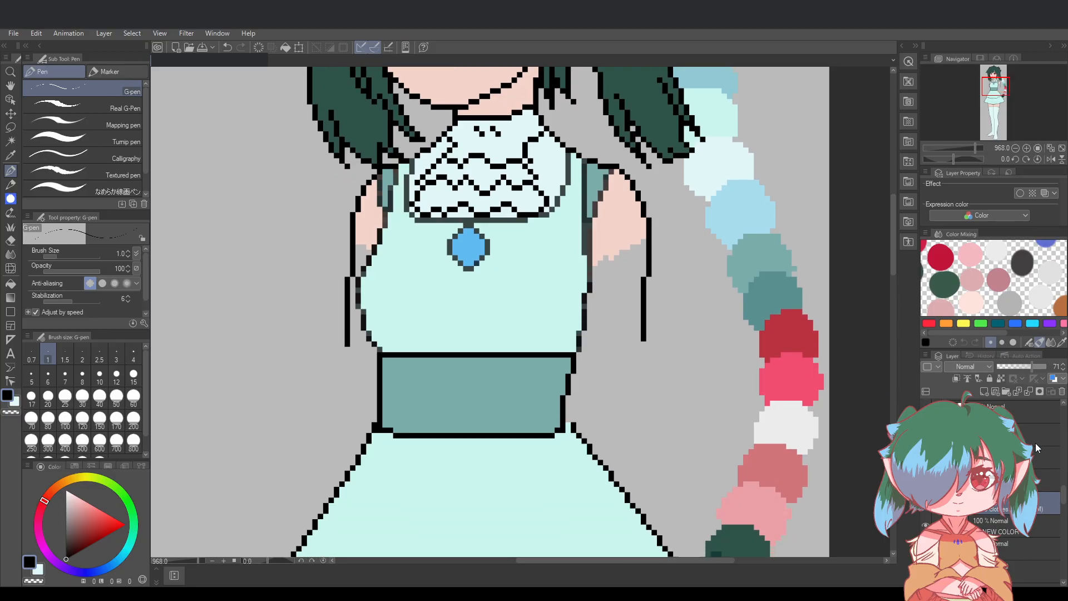
# Try to move the waistband's line and colour layers below the new torso clothes layers
pyautogui.click(1036, 445)
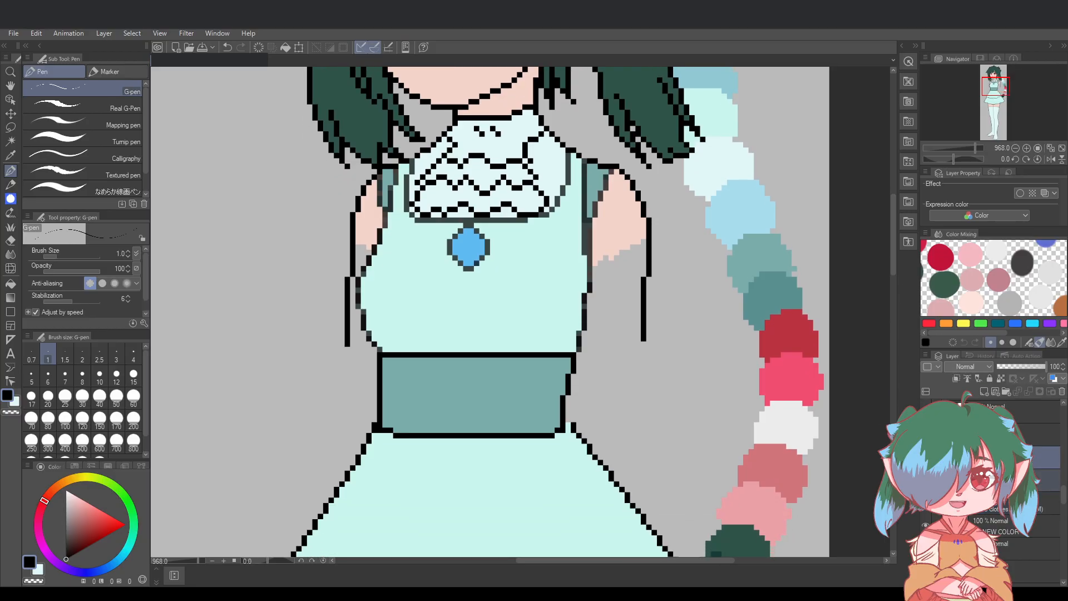
pyautogui.moveTo(1036, 452); pyautogui.dragTo(1036, 511)
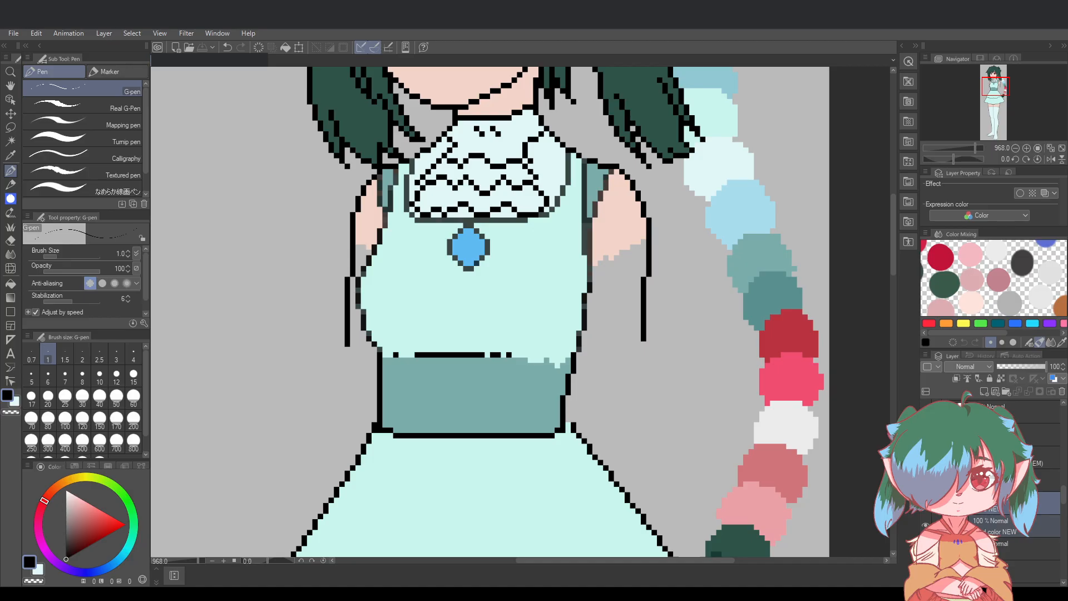
pyautogui.moveTo(1046, 503); pyautogui.dragTo(1046, 448)
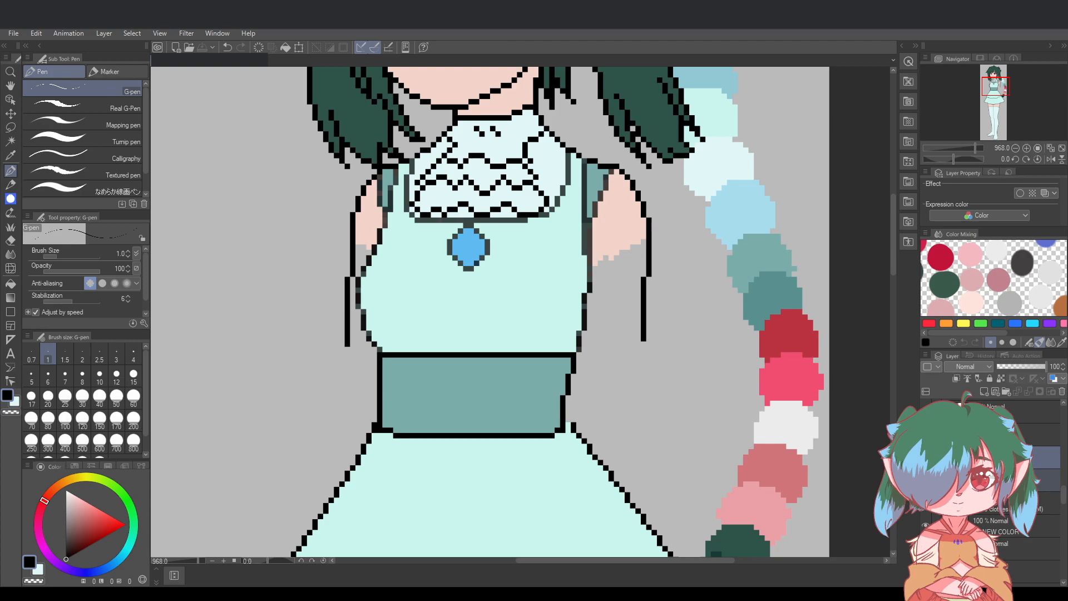
# Move the skirt layer folder up, directly below the new torso clothes colour layer
pyautogui.scroll(-2, 1064, 500)
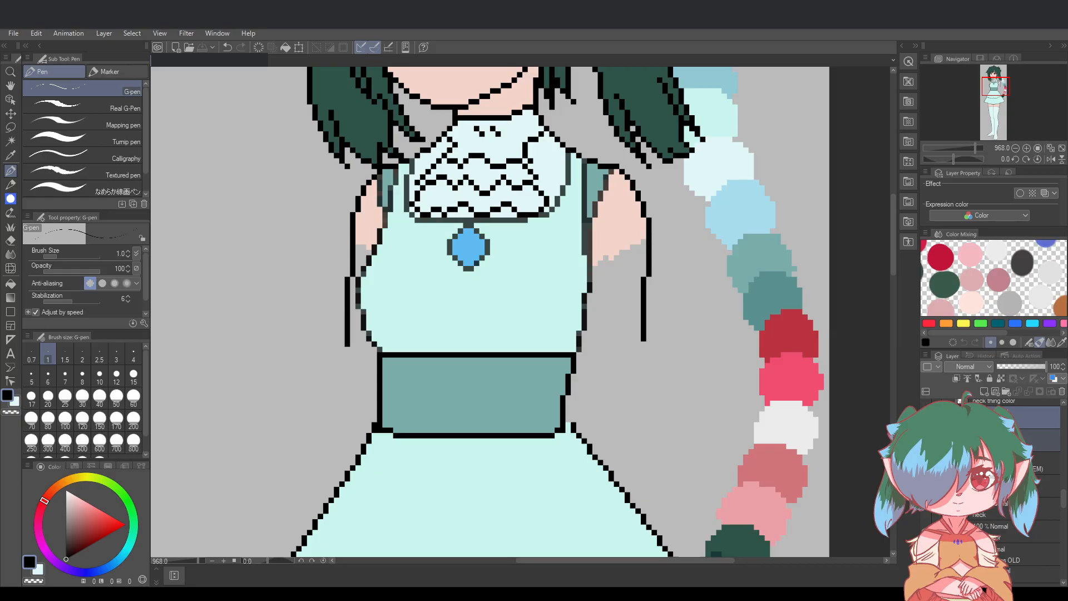
pyautogui.click(1034, 573)
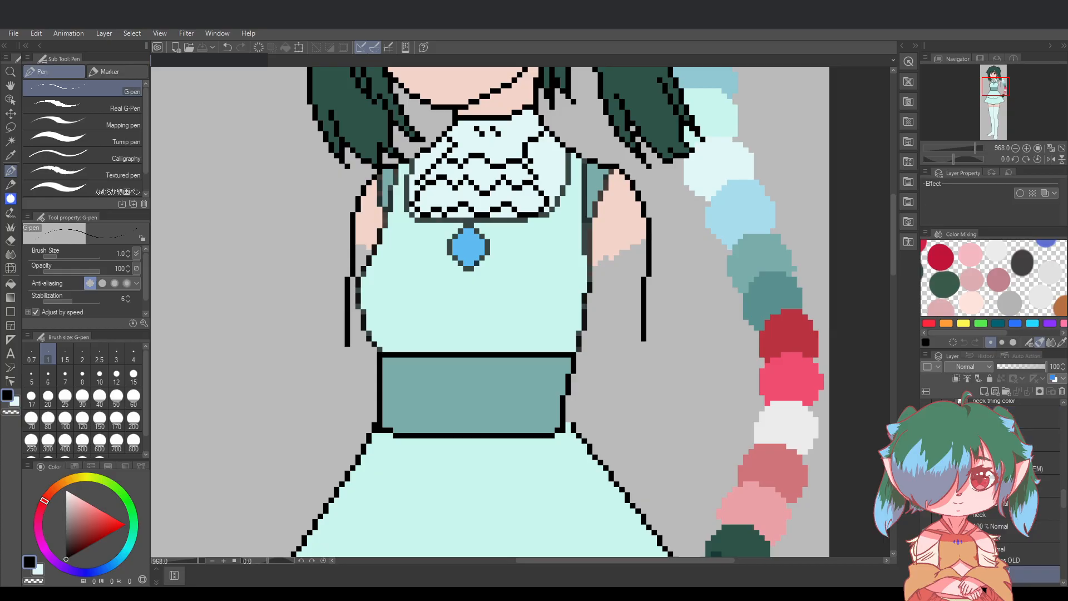
pyautogui.moveTo(1014, 574); pyautogui.dragTo(1006, 509)
pyautogui.scroll(-2, 1006, 509)
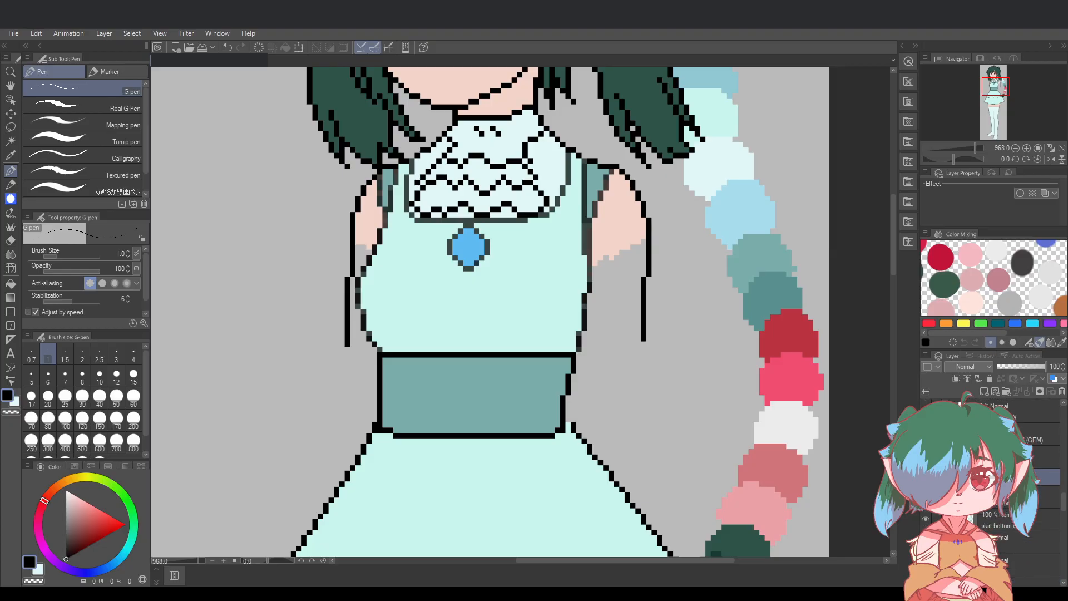
pyautogui.scroll(-2, 993, 484)
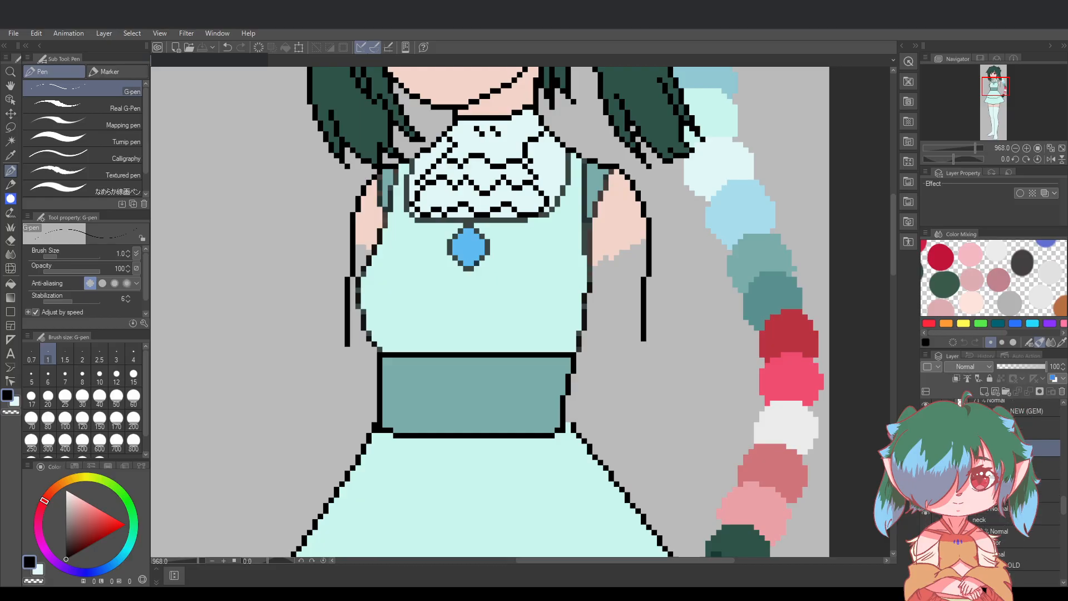
# Select the neck line and neck color layers together, move them below the sock color layer, and save the drawing
pyautogui.click(1007, 522)
pyautogui.scroll(-3, 1001, 539)
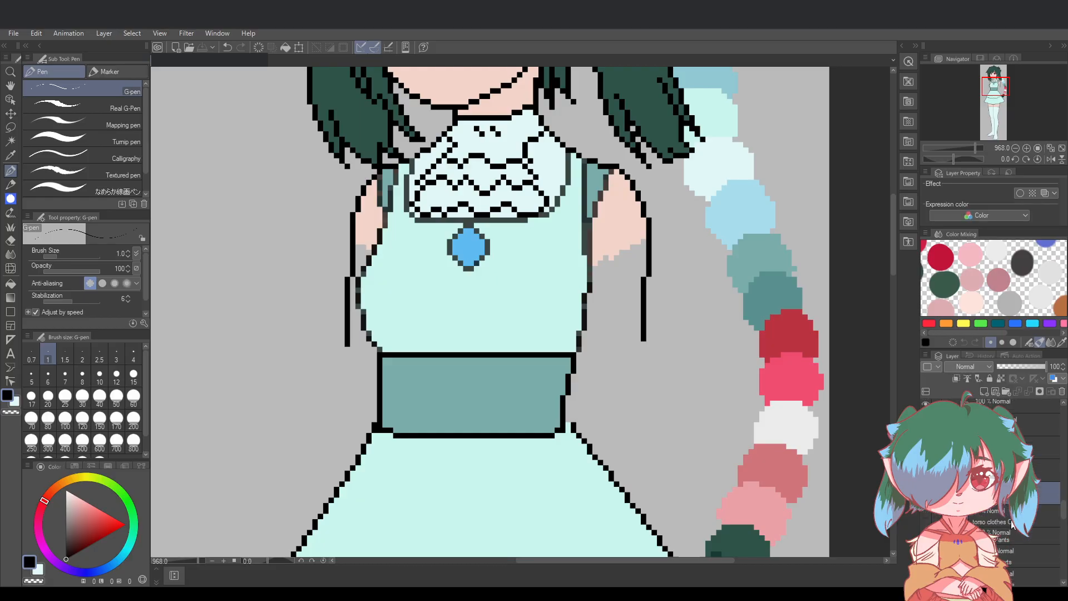
pyautogui.click(1007, 455)
pyautogui.keyDown('ctrl'); pyautogui.click(1007, 479); pyautogui.keyUp('ctrl')
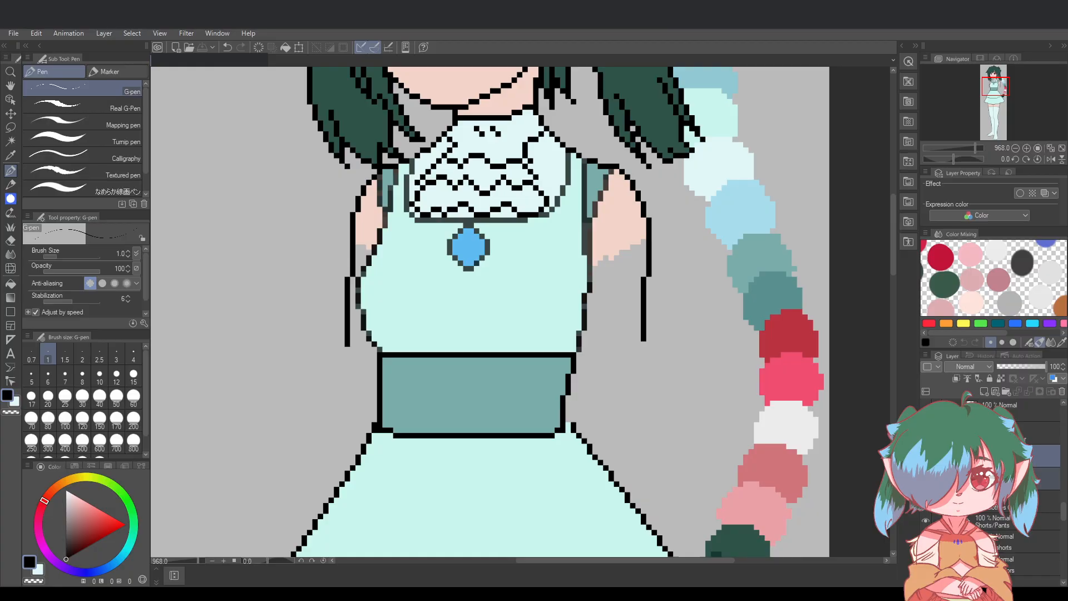
pyautogui.moveTo(1007, 479)
pyautogui.mouseDown()
pyautogui.moveTo(1007, 582)
pyautogui.moveTo(1007, 402)
pyautogui.moveTo(1007, 480)
pyautogui.mouseUp()
pyautogui.hotkey('ctrl', 's')
# Create a layer folder named Socks/Shoes at the socks line layer
pyautogui.scroll(5, 1007, 480)
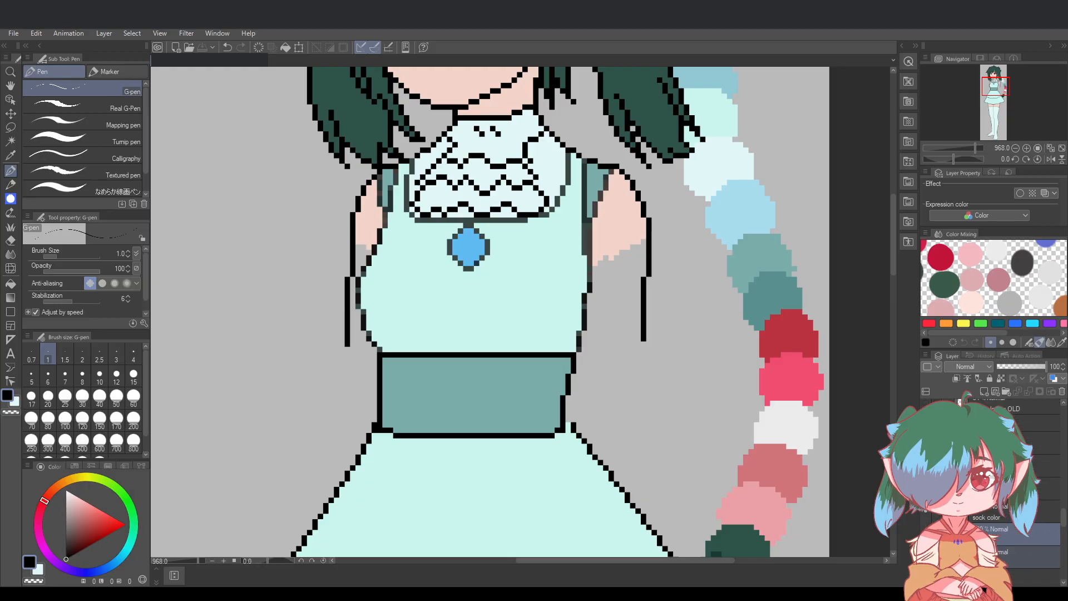
pyautogui.click(1014, 525)
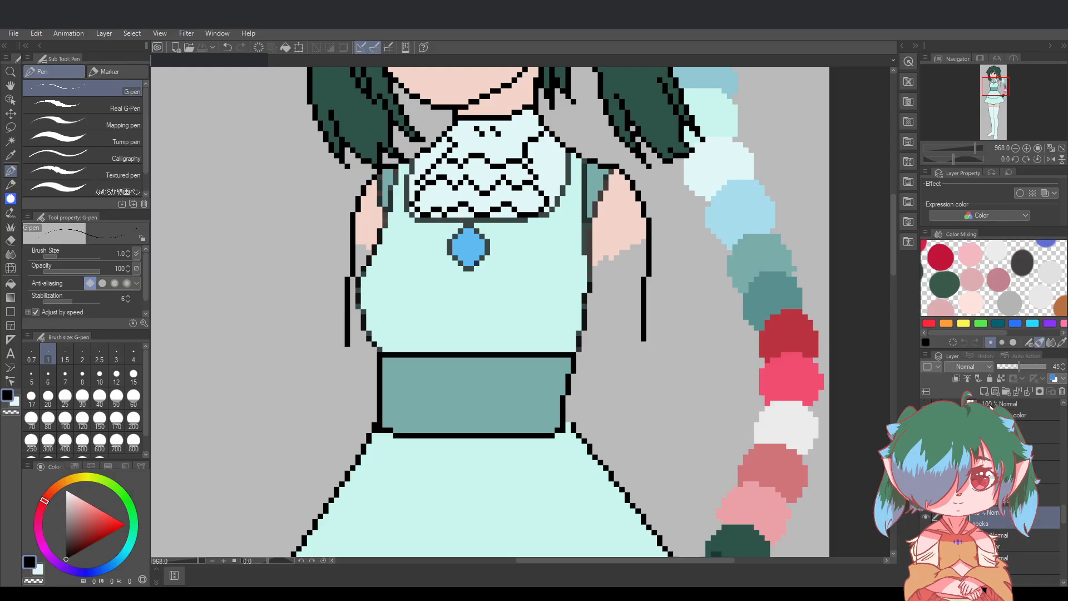
pyautogui.click(1006, 391)
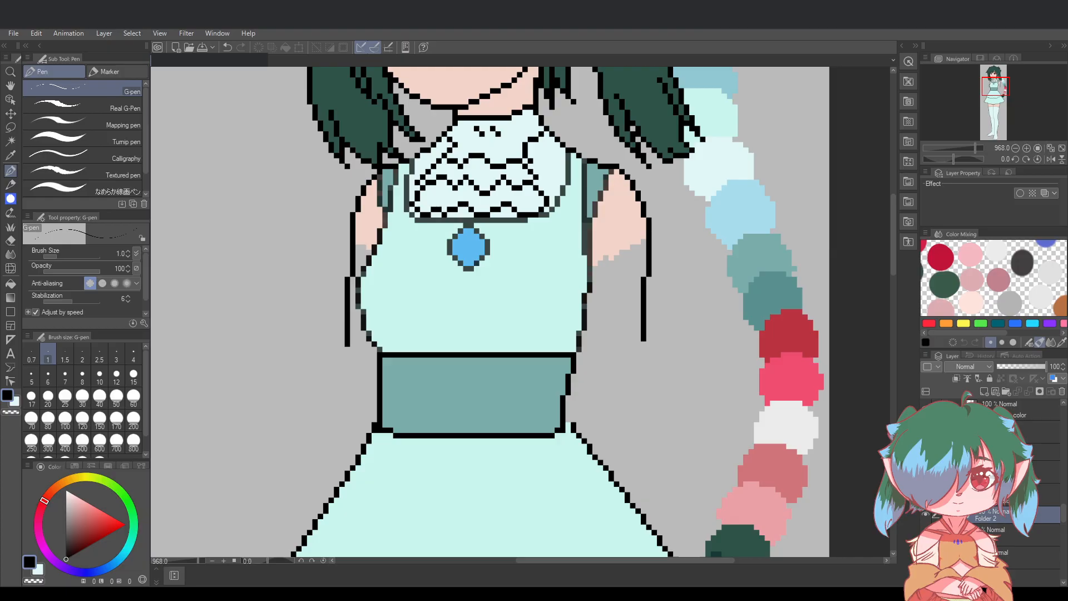
pyautogui.write('Socks/Shoes')
pyautogui.press('Return')
pyautogui.scroll(-1, 1015, 526)
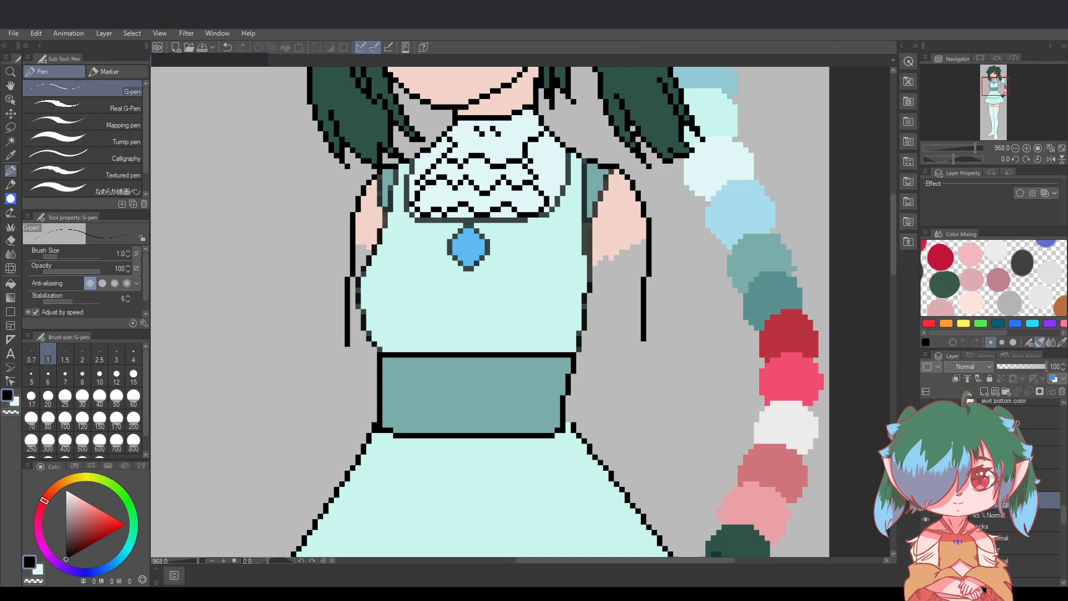
# Move the torso clothes OLD layer up in the layer stack, directly above the Skirt group
pyautogui.click(1012, 523)
pyautogui.click(1012, 534)
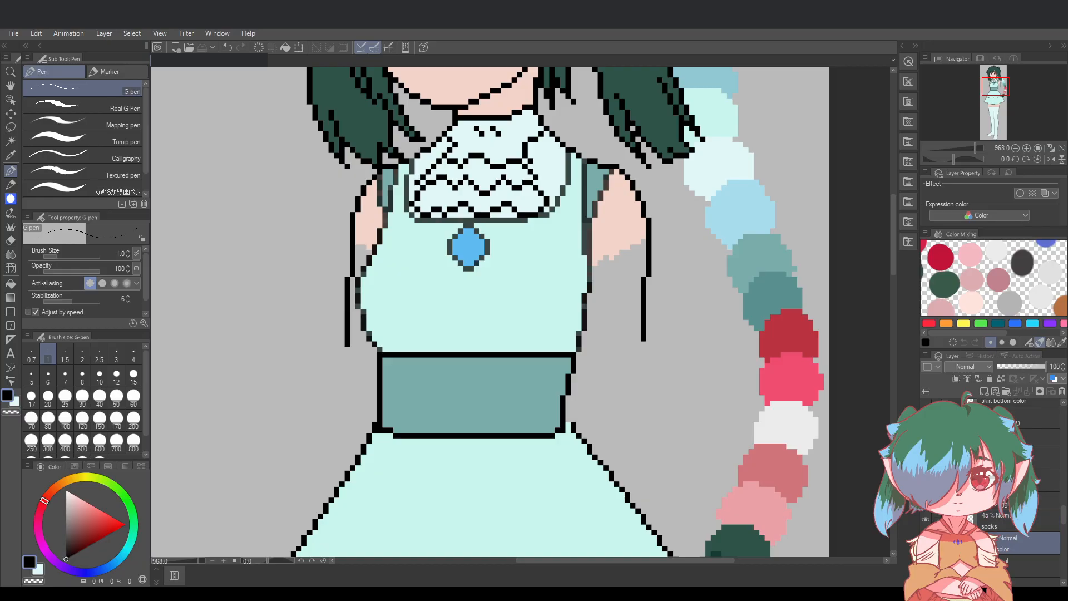
pyautogui.moveTo(892, 266); pyautogui.dragTo(893, 272)
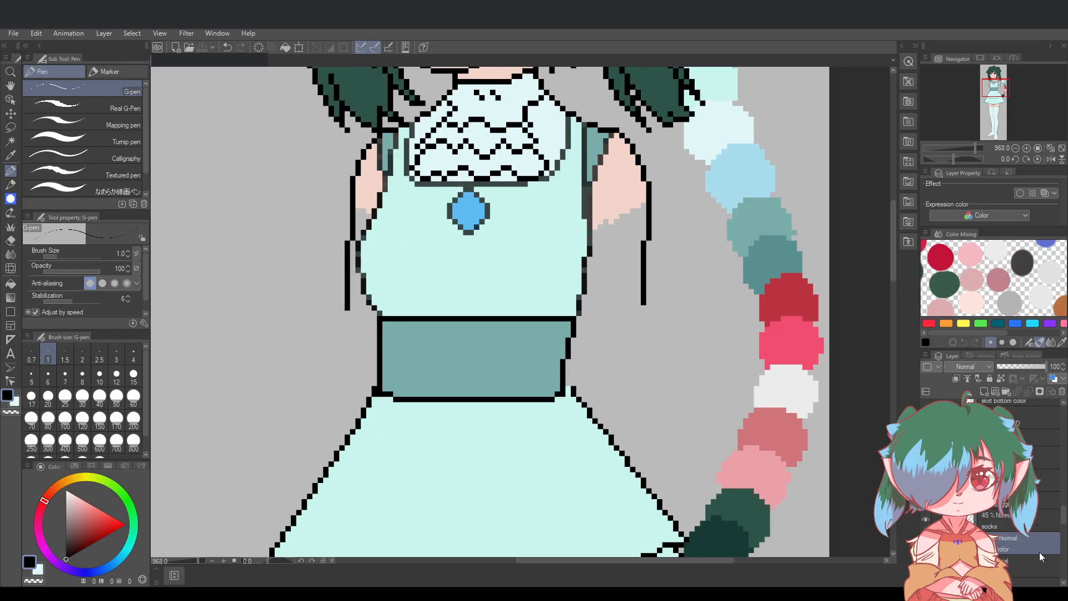
pyautogui.scroll(-2, 1030, 539)
pyautogui.scroll(7, 1024, 534)
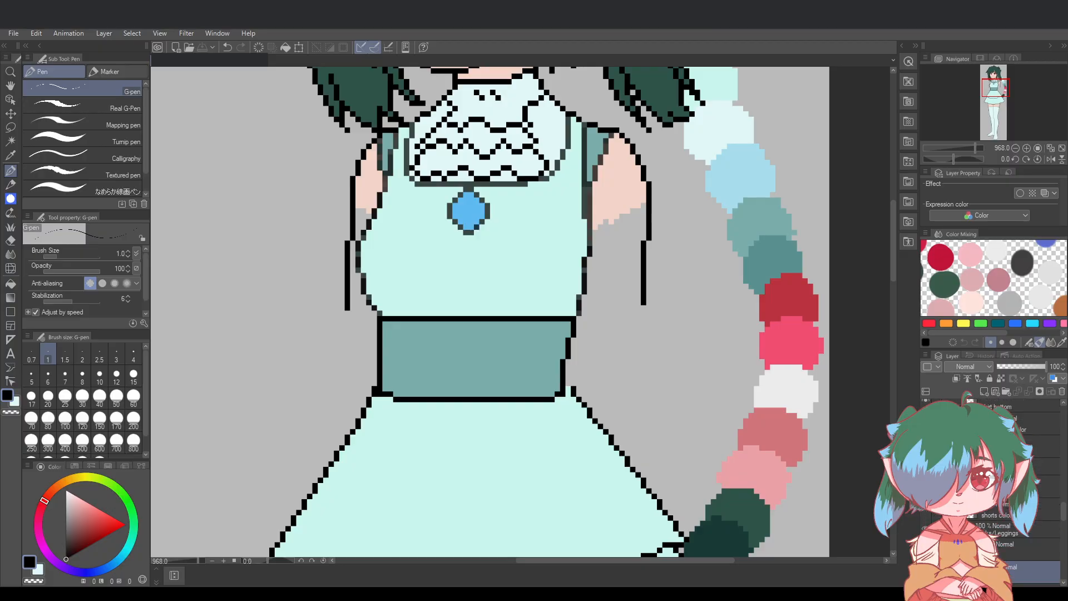
pyautogui.scroll(3, 1030, 542)
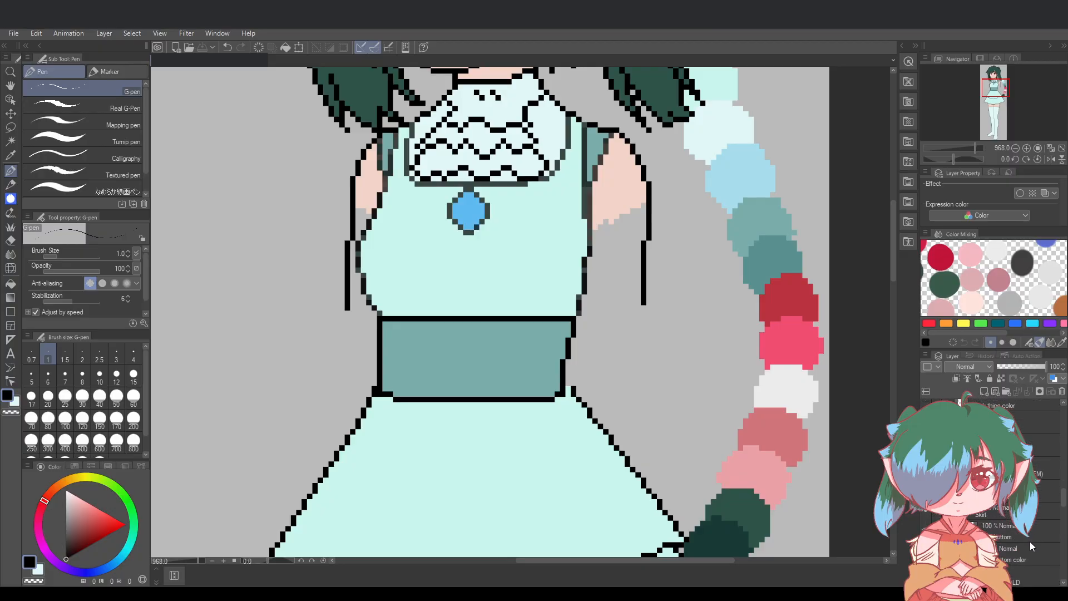
pyautogui.moveTo(1023, 573); pyautogui.dragTo(1023, 502)
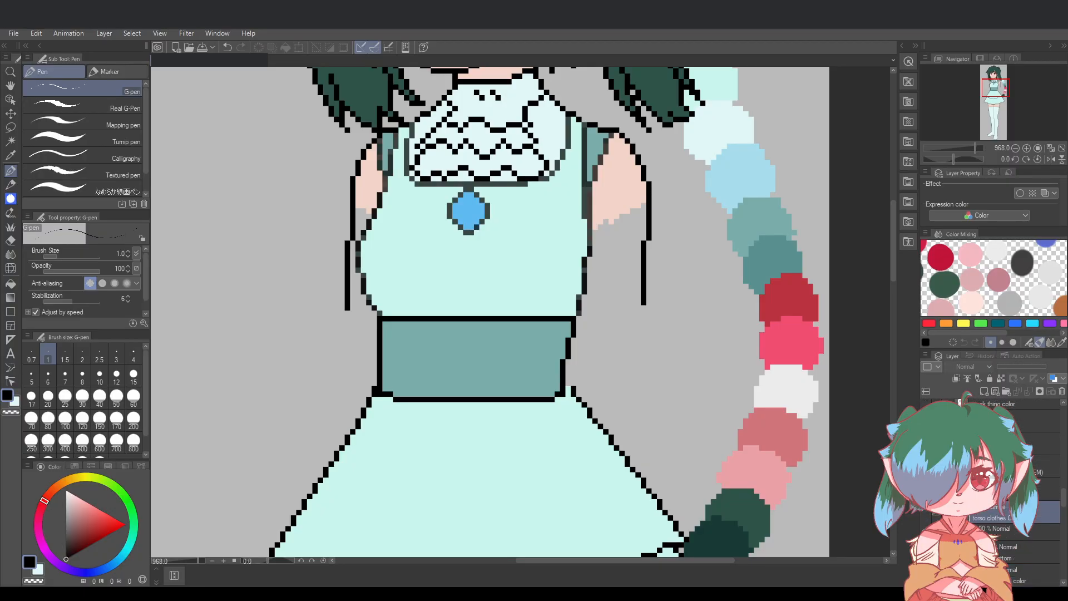
# Create a layer folder above the new torso band layers
pyautogui.scroll(1, 1022, 523)
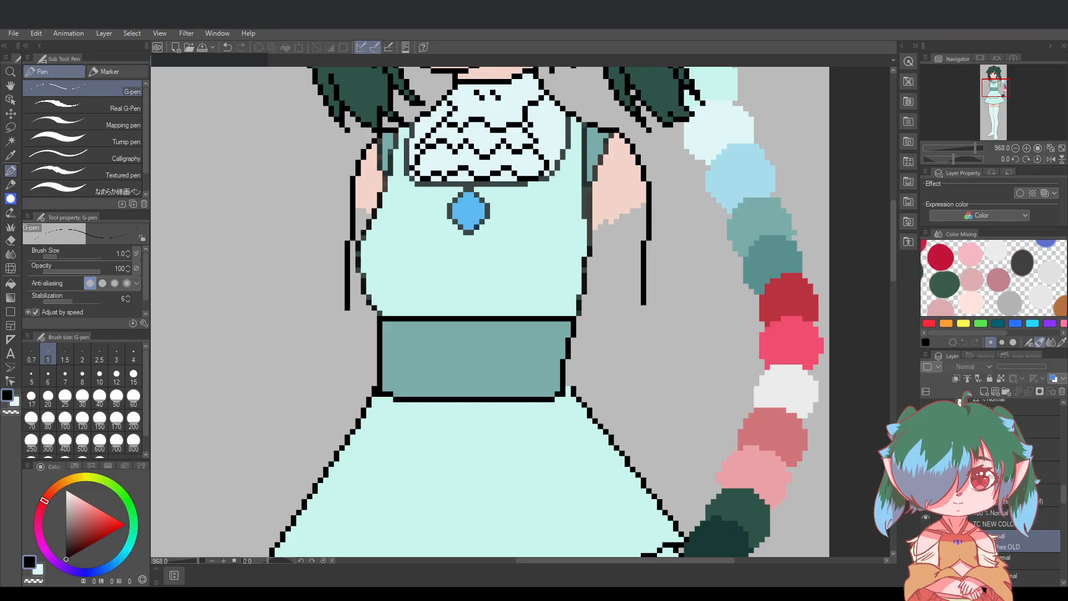
pyautogui.scroll(1, 1023, 523)
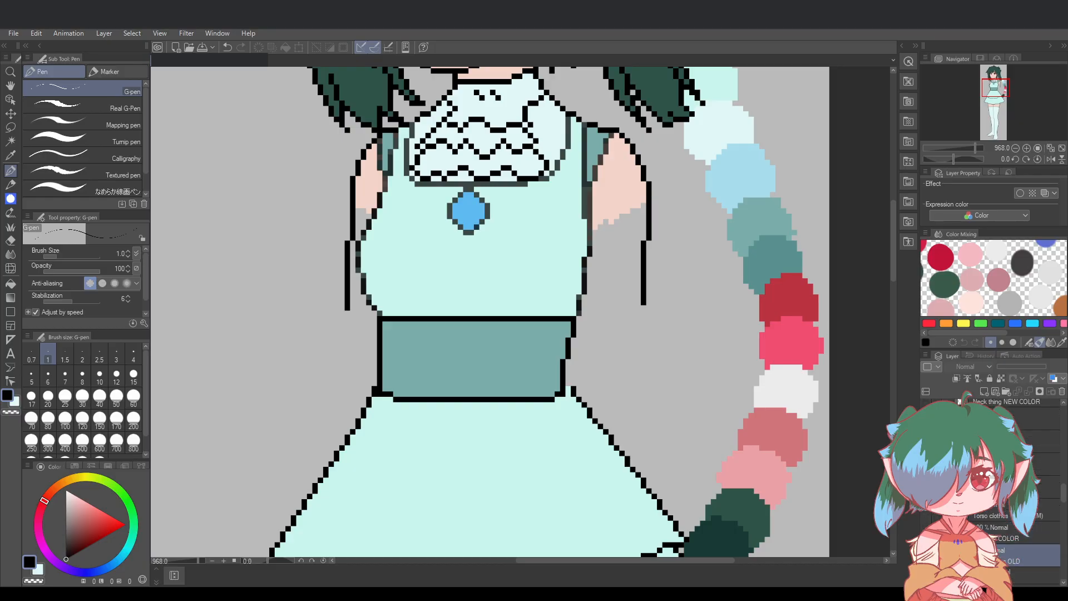
pyautogui.click(1023, 509)
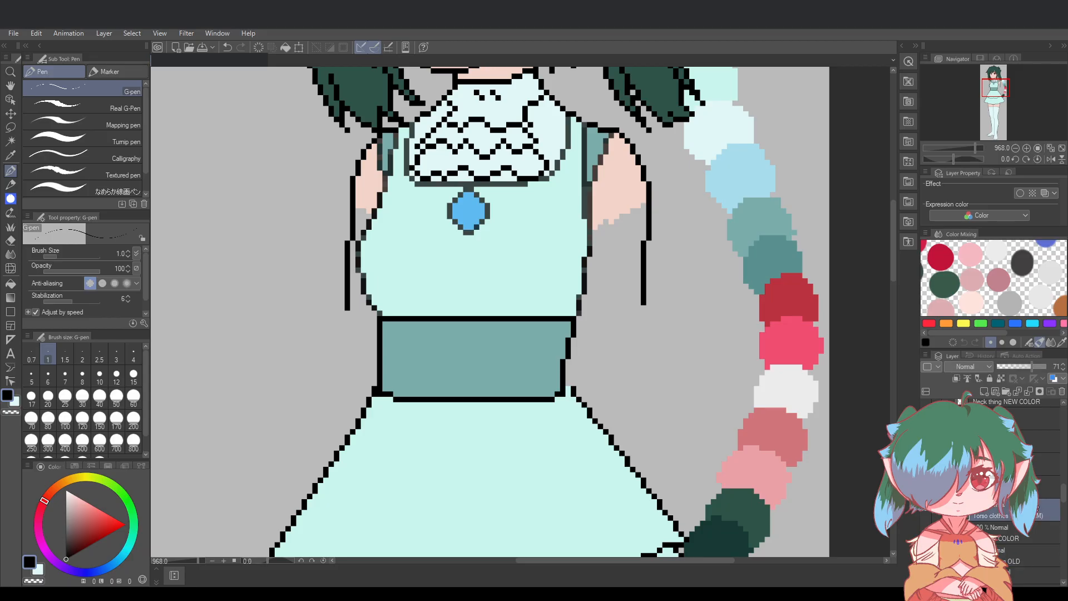
pyautogui.scroll(1, 1038, 499)
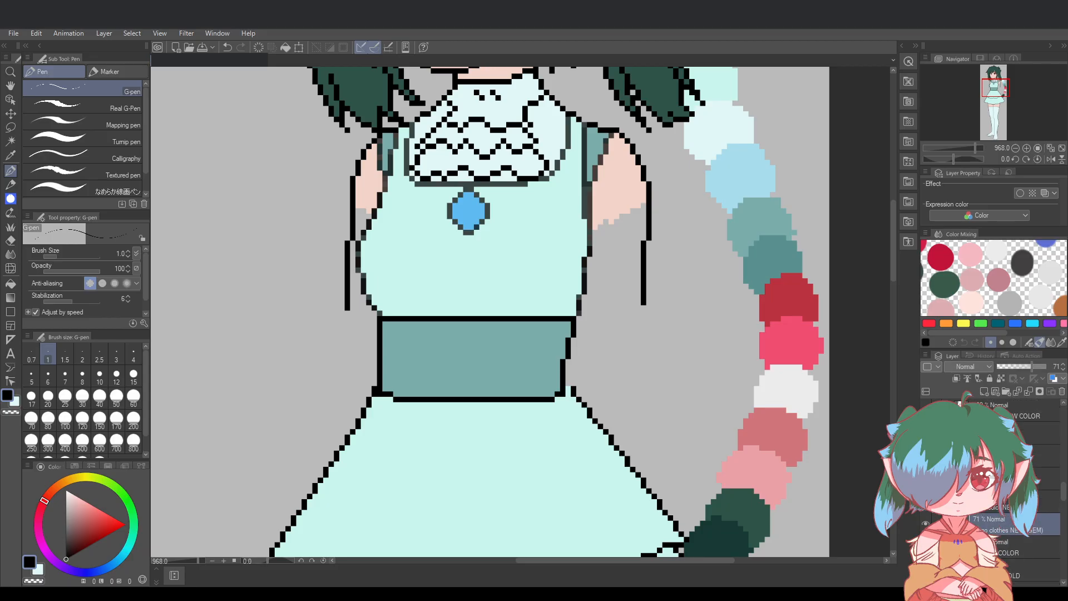
pyautogui.click(1046, 479)
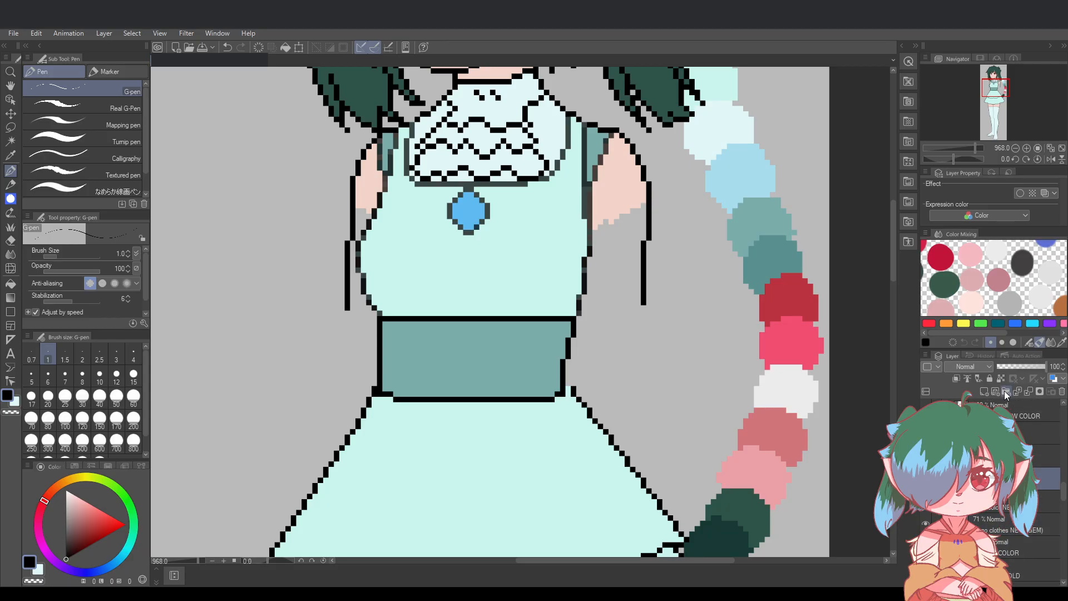
pyautogui.click(1005, 392)
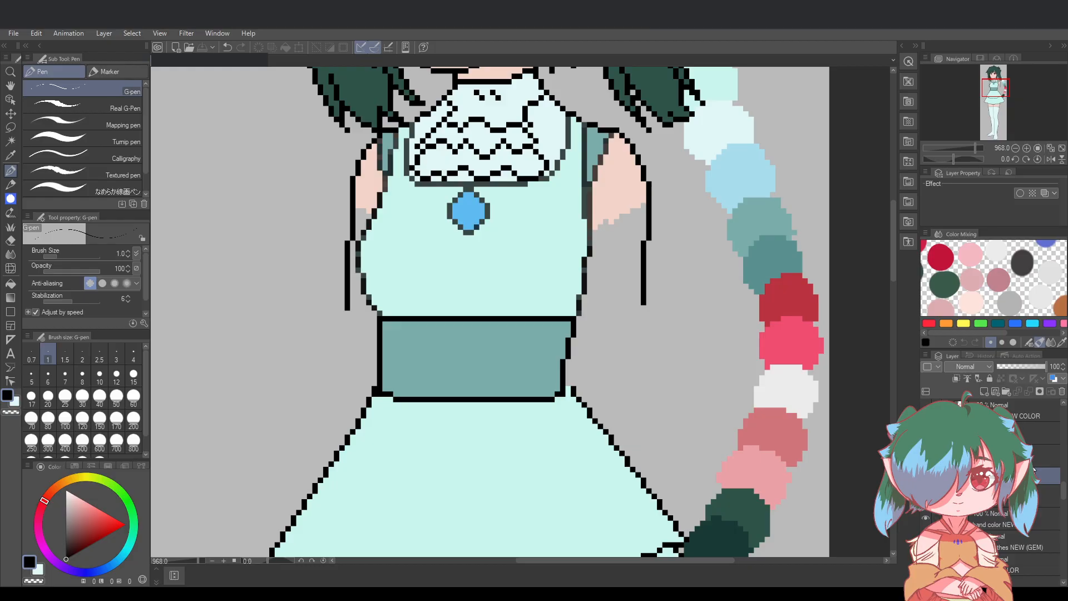
# Put the new torso band layer and its color layer into the new folder and save the file
pyautogui.scroll(-2, 991, 490)
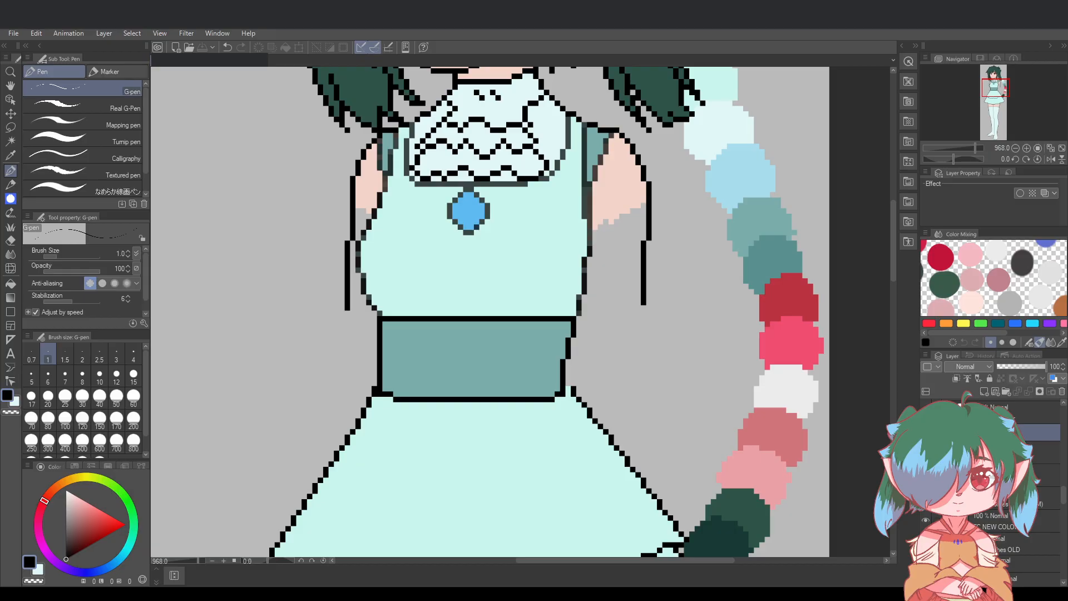
pyautogui.click(1038, 453)
pyautogui.click(1041, 475)
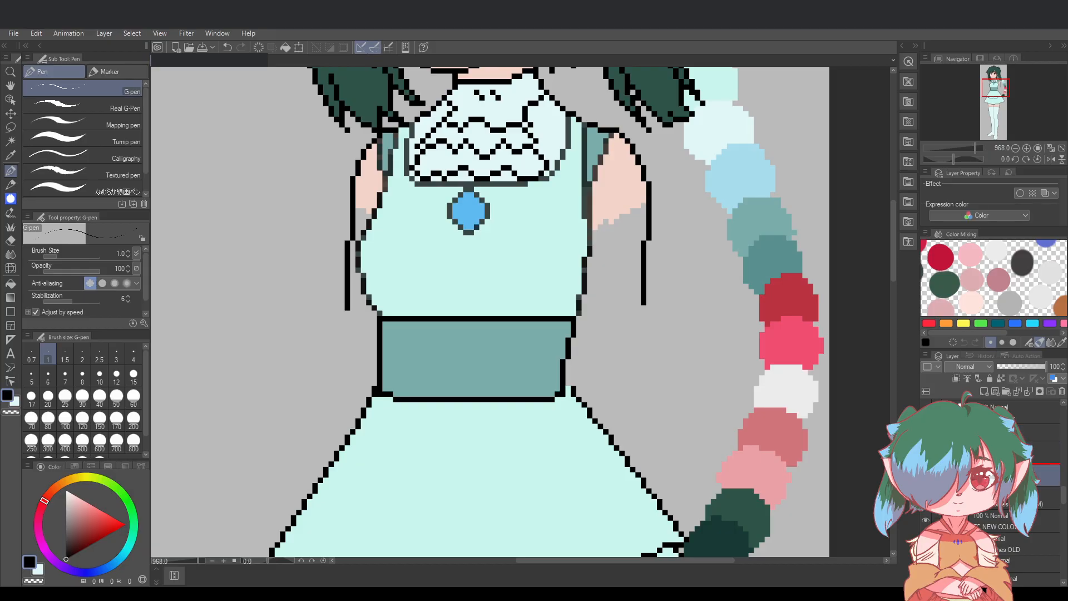
pyautogui.hotkey('ctrl', 's')
# Move the old torso band layer and its color layer together to just above torso clothes NEW (GEM)
pyautogui.scroll(6, 994, 489)
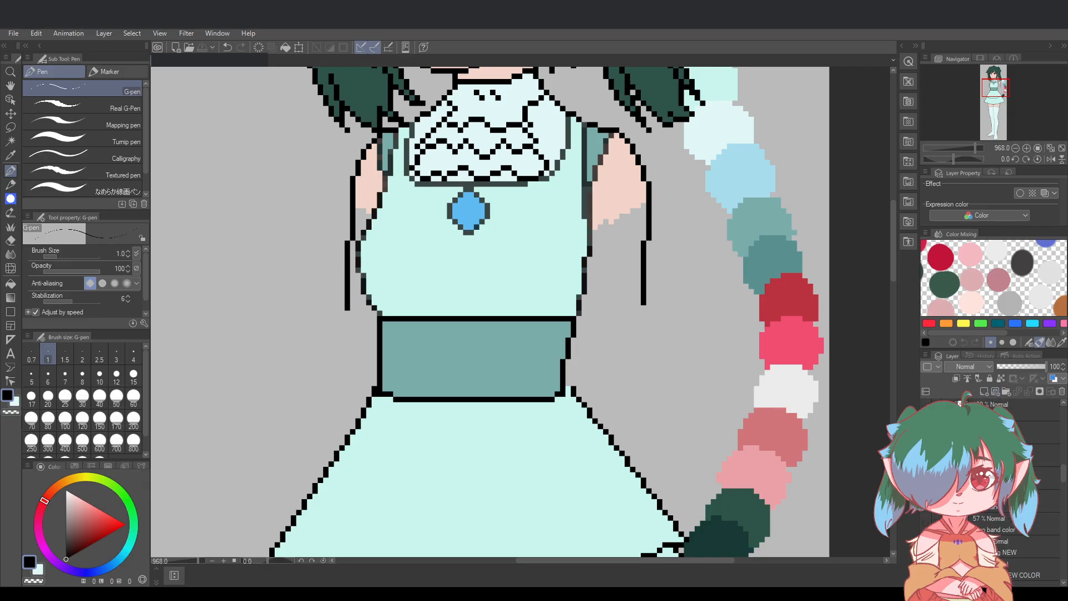
pyautogui.scroll(-1, 993, 489)
pyautogui.keyDown('ctrl'); pyautogui.click(1006, 486); pyautogui.keyUp('ctrl')
pyautogui.keyDown('ctrl'); pyautogui.click(1006, 509); pyautogui.keyUp('ctrl')
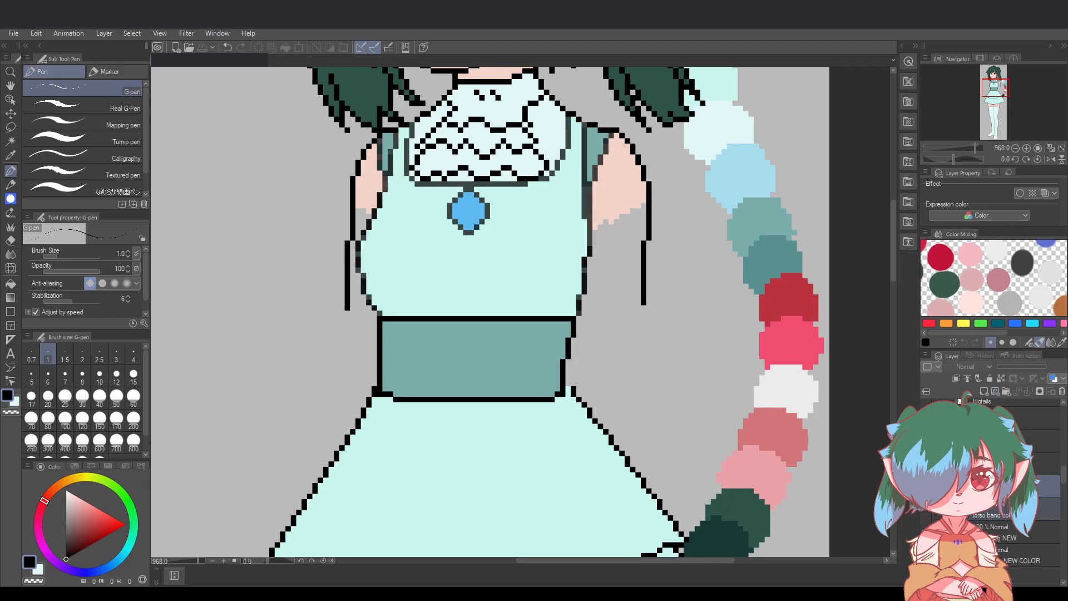
pyautogui.moveTo(1005, 514); pyautogui.dragTo(1009, 541)
pyautogui.moveTo(1012, 578); pyautogui.dragTo(1014, 520)
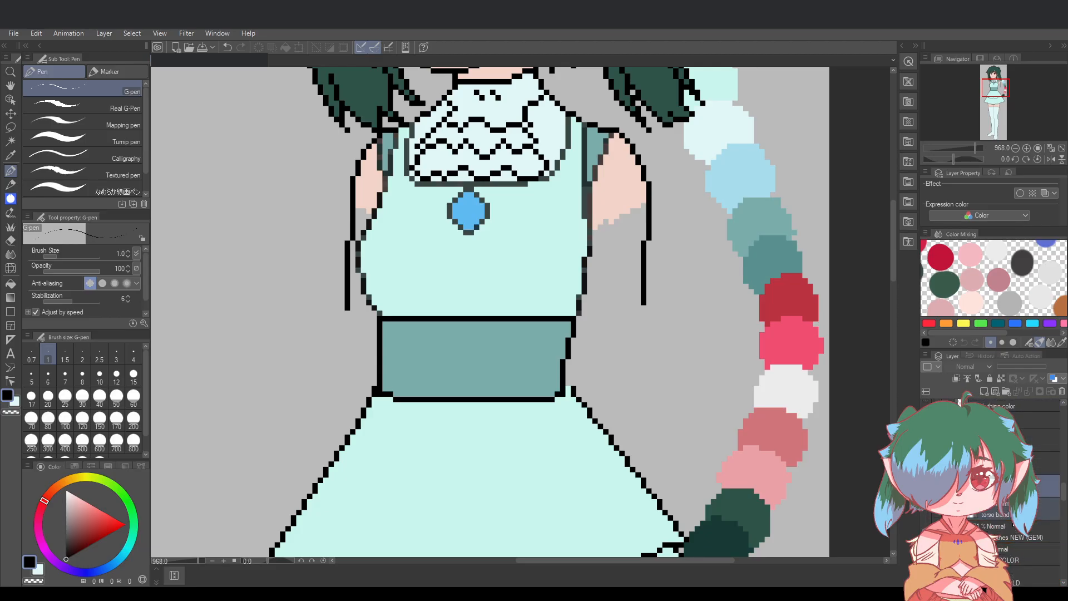
# Rename the old torso band color layer as tb color OLD and save the file
pyautogui.click(1030, 440)
pyautogui.click(1029, 485)
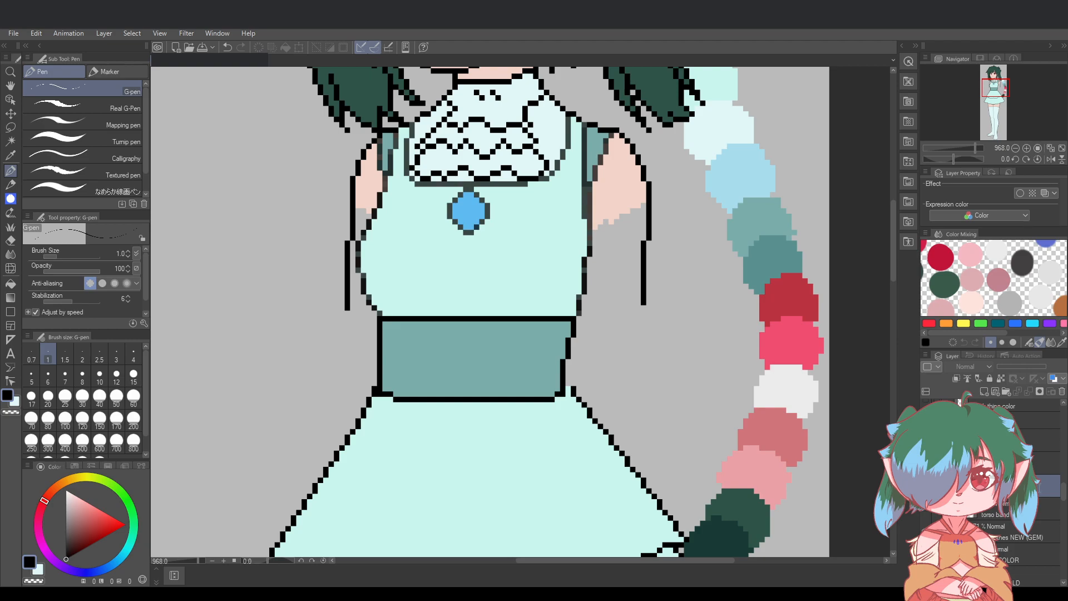
pyautogui.click(1029, 509)
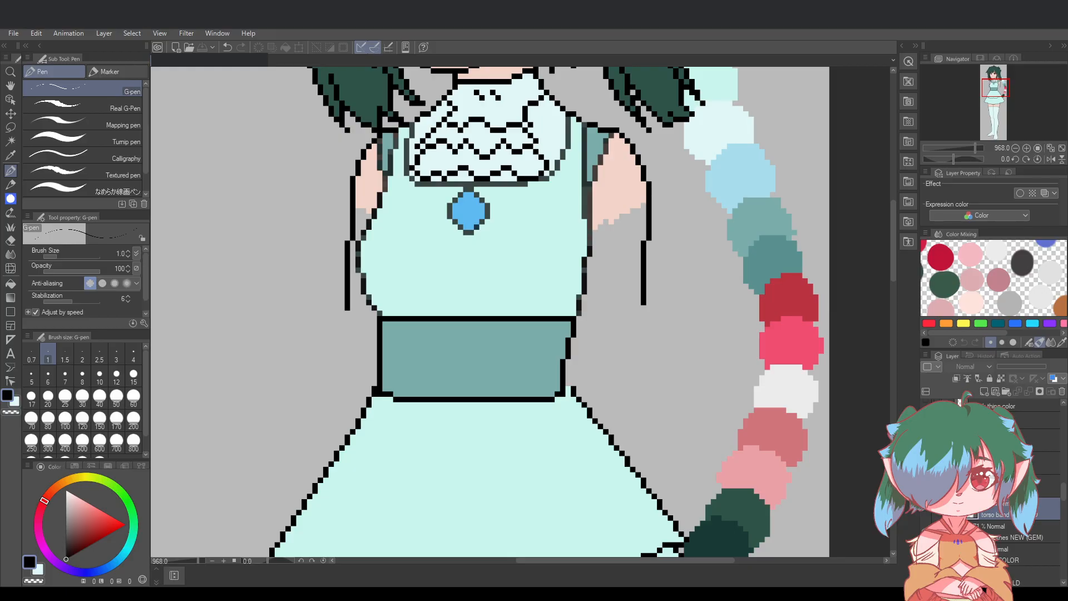
pyautogui.press('Return')
pyautogui.click(1013, 486)
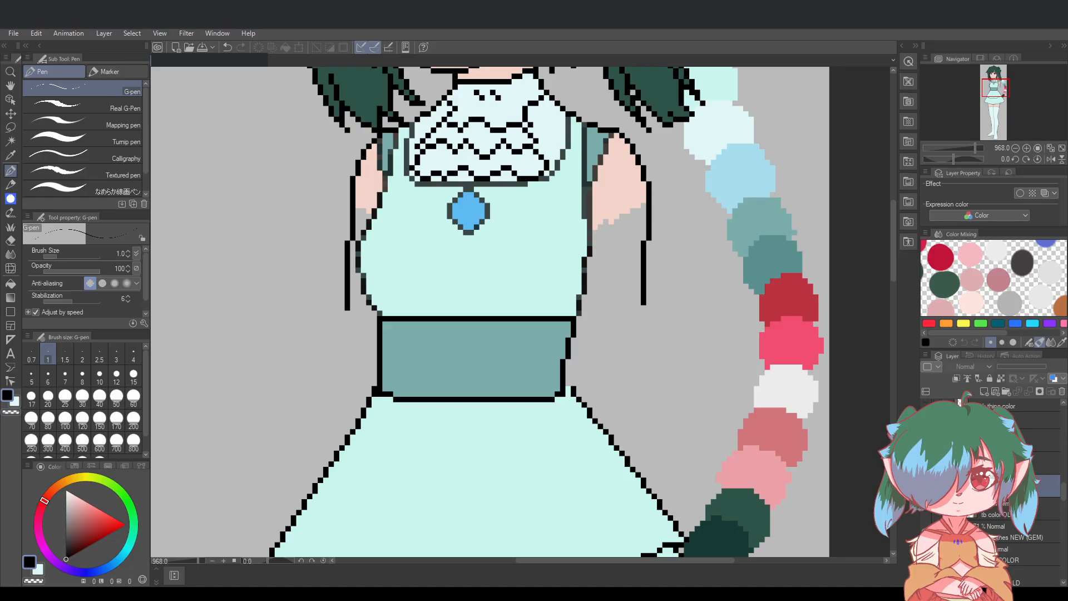
pyautogui.hotkey('ctrl', 's')
# Select the torso clothes NEW (GEM) layer and collapse the torso band and Skirt folders in the layer stack
pyautogui.scroll(-2, 776, 436)
pyautogui.moveTo(704, 561); pyautogui.dragTo(729, 561)
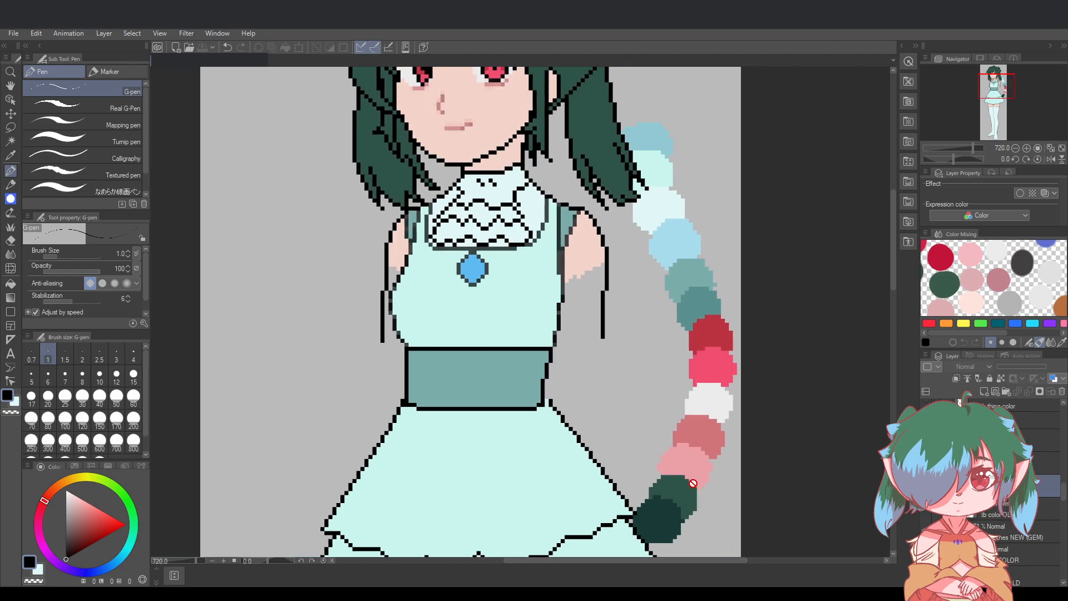
pyautogui.scroll(1, 729, 562)
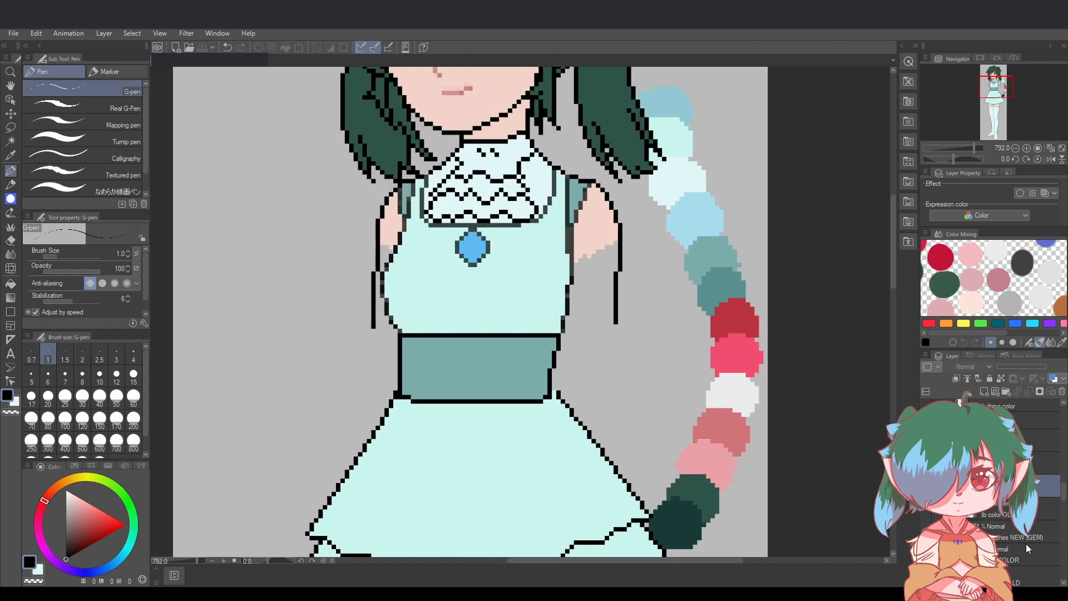
pyautogui.scroll(-5, 1028, 540)
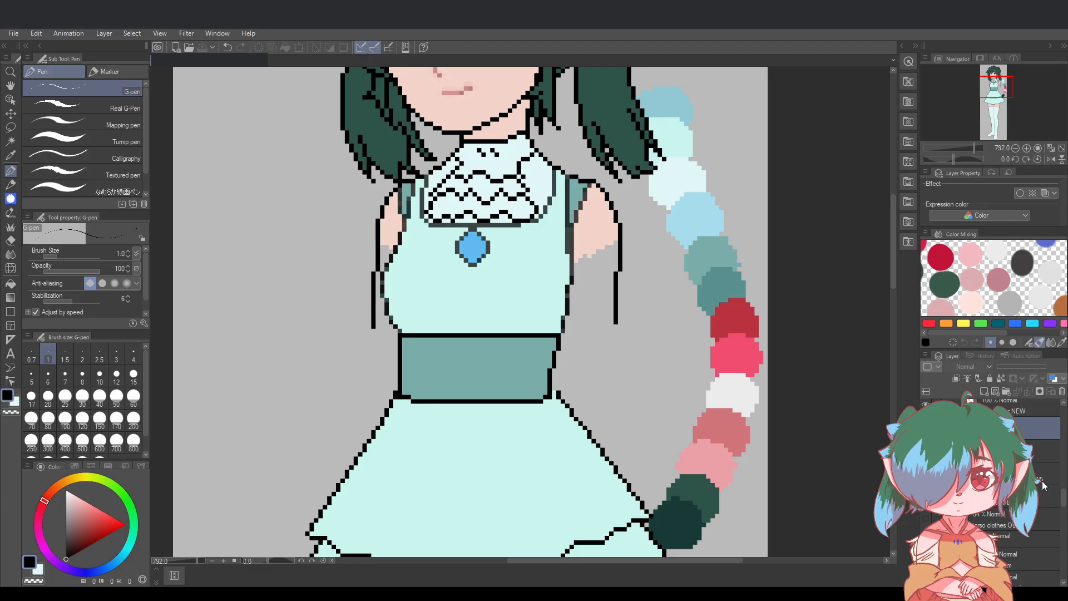
pyautogui.click(1040, 493)
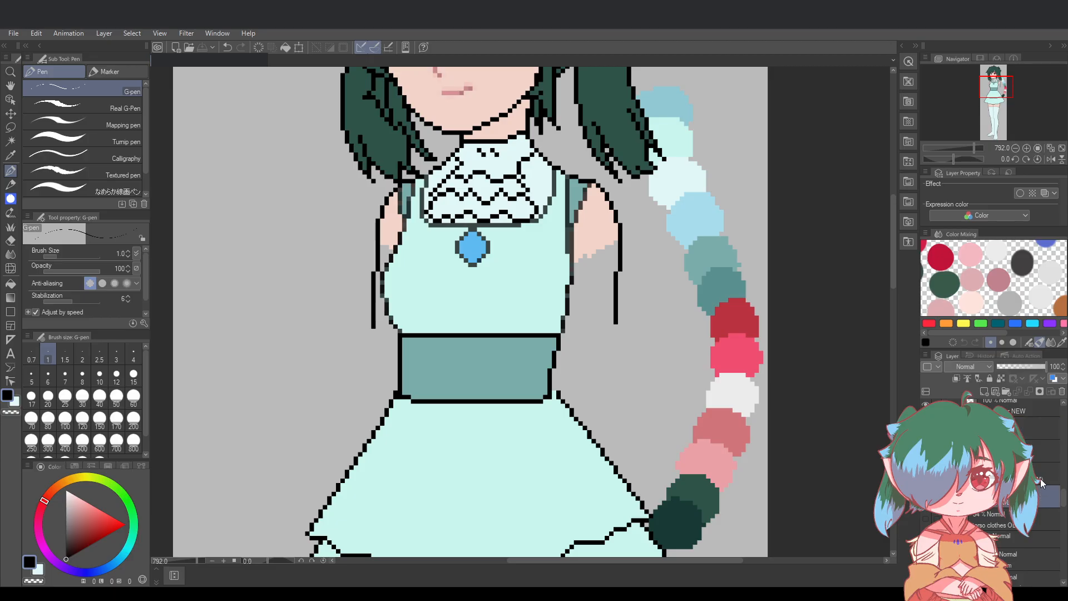
pyautogui.click(1039, 477)
pyautogui.scroll(2, 1038, 479)
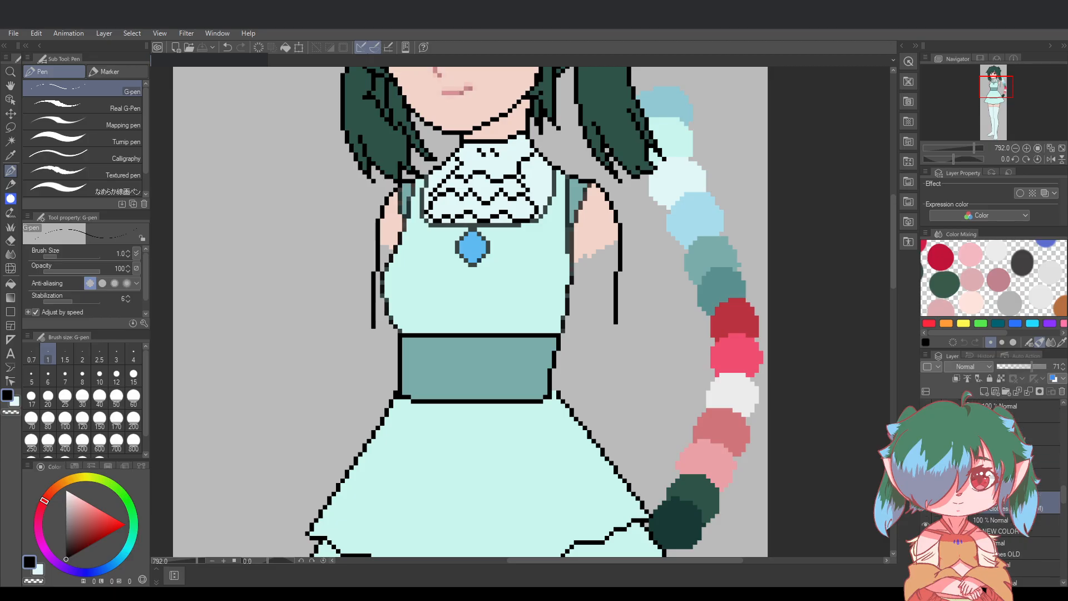
pyautogui.click(959, 434)
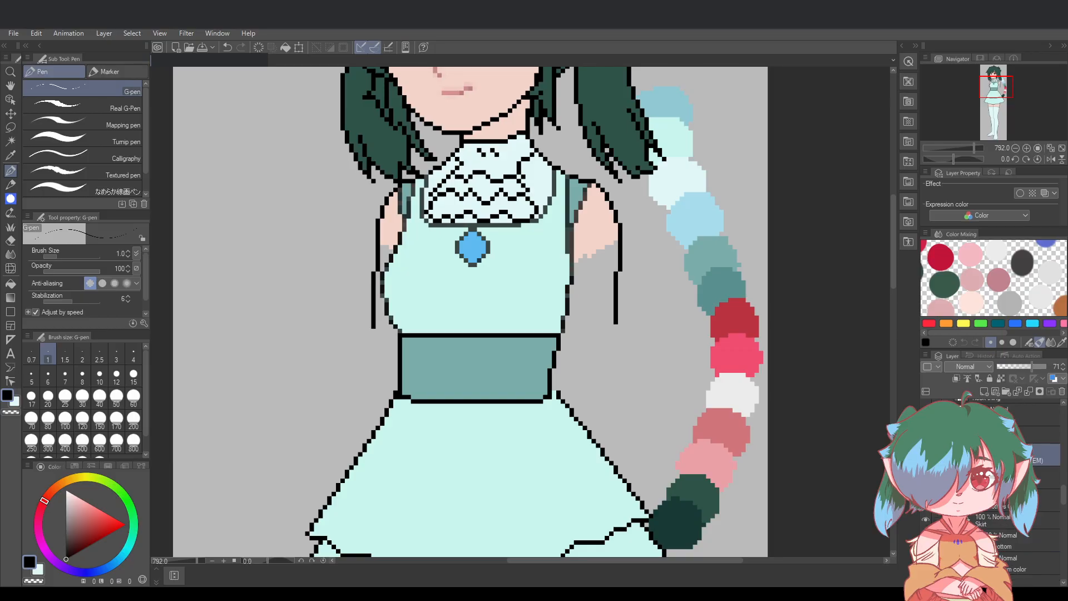
pyautogui.click(968, 519)
# Create a layer folder directly above the neck layer and save the file
pyautogui.scroll(-1, 1030, 489)
pyautogui.scroll(-2, 1030, 490)
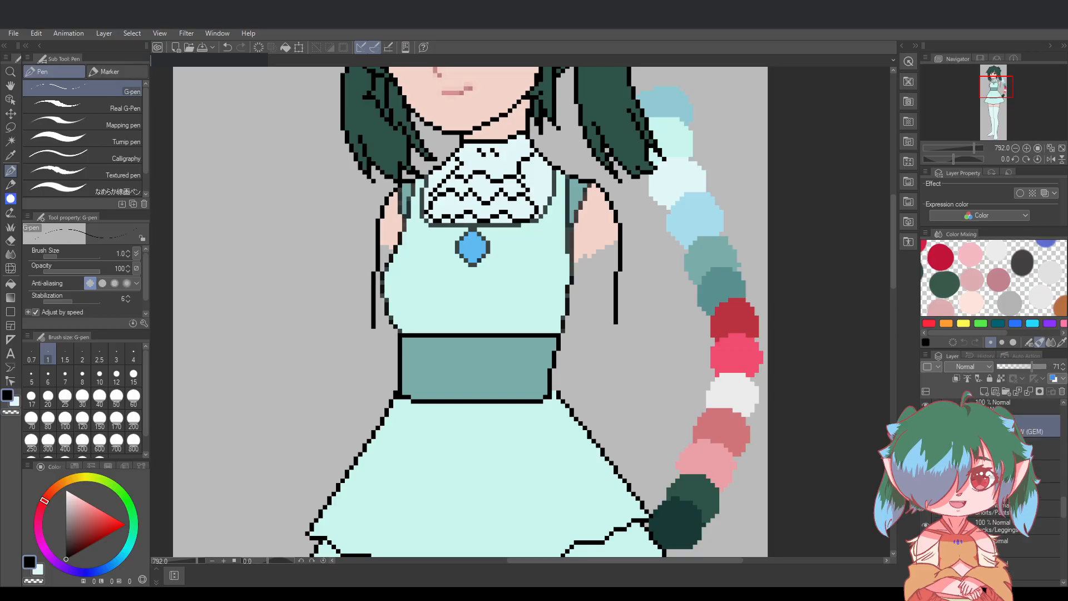
pyautogui.scroll(-1, 996, 489)
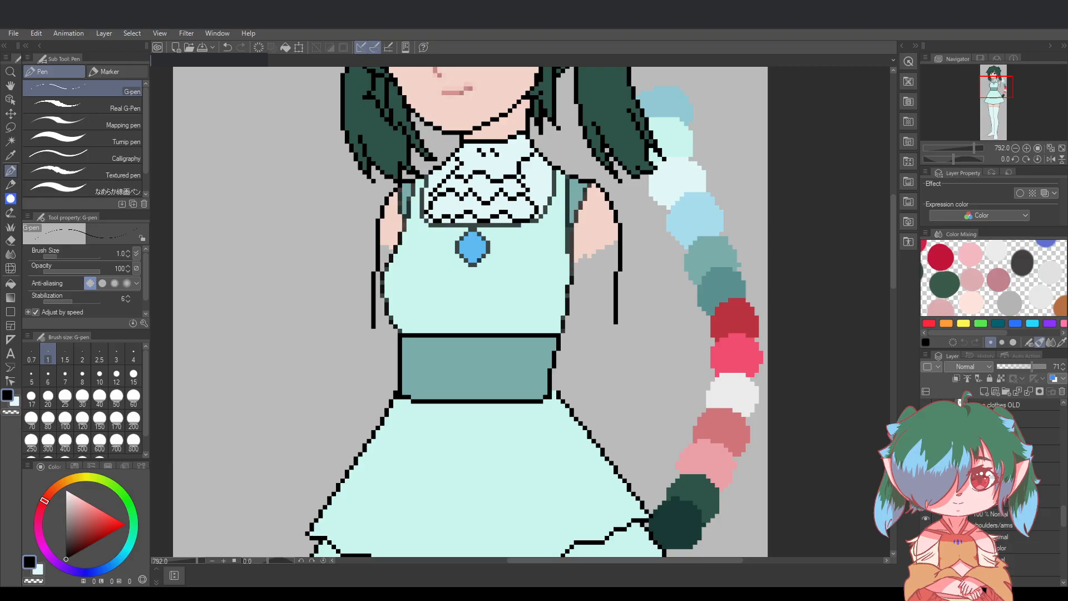
pyautogui.scroll(2, 1033, 466)
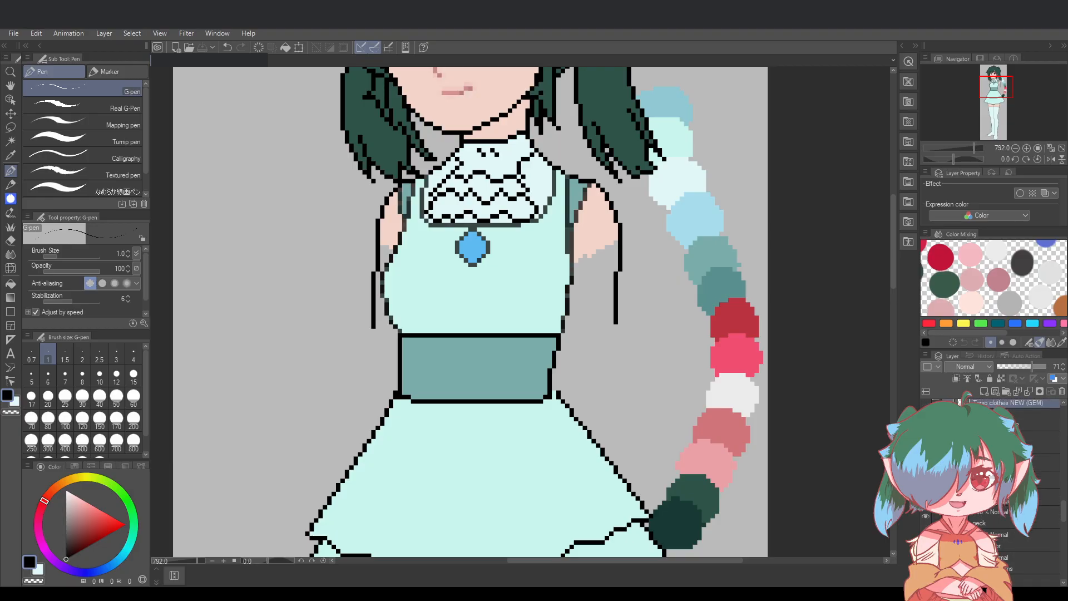
pyautogui.scroll(-1, 1002, 490)
pyautogui.click(1002, 503)
pyautogui.click(1006, 392)
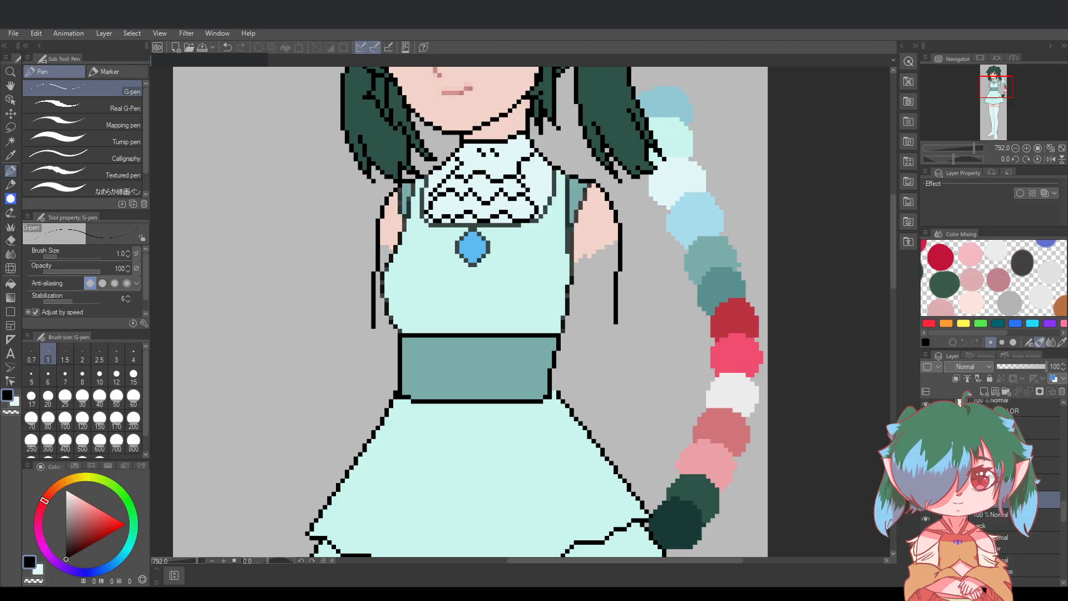
pyautogui.hotkey('ctrl', 's')
# Move the neck, shoulder and arm layers with their color layers into the new folder
pyautogui.scroll(-2, 1033, 484)
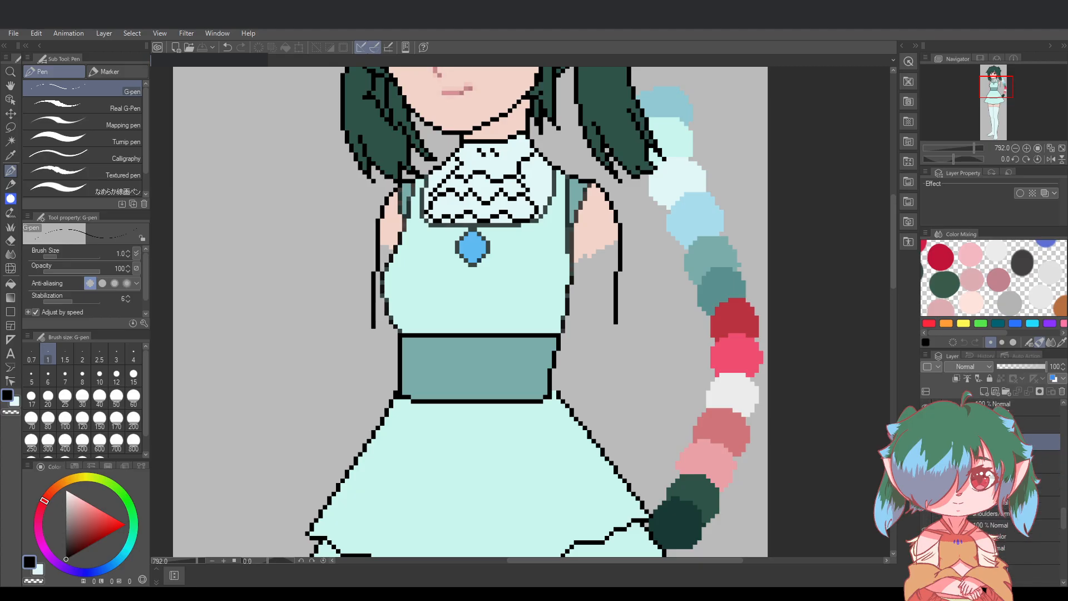
pyautogui.click(1041, 462)
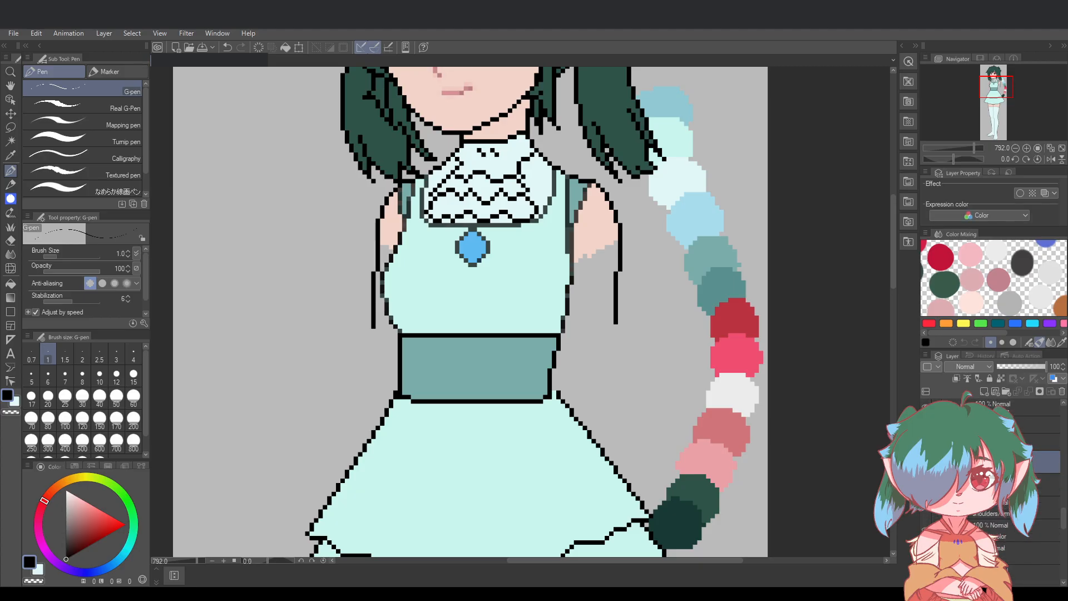
pyautogui.click(1043, 484)
pyautogui.scroll(-2, 1043, 478)
pyautogui.moveTo(1043, 465)
pyautogui.mouseDown()
pyautogui.moveTo(1043, 454)
pyautogui.moveTo(1046, 475)
pyautogui.mouseUp()
pyautogui.scroll(-1, 1046, 479)
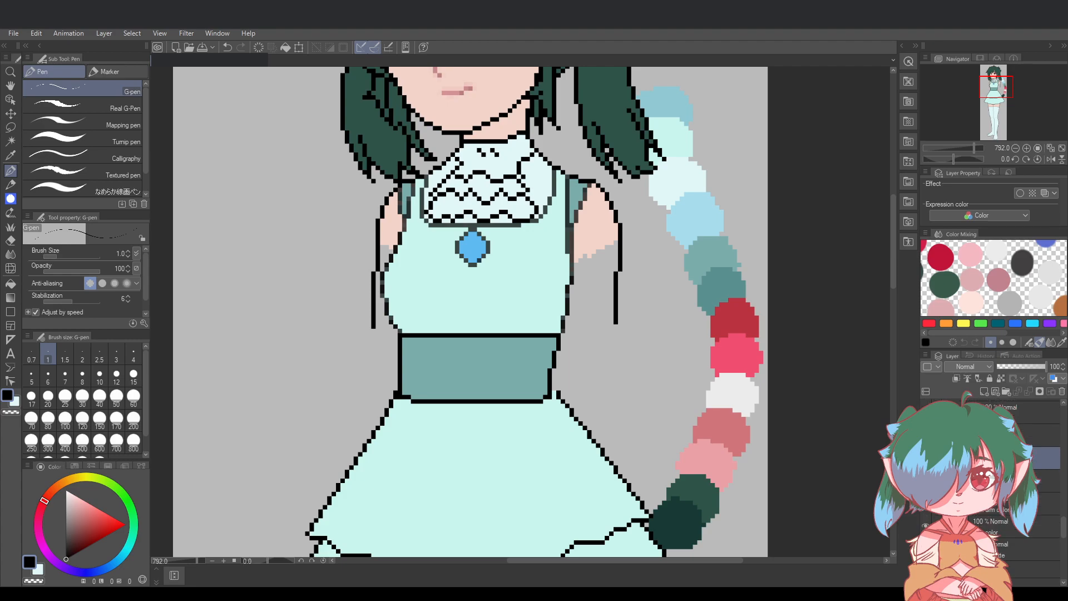
pyautogui.click(1046, 480)
pyautogui.click(1046, 503)
pyautogui.scroll(-1, 1046, 495)
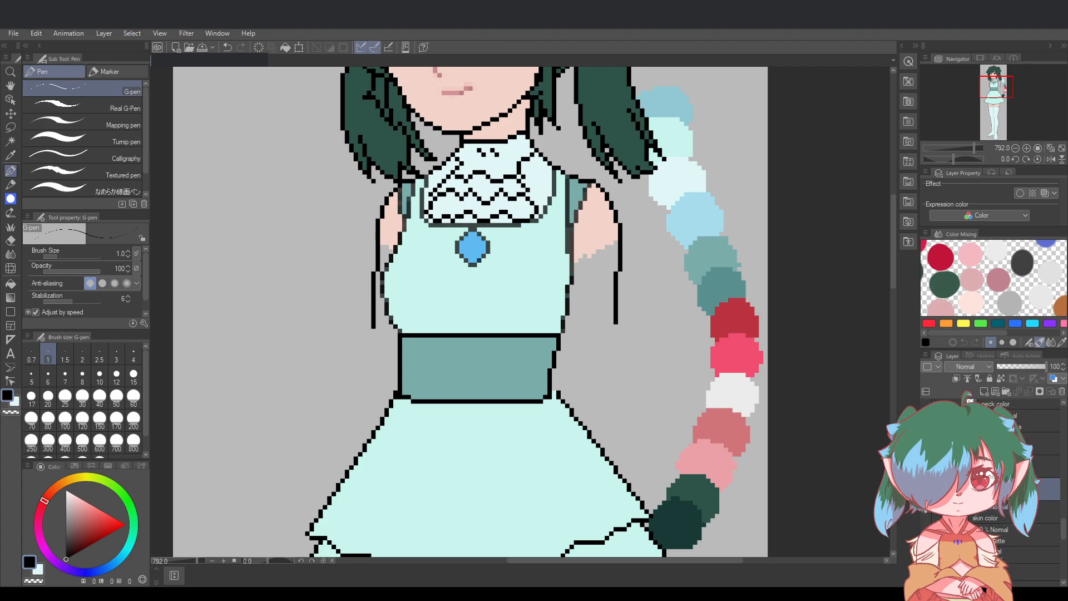
# Move the right arm color layer below the skin color layer
pyautogui.click(1046, 514)
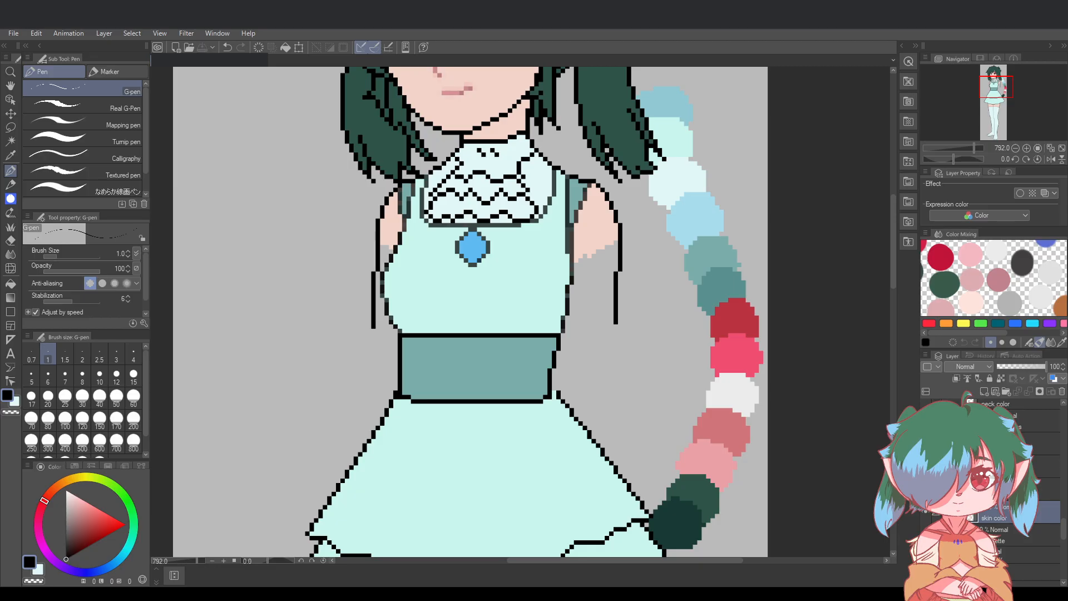
pyautogui.click(1046, 489)
pyautogui.moveTo(1008, 490); pyautogui.dragTo(1002, 521)
pyautogui.scroll(1, 1002, 528)
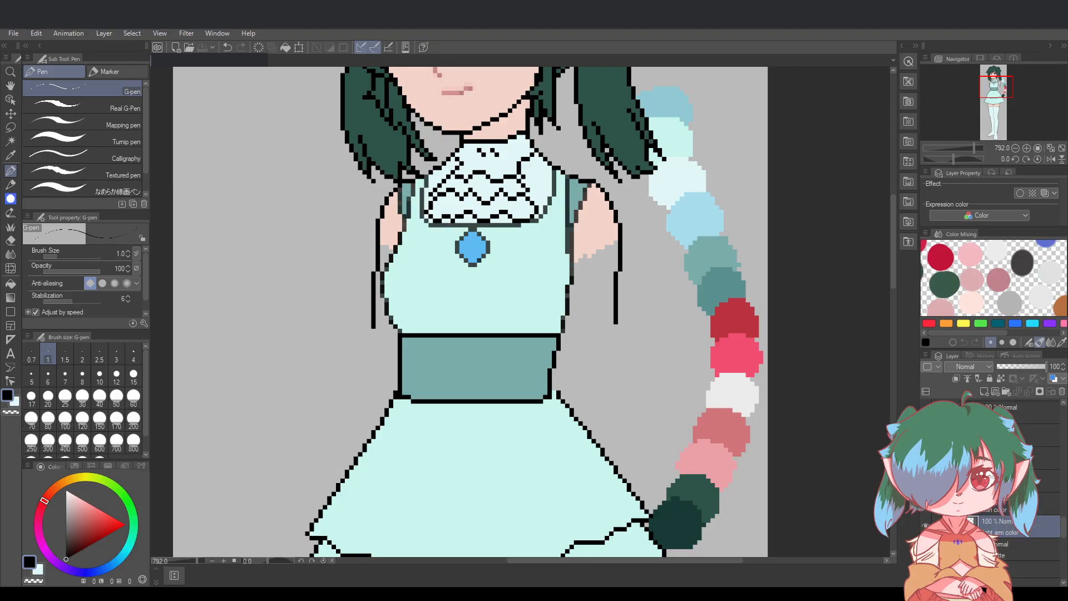
# Create a layer folder for the copied body and arm layers lower in the stack, below the right arm color layer
pyautogui.click(1009, 551)
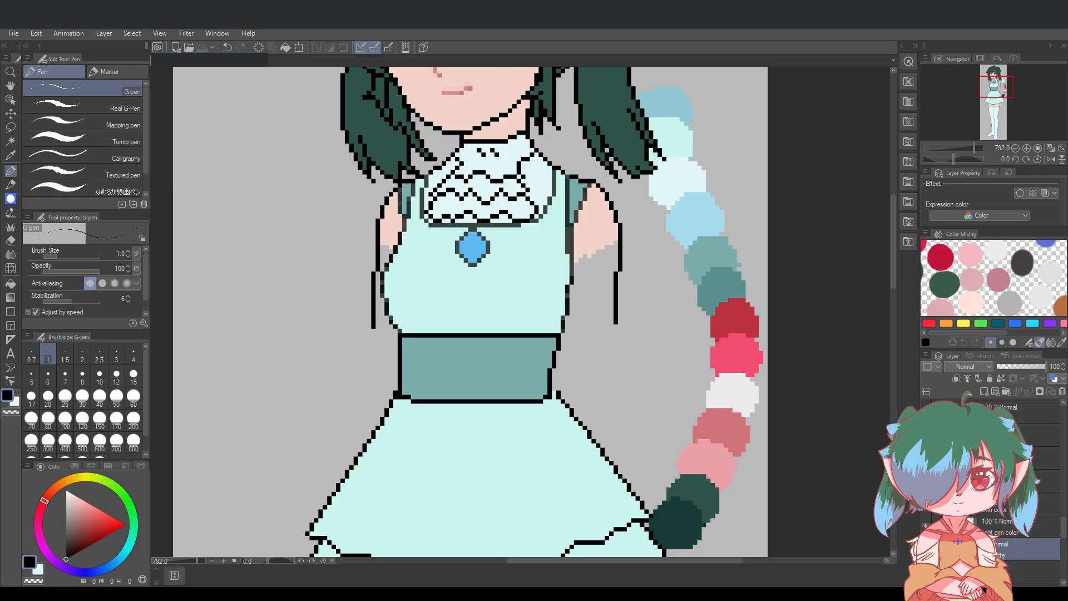
pyautogui.scroll(-2, 994, 518)
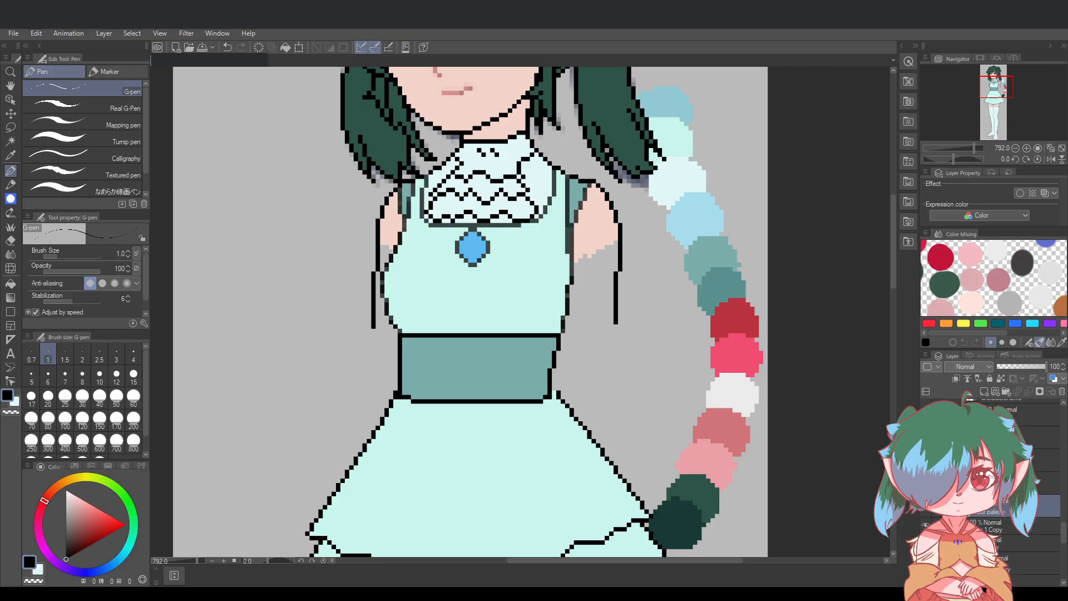
pyautogui.scroll(-2, 1002, 501)
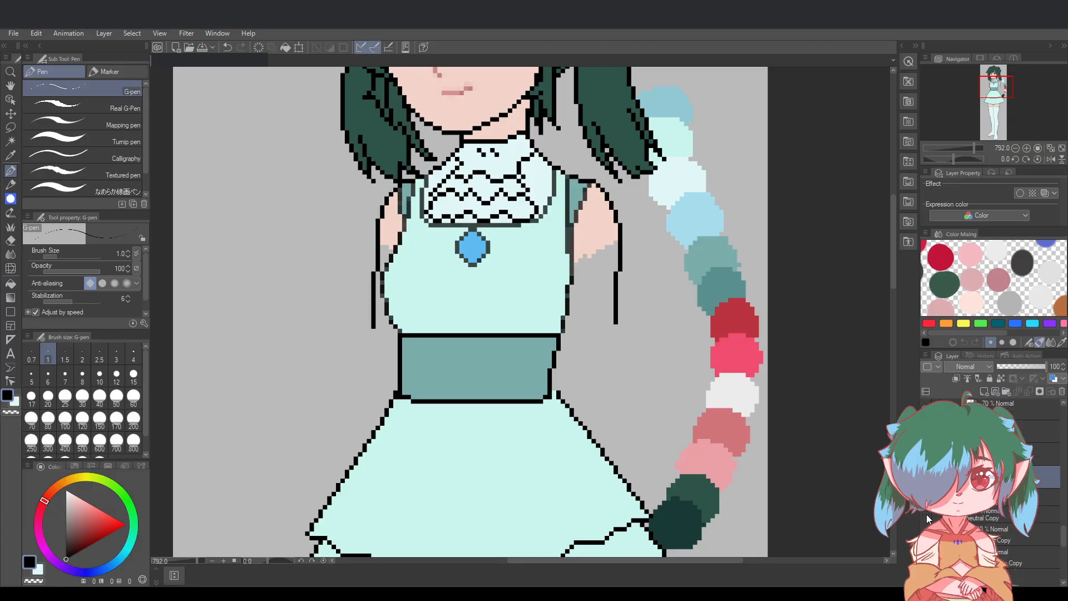
pyautogui.scroll(-3, 1007, 518)
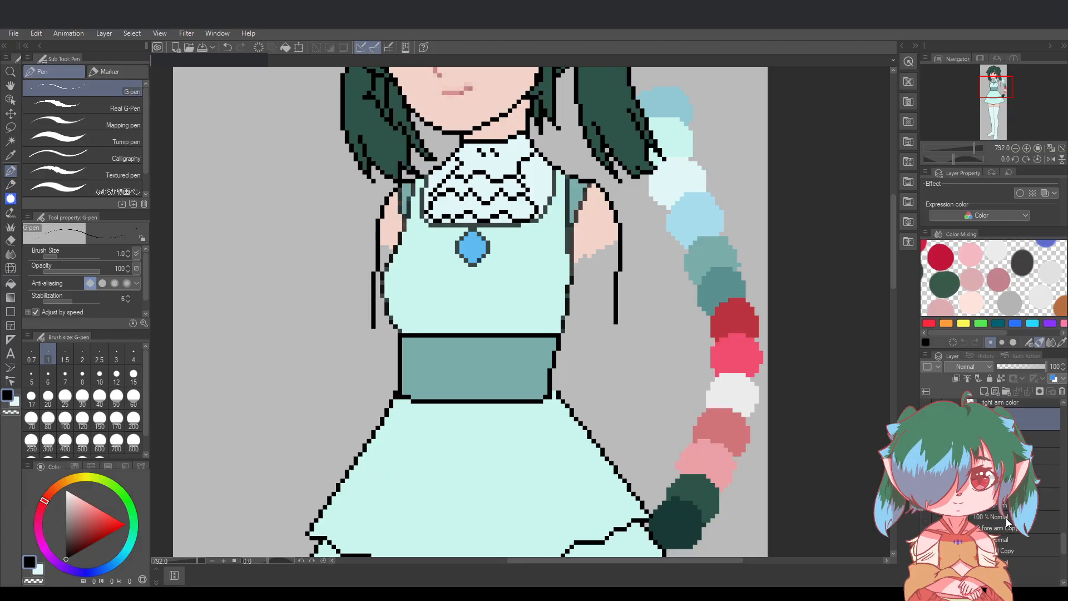
pyautogui.scroll(-1, 1007, 518)
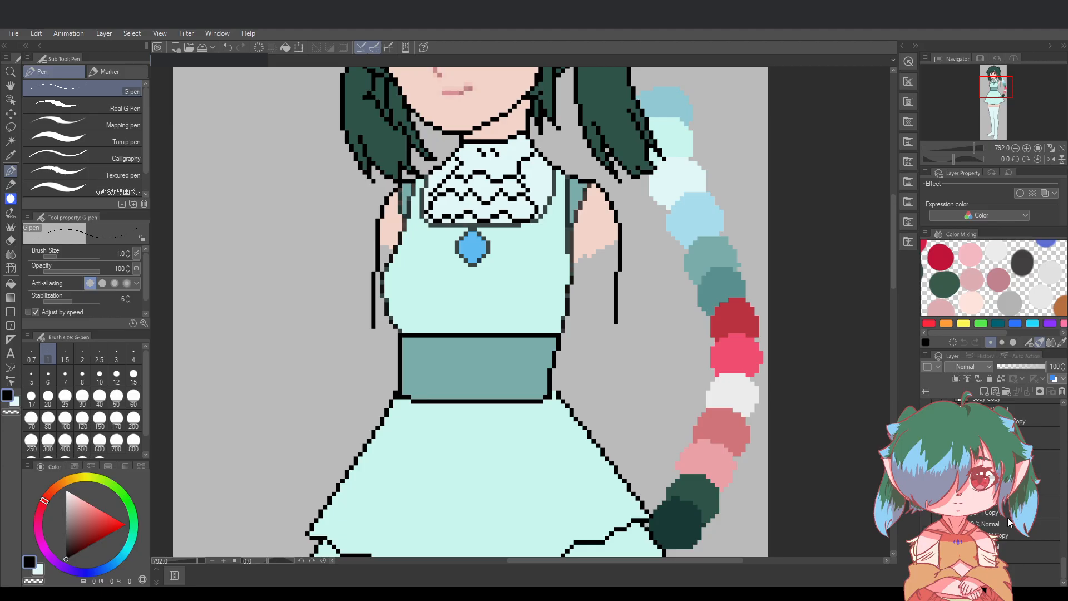
pyautogui.scroll(5, 1008, 518)
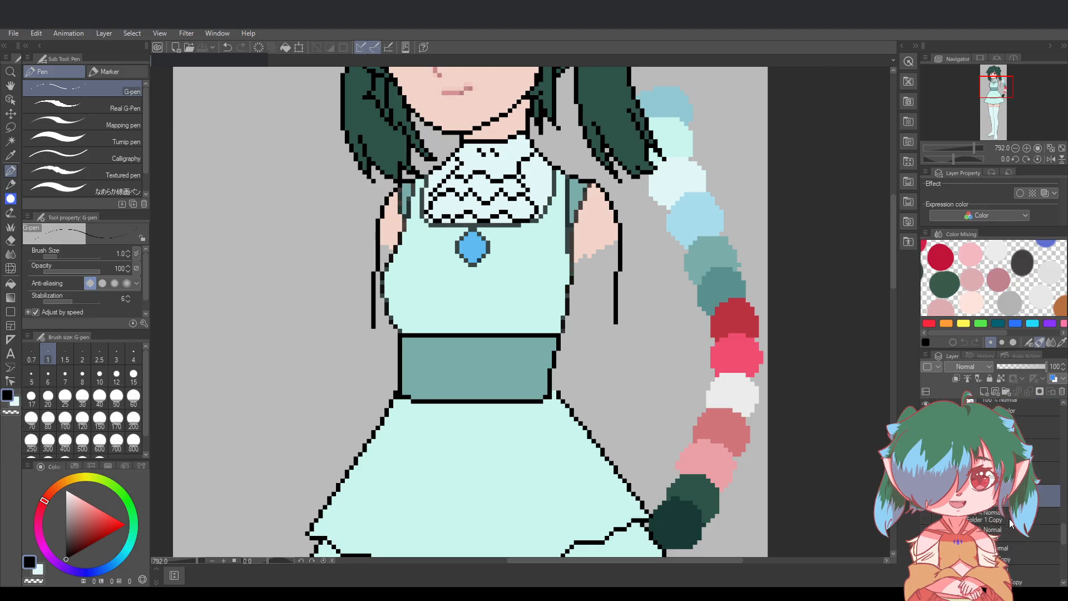
pyautogui.scroll(-2, 1009, 519)
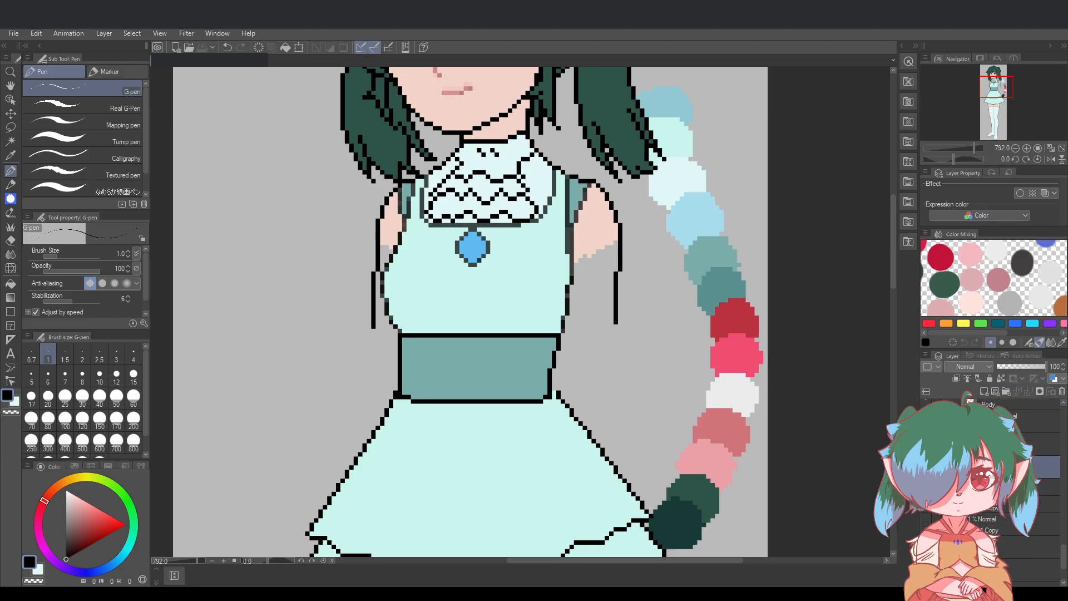
pyautogui.scroll(-3, 1010, 519)
pyautogui.scroll(1, 1009, 519)
pyautogui.click(1013, 475)
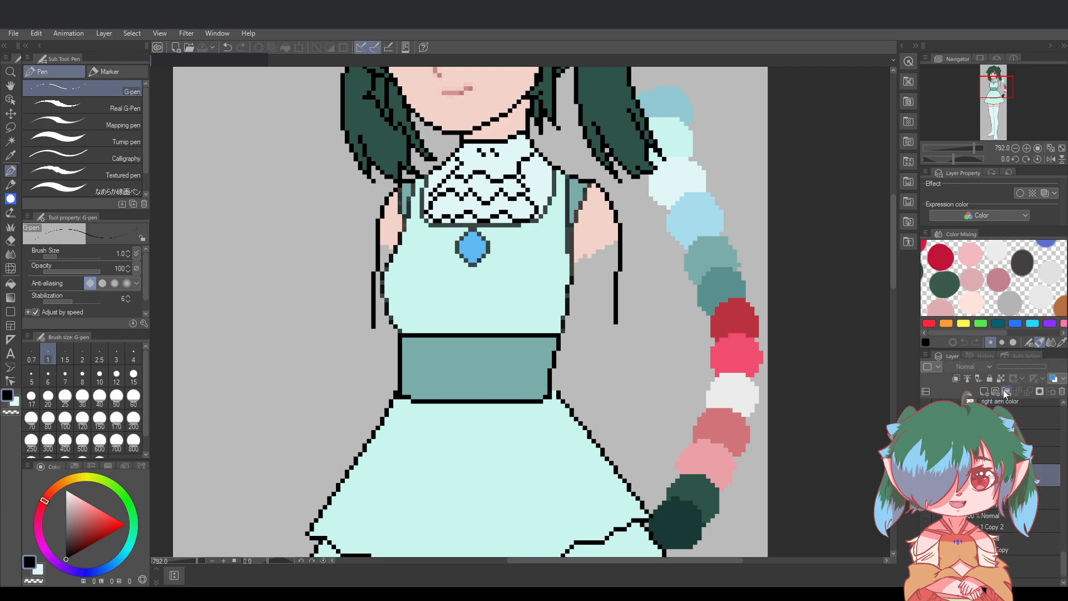
pyautogui.click(1006, 392)
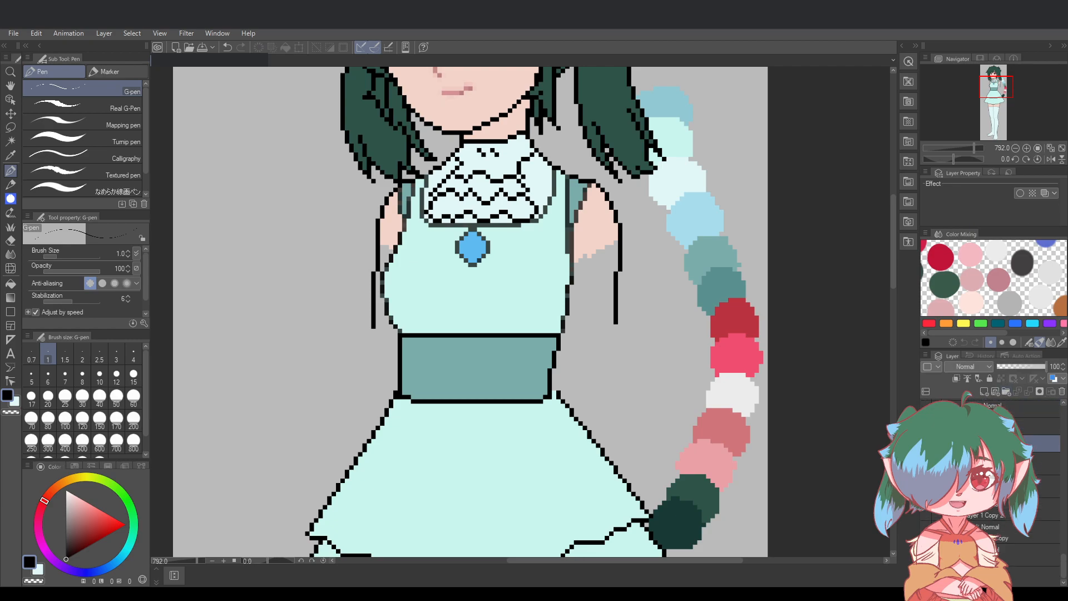
# Select the group of layers beneath the new folder and move them within the copied layers of the stack
pyautogui.click(1040, 463)
pyautogui.moveTo(1040, 487); pyautogui.dragTo(1016, 539)
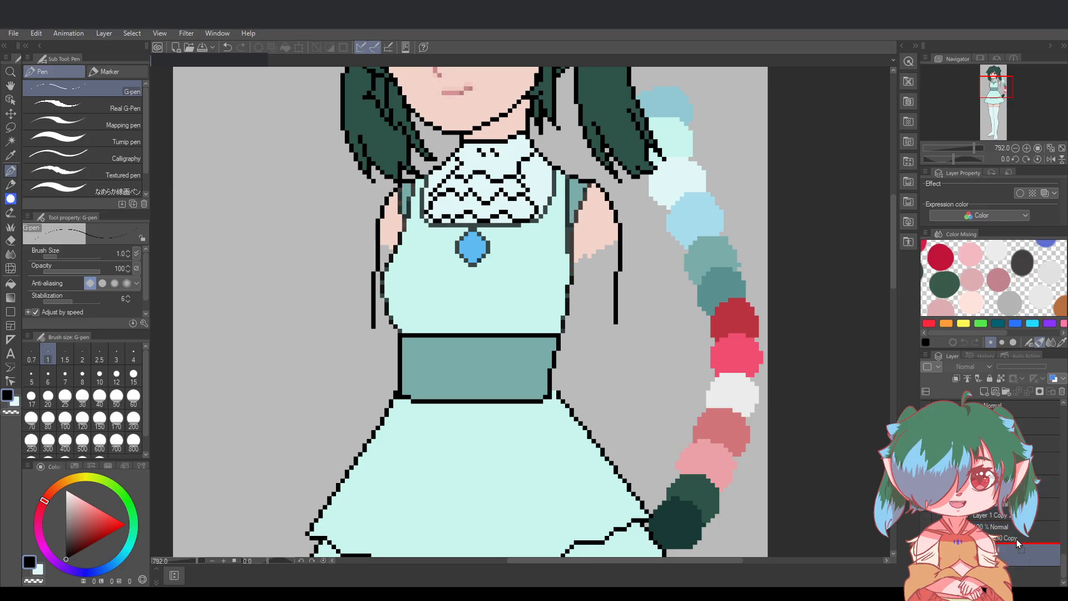
pyautogui.click(954, 441)
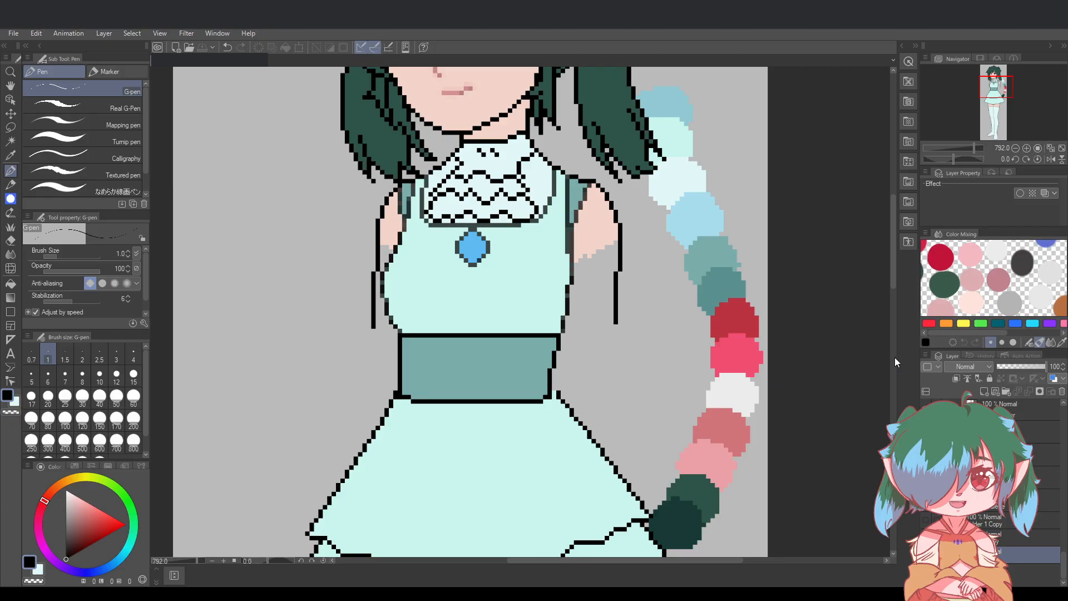
# Examine the character's upper body and review the layer stack from the torso clothes down to the palette layers
pyautogui.moveTo(894, 279)
pyautogui.mouseDown()
pyautogui.moveTo(893, 249)
pyautogui.moveTo(894, 277)
pyautogui.mouseUp()
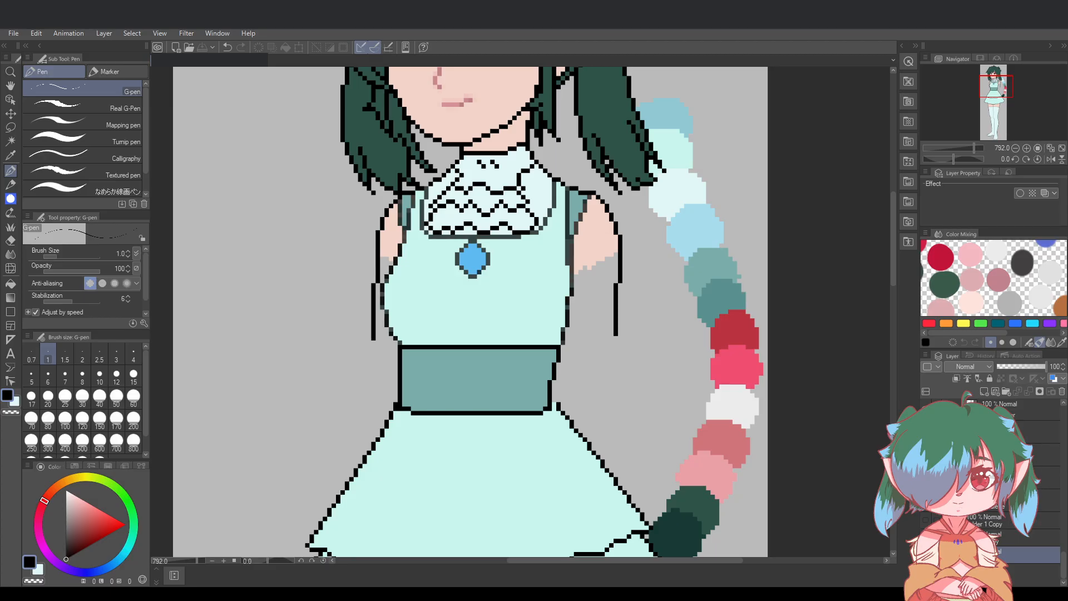
pyautogui.scroll(5, 996, 490)
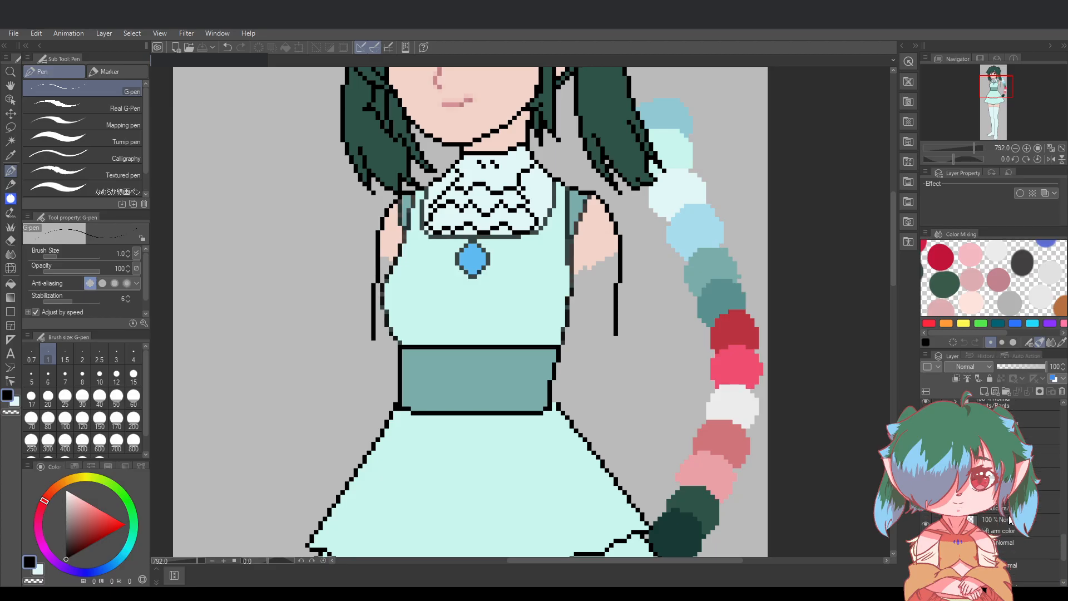
pyautogui.scroll(1, 996, 490)
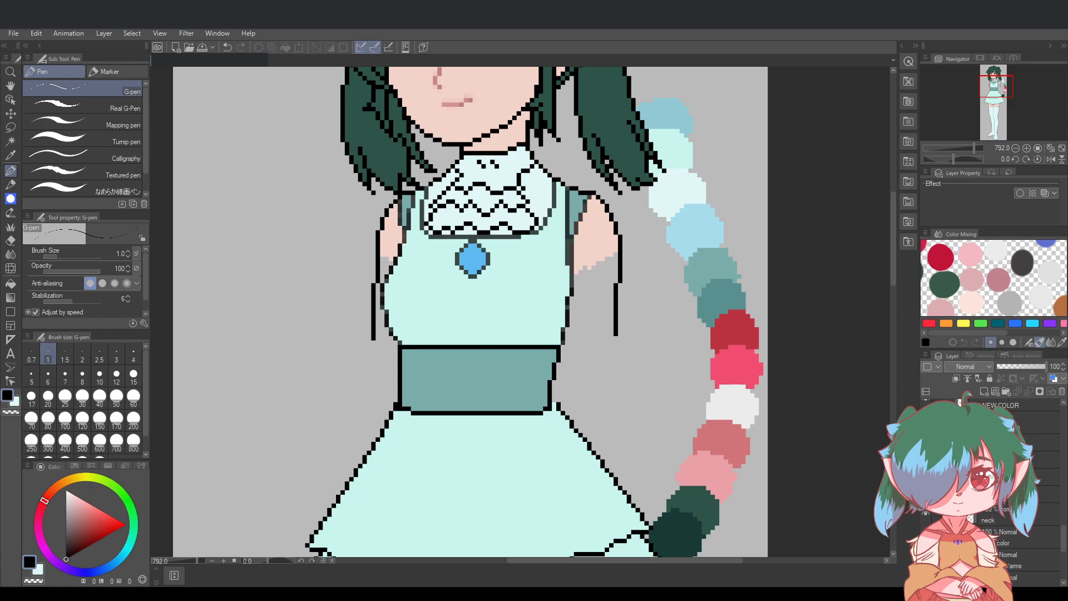
pyautogui.scroll(3, 982, 582)
pyautogui.scroll(-3, 982, 589)
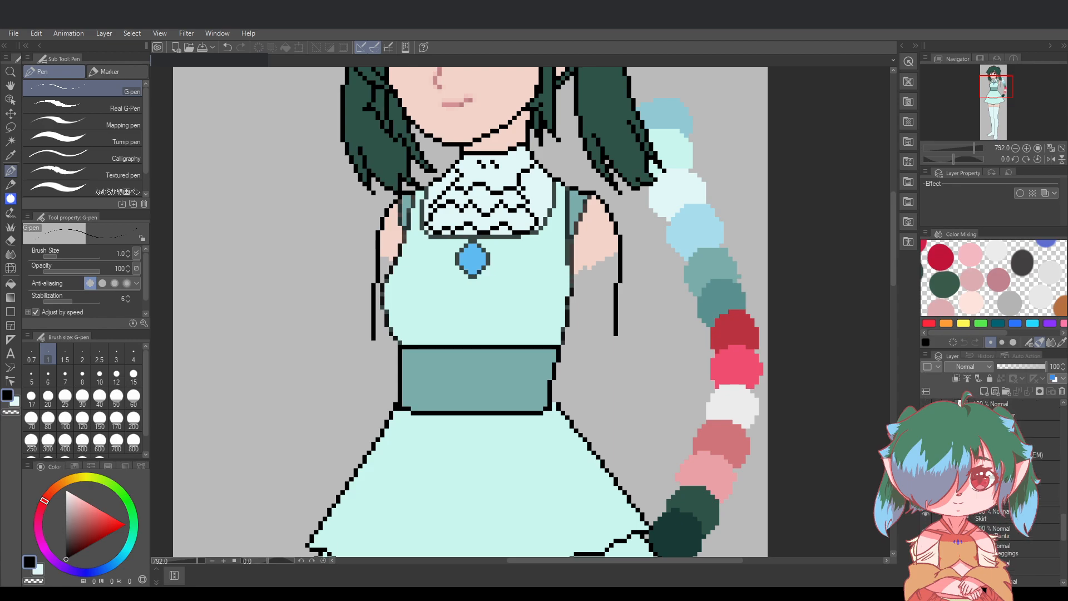
pyautogui.scroll(-3, 984, 590)
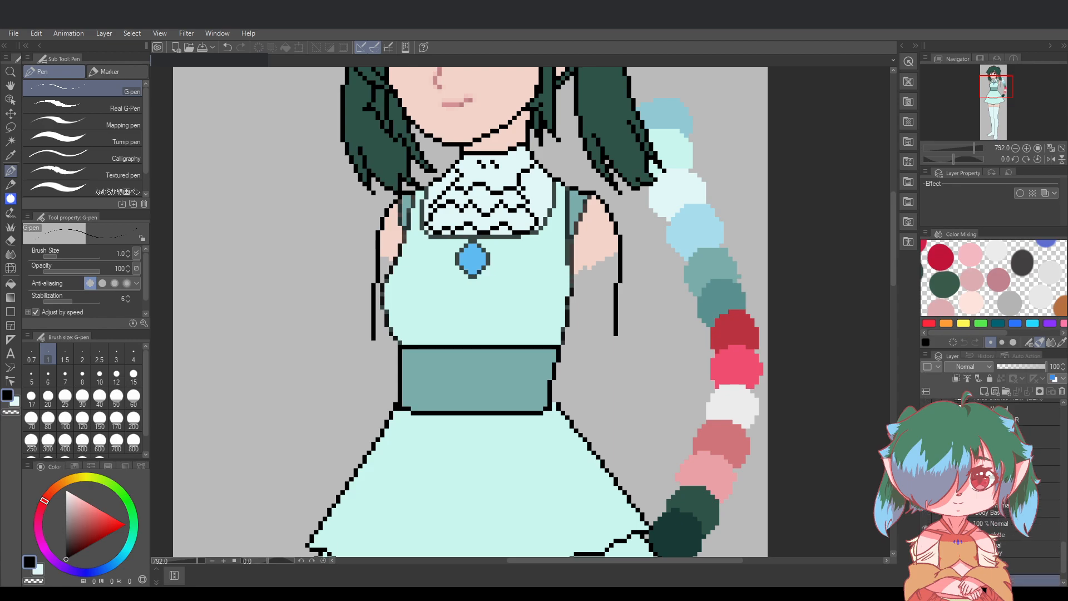
pyautogui.scroll(-5, 892, 402)
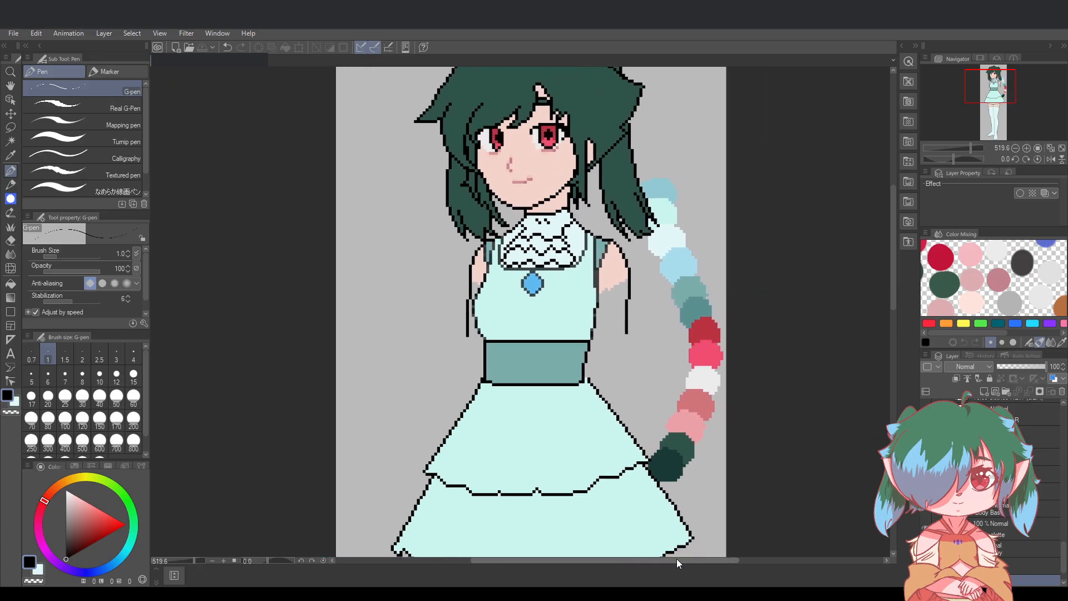
pyautogui.moveTo(677, 559); pyautogui.dragTo(700, 558)
pyautogui.scroll(3, 474, 329)
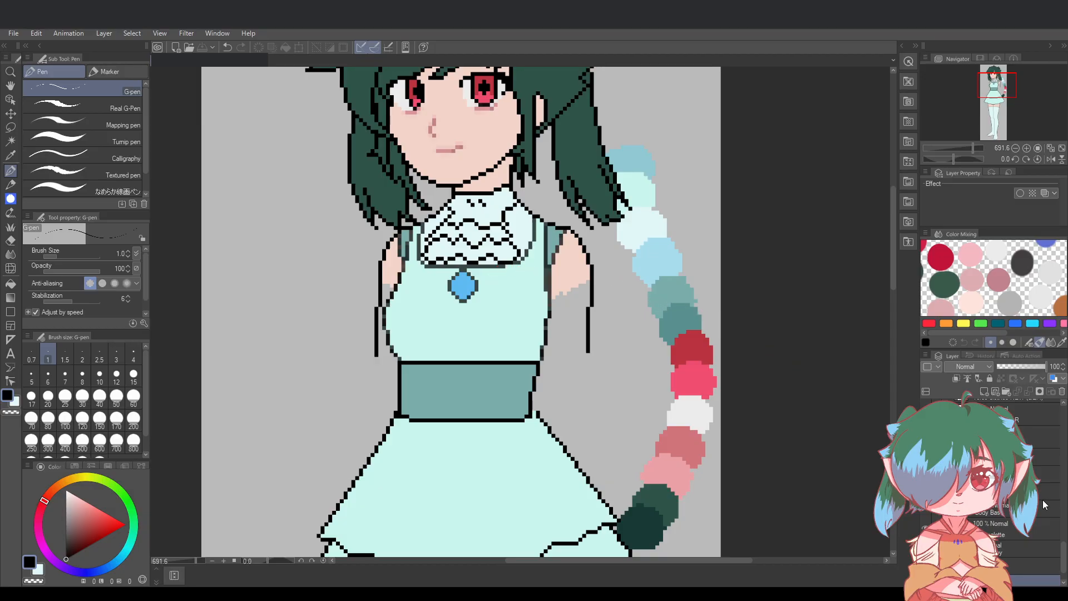
# Rename the Skirt folder as Skirts
pyautogui.scroll(2, 1046, 508)
pyautogui.scroll(2, 1046, 508)
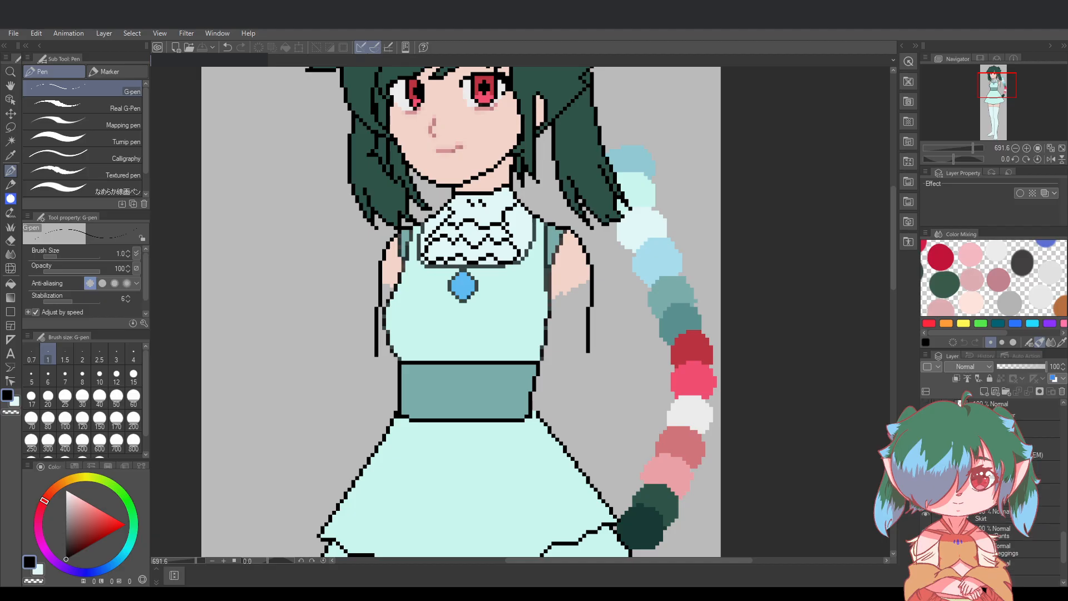
pyautogui.scroll(1, 1046, 508)
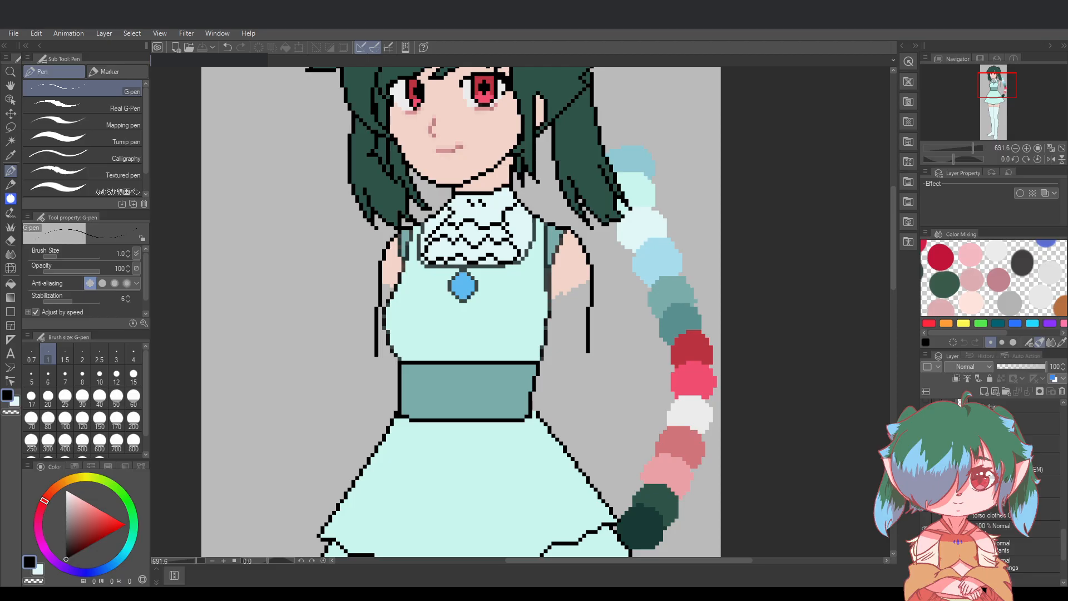
pyautogui.scroll(-1, 993, 489)
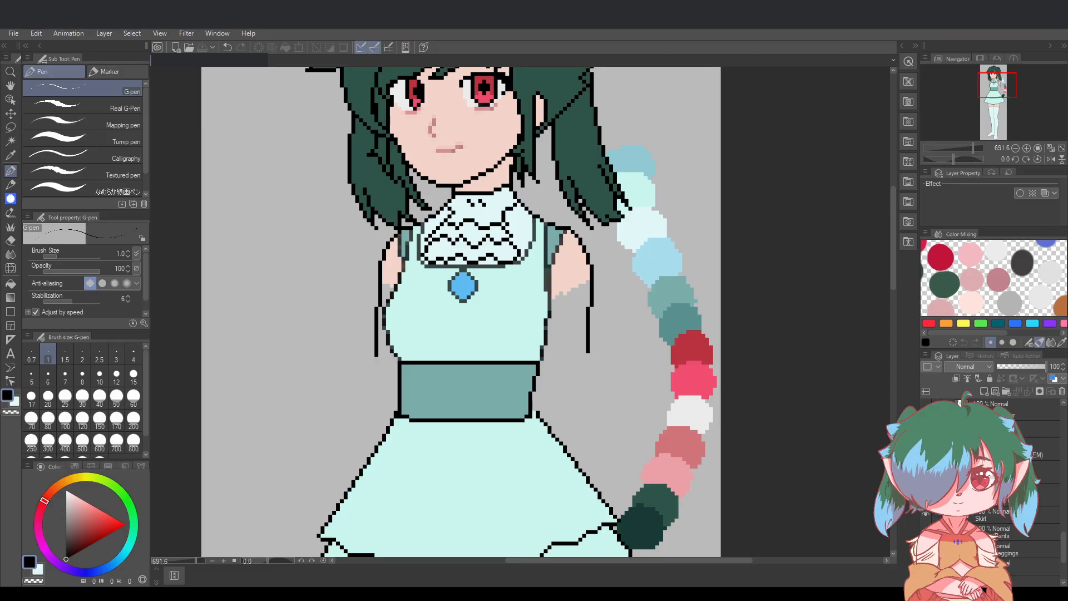
pyautogui.click(993, 517)
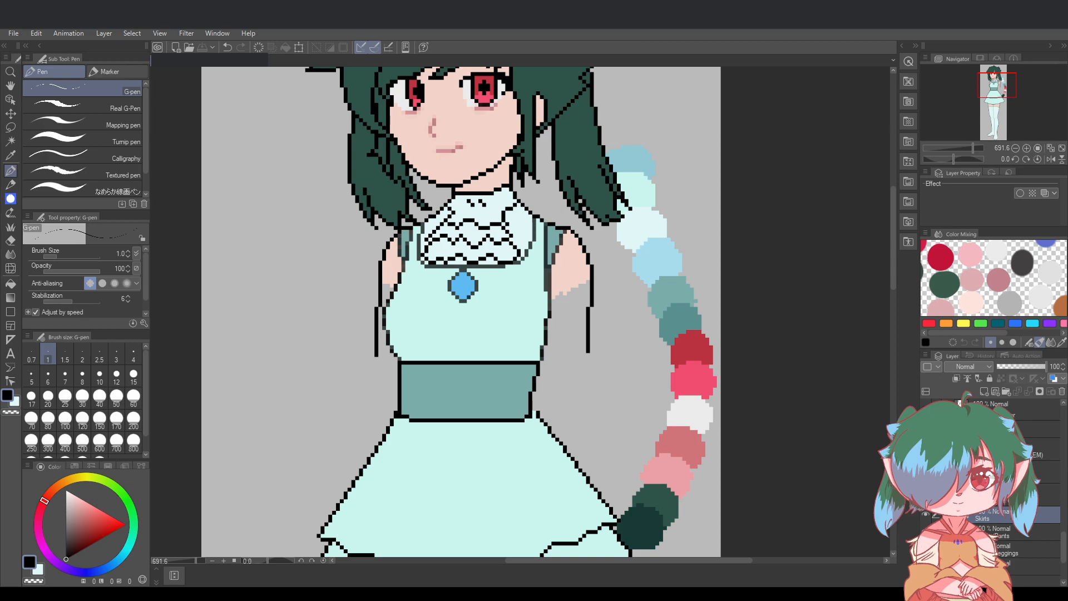
# Create a layer folder directly above the torso clothes NEW (GEM) layer
pyautogui.scroll(1, 1036, 474)
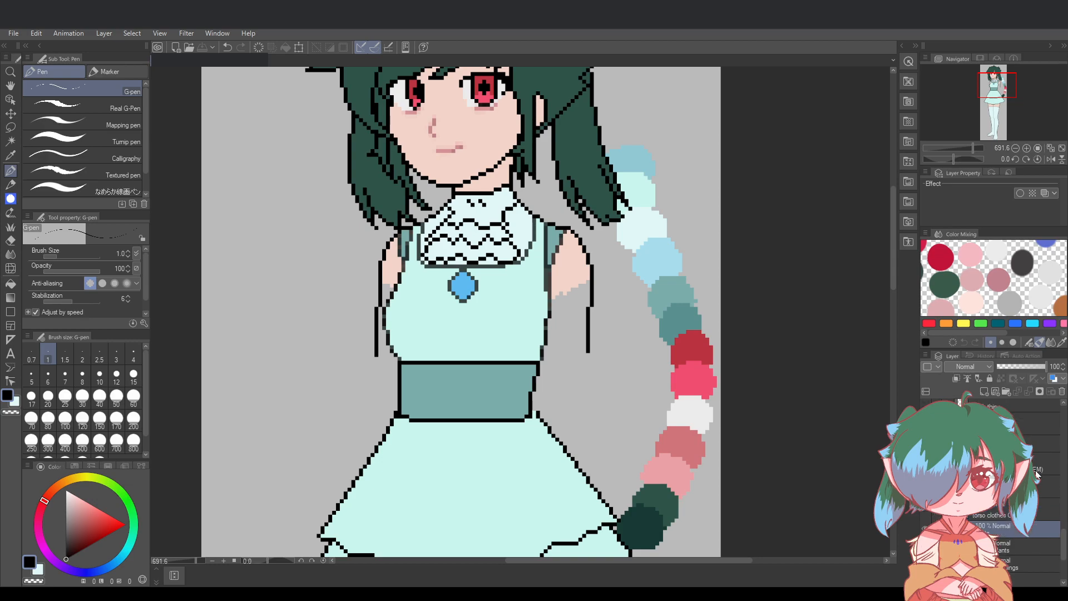
pyautogui.click(1035, 461)
pyautogui.click(1007, 392)
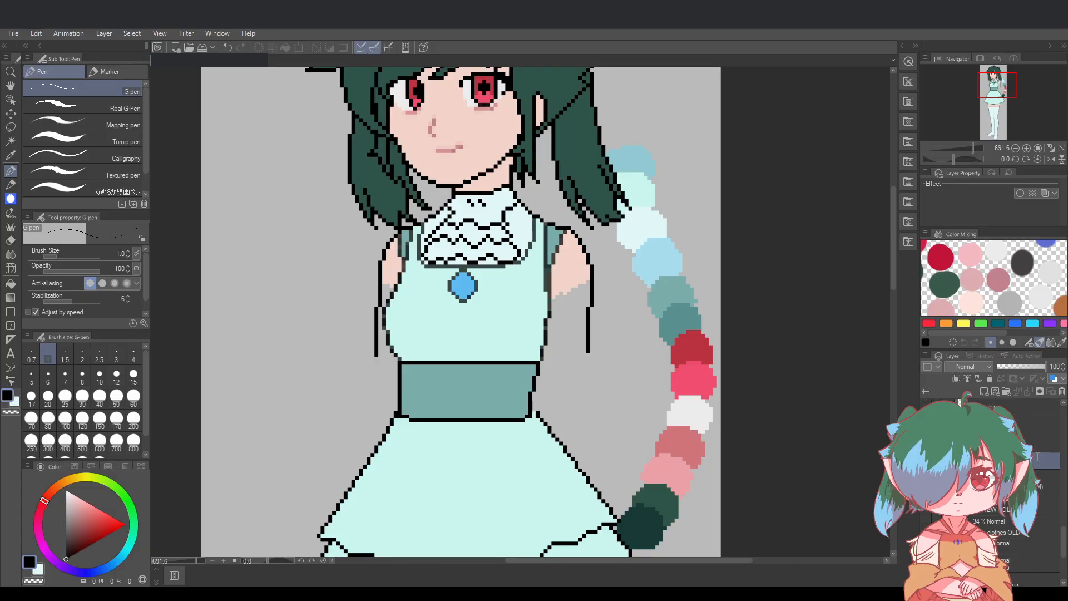
# Move the torso clothes NEW (GEM) and torso clothes OLD layers with the NEW COLOR layer into the new folder and save the file
pyautogui.click(1038, 486)
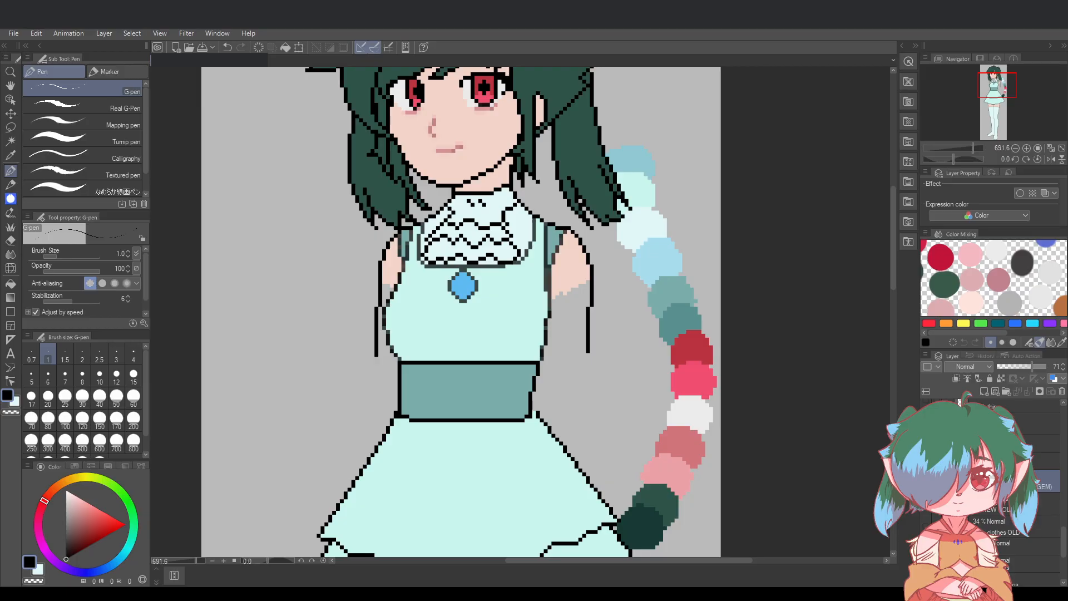
pyautogui.click(1010, 526)
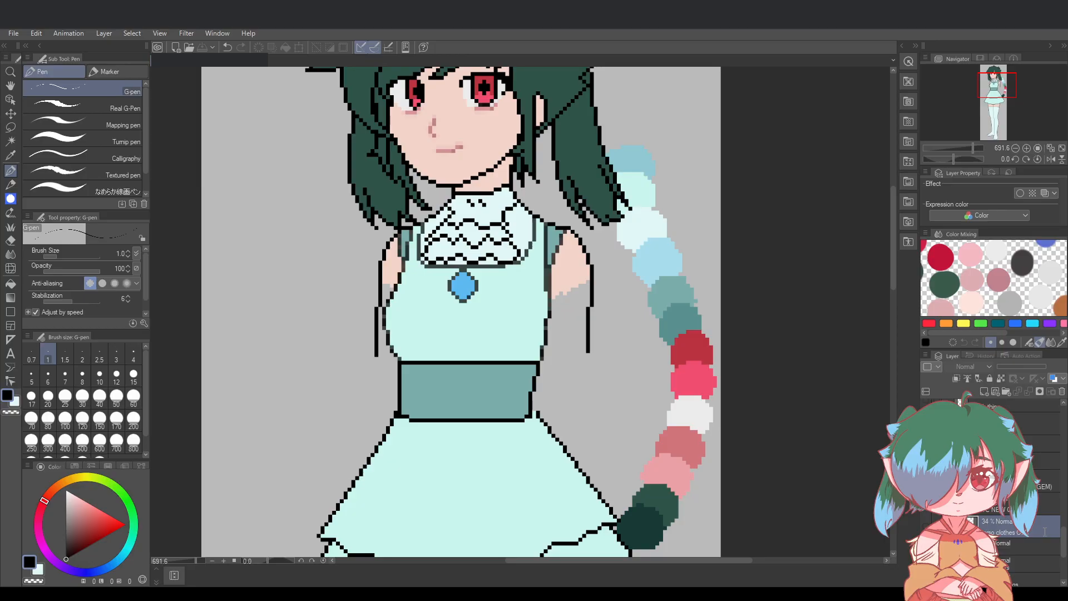
pyautogui.press('Return')
pyautogui.hotkey('ctrl', 's')
# Review the layer stack up to its topmost entries, turning the top hair line layer's visibility off and on to identify it
pyautogui.scroll(2, 1043, 517)
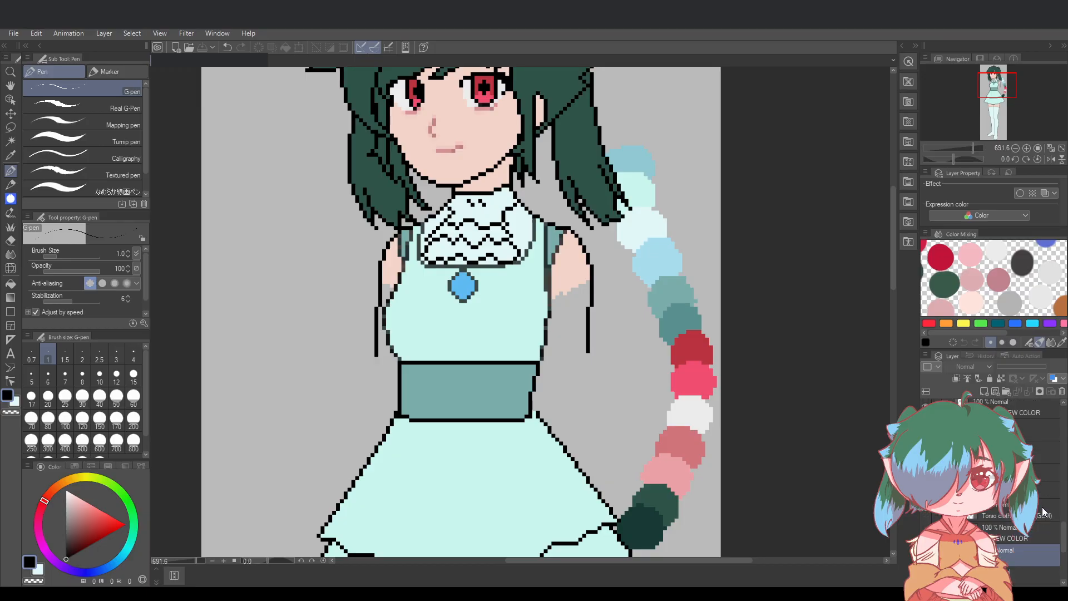
pyautogui.scroll(3, 1044, 512)
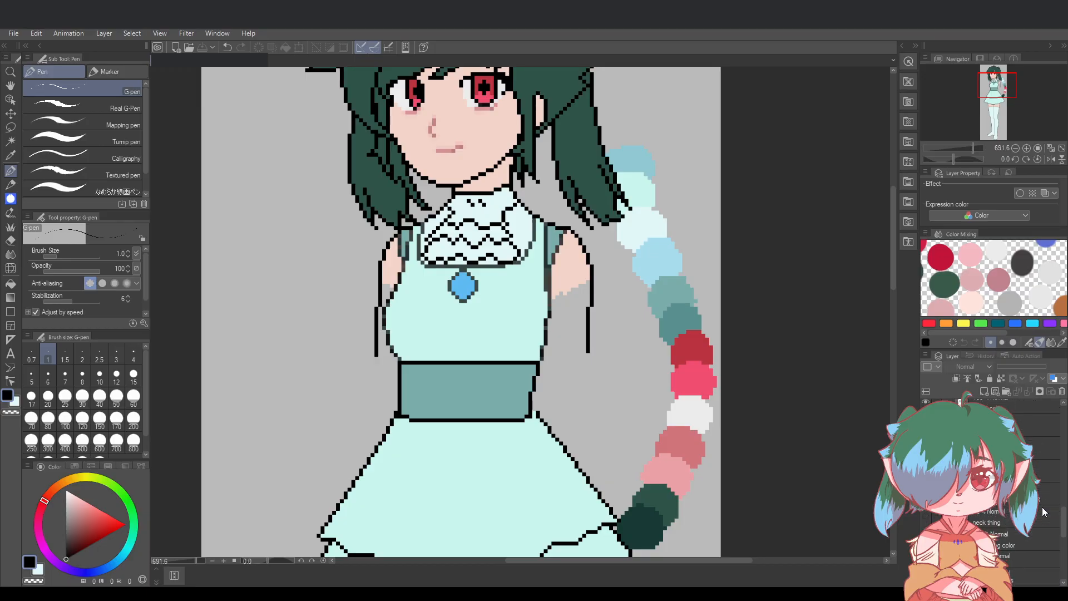
pyautogui.scroll(4, 1043, 511)
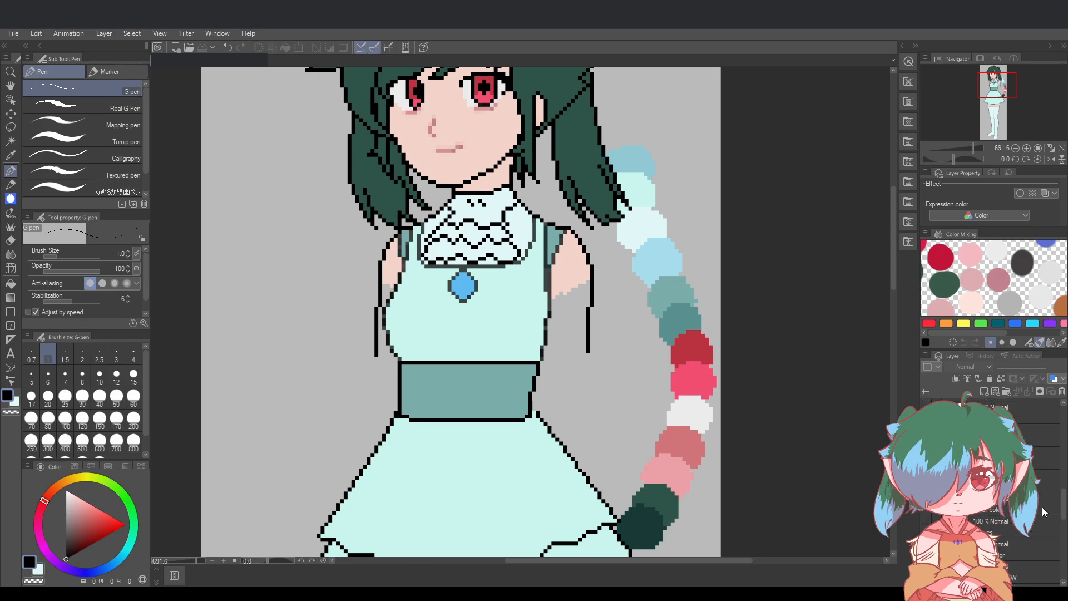
pyautogui.scroll(3, 1044, 512)
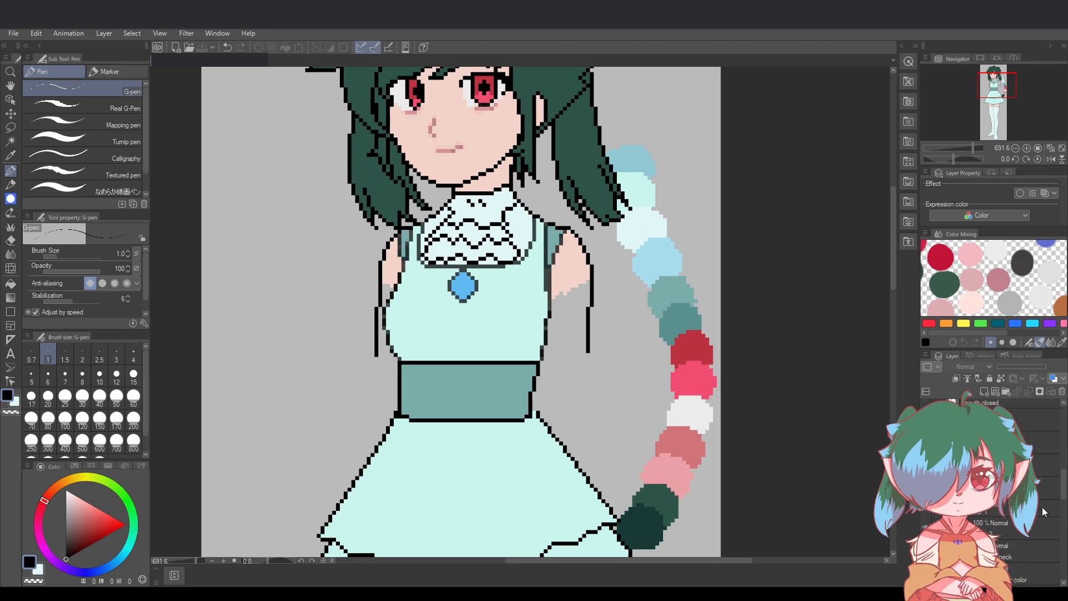
pyautogui.scroll(3, 1043, 512)
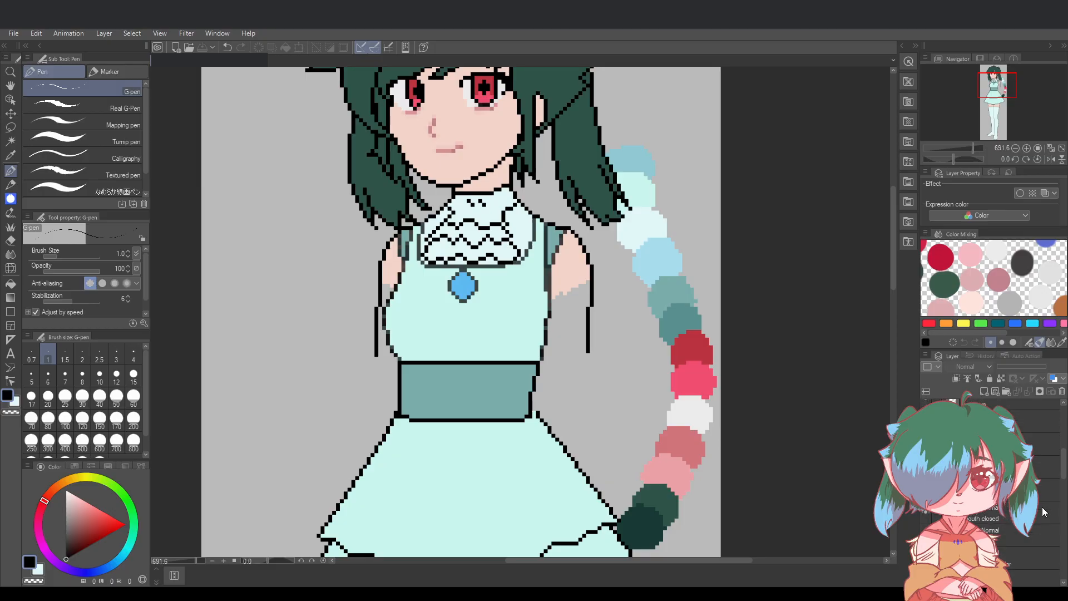
pyautogui.scroll(3, 1044, 512)
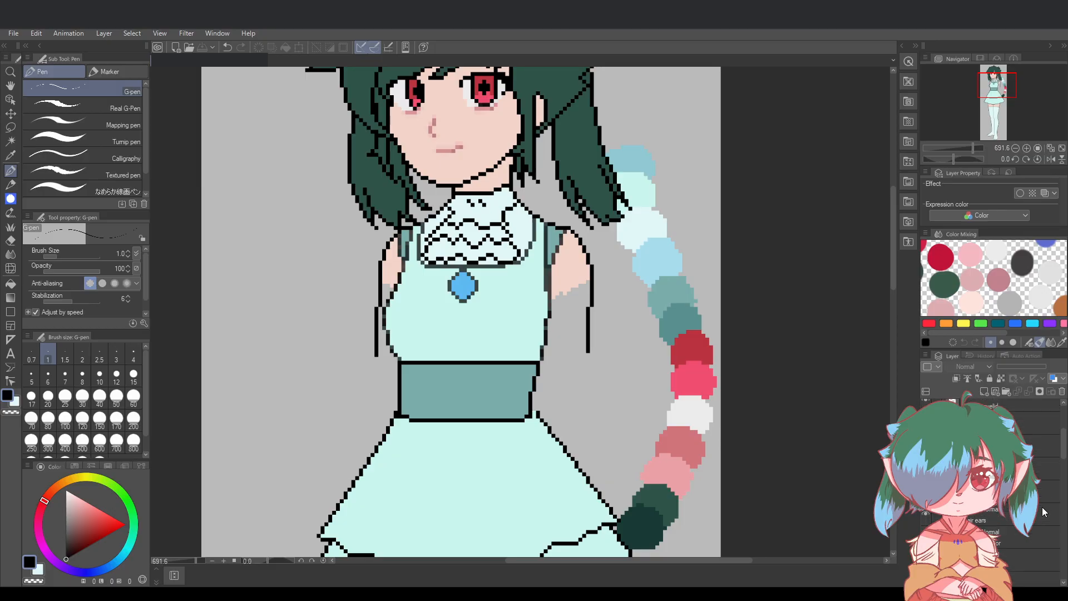
pyautogui.scroll(3, 1044, 512)
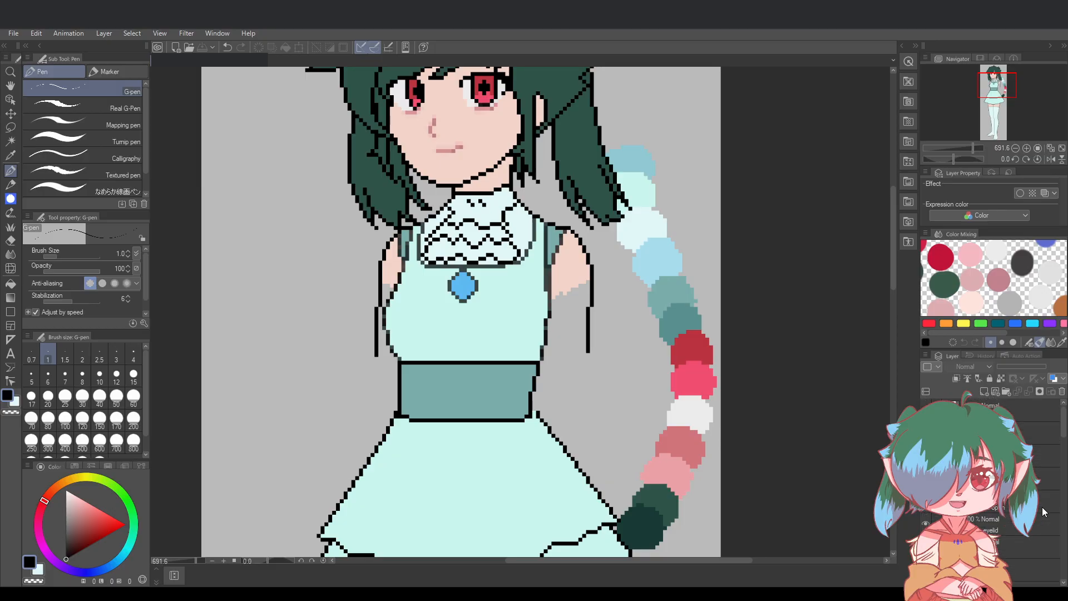
pyautogui.scroll(1, 1043, 512)
pyautogui.click(926, 408)
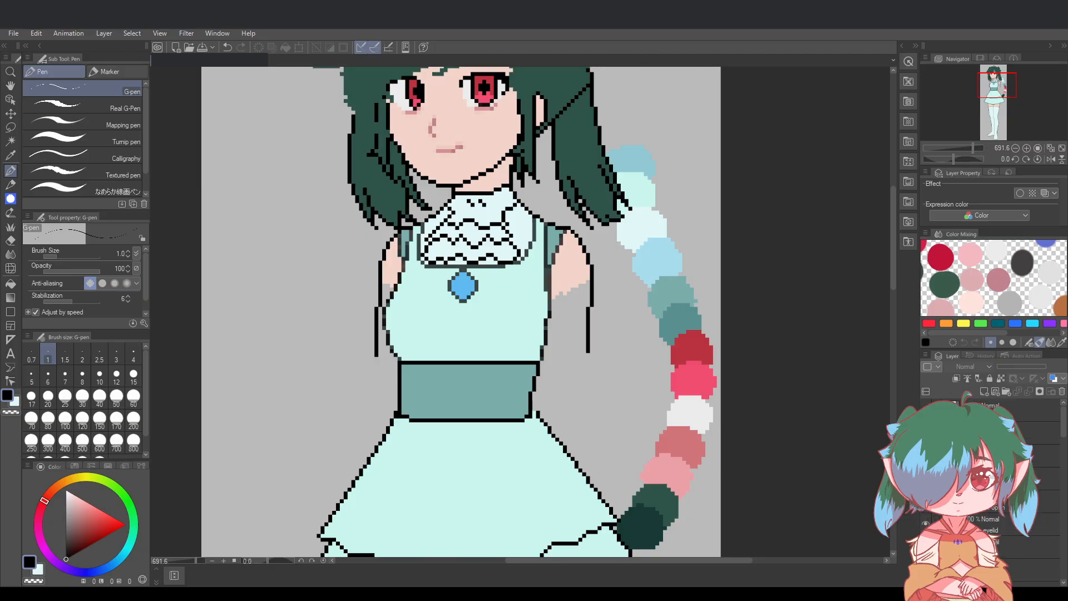
pyautogui.click(926, 408)
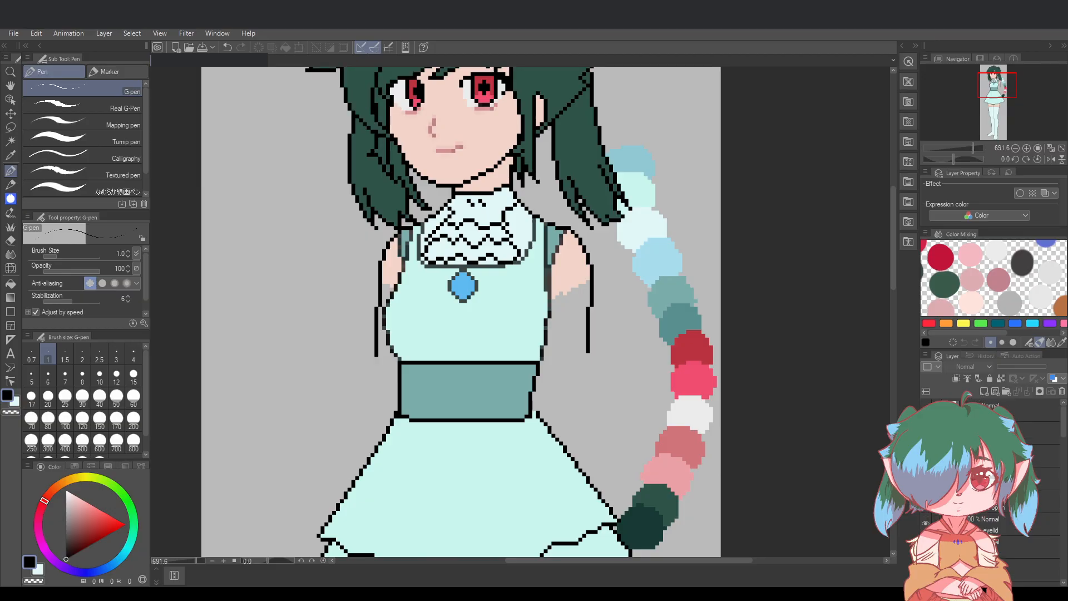
# Review the layers from the eyelid layers down to the sleeves, switching layer visibility to identify their contents and undoing those changes
pyautogui.click(926, 409)
pyautogui.click(926, 408)
pyautogui.scroll(-3, 996, 473)
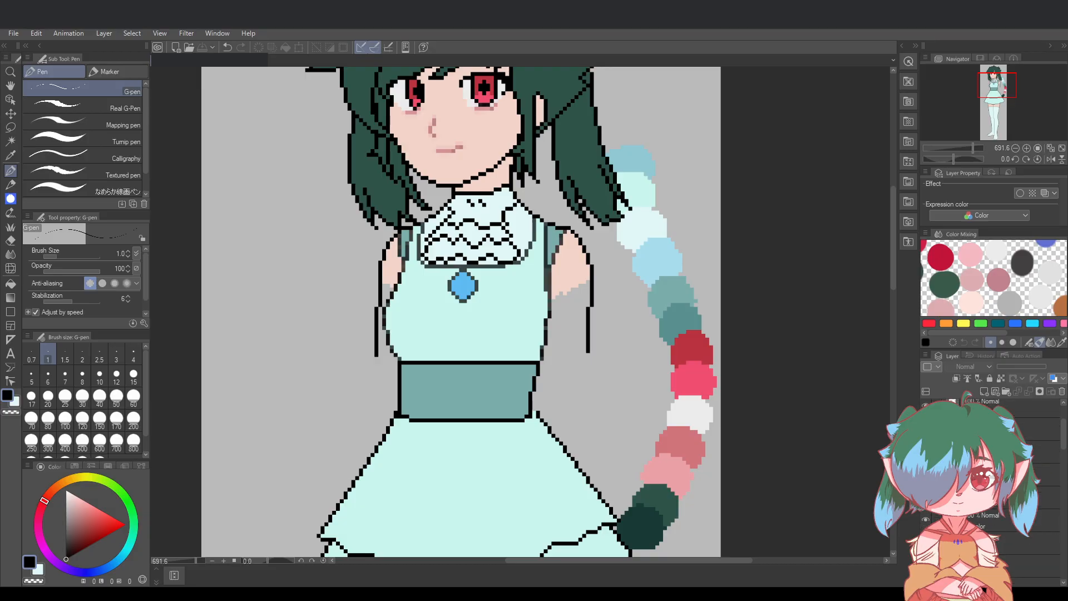
pyautogui.scroll(-1, 996, 473)
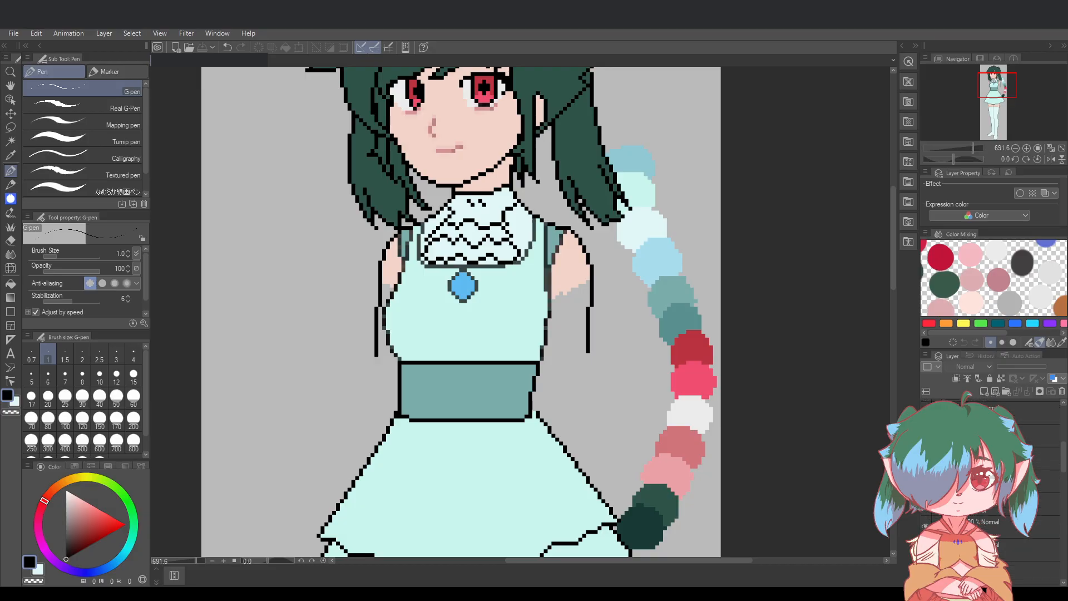
pyautogui.scroll(-3, 996, 473)
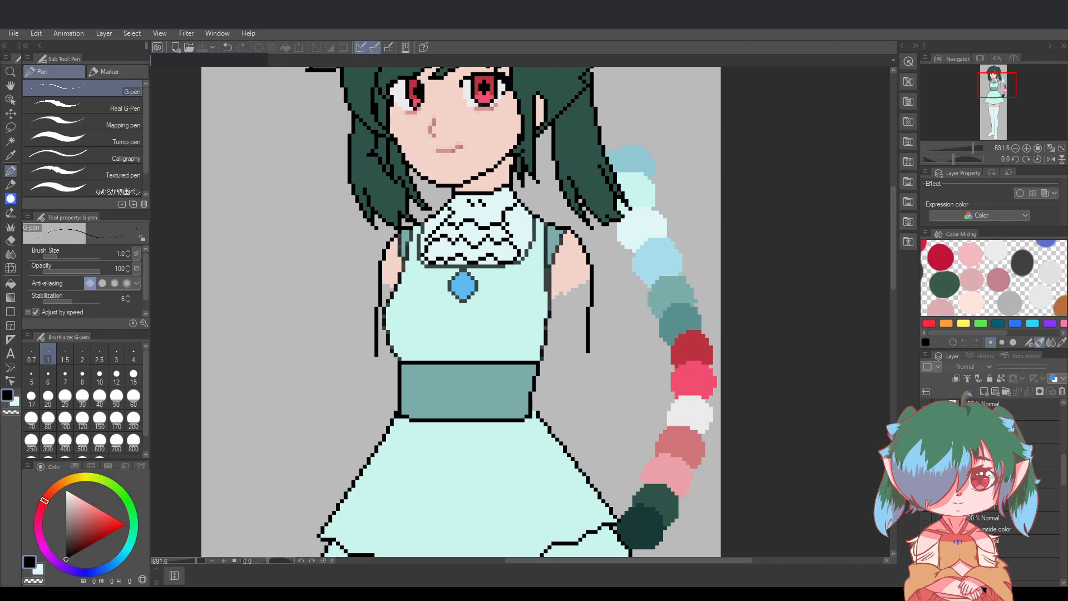
pyautogui.scroll(-2, 984, 579)
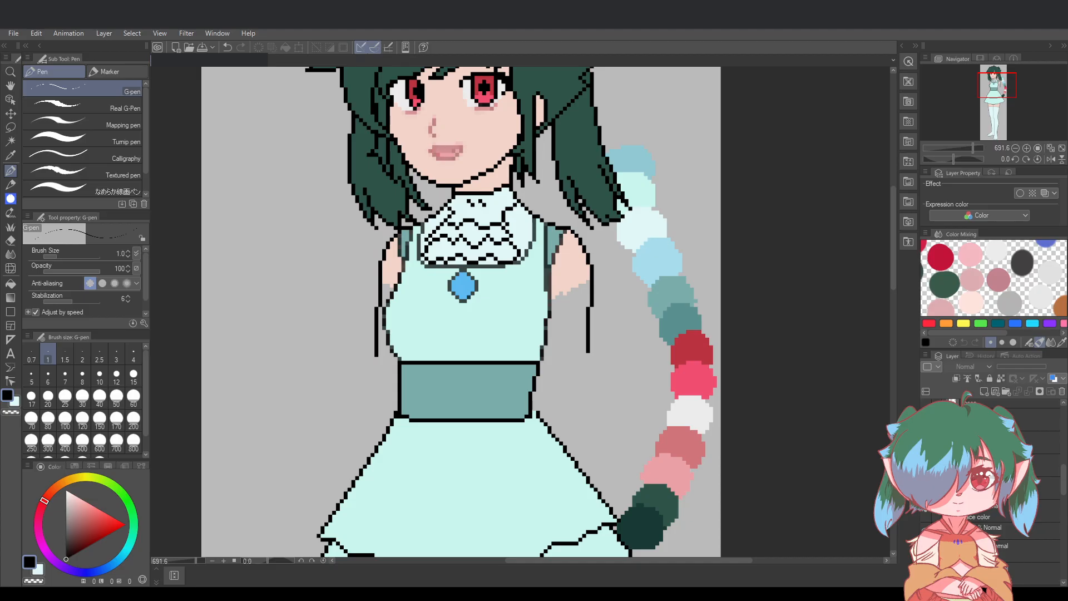
pyautogui.hotkey('ctrl', 'z')
pyautogui.hotkey('ctrl', 'z')
pyautogui.scroll(-3, 992, 490)
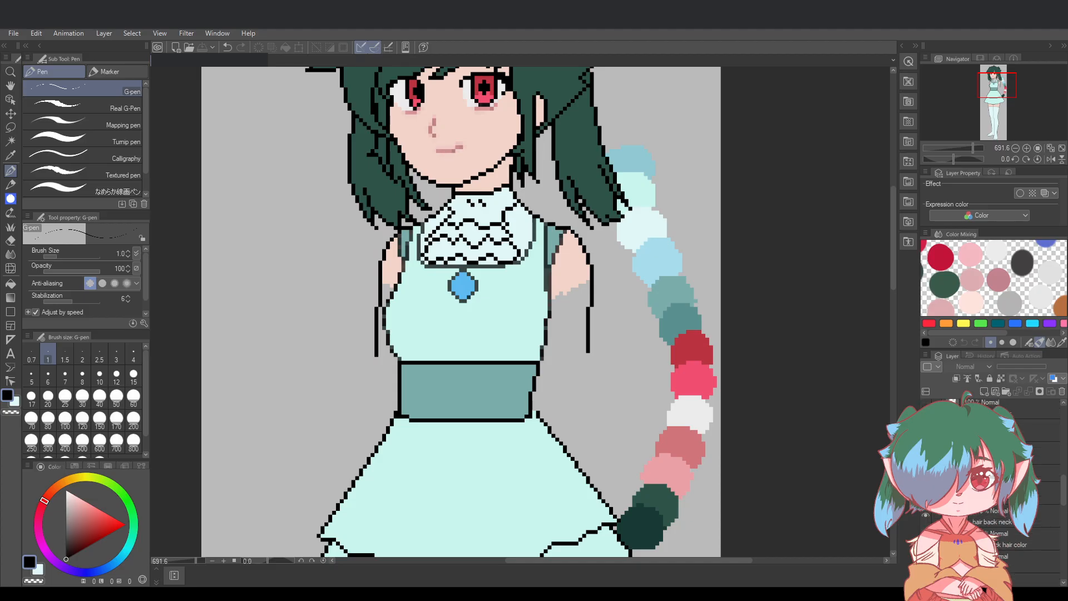
pyautogui.scroll(-3, 984, 589)
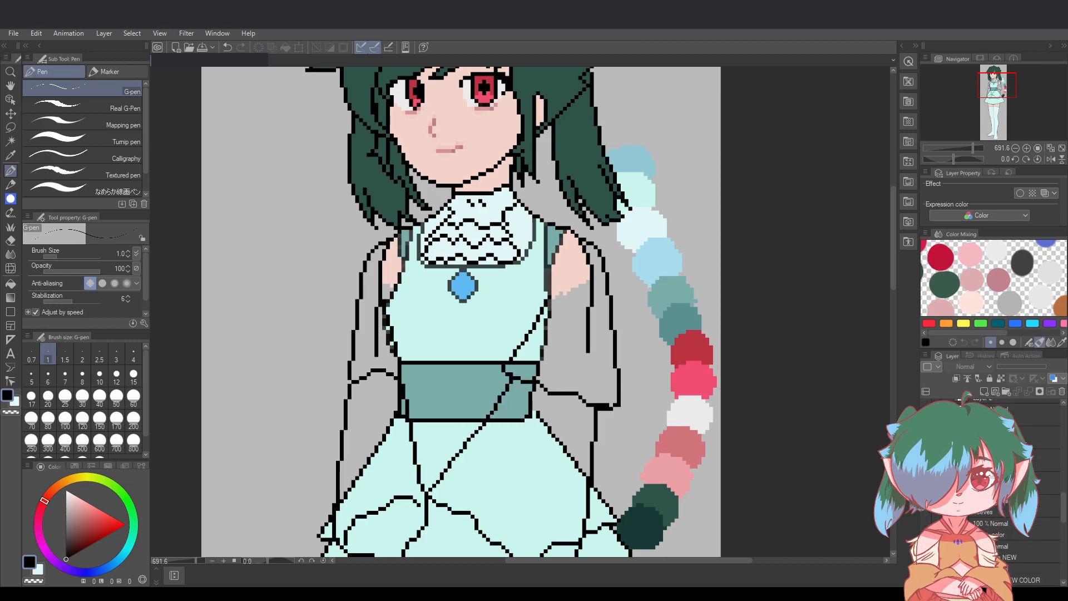
pyautogui.hotkey('ctrl', 'z')
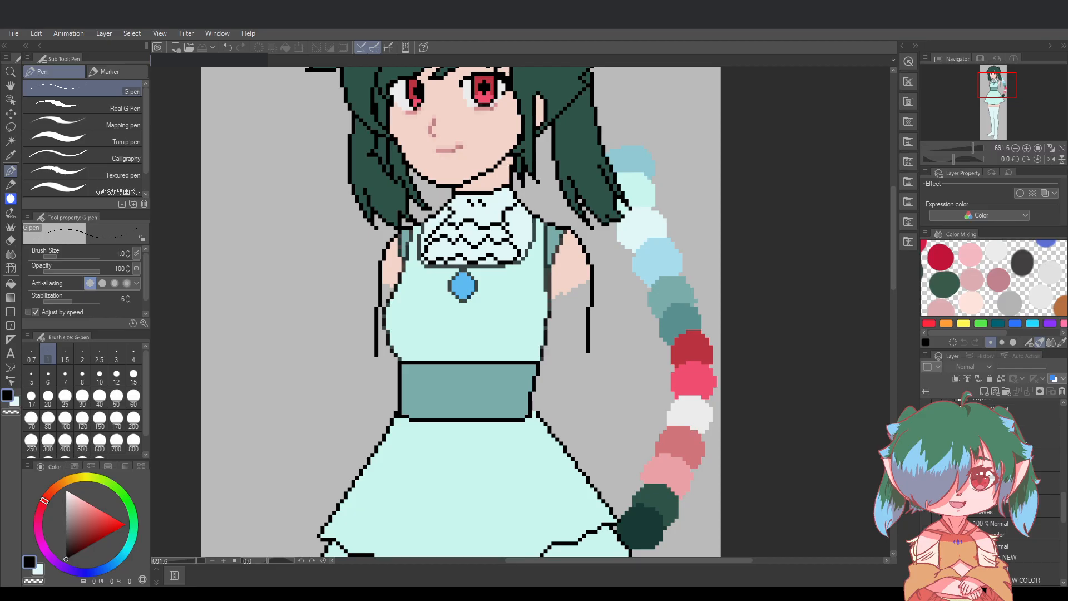
# Show the sleeves line layer and reduce its opacity to 51%
pyautogui.click(924, 509)
pyautogui.moveTo(1033, 367); pyautogui.dragTo(1023, 366)
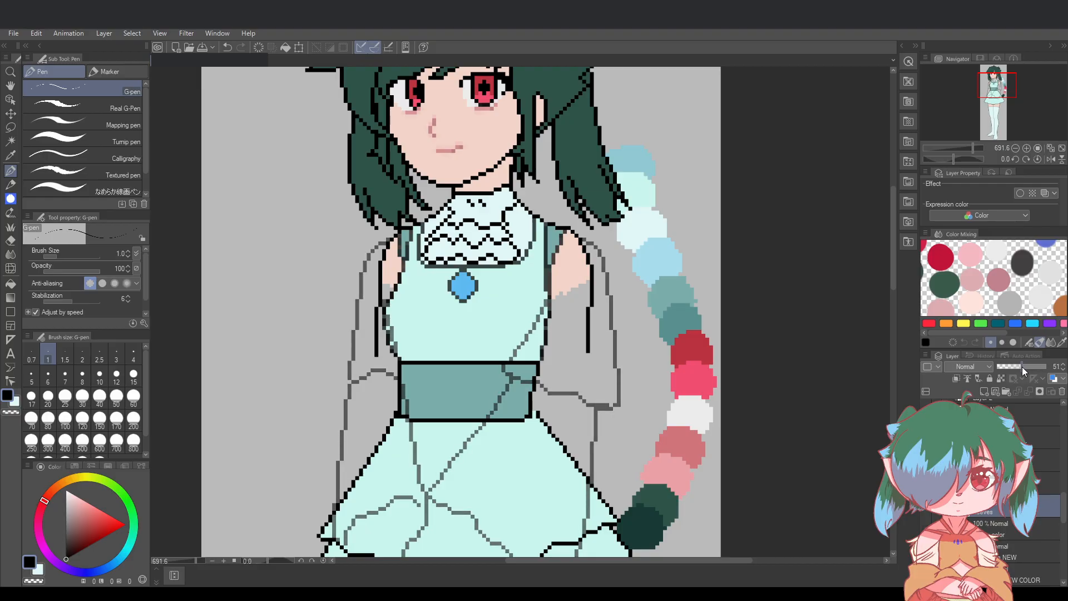
pyautogui.moveTo(894, 272); pyautogui.dragTo(892, 284)
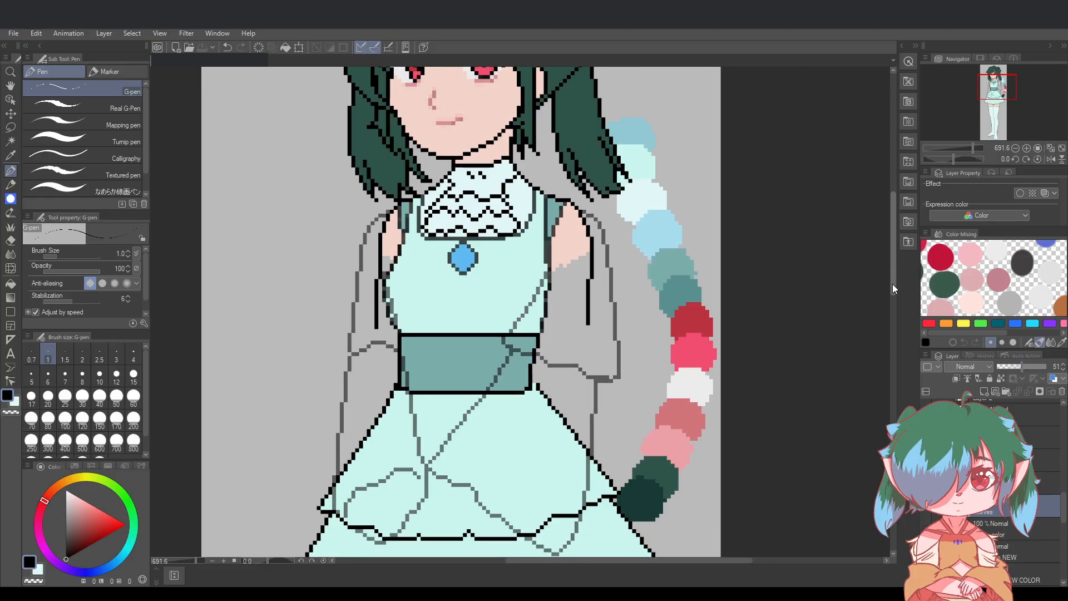
# Move the sleeves layer and its sleeve color layer down the stack to directly above the Belt/Waist folder
pyautogui.click(1030, 534)
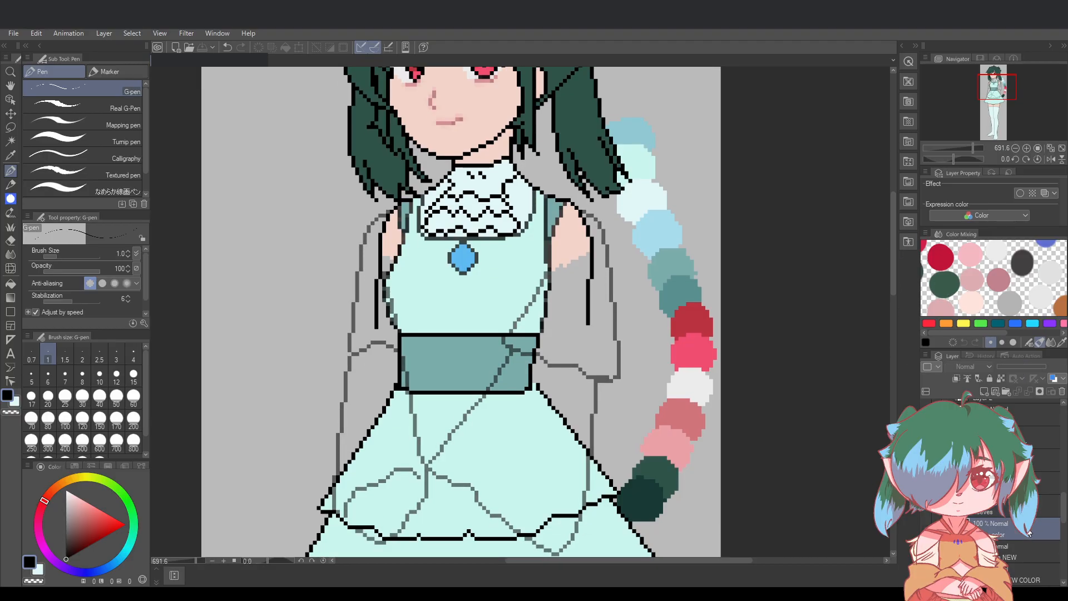
pyautogui.click(996, 507)
pyautogui.keyDown('ctrl'); pyautogui.click(996, 529); pyautogui.keyUp('ctrl')
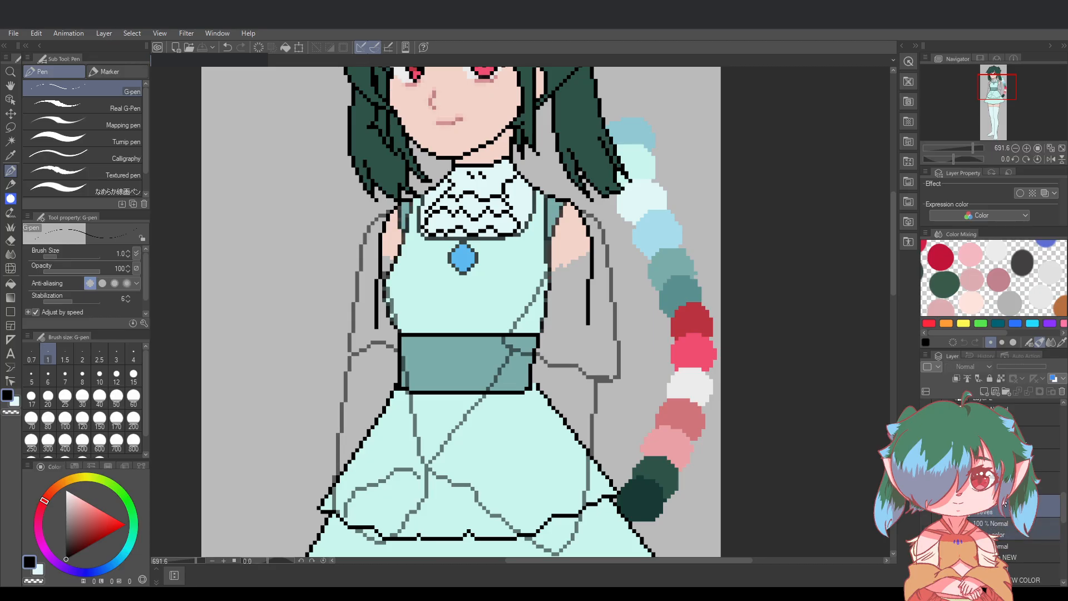
pyautogui.scroll(-3, 1004, 503)
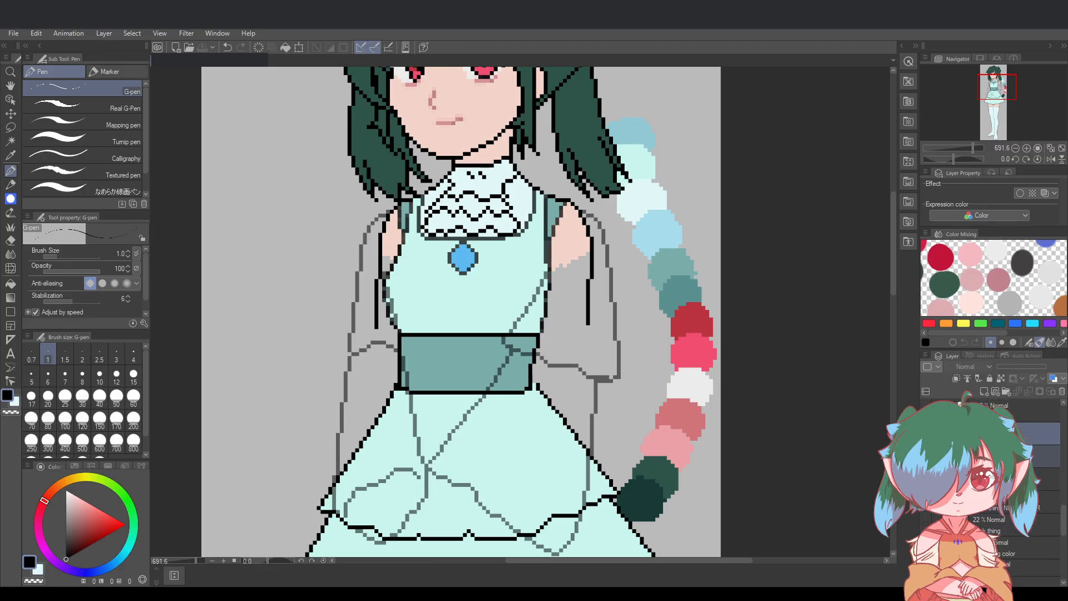
pyautogui.scroll(-1, 1005, 504)
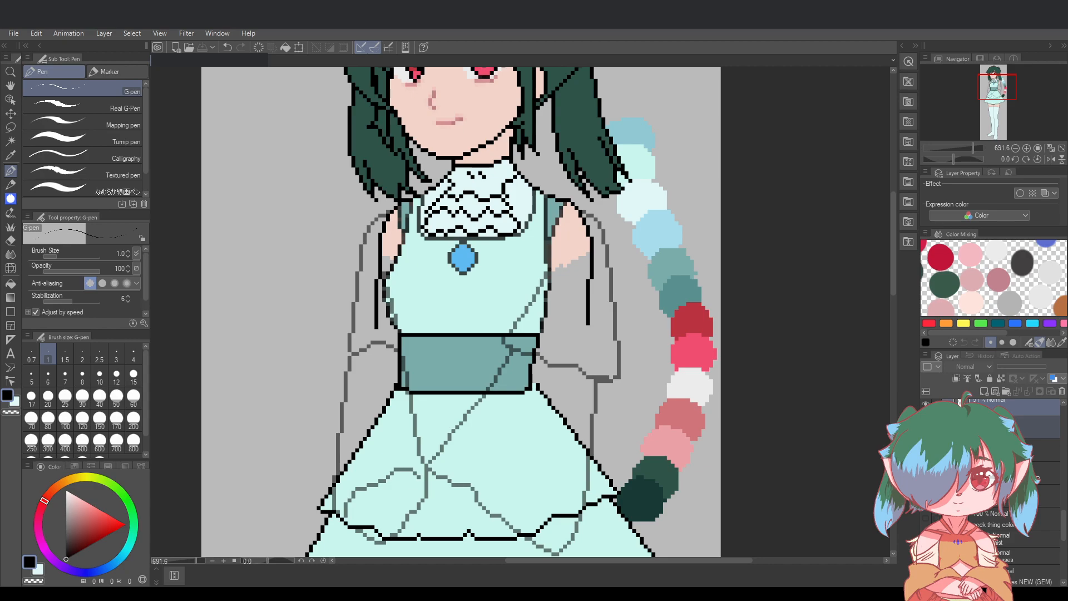
pyautogui.scroll(-5, 1024, 582)
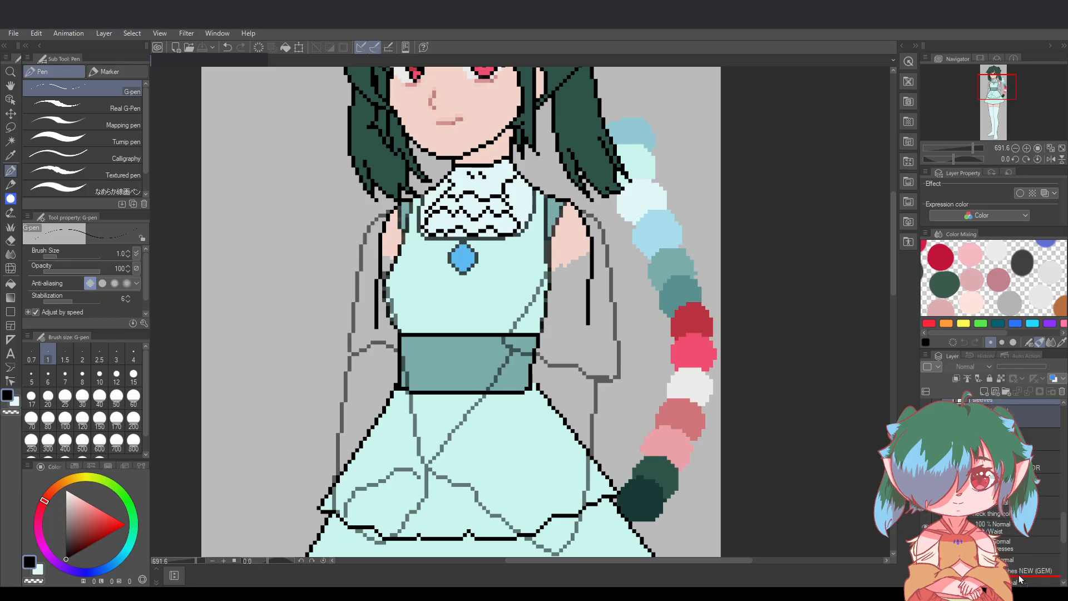
pyautogui.moveTo(1023, 582); pyautogui.dragTo(1023, 472)
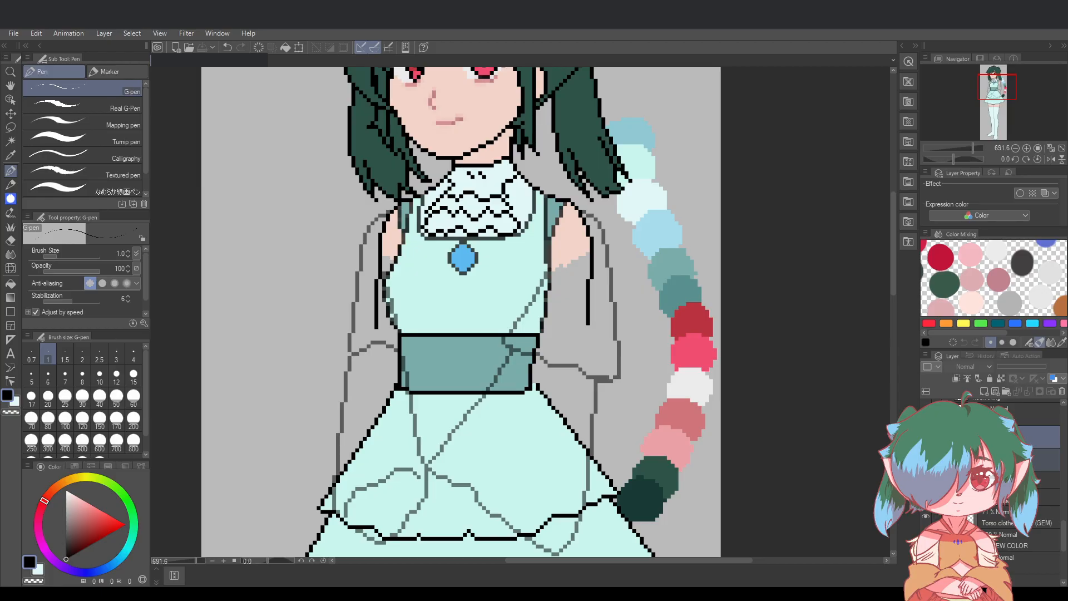
pyautogui.scroll(1, 1007, 484)
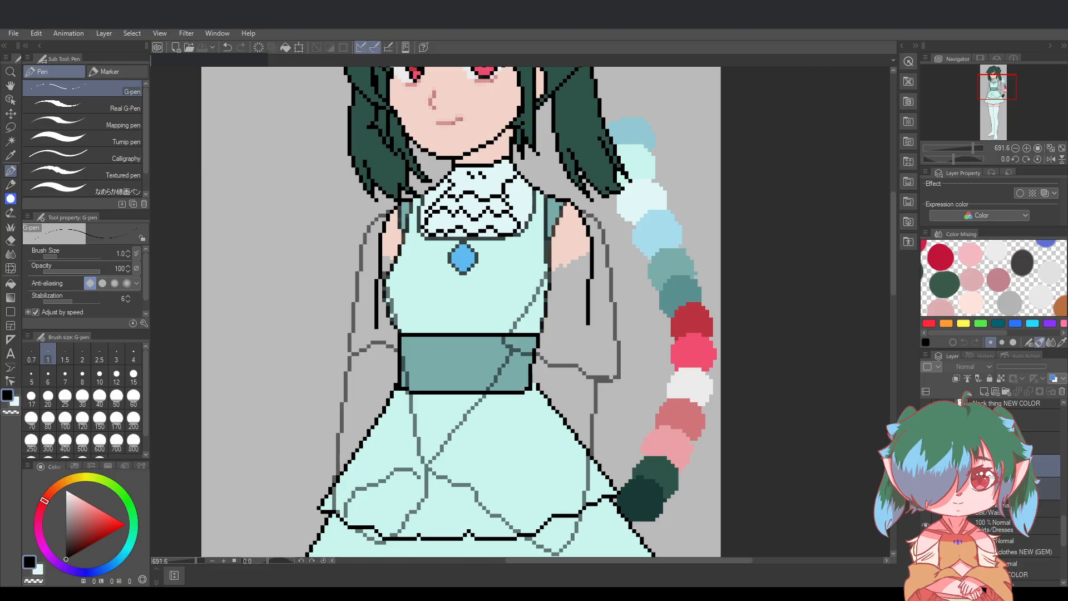
# Create a Sleeves folder above the sleeves layer and put the sleeves and sleeve color layers into it
pyautogui.click(1044, 466)
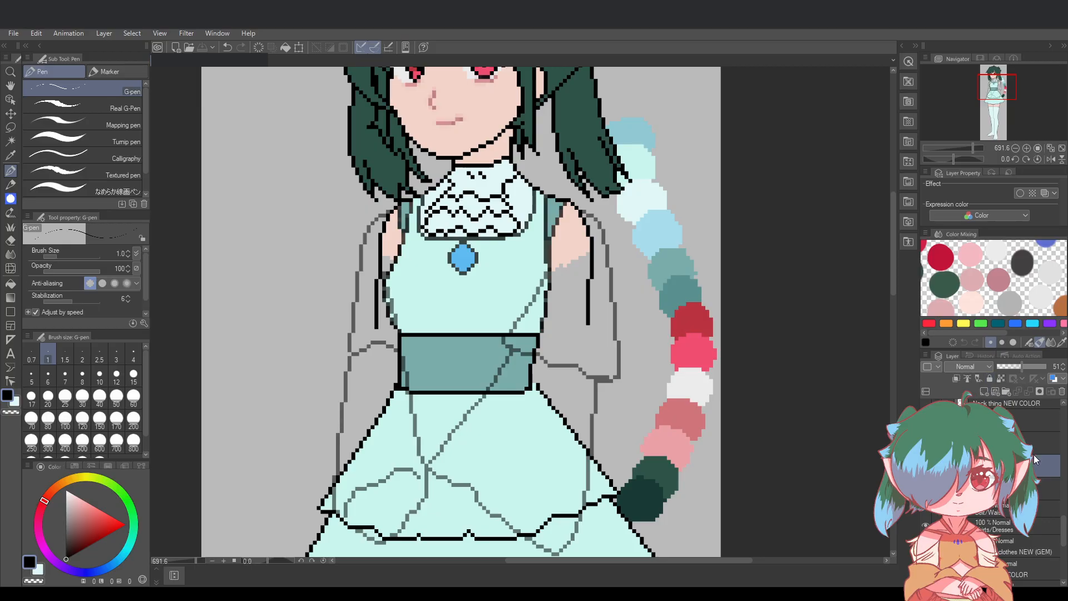
pyautogui.scroll(2, 1036, 488)
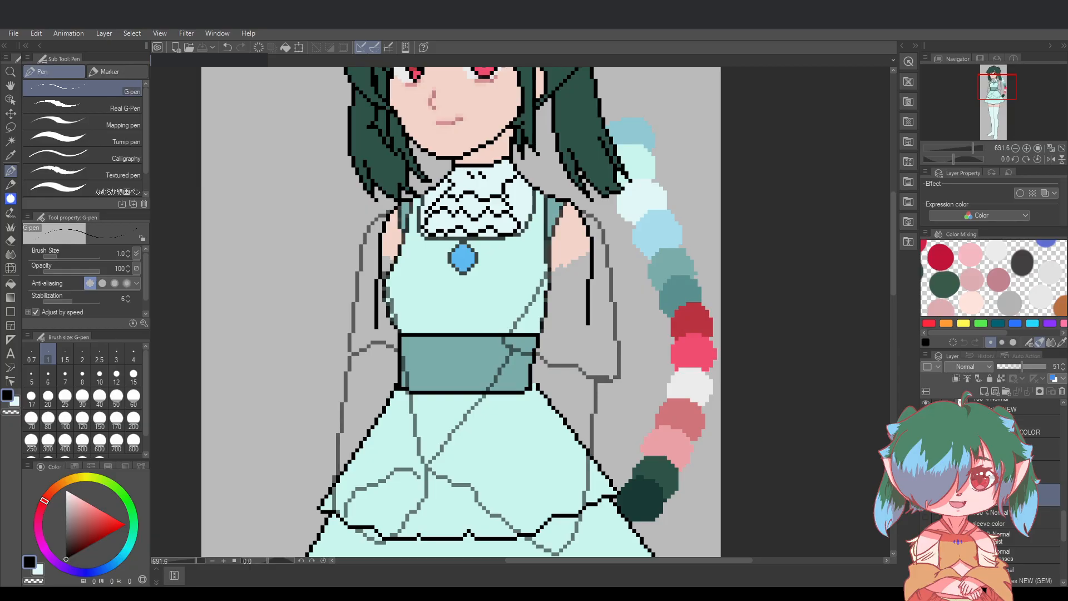
pyautogui.click(1036, 492)
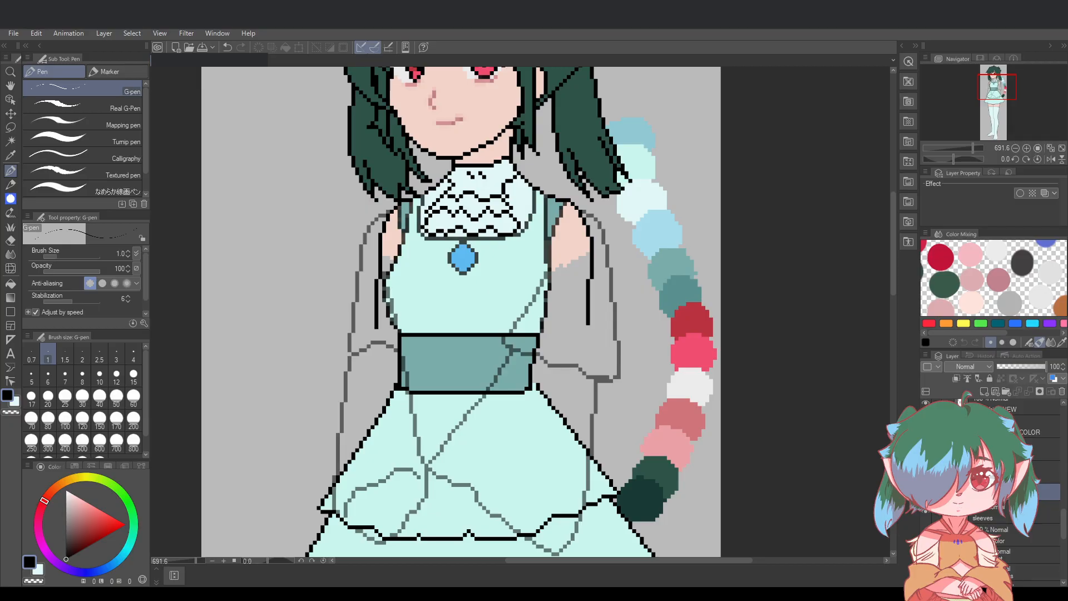
pyautogui.moveTo(986, 518)
pyautogui.mouseDown()
pyautogui.moveTo(997, 506)
pyautogui.moveTo(1000, 524)
pyautogui.mouseUp()
# Examine the sleeve sketch over the character's arms and dress, and switch the sleeves' visibility off and on
pyautogui.moveTo(893, 291); pyautogui.dragTo(893, 316)
pyautogui.scroll(-3, 859, 340)
pyautogui.scroll(-2, 729, 357)
pyautogui.moveTo(691, 560); pyautogui.dragTo(706, 559)
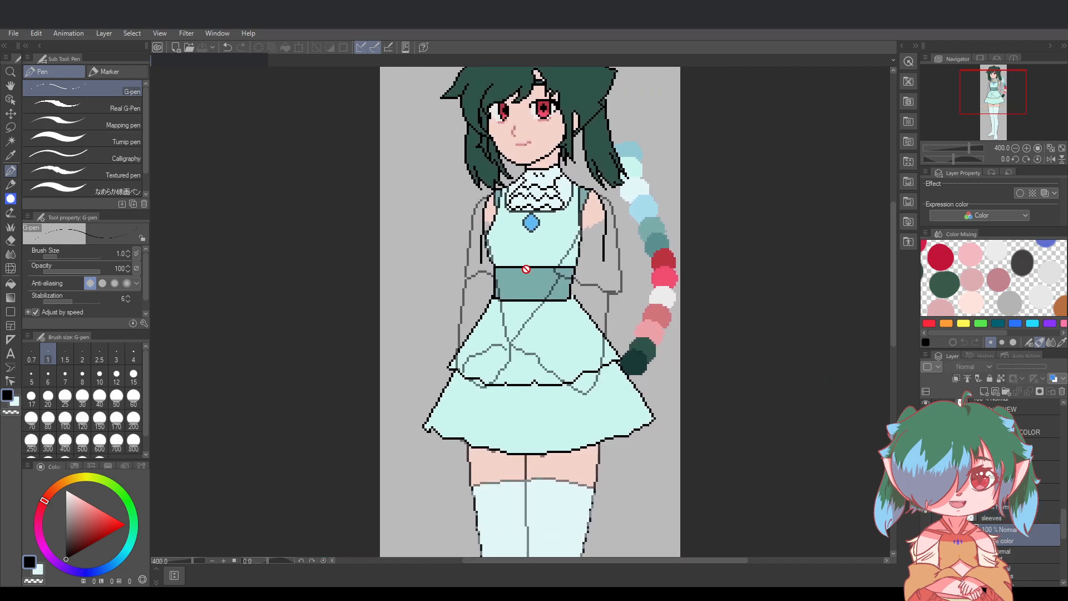
pyautogui.scroll(4, 511, 237)
pyautogui.scroll(1, 511, 210)
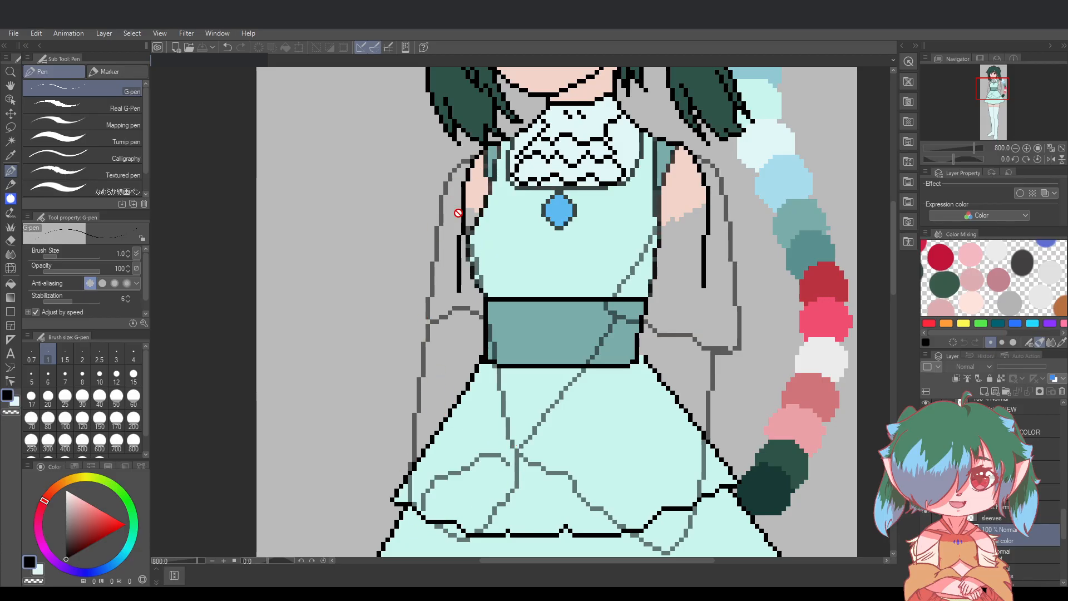
pyautogui.scroll(1, 743, 228)
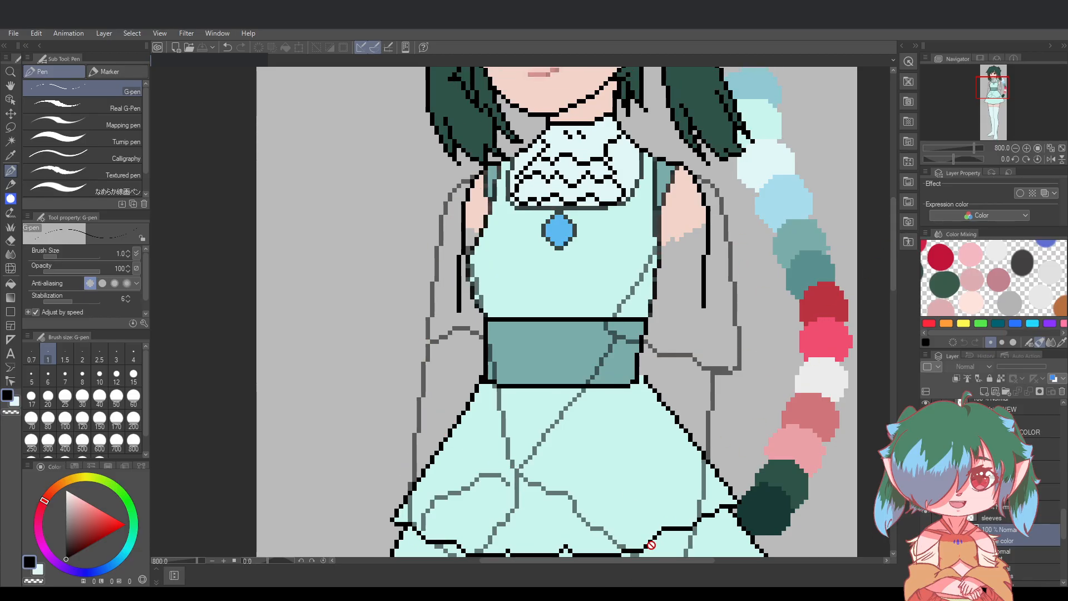
pyautogui.moveTo(639, 562); pyautogui.dragTo(668, 562)
pyautogui.moveTo(893, 286); pyautogui.dragTo(891, 293)
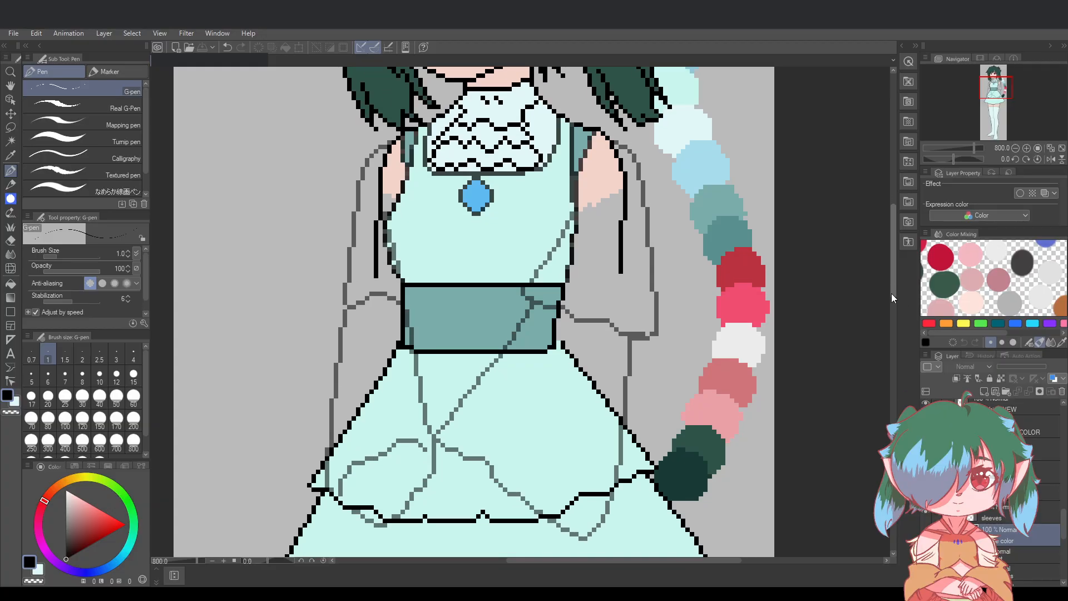
pyautogui.scroll(-3, 1016, 533)
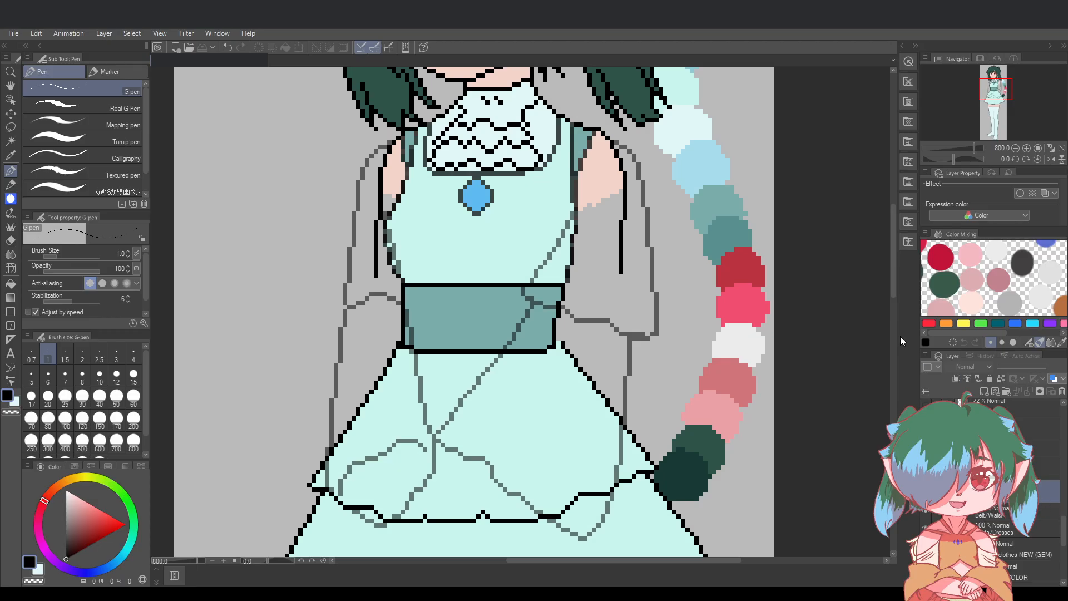
pyautogui.scroll(1, 895, 285)
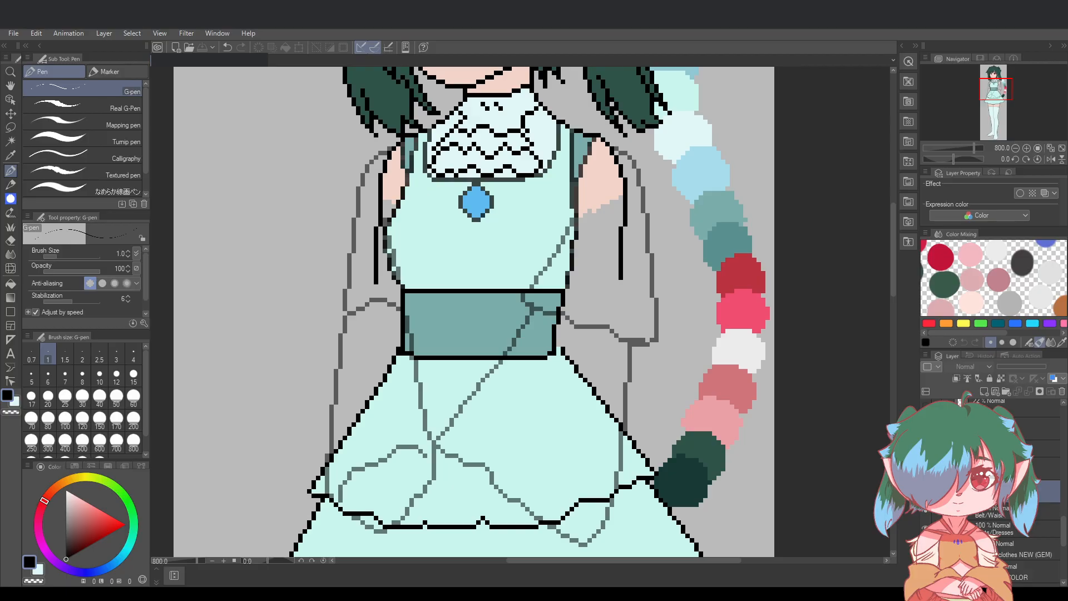
pyautogui.scroll(3, 990, 523)
pyautogui.click(928, 523)
pyautogui.click(927, 523)
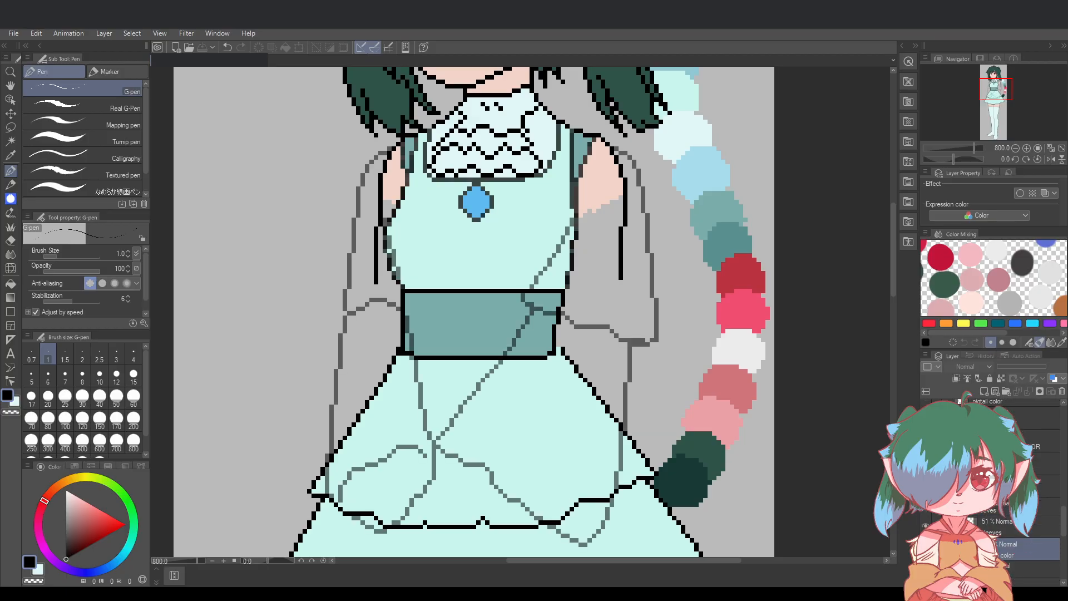
# Create a layer folder directly above the neck thing NEW layer
pyautogui.scroll(1, 993, 490)
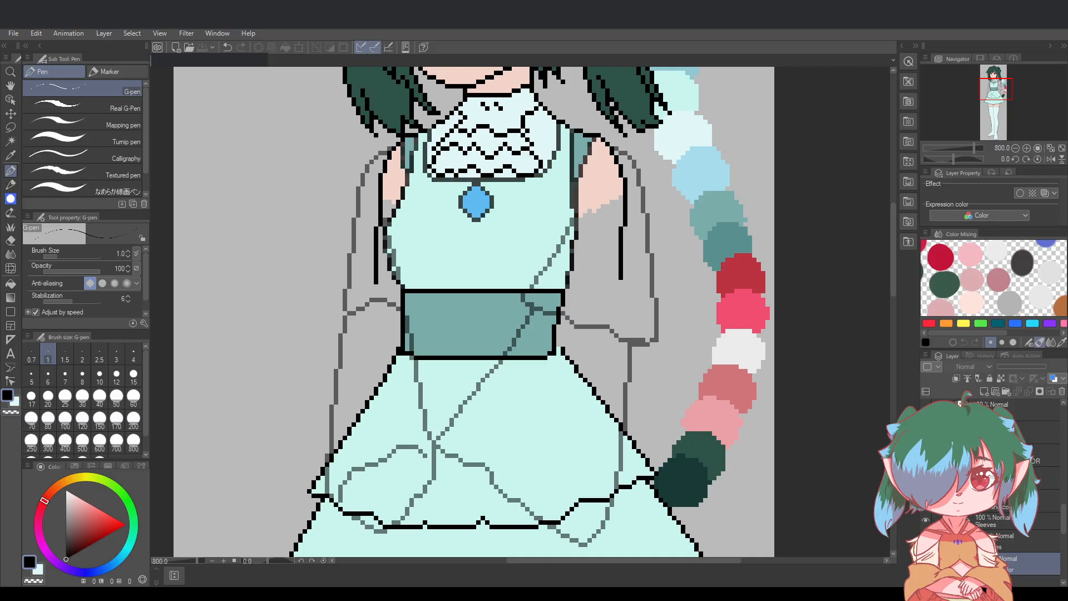
pyautogui.scroll(2, 993, 490)
pyautogui.scroll(2, 994, 489)
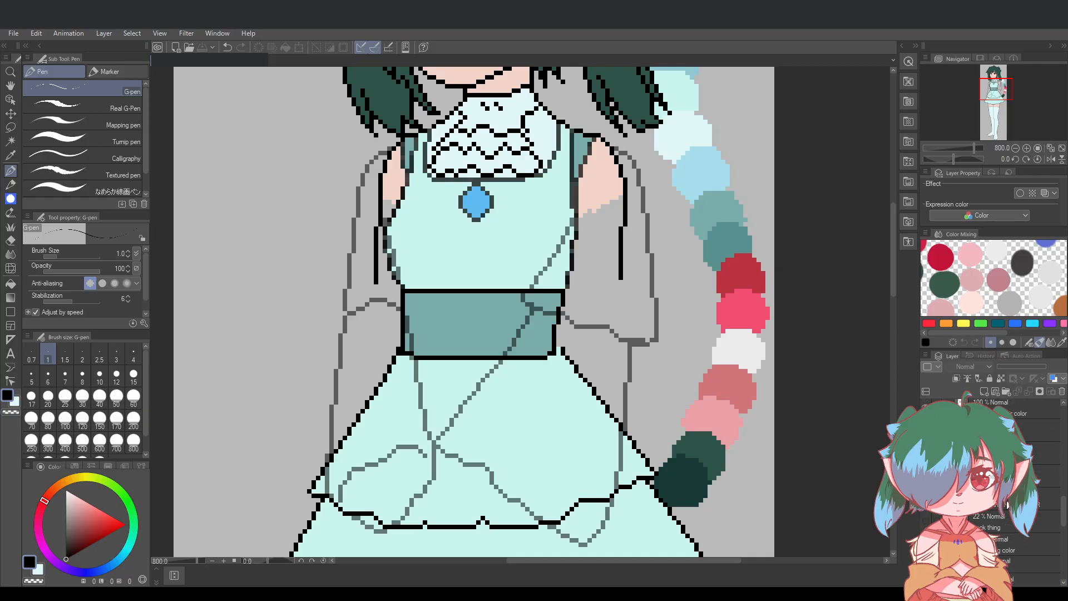
pyautogui.click(993, 489)
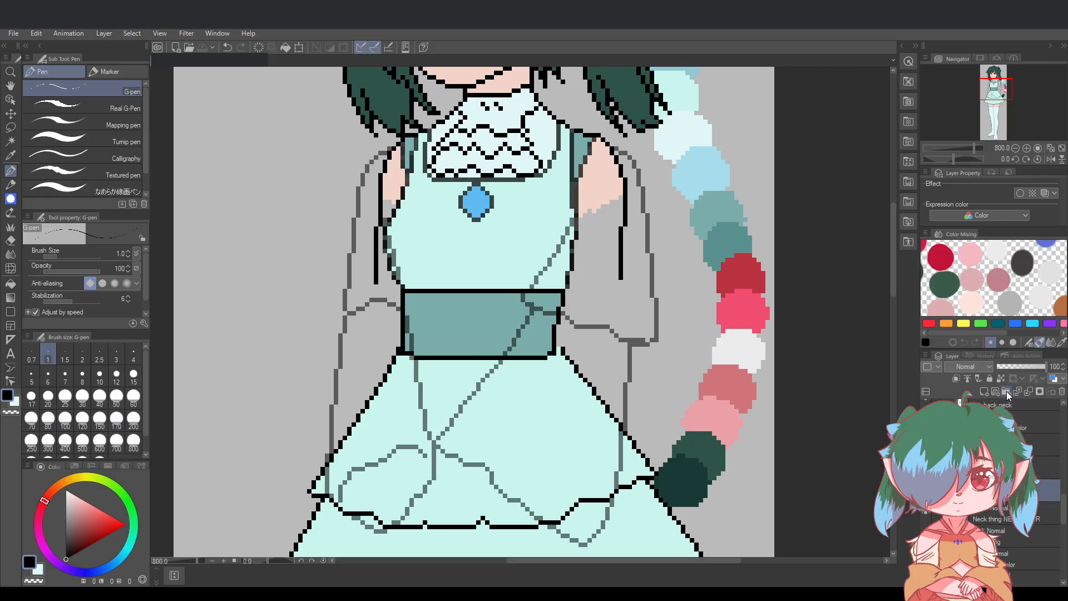
pyautogui.click(1006, 392)
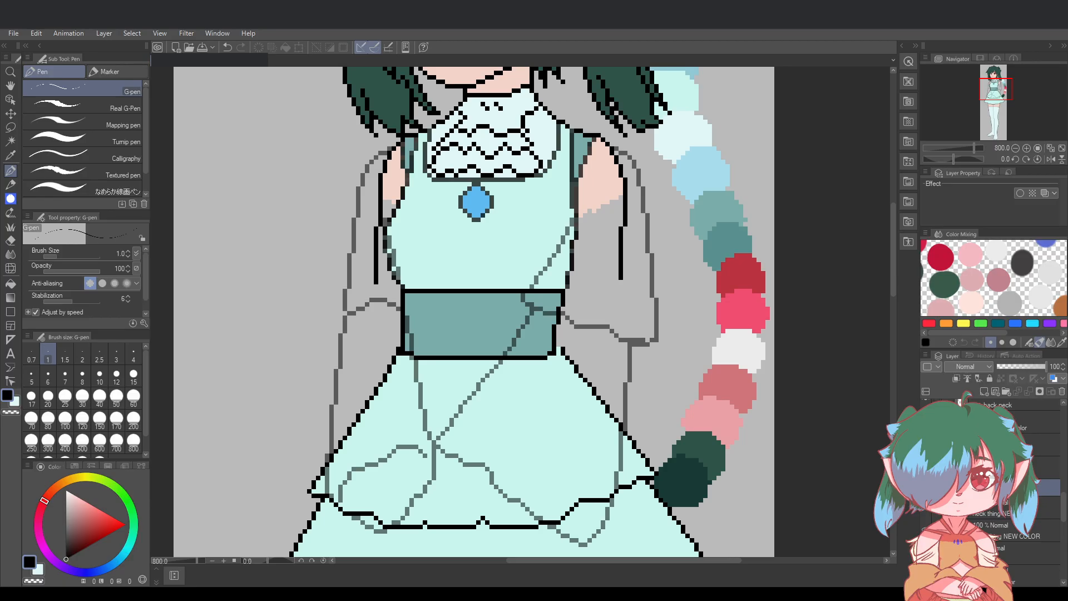
# Move the new and old neck thing layers with their color layers into the new folder
pyautogui.scroll(-2, 1033, 462)
pyautogui.click(1032, 463)
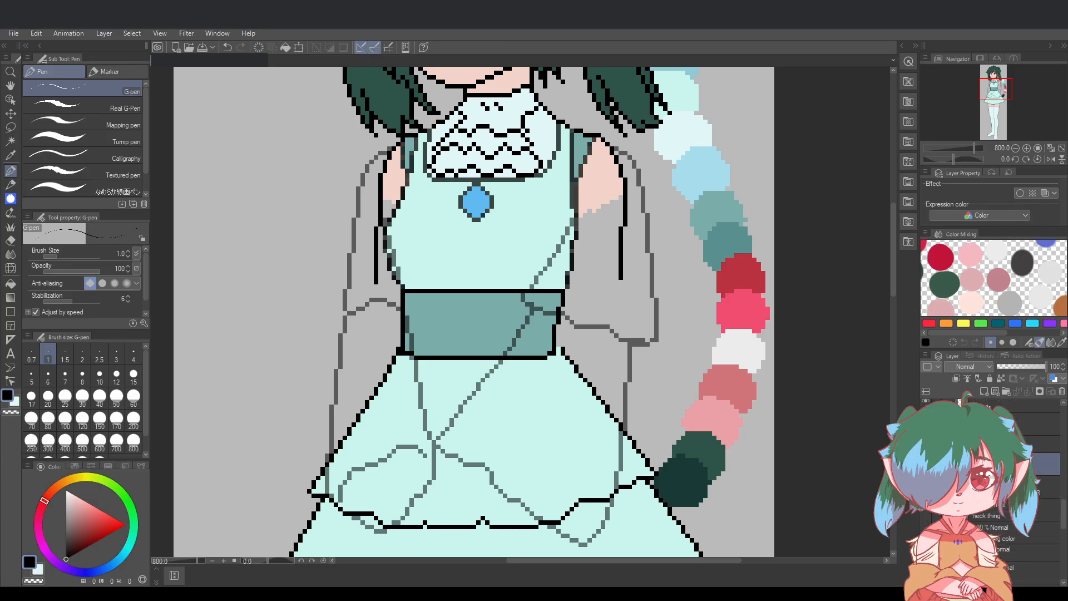
pyautogui.click(1046, 486)
pyautogui.click(1027, 536)
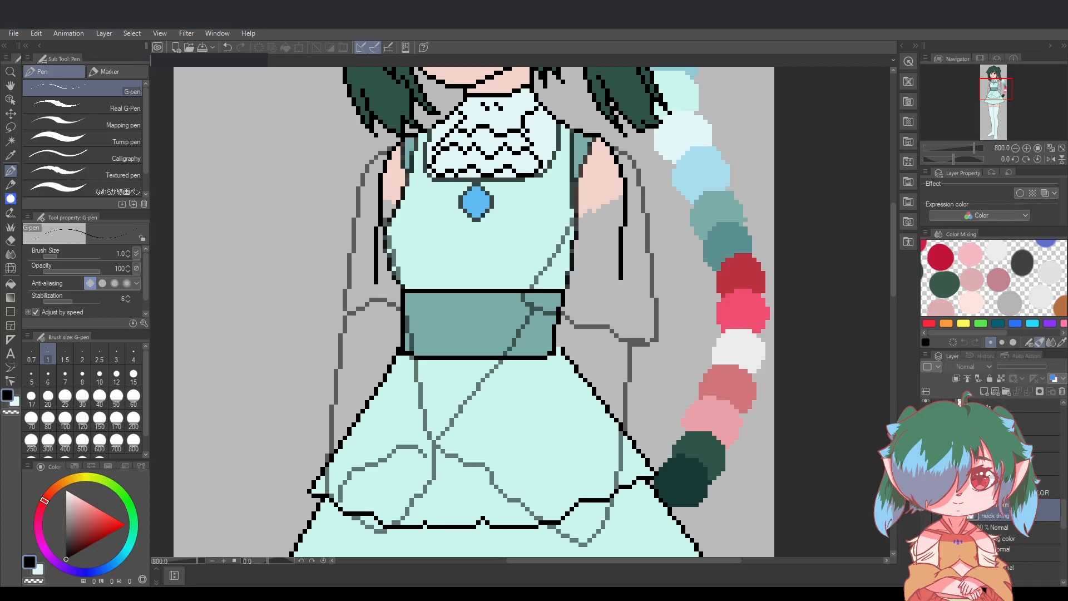
# Rename the old neck thing layer as nt OLD and its color layer as nt color OLD
pyautogui.click(1025, 514)
pyautogui.write('nt OLD')
pyautogui.press('Return')
pyautogui.doubleClick(1038, 536)
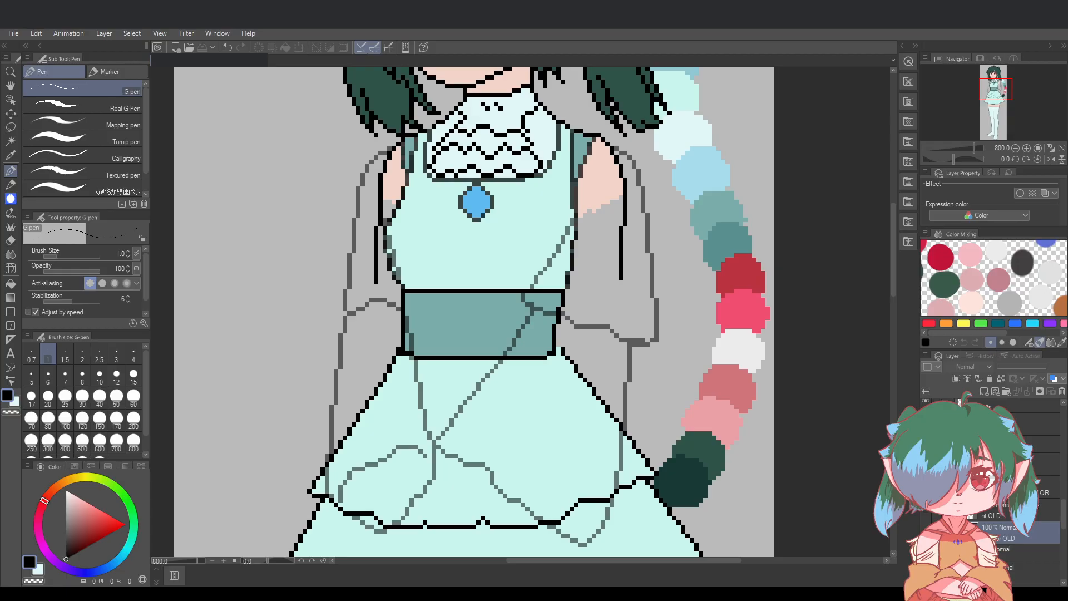
pyautogui.scroll(3, 996, 490)
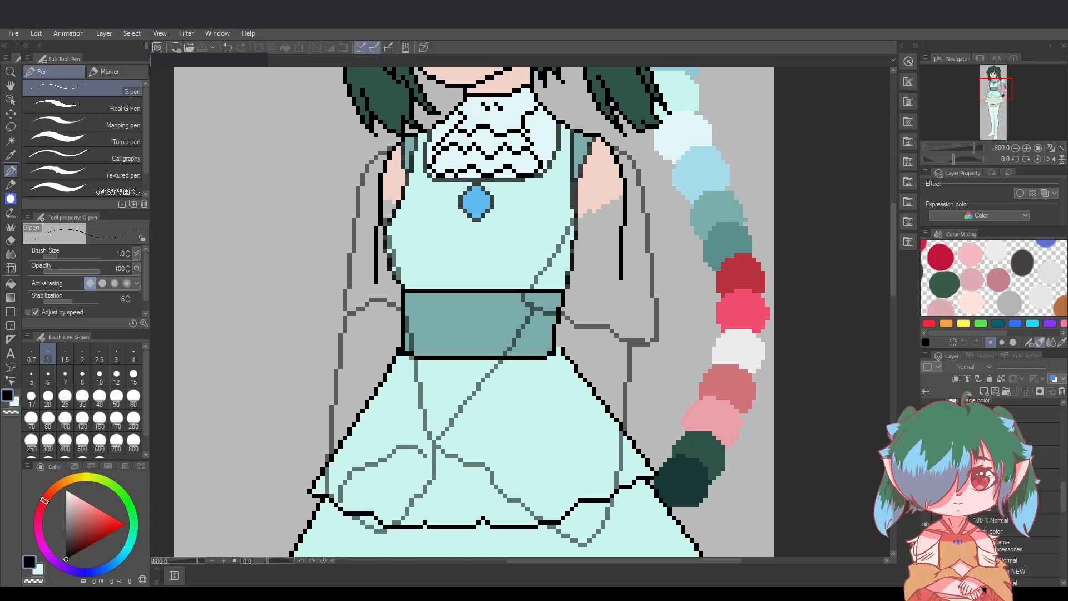
pyautogui.scroll(-2, 996, 489)
pyautogui.scroll(-3, 996, 490)
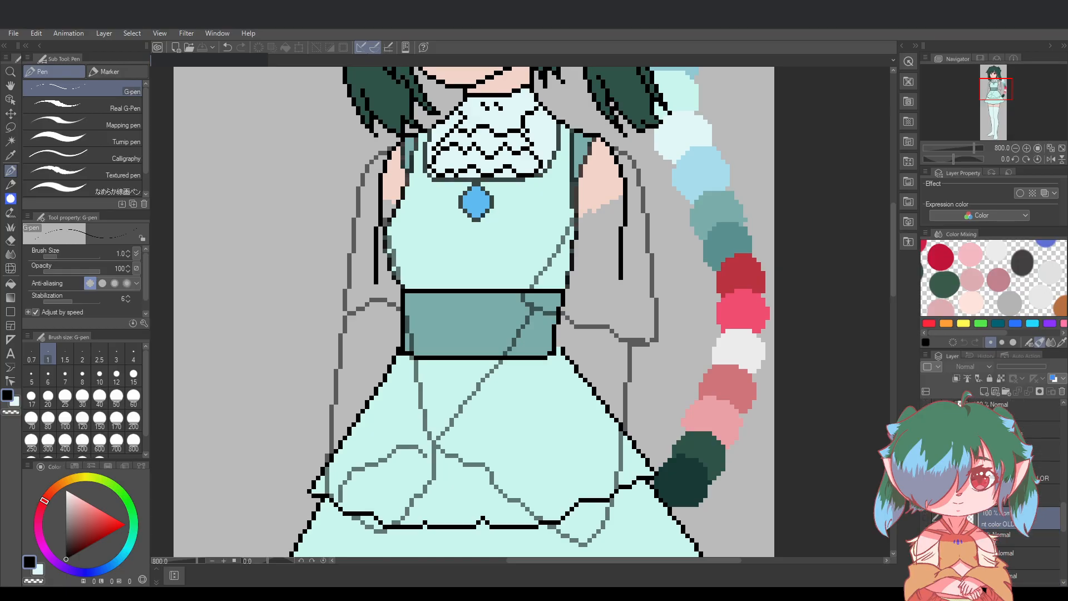
# Lower the opacity of the Skirts folder to 42 %
pyautogui.scroll(-2, 995, 490)
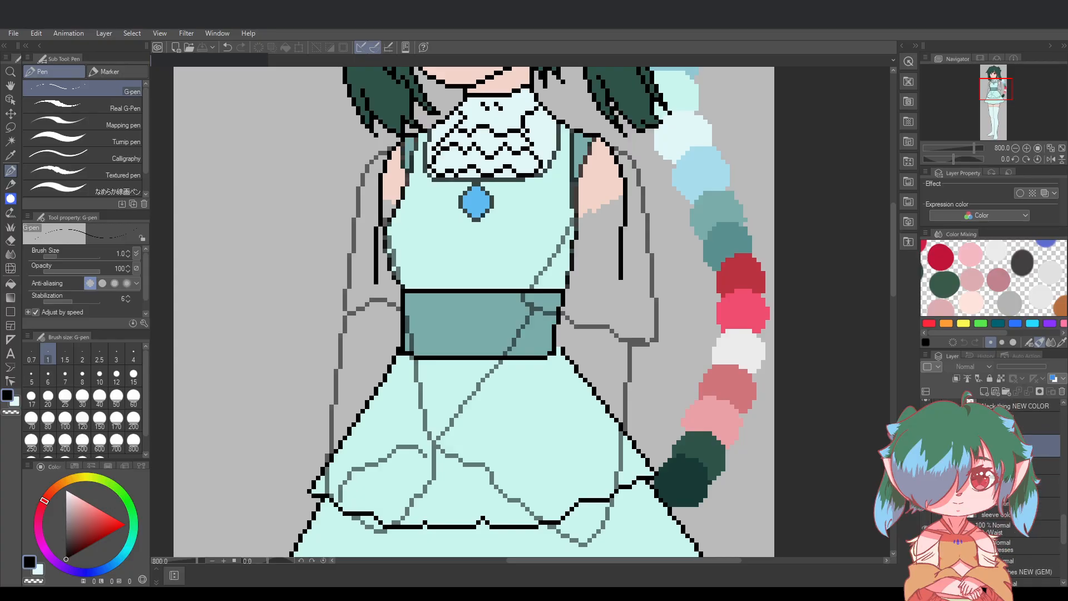
pyautogui.scroll(-2, 996, 490)
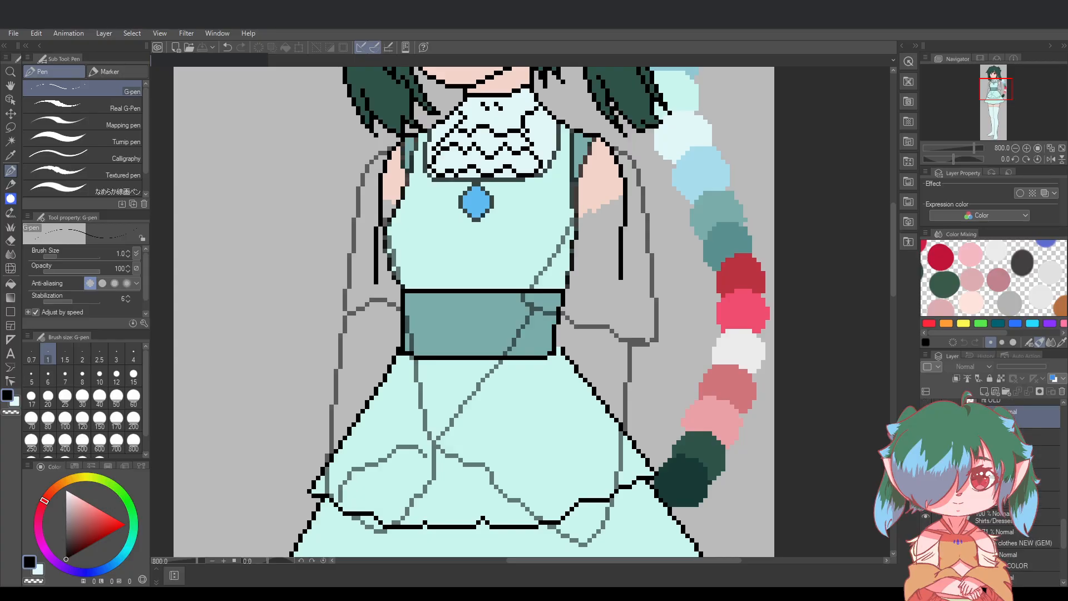
pyautogui.scroll(1, 996, 490)
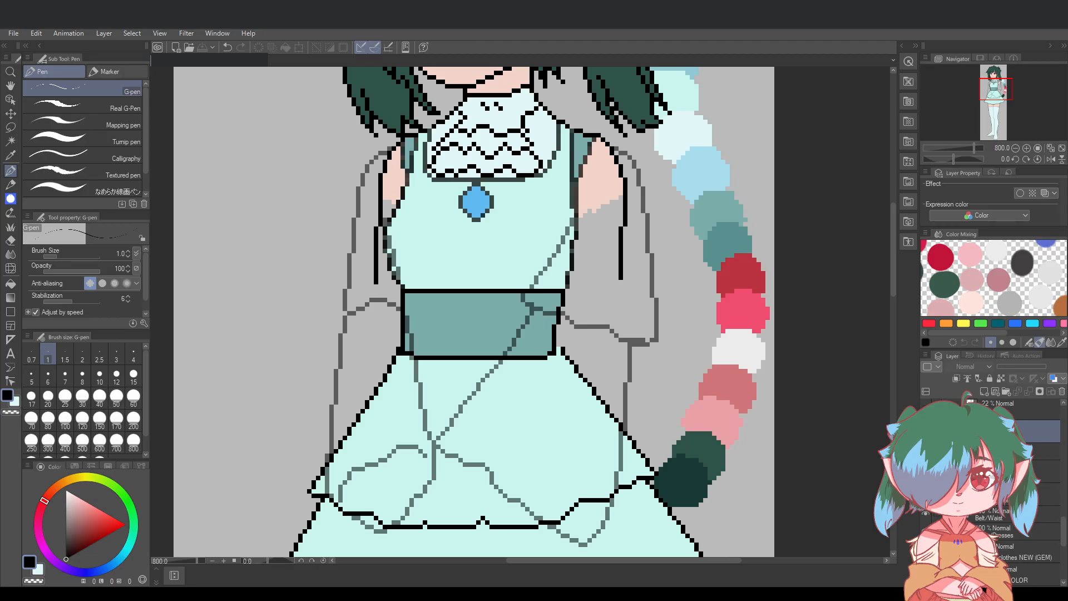
pyautogui.scroll(-3, 996, 490)
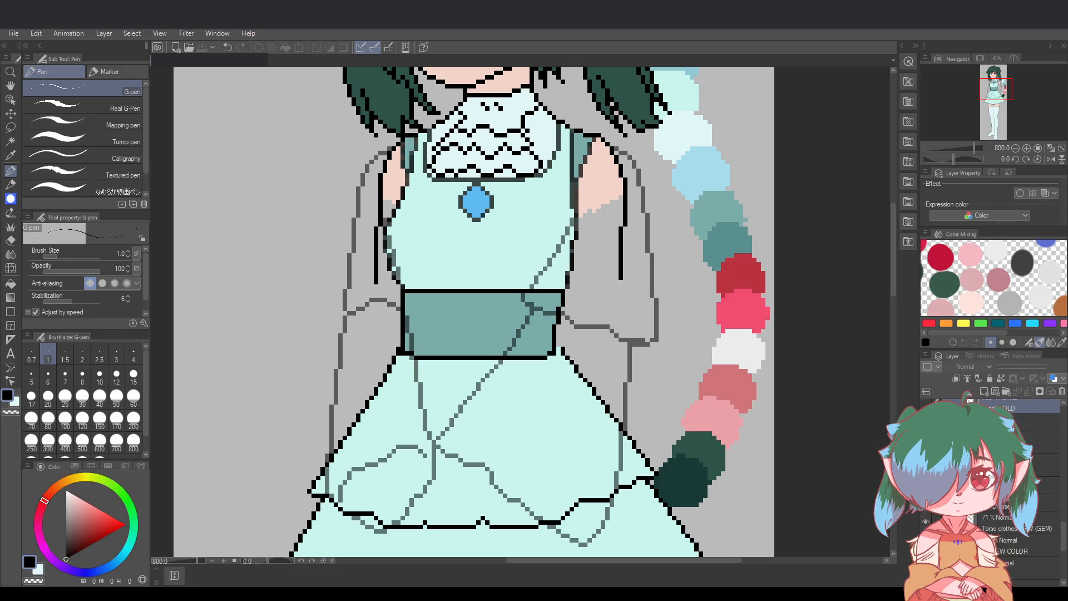
pyautogui.click(1002, 490)
pyautogui.scroll(1, 1001, 501)
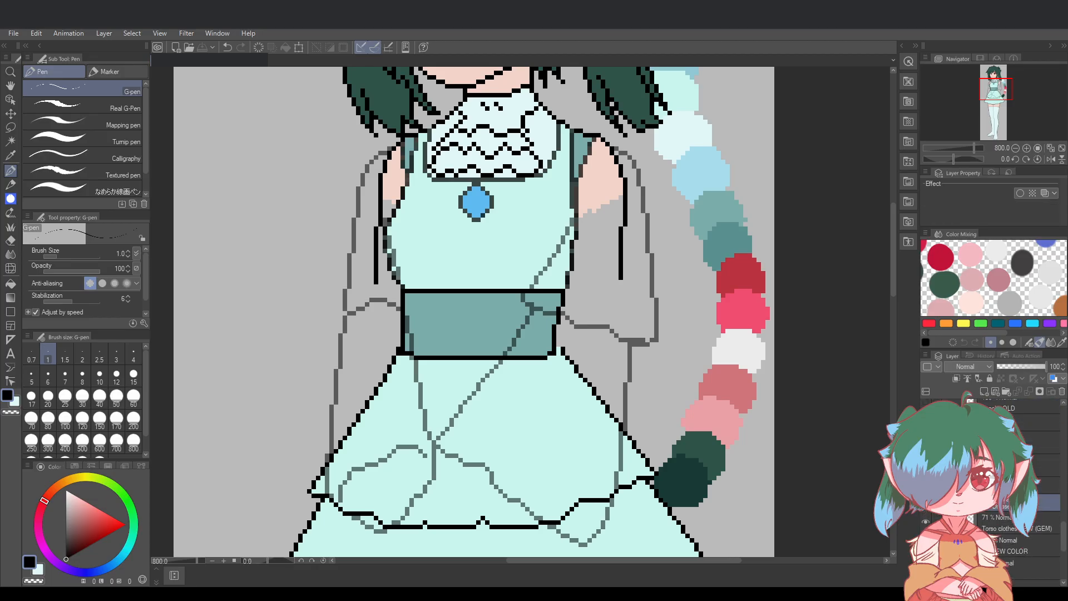
pyautogui.moveTo(1043, 369)
pyautogui.mouseDown()
pyautogui.moveTo(1027, 370)
pyautogui.moveTo(1054, 372)
pyautogui.mouseUp()
pyautogui.scroll(-3, 1001, 501)
pyautogui.click(1002, 516)
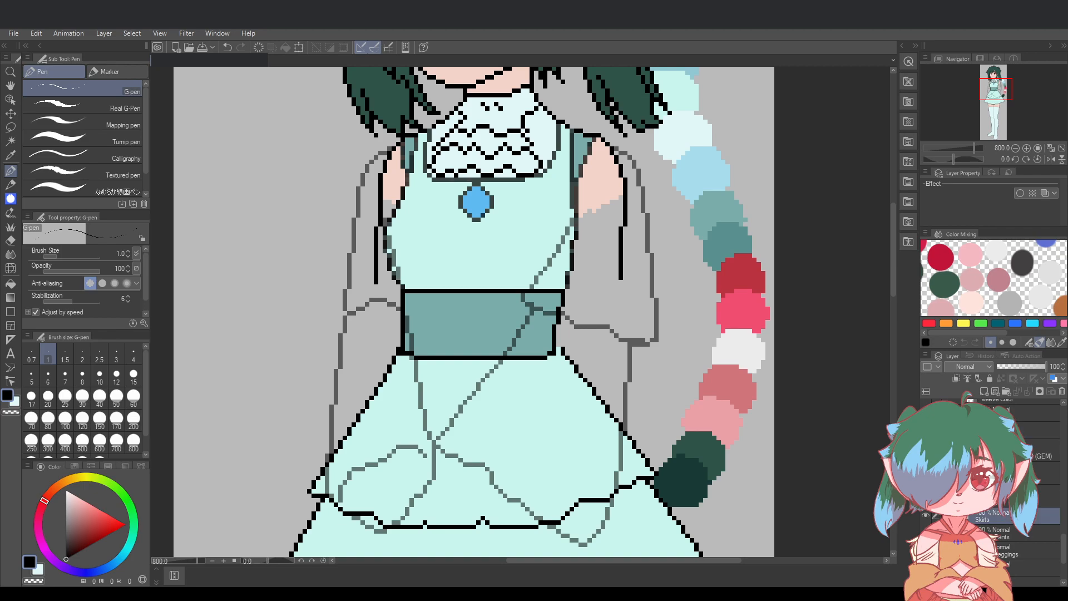
pyautogui.moveTo(1031, 367); pyautogui.dragTo(1019, 365)
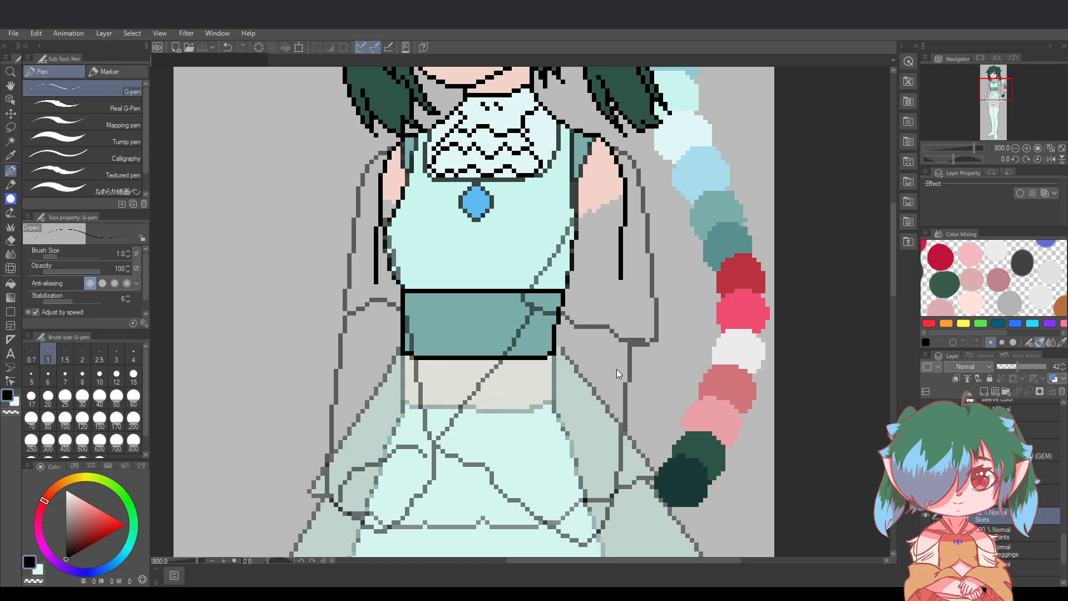
# Create a layer above the Torso clothes NEW (GEM) layer, name it Torso Clothes (NO GEM), and save the file
pyautogui.scroll(2, 1001, 490)
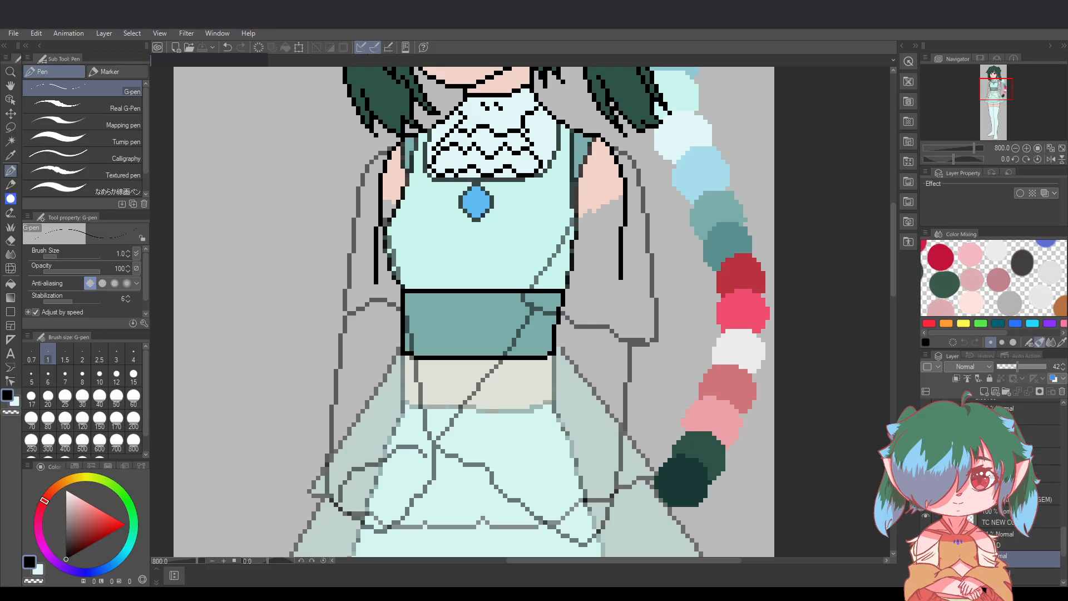
pyautogui.scroll(1, 984, 589)
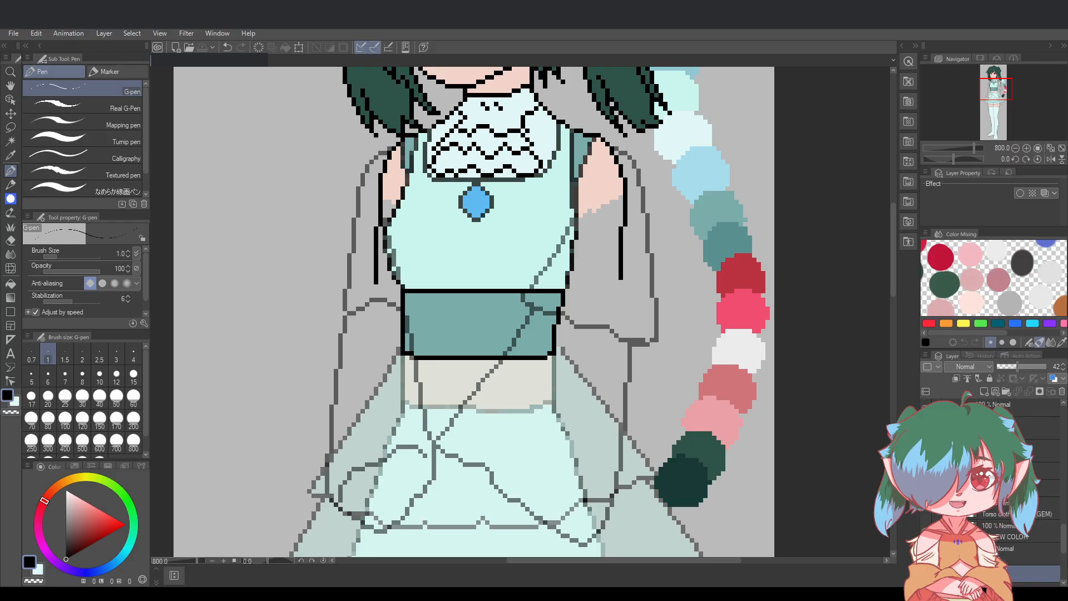
pyautogui.click(959, 505)
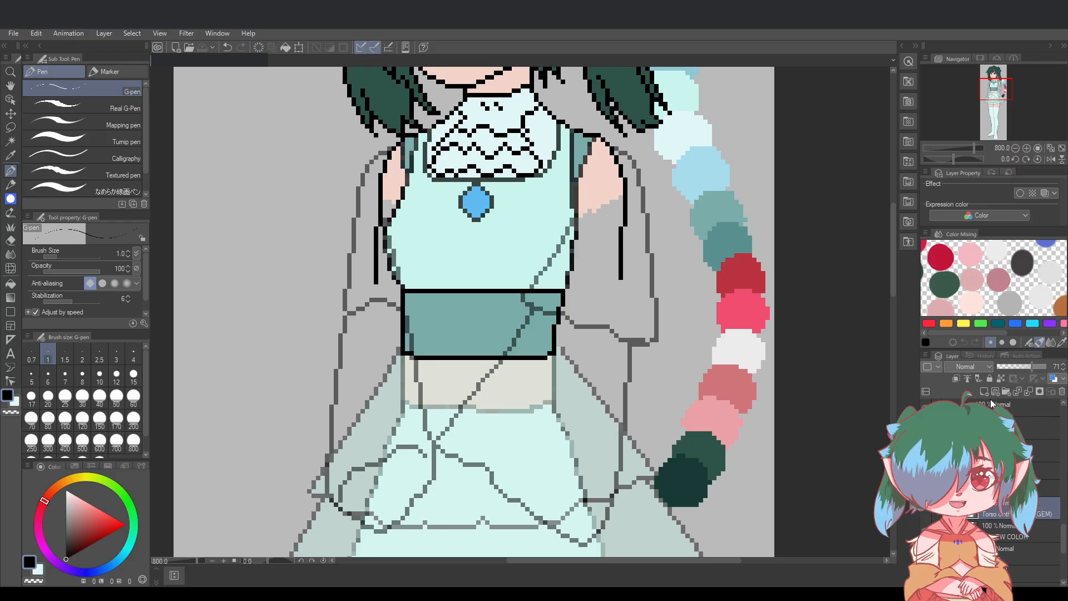
pyautogui.click(984, 392)
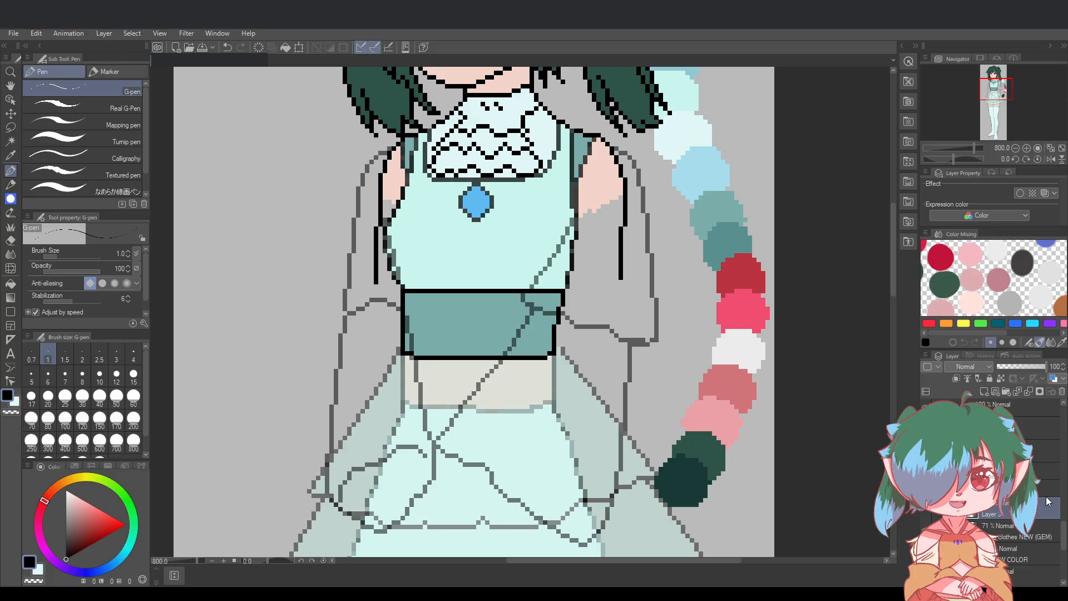
pyautogui.press('Return')
pyautogui.hotkey('ctrl', 's')
# Create a layer named TC NO GEM Color between the Torso Clothes (NO GEM) and Torso clothes NEW (GEM) layers
pyautogui.click(1039, 531)
pyautogui.click(984, 392)
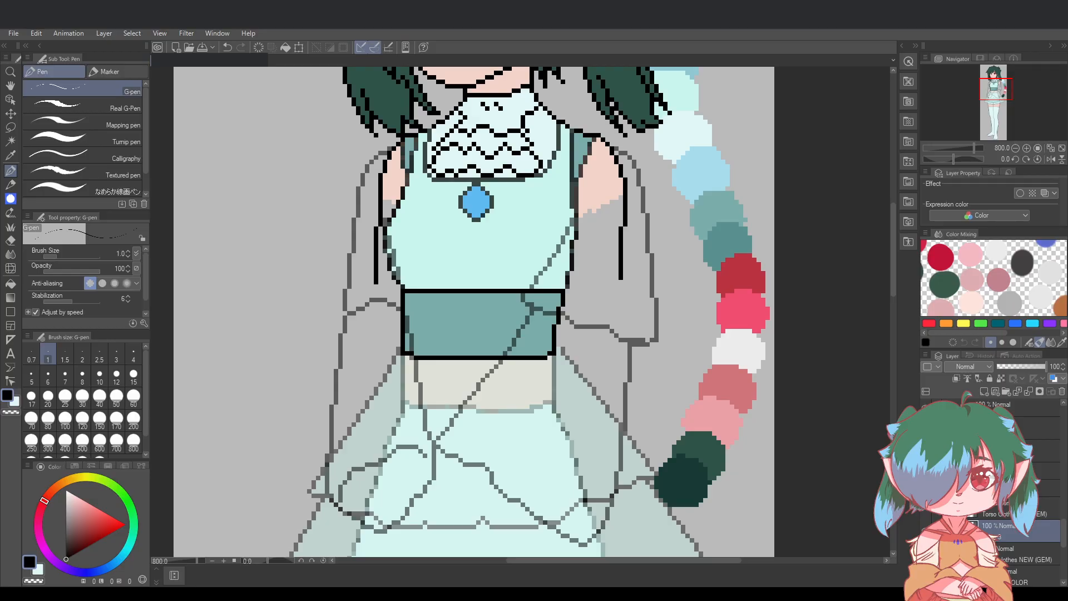
pyautogui.press('Return')
# Hide the grey sleeve sketch around the character's arms
pyautogui.moveTo(895, 229); pyautogui.dragTo(894, 223)
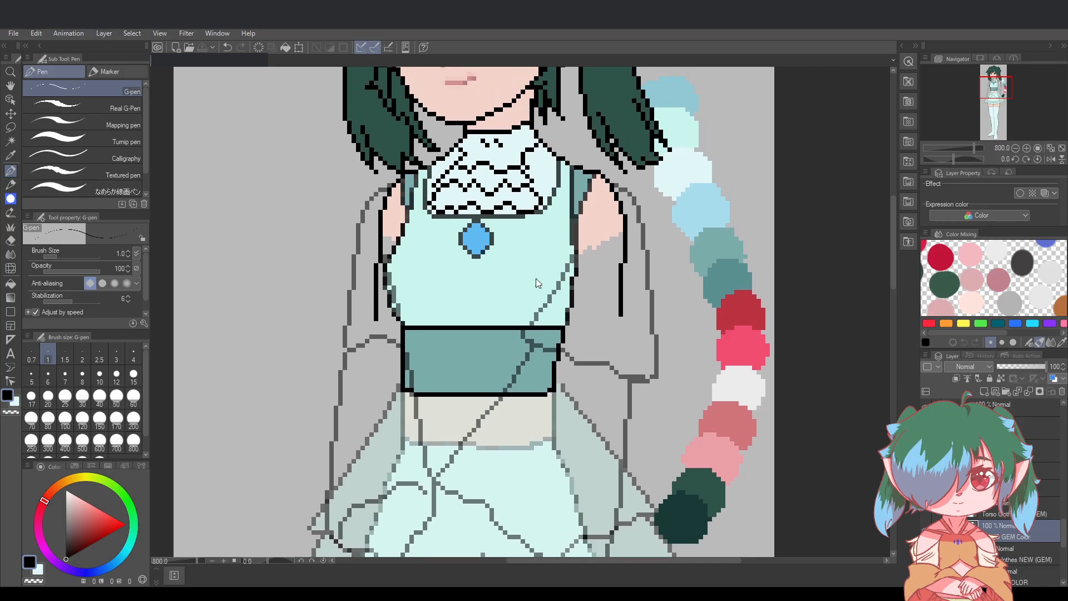
pyautogui.scroll(2, 303, 124)
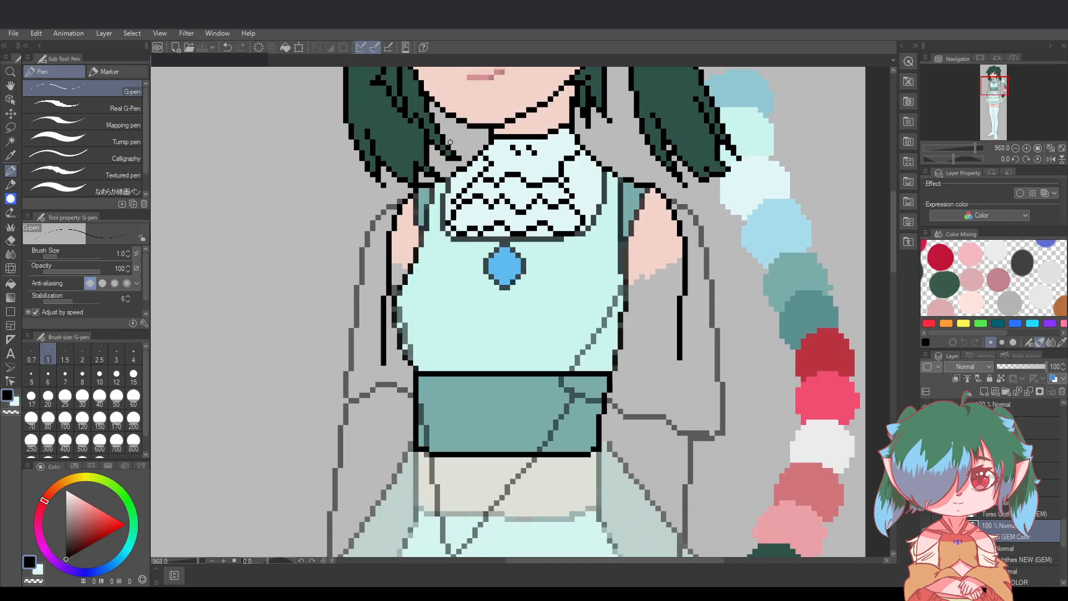
pyautogui.moveTo(892, 256); pyautogui.dragTo(893, 248)
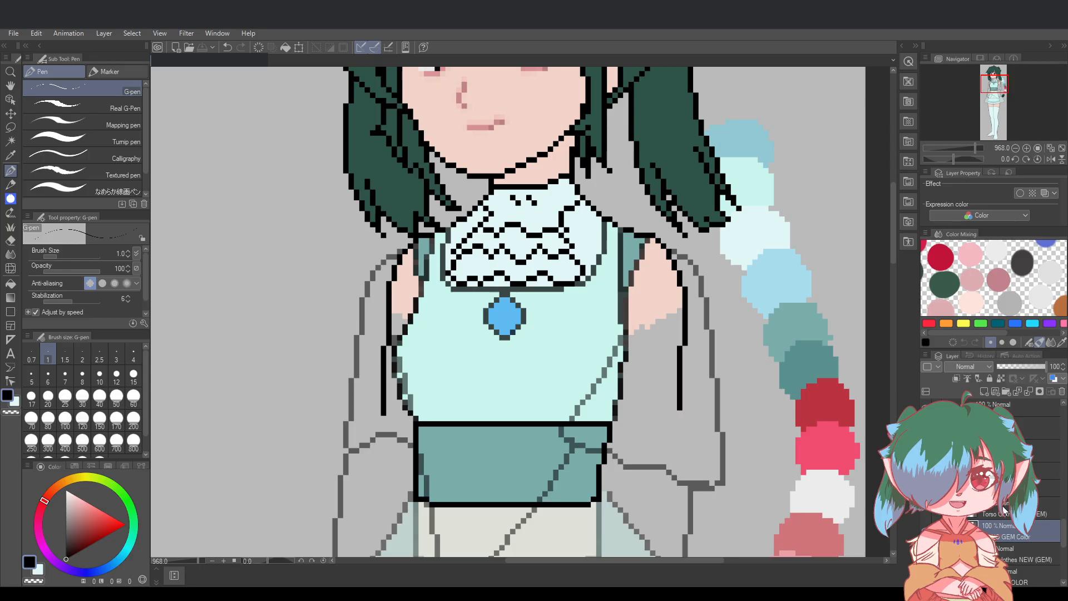
pyautogui.scroll(-2, 1004, 509)
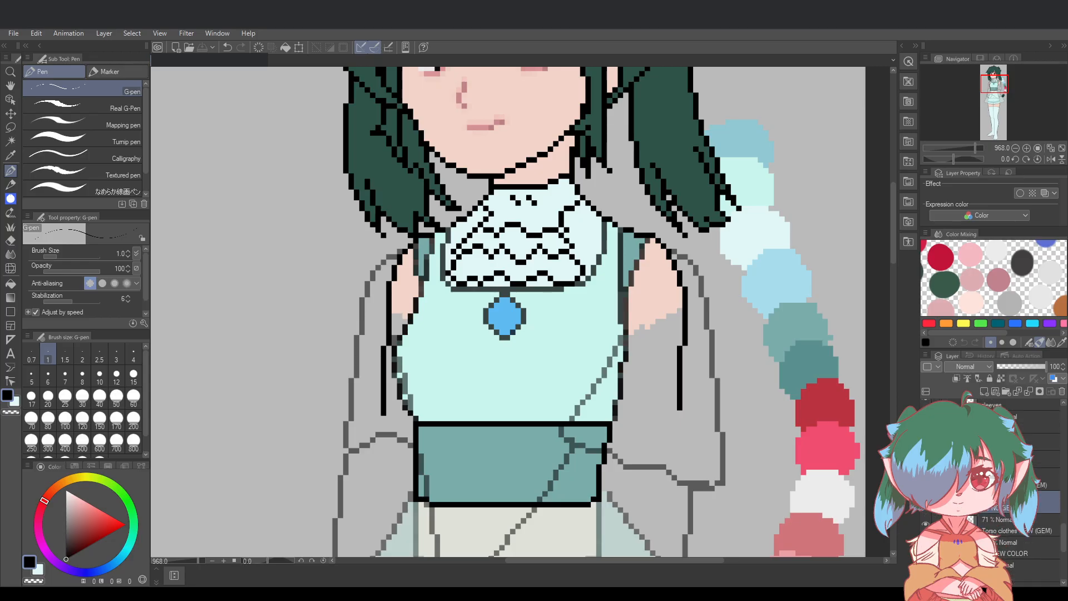
pyautogui.scroll(3, 993, 479)
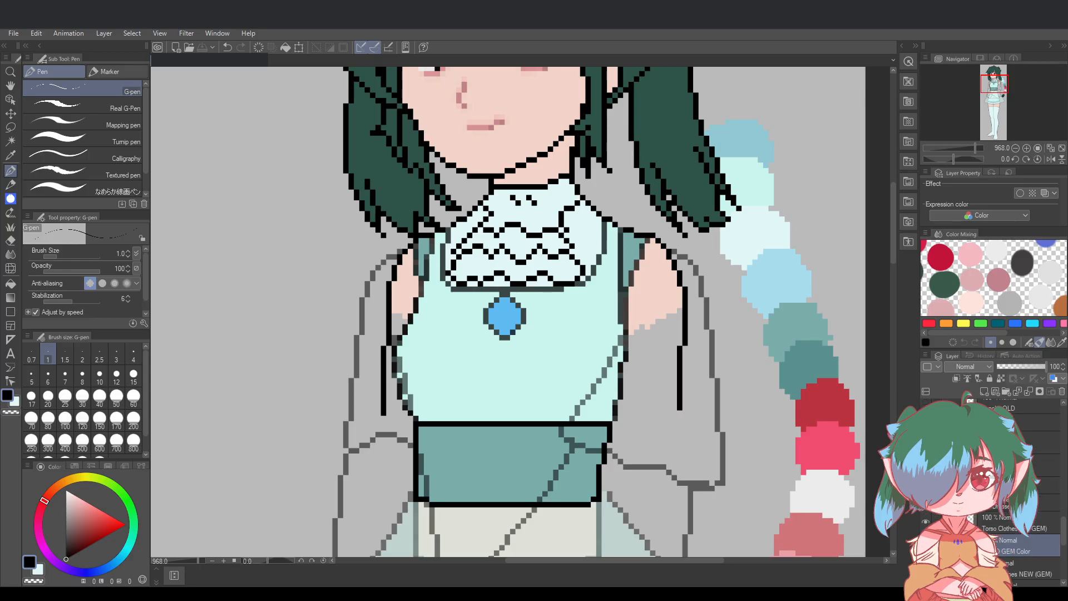
pyautogui.click(926, 402)
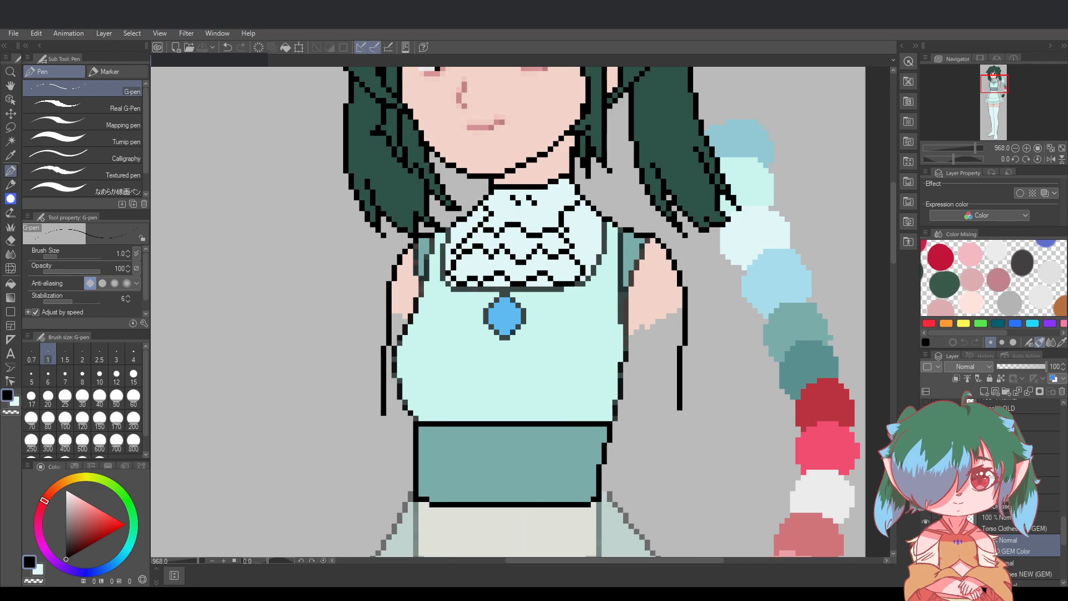
# On the Torso Clothes (NO GEM) layer, trace the bodice's left edge in black from above the waist to the shoulder
pyautogui.hotkey('alt', ']')
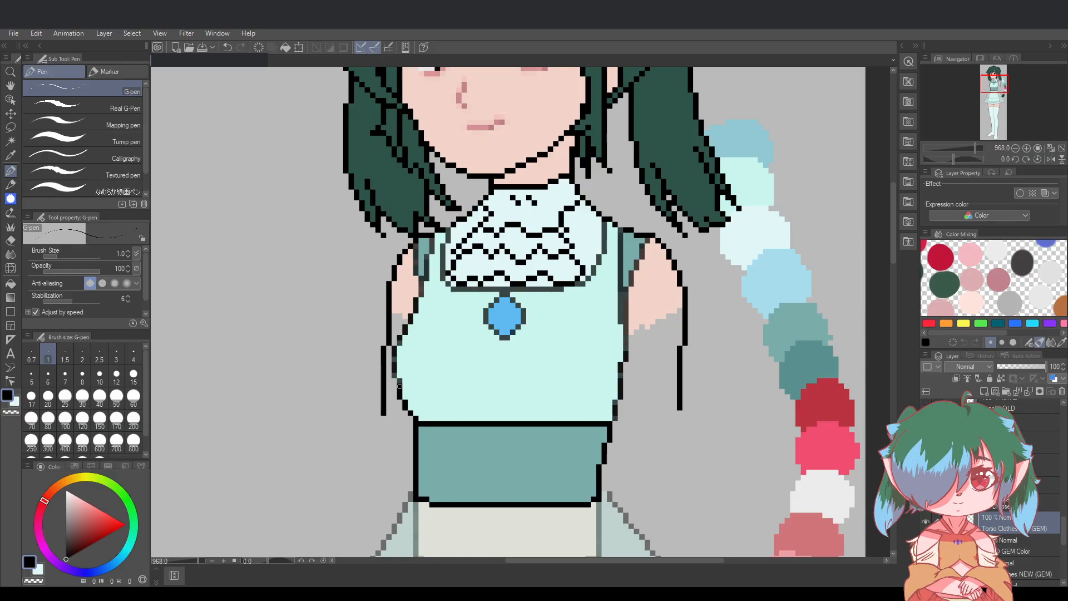
pyautogui.moveTo(400, 386); pyautogui.dragTo(398, 346)
pyautogui.moveTo(405, 331); pyautogui.dragTo(410, 323)
pyautogui.click(421, 279)
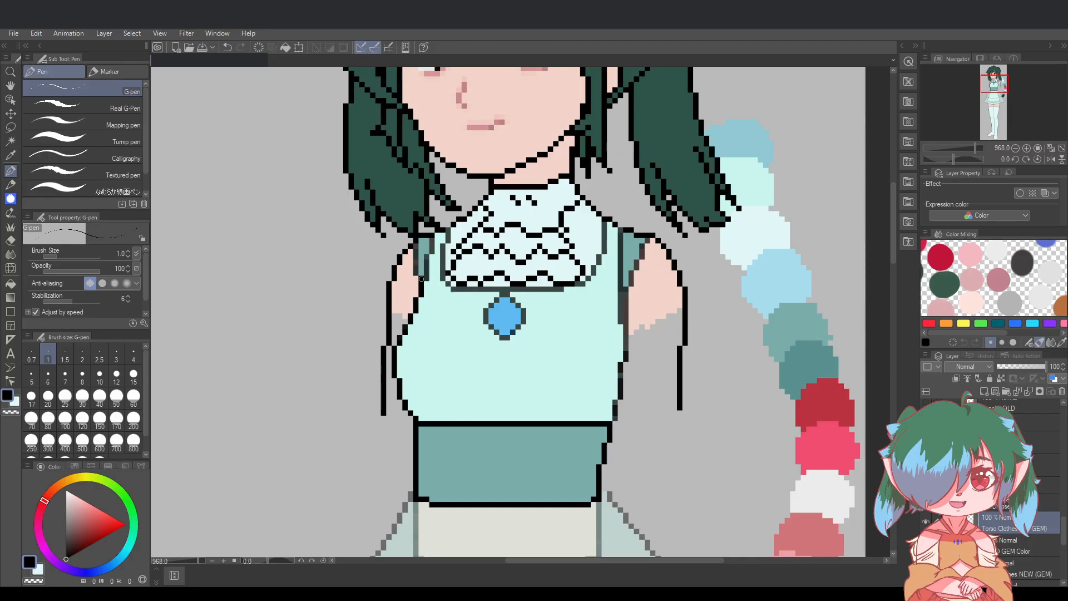
pyautogui.hotkey('ctrl', 'z')
pyautogui.click(425, 258)
pyautogui.hotkey('ctrl', 's')
pyautogui.moveTo(431, 251); pyautogui.dragTo(430, 238)
pyautogui.hotkey('ctrl', 's')
pyautogui.scroll(-1, 998, 526)
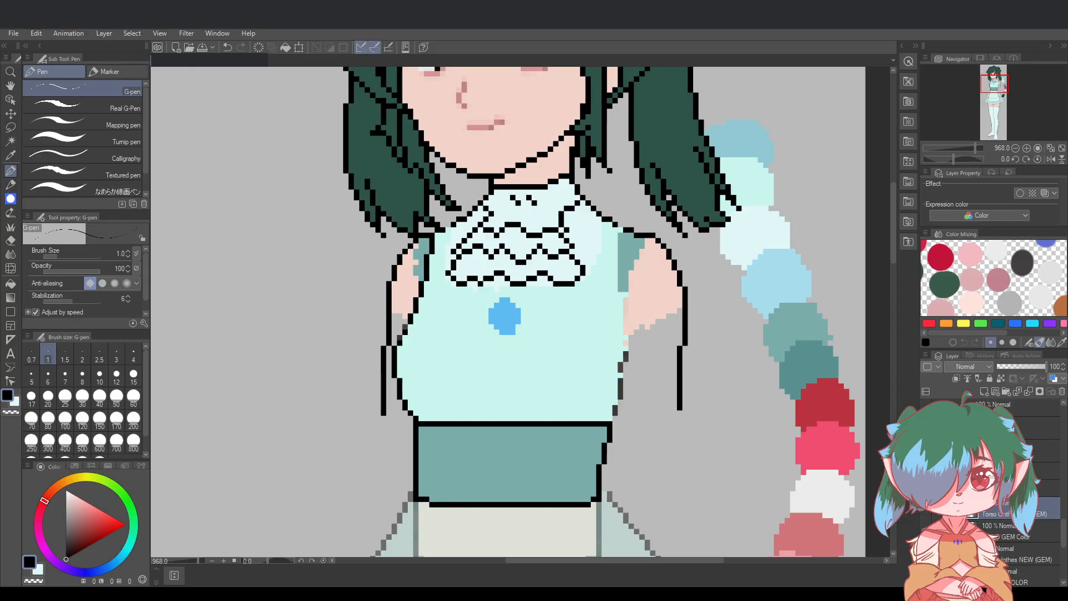
# Trace the left edge of the neckline downward beside the neck frill
pyautogui.click(927, 509)
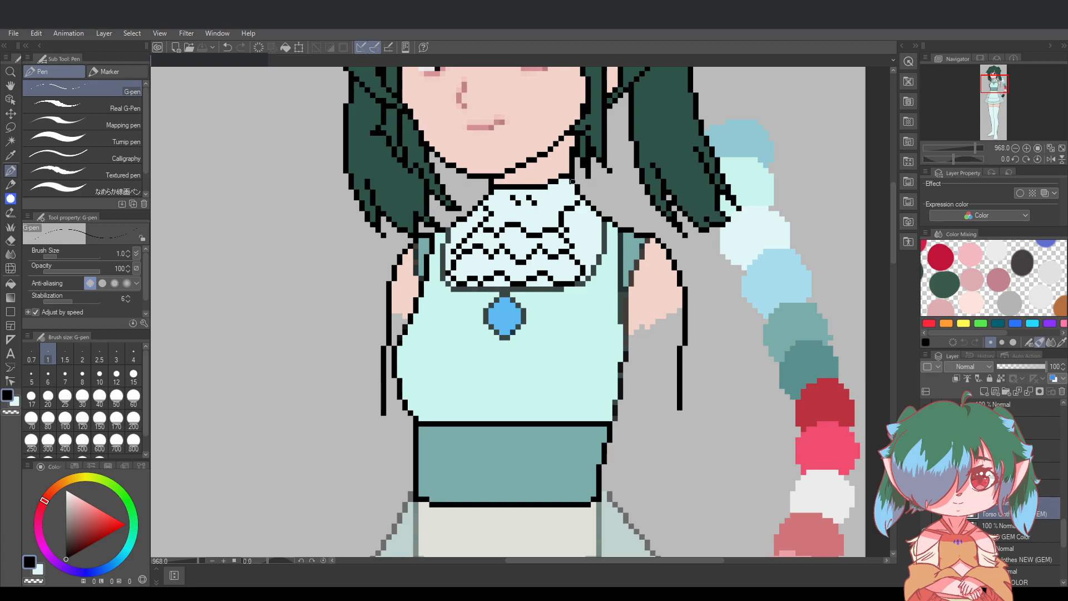
pyautogui.hotkey('ctrl', 'z')
pyautogui.click(588, 204)
pyautogui.hotkey('ctrl', 's')
pyautogui.moveTo(442, 246); pyautogui.dragTo(443, 284)
pyautogui.hotkey('ctrl', 'z')
pyautogui.hotkey('ctrl', 'z')
pyautogui.hotkey('ctrl', 'z')
pyautogui.hotkey('ctrl', 'z')
pyautogui.hotkey('ctrl', 'z')
# Draw the neckline's rounded lower left corner and begin its bottom edge towards the gem
pyautogui.click(442, 288)
pyautogui.click(438, 295)
pyautogui.moveTo(435, 299); pyautogui.dragTo(439, 308)
pyautogui.hotkey('ctrl', 'z')
pyautogui.click(437, 301)
pyautogui.click(438, 309)
pyautogui.hotkey('ctrl', 'z')
pyautogui.click(435, 305)
pyautogui.click(433, 311)
pyautogui.hotkey('ctrl', 'z')
pyautogui.moveTo(437, 308)
pyautogui.mouseDown()
pyautogui.moveTo(476, 321)
pyautogui.moveTo(583, 316)
pyautogui.mouseUp()
pyautogui.hotkey('ctrl', 'z')
pyautogui.hotkey('ctrl', 'z')
pyautogui.hotkey('ctrl', 'z')
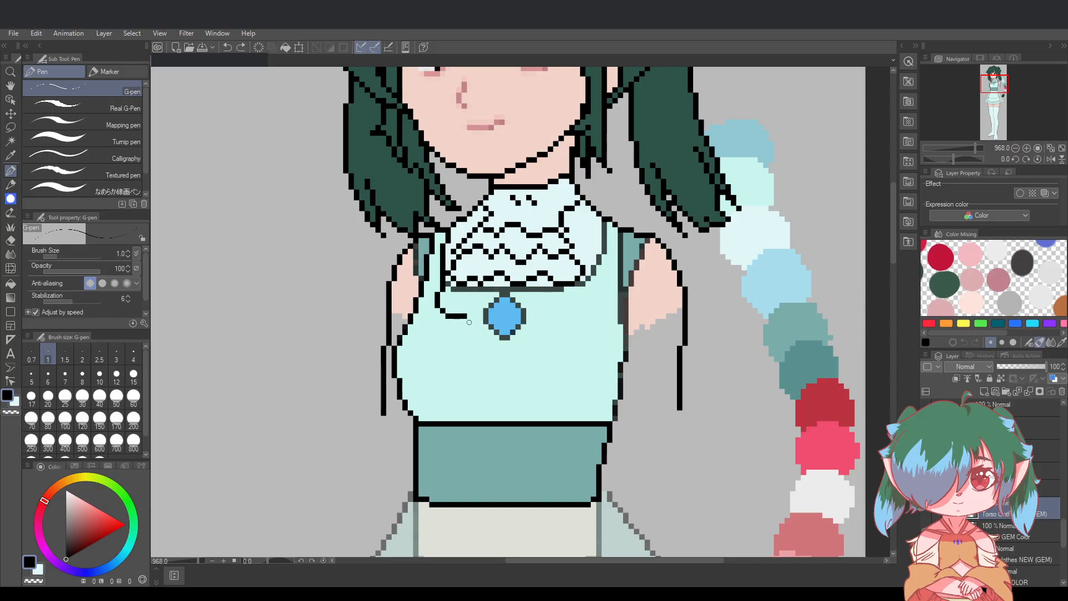
# Complete the neckline across the gem and up the right side of the neck frill
pyautogui.moveTo(465, 321)
pyautogui.mouseDown()
pyautogui.moveTo(580, 317)
pyautogui.moveTo(595, 264)
pyautogui.moveTo(593, 291)
pyautogui.moveTo(594, 277)
pyautogui.moveTo(620, 264)
pyautogui.moveTo(599, 206)
pyautogui.moveTo(600, 260)
pyautogui.moveTo(605, 219)
pyautogui.mouseUp()
pyautogui.hotkey('ctrl', 'z')
pyautogui.hotkey('ctrl', 'z')
pyautogui.hotkey('ctrl', 'z')
pyautogui.hotkey('ctrl', 'z')
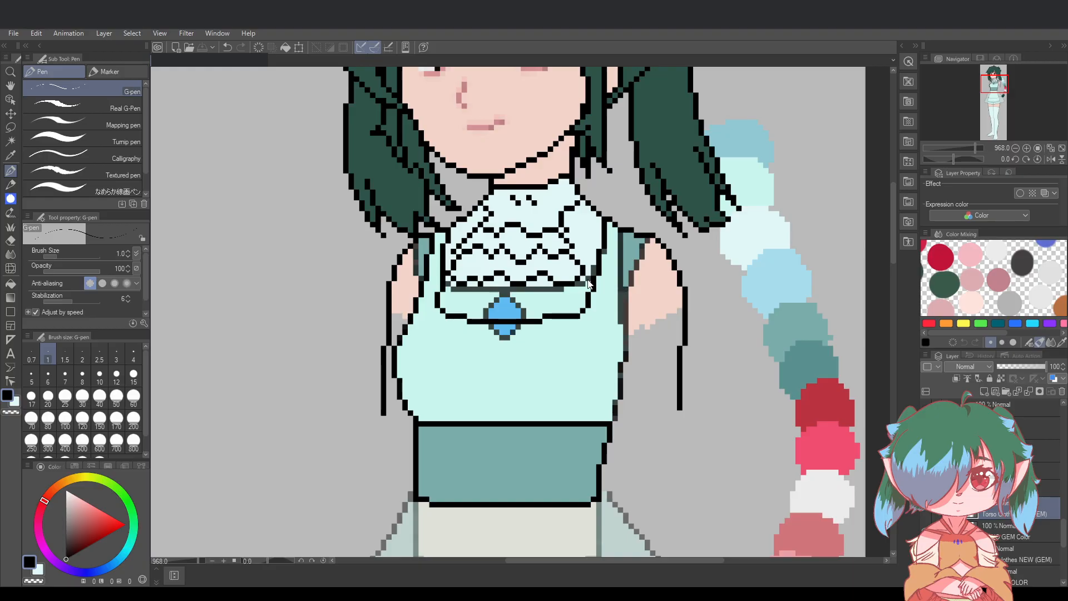
# Trace the bodice's right edge in black from the shoulder down to the waist
pyautogui.moveTo(637, 262); pyautogui.dragTo(635, 254)
pyautogui.moveTo(626, 358)
pyautogui.mouseDown()
pyautogui.moveTo(623, 232)
pyautogui.moveTo(625, 297)
pyautogui.mouseUp()
pyautogui.hotkey('ctrl', 'z')
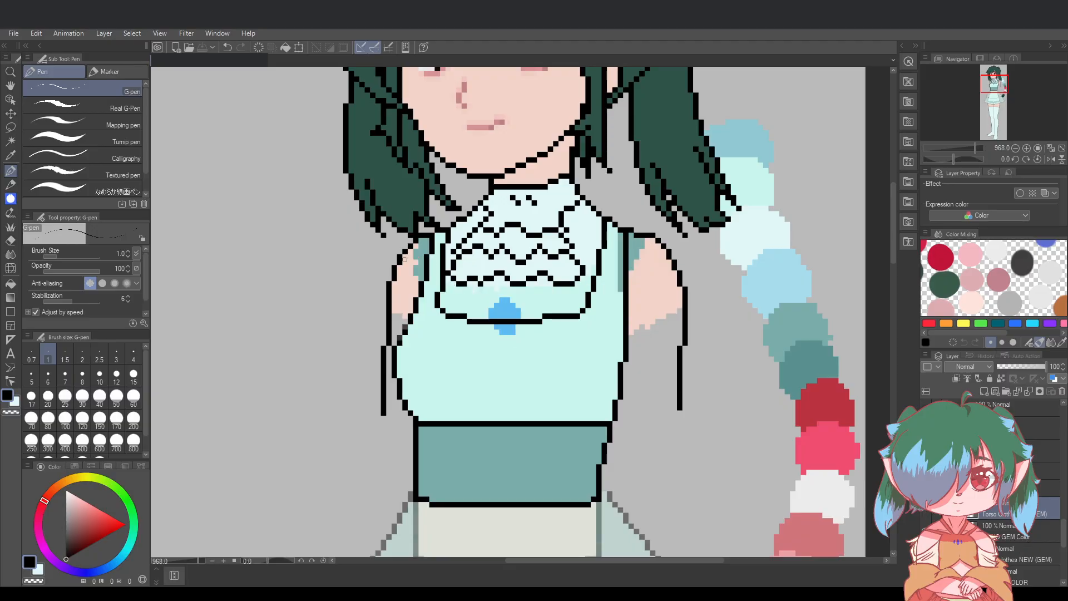
# Draw a diagonal line across the left shoulder and try out matching lines on the right shoulder
pyautogui.moveTo(403, 262); pyautogui.dragTo(417, 281)
pyautogui.moveTo(664, 260); pyautogui.dragTo(631, 298)
pyautogui.hotkey('ctrl', 'z')
pyautogui.moveTo(631, 308)
pyautogui.mouseDown()
pyautogui.moveTo(644, 276)
pyautogui.moveTo(671, 258)
pyautogui.mouseUp()
pyautogui.hotkey('ctrl', 'z')
pyautogui.moveTo(630, 324)
pyautogui.mouseDown()
pyautogui.moveTo(671, 262)
pyautogui.moveTo(665, 297)
pyautogui.moveTo(667, 276)
pyautogui.moveTo(629, 346)
pyautogui.mouseUp()
pyautogui.hotkey('ctrl', 'z')
pyautogui.hotkey('ctrl', 'z')
pyautogui.hotkey('ctrl', 'z')
# Draw two diagonal strap lines across the right shoulder down to the bodice's edge
pyautogui.moveTo(669, 276); pyautogui.dragTo(657, 293)
pyautogui.moveTo(659, 253); pyautogui.dragTo(654, 268)
pyautogui.click(647, 275)
pyautogui.moveTo(641, 280); pyautogui.dragTo(635, 299)
pyautogui.hotkey('ctrl', 'z')
pyautogui.moveTo(636, 298); pyautogui.dragTo(630, 305)
pyautogui.click(632, 306)
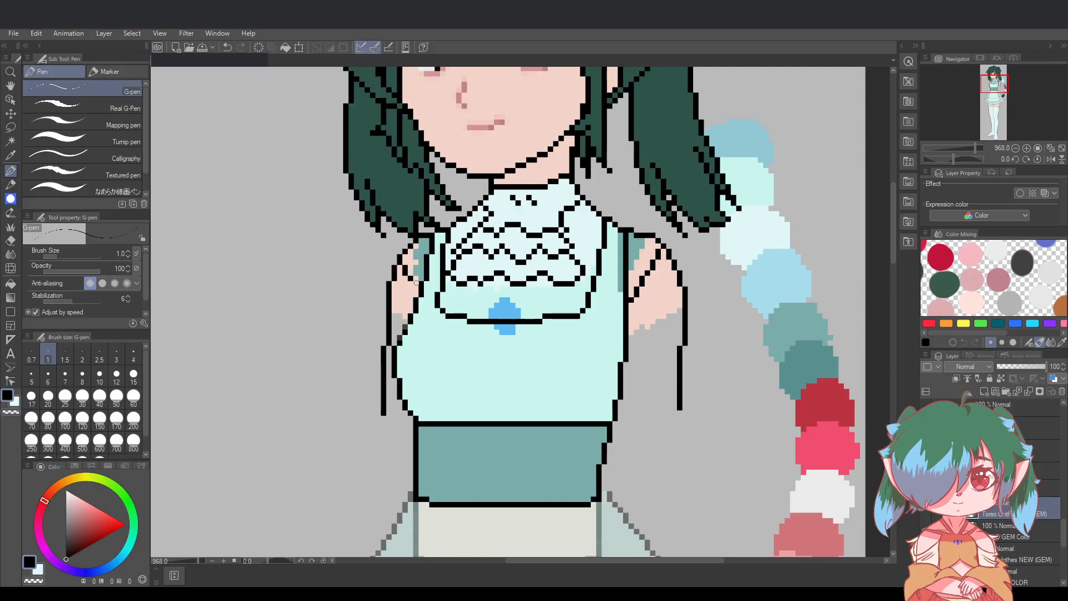
# Refine the diagonal strap lines on the left shoulder to mirror those on the right
pyautogui.hotkey('ctrl', 'z')
pyautogui.click(417, 292)
pyautogui.hotkey('ctrl', 'z')
pyautogui.click(403, 271)
pyautogui.click(405, 280)
# Hide the Torso Clothes (NO GEM) layer after switching it on and off, and toggle the TC NO GEM Color layer's visibility
pyautogui.click(924, 512)
pyautogui.click(924, 512)
pyautogui.click(926, 512)
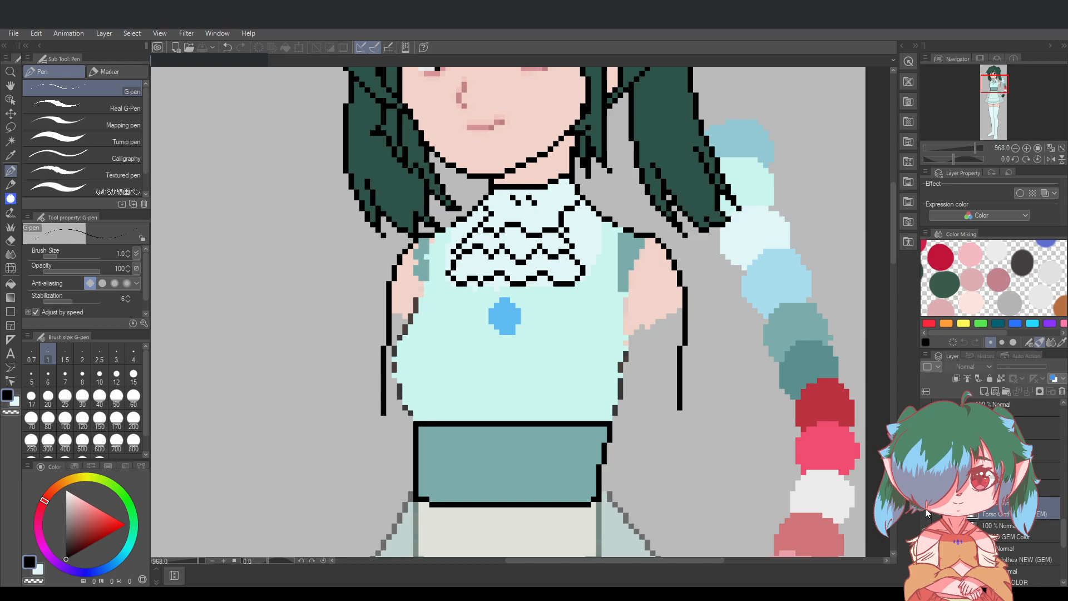
pyautogui.scroll(-1, 1036, 552)
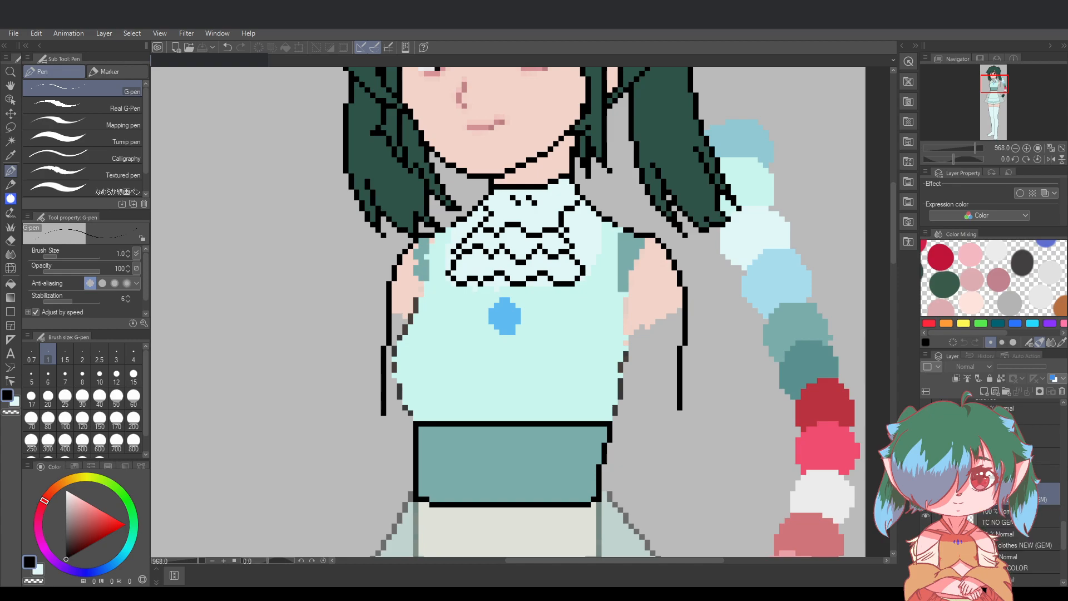
pyautogui.click(926, 516)
pyautogui.click(925, 516)
pyautogui.click(1036, 568)
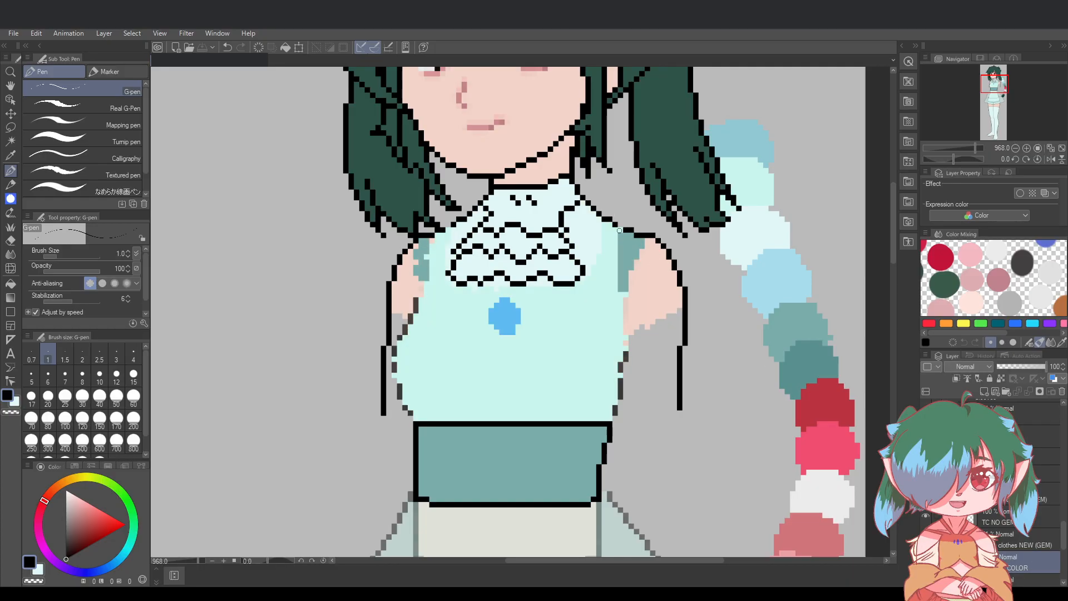
pyautogui.click(10, 240)
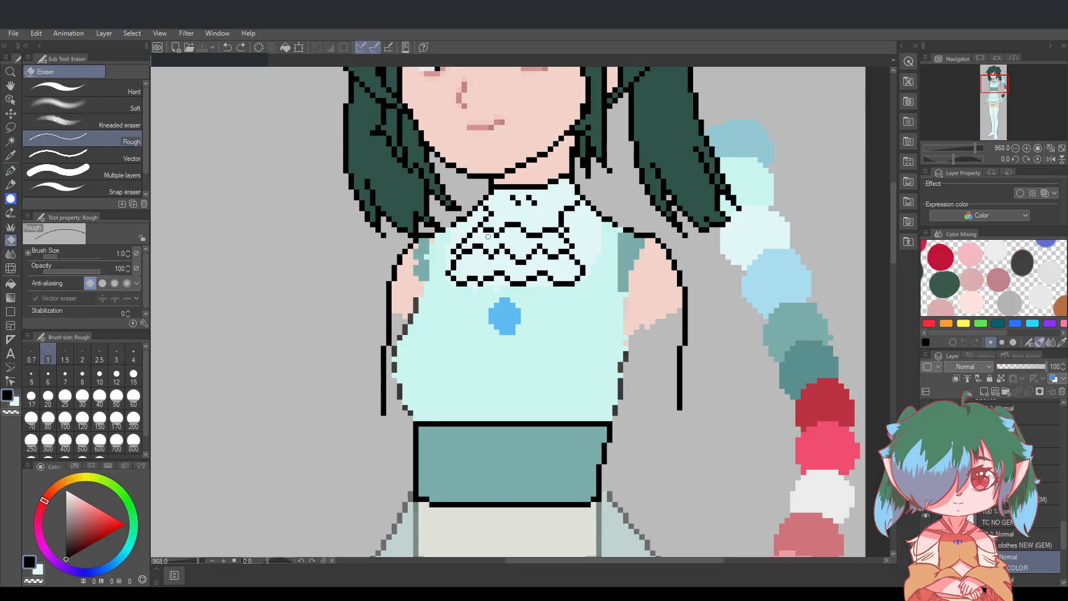
pyautogui.press('p')
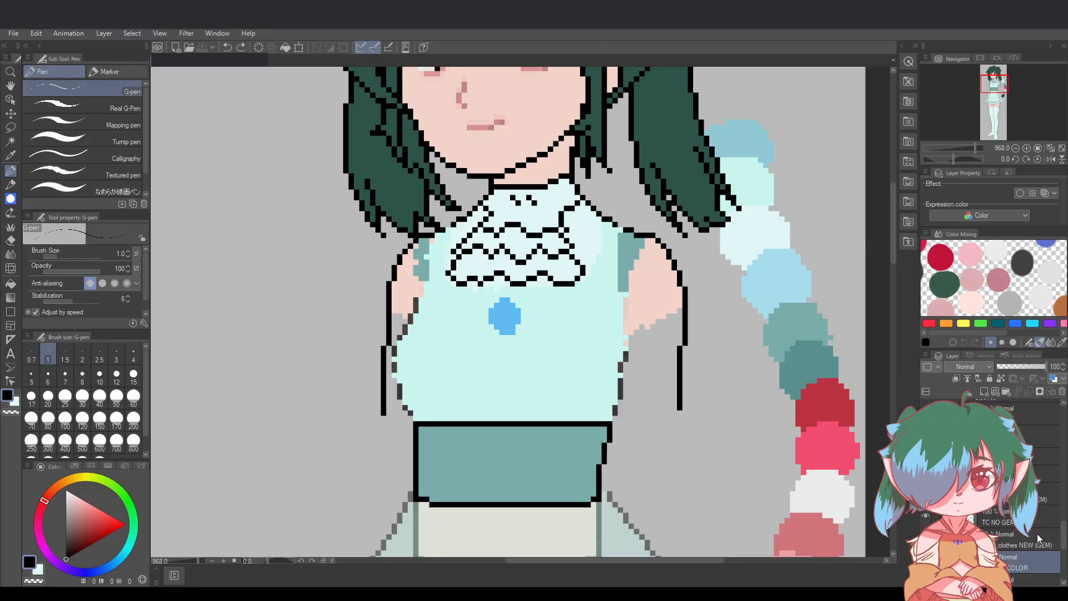
# Compare the bodice with and without the Torso clothes NEW (GEM) outline, and look through the layers below it
pyautogui.click(1037, 534)
pyautogui.click(926, 538)
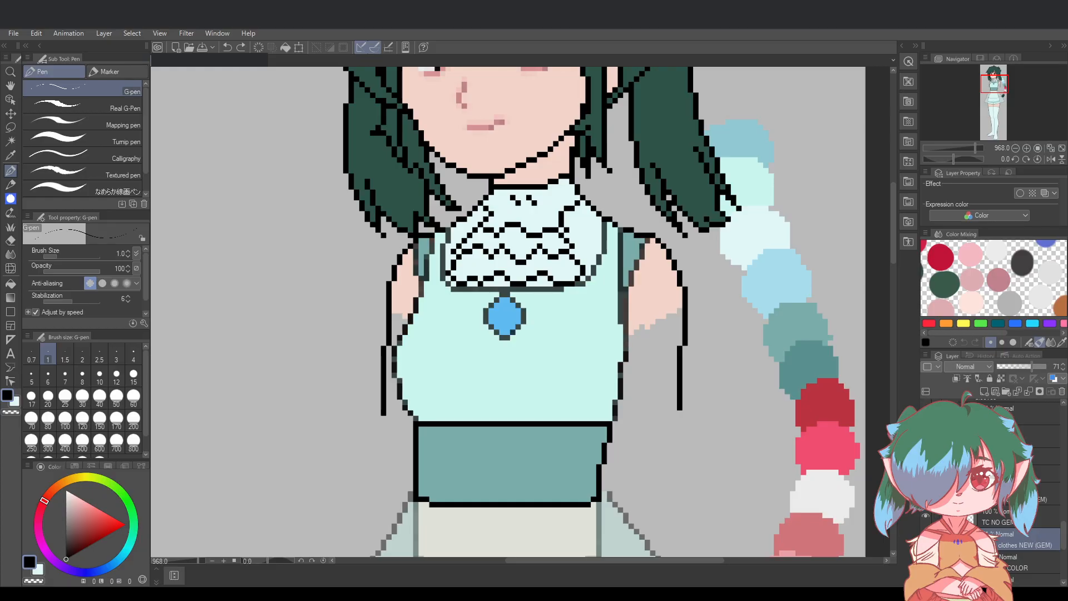
pyautogui.click(926, 538)
pyautogui.click(926, 538)
pyautogui.click(926, 538)
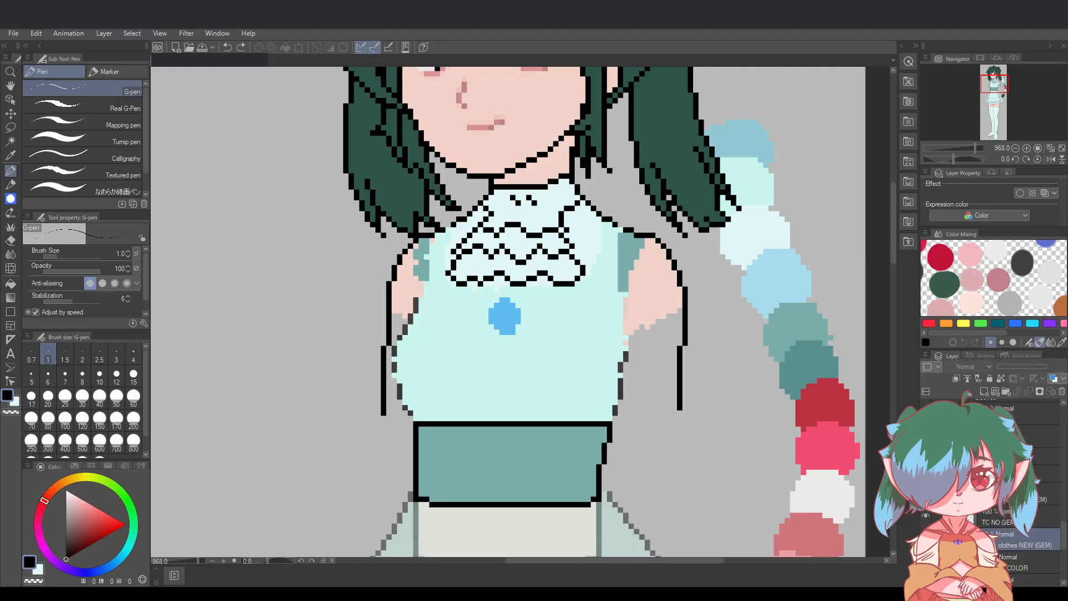
pyautogui.scroll(-3, 1005, 528)
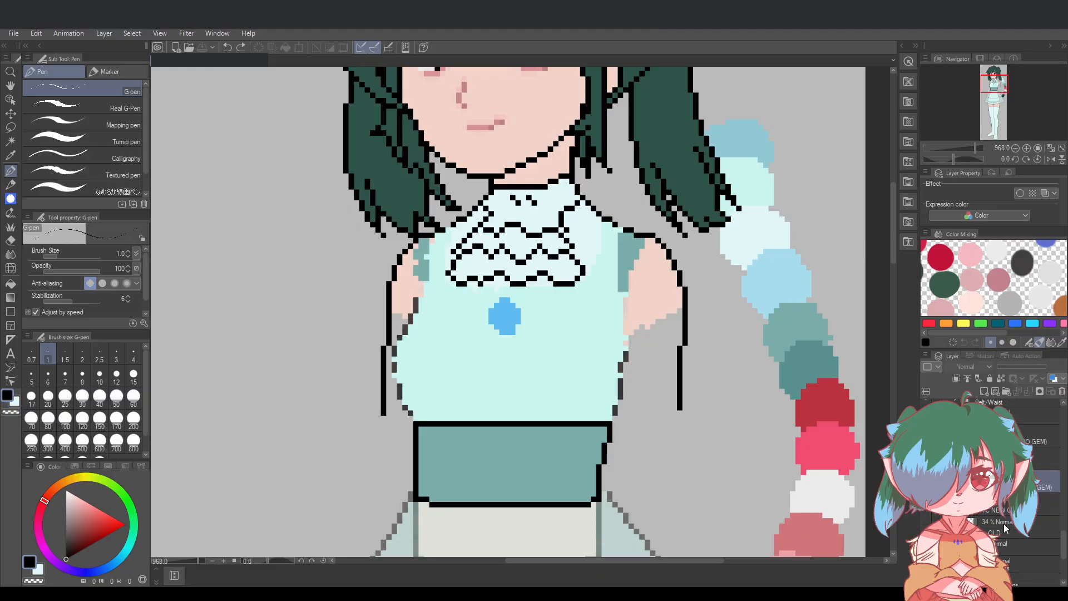
pyautogui.scroll(-3, 1004, 523)
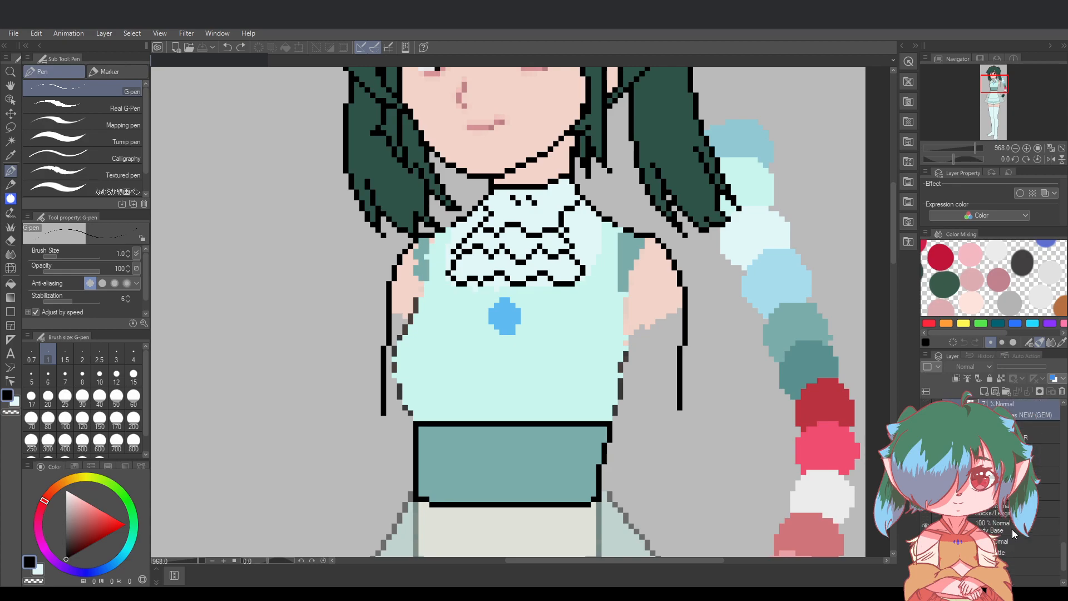
# Look through the clothing layers and select the TC NEW COLOR layer
pyautogui.click(1012, 526)
pyautogui.scroll(-2, 1012, 526)
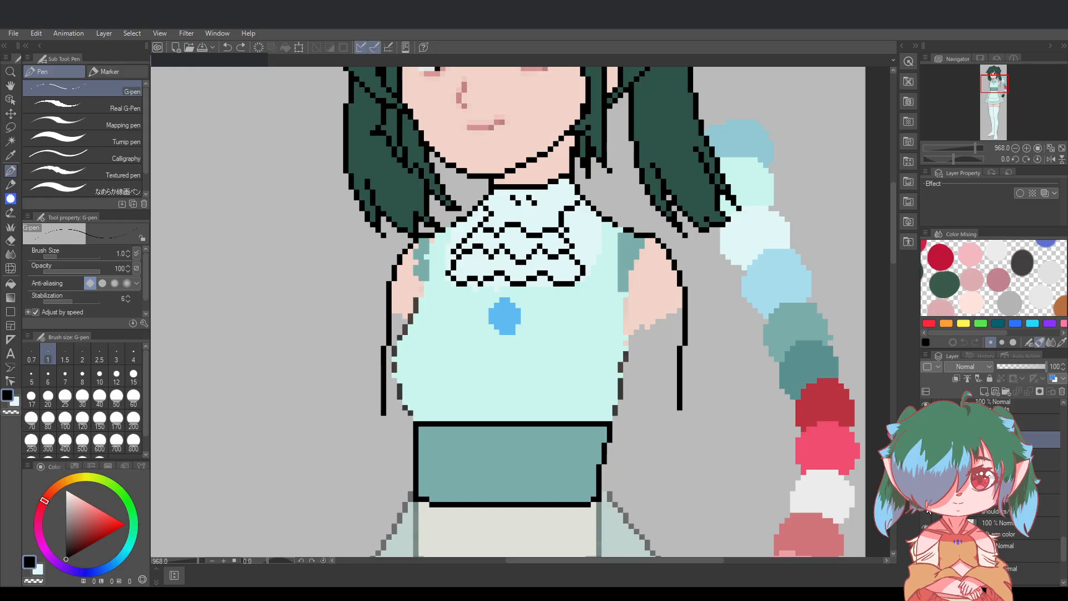
pyautogui.keyDown('ctrl'); pyautogui.keyDown('shift'); pyautogui.click(666, 259); pyautogui.keyUp('shift'); pyautogui.keyUp('ctrl')
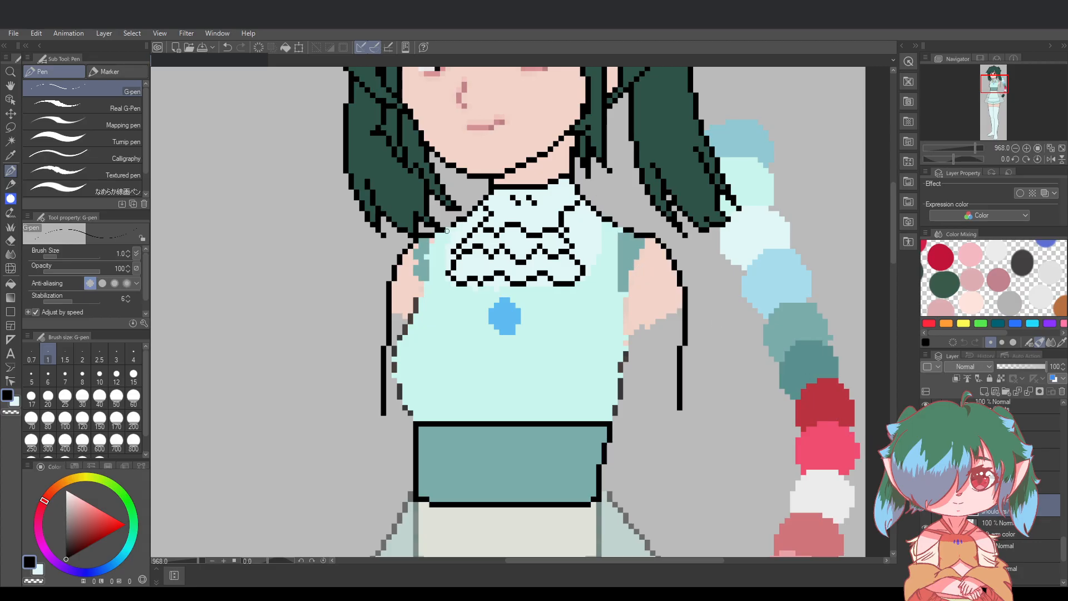
pyautogui.scroll(4, 1001, 490)
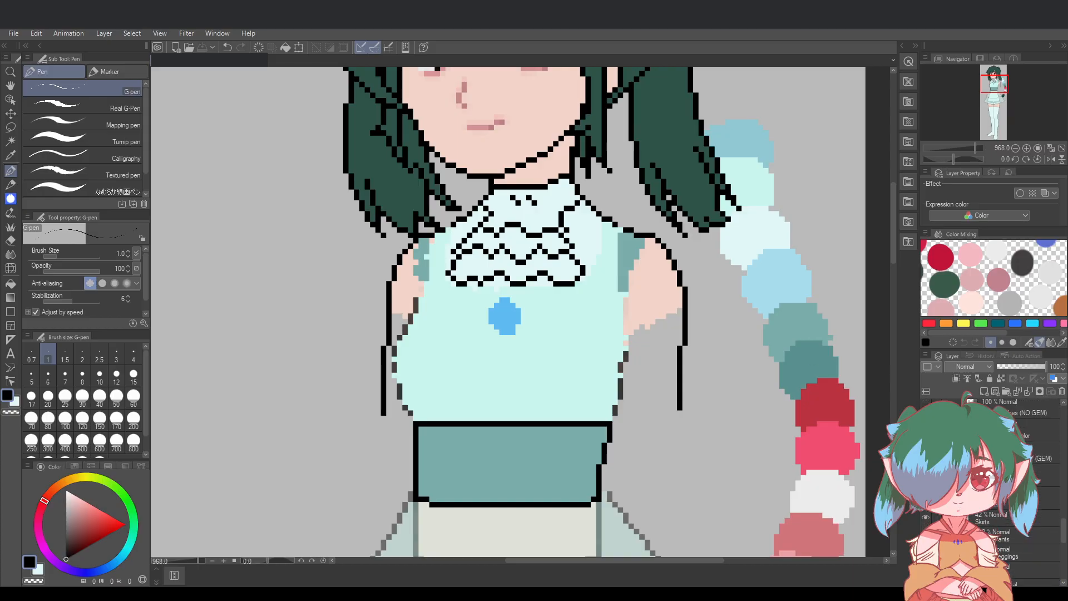
pyautogui.scroll(3, 1039, 492)
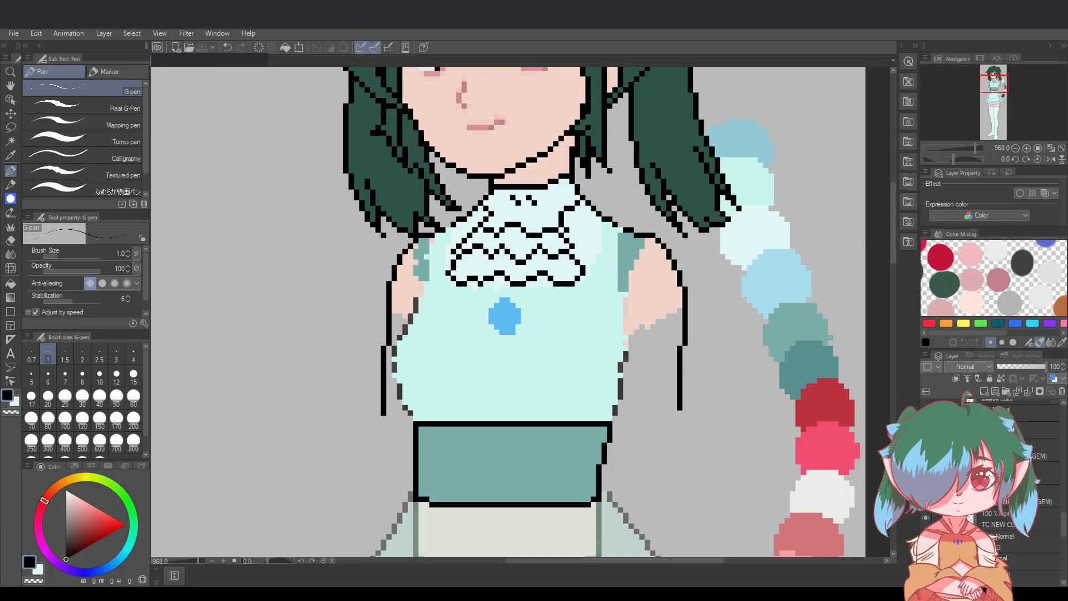
pyautogui.click(1044, 519)
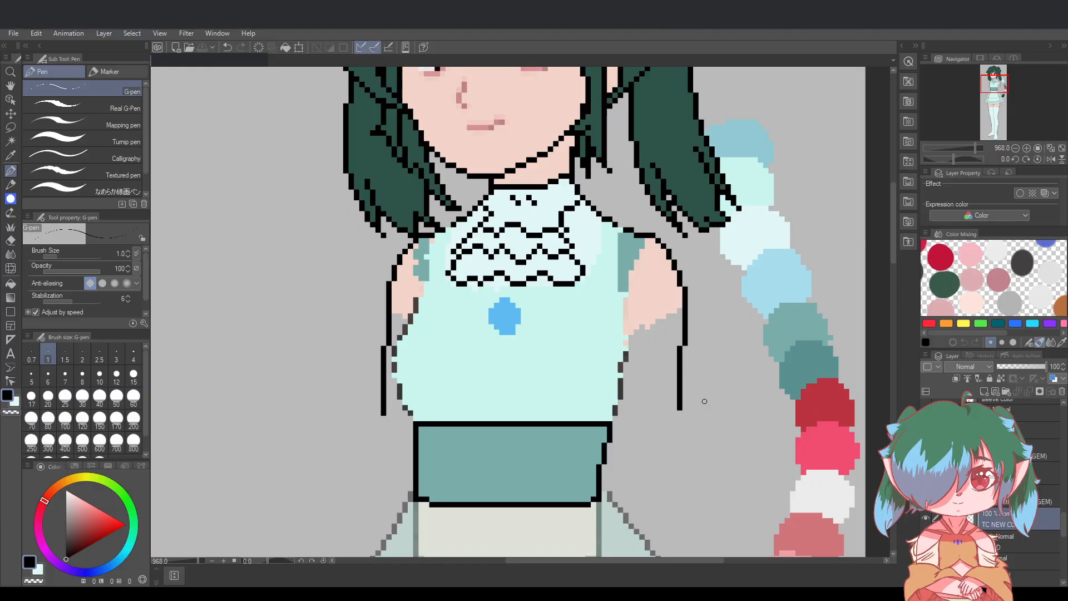
# Show the Torso Clothes (NO GEM) outline, return to the pen after trying the eraser, and select the TC NO GEM Color layer
pyautogui.click(10, 240)
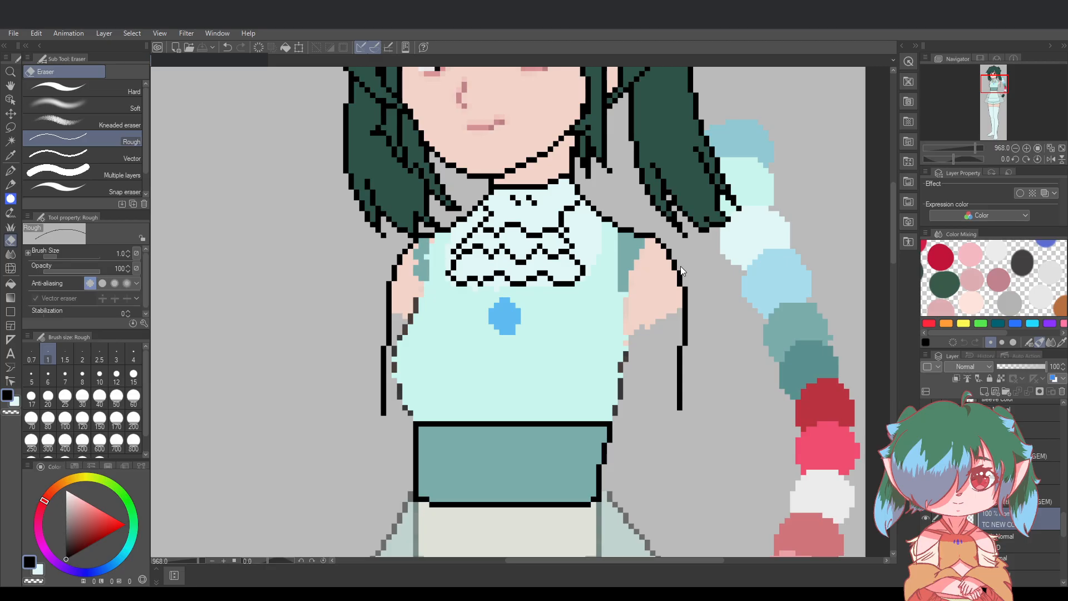
pyautogui.click(10, 170)
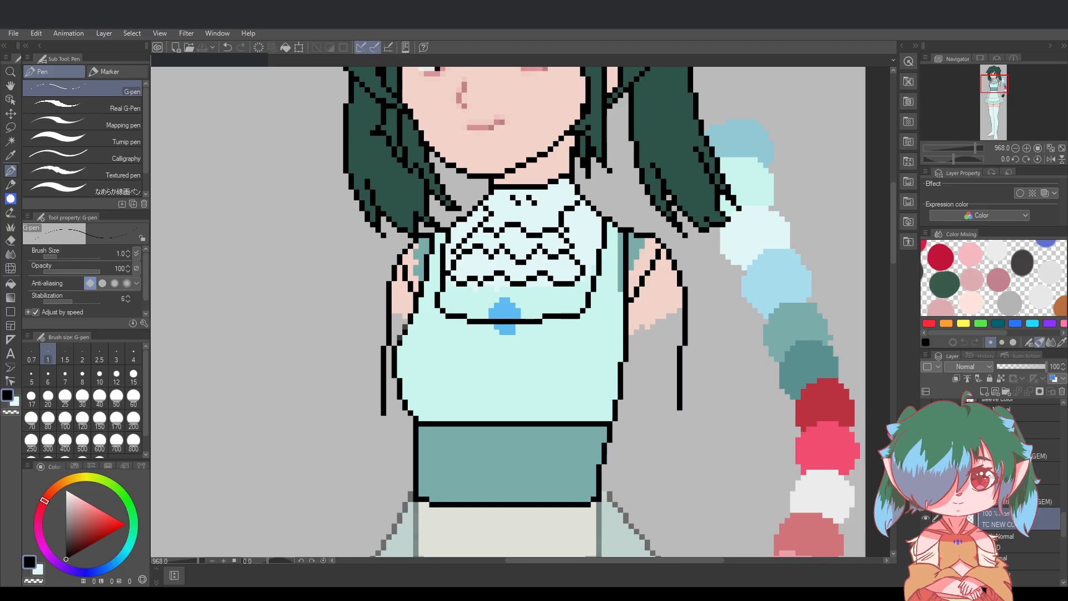
pyautogui.click(1043, 457)
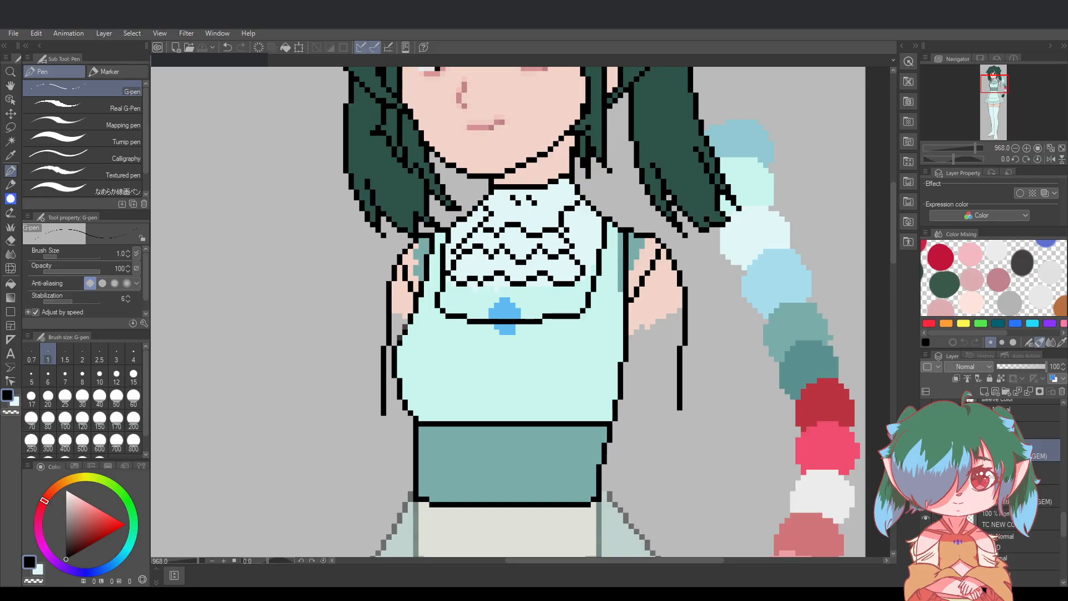
pyautogui.keyDown('ctrl'); pyautogui.click(1044, 473); pyautogui.keyUp('ctrl')
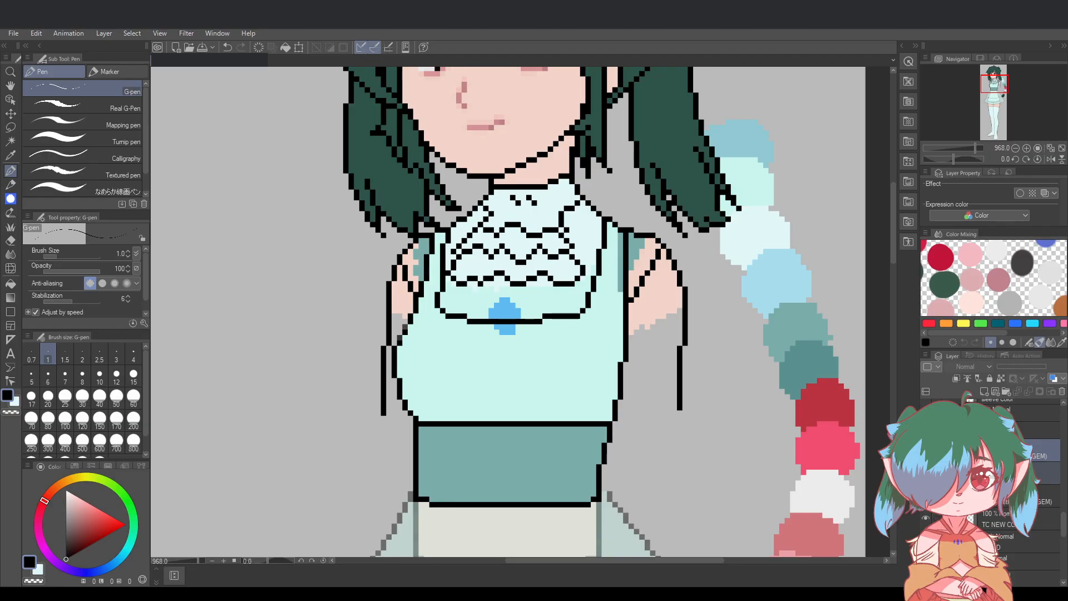
pyautogui.click(1046, 458)
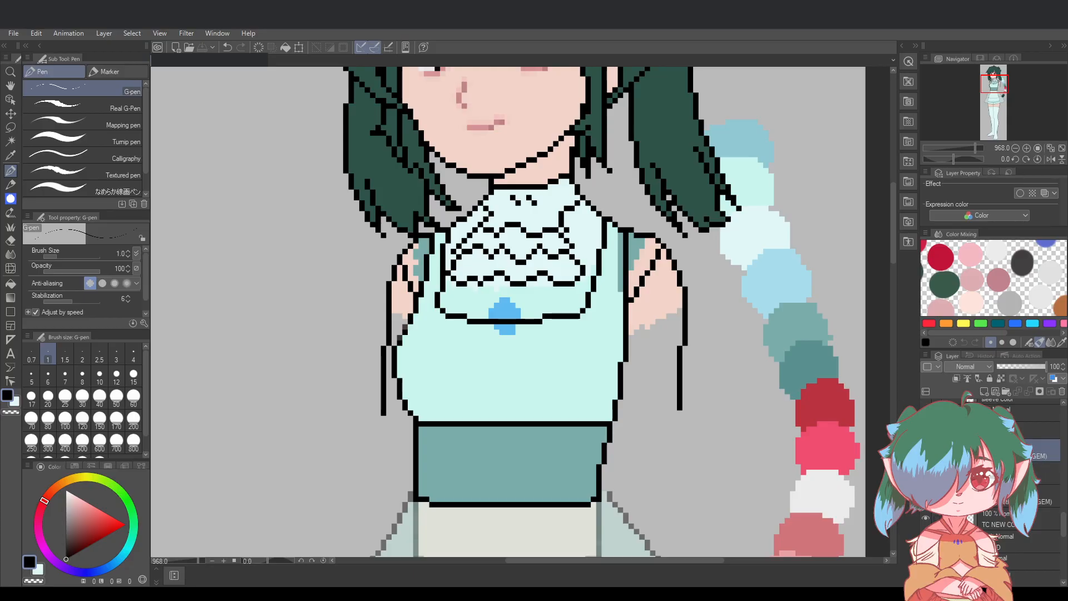
pyautogui.click(1035, 473)
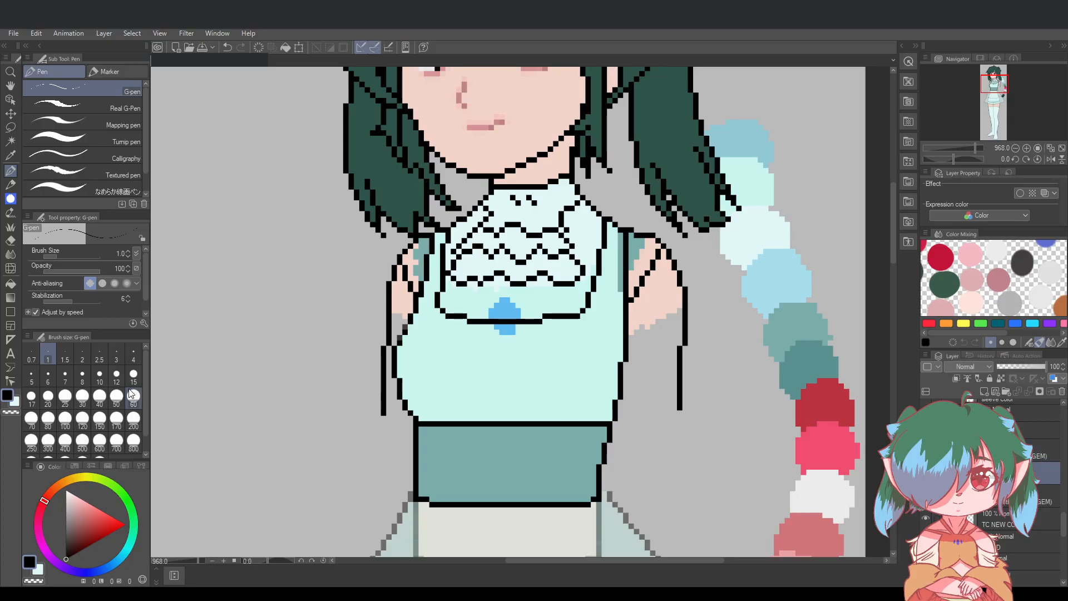
# Paint mint over the blue gem with the Real G-Pen, and lower the TC NEW COLOR layer's opacity to 74%
pyautogui.click(17, 404)
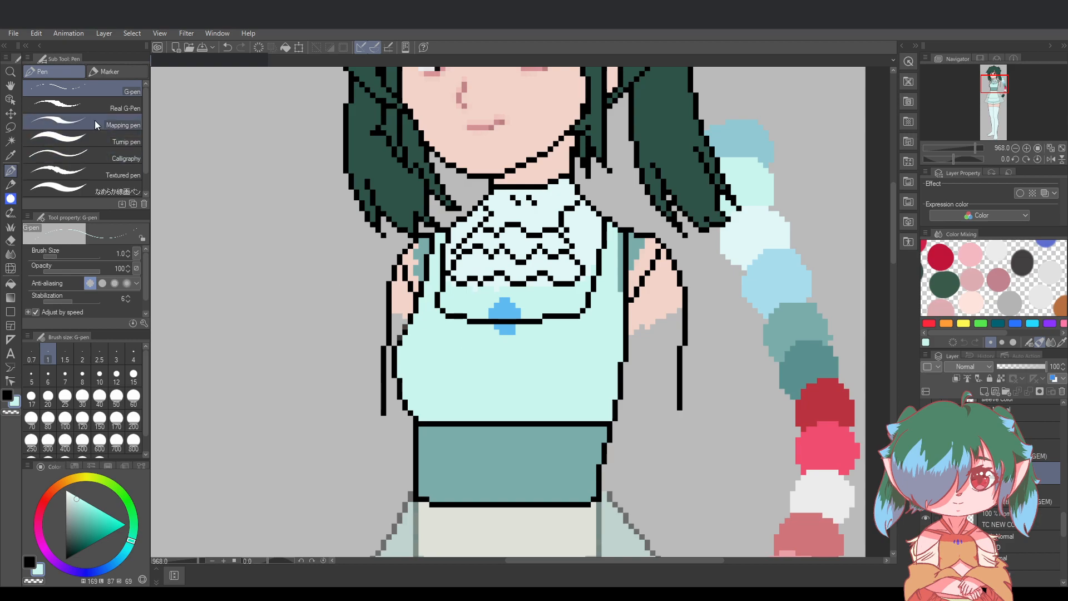
pyautogui.click(105, 109)
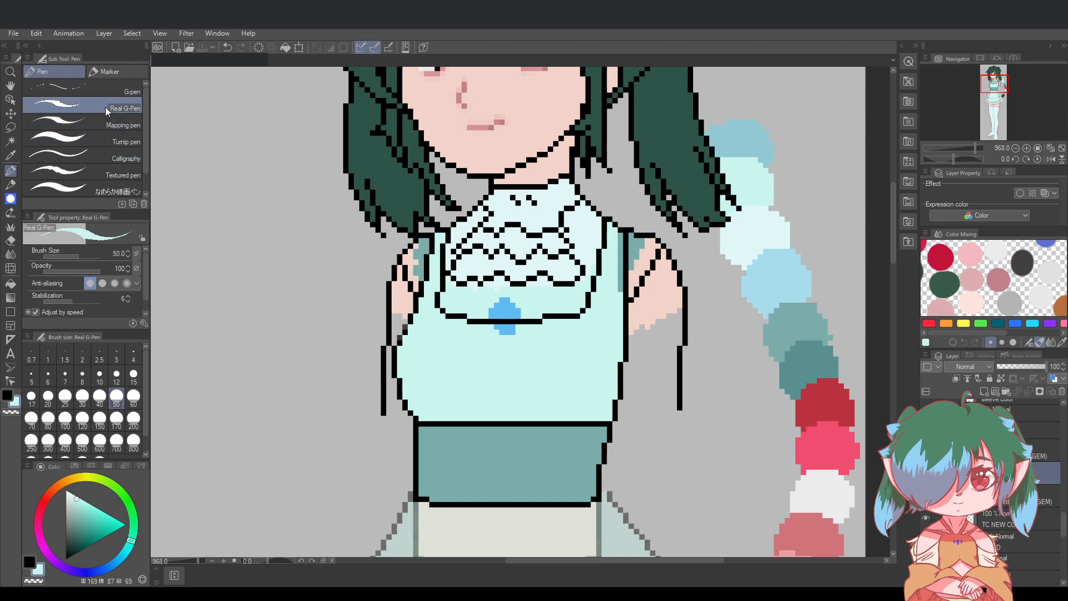
pyautogui.click(491, 350)
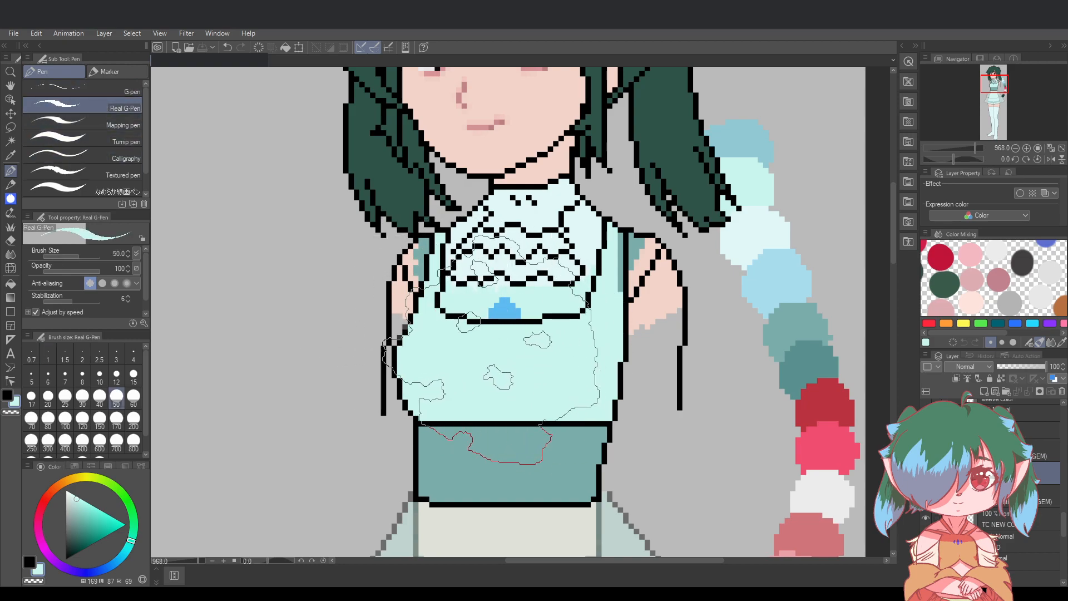
pyautogui.moveTo(531, 346); pyautogui.dragTo(488, 357)
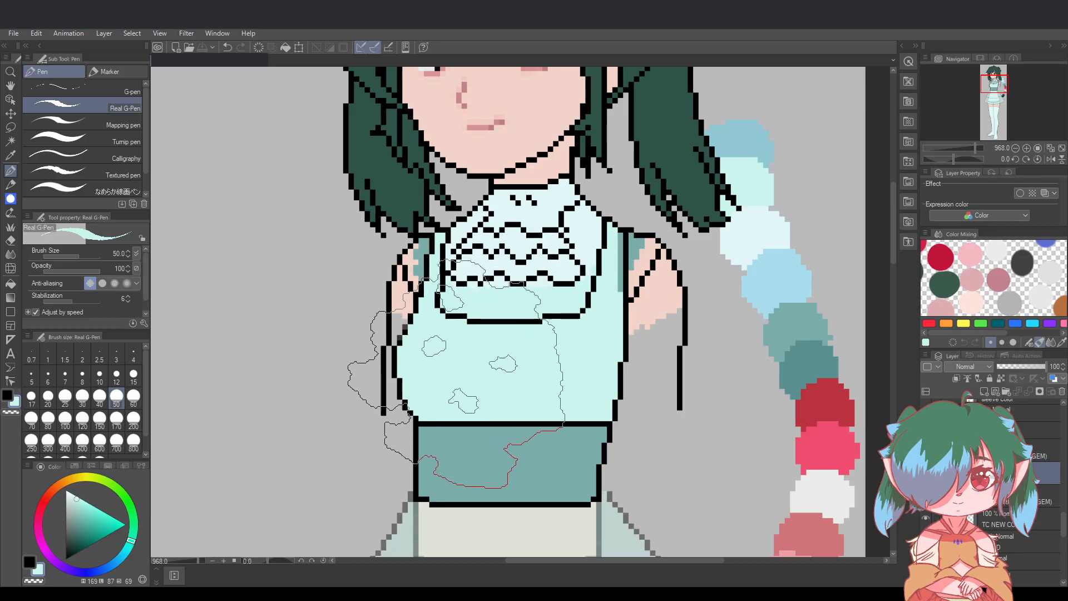
pyautogui.click(1042, 517)
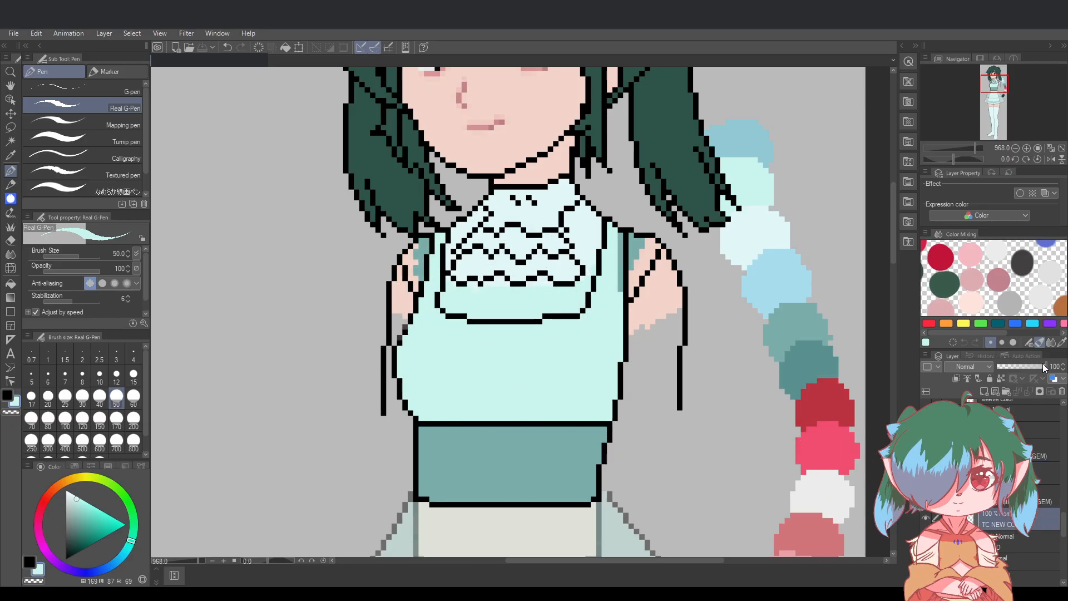
pyautogui.moveTo(1044, 367); pyautogui.dragTo(1034, 368)
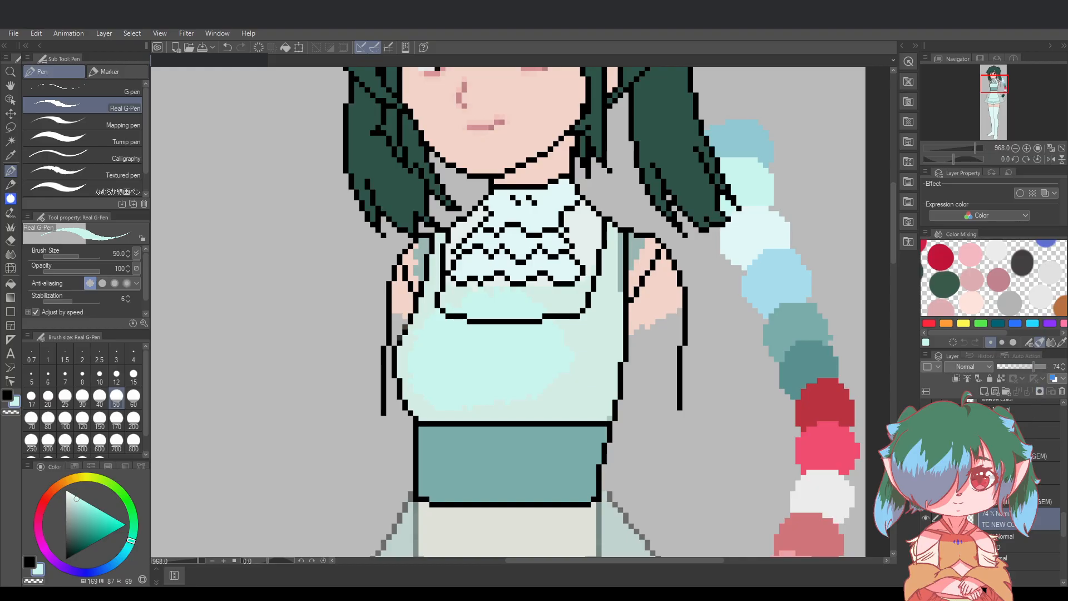
# Paint mint across the bodice on the TC NO GEM Color layer, comparing strokes with undo and redo, and save the drawing
pyautogui.click(1042, 472)
pyautogui.moveTo(585, 350)
pyautogui.mouseDown()
pyautogui.moveTo(563, 392)
pyautogui.moveTo(580, 352)
pyautogui.mouseUp()
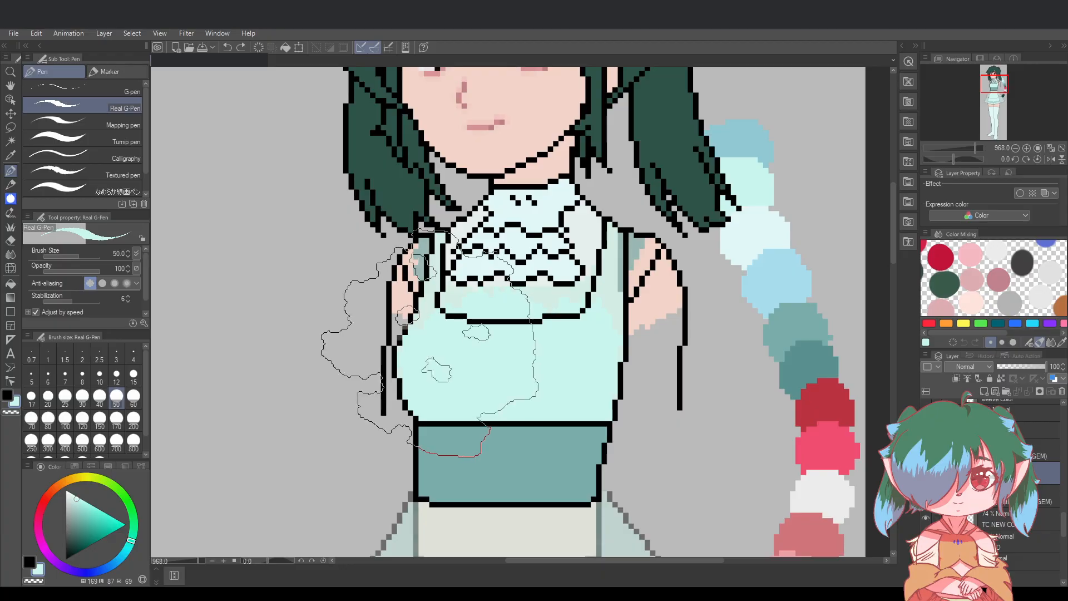
pyautogui.hotkey('ctrl', 'y')
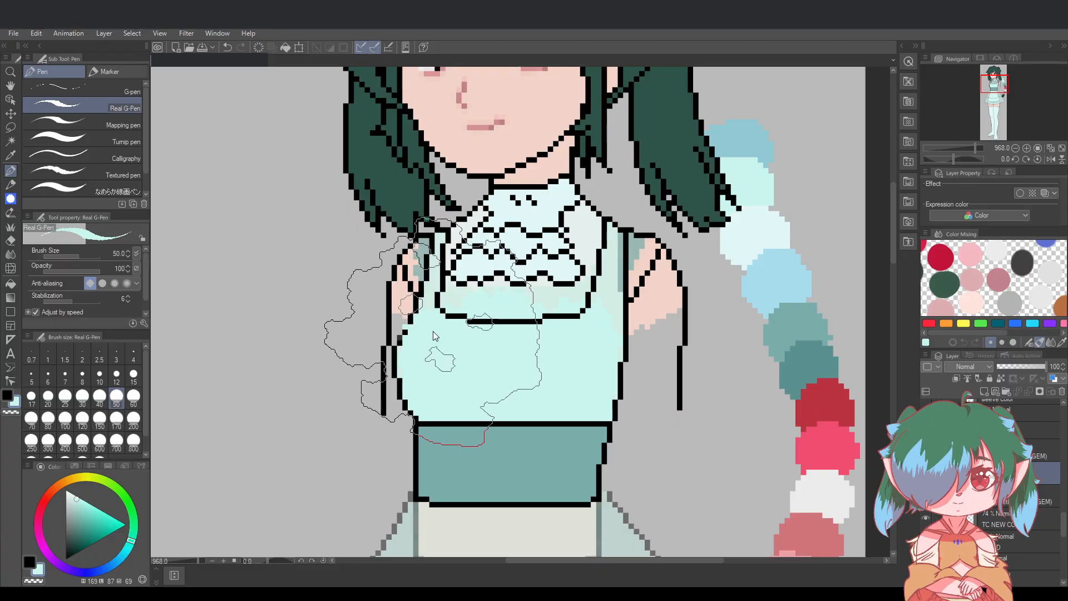
pyautogui.hotkey('ctrl', 'z')
pyautogui.hotkey('ctrl', 'y')
pyautogui.hotkey('ctrl', 'z')
pyautogui.hotkey('ctrl', 'y')
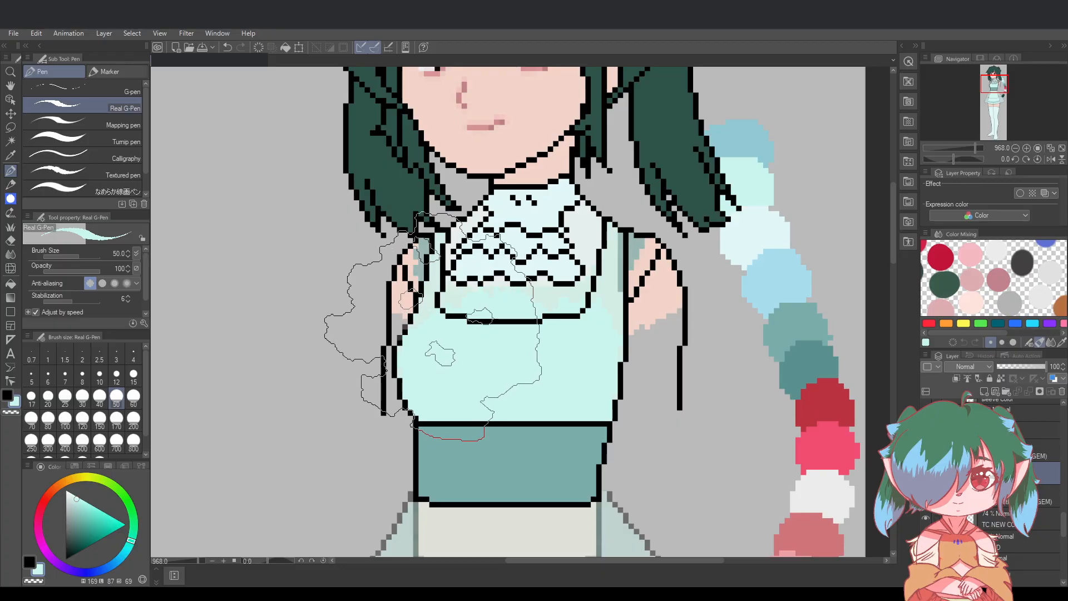
pyautogui.hotkey('ctrl', 's')
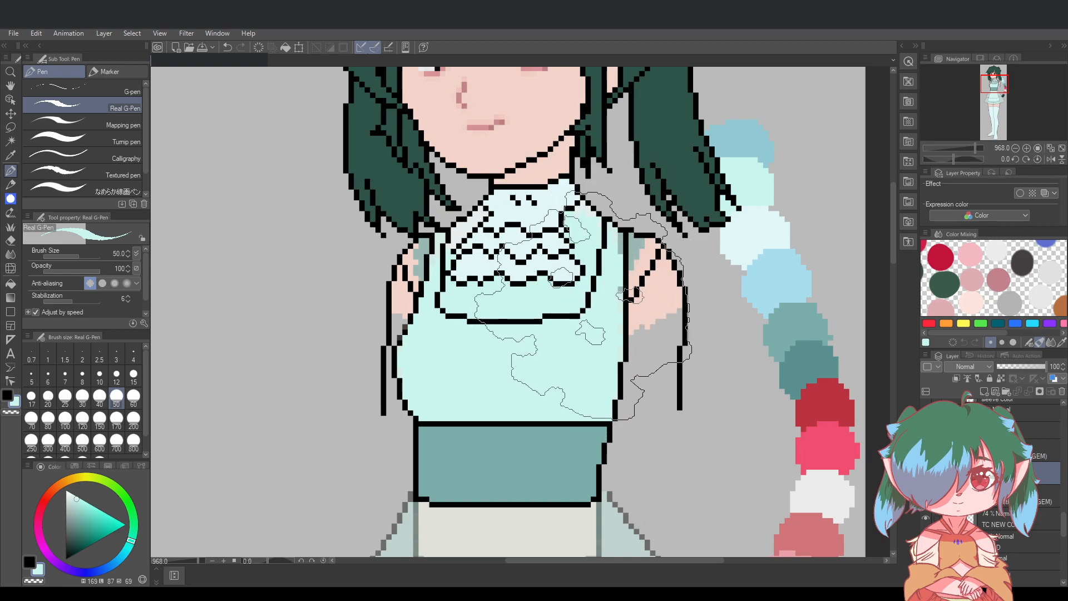
# Restore the TC NEW COLOR layer's opacity to 100% and hide the layer
pyautogui.click(1002, 519)
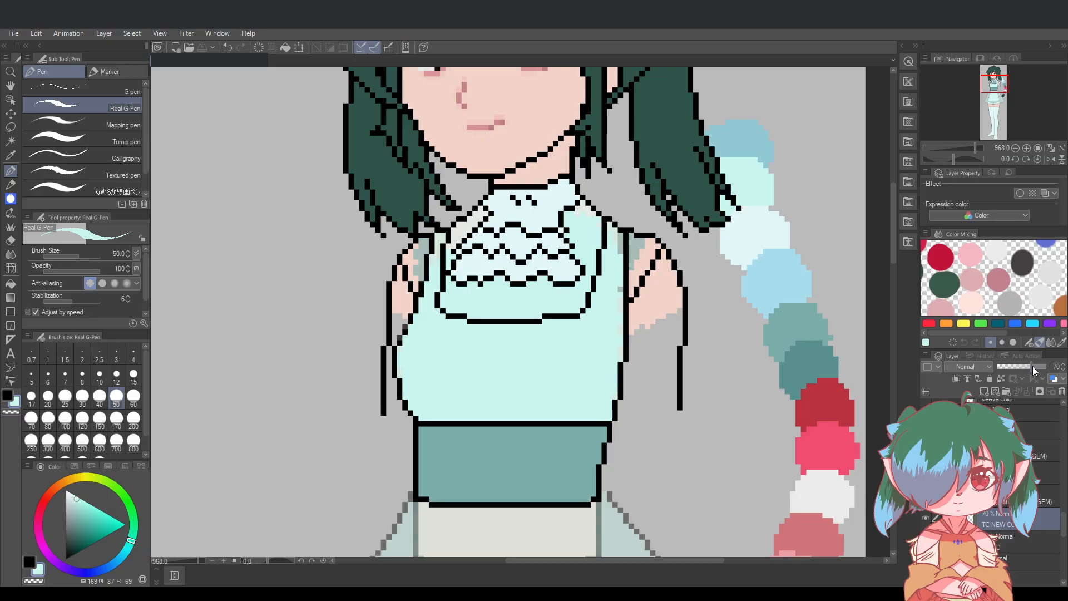
pyautogui.moveTo(1035, 370); pyautogui.dragTo(1062, 372)
pyautogui.click(929, 517)
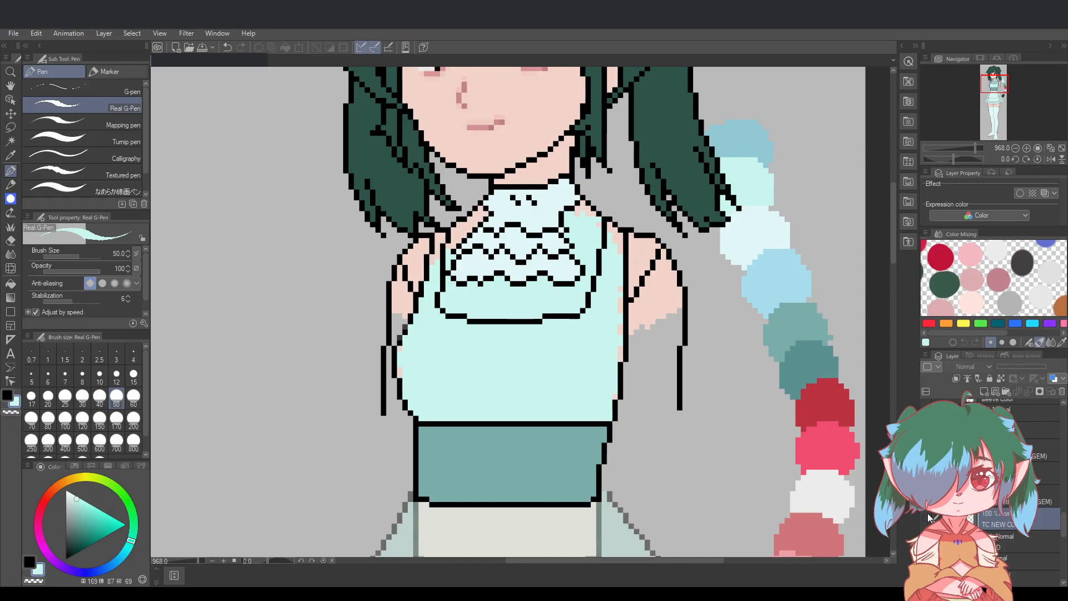
# Fill the remaining gaps along the bodice's side edges with mint on the TC NO GEM Color layer, undoing the stray stroke
pyautogui.click(1046, 473)
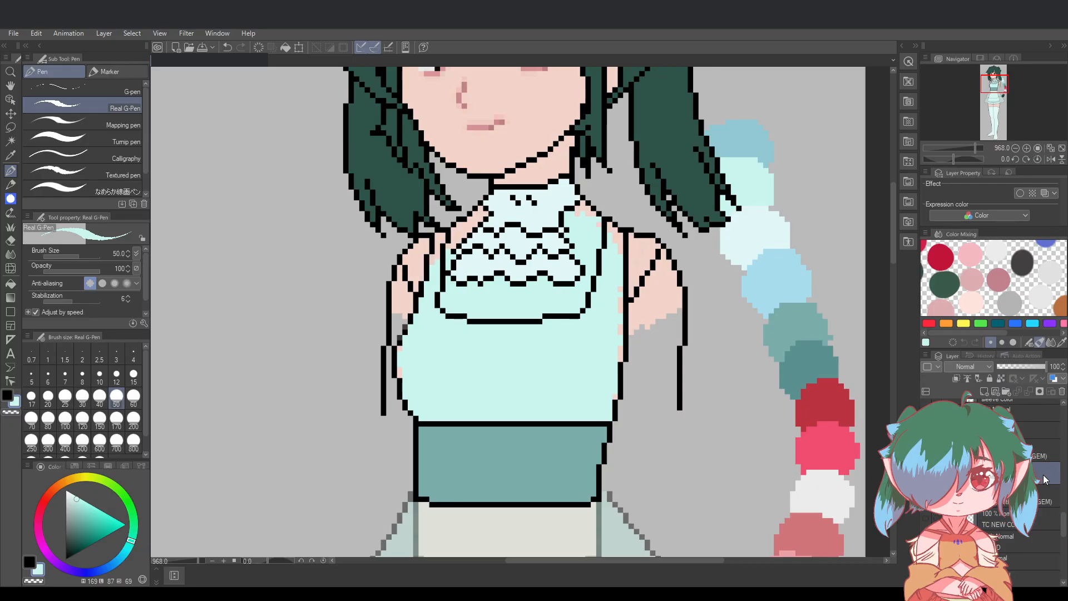
pyautogui.moveTo(612, 320); pyautogui.dragTo(604, 406)
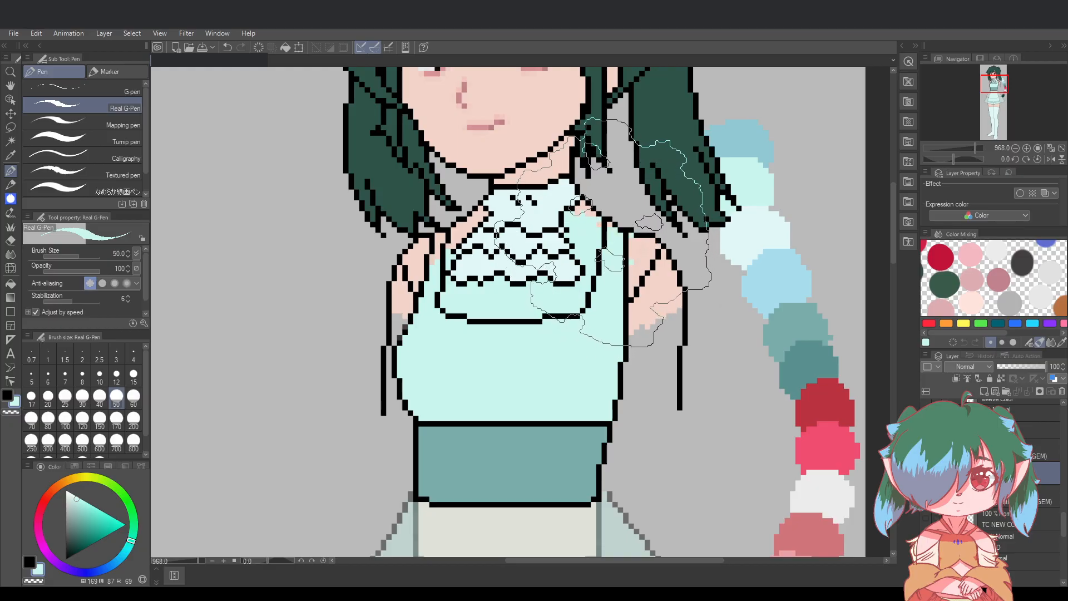
pyautogui.hotkey('ctrl', 'z')
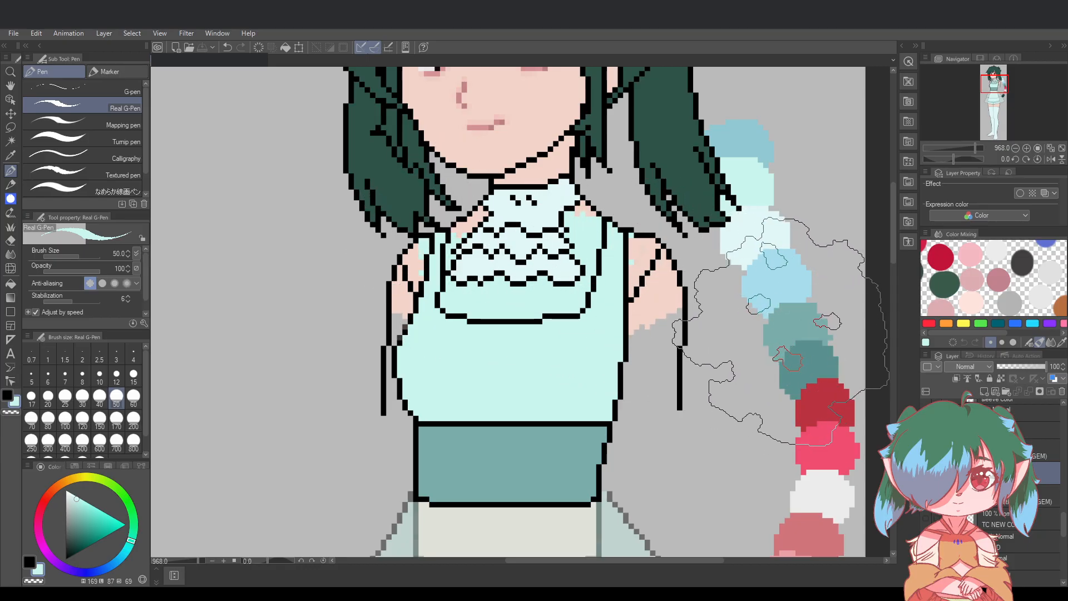
# Sample the waistband's teal and fill both shoulder pieces up to the diagonal strap lines, undoing the stray marks on the background
pyautogui.keyDown('alt'); pyautogui.click(532, 462); pyautogui.keyUp('alt')
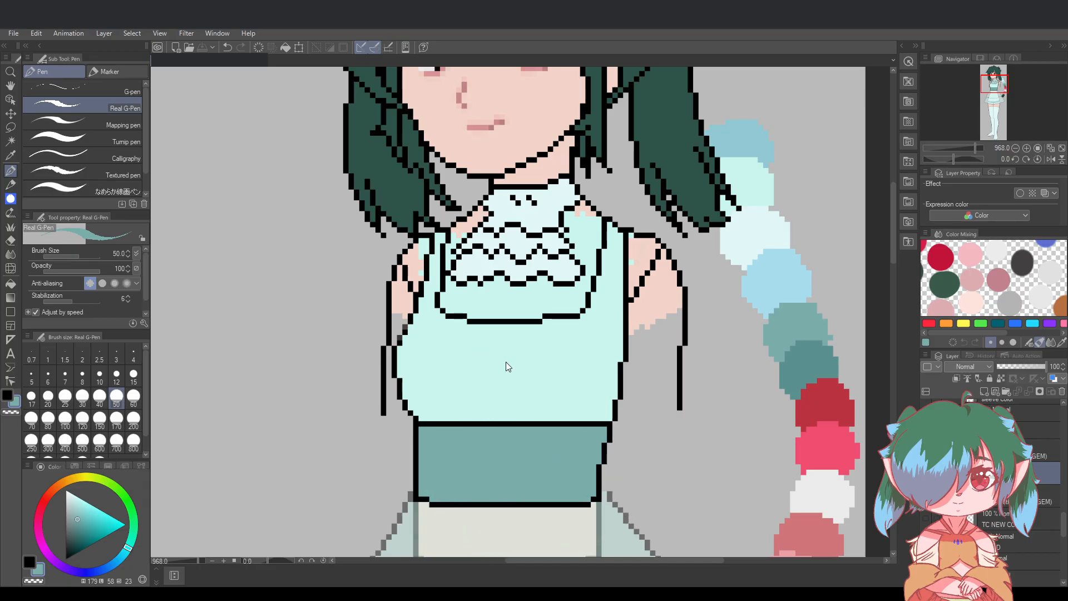
pyautogui.moveTo(423, 279)
pyautogui.mouseDown()
pyautogui.moveTo(414, 273)
pyautogui.moveTo(409, 283)
pyautogui.moveTo(424, 270)
pyautogui.mouseUp()
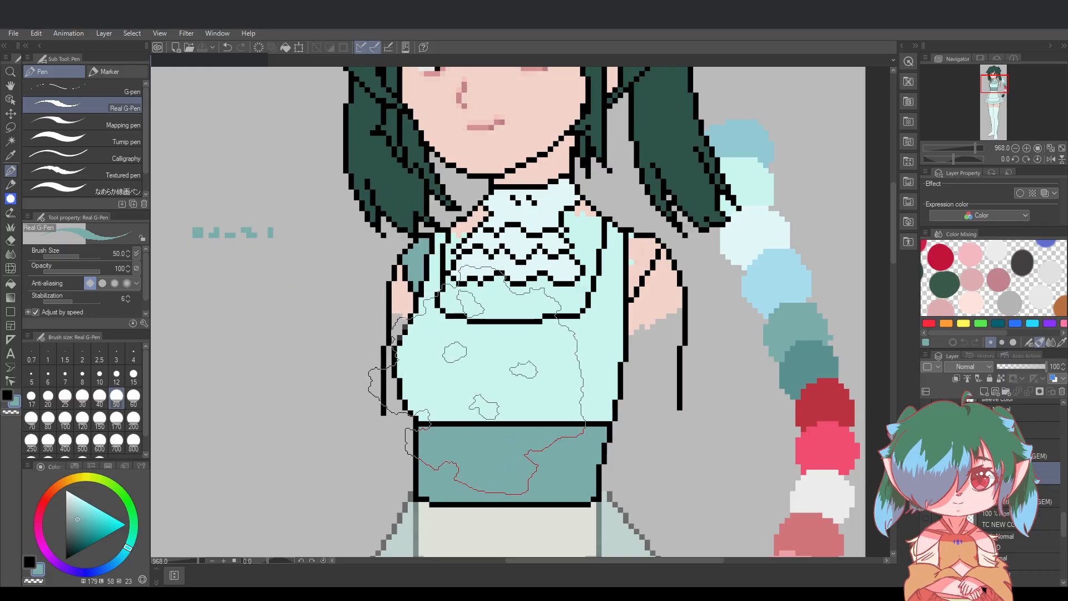
pyautogui.hotkey('ctrl', 'z')
pyautogui.hotkey('ctrl', 'z')
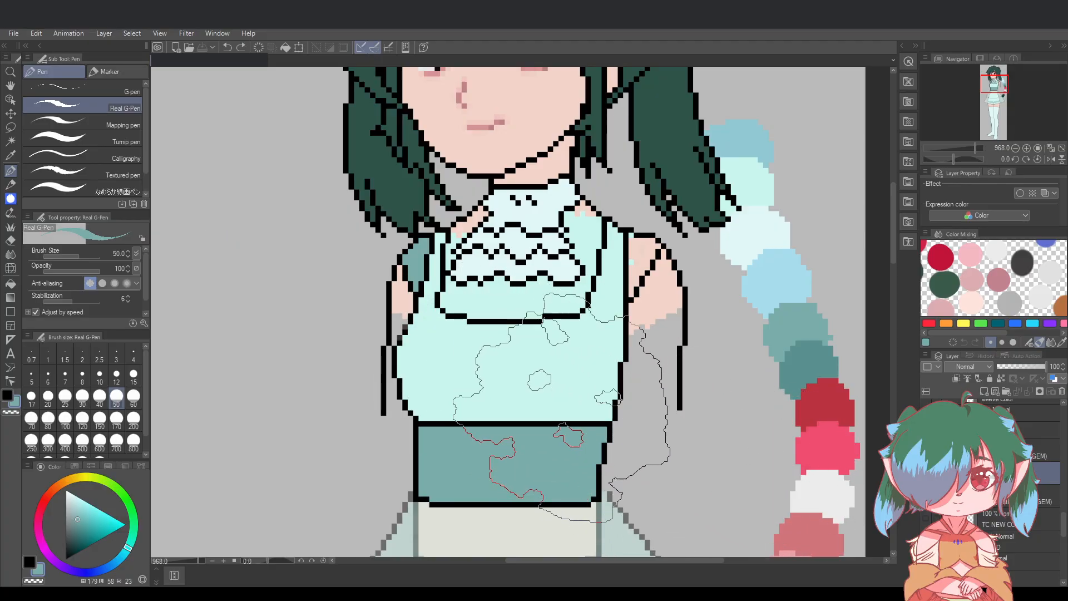
pyautogui.moveTo(635, 273); pyautogui.dragTo(631, 238)
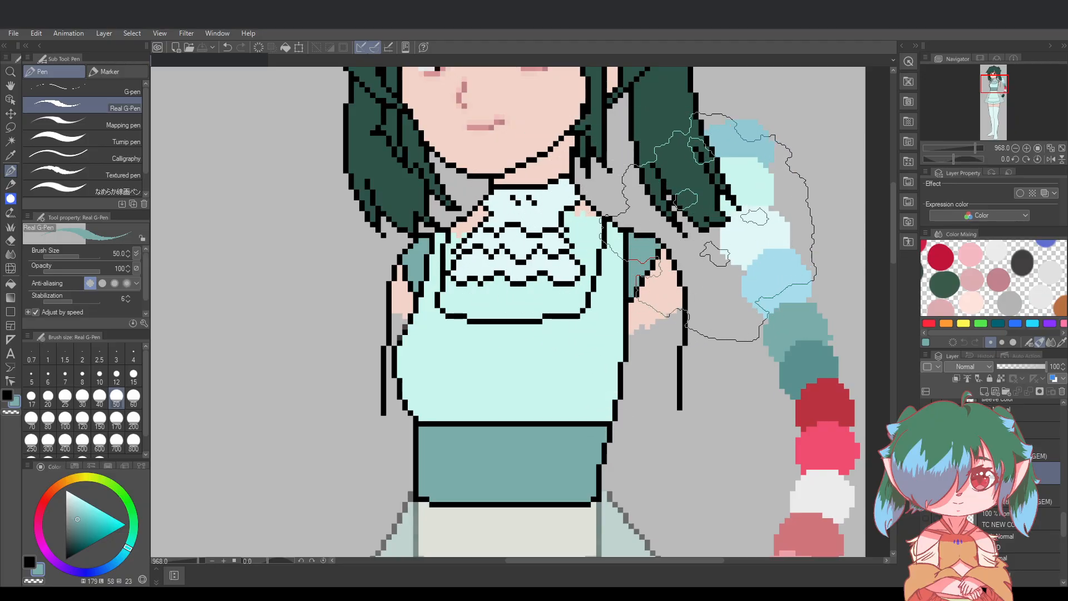
# Sample the palest blue from the palette circles and fill the ruffled collar bib down to its curved lower edge
pyautogui.keyDown('alt'); pyautogui.click(731, 243); pyautogui.keyUp('alt')
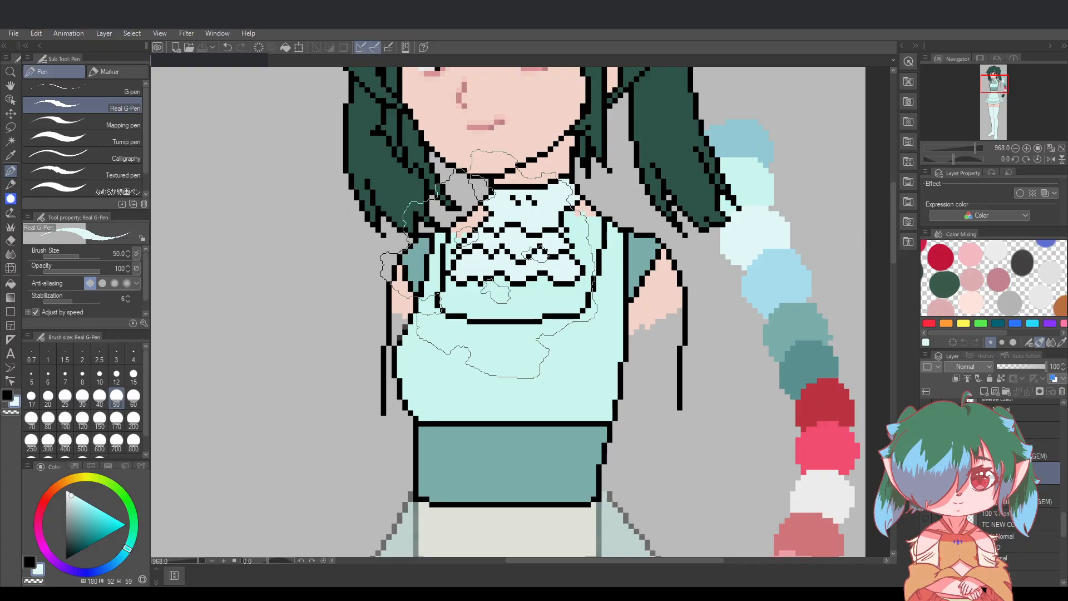
pyautogui.moveTo(489, 263)
pyautogui.mouseDown()
pyautogui.moveTo(501, 272)
pyautogui.moveTo(481, 287)
pyautogui.moveTo(491, 290)
pyautogui.mouseUp()
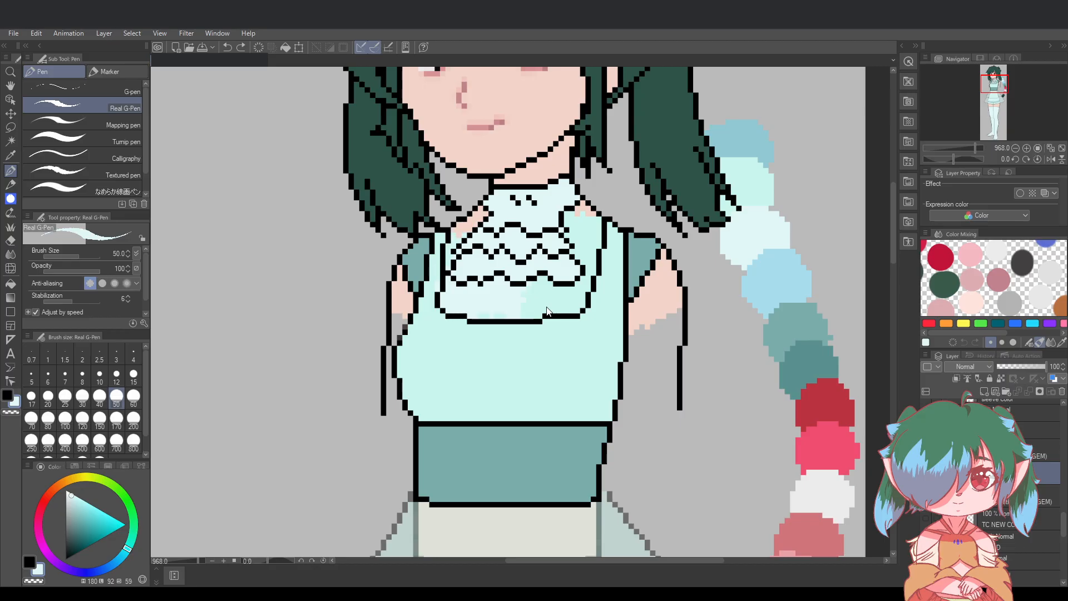
pyautogui.moveTo(545, 303)
pyautogui.mouseDown()
pyautogui.moveTo(529, 287)
pyautogui.moveTo(538, 292)
pyautogui.moveTo(519, 305)
pyautogui.moveTo(498, 305)
pyautogui.moveTo(534, 323)
pyautogui.moveTo(517, 317)
pyautogui.mouseUp()
pyautogui.scroll(4, 518, 317)
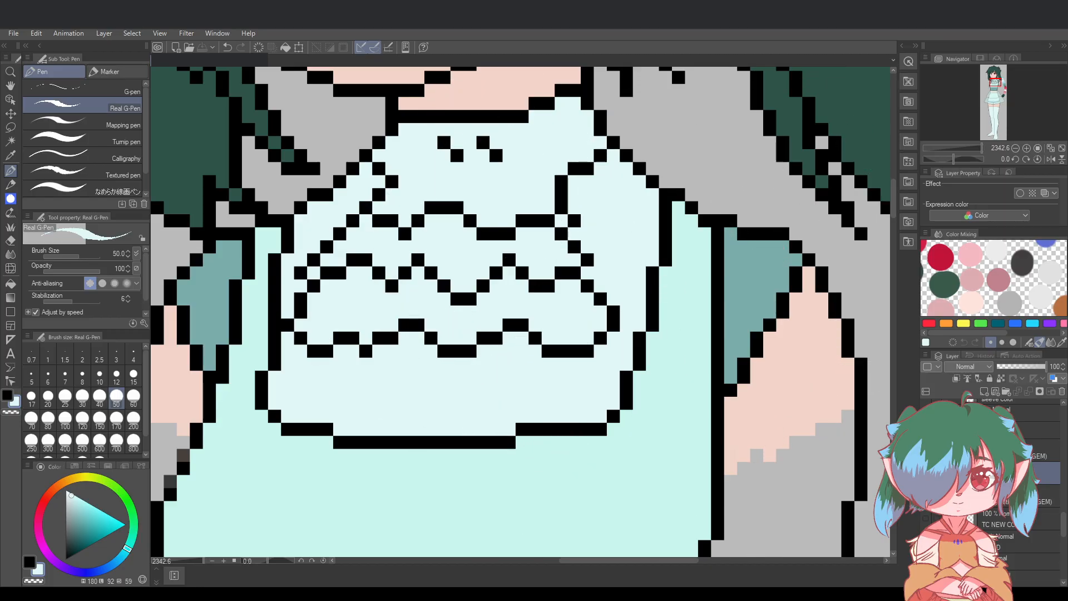
pyautogui.scroll(-5, 668, 350)
pyautogui.scroll(1, 623, 460)
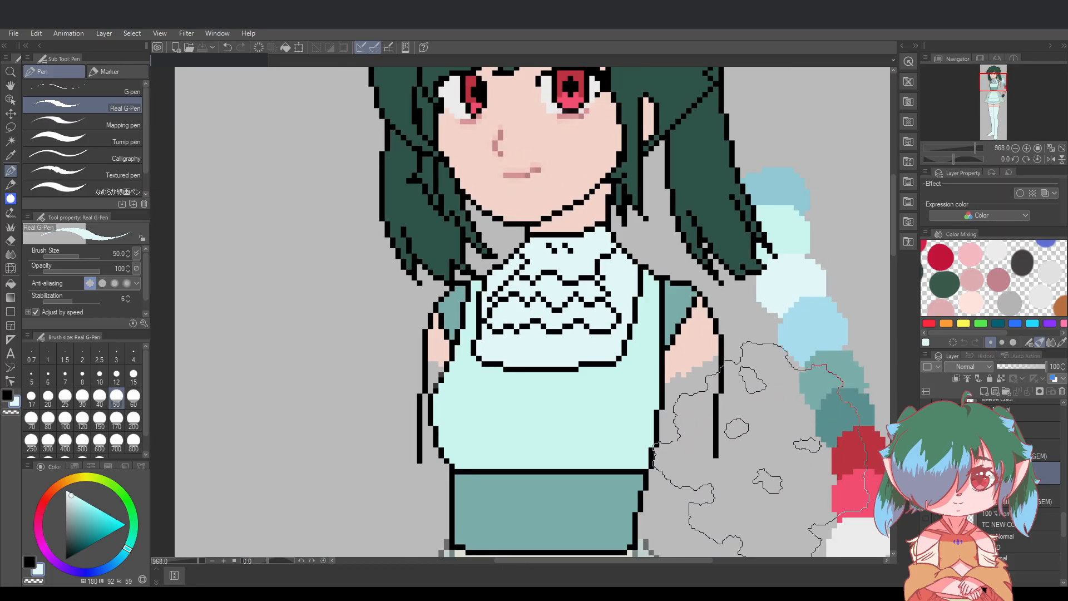
pyautogui.scroll(1, 623, 459)
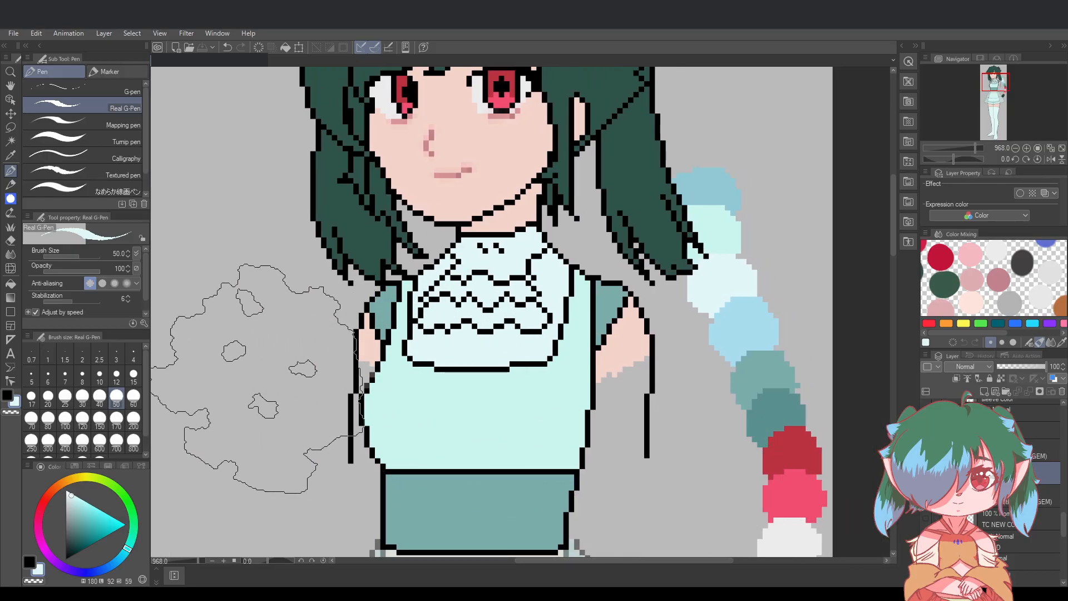
# Switch to the 1 px G-pen and clear the pale blue fill from the neck area above the bib
pyautogui.scroll(1, 767, 422)
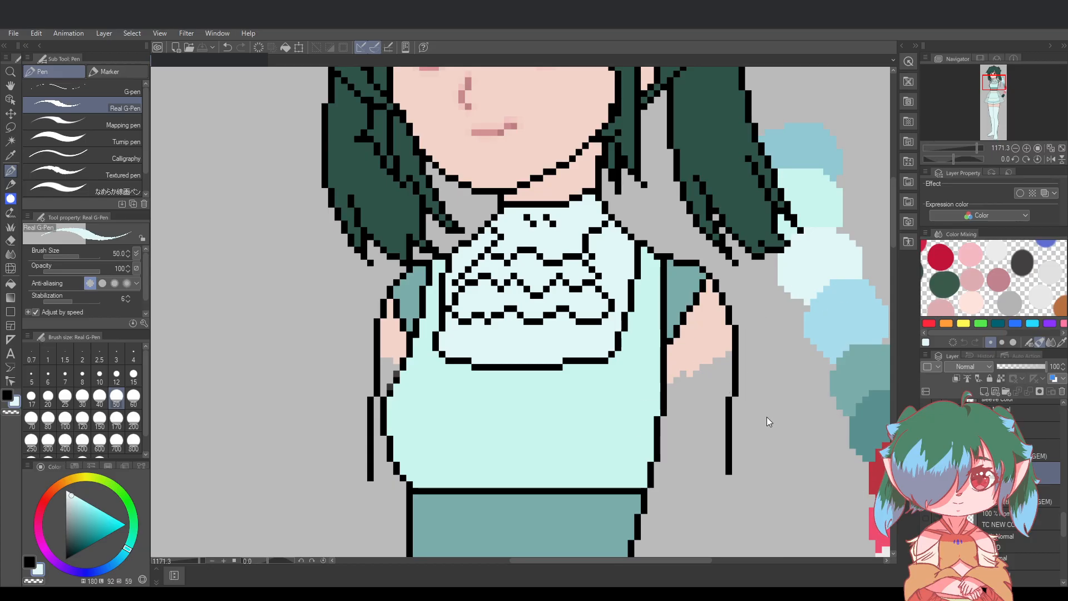
pyautogui.scroll(-5, 766, 416)
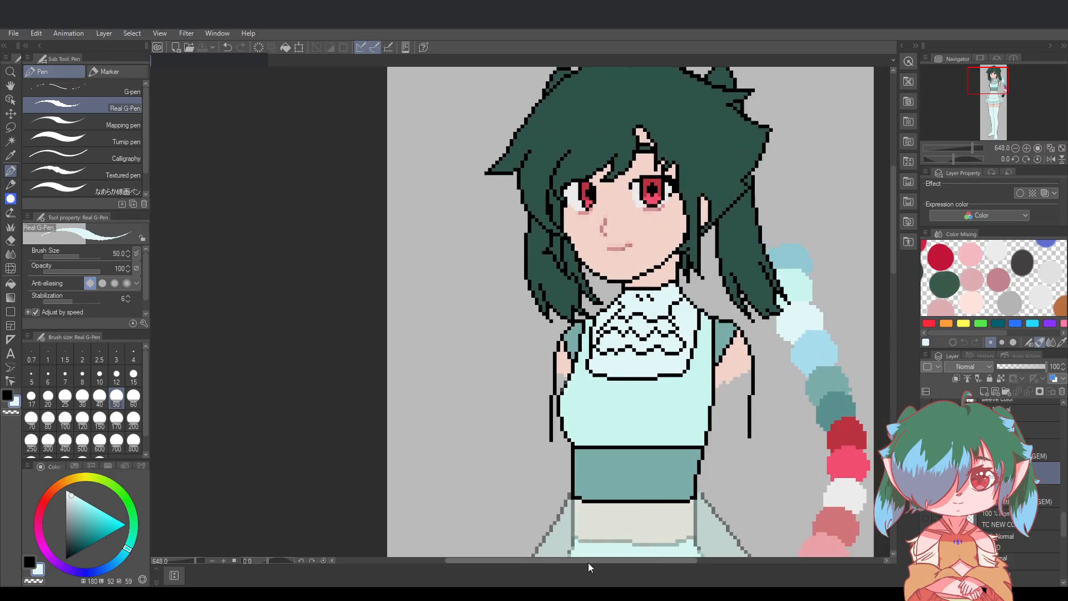
pyautogui.moveTo(589, 561); pyautogui.dragTo(625, 560)
pyautogui.scroll(1, 705, 520)
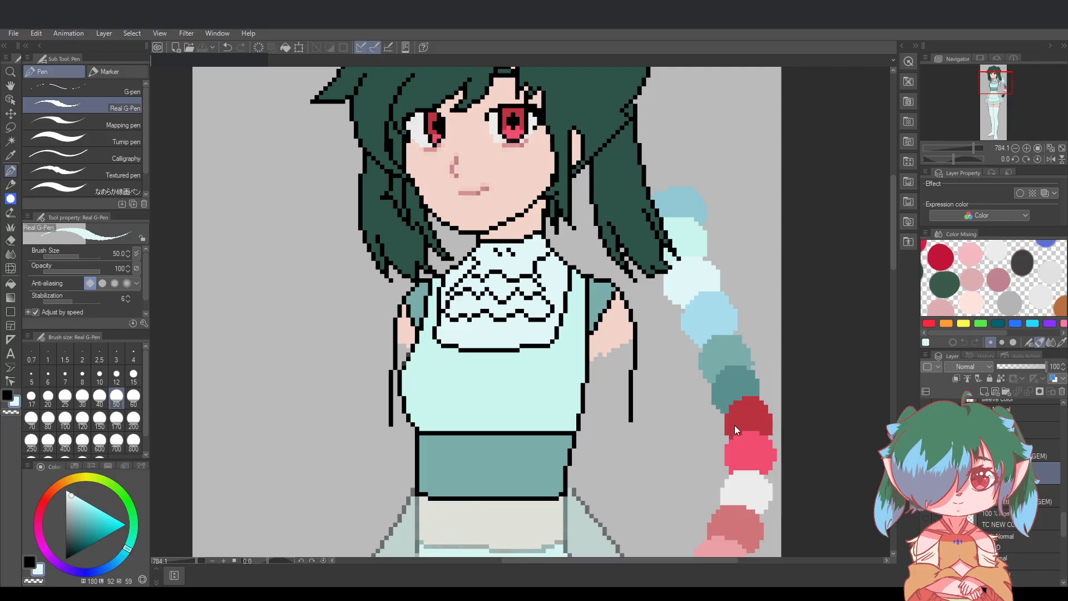
pyautogui.click(83, 89)
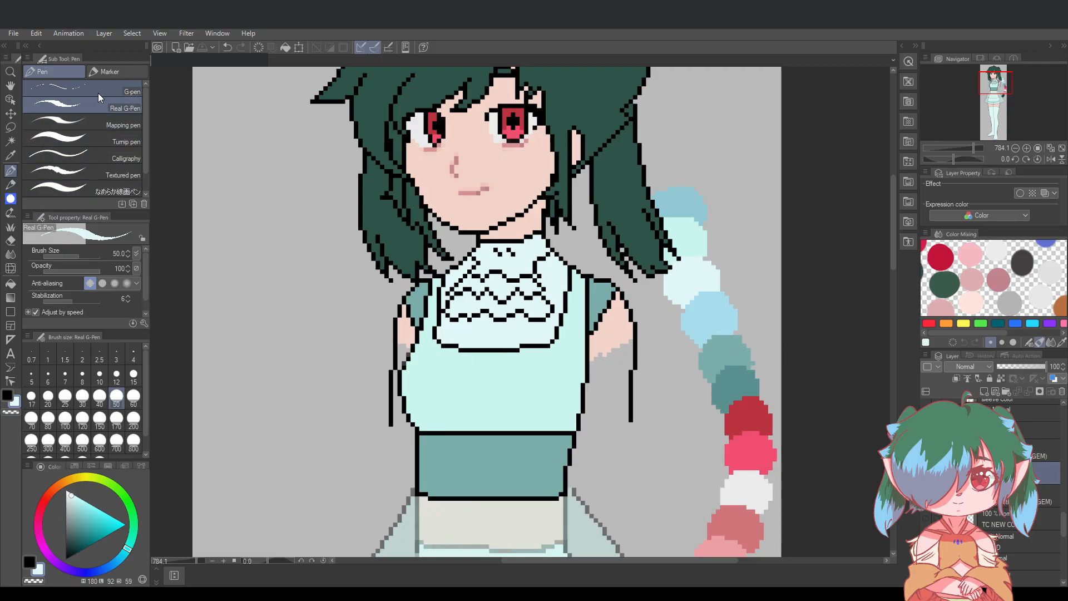
pyautogui.click(7, 393)
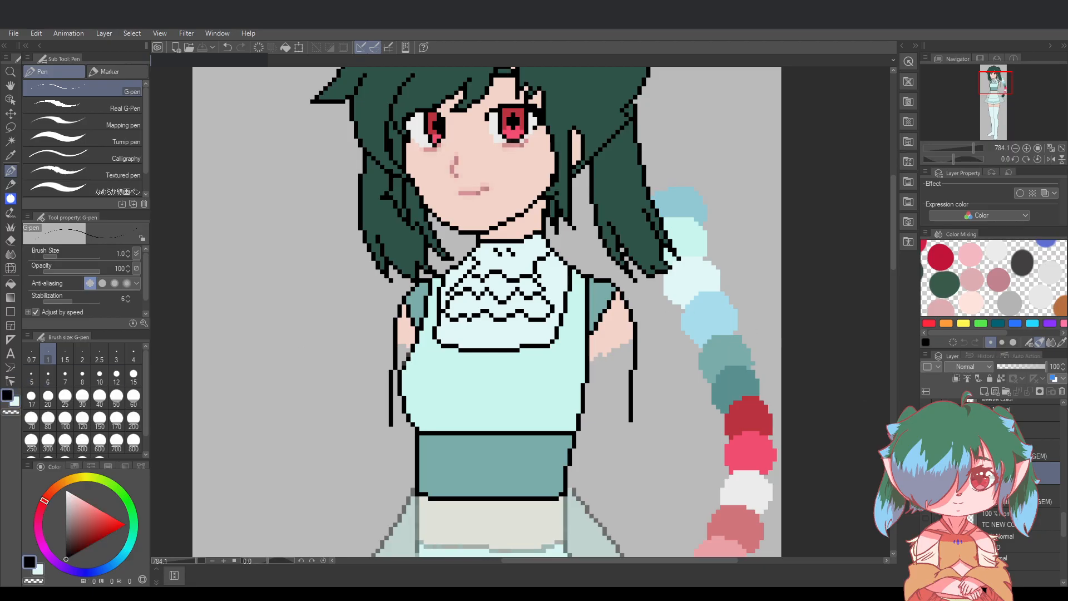
pyautogui.scroll(5, 1039, 478)
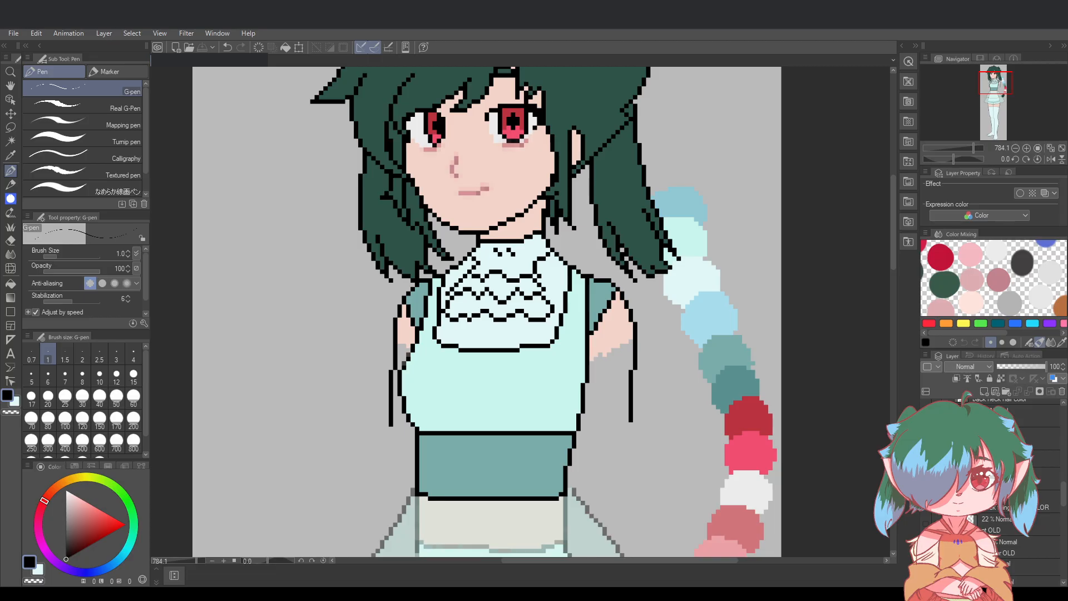
pyautogui.press('Delete')
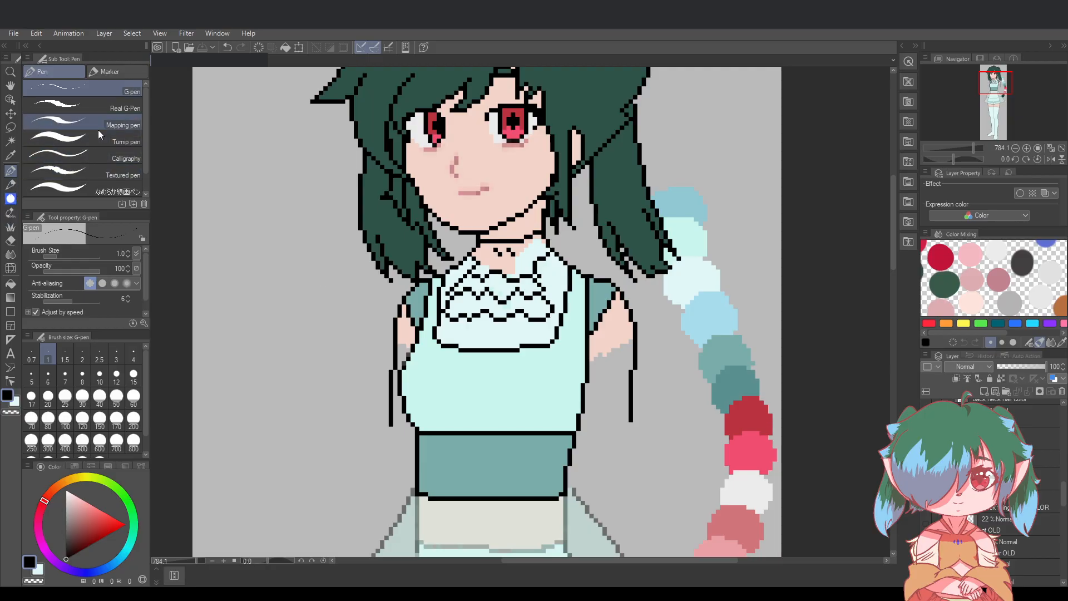
pyautogui.click(15, 401)
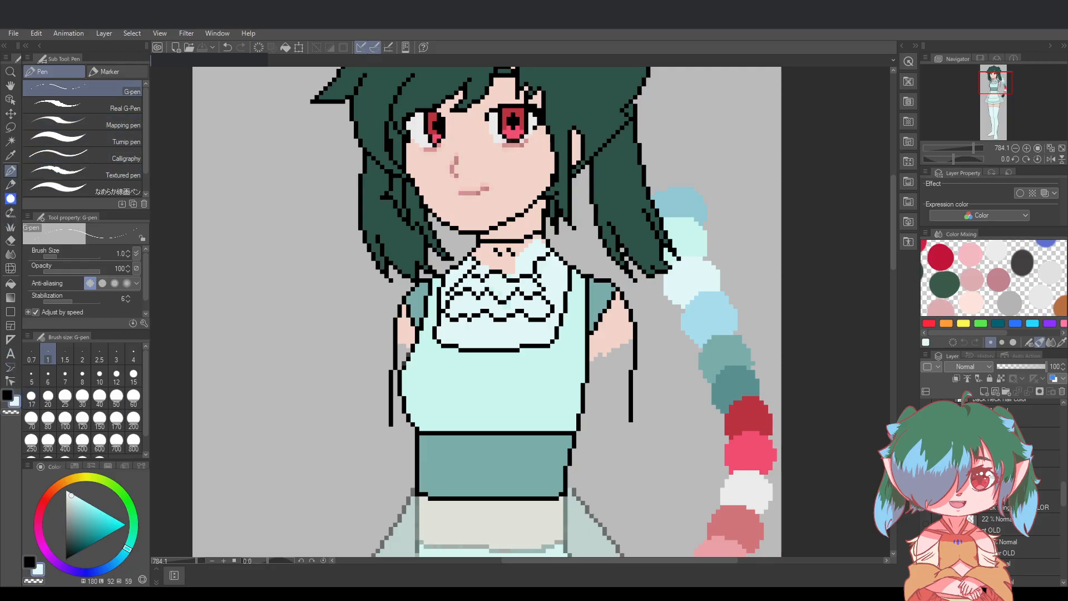
# Clean up the bib's upper edge on the TC NO GEM Color layer, clearing the leftover blue on the neck and filling the dip with pale blue
pyautogui.scroll(-3, 990, 501)
pyautogui.scroll(-3, 982, 578)
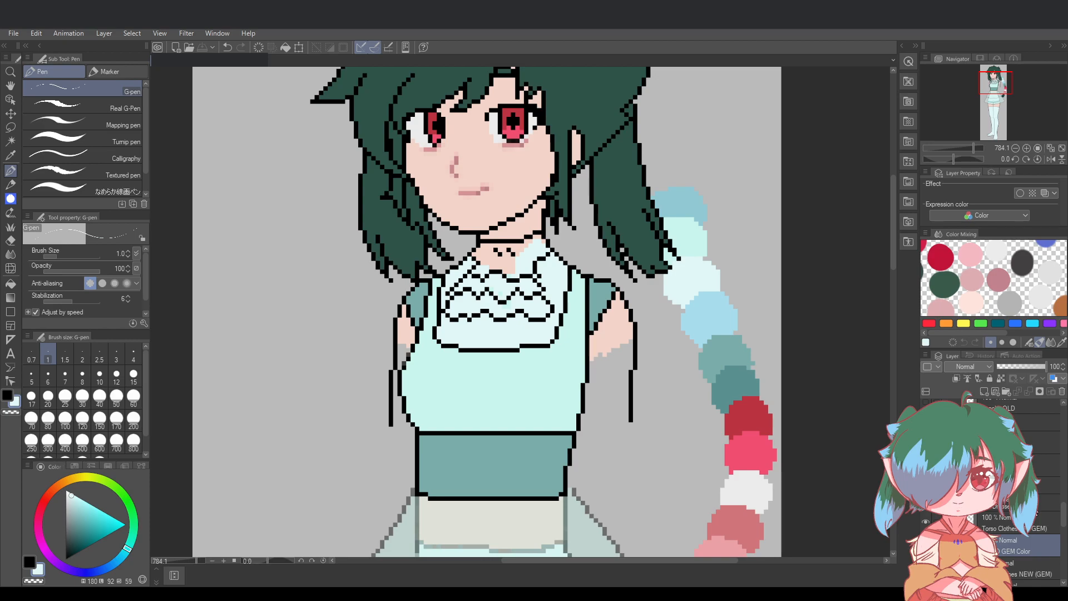
pyautogui.scroll(2, 518, 260)
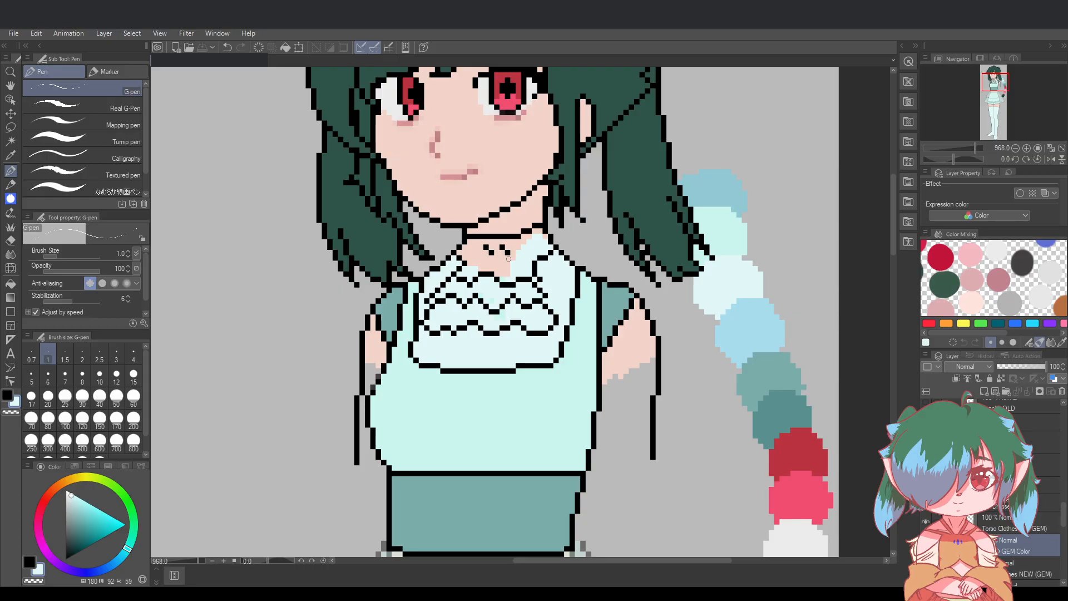
pyautogui.moveTo(528, 260)
pyautogui.mouseDown()
pyautogui.moveTo(520, 254)
pyautogui.moveTo(537, 237)
pyautogui.moveTo(549, 247)
pyautogui.mouseUp()
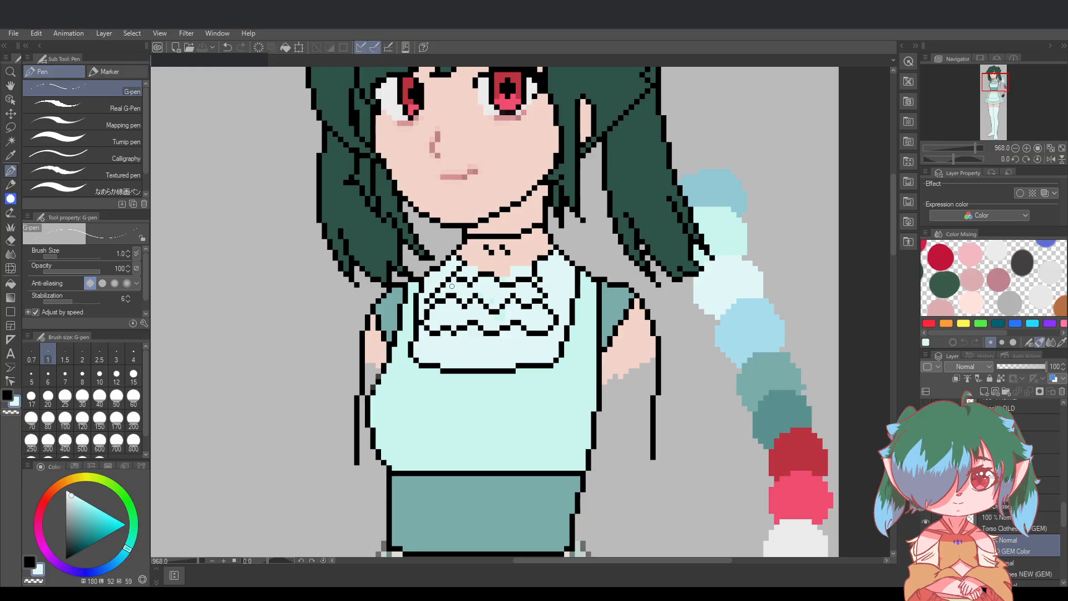
pyautogui.moveTo(472, 269); pyautogui.dragTo(510, 274)
# Lower the ruffle and neckline layer's opacity to 42% and the no-gem torso outline layer's opacity to 57%
pyautogui.moveTo(1064, 514); pyautogui.dragTo(1066, 499)
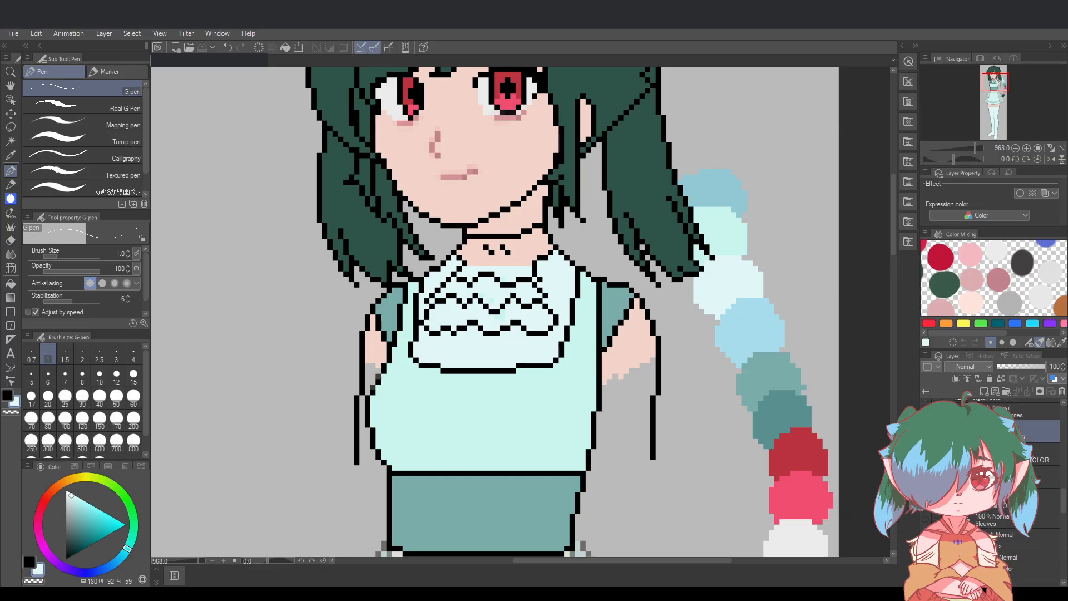
pyautogui.moveTo(1038, 365); pyautogui.dragTo(1017, 365)
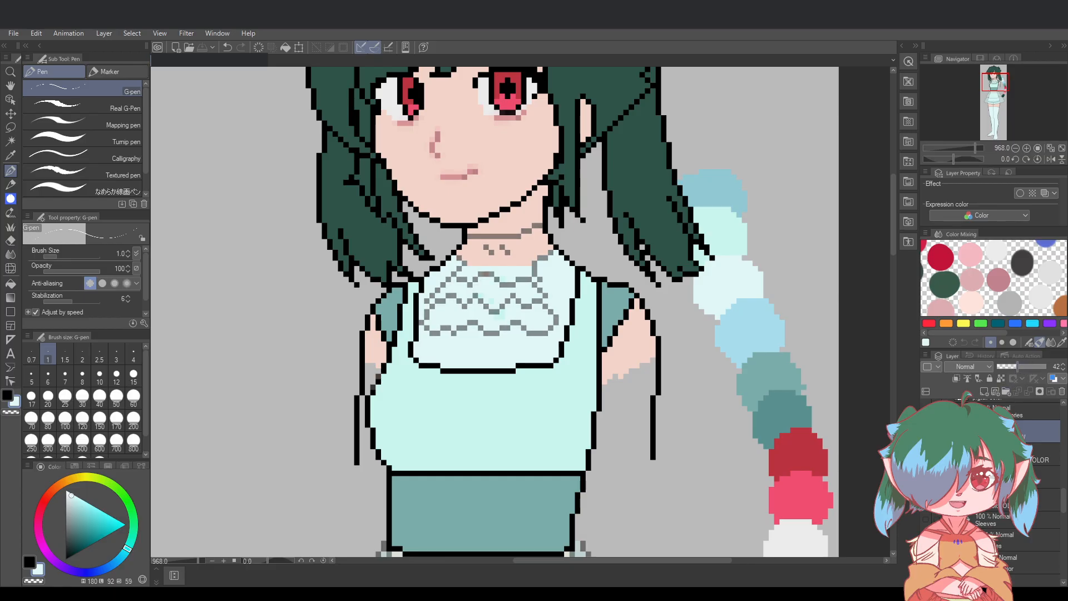
pyautogui.scroll(-3, 996, 490)
pyautogui.scroll(-2, 996, 489)
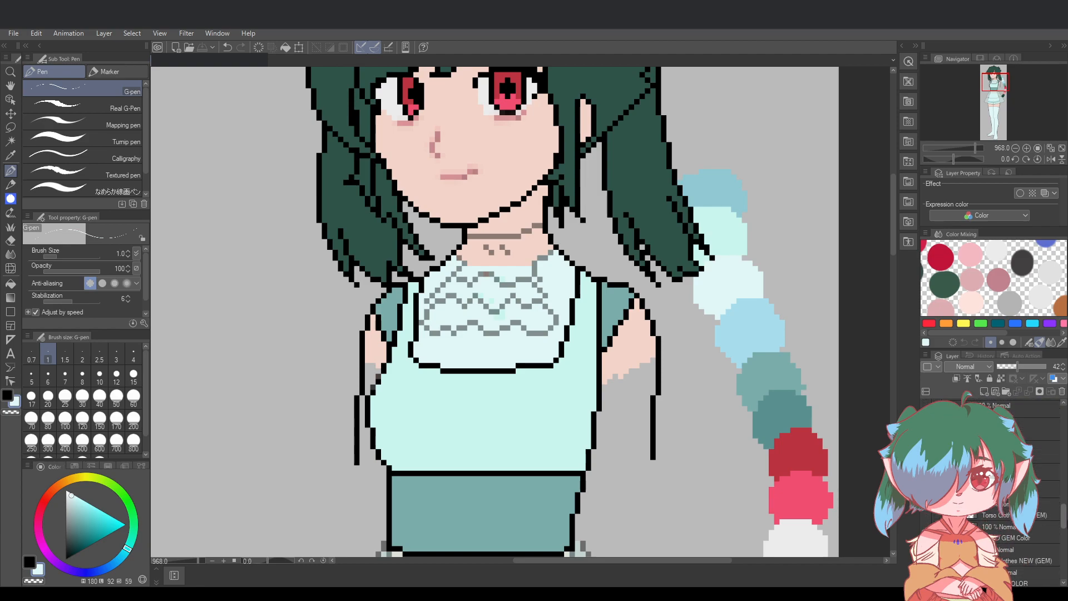
pyautogui.click(996, 512)
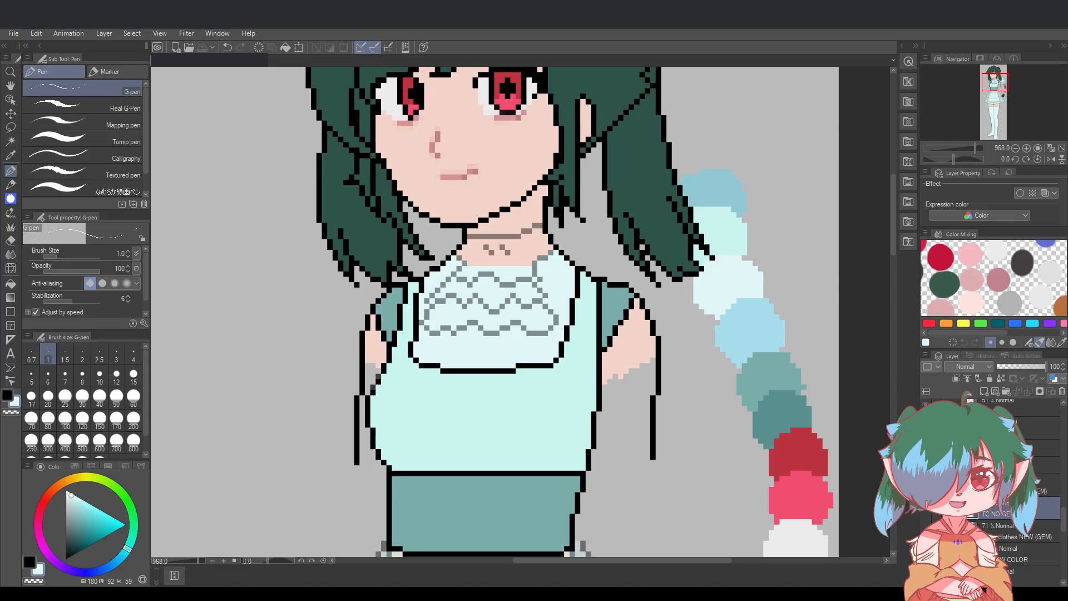
pyautogui.click(1048, 484)
pyautogui.moveTo(1046, 366); pyautogui.dragTo(1026, 366)
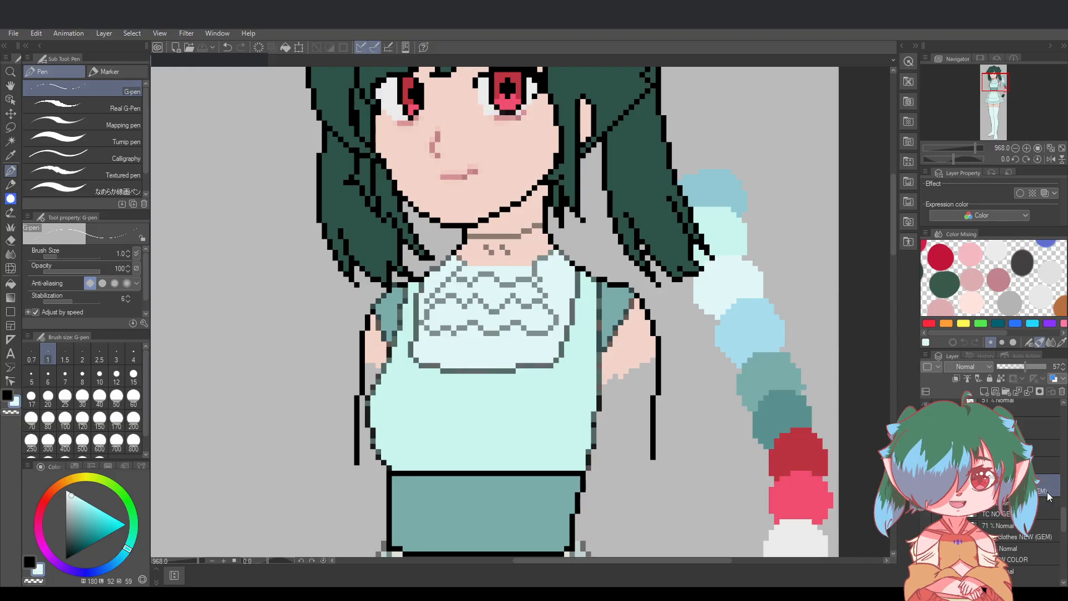
# Select the layer above the ruffle and neckline layer and set the drawing color to black, undoing the stray mark
pyautogui.scroll(2, 1063, 512)
pyautogui.scroll(3, 1060, 501)
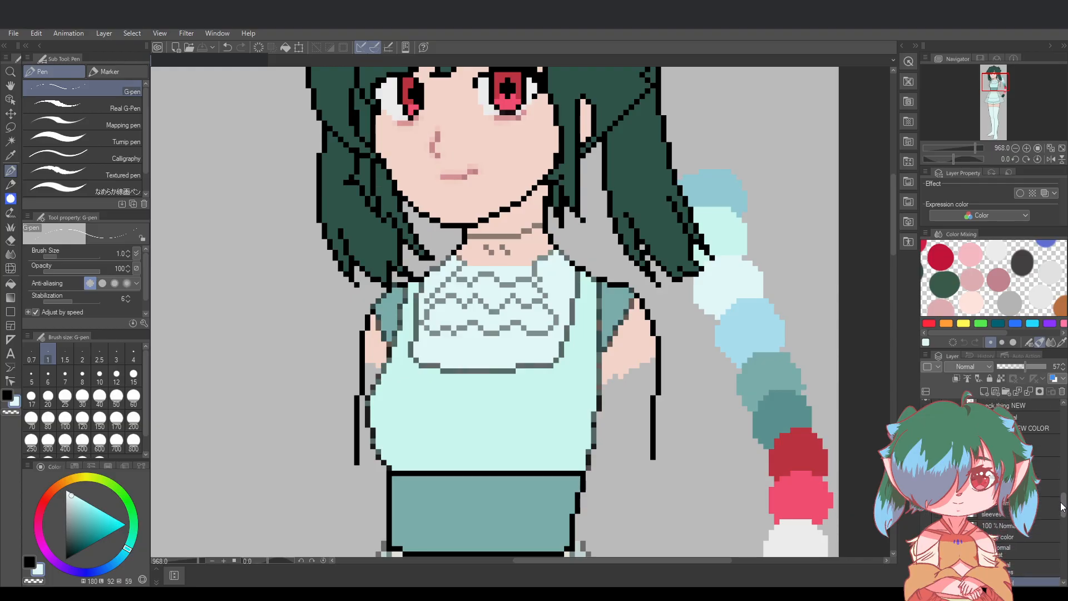
pyautogui.click(1043, 459)
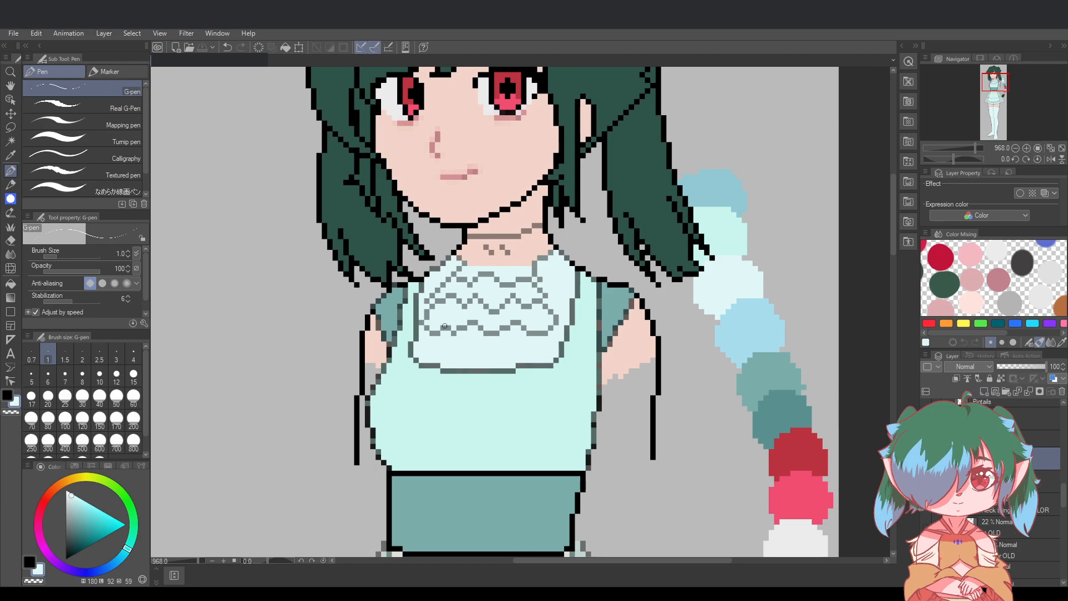
pyautogui.click(462, 259)
pyautogui.hotkey('ctrl', 'z')
pyautogui.click(8, 394)
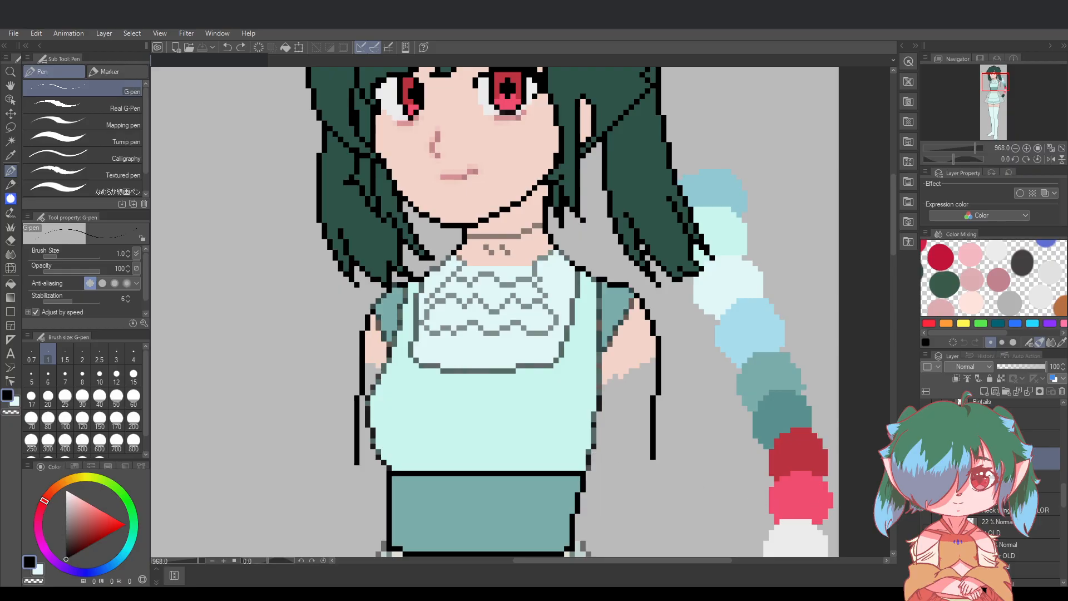
# Touch up the shoulder line on the no-gem torso outline layer and set that layer's opacity to 60%
pyautogui.moveTo(1063, 499); pyautogui.dragTo(1066, 523)
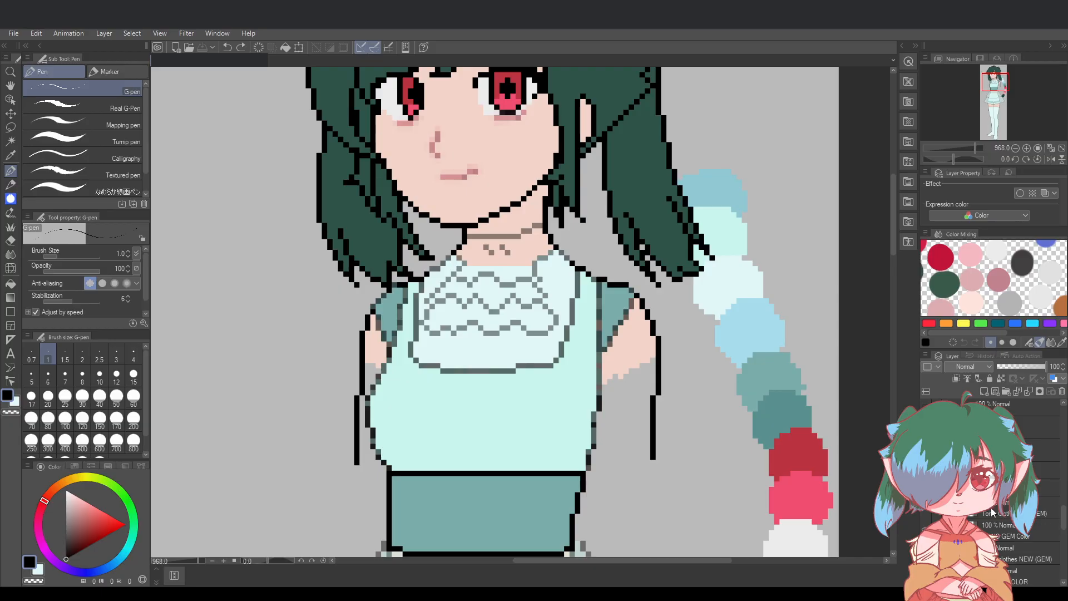
pyautogui.click(1036, 508)
pyautogui.click(927, 511)
pyautogui.click(927, 512)
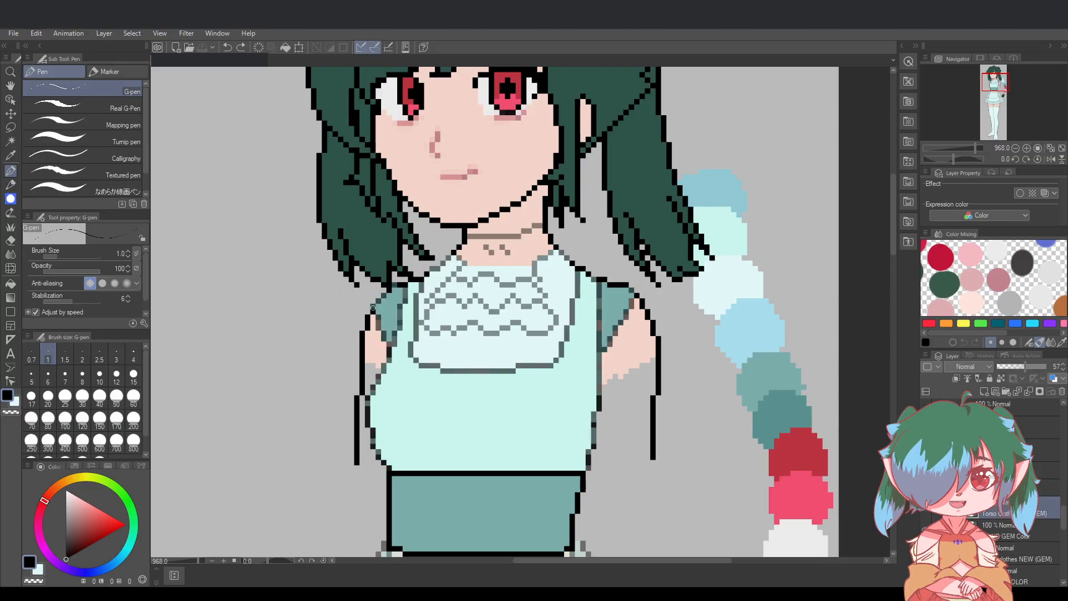
pyautogui.moveTo(372, 308); pyautogui.dragTo(384, 319)
pyautogui.moveTo(1028, 367); pyautogui.dragTo(1046, 367)
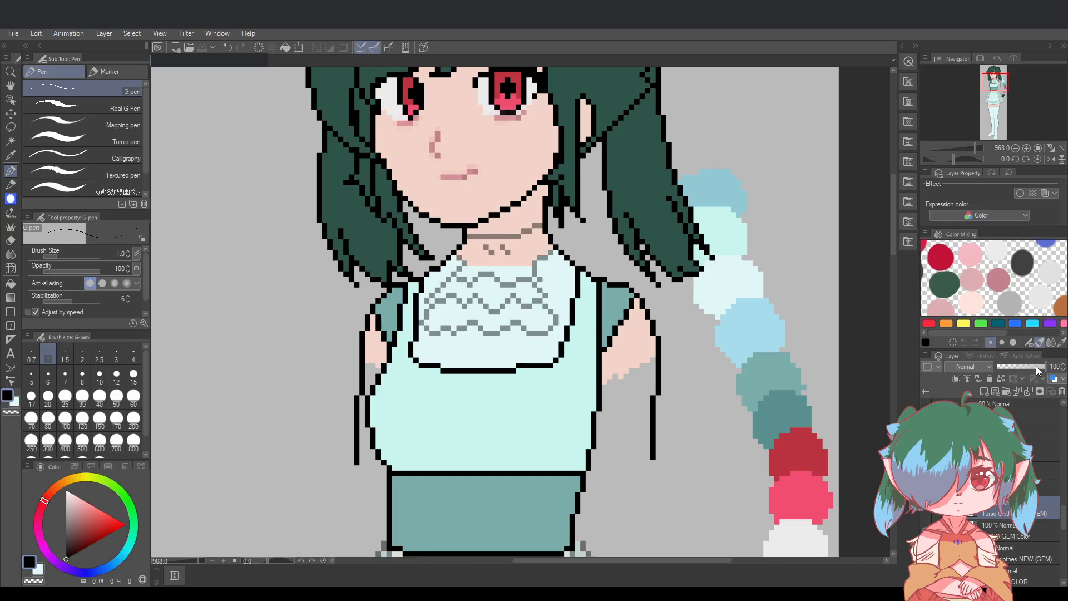
pyautogui.moveTo(1036, 366); pyautogui.dragTo(1027, 365)
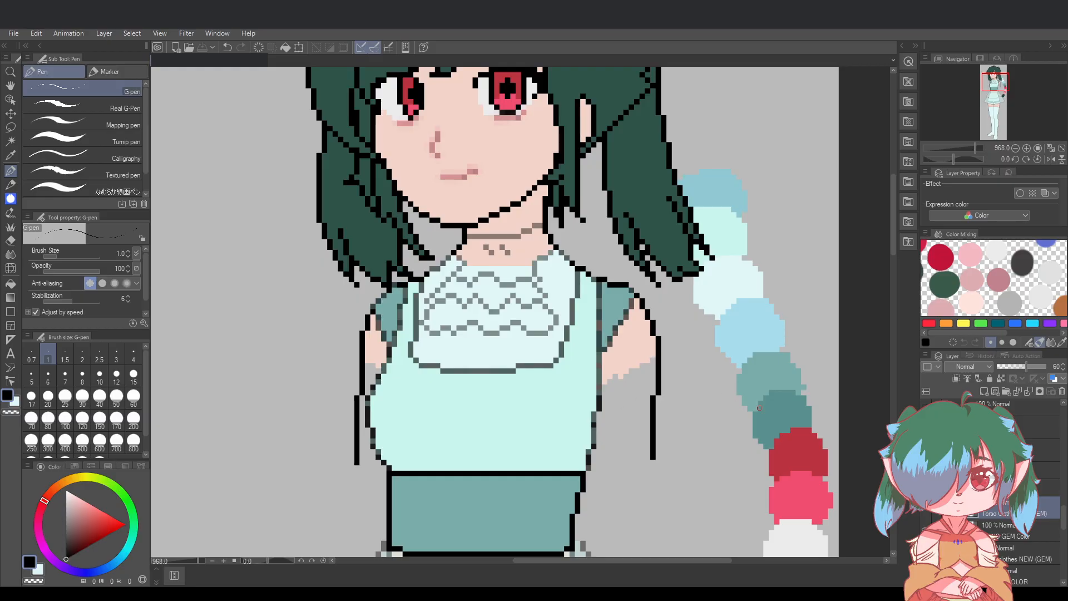
pyautogui.click(928, 513)
pyautogui.click(928, 513)
# Show the wide sleeves' line art to compare it with the torso outline, and hide it again
pyautogui.click(926, 407)
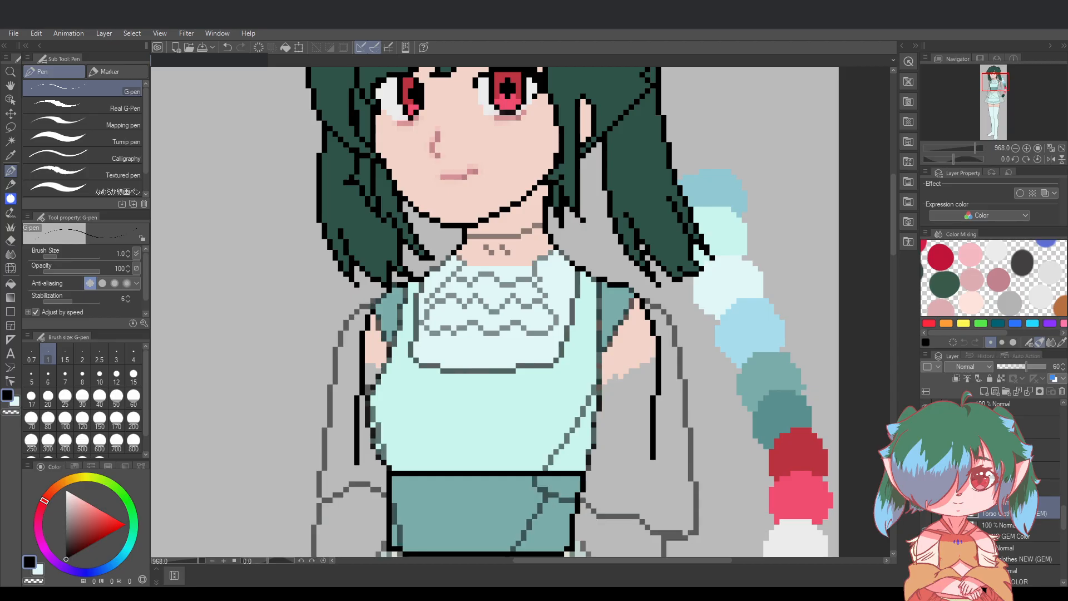
pyautogui.click(926, 407)
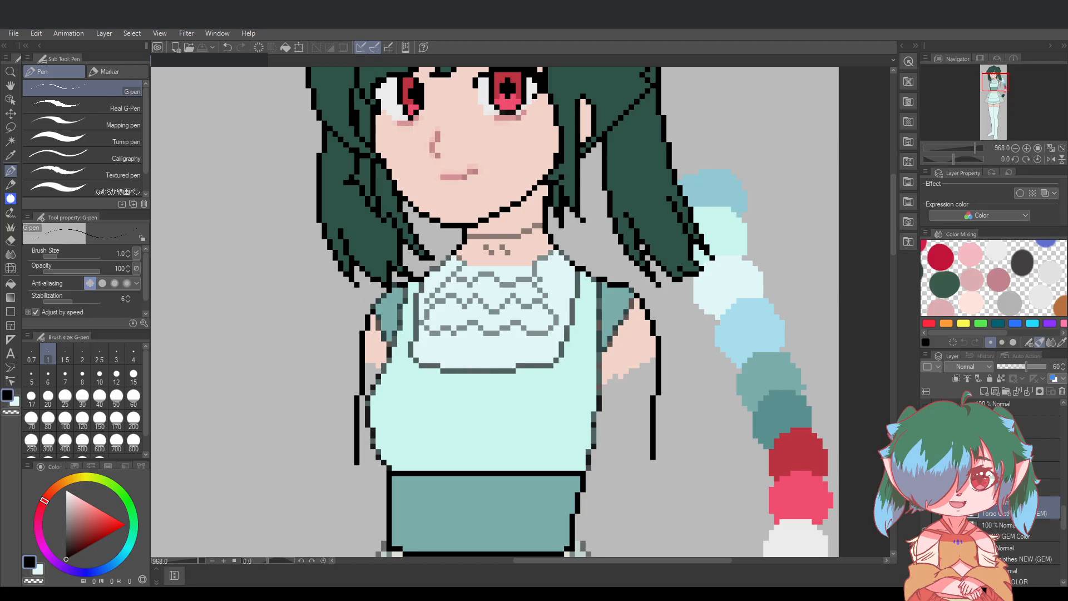
pyautogui.click(926, 408)
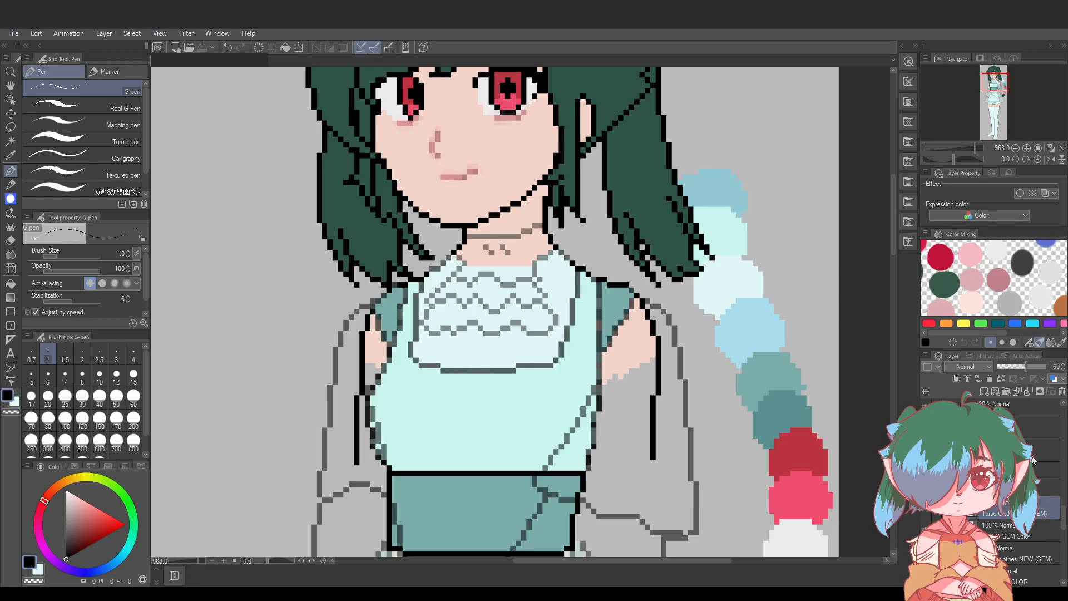
pyautogui.scroll(-5, 1064, 504)
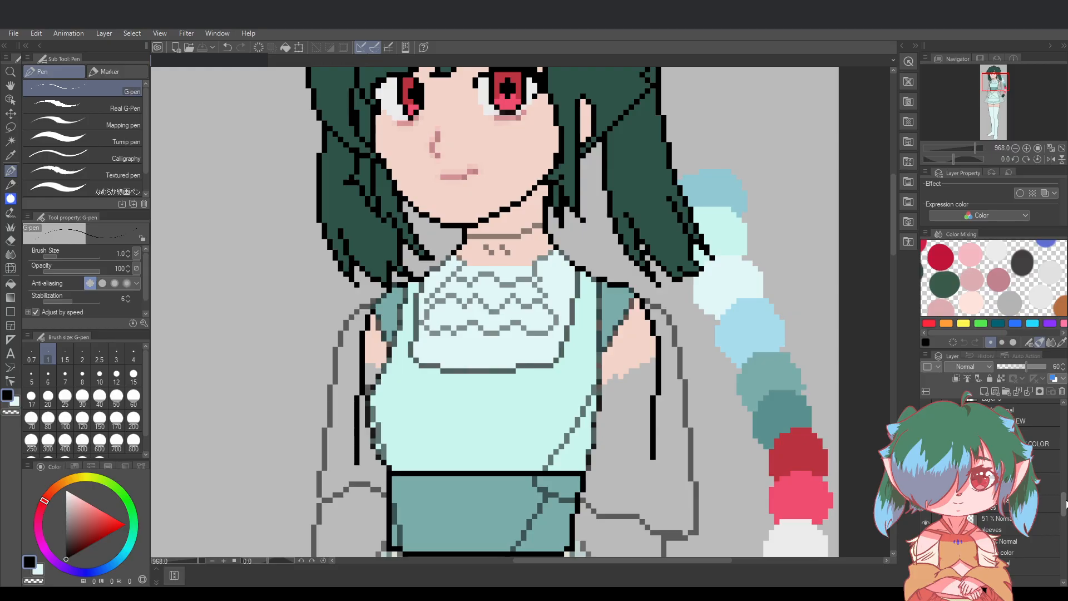
pyautogui.moveTo(1067, 501); pyautogui.dragTo(1066, 500)
pyautogui.click(926, 526)
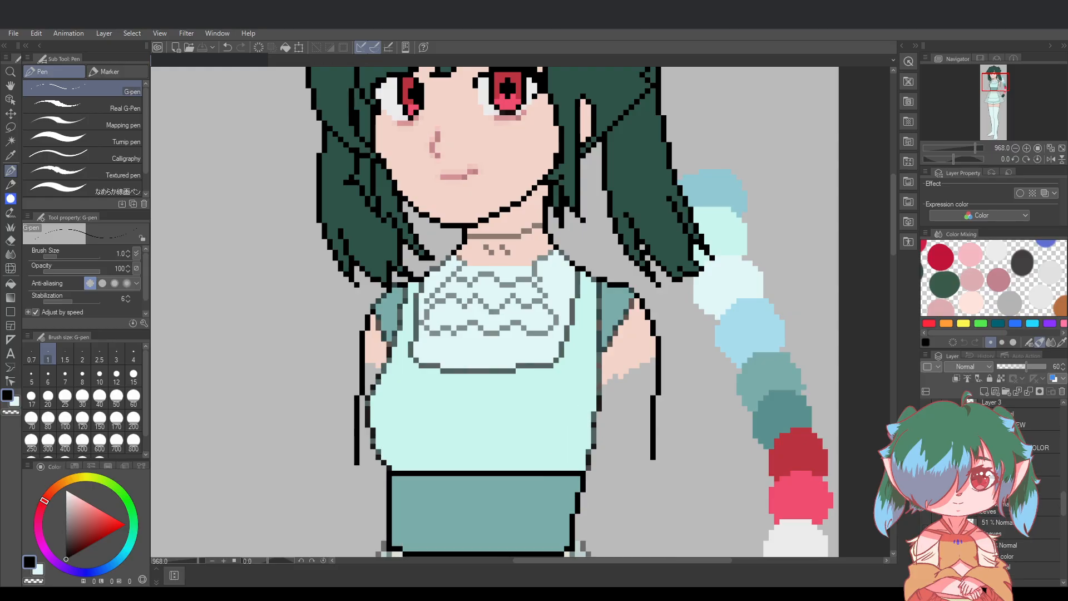
# Trace the neckline, the collar's upper corners and the top scalloped ruffle in black on the layer above the faded ruffle lines
pyautogui.scroll(2, 1063, 500)
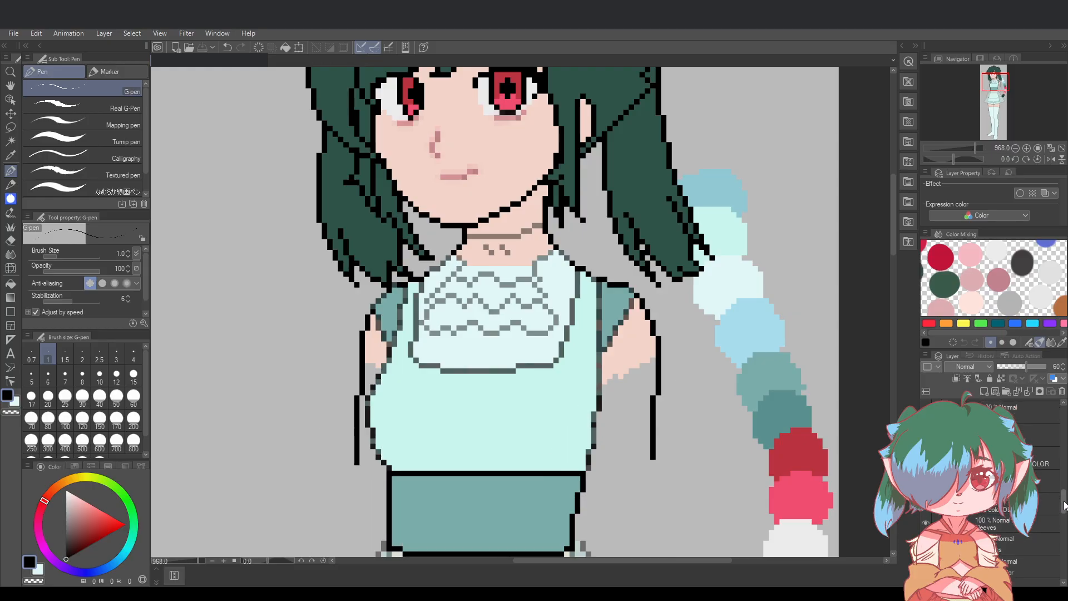
pyautogui.click(1050, 455)
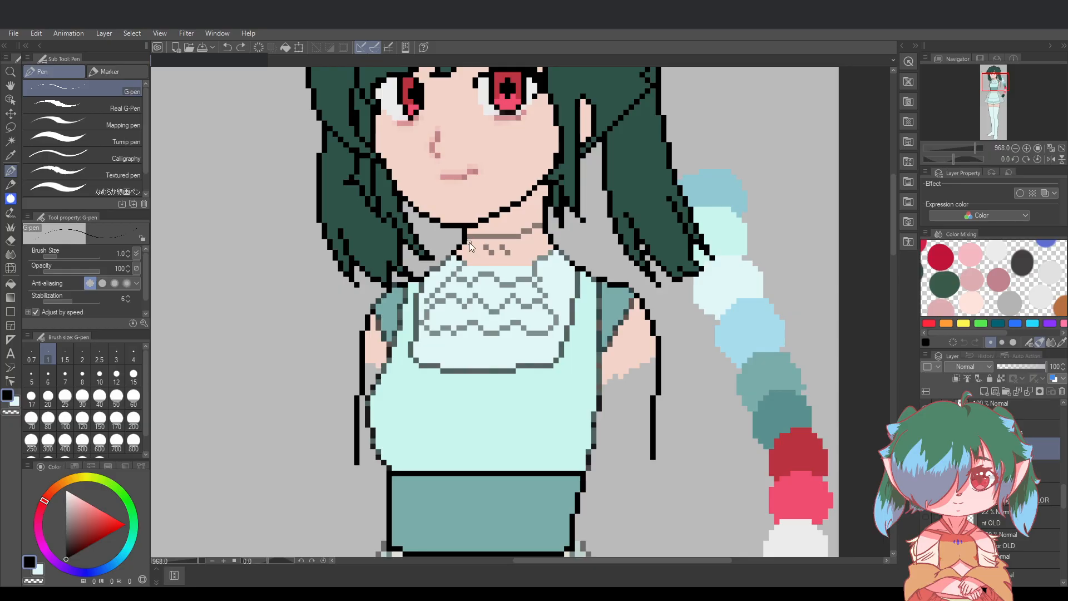
pyautogui.moveTo(469, 236); pyautogui.dragTo(544, 225)
pyautogui.moveTo(551, 242); pyautogui.dragTo(557, 248)
pyautogui.click(550, 252)
pyautogui.moveTo(545, 258); pyautogui.dragTo(540, 258)
pyautogui.moveTo(450, 287)
pyautogui.mouseDown()
pyautogui.moveTo(548, 286)
pyautogui.moveTo(538, 263)
pyautogui.mouseUp()
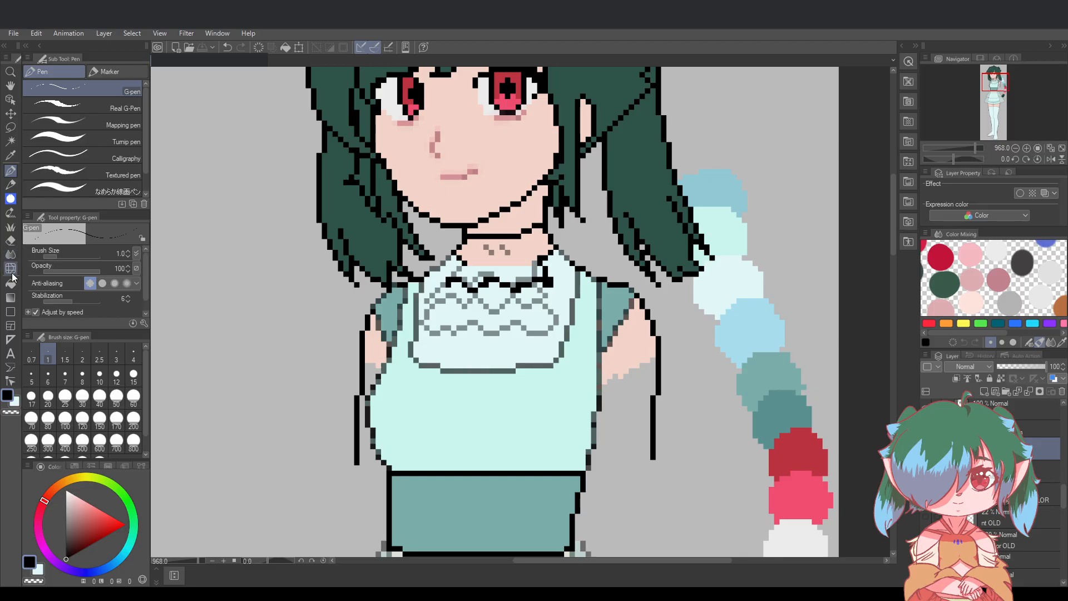
# Erase the black scalloped line between the collar's diagonal edges with the Rough eraser, and save the file
pyautogui.click(10, 241)
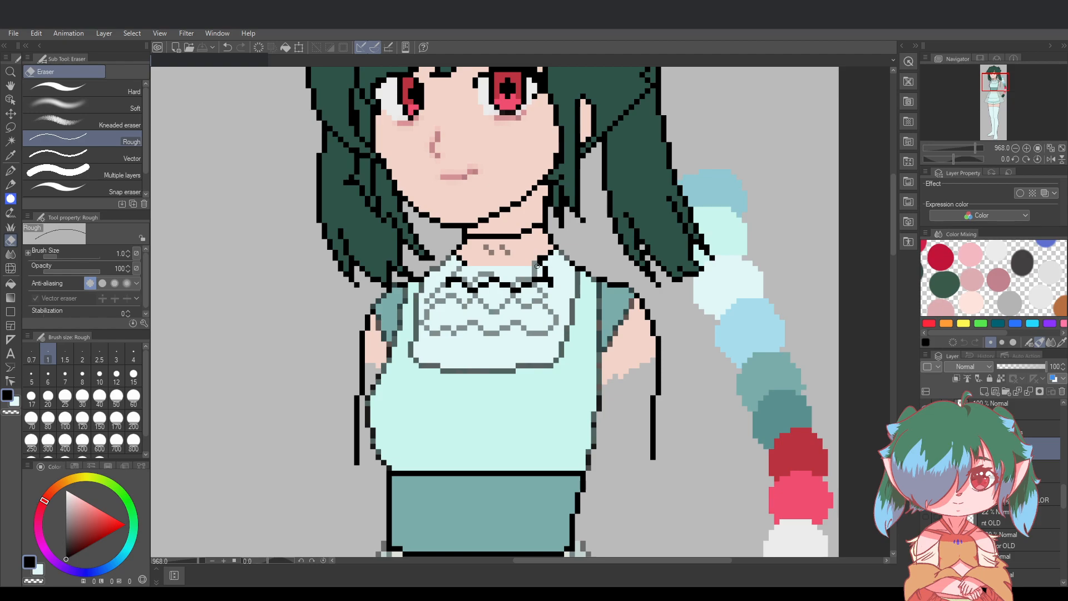
pyautogui.press('p')
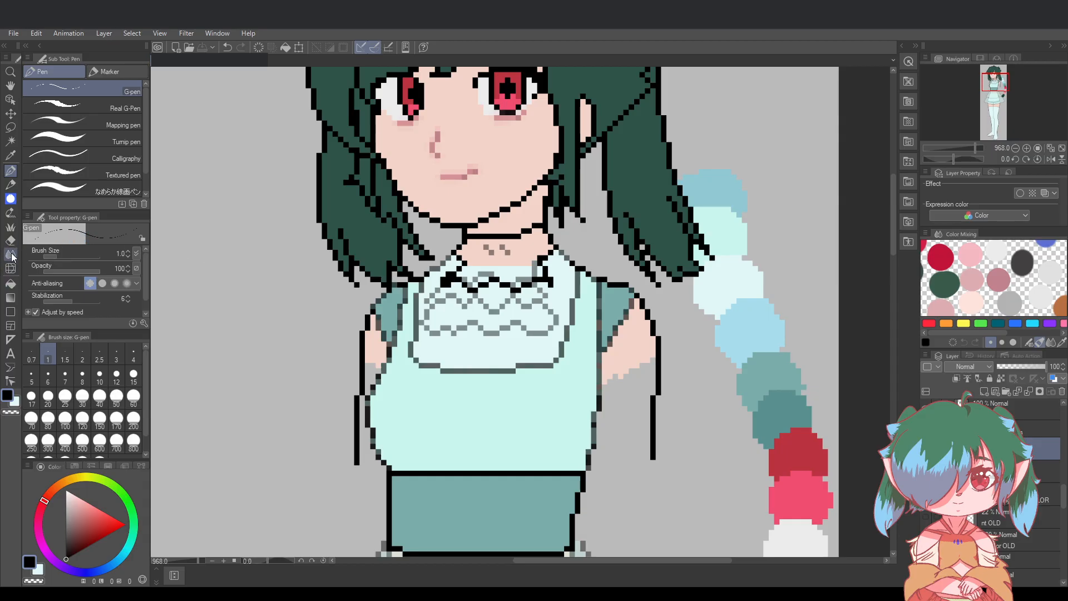
pyautogui.click(10, 240)
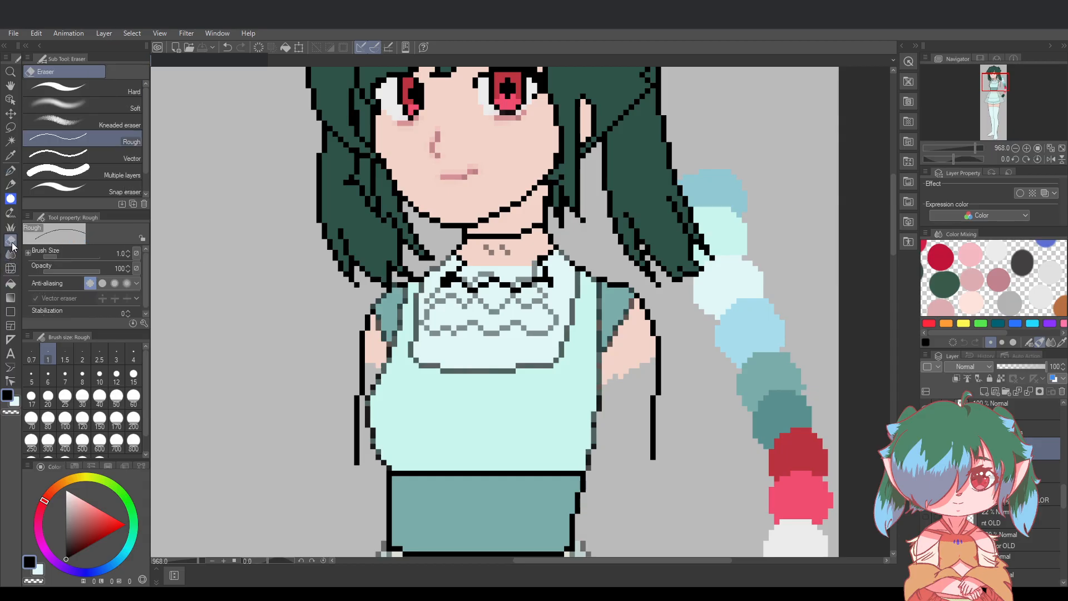
pyautogui.hotkey('ctrl', 's')
pyautogui.click(456, 278)
pyautogui.moveTo(550, 270)
pyautogui.mouseDown()
pyautogui.moveTo(549, 283)
pyautogui.moveTo(470, 285)
pyautogui.mouseUp()
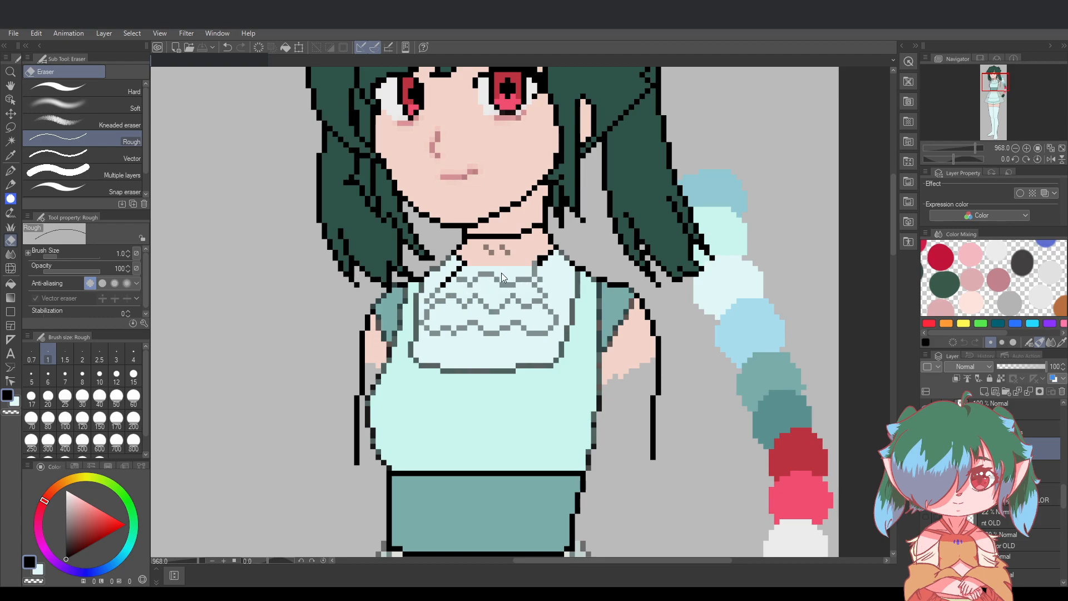
# Undo the last ruffle erasure, then erase the collar's left diagonal edge and redraw it in black with the G-pen
pyautogui.hotkey('ctrl', 'z')
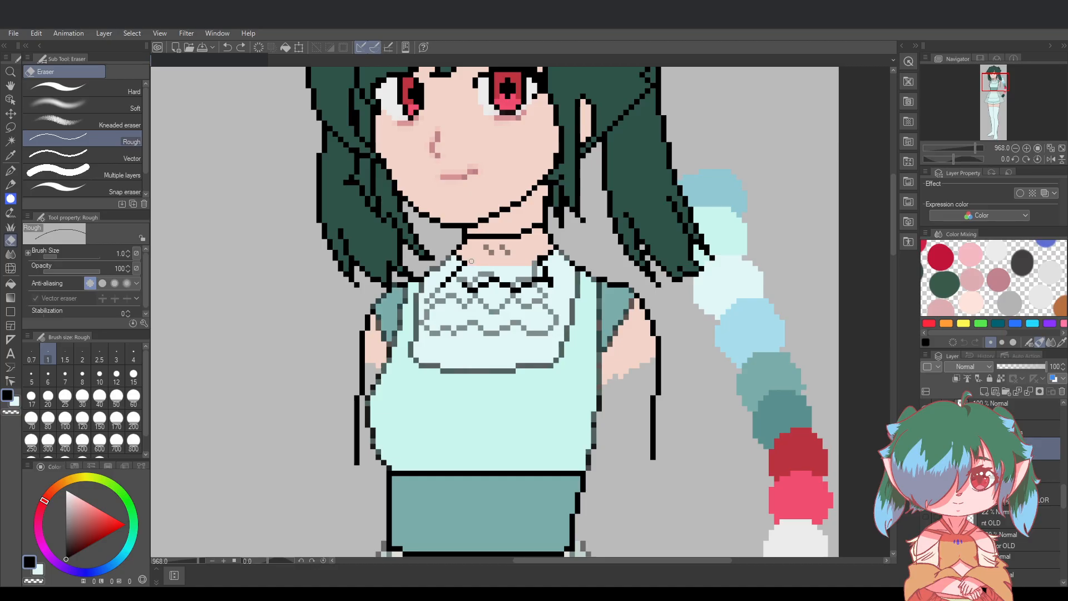
pyautogui.moveTo(471, 261); pyautogui.dragTo(430, 291)
pyautogui.click(10, 171)
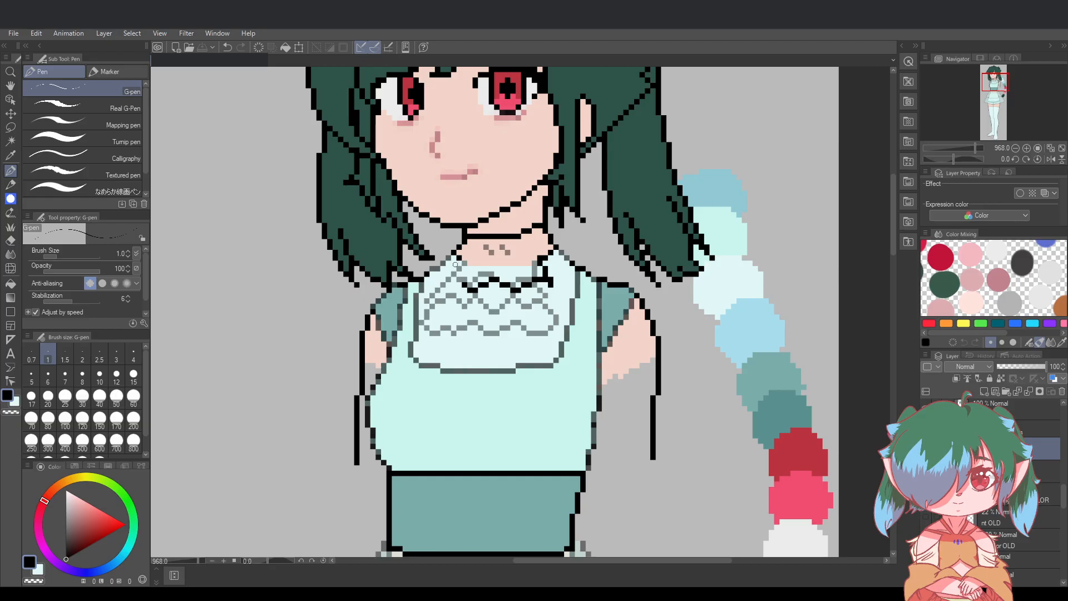
pyautogui.moveTo(455, 264); pyautogui.dragTo(450, 276)
pyautogui.hotkey('ctrl', 'z')
pyautogui.moveTo(450, 275); pyautogui.dragTo(443, 279)
pyautogui.hotkey('ctrl', 'z')
pyautogui.click(441, 285)
pyautogui.hotkey('ctrl', 'z')
pyautogui.moveTo(439, 285); pyautogui.dragTo(465, 292)
pyautogui.hotkey('ctrl', 'z')
pyautogui.click(11, 243)
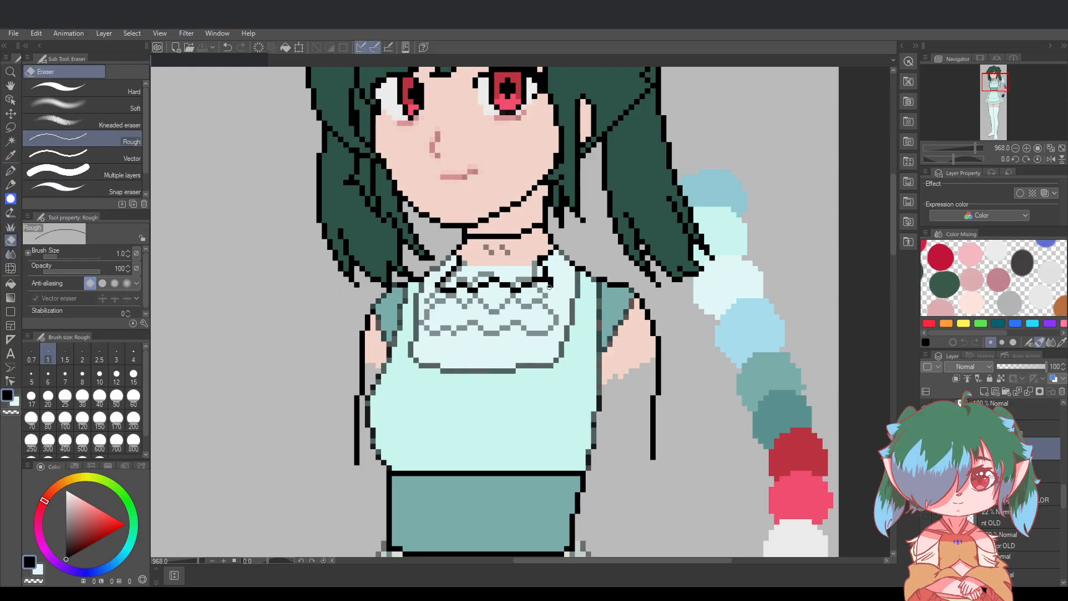
# Erase the right end of the top ruffle and redraw it in black up to the collar's right edge
pyautogui.moveTo(558, 281); pyautogui.dragTo(523, 284)
pyautogui.press('p')
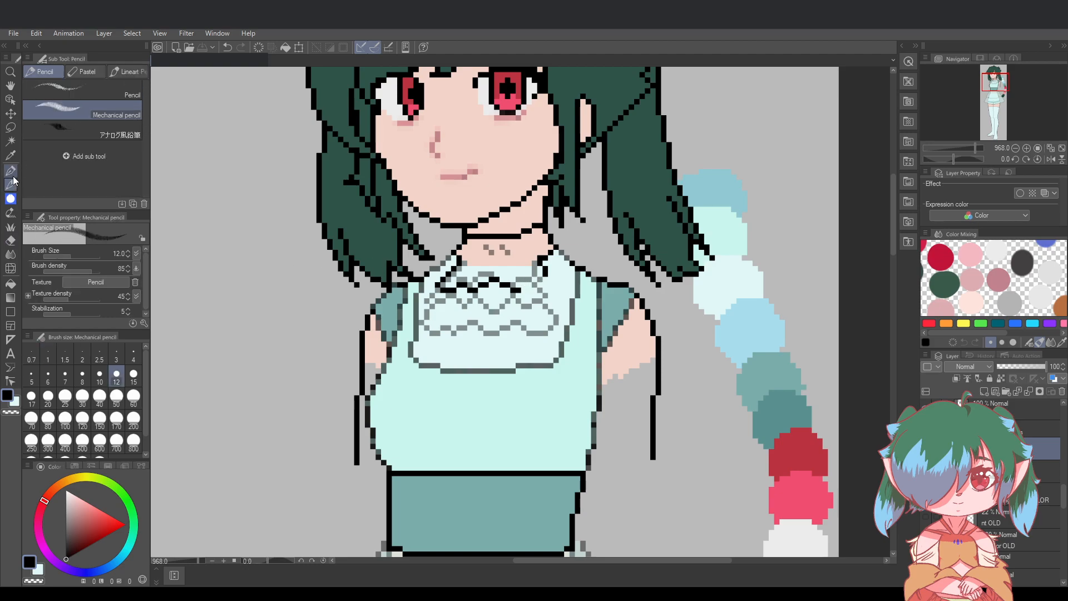
pyautogui.click(522, 289)
pyautogui.moveTo(524, 290); pyautogui.dragTo(551, 283)
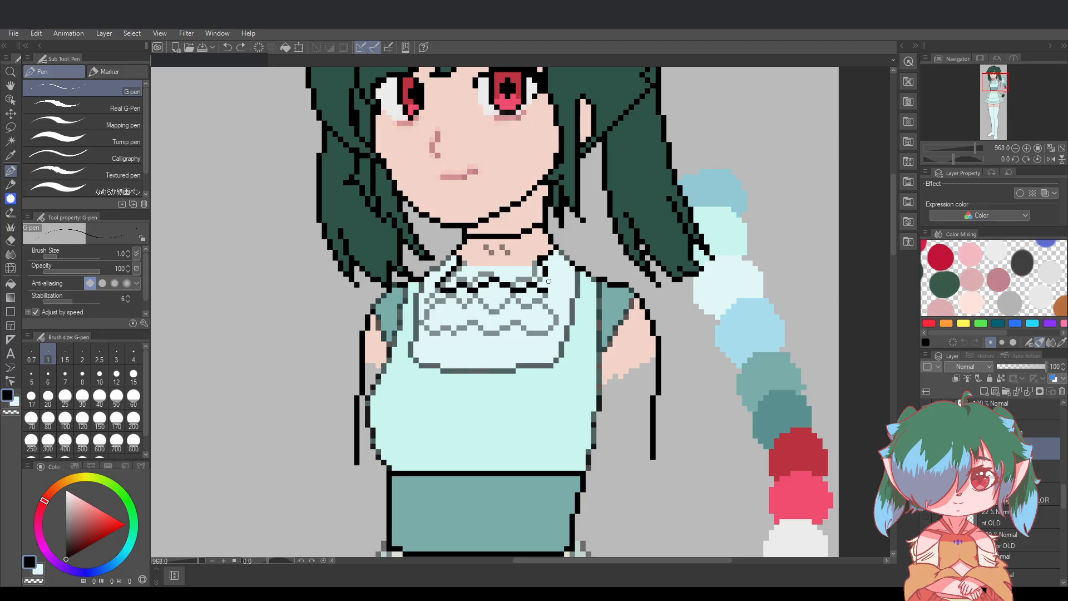
pyautogui.moveTo(545, 277); pyautogui.dragTo(548, 284)
pyautogui.hotkey('ctrl', 'z')
pyautogui.moveTo(550, 281); pyautogui.dragTo(552, 290)
pyautogui.hotkey('ctrl', 'z')
pyautogui.hotkey('ctrl', 'z')
pyautogui.scroll(-4, 553, 297)
pyautogui.scroll(2, 562, 293)
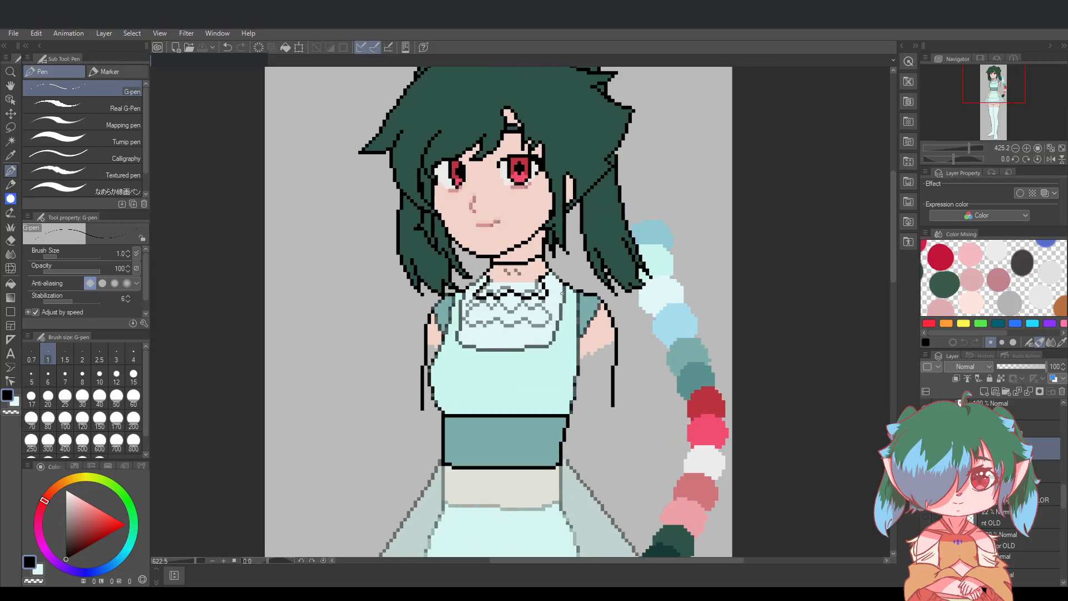
pyautogui.scroll(3, 562, 293)
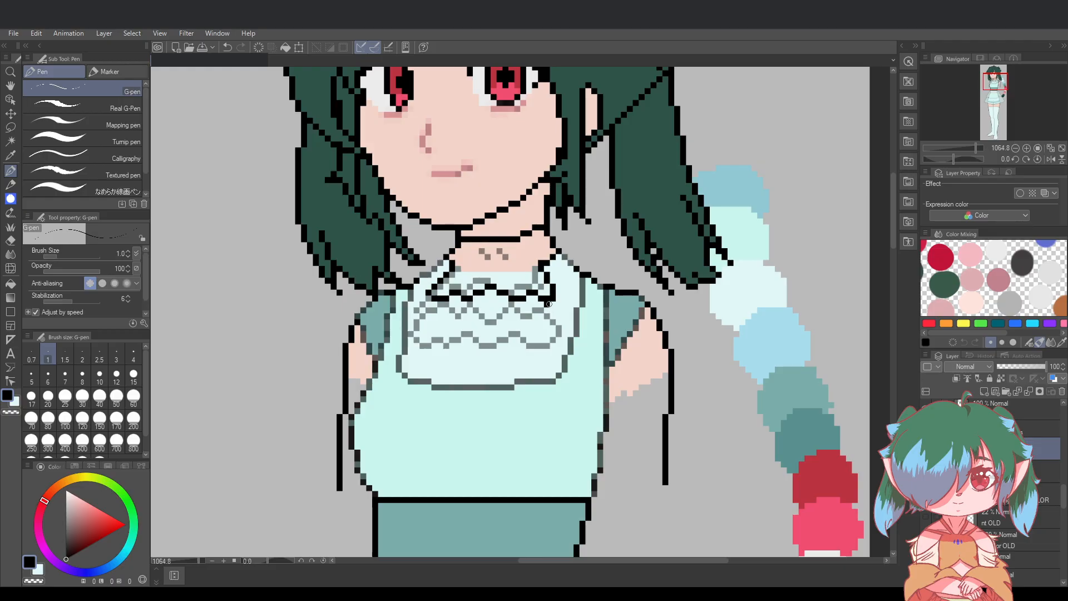
# Clean up stray pixels at both ends of the black top ruffle and save the file
pyautogui.click(10, 241)
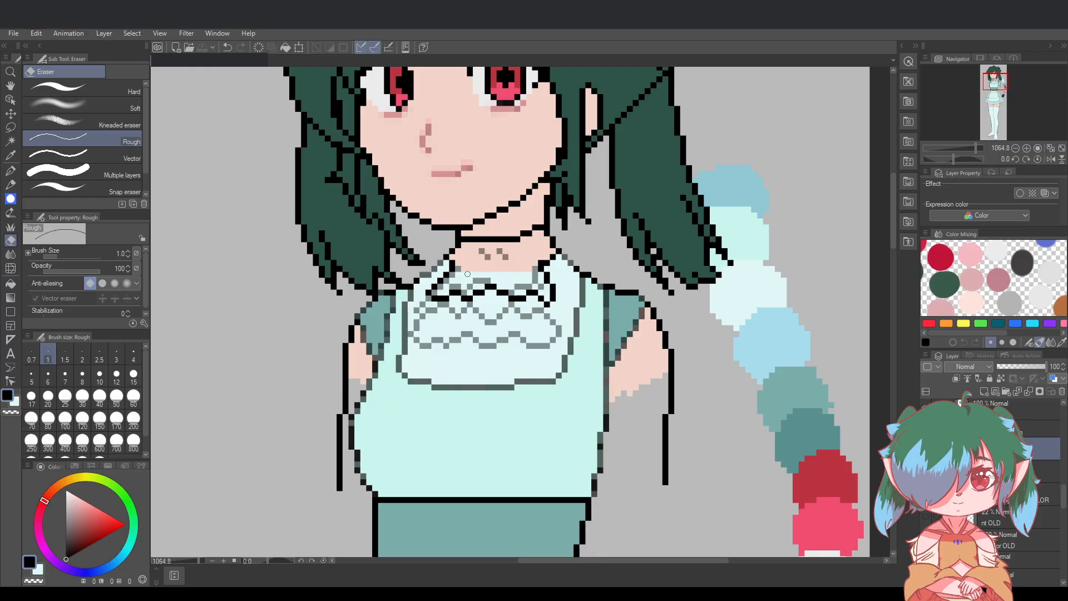
pyautogui.click(438, 299)
pyautogui.click(9, 173)
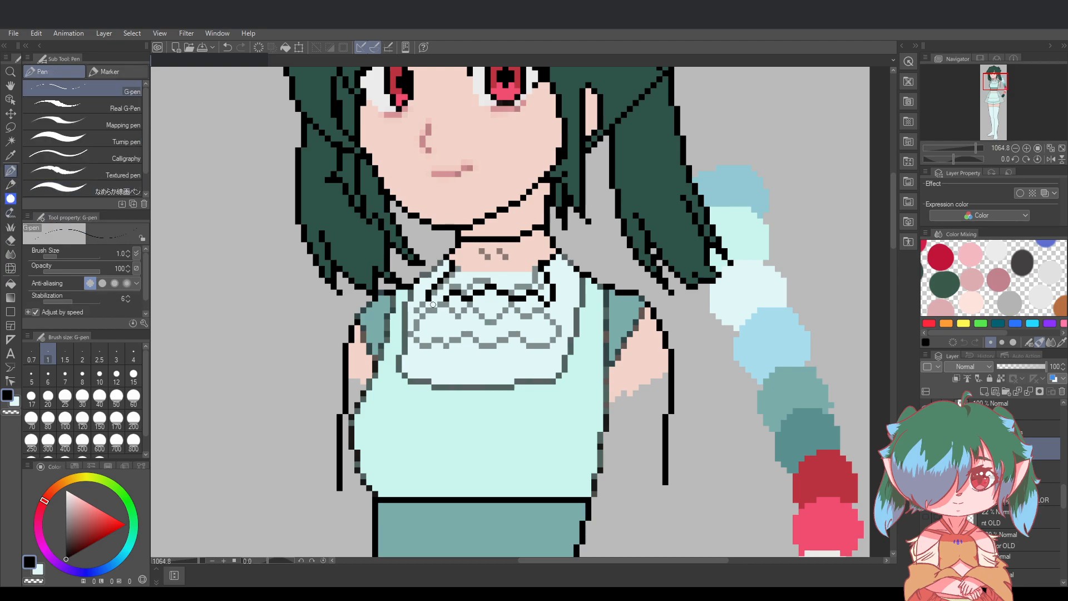
pyautogui.click(434, 304)
pyautogui.scroll(-4, 616, 330)
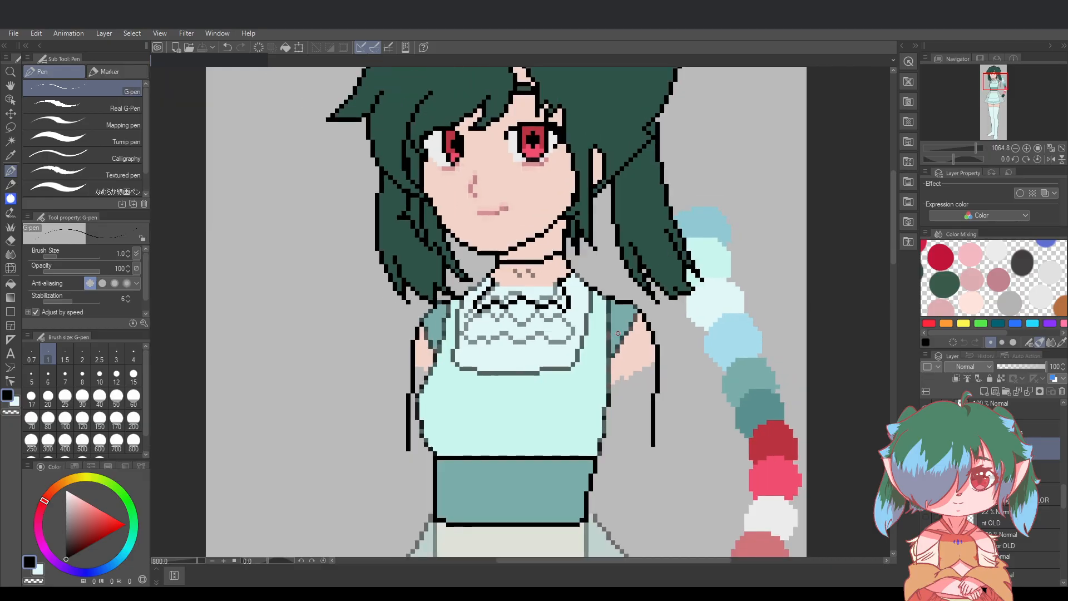
pyautogui.scroll(5, 528, 304)
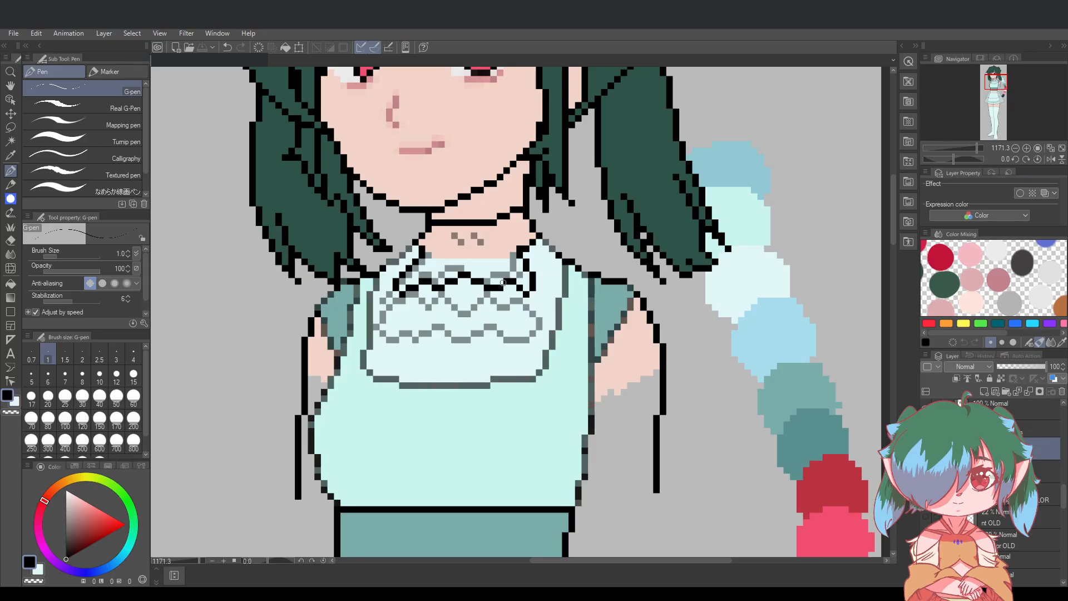
pyautogui.moveTo(512, 286); pyautogui.dragTo(523, 296)
pyautogui.click(10, 240)
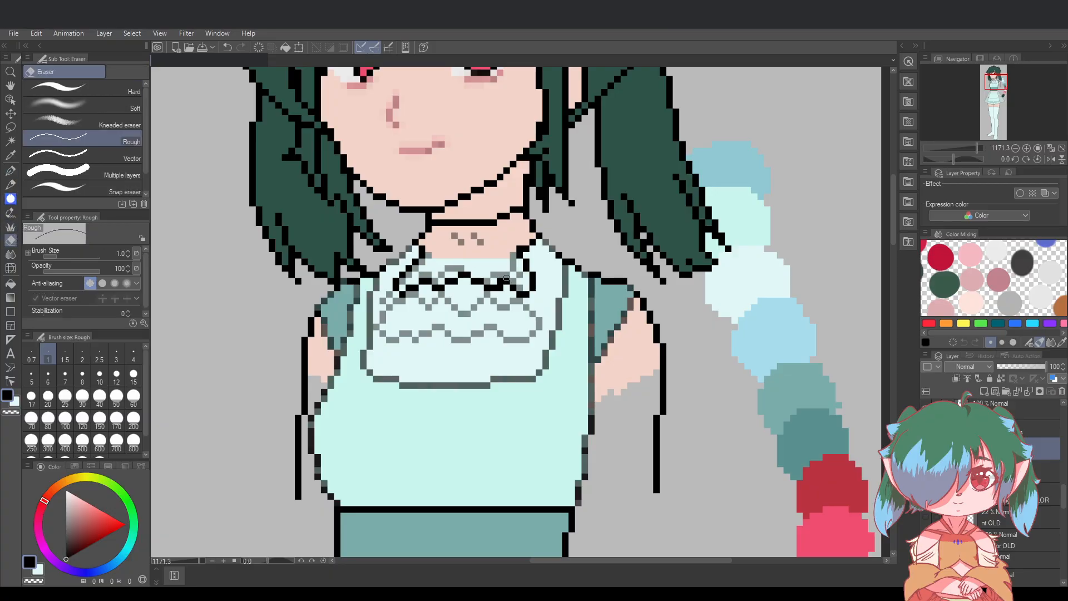
pyautogui.hotkey('ctrl', 'z')
pyautogui.click(500, 289)
pyautogui.hotkey('ctrl', 's')
pyautogui.scroll(-2, 588, 321)
pyautogui.scroll(1, 631, 339)
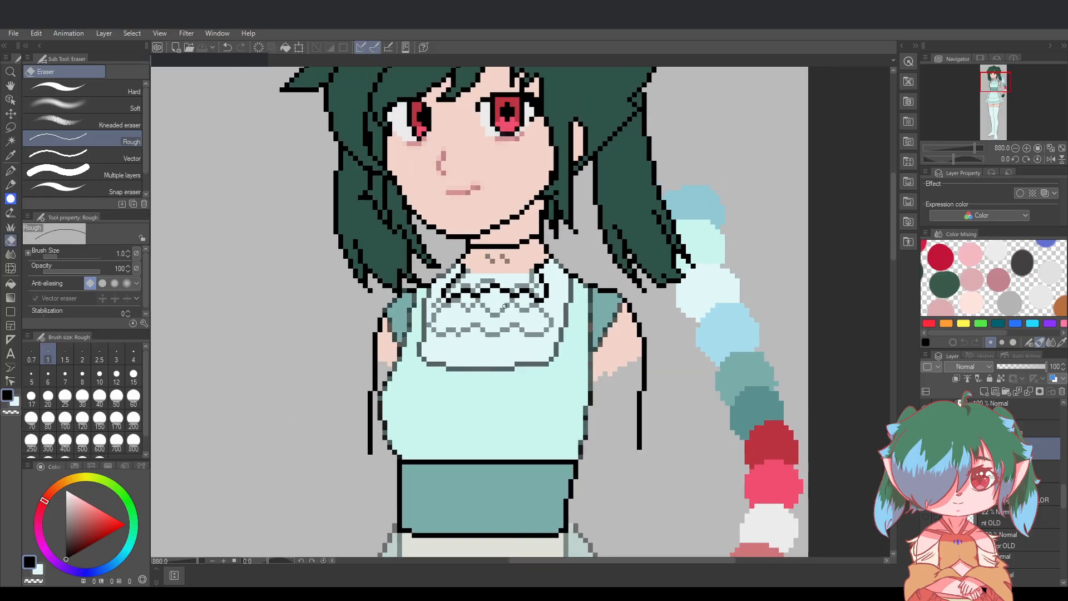
# Trace the second ruffle in black with the G-pen, from its left end across the first scallops
pyautogui.scroll(-3, 534, 285)
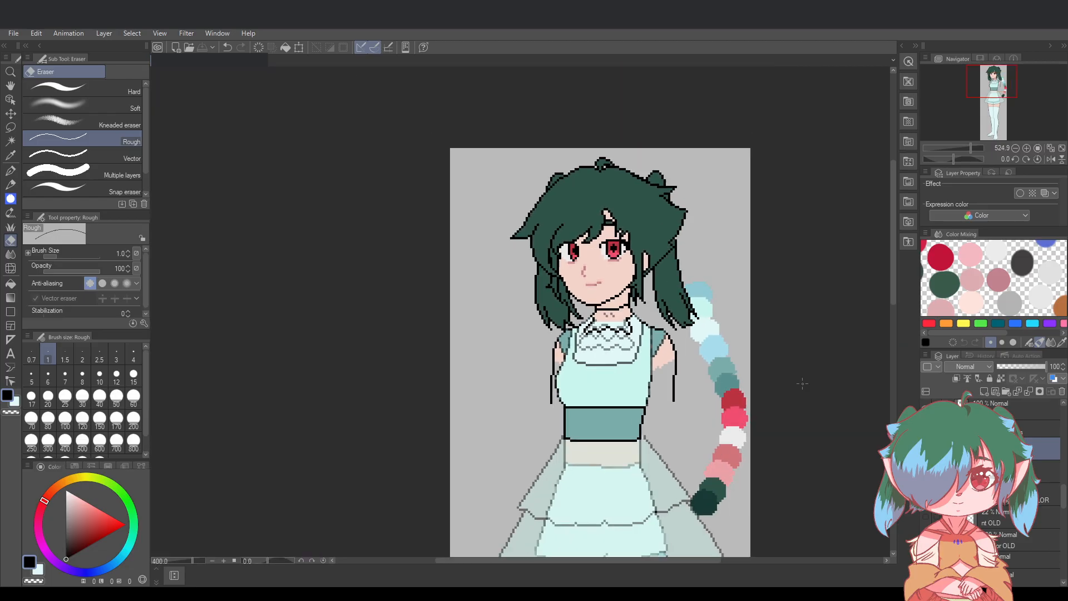
pyautogui.scroll(2, 446, 332)
pyautogui.click(10, 171)
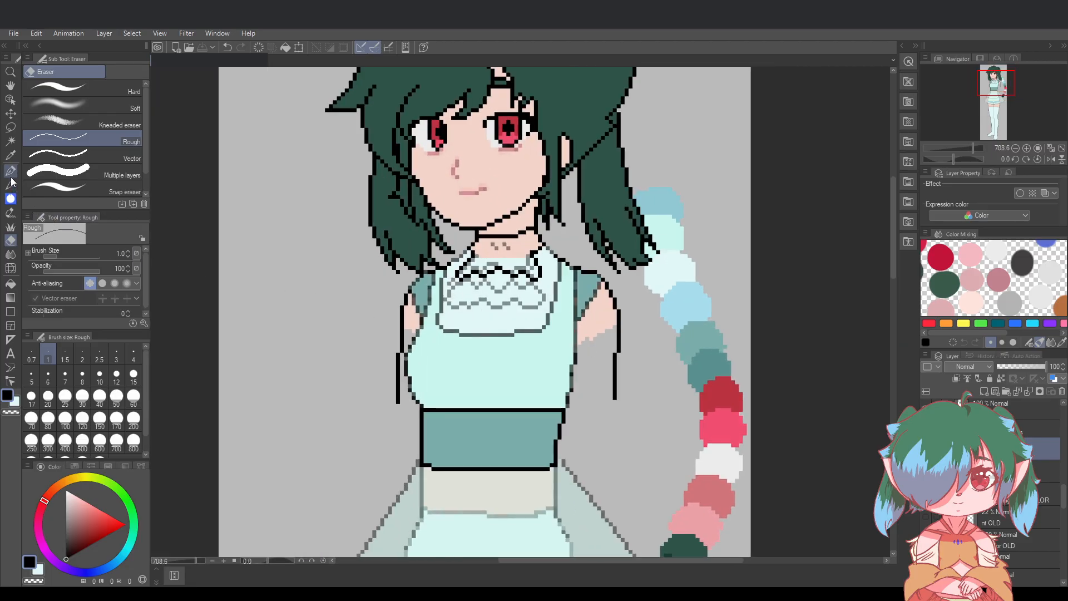
pyautogui.scroll(2, 504, 289)
pyautogui.scroll(1, 504, 289)
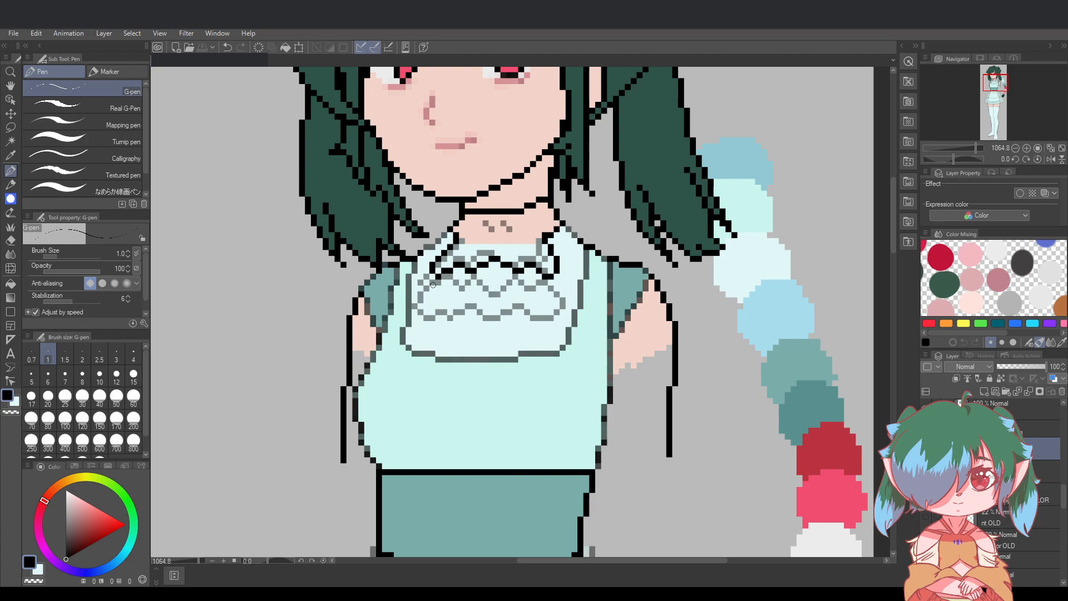
pyautogui.click(431, 285)
pyautogui.click(426, 289)
pyautogui.moveTo(430, 293); pyautogui.dragTo(457, 295)
pyautogui.hotkey('ctrl', 'z')
pyautogui.click(450, 295)
pyautogui.click(452, 289)
pyautogui.moveTo(457, 293)
pyautogui.mouseDown()
pyautogui.moveTo(480, 308)
pyautogui.moveTo(493, 298)
pyautogui.mouseUp()
pyautogui.hotkey('ctrl', 'z')
pyautogui.click(484, 299)
pyautogui.moveTo(495, 291); pyautogui.dragTo(527, 297)
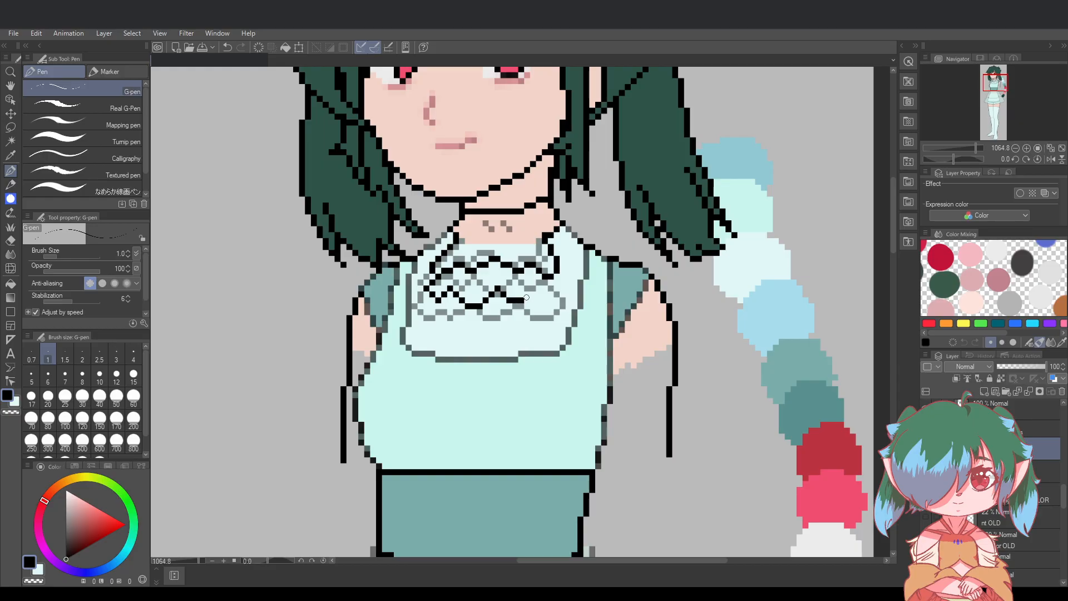
# Undo the last strokes of the second ruffle and redraw its middle scallops pixel by pixel
pyautogui.hotkey('ctrl', 'z')
pyautogui.hotkey('ctrl', 'z')
pyautogui.hotkey('ctrl', 'z')
pyautogui.hotkey('ctrl', 'z')
pyautogui.hotkey('ctrl', 'z')
pyautogui.moveTo(481, 300); pyautogui.dragTo(524, 300)
pyautogui.hotkey('ctrl', 'z')
pyautogui.hotkey('ctrl', 'z')
pyautogui.hotkey('ctrl', 'z')
pyautogui.click(504, 301)
pyautogui.hotkey('ctrl', 'z')
pyautogui.click(510, 296)
pyautogui.hotkey('ctrl', 'z')
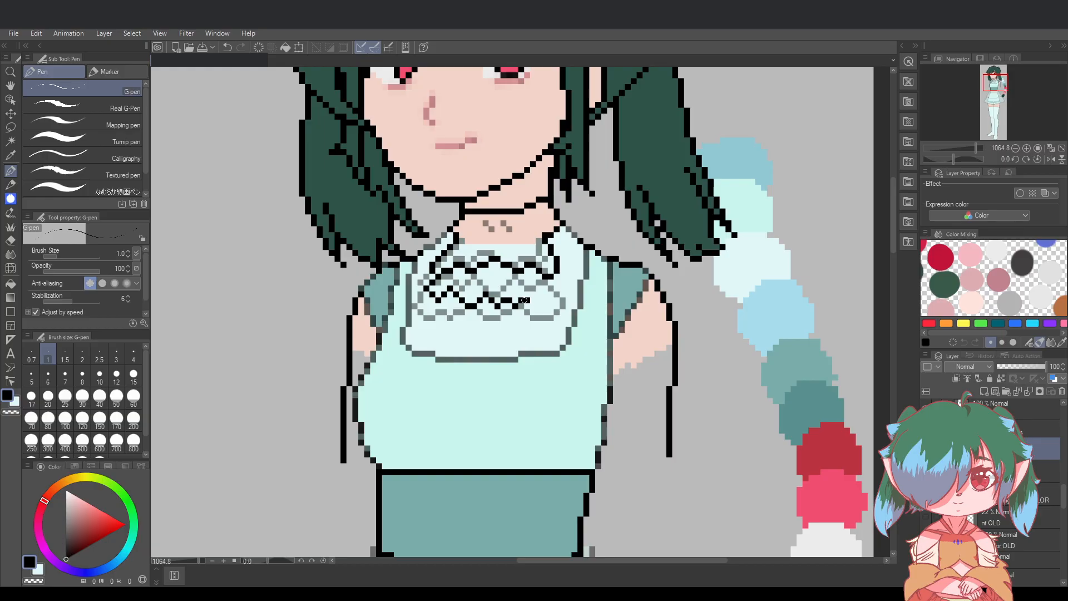
# Continue the second ruffle's black line through its rightmost scallop and save the file
pyautogui.click(532, 295)
pyautogui.hotkey('ctrl', 'z')
pyautogui.hotkey('ctrl', 'z')
pyautogui.click(522, 300)
pyautogui.click(527, 297)
pyautogui.click(540, 302)
pyautogui.click(551, 305)
pyautogui.click(532, 292)
pyautogui.hotkey('ctrl', 's')
# Close the right end of the second ruffle with black pixels rising toward the top ruffle, and save the file
pyautogui.click(555, 295)
pyautogui.hotkey('ctrl', 'z')
pyautogui.click(552, 295)
pyautogui.click(558, 284)
pyautogui.hotkey('ctrl', 's')
pyautogui.click(548, 301)
pyautogui.click(10, 240)
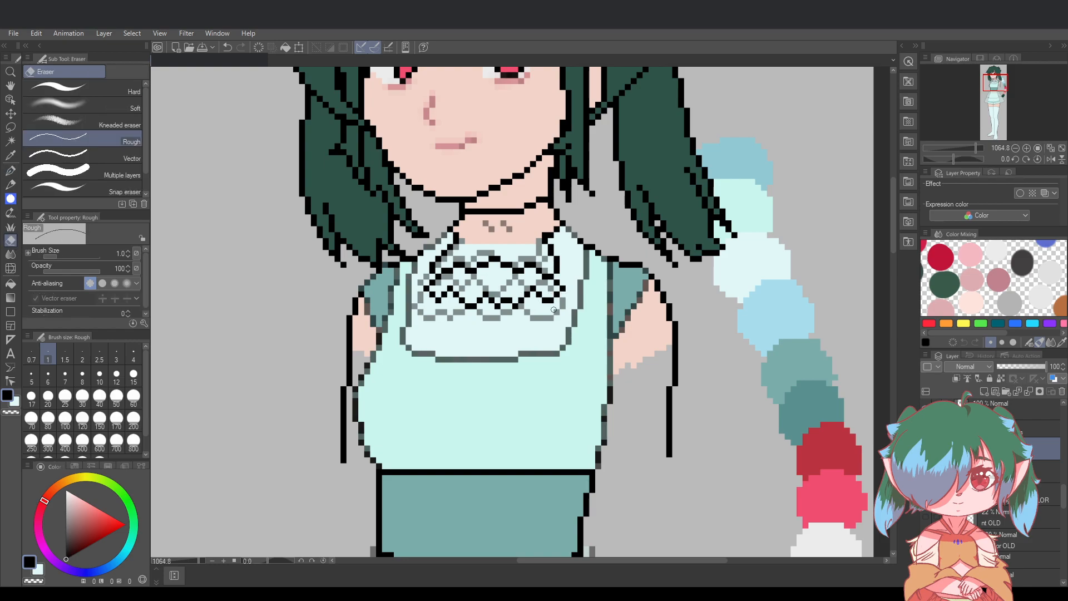
# Draw the short black left edge from the second ruffle down to the start of the third, and save the file
pyautogui.scroll(-3, 553, 314)
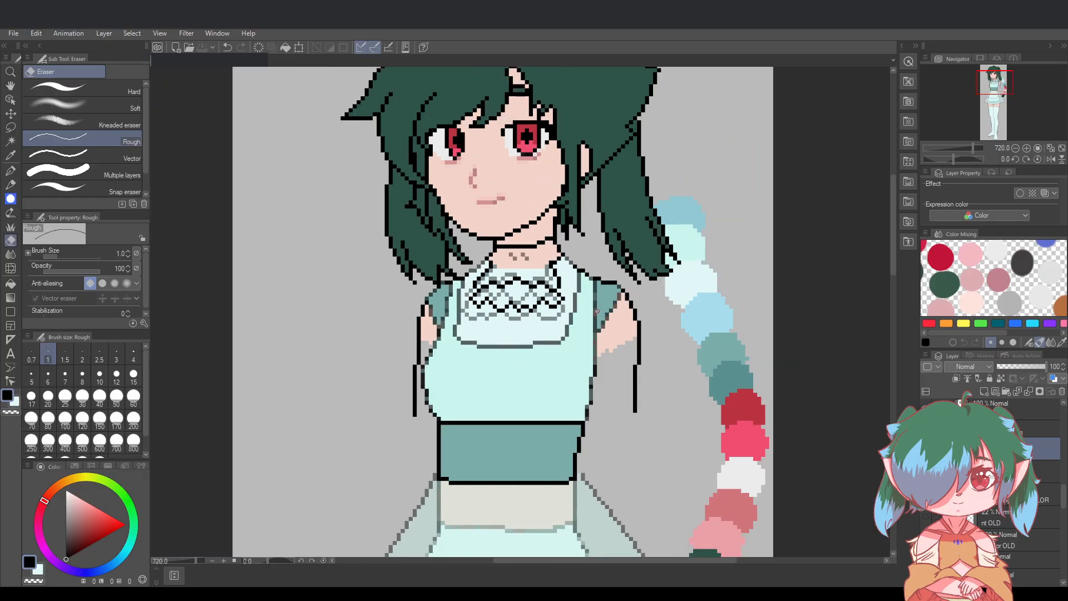
pyautogui.scroll(-2, 604, 310)
pyautogui.scroll(1, 604, 311)
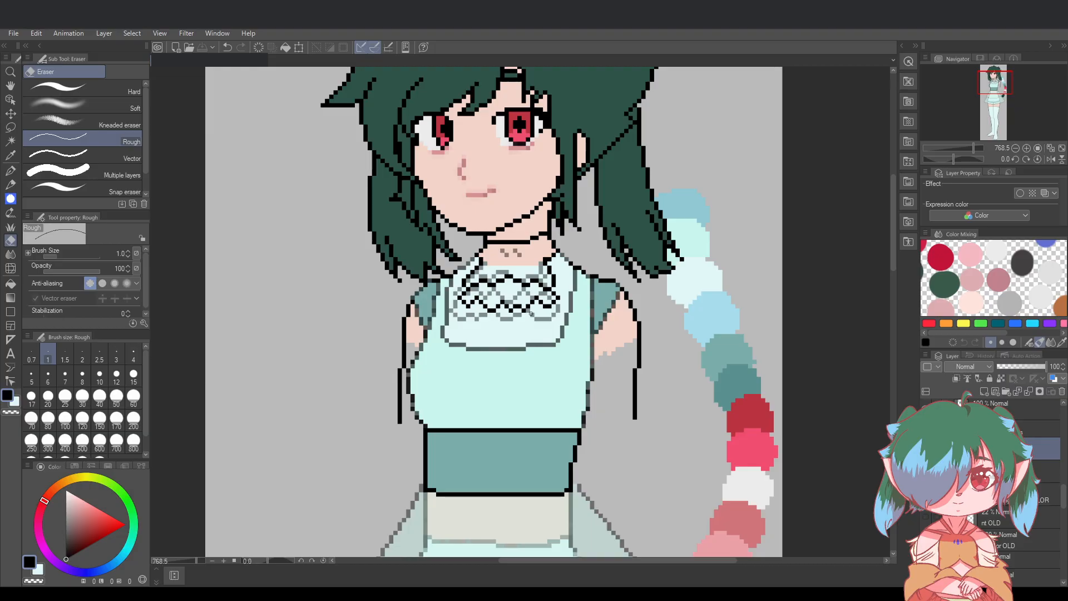
pyautogui.click(10, 171)
pyautogui.scroll(2, 428, 314)
pyautogui.scroll(-2, 623, 292)
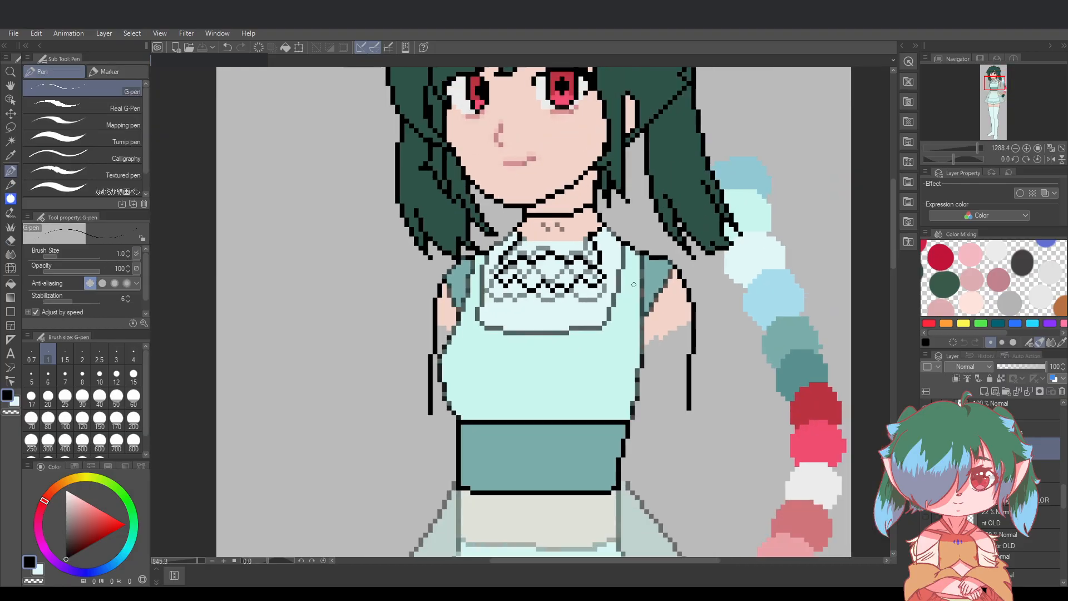
pyautogui.scroll(1, 693, 259)
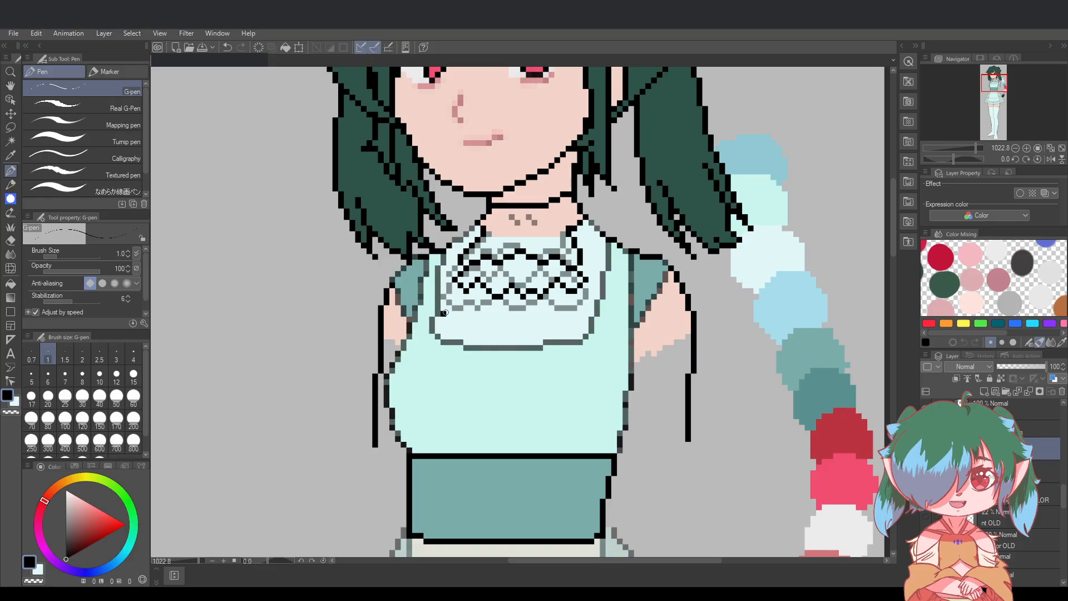
pyautogui.hotkey('ctrl', 'z')
pyautogui.hotkey('ctrl', 'z')
pyautogui.click(443, 318)
pyautogui.hotkey('ctrl', 'z')
pyautogui.click(449, 318)
pyautogui.hotkey('ctrl', 'z')
pyautogui.click(454, 295)
pyautogui.hotkey('ctrl', 'z')
pyautogui.click(456, 292)
pyautogui.hotkey('ctrl', 's')
# Draw the third ruffle's scalloped black line just below the faded lowest ruffle, from left to right
pyautogui.moveTo(448, 314); pyautogui.dragTo(467, 325)
pyautogui.moveTo(484, 316)
pyautogui.mouseDown()
pyautogui.moveTo(507, 329)
pyautogui.moveTo(513, 320)
pyautogui.mouseUp()
pyautogui.hotkey('ctrl', 'z')
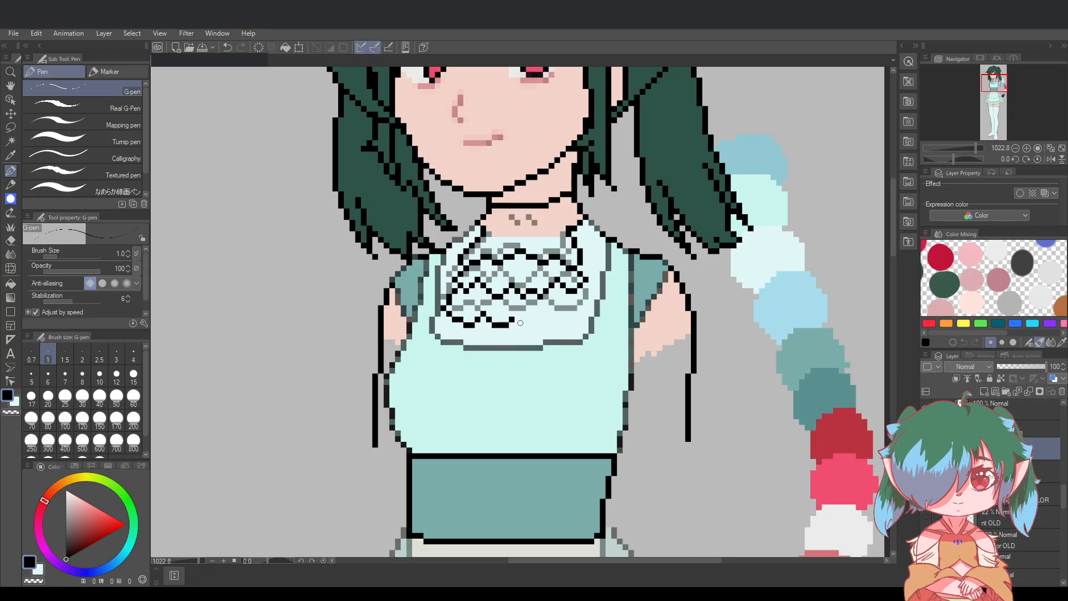
pyautogui.hotkey('ctrl', 'z')
pyautogui.click(517, 326)
pyautogui.moveTo(522, 325); pyautogui.dragTo(567, 325)
pyautogui.hotkey('ctrl', 'z')
pyautogui.click(570, 326)
pyautogui.hotkey('ctrl', 'z')
pyautogui.moveTo(575, 323); pyautogui.dragTo(576, 321)
pyautogui.hotkey('ctrl', 'z')
pyautogui.hotkey('ctrl', 'z')
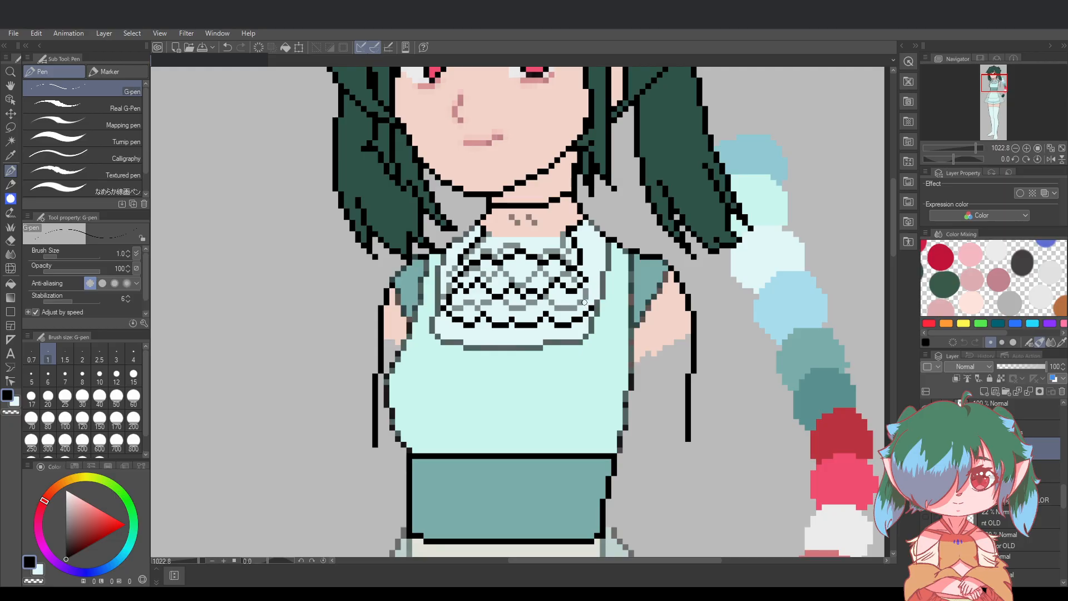
# Draw the black right edge linking the second ruffle's end to the third ruffle, and save the file
pyautogui.moveTo(584, 302); pyautogui.dragTo(579, 296)
pyautogui.hotkey('ctrl', 's')
pyautogui.hotkey('ctrl', 'z')
pyautogui.moveTo(583, 291); pyautogui.dragTo(586, 296)
pyautogui.hotkey('ctrl', 'z')
pyautogui.moveTo(582, 302); pyautogui.dragTo(587, 307)
pyautogui.scroll(-2, 593, 326)
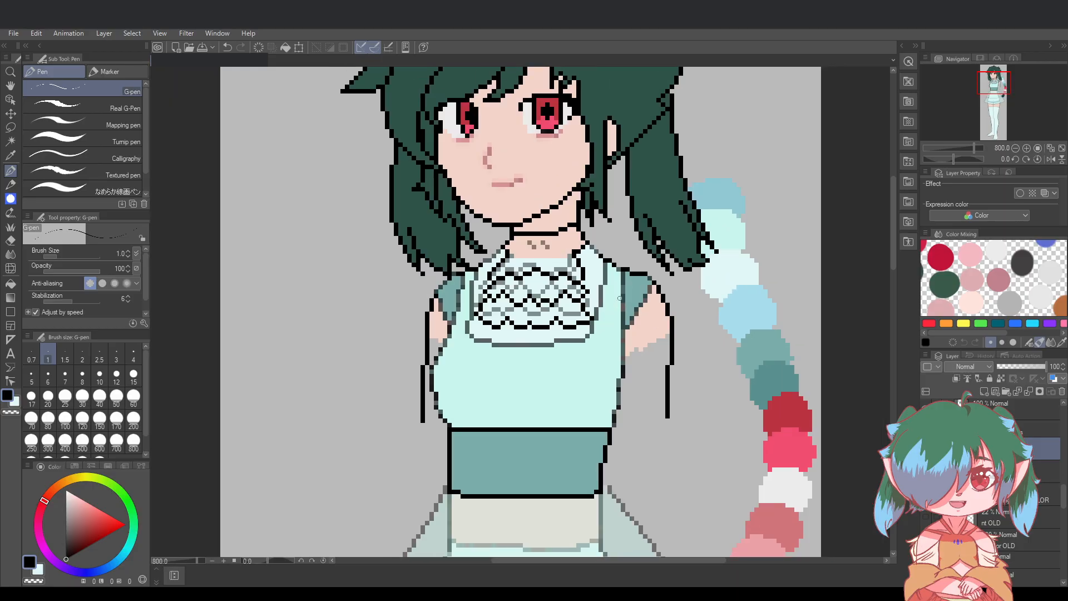
pyautogui.scroll(3, 592, 316)
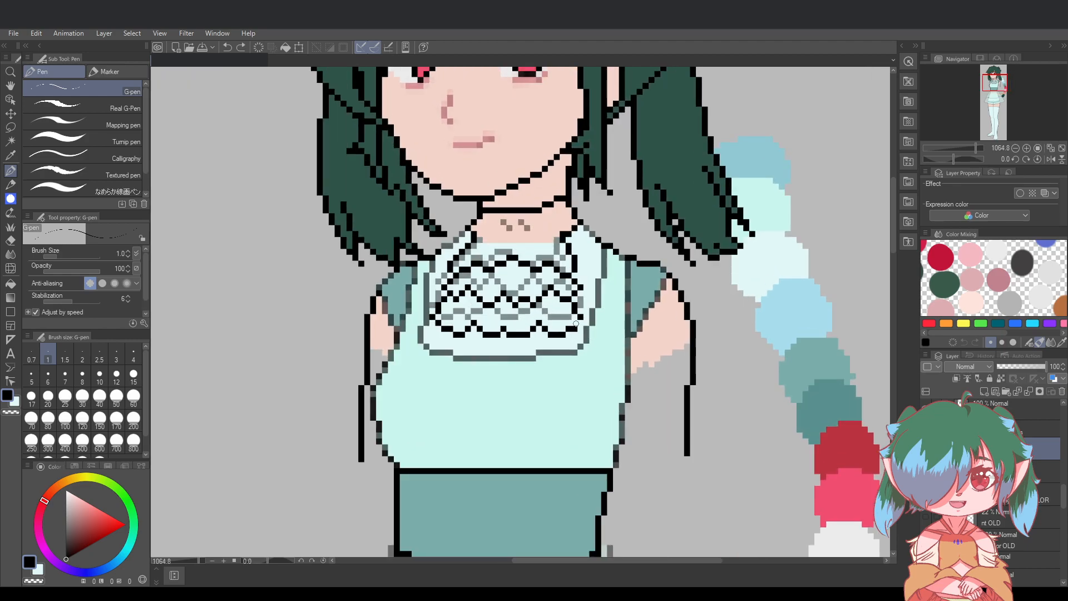
# Hide the faded ruffle lines, erase the black top ruffle and its side edges with the Rough eraser, and save the file
pyautogui.click(10, 240)
pyautogui.scroll(-3, 578, 334)
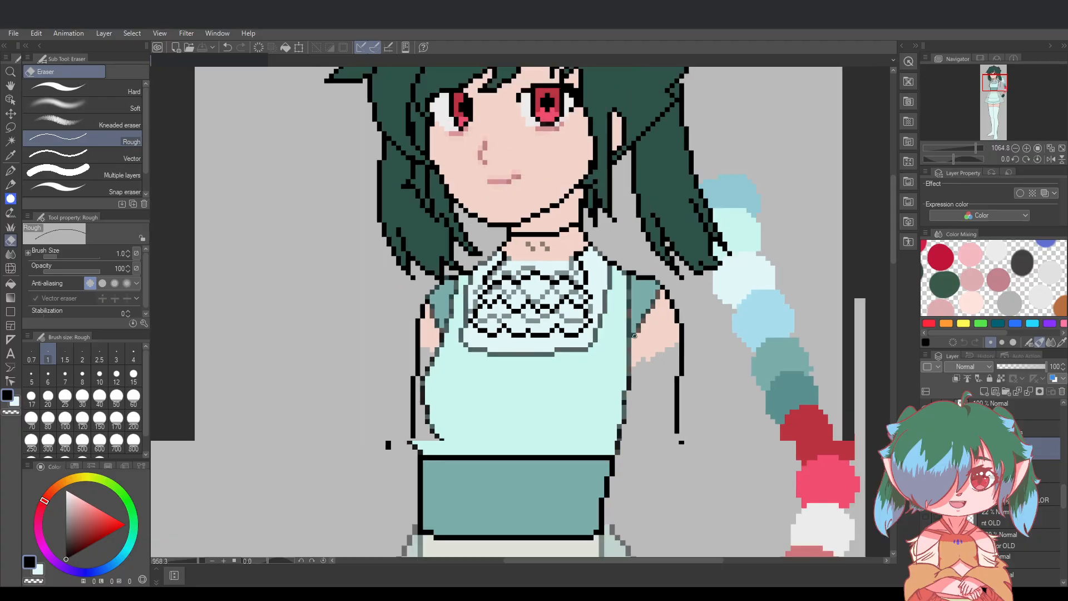
pyautogui.scroll(3, 697, 338)
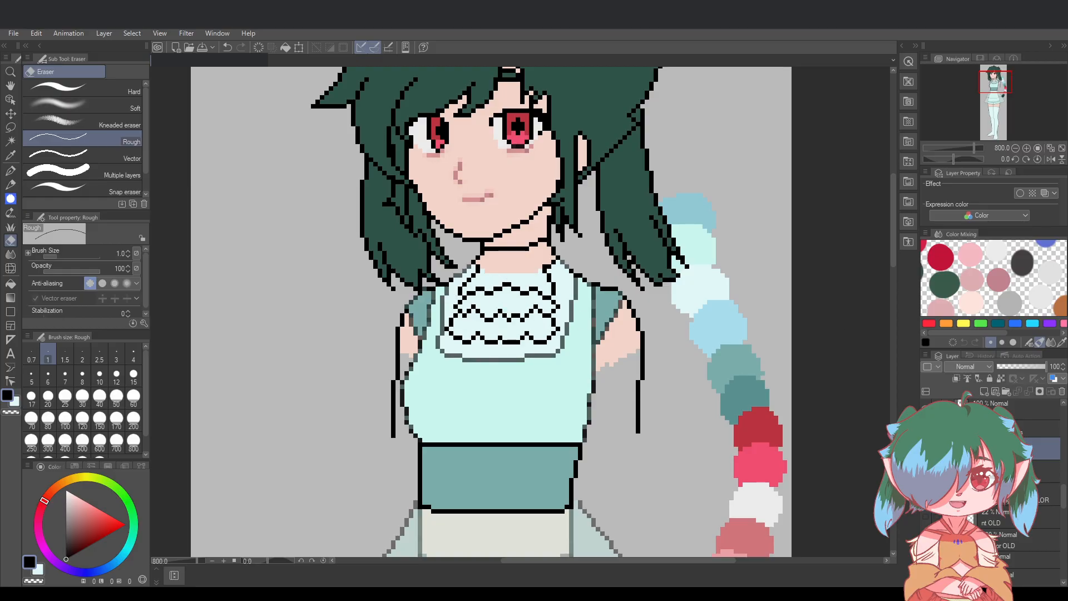
pyautogui.scroll(-2, 692, 370)
pyautogui.scroll(3, 686, 332)
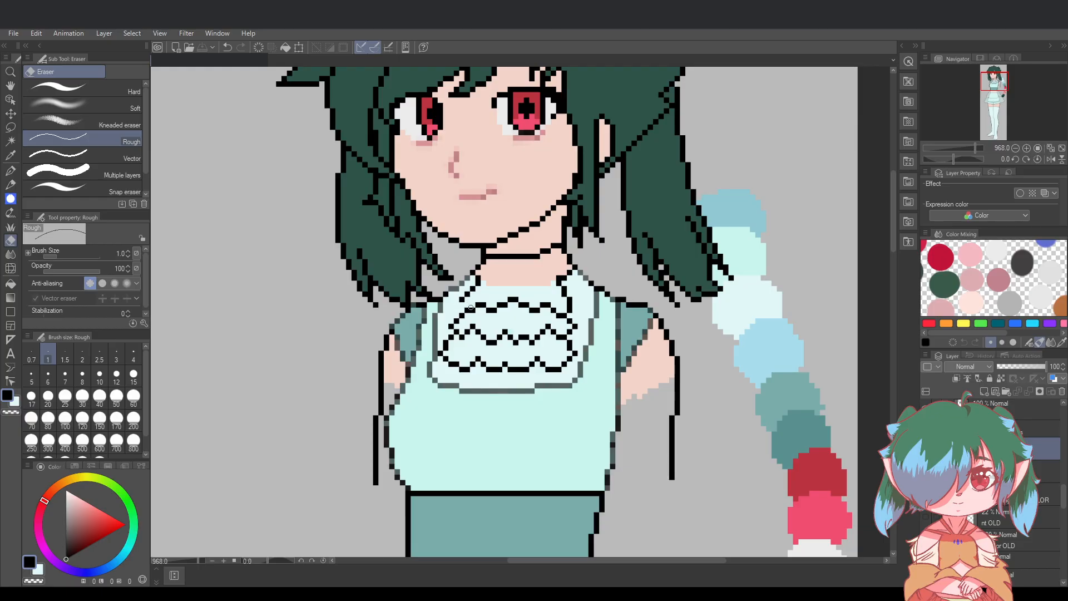
pyautogui.moveTo(471, 307)
pyautogui.mouseDown()
pyautogui.moveTo(557, 312)
pyautogui.moveTo(570, 303)
pyautogui.moveTo(564, 292)
pyautogui.mouseUp()
pyautogui.hotkey('ctrl', 's')
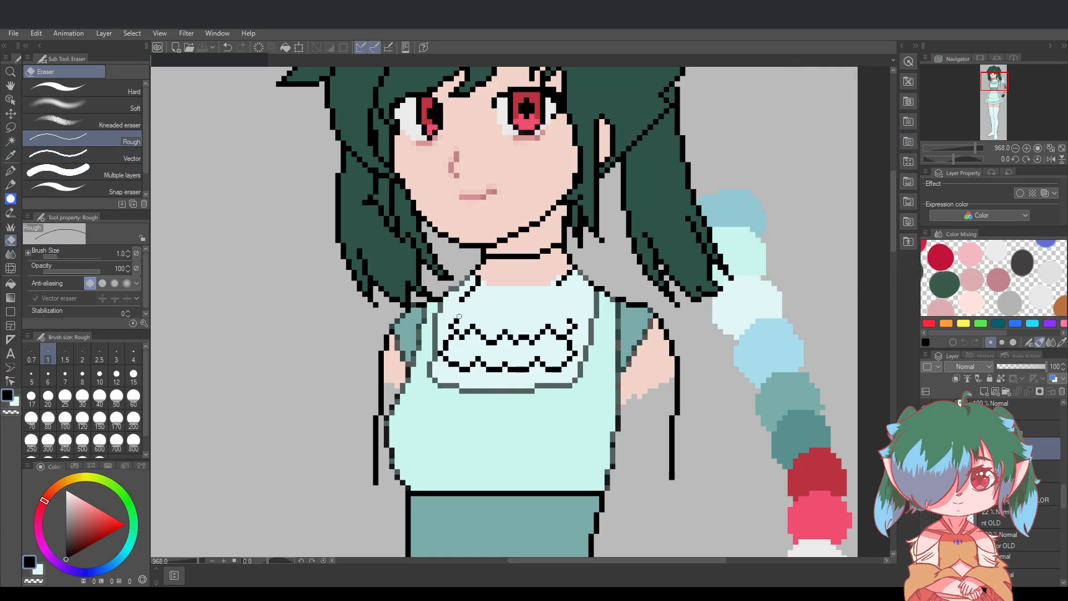
# Lasso the two remaining black ruffles and shift them slightly to the left
pyautogui.click(11, 127)
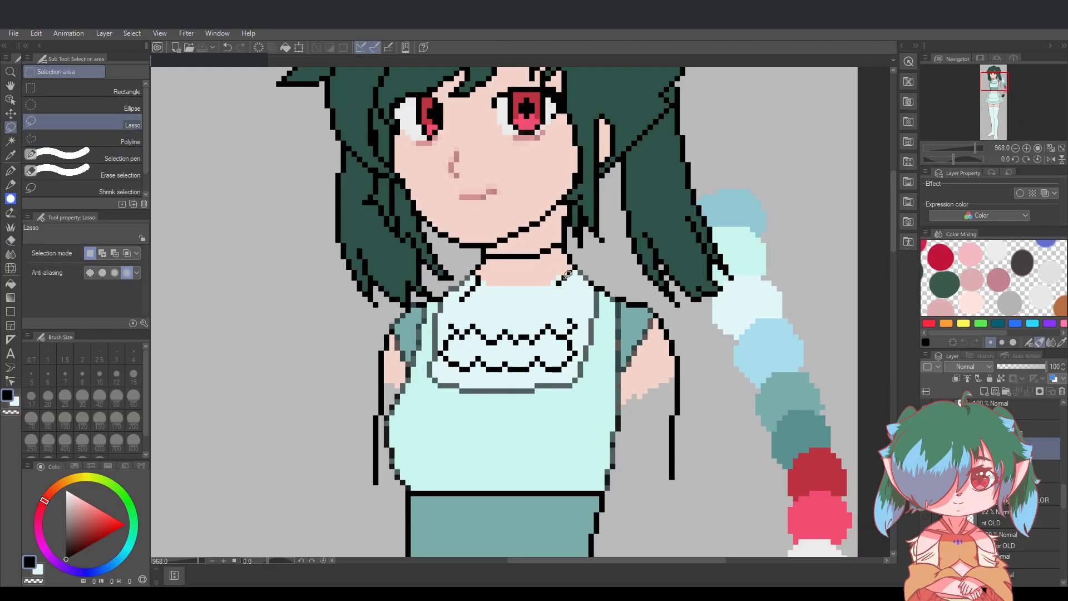
pyautogui.moveTo(559, 306)
pyautogui.mouseDown()
pyautogui.moveTo(435, 316)
pyautogui.moveTo(445, 374)
pyautogui.mouseUp()
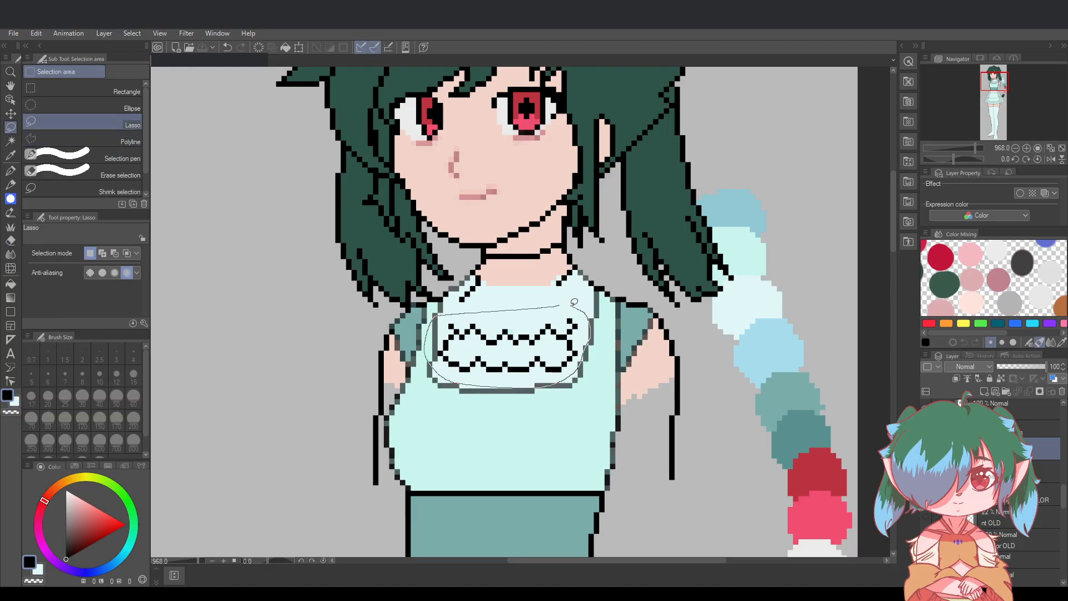
pyautogui.moveTo(574, 302); pyautogui.dragTo(576, 301)
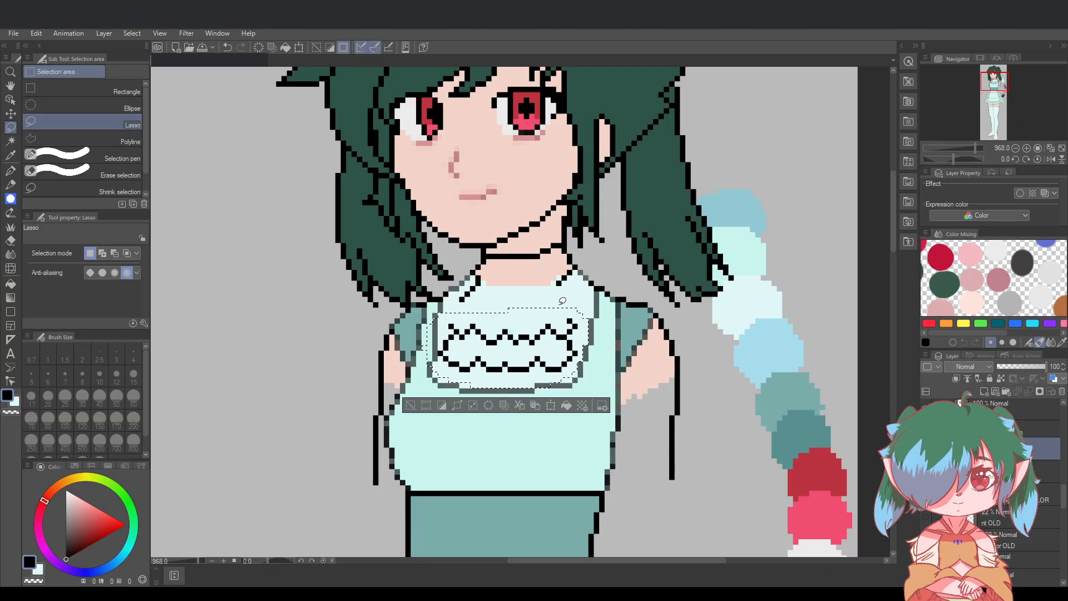
pyautogui.hotkey('ctrl', 't')
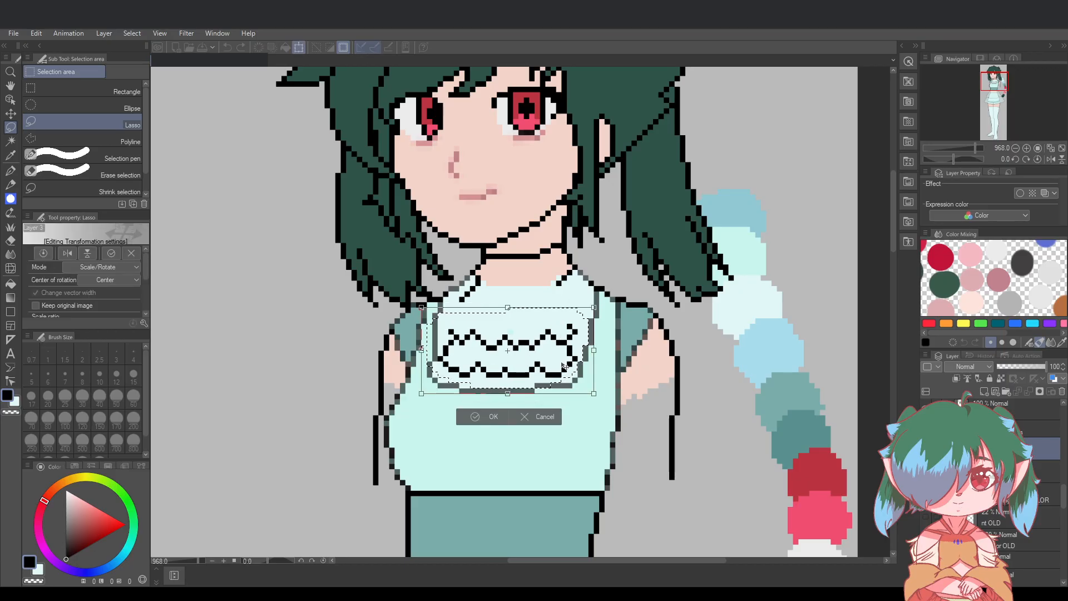
pyautogui.moveTo(565, 362); pyautogui.dragTo(558, 362)
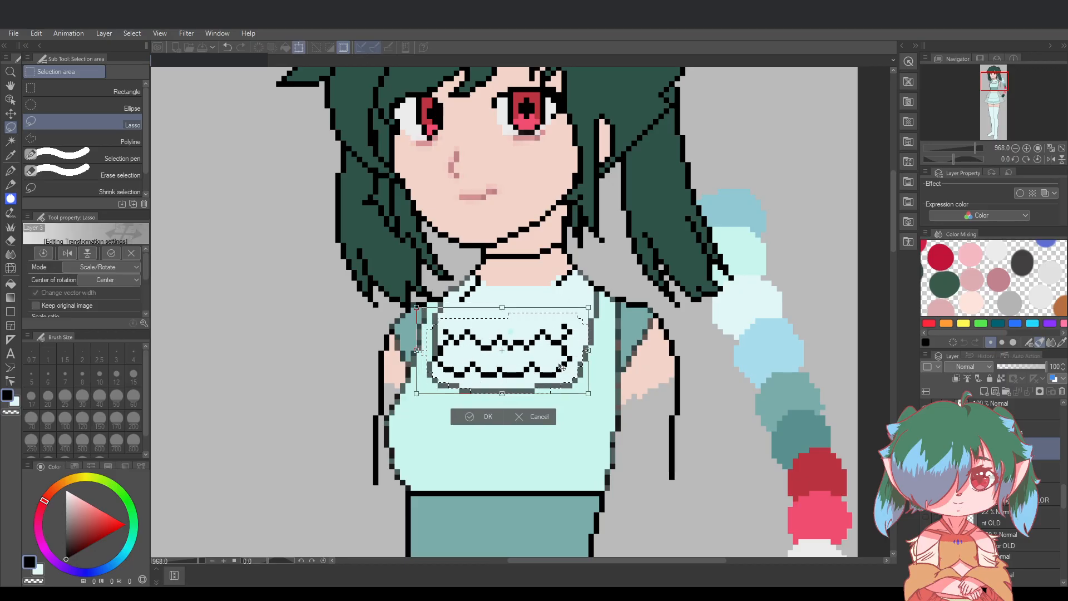
pyautogui.click(480, 416)
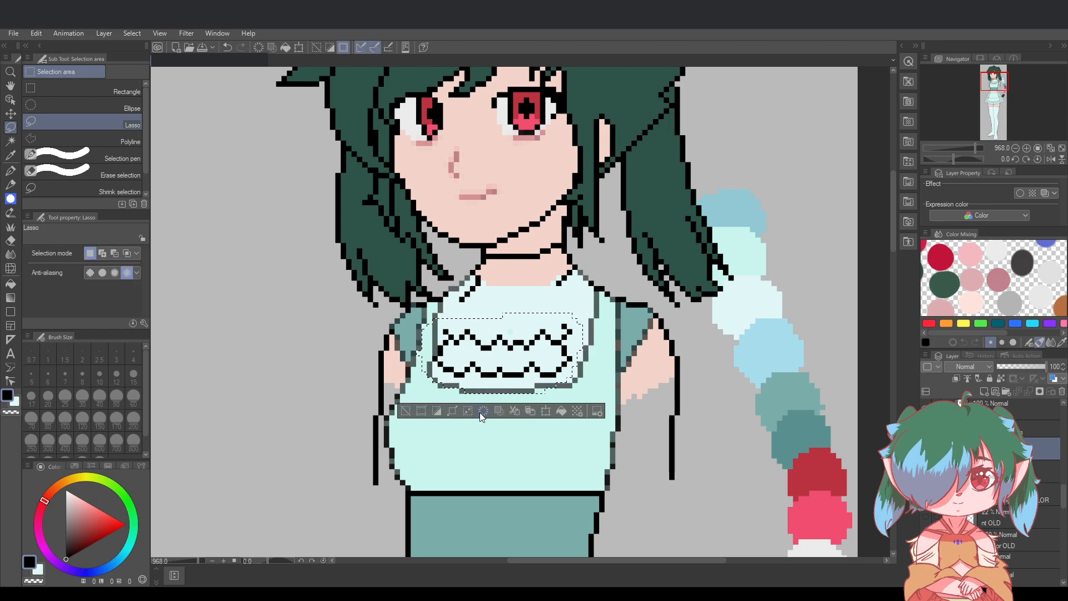
# Draw the black left edge from the neckline down to the upper remaining ruffle, touch up its right end, and save the file
pyautogui.press('p')
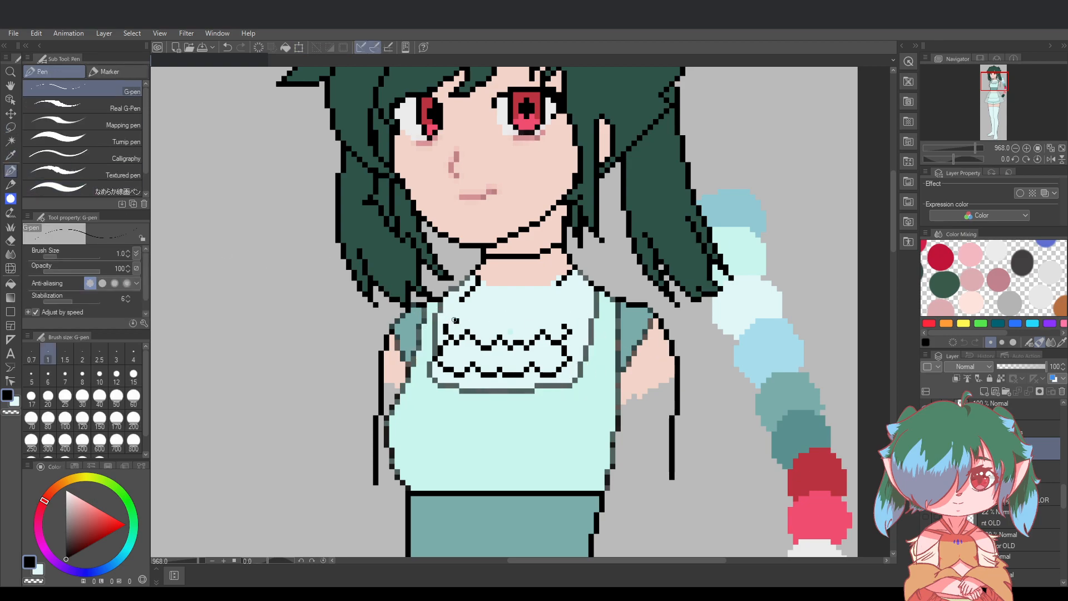
pyautogui.hotkey('ctrl', 'z')
pyautogui.click(442, 327)
pyautogui.click(575, 327)
pyautogui.hotkey('ctrl', 's')
pyautogui.click(10, 241)
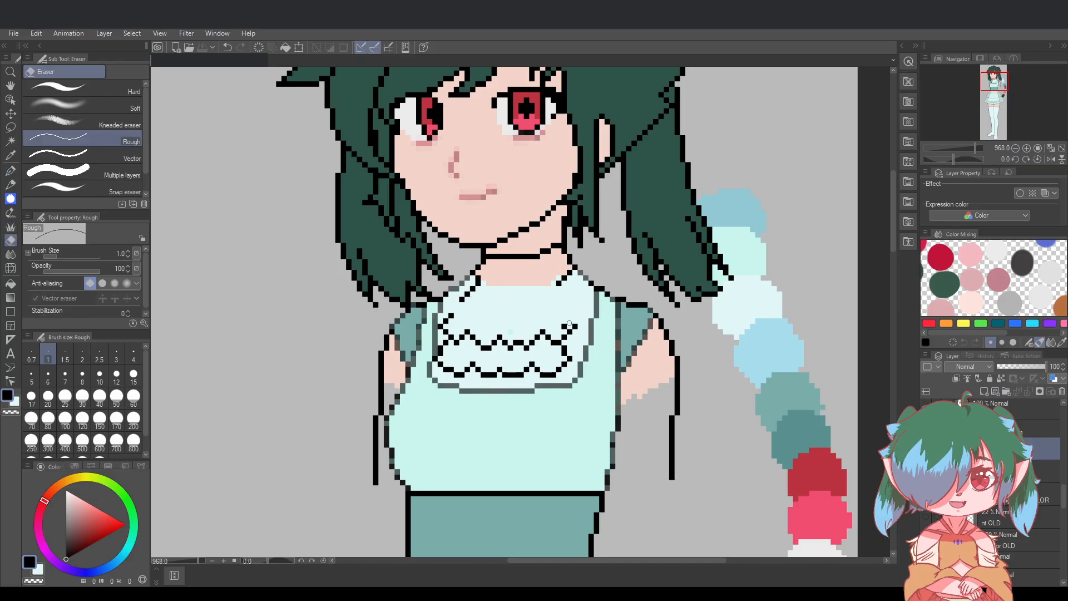
# Draw the first scallop of a new black top ruffle above the other two with the G-pen, undoing misplaced pixels
pyautogui.click(10, 171)
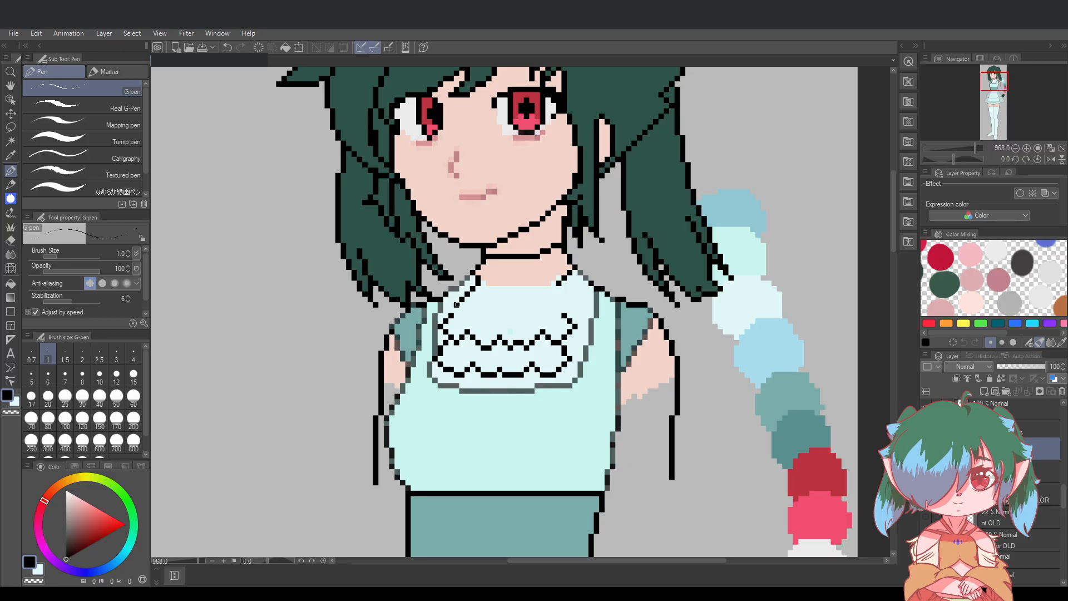
pyautogui.moveTo(451, 308); pyautogui.dragTo(460, 317)
pyautogui.hotkey('ctrl', 'z')
pyautogui.click(452, 306)
pyautogui.hotkey('ctrl', 'z')
pyautogui.click(451, 306)
pyautogui.click(457, 309)
pyautogui.click(451, 305)
pyautogui.click(462, 312)
pyautogui.hotkey('ctrl', 'z')
pyautogui.click(461, 315)
pyautogui.click(468, 311)
pyautogui.hotkey('ctrl', 'z')
pyautogui.click(467, 311)
pyautogui.click(473, 316)
pyautogui.click(478, 320)
pyautogui.hotkey('ctrl', 'z')
pyautogui.click(478, 319)
pyautogui.hotkey('ctrl', 'z')
pyautogui.hotkey('ctrl', 'z')
pyautogui.hotkey('ctrl', 'z')
# Extend the top ruffle's black scallops across the middle of the collar, undoing misplaced strokes
pyautogui.moveTo(469, 311); pyautogui.dragTo(494, 314)
pyautogui.click(477, 305)
pyautogui.hotkey('ctrl', 'z')
pyautogui.click(483, 311)
pyautogui.hotkey('ctrl', 'z')
pyautogui.click(494, 315)
pyautogui.click(499, 311)
pyautogui.click(506, 305)
pyautogui.hotkey('ctrl', 'z')
pyautogui.moveTo(507, 308); pyautogui.dragTo(524, 310)
pyautogui.hotkey('ctrl', 'z')
pyautogui.click(518, 315)
pyautogui.hotkey('ctrl', 'z')
pyautogui.click(517, 320)
pyautogui.hotkey('ctrl', 'z')
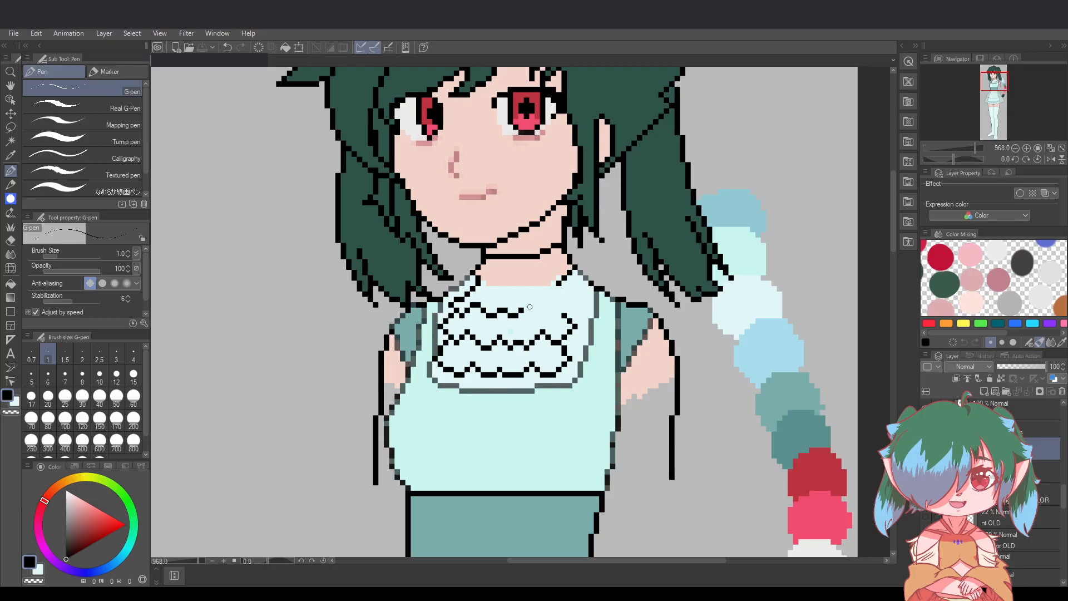
# Draw the top ruffle's last scallops and the black right edge linking it up to the neckline
pyautogui.click(527, 305)
pyautogui.click(543, 313)
pyautogui.click(551, 315)
pyautogui.hotkey('ctrl', 'z')
pyautogui.moveTo(558, 289); pyautogui.dragTo(566, 294)
pyautogui.scroll(-4, 587, 303)
pyautogui.scroll(3, 689, 336)
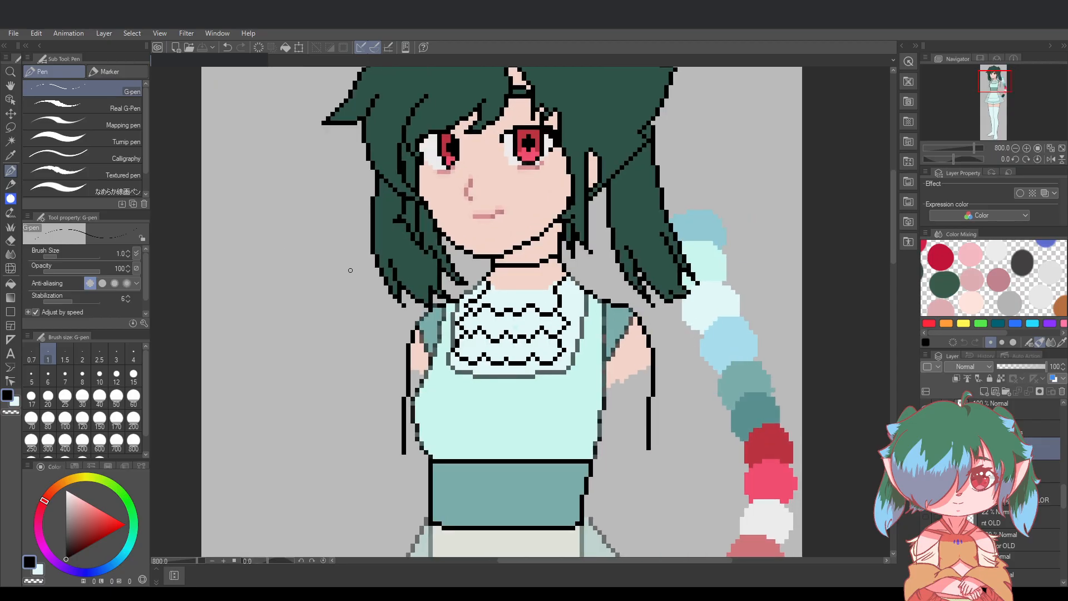
pyautogui.moveTo(562, 295); pyautogui.dragTo(564, 301)
pyautogui.click(10, 240)
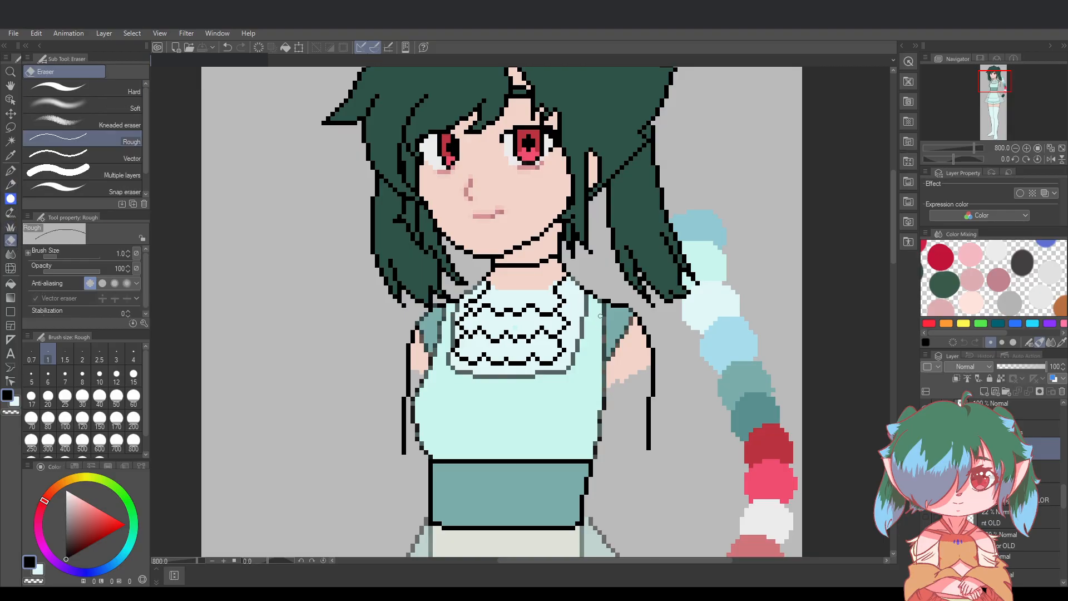
# Lasso all three black ruffles with their side edges and shift them slightly to the right
pyautogui.scroll(-3, 603, 315)
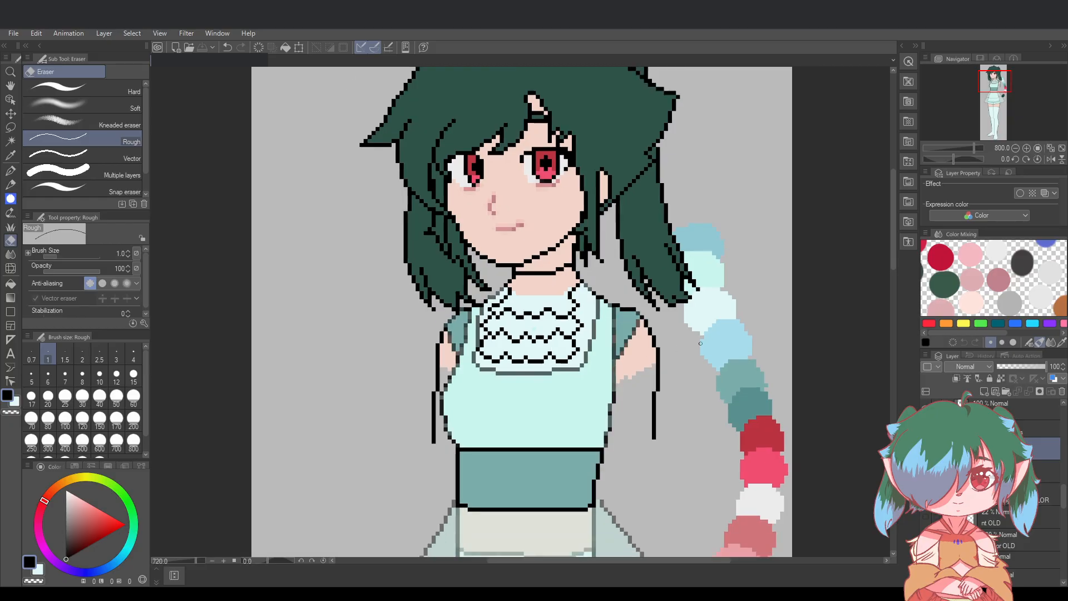
pyautogui.scroll(2, 590, 325)
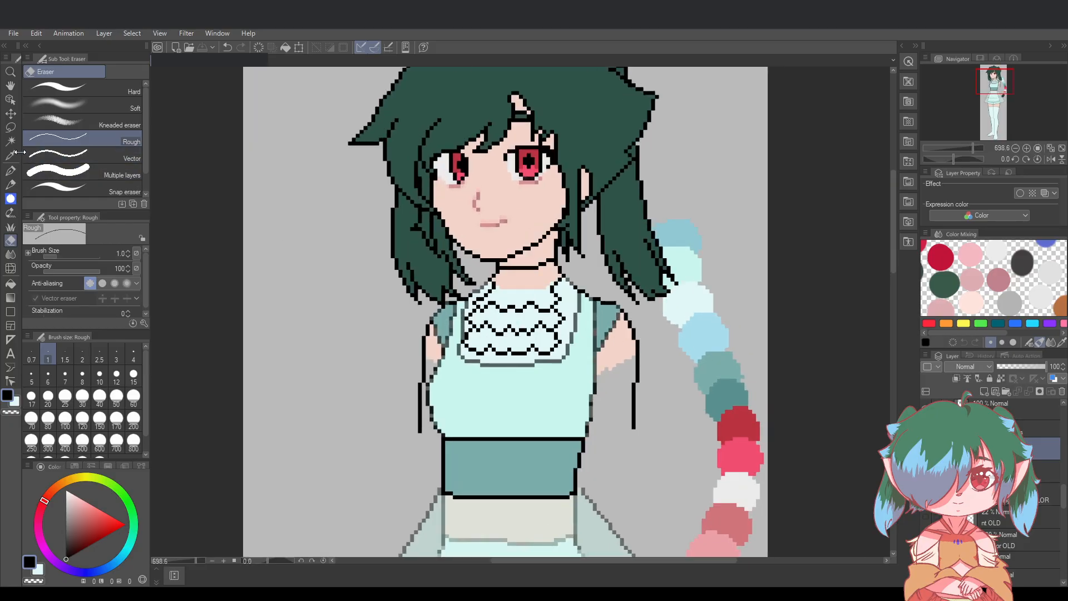
pyautogui.click(10, 127)
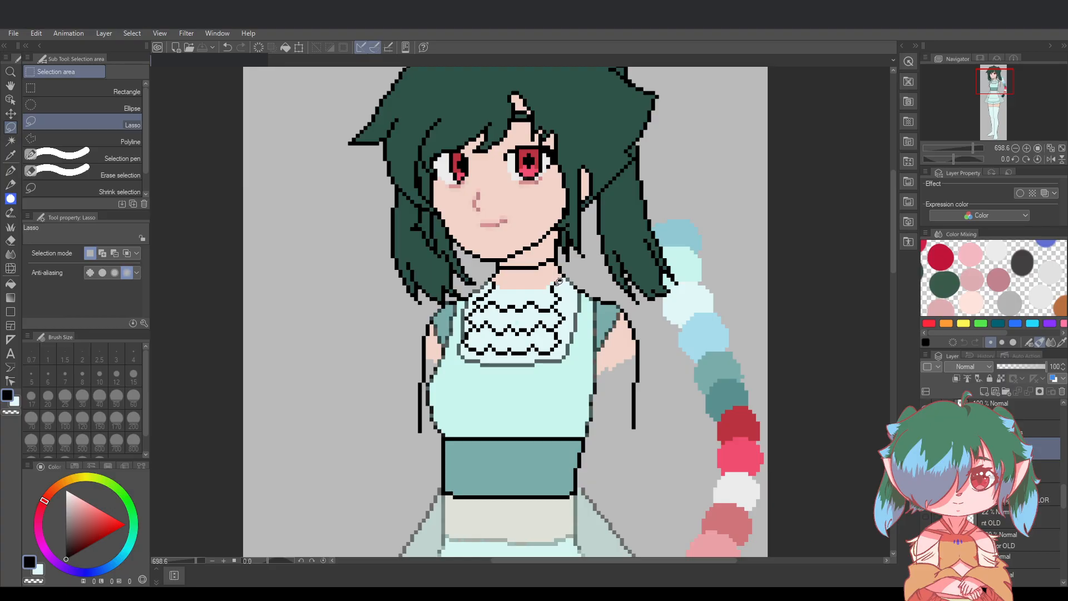
pyautogui.moveTo(558, 281)
pyautogui.mouseDown()
pyautogui.moveTo(499, 281)
pyautogui.moveTo(476, 293)
pyautogui.moveTo(461, 326)
pyautogui.moveTo(469, 365)
pyautogui.moveTo(551, 365)
pyautogui.moveTo(573, 334)
pyautogui.moveTo(561, 283)
pyautogui.mouseUp()
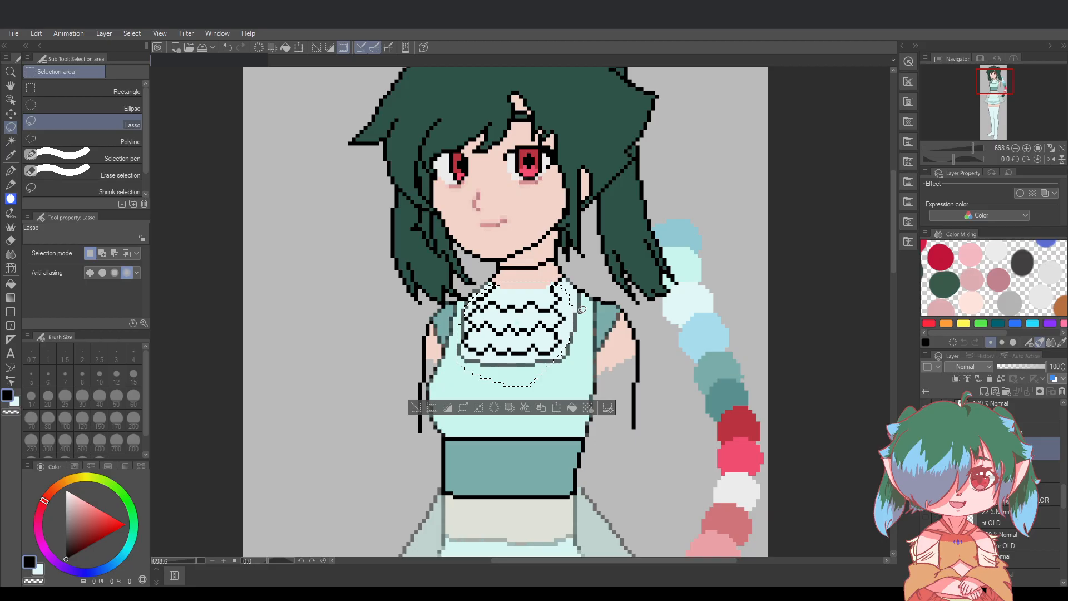
pyautogui.click(557, 407)
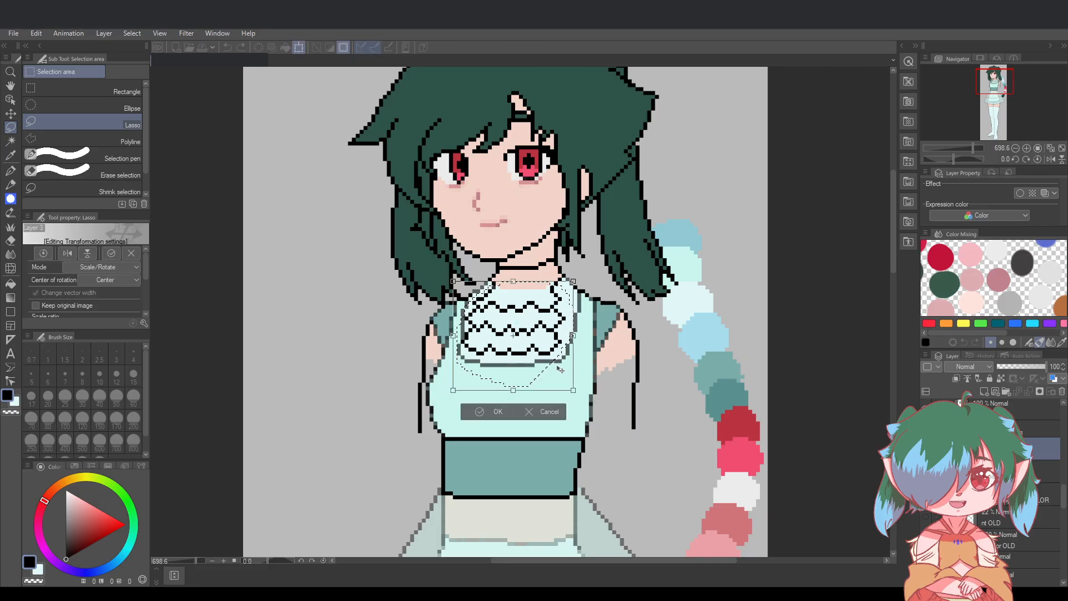
pyautogui.moveTo(560, 369); pyautogui.dragTo(563, 369)
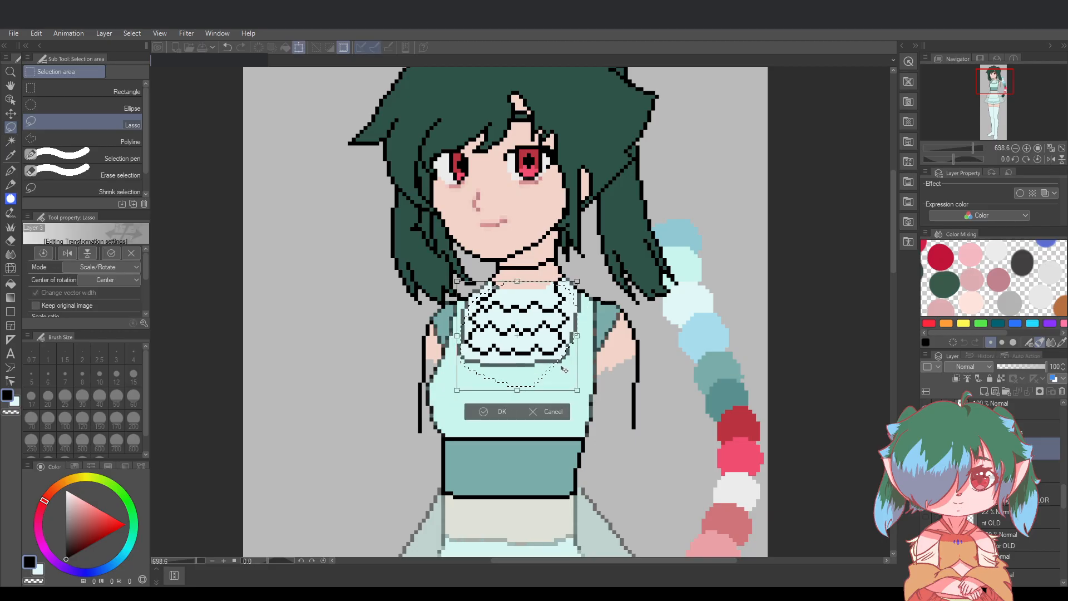
pyautogui.click(496, 412)
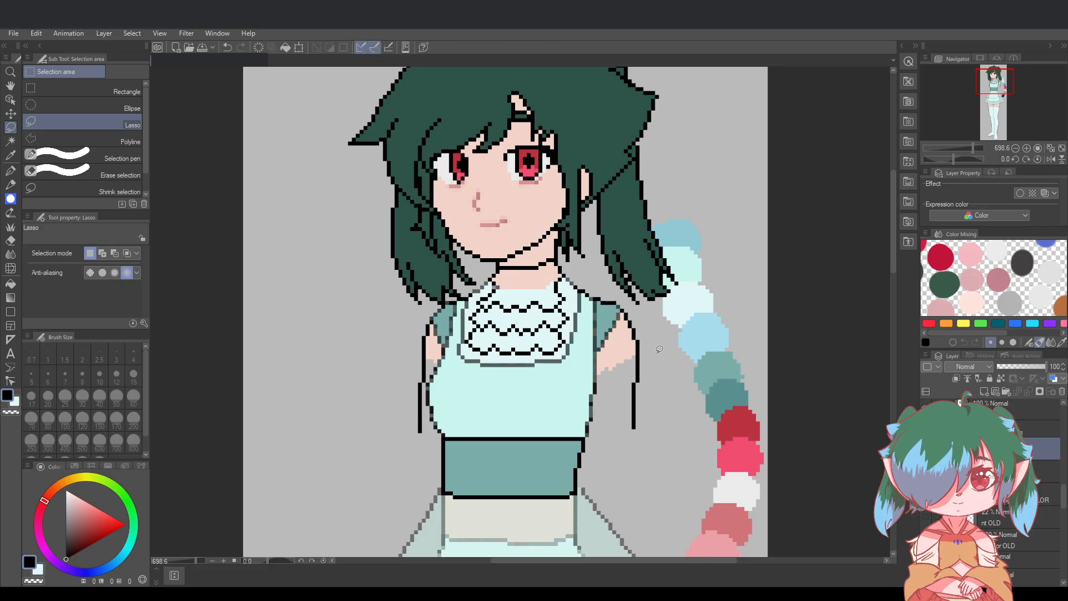
# Erase the stray black pixels at the top of the ruffles' side edges with the Rough eraser
pyautogui.click(10, 170)
pyautogui.scroll(3, 562, 257)
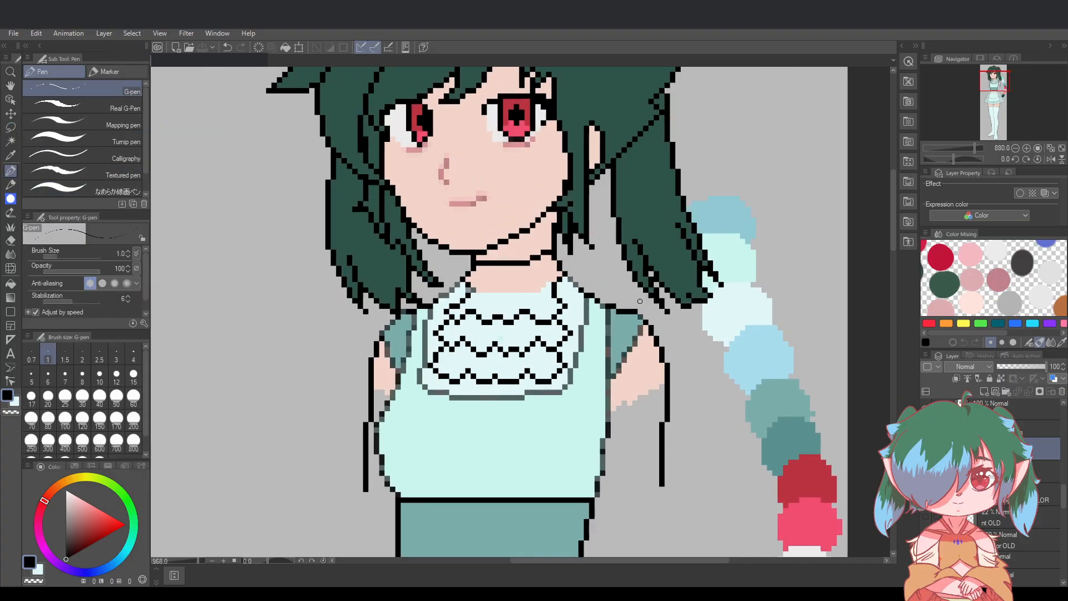
pyautogui.scroll(1, 640, 301)
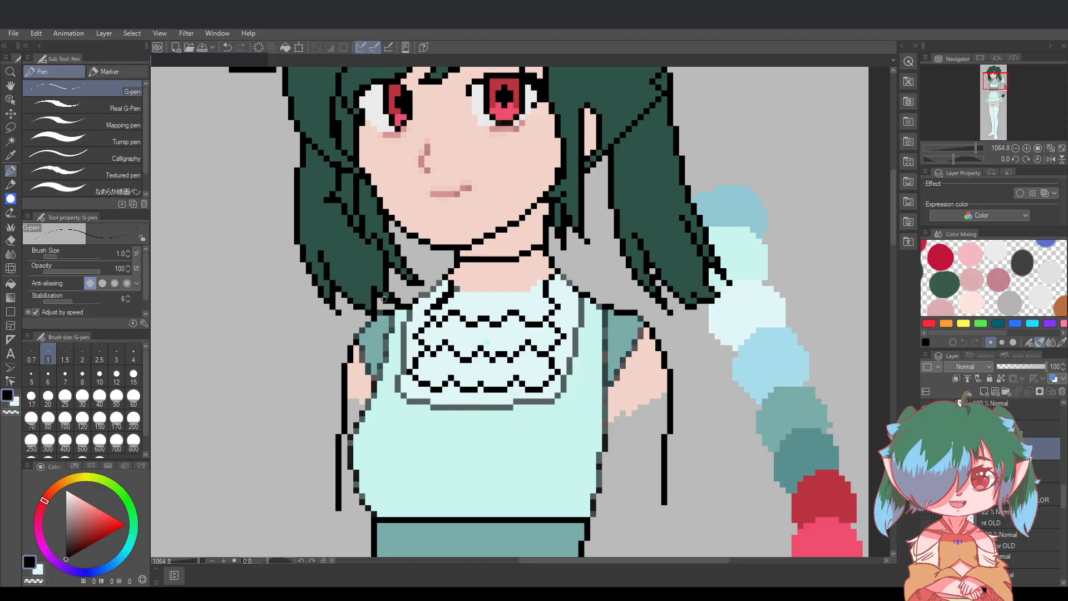
pyautogui.press('e')
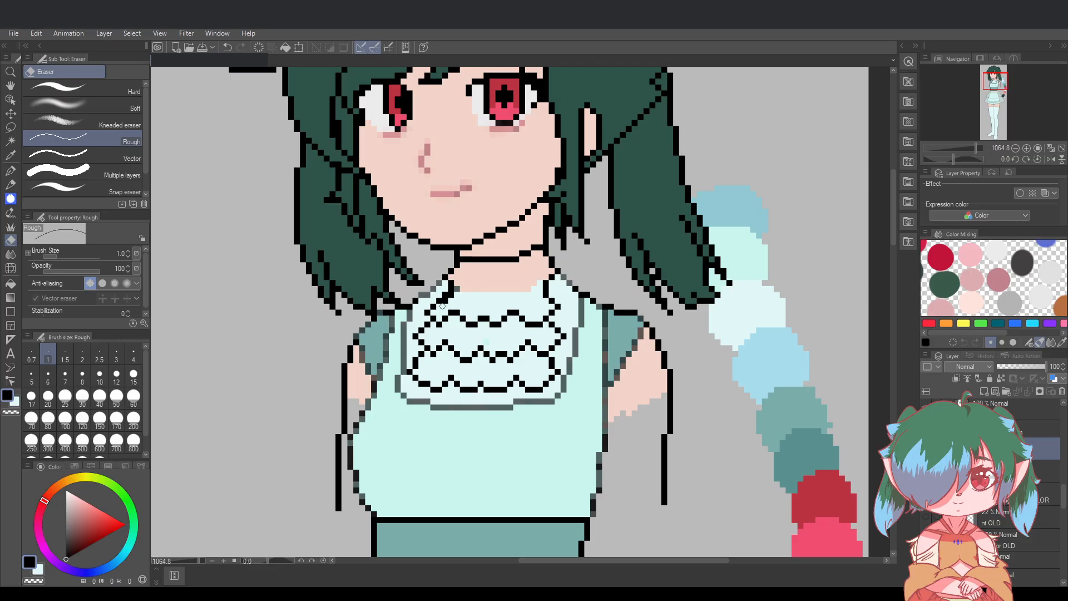
pyautogui.click(540, 283)
pyautogui.scroll(-2, 628, 291)
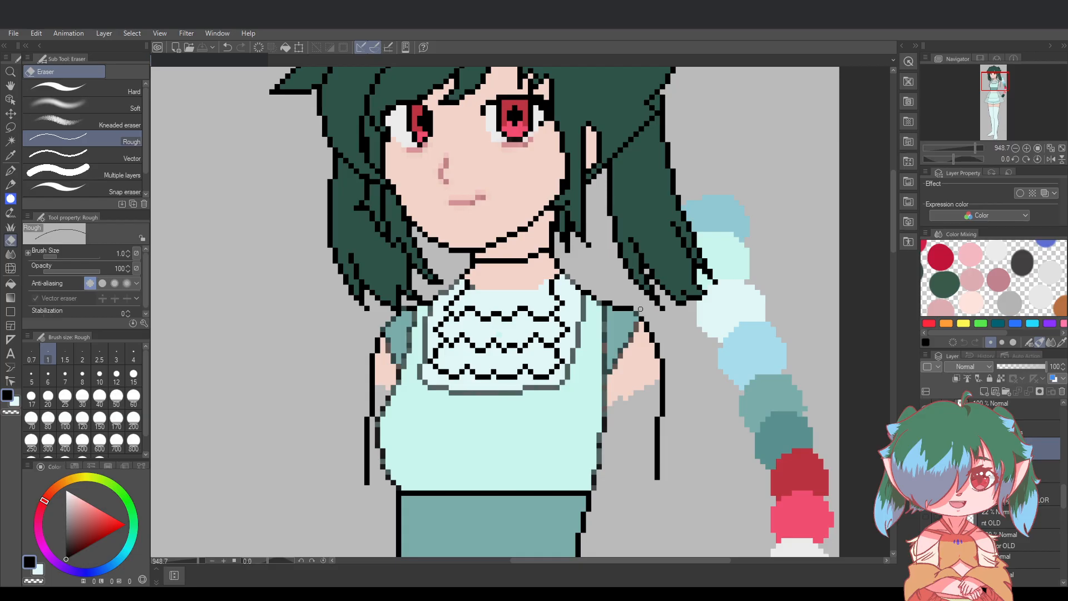
# On the layer directly below the ruffle lines, start coloring the neck's left side with the pale blue-white secondary color
pyautogui.scroll(-2, 892, 254)
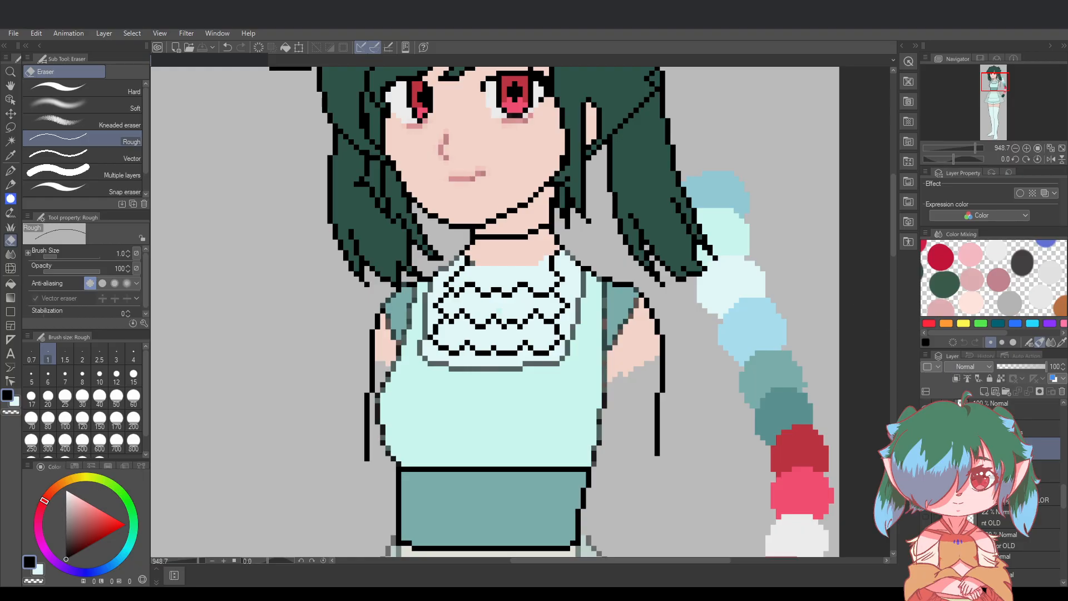
pyautogui.scroll(-3, 990, 484)
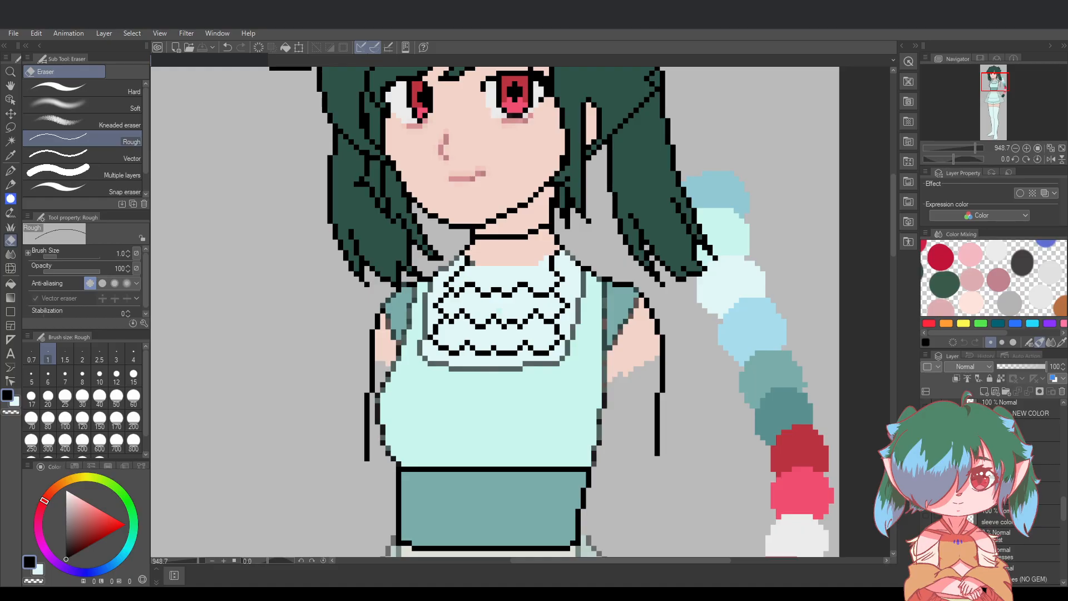
pyautogui.scroll(3, 1019, 473)
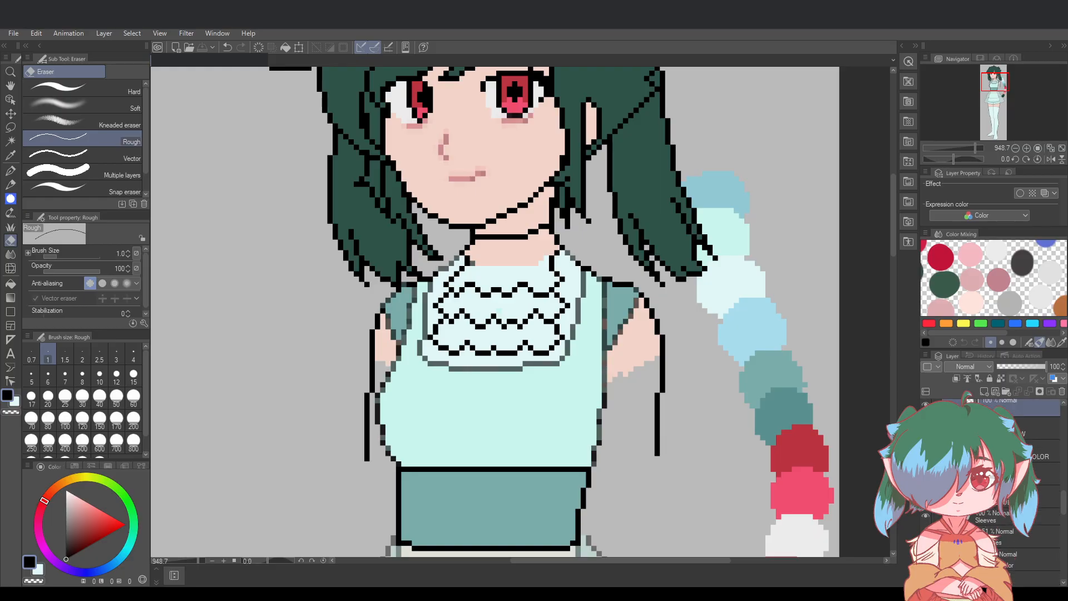
pyautogui.scroll(2, 1019, 473)
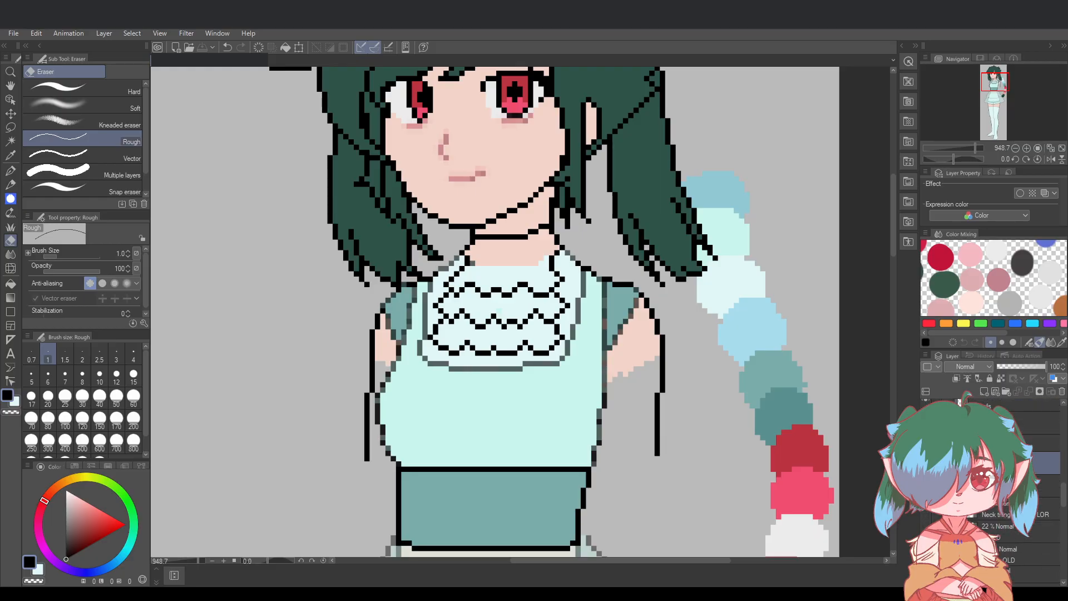
pyautogui.scroll(1, 1018, 473)
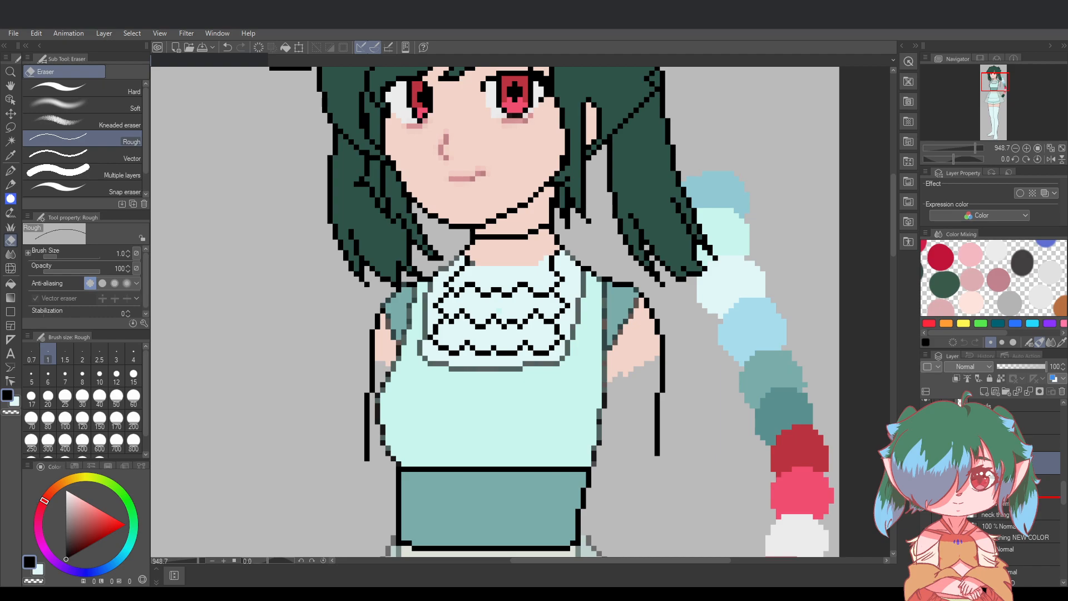
pyautogui.click(14, 401)
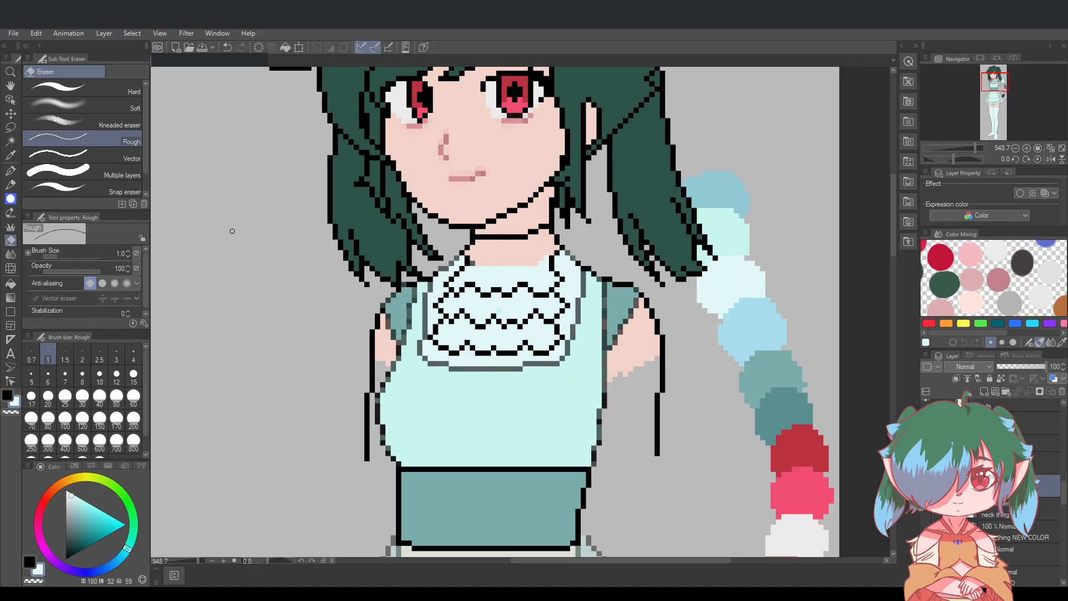
pyautogui.press('p')
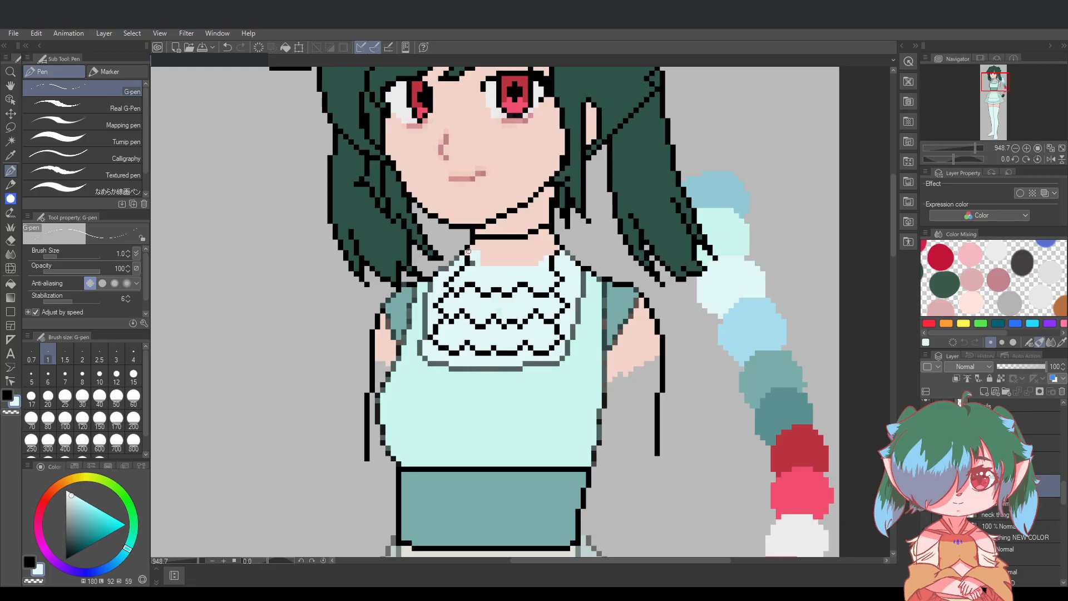
pyautogui.moveTo(470, 252)
pyautogui.mouseDown()
pyautogui.moveTo(484, 247)
pyautogui.moveTo(477, 271)
pyautogui.mouseUp()
pyautogui.scroll(3, 489, 268)
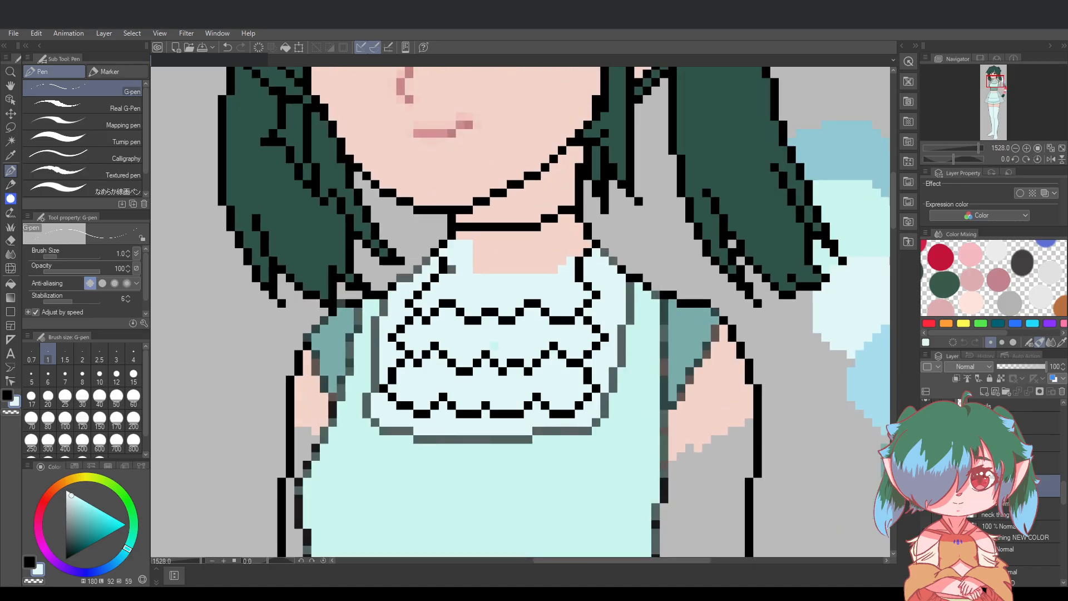
# Fill the remaining neck area between the black choker line and the collar with the same pale blue-white
pyautogui.click(10, 241)
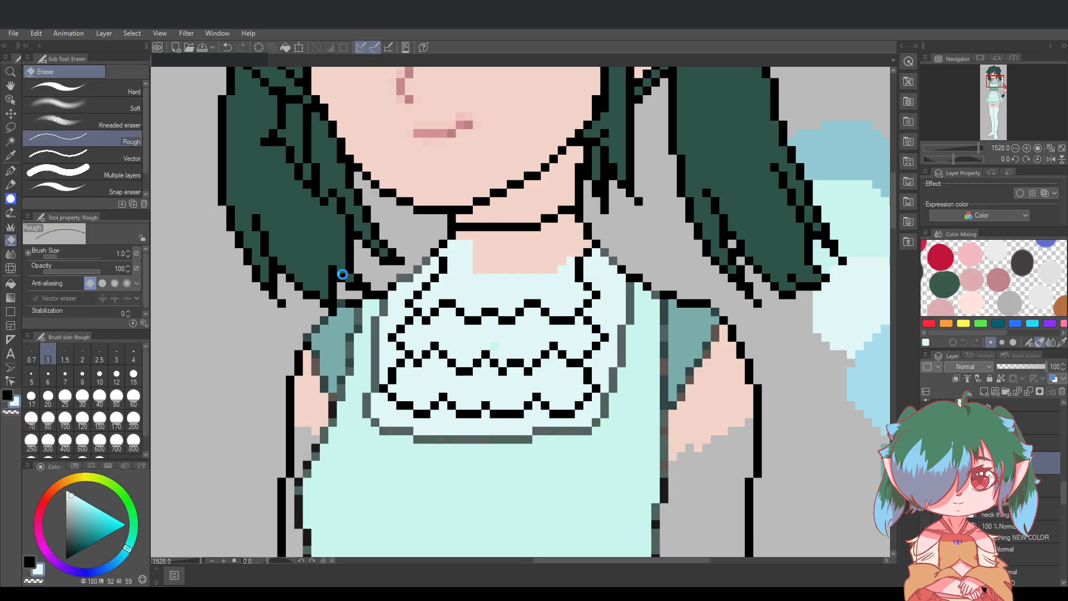
pyautogui.click(5, 172)
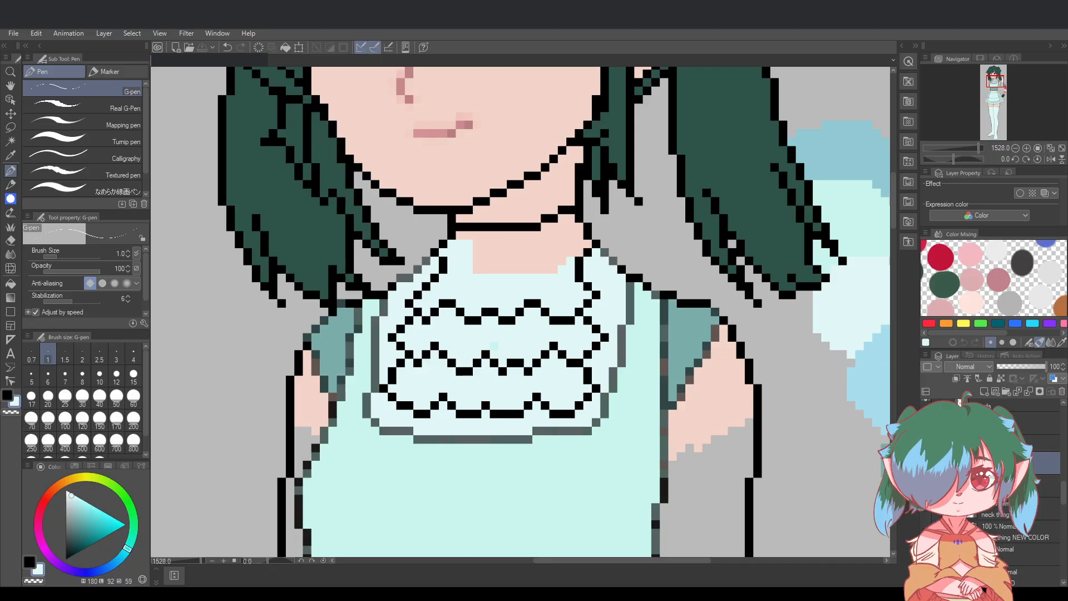
pyautogui.click(1040, 485)
pyautogui.moveTo(461, 243)
pyautogui.mouseDown()
pyautogui.moveTo(484, 239)
pyautogui.moveTo(481, 261)
pyautogui.moveTo(485, 239)
pyautogui.moveTo(502, 240)
pyautogui.moveTo(499, 271)
pyautogui.moveTo(492, 243)
pyautogui.moveTo(513, 237)
pyautogui.moveTo(514, 280)
pyautogui.moveTo(525, 273)
pyautogui.moveTo(519, 240)
pyautogui.moveTo(528, 238)
pyautogui.moveTo(526, 265)
pyautogui.moveTo(526, 248)
pyautogui.moveTo(535, 241)
pyautogui.moveTo(536, 258)
pyautogui.moveTo(546, 239)
pyautogui.moveTo(554, 282)
pyautogui.moveTo(546, 234)
pyautogui.moveTo(555, 267)
pyautogui.moveTo(554, 230)
pyautogui.moveTo(563, 221)
pyautogui.moveTo(562, 247)
pyautogui.moveTo(569, 218)
pyautogui.moveTo(573, 254)
pyautogui.moveTo(578, 226)
pyautogui.moveTo(587, 244)
pyautogui.moveTo(574, 243)
pyautogui.moveTo(576, 285)
pyautogui.mouseUp()
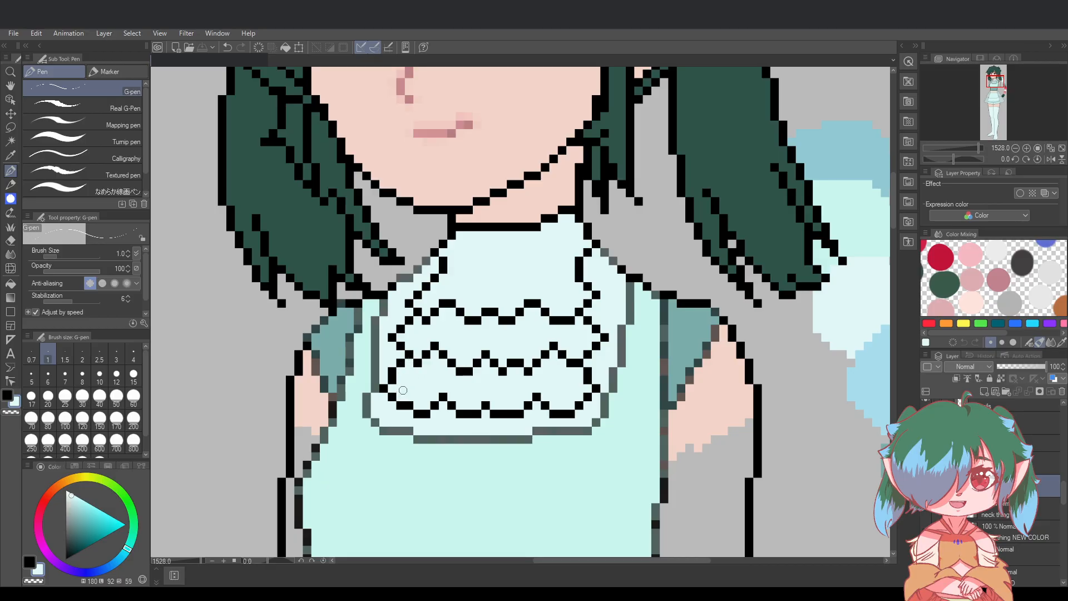
pyautogui.scroll(-4, 403, 390)
pyautogui.scroll(3, 484, 336)
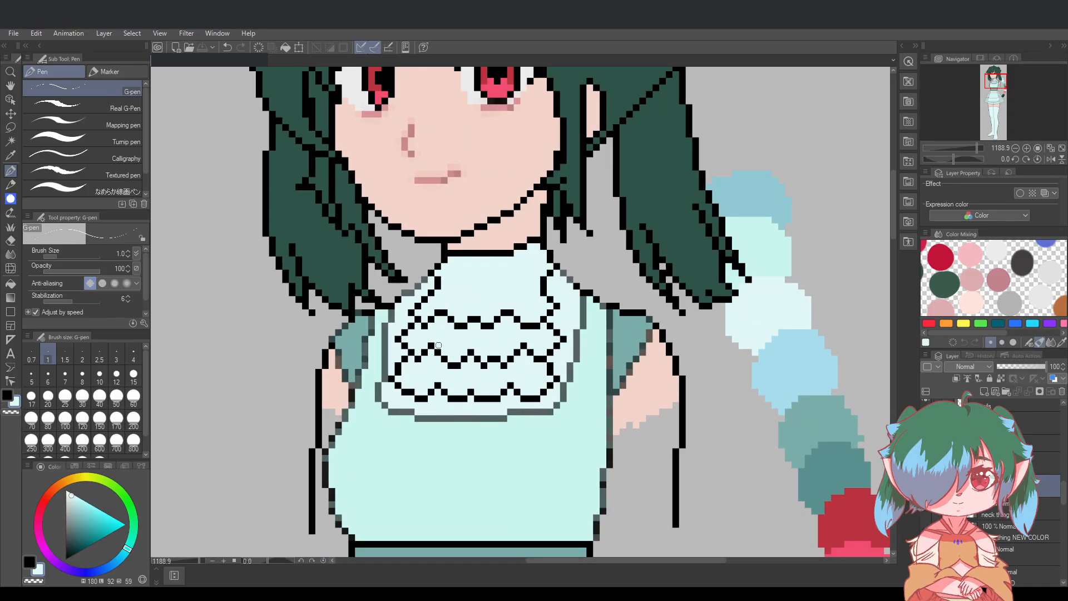
# Make the line layer in the Neck Accessories folder active and switch the drawing color to black
pyautogui.scroll(-4, 547, 278)
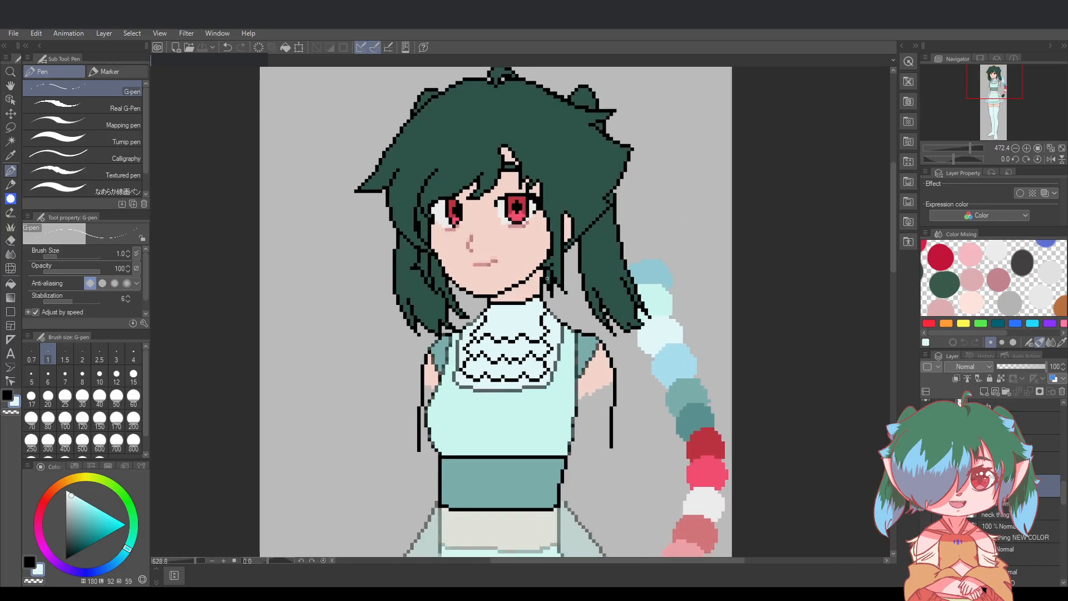
pyautogui.scroll(2, 547, 278)
pyautogui.scroll(3, 893, 248)
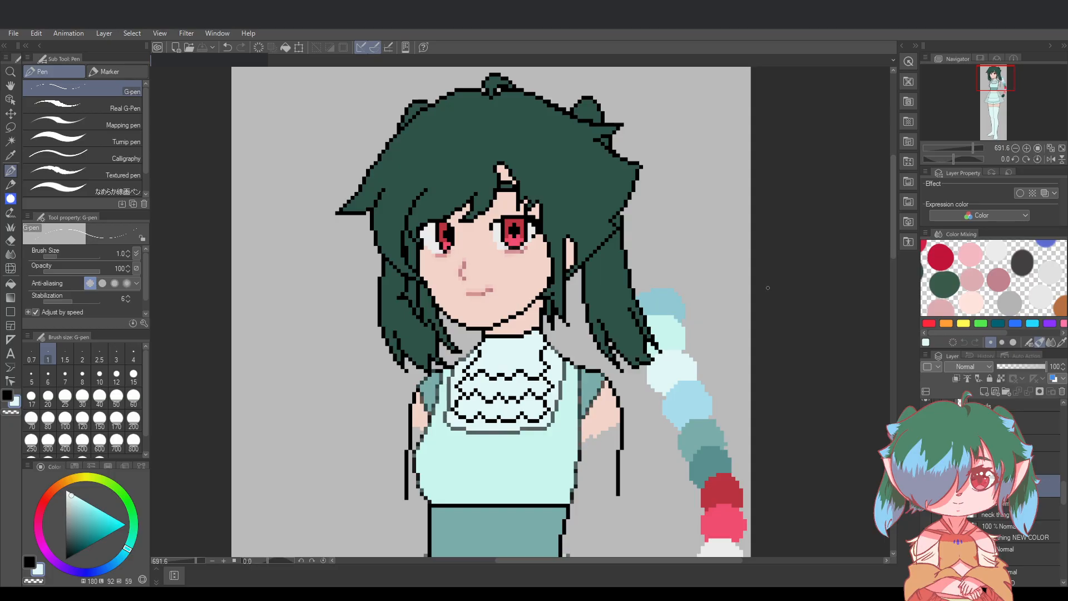
pyautogui.scroll(3, 608, 428)
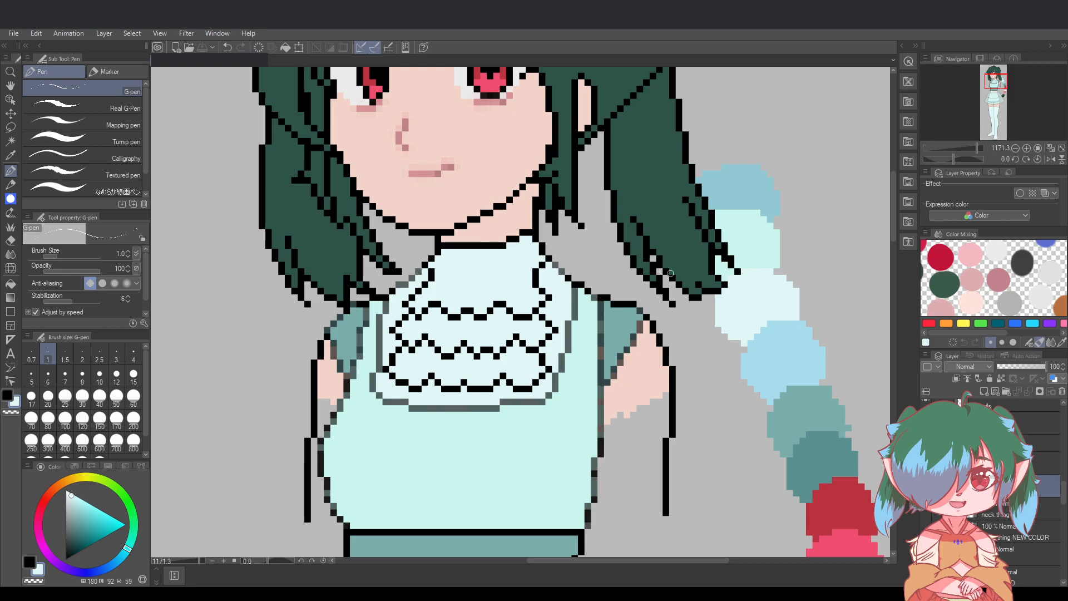
pyautogui.moveTo(665, 561); pyautogui.dragTo(660, 562)
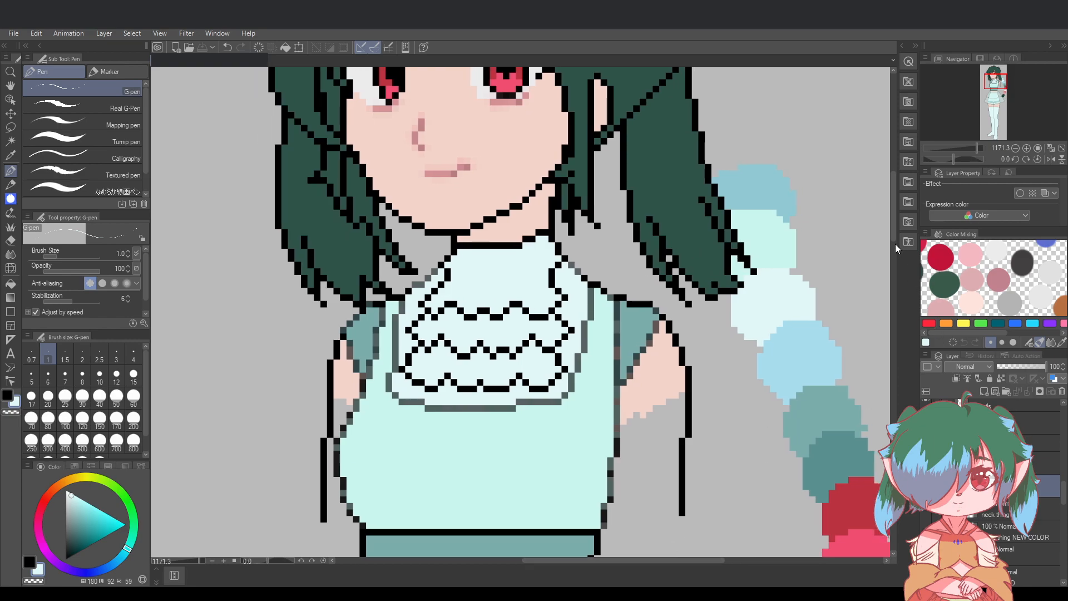
pyautogui.moveTo(898, 249); pyautogui.dragTo(897, 254)
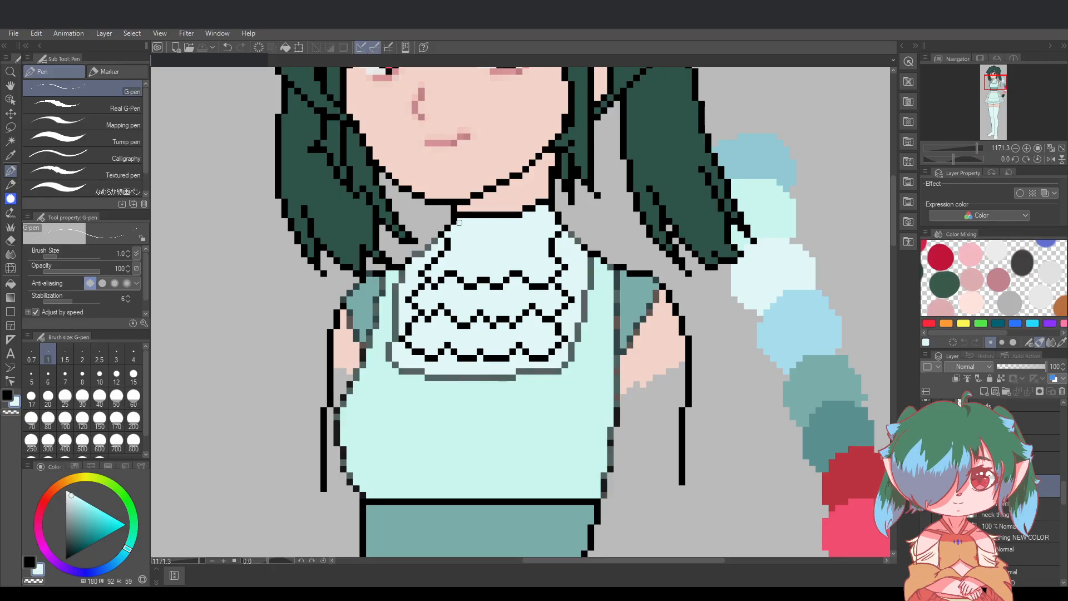
pyautogui.scroll(-2, 1022, 429)
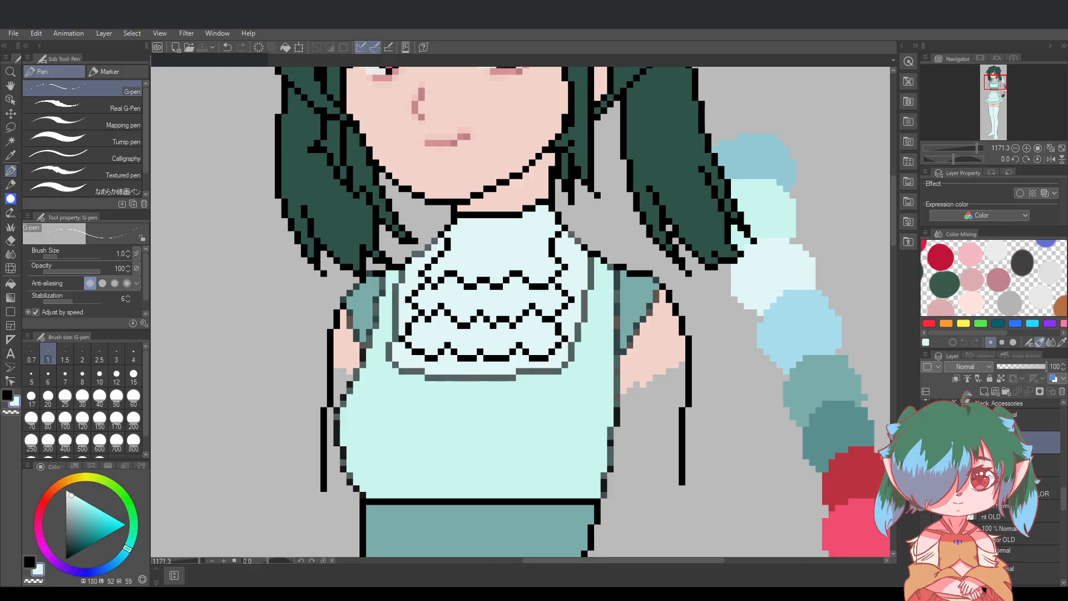
pyautogui.click(1024, 420)
pyautogui.click(6, 396)
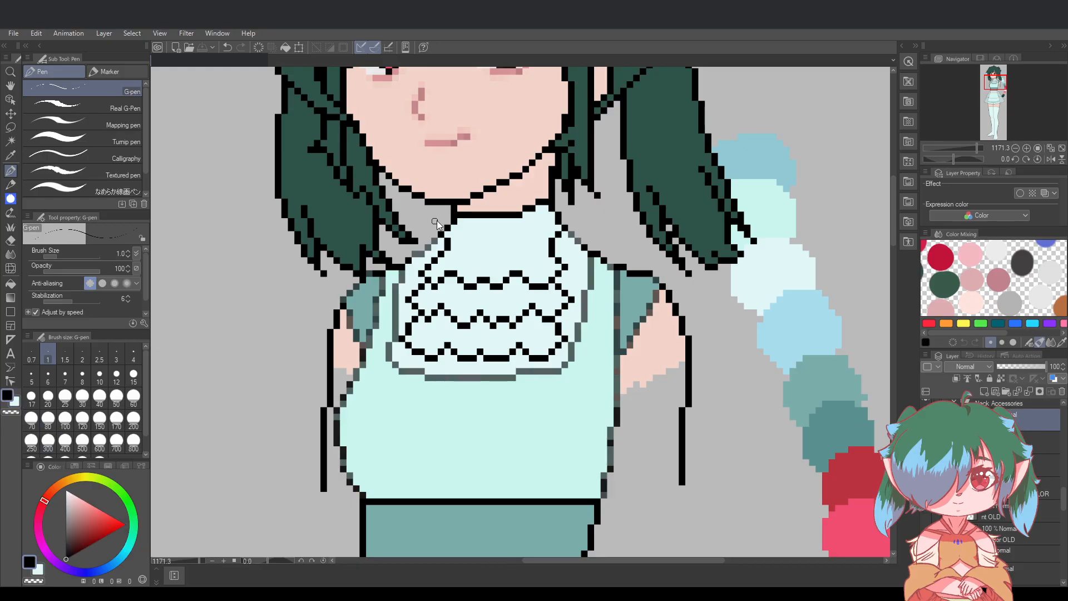
pyautogui.click(485, 221)
pyautogui.click(487, 222)
pyautogui.click(480, 227)
pyautogui.click(499, 237)
pyautogui.click(487, 246)
pyautogui.hotkey('ctrl', 'z')
pyautogui.click(489, 240)
pyautogui.hotkey('ctrl', 'z')
pyautogui.hotkey('ctrl', 'z')
pyautogui.hotkey('ctrl', 'z')
pyautogui.hotkey('ctrl', 'z')
pyautogui.click(474, 235)
pyautogui.hotkey('ctrl', 'z')
pyautogui.hotkey('ctrl', 'z')
# Draw a small black U-shaped gem outline below the choker line at the collar's center and save the file
pyautogui.moveTo(480, 228)
pyautogui.mouseDown()
pyautogui.moveTo(480, 239)
pyautogui.moveTo(499, 236)
pyautogui.moveTo(486, 248)
pyautogui.mouseUp()
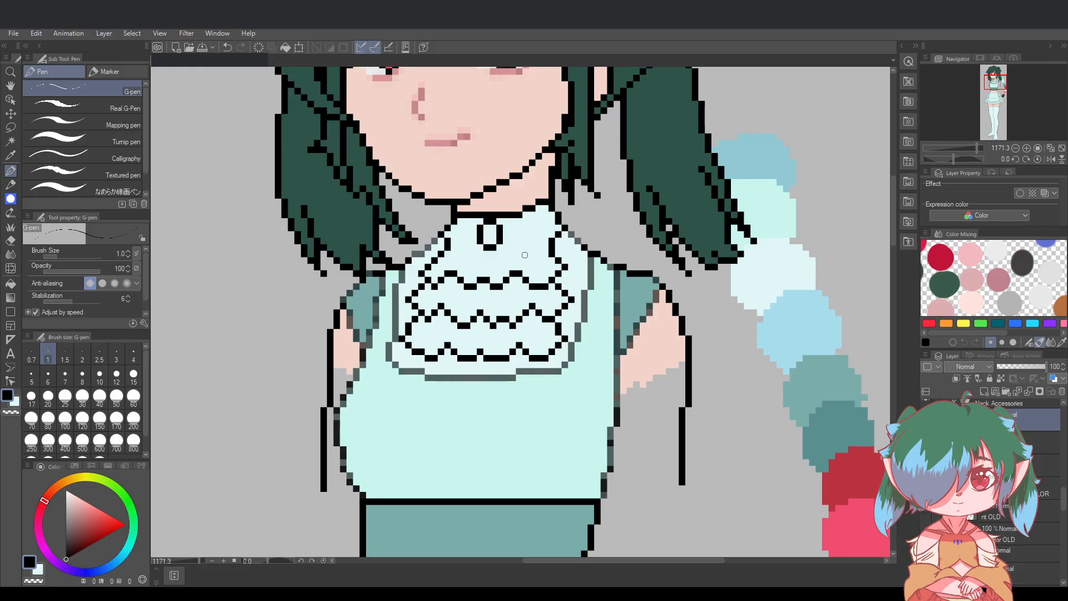
pyautogui.scroll(-2, 618, 256)
pyautogui.hotkey('ctrl', 's')
pyautogui.scroll(2, 680, 262)
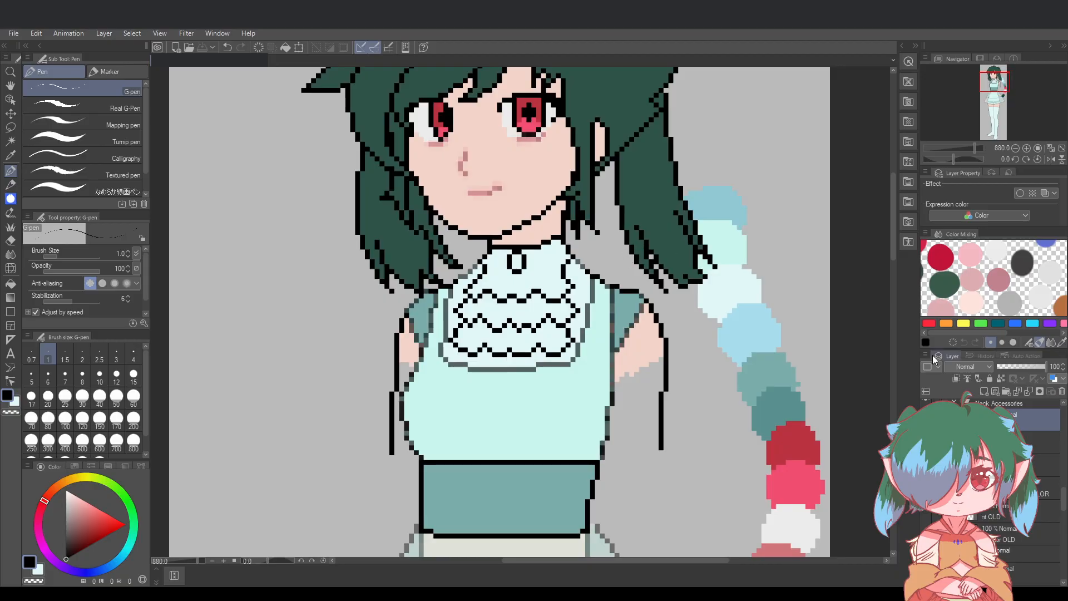
# Temporarily show the old torso clothes layer with the gem to sample its blue, hide it again, and save the file
pyautogui.hotkey('alt', '[')
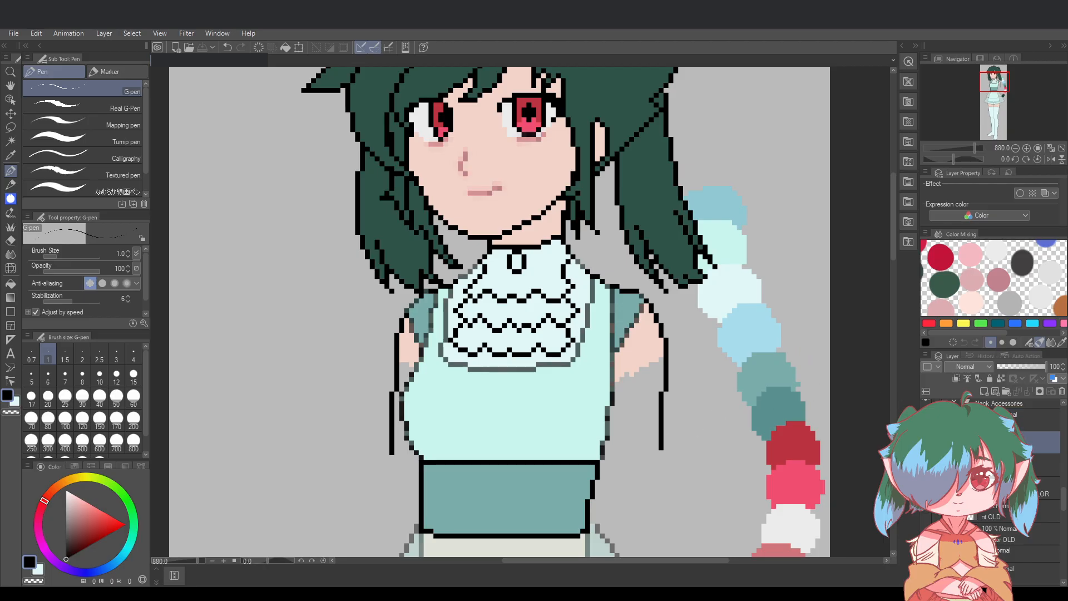
pyautogui.scroll(-5, 995, 478)
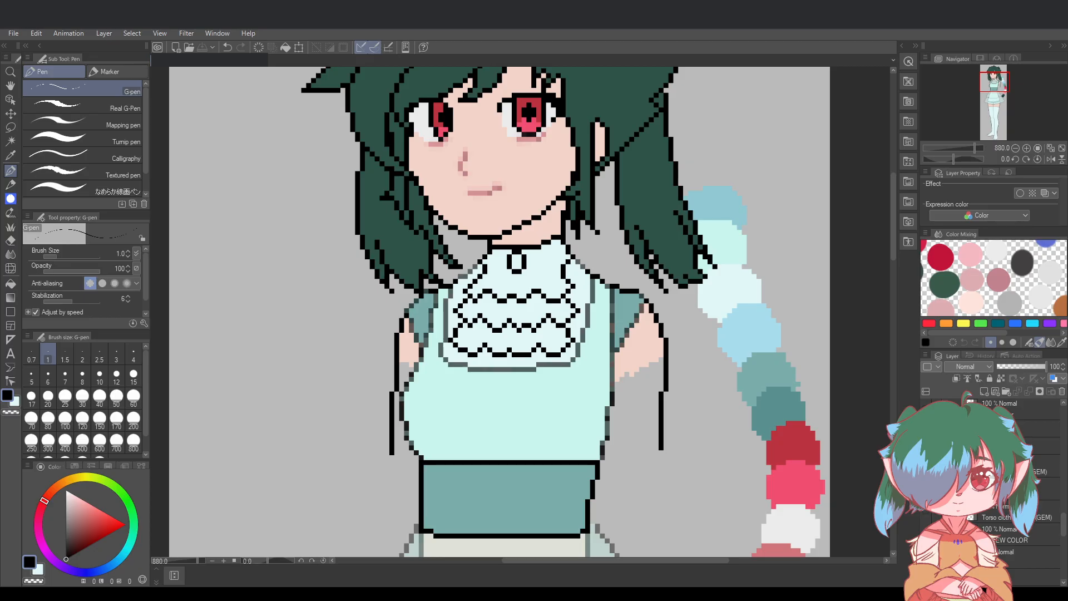
pyautogui.scroll(-2, 994, 478)
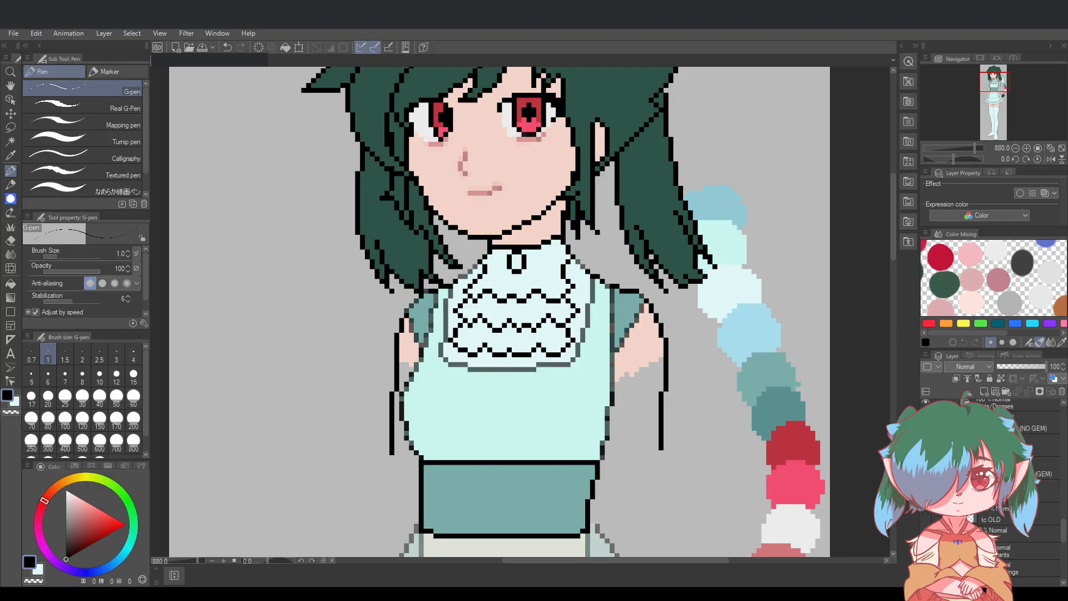
pyautogui.click(1036, 447)
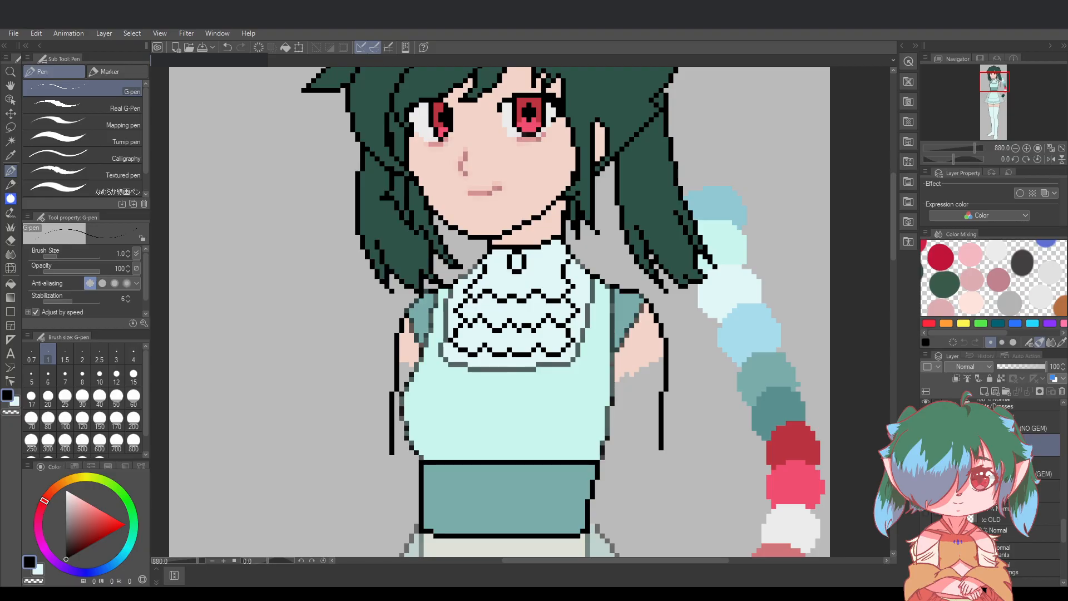
pyautogui.click(925, 447)
pyautogui.rightClick(505, 364)
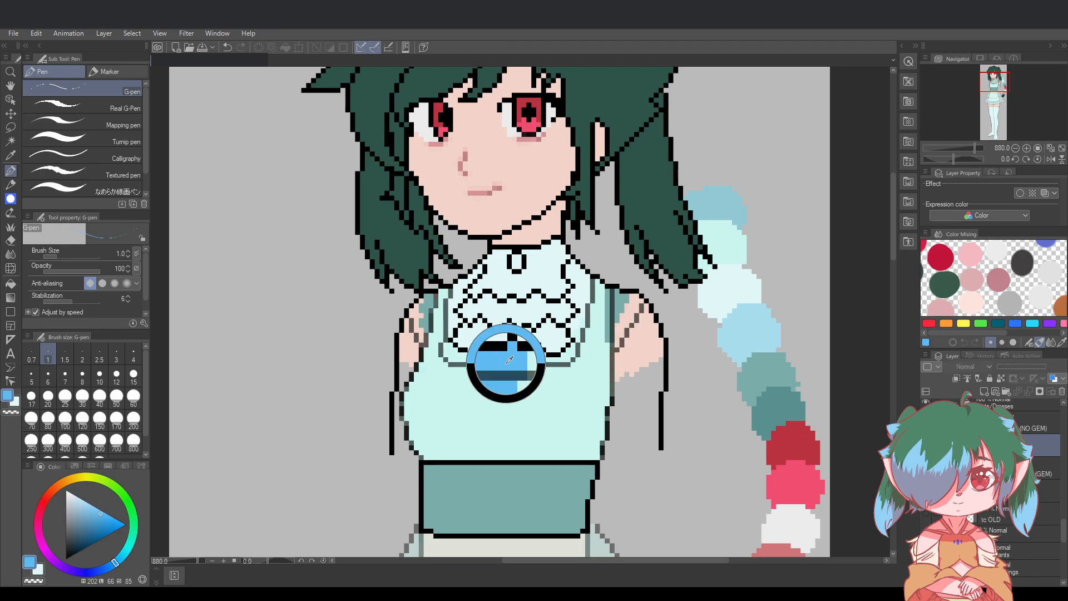
pyautogui.click(926, 447)
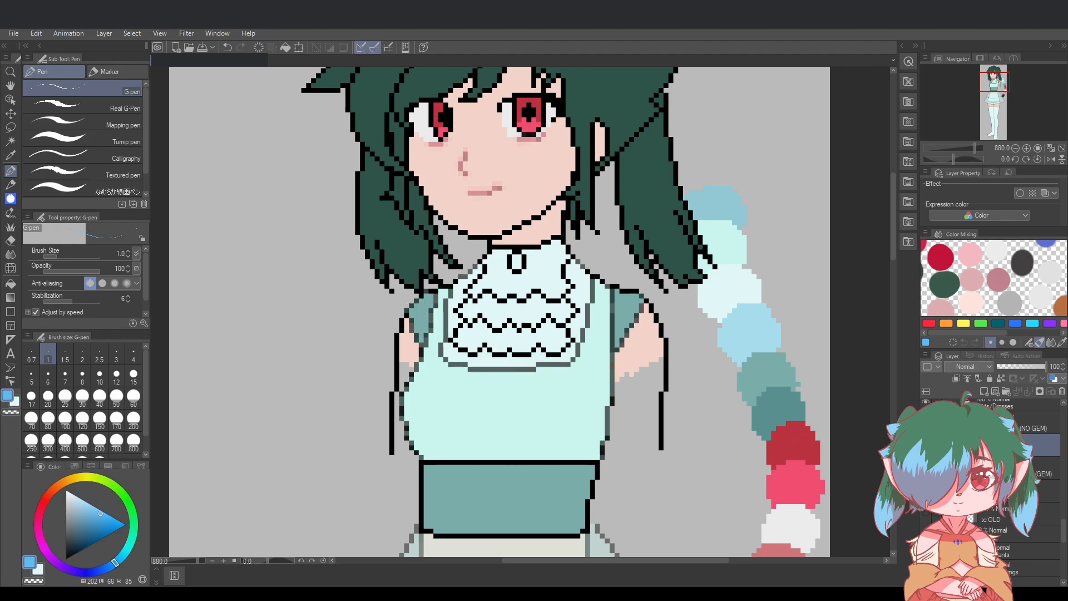
pyautogui.hotkey('ctrl', 's')
# Raise the torso clothes (NO GEM) line layer to full opacity
pyautogui.scroll(4, 993, 484)
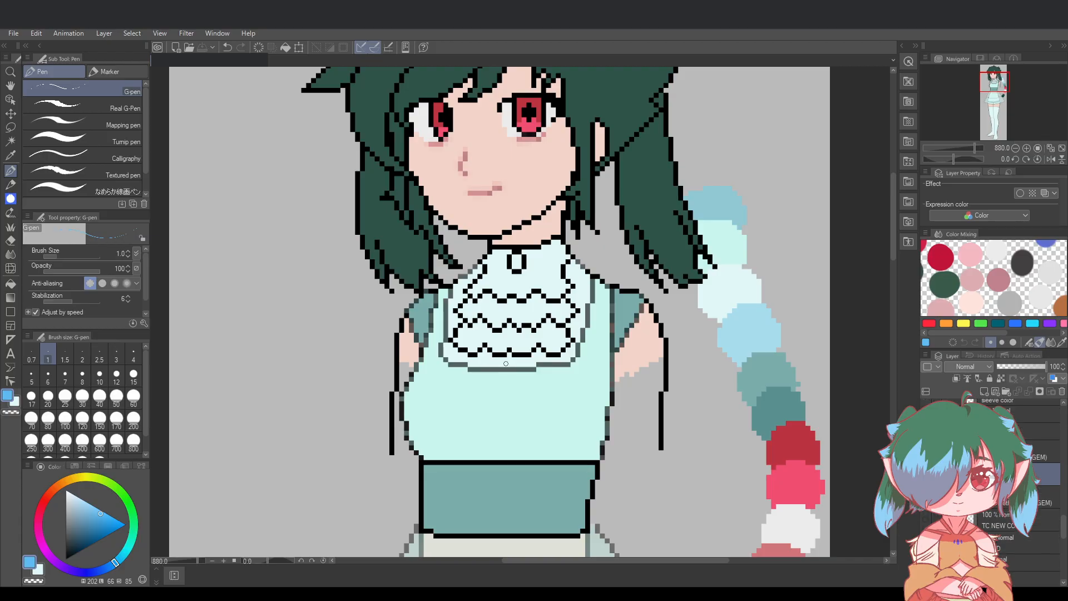
pyautogui.scroll(-2, 982, 588)
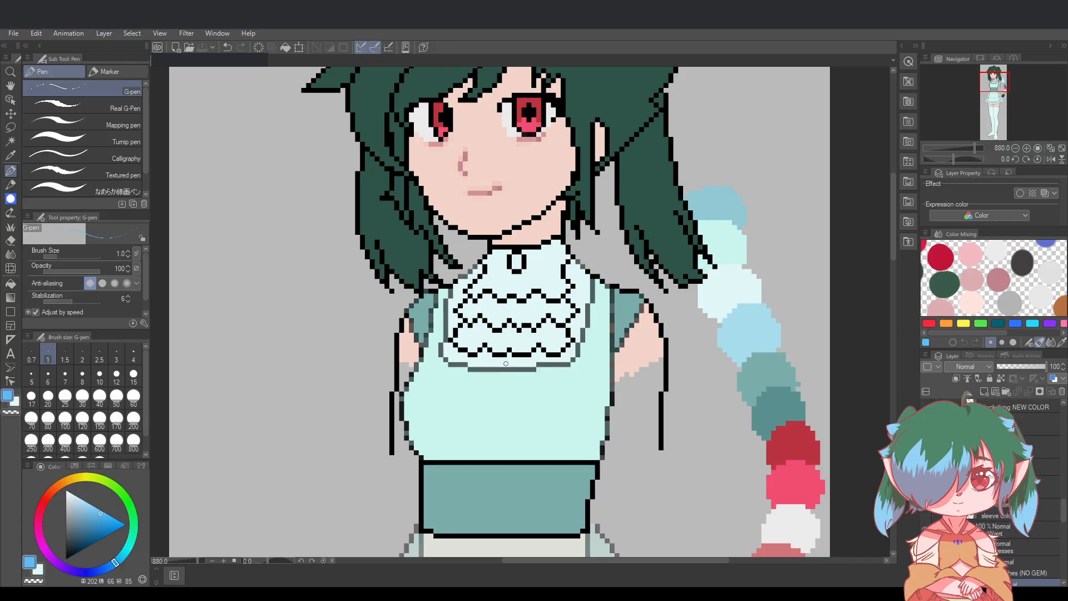
pyautogui.scroll(-3, 1041, 501)
pyautogui.click(1042, 466)
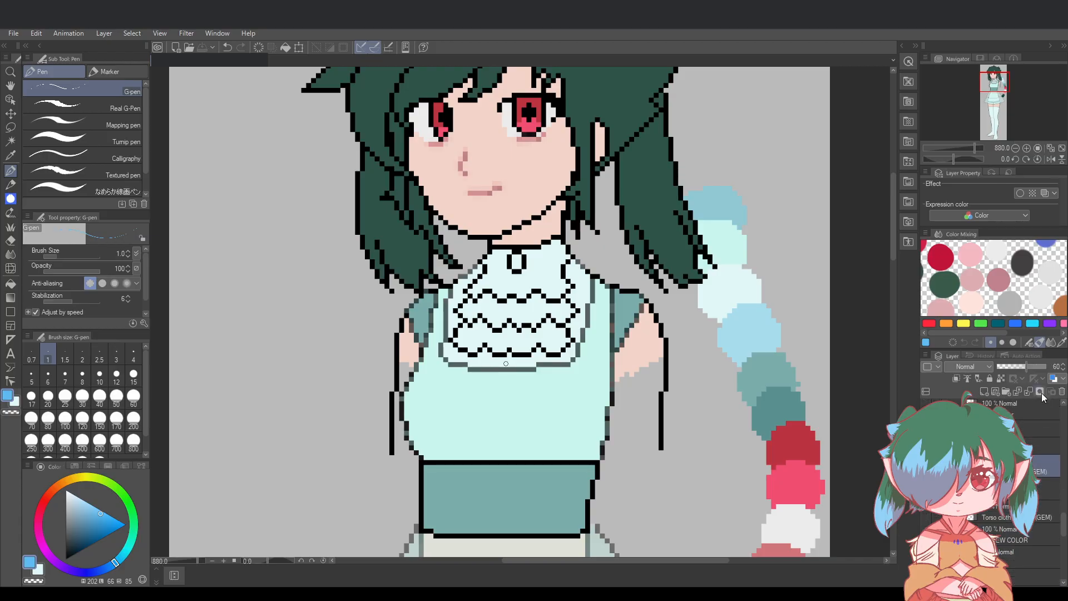
pyautogui.moveTo(1027, 366); pyautogui.dragTo(1061, 366)
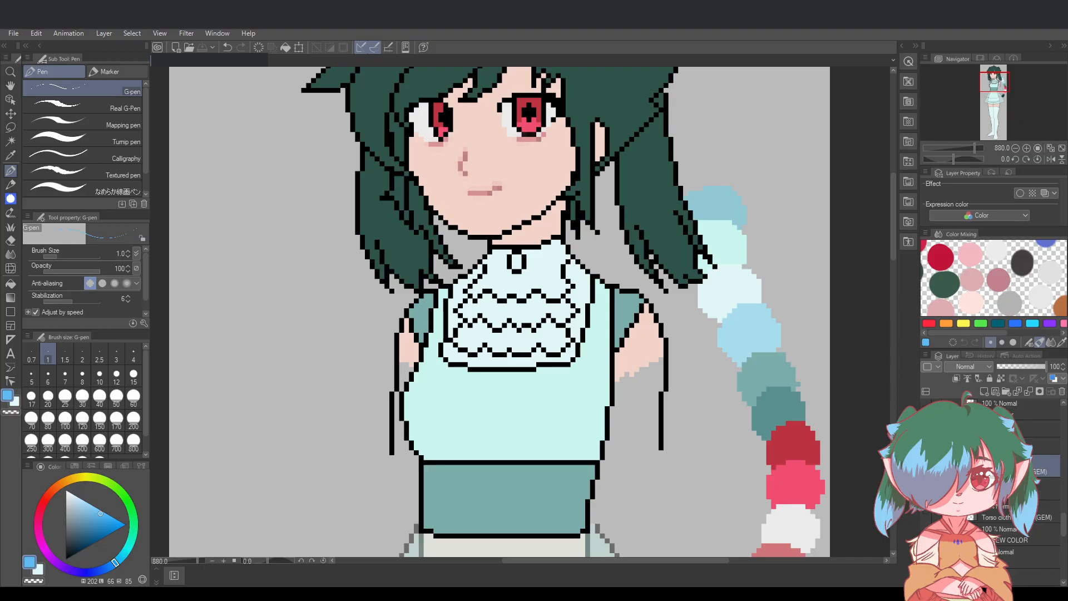
# On the layer directly below the collar gem's outline, fill the gem with the sampled blue
pyautogui.scroll(3, 996, 490)
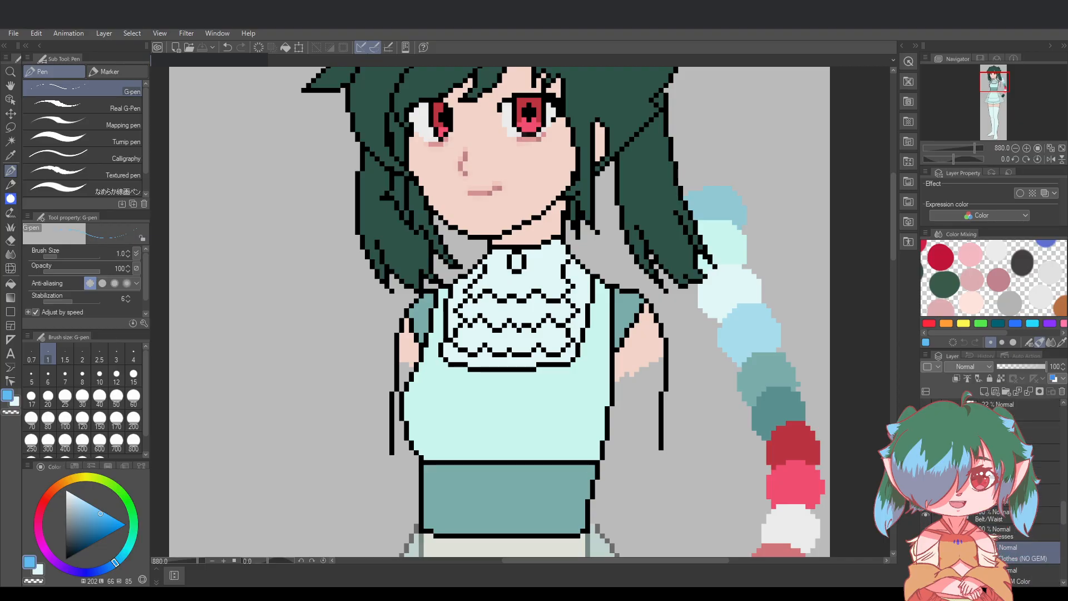
pyautogui.scroll(3, 982, 578)
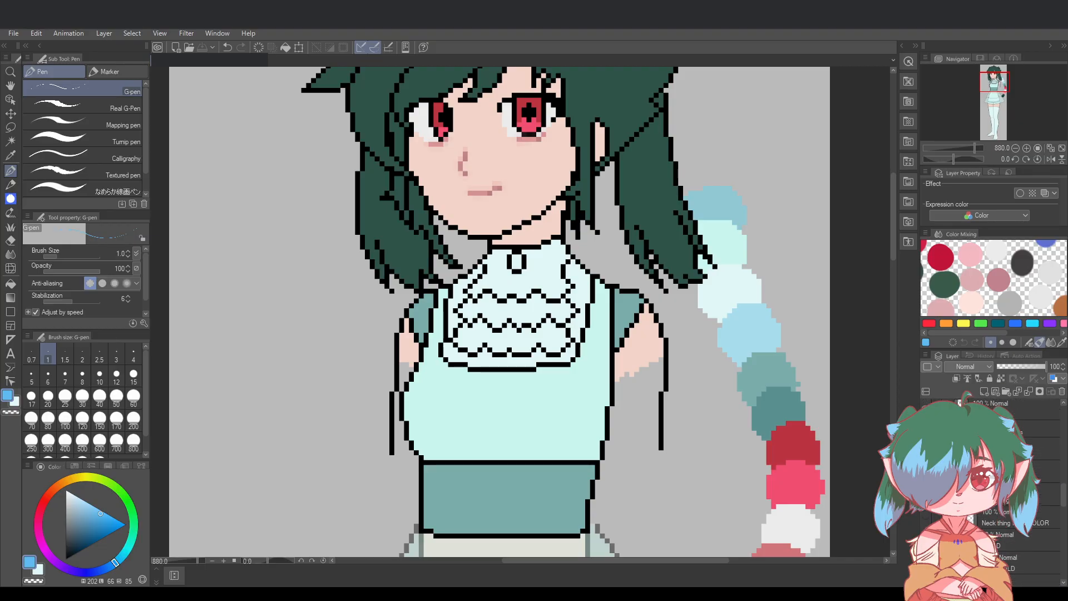
pyautogui.click(1036, 473)
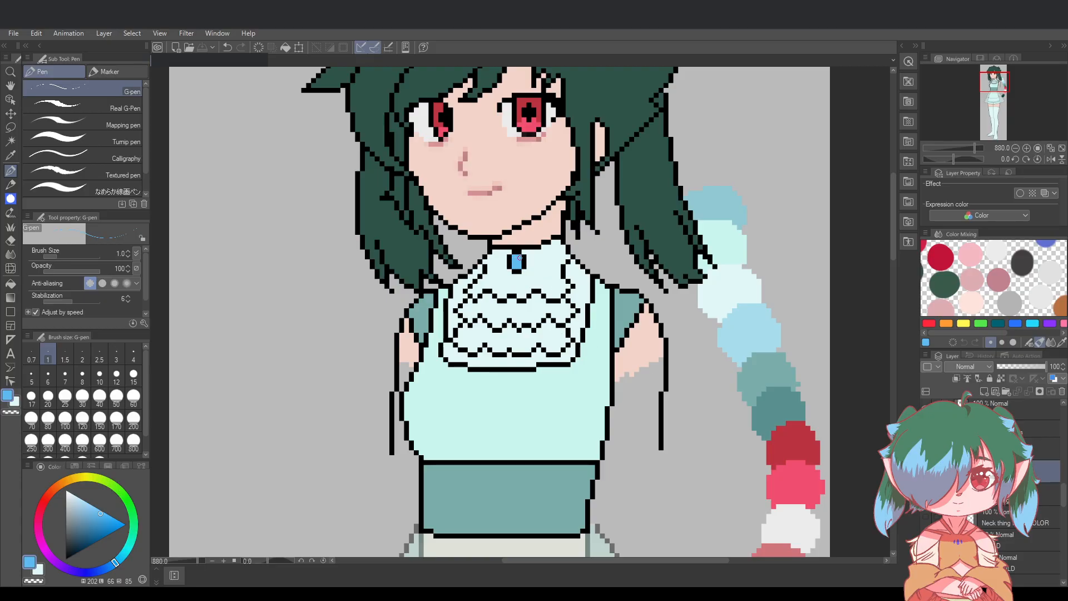
# Examine the whole character to judge how the small blue collar gem looks with the outfit
pyautogui.scroll(-5, 519, 257)
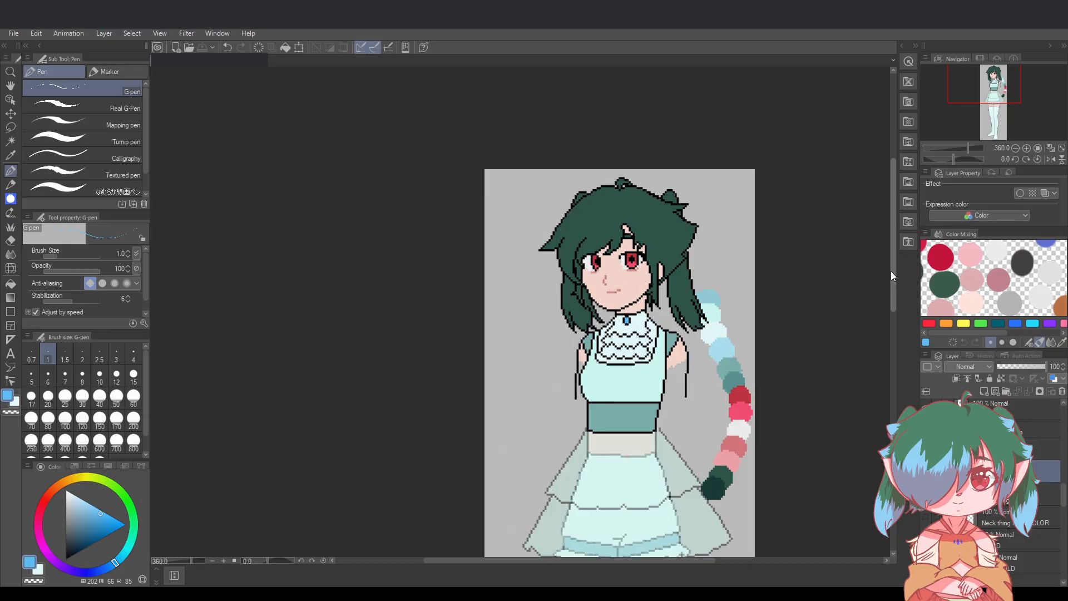
pyautogui.scroll(-3, 819, 392)
pyautogui.moveTo(664, 560); pyautogui.dragTo(696, 561)
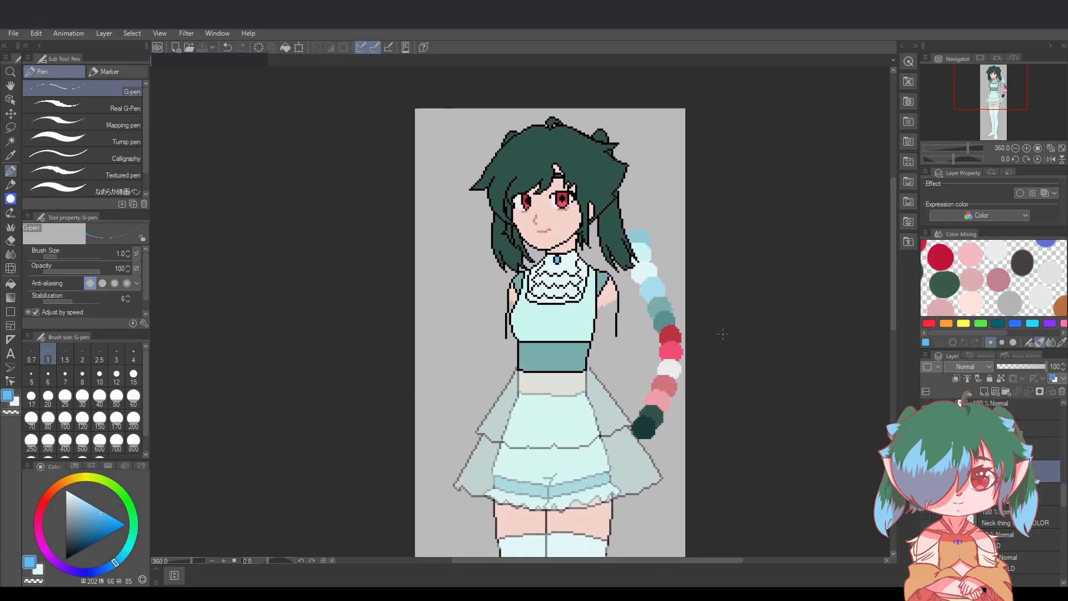
pyautogui.scroll(2, 713, 327)
pyautogui.moveTo(896, 290); pyautogui.dragTo(896, 285)
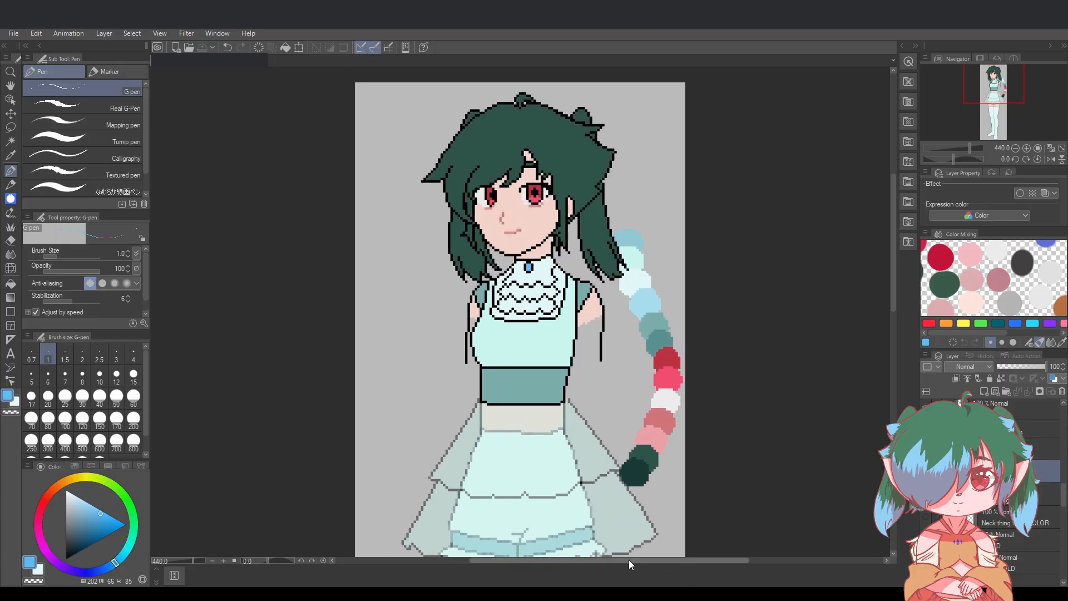
pyautogui.moveTo(629, 560); pyautogui.dragTo(646, 561)
pyautogui.scroll(1, 614, 484)
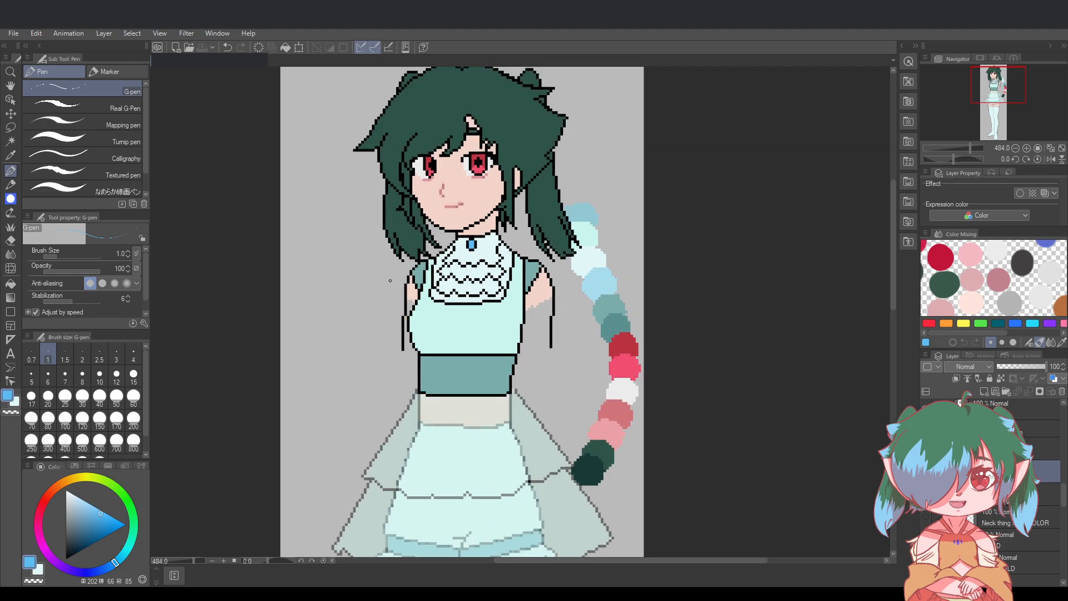
# On the neck accessories line layer, widen the gem's black outline into an oval and erase the inner outline pixels with the Rough eraser
pyautogui.scroll(5, 433, 239)
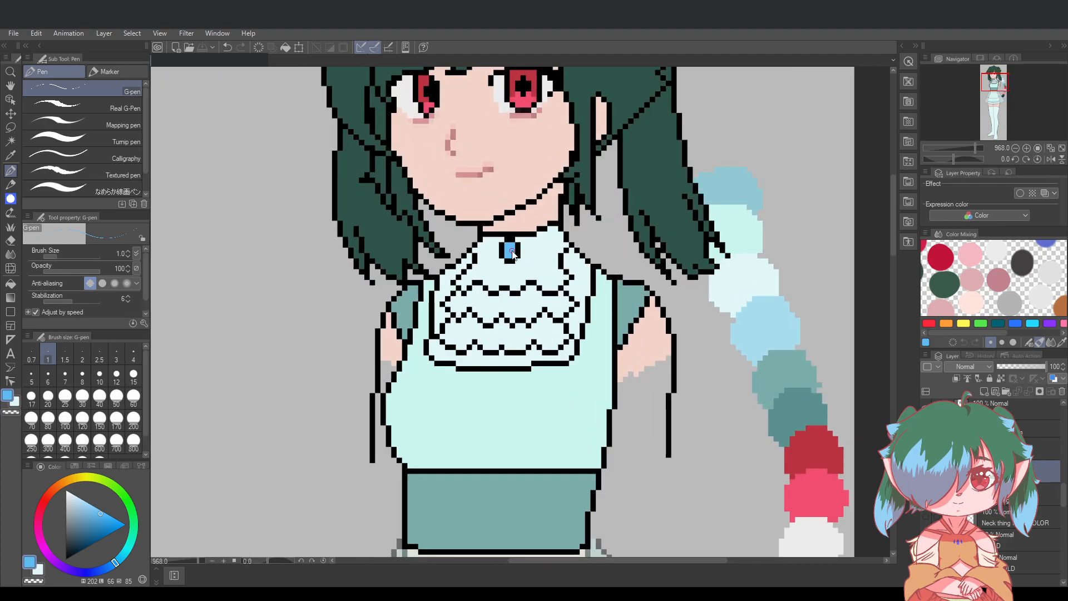
pyautogui.hotkey('alt', ']')
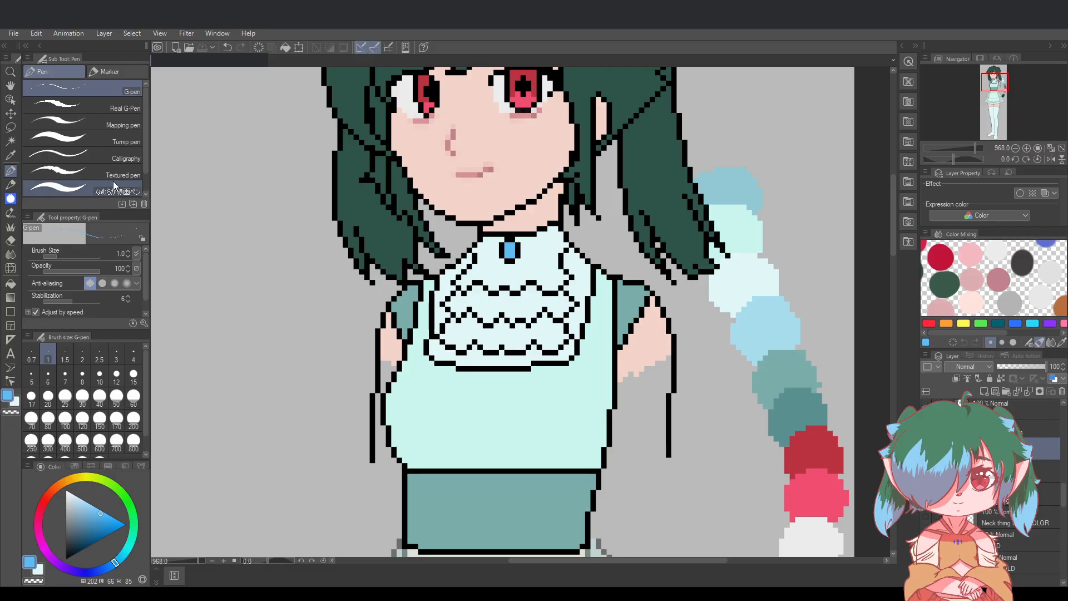
pyautogui.keyDown('alt'); pyautogui.click(513, 261); pyautogui.keyUp('alt')
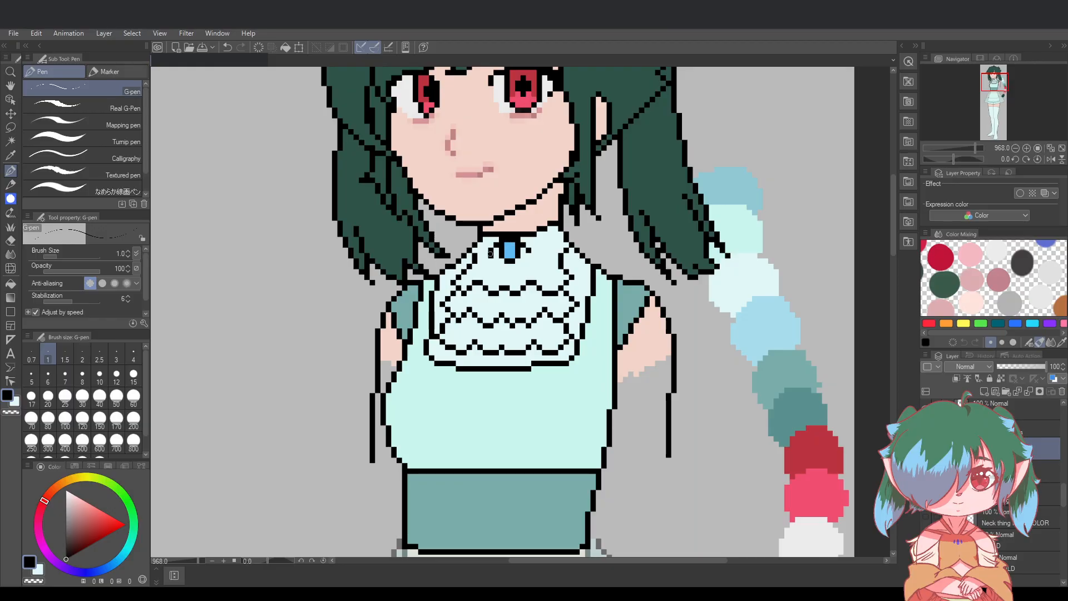
pyautogui.click(529, 255)
pyautogui.press('e')
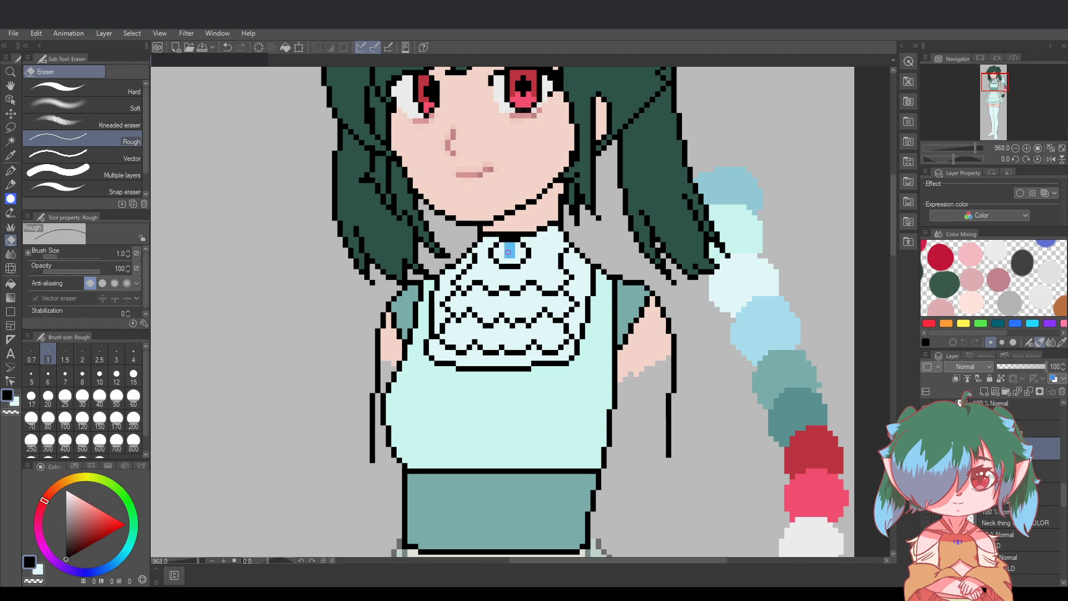
# Sample the gem's blue and fill the rest of the widened oval with the G-pen on the layer below its outline
pyautogui.scroll(-3, 515, 246)
pyautogui.scroll(2, 634, 237)
pyautogui.scroll(2, 570, 253)
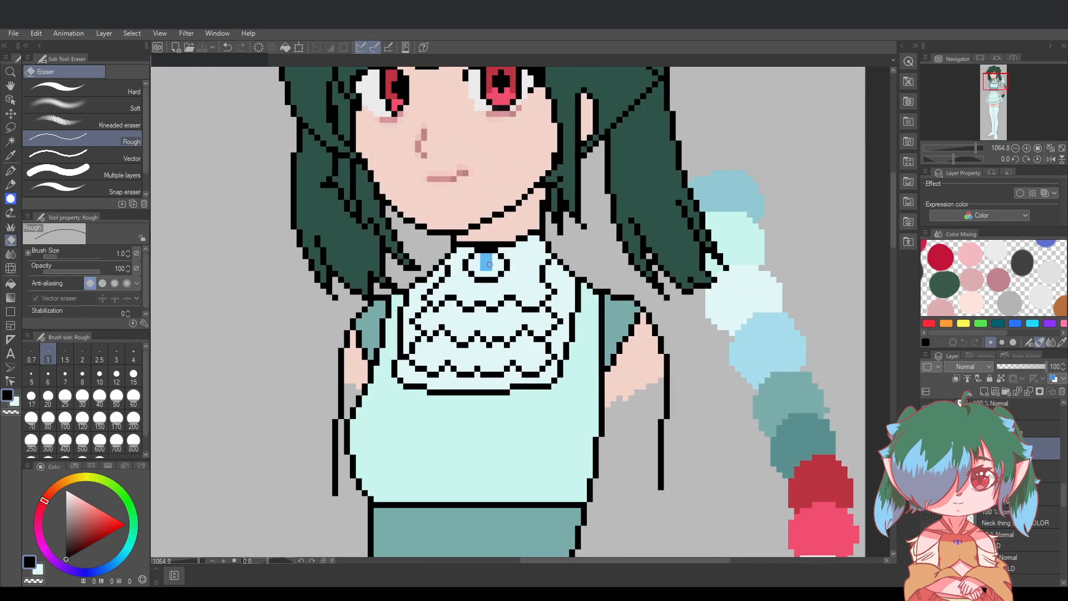
pyautogui.keyDown('alt'); pyautogui.click(483, 264); pyautogui.keyUp('alt')
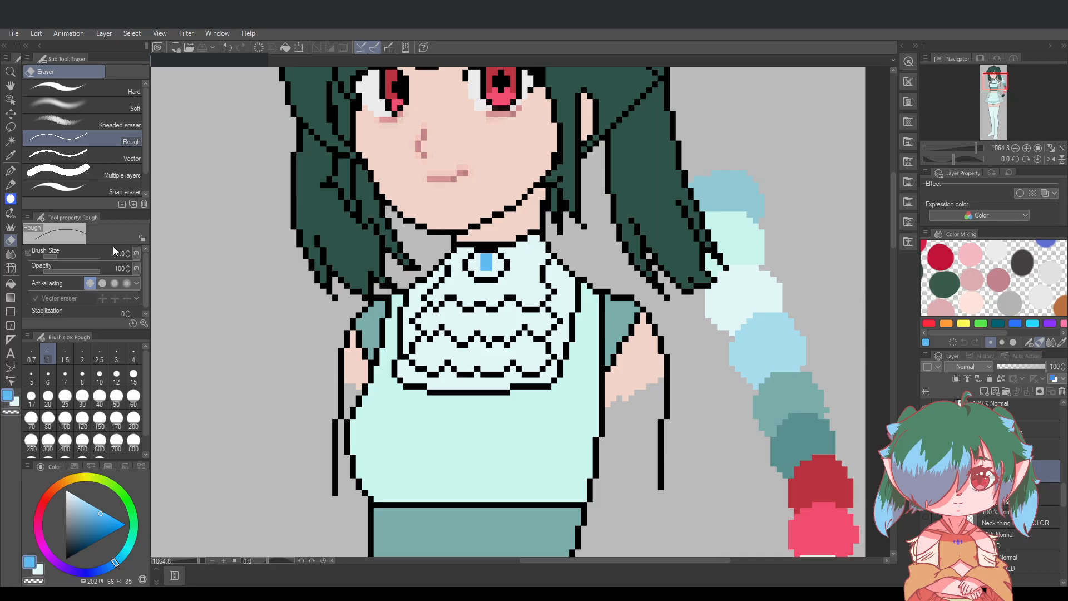
pyautogui.press('p')
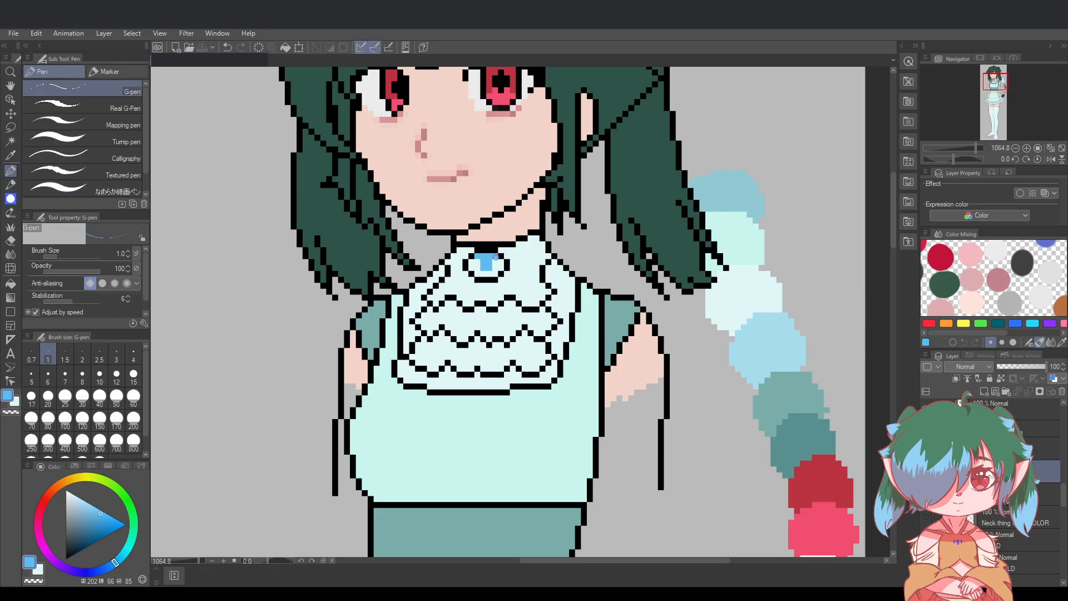
pyautogui.moveTo(483, 263)
pyautogui.mouseDown()
pyautogui.moveTo(469, 269)
pyautogui.moveTo(497, 269)
pyautogui.mouseUp()
pyautogui.scroll(-4, 605, 328)
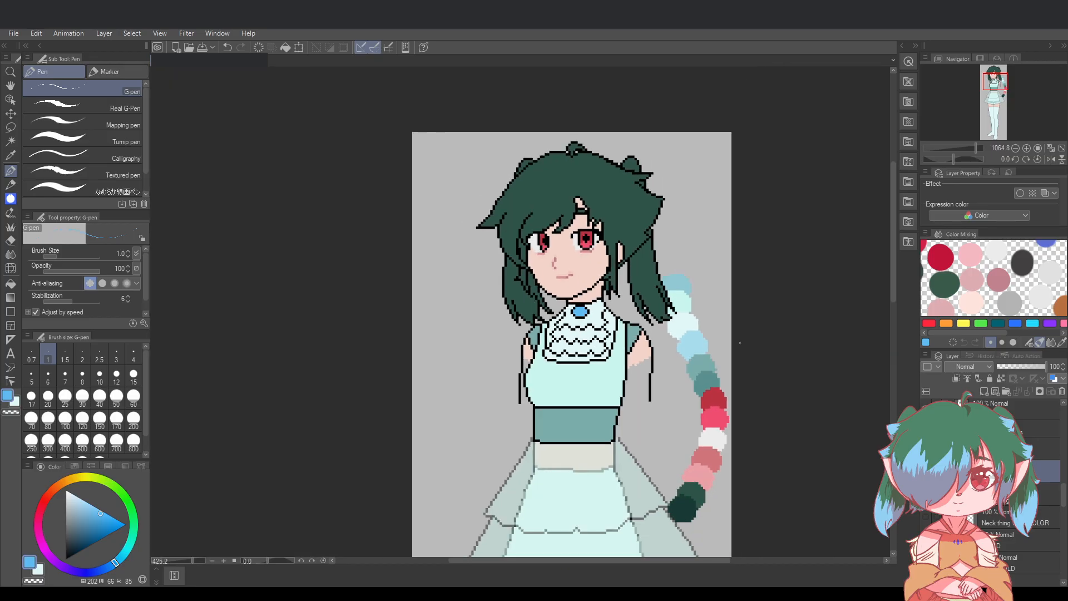
pyautogui.moveTo(895, 260); pyautogui.dragTo(895, 270)
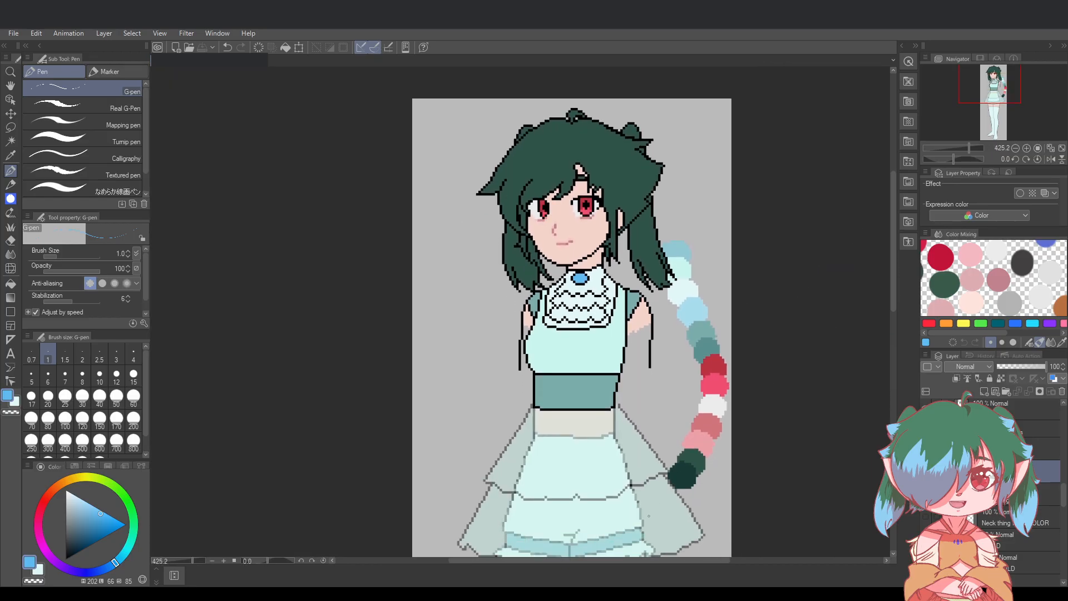
# Sample black from the top's outline at the waist as the drawing colour
pyautogui.moveTo(646, 561); pyautogui.dragTo(664, 562)
pyautogui.scroll(2, 585, 411)
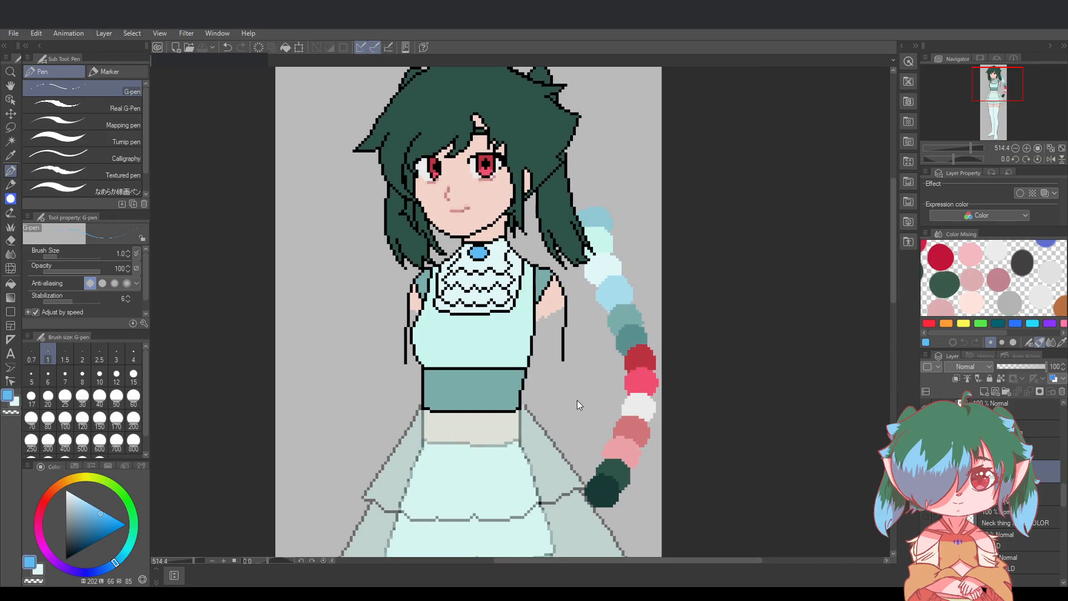
pyautogui.moveTo(676, 561); pyautogui.dragTo(685, 561)
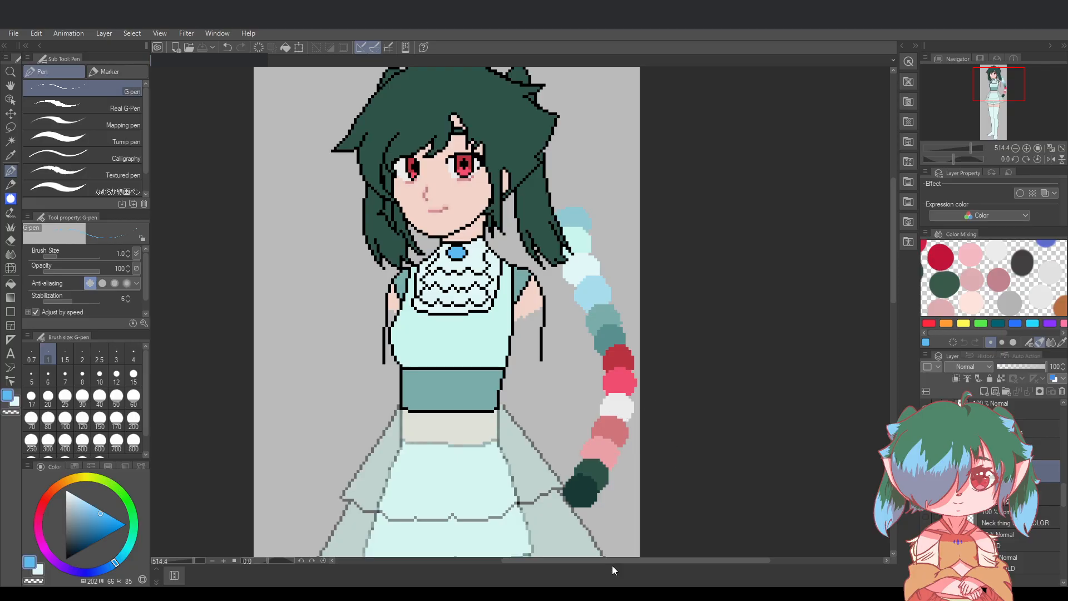
pyautogui.moveTo(617, 560); pyautogui.dragTo(597, 559)
pyautogui.hotkey('ctrl', '+')
pyautogui.hotkey('ctrl', '+')
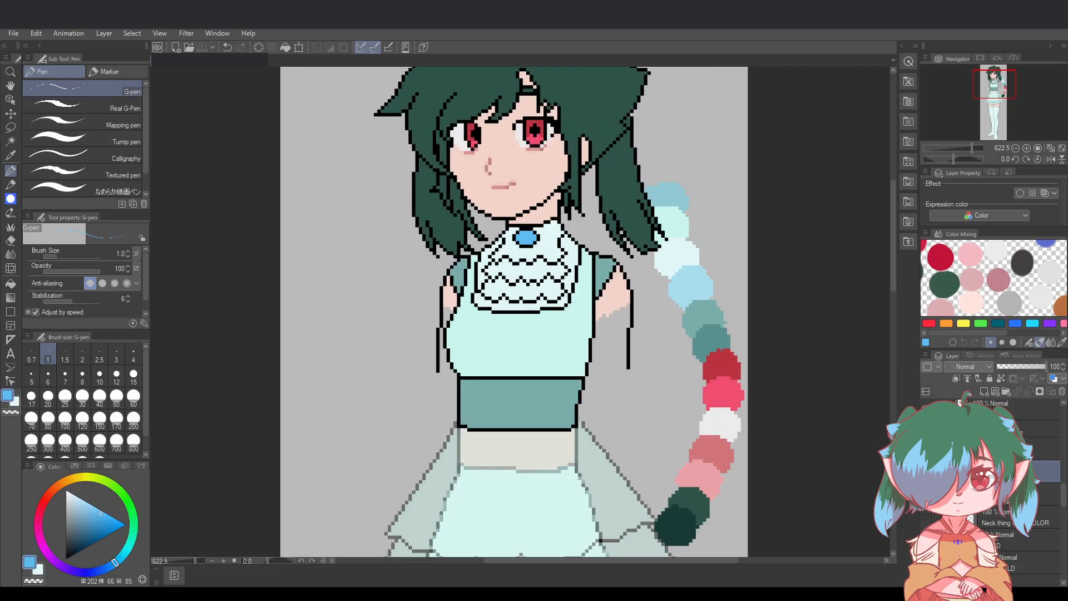
pyautogui.scroll(1, 722, 349)
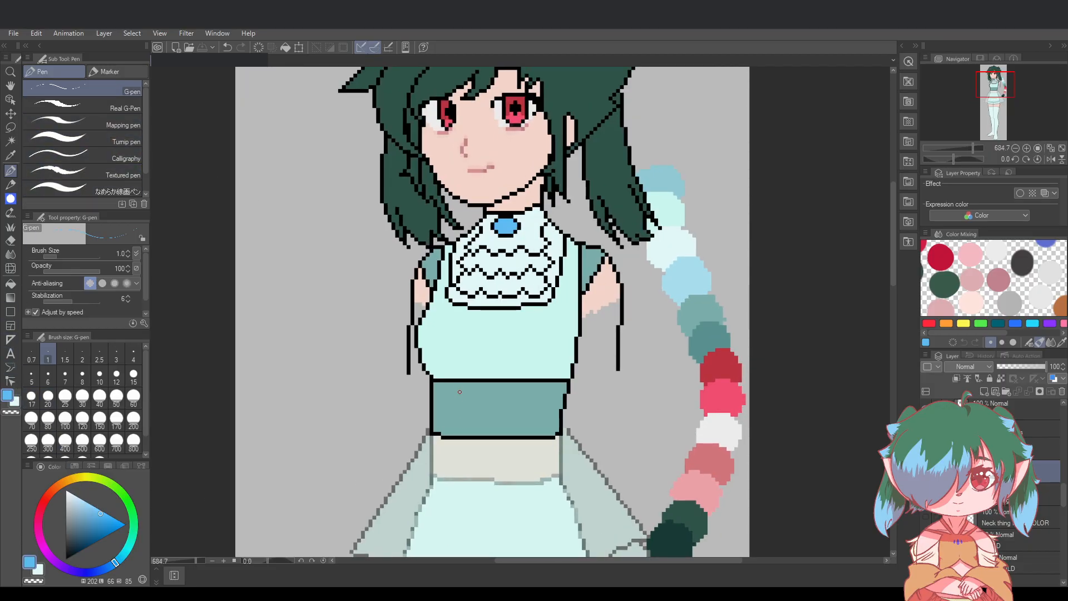
pyautogui.keyDown('alt'); pyautogui.click(457, 380); pyautogui.keyUp('alt')
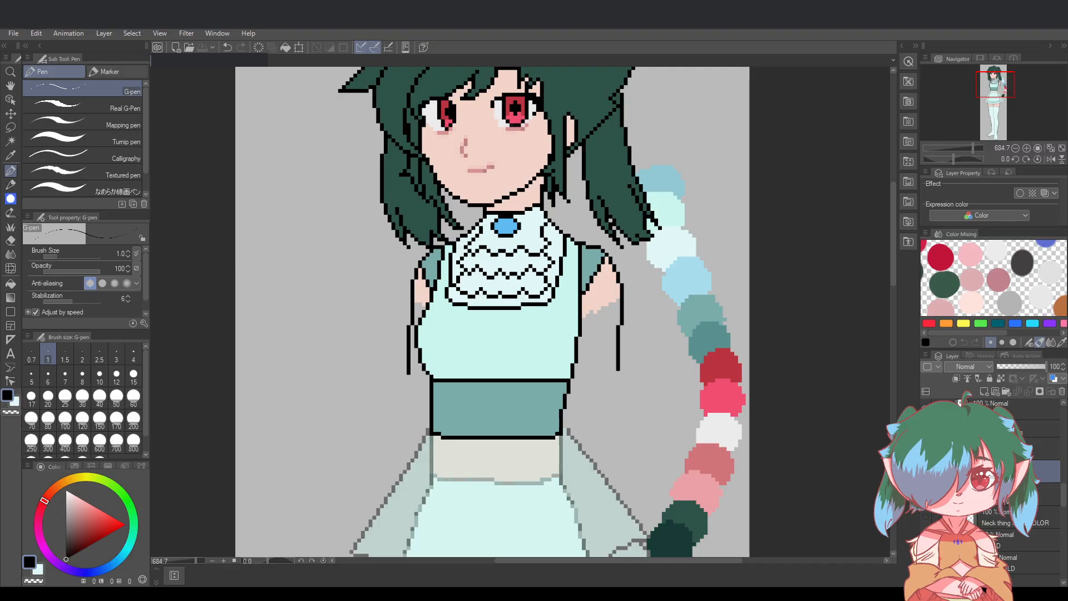
# Examine the character from the hair down to the translucent skirt and shorts to judge the finished torso outfit
pyautogui.moveTo(641, 560); pyautogui.dragTo(643, 560)
pyautogui.moveTo(894, 270); pyautogui.dragTo(896, 245)
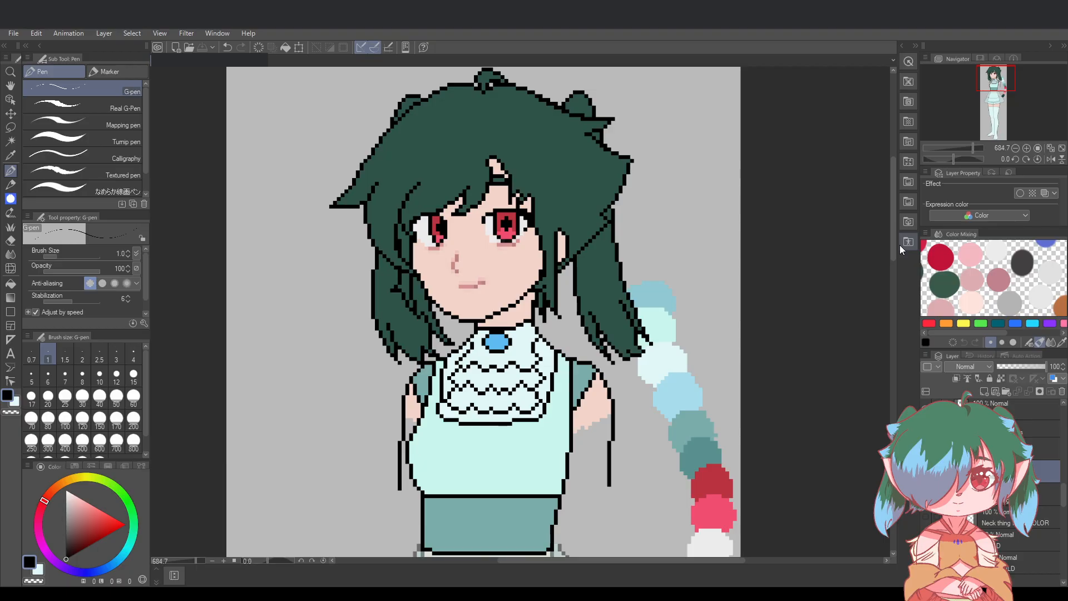
pyautogui.scroll(-1, 893, 256)
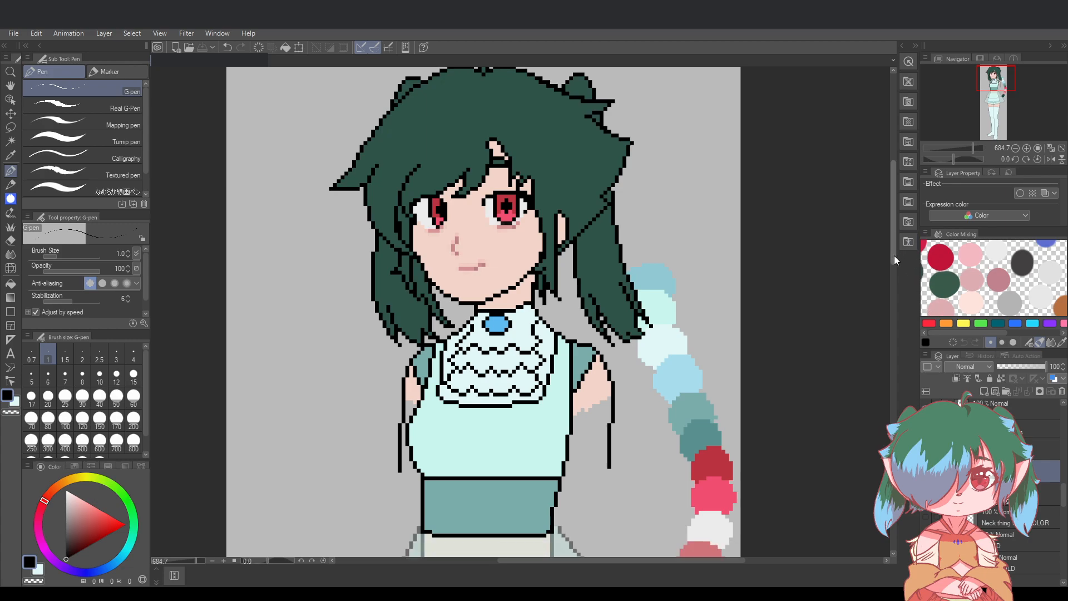
pyautogui.moveTo(894, 256); pyautogui.dragTo(893, 266)
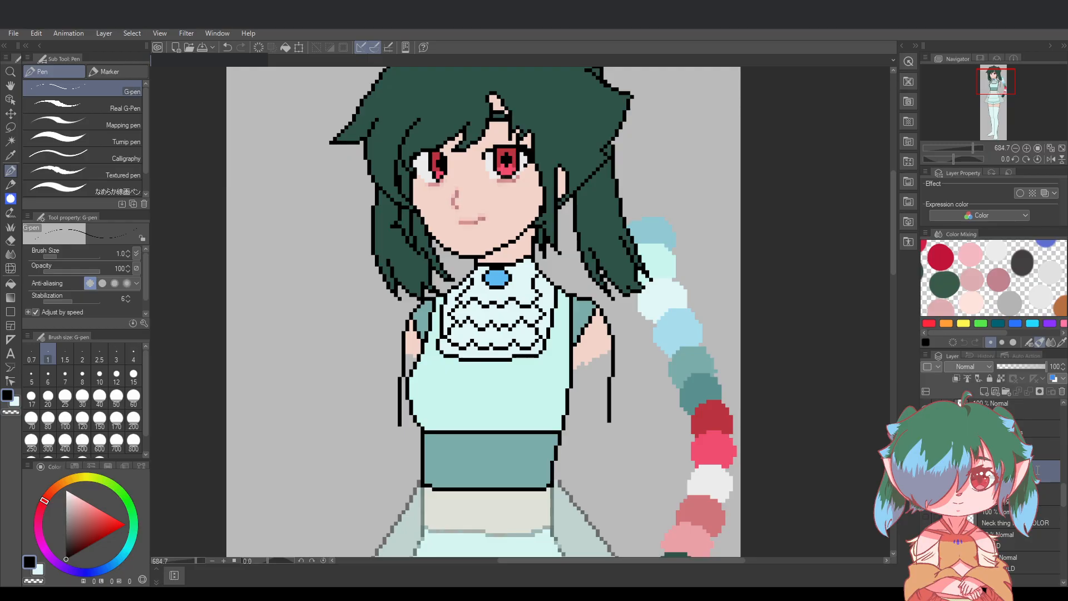
pyautogui.click(1043, 448)
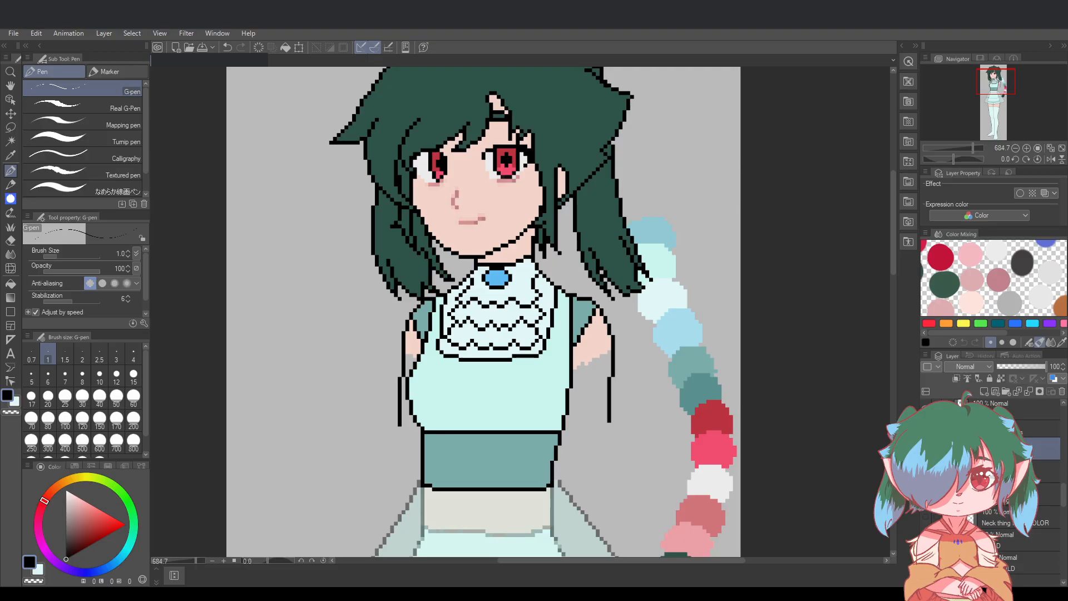
pyautogui.scroll(-4, 792, 280)
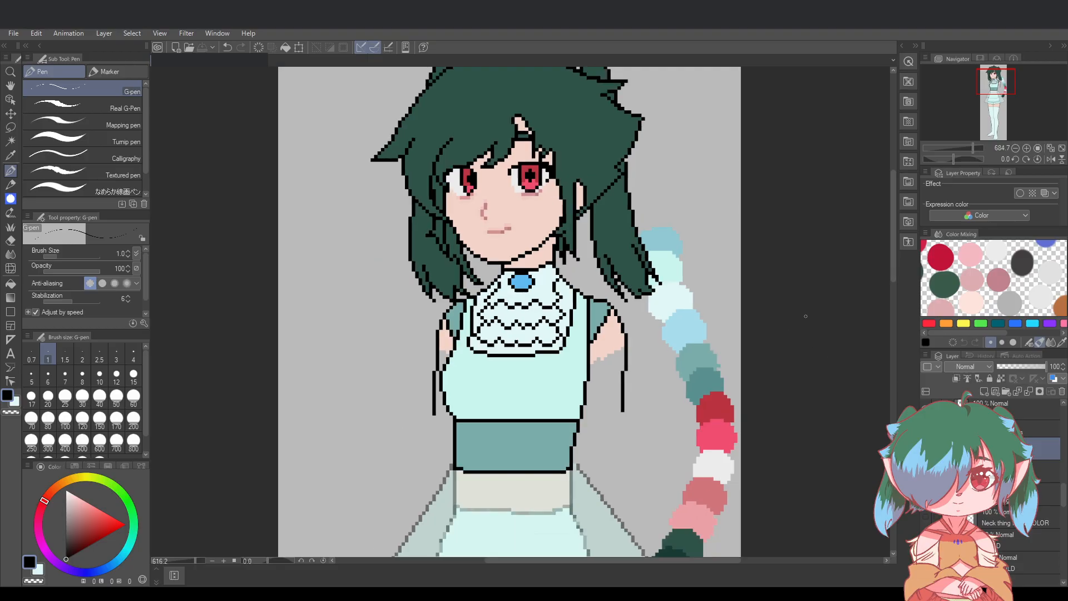
pyautogui.scroll(-1, 890, 308)
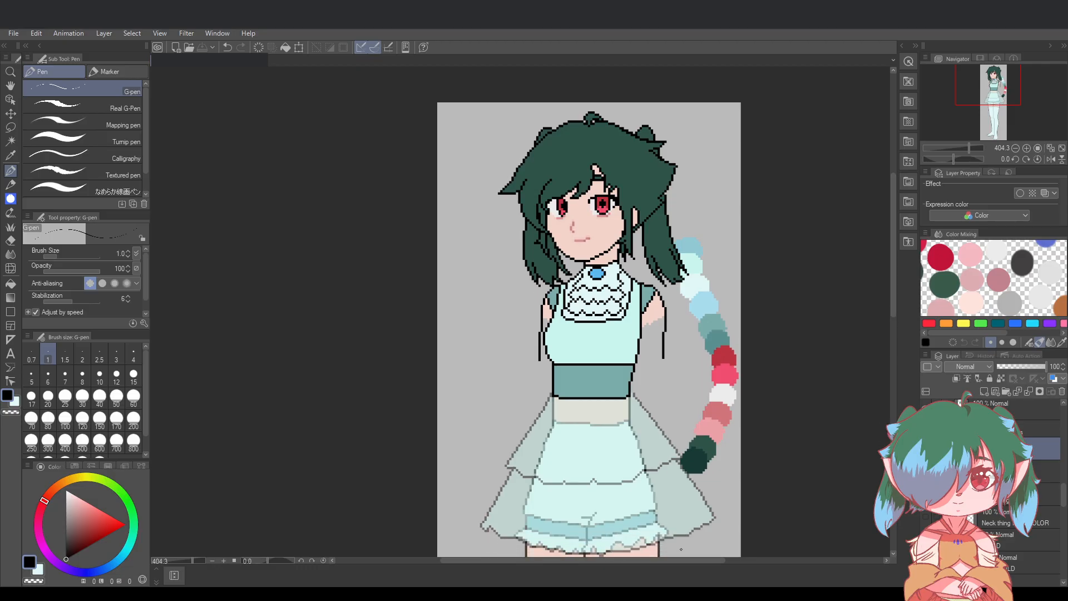
pyautogui.hscroll(2, 681, 549)
pyautogui.scroll(2, 640, 375)
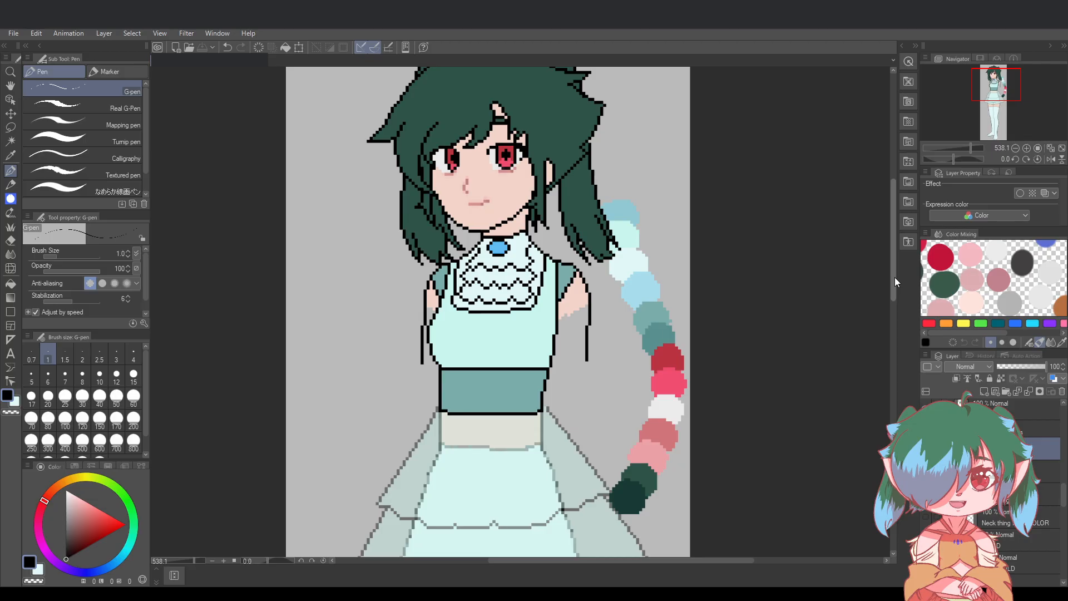
pyautogui.moveTo(895, 277); pyautogui.dragTo(888, 296)
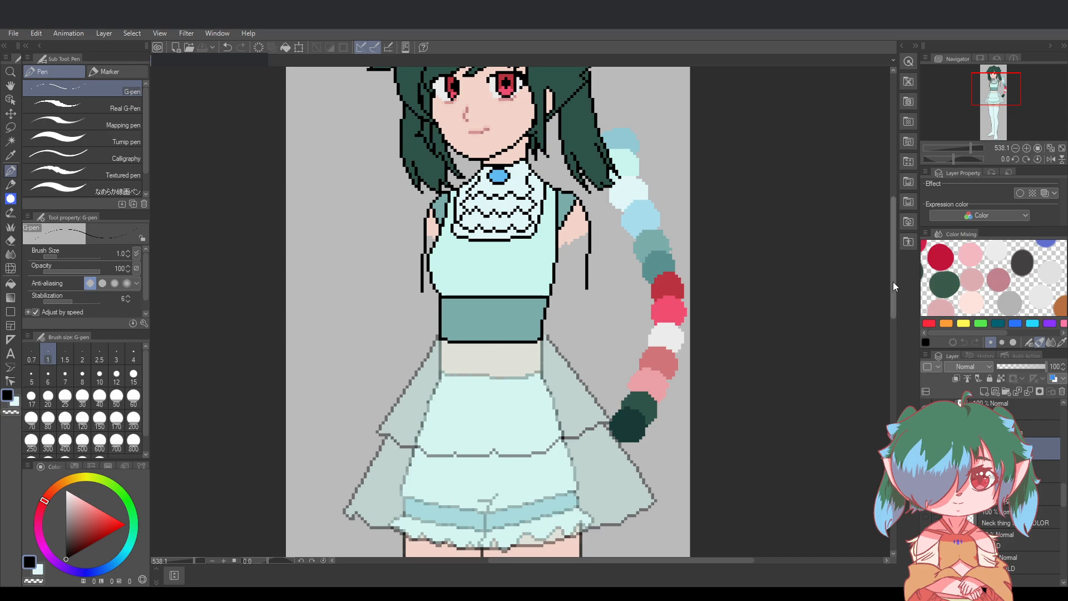
pyautogui.moveTo(893, 282); pyautogui.dragTo(891, 276)
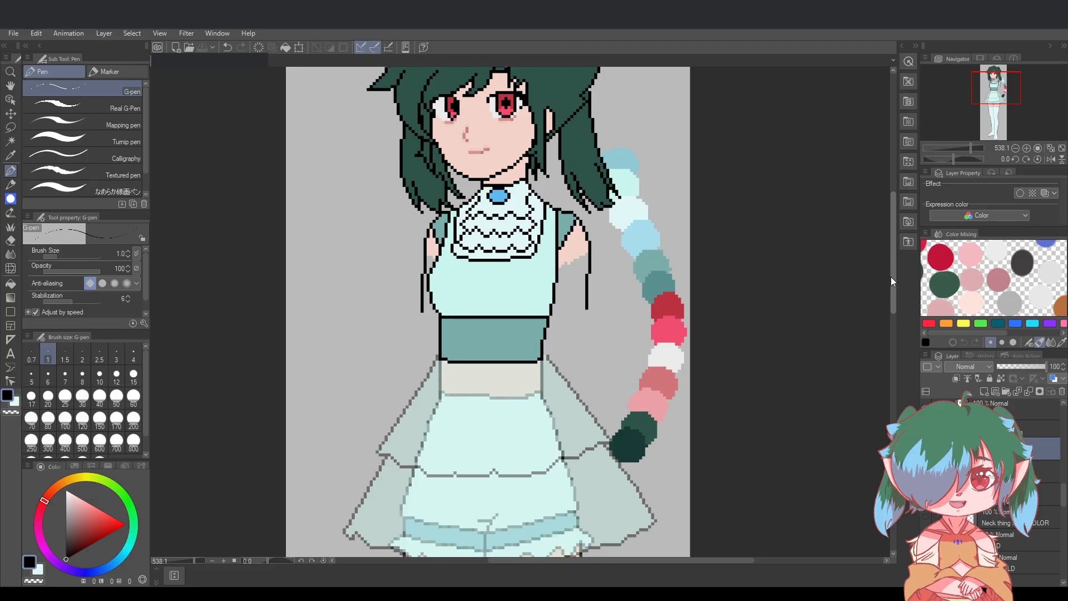
pyautogui.moveTo(890, 276)
pyautogui.mouseDown()
pyautogui.moveTo(893, 251)
pyautogui.moveTo(893, 282)
pyautogui.mouseUp()
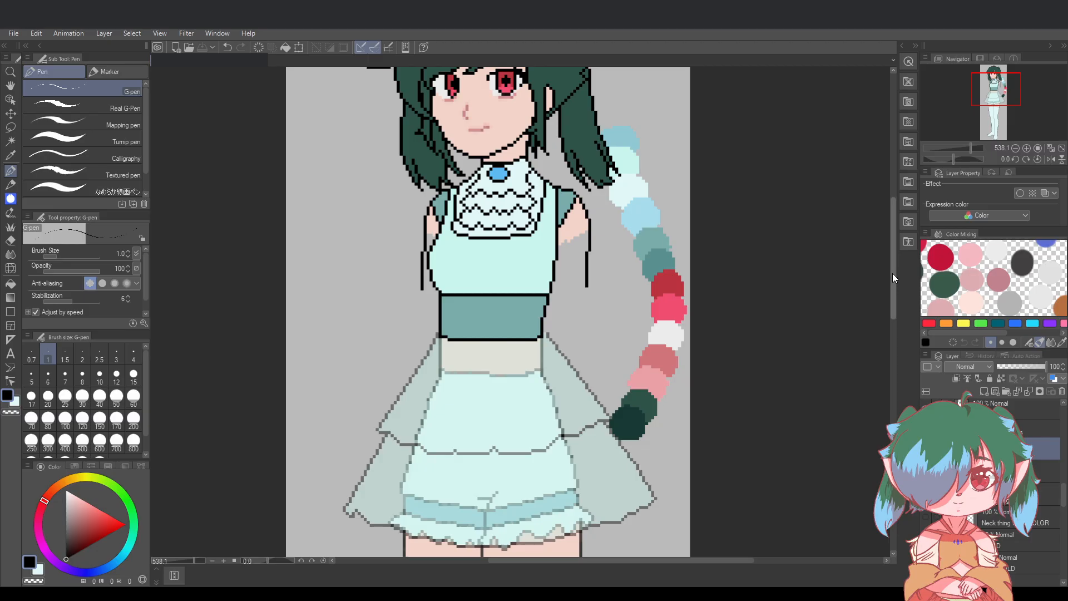
pyautogui.moveTo(892, 273); pyautogui.dragTo(891, 276)
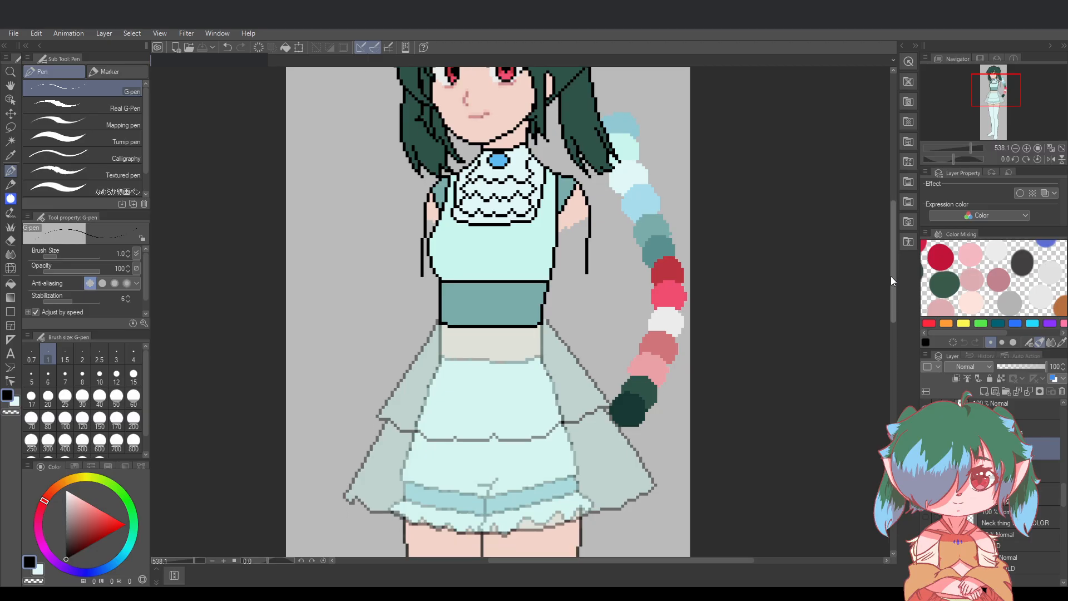
pyautogui.scroll(-3, 1001, 473)
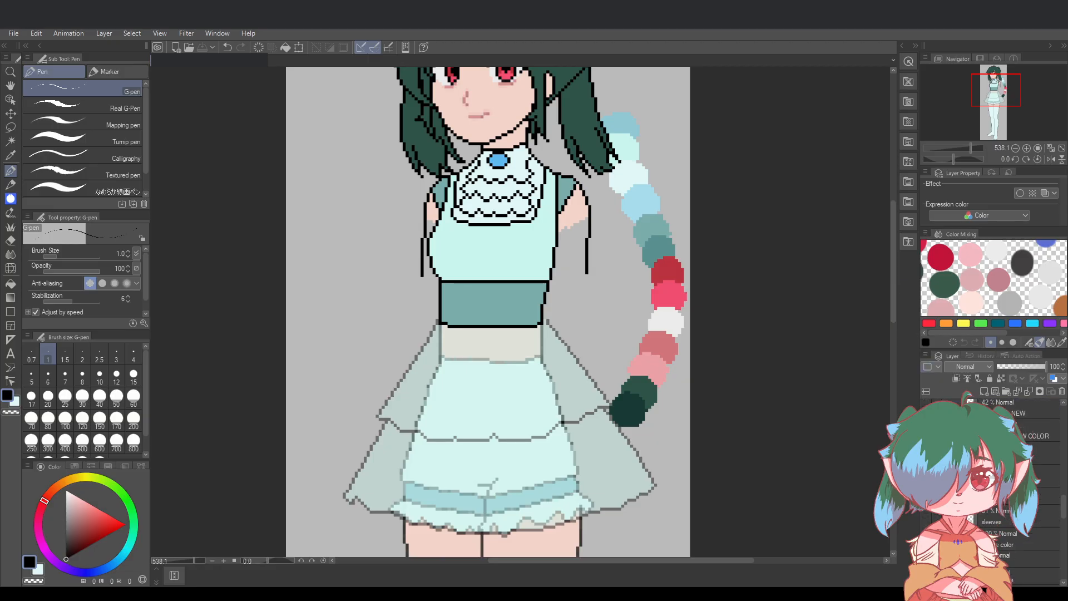
# Look through the layer stack from the neck accessories down to the shorts and leggings for the place of the skirt layers
pyautogui.hotkey('ctrl', 'z')
pyautogui.scroll(3, 1002, 473)
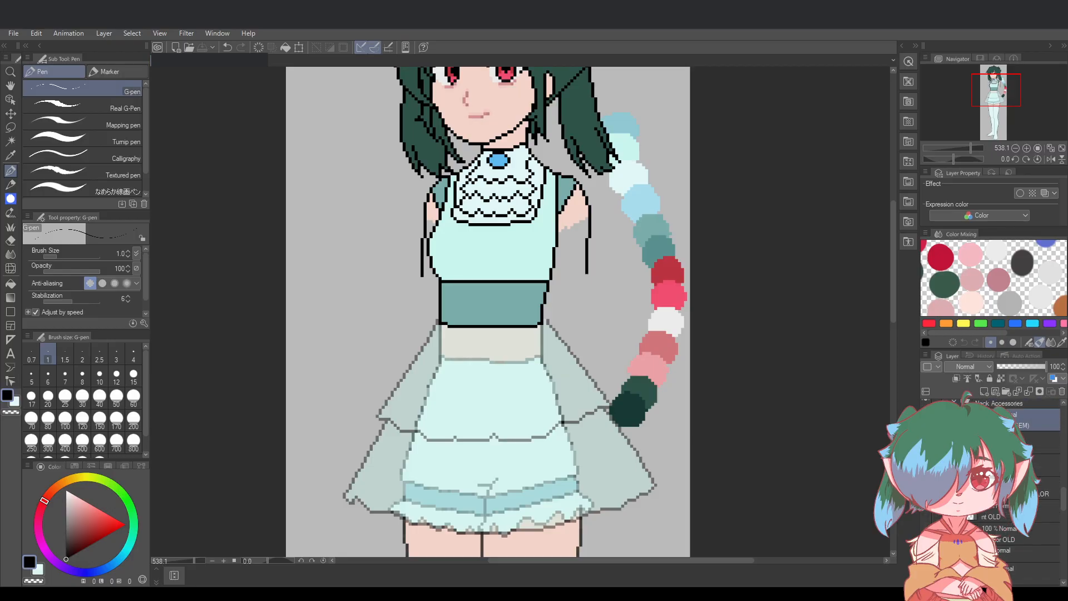
pyautogui.click(960, 425)
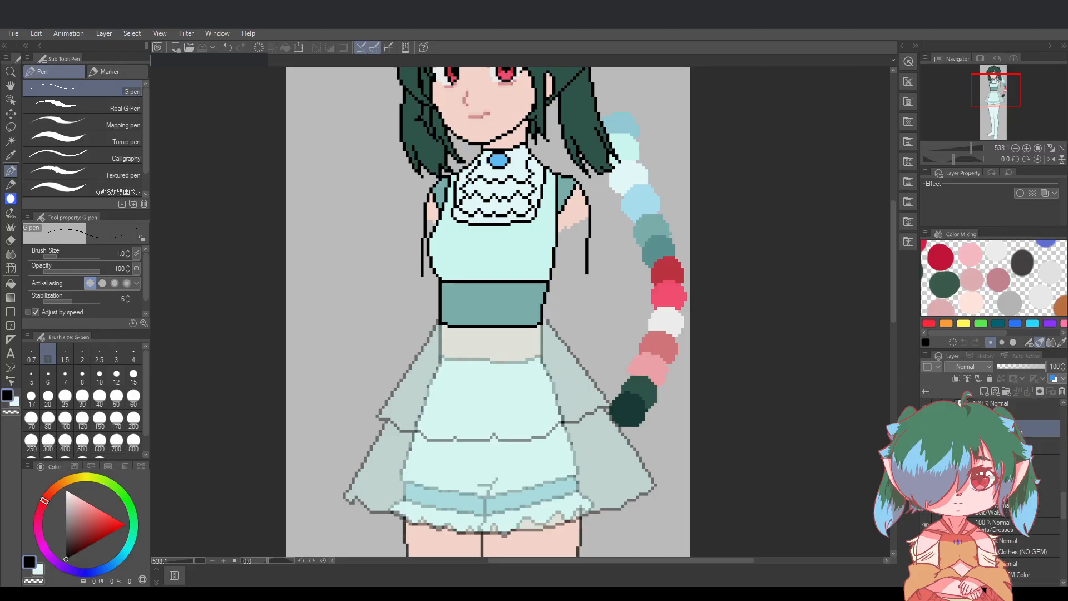
pyautogui.scroll(-2, 1001, 484)
pyautogui.scroll(2, 1002, 484)
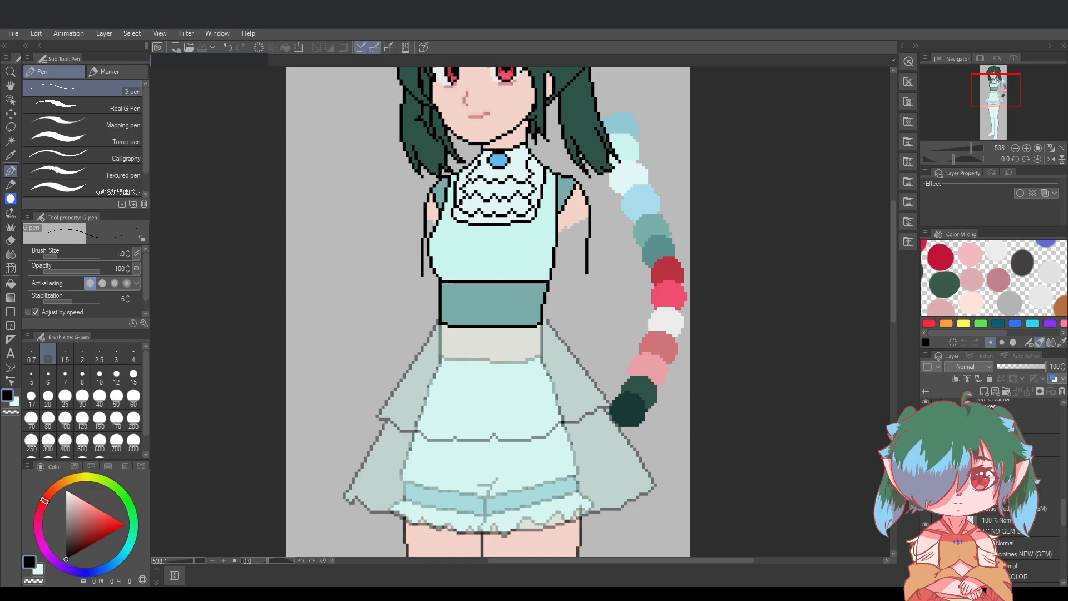
pyautogui.scroll(-3, 1002, 484)
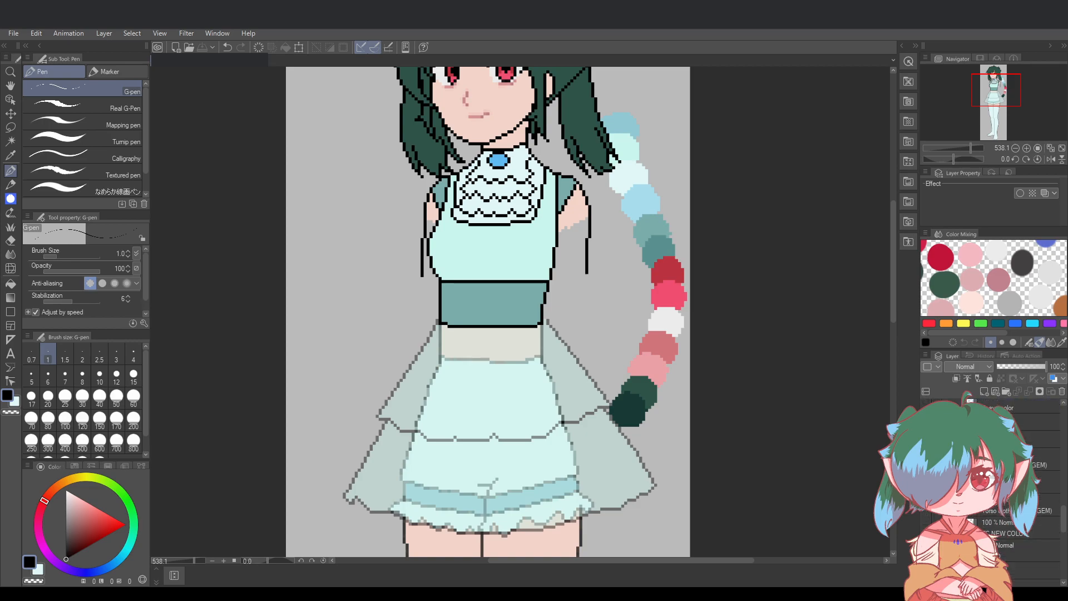
pyautogui.scroll(-1, 1002, 484)
pyautogui.moveTo(893, 299); pyautogui.dragTo(894, 295)
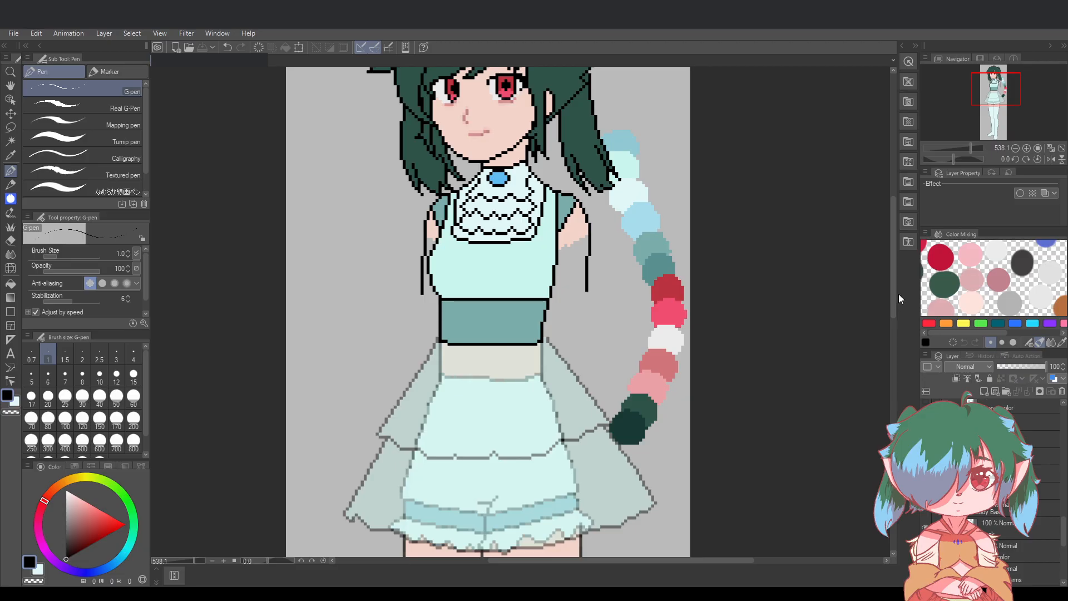
pyautogui.moveTo(894, 299); pyautogui.dragTo(896, 313)
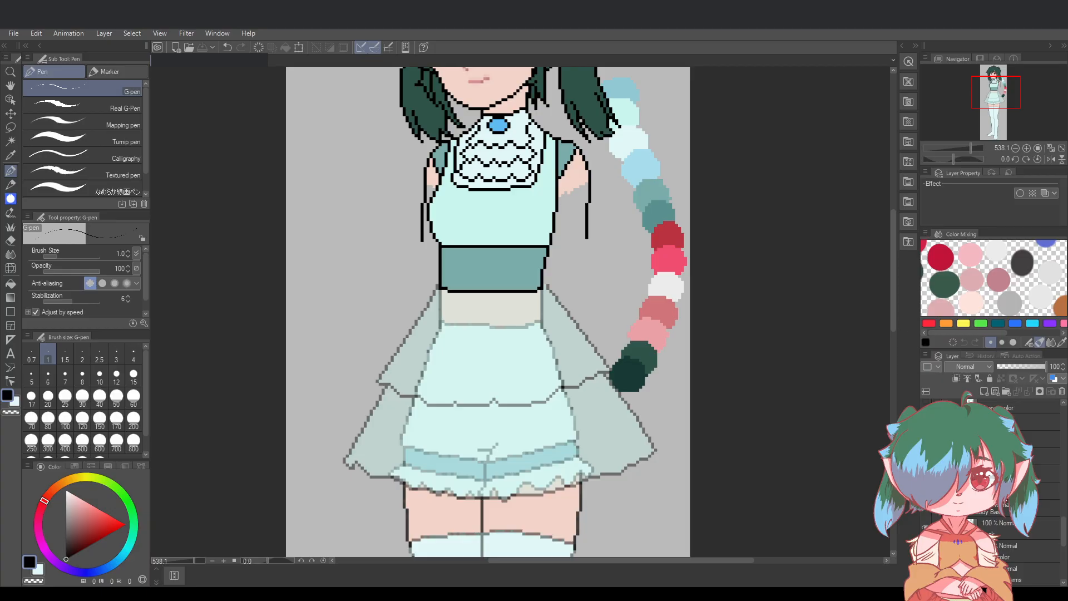
pyautogui.scroll(-2, 991, 490)
pyautogui.scroll(-3, 991, 489)
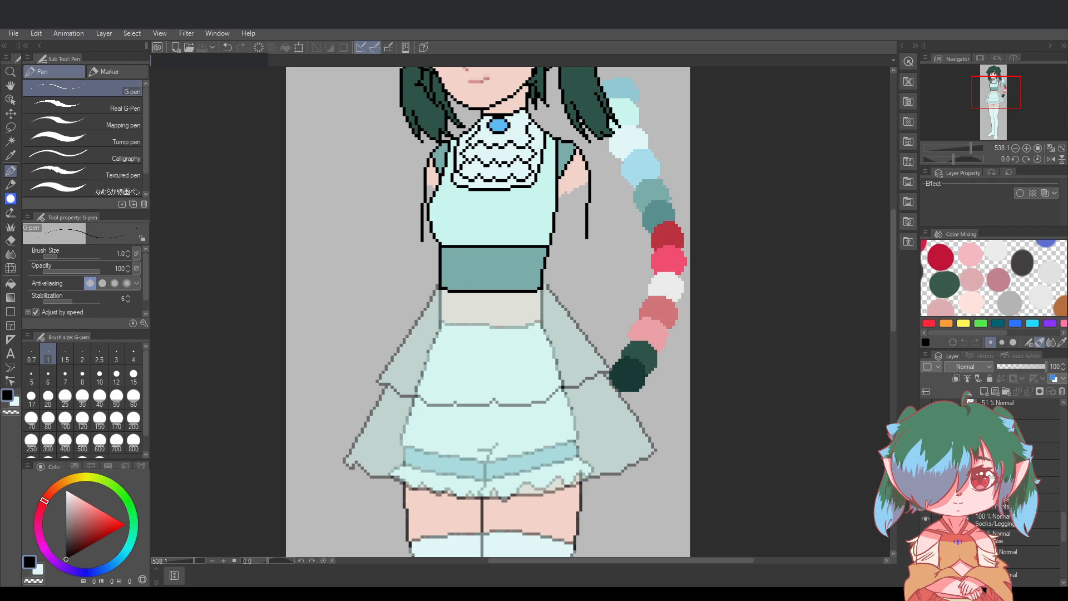
# Create two new layers above the Shorts/Pants layer, naming the upper one "skirt bottom" and the one beneath it "skirt bottom color"
pyautogui.click(1013, 485)
pyautogui.click(953, 484)
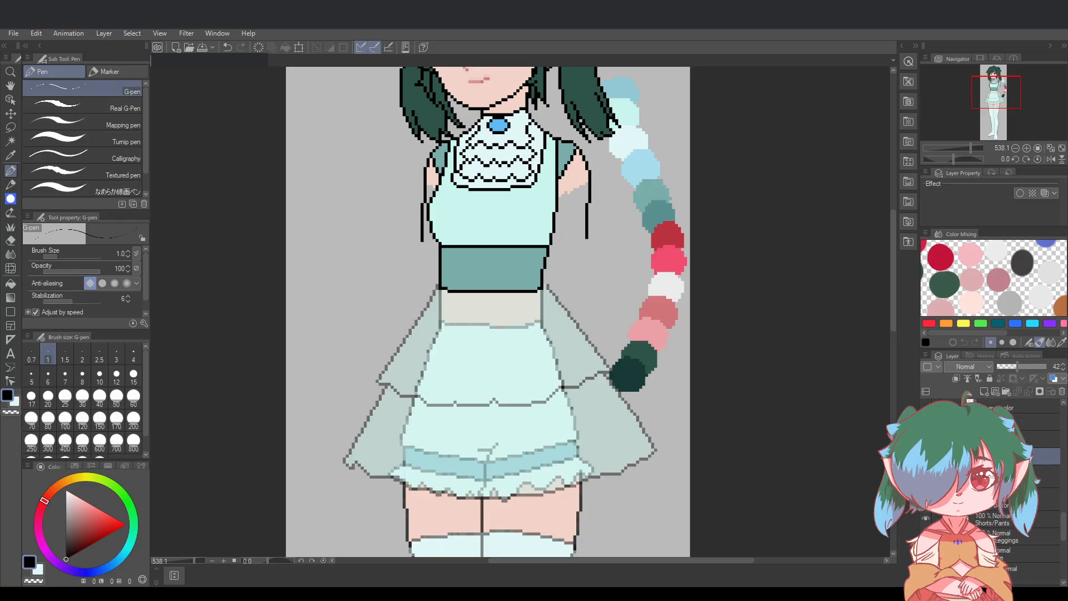
pyautogui.click(1002, 476)
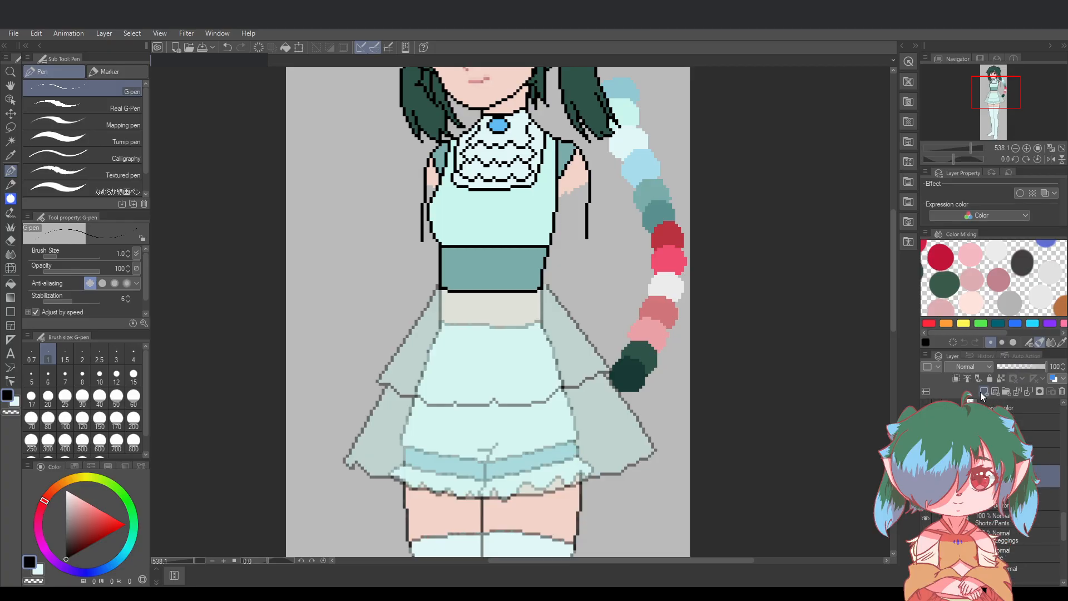
pyautogui.click(982, 393)
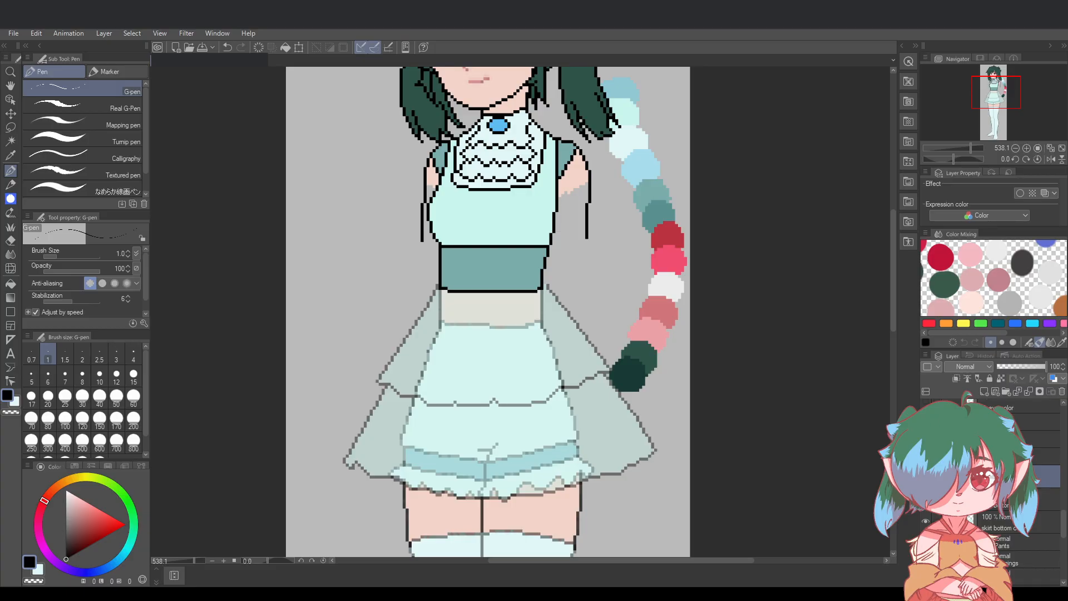
pyautogui.click(984, 392)
pyautogui.click(1004, 505)
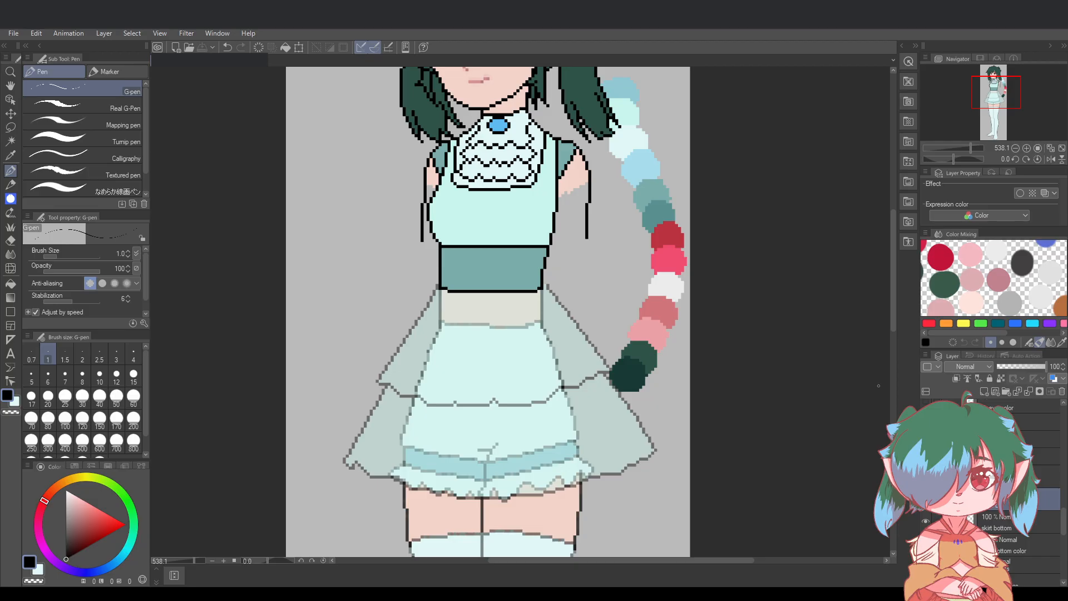
pyautogui.hotkey('alt', ']')
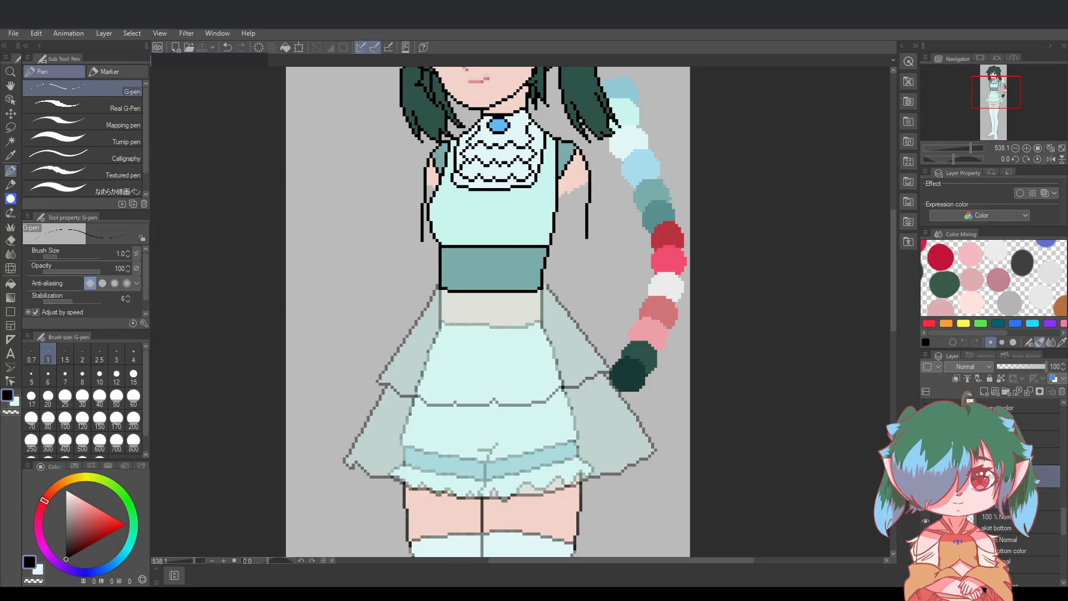
# Above the skirt bottom layer, add a layer named "Skirt L2" with a layer named "SL2 Color" directly beneath it
pyautogui.click(984, 395)
pyautogui.moveTo(1005, 510); pyautogui.dragTo(1004, 510)
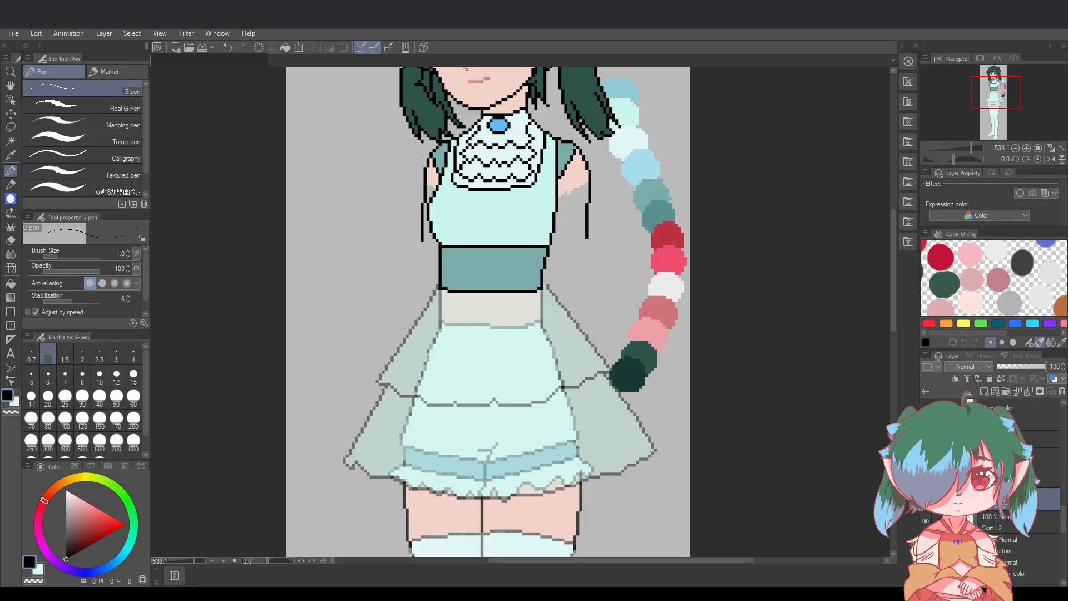
pyautogui.click(1017, 529)
pyautogui.click(983, 392)
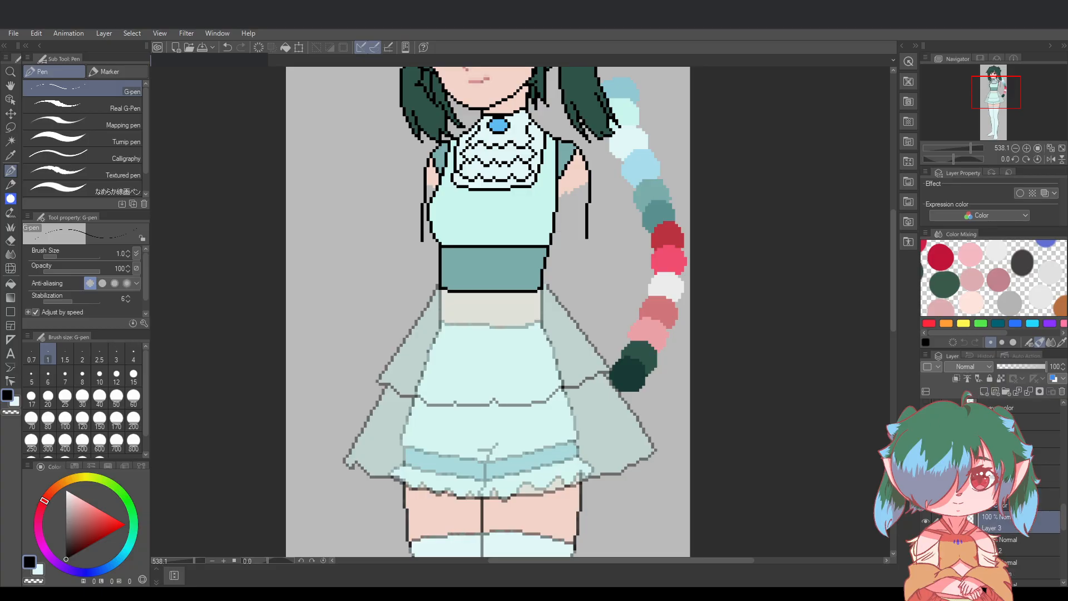
pyautogui.moveTo(1013, 522); pyautogui.dragTo(1008, 554)
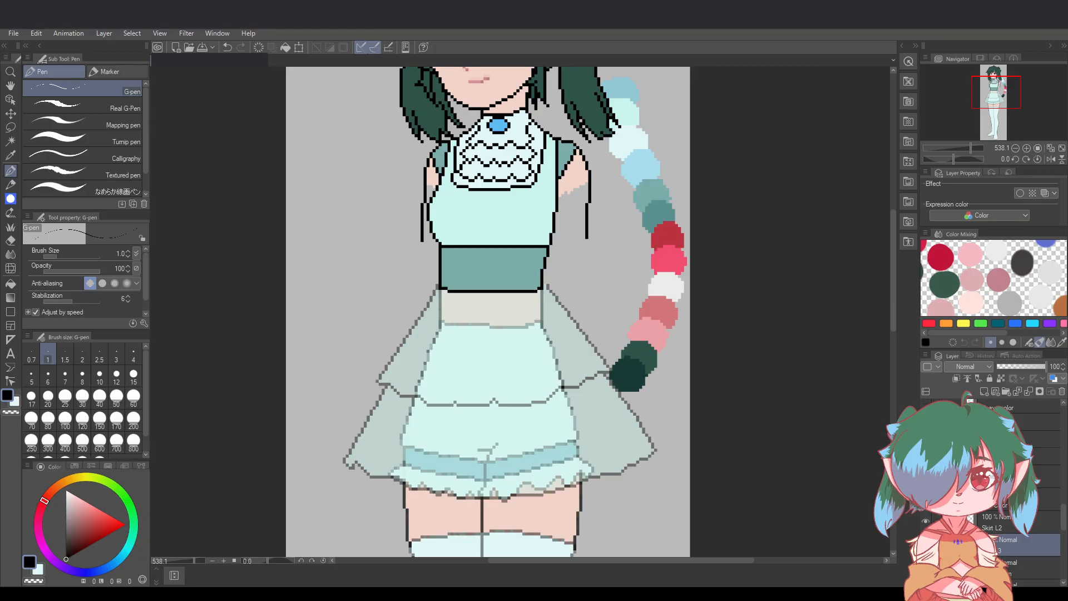
pyautogui.press('Return')
# Select the skirt bottom layer and check it and the layer beneath it by switching their visibility off and on
pyautogui.scroll(-1, 1018, 523)
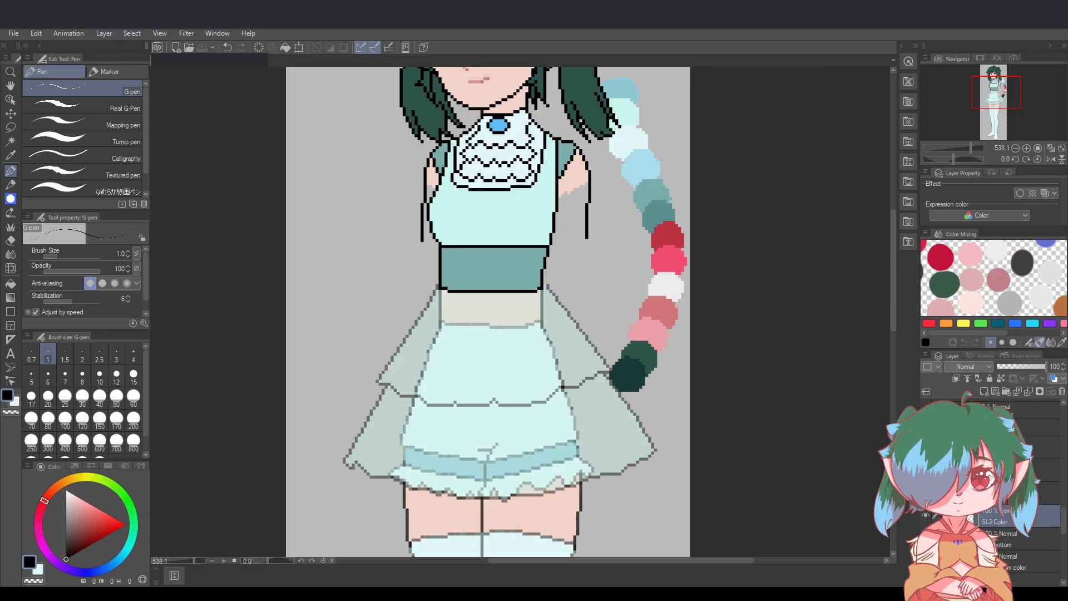
pyautogui.moveTo(894, 306); pyautogui.dragTo(892, 315)
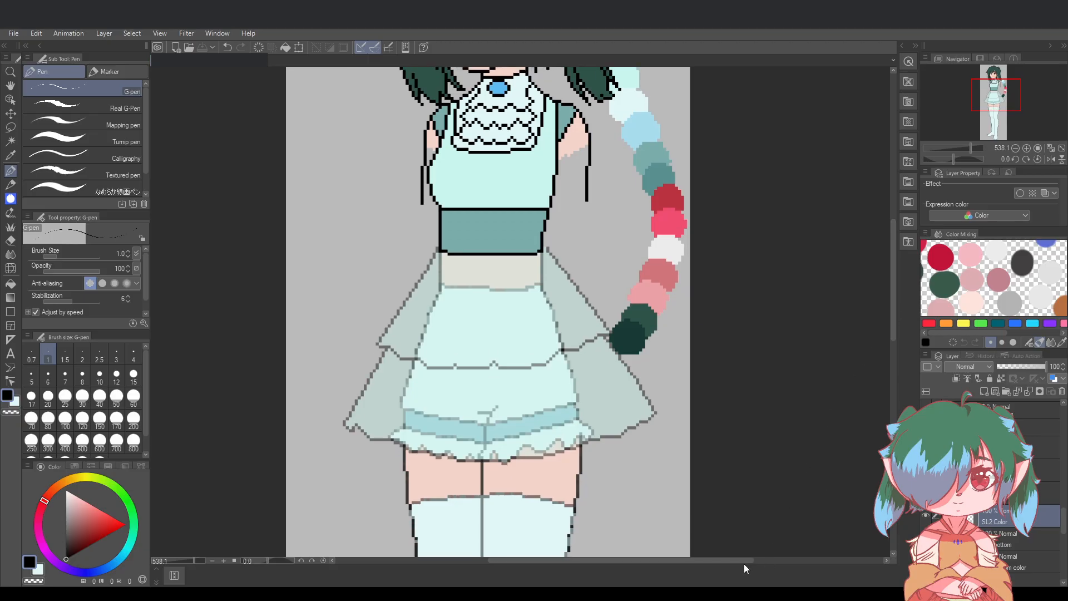
pyautogui.moveTo(743, 563)
pyautogui.mouseDown()
pyautogui.moveTo(731, 561)
pyautogui.moveTo(765, 561)
pyautogui.mouseUp()
pyautogui.click(1002, 539)
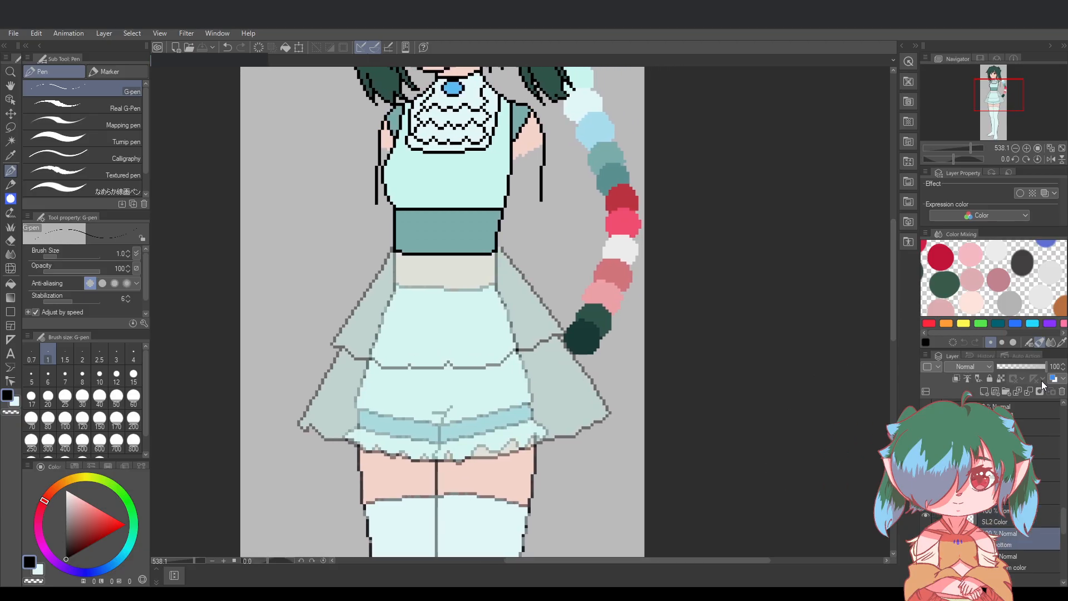
pyautogui.click(926, 539)
pyautogui.click(926, 539)
pyautogui.click(926, 562)
pyautogui.click(925, 561)
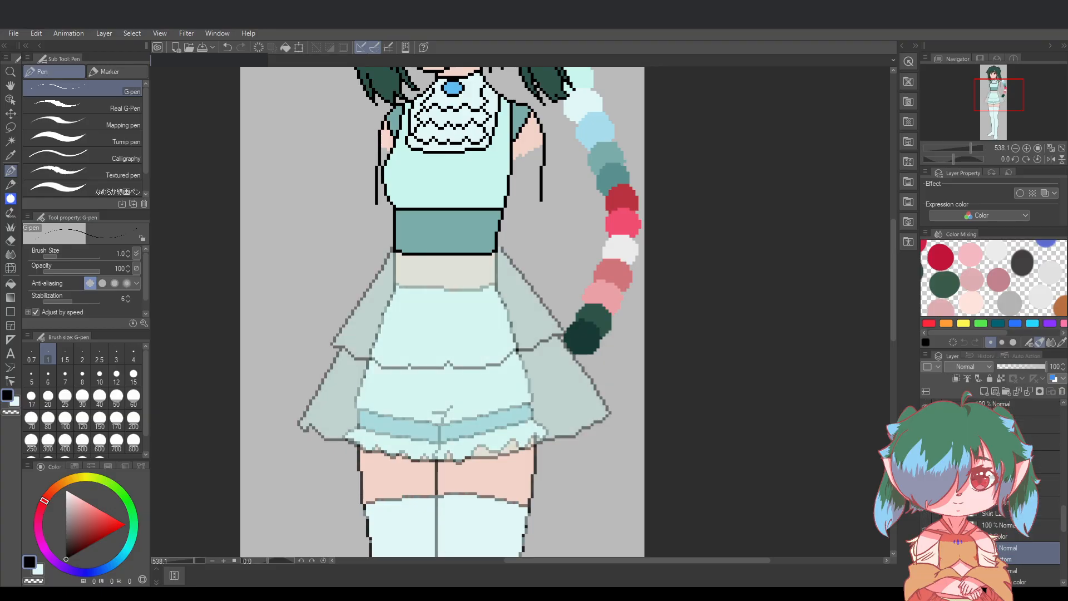
# Raise the opacity of the folder holding the translucent two-tier skirt to 100%
pyautogui.click(1001, 441)
pyautogui.moveTo(1016, 368); pyautogui.dragTo(1049, 369)
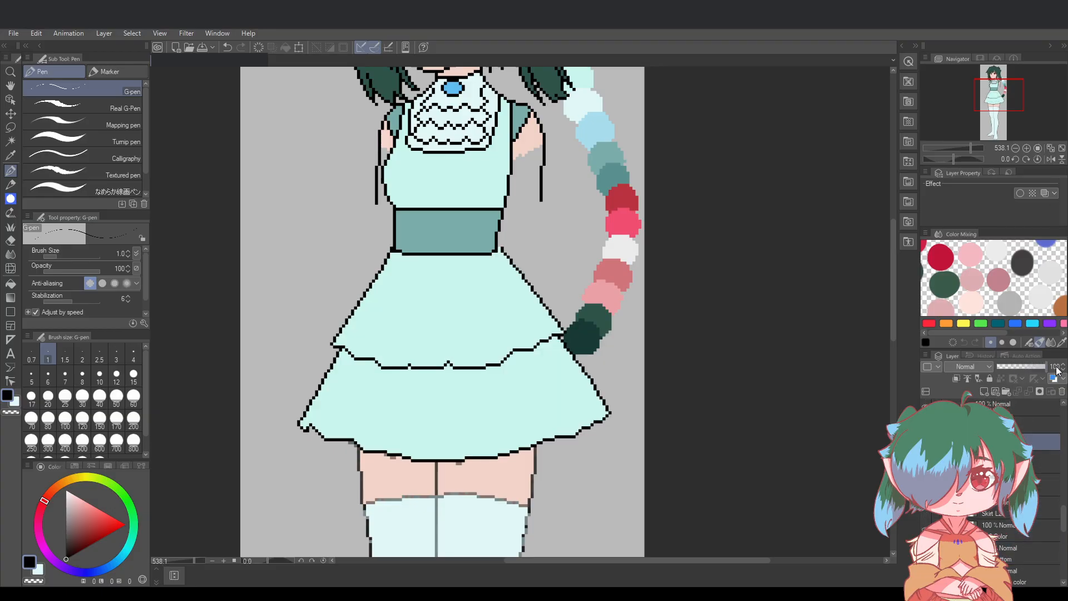
pyautogui.moveTo(718, 561); pyautogui.dragTo(639, 559)
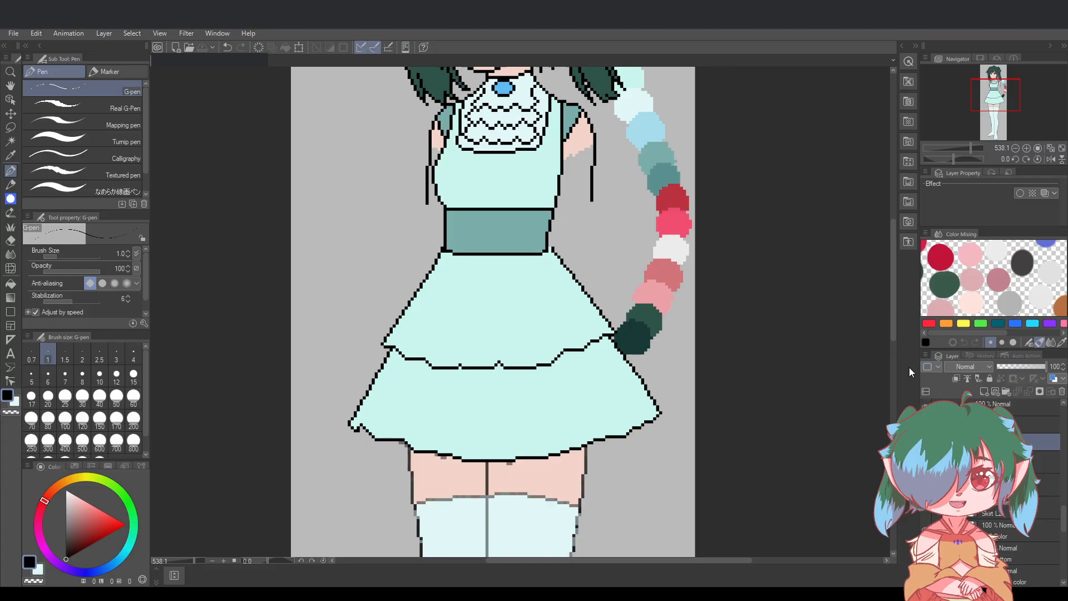
# Switch the two-tier skirt's outlines off and on to check how its lines and color are separated
pyautogui.scroll(-4, 1044, 494)
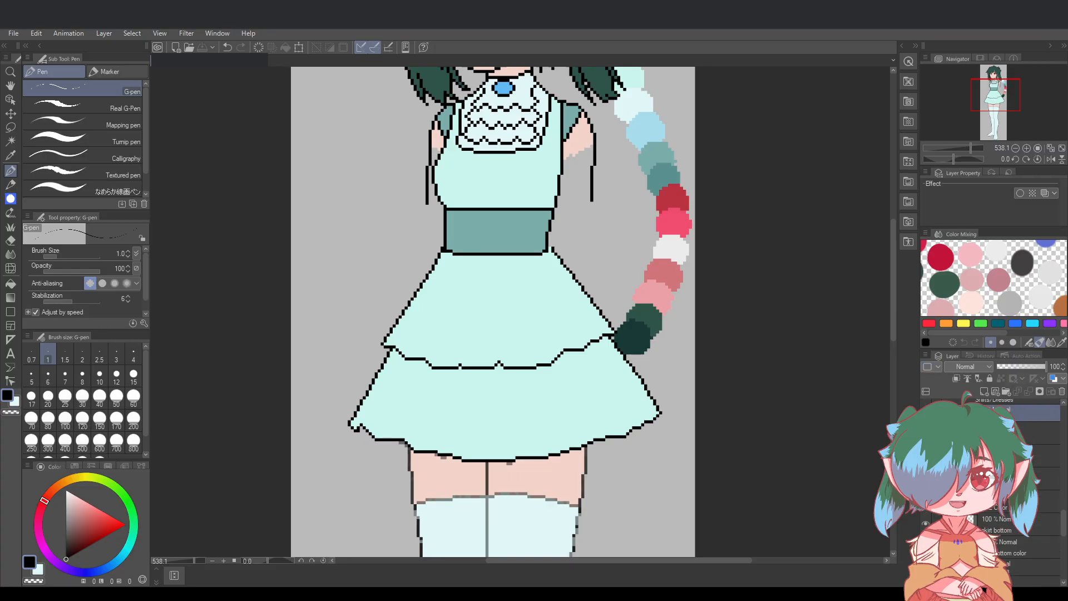
pyautogui.click(1044, 495)
pyautogui.click(927, 514)
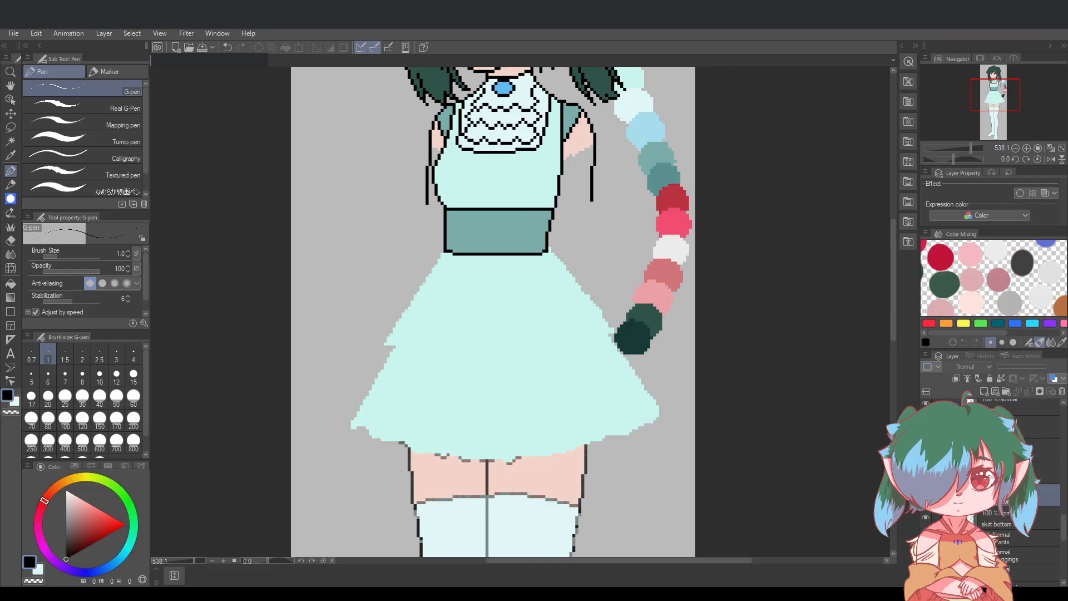
pyautogui.click(926, 514)
pyautogui.click(926, 513)
pyautogui.click(927, 513)
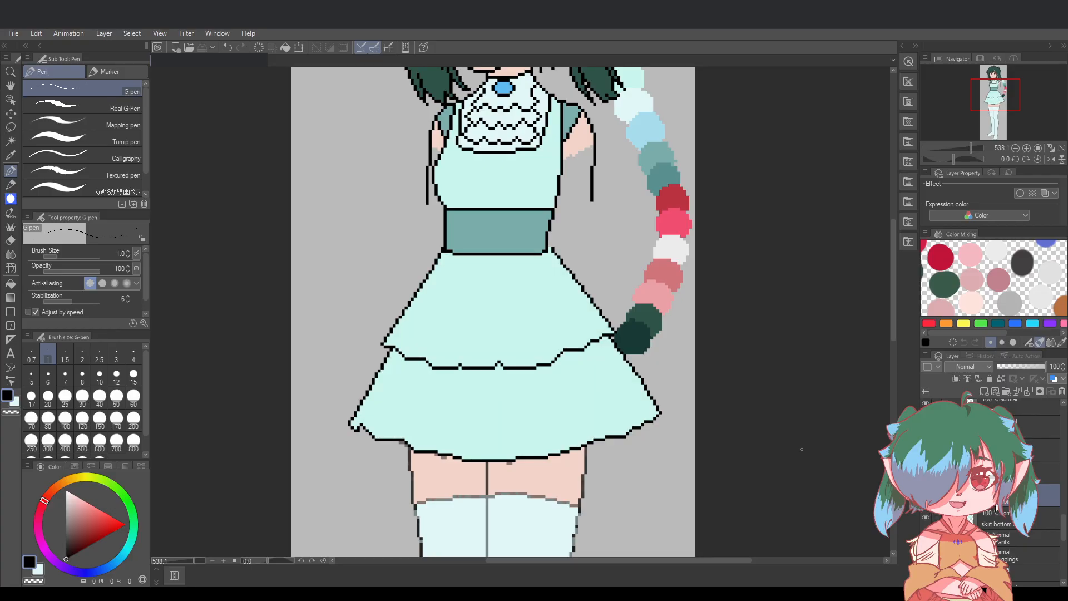
# Hide the whole two-tier skirt to expose the waist and shorts underneath
pyautogui.scroll(-2, 892, 309)
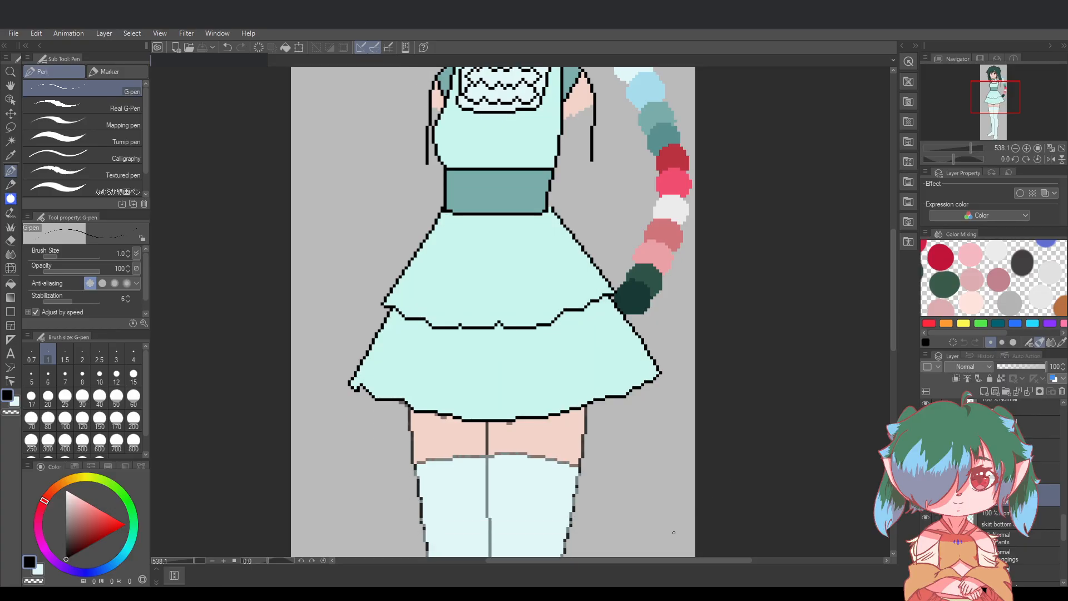
pyautogui.moveTo(682, 561); pyautogui.dragTo(684, 561)
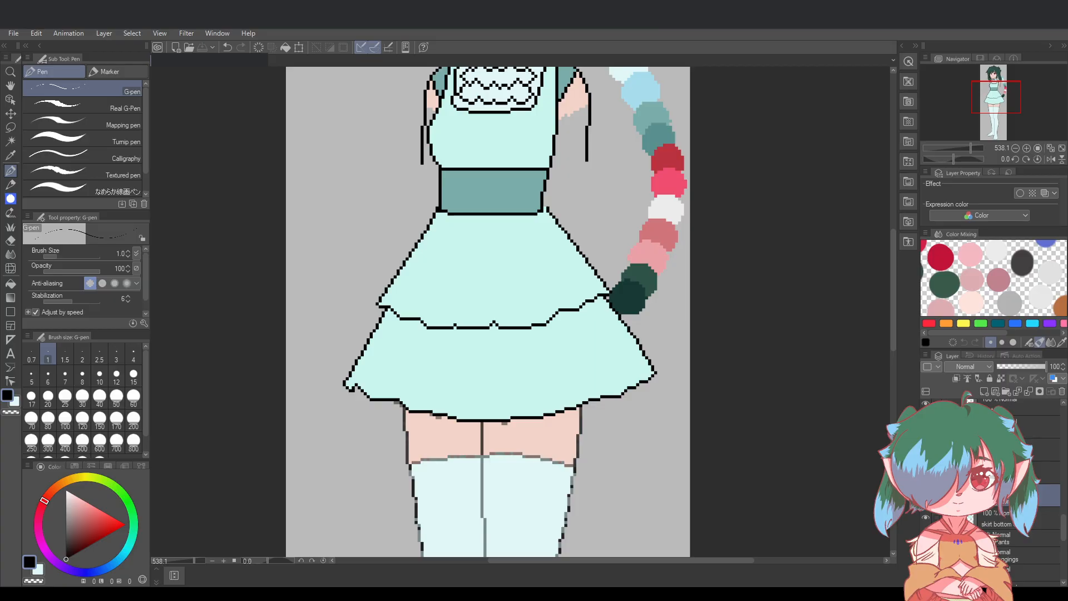
pyautogui.click(926, 511)
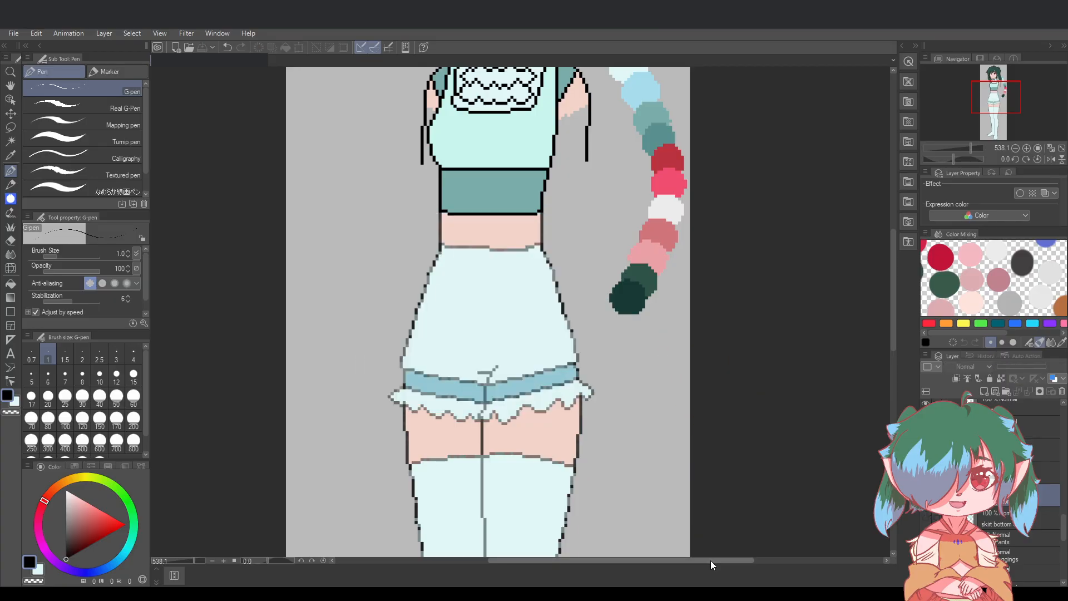
pyautogui.moveTo(711, 561); pyautogui.dragTo(706, 561)
pyautogui.moveTo(893, 318); pyautogui.dragTo(893, 313)
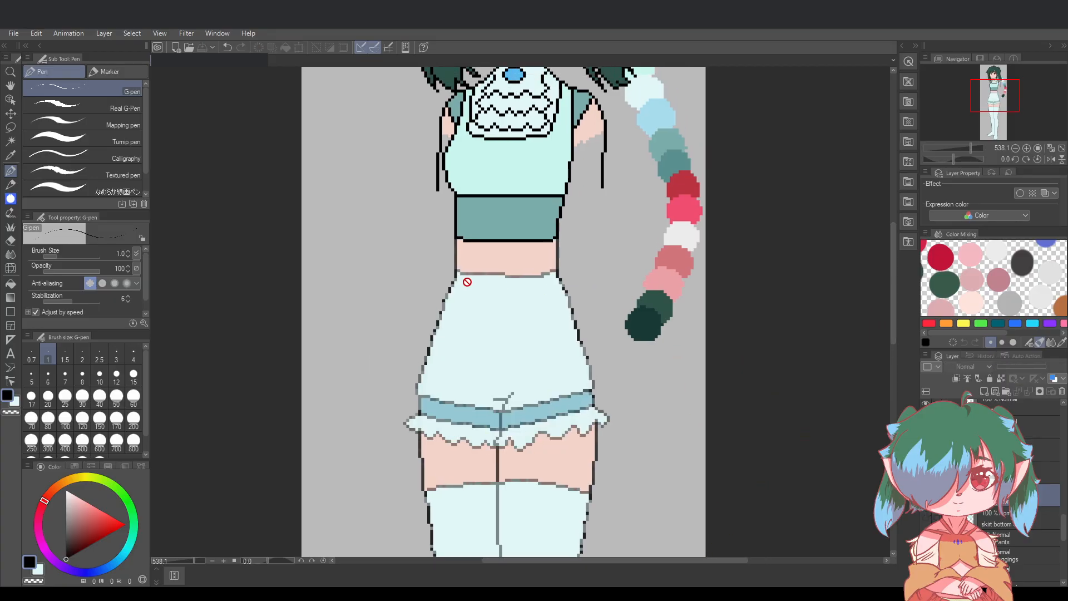
# Lower the body outline layer's opacity to 34%, toggling its visibility to check which lines it holds
pyautogui.scroll(1, 468, 282)
pyautogui.scroll(1, 445, 151)
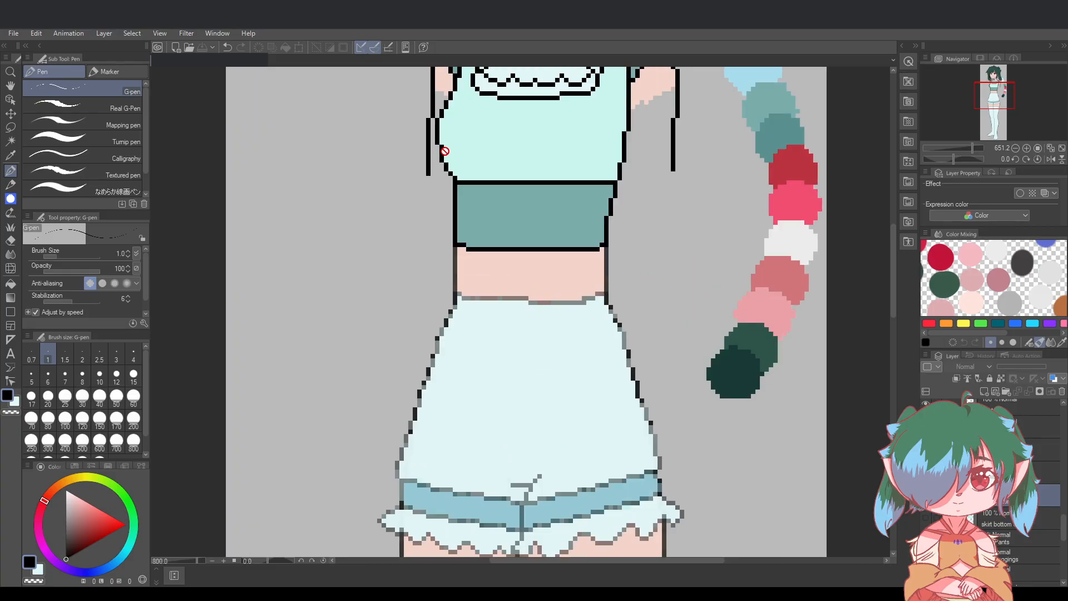
pyautogui.scroll(-5, 1018, 473)
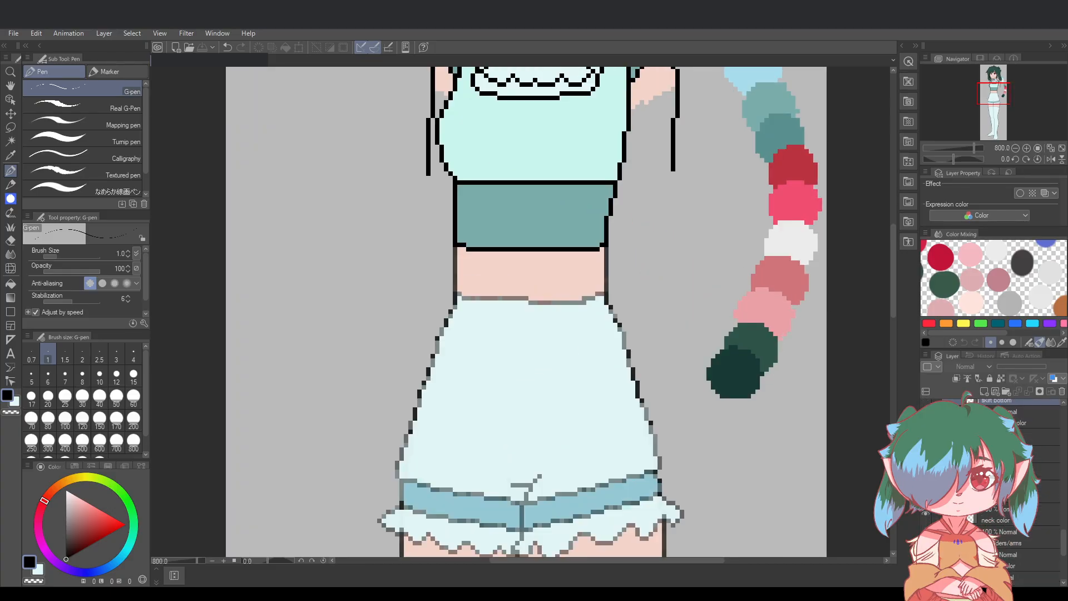
pyautogui.scroll(1, 1018, 473)
pyautogui.scroll(-4, 1018, 473)
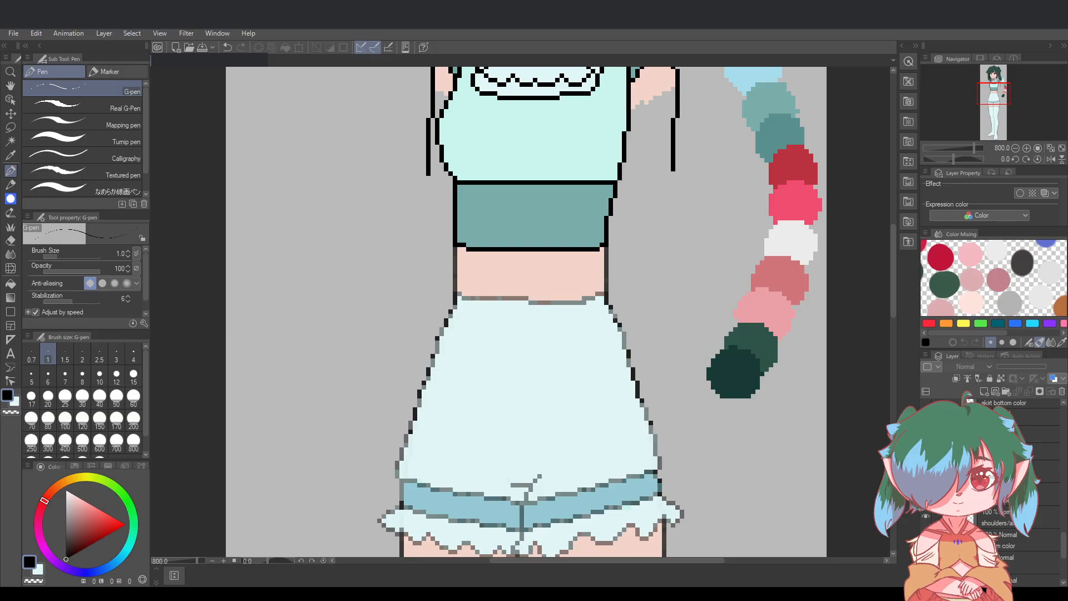
pyautogui.click(1046, 490)
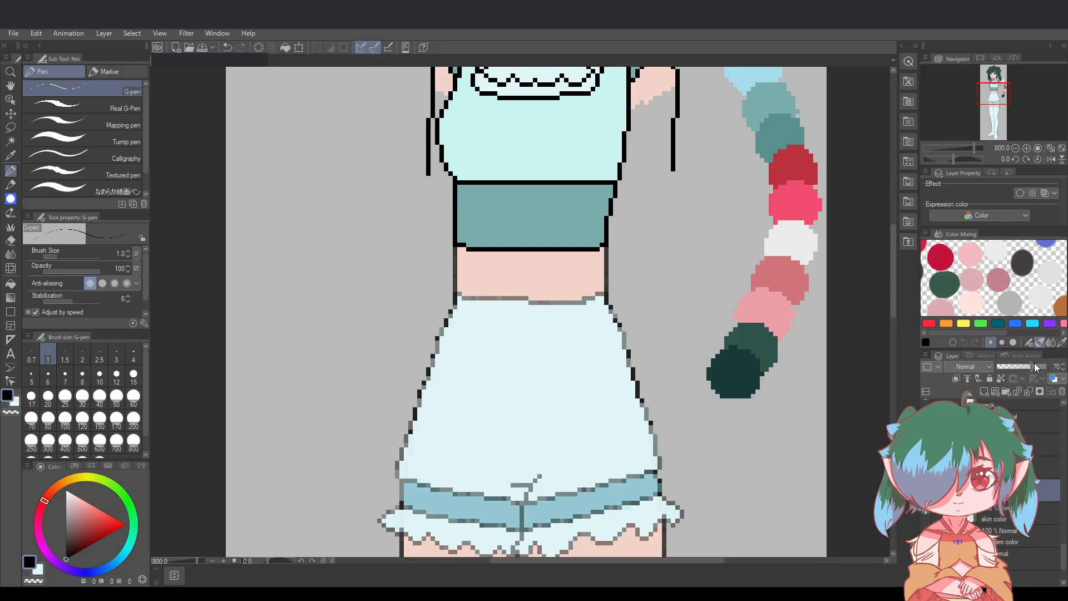
pyautogui.moveTo(1038, 367); pyautogui.dragTo(1021, 372)
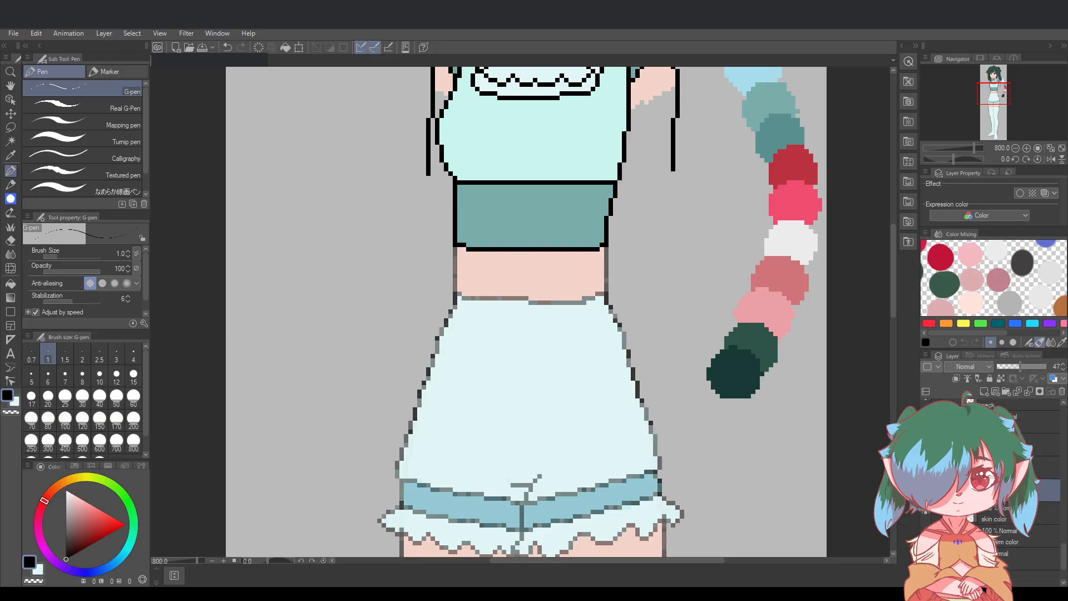
pyautogui.click(926, 489)
pyautogui.click(926, 490)
pyautogui.click(926, 490)
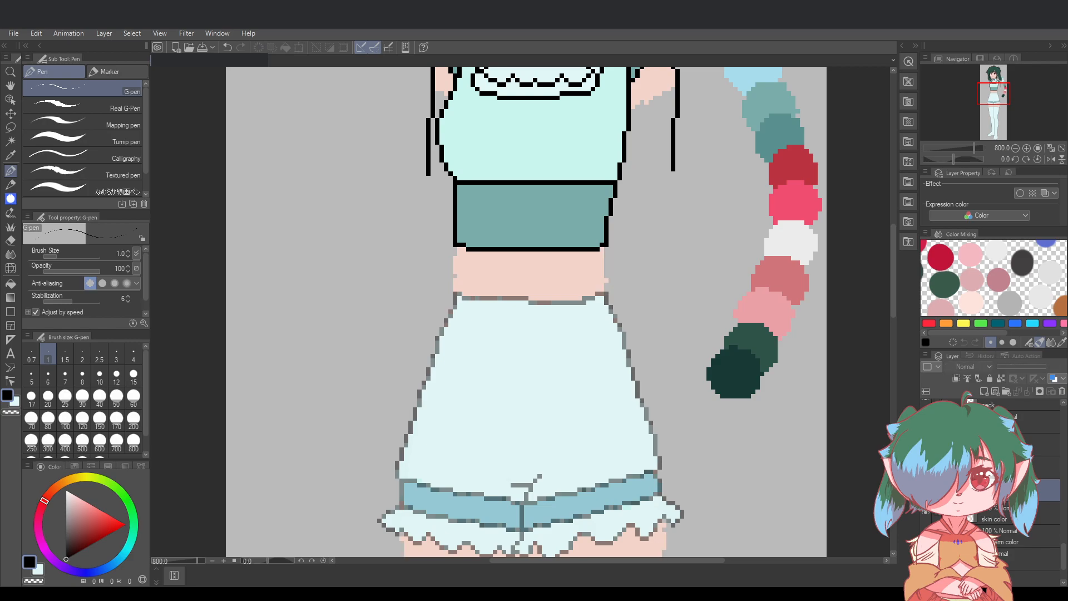
pyautogui.click(925, 490)
pyautogui.moveTo(1019, 367)
pyautogui.mouseDown()
pyautogui.moveTo(1029, 365)
pyautogui.moveTo(1016, 366)
pyautogui.mouseUp()
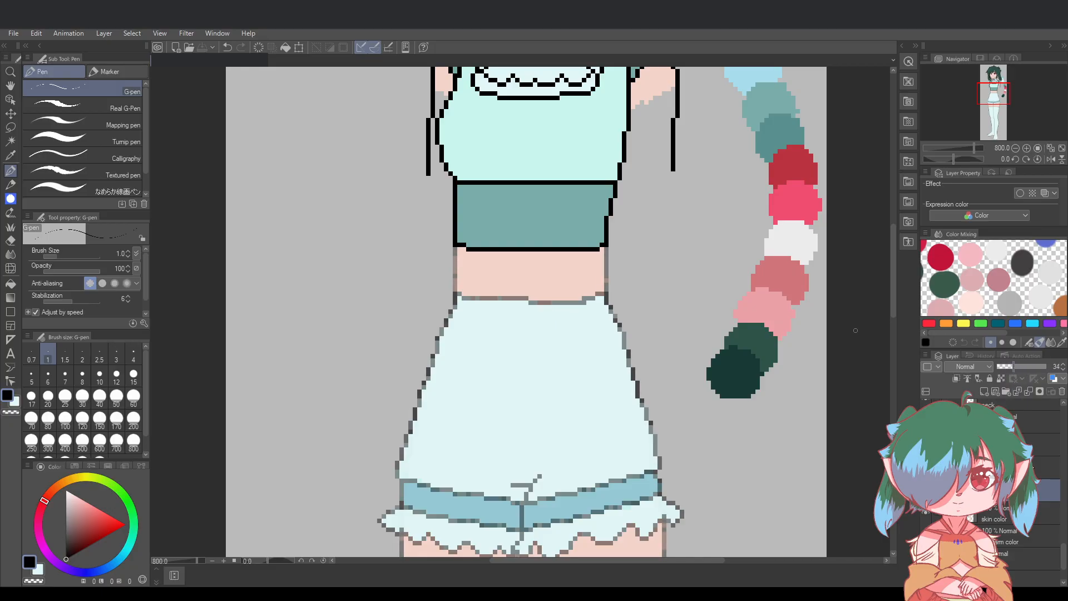
# Raise the opacity of the shorts' outline to 100%
pyautogui.scroll(2, 801, 374)
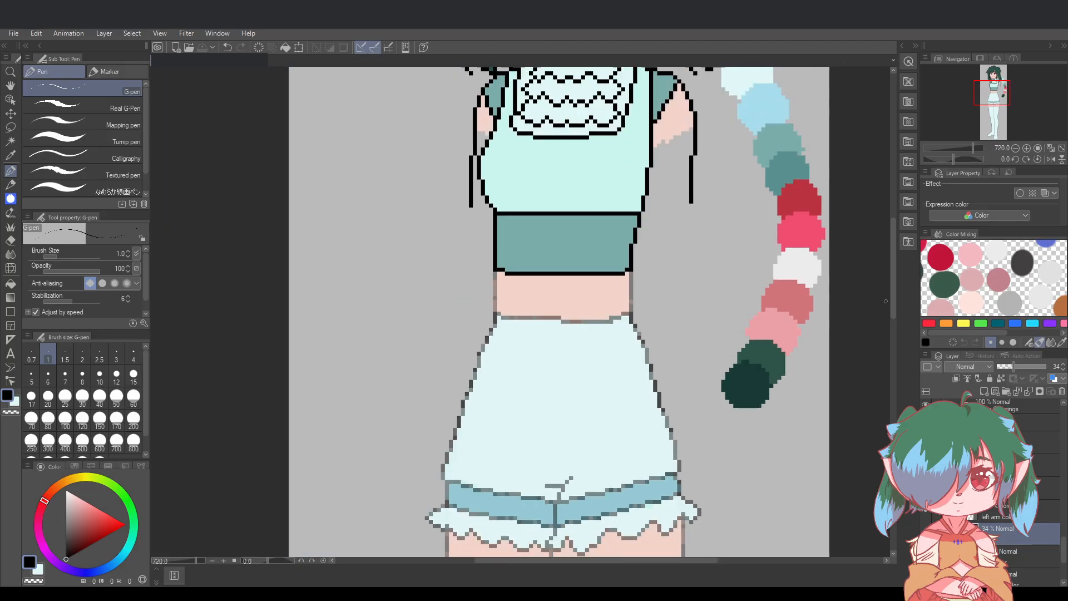
pyautogui.moveTo(893, 299); pyautogui.dragTo(893, 309)
pyautogui.moveTo(703, 562); pyautogui.dragTo(725, 560)
pyautogui.scroll(1, 1042, 429)
pyautogui.scroll(1, 1041, 430)
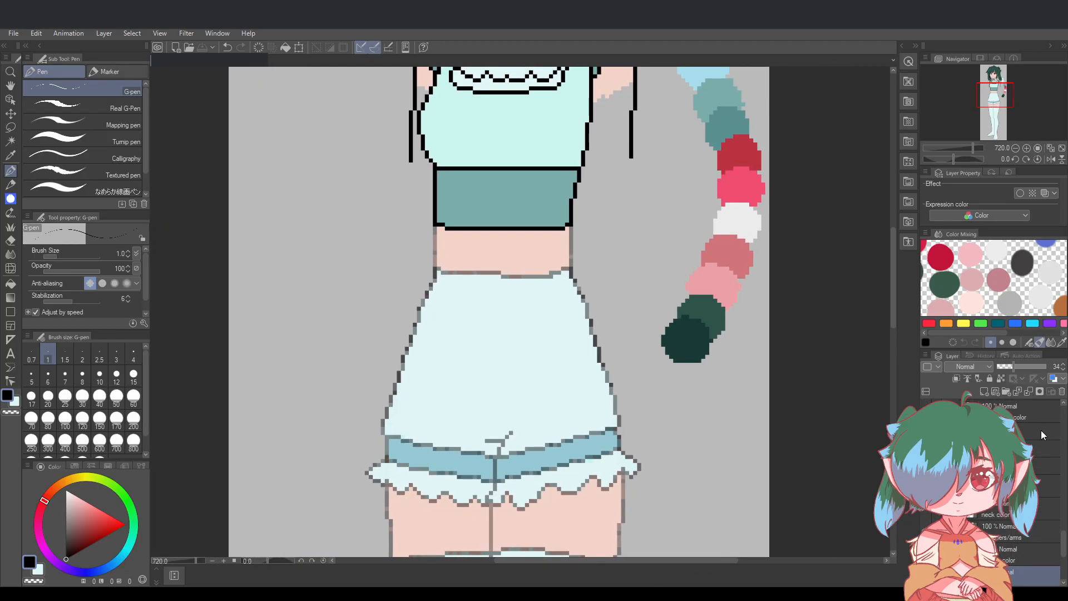
pyautogui.click(1041, 430)
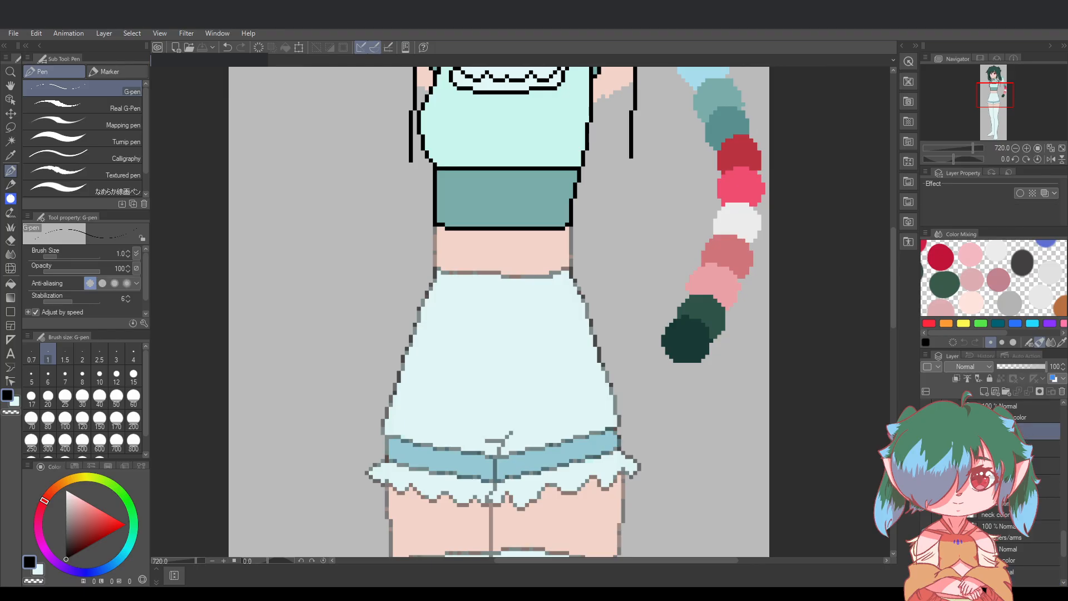
pyautogui.click(1045, 366)
pyautogui.moveTo(1046, 367); pyautogui.dragTo(1058, 367)
pyautogui.click(957, 431)
pyautogui.click(1031, 440)
pyautogui.click(1030, 458)
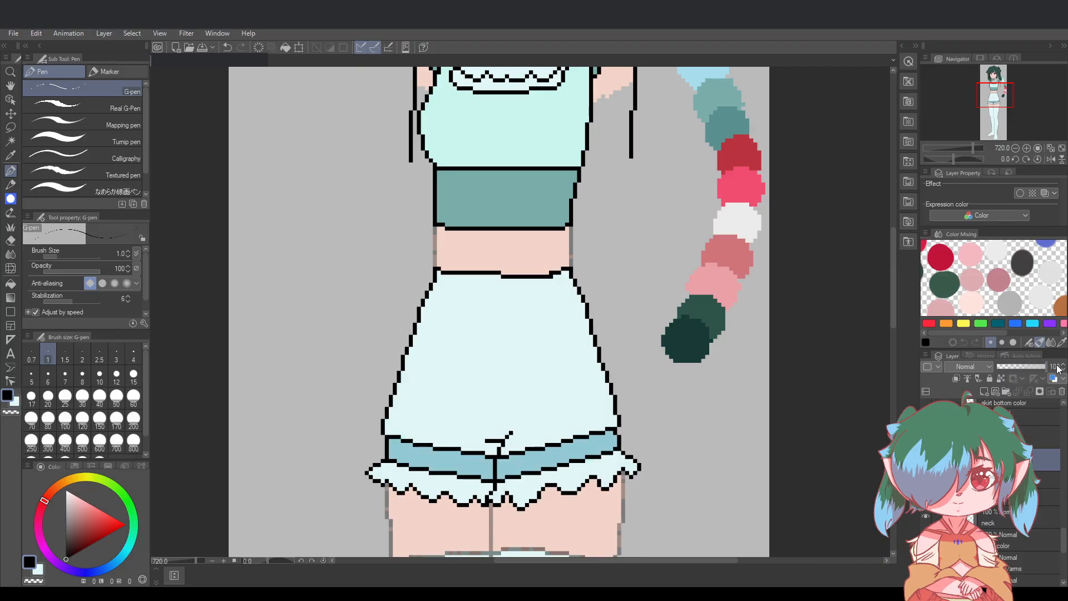
pyautogui.click(1031, 415)
pyautogui.moveTo(1045, 367)
pyautogui.mouseDown()
pyautogui.moveTo(1029, 369)
pyautogui.moveTo(1049, 368)
pyautogui.mouseUp()
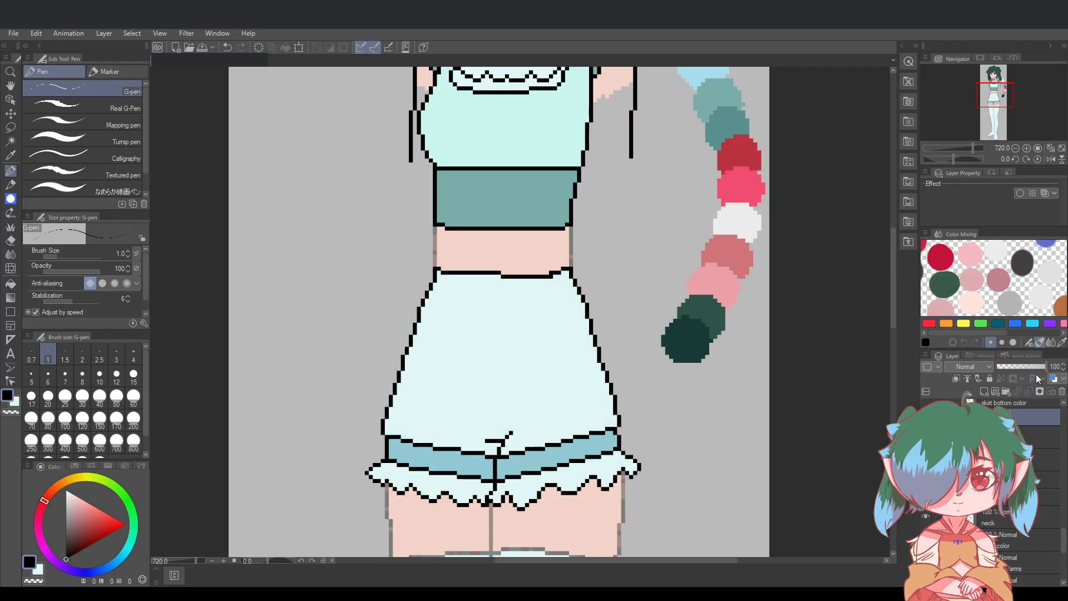
# Fade the shorts' outline by setting its layer opacity to 39%
pyautogui.click(1032, 437)
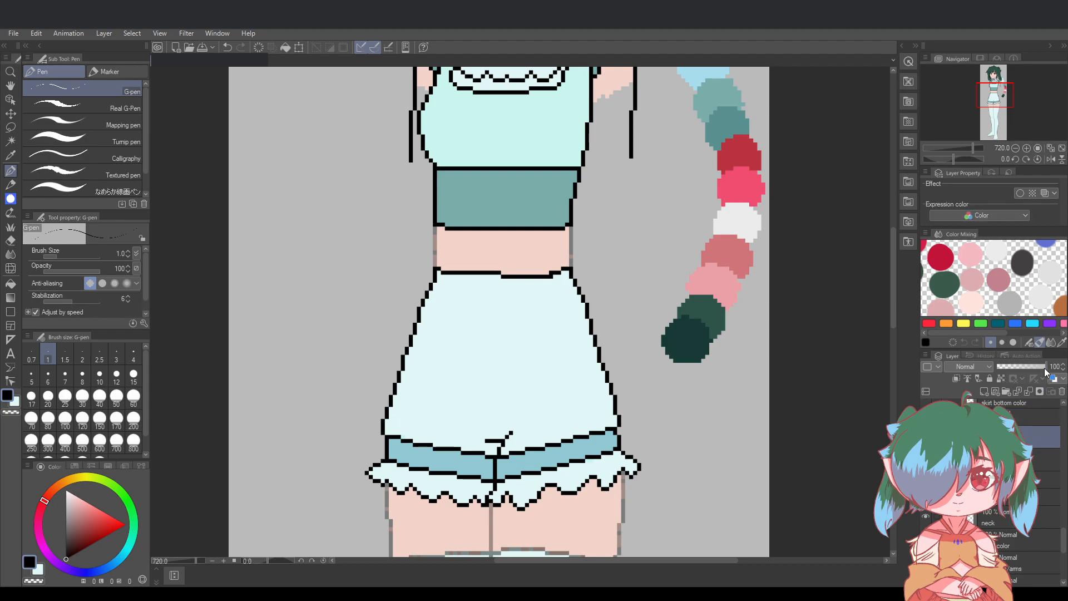
pyautogui.moveTo(1046, 372); pyautogui.dragTo(1015, 368)
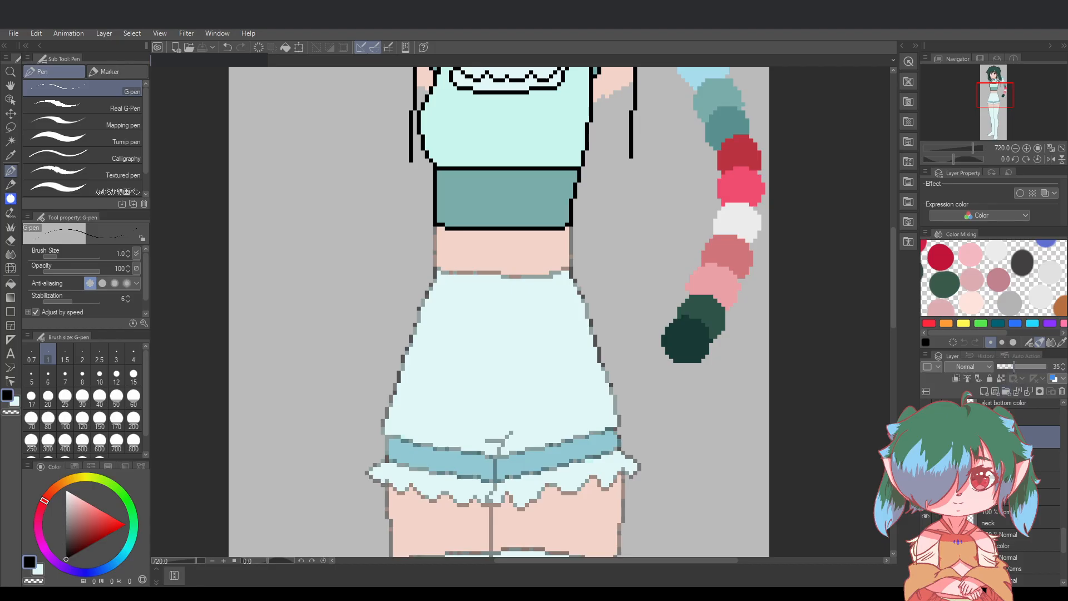
pyautogui.moveTo(1014, 368); pyautogui.dragTo(1015, 367)
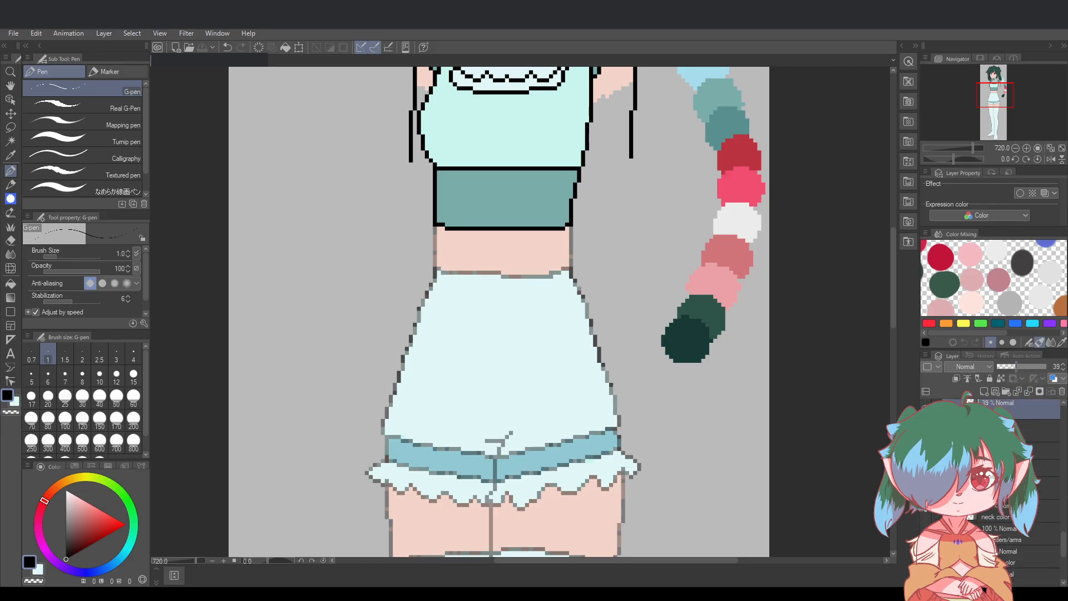
# Return to the skirt layers in the layer stack and select a layer above Skirt L2
pyautogui.scroll(-1, 1018, 473)
pyautogui.scroll(-3, 1035, 458)
pyautogui.scroll(-5, 1035, 458)
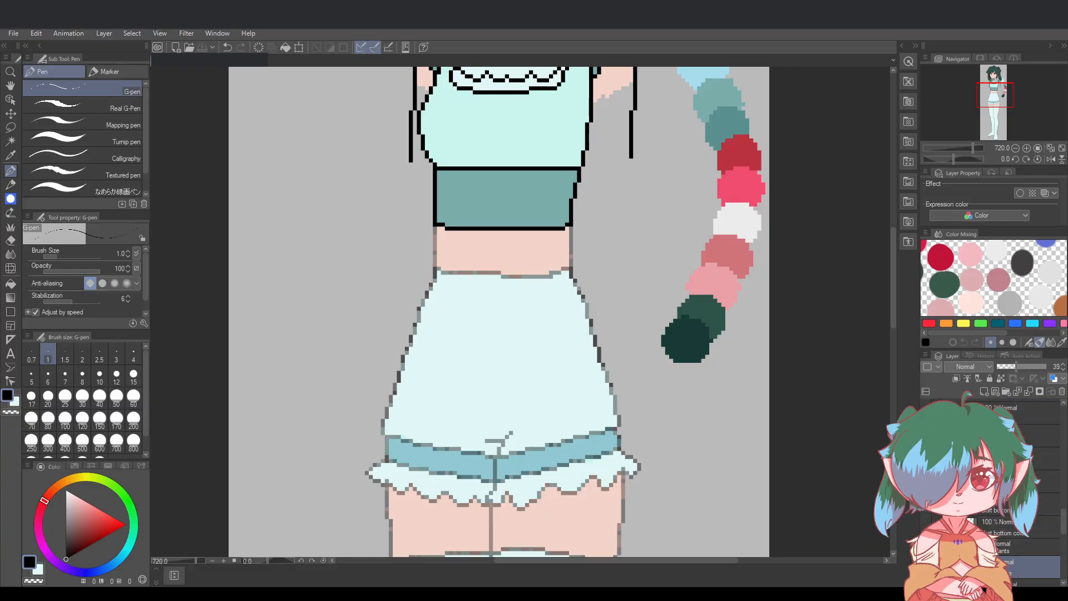
pyautogui.scroll(1, 983, 588)
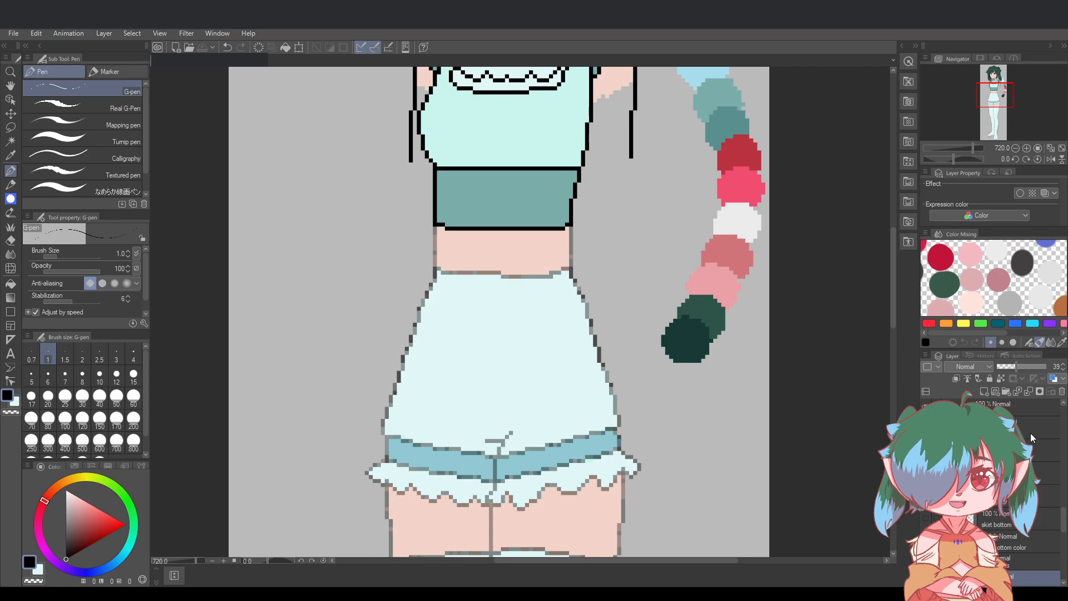
pyautogui.click(1046, 495)
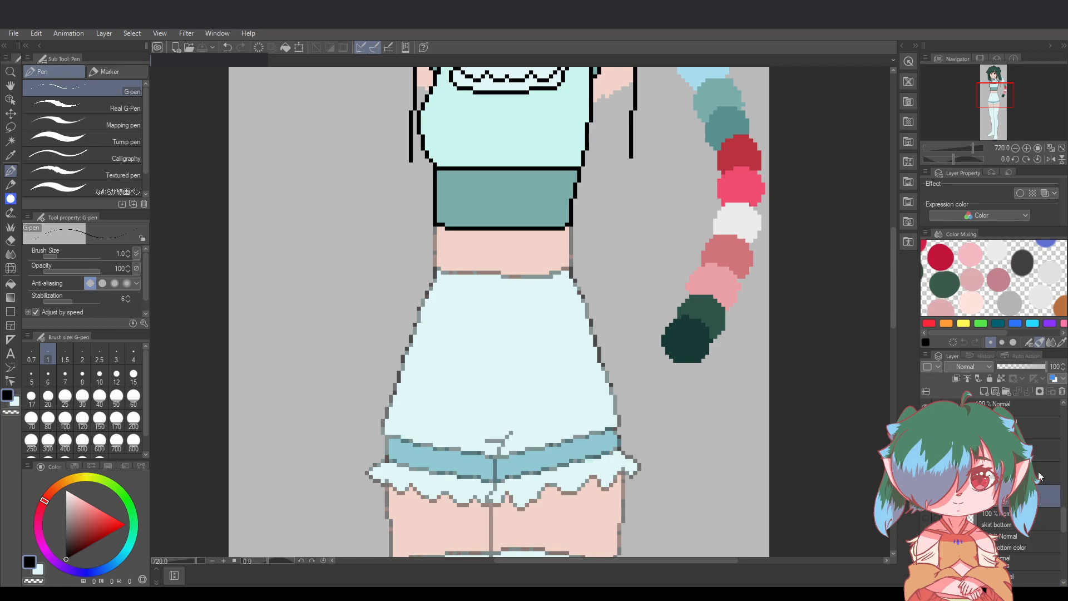
pyautogui.click(1037, 427)
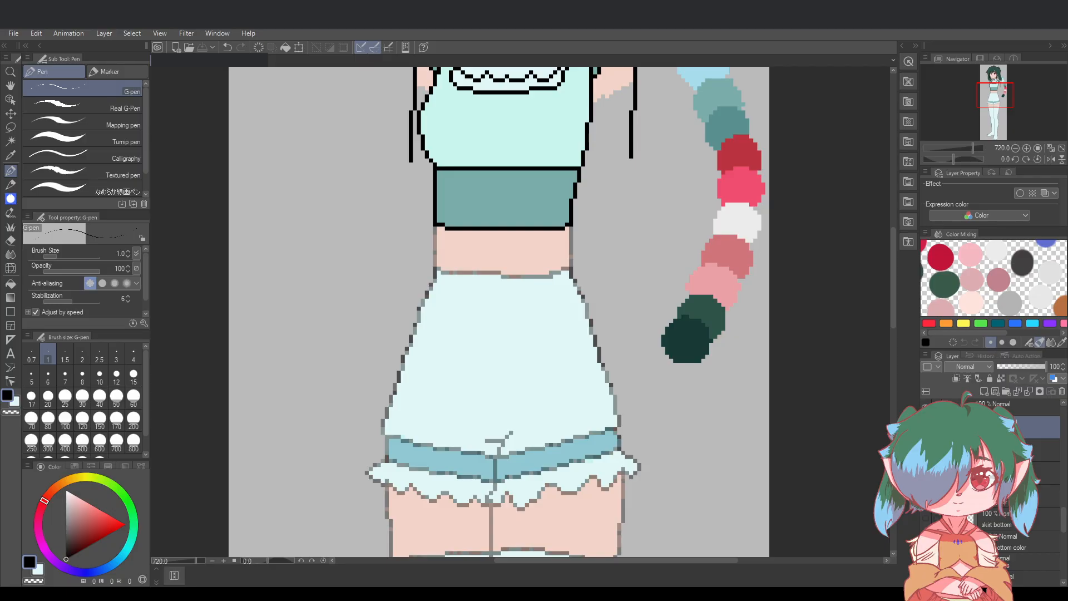
# Make the layer for the skirt line art active
pyautogui.click(1044, 472)
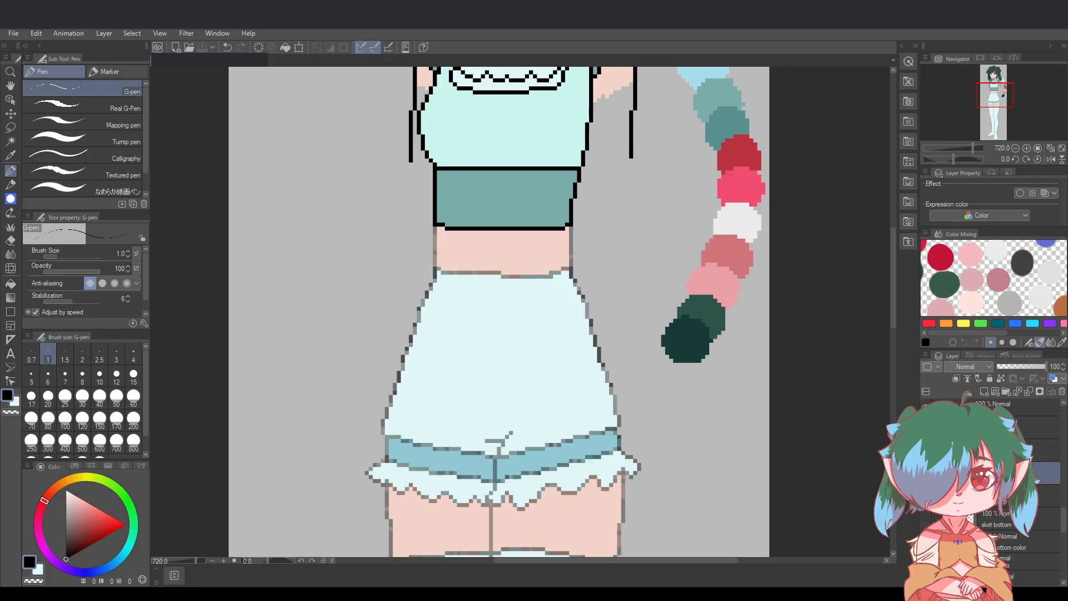
pyautogui.click(1043, 450)
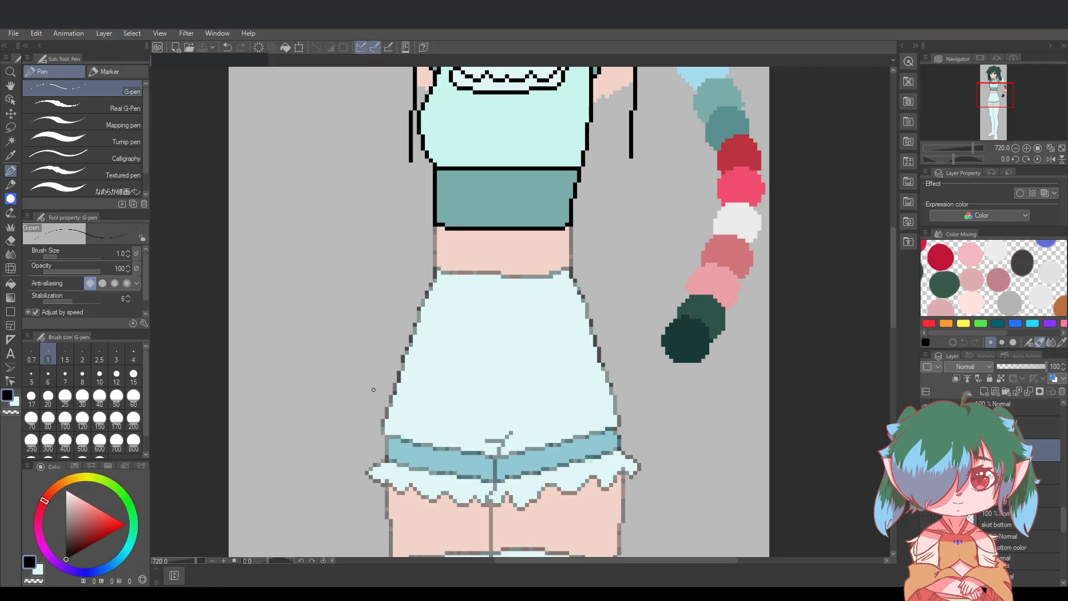
pyautogui.moveTo(387, 371)
pyautogui.mouseDown()
pyautogui.moveTo(347, 345)
pyautogui.moveTo(419, 380)
pyautogui.moveTo(337, 366)
pyautogui.moveTo(415, 381)
pyautogui.moveTo(452, 368)
pyautogui.moveTo(526, 378)
pyautogui.moveTo(572, 366)
pyautogui.moveTo(351, 376)
pyautogui.moveTo(496, 384)
pyautogui.moveTo(681, 364)
pyautogui.mouseUp()
pyautogui.hotkey('ctrl', 'z')
pyautogui.hotkey('ctrl', 'z')
pyautogui.hotkey('ctrl', 'z')
pyautogui.moveTo(345, 384)
pyautogui.mouseDown()
pyautogui.moveTo(498, 406)
pyautogui.moveTo(704, 387)
pyautogui.moveTo(572, 226)
pyautogui.mouseUp()
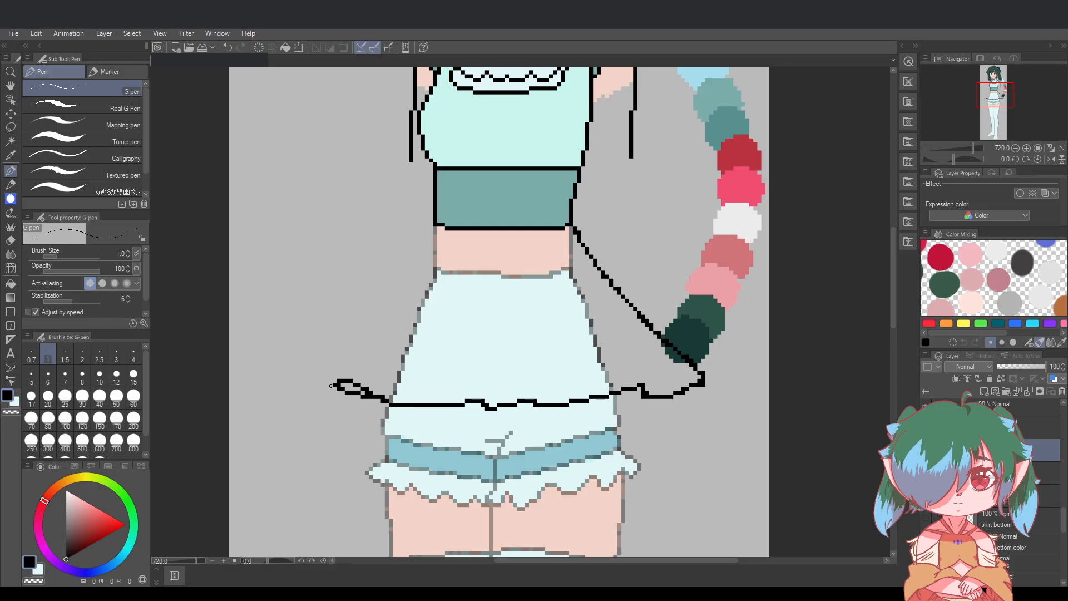
pyautogui.hotkey('ctrl', 'z')
pyautogui.moveTo(336, 392)
pyautogui.mouseDown()
pyautogui.moveTo(431, 224)
pyautogui.moveTo(359, 328)
pyautogui.moveTo(332, 395)
pyautogui.mouseUp()
pyautogui.hotkey('ctrl', 'z')
pyautogui.hotkey('ctrl', 'z')
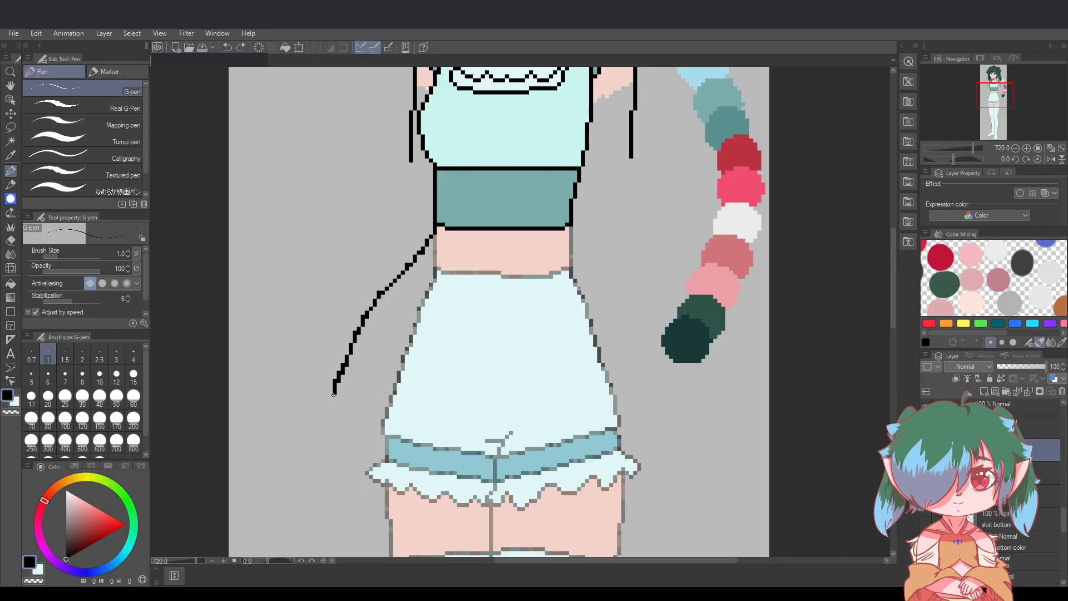
pyautogui.hotkey('ctrl', 'z')
# Draw the upper skirt tier as a black size 1 G-pen outline flaring from the waistband, with a ruffled hem across the shorts' blue band
pyautogui.moveTo(441, 221)
pyautogui.mouseDown()
pyautogui.moveTo(326, 422)
pyautogui.moveTo(374, 442)
pyautogui.moveTo(354, 432)
pyautogui.moveTo(469, 448)
pyautogui.mouseUp()
pyautogui.moveTo(559, 432)
pyautogui.mouseDown()
pyautogui.moveTo(600, 444)
pyautogui.moveTo(689, 408)
pyautogui.moveTo(682, 428)
pyautogui.moveTo(724, 406)
pyautogui.moveTo(727, 420)
pyautogui.moveTo(740, 394)
pyautogui.moveTo(573, 226)
pyautogui.mouseUp()
pyautogui.scroll(-2, 691, 393)
pyautogui.scroll(-3, 691, 393)
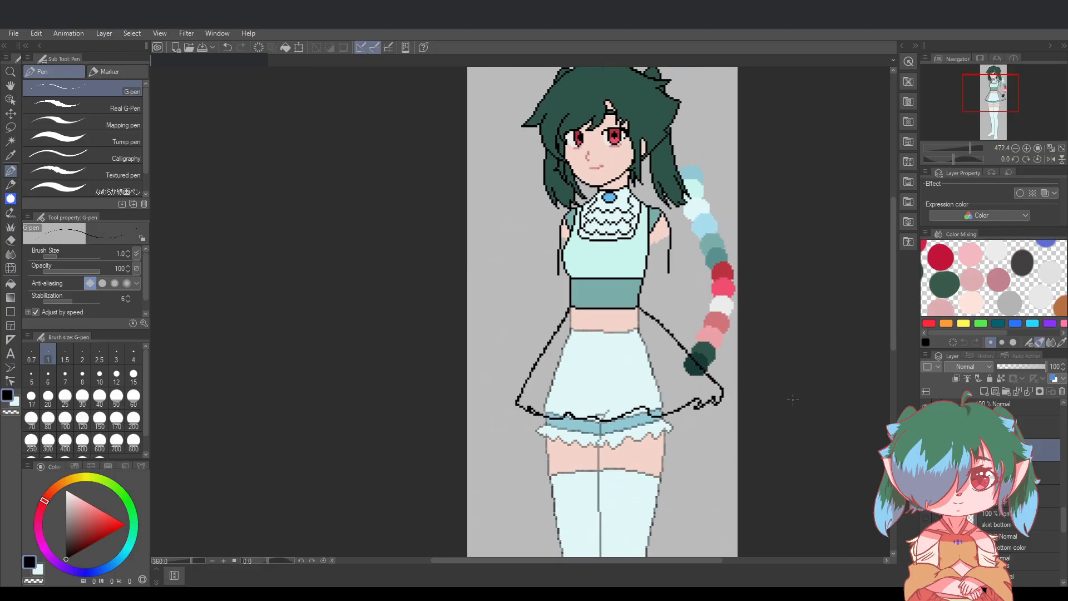
pyautogui.scroll(3, 790, 490)
pyautogui.scroll(1, 792, 499)
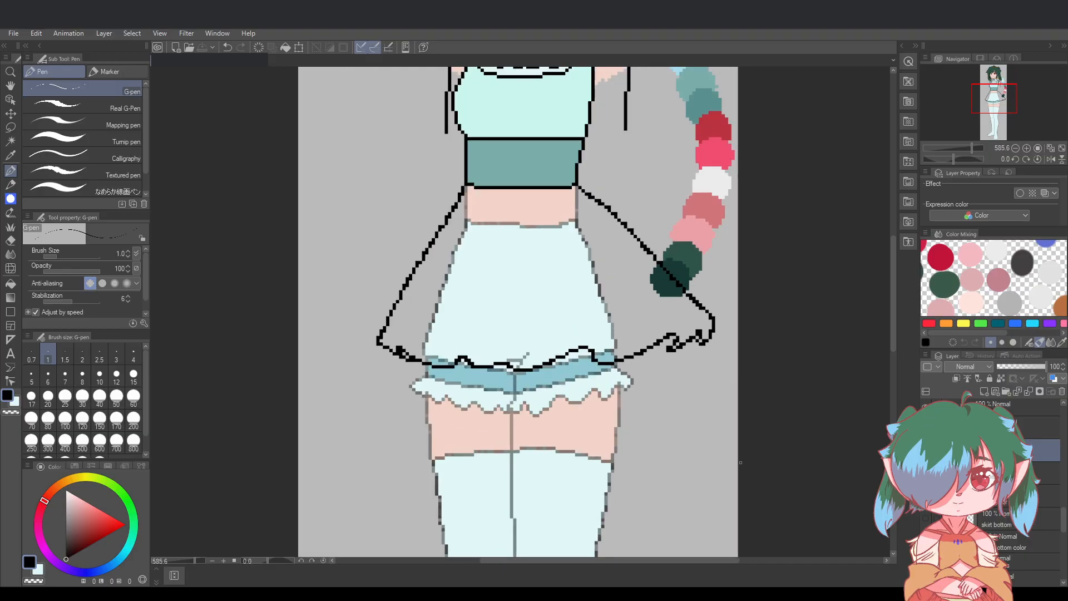
pyautogui.moveTo(894, 275); pyautogui.dragTo(897, 302)
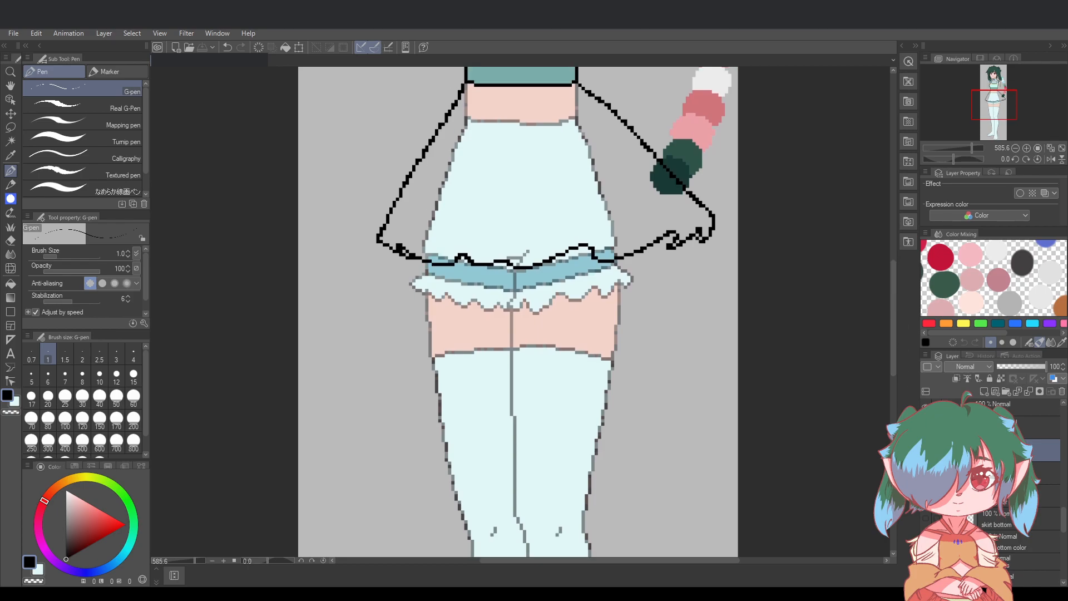
pyautogui.click(1002, 472)
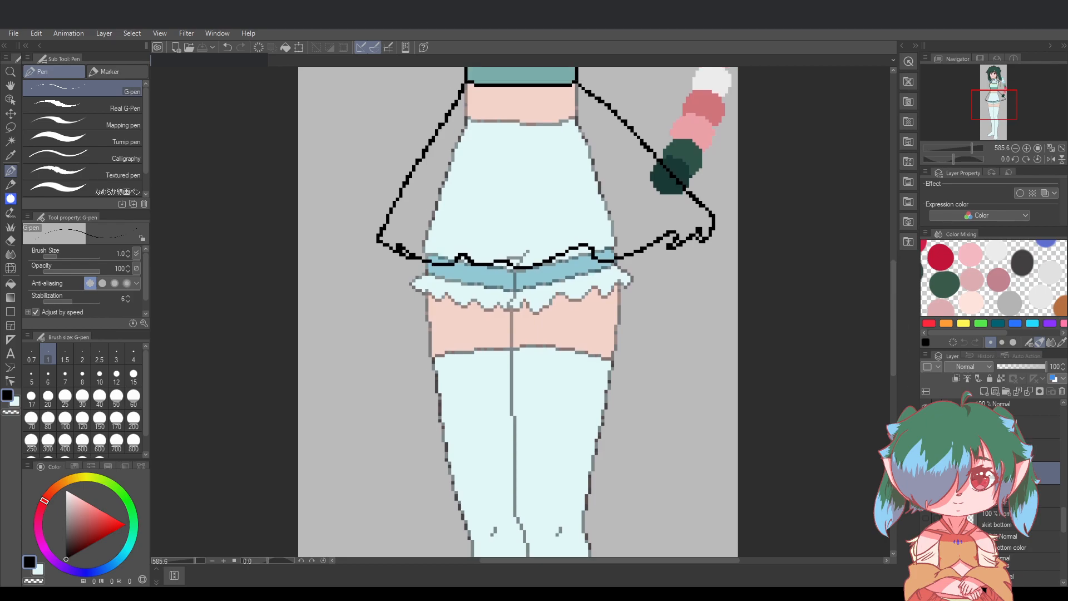
pyautogui.click(1001, 449)
pyautogui.click(926, 449)
pyautogui.click(926, 450)
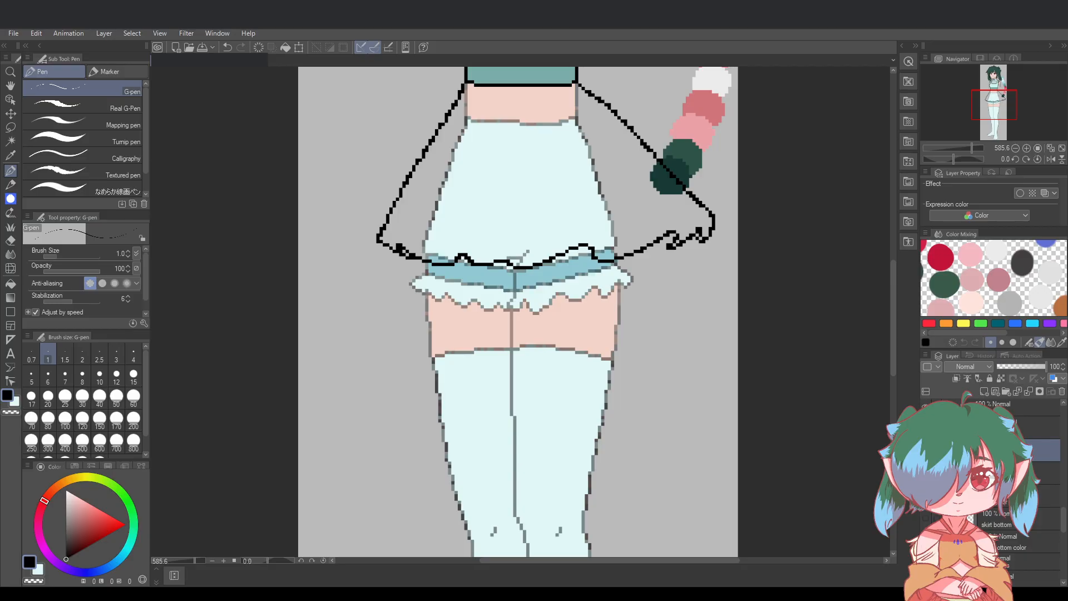
pyautogui.hotkey('ctrl', 'z')
pyautogui.hotkey('ctrl', 'y')
pyautogui.scroll(3, 890, 281)
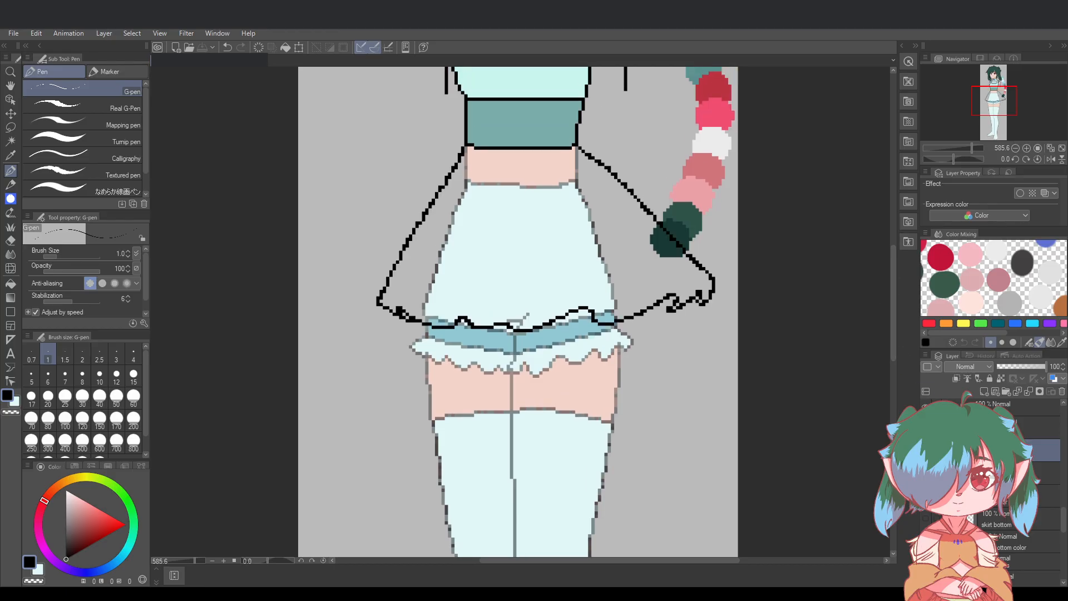
# Draw the second skirt tier's right edge and its ruffled hem across the tops of the stockings
pyautogui.click(1036, 473)
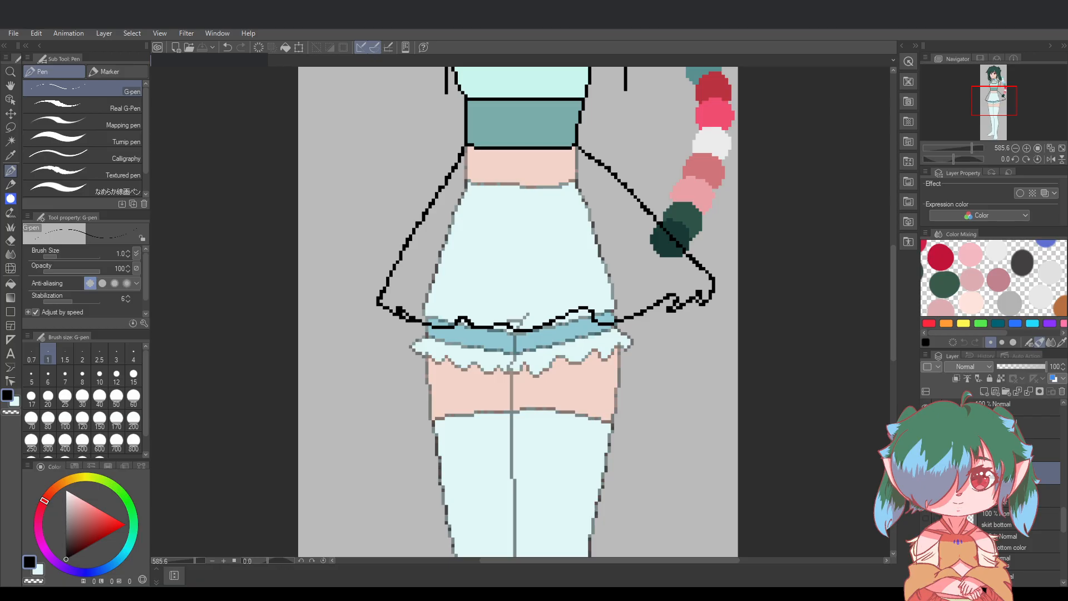
pyautogui.click(1036, 450)
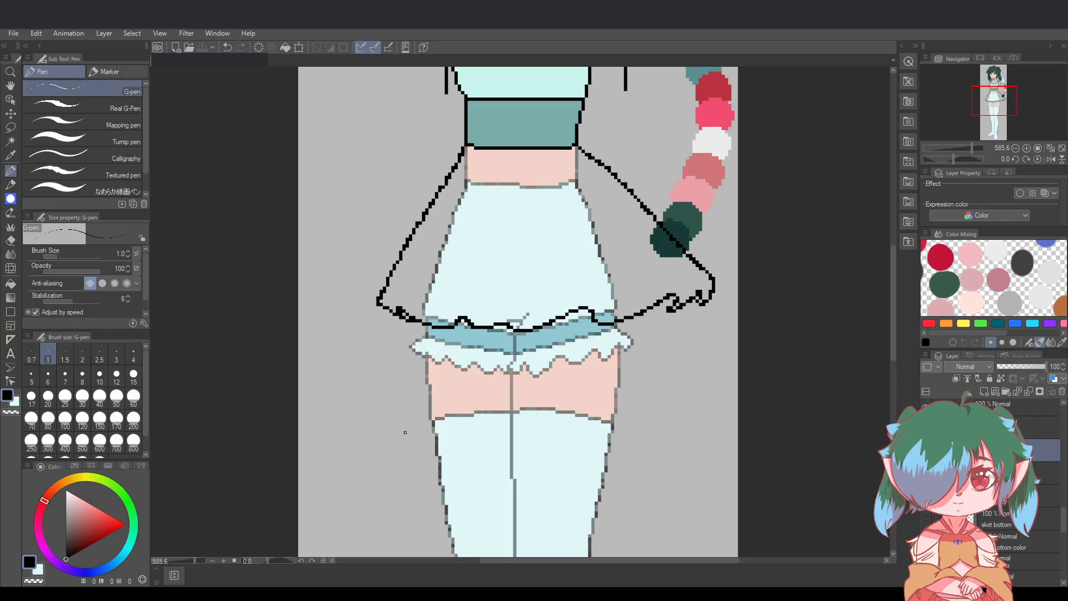
pyautogui.moveTo(393, 437)
pyautogui.mouseDown()
pyautogui.moveTo(371, 424)
pyautogui.moveTo(374, 412)
pyautogui.moveTo(401, 423)
pyautogui.moveTo(365, 392)
pyautogui.moveTo(434, 421)
pyautogui.moveTo(543, 421)
pyautogui.moveTo(604, 406)
pyautogui.moveTo(619, 415)
pyautogui.moveTo(683, 388)
pyautogui.moveTo(694, 403)
pyautogui.moveTo(734, 379)
pyautogui.moveTo(702, 307)
pyautogui.mouseUp()
pyautogui.hotkey('ctrl', 'z')
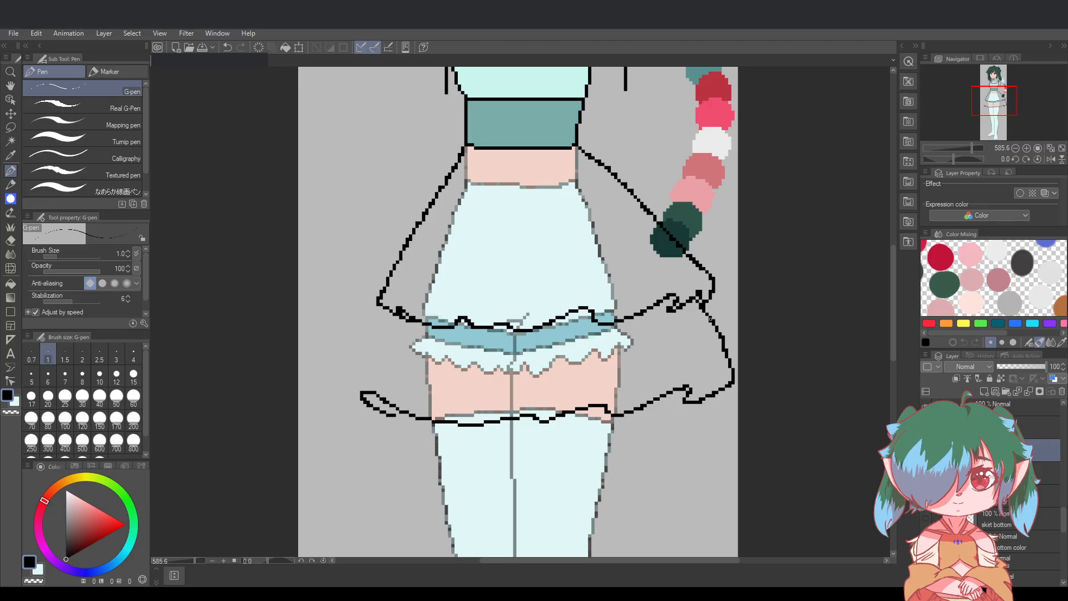
pyautogui.hotkey('ctrl', 'z')
pyautogui.hotkey('ctrl', 'y')
# Erase stray pixels where the second tier's right edge meets the upper tier's hem, and save the drawing
pyautogui.click(10, 240)
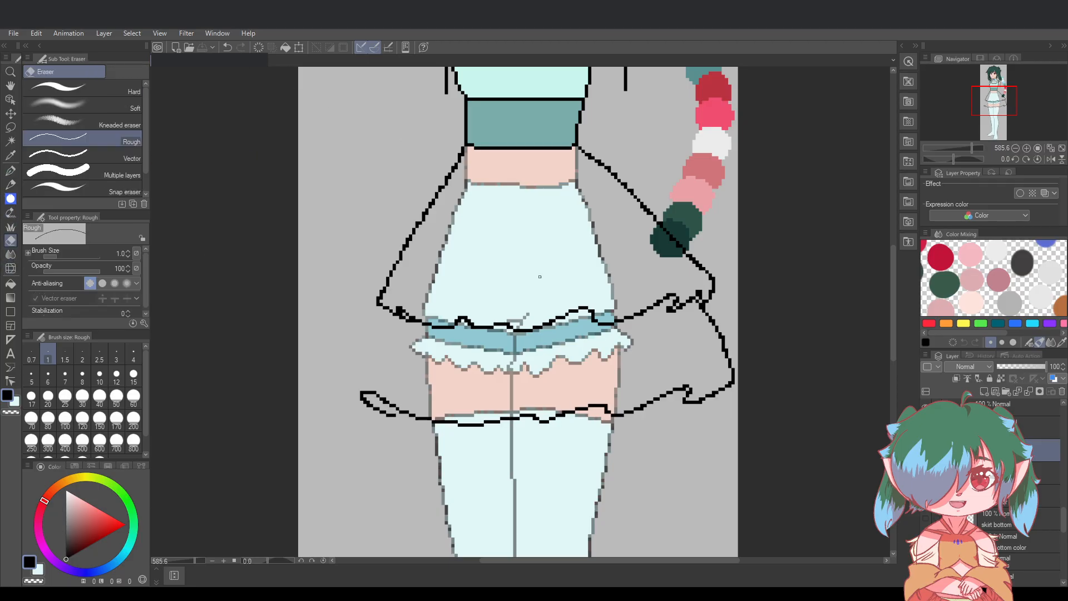
pyautogui.click(700, 307)
pyautogui.hotkey('ctrl', 's')
pyautogui.click(979, 427)
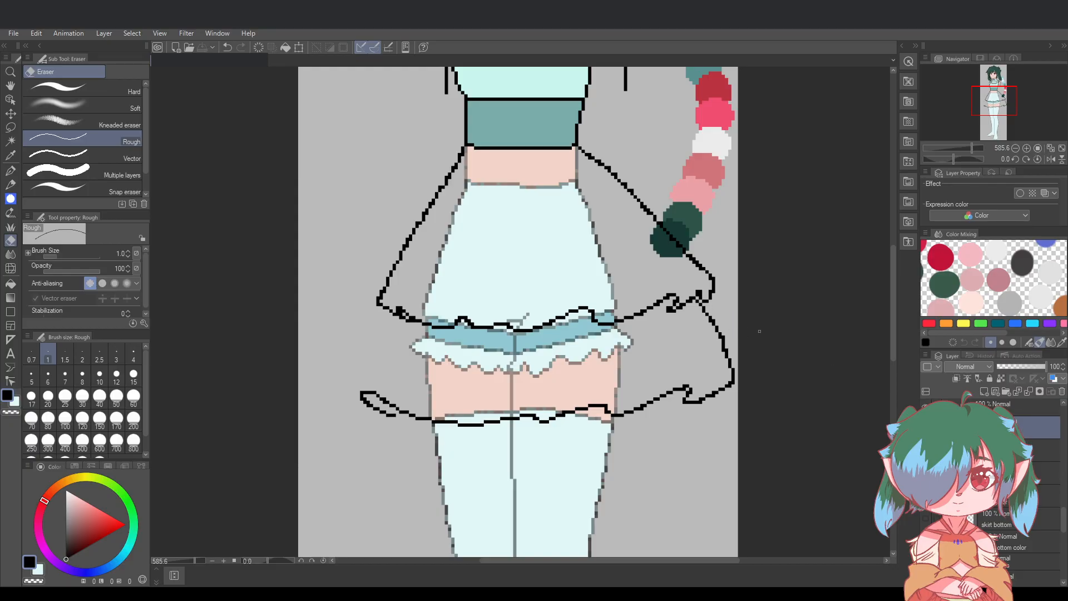
pyautogui.scroll(-2, 735, 331)
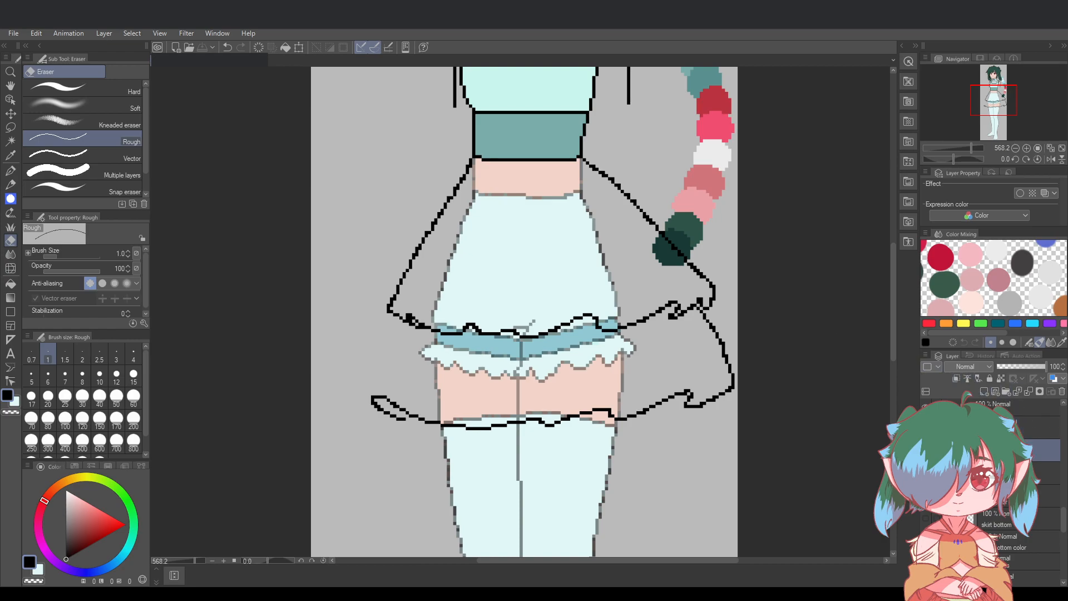
# Draw the second tier's left edge with the G-pen, connecting its hem to the upper tier
pyautogui.hotkey('ctrl', 'z')
pyautogui.hotkey('ctrl', 'y')
pyautogui.press('p')
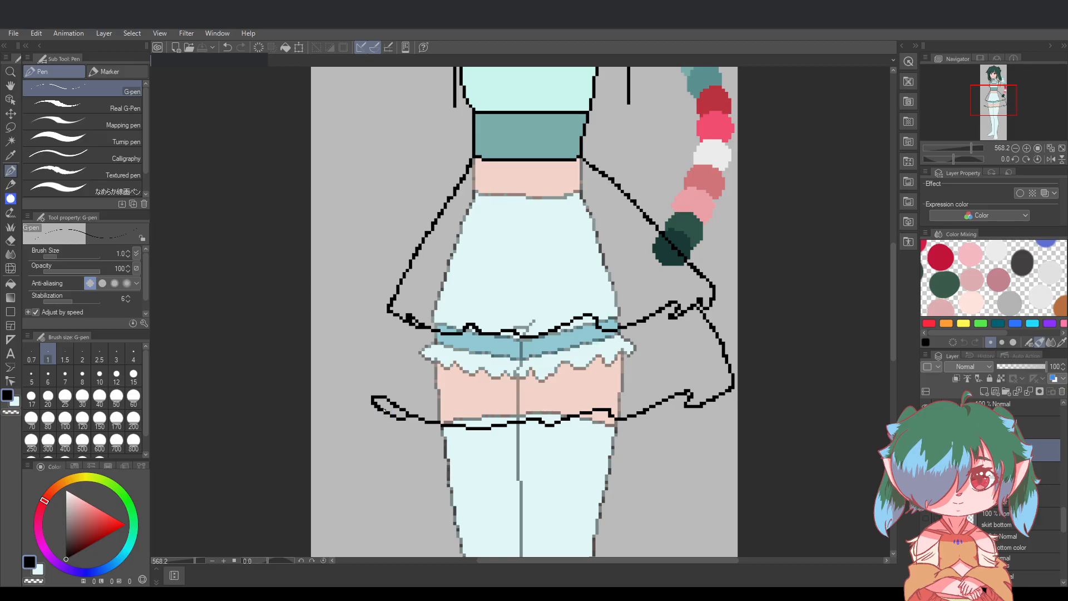
pyautogui.moveTo(371, 402)
pyautogui.mouseDown()
pyautogui.moveTo(361, 385)
pyautogui.moveTo(400, 316)
pyautogui.mouseUp()
# Examine the two-tier skirt outline's shape and proportions on the full figure
pyautogui.scroll(-2, 701, 401)
pyautogui.scroll(1, 701, 400)
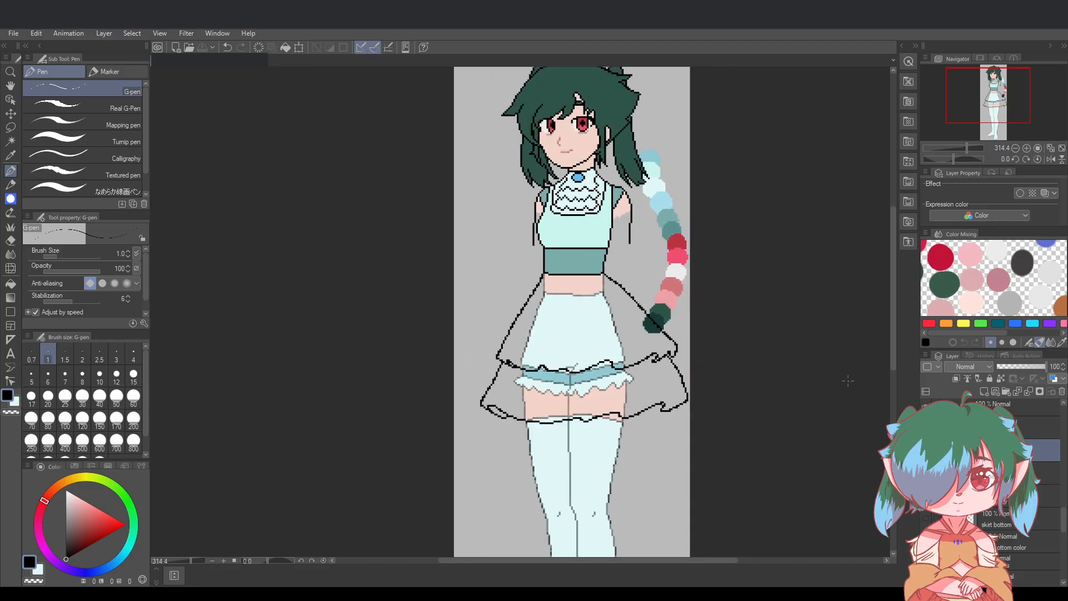
pyautogui.scroll(-1, 893, 336)
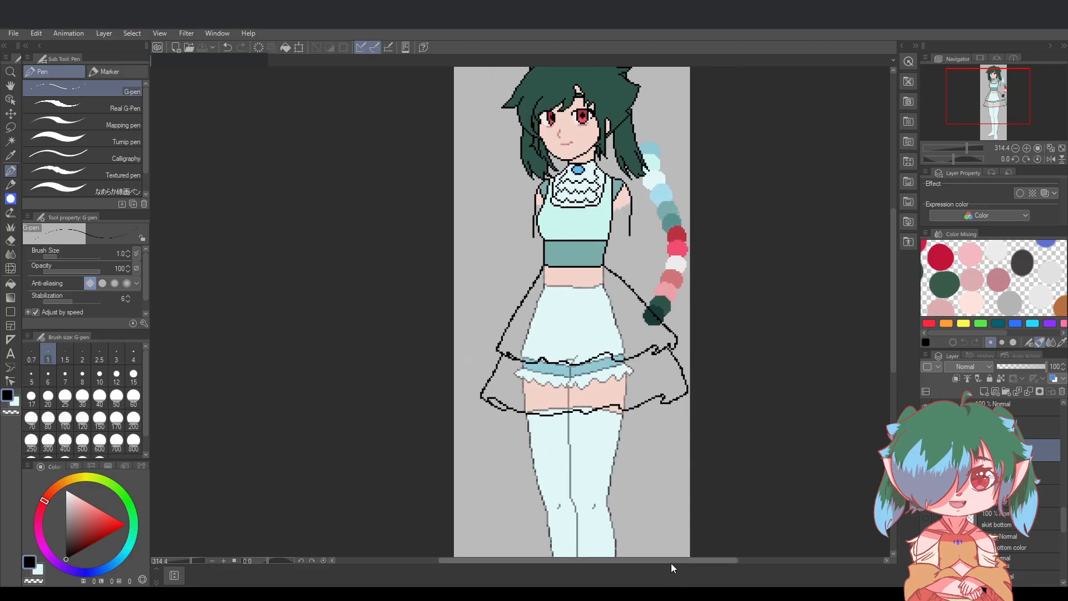
pyautogui.moveTo(672, 563); pyautogui.dragTo(689, 565)
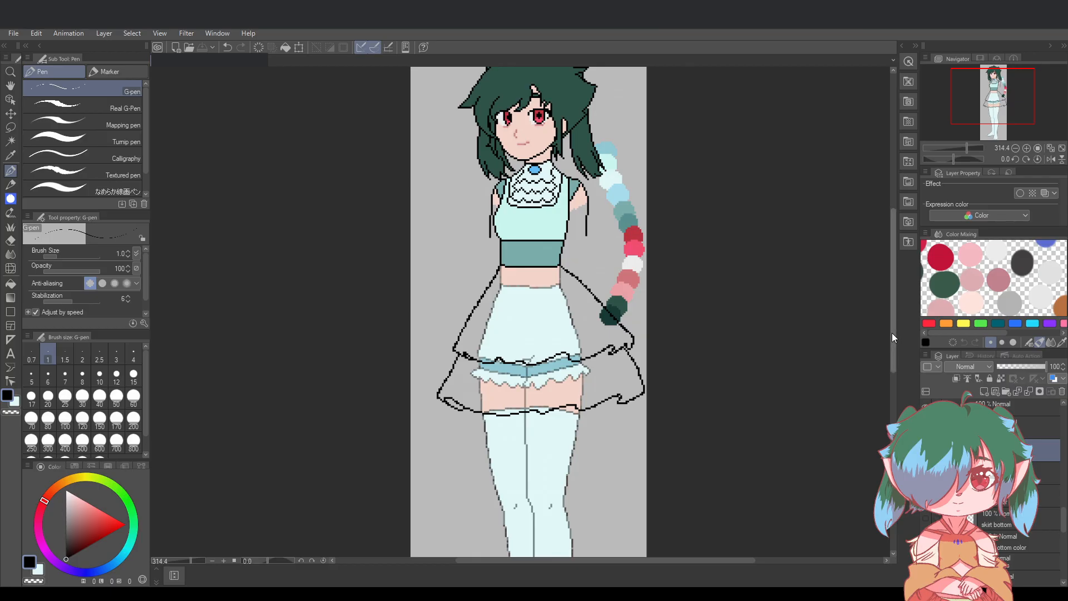
pyautogui.moveTo(893, 332)
pyautogui.mouseDown()
pyautogui.moveTo(890, 366)
pyautogui.moveTo(893, 337)
pyautogui.mouseUp()
pyautogui.scroll(-2, 837, 374)
pyautogui.scroll(1, 849, 362)
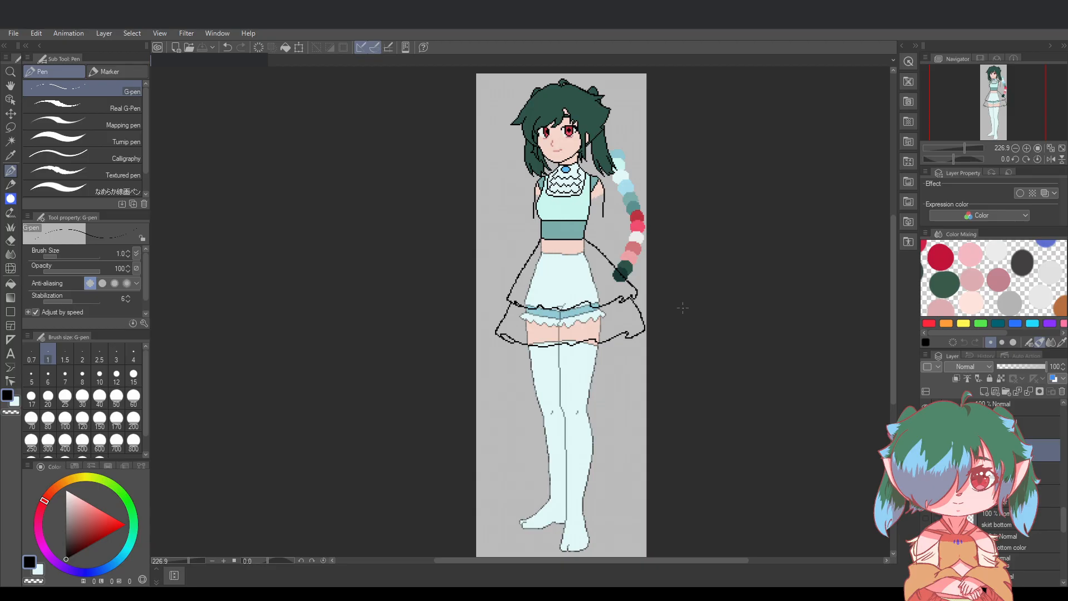
pyautogui.scroll(5, 555, 220)
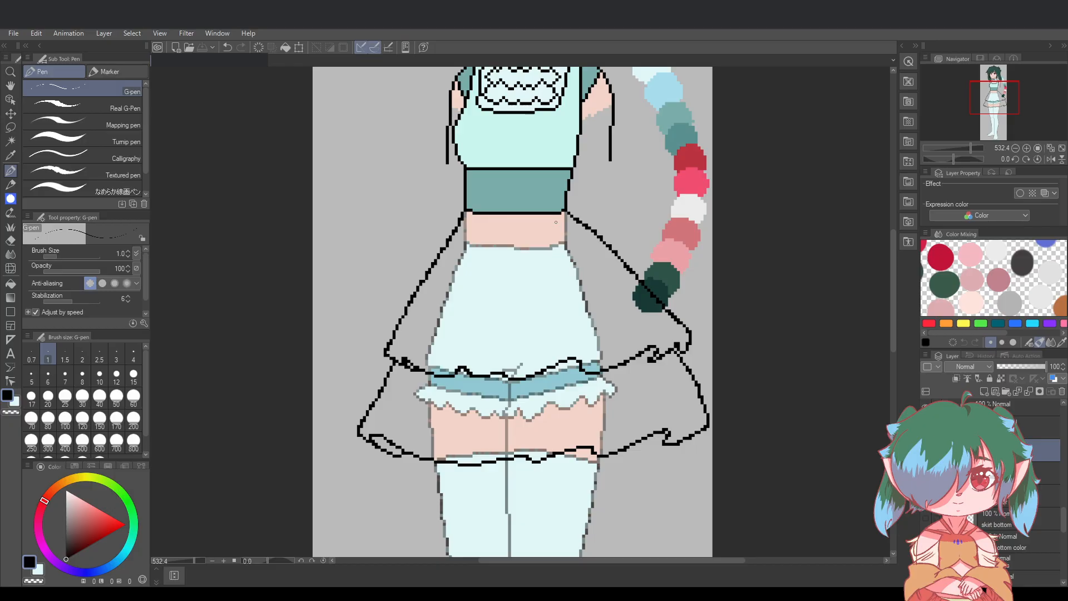
# Set up the Rough eraser on the upper skirt tier's layer and save the drawing
pyautogui.click(11, 244)
pyautogui.scroll(1, 459, 217)
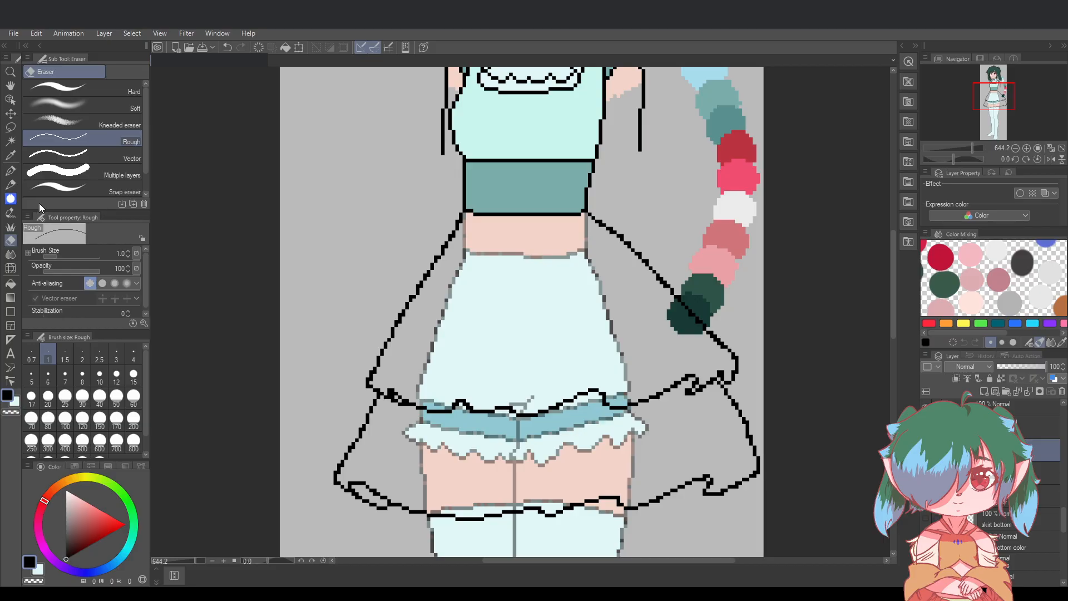
pyautogui.click(1023, 434)
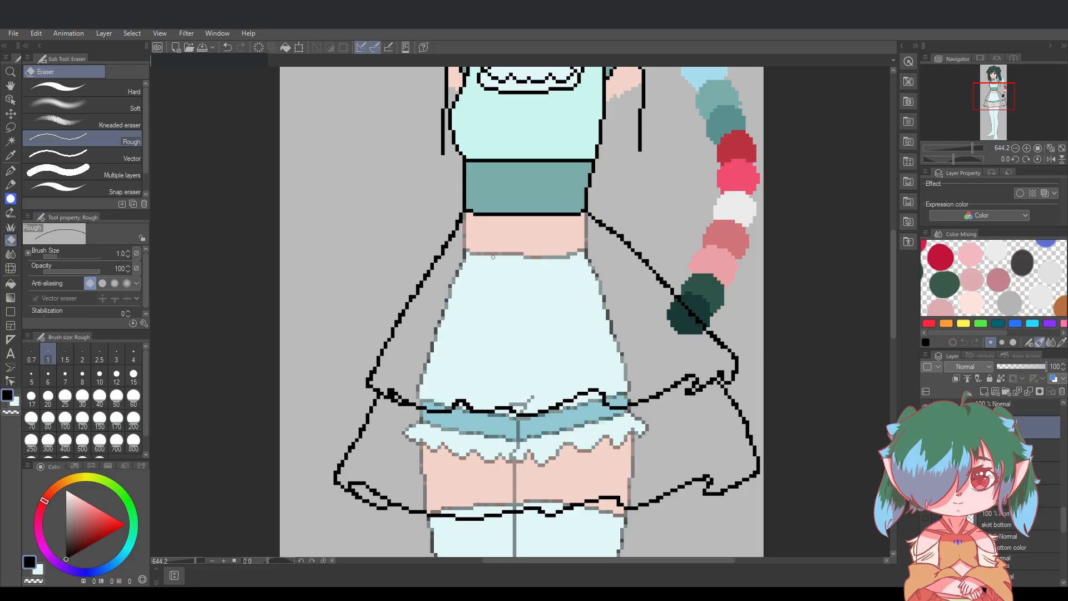
pyautogui.hotkey('ctrl', 's')
pyautogui.scroll(-3, 501, 318)
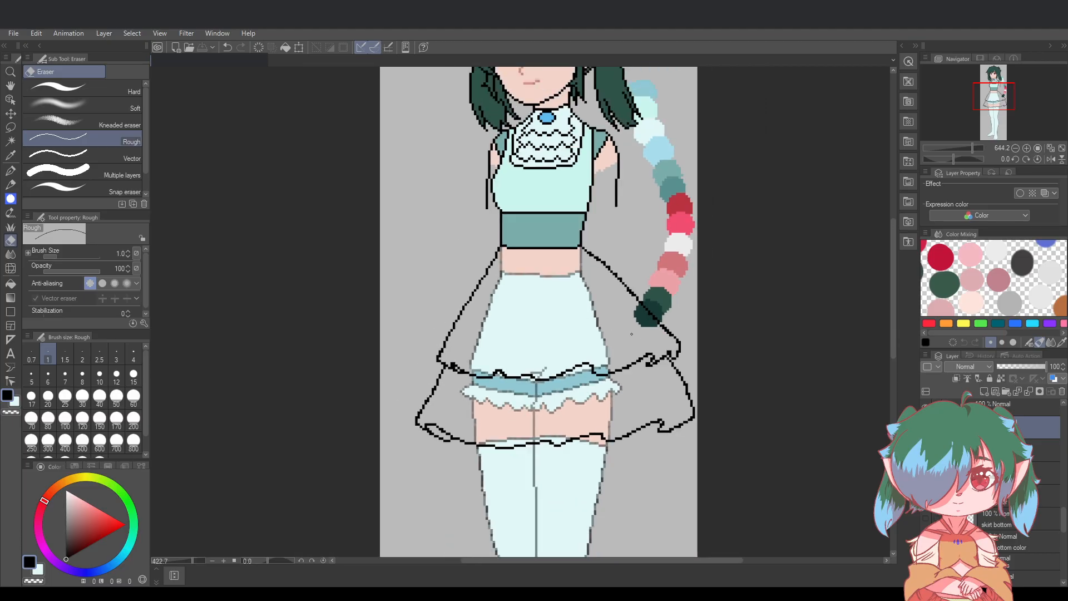
pyautogui.scroll(2, 418, 309)
pyautogui.scroll(1, 419, 308)
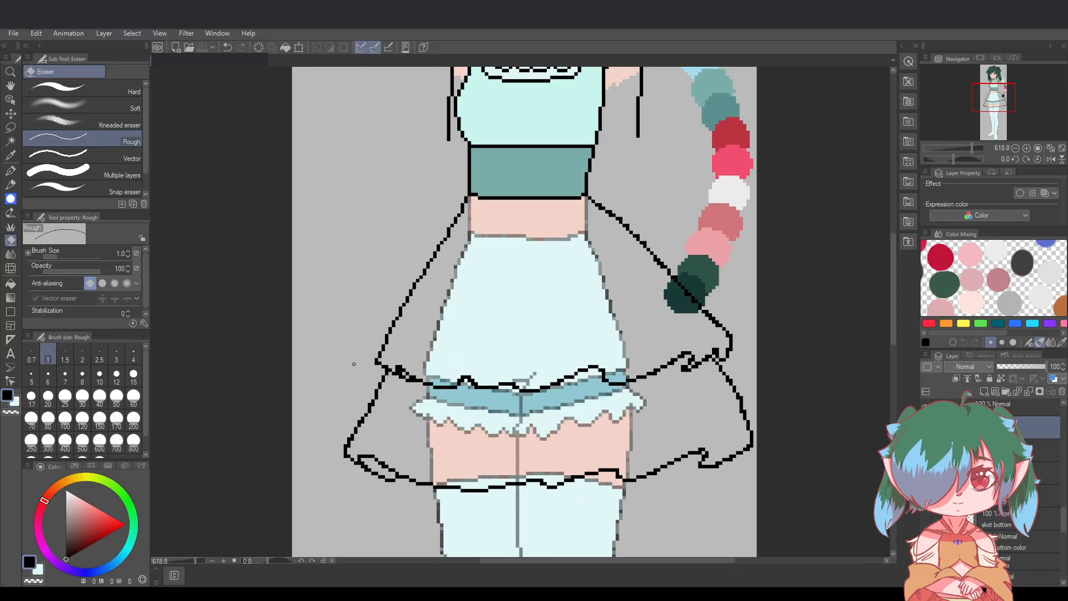
pyautogui.scroll(1, 375, 364)
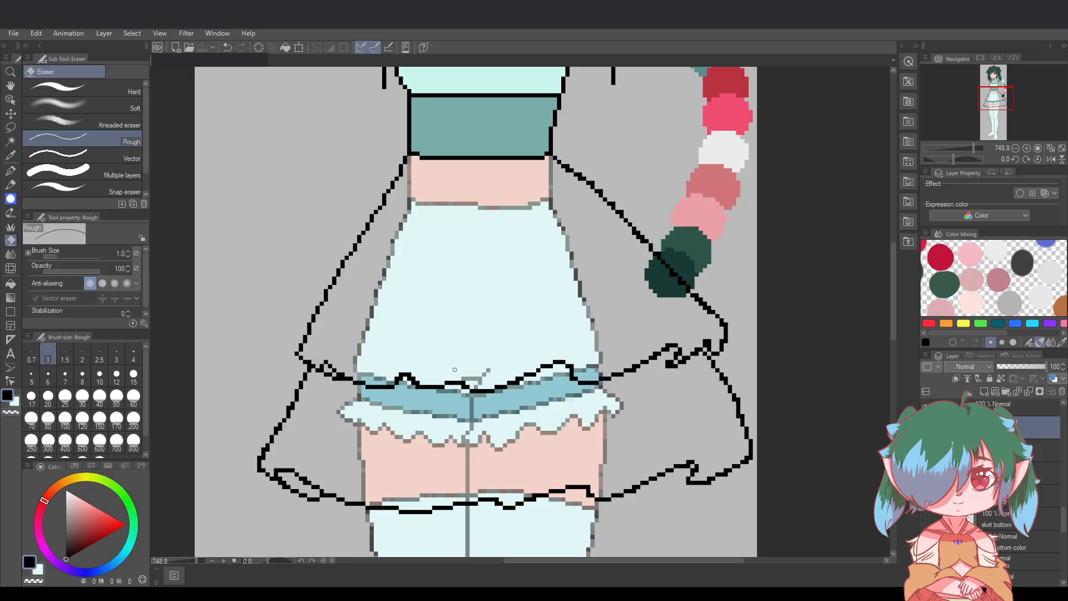
pyautogui.click(398, 378)
pyautogui.hotkey('ctrl', 'z')
pyautogui.click(403, 379)
pyautogui.hotkey('ctrl', 's')
pyautogui.hotkey('ctrl', 'z')
pyautogui.click(653, 353)
pyautogui.hotkey('ctrl', 'z')
# Erase the excess pixels around the right-hand ruffle of the upper tier's hem
pyautogui.click(654, 359)
pyautogui.click(678, 360)
pyautogui.click(678, 361)
pyautogui.click(673, 362)
pyautogui.click(682, 372)
pyautogui.click(603, 191)
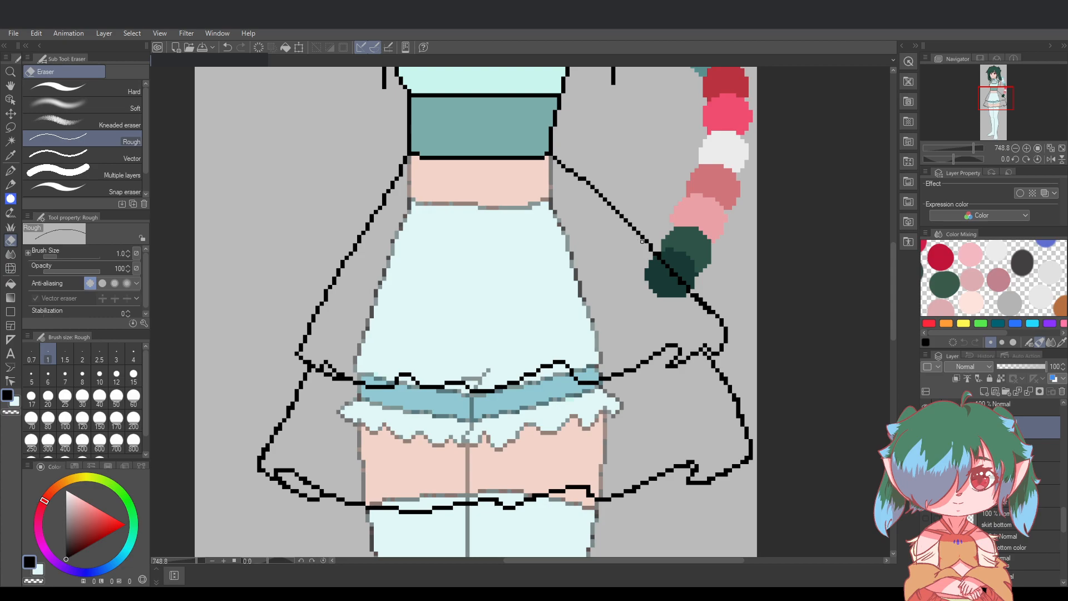
# Thin the jagged part of the upper tier's right edge below the dark green swatch, and save the drawing
pyautogui.scroll(3, 653, 264)
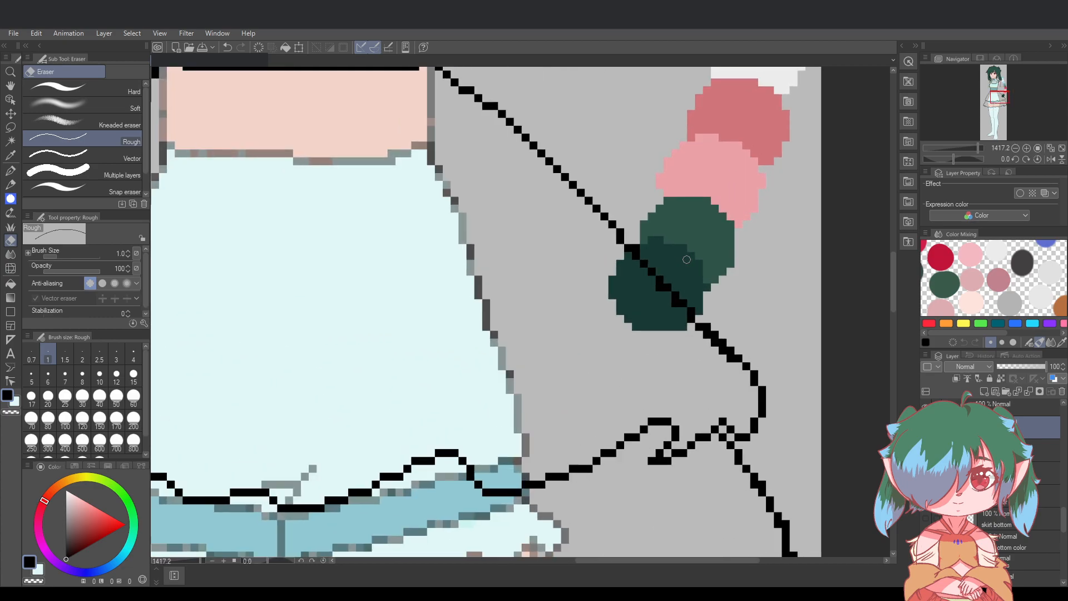
pyautogui.scroll(-2, 666, 291)
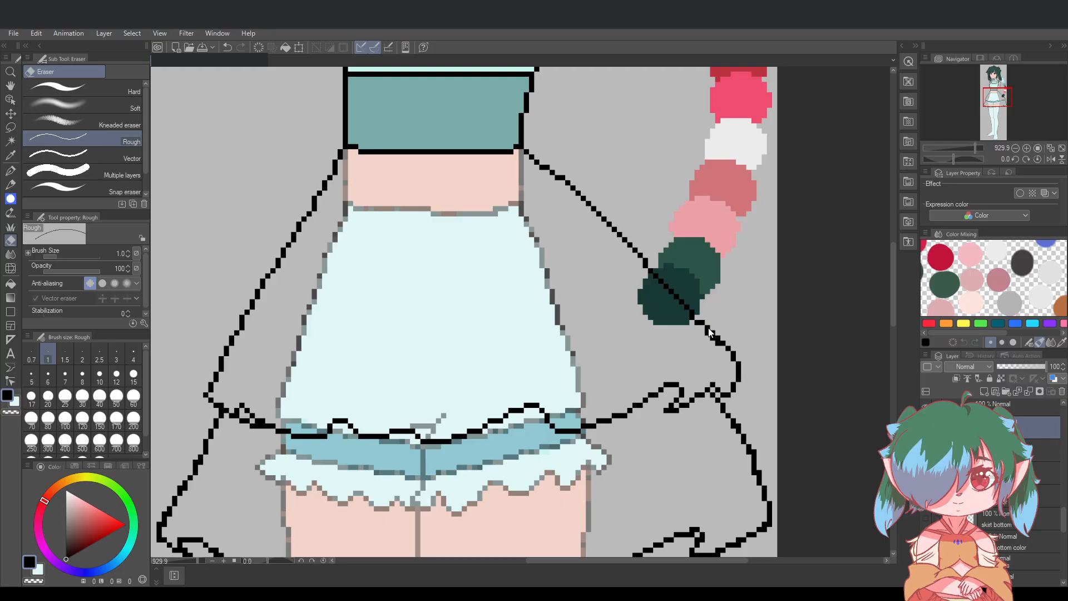
pyautogui.hotkey('ctrl', 'z')
pyautogui.hotkey('ctrl', 's')
pyautogui.click(10, 171)
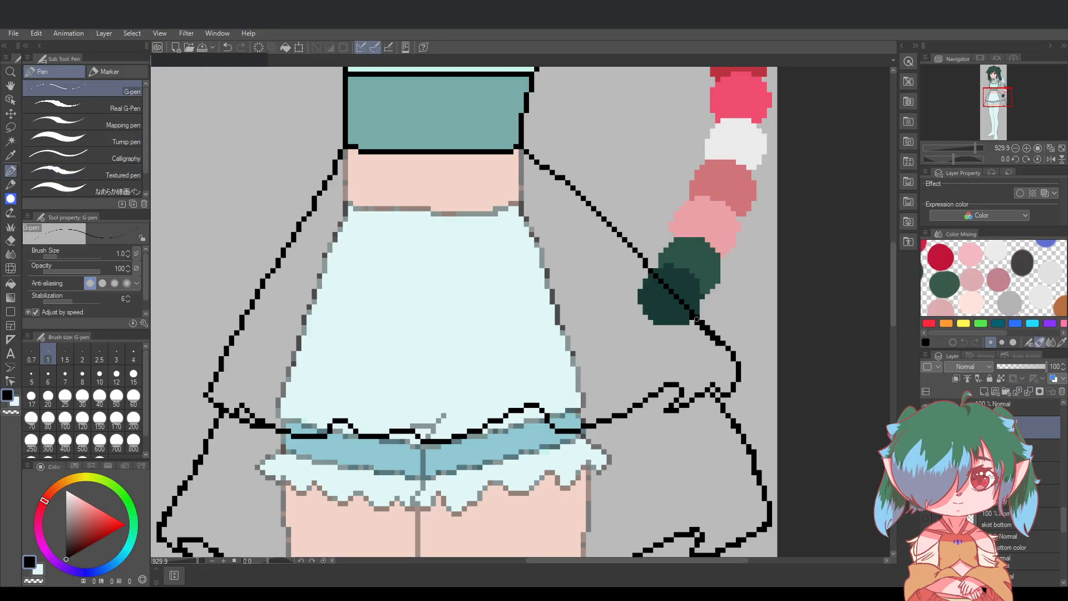
pyautogui.click(10, 240)
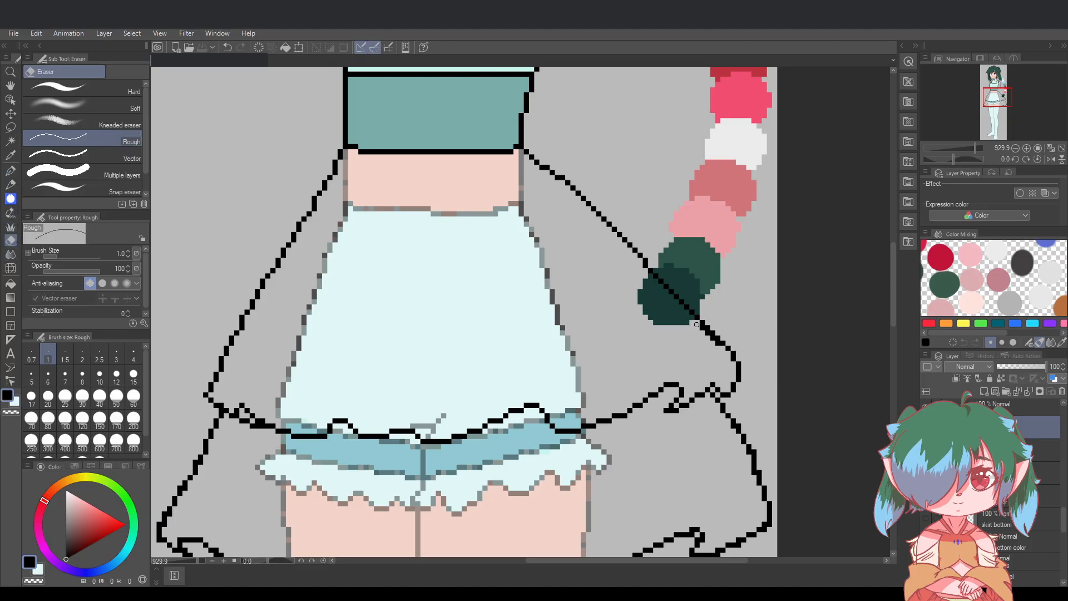
pyautogui.moveTo(700, 331); pyautogui.dragTo(719, 345)
# Check the cleaned skirt outline together with the character's upper body
pyautogui.scroll(-4, 888, 287)
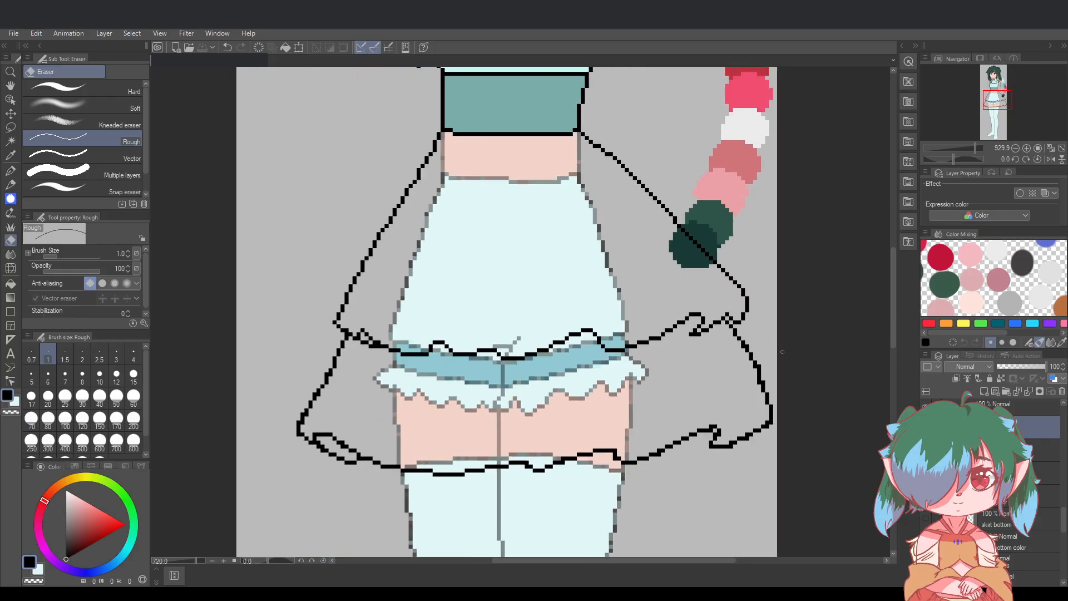
pyautogui.moveTo(710, 561); pyautogui.dragTo(730, 561)
pyautogui.scroll(1, 696, 465)
pyautogui.scroll(-3, 499, 406)
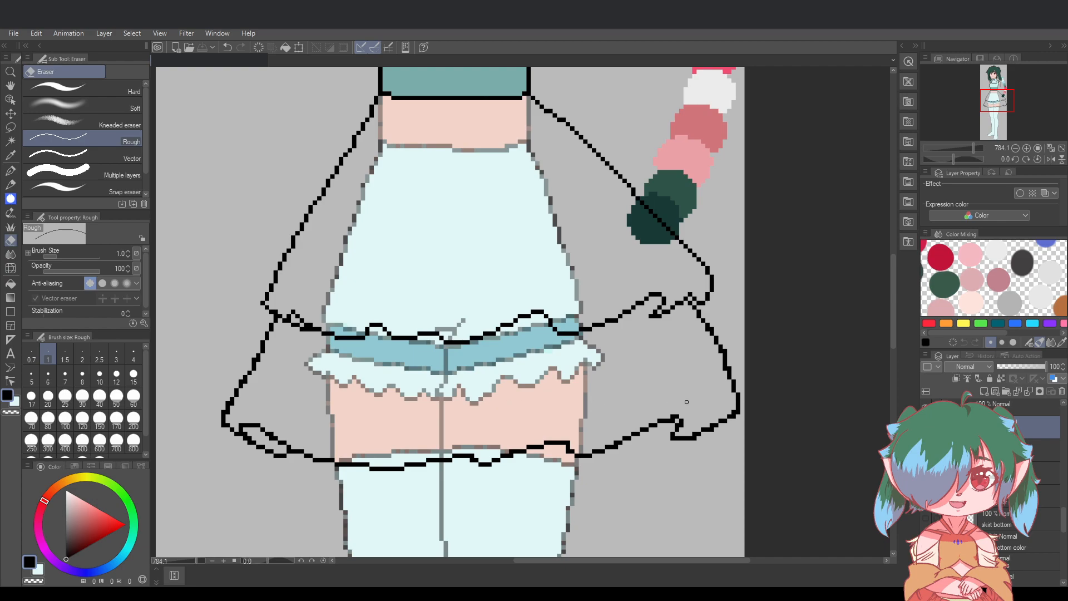
pyautogui.scroll(-3, 888, 323)
pyautogui.moveTo(894, 318); pyautogui.dragTo(893, 295)
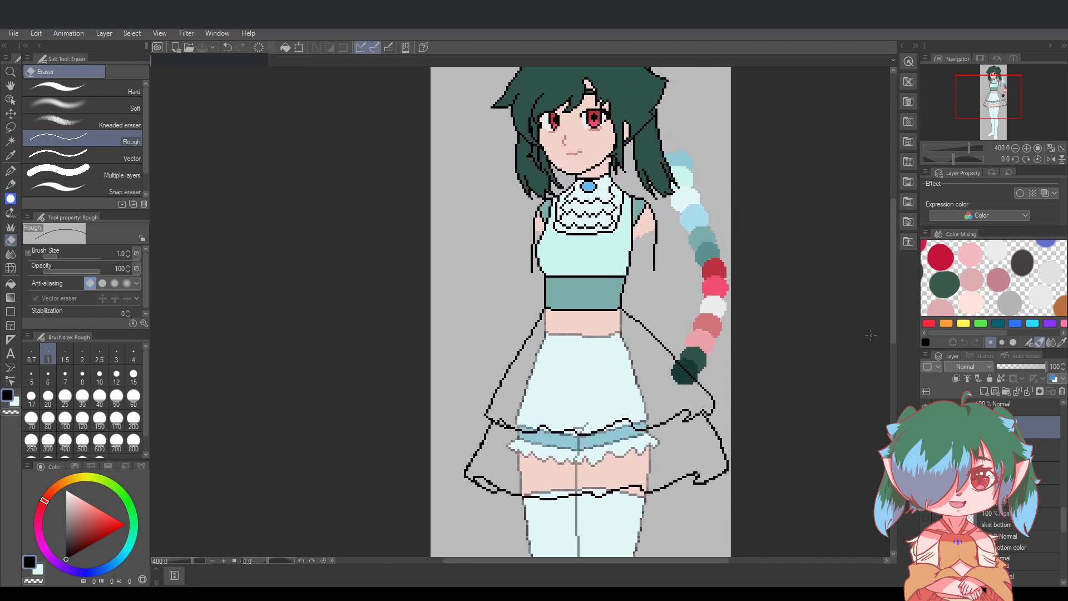
# Inspect the two-tier skirt outline up close and against the character's full figure
pyautogui.moveTo(675, 562); pyautogui.dragTo(710, 563)
pyautogui.scroll(10, 486, 280)
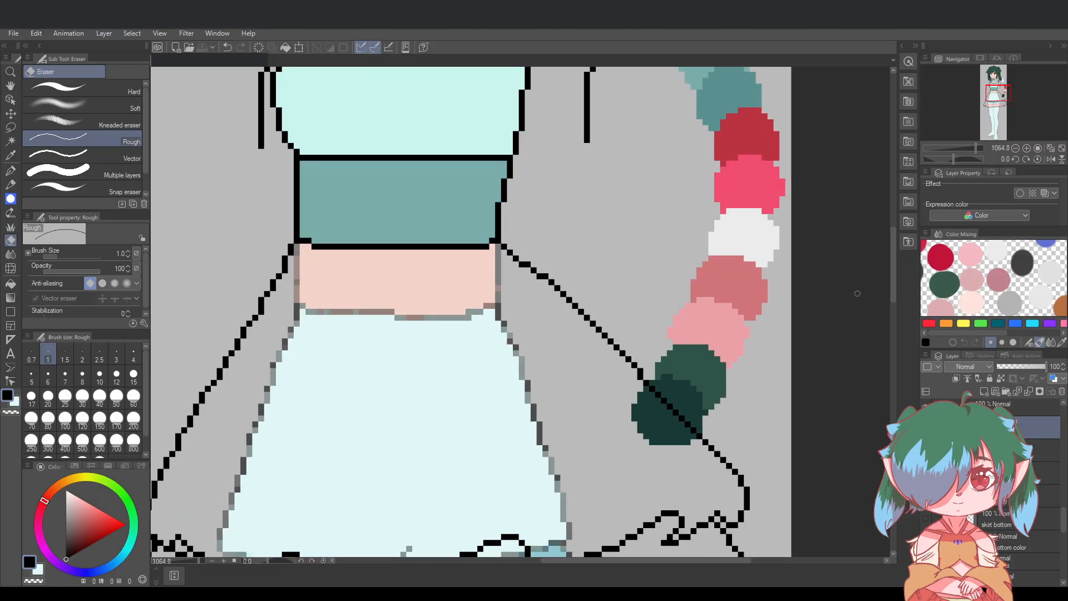
pyautogui.scroll(-2, 722, 260)
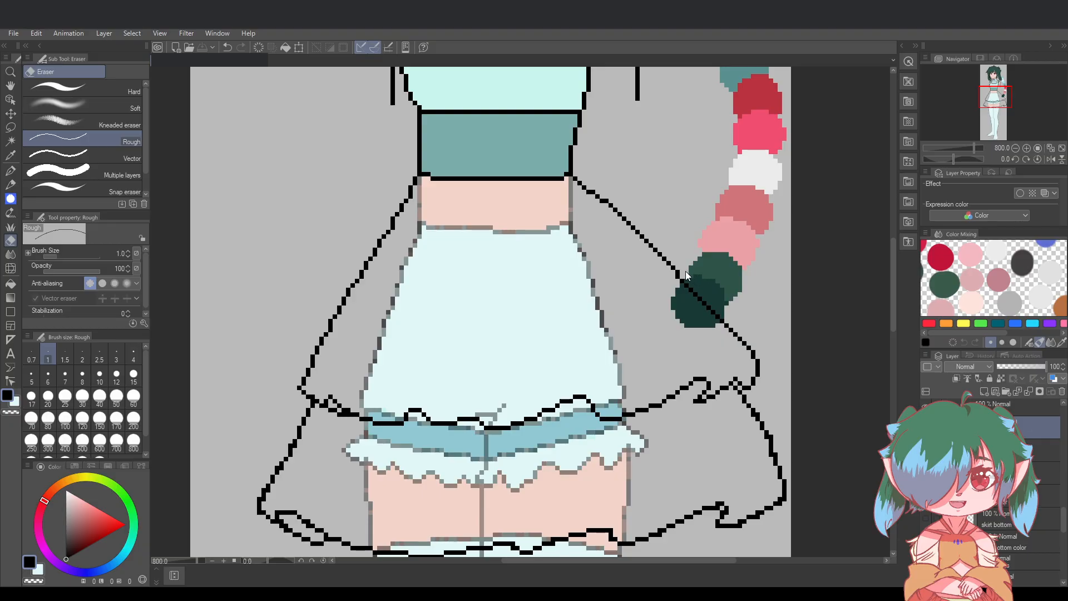
pyautogui.scroll(-2, 779, 306)
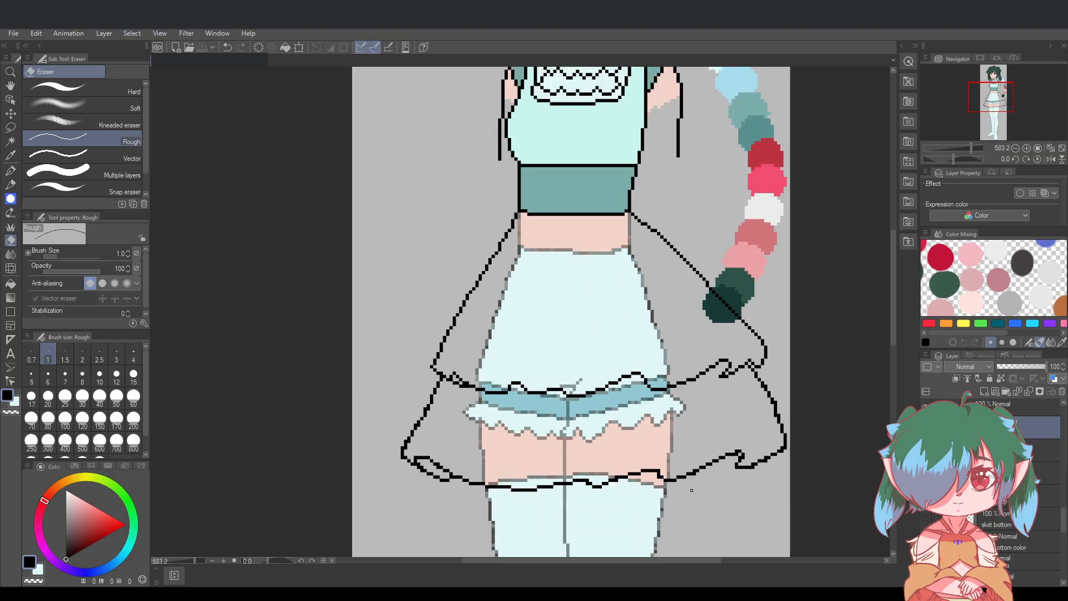
pyautogui.moveTo(665, 560); pyautogui.dragTo(688, 561)
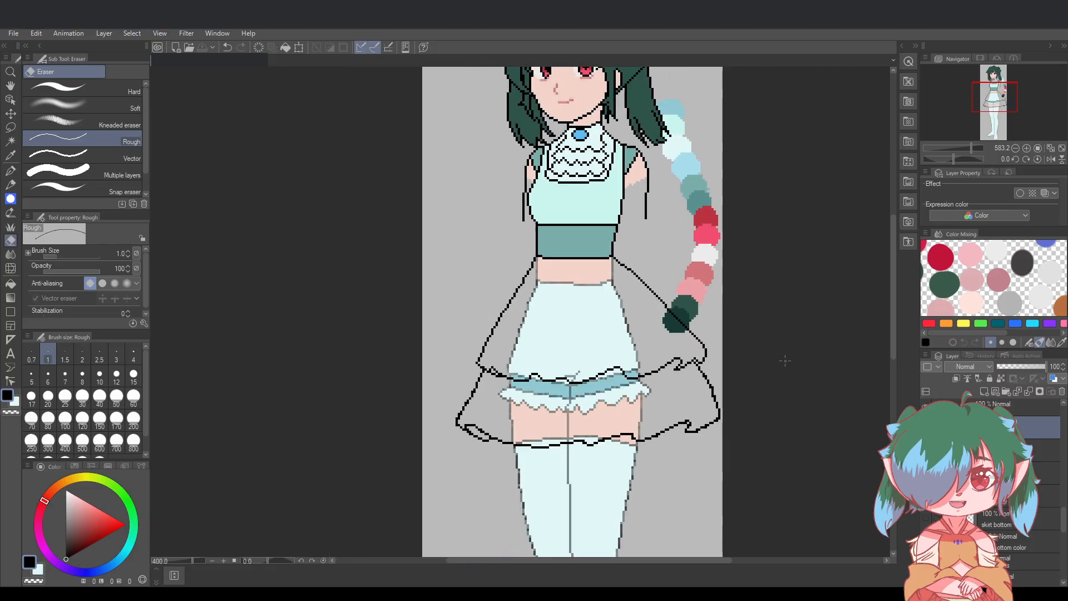
pyautogui.scroll(-3, 782, 362)
pyautogui.moveTo(687, 560); pyautogui.dragTo(733, 560)
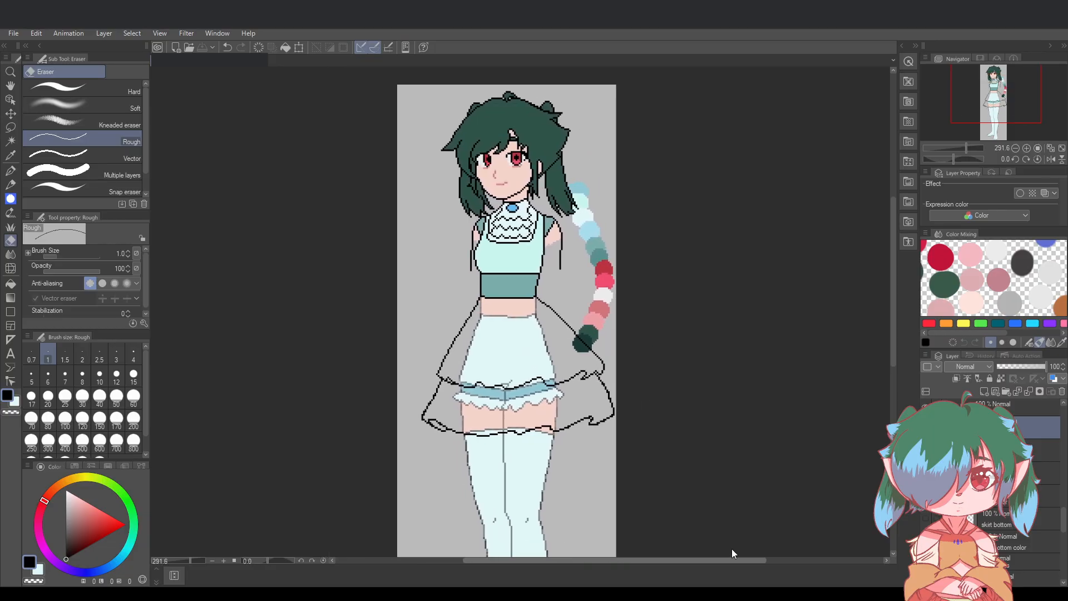
pyautogui.scroll(1, 595, 427)
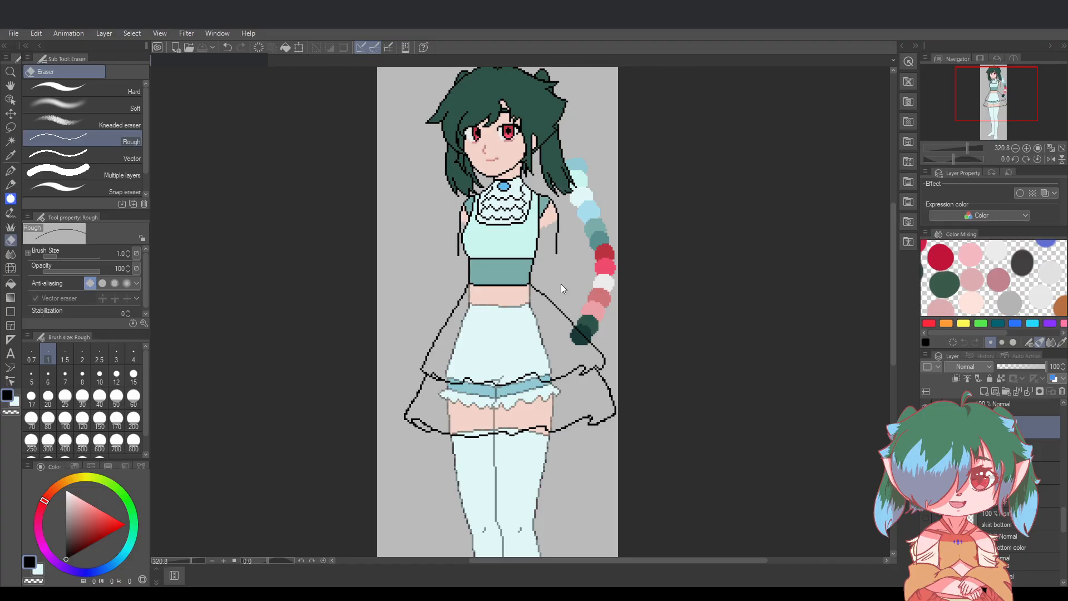
pyautogui.moveTo(893, 275); pyautogui.dragTo(895, 320)
pyautogui.hotkey('ctrl', '0')
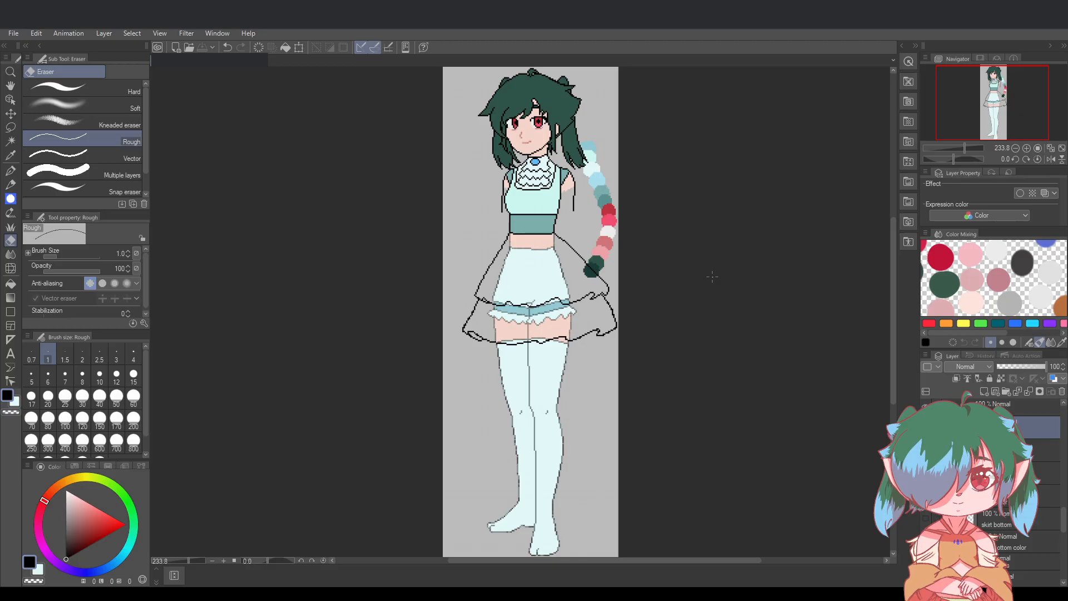
pyautogui.scroll(3, 610, 245)
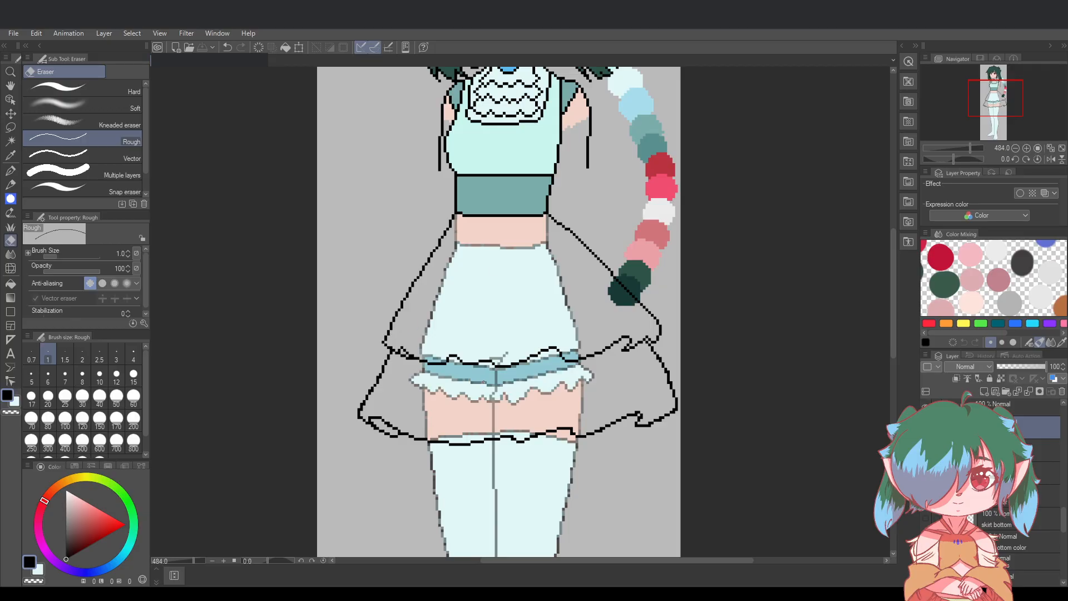
pyautogui.scroll(3, 529, 381)
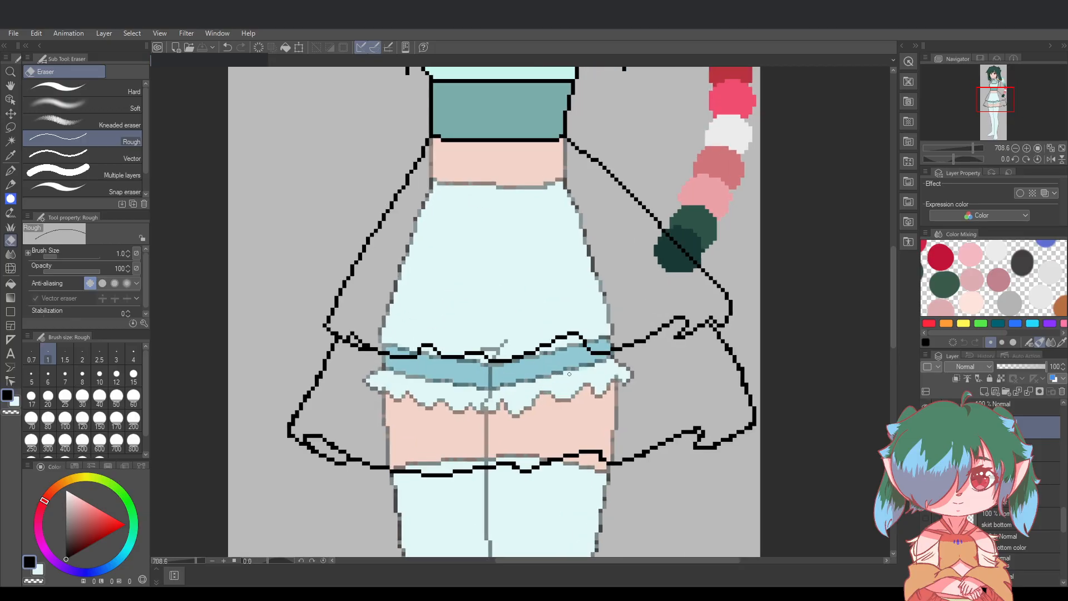
# Erase the excess pixels around the lower tier's right-hand hem ruffle on that tier's own layer, and save the drawing
pyautogui.click(979, 449)
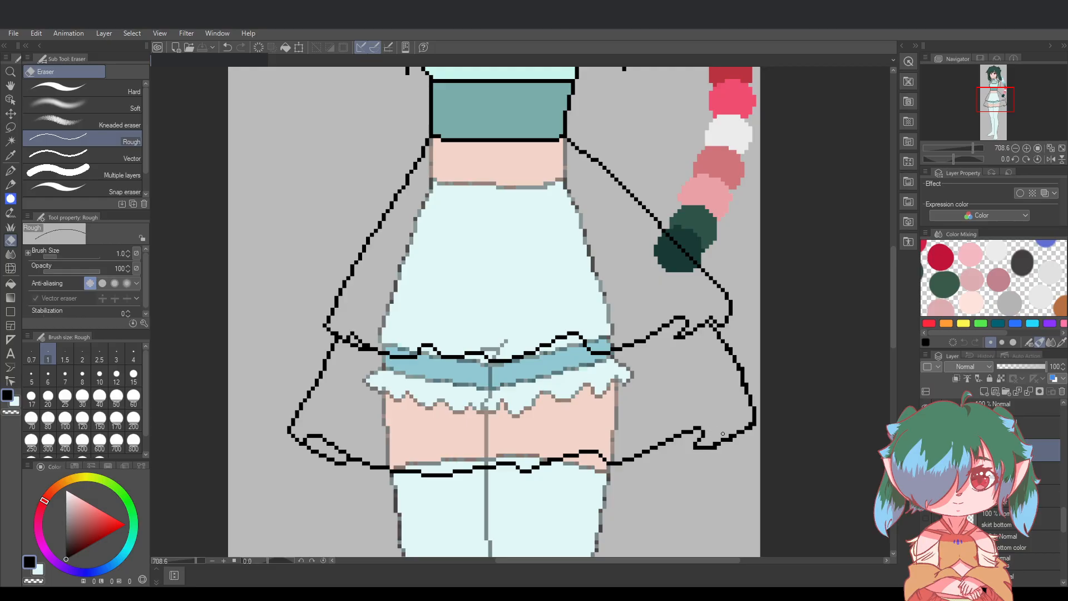
pyautogui.hotkey('ctrl', 'z')
pyautogui.moveTo(704, 434); pyautogui.dragTo(705, 441)
pyautogui.hotkey('ctrl', 'z')
pyautogui.hotkey('ctrl', 's')
pyautogui.click(717, 448)
pyautogui.moveTo(742, 439); pyautogui.dragTo(730, 440)
pyautogui.click(751, 432)
pyautogui.scroll(-2, 718, 350)
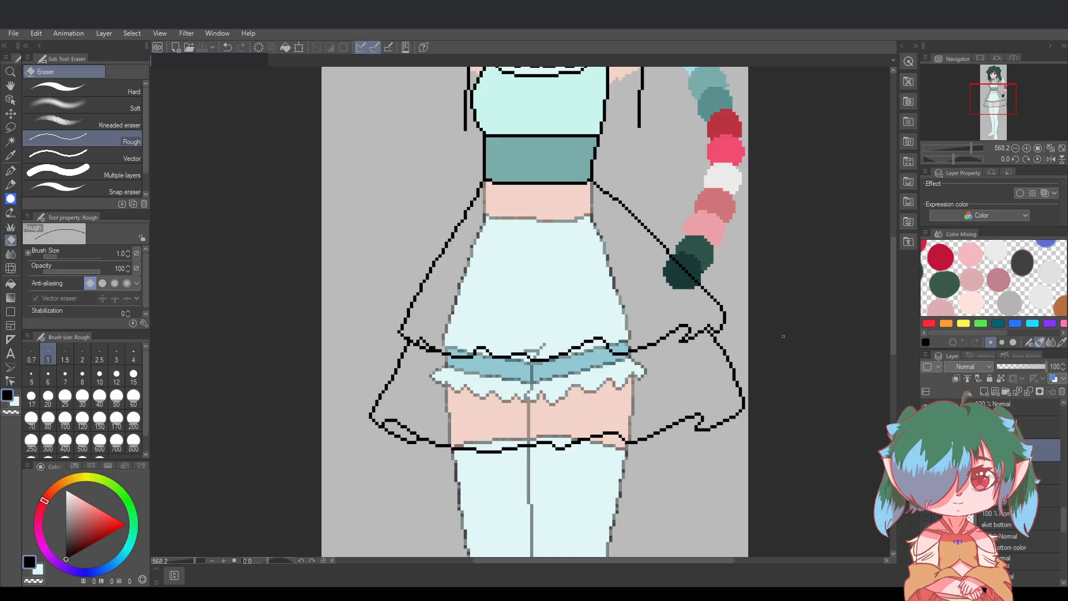
# Close the small curl in the lower tier's right-hand hem ruffle with the G-pen
pyautogui.moveTo(690, 560); pyautogui.dragTo(713, 560)
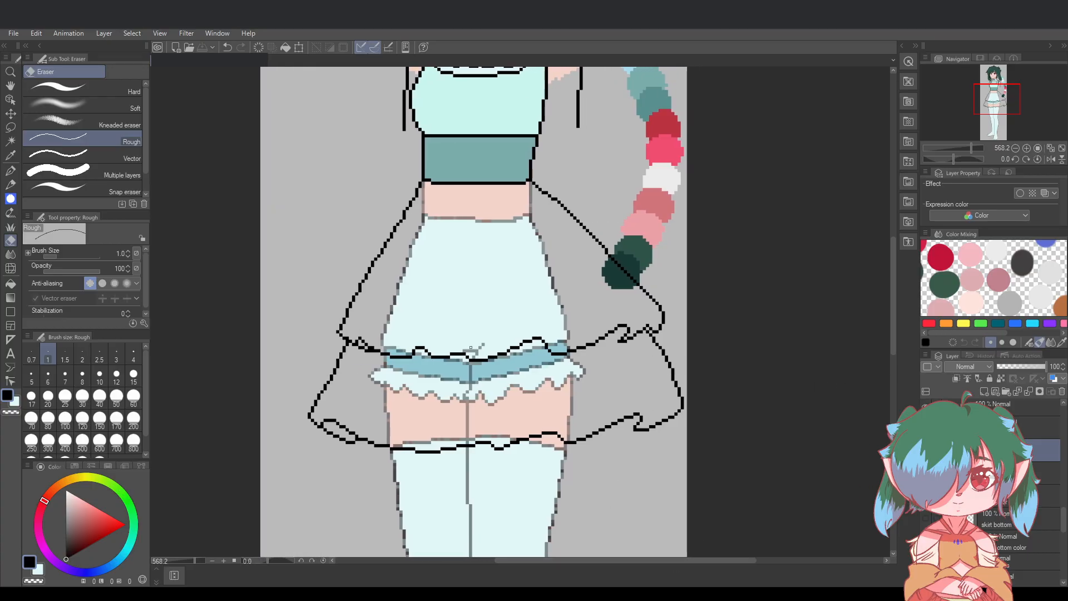
pyautogui.press('p')
pyautogui.scroll(2, 637, 428)
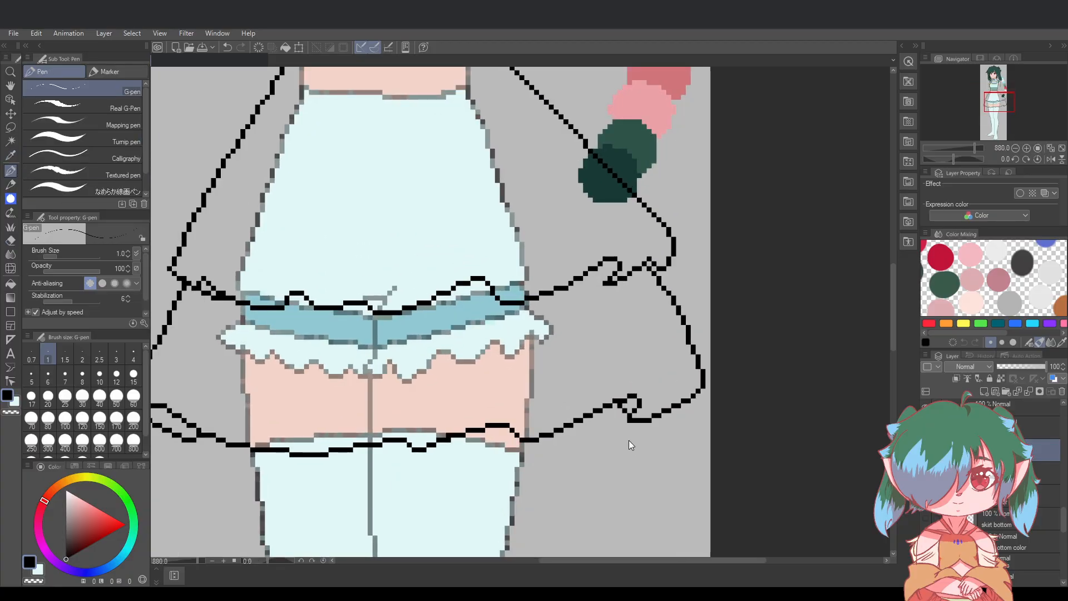
pyautogui.scroll(-2, 629, 440)
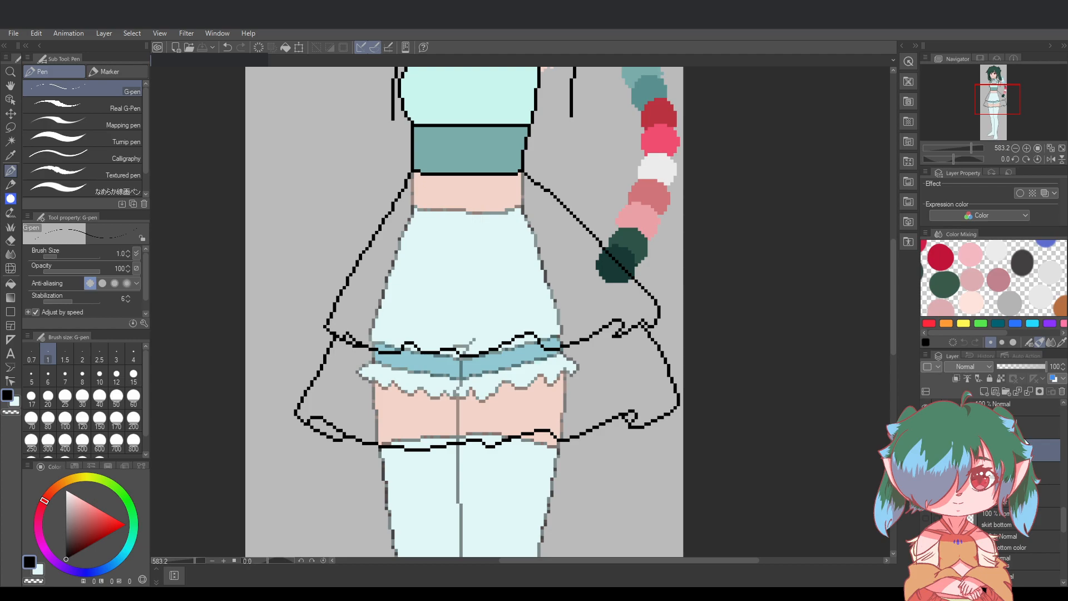
# Close the matching curl in the upper tier's right-hand hem ruffle on the upper tier's layer
pyautogui.click(1026, 430)
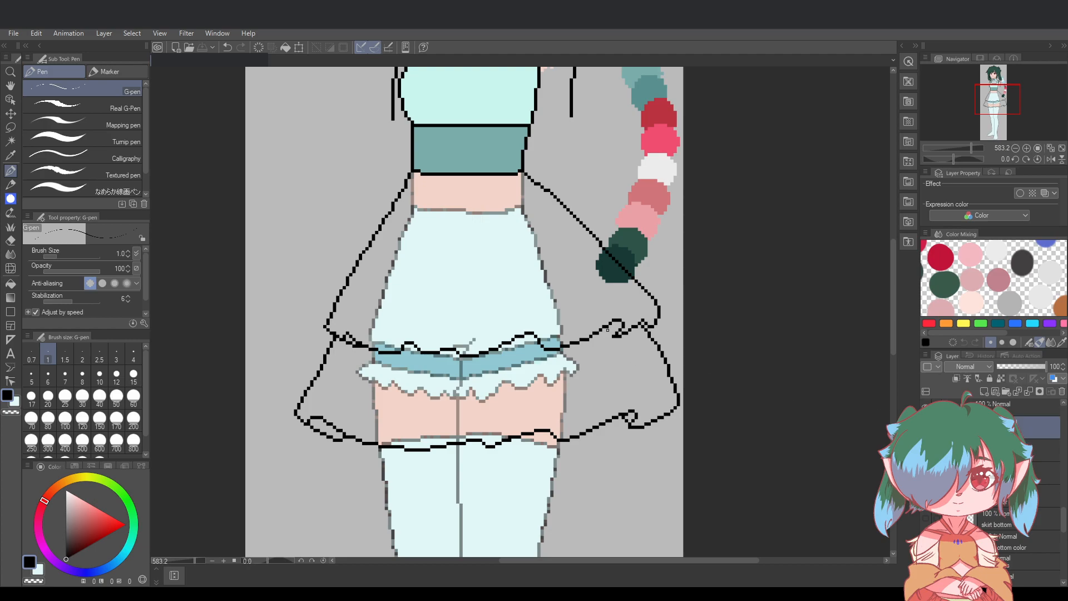
pyautogui.scroll(2, 608, 330)
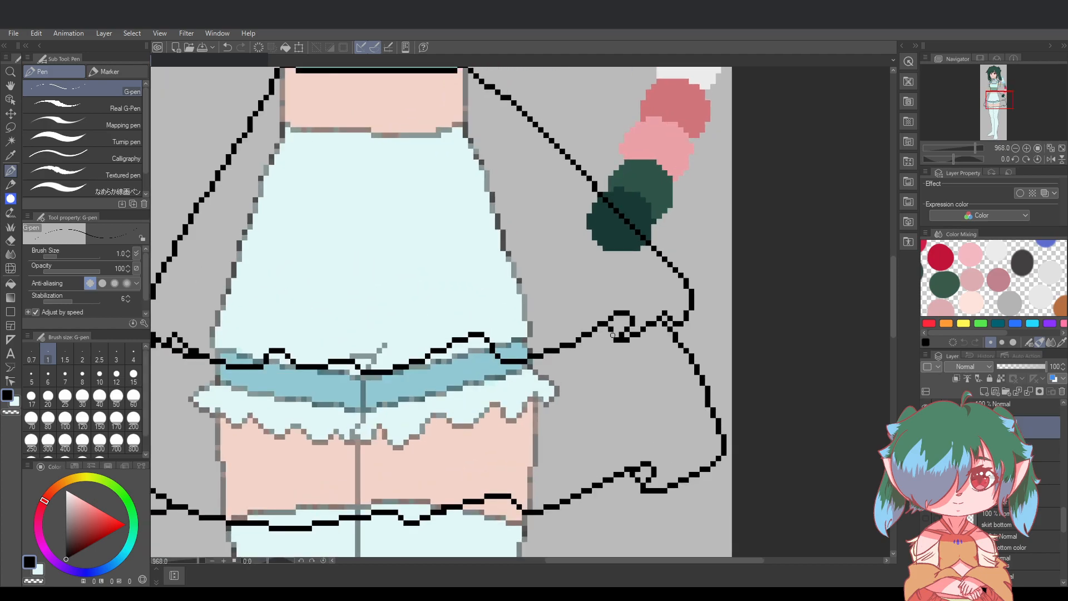
pyautogui.moveTo(612, 336); pyautogui.dragTo(614, 344)
pyautogui.hotkey('ctrl', 'z')
pyautogui.scroll(-2, 604, 378)
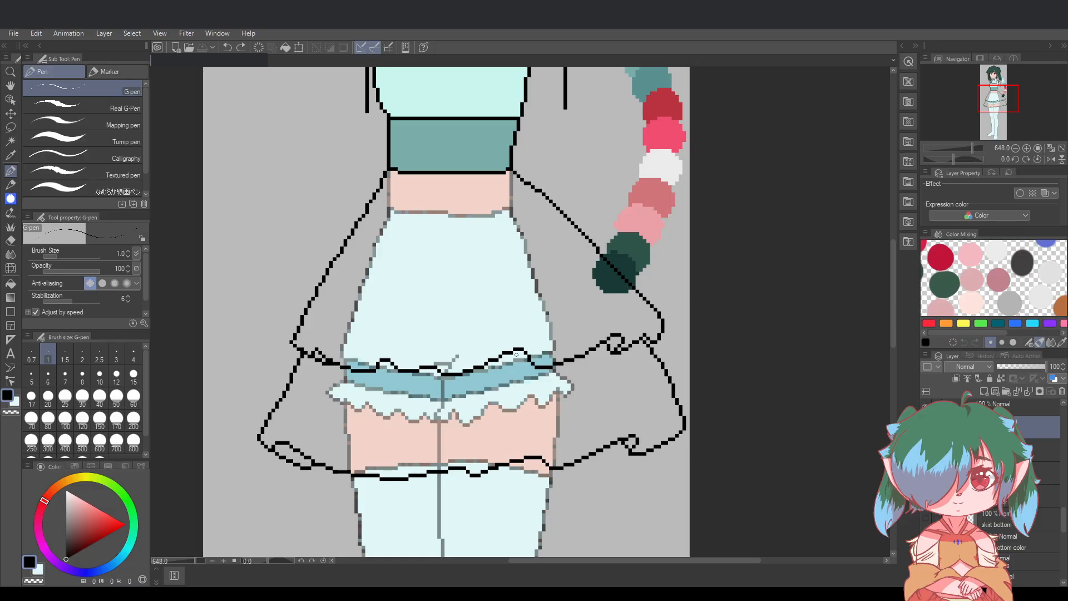
pyautogui.moveTo(514, 353); pyautogui.dragTo(523, 358)
pyautogui.hotkey('ctrl', 'z')
pyautogui.hotkey('ctrl', 'z')
pyautogui.moveTo(382, 368); pyautogui.dragTo(385, 366)
pyautogui.hotkey('ctrl', 'z')
# Add fold pixels under the left wave of the upper tier's front hem, save the drawing, and undo the last change
pyautogui.click(381, 370)
pyautogui.click(387, 366)
pyautogui.hotkey('ctrl', 's')
pyautogui.scroll(-3, 562, 453)
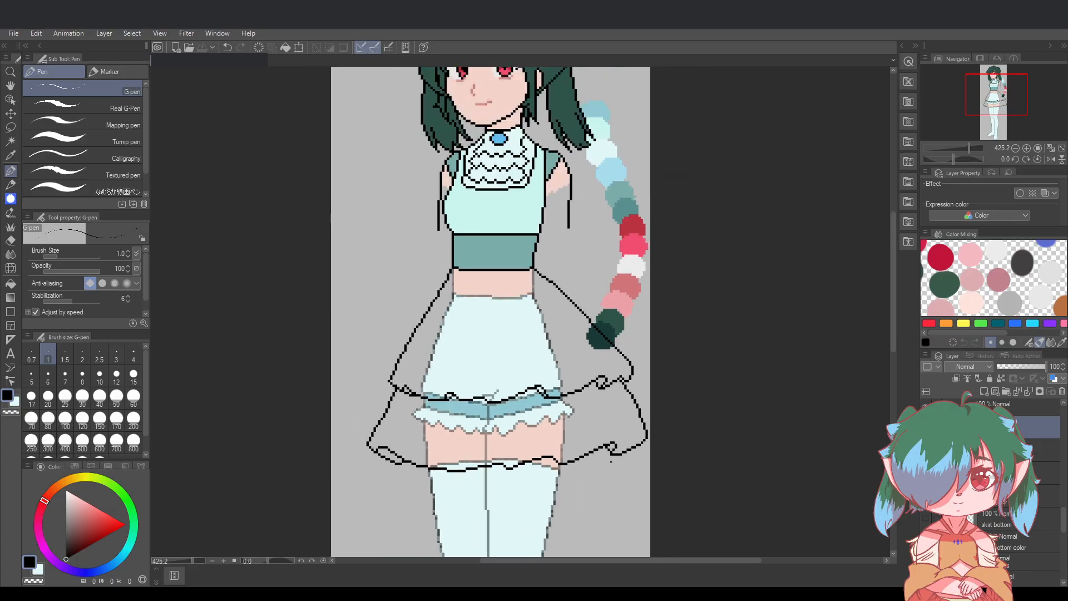
pyautogui.scroll(1, 563, 453)
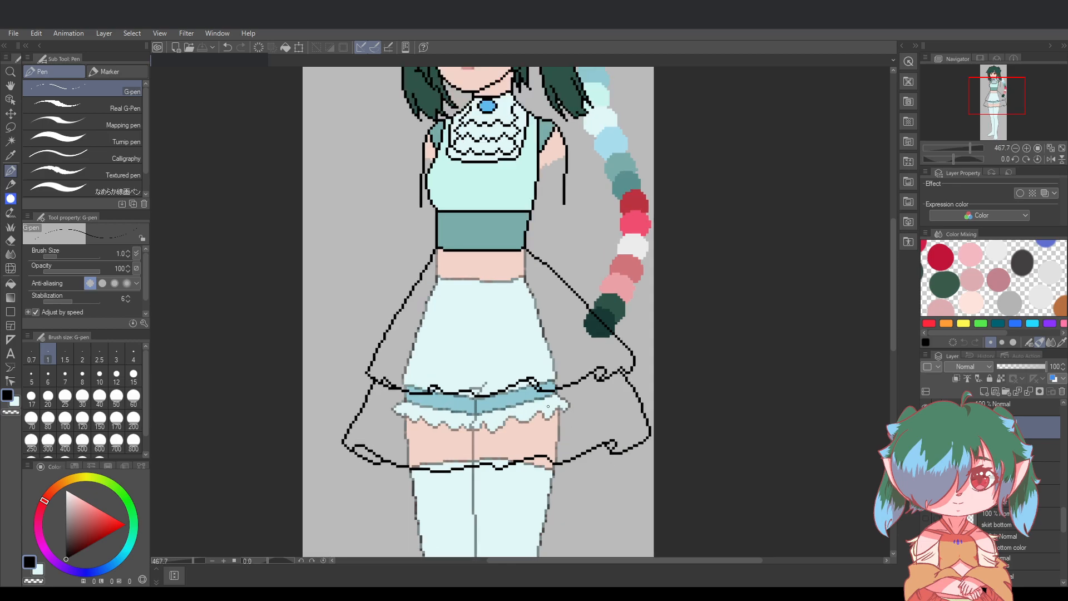
pyautogui.hotkey('ctrl', 'z')
# Try a short pen stroke at the right-hand tip where the upper tier's hem meets the lower tier's edge
pyautogui.scroll(-2, 671, 416)
pyautogui.scroll(3, 710, 405)
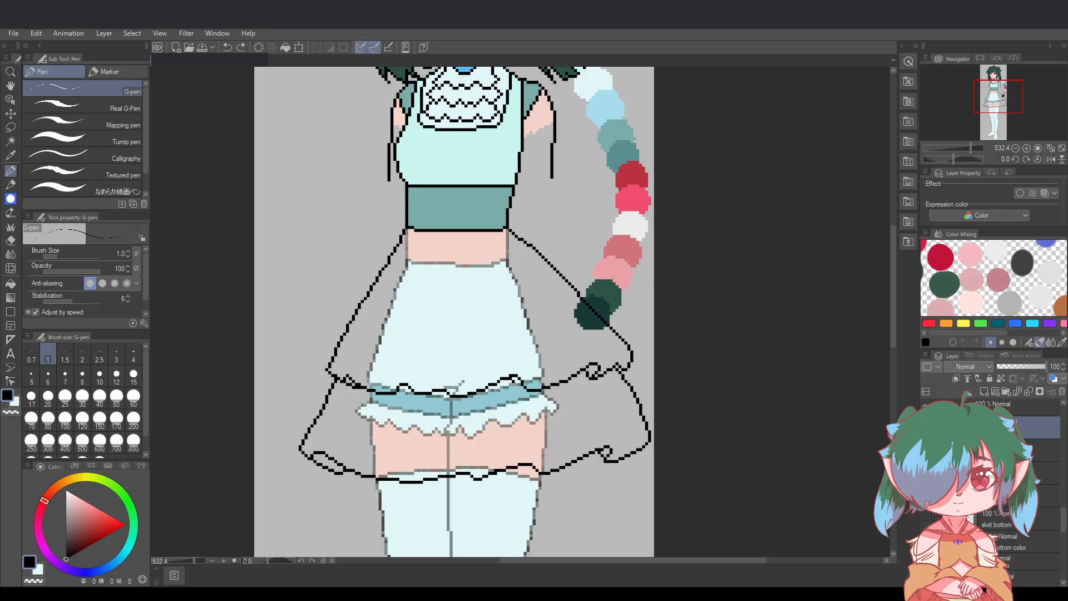
pyautogui.scroll(-2, 674, 388)
pyautogui.scroll(1, 680, 393)
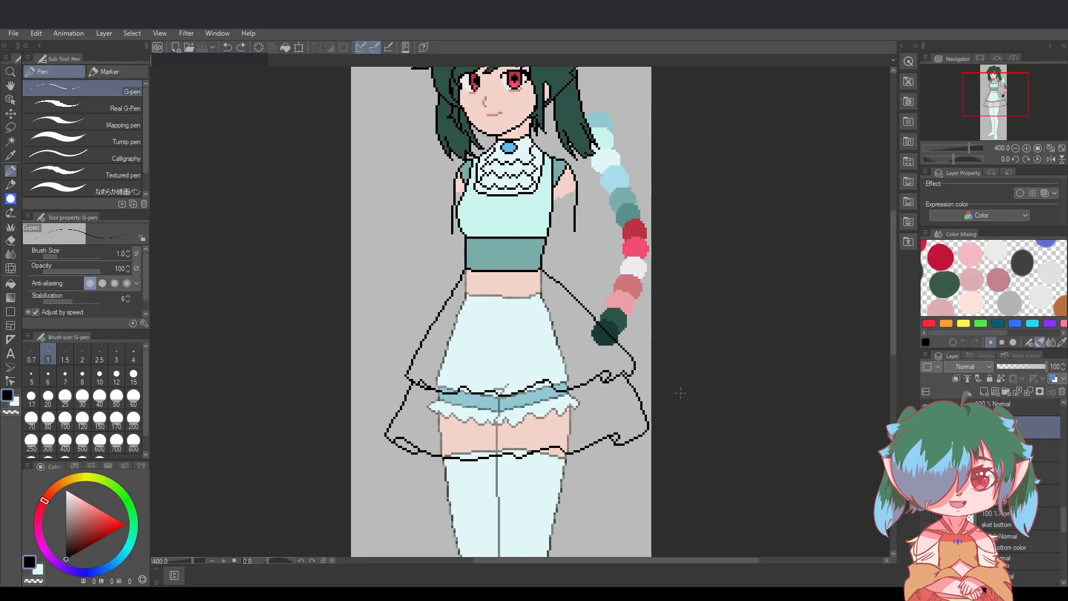
pyautogui.scroll(2, 690, 373)
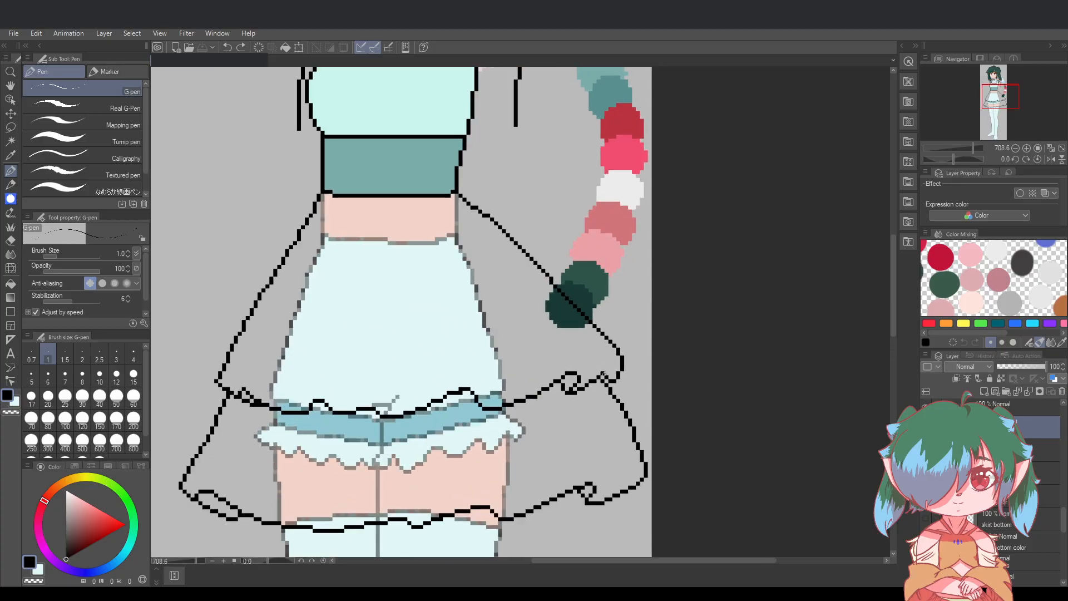
pyautogui.moveTo(603, 375); pyautogui.dragTo(605, 380)
pyautogui.click(9, 245)
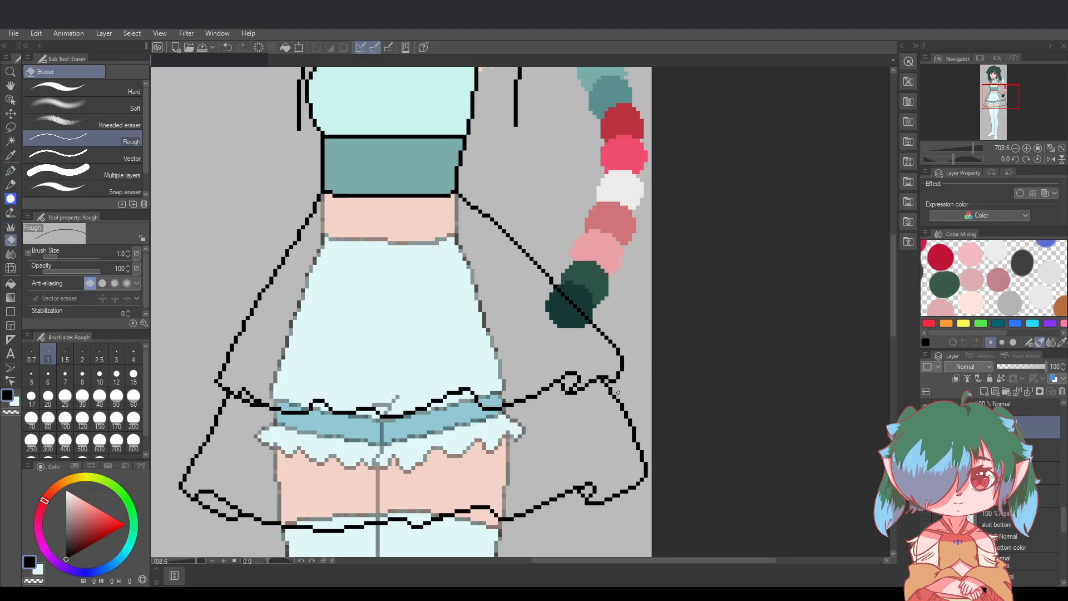
# Lower the small peak at the upper tier's right hem by adding a pixel at its base and erasing its topmost pixel
pyautogui.scroll(-2, 601, 374)
pyautogui.scroll(1, 624, 401)
pyautogui.scroll(-1, 624, 401)
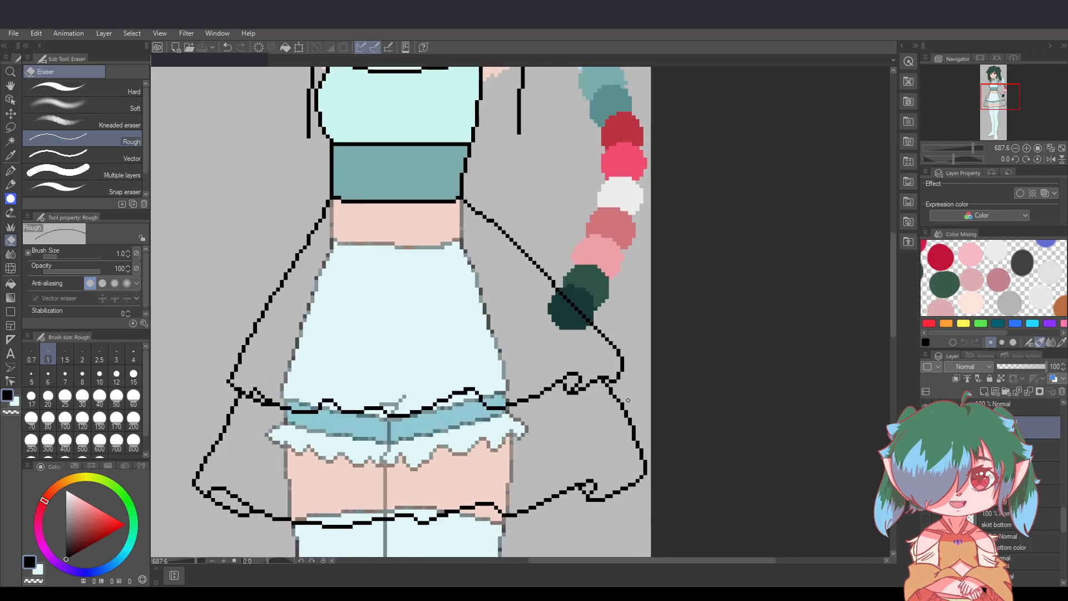
pyautogui.scroll(-1, 733, 441)
pyautogui.scroll(1, 724, 448)
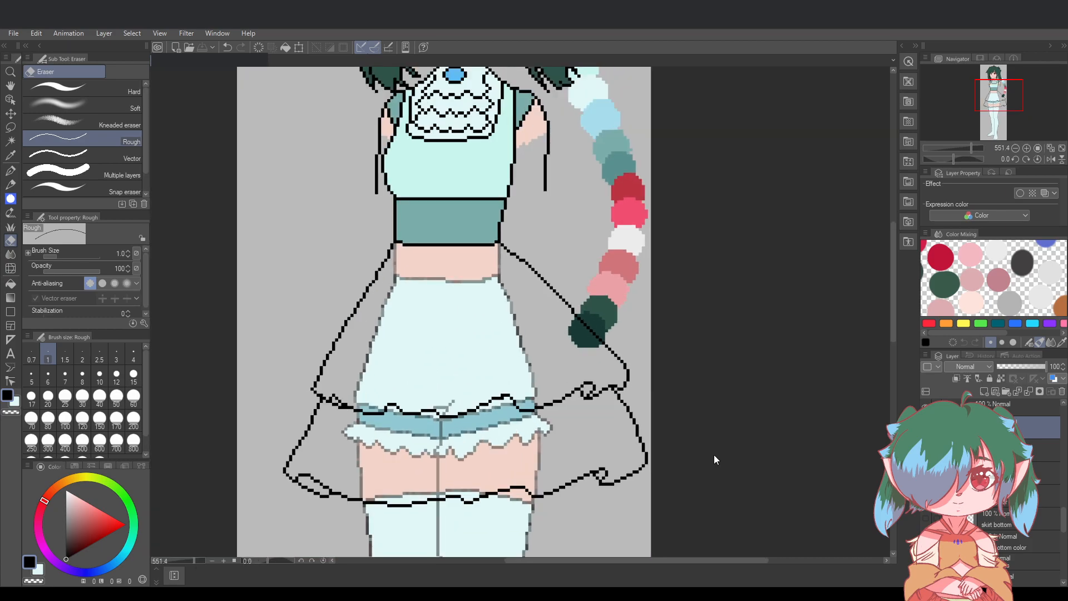
pyautogui.scroll(-5, 704, 419)
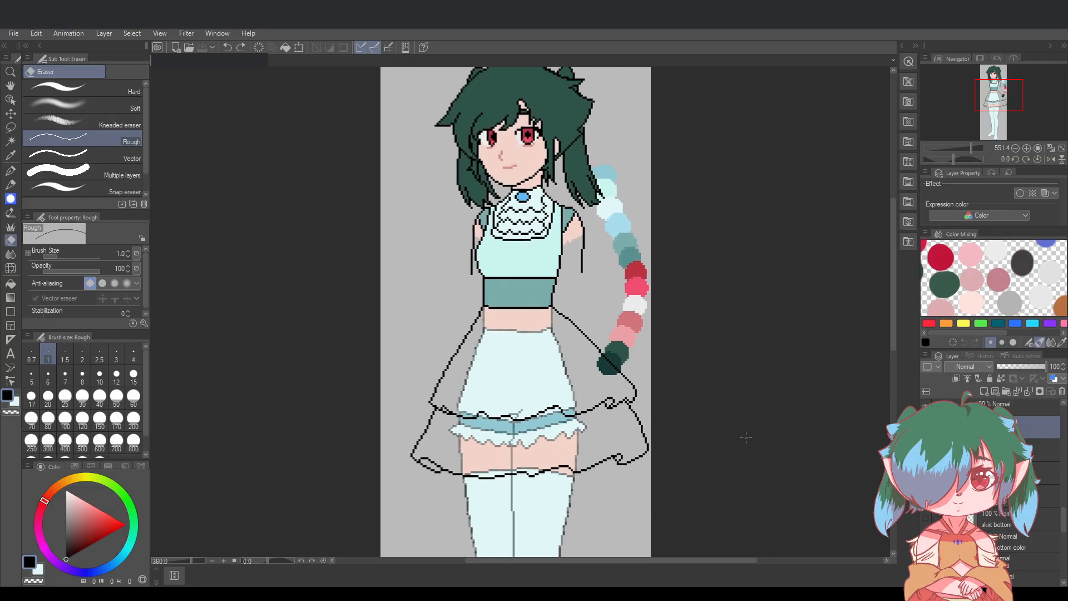
pyautogui.scroll(6, 704, 417)
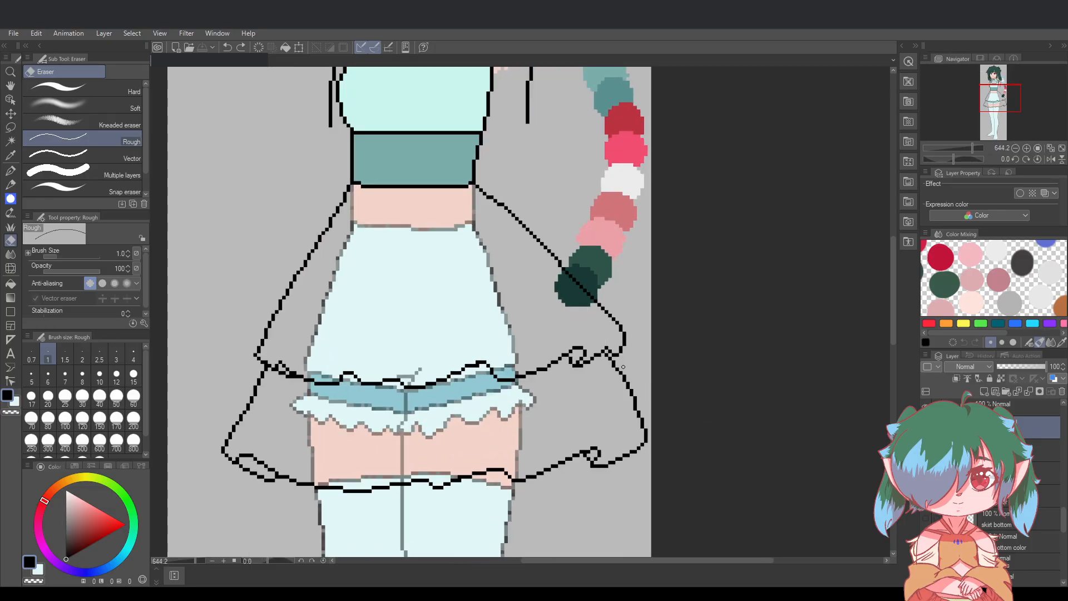
pyautogui.scroll(5, 612, 359)
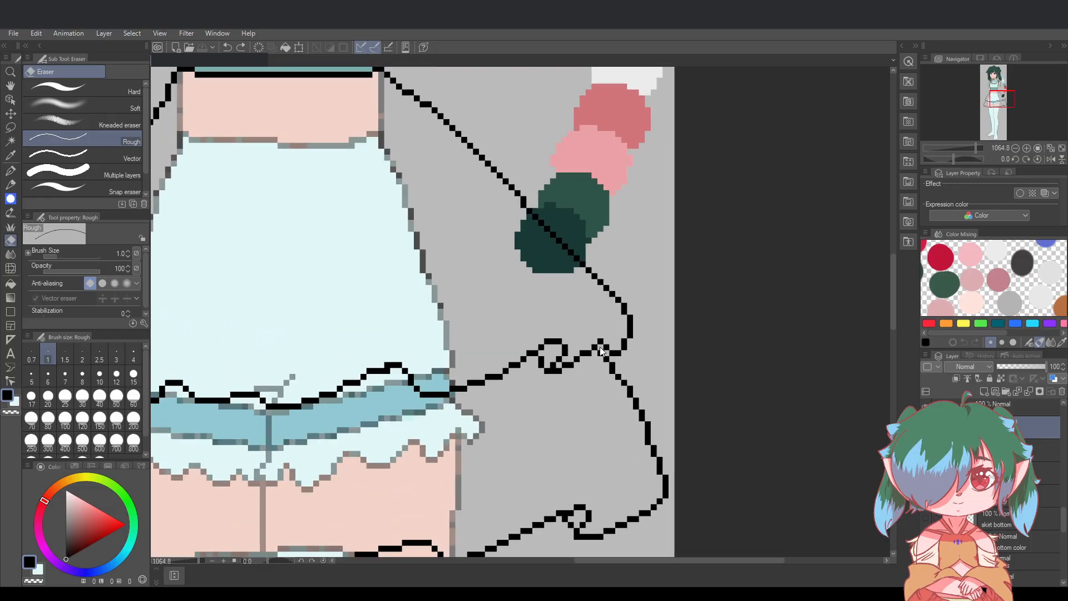
pyautogui.click(11, 172)
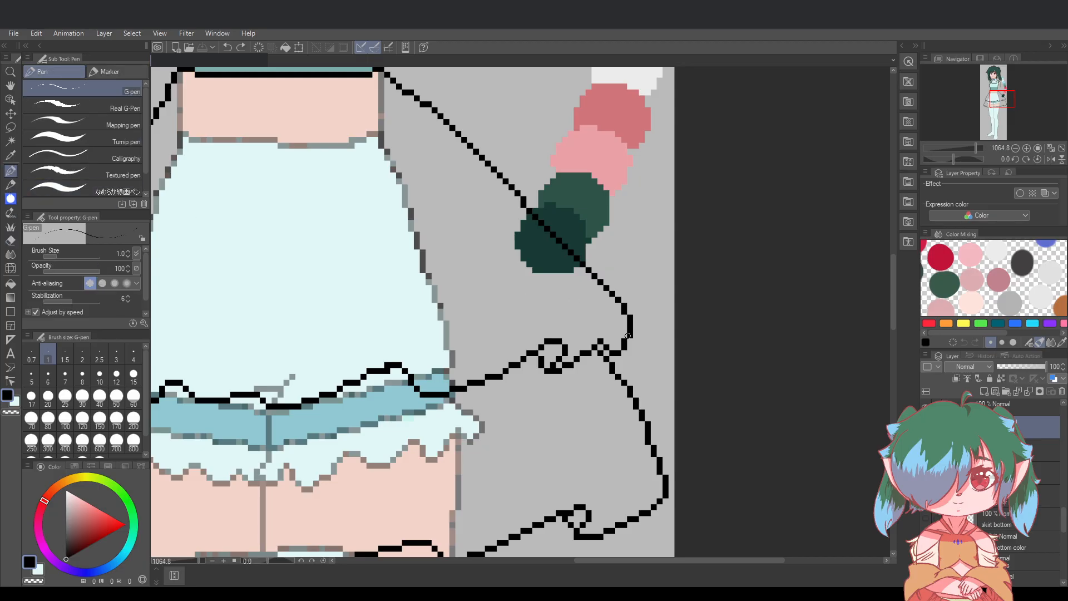
pyautogui.click(601, 347)
pyautogui.click(11, 244)
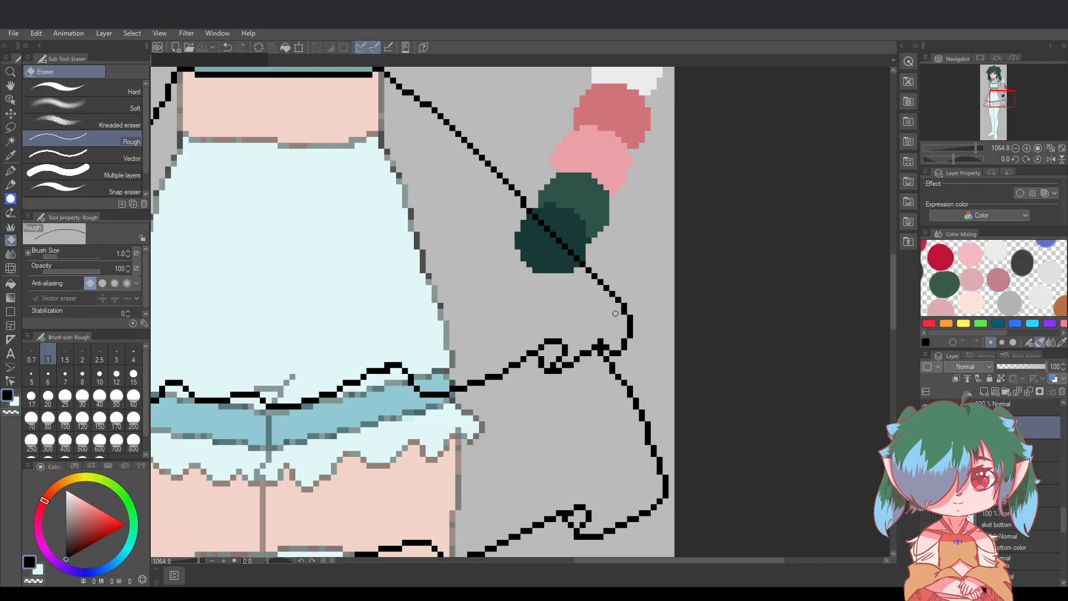
pyautogui.click(601, 340)
pyautogui.scroll(-3, 657, 379)
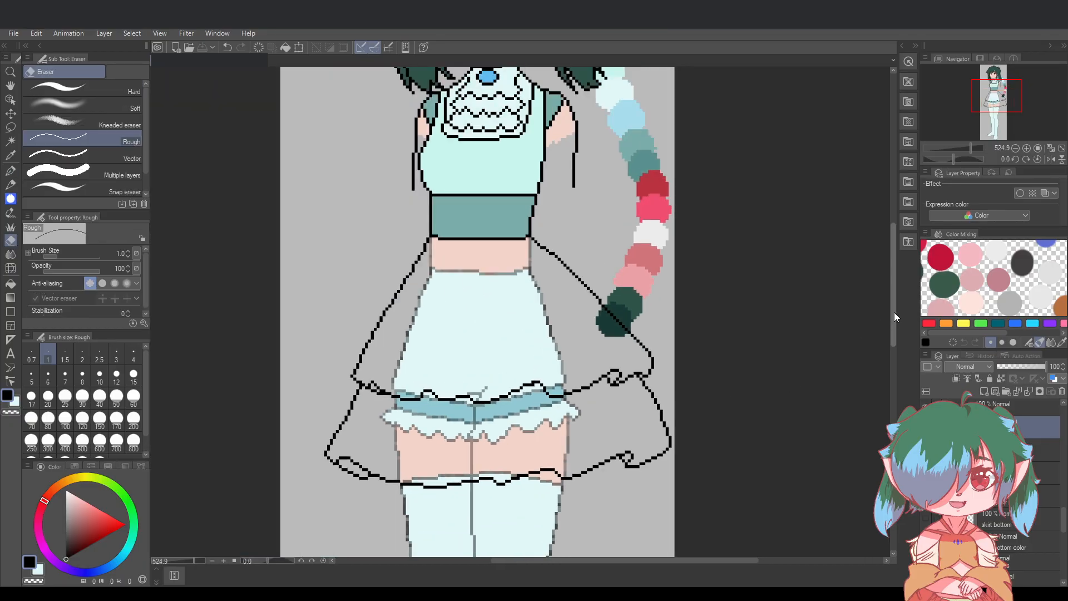
# Show the earlier coloured skirt and hide both line-art layers of the new two-tier skirt
pyautogui.scroll(-1, 791, 386)
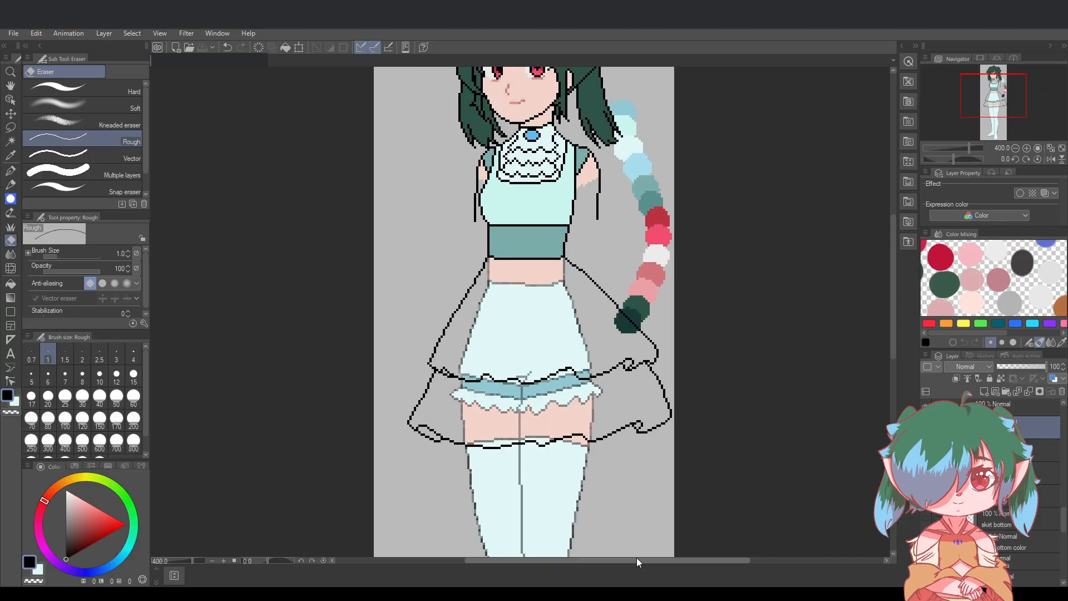
pyautogui.moveTo(638, 559); pyautogui.dragTo(651, 560)
pyautogui.scroll(1, 627, 475)
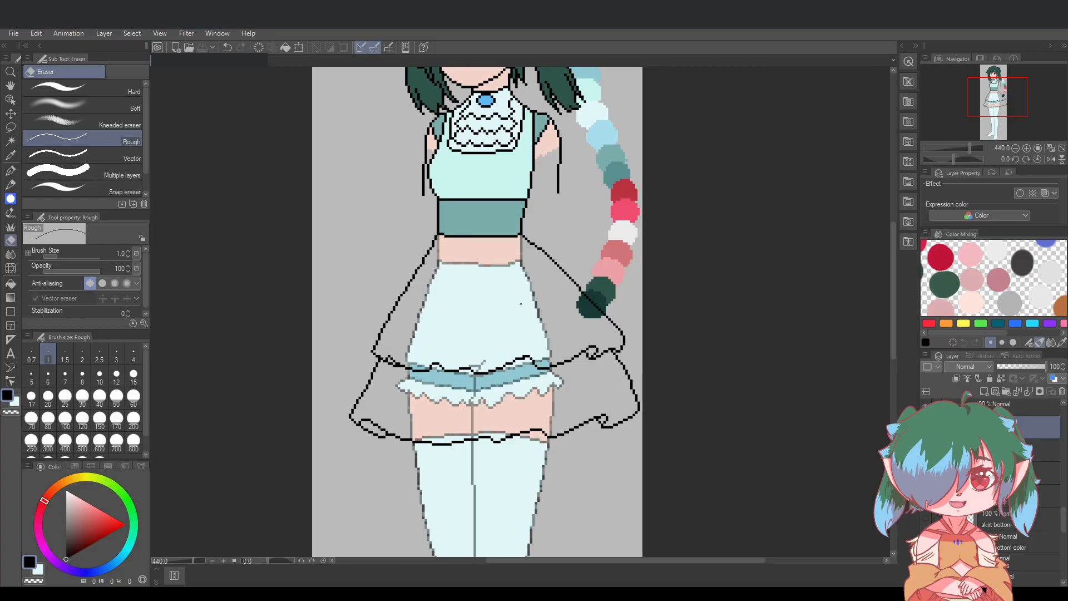
pyautogui.click(926, 518)
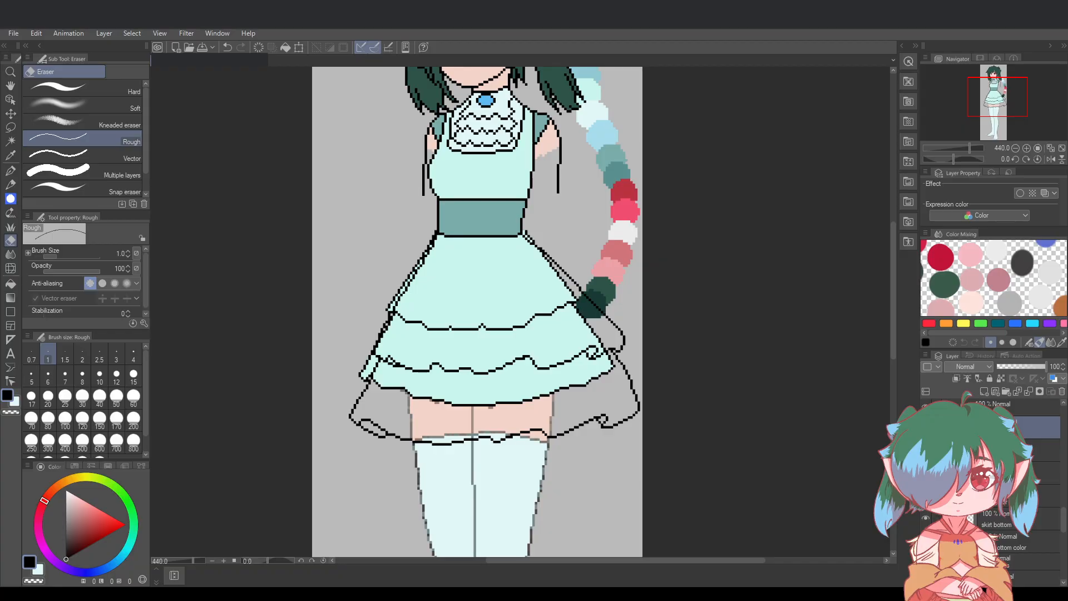
pyautogui.click(926, 426)
pyautogui.click(926, 450)
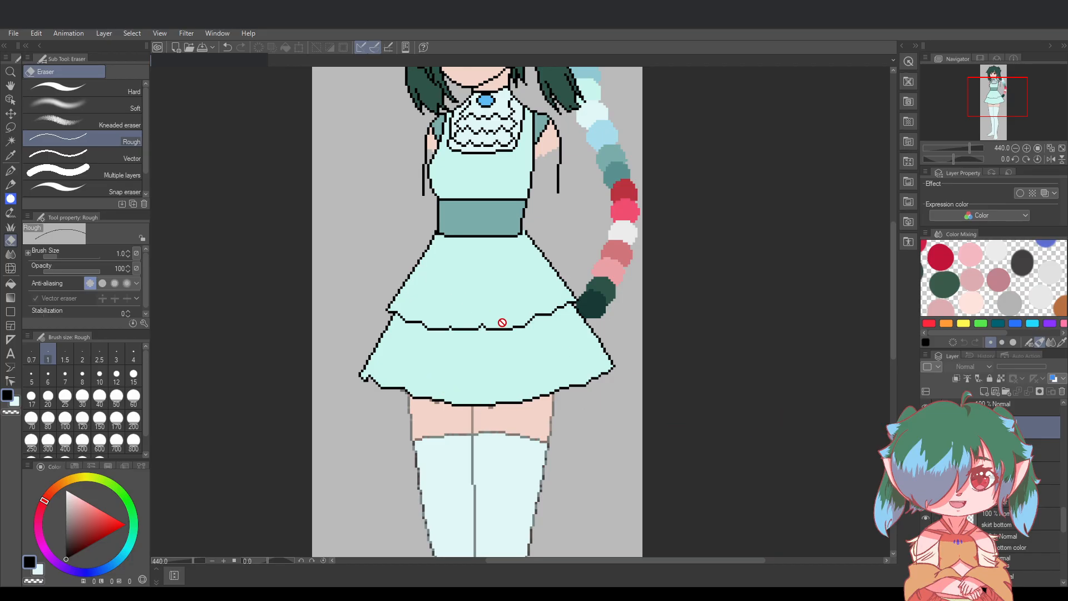
# Show both line-art layers of the new two-tier skirt and hide the earlier coloured skirt
pyautogui.scroll(-3, 501, 305)
pyautogui.moveTo(890, 329)
pyautogui.mouseDown()
pyautogui.moveTo(887, 345)
pyautogui.moveTo(889, 322)
pyautogui.mouseUp()
pyautogui.moveTo(667, 559); pyautogui.dragTo(686, 558)
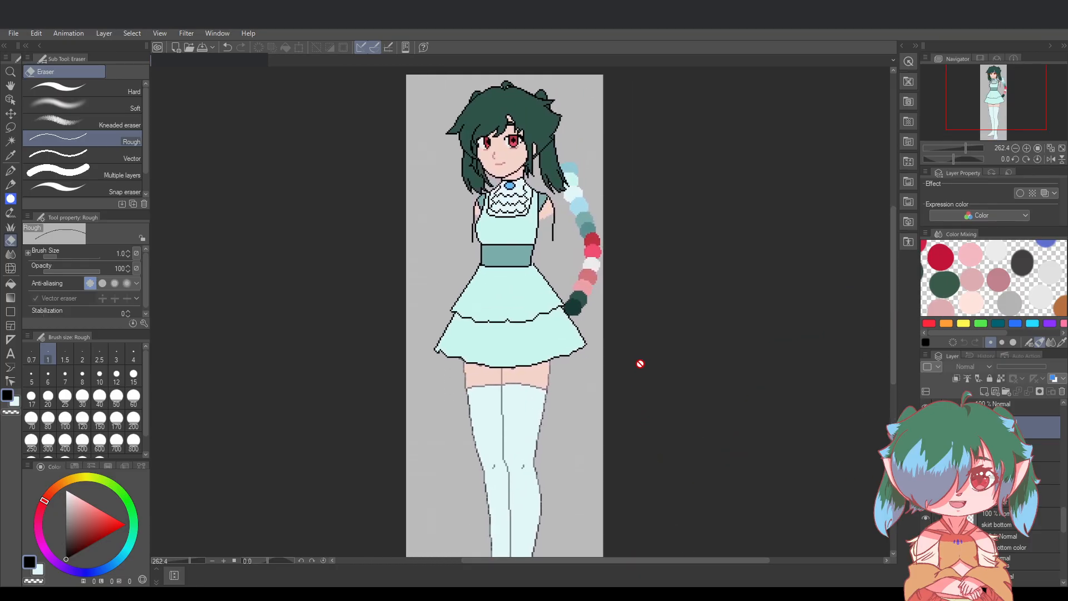
pyautogui.scroll(3, 365, 243)
pyautogui.hscroll(1, 716, 540)
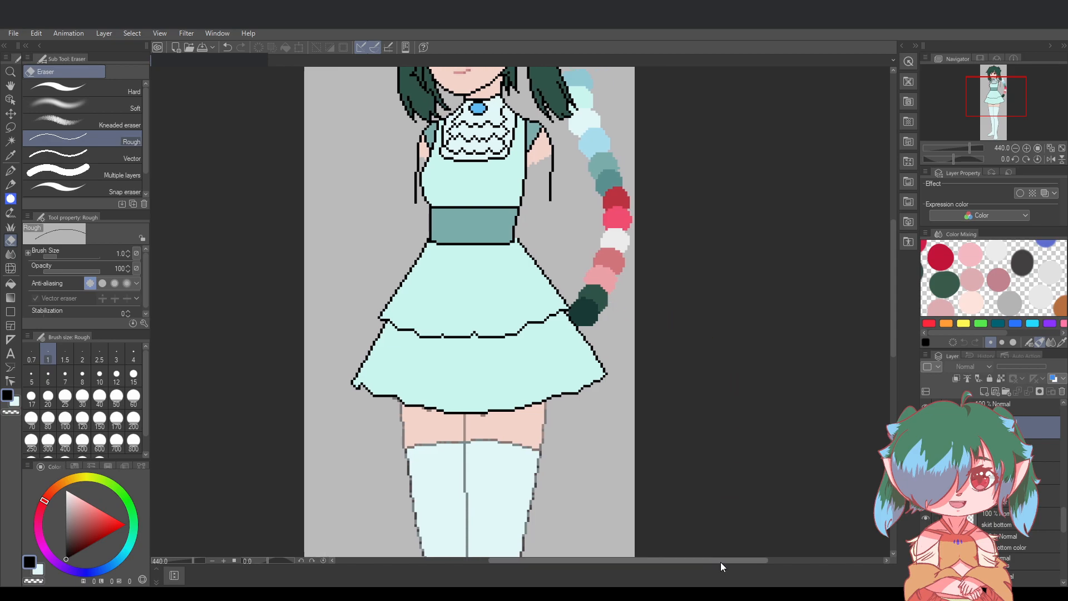
pyautogui.scroll(1, 828, 424)
pyautogui.moveTo(688, 559); pyautogui.dragTo(687, 560)
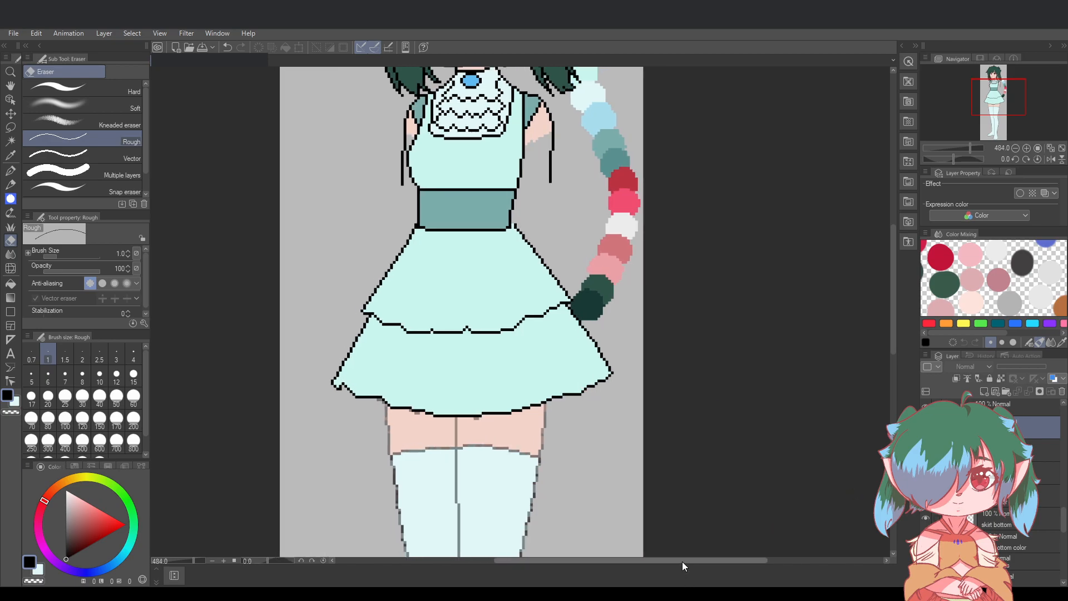
pyautogui.click(926, 450)
pyautogui.click(926, 427)
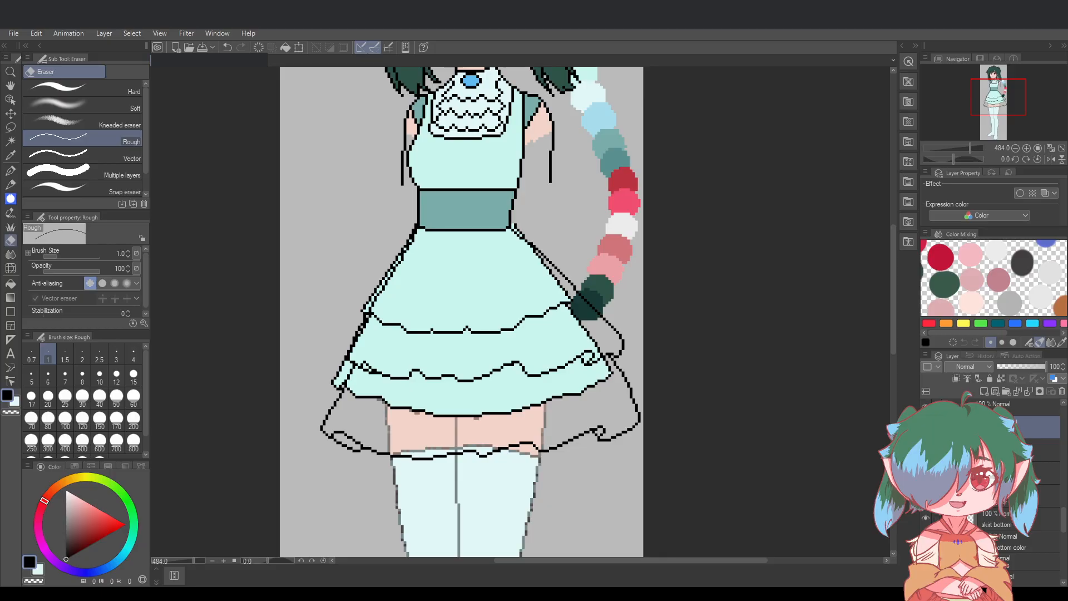
pyautogui.click(925, 517)
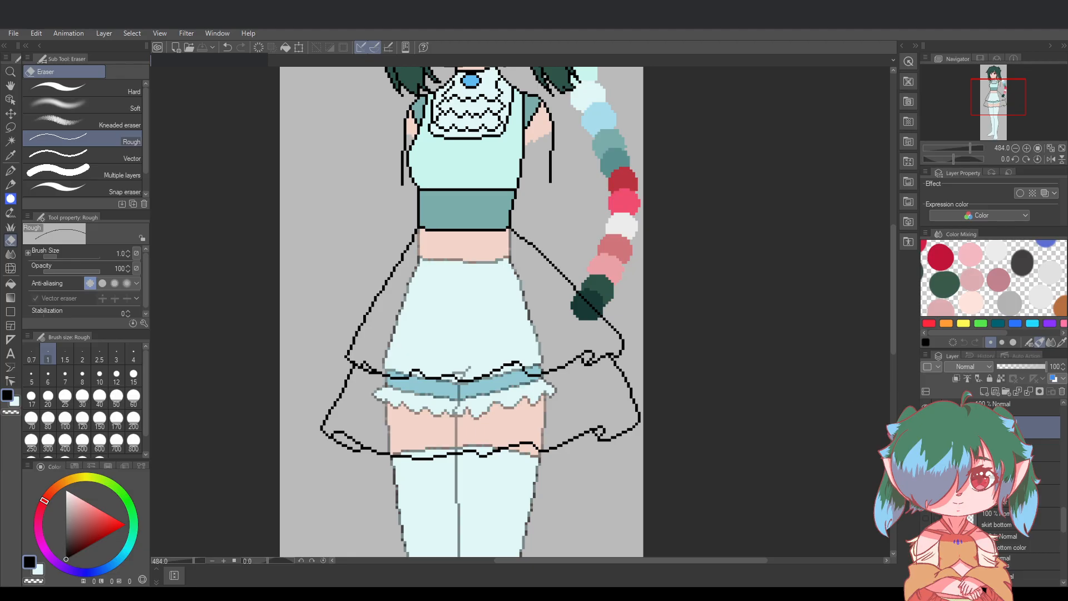
# Try a rough colour fill over the new skirt using the bodice's mint and the Real G-Pen at size 50, and undo it
pyautogui.click(1038, 450)
pyautogui.click(1038, 472)
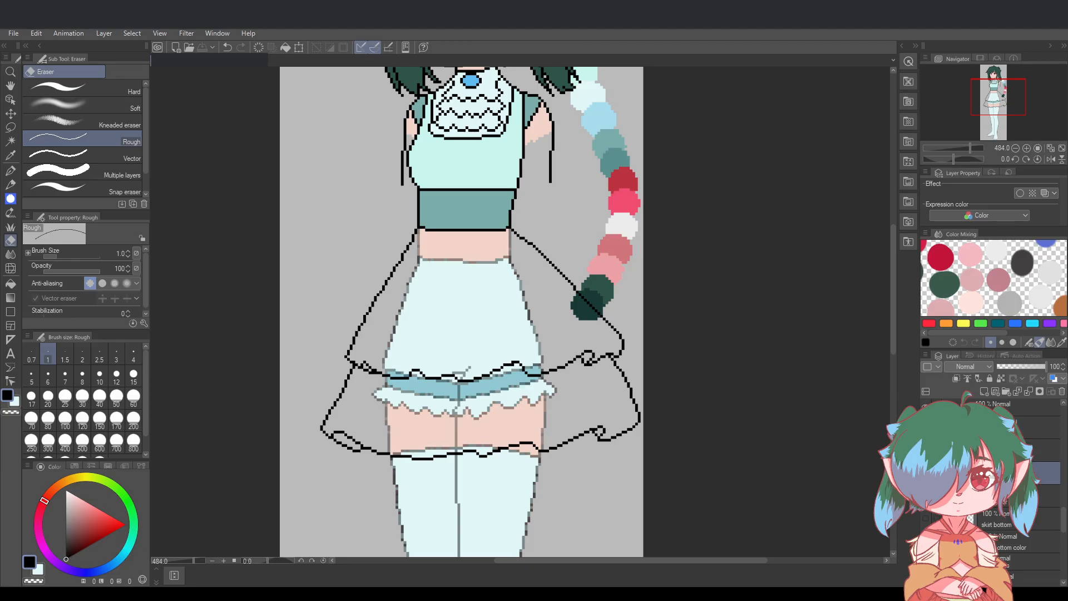
pyautogui.moveTo(692, 562); pyautogui.dragTo(690, 562)
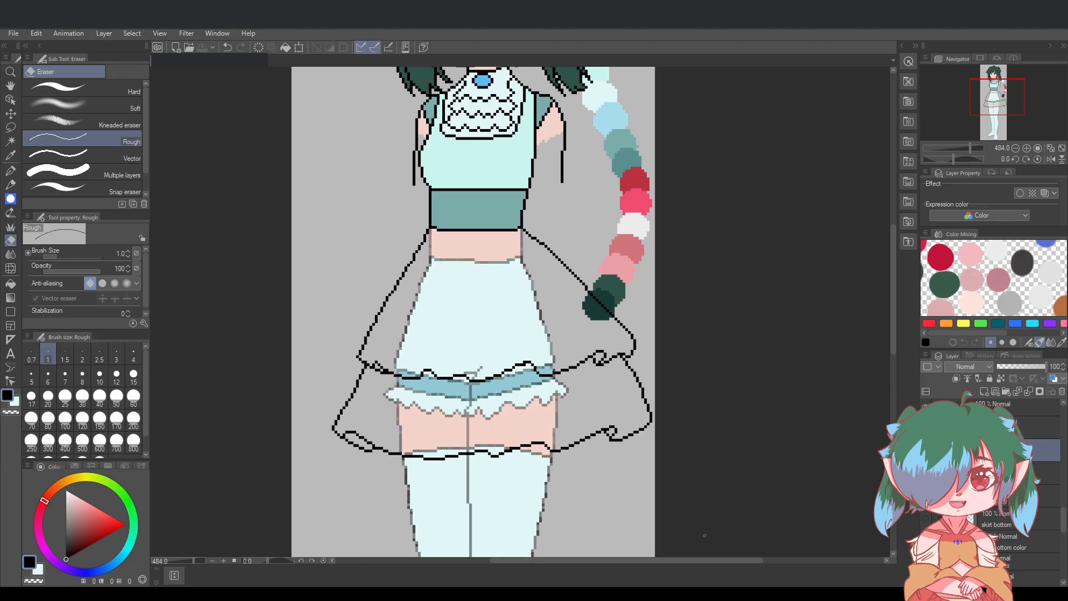
pyautogui.click(1046, 473)
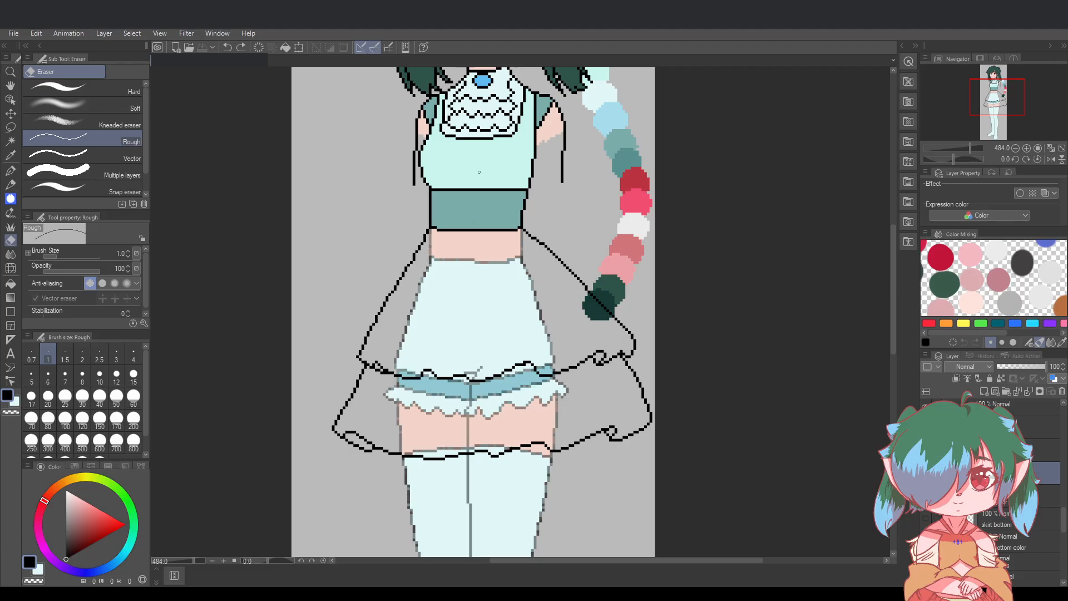
pyautogui.click(15, 401)
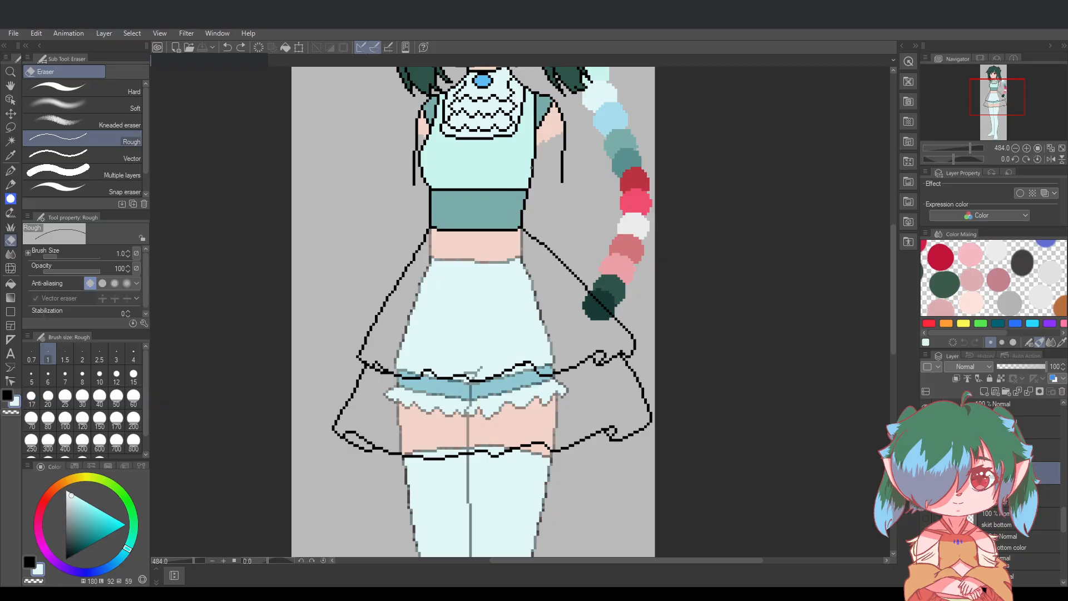
pyautogui.keyDown('alt'); pyautogui.click(513, 167); pyautogui.keyUp('alt')
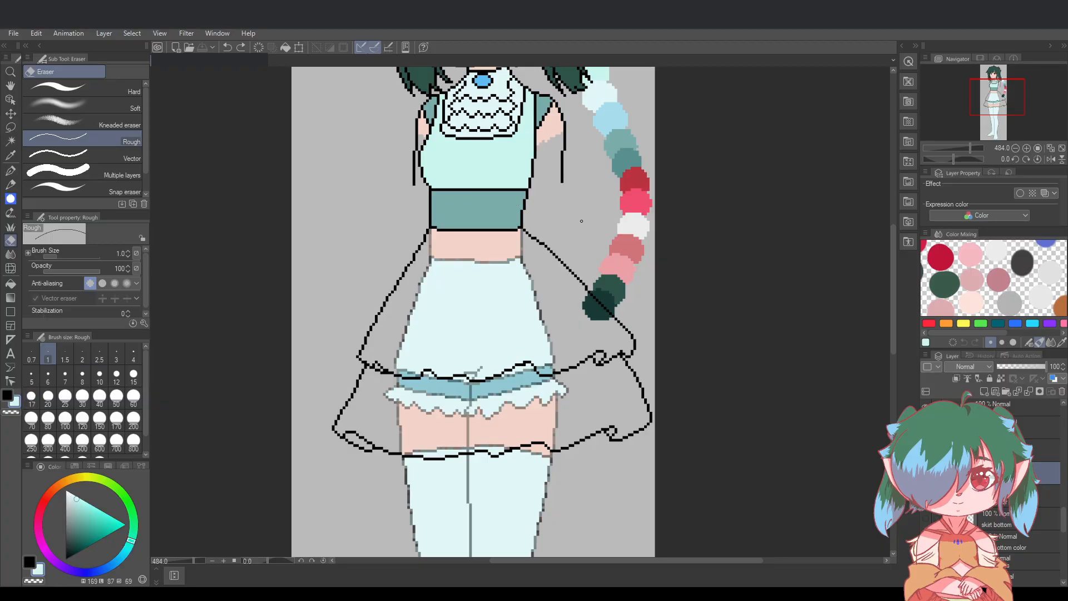
pyautogui.hotkey('ctrl', 'z')
pyautogui.hotkey('ctrl', 'y')
pyautogui.click(15, 173)
pyautogui.click(84, 105)
pyautogui.moveTo(423, 278)
pyautogui.mouseDown()
pyautogui.moveTo(485, 362)
pyautogui.moveTo(528, 334)
pyautogui.moveTo(589, 390)
pyautogui.moveTo(445, 390)
pyautogui.moveTo(531, 365)
pyautogui.mouseUp()
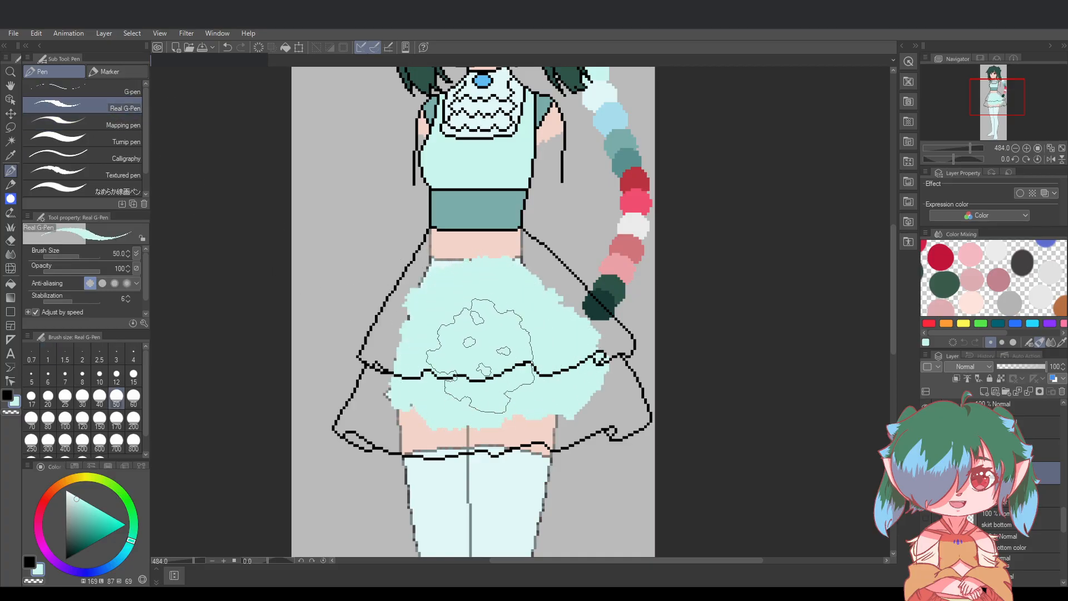
pyautogui.hotkey('ctrl', 'z')
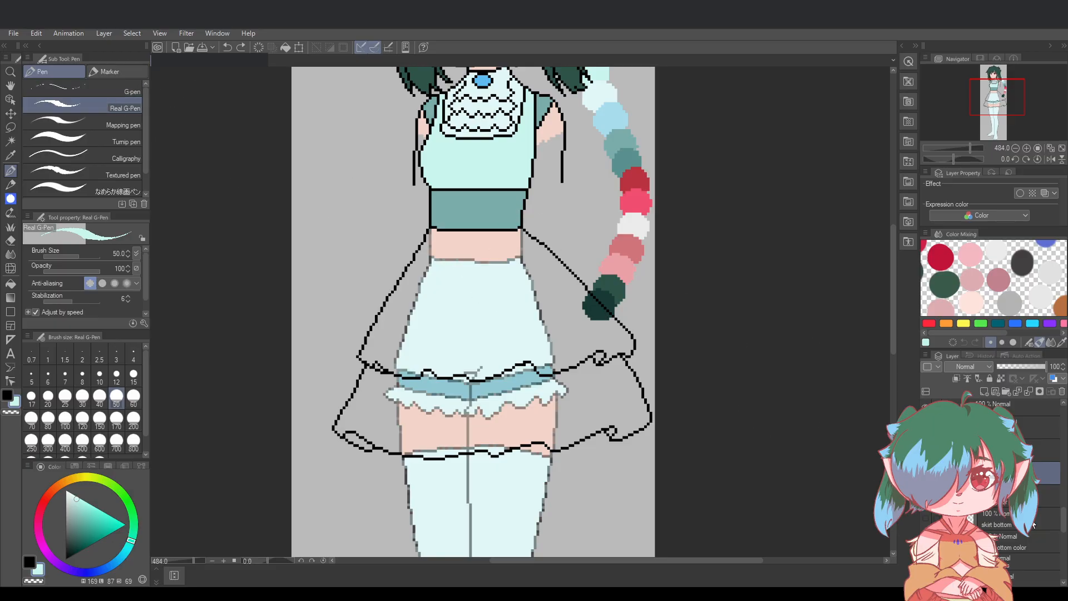
# Compare the skirt's two tiers by repeatedly removing and restoring each tier's line art
pyautogui.hotkey('ctrl', 'z')
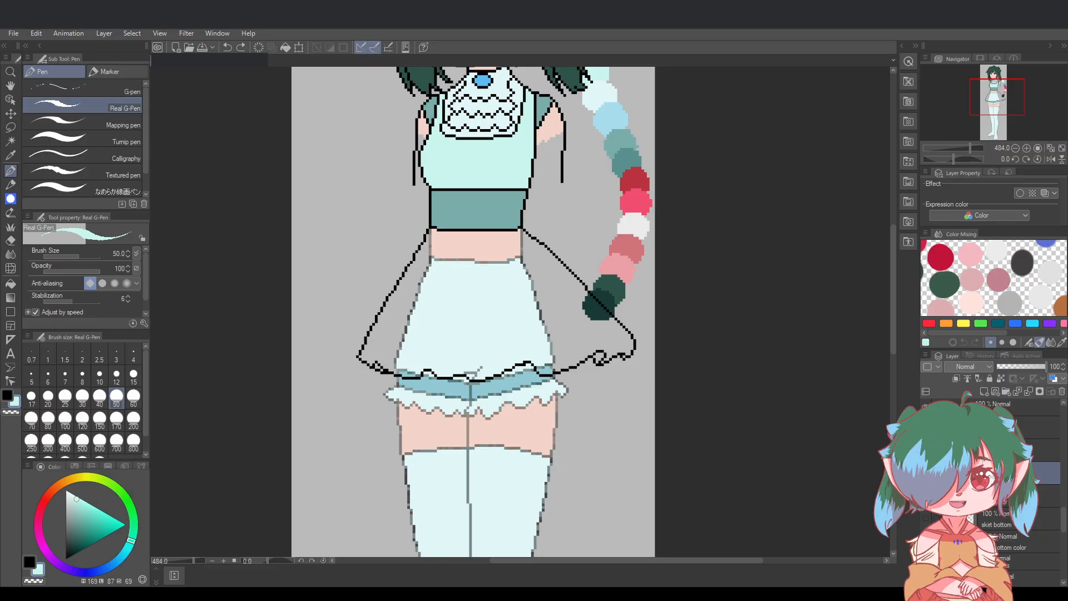
pyautogui.hotkey('ctrl', 's')
pyautogui.hotkey('ctrl', 'z')
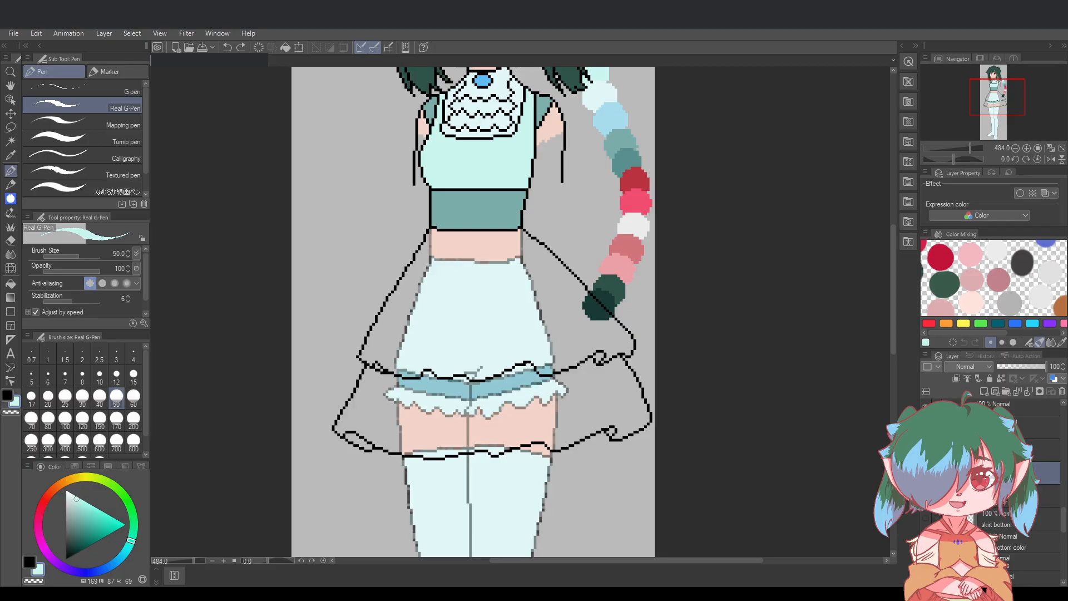
pyautogui.hotkey('ctrl', 'z')
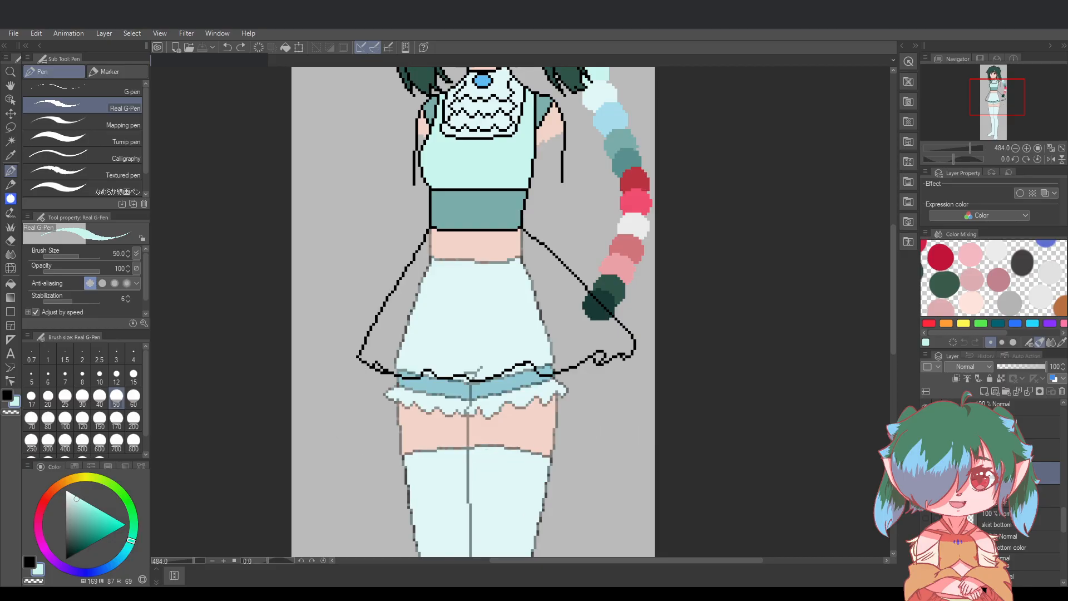
pyautogui.hotkey('ctrl', 'y')
pyautogui.hotkey('ctrl', 's')
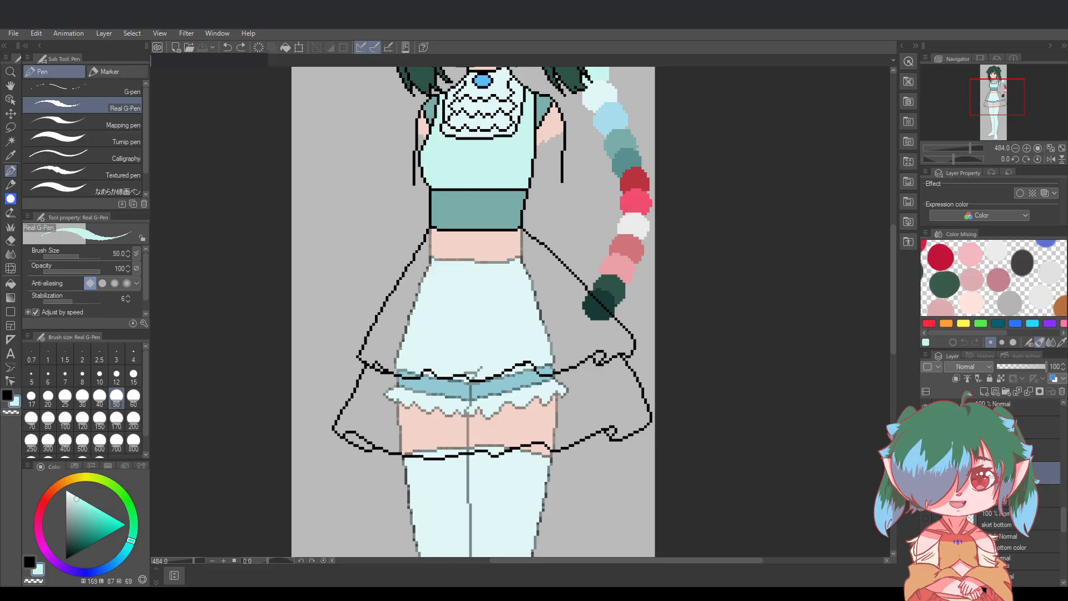
pyautogui.hotkey('ctrl', 'z')
pyautogui.hotkey('ctrl', 'y')
pyautogui.hotkey('ctrl', 's')
pyautogui.hotkey('ctrl', 'z')
pyautogui.hotkey('ctrl', 's')
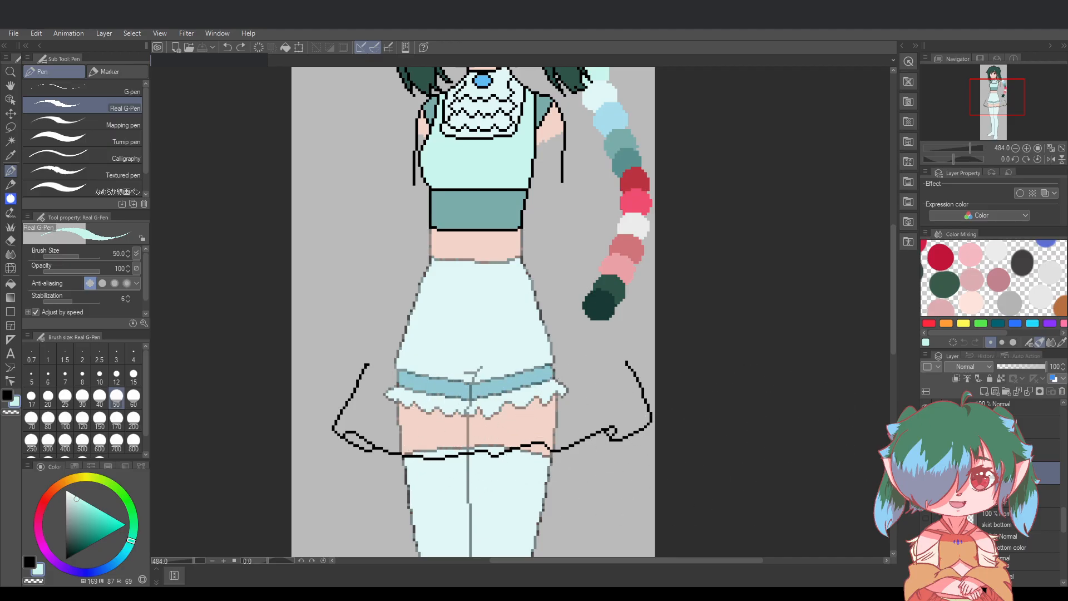
pyautogui.hotkey('ctrl', 'y')
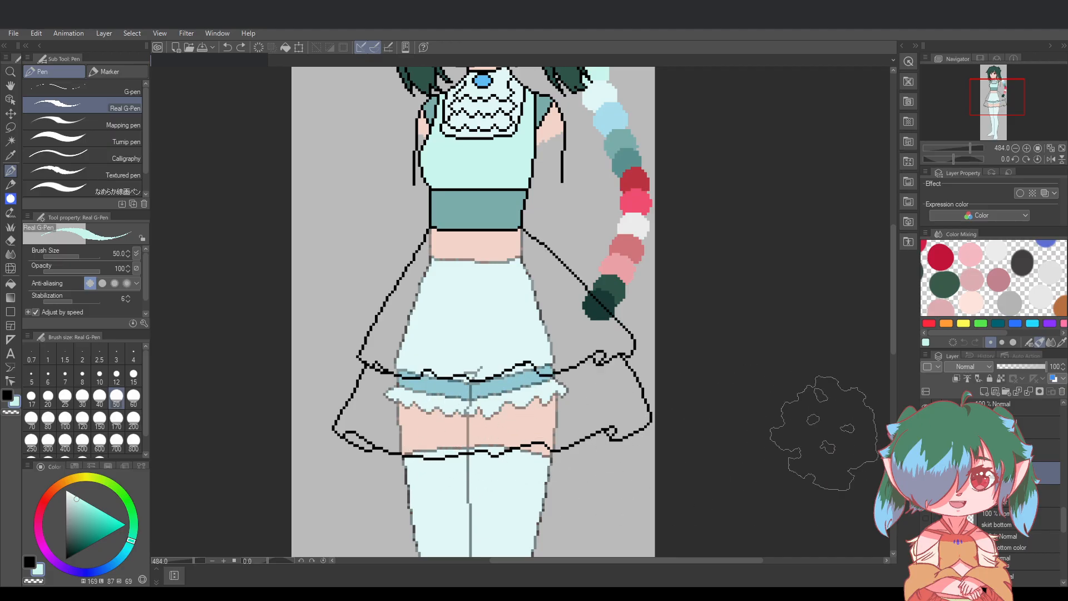
pyautogui.hotkey('ctrl', 's')
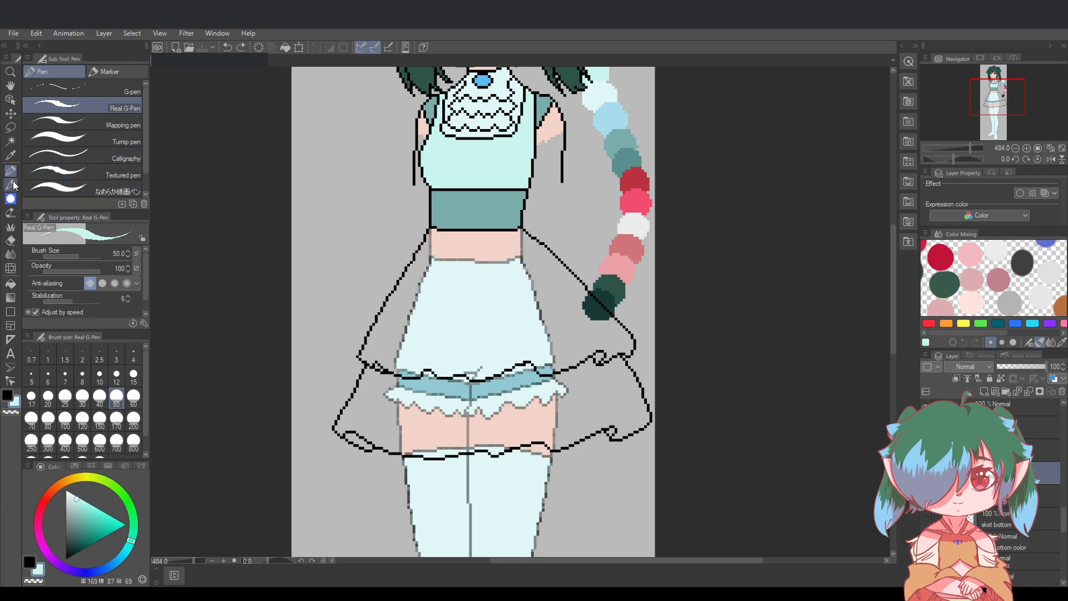
# Set up the G-pen at size 1 with black as the drawing colour for the skirt's line art
pyautogui.click(8, 394)
pyautogui.scroll(3, 457, 380)
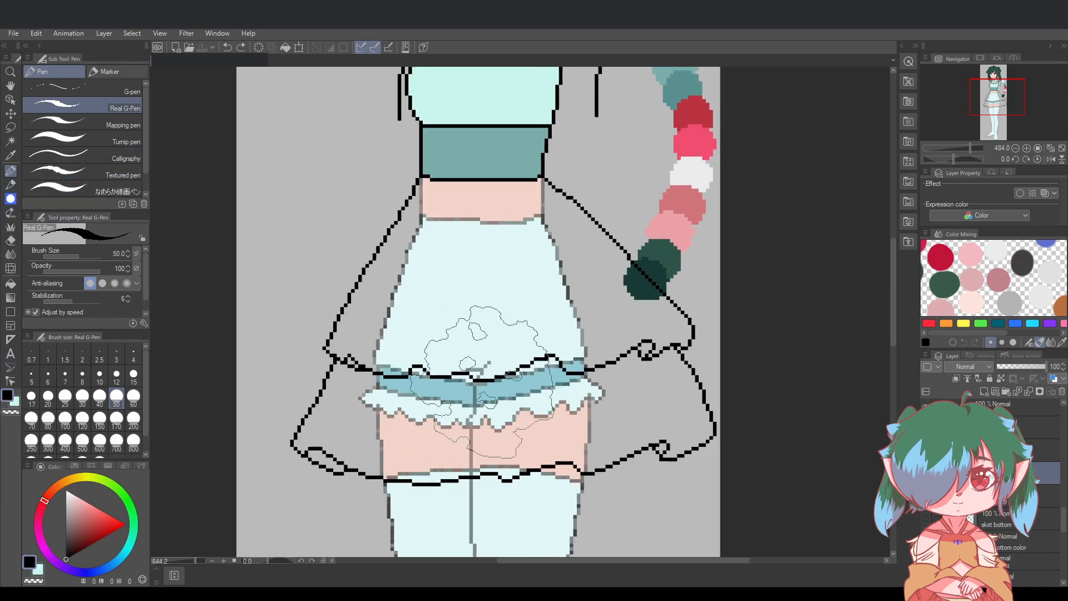
pyautogui.scroll(1, 572, 391)
pyautogui.click(95, 93)
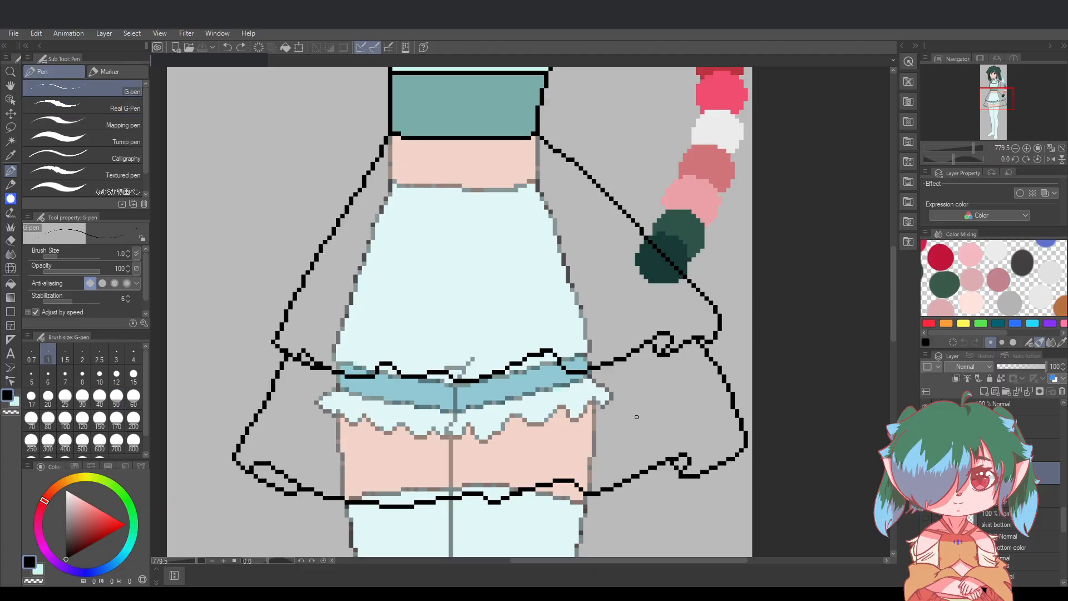
# Check how the tiers overlap by briefly fading the upper tier's line art and hiding each tier in turn
pyautogui.click(1035, 428)
pyautogui.moveTo(1045, 366); pyautogui.dragTo(1019, 366)
pyautogui.moveTo(1027, 366); pyautogui.dragTo(1047, 366)
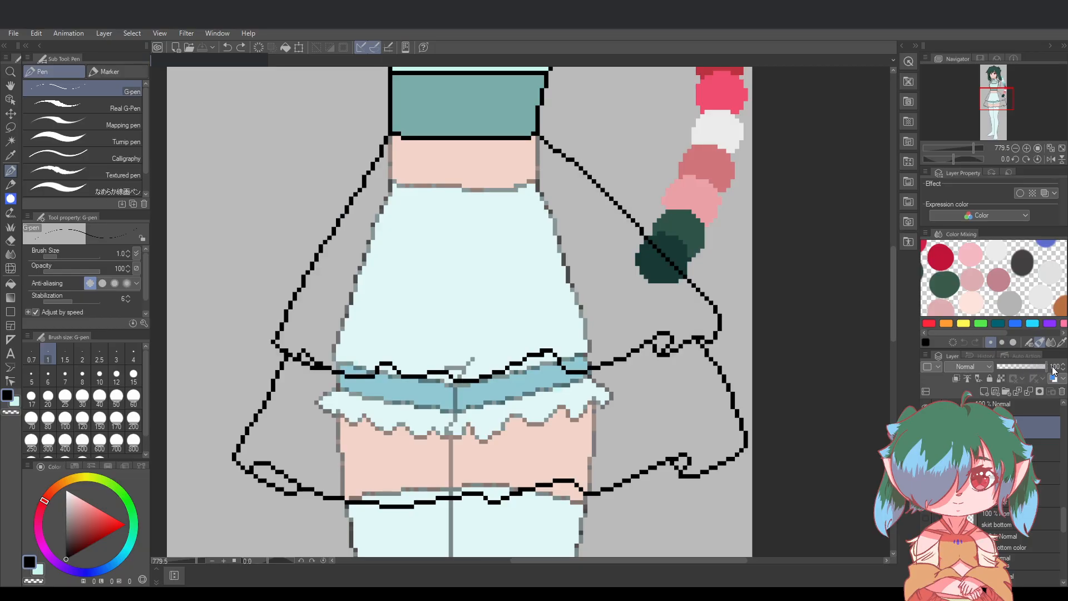
pyautogui.click(926, 427)
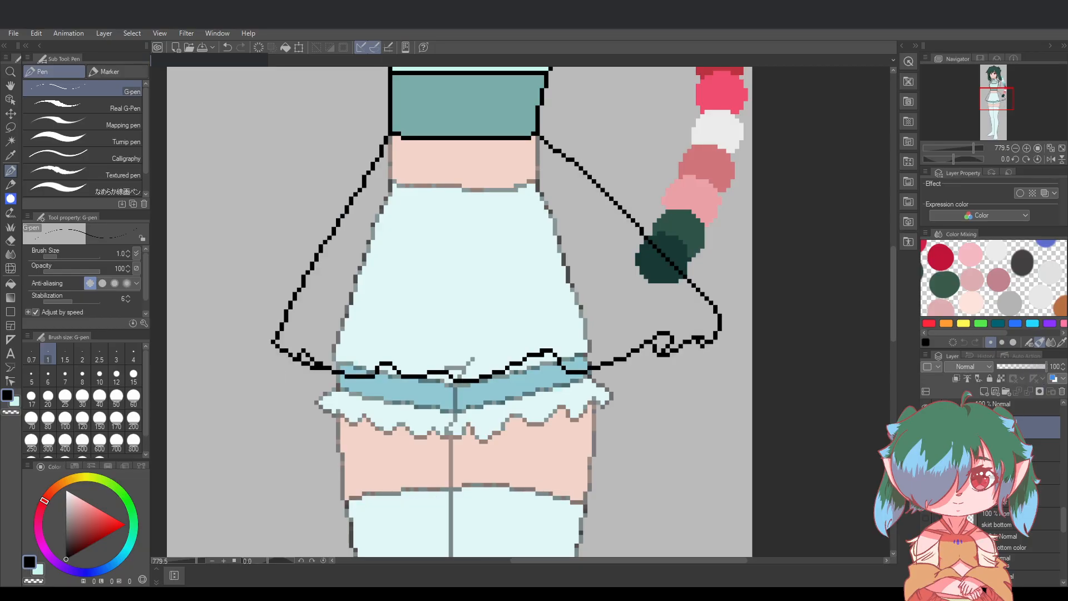
pyautogui.click(925, 428)
pyautogui.click(926, 428)
pyautogui.click(925, 427)
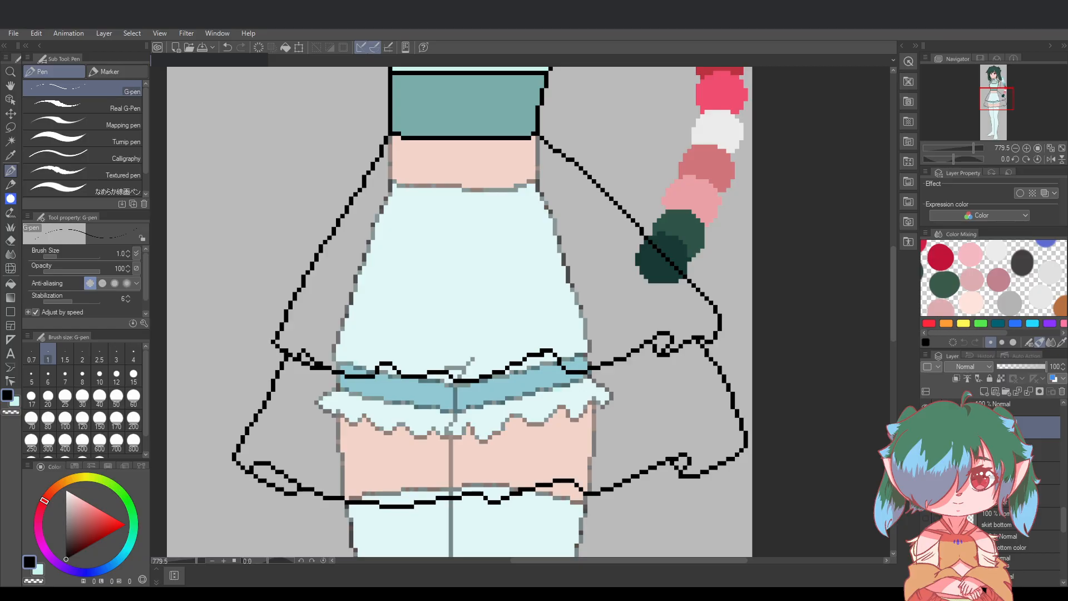
pyautogui.click(926, 428)
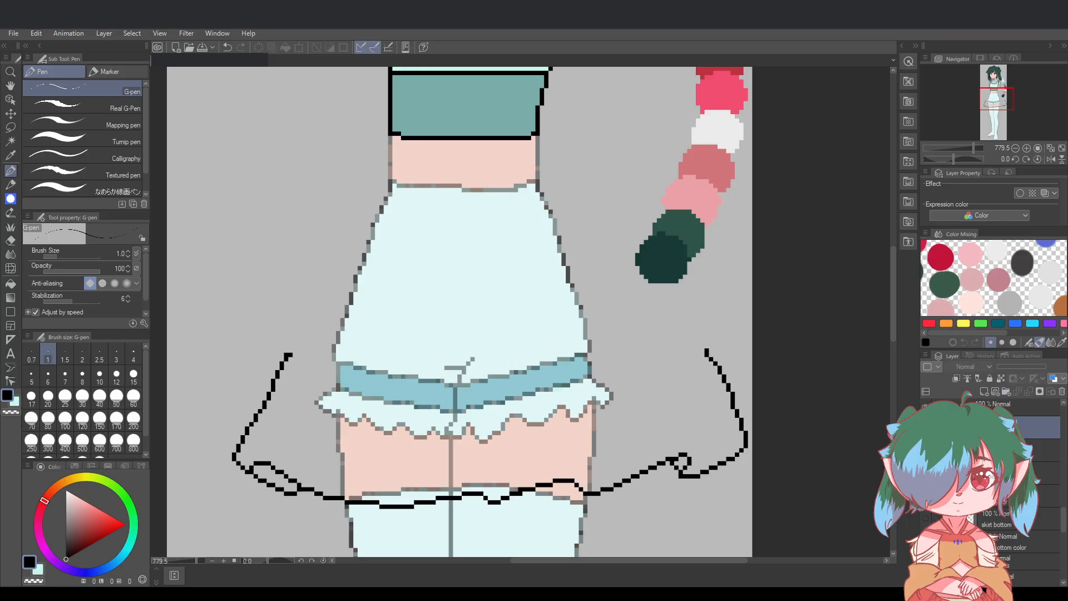
pyautogui.click(926, 427)
pyautogui.click(926, 427)
pyautogui.click(926, 428)
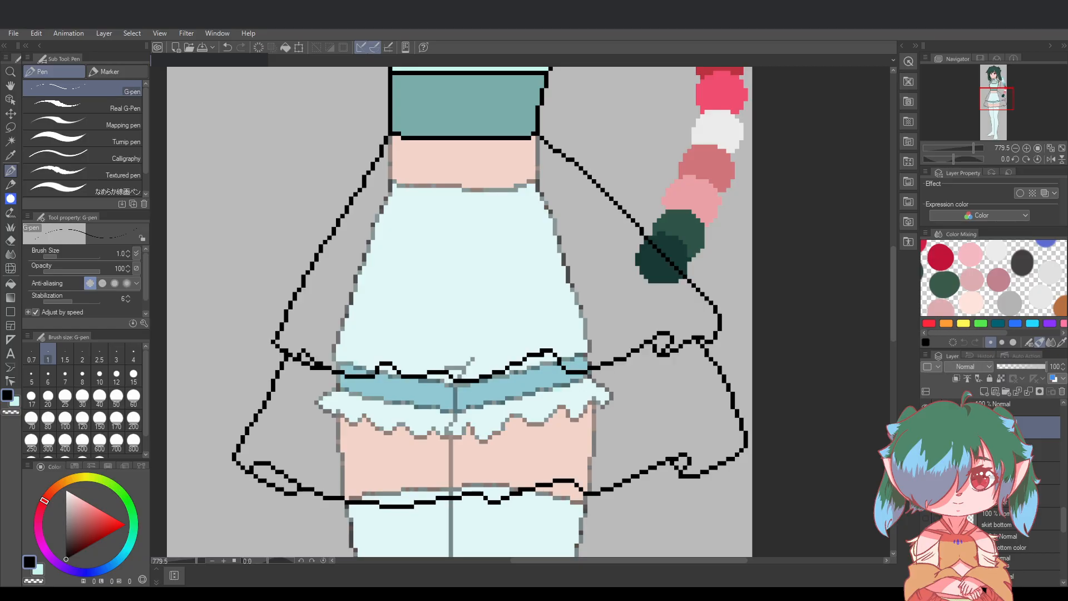
pyautogui.click(926, 427)
pyautogui.click(926, 427)
# Erase the stray pixel at the top of the lower tier's left edge
pyautogui.click(980, 449)
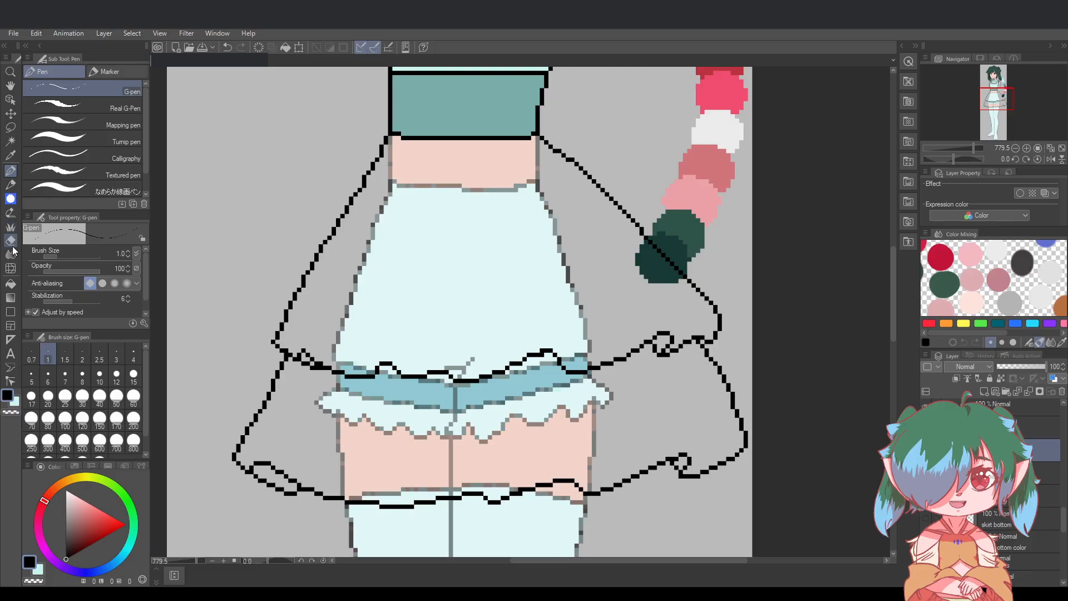
pyautogui.click(10, 241)
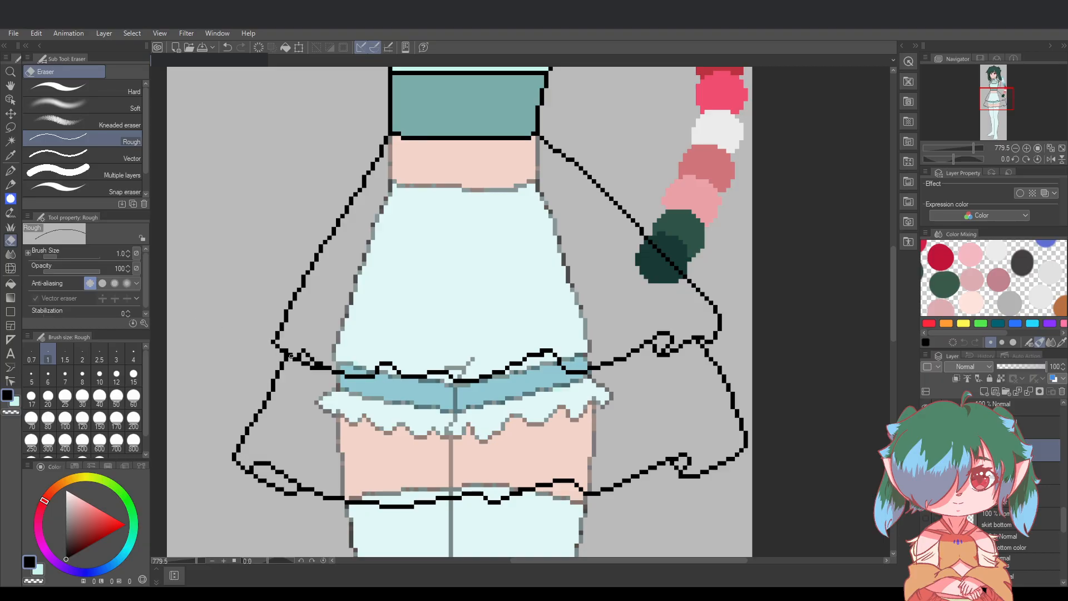
pyautogui.click(10, 171)
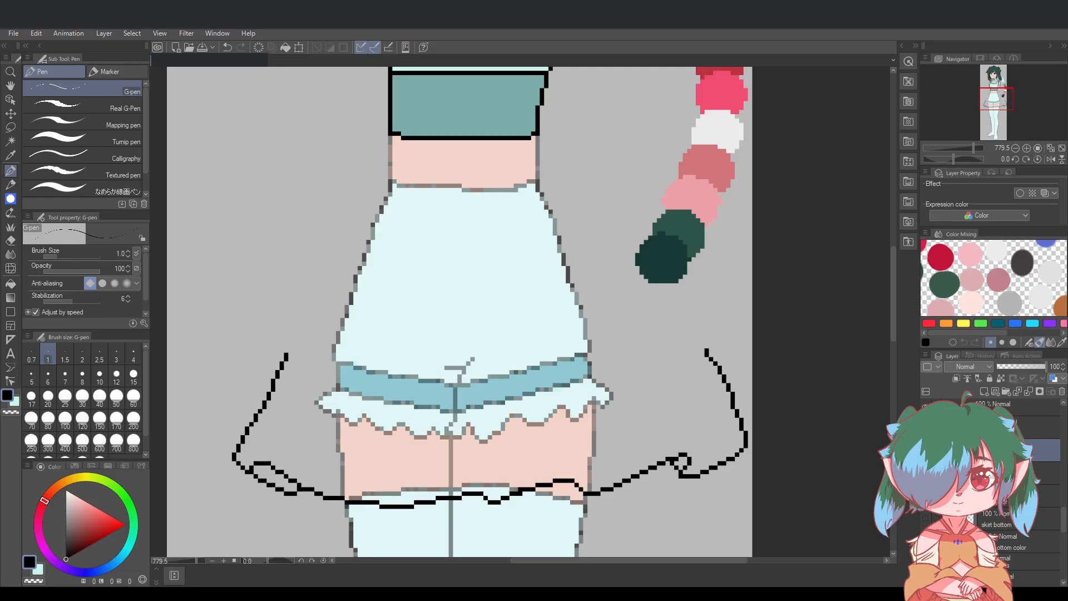
# Reduce the opacity of the upper tier's line-art layer to 39%
pyautogui.click(1020, 427)
pyautogui.moveTo(1043, 365); pyautogui.dragTo(1017, 367)
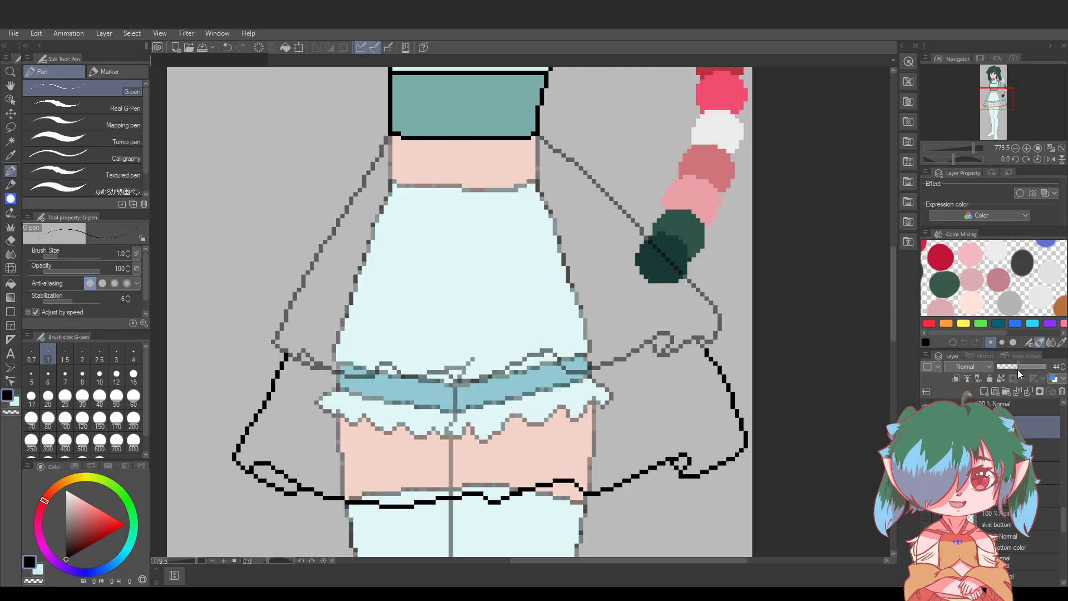
pyautogui.scroll(1, 893, 290)
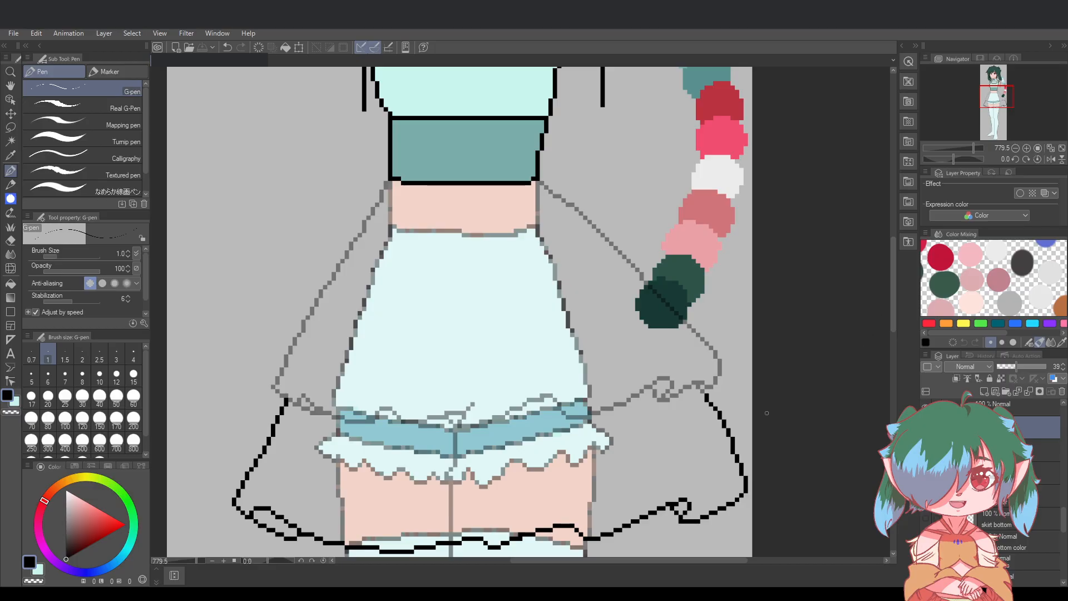
# Extend the lower tier's right edge a few pixels up to the upper tier's hem and save the drawing
pyautogui.click(1029, 450)
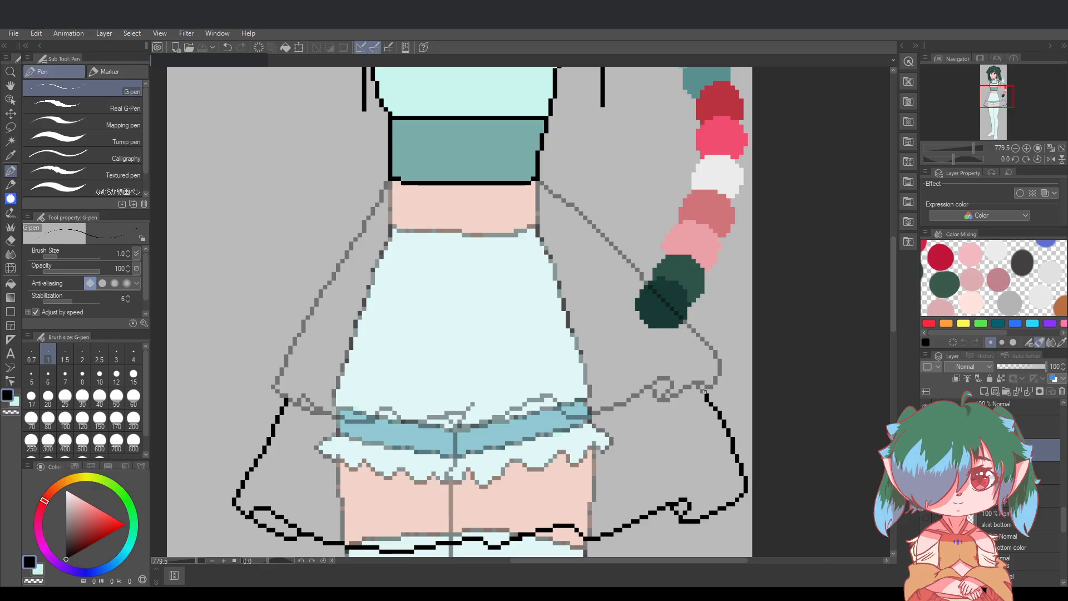
pyautogui.moveTo(704, 391); pyautogui.dragTo(698, 386)
pyautogui.hotkey('ctrl', 's')
# Erase a pixel of the upper tier's right hem where the lower tier's edge meets it, comparing before and after
pyautogui.click(1029, 428)
pyautogui.click(10, 240)
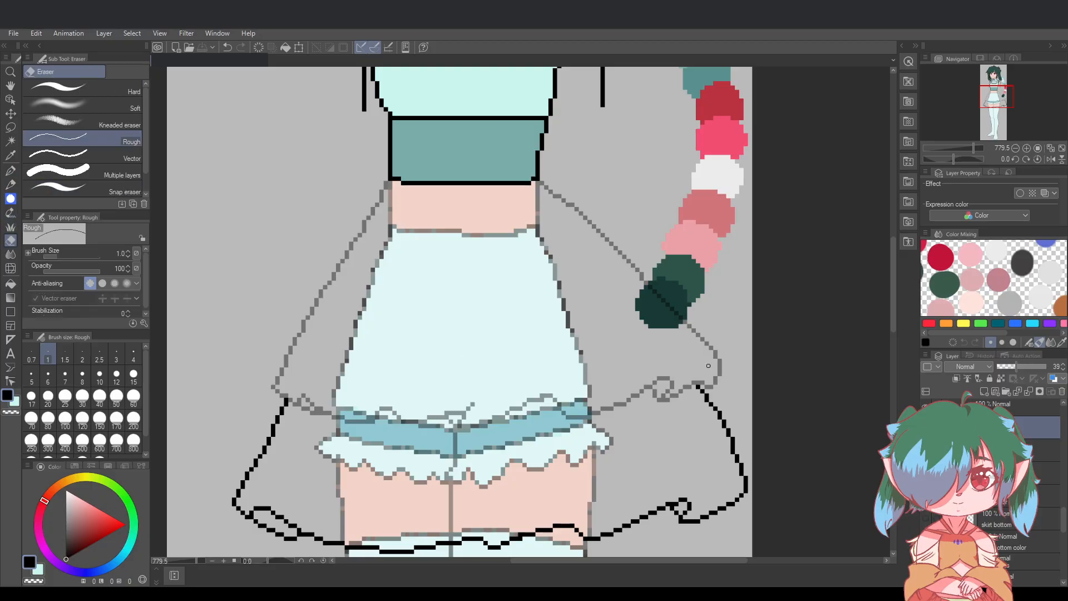
pyautogui.click(698, 386)
pyautogui.hotkey('ctrl', 'z')
pyautogui.hotkey('ctrl', 'z')
pyautogui.hotkey('ctrl', 'y')
pyautogui.hotkey('ctrl', 'y')
# On the lower tier's line-art layer, draw its left edge from the waist down to the existing outline with the G-pen
pyautogui.click(1040, 448)
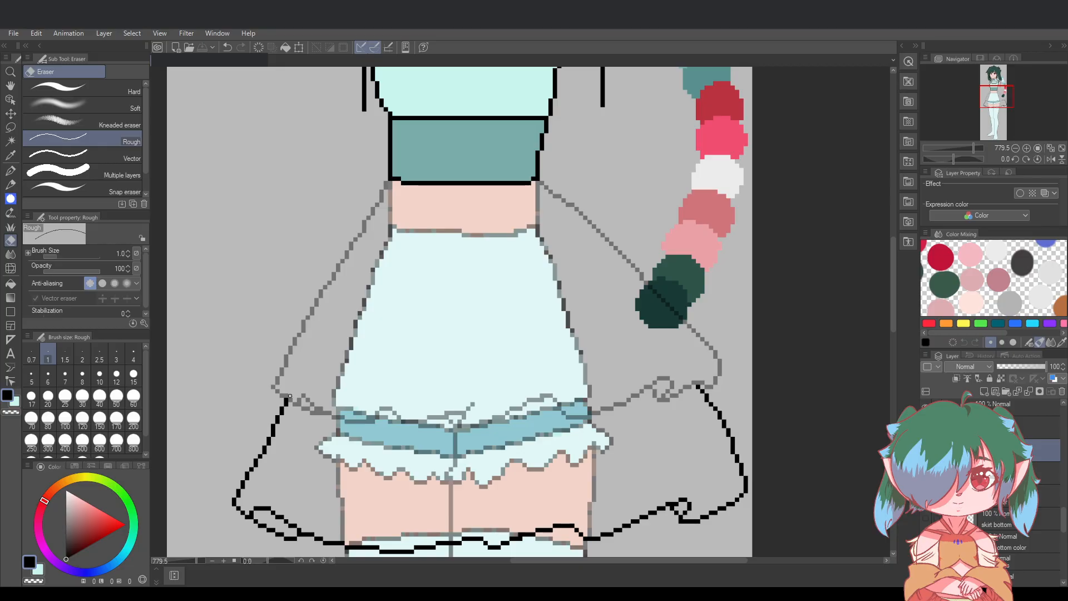
pyautogui.click(10, 171)
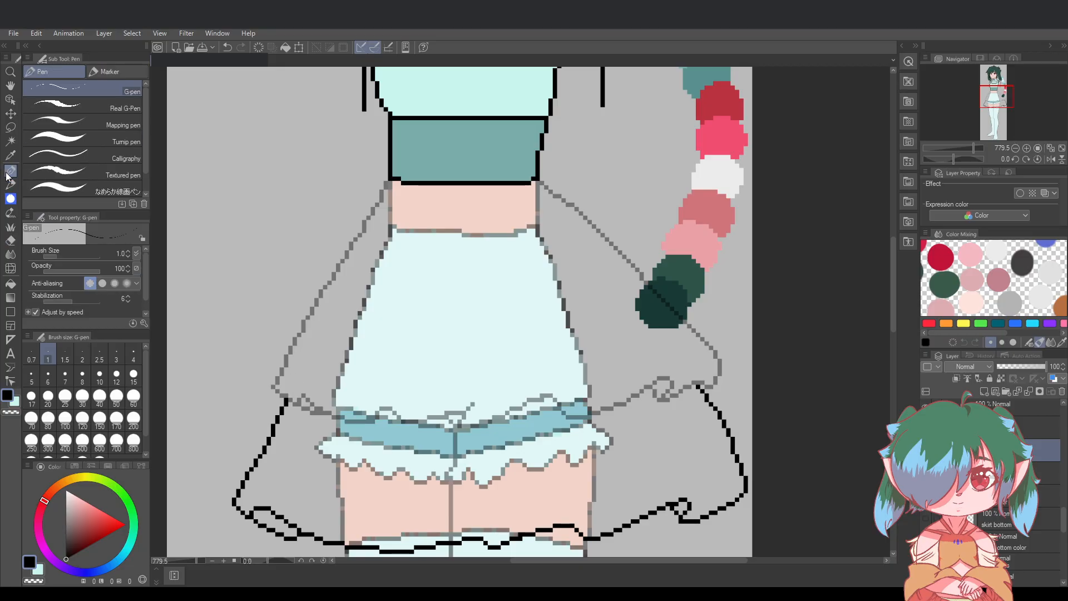
pyautogui.moveTo(290, 398); pyautogui.dragTo(393, 207)
pyautogui.hotkey('ctrl', 'z')
pyautogui.moveTo(390, 184); pyautogui.dragTo(291, 392)
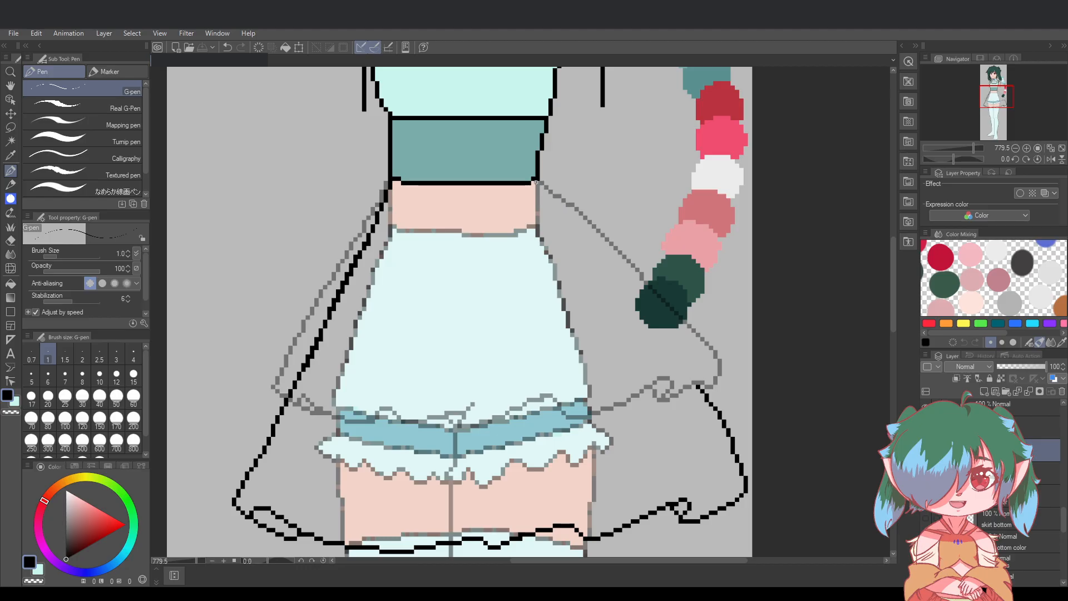
# Draw the lower tier's right edge between the waist and the existing outline, redoing the stroke until it flows smoothly
pyautogui.moveTo(539, 182); pyautogui.dragTo(568, 224)
pyautogui.hotkey('ctrl', 'z')
pyautogui.moveTo(538, 182); pyautogui.dragTo(690, 380)
pyautogui.scroll(-3, 817, 482)
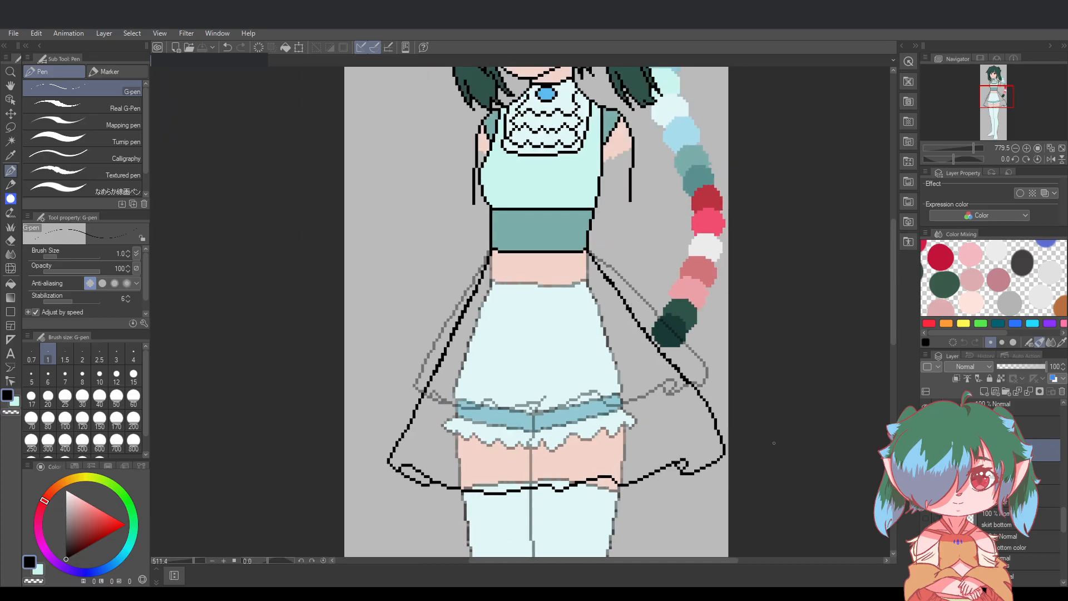
pyautogui.scroll(1, 816, 483)
pyautogui.hotkey('ctrl', 'z')
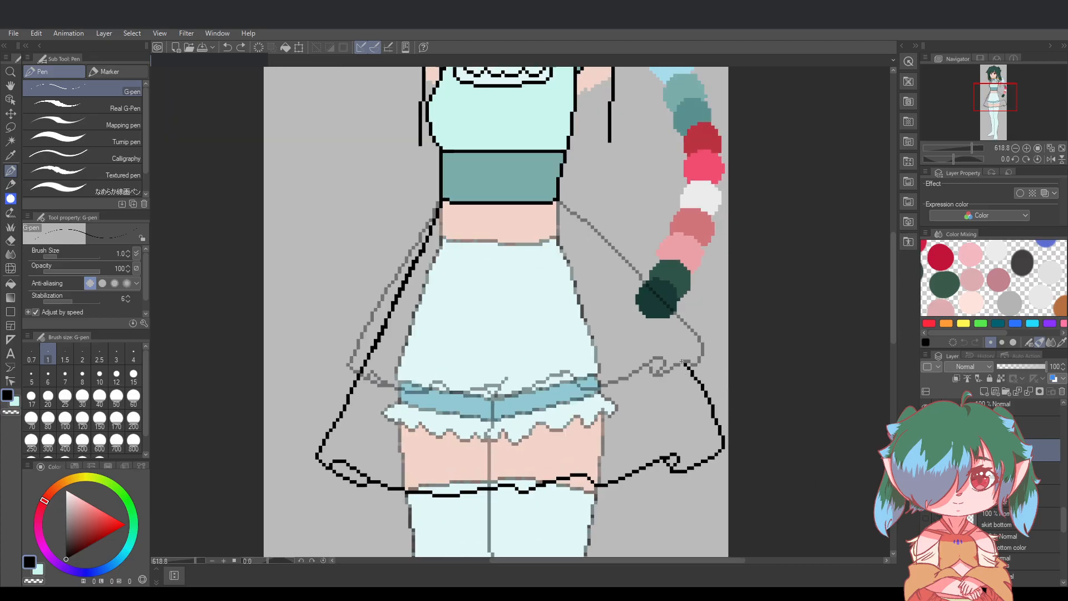
pyautogui.moveTo(682, 362); pyautogui.dragTo(560, 203)
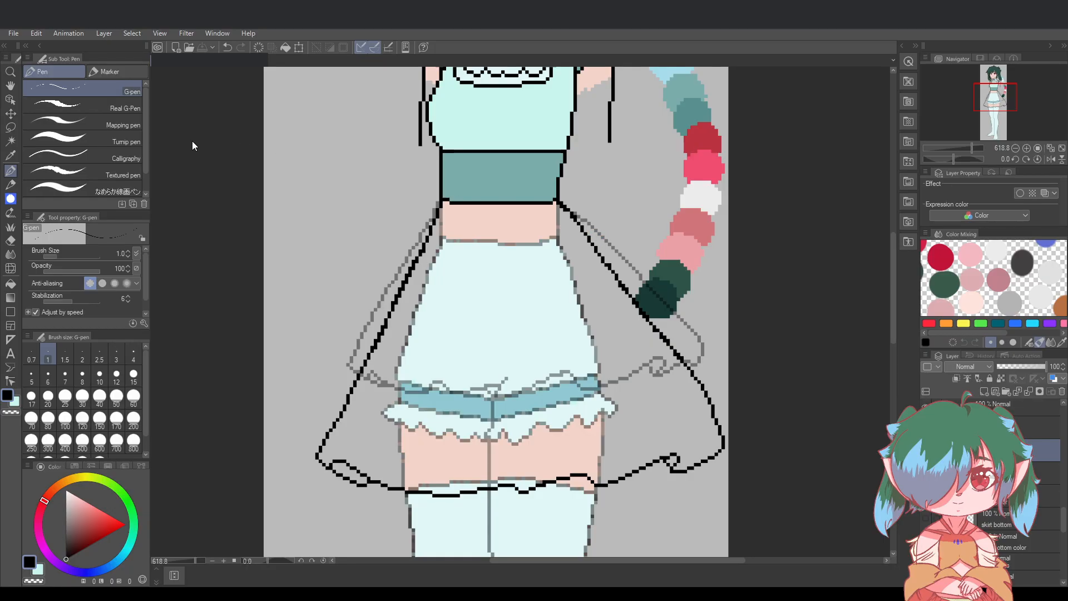
# Examine the lower tier's new side edges from the waist to the hem for doubled or uneven pixels
pyautogui.click(10, 241)
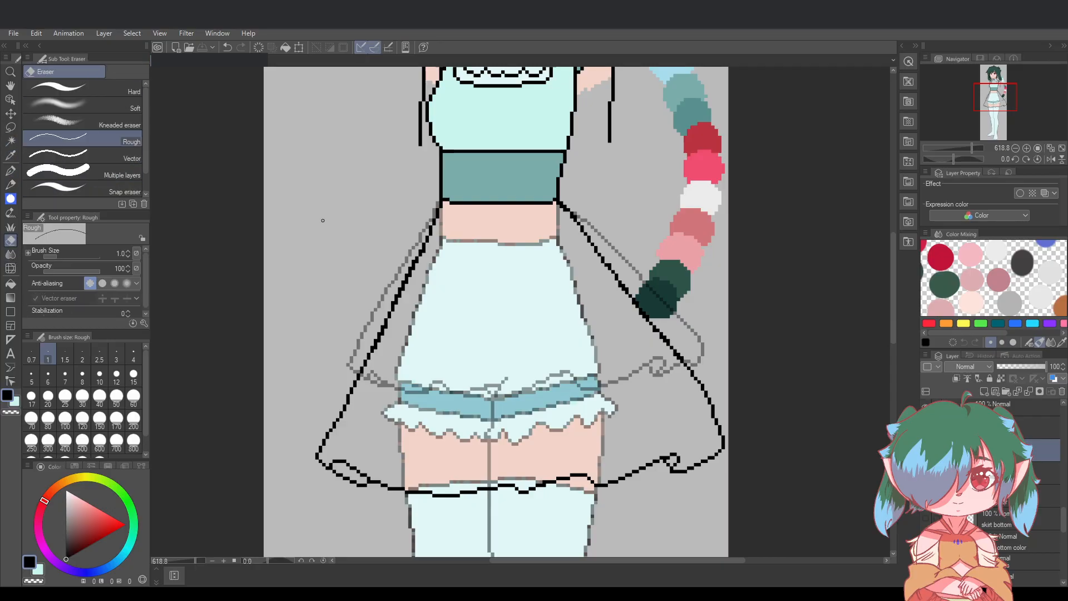
pyautogui.scroll(2, 563, 204)
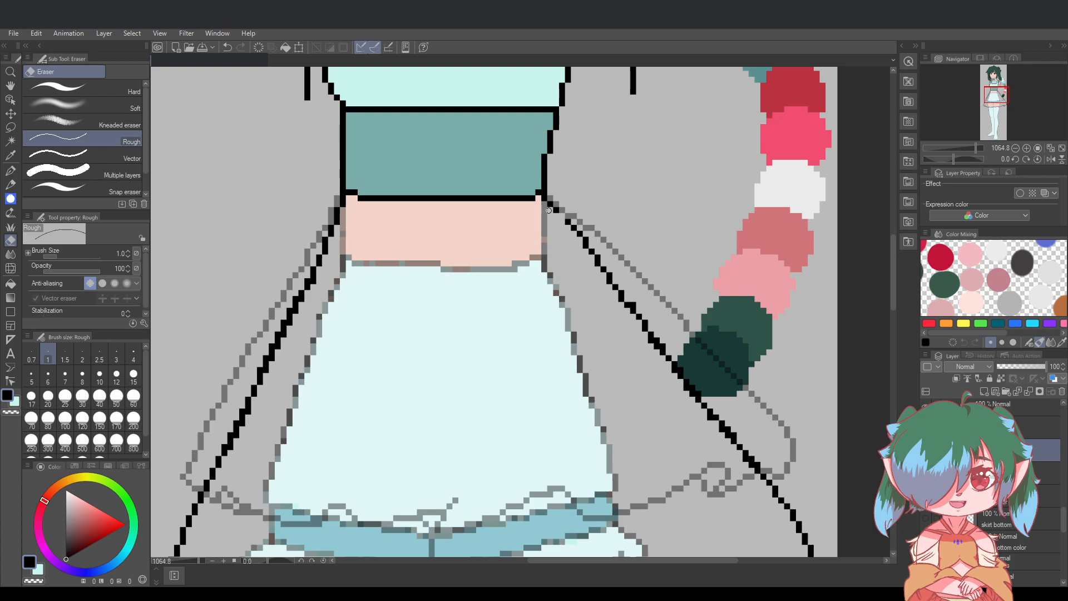
pyautogui.click(12, 173)
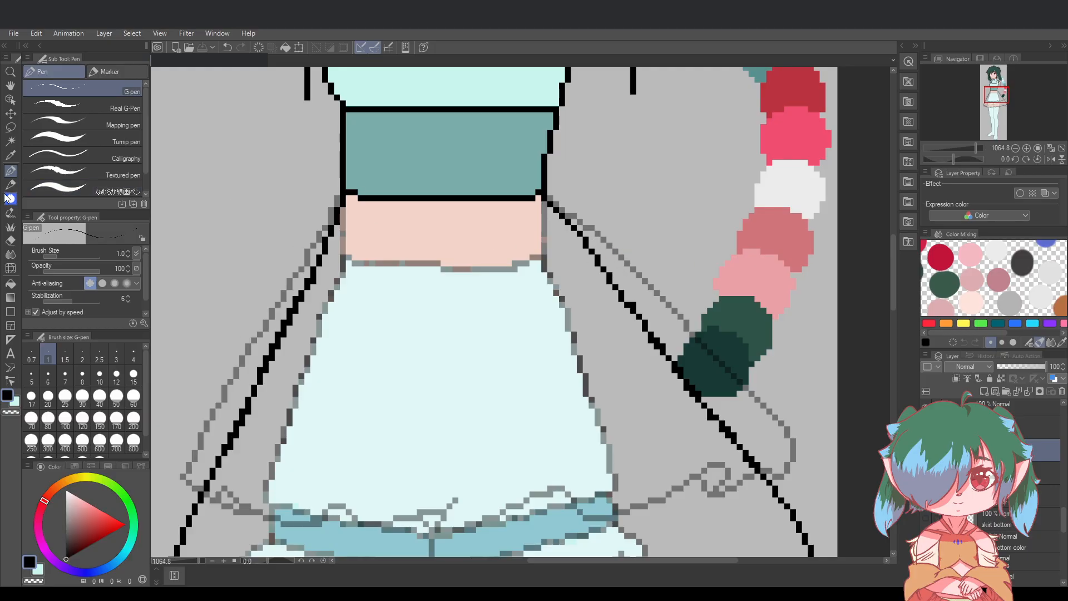
pyautogui.scroll(-2, 684, 291)
pyautogui.scroll(1, 640, 320)
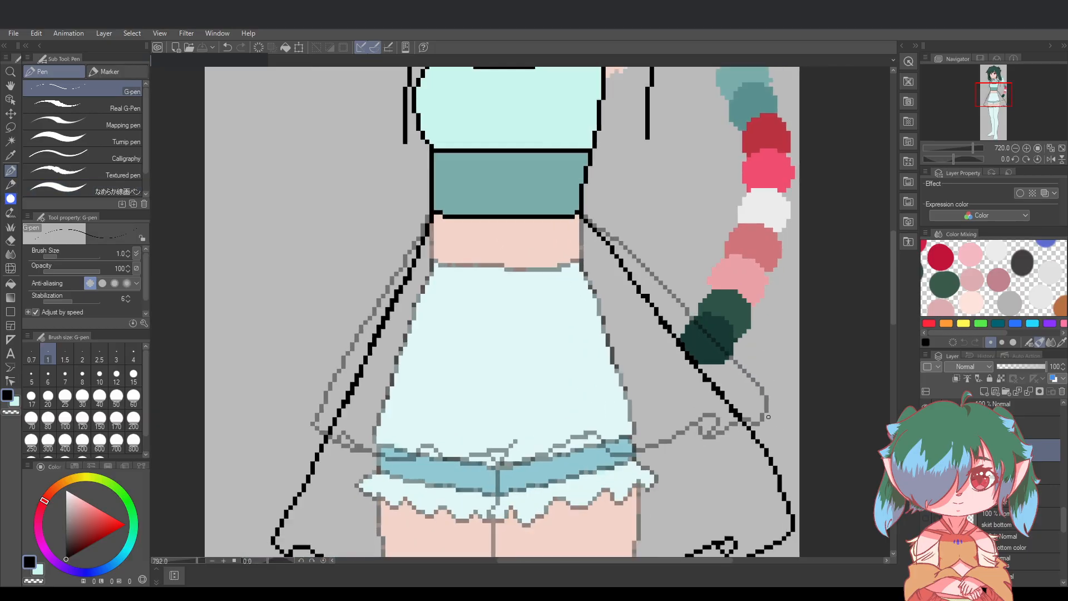
pyautogui.hotkey('ctrl', 'z')
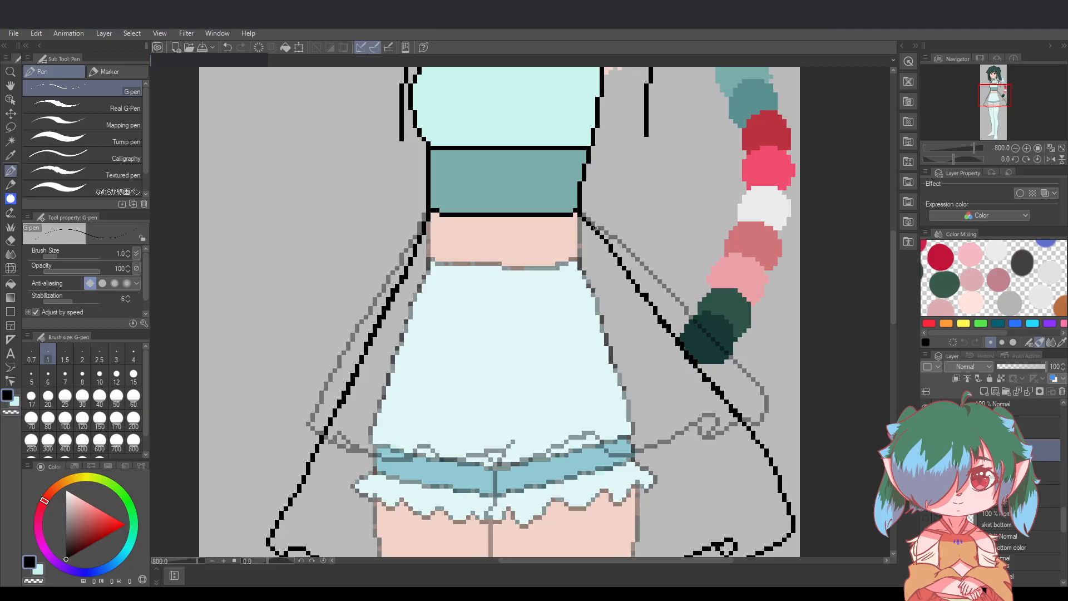
pyautogui.scroll(-2, 744, 380)
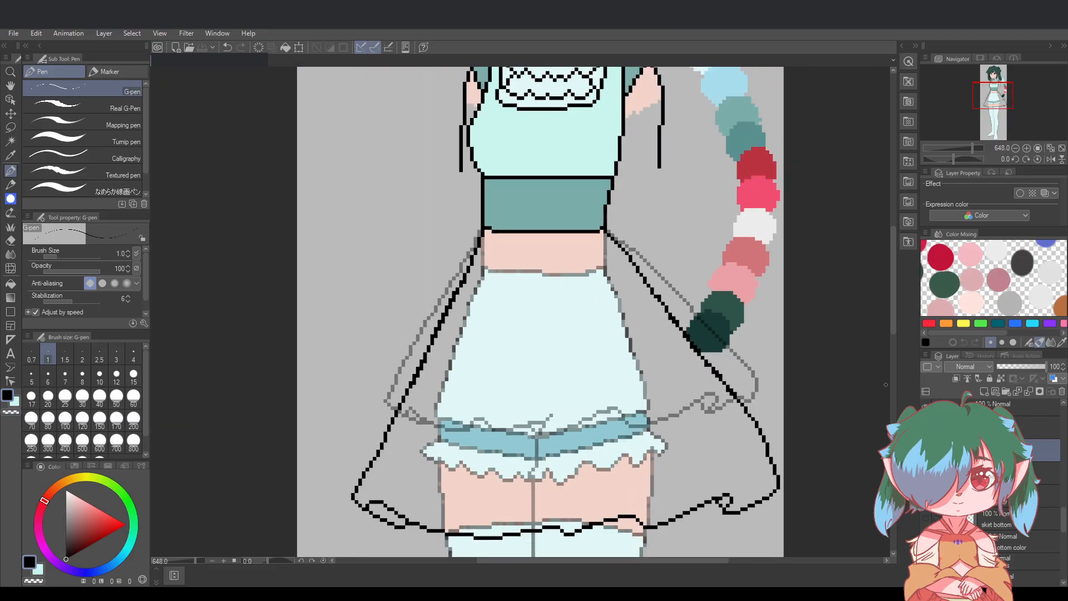
pyautogui.moveTo(892, 326); pyautogui.dragTo(894, 331)
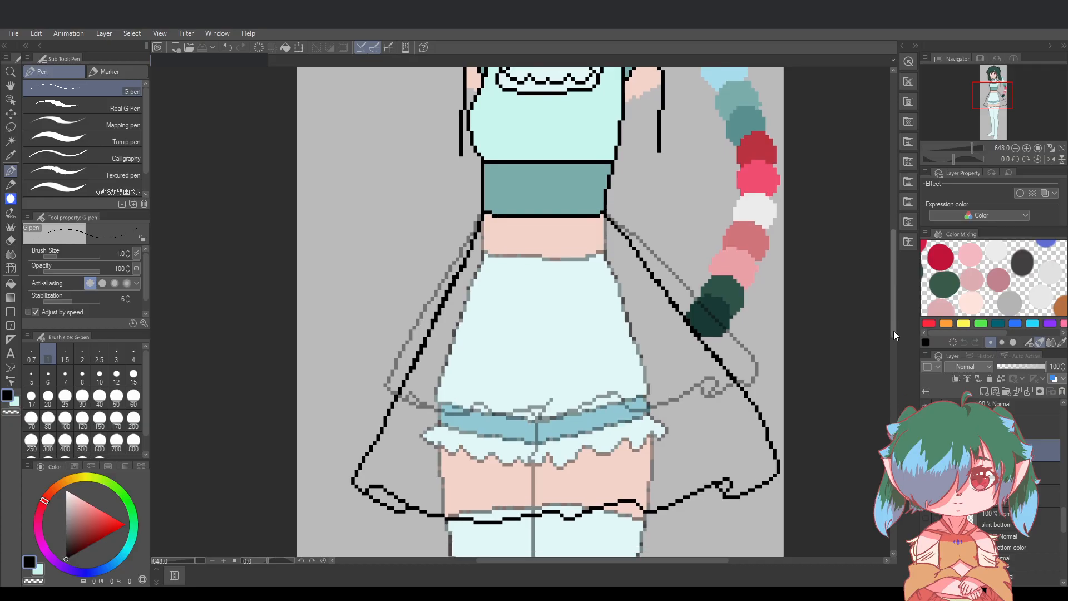
pyautogui.moveTo(723, 561); pyautogui.dragTo(732, 560)
pyautogui.scroll(1, 724, 520)
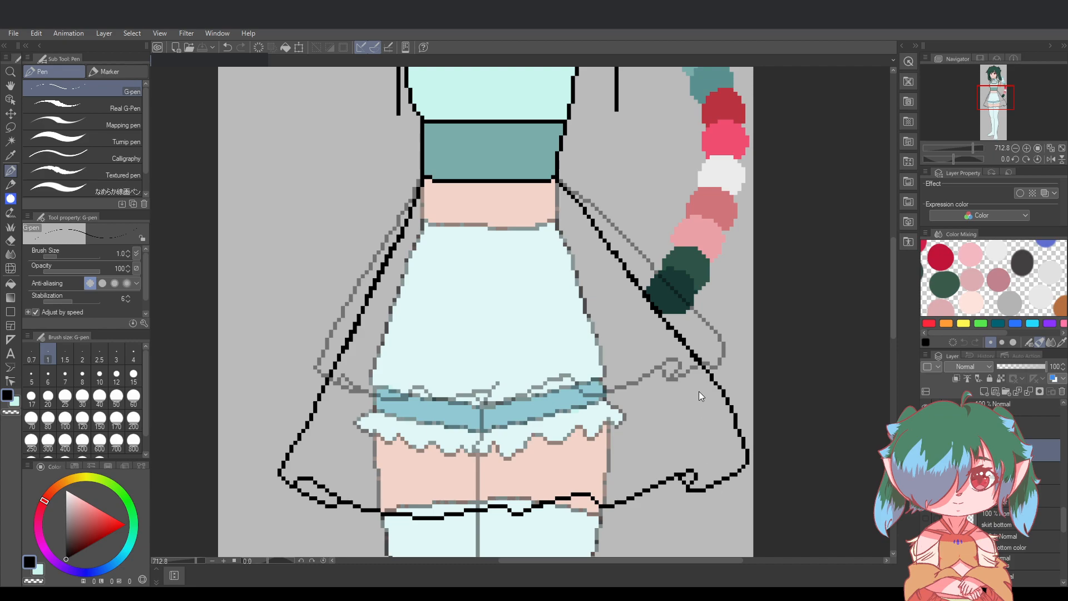
# Erase the doubled pixels along the lower tier's side edges to leave clean one-pixel lines, and save the drawing
pyautogui.click(10, 240)
pyautogui.scroll(2, 620, 245)
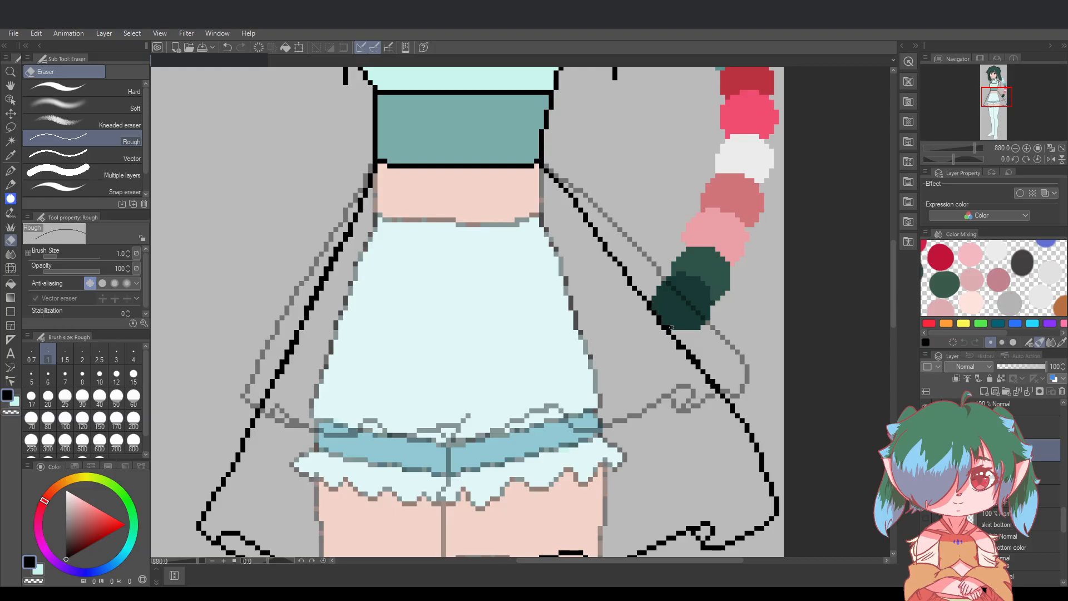
pyautogui.hotkey('ctrl', 'z')
pyautogui.hotkey('ctrl', 'y')
pyautogui.hotkey('ctrl', 's')
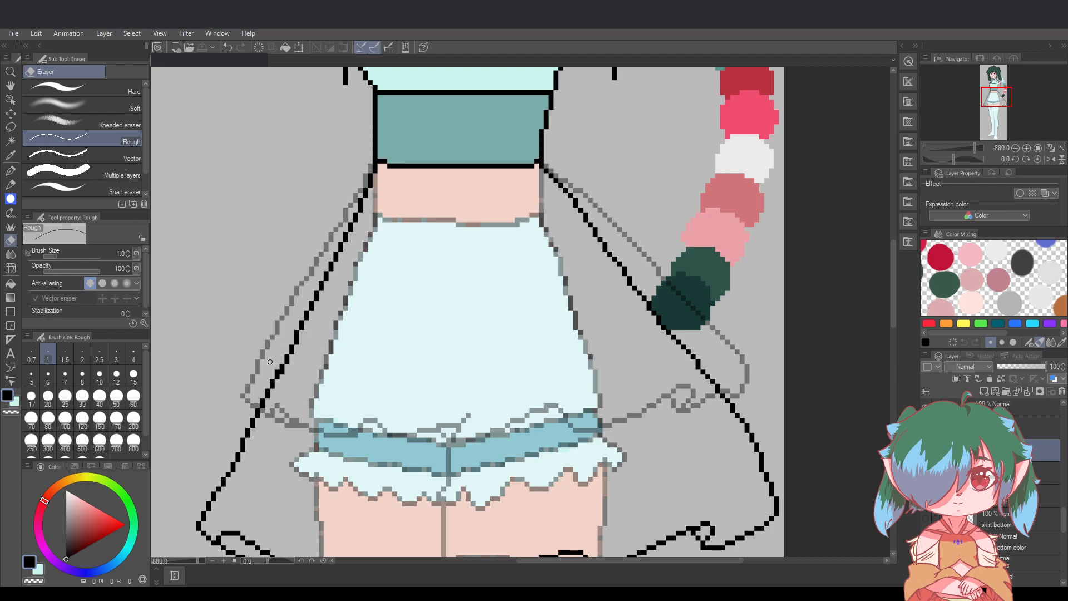
# Restore the opacity of the upper tier's line-art layer to 100%
pyautogui.scroll(-2, 314, 384)
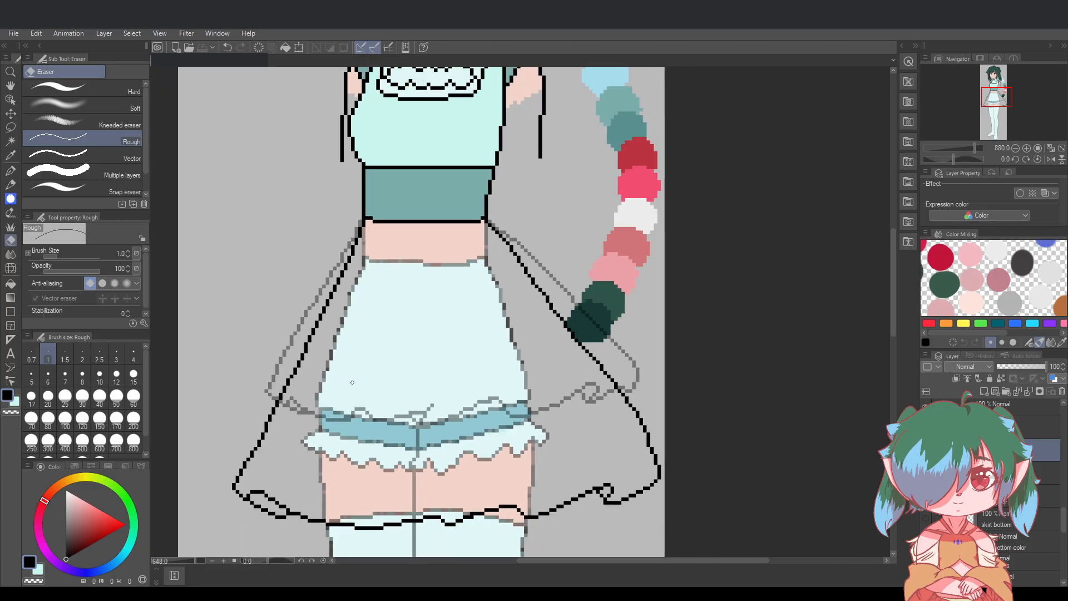
pyautogui.scroll(1, 427, 410)
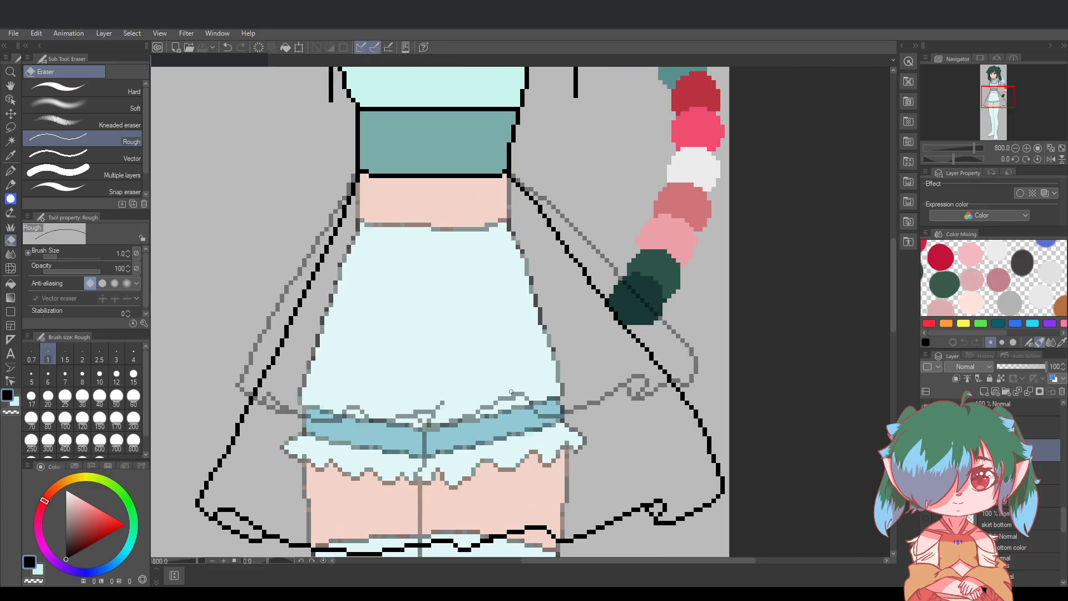
pyautogui.scroll(-3, 530, 395)
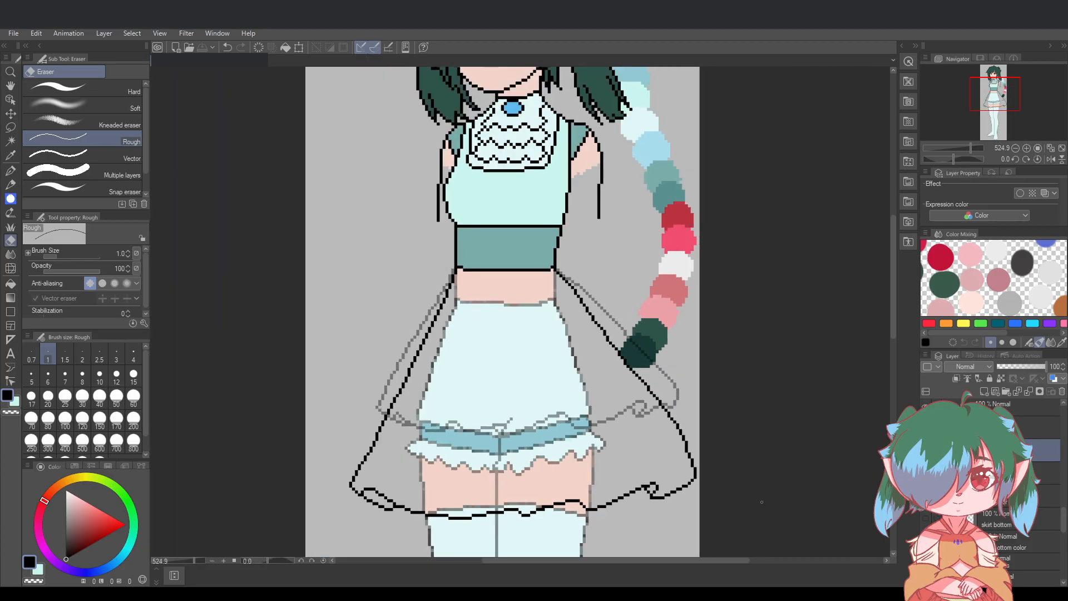
pyautogui.scroll(2, 661, 432)
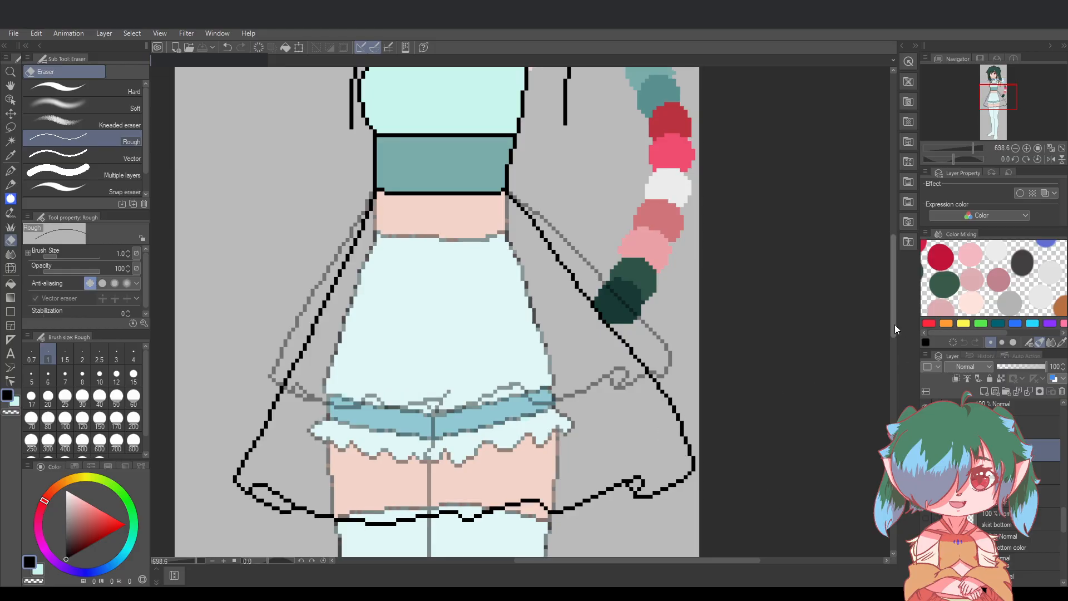
pyautogui.scroll(-1, 759, 310)
pyautogui.scroll(1, 772, 314)
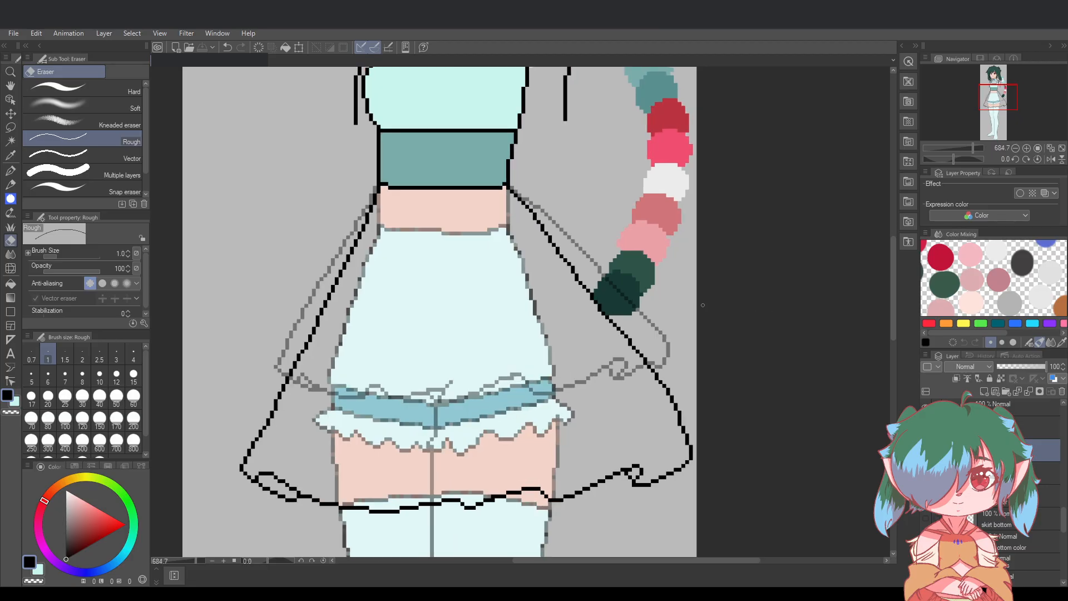
pyautogui.click(1042, 427)
pyautogui.moveTo(1028, 367); pyautogui.dragTo(1047, 366)
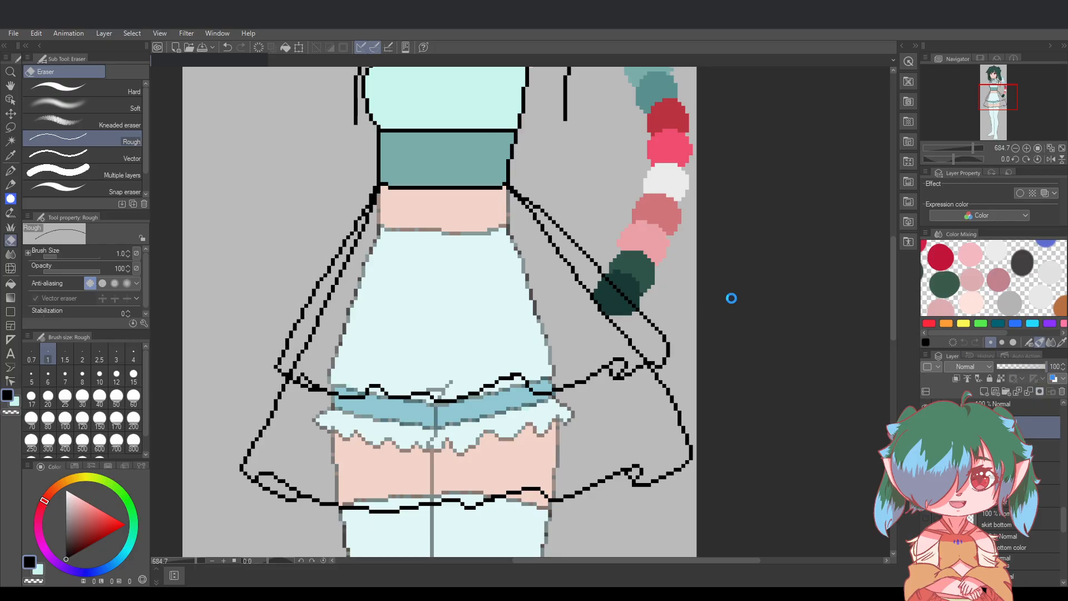
# Sample the bodice's light mint as the drawing colour and switch to the G-pen
pyautogui.scroll(-2, 739, 297)
pyautogui.scroll(2, 742, 298)
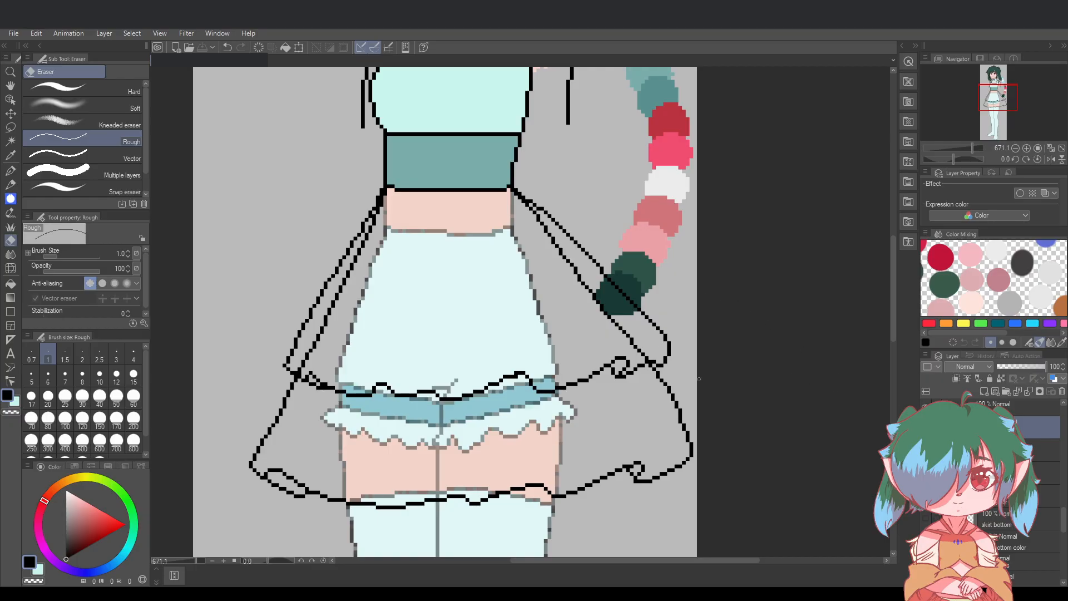
pyautogui.scroll(-2, 699, 379)
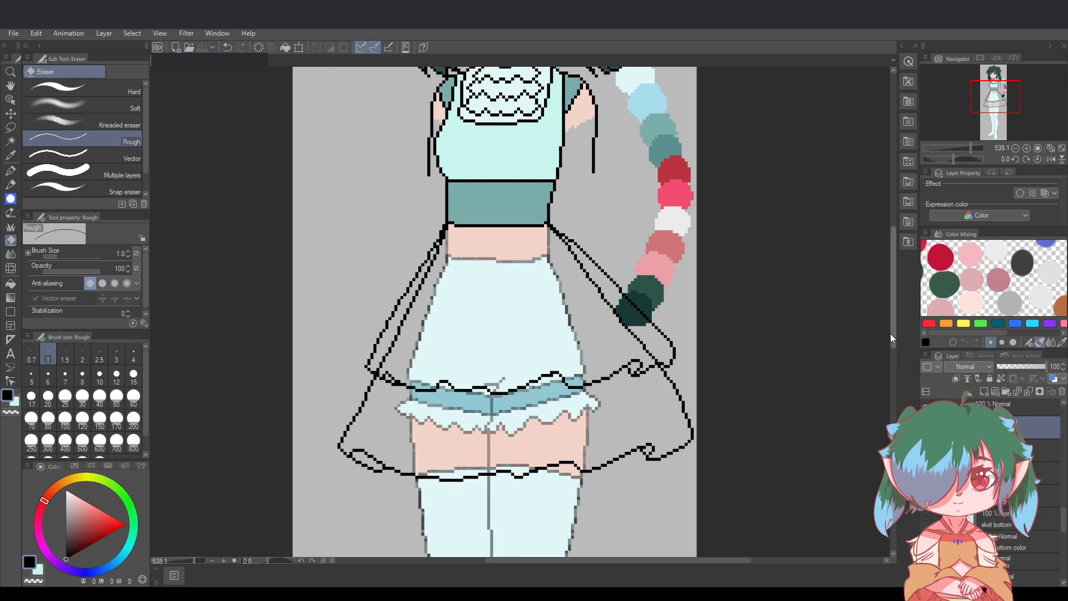
pyautogui.moveTo(891, 334); pyautogui.dragTo(896, 328)
pyautogui.moveTo(695, 560); pyautogui.dragTo(711, 561)
pyautogui.rightClick(472, 179)
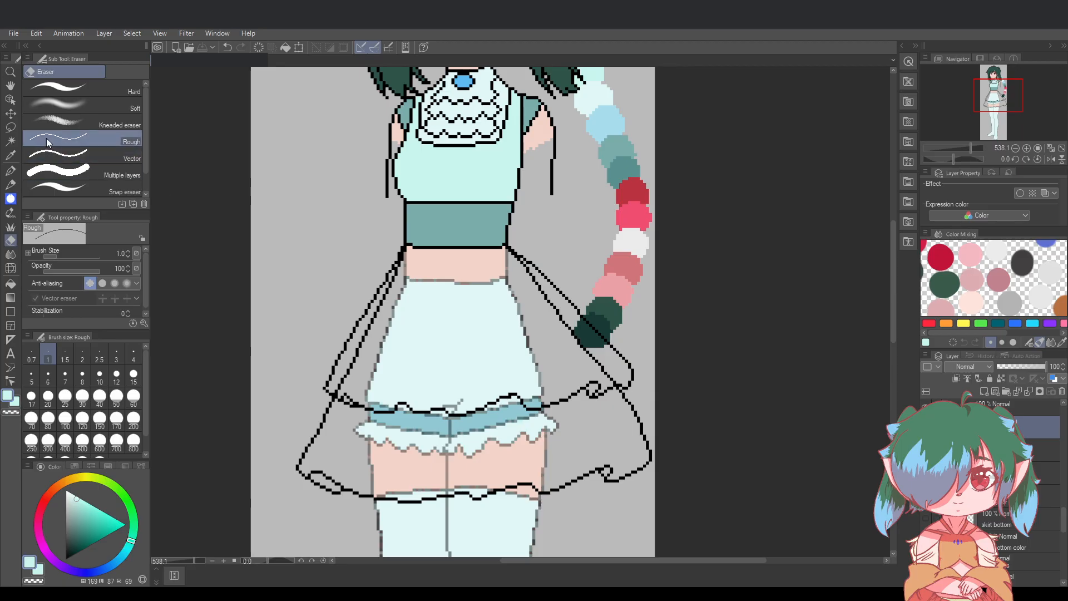
pyautogui.click(11, 171)
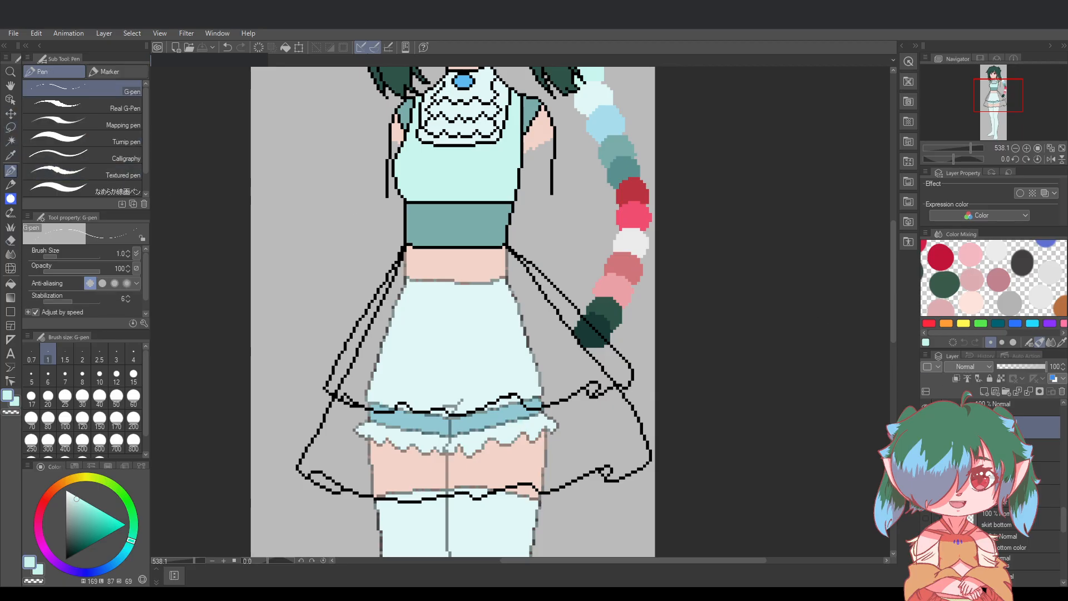
pyautogui.scroll(2, 439, 451)
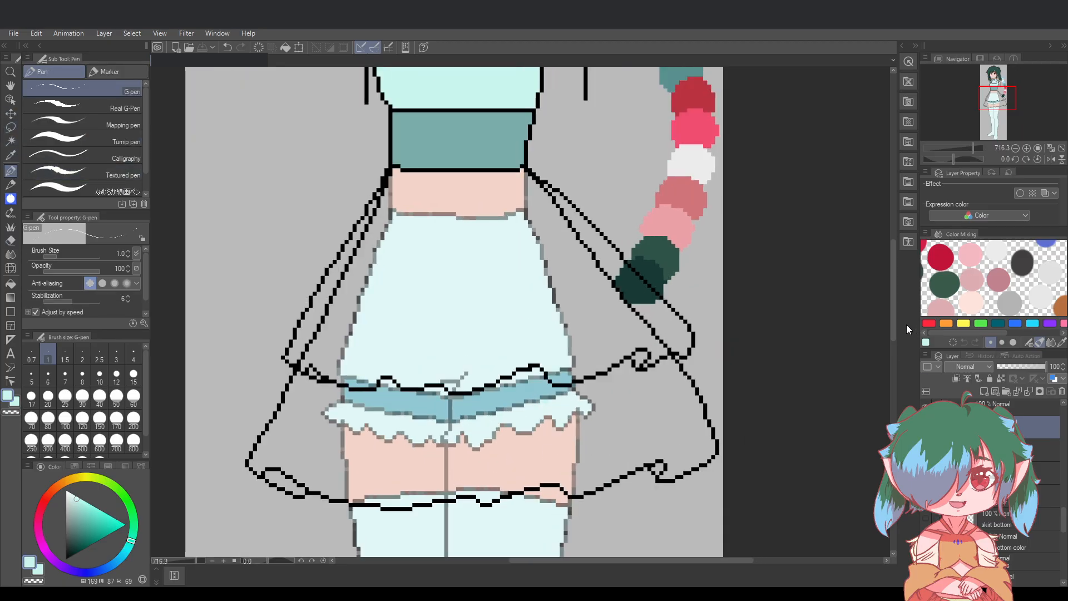
pyautogui.moveTo(894, 318); pyautogui.dragTo(895, 321)
pyautogui.moveTo(693, 559); pyautogui.dragTo(696, 559)
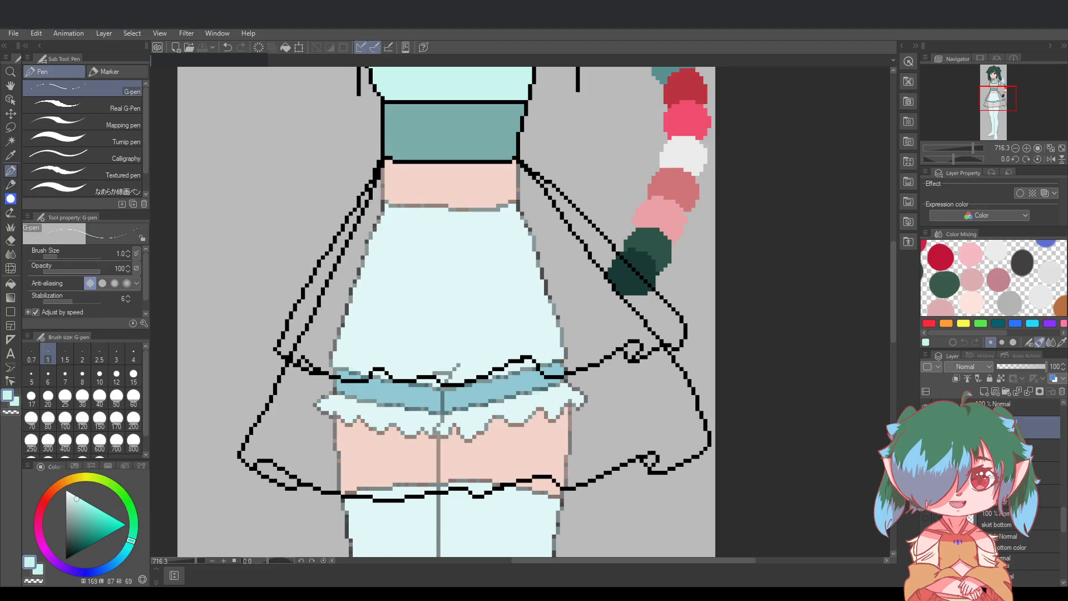
pyautogui.click(1034, 451)
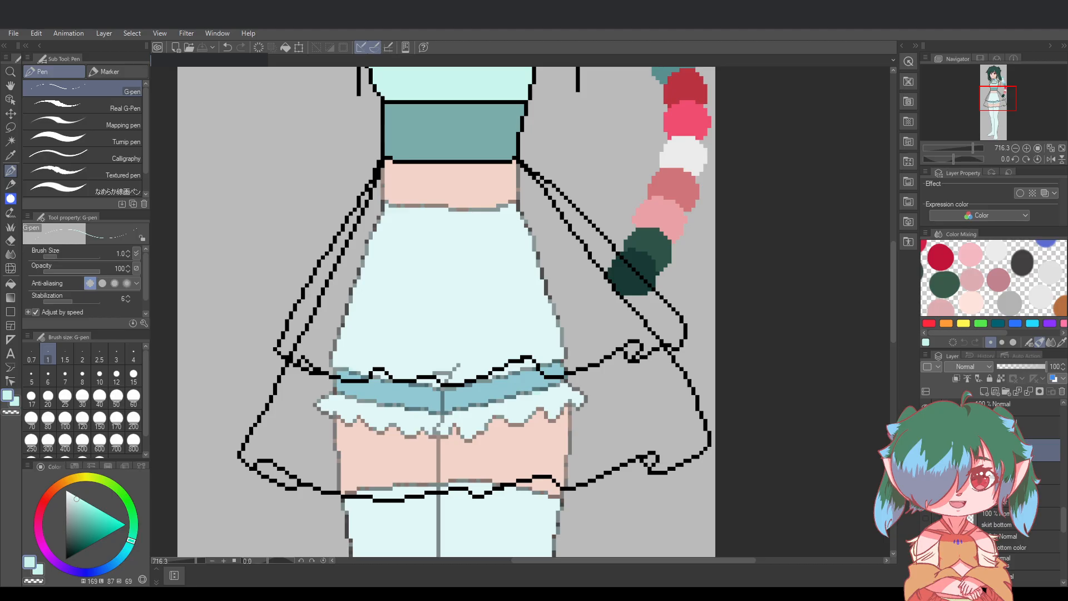
pyautogui.click(10, 240)
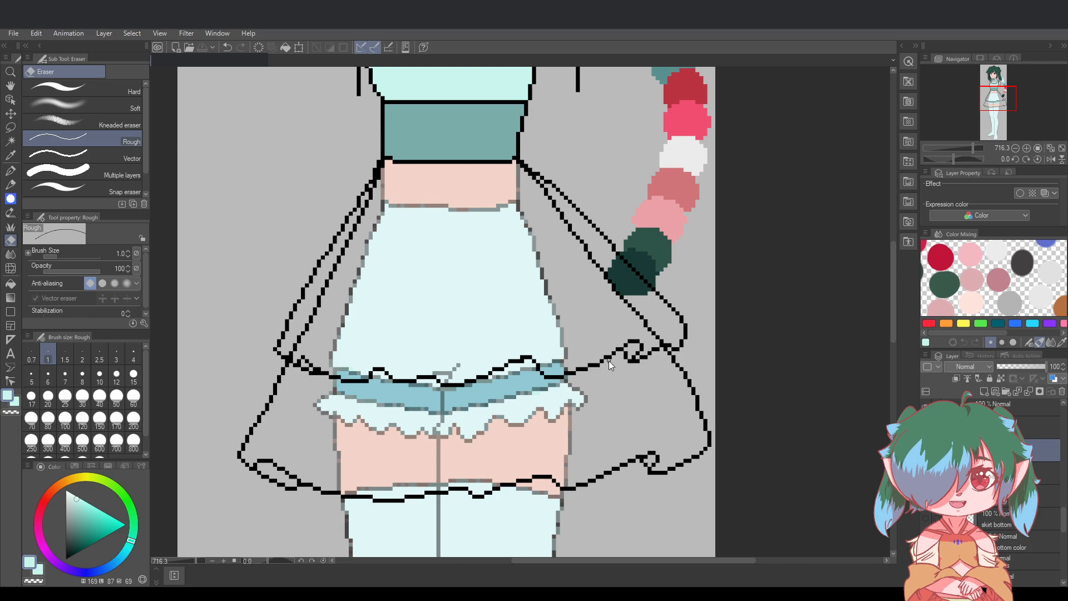
pyautogui.scroll(-6, 610, 364)
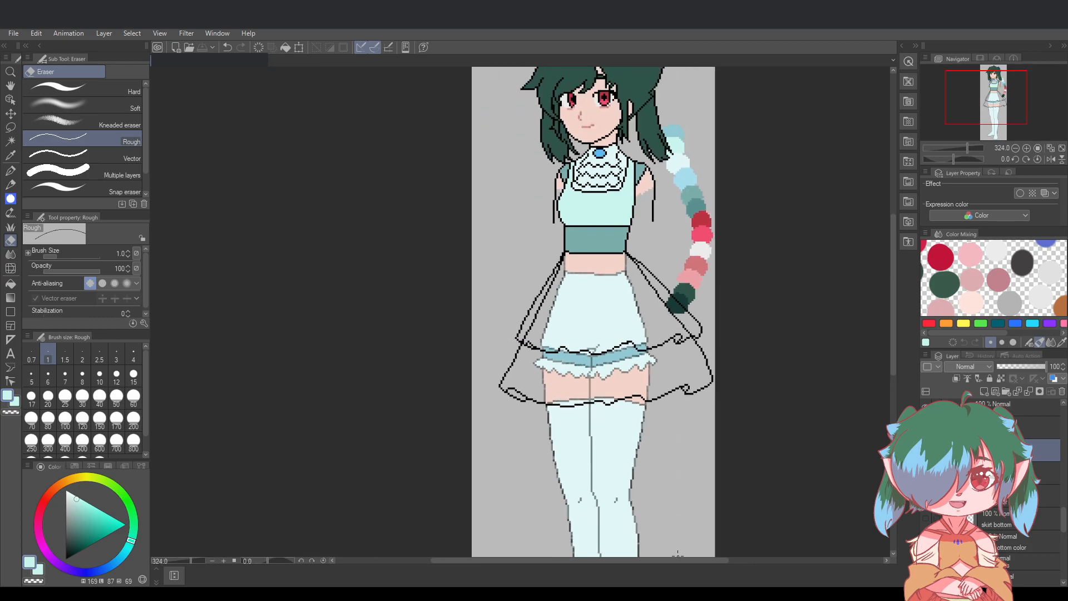
pyautogui.moveTo(677, 553); pyautogui.dragTo(722, 551)
pyautogui.scroll(3, 524, 285)
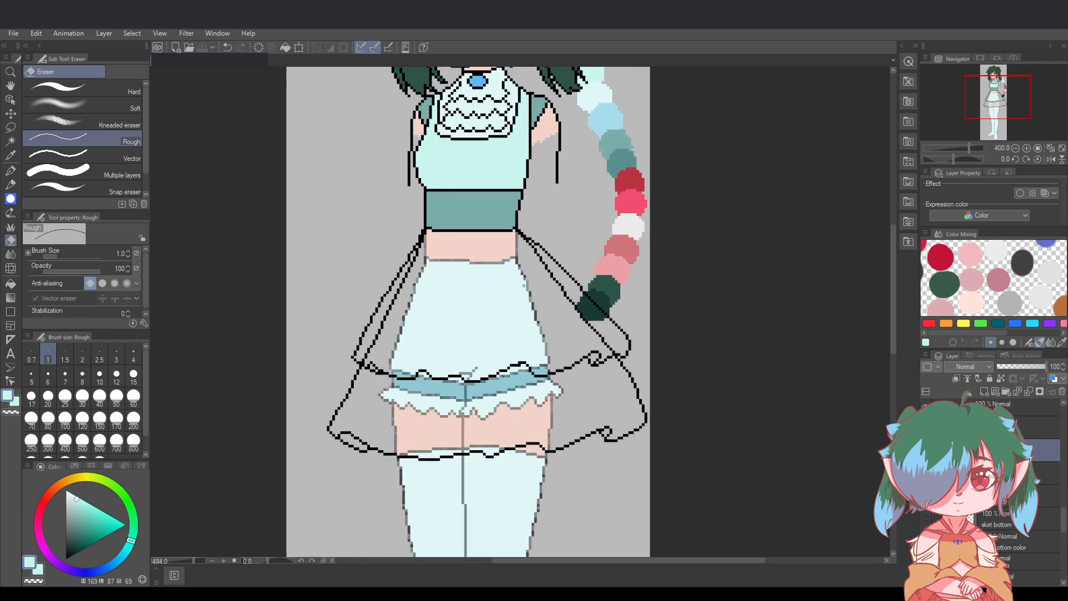
pyautogui.scroll(1, 524, 285)
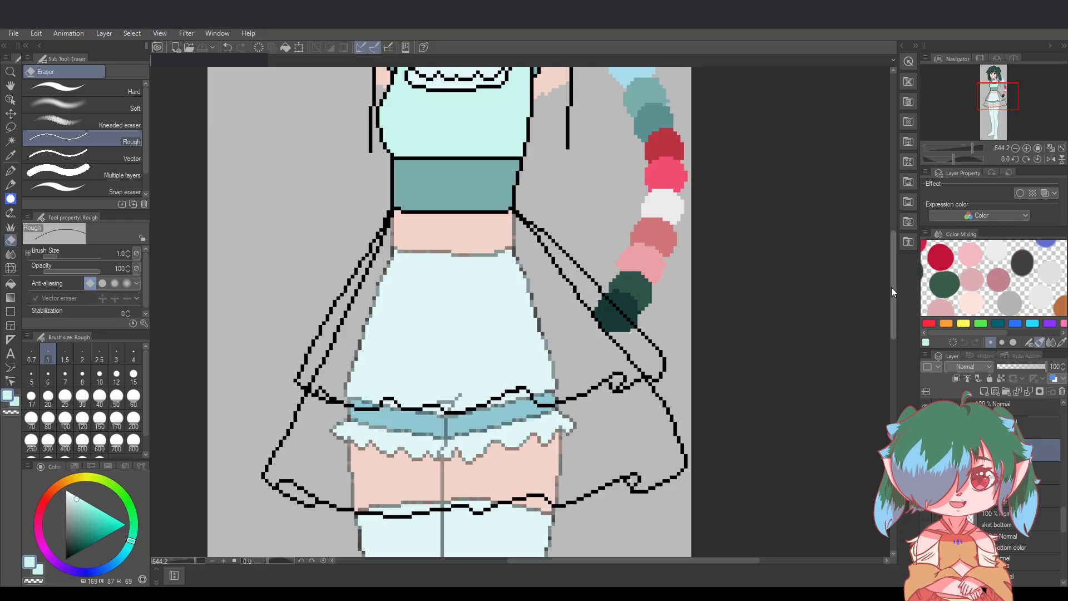
pyautogui.moveTo(891, 287); pyautogui.dragTo(892, 289)
pyautogui.scroll(1, 495, 258)
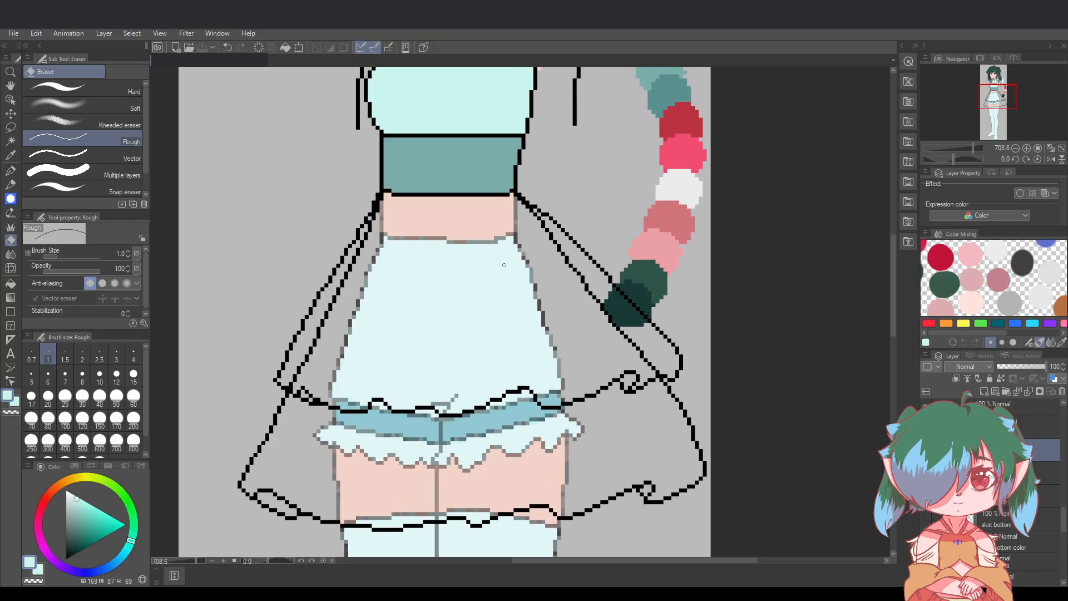
# Select the upper tier's colour layer and block in light mint below the waistband and down the left side with a size 4 G-pen
pyautogui.click(1044, 473)
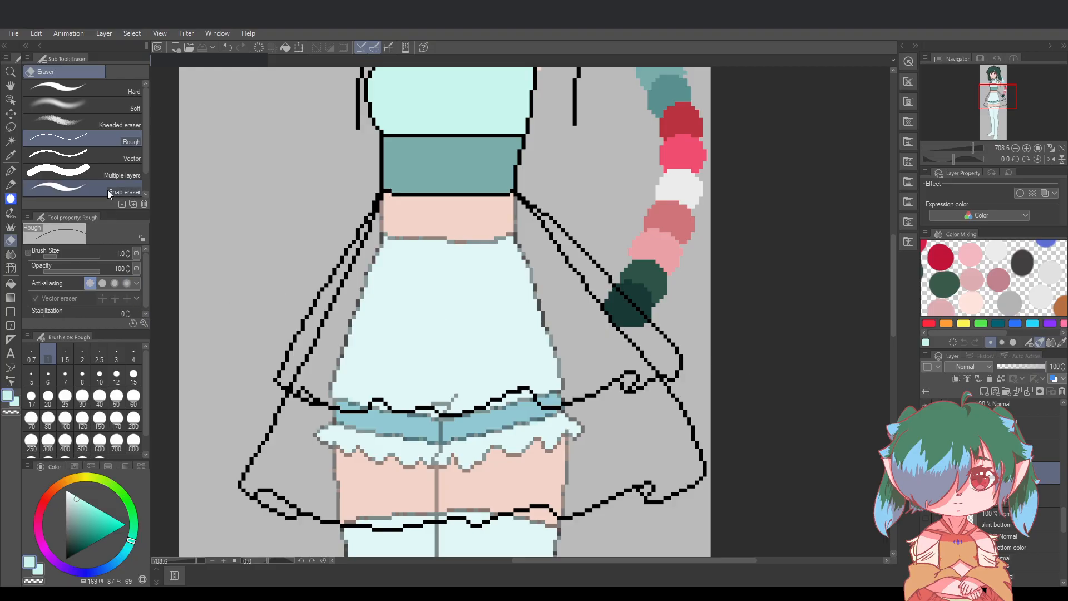
pyautogui.click(131, 358)
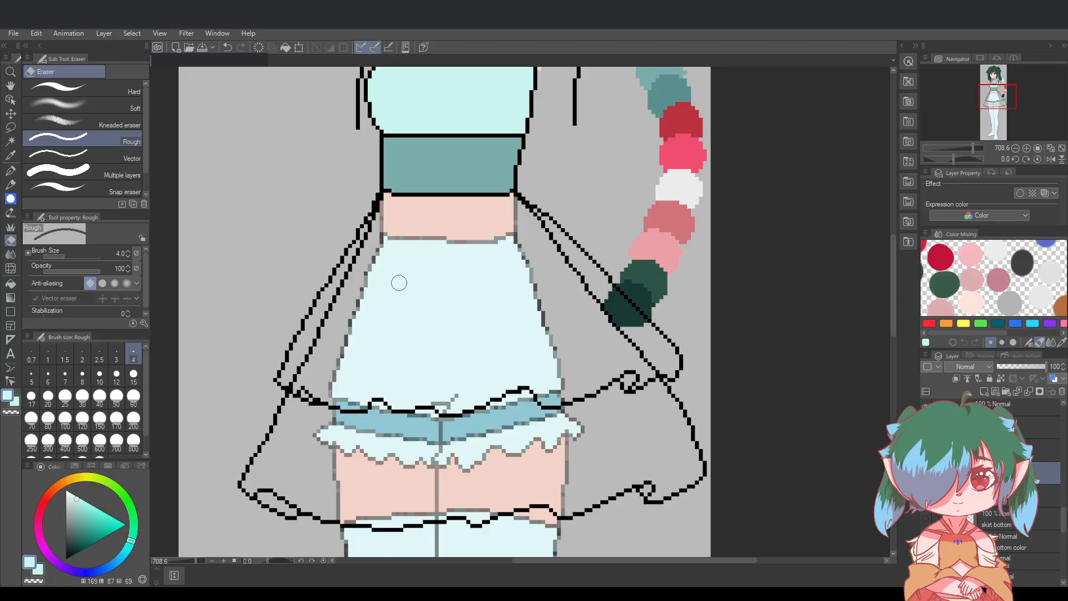
pyautogui.click(10, 171)
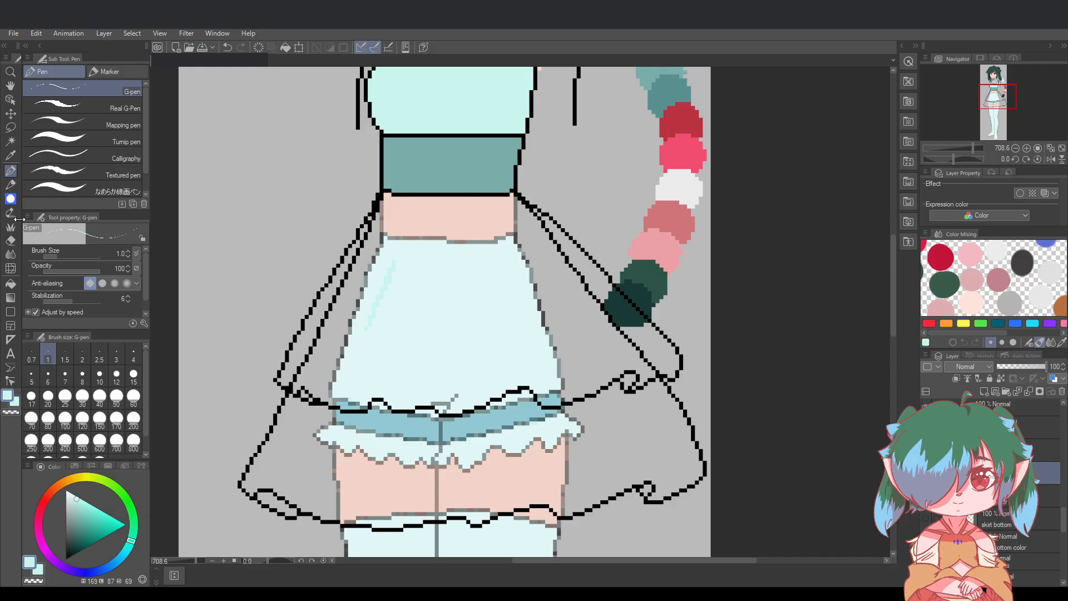
pyautogui.hotkey('ctrl', 'z')
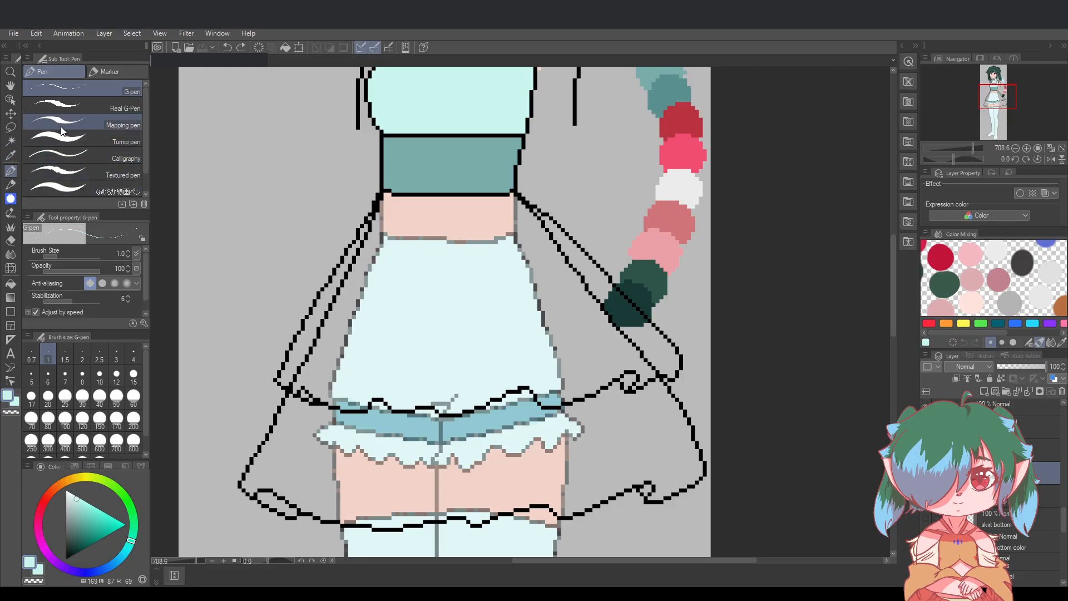
pyautogui.click(10, 241)
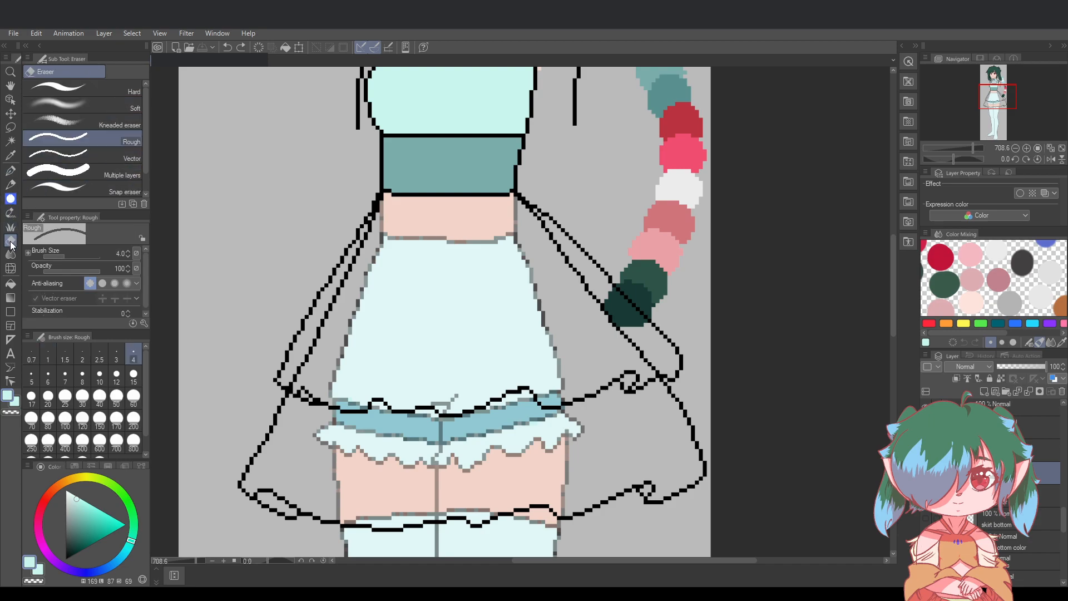
pyautogui.press('p')
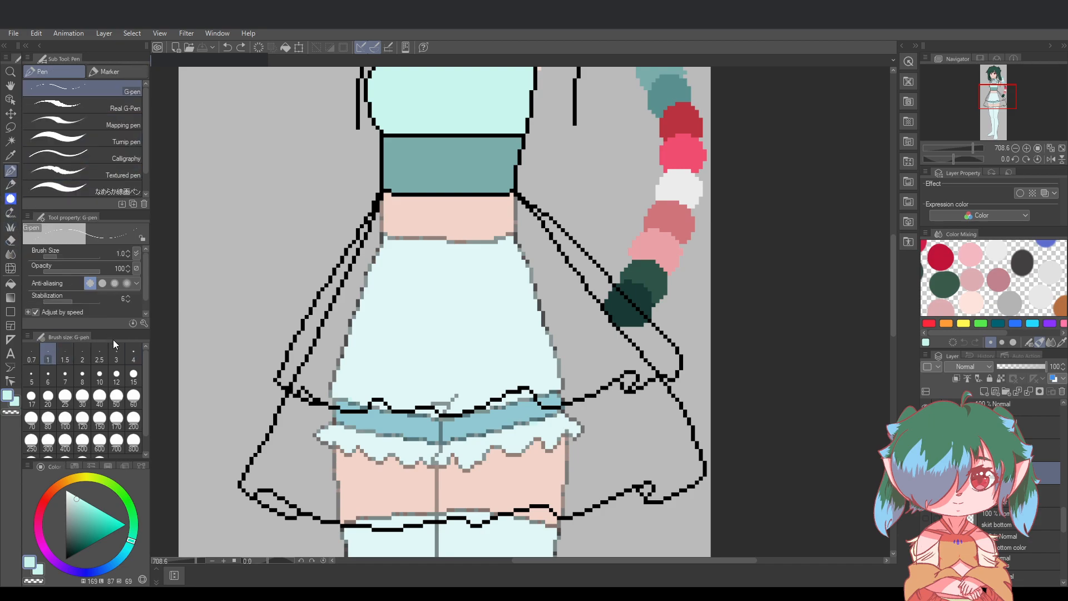
pyautogui.moveTo(417, 269); pyautogui.dragTo(383, 328)
pyautogui.moveTo(399, 232)
pyautogui.mouseDown()
pyautogui.moveTo(364, 313)
pyautogui.moveTo(395, 215)
pyautogui.moveTo(479, 204)
pyautogui.moveTo(488, 222)
pyautogui.moveTo(411, 229)
pyautogui.moveTo(484, 241)
pyautogui.moveTo(399, 205)
pyautogui.moveTo(387, 212)
pyautogui.moveTo(388, 200)
pyautogui.moveTo(380, 220)
pyautogui.moveTo(406, 234)
pyautogui.moveTo(398, 222)
pyautogui.moveTo(373, 228)
pyautogui.moveTo(333, 326)
pyautogui.mouseUp()
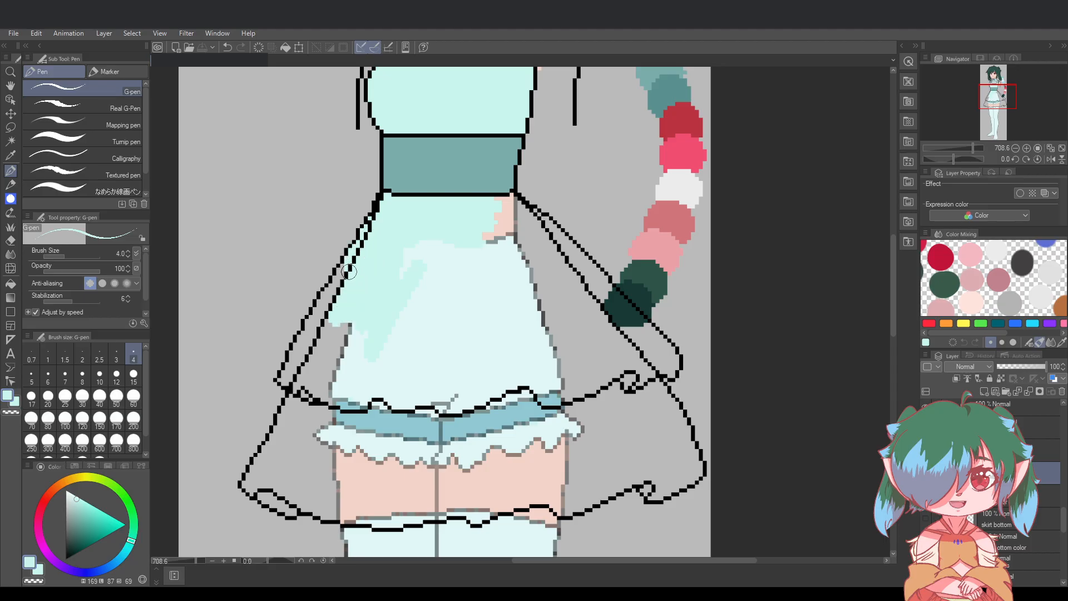
# Fill the left and centre of the upper tier with light mint down to its ruffled hem
pyautogui.moveTo(344, 272)
pyautogui.mouseDown()
pyautogui.moveTo(319, 339)
pyautogui.moveTo(334, 294)
pyautogui.moveTo(319, 326)
pyautogui.moveTo(329, 297)
pyautogui.moveTo(320, 317)
pyautogui.moveTo(347, 337)
pyautogui.moveTo(345, 319)
pyautogui.moveTo(333, 356)
pyautogui.moveTo(351, 332)
pyautogui.moveTo(333, 336)
pyautogui.moveTo(316, 368)
pyautogui.moveTo(316, 319)
pyautogui.moveTo(306, 366)
pyautogui.moveTo(307, 336)
pyautogui.moveTo(285, 382)
pyautogui.moveTo(311, 382)
pyautogui.moveTo(292, 383)
pyautogui.moveTo(323, 398)
pyautogui.moveTo(312, 387)
pyautogui.moveTo(341, 384)
pyautogui.moveTo(348, 401)
pyautogui.moveTo(331, 394)
pyautogui.moveTo(362, 403)
pyautogui.mouseUp()
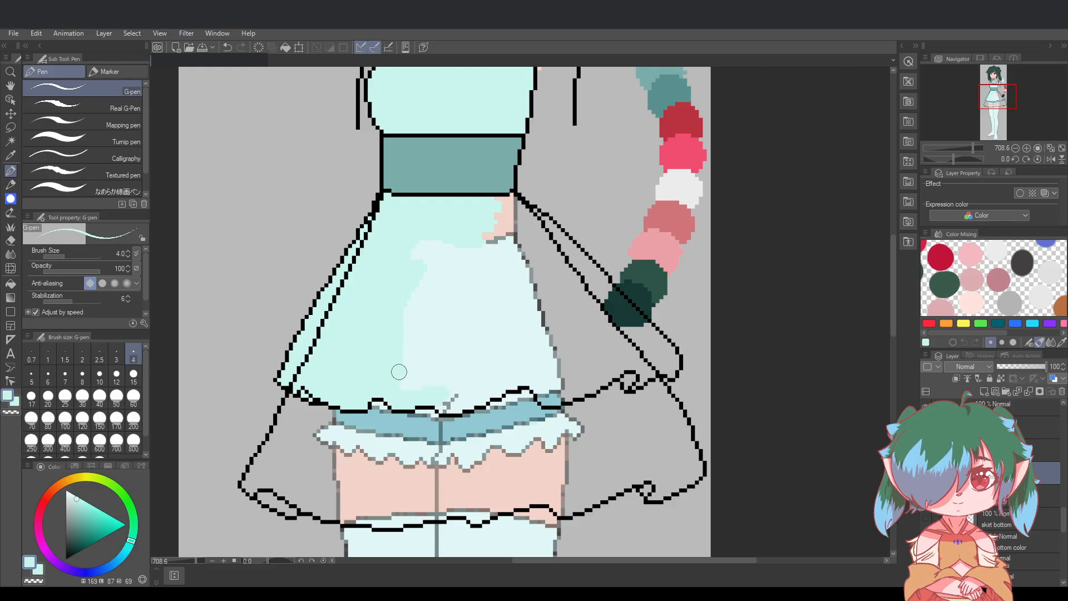
pyautogui.moveTo(399, 371)
pyautogui.mouseDown()
pyautogui.moveTo(419, 242)
pyautogui.moveTo(412, 384)
pyautogui.moveTo(423, 228)
pyautogui.moveTo(419, 360)
pyautogui.moveTo(423, 384)
pyautogui.moveTo(440, 243)
pyautogui.moveTo(430, 382)
pyautogui.moveTo(441, 383)
pyautogui.moveTo(451, 253)
pyautogui.mouseUp()
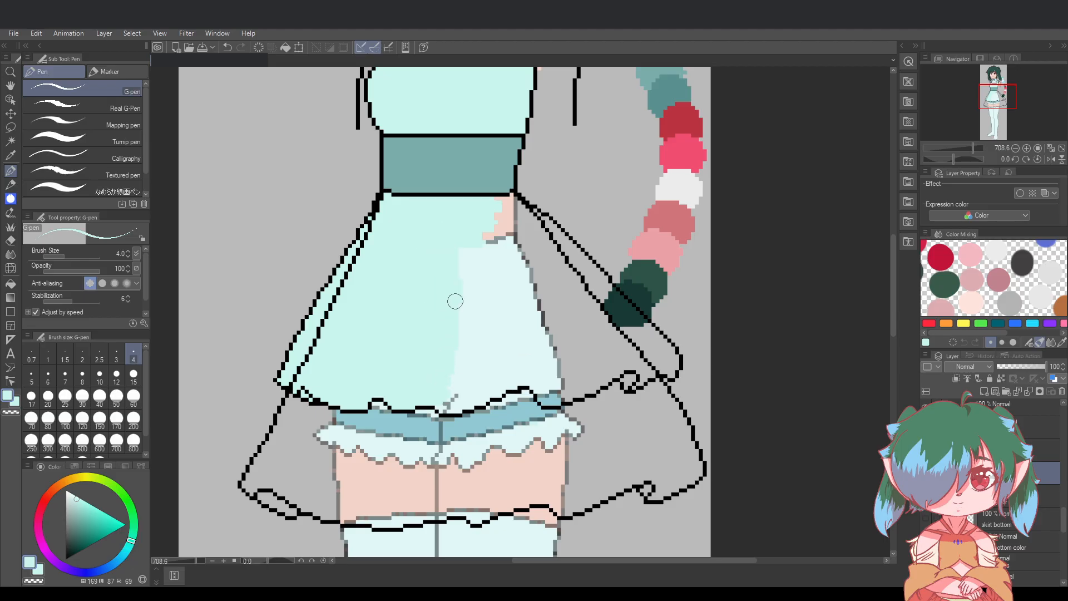
pyautogui.moveTo(455, 301)
pyautogui.mouseDown()
pyautogui.moveTo(457, 375)
pyautogui.moveTo(452, 229)
pyautogui.moveTo(457, 375)
pyautogui.moveTo(442, 406)
pyautogui.moveTo(511, 379)
pyautogui.moveTo(474, 389)
pyautogui.moveTo(466, 254)
pyautogui.moveTo(472, 387)
pyautogui.moveTo(478, 269)
pyautogui.moveTo(481, 384)
pyautogui.moveTo(484, 264)
pyautogui.moveTo(497, 378)
pyautogui.moveTo(484, 244)
pyautogui.moveTo(521, 373)
pyautogui.moveTo(508, 384)
pyautogui.moveTo(522, 381)
pyautogui.moveTo(510, 375)
pyautogui.moveTo(519, 308)
pyautogui.moveTo(496, 233)
pyautogui.moveTo(522, 362)
pyautogui.mouseUp()
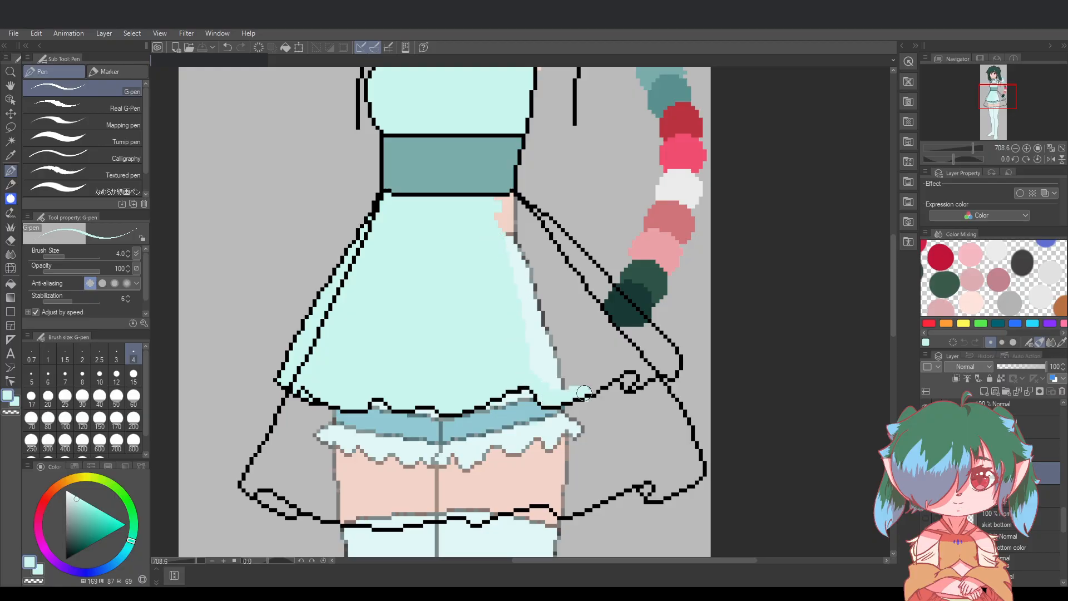
# Paint the right side of the upper tier light mint out to its outer edge, undoing strokes that miss the outline
pyautogui.hotkey('ctrl', 'z')
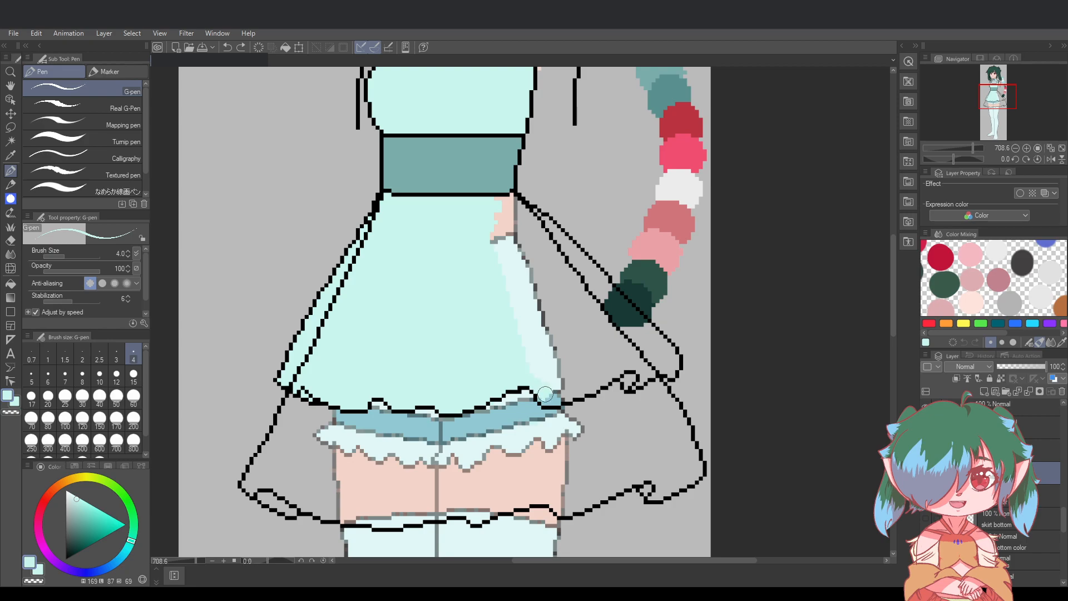
pyautogui.moveTo(551, 400); pyautogui.dragTo(617, 374)
pyautogui.hotkey('ctrl', 'z')
pyautogui.moveTo(551, 400)
pyautogui.mouseDown()
pyautogui.moveTo(620, 372)
pyautogui.moveTo(544, 384)
pyautogui.moveTo(518, 343)
pyautogui.moveTo(554, 386)
pyautogui.moveTo(493, 239)
pyautogui.moveTo(550, 375)
pyautogui.moveTo(521, 330)
pyautogui.moveTo(493, 240)
pyautogui.moveTo(565, 358)
pyautogui.moveTo(567, 378)
pyautogui.moveTo(498, 223)
pyautogui.moveTo(585, 369)
pyautogui.moveTo(494, 207)
pyautogui.moveTo(514, 199)
pyautogui.moveTo(550, 270)
pyautogui.moveTo(511, 219)
pyautogui.moveTo(526, 222)
pyautogui.moveTo(515, 200)
pyautogui.moveTo(546, 233)
pyautogui.moveTo(525, 217)
pyautogui.moveTo(584, 357)
pyautogui.moveTo(597, 362)
pyautogui.moveTo(539, 241)
pyautogui.moveTo(591, 347)
pyautogui.moveTo(629, 361)
pyautogui.moveTo(631, 383)
pyautogui.moveTo(632, 366)
pyautogui.moveTo(637, 379)
pyautogui.moveTo(649, 369)
pyautogui.moveTo(577, 287)
pyautogui.moveTo(617, 355)
pyautogui.moveTo(670, 362)
pyautogui.moveTo(666, 347)
pyautogui.moveTo(624, 332)
pyautogui.moveTo(610, 314)
pyautogui.moveTo(640, 324)
pyautogui.moveTo(595, 281)
pyautogui.moveTo(585, 293)
pyautogui.moveTo(553, 246)
pyautogui.moveTo(581, 278)
pyautogui.mouseUp()
pyautogui.hotkey('ctrl', 'z')
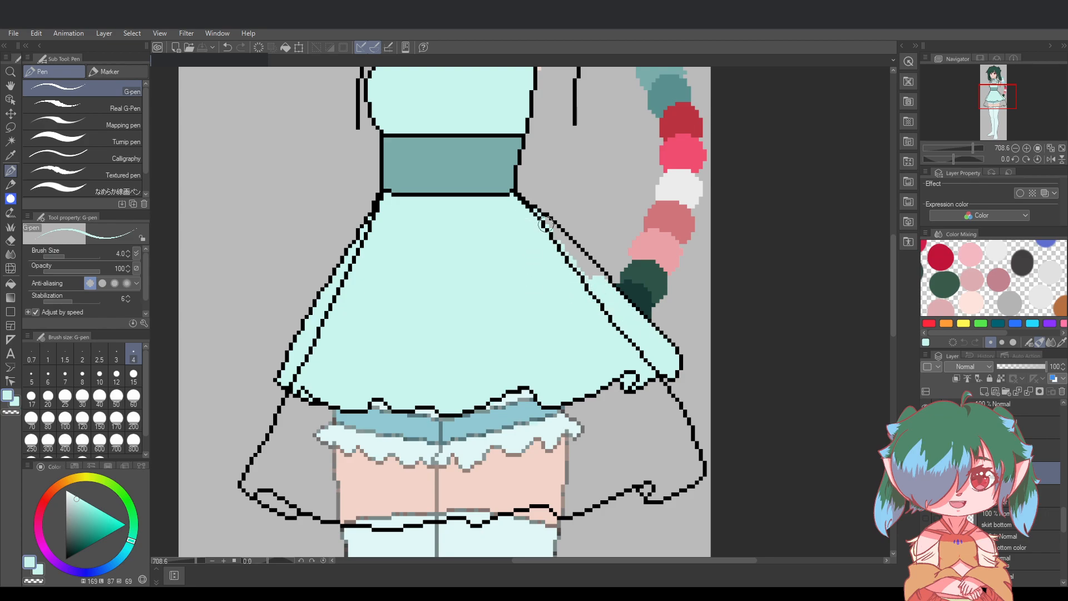
pyautogui.moveTo(546, 225); pyautogui.dragTo(609, 290)
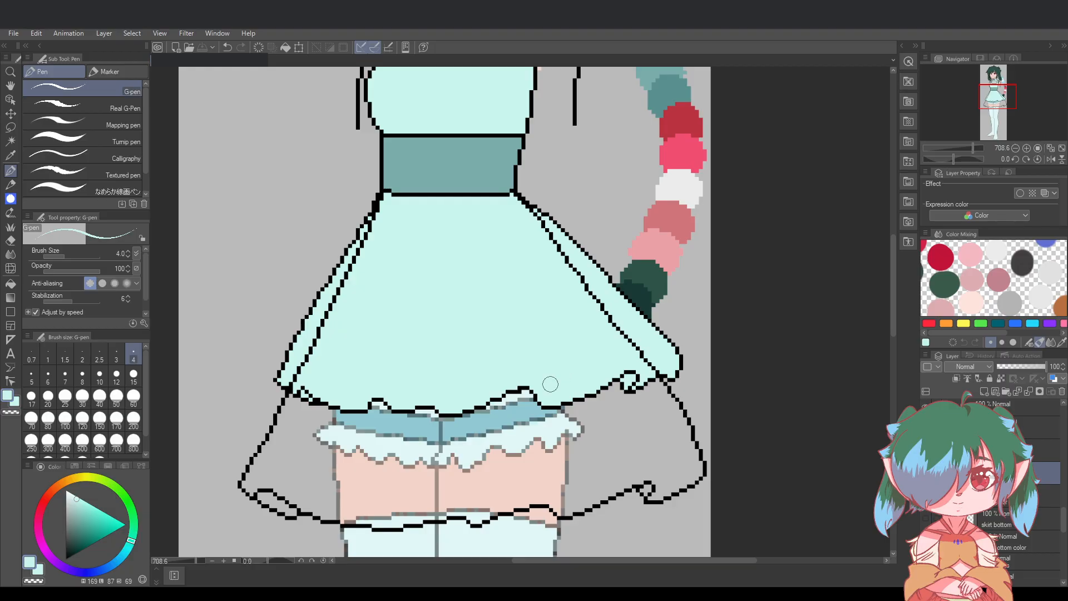
# Hide the upper tier's layers and paint the whole lower tier light mint on its own colour layer, from waist to hem
pyautogui.click(926, 472)
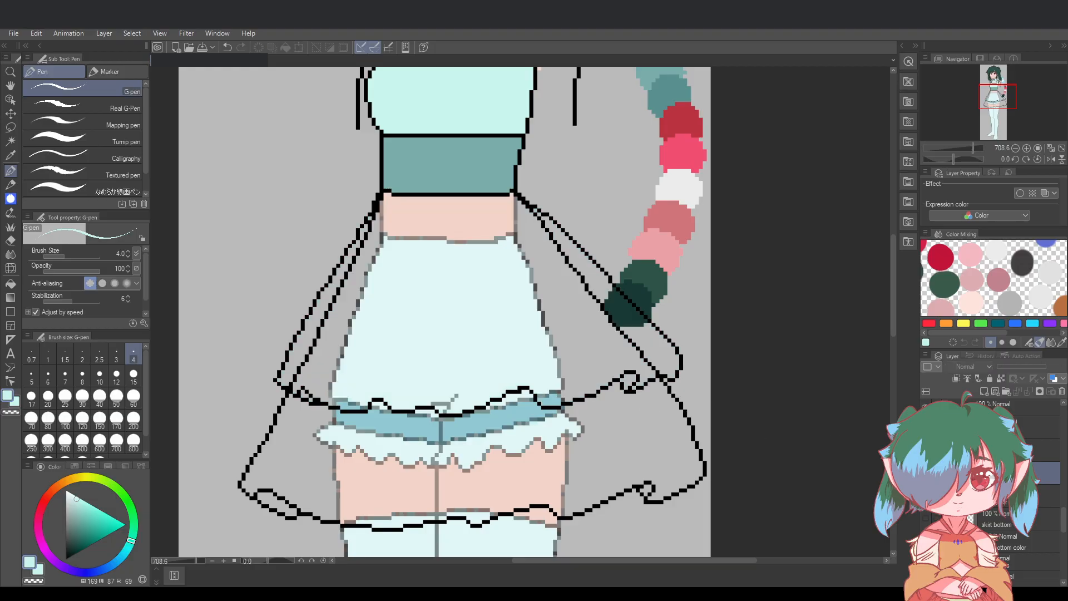
pyautogui.click(1013, 495)
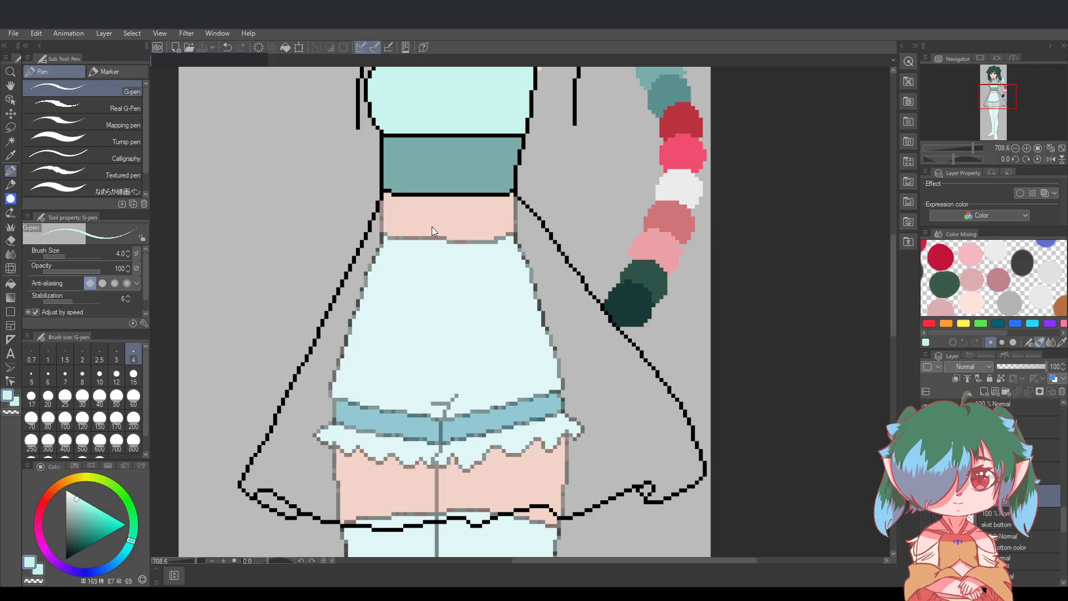
pyautogui.moveTo(387, 199)
pyautogui.mouseDown()
pyautogui.moveTo(390, 222)
pyautogui.moveTo(423, 207)
pyautogui.moveTo(512, 203)
pyautogui.moveTo(555, 266)
pyautogui.moveTo(562, 303)
pyautogui.mouseUp()
pyautogui.moveTo(520, 231); pyautogui.dragTo(560, 288)
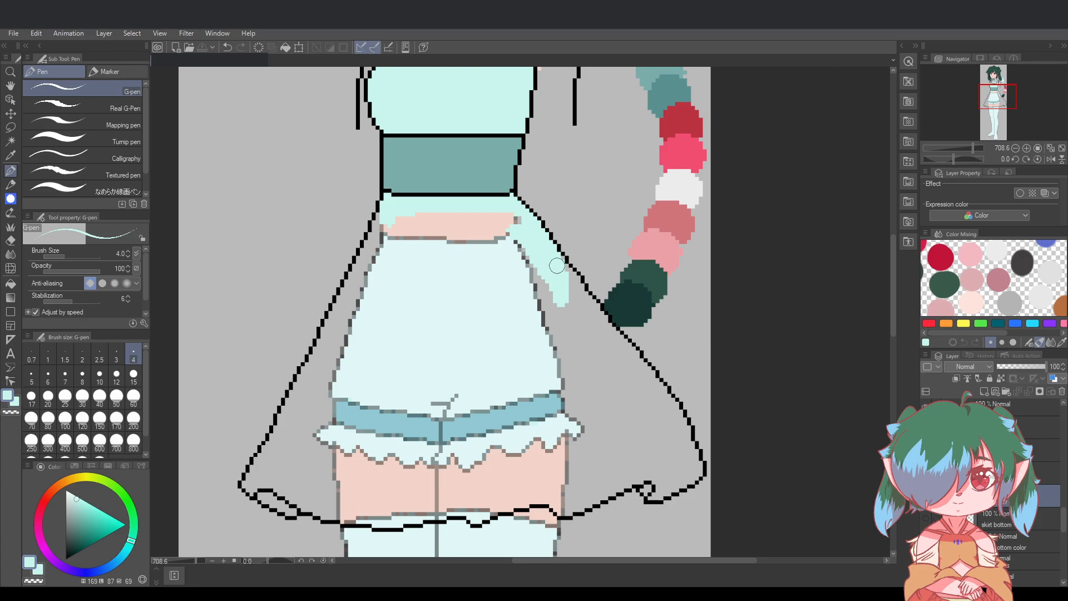
pyautogui.moveTo(525, 226)
pyautogui.mouseDown()
pyautogui.moveTo(438, 218)
pyautogui.moveTo(512, 231)
pyautogui.moveTo(383, 217)
pyautogui.moveTo(376, 237)
pyautogui.moveTo(539, 242)
pyautogui.moveTo(386, 241)
pyautogui.moveTo(530, 255)
pyautogui.moveTo(367, 246)
pyautogui.moveTo(363, 272)
pyautogui.moveTo(536, 274)
pyautogui.moveTo(359, 272)
pyautogui.moveTo(353, 293)
pyautogui.moveTo(535, 290)
pyautogui.moveTo(383, 282)
pyautogui.moveTo(506, 282)
pyautogui.moveTo(348, 297)
pyautogui.moveTo(328, 332)
pyautogui.moveTo(333, 351)
pyautogui.moveTo(334, 323)
pyautogui.moveTo(332, 351)
pyautogui.moveTo(256, 478)
pyautogui.moveTo(284, 505)
pyautogui.moveTo(298, 431)
pyautogui.moveTo(339, 328)
pyautogui.mouseUp()
pyautogui.moveTo(276, 484)
pyautogui.mouseDown()
pyautogui.moveTo(356, 362)
pyautogui.moveTo(391, 271)
pyautogui.moveTo(297, 450)
pyautogui.moveTo(375, 340)
pyautogui.moveTo(361, 336)
pyautogui.moveTo(296, 490)
pyautogui.moveTo(326, 513)
pyautogui.moveTo(382, 519)
pyautogui.moveTo(453, 504)
pyautogui.moveTo(349, 506)
pyautogui.moveTo(304, 486)
pyautogui.moveTo(408, 504)
pyautogui.moveTo(310, 470)
pyautogui.moveTo(469, 504)
pyautogui.moveTo(385, 484)
pyautogui.moveTo(312, 447)
pyautogui.moveTo(415, 487)
pyautogui.moveTo(370, 487)
pyautogui.moveTo(339, 468)
pyautogui.moveTo(451, 493)
pyautogui.moveTo(322, 436)
pyautogui.moveTo(441, 478)
pyautogui.moveTo(381, 374)
pyautogui.moveTo(400, 288)
pyautogui.moveTo(335, 420)
pyautogui.moveTo(378, 331)
pyautogui.moveTo(369, 385)
pyautogui.moveTo(375, 363)
pyautogui.moveTo(342, 422)
pyautogui.moveTo(401, 354)
pyautogui.moveTo(375, 434)
pyautogui.moveTo(398, 412)
pyautogui.moveTo(419, 289)
pyautogui.moveTo(382, 465)
pyautogui.moveTo(435, 321)
pyautogui.moveTo(407, 468)
pyautogui.moveTo(436, 285)
pyautogui.moveTo(412, 416)
pyautogui.moveTo(429, 402)
pyautogui.moveTo(446, 291)
pyautogui.moveTo(433, 492)
pyautogui.moveTo(443, 295)
pyautogui.moveTo(432, 470)
pyautogui.moveTo(460, 286)
pyautogui.moveTo(447, 491)
pyautogui.moveTo(468, 344)
pyautogui.moveTo(461, 491)
pyautogui.moveTo(478, 517)
pyautogui.moveTo(515, 500)
pyautogui.moveTo(484, 286)
pyautogui.moveTo(477, 484)
pyautogui.moveTo(472, 286)
pyautogui.moveTo(489, 496)
pyautogui.moveTo(493, 257)
pyautogui.moveTo(528, 498)
pyautogui.moveTo(567, 508)
pyautogui.moveTo(598, 498)
pyautogui.moveTo(515, 426)
pyautogui.moveTo(529, 478)
pyautogui.moveTo(499, 272)
pyautogui.moveTo(550, 483)
pyautogui.moveTo(512, 284)
pyautogui.moveTo(563, 482)
pyautogui.moveTo(544, 369)
pyautogui.moveTo(574, 478)
pyautogui.moveTo(536, 286)
pyautogui.moveTo(558, 410)
pyautogui.moveTo(583, 418)
pyautogui.moveTo(569, 389)
pyautogui.moveTo(594, 484)
pyautogui.moveTo(603, 493)
pyautogui.moveTo(639, 477)
pyautogui.moveTo(603, 475)
pyautogui.moveTo(577, 382)
pyautogui.moveTo(582, 362)
pyautogui.moveTo(614, 450)
pyautogui.moveTo(577, 350)
pyautogui.moveTo(639, 458)
pyautogui.moveTo(596, 386)
pyautogui.moveTo(614, 381)
pyautogui.moveTo(575, 284)
pyautogui.moveTo(616, 365)
pyautogui.moveTo(590, 304)
pyautogui.moveTo(629, 370)
pyautogui.moveTo(621, 345)
pyautogui.moveTo(649, 378)
pyautogui.moveTo(615, 382)
pyautogui.moveTo(655, 494)
pyautogui.moveTo(680, 477)
pyautogui.moveTo(643, 428)
pyautogui.moveTo(676, 476)
pyautogui.moveTo(695, 470)
pyautogui.moveTo(641, 374)
pyautogui.moveTo(686, 441)
pyautogui.mouseUp()
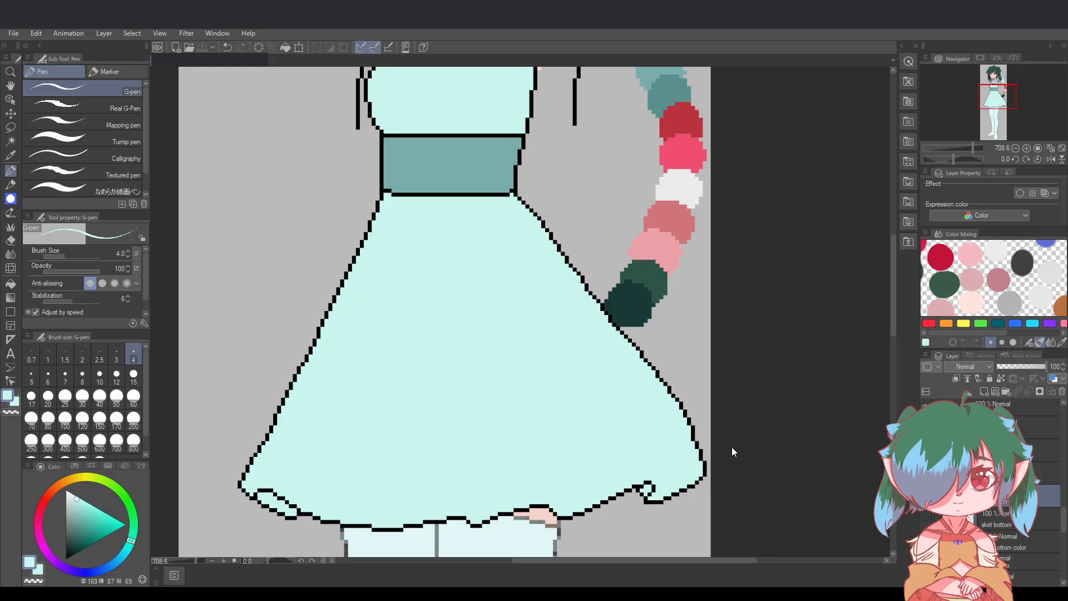
# Show the upper tier again and move its colour layer above the lower tier's line art
pyautogui.scroll(-3, 732, 452)
pyautogui.scroll(-1, 846, 384)
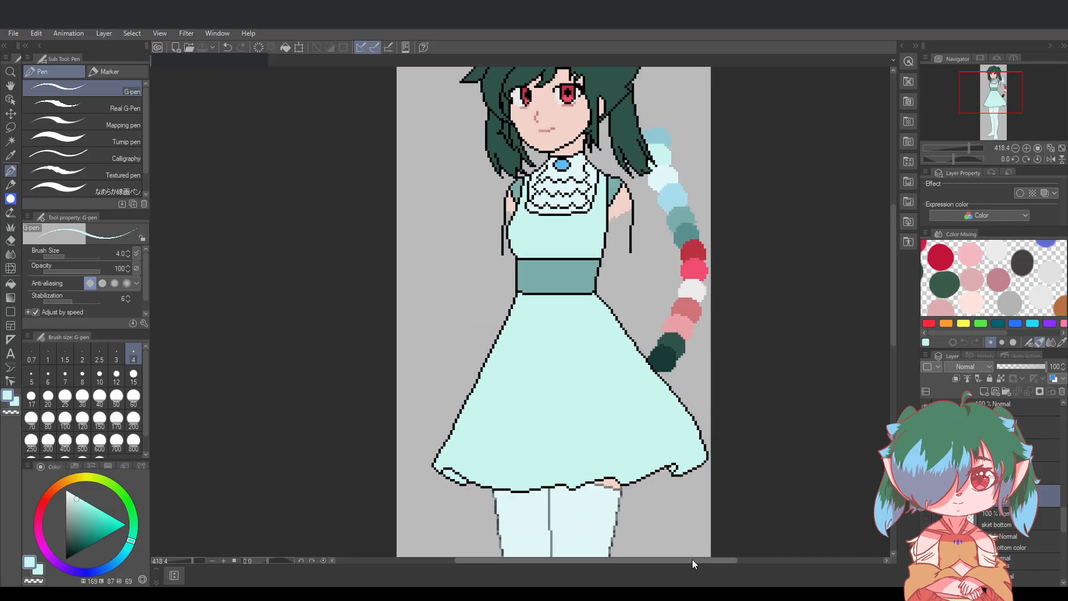
pyautogui.moveTo(692, 559); pyautogui.dragTo(721, 556)
pyautogui.scroll(1, 706, 470)
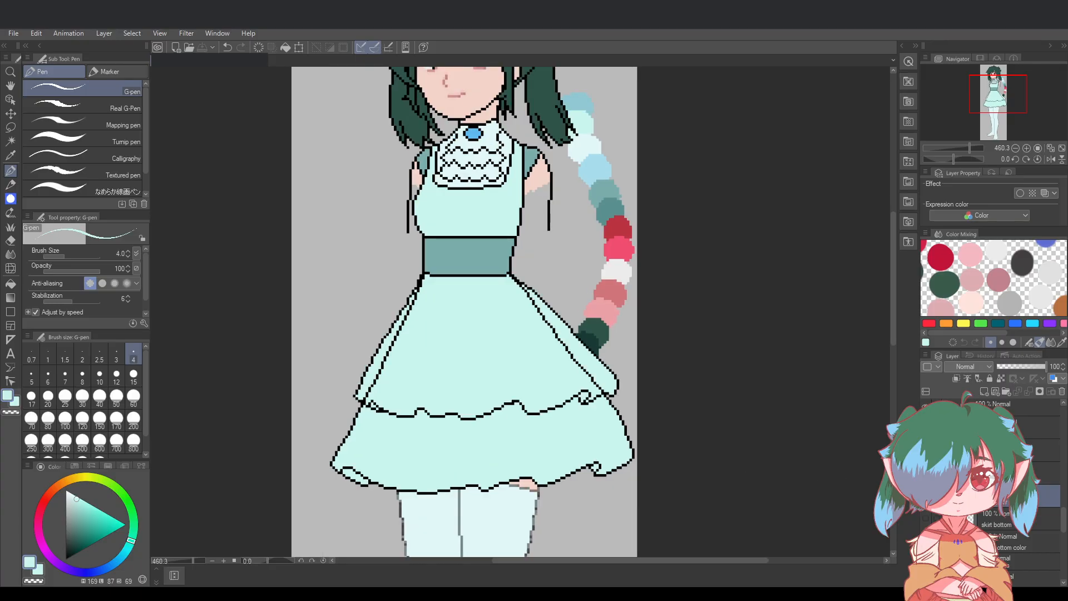
pyautogui.moveTo(1041, 473); pyautogui.dragTo(1041, 445)
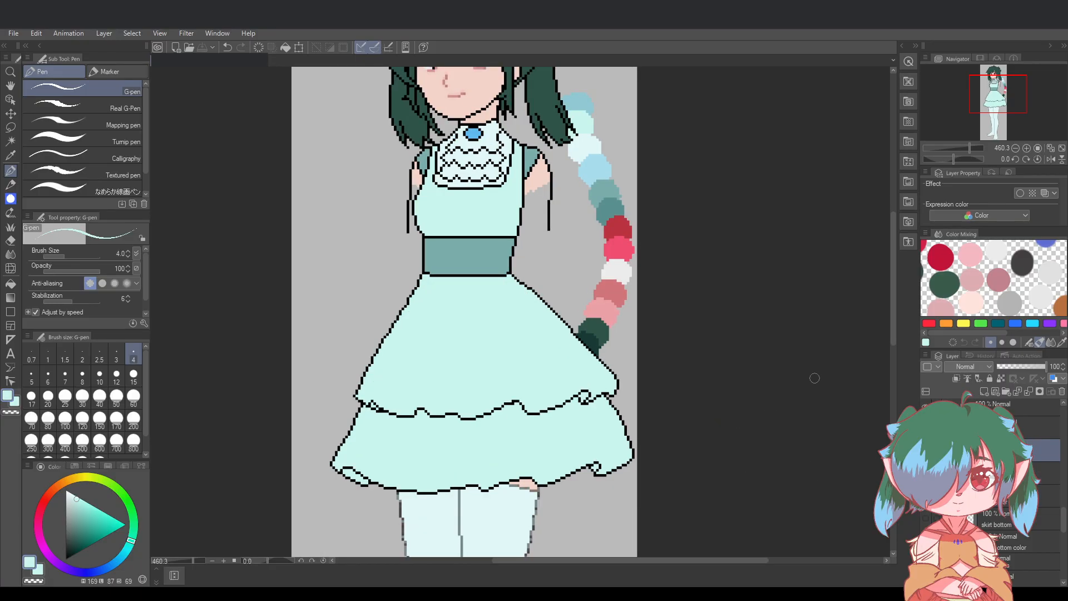
# Examine the full figure to judge the coloured two-tier skirt's shape and proportions
pyautogui.scroll(-2, 812, 377)
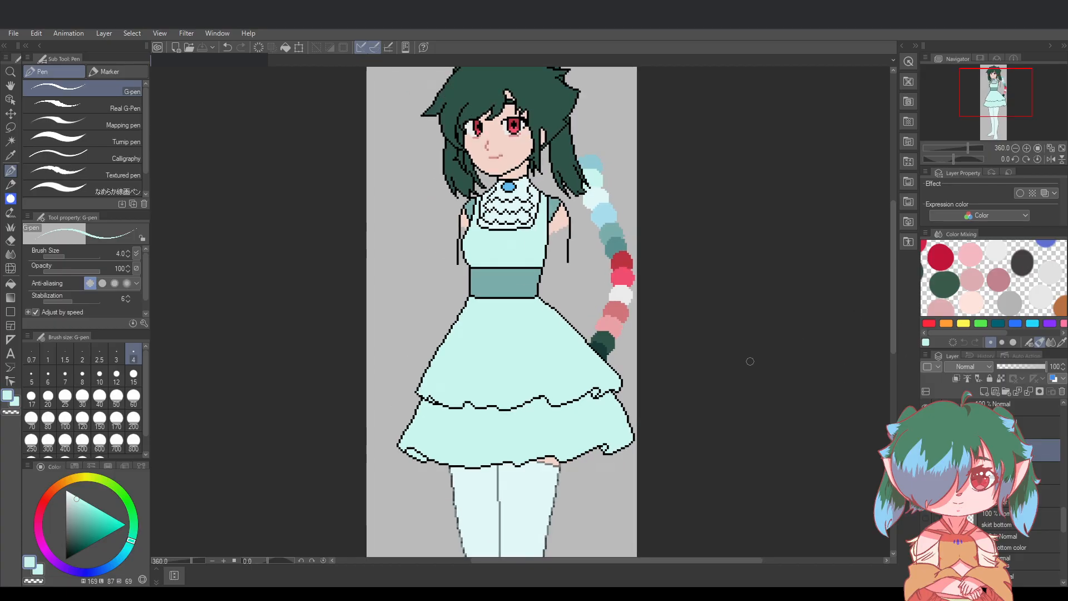
pyautogui.scroll(-3, 790, 352)
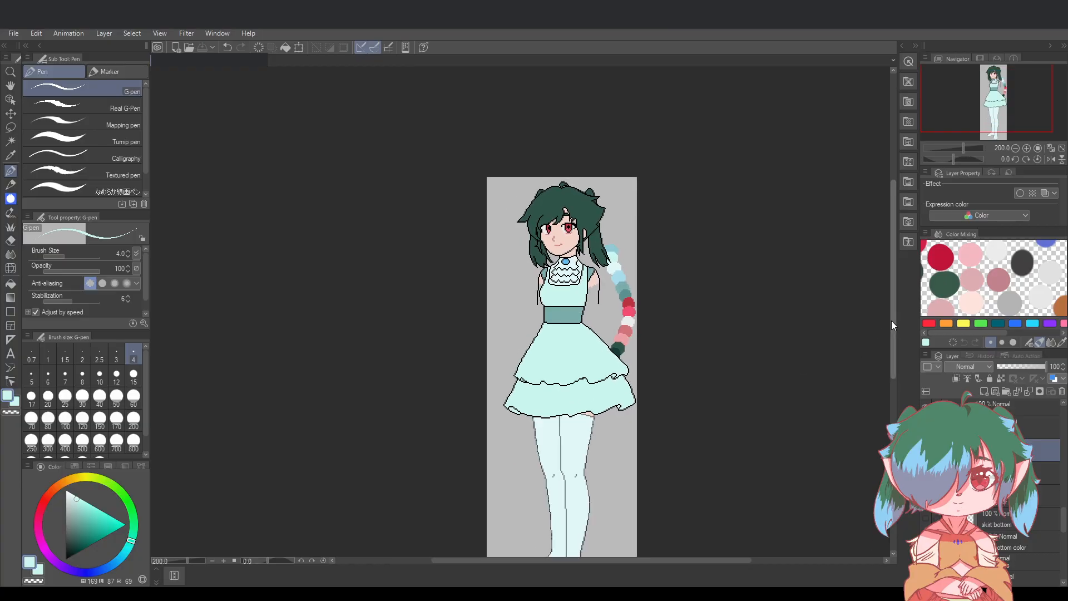
pyautogui.moveTo(892, 322); pyautogui.dragTo(903, 350)
pyautogui.scroll(1, 844, 350)
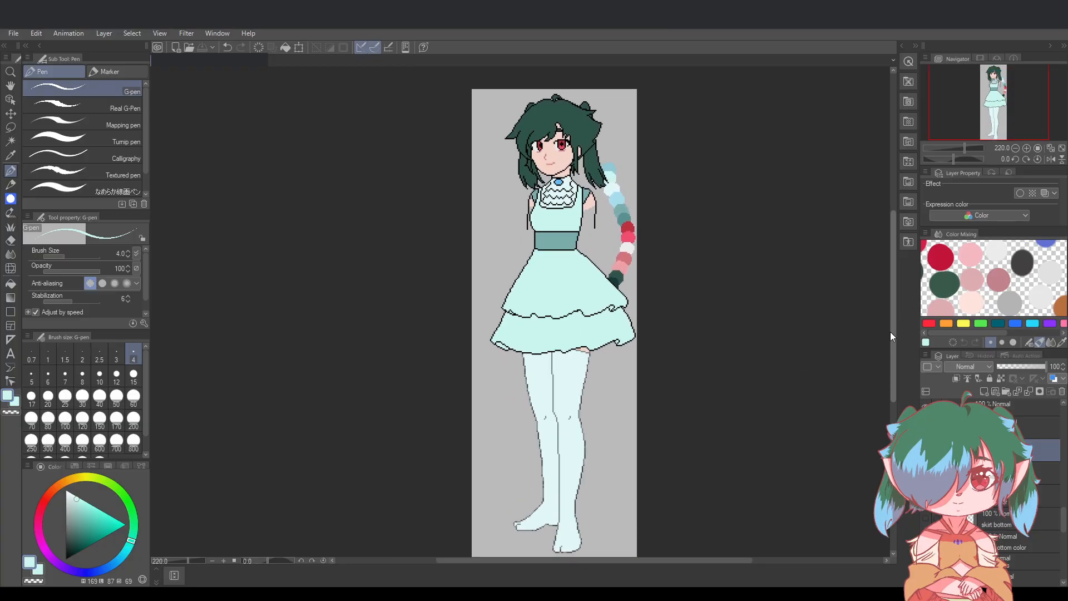
pyautogui.moveTo(682, 561); pyautogui.dragTo(705, 561)
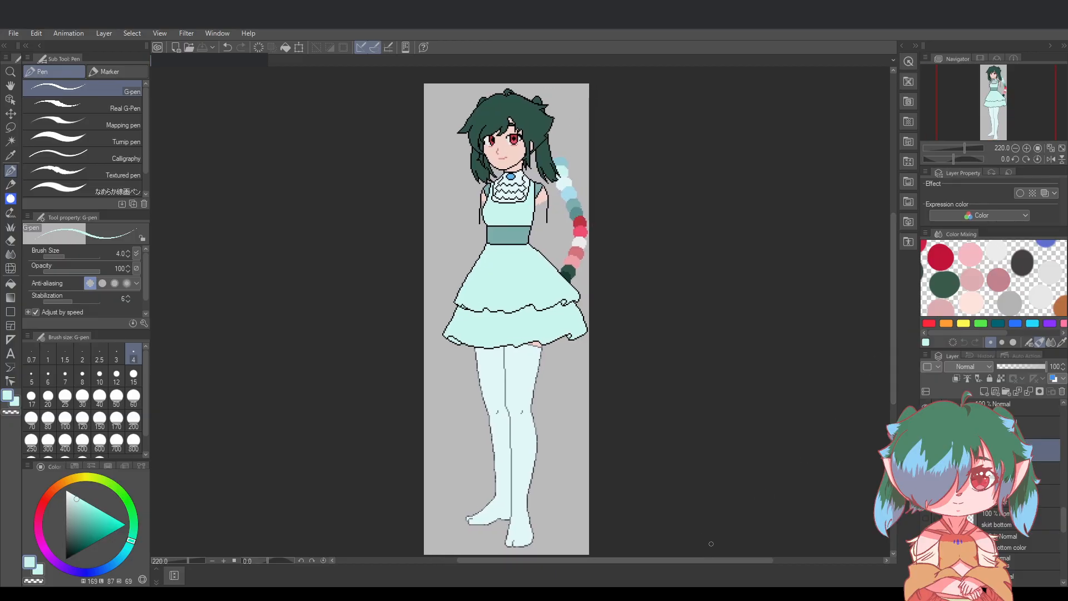
pyautogui.hotkey('ctrl', '+')
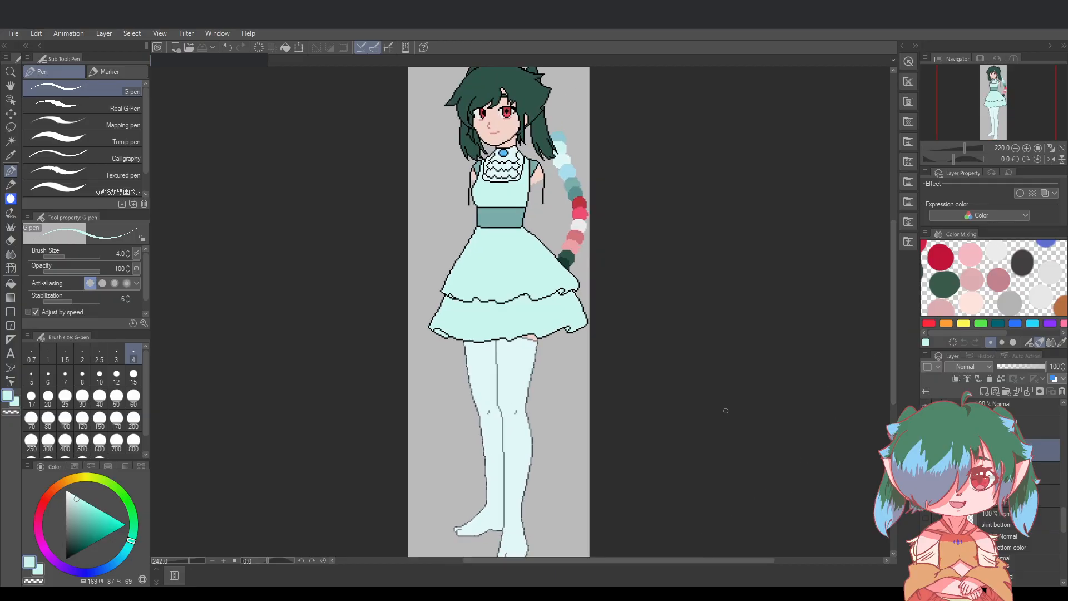
pyautogui.hotkey('ctrl', '-')
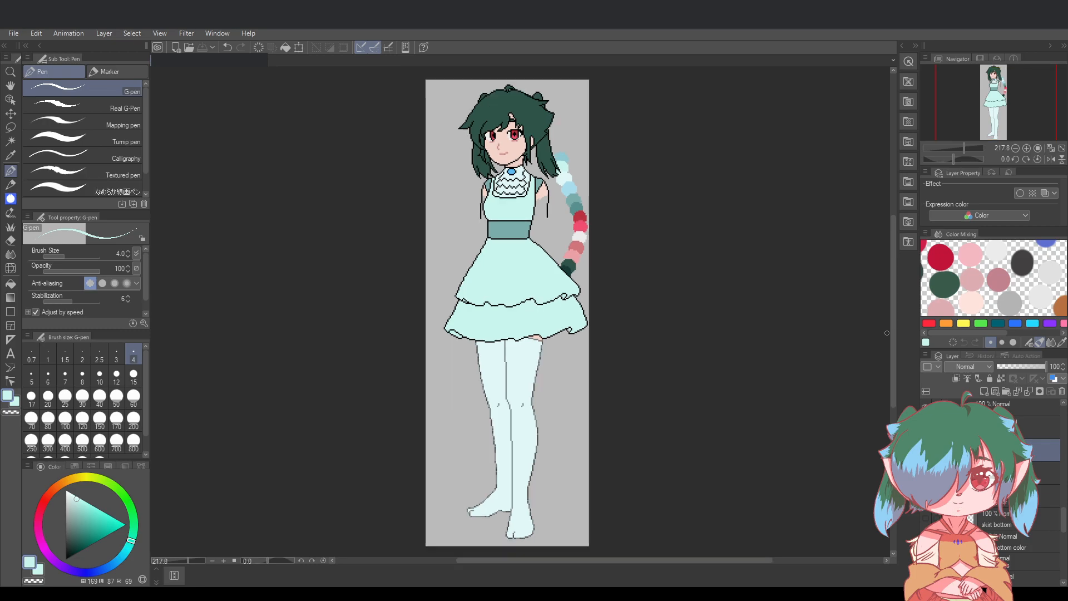
pyautogui.moveTo(892, 337); pyautogui.dragTo(892, 332)
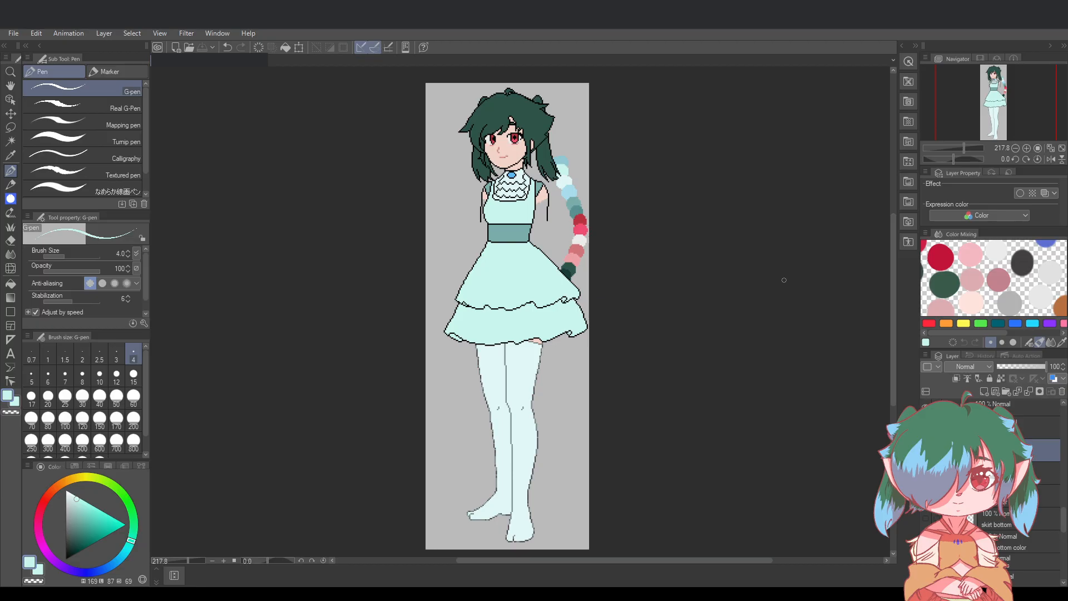
# Switch to the Rough eraser at size 1 and make the layer directly above the current skirt layer active
pyautogui.scroll(7, 486, 278)
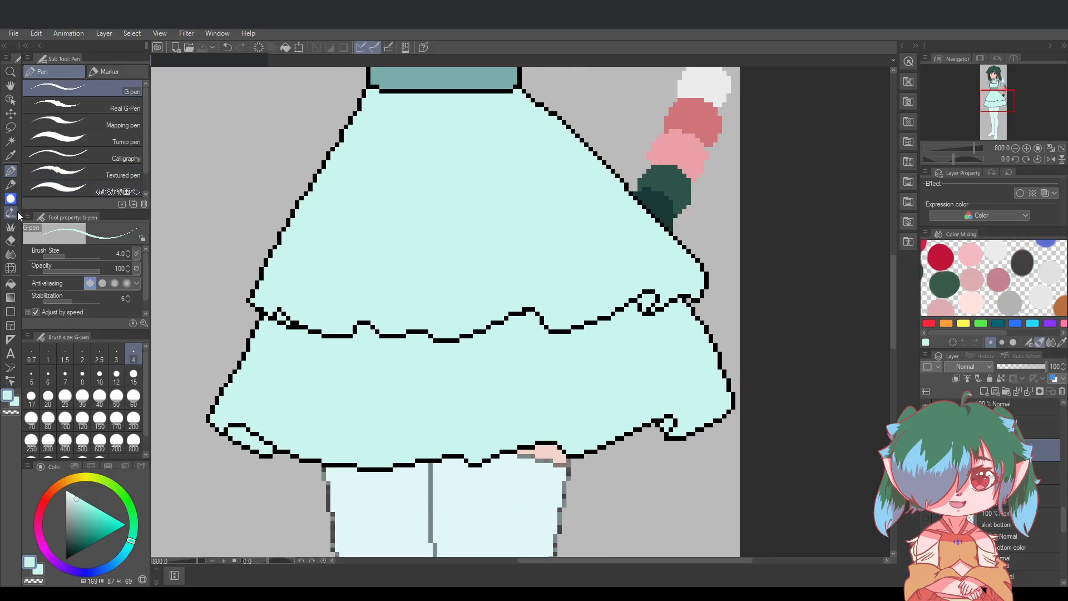
pyautogui.click(10, 239)
pyautogui.click(1038, 426)
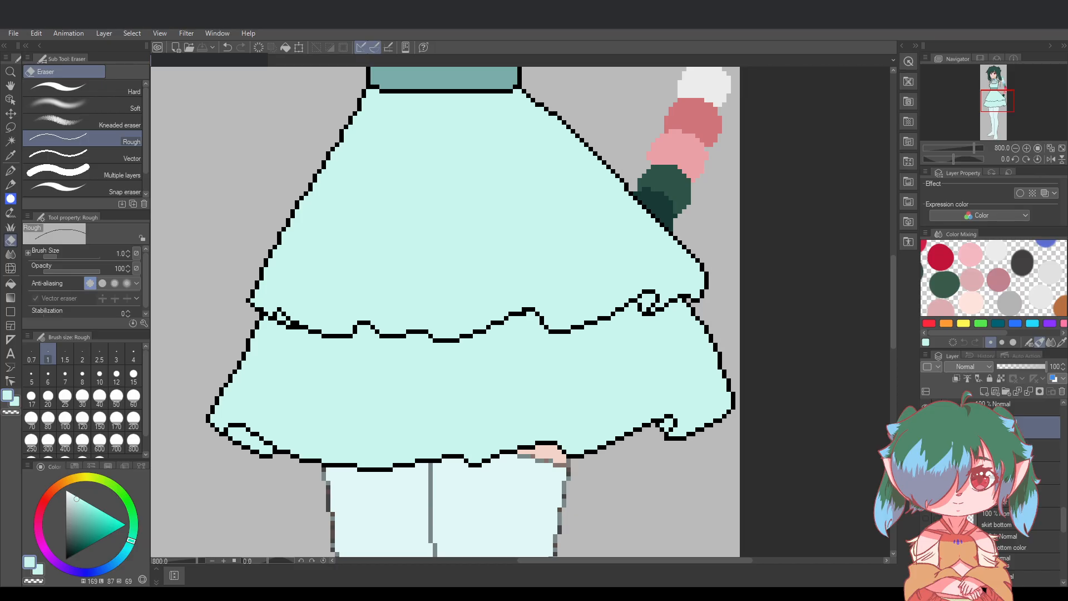
# Examine the teal waistband's outline where it meets the bodice and the upper skirt tier
pyautogui.scroll(-5, 615, 312)
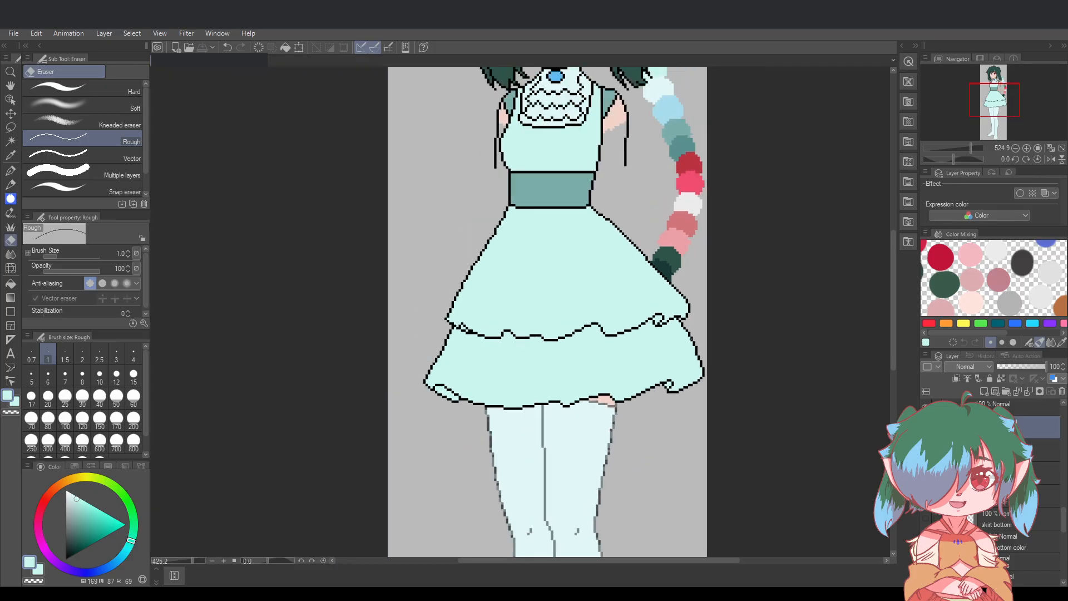
pyautogui.moveTo(690, 559); pyautogui.dragTo(730, 553)
pyautogui.moveTo(894, 314); pyautogui.dragTo(892, 291)
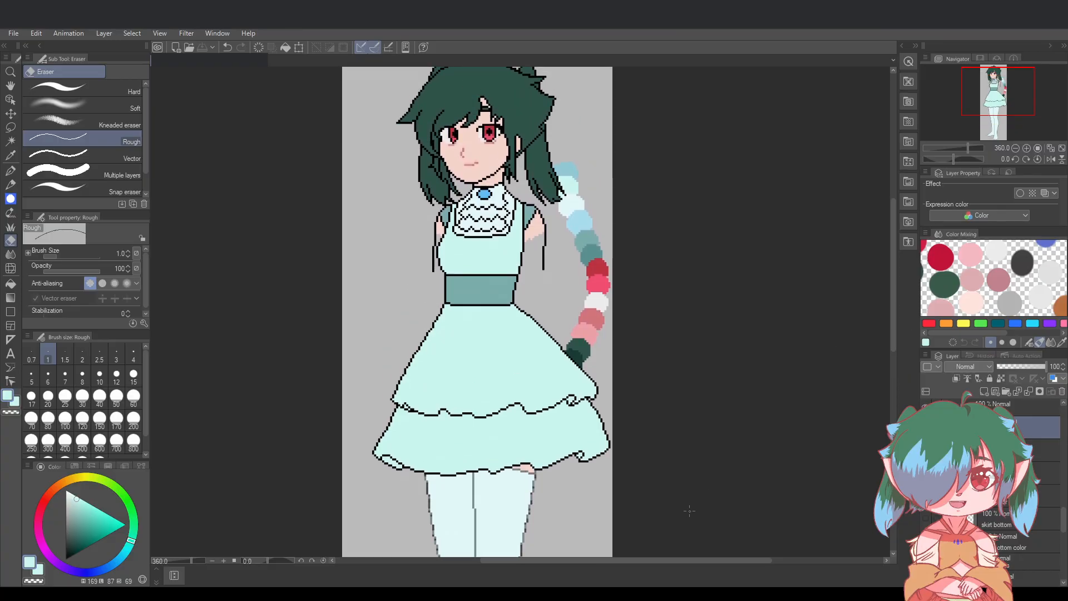
pyautogui.moveTo(675, 558); pyautogui.dragTo(667, 557)
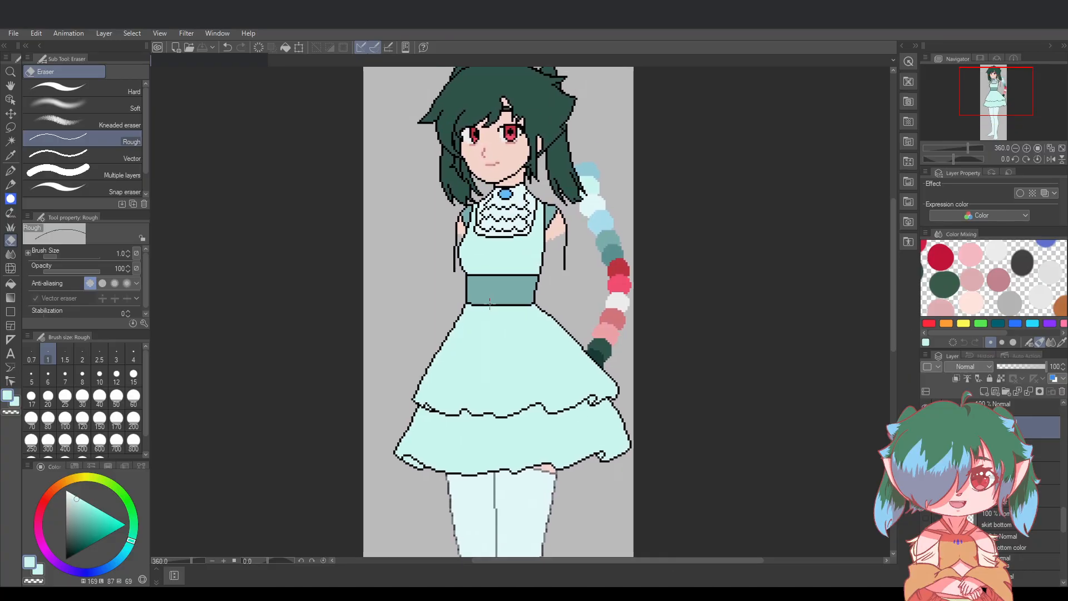
pyautogui.scroll(5, 492, 283)
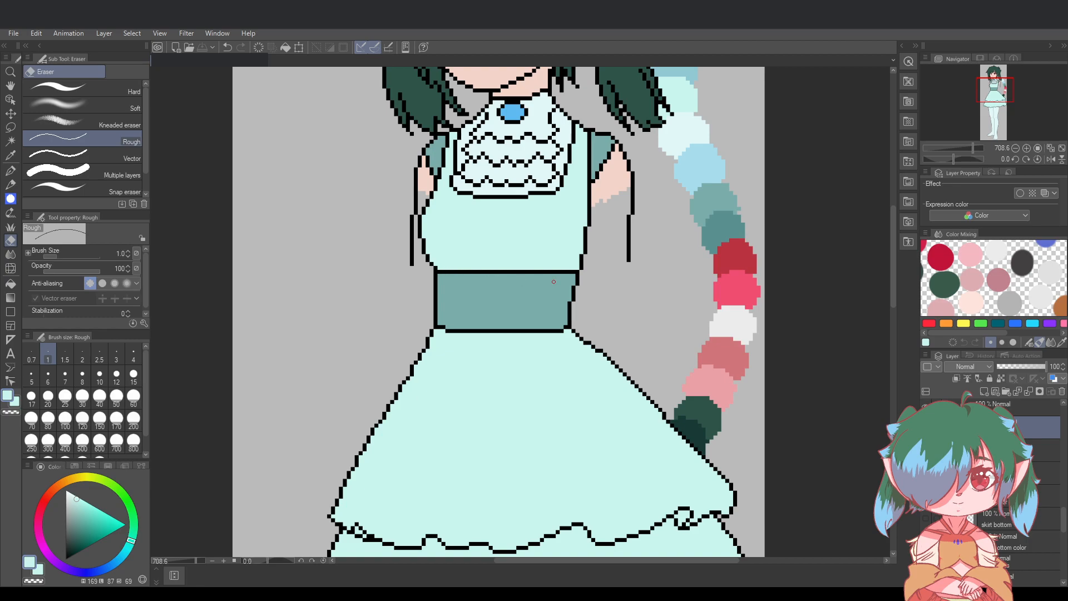
pyautogui.scroll(5, 560, 273)
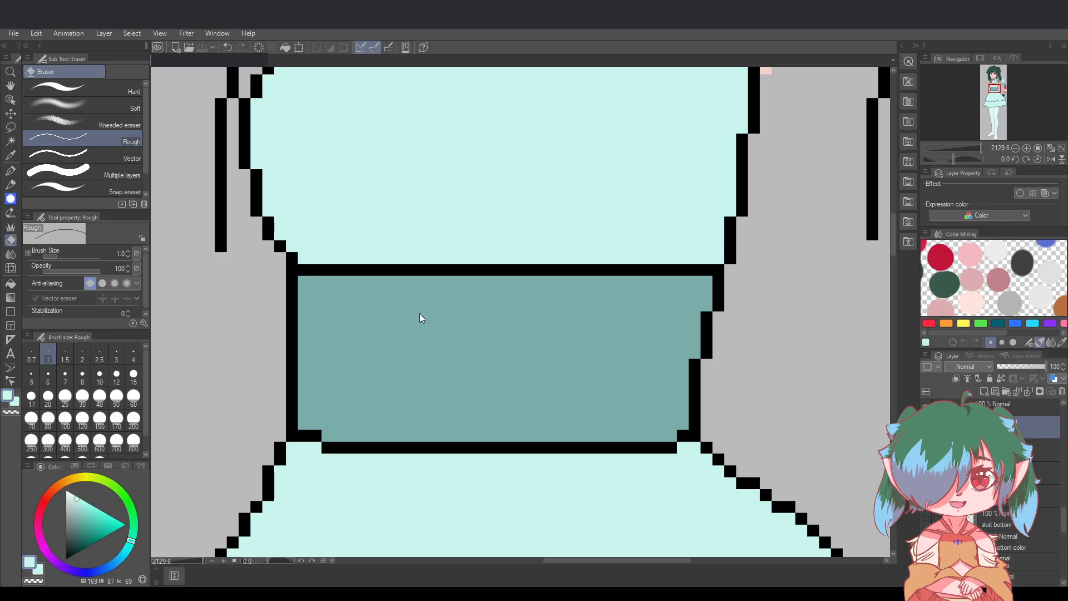
pyautogui.scroll(-2, 551, 359)
pyautogui.hscroll(3, 662, 559)
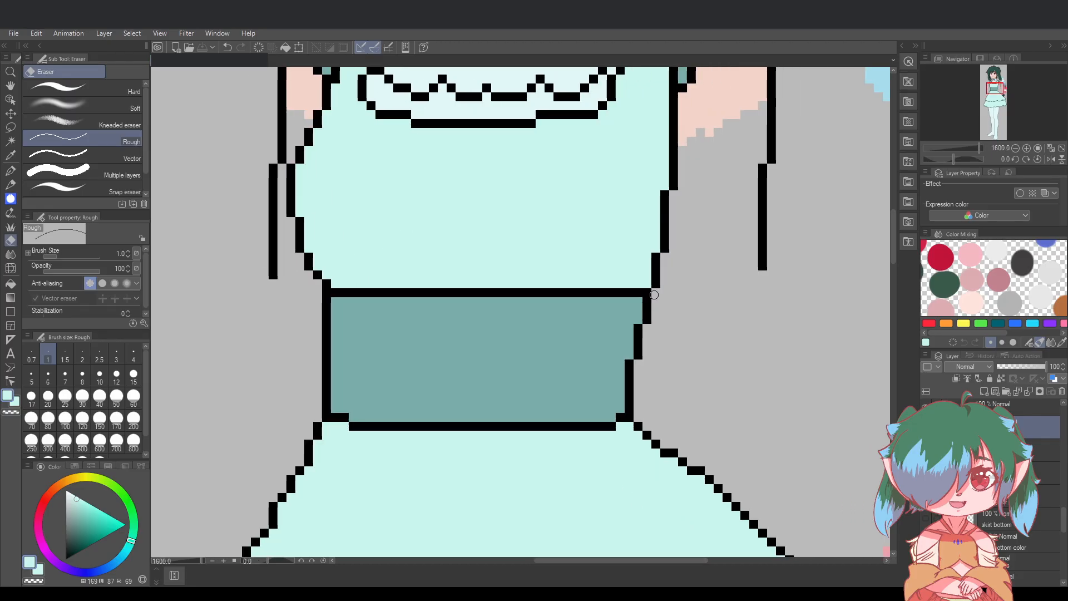
# Examine the whole dress from the ruffled collar to the lower hem, judging its proportions against the head and upper body
pyautogui.scroll(-4, 408, 418)
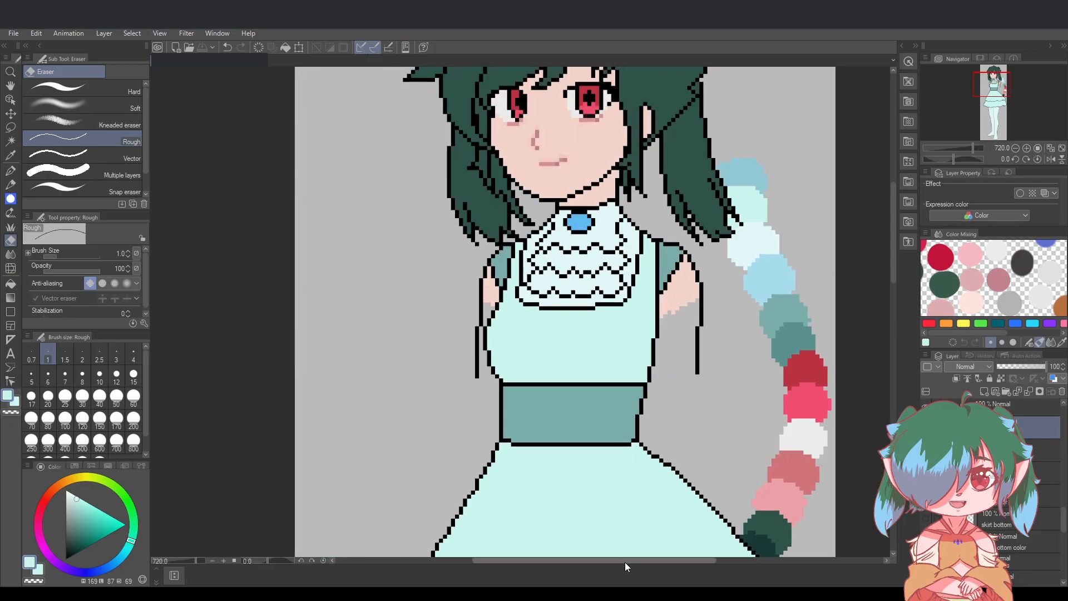
pyautogui.hscroll(3, 625, 559)
pyautogui.moveTo(893, 277); pyautogui.dragTo(895, 300)
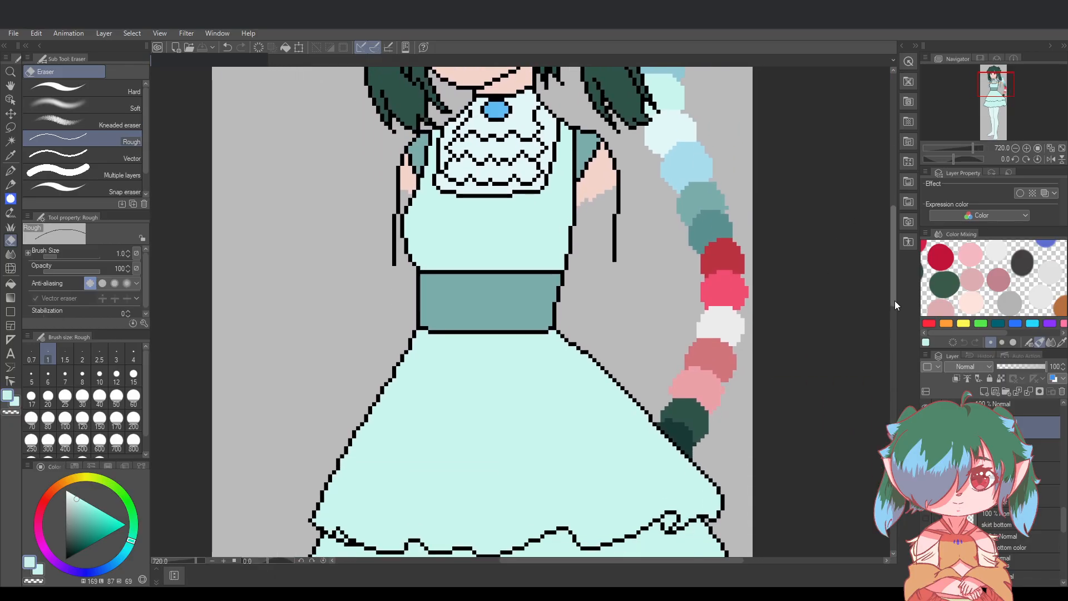
pyautogui.moveTo(672, 560); pyautogui.dragTo(735, 560)
pyautogui.scroll(-2, 712, 509)
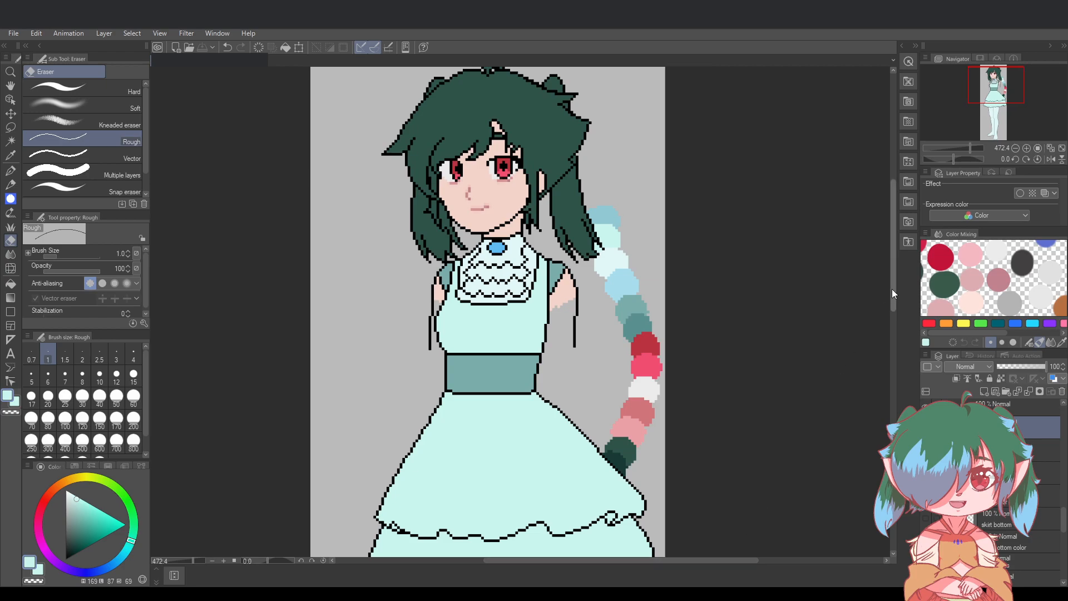
pyautogui.moveTo(893, 289); pyautogui.dragTo(892, 310)
pyautogui.moveTo(695, 560); pyautogui.dragTo(718, 559)
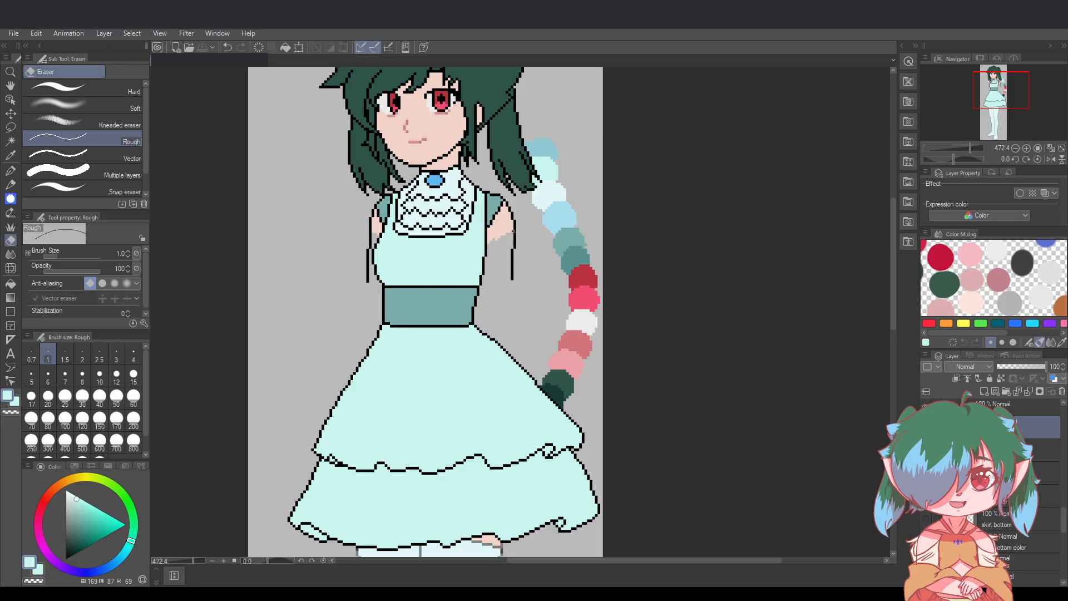
pyautogui.moveTo(893, 260); pyautogui.dragTo(892, 243)
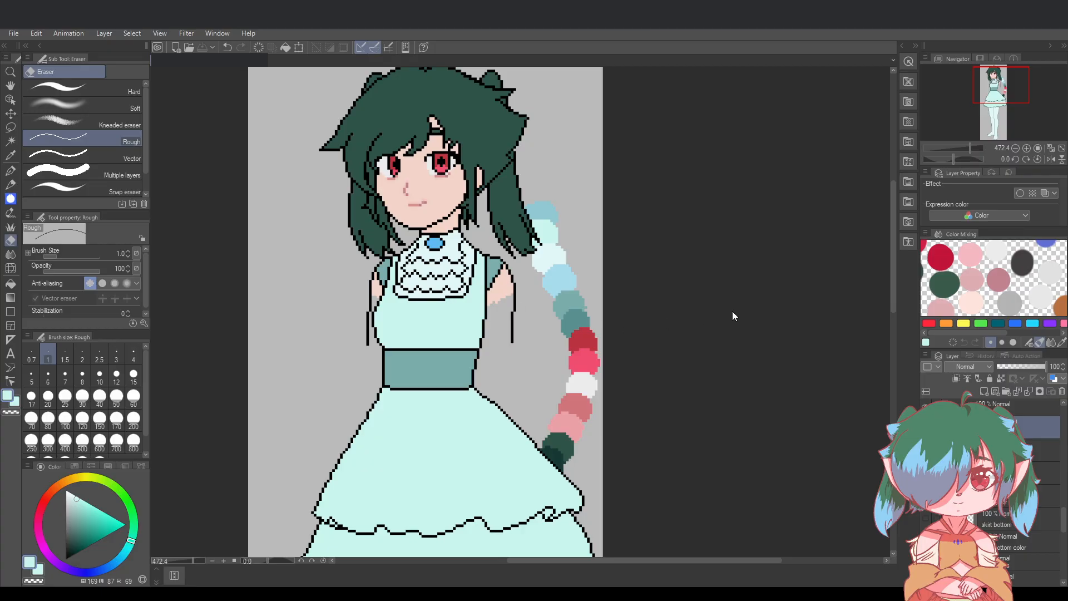
pyautogui.scroll(-1, 893, 259)
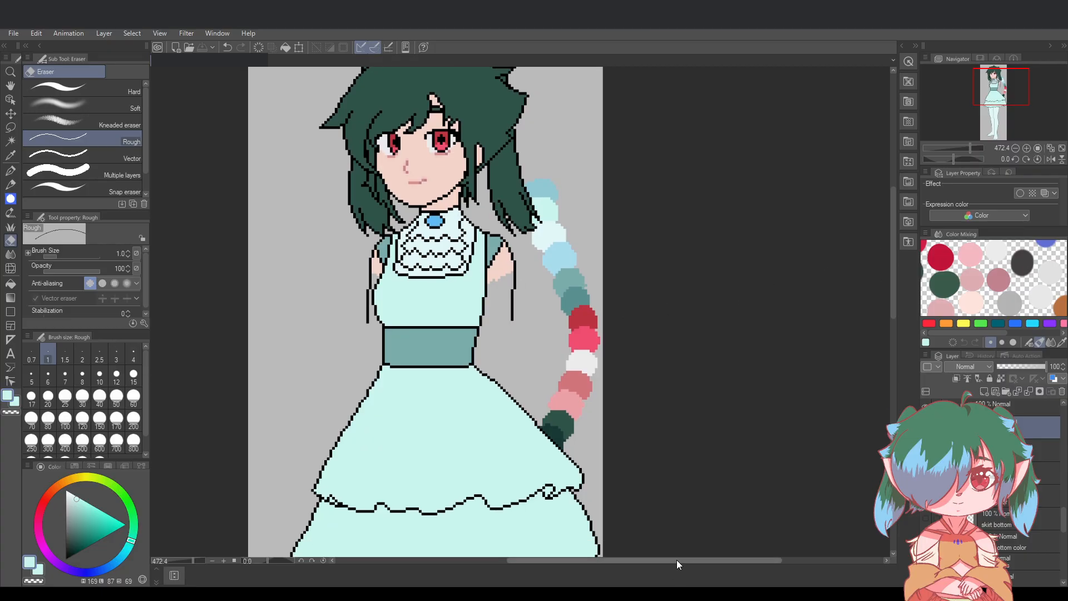
pyautogui.moveTo(676, 560); pyautogui.dragTo(669, 559)
pyautogui.moveTo(893, 315); pyautogui.dragTo(895, 328)
pyautogui.moveTo(700, 558); pyautogui.dragTo(704, 562)
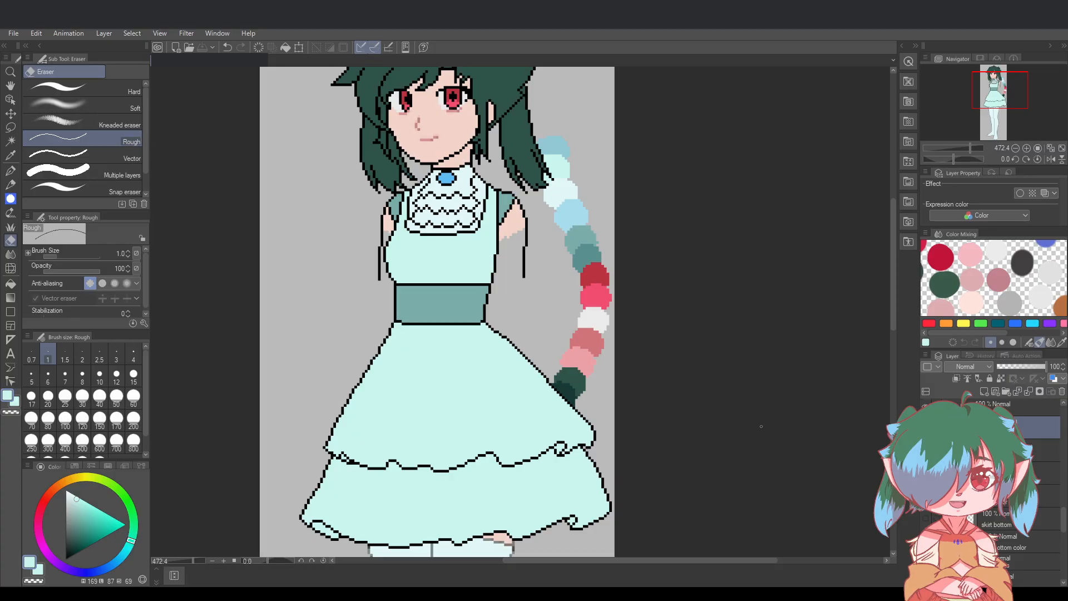
pyautogui.scroll(-1, 789, 379)
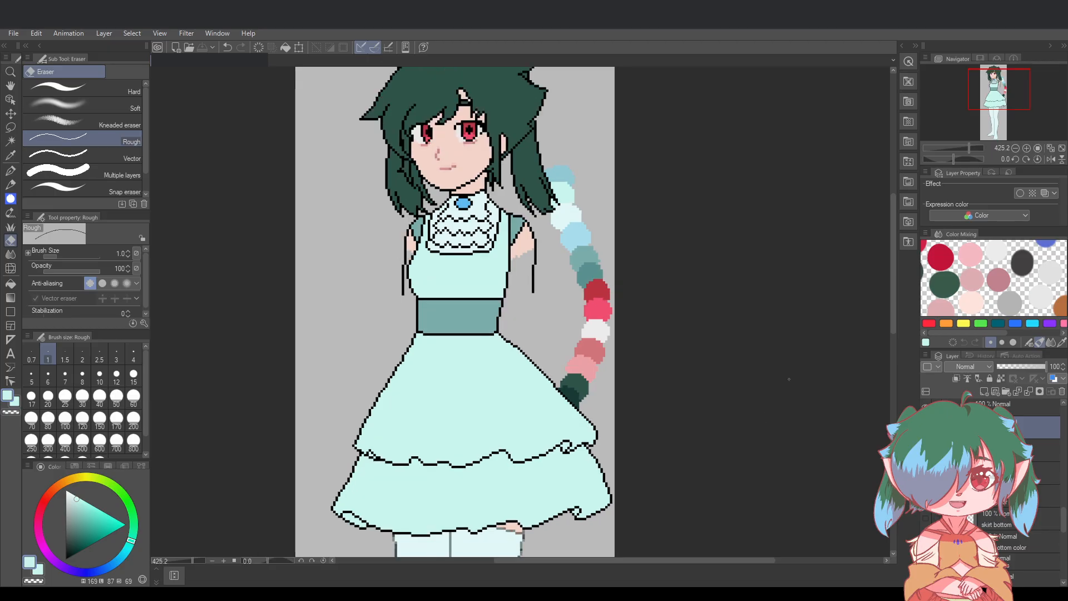
pyautogui.scroll(-2, 789, 379)
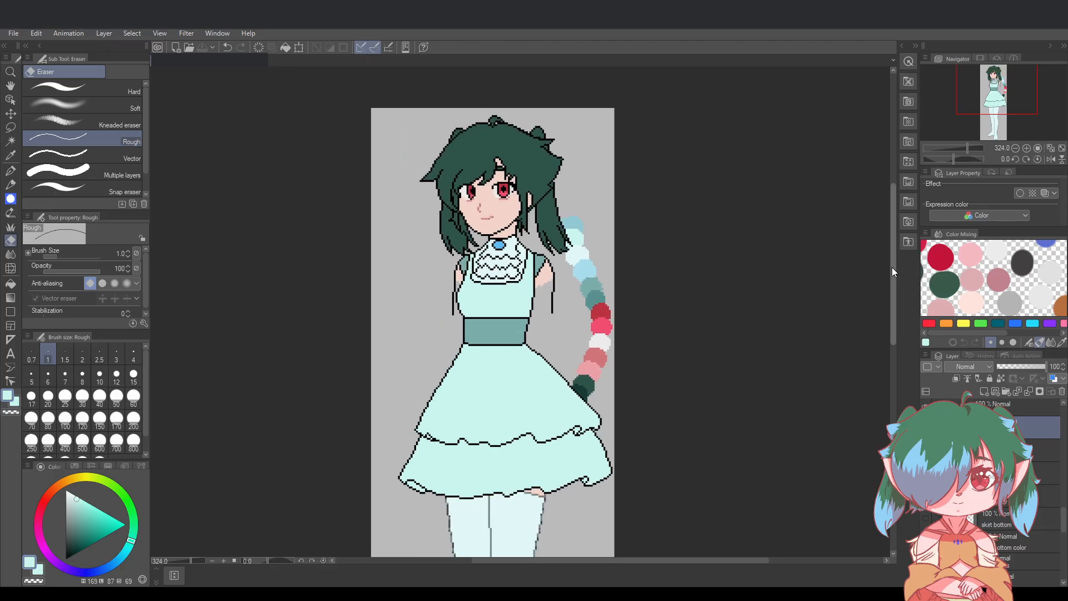
pyautogui.moveTo(892, 271); pyautogui.dragTo(893, 319)
pyautogui.moveTo(708, 560); pyautogui.dragTo(734, 560)
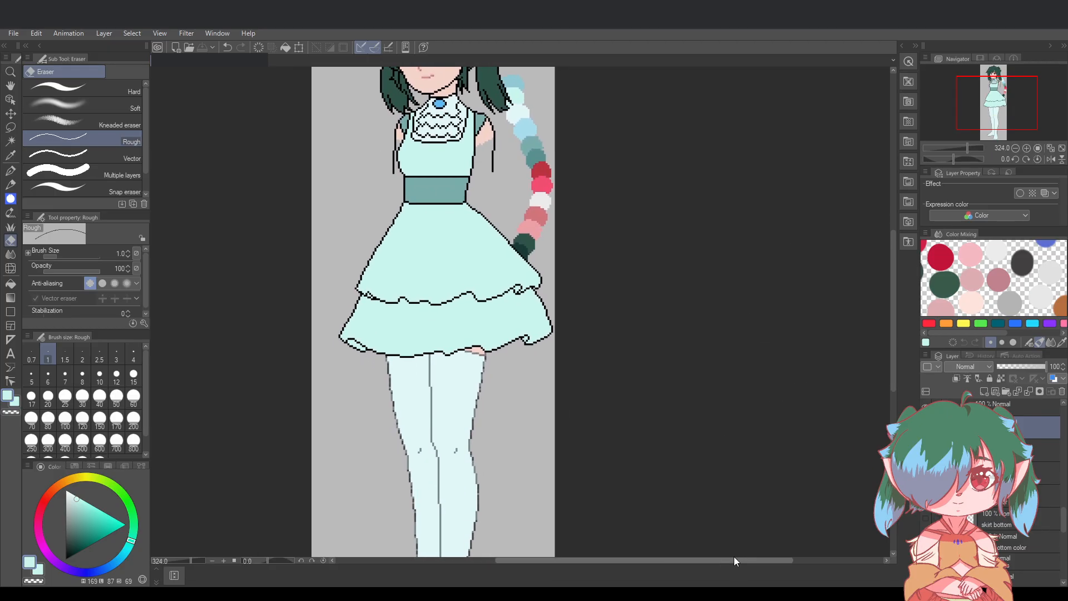
pyautogui.moveTo(893, 315); pyautogui.dragTo(893, 276)
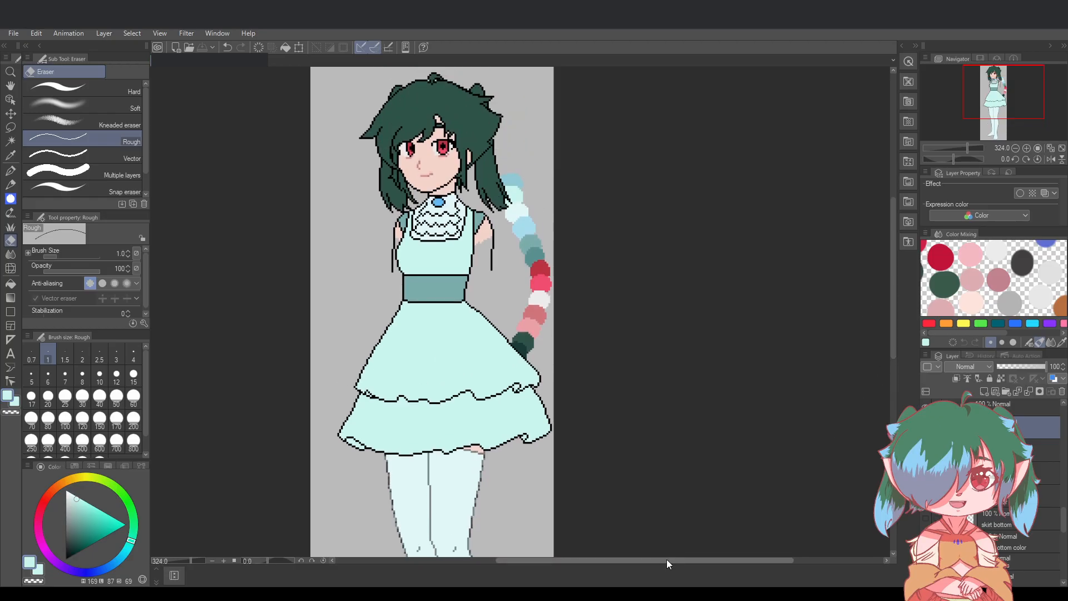
pyautogui.moveTo(667, 560); pyautogui.dragTo(648, 560)
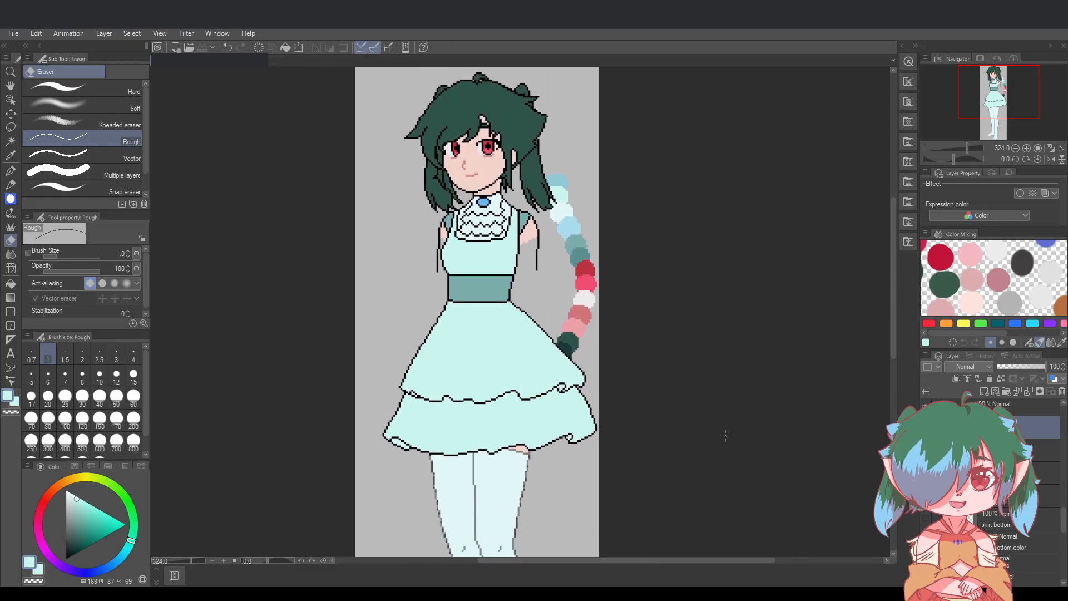
pyautogui.scroll(1, 893, 285)
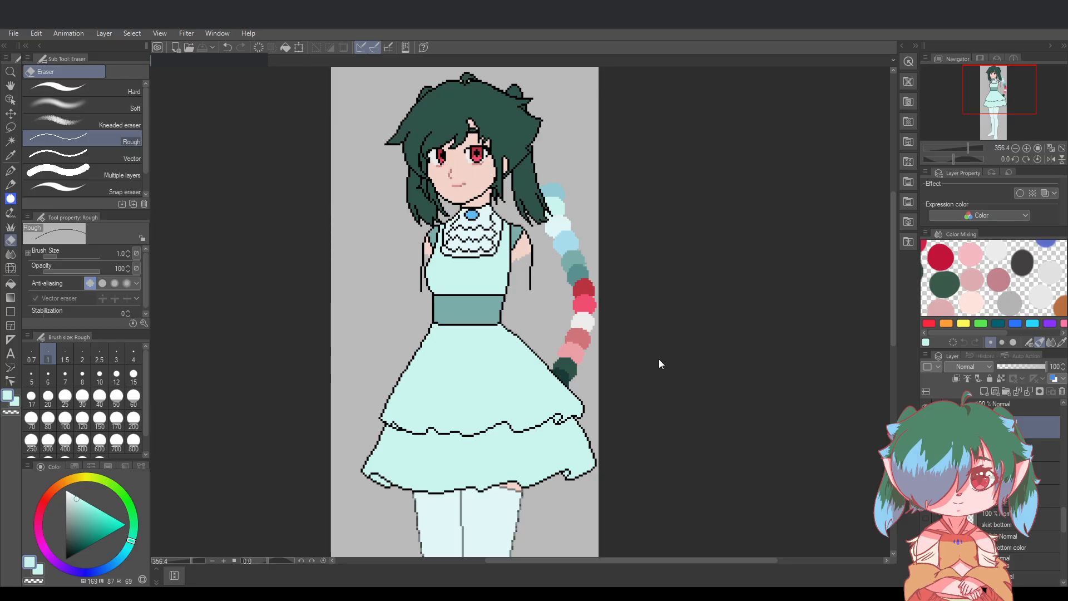
# Examine the legs and feet below the skirt, both close up and together with the rest of the figure
pyautogui.moveTo(893, 299); pyautogui.dragTo(891, 397)
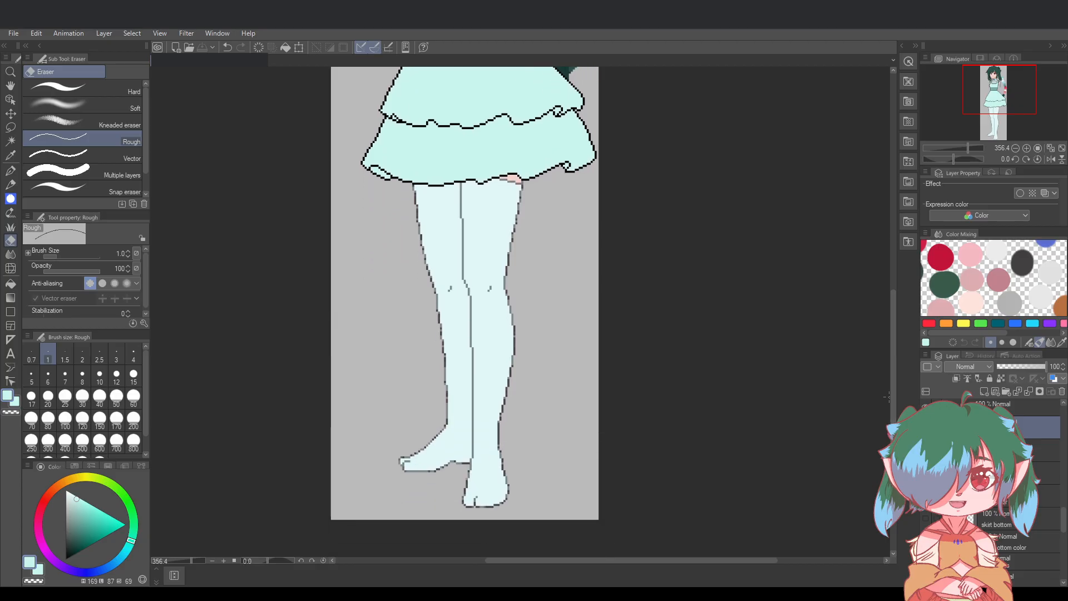
pyautogui.scroll(2, 455, 479)
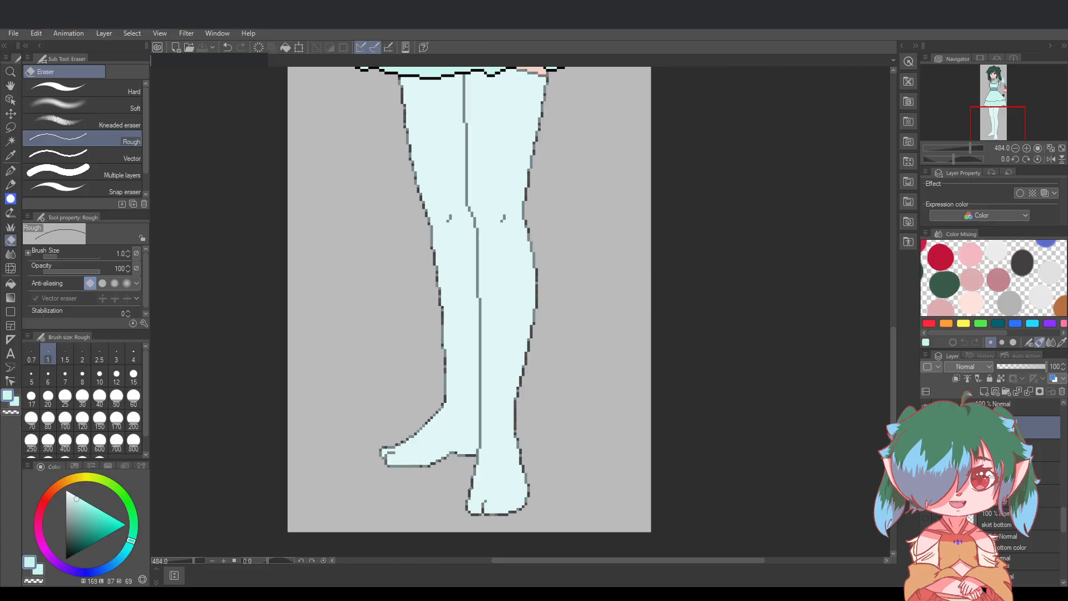
pyautogui.scroll(-5, 590, 382)
pyautogui.moveTo(892, 321); pyautogui.dragTo(892, 311)
pyautogui.moveTo(702, 561); pyautogui.dragTo(728, 551)
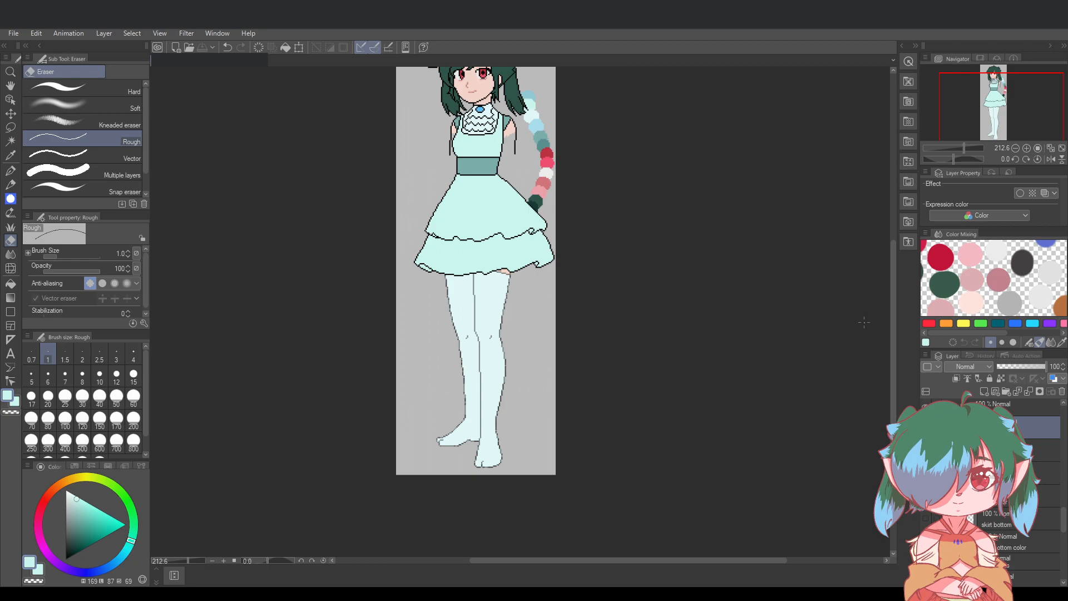
pyautogui.moveTo(892, 309)
pyautogui.mouseDown()
pyautogui.moveTo(890, 262)
pyautogui.moveTo(891, 300)
pyautogui.mouseUp()
pyautogui.scroll(2, 493, 533)
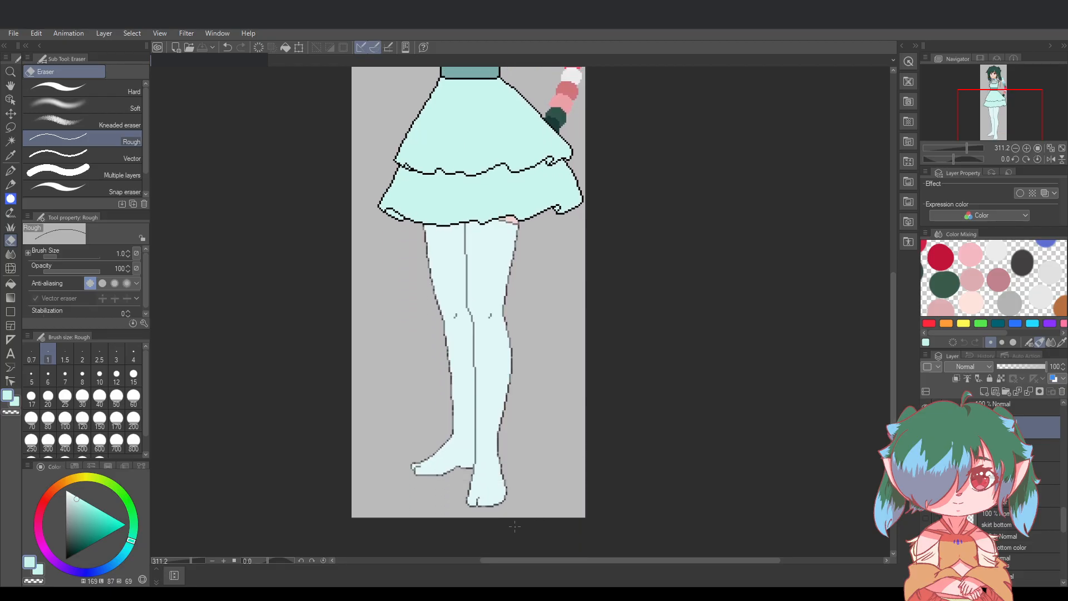
pyautogui.scroll(3, 515, 526)
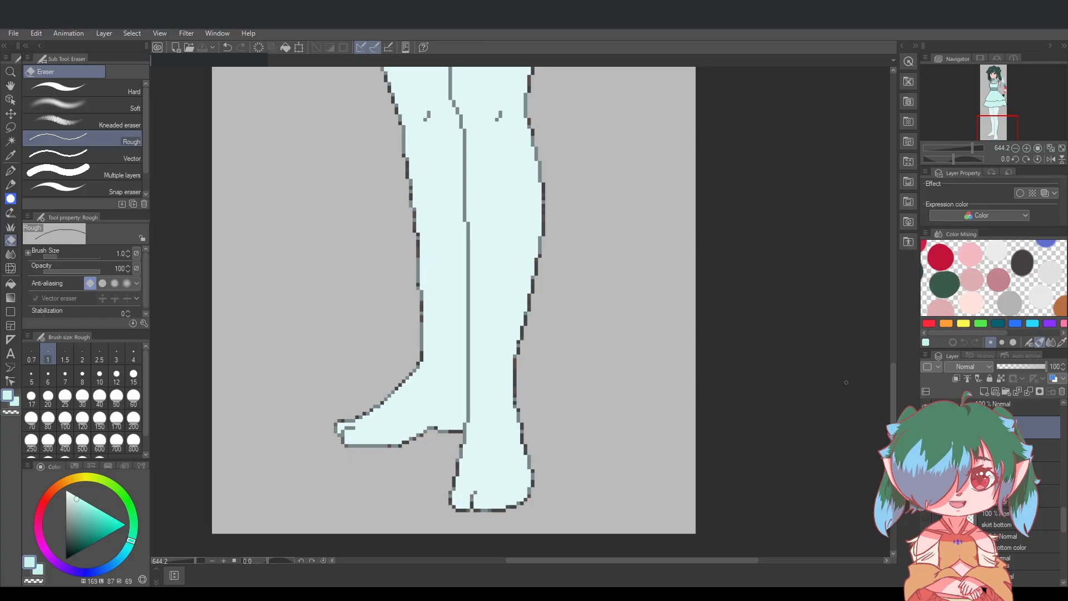
pyautogui.scroll(-2, 895, 367)
# Compare the two-tier skirt with the legs across the full figure, ending with a close look at the lower legs and feet
pyautogui.scroll(-4, 893, 356)
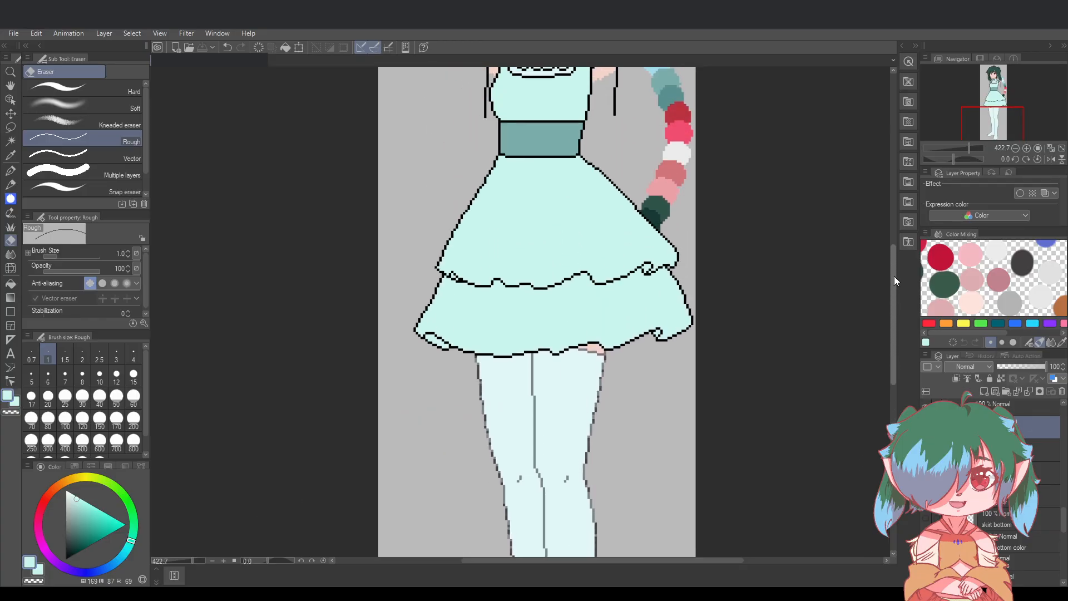
pyautogui.moveTo(893, 315); pyautogui.dragTo(894, 336)
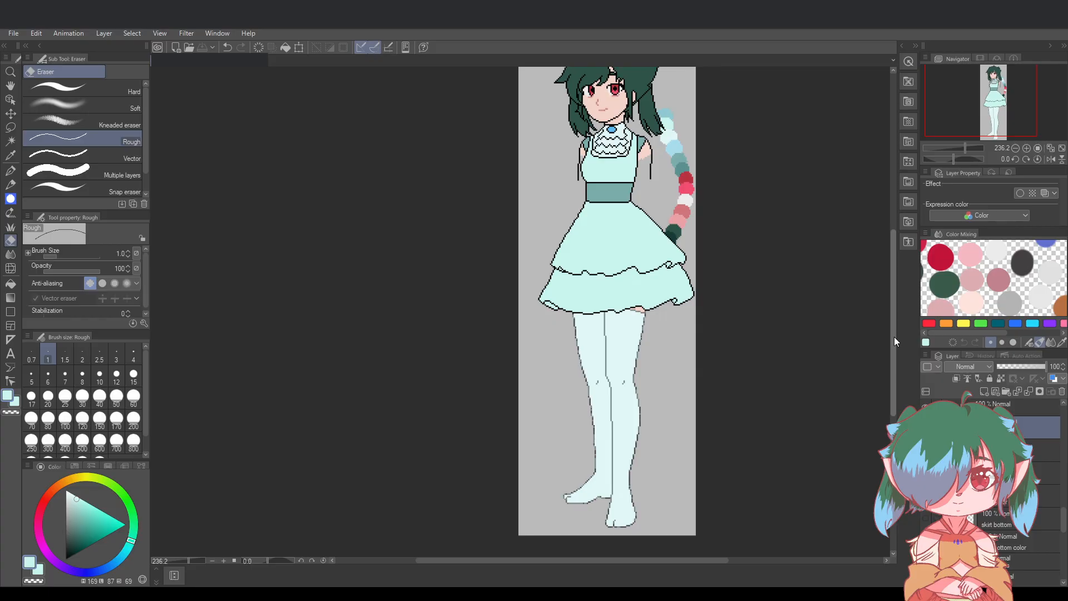
pyautogui.moveTo(666, 559); pyautogui.dragTo(712, 545)
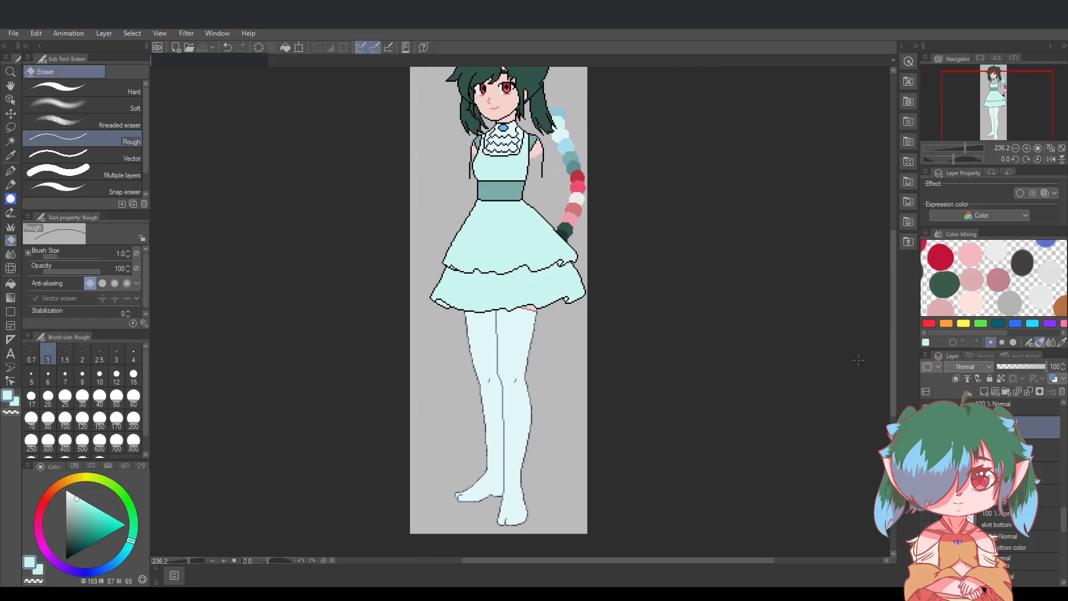
pyautogui.moveTo(891, 339); pyautogui.dragTo(892, 331)
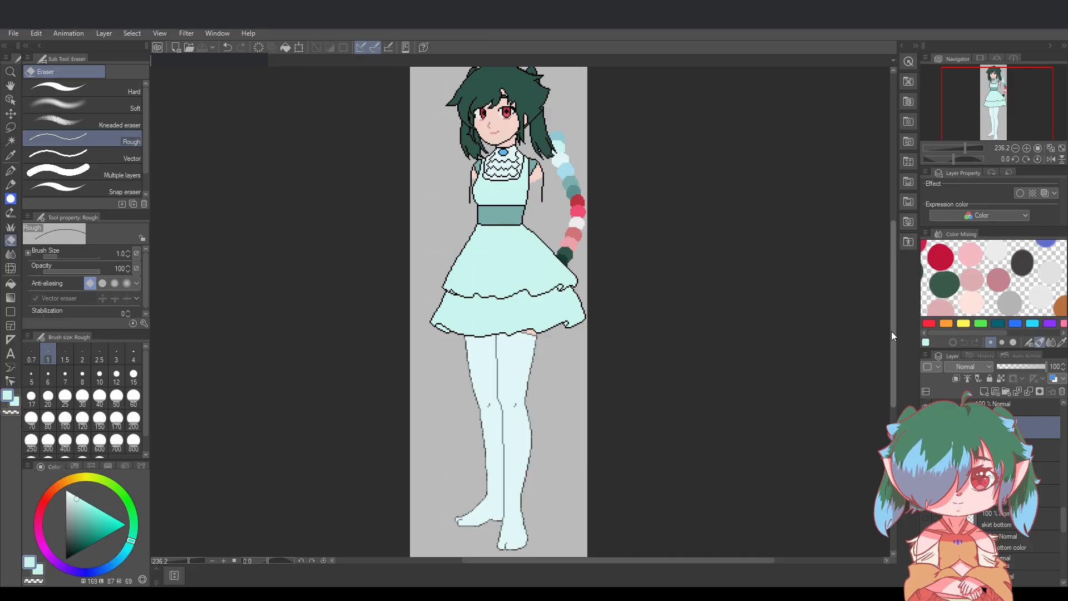
pyautogui.moveTo(891, 331); pyautogui.dragTo(892, 335)
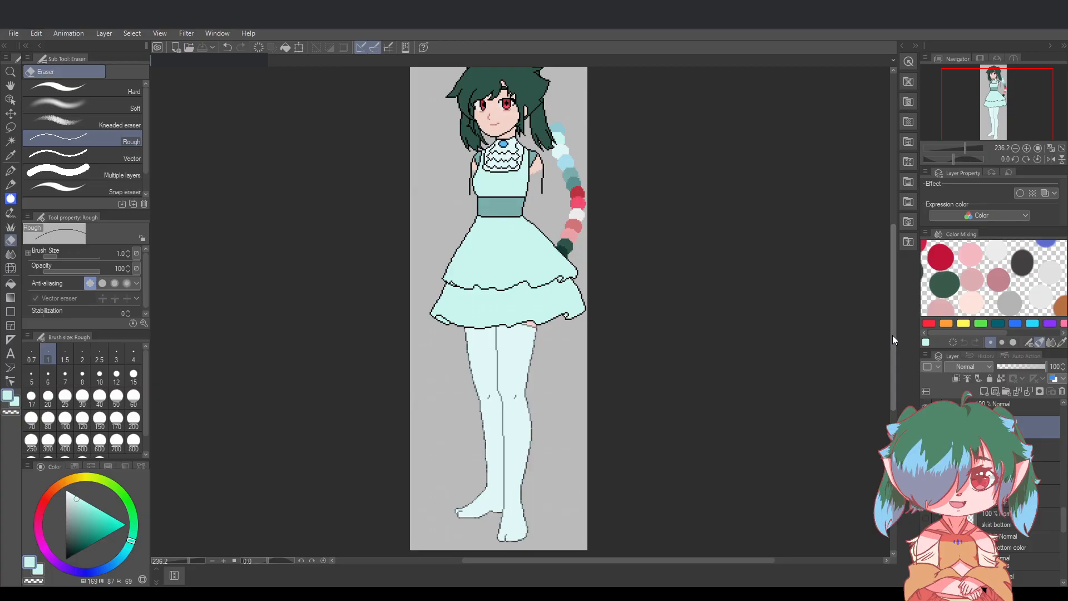
pyautogui.moveTo(892, 334); pyautogui.dragTo(893, 348)
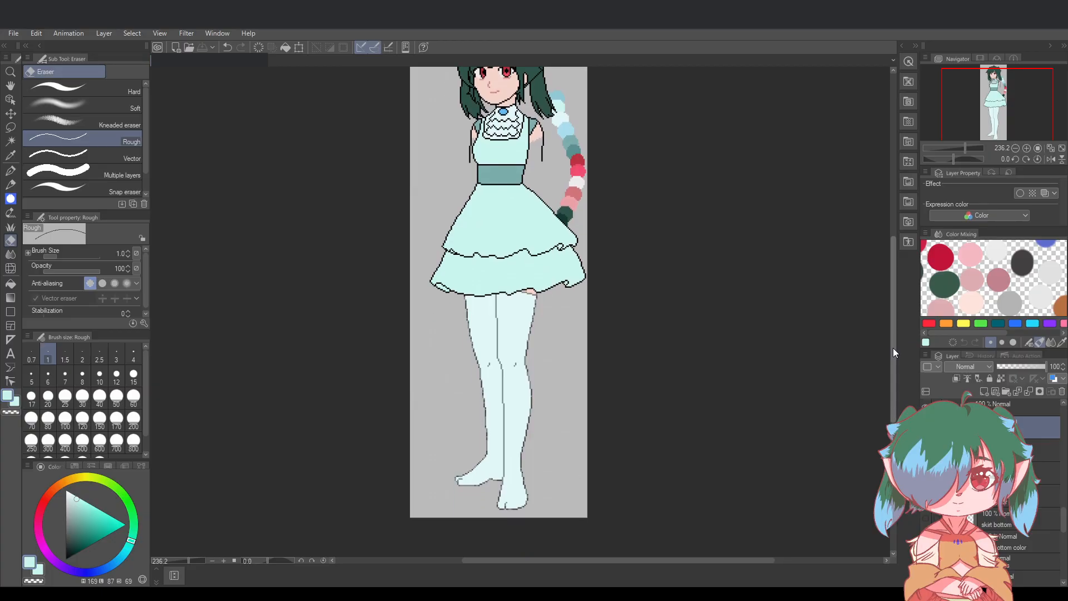
pyautogui.scroll(4, 512, 497)
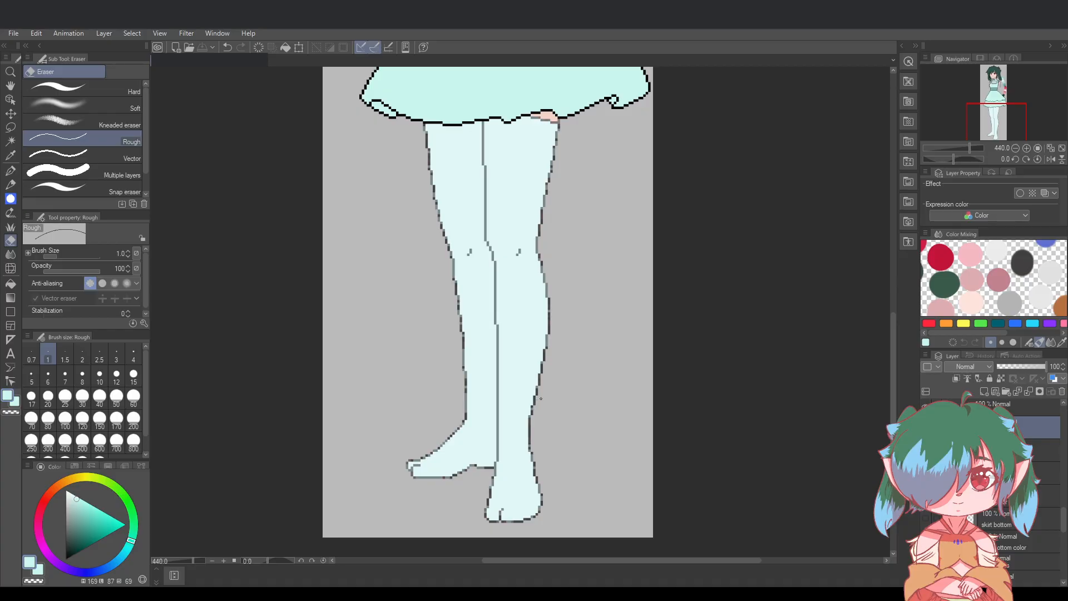
pyautogui.scroll(1, 527, 480)
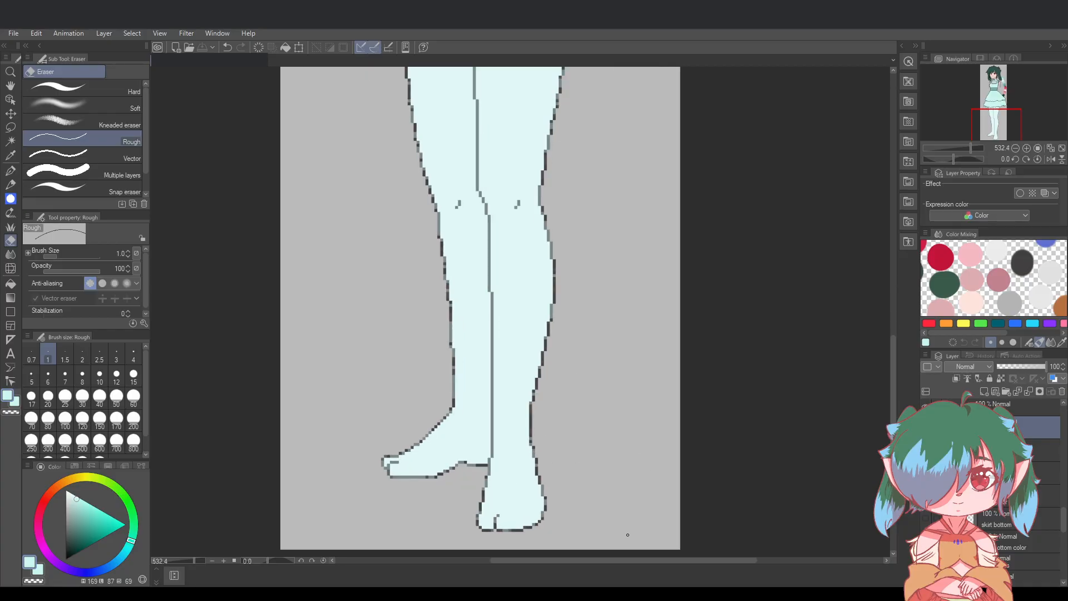
pyautogui.moveTo(614, 562); pyautogui.dragTo(607, 560)
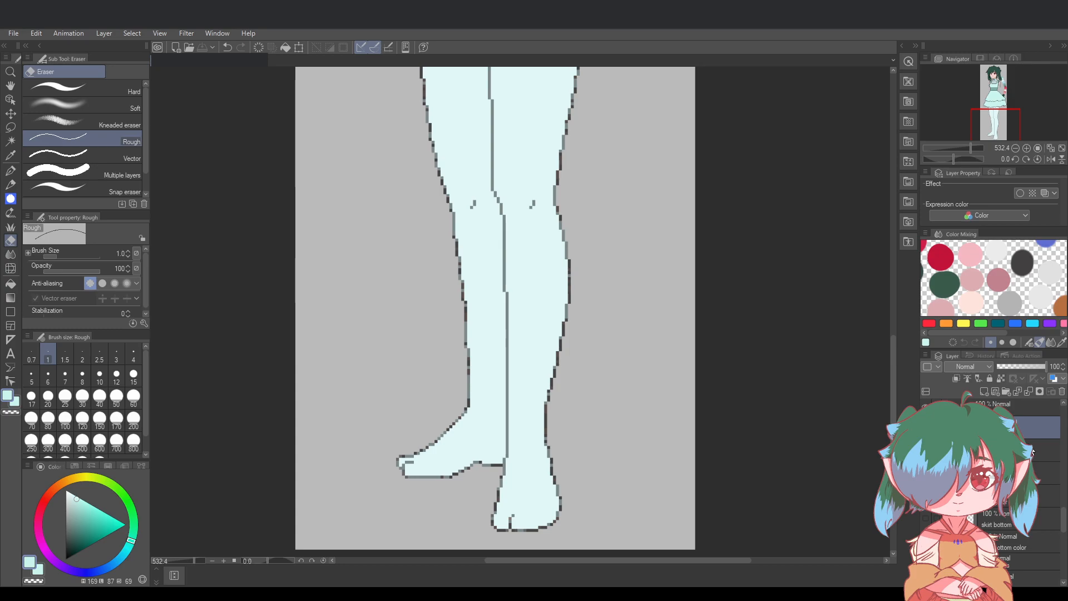
# Create a new layer in the clothing layer stack and name it Buckle pumps
pyautogui.scroll(-1, 1032, 452)
pyautogui.scroll(3, 1033, 452)
pyautogui.click(956, 436)
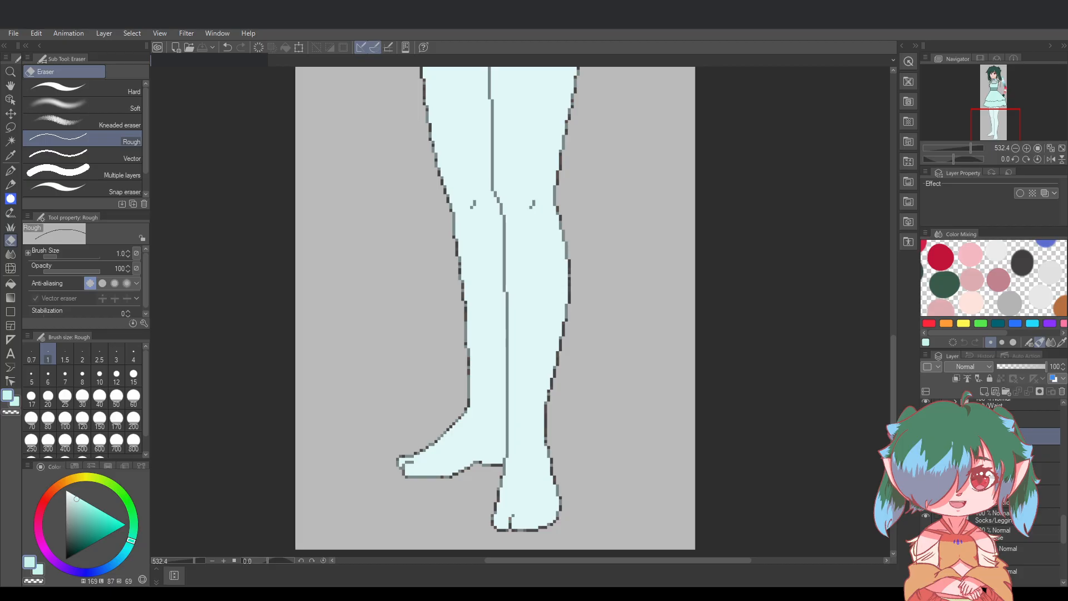
pyautogui.scroll(-1, 1032, 473)
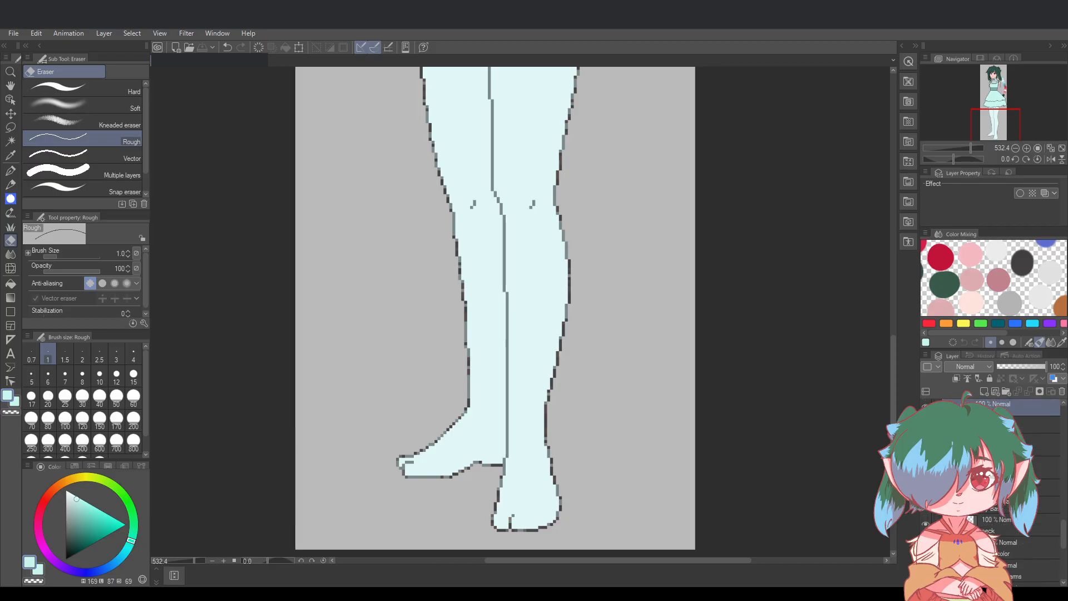
pyautogui.scroll(-1, 1021, 433)
pyautogui.click(1046, 473)
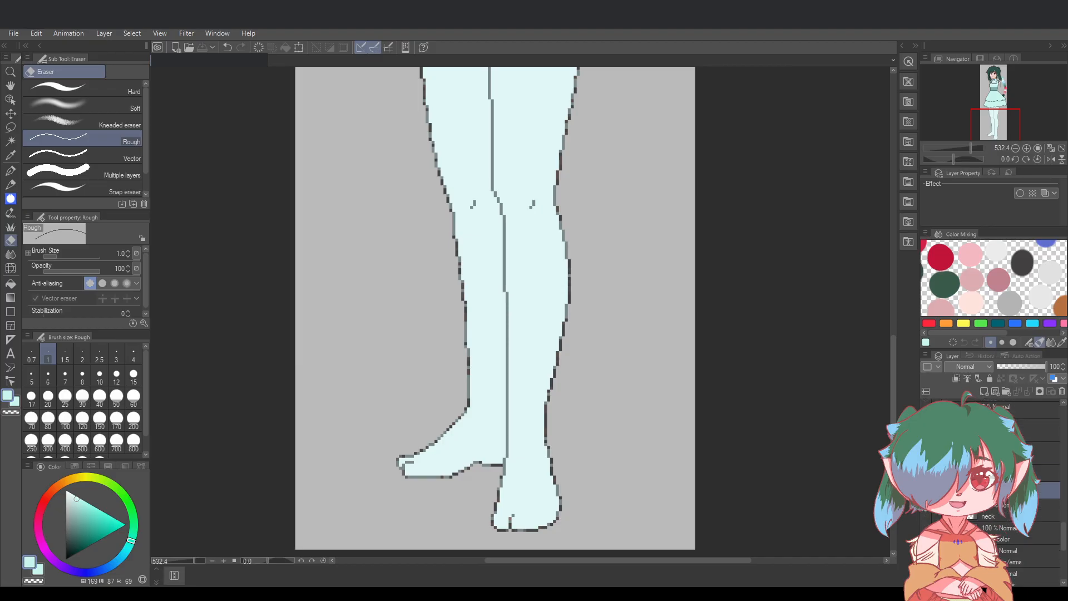
pyautogui.scroll(1, 996, 490)
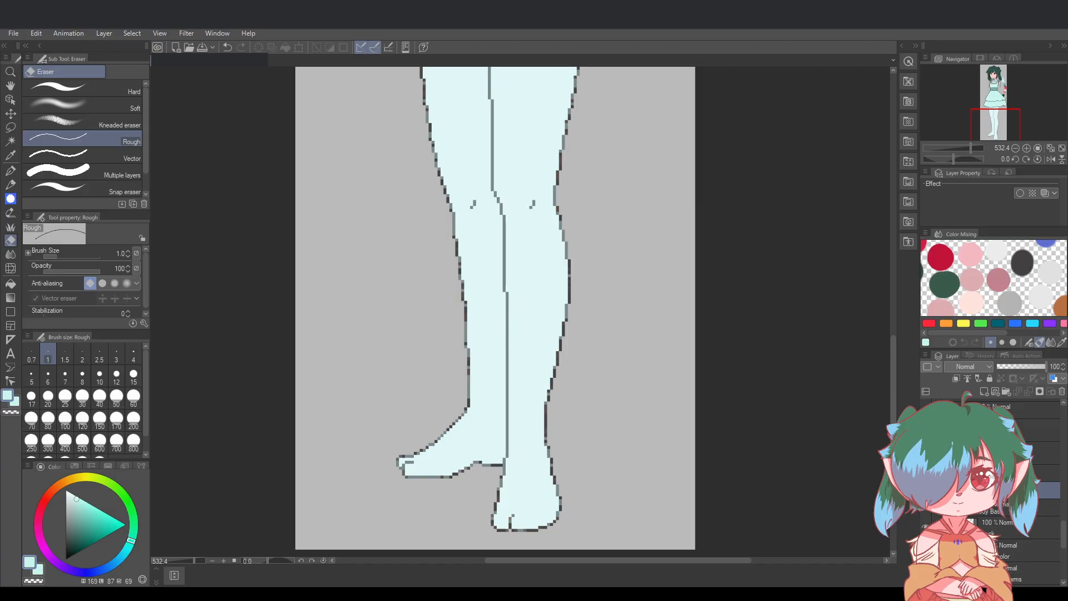
pyautogui.click(984, 391)
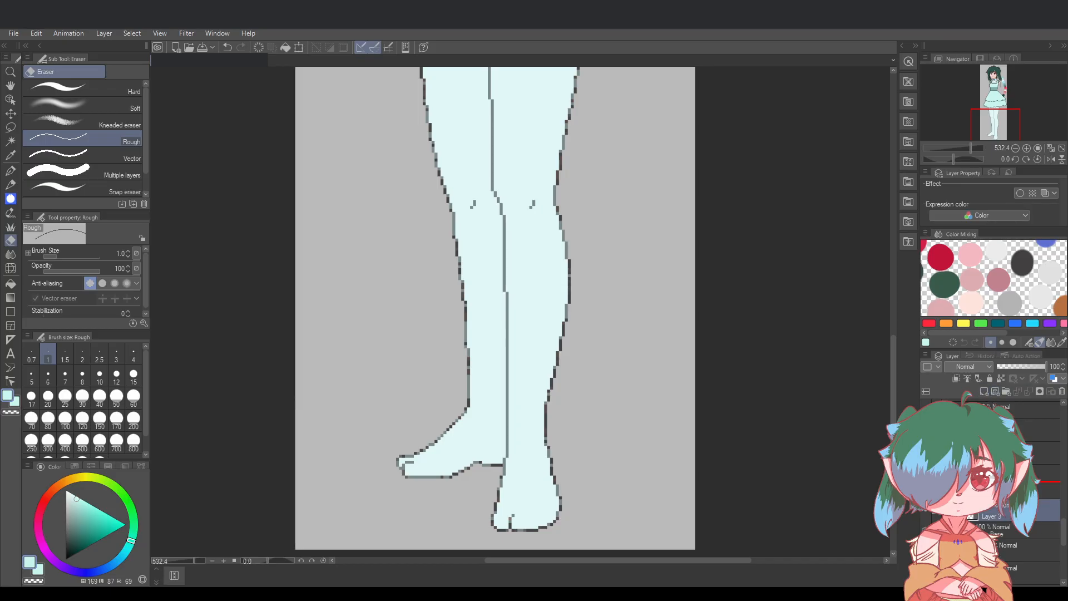
pyautogui.hotkey('ctrl', 's')
pyautogui.moveTo(894, 403); pyautogui.dragTo(894, 407)
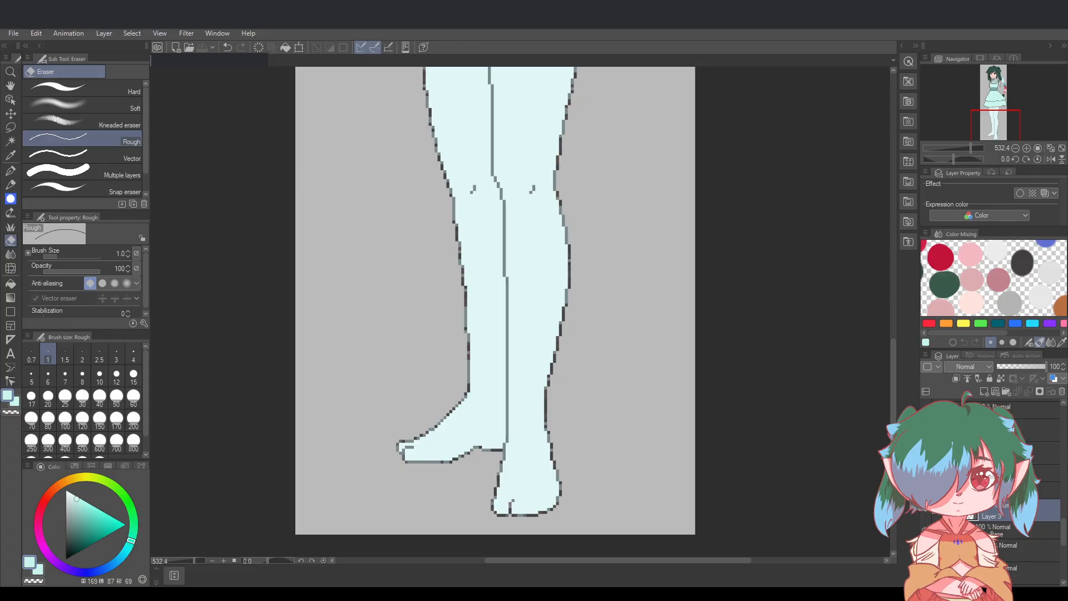
pyautogui.press('Return')
# Add a color layer directly beneath the Buckle pumps layer and make Buckle pumps the active layer
pyautogui.click(984, 392)
pyautogui.moveTo(1009, 539); pyautogui.dragTo(1004, 538)
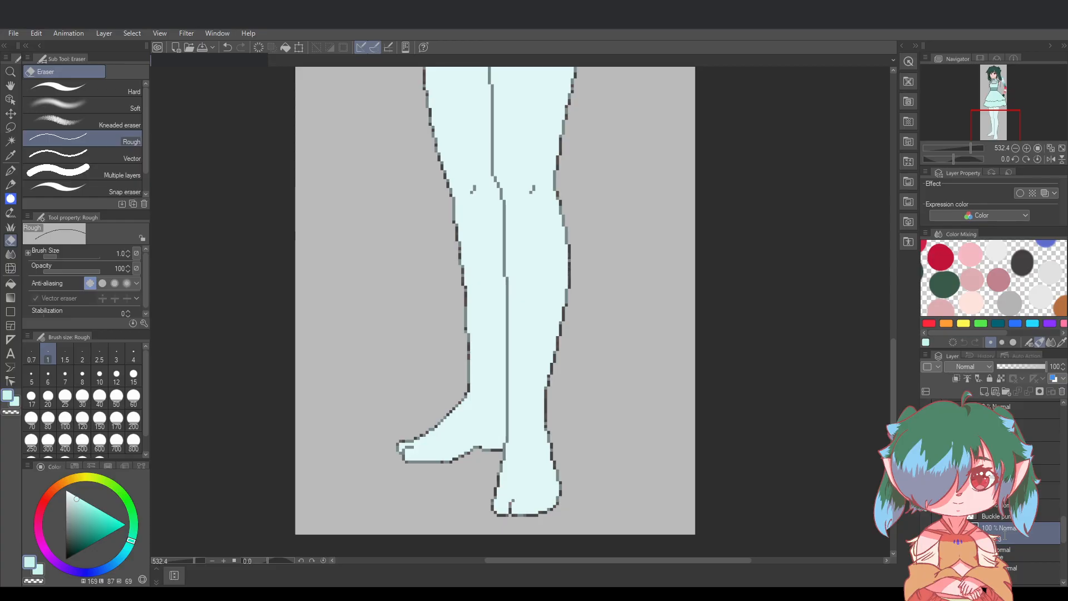
pyautogui.click(1048, 514)
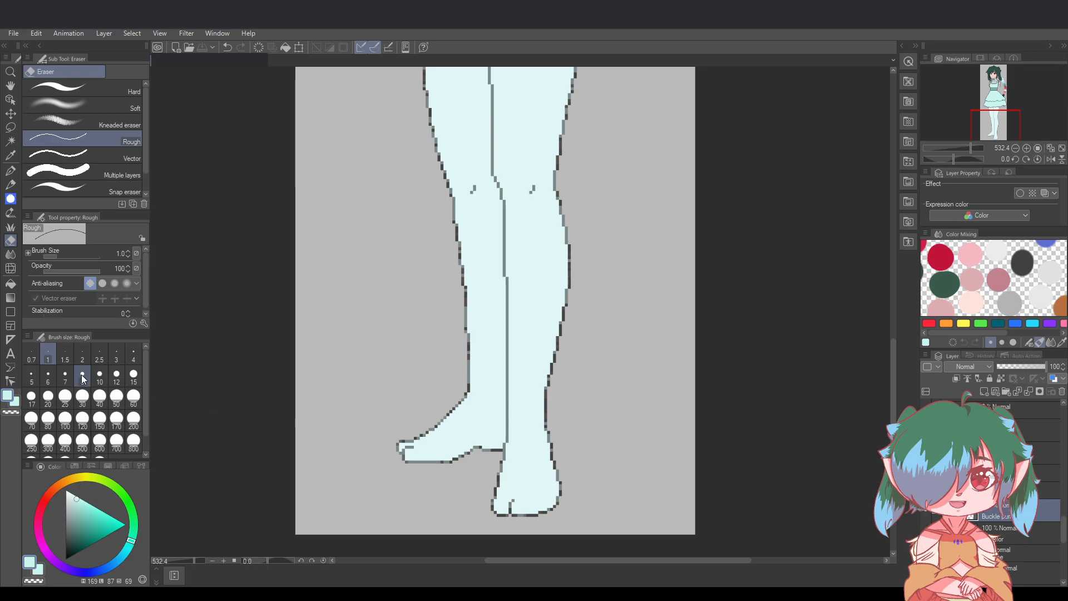
# Sample the black outline color from the edge of the teal waistband for drawing the shoes
pyautogui.scroll(3, 524, 241)
pyautogui.scroll(-3, 709, 283)
pyautogui.moveTo(894, 359); pyautogui.dragTo(895, 225)
pyautogui.keyDown('alt'); pyautogui.click(633, 301); pyautogui.keyUp('alt')
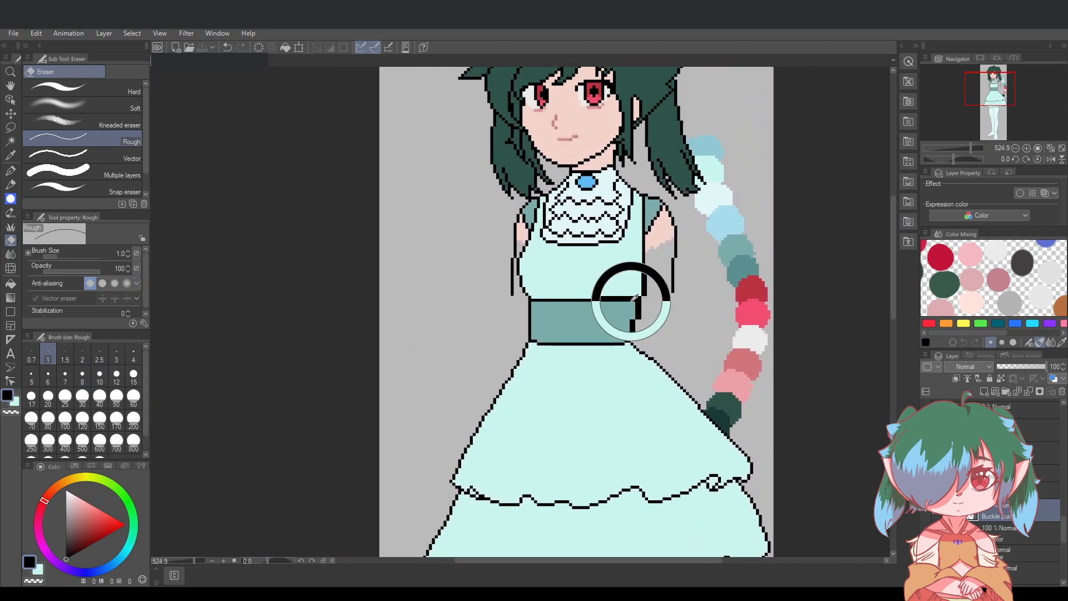
pyautogui.moveTo(897, 281); pyautogui.dragTo(896, 423)
pyautogui.hscroll(2, 693, 559)
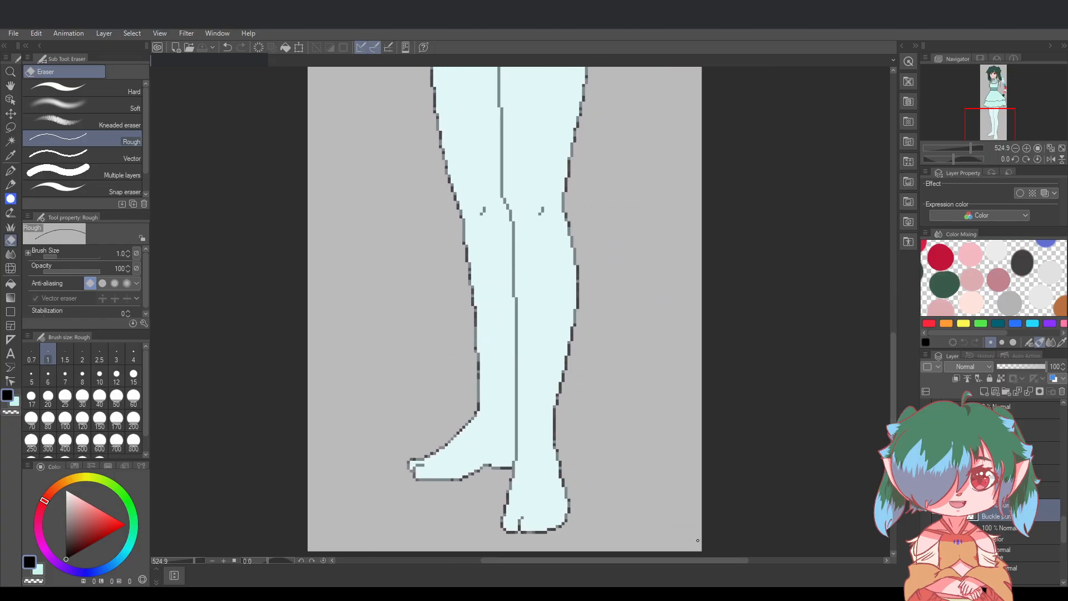
pyautogui.scroll(2, 668, 562)
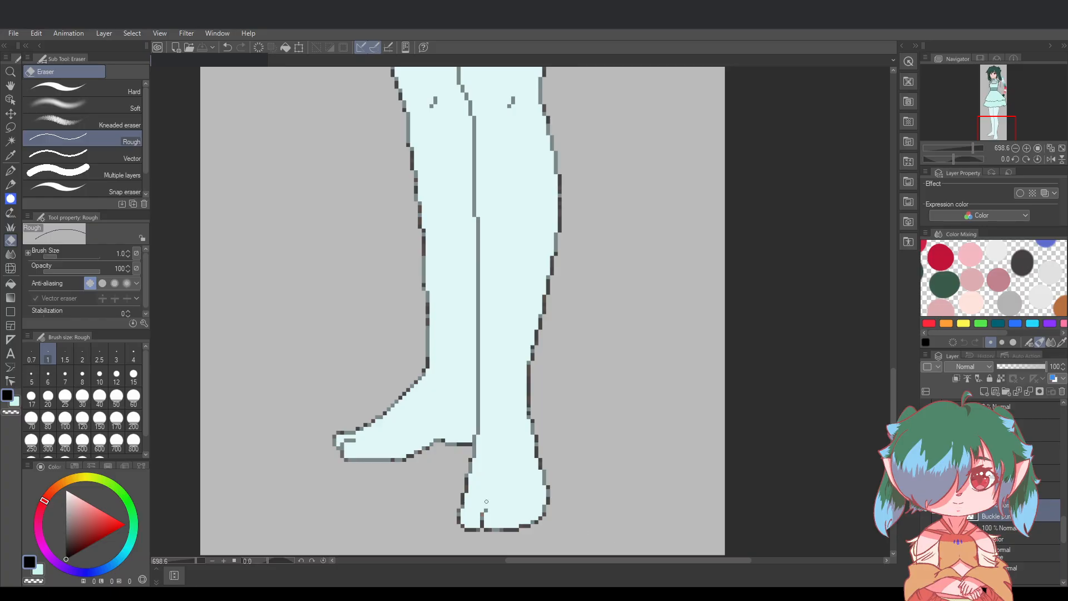
# Select the G-pen, undo the overly thick test stroke beside the front foot, and set the brush size to 1
pyautogui.click(10, 171)
pyautogui.moveTo(475, 452); pyautogui.dragTo(466, 486)
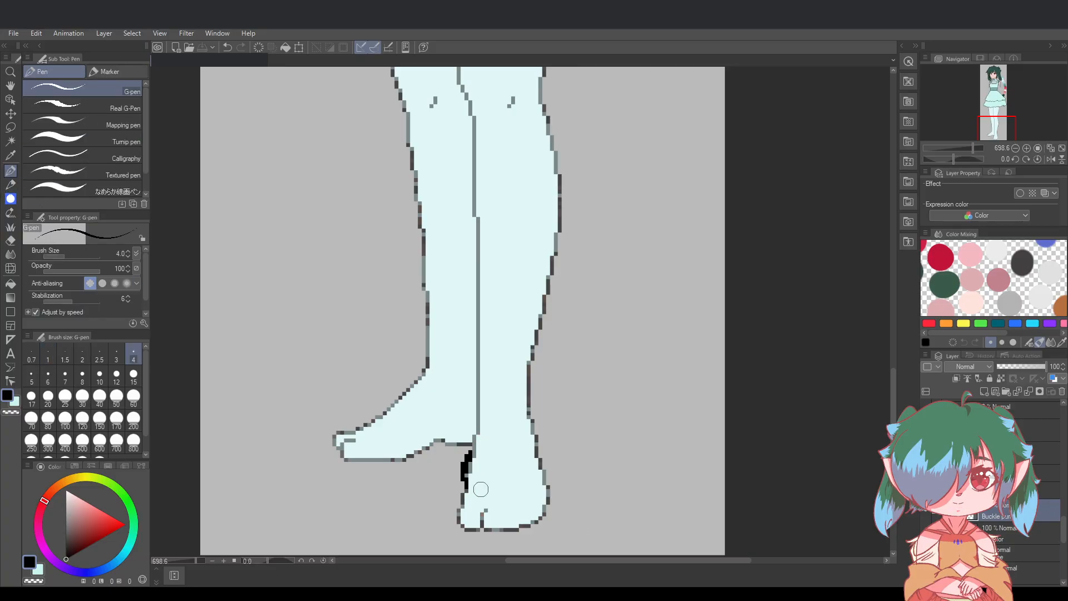
pyautogui.hotkey('ctrl', 'z')
pyautogui.click(48, 356)
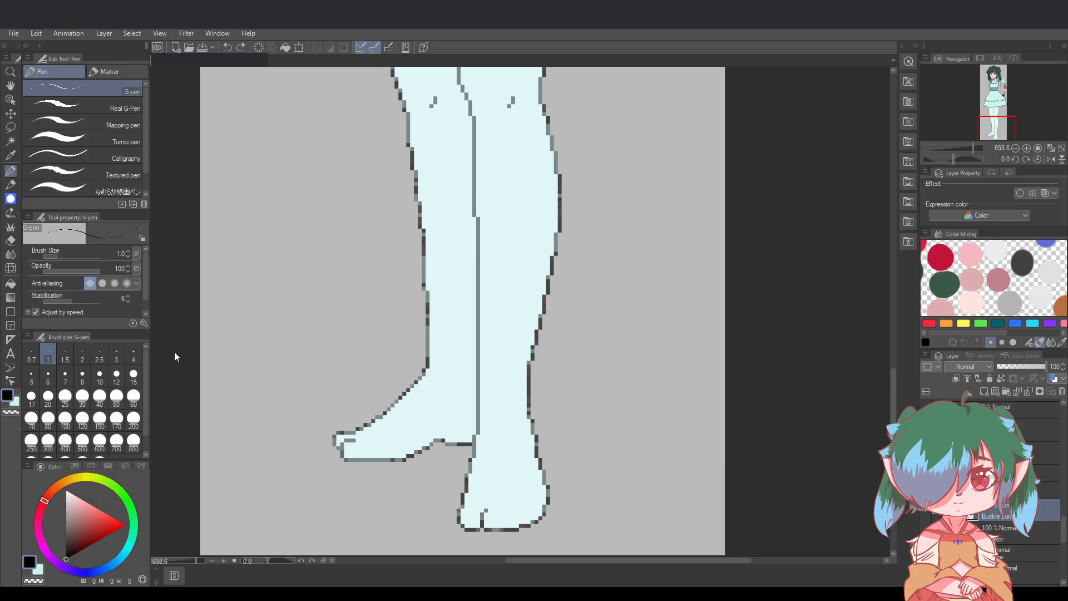
pyautogui.moveTo(573, 560); pyautogui.dragTo(562, 561)
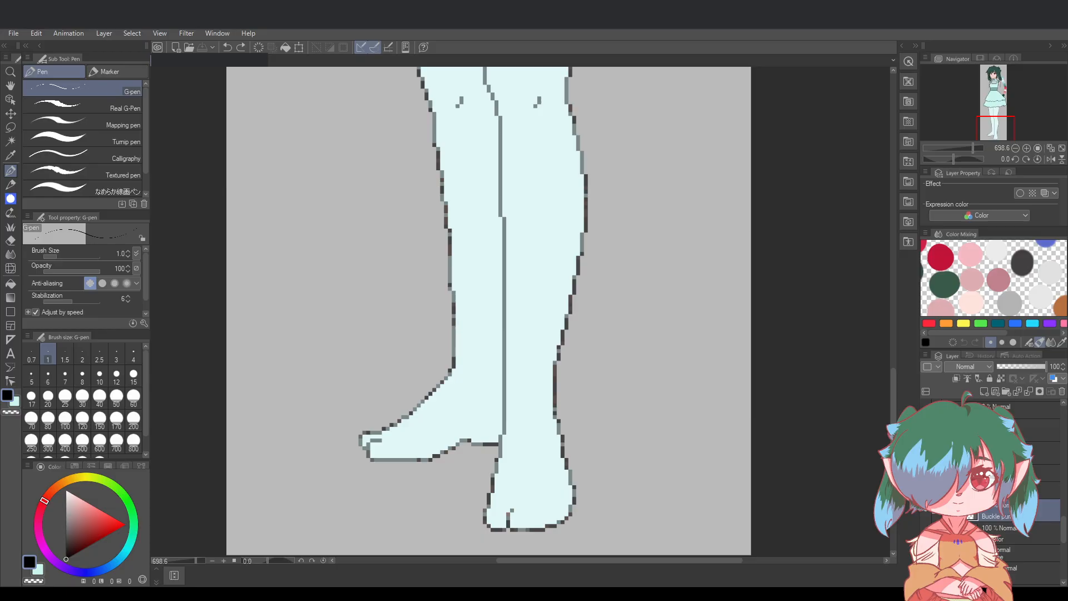
# Rearrange the Buckle pumps layers above the Socks/Leggings layers and make the shoe line layer active
pyautogui.click(1046, 490)
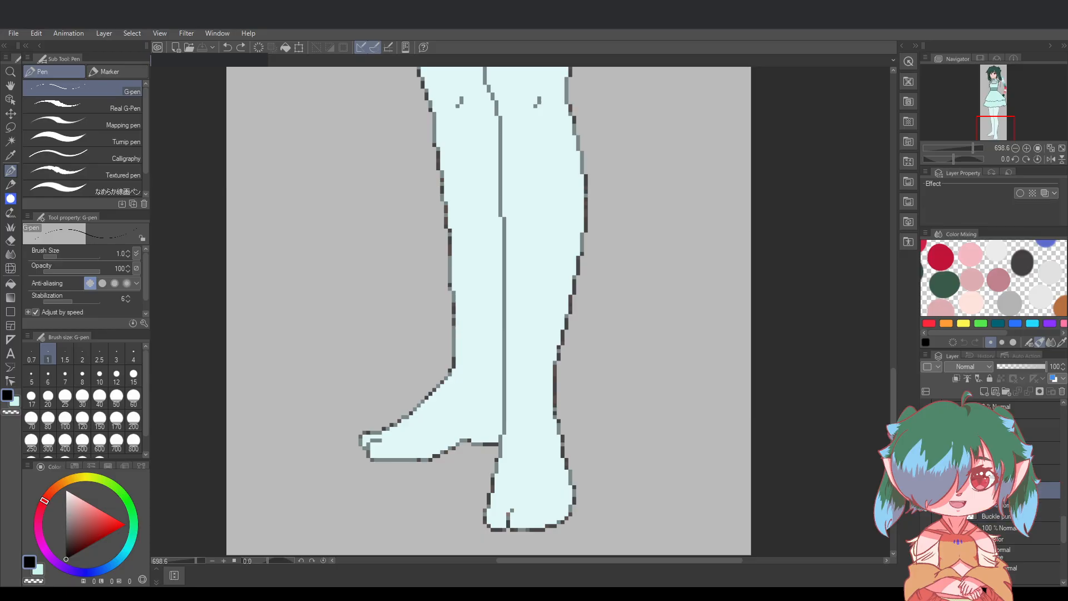
pyautogui.scroll(1, 1046, 489)
pyautogui.scroll(-1, 1046, 489)
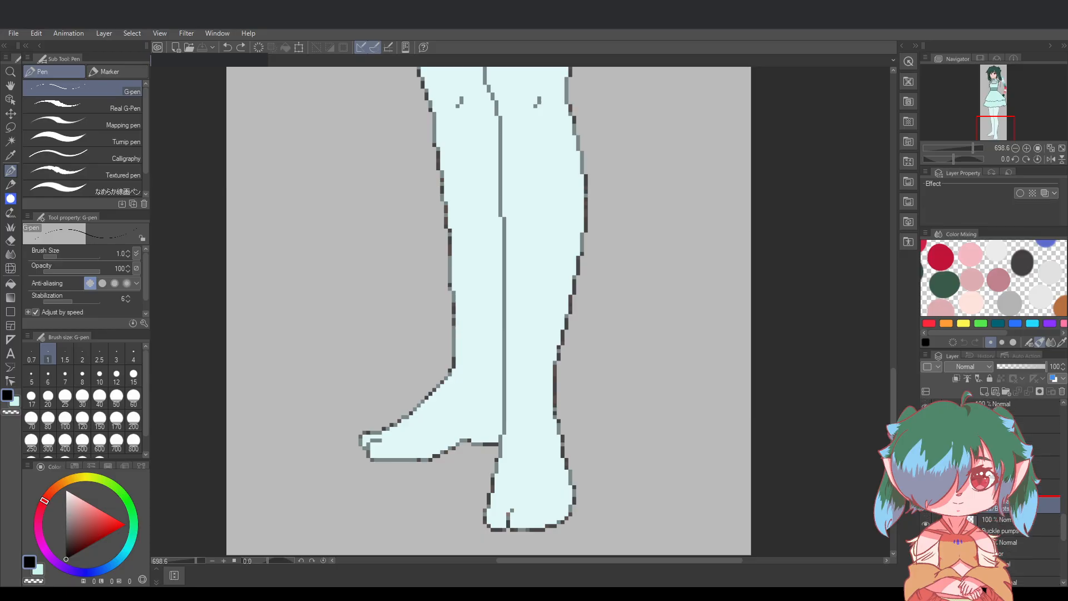
pyautogui.scroll(-2, 983, 584)
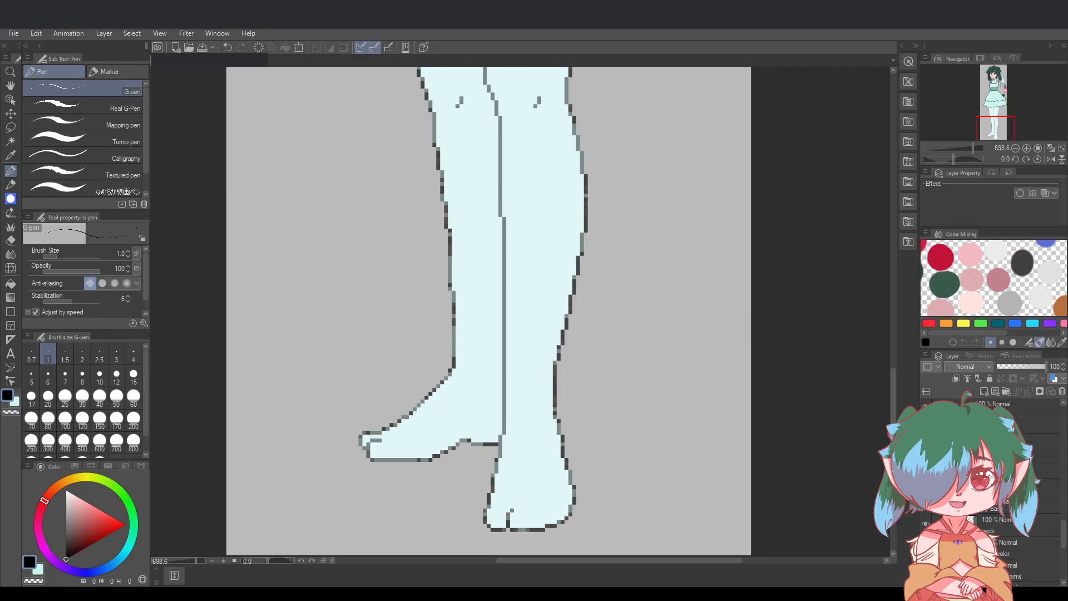
pyautogui.scroll(2, 984, 584)
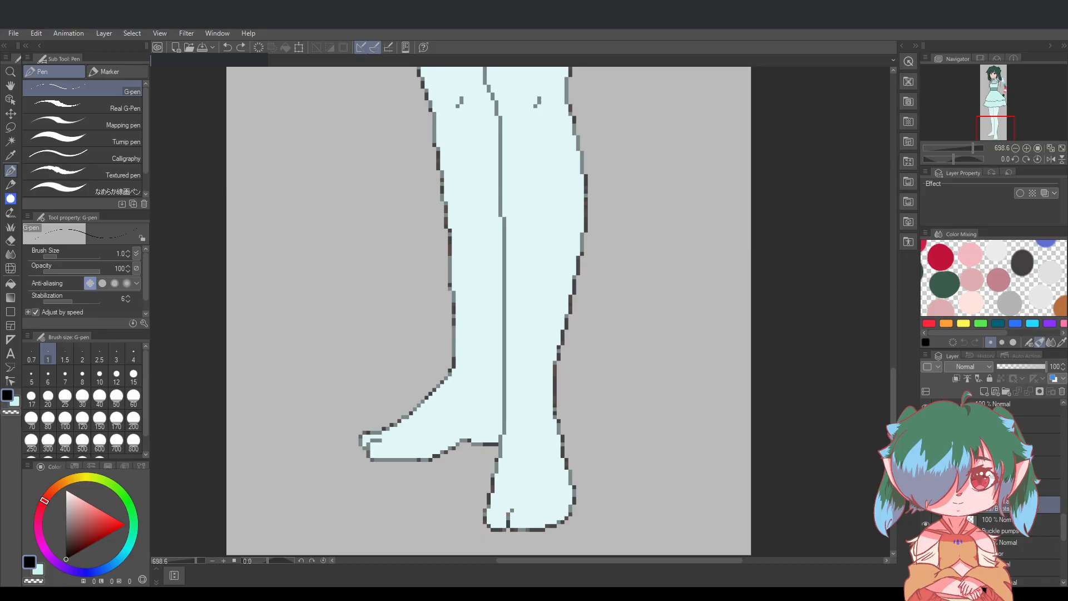
pyautogui.moveTo(1002, 476); pyautogui.dragTo(1001, 458)
pyautogui.scroll(2, 993, 484)
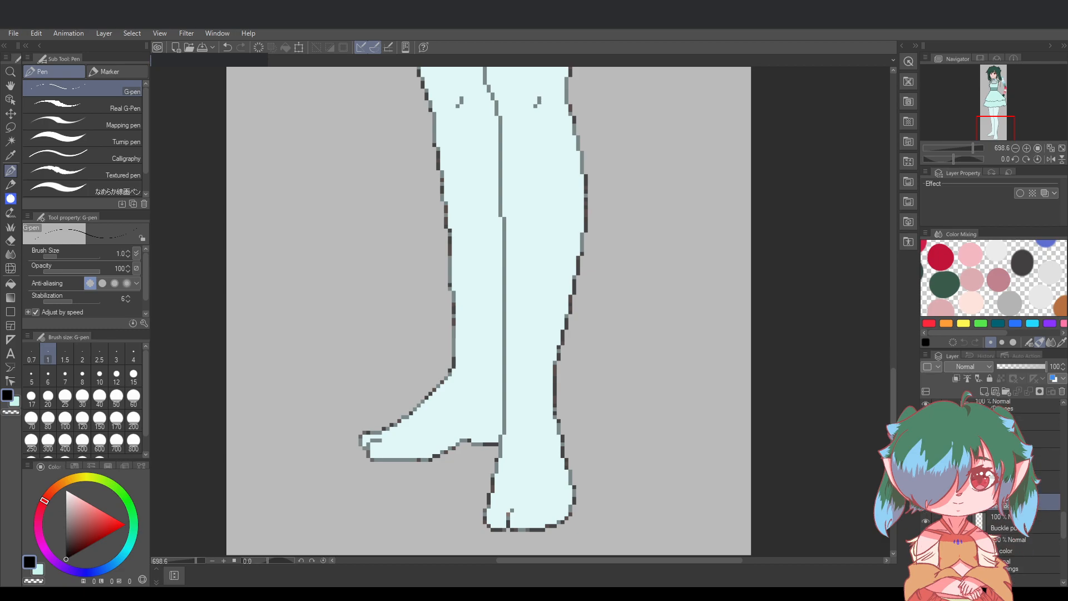
pyautogui.scroll(-3, 984, 578)
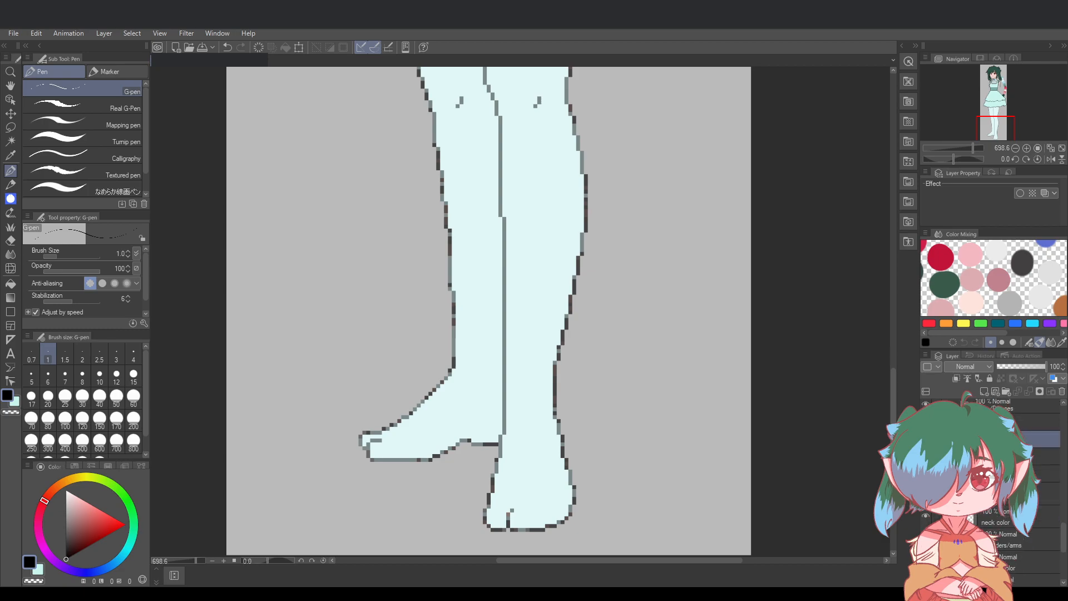
pyautogui.scroll(1, 984, 589)
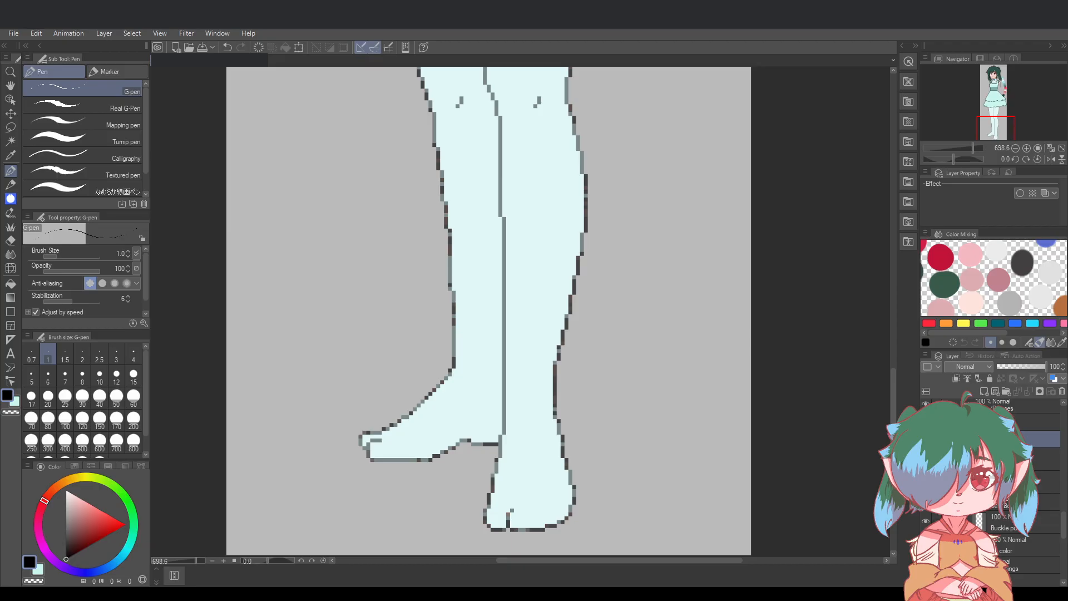
pyautogui.moveTo(1012, 502); pyautogui.dragTo(999, 557)
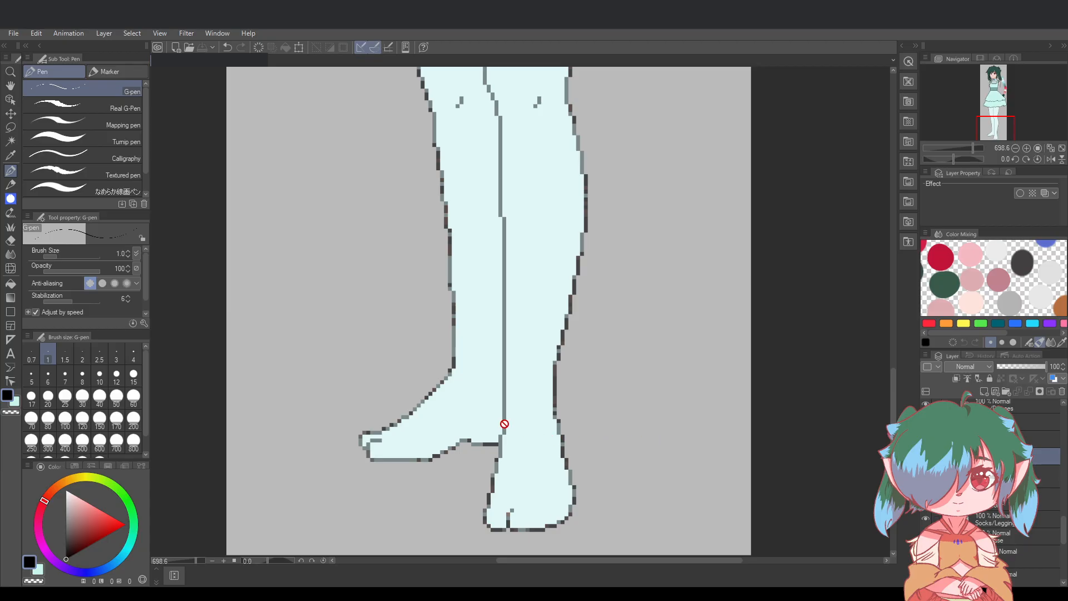
pyautogui.click(1038, 484)
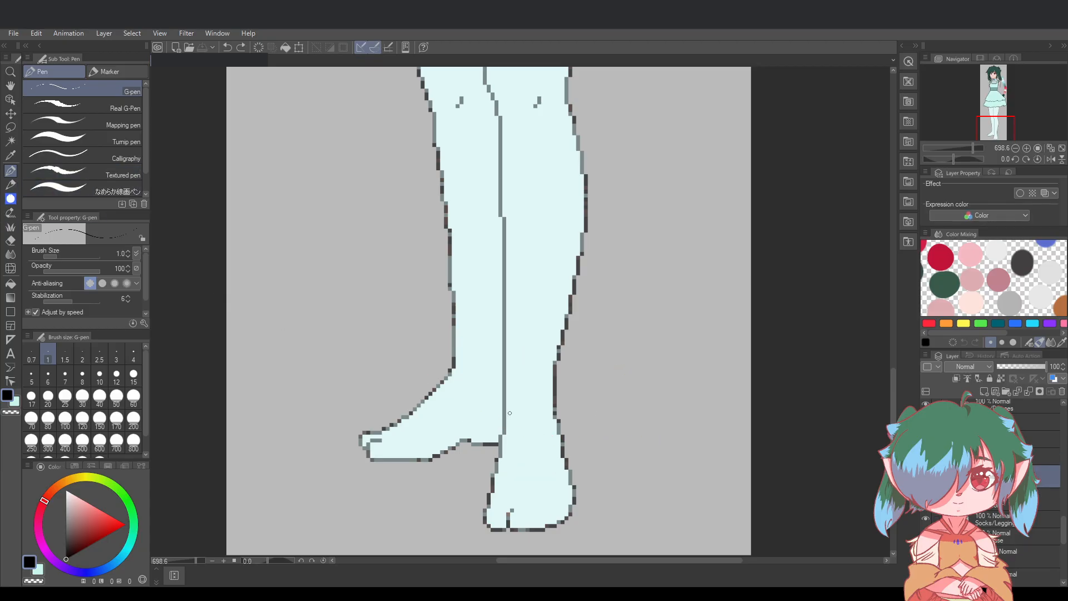
# Draw a thin black ankle strap with two parallel edges around the back foot's ankle
pyautogui.moveTo(453, 353)
pyautogui.mouseDown()
pyautogui.moveTo(453, 367)
pyautogui.moveTo(459, 355)
pyautogui.moveTo(503, 359)
pyautogui.moveTo(464, 366)
pyautogui.moveTo(474, 368)
pyautogui.mouseUp()
pyautogui.hotkey('ctrl', 'z')
pyautogui.hotkey('ctrl', 'z')
pyautogui.hotkey('ctrl', 'z')
pyautogui.moveTo(478, 371); pyautogui.dragTo(501, 371)
# Draw a matching two-line black ankle strap across the front foot's ankle, undoing misplaced strokes
pyautogui.moveTo(556, 417); pyautogui.dragTo(504, 418)
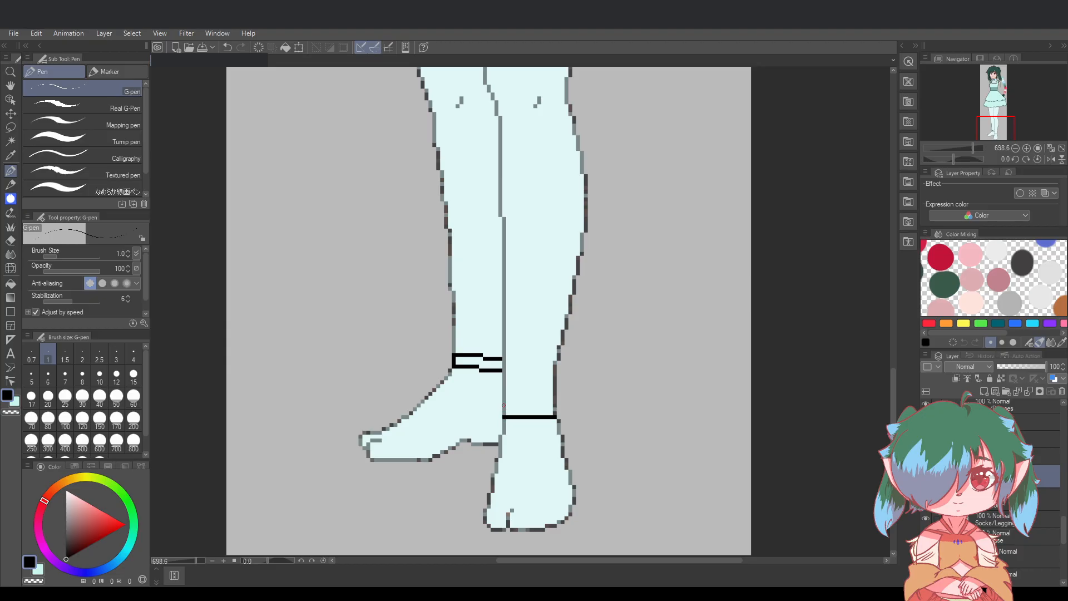
pyautogui.hotkey('ctrl', 'z')
pyautogui.click(505, 417)
pyautogui.hotkey('ctrl', 'z')
pyautogui.moveTo(504, 418); pyautogui.dragTo(556, 417)
pyautogui.hotkey('ctrl', 'z')
pyautogui.moveTo(555, 407); pyautogui.dragTo(547, 406)
pyautogui.moveTo(543, 407); pyautogui.dragTo(509, 406)
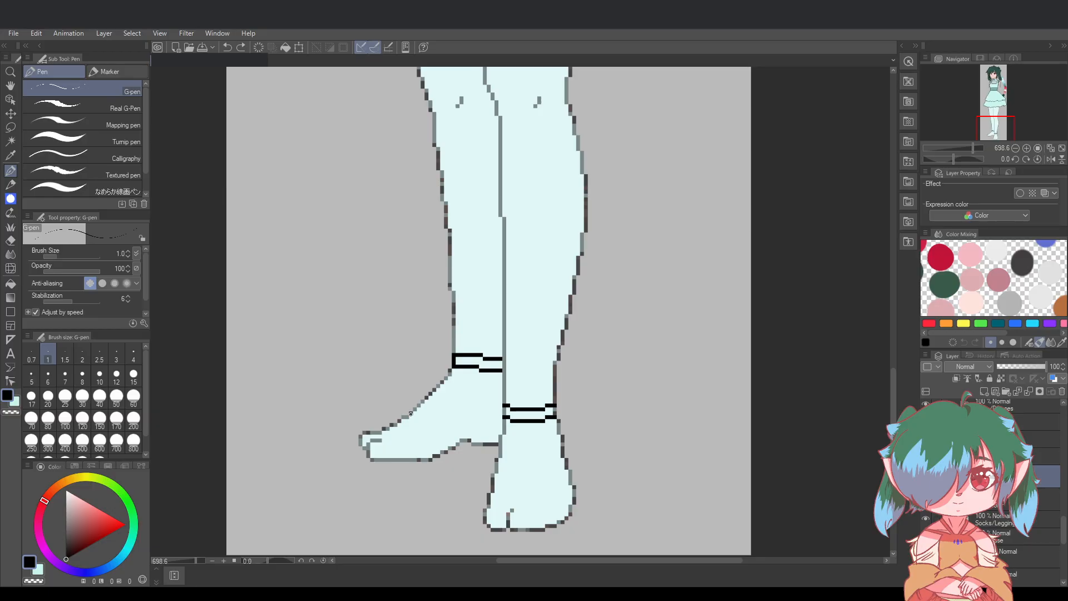
# Draw the back shoe's opening edge as a stepped line rising from the toes across the foot towards the heel
pyautogui.moveTo(403, 417)
pyautogui.mouseDown()
pyautogui.moveTo(459, 412)
pyautogui.moveTo(498, 373)
pyautogui.mouseUp()
pyautogui.hotkey('ctrl', 'z')
pyautogui.moveTo(401, 417); pyautogui.dragTo(499, 391)
pyautogui.click(470, 397)
pyautogui.click(501, 391)
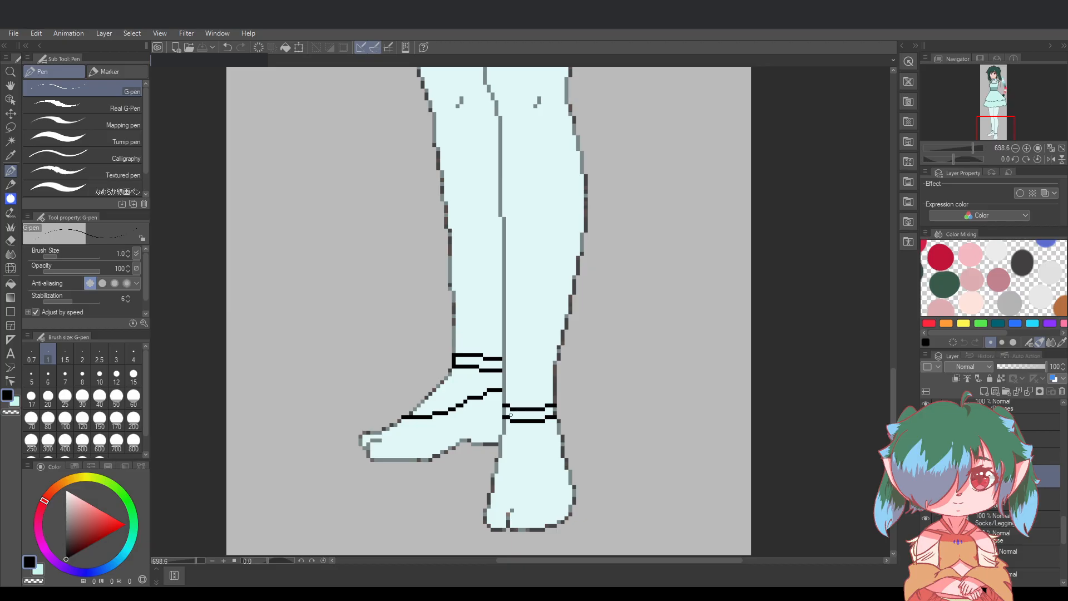
# Outline the back shoe's sole in black and close the outline around its toe
pyautogui.moveTo(498, 445); pyautogui.dragTo(476, 444)
pyautogui.moveTo(468, 440)
pyautogui.mouseDown()
pyautogui.moveTo(419, 461)
pyautogui.moveTo(356, 456)
pyautogui.mouseUp()
pyautogui.hotkey('ctrl', 'z')
pyautogui.hotkey('ctrl', 'z')
pyautogui.hotkey('ctrl', 'z')
pyautogui.hotkey('ctrl', 'z')
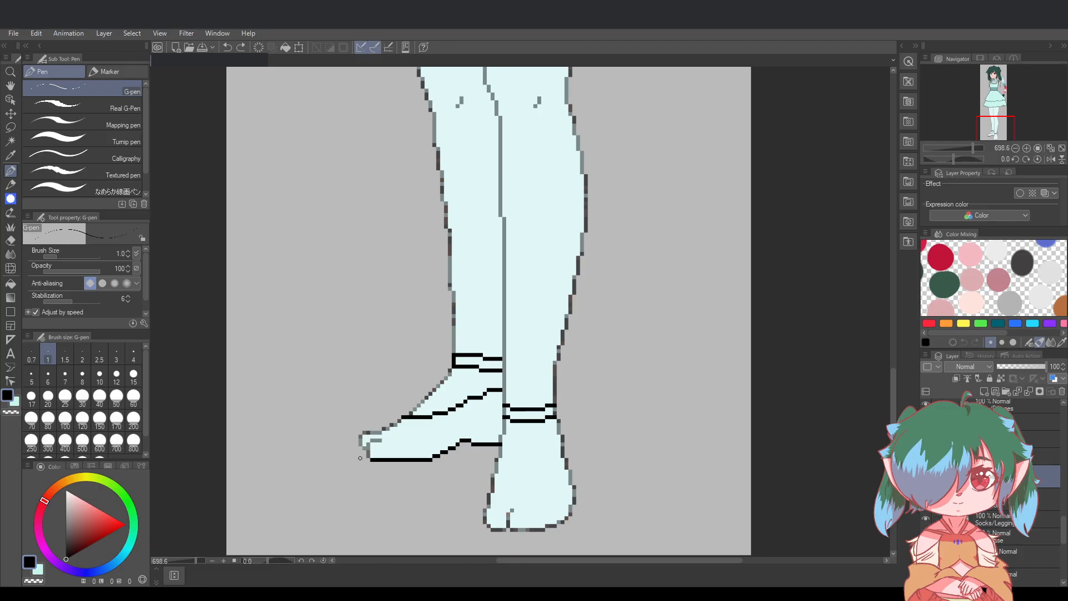
pyautogui.moveTo(371, 460)
pyautogui.mouseDown()
pyautogui.moveTo(359, 459)
pyautogui.moveTo(356, 439)
pyautogui.moveTo(377, 428)
pyautogui.mouseUp()
pyautogui.moveTo(383, 426); pyautogui.dragTo(394, 422)
pyautogui.moveTo(438, 460)
pyautogui.mouseDown()
pyautogui.moveTo(466, 459)
pyautogui.moveTo(471, 445)
pyautogui.mouseUp()
pyautogui.hotkey('ctrl', 'z')
pyautogui.moveTo(459, 451); pyautogui.dragTo(501, 451)
pyautogui.scroll(-5, 567, 462)
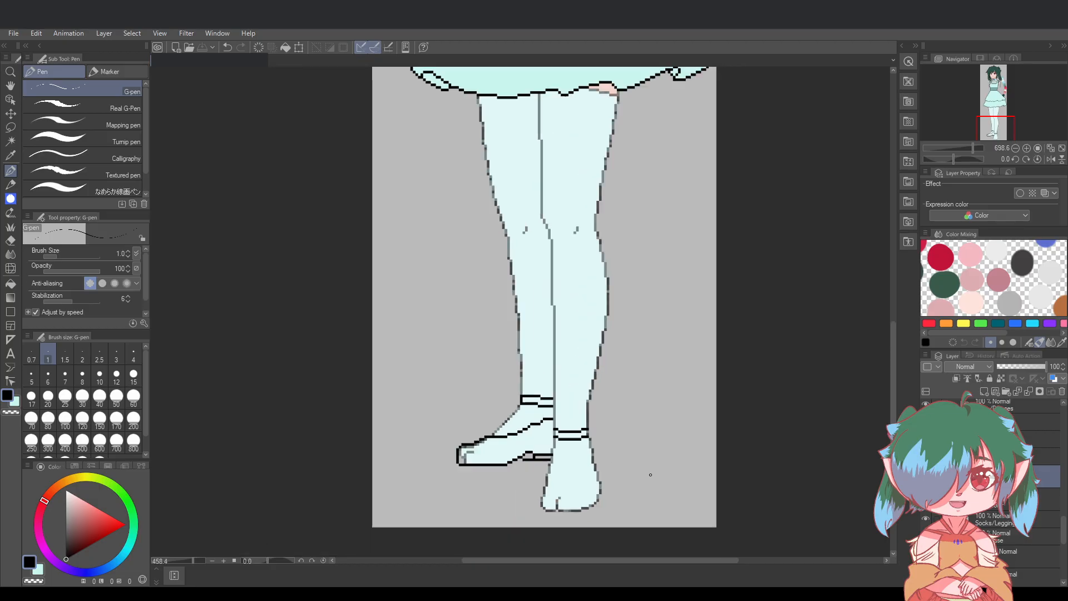
pyautogui.scroll(5, 684, 520)
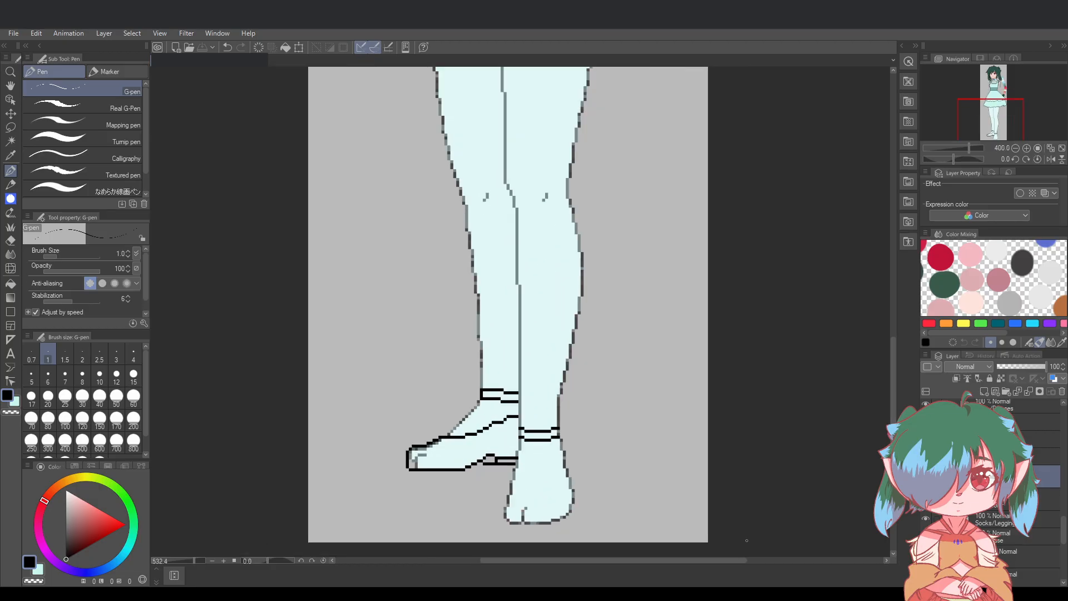
pyautogui.hotkey('ctrl', 'z')
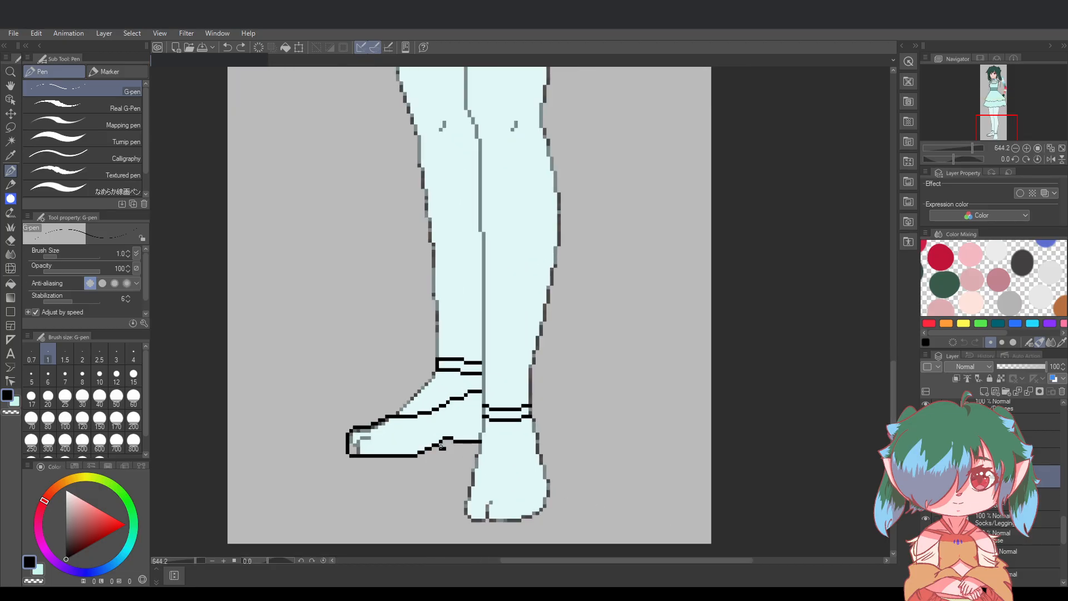
# Draw a low heel beneath the rear of the back shoe and clean up its stray pixels
pyautogui.click(445, 445)
pyautogui.moveTo(448, 448); pyautogui.dragTo(479, 451)
pyautogui.hotkey('ctrl', 'z')
pyautogui.click(12, 241)
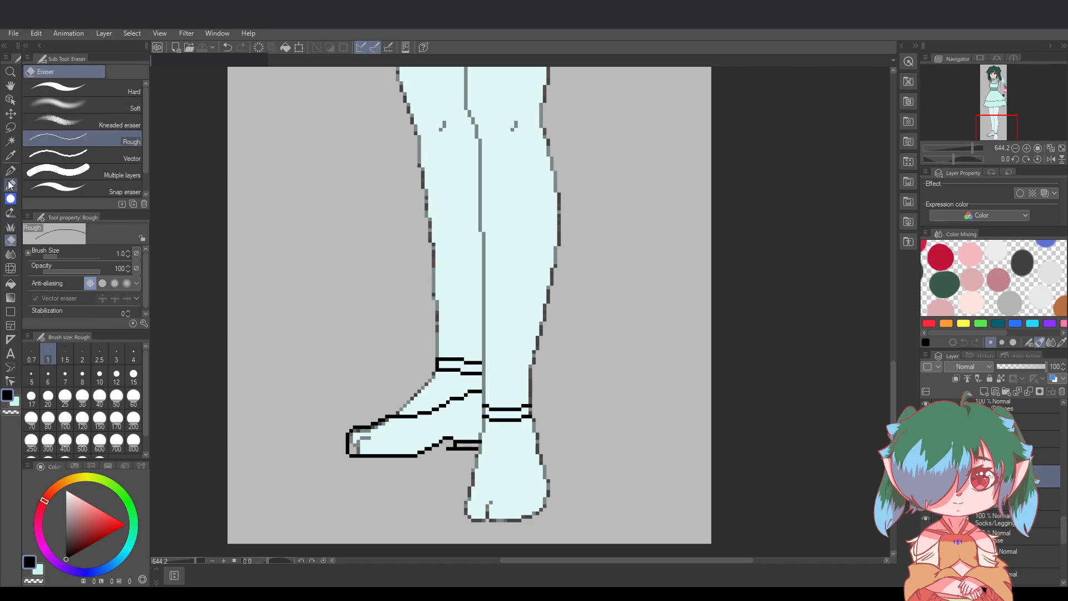
pyautogui.press('p')
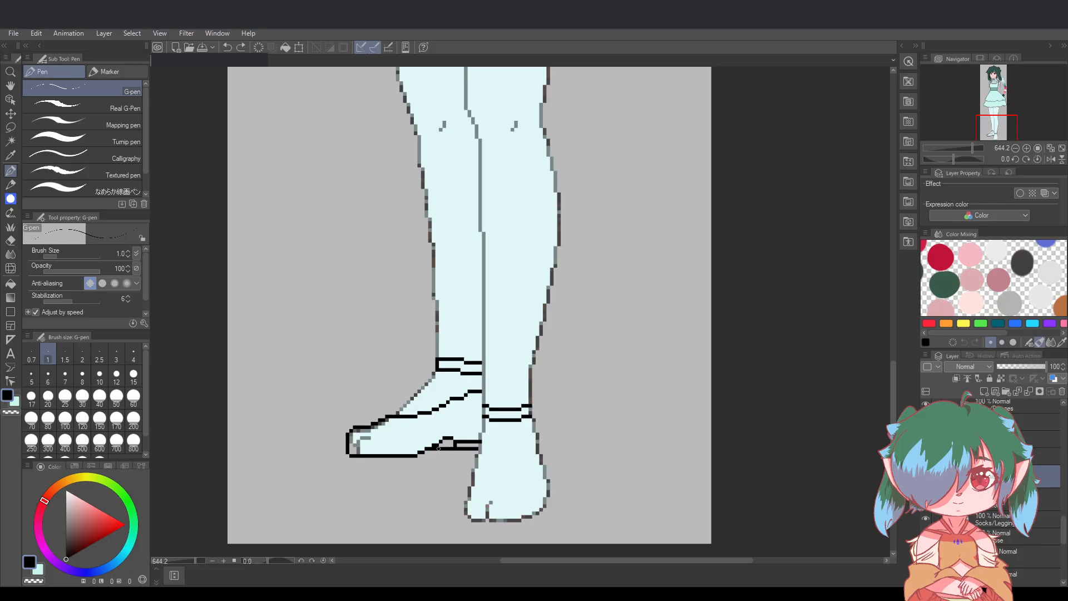
pyautogui.scroll(-2, 566, 484)
pyautogui.scroll(1, 605, 441)
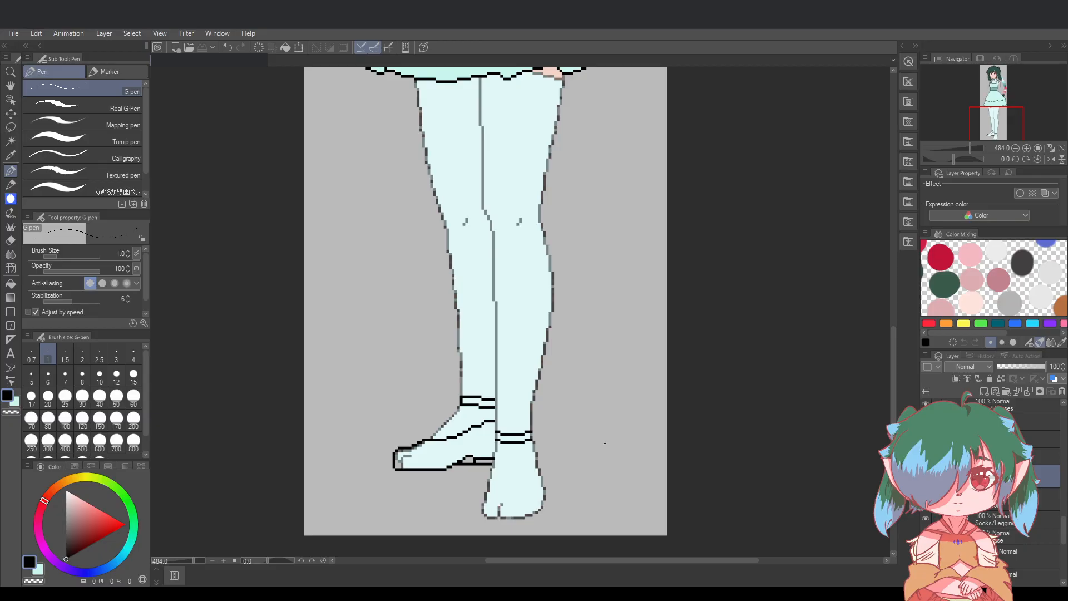
pyautogui.scroll(2, 532, 468)
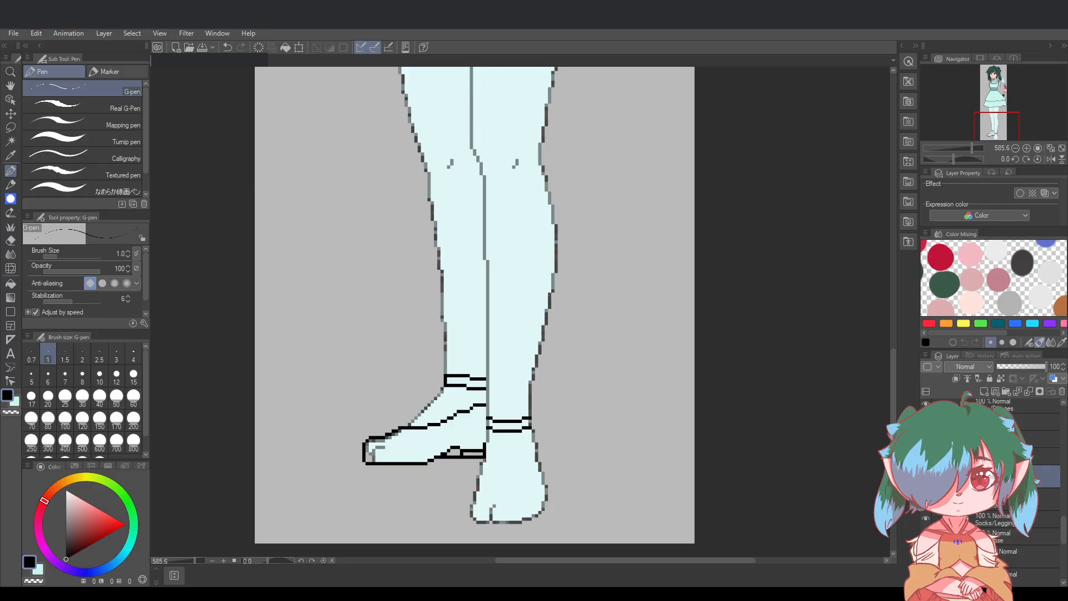
pyautogui.moveTo(481, 465); pyautogui.dragTo(481, 472)
pyautogui.moveTo(484, 477); pyautogui.dragTo(487, 477)
pyautogui.hotkey('ctrl', 'z')
pyautogui.hotkey('ctrl', 'z')
pyautogui.hotkey('ctrl', 'z')
pyautogui.hotkey('ctrl', 'z')
pyautogui.moveTo(484, 476); pyautogui.dragTo(490, 487)
pyautogui.hotkey('ctrl', 'z')
pyautogui.hotkey('ctrl', 'z')
# Draw the front shoe's curved opening edge across the foot and outline its outer side down towards the sole, redoing misplaced strokes
pyautogui.moveTo(484, 477); pyautogui.dragTo(493, 479)
pyautogui.moveTo(503, 485); pyautogui.dragTo(533, 476)
pyautogui.moveTo(537, 469); pyautogui.dragTo(537, 461)
pyautogui.moveTo(537, 459); pyautogui.dragTo(537, 451)
pyautogui.moveTo(539, 464); pyautogui.dragTo(542, 508)
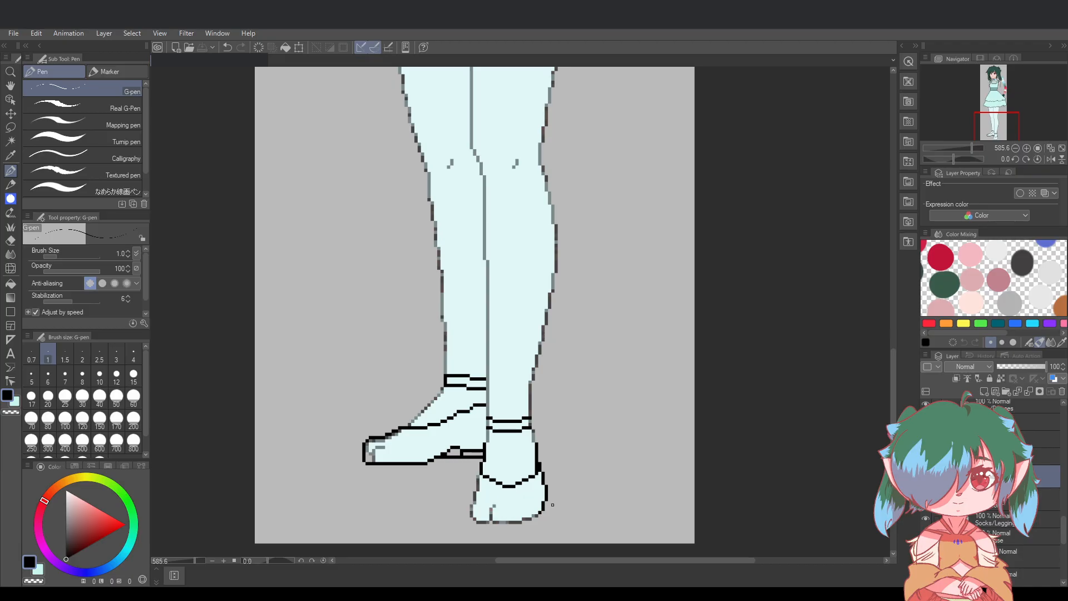
pyautogui.hotkey('ctrl', 'z')
pyautogui.moveTo(548, 503); pyautogui.dragTo(542, 513)
pyautogui.hotkey('ctrl', 'z')
pyautogui.moveTo(547, 512); pyautogui.dragTo(546, 517)
# Outline the front shoe's sole in black beneath the toes and begin its inner side, undoing misplaced strokes
pyautogui.moveTo(532, 525); pyautogui.dragTo(523, 525)
pyautogui.moveTo(520, 528); pyautogui.dragTo(499, 529)
pyautogui.hotkey('ctrl', 'z')
pyautogui.moveTo(499, 528); pyautogui.dragTo(493, 529)
pyautogui.hotkey('ctrl', 'z')
pyautogui.moveTo(471, 505); pyautogui.dragTo(472, 515)
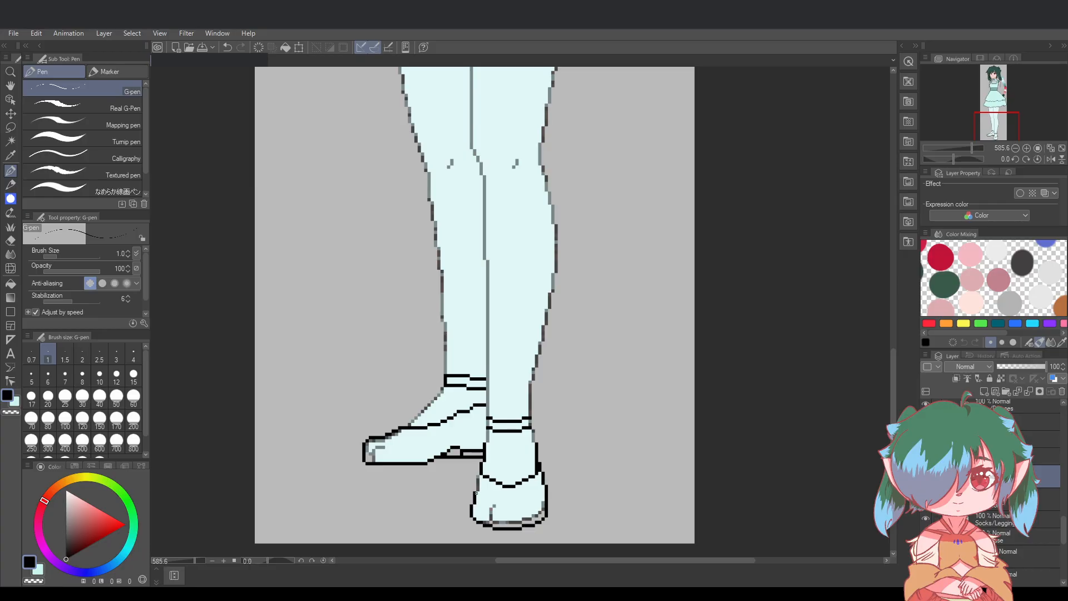
# Continue the front shoe's inner outline from the toe up to the opening edge, undoing faulty strokes
pyautogui.moveTo(477, 491); pyautogui.dragTo(478, 478)
pyautogui.scroll(-2, 584, 458)
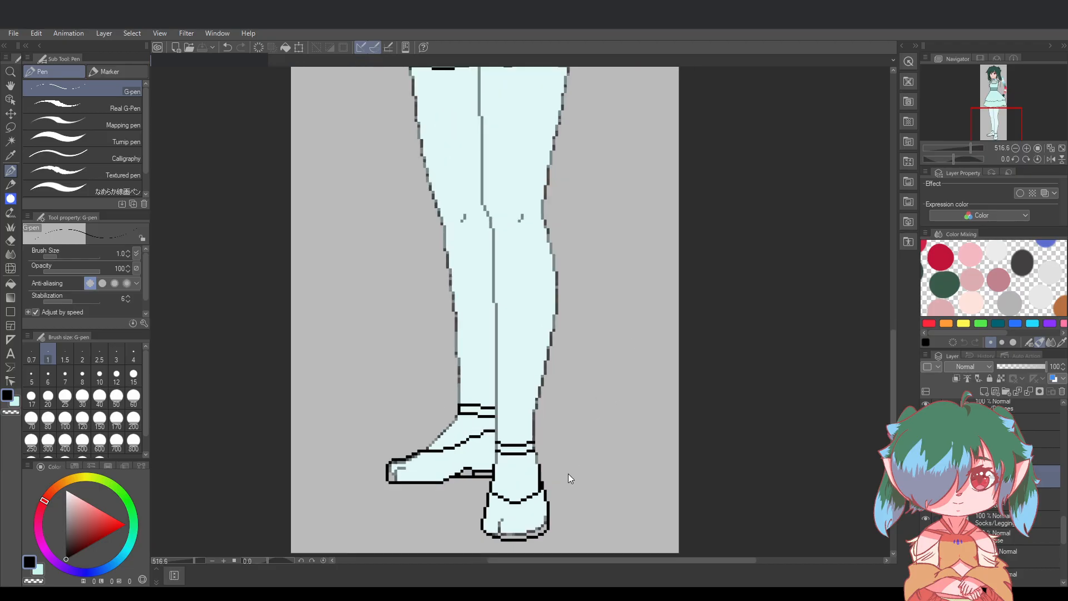
pyautogui.hotkey('ctrl', 'z')
pyautogui.moveTo(482, 517); pyautogui.dragTo(487, 490)
pyautogui.scroll(2, 491, 505)
pyautogui.hotkey('ctrl', 'z')
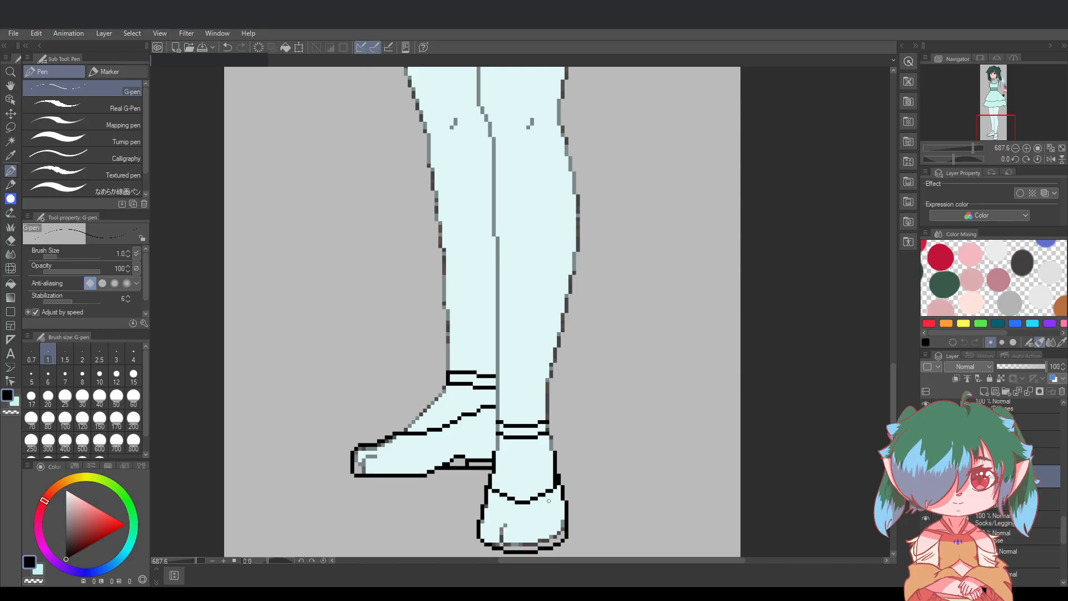
# Erase the stray black pixel beside the front ankle, just above the shoe's outer edge
pyautogui.scroll(-2, 632, 505)
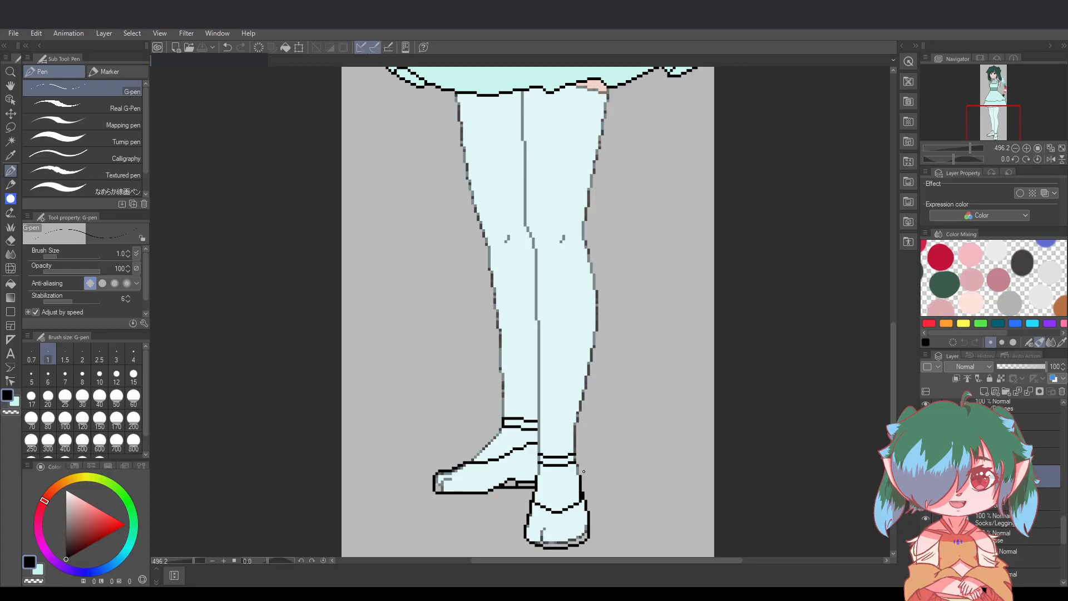
pyautogui.scroll(2, 586, 472)
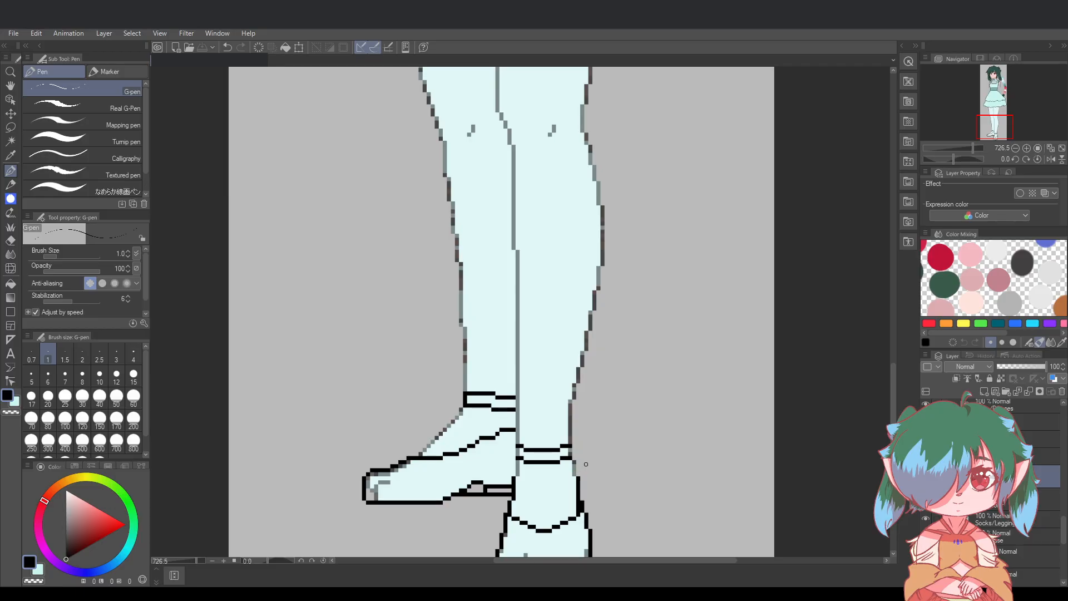
pyautogui.scroll(-3, 586, 464)
pyautogui.scroll(3, 625, 469)
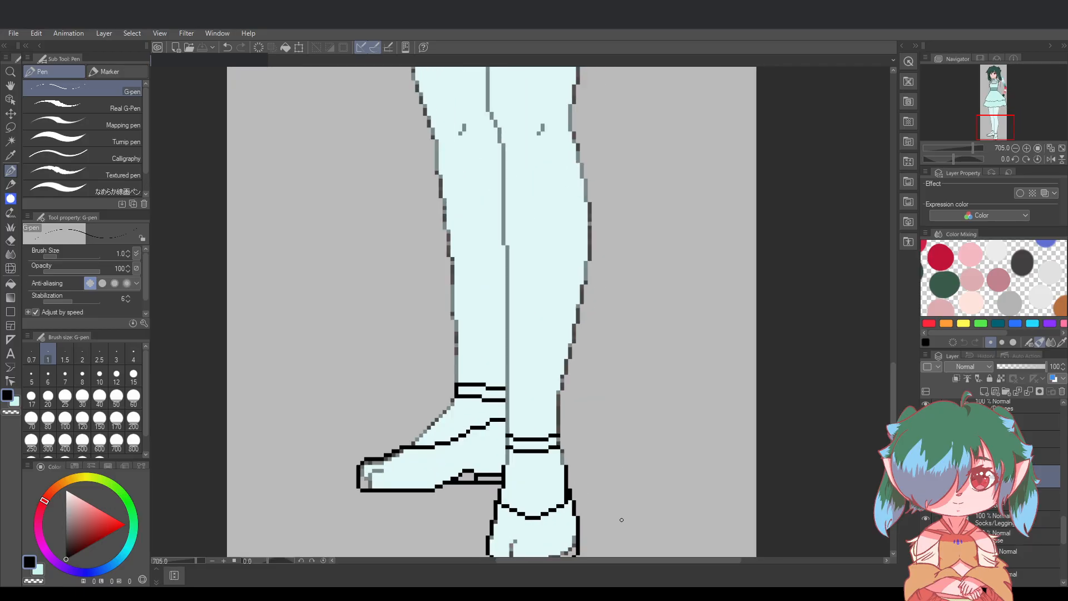
pyautogui.scroll(-1, 621, 520)
pyautogui.moveTo(893, 403); pyautogui.dragTo(894, 410)
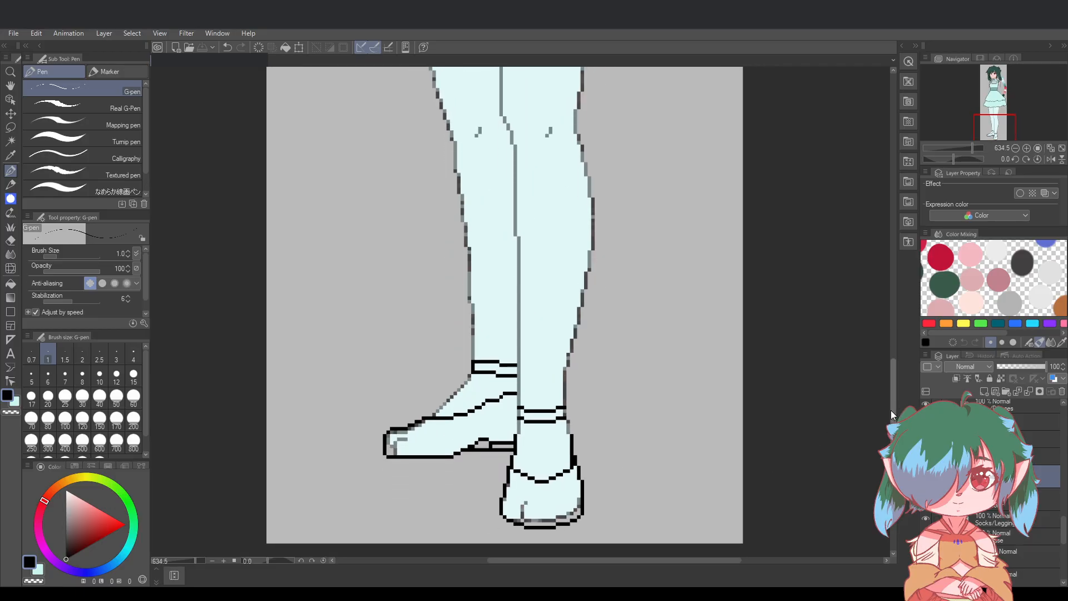
pyautogui.scroll(1, 620, 448)
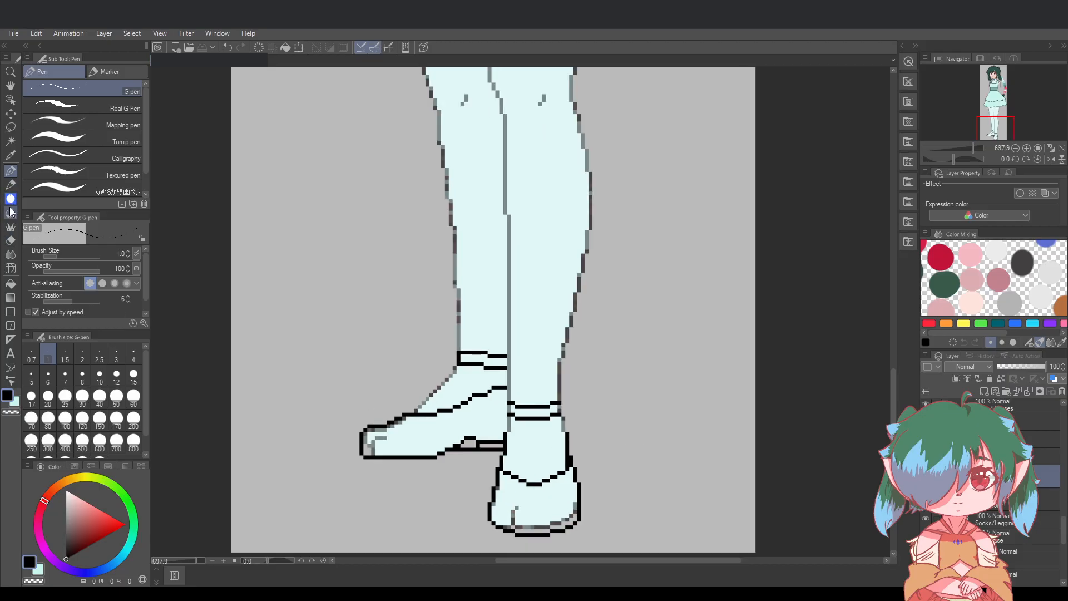
pyautogui.click(11, 240)
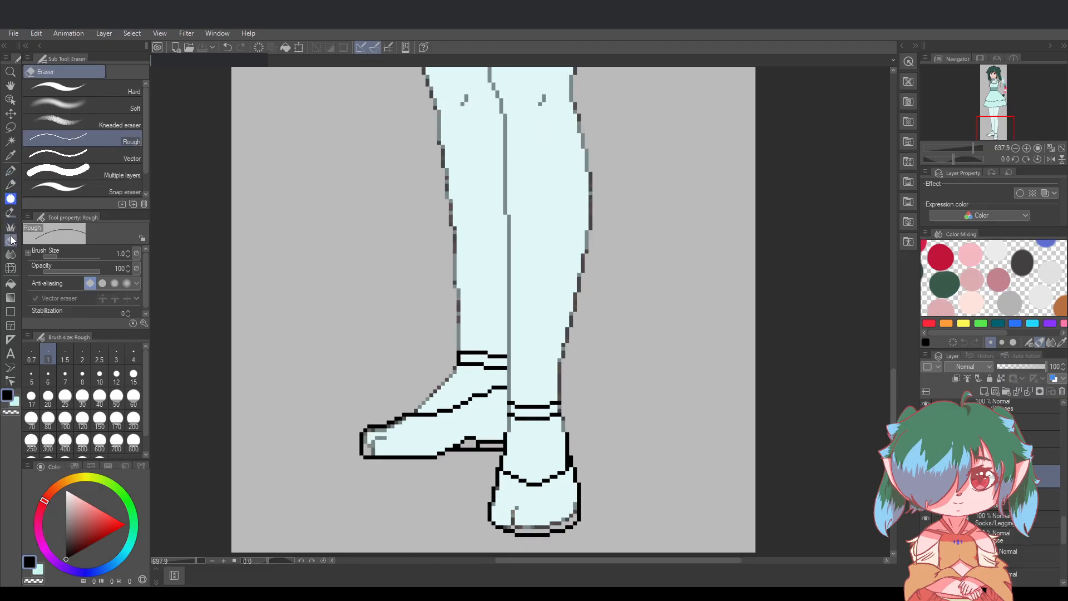
pyautogui.click(568, 437)
pyautogui.scroll(-2, 610, 423)
pyautogui.scroll(1, 660, 438)
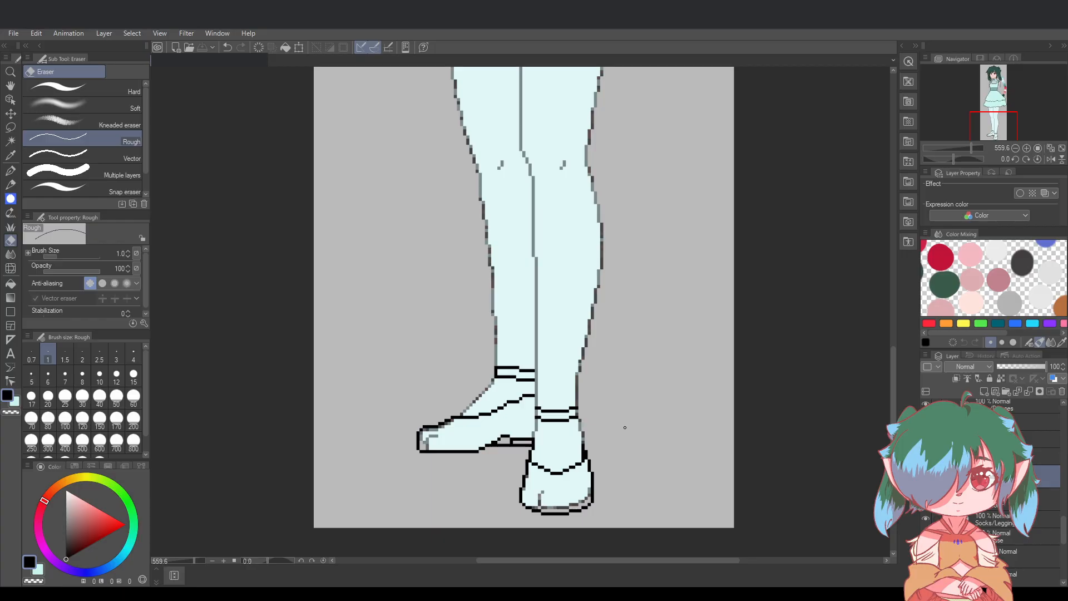
# Close both ends of the front ankle strap with short black vertical lines, undoing the trial line on the back strap
pyautogui.click(10, 170)
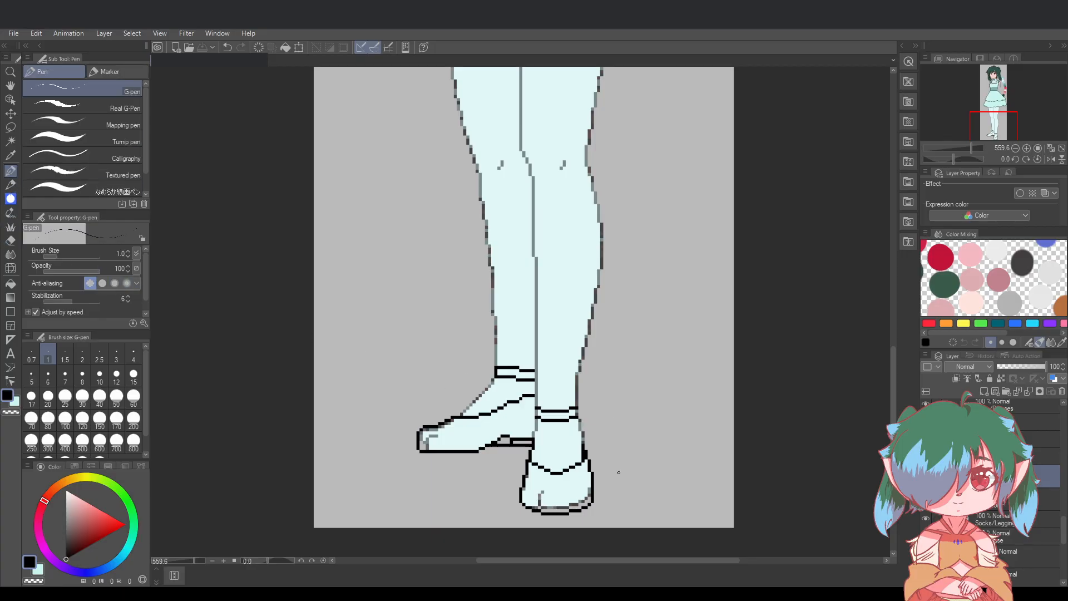
pyautogui.scroll(2, 619, 472)
pyautogui.moveTo(500, 327); pyautogui.dragTo(501, 340)
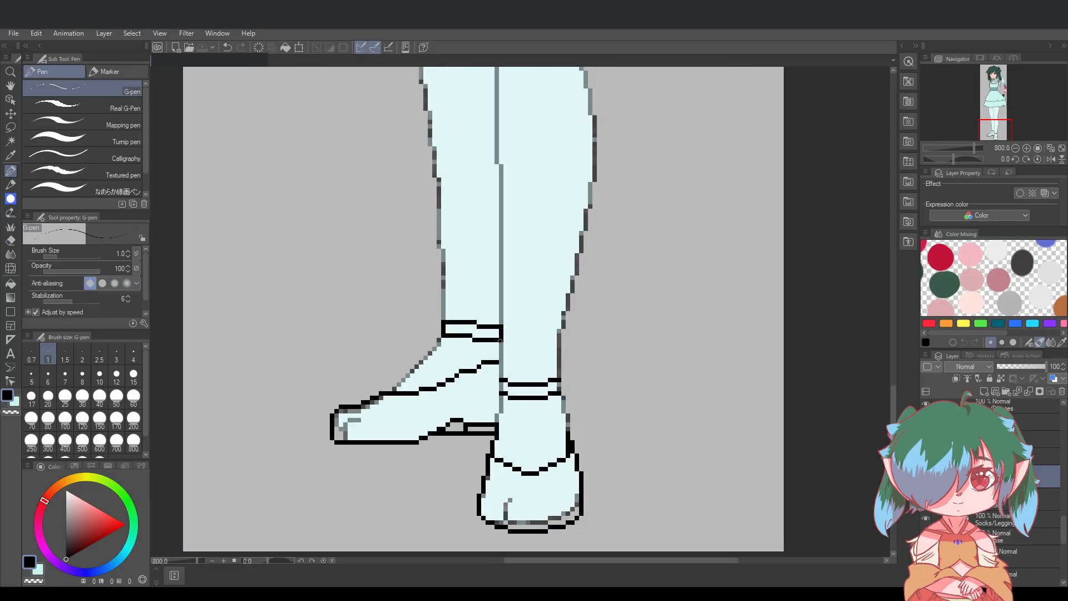
pyautogui.scroll(-1, 572, 346)
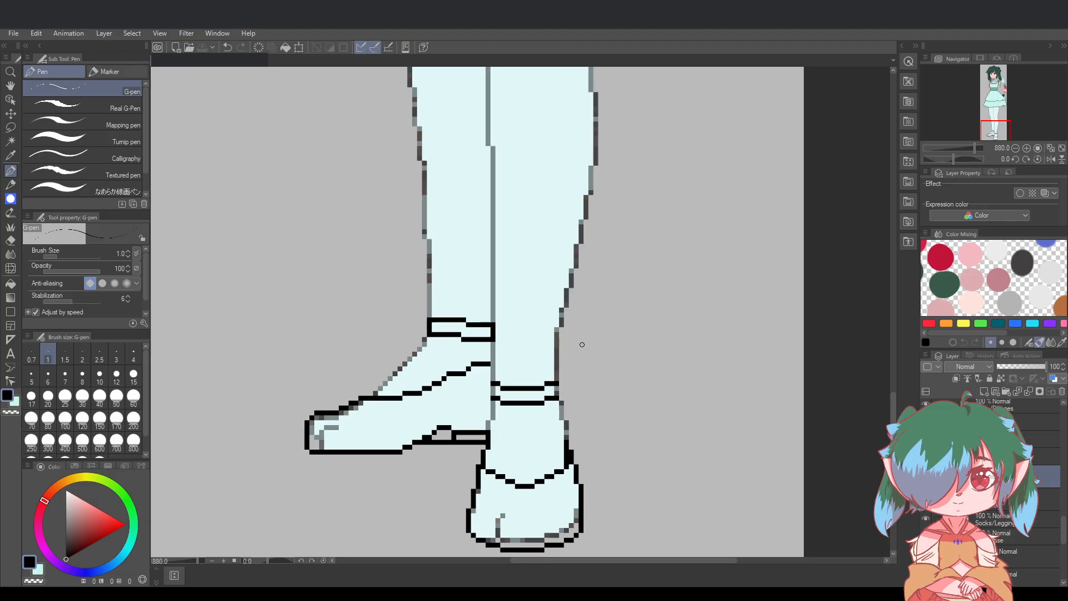
pyautogui.hotkey('ctrl', 'z')
pyautogui.scroll(-1, 575, 346)
pyautogui.scroll(1, 677, 359)
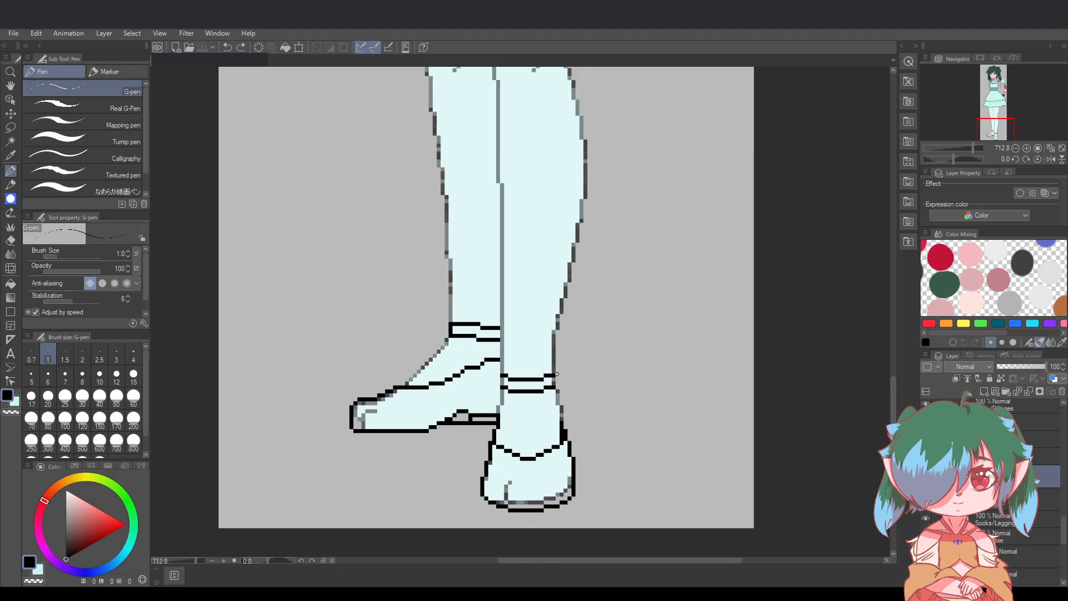
pyautogui.moveTo(554, 375)
pyautogui.mouseDown()
pyautogui.moveTo(554, 387)
pyautogui.moveTo(502, 386)
pyautogui.mouseUp()
# Redraw the top of the back shoe's toe outline slightly higher and erase the surplus black pixels beneath it
pyautogui.scroll(-5, 591, 396)
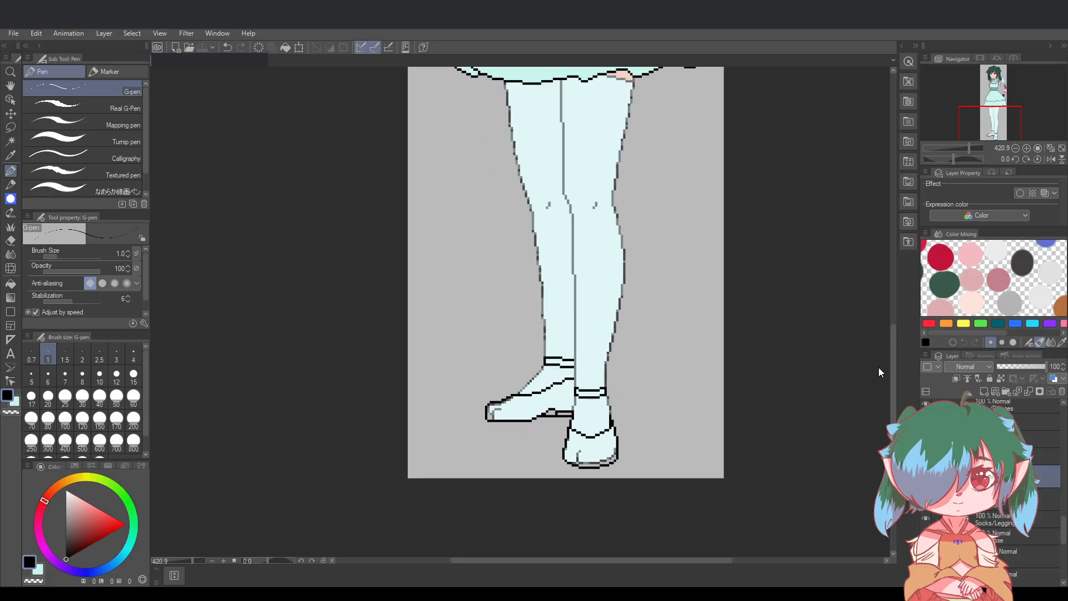
pyautogui.moveTo(893, 359); pyautogui.dragTo(895, 336)
pyautogui.scroll(-1, 717, 351)
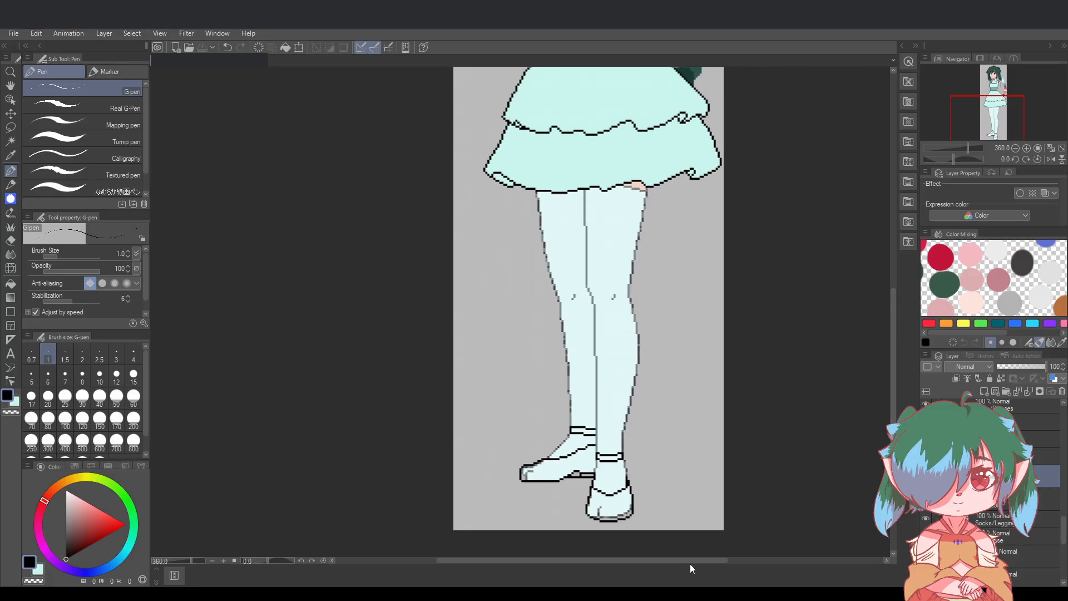
pyautogui.moveTo(707, 560); pyautogui.dragTo(723, 561)
pyautogui.scroll(-1, 807, 474)
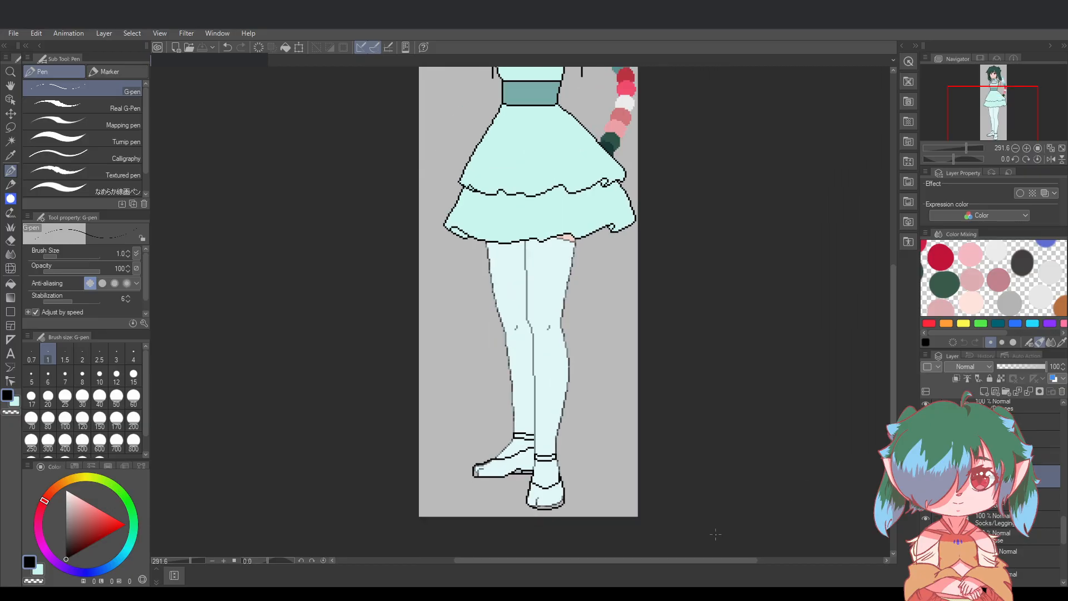
pyautogui.moveTo(694, 560); pyautogui.dragTo(710, 560)
pyautogui.scroll(1, 604, 392)
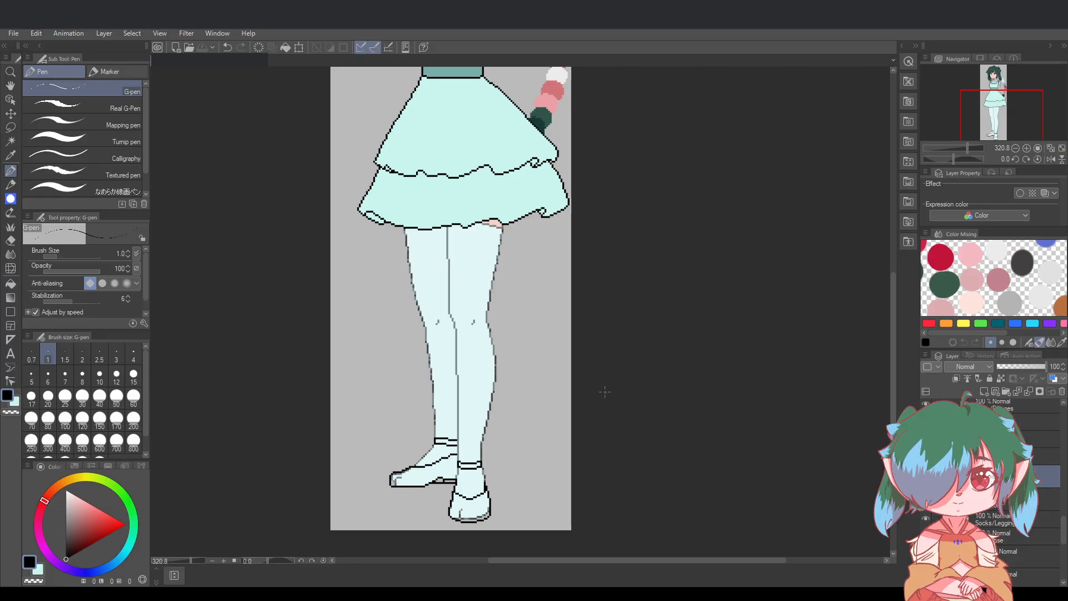
pyautogui.scroll(2, 399, 535)
pyautogui.scroll(2, 399, 535)
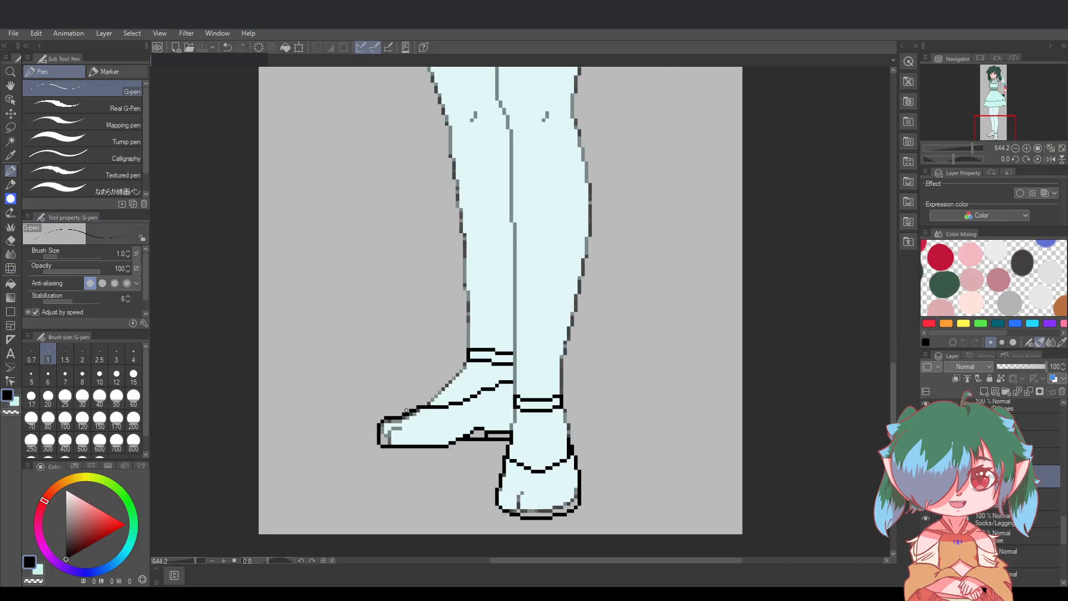
pyautogui.moveTo(389, 415); pyautogui.dragTo(410, 412)
pyautogui.click(10, 241)
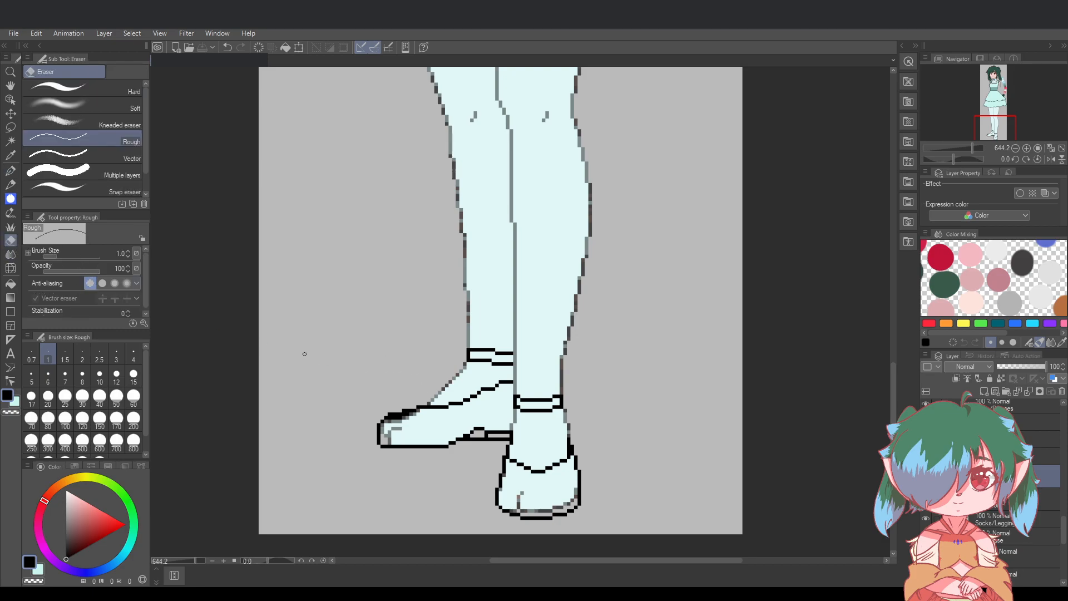
pyautogui.moveTo(405, 416)
pyautogui.mouseDown()
pyautogui.moveTo(391, 418)
pyautogui.moveTo(411, 416)
pyautogui.mouseUp()
pyautogui.scroll(-2, 673, 425)
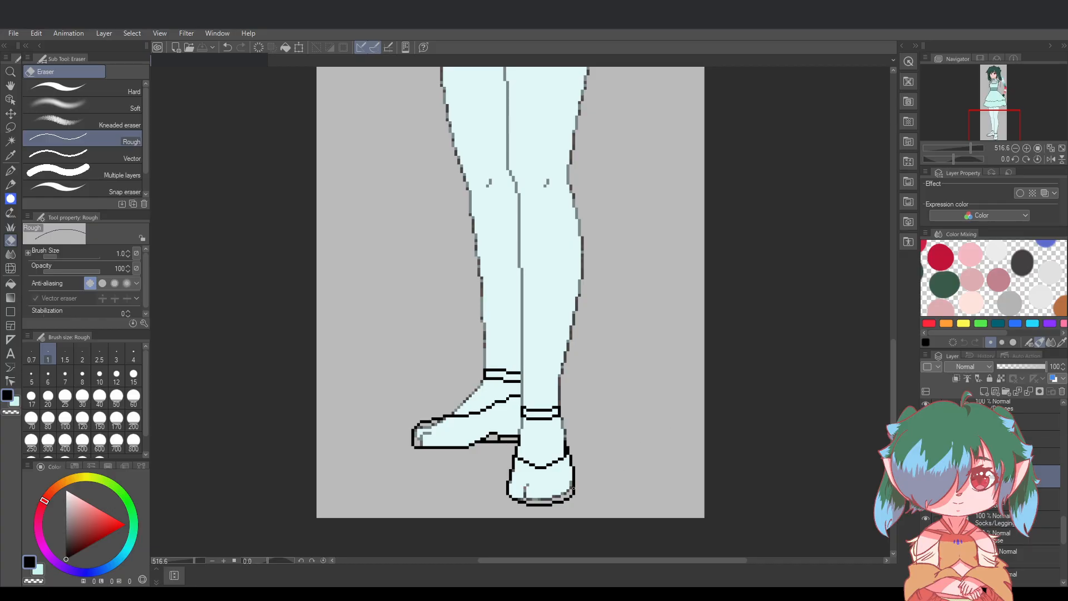
# Join the gaps at the lowest part of the front shoe's opening edge with a short flat black line
pyautogui.scroll(3, 573, 489)
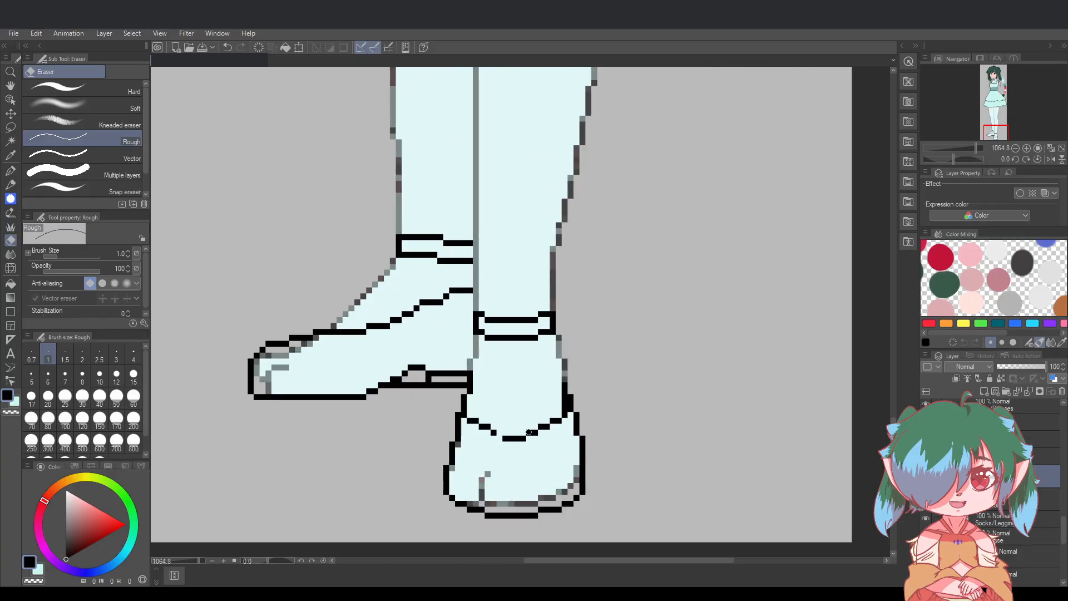
pyautogui.press('p')
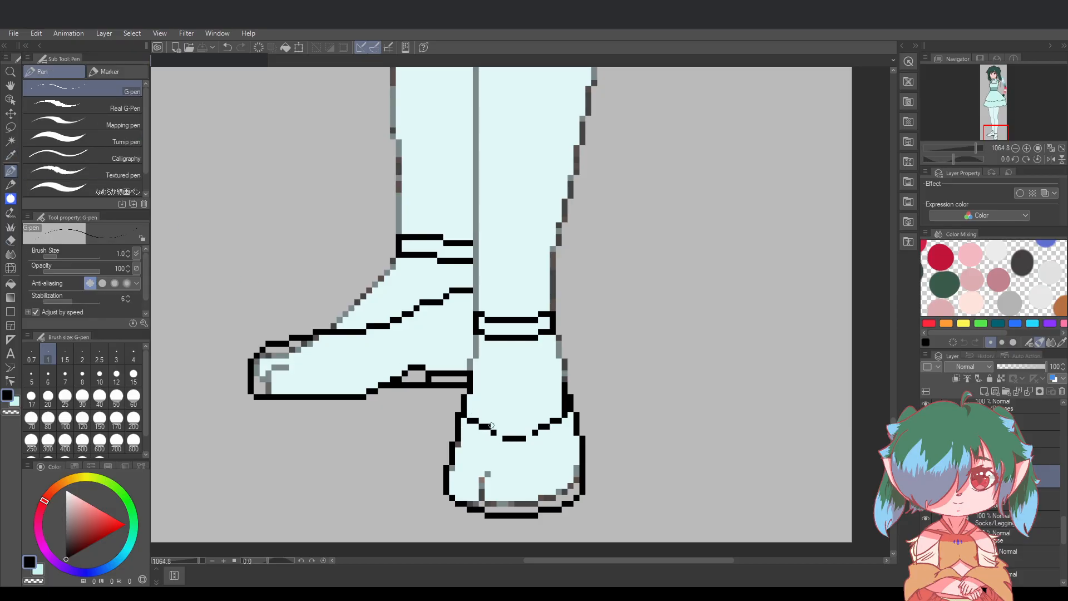
pyautogui.click(499, 444)
pyautogui.hotkey('ctrl', 'z')
pyautogui.moveTo(500, 438); pyautogui.dragTo(528, 440)
pyautogui.scroll(-2, 528, 440)
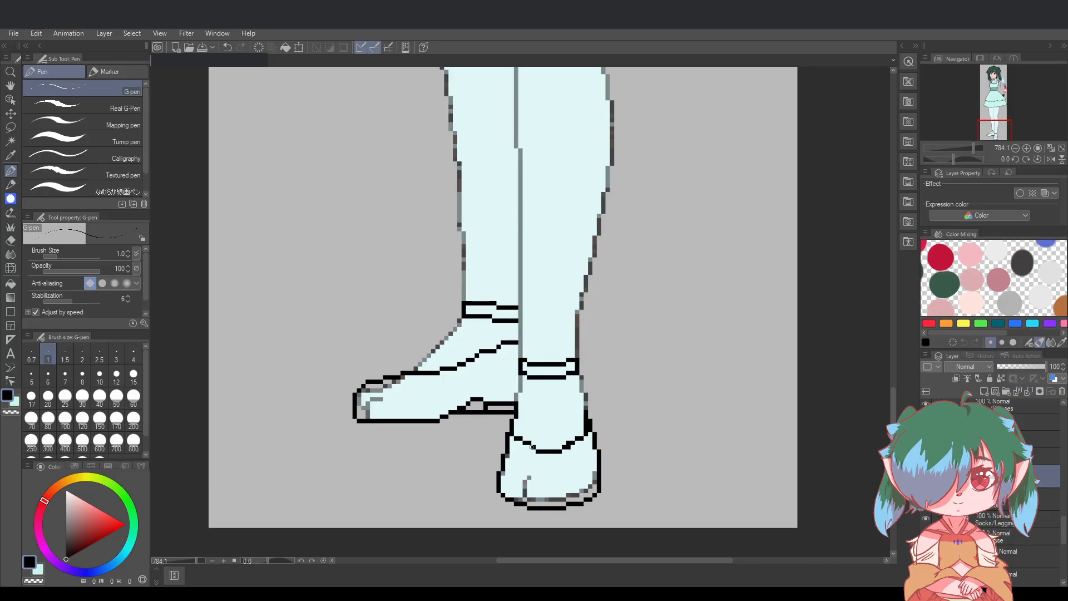
pyautogui.click(10, 240)
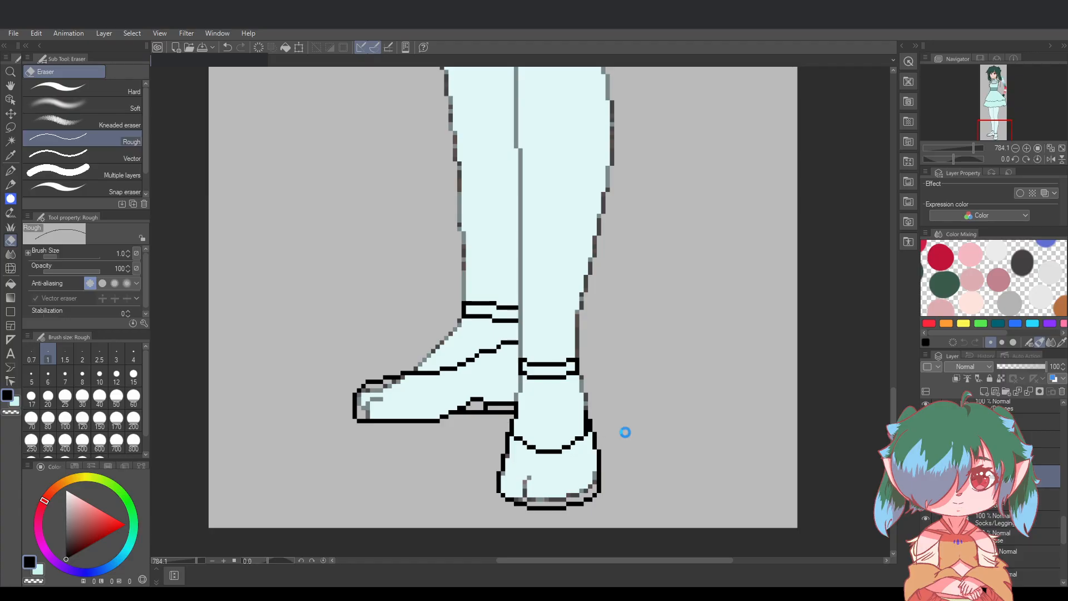
pyautogui.scroll(-1, 626, 432)
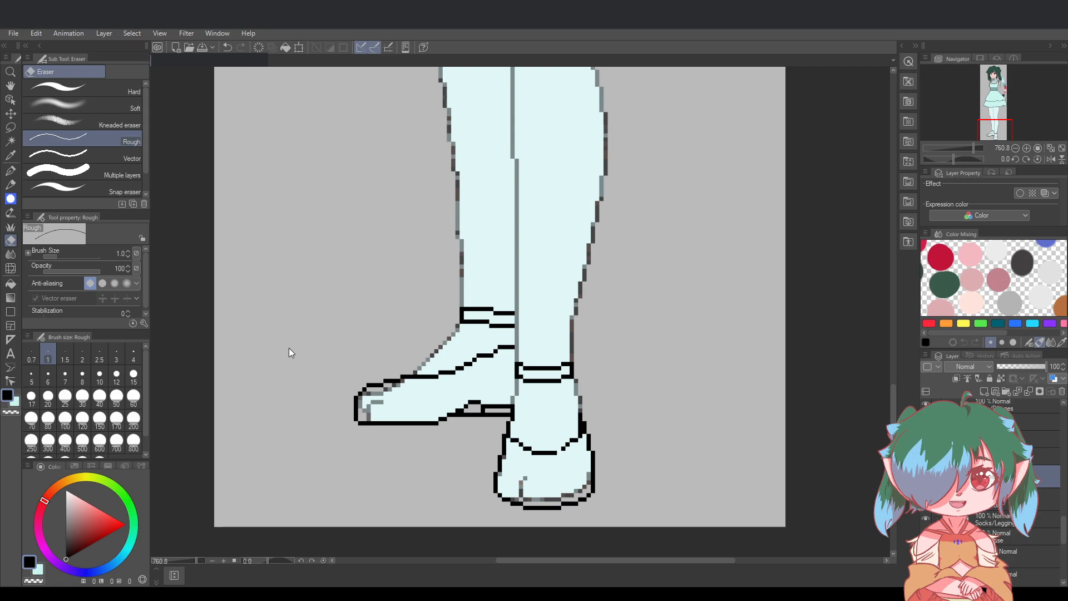
pyautogui.press('p')
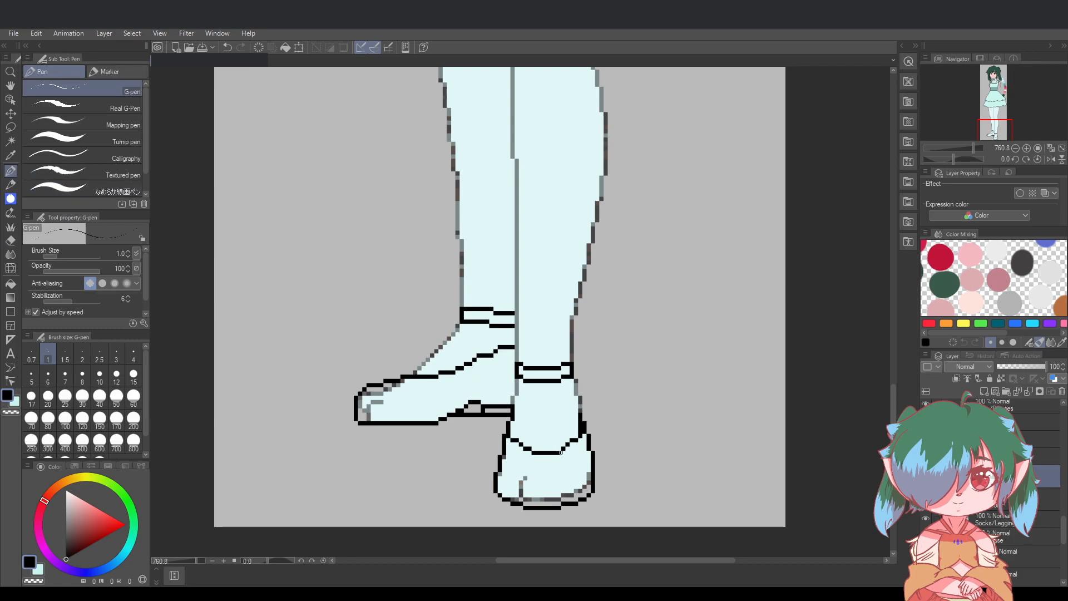
pyautogui.scroll(-5, 680, 458)
pyautogui.scroll(3, 677, 453)
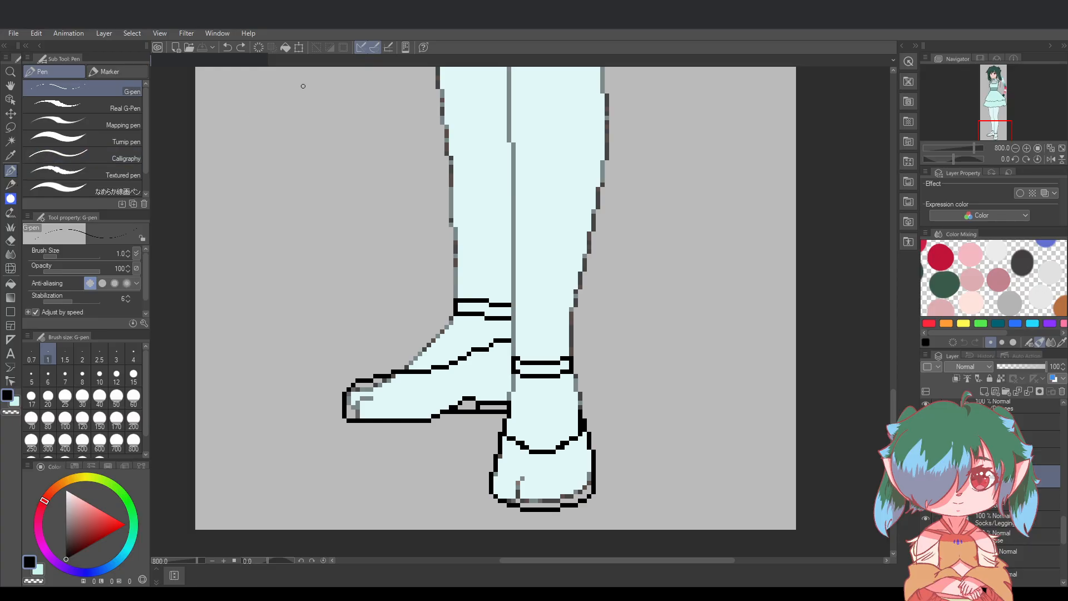
pyautogui.click(242, 49)
# Examine the finished shoe outlines together with the leggings, skirt and upper dress
pyautogui.scroll(-2, 734, 364)
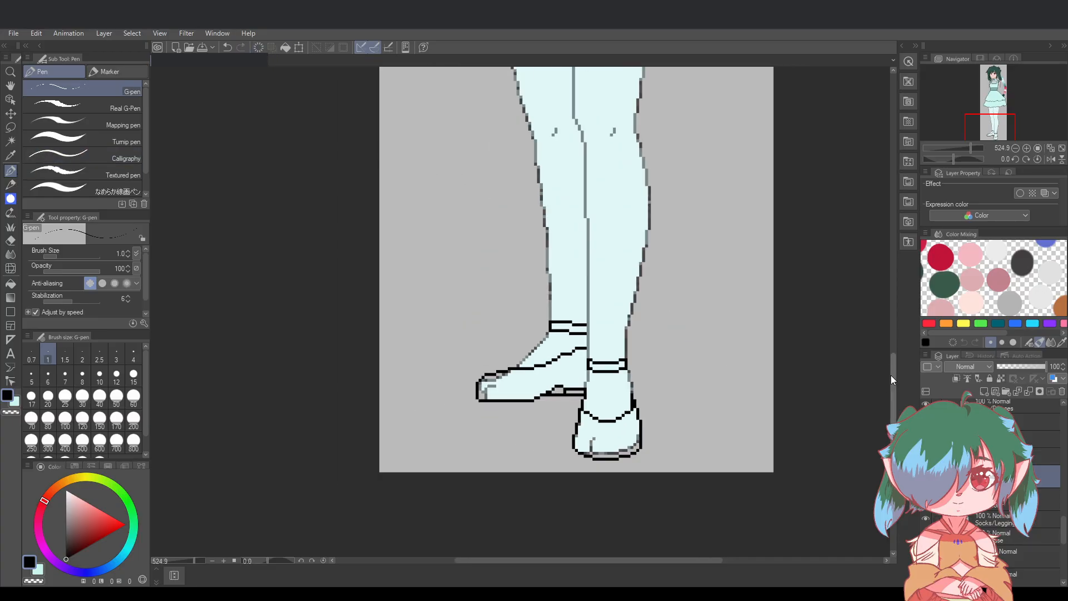
pyautogui.moveTo(892, 380); pyautogui.dragTo(891, 358)
pyautogui.click(752, 561)
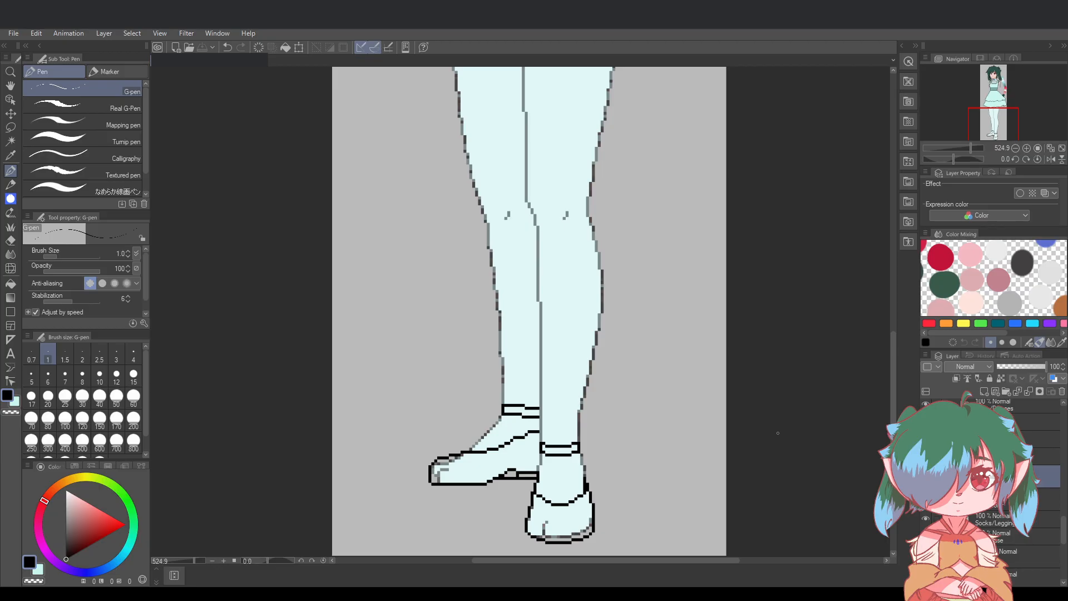
pyautogui.scroll(-3, 778, 432)
pyautogui.moveTo(893, 388); pyautogui.dragTo(892, 369)
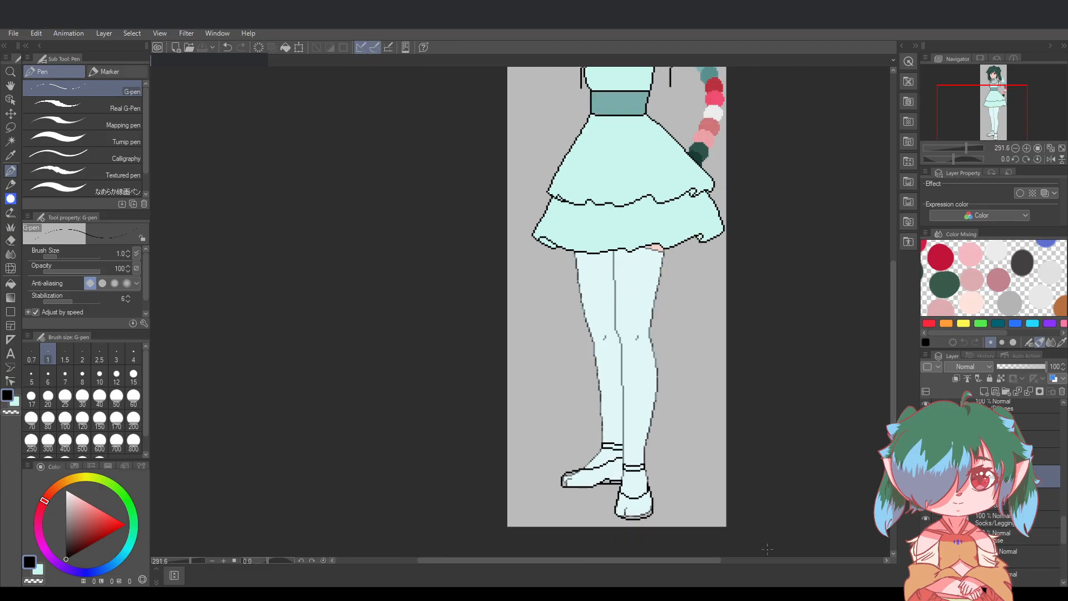
pyautogui.moveTo(721, 558); pyautogui.dragTo(767, 559)
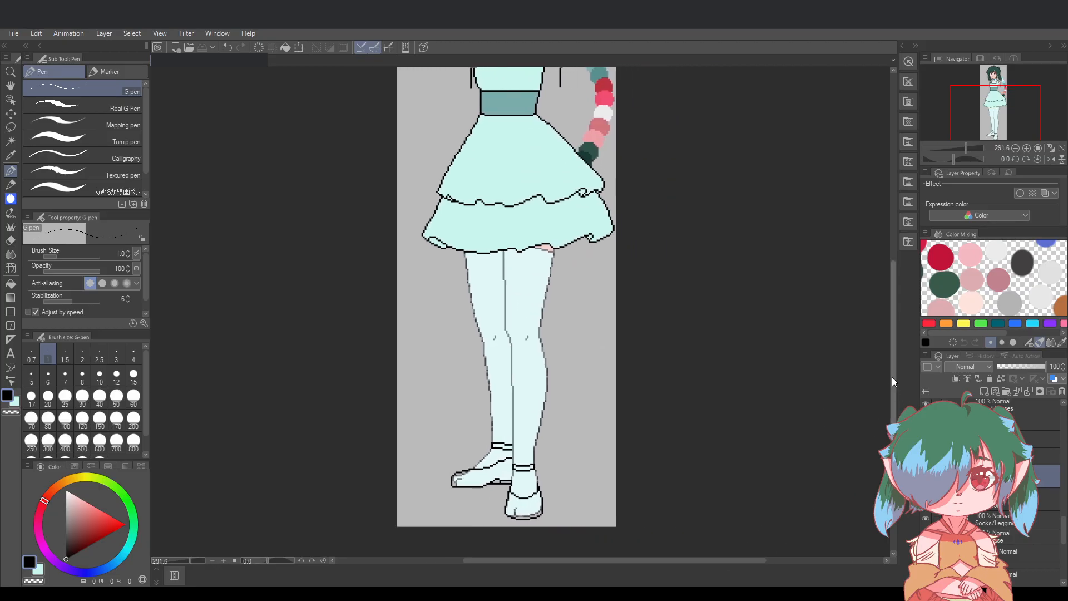
pyautogui.moveTo(893, 377); pyautogui.dragTo(893, 364)
pyautogui.scroll(-3, 879, 374)
pyautogui.scroll(3, 793, 363)
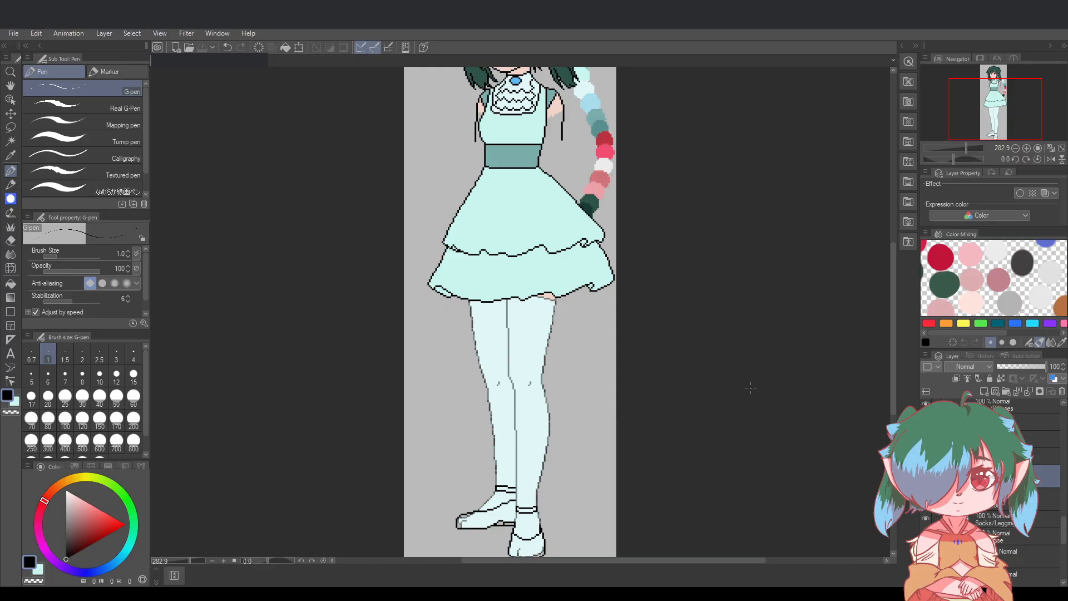
pyautogui.moveTo(892, 323); pyautogui.dragTo(893, 240)
pyautogui.scroll(3, 529, 411)
pyautogui.scroll(-3, 322, 367)
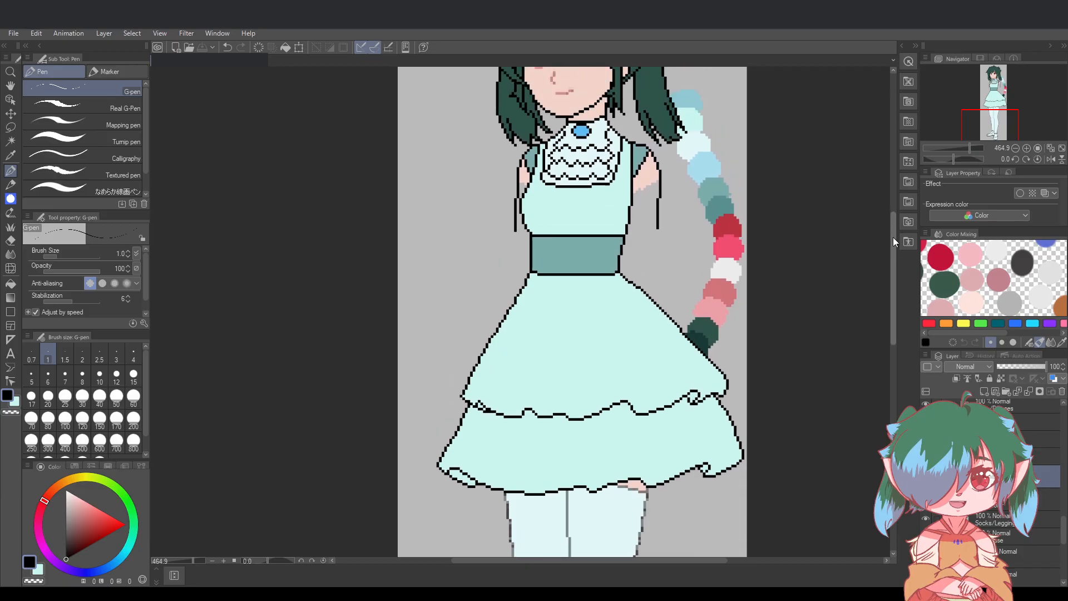
# Fill the front shoe's upper with the muted teal from the palette on its color layer, using a size 2 G-pen
pyautogui.keyDown('alt'); pyautogui.click(723, 185); pyautogui.keyUp('alt')
pyautogui.moveTo(894, 254)
pyautogui.mouseDown()
pyautogui.moveTo(894, 280)
pyautogui.moveTo(888, 248)
pyautogui.mouseUp()
pyautogui.moveTo(673, 558); pyautogui.dragTo(702, 556)
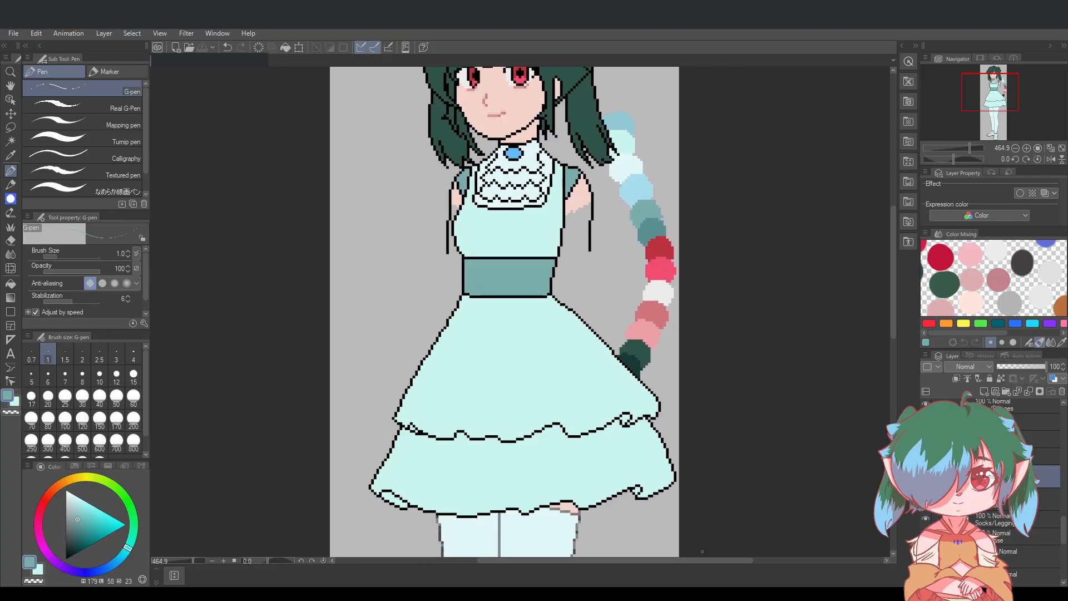
pyautogui.moveTo(890, 314); pyautogui.dragTo(891, 431)
pyautogui.scroll(2, 564, 547)
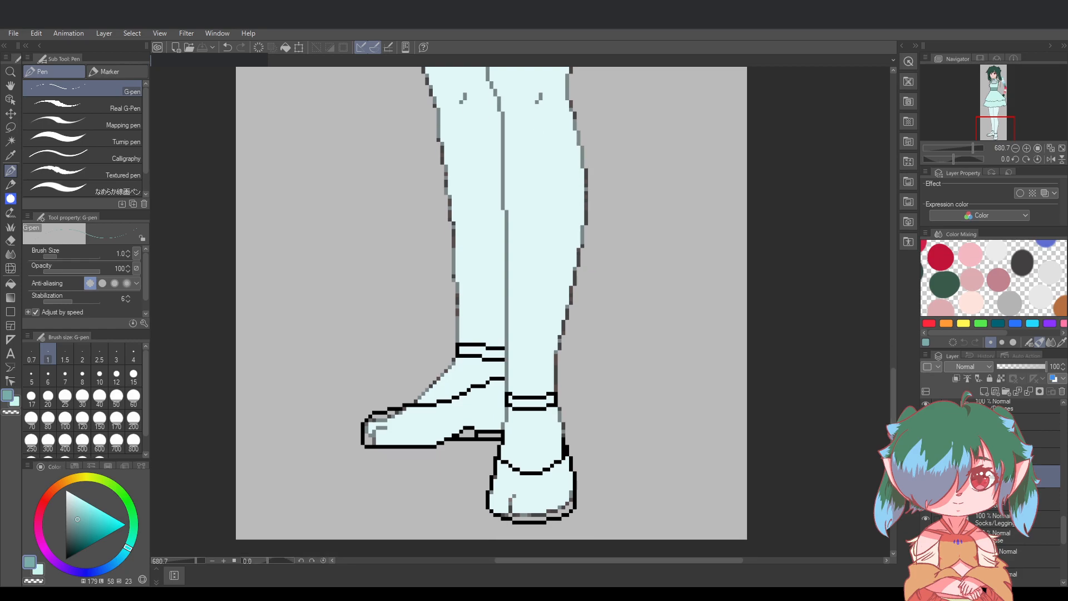
pyautogui.click(1044, 499)
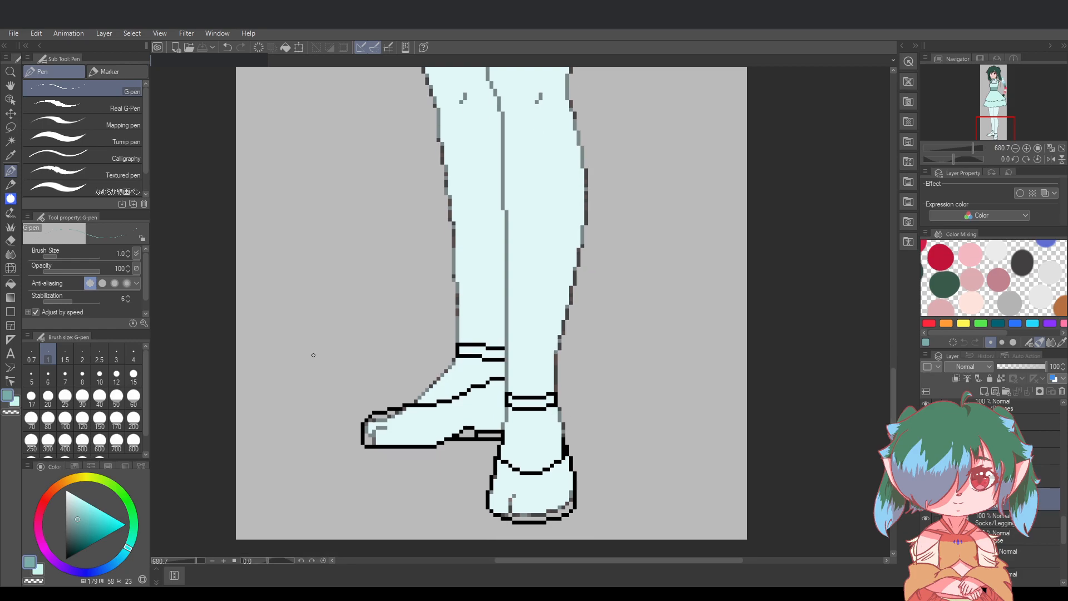
pyautogui.click(84, 355)
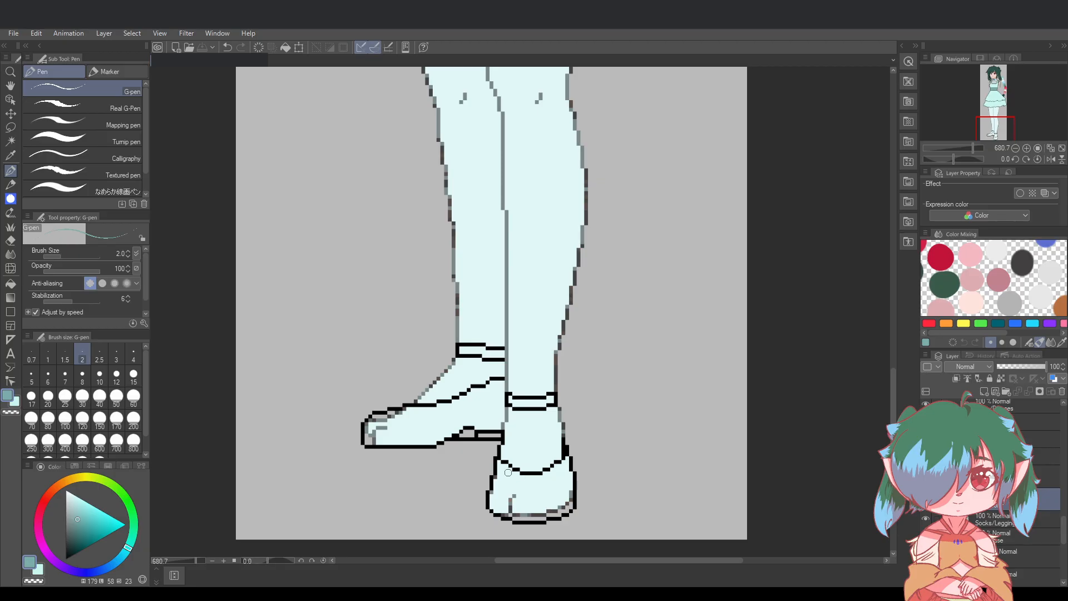
pyautogui.moveTo(512, 478)
pyautogui.mouseDown()
pyautogui.moveTo(495, 507)
pyautogui.moveTo(512, 517)
pyautogui.moveTo(520, 519)
pyautogui.moveTo(498, 502)
pyautogui.moveTo(523, 513)
pyautogui.moveTo(506, 493)
pyautogui.moveTo(535, 505)
pyautogui.mouseUp()
pyautogui.moveTo(504, 480)
pyautogui.mouseDown()
pyautogui.moveTo(540, 482)
pyautogui.moveTo(516, 492)
pyautogui.moveTo(530, 520)
pyautogui.moveTo(543, 519)
pyautogui.moveTo(525, 492)
pyautogui.moveTo(562, 504)
pyautogui.moveTo(537, 505)
pyautogui.moveTo(530, 492)
pyautogui.moveTo(553, 479)
pyautogui.moveTo(538, 479)
pyautogui.moveTo(552, 476)
pyautogui.moveTo(554, 514)
pyautogui.moveTo(562, 489)
pyautogui.moveTo(539, 487)
pyautogui.moveTo(559, 470)
pyautogui.moveTo(544, 487)
pyautogui.moveTo(559, 512)
pyautogui.moveTo(559, 467)
pyautogui.mouseUp()
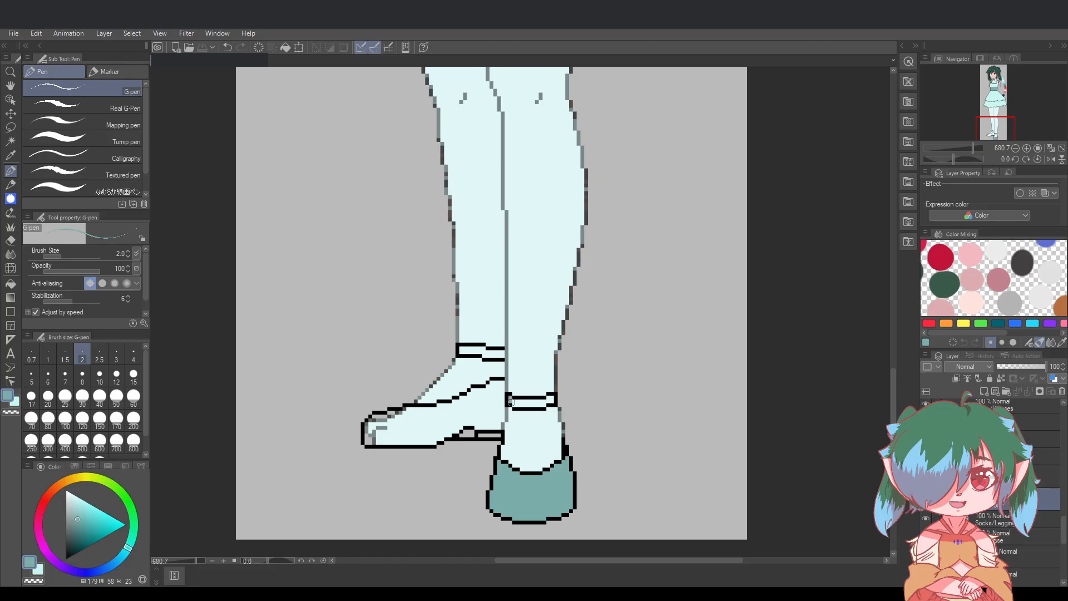
# Color both ankle straps and the back shoe in the same muted teal, undoing the last stroke
pyautogui.moveTo(511, 402); pyautogui.dragTo(550, 398)
pyautogui.moveTo(462, 350)
pyautogui.mouseDown()
pyautogui.moveTo(502, 353)
pyautogui.moveTo(495, 423)
pyautogui.moveTo(504, 391)
pyautogui.moveTo(500, 419)
pyautogui.moveTo(500, 385)
pyautogui.moveTo(499, 410)
pyautogui.moveTo(490, 386)
pyautogui.moveTo(497, 427)
pyautogui.moveTo(480, 426)
pyautogui.moveTo(474, 392)
pyautogui.moveTo(479, 428)
pyautogui.moveTo(470, 396)
pyautogui.moveTo(469, 423)
pyautogui.moveTo(469, 398)
pyautogui.moveTo(461, 411)
pyautogui.moveTo(455, 402)
pyautogui.moveTo(454, 430)
pyautogui.moveTo(443, 405)
pyautogui.moveTo(434, 445)
pyautogui.moveTo(436, 411)
pyautogui.moveTo(392, 420)
pyautogui.moveTo(426, 433)
pyautogui.moveTo(368, 442)
pyautogui.moveTo(368, 426)
pyautogui.moveTo(389, 415)
pyautogui.moveTo(374, 432)
pyautogui.moveTo(401, 423)
pyautogui.moveTo(417, 437)
pyautogui.moveTo(432, 422)
pyautogui.mouseUp()
pyautogui.hotkey('ctrl', 'z')
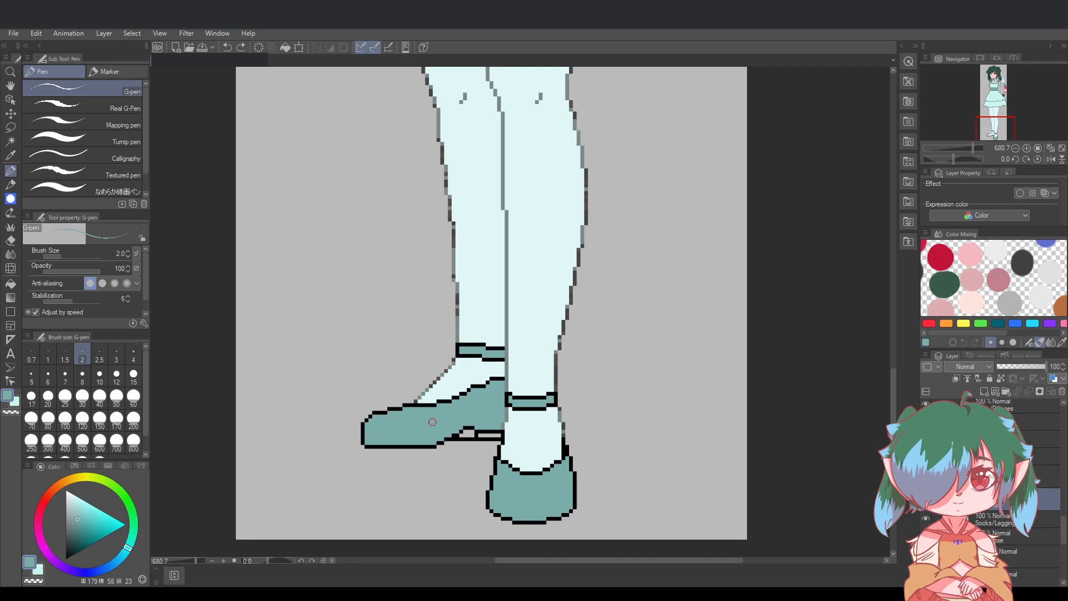
# Raise the leggings' outline layer to 100% opacity so its lines are solid black
pyautogui.scroll(-7, 699, 432)
pyautogui.moveTo(893, 372); pyautogui.dragTo(891, 352)
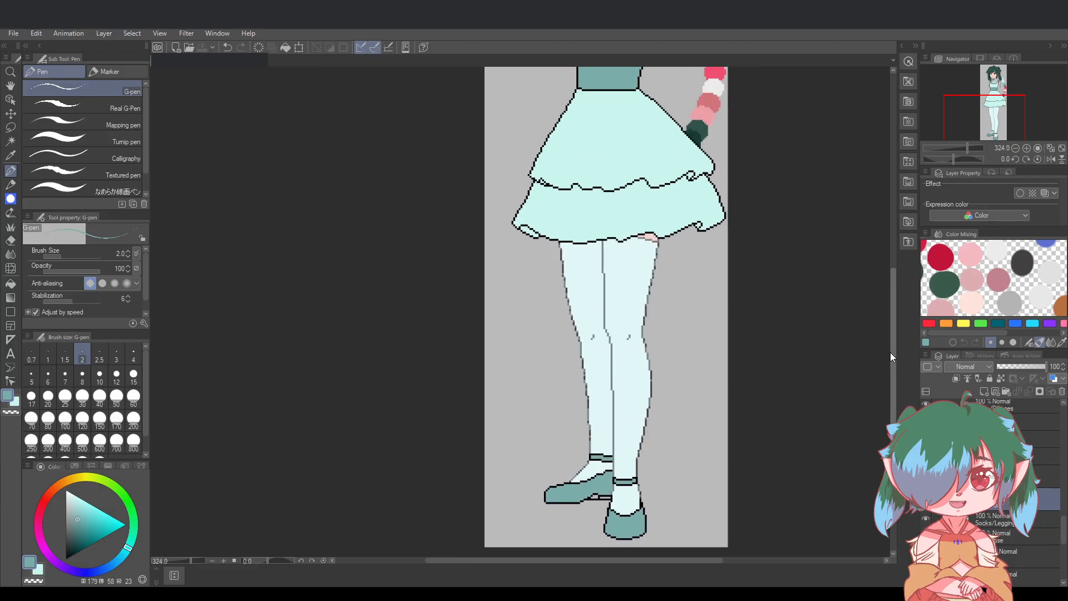
pyautogui.scroll(-3, 729, 387)
pyautogui.moveTo(689, 559); pyautogui.dragTo(745, 557)
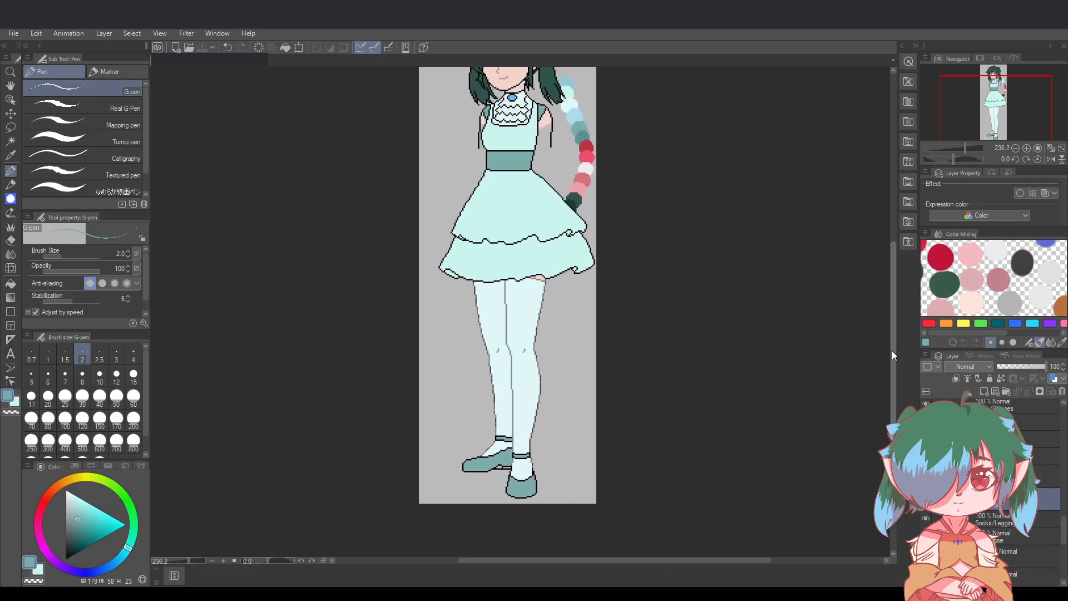
pyautogui.moveTo(892, 351); pyautogui.dragTo(891, 331)
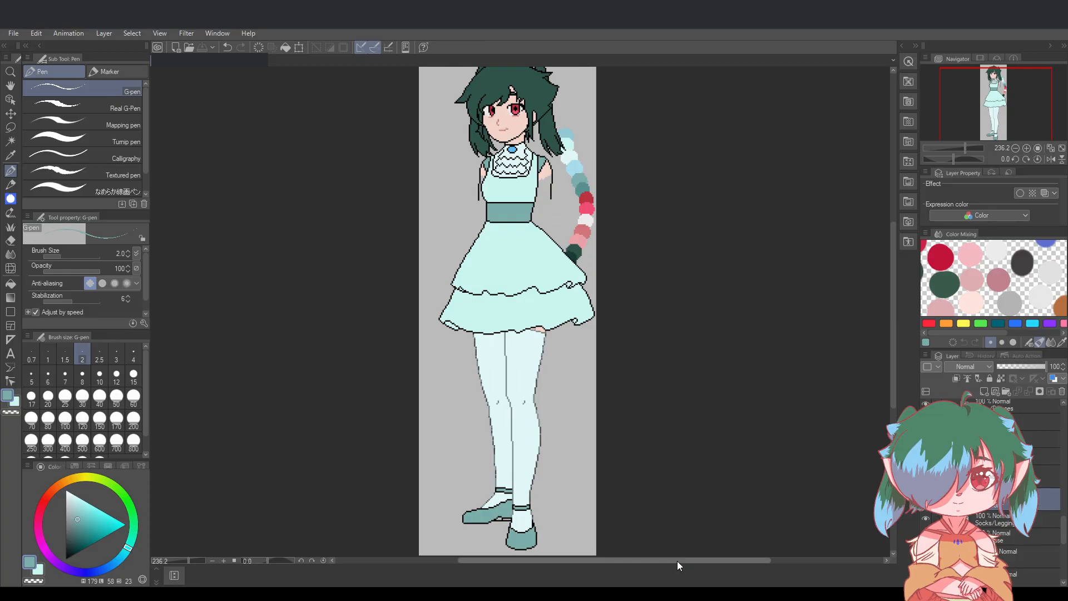
pyautogui.moveTo(679, 560); pyautogui.dragTo(686, 560)
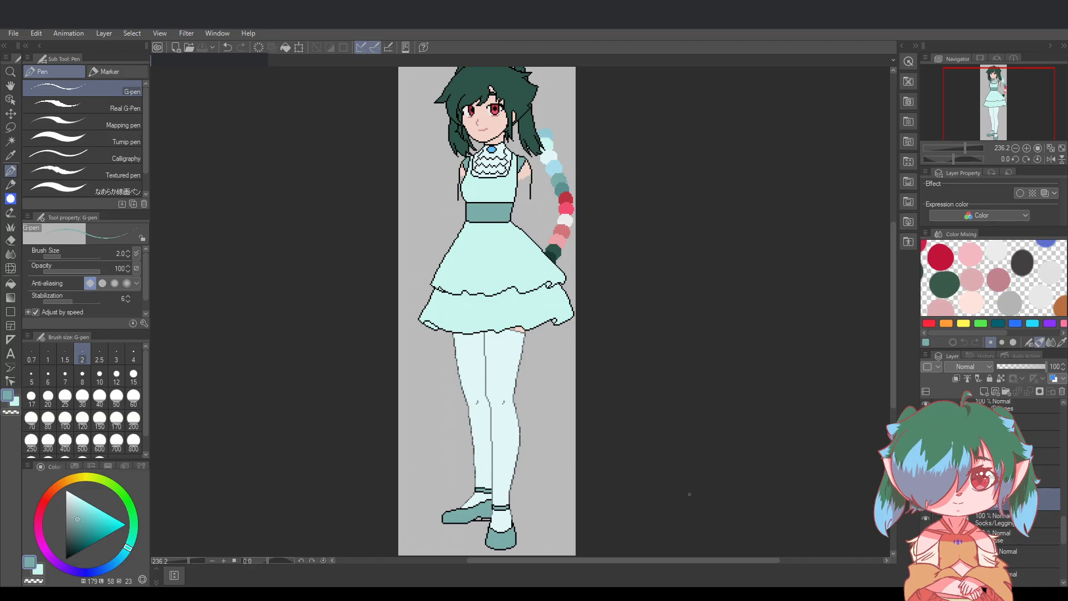
pyautogui.click(995, 520)
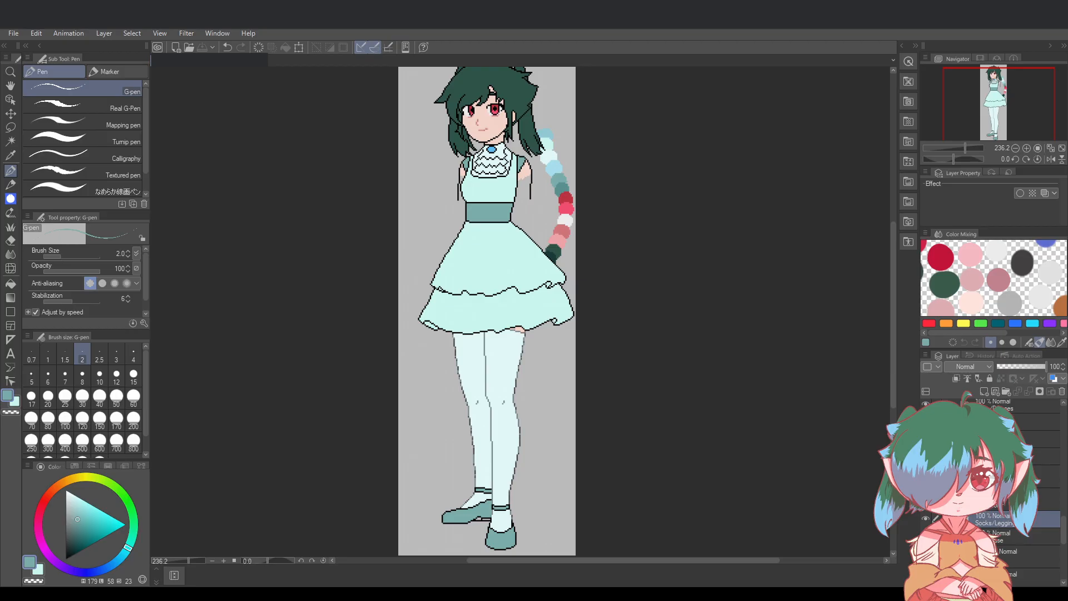
pyautogui.click(1018, 541)
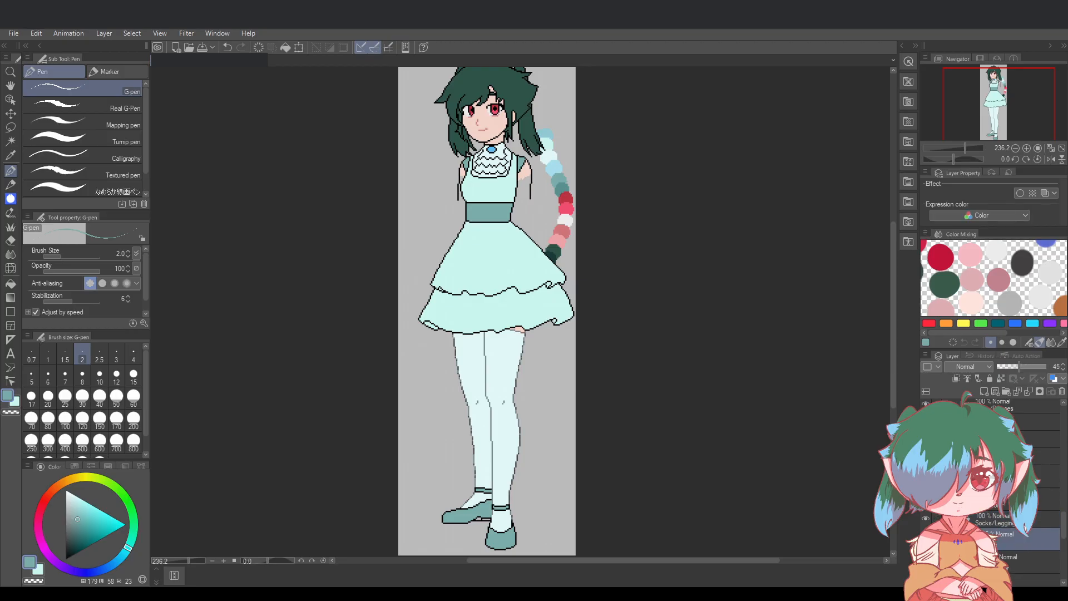
pyautogui.click(1017, 563)
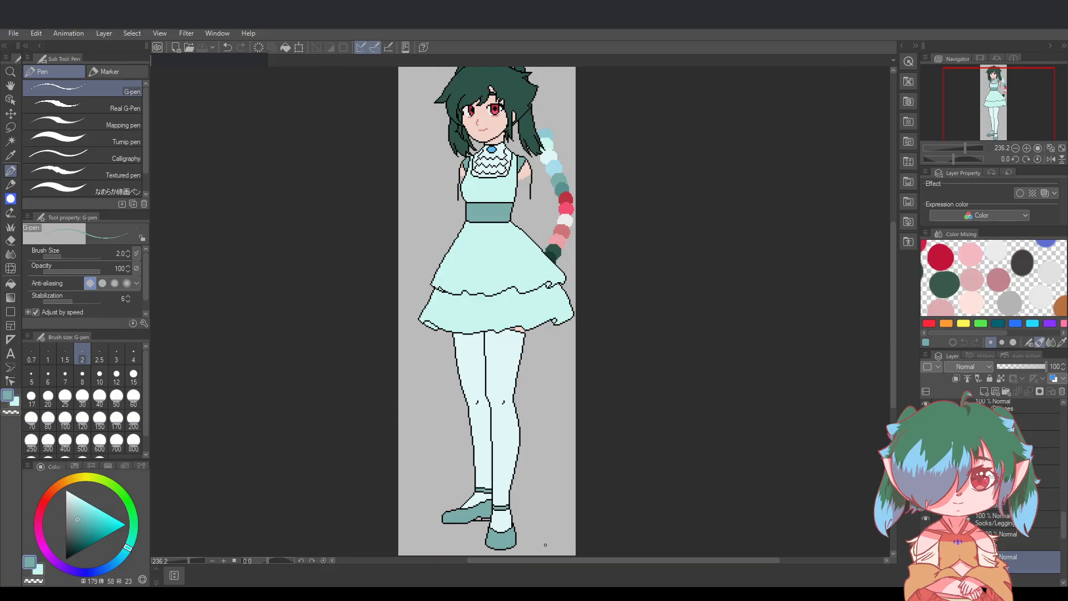
# Hide the dress skirt and raise the outline layer of the ruffled shorts to 100% opacity
pyautogui.scroll(4, 501, 548)
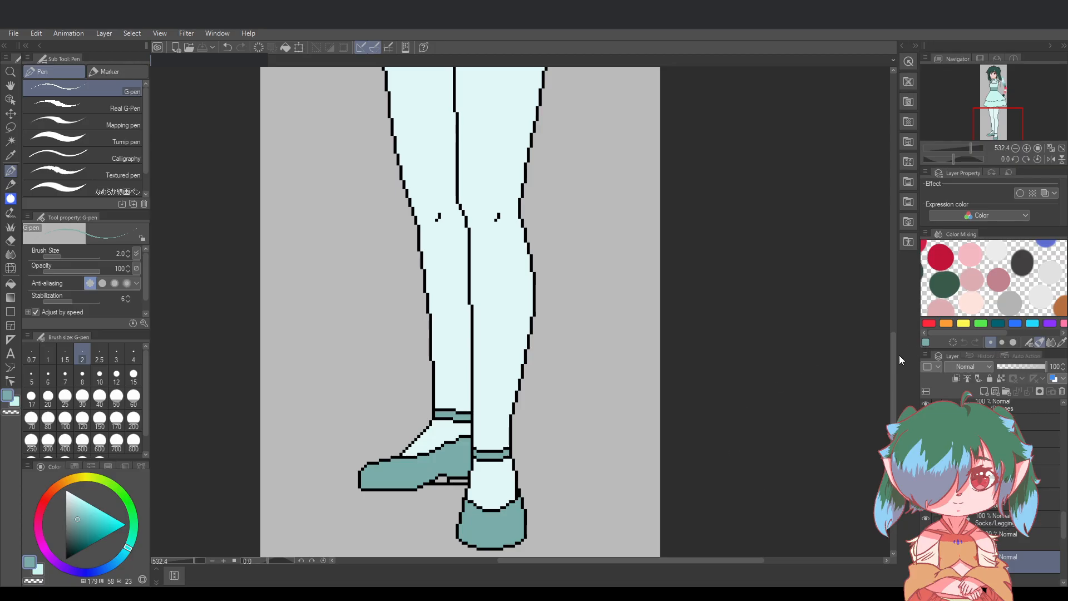
pyautogui.scroll(-2, 897, 361)
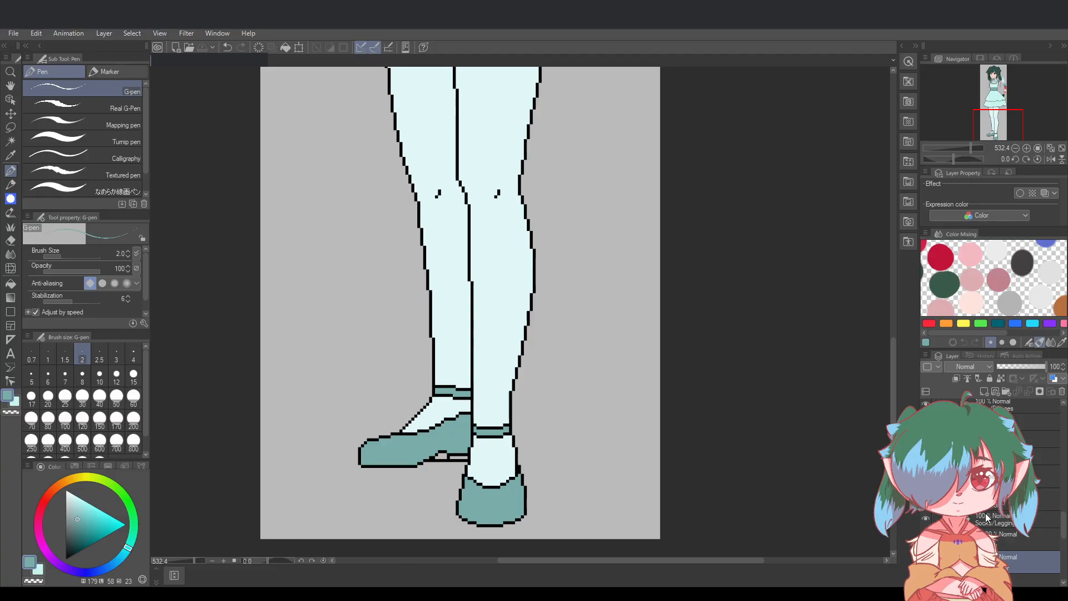
pyautogui.moveTo(892, 374); pyautogui.dragTo(895, 330)
pyautogui.scroll(-1, 835, 413)
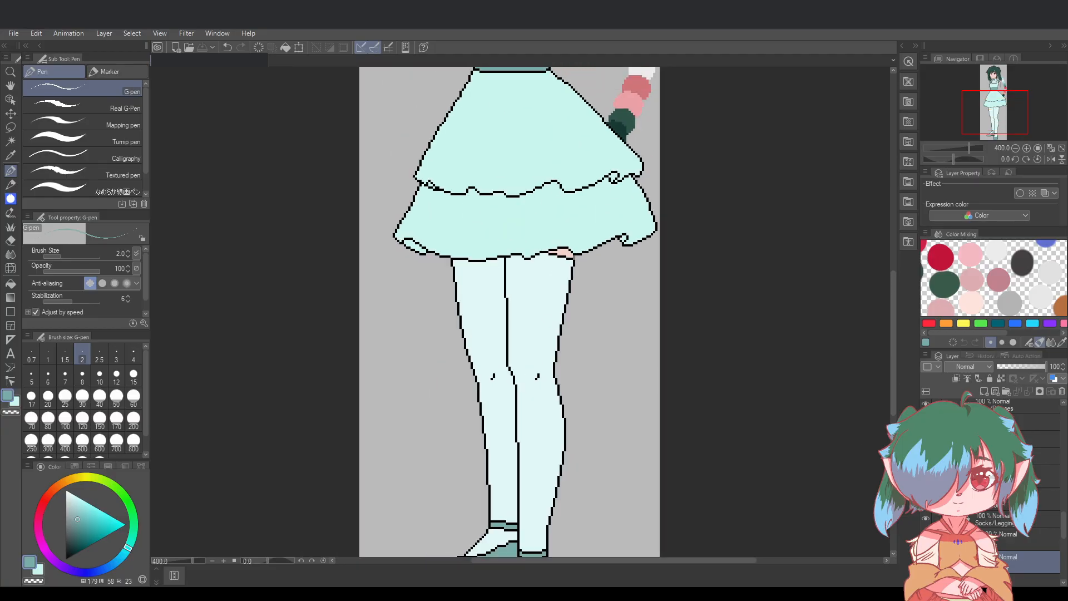
pyautogui.moveTo(726, 560); pyautogui.dragTo(744, 560)
pyautogui.click(926, 405)
pyautogui.scroll(-2, 813, 425)
pyautogui.click(966, 438)
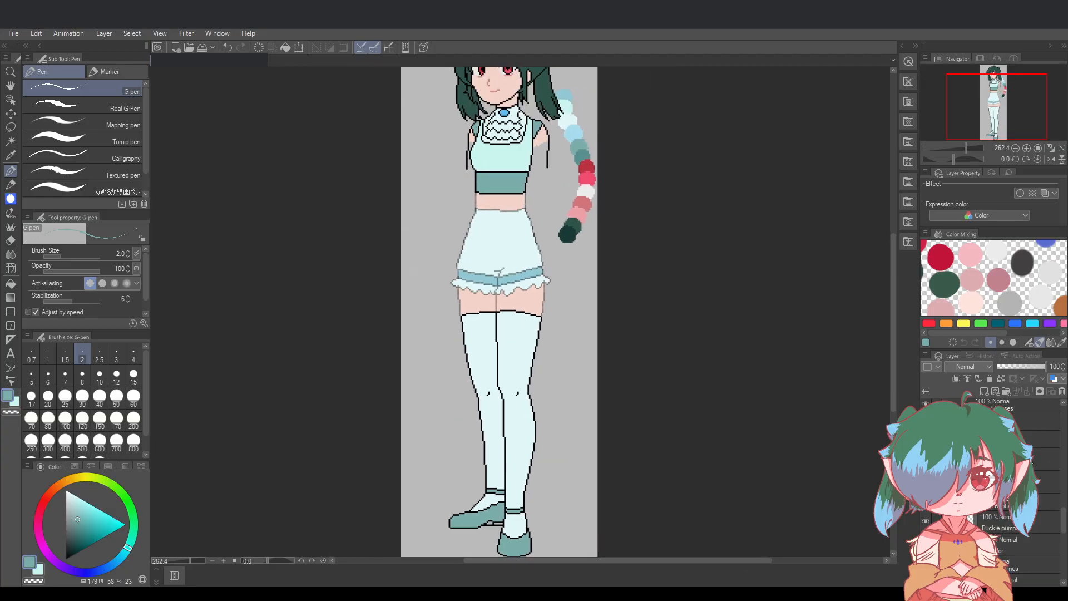
pyautogui.click(1031, 461)
pyautogui.moveTo(1038, 365); pyautogui.dragTo(1048, 366)
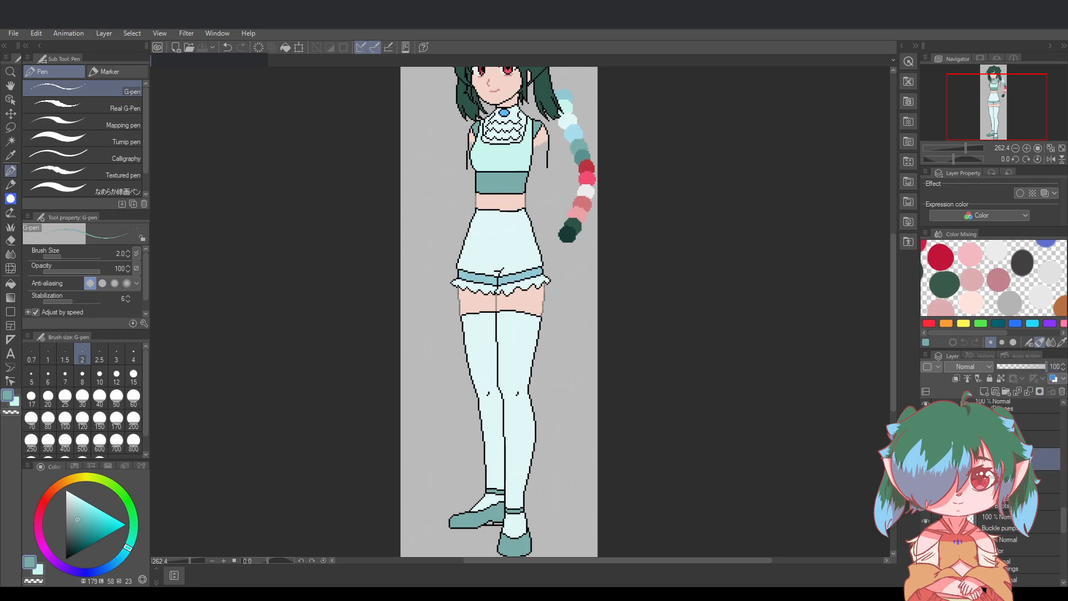
# Save the character drawing
pyautogui.click(1046, 482)
pyautogui.click(1047, 439)
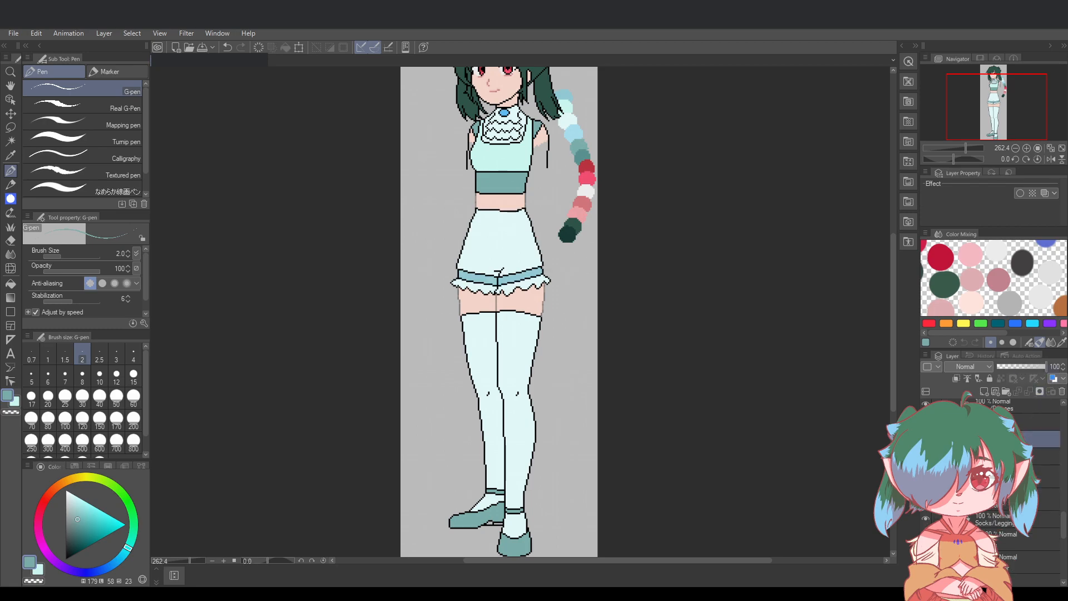
pyautogui.scroll(1, 1046, 440)
pyautogui.hotkey('ctrl', 's')
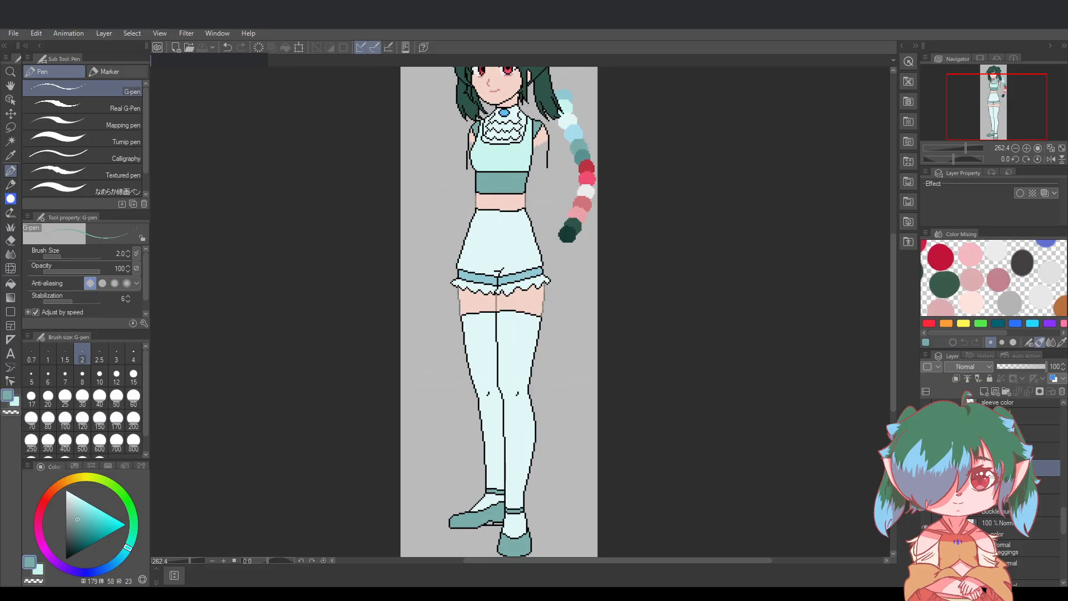
# Find the Body line layer and raise it to full opacity
pyautogui.scroll(1, 993, 490)
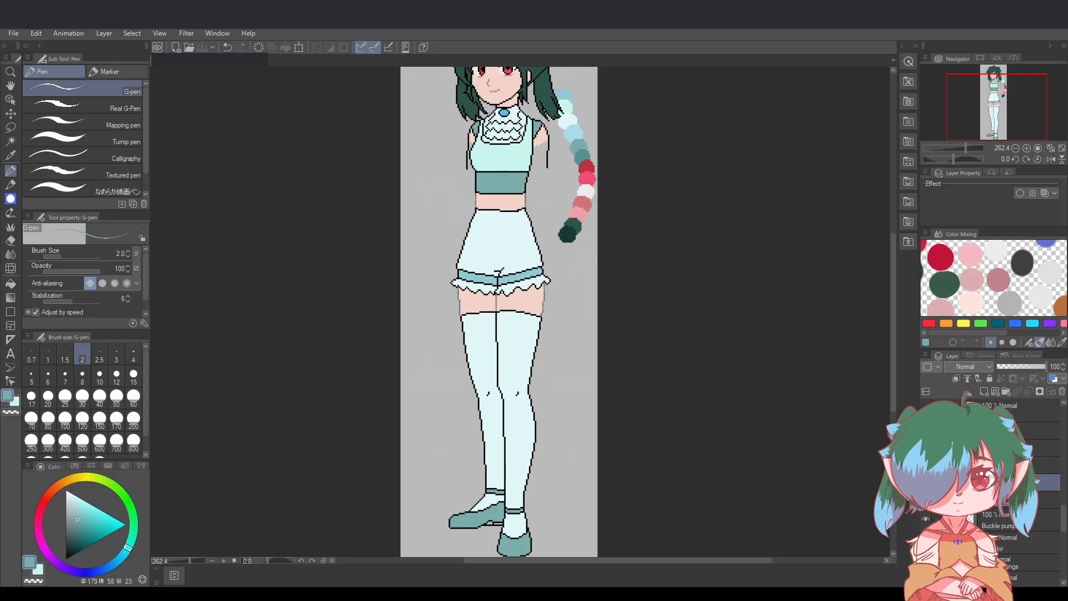
pyautogui.scroll(2, 993, 490)
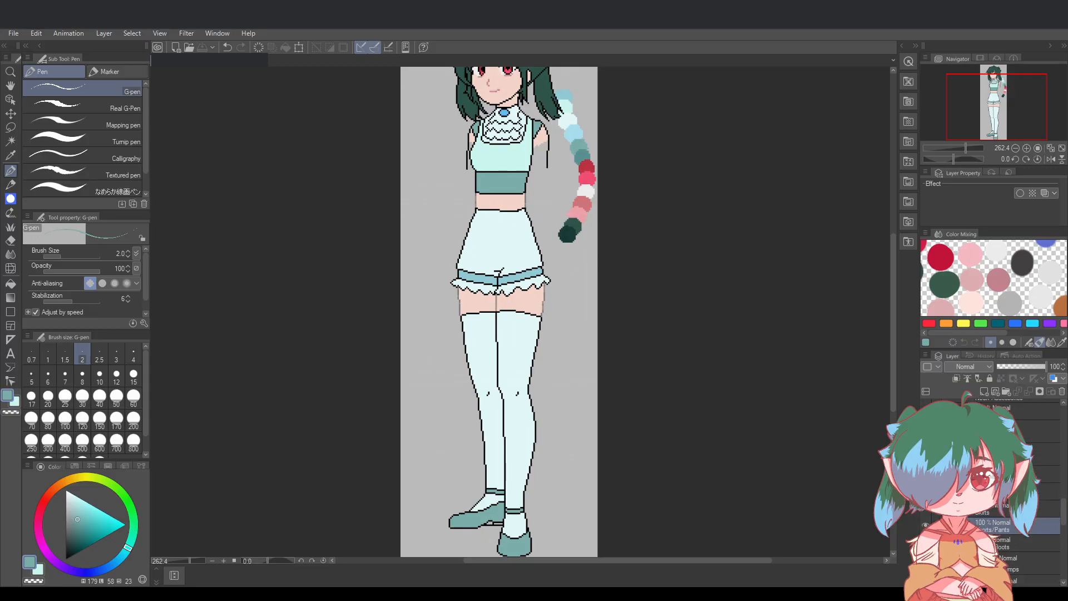
pyautogui.scroll(1, 994, 490)
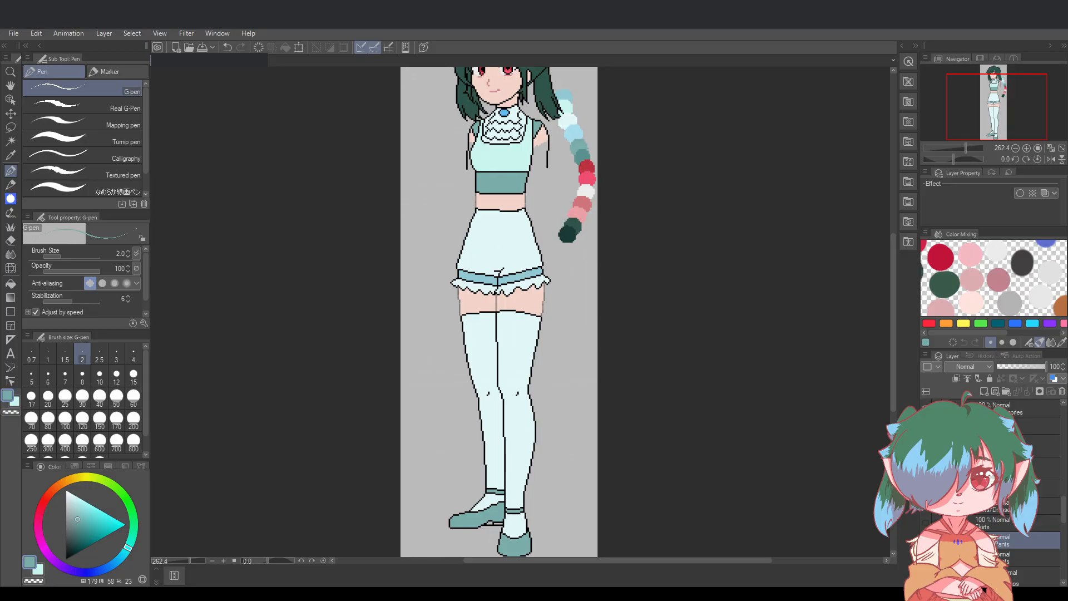
pyautogui.scroll(-5, 984, 579)
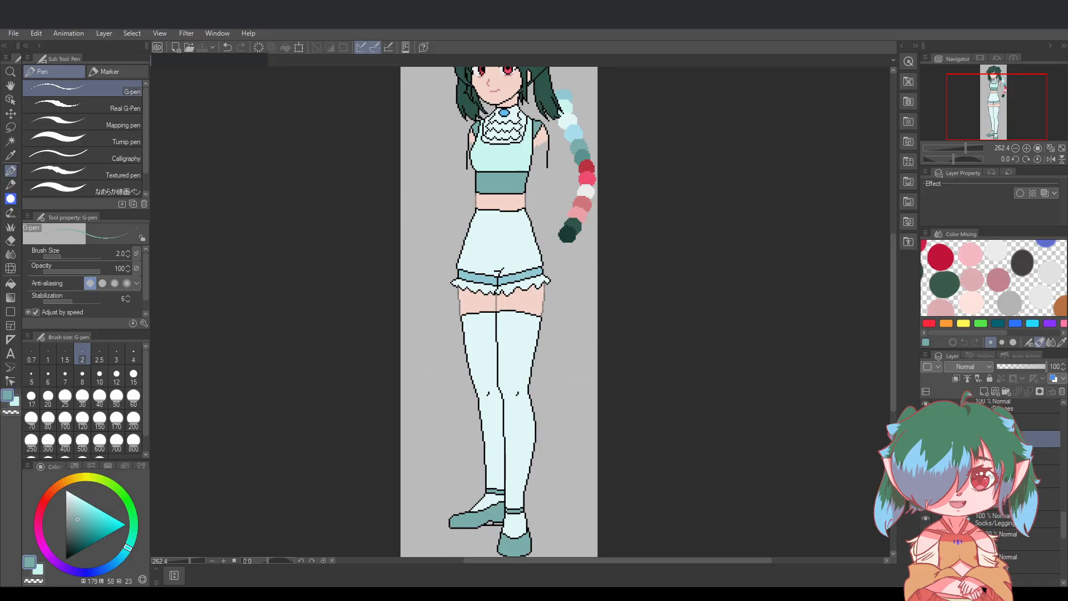
pyautogui.scroll(-5, 984, 590)
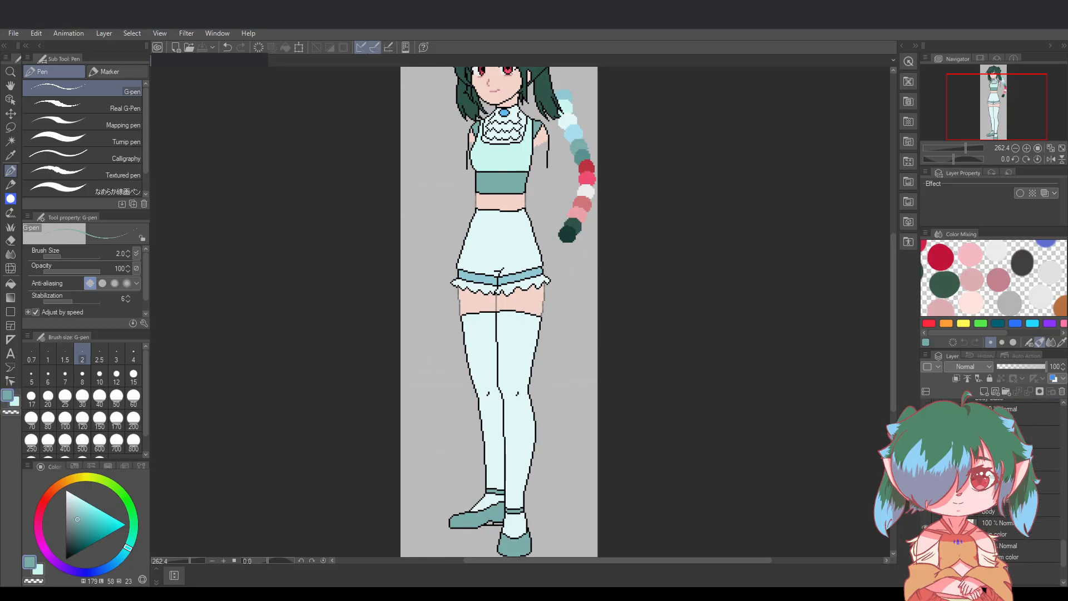
pyautogui.scroll(2, 984, 589)
pyautogui.click(994, 506)
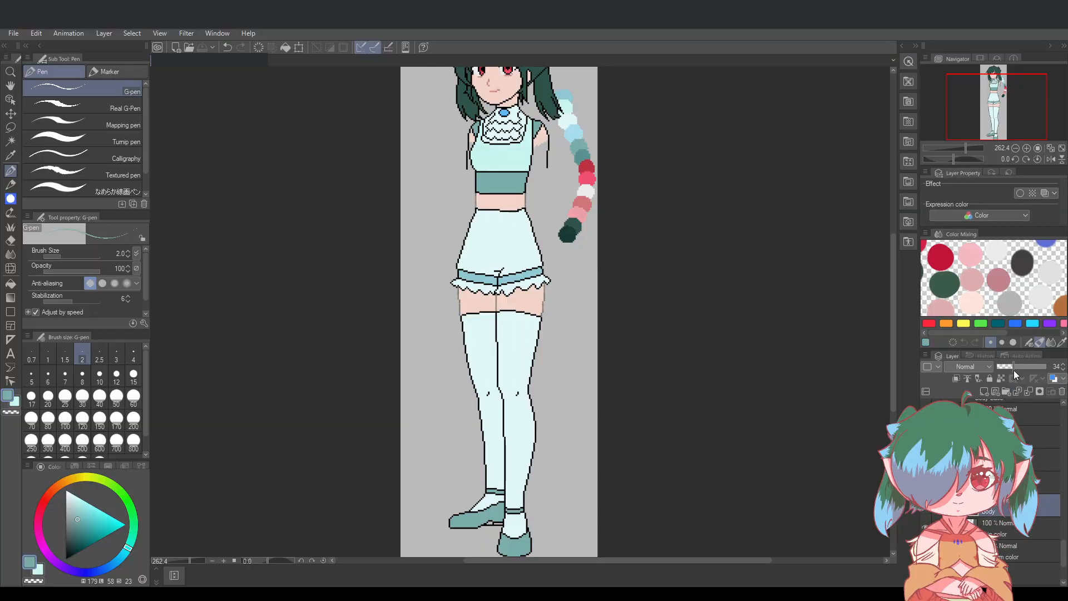
pyautogui.moveTo(1014, 370); pyautogui.dragTo(1051, 368)
# Make the two-tiered dress skirt visible again over the shorts and inspect its ruffles up close
pyautogui.scroll(-2, 626, 226)
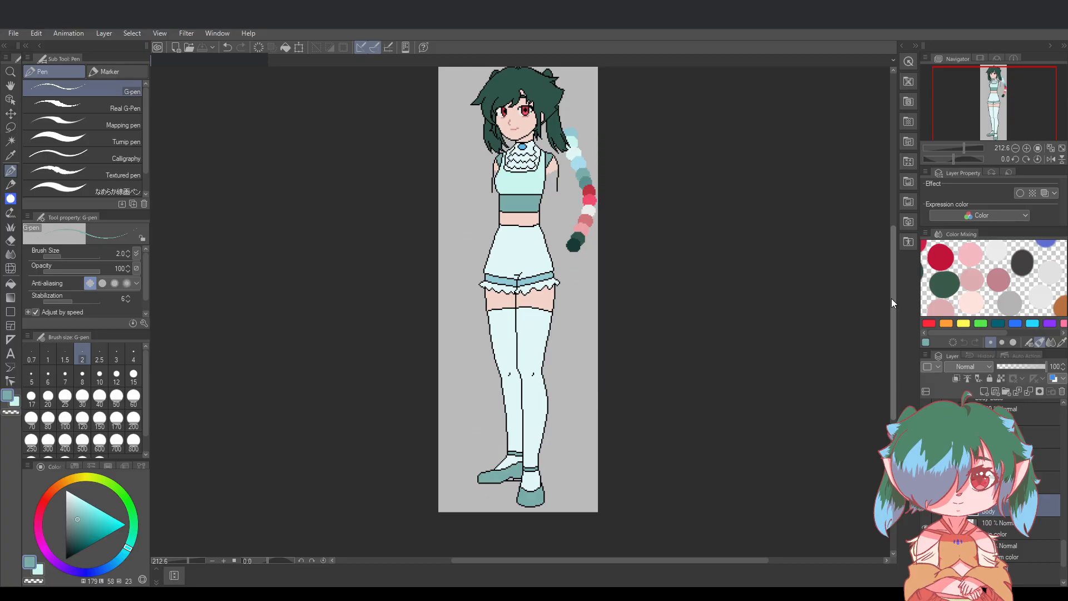
pyautogui.moveTo(892, 298); pyautogui.dragTo(892, 287)
pyautogui.moveTo(690, 560); pyautogui.dragTo(711, 561)
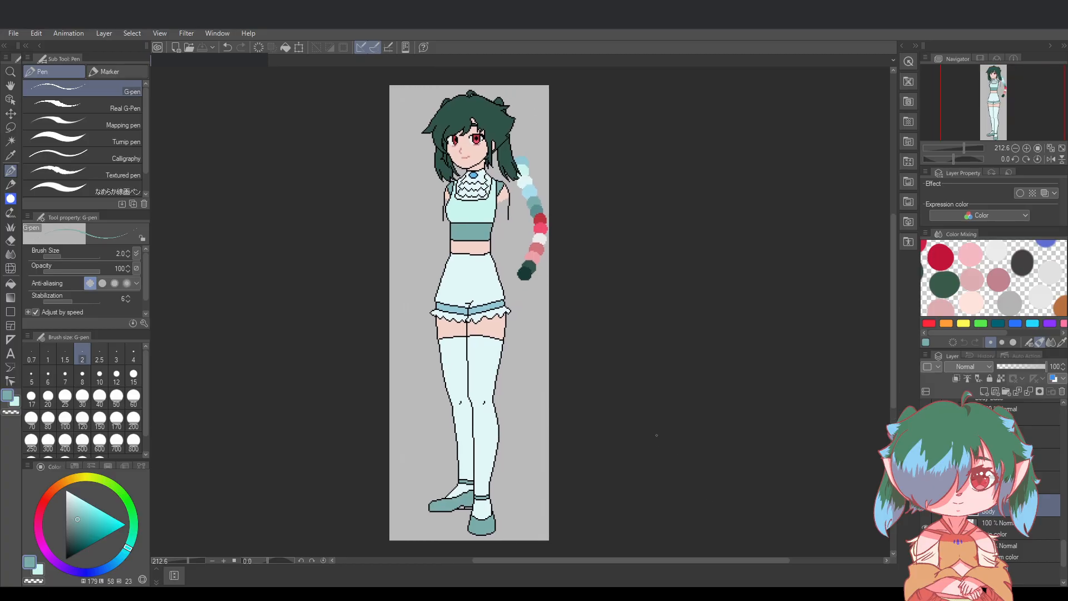
pyautogui.scroll(-1, 556, 404)
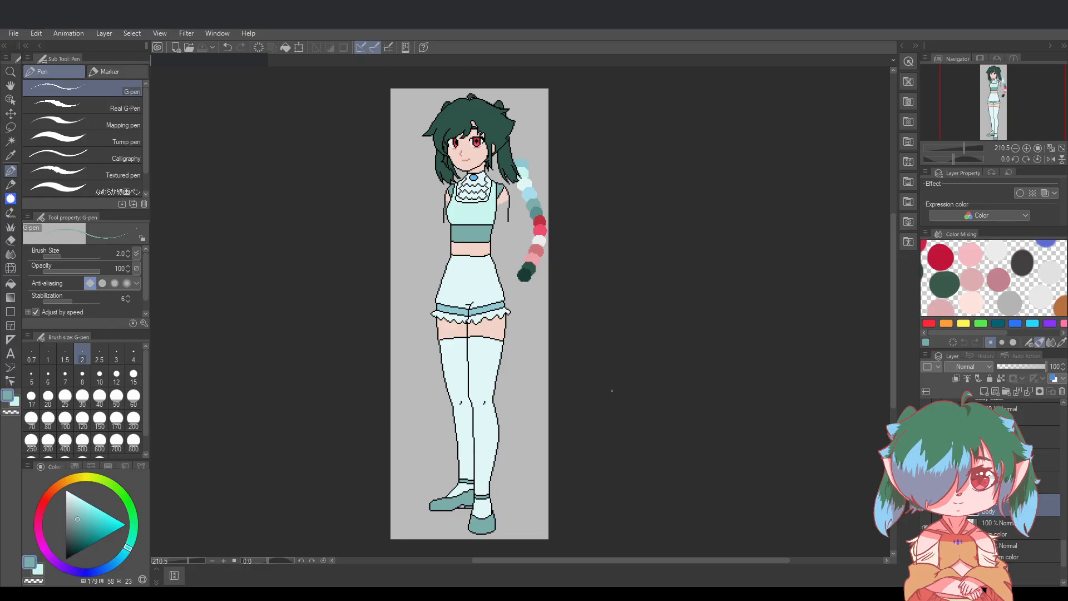
pyautogui.scroll(-2, 993, 489)
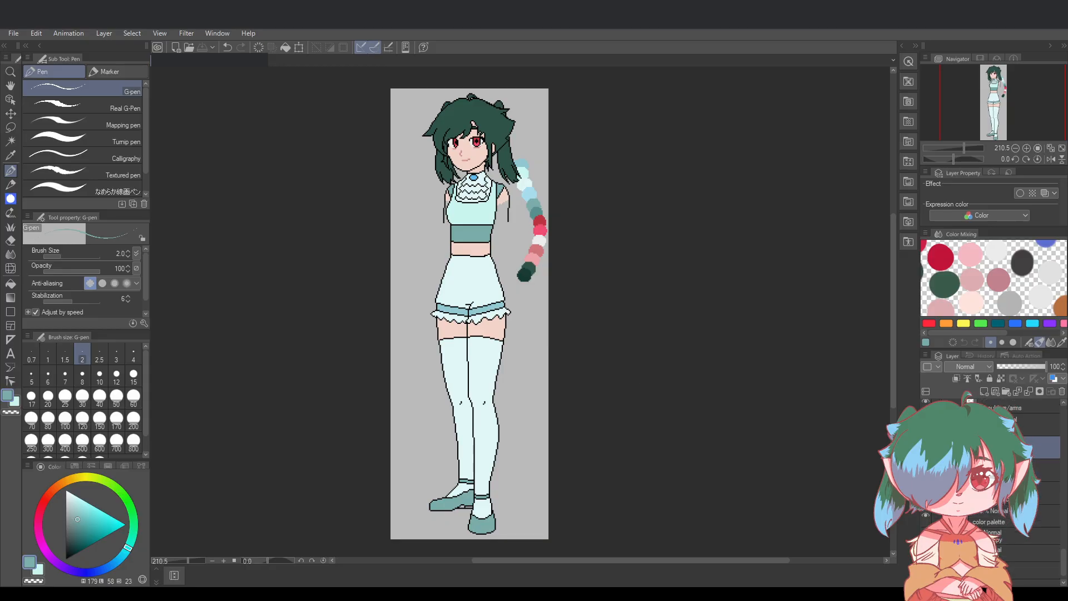
pyautogui.scroll(3, 993, 490)
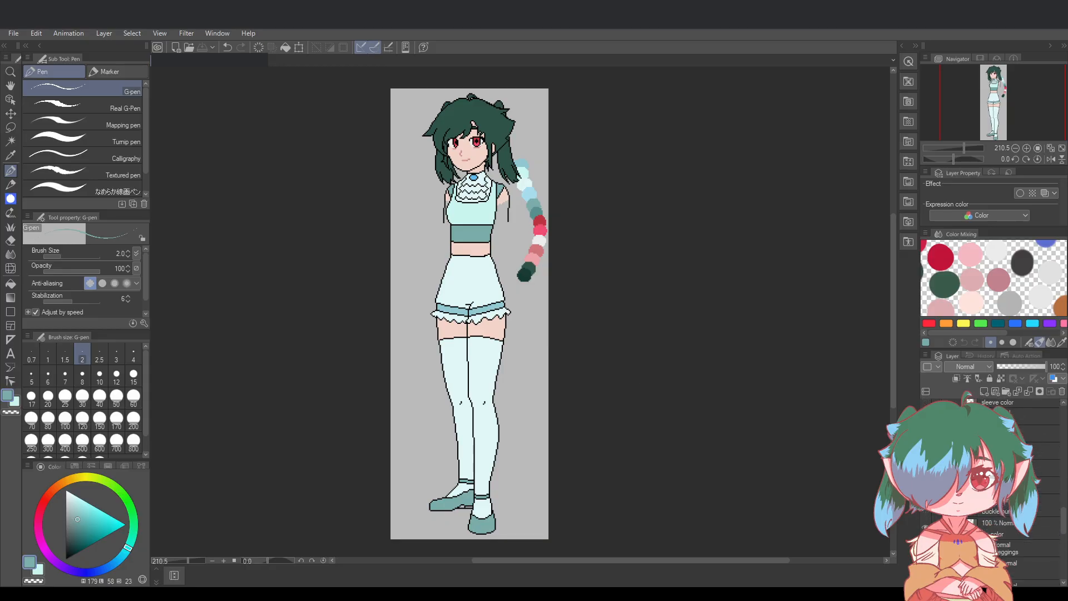
pyautogui.click(926, 433)
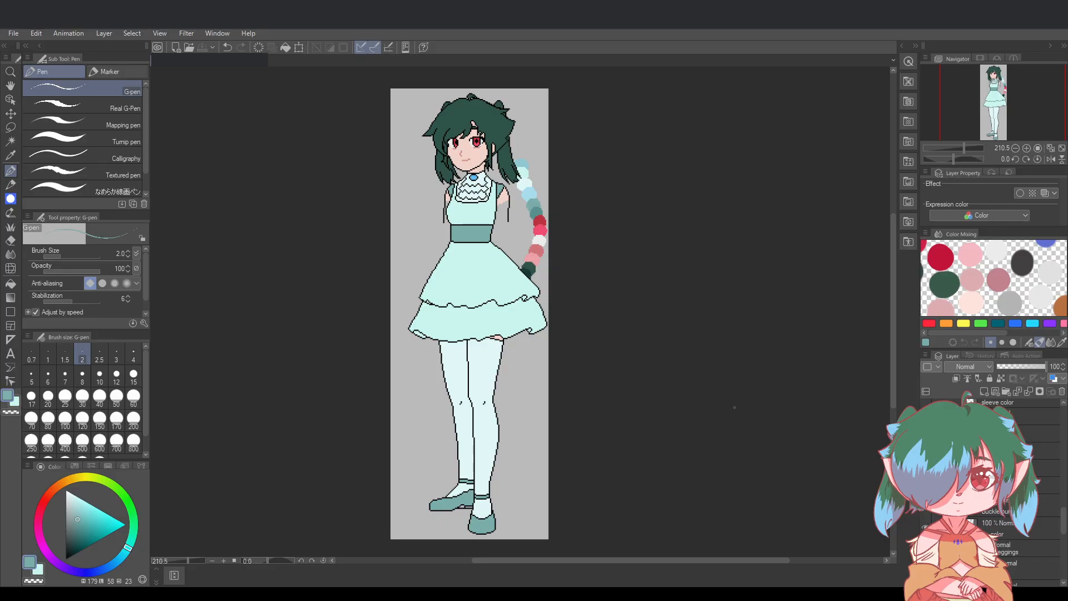
pyautogui.scroll(1, 363, 365)
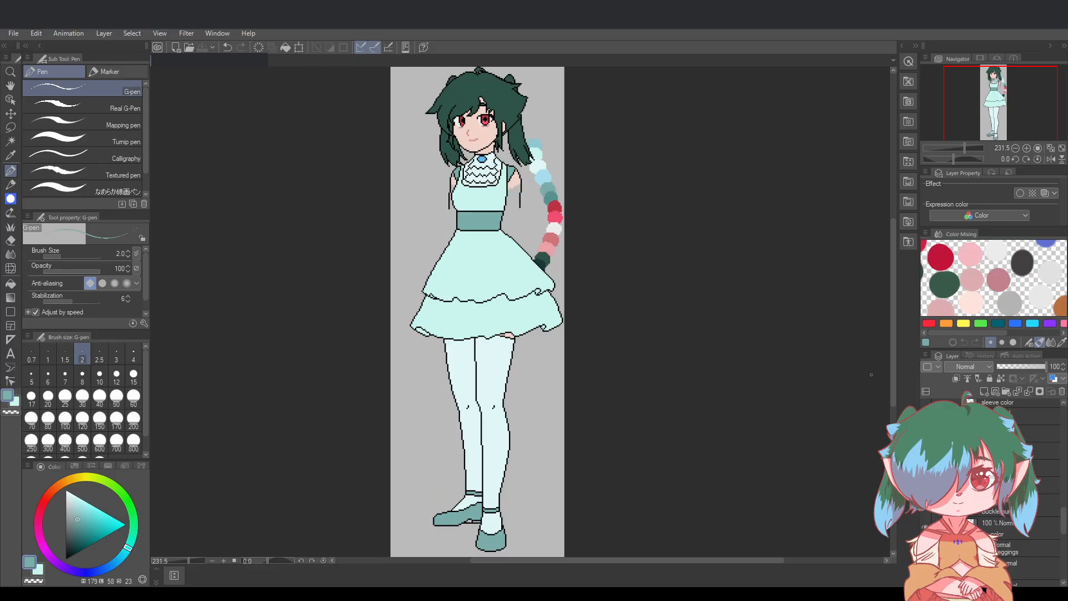
pyautogui.hotkey('ctrl', 'z')
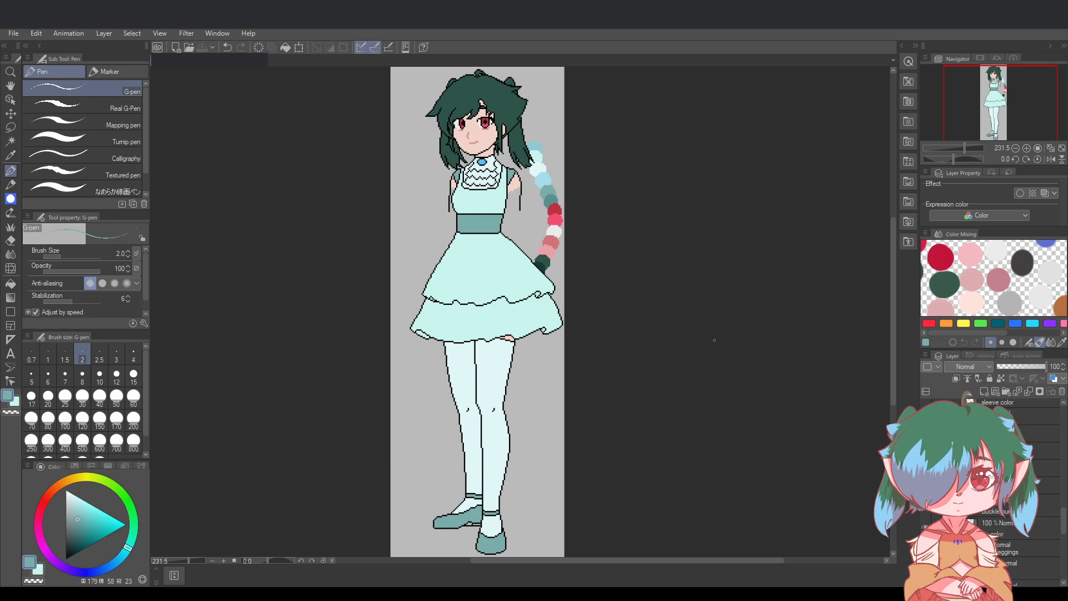
pyautogui.scroll(5, 587, 328)
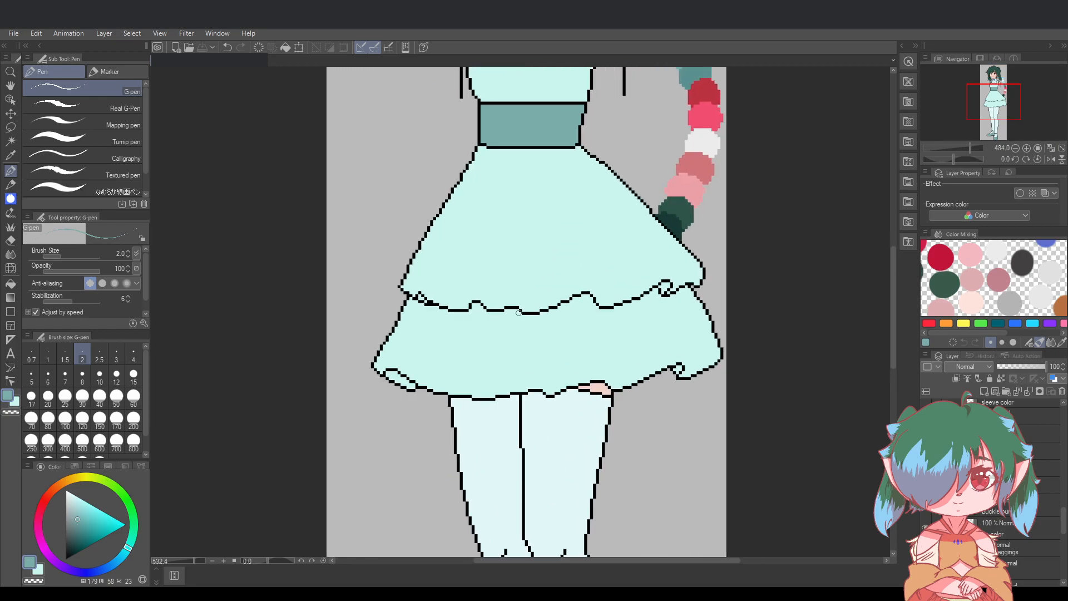
# Inspect the character's dress skirt, legs and strapped pumps up close for outline and color flaws
pyautogui.scroll(2, 436, 300)
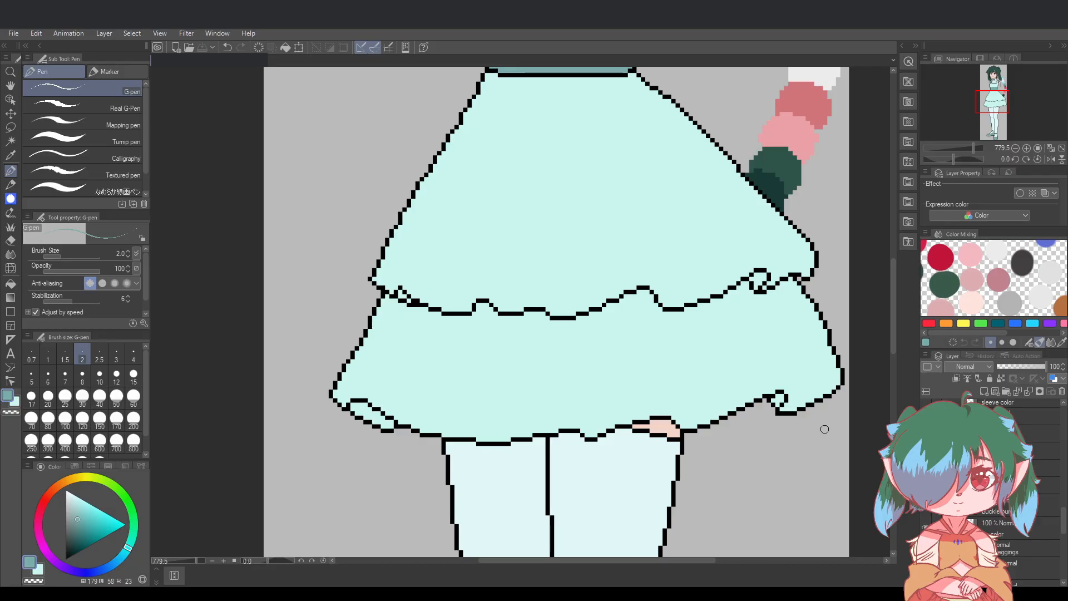
pyautogui.scroll(-3, 824, 429)
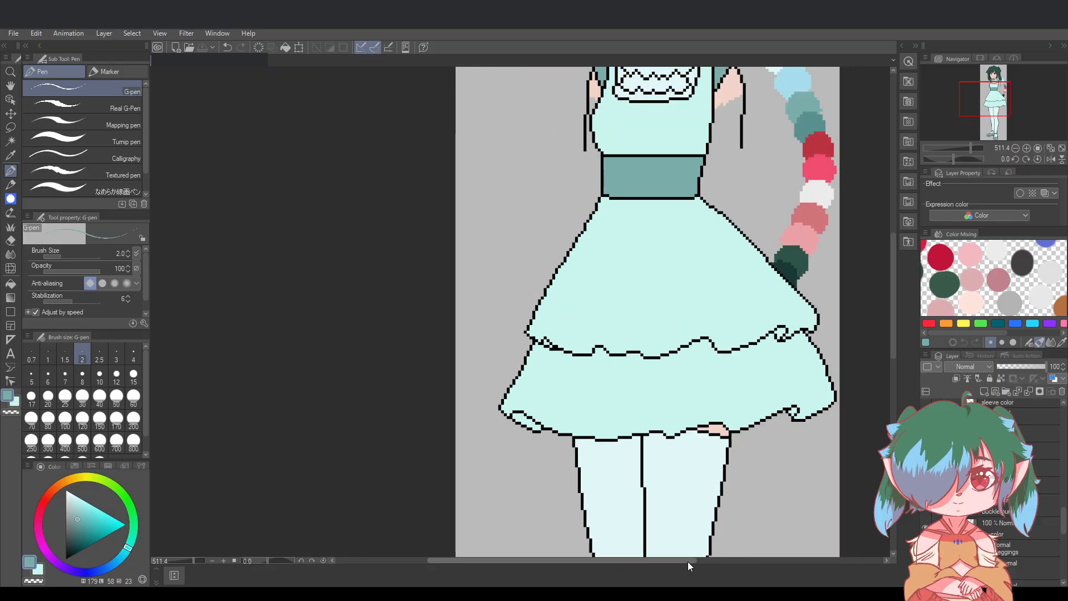
pyautogui.moveTo(688, 562); pyautogui.dragTo(756, 554)
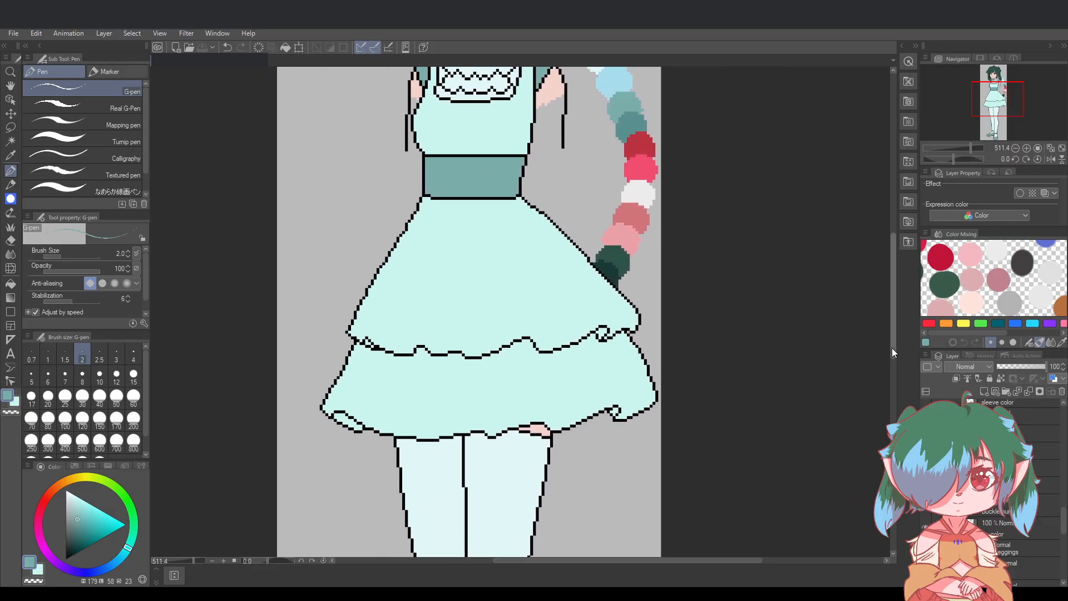
pyautogui.moveTo(893, 351); pyautogui.dragTo(887, 383)
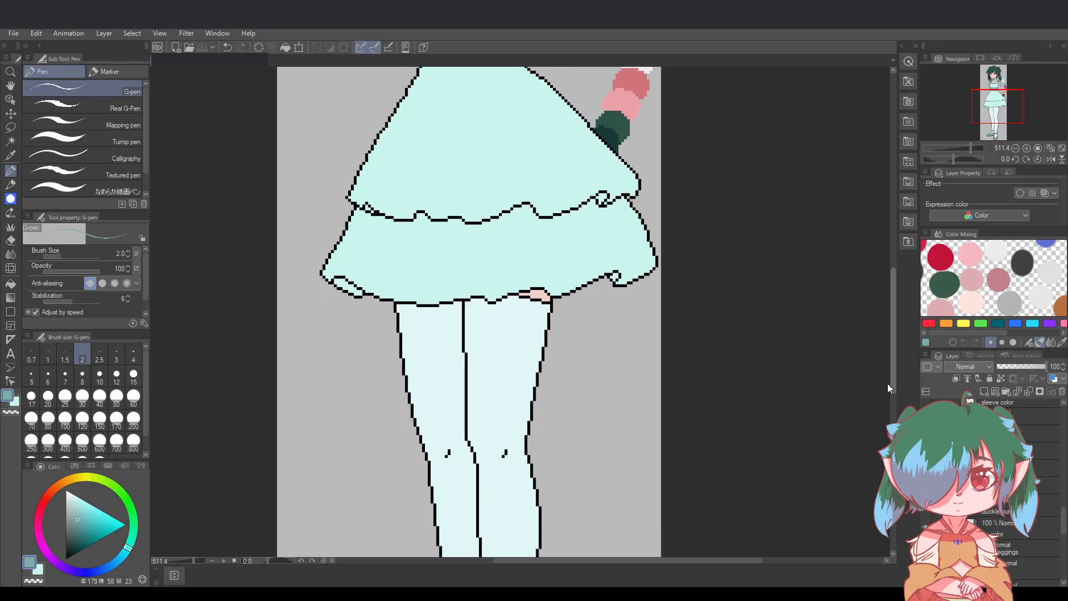
pyautogui.scroll(-2, 750, 400)
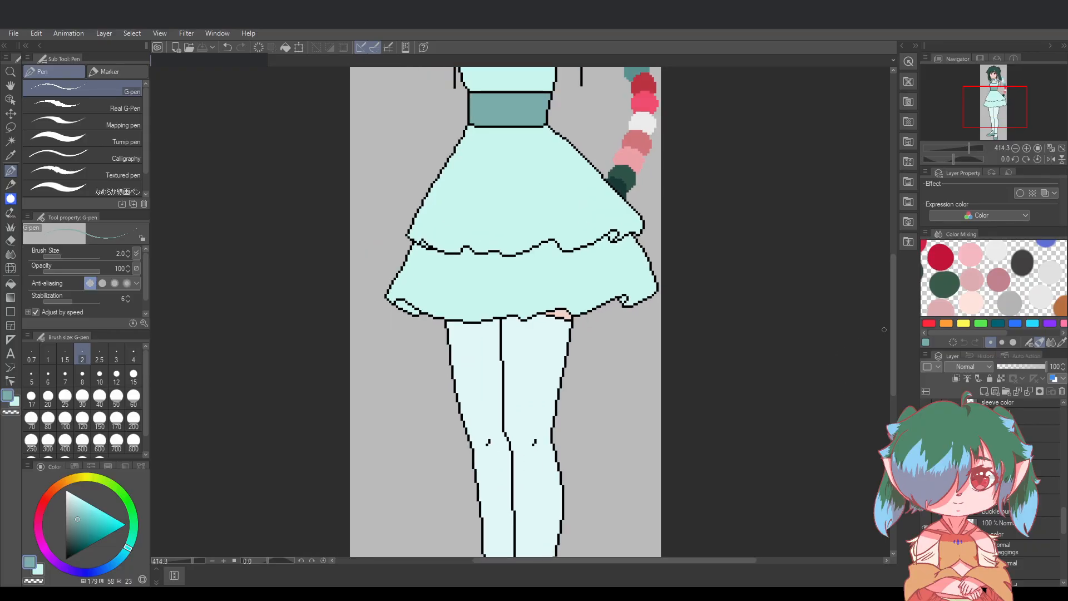
pyautogui.moveTo(892, 331); pyautogui.dragTo(896, 355)
pyautogui.scroll(-1, 875, 369)
pyautogui.scroll(-1, 849, 366)
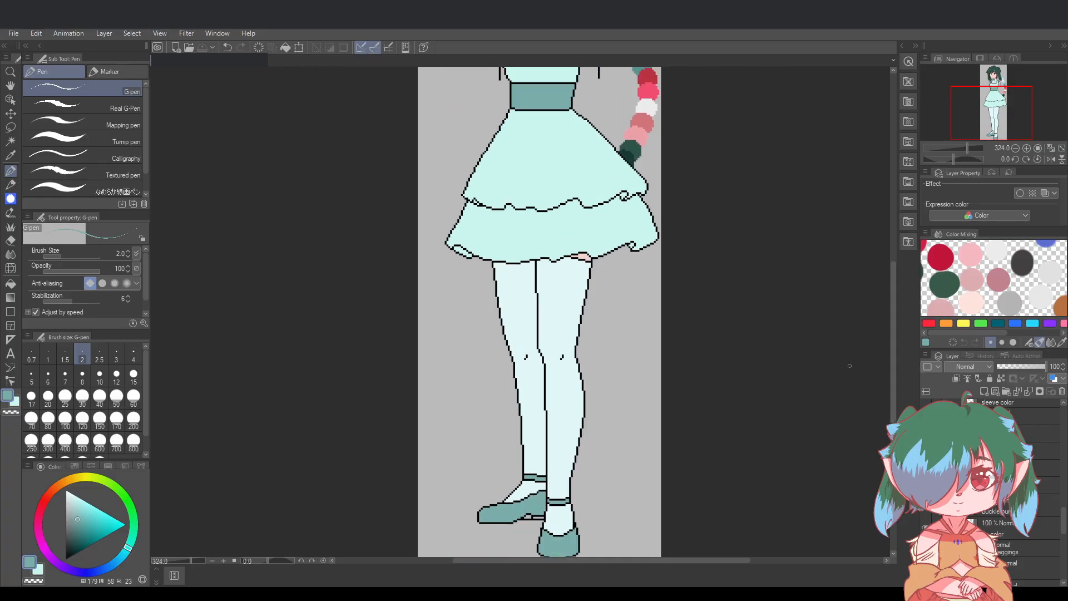
pyautogui.moveTo(893, 375); pyautogui.dragTo(894, 381)
pyautogui.scroll(4, 594, 504)
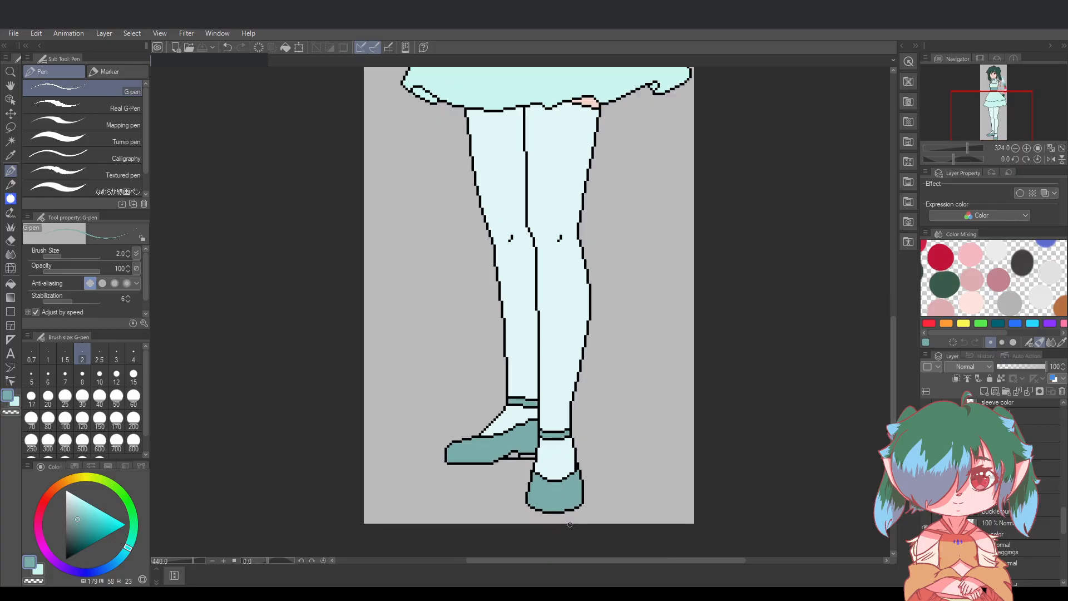
pyautogui.scroll(1, 593, 503)
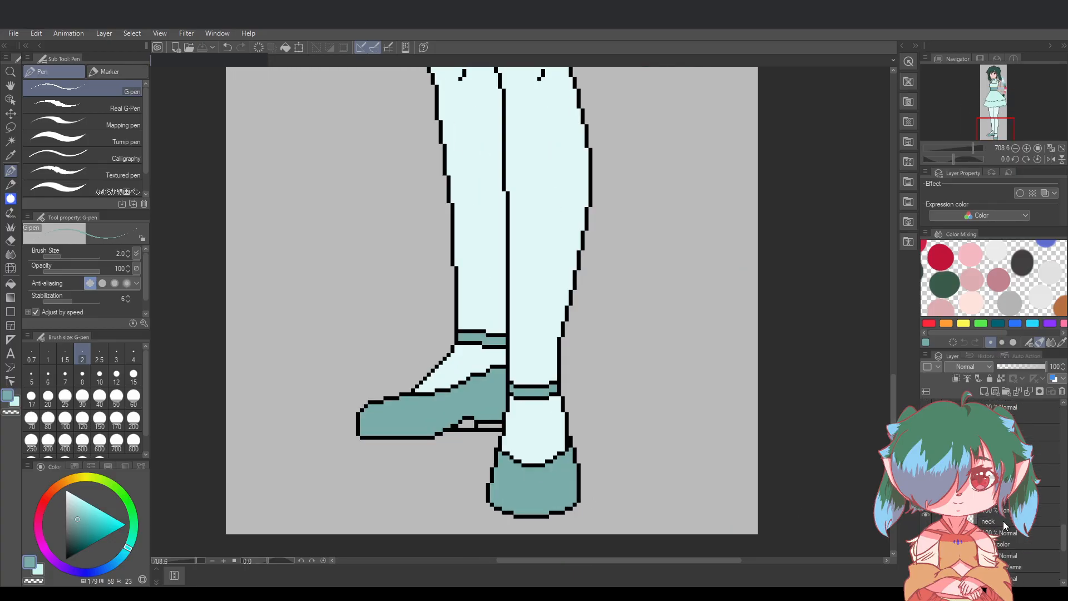
# Find the pump layers and toggle the visibility of the pumps' outline to examine the teal color underneath
pyautogui.scroll(-2, 994, 511)
pyautogui.click(993, 522)
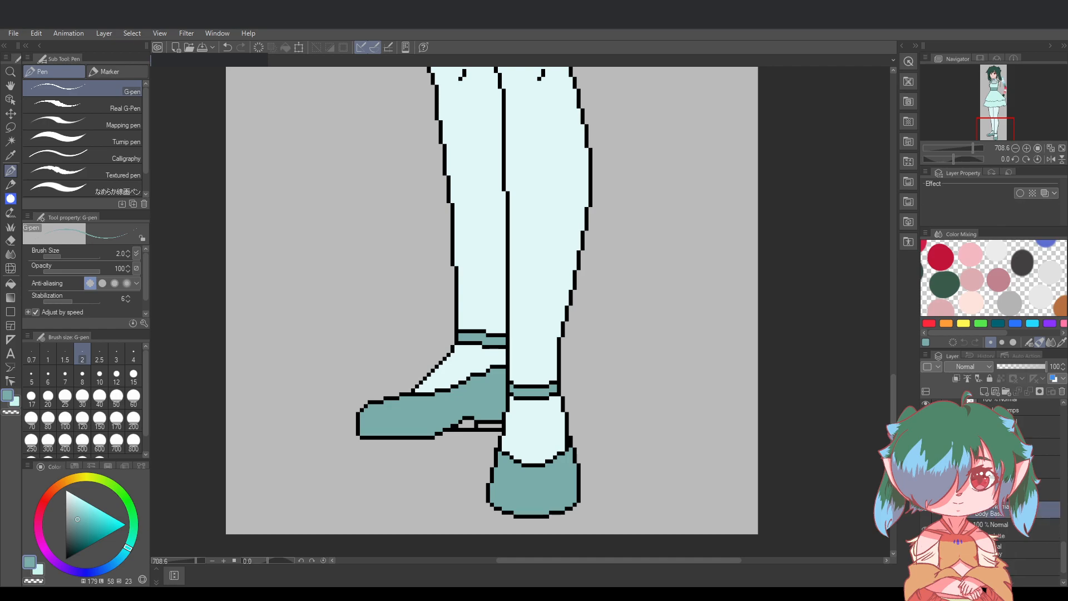
pyautogui.scroll(1, 995, 505)
pyautogui.click(954, 505)
pyautogui.scroll(1, 954, 505)
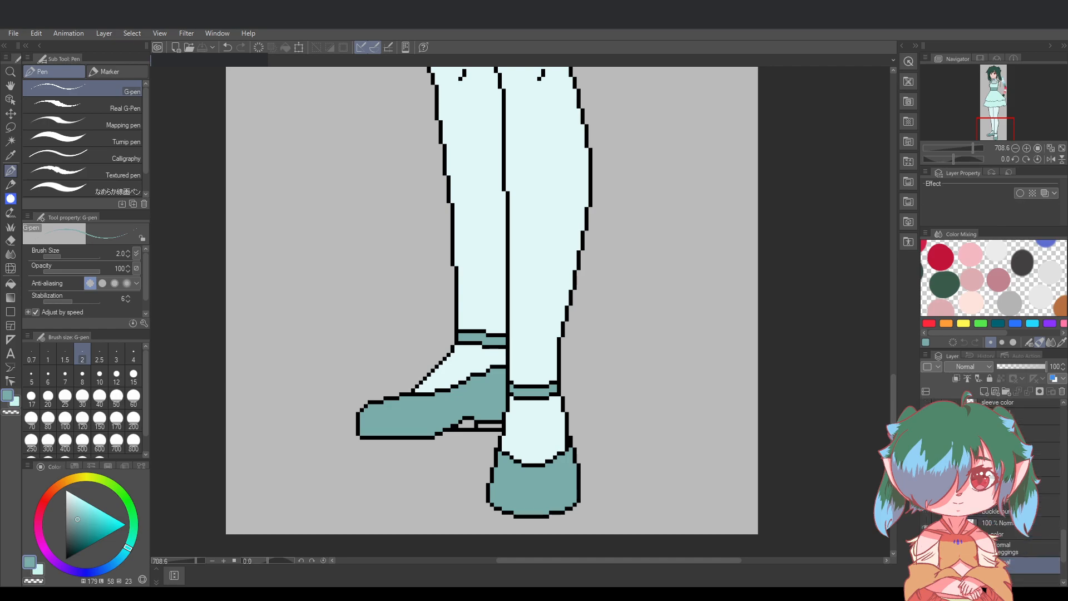
pyautogui.click(1033, 536)
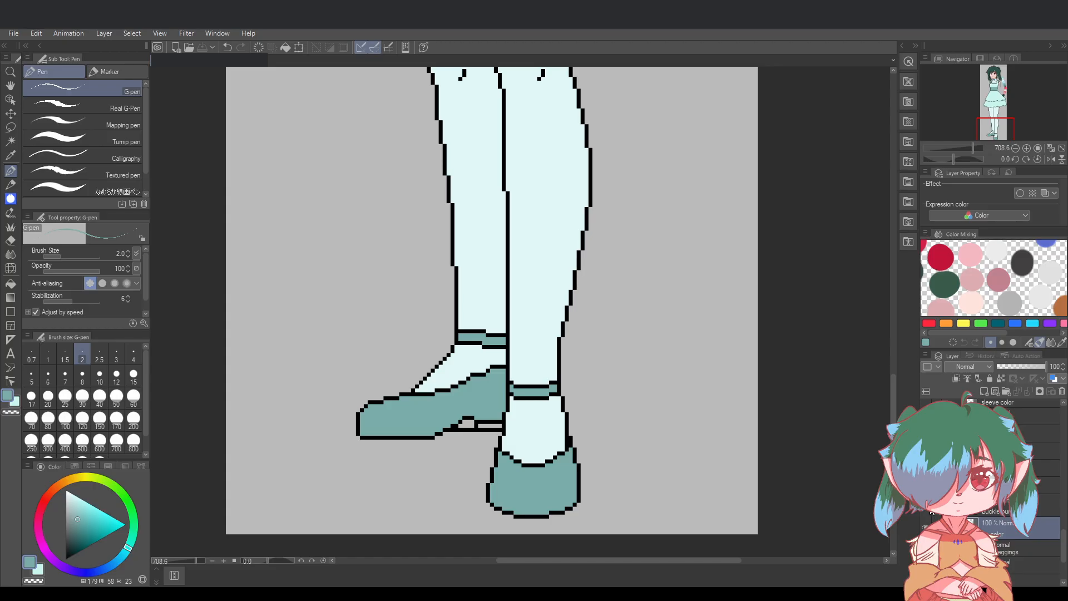
pyautogui.click(932, 511)
pyautogui.click(931, 511)
pyautogui.click(932, 512)
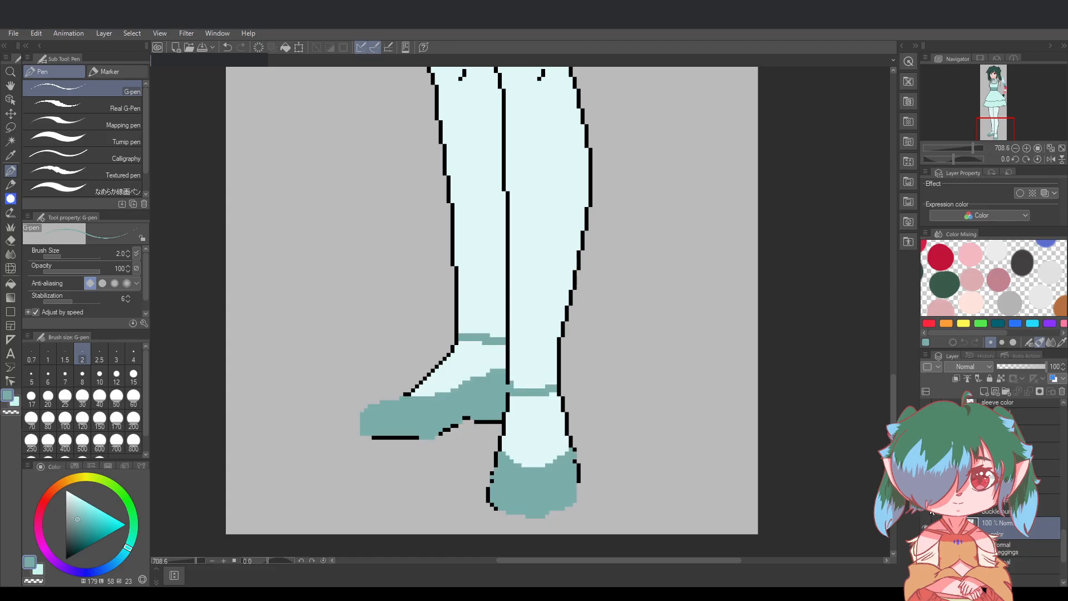
pyautogui.click(932, 511)
pyautogui.click(932, 511)
pyautogui.click(932, 511)
pyautogui.click(932, 511)
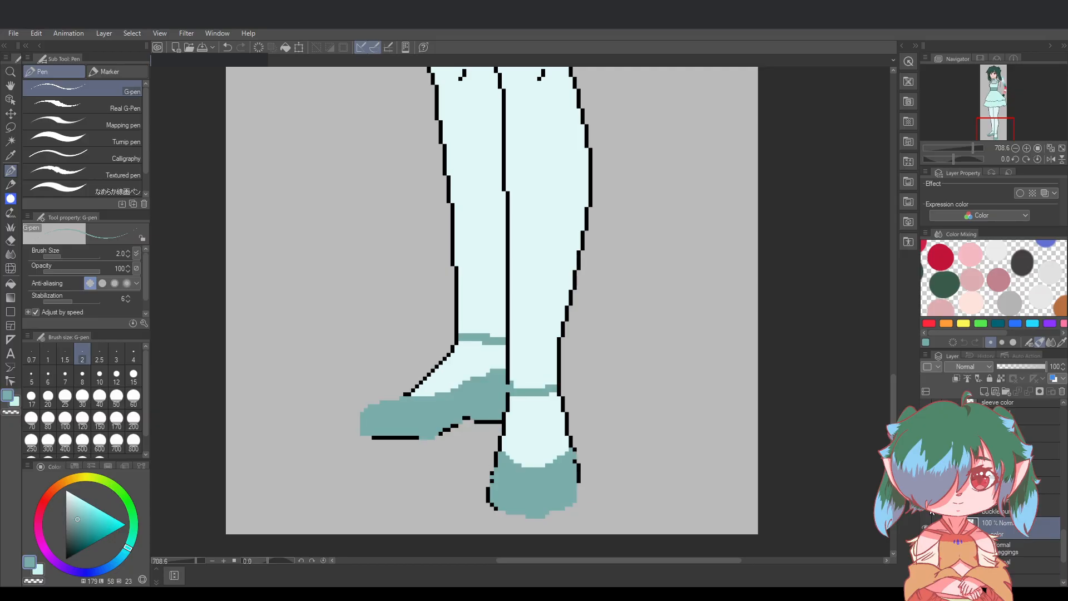
pyautogui.click(932, 512)
# Lower the pump color layer's opacity to 75%, keeping the neighbouring line layers at full opacity
pyautogui.click(957, 507)
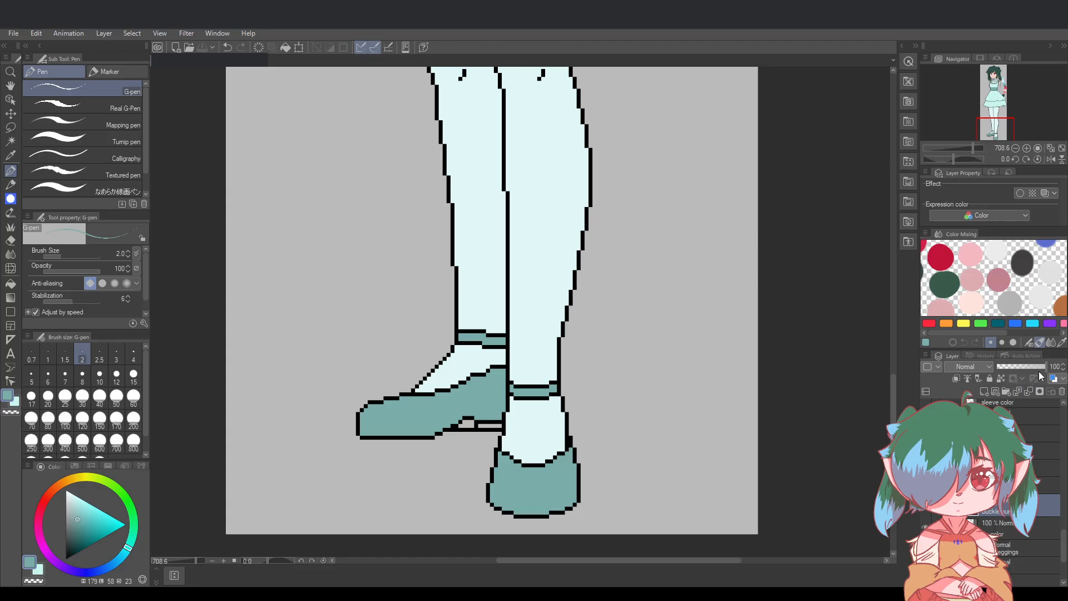
pyautogui.moveTo(1039, 368)
pyautogui.mouseDown()
pyautogui.moveTo(1011, 365)
pyautogui.moveTo(1058, 367)
pyautogui.mouseUp()
pyautogui.click(1030, 533)
pyautogui.moveTo(1044, 366); pyautogui.dragTo(1029, 365)
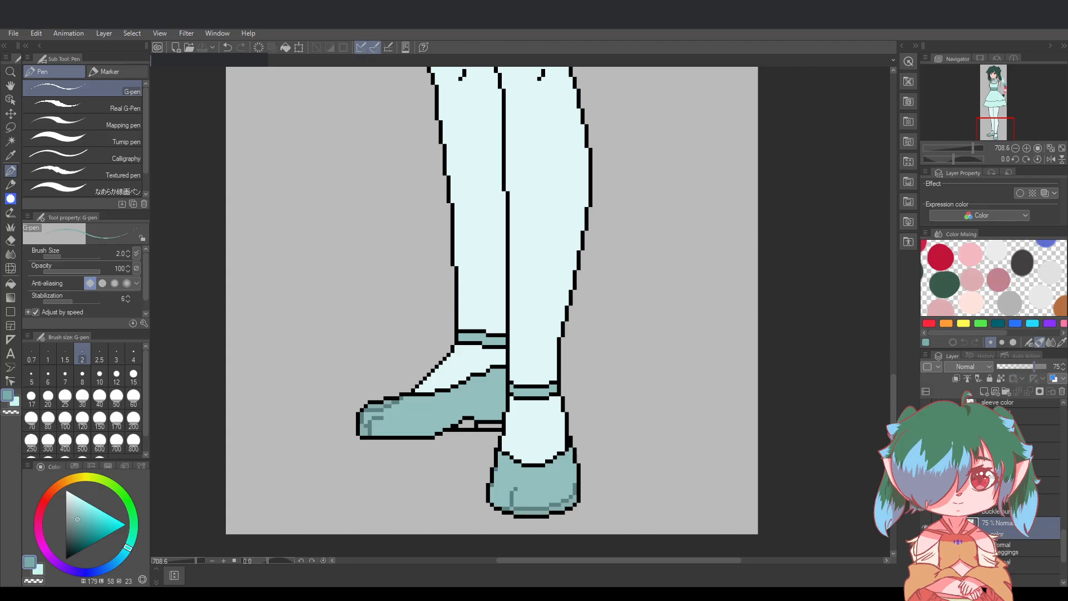
pyautogui.click(1030, 506)
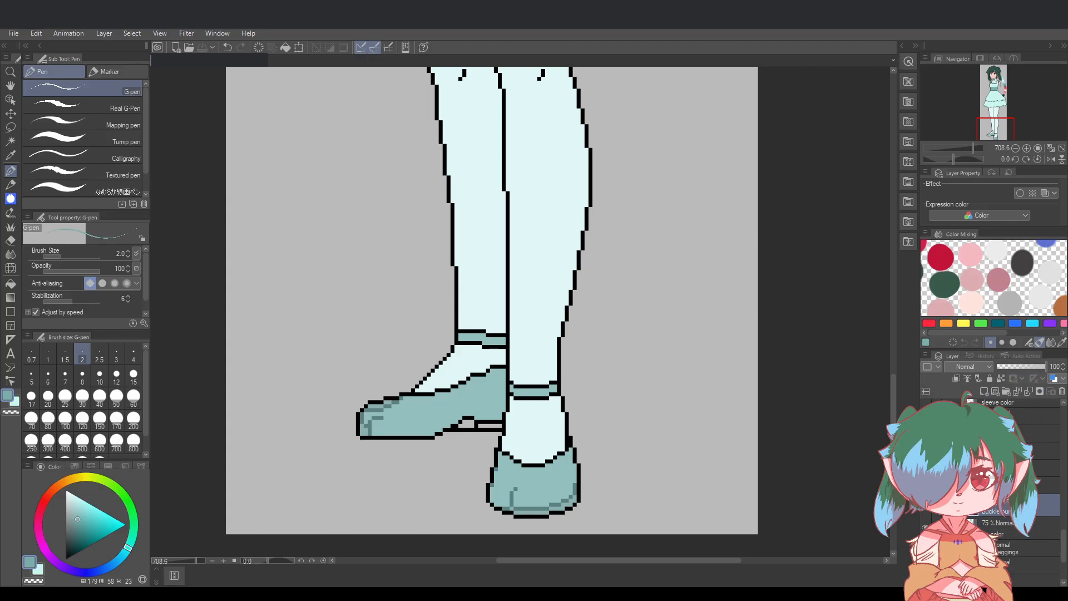
pyautogui.click(1024, 565)
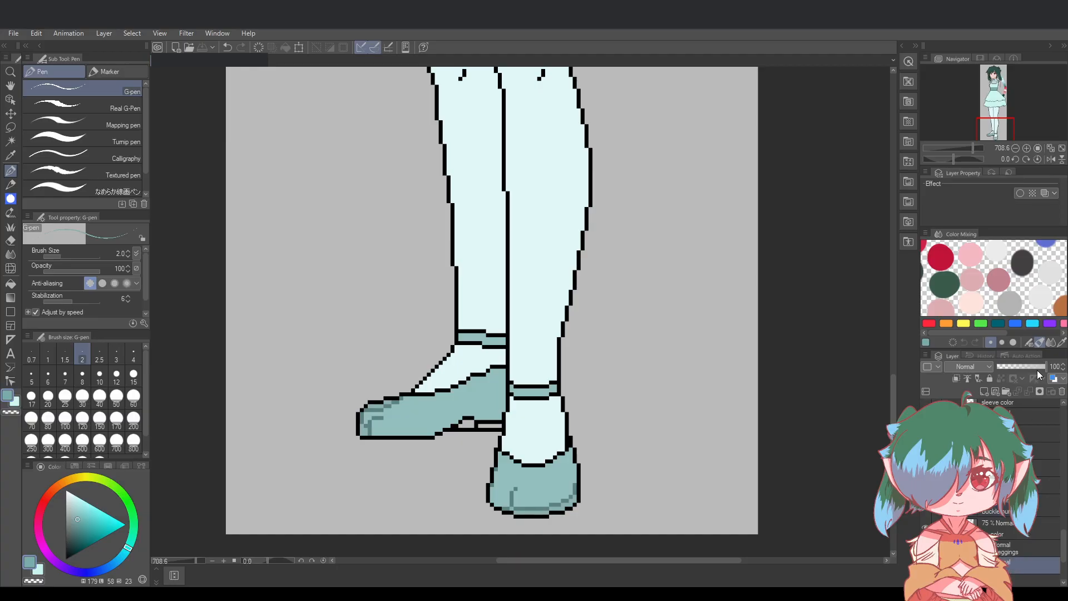
pyautogui.moveTo(1045, 367)
pyautogui.mouseDown()
pyautogui.moveTo(1028, 367)
pyautogui.moveTo(1047, 368)
pyautogui.mouseUp()
# Try the socks/leggings group at 47% opacity and check the legs beneath the skirt
pyautogui.scroll(-2, 1044, 419)
pyautogui.click(1001, 520)
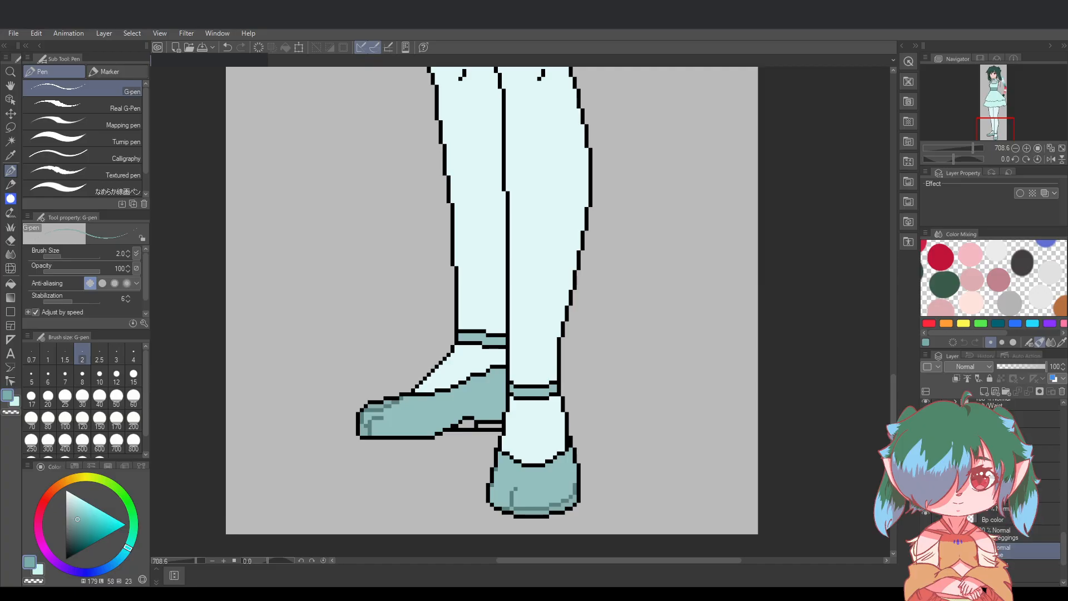
pyautogui.scroll(1, 1001, 501)
pyautogui.click(1040, 366)
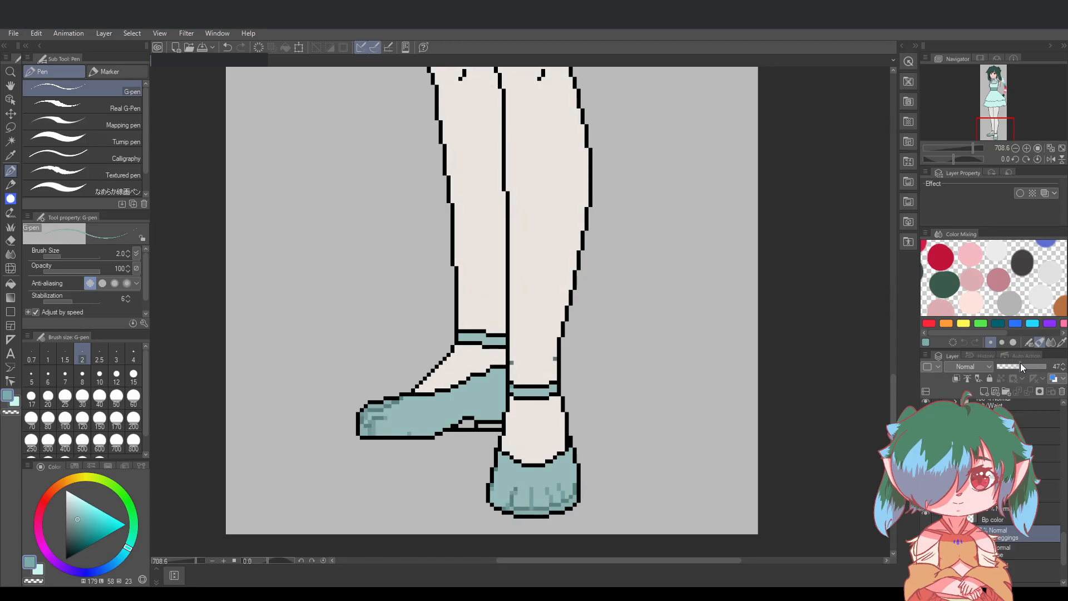
pyautogui.scroll(-3, 701, 331)
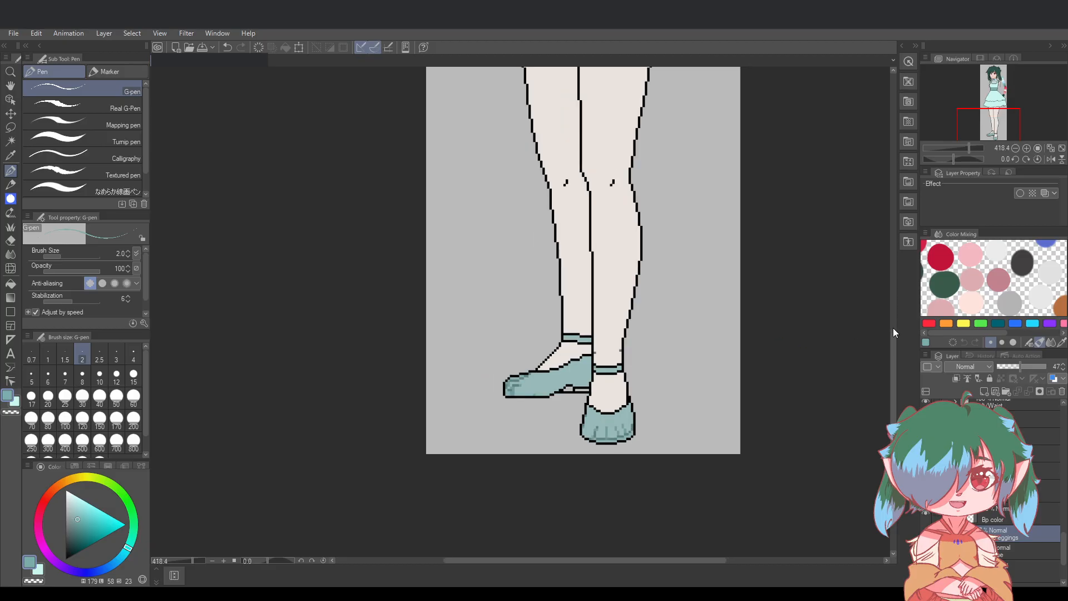
pyautogui.moveTo(893, 320); pyautogui.dragTo(893, 314)
pyautogui.moveTo(705, 560); pyautogui.dragTo(735, 560)
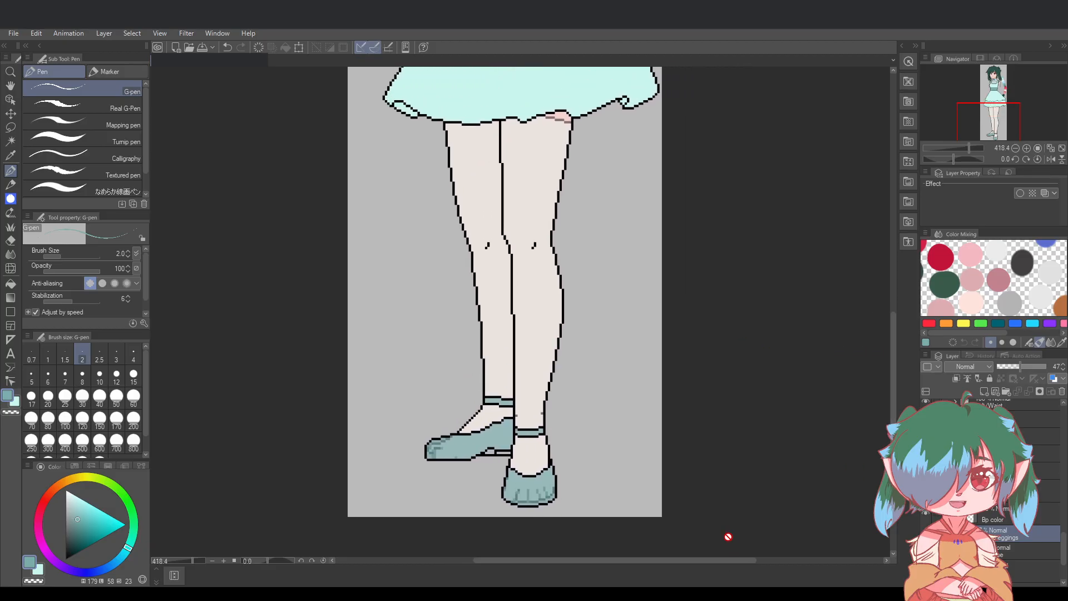
# Try the blue layer color effect on the socks/leggings group, turn it off again, and set the group's opacity to 61%
pyautogui.scroll(1, 628, 444)
pyautogui.moveTo(1020, 365)
pyautogui.mouseDown()
pyautogui.moveTo(1031, 364)
pyautogui.moveTo(1019, 363)
pyautogui.mouseUp()
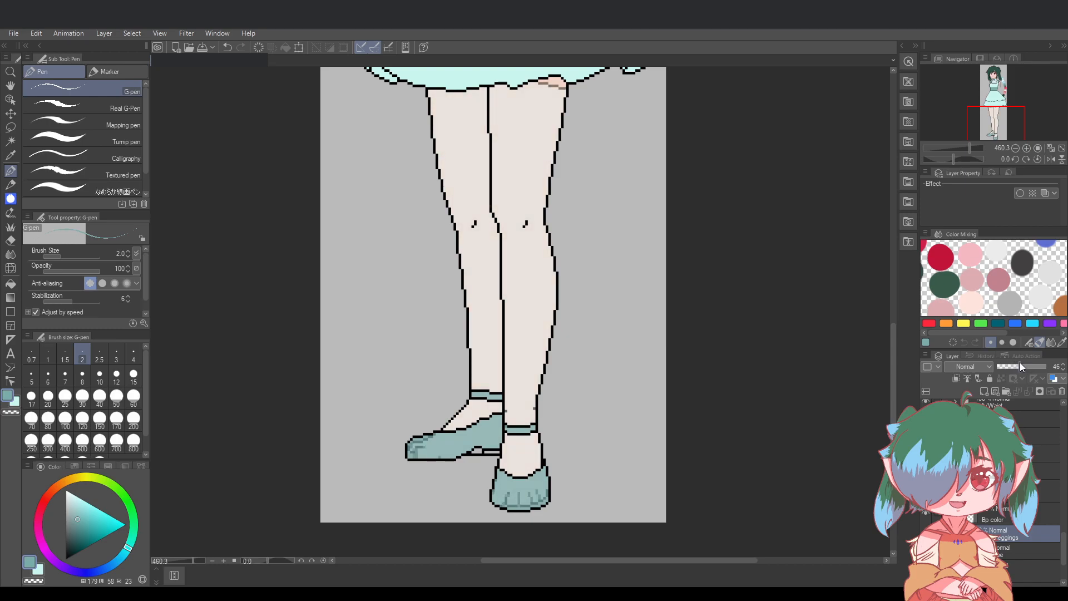
pyautogui.click(1053, 379)
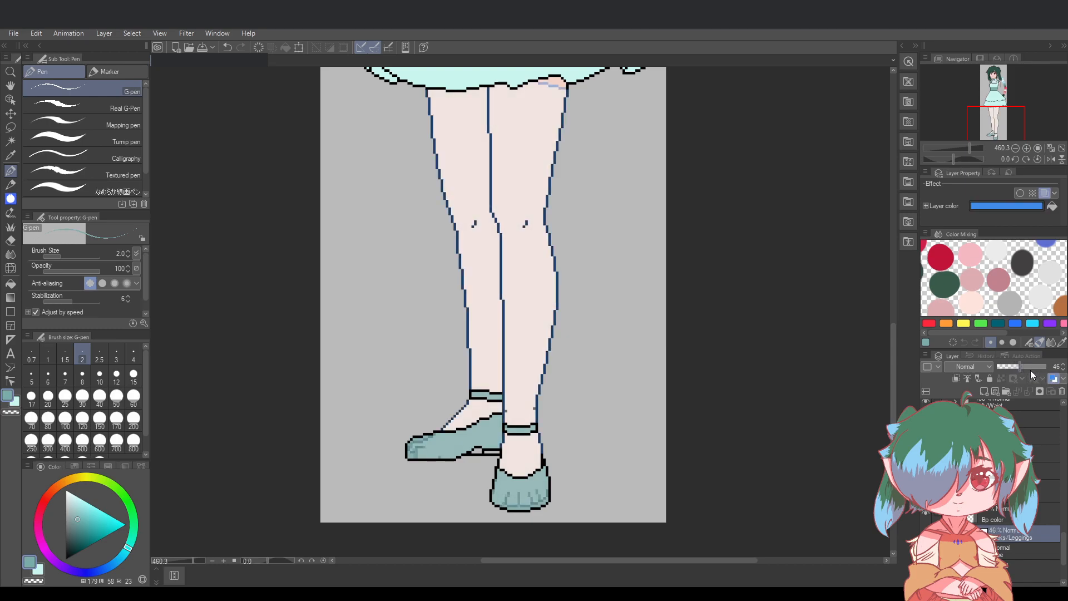
pyautogui.moveTo(1030, 366)
pyautogui.mouseDown()
pyautogui.moveTo(1043, 366)
pyautogui.moveTo(1014, 363)
pyautogui.moveTo(1027, 362)
pyautogui.mouseUp()
pyautogui.click(1053, 379)
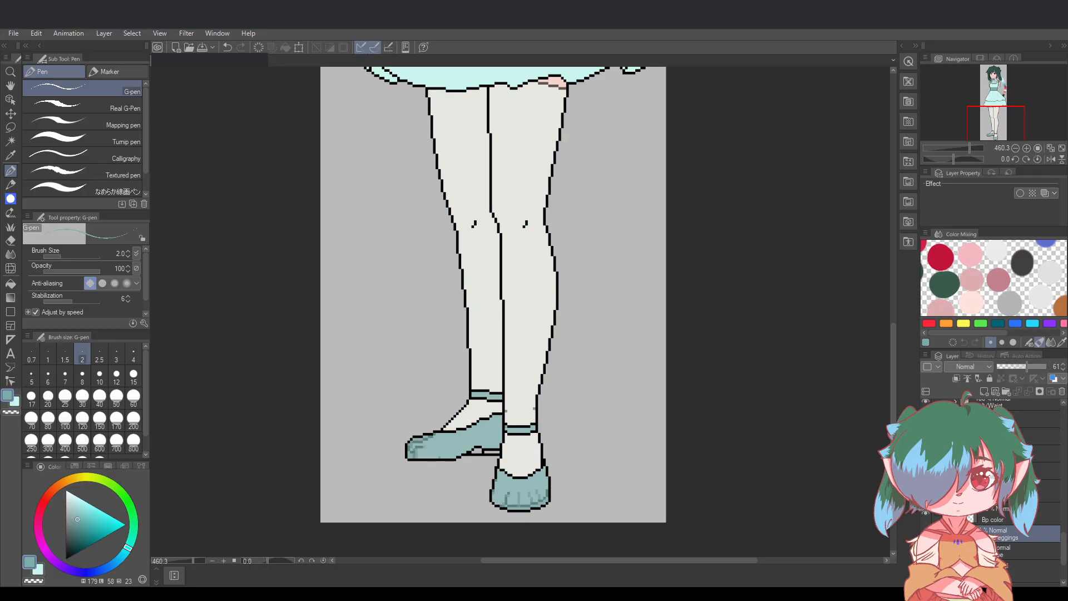
# Try the blue layer color effect on the sock color layer and turn it off again
pyautogui.click(956, 533)
pyautogui.scroll(-1, 1008, 522)
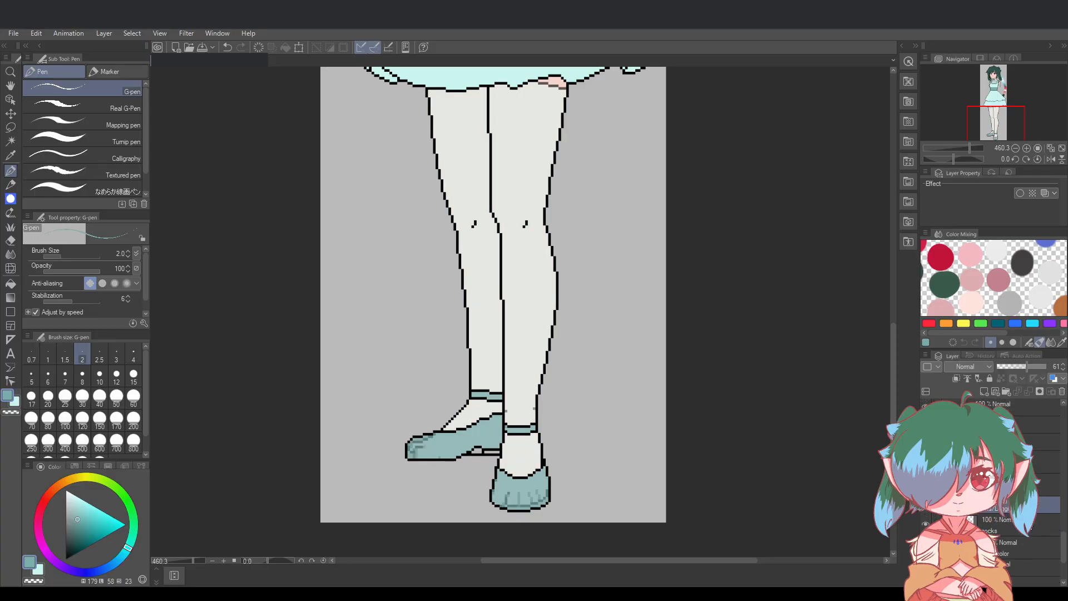
pyautogui.click(1032, 546)
pyautogui.click(1052, 378)
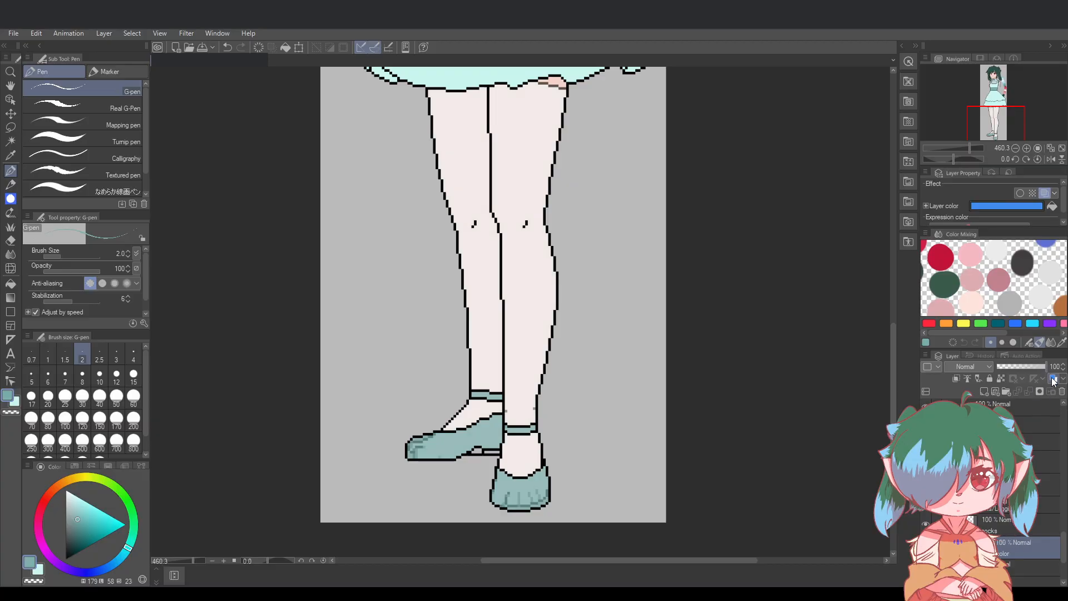
pyautogui.moveTo(1042, 366)
pyautogui.mouseDown()
pyautogui.moveTo(1020, 367)
pyautogui.moveTo(1047, 367)
pyautogui.mouseUp()
pyautogui.click(1053, 379)
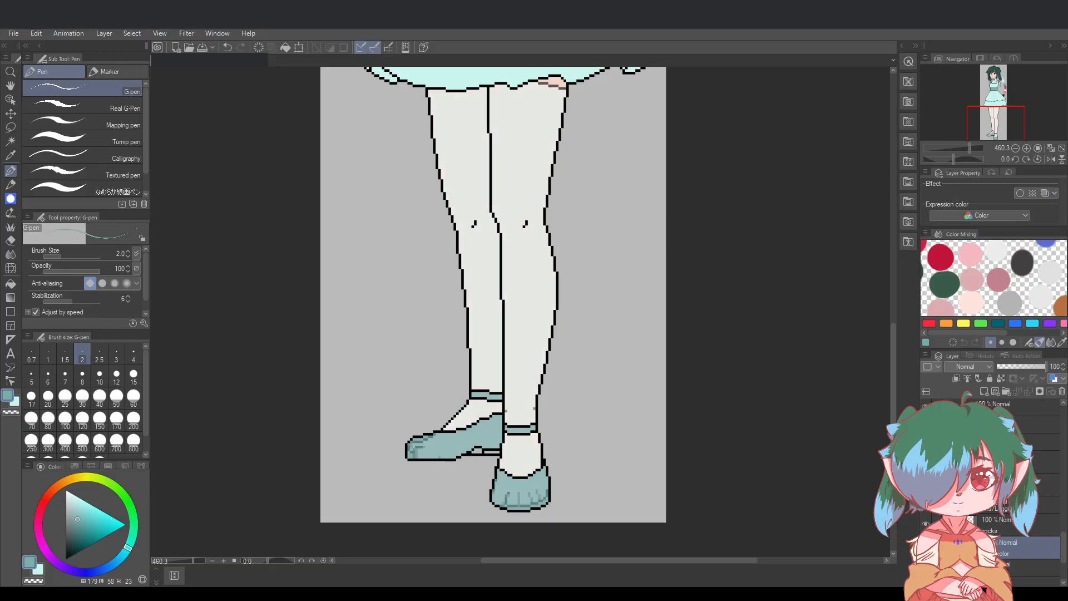
# Adjust the opacity of the socks/leggings group and return it to 100%
pyautogui.click(1046, 505)
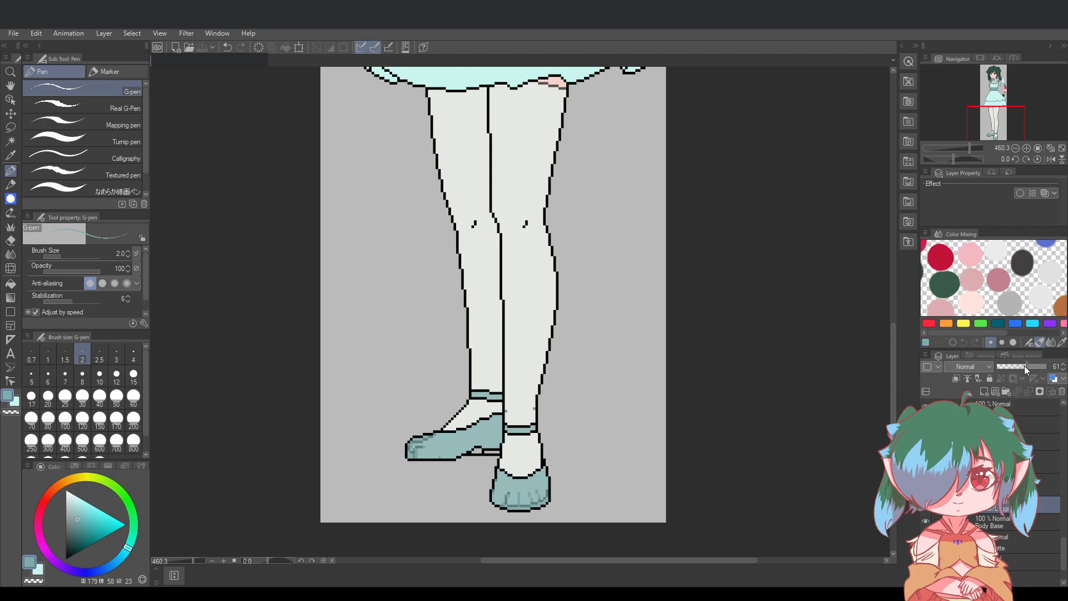
pyautogui.moveTo(1022, 365); pyautogui.dragTo(1025, 366)
pyautogui.scroll(1, 500, 455)
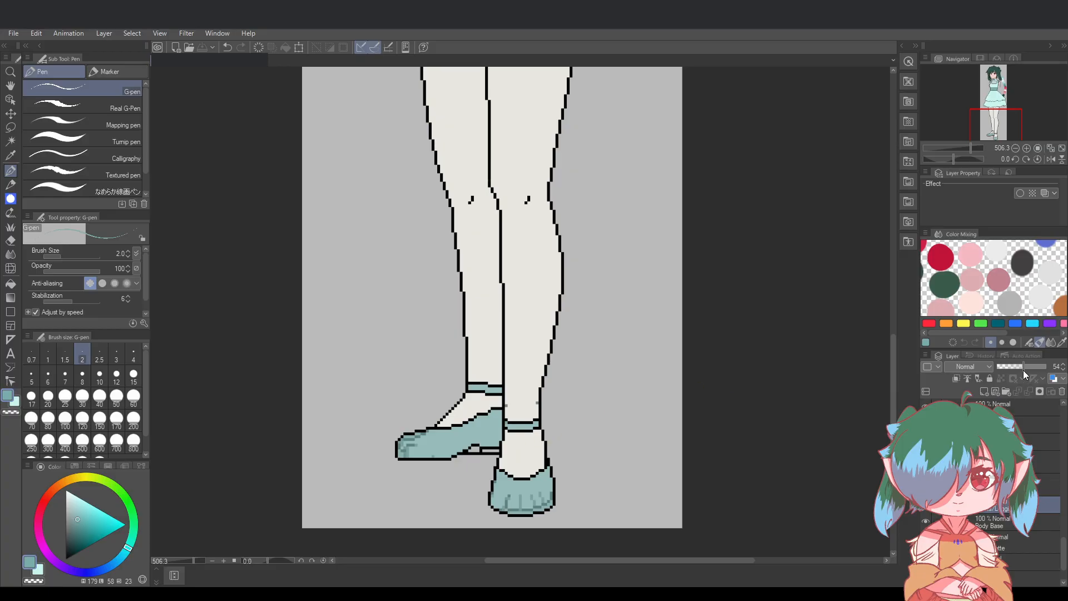
pyautogui.moveTo(1023, 370); pyautogui.dragTo(1053, 370)
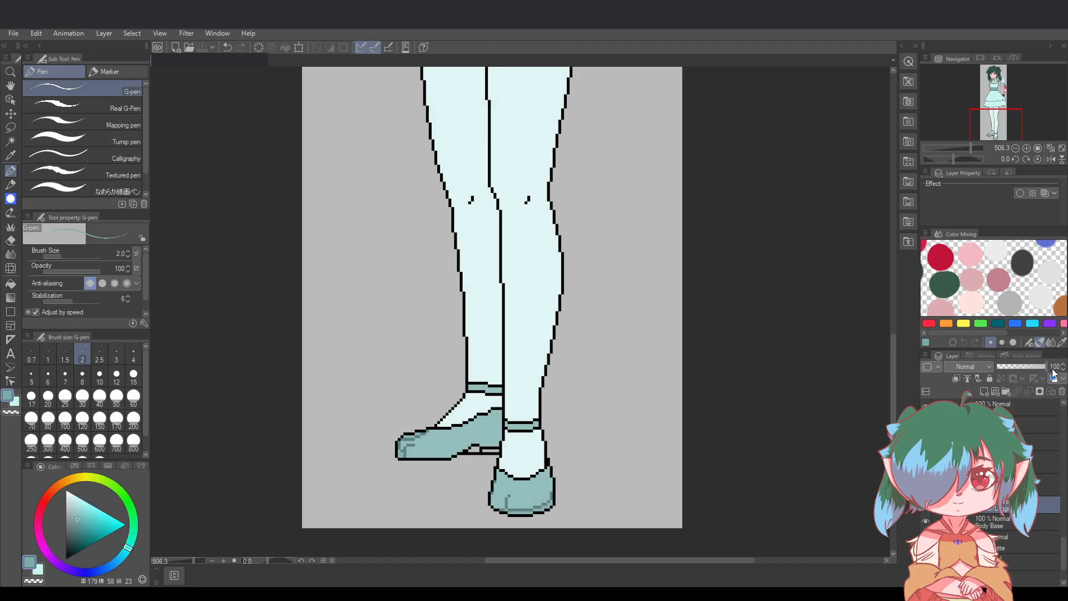
# Try the pumps' outline layer at 24% opacity
pyautogui.scroll(-2, 744, 333)
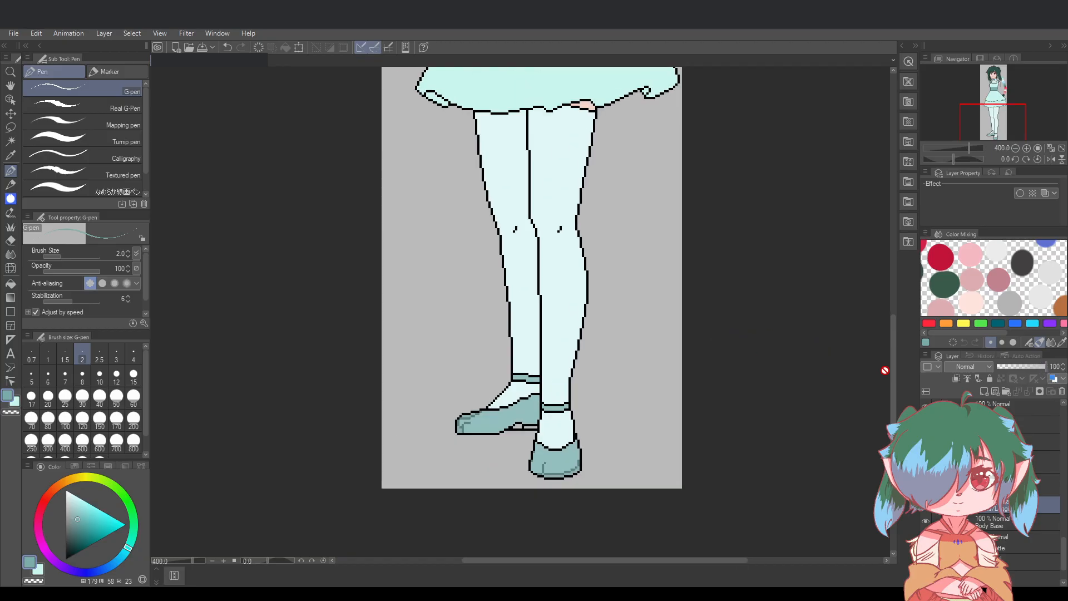
pyautogui.moveTo(892, 358); pyautogui.dragTo(891, 346)
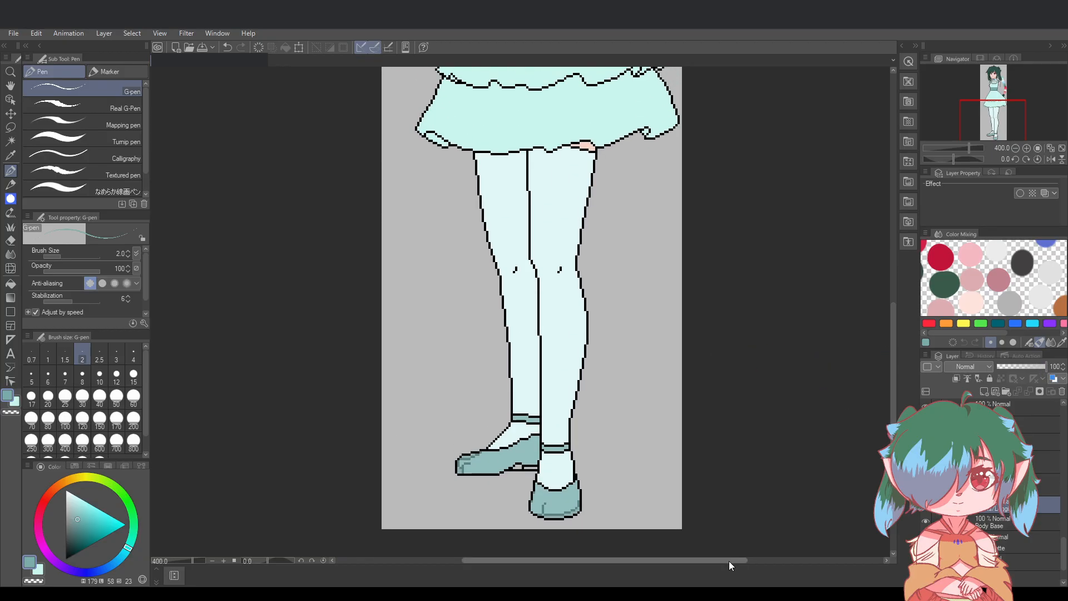
pyautogui.scroll(3, 634, 500)
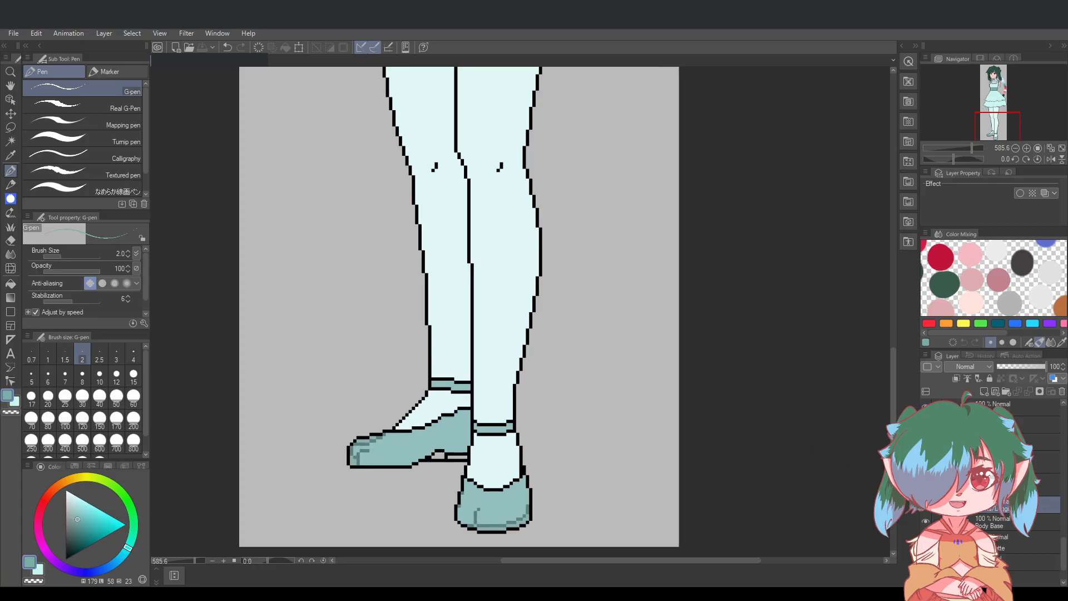
pyautogui.click(1037, 462)
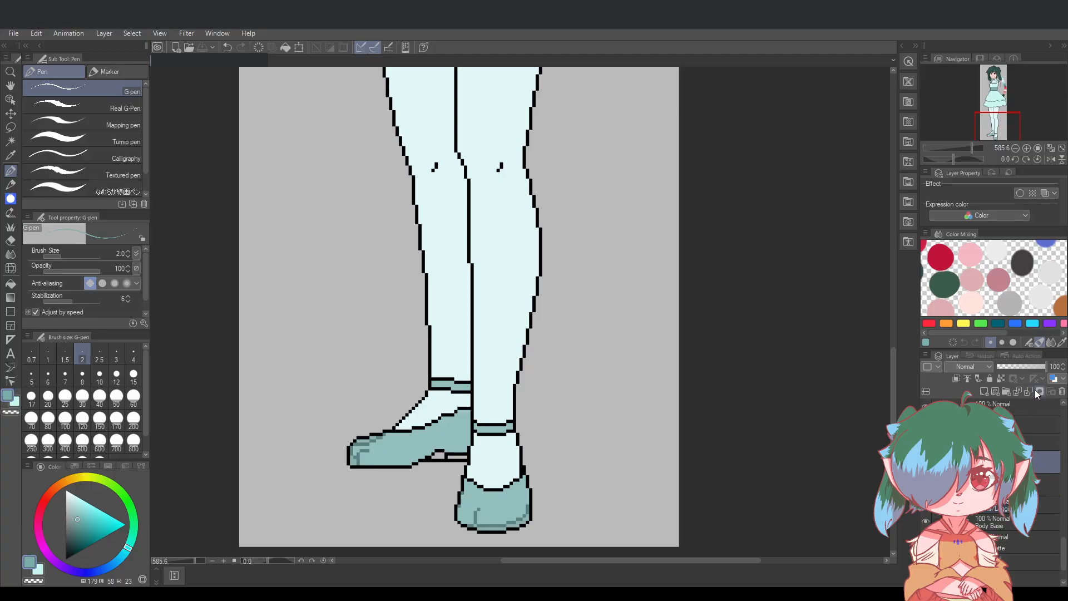
pyautogui.moveTo(1045, 366); pyautogui.dragTo(1009, 368)
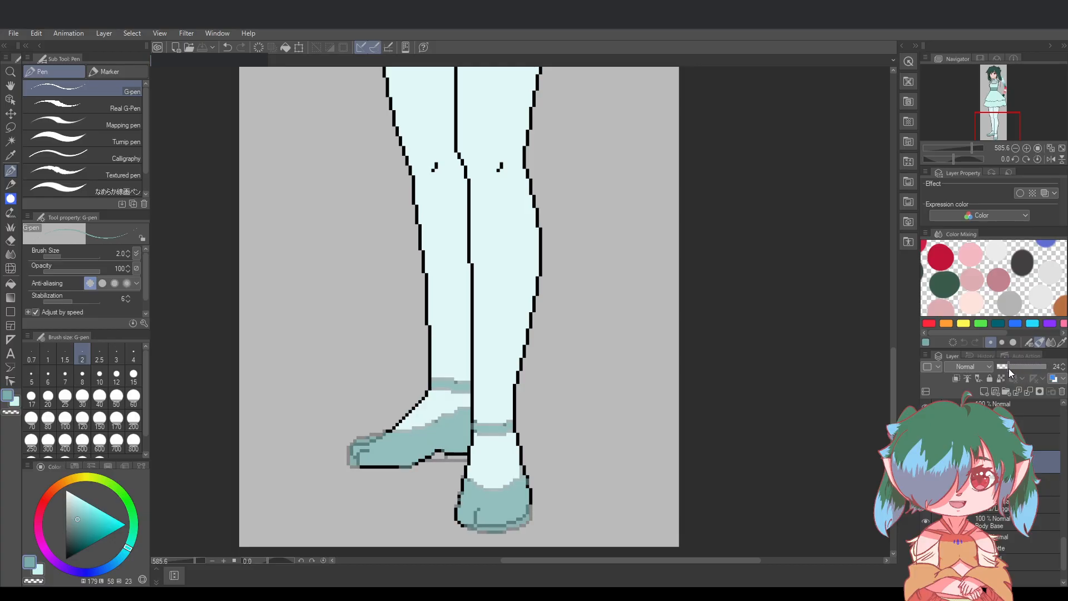
# Toggle the socks/leggings group to compare the pumps against bare legs, and try their outline layer at 39% opacity
pyautogui.click(926, 505)
pyautogui.click(926, 505)
pyautogui.click(926, 505)
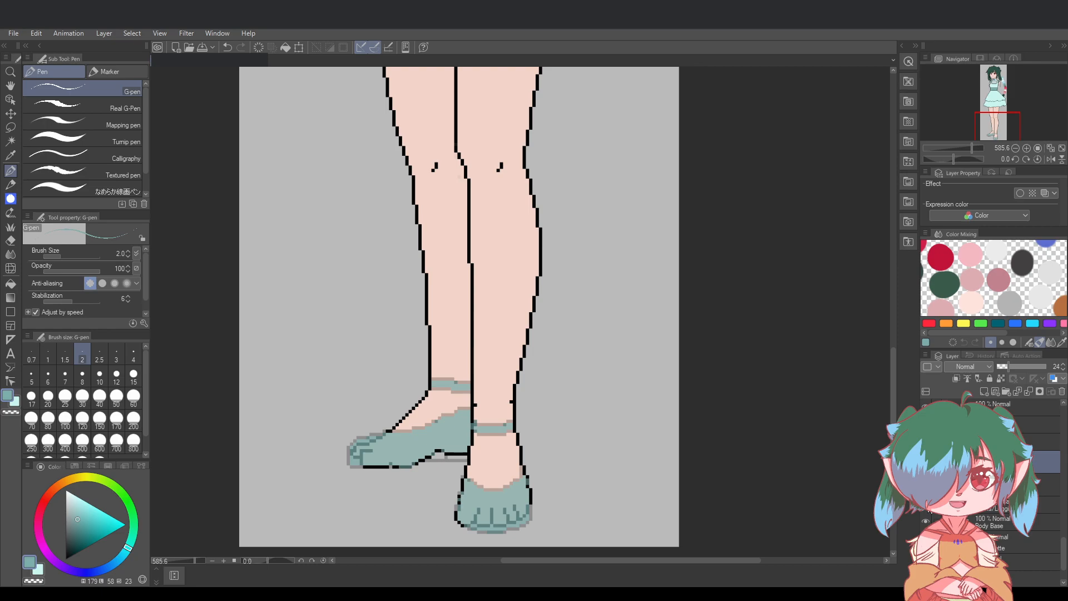
pyautogui.click(926, 505)
pyautogui.scroll(-2, 946, 489)
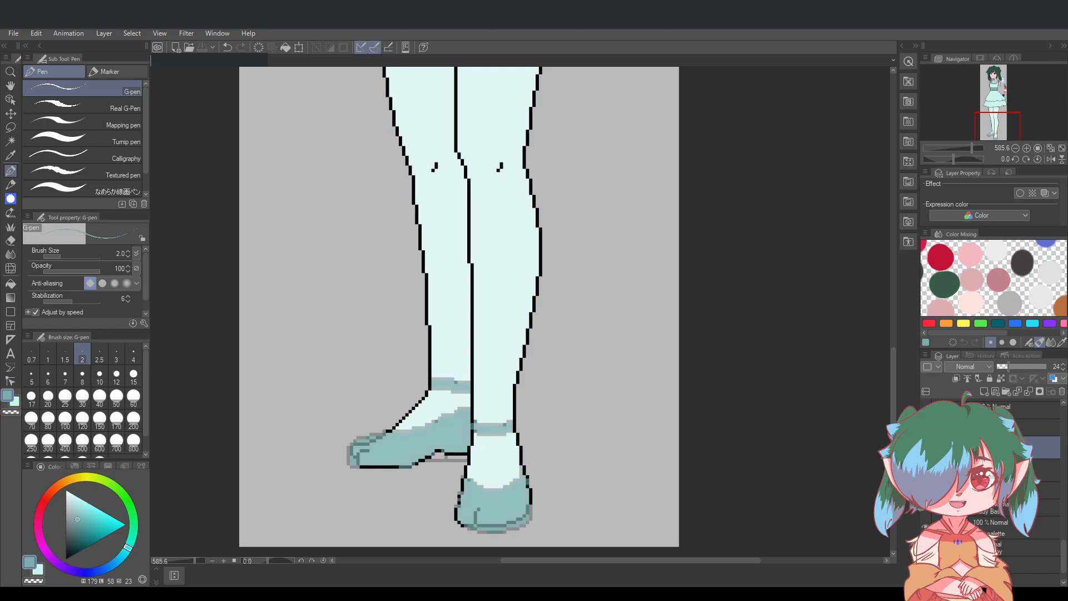
pyautogui.scroll(2, 927, 523)
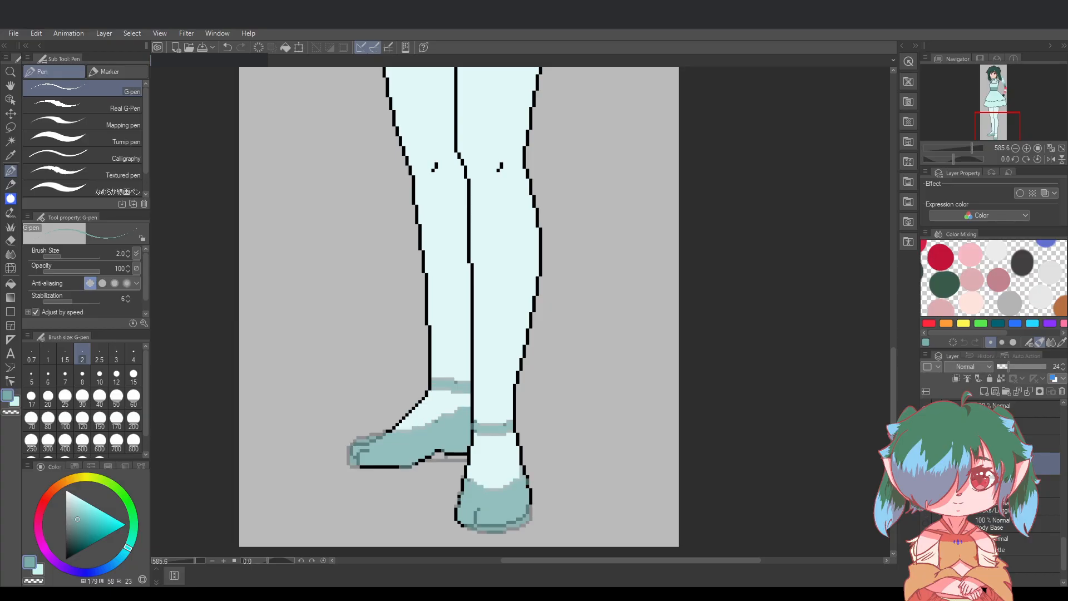
pyautogui.moveTo(1014, 367)
pyautogui.mouseDown()
pyautogui.moveTo(1036, 367)
pyautogui.moveTo(1015, 367)
pyautogui.mouseUp()
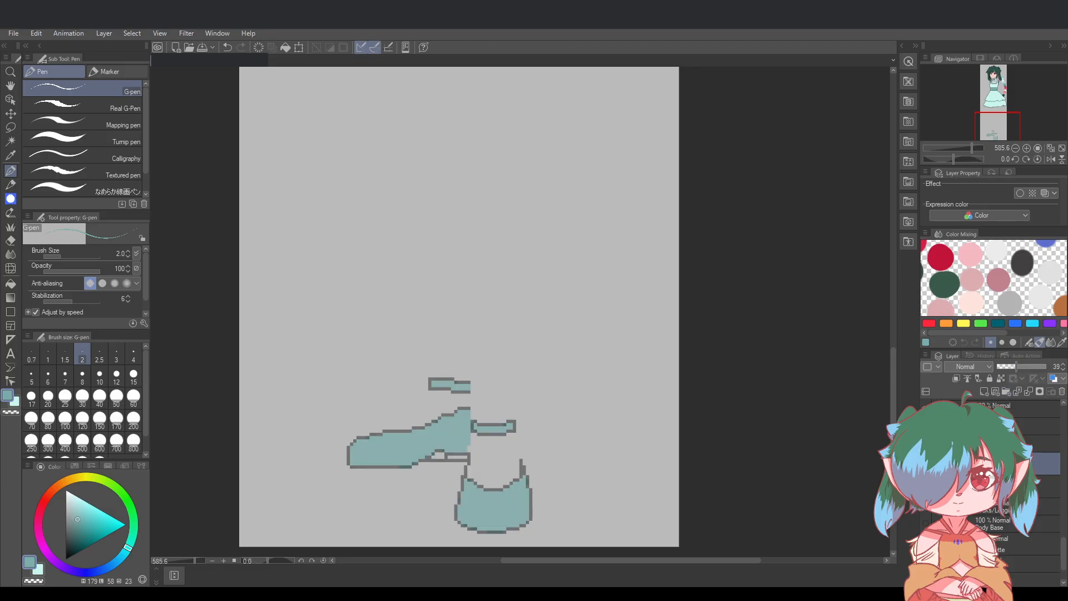
# Try the socks/leggings group at 44% opacity and hide the body base beneath it
pyautogui.click(1024, 506)
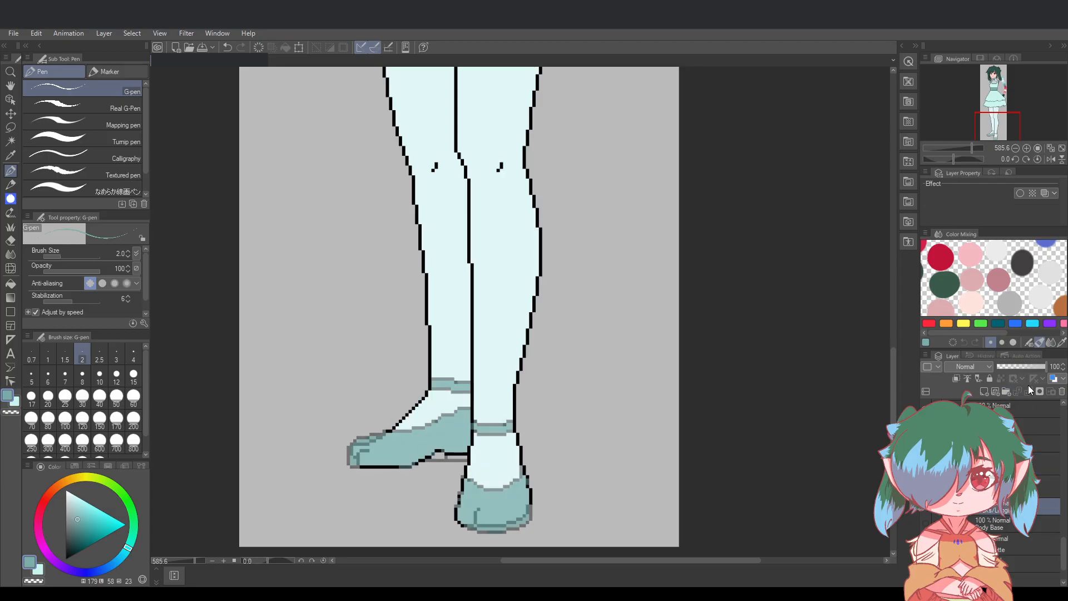
pyautogui.moveTo(1039, 367); pyautogui.dragTo(1020, 365)
pyautogui.click(926, 525)
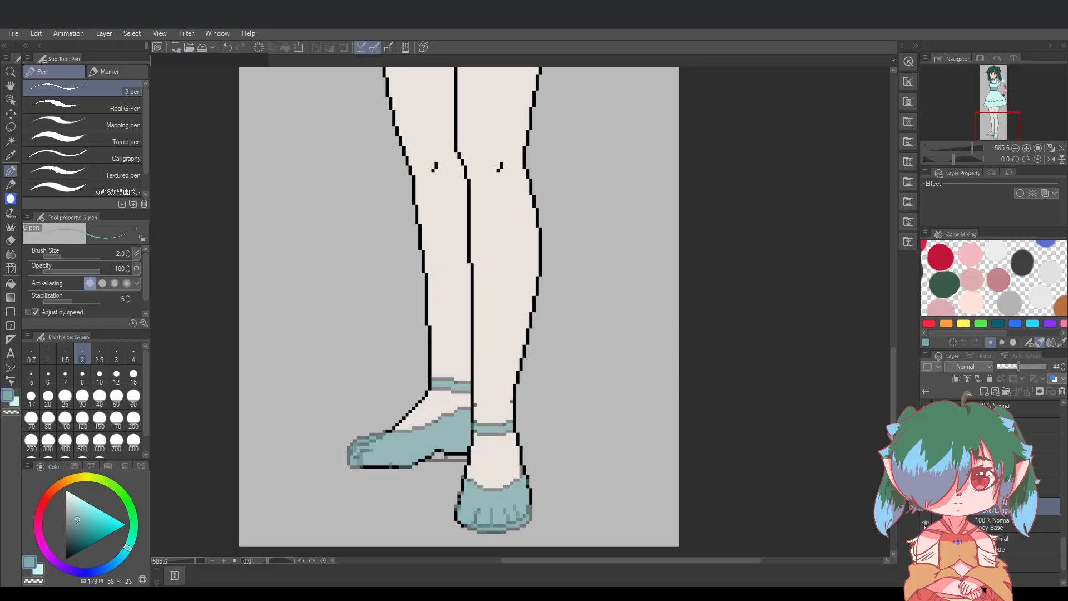
pyautogui.click(925, 525)
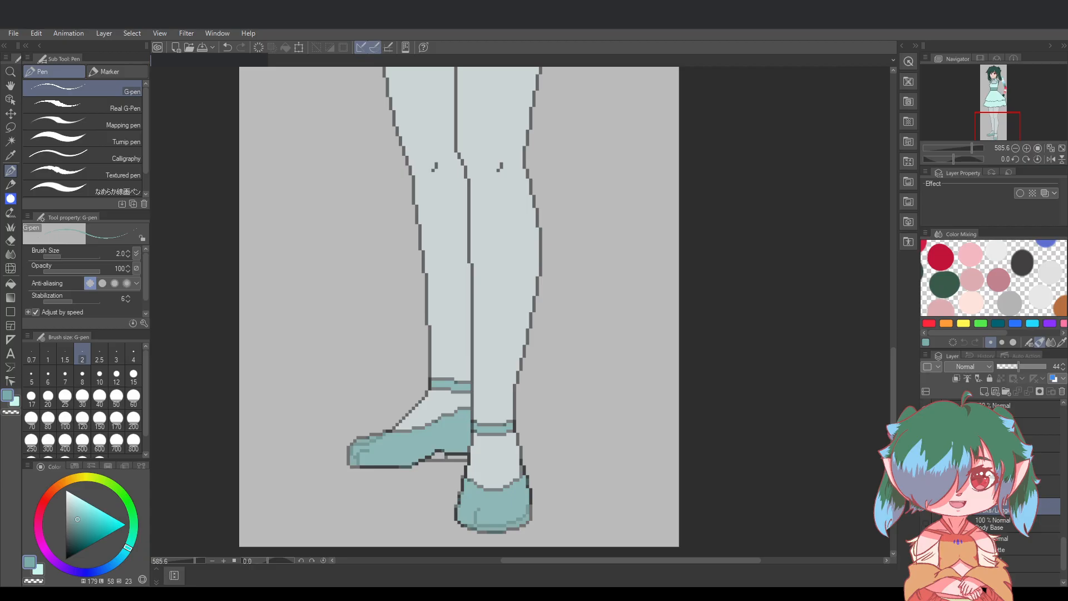
# Try the pumps' outline layer at 100% opacity and at 0%
pyautogui.click(1046, 464)
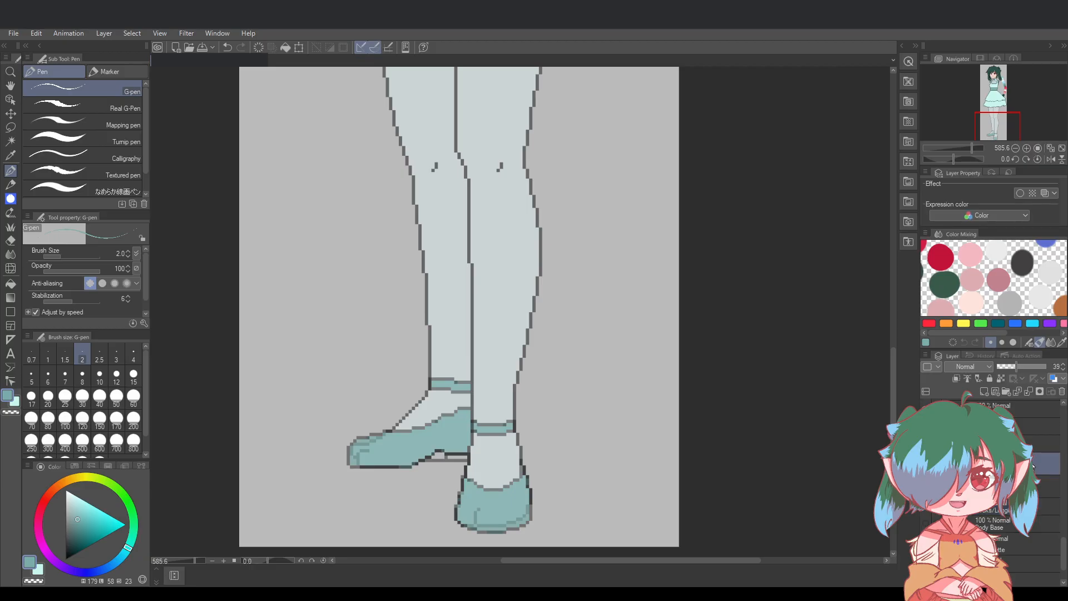
pyautogui.moveTo(1017, 368); pyautogui.dragTo(1057, 370)
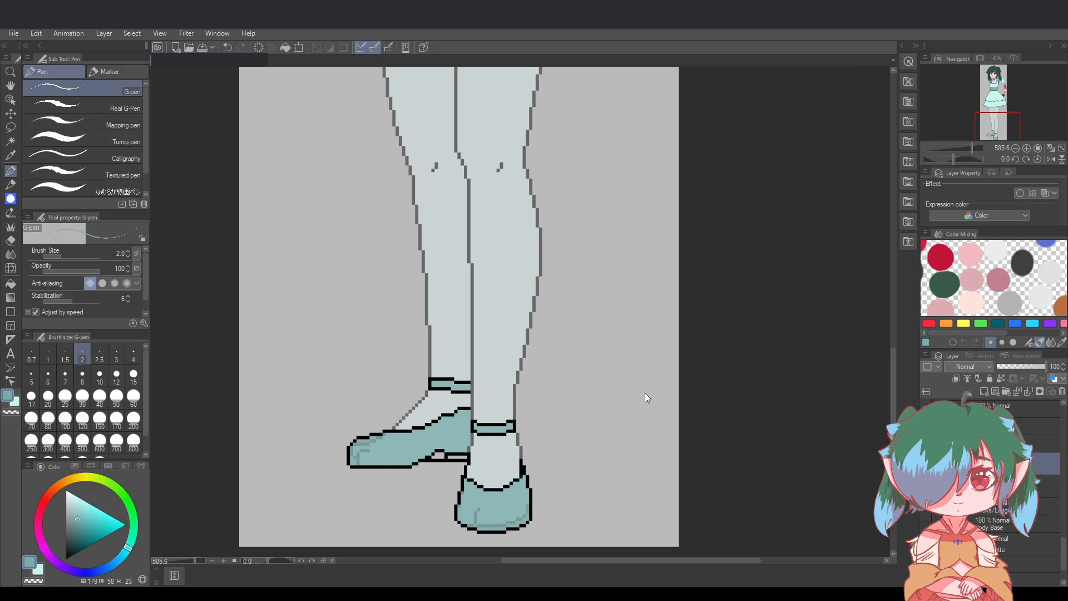
pyautogui.scroll(2, 645, 393)
pyautogui.moveTo(1046, 366); pyautogui.dragTo(997, 365)
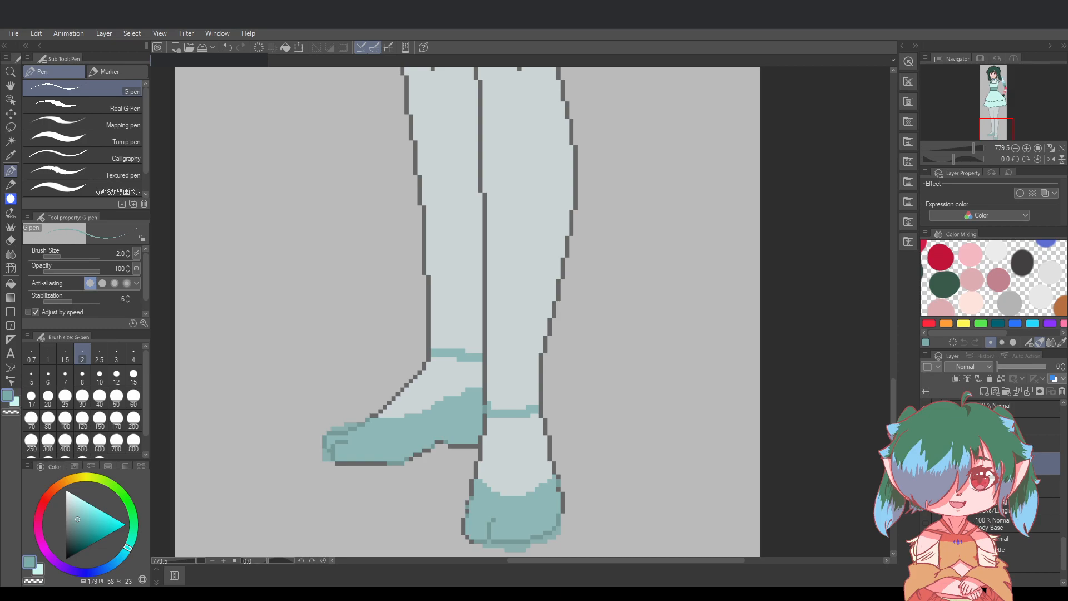
# Return the socks/leggings group to 100% opacity, hide the group, and show the body base again
pyautogui.click(1018, 506)
pyautogui.moveTo(1019, 367); pyautogui.dragTo(1046, 366)
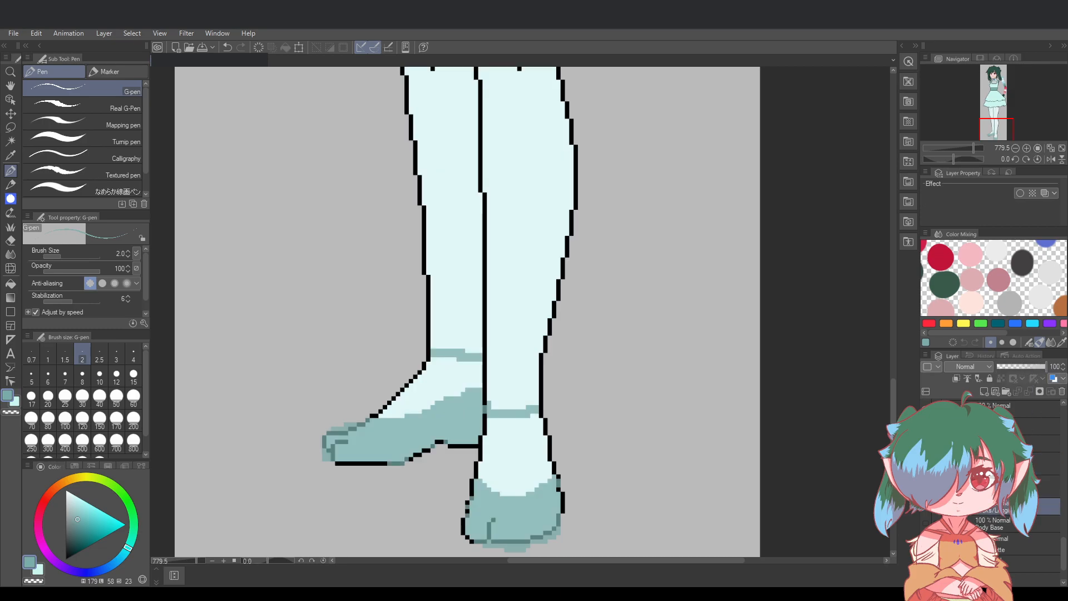
pyautogui.click(925, 506)
pyautogui.click(926, 523)
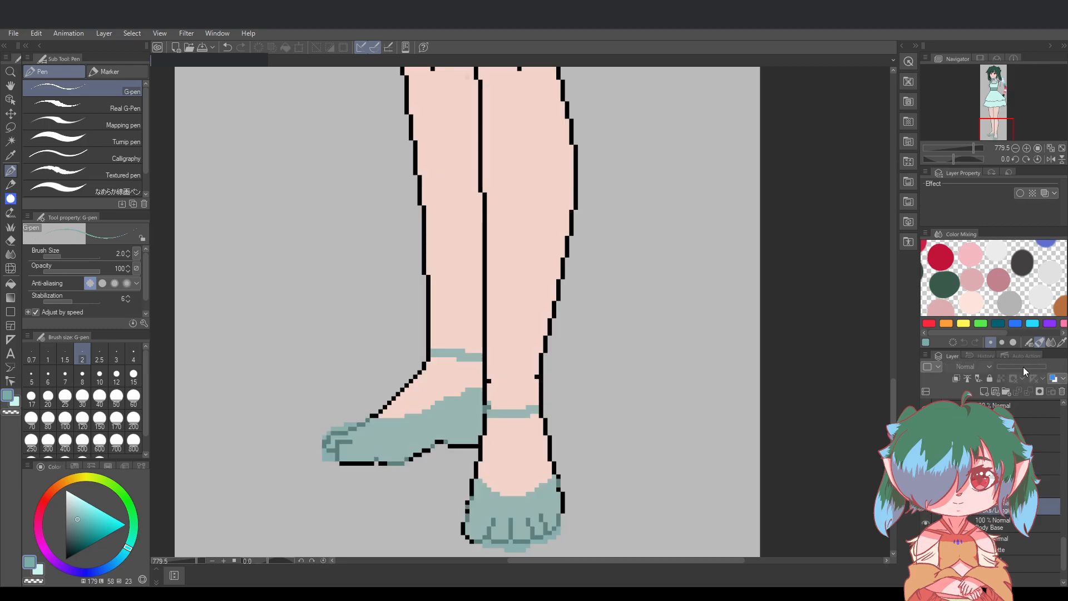
# Return the pumps' outline layer to 100% opacity and show the socks/leggings group again
pyautogui.click(954, 506)
pyautogui.scroll(-2, 1001, 508)
pyautogui.click(1019, 497)
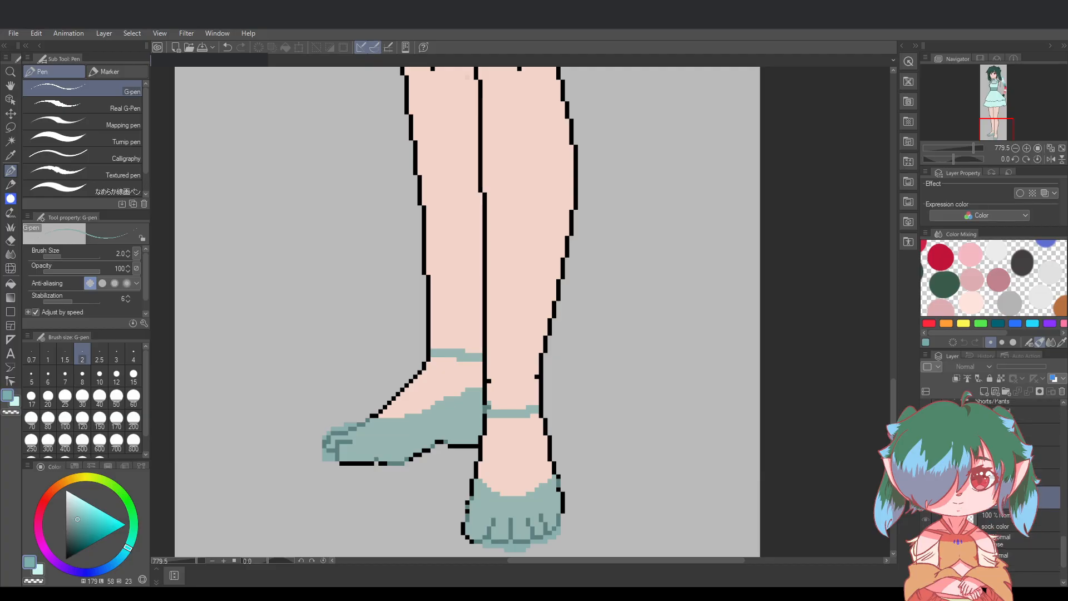
pyautogui.scroll(-1, 1012, 523)
pyautogui.click(1012, 526)
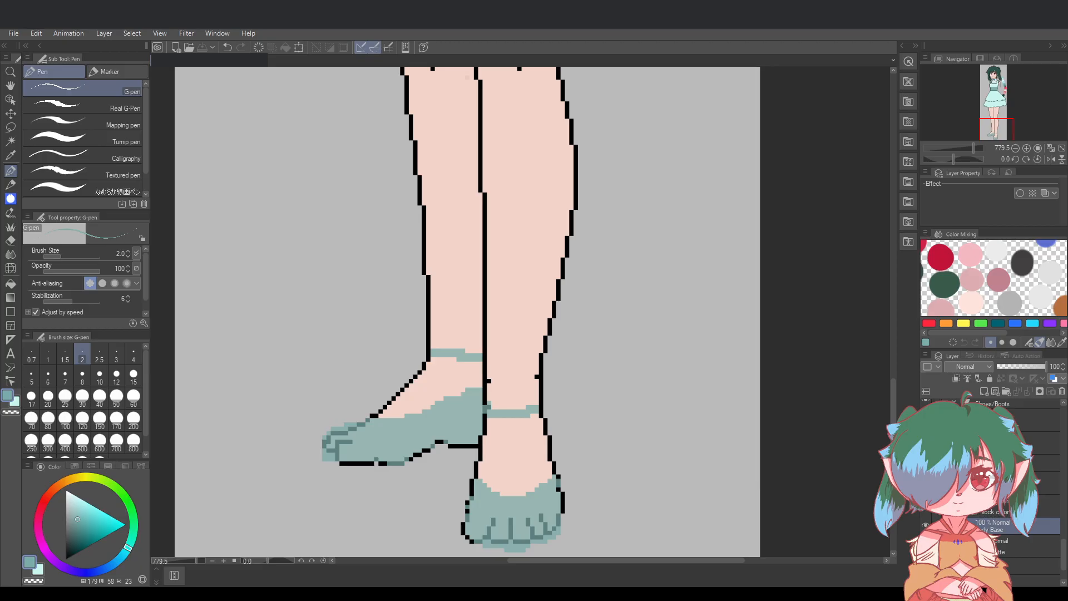
pyautogui.hscroll(2, 657, 554)
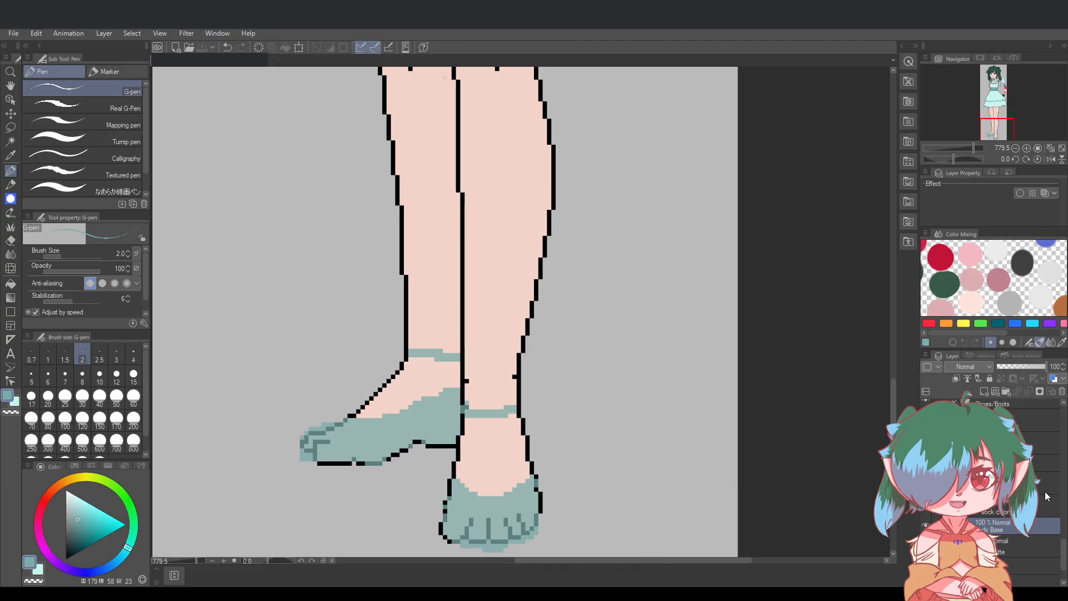
pyautogui.click(1013, 483)
pyautogui.click(1025, 428)
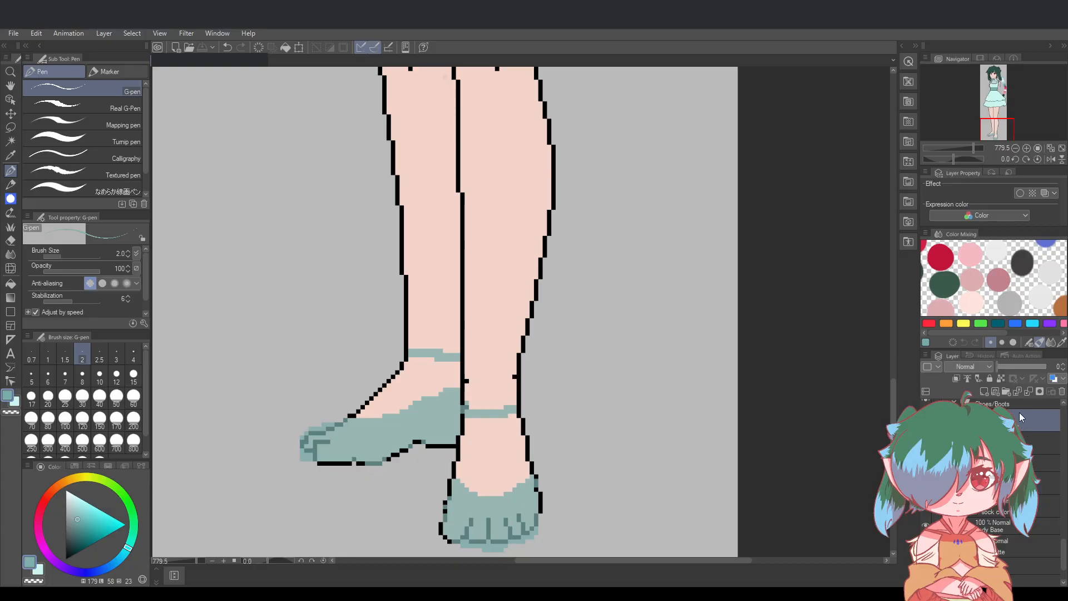
pyautogui.scroll(2, 1002, 428)
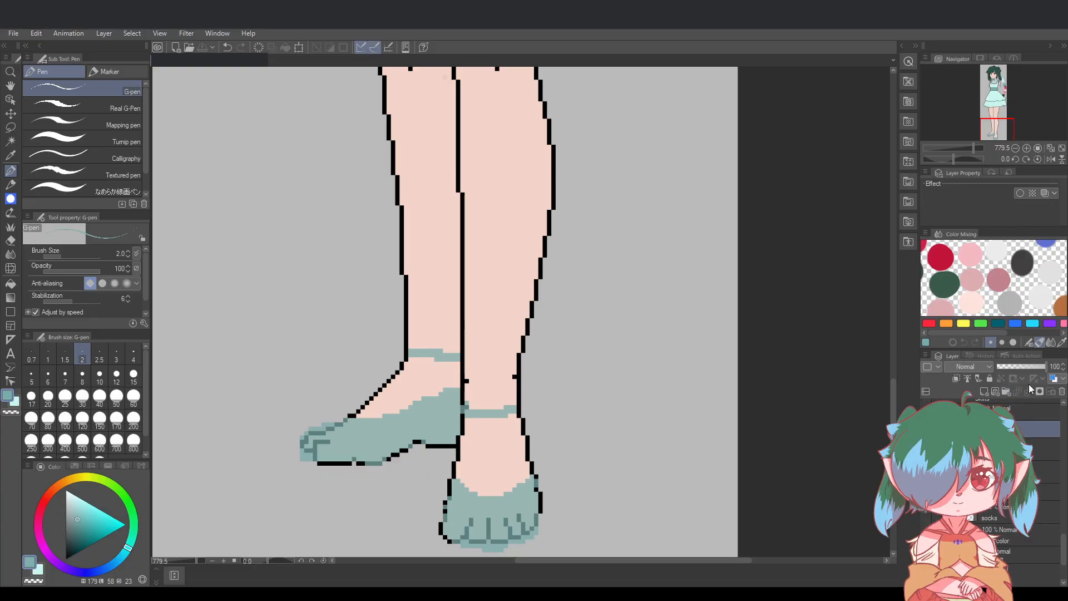
pyautogui.moveTo(1006, 369); pyautogui.dragTo(1046, 367)
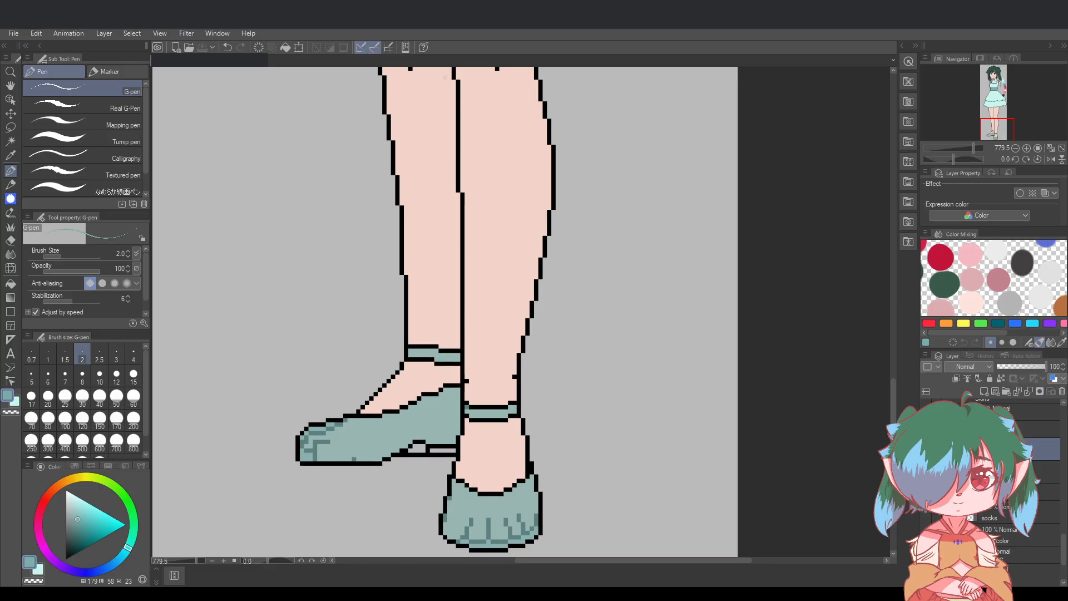
pyautogui.click(927, 513)
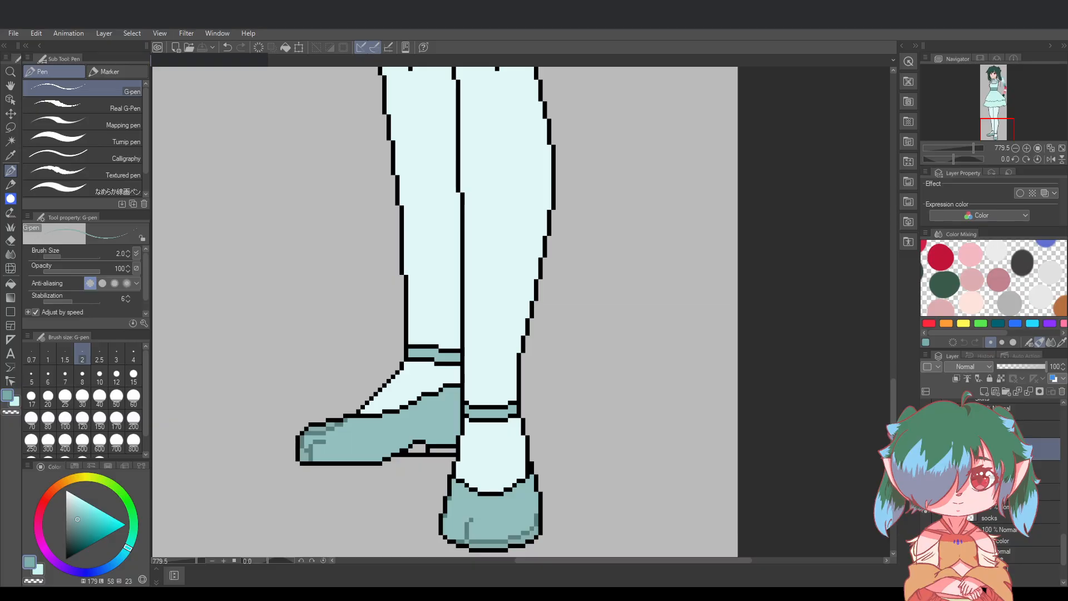
# Hide the pumps' teal color layer, keeping their outline layer at 100% opacity
pyautogui.moveTo(1041, 367)
pyautogui.mouseDown()
pyautogui.moveTo(1012, 369)
pyautogui.moveTo(1049, 370)
pyautogui.mouseUp()
pyautogui.click(927, 471)
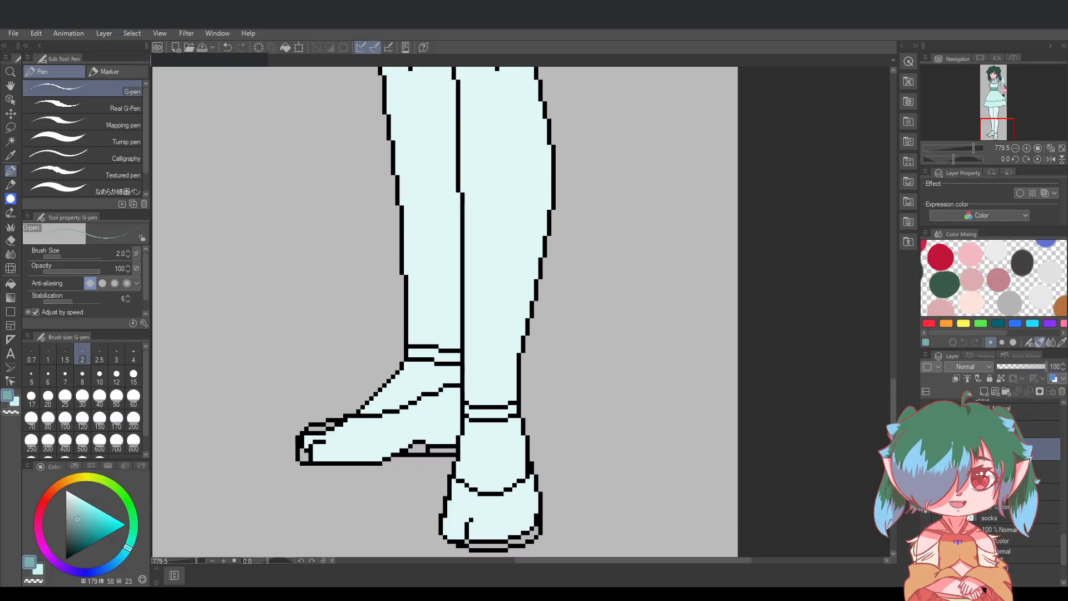
pyautogui.moveTo(1040, 367)
pyautogui.mouseDown()
pyautogui.moveTo(1022, 368)
pyautogui.moveTo(1055, 373)
pyautogui.moveTo(1003, 369)
pyautogui.moveTo(1052, 371)
pyautogui.mouseUp()
# Check the sock color layer by toggling its visibility, and set the socks outline layer to 53% opacity
pyautogui.click(1015, 540)
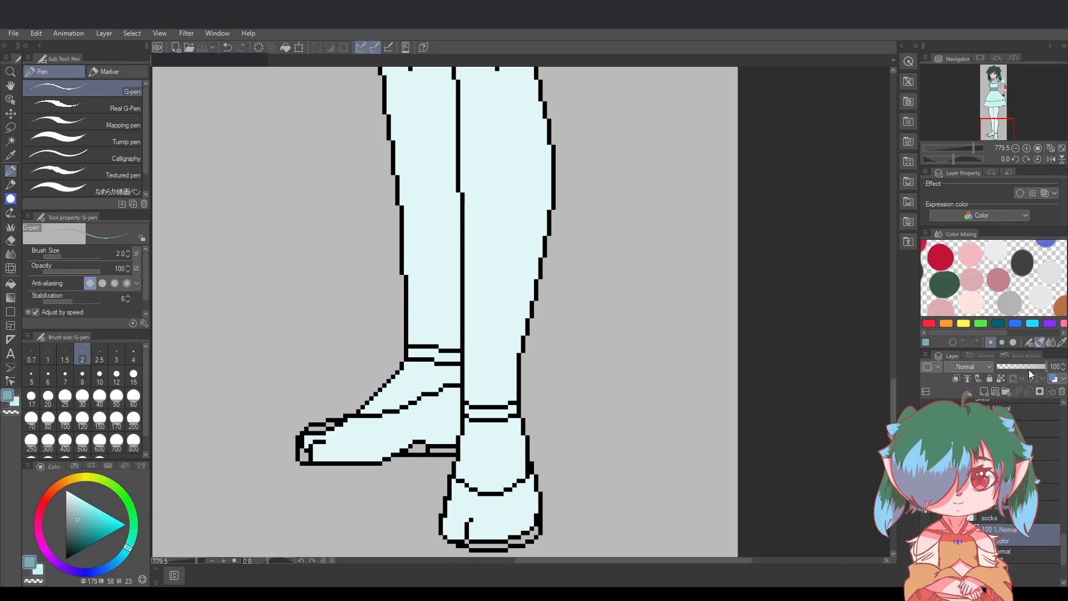
pyautogui.click(926, 535)
pyautogui.click(926, 535)
pyautogui.click(1046, 512)
pyautogui.moveTo(1046, 366); pyautogui.dragTo(1025, 371)
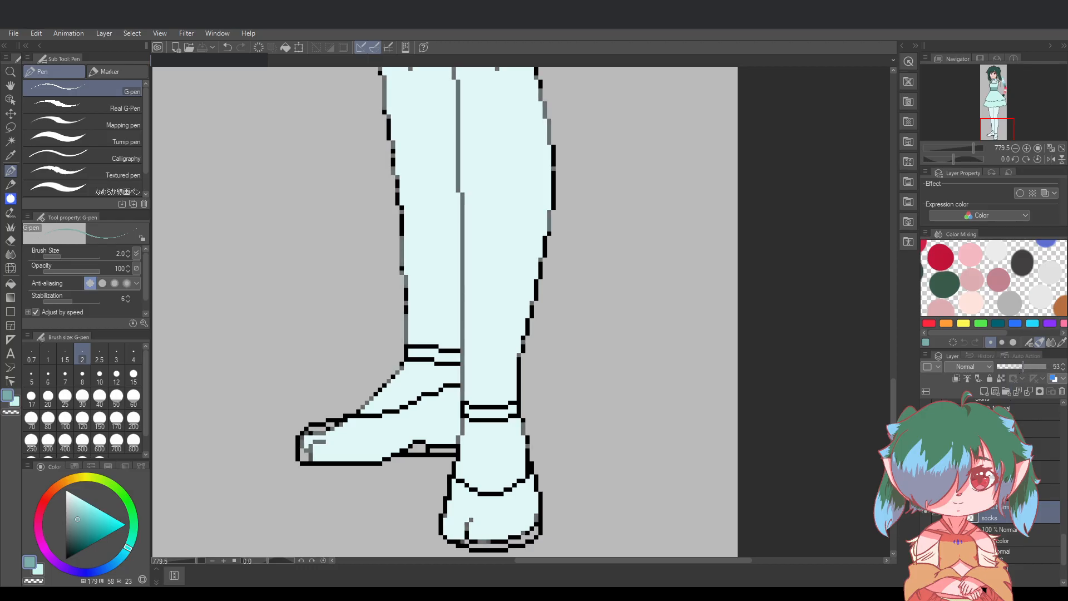
# Try the pumps' outline layer at 45% opacity and return it to 100%
pyautogui.click(1046, 472)
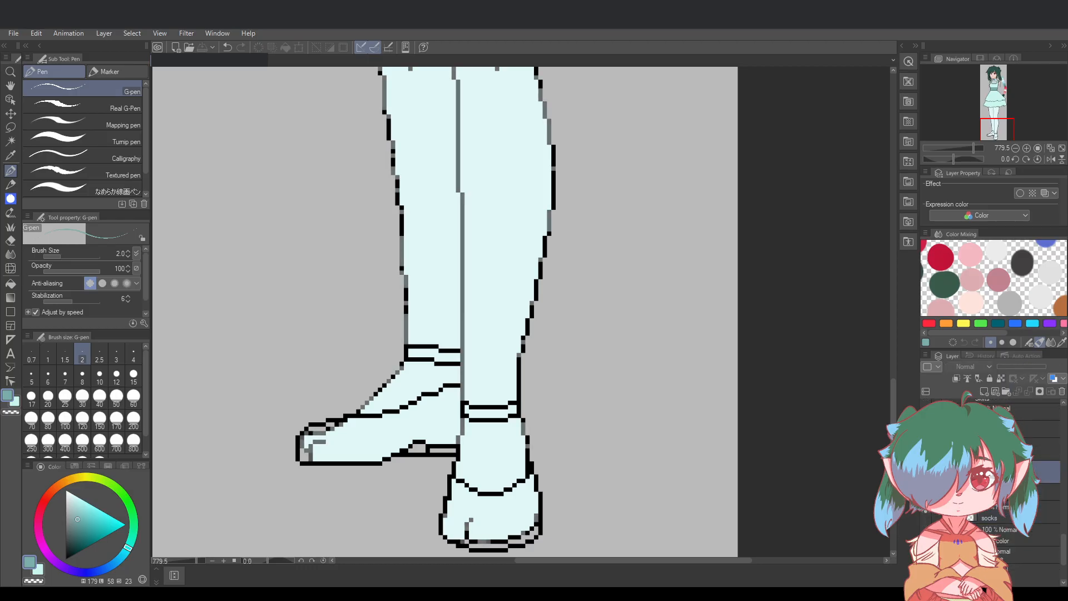
pyautogui.click(1046, 449)
pyautogui.moveTo(1045, 367); pyautogui.dragTo(1021, 373)
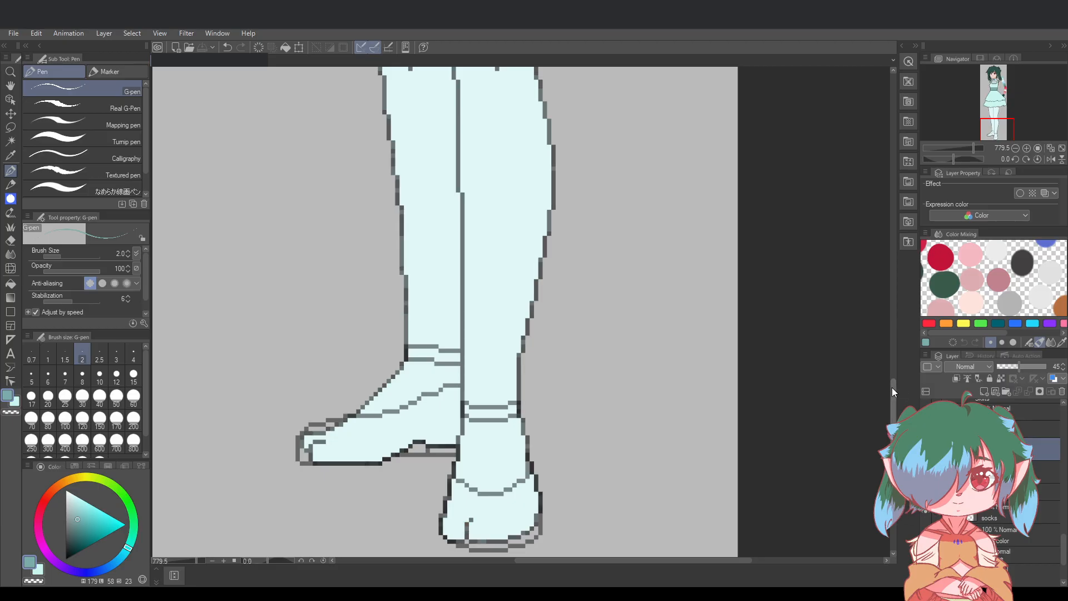
pyautogui.scroll(-3, 896, 401)
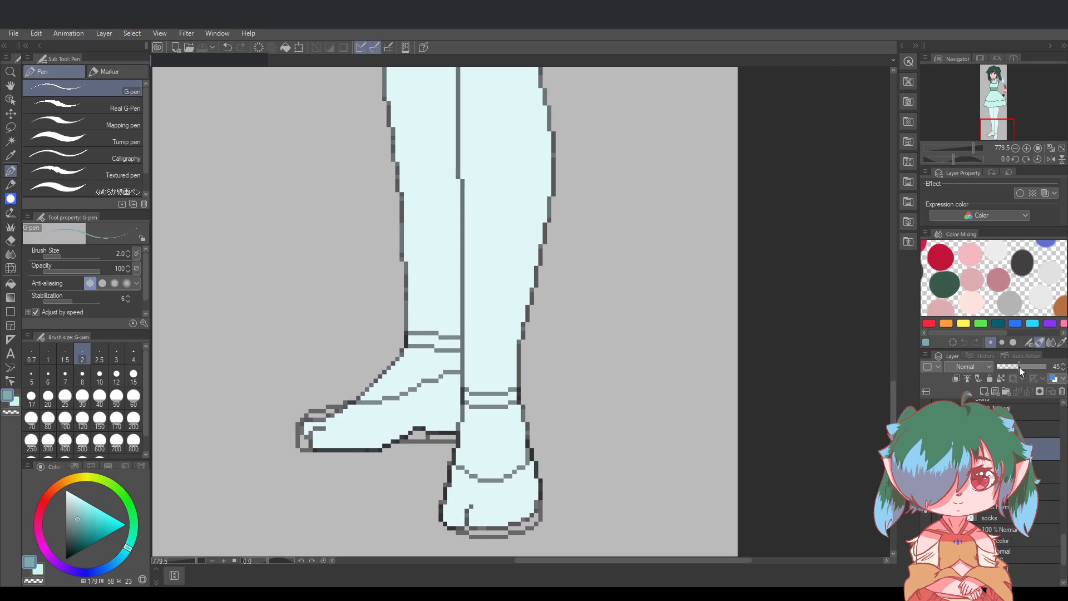
pyautogui.moveTo(1022, 368); pyautogui.dragTo(1055, 371)
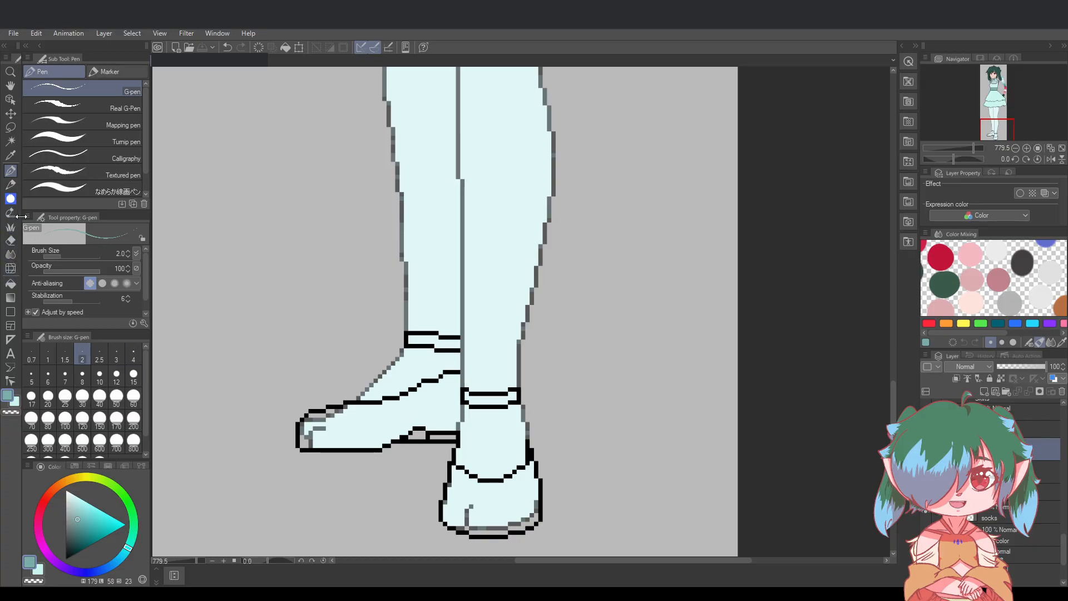
# Pick up the black outline color and set the G-pen to size 1, undoing the trial stroke under the back shoe
pyautogui.keyDown('alt'); pyautogui.click(454, 461); pyautogui.keyUp('alt')
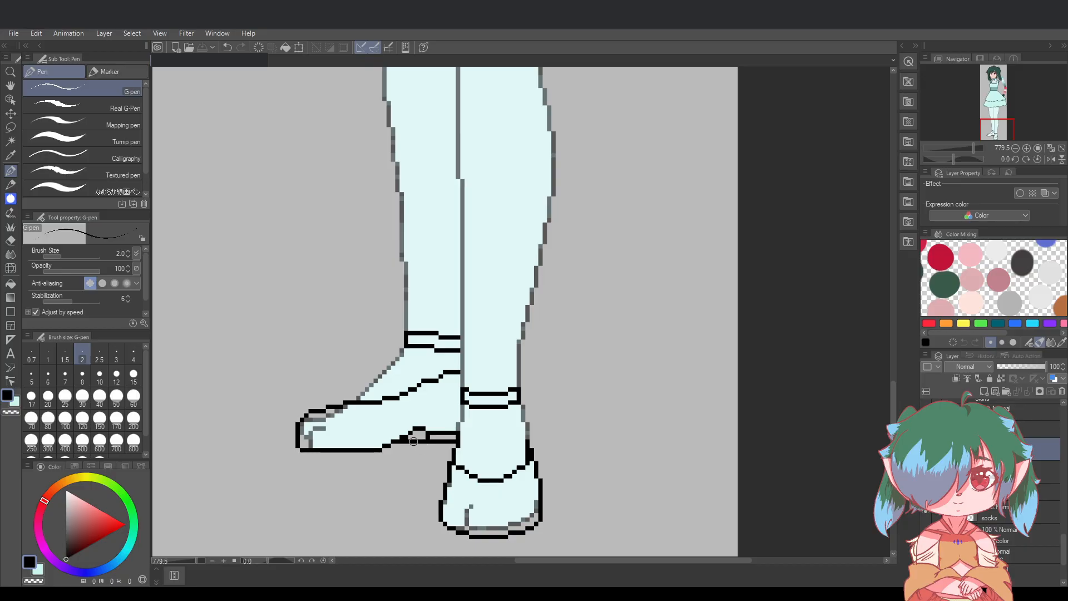
pyautogui.moveTo(412, 443); pyautogui.dragTo(424, 449)
pyautogui.click(48, 355)
pyautogui.hotkey('ctrl', 'z')
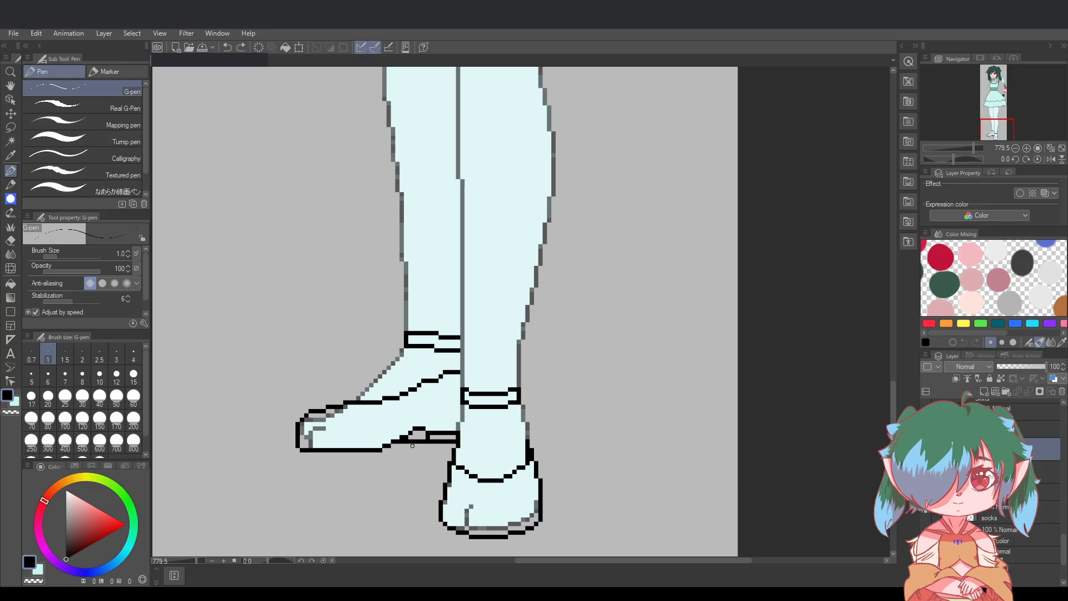
# Try a black stroke below the back shoe's sole and undo the recent strokes
pyautogui.moveTo(412, 445)
pyautogui.mouseDown()
pyautogui.moveTo(456, 450)
pyautogui.moveTo(410, 443)
pyautogui.mouseUp()
pyautogui.hotkey('ctrl', 'z')
pyautogui.hotkey('ctrl', 'z')
pyautogui.hotkey('ctrl', 'z')
pyautogui.hotkey('ctrl', 'z')
pyautogui.hotkey('ctrl', 'z')
# Erase the extra line under the back shoe's arch and the bottom line of its heel with the Rough eraser
pyautogui.press('e')
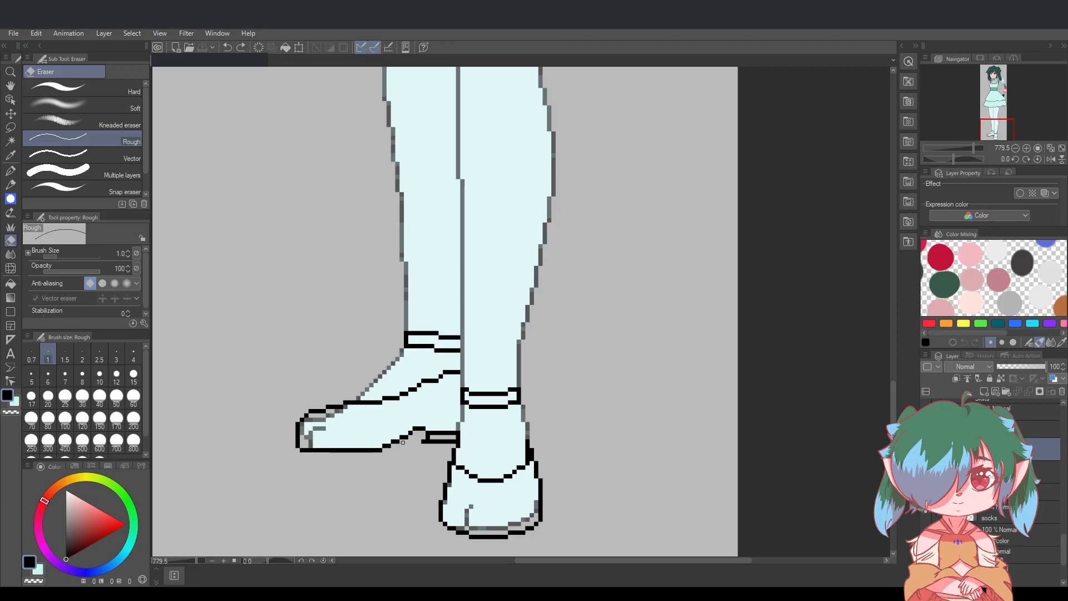
pyautogui.moveTo(424, 442); pyautogui.dragTo(451, 442)
pyautogui.press('p')
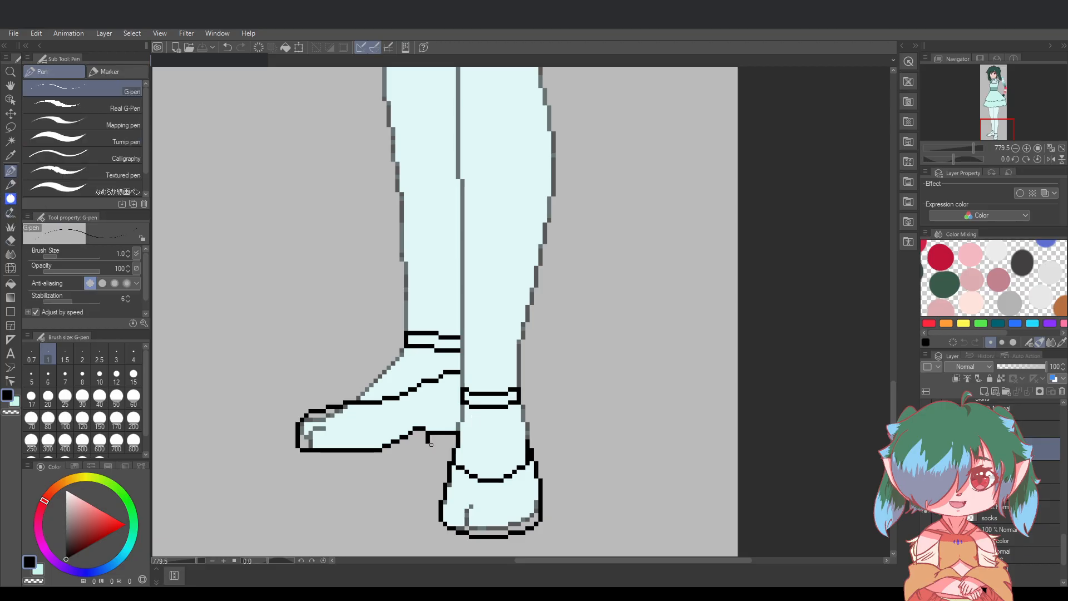
# Draw the back shoe's heel bottom in black and extend the line under the arch to meet the sole
pyautogui.moveTo(431, 445); pyautogui.dragTo(457, 445)
pyautogui.hotkey('ctrl', 'z')
pyautogui.moveTo(405, 439); pyautogui.dragTo(405, 445)
pyautogui.scroll(-3, 474, 468)
pyautogui.scroll(2, 427, 460)
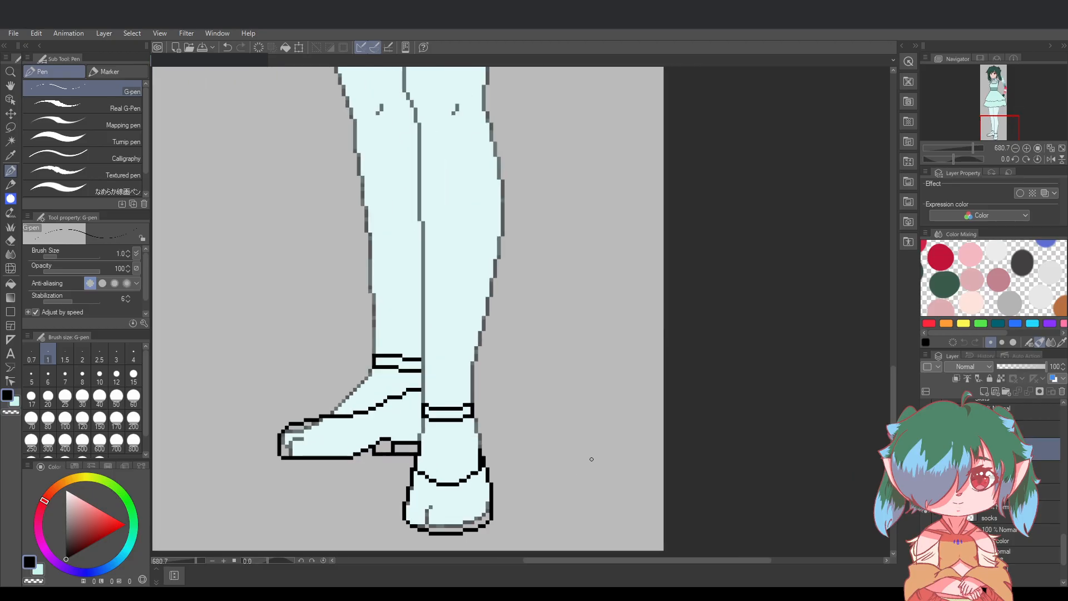
pyautogui.scroll(2, 378, 456)
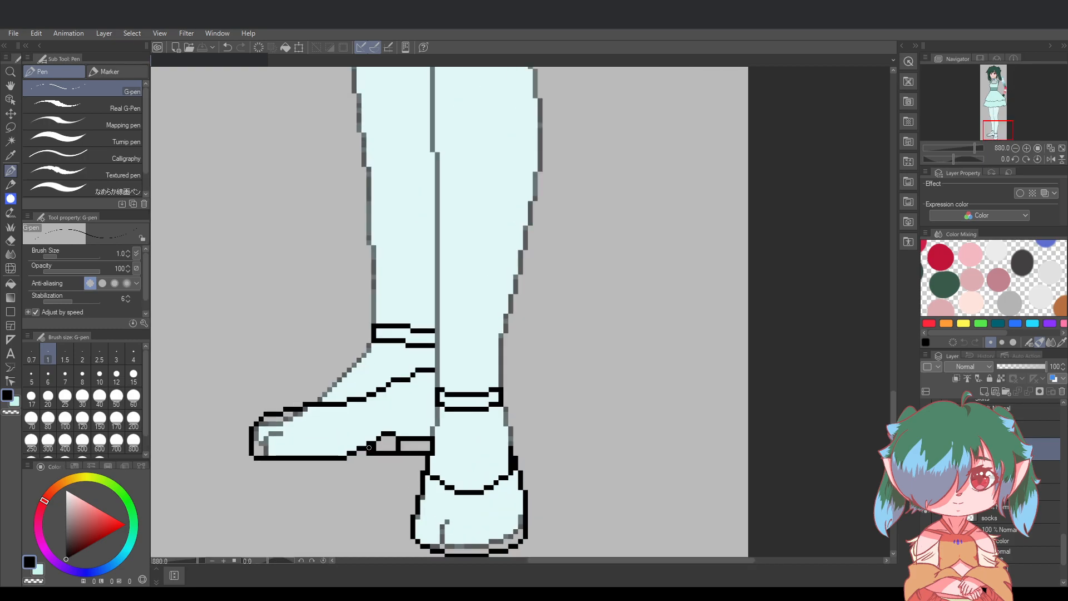
# Switch to the Rough eraser and examine the shoes' line art up close and together with the legs and skirt
pyautogui.click(10, 240)
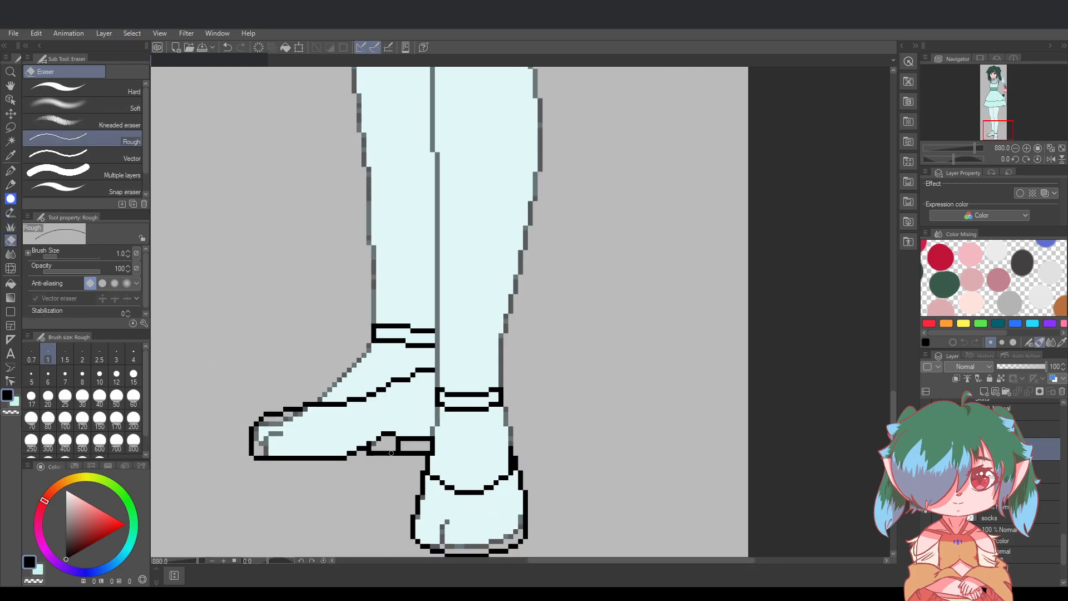
pyautogui.scroll(-2, 556, 446)
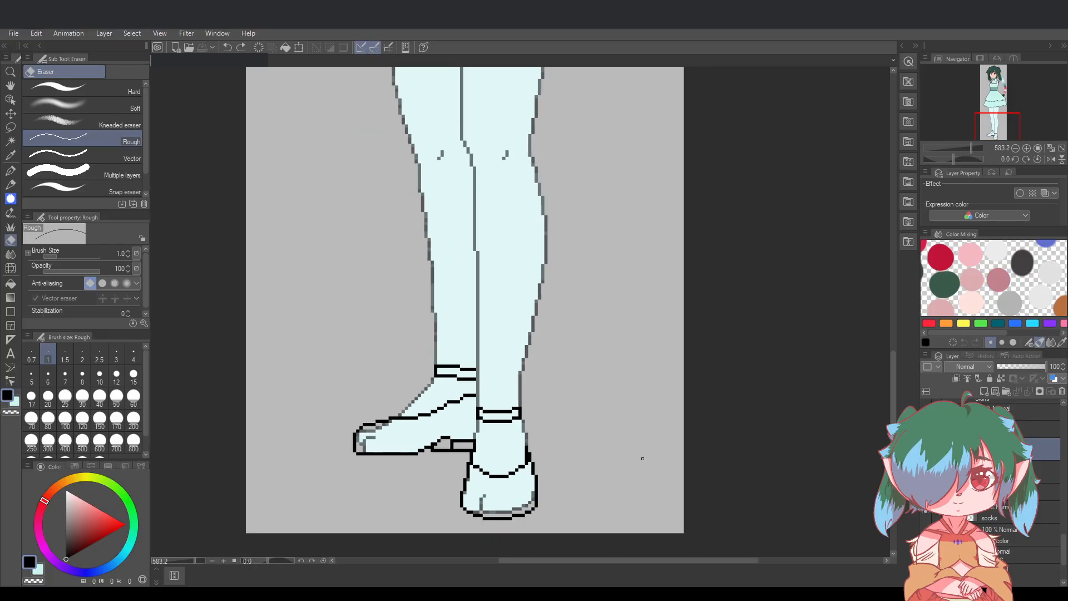
pyautogui.scroll(1, 640, 458)
pyautogui.scroll(-1, 640, 458)
pyautogui.scroll(1, 640, 458)
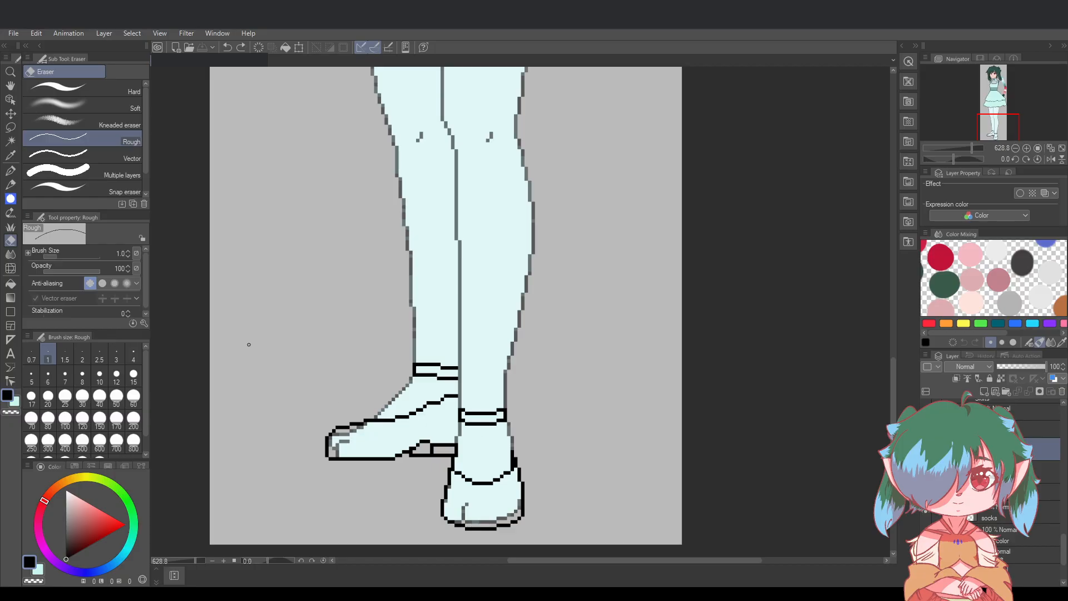
pyautogui.scroll(-2, 660, 449)
pyautogui.moveTo(893, 395); pyautogui.dragTo(894, 375)
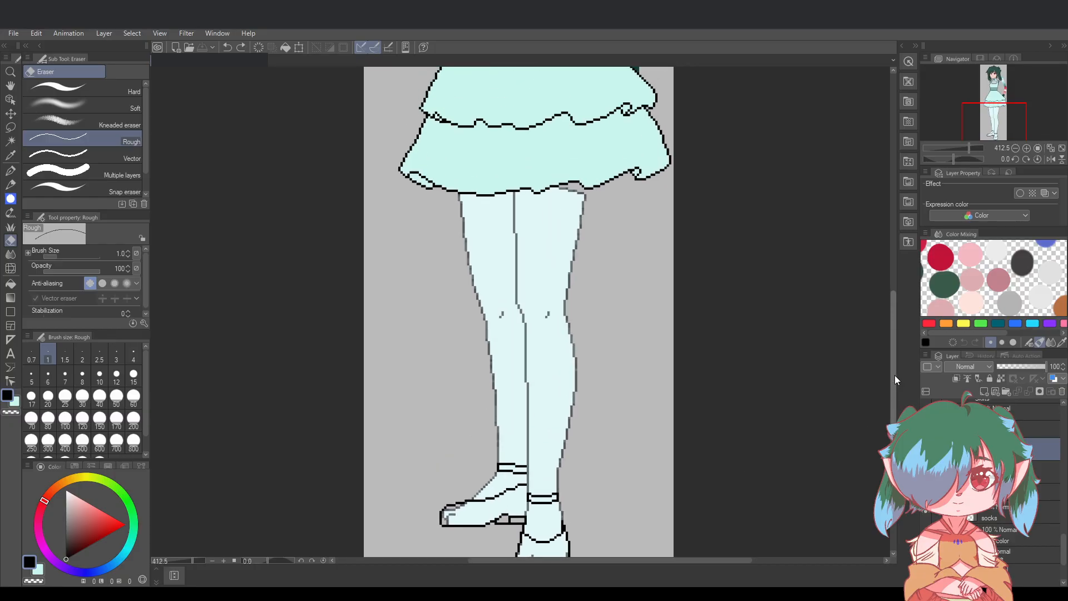
pyautogui.scroll(-1, 656, 446)
pyautogui.scroll(-1, 783, 486)
pyautogui.moveTo(728, 561); pyautogui.dragTo(754, 560)
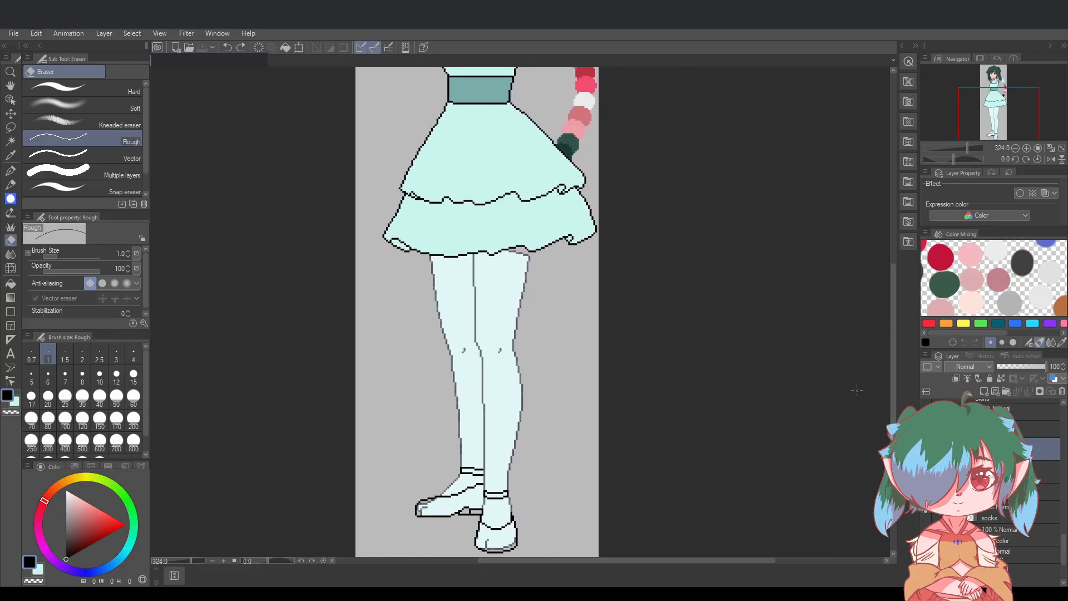
# Bring back the character's neck and arms above the dress, and save the drawing
pyautogui.moveTo(894, 365); pyautogui.dragTo(893, 381)
pyautogui.scroll(-2, 844, 402)
pyautogui.moveTo(659, 560); pyautogui.dragTo(672, 561)
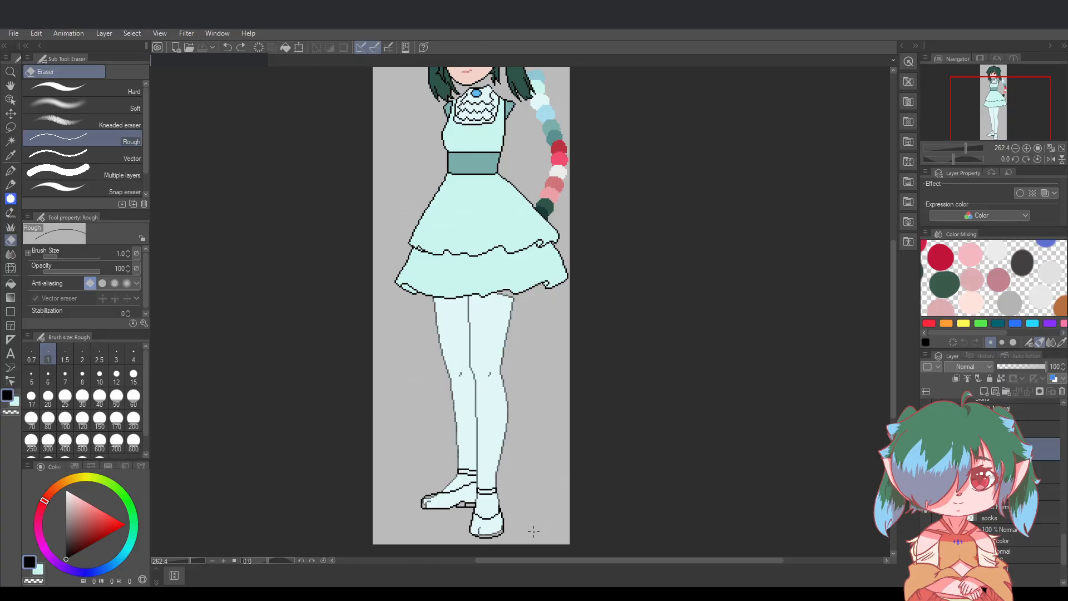
pyautogui.scroll(4, 533, 531)
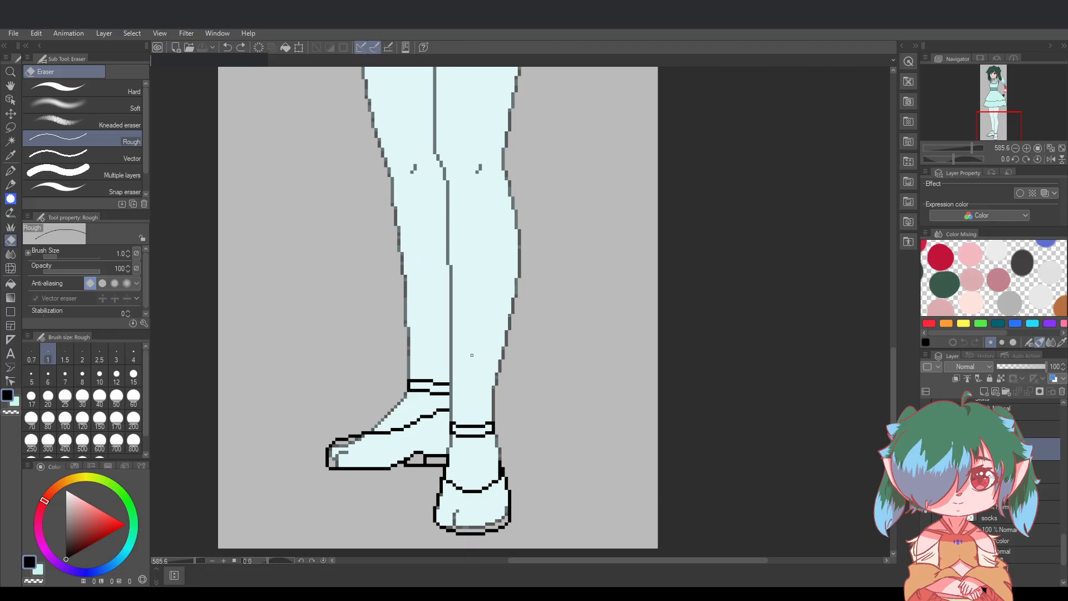
pyautogui.scroll(-2, 599, 370)
pyautogui.moveTo(896, 360); pyautogui.dragTo(910, 245)
pyautogui.scroll(2, 568, 261)
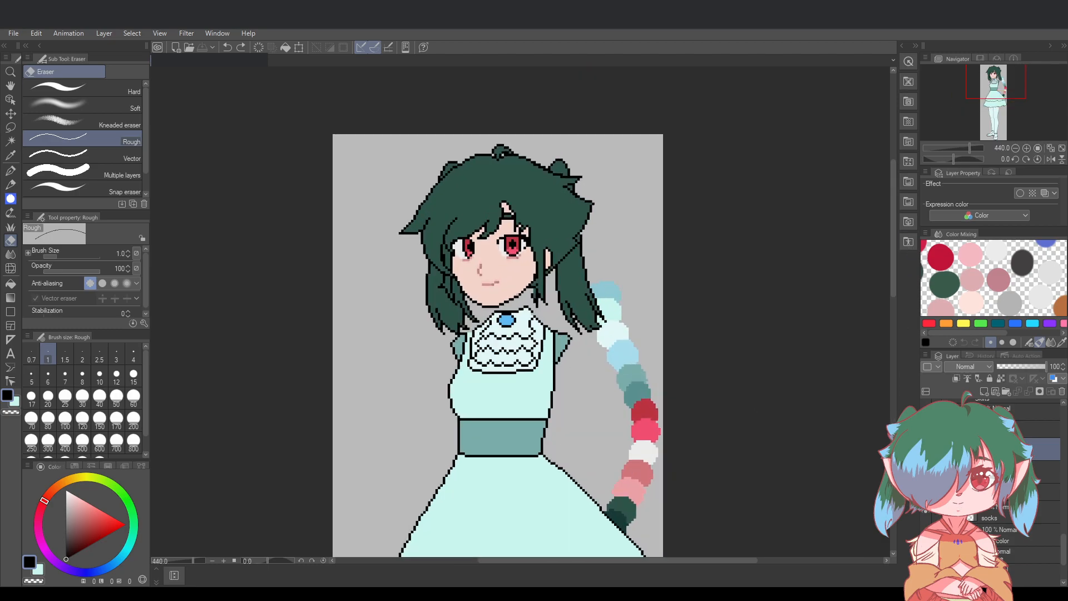
pyautogui.scroll(-3, 993, 473)
pyautogui.hotkey('ctrl', 'z')
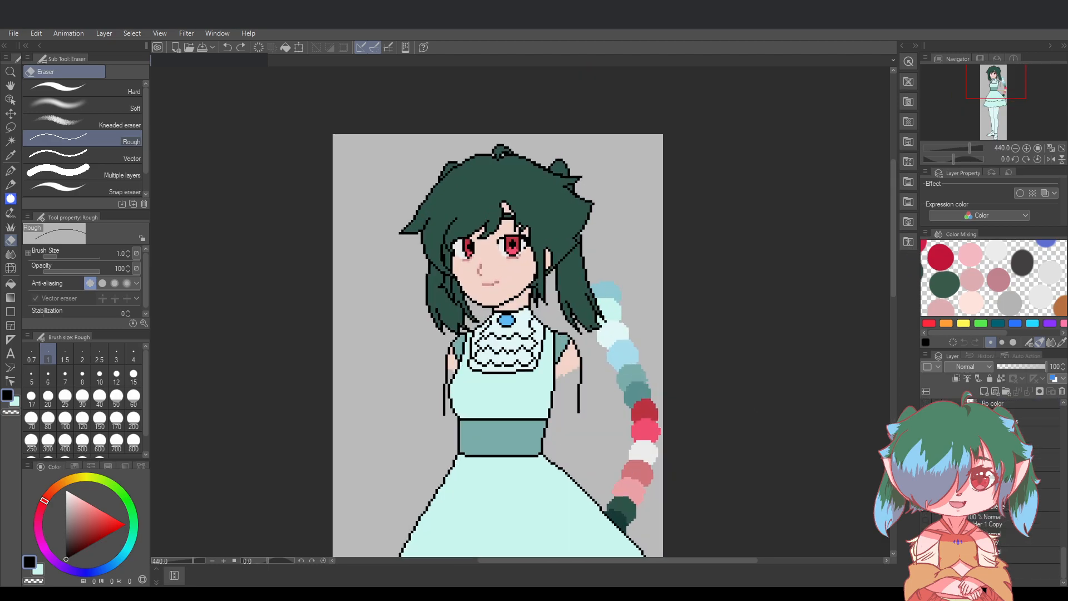
pyautogui.hotkey('ctrl', 's')
pyautogui.scroll(-2, 892, 276)
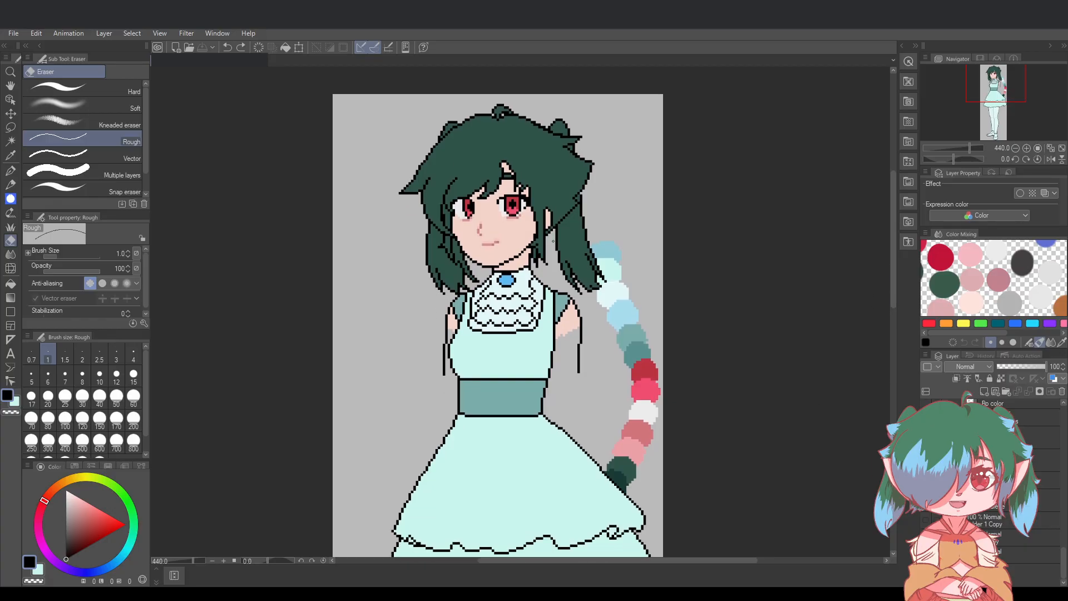
# Examine the character's face, ruffled collar, arms and bodice up close
pyautogui.hotkey('ctrl', '+')
pyautogui.hotkey('ctrl', '+')
pyautogui.scroll(1, 892, 260)
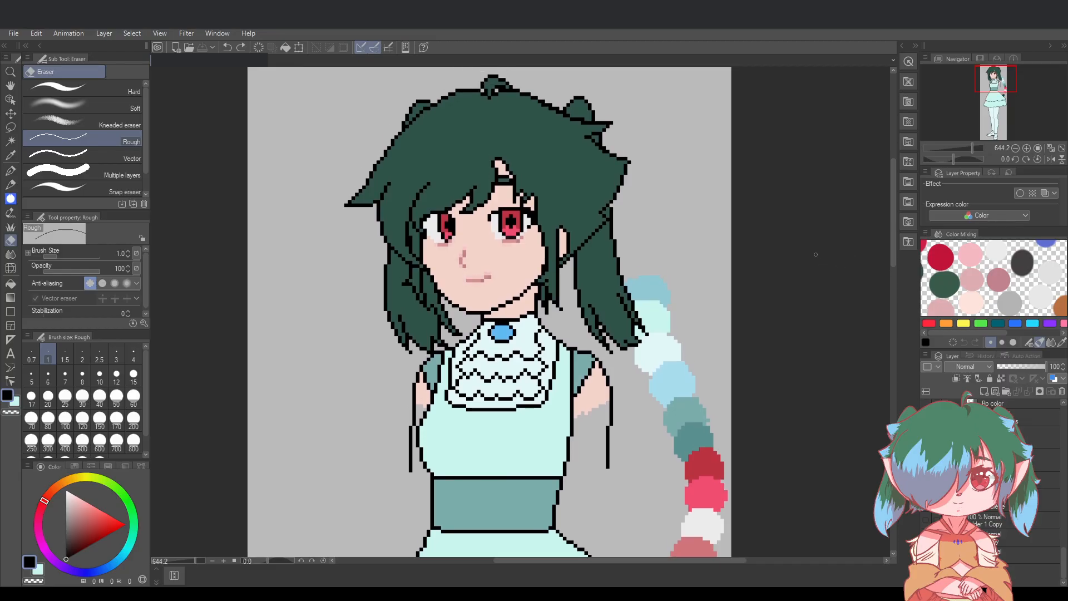
pyautogui.scroll(-1, 742, 401)
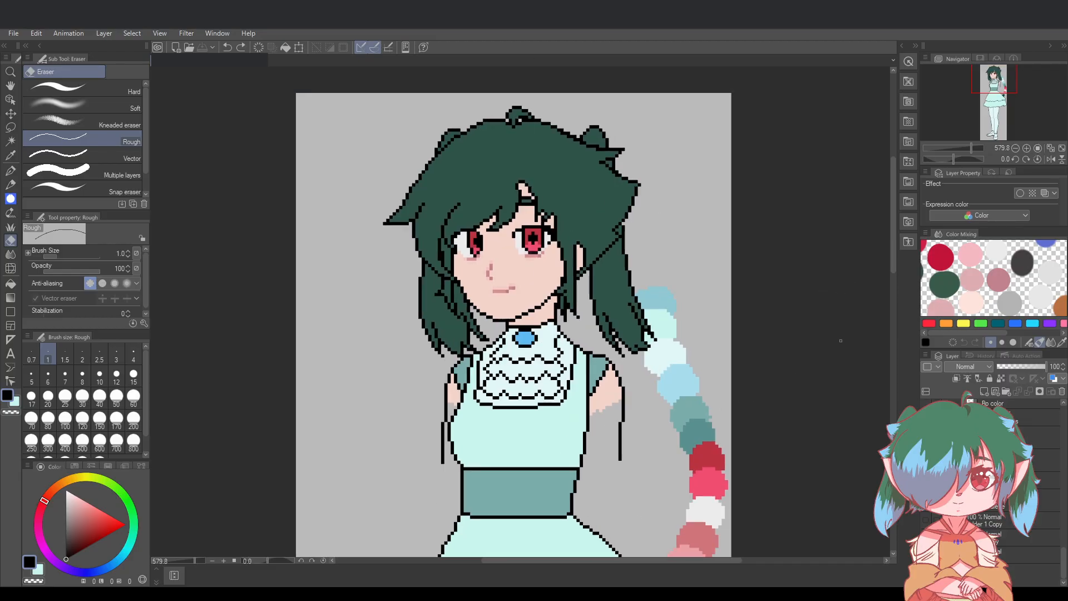
pyautogui.scroll(-2, 892, 272)
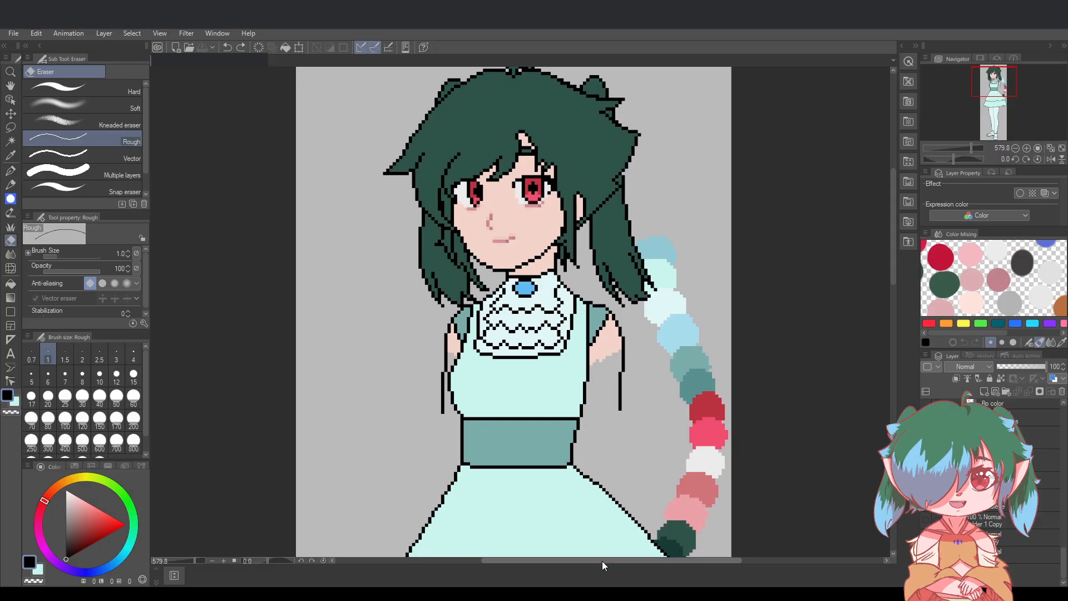
pyautogui.moveTo(602, 561); pyautogui.dragTo(618, 562)
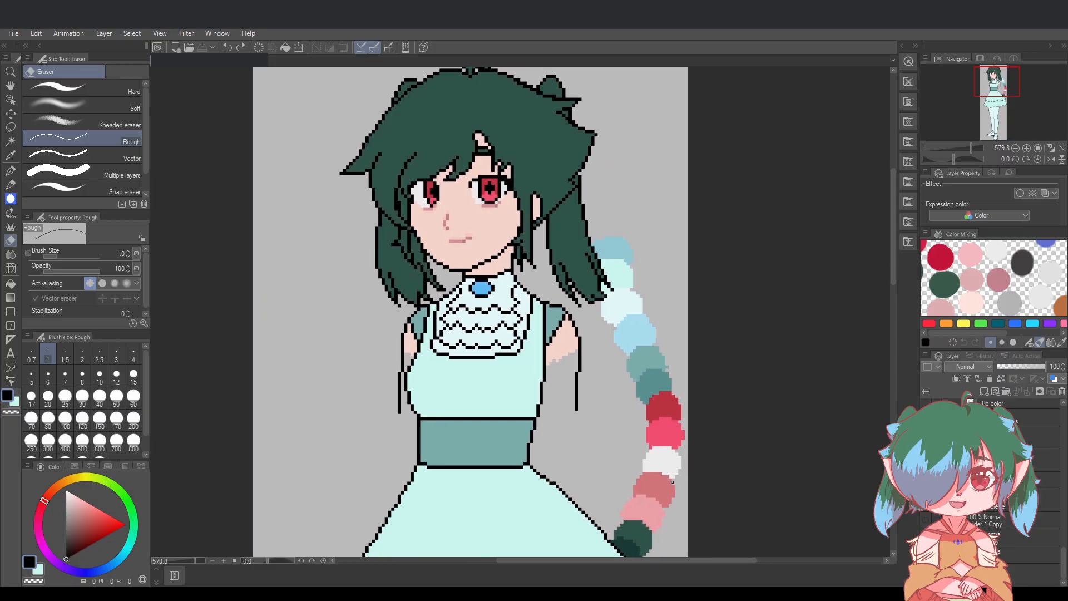
# Raise the opacity of the socks line layer to 100%
pyautogui.moveTo(894, 276); pyautogui.dragTo(893, 414)
pyautogui.scroll(-3, 827, 426)
pyautogui.scroll(3, 469, 548)
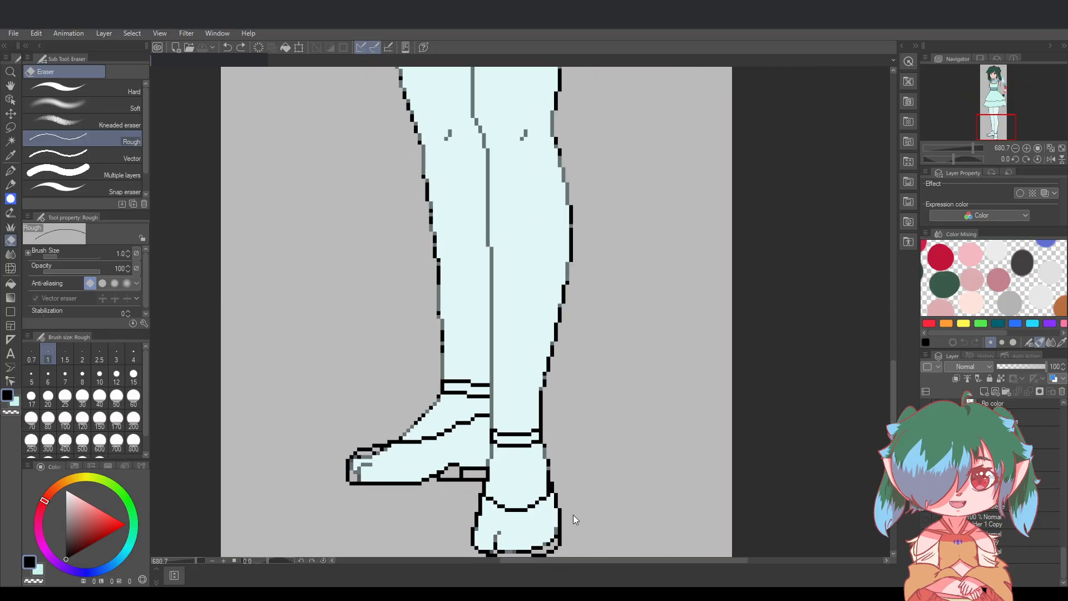
pyautogui.scroll(2, 979, 525)
pyautogui.scroll(1, 1002, 523)
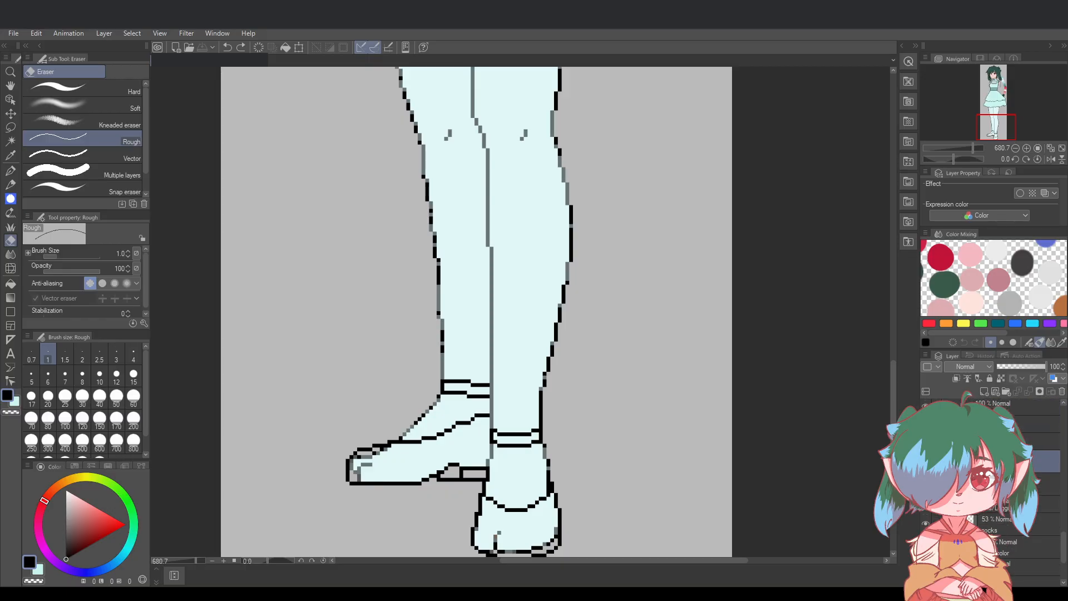
pyautogui.click(1001, 504)
pyautogui.click(1001, 523)
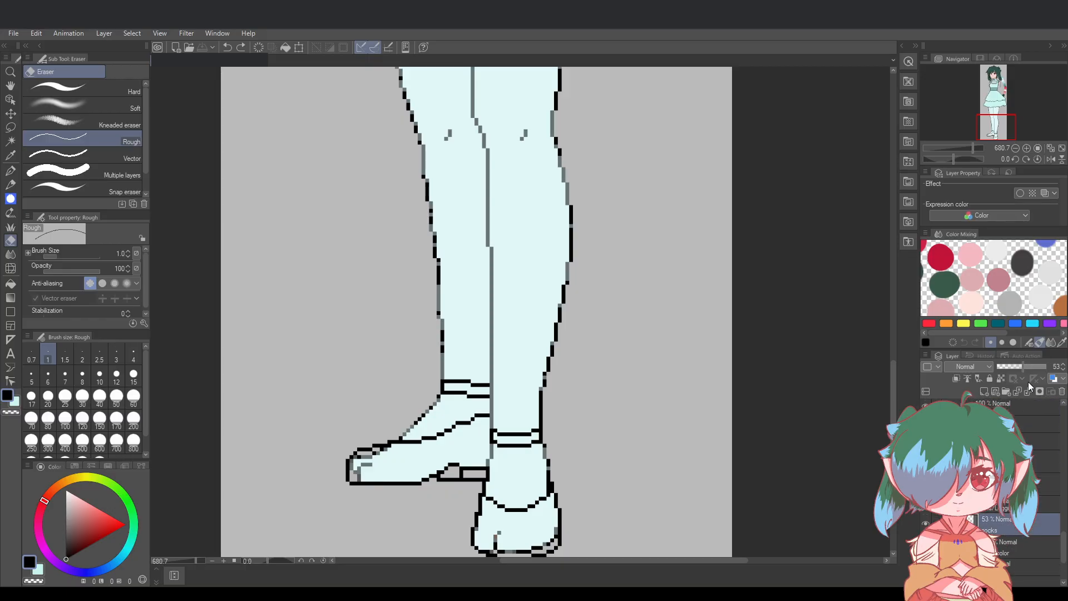
pyautogui.moveTo(1027, 367); pyautogui.dragTo(1060, 368)
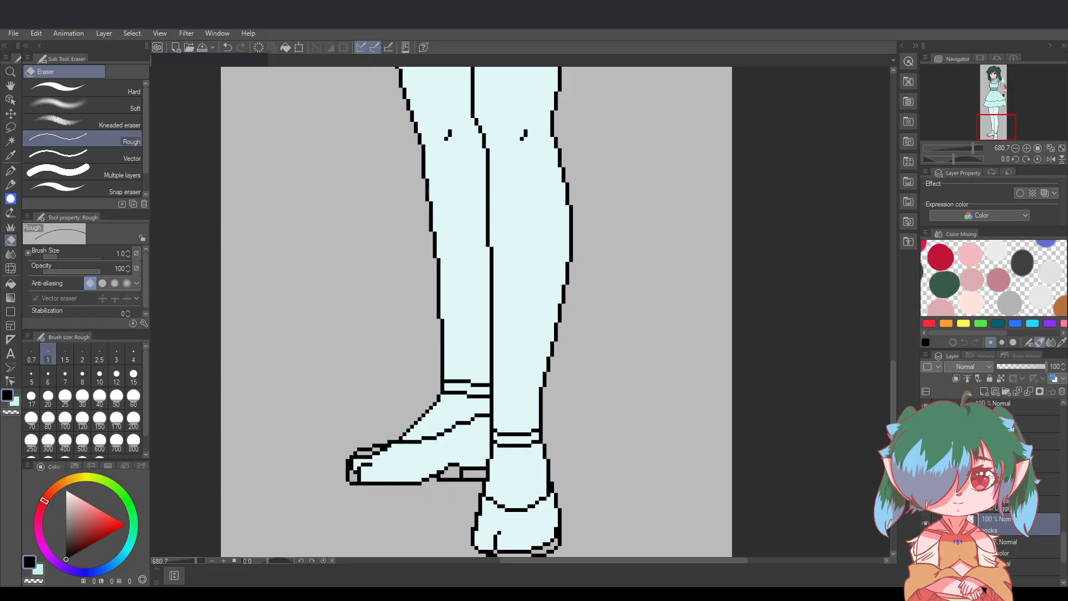
# Show the teal shoe colour layer and set its opacity to 100%
pyautogui.click(1001, 484)
pyautogui.click(926, 484)
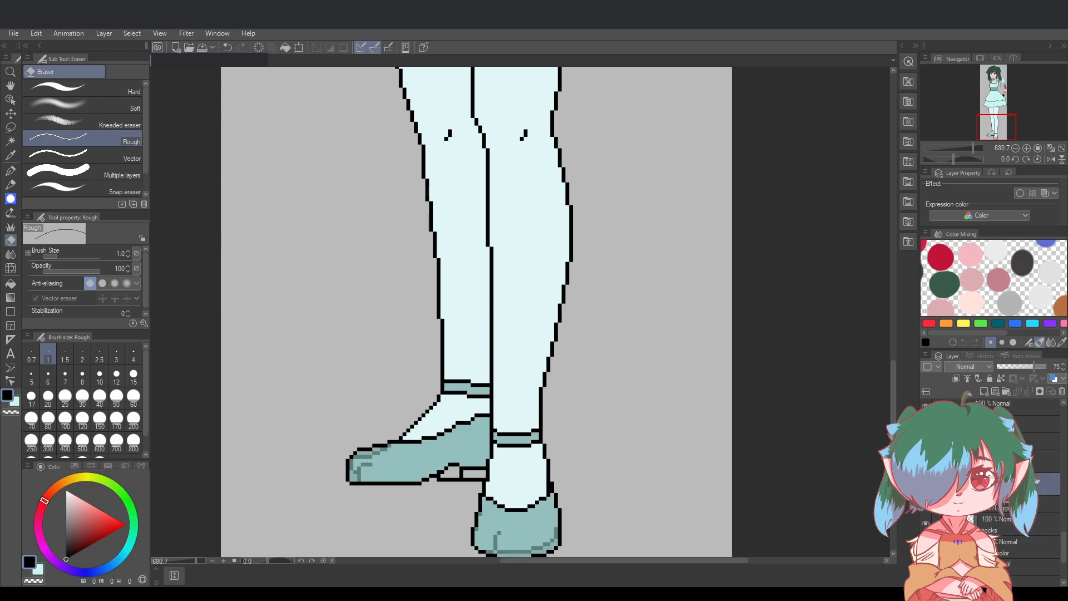
pyautogui.moveTo(1034, 366); pyautogui.dragTo(1057, 367)
pyautogui.scroll(-2, 679, 438)
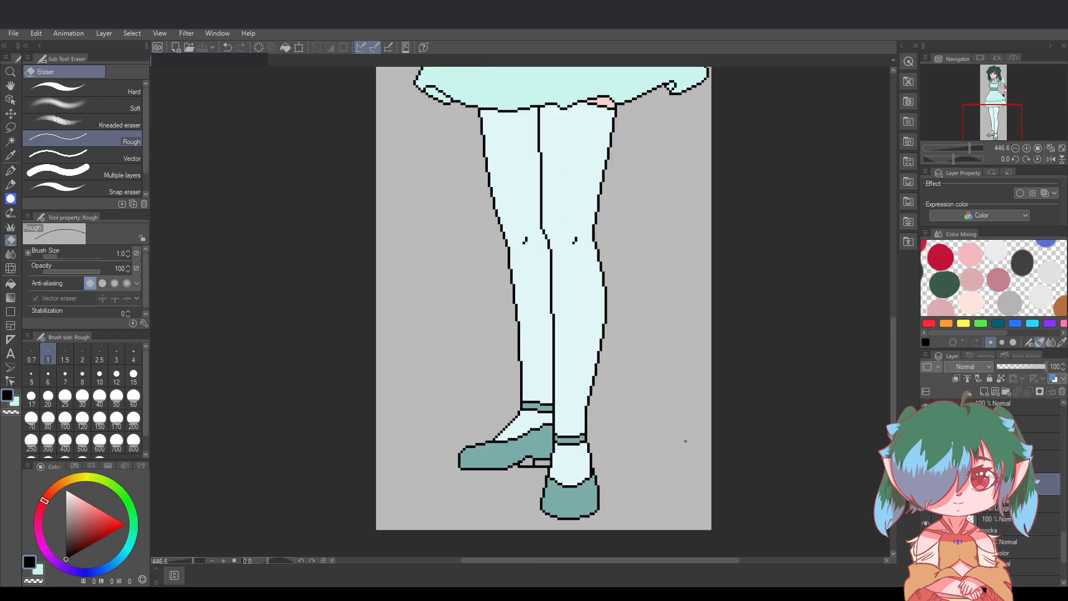
# Try to reshape the top outline of the side-facing shoe's toe with the size 1 G-pen and Rough eraser
pyautogui.scroll(1, 686, 441)
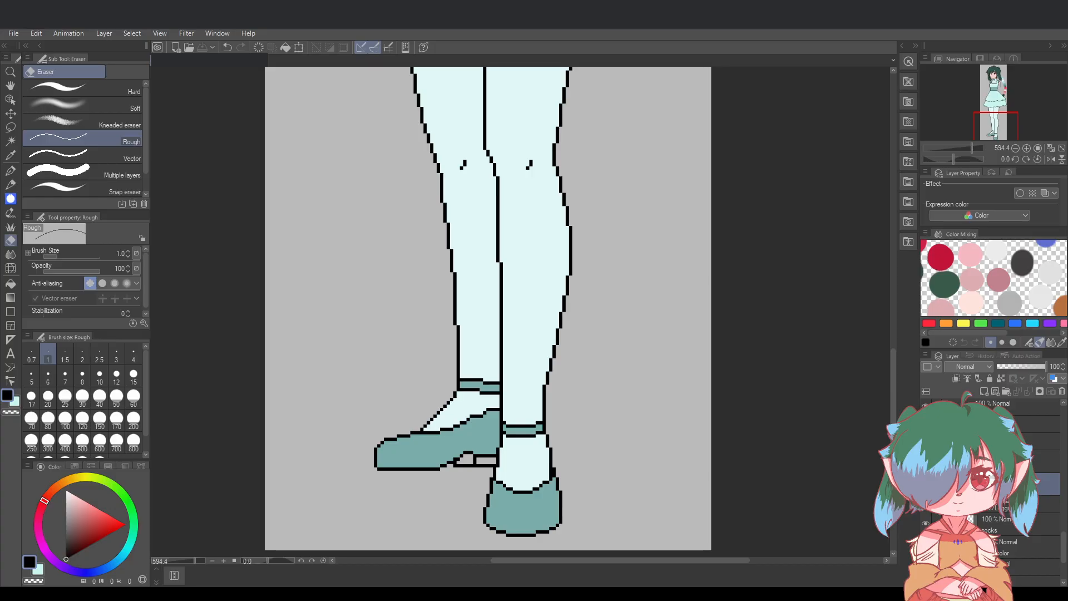
pyautogui.click(10, 171)
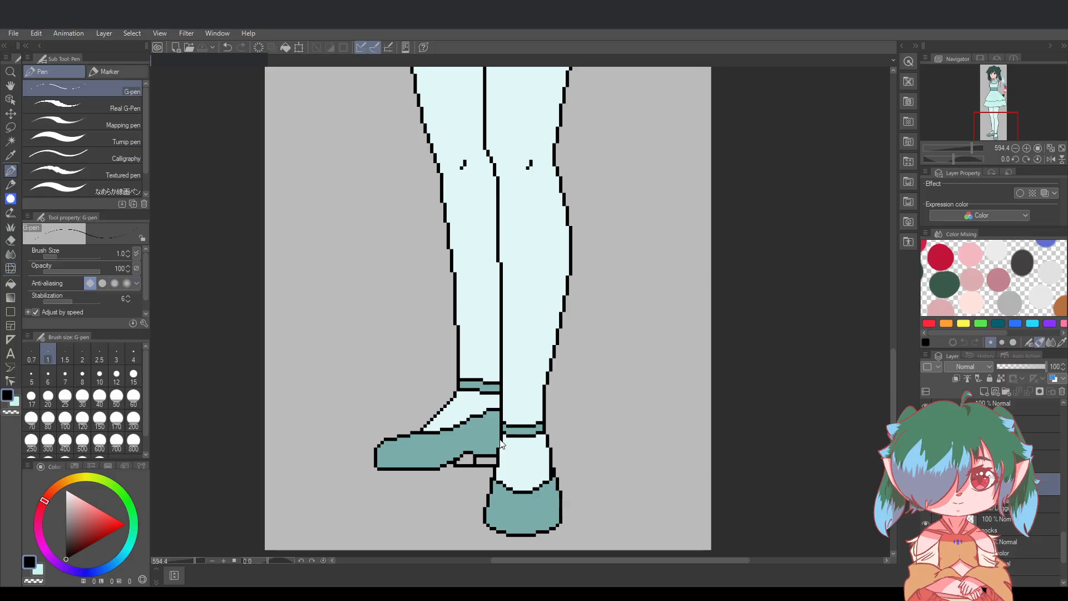
pyautogui.click(1036, 466)
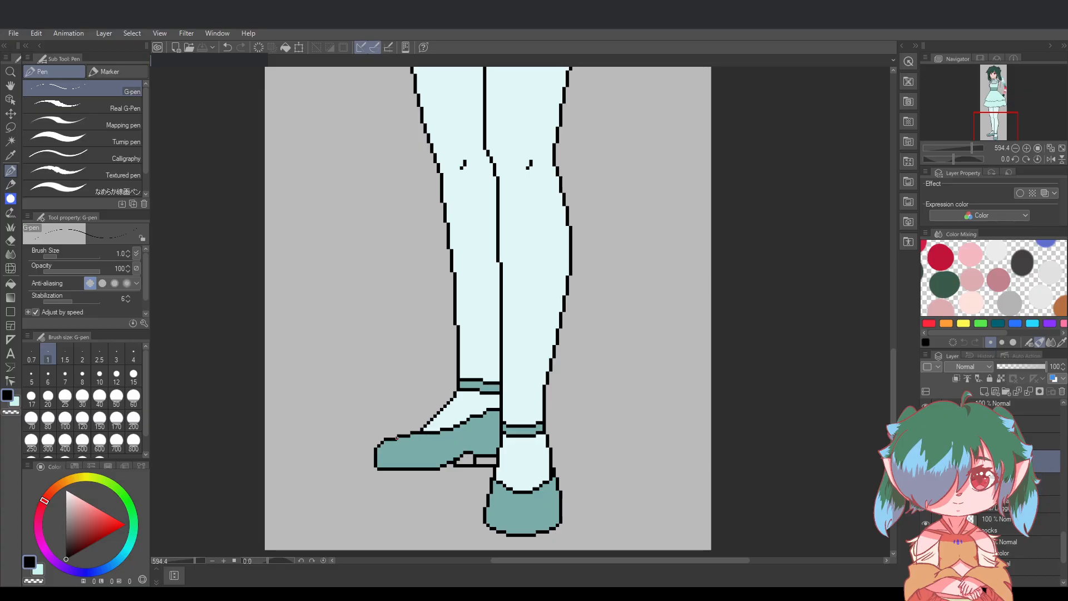
pyautogui.scroll(2, 397, 438)
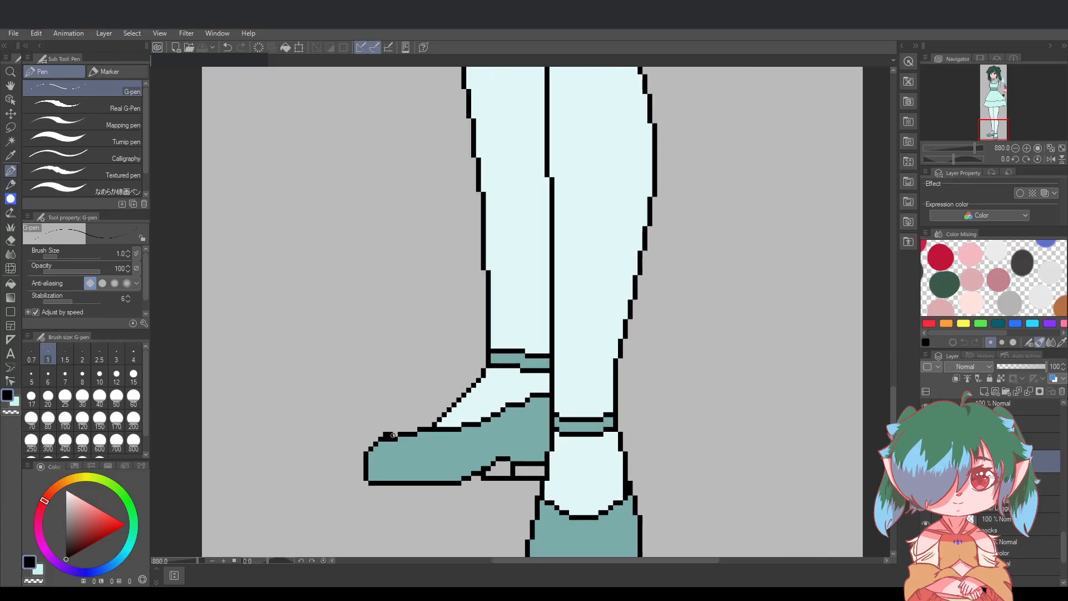
pyautogui.click(397, 436)
pyautogui.moveTo(403, 430); pyautogui.dragTo(416, 430)
pyautogui.click(394, 430)
pyautogui.hotkey('ctrl', 'z')
pyautogui.press('e')
pyautogui.moveTo(415, 434); pyautogui.dragTo(386, 439)
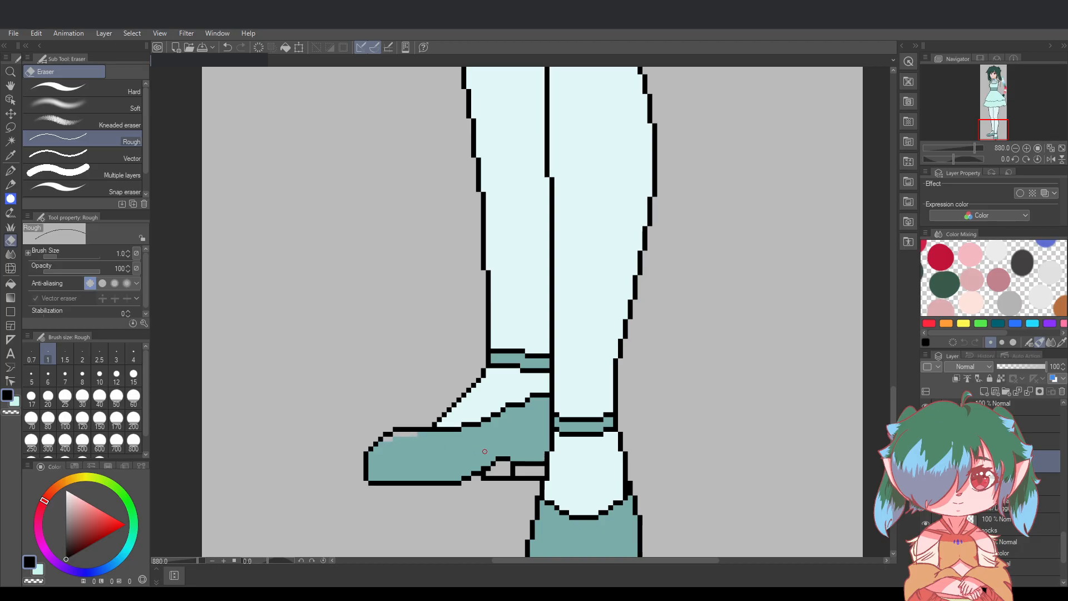
# Undo the toe outline edits, keeping the shoe colour layer at 100% opacity
pyautogui.scroll(-2, 729, 495)
pyautogui.scroll(1, 789, 514)
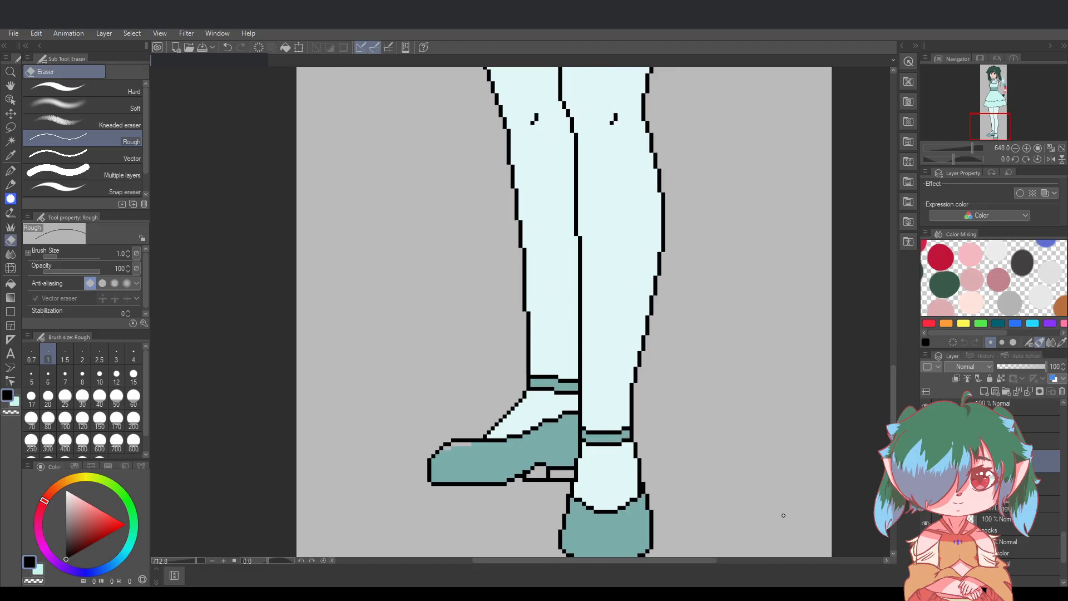
pyautogui.hotkey('ctrl', 'z')
pyautogui.hotkey('ctrl', 'z')
pyautogui.hotkey('ctrl', 'z')
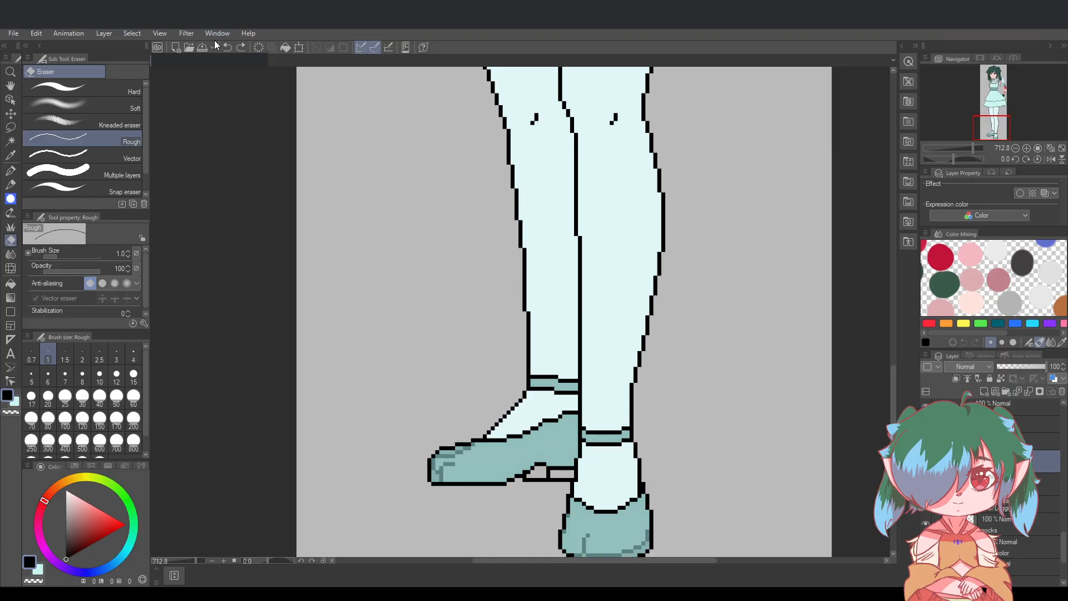
pyautogui.hotkey('ctrl', 'y')
# Sample colours from the swatches beside the character, ending with the pale mint of the dress as the drawing colour
pyautogui.scroll(-3, 696, 429)
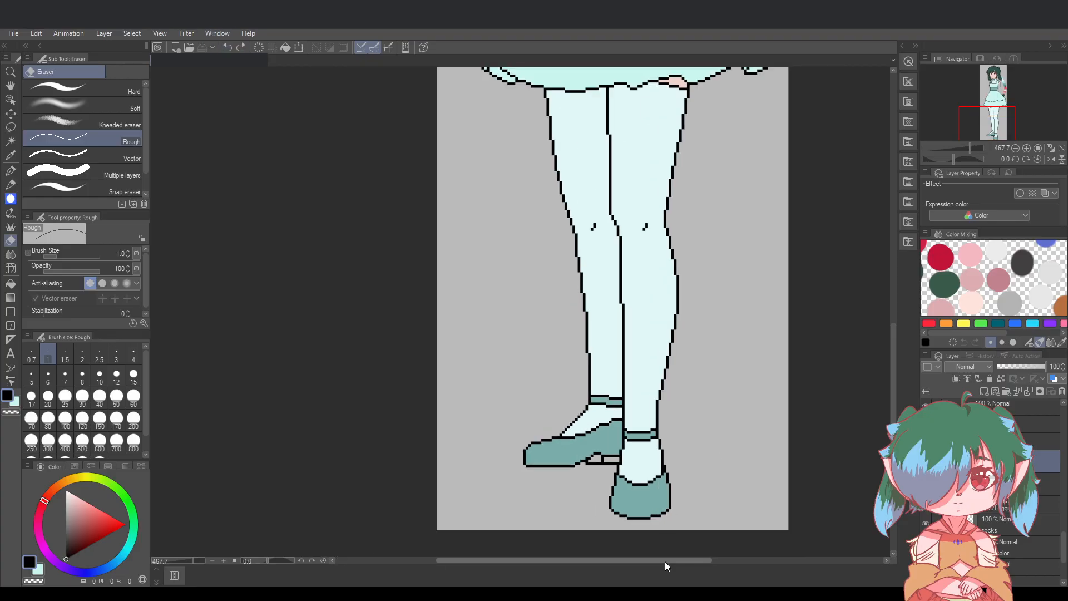
pyautogui.scroll(2, 667, 562)
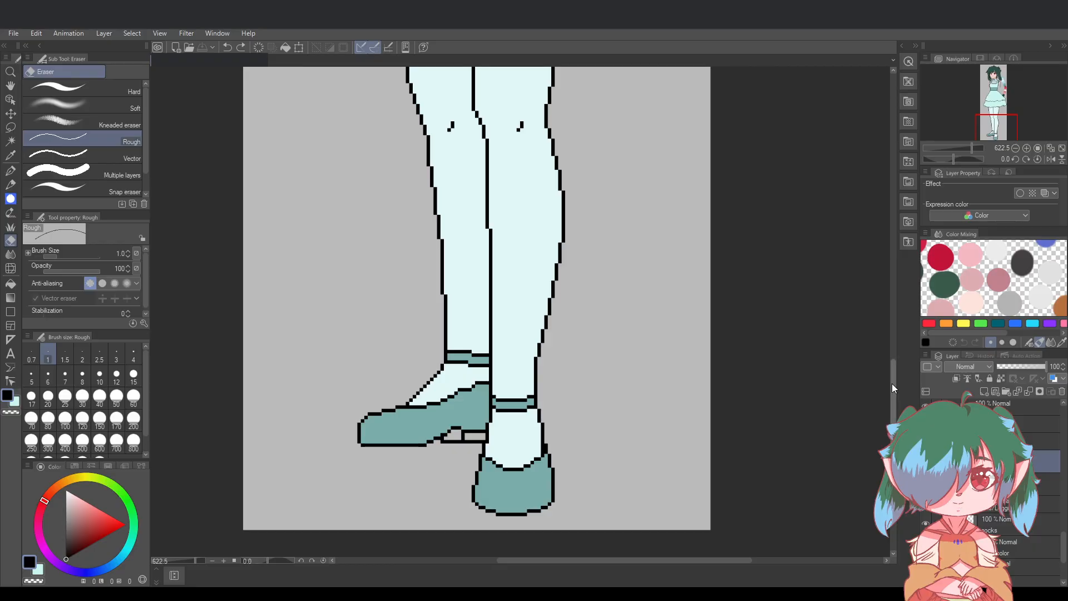
pyautogui.moveTo(892, 382); pyautogui.dragTo(895, 215)
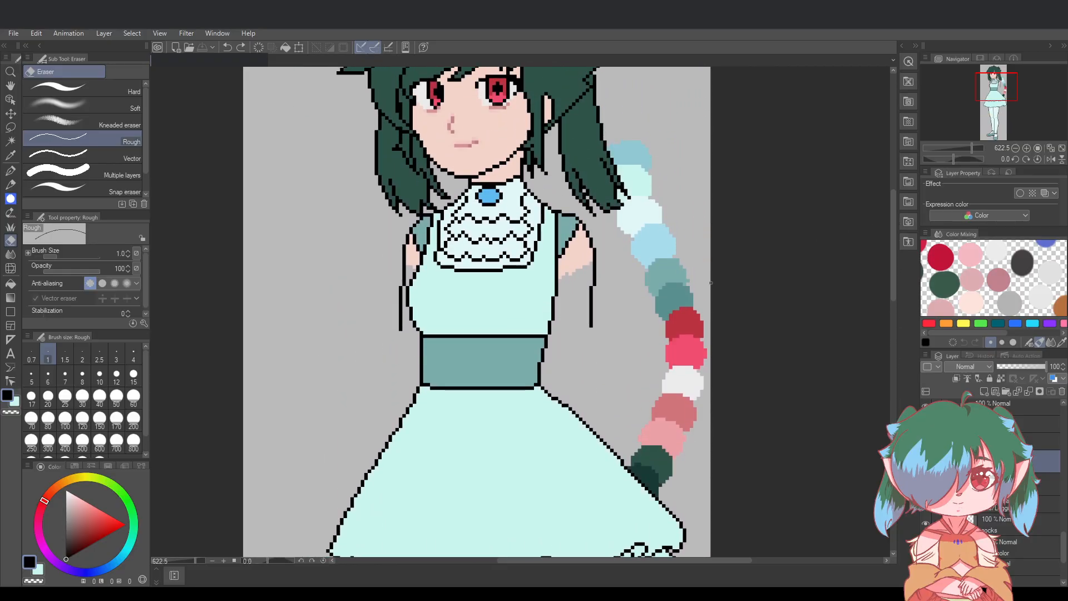
pyautogui.keyDown('alt'); pyautogui.click(677, 295); pyautogui.keyUp('alt')
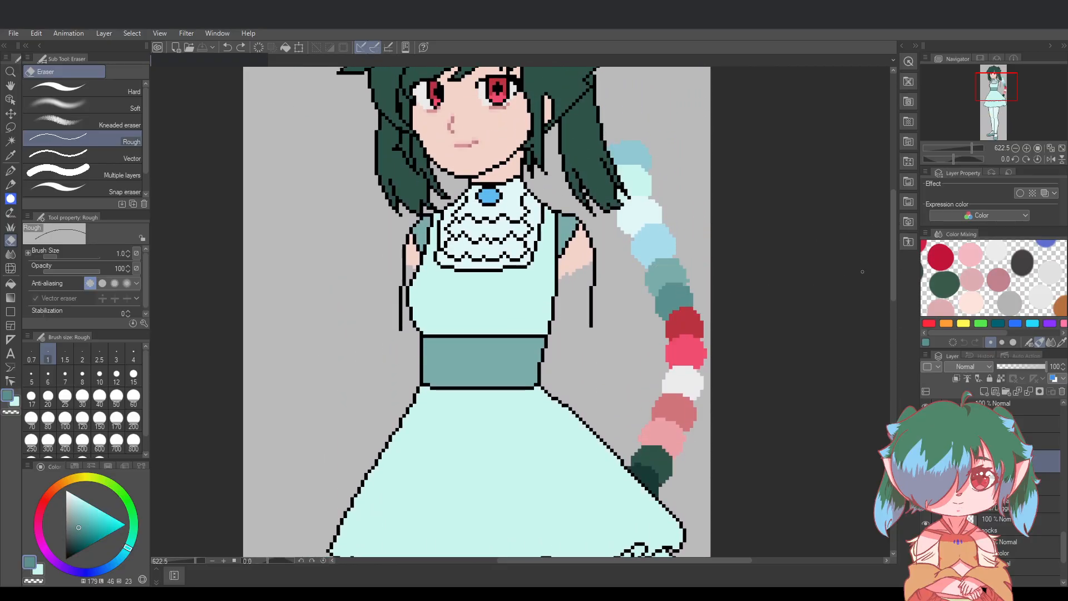
pyautogui.moveTo(892, 279)
pyautogui.mouseDown()
pyautogui.moveTo(896, 448)
pyautogui.moveTo(902, 283)
pyautogui.mouseUp()
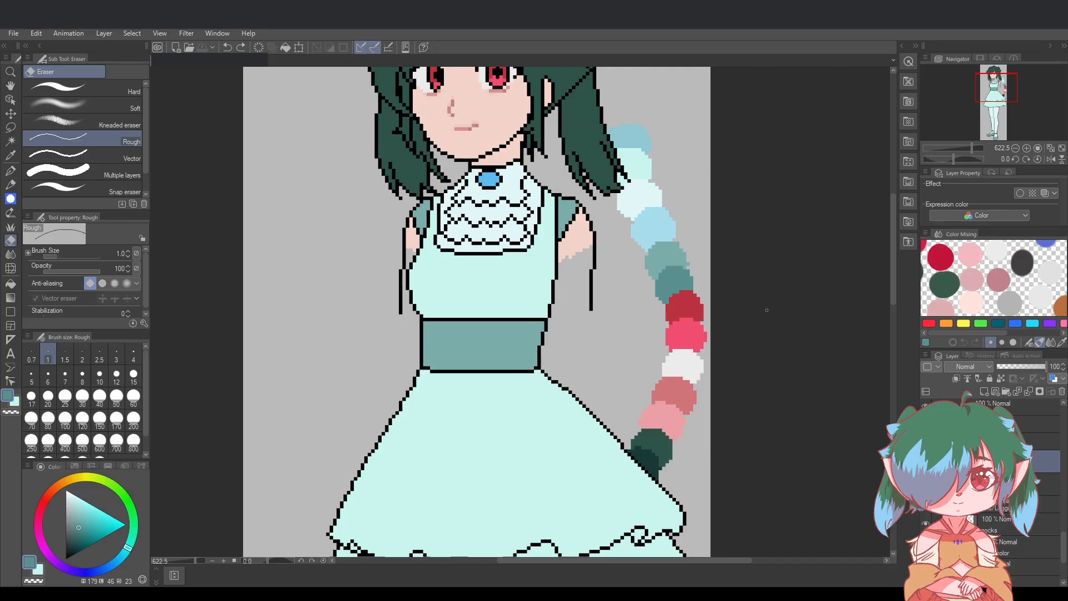
pyautogui.keyDown('alt'); pyautogui.click(657, 232); pyautogui.keyUp('alt')
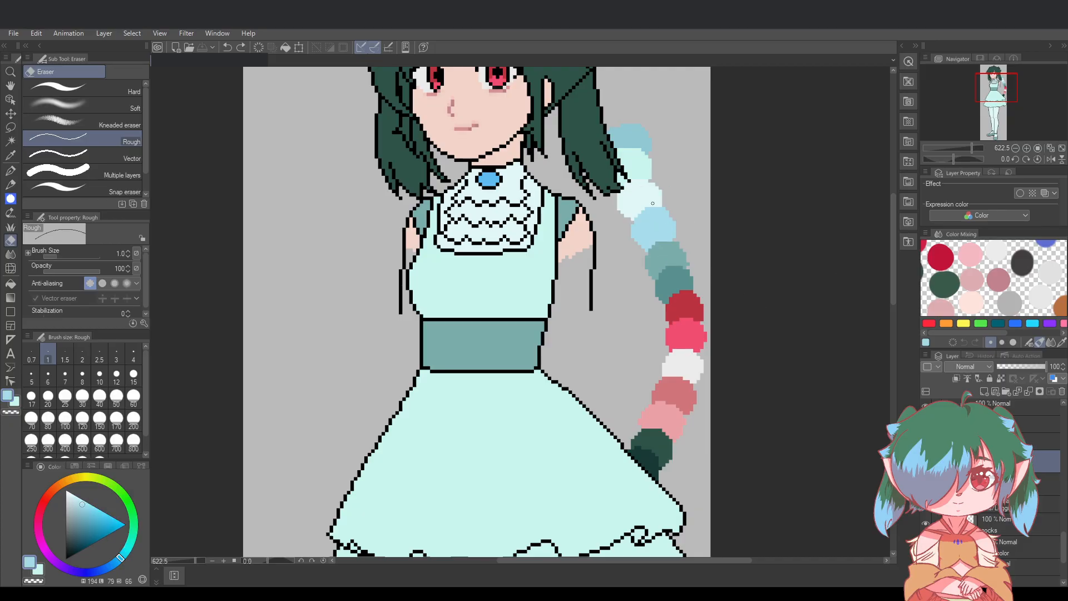
pyautogui.keyDown('alt'); pyautogui.click(652, 203); pyautogui.keyUp('alt')
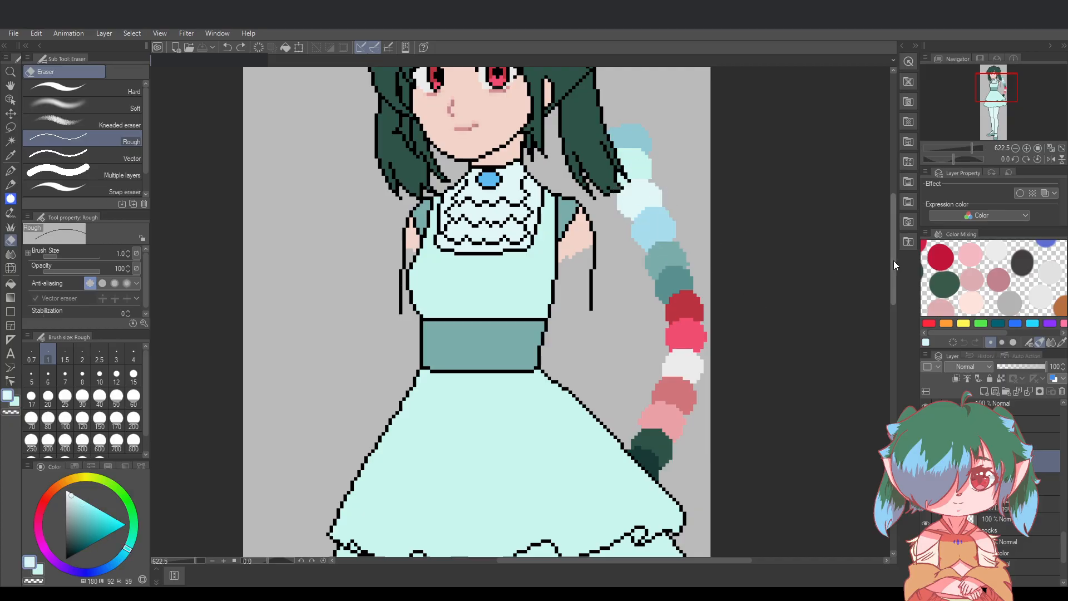
pyautogui.moveTo(893, 261)
pyautogui.mouseDown()
pyautogui.moveTo(907, 423)
pyautogui.moveTo(894, 255)
pyautogui.mouseUp()
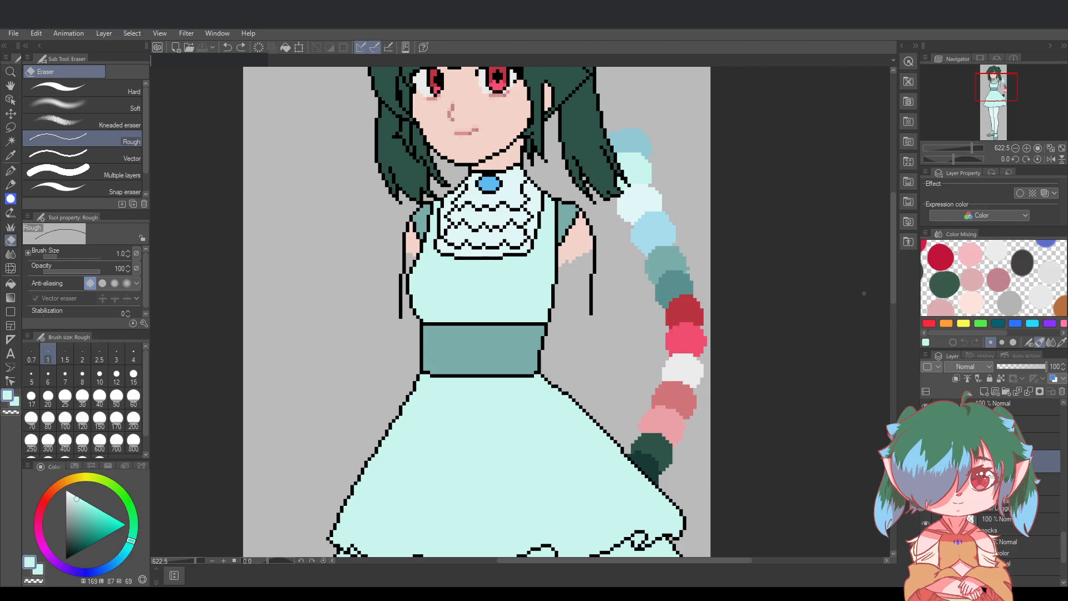
pyautogui.moveTo(893, 298); pyautogui.dragTo(873, 458)
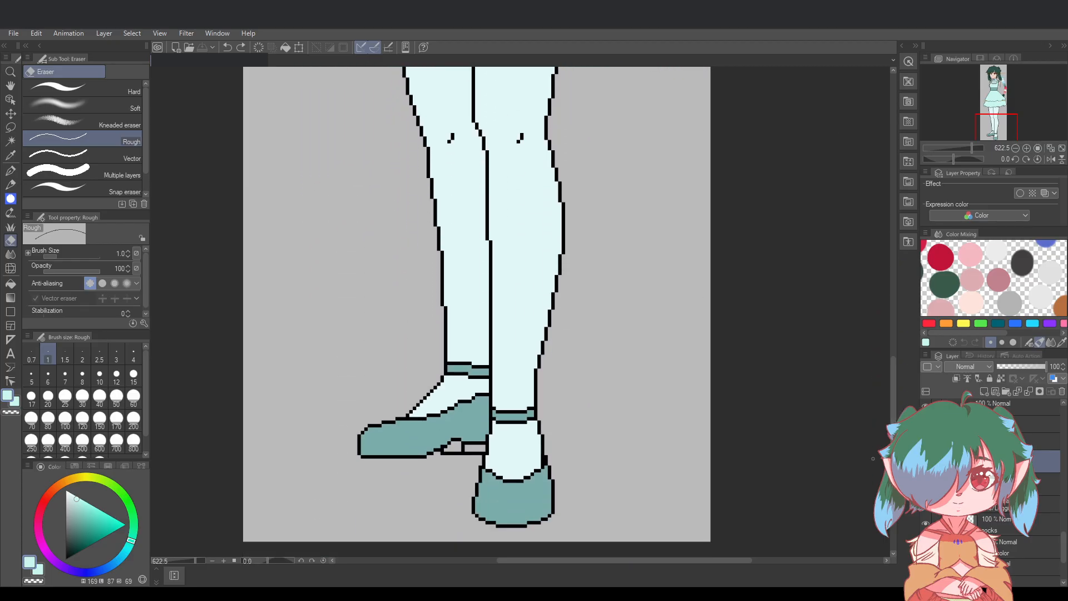
# Paint the grey sole and heel gaps under the side-facing shoe pale mint with the G-pen on the shoe colour layer
pyautogui.click(1039, 488)
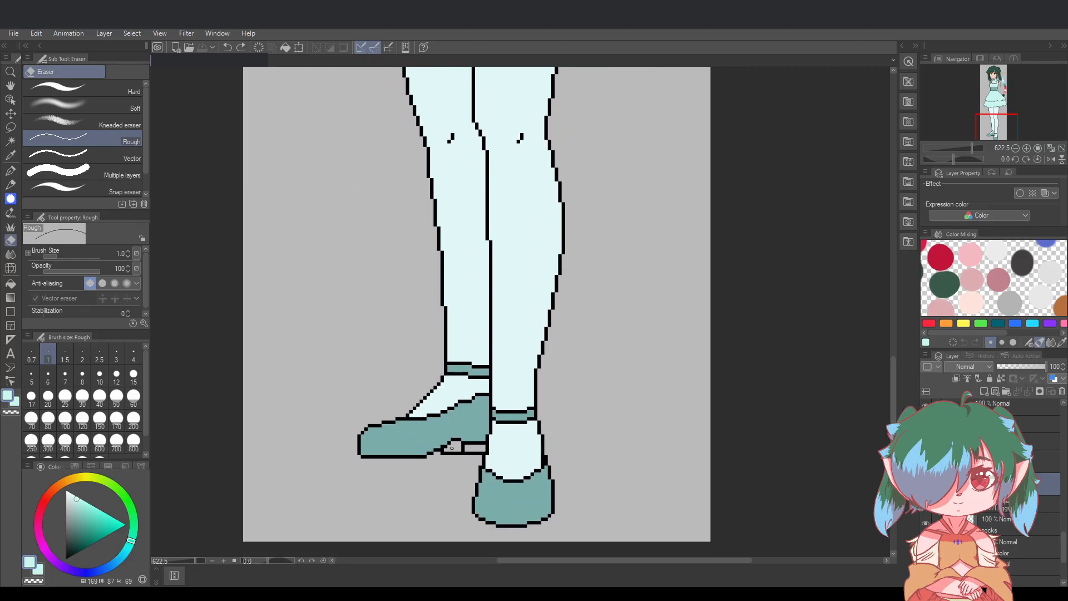
pyautogui.click(10, 171)
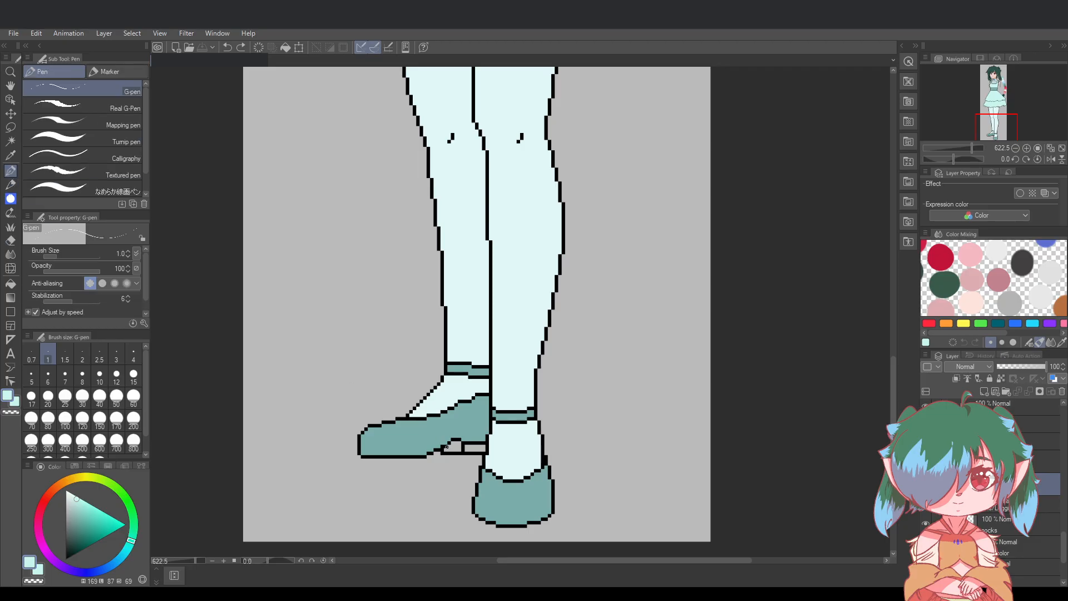
pyautogui.moveTo(446, 447); pyautogui.dragTo(479, 448)
pyautogui.scroll(-2, 815, 377)
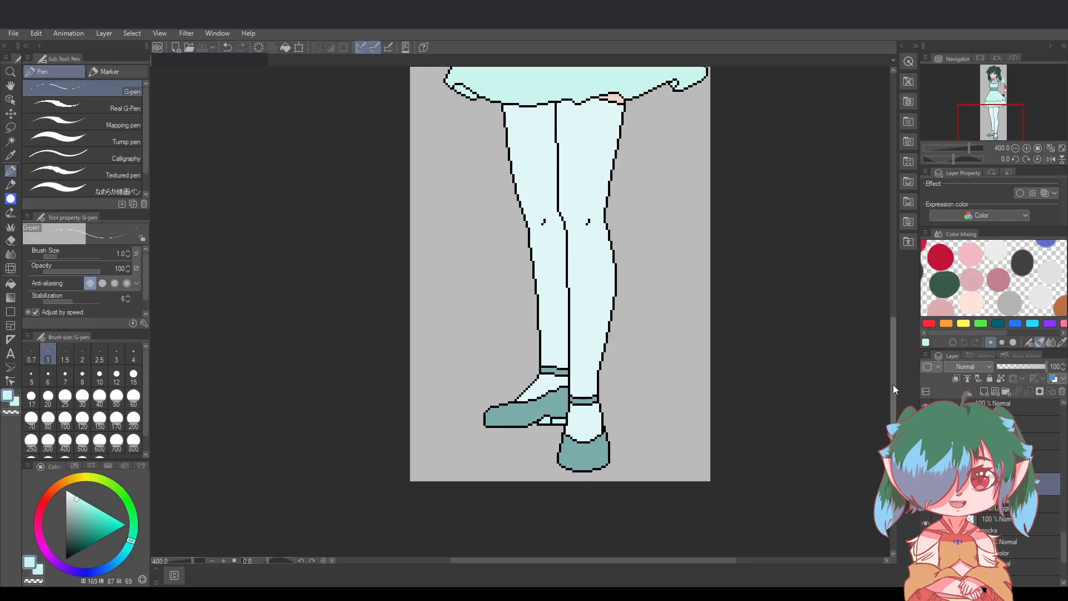
pyautogui.moveTo(892, 388); pyautogui.dragTo(893, 377)
pyautogui.moveTo(679, 560); pyautogui.dragTo(712, 560)
pyautogui.scroll(2, 474, 466)
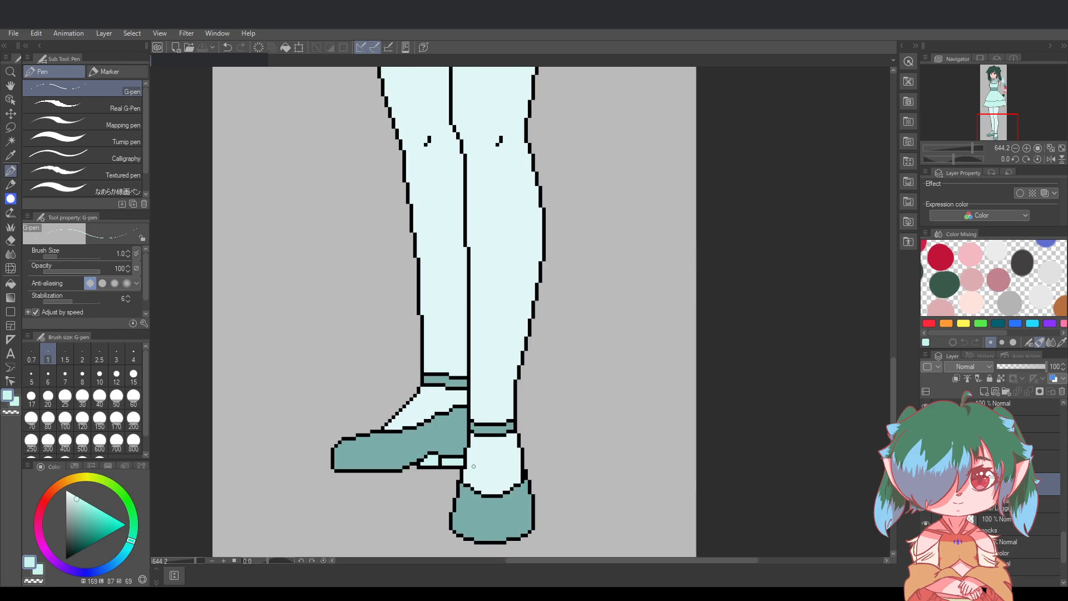
# Sample the black of the shoe outline as drawing colour and make the line layer above the shoe colour active
pyautogui.scroll(-2, 498, 463)
pyautogui.moveTo(700, 561); pyautogui.dragTo(740, 561)
pyautogui.scroll(-2, 893, 415)
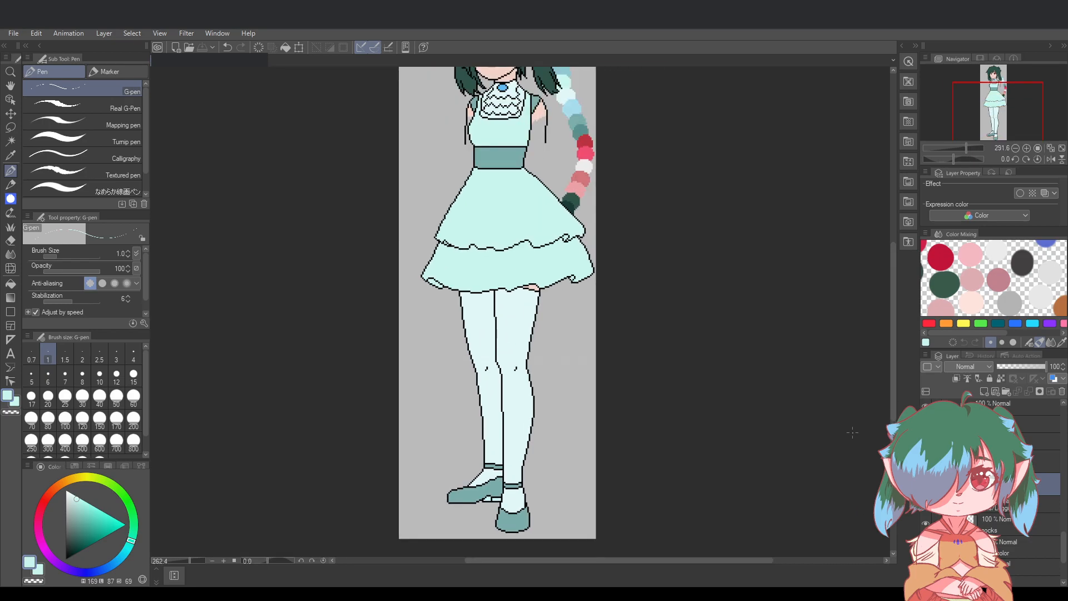
pyautogui.scroll(-1, 893, 416)
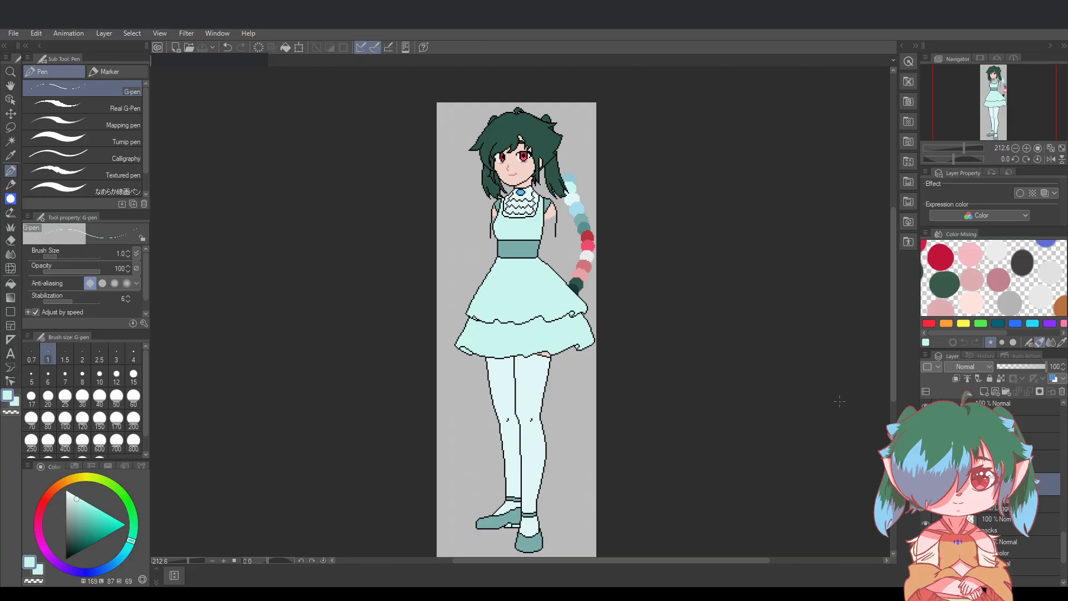
pyautogui.scroll(10, 512, 514)
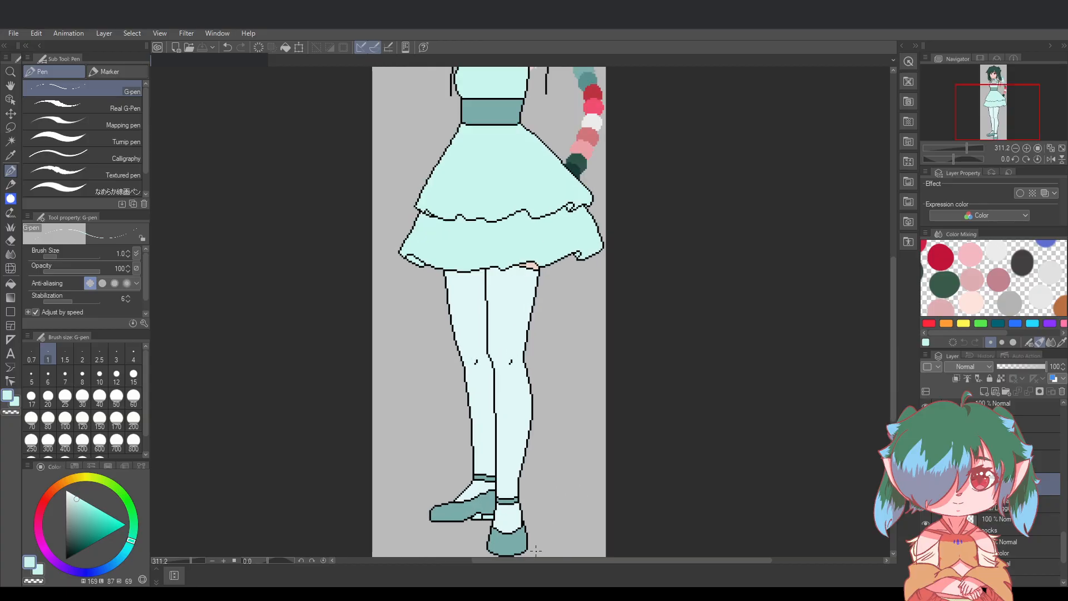
pyautogui.keyDown('alt'); pyautogui.click(512, 513); pyautogui.keyUp('alt')
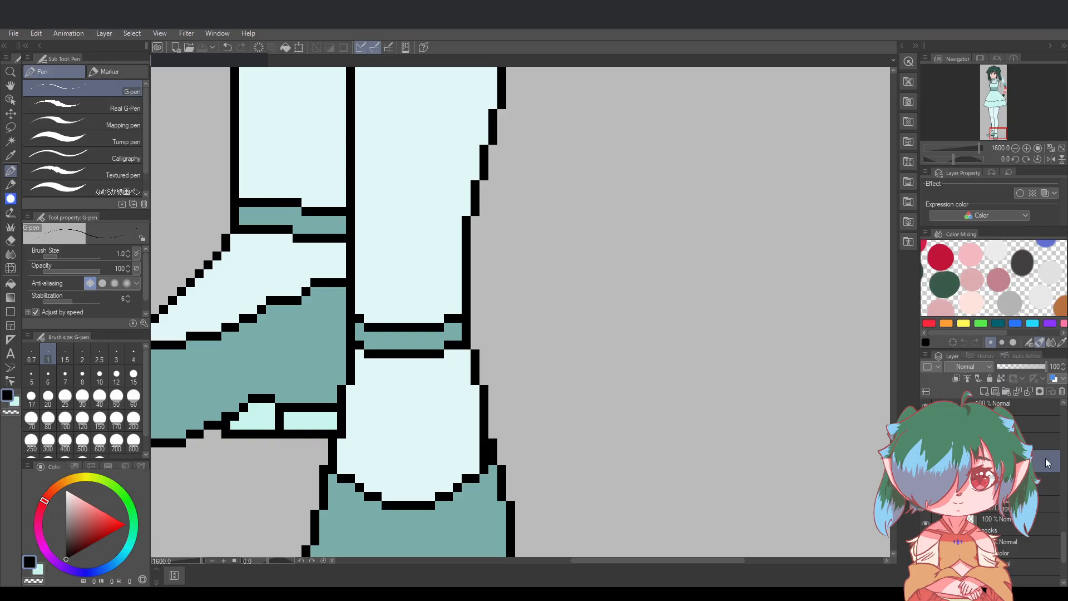
pyautogui.hotkey('alt', ']')
# Try to draw a buckle in black at the outer end of the front shoe's ankle strap
pyautogui.moveTo(476, 310); pyautogui.dragTo(478, 341)
pyautogui.scroll(-3, 525, 339)
pyautogui.scroll(2, 894, 388)
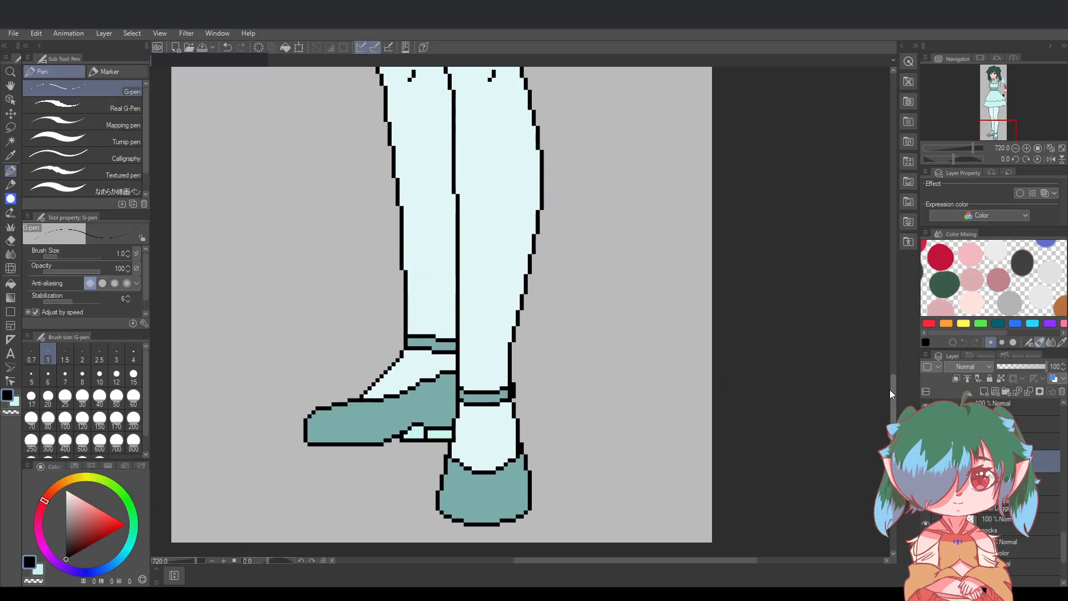
pyautogui.hotkey('ctrl', 'z')
pyautogui.moveTo(517, 385); pyautogui.dragTo(517, 397)
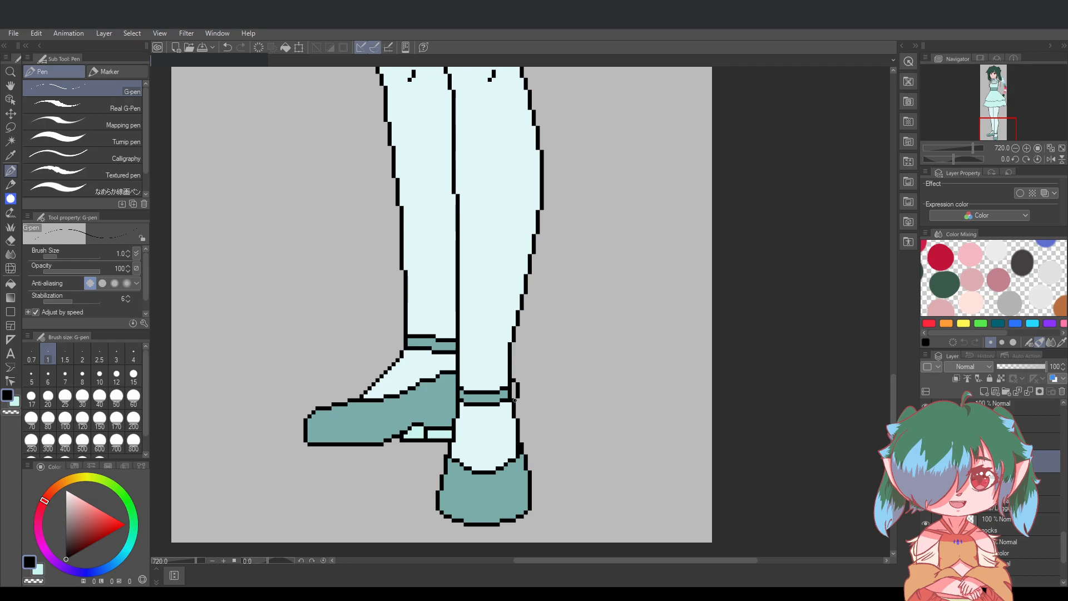
pyautogui.hotkey('ctrl', 'z')
# Draw a tiny black buckle outline projecting from the outer end of the front shoe's ankle strap with the G-pen
pyautogui.click(514, 397)
pyautogui.moveTo(518, 397); pyautogui.dragTo(517, 382)
pyautogui.scroll(-1, 534, 398)
pyautogui.scroll(1, 398, 356)
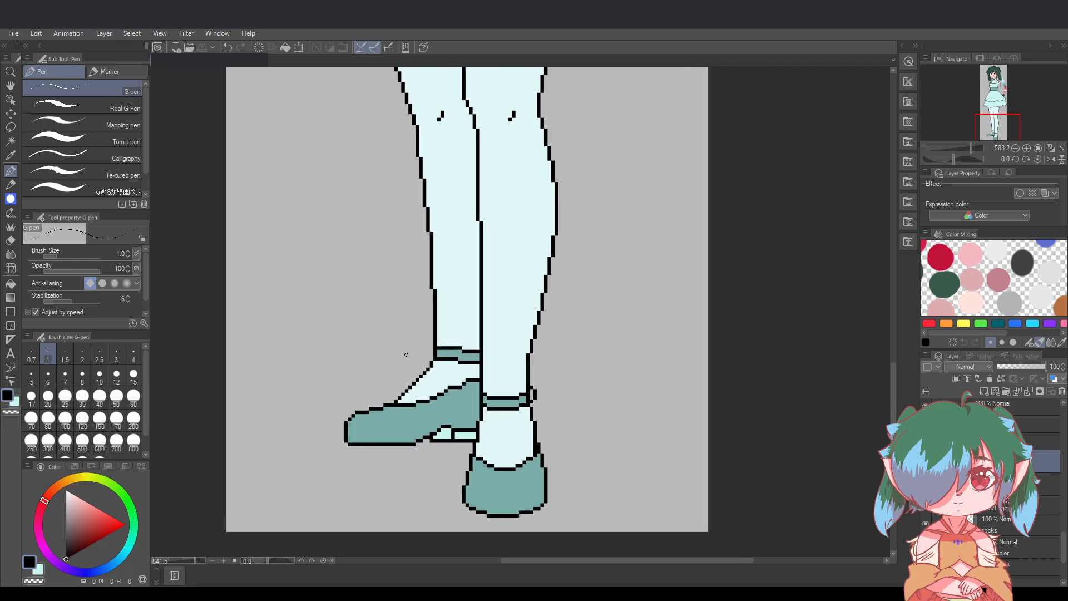
# Fill the small ankle strap buckle with the pale blue-white drawing colour on the shoe colour layer
pyautogui.hotkey('alt', '[')
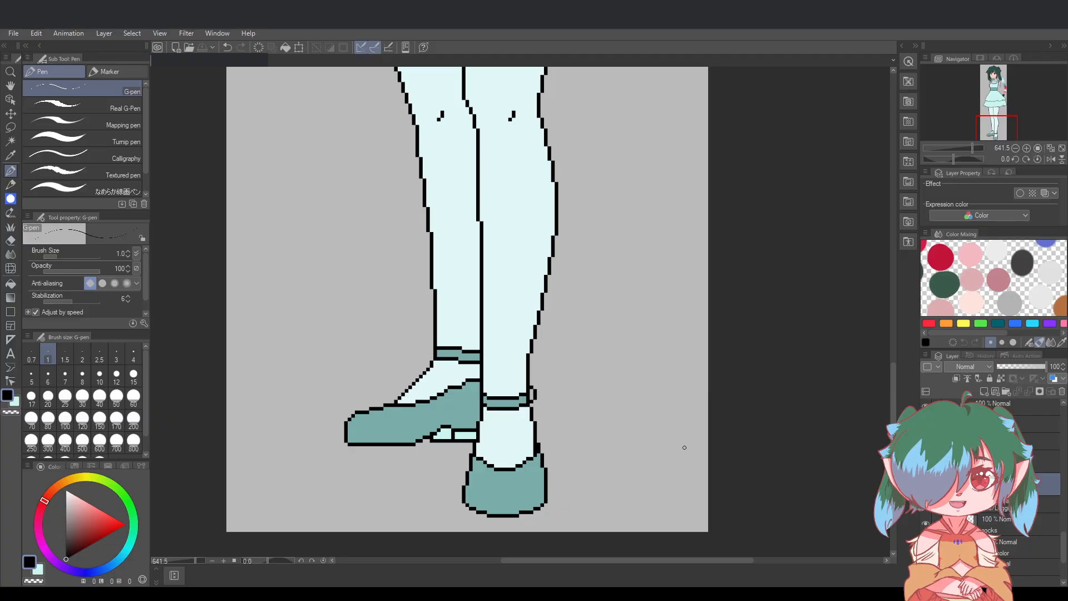
pyautogui.moveTo(890, 379); pyautogui.dragTo(879, 205)
pyautogui.press('x')
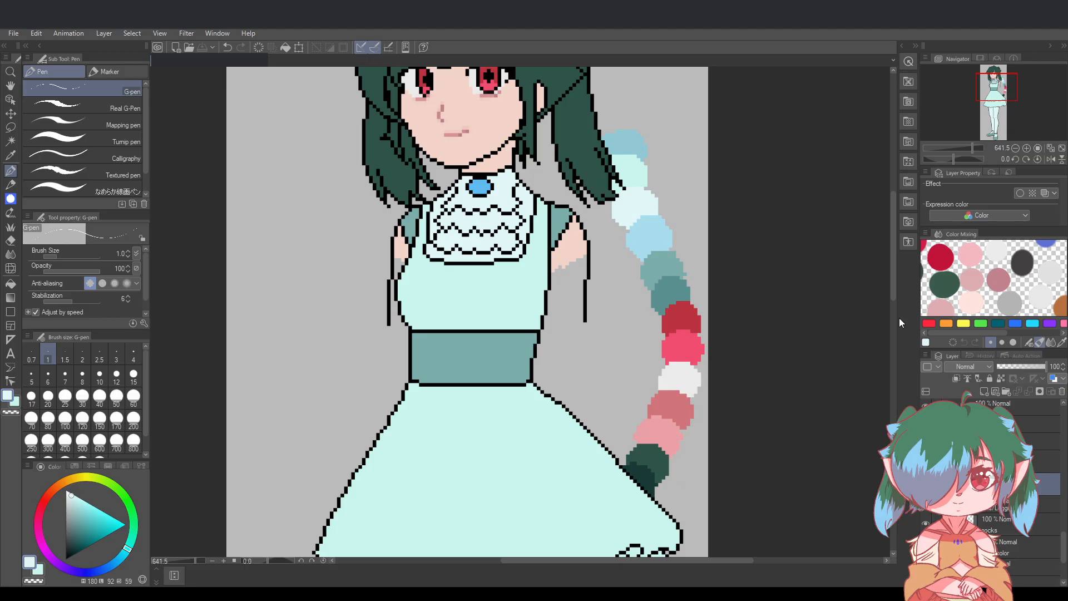
pyautogui.moveTo(894, 297); pyautogui.dragTo(893, 450)
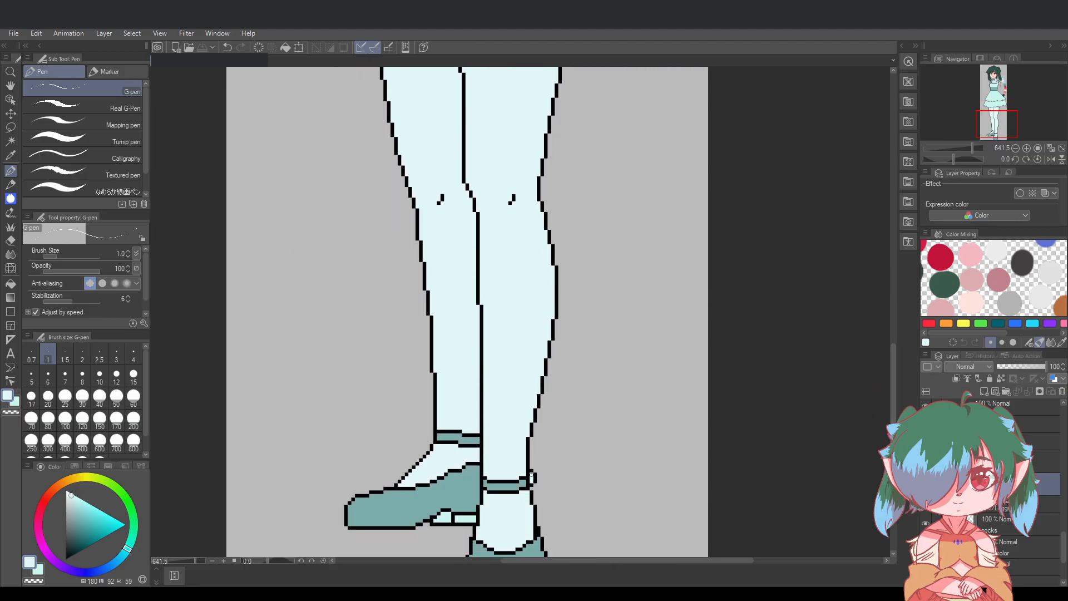
pyautogui.moveTo(531, 475); pyautogui.dragTo(535, 483)
pyautogui.scroll(-4, 651, 492)
pyautogui.scroll(3, 706, 494)
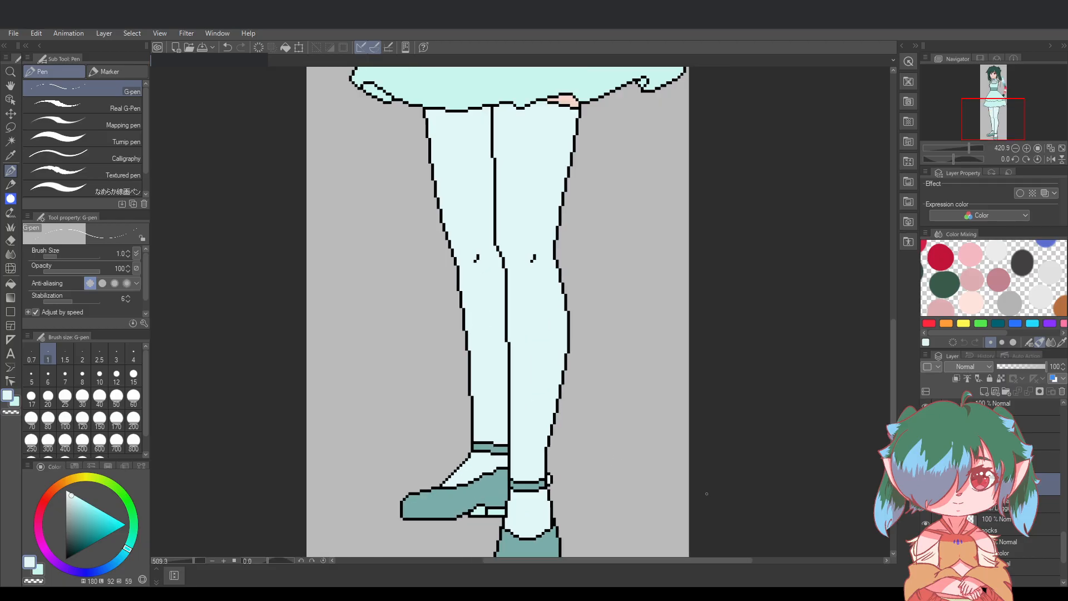
# Compare the front shoe with and without the buckle, keep the buckle, and review the whole figure from head to shoes
pyautogui.hotkey('ctrl', 'z')
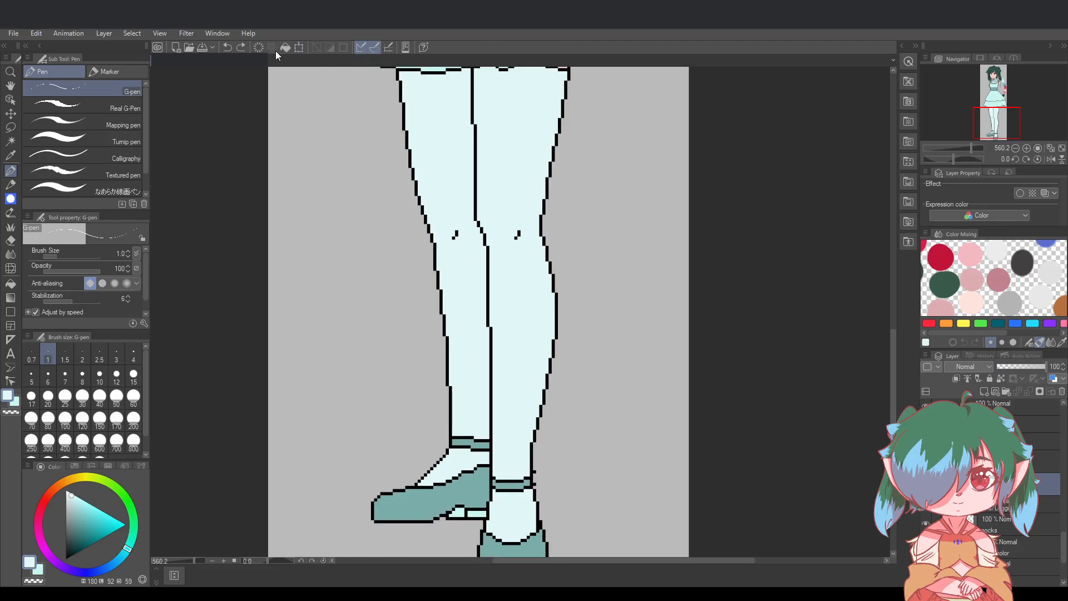
pyautogui.hotkey('ctrl', 'y')
pyautogui.scroll(-2, 719, 419)
pyautogui.scroll(-1, 718, 419)
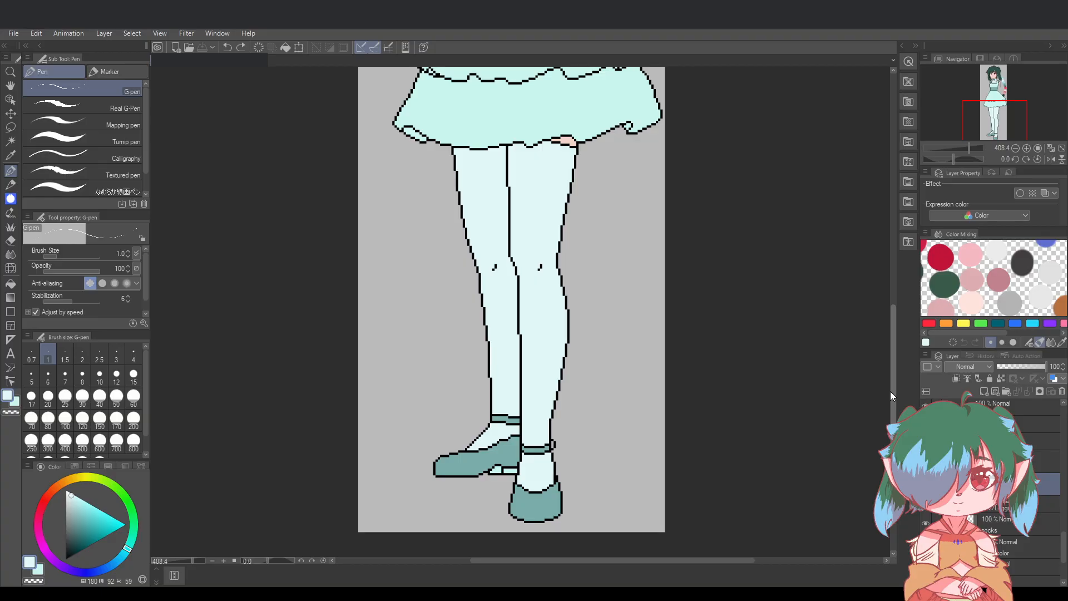
pyautogui.click(893, 391)
pyautogui.moveTo(892, 405); pyautogui.dragTo(883, 248)
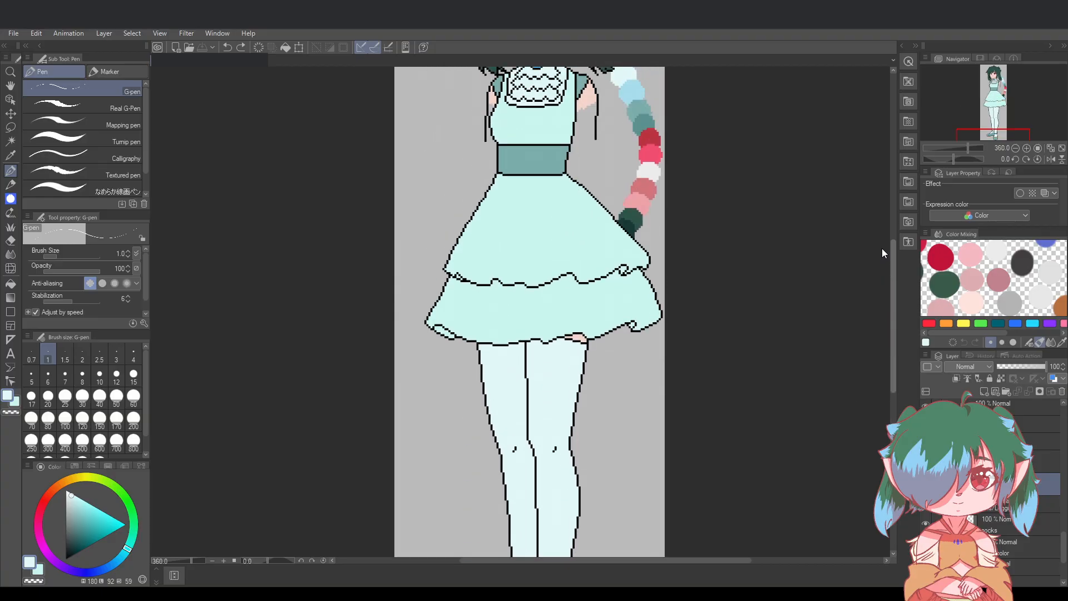
pyautogui.scroll(-1, 824, 359)
pyautogui.moveTo(894, 368); pyautogui.dragTo(892, 355)
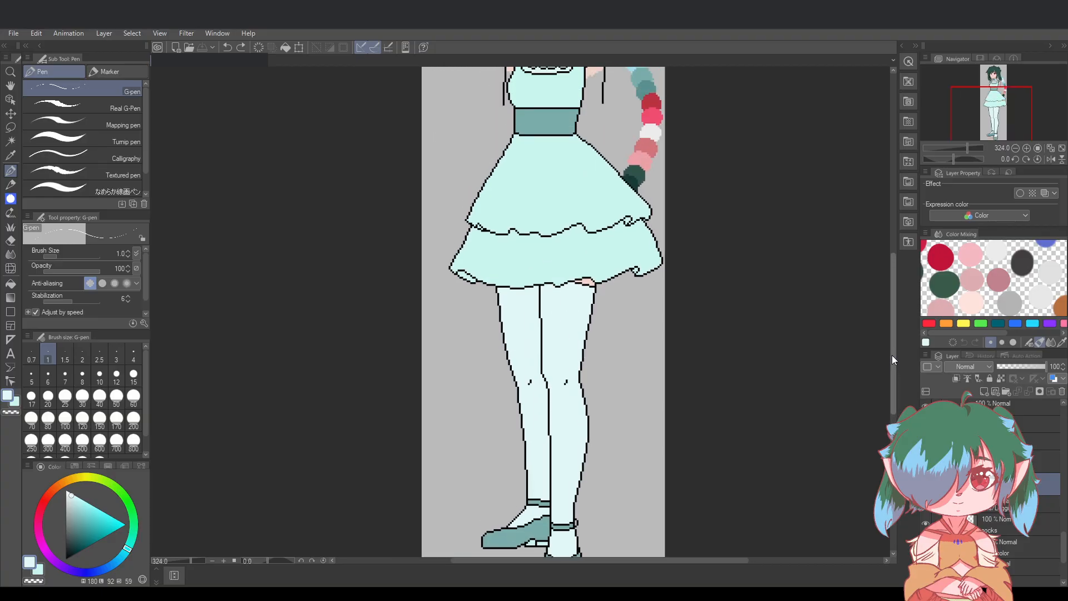
pyautogui.scroll(-2, 665, 434)
pyautogui.moveTo(693, 558); pyautogui.dragTo(749, 544)
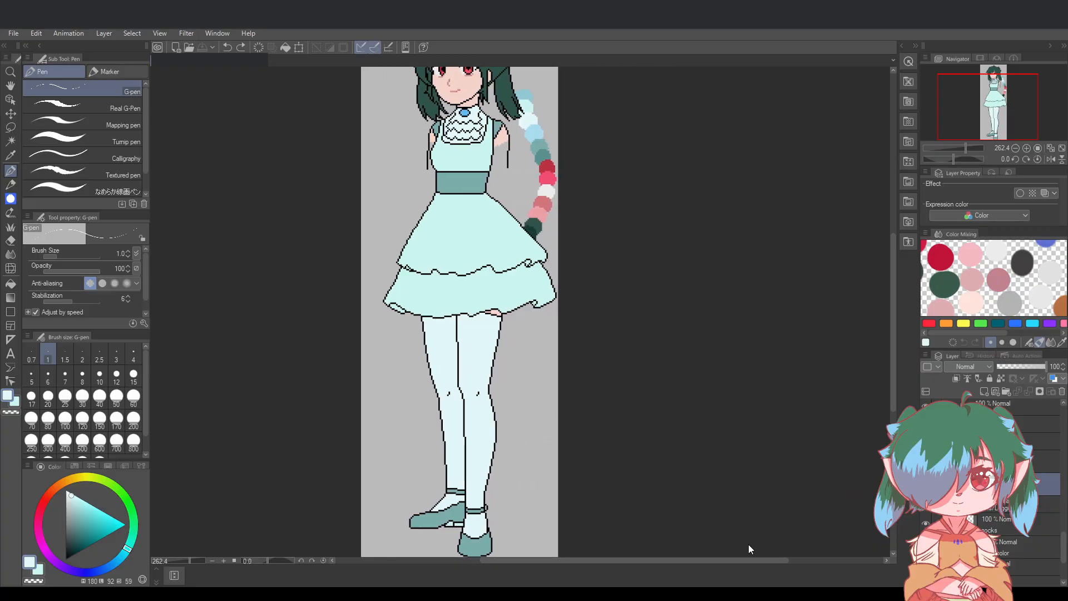
pyautogui.moveTo(892, 382); pyautogui.dragTo(893, 358)
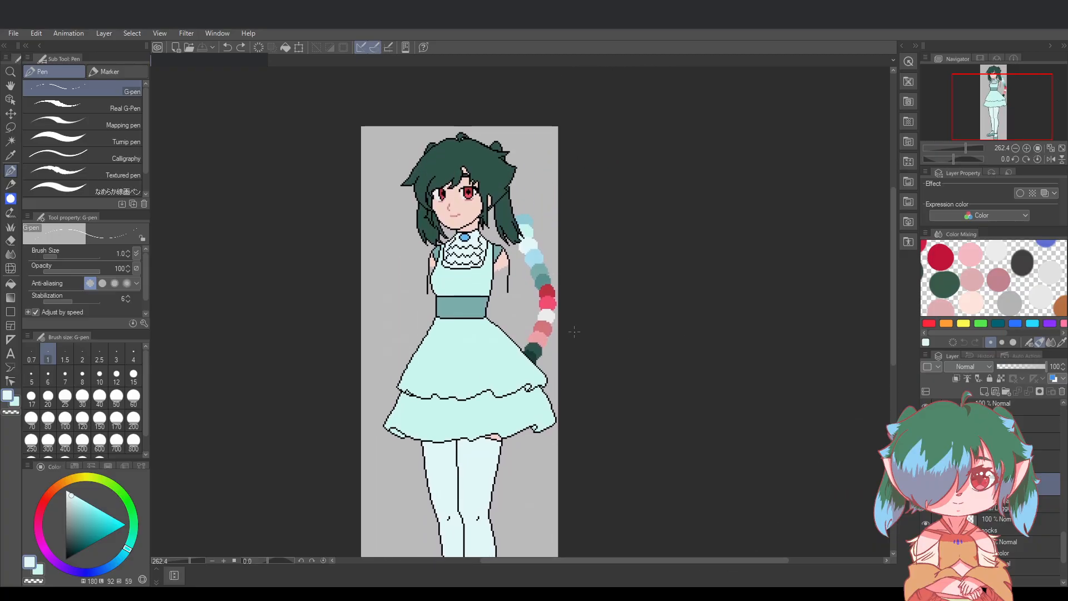
pyautogui.scroll(3, 380, 365)
pyautogui.scroll(1, 408, 356)
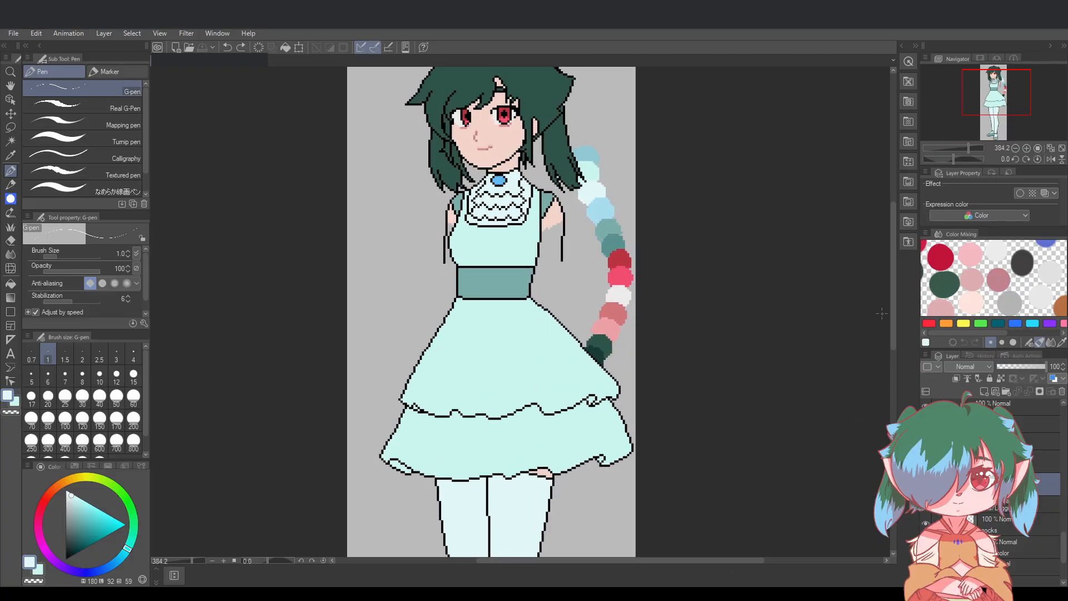
pyautogui.scroll(1, 892, 310)
pyautogui.scroll(1, 596, 364)
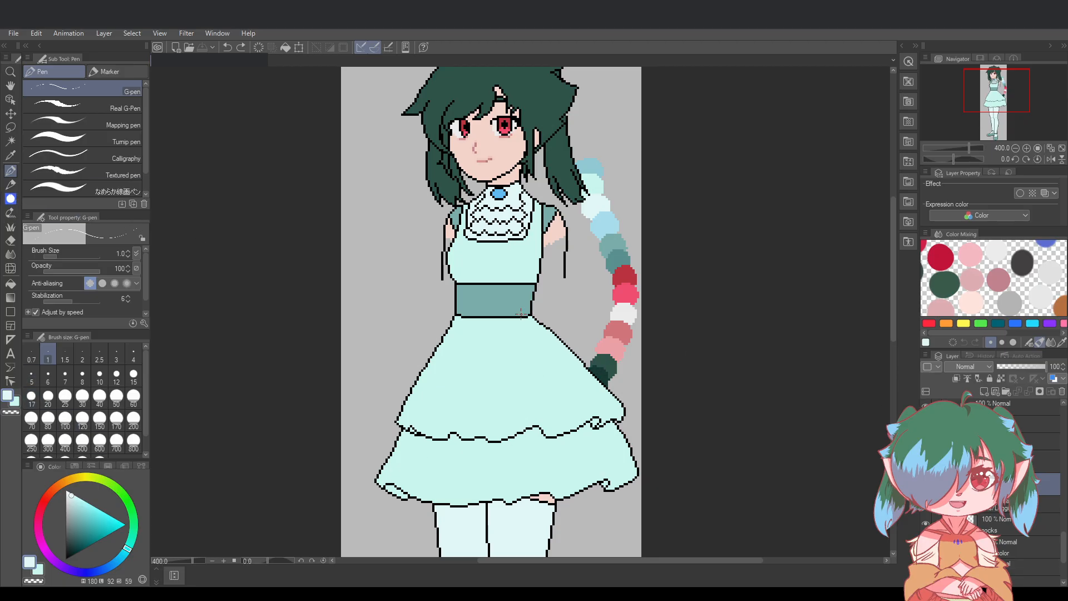
# Sample the black outline colour and select the layer folder directly above Socks/Leggings
pyautogui.keyDown('alt'); pyautogui.click(534, 286); pyautogui.keyUp('alt')
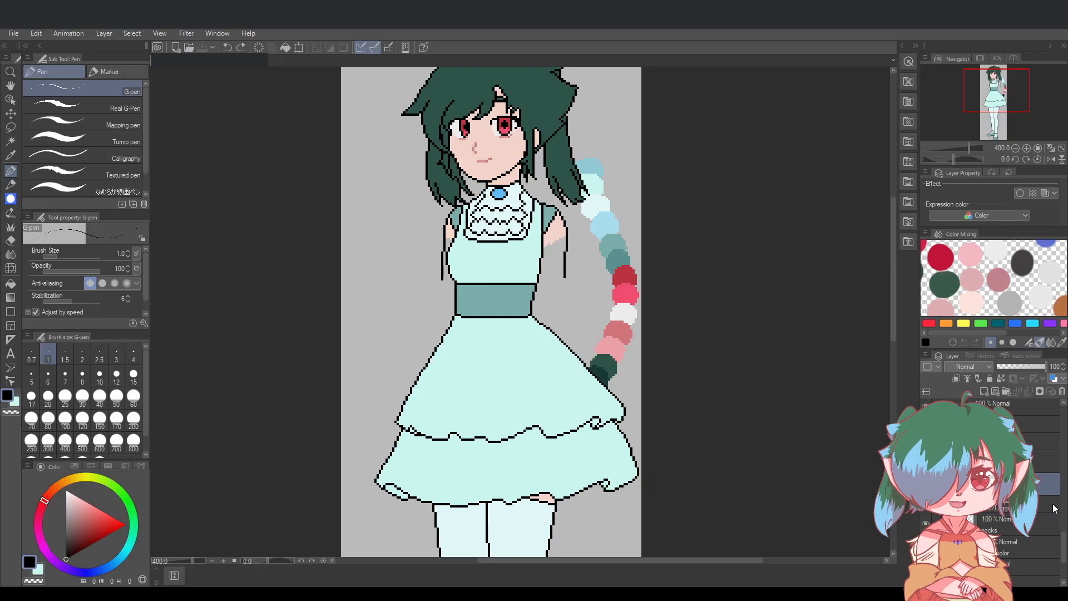
pyautogui.scroll(-1, 1018, 531)
pyautogui.scroll(-2, 1018, 531)
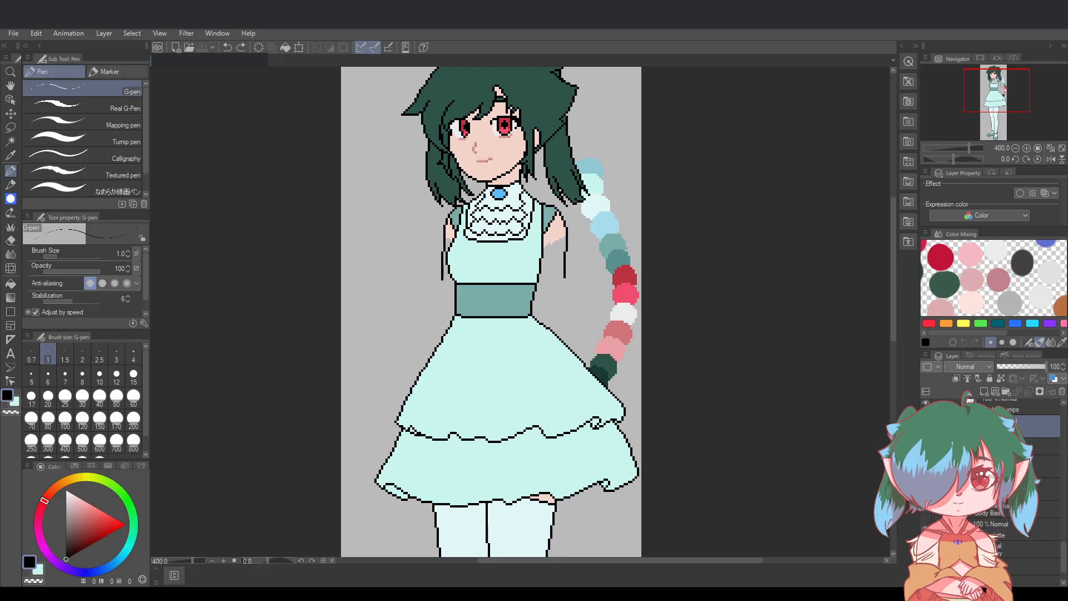
pyautogui.scroll(1, 1019, 532)
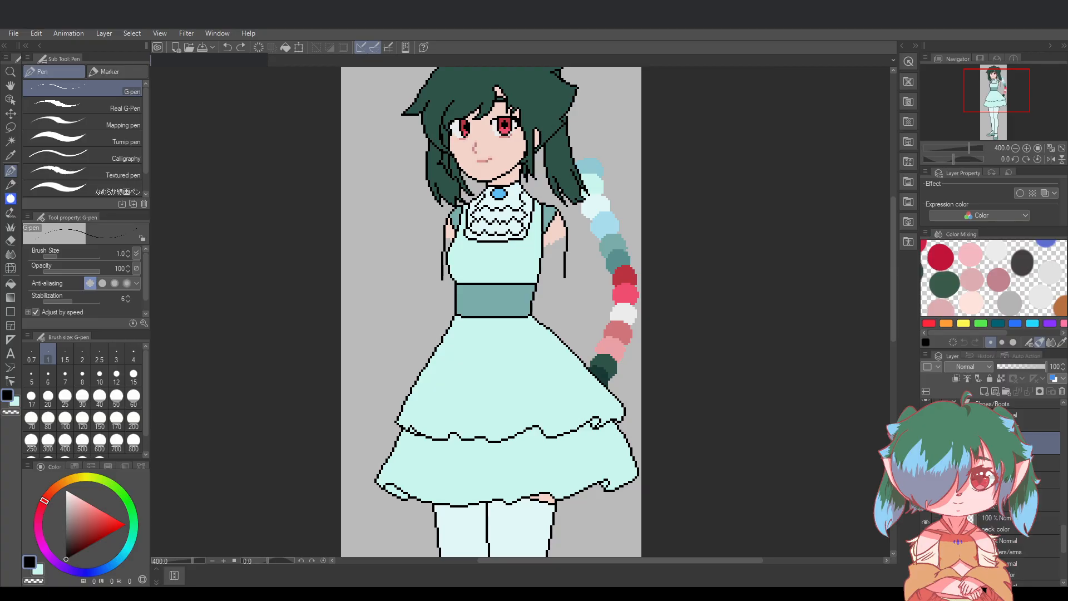
pyautogui.scroll(2, 1018, 501)
pyautogui.scroll(-2, 1018, 501)
pyautogui.click(1043, 446)
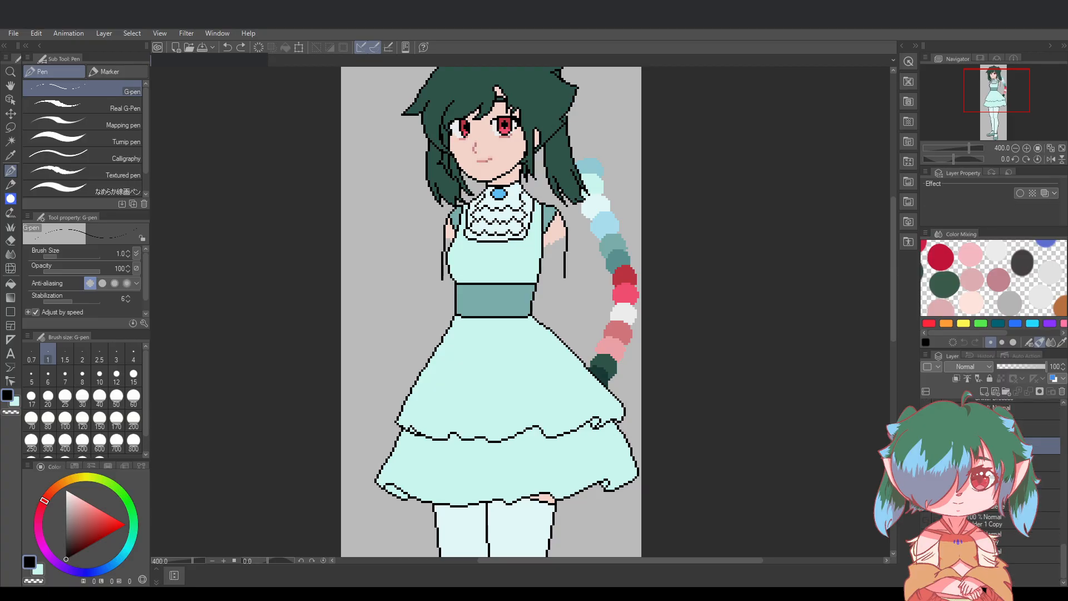
pyautogui.moveTo(488, 517); pyautogui.dragTo(488, 541)
pyautogui.scroll(2, 543, 199)
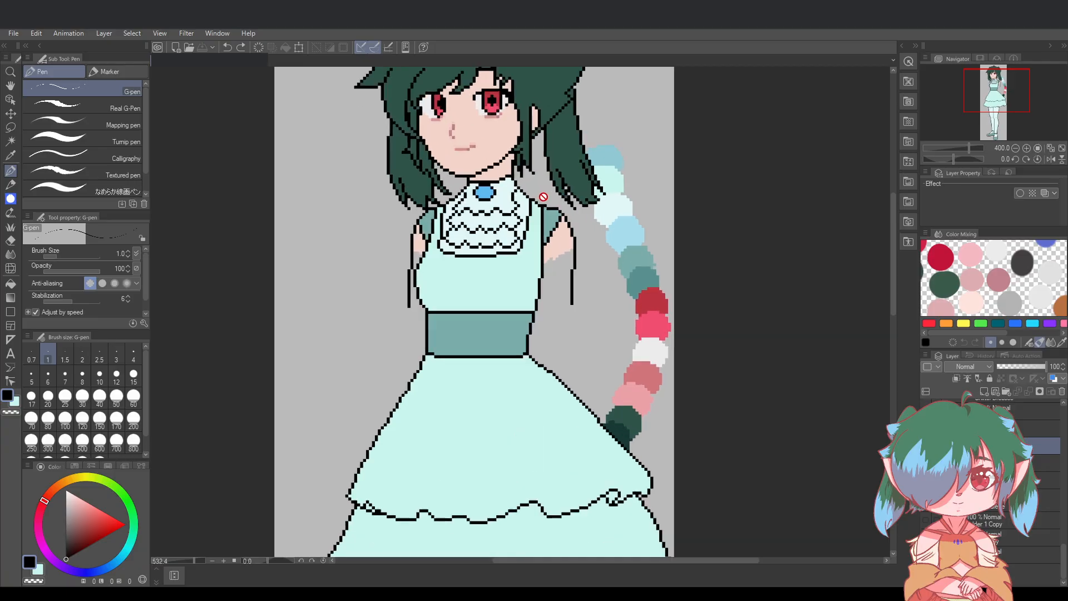
pyautogui.scroll(-2, 573, 356)
pyautogui.moveTo(894, 319); pyautogui.dragTo(894, 327)
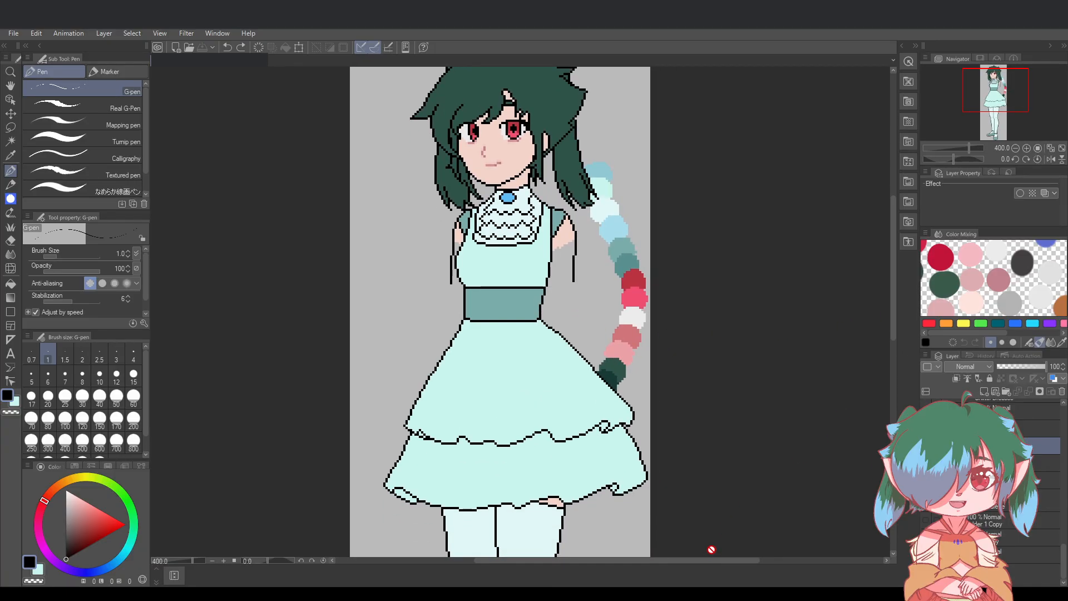
pyautogui.moveTo(709, 561); pyautogui.dragTo(723, 561)
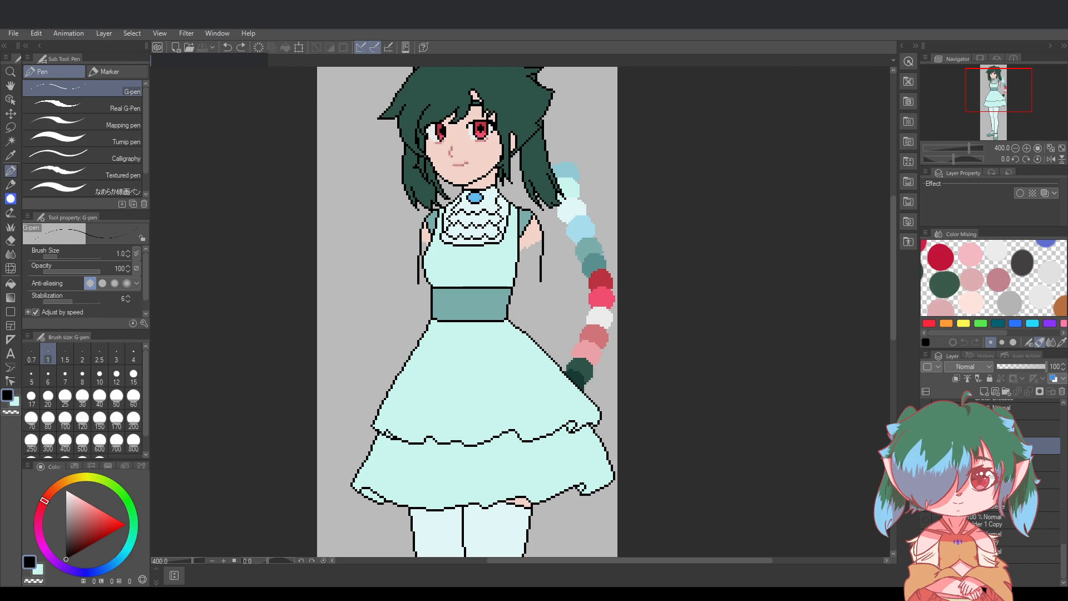
pyautogui.scroll(3, 1037, 525)
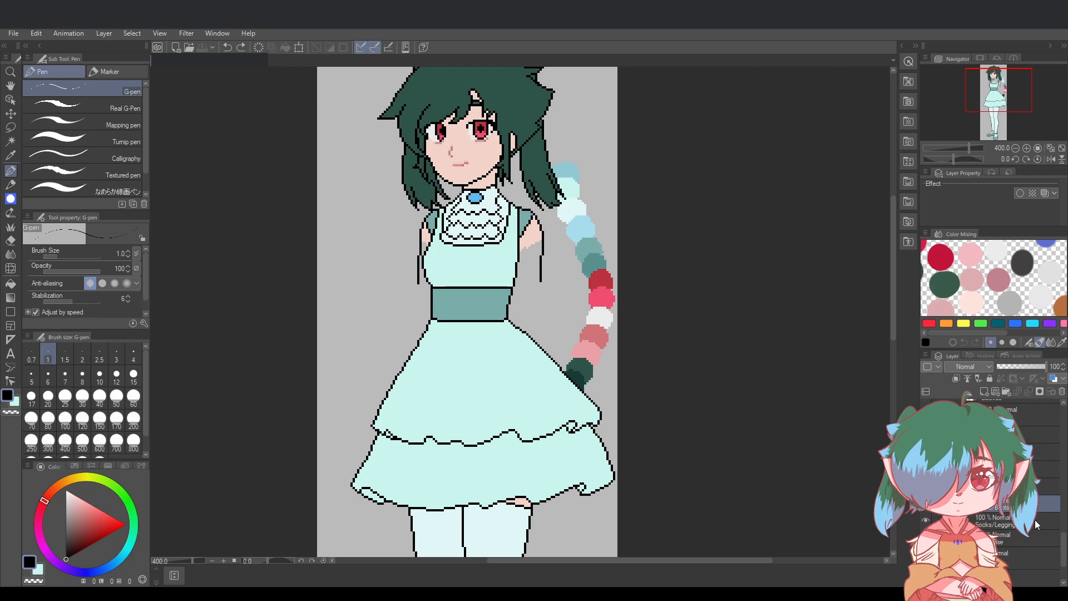
pyautogui.scroll(-3, 1037, 524)
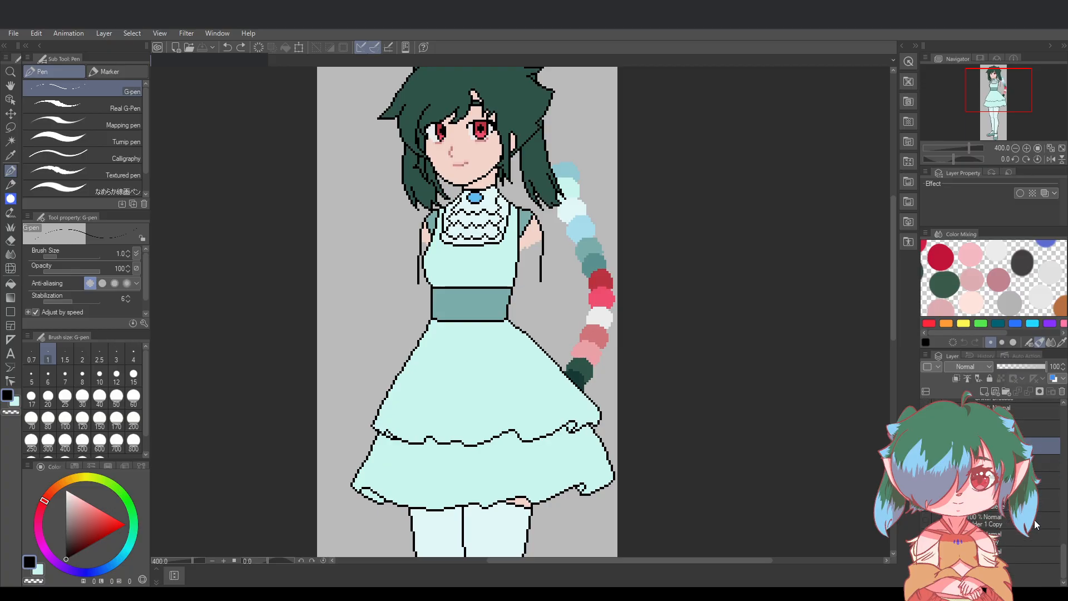
# Toggle the visibility of the copied layer a few rows below Socks/Leggings to check which part of the figure it holds
pyautogui.click(926, 521)
pyautogui.click(927, 521)
pyautogui.click(926, 521)
pyautogui.click(927, 521)
pyautogui.click(949, 520)
# Look through the layer list and select the layer directly beneath the copied layer below Socks/Leggings
pyautogui.scroll(-3, 991, 489)
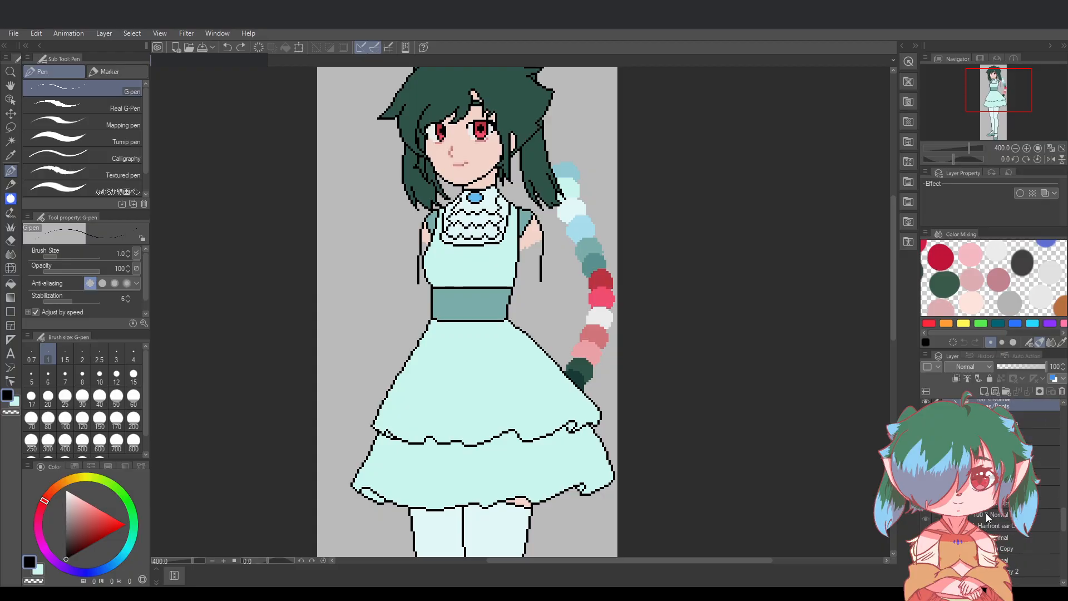
pyautogui.scroll(-5, 990, 490)
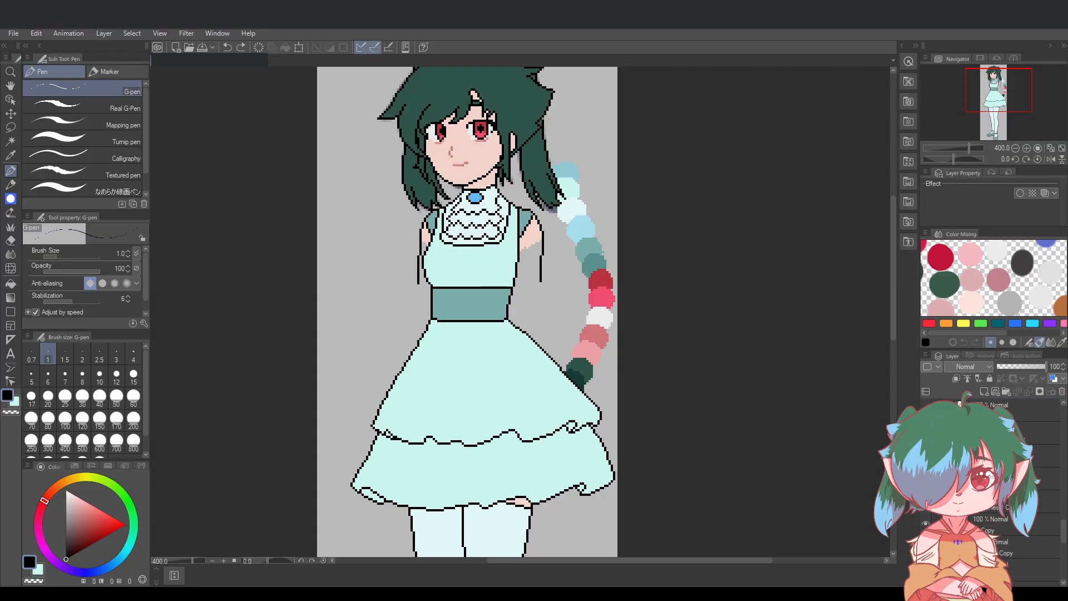
pyautogui.scroll(-3, 990, 489)
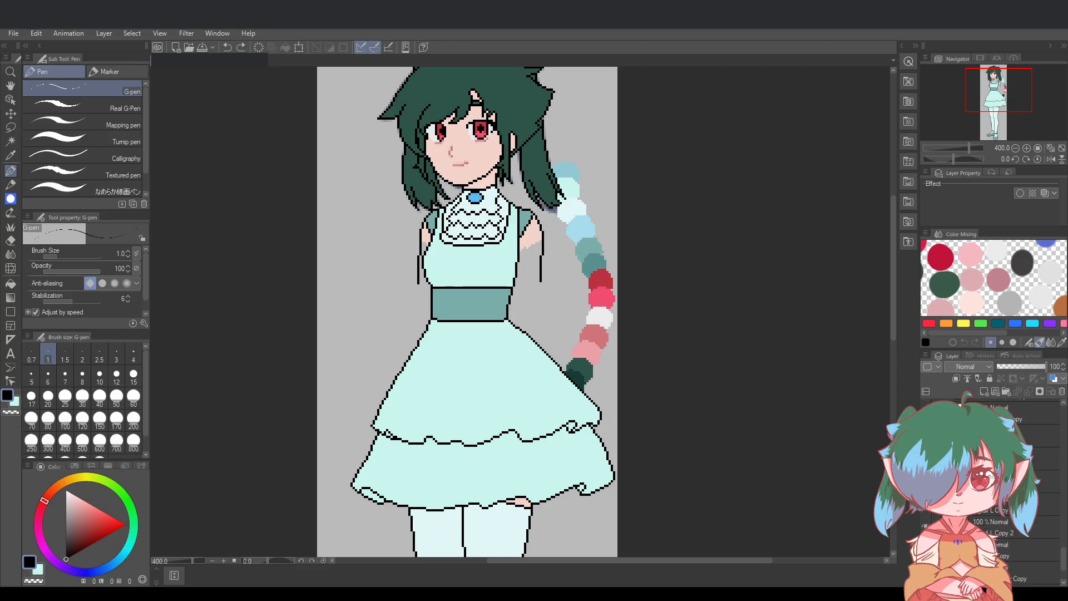
pyautogui.scroll(5, 990, 490)
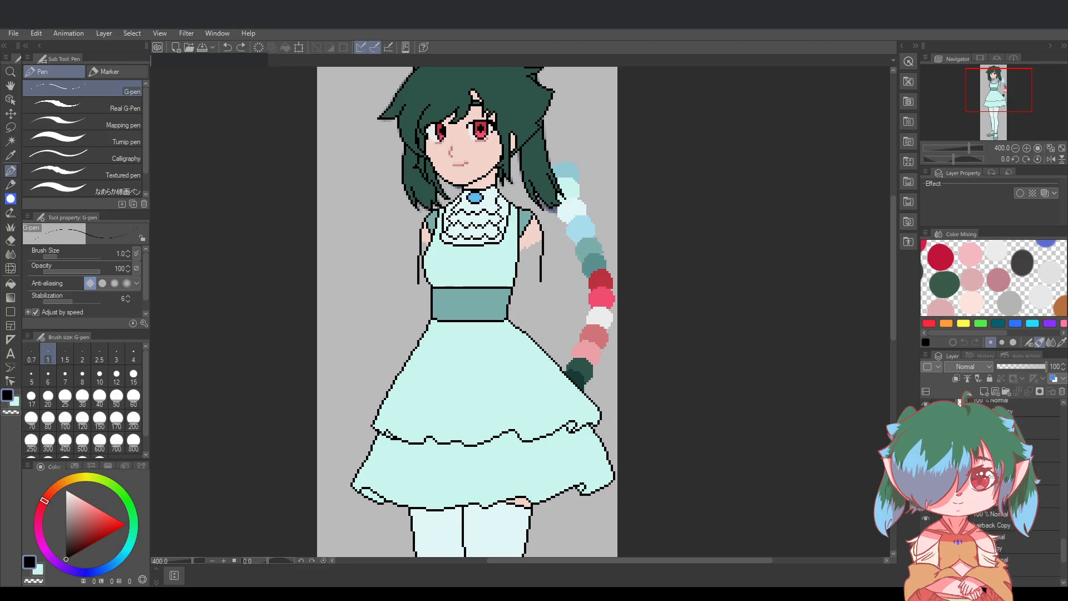
pyautogui.scroll(3, 991, 489)
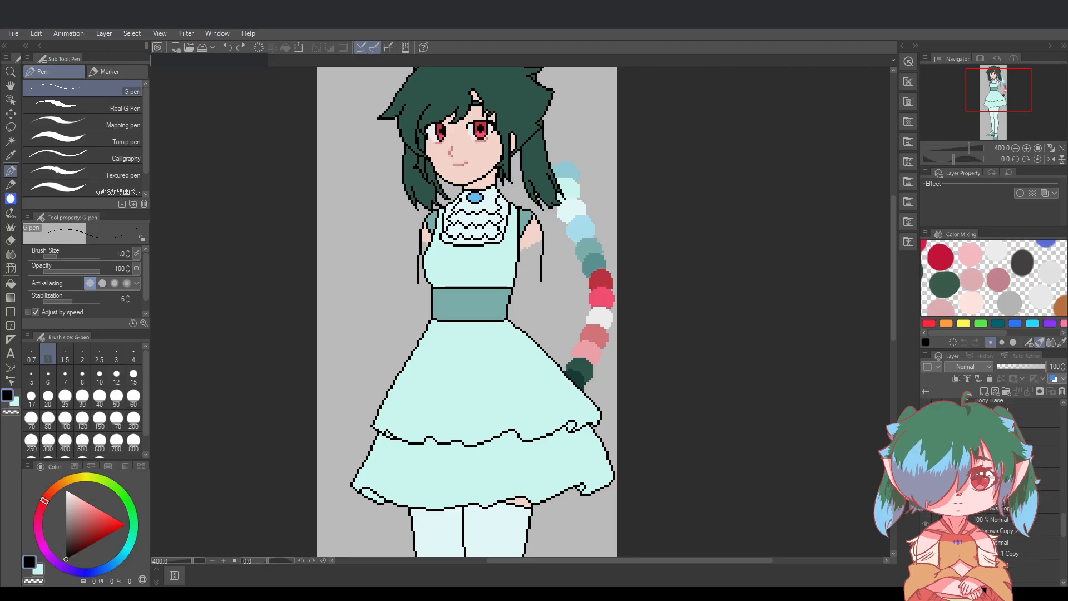
pyautogui.scroll(-2, 991, 489)
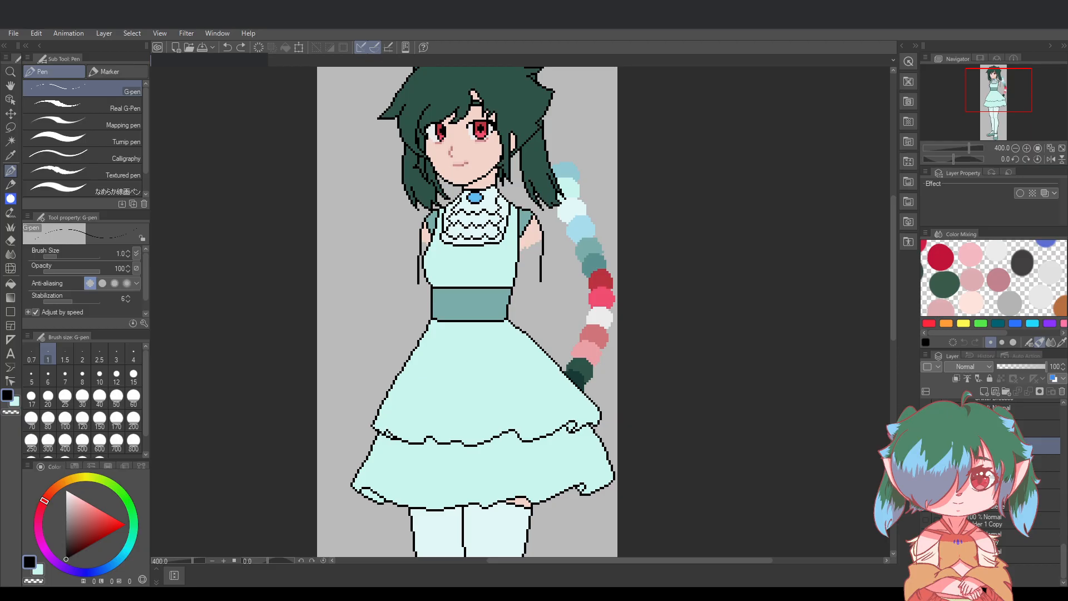
pyautogui.click(1002, 535)
pyautogui.click(953, 537)
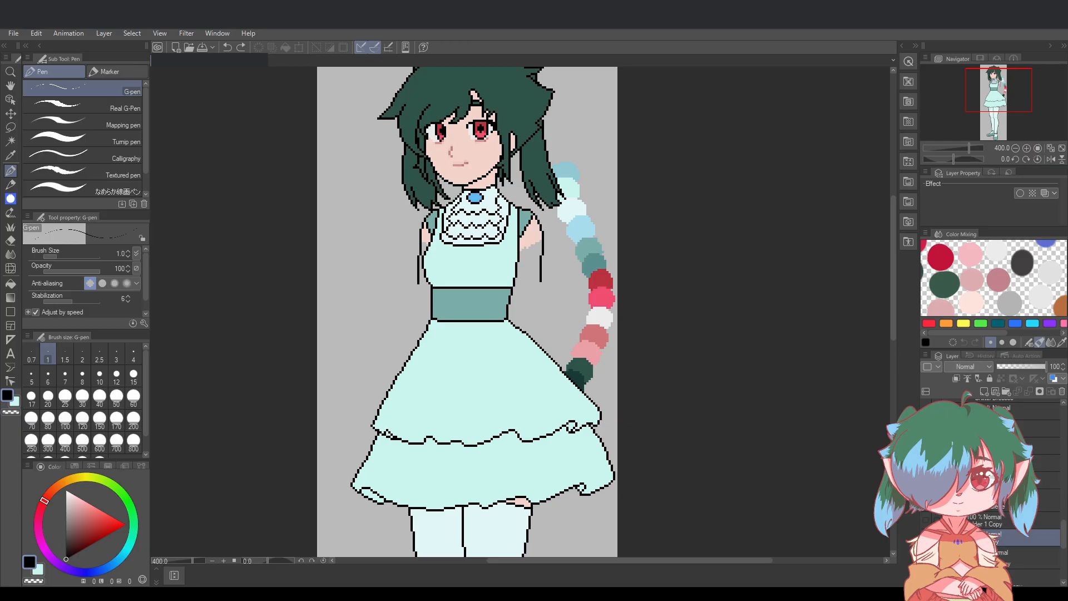
# Find the copied arm and hand layers near the end of the layer list and show the sketches of both arms
pyautogui.scroll(-3, 1011, 525)
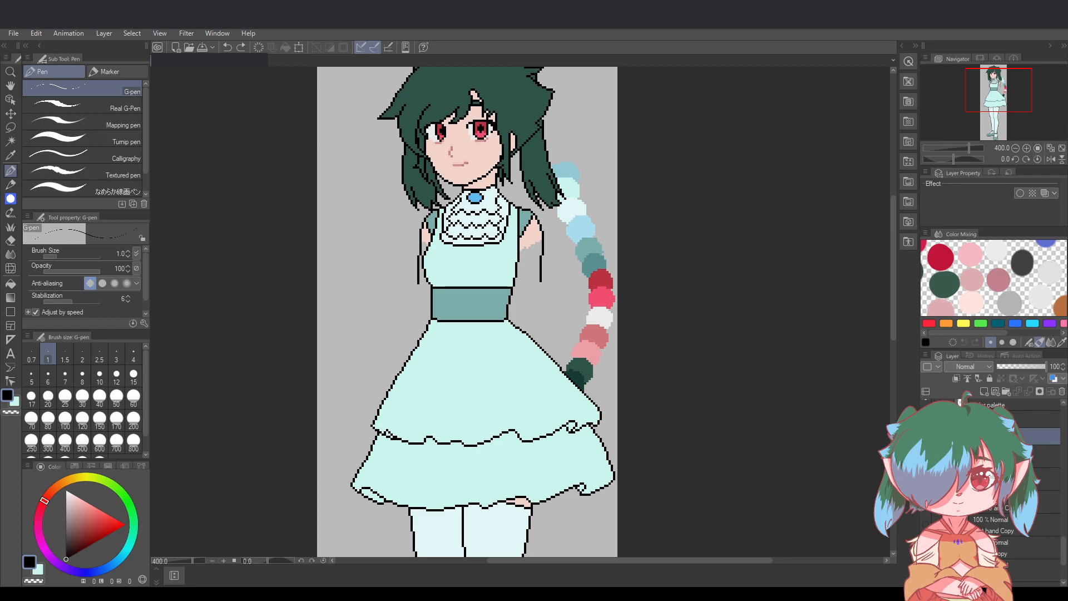
pyautogui.scroll(-1, 924, 513)
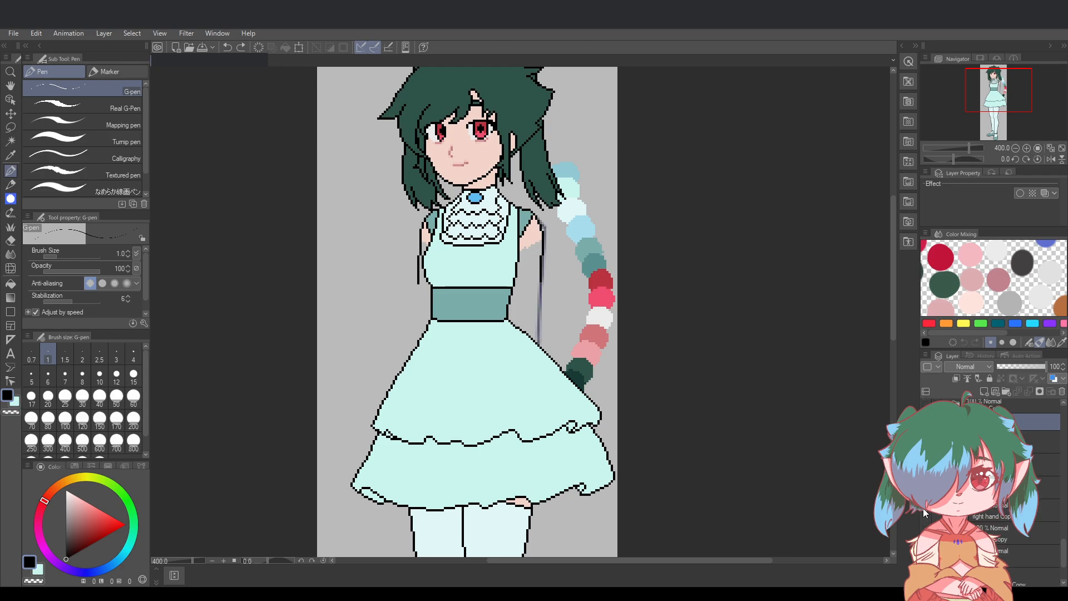
pyautogui.scroll(-1, 930, 522)
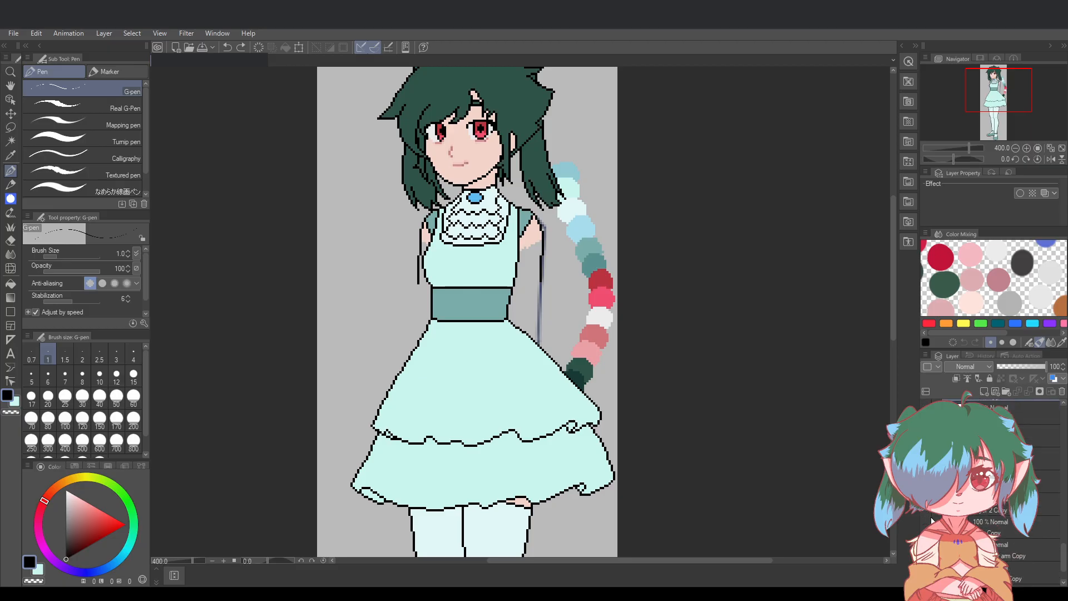
pyautogui.scroll(-1, 930, 522)
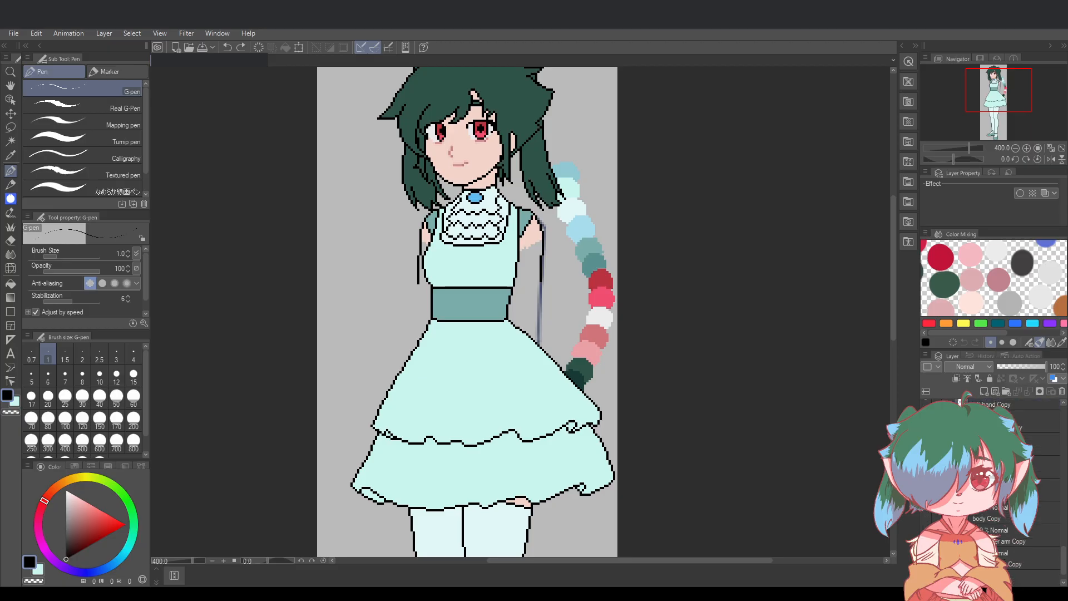
pyautogui.click(928, 558)
pyautogui.click(928, 536)
pyautogui.scroll(-2, 700, 405)
pyautogui.scroll(3, 887, 347)
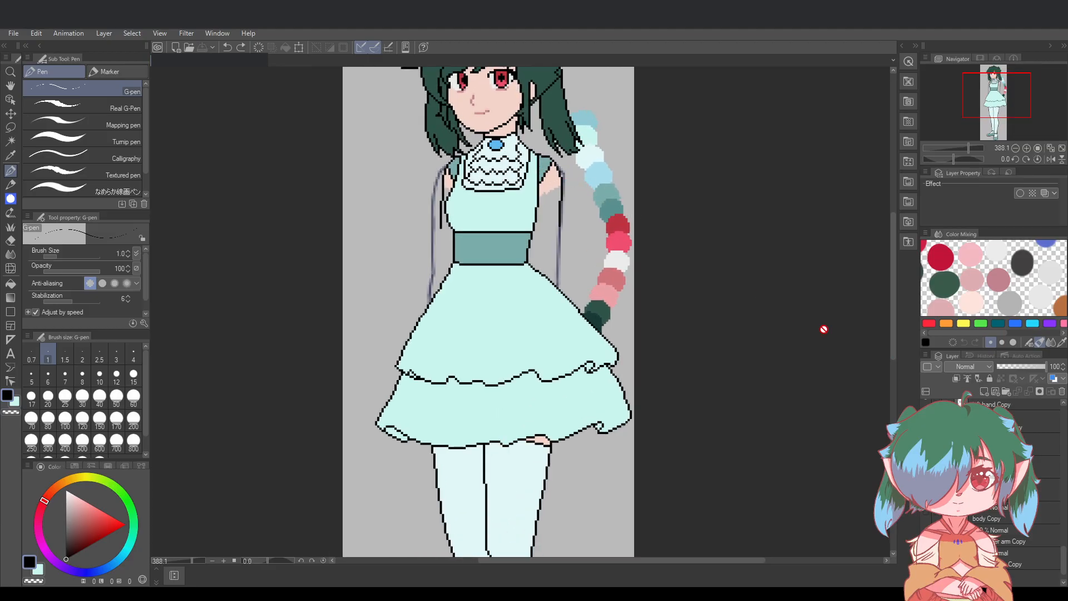
pyautogui.scroll(-2, 991, 490)
pyautogui.scroll(2, 990, 490)
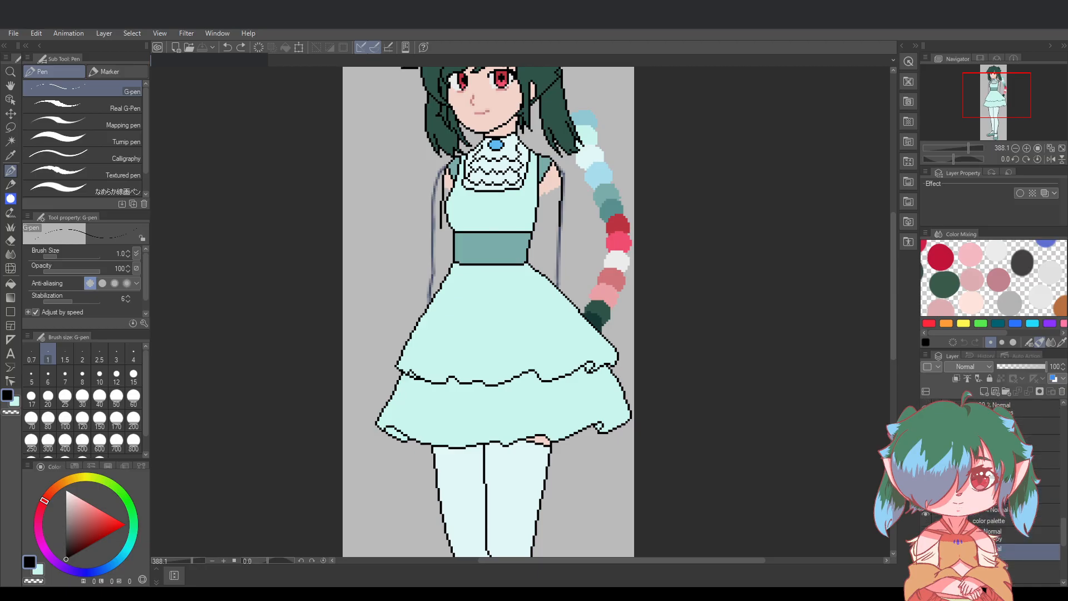
pyautogui.press('Delete')
pyautogui.hotkey('ctrl', 'z')
# Hide the body's skin colour layer and the mint skirt
pyautogui.scroll(5, 991, 490)
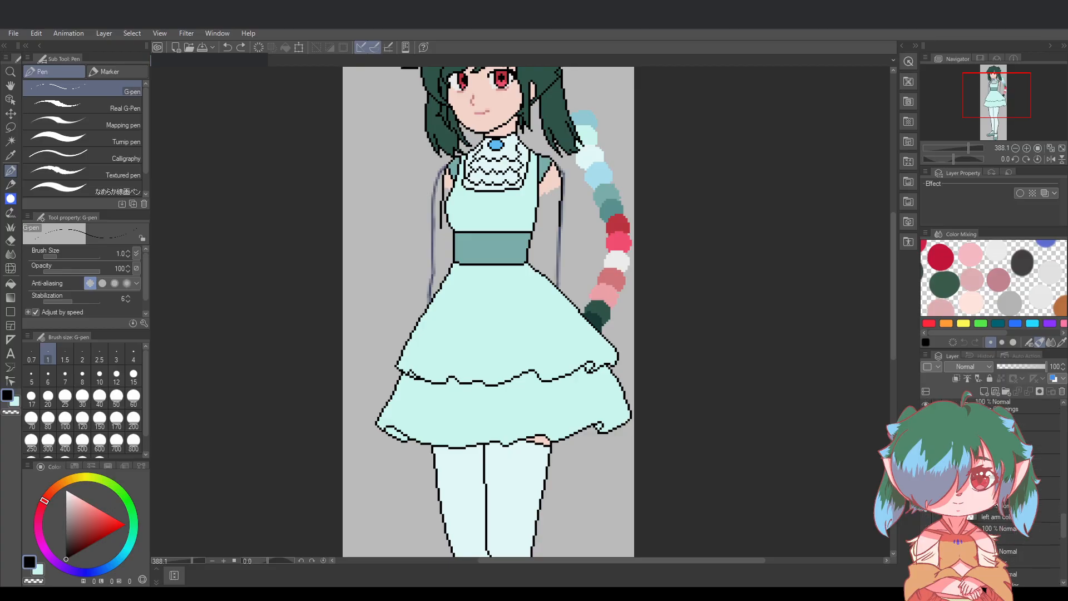
pyautogui.scroll(-1, 990, 490)
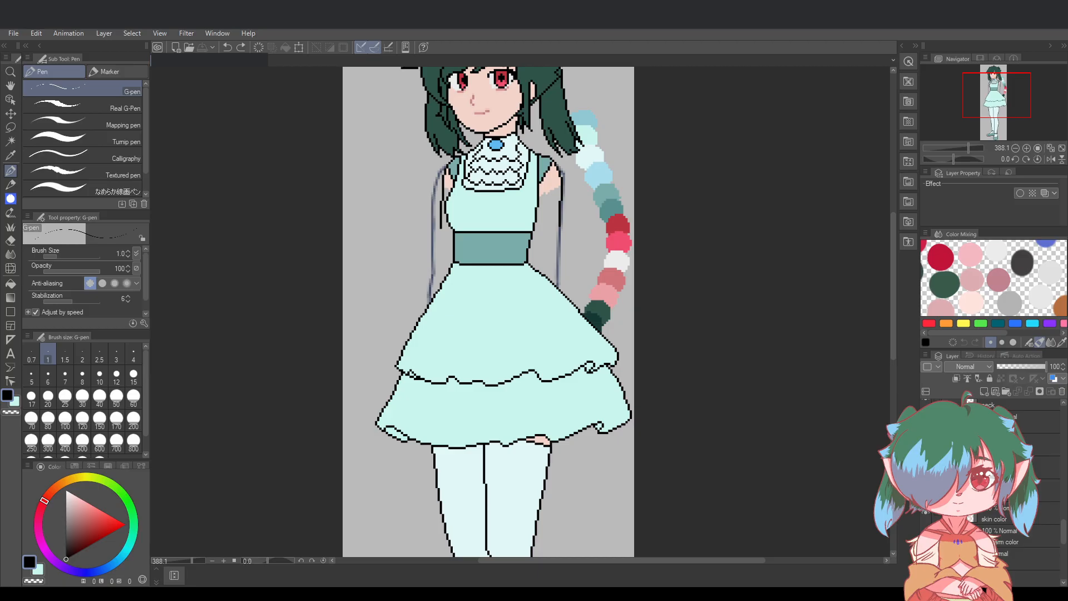
pyautogui.click(927, 509)
pyautogui.scroll(2, 994, 490)
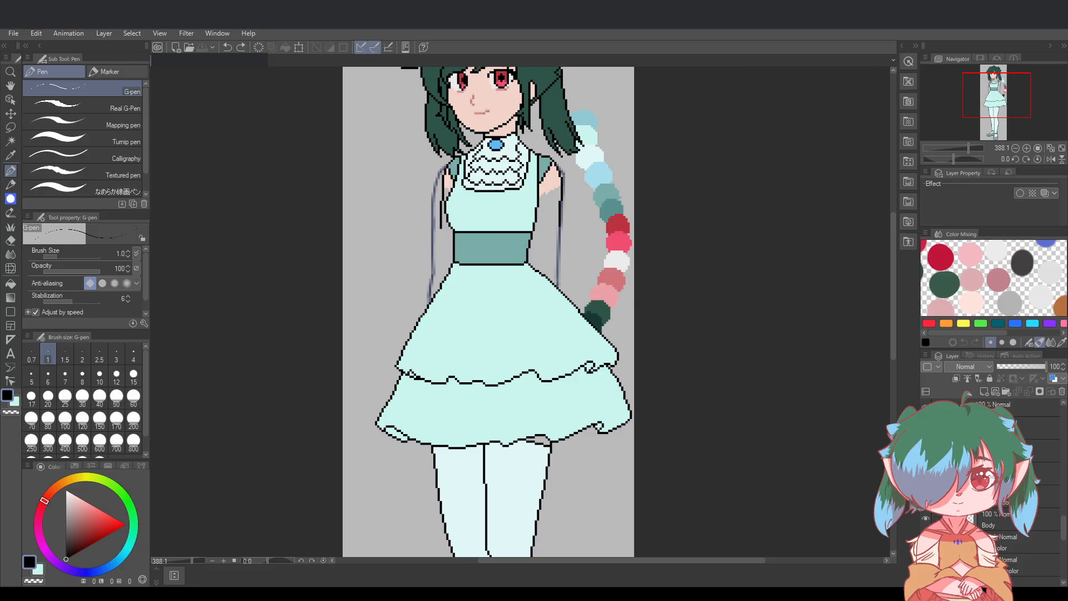
pyautogui.scroll(-2, 993, 490)
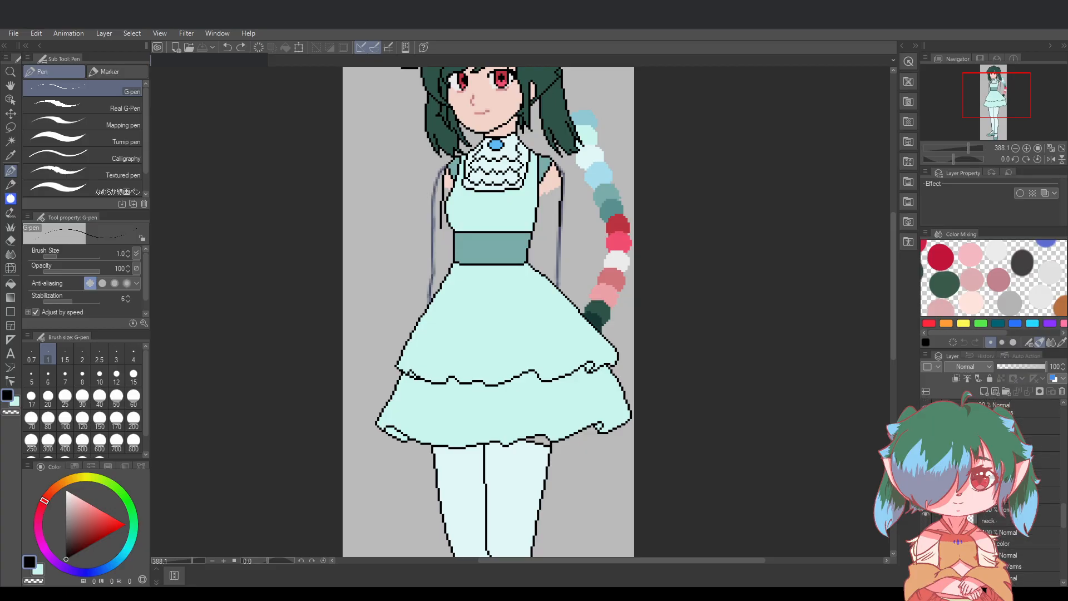
pyautogui.scroll(1, 993, 490)
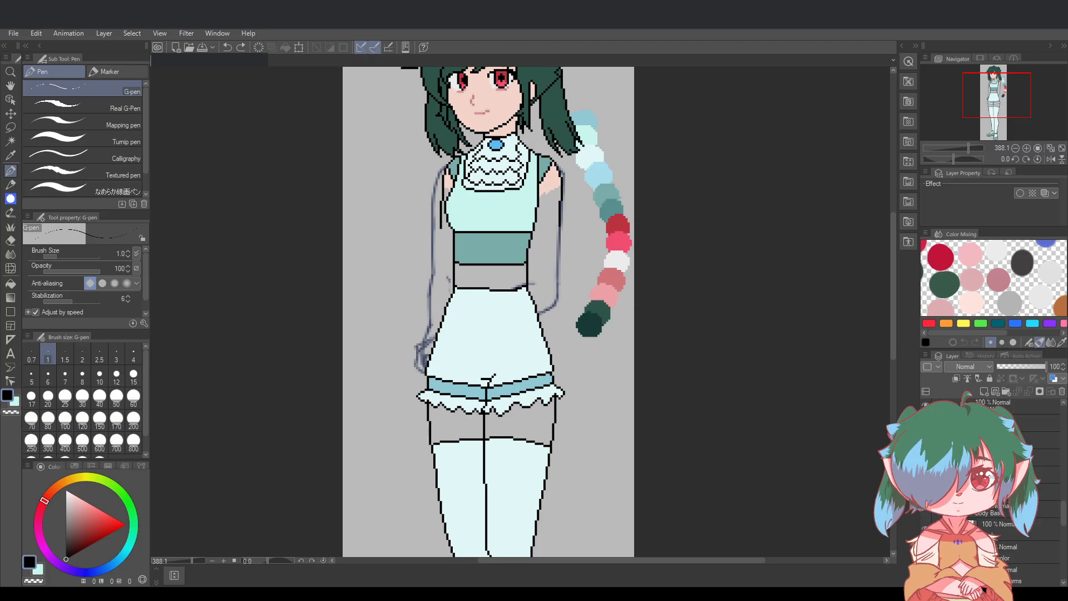
# Save the drawing and hide the colour layer of the ruffle shorts
pyautogui.hotkey('ctrl', 's')
pyautogui.click(979, 457)
pyautogui.click(956, 457)
pyautogui.click(926, 502)
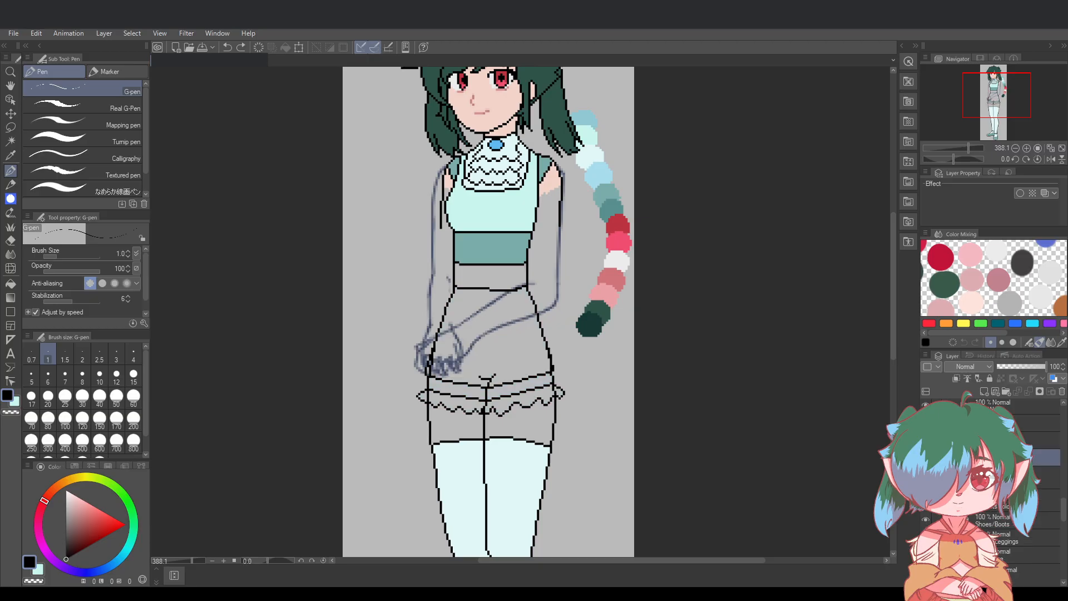
# Lower the opacity of the ruffle shorts outline layer to 67 % and save the drawing
pyautogui.scroll(1, 407, 320)
pyautogui.click(1045, 478)
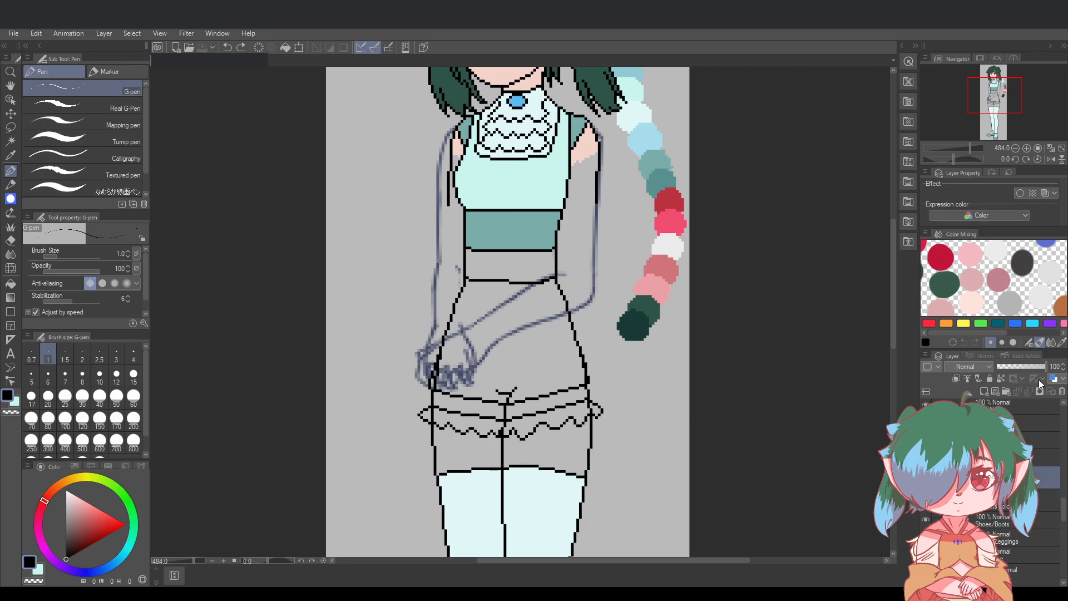
pyautogui.moveTo(1044, 367)
pyautogui.mouseDown()
pyautogui.moveTo(1020, 369)
pyautogui.moveTo(1031, 369)
pyautogui.mouseUp()
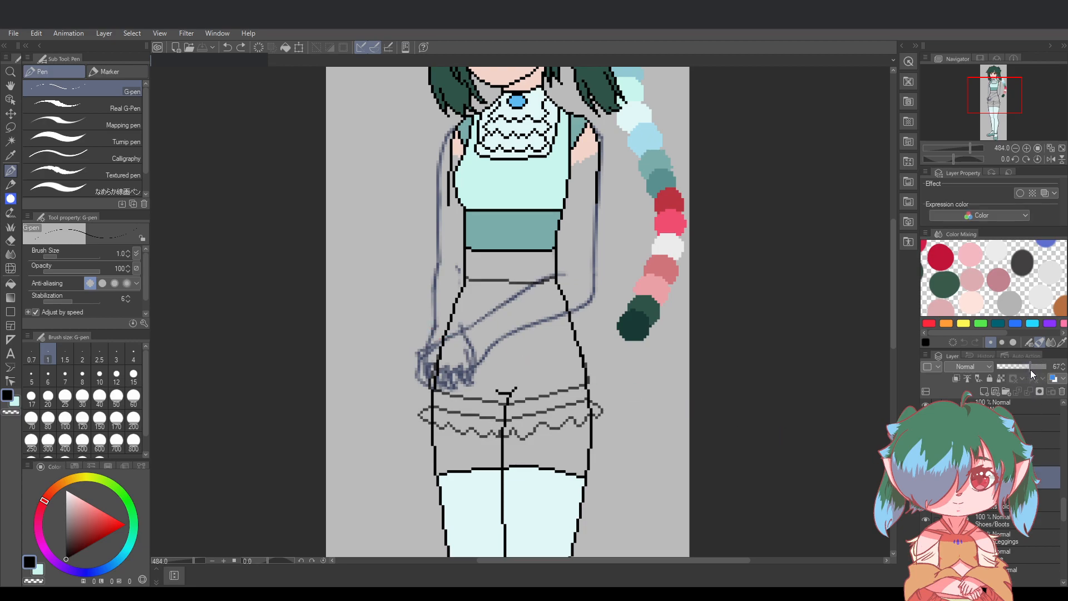
pyautogui.hotkey('ctrl', 's')
# Lower the opacity of the Body outline layer to 52 %
pyautogui.scroll(-4, 993, 484)
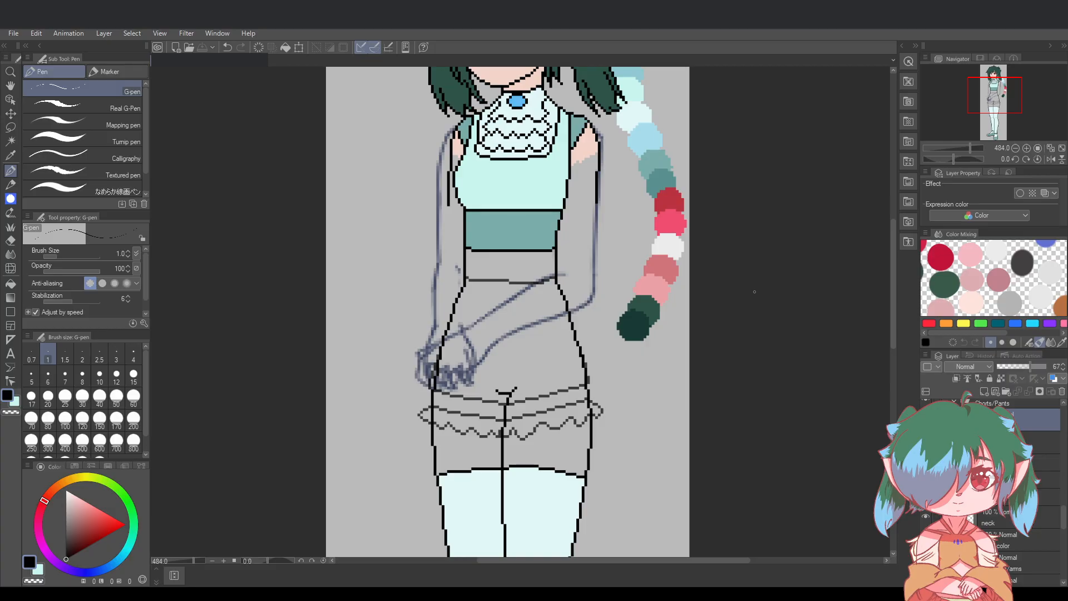
pyautogui.scroll(-1, 1018, 490)
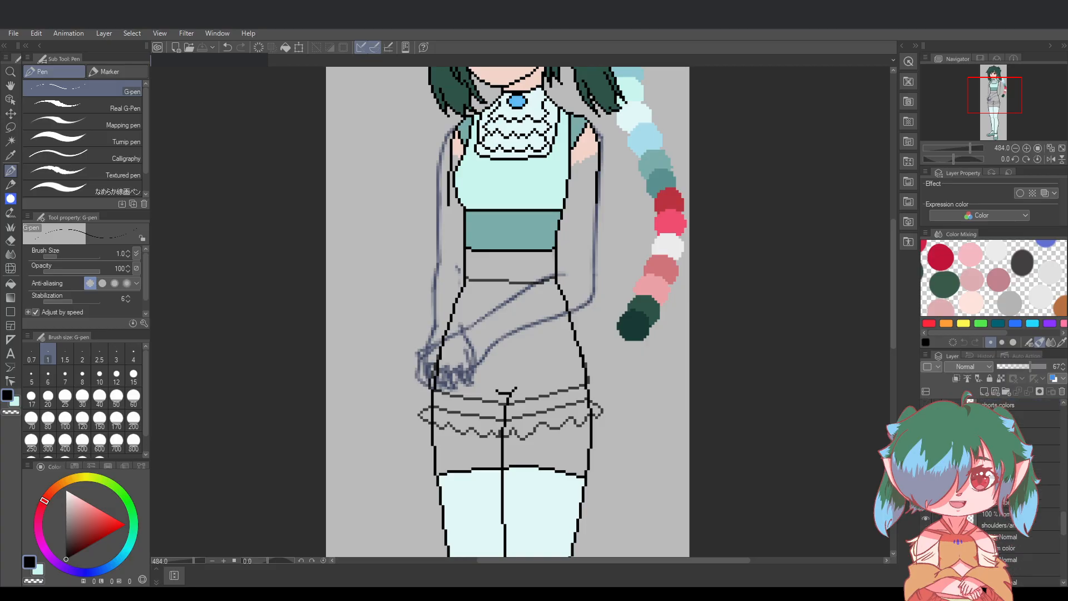
pyautogui.scroll(-2, 1018, 489)
pyautogui.click(1024, 535)
pyautogui.moveTo(1039, 367)
pyautogui.mouseDown()
pyautogui.moveTo(1015, 363)
pyautogui.moveTo(1023, 364)
pyautogui.mouseUp()
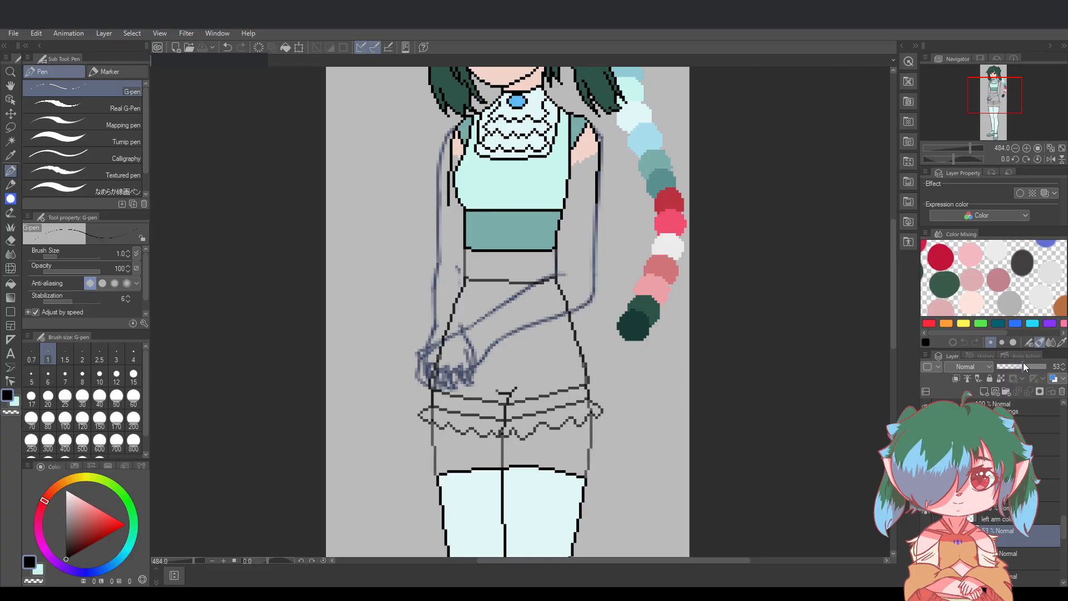
pyautogui.scroll(1, 1001, 473)
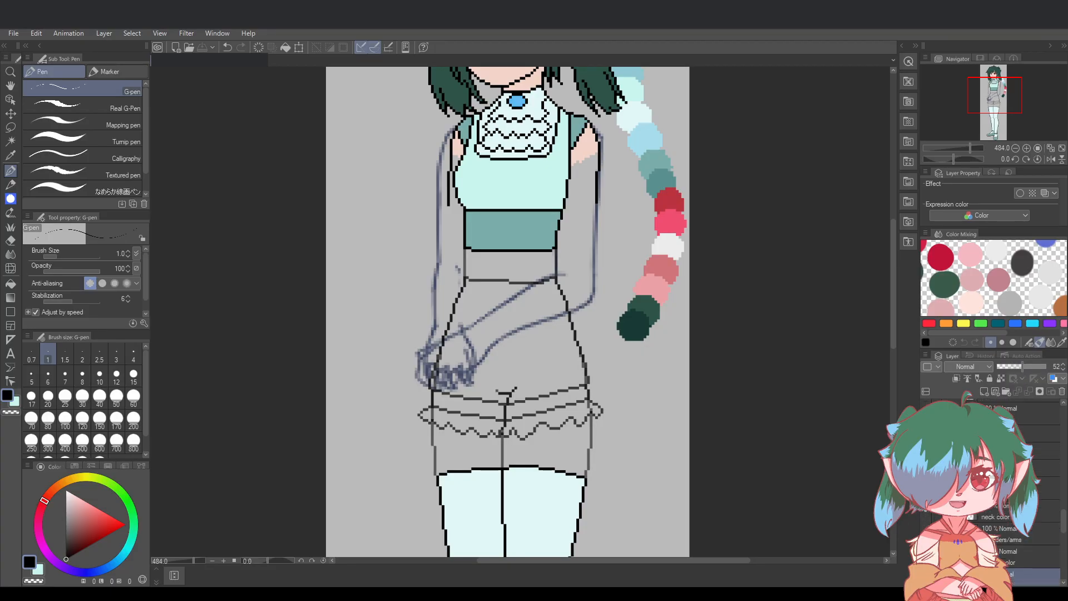
# Reduce the ruffle shorts outline layer's opacity to 22 %
pyautogui.scroll(-3, 1002, 501)
pyautogui.moveTo(1023, 365); pyautogui.dragTo(1009, 365)
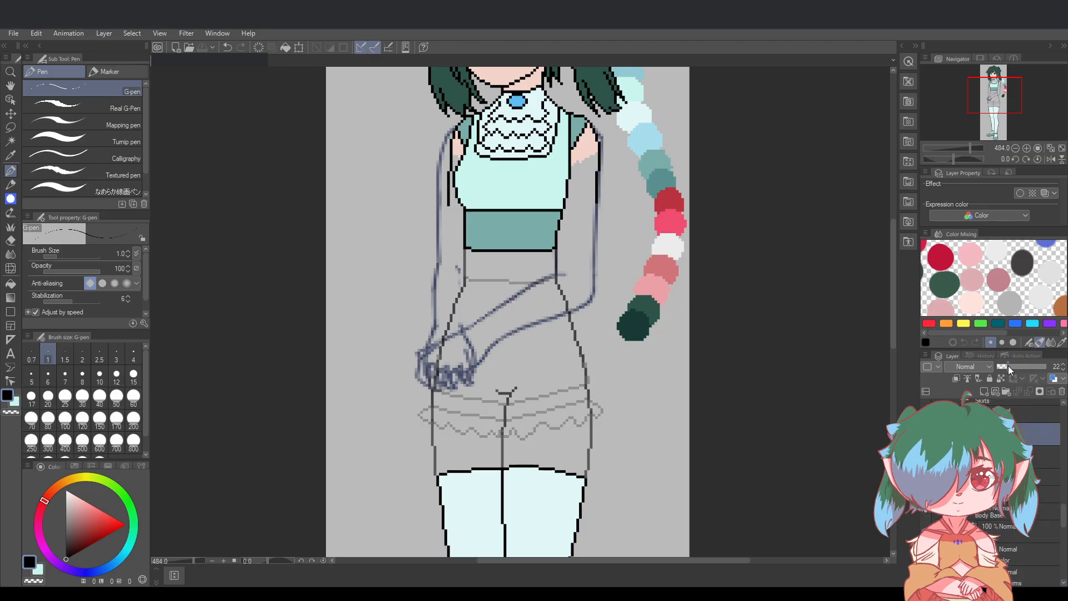
# Examine the layer list around the neck, sleeve and arm layers to locate the shoulders/arms outline layer
pyautogui.scroll(1, 625, 289)
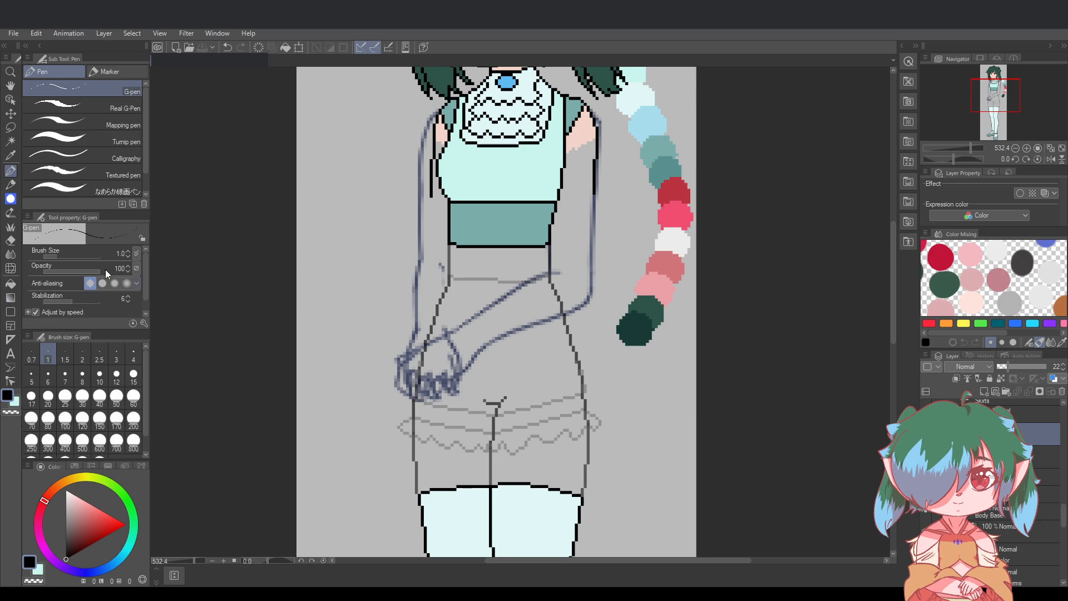
pyautogui.scroll(-5, 991, 490)
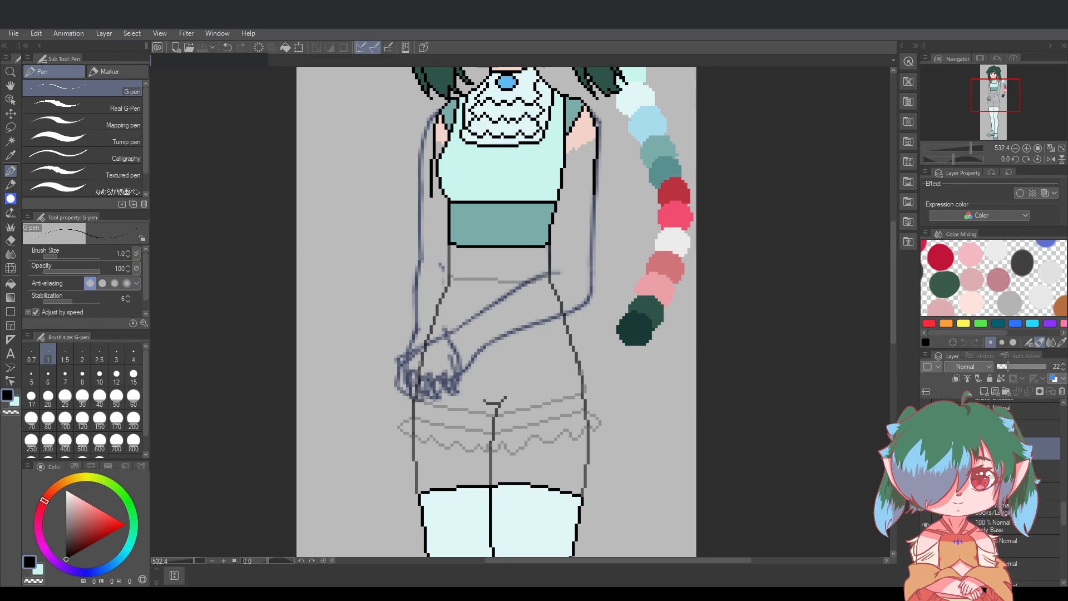
pyautogui.scroll(-2, 990, 490)
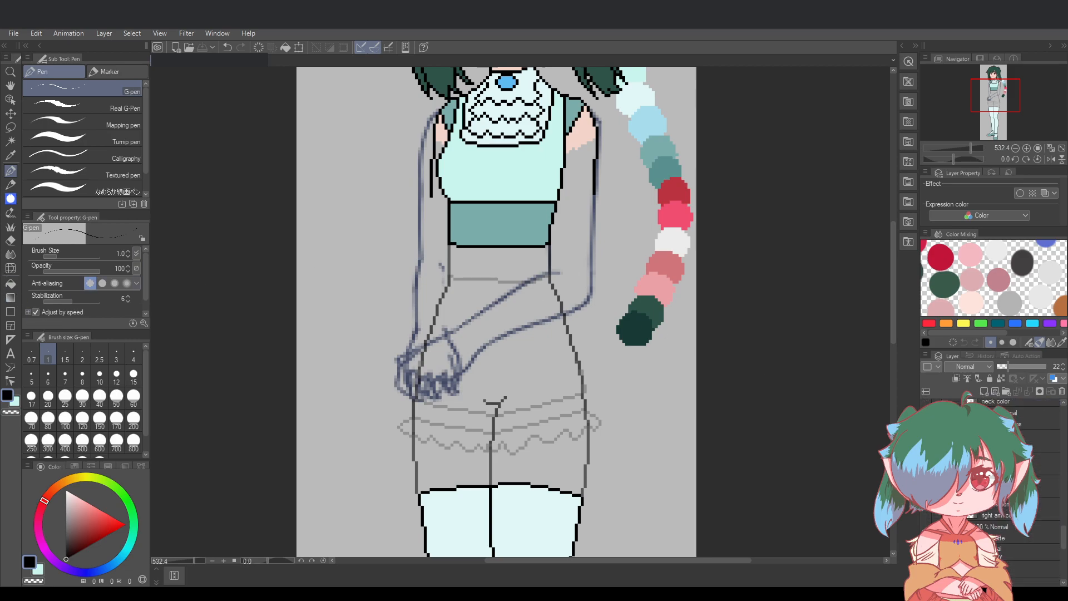
pyautogui.scroll(4, 990, 490)
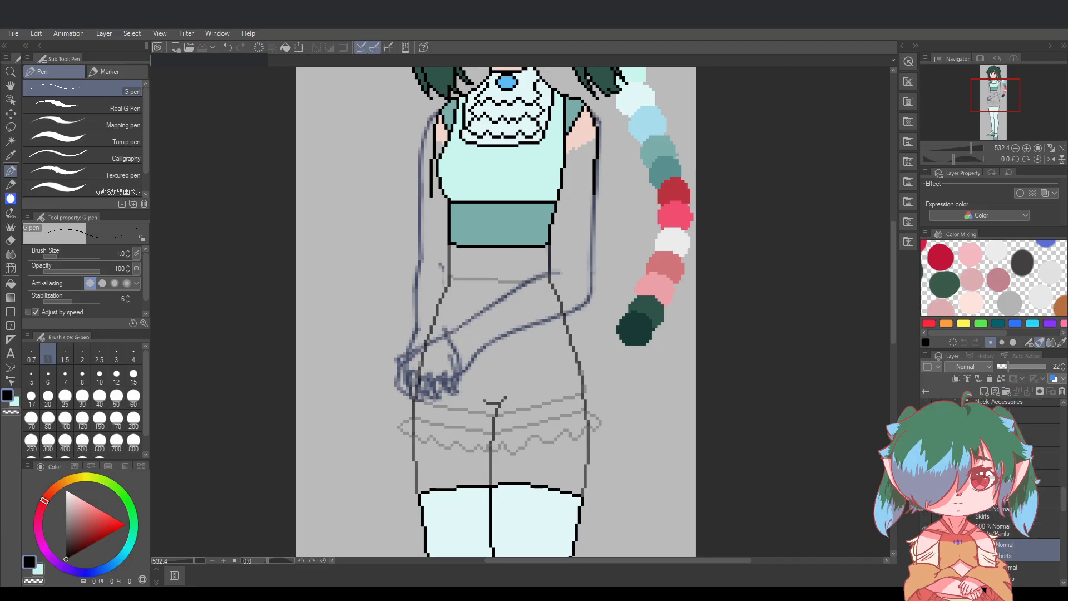
pyautogui.scroll(-3, 984, 589)
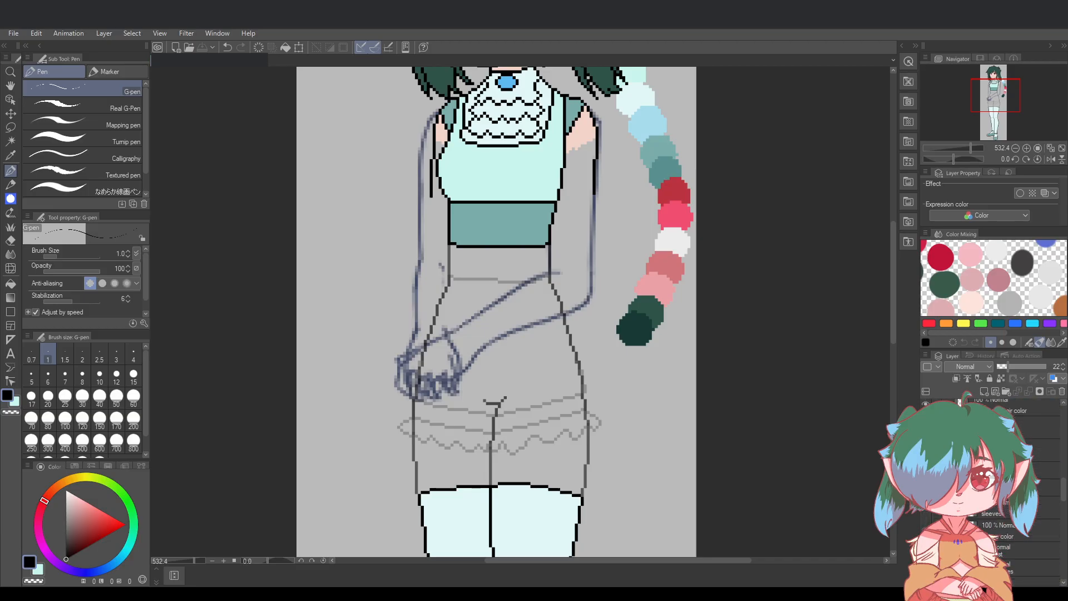
pyautogui.scroll(-3, 984, 588)
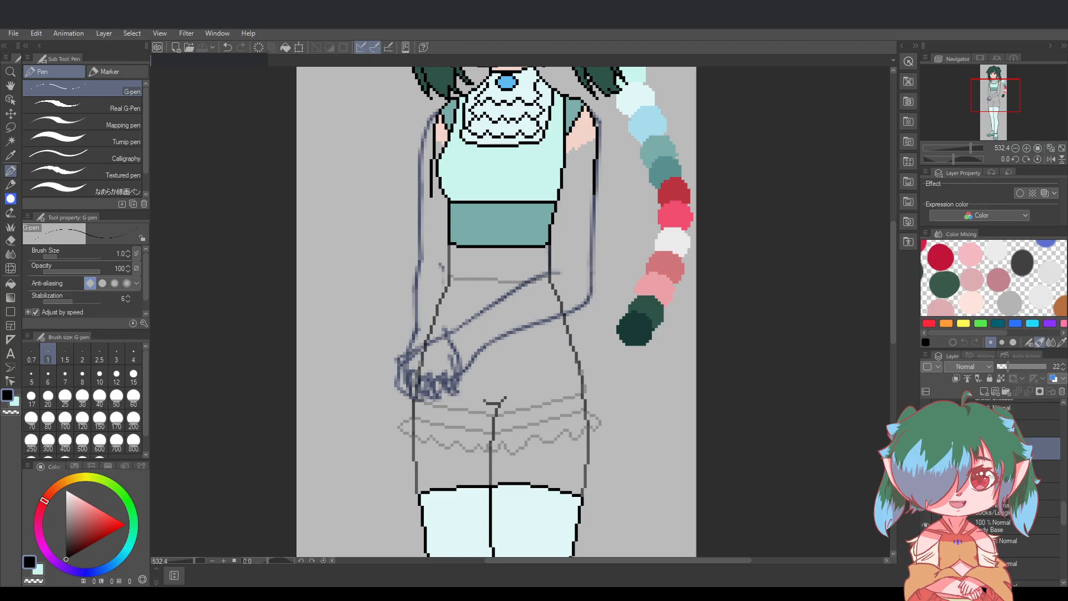
pyautogui.scroll(2, 982, 589)
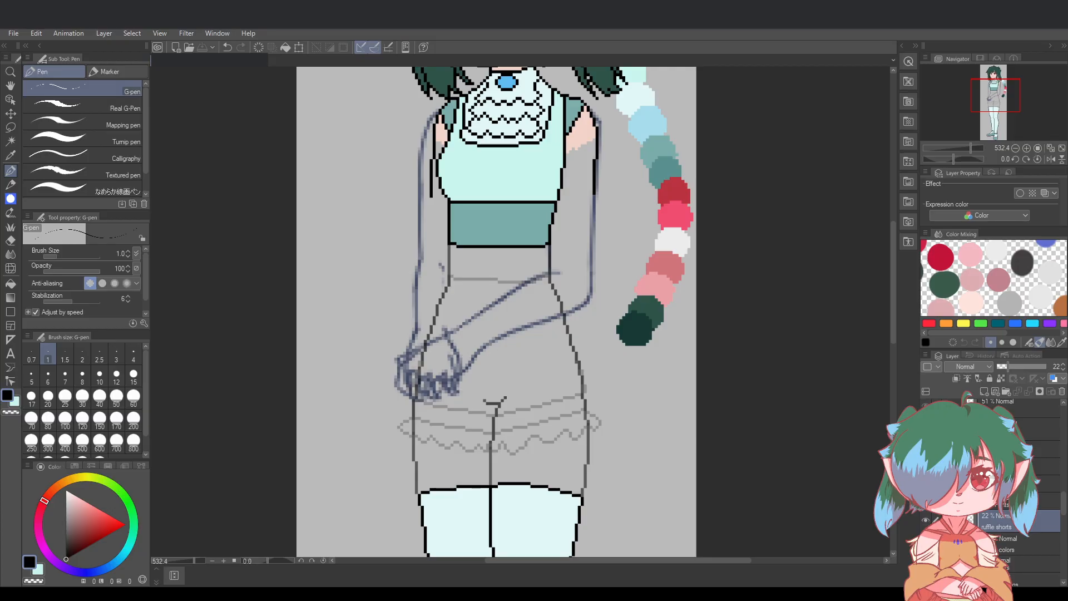
pyautogui.scroll(-3, 984, 590)
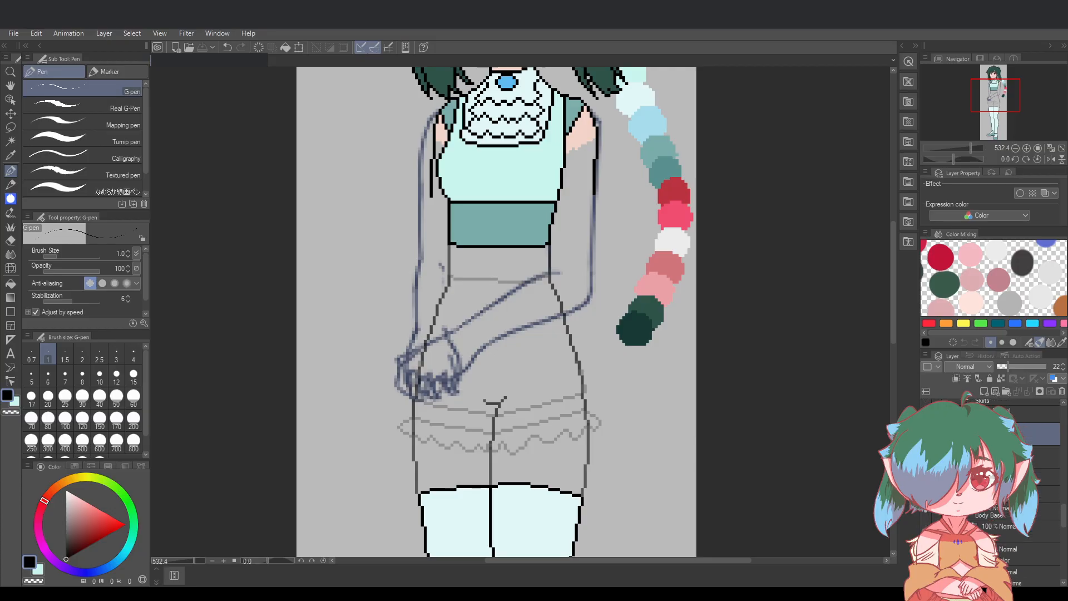
pyautogui.scroll(-2, 984, 589)
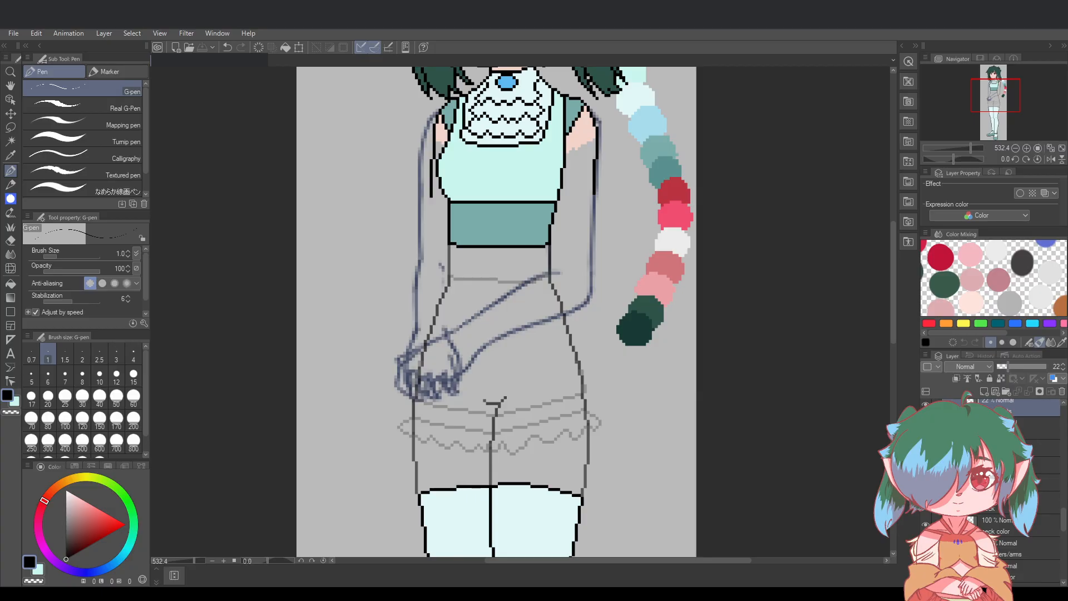
pyautogui.scroll(-3, 984, 590)
# On the shoulders/arms layer, lasso the lower outline stubs of both upper arms, cut and paste them onto a new layer, and toggle its visibility to check
pyautogui.click(1046, 499)
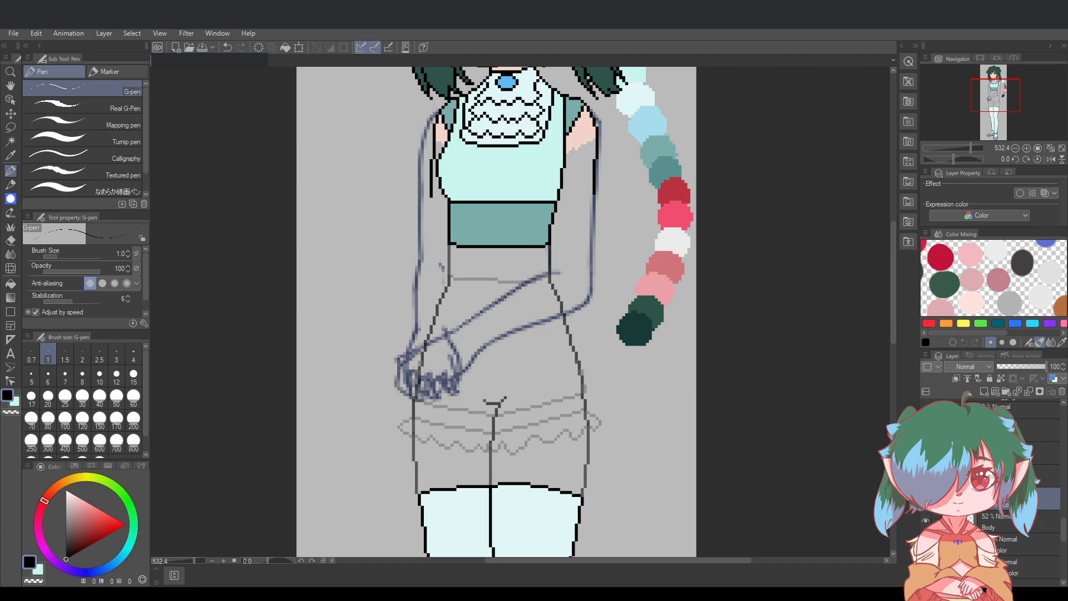
pyautogui.click(1013, 475)
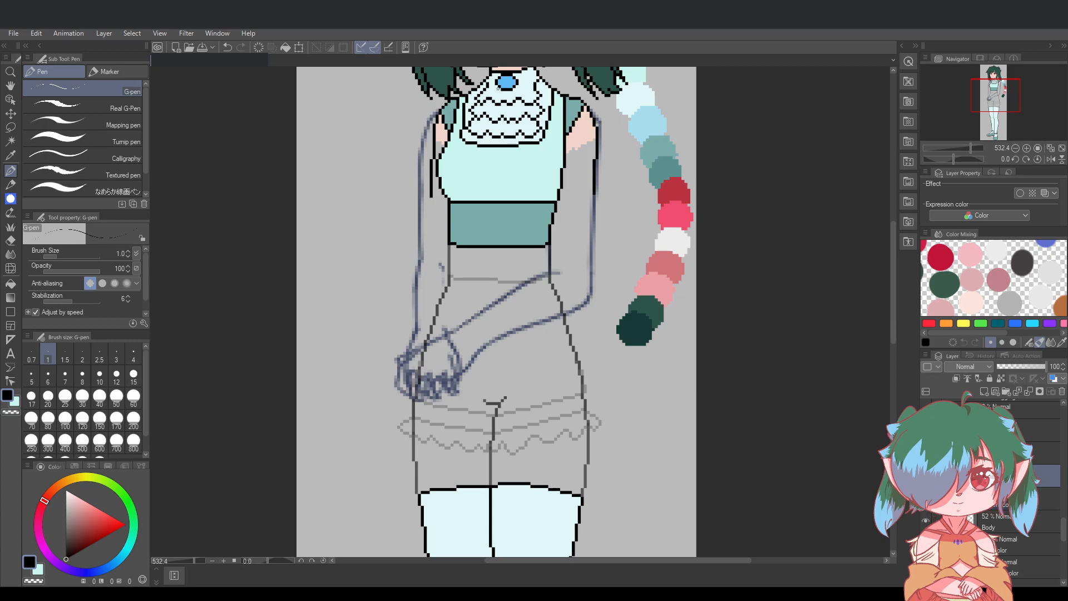
pyautogui.scroll(3, 521, 79)
pyautogui.press('m')
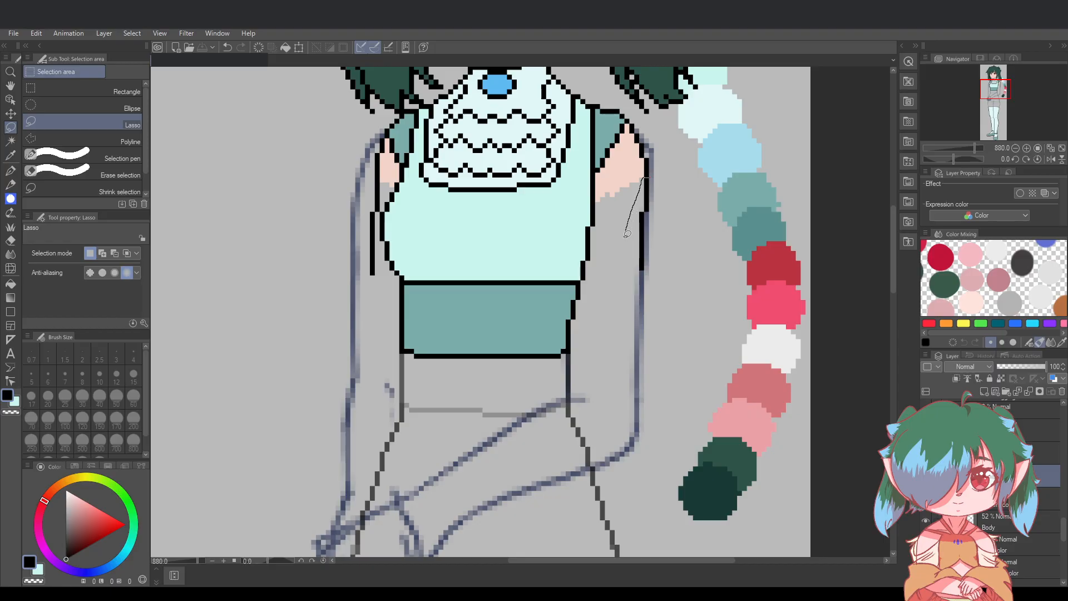
pyautogui.moveTo(660, 174); pyautogui.dragTo(660, 176)
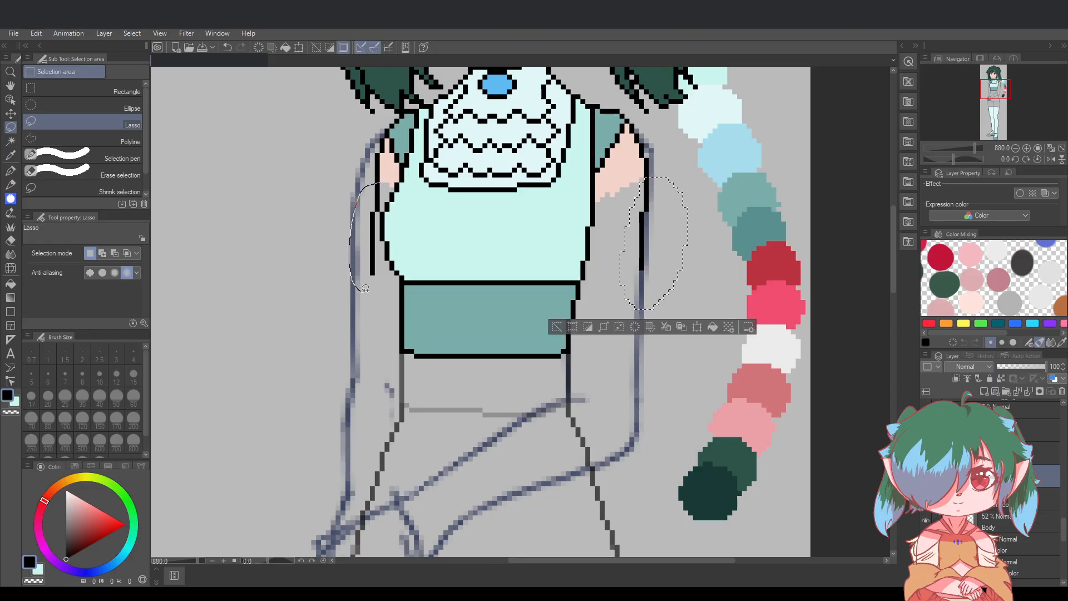
pyautogui.moveTo(388, 181); pyautogui.dragTo(389, 181)
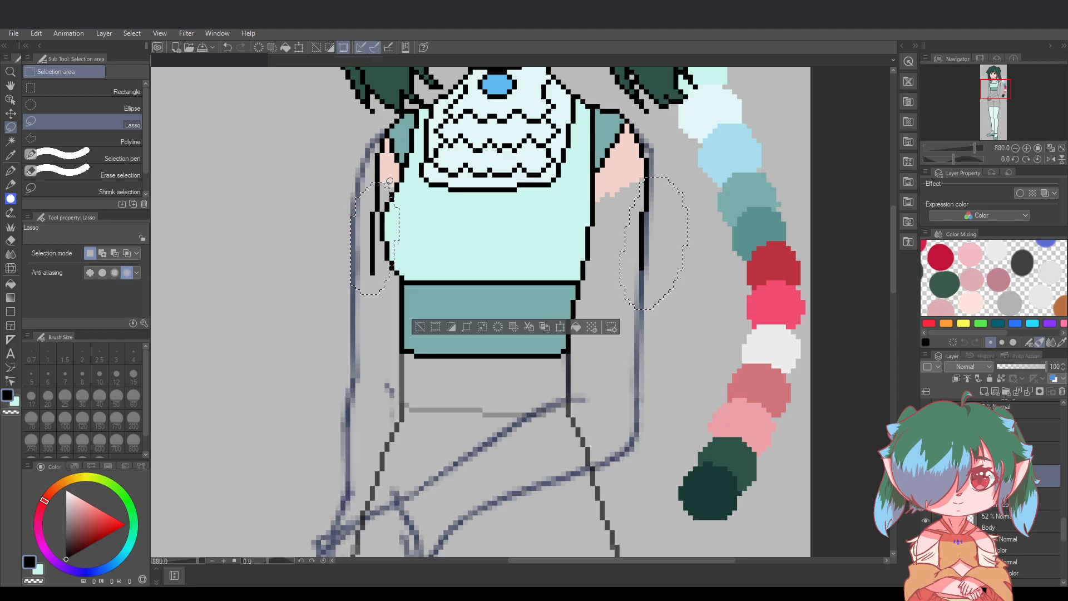
pyautogui.click(532, 326)
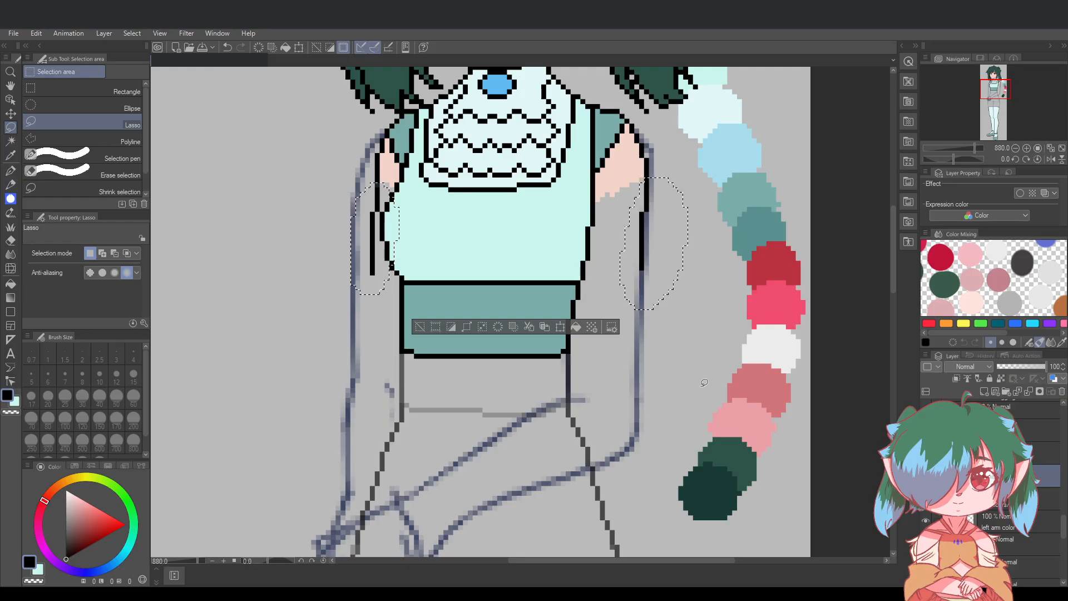
pyautogui.click(926, 475)
pyautogui.click(926, 476)
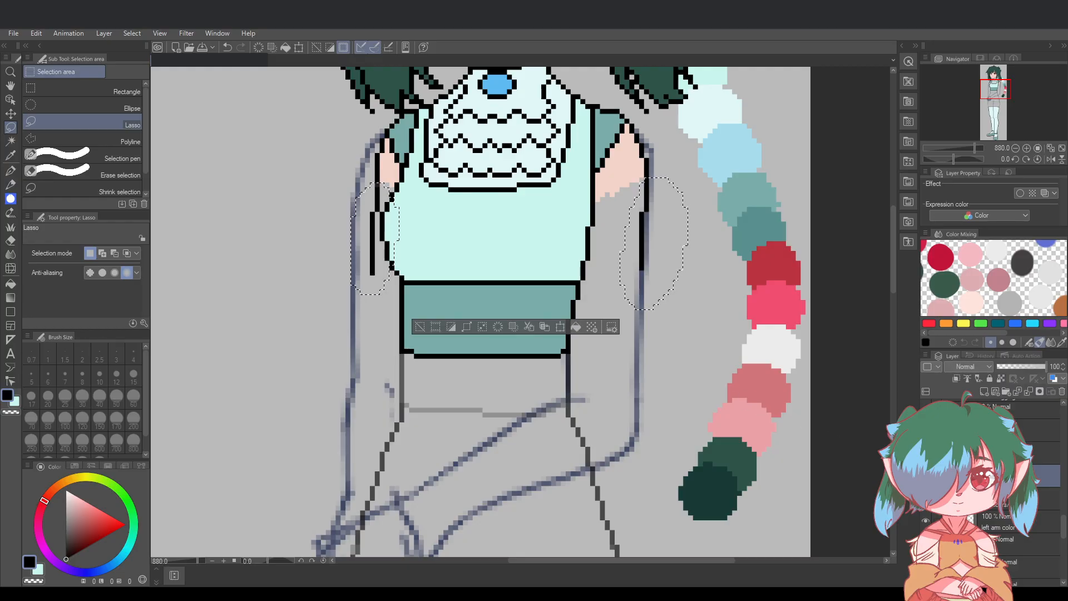
# Clear the lasso selection, toggle the layer holding the cut upper-arm stubs to check it, and leave it hidden
pyautogui.click(735, 413)
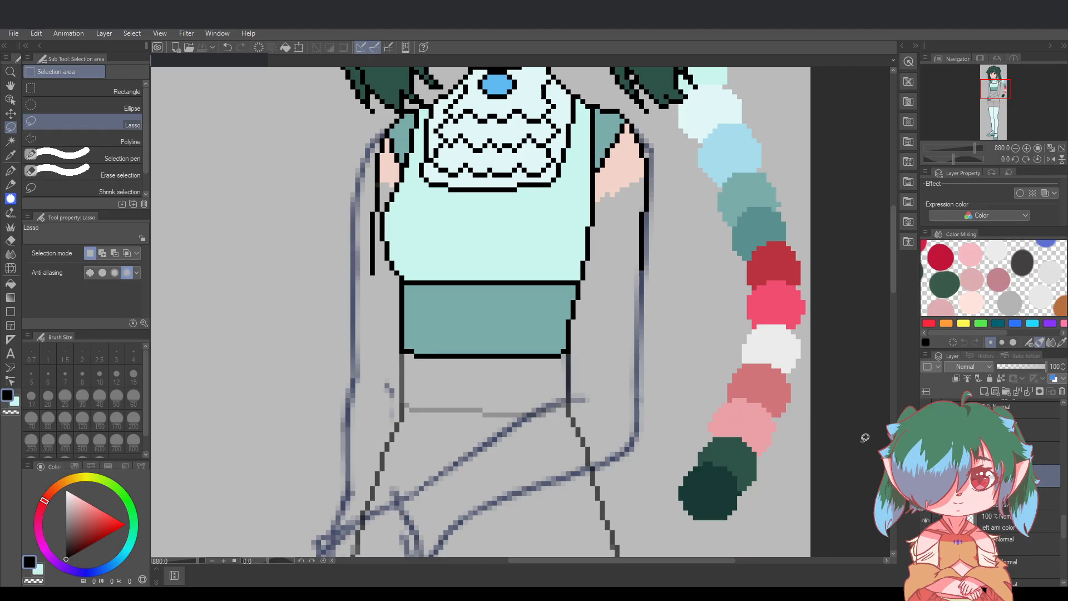
pyautogui.click(926, 476)
pyautogui.click(926, 476)
pyautogui.click(926, 476)
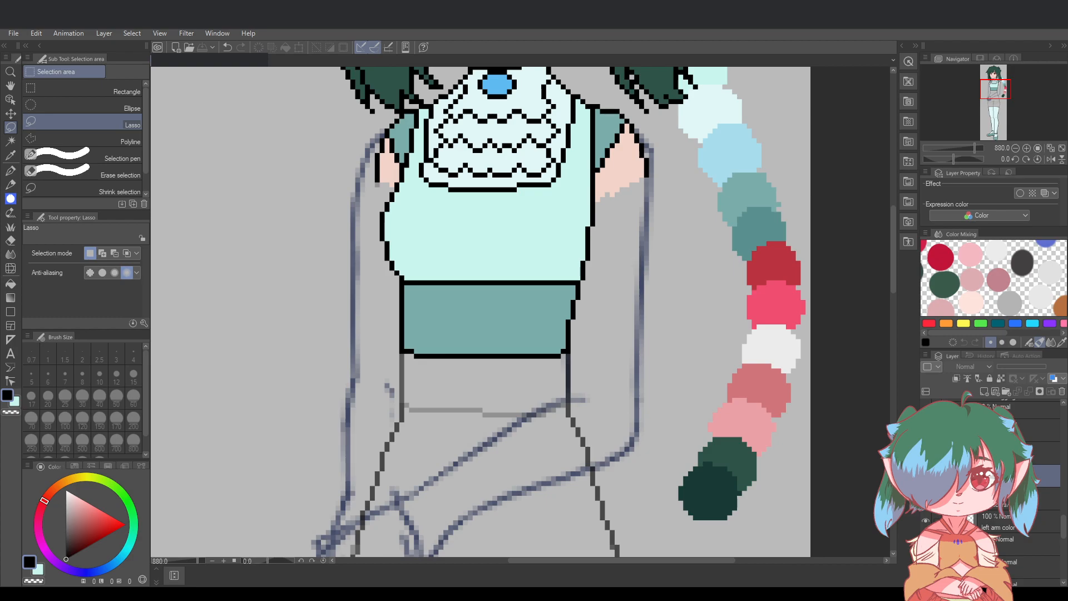
pyautogui.click(925, 476)
pyautogui.click(926, 475)
pyautogui.scroll(-4, 717, 501)
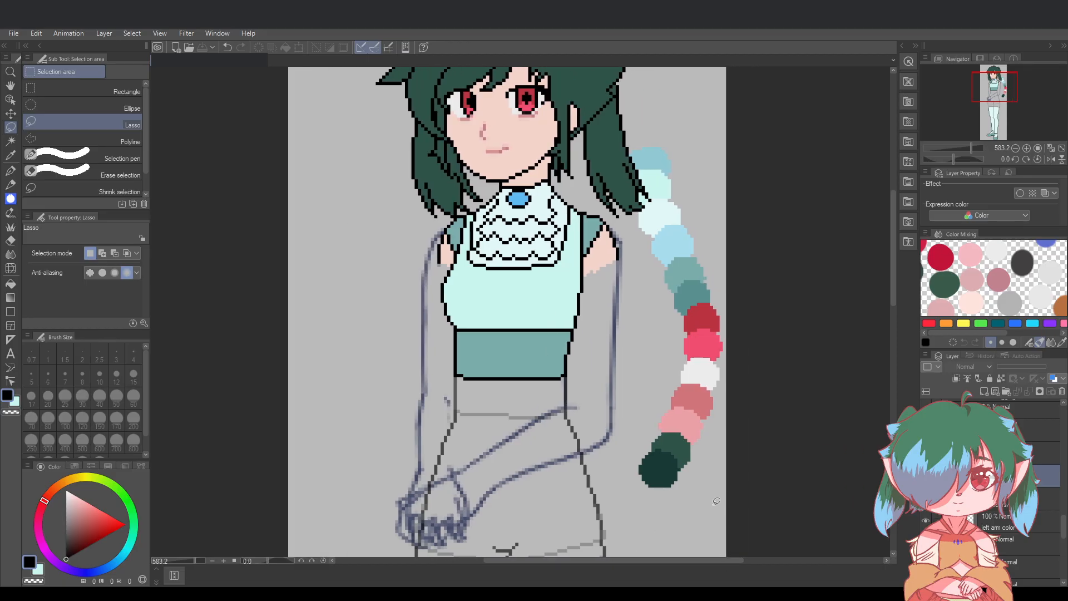
pyautogui.scroll(1, 717, 500)
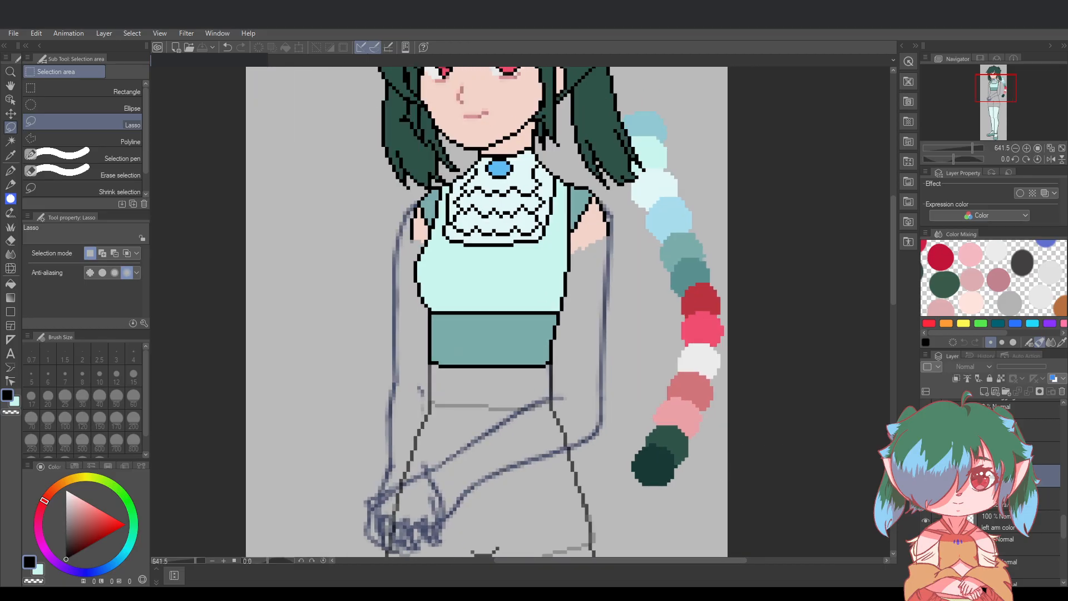
pyautogui.click(925, 520)
pyautogui.click(926, 520)
# Move the shoulders/arms Copy layer within the layer list and create a folder named Arms for it
pyautogui.scroll(4, 1028, 535)
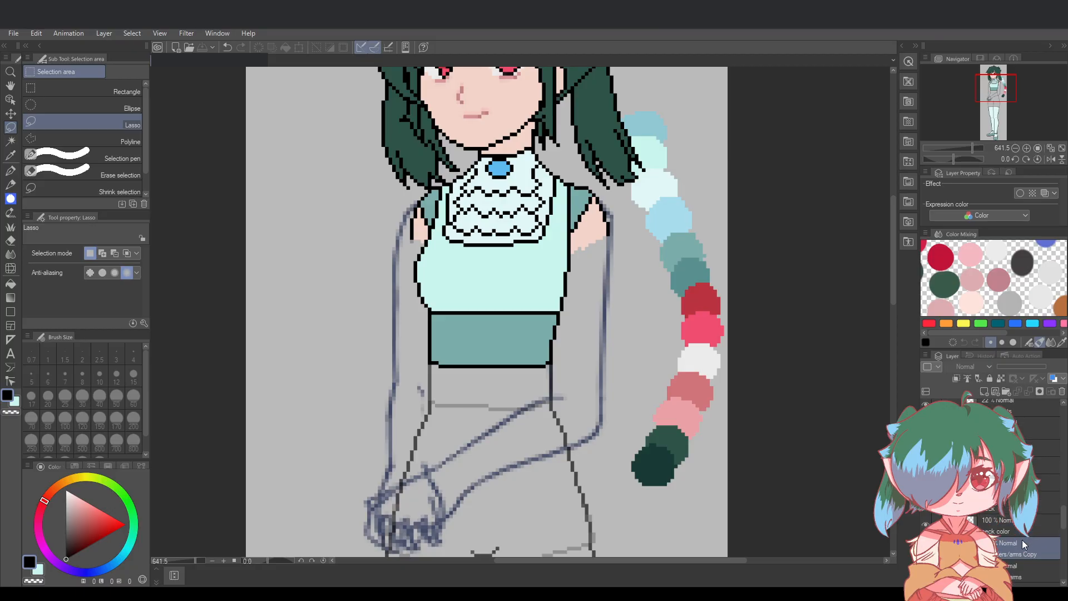
pyautogui.moveTo(1019, 547)
pyautogui.mouseDown()
pyautogui.moveTo(1019, 396)
pyautogui.moveTo(1012, 555)
pyautogui.mouseUp()
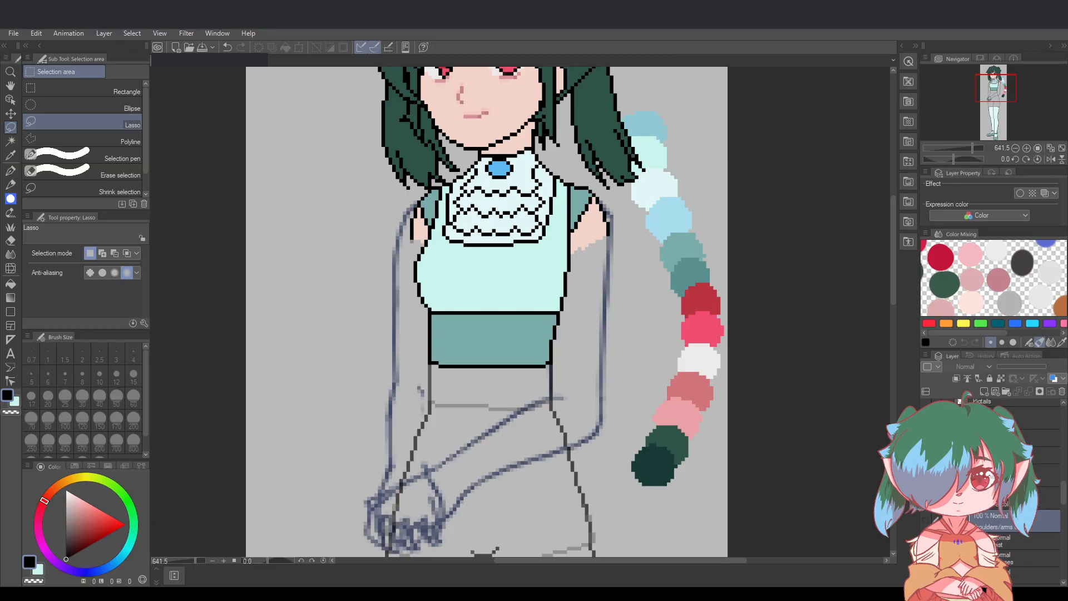
pyautogui.click(1006, 391)
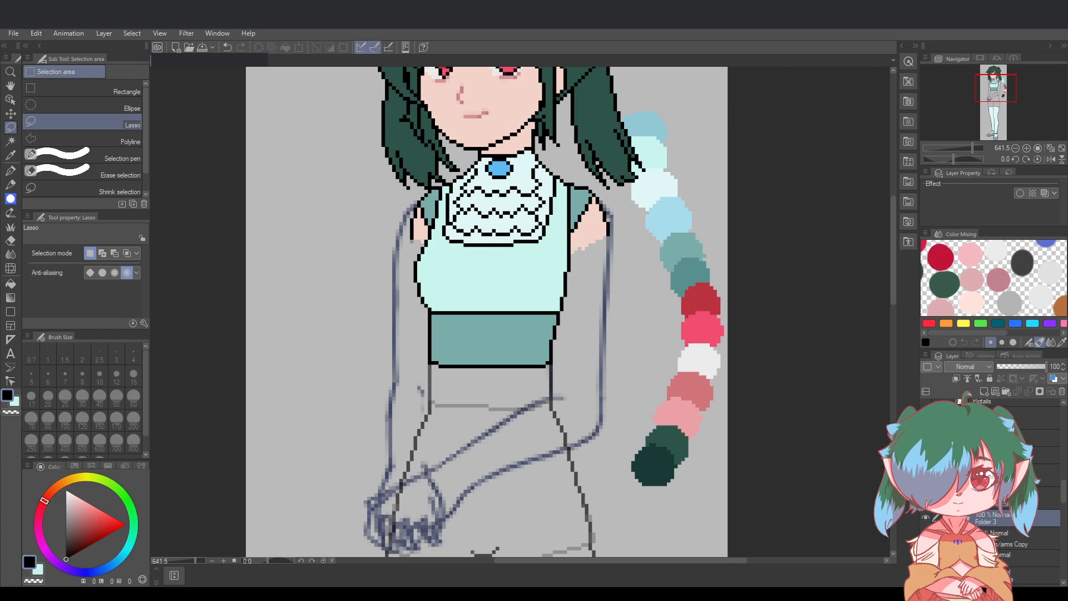
pyautogui.write('Arm')
pyautogui.press('Return')
# Make the arm outline layer under the Arms folder the active layer for drawing the forearms
pyautogui.click(1041, 538)
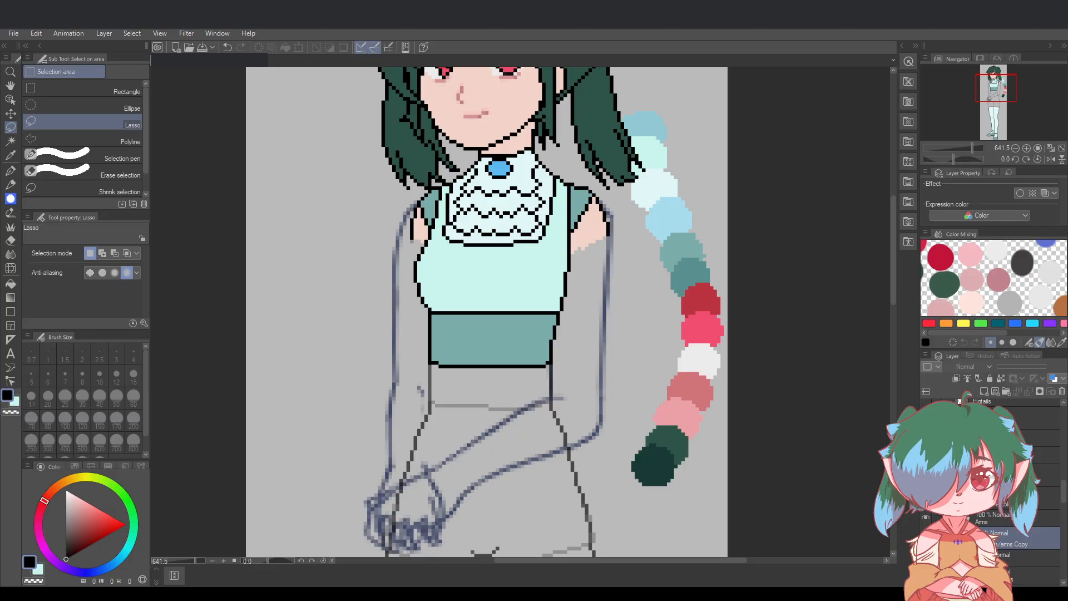
pyautogui.hotkey('ctrl', 'e')
pyautogui.hotkey('ctrl', 's')
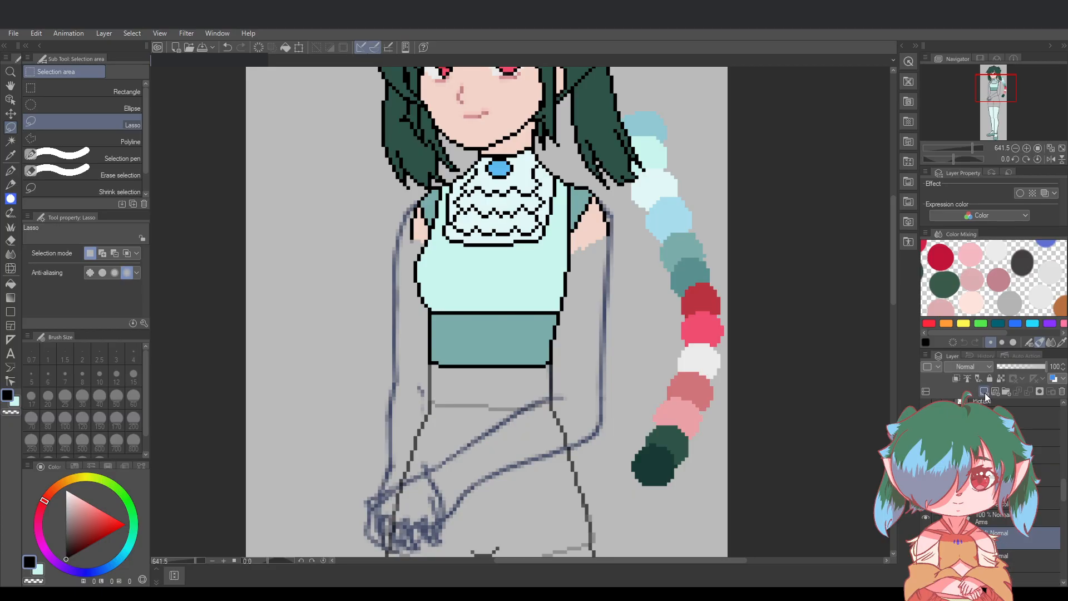
pyautogui.click(1013, 563)
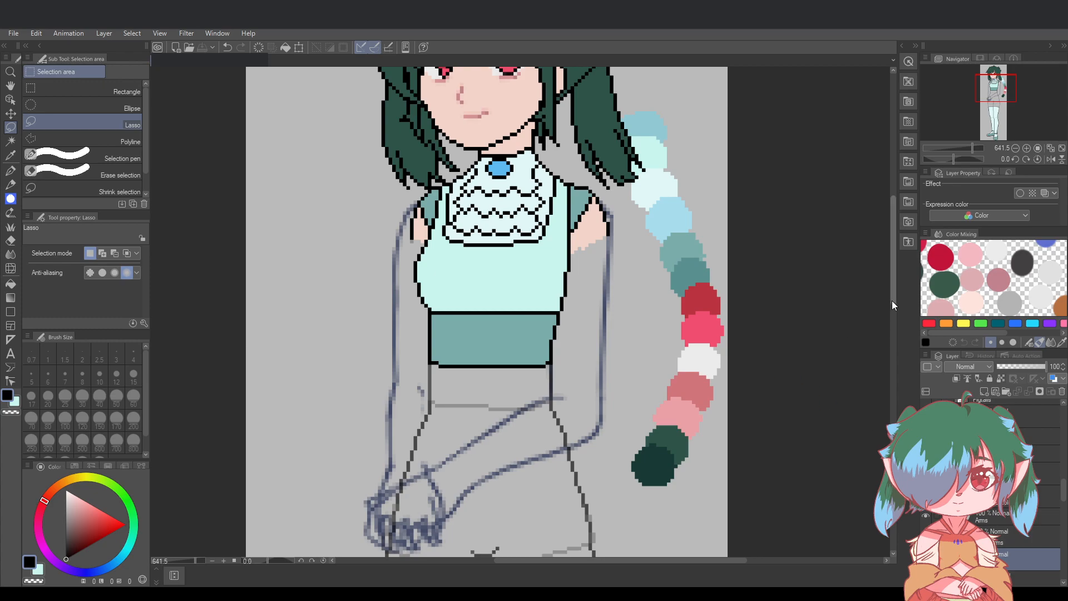
pyautogui.moveTo(892, 300); pyautogui.dragTo(894, 313)
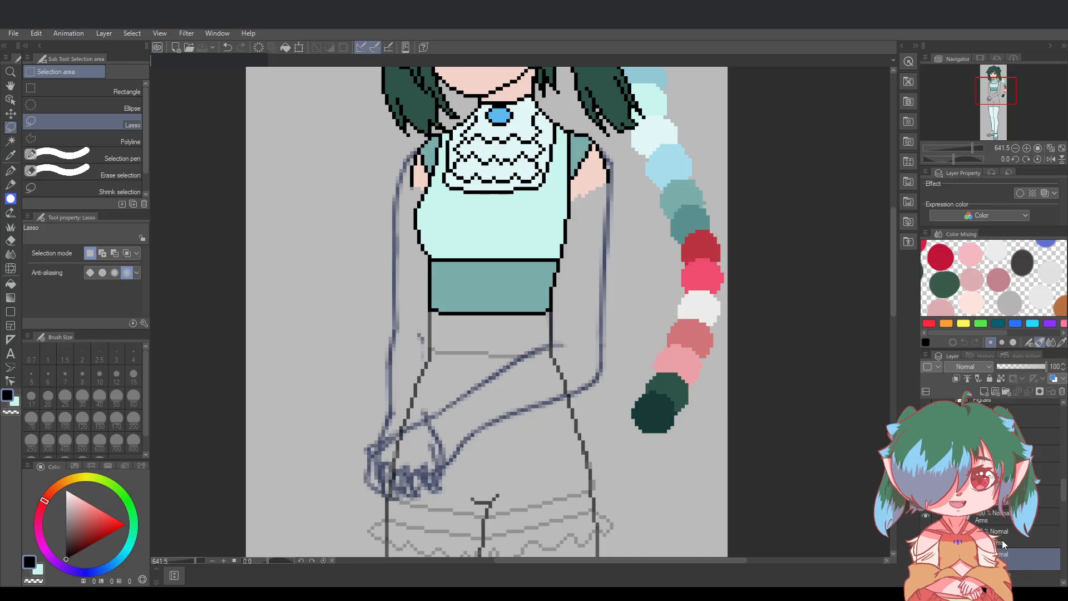
pyautogui.click(1016, 532)
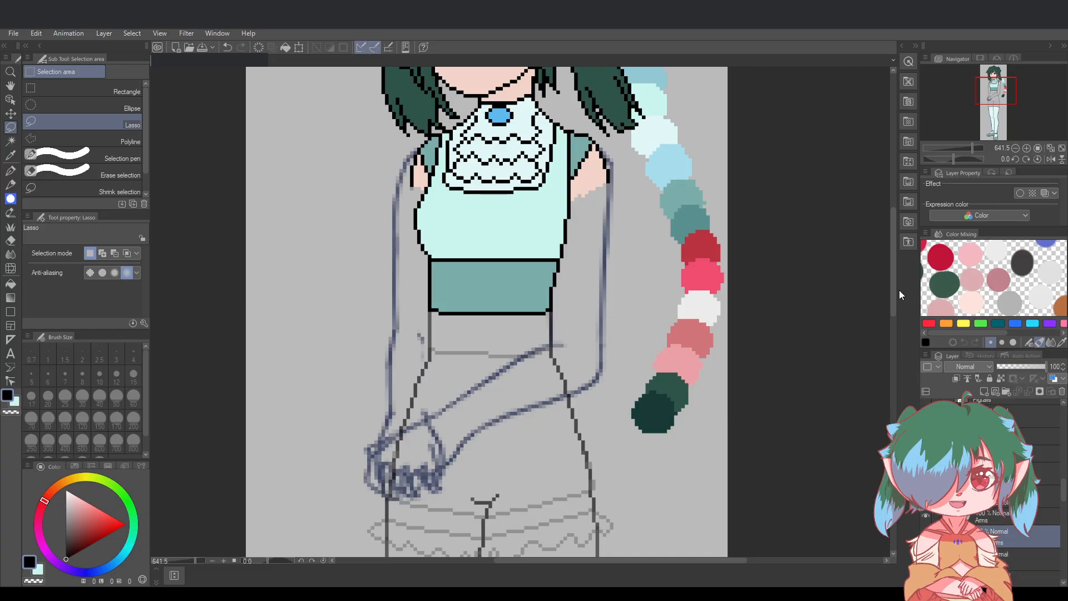
pyautogui.moveTo(893, 292); pyautogui.dragTo(895, 306)
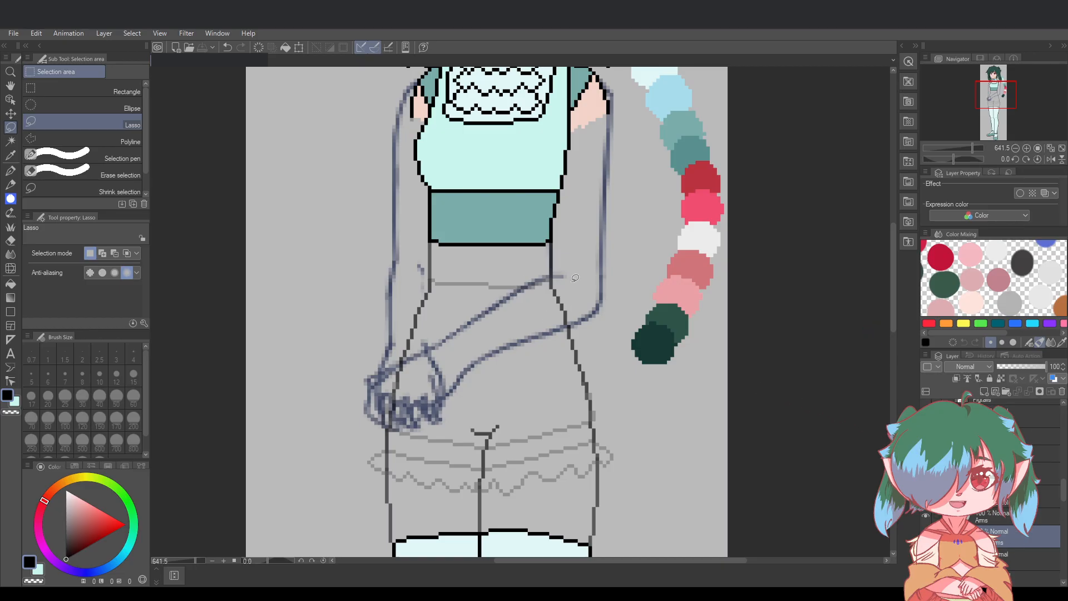
pyautogui.moveTo(576, 278)
pyautogui.mouseDown()
pyautogui.moveTo(543, 277)
pyautogui.moveTo(580, 284)
pyautogui.moveTo(563, 273)
pyautogui.mouseUp()
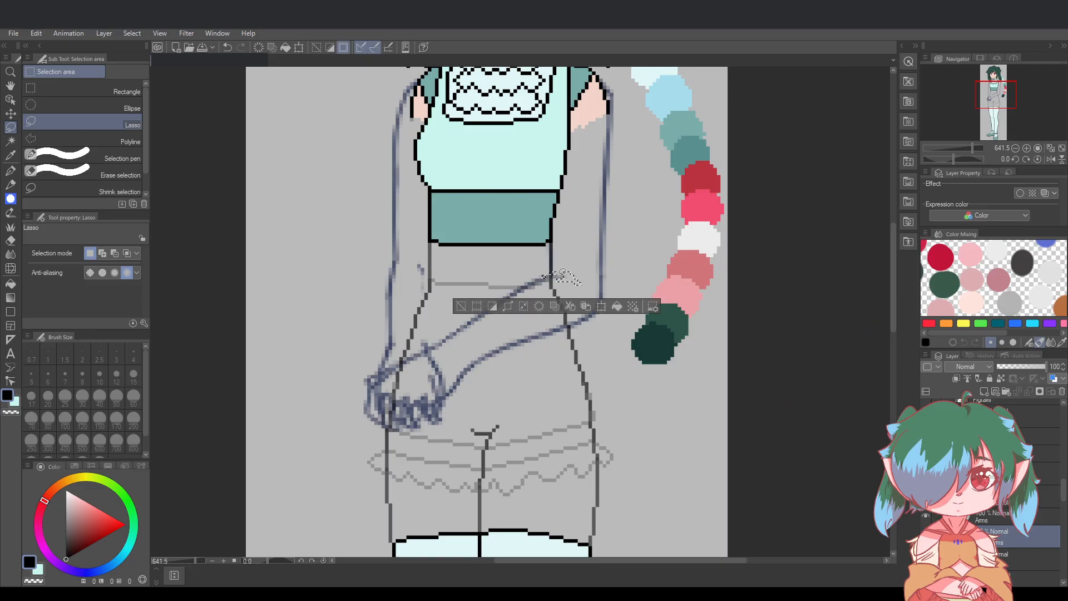
pyautogui.click(606, 254)
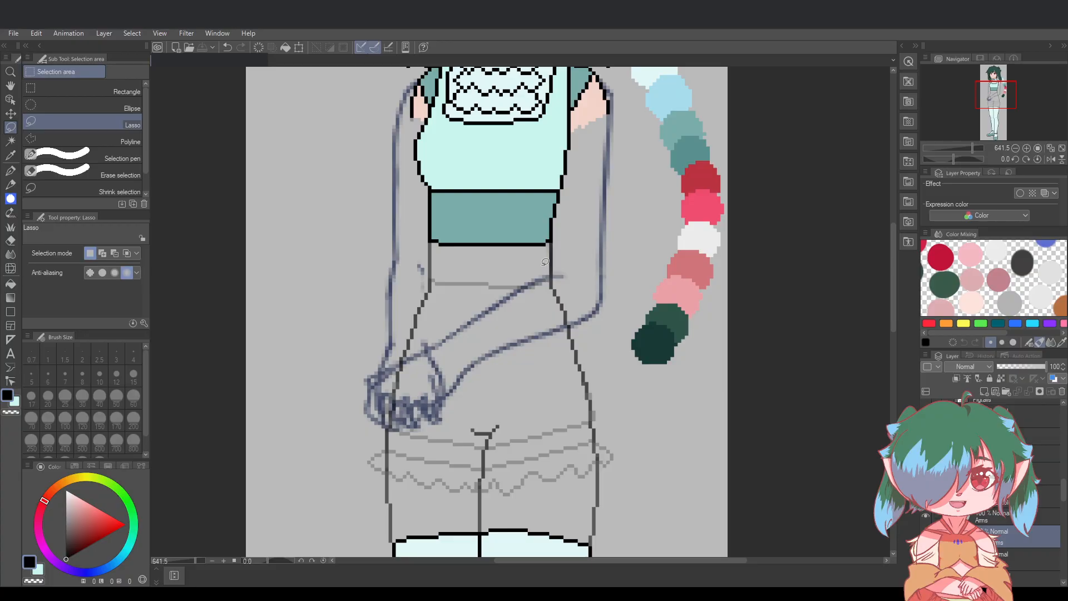
pyautogui.moveTo(541, 259)
pyautogui.mouseDown()
pyautogui.moveTo(602, 290)
pyautogui.moveTo(614, 323)
pyautogui.moveTo(555, 357)
pyautogui.moveTo(467, 371)
pyautogui.moveTo(458, 345)
pyautogui.moveTo(543, 257)
pyautogui.mouseUp()
pyautogui.click(639, 295)
# Switch to the G-pen at brush size 1 and turn the cut upper-arm stub layer's visibility back on
pyautogui.press('p')
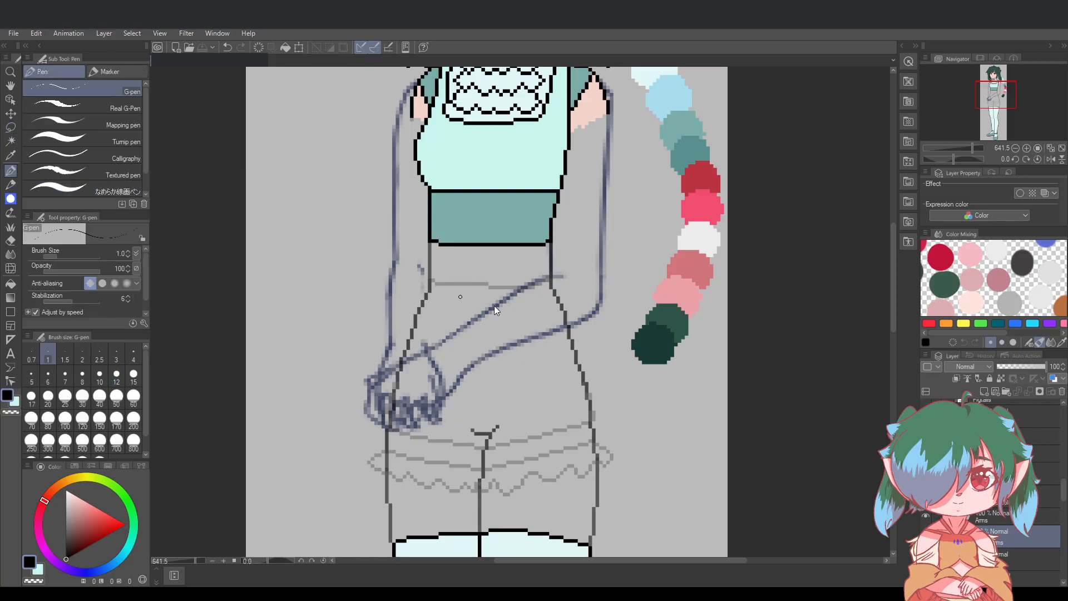
pyautogui.scroll(1, 673, 405)
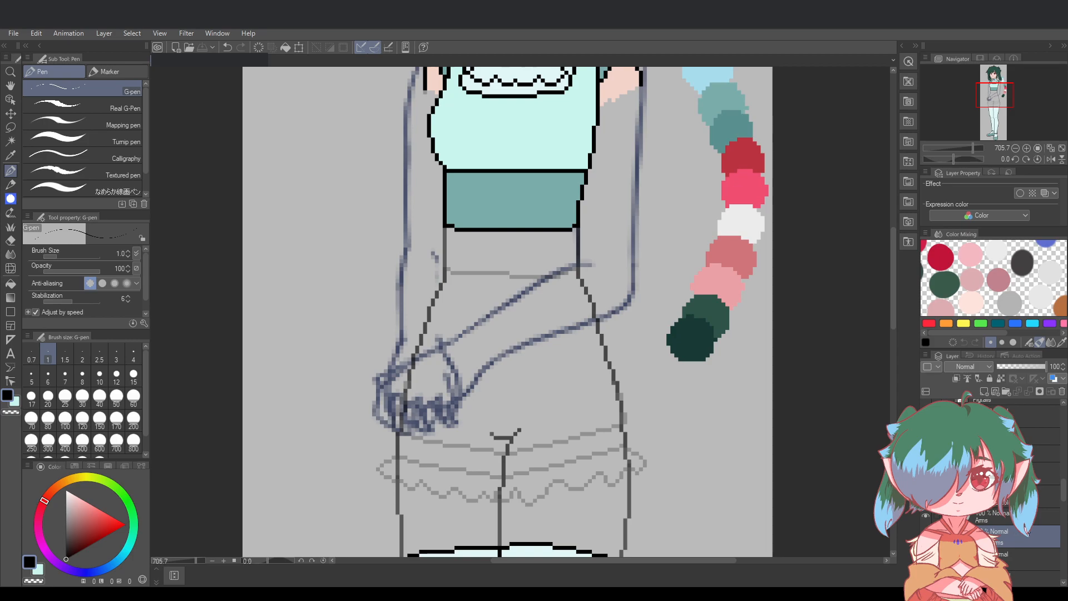
pyautogui.scroll(-2, 1027, 531)
pyautogui.moveTo(734, 559); pyautogui.dragTo(735, 559)
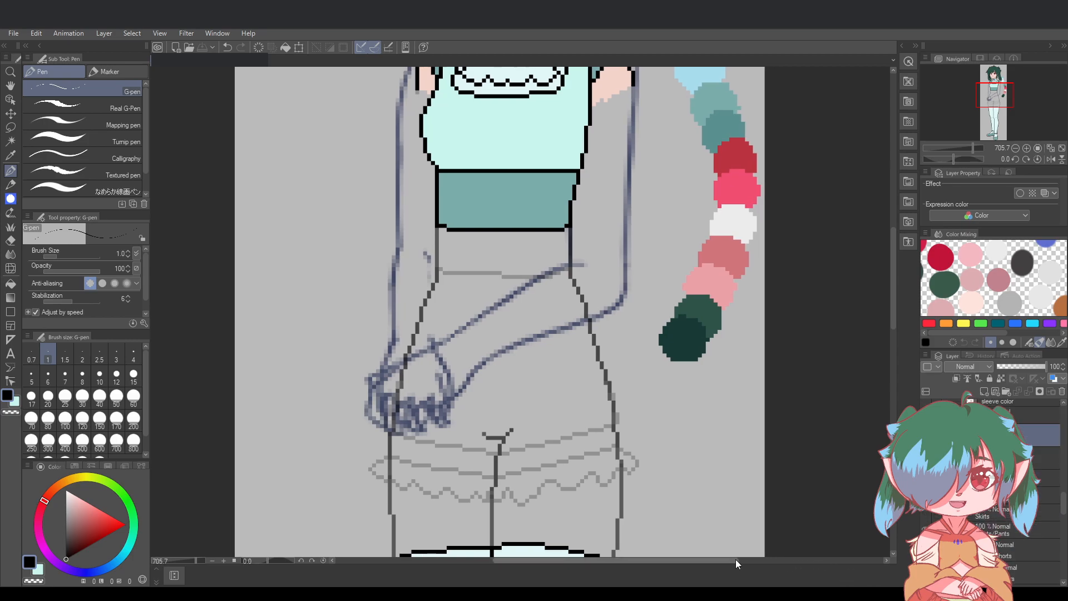
pyautogui.scroll(-2, 1006, 562)
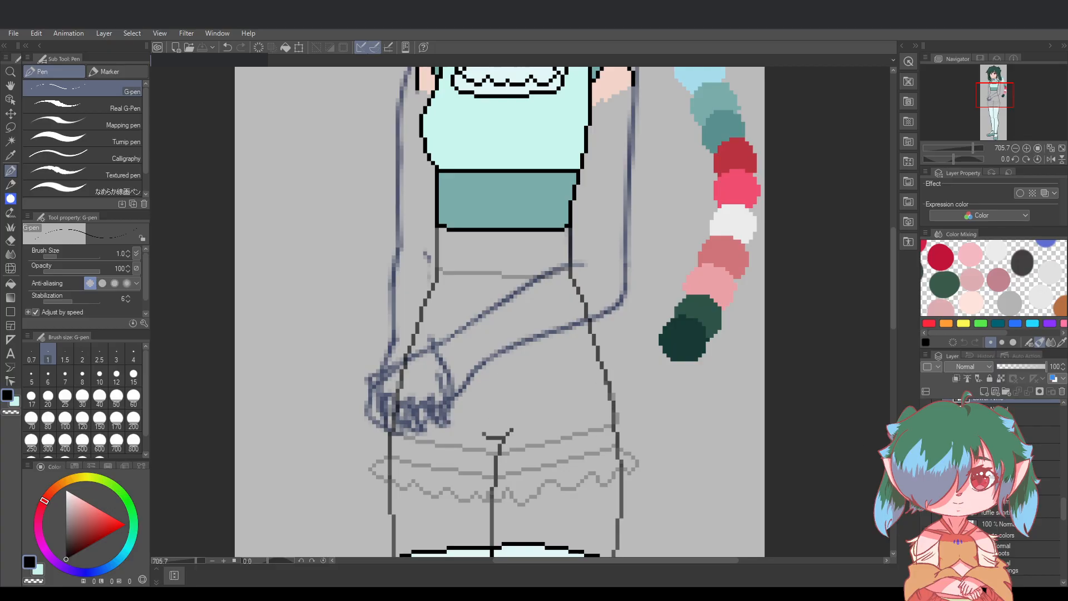
pyautogui.scroll(2, 1002, 484)
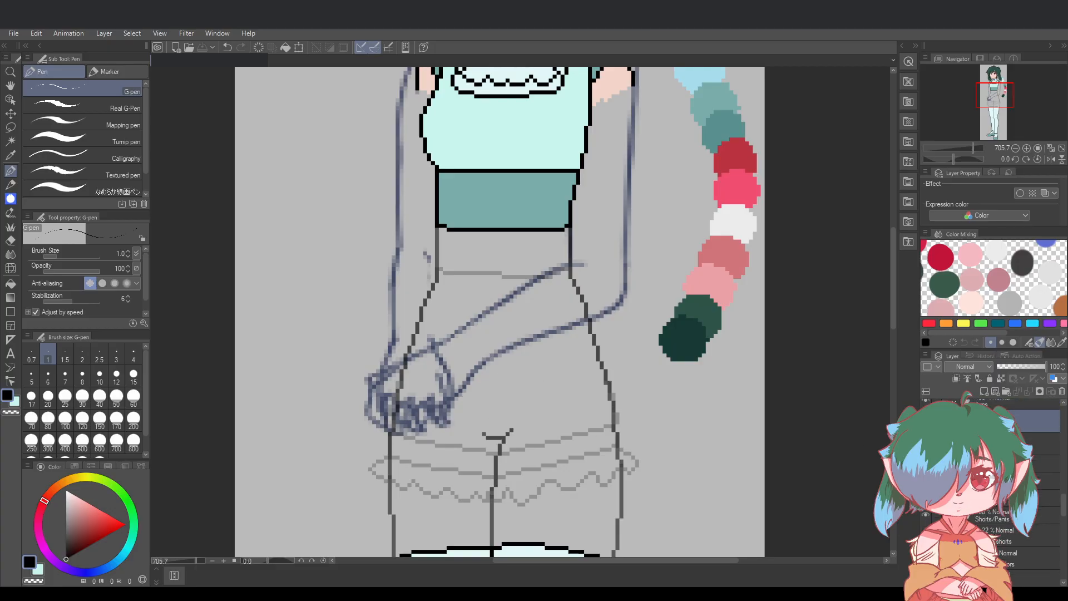
pyautogui.click(926, 421)
pyautogui.click(926, 420)
pyautogui.click(926, 420)
pyautogui.hotkey('ctrl', 's')
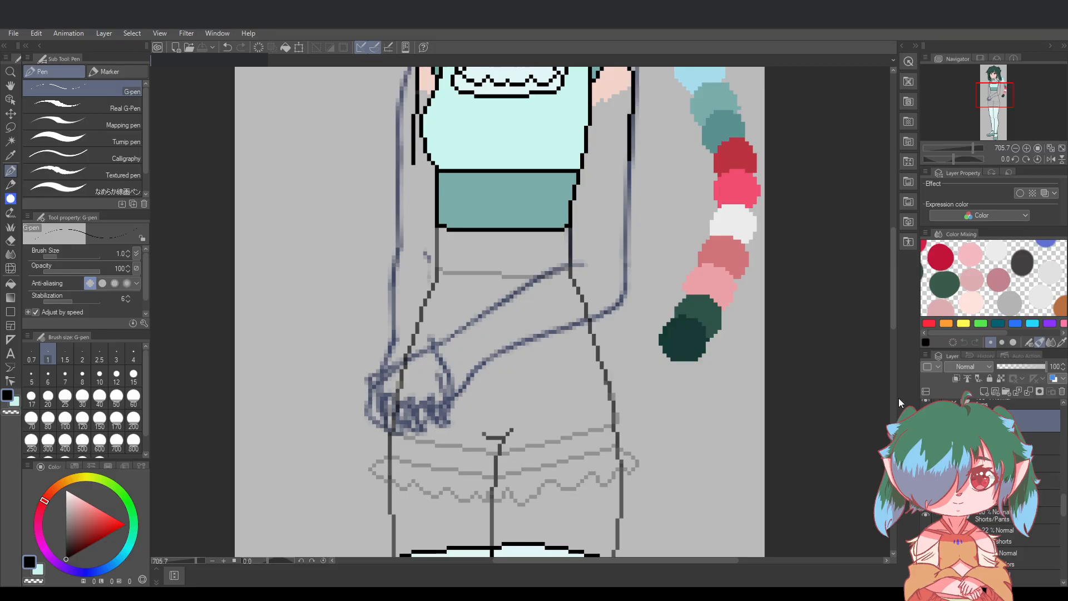
# Locate the layer with the dark torso and leg outline further down the layer list and toggle its visibility to check its lines
pyautogui.scroll(4, 893, 277)
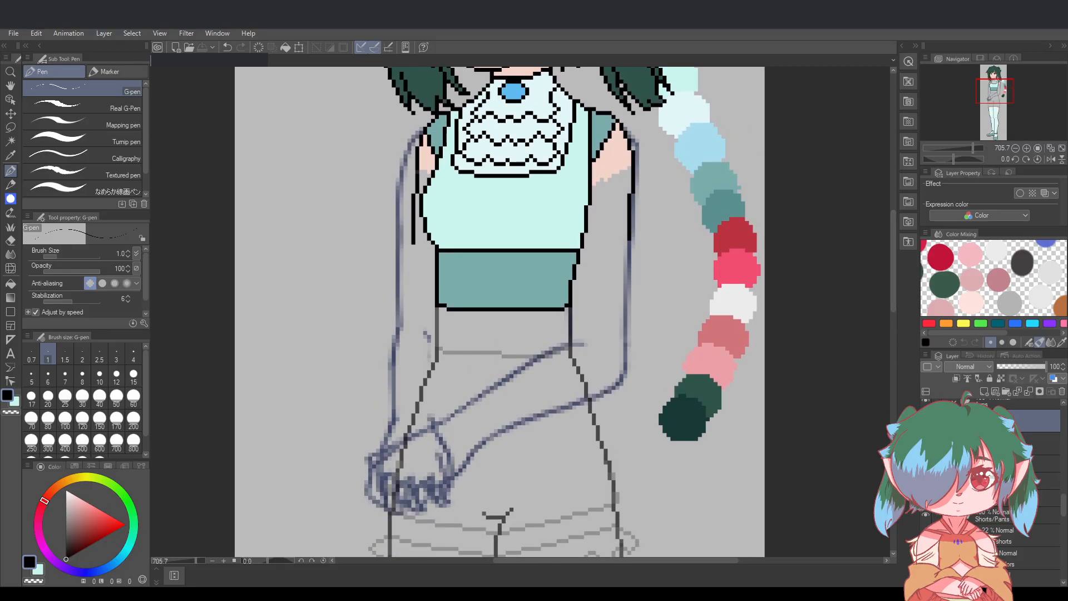
pyautogui.hotkey('ctrl', 'z')
pyautogui.hotkey('ctrl', 'y')
pyautogui.hotkey('alt', '[')
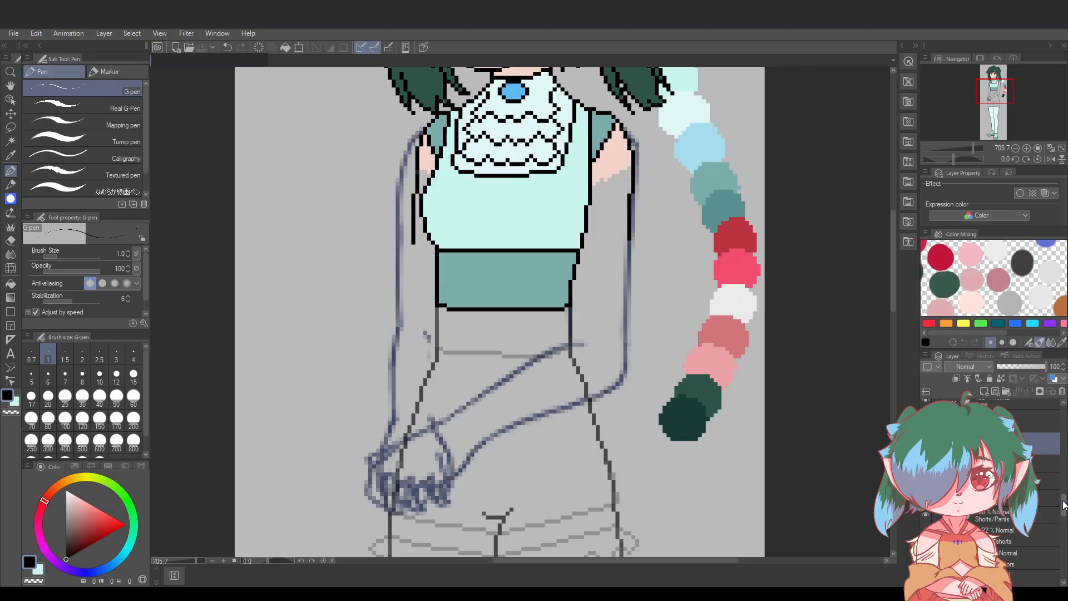
pyautogui.scroll(-5, 1063, 504)
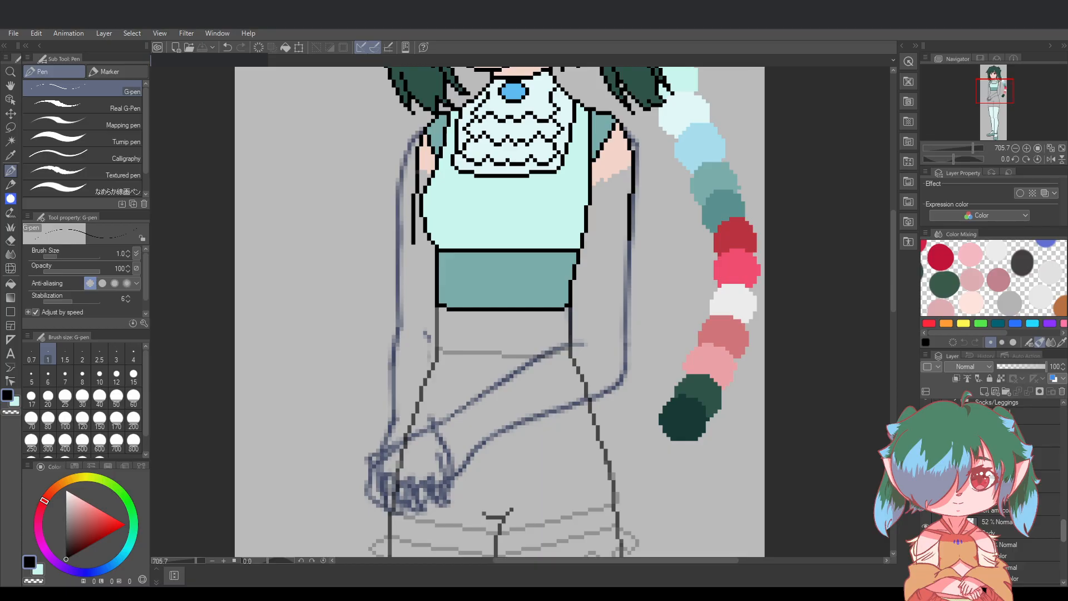
pyautogui.scroll(-3, 1064, 532)
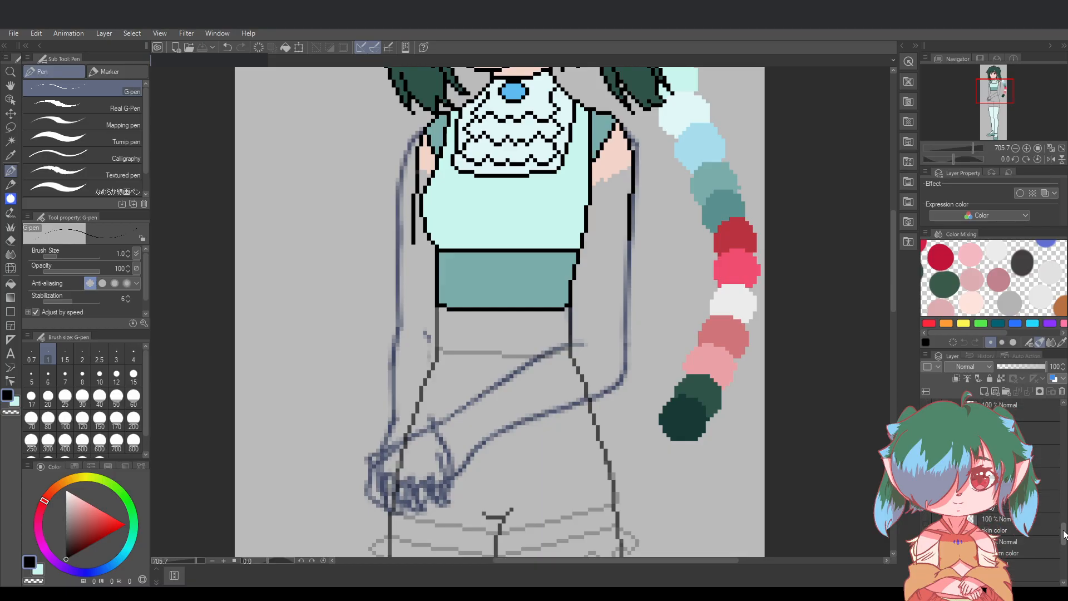
pyautogui.scroll(-2, 1063, 533)
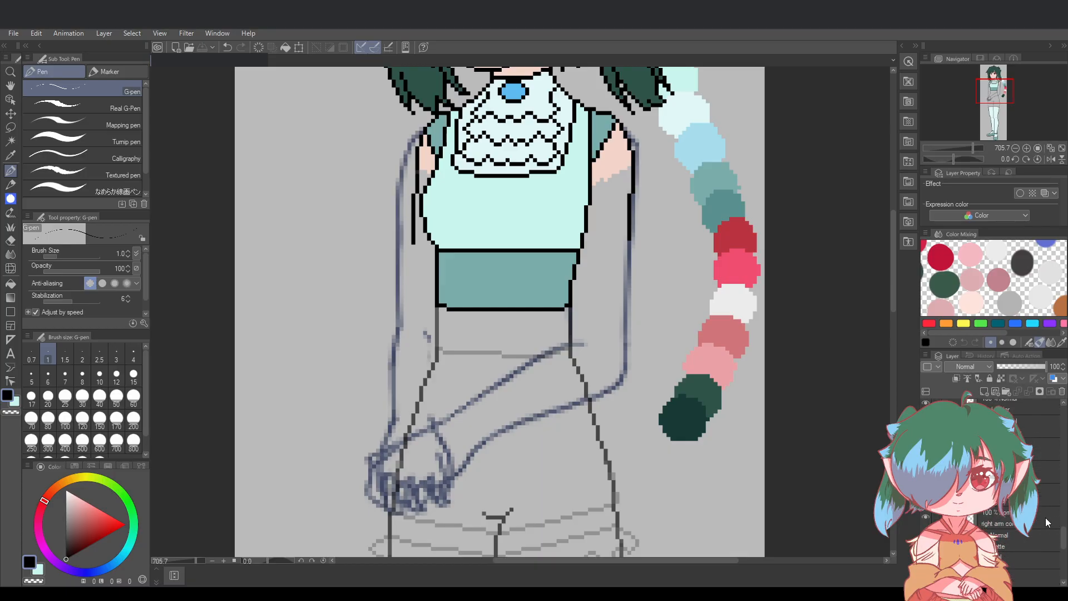
pyautogui.click(926, 541)
pyautogui.click(926, 540)
pyautogui.hotkey('ctrl', 's')
pyautogui.click(926, 540)
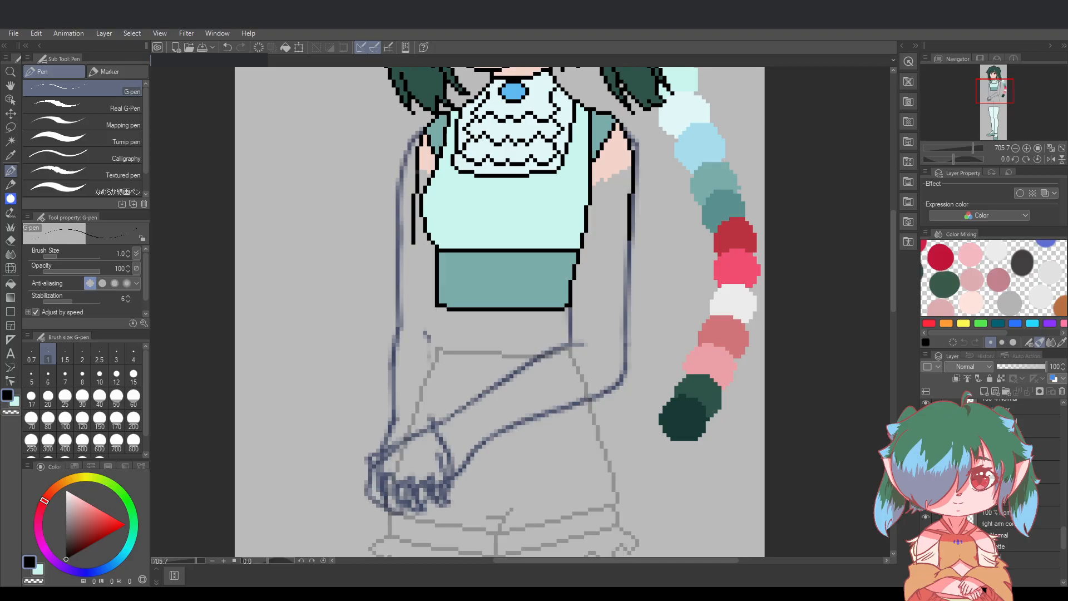
pyautogui.click(926, 540)
pyautogui.hotkey('ctrl', 's')
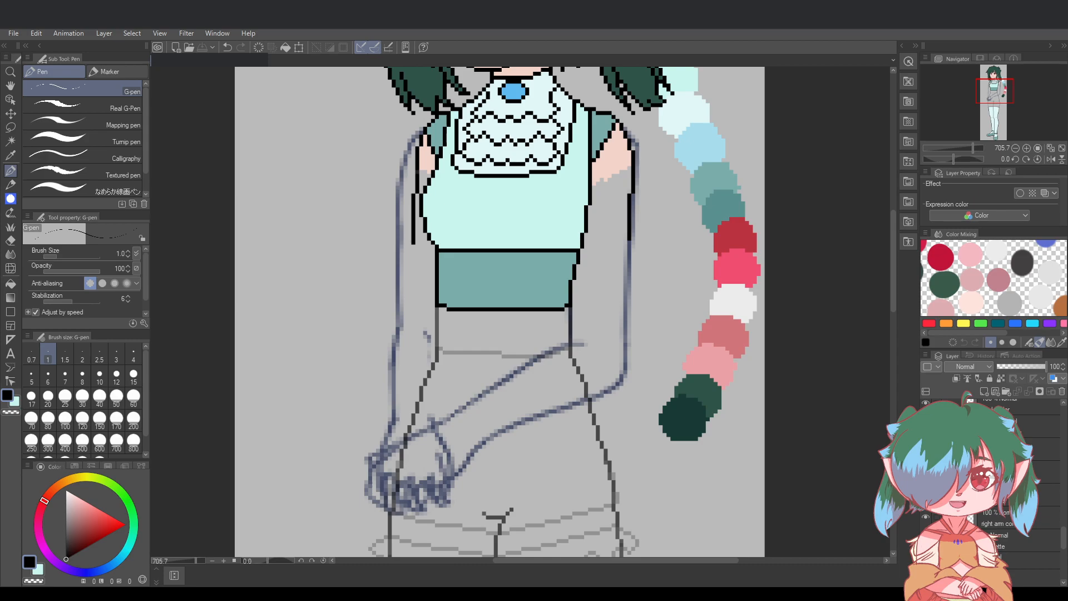
pyautogui.click(926, 541)
pyautogui.click(926, 540)
pyautogui.hotkey('ctrl', 's')
# Show the Layer 2 Copy sketch layer containing the inner line of the straight forearm
pyautogui.scroll(-3, 990, 478)
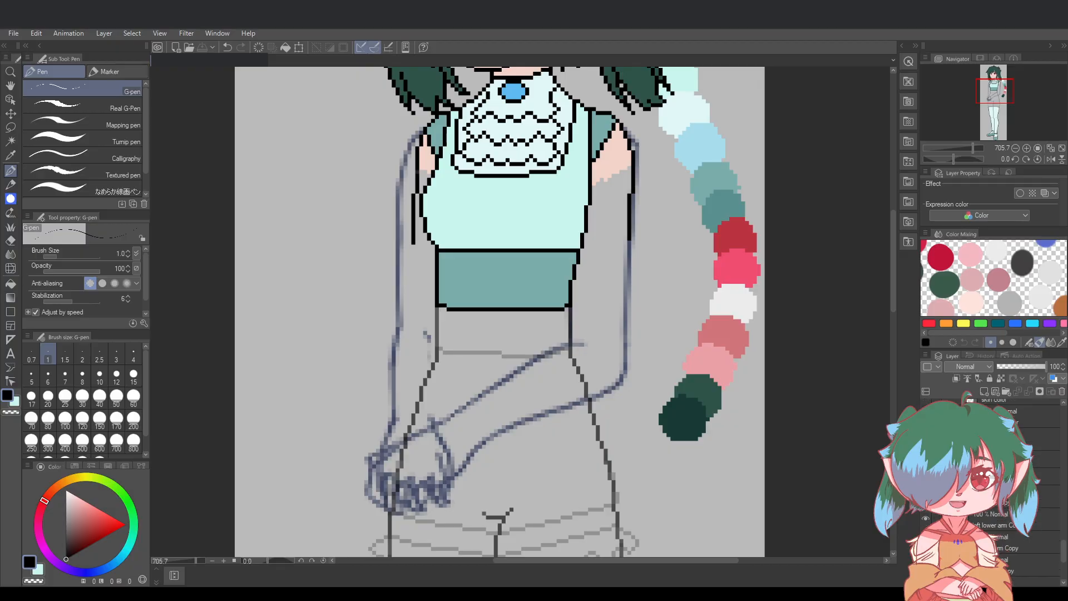
pyautogui.scroll(-2, 990, 484)
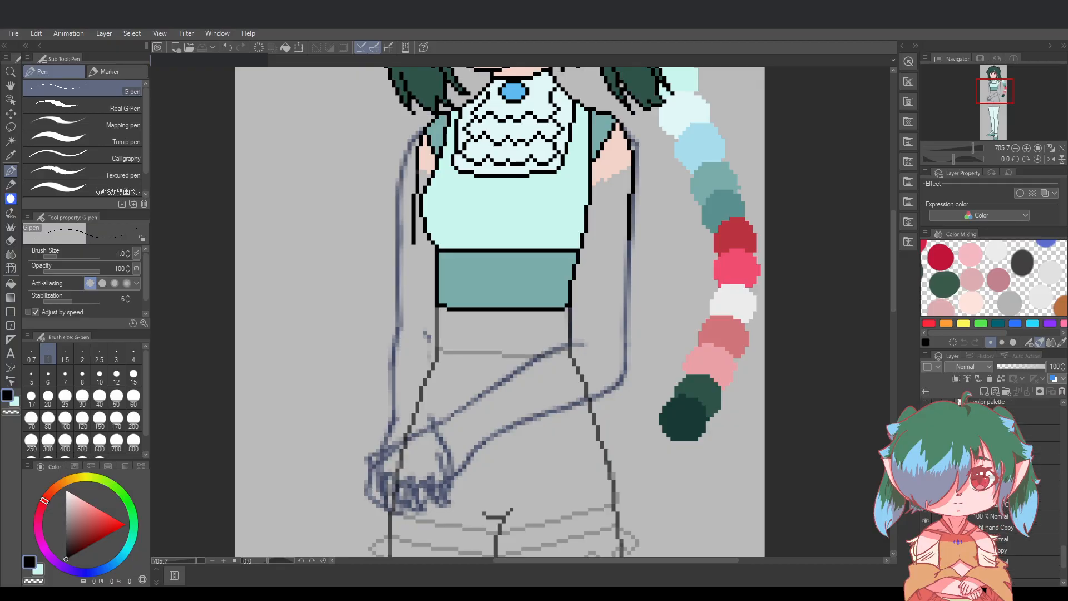
pyautogui.click(926, 514)
pyautogui.click(927, 514)
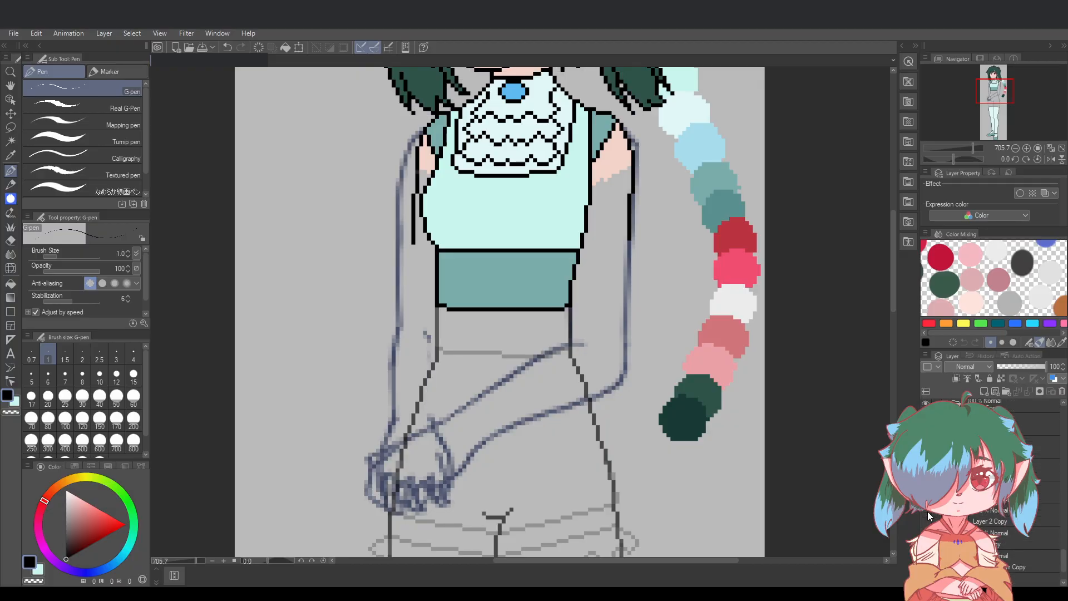
pyautogui.click(927, 514)
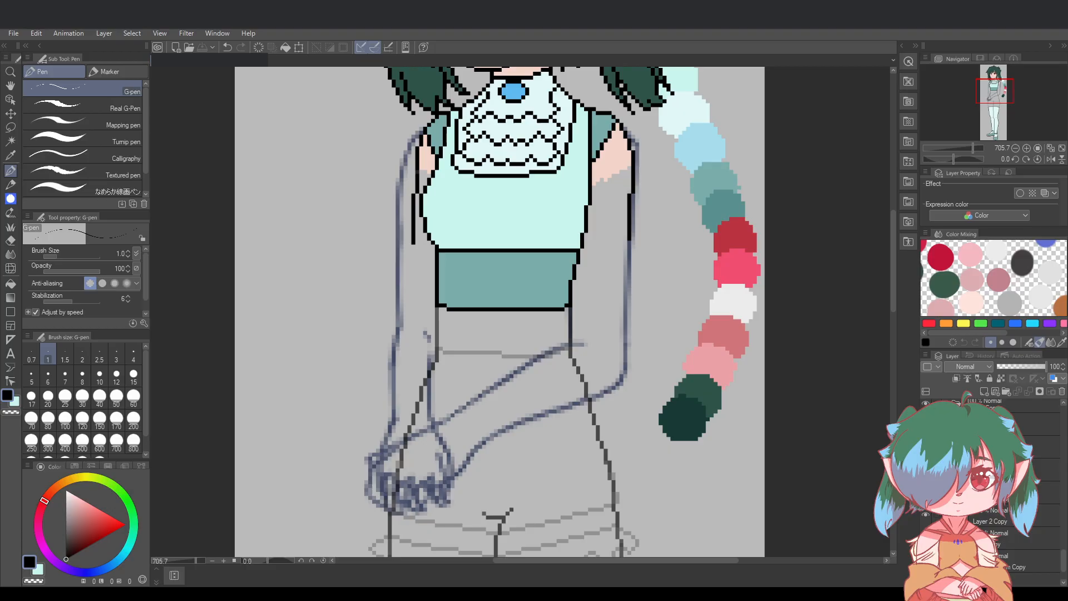
# Toggle the neighbouring sketch copy layers to check which one holds the straight arm's outer forearm line
pyautogui.scroll(-1, 980, 523)
pyautogui.click(929, 512)
pyautogui.click(928, 512)
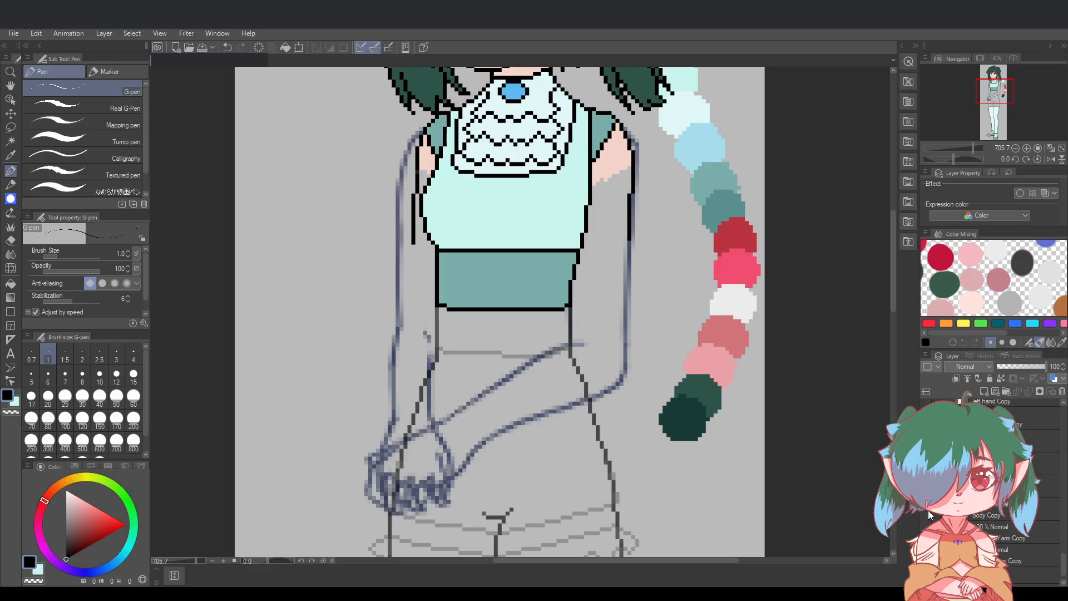
pyautogui.hotkey('ctrl', 's')
pyautogui.hotkey('ctrl', 'z')
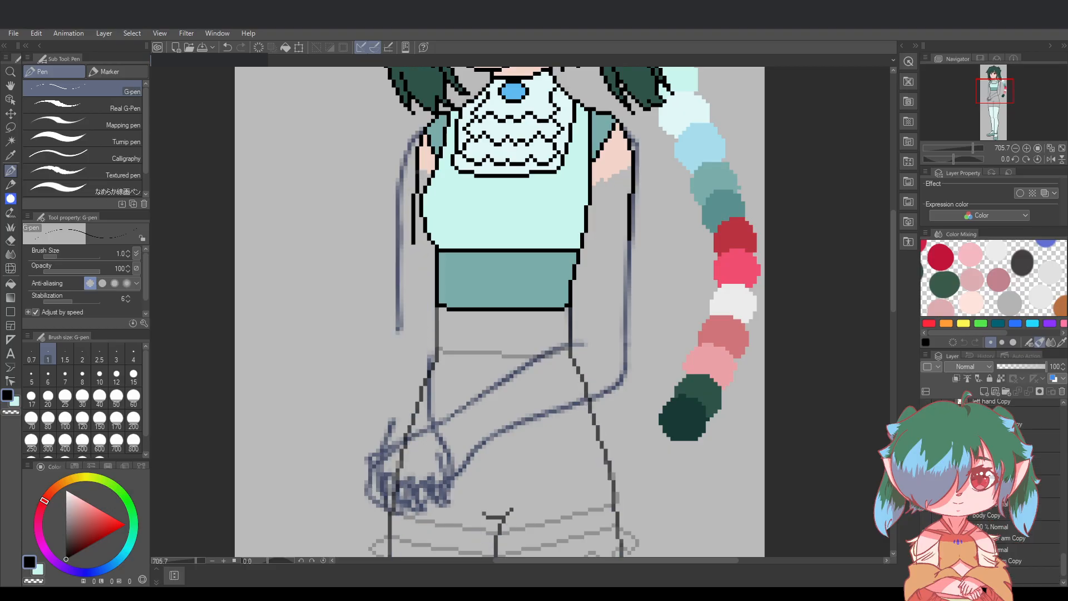
pyautogui.hotkey('ctrl', 'y')
pyautogui.hotkey('ctrl', 's')
pyautogui.scroll(-2, 984, 578)
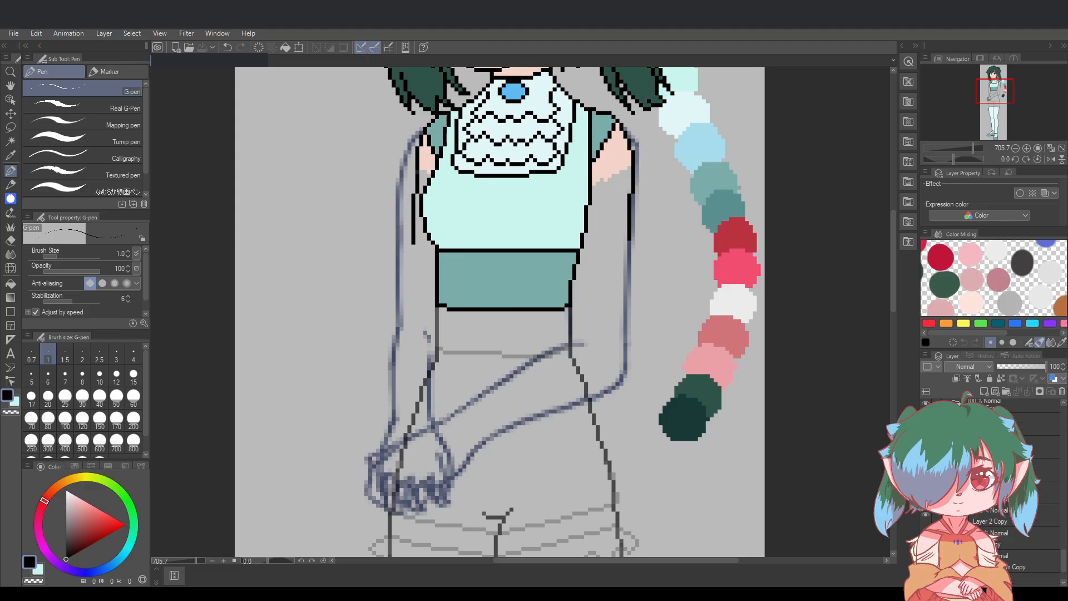
# Hide the straight arm's hand sketch and keep the crossing arm's hand sketch shown
pyautogui.hotkey('ctrl', 'z')
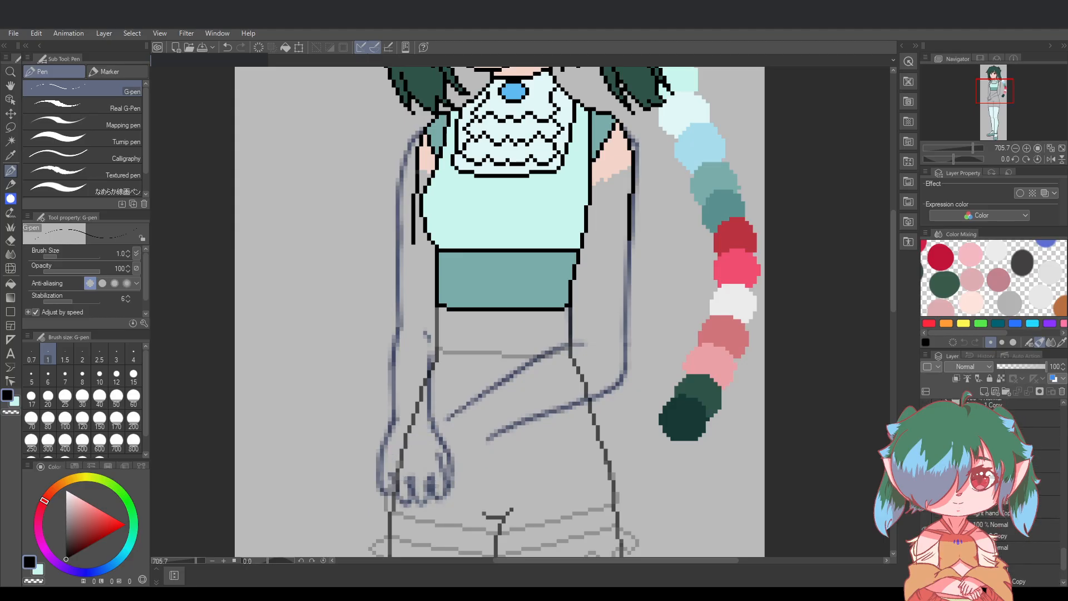
pyautogui.hotkey('ctrl', 'y')
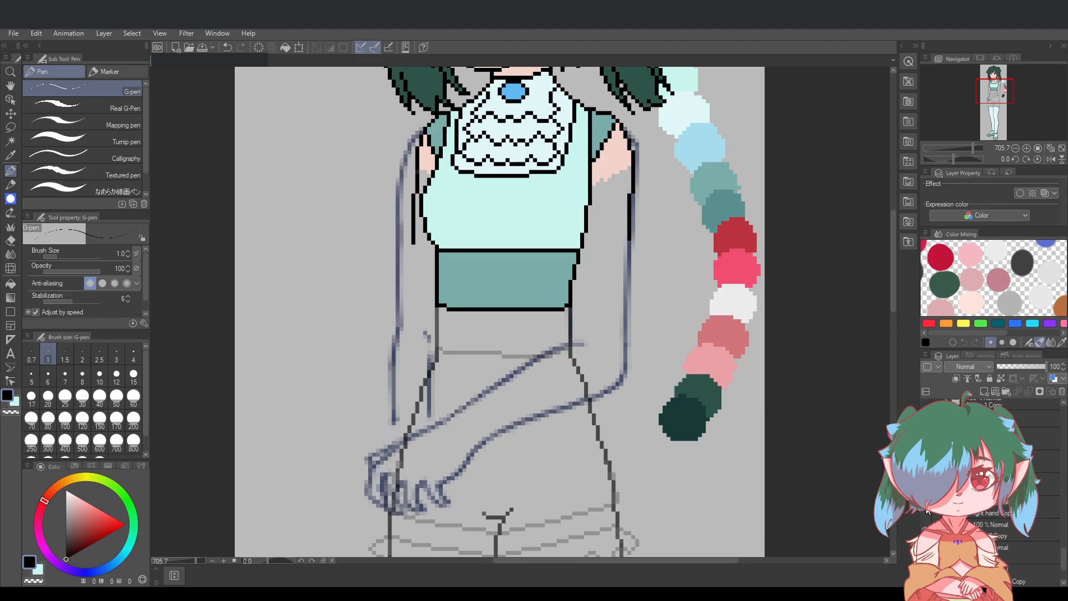
pyautogui.scroll(5, 982, 587)
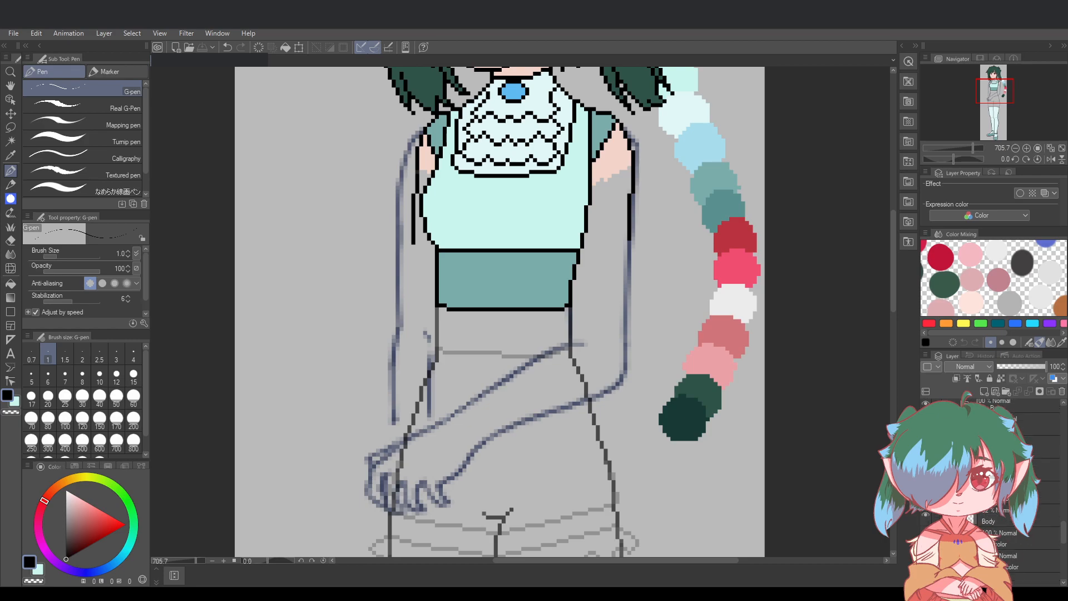
pyautogui.scroll(-4, 579, 446)
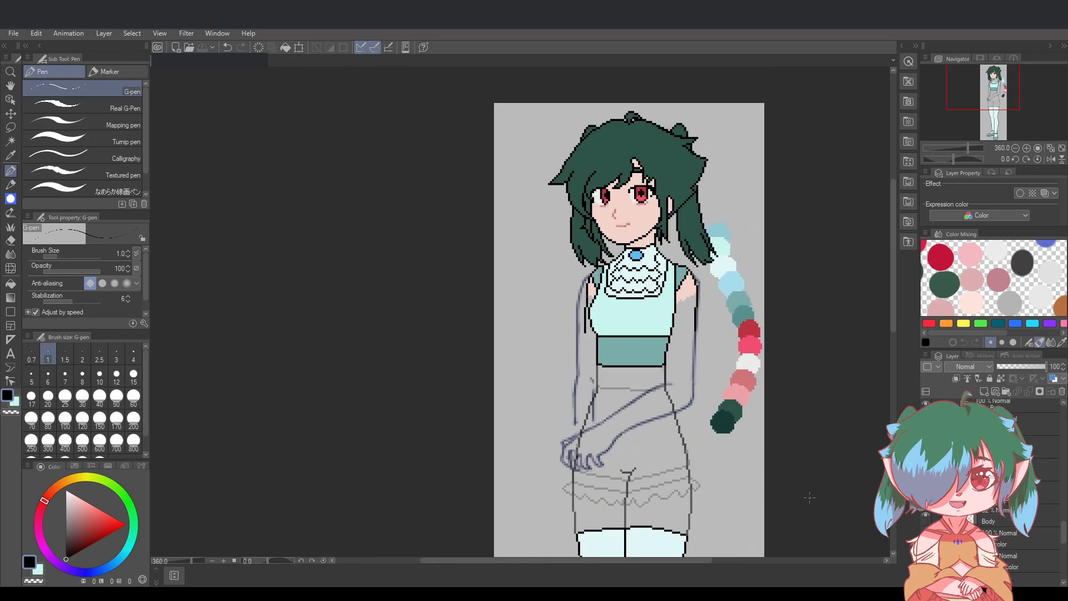
# Add a Lower Arms layer above Upper Arms, select the hand layer stacked above it, and save the file
pyautogui.scroll(3, 779, 462)
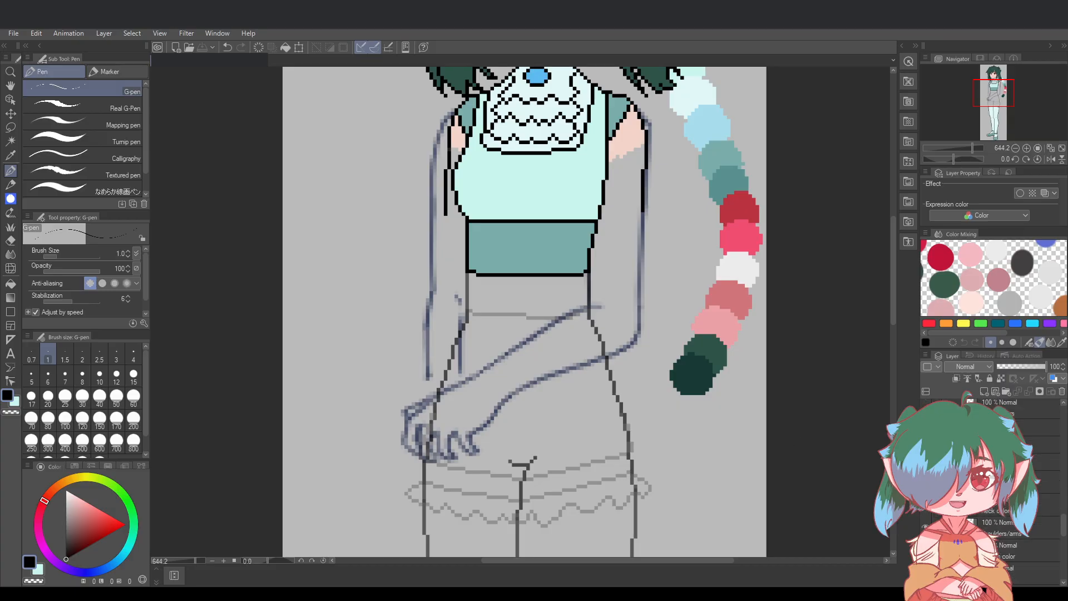
pyautogui.scroll(2, 984, 588)
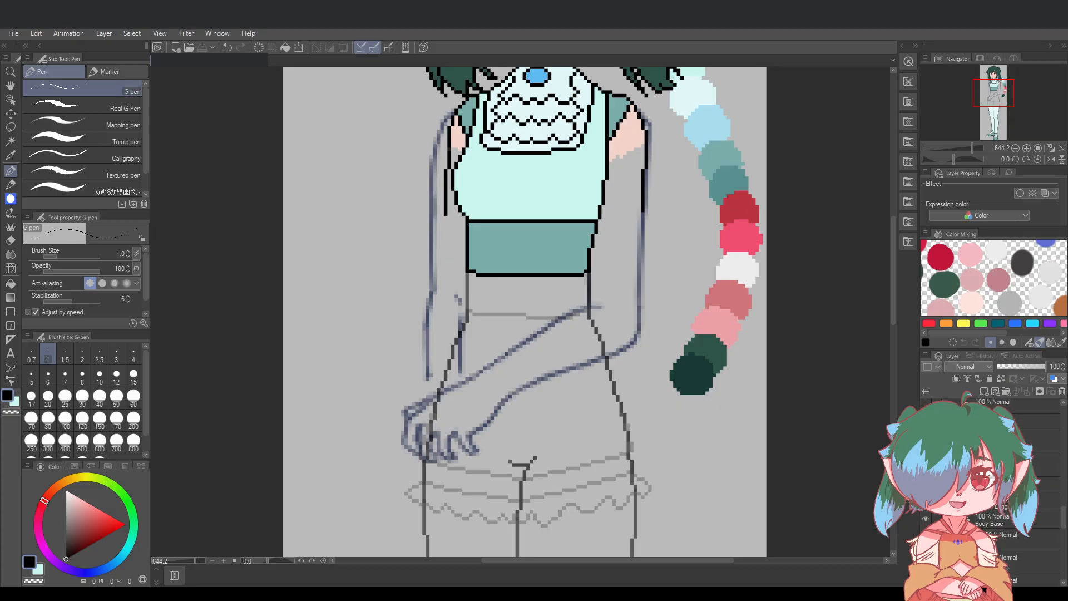
pyautogui.scroll(3, 984, 589)
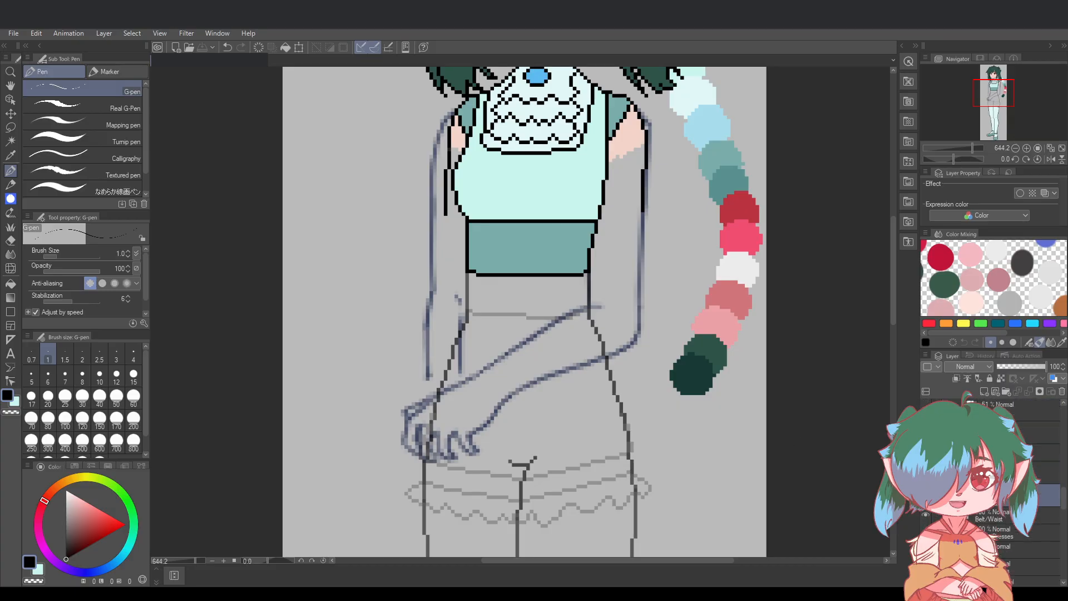
pyautogui.scroll(1, 982, 590)
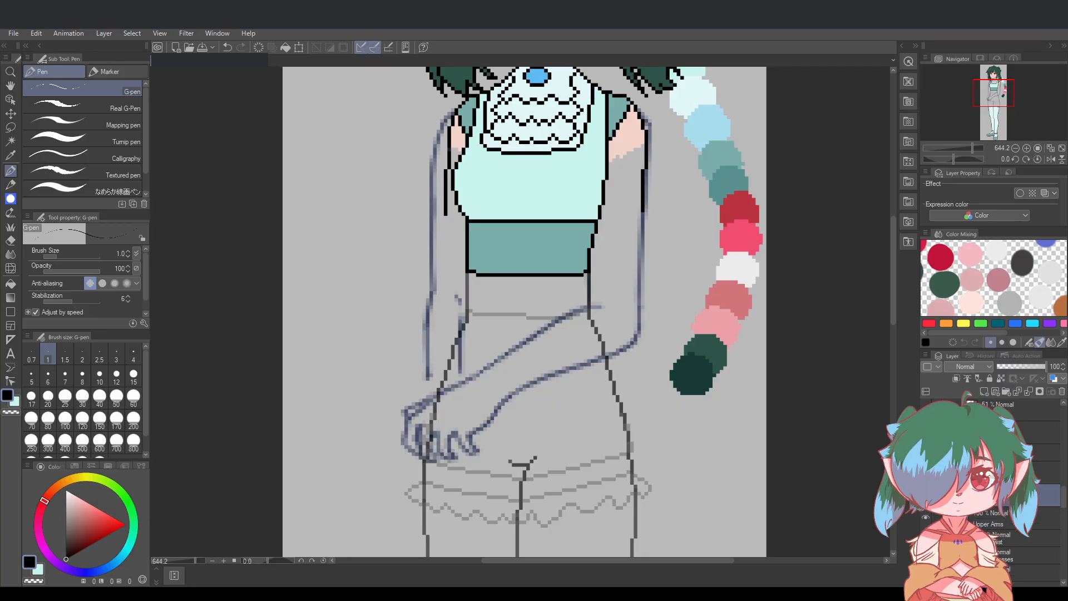
pyautogui.click(1002, 472)
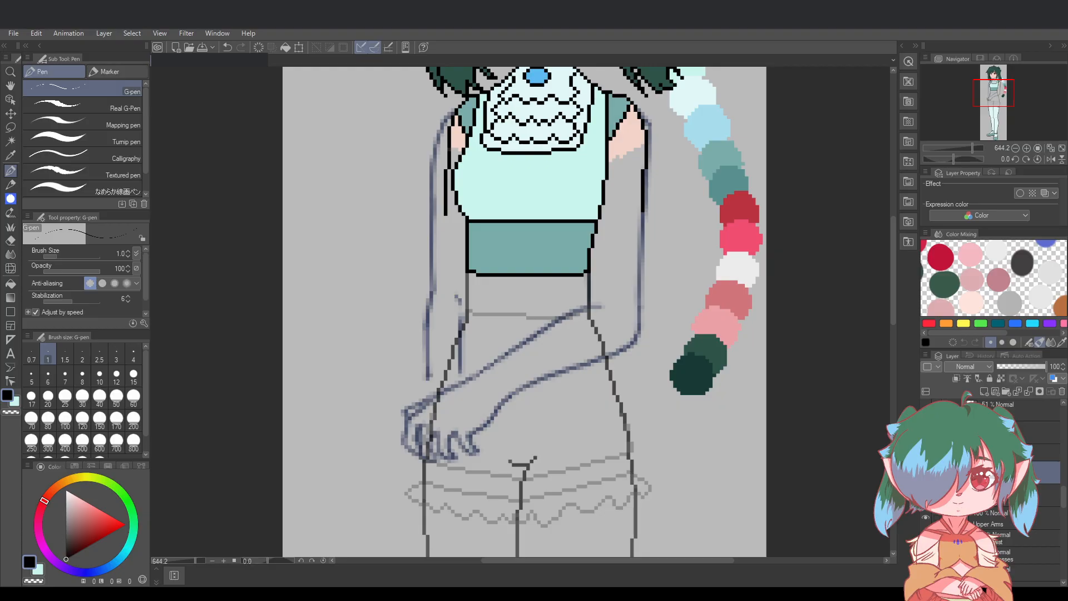
pyautogui.click(985, 391)
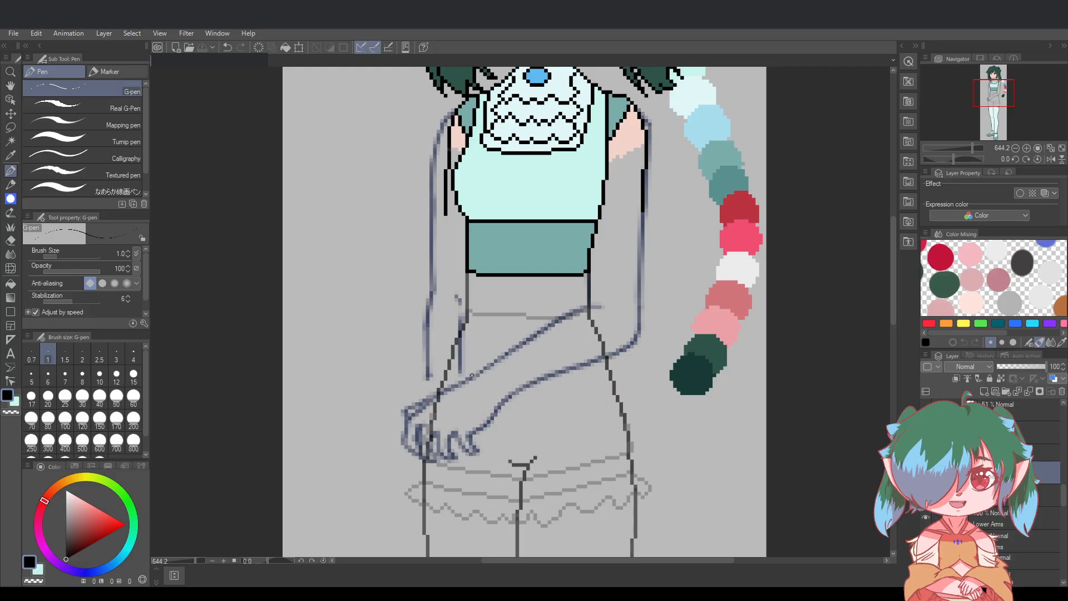
pyautogui.click(1046, 495)
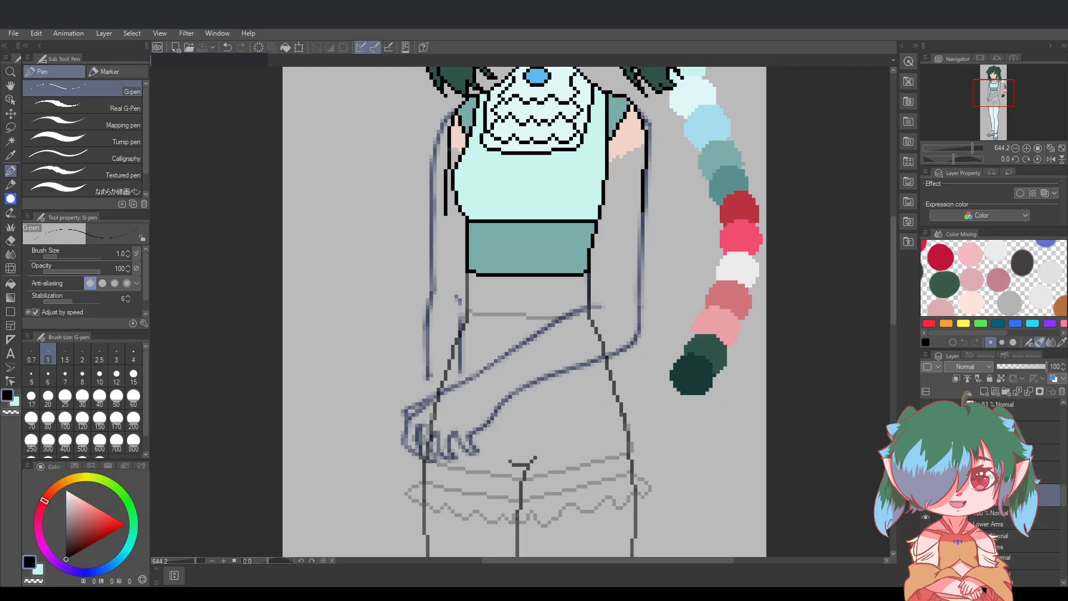
pyautogui.scroll(-1, 996, 484)
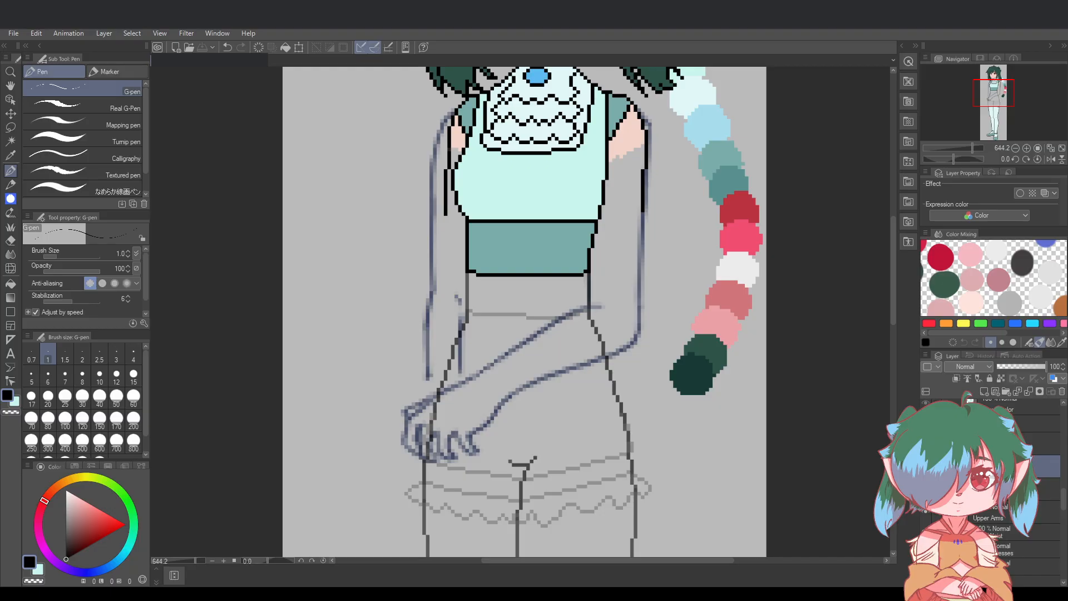
pyautogui.moveTo(1043, 467); pyautogui.dragTo(1044, 434)
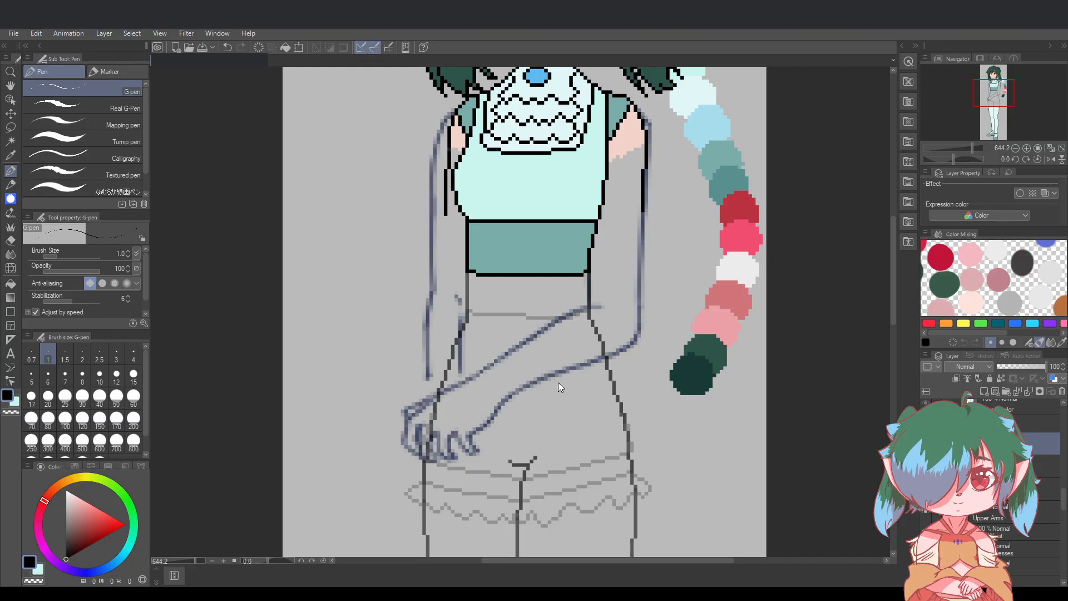
pyautogui.hotkey('ctrl', 's')
# Hide the Body Base layer with the dark torso and leg outline
pyautogui.scroll(2, 570, 383)
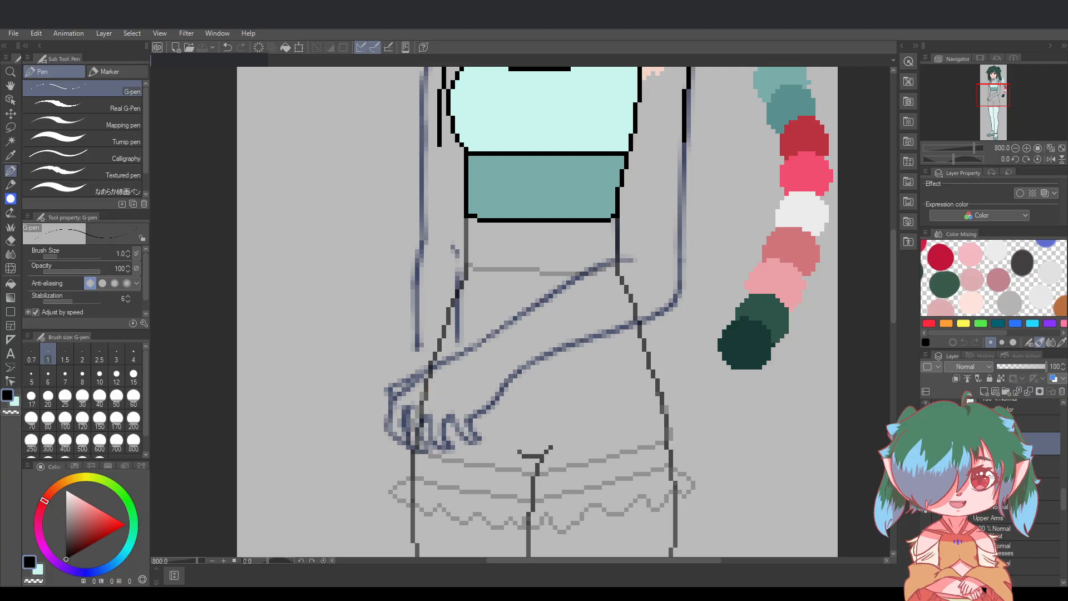
pyautogui.scroll(-3, 989, 516)
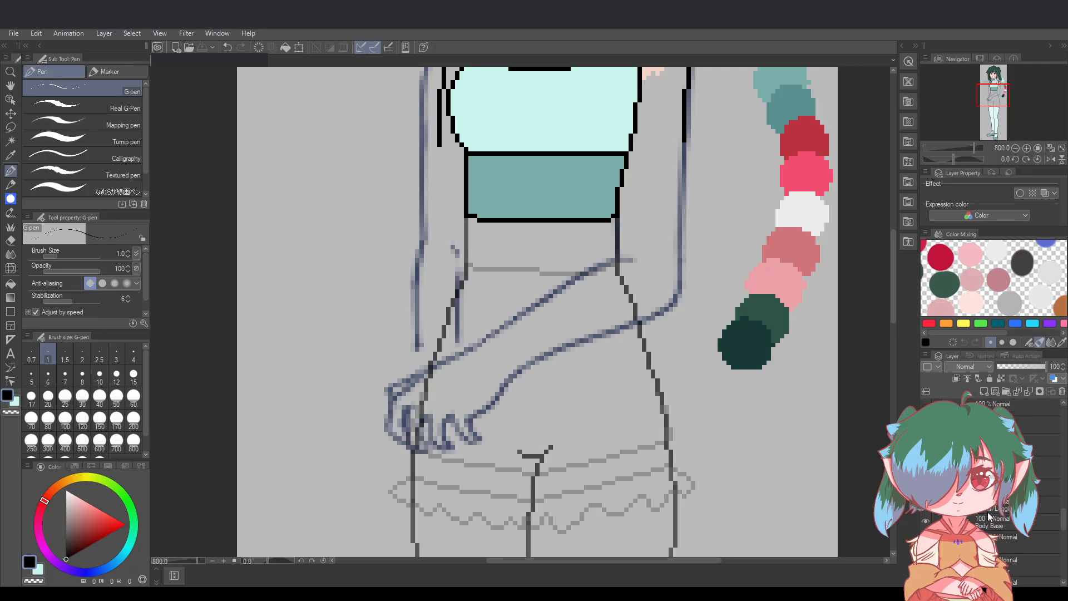
pyautogui.scroll(-1, 988, 517)
pyautogui.click(926, 492)
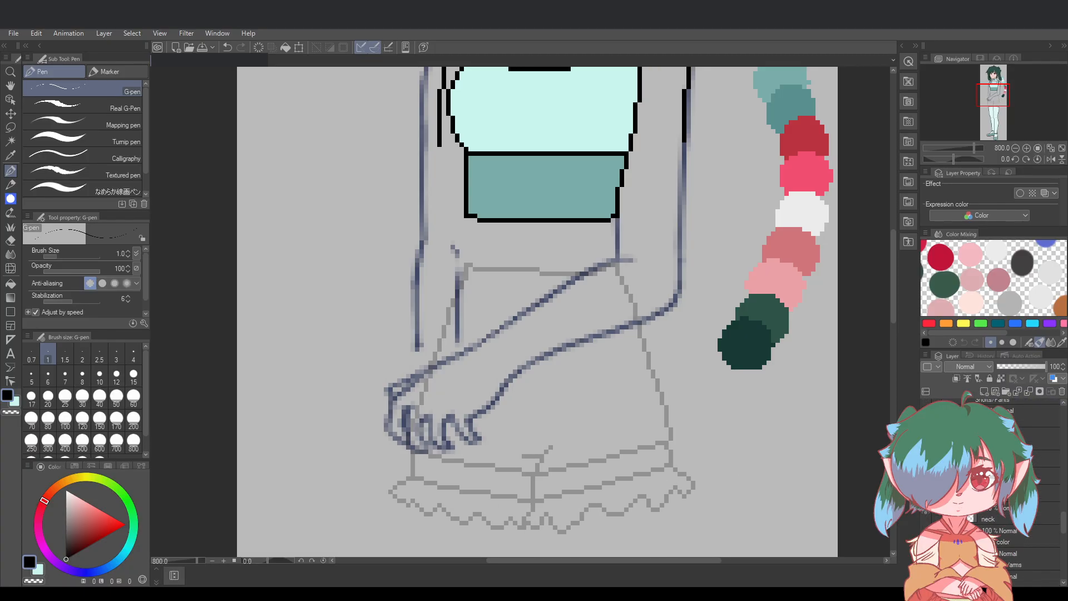
# Review the full figure and the crossing arm and shorts sketches without the body outline
pyautogui.scroll(1, 846, 478)
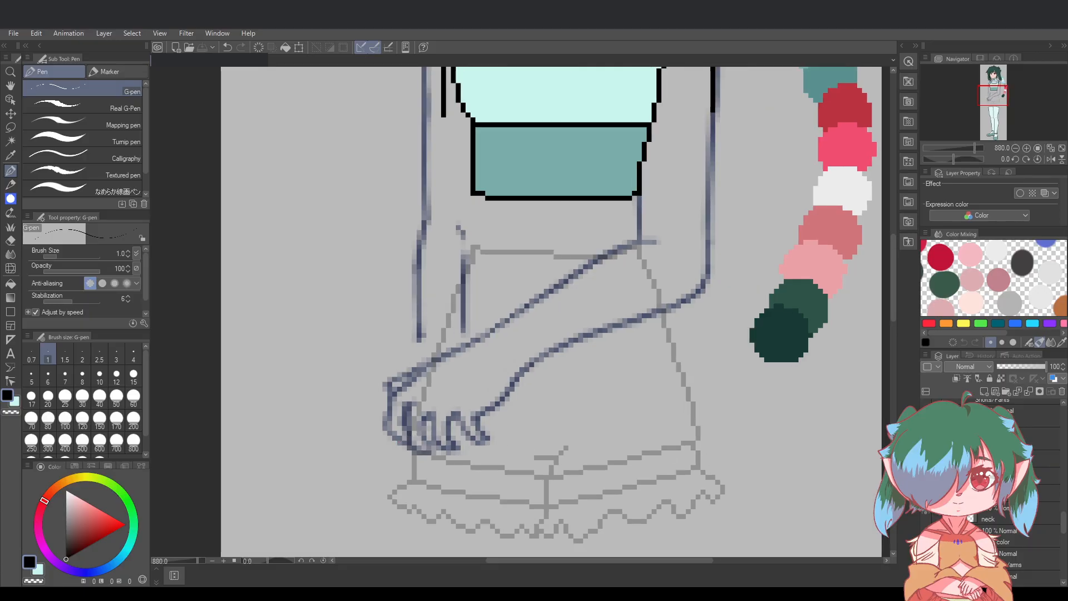
pyautogui.scroll(-2, 761, 470)
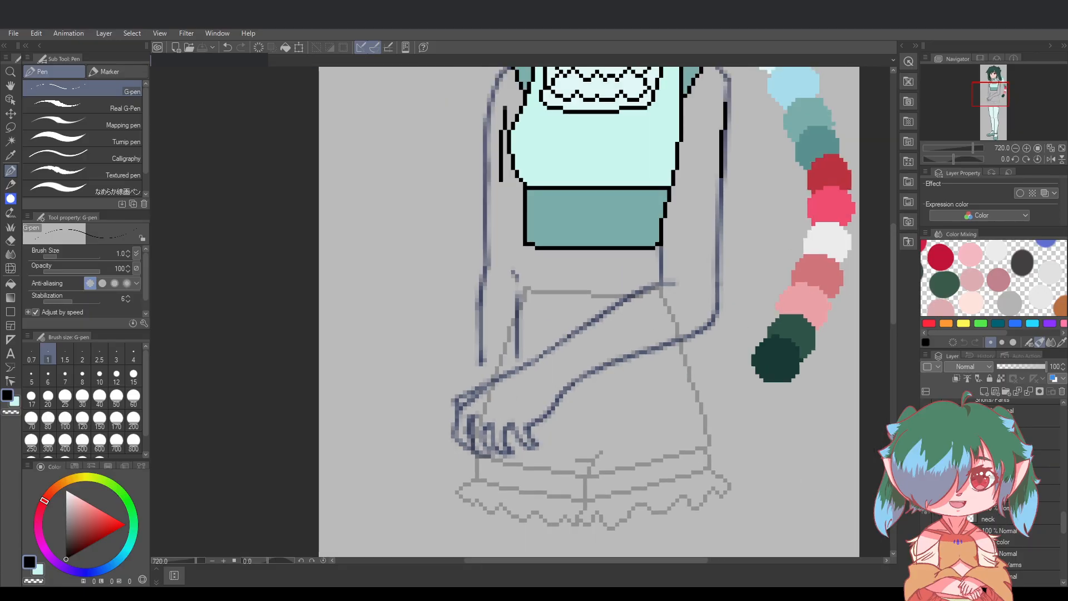
pyautogui.scroll(2, 991, 521)
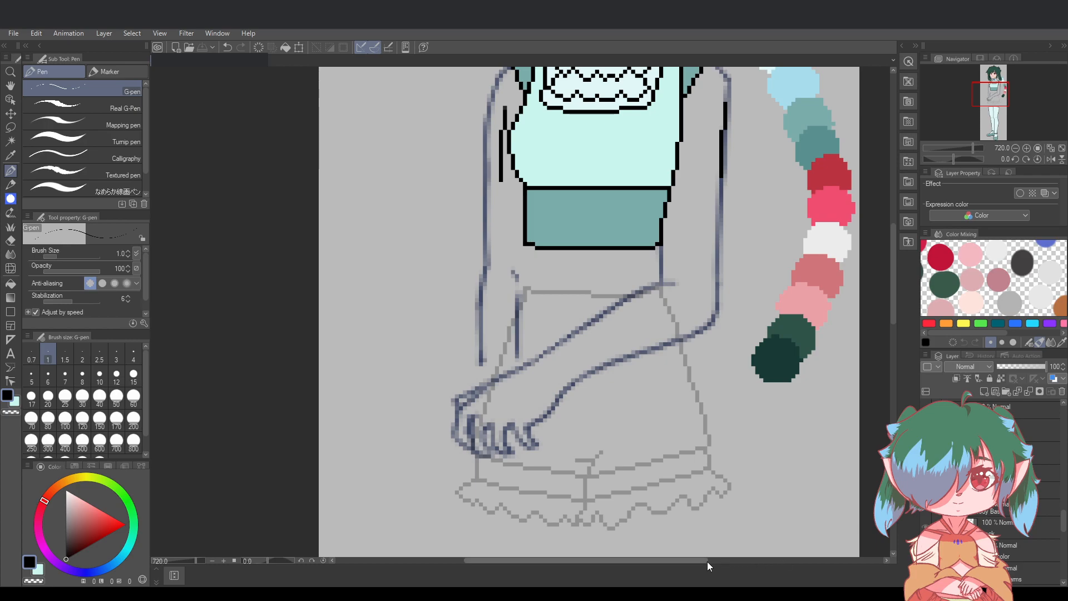
pyautogui.moveTo(707, 562); pyautogui.dragTo(720, 562)
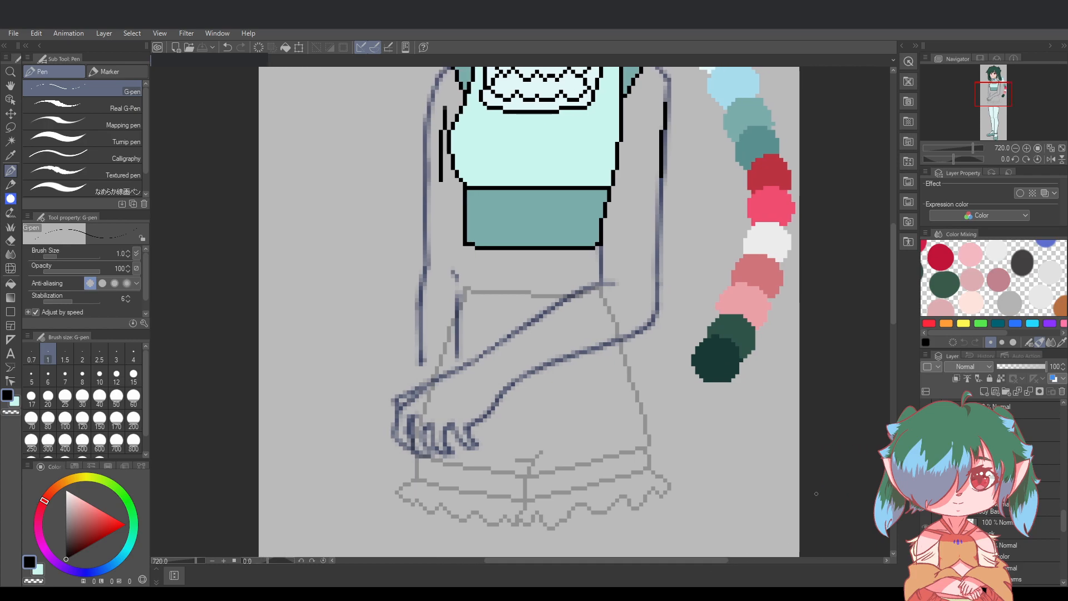
pyautogui.scroll(-2, 817, 493)
pyautogui.moveTo(893, 323); pyautogui.dragTo(877, 411)
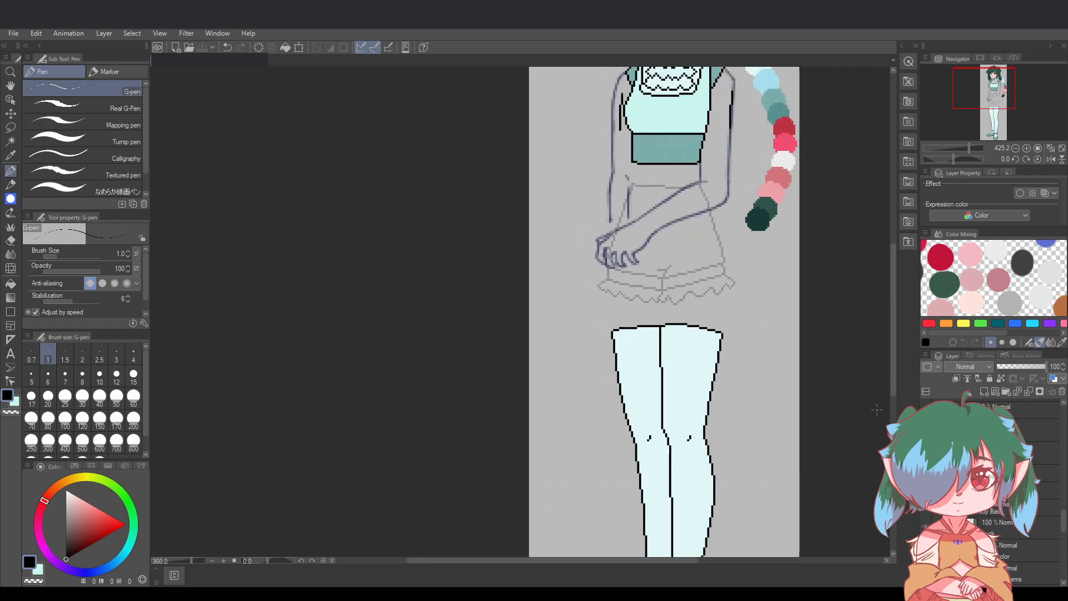
pyautogui.scroll(-3, 877, 410)
pyautogui.moveTo(660, 562); pyautogui.dragTo(713, 562)
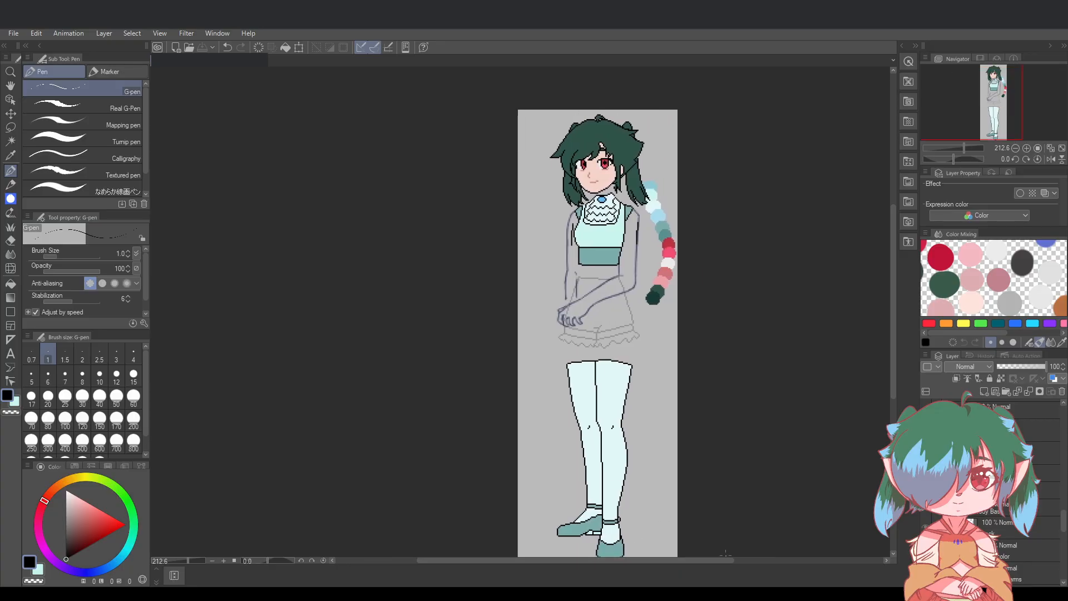
pyautogui.moveTo(892, 350); pyautogui.dragTo(892, 351)
pyautogui.scroll(1, 771, 350)
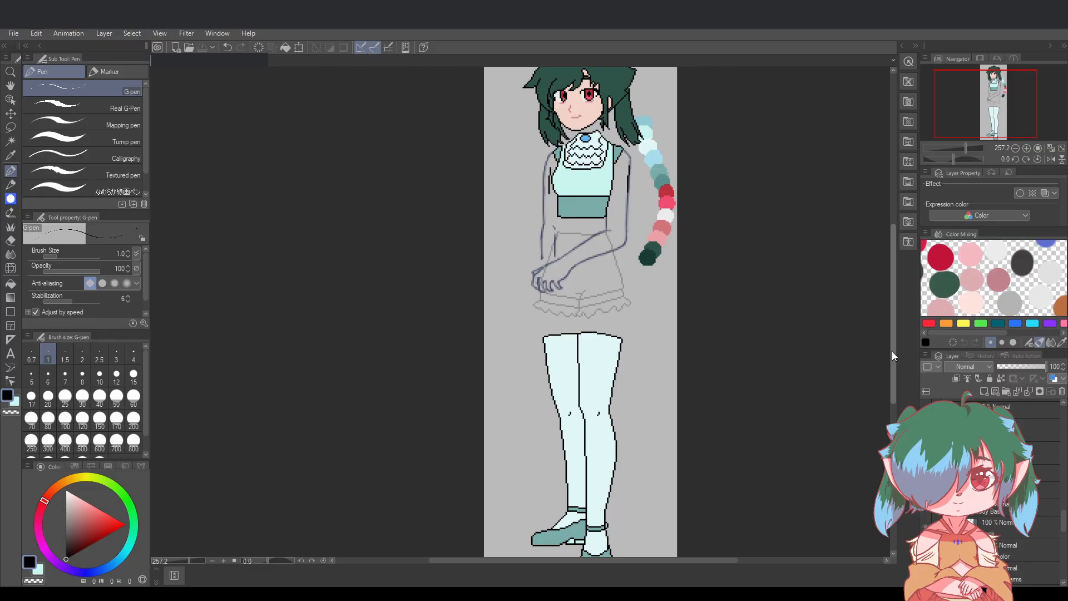
pyautogui.scroll(3, 578, 285)
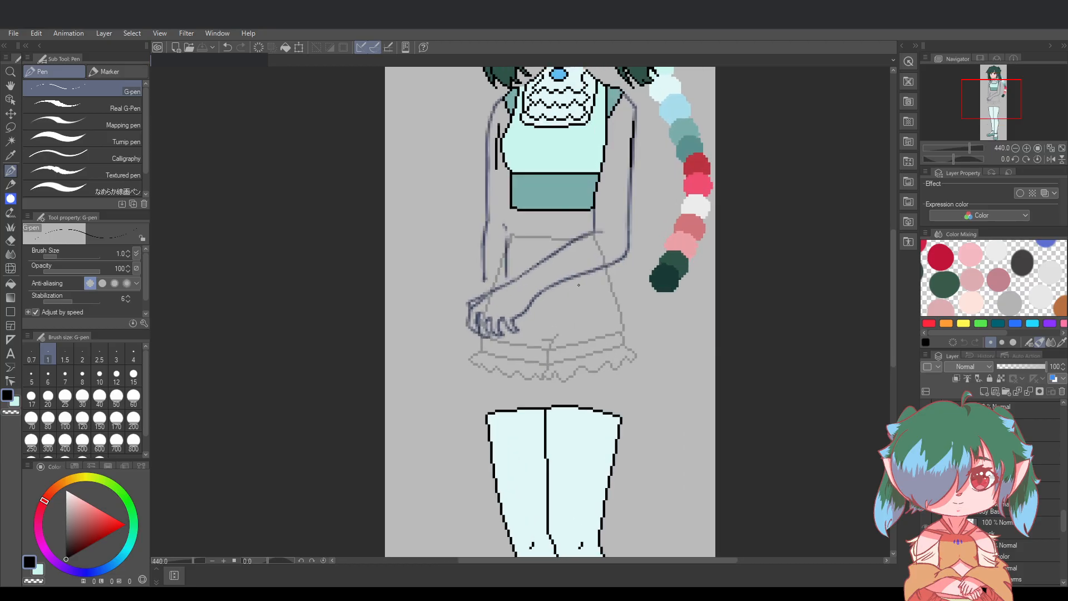
pyautogui.scroll(1, 579, 285)
pyautogui.scroll(2, 578, 273)
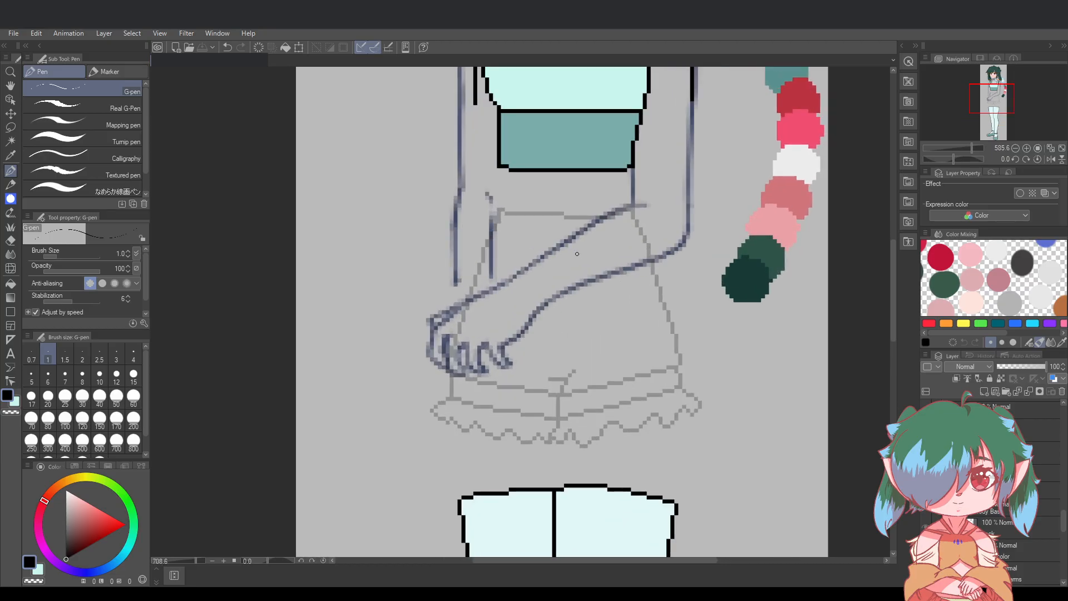
# Outline the upper knuckle and outer side of the crossing arm's hand in black on its own layer, undoing stray strokes
pyautogui.scroll(-3, 1005, 504)
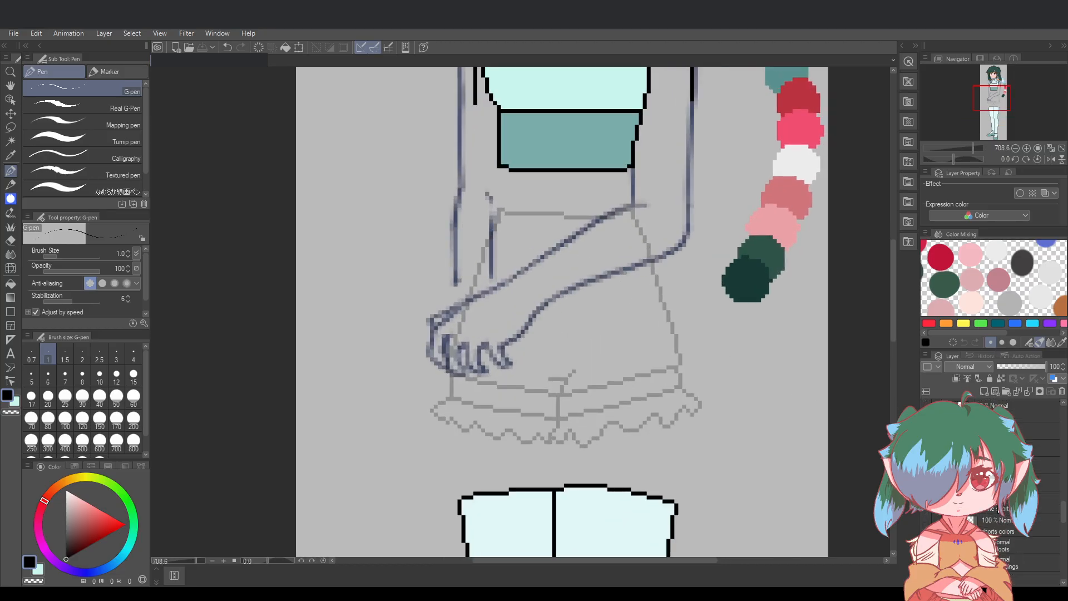
pyautogui.scroll(2, 1006, 504)
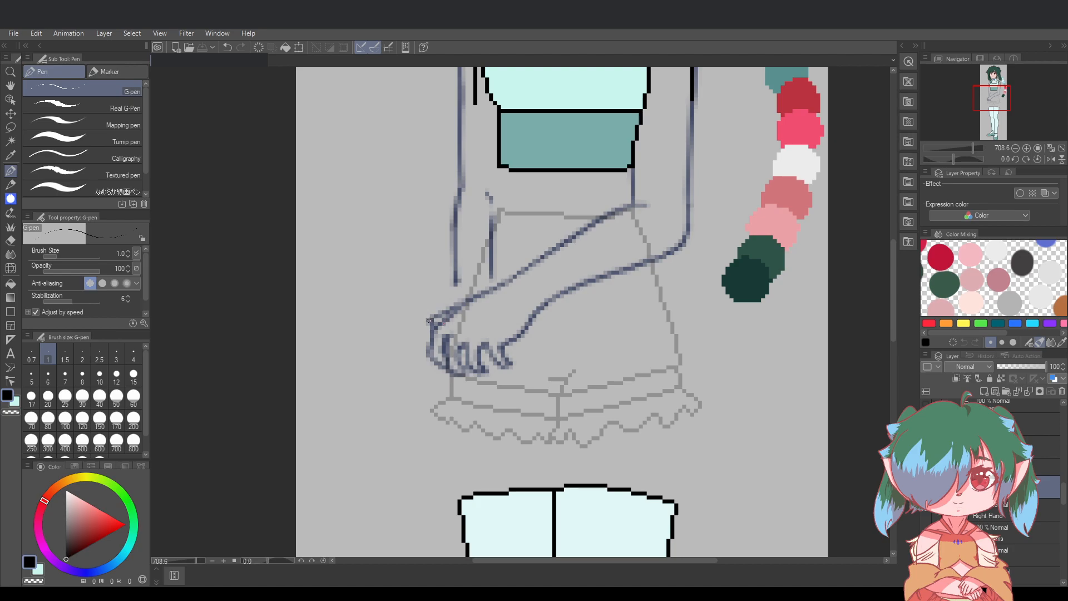
pyautogui.click(431, 318)
pyautogui.moveTo(431, 318); pyautogui.dragTo(450, 310)
pyautogui.hotkey('ctrl', 'z')
pyautogui.hotkey('ctrl', 'z')
pyautogui.click(435, 324)
pyautogui.moveTo(436, 328); pyautogui.dragTo(434, 331)
pyautogui.hotkey('ctrl', 'z')
pyautogui.click(439, 324)
pyautogui.moveTo(432, 335); pyautogui.dragTo(432, 345)
pyautogui.hotkey('ctrl', 'z')
# Outline the lower hand edge and the first fingers in black over the sketch, redoing faulty strokes and saving the file
pyautogui.click(435, 360)
pyautogui.hotkey('ctrl', 'z')
pyautogui.click(435, 362)
pyautogui.moveTo(437, 365); pyautogui.dragTo(447, 369)
pyautogui.hotkey('ctrl', 'z')
pyautogui.hotkey('ctrl', 'z')
pyautogui.hotkey('ctrl', 'z')
pyautogui.hotkey('ctrl', 's')
pyautogui.moveTo(448, 338)
pyautogui.mouseDown()
pyautogui.moveTo(449, 372)
pyautogui.moveTo(465, 377)
pyautogui.moveTo(459, 354)
pyautogui.moveTo(469, 351)
pyautogui.moveTo(471, 365)
pyautogui.mouseUp()
pyautogui.hotkey('ctrl', 'z')
pyautogui.hotkey('ctrl', 'z')
pyautogui.hotkey('ctrl', 'z')
pyautogui.hotkey('ctrl', 'z')
pyautogui.hotkey('ctrl', 'z')
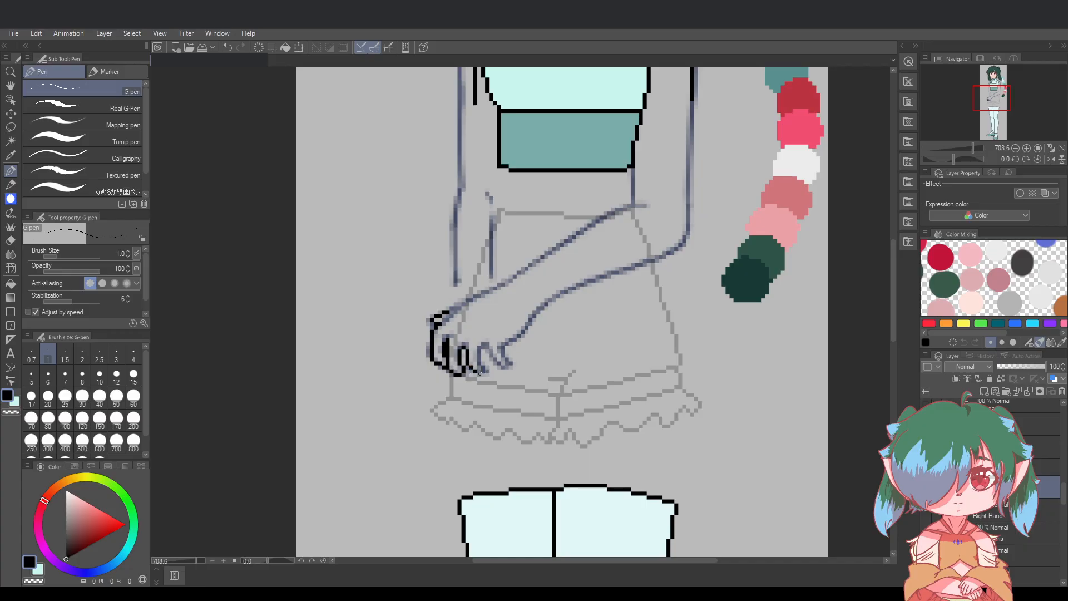
# Outline the remaining fingers and the lower edge of the hand up to the wrist in black, saving the progress
pyautogui.moveTo(480, 374); pyautogui.dragTo(484, 375)
pyautogui.moveTo(480, 376); pyautogui.dragTo(483, 375)
pyautogui.moveTo(481, 365); pyautogui.dragTo(480, 350)
pyautogui.moveTo(498, 364); pyautogui.dragTo(510, 367)
pyautogui.hotkey('ctrl', 'z')
pyautogui.moveTo(506, 365); pyautogui.dragTo(508, 361)
pyautogui.hotkey('ctrl', 's')
pyautogui.hotkey('ctrl', 'z')
pyautogui.click(500, 351)
pyautogui.hotkey('ctrl', 'z')
pyautogui.click(500, 352)
pyautogui.moveTo(525, 329); pyautogui.dragTo(533, 317)
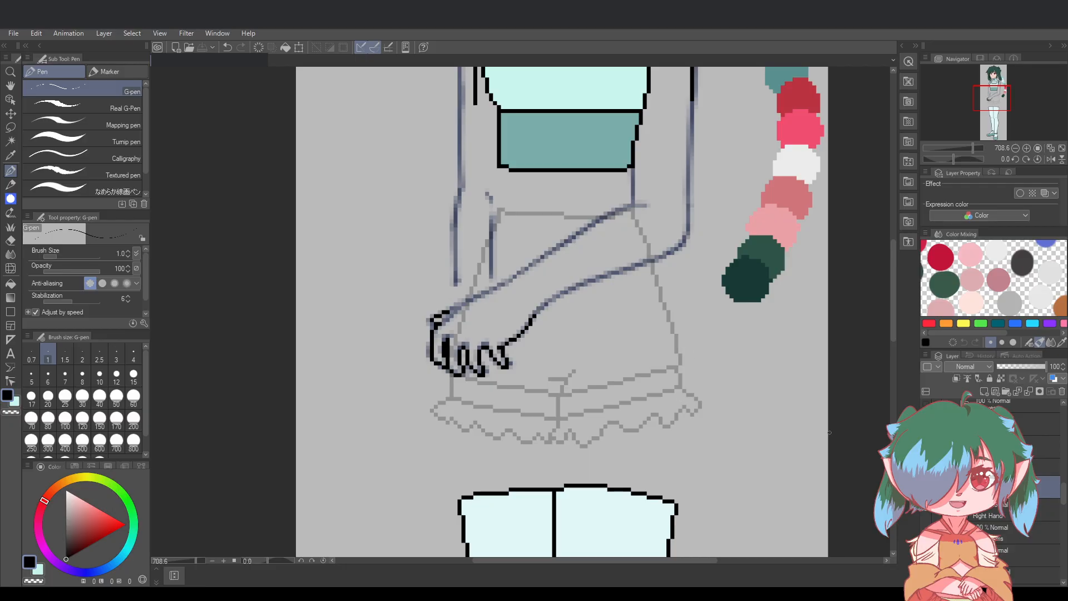
# Extend the black line along the hand's upper edge toward the wrist and save the file
pyautogui.scroll(-3, 1036, 500)
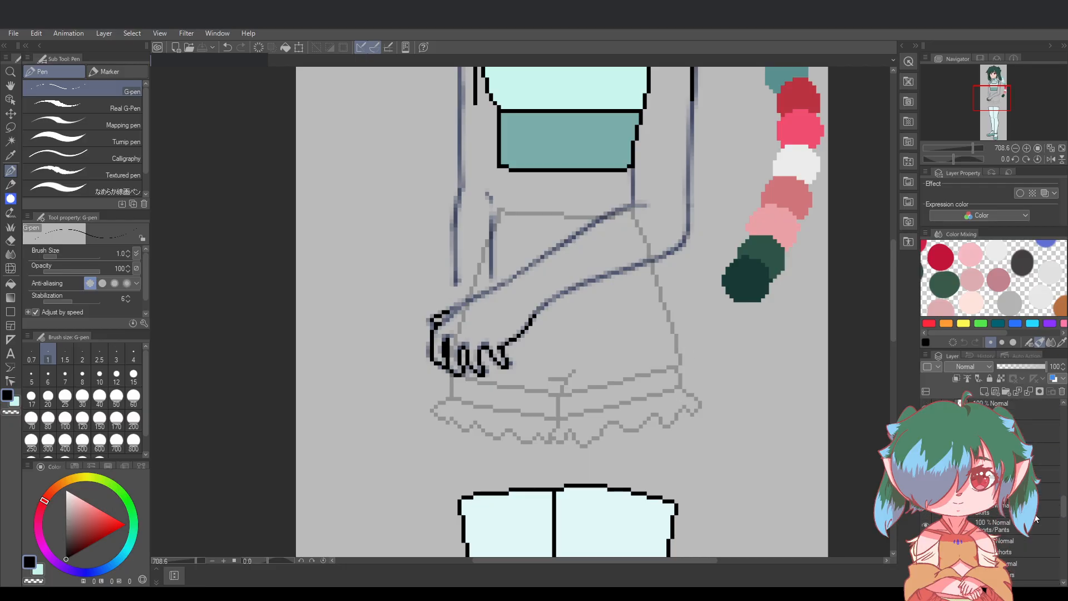
pyautogui.scroll(-1, 1036, 519)
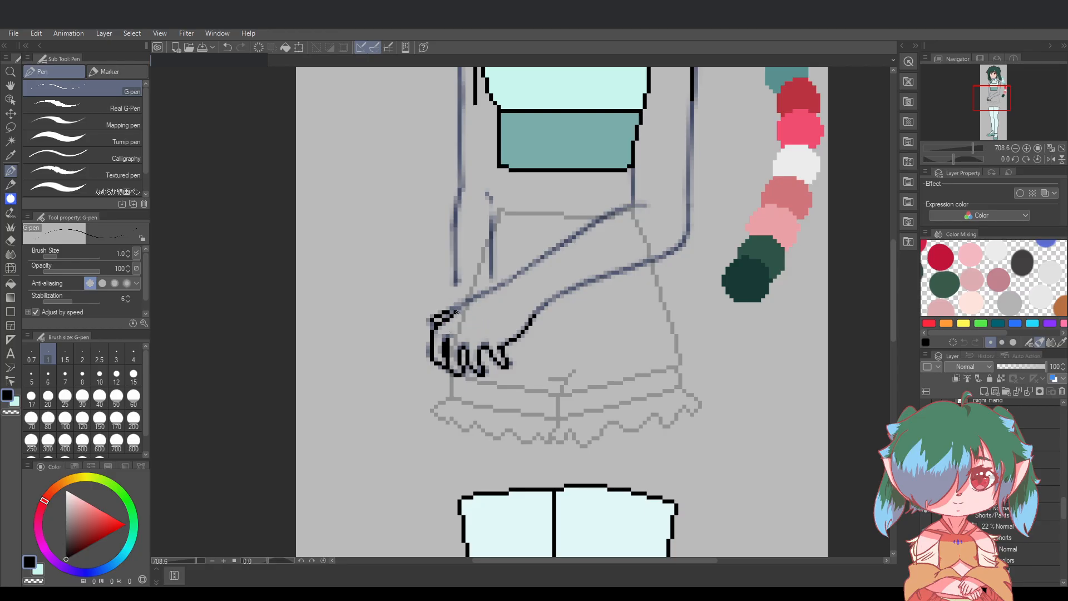
pyautogui.moveTo(451, 310); pyautogui.dragTo(461, 306)
pyautogui.click(446, 339)
pyautogui.hotkey('ctrl', 'z')
pyautogui.hotkey('ctrl', 's')
# Hide the sketch layer holding the crossing forearm's lines, keeping the hand sketch shown
pyautogui.scroll(-5, 1002, 531)
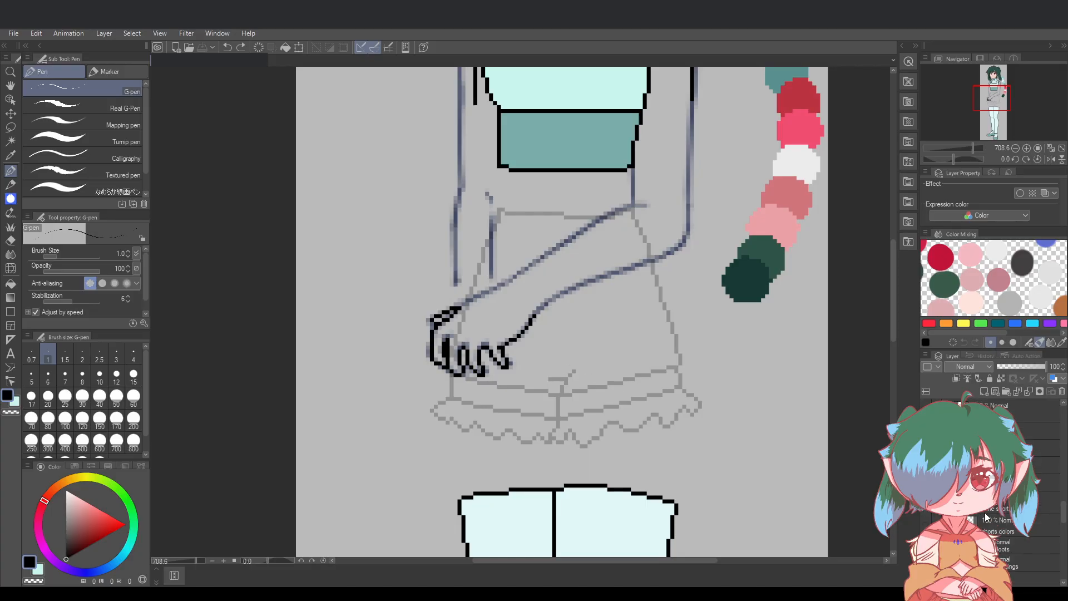
pyautogui.scroll(-5, 1002, 530)
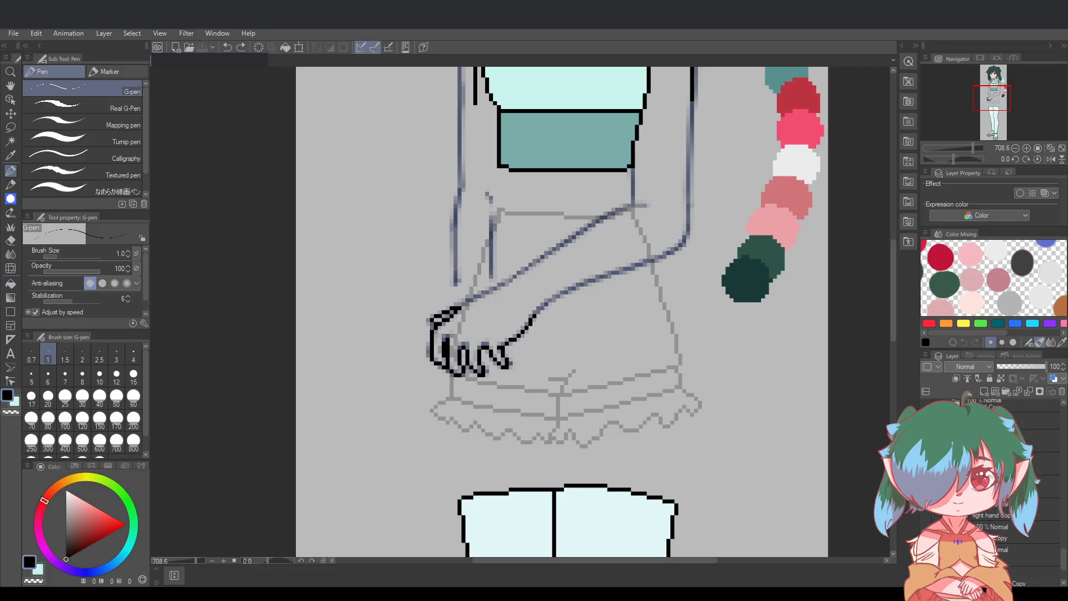
pyautogui.hotkey('ctrl', 'z')
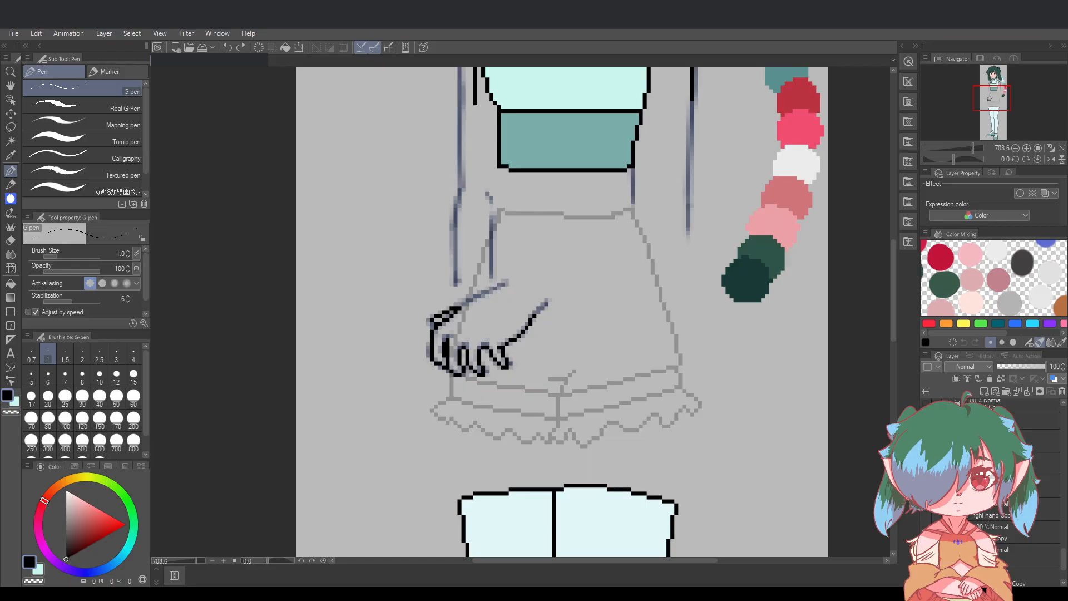
pyautogui.scroll(5, 1002, 530)
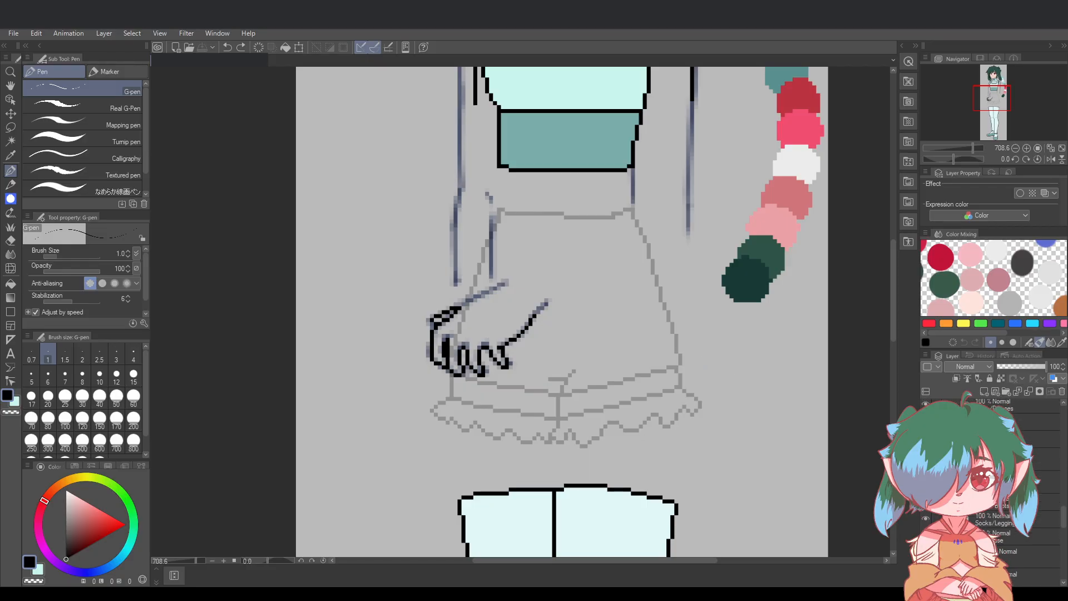
# Extend the black lines of the crossing hand's lower and upper edges up to the wrist, redoing faulty strokes, and save the file
pyautogui.scroll(4, 1002, 492)
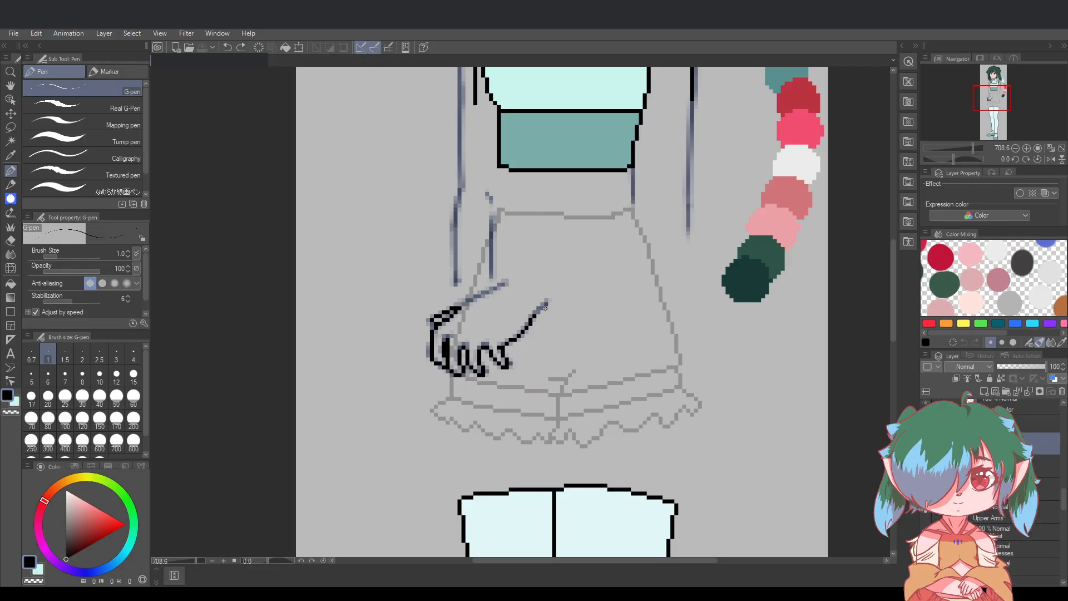
pyautogui.moveTo(545, 306); pyautogui.dragTo(538, 310)
pyautogui.hotkey('ctrl', 's')
pyautogui.hotkey('ctrl', 'z')
pyautogui.moveTo(469, 299); pyautogui.dragTo(477, 297)
pyautogui.hotkey('ctrl', 's')
pyautogui.hotkey('ctrl', 'z')
pyautogui.moveTo(467, 303); pyautogui.dragTo(473, 299)
pyautogui.moveTo(482, 295); pyautogui.dragTo(505, 282)
pyautogui.moveTo(550, 301); pyautogui.dragTo(546, 296)
pyautogui.hotkey('ctrl', 'z')
pyautogui.hotkey('ctrl', 's')
pyautogui.scroll(-3, 621, 312)
pyautogui.scroll(3, 675, 327)
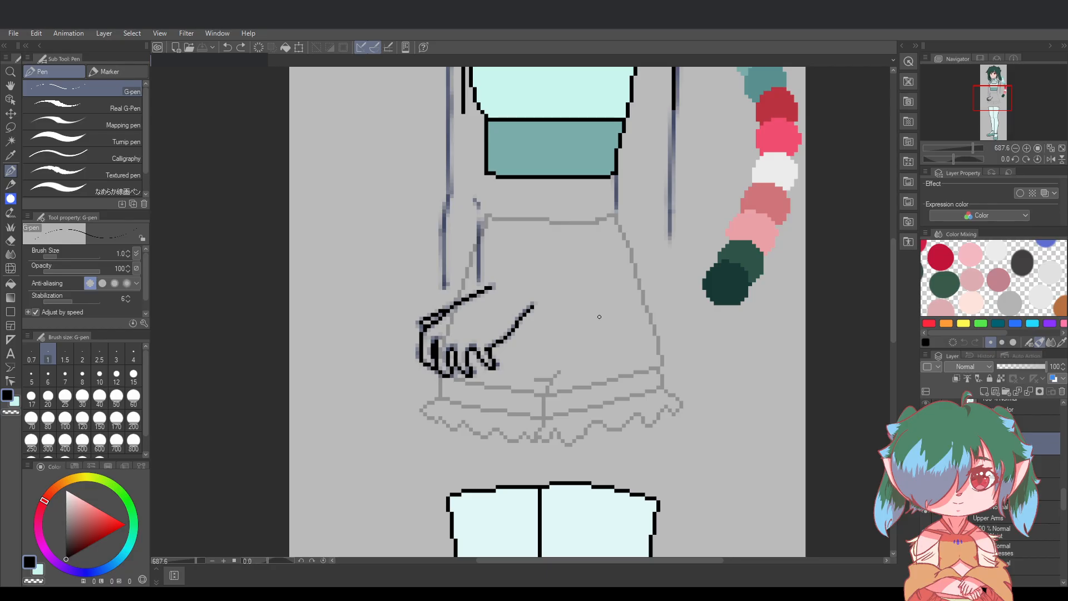
pyautogui.scroll(-3, 599, 316)
pyautogui.scroll(1, 684, 333)
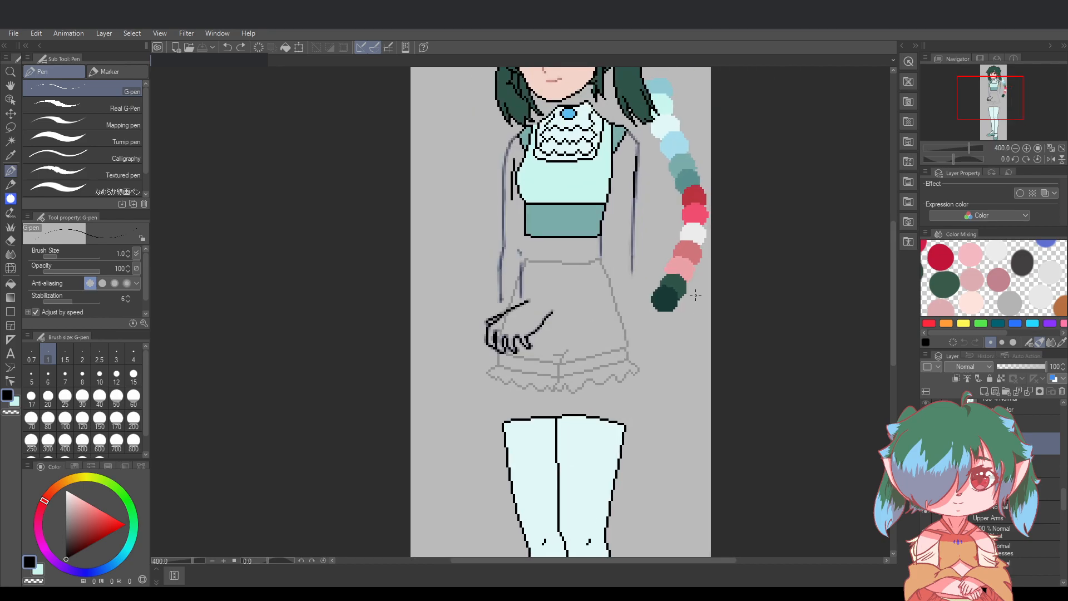
pyautogui.scroll(1, 893, 325)
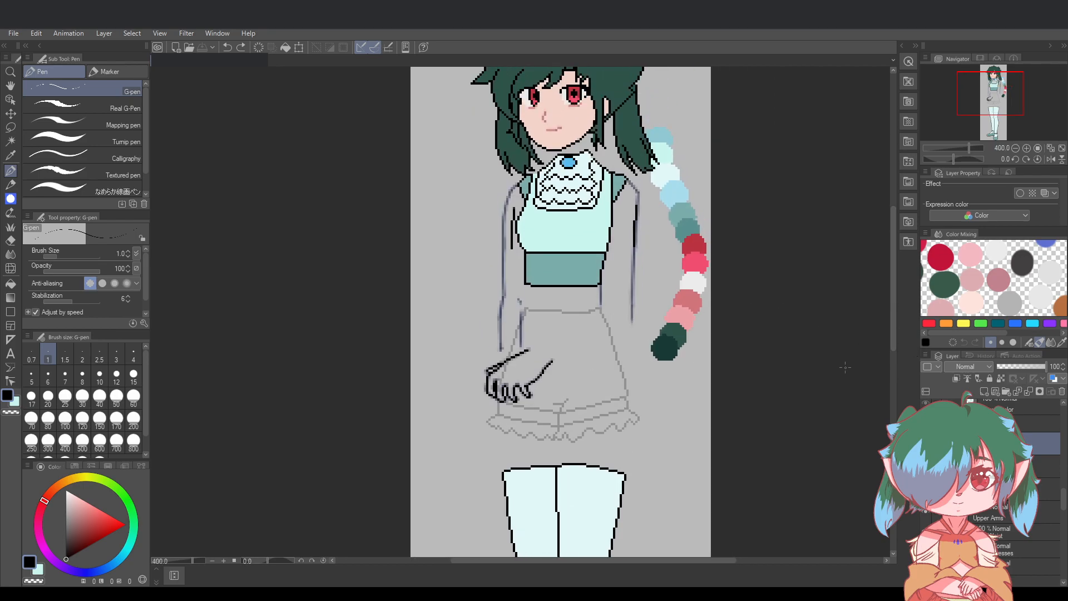
pyautogui.scroll(3, 612, 370)
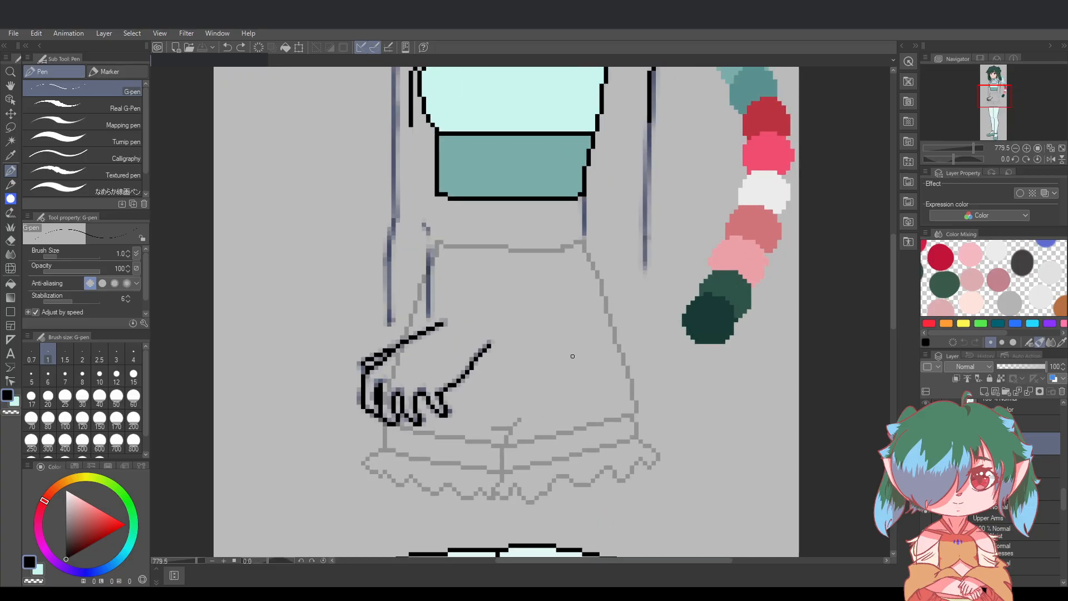
# Find the hand sketch layers, hide the crossing hand's sketch and show the hanging hand's sketch instead
pyautogui.scroll(-7, 993, 489)
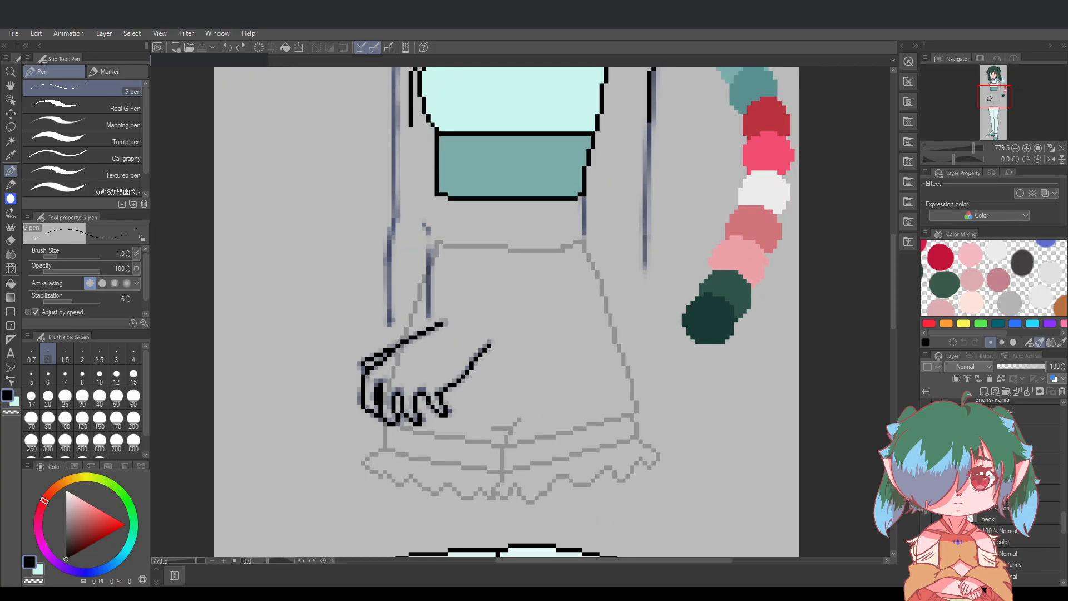
pyautogui.scroll(-2, 993, 534)
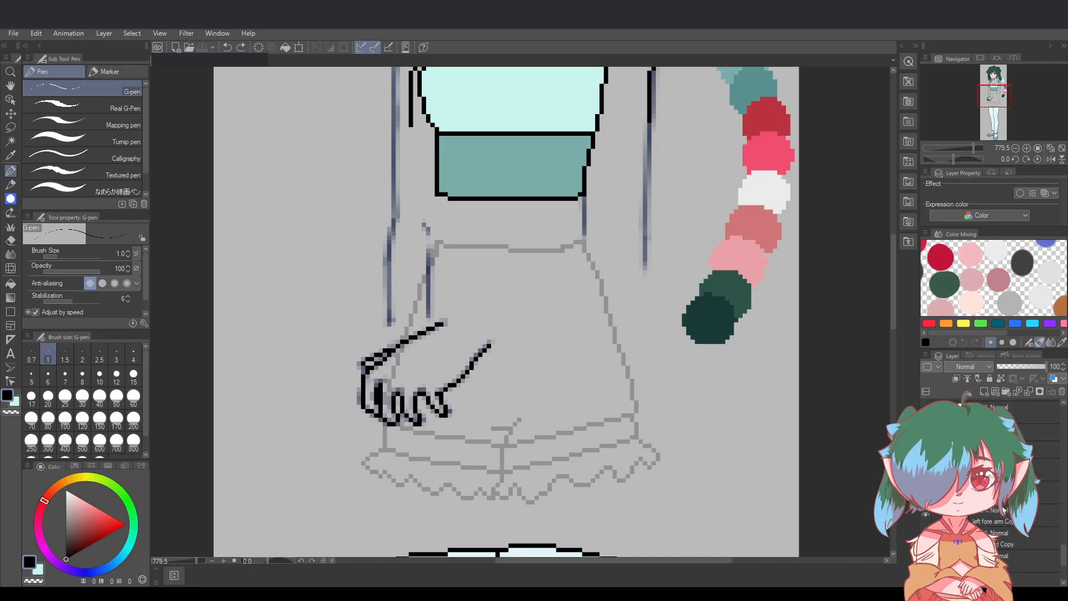
pyautogui.scroll(-2, 993, 501)
pyautogui.scroll(-2, 984, 588)
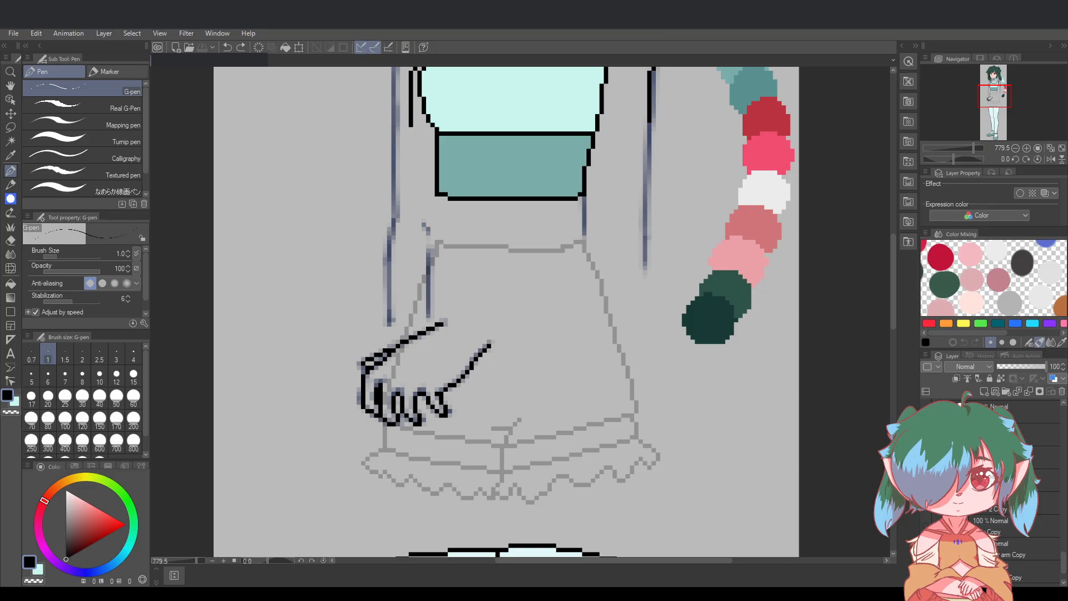
pyautogui.click(926, 526)
pyautogui.click(926, 526)
pyautogui.click(926, 548)
pyautogui.click(926, 548)
pyautogui.scroll(-2, 991, 529)
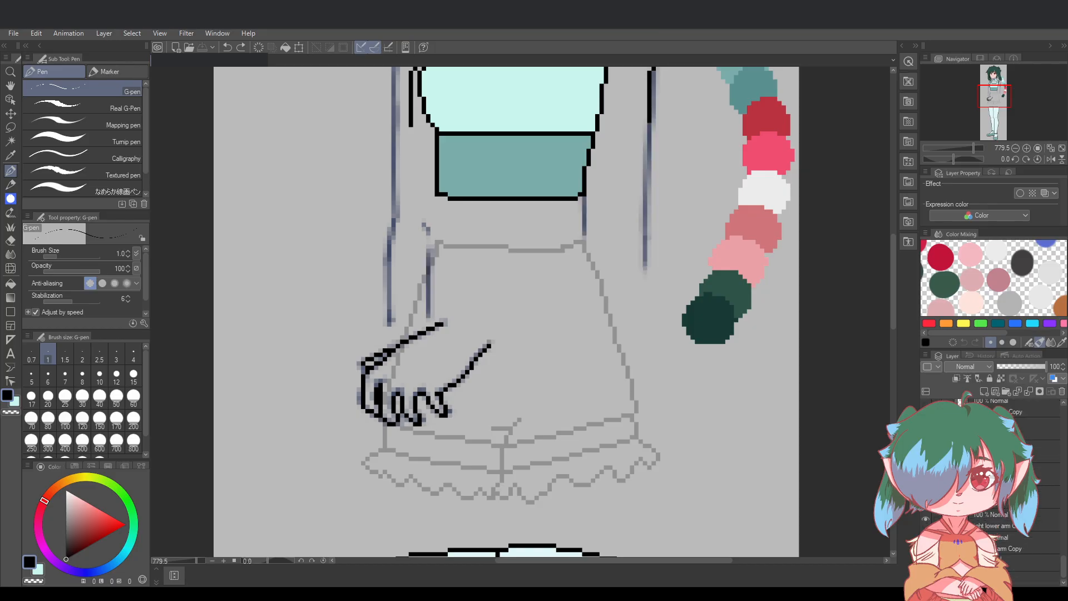
pyautogui.scroll(2, 927, 520)
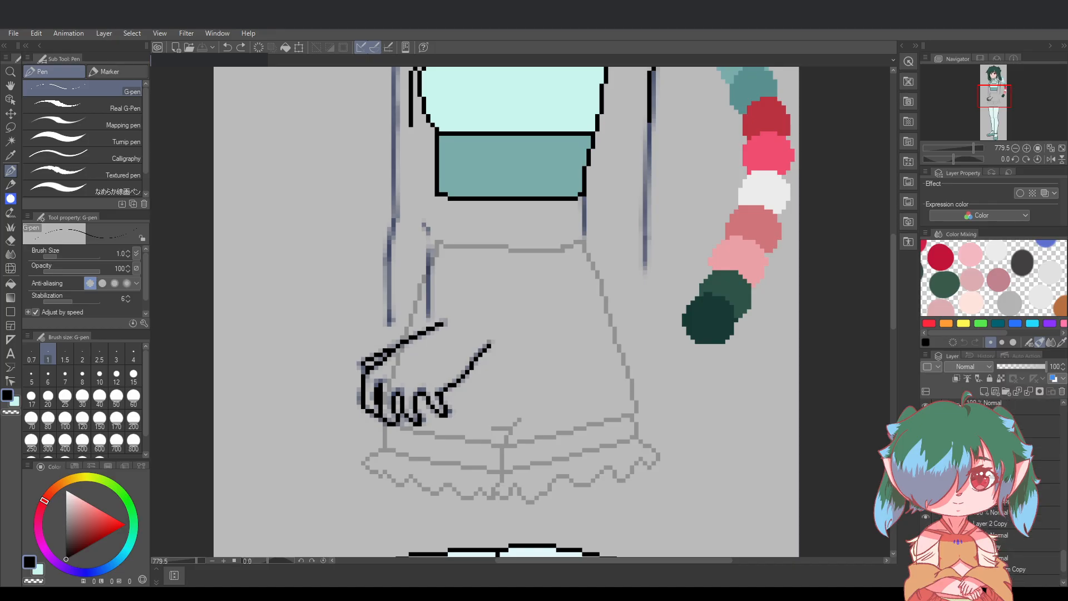
pyautogui.click(927, 519)
pyautogui.click(926, 520)
pyautogui.scroll(1, 929, 519)
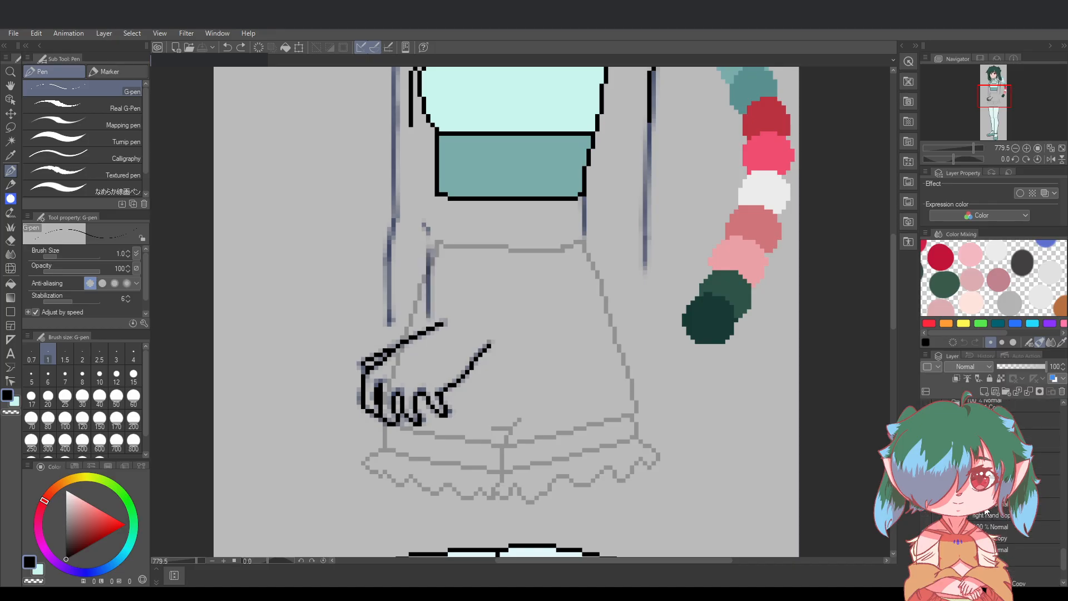
pyautogui.click(926, 519)
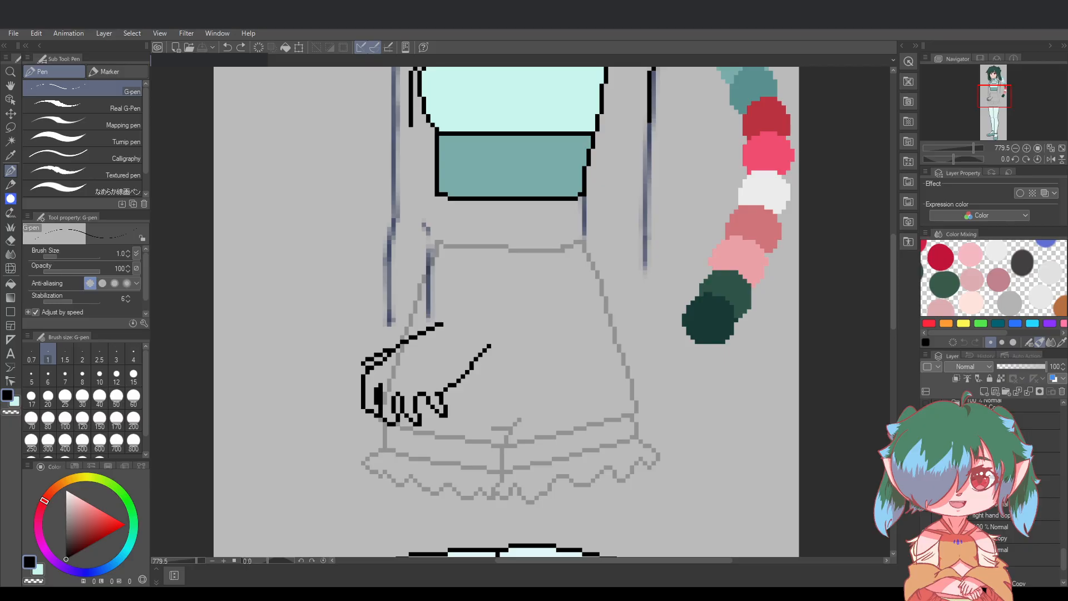
pyautogui.click(928, 516)
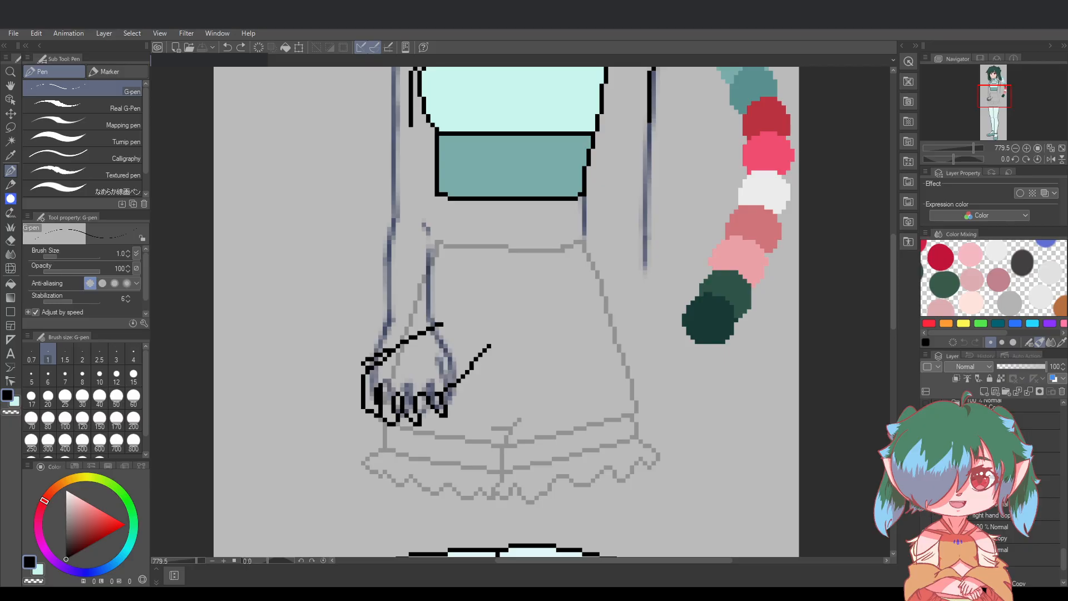
# Clear the black outline of the crossing hand from its layer and save the file
pyautogui.scroll(5, 990, 490)
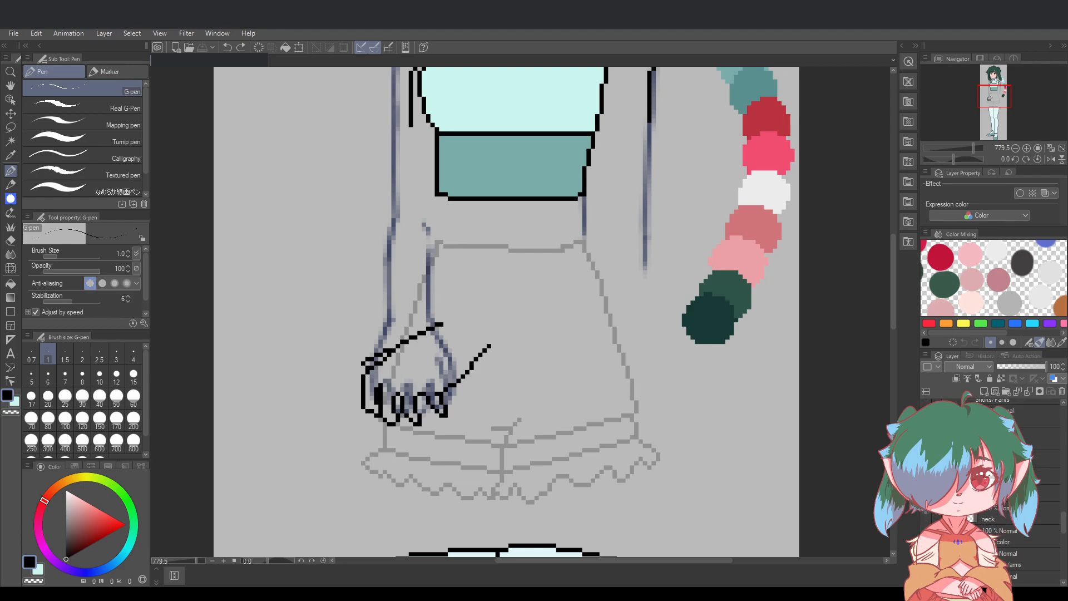
pyautogui.scroll(4, 990, 490)
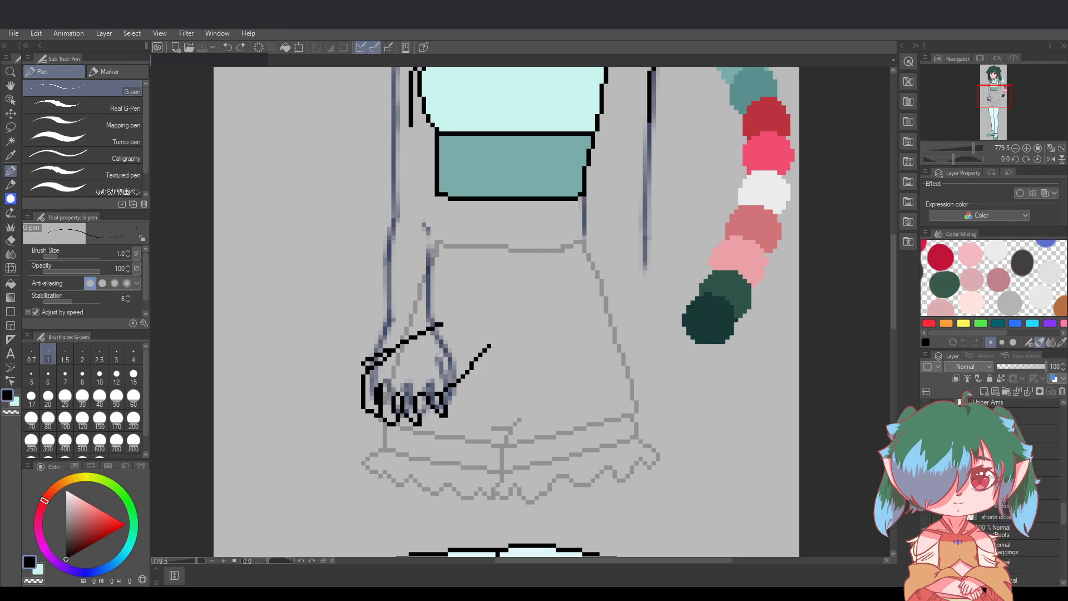
pyautogui.scroll(4, 991, 489)
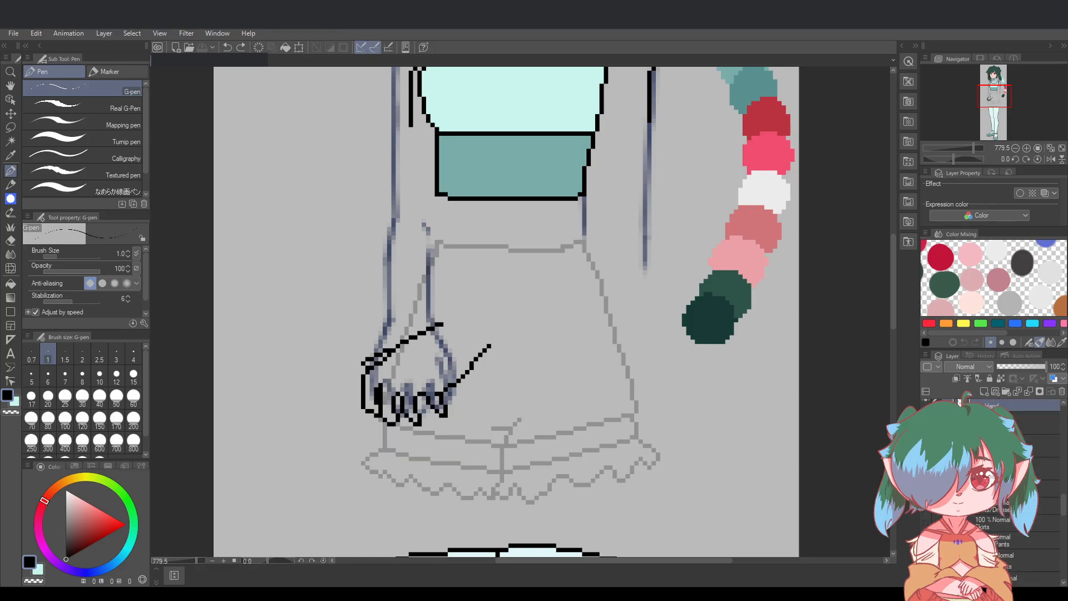
pyautogui.scroll(2, 990, 490)
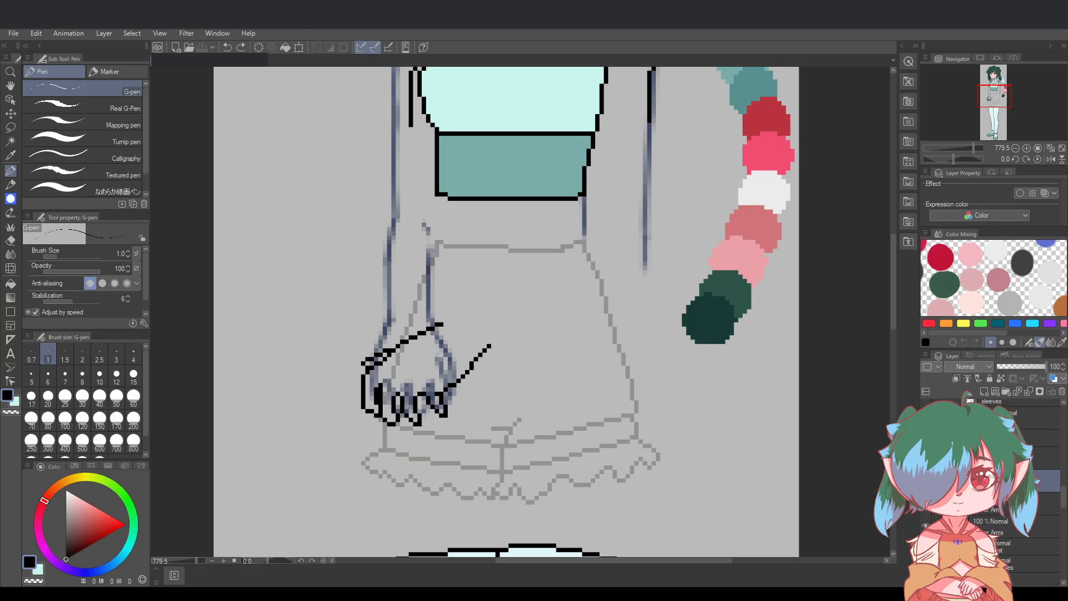
pyautogui.press('Delete')
pyautogui.hotkey('ctrl', 's')
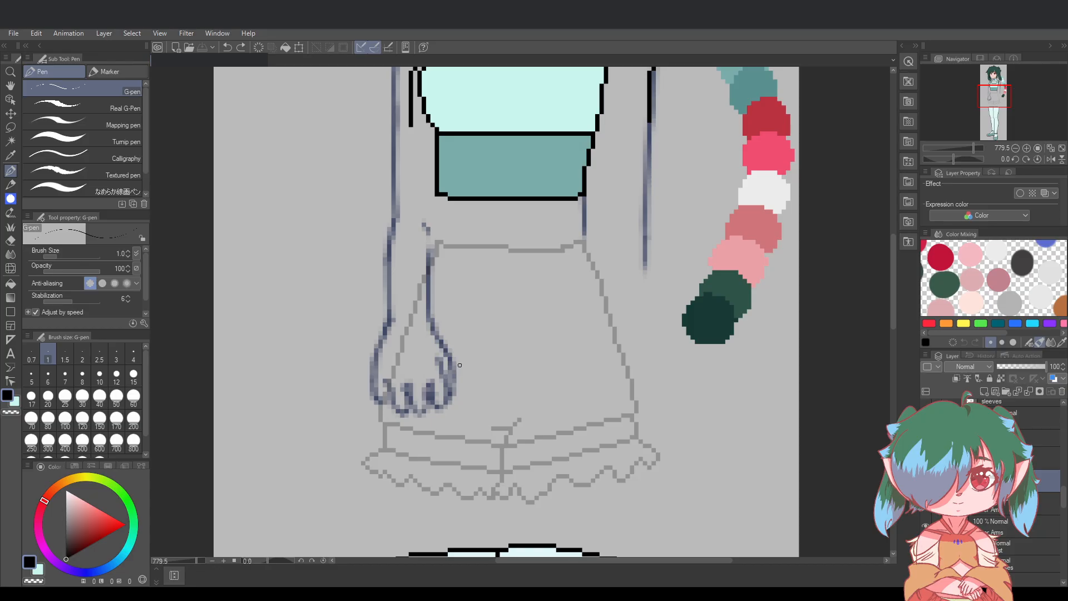
# Hide the sketch lines of the forearm above the hanging hand, keeping only the hand sketch shown
pyautogui.scroll(-3, 1040, 476)
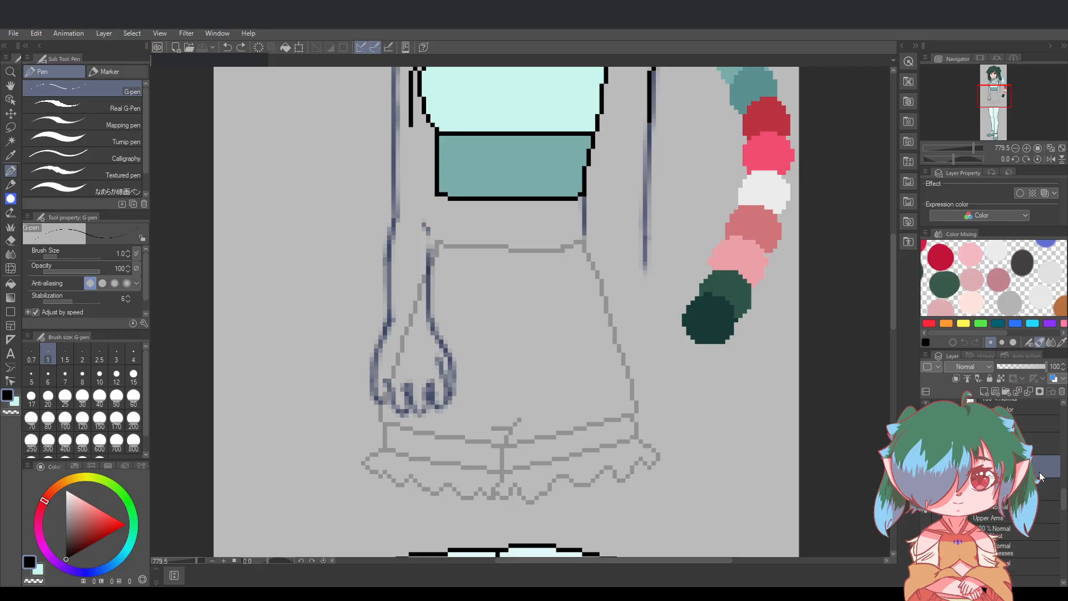
pyautogui.scroll(-5, 1041, 477)
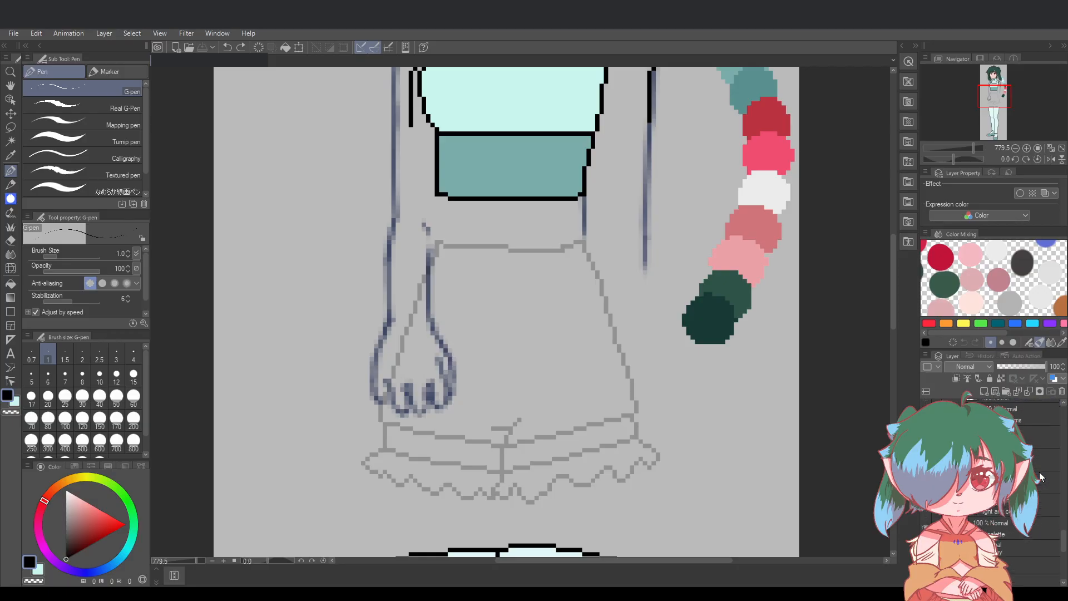
pyautogui.scroll(-2, 1040, 477)
pyautogui.scroll(-2, 1039, 480)
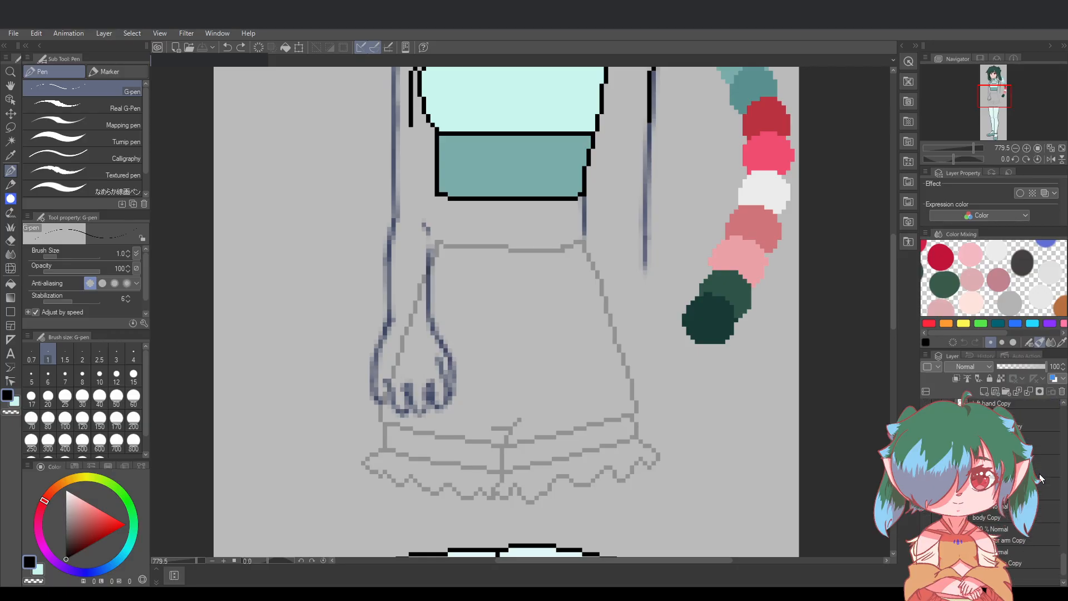
pyautogui.scroll(1, 990, 532)
pyautogui.press('Delete')
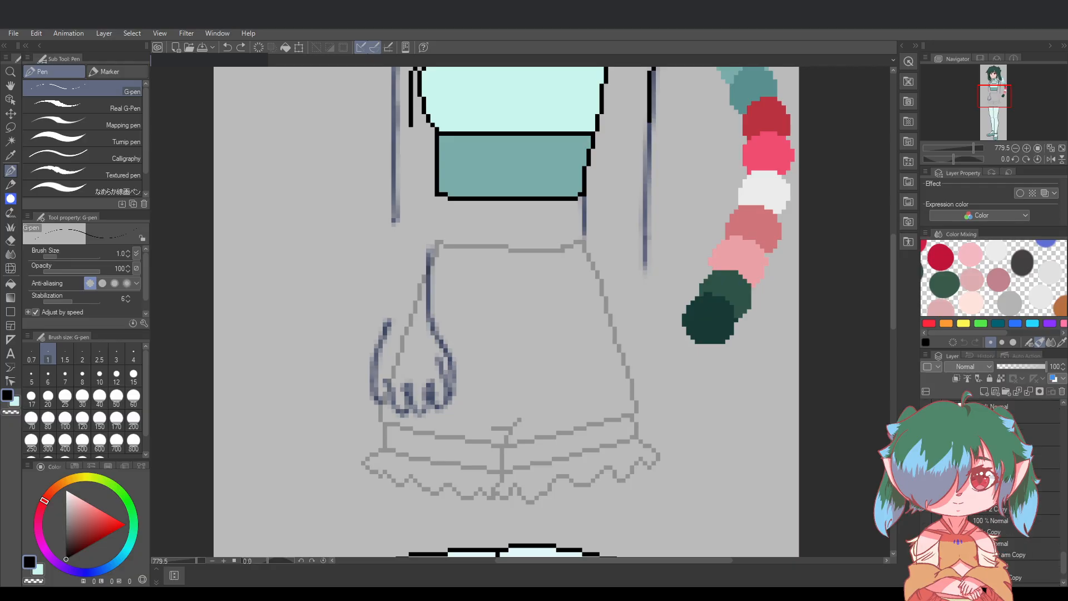
pyautogui.hotkey('ctrl', 'z')
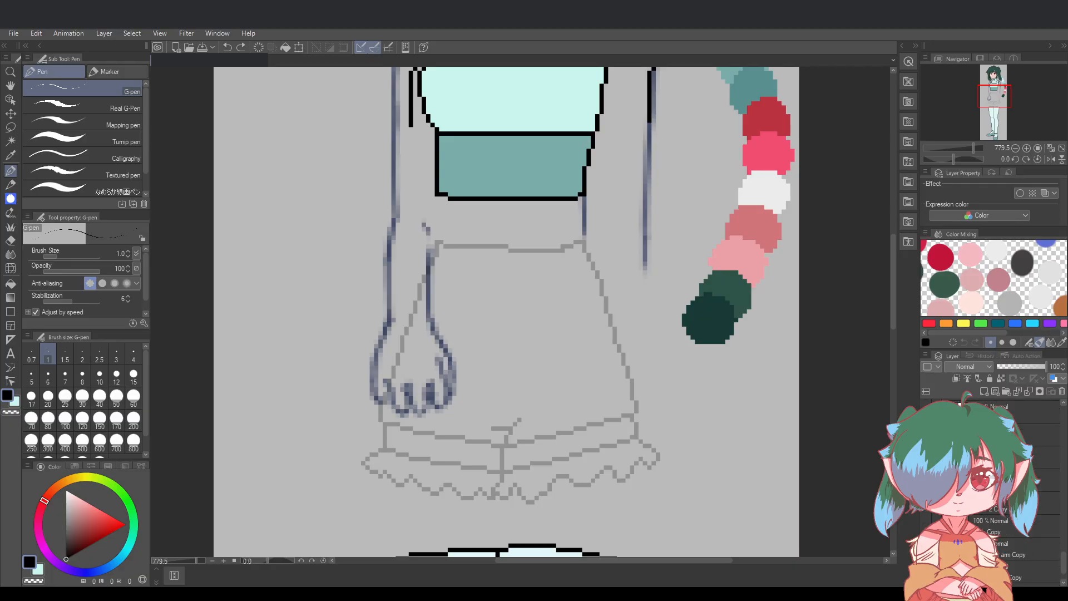
pyautogui.hotkey('ctrl', 'y')
pyautogui.hotkey('ctrl', 'z')
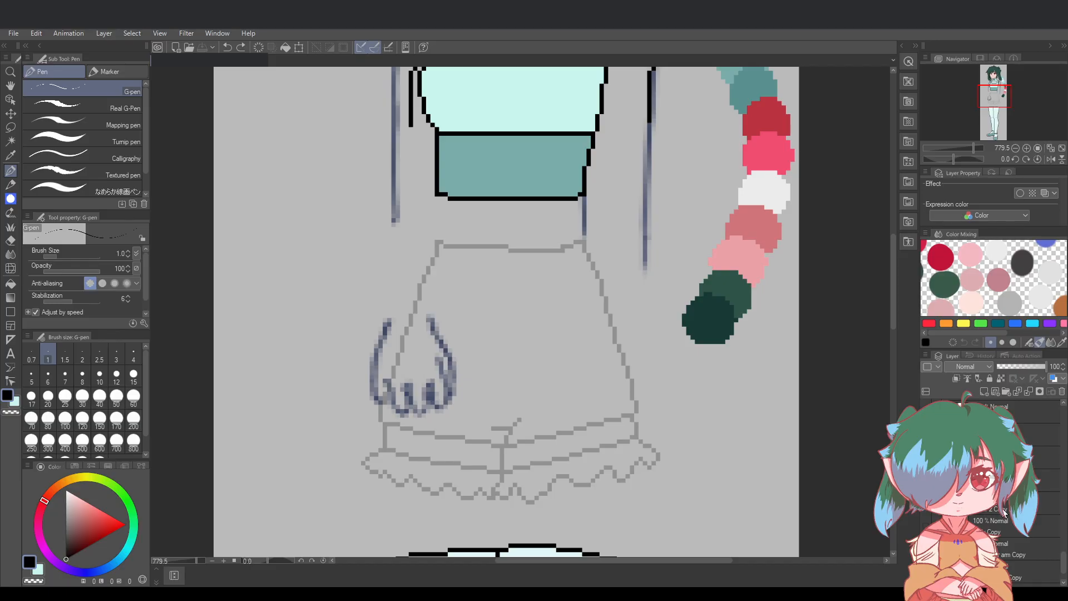
pyautogui.click(1046, 502)
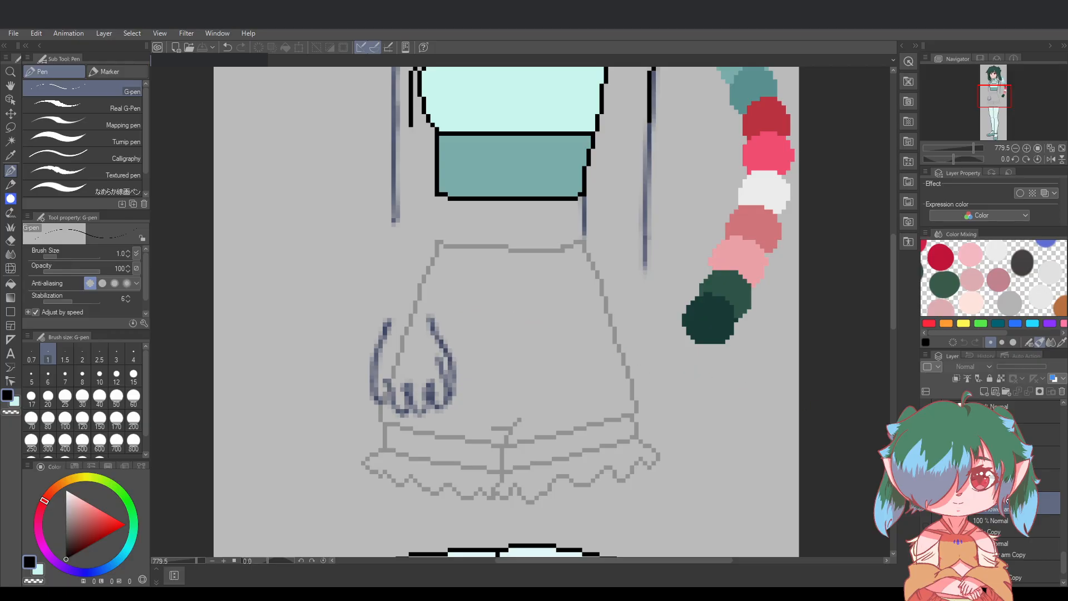
# Outline the hanging hand's outer edge in black on the hand layer, from the wrist down to the first fingertip
pyautogui.scroll(1, 1007, 500)
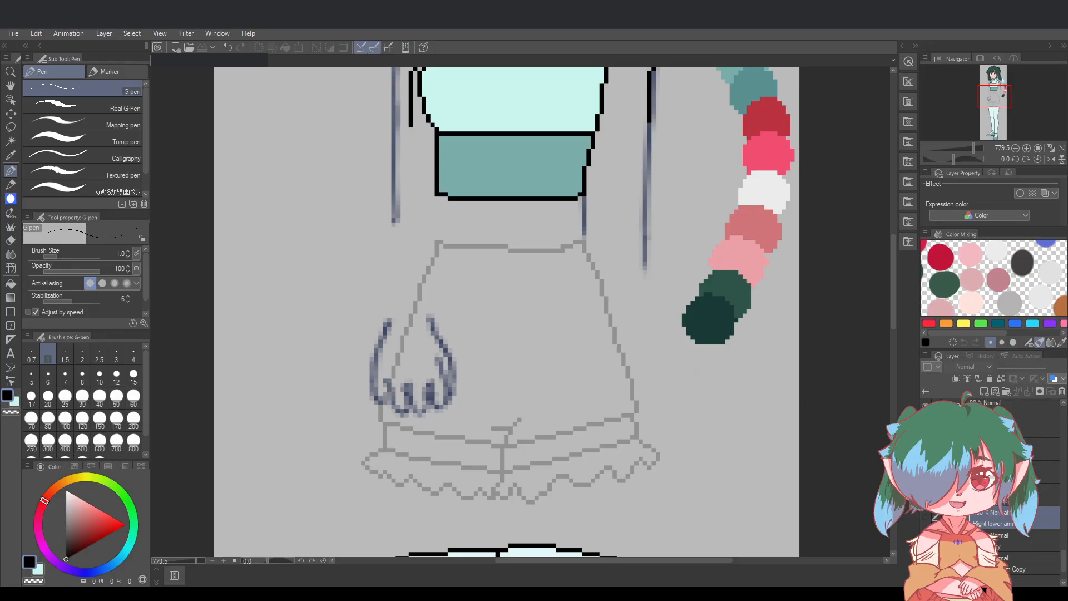
pyautogui.scroll(3, 1007, 500)
pyautogui.scroll(5, 1007, 500)
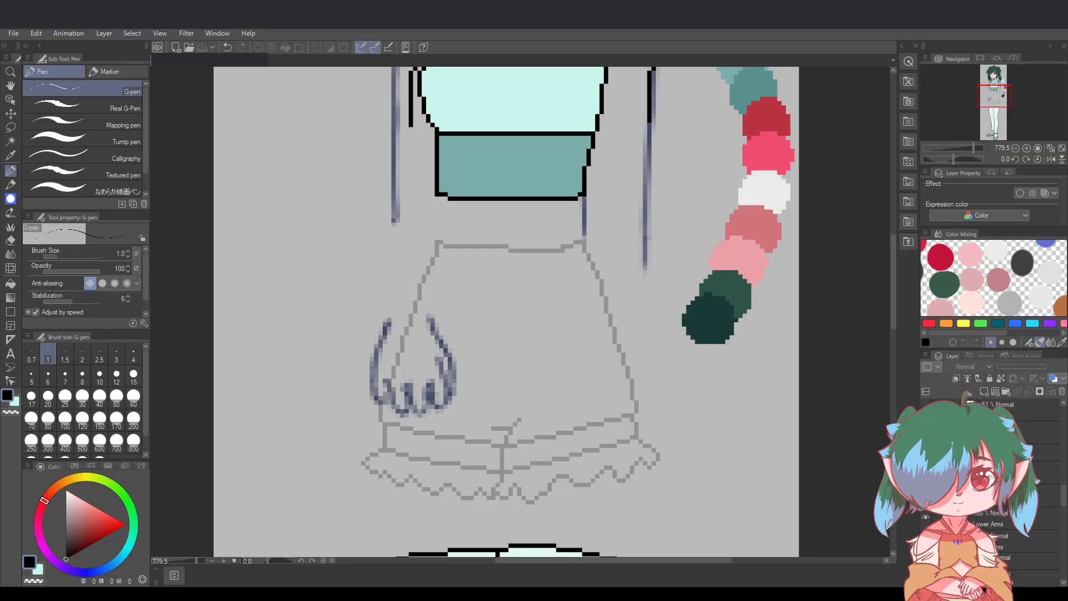
pyautogui.click(1013, 546)
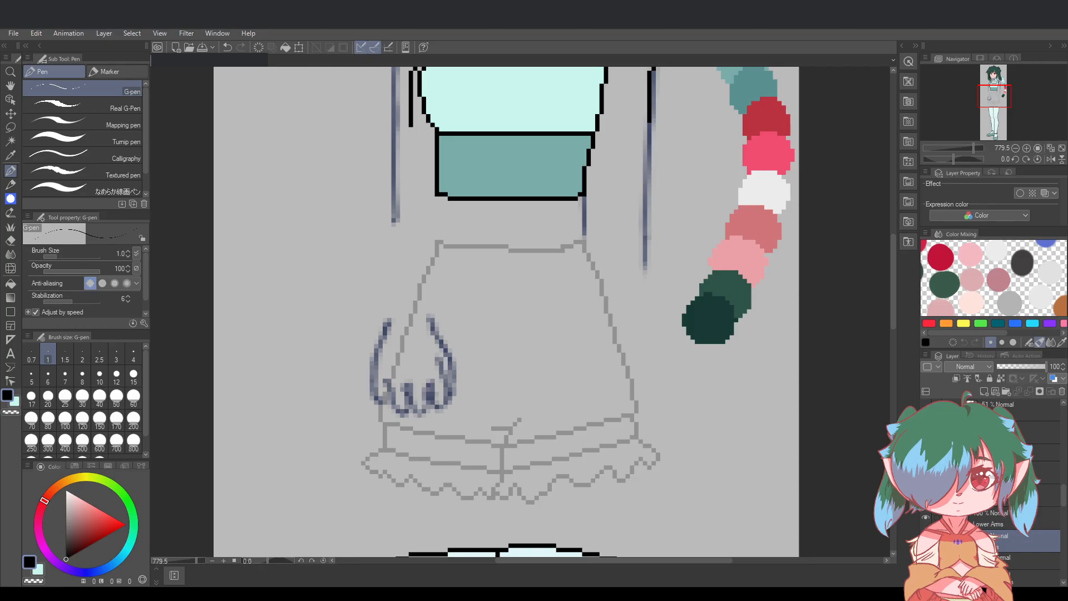
pyautogui.click(1016, 526)
pyautogui.hotkey('alt', ']')
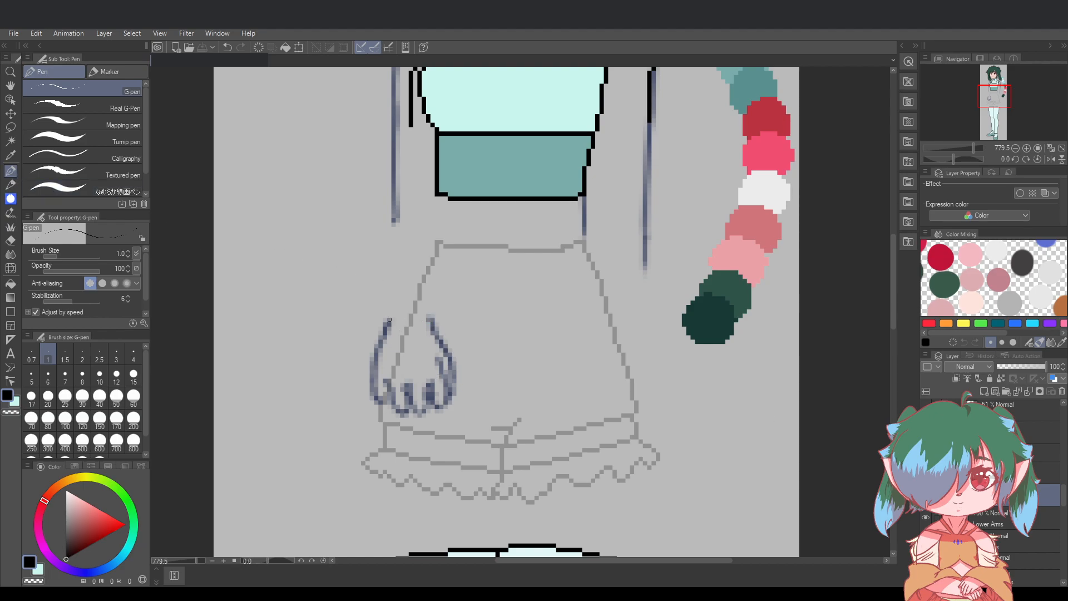
pyautogui.moveTo(390, 323); pyautogui.dragTo(384, 337)
pyautogui.moveTo(384, 339)
pyautogui.mouseDown()
pyautogui.moveTo(371, 392)
pyautogui.moveTo(386, 403)
pyautogui.mouseUp()
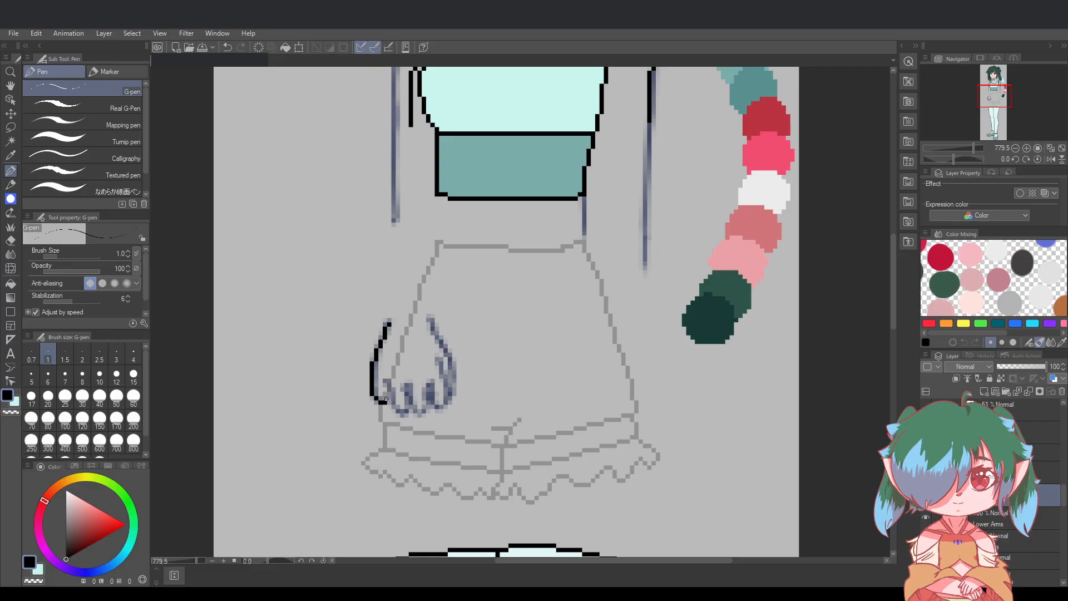
# Outline the first fingers and the gaps between them in black over the sketch, redoing faulty strokes
pyautogui.hotkey('ctrl', 'z')
pyautogui.moveTo(387, 390); pyautogui.dragTo(387, 384)
pyautogui.hotkey('ctrl', 'z')
pyautogui.moveTo(385, 391); pyautogui.dragTo(389, 382)
pyautogui.hotkey('ctrl', 'z')
pyautogui.hotkey('ctrl', 'z')
pyautogui.moveTo(393, 392); pyautogui.dragTo(394, 408)
pyautogui.hotkey('ctrl', 'z')
pyautogui.moveTo(406, 387); pyautogui.dragTo(410, 404)
pyautogui.hotkey('ctrl', 'z')
pyautogui.moveTo(412, 383); pyautogui.dragTo(411, 397)
pyautogui.hotkey('ctrl', 'z')
pyautogui.moveTo(410, 387)
pyautogui.mouseDown()
pyautogui.moveTo(412, 407)
pyautogui.moveTo(424, 407)
pyautogui.mouseUp()
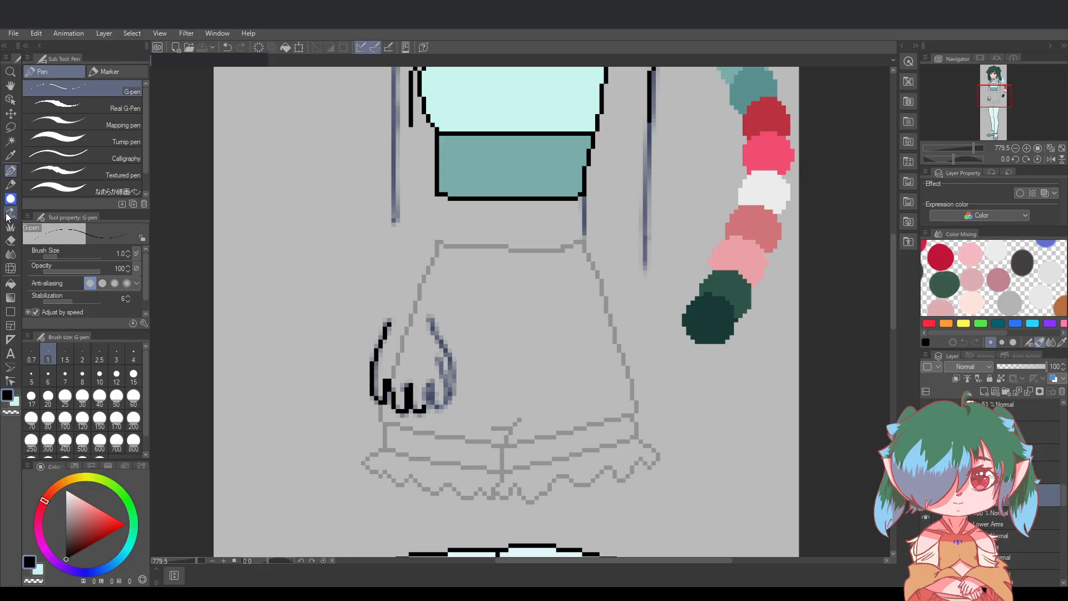
# Clean up the fingertip with the eraser, and outline the remaining fingers, thumb and inner hand edge in black up to the wrist
pyautogui.click(10, 240)
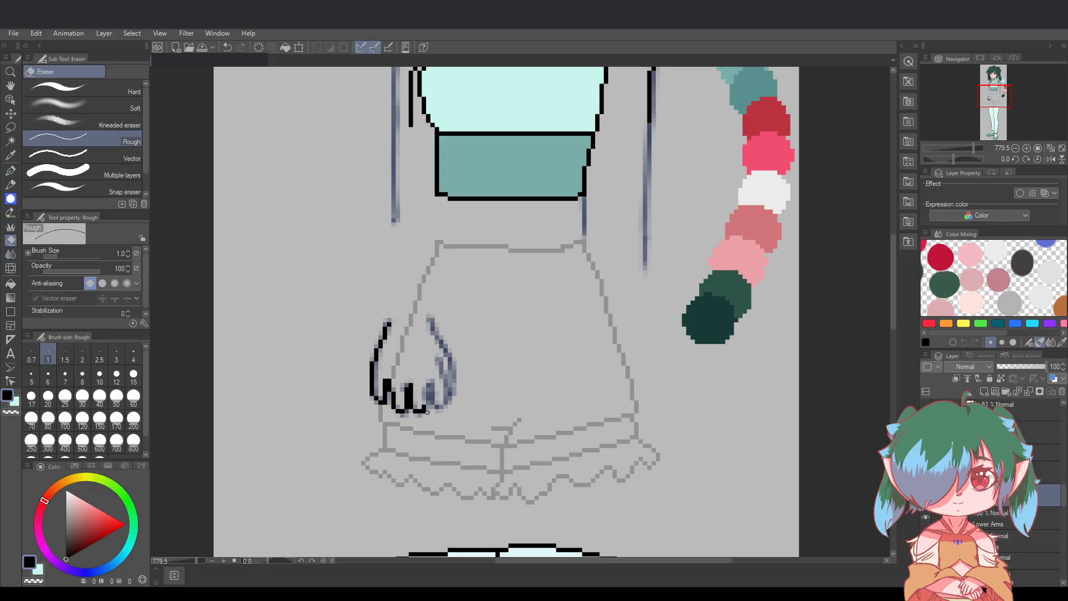
pyautogui.click(10, 171)
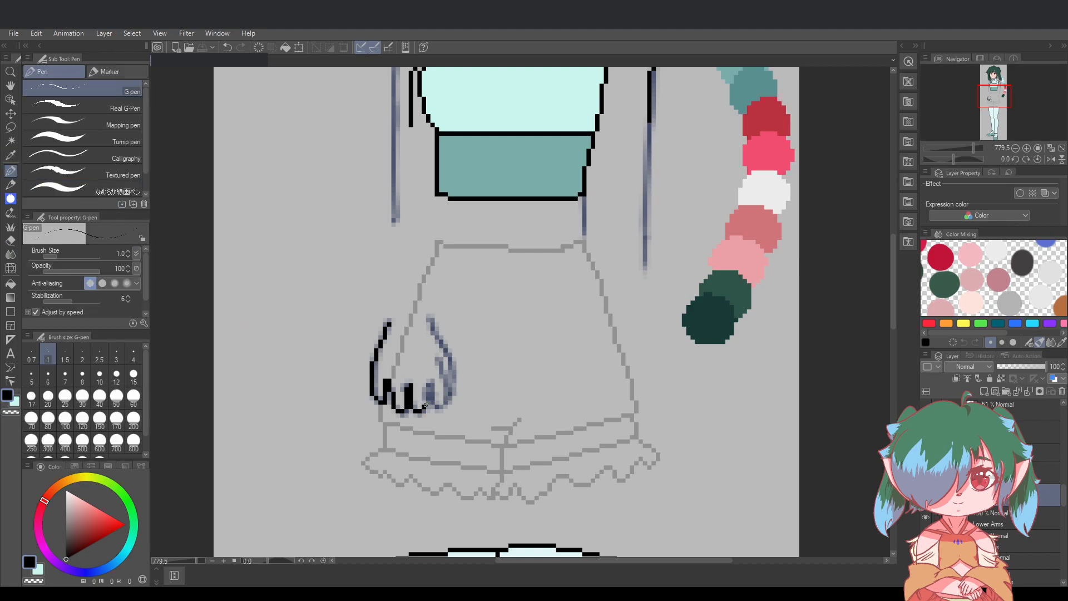
pyautogui.moveTo(428, 403)
pyautogui.mouseDown()
pyautogui.moveTo(444, 373)
pyautogui.moveTo(445, 404)
pyautogui.moveTo(445, 365)
pyautogui.mouseUp()
pyautogui.hotkey('ctrl', 'z')
pyautogui.hotkey('ctrl', 'z')
pyautogui.hotkey('ctrl', 'z')
pyautogui.hotkey('ctrl', 'z')
pyautogui.hotkey('ctrl', 'z')
pyautogui.moveTo(432, 320); pyautogui.dragTo(440, 341)
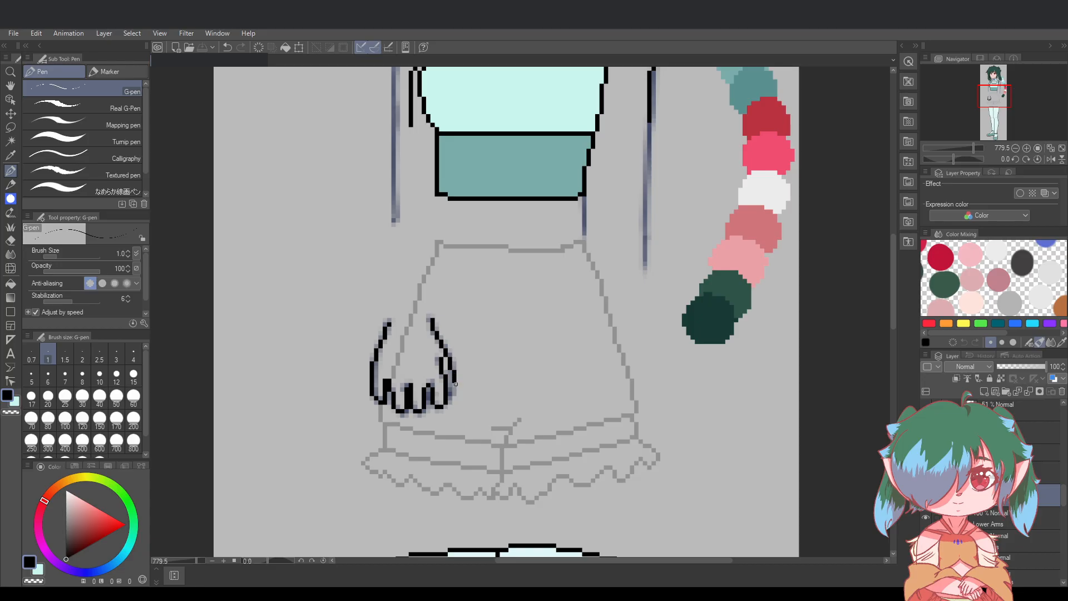
# Touch up the pixels along the thumb's edge beside the last finger, redoing misplaced ones
pyautogui.click(450, 384)
pyautogui.click(463, 388)
pyautogui.hotkey('ctrl', 'z')
pyautogui.click(451, 383)
pyautogui.hotkey('ctrl', 'z')
pyautogui.click(451, 385)
pyautogui.scroll(-3, 489, 397)
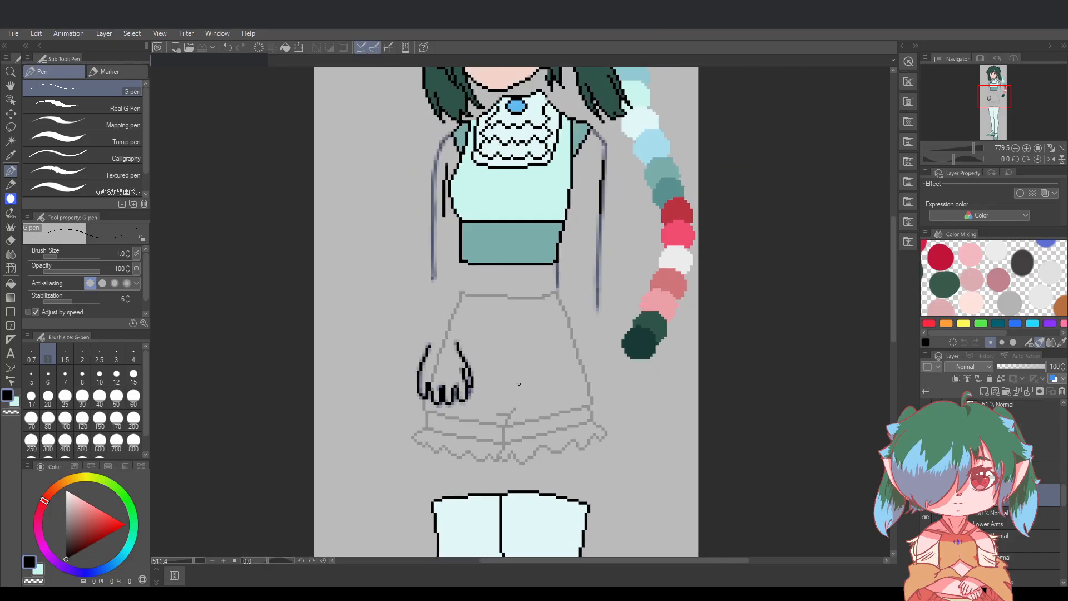
# Show the crossing hand and its forearm sketch in place of the hanging hand, and select the forearm's outline layer
pyautogui.scroll(1, 512, 387)
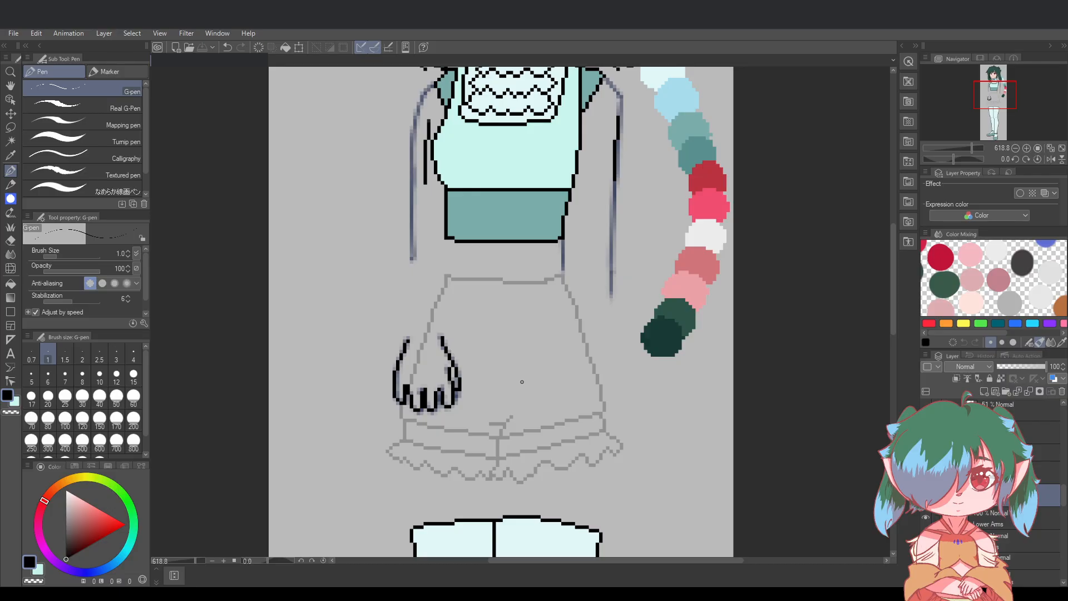
pyautogui.hotkey('ctrl', 'z')
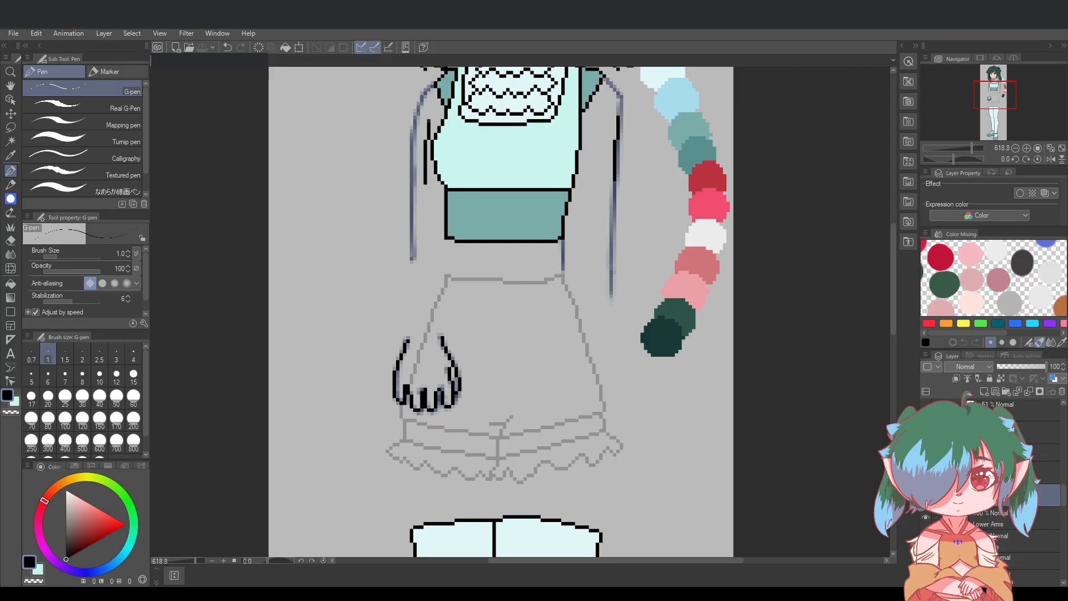
pyautogui.scroll(-3, 1043, 494)
pyautogui.scroll(-5, 983, 589)
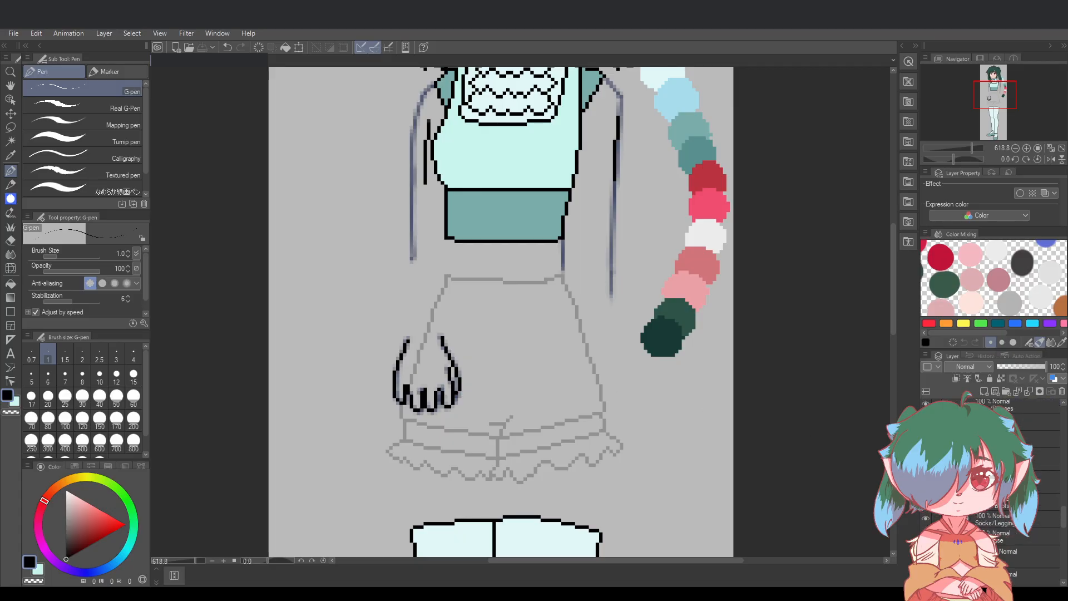
pyautogui.scroll(-3, 982, 590)
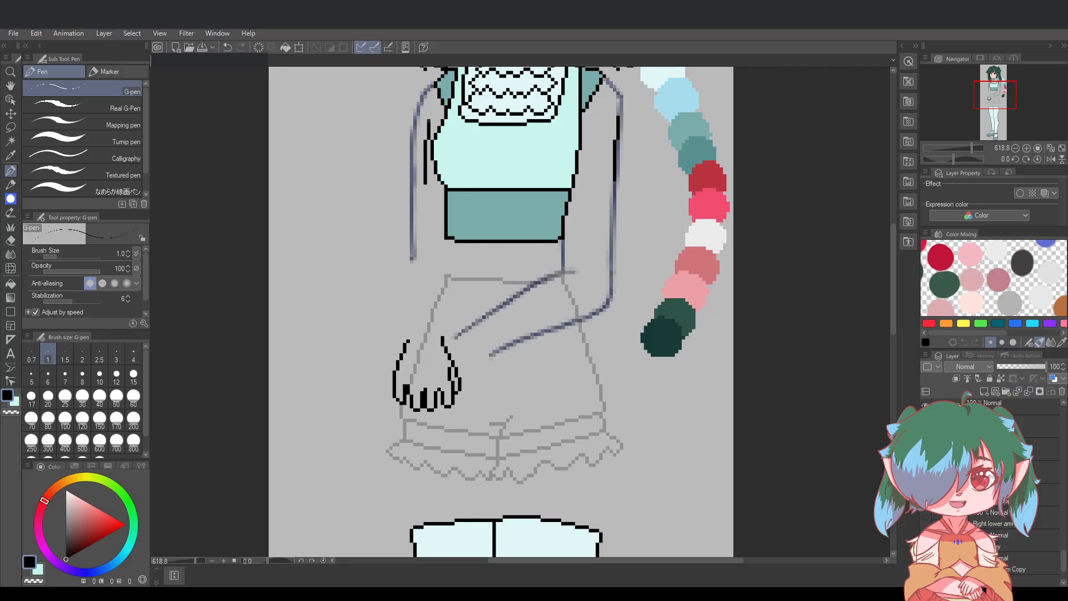
pyautogui.scroll(4, 984, 590)
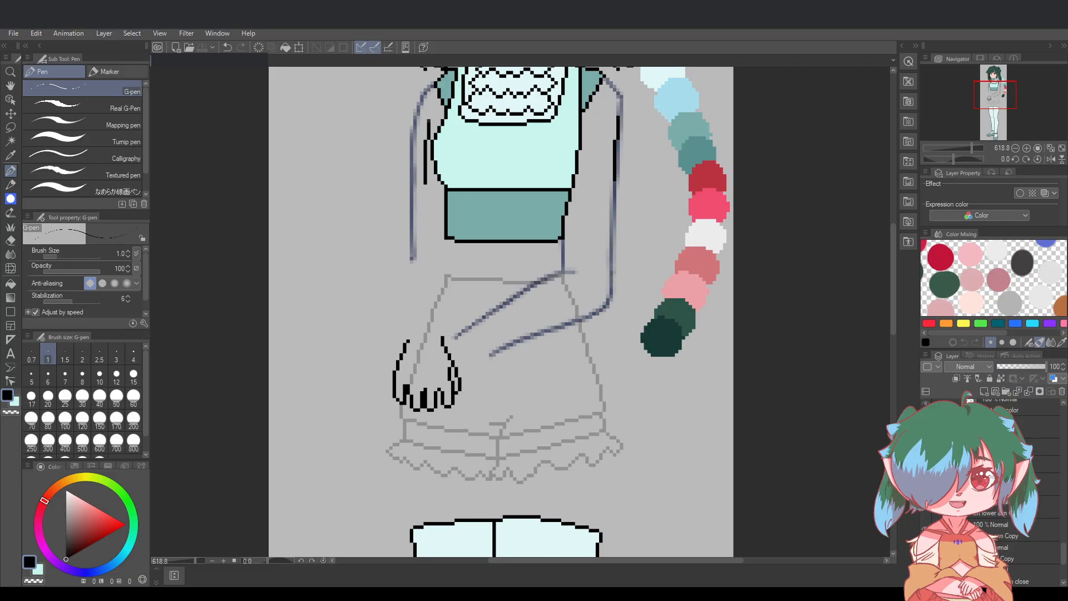
pyautogui.scroll(3, 984, 590)
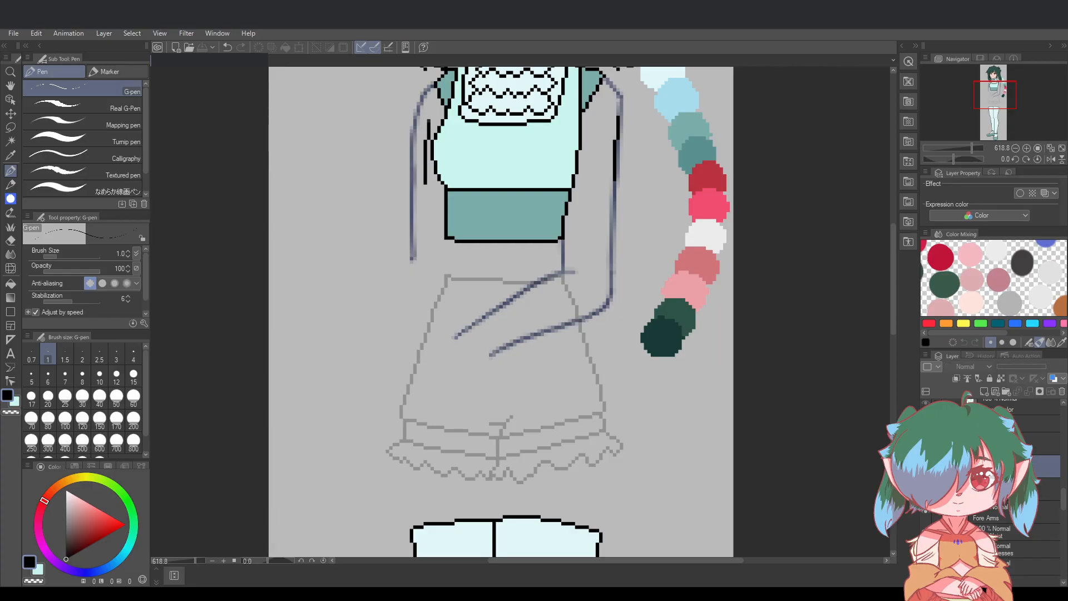
pyautogui.click(1045, 489)
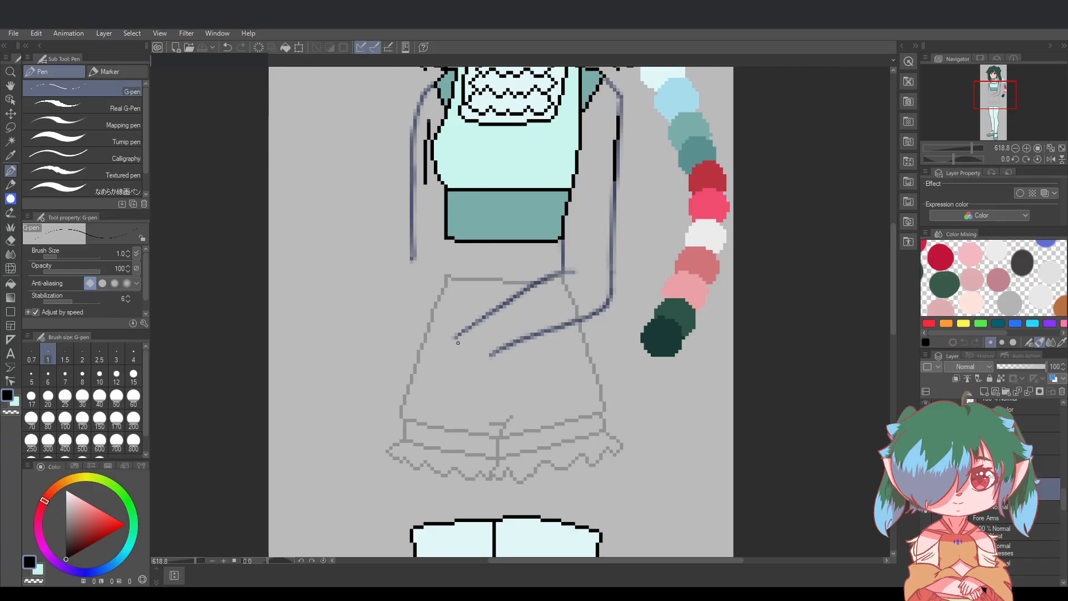
pyautogui.scroll(2, 495, 330)
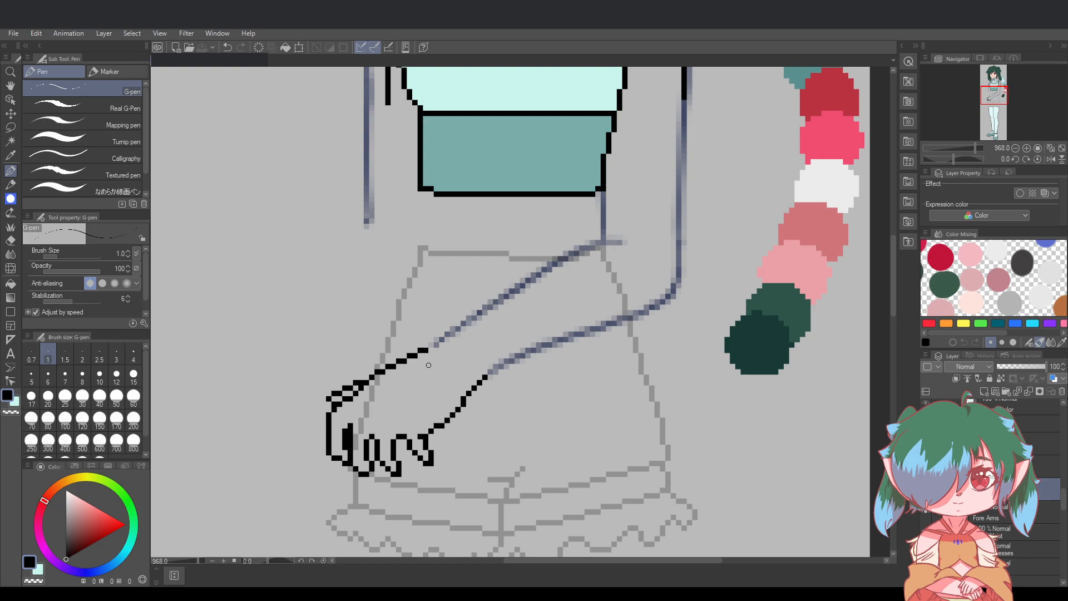
# Outline the crossing forearm's upper edge in black over the sketch from wrist to elbow, and start its lower edge, redoing faulty strokes
pyautogui.moveTo(428, 348); pyautogui.dragTo(457, 333)
pyautogui.moveTo(490, 373); pyautogui.dragTo(514, 360)
pyautogui.moveTo(459, 327)
pyautogui.mouseDown()
pyautogui.moveTo(529, 275)
pyautogui.moveTo(596, 244)
pyautogui.moveTo(627, 242)
pyautogui.moveTo(599, 242)
pyautogui.moveTo(623, 242)
pyautogui.mouseUp()
pyautogui.hotkey('ctrl', 'z')
pyautogui.hotkey('ctrl', 'z')
pyautogui.hotkey('ctrl', 'z')
pyautogui.hotkey('ctrl', 'z')
pyautogui.hotkey('ctrl', 'z')
pyautogui.hotkey('ctrl', 's')
pyautogui.hotkey('ctrl', 'z')
pyautogui.hotkey('ctrl', 'z')
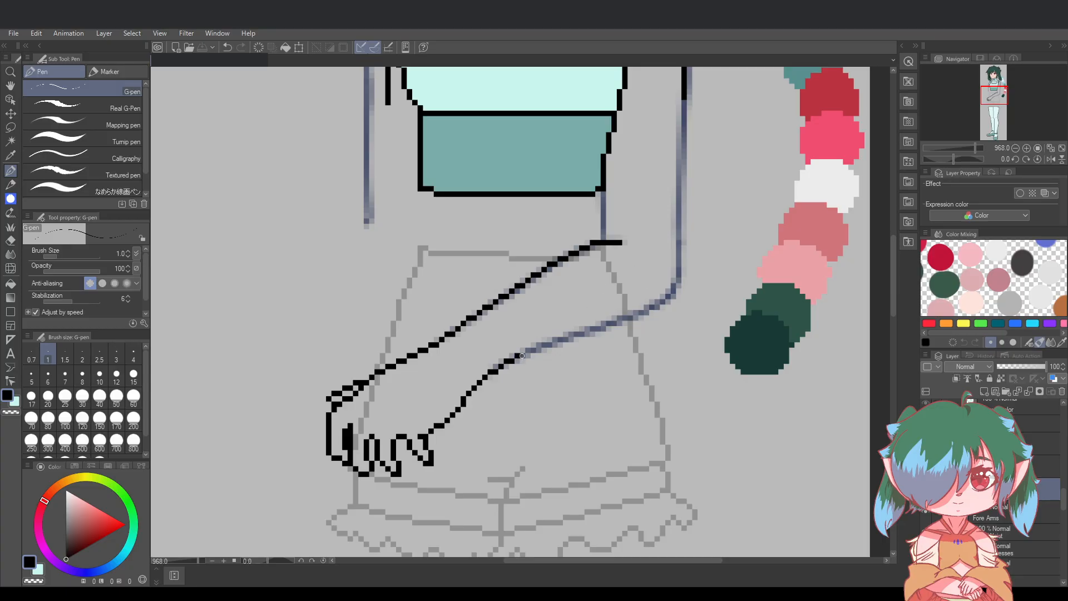
# Outline the crossing forearm's lower edge in black from near the wrist around the elbow, redoing misplaced strokes
pyautogui.moveTo(533, 351); pyautogui.dragTo(663, 301)
pyautogui.hotkey('ctrl', 'z')
pyautogui.hotkey('ctrl', 'z')
pyautogui.hotkey('ctrl', 'z')
pyautogui.hotkey('ctrl', 'z')
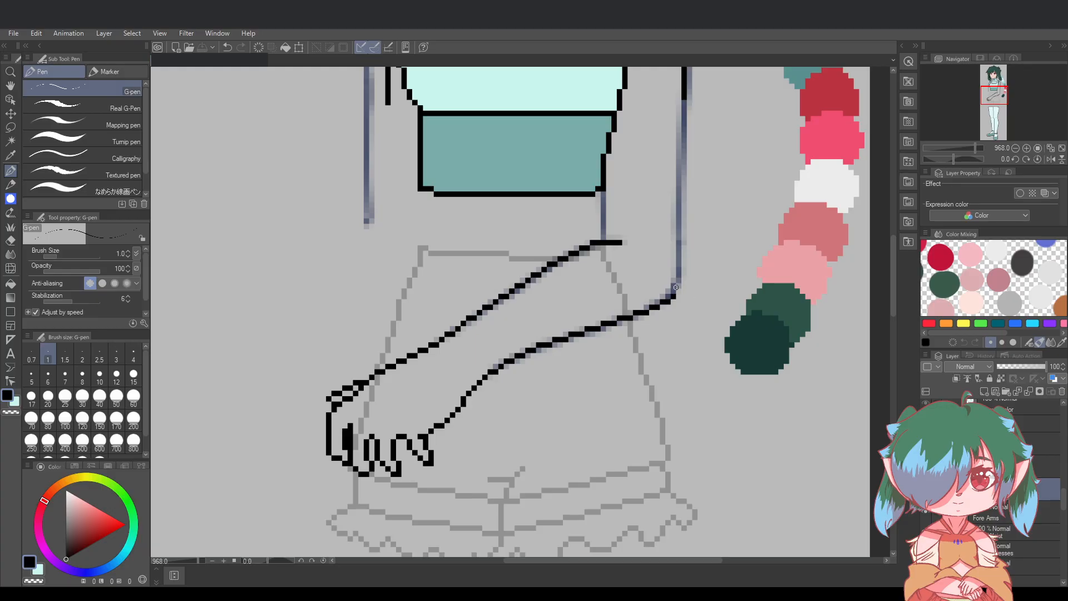
pyautogui.moveTo(677, 290); pyautogui.dragTo(678, 277)
# Hide the sketch layer of the upper arm that leads into the crossing forearm
pyautogui.moveTo(893, 311); pyautogui.dragTo(892, 302)
pyautogui.scroll(-1, 748, 374)
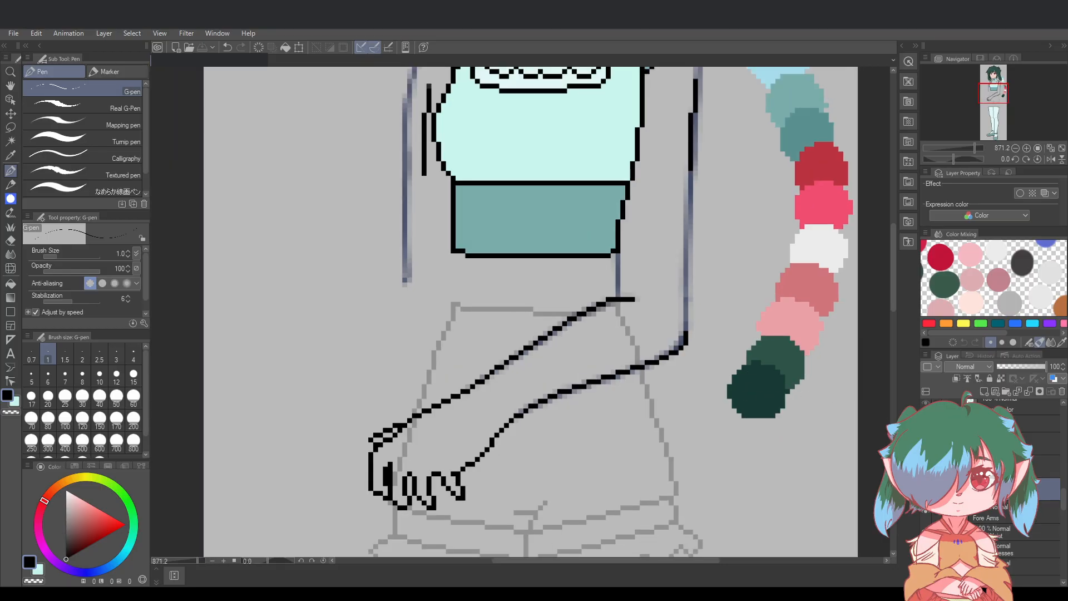
pyautogui.scroll(-7, 993, 484)
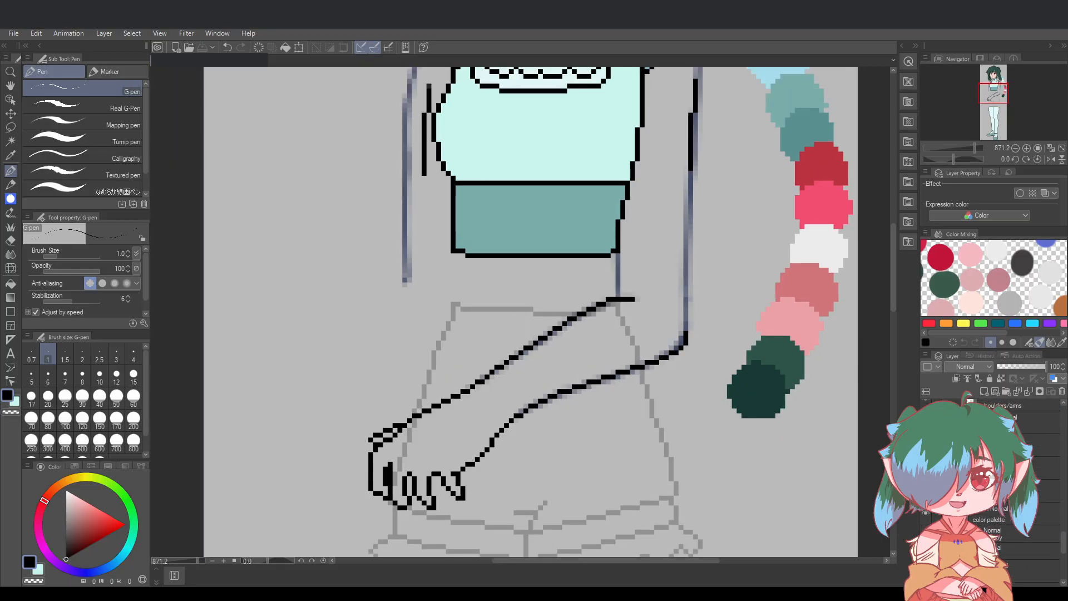
pyautogui.scroll(-3, 993, 484)
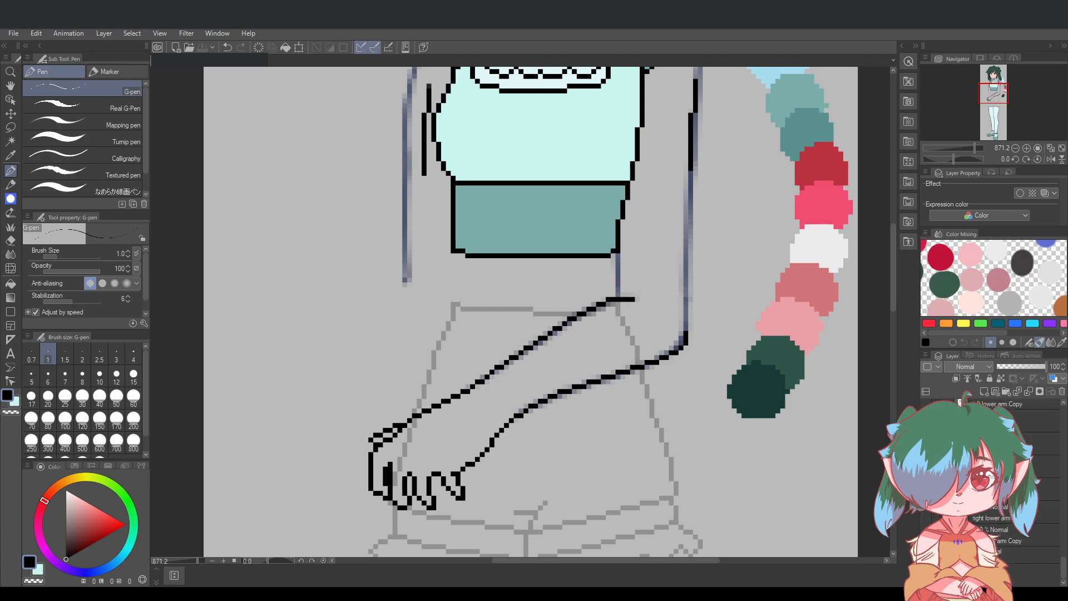
pyautogui.press('Delete')
pyautogui.hotkey('ctrl', 'z')
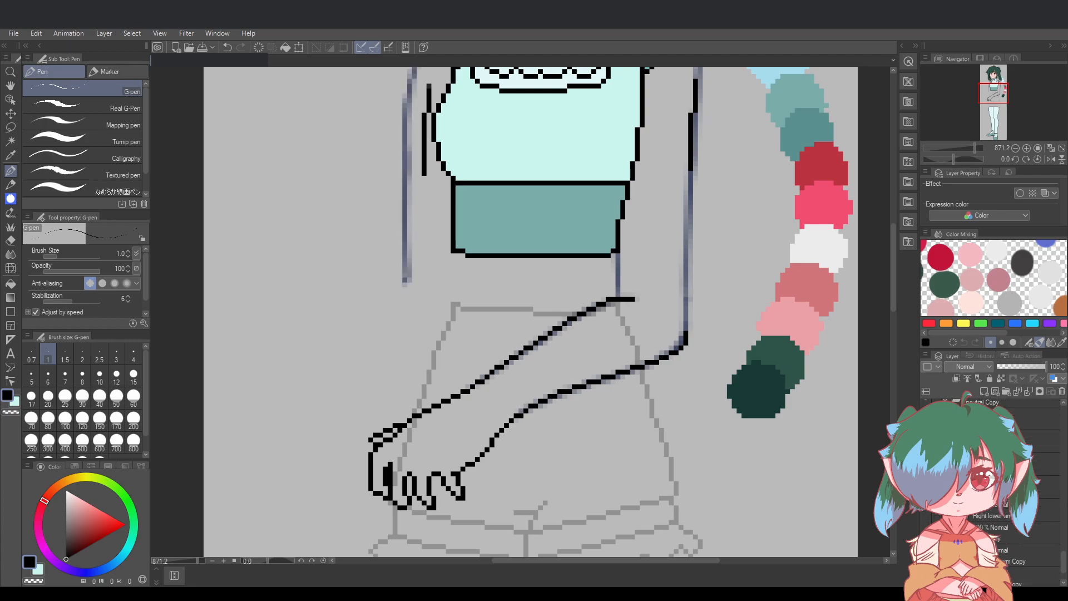
pyautogui.press('Delete')
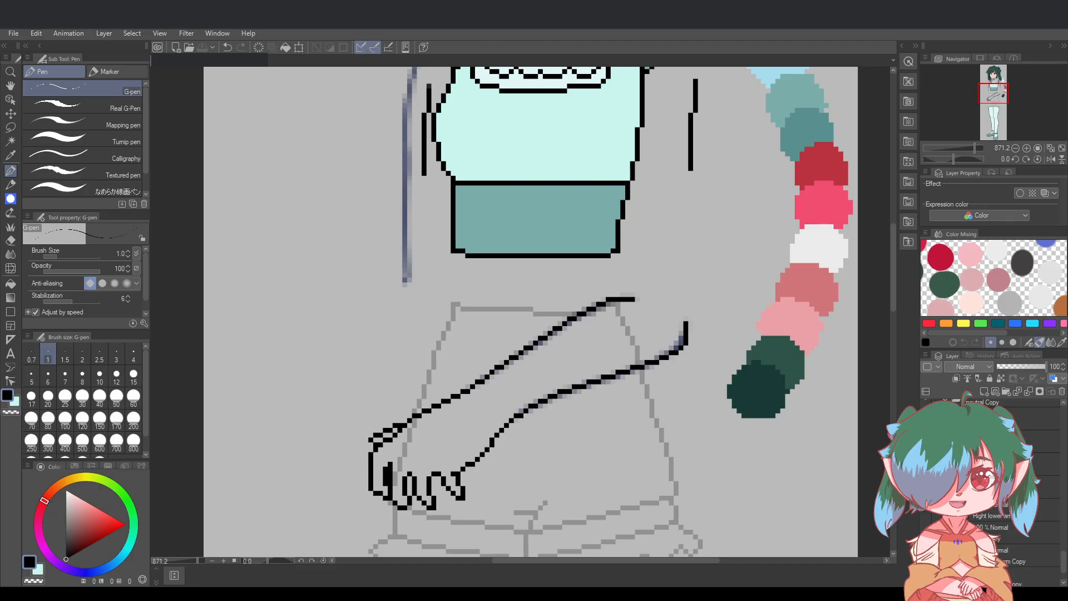
# Show the forearm sketch of the opposite, hanging arm beside the shorts
pyautogui.scroll(-2, 993, 490)
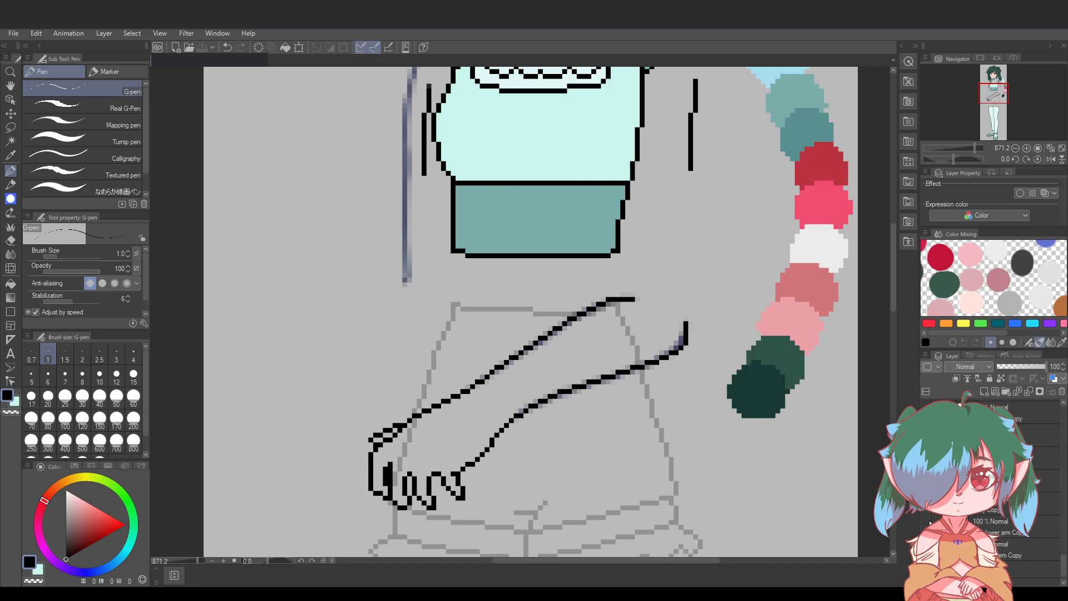
pyautogui.click(927, 524)
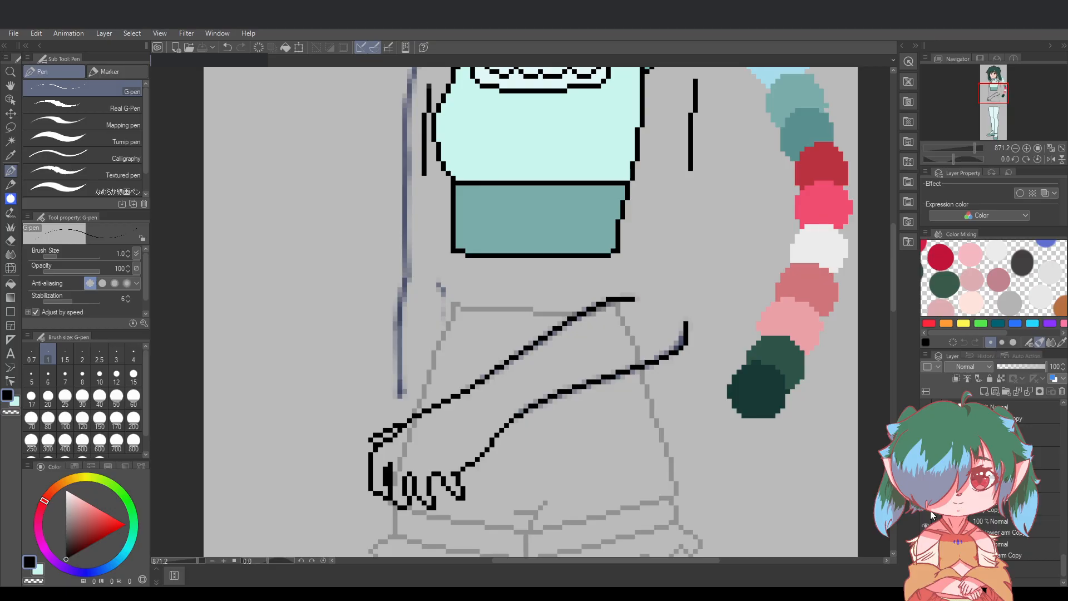
pyautogui.moveTo(443, 309); pyautogui.dragTo(444, 389)
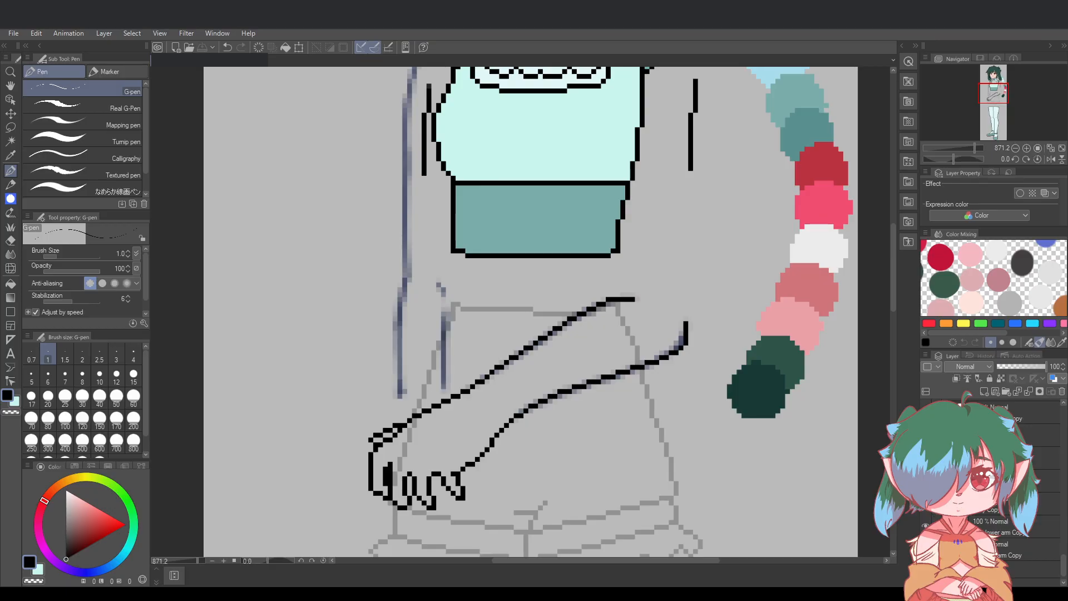
pyautogui.click(927, 547)
pyautogui.click(927, 547)
pyautogui.hotkey('ctrl', 's')
pyautogui.click(1046, 480)
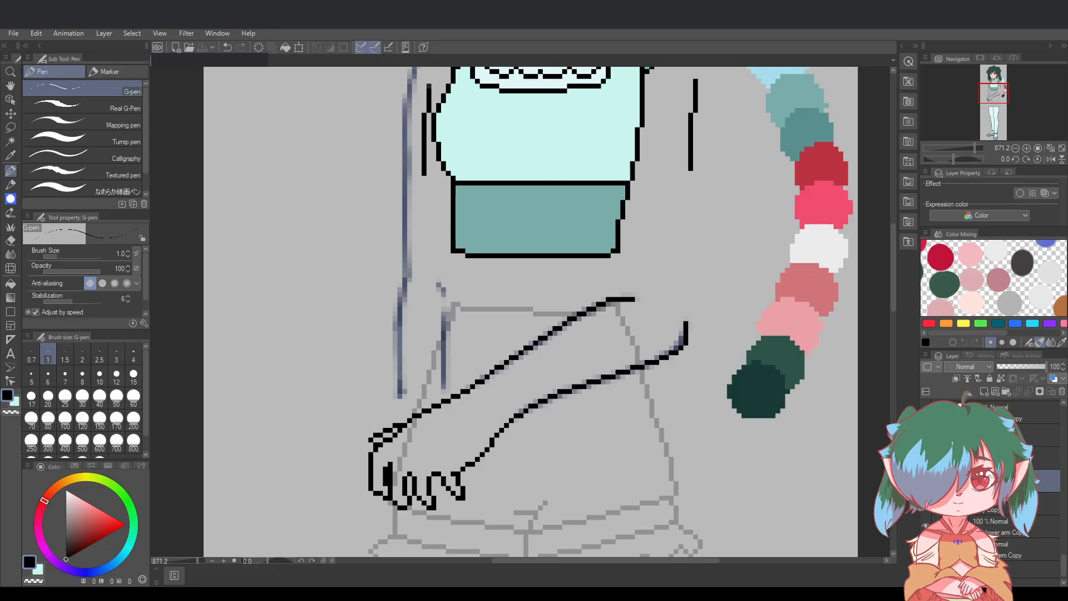
# Find the sketch layer beneath the outlined crossing forearm and hide it, leaving the hanging arm's sketch shown
pyautogui.click(926, 525)
pyautogui.click(925, 526)
pyautogui.hotkey('ctrl', 's')
pyautogui.scroll(1, 993, 492)
pyautogui.scroll(3, 994, 492)
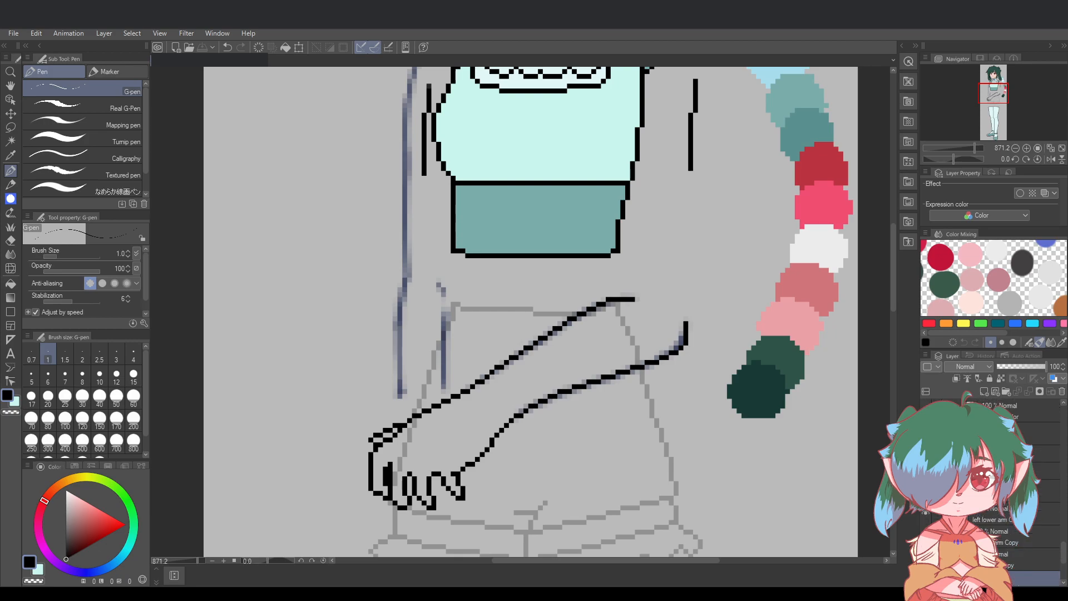
pyautogui.scroll(-3, 993, 490)
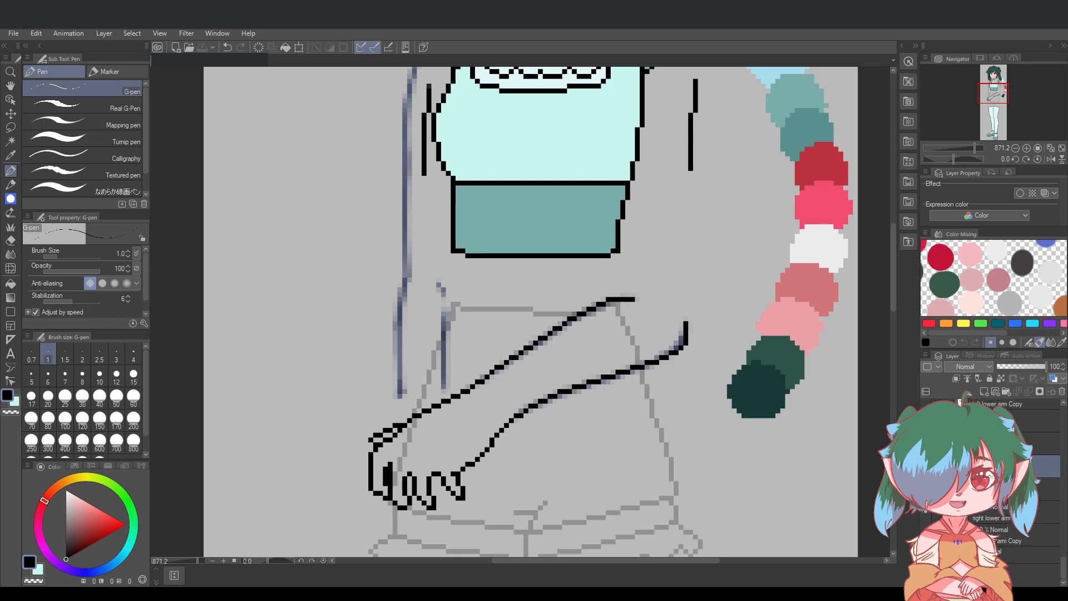
pyautogui.click(926, 512)
pyautogui.click(926, 512)
pyautogui.scroll(1, 993, 490)
pyautogui.click(926, 510)
pyautogui.hotkey('ctrl', 's')
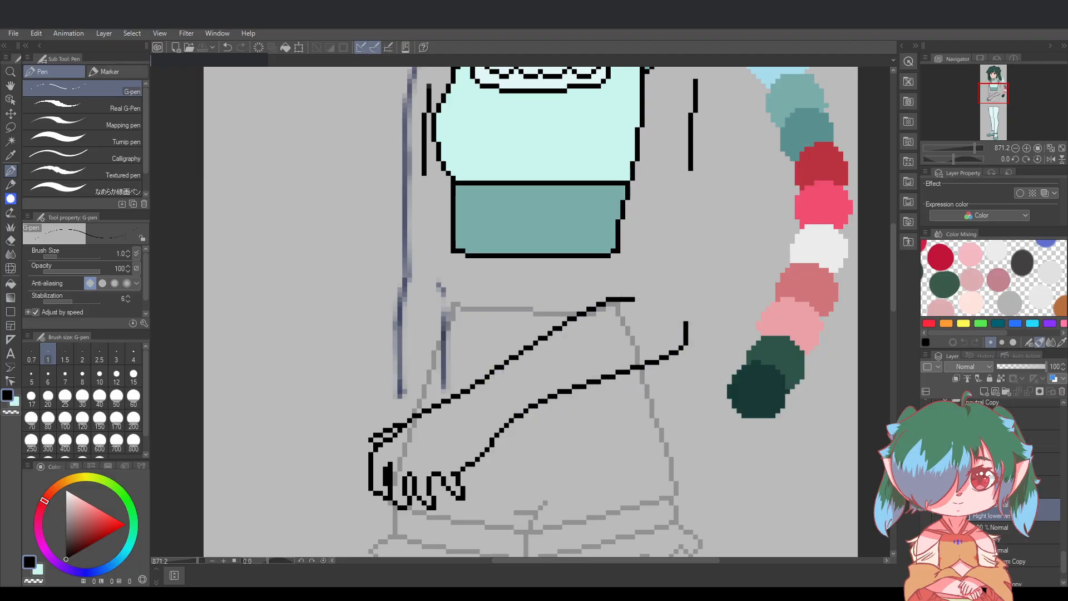
# Review the whole figure from head to shoes, and inspect the outlined crossing forearm against the shorts
pyautogui.scroll(3, 993, 490)
pyautogui.scroll(-2, 766, 432)
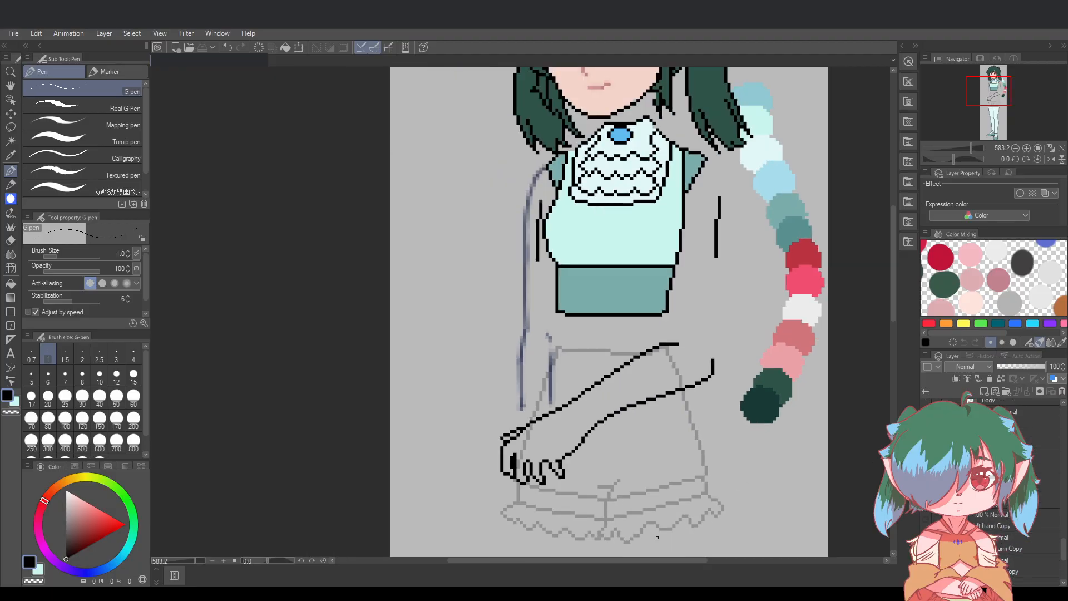
pyautogui.moveTo(599, 561); pyautogui.dragTo(634, 561)
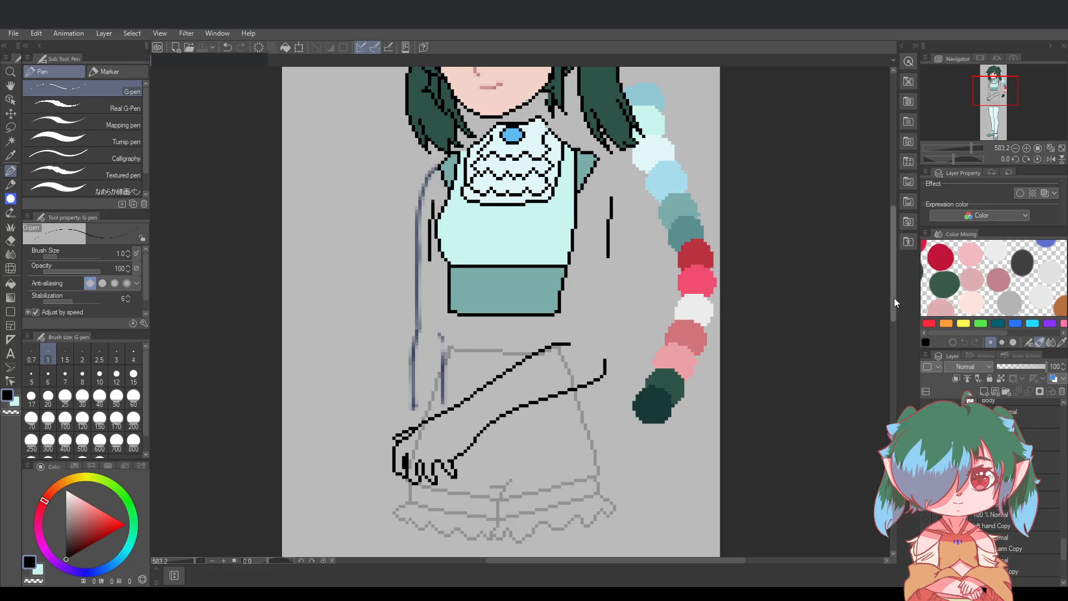
pyautogui.moveTo(893, 298); pyautogui.dragTo(902, 355)
pyautogui.scroll(-2, 896, 350)
pyautogui.click(892, 350)
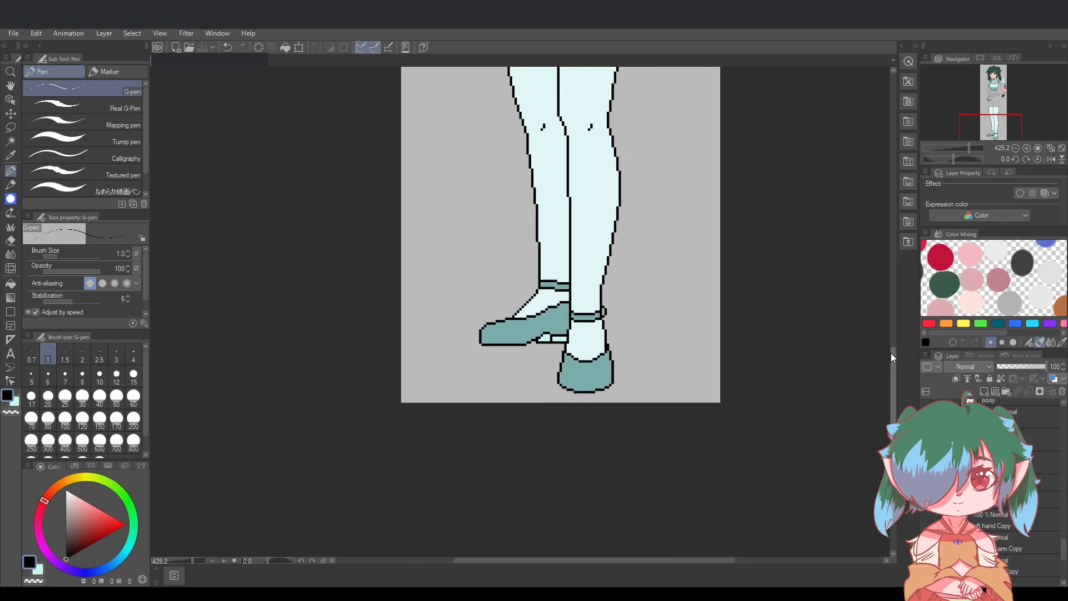
pyautogui.scroll(-2, 855, 298)
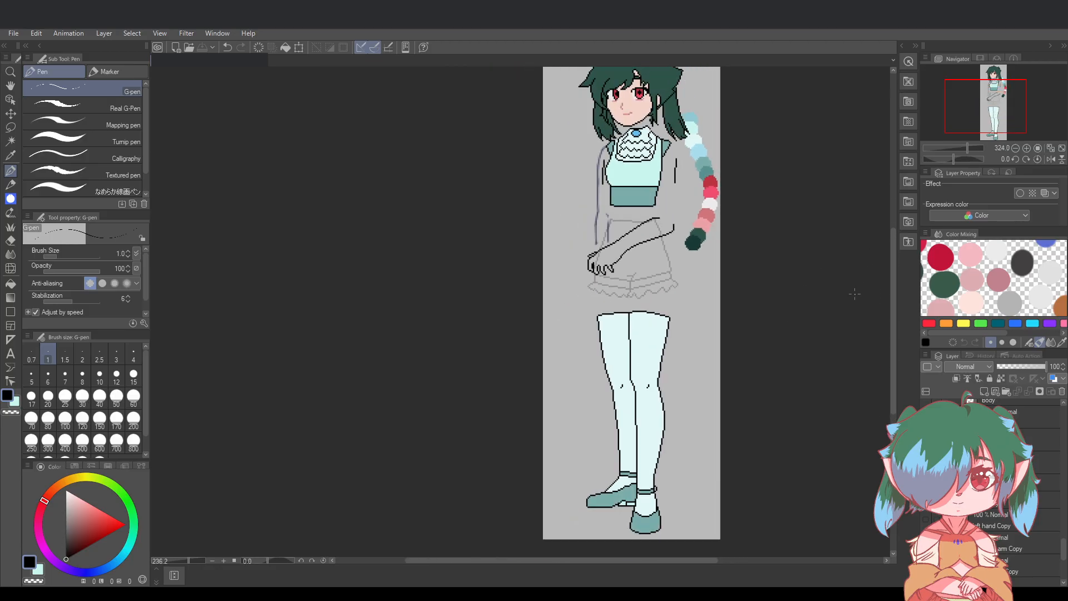
pyautogui.click(894, 323)
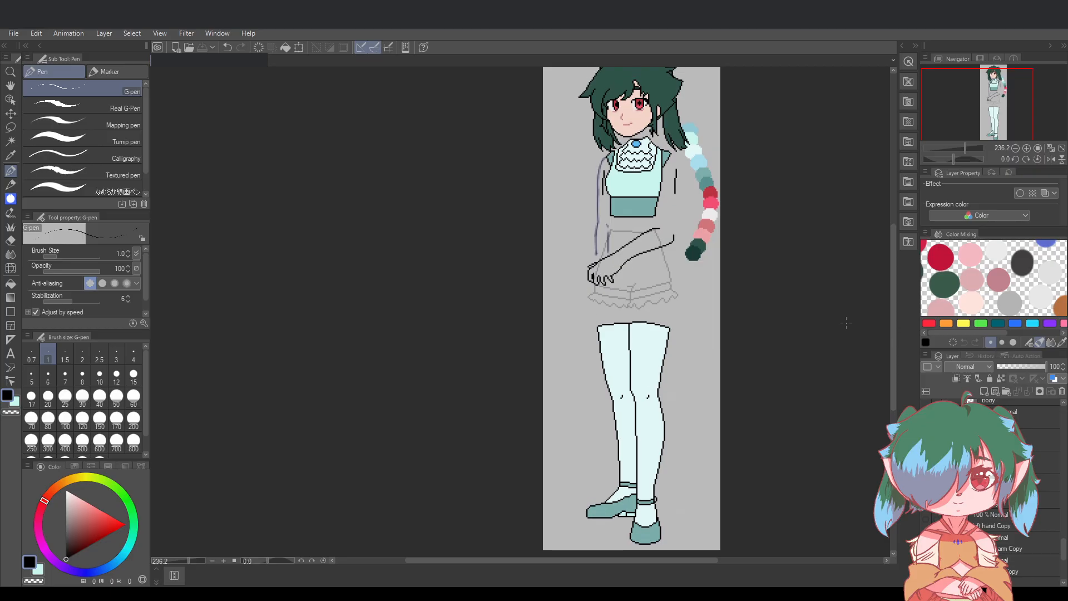
pyautogui.scroll(4, 662, 218)
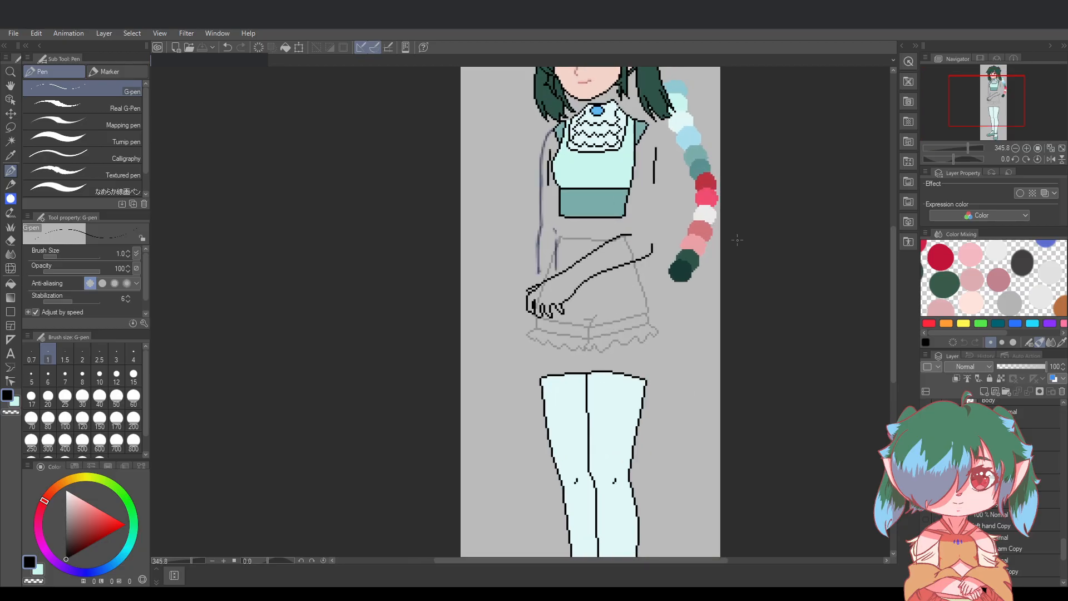
pyautogui.scroll(1, 660, 218)
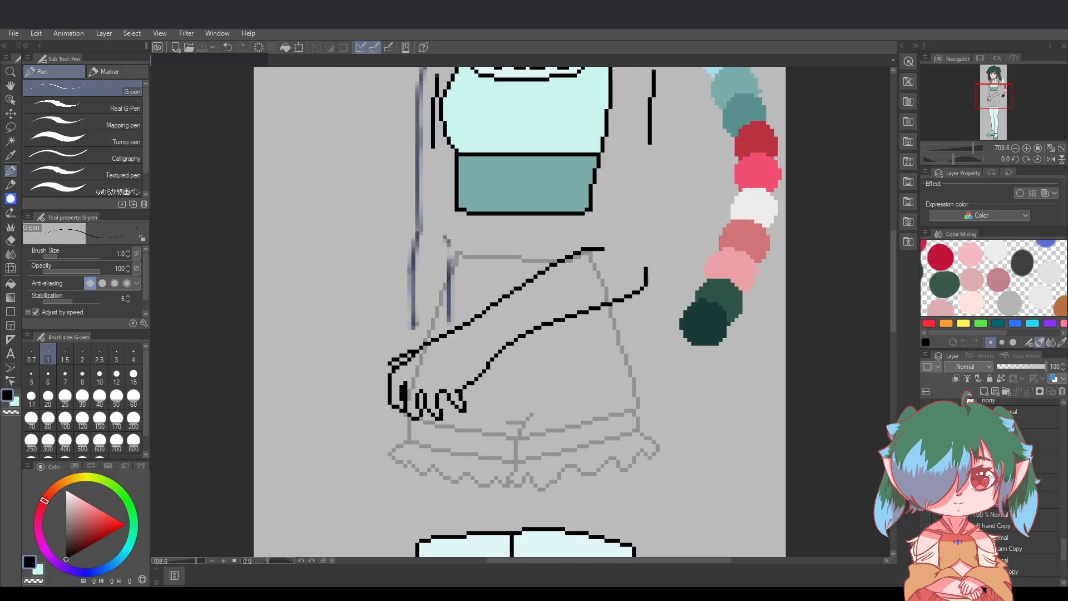
# Find the Lower Arms outline layer in the layer stack and hide the crossing forearm's black outline
pyautogui.scroll(1, 765, 335)
pyautogui.scroll(5, 993, 490)
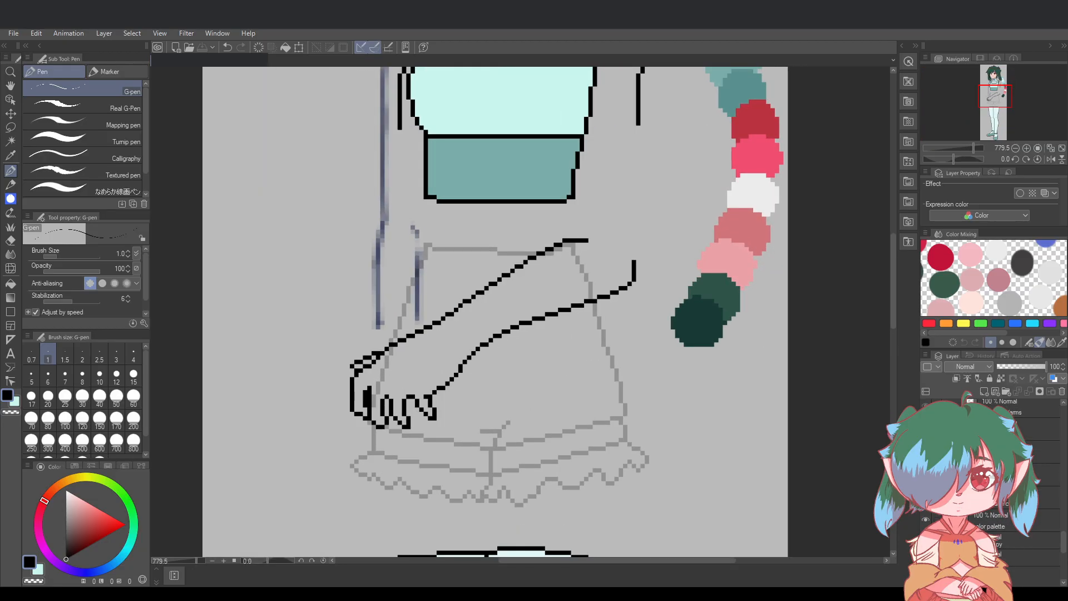
pyautogui.scroll(5, 994, 490)
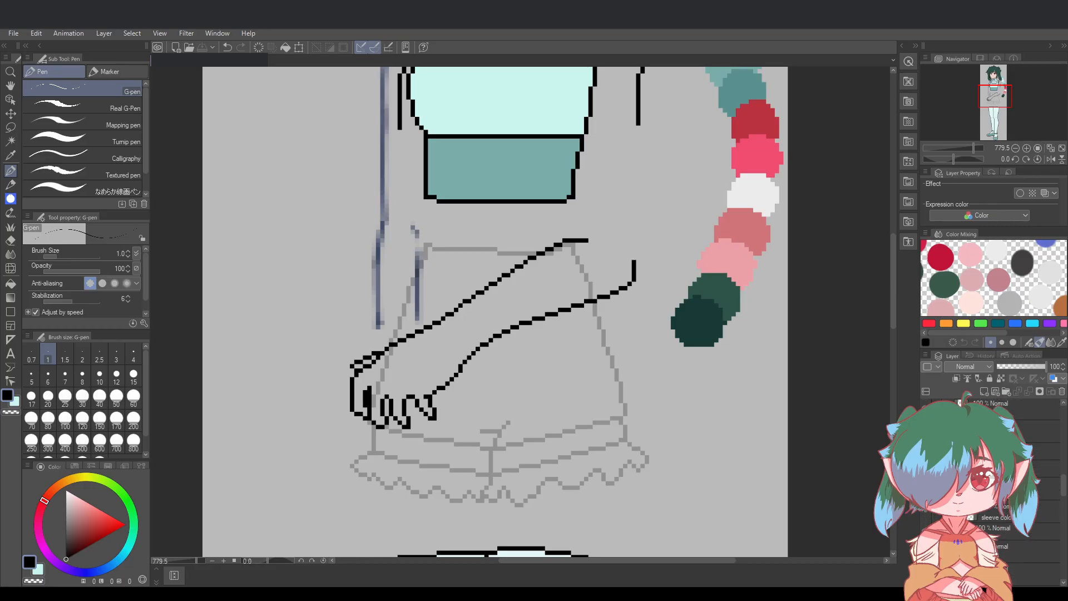
pyautogui.scroll(3, 993, 489)
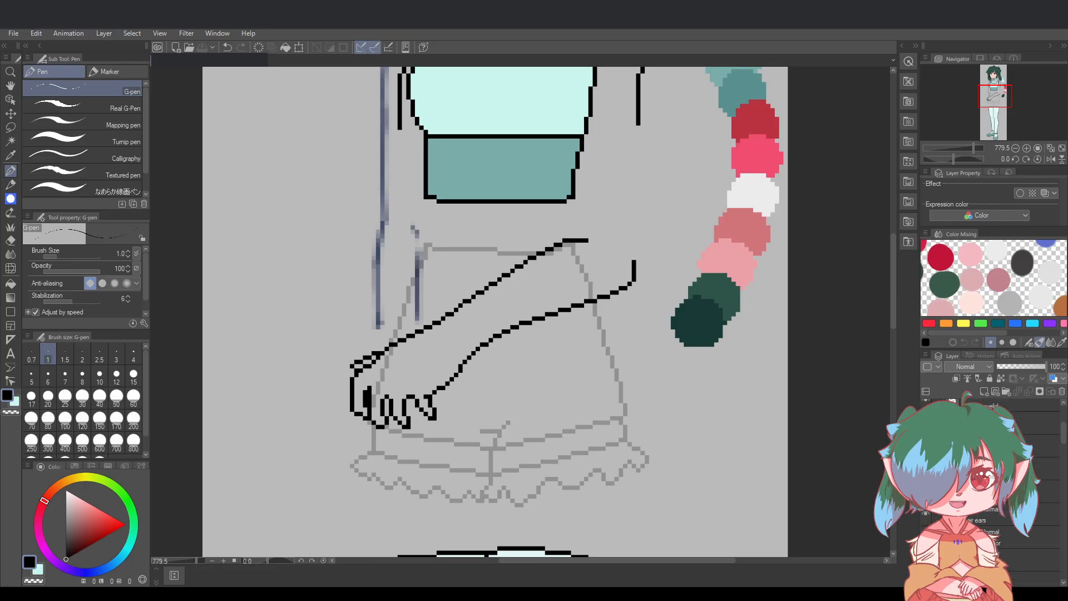
pyautogui.scroll(-5, 993, 490)
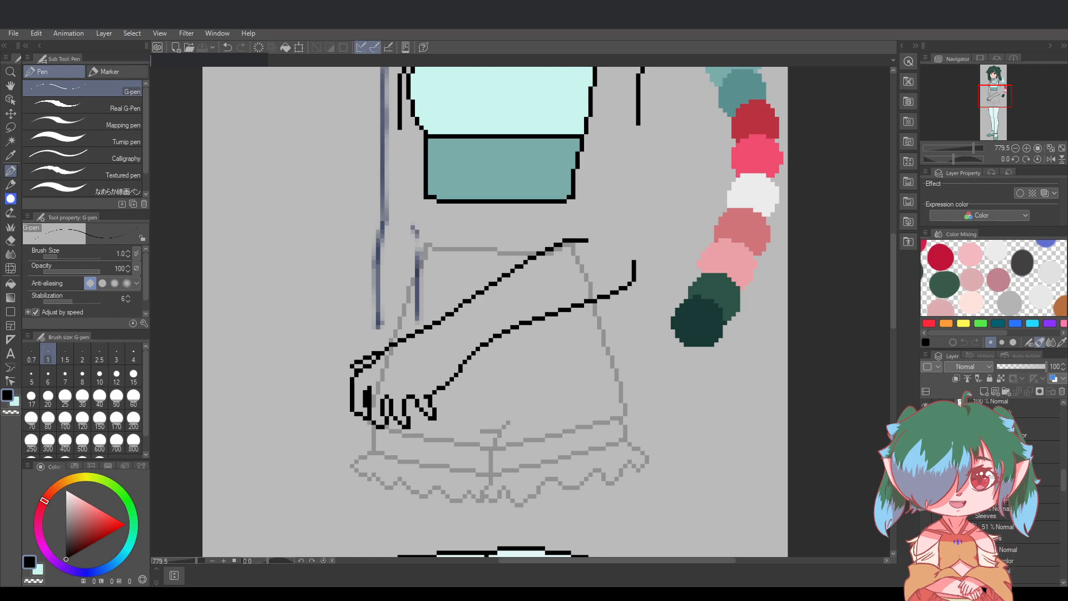
pyautogui.scroll(-3, 993, 501)
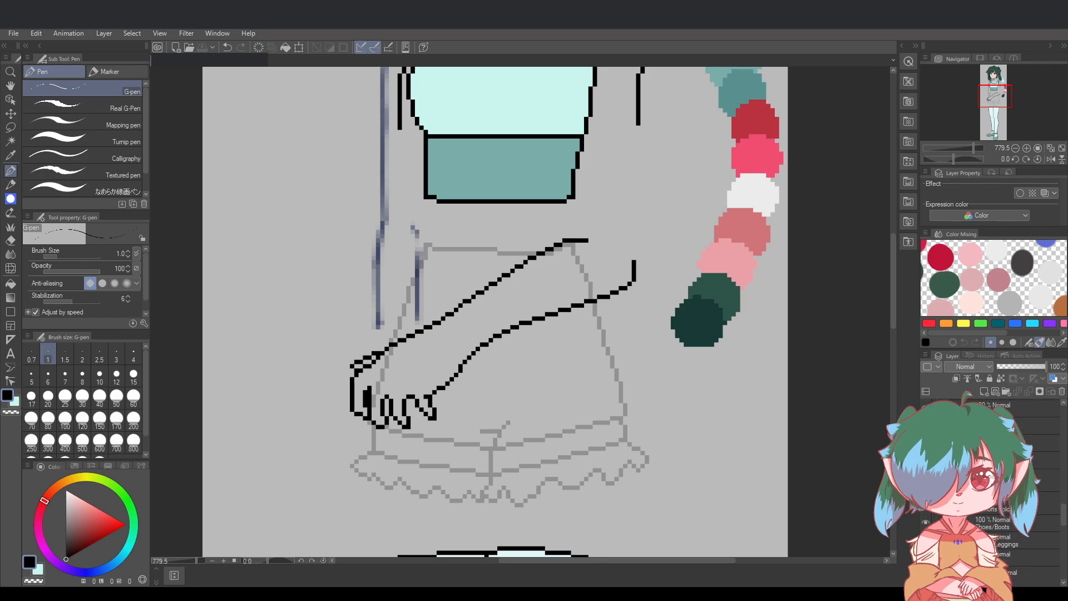
pyautogui.scroll(3, 984, 589)
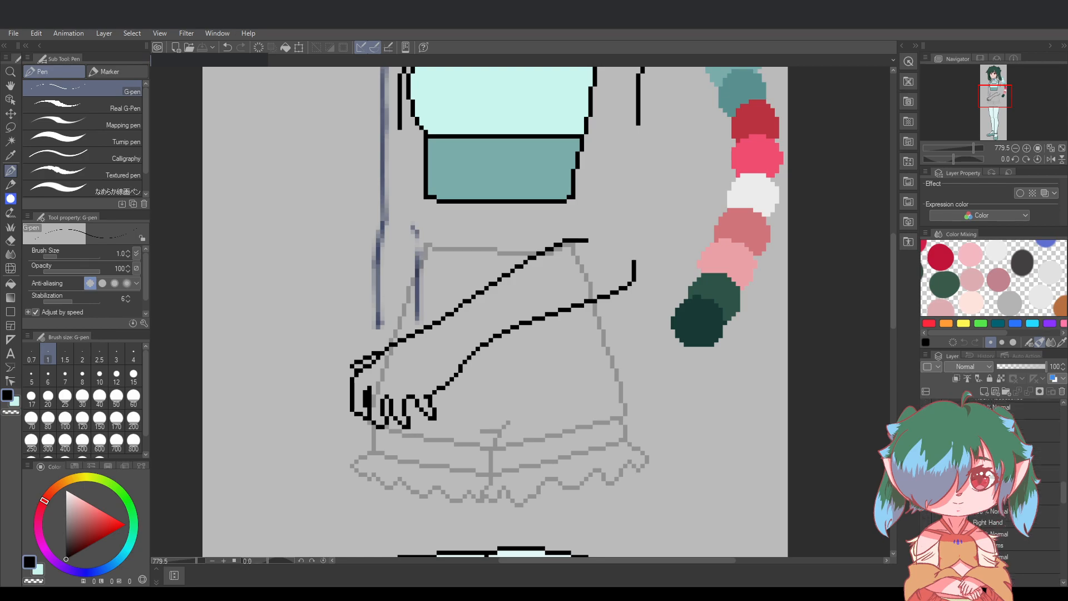
pyautogui.click(979, 511)
pyautogui.click(923, 509)
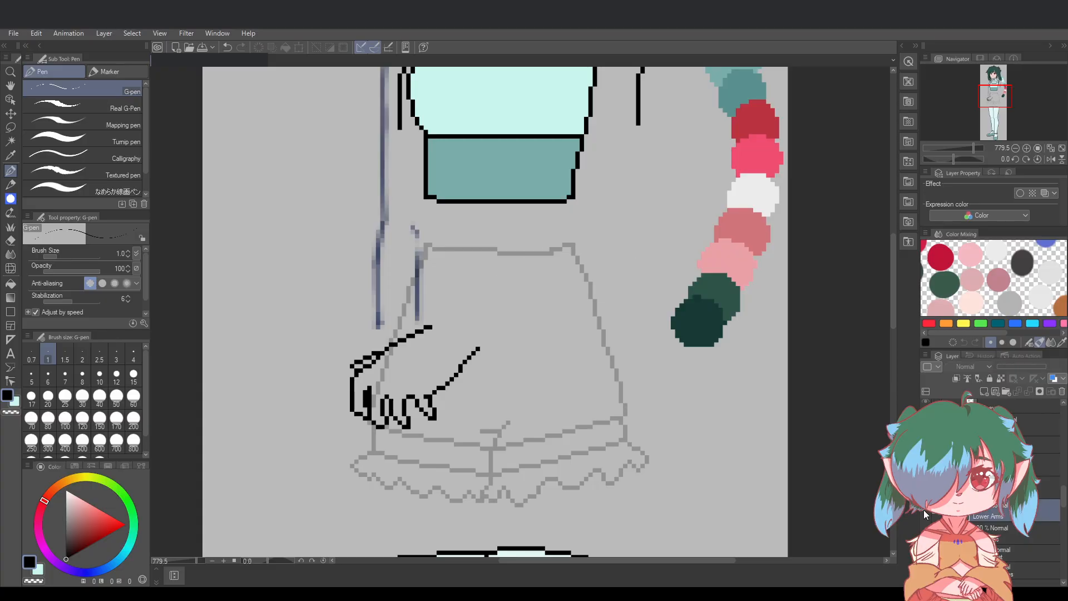
# Hide the crossing hand's outline, show the hanging hand's outline instead, and save the file
pyautogui.click(924, 509)
pyautogui.click(924, 509)
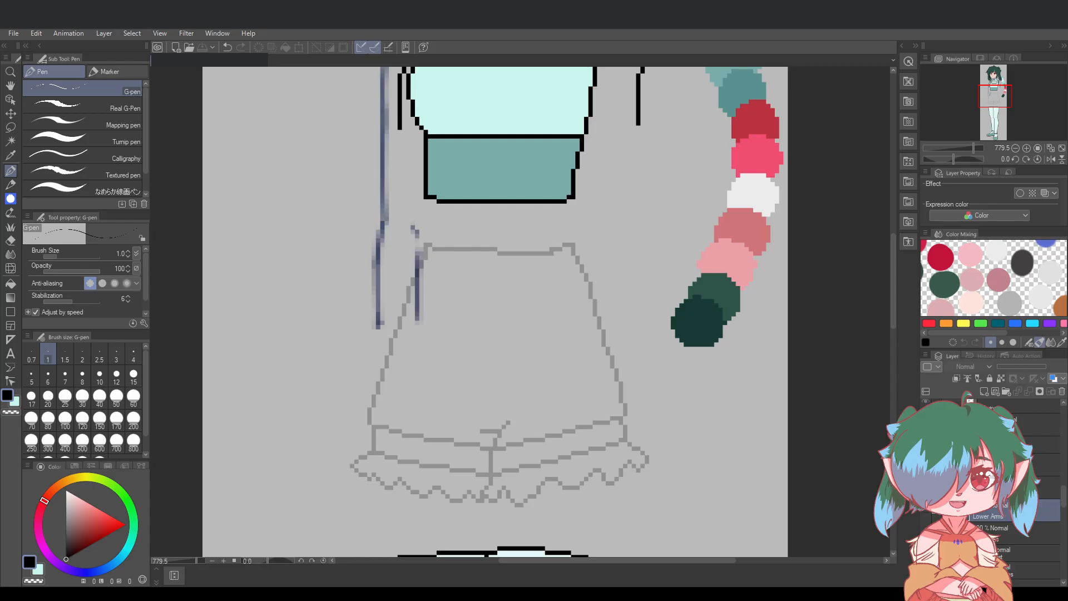
pyautogui.click(926, 510)
pyautogui.click(925, 510)
pyautogui.click(926, 510)
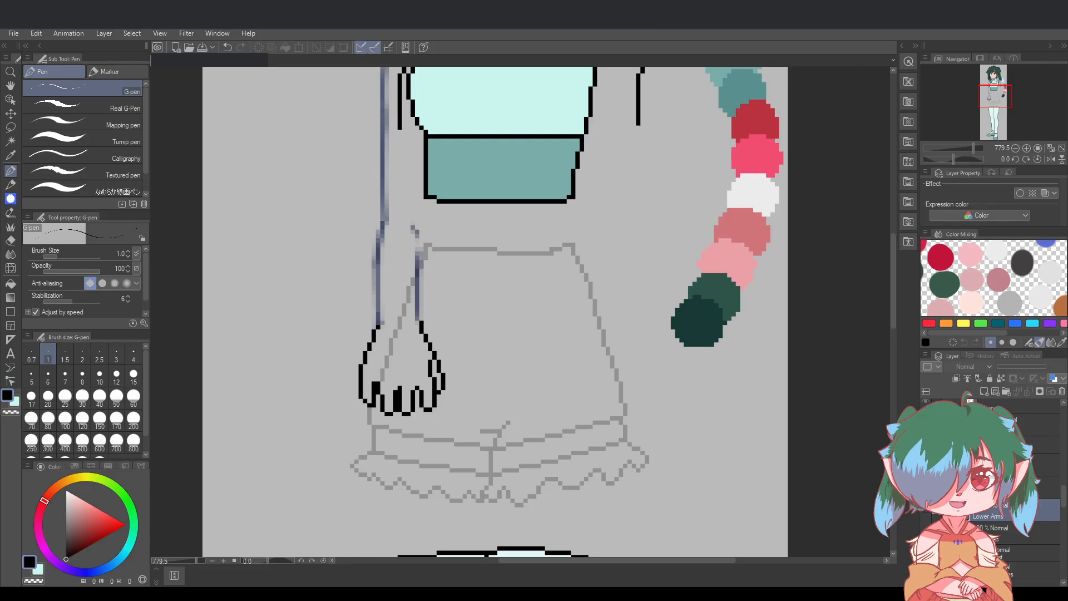
pyautogui.click(926, 511)
pyautogui.click(926, 510)
pyautogui.click(991, 487)
pyautogui.hotkey('ctrl', 's')
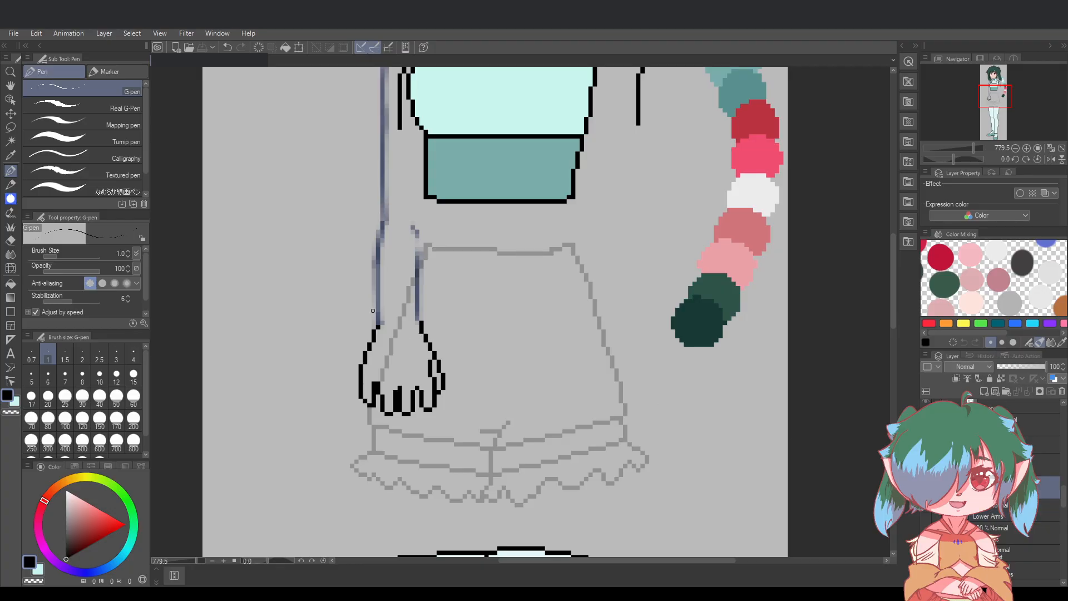
# Remove the hanging arm's upper-arm sketch from view, keeping the forearm sketch, and save the file
pyautogui.click(1000, 528)
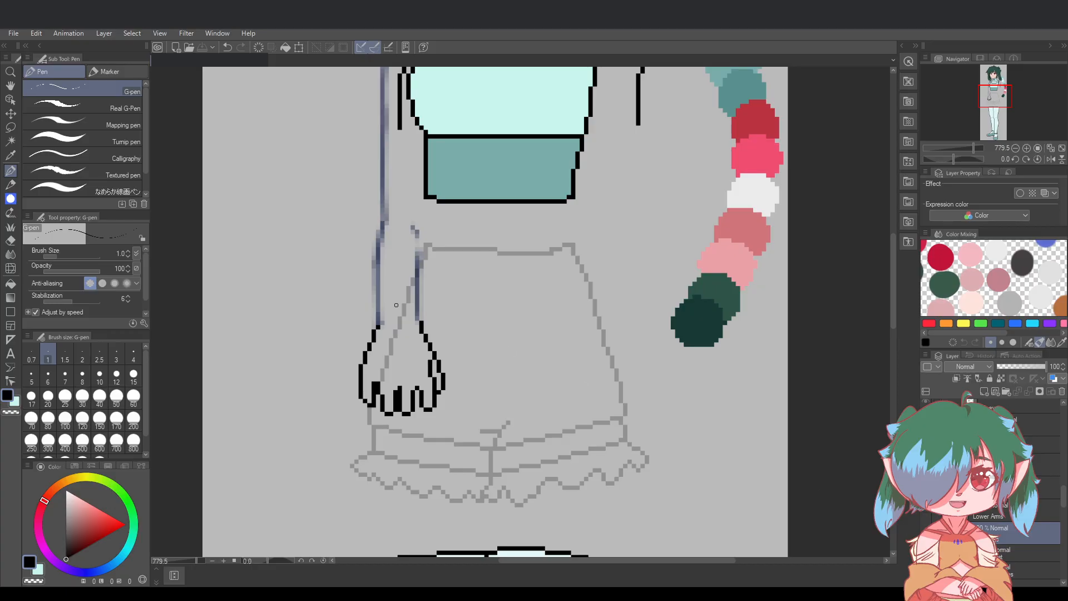
pyautogui.scroll(-3, 1035, 536)
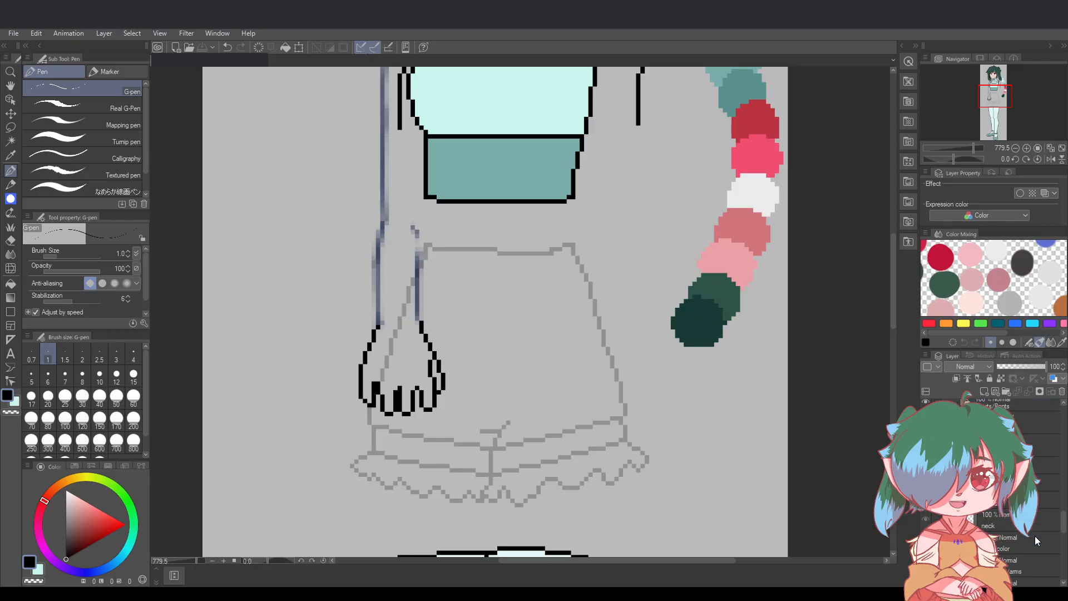
pyautogui.scroll(-3, 1035, 536)
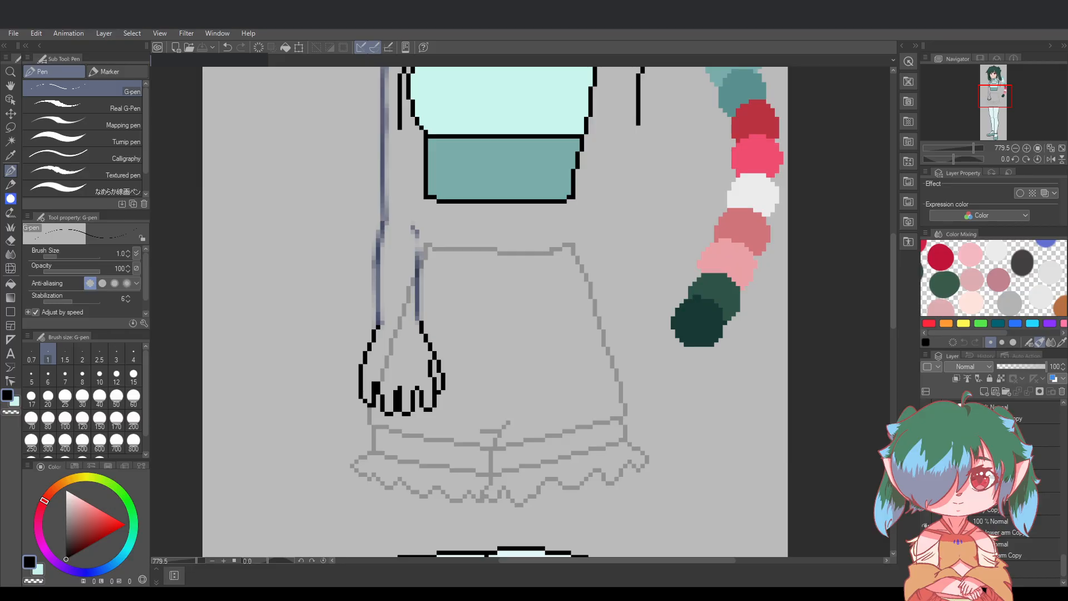
pyautogui.scroll(-2, 1035, 536)
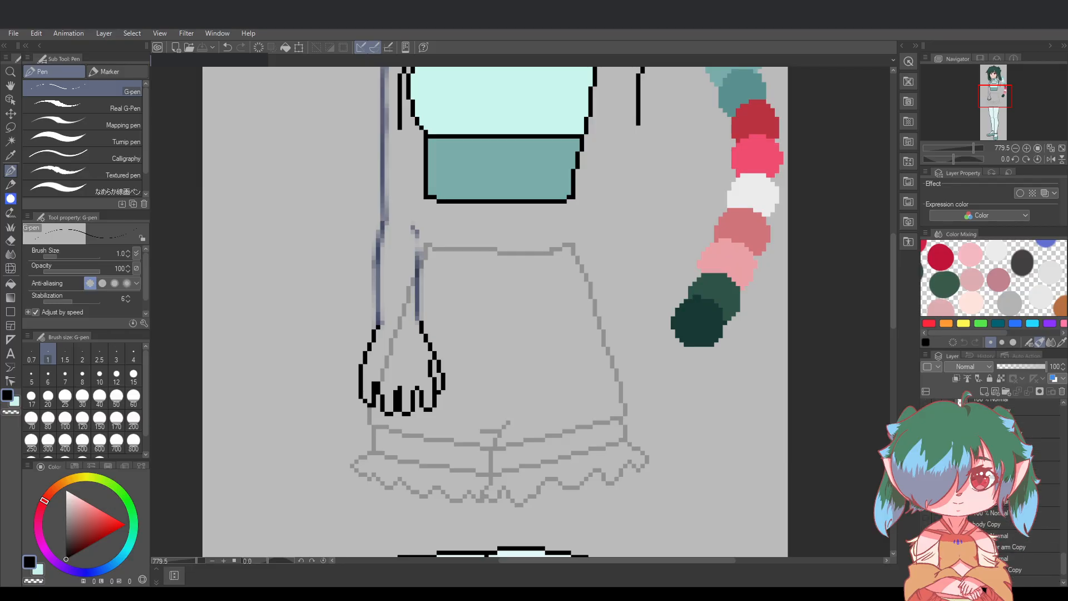
pyautogui.press('Delete')
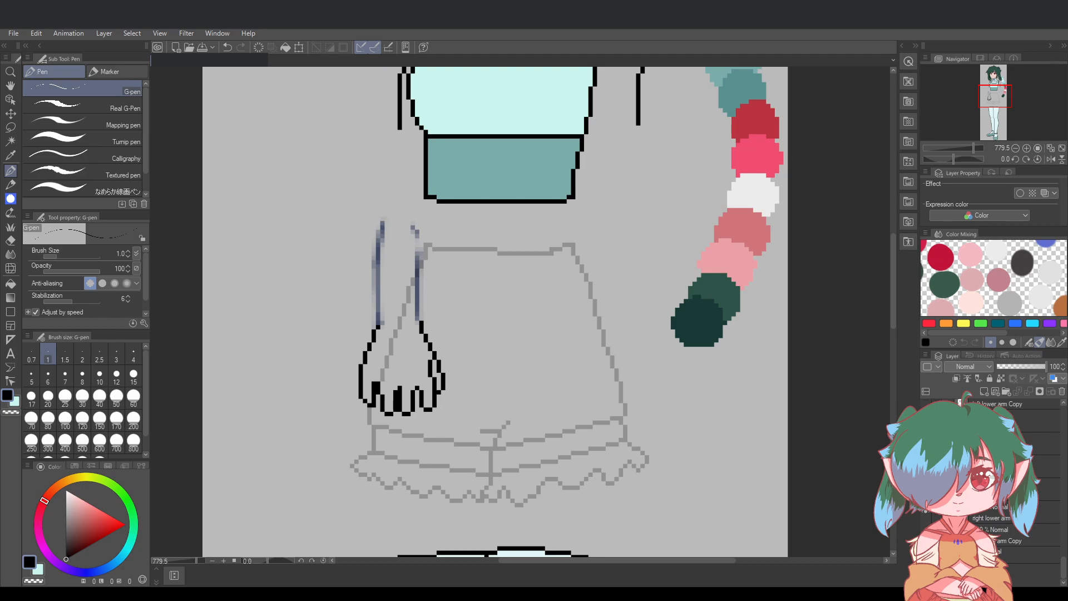
pyautogui.hotkey('ctrl', 's')
# Make the Lower Arms layer active for drawing and show its crossing forearm outline again
pyautogui.scroll(8, 1035, 536)
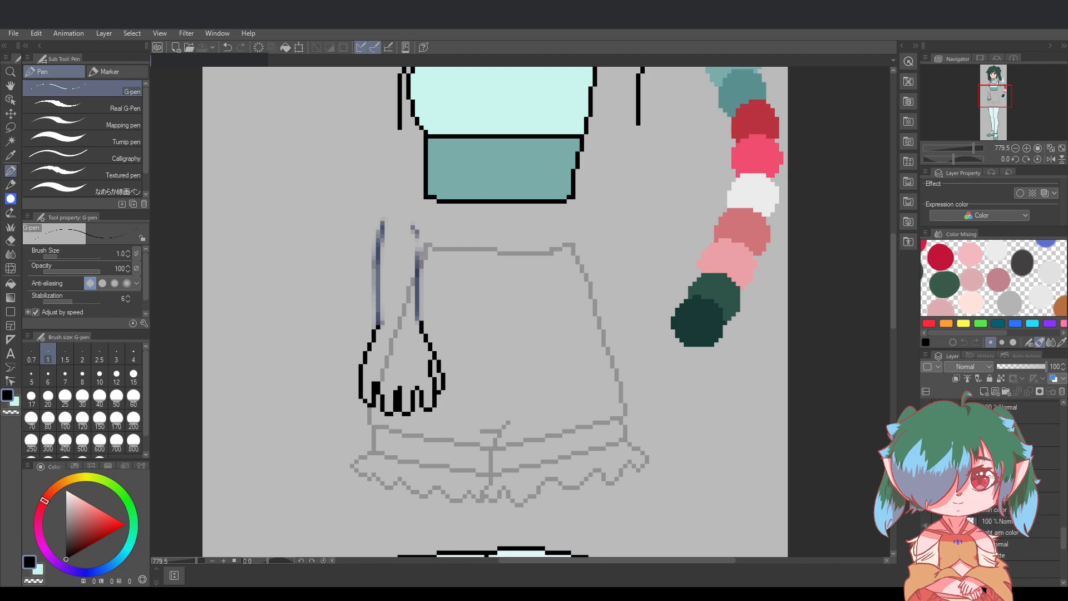
pyautogui.scroll(5, 1001, 479)
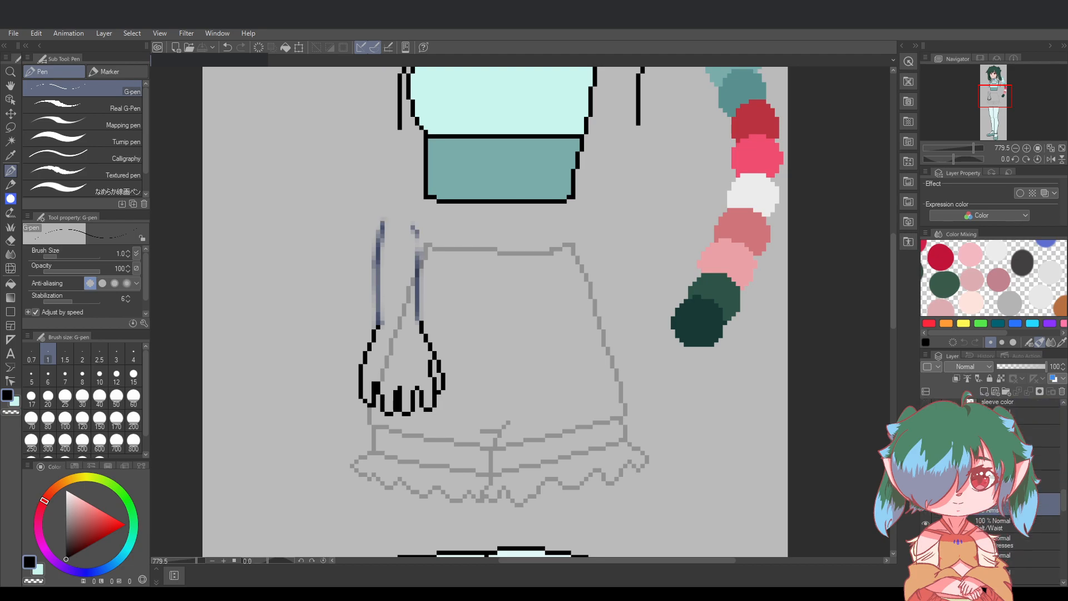
pyautogui.scroll(2, 1013, 523)
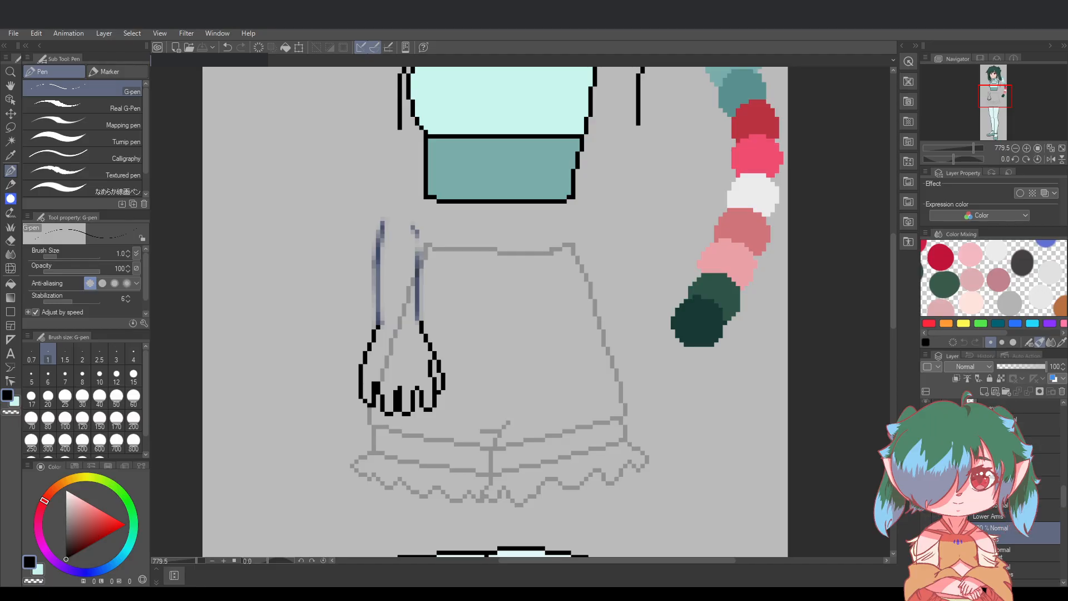
pyautogui.click(926, 533)
pyautogui.click(925, 533)
pyautogui.scroll(1, 889, 303)
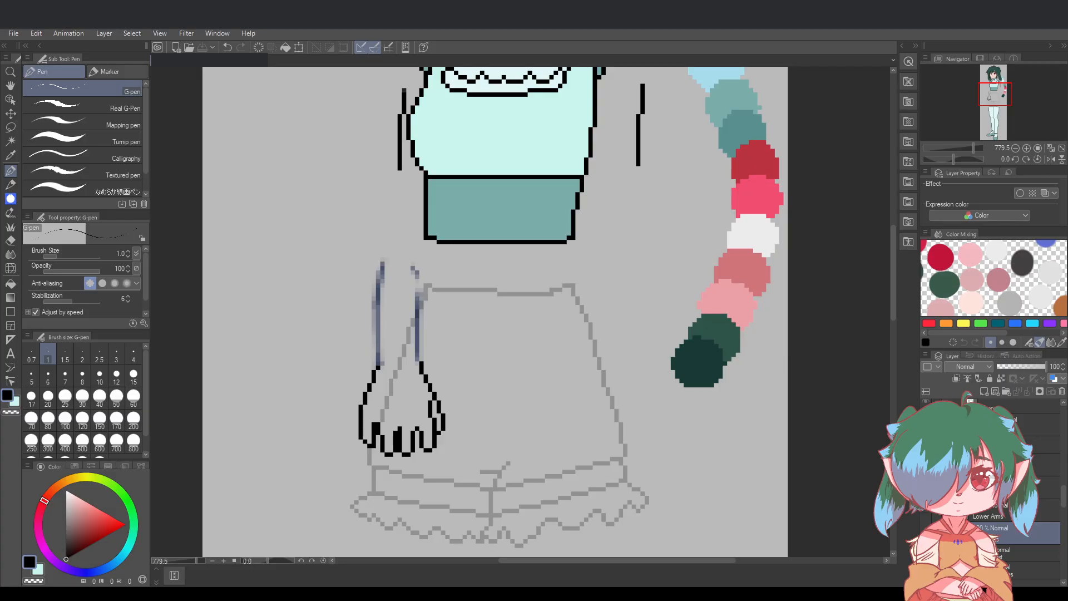
pyautogui.click(931, 514)
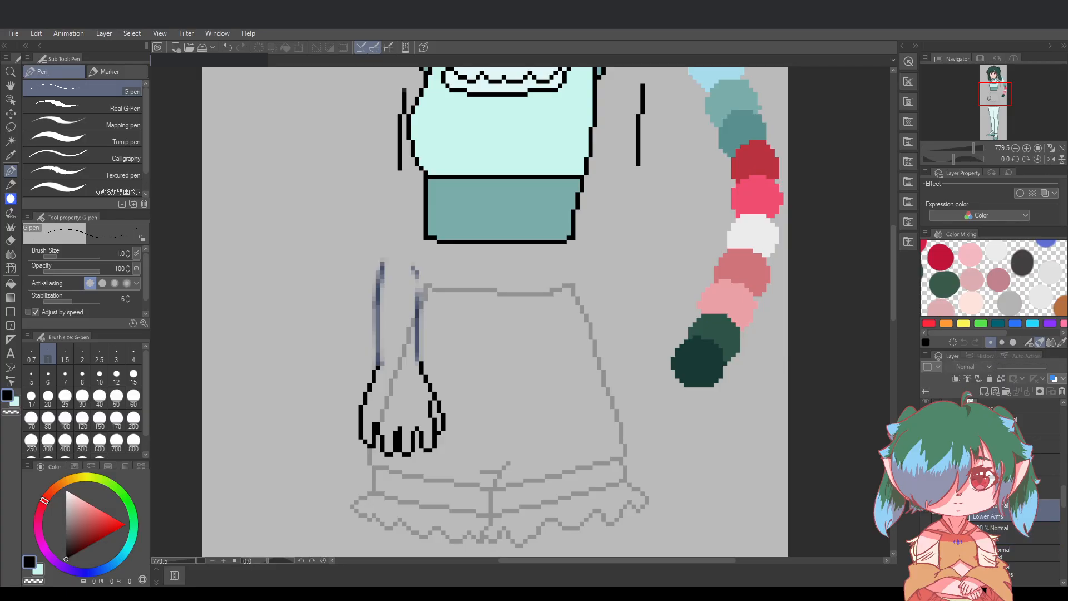
pyautogui.click(926, 515)
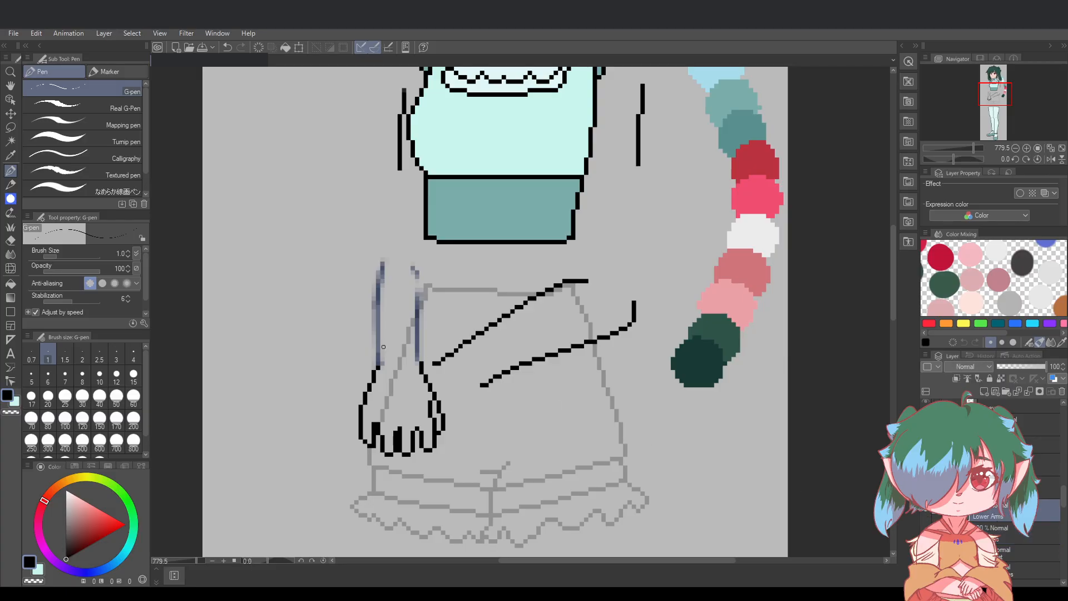
# Outline the hanging forearm's outer edge in black over its sketch, from the wrist up to the elbow
pyautogui.scroll(2, 303, 318)
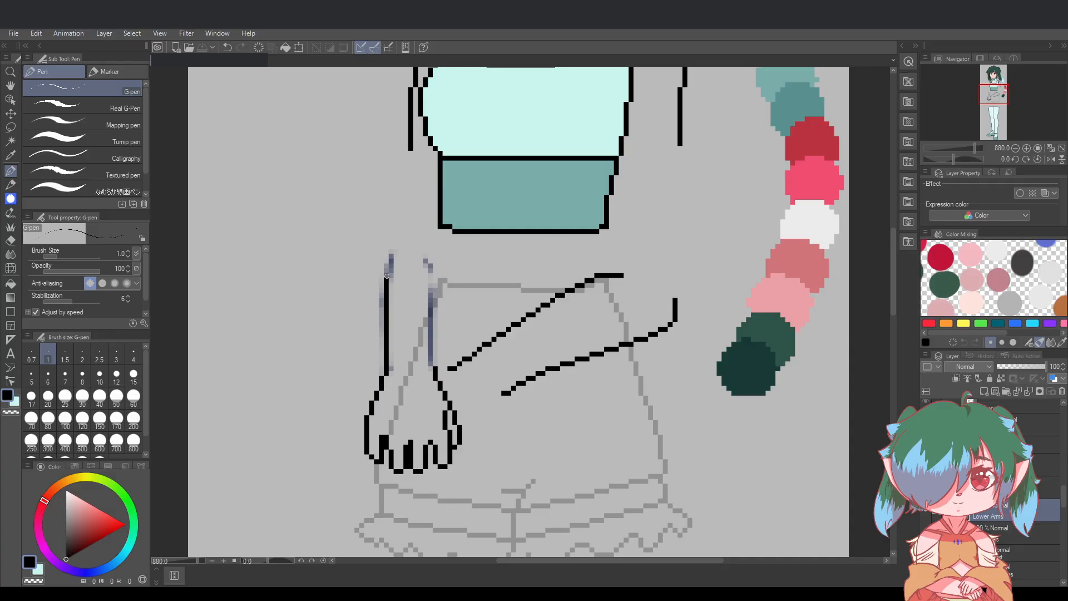
pyautogui.moveTo(389, 274); pyautogui.dragTo(392, 249)
pyautogui.hotkey('ctrl', 'z')
pyautogui.scroll(-2, 392, 269)
pyautogui.scroll(2, 478, 282)
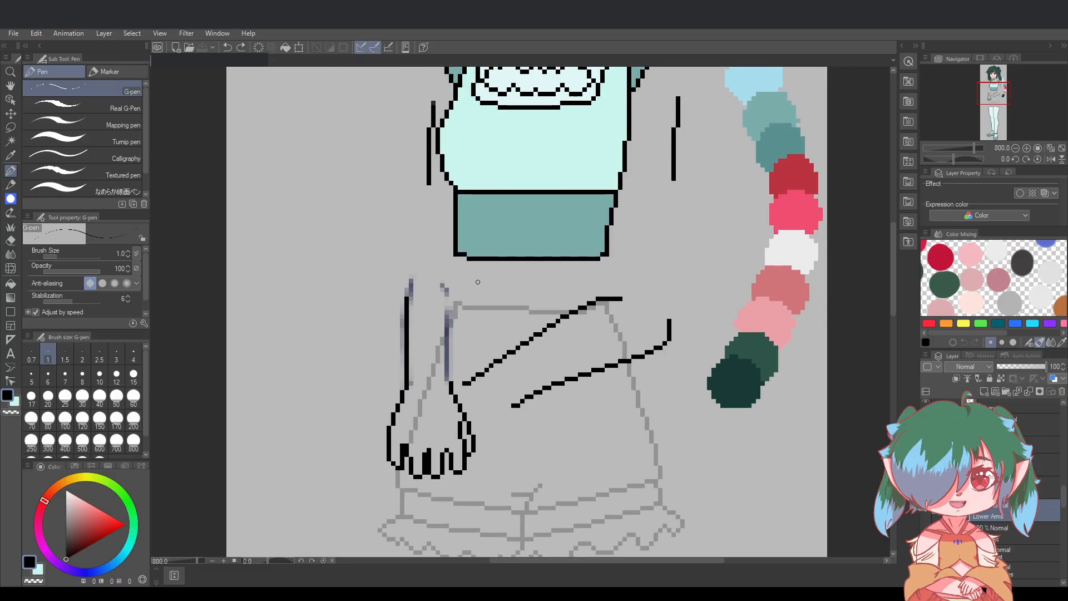
pyautogui.moveTo(408, 297); pyautogui.dragTo(415, 284)
pyautogui.scroll(-2, 543, 275)
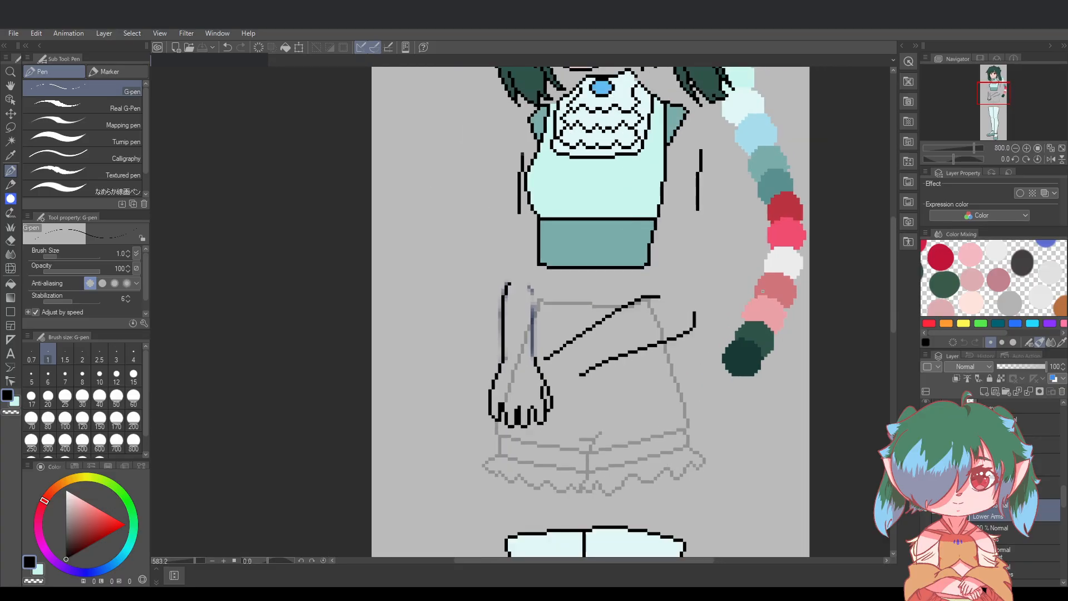
# Show the crossing hand's outline and lasso a selection around the whole crossing forearm and hand
pyautogui.scroll(10, 893, 312)
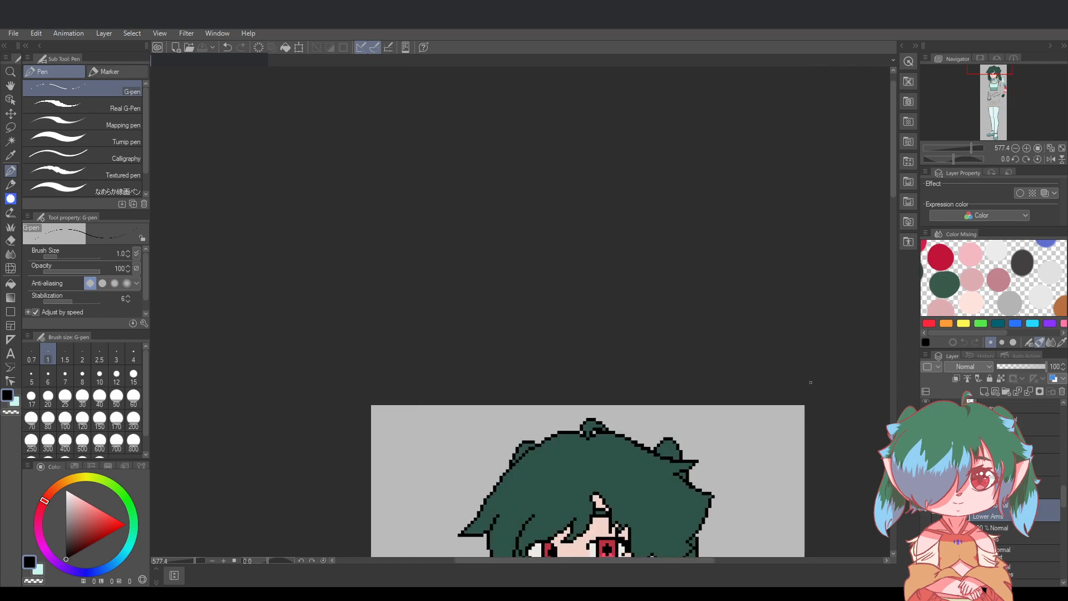
pyautogui.moveTo(891, 193); pyautogui.dragTo(891, 320)
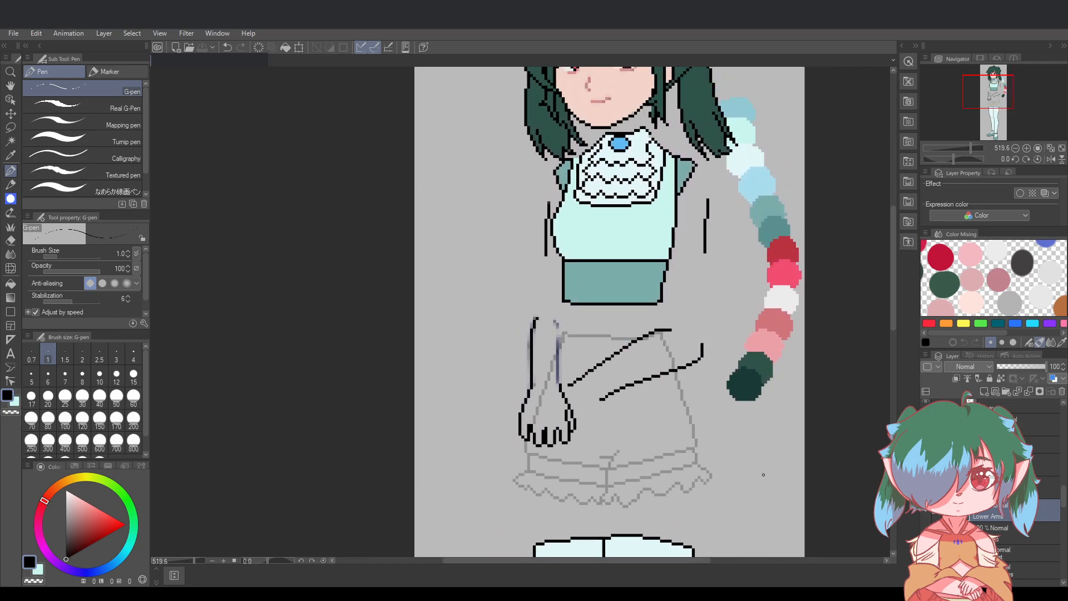
pyautogui.moveTo(679, 560); pyautogui.dragTo(709, 560)
pyautogui.scroll(2, 662, 363)
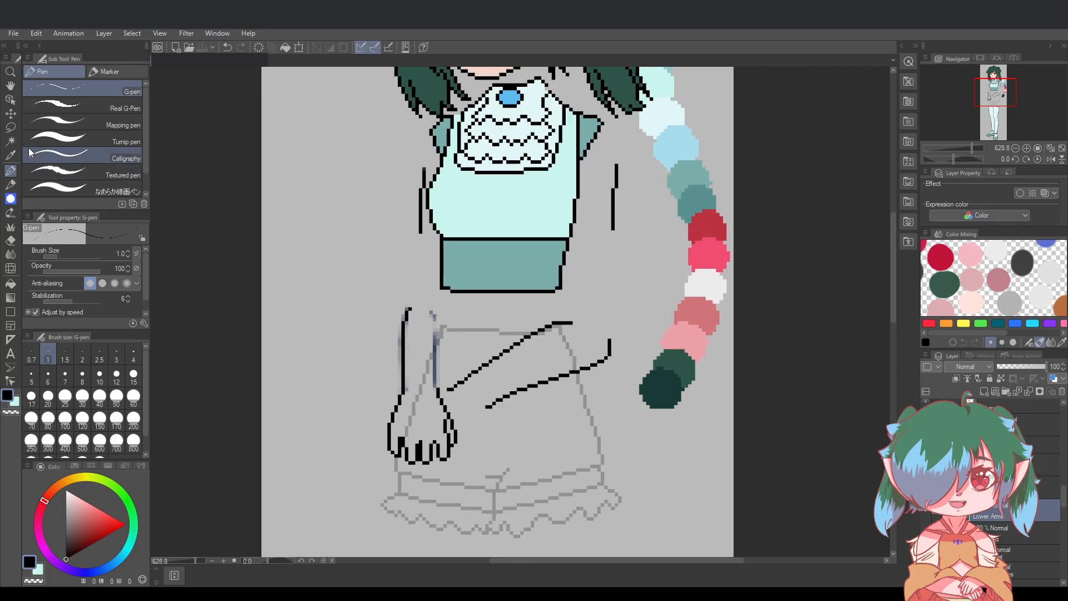
pyautogui.click(10, 127)
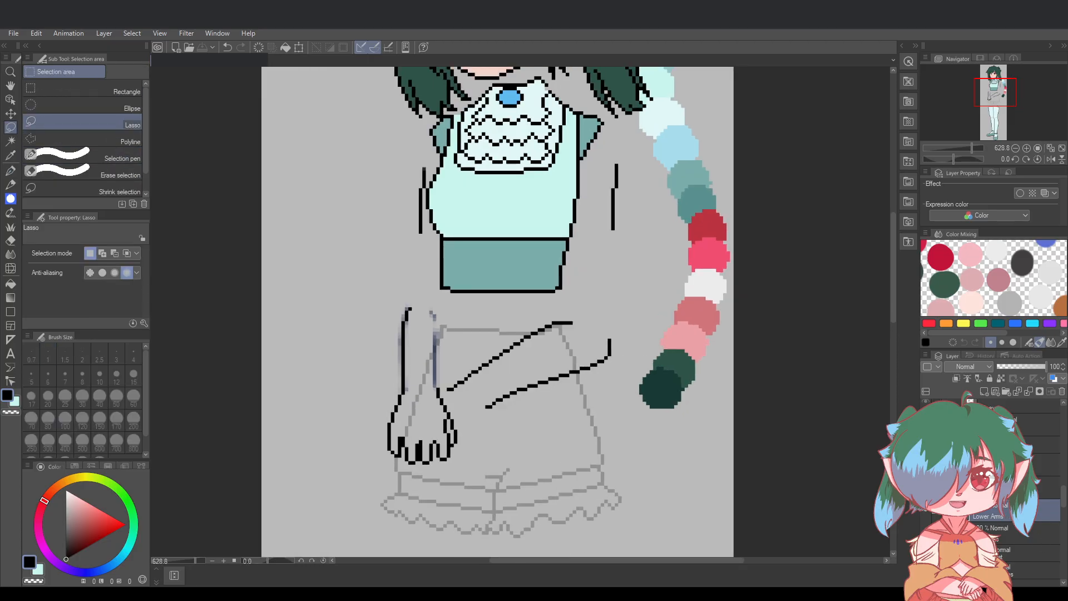
pyautogui.click(1002, 487)
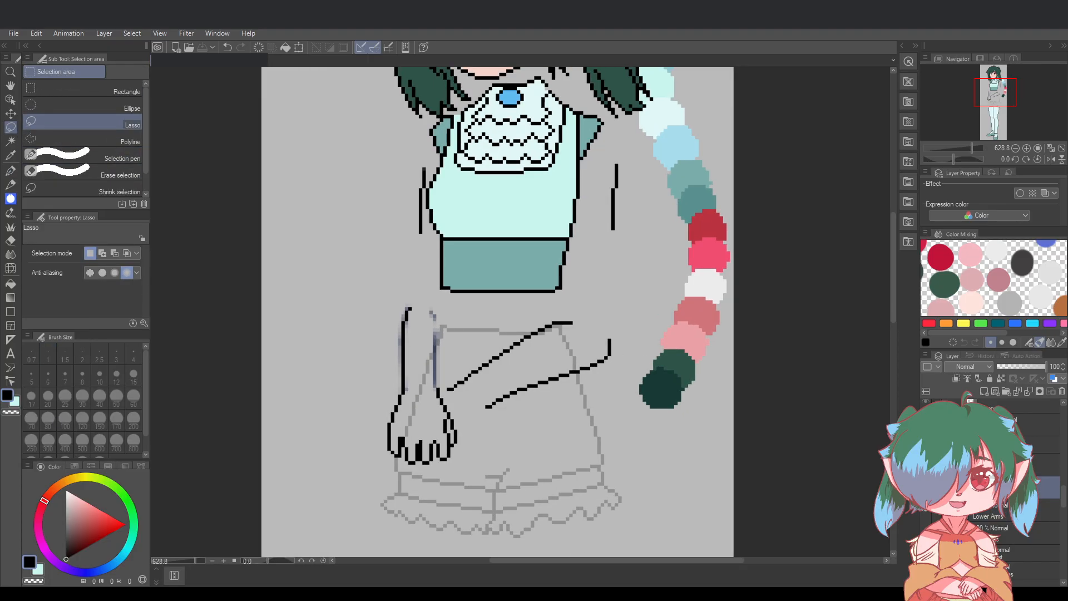
pyautogui.click(1049, 466)
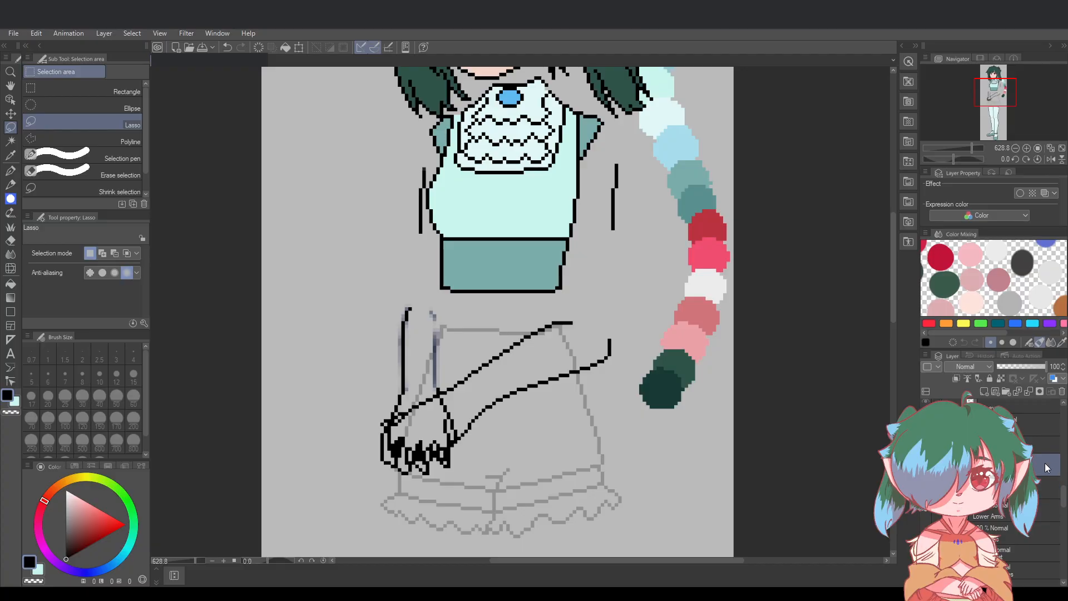
pyautogui.moveTo(592, 309)
pyautogui.mouseDown()
pyautogui.moveTo(520, 311)
pyautogui.moveTo(374, 424)
pyautogui.moveTo(389, 445)
pyautogui.mouseUp()
pyautogui.moveTo(646, 298)
pyautogui.mouseDown()
pyautogui.moveTo(526, 321)
pyautogui.moveTo(439, 375)
pyautogui.mouseUp()
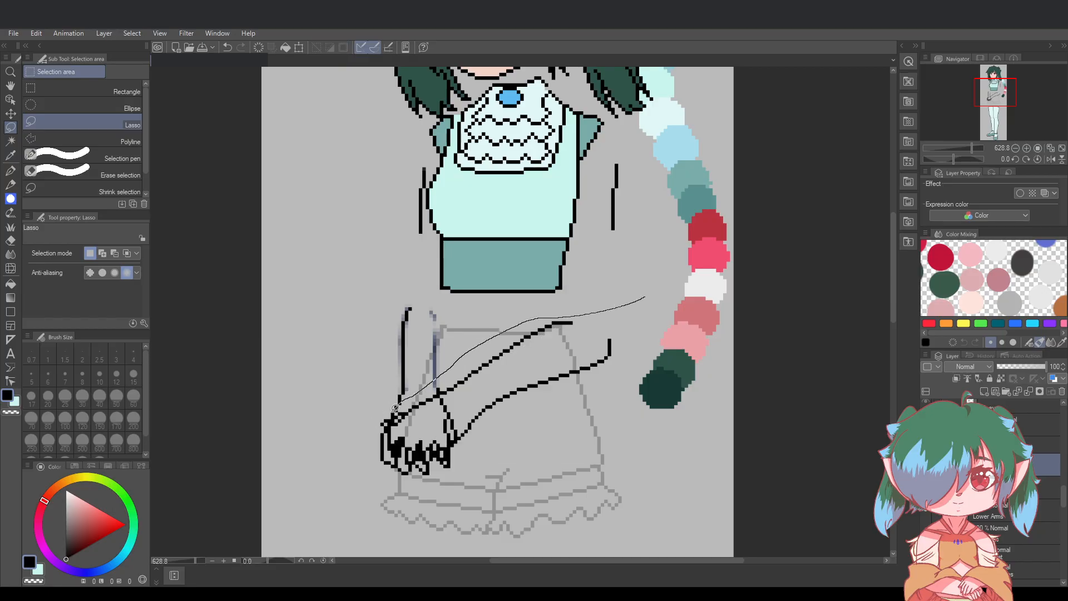
pyautogui.moveTo(362, 452)
pyautogui.mouseDown()
pyautogui.moveTo(464, 492)
pyautogui.moveTo(599, 437)
pyautogui.mouseUp()
pyautogui.moveTo(653, 309); pyautogui.dragTo(651, 307)
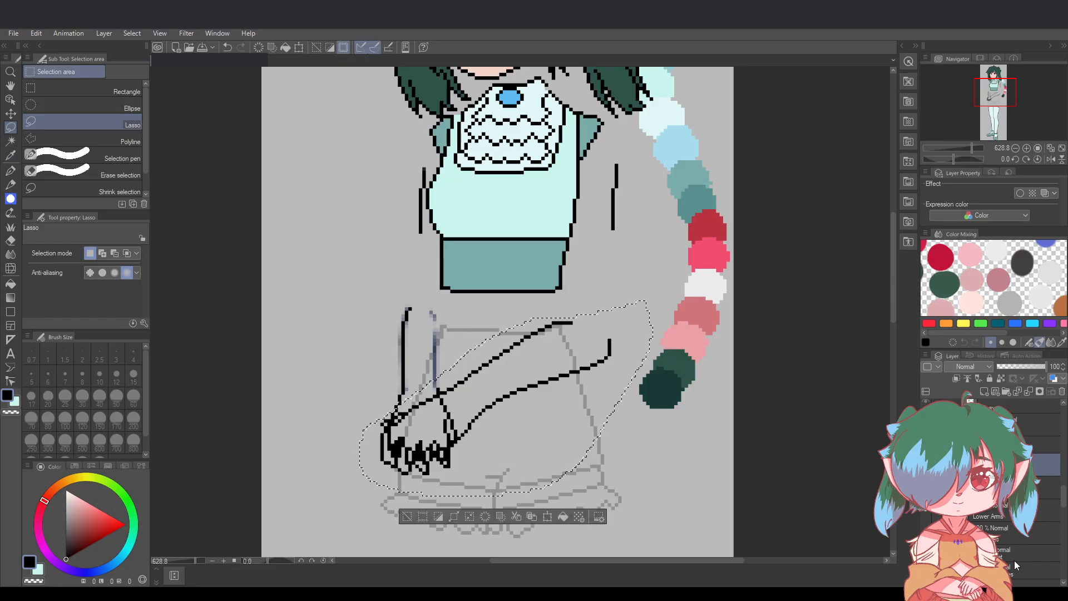
# Select the Lower Arms layer together with the crossing hand's outline layer
pyautogui.click(1002, 511)
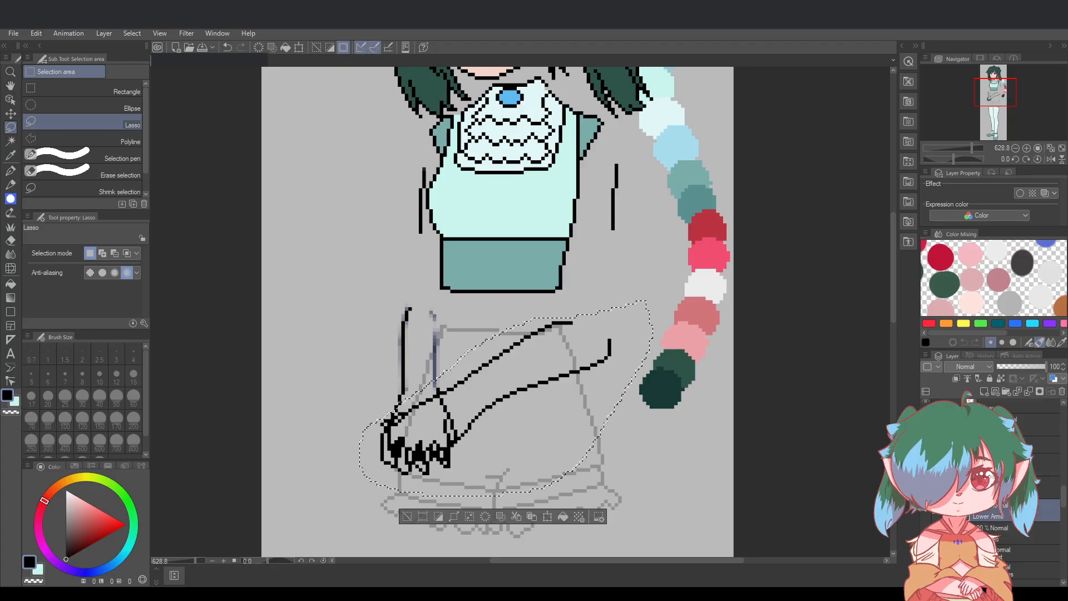
pyautogui.click(926, 464)
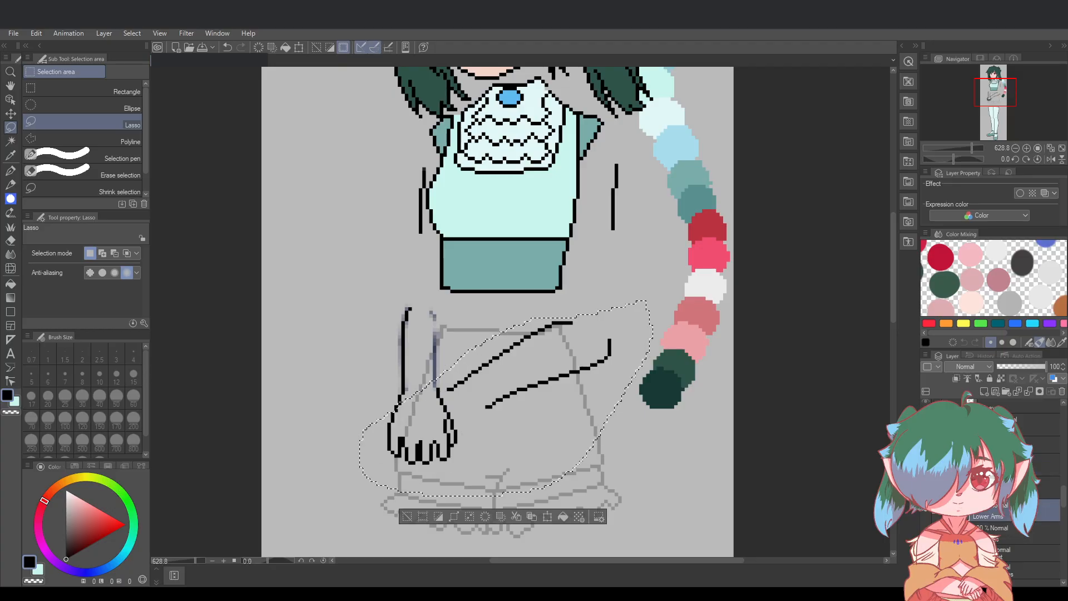
pyautogui.click(925, 464)
pyautogui.click(938, 464)
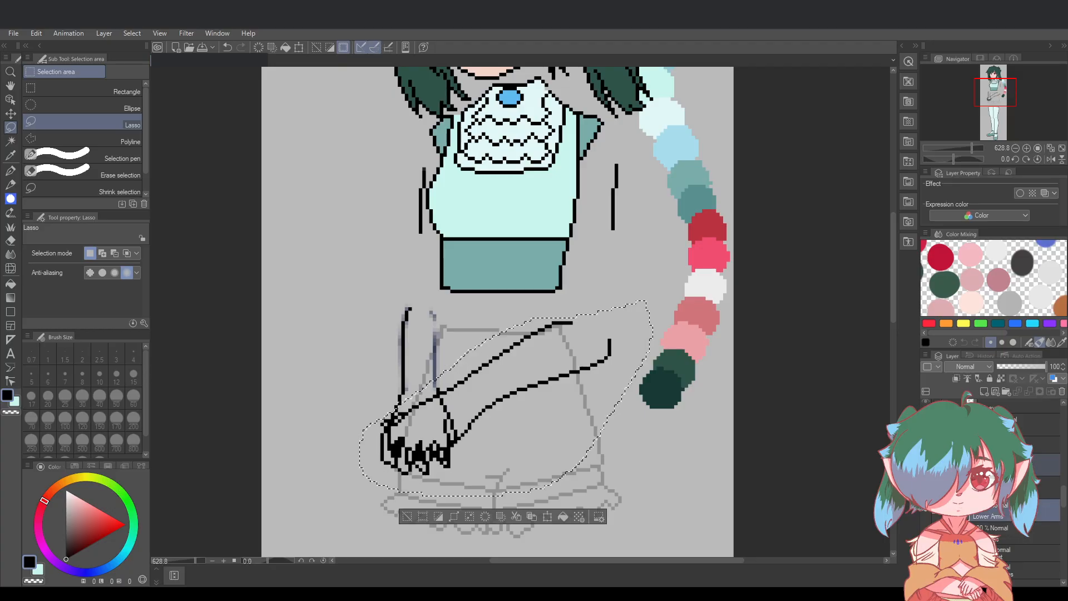
# Move the selected crossing forearm and hand outlines slightly outward and up, and clear the selection
pyautogui.click(548, 517)
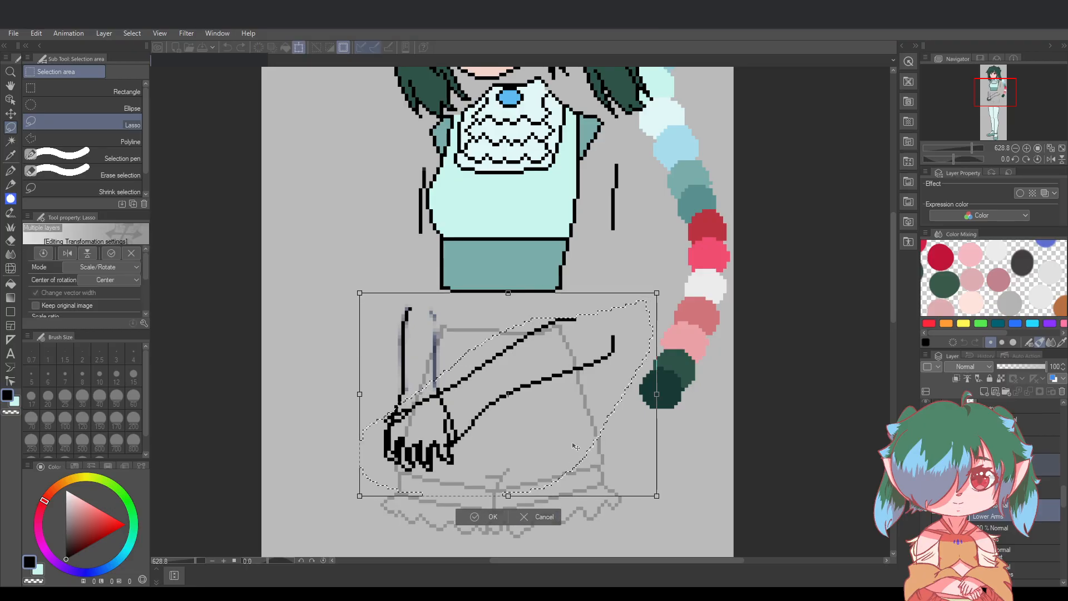
pyautogui.moveTo(574, 448); pyautogui.dragTo(582, 443)
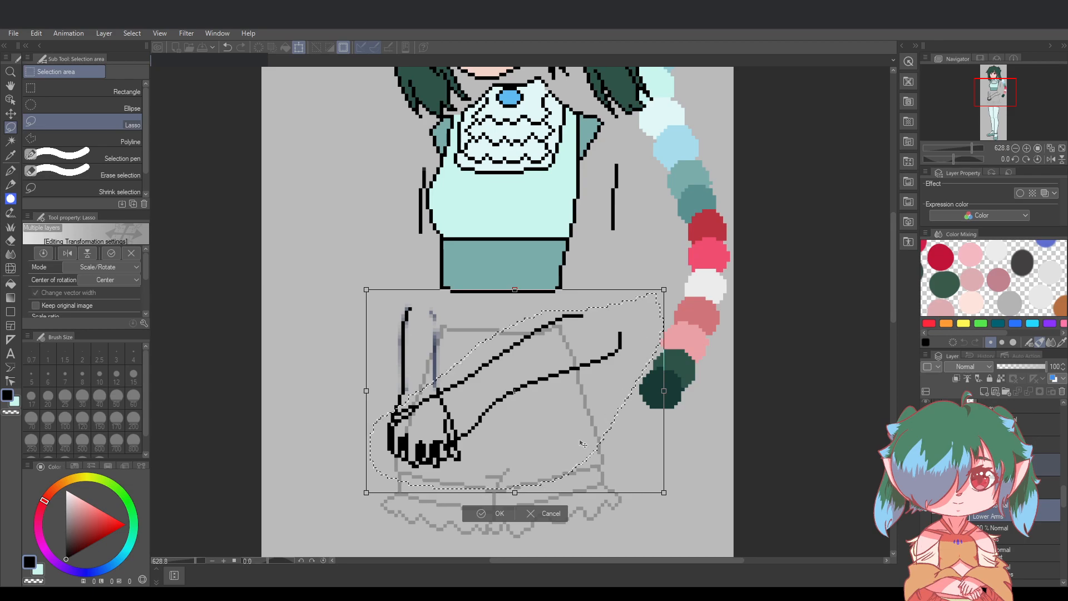
pyautogui.click(489, 513)
pyautogui.hotkey('ctrl', 'd')
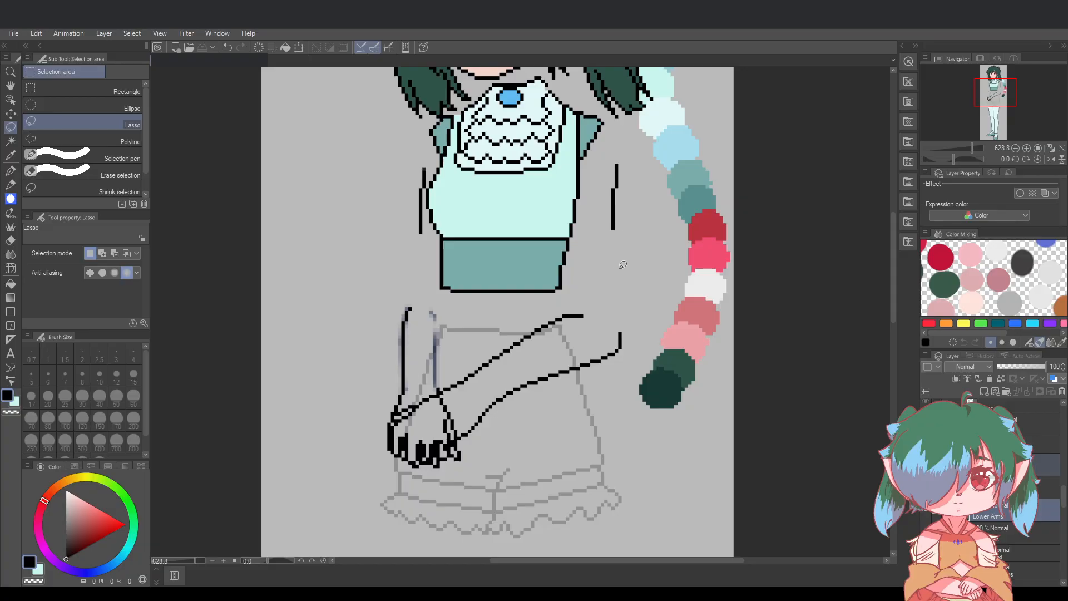
# Lasso the crossing forearm and hand again, shift them slightly back toward the hanging arm, and clear the selection
pyautogui.scroll(-2, 623, 306)
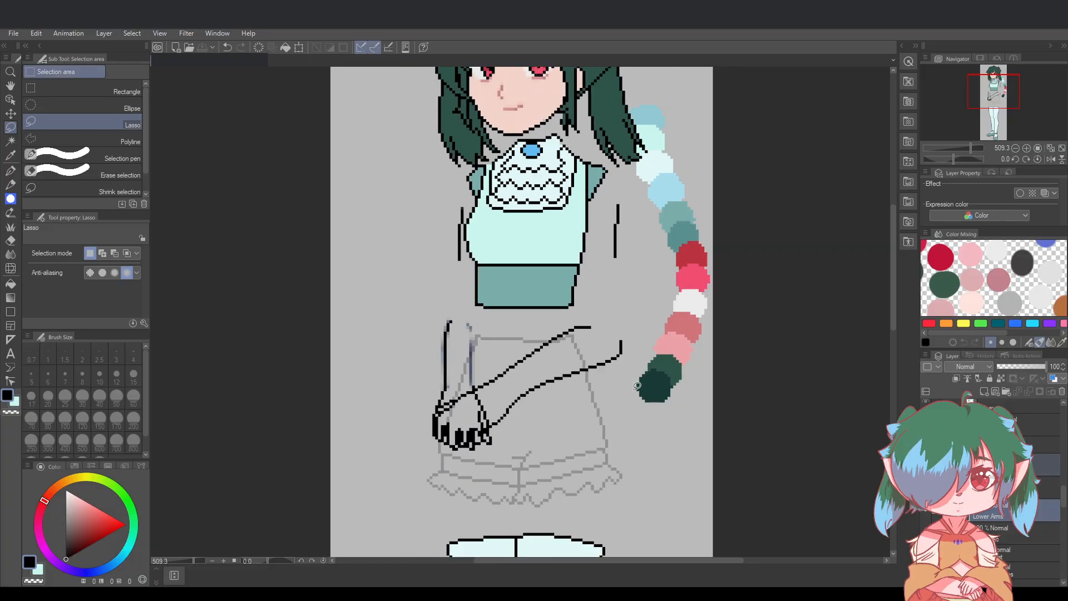
pyautogui.moveTo(568, 305)
pyautogui.mouseDown()
pyautogui.moveTo(466, 385)
pyautogui.moveTo(501, 475)
pyautogui.moveTo(636, 396)
pyautogui.mouseUp()
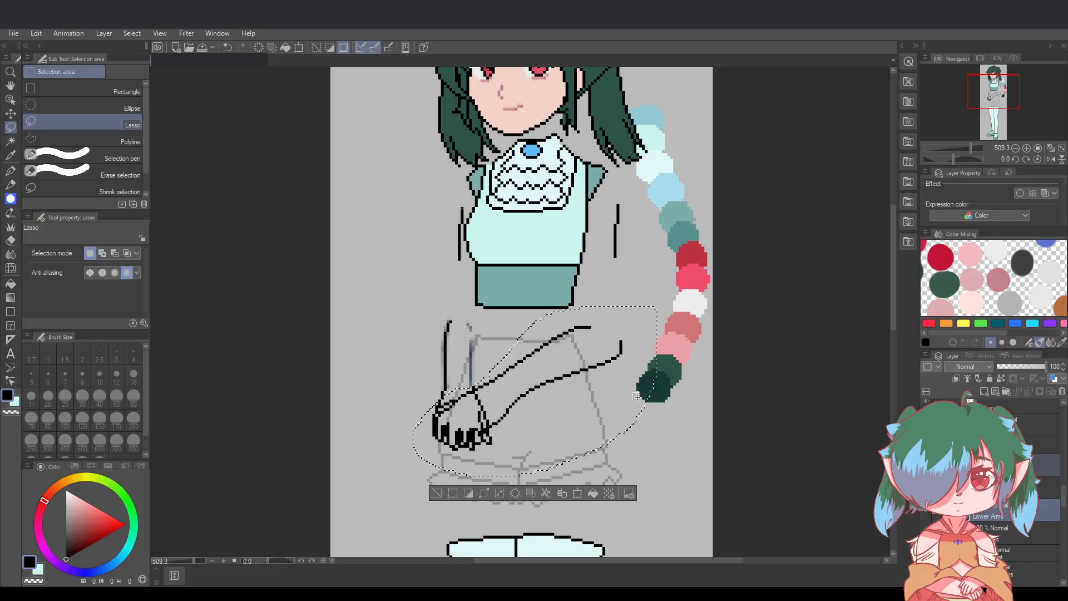
pyautogui.click(578, 493)
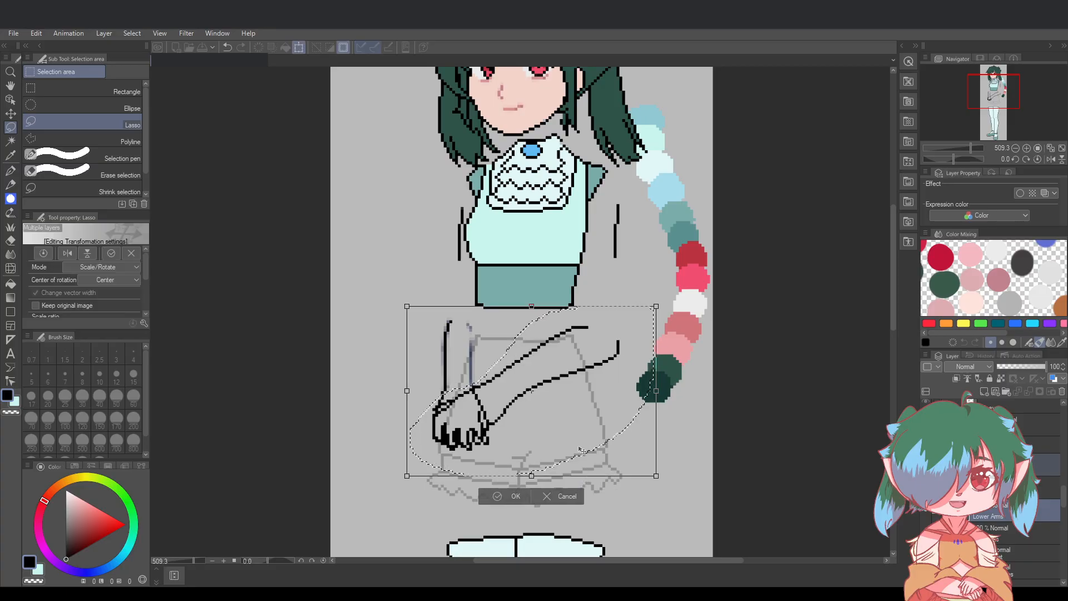
pyautogui.moveTo(579, 450); pyautogui.dragTo(576, 449)
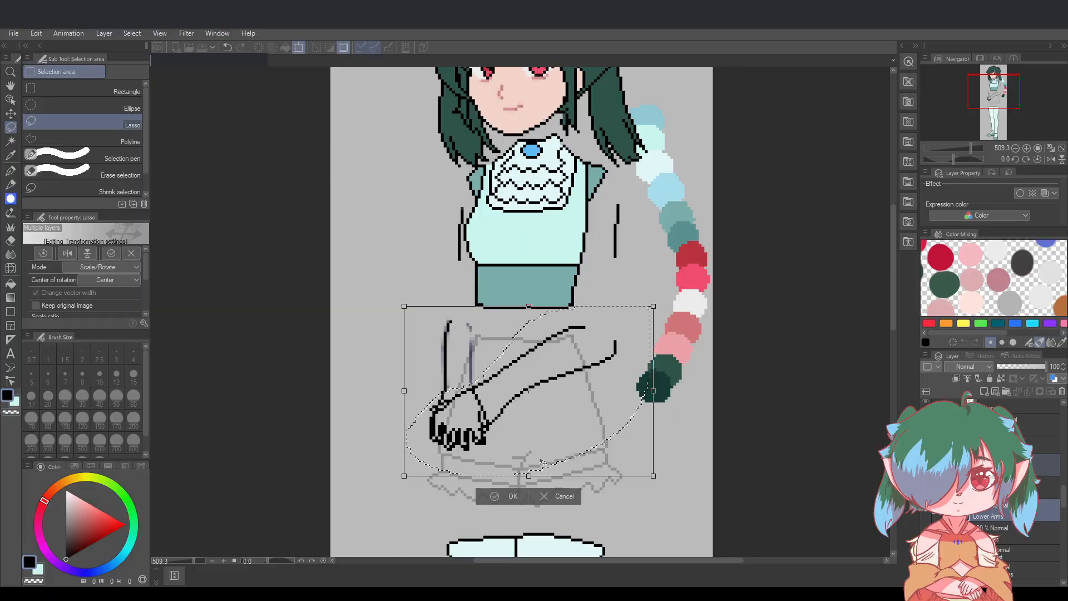
pyautogui.moveTo(543, 460); pyautogui.dragTo(543, 461)
pyautogui.press('Return')
pyautogui.hotkey('ctrl', 'd')
# Examine the crossing arm's placement against the dress and the whole figure, with the skirt shown
pyautogui.scroll(-2, 749, 417)
pyautogui.scroll(3, 750, 423)
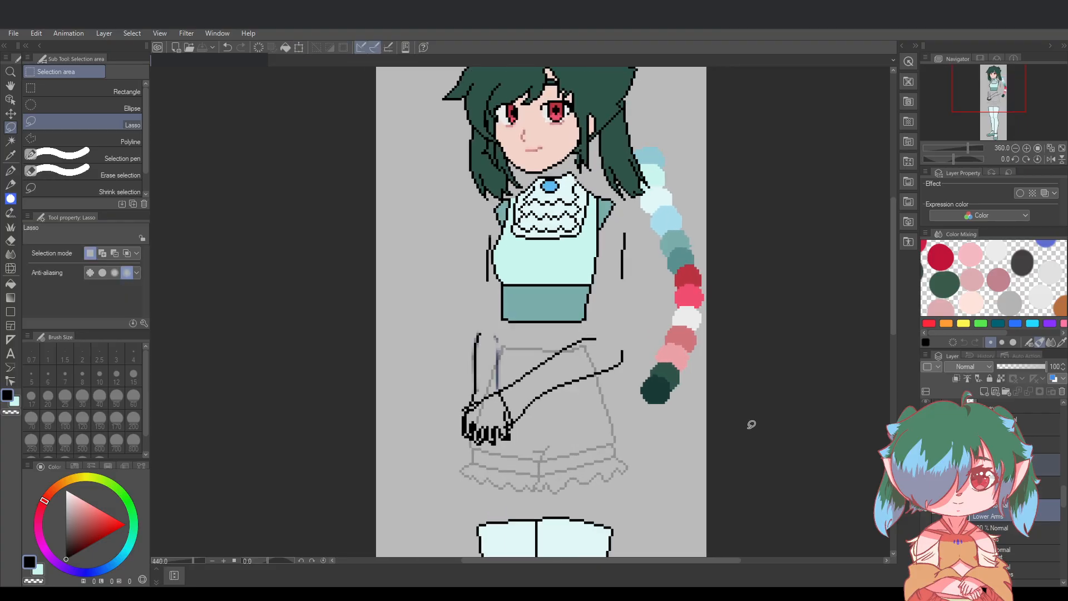
pyautogui.scroll(-3, 983, 578)
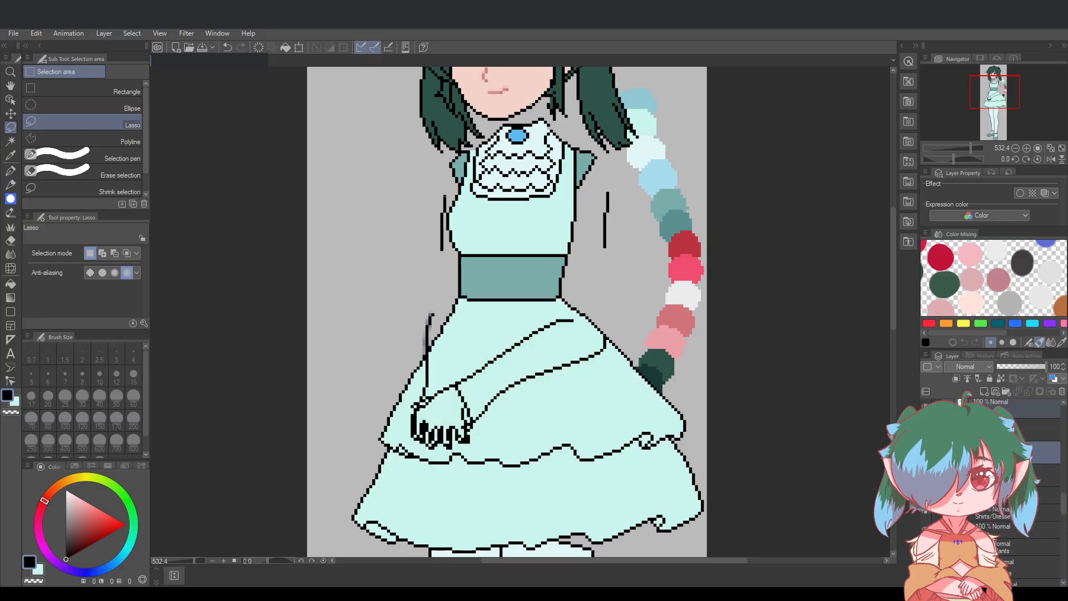
pyautogui.scroll(-5, 853, 458)
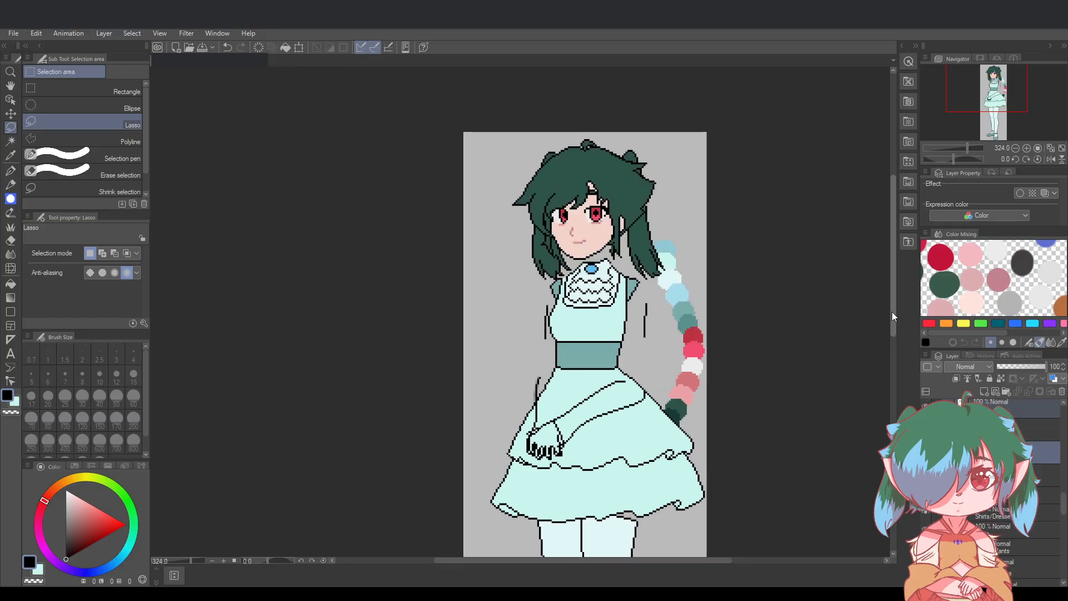
pyautogui.moveTo(892, 316); pyautogui.dragTo(890, 372)
pyautogui.scroll(-2, 811, 418)
pyautogui.scroll(-1, 812, 419)
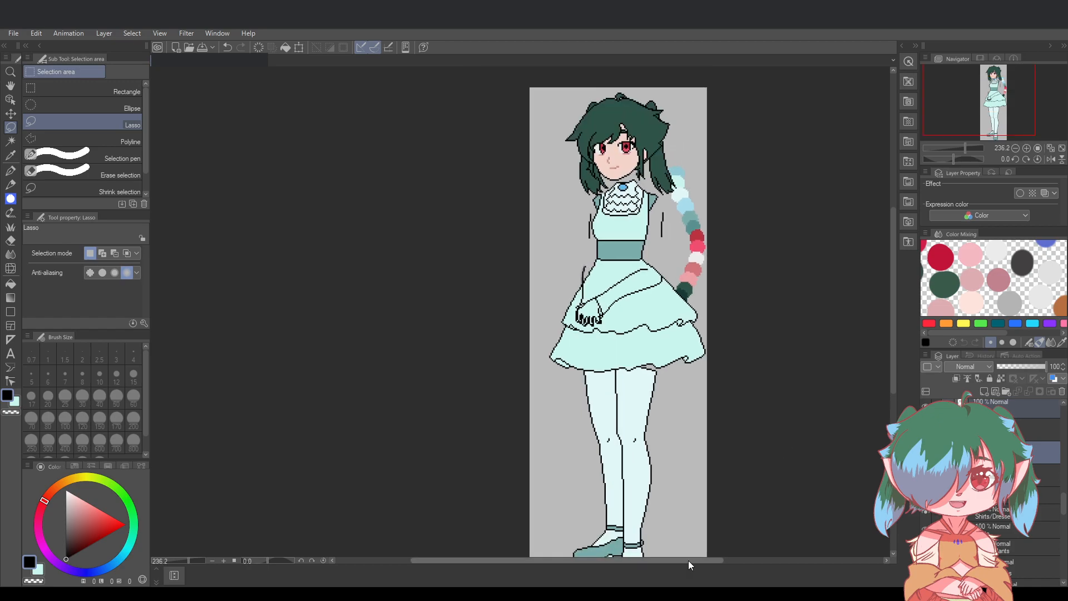
pyautogui.moveTo(689, 560); pyautogui.dragTo(745, 555)
pyautogui.moveTo(893, 297)
pyautogui.mouseDown()
pyautogui.moveTo(892, 319)
pyautogui.moveTo(896, 308)
pyautogui.mouseUp()
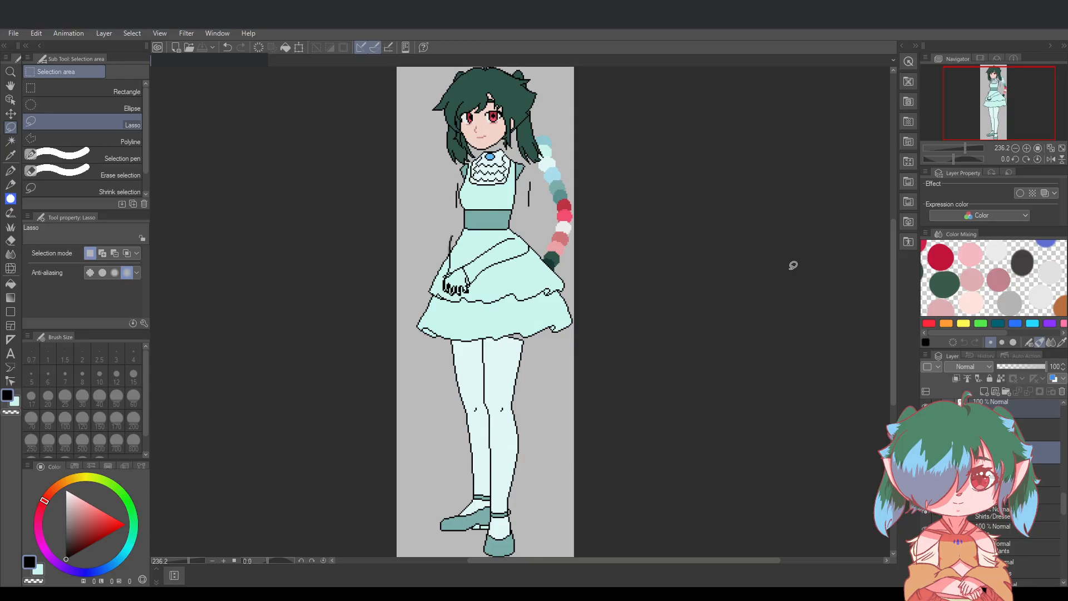
pyautogui.scroll(5, 521, 209)
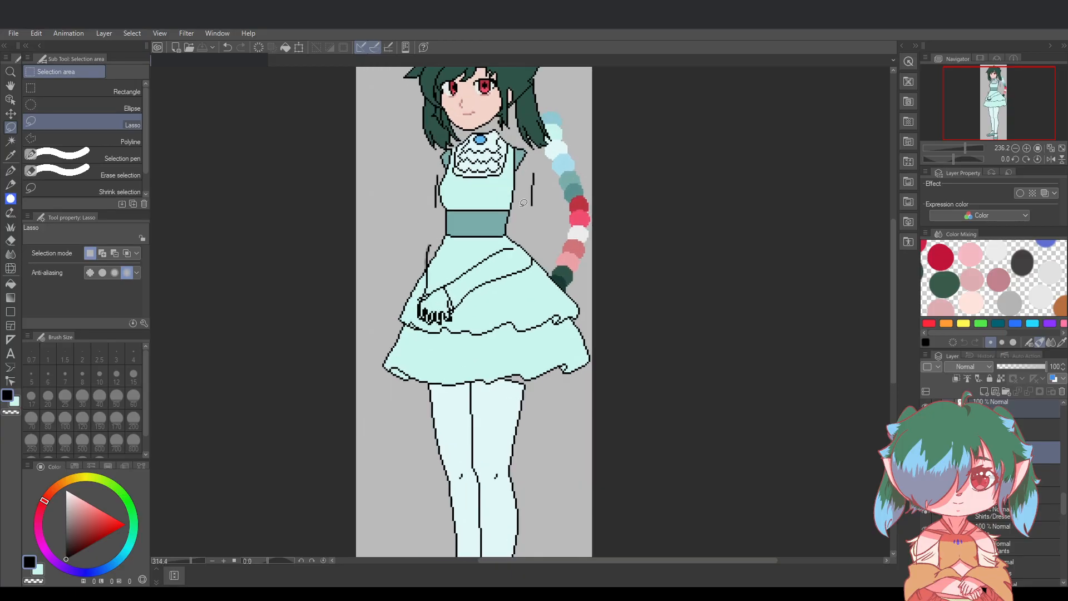
pyautogui.scroll(1, 435, 237)
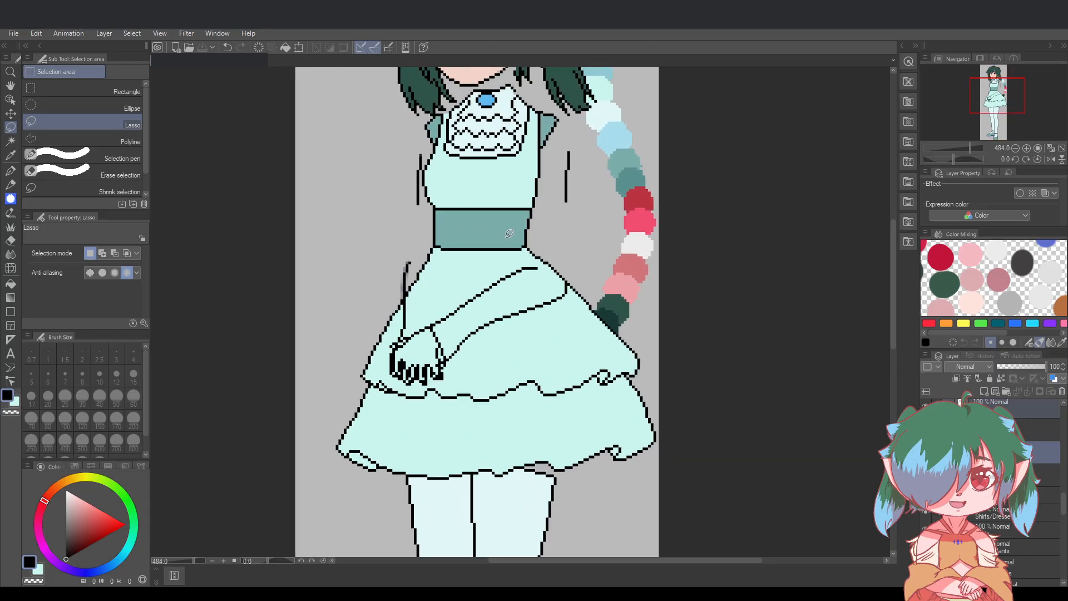
# Hide the dress skirt and lasso a selection around both forearms and hands
pyautogui.click(925, 528)
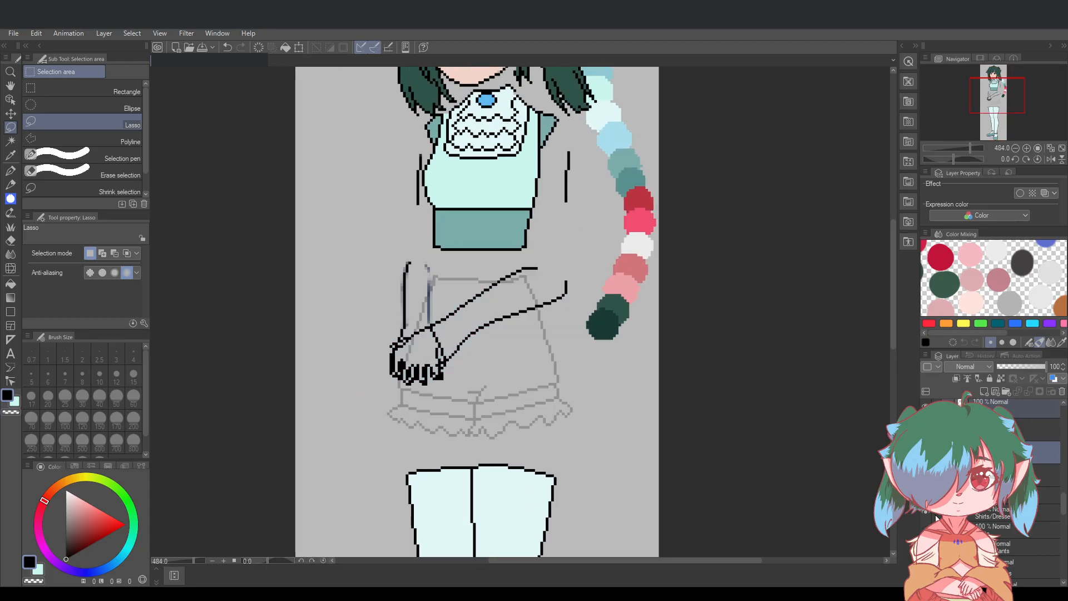
pyautogui.scroll(1, 482, 165)
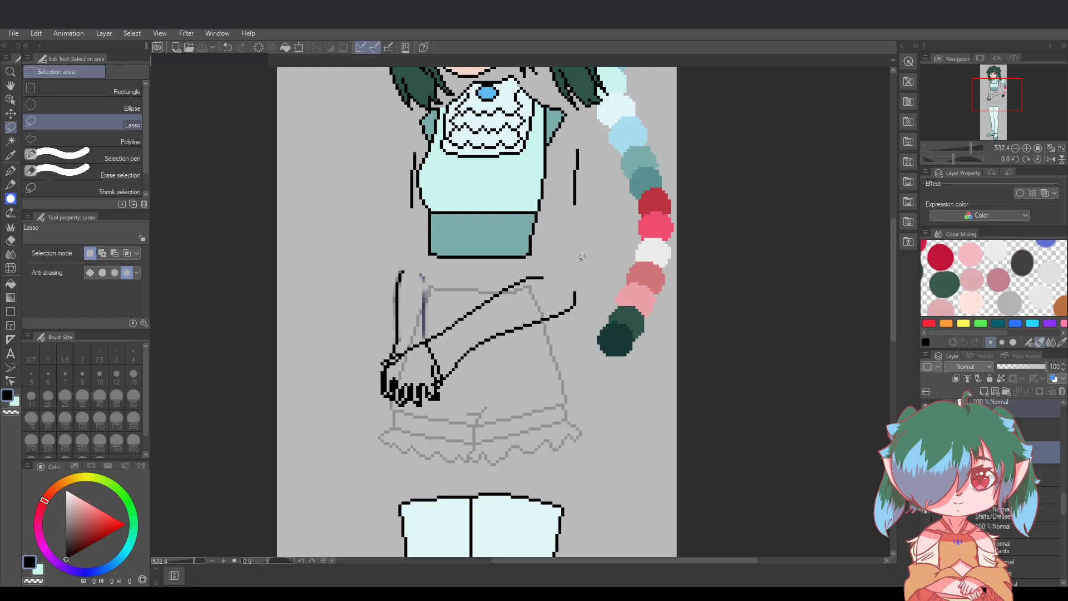
pyautogui.moveTo(416, 242)
pyautogui.mouseDown()
pyautogui.moveTo(362, 345)
pyautogui.moveTo(542, 400)
pyautogui.moveTo(594, 290)
pyautogui.mouseUp()
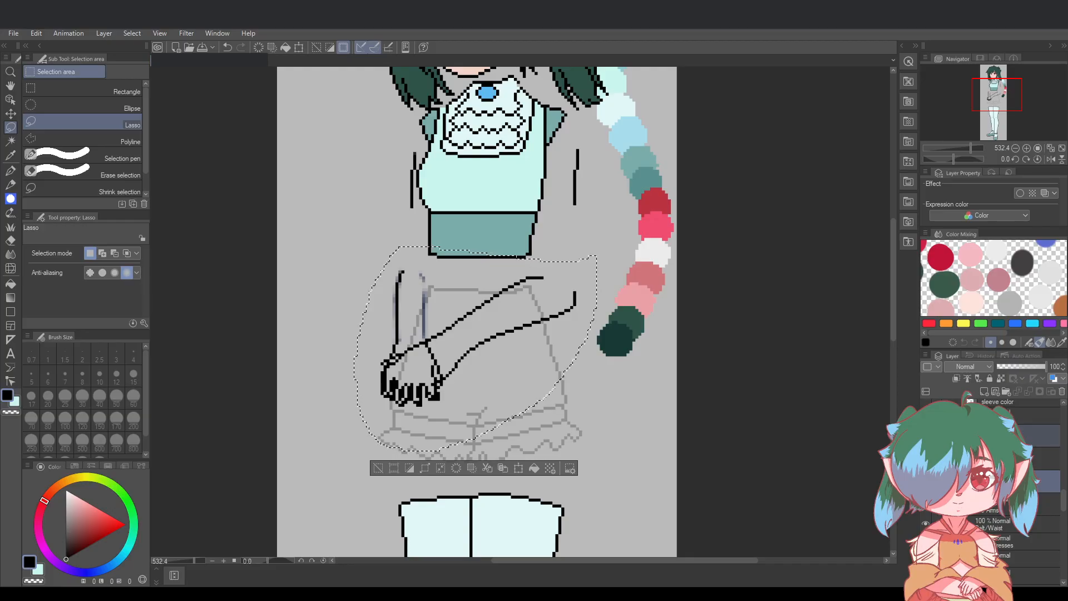
# Nudge both selected forearms and hands a few pixels upward toward the waist and apply the transformation
pyautogui.click(519, 467)
pyautogui.press('Up')
pyautogui.press('Up')
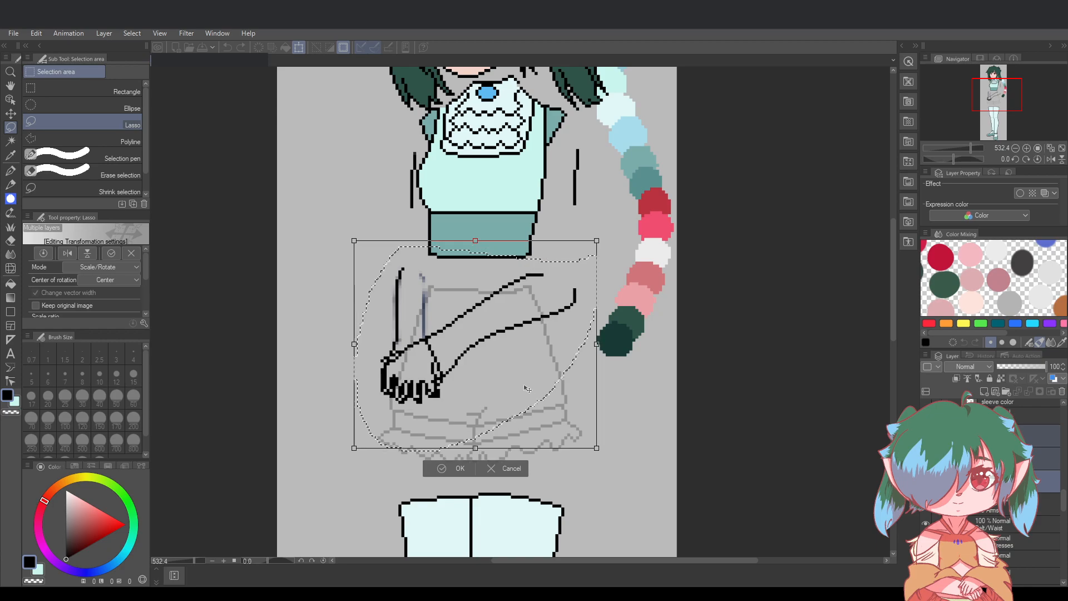
pyautogui.press('Down')
pyautogui.press('Down')
pyautogui.press('Up')
pyautogui.press('Up')
pyautogui.press('Up')
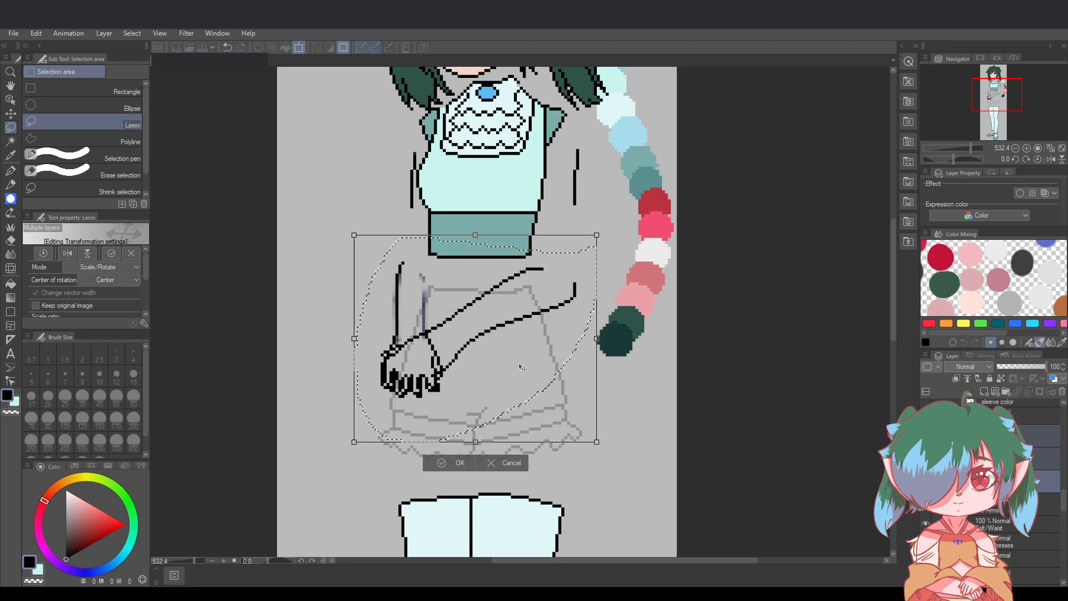
pyautogui.scroll(-3, 531, 363)
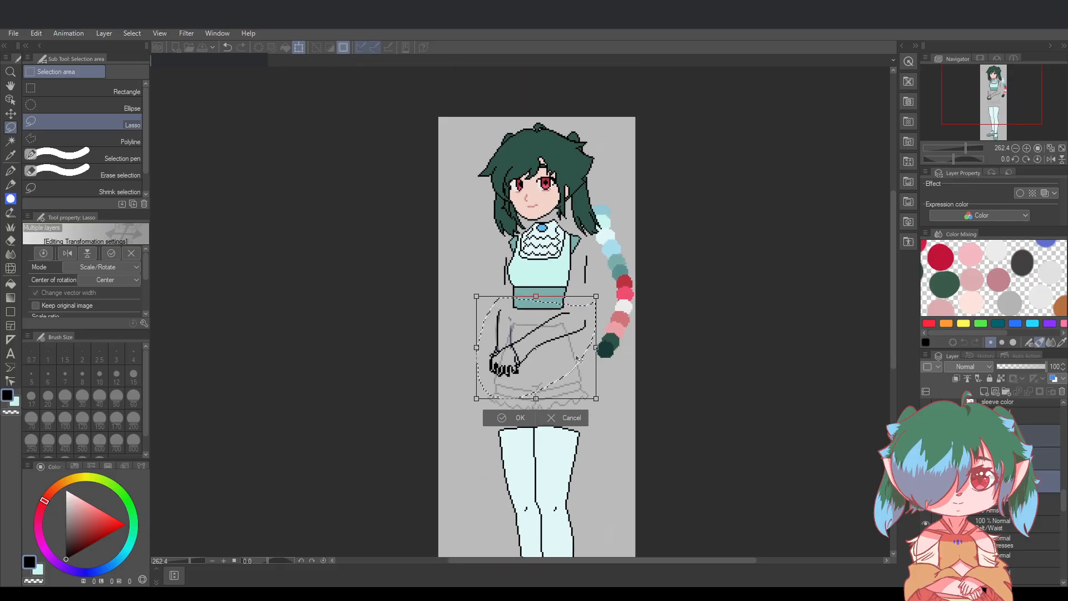
pyautogui.scroll(2, 579, 360)
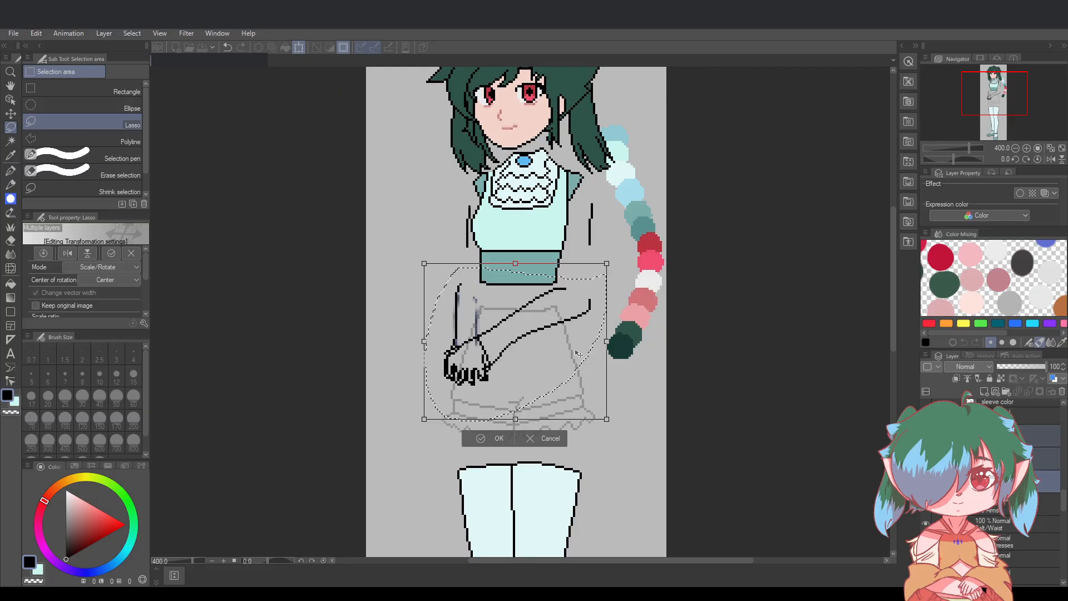
pyautogui.press('Up')
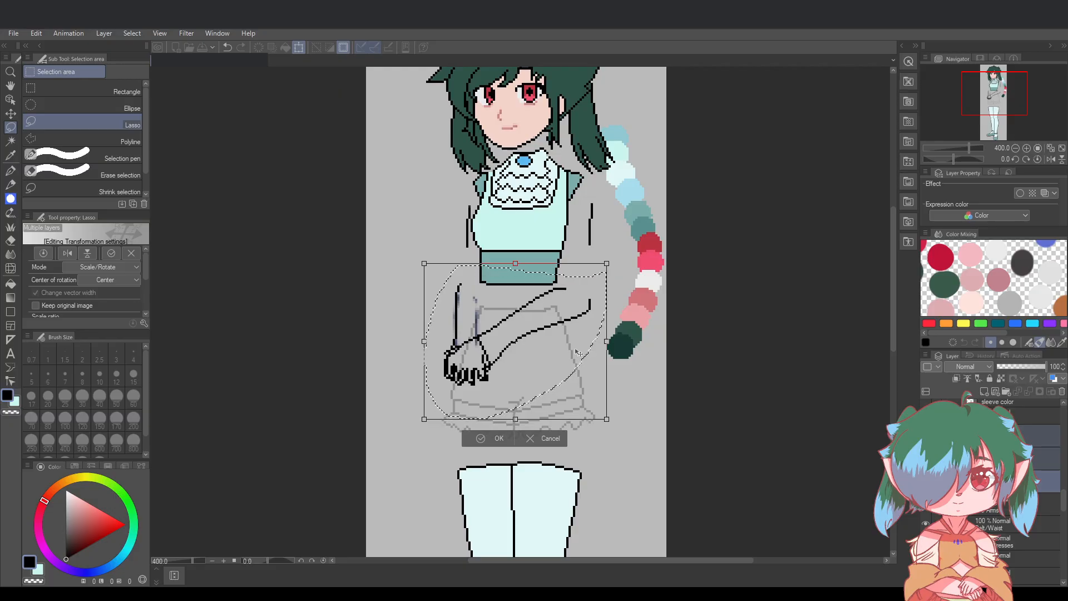
pyautogui.click(493, 440)
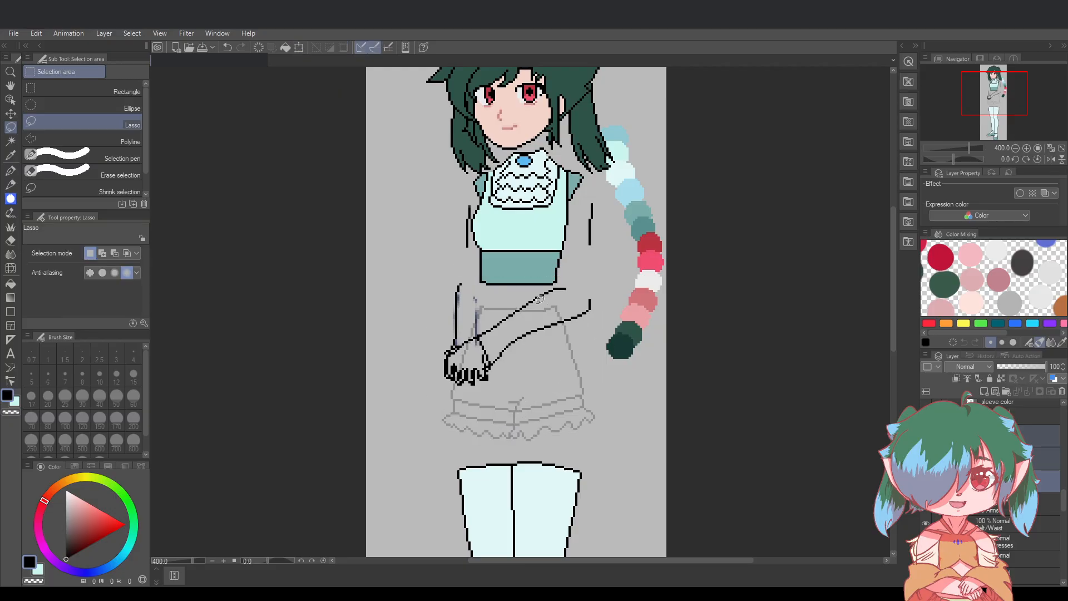
# Lasso a selection around the hanging forearm and hand, keeping the rest of the crossing forearm outside it
pyautogui.scroll(2, 534, 306)
pyautogui.moveTo(457, 273)
pyautogui.mouseDown()
pyautogui.moveTo(391, 276)
pyautogui.moveTo(371, 398)
pyautogui.moveTo(469, 449)
pyautogui.moveTo(507, 280)
pyautogui.moveTo(488, 268)
pyautogui.mouseUp()
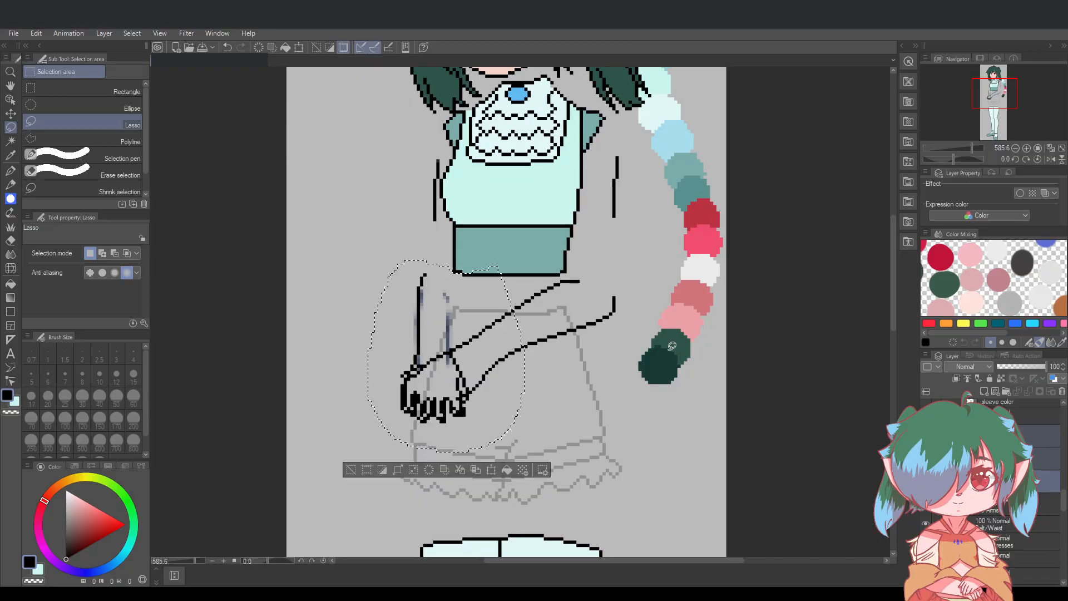
pyautogui.click(505, 374)
pyautogui.moveTo(496, 388); pyautogui.dragTo(461, 347)
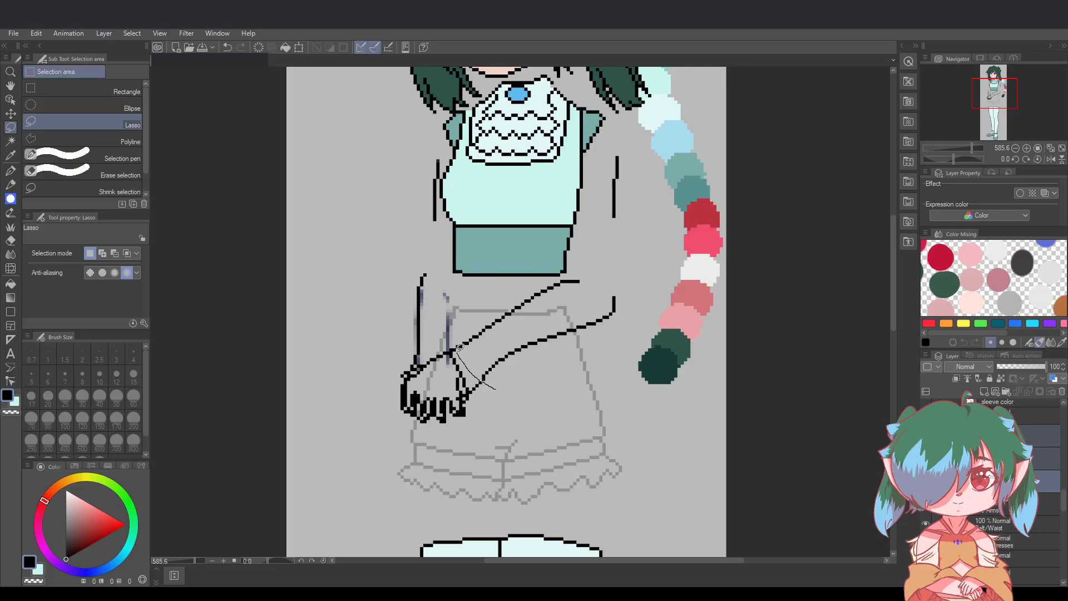
pyautogui.moveTo(457, 276)
pyautogui.mouseDown()
pyautogui.moveTo(384, 272)
pyautogui.moveTo(440, 459)
pyautogui.moveTo(492, 384)
pyautogui.mouseUp()
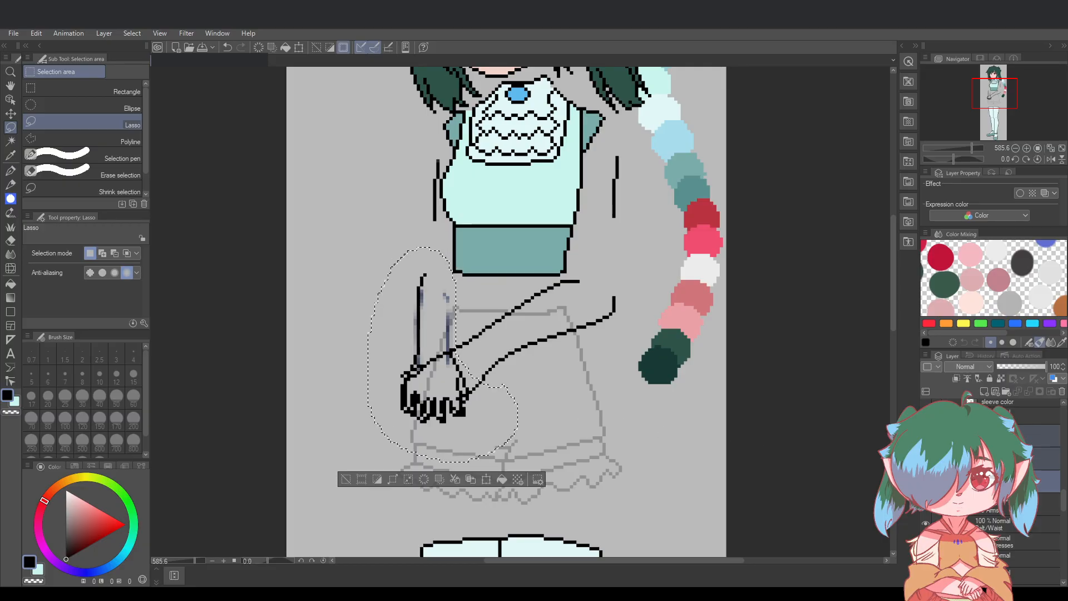
# Hide the crossing hand's outline and select the hanging hand's outline layer together with the Lower Arms layer
pyautogui.press('Delete')
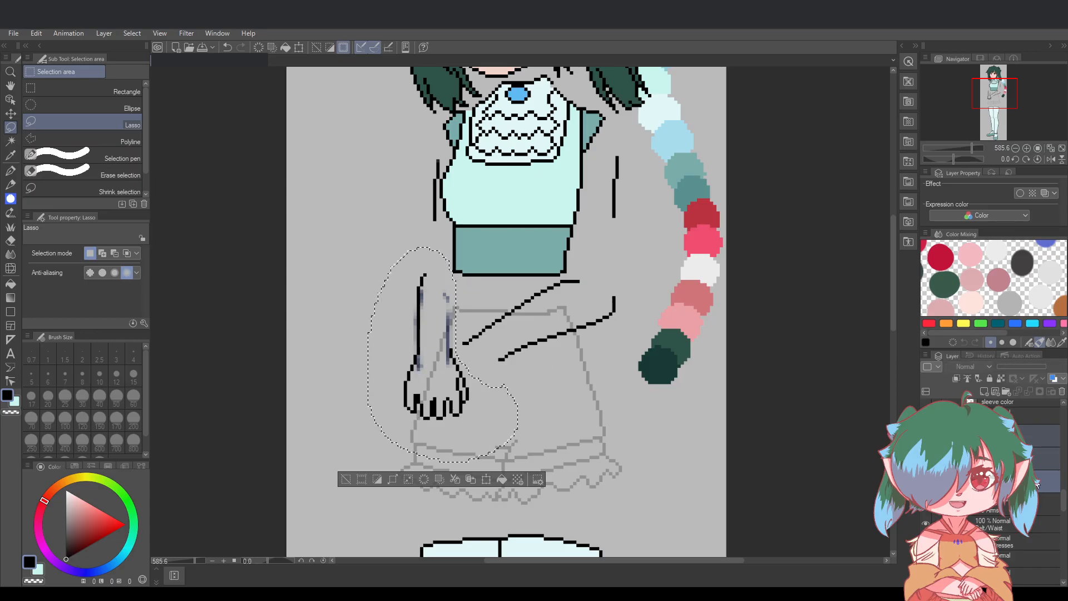
pyautogui.press('Delete')
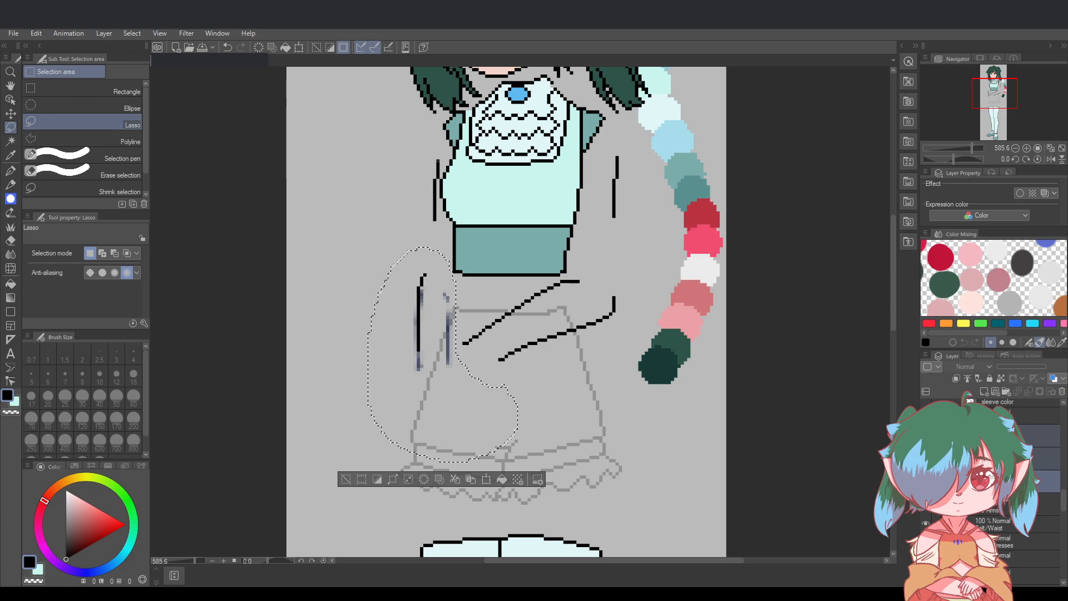
pyautogui.click(1046, 459)
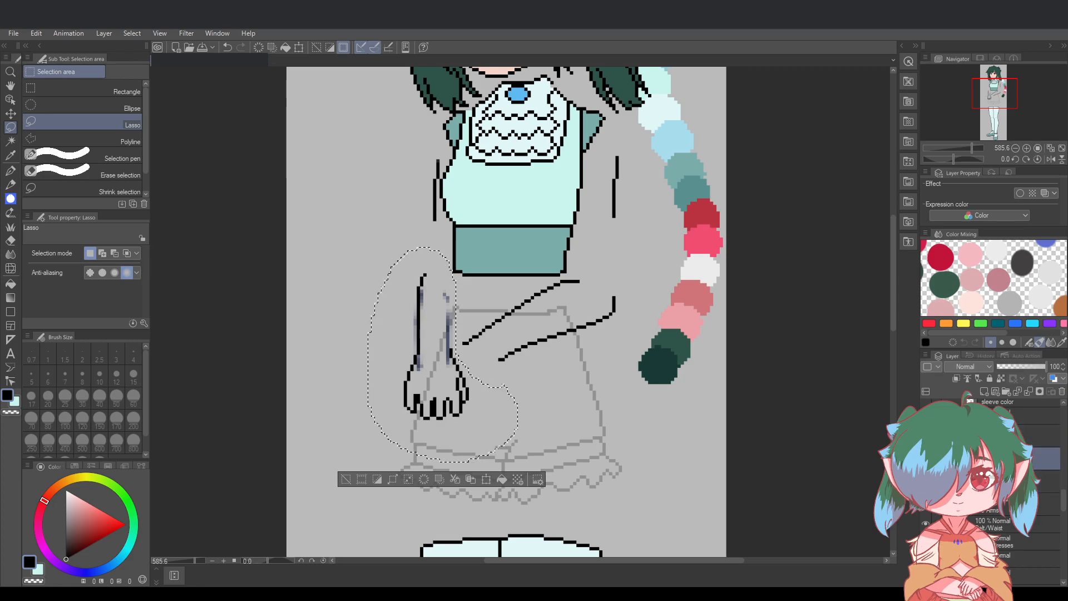
pyautogui.hotkey('ctrl', 'z')
pyautogui.hotkey('ctrl', 'y')
pyautogui.keyDown('ctrl'); pyautogui.click(1047, 481); pyautogui.keyUp('ctrl')
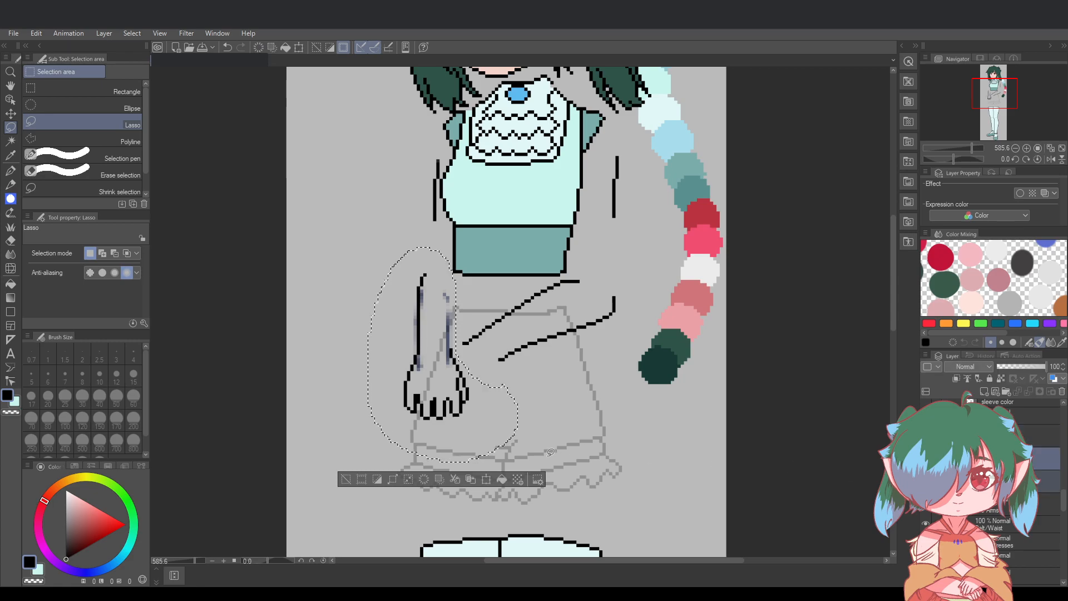
# Move the hanging forearm and hand outlines slightly inward toward the body and clear the selection
pyautogui.click(487, 481)
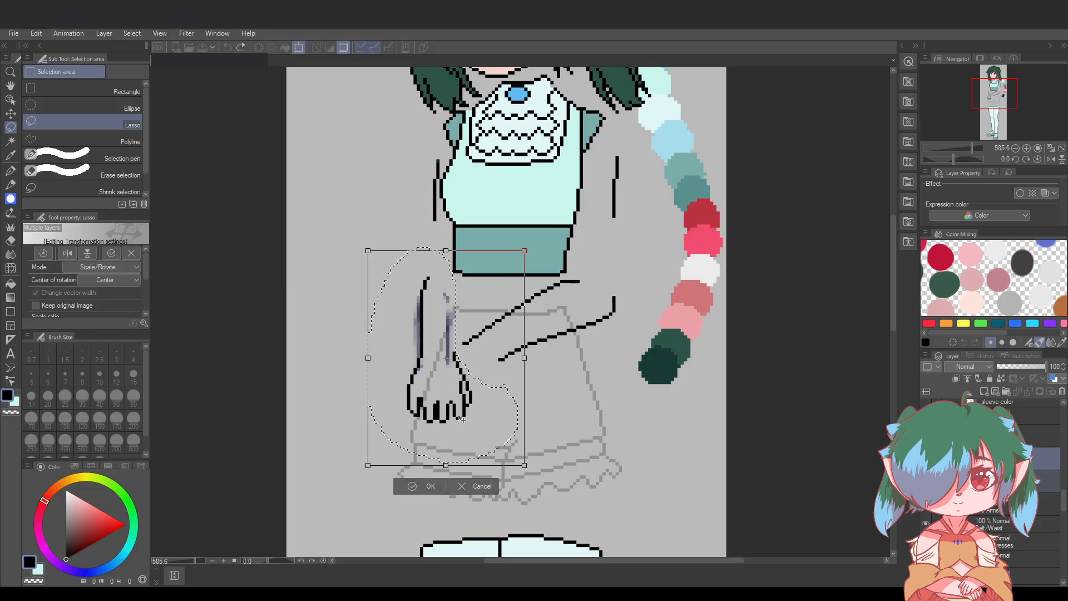
pyautogui.moveTo(464, 417); pyautogui.dragTo(463, 418)
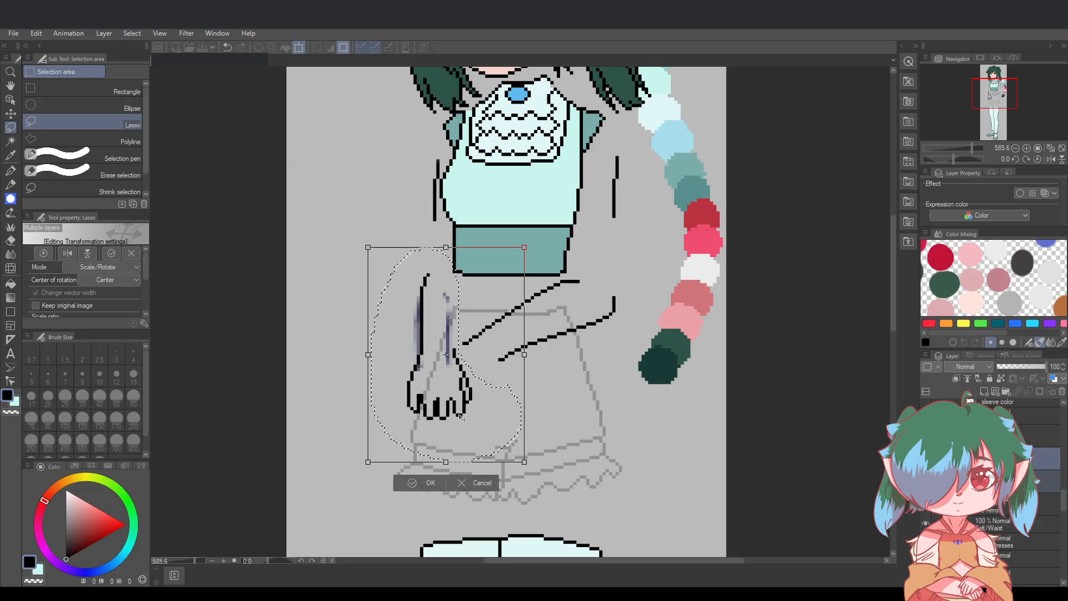
pyautogui.click(424, 483)
pyautogui.hotkey('ctrl', 'd')
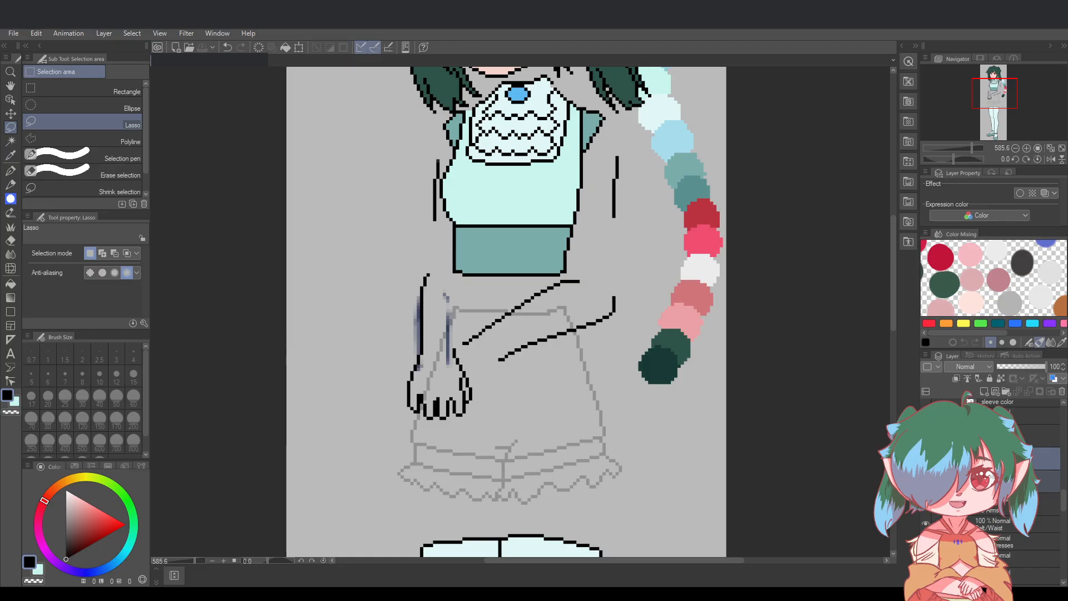
# Show the crossing hand's outline again and select its layer together with the Lower Arms layer
pyautogui.click(1030, 435)
pyautogui.click(926, 435)
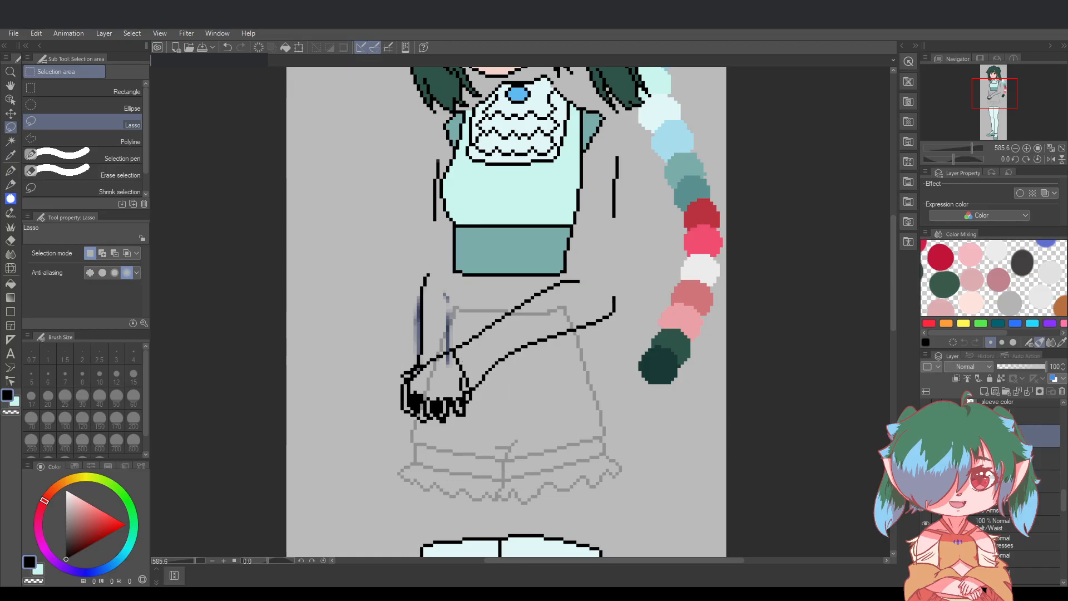
pyautogui.click(939, 482)
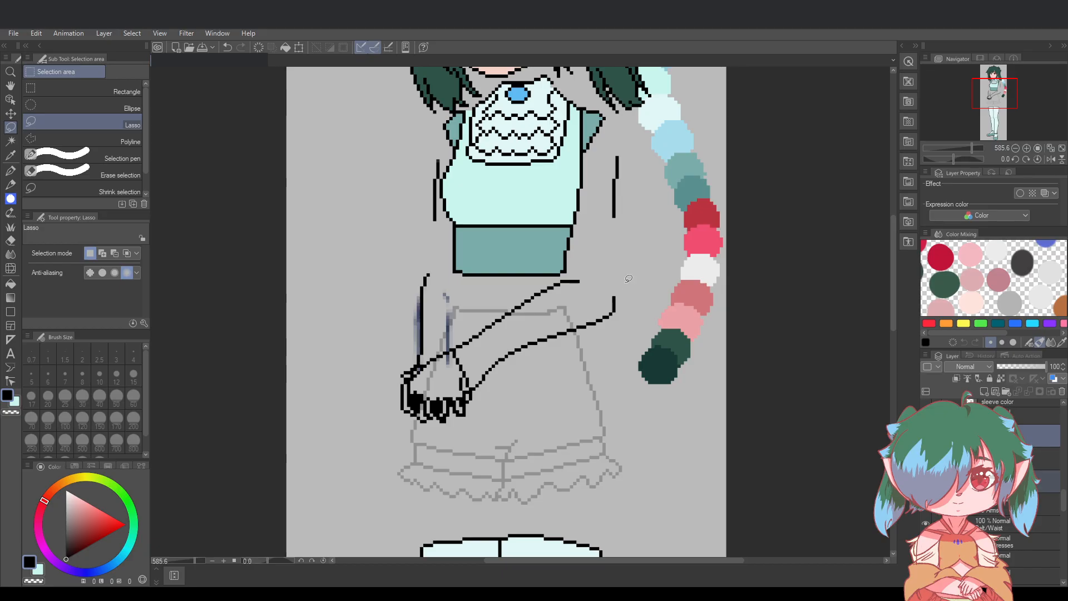
# Lasso the crossing forearm and hand outlines, shift them slightly to the right, and clear the selection
pyautogui.moveTo(617, 270)
pyautogui.mouseDown()
pyautogui.moveTo(539, 277)
pyautogui.moveTo(466, 332)
pyautogui.mouseUp()
pyautogui.moveTo(366, 405)
pyautogui.mouseDown()
pyautogui.moveTo(643, 323)
pyautogui.moveTo(618, 270)
pyautogui.mouseUp()
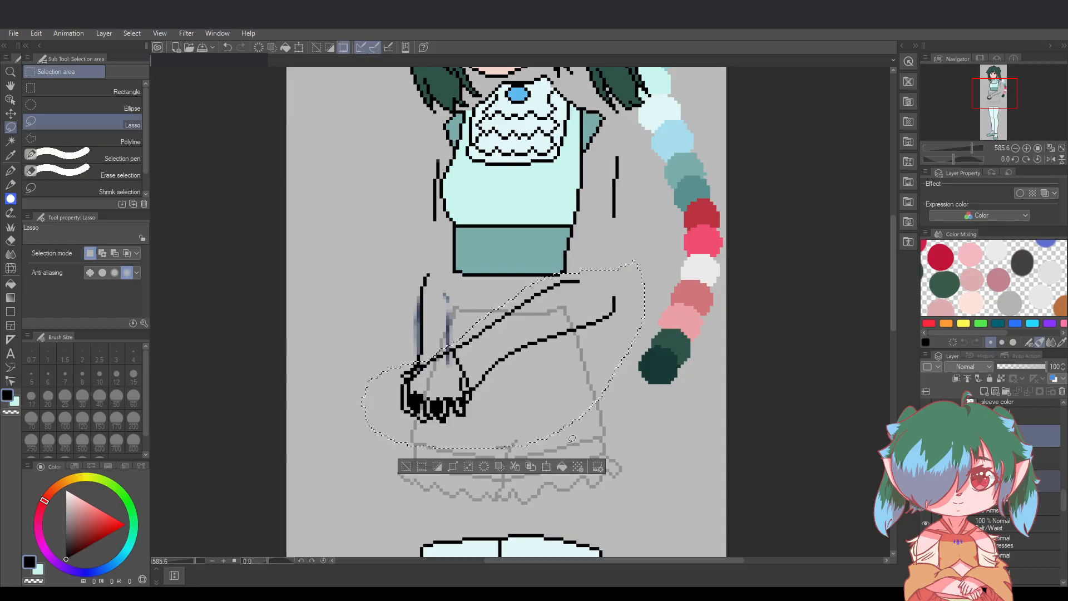
pyautogui.hotkey('ctrl', 't')
pyautogui.moveTo(554, 421); pyautogui.dragTo(556, 422)
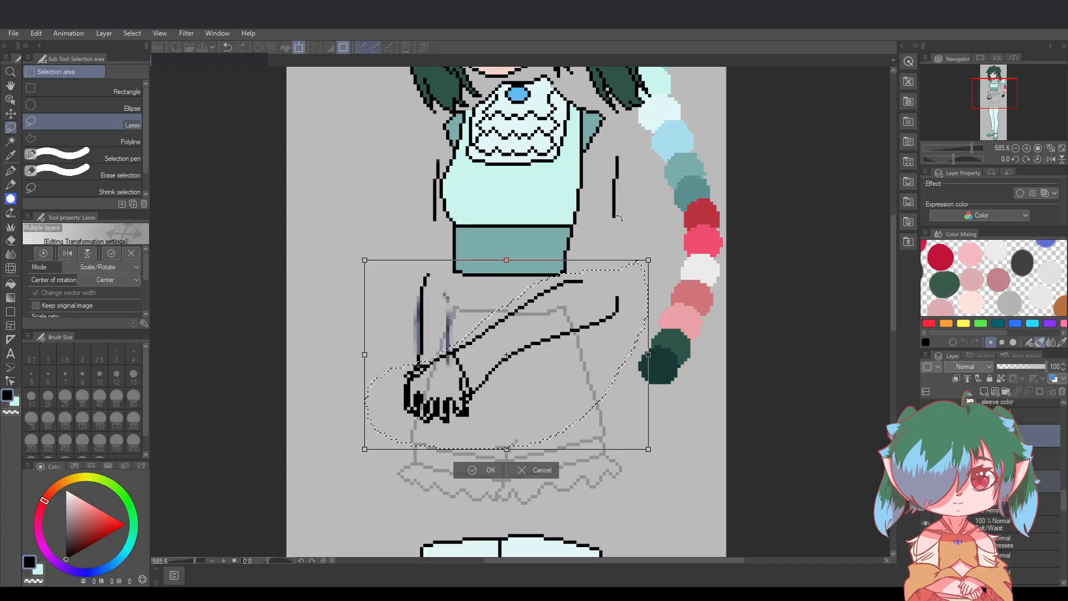
pyautogui.click(482, 470)
pyautogui.hotkey('ctrl', 'd')
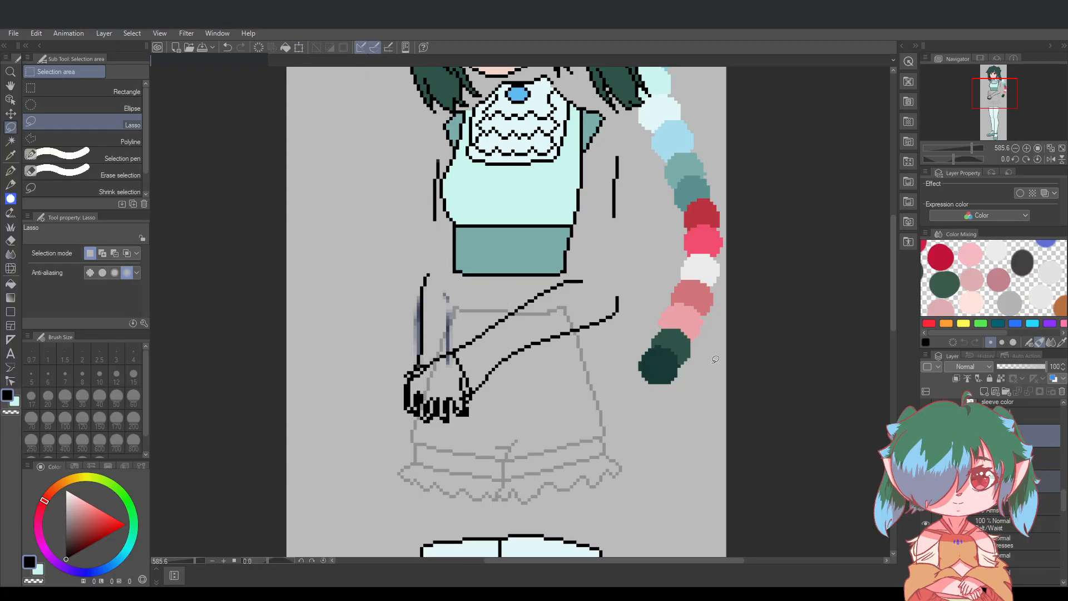
# Examine the repositioned forearms and hands against the whole figure's proportions
pyautogui.scroll(-1, 687, 349)
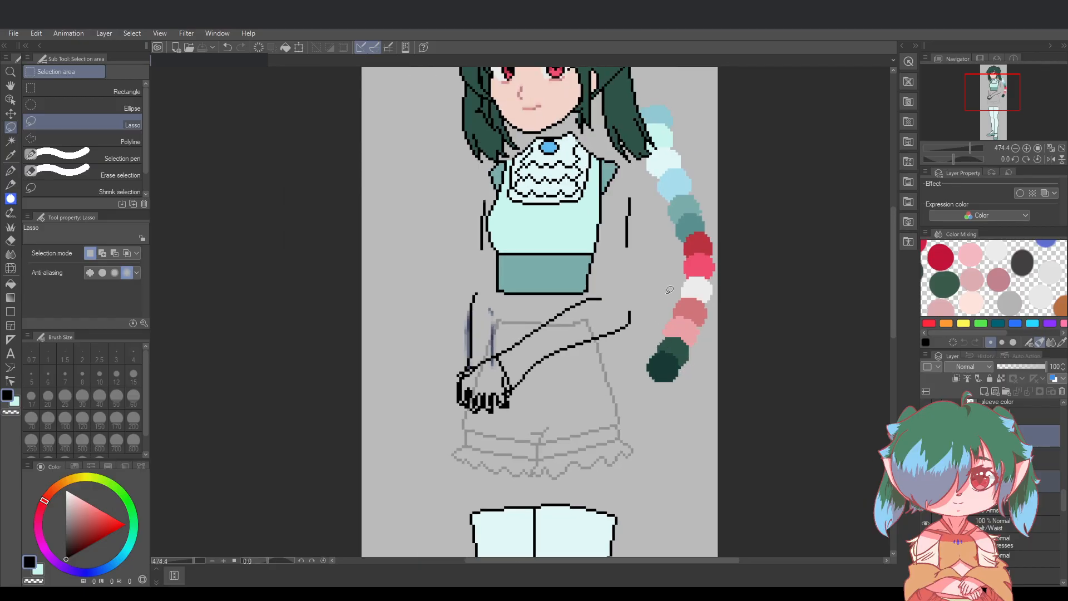
pyautogui.scroll(-2, 718, 311)
pyautogui.moveTo(893, 305); pyautogui.dragTo(891, 334)
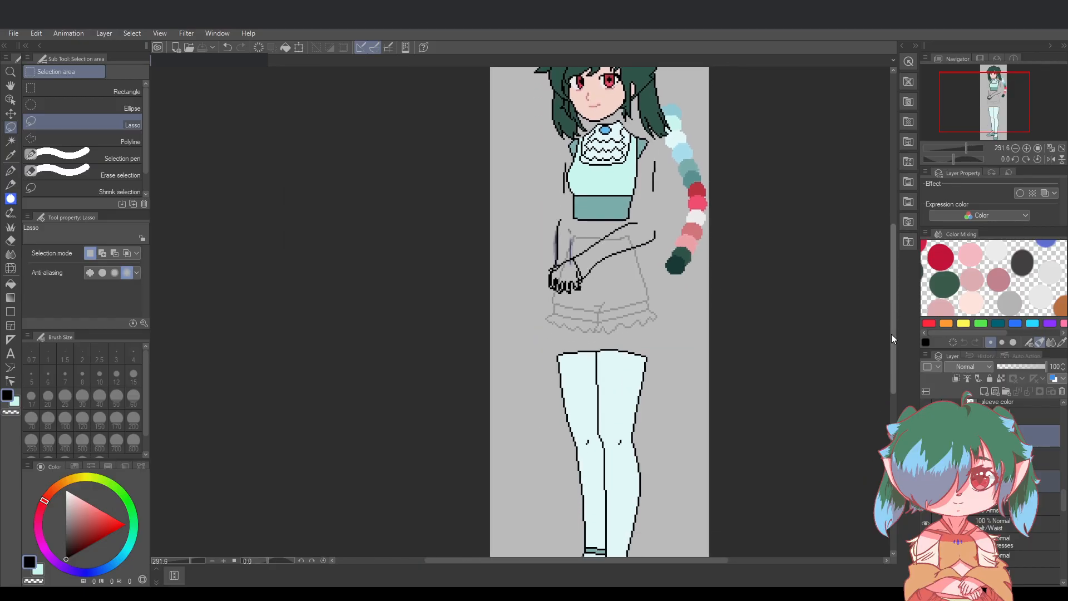
pyautogui.moveTo(684, 560); pyautogui.dragTo(720, 557)
pyautogui.scroll(4, 505, 158)
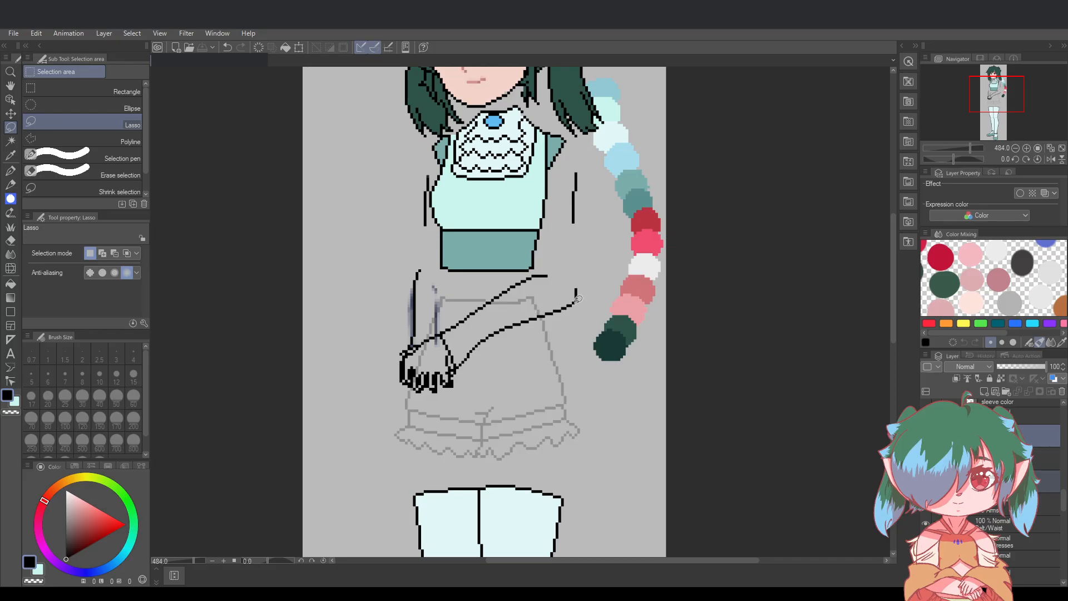
pyautogui.scroll(1, 559, 228)
# Save the drawing with the crossing hand's outline hidden, and select the Lower Arms layer for drawing with the G-pen
pyautogui.press('p')
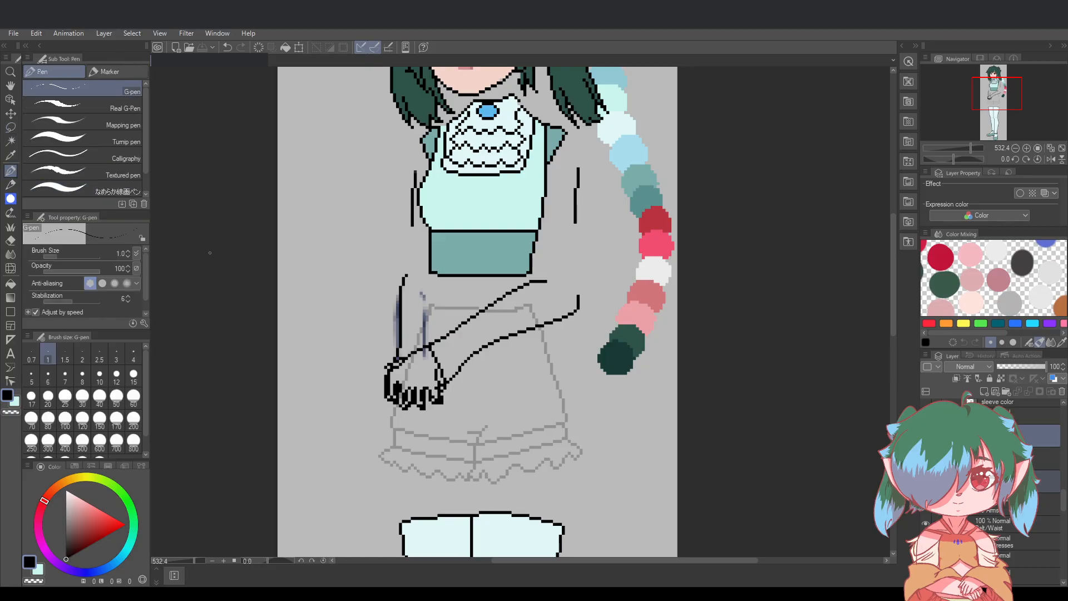
pyautogui.scroll(3, 533, 296)
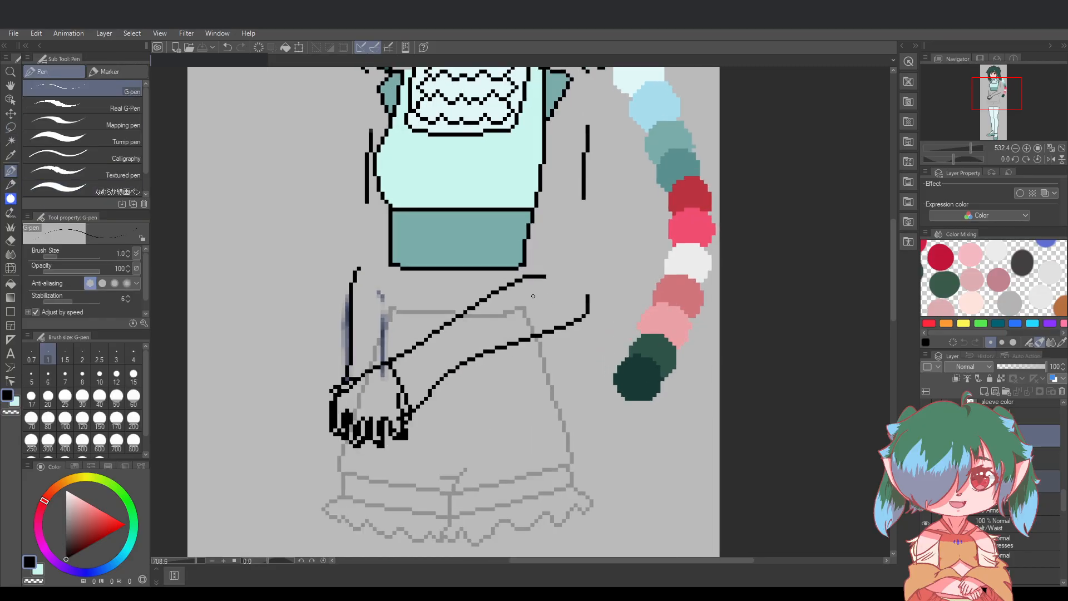
pyautogui.scroll(1, 533, 296)
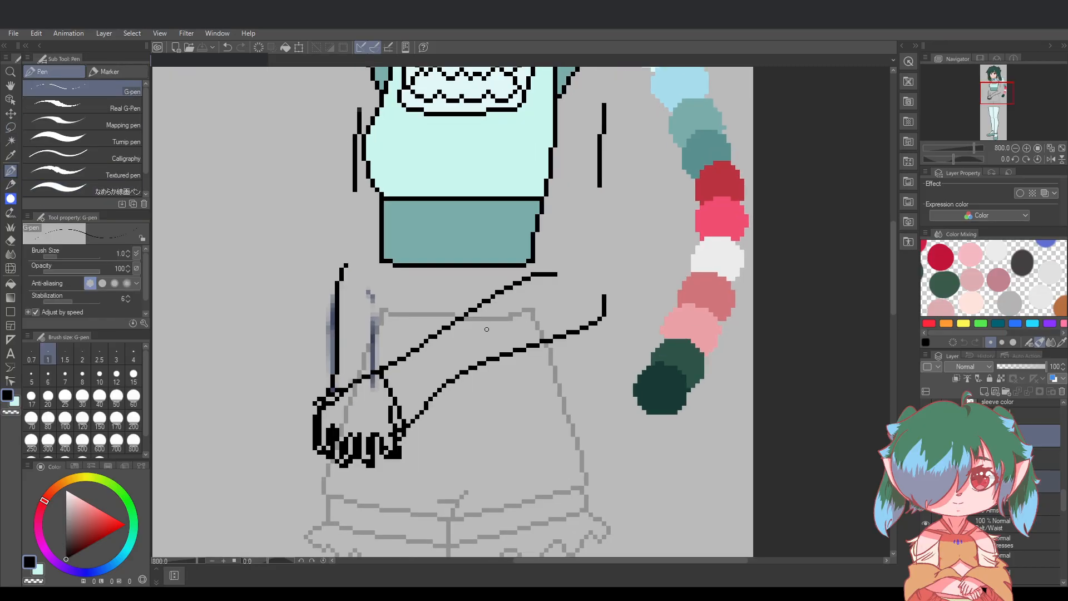
pyautogui.scroll(-4, 516, 310)
pyautogui.scroll(2, 595, 382)
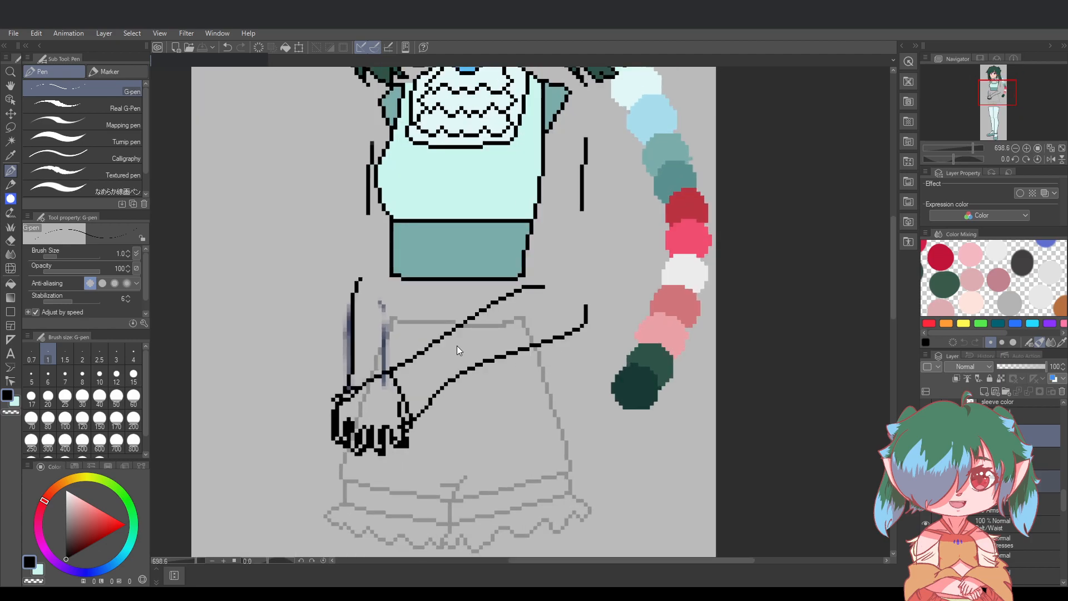
pyautogui.click(1025, 439)
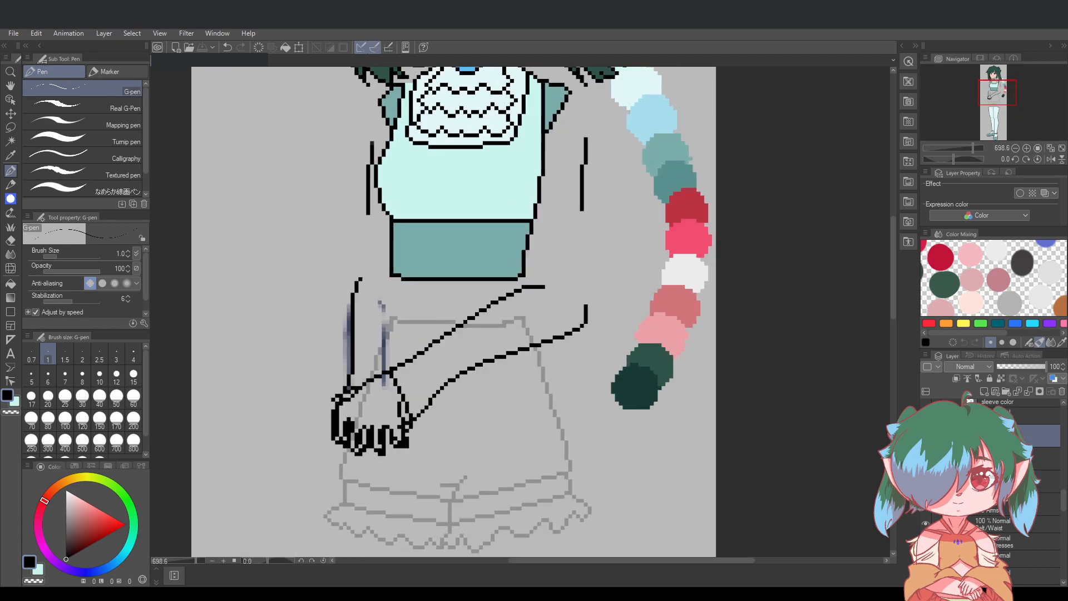
pyautogui.click(925, 435)
pyautogui.hotkey('ctrl', 's')
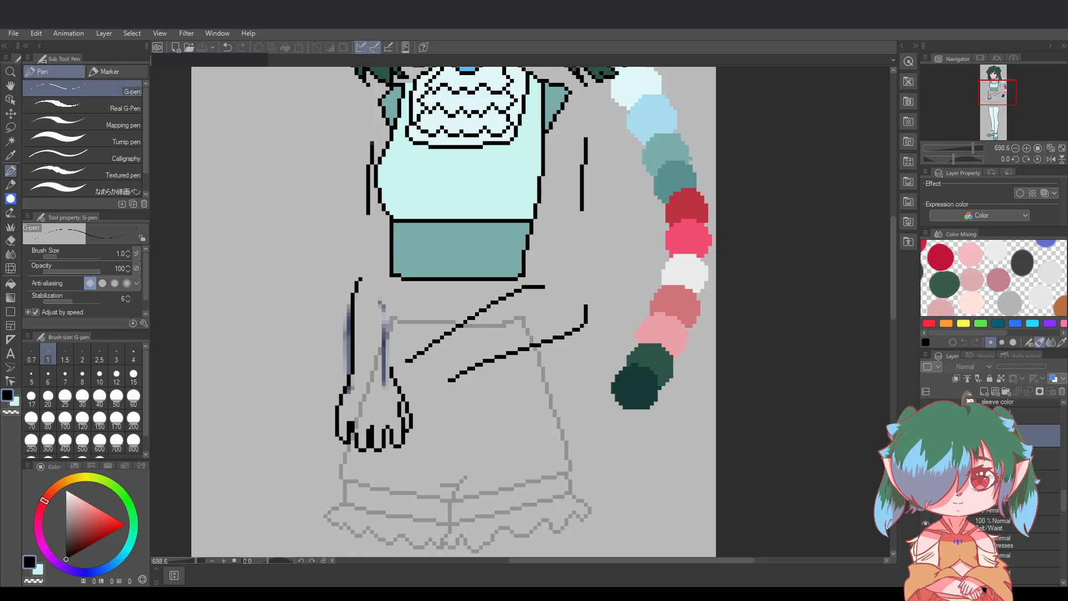
pyautogui.click(1039, 481)
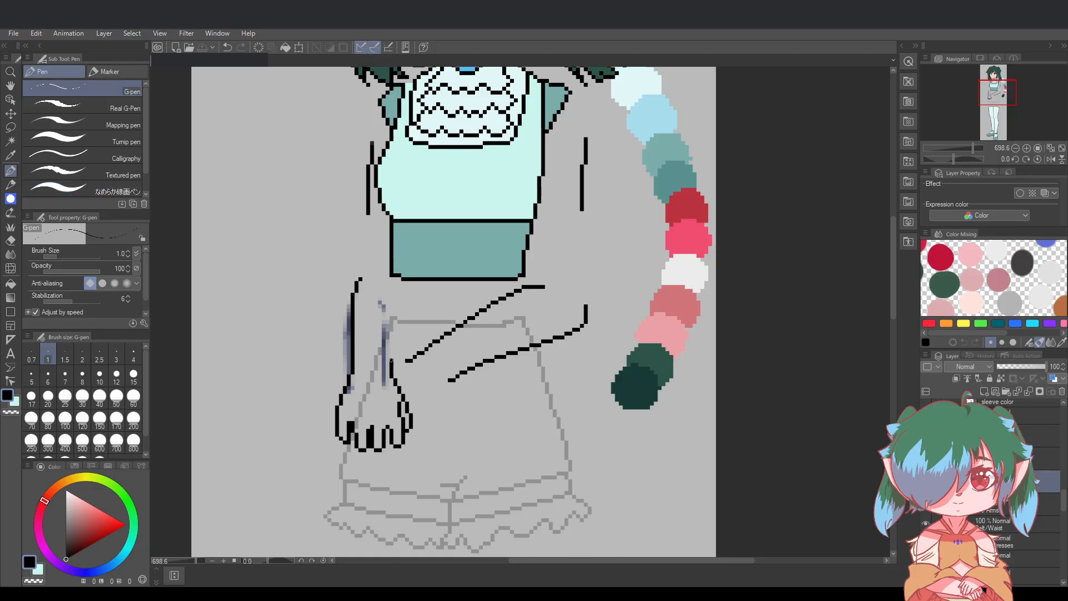
# Redraw the hanging forearm's inner outline as a near-vertical line from the wrist up to the waistband, undoing unsatisfactory strokes
pyautogui.hotkey('ctrl', 'z')
pyautogui.moveTo(391, 360)
pyautogui.mouseDown()
pyautogui.moveTo(391, 333)
pyautogui.moveTo(388, 366)
pyautogui.moveTo(392, 300)
pyautogui.mouseUp()
pyautogui.hotkey('ctrl', 'z')
pyautogui.hotkey('ctrl', 'z')
pyautogui.hotkey('ctrl', 'z')
pyautogui.moveTo(391, 339); pyautogui.dragTo(391, 303)
pyautogui.hotkey('ctrl', 'z')
pyautogui.moveTo(389, 366); pyautogui.dragTo(390, 311)
pyautogui.hotkey('ctrl', 'z')
pyautogui.moveTo(388, 366); pyautogui.dragTo(392, 301)
pyautogui.hotkey('ctrl', 'z')
pyautogui.moveTo(390, 289); pyautogui.dragTo(387, 280)
pyautogui.hotkey('ctrl', 'z')
# Erase the surplus pixels that thicken the lower part of the hanging forearm's inner outline, using the Rough eraser at size 1
pyautogui.scroll(-2, 406, 306)
pyautogui.scroll(-1, 454, 299)
pyautogui.scroll(3, 409, 267)
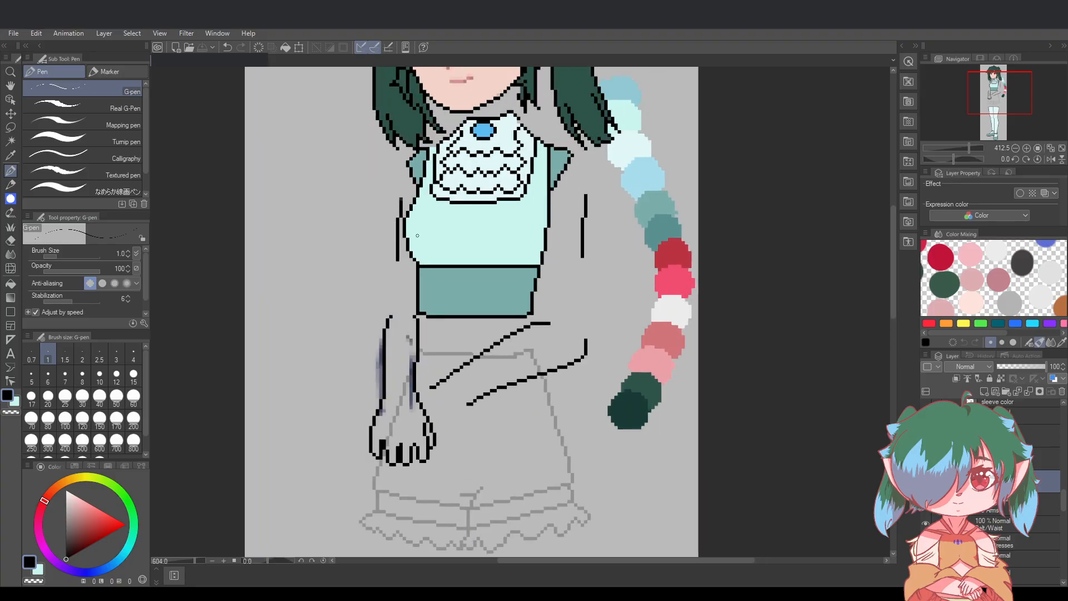
pyautogui.moveTo(894, 298); pyautogui.dragTo(894, 318)
pyautogui.scroll(-1, 722, 374)
pyautogui.scroll(1, 727, 375)
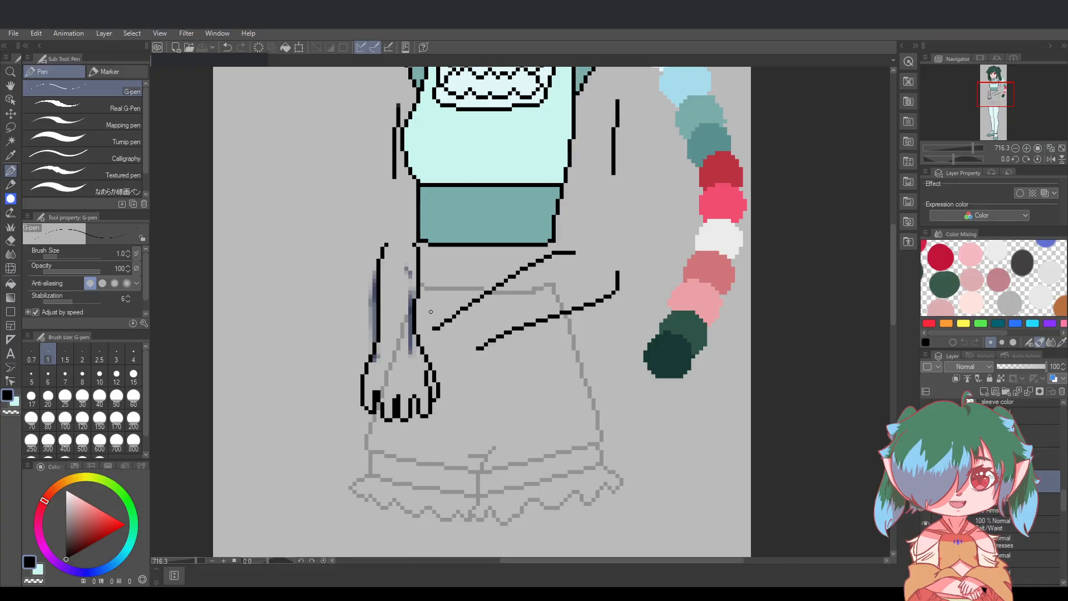
pyautogui.scroll(1, 430, 314)
pyautogui.scroll(1, 431, 314)
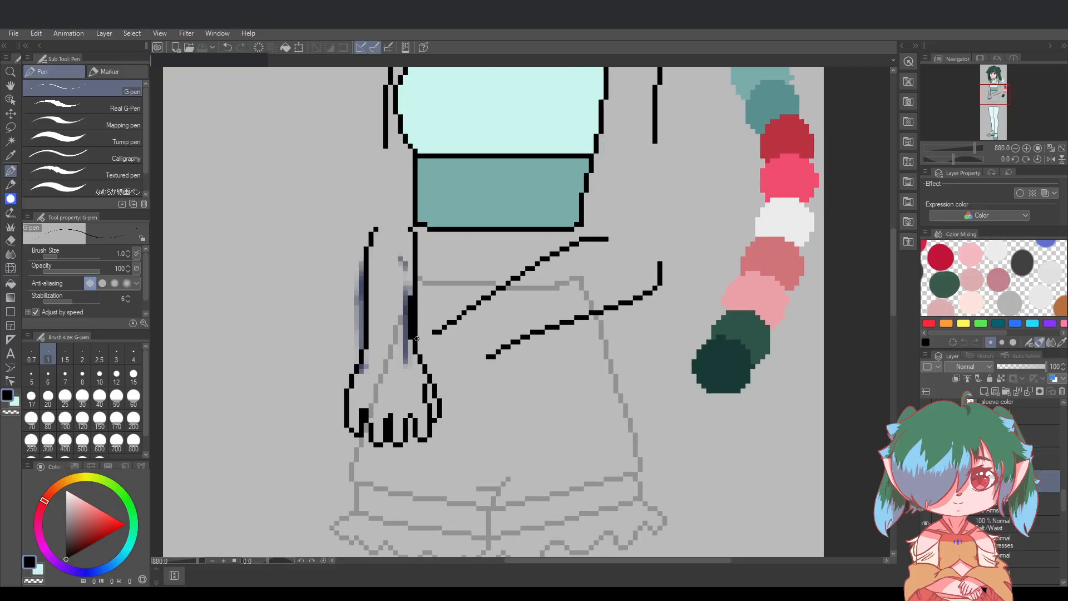
pyautogui.click(10, 240)
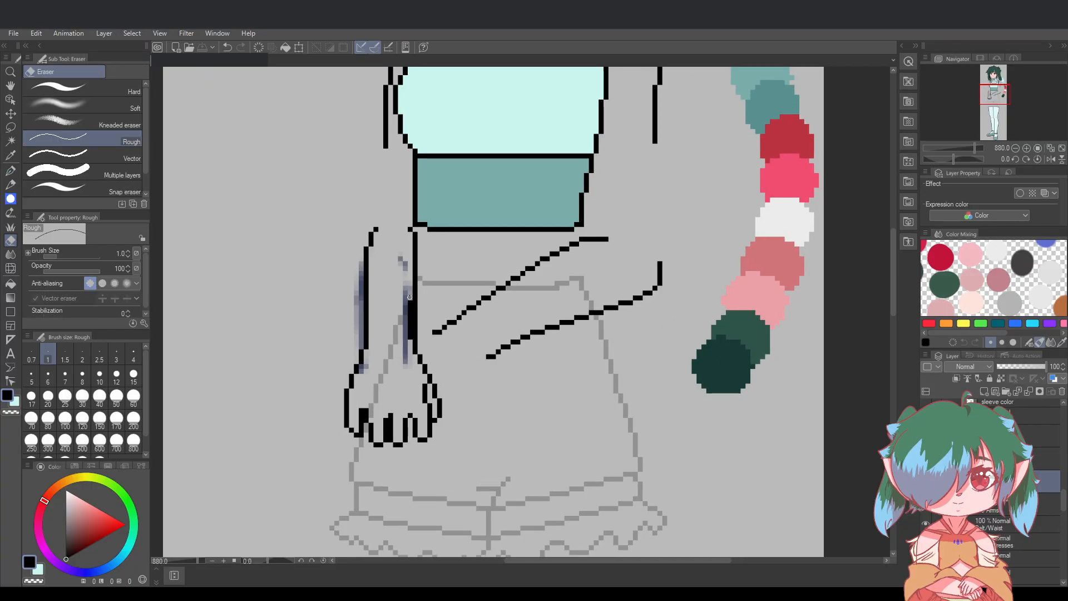
pyautogui.moveTo(408, 328); pyautogui.dragTo(409, 347)
pyautogui.scroll(-4, 584, 382)
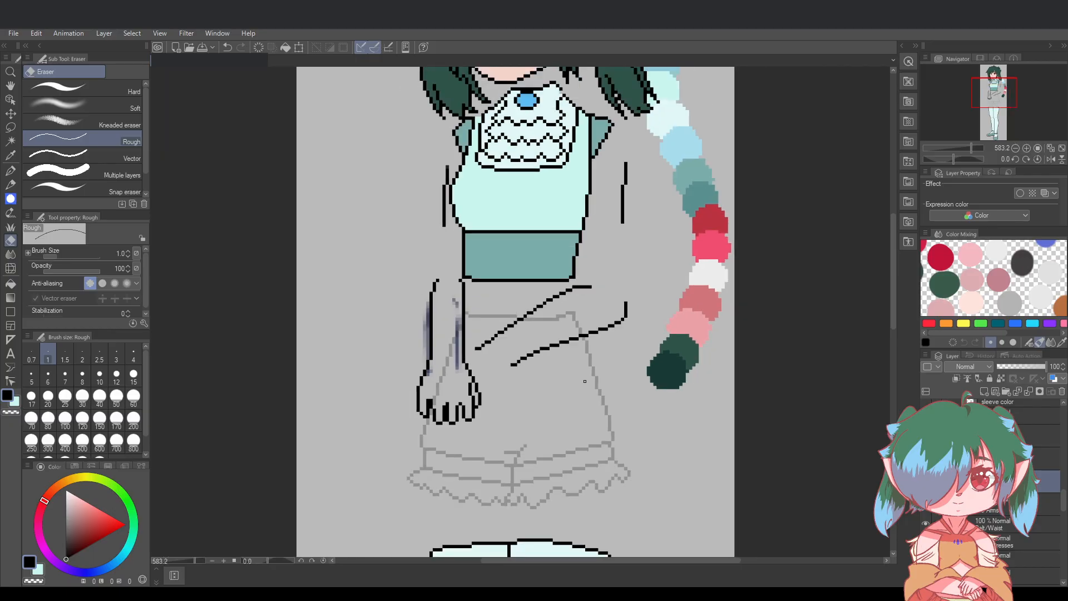
pyautogui.scroll(2, 651, 394)
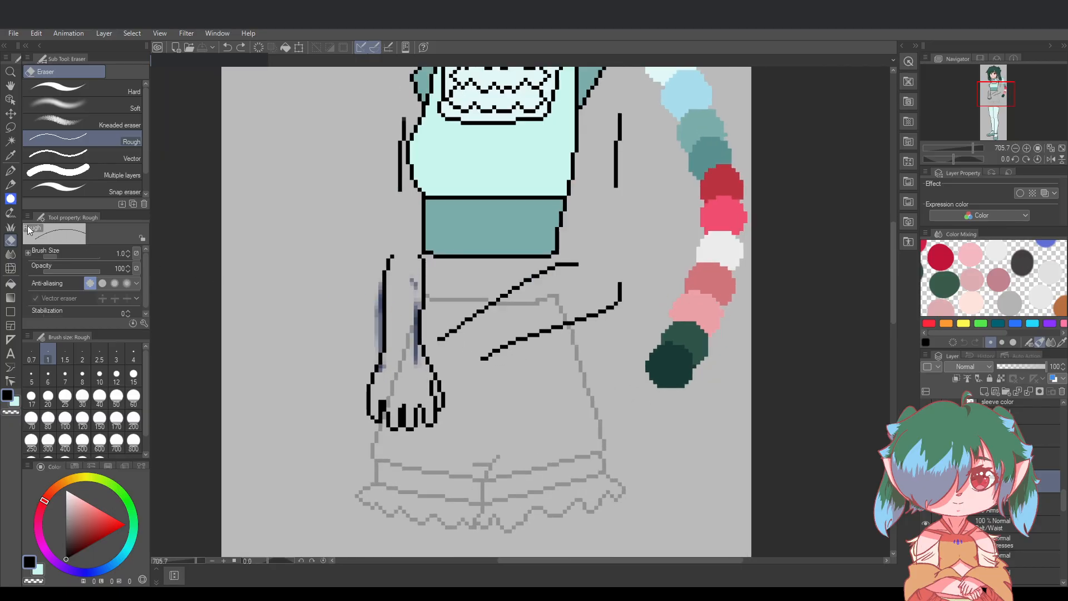
# Show the crossing hand's outline again and set the Lower Arms layer's opacity to 70%
pyautogui.click(10, 171)
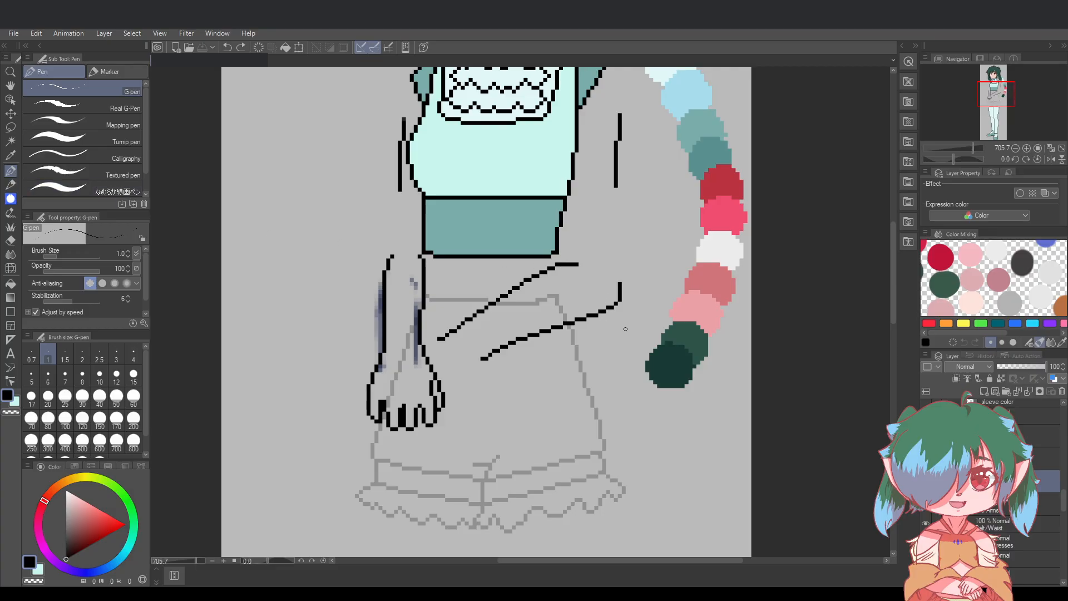
pyautogui.hotkey('ctrl', 'z')
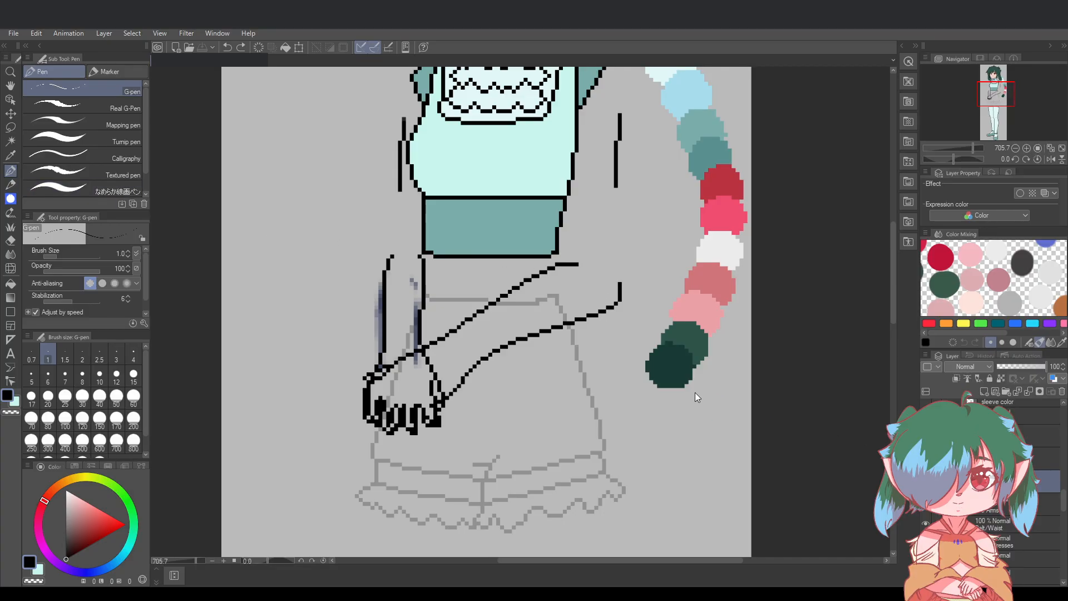
pyautogui.scroll(-3, 695, 318)
pyautogui.scroll(2, 726, 278)
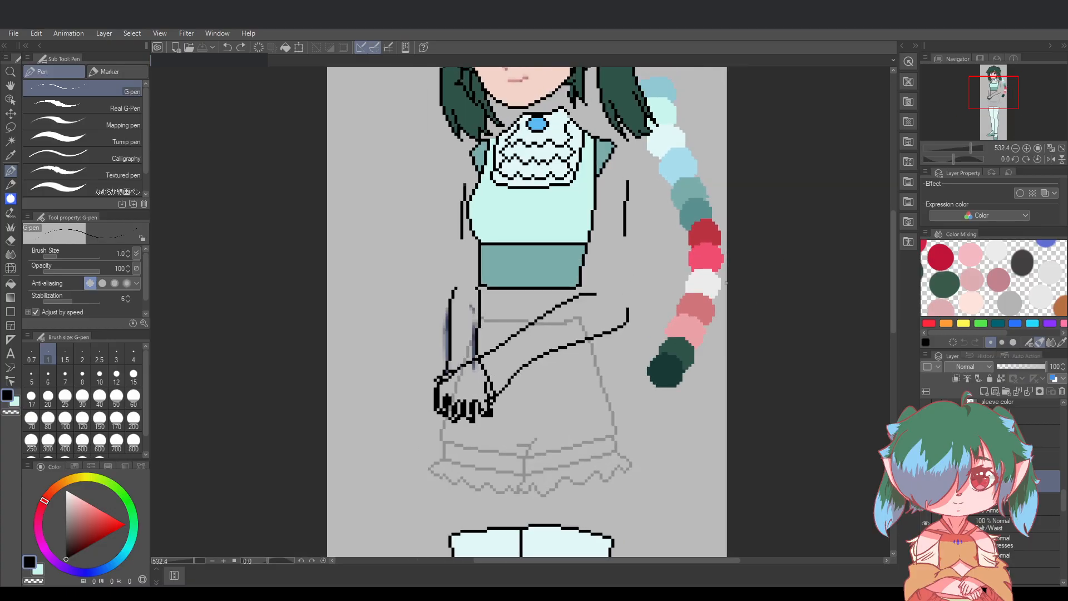
pyautogui.scroll(1, 724, 284)
pyautogui.scroll(1, 646, 349)
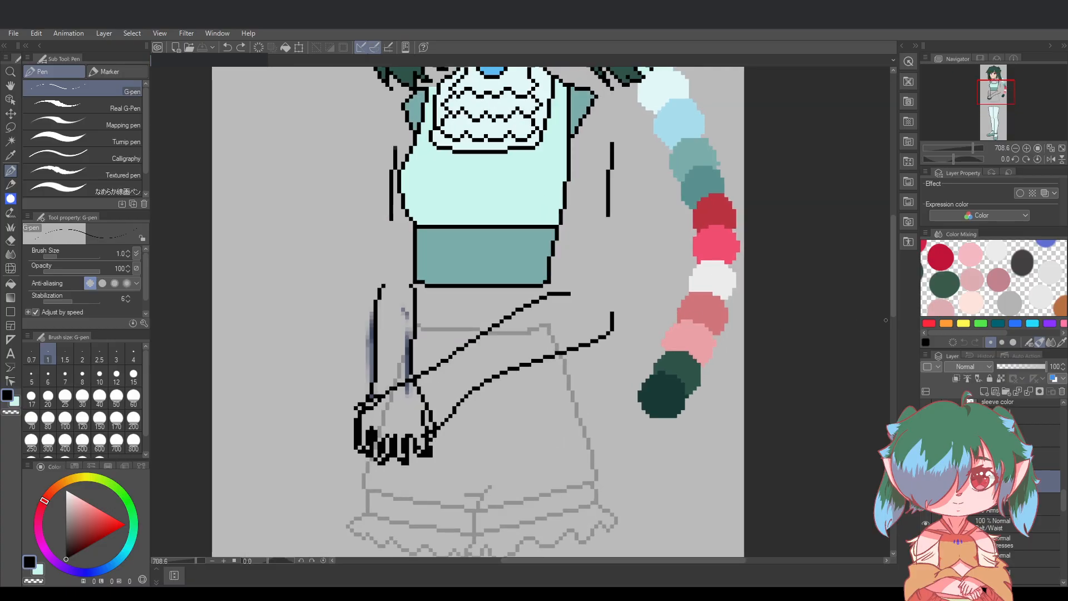
pyautogui.scroll(-1, 894, 303)
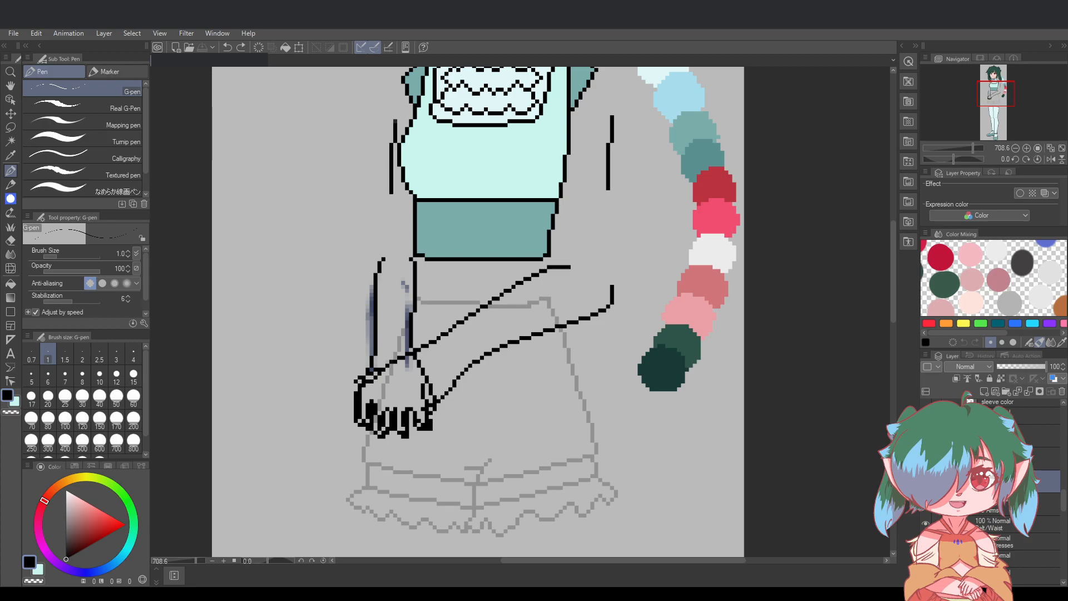
pyautogui.moveTo(1043, 365); pyautogui.dragTo(1032, 366)
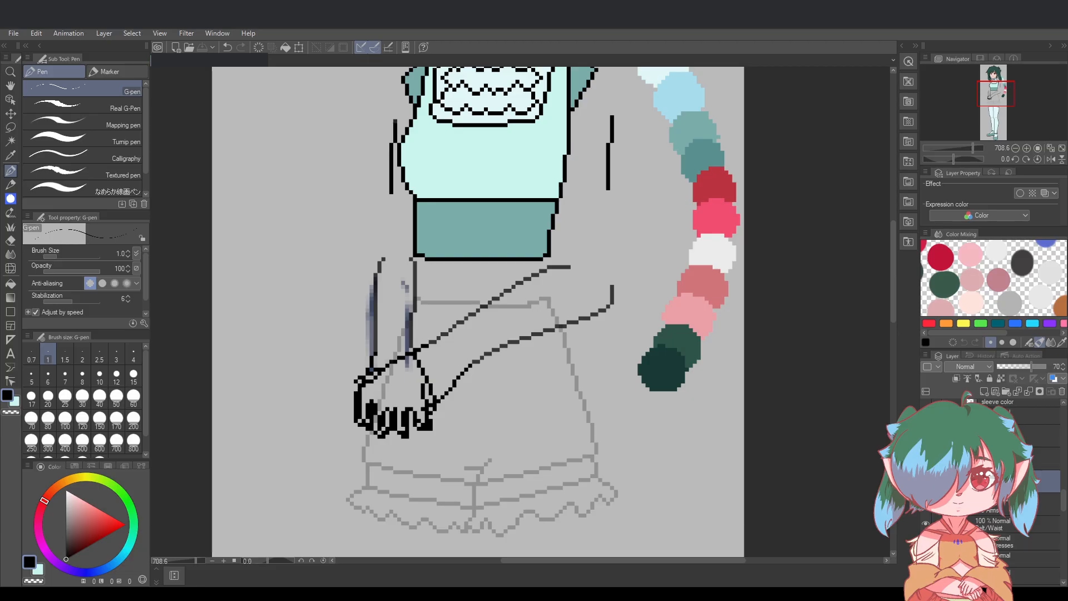
# Hide the blurred blue-grey sketch lines of the hanging forearm
pyautogui.scroll(1, 991, 479)
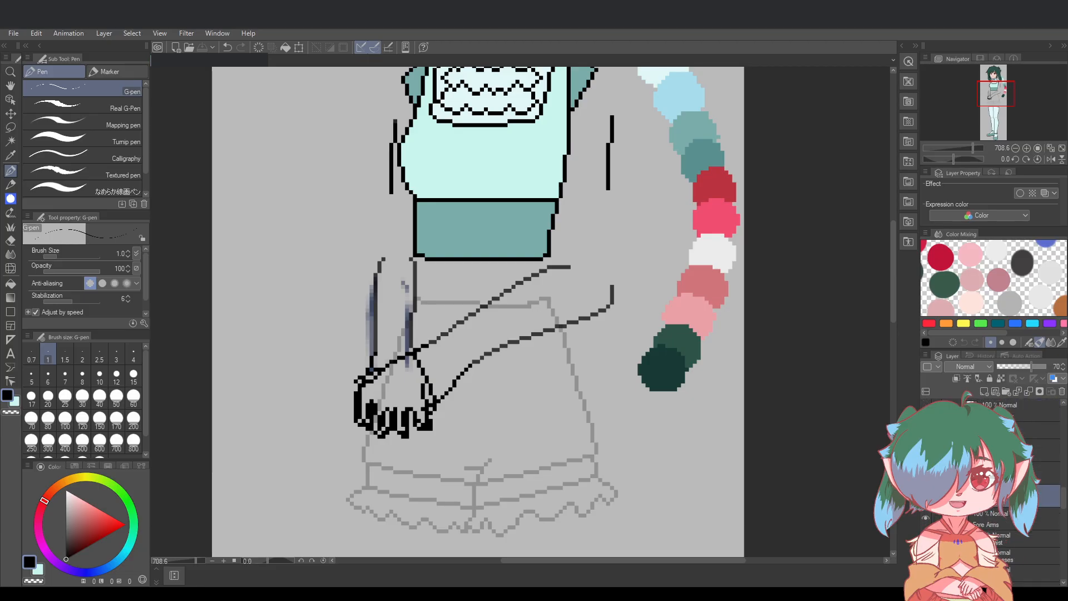
pyautogui.click(996, 519)
pyautogui.scroll(-4, 996, 484)
pyautogui.scroll(-3, 996, 484)
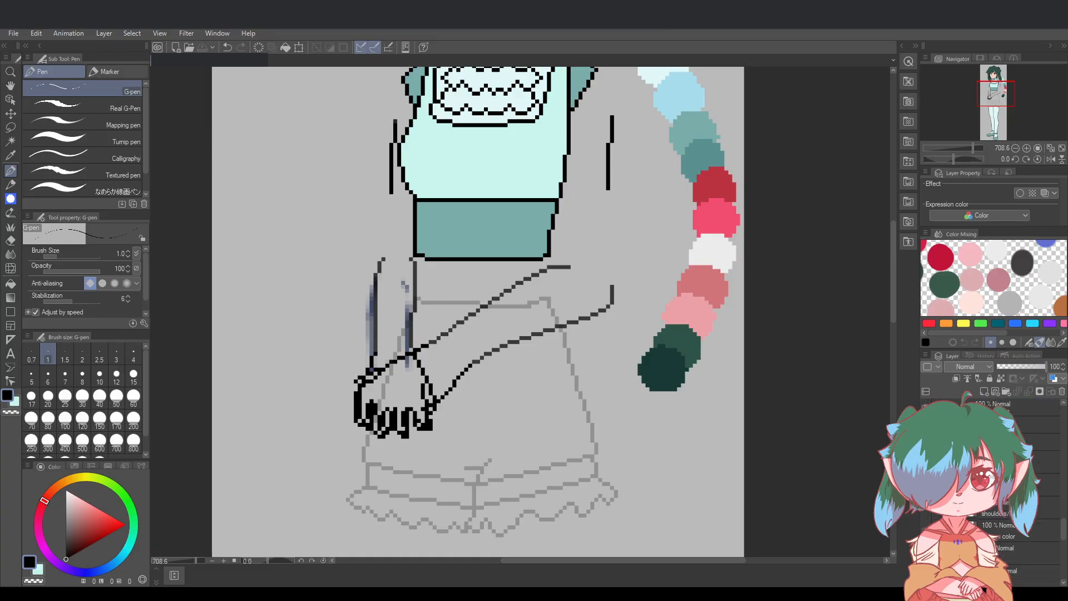
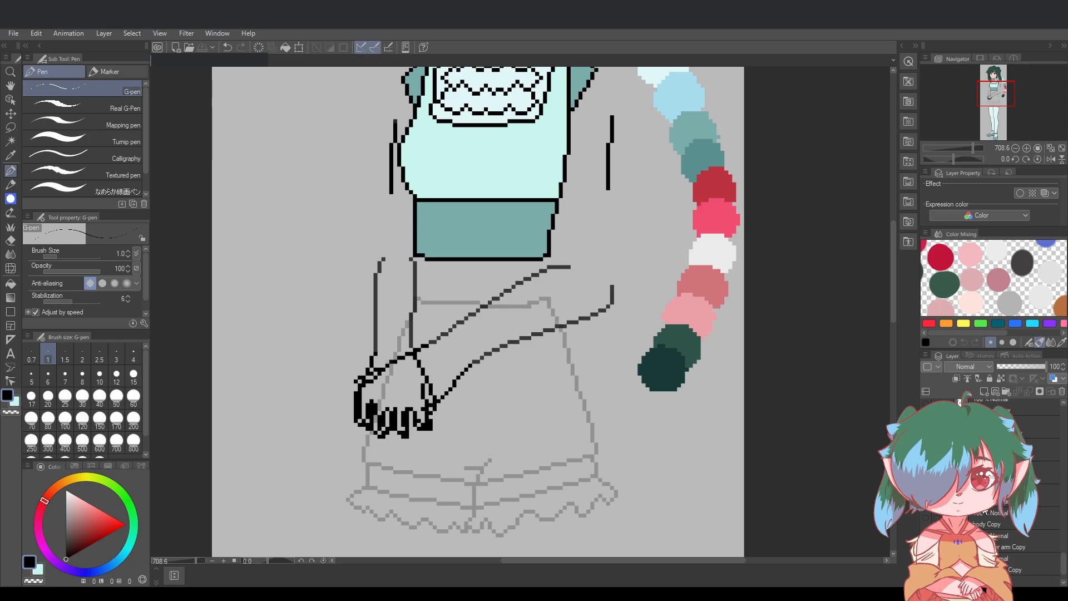
# Show the copied blue-grey sketch lines of both upper arms as a guide
pyautogui.scroll(-1, 998, 510)
pyautogui.scroll(1, 998, 510)
pyautogui.scroll(-2, 998, 510)
pyautogui.scroll(-1, 998, 510)
pyautogui.scroll(3, 998, 511)
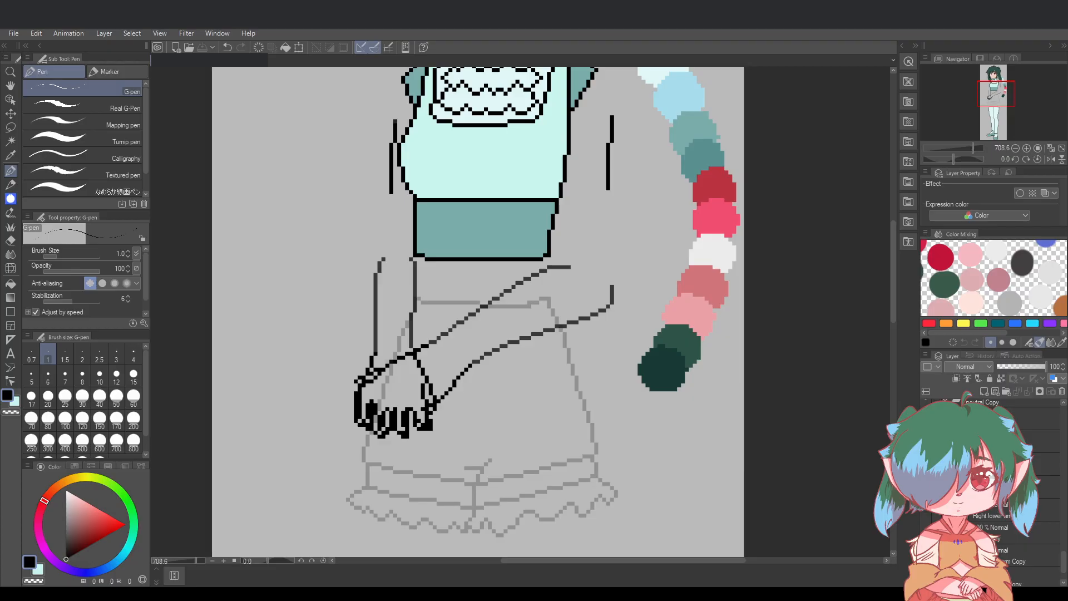
pyautogui.scroll(-3, 998, 511)
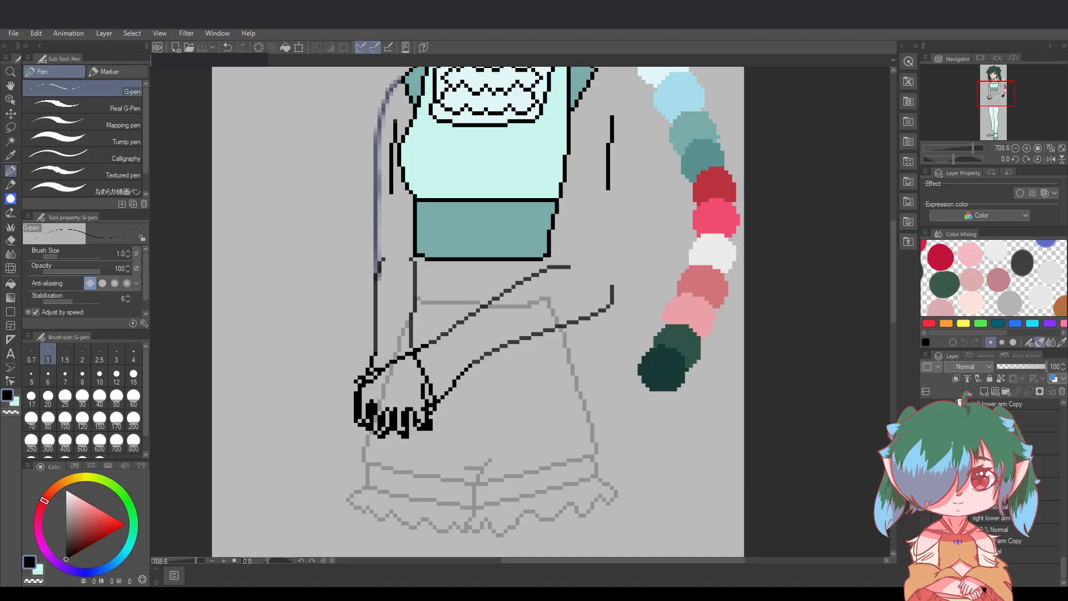
pyautogui.scroll(1, 926, 515)
pyautogui.click(926, 505)
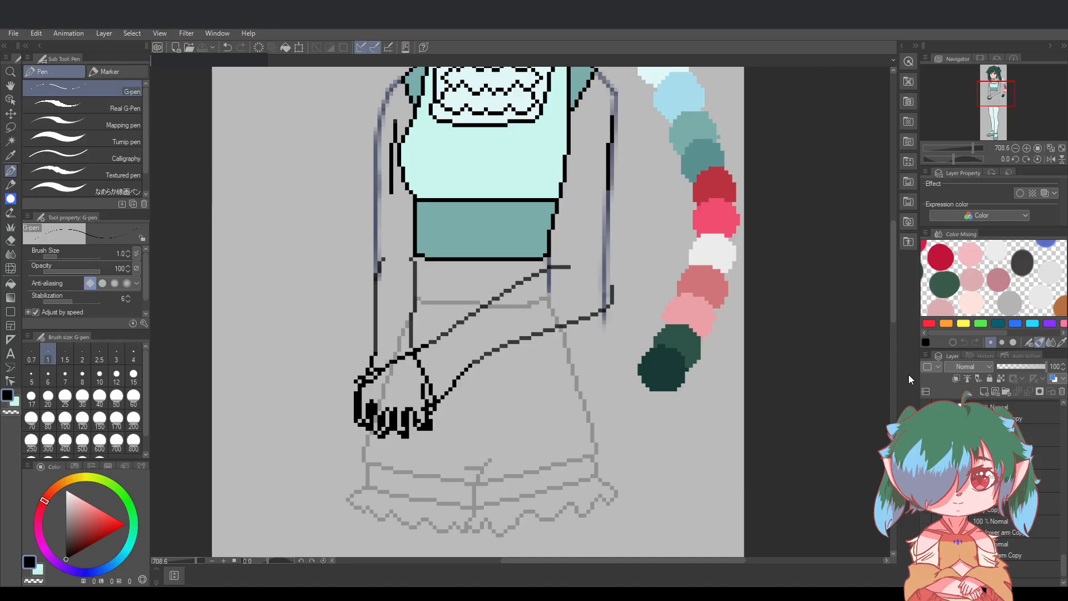
# Make the layer that holds the black upper-arm outlines the active one
pyautogui.scroll(2, 927, 501)
pyautogui.scroll(4, 927, 501)
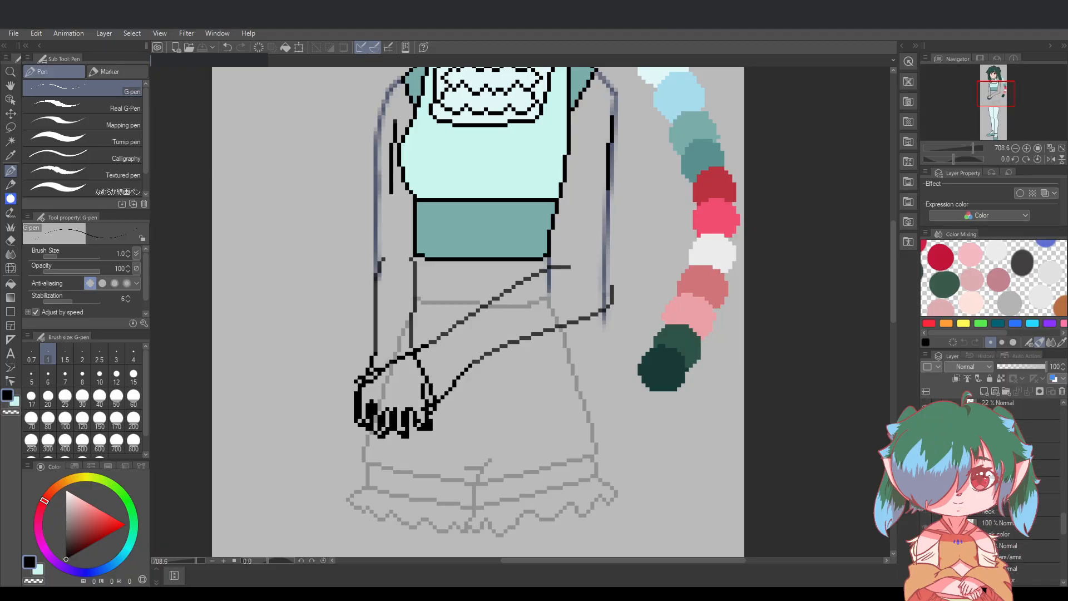
pyautogui.scroll(1, 926, 501)
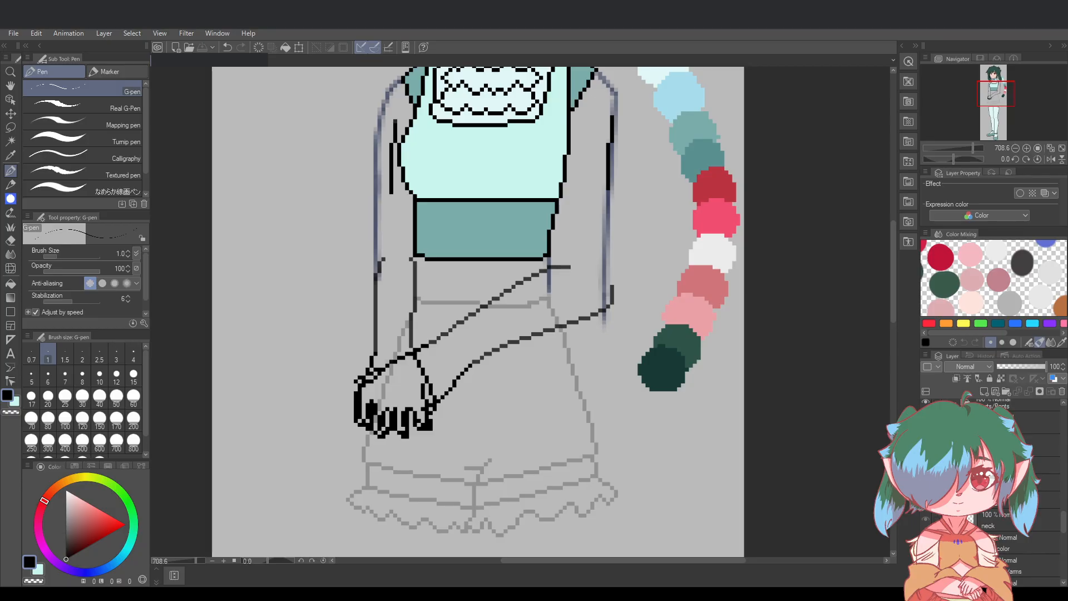
pyautogui.moveTo(893, 318)
pyautogui.mouseDown()
pyautogui.moveTo(895, 289)
pyautogui.moveTo(892, 299)
pyautogui.mouseUp()
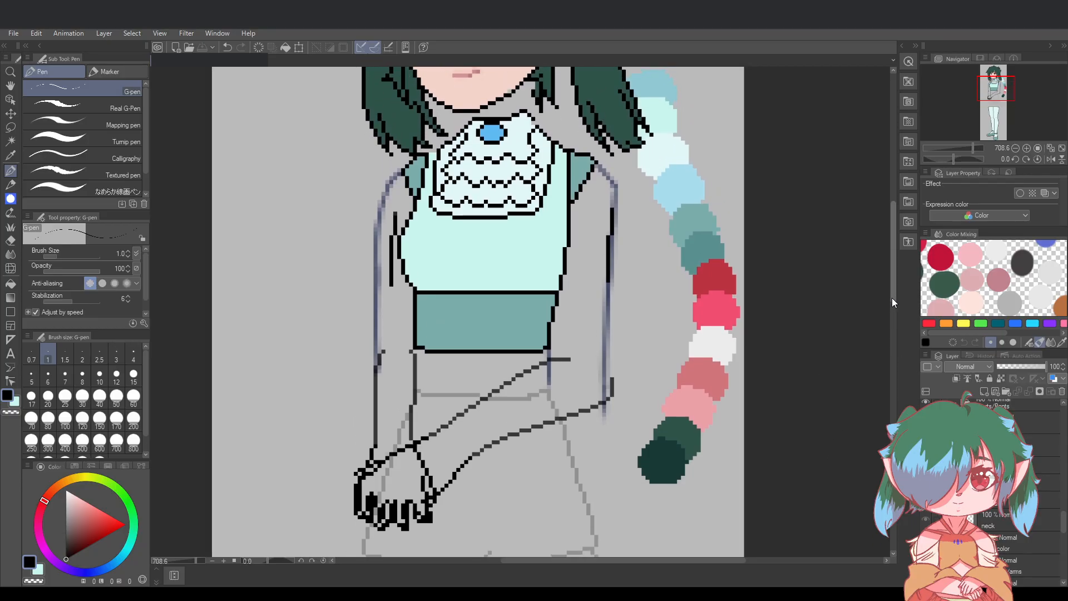
pyautogui.scroll(2, 993, 501)
pyautogui.scroll(3, 994, 500)
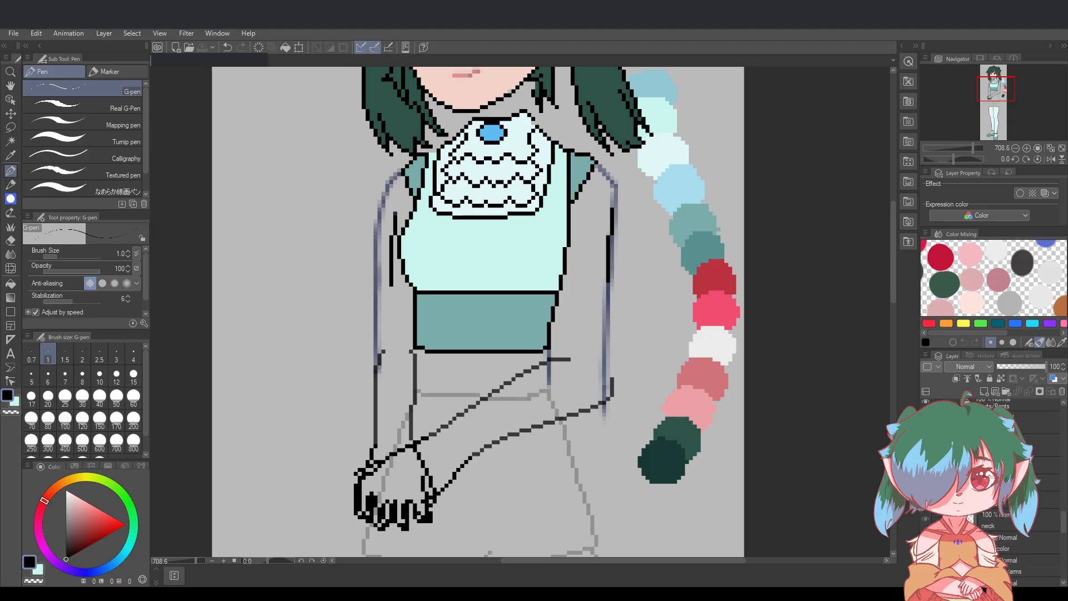
pyautogui.scroll(2, 993, 500)
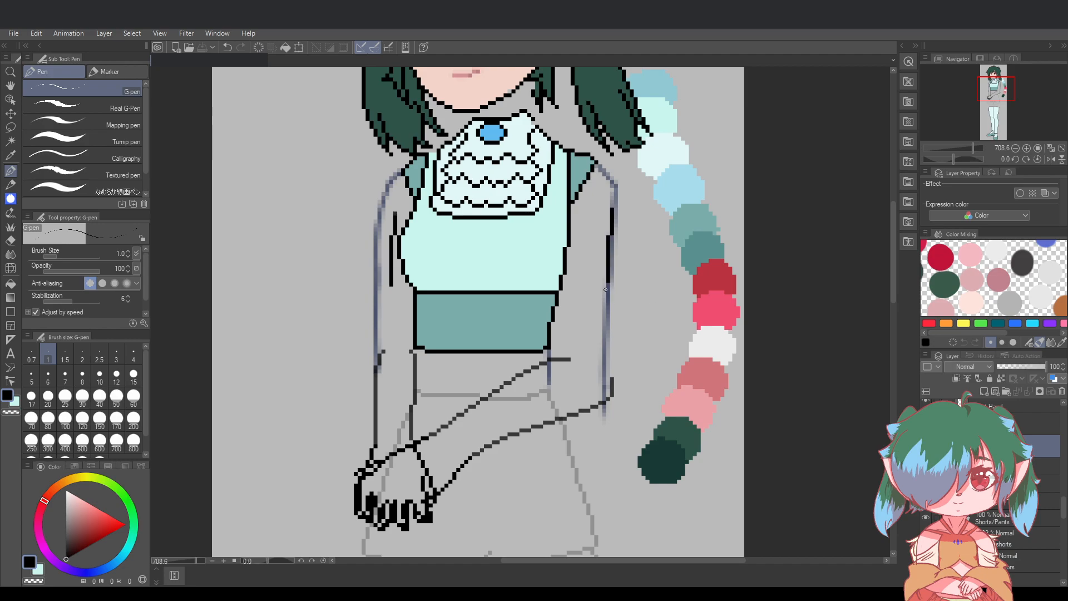
pyautogui.moveTo(609, 291); pyautogui.dragTo(613, 378)
pyautogui.hotkey('ctrl', 'z')
pyautogui.hotkey('ctrl', 'z')
pyautogui.hotkey('ctrl', 'z')
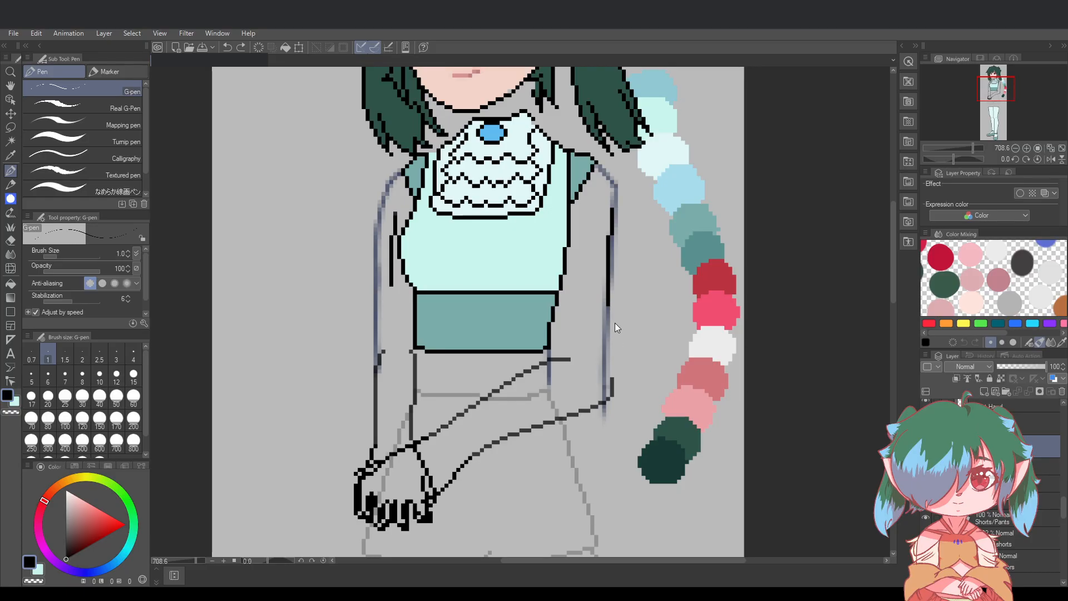
pyautogui.moveTo(610, 308)
pyautogui.mouseDown()
pyautogui.moveTo(614, 374)
pyautogui.moveTo(610, 305)
pyautogui.moveTo(614, 382)
pyautogui.mouseUp()
pyautogui.hotkey('ctrl', 'z')
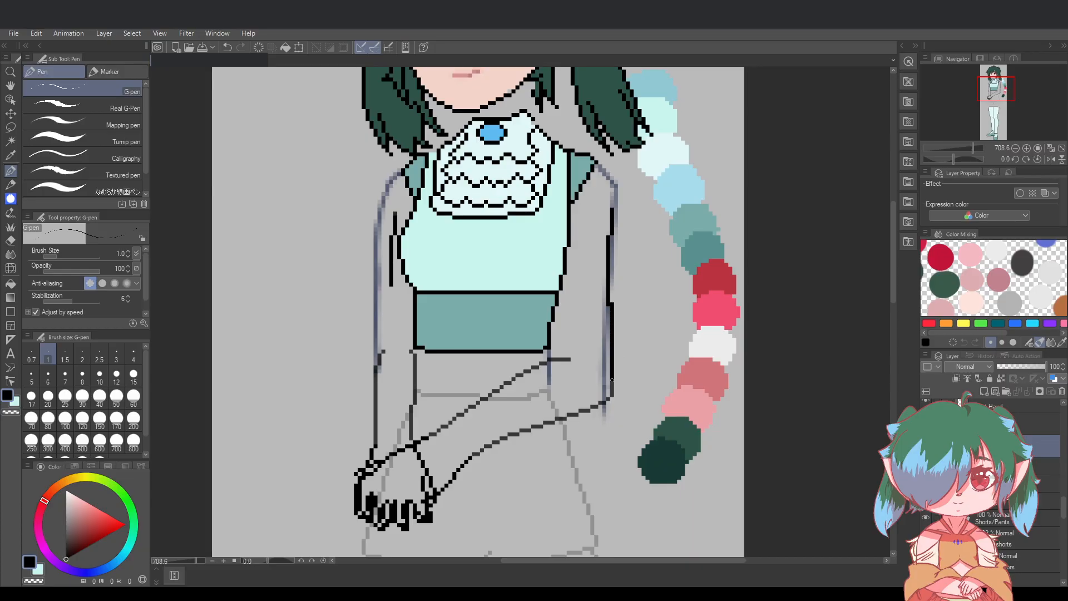
# Extend the black outer outline of the crossing arm's upper arm down to its elbow with the G-pen at size 1
pyautogui.scroll(-2, 633, 357)
pyautogui.scroll(3, 638, 328)
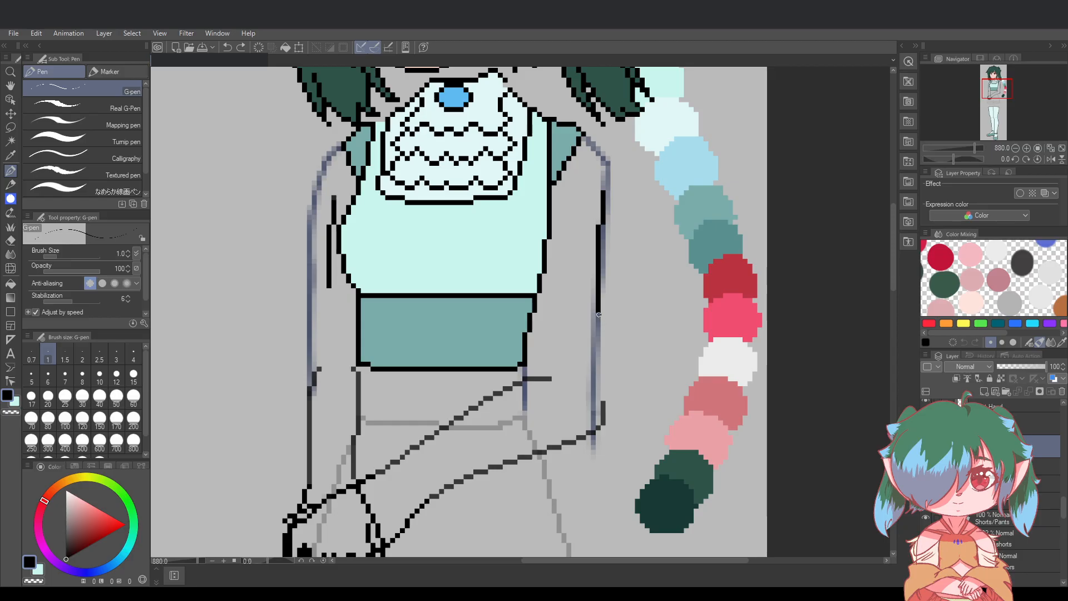
pyautogui.moveTo(599, 313); pyautogui.dragTo(597, 392)
pyautogui.moveTo(891, 279); pyautogui.dragTo(887, 297)
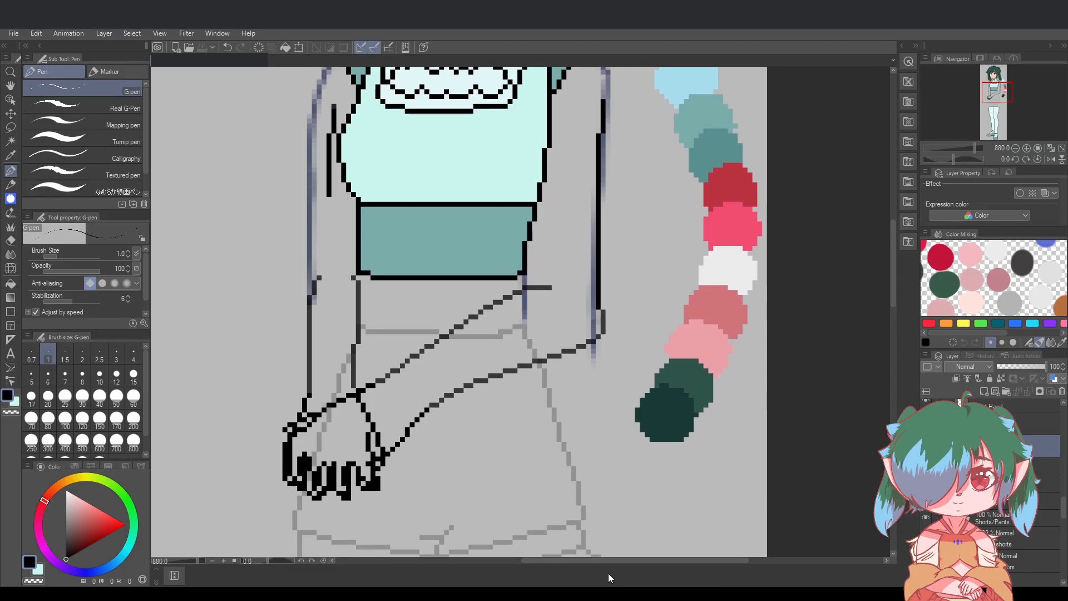
pyautogui.moveTo(609, 561); pyautogui.dragTo(600, 562)
pyautogui.scroll(-1, 602, 548)
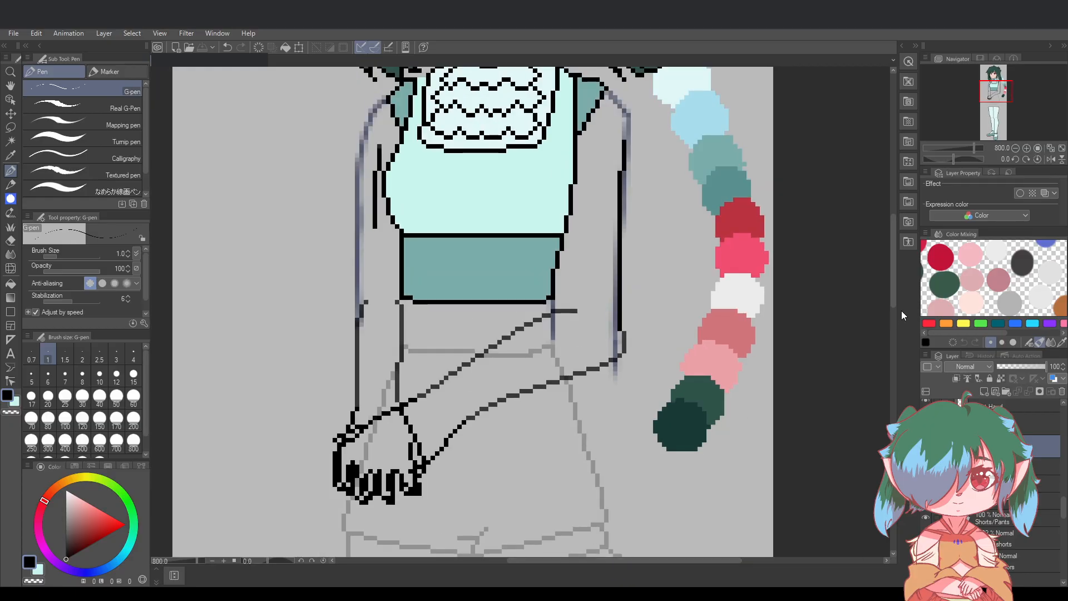
# Extend the black outer outline of the hanging arm's upper arm down to meet the forearm line
pyautogui.moveTo(893, 293); pyautogui.dragTo(893, 297)
pyautogui.moveTo(575, 559); pyautogui.dragTo(571, 560)
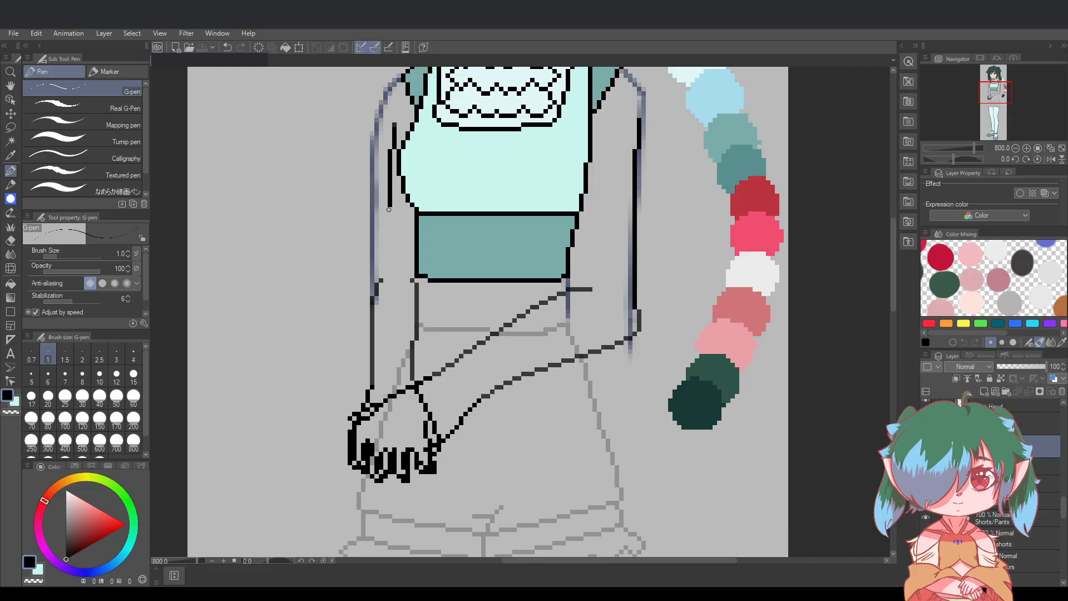
pyautogui.moveTo(387, 210); pyautogui.dragTo(386, 277)
pyautogui.hotkey('ctrl', 'z')
pyautogui.click(10, 141)
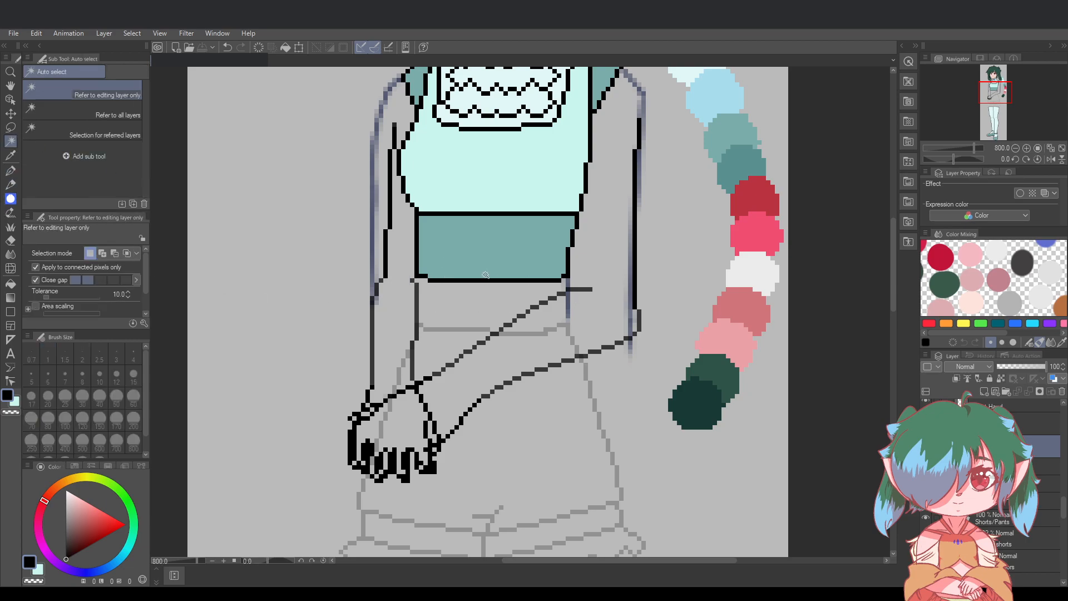
pyautogui.click(648, 304)
pyautogui.hotkey('ctrl', 'z')
pyautogui.click(11, 127)
pyautogui.hotkey('ctrl', 'y')
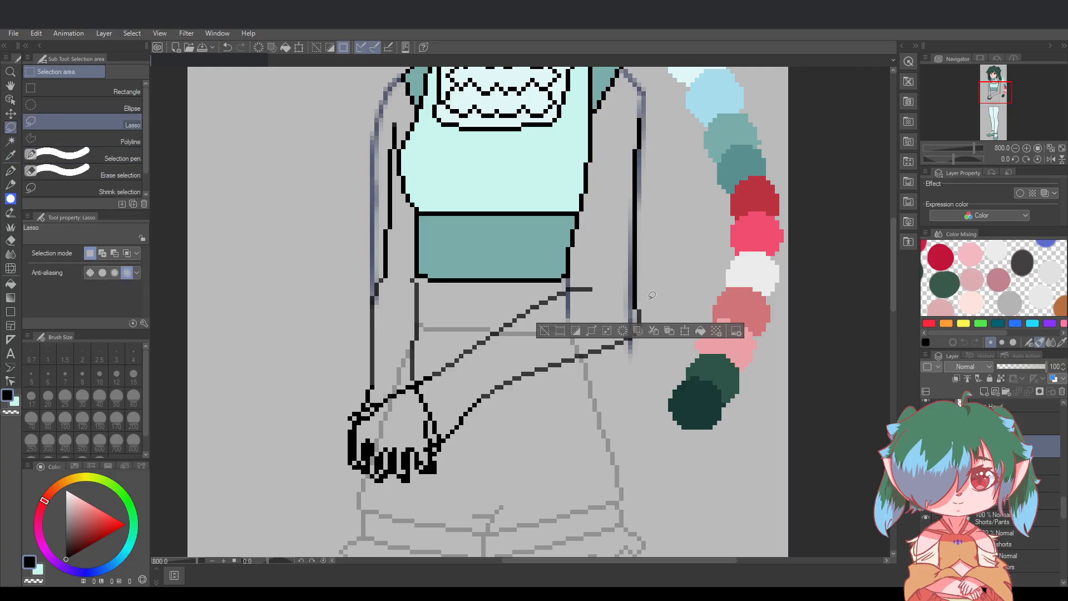
# Try to move the lassoed crossing forearm one pixel left on the Lower Arms layer alone
pyautogui.moveTo(638, 305)
pyautogui.mouseDown()
pyautogui.moveTo(598, 271)
pyautogui.moveTo(577, 275)
pyautogui.moveTo(466, 324)
pyautogui.moveTo(420, 377)
pyautogui.moveTo(312, 431)
pyautogui.moveTo(393, 494)
pyautogui.moveTo(522, 473)
pyautogui.moveTo(646, 353)
pyautogui.mouseUp()
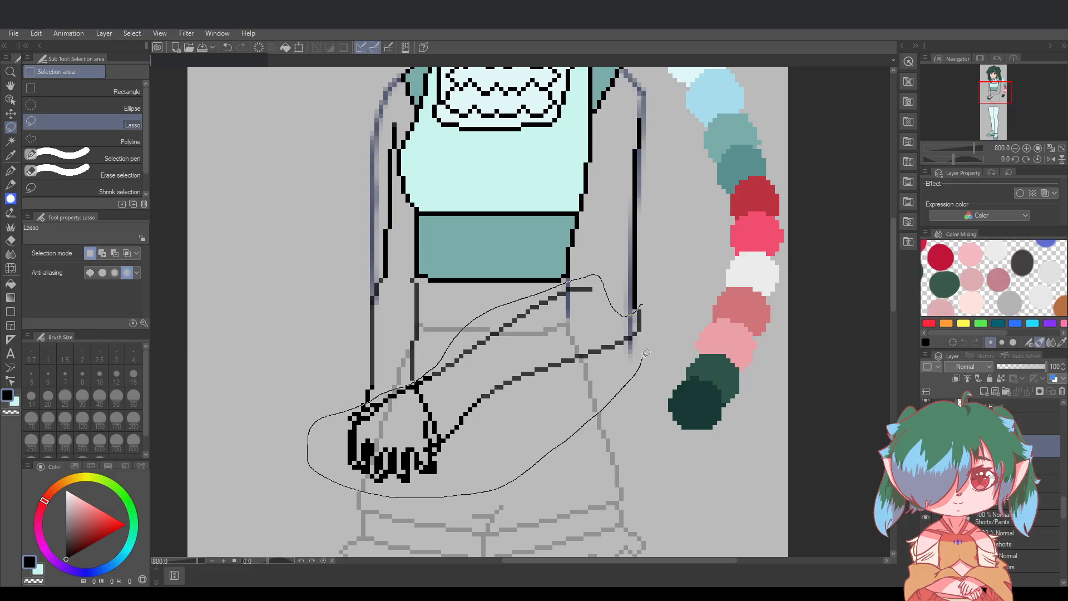
pyautogui.moveTo(649, 300); pyautogui.dragTo(645, 305)
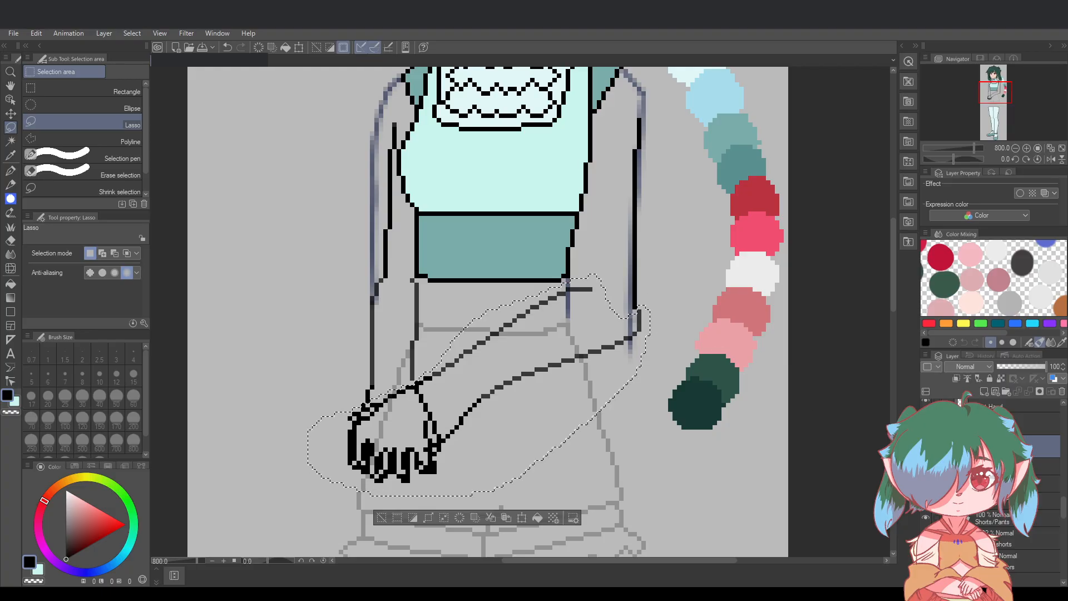
pyautogui.scroll(2, 993, 484)
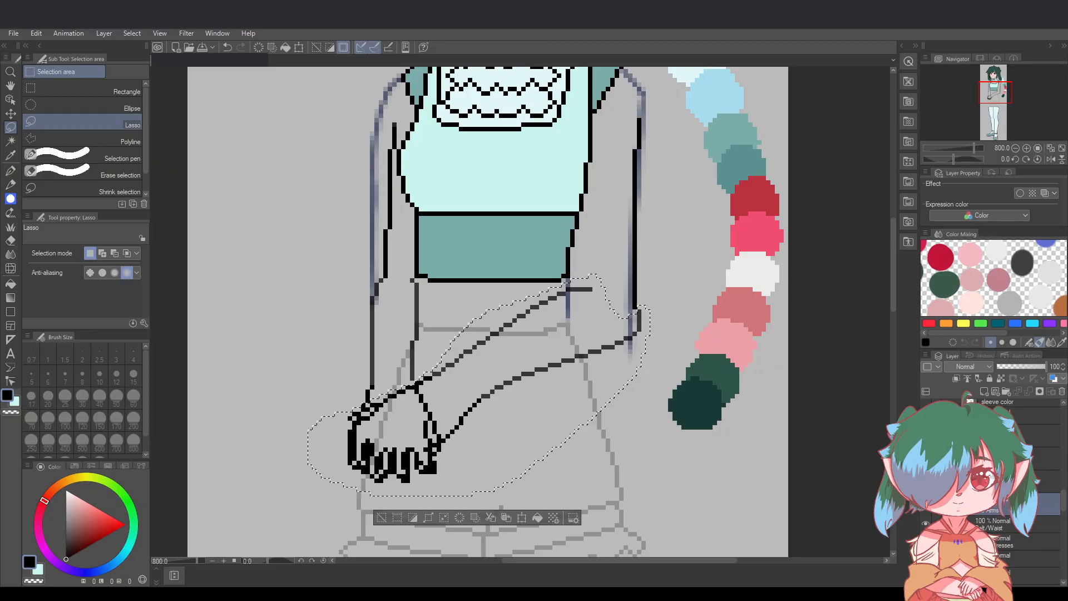
pyautogui.keyDown('ctrl'); pyautogui.click(1029, 436); pyautogui.keyUp('ctrl')
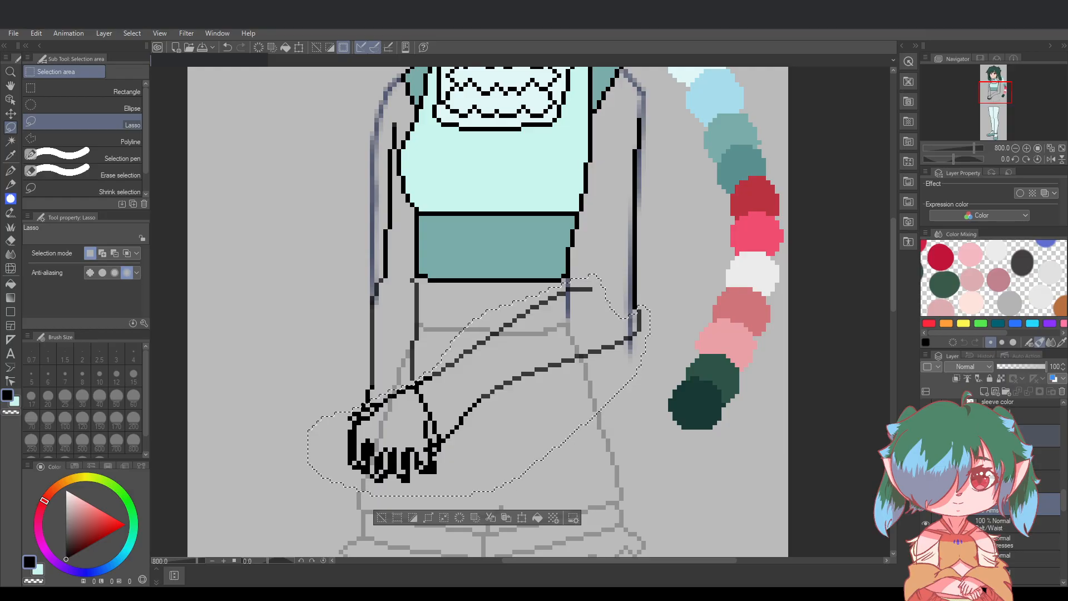
pyautogui.click(1029, 435)
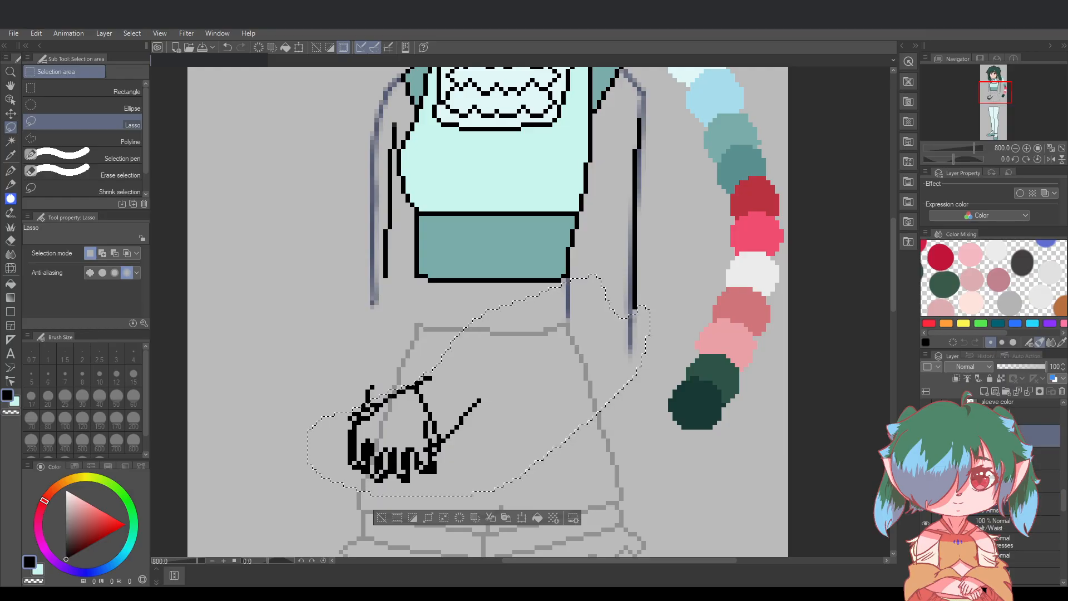
pyautogui.click(1035, 481)
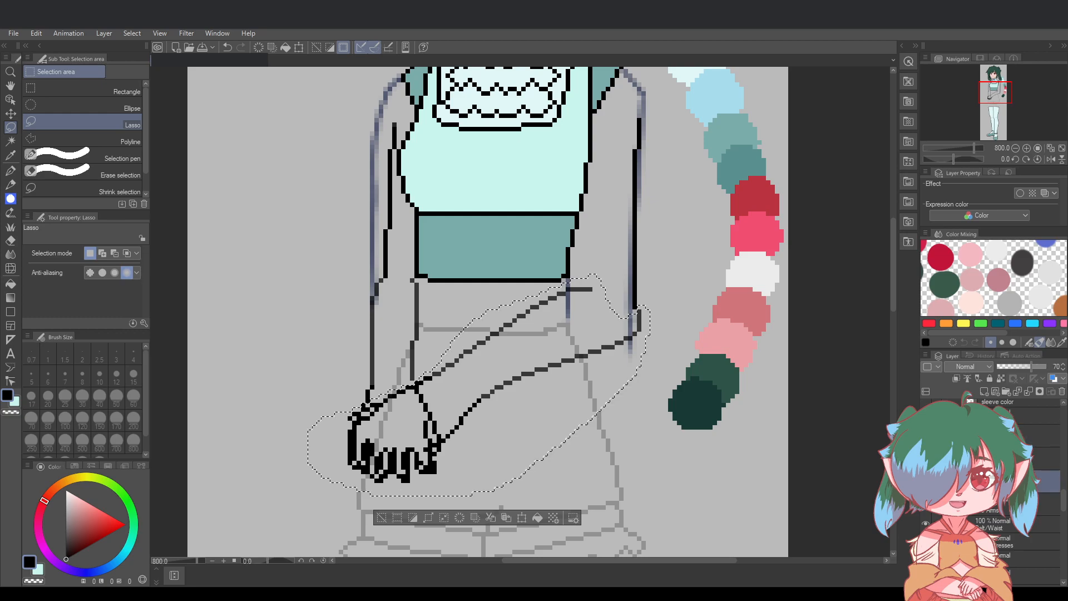
pyautogui.click(521, 518)
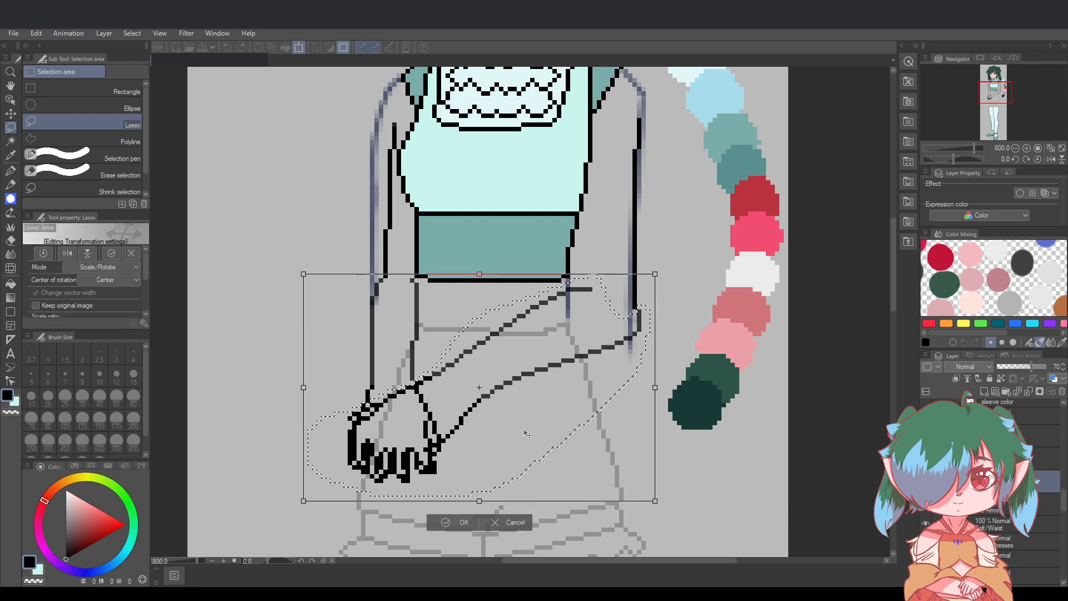
pyautogui.press('Left')
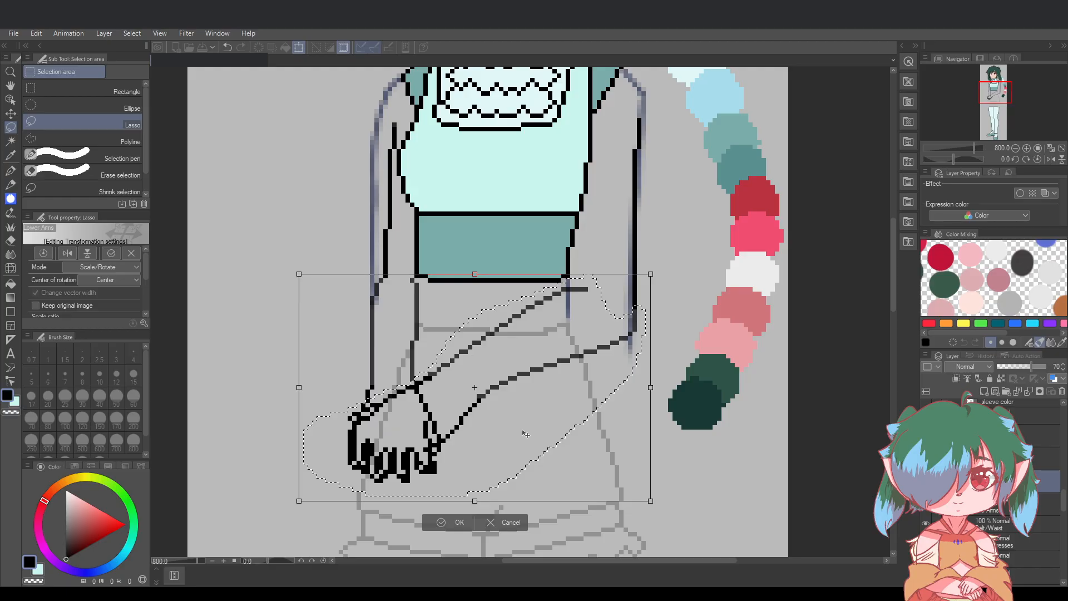
pyautogui.press('Down')
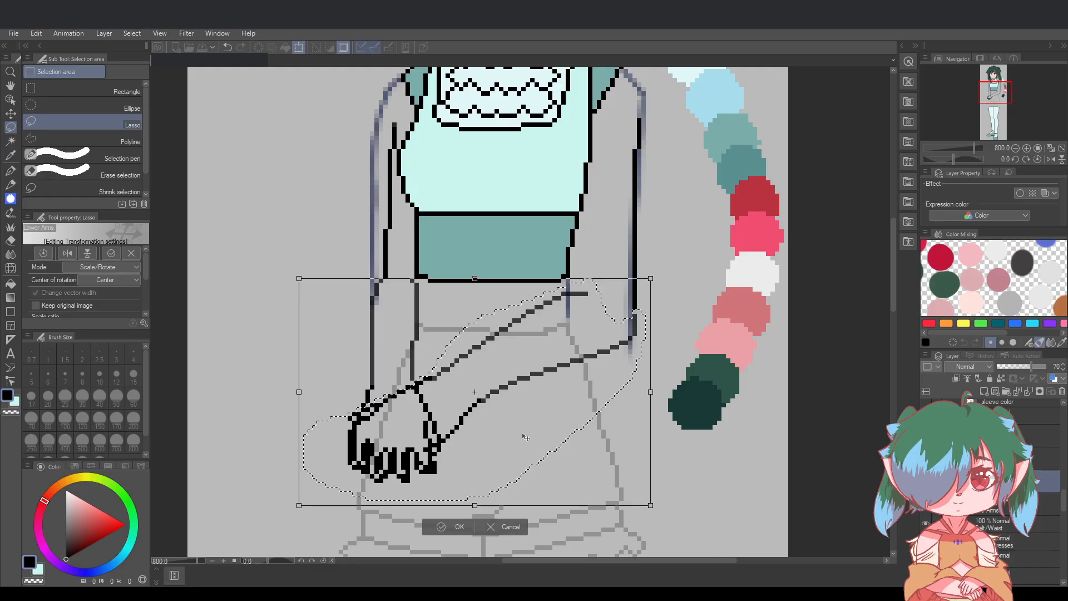
pyautogui.press('Up')
pyautogui.press('Return')
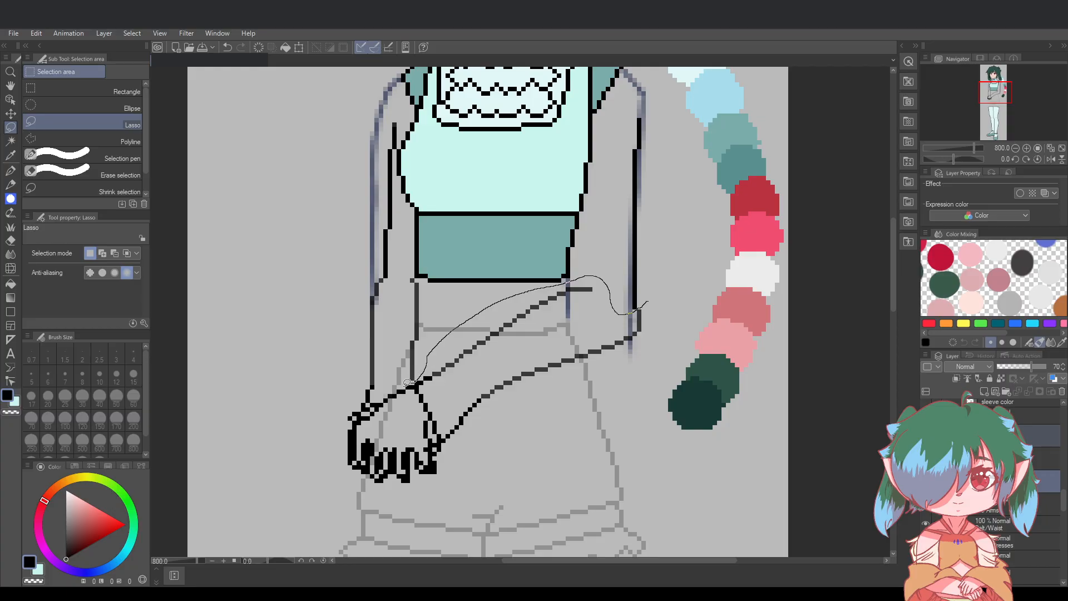
# Lasso the crossing forearm together with its hand and move both one pixel left
pyautogui.moveTo(316, 472)
pyautogui.mouseDown()
pyautogui.moveTo(510, 482)
pyautogui.moveTo(670, 372)
pyautogui.moveTo(661, 309)
pyautogui.mouseUp()
pyautogui.click(532, 523)
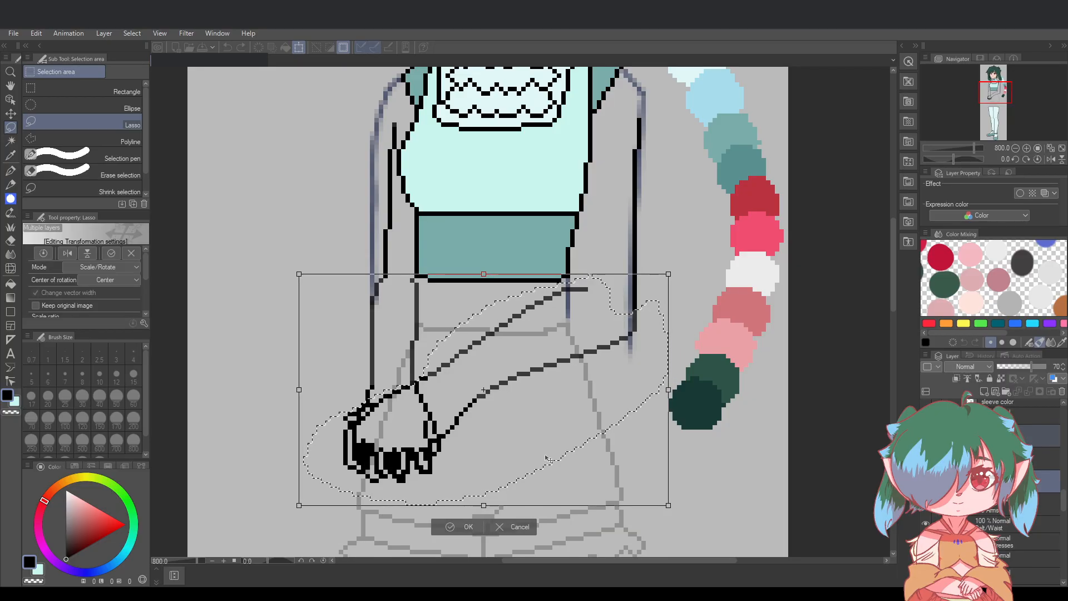
pyautogui.moveTo(548, 457); pyautogui.dragTo(545, 457)
pyautogui.click(469, 526)
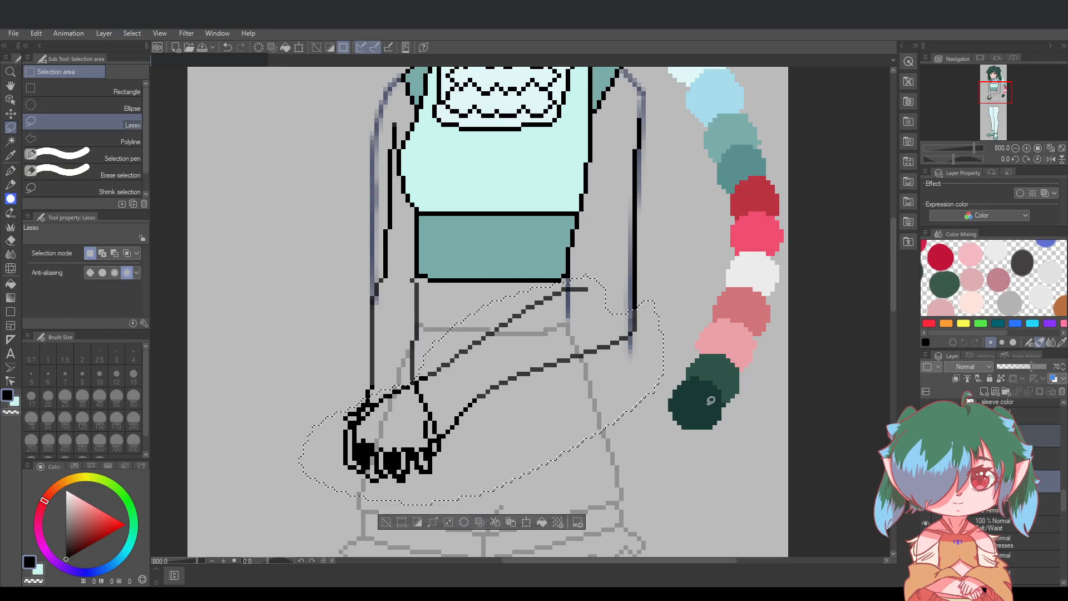
pyautogui.hotkey('ctrl', 'd')
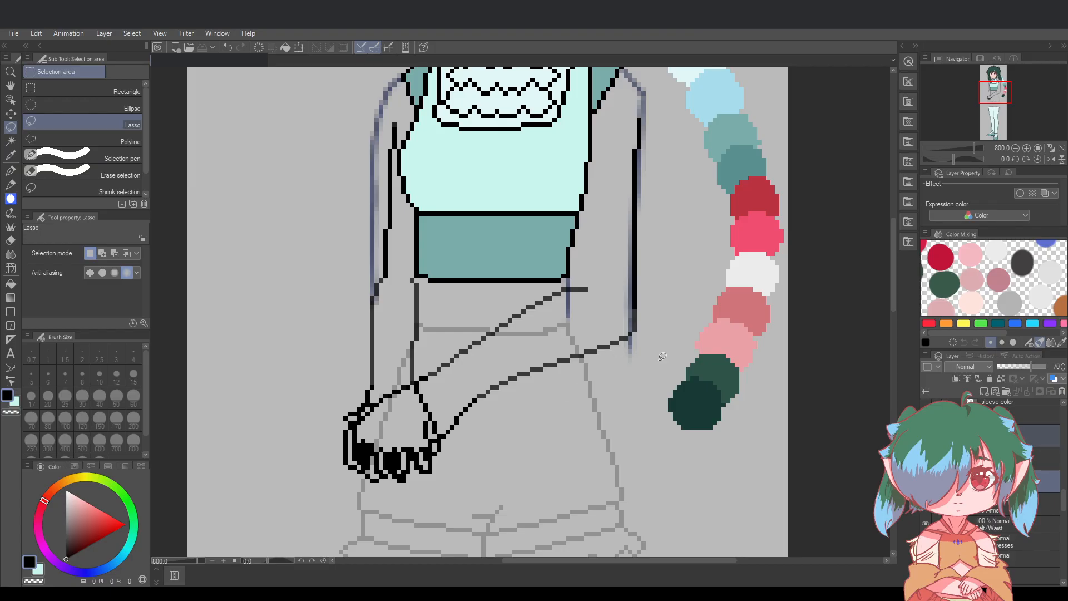
pyautogui.scroll(-2, 663, 357)
pyautogui.scroll(1, 712, 422)
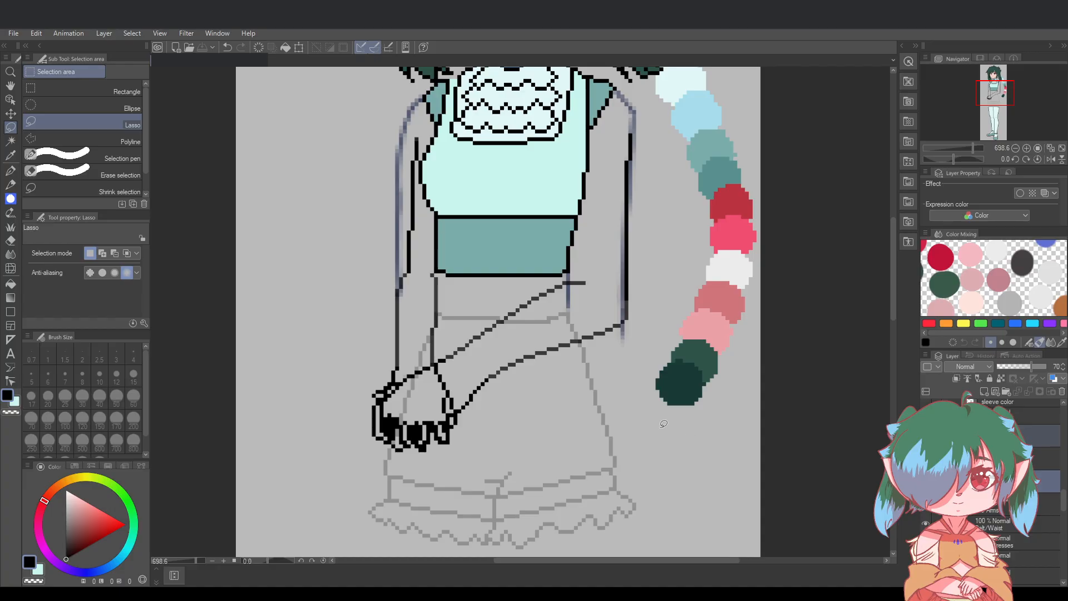
# Move the lassoed crossing forearm and hand one pixel left and one pixel down, drop the selection and save the file
pyautogui.moveTo(664, 421)
pyautogui.mouseDown()
pyautogui.moveTo(390, 464)
pyautogui.moveTo(648, 312)
pyautogui.mouseUp()
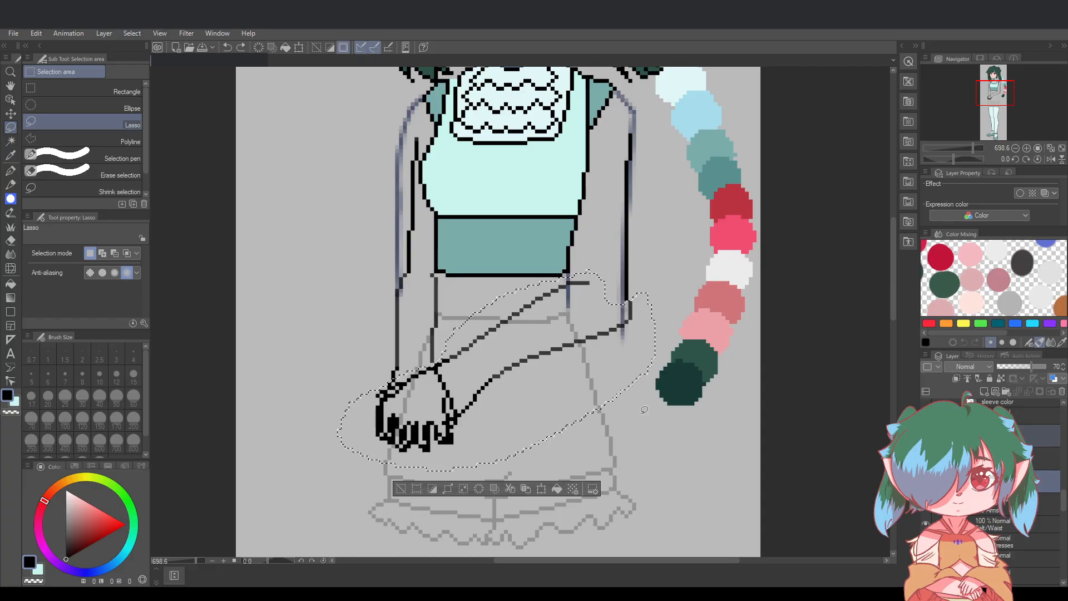
pyautogui.click(541, 489)
pyautogui.moveTo(560, 399); pyautogui.dragTo(557, 403)
pyautogui.click(479, 497)
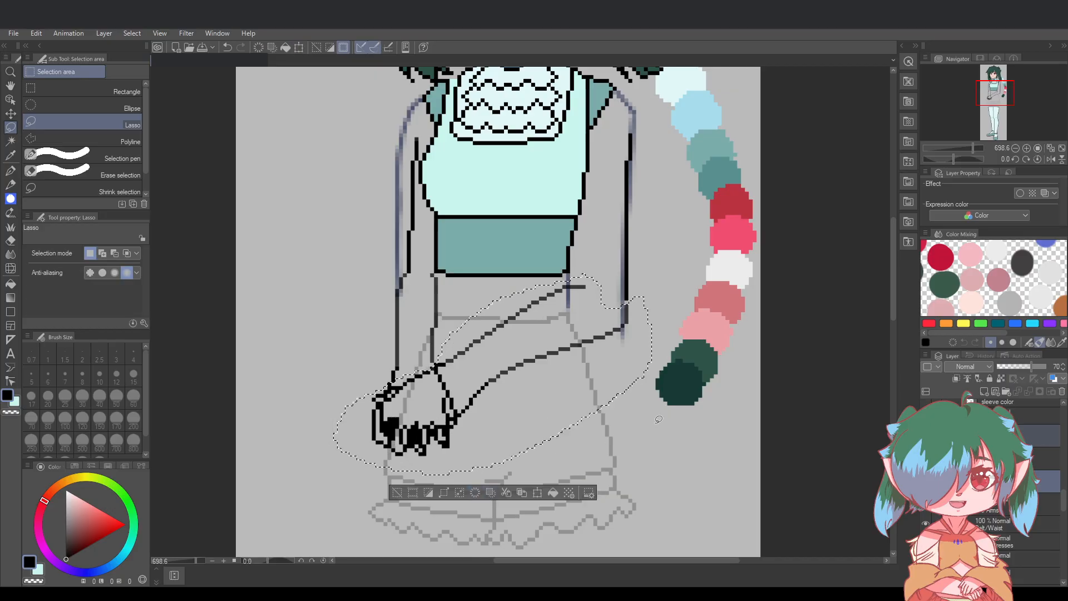
pyautogui.click(657, 415)
pyautogui.hotkey('ctrl', 's')
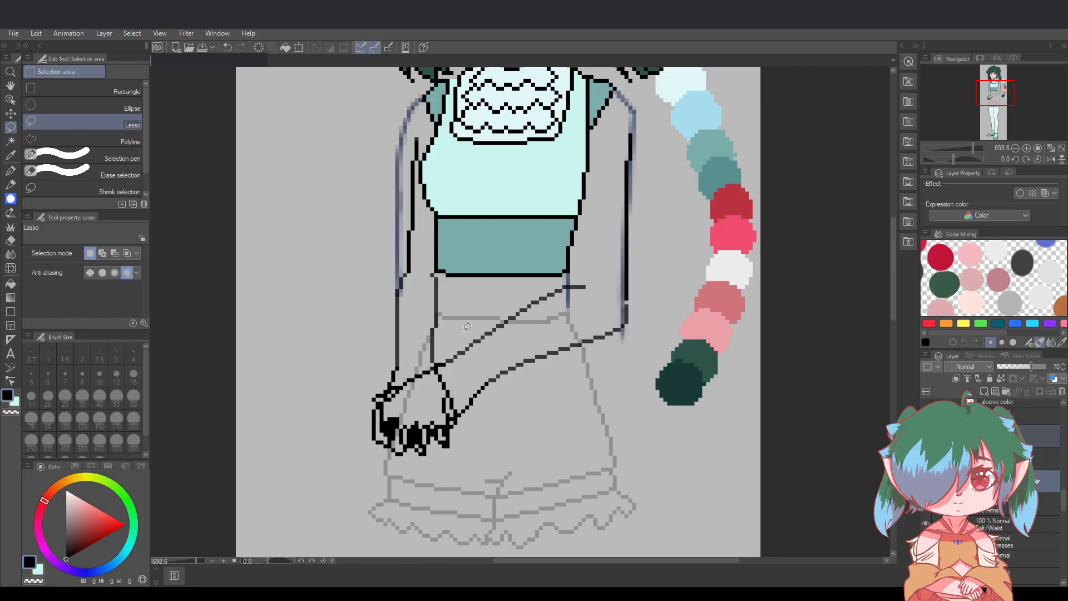
# With the hanging hand's layer and the Lower Arms layer both selected, save the file and lasso the hanging forearm and hand
pyautogui.click(1033, 443)
pyautogui.click(926, 435)
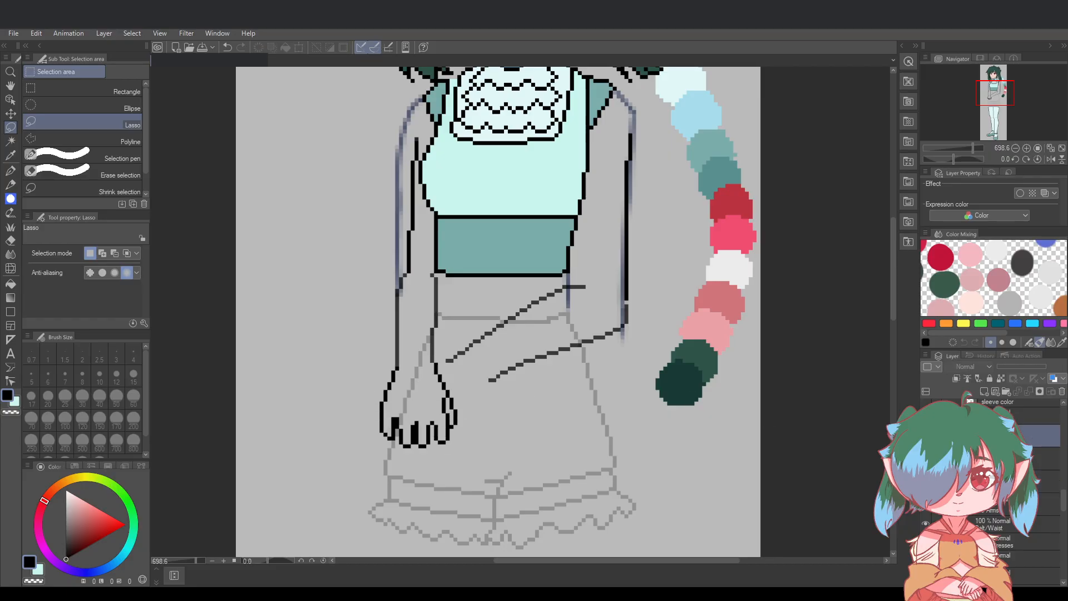
pyautogui.click(1002, 459)
pyautogui.click(926, 435)
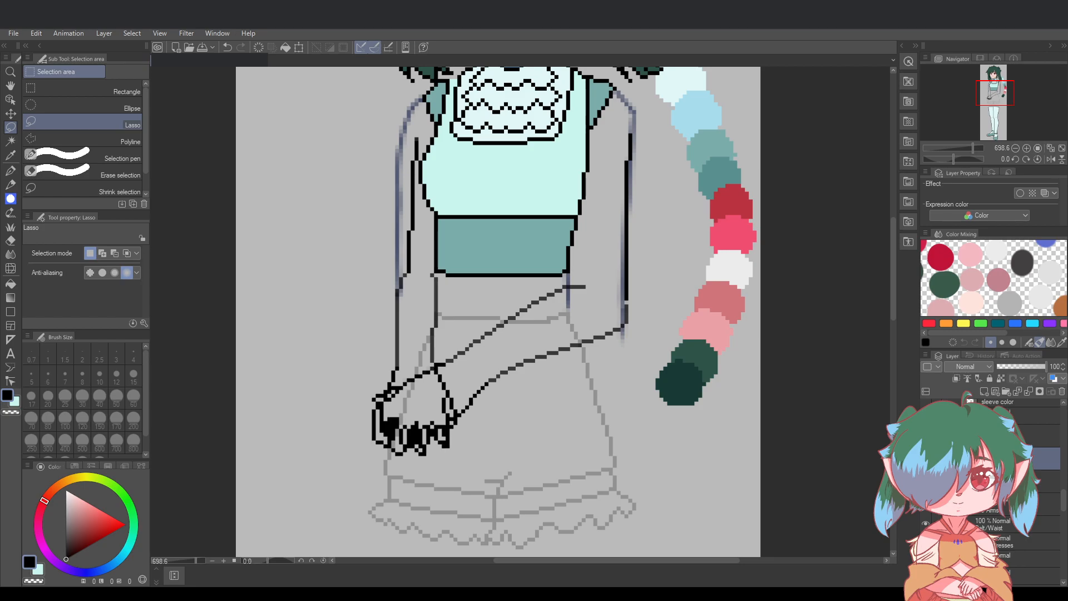
pyautogui.click(939, 481)
pyautogui.hotkey('ctrl', 's')
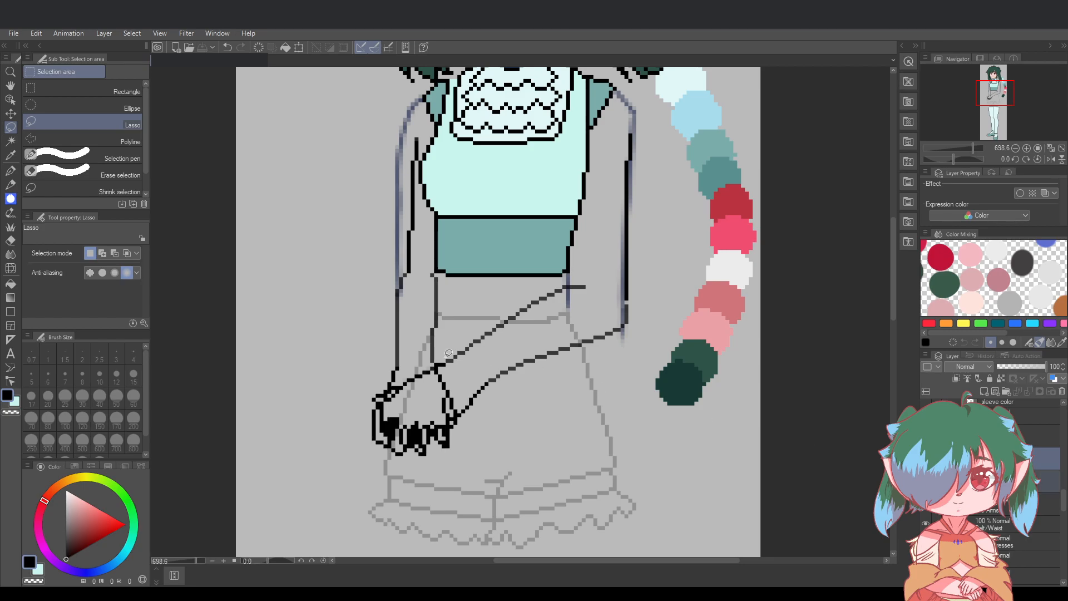
pyautogui.moveTo(439, 363)
pyautogui.mouseDown()
pyautogui.moveTo(467, 419)
pyautogui.moveTo(461, 455)
pyautogui.moveTo(403, 476)
pyautogui.moveTo(363, 455)
pyautogui.moveTo(350, 390)
pyautogui.moveTo(354, 332)
pyautogui.moveTo(371, 281)
pyautogui.moveTo(403, 248)
pyautogui.moveTo(435, 249)
pyautogui.moveTo(448, 275)
pyautogui.moveTo(439, 363)
pyautogui.mouseUp()
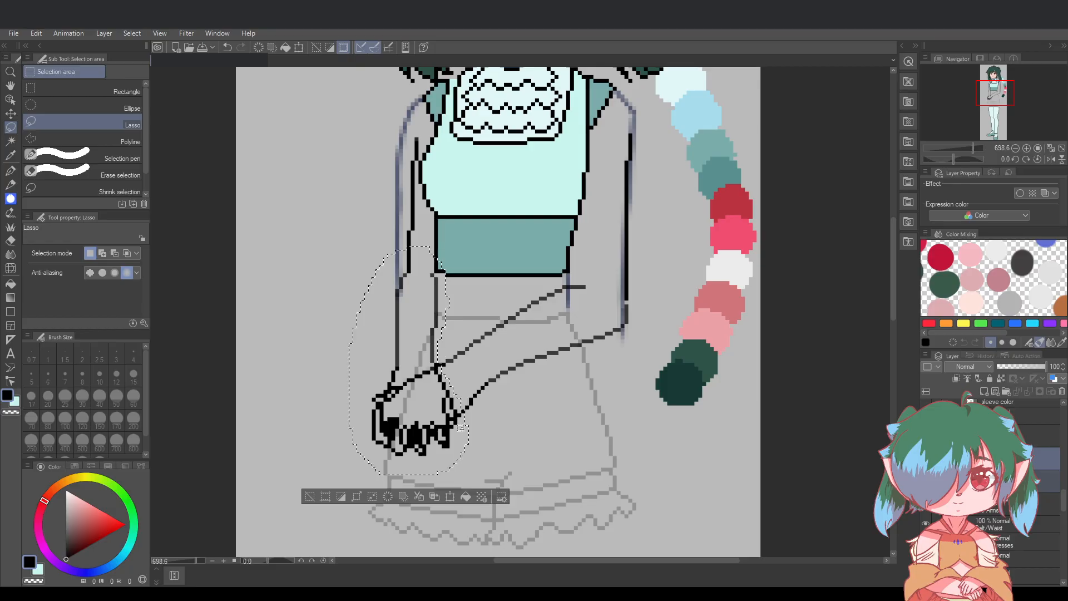
# Try shifting the lassoed forearm and hand slightly outward and down on the selected line layers
pyautogui.click(450, 498)
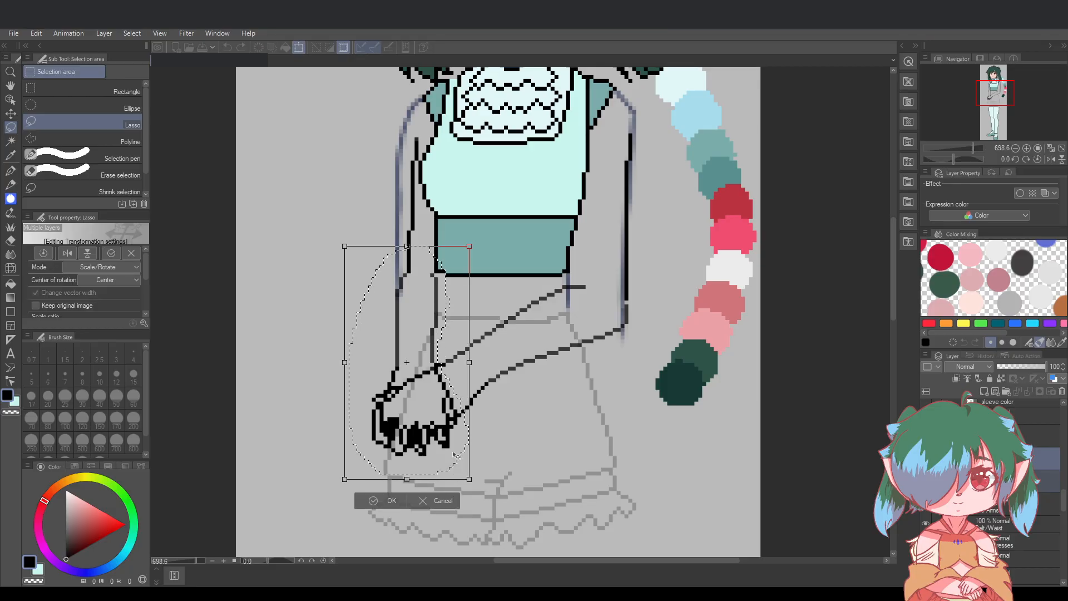
pyautogui.moveTo(455, 457); pyautogui.dragTo(451, 461)
pyautogui.click(384, 504)
pyautogui.hotkey('ctrl', 'd')
pyautogui.scroll(-3, 555, 384)
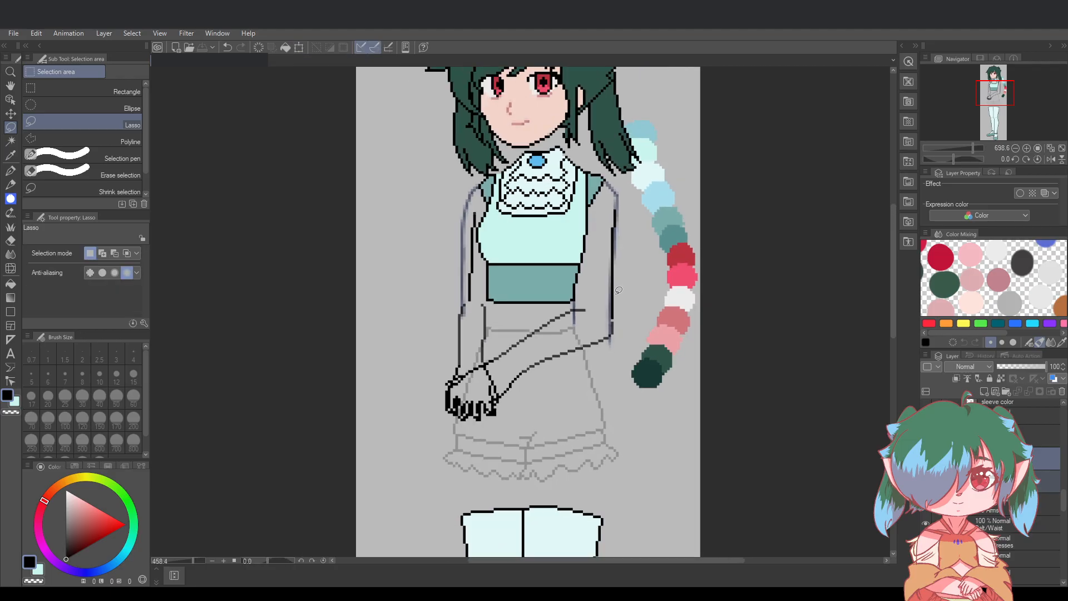
pyautogui.scroll(3, 624, 268)
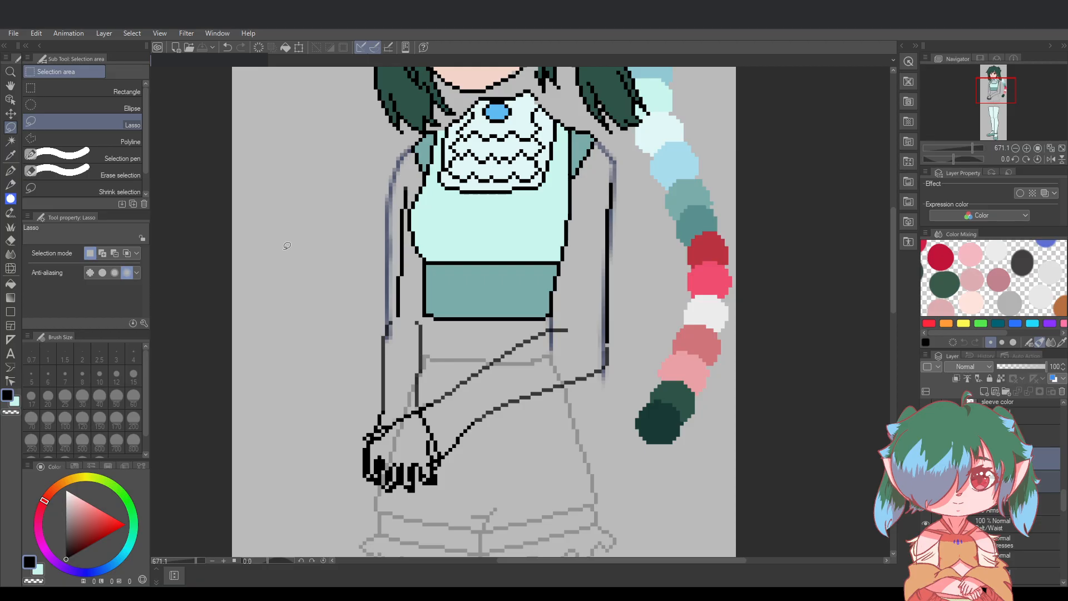
# Move the lassoed forearm and hand slightly inward toward the body, apply the transformation and clear the selection
pyautogui.press('p')
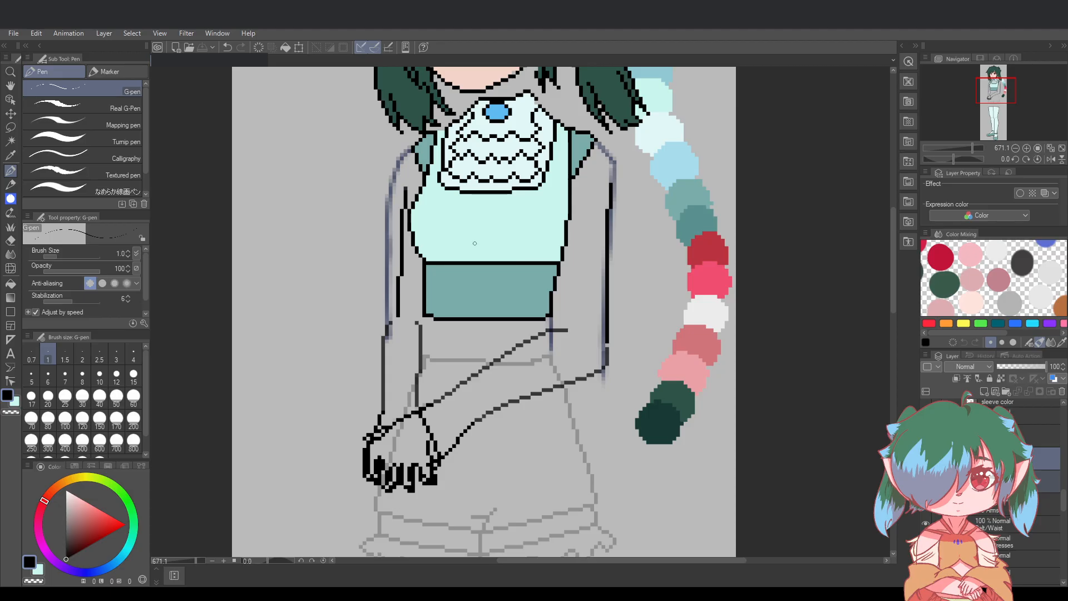
pyautogui.click(10, 127)
pyautogui.moveTo(404, 292); pyautogui.dragTo(426, 303)
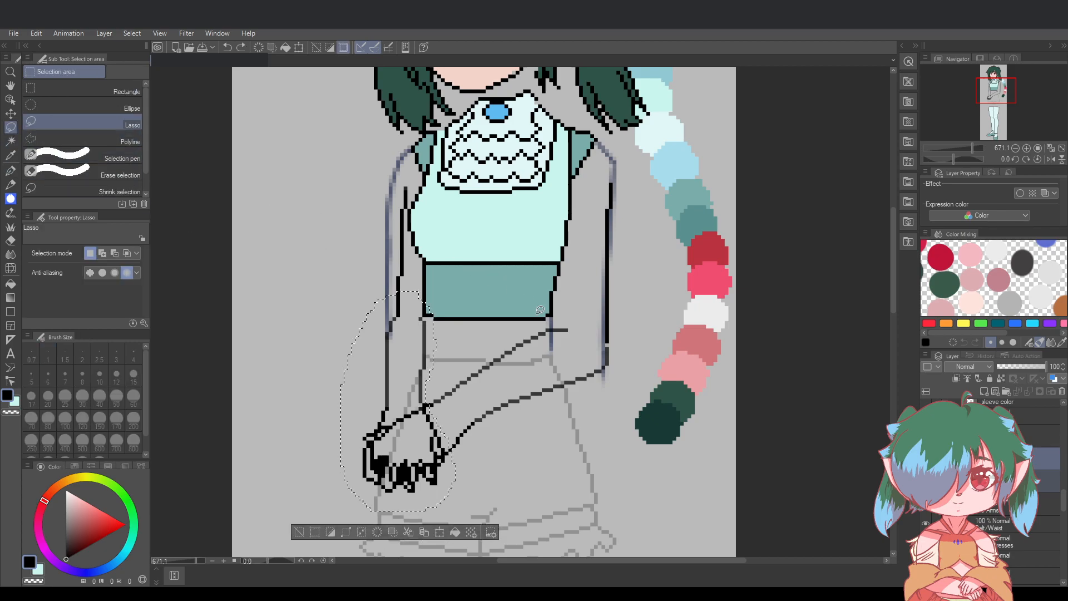
pyautogui.click(441, 533)
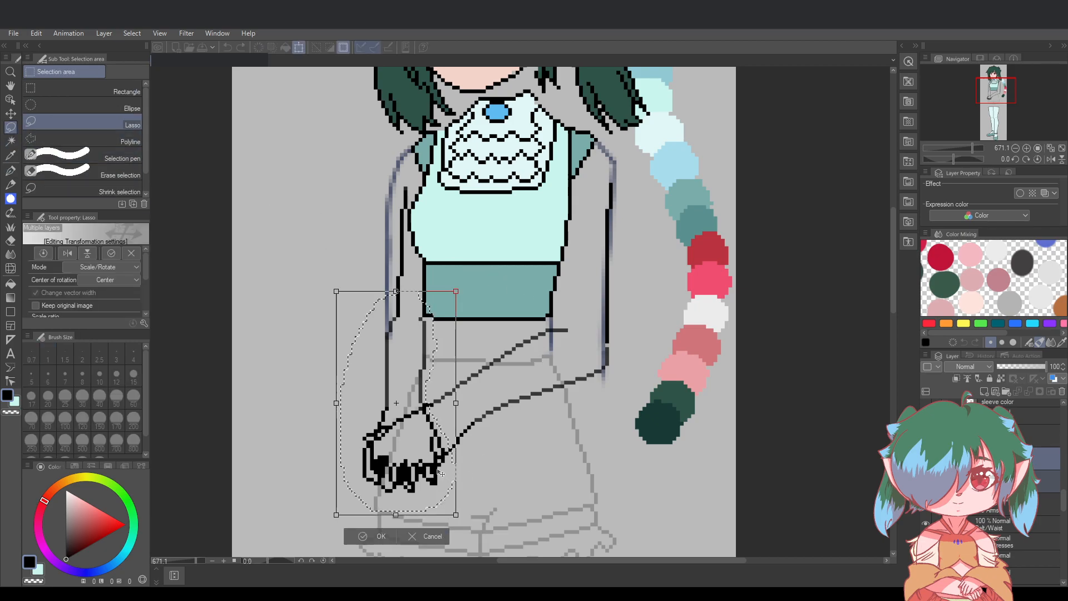
pyautogui.moveTo(441, 476); pyautogui.dragTo(443, 478)
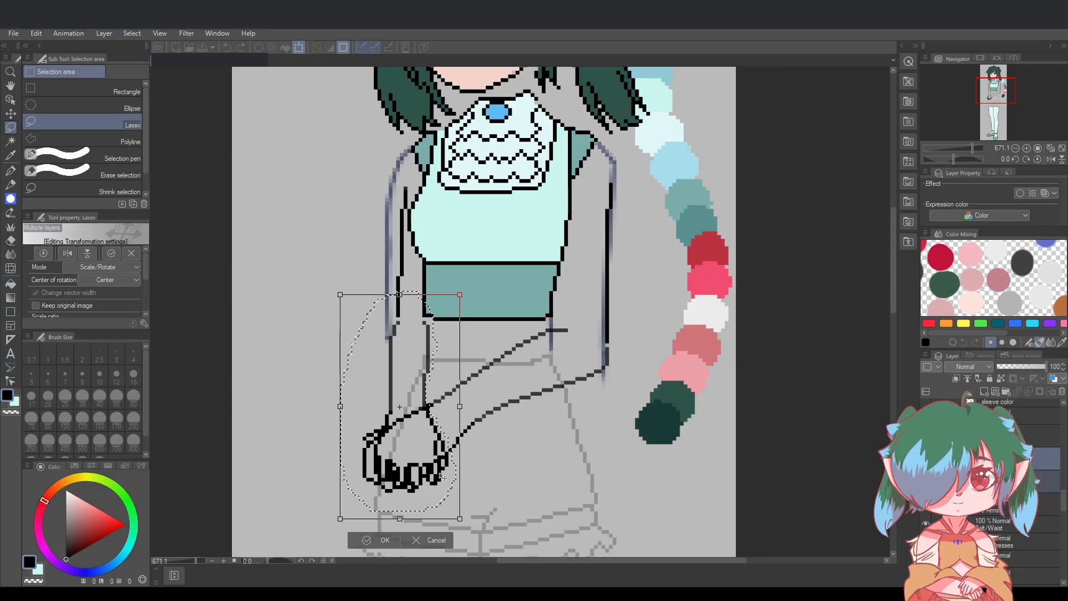
pyautogui.click(406, 538)
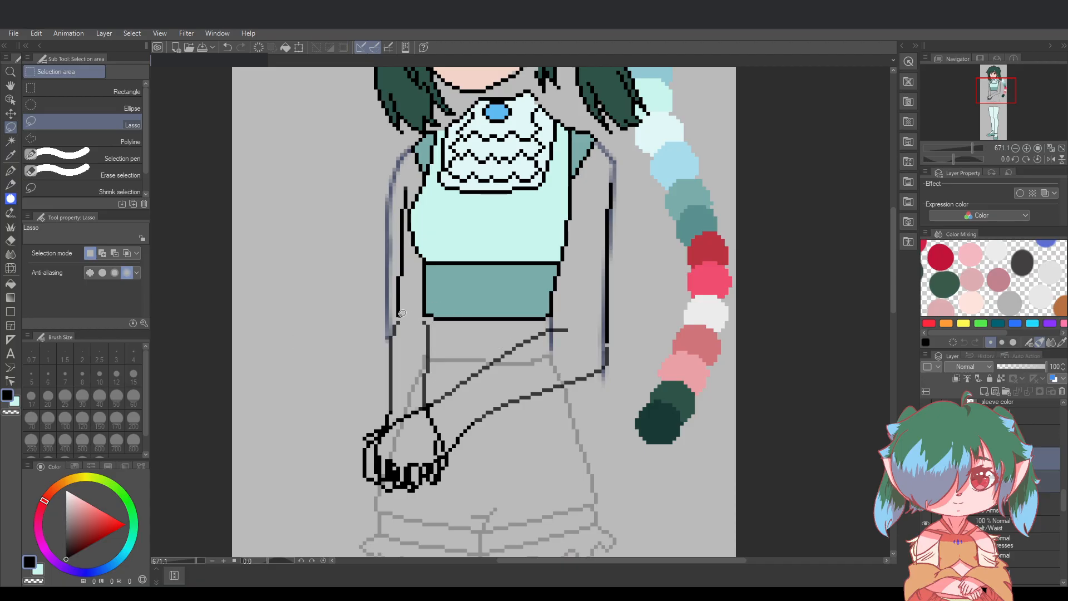
pyautogui.moveTo(624, 329); pyautogui.dragTo(623, 350)
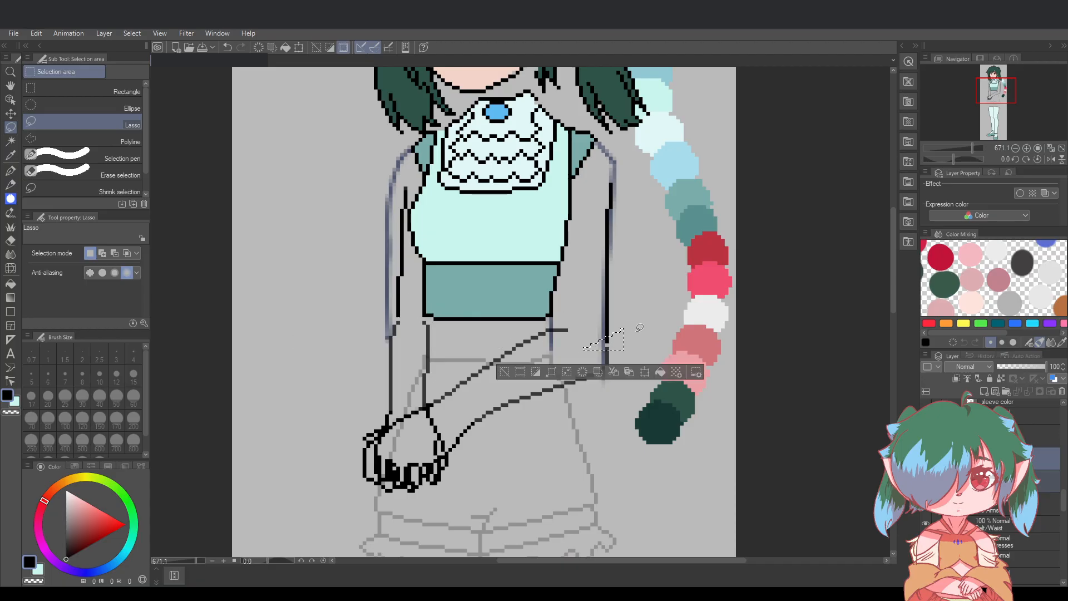
pyautogui.click(649, 312)
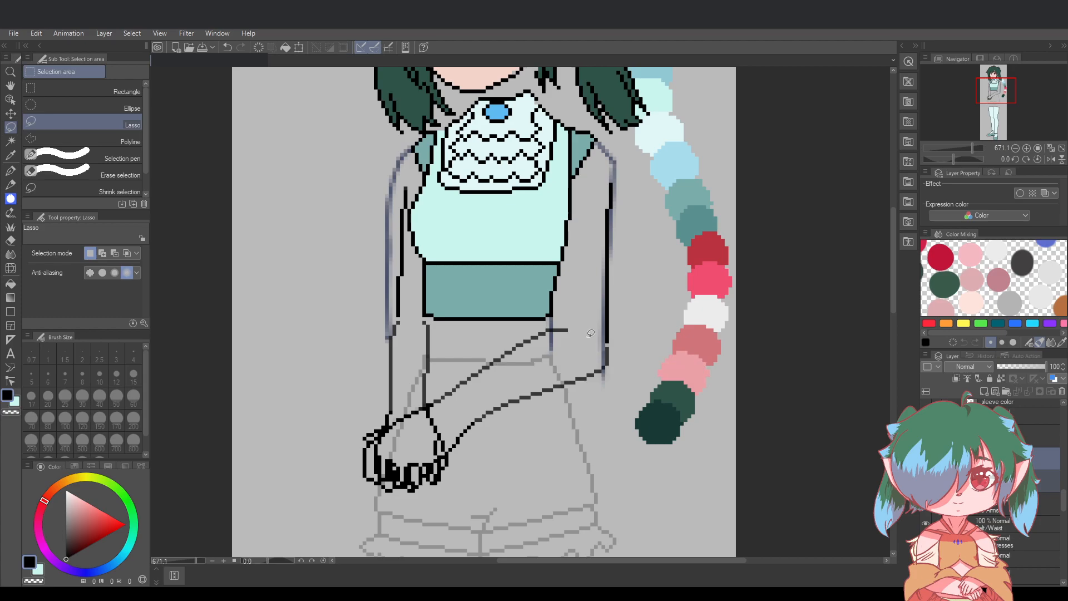
# Choose the G-pen and select the upper arm line layer, toggling its visibility off and on to check it
pyautogui.click(10, 171)
pyautogui.click(1026, 436)
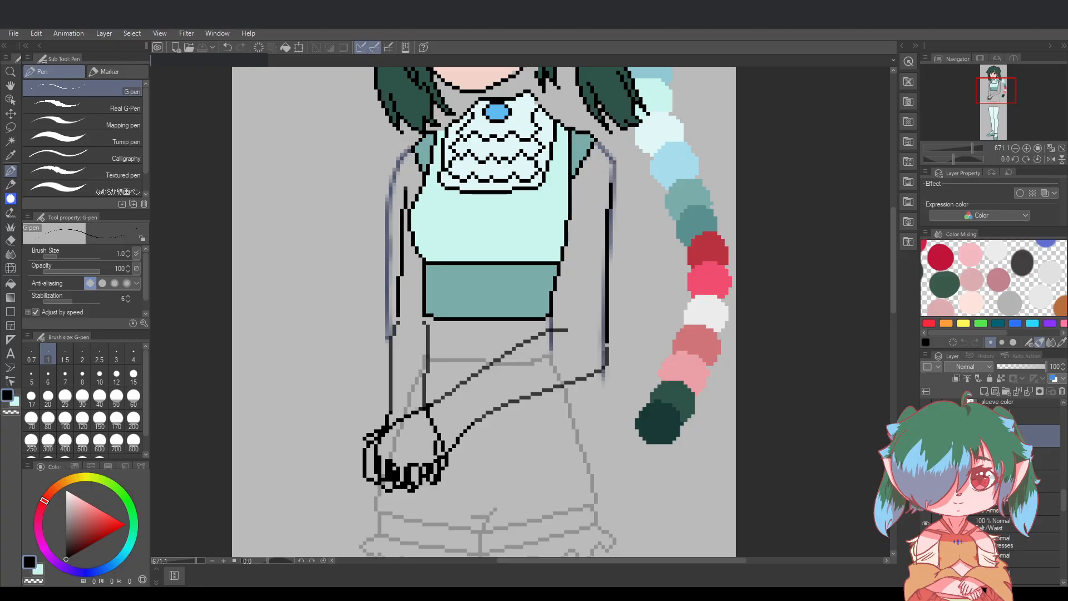
pyautogui.click(1046, 504)
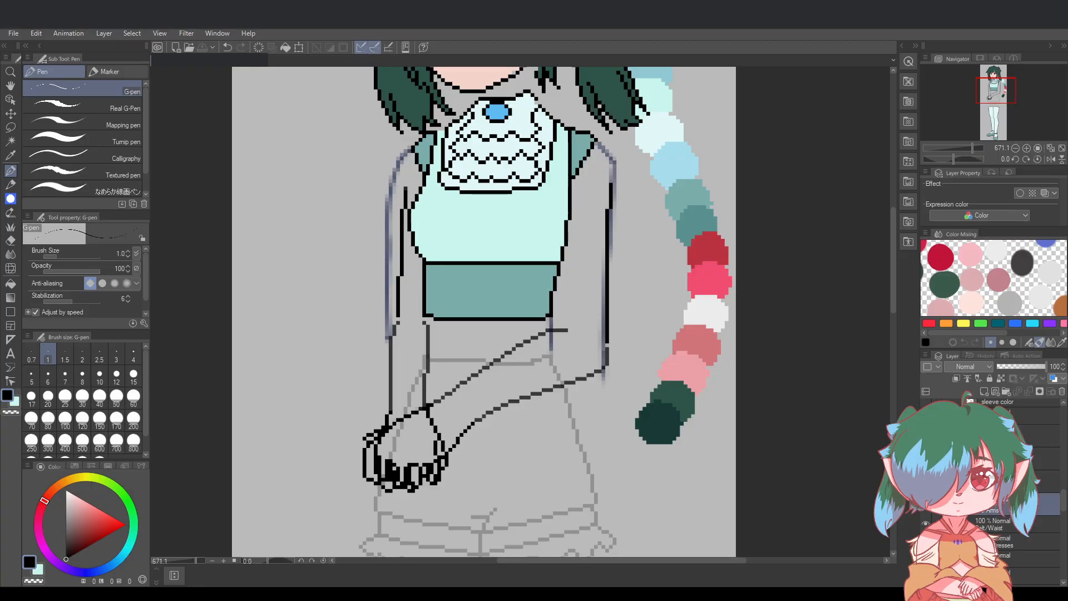
pyautogui.click(926, 504)
pyautogui.click(925, 504)
pyautogui.scroll(1, 560, 274)
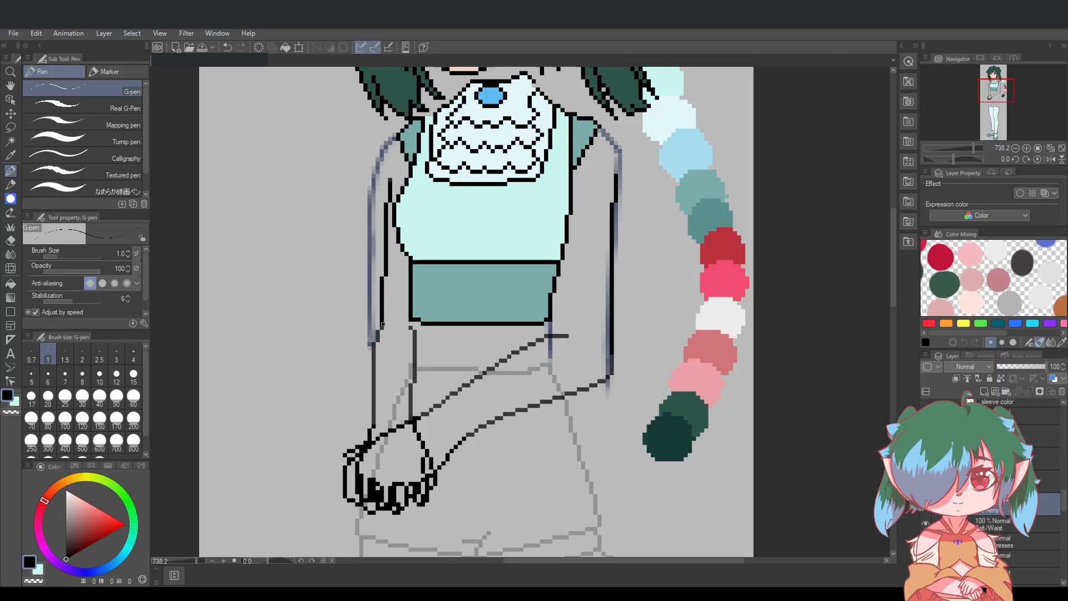
# Extend the upper end of the hanging arm's inner forearm line to the waistband, undoing marks that miss
pyautogui.click(417, 327)
pyautogui.hotkey('ctrl', 'z')
pyautogui.scroll(-3, 491, 315)
pyautogui.scroll(1, 473, 270)
pyautogui.hotkey('ctrl', 'z')
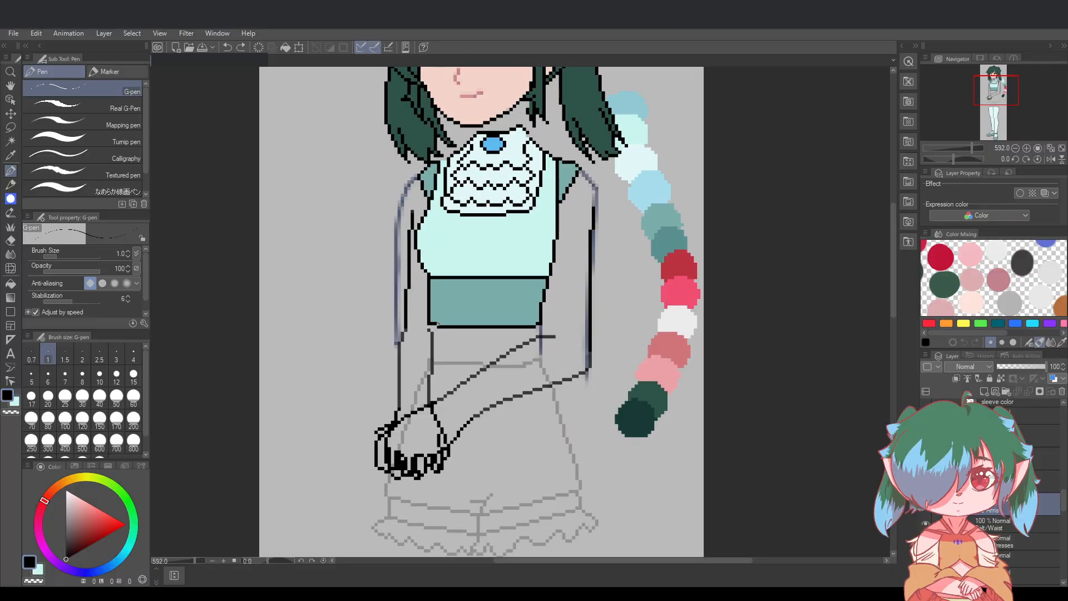
pyautogui.scroll(-2, 472, 304)
pyautogui.scroll(1, 472, 304)
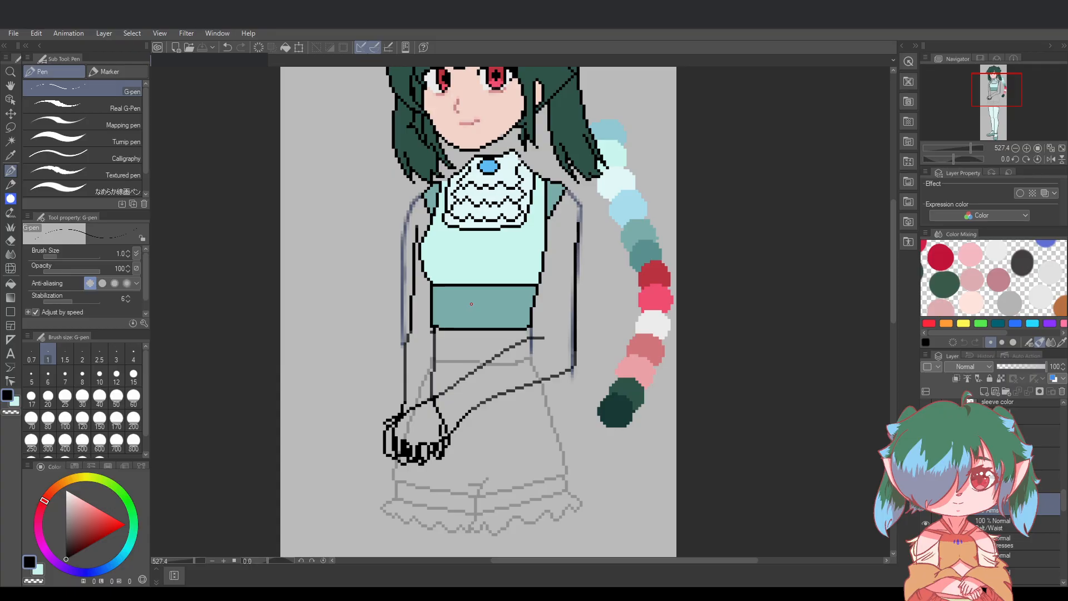
pyautogui.scroll(2, 469, 259)
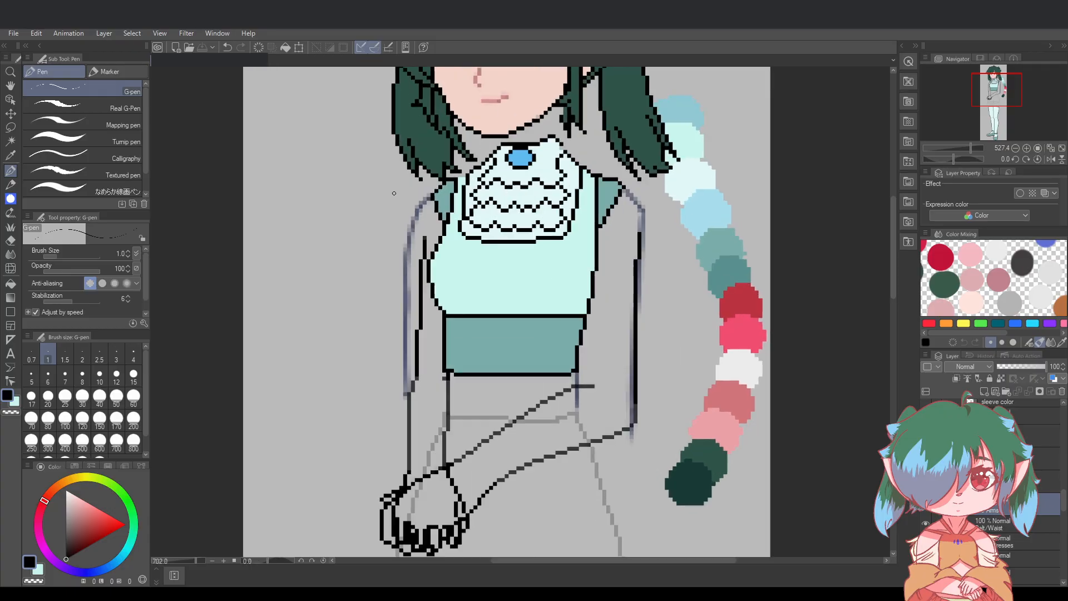
# Lasso the hanging arm's upper arm line and move it slightly outward to align with the forearm's outer line
pyautogui.press('m')
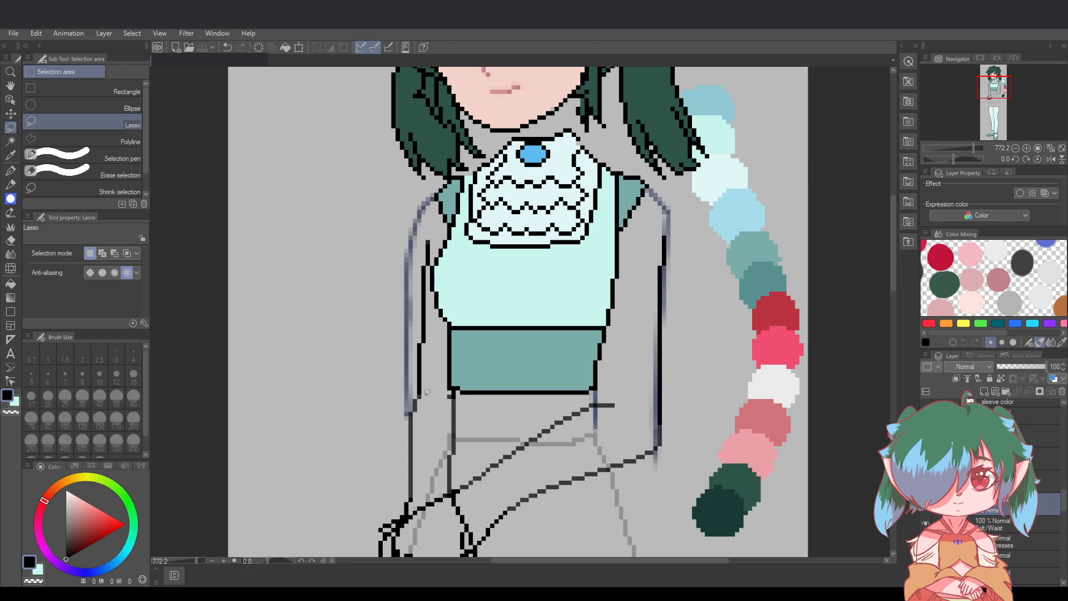
pyautogui.scroll(1, 428, 389)
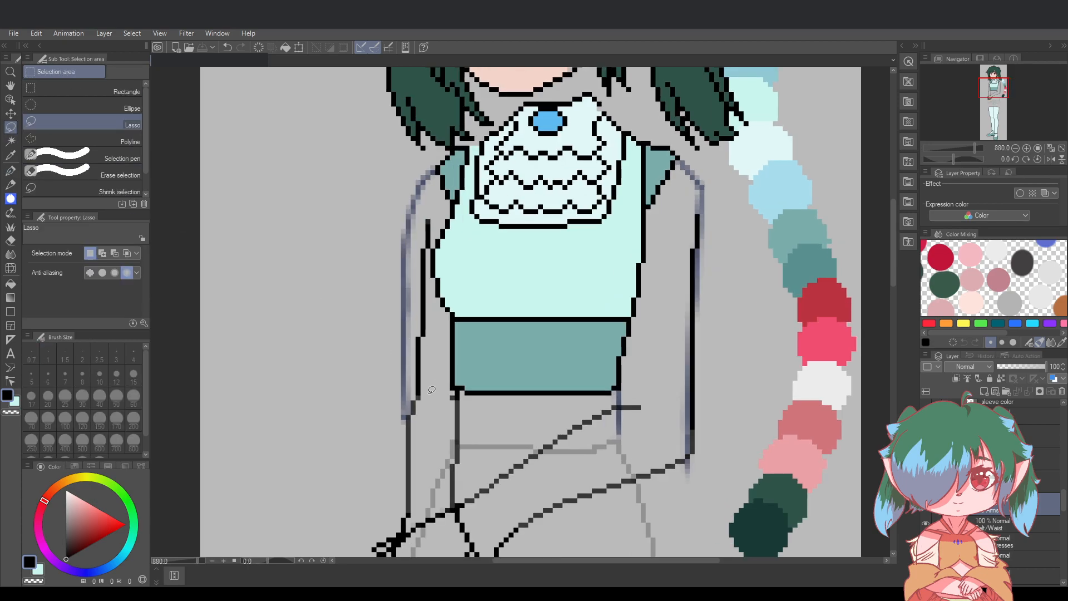
pyautogui.moveTo(422, 396)
pyautogui.mouseDown()
pyautogui.moveTo(375, 303)
pyautogui.moveTo(402, 185)
pyautogui.moveTo(449, 212)
pyautogui.moveTo(454, 331)
pyautogui.moveTo(429, 388)
pyautogui.mouseUp()
pyautogui.click(459, 418)
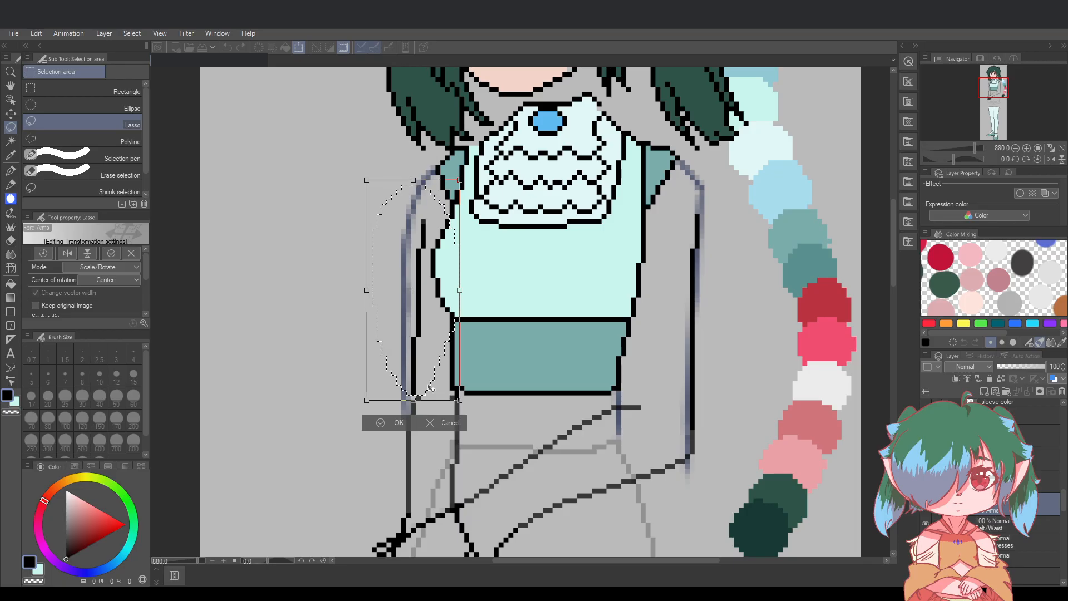
pyautogui.moveTo(428, 387); pyautogui.dragTo(423, 388)
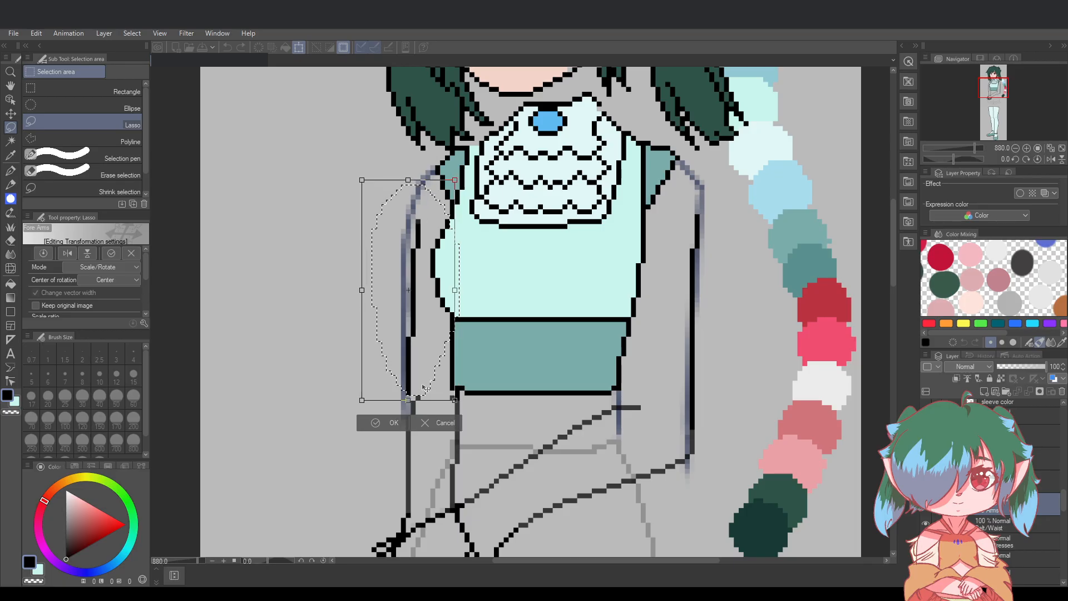
pyautogui.click(390, 423)
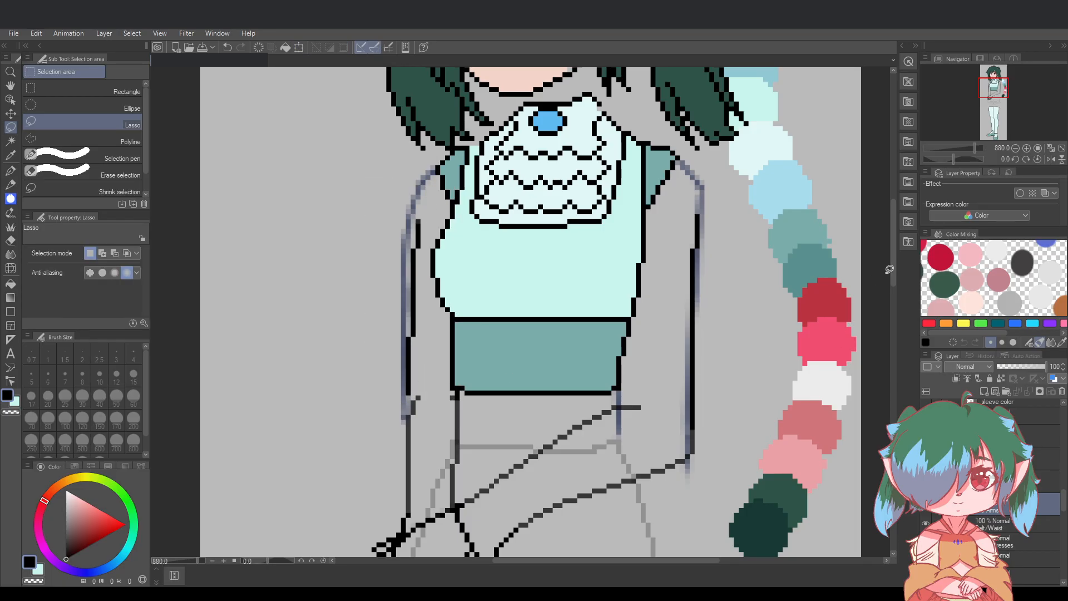
# Select the forearm and hand line layer and raise its opacity to 100
pyautogui.scroll(-3, 889, 270)
pyautogui.click(11, 172)
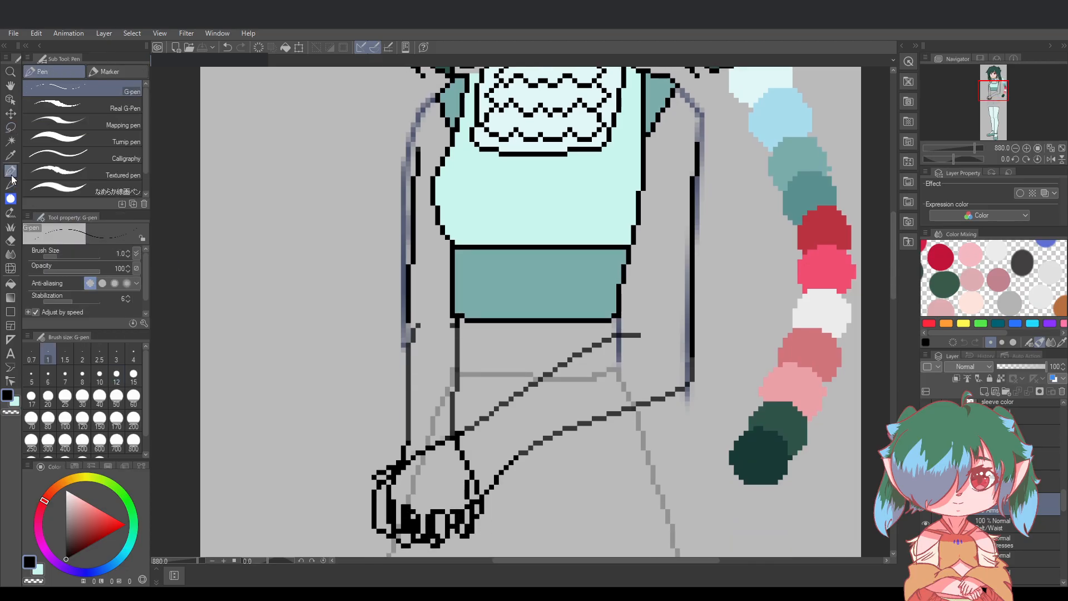
pyautogui.scroll(-2, 464, 338)
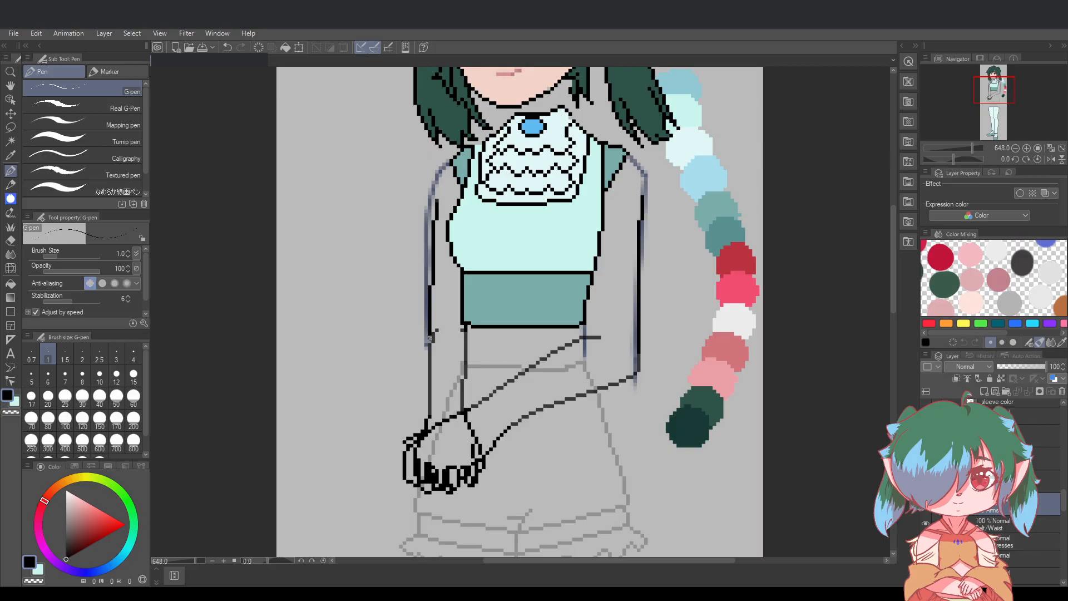
pyautogui.scroll(-2, 603, 346)
pyautogui.scroll(2, 723, 340)
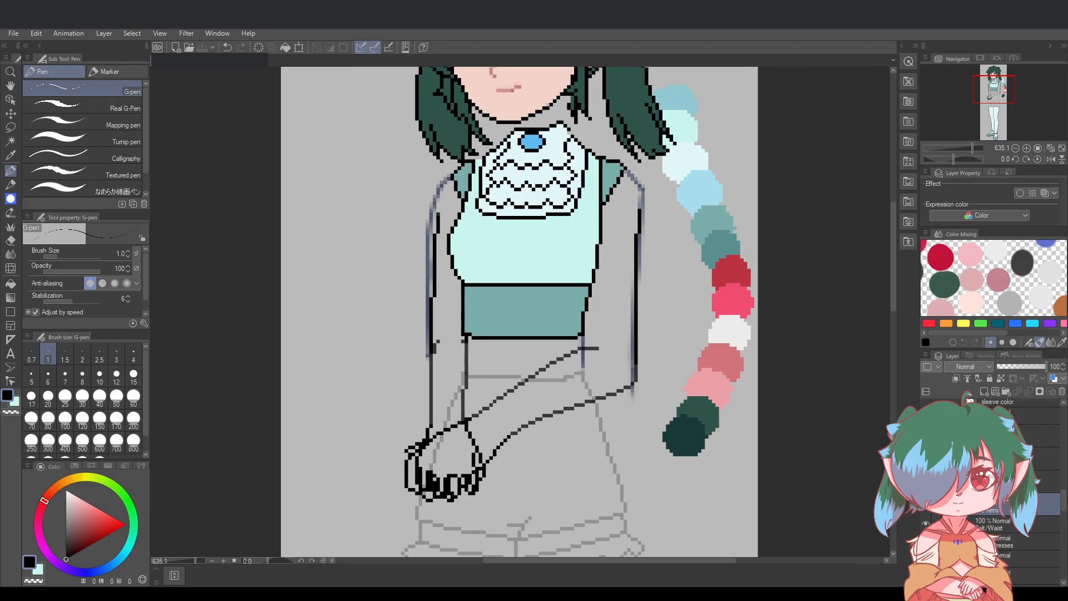
pyautogui.click(1036, 481)
pyautogui.moveTo(1034, 366); pyautogui.dragTo(1056, 369)
pyautogui.scroll(-2, 713, 318)
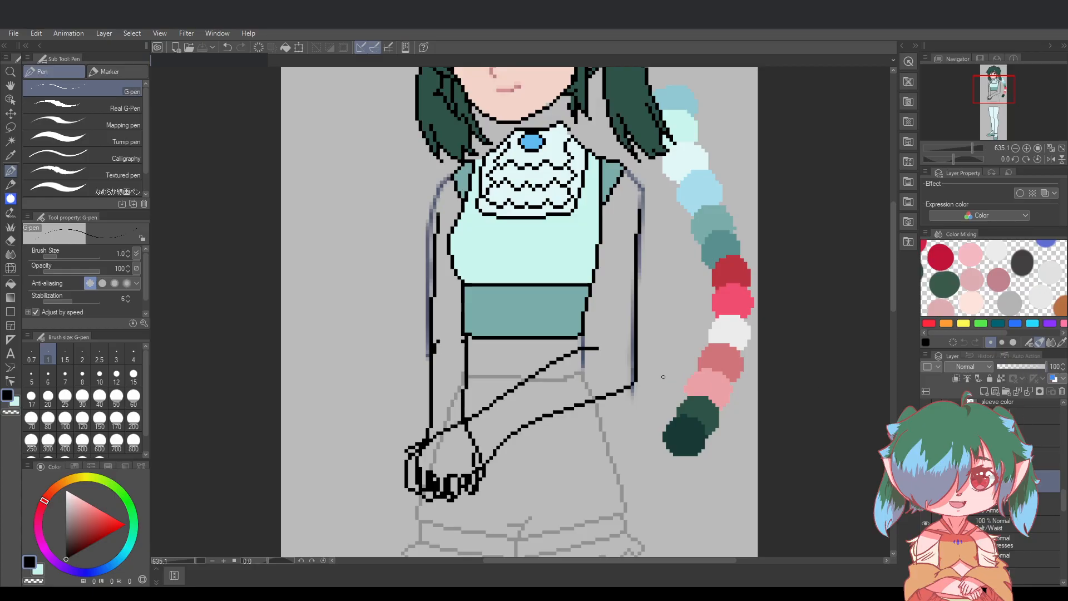
pyautogui.scroll(1, 692, 224)
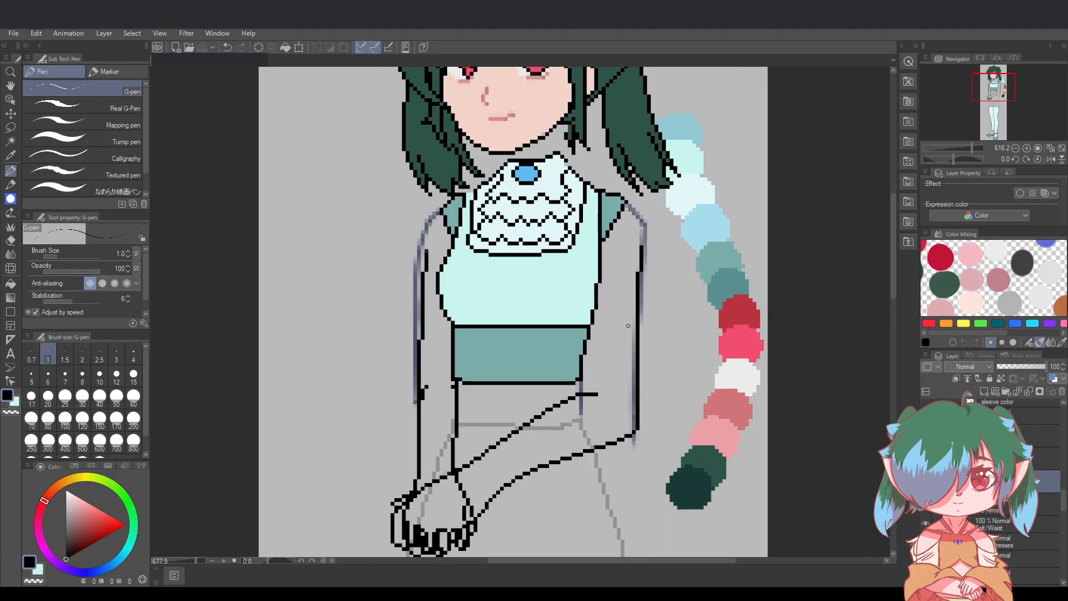
# Try erasing the overlapping pixels at the elbow of the hanging arm, and undo the erasure
pyautogui.scroll(1, 661, 352)
pyautogui.click(10, 240)
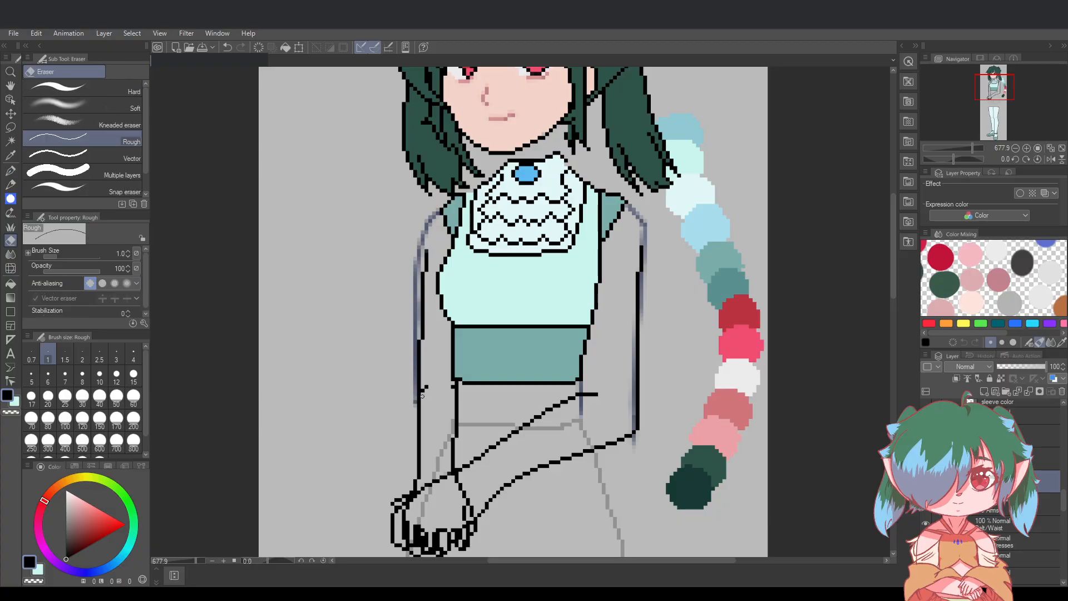
pyautogui.hotkey('ctrl', 'z')
pyautogui.scroll(-1, 536, 409)
pyautogui.scroll(1, 533, 422)
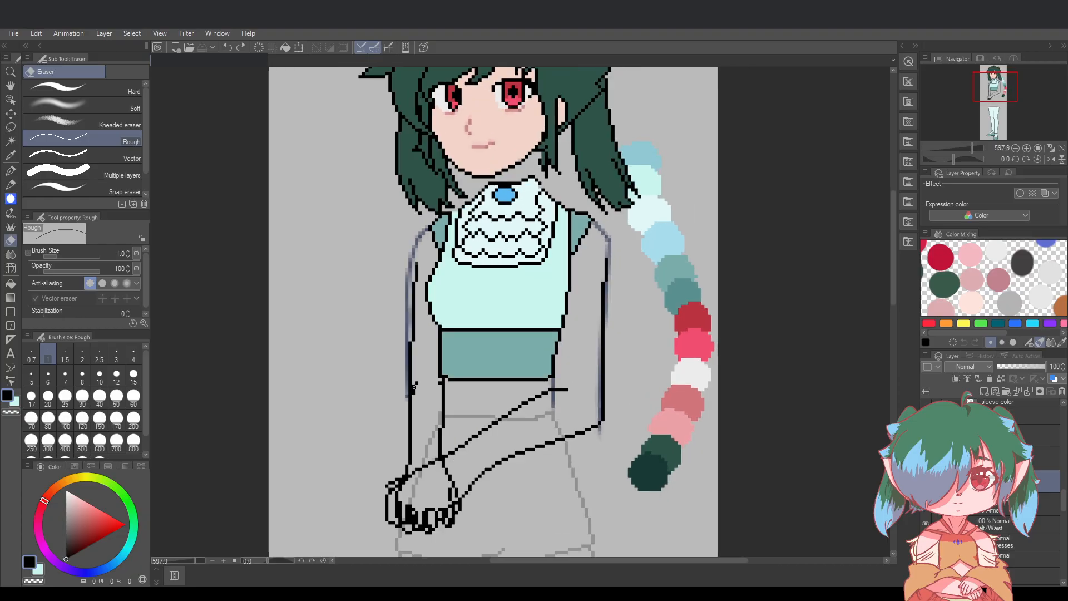
pyautogui.moveTo(414, 386); pyautogui.dragTo(412, 397)
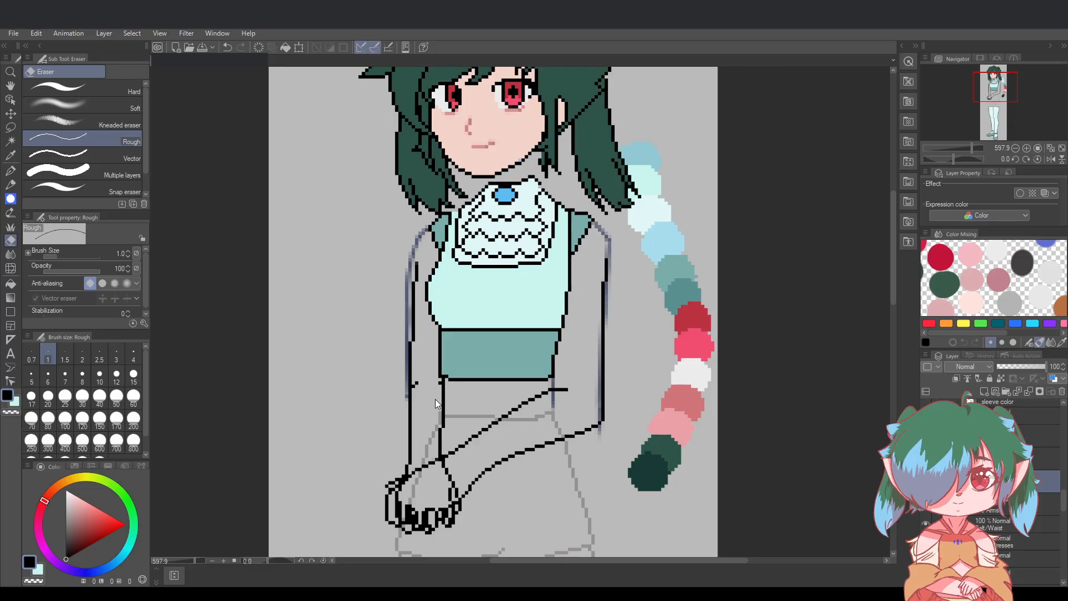
pyautogui.click(227, 47)
# On the upper arm line layer, redraw the hanging arm's outline slightly further out with the 1.0 G-pen
pyautogui.press('p')
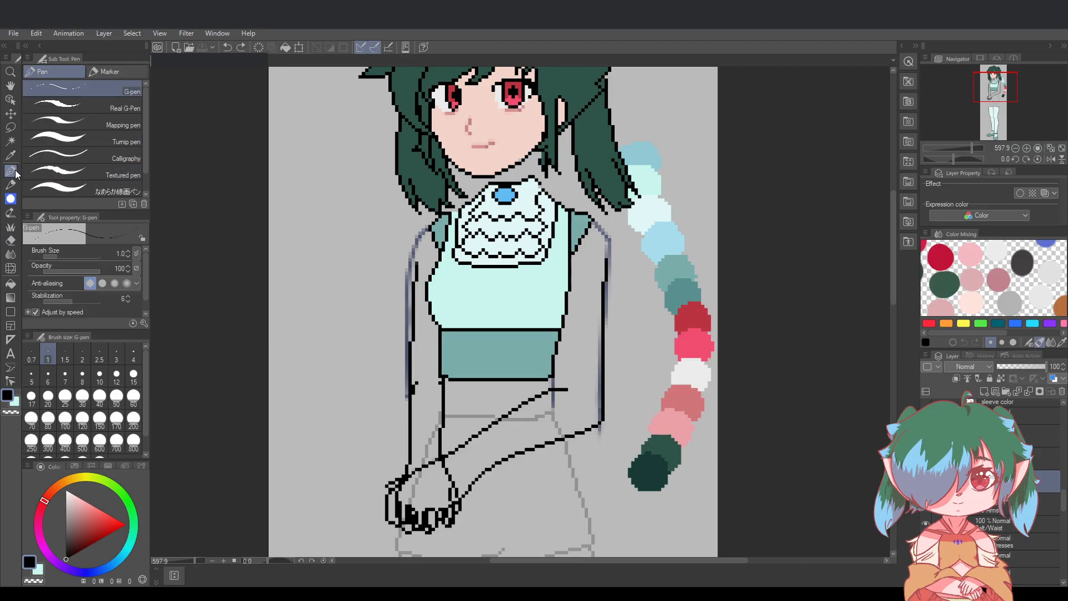
pyautogui.scroll(1, 413, 365)
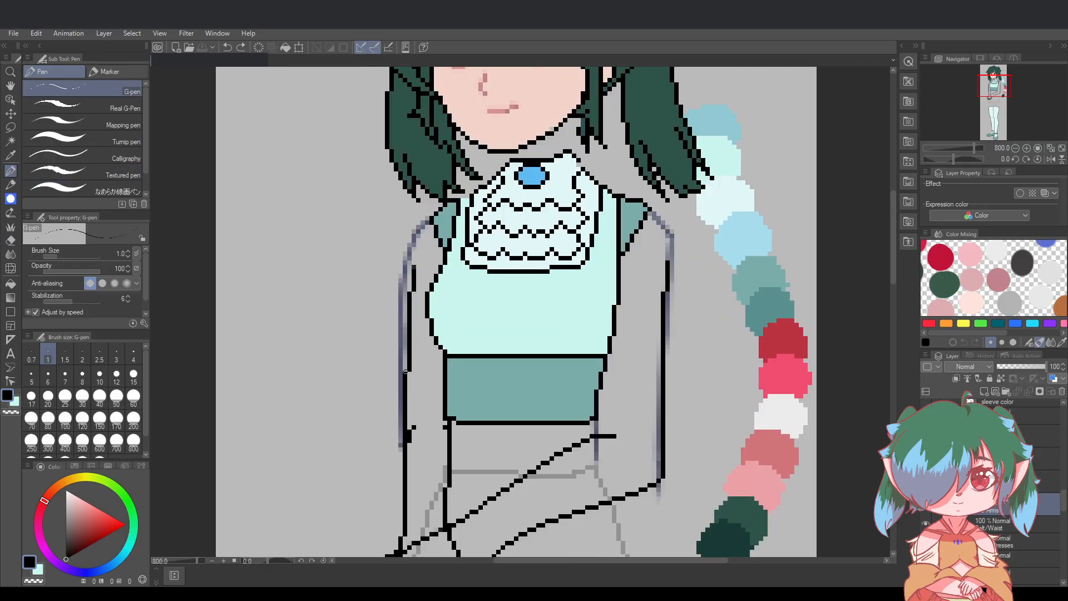
pyautogui.moveTo(406, 372); pyautogui.dragTo(406, 293)
pyautogui.moveTo(409, 290); pyautogui.dragTo(408, 265)
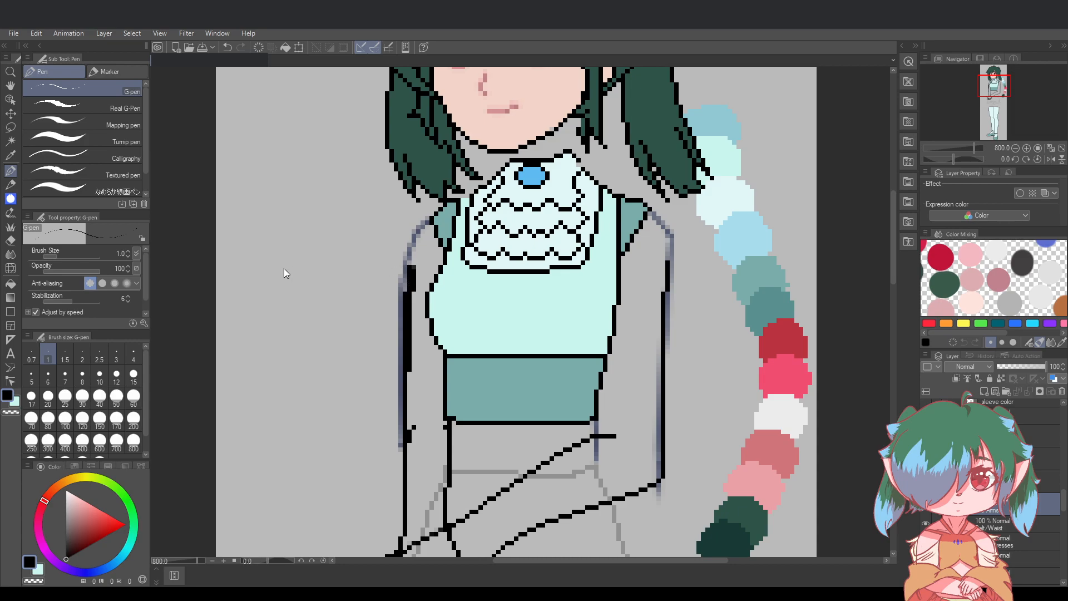
# Erase the surplus inner pixels along the redrawn upper arm line with the Rough eraser to thin it
pyautogui.press('e')
pyautogui.moveTo(416, 266); pyautogui.dragTo(411, 379)
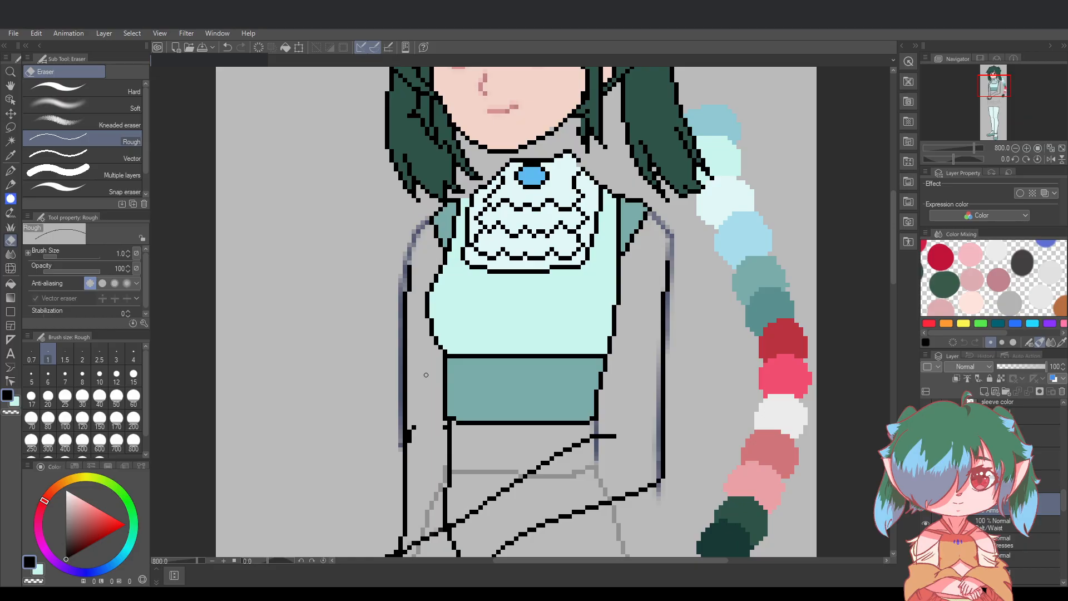
pyautogui.scroll(-2, 868, 267)
pyautogui.scroll(-1, 836, 296)
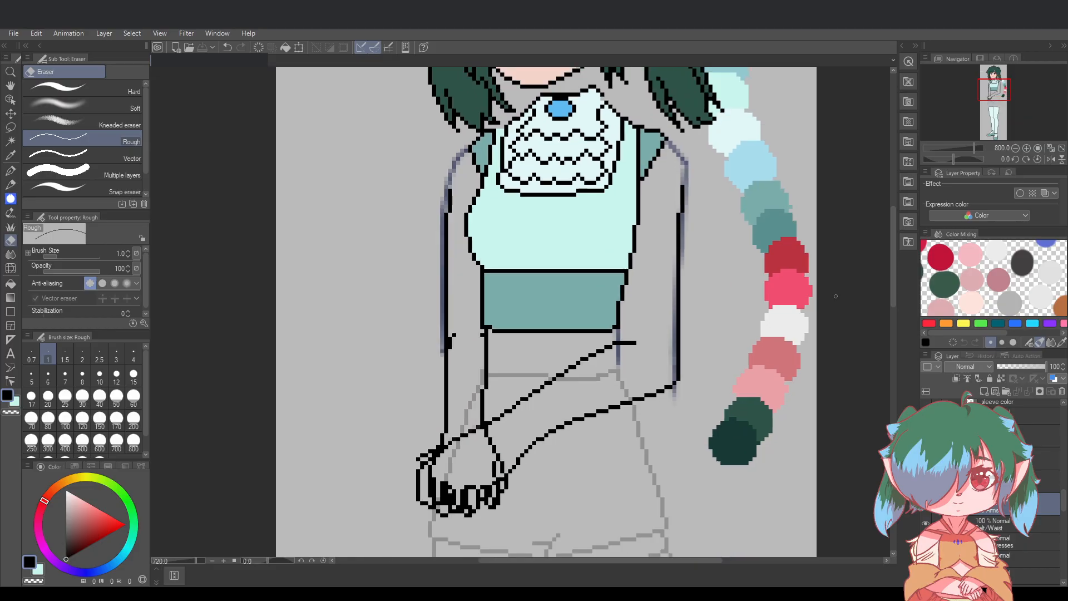
pyautogui.moveTo(893, 267); pyautogui.dragTo(893, 260)
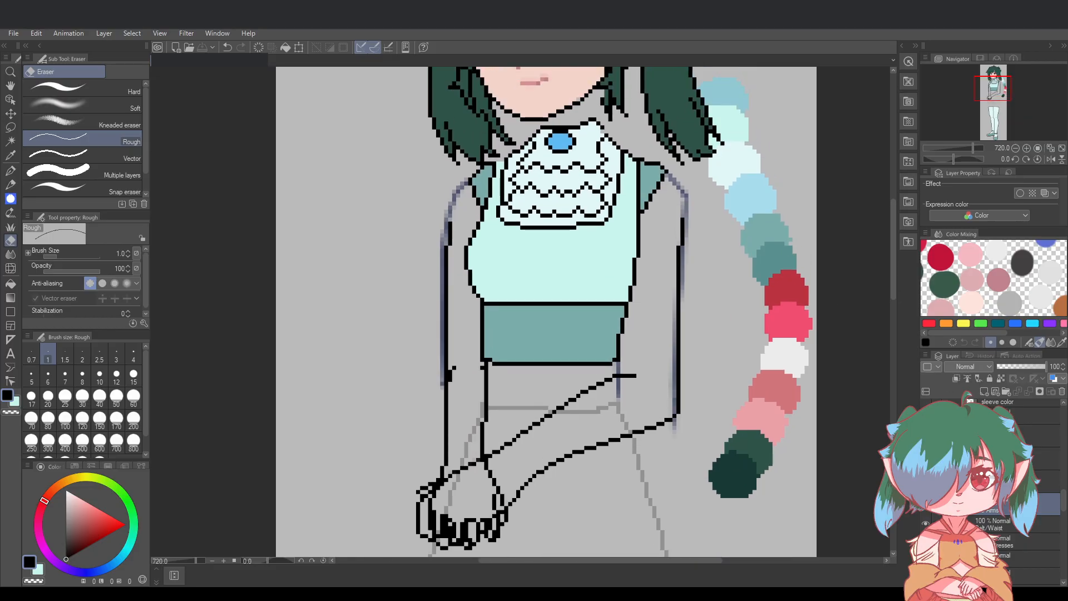
# Show the skin color layers for the neck and shoulders and review the figure with them
pyautogui.scroll(-3, 990, 489)
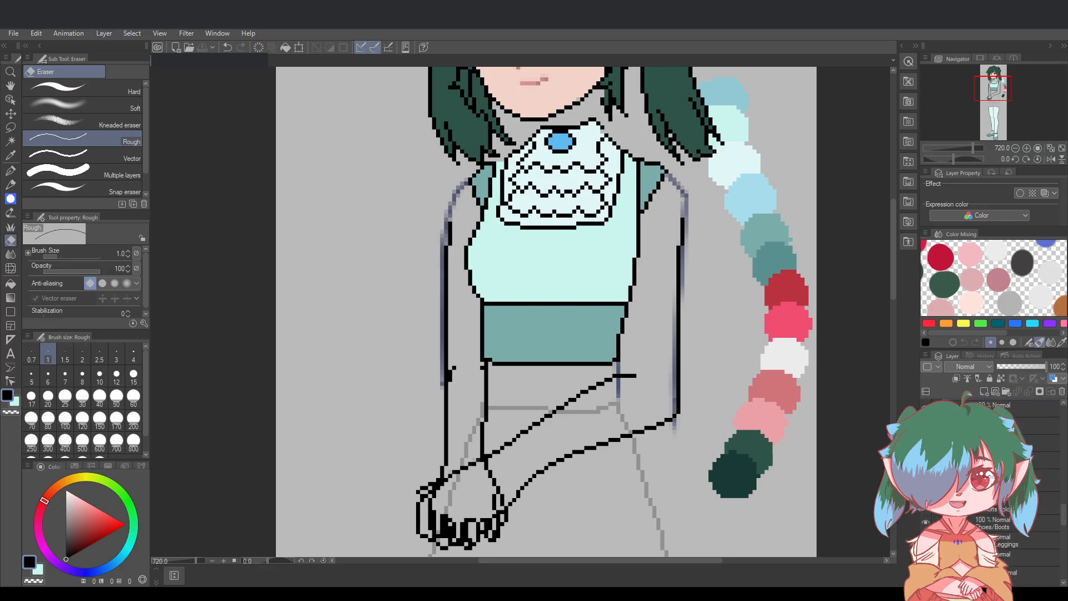
pyautogui.scroll(3, 991, 490)
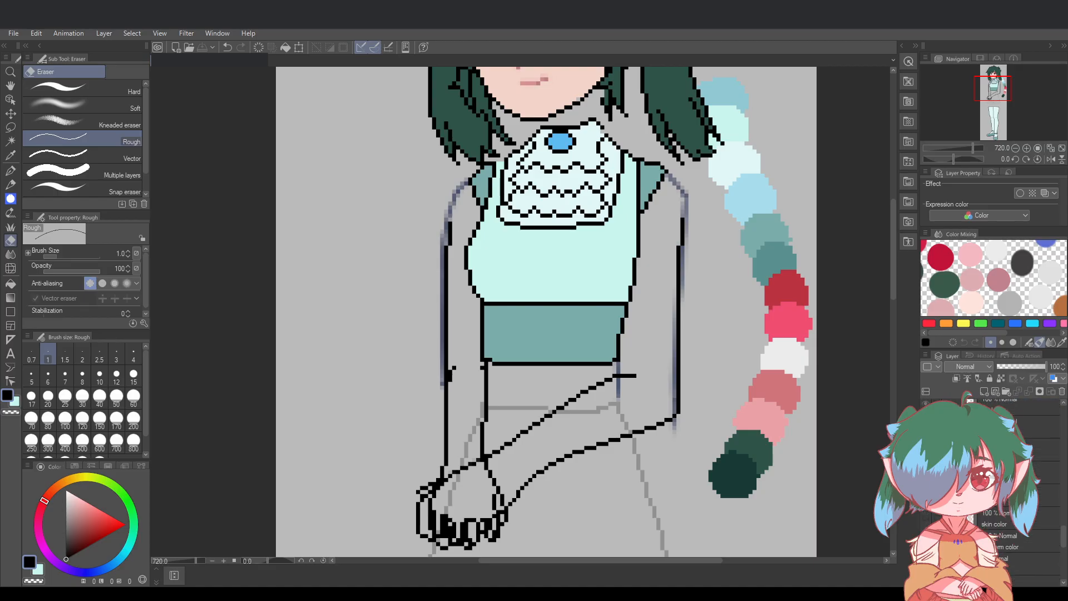
pyautogui.scroll(1, 990, 490)
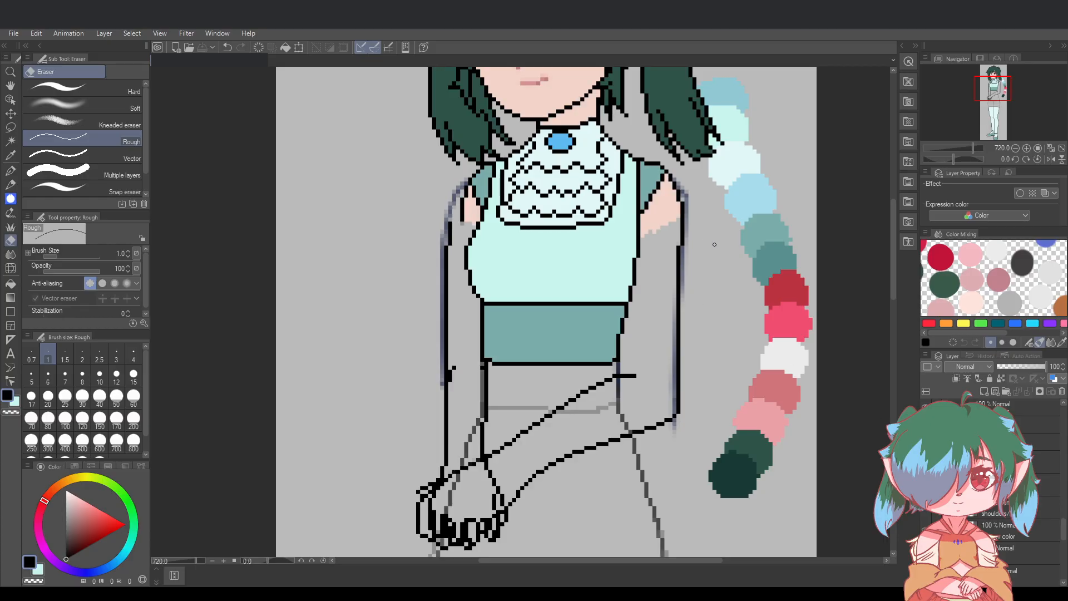
pyautogui.scroll(-3, 714, 245)
pyautogui.moveTo(659, 559); pyautogui.dragTo(694, 559)
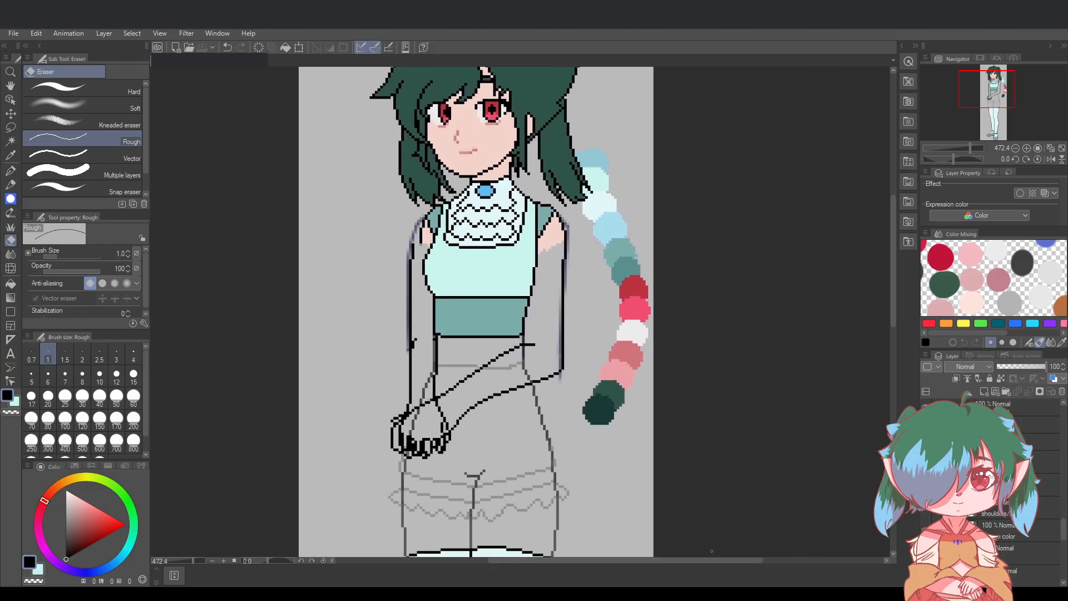
pyautogui.scroll(-1, 779, 389)
pyautogui.moveTo(893, 318); pyautogui.dragTo(895, 341)
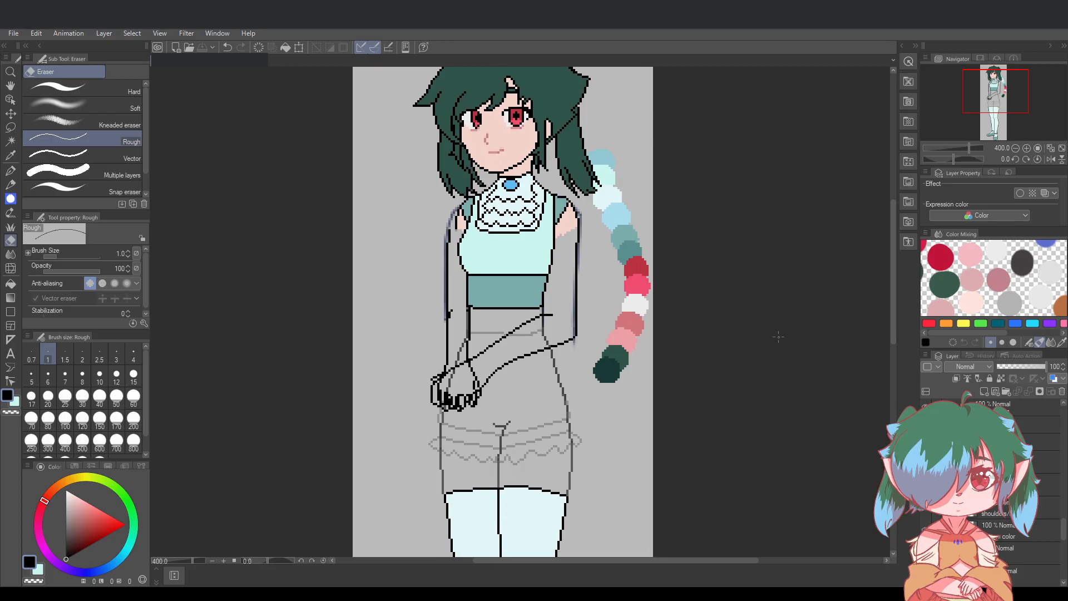
pyautogui.scroll(3, 615, 302)
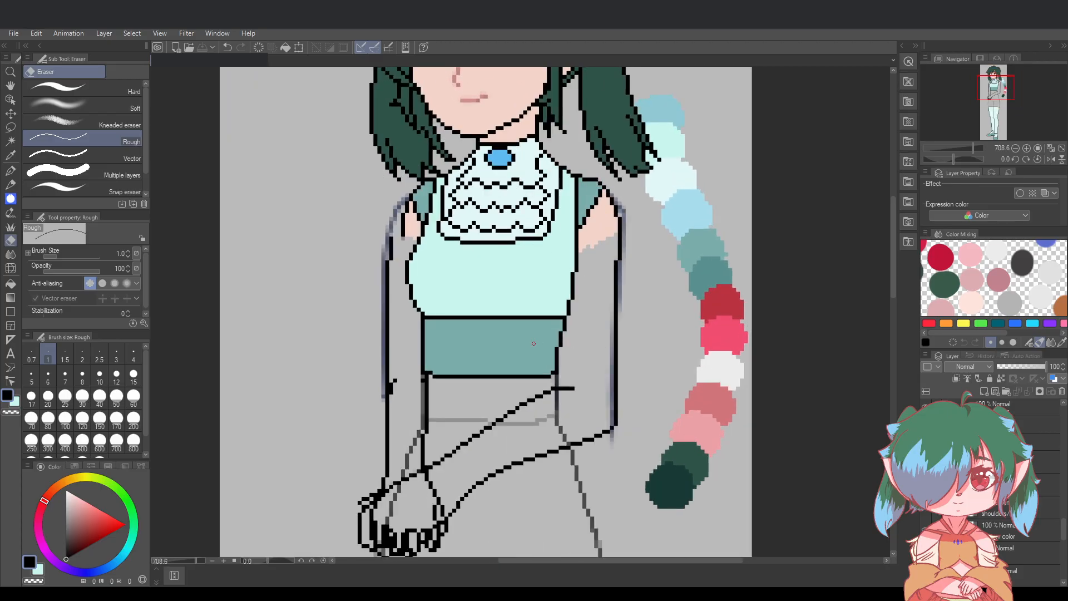
# Undo the recent thinning, redrawing and repositioning of the hanging arm's upper arm outline, along with its selection
pyautogui.hotkey('ctrl', 'z')
pyautogui.hotkey('ctrl', 'z')
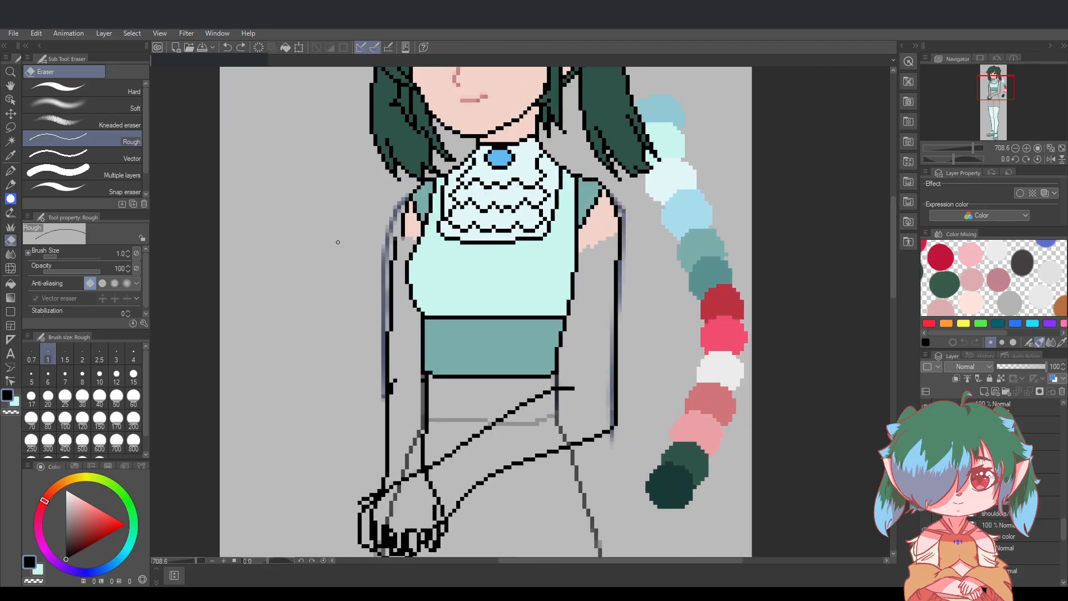
pyautogui.hotkey('ctrl', 'z')
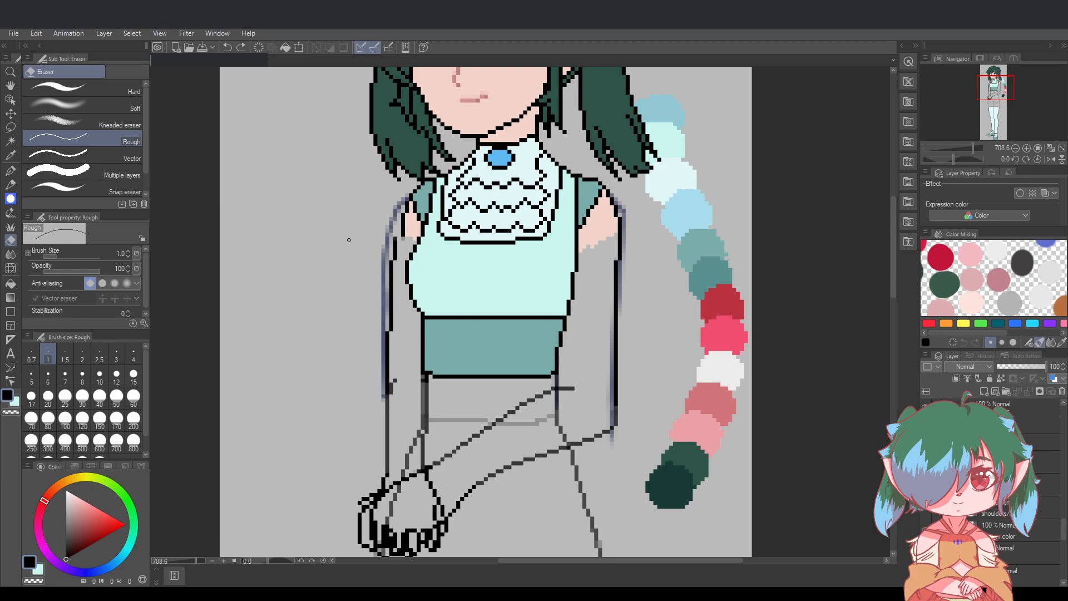
pyautogui.hotkey('ctrl', 'z')
pyautogui.hotkey('ctrl', 'z')
pyautogui.hotkey('ctrl', 'z')
pyautogui.hotkey('ctrl', 'z')
pyautogui.hotkey('ctrl', 'z')
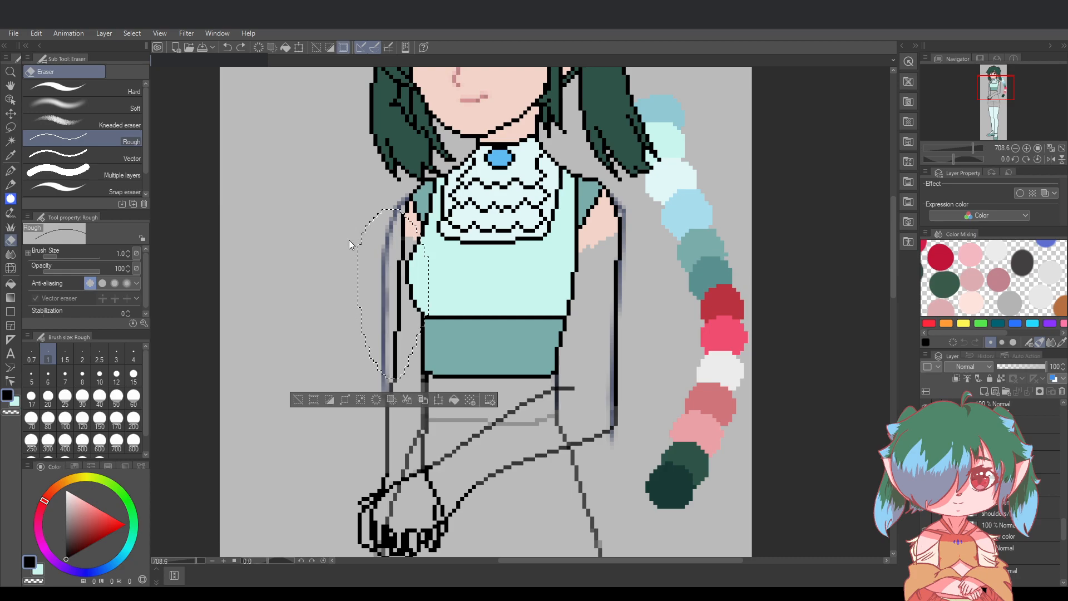
pyautogui.hotkey('ctrl', 'z')
pyautogui.hotkey('ctrl', 'z')
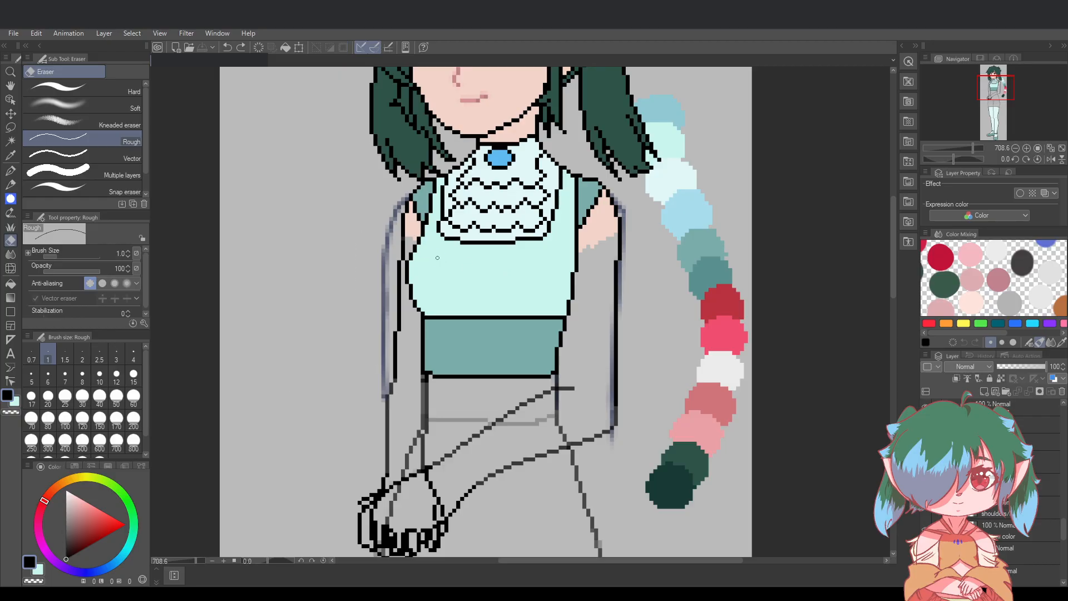
# Examine both arm outlines against the blue upper arm sketch and look through the layers for the arm sketch copies
pyautogui.scroll(-2, 741, 395)
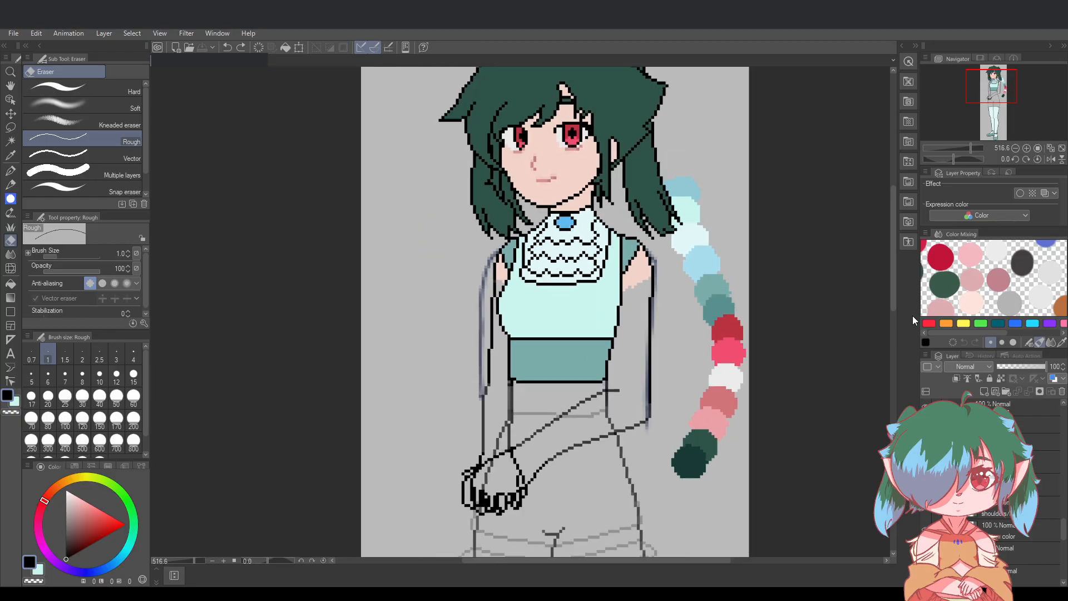
pyautogui.moveTo(892, 303); pyautogui.dragTo(898, 326)
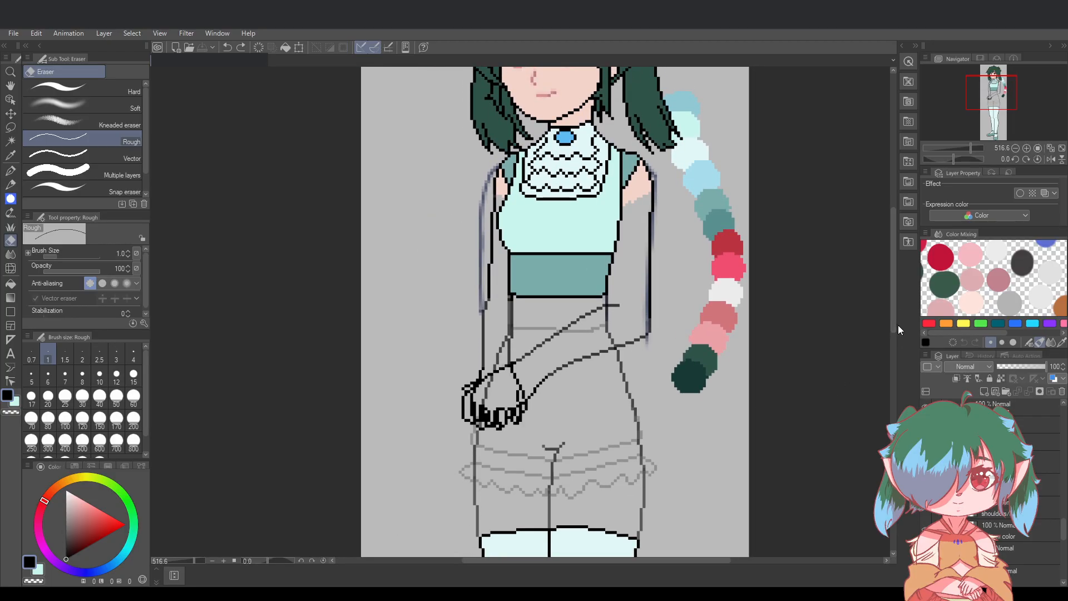
pyautogui.scroll(1, 724, 261)
pyautogui.scroll(2, 890, 279)
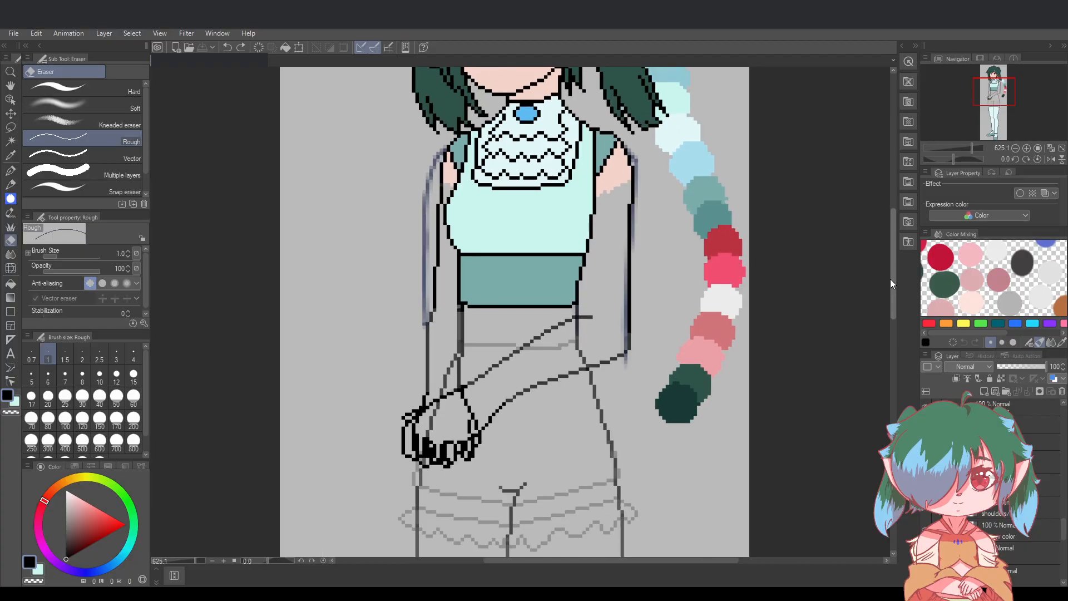
pyautogui.scroll(1, 577, 271)
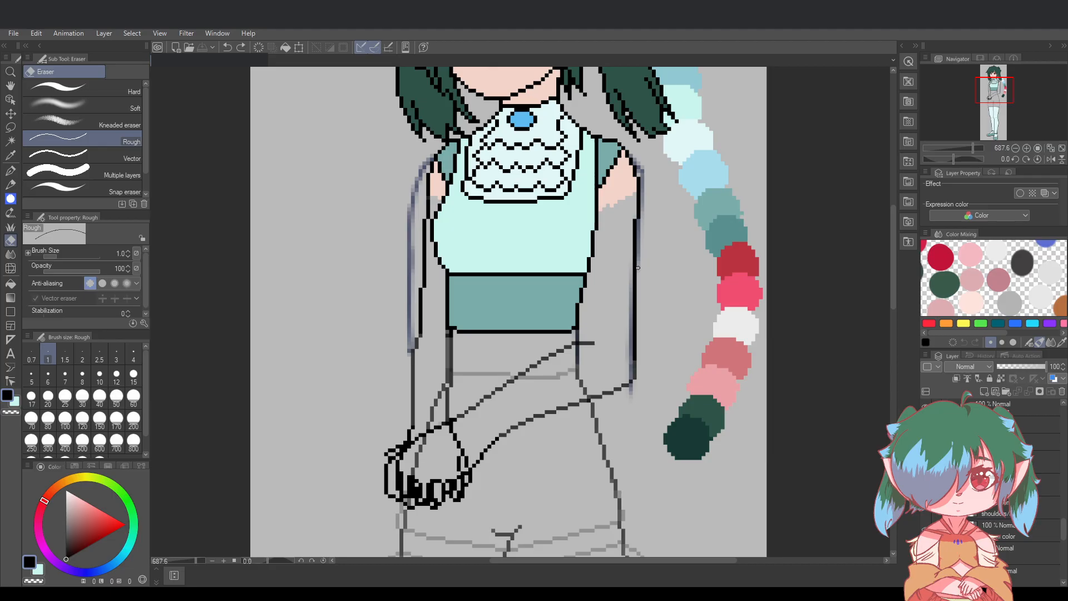
pyautogui.scroll(-3, 639, 267)
pyautogui.scroll(4, 640, 312)
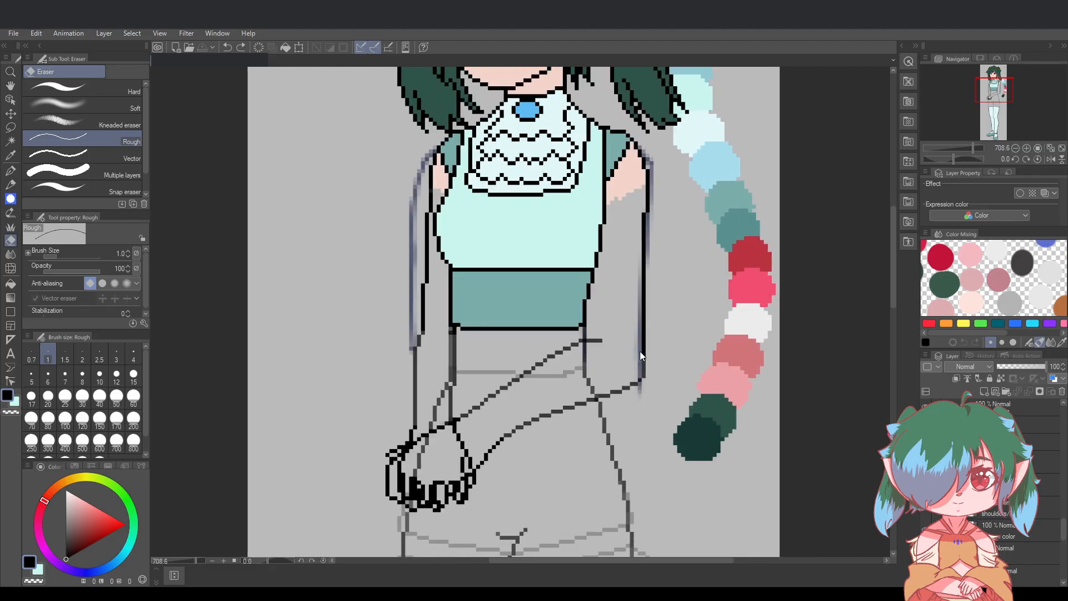
pyautogui.press('p')
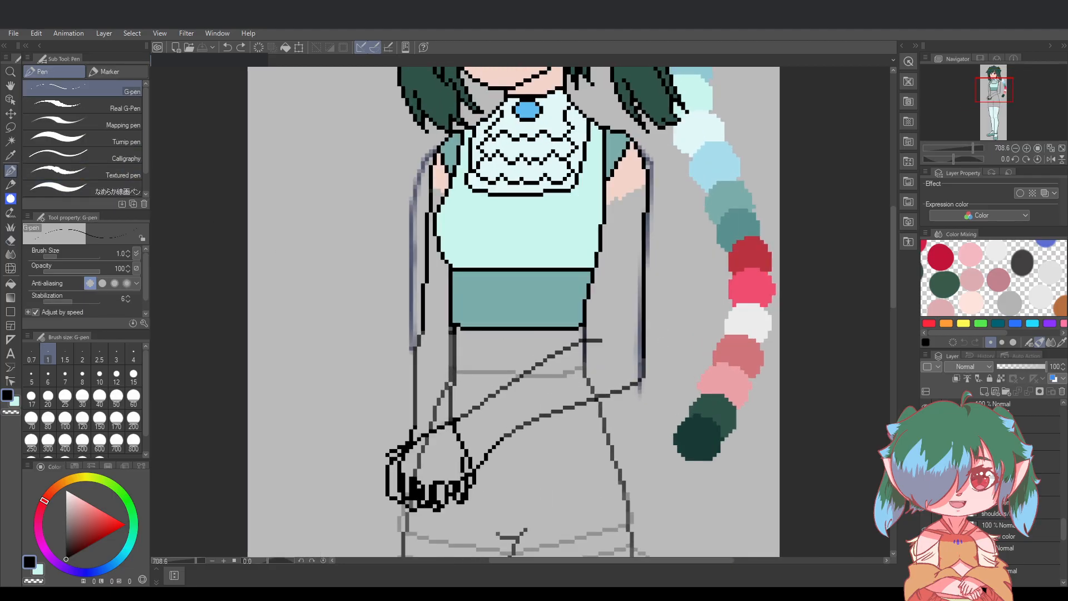
pyautogui.scroll(-2, 993, 478)
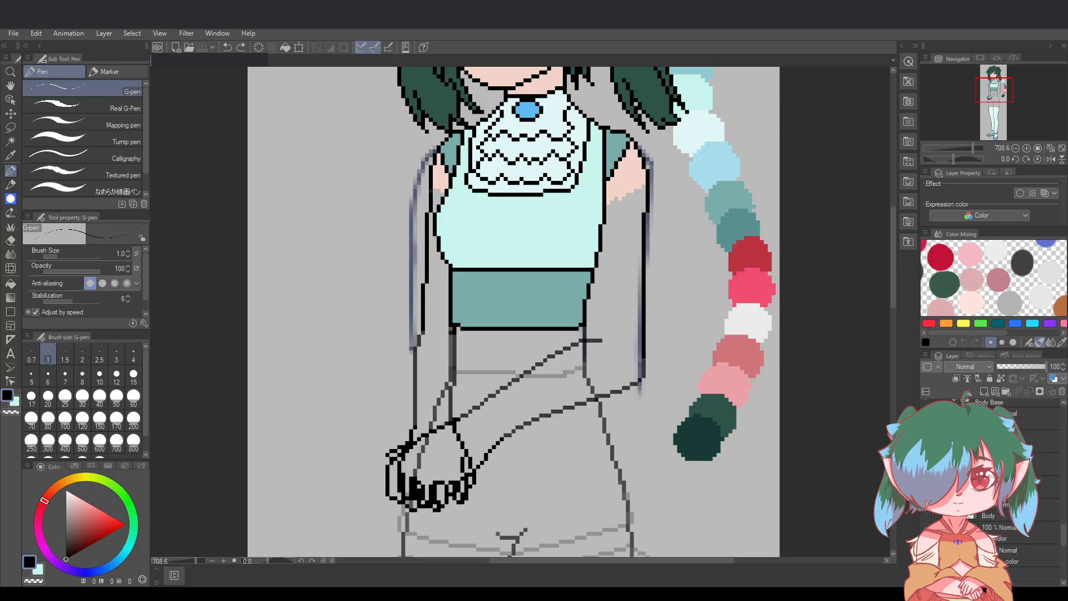
pyautogui.scroll(4, 993, 479)
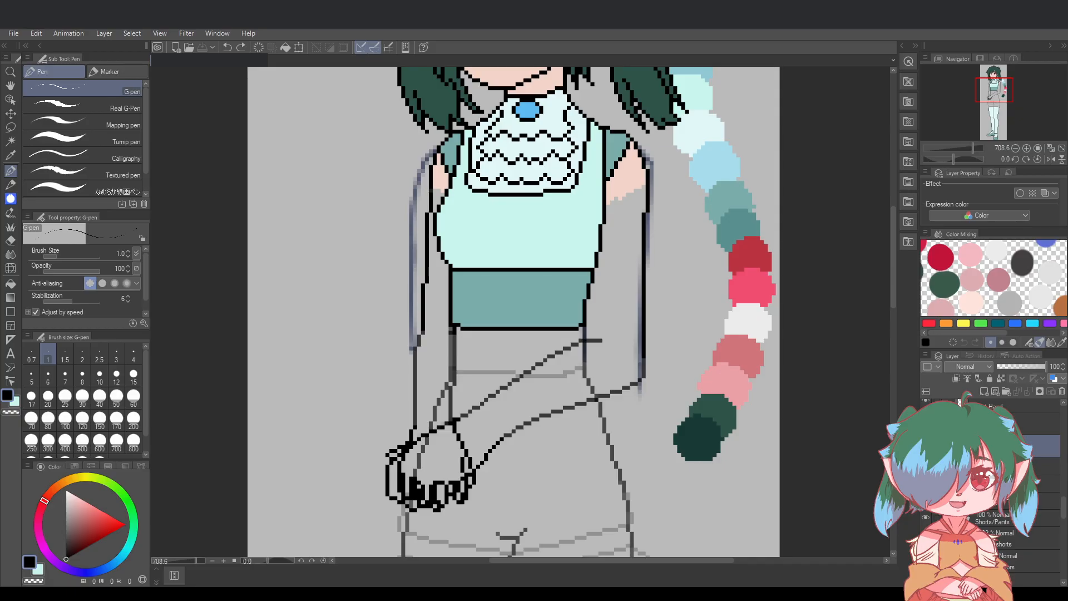
pyautogui.scroll(-5, 996, 473)
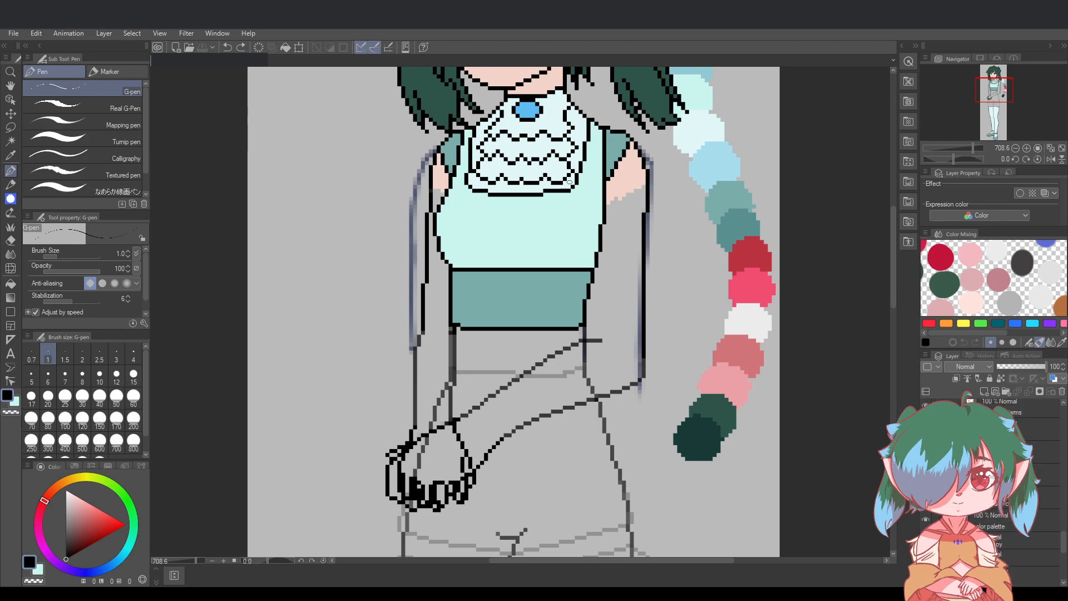
pyautogui.scroll(-3, 996, 484)
pyautogui.scroll(-3, 996, 484)
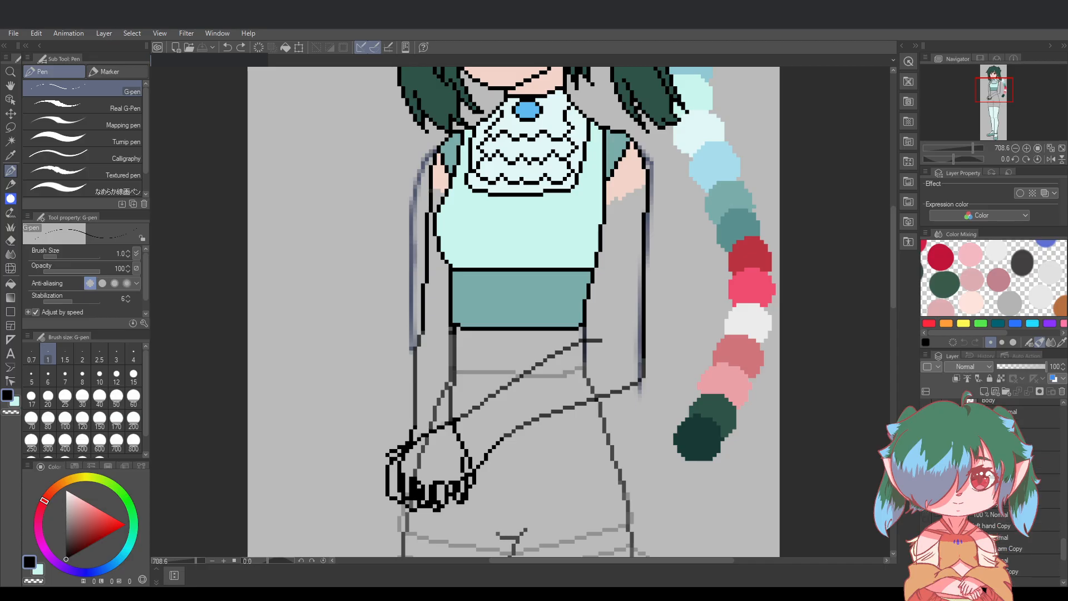
# Toggle the upper arm sketch off and on, and show the lower arm and hand sketch copy layers for comparison
pyautogui.hotkey('ctrl', 'z')
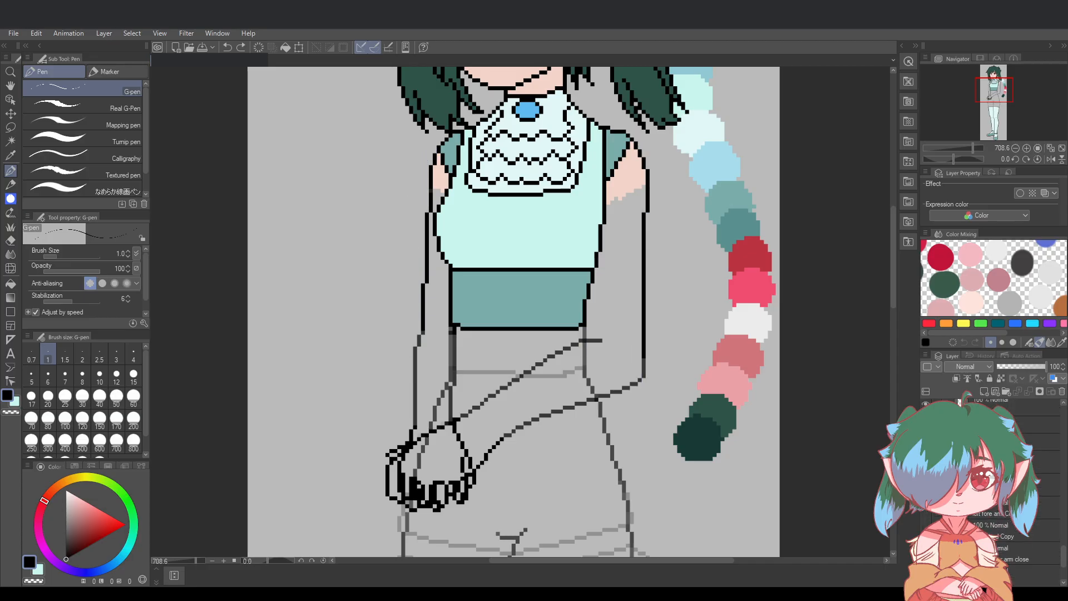
pyautogui.hotkey('ctrl', 'y')
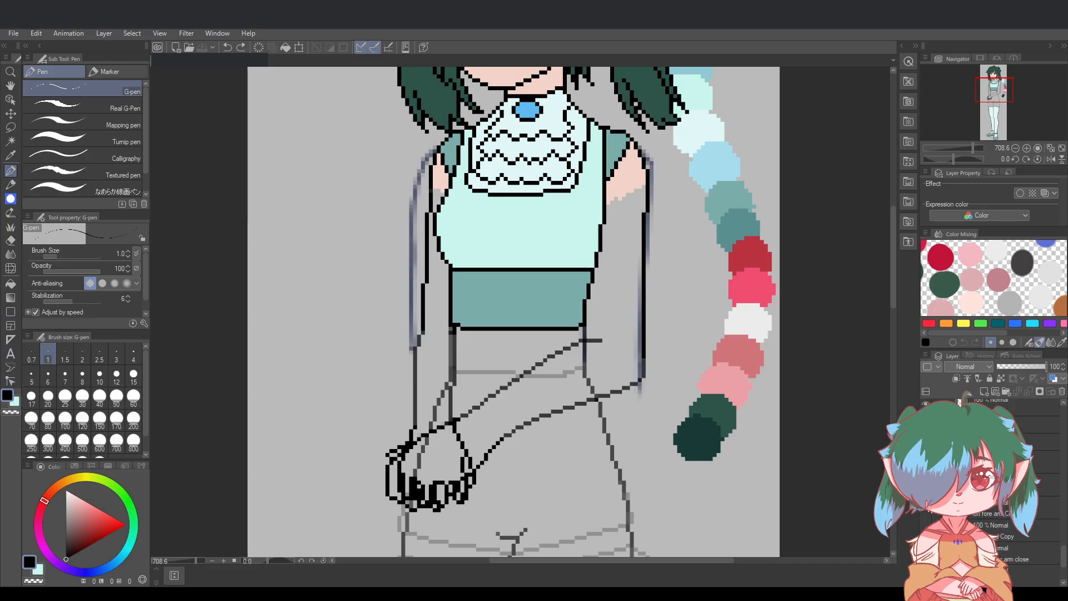
pyautogui.click(926, 508)
pyautogui.click(926, 531)
pyautogui.scroll(-2, 996, 484)
pyautogui.click(926, 501)
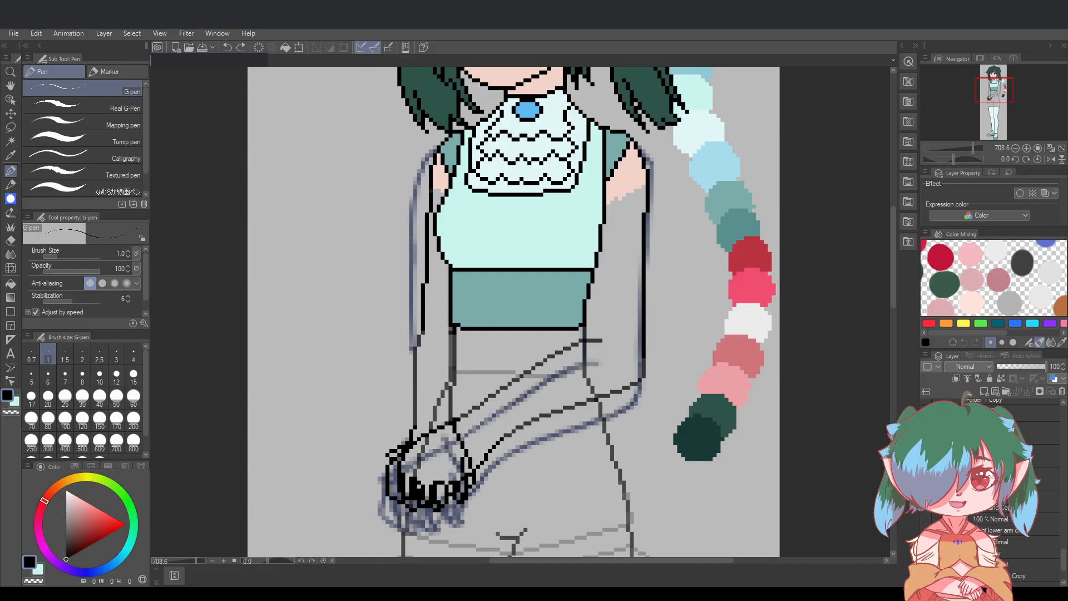
pyautogui.scroll(-2, 890, 299)
pyautogui.scroll(-1, 1005, 506)
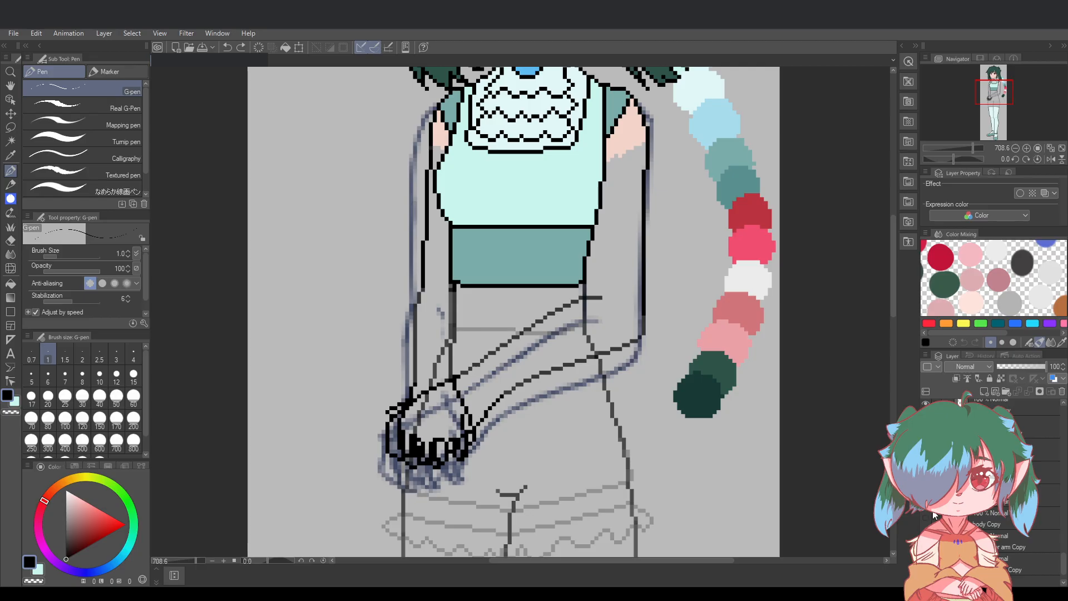
# Hide all the blue arm and hand sketch layers so only the line art is shown
pyautogui.hotkey('ctrl', 's')
pyautogui.hotkey('ctrl', 'z')
pyautogui.hotkey('ctrl', 's')
pyautogui.scroll(1, 1005, 507)
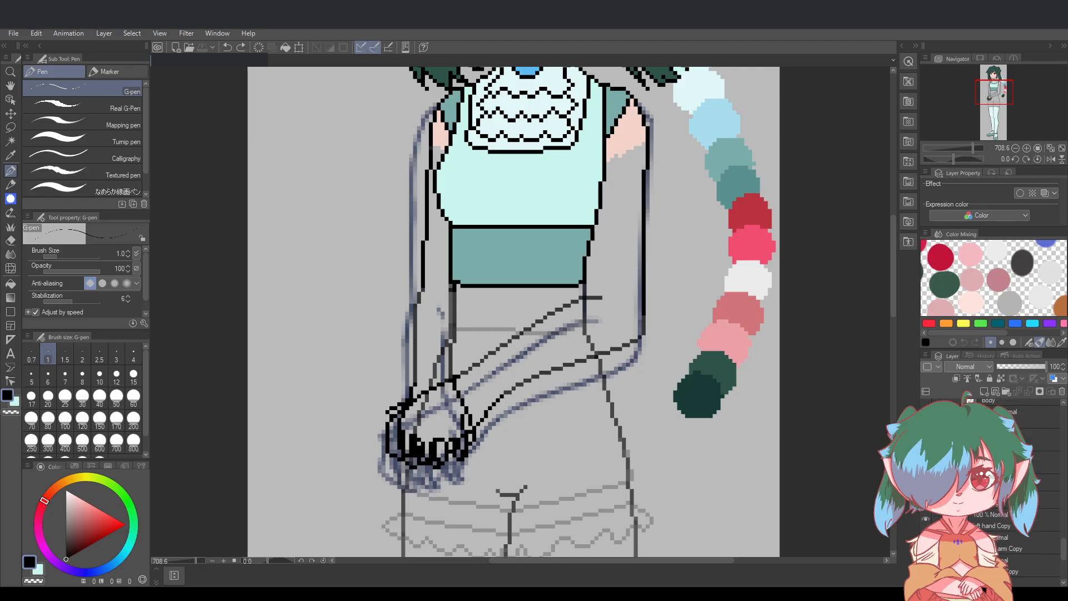
pyautogui.hotkey('ctrl', 's')
pyautogui.scroll(1, 1005, 506)
pyautogui.scroll(-4, 722, 358)
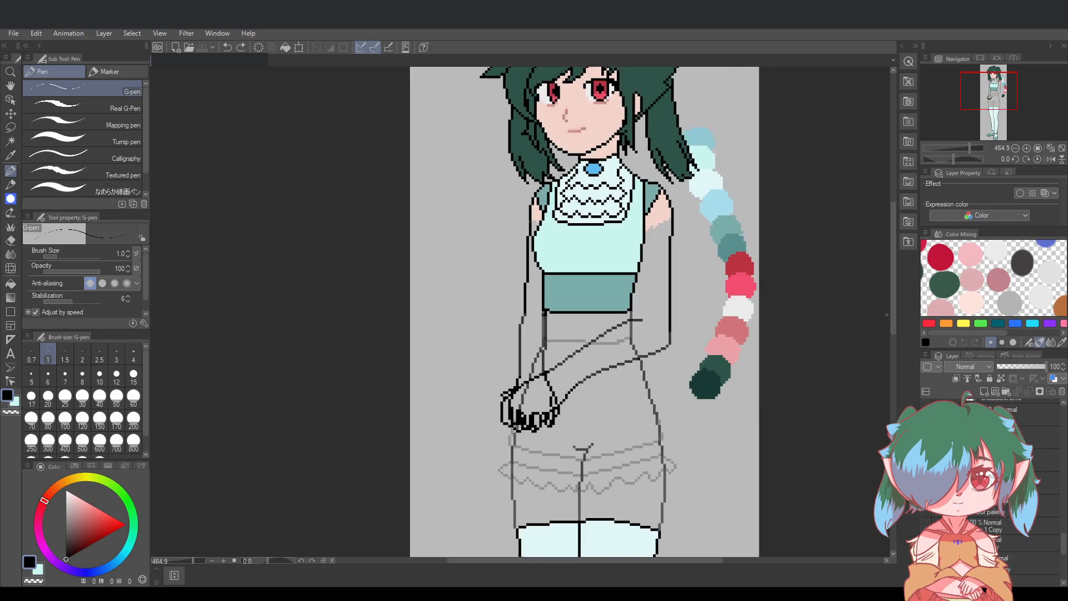
# Select the line layer holding the bent arm's forearm and elbow, and set its opacity to 59
pyautogui.moveTo(893, 313); pyautogui.dragTo(892, 303)
pyautogui.scroll(2, 779, 351)
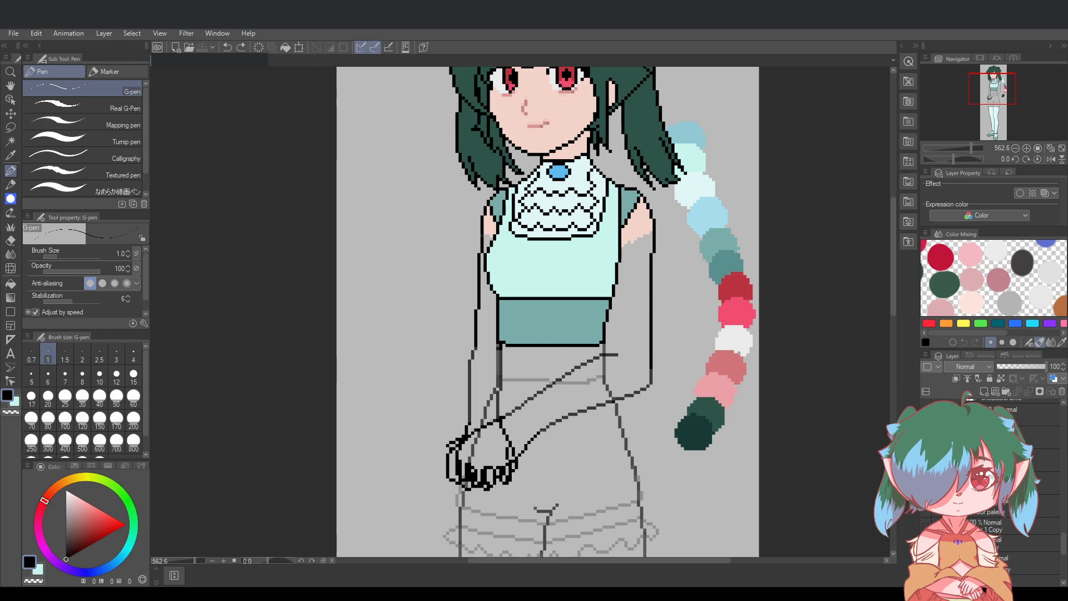
pyautogui.scroll(1, 743, 371)
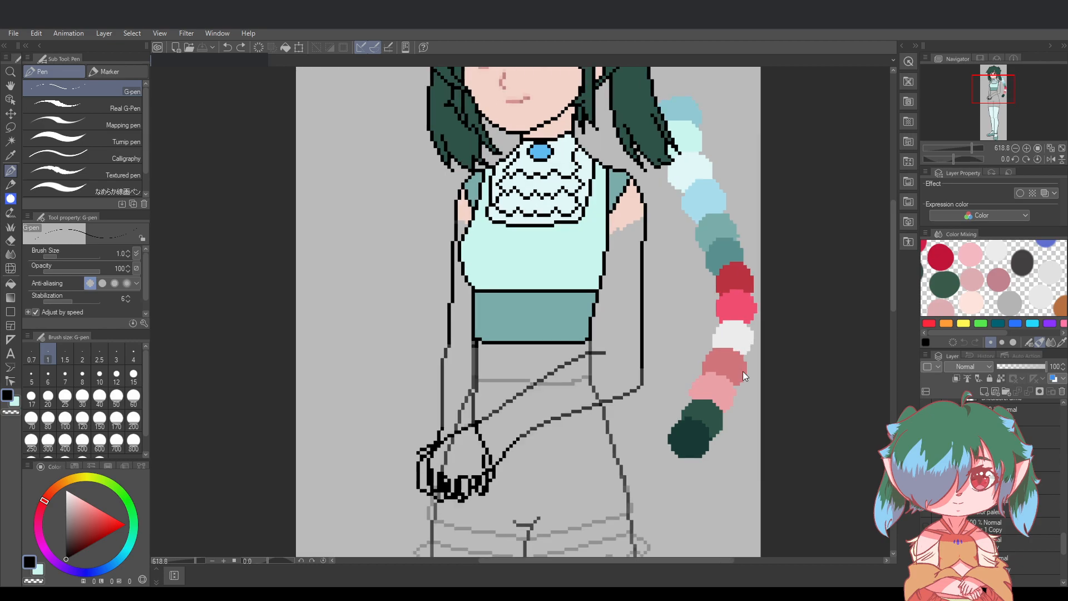
pyautogui.scroll(1, 993, 490)
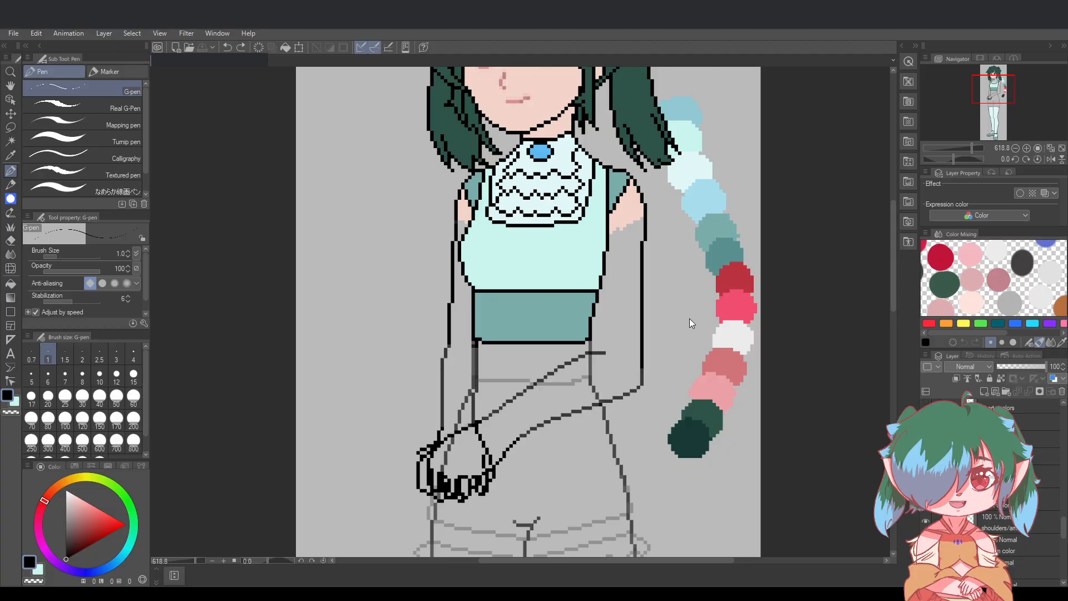
pyautogui.scroll(1, 793, 424)
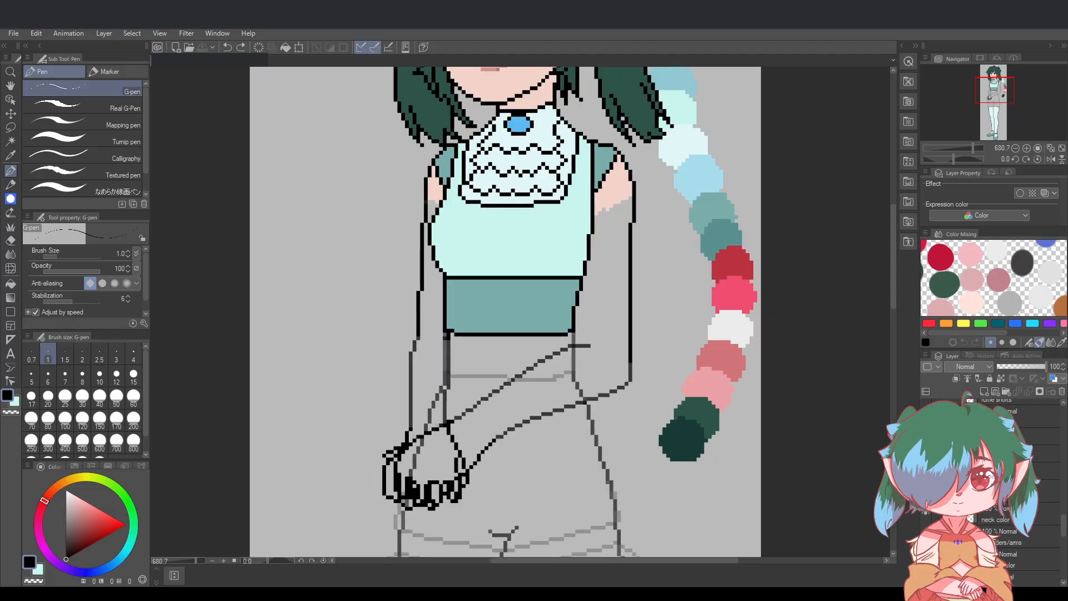
pyautogui.scroll(5, 993, 490)
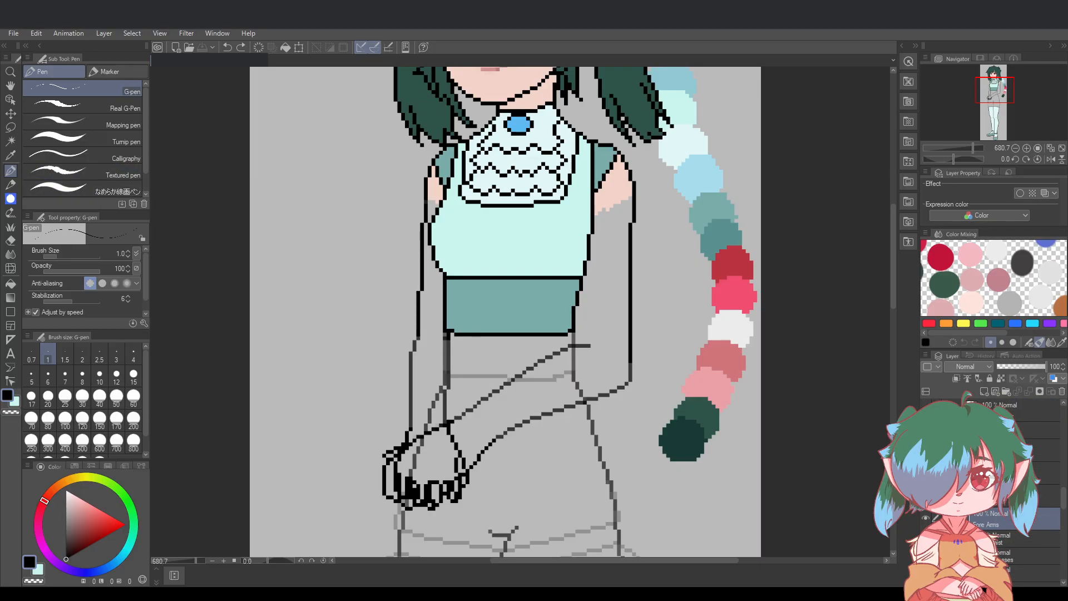
pyautogui.scroll(3, 570, 425)
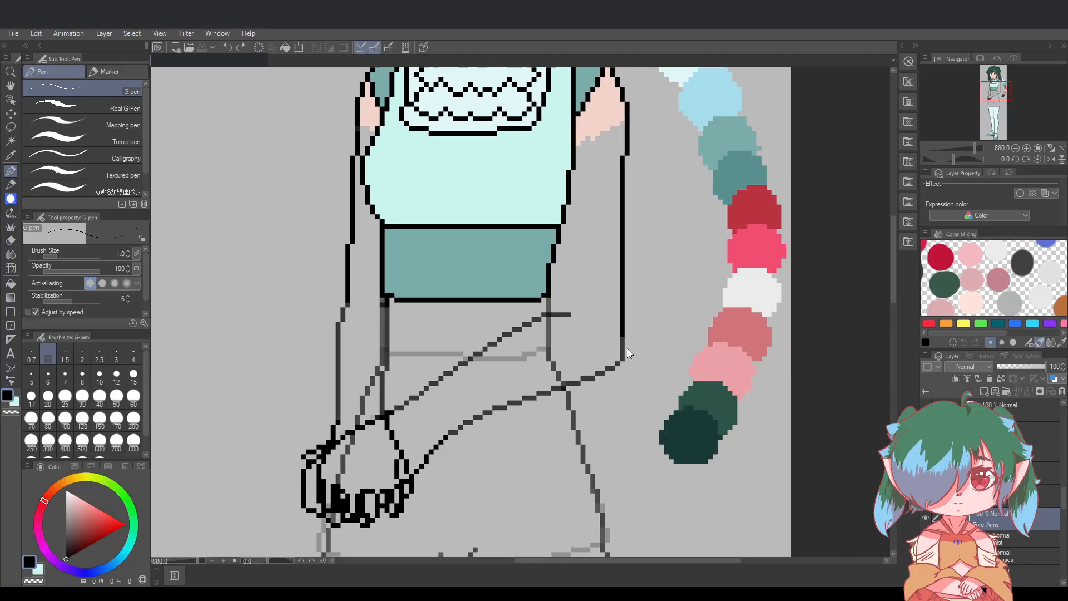
pyautogui.moveTo(627, 348); pyautogui.dragTo(614, 364)
pyautogui.keyDown('ctrl'); pyautogui.keyDown('shift'); pyautogui.click(616, 364); pyautogui.keyUp('shift'); pyautogui.keyUp('ctrl')
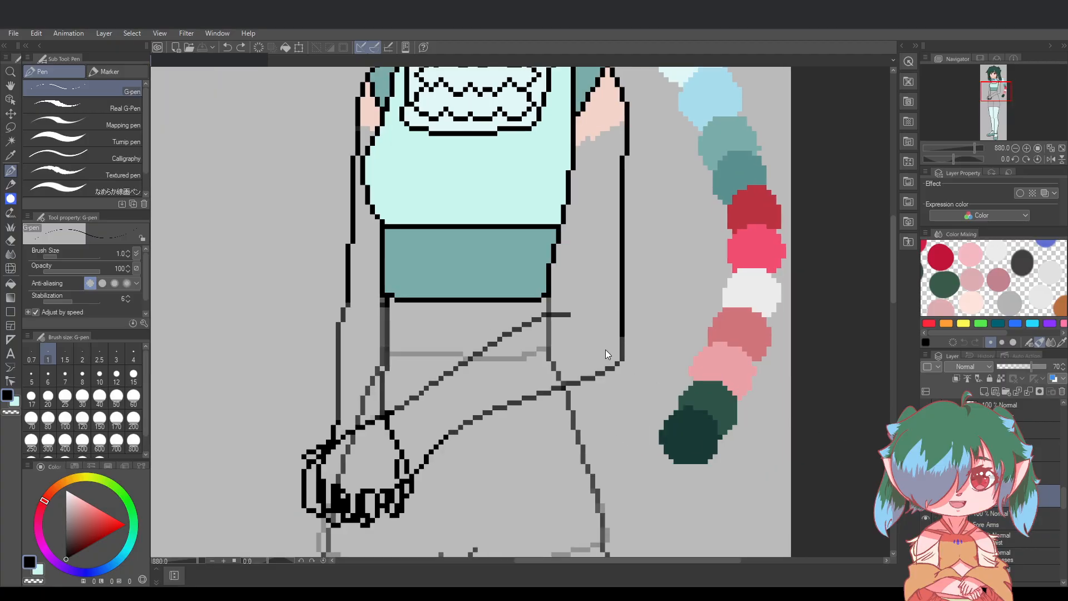
pyautogui.moveTo(1037, 365)
pyautogui.mouseDown()
pyautogui.moveTo(1061, 364)
pyautogui.moveTo(1030, 366)
pyautogui.mouseUp()
# Round off the bent arm's elbow with the 1.0 G-pen and erase the surplus corner pixels with the Rough eraser
pyautogui.moveTo(619, 345); pyautogui.dragTo(604, 369)
pyautogui.hotkey('ctrl', 'z')
pyautogui.click(10, 240)
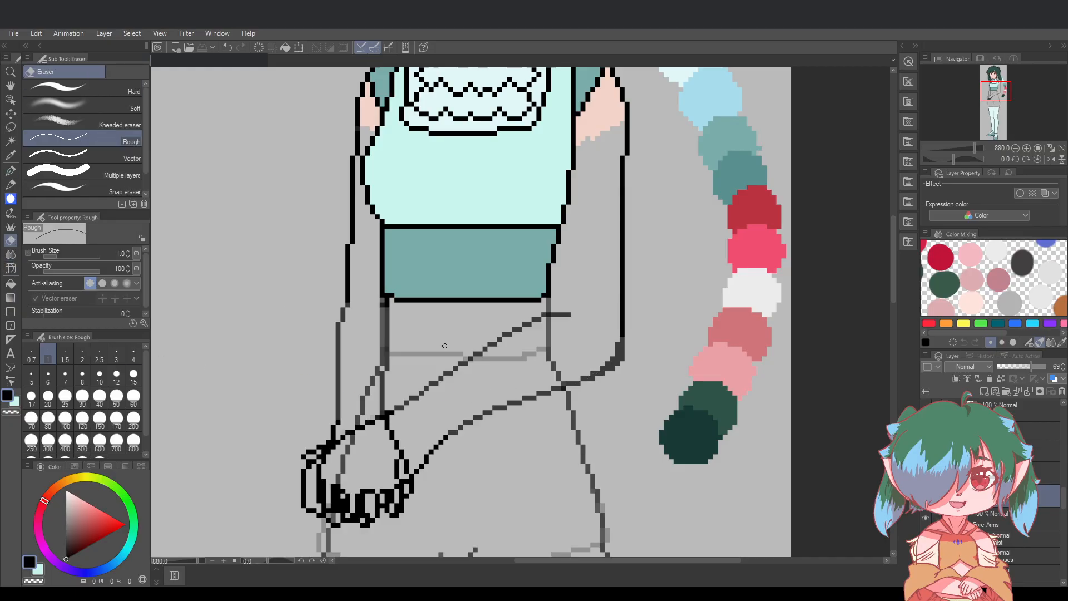
pyautogui.moveTo(603, 375); pyautogui.dragTo(622, 347)
pyautogui.scroll(-2, 622, 344)
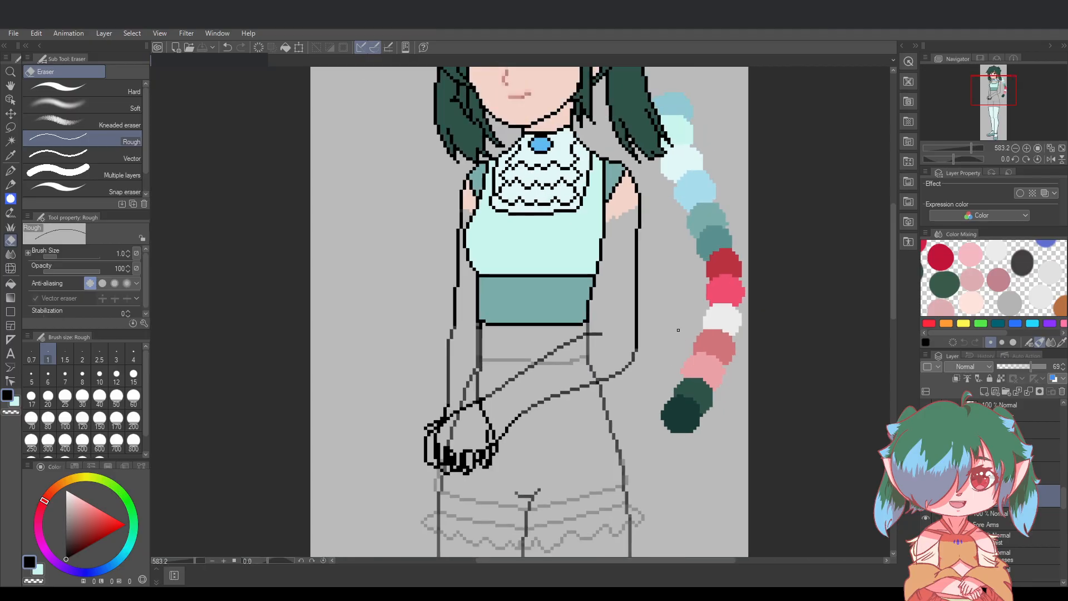
# Touch up the bent arm's outer elbow corner with the 1.0 G-pen where the upper arm meets the forearm
pyautogui.scroll(1, 674, 359)
pyautogui.scroll(1, 645, 356)
pyautogui.press('p')
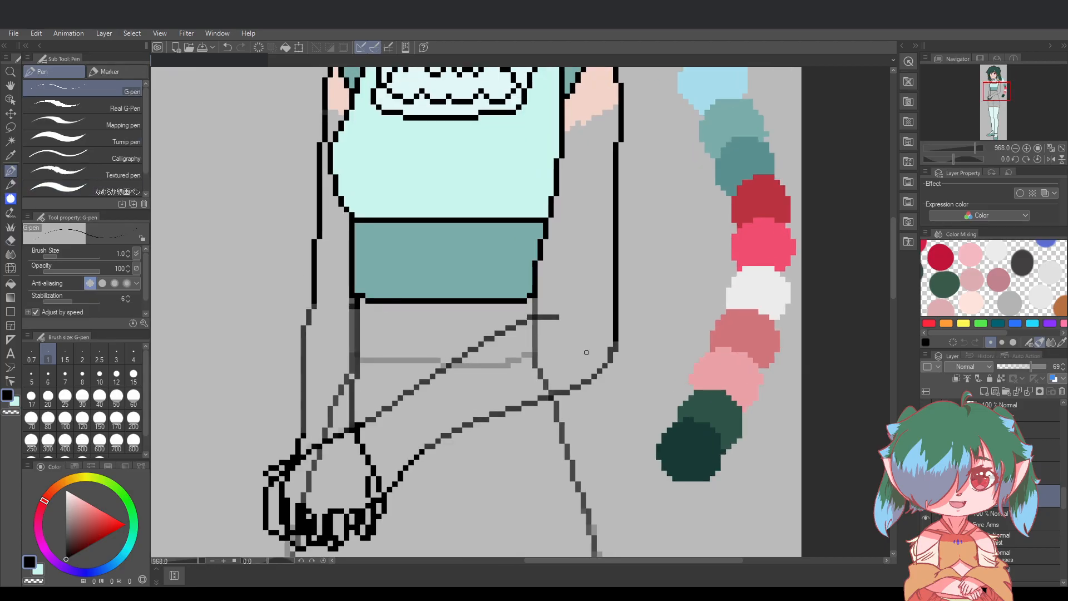
pyautogui.press('e')
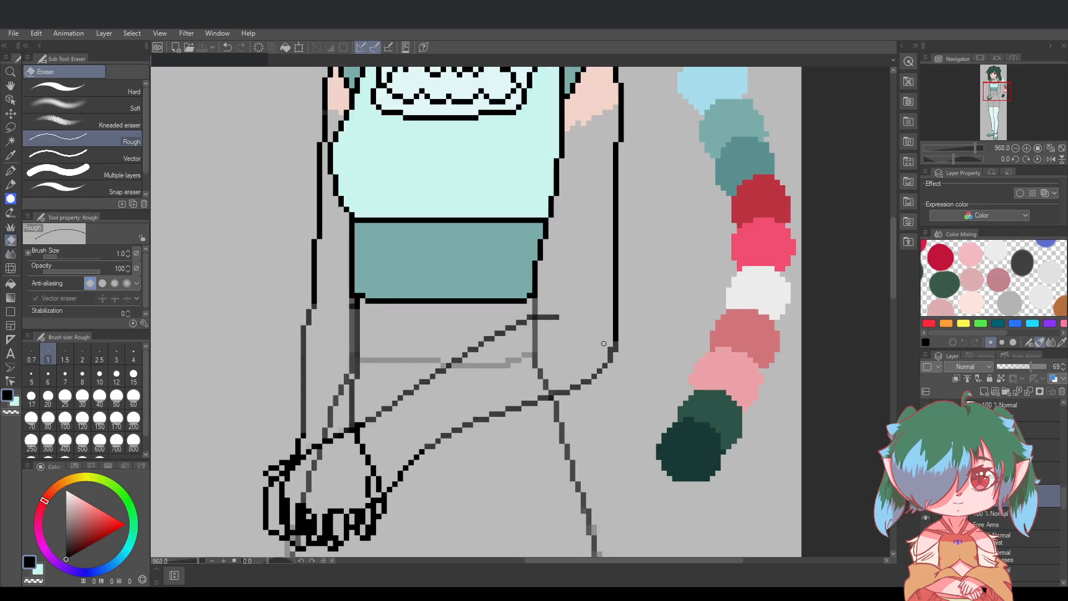
pyautogui.scroll(-3, 634, 419)
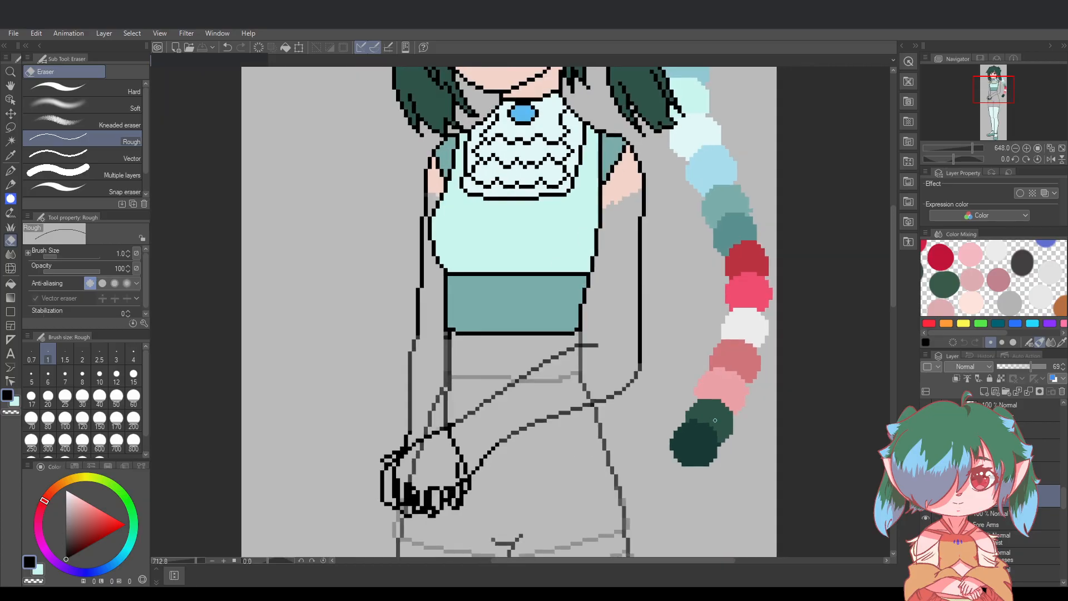
pyautogui.scroll(1, 629, 378)
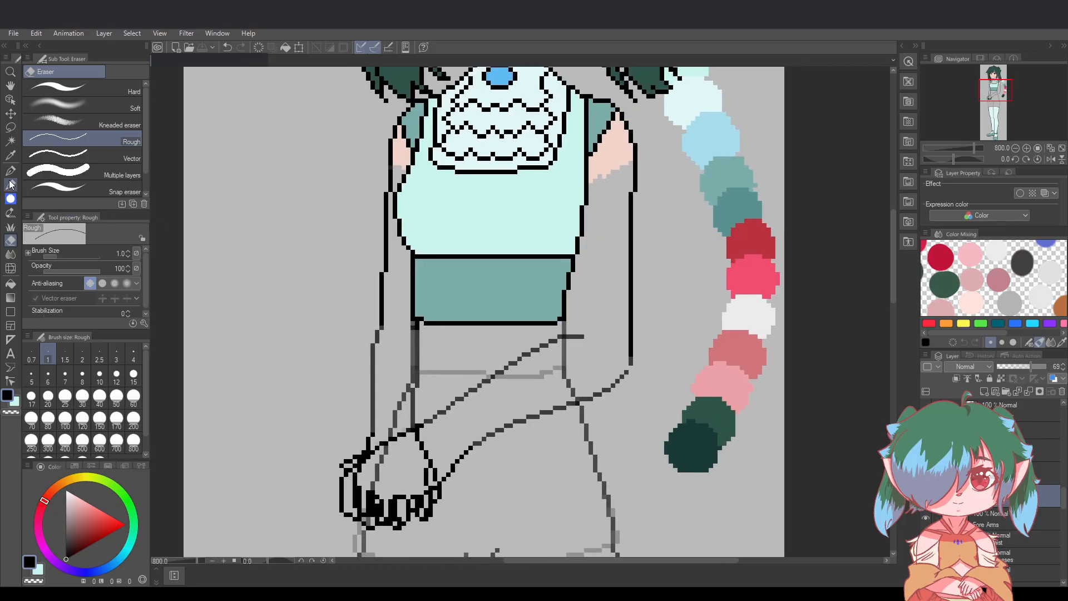
pyautogui.press('p')
pyautogui.click(631, 368)
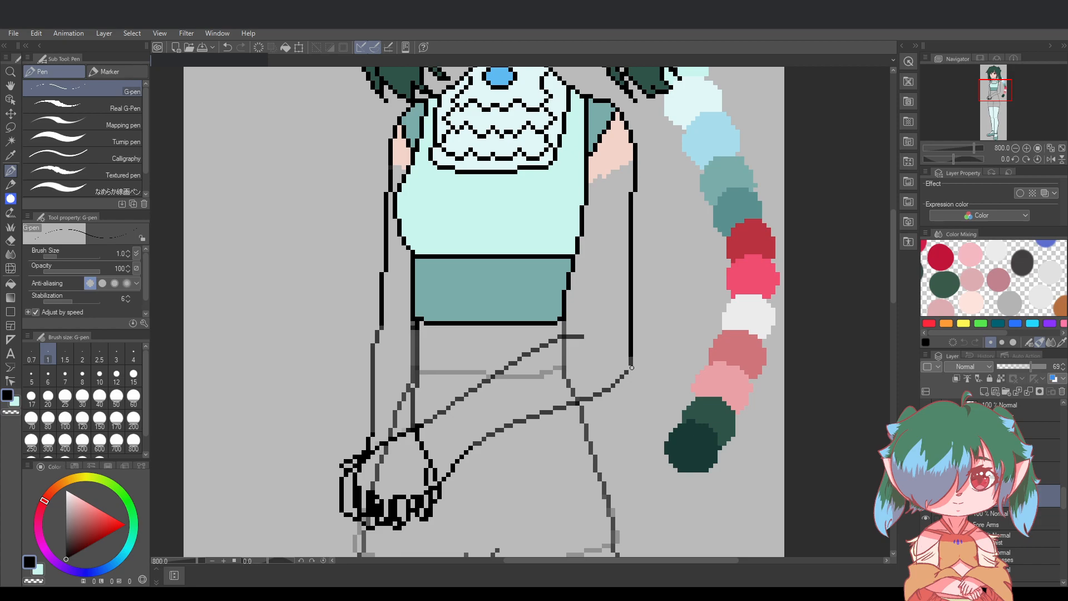
pyautogui.scroll(-3, 634, 368)
pyautogui.scroll(2, 640, 366)
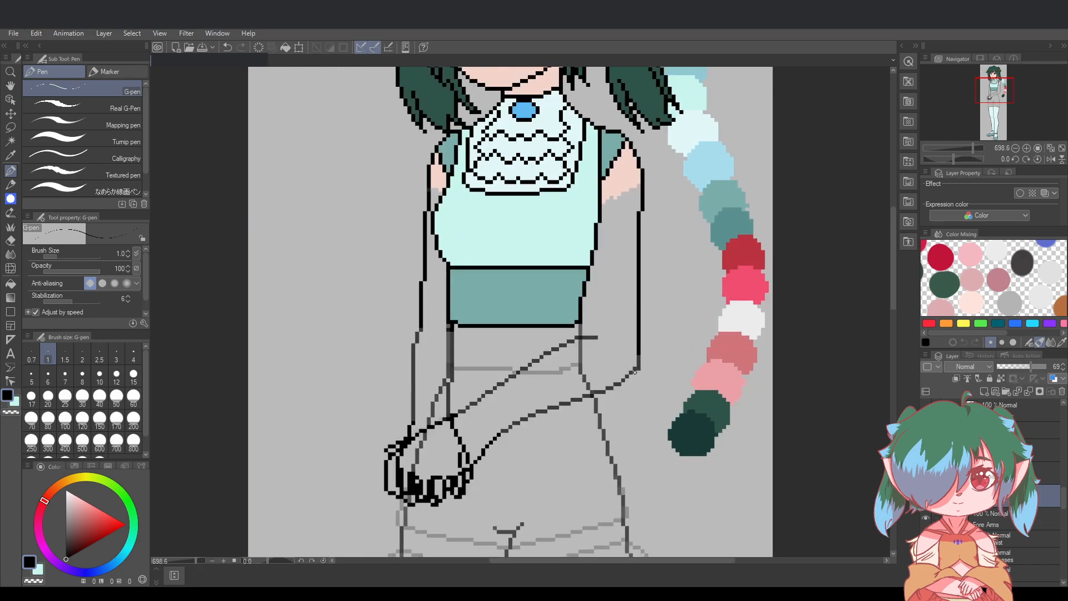
# Refine the elbow's corner pixels with the Rough eraser and G-pen so the upper arm curves smoothly into the forearm
pyautogui.press('e')
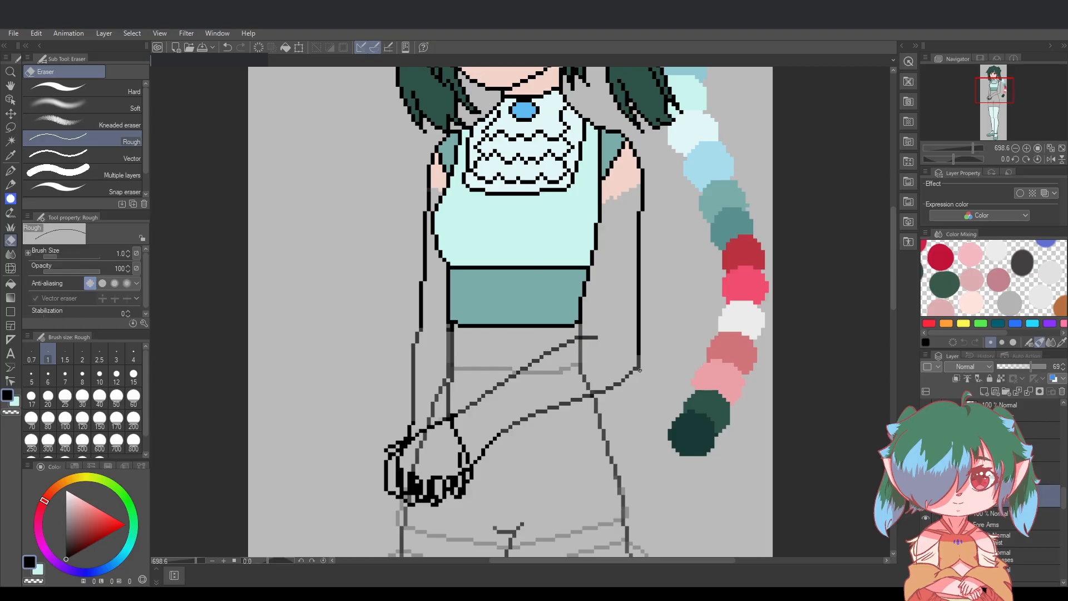
pyautogui.scroll(-5, 689, 372)
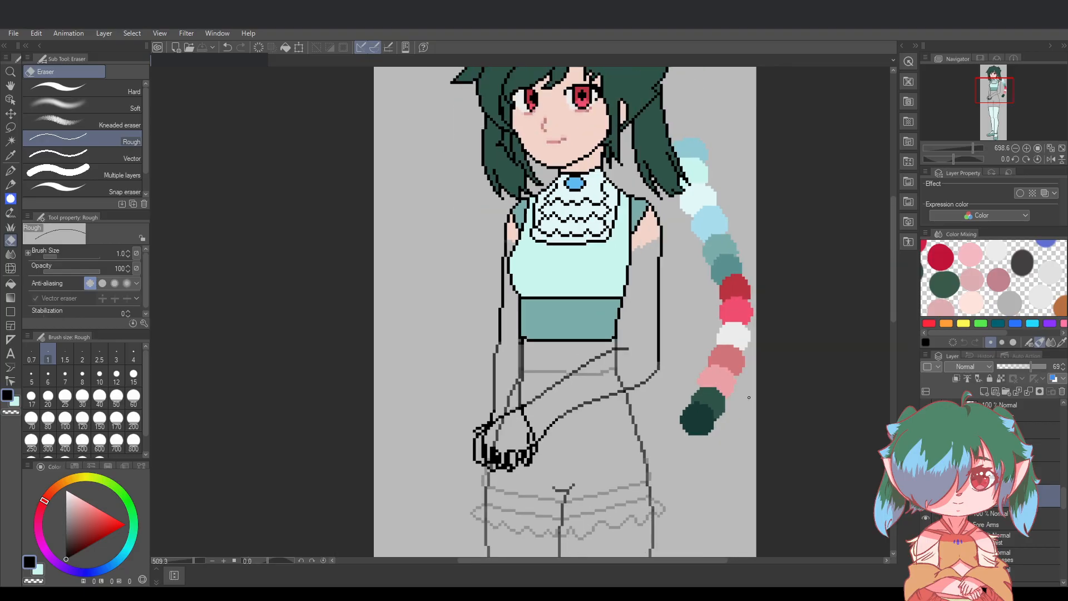
pyautogui.scroll(6, 627, 333)
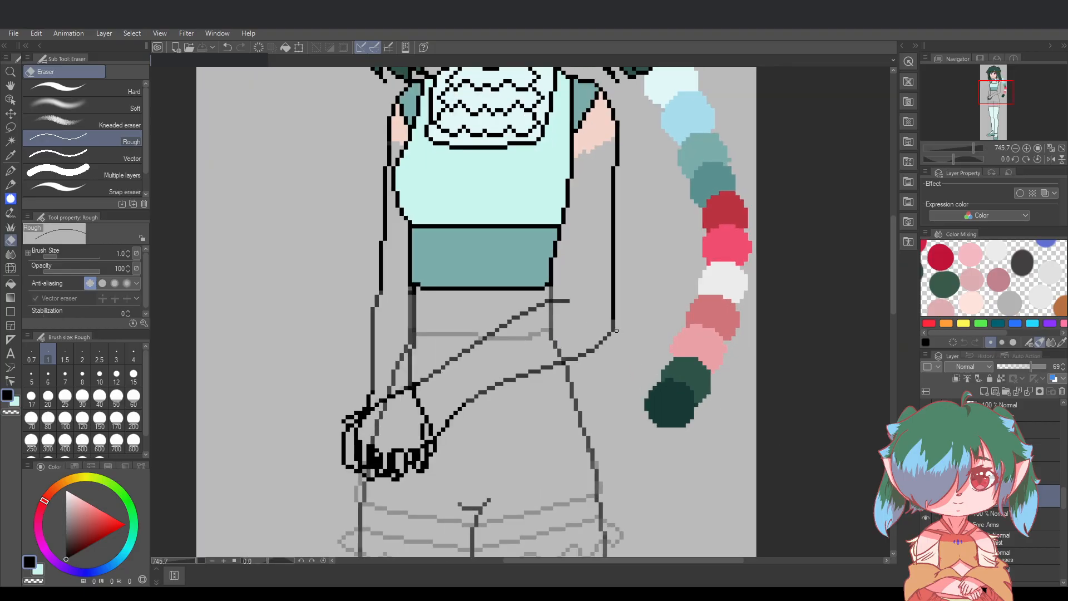
pyautogui.press('p')
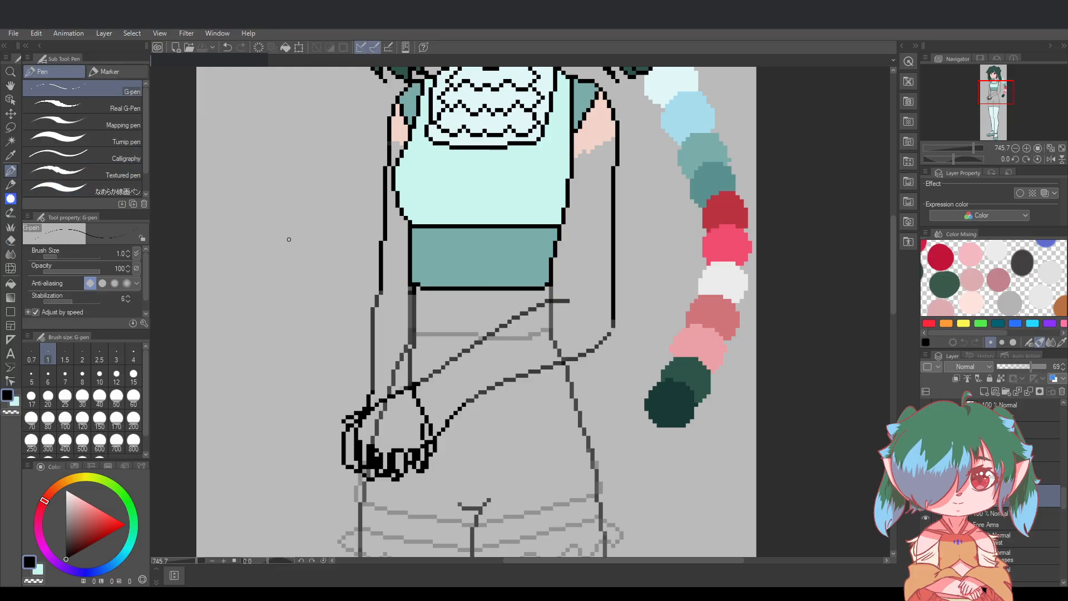
pyautogui.moveTo(615, 320); pyautogui.dragTo(610, 333)
pyautogui.scroll(-3, 656, 345)
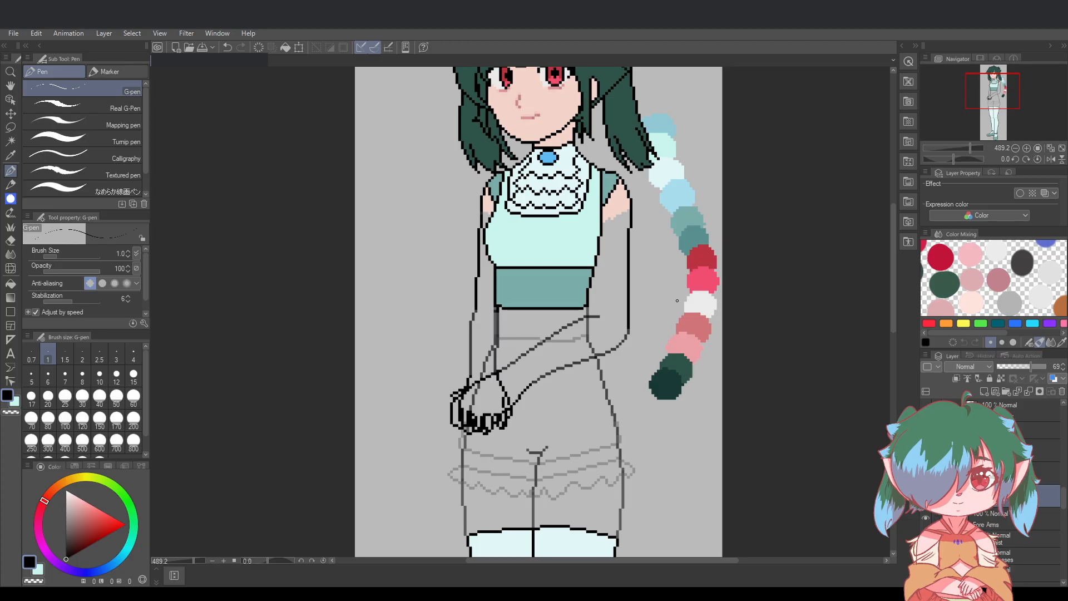
pyautogui.scroll(-3, 677, 300)
pyautogui.moveTo(672, 558); pyautogui.dragTo(709, 555)
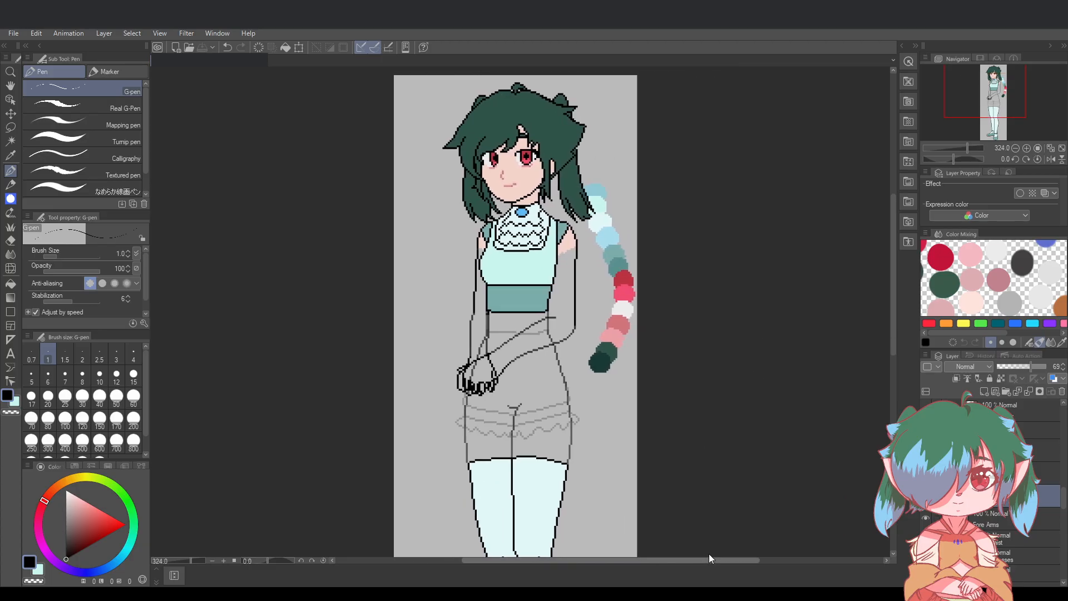
# Restore the bent arm's line layer to 100 opacity and select the Fore Arms layer
pyautogui.scroll(1, 661, 332)
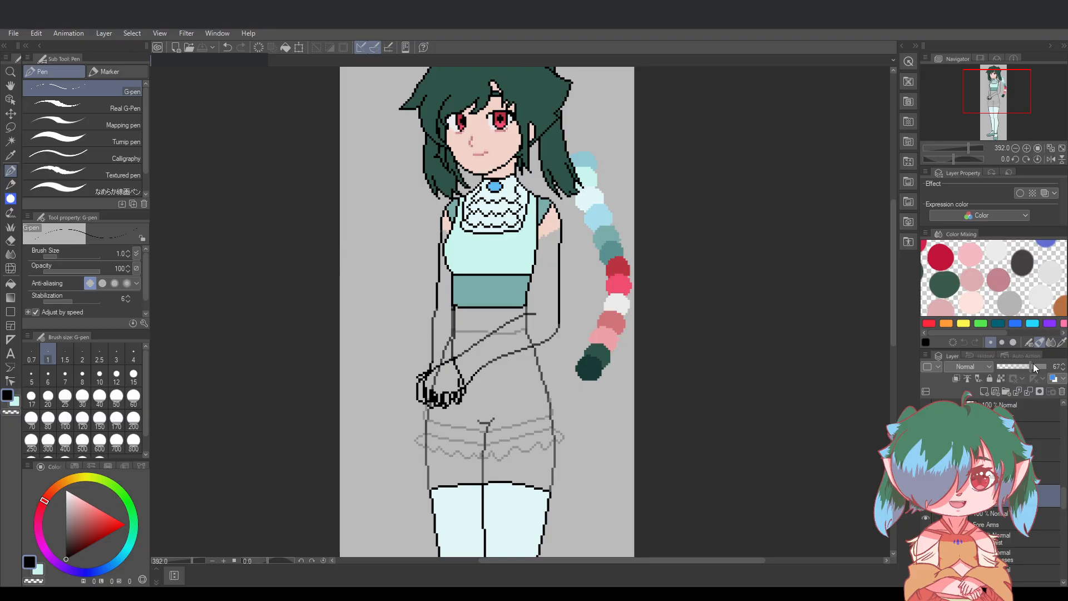
pyautogui.moveTo(1033, 363); pyautogui.dragTo(1051, 364)
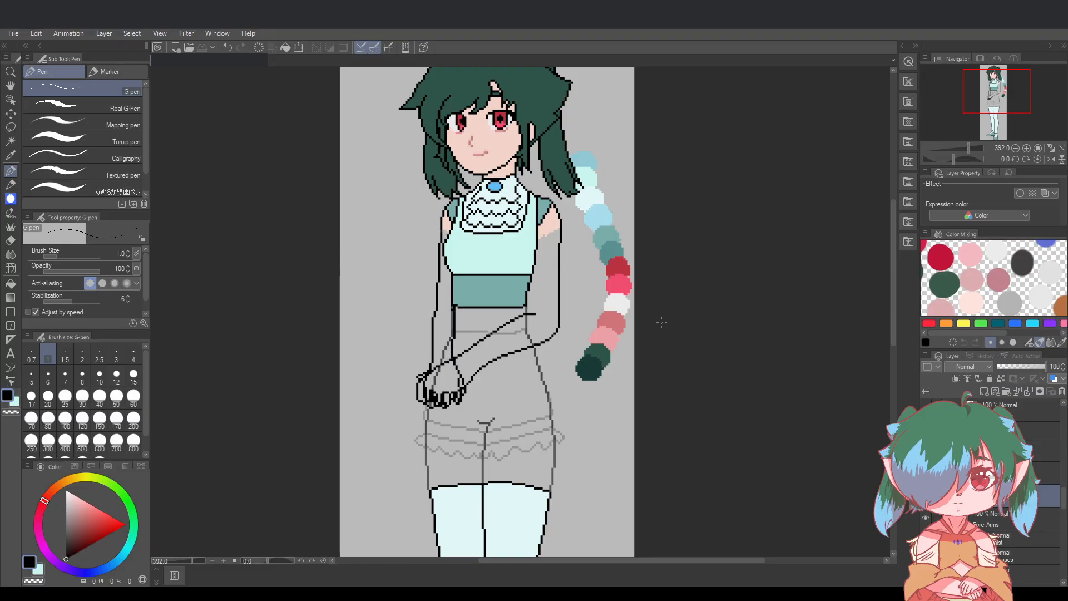
pyautogui.scroll(-2, 712, 311)
pyautogui.scroll(2, 713, 311)
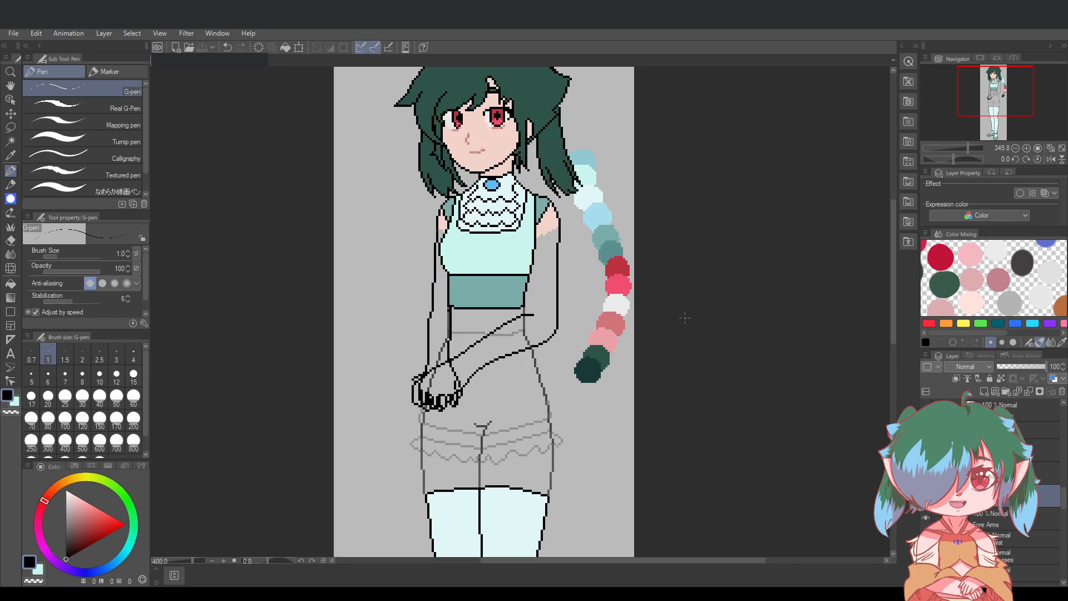
pyautogui.scroll(2, 520, 255)
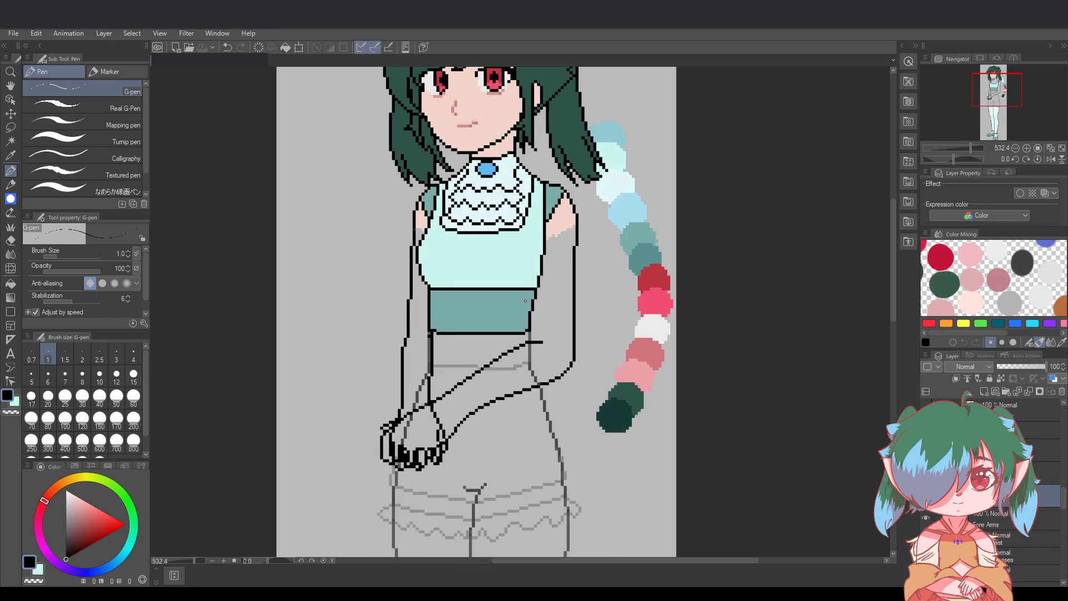
pyautogui.scroll(1, 525, 300)
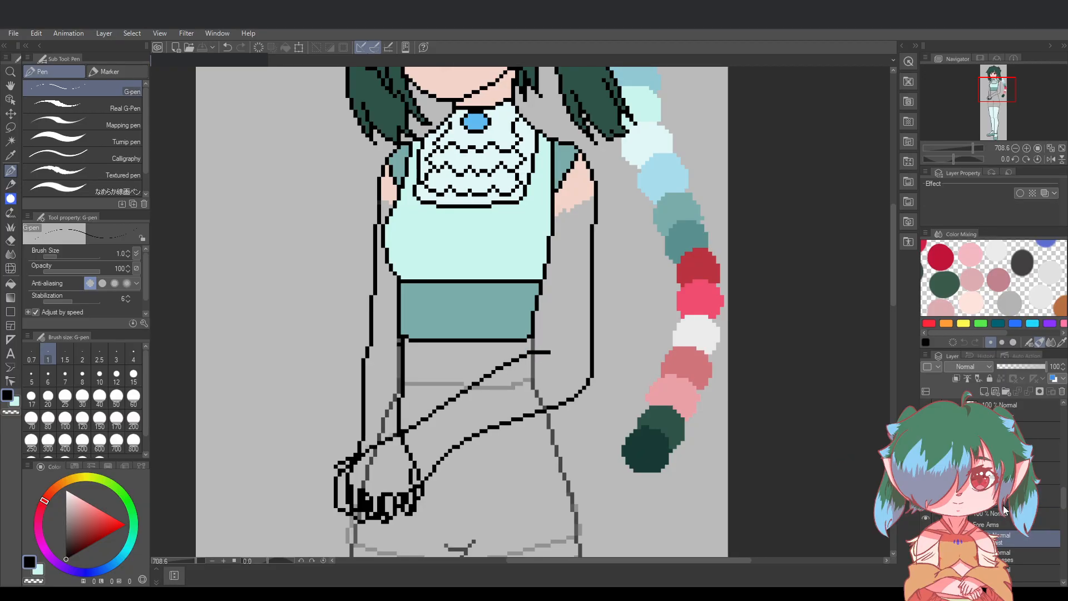
pyautogui.click(1002, 520)
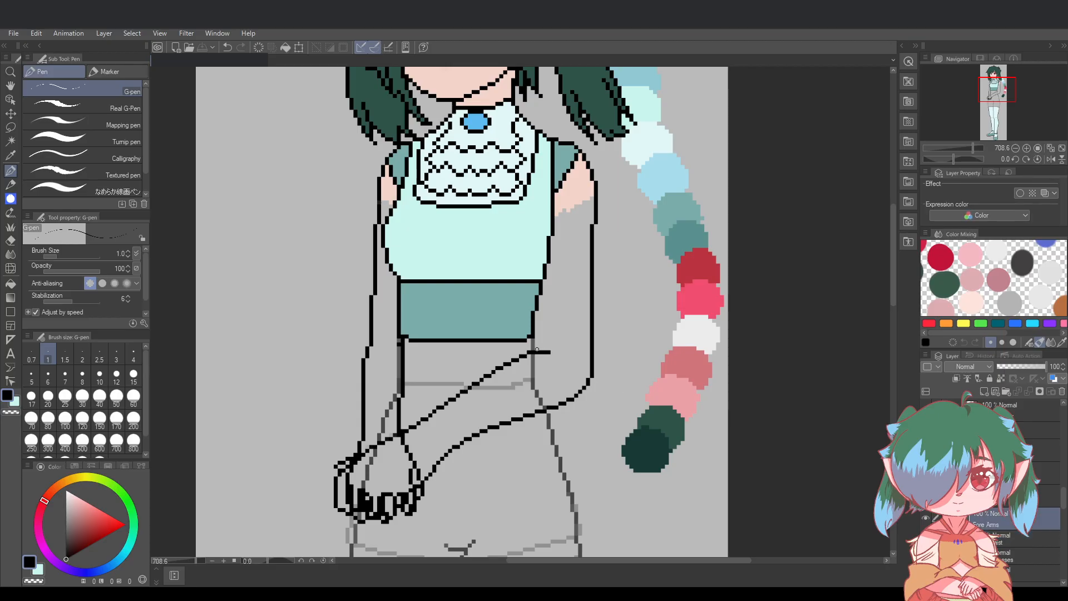
# Try several G-pen strokes for the bent arm's inner upper-arm line, from the elbow crease up beside the waistband
pyautogui.moveTo(536, 349); pyautogui.dragTo(536, 317)
pyautogui.hotkey('ctrl', 'z')
pyautogui.moveTo(540, 352); pyautogui.dragTo(537, 312)
pyautogui.hotkey('ctrl', 'z')
pyautogui.moveTo(540, 325); pyautogui.dragTo(536, 314)
pyautogui.hotkey('ctrl', 'z')
pyautogui.hotkey('ctrl', 'z')
pyautogui.hotkey('ctrl', 'z')
pyautogui.moveTo(538, 351); pyautogui.dragTo(539, 310)
pyautogui.scroll(-3, 567, 325)
pyautogui.scroll(1, 612, 328)
pyautogui.hotkey('ctrl', 'z')
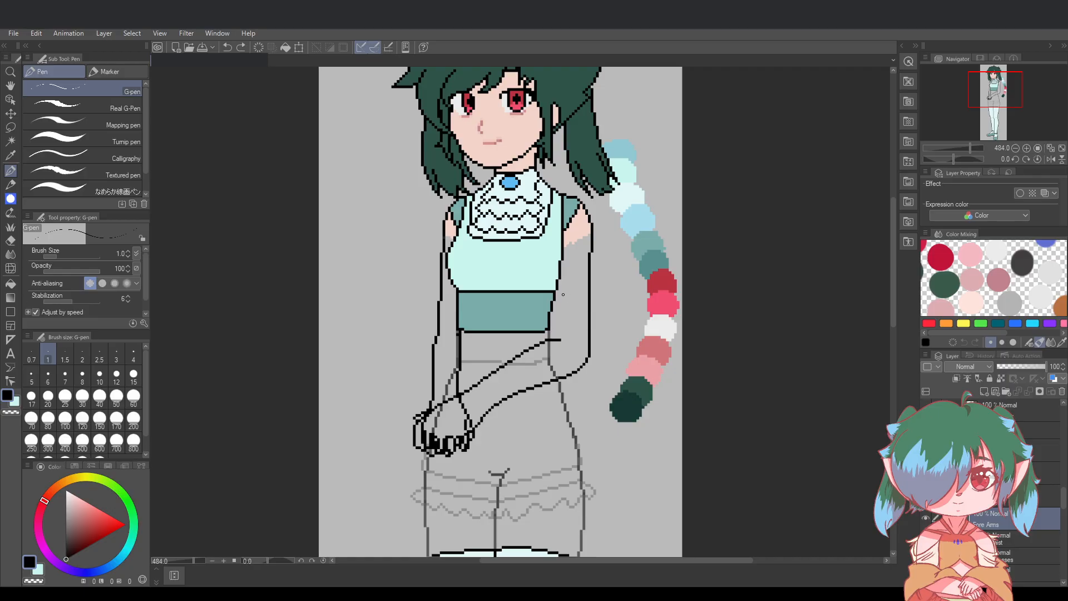
# Draw the bent arm's short inner line from the elbow crease up to the side of the teal waistband with the G-pen
pyautogui.moveTo(554, 339); pyautogui.dragTo(551, 312)
pyautogui.scroll(-2, 612, 331)
pyautogui.scroll(1, 647, 339)
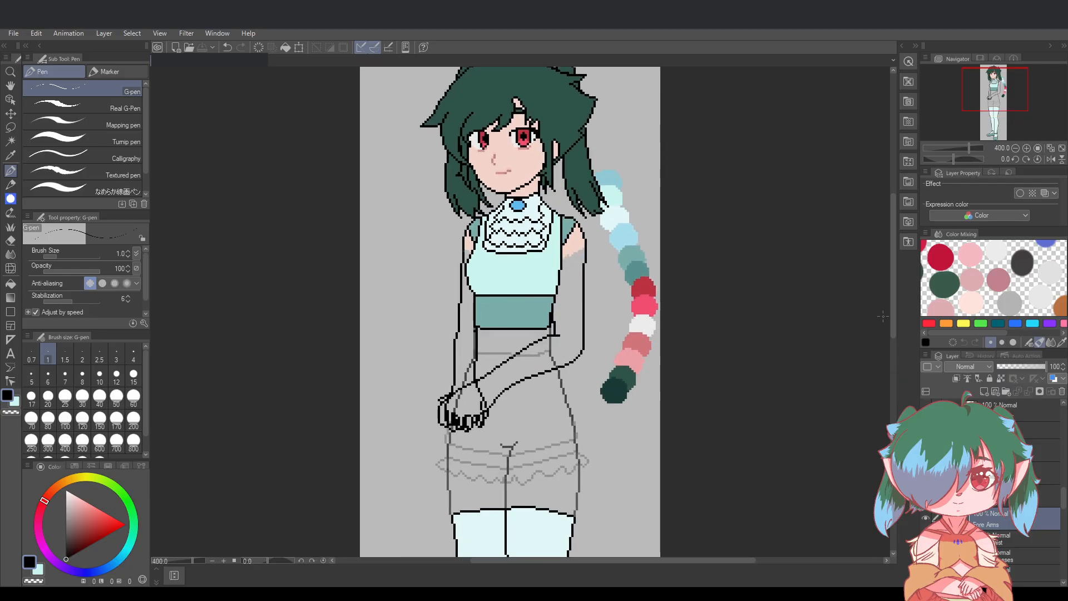
pyautogui.scroll(-2, 896, 311)
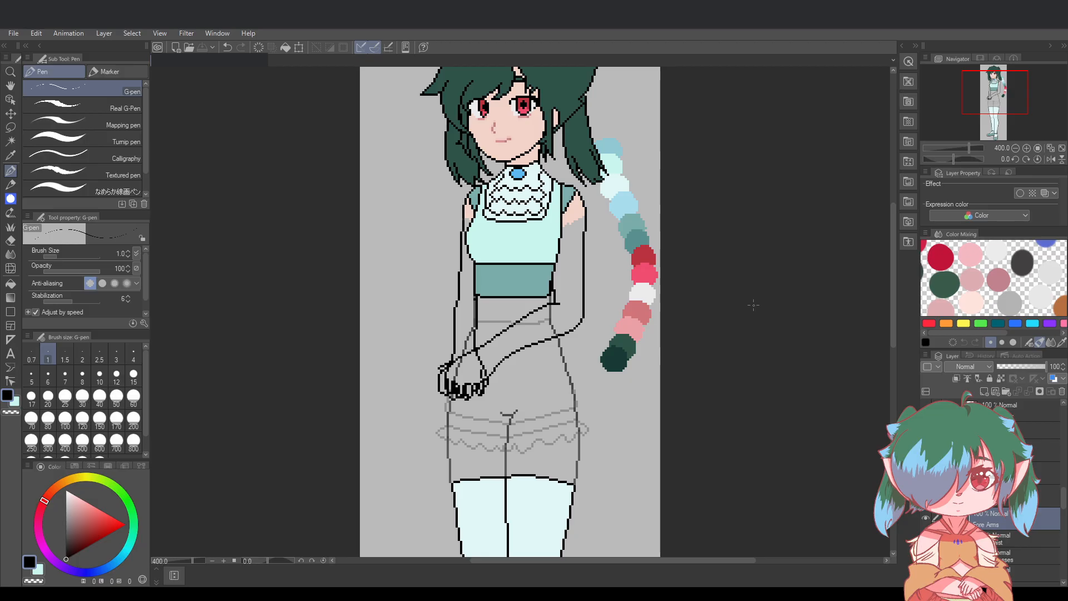
pyautogui.scroll(4, 568, 260)
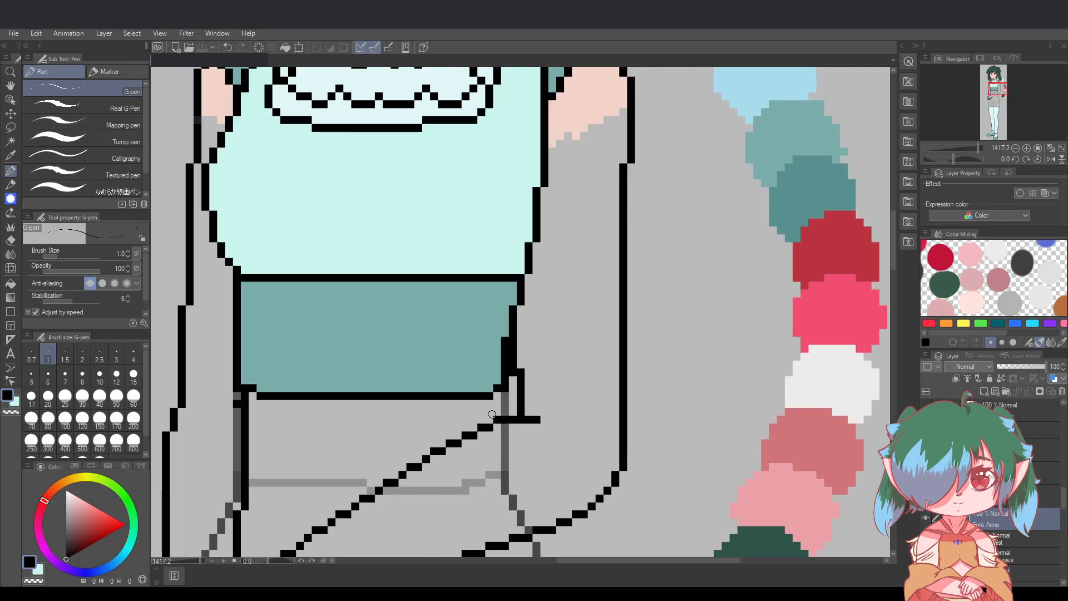
pyautogui.moveTo(507, 378)
pyautogui.mouseDown()
pyautogui.moveTo(440, 393)
pyautogui.moveTo(491, 344)
pyautogui.moveTo(522, 378)
pyautogui.mouseUp()
pyautogui.press('e')
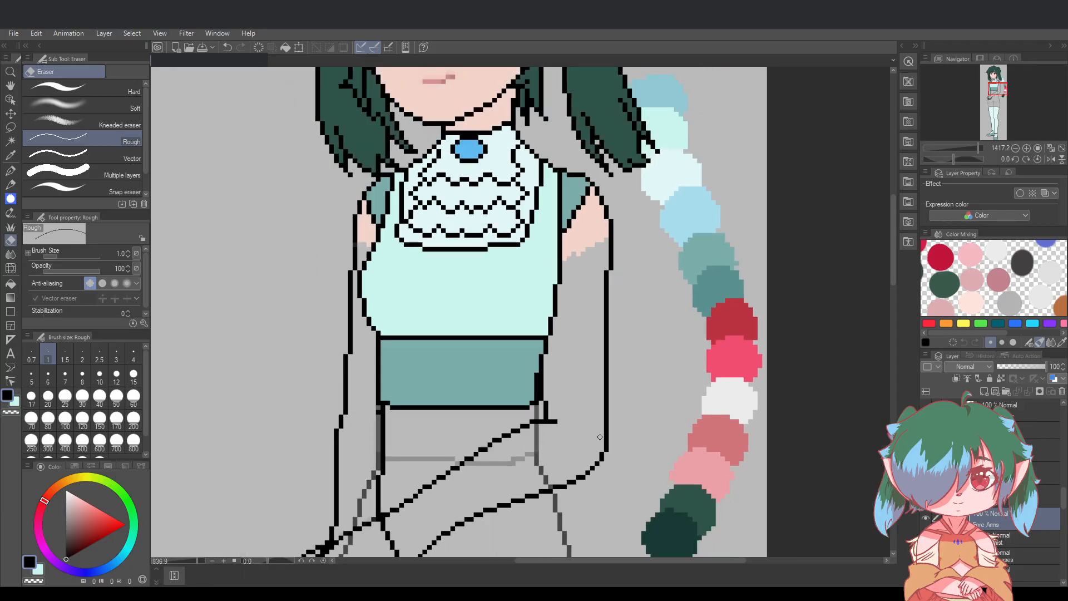
pyautogui.scroll(-3, 554, 399)
pyautogui.scroll(-3, 892, 277)
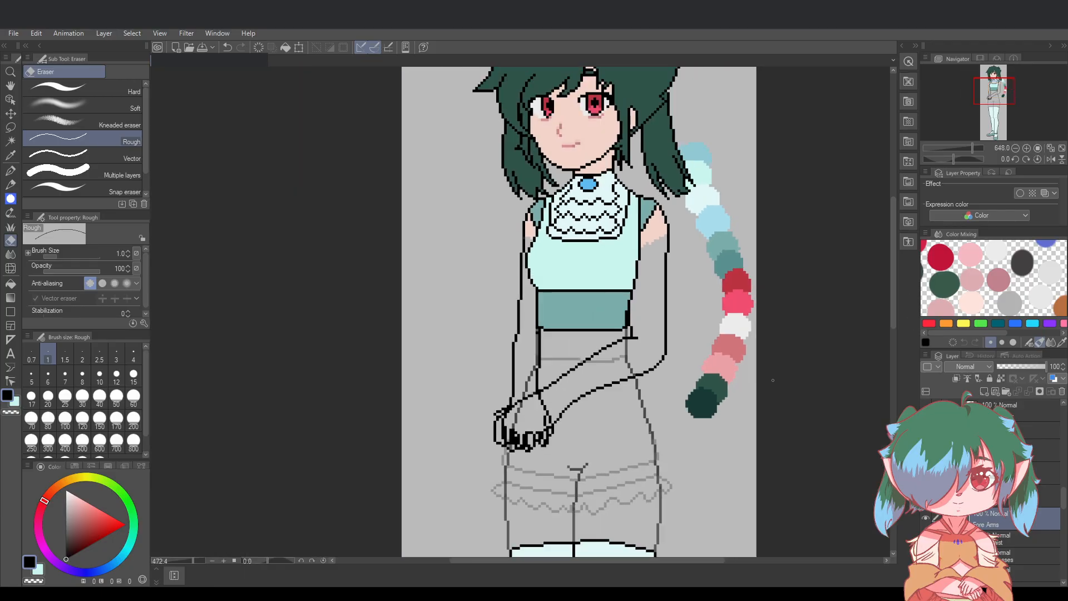
pyautogui.scroll(-1, 893, 286)
pyautogui.scroll(-2, 898, 295)
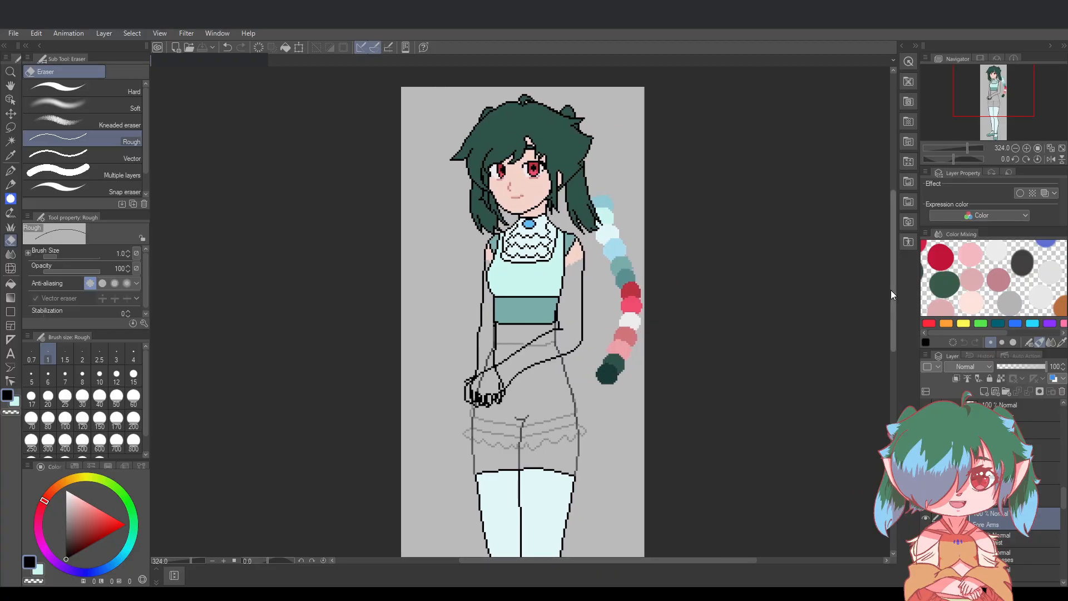
# Set the ruffle shorts line layer to 100 opacity and show the shorts' color layers
pyautogui.scroll(-3, 891, 289)
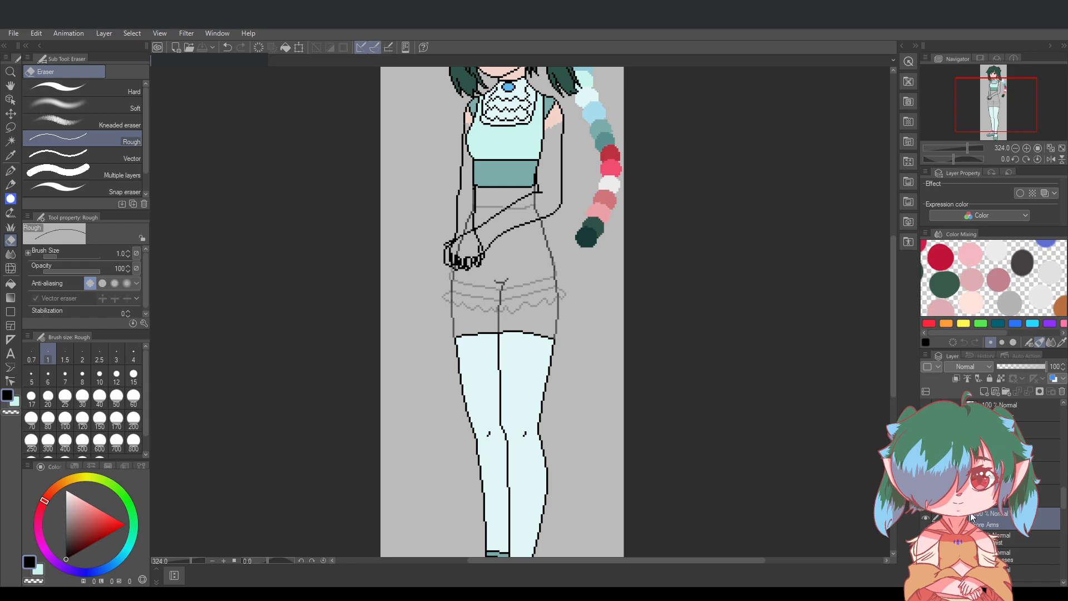
pyautogui.scroll(3, 981, 586)
pyautogui.scroll(-5, 990, 489)
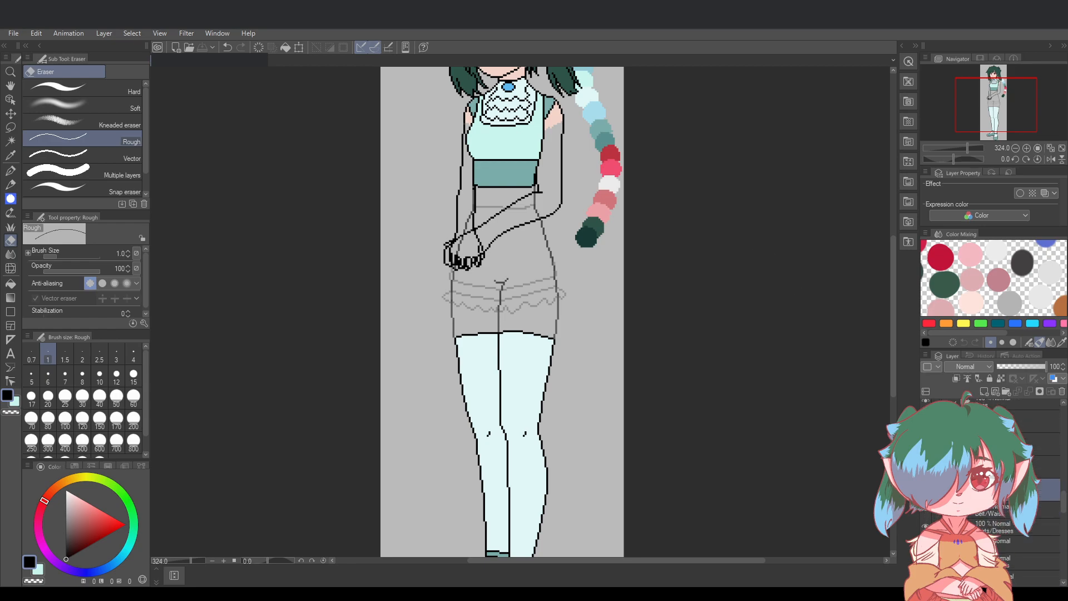
pyautogui.click(1024, 509)
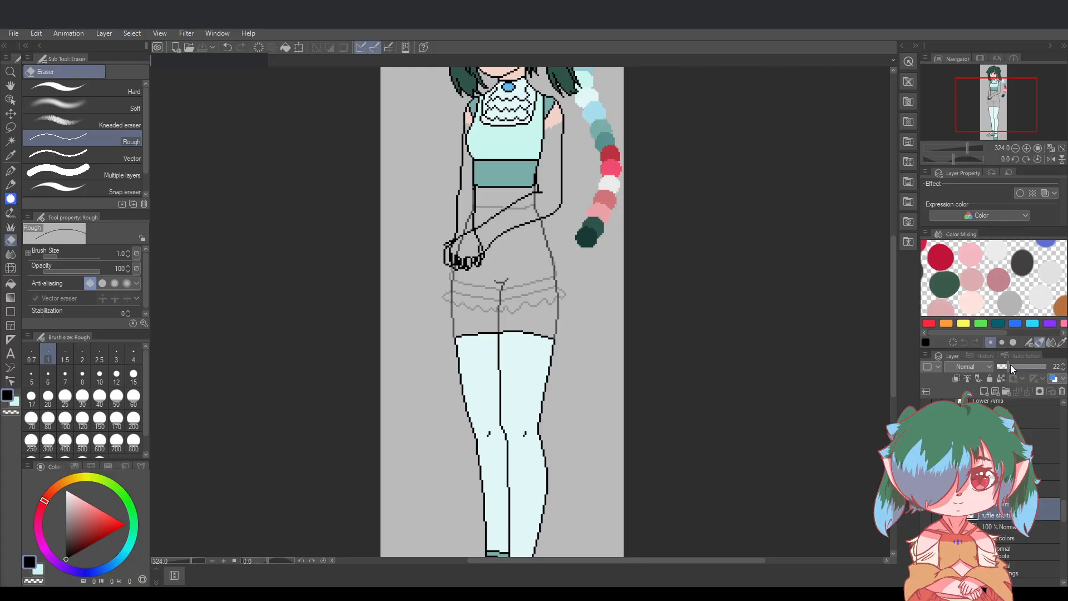
pyautogui.moveTo(1011, 365); pyautogui.dragTo(1048, 365)
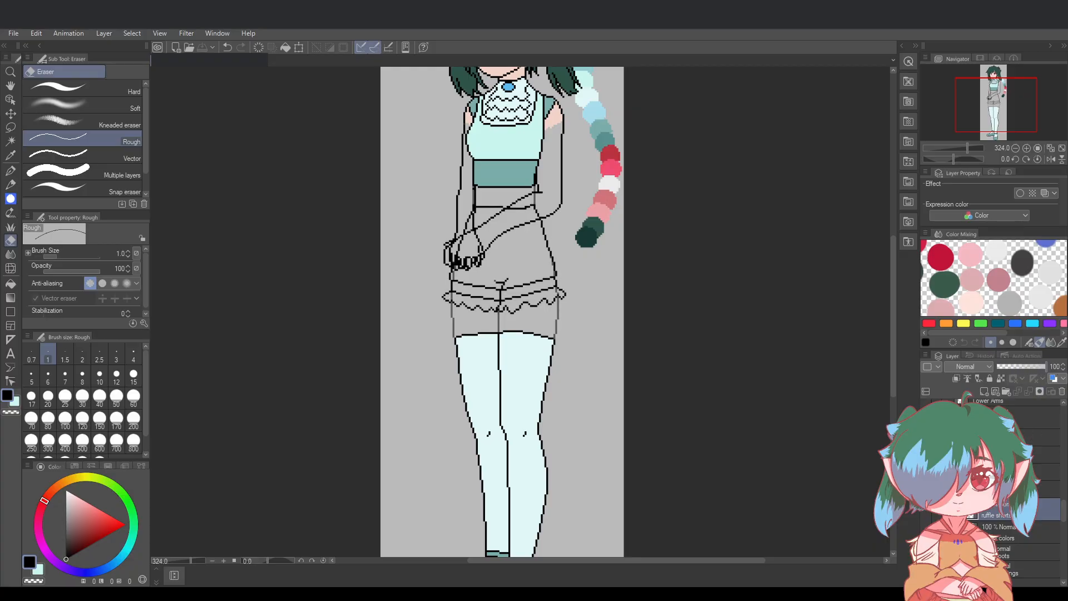
pyautogui.click(930, 532)
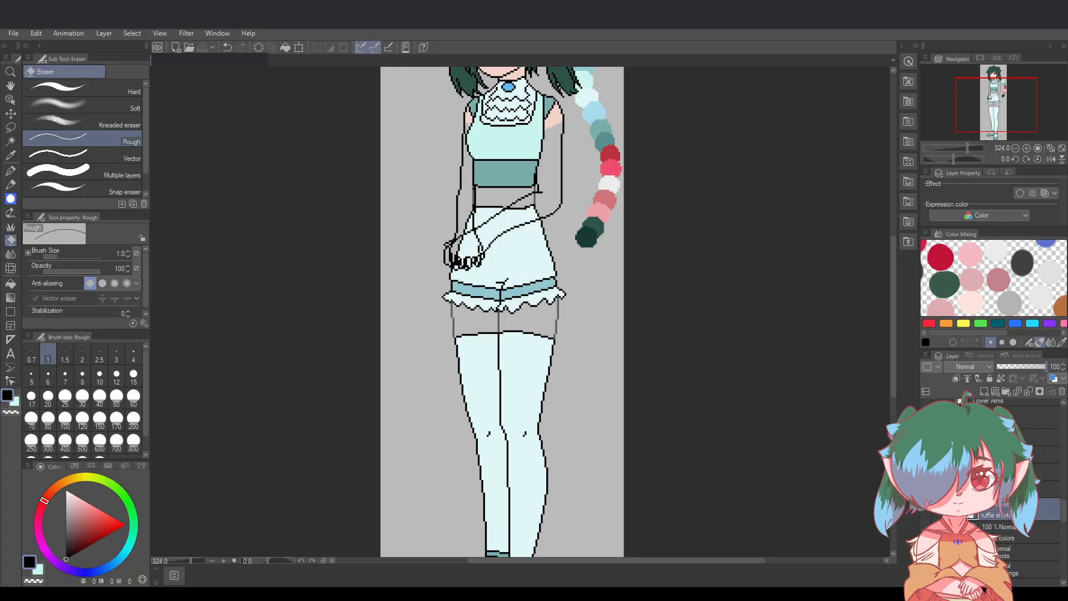
# Show the body's skin color layer and set the Body line layer's opacity to 100
pyautogui.click(957, 489)
pyautogui.scroll(-3, 990, 490)
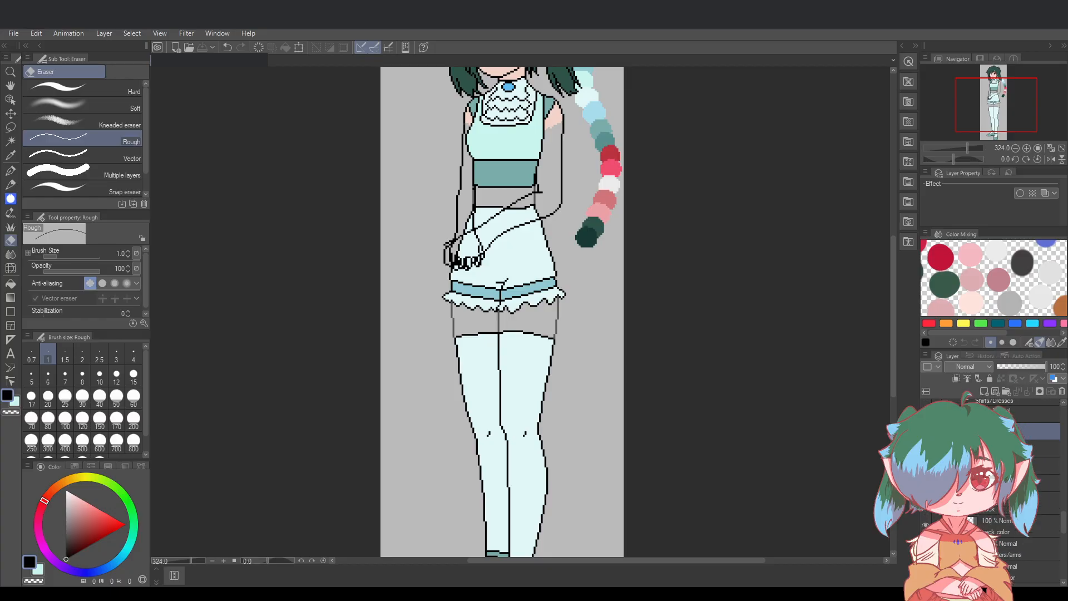
pyautogui.scroll(-2, 1013, 501)
pyautogui.click(1013, 542)
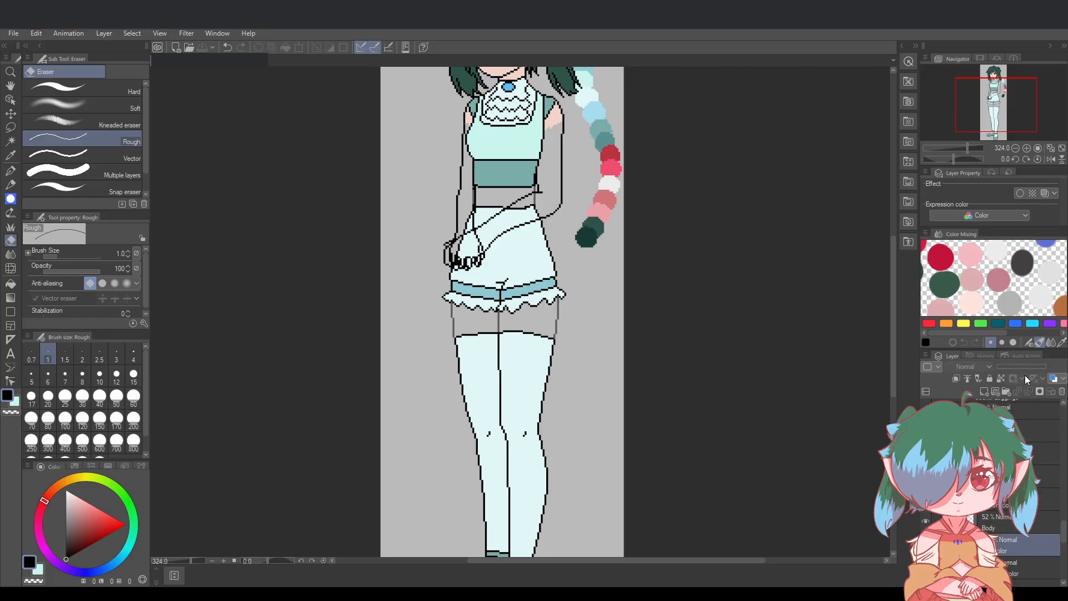
pyautogui.click(1006, 524)
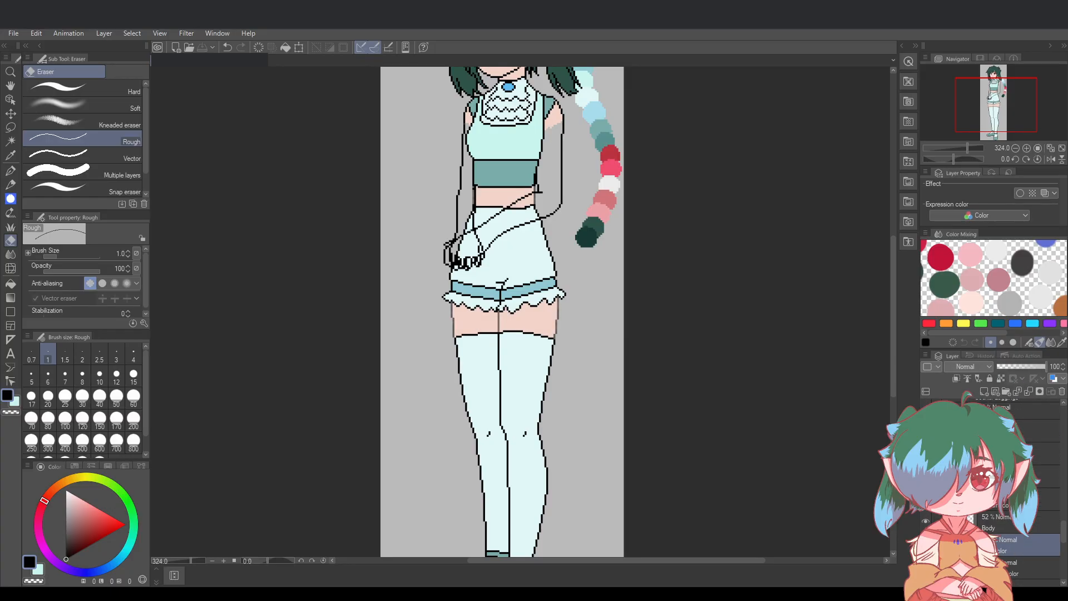
pyautogui.click(1006, 525)
pyautogui.moveTo(1027, 367); pyautogui.dragTo(1066, 367)
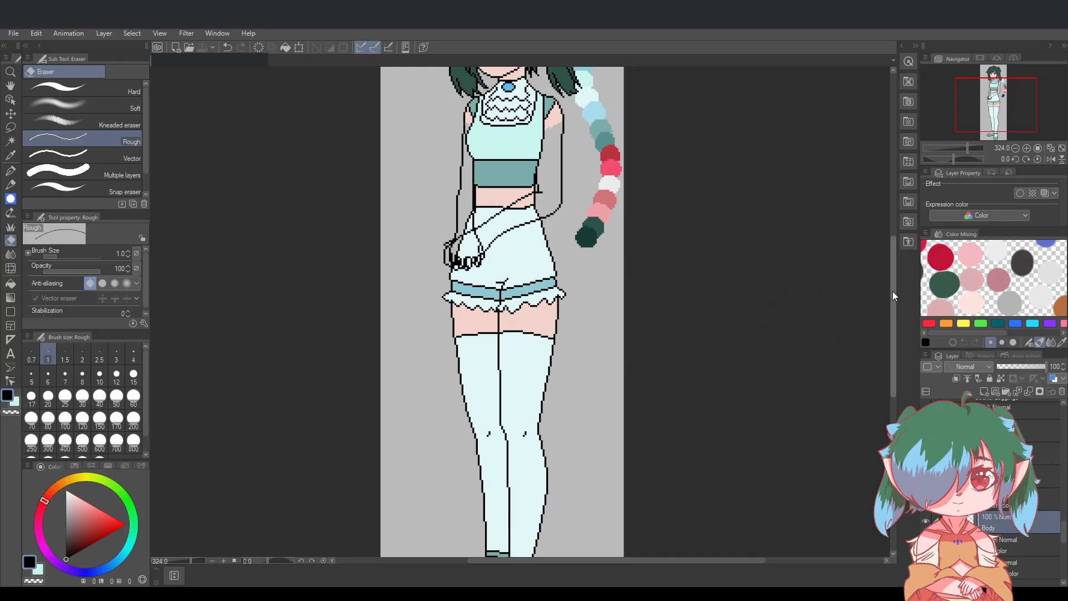
pyautogui.moveTo(892, 292); pyautogui.dragTo(892, 263)
pyautogui.scroll(3, 588, 200)
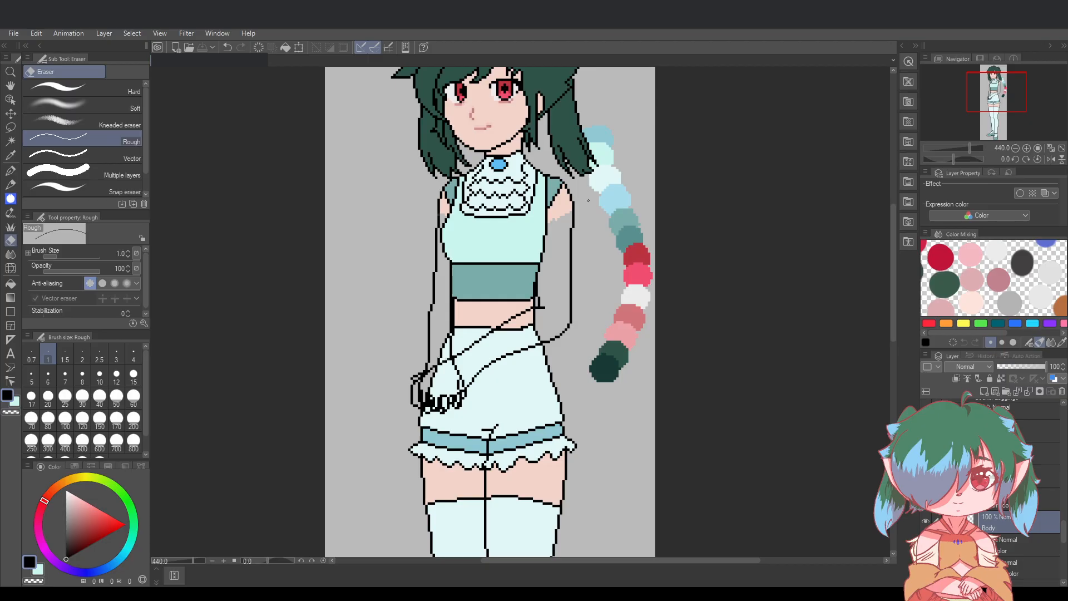
# Show the dress skirt's line and color layers over the ruffle shorts
pyautogui.scroll(-4, 588, 200)
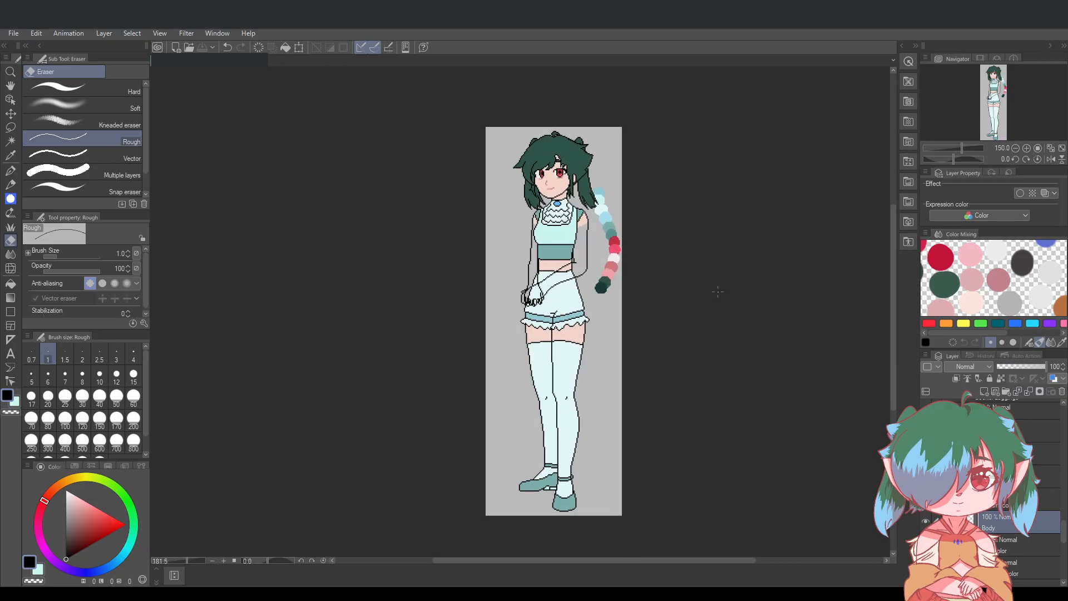
pyautogui.scroll(1, 719, 294)
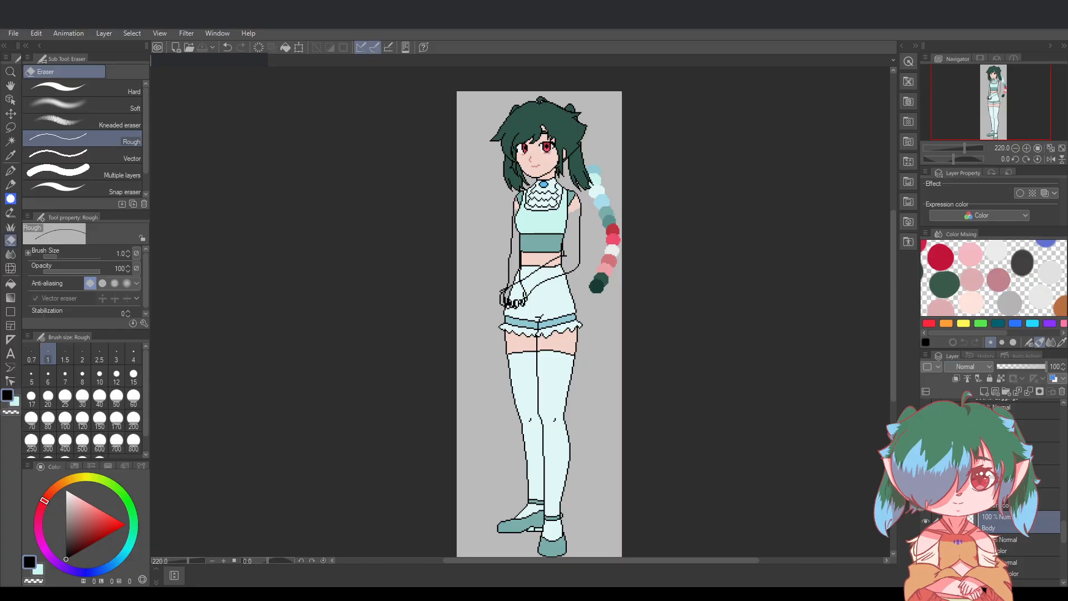
pyautogui.scroll(-5, 996, 489)
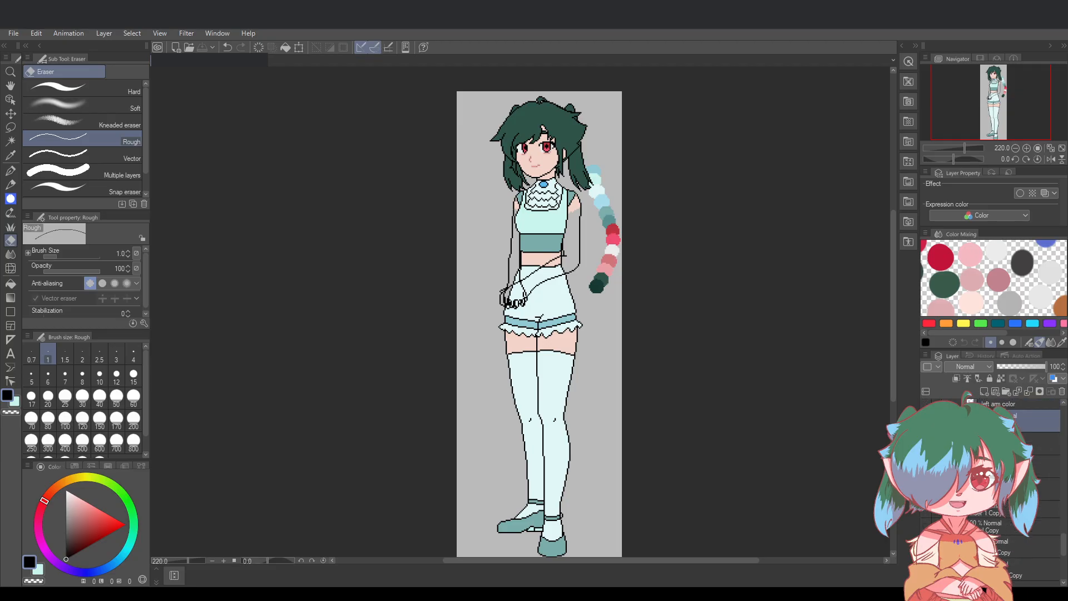
pyautogui.scroll(1, 978, 524)
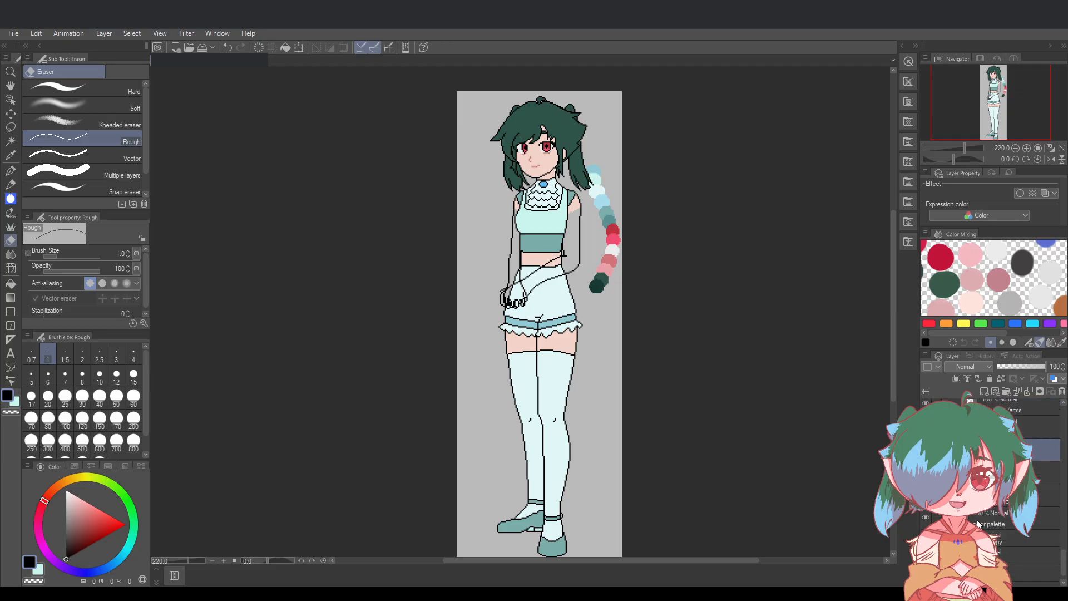
pyautogui.scroll(2, 978, 525)
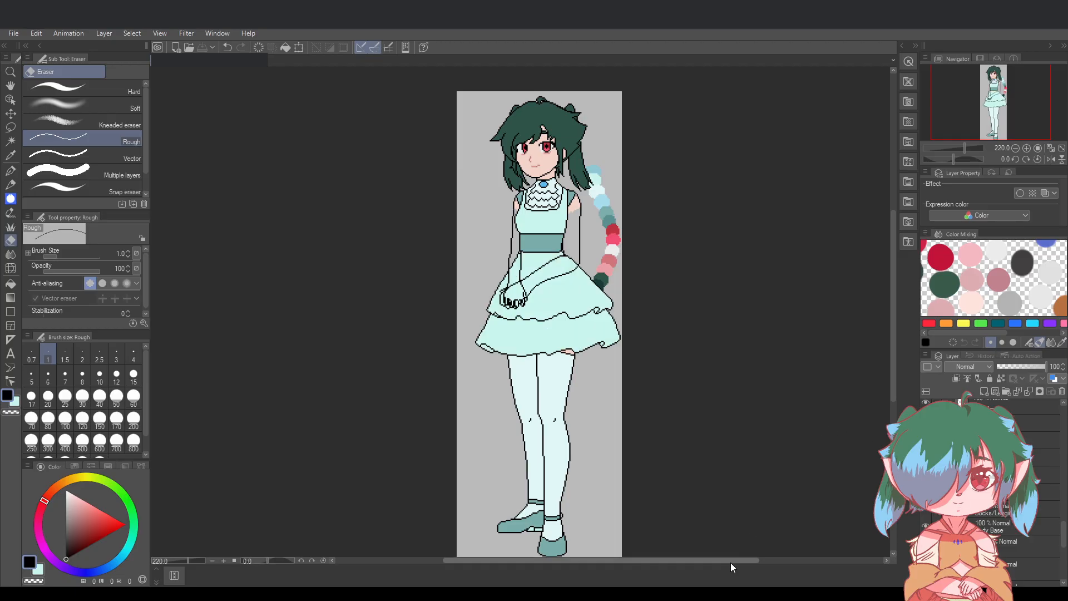
pyautogui.moveTo(727, 560); pyautogui.dragTo(730, 559)
pyautogui.moveTo(892, 383); pyautogui.dragTo(894, 385)
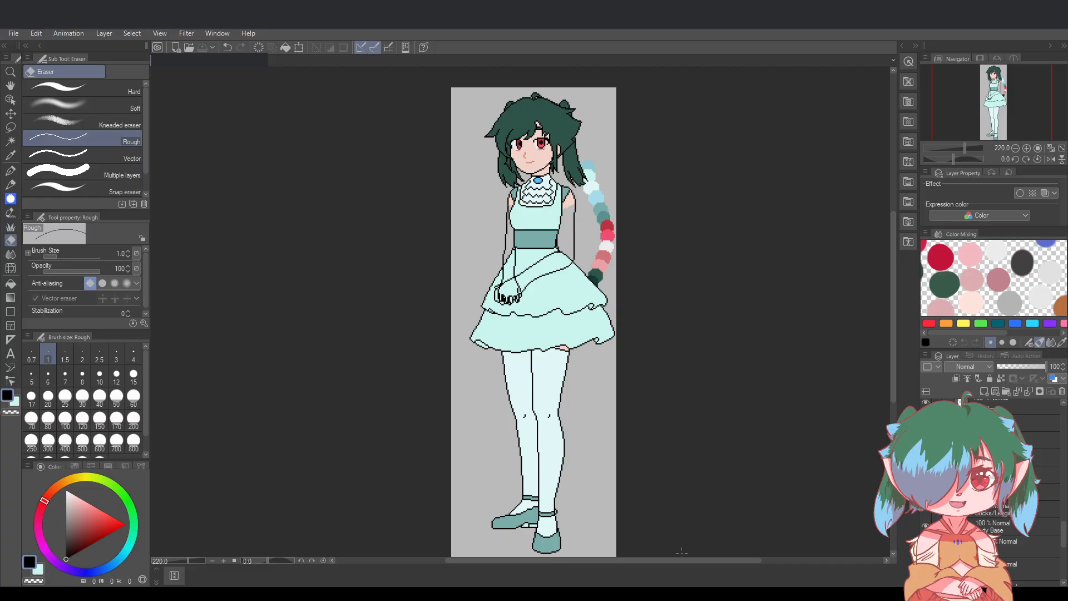
pyautogui.moveTo(686, 559); pyautogui.dragTo(692, 560)
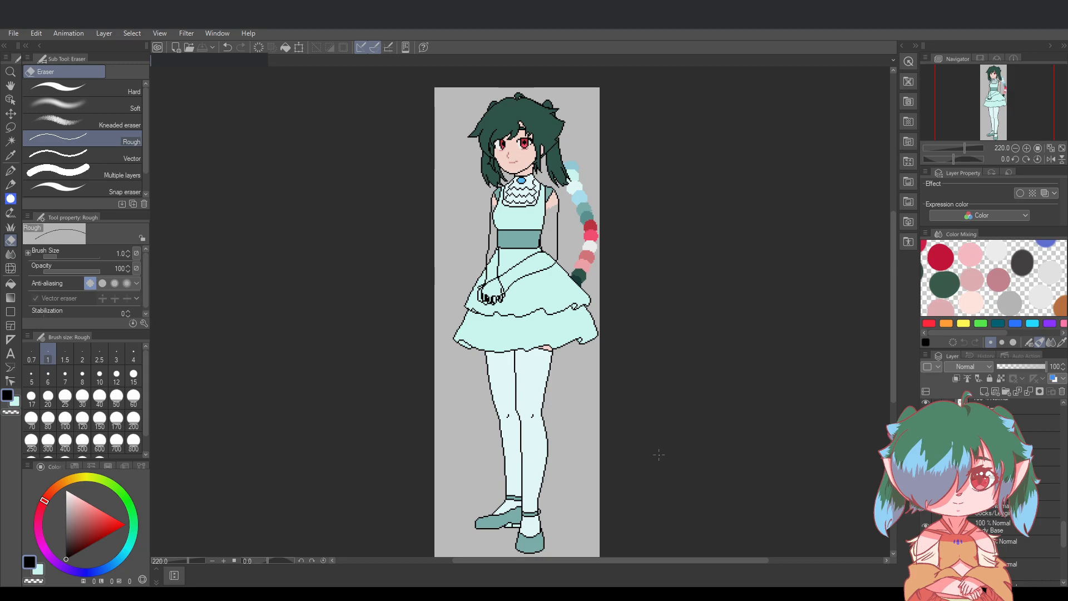
# Sample the skin color from the character's face and set the Rough eraser's brush size to 4
pyautogui.keyDown('alt'); pyautogui.click(522, 160); pyautogui.keyUp('alt')
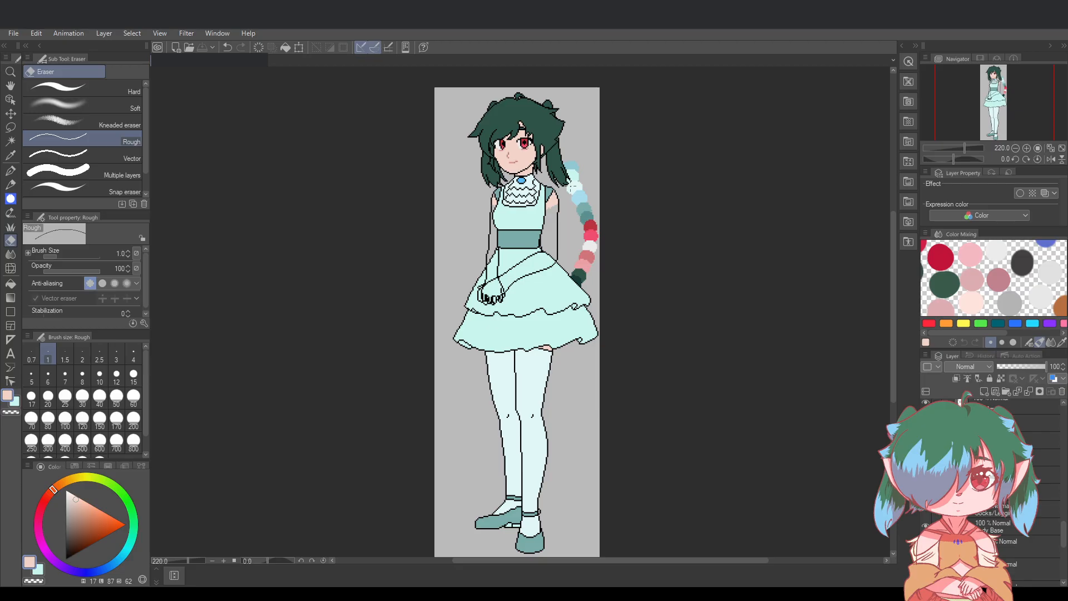
pyautogui.scroll(4, 570, 188)
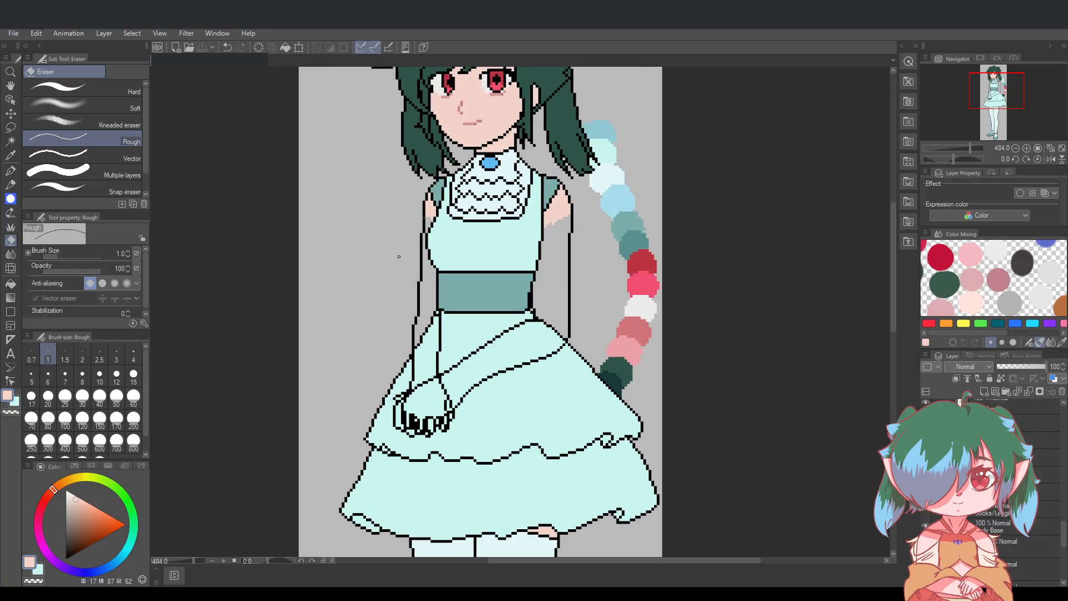
pyautogui.click(134, 354)
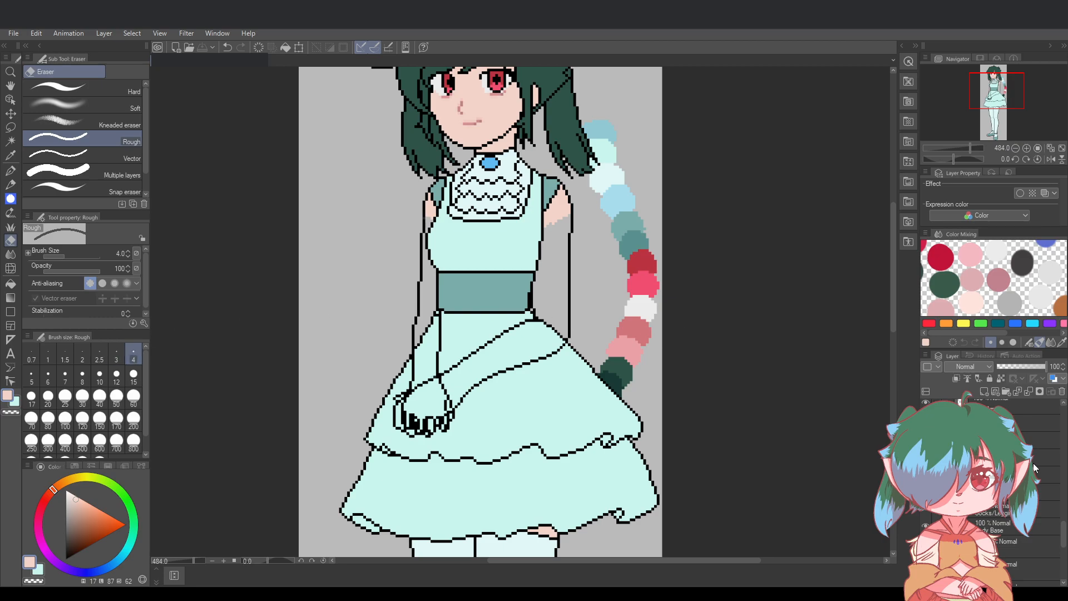
# Add a new layer directly above the Right Hand layer
pyautogui.scroll(2, 1033, 463)
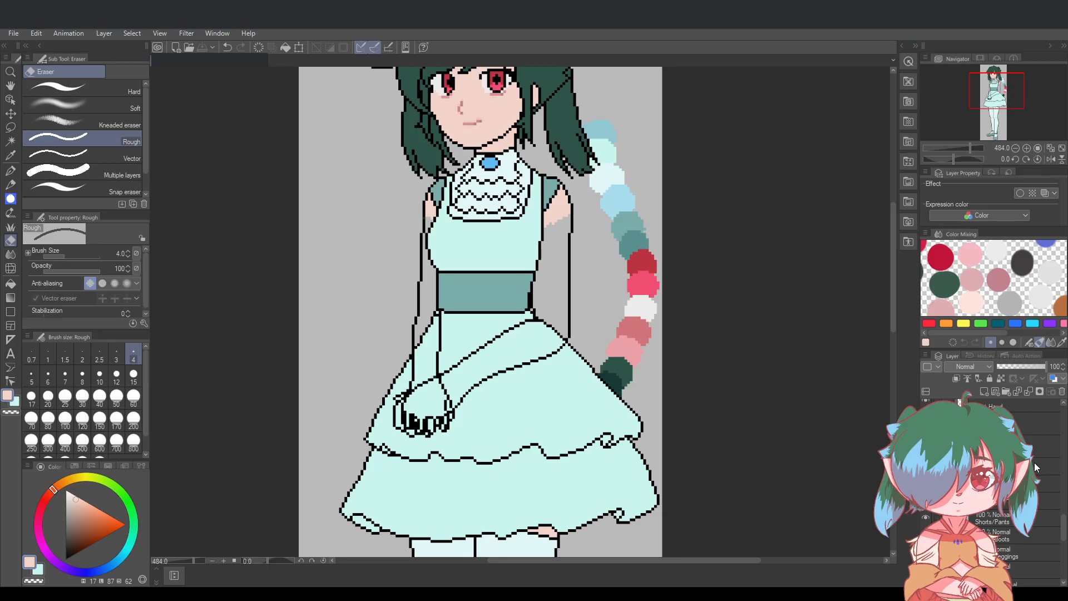
pyautogui.scroll(3, 1034, 466)
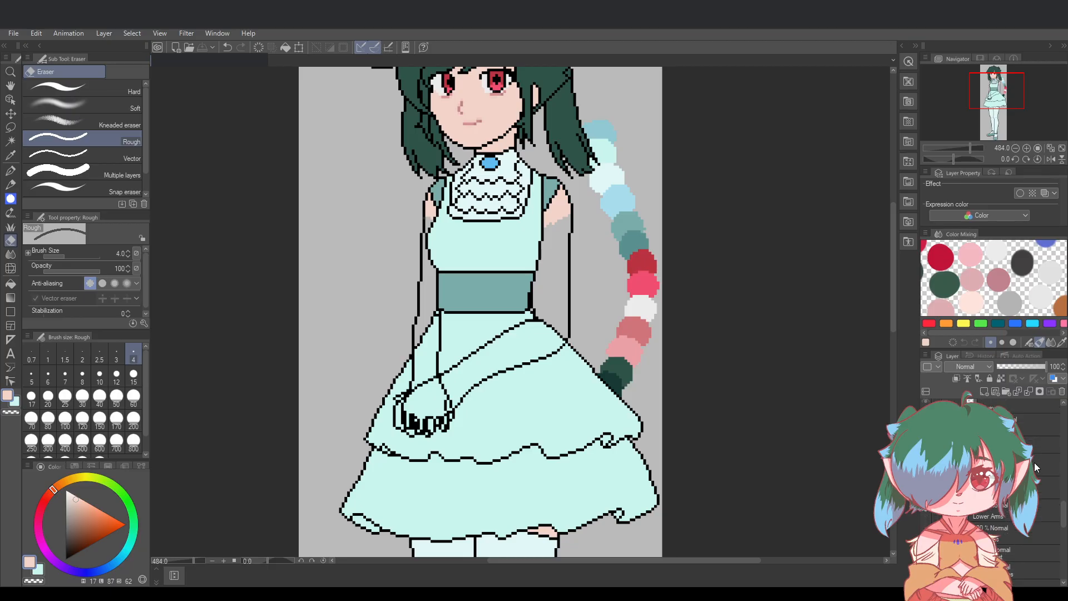
pyautogui.scroll(2, 1034, 463)
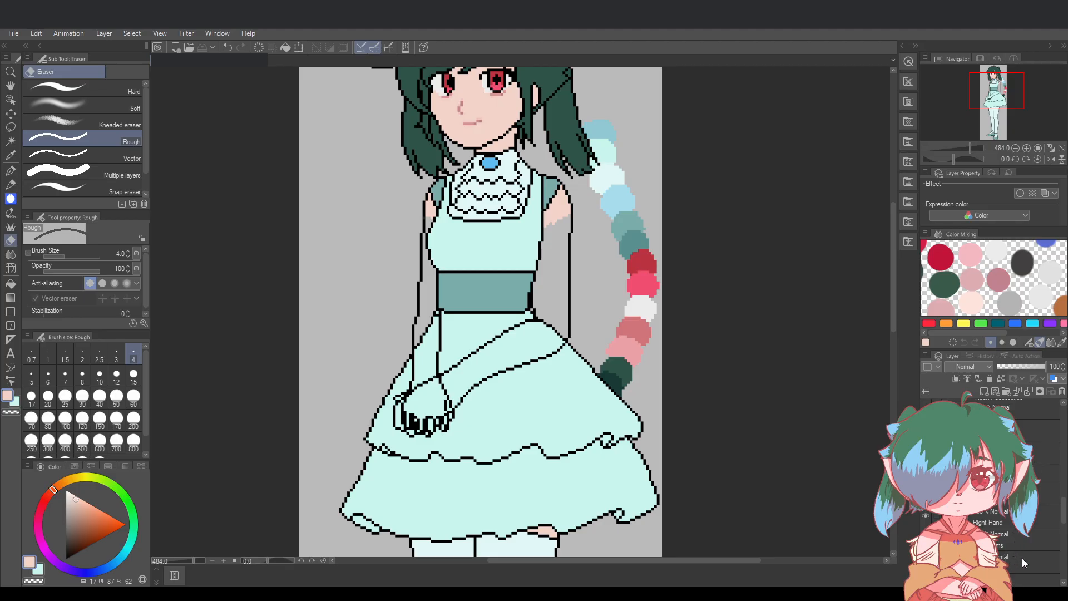
pyautogui.scroll(-1, 894, 318)
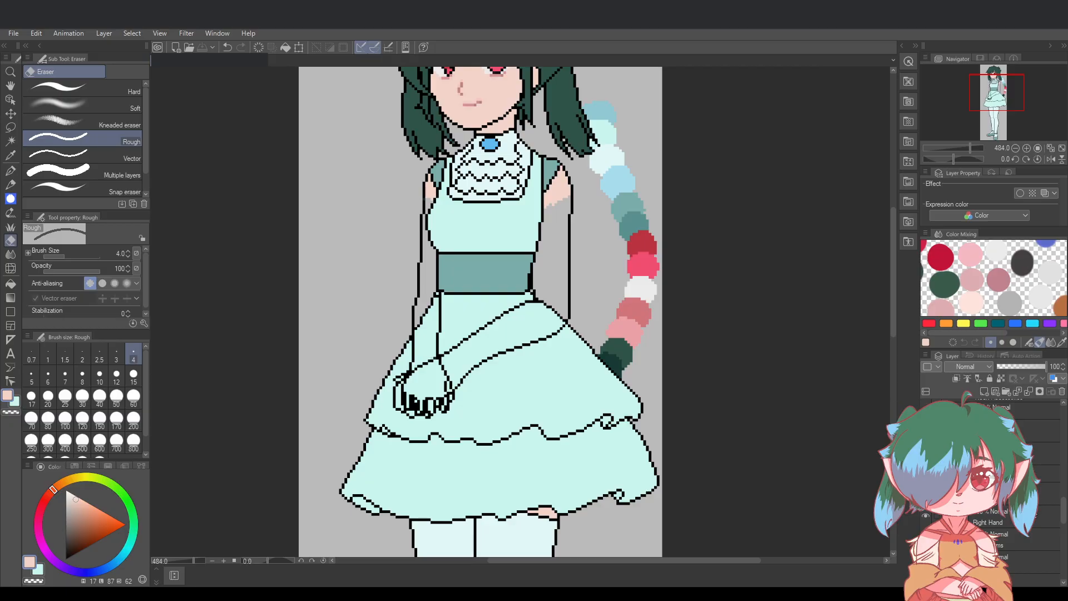
pyautogui.click(1001, 518)
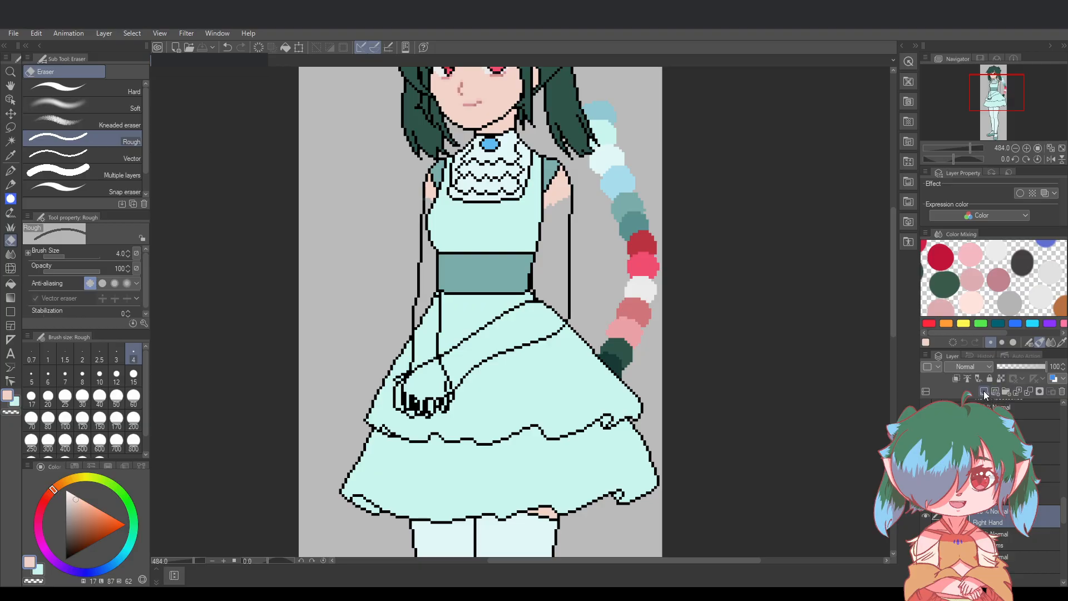
pyautogui.hotkey('ctrl', 'shift', 'n')
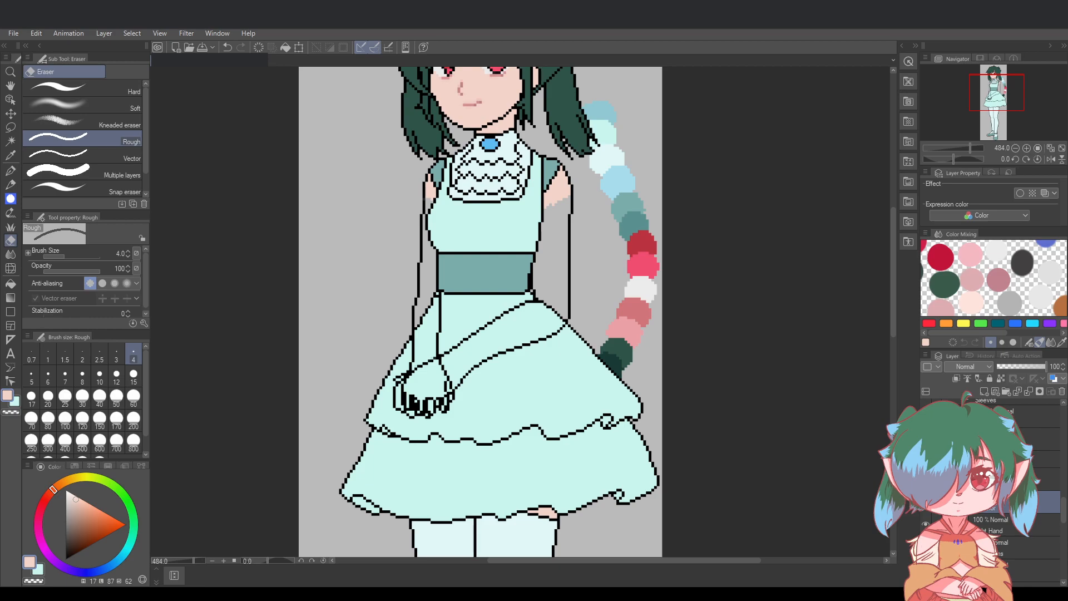
pyautogui.click(984, 391)
# Move the new layer down the layer stack to directly below the Lower Arms layer
pyautogui.scroll(-3, 991, 473)
pyautogui.scroll(-1, 990, 473)
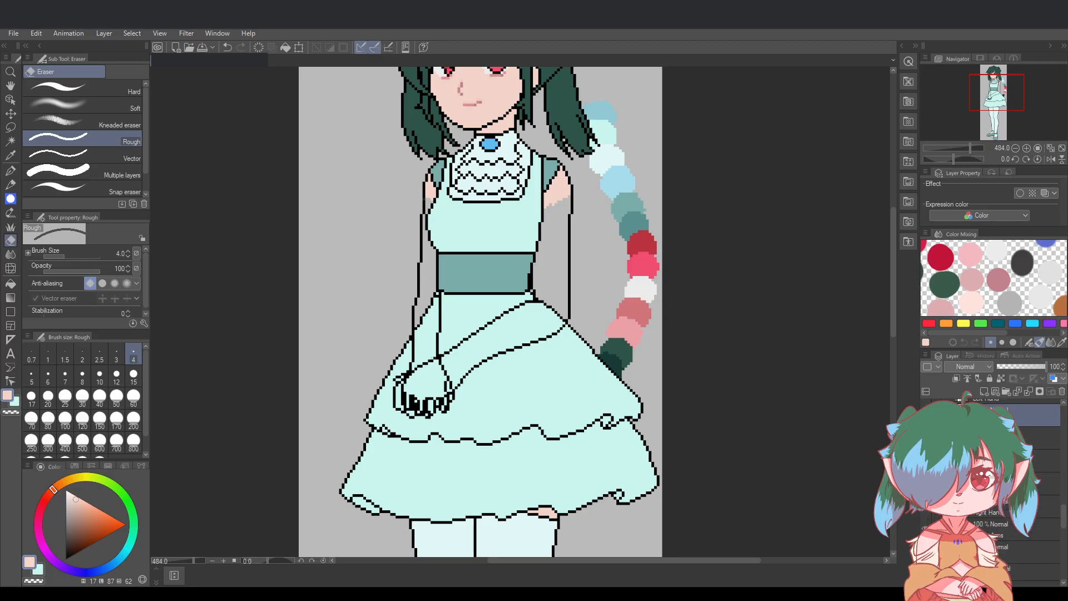
pyautogui.moveTo(1021, 438); pyautogui.dragTo(1022, 563)
pyautogui.scroll(3, 1023, 473)
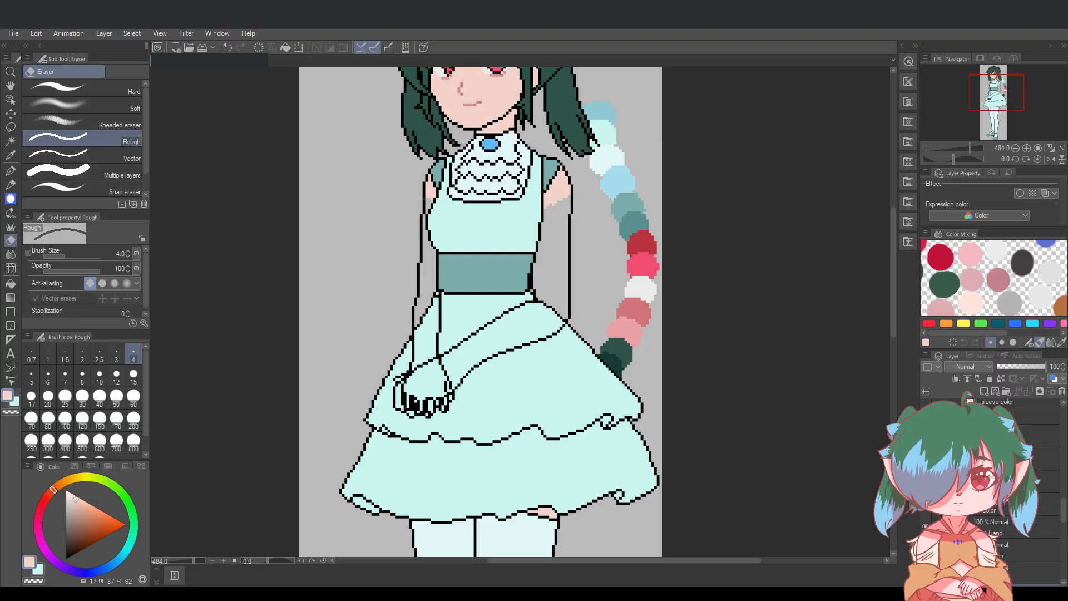
pyautogui.scroll(-2, 1024, 473)
pyautogui.scroll(1, 1024, 473)
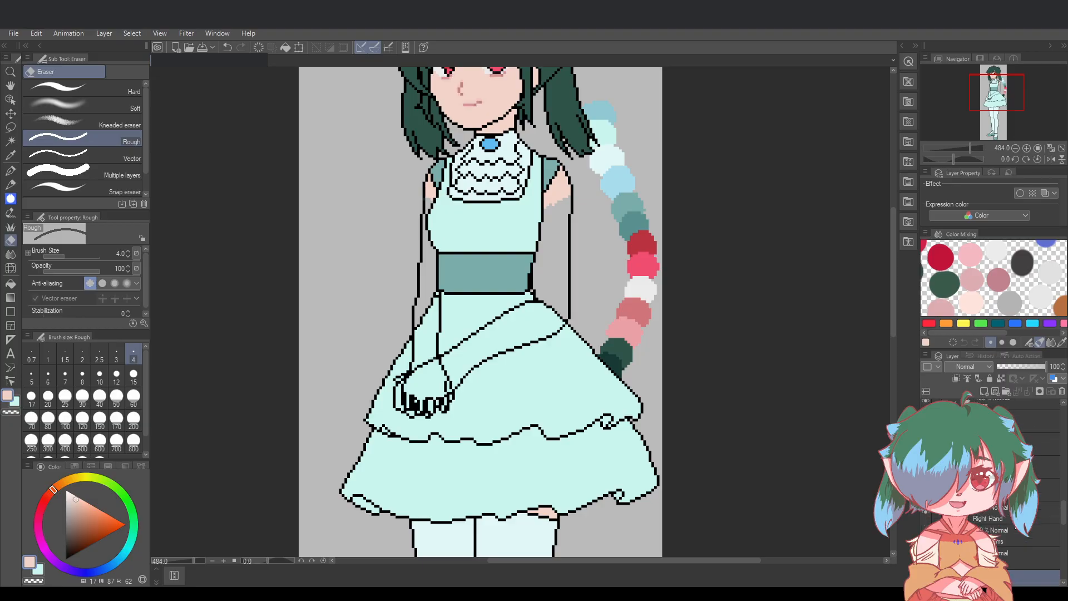
pyautogui.scroll(-1, 1019, 538)
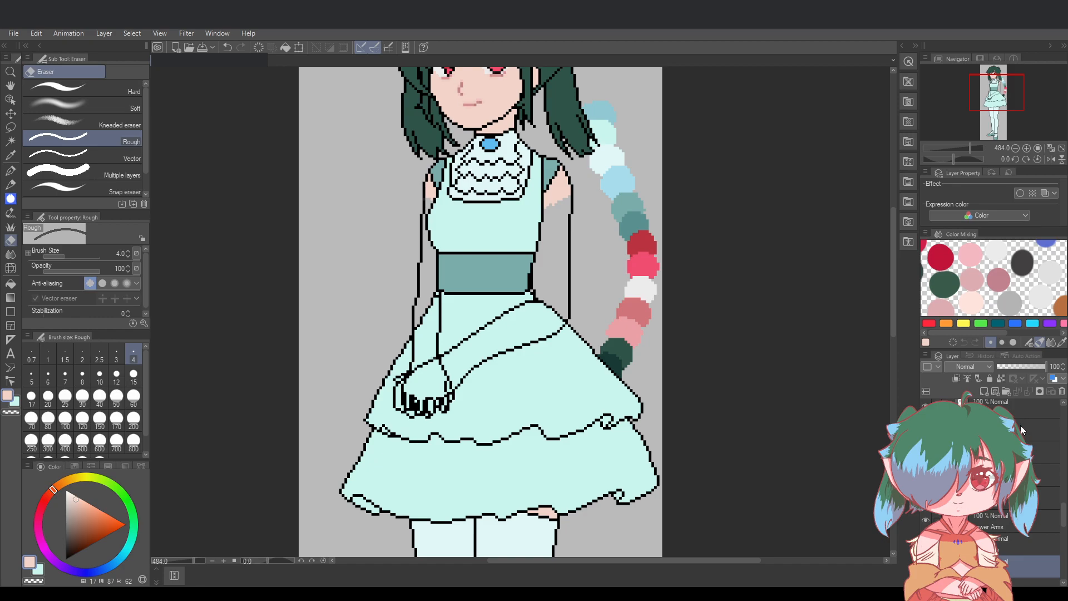
pyautogui.moveTo(1023, 429); pyautogui.dragTo(1014, 529)
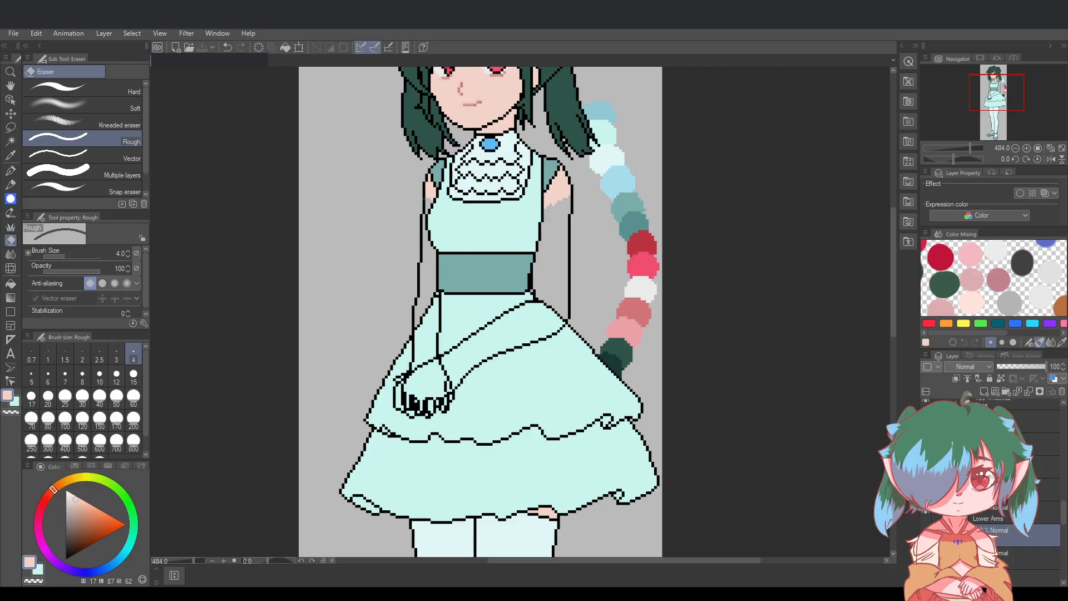
# Remove the hanging arm's hand line art from view, leaving only the bent arm's hand over the skirt
pyautogui.click(1040, 443)
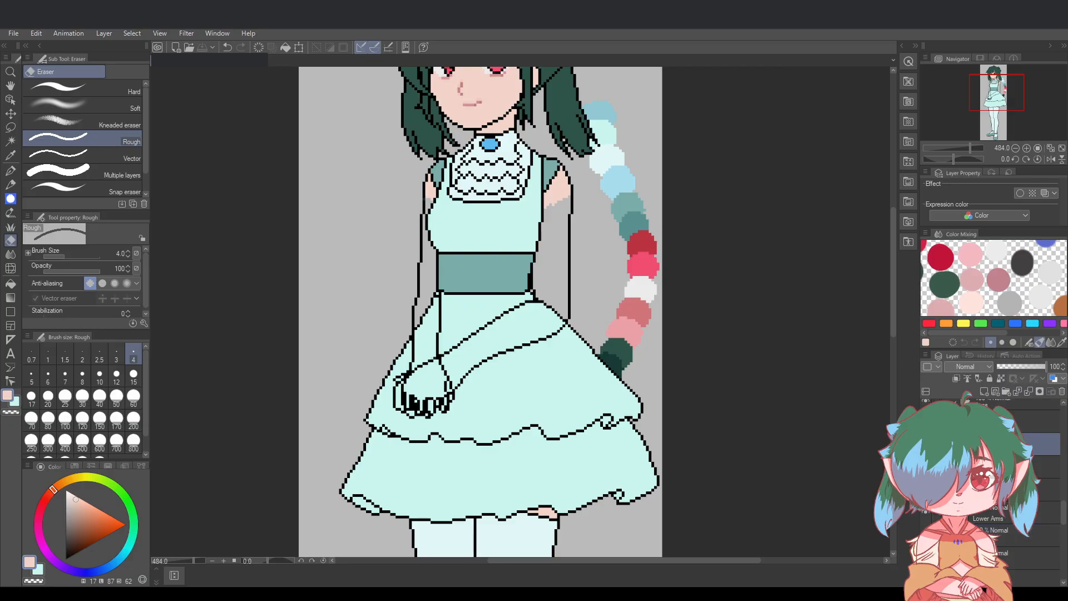
pyautogui.click(1003, 500)
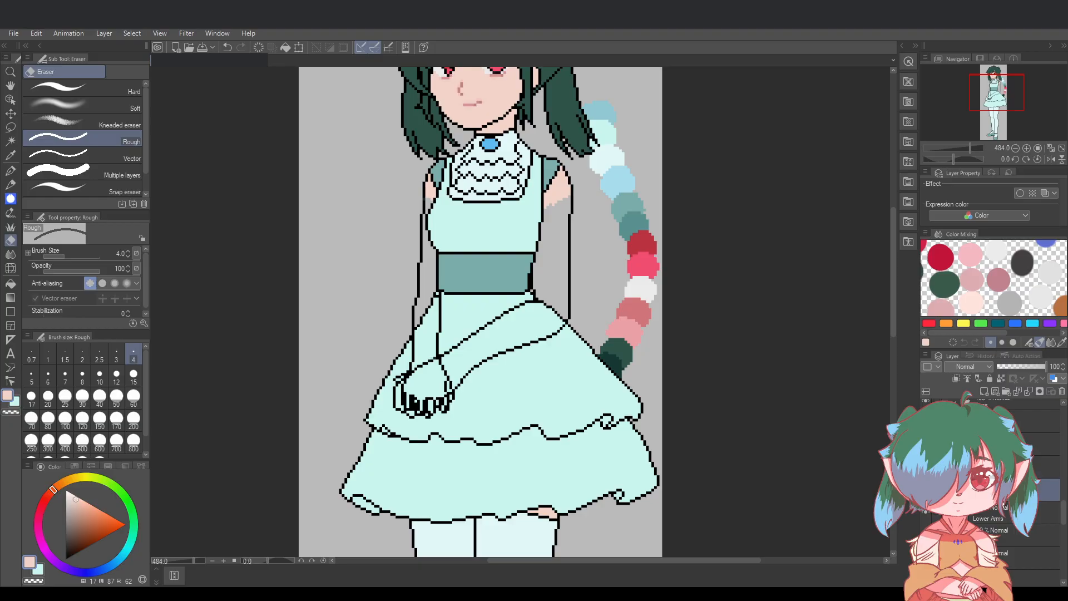
pyautogui.click(1041, 443)
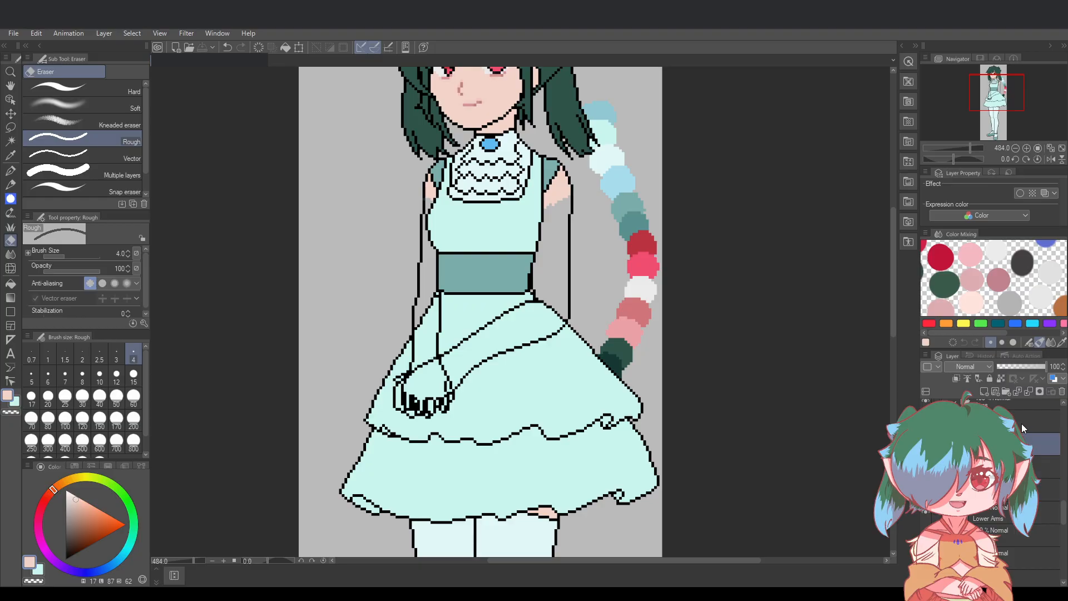
pyautogui.moveTo(446, 358); pyautogui.dragTo(439, 414)
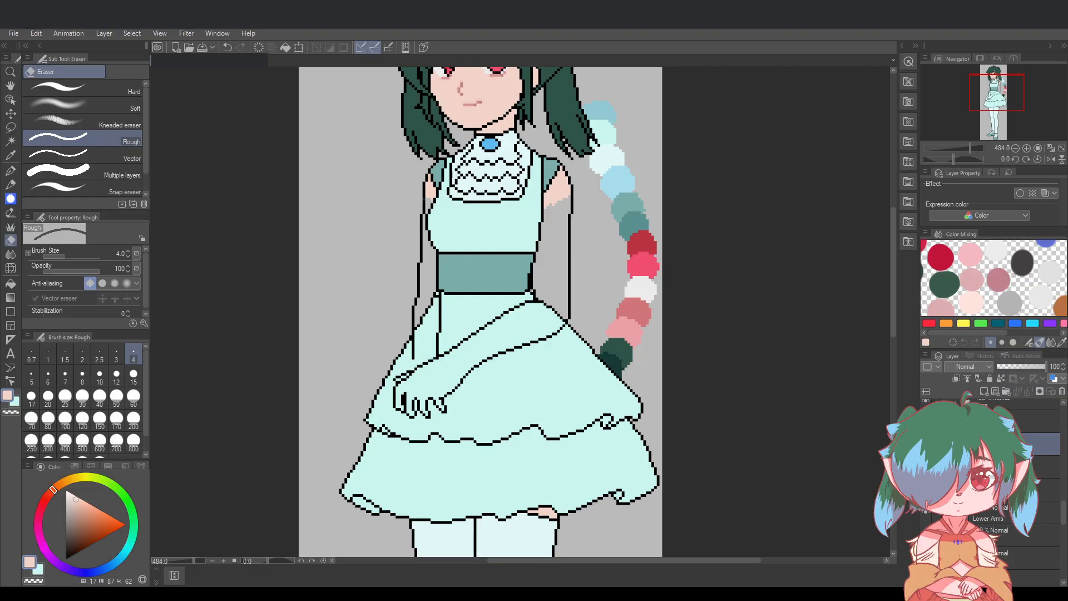
pyautogui.scroll(1, 367, 402)
pyautogui.scroll(2, 368, 402)
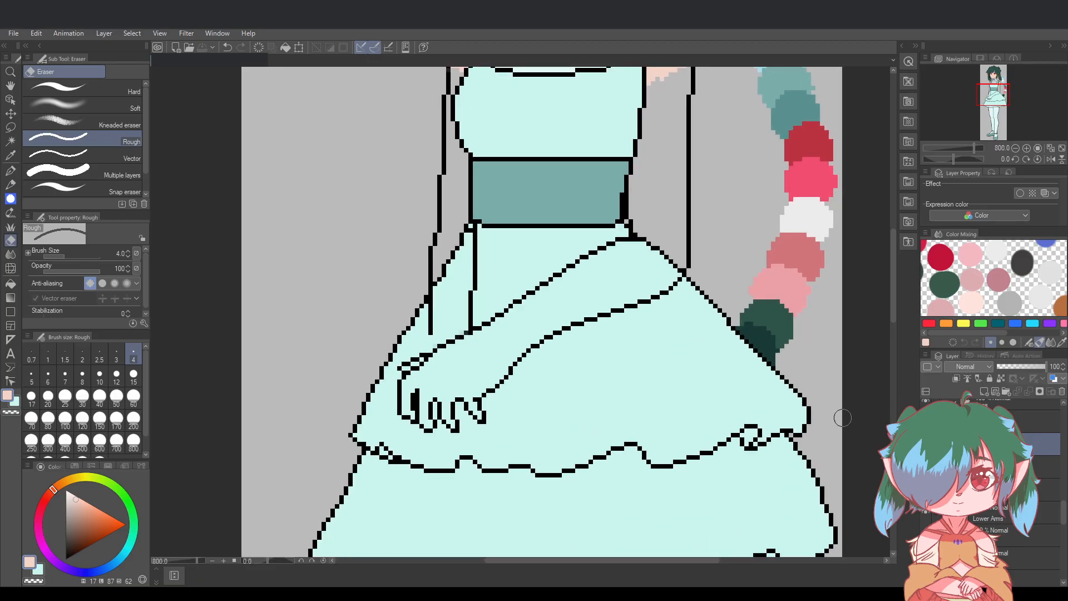
pyautogui.scroll(1, 483, 350)
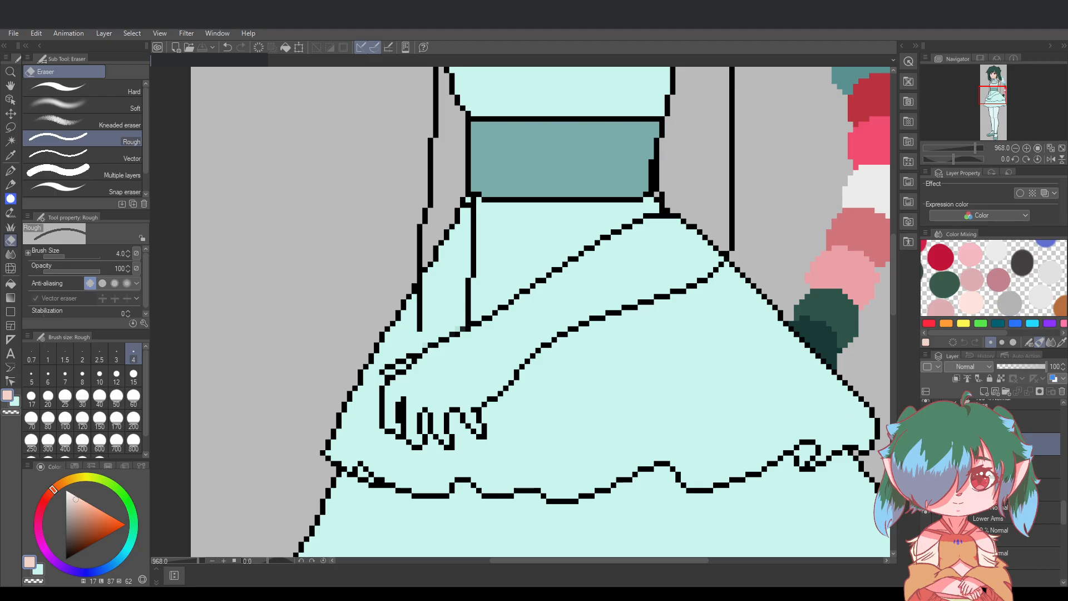
# Try clearing the bent arm's hand line art and undo the removal
pyautogui.press('Delete')
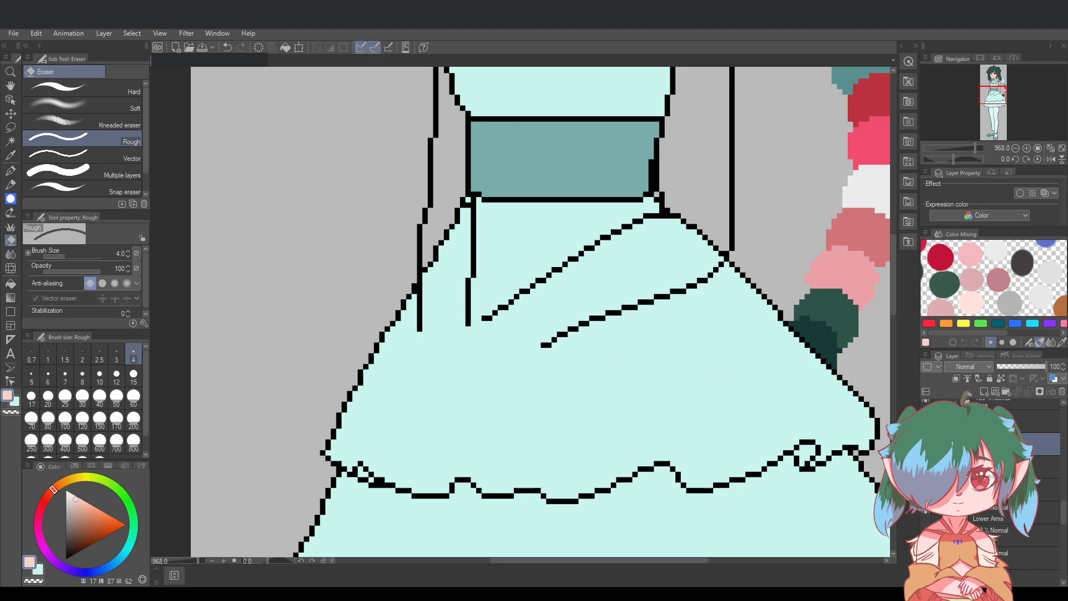
pyautogui.hotkey('ctrl', 'z')
pyautogui.hotkey('ctrl', 'y')
pyautogui.hotkey('ctrl', 'z')
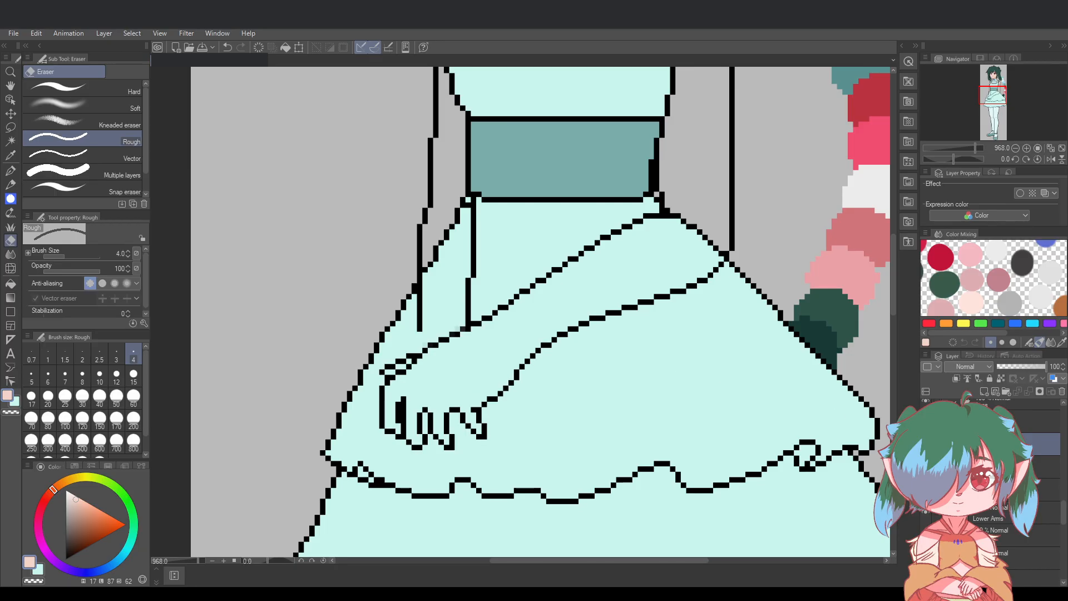
pyautogui.hotkey('ctrl', 's')
# Set the Lower Arms line layer's opacity to 0, keeping the bent arm's hand lines fully opaque
pyautogui.click(1034, 421)
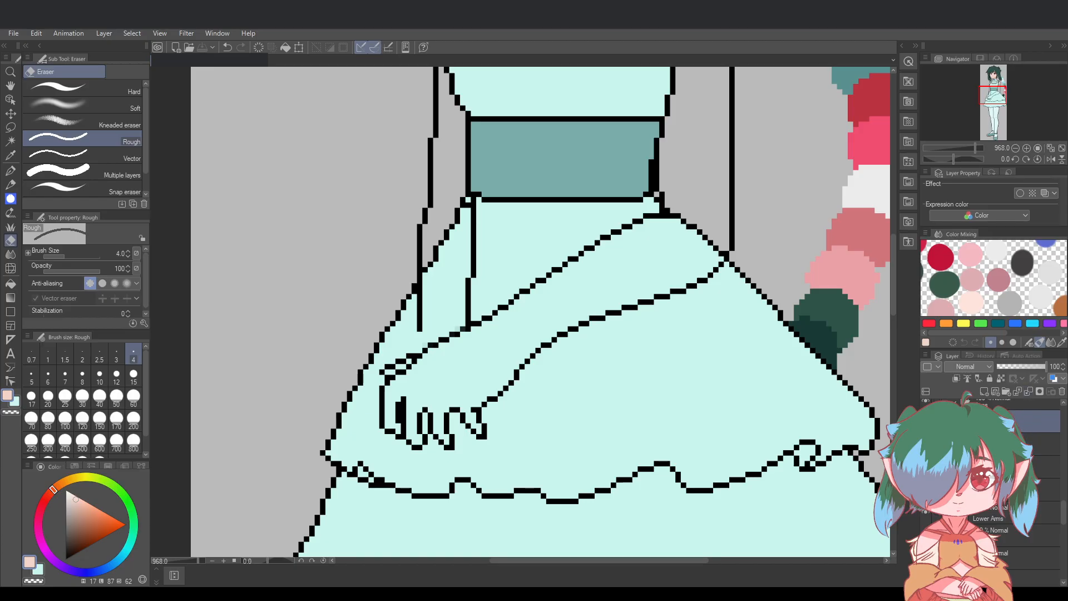
pyautogui.click(1036, 366)
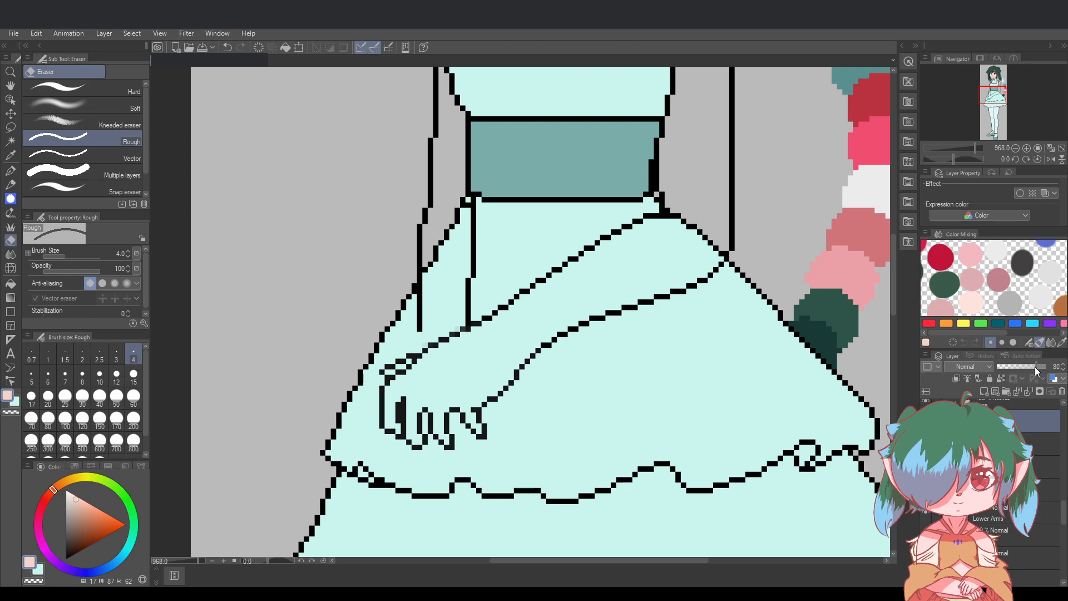
pyautogui.moveTo(1035, 366); pyautogui.dragTo(984, 364)
pyautogui.click(1005, 515)
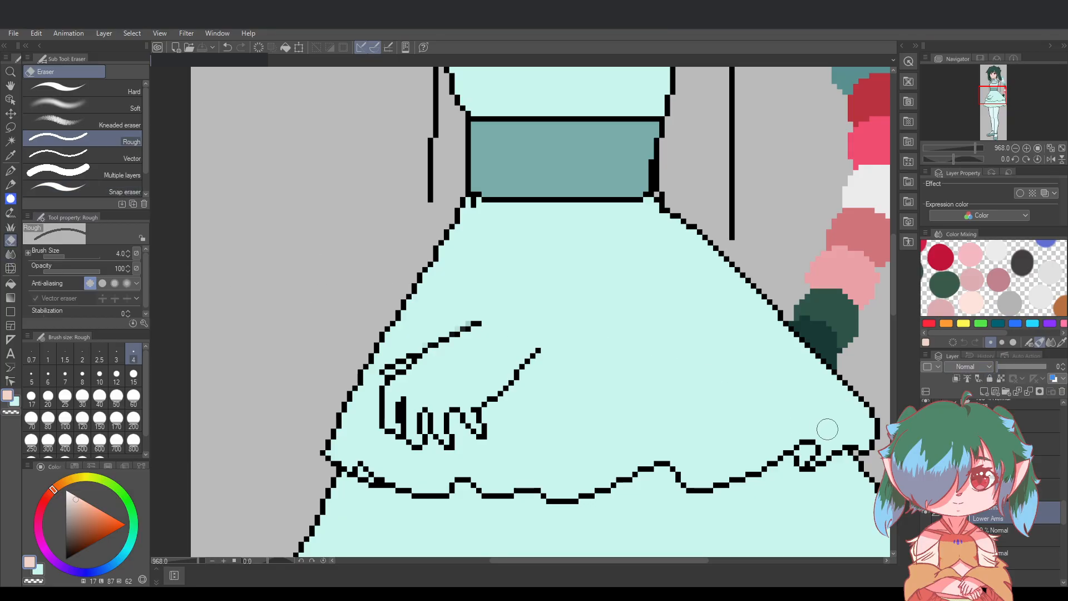
# Trim the wrist end of the bent hand's upper line with the Rough eraser at size 1
pyautogui.click(1034, 420)
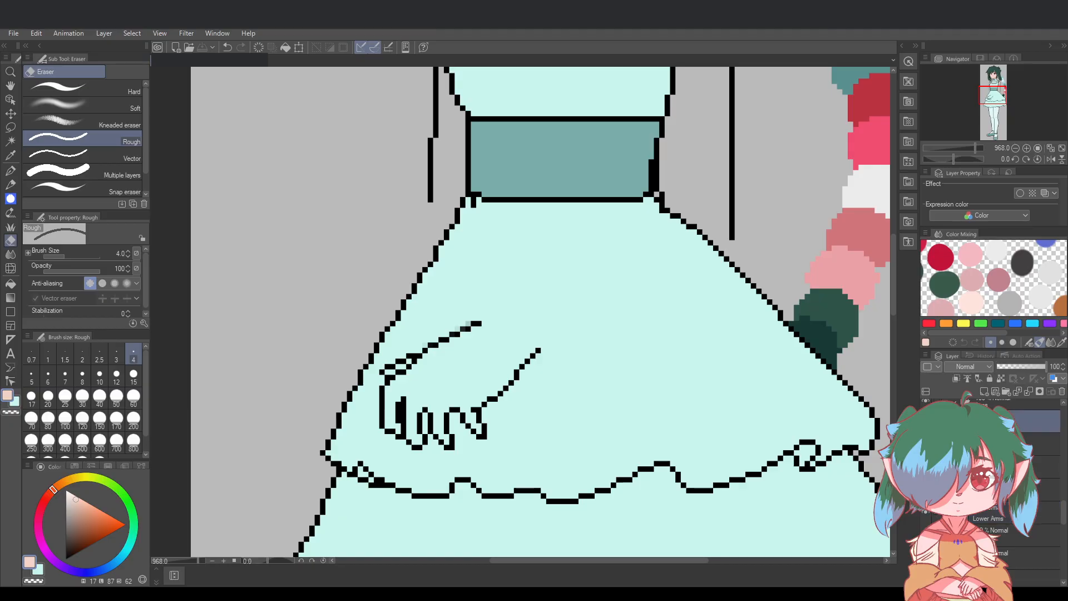
pyautogui.moveTo(477, 324); pyautogui.dragTo(462, 331)
pyautogui.hotkey('ctrl', 'z')
pyautogui.click(48, 354)
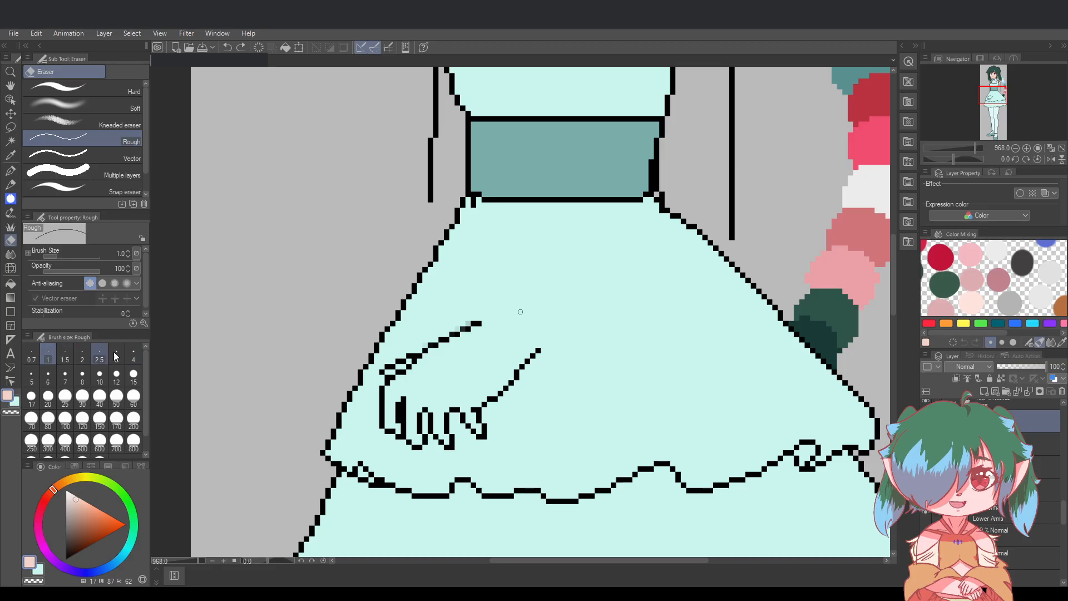
pyautogui.moveTo(469, 324); pyautogui.dragTo(457, 328)
pyautogui.scroll(2, 483, 364)
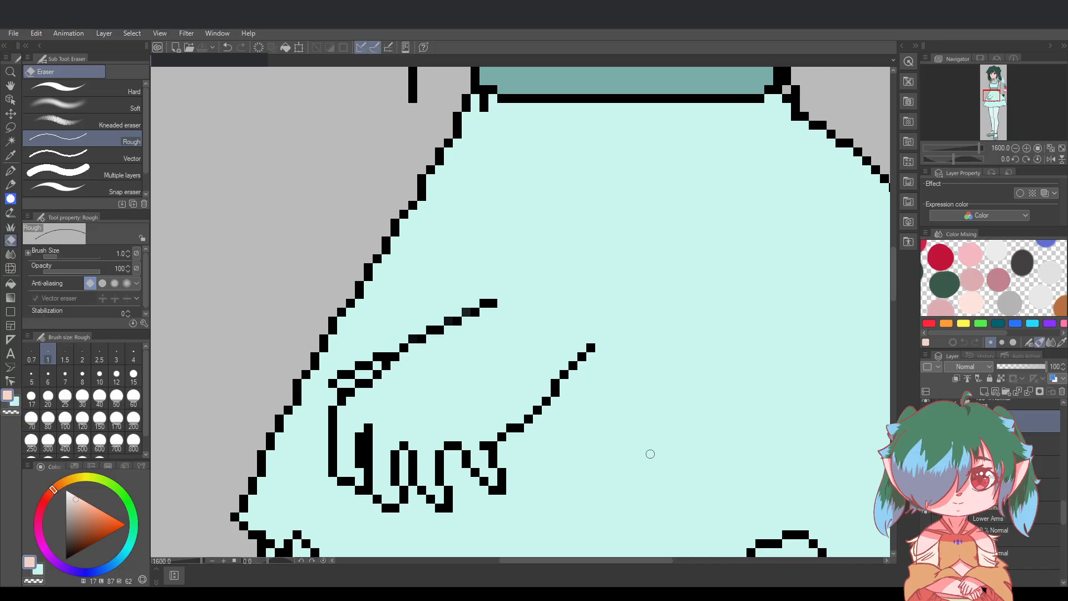
pyautogui.moveTo(621, 559); pyautogui.dragTo(625, 559)
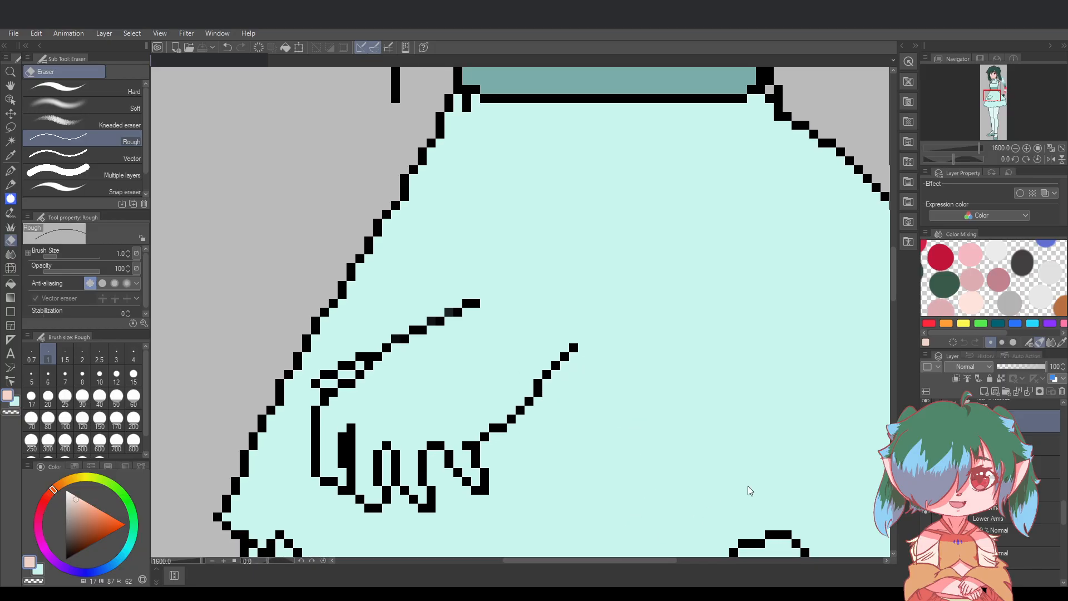
# Switch to the G-pen and set the Lower Arms line layer's opacity back to 100
pyautogui.click(10, 172)
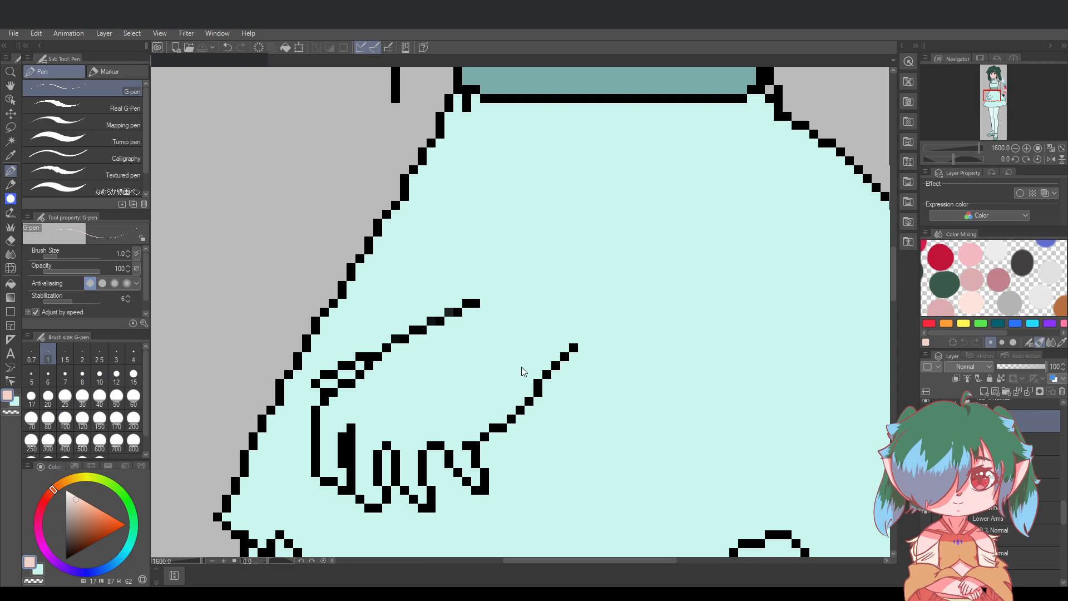
pyautogui.click(1040, 444)
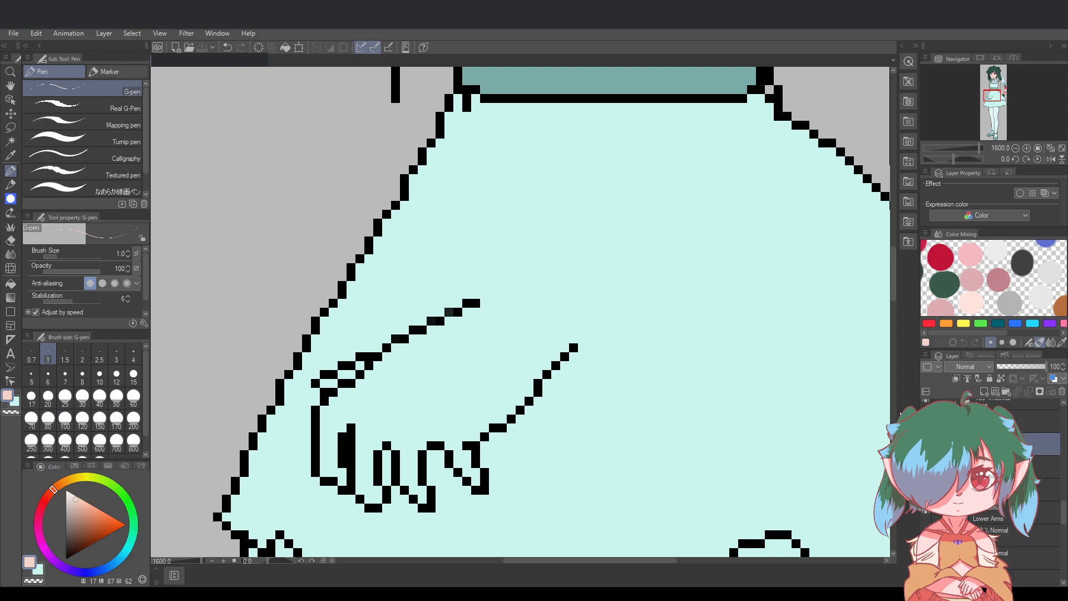
pyautogui.scroll(-3, 735, 477)
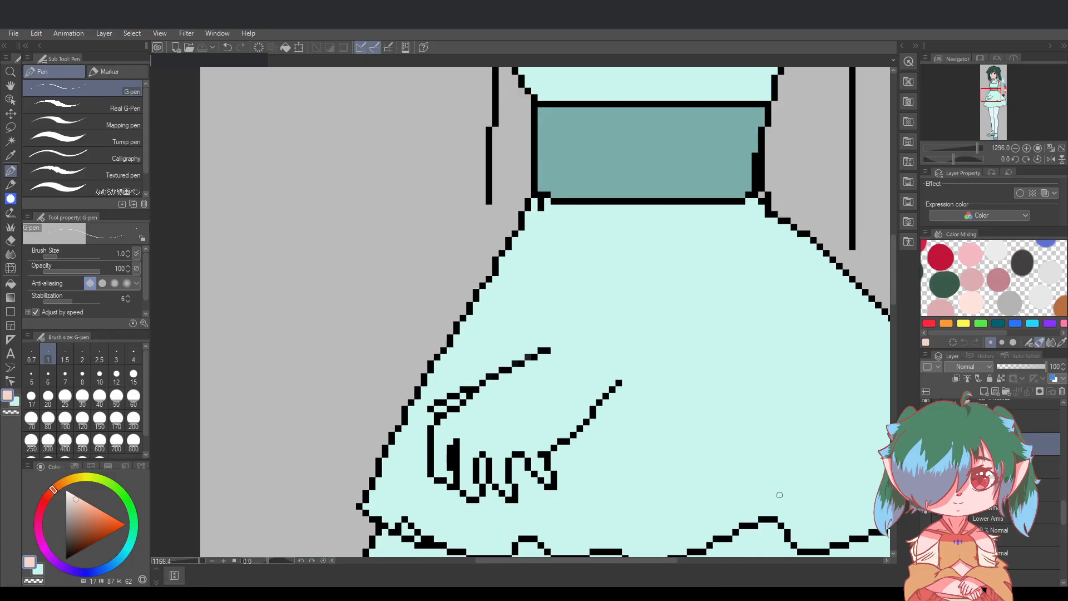
pyautogui.moveTo(665, 561); pyautogui.dragTo(673, 561)
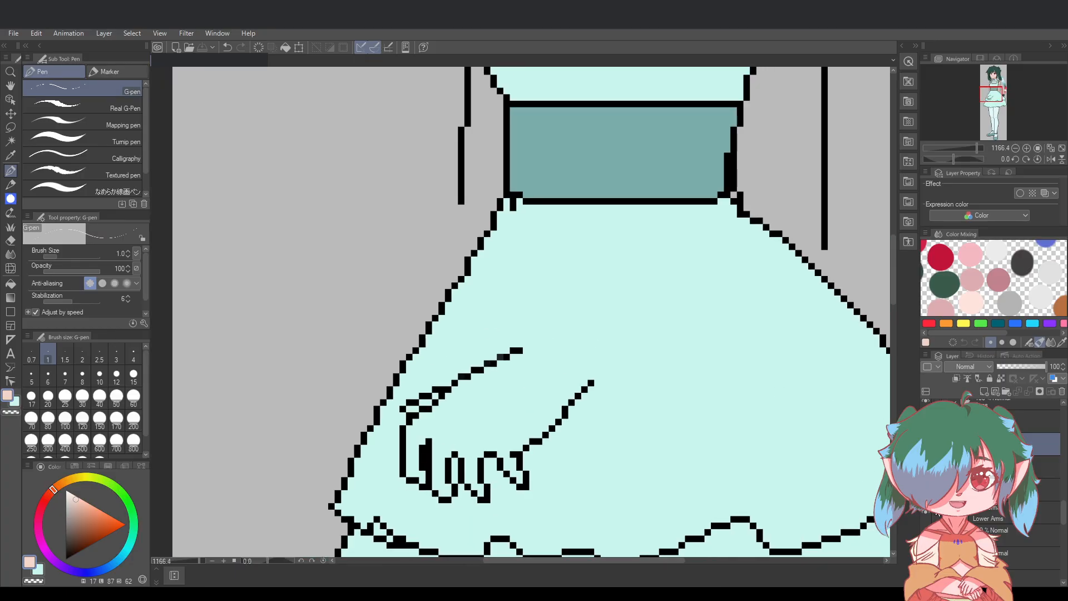
pyautogui.click(933, 513)
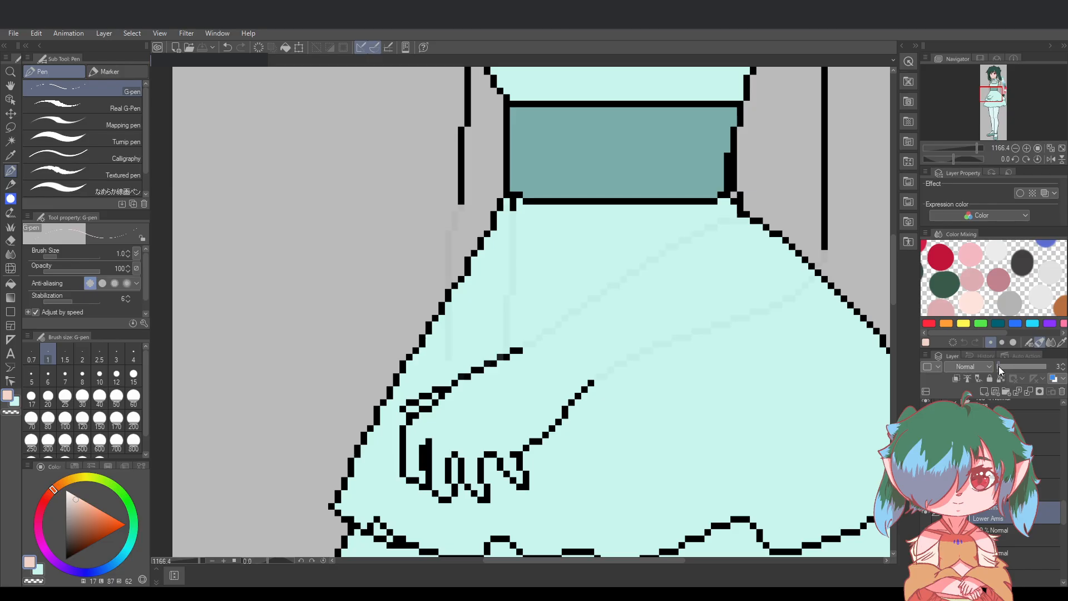
pyautogui.click(1050, 371)
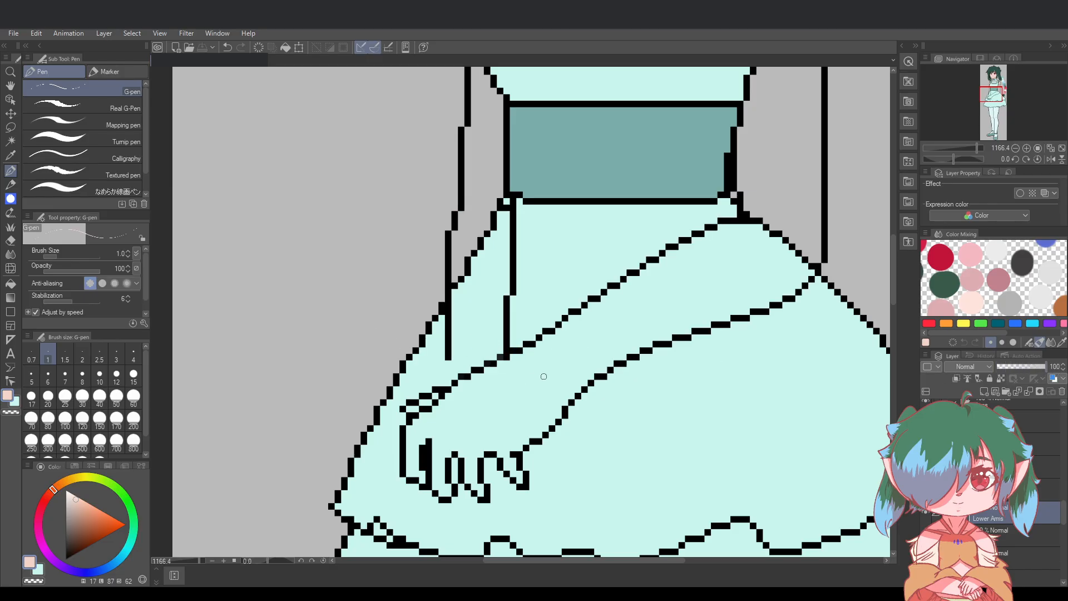
# Touch up the faded pixels along the bent hand's upper wrist line in black on the hand line layer
pyautogui.scroll(2, 523, 375)
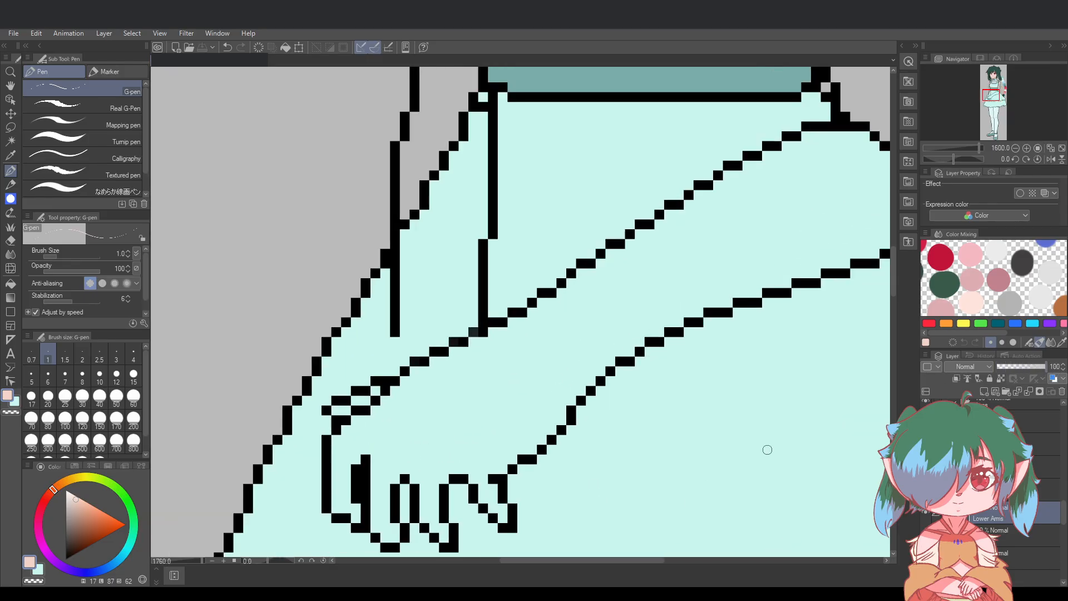
pyautogui.scroll(1, 766, 449)
pyautogui.moveTo(893, 278); pyautogui.dragTo(890, 293)
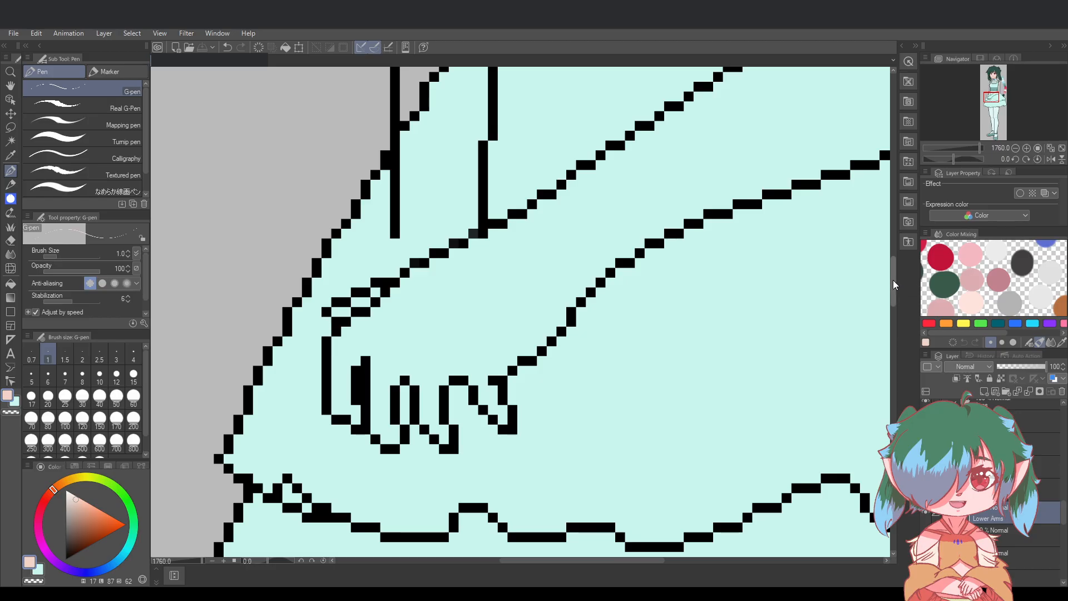
pyautogui.click(14, 401)
pyautogui.keyDown('alt'); pyautogui.click(461, 396); pyautogui.keyUp('alt')
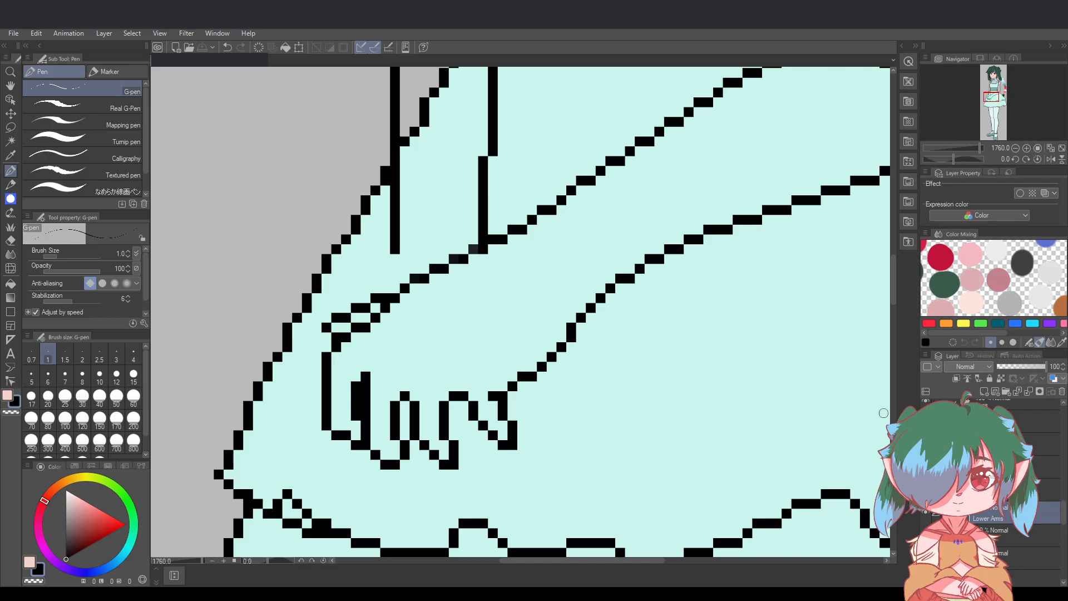
pyautogui.click(1029, 420)
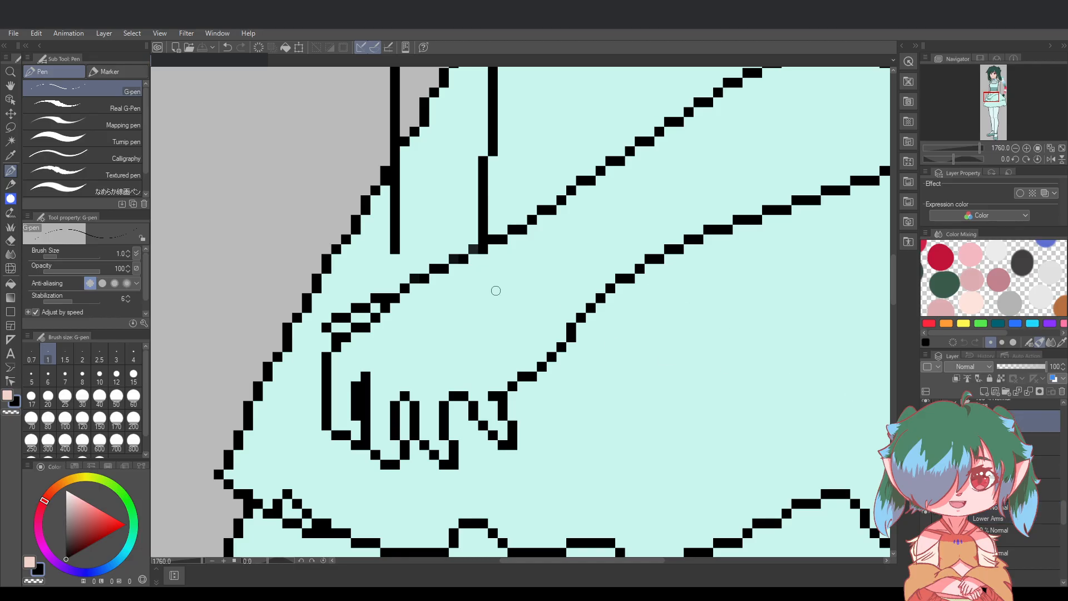
pyautogui.click(474, 249)
pyautogui.click(456, 258)
pyautogui.click(416, 277)
pyautogui.click(384, 299)
# Try painting a light skin stroke inside the bent hand and fading the Lower Arms layer, and undo both
pyautogui.click(973, 444)
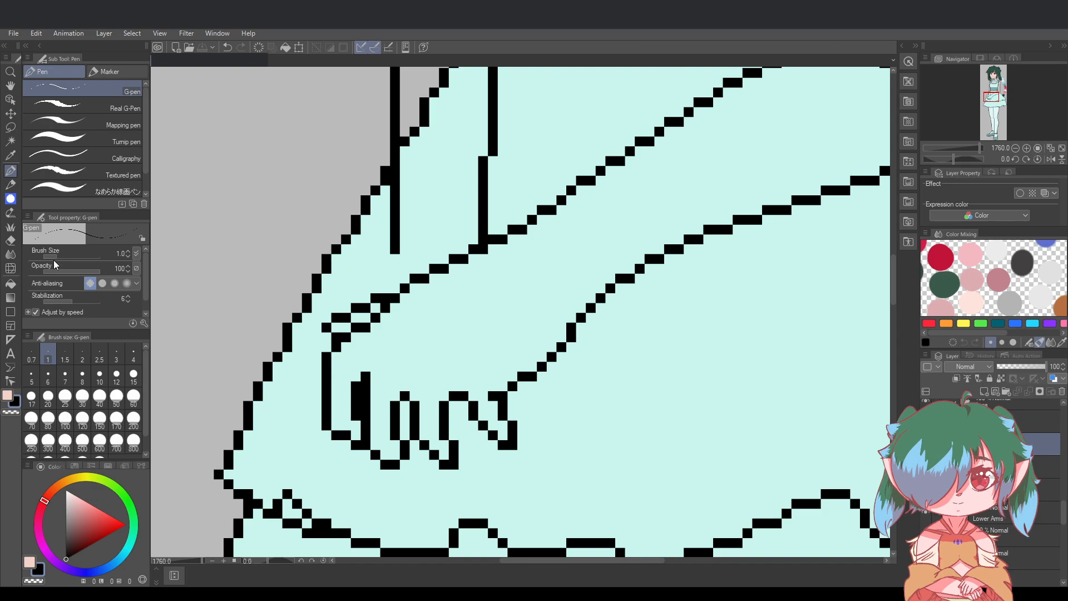
pyautogui.click(8, 395)
pyautogui.moveTo(448, 314)
pyautogui.mouseDown()
pyautogui.moveTo(423, 337)
pyautogui.moveTo(489, 258)
pyautogui.mouseUp()
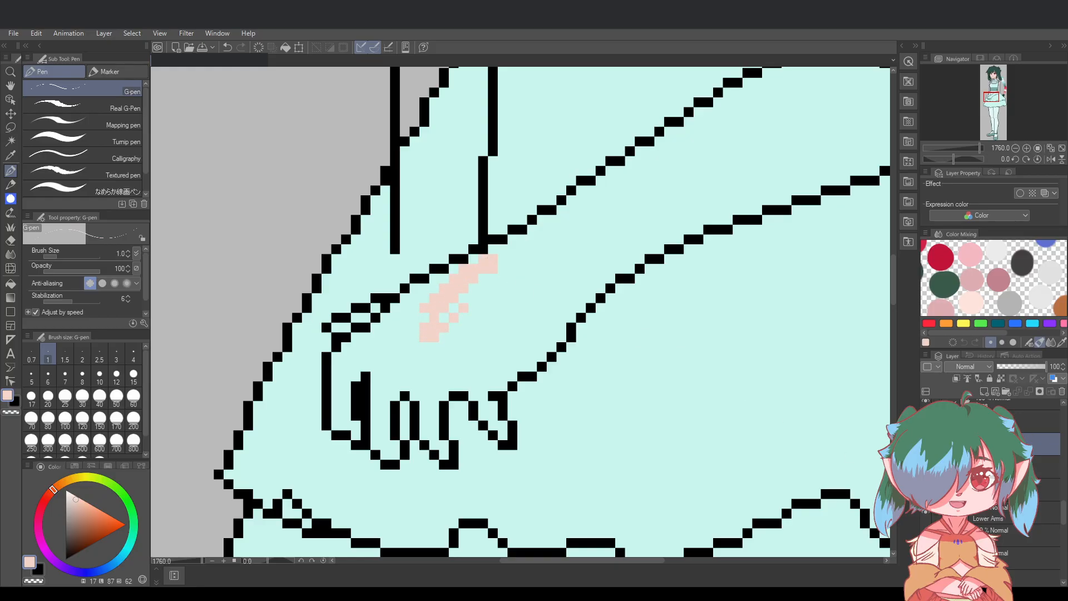
pyautogui.click(996, 513)
pyautogui.moveTo(1045, 366); pyautogui.dragTo(1019, 365)
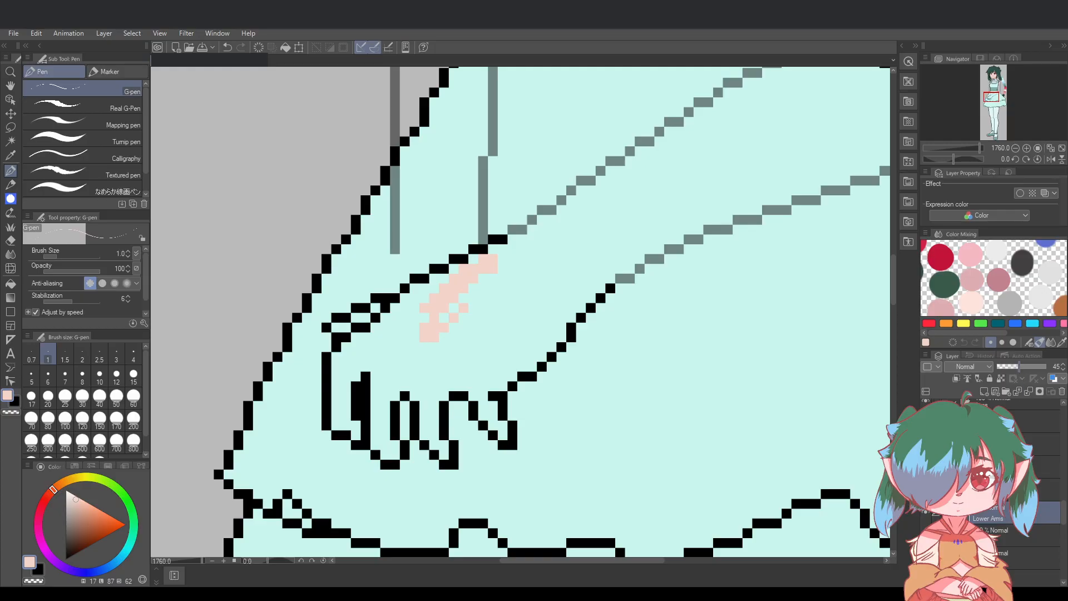
pyautogui.hotkey('ctrl', 'z')
pyautogui.hotkey('ctrl', 'z')
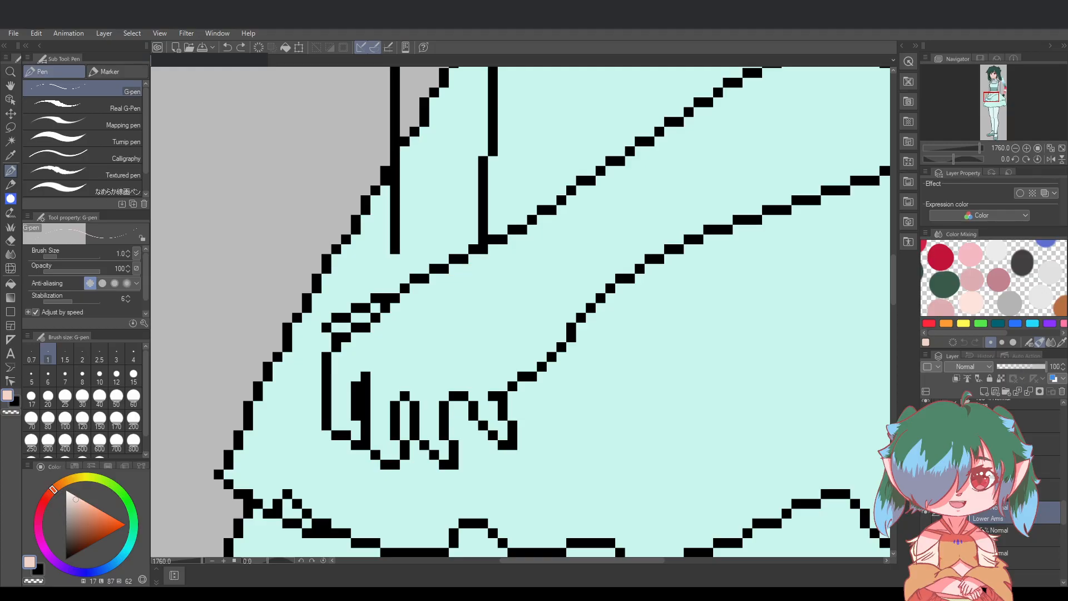
# Lower the Lower Arms line layer's opacity to 35
pyautogui.click(1014, 533)
pyautogui.moveTo(1041, 365); pyautogui.dragTo(1014, 368)
pyautogui.click(1014, 512)
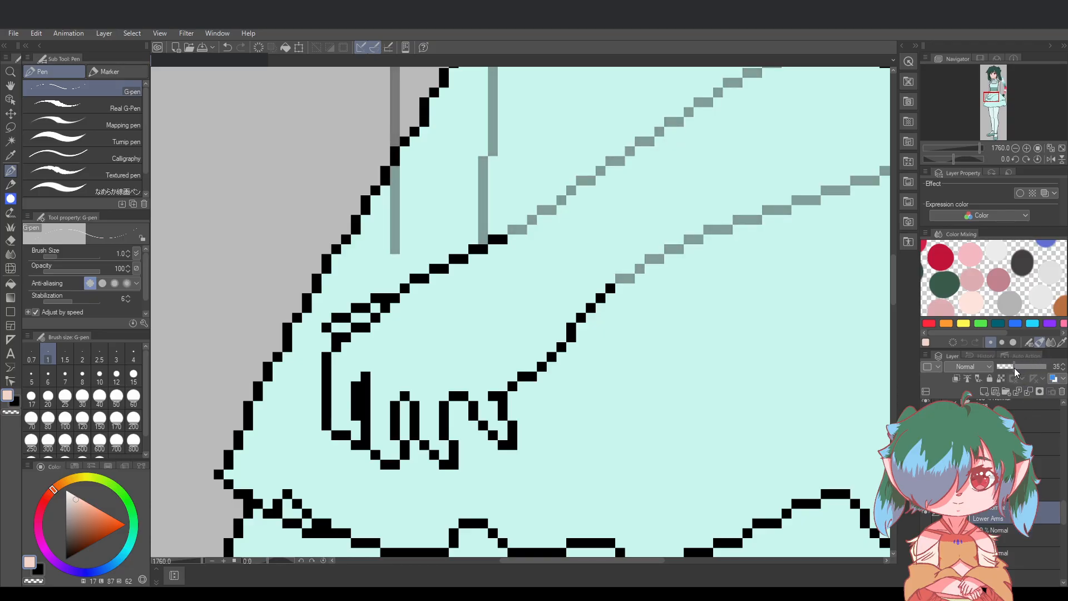
# Draw a light skin-colored pixel edge across the bent arm's wrist, joining the ends of the two hand lines
pyautogui.click(1017, 426)
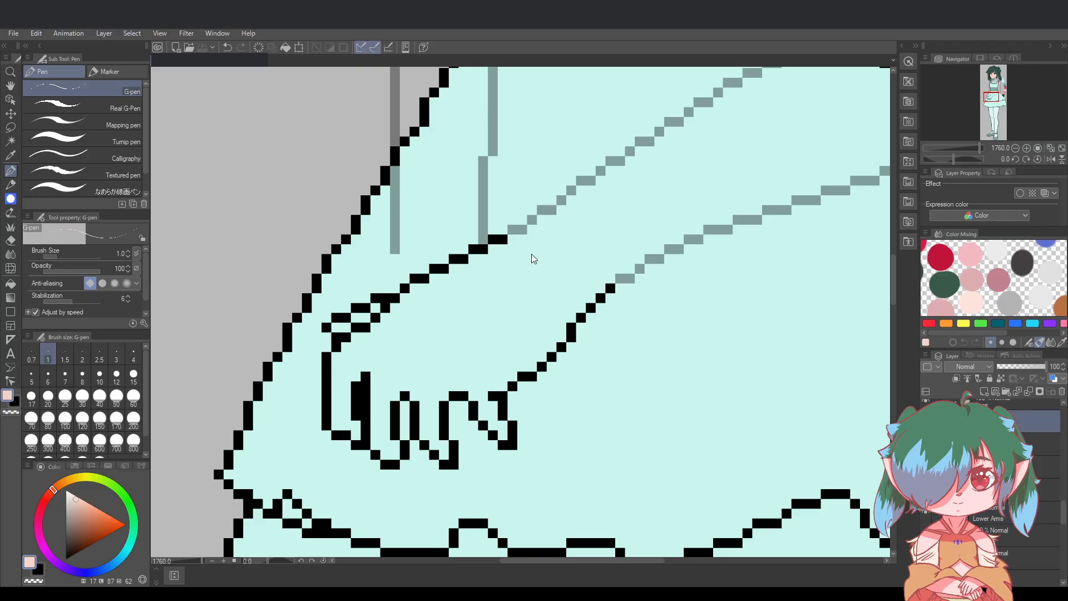
pyautogui.click(926, 422)
pyautogui.click(925, 422)
pyautogui.click(521, 255)
pyautogui.click(522, 250)
pyautogui.click(533, 261)
pyautogui.click(543, 268)
pyautogui.click(550, 269)
pyautogui.click(560, 278)
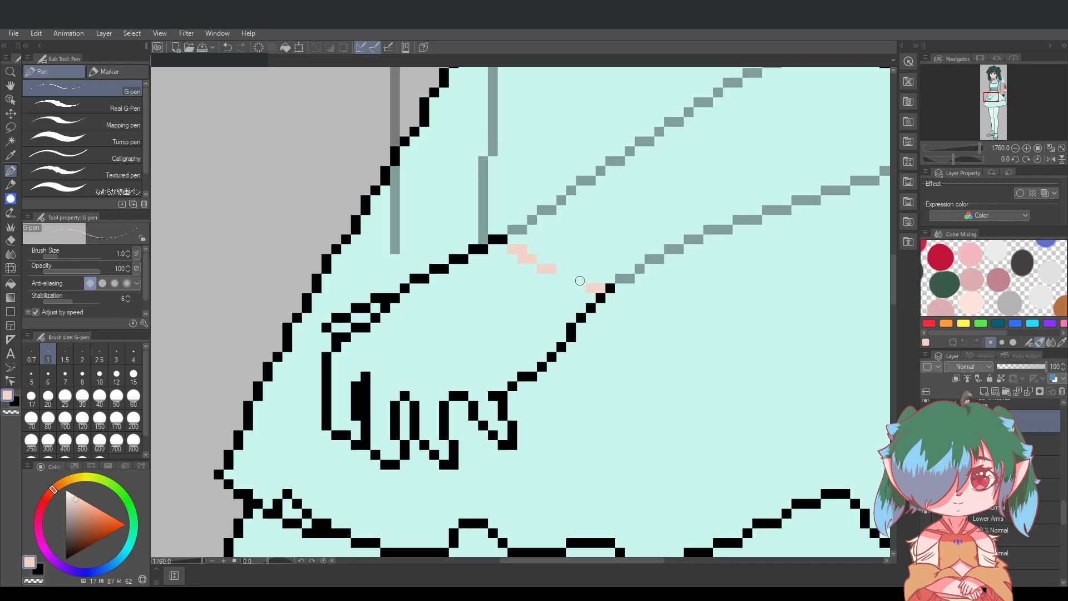
pyautogui.click(579, 281)
pyautogui.hotkey('ctrl', 'z')
pyautogui.click(561, 269)
pyautogui.click(562, 279)
pyautogui.hotkey('ctrl', 'z')
pyautogui.click(561, 279)
# Paint light skin color along the inside of the bent hand's upper outline and down into the first fingers
pyautogui.moveTo(553, 280)
pyautogui.mouseDown()
pyautogui.moveTo(502, 250)
pyautogui.moveTo(469, 258)
pyautogui.moveTo(512, 269)
pyautogui.moveTo(453, 270)
pyautogui.moveTo(506, 273)
pyautogui.moveTo(504, 253)
pyautogui.moveTo(515, 262)
pyautogui.moveTo(454, 268)
pyautogui.moveTo(452, 281)
pyautogui.moveTo(413, 290)
pyautogui.moveTo(387, 329)
pyautogui.moveTo(345, 350)
pyautogui.moveTo(339, 424)
pyautogui.moveTo(357, 435)
pyautogui.moveTo(348, 366)
pyautogui.moveTo(361, 356)
pyautogui.moveTo(384, 367)
pyautogui.moveTo(367, 352)
pyautogui.moveTo(380, 348)
pyautogui.moveTo(386, 414)
pyautogui.moveTo(381, 384)
pyautogui.moveTo(375, 428)
pyautogui.moveTo(379, 445)
pyautogui.moveTo(389, 418)
pyautogui.moveTo(393, 446)
pyautogui.mouseUp()
pyautogui.click(543, 278)
pyautogui.hotkey('ctrl', 'z')
pyautogui.hotkey('ctrl', 'z')
pyautogui.hotkey('ctrl', 'z')
pyautogui.hotkey('ctrl', 'z')
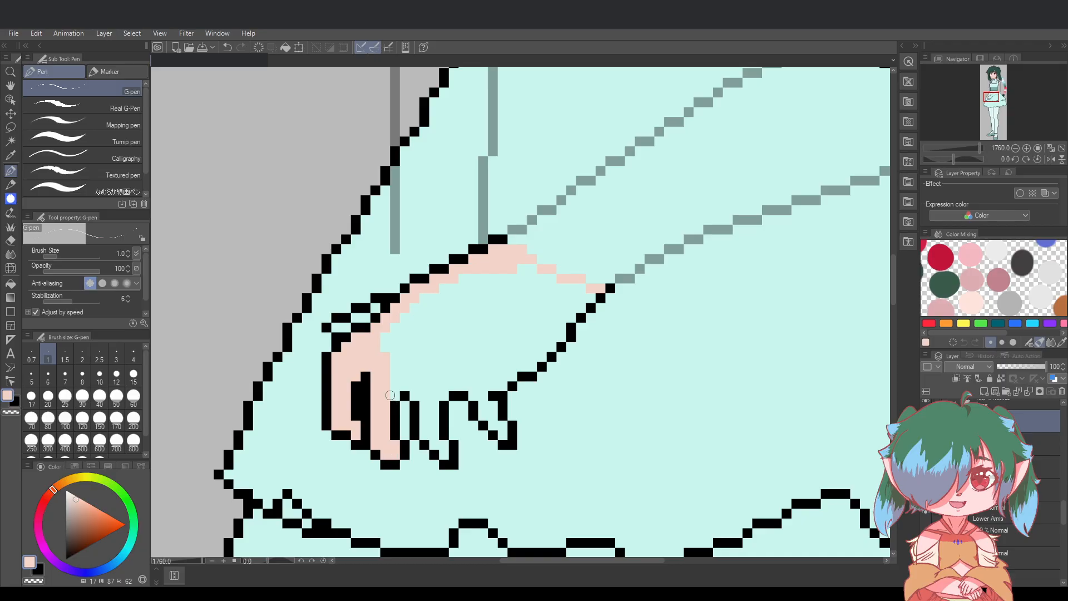
# Fill the remaining fingers, palm and wrist of the bent hand with the light skin color
pyautogui.moveTo(390, 395)
pyautogui.mouseDown()
pyautogui.moveTo(384, 343)
pyautogui.moveTo(396, 330)
pyautogui.moveTo(387, 335)
pyautogui.moveTo(464, 274)
pyautogui.moveTo(375, 359)
pyautogui.moveTo(479, 275)
pyautogui.moveTo(387, 372)
pyautogui.moveTo(455, 295)
pyautogui.moveTo(471, 294)
pyautogui.moveTo(409, 351)
pyautogui.moveTo(508, 282)
pyautogui.moveTo(400, 387)
pyautogui.moveTo(506, 285)
pyautogui.moveTo(432, 338)
pyautogui.moveTo(416, 394)
pyautogui.moveTo(442, 395)
pyautogui.moveTo(429, 397)
pyautogui.moveTo(446, 455)
pyautogui.mouseUp()
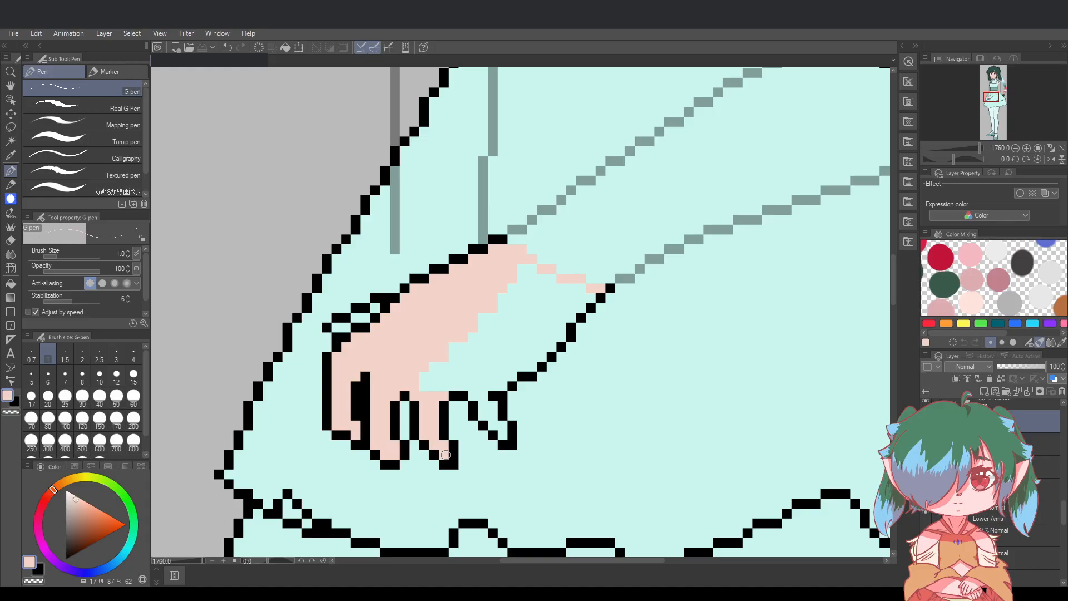
pyautogui.moveTo(504, 435)
pyautogui.mouseDown()
pyautogui.moveTo(484, 414)
pyautogui.moveTo(492, 406)
pyautogui.mouseUp()
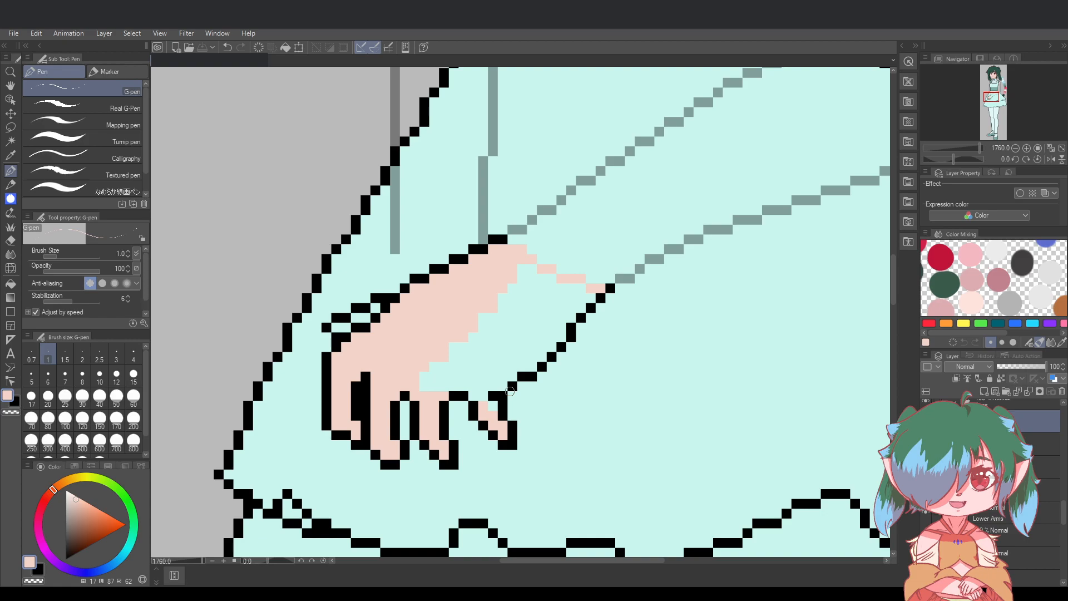
pyautogui.moveTo(426, 384)
pyautogui.mouseDown()
pyautogui.moveTo(475, 383)
pyautogui.moveTo(490, 406)
pyautogui.mouseUp()
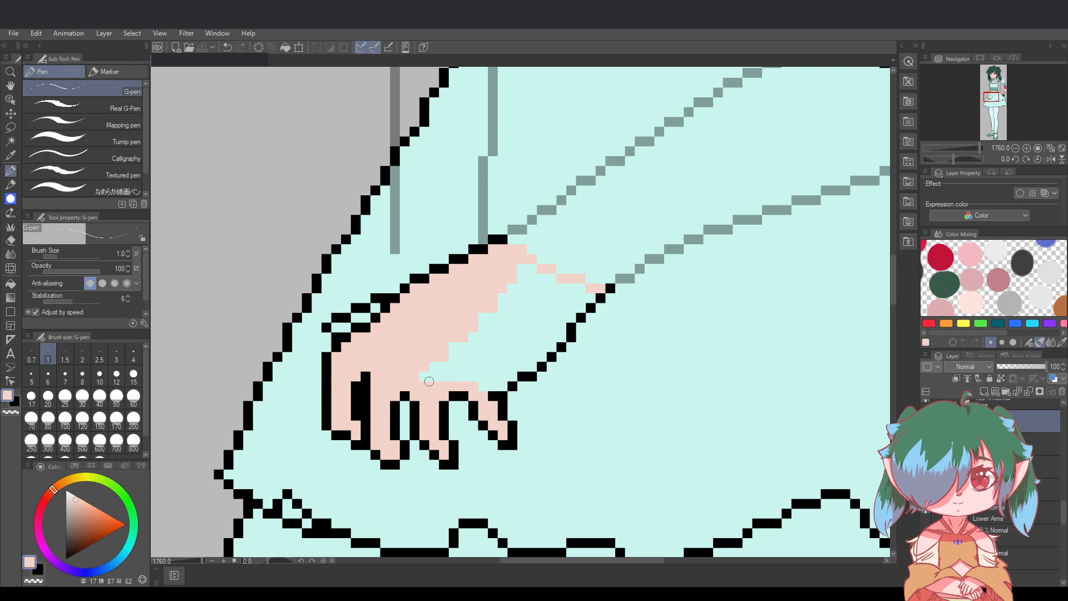
pyautogui.moveTo(425, 378)
pyautogui.mouseDown()
pyautogui.moveTo(484, 362)
pyautogui.moveTo(430, 368)
pyautogui.moveTo(457, 344)
pyautogui.moveTo(357, 393)
pyautogui.moveTo(364, 416)
pyautogui.moveTo(354, 403)
pyautogui.moveTo(467, 356)
pyautogui.moveTo(467, 376)
pyautogui.moveTo(503, 386)
pyautogui.mouseUp()
pyautogui.moveTo(459, 347)
pyautogui.mouseDown()
pyautogui.moveTo(498, 327)
pyautogui.moveTo(474, 356)
pyautogui.moveTo(472, 335)
pyautogui.moveTo(531, 262)
pyautogui.moveTo(464, 361)
pyautogui.moveTo(530, 269)
pyautogui.moveTo(552, 278)
pyautogui.moveTo(537, 283)
pyautogui.moveTo(481, 374)
pyautogui.moveTo(490, 359)
pyautogui.moveTo(488, 377)
pyautogui.moveTo(509, 370)
pyautogui.moveTo(509, 380)
pyautogui.moveTo(512, 358)
pyautogui.moveTo(516, 374)
pyautogui.moveTo(531, 366)
pyautogui.moveTo(514, 356)
pyautogui.moveTo(524, 343)
pyautogui.moveTo(535, 362)
pyautogui.moveTo(552, 347)
pyautogui.moveTo(534, 337)
pyautogui.moveTo(543, 291)
pyautogui.moveTo(548, 334)
pyautogui.moveTo(561, 335)
pyautogui.moveTo(549, 291)
pyautogui.moveTo(554, 317)
pyautogui.moveTo(571, 284)
pyautogui.moveTo(571, 315)
pyautogui.moveTo(592, 297)
pyautogui.mouseUp()
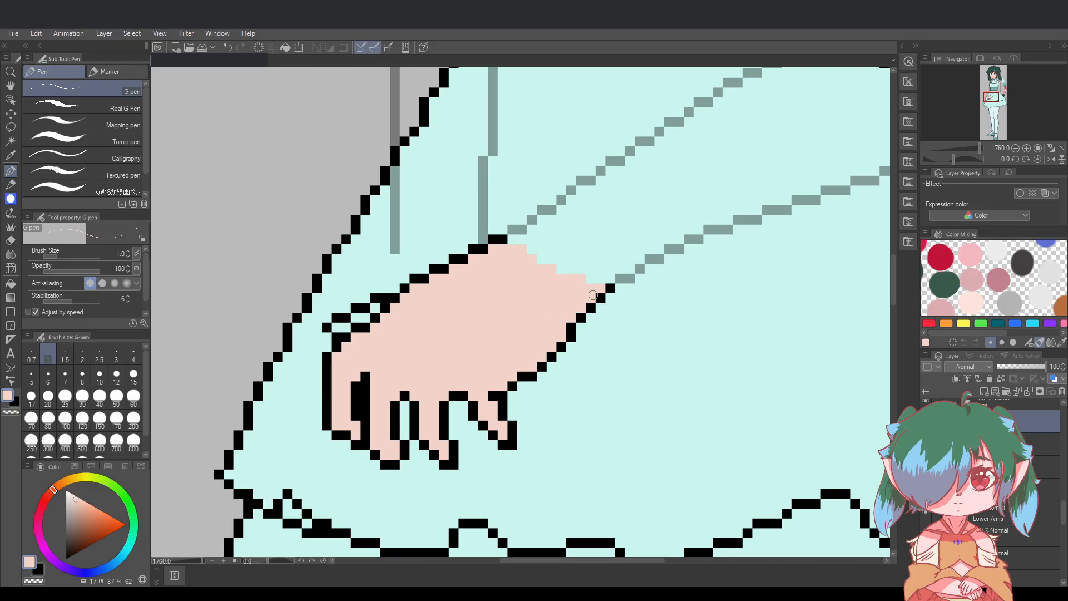
# Try deleting the layer that holds the bent hand and undo the deletion
pyautogui.scroll(-2, 750, 370)
pyautogui.moveTo(586, 561); pyautogui.dragTo(624, 561)
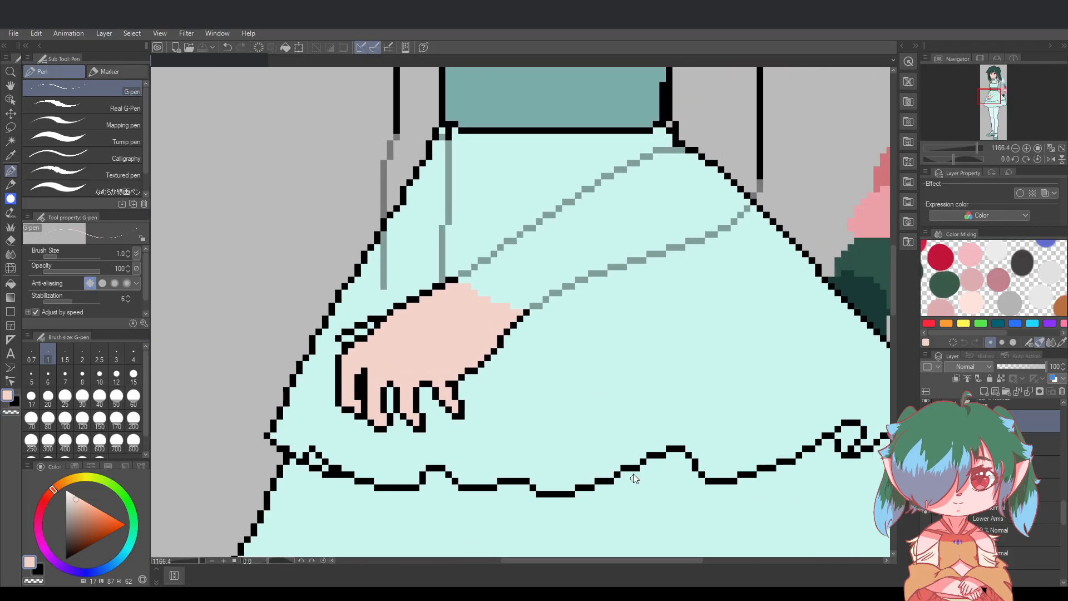
pyautogui.scroll(-1, 657, 361)
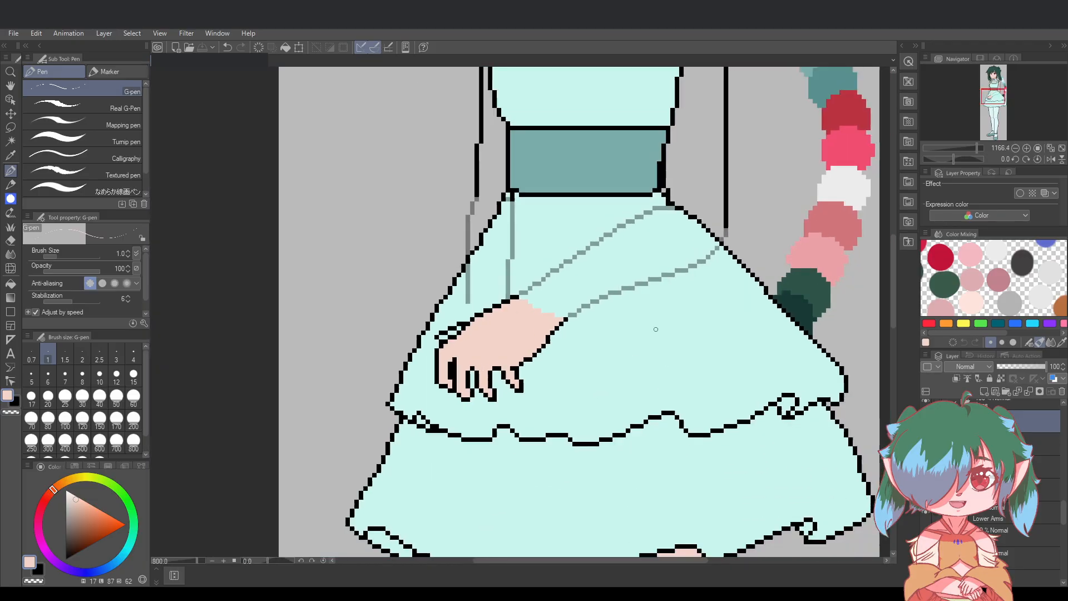
pyautogui.moveTo(892, 279); pyautogui.dragTo(892, 269)
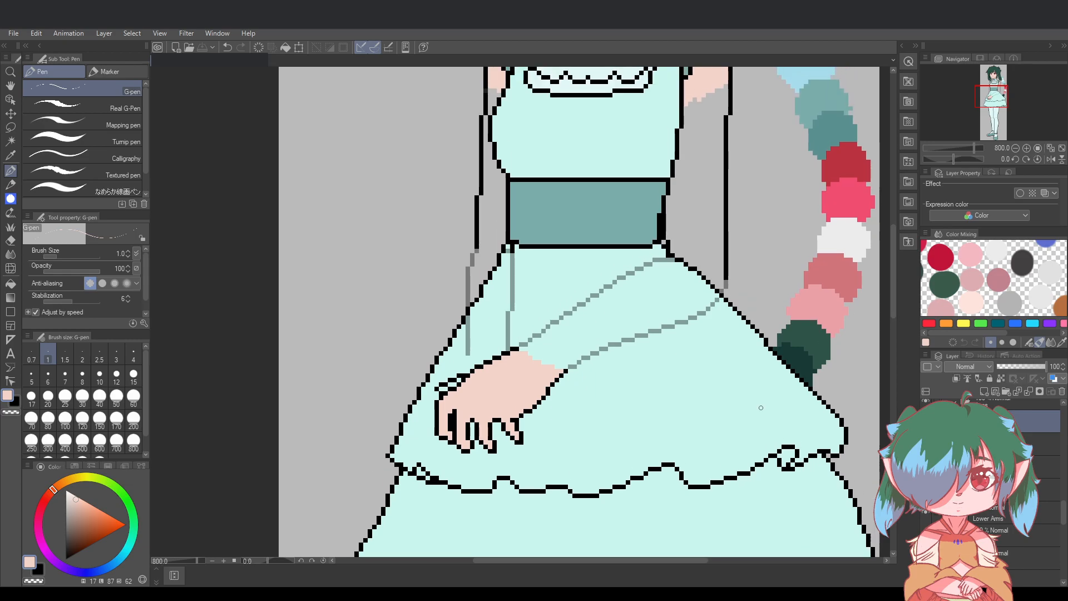
pyautogui.moveTo(610, 559); pyautogui.dragTo(620, 559)
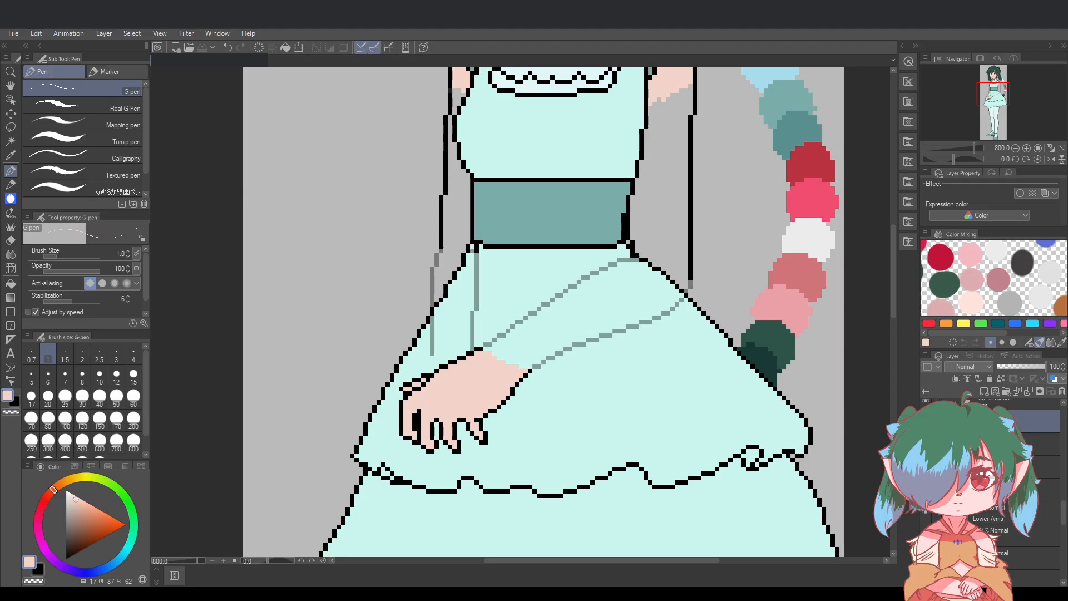
pyautogui.press('Delete')
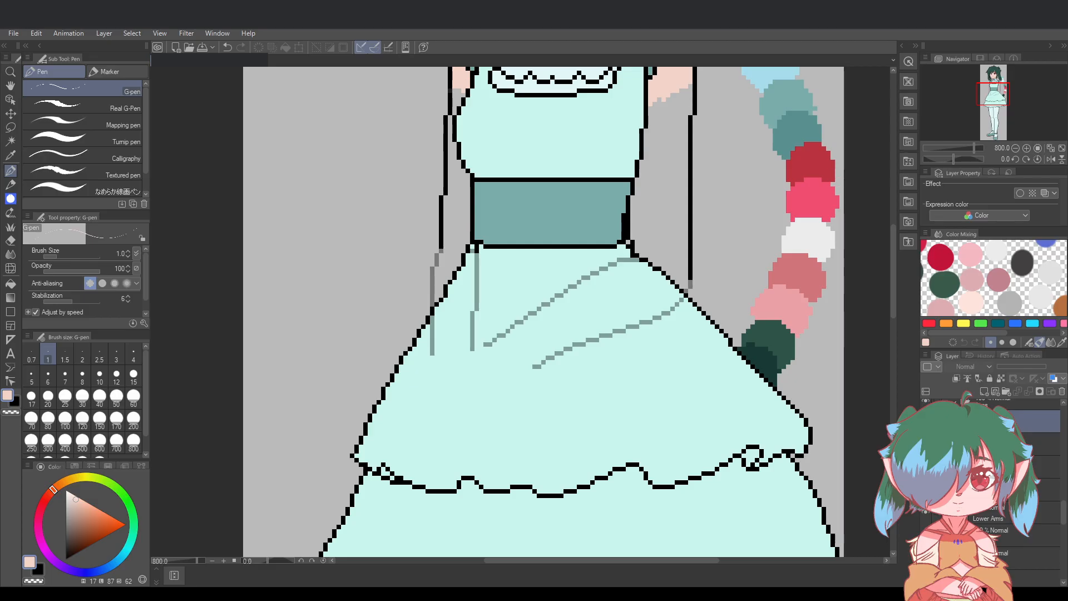
pyautogui.hotkey('ctrl', 'z')
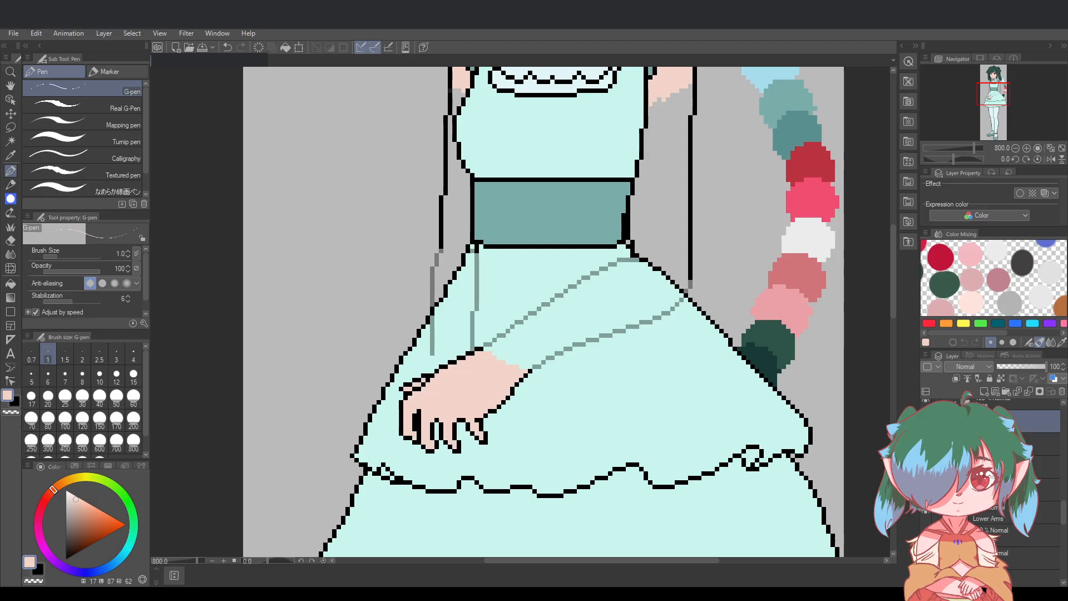
pyautogui.press('Delete')
pyautogui.hotkey('ctrl', 'z')
# Undo all the light skin coloring of the bent hand, including the wrist edge, leaving only its lines
pyautogui.hotkey('ctrl', 'z')
pyautogui.hotkey('ctrl', 'z')
pyautogui.hotkey('ctrl', 'z')
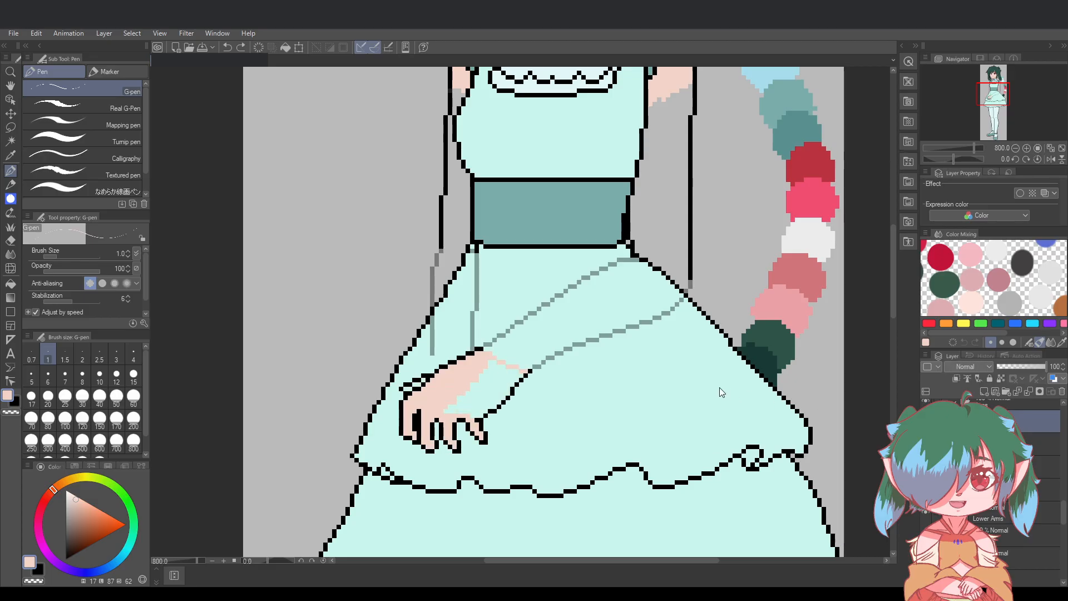
pyautogui.hotkey('ctrl', 'z')
pyautogui.hotkey('ctrl', 'z')
pyautogui.hotkey('ctrl', 'z')
pyautogui.hotkey('ctrl', 'z')
pyautogui.hotkey('ctrl', 'z')
pyautogui.hotkey('ctrl', 'z')
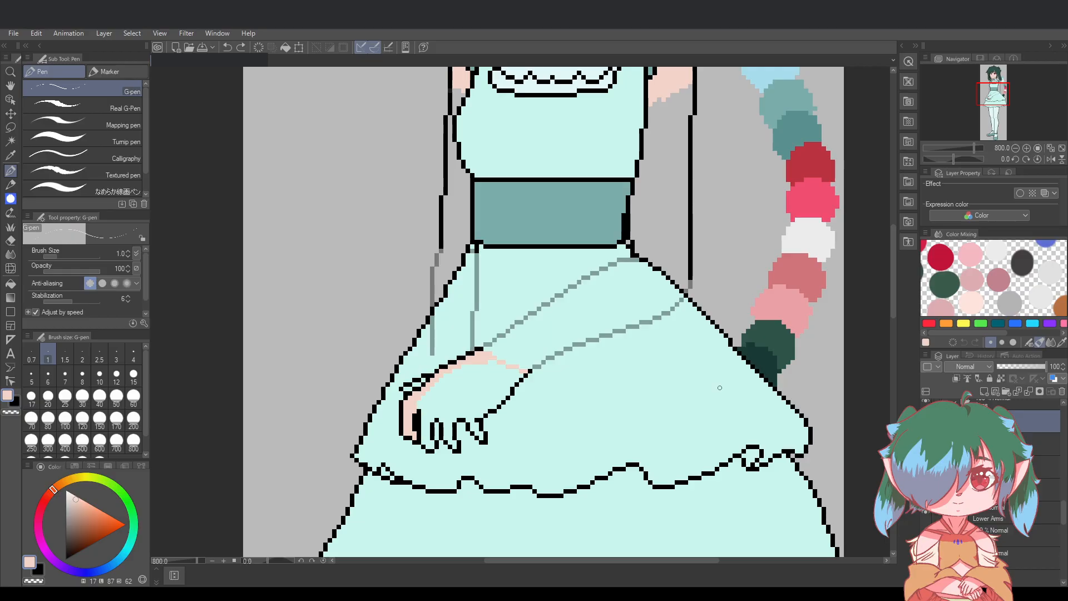
pyautogui.scroll(3, 491, 373)
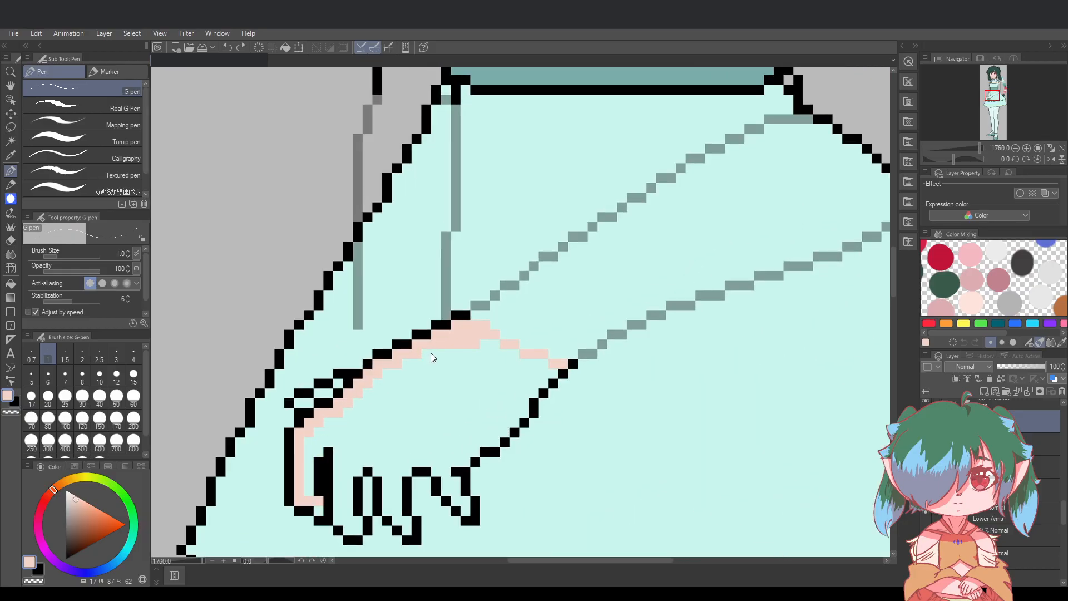
pyautogui.hotkey('ctrl', 'z')
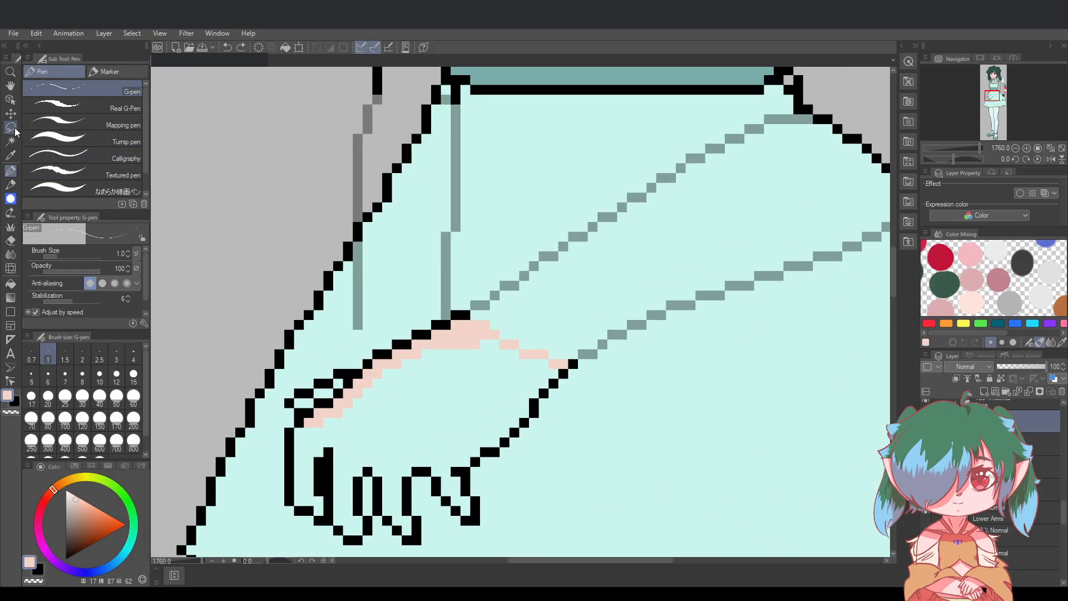
pyautogui.hotkey('ctrl', 'z')
pyautogui.hotkey('ctrl', 'z')
pyautogui.hotkey('ctrl', 'z')
pyautogui.hotkey('ctrl', 'z')
pyautogui.hotkey('ctrl', 'z')
pyautogui.hotkey('ctrl', 'z')
pyautogui.hotkey('ctrl', 'z')
pyautogui.hotkey('ctrl', 'z')
pyautogui.hotkey('ctrl', 'z')
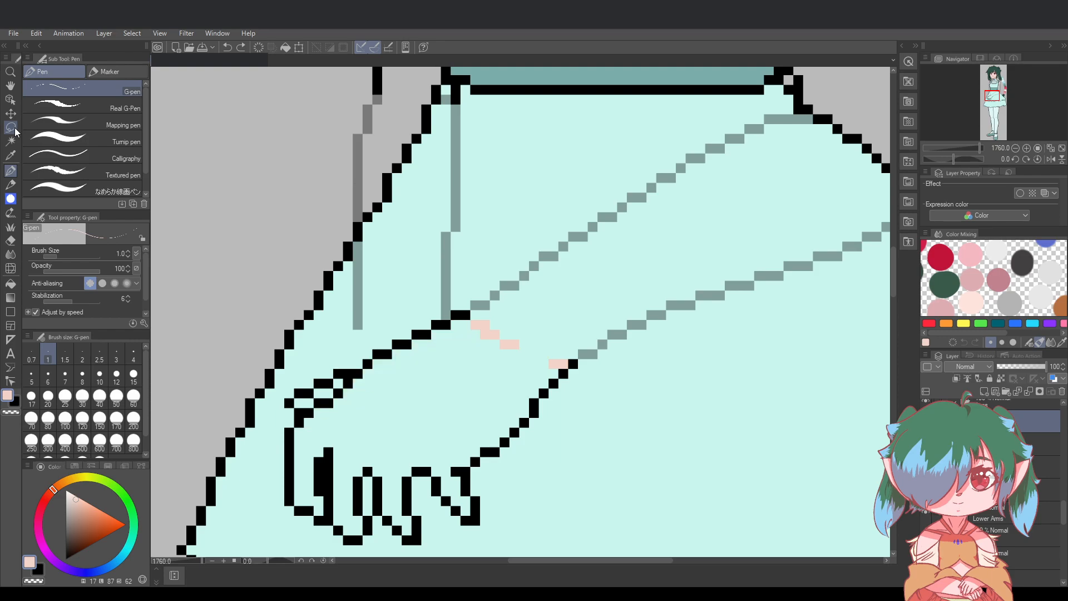
pyautogui.hotkey('ctrl', 'z')
pyautogui.hotkey('ctrl', 'z')
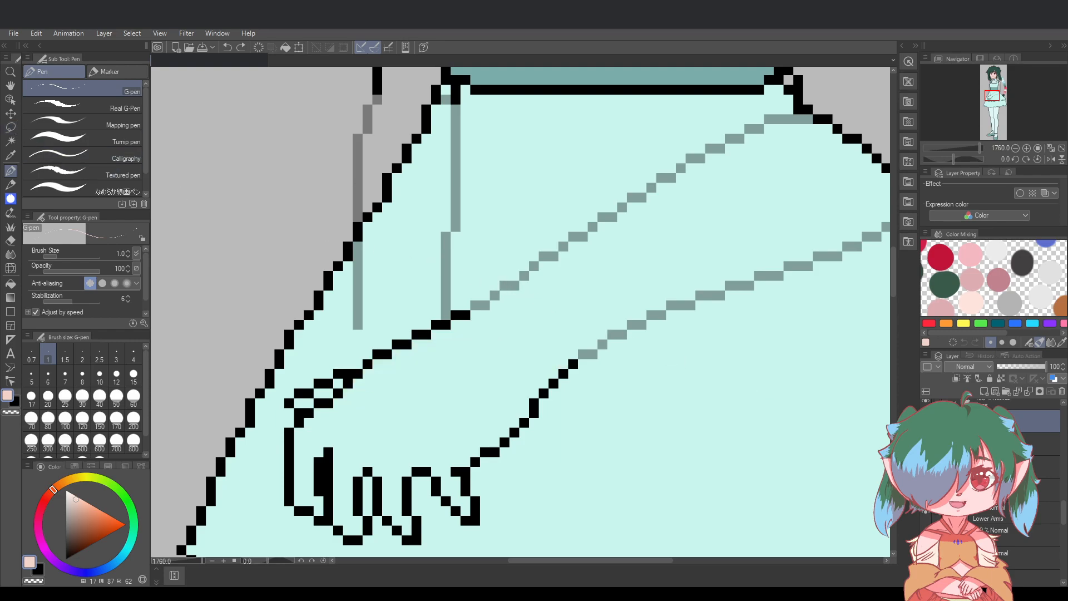
# Save the file, then paint the bent hand's wrist, palm and first fingers in light skin color on the layer below the previous one
pyautogui.moveTo(894, 275); pyautogui.dragTo(894, 280)
pyautogui.hotkey('ctrl', 's')
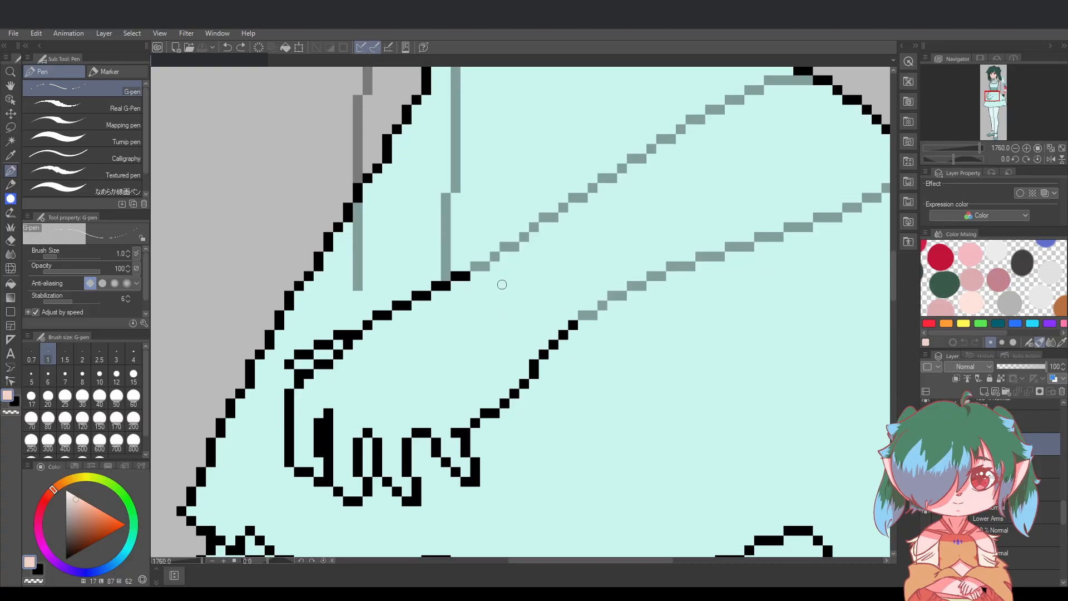
pyautogui.moveTo(475, 286)
pyautogui.mouseDown()
pyautogui.moveTo(529, 324)
pyautogui.moveTo(564, 327)
pyautogui.moveTo(534, 335)
pyautogui.moveTo(541, 346)
pyautogui.moveTo(457, 287)
pyautogui.moveTo(459, 304)
pyautogui.moveTo(438, 299)
pyautogui.moveTo(437, 309)
pyautogui.moveTo(470, 304)
pyautogui.moveTo(398, 314)
pyautogui.moveTo(475, 322)
pyautogui.moveTo(377, 323)
pyautogui.moveTo(414, 327)
pyautogui.moveTo(368, 335)
pyautogui.moveTo(503, 338)
pyautogui.moveTo(505, 350)
pyautogui.moveTo(336, 348)
pyautogui.moveTo(348, 358)
pyautogui.moveTo(301, 405)
pyautogui.moveTo(300, 393)
pyautogui.moveTo(316, 411)
pyautogui.moveTo(299, 453)
pyautogui.moveTo(322, 475)
pyautogui.moveTo(355, 483)
pyautogui.moveTo(340, 483)
pyautogui.moveTo(351, 489)
pyautogui.moveTo(334, 384)
pyautogui.moveTo(356, 429)
pyautogui.moveTo(353, 367)
pyautogui.moveTo(370, 414)
pyautogui.moveTo(365, 371)
pyautogui.moveTo(374, 383)
pyautogui.moveTo(378, 434)
pyautogui.moveTo(404, 431)
pyautogui.moveTo(386, 367)
pyautogui.moveTo(399, 358)
pyautogui.moveTo(408, 429)
pyautogui.moveTo(405, 354)
pyautogui.mouseUp()
pyautogui.moveTo(405, 437)
pyautogui.mouseDown()
pyautogui.moveTo(406, 361)
pyautogui.moveTo(437, 355)
pyautogui.moveTo(411, 355)
pyautogui.moveTo(415, 420)
pyautogui.moveTo(437, 424)
pyautogui.moveTo(428, 350)
pyautogui.moveTo(435, 425)
pyautogui.moveTo(442, 377)
pyautogui.moveTo(444, 418)
pyautogui.mouseUp()
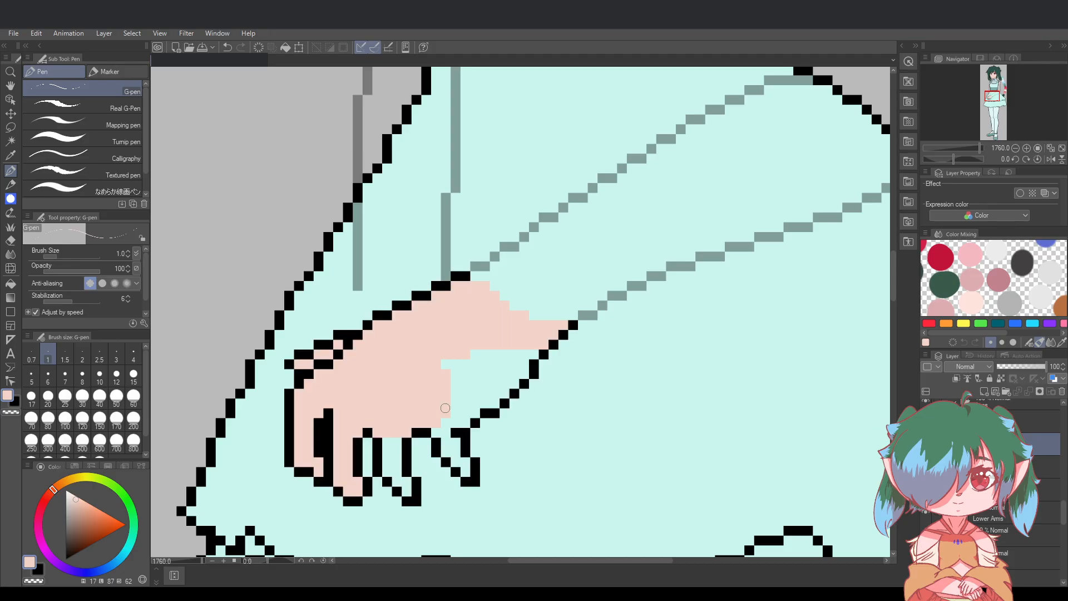
# Fill the bent hand's remaining fingers and the rest of its palm with the light skin color, saving the file along the way
pyautogui.moveTo(452, 445); pyautogui.dragTo(465, 470)
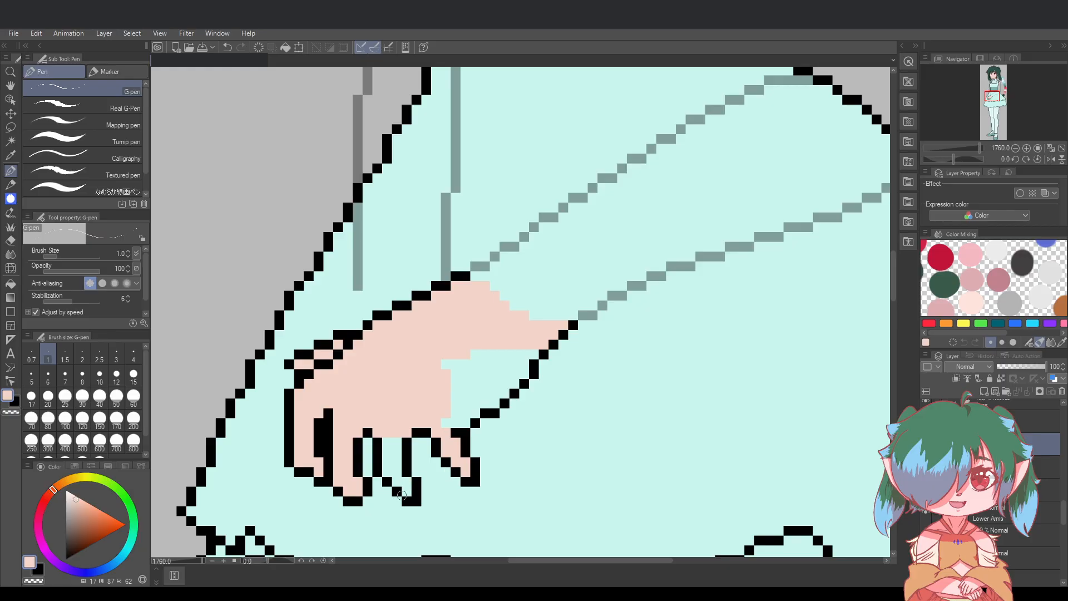
pyautogui.moveTo(401, 484)
pyautogui.mouseDown()
pyautogui.moveTo(388, 451)
pyautogui.moveTo(397, 465)
pyautogui.mouseUp()
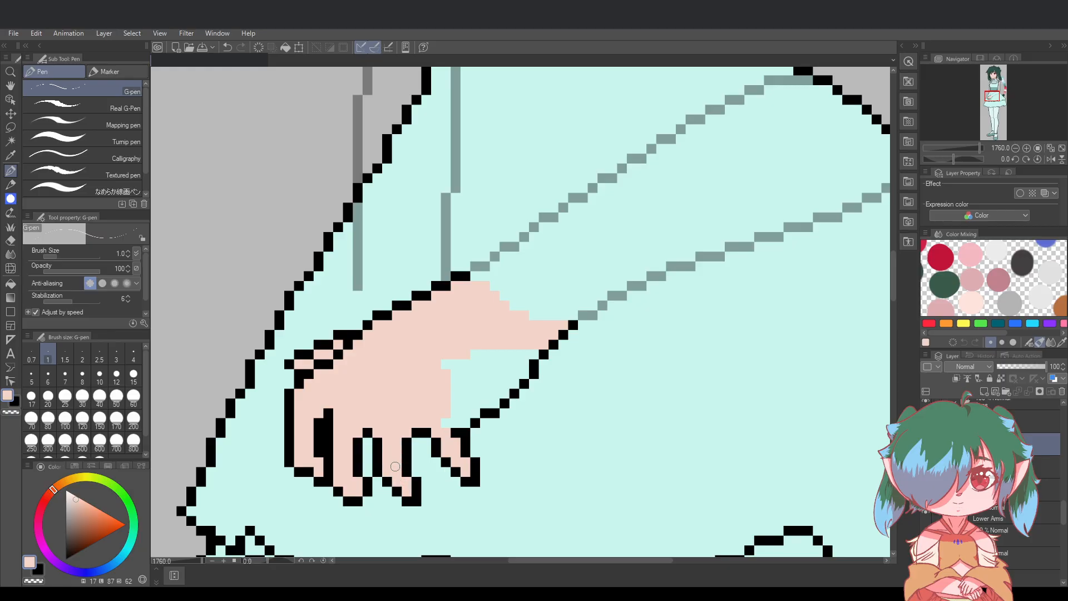
pyautogui.hotkey('ctrl', 's')
pyautogui.moveTo(446, 421)
pyautogui.mouseDown()
pyautogui.moveTo(475, 411)
pyautogui.moveTo(451, 362)
pyautogui.moveTo(452, 400)
pyautogui.moveTo(458, 360)
pyautogui.moveTo(461, 402)
pyautogui.moveTo(483, 353)
pyautogui.moveTo(476, 406)
pyautogui.moveTo(494, 404)
pyautogui.moveTo(493, 390)
pyautogui.moveTo(482, 394)
pyautogui.moveTo(506, 394)
pyautogui.moveTo(479, 386)
pyautogui.moveTo(515, 384)
pyautogui.moveTo(483, 371)
pyautogui.moveTo(525, 370)
pyautogui.moveTo(489, 360)
pyautogui.moveTo(537, 351)
pyautogui.mouseUp()
pyautogui.scroll(-1, 621, 424)
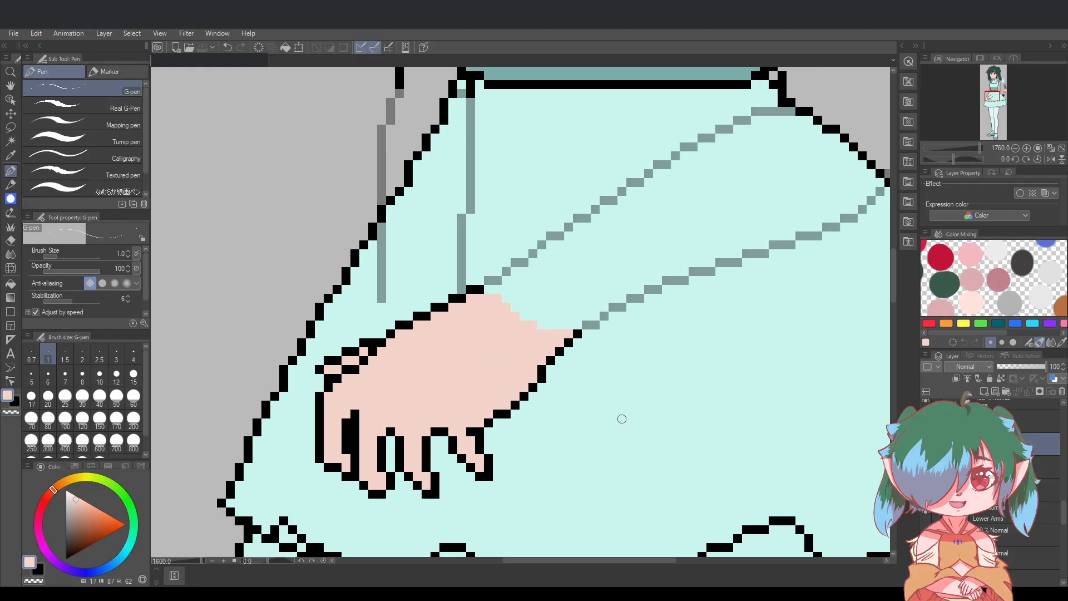
# Trim the skin color at the bent hand's wrist into a clean diagonal pixel edge between the two outlines
pyautogui.scroll(1, 617, 374)
pyautogui.moveTo(532, 320)
pyautogui.mouseDown()
pyautogui.moveTo(511, 314)
pyautogui.moveTo(529, 329)
pyautogui.mouseUp()
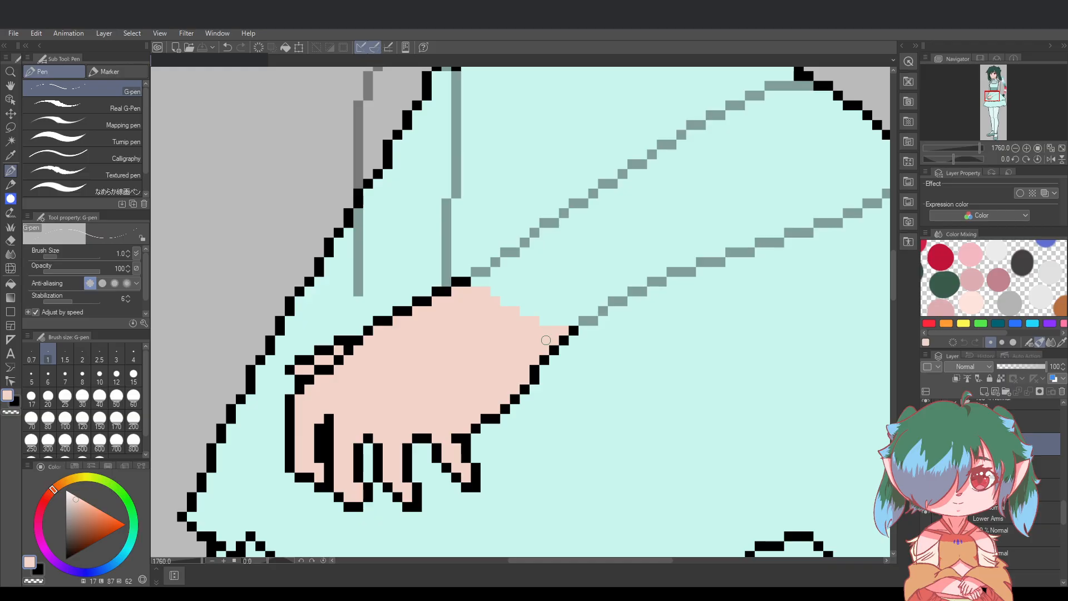
pyautogui.click(11, 240)
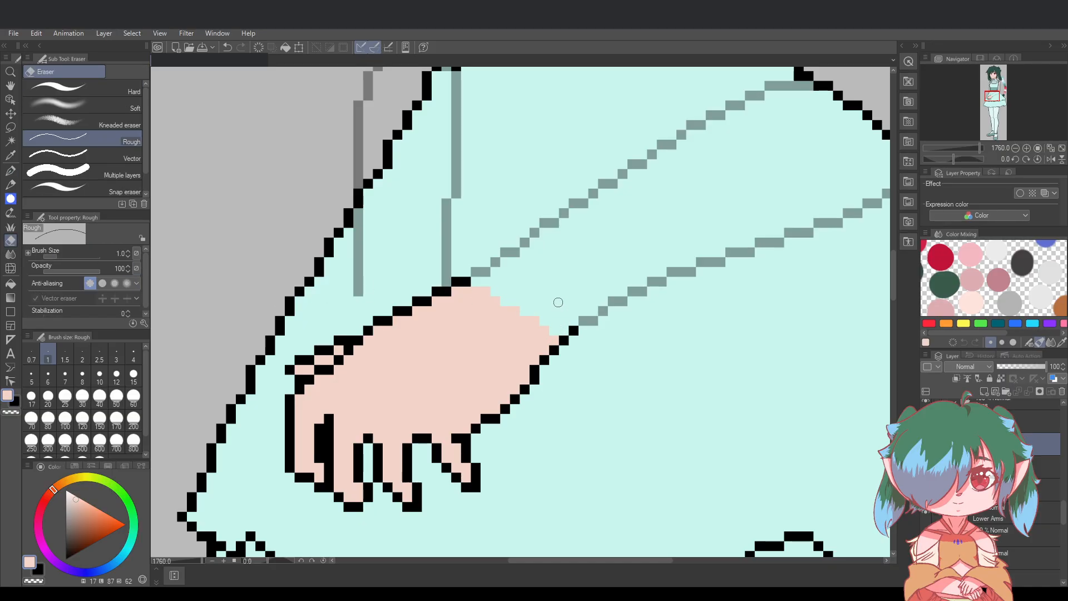
pyautogui.scroll(-2, 645, 378)
pyautogui.scroll(2, 650, 384)
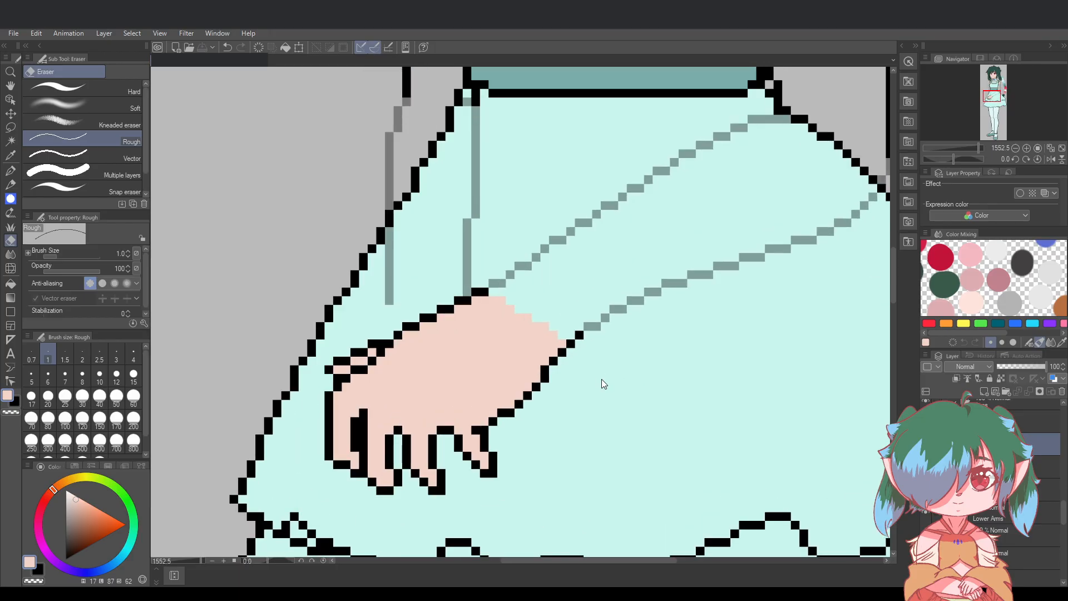
pyautogui.scroll(-4, 659, 389)
pyautogui.scroll(2, 673, 404)
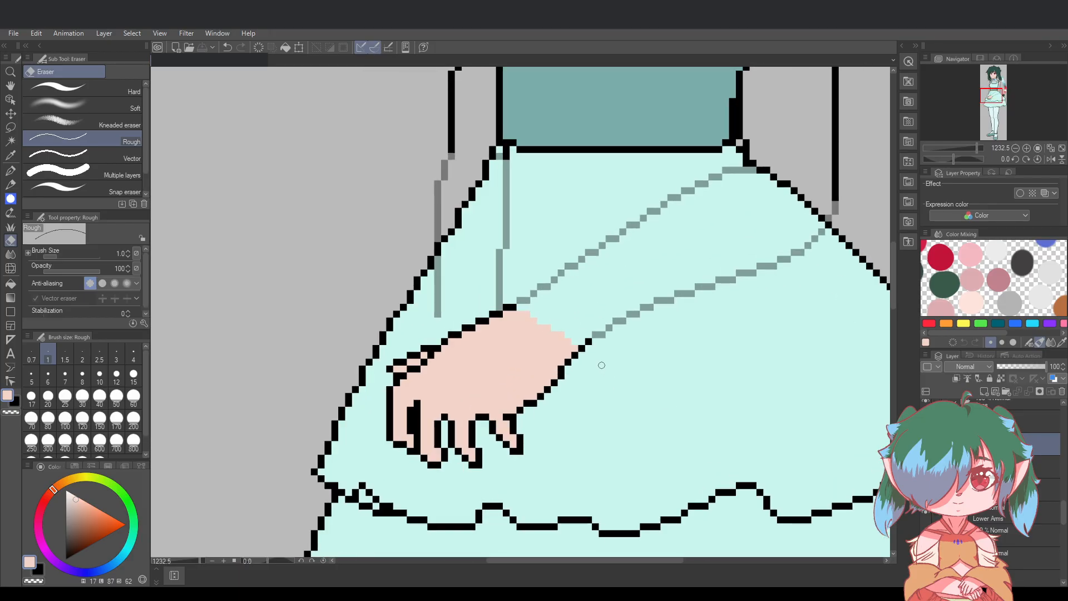
pyautogui.click(11, 171)
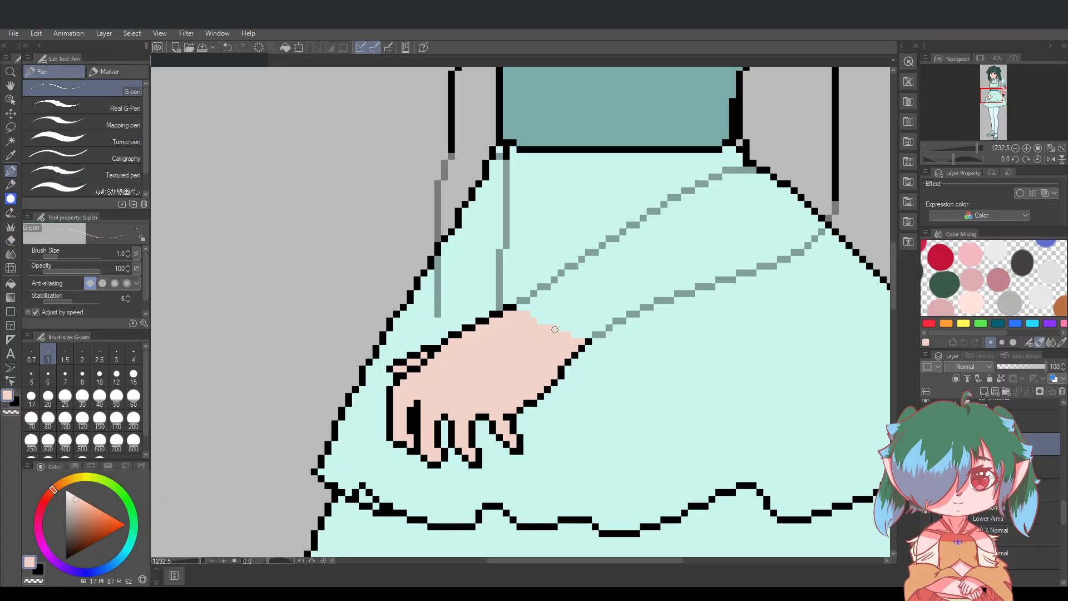
pyautogui.hotkey('ctrl', 'z')
pyautogui.click(532, 316)
pyautogui.hotkey('ctrl', 'z')
# Lower the opacity of the hand's color layer and paint the wrist half of the bent forearm in light skin color on the lower-arm layer
pyautogui.click(1029, 365)
pyautogui.click(1025, 537)
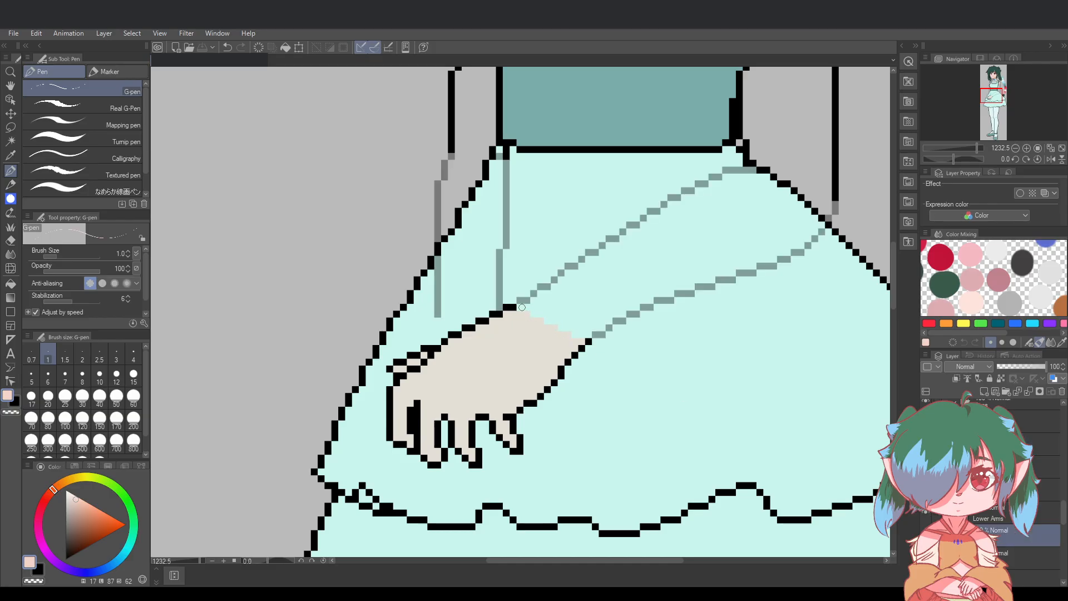
pyautogui.moveTo(522, 307); pyautogui.dragTo(531, 307)
pyautogui.moveTo(587, 336)
pyautogui.mouseDown()
pyautogui.moveTo(539, 295)
pyautogui.moveTo(566, 294)
pyautogui.moveTo(557, 289)
pyautogui.moveTo(578, 273)
pyautogui.moveTo(559, 295)
pyautogui.moveTo(587, 283)
pyautogui.moveTo(557, 298)
pyautogui.moveTo(590, 276)
pyautogui.moveTo(567, 309)
pyautogui.moveTo(566, 296)
pyautogui.moveTo(592, 293)
pyautogui.moveTo(556, 310)
pyautogui.moveTo(590, 309)
pyautogui.moveTo(611, 293)
pyautogui.moveTo(579, 313)
pyautogui.moveTo(631, 293)
pyautogui.moveTo(591, 317)
pyautogui.moveTo(632, 298)
pyautogui.mouseUp()
pyautogui.scroll(1, 690, 272)
pyautogui.scroll(4, 701, 270)
pyautogui.moveTo(535, 361)
pyautogui.mouseDown()
pyautogui.moveTo(584, 324)
pyautogui.moveTo(568, 322)
pyautogui.moveTo(598, 324)
pyautogui.moveTo(571, 314)
pyautogui.moveTo(637, 308)
pyautogui.moveTo(562, 304)
pyautogui.moveTo(666, 303)
pyautogui.moveTo(534, 294)
pyautogui.moveTo(494, 274)
pyautogui.moveTo(515, 265)
pyautogui.moveTo(525, 273)
pyautogui.moveTo(513, 261)
pyautogui.moveTo(612, 188)
pyautogui.mouseUp()
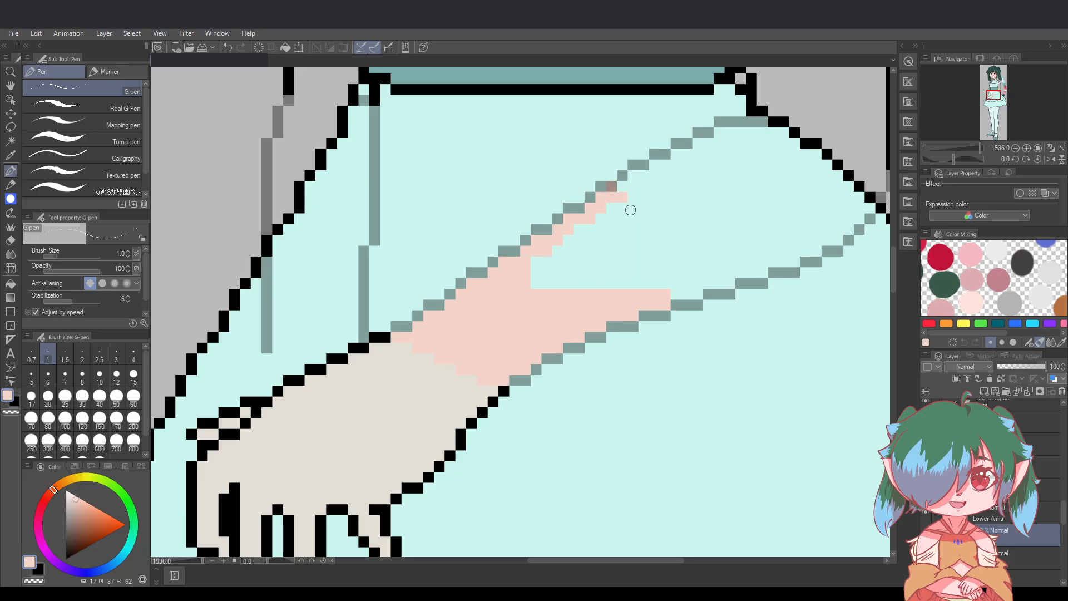
# Extend the light skin color along the inside of the bent forearm's upper outline and around the start of the elbow
pyautogui.click(601, 187)
pyautogui.click(579, 208)
pyautogui.hotkey('ctrl', 'z')
pyautogui.hotkey('ctrl', 'z')
pyautogui.moveTo(626, 194)
pyautogui.mouseDown()
pyautogui.moveTo(723, 134)
pyautogui.moveTo(765, 130)
pyautogui.moveTo(792, 211)
pyautogui.mouseUp()
pyautogui.scroll(-3, 792, 211)
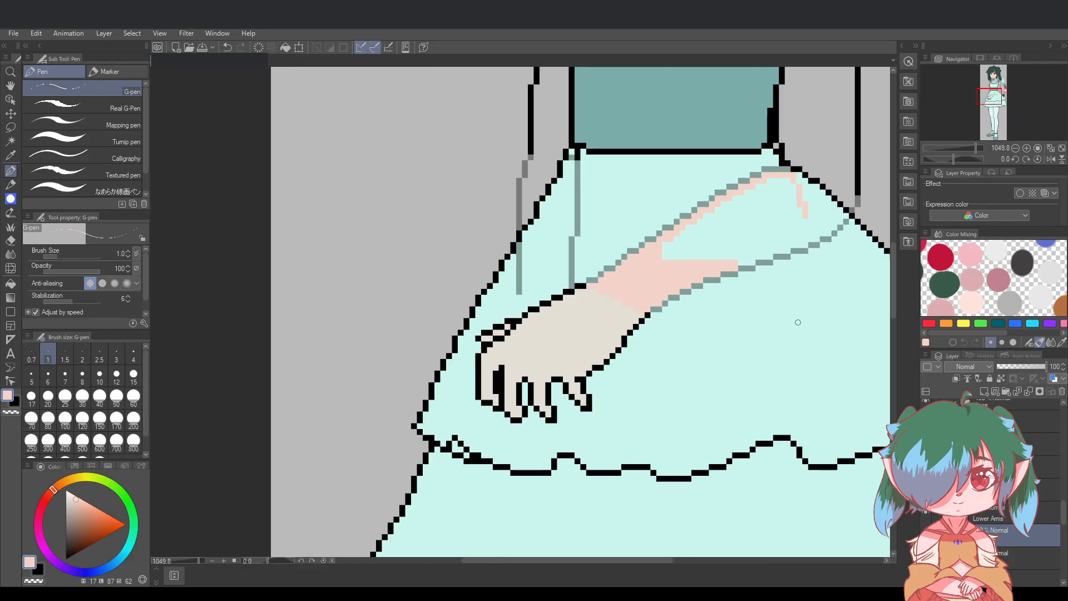
pyautogui.moveTo(644, 560); pyautogui.dragTo(705, 560)
pyautogui.scroll(2, 612, 111)
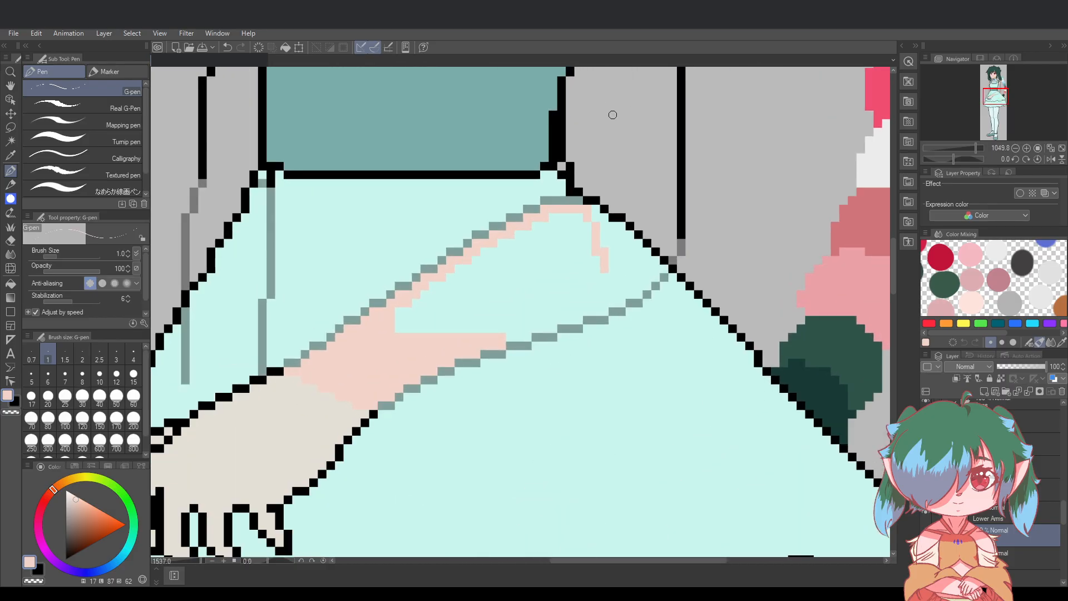
pyautogui.moveTo(590, 211); pyautogui.dragTo(601, 216)
# Hide the skirt layer and thicken the skin color beneath the forearm's upper outline near the elbow
pyautogui.scroll(-3, 645, 268)
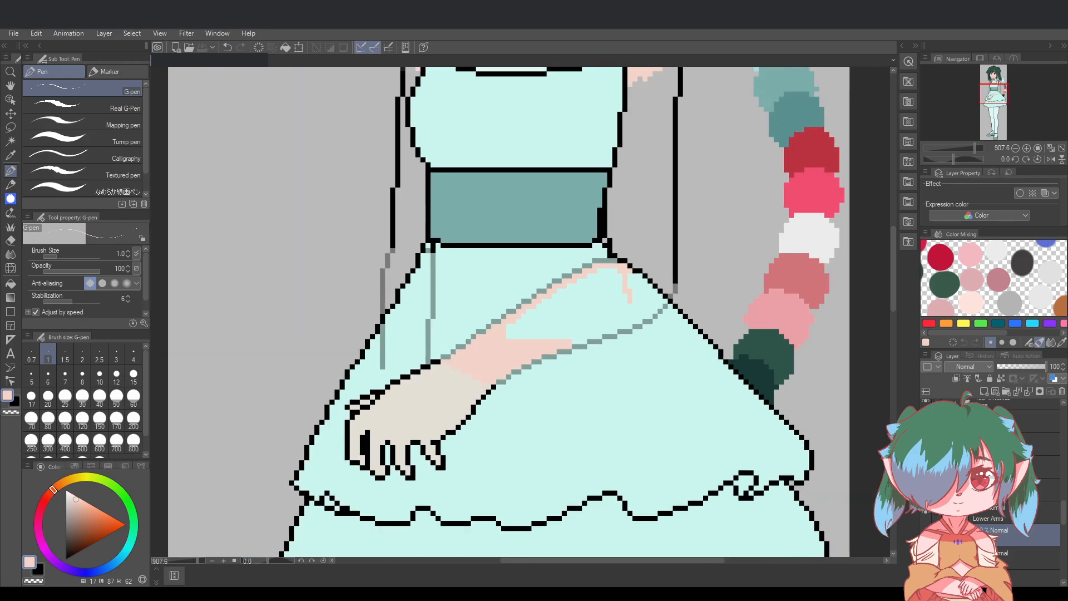
pyautogui.scroll(-2, 996, 516)
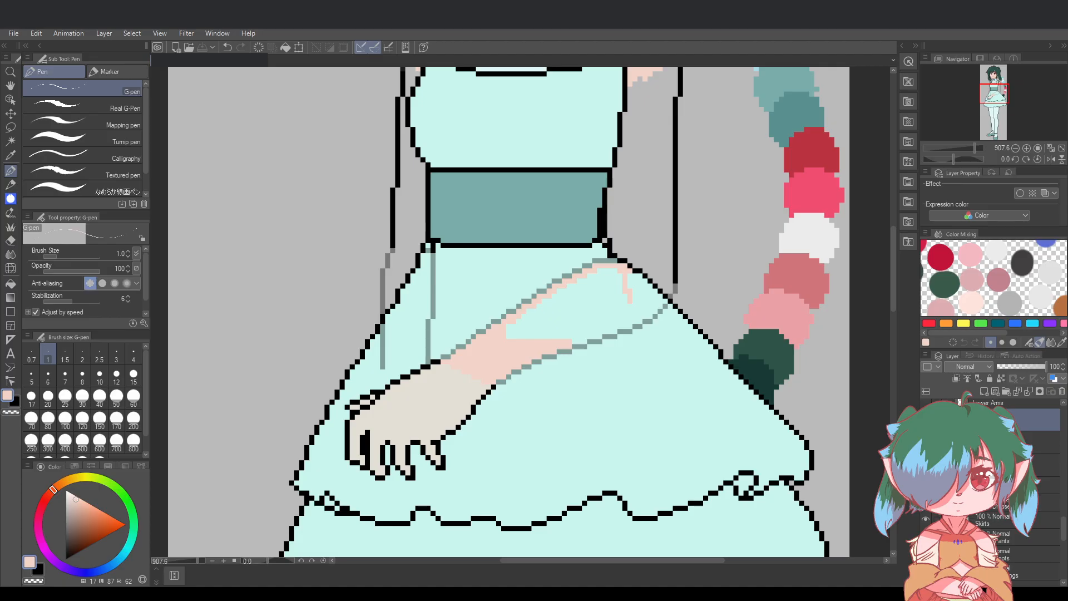
pyautogui.click(927, 522)
pyautogui.scroll(1, 633, 293)
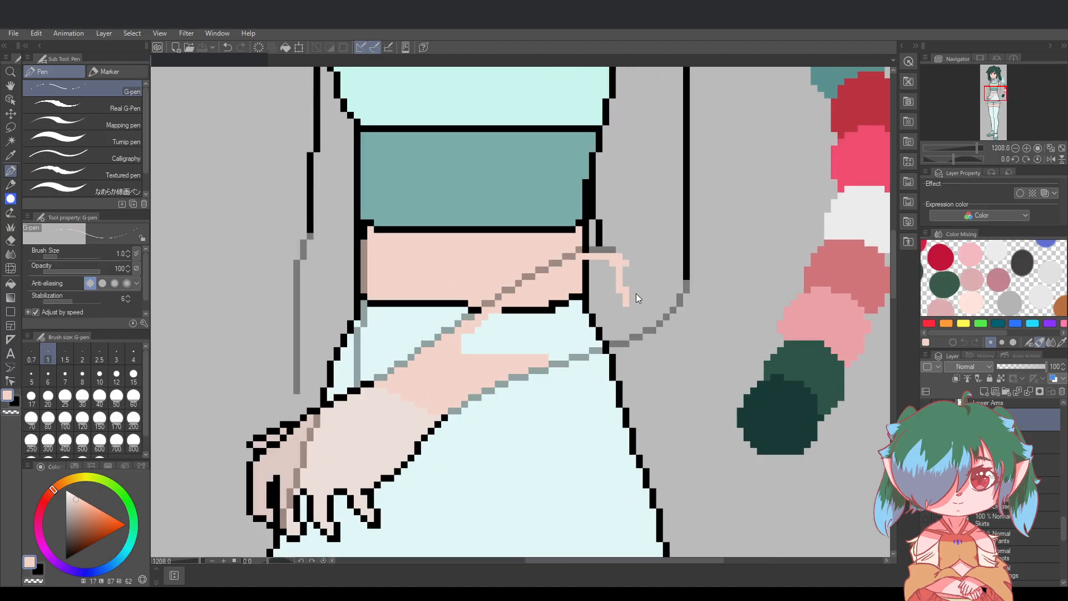
pyautogui.moveTo(601, 266)
pyautogui.mouseDown()
pyautogui.moveTo(533, 305)
pyautogui.moveTo(594, 267)
pyautogui.moveTo(545, 284)
pyautogui.moveTo(574, 265)
pyautogui.moveTo(495, 307)
pyautogui.moveTo(528, 299)
pyautogui.moveTo(501, 315)
pyautogui.moveTo(594, 272)
pyautogui.moveTo(586, 300)
pyautogui.mouseUp()
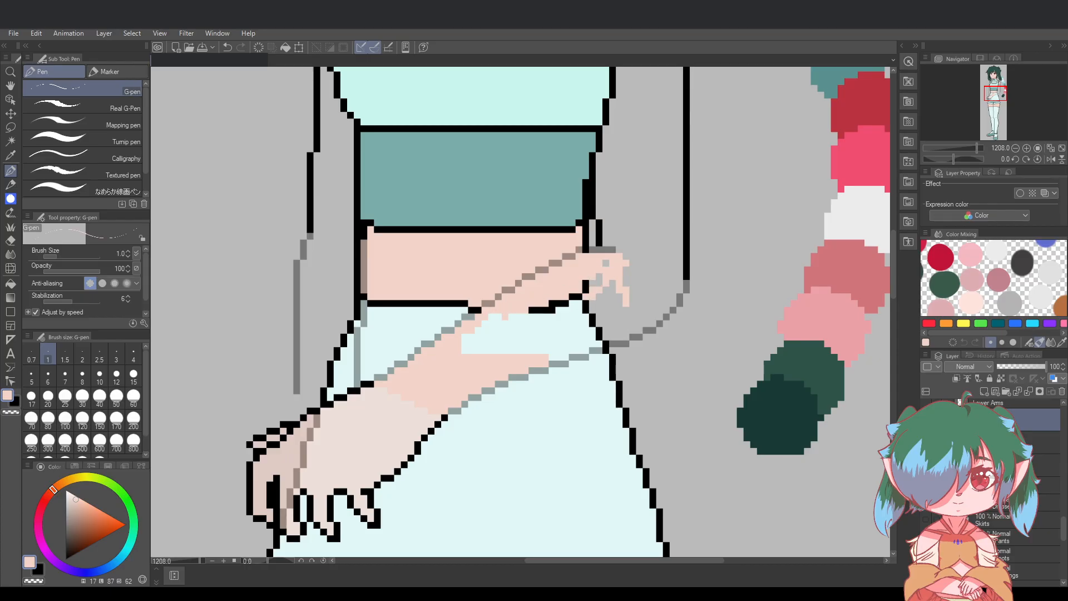
# Show the skirt layer again and fill the rest of the bent forearm with light skin color up to the elbow
pyautogui.click(927, 520)
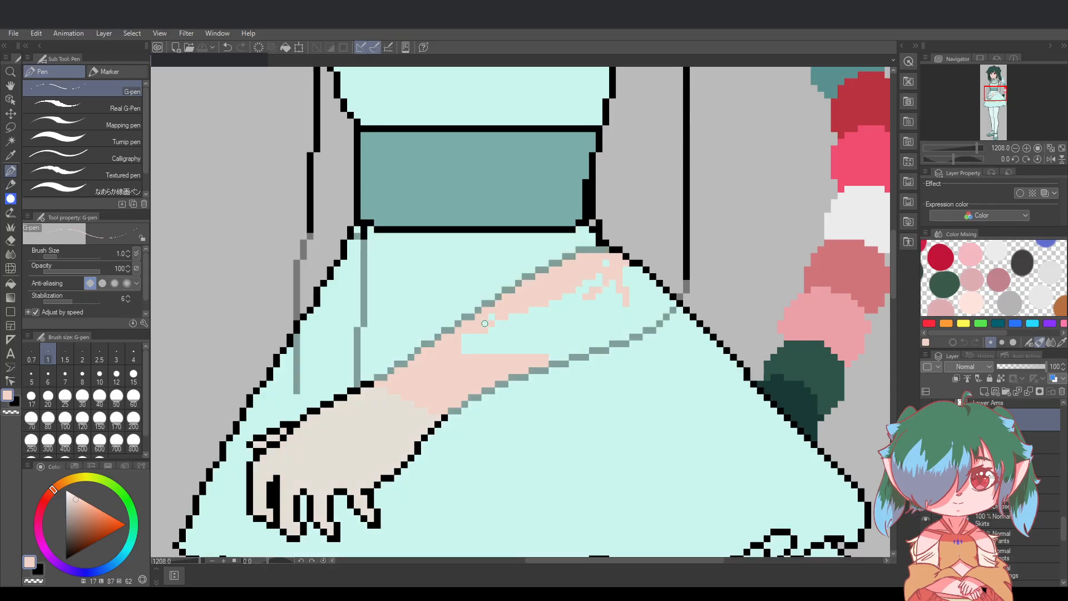
pyautogui.moveTo(453, 357)
pyautogui.mouseDown()
pyautogui.moveTo(509, 310)
pyautogui.moveTo(523, 324)
pyautogui.moveTo(472, 351)
pyautogui.moveTo(564, 355)
pyautogui.moveTo(606, 340)
pyautogui.moveTo(485, 346)
pyautogui.moveTo(639, 331)
pyautogui.moveTo(500, 325)
pyautogui.moveTo(548, 328)
pyautogui.moveTo(509, 319)
pyautogui.moveTo(654, 322)
pyautogui.moveTo(544, 325)
pyautogui.moveTo(528, 312)
pyautogui.moveTo(666, 313)
pyautogui.mouseUp()
pyautogui.moveTo(565, 308)
pyautogui.mouseDown()
pyautogui.moveTo(672, 302)
pyautogui.moveTo(550, 296)
pyautogui.moveTo(673, 297)
pyautogui.moveTo(568, 289)
pyautogui.moveTo(628, 289)
pyautogui.moveTo(587, 280)
pyautogui.moveTo(615, 287)
pyautogui.moveTo(604, 269)
pyautogui.moveTo(629, 290)
pyautogui.moveTo(621, 268)
pyautogui.moveTo(653, 295)
pyautogui.moveTo(627, 281)
pyautogui.moveTo(656, 294)
pyautogui.moveTo(637, 271)
pyautogui.moveTo(664, 291)
pyautogui.mouseUp()
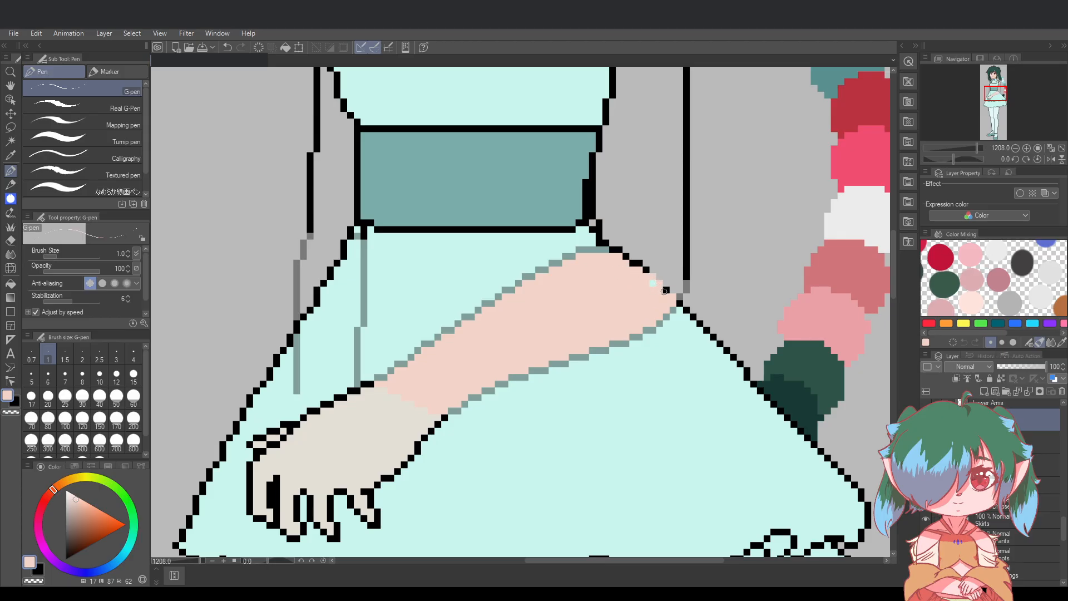
# Hide the skirt layer and complete the skin color along the elbow's unlined upper edge
pyautogui.click(926, 518)
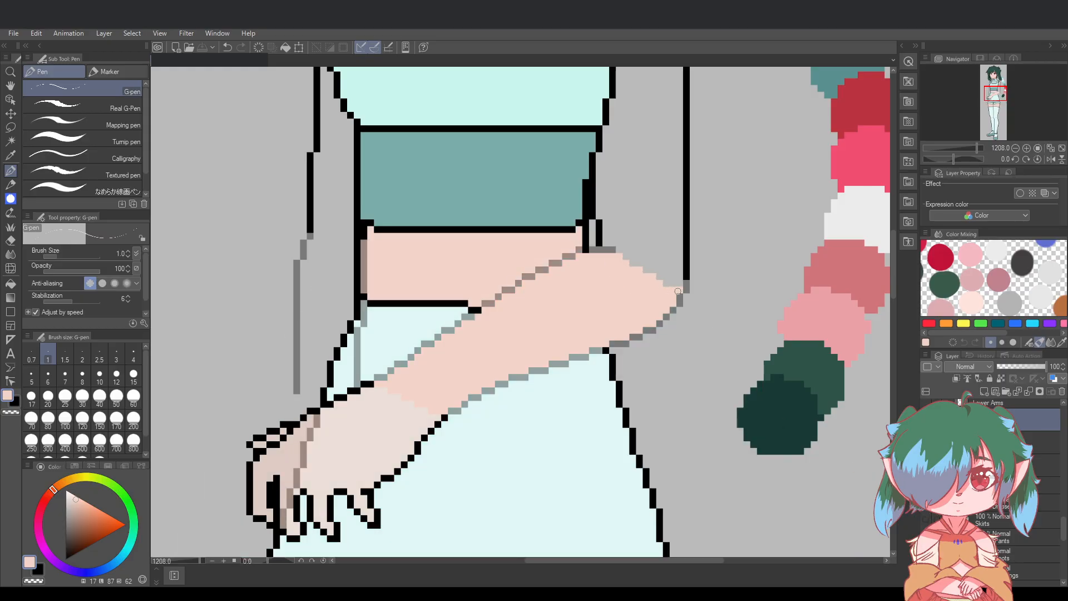
pyautogui.moveTo(673, 283)
pyautogui.mouseDown()
pyautogui.moveTo(622, 255)
pyautogui.moveTo(642, 268)
pyautogui.moveTo(624, 256)
pyautogui.moveTo(633, 262)
pyautogui.mouseUp()
pyautogui.scroll(-2, 740, 289)
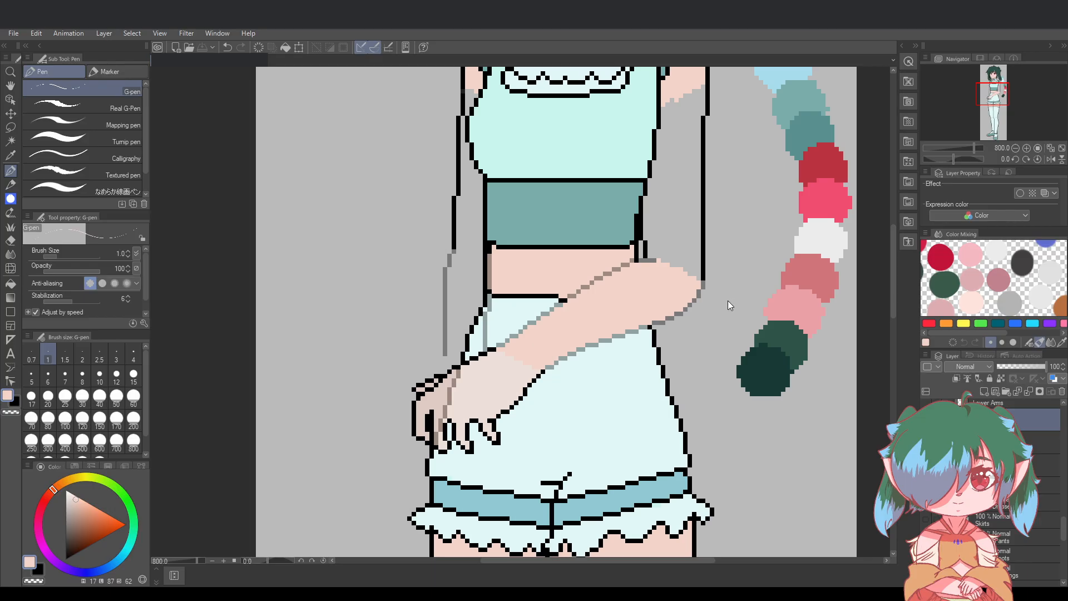
pyautogui.scroll(1, 727, 301)
pyautogui.press('e')
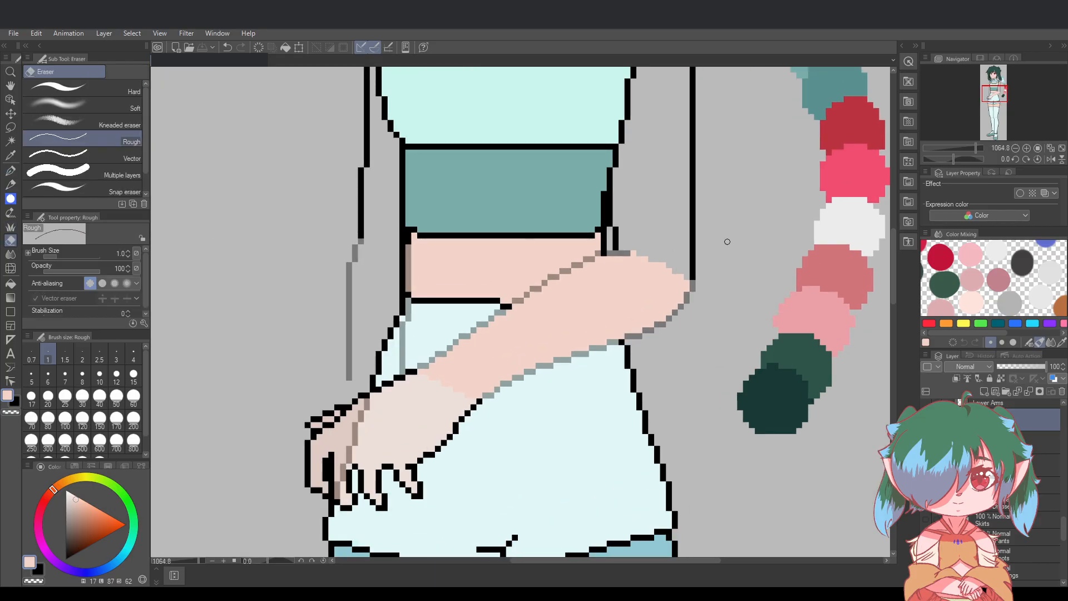
pyautogui.press('p')
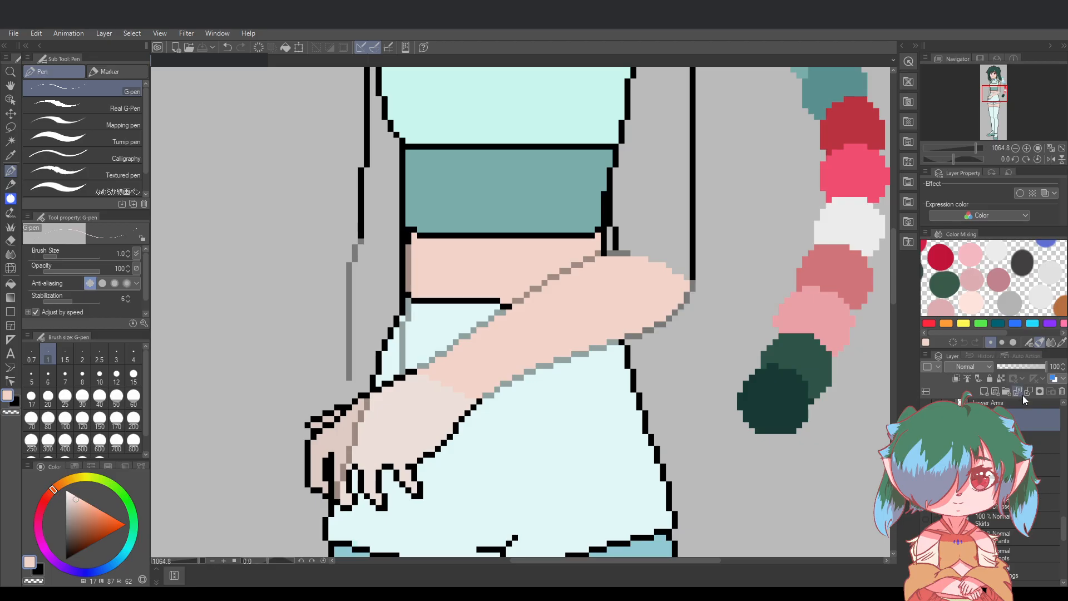
# Restore the bent hand's color layer to 100 opacity and hide the layer with the hand's outline
pyautogui.scroll(2, 991, 473)
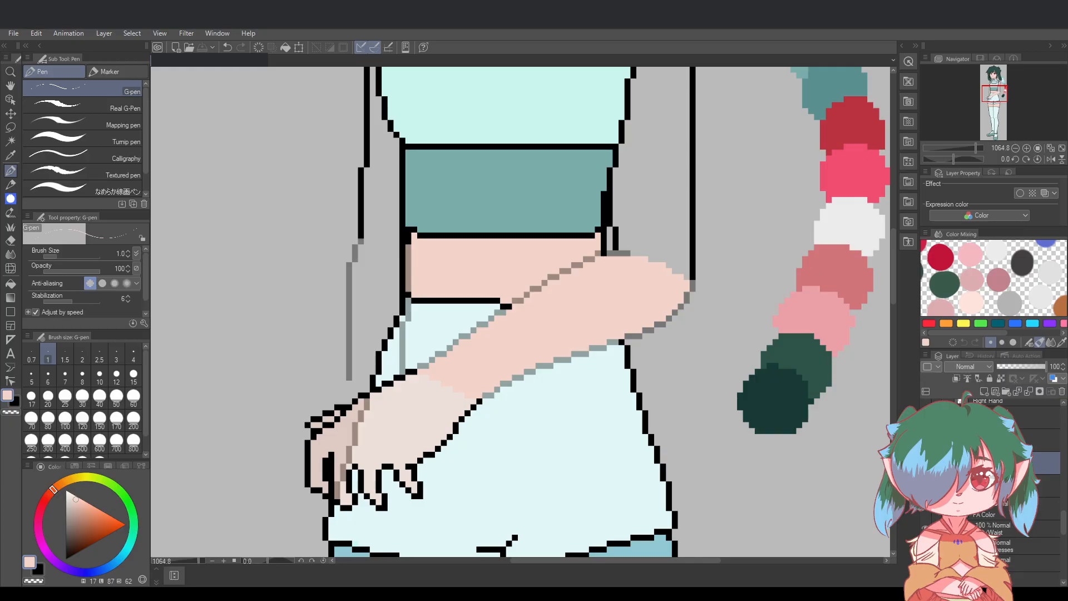
pyautogui.scroll(3, 990, 473)
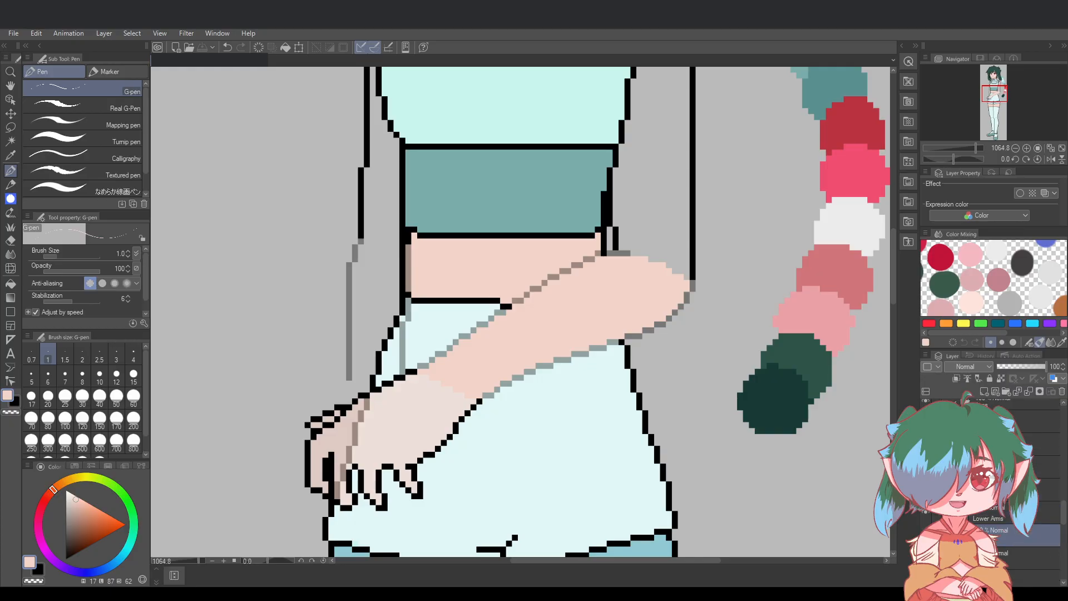
pyautogui.click(1036, 443)
pyautogui.moveTo(1032, 367); pyautogui.dragTo(1055, 368)
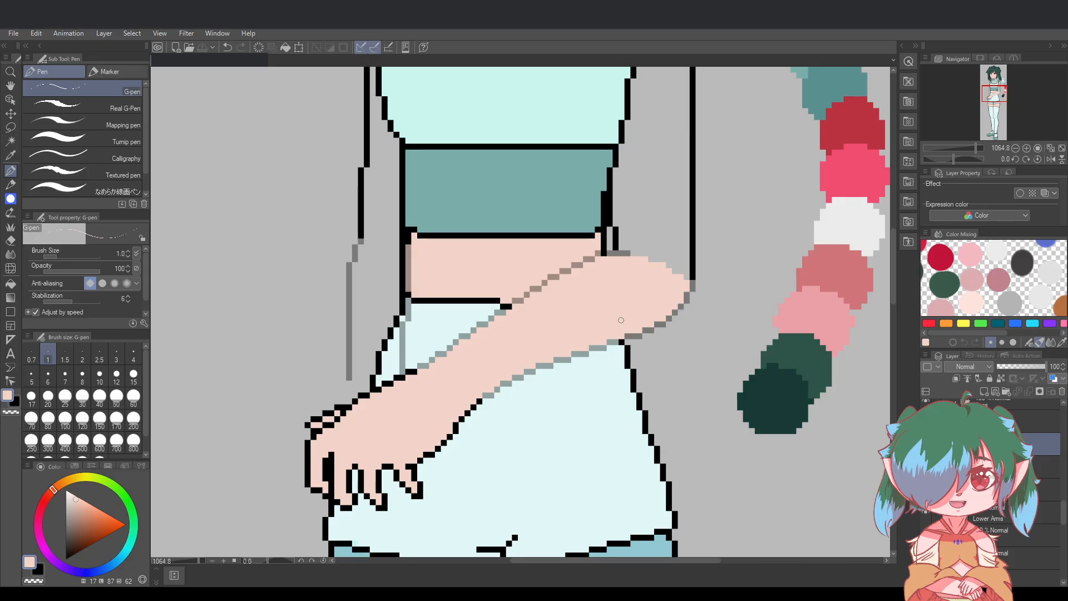
pyautogui.scroll(-1, 1038, 445)
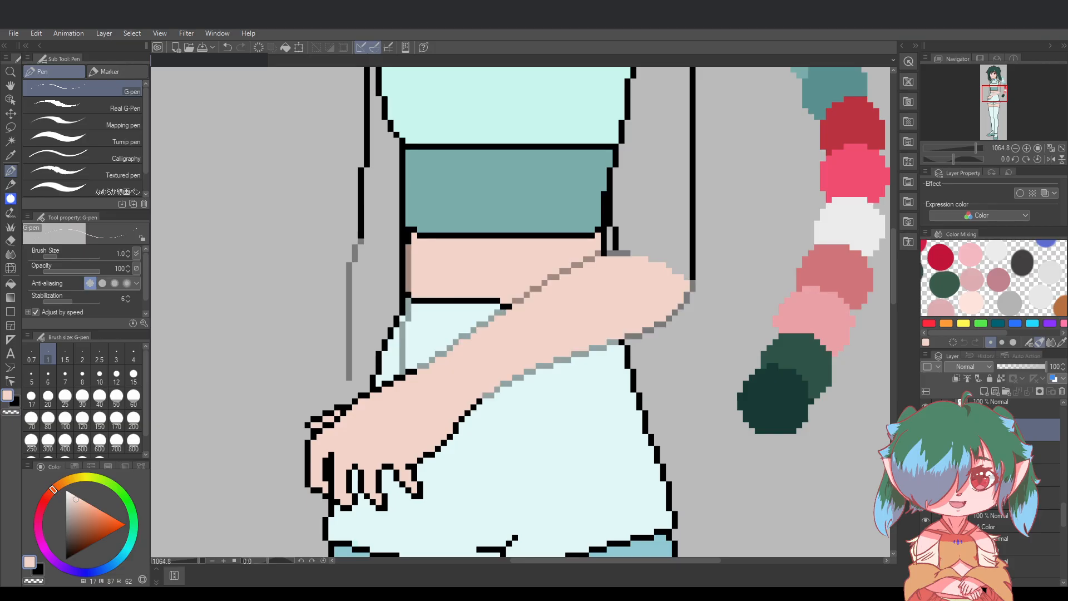
pyautogui.click(925, 405)
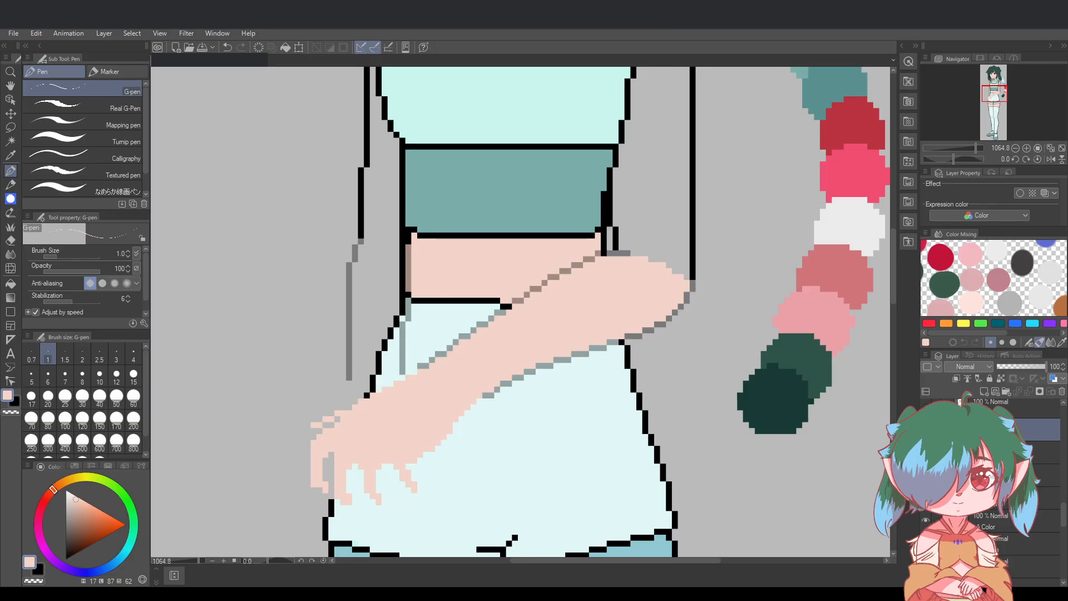
# Hide the bent hand's color layer and show the line art of the straight hand
pyautogui.click(926, 429)
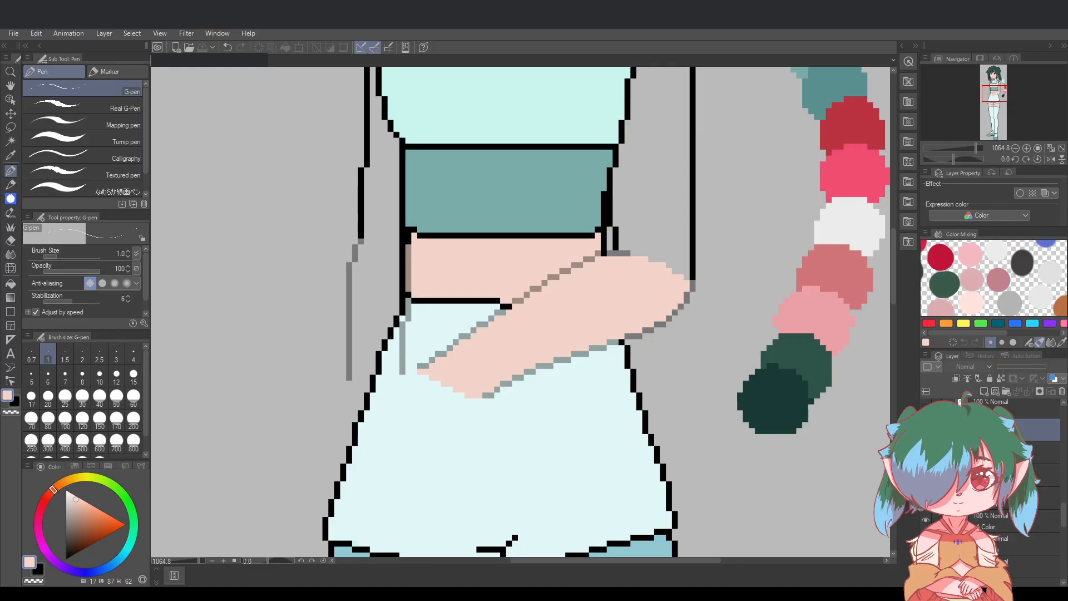
pyautogui.click(1039, 497)
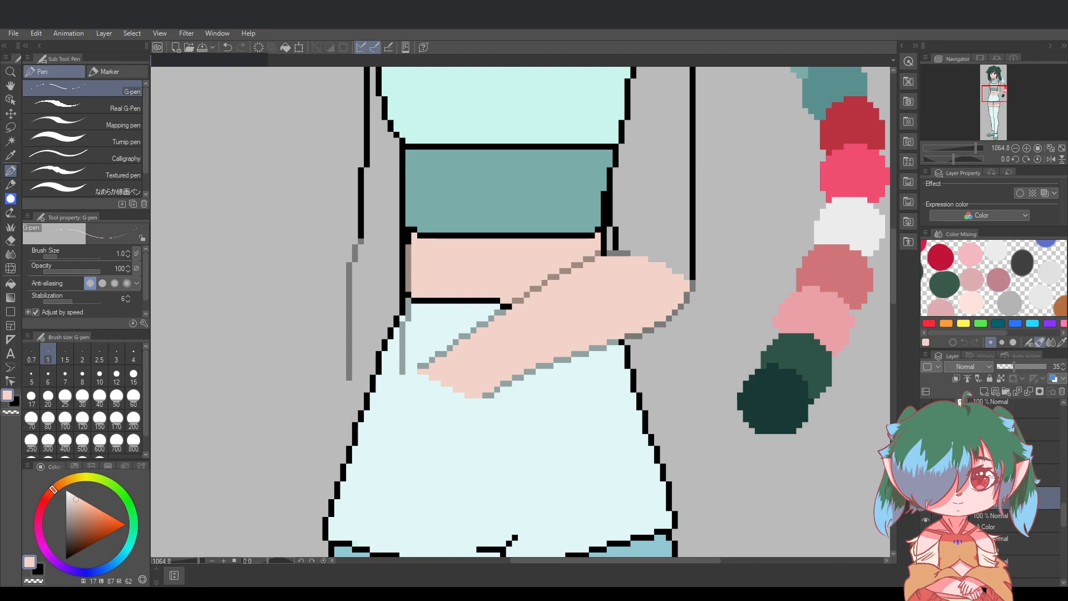
pyautogui.scroll(1, 993, 490)
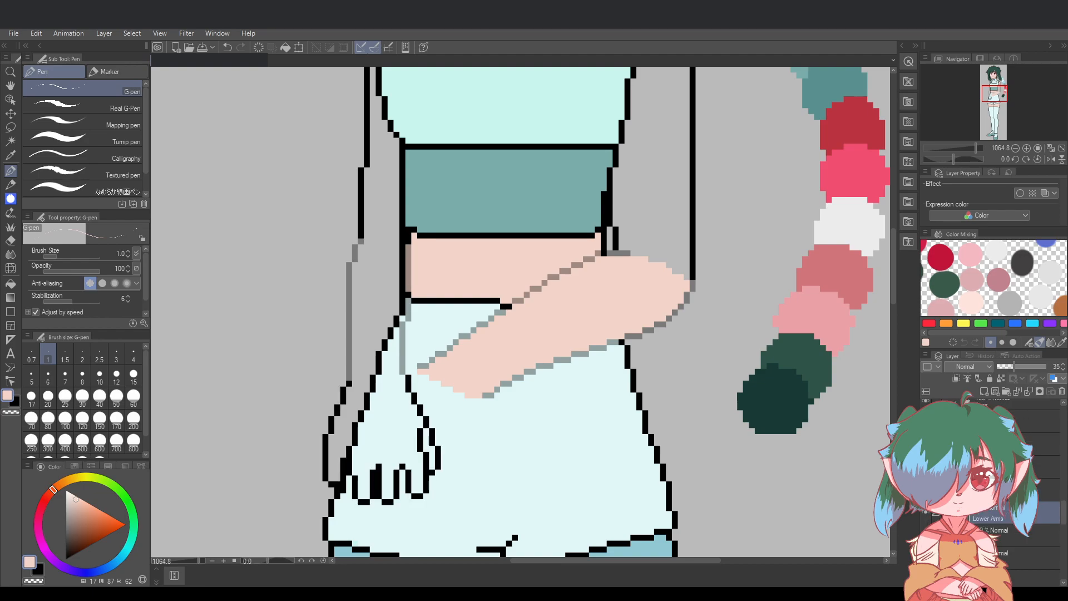
pyautogui.scroll(3, 378, 517)
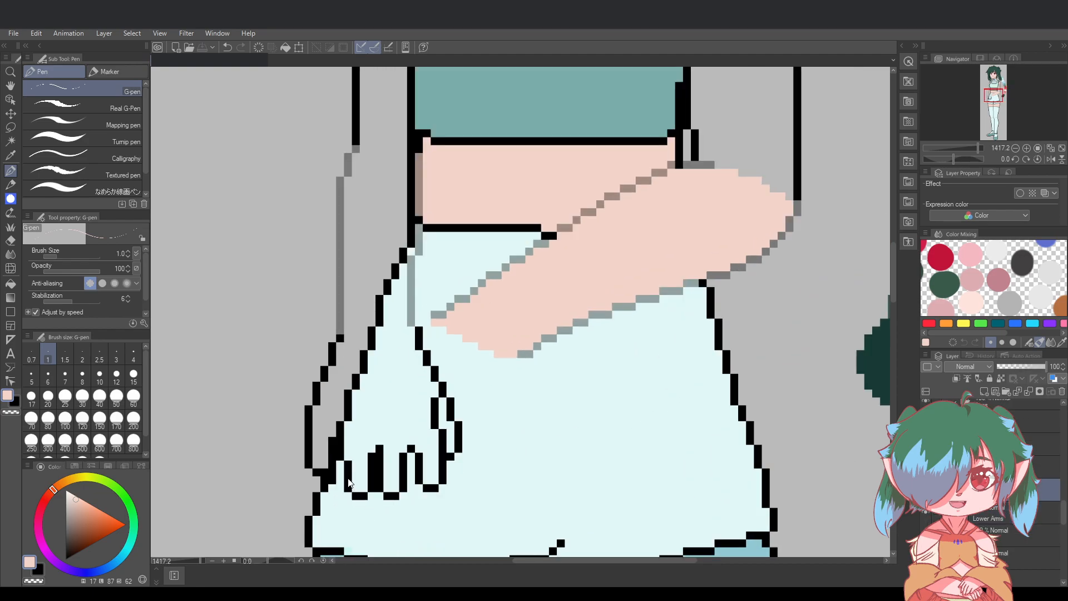
pyautogui.scroll(3, 994, 473)
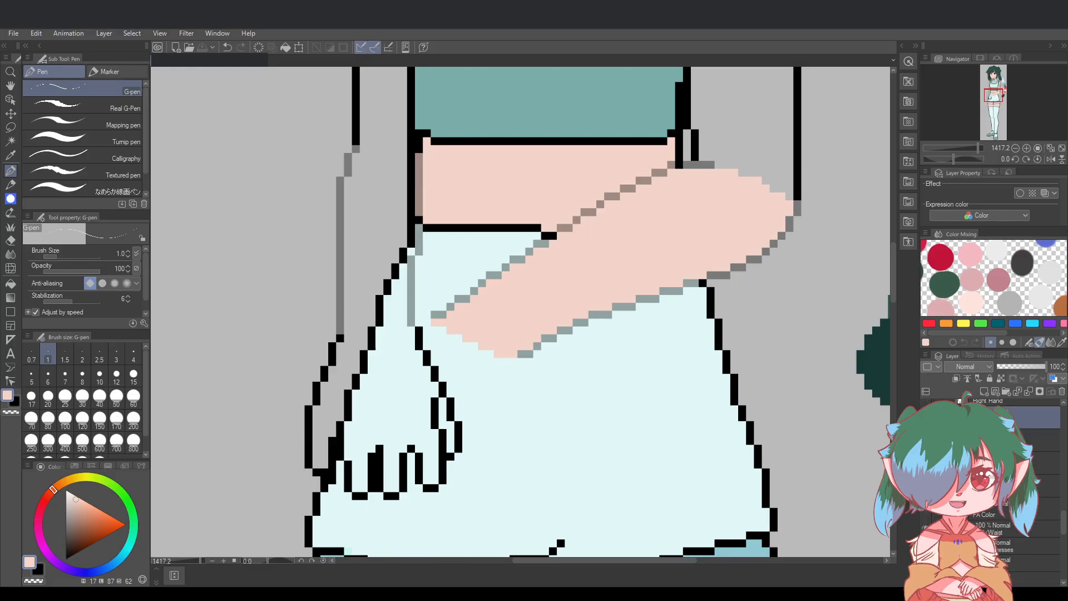
pyautogui.moveTo(608, 562); pyautogui.dragTo(600, 560)
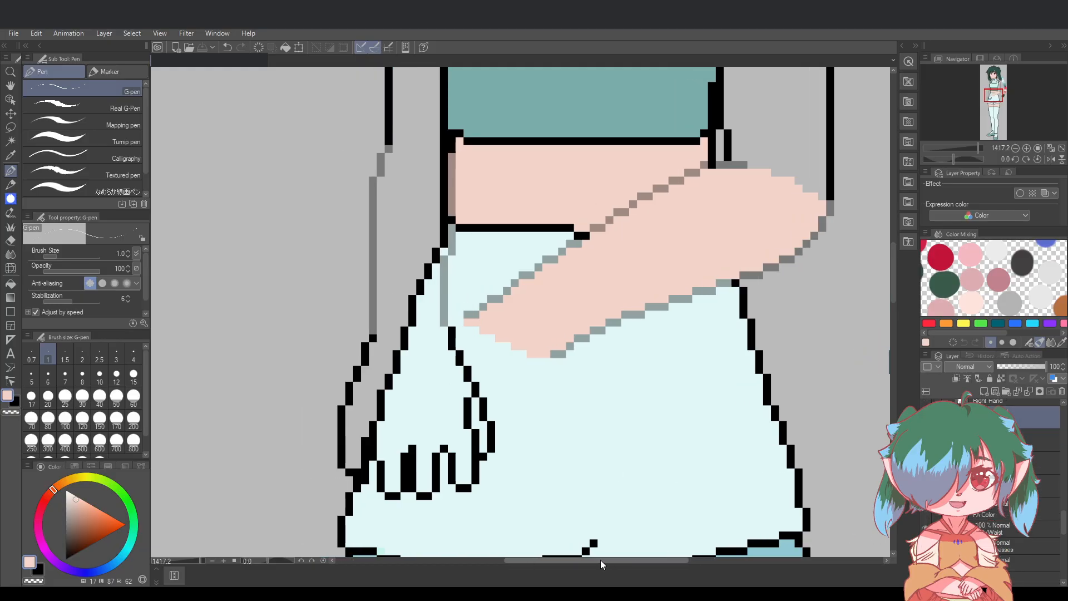
# Hide the waist and shorts/pants layers so the straight arm and hand stand clear
pyautogui.hotkey('ctrl', 'z')
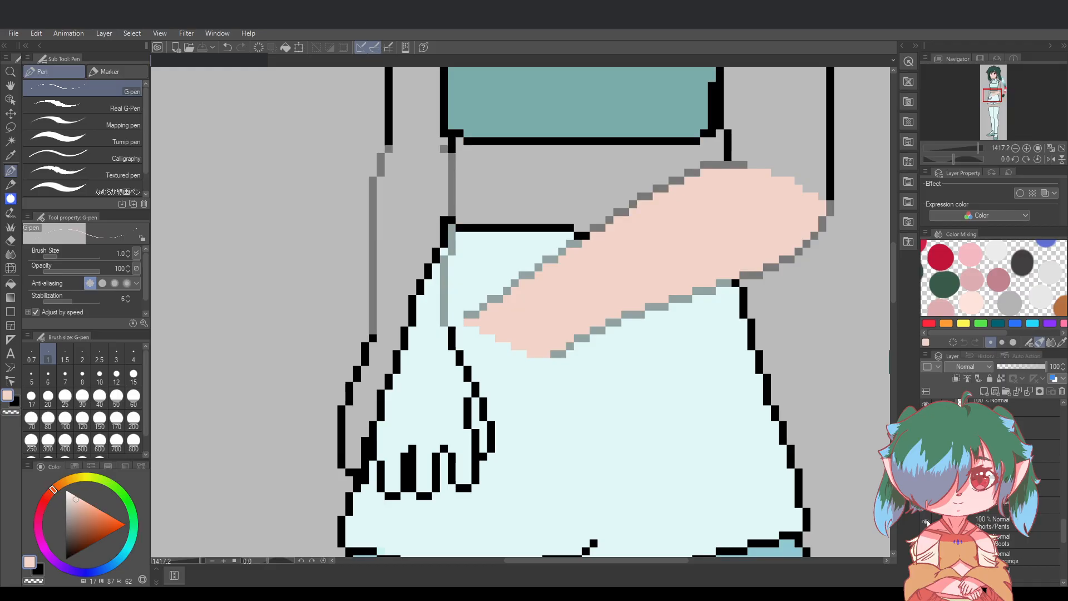
pyautogui.click(928, 523)
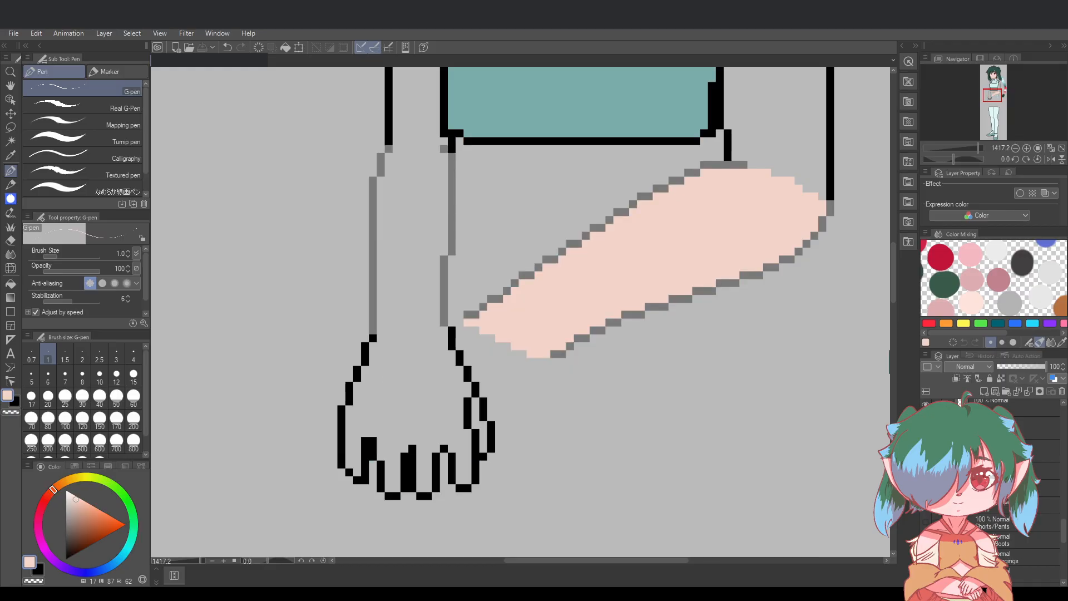
pyautogui.scroll(3, 993, 490)
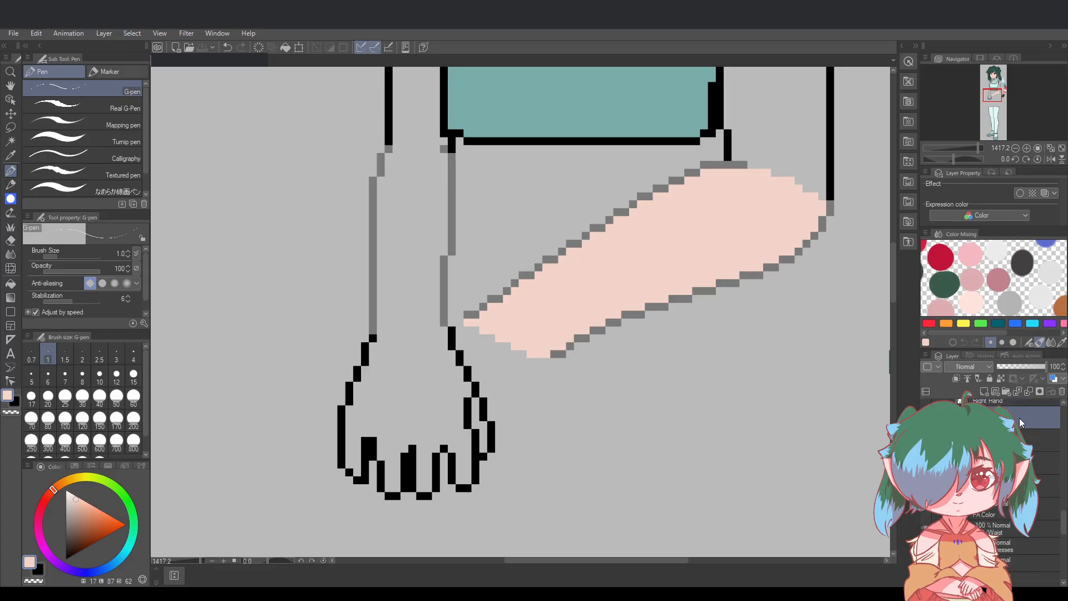
# Fill the straight hand and its fingers with light skin color up to the wrist and save the file
pyautogui.moveTo(358, 474)
pyautogui.mouseDown()
pyautogui.moveTo(355, 410)
pyautogui.moveTo(359, 423)
pyautogui.moveTo(350, 408)
pyautogui.moveTo(374, 431)
pyautogui.moveTo(361, 430)
pyautogui.moveTo(381, 434)
pyautogui.moveTo(393, 489)
pyautogui.moveTo(404, 447)
pyautogui.moveTo(381, 429)
pyautogui.moveTo(408, 434)
pyautogui.moveTo(368, 420)
pyautogui.moveTo(377, 416)
pyautogui.moveTo(360, 406)
pyautogui.moveTo(358, 386)
pyautogui.moveTo(370, 413)
pyautogui.moveTo(364, 376)
pyautogui.moveTo(362, 402)
pyautogui.moveTo(381, 339)
pyautogui.moveTo(444, 329)
pyautogui.moveTo(416, 339)
pyautogui.moveTo(441, 353)
pyautogui.moveTo(391, 344)
pyautogui.moveTo(448, 353)
pyautogui.moveTo(385, 359)
pyautogui.moveTo(453, 361)
pyautogui.moveTo(378, 372)
pyautogui.moveTo(416, 363)
pyautogui.moveTo(368, 389)
pyautogui.moveTo(417, 373)
pyautogui.moveTo(390, 393)
pyautogui.moveTo(379, 346)
pyautogui.mouseUp()
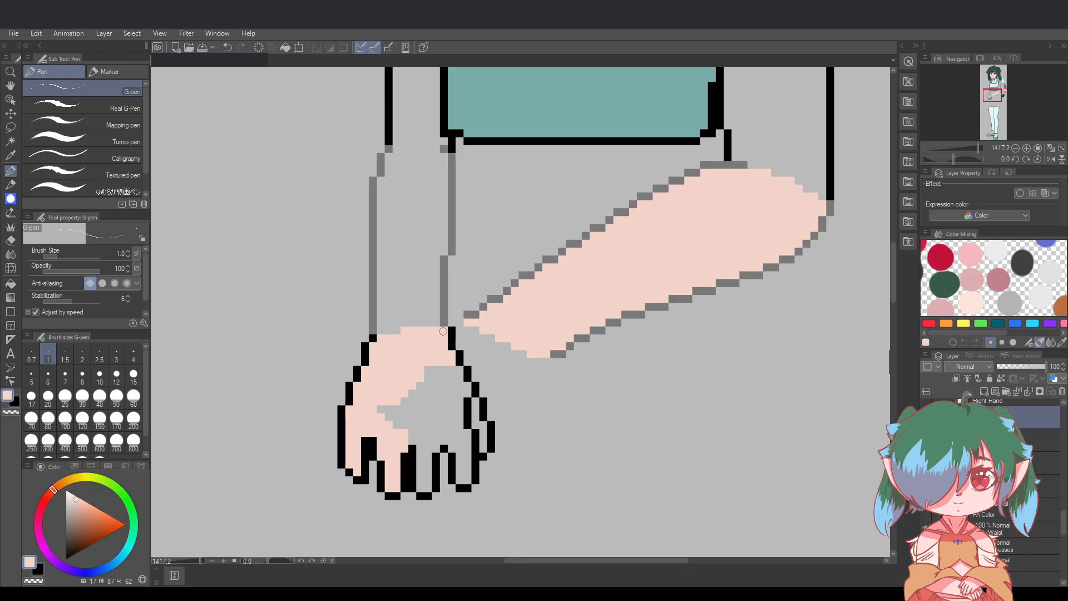
pyautogui.moveTo(428, 382)
pyautogui.mouseDown()
pyautogui.moveTo(460, 374)
pyautogui.moveTo(390, 395)
pyautogui.moveTo(458, 384)
pyautogui.moveTo(465, 394)
pyautogui.moveTo(451, 394)
pyautogui.moveTo(468, 398)
pyautogui.moveTo(413, 397)
pyautogui.moveTo(388, 404)
pyautogui.moveTo(459, 401)
pyautogui.moveTo(377, 413)
pyautogui.moveTo(401, 419)
pyautogui.moveTo(416, 440)
pyautogui.moveTo(412, 415)
pyautogui.moveTo(402, 429)
pyautogui.moveTo(418, 450)
pyautogui.moveTo(421, 437)
pyautogui.moveTo(422, 488)
pyautogui.moveTo(423, 421)
pyautogui.moveTo(423, 455)
pyautogui.moveTo(440, 429)
pyautogui.moveTo(445, 440)
pyautogui.moveTo(436, 422)
pyautogui.moveTo(452, 422)
pyautogui.moveTo(444, 409)
pyautogui.moveTo(450, 431)
pyautogui.moveTo(453, 405)
pyautogui.moveTo(444, 442)
pyautogui.moveTo(453, 450)
pyautogui.moveTo(452, 437)
pyautogui.moveTo(444, 445)
pyautogui.moveTo(461, 409)
pyautogui.moveTo(462, 481)
pyautogui.moveTo(466, 425)
pyautogui.moveTo(485, 447)
pyautogui.moveTo(473, 404)
pyautogui.mouseUp()
pyautogui.click(472, 404)
pyautogui.hotkey('ctrl', 's')
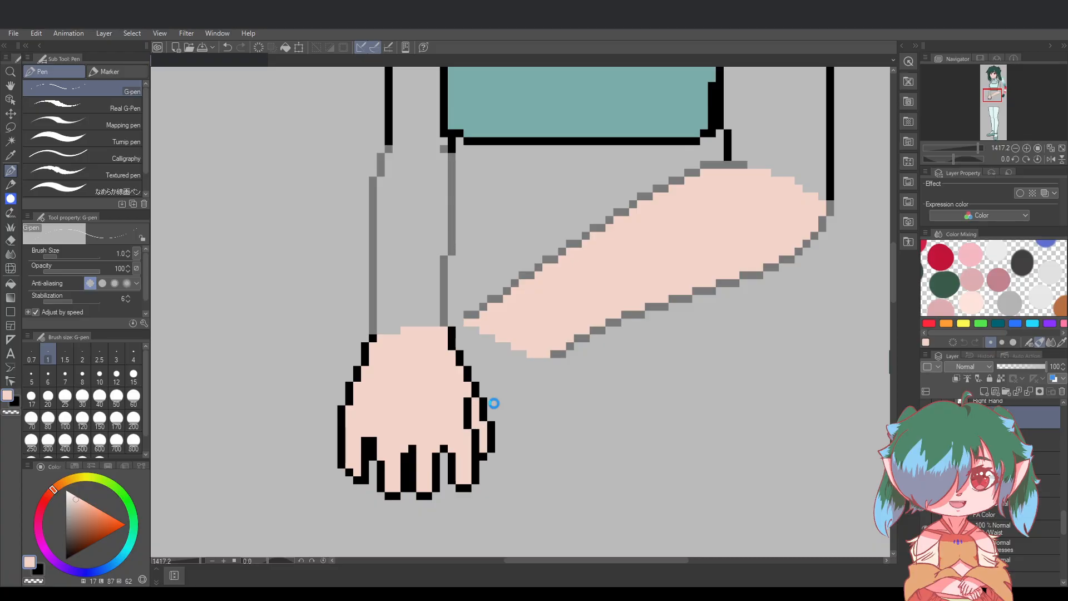
# Save the file and lower the opacity of the straight hand's color layer to 71
pyautogui.scroll(1, 990, 445)
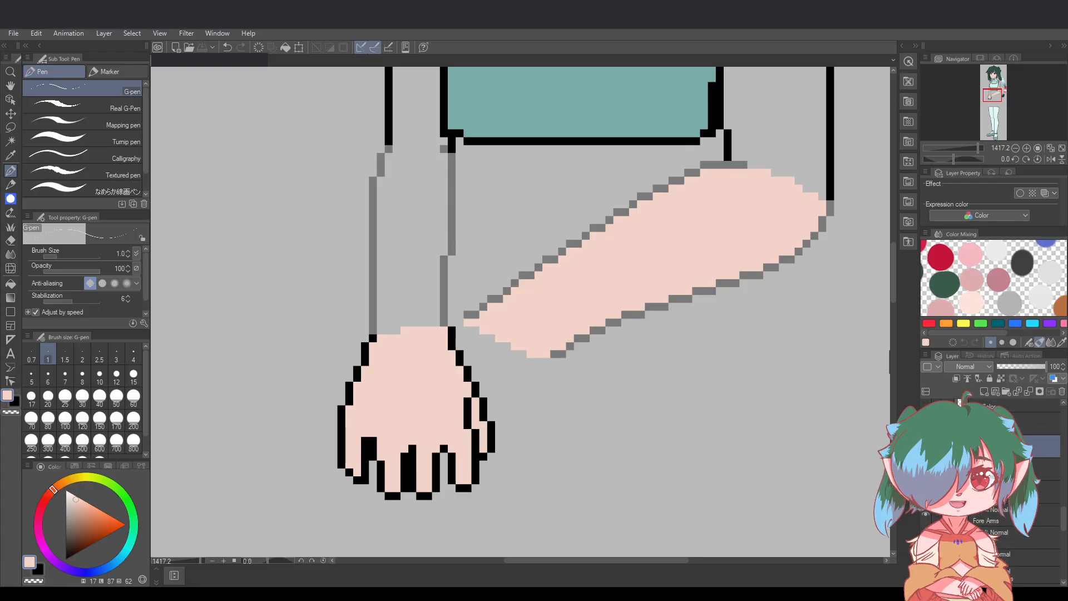
pyautogui.click(926, 446)
pyautogui.click(926, 446)
pyautogui.hotkey('ctrl', 's')
pyautogui.scroll(2, 958, 505)
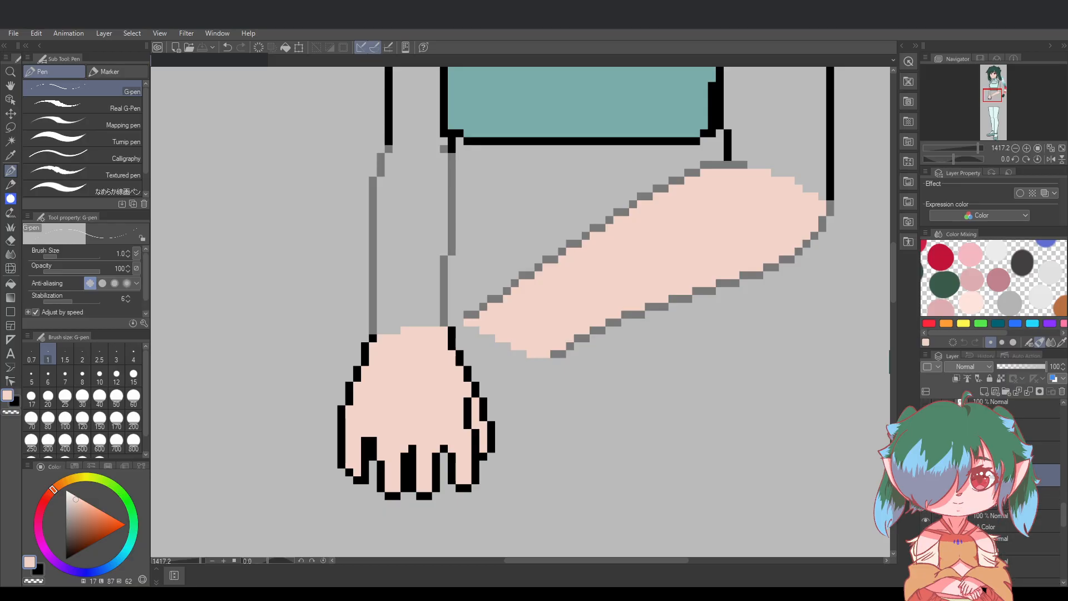
pyautogui.moveTo(1036, 366); pyautogui.dragTo(1033, 365)
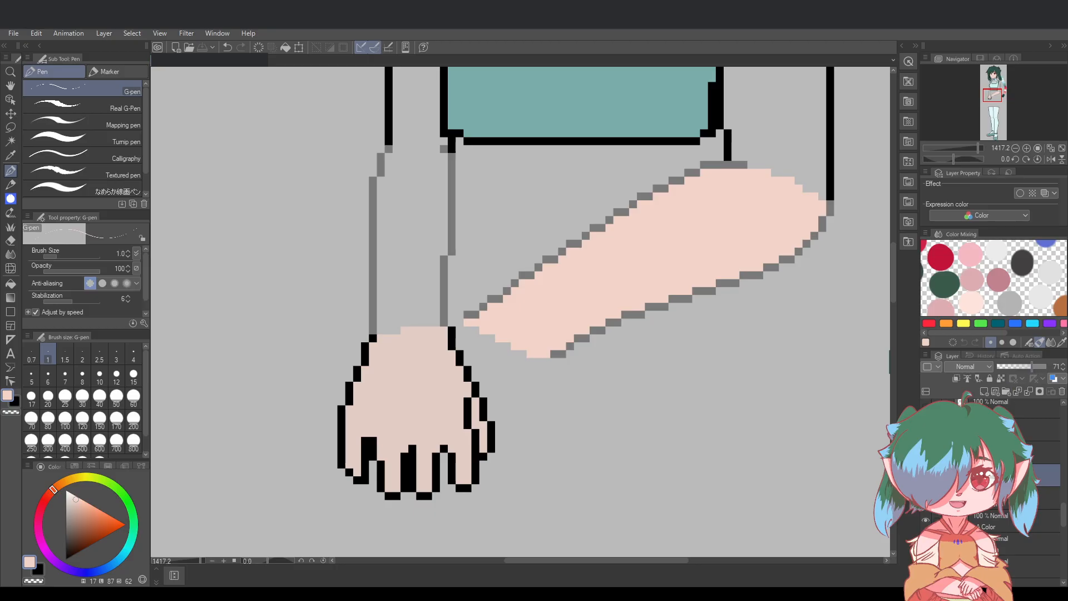
# Select the lower arms' color layer and trace light skin color inside the straight forearm's outline from wrist to elbow
pyautogui.click(1021, 545)
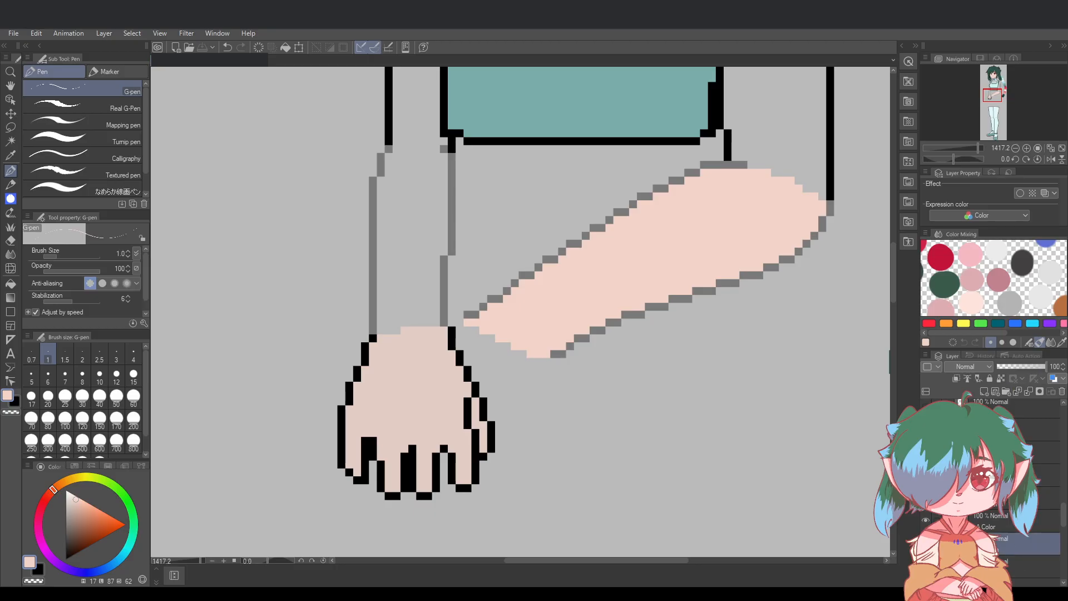
pyautogui.click(926, 521)
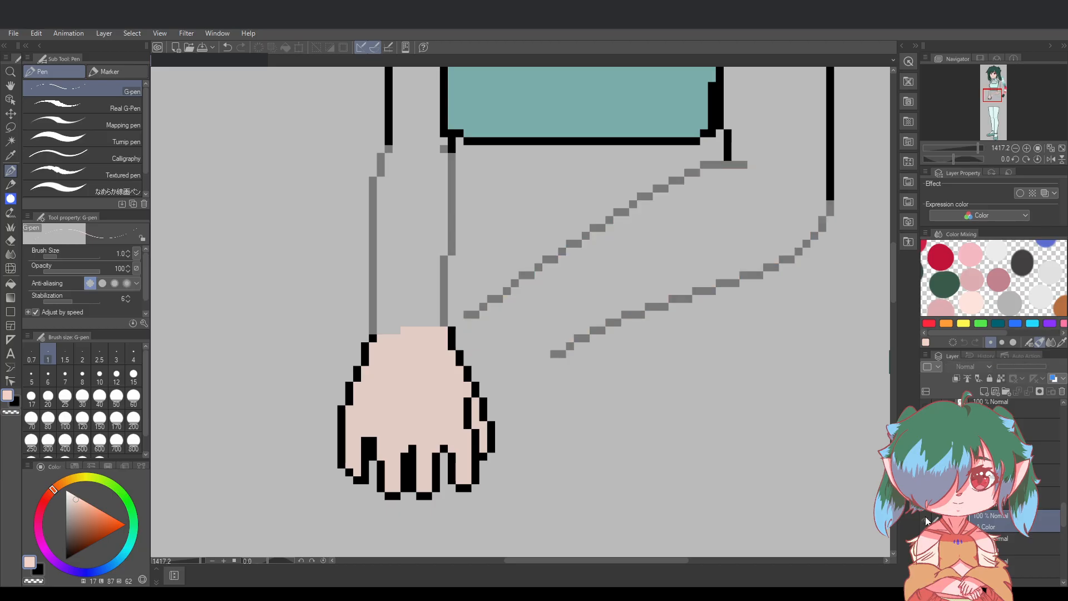
pyautogui.click(926, 521)
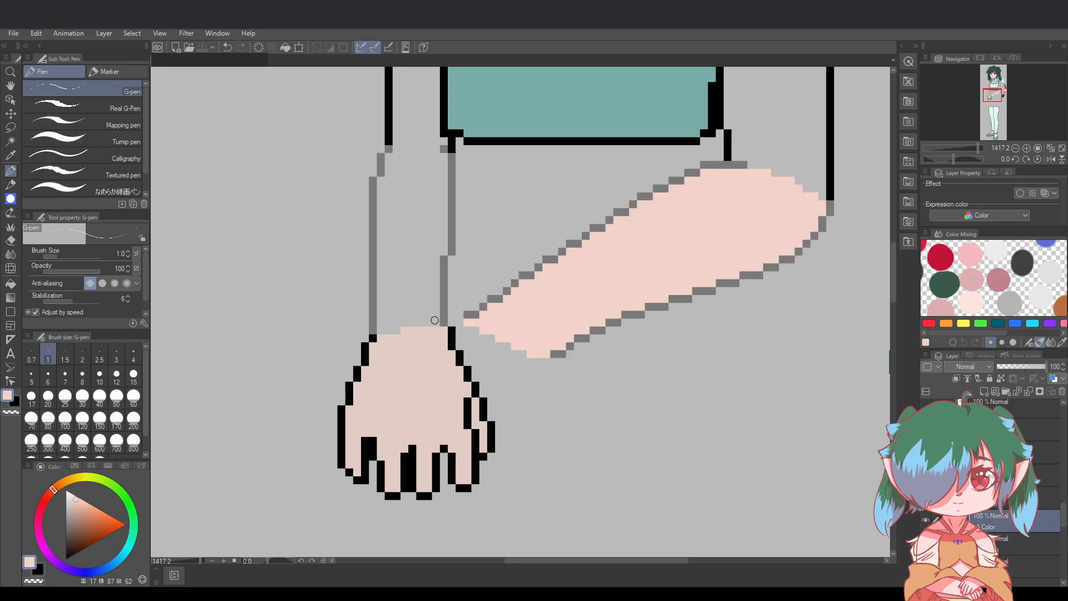
pyautogui.moveTo(434, 320)
pyautogui.mouseDown()
pyautogui.moveTo(382, 323)
pyautogui.moveTo(384, 184)
pyautogui.moveTo(398, 151)
pyautogui.moveTo(431, 154)
pyautogui.moveTo(398, 167)
pyautogui.moveTo(397, 180)
pyautogui.mouseUp()
pyautogui.hotkey('ctrl', 'z')
pyautogui.click(437, 150)
pyautogui.click(436, 158)
pyautogui.click(443, 159)
pyautogui.moveTo(399, 165)
pyautogui.mouseDown()
pyautogui.moveTo(442, 163)
pyautogui.moveTo(430, 229)
pyautogui.mouseUp()
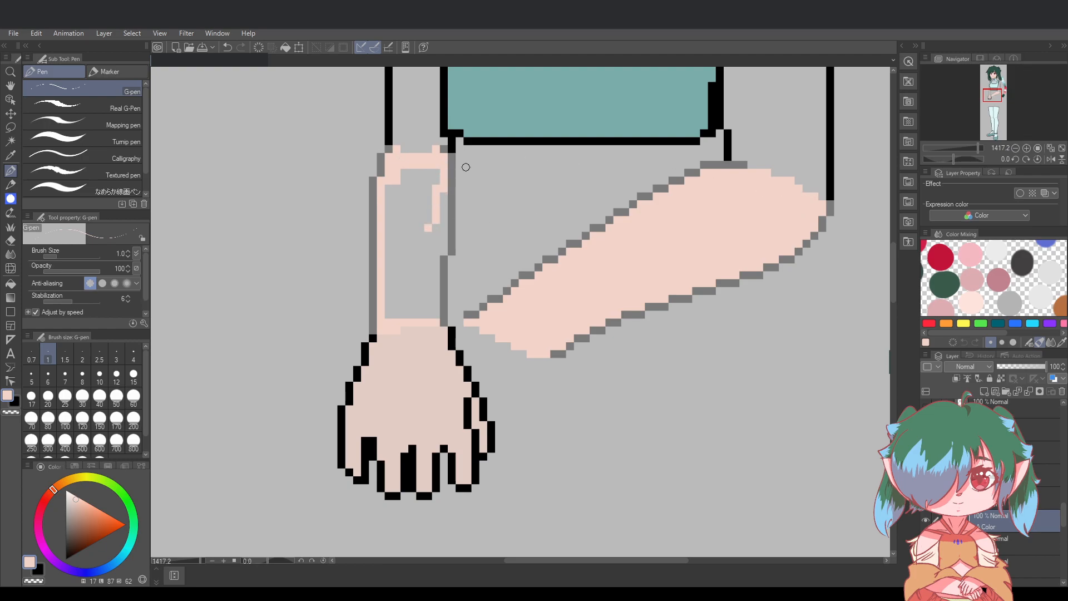
# Fill the remaining interior of the straight forearm with light skin color out to its inner outline
pyautogui.moveTo(440, 170)
pyautogui.mouseDown()
pyautogui.moveTo(429, 213)
pyautogui.moveTo(418, 172)
pyautogui.moveTo(398, 225)
pyautogui.moveTo(392, 187)
pyautogui.moveTo(395, 322)
pyautogui.moveTo(395, 228)
pyautogui.moveTo(404, 316)
pyautogui.moveTo(390, 267)
pyautogui.moveTo(411, 217)
pyautogui.moveTo(413, 317)
pyautogui.moveTo(418, 208)
pyautogui.moveTo(425, 310)
pyautogui.moveTo(426, 211)
pyautogui.mouseUp()
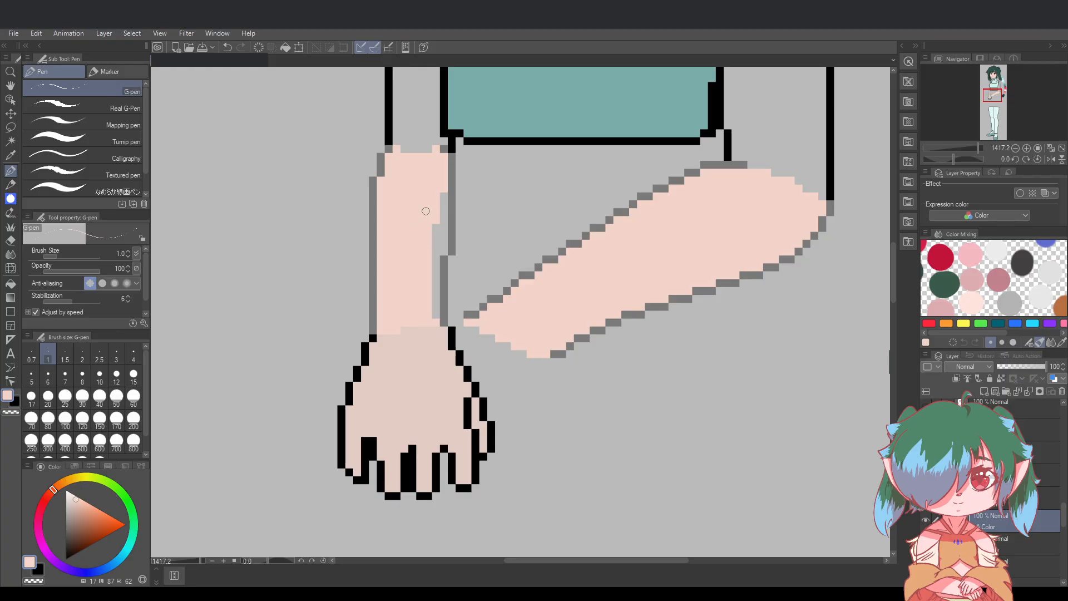
pyautogui.moveTo(430, 316); pyautogui.dragTo(434, 214)
pyautogui.moveTo(444, 255); pyautogui.dragTo(442, 199)
pyautogui.scroll(-3, 682, 375)
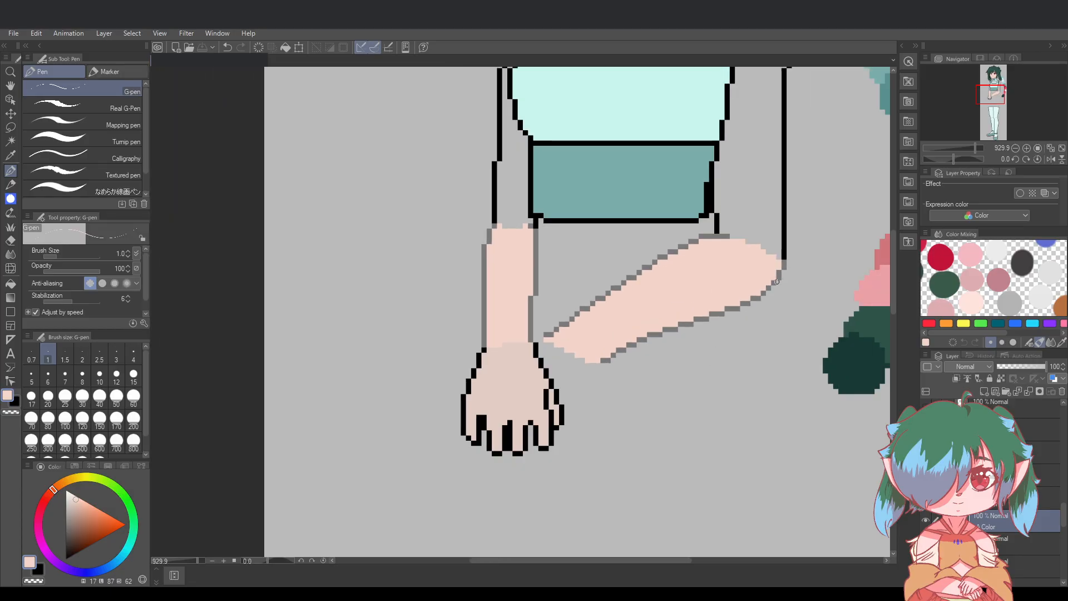
pyautogui.scroll(2, 801, 274)
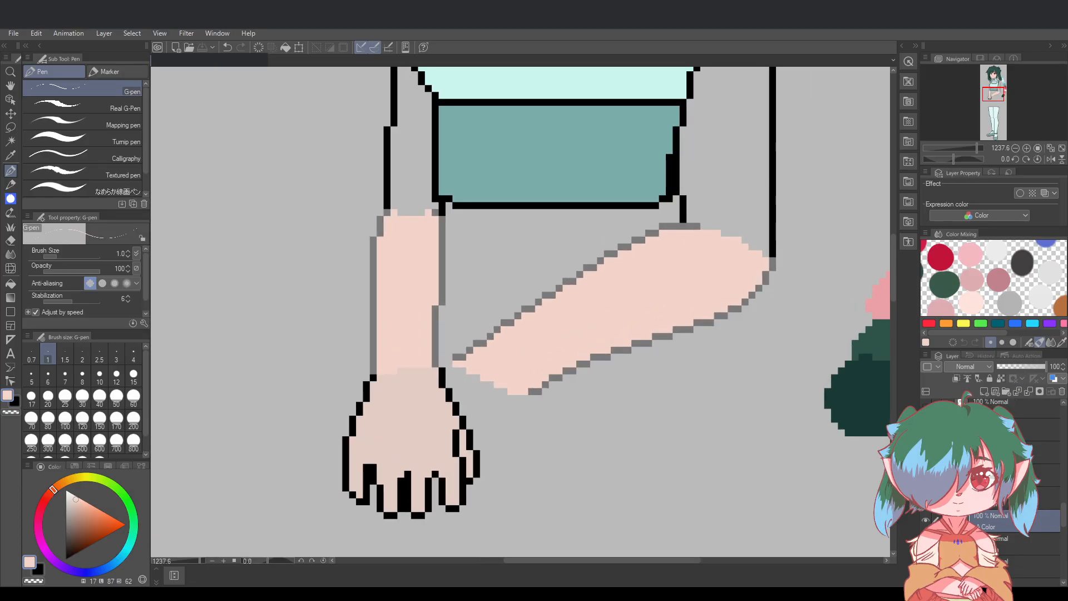
# Restore the lower arms' line art and the straight hand's color layer to 100 opacity
pyautogui.click(1018, 498)
pyautogui.moveTo(1042, 363); pyautogui.dragTo(1047, 364)
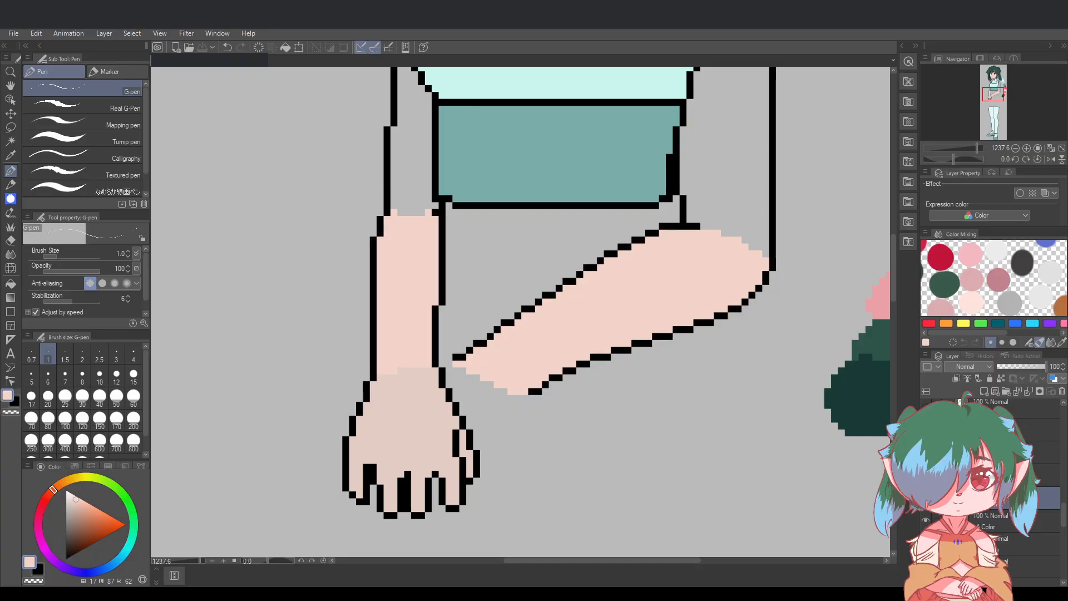
pyautogui.click(1018, 452)
pyautogui.click(1018, 476)
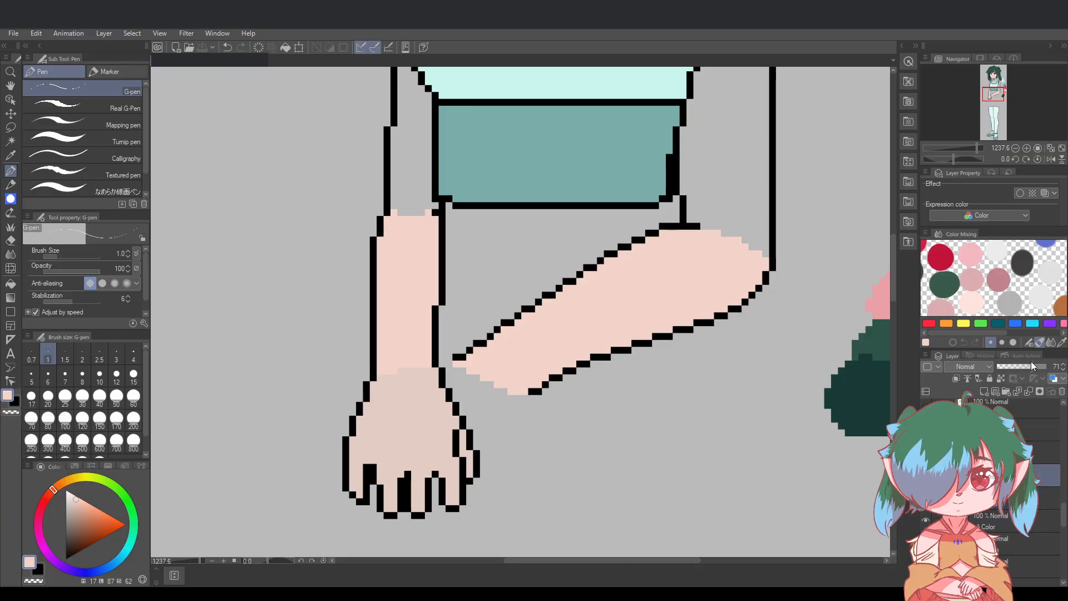
pyautogui.moveTo(1031, 365); pyautogui.dragTo(1053, 366)
pyautogui.scroll(-3, 781, 373)
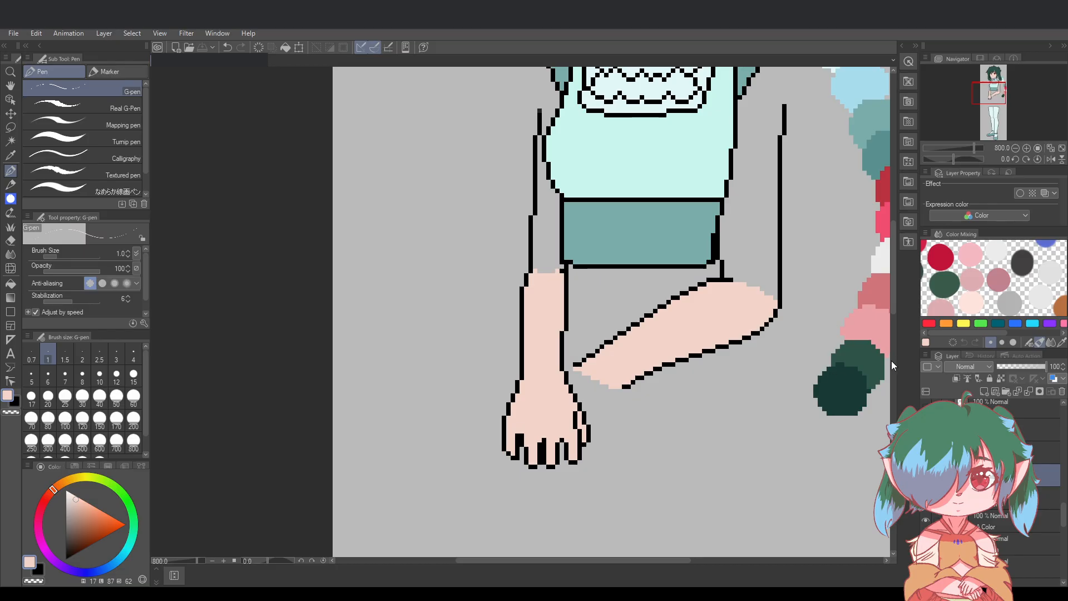
# Complete the skin color along the straight forearm's open upper edge at the elbow and save the file
pyautogui.moveTo(681, 560); pyautogui.dragTo(703, 559)
pyautogui.scroll(1, 769, 330)
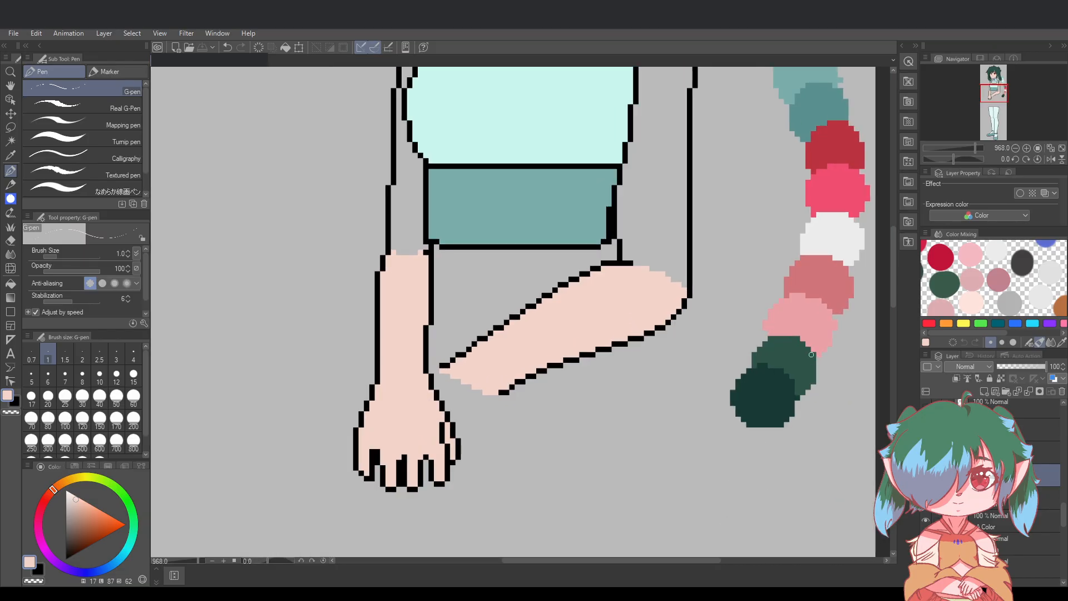
pyautogui.click(1016, 526)
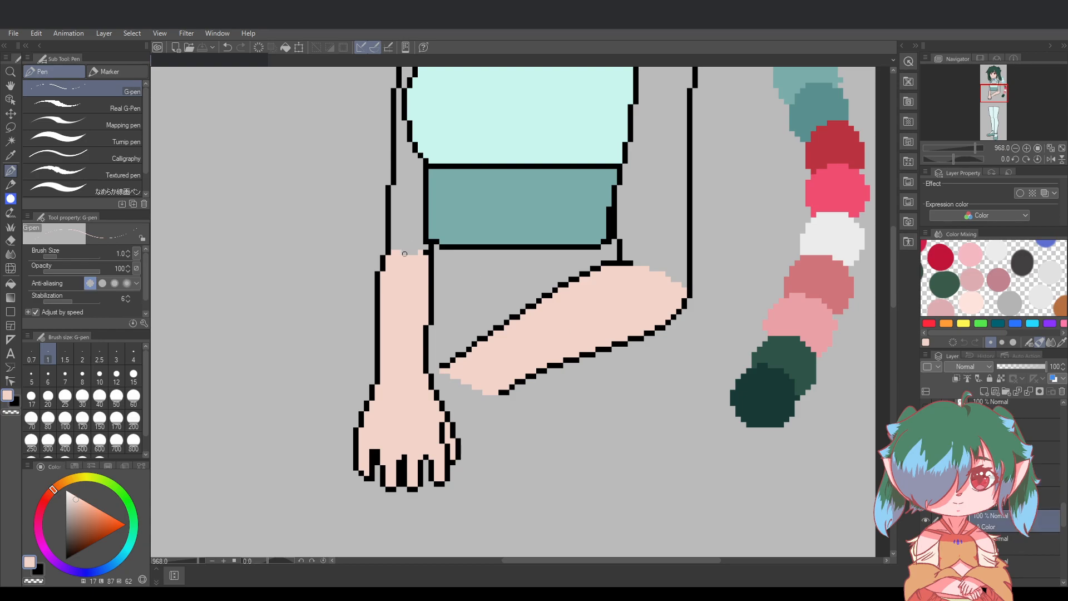
pyautogui.moveTo(405, 253); pyautogui.dragTo(416, 254)
pyautogui.hotkey('ctrl', 's')
pyautogui.scroll(3, 893, 269)
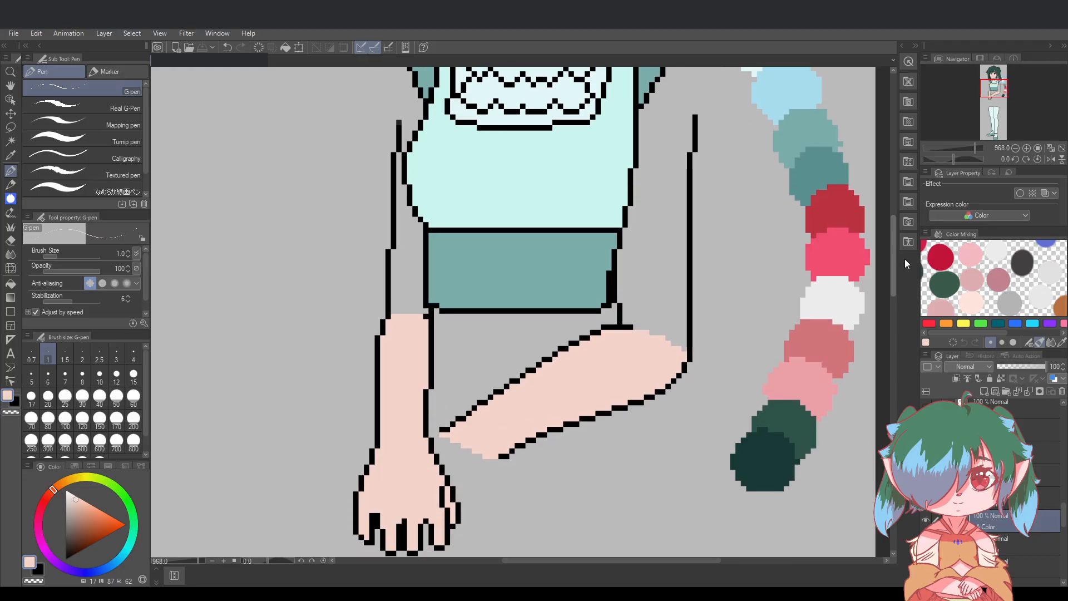
# Hide the straight hand, show the bent hand with its line art and color, and save the file
pyautogui.scroll(-1, 670, 437)
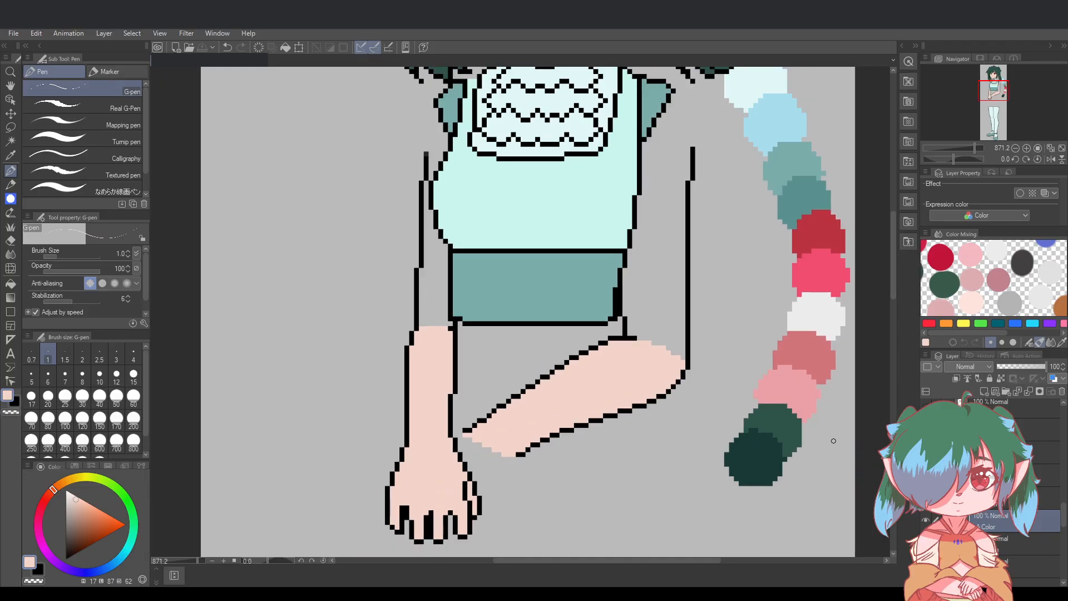
pyautogui.moveTo(673, 559); pyautogui.dragTo(700, 560)
pyautogui.moveTo(618, 560); pyautogui.dragTo(606, 560)
pyautogui.scroll(1, 559, 537)
pyautogui.scroll(1, 990, 473)
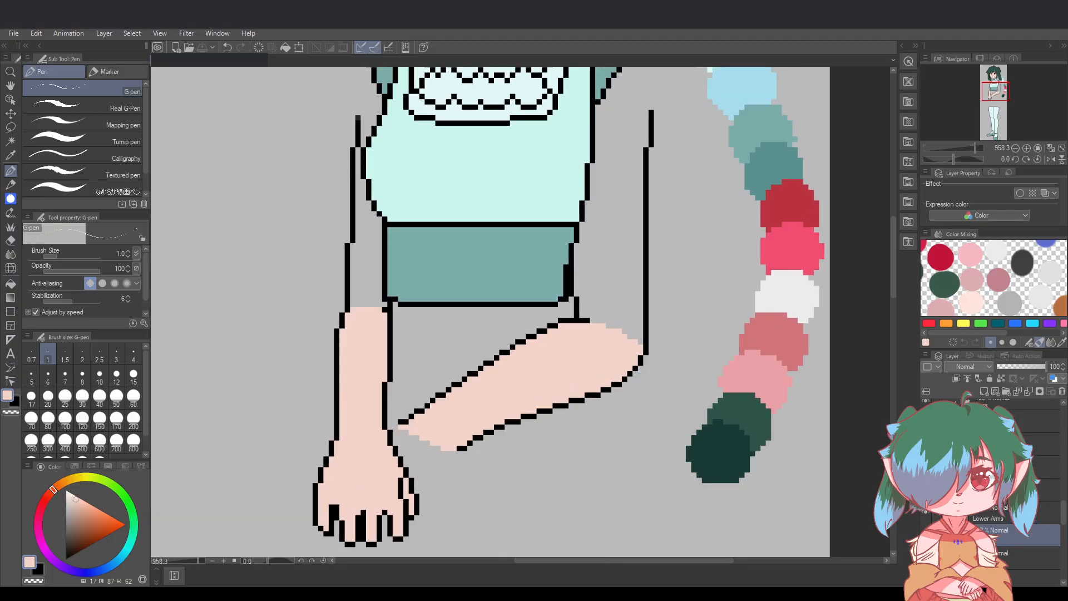
pyautogui.click(926, 468)
pyautogui.click(926, 489)
pyautogui.hotkey('ctrl', 's')
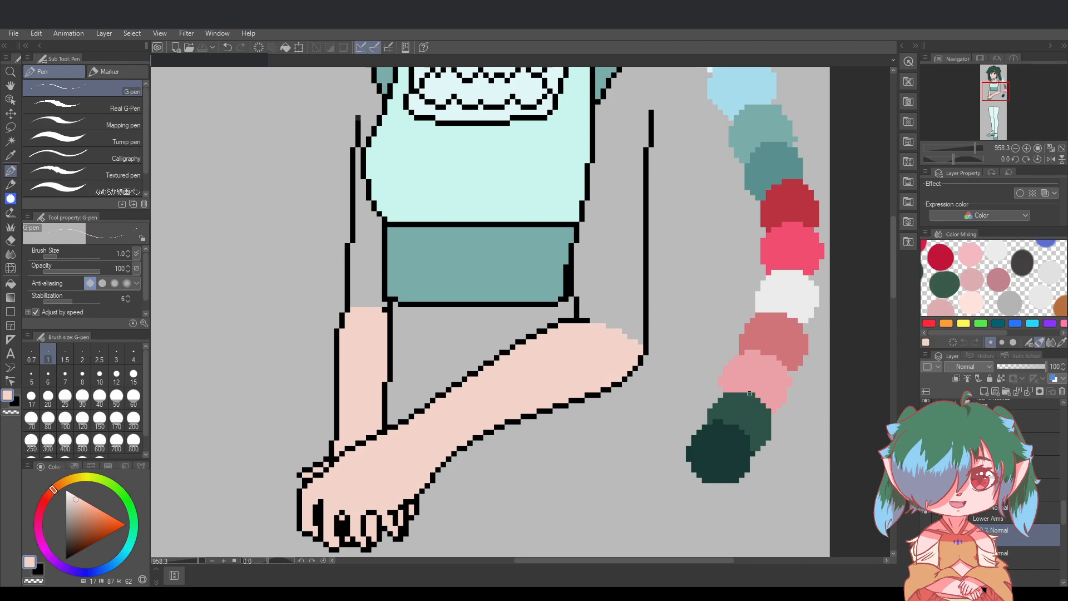
# Lower the opacity of the lower arms' color layer to 69
pyautogui.scroll(-2, 796, 401)
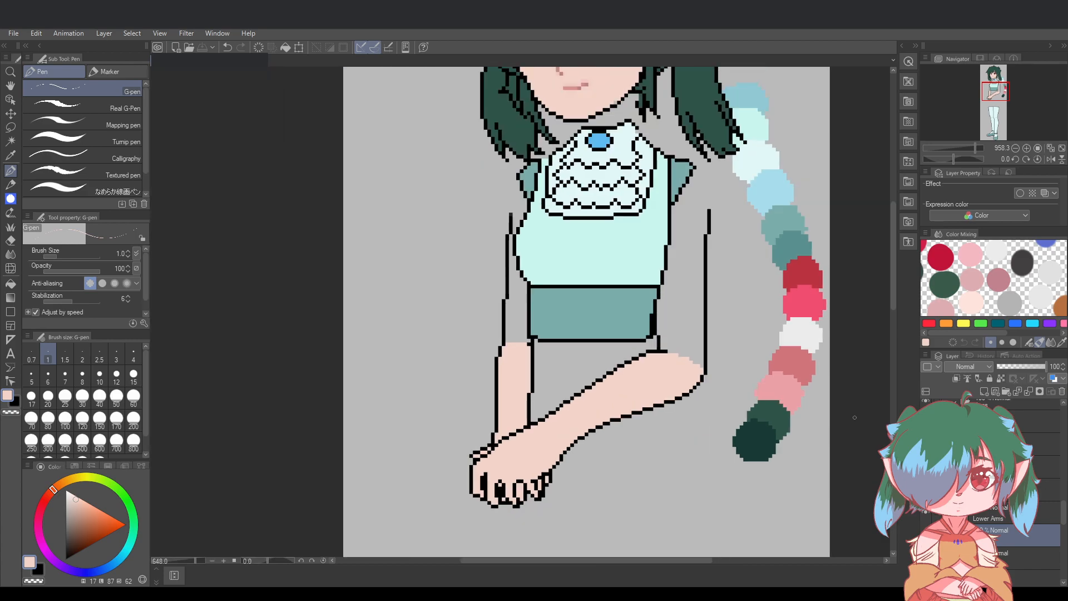
pyautogui.moveTo(684, 561); pyautogui.dragTo(711, 558)
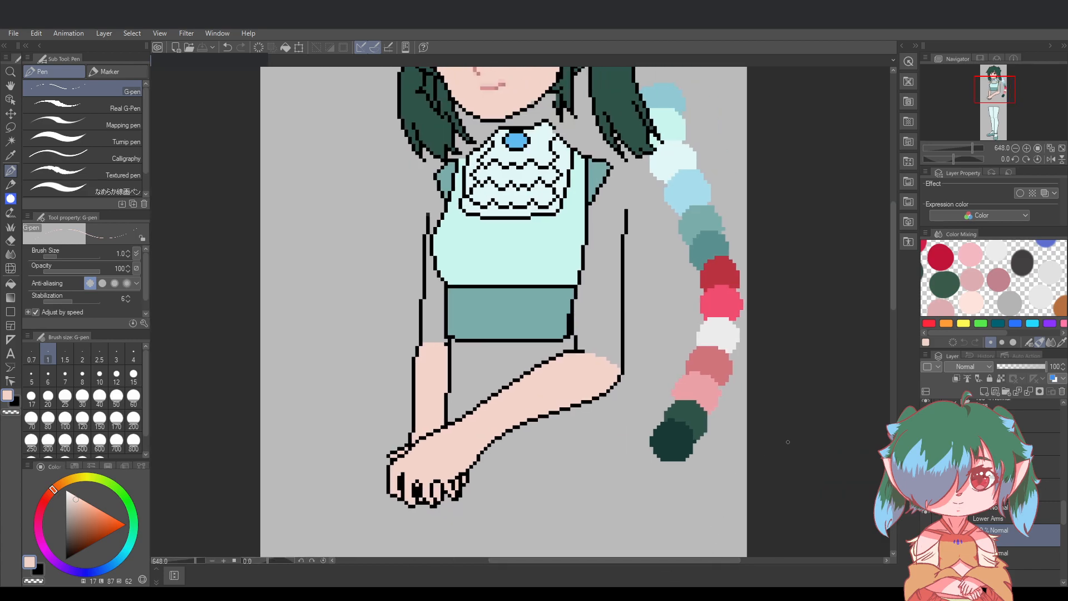
pyautogui.scroll(1, 795, 386)
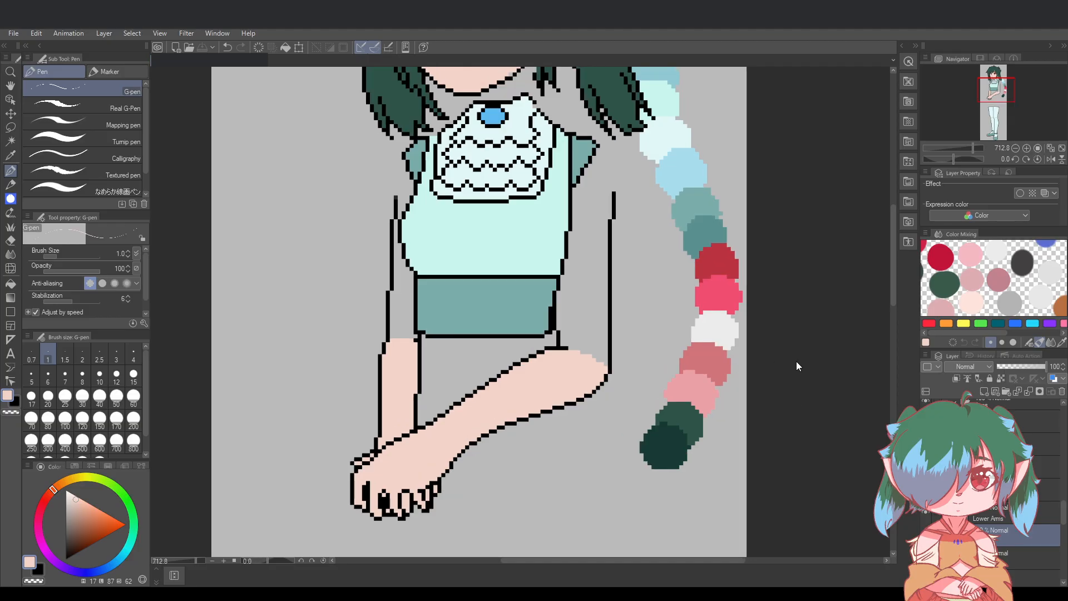
pyautogui.moveTo(890, 302); pyautogui.dragTo(891, 294)
pyautogui.scroll(-1, 1006, 502)
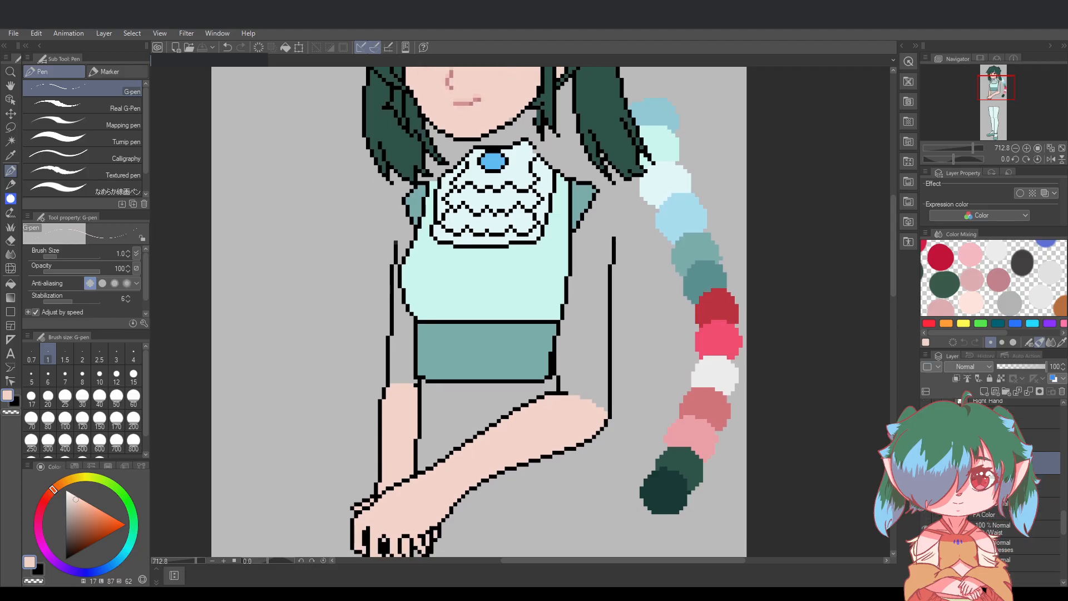
pyautogui.click(1046, 485)
pyautogui.click(1046, 507)
pyautogui.moveTo(1046, 366)
pyautogui.mouseDown()
pyautogui.moveTo(1018, 367)
pyautogui.moveTo(1060, 368)
pyautogui.moveTo(1029, 366)
pyautogui.mouseUp()
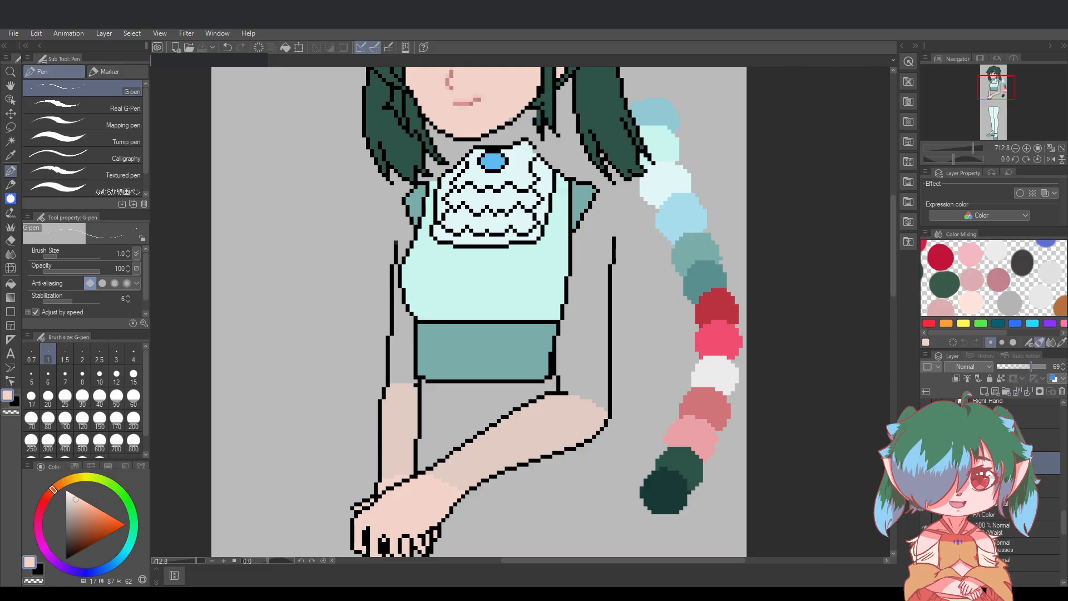
# Set the lower arms' line art to 44 opacity and paint skin color on the upper arm just above the bent elbow
pyautogui.moveTo(1035, 365); pyautogui.dragTo(1019, 365)
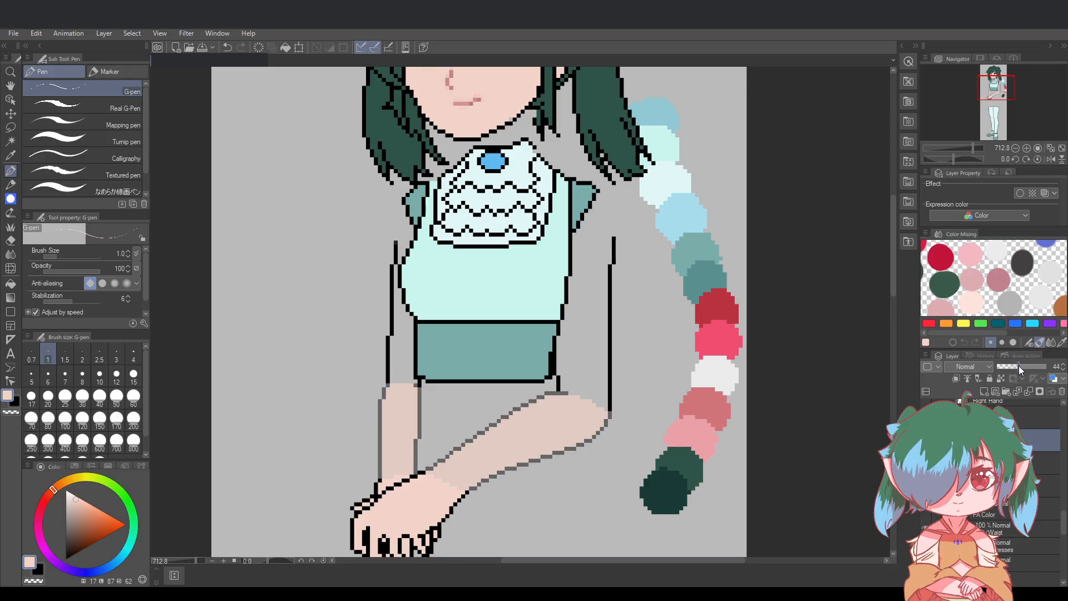
pyautogui.click(1009, 509)
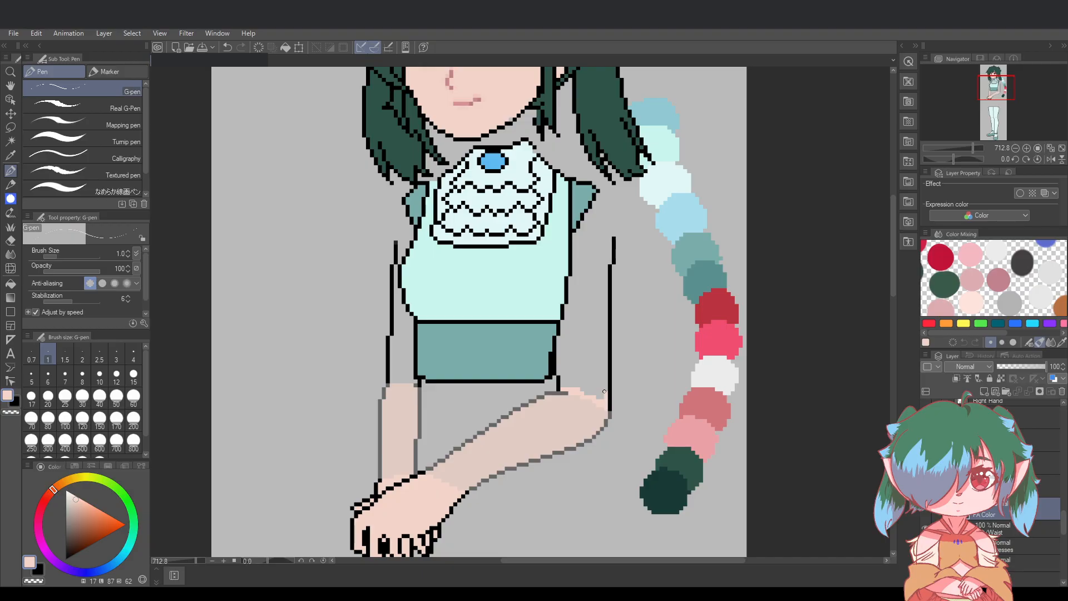
pyautogui.moveTo(603, 395)
pyautogui.mouseDown()
pyautogui.moveTo(579, 393)
pyautogui.moveTo(604, 384)
pyautogui.moveTo(561, 382)
pyautogui.moveTo(601, 379)
pyautogui.mouseUp()
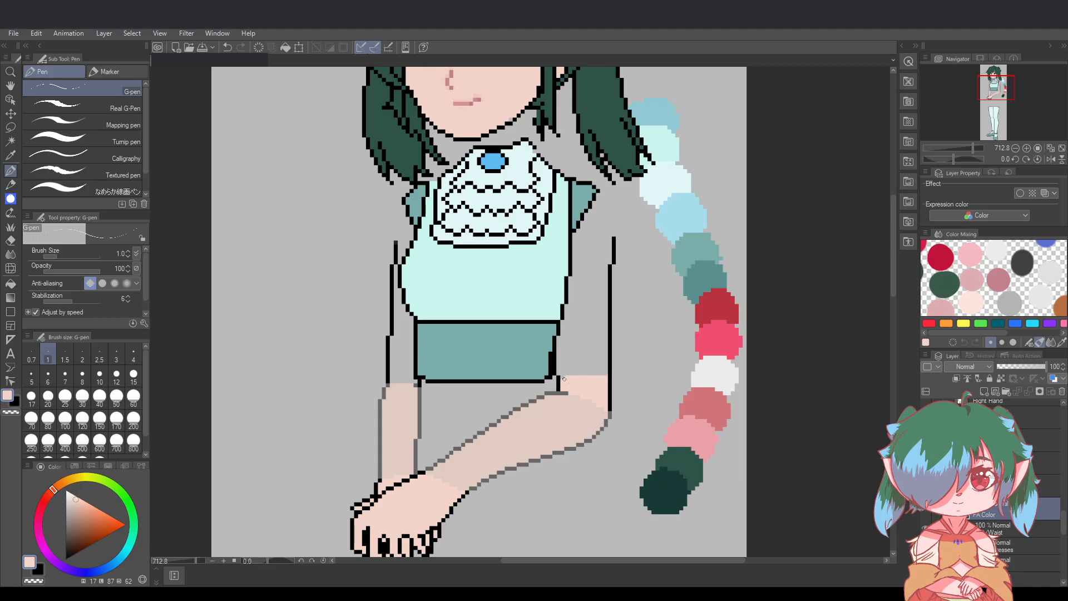
pyautogui.moveTo(561, 373)
pyautogui.mouseDown()
pyautogui.moveTo(605, 369)
pyautogui.moveTo(562, 363)
pyautogui.moveTo(607, 365)
pyautogui.moveTo(562, 359)
pyautogui.mouseUp()
pyautogui.moveTo(557, 353)
pyautogui.mouseDown()
pyautogui.moveTo(606, 350)
pyautogui.moveTo(555, 351)
pyautogui.mouseUp()
pyautogui.hotkey('ctrl', 'z')
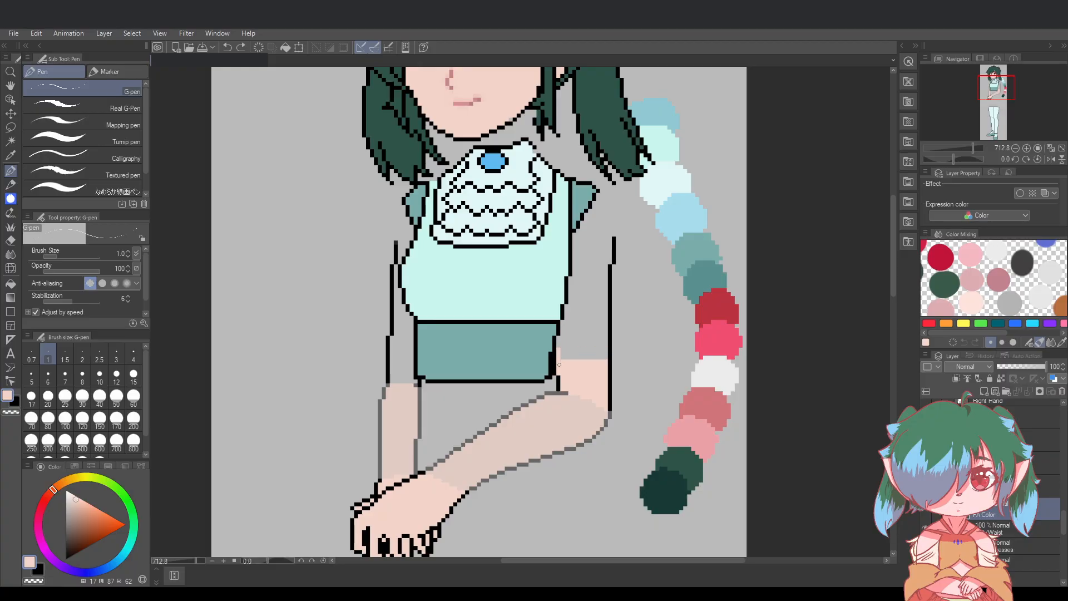
# Extend the skin color up the bent arm's upper arm to just below the shoulder and save the file
pyautogui.moveTo(560, 338)
pyautogui.mouseDown()
pyautogui.moveTo(562, 362)
pyautogui.moveTo(570, 337)
pyautogui.moveTo(584, 366)
pyautogui.moveTo(595, 324)
pyautogui.moveTo(604, 362)
pyautogui.moveTo(605, 324)
pyautogui.moveTo(569, 344)
pyautogui.moveTo(563, 333)
pyautogui.moveTo(567, 322)
pyautogui.moveTo(570, 336)
pyautogui.moveTo(588, 334)
pyautogui.moveTo(565, 308)
pyautogui.moveTo(566, 320)
pyautogui.moveTo(577, 307)
pyautogui.moveTo(571, 278)
pyautogui.moveTo(583, 314)
pyautogui.moveTo(592, 272)
pyautogui.moveTo(591, 302)
pyautogui.moveTo(574, 250)
pyautogui.moveTo(579, 296)
pyautogui.moveTo(606, 262)
pyautogui.moveTo(604, 320)
pyautogui.moveTo(594, 294)
pyautogui.moveTo(602, 276)
pyautogui.moveTo(579, 267)
pyautogui.mouseUp()
pyautogui.hotkey('ctrl', 'z')
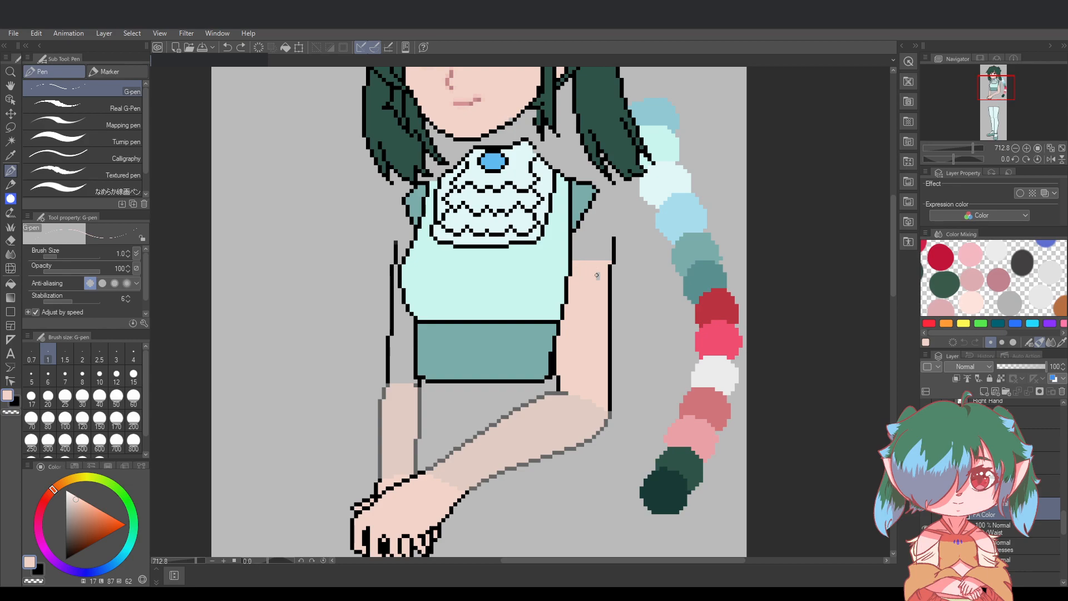
pyautogui.click(597, 276)
pyautogui.hotkey('ctrl', 's')
# Show the hidden Shorts/Pants and Body Base layer folders
pyautogui.scroll(-3, 993, 489)
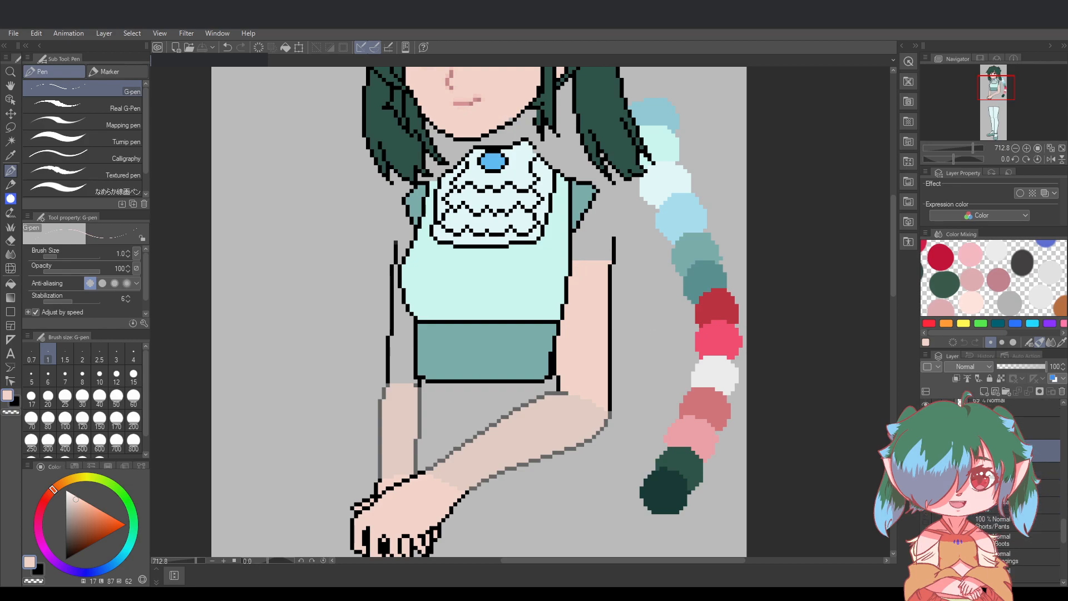
pyautogui.click(926, 522)
pyautogui.scroll(-2, 928, 523)
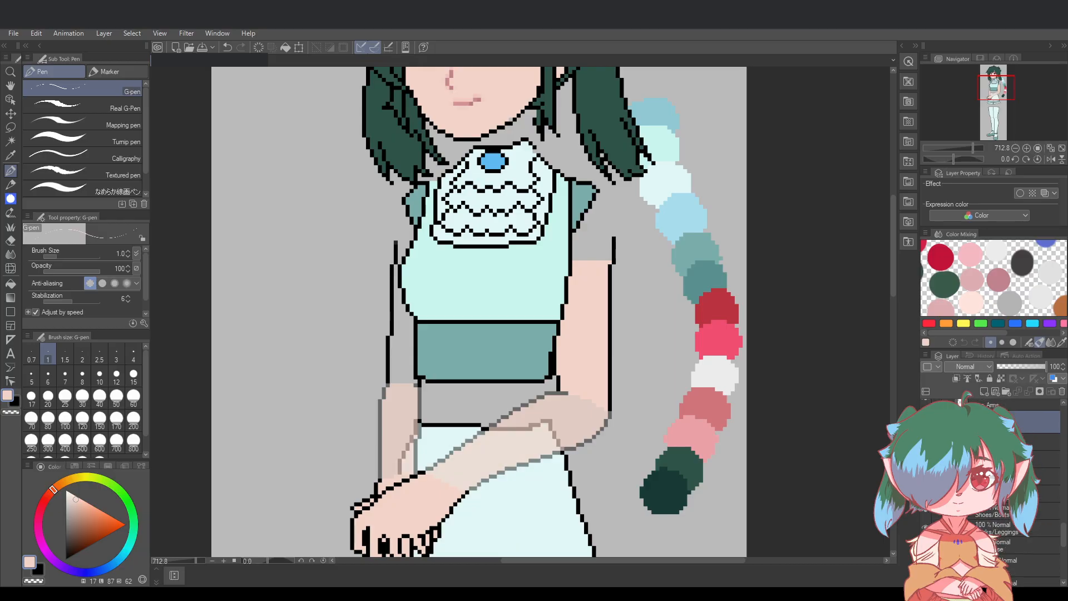
pyautogui.click(926, 546)
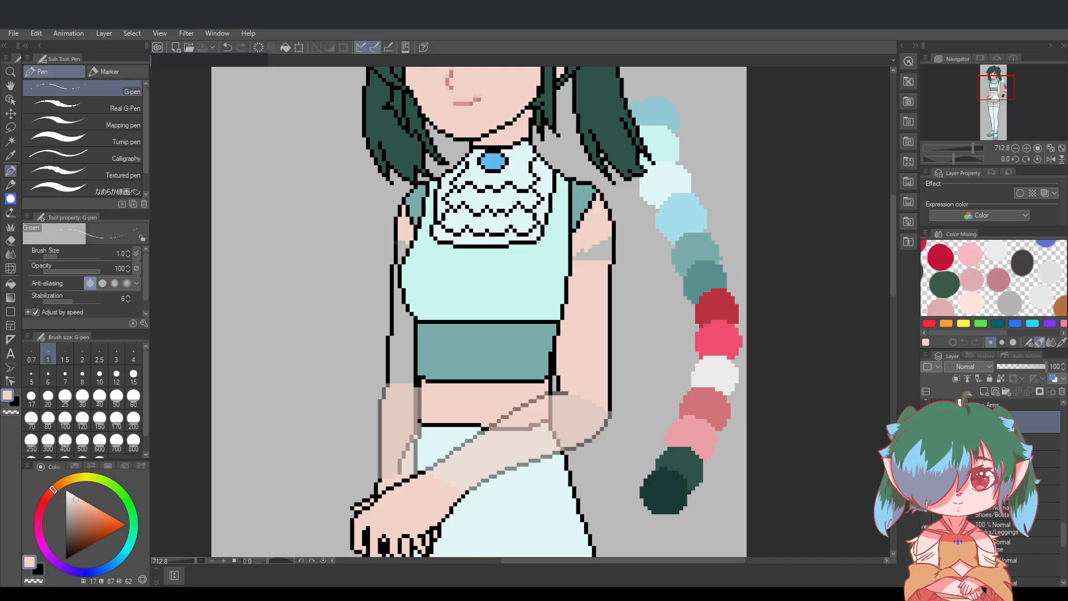
pyautogui.scroll(1, 586, 228)
pyautogui.scroll(-1, 1010, 516)
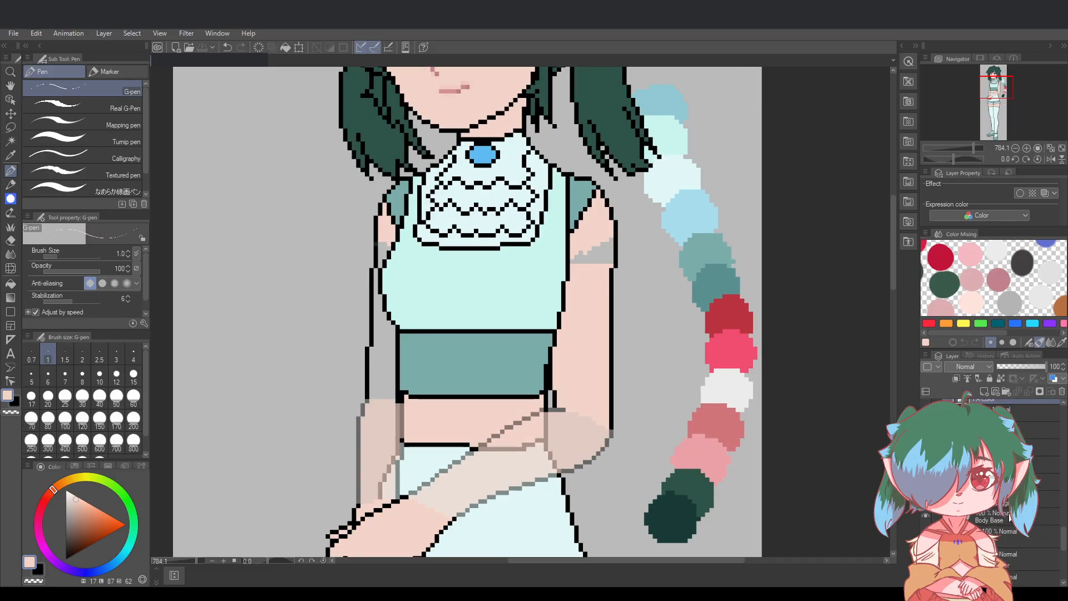
# Lower the body base's two shoulder and arm color layers to 72 and 73 opacity, and save the file
pyautogui.scroll(-2, 1010, 518)
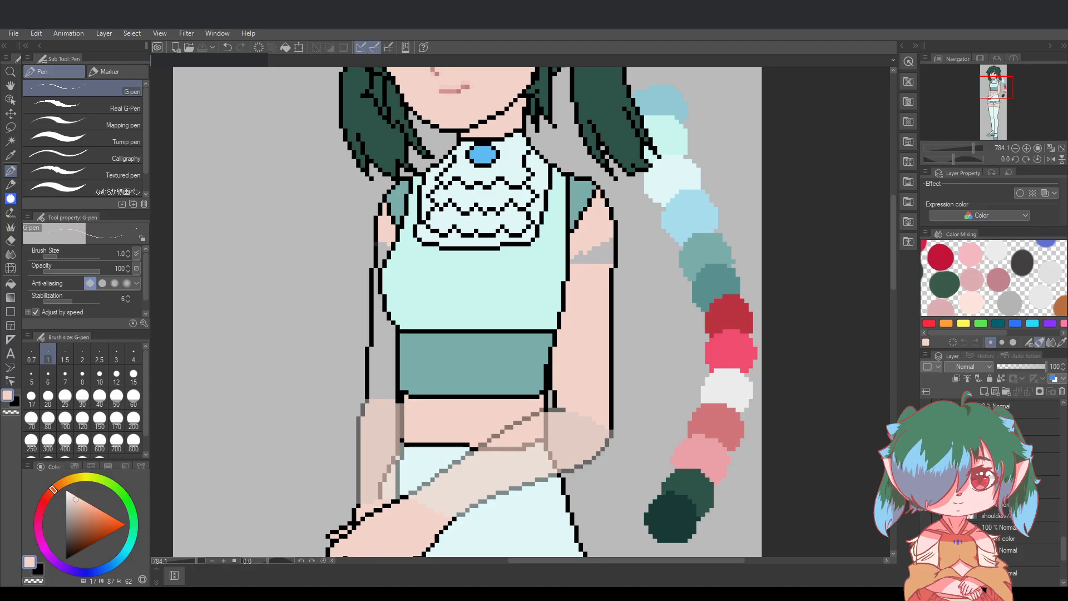
pyautogui.scroll(2, 1007, 526)
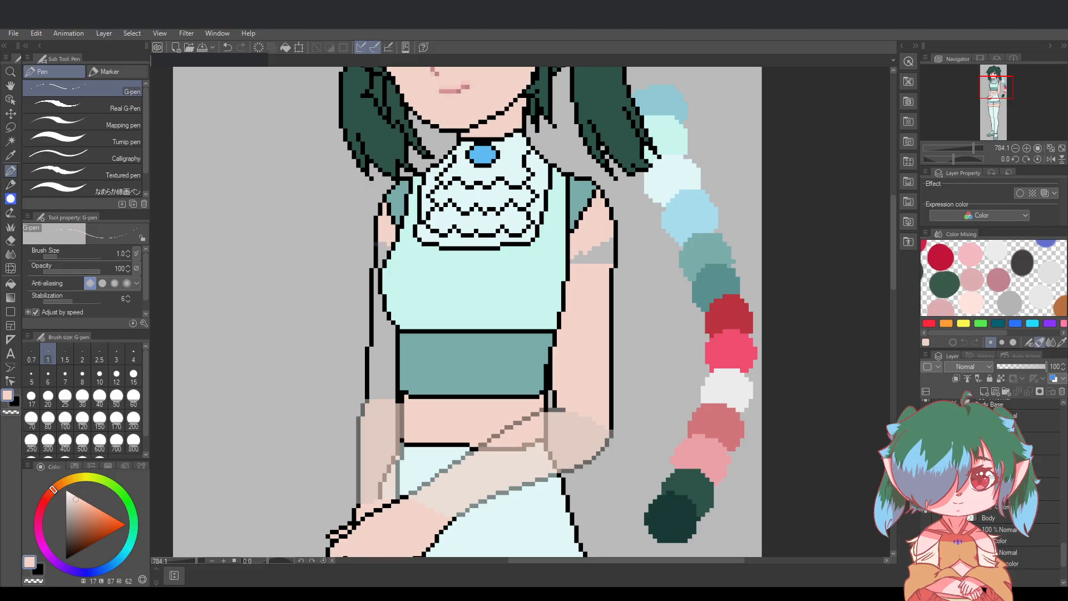
pyautogui.click(1027, 560)
pyautogui.moveTo(1043, 367); pyautogui.dragTo(1034, 367)
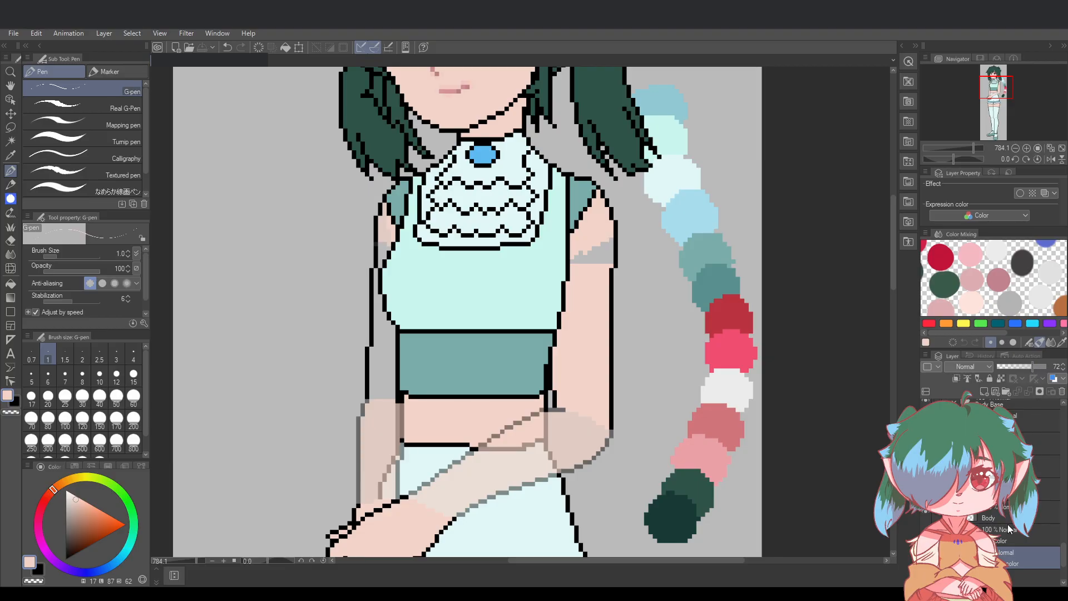
pyautogui.scroll(1, 993, 489)
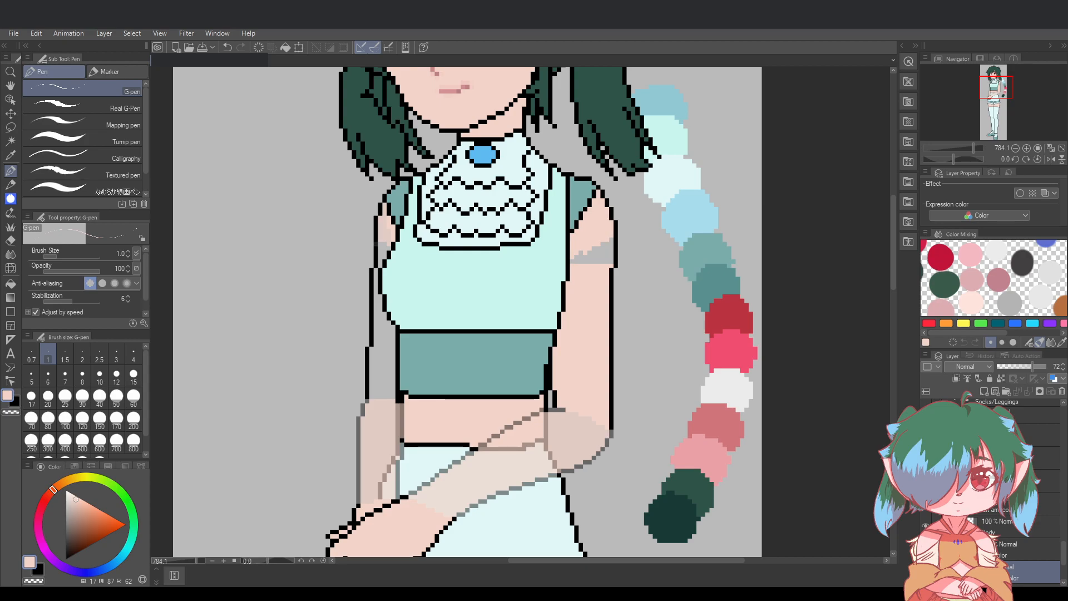
pyautogui.click(1049, 504)
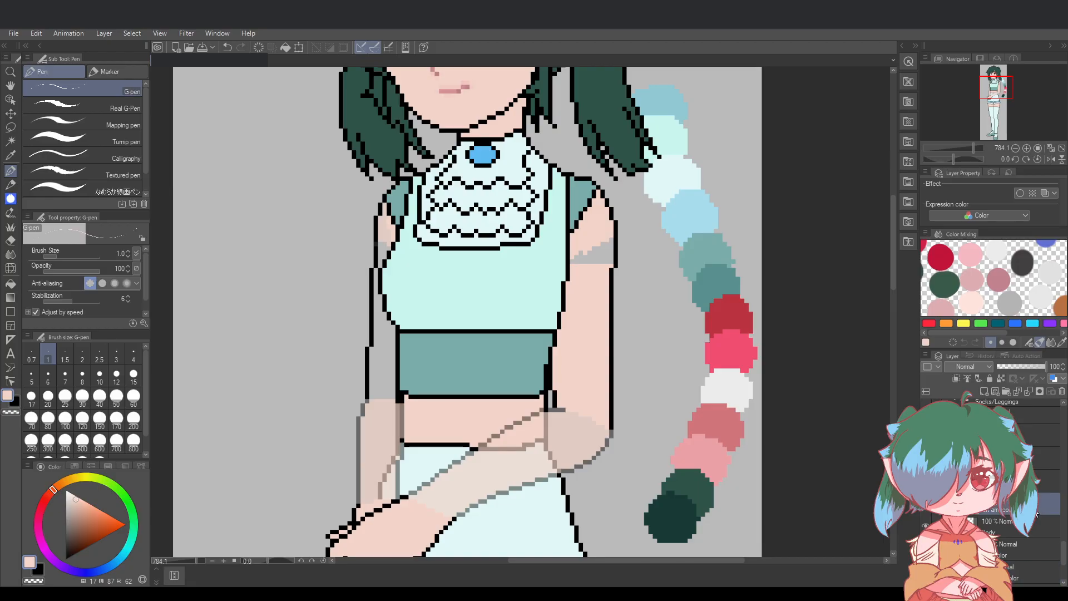
pyautogui.click(1038, 366)
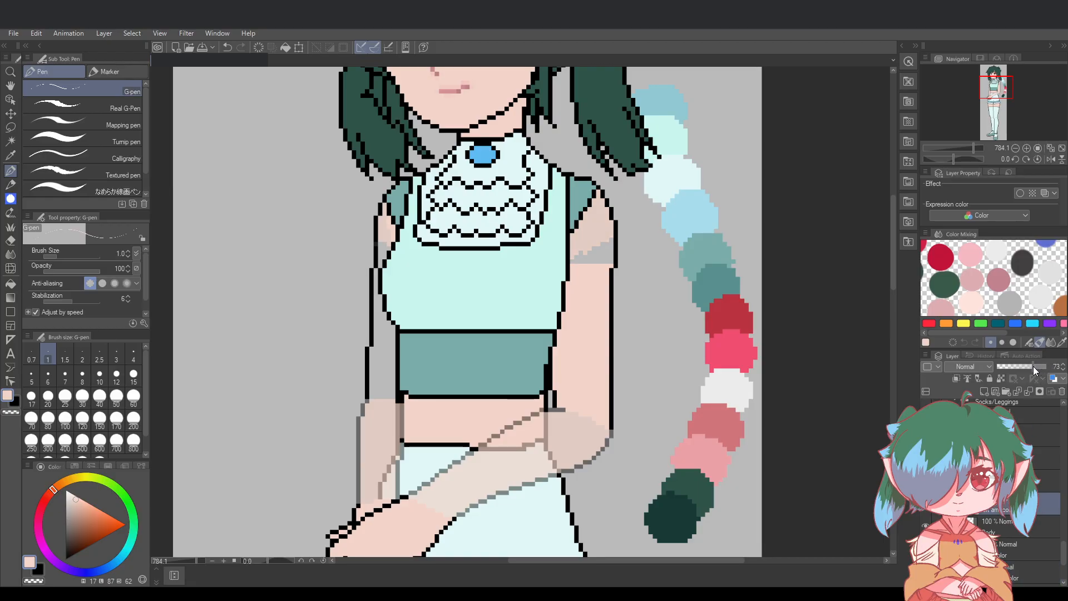
pyautogui.hotkey('ctrl', 's')
pyautogui.scroll(3, 1034, 490)
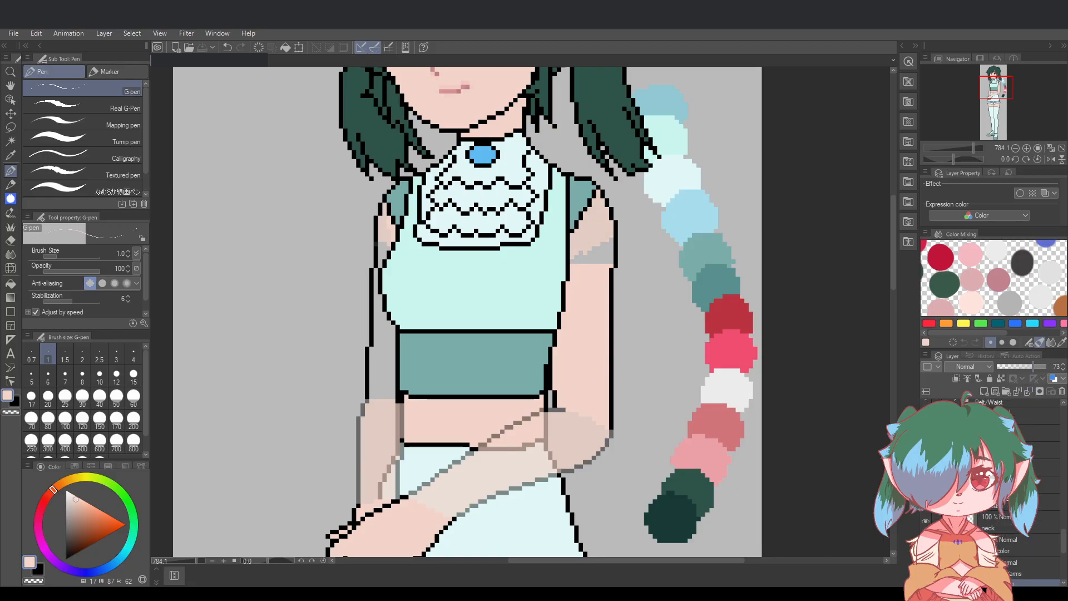
pyautogui.scroll(1, 982, 589)
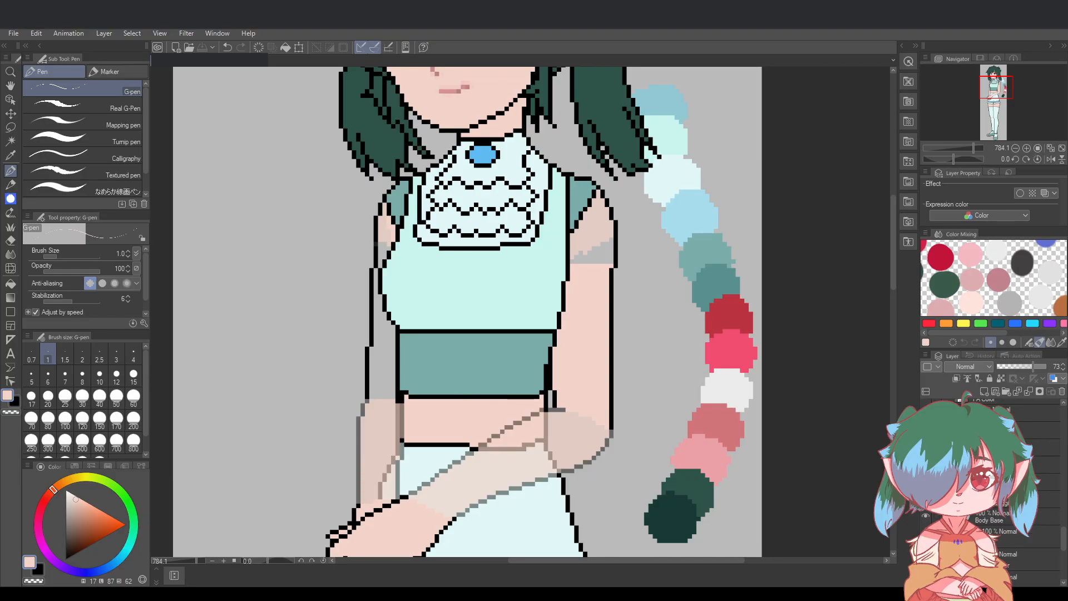
pyautogui.scroll(-2, 996, 490)
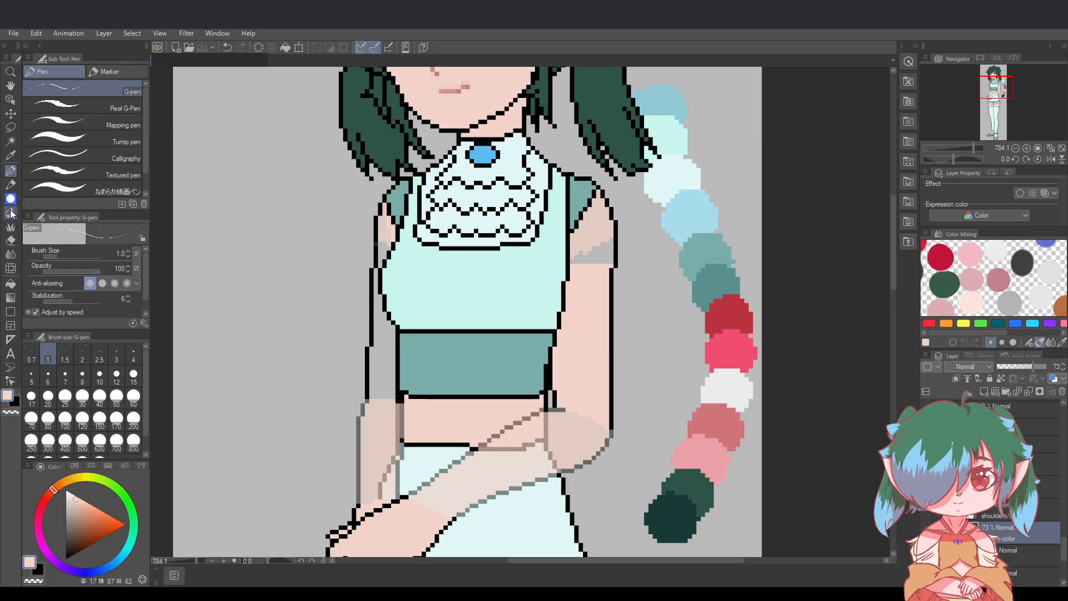
pyautogui.click(10, 241)
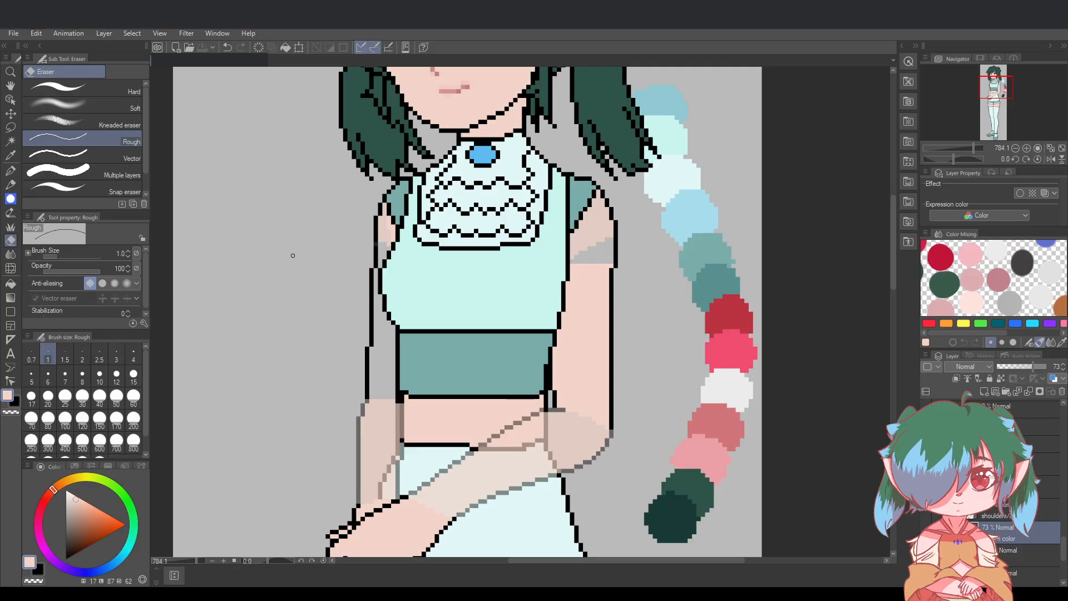
pyautogui.press('p')
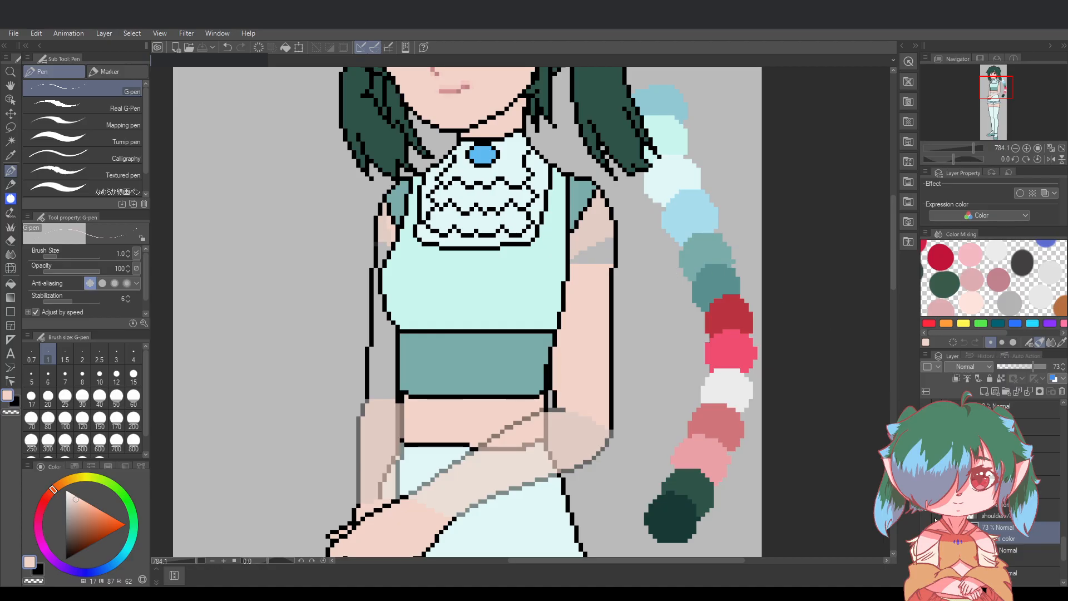
pyautogui.click(928, 533)
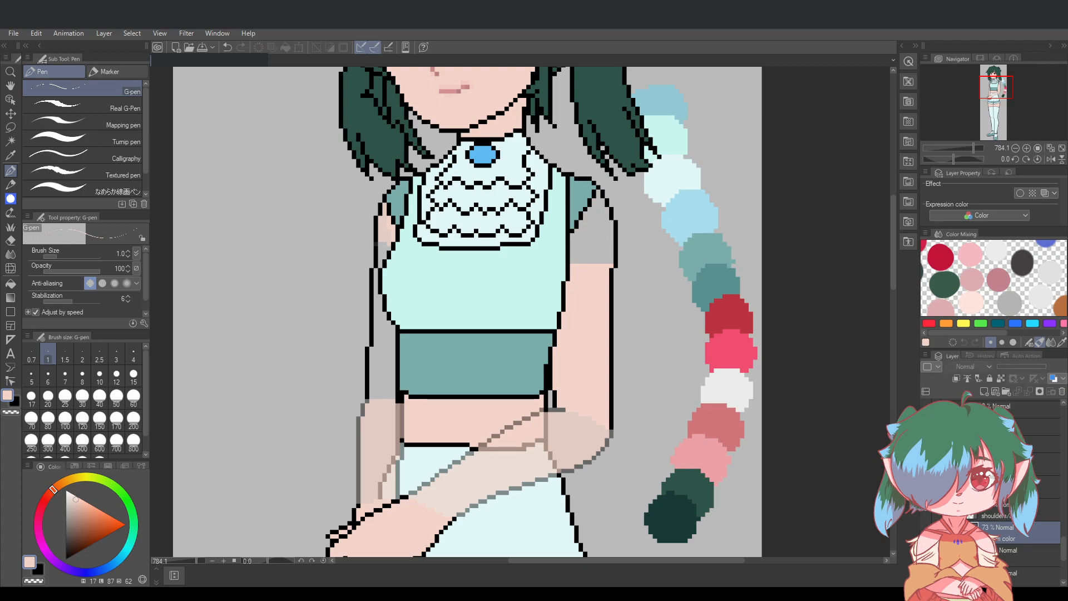
# Fill the remaining gap between the bent arm's upper-arm color and the shoulder with skin color on the upper arms' color layer
pyautogui.scroll(1, 993, 491)
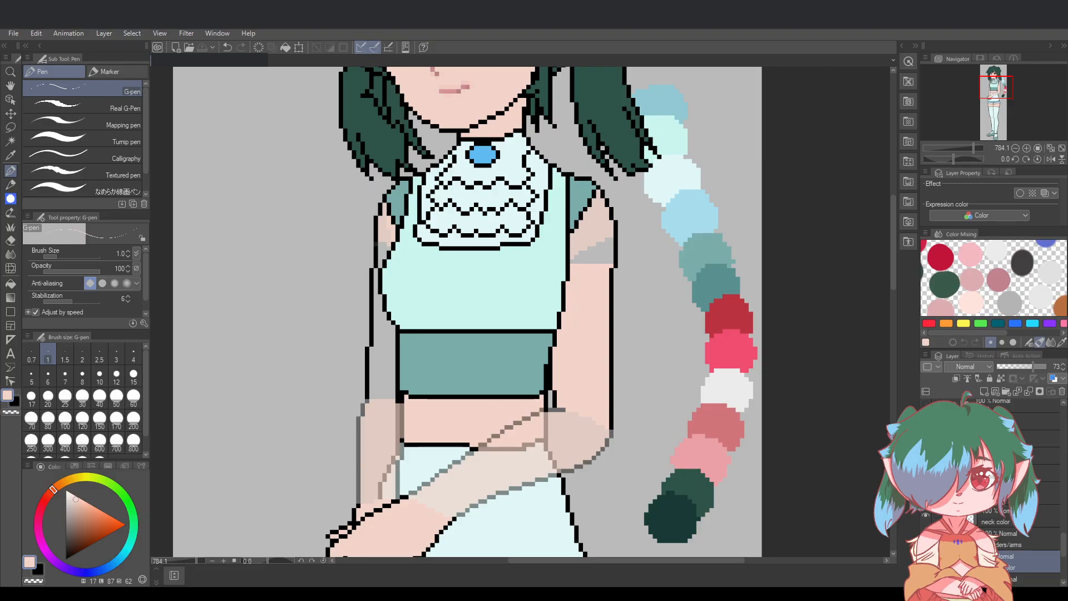
pyautogui.scroll(-2, 981, 586)
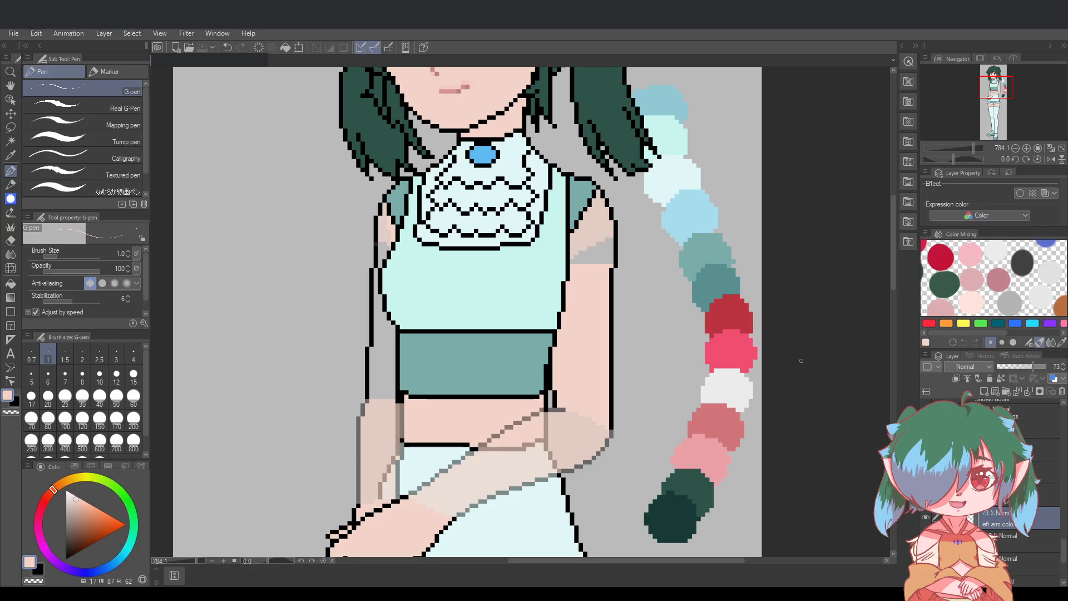
pyautogui.scroll(-4, 982, 589)
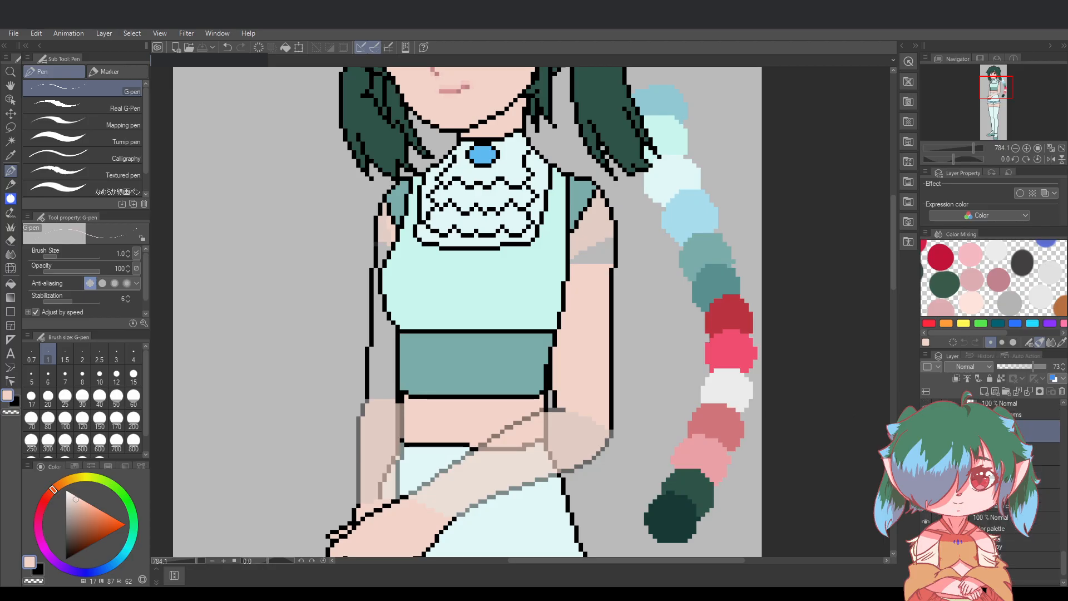
pyautogui.scroll(5, 983, 589)
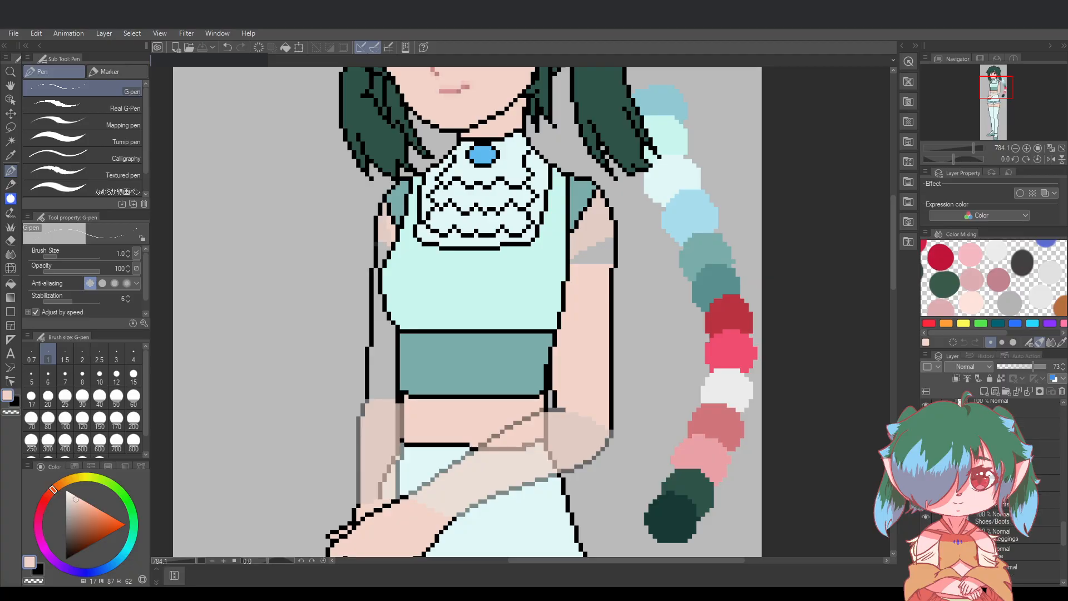
pyautogui.scroll(2, 984, 589)
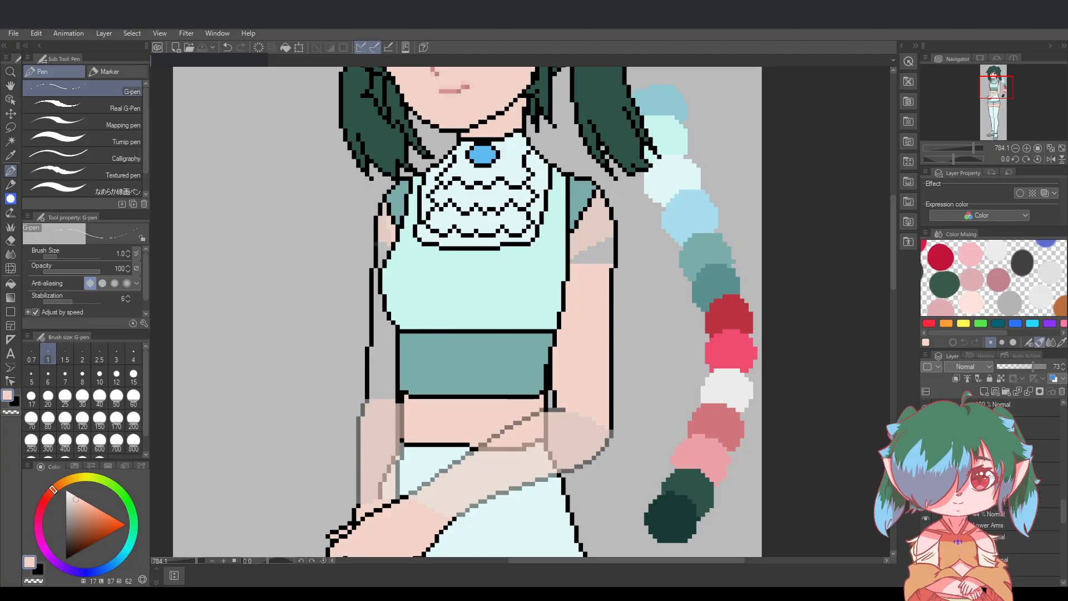
pyautogui.scroll(1, 985, 515)
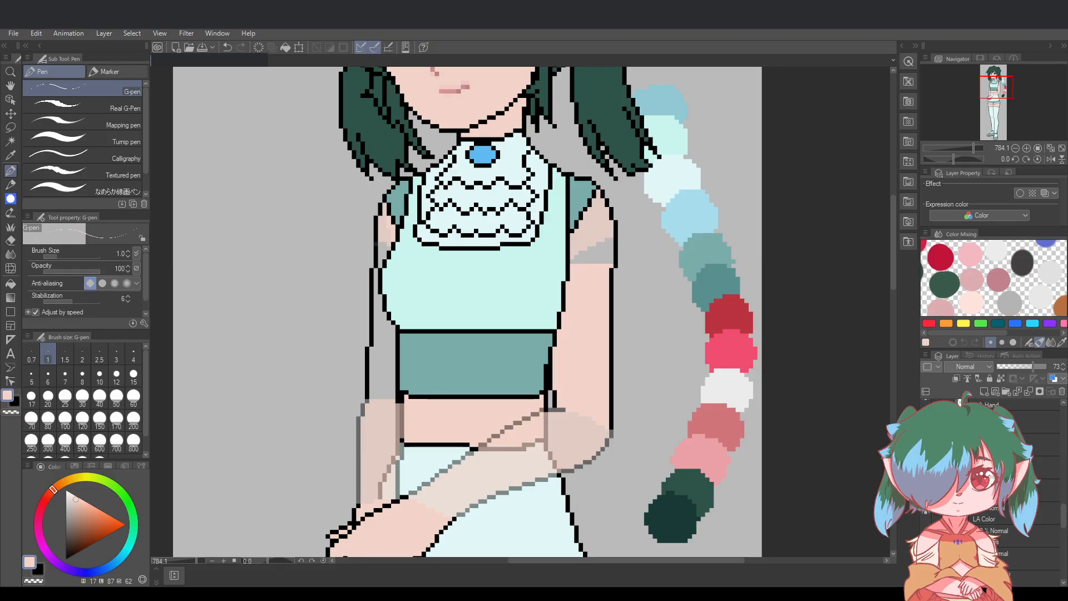
pyautogui.click(1009, 565)
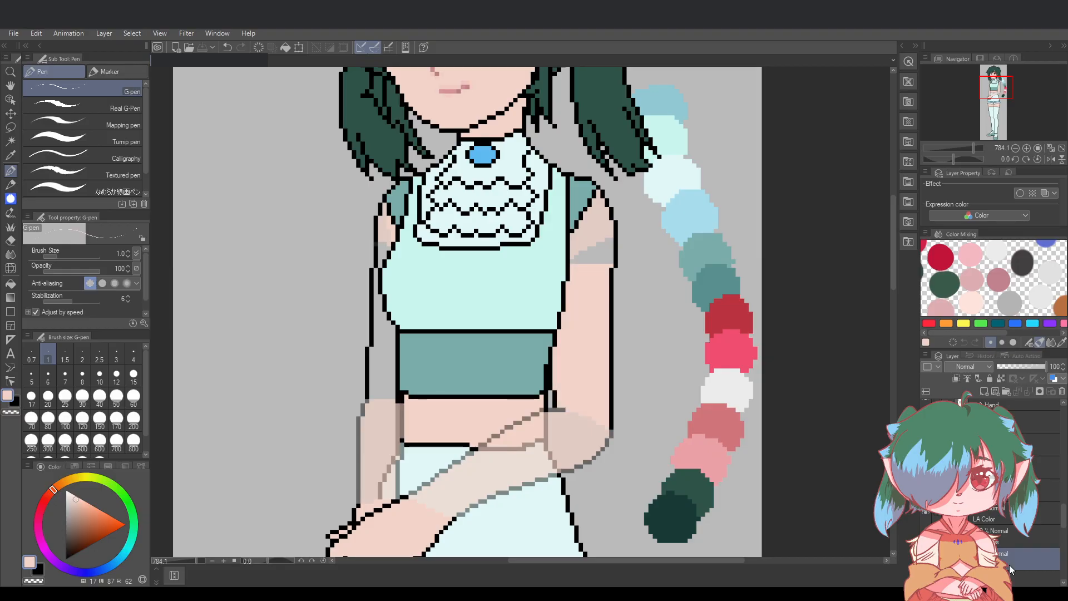
pyautogui.moveTo(572, 265)
pyautogui.mouseDown()
pyautogui.moveTo(607, 260)
pyautogui.moveTo(612, 241)
pyautogui.moveTo(608, 260)
pyautogui.moveTo(600, 245)
pyautogui.moveTo(590, 254)
pyautogui.mouseUp()
pyautogui.scroll(1, 346, 288)
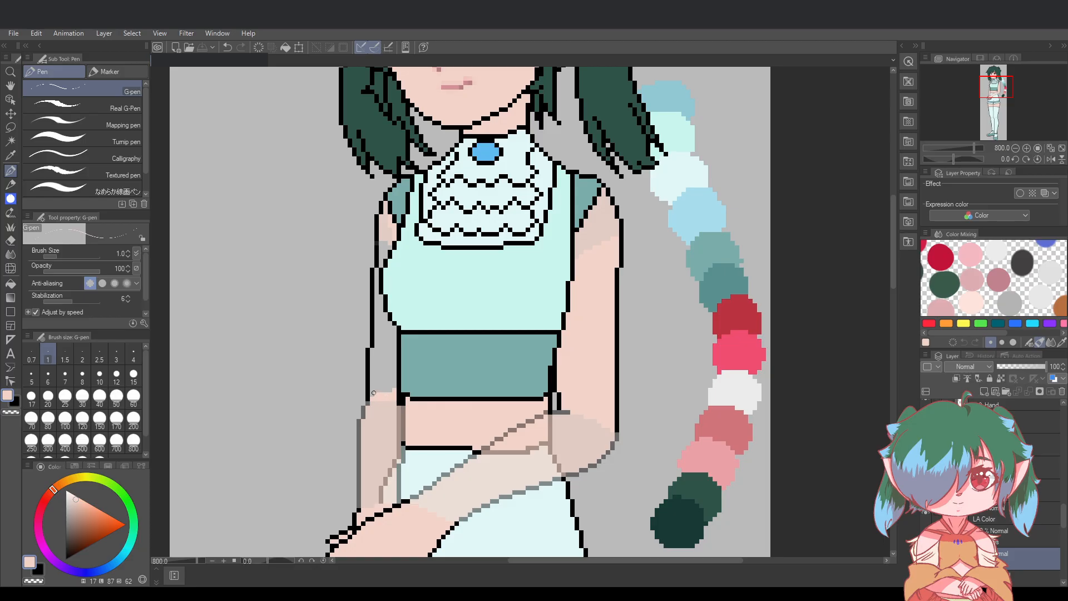
# Paint skin color along the straight arm's upper arm from the elbow up to the shoulder
pyautogui.moveTo(373, 395)
pyautogui.mouseDown()
pyautogui.moveTo(374, 349)
pyautogui.moveTo(375, 393)
pyautogui.moveTo(380, 343)
pyautogui.moveTo(383, 394)
pyautogui.moveTo(386, 345)
pyautogui.moveTo(394, 391)
pyautogui.moveTo(392, 324)
pyautogui.moveTo(376, 348)
pyautogui.moveTo(387, 321)
pyautogui.moveTo(380, 296)
pyautogui.moveTo(378, 324)
pyautogui.moveTo(384, 242)
pyautogui.mouseUp()
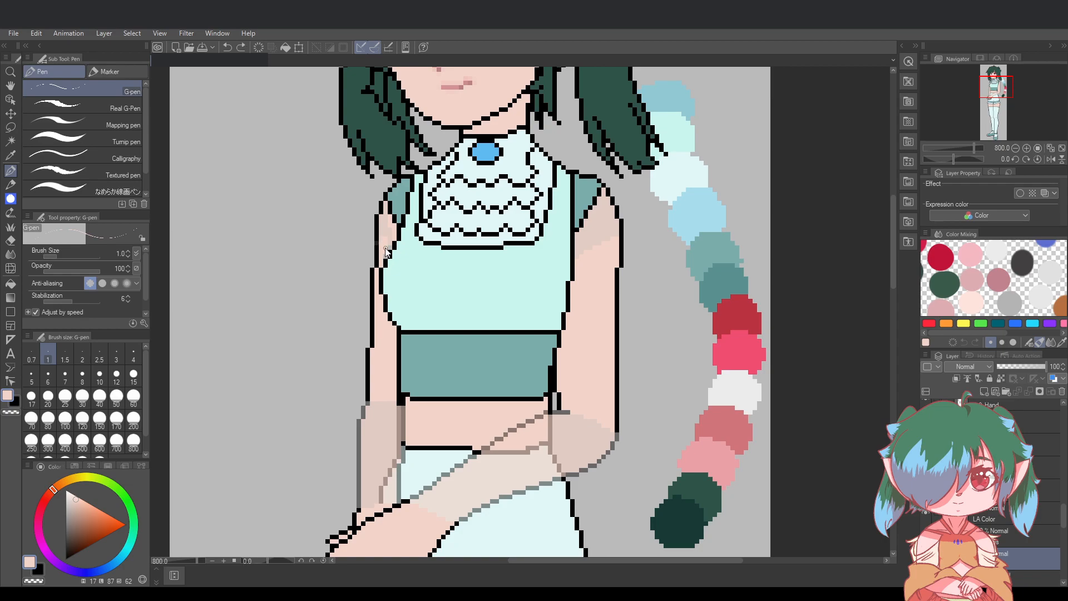
pyautogui.moveTo(380, 243); pyautogui.dragTo(387, 250)
pyautogui.scroll(5, 381, 235)
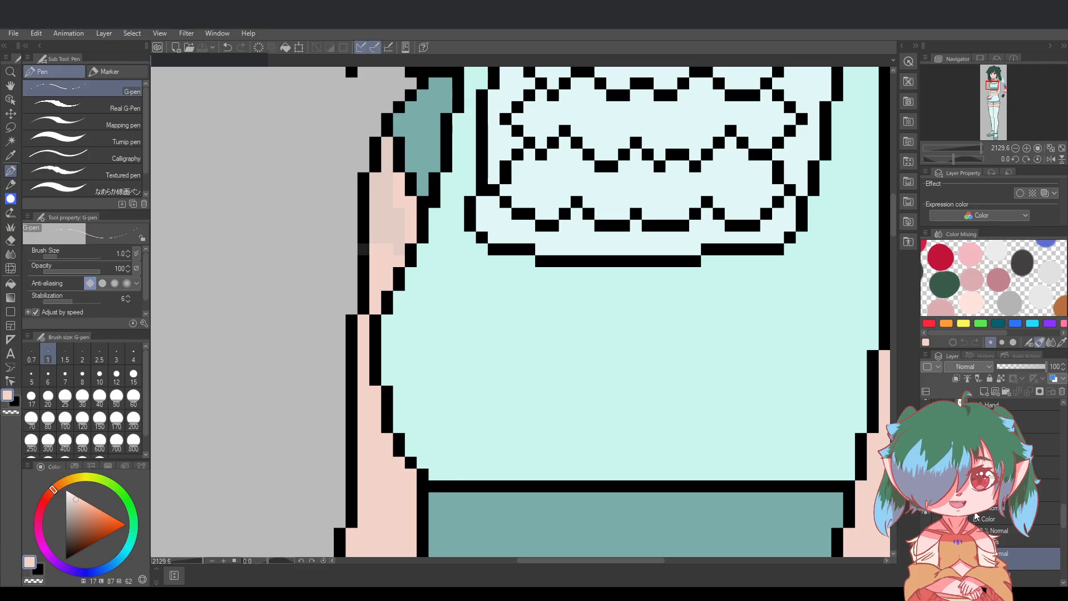
# Save the file and delete the black shoulder outlines along both upper arms on the body base
pyautogui.scroll(2, 990, 489)
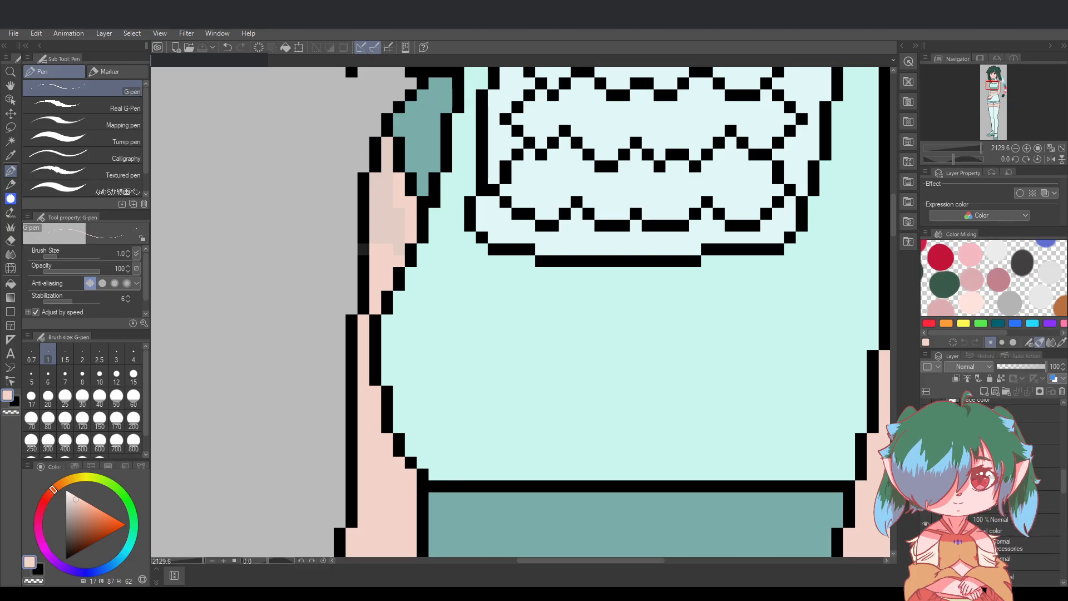
pyautogui.scroll(3, 991, 492)
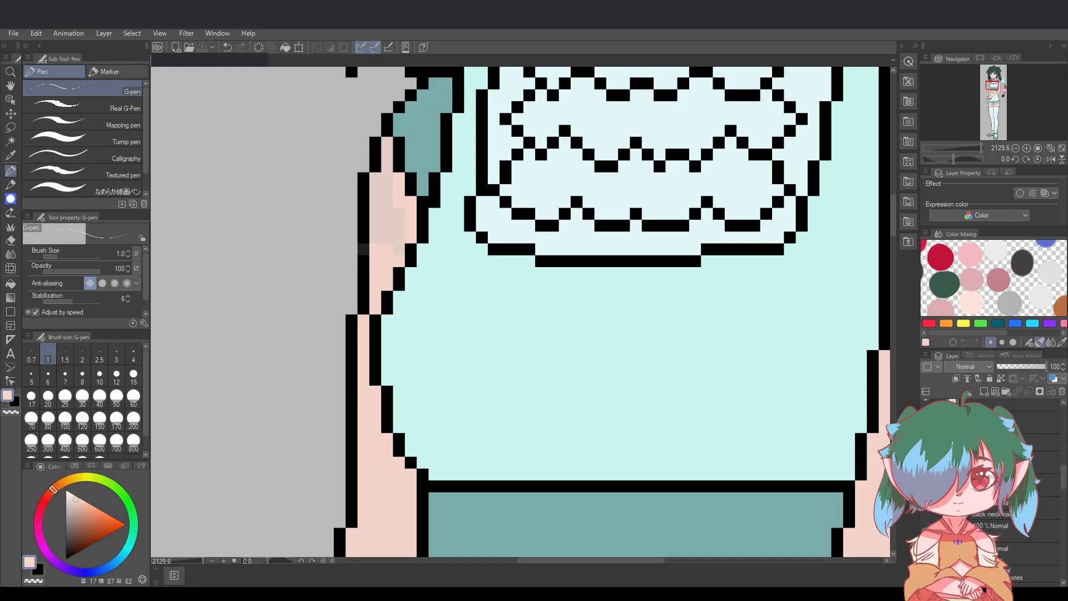
pyautogui.scroll(-3, 982, 589)
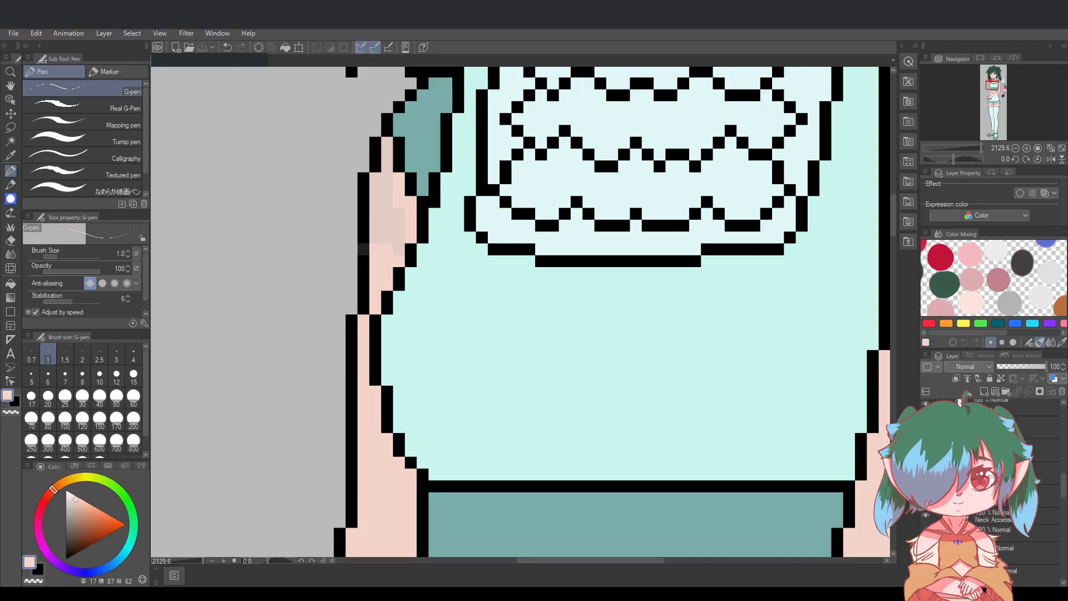
pyautogui.scroll(-1, 990, 492)
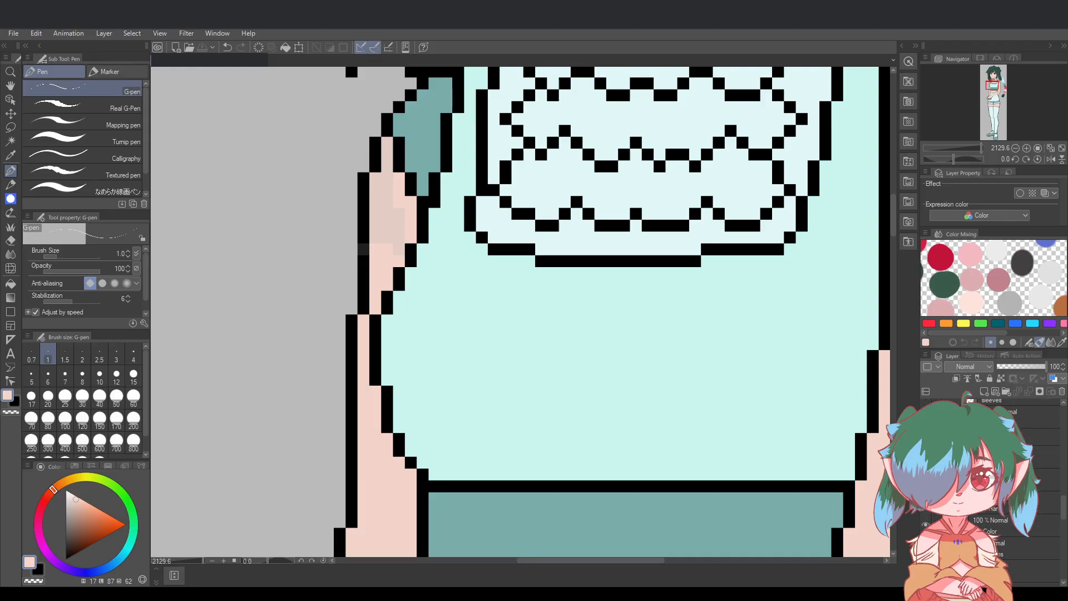
pyautogui.moveTo(657, 565); pyautogui.dragTo(666, 565)
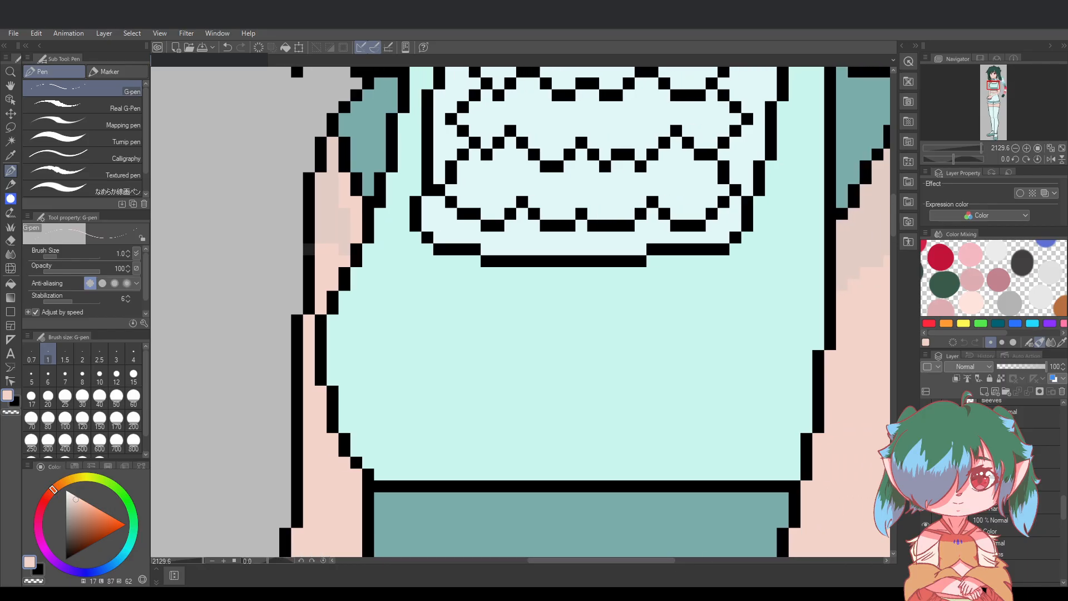
pyautogui.scroll(-5, 983, 588)
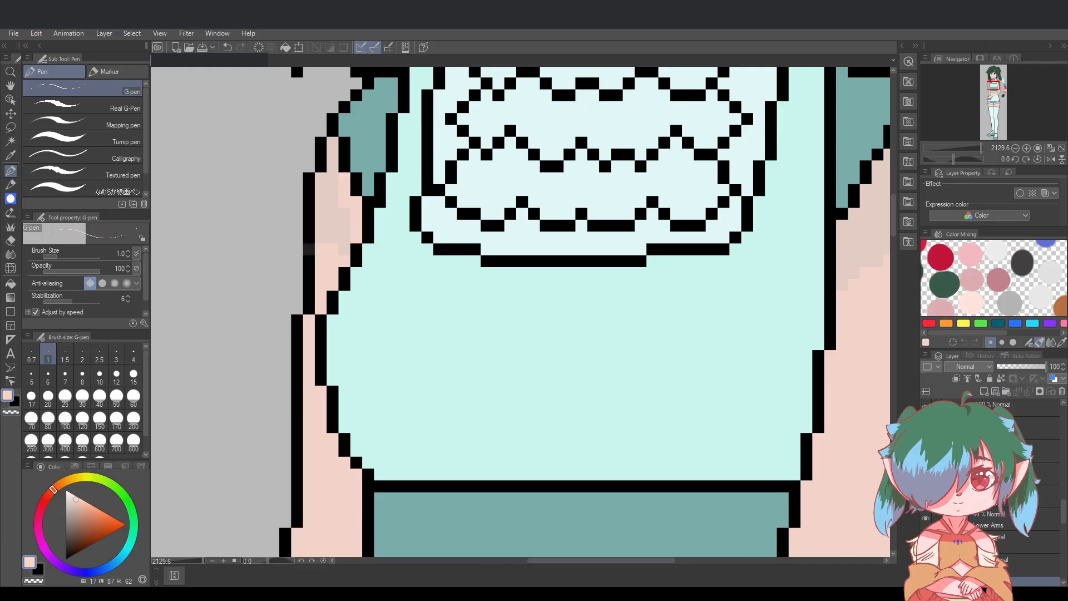
pyautogui.scroll(3, 983, 588)
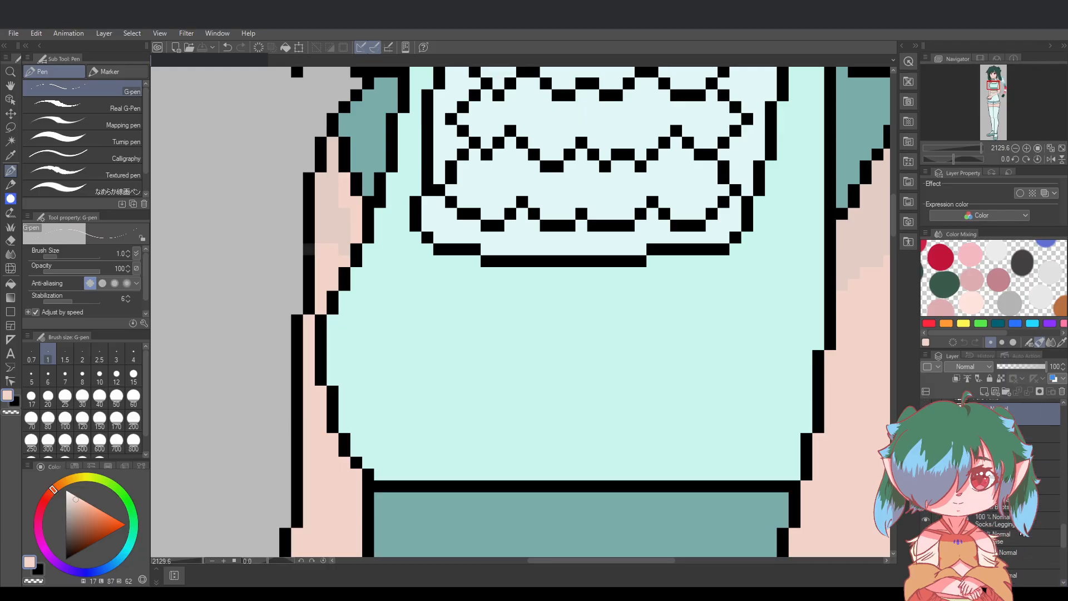
pyautogui.scroll(-1, 523, 286)
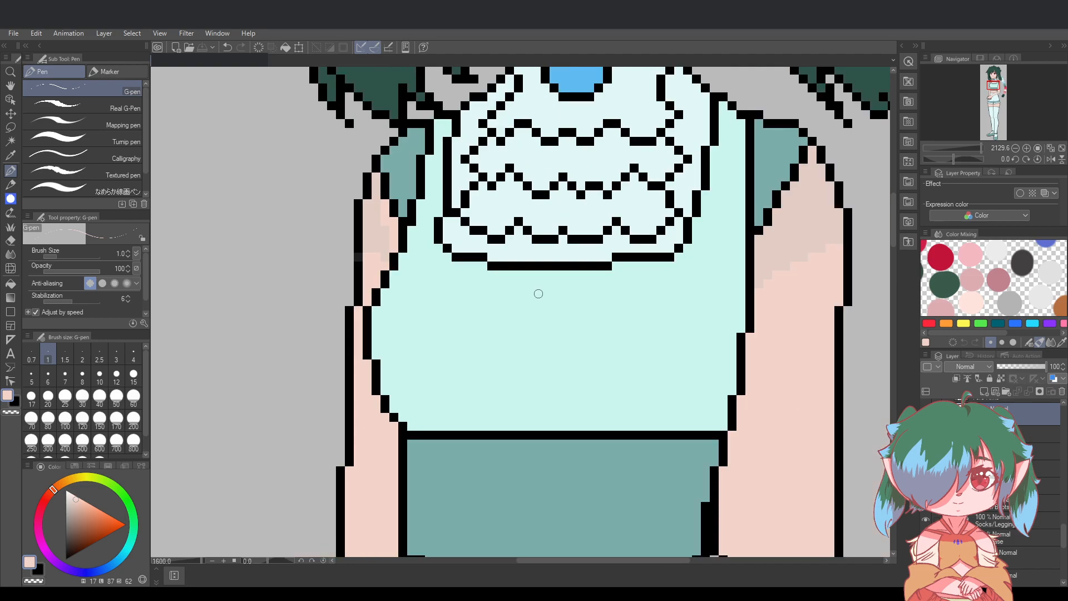
pyautogui.moveTo(666, 561); pyautogui.dragTo(672, 560)
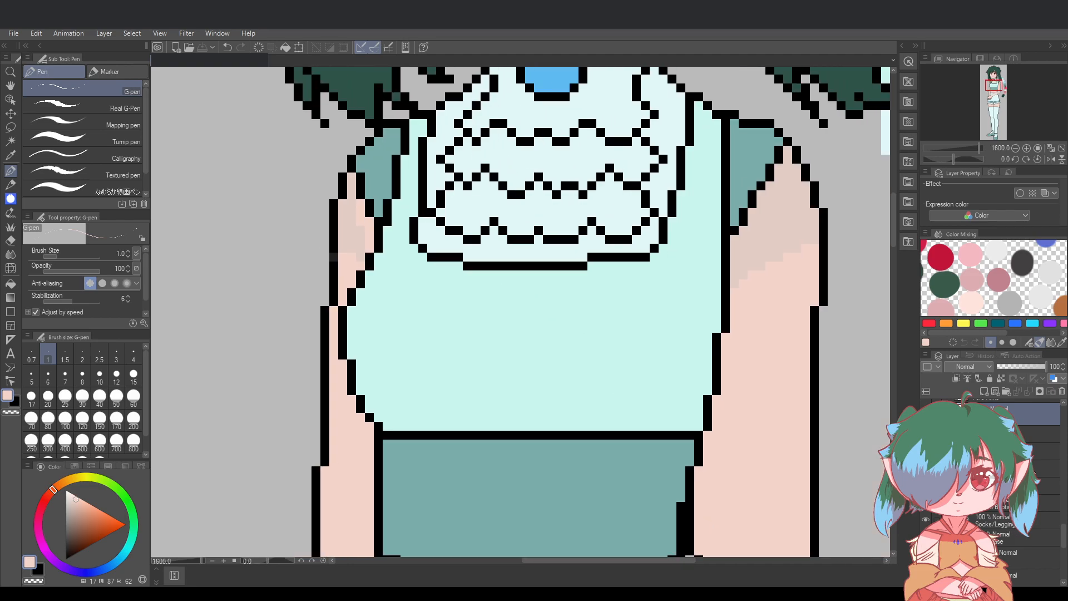
pyautogui.scroll(-2, 1040, 515)
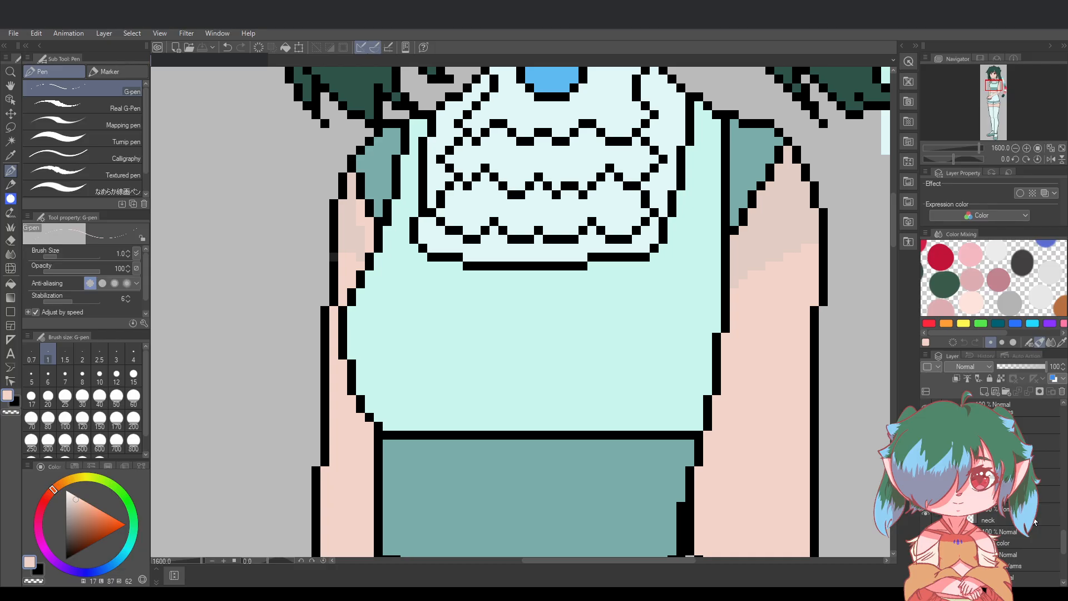
pyautogui.scroll(-2, 1035, 521)
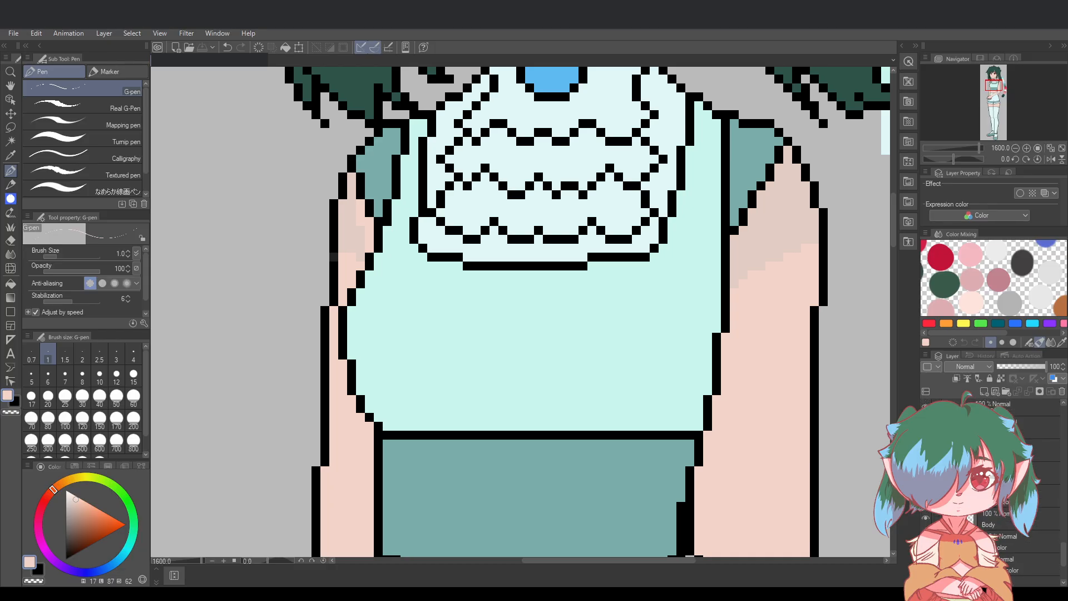
pyautogui.hotkey('ctrl', 's')
pyautogui.press('Delete')
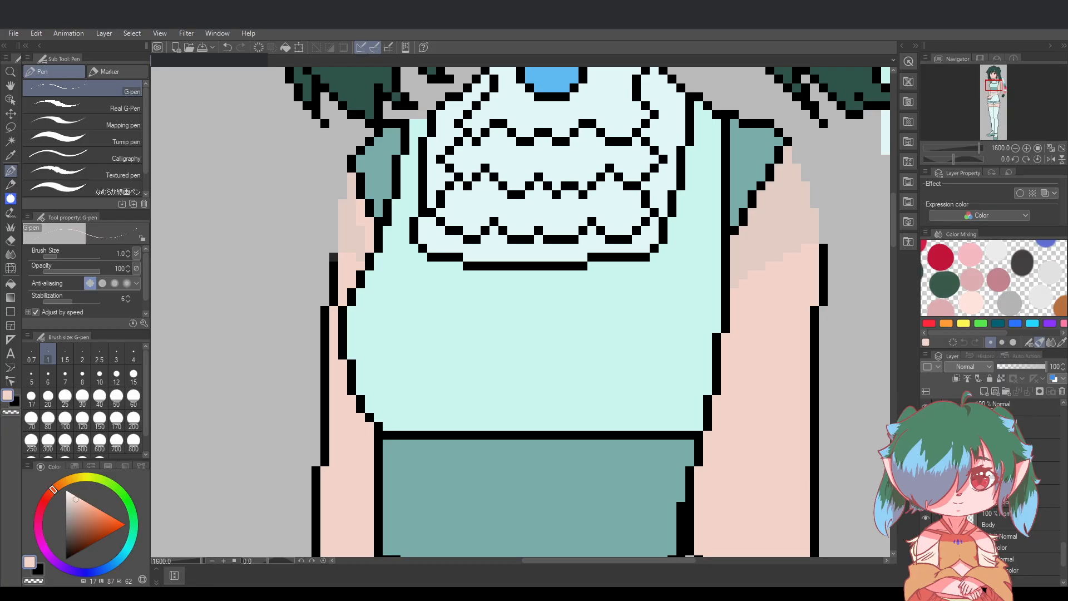
# Raise the body base's shoulder and arm color to full opacity and save the file
pyautogui.click(1029, 496)
pyautogui.moveTo(1038, 367); pyautogui.dragTo(1057, 372)
pyautogui.hotkey('ctrl', 's')
pyautogui.click(1025, 565)
pyautogui.scroll(5, 996, 528)
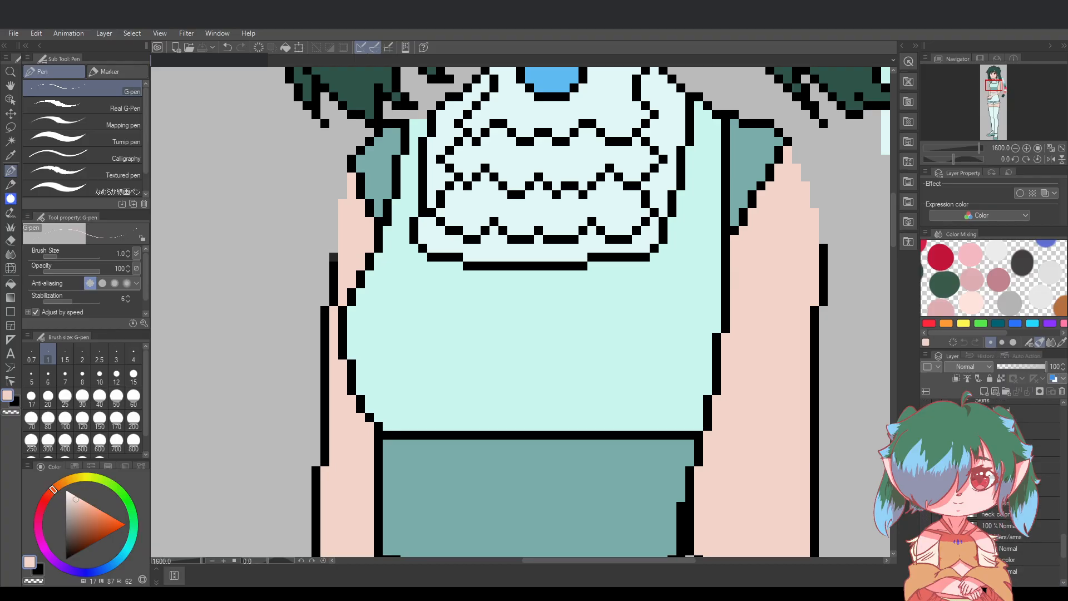
# Paint the faded pixel at the upper end of the straight arm's remaining outline black on the arm line layer
pyautogui.click(1048, 492)
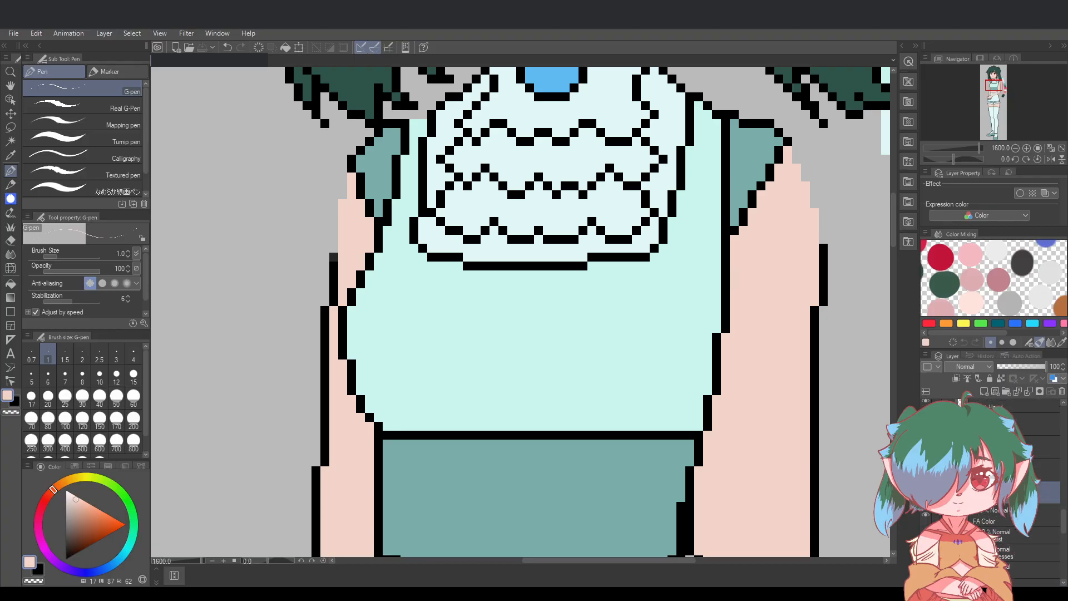
pyautogui.click(926, 492)
pyautogui.click(926, 493)
pyautogui.click(66, 559)
pyautogui.click(334, 257)
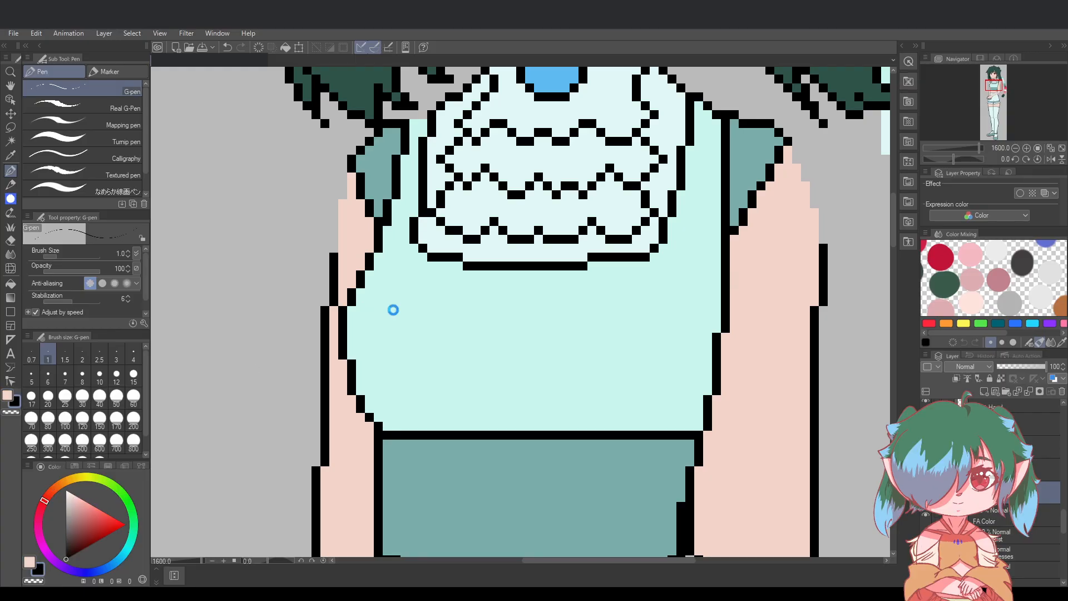
# Set the LA Color layer and the Lower Arms line layer to 100 opacity
pyautogui.scroll(-1, 991, 484)
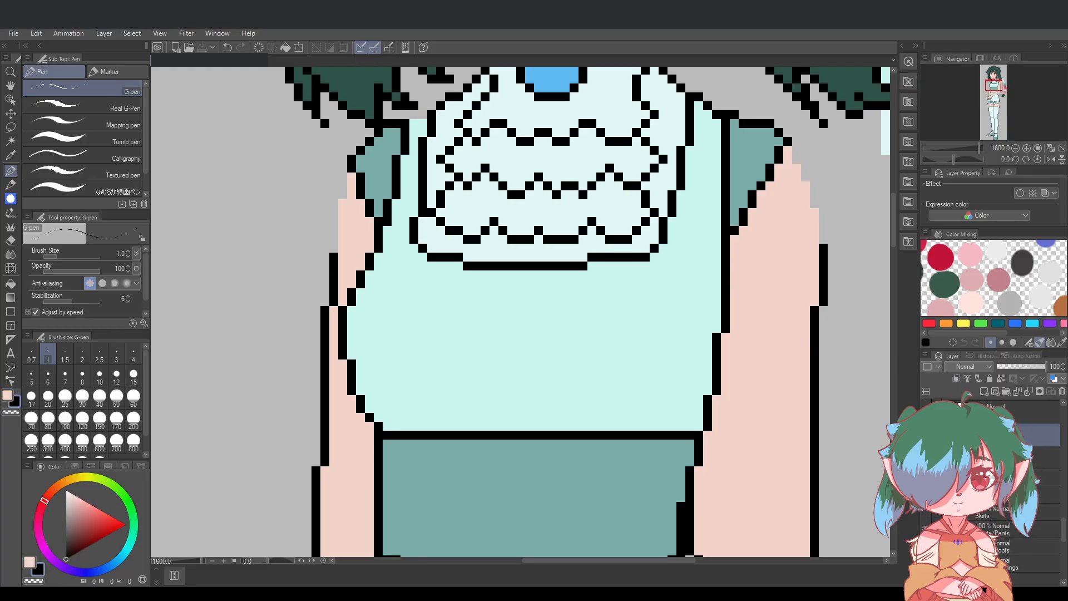
pyautogui.scroll(-4, 990, 484)
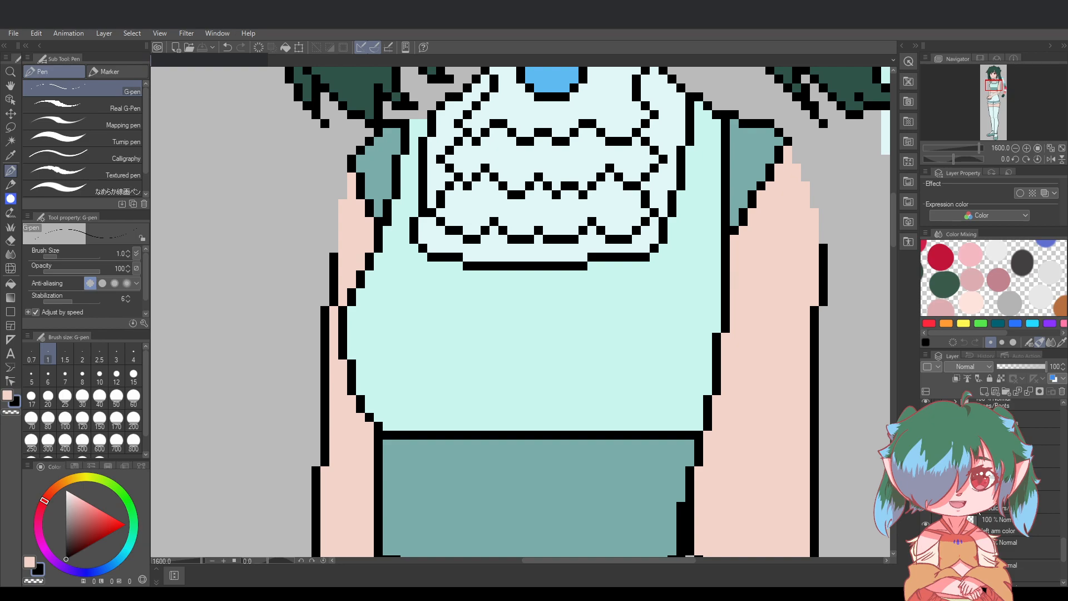
pyautogui.scroll(-3, 792, 423)
pyautogui.scroll(-2, 791, 423)
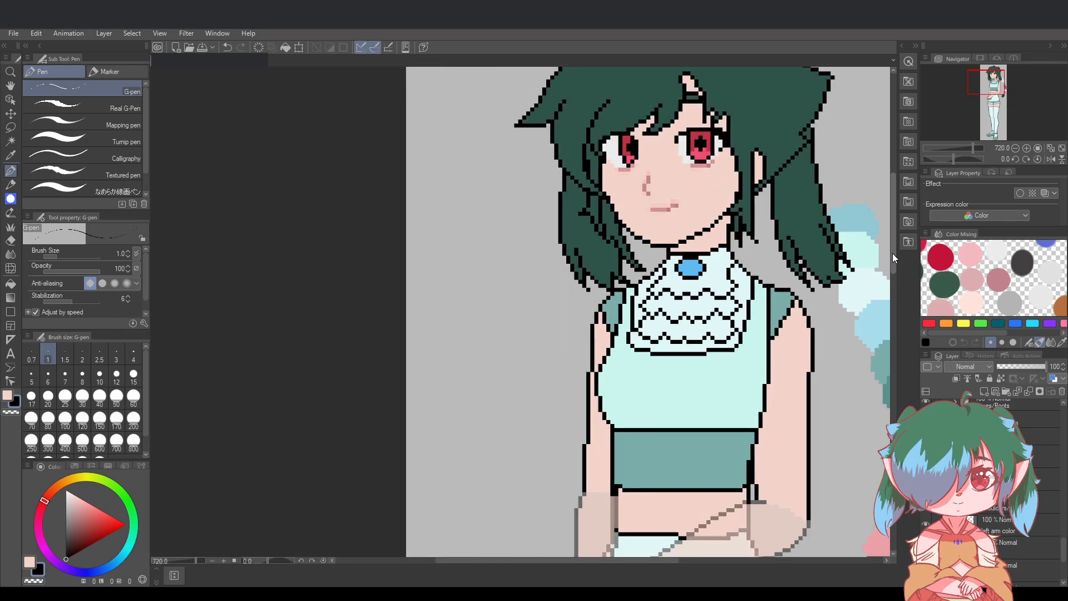
pyautogui.moveTo(892, 252); pyautogui.dragTo(894, 276)
pyautogui.hscroll(3, 675, 561)
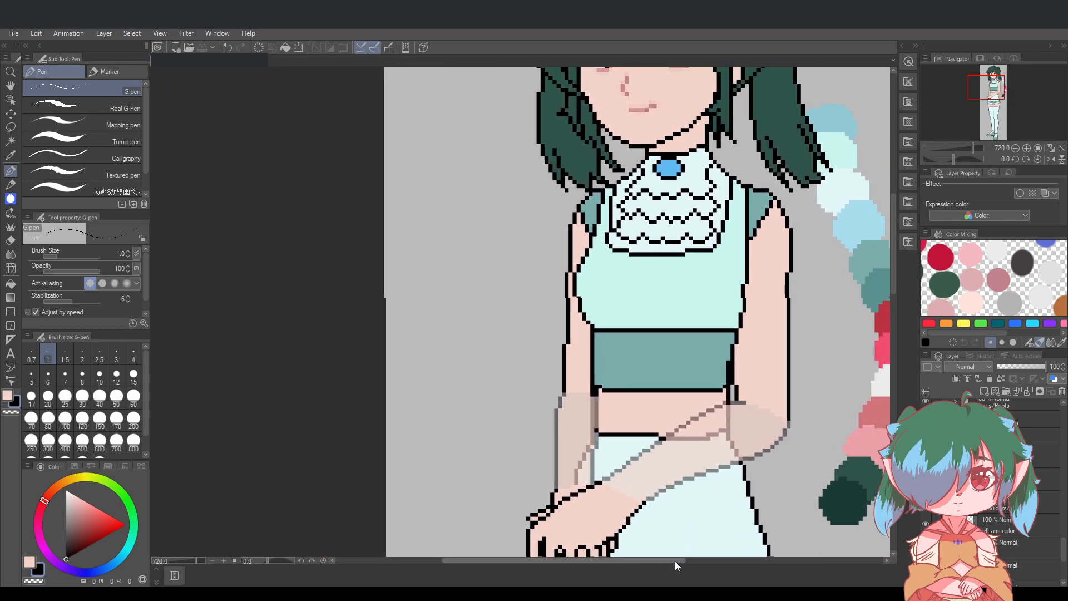
pyautogui.scroll(1, 674, 501)
pyautogui.scroll(1, 990, 473)
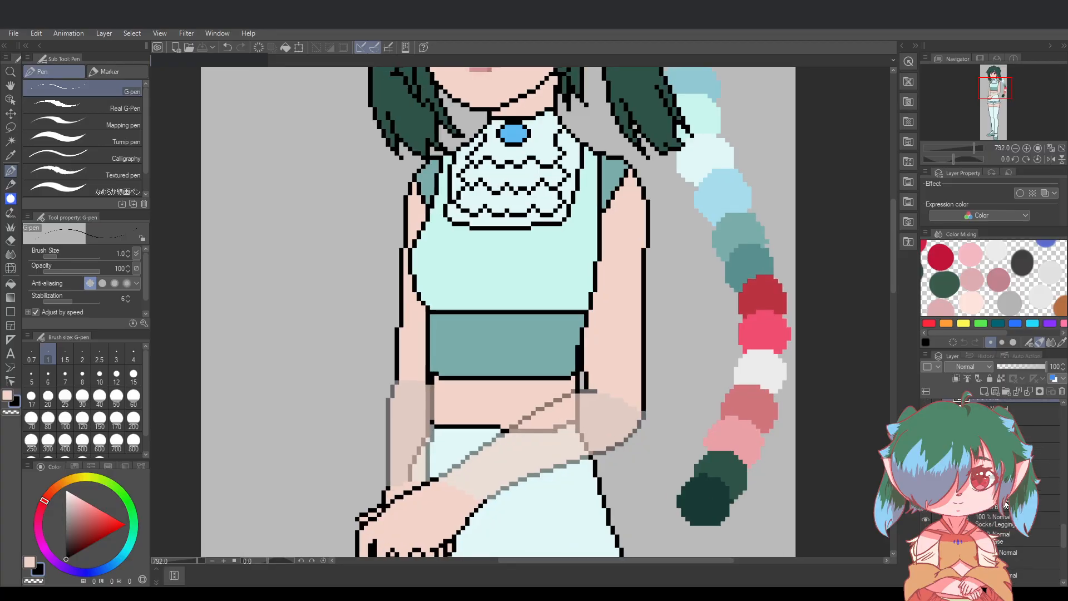
pyautogui.scroll(3, 990, 473)
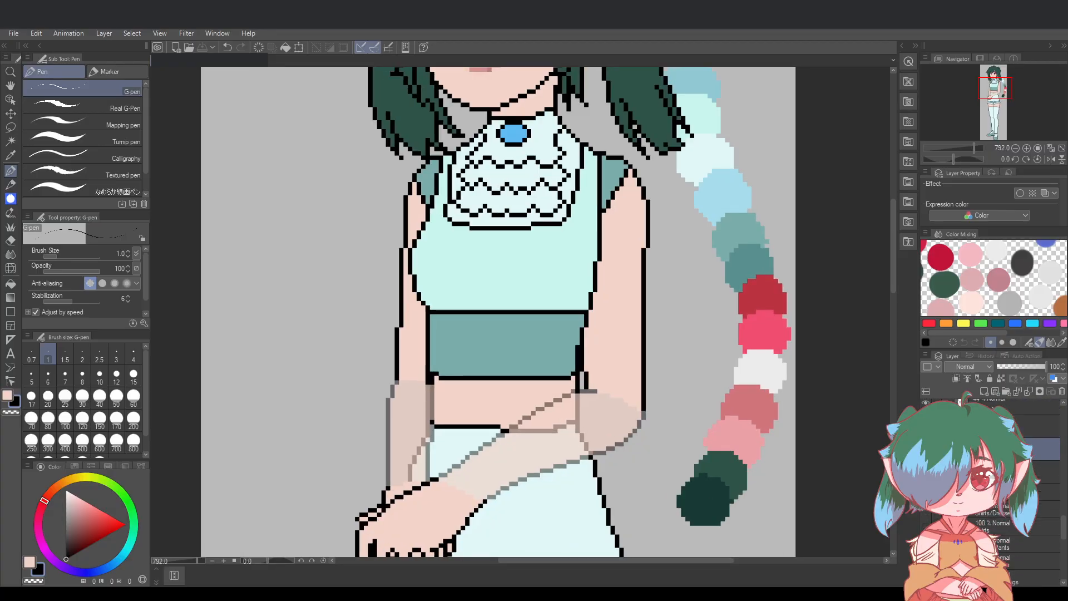
pyautogui.click(1011, 522)
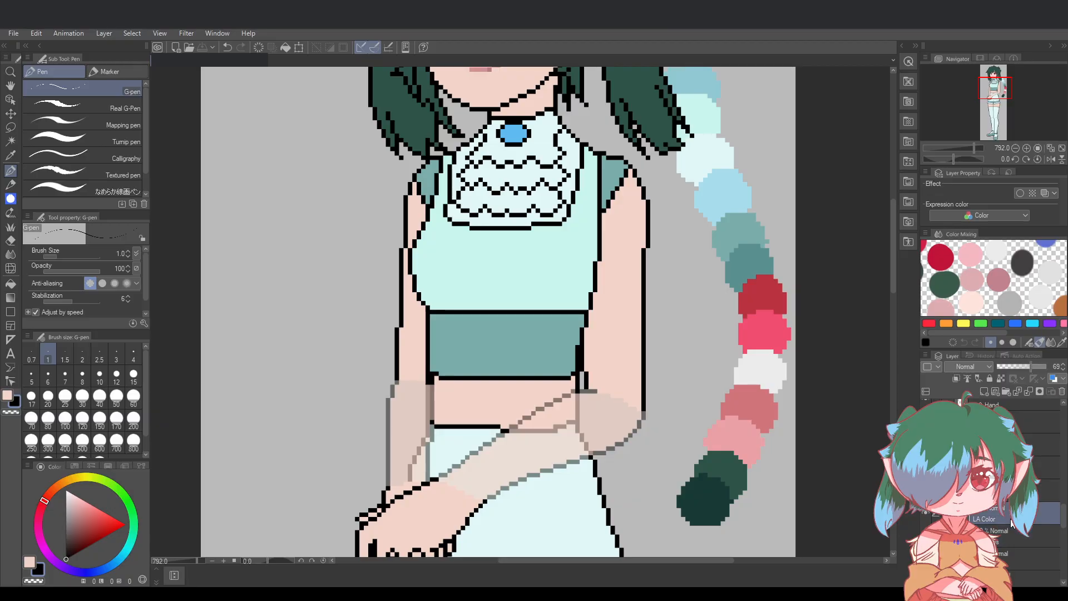
pyautogui.moveTo(1031, 367); pyautogui.dragTo(1046, 366)
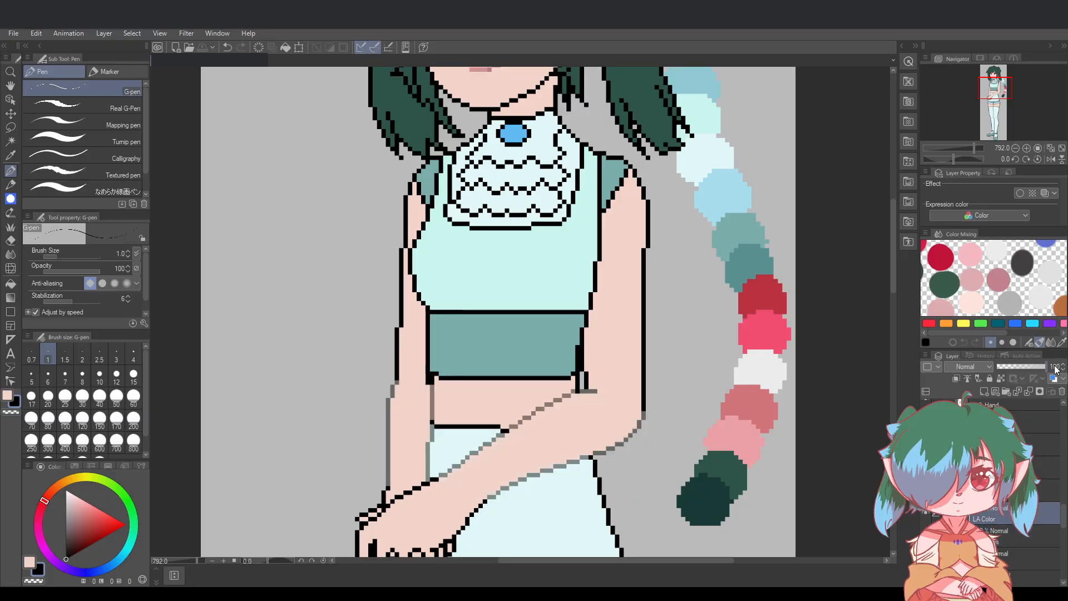
pyautogui.click(1001, 491)
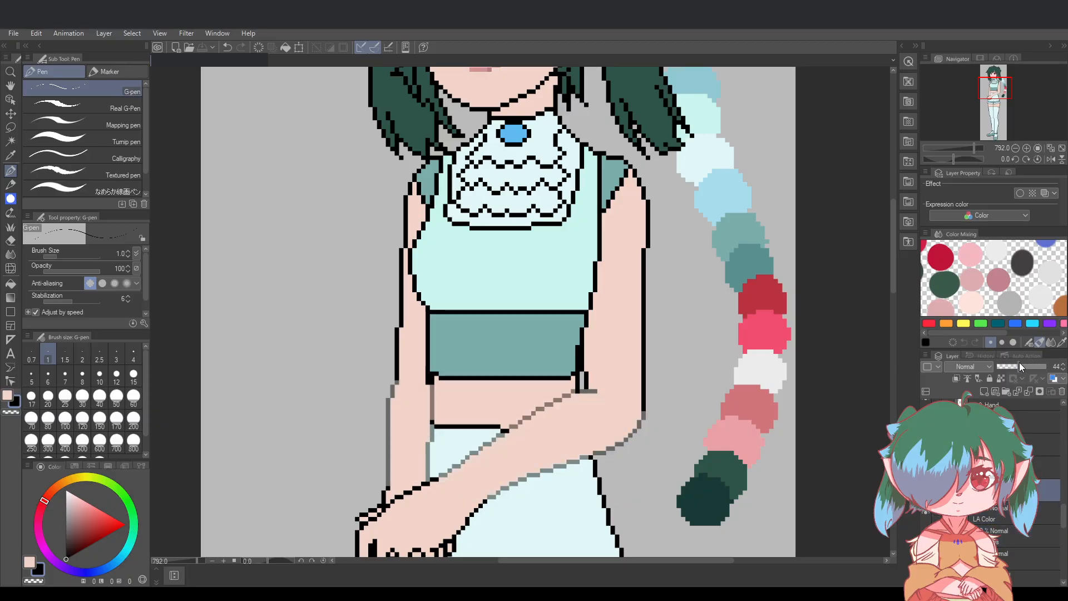
pyautogui.moveTo(1021, 366); pyautogui.dragTo(1051, 367)
# Examine the whole character from head to shoes to check the colored arms and hands against the outfit
pyautogui.scroll(-2, 746, 415)
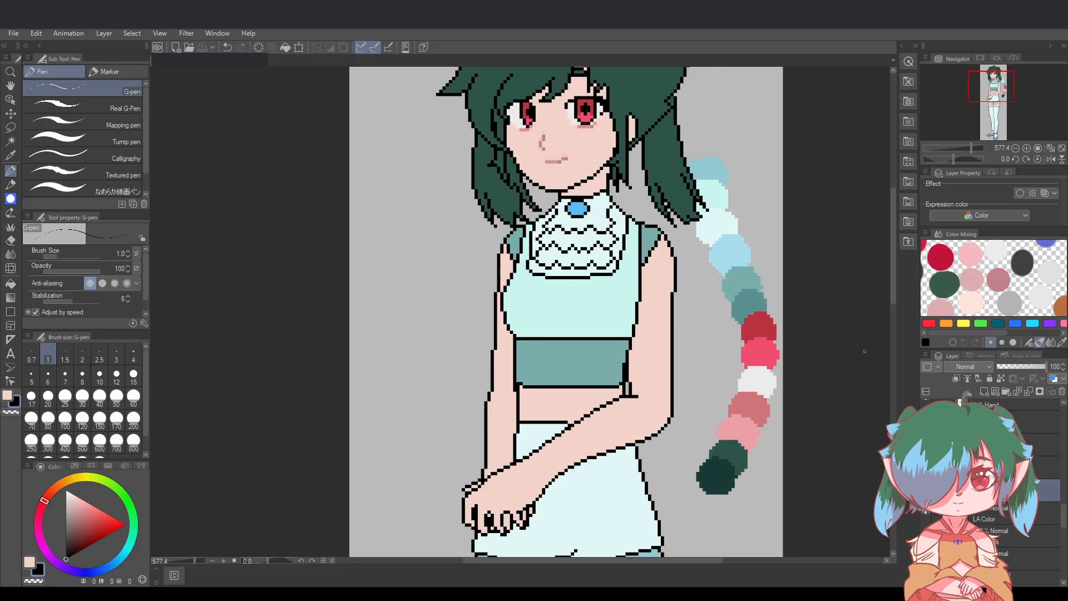
pyautogui.scroll(-3, 897, 301)
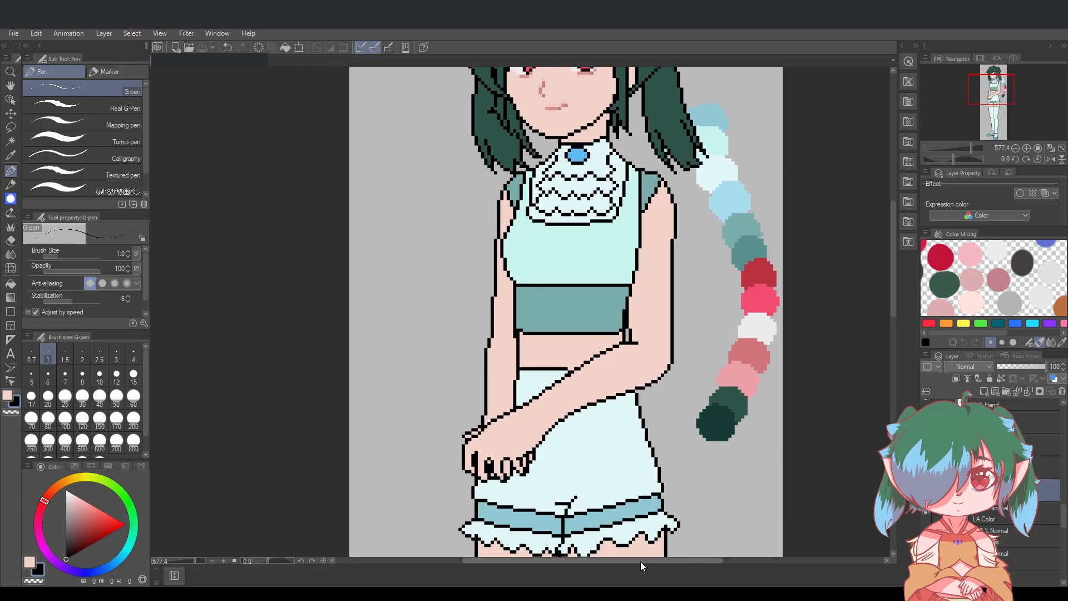
pyautogui.scroll(-1, 640, 562)
pyautogui.scroll(-1, 691, 535)
pyautogui.moveTo(891, 296); pyautogui.dragTo(893, 332)
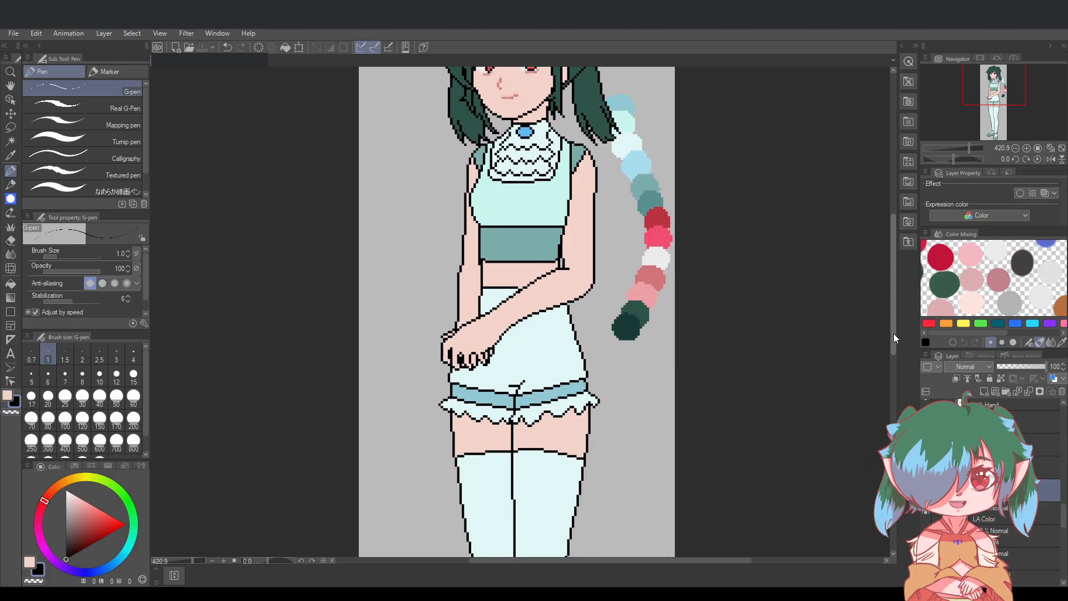
pyautogui.scroll(-2, 832, 380)
pyautogui.scroll(-1, 832, 380)
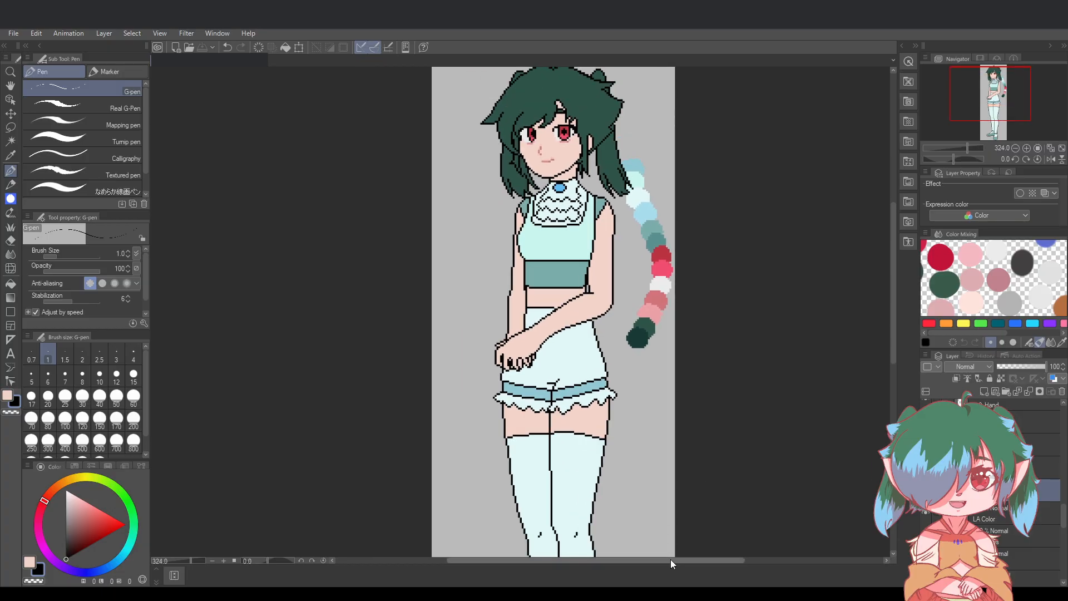
pyautogui.moveTo(670, 561); pyautogui.dragTo(707, 560)
pyautogui.scroll(-3, 688, 392)
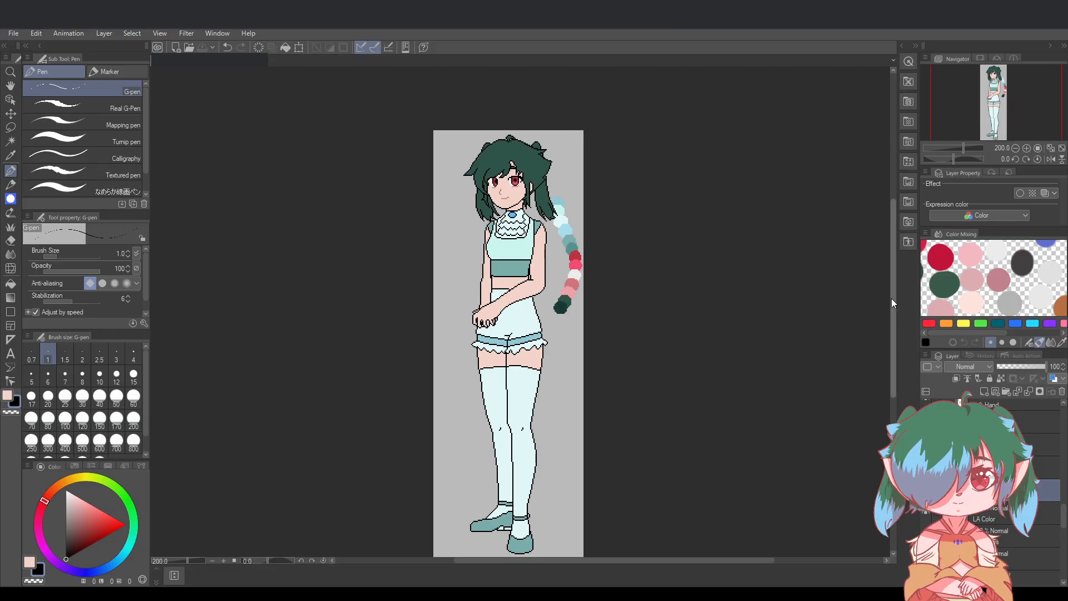
pyautogui.moveTo(893, 298); pyautogui.dragTo(892, 312)
pyautogui.scroll(1, 584, 241)
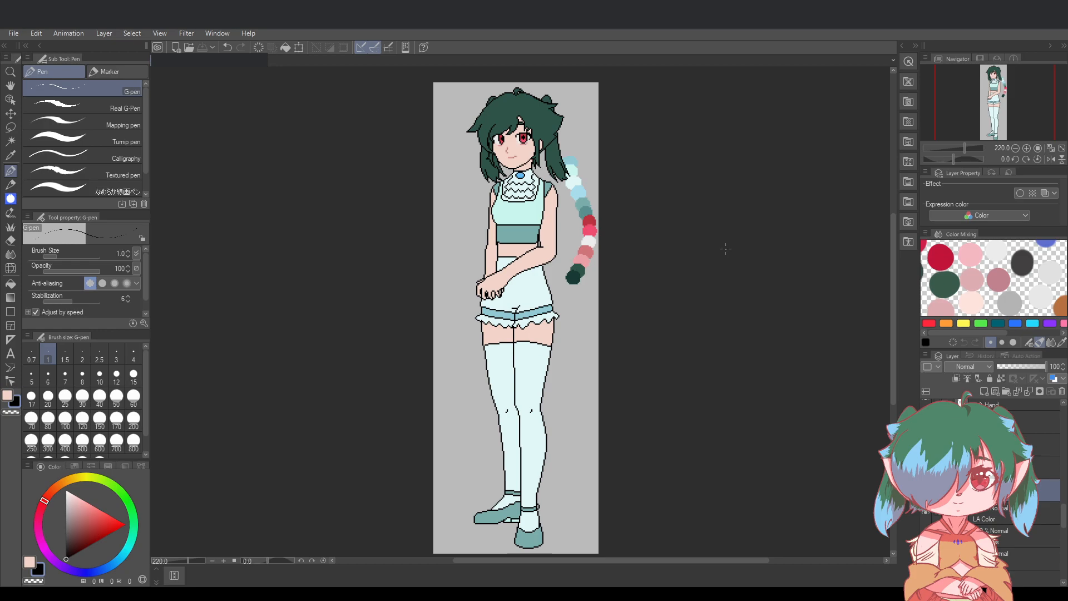
# Reorder the hand and arm line and color layers around the Right Hand and Fore Arms layers and save the file
pyautogui.scroll(4, 1007, 533)
pyautogui.scroll(-5, 1007, 533)
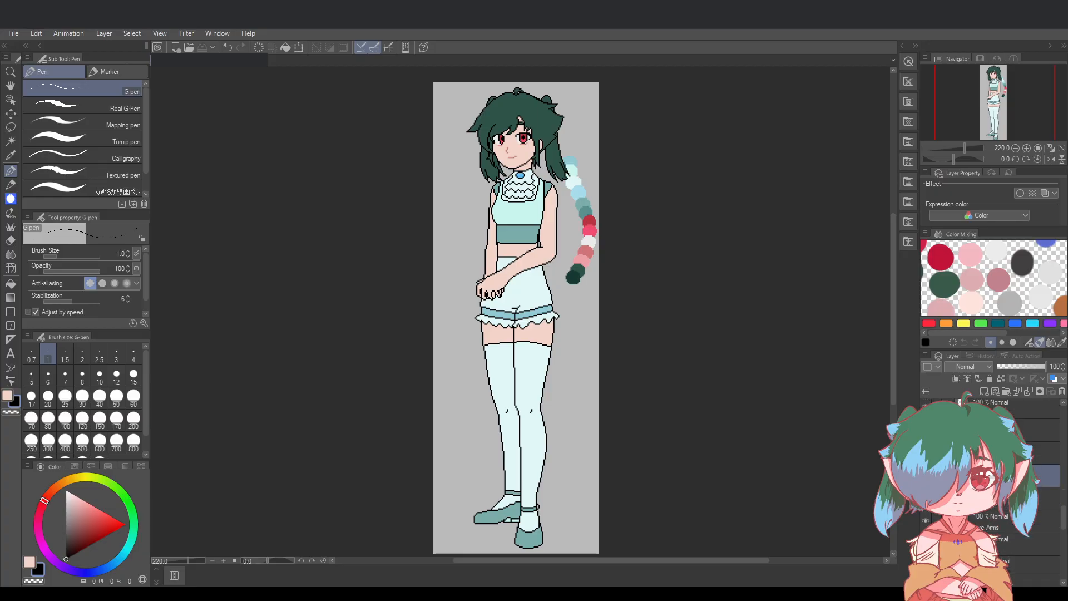
pyautogui.scroll(4, 1007, 534)
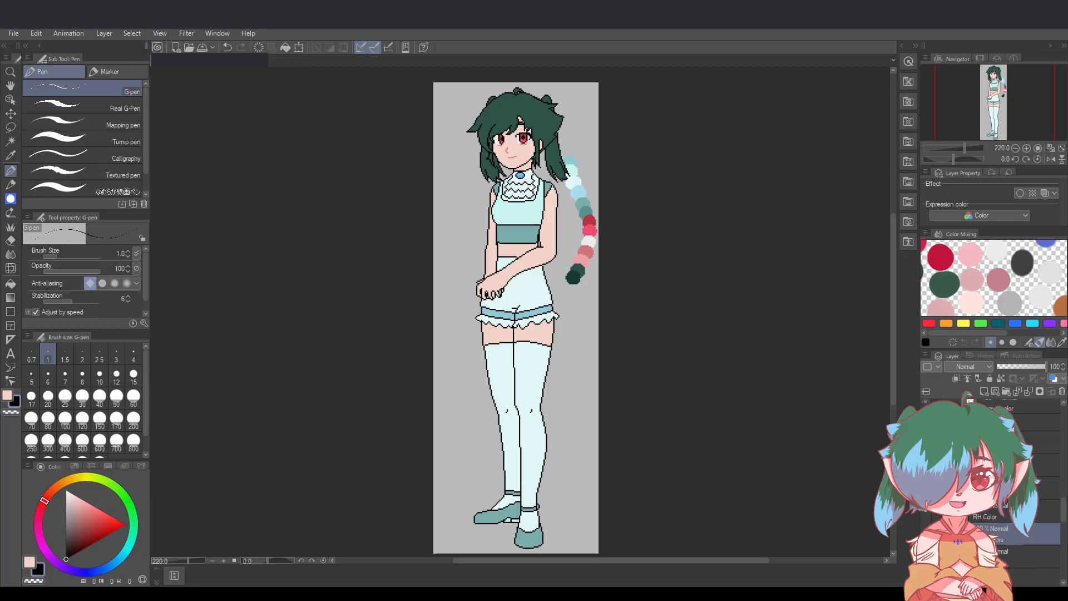
pyautogui.scroll(2, 1037, 450)
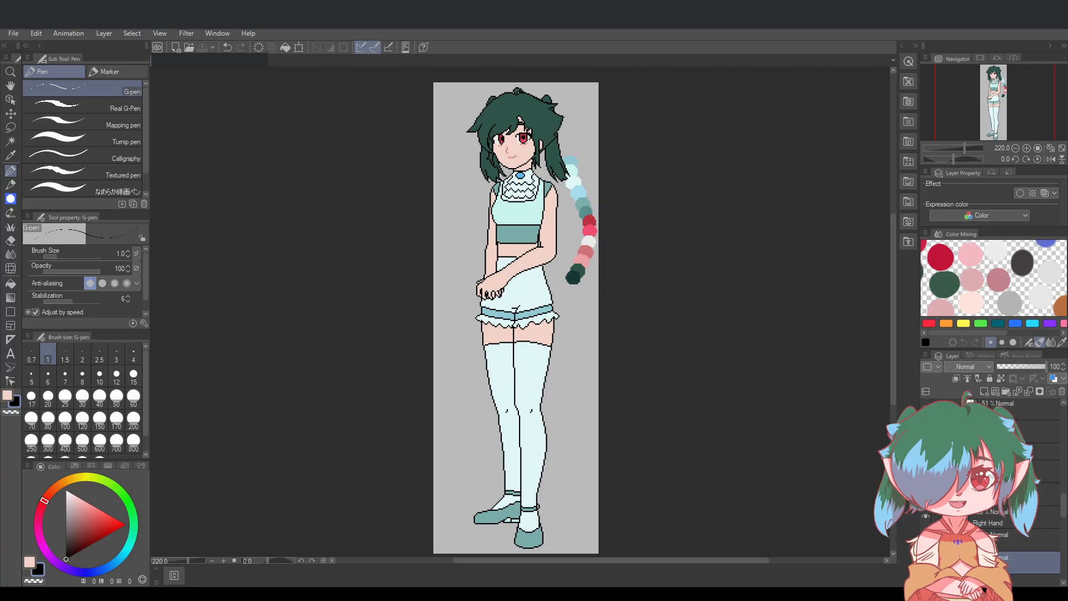
pyautogui.click(1046, 471)
pyautogui.click(1046, 494)
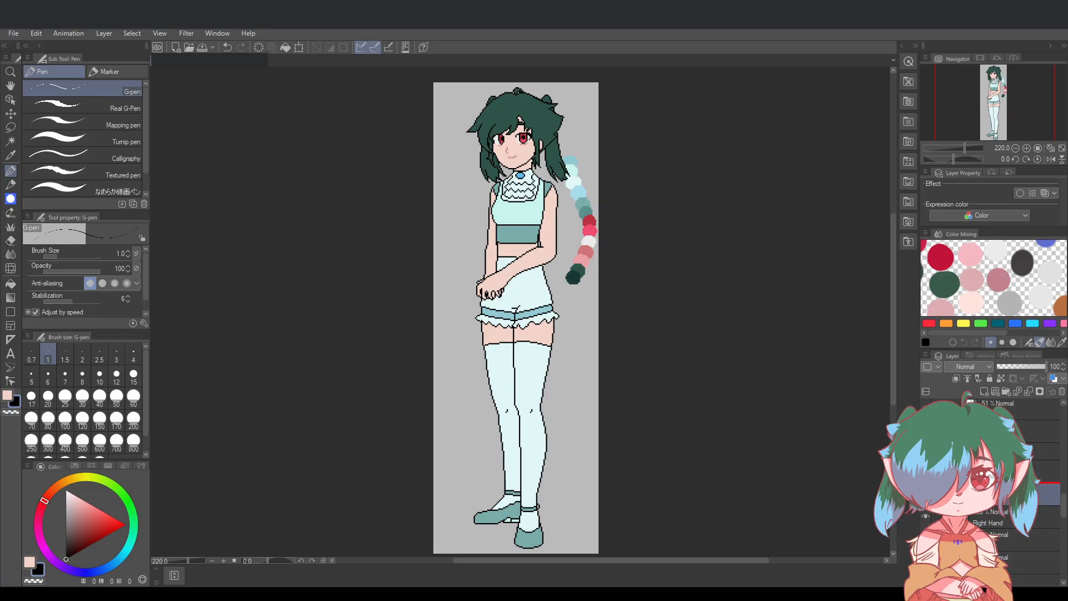
pyautogui.click(1035, 522)
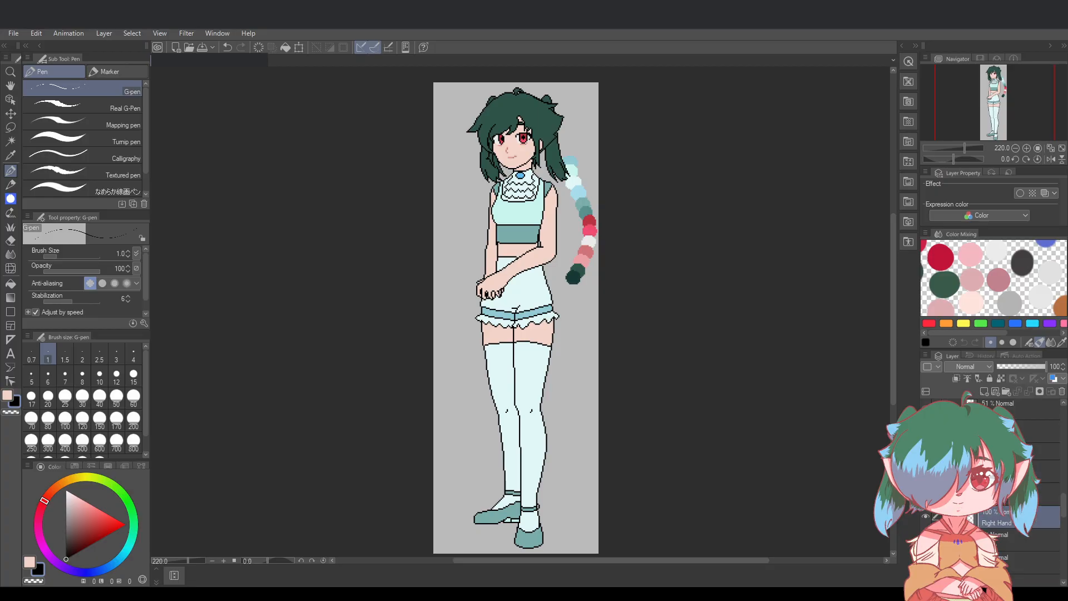
pyautogui.click(1035, 506)
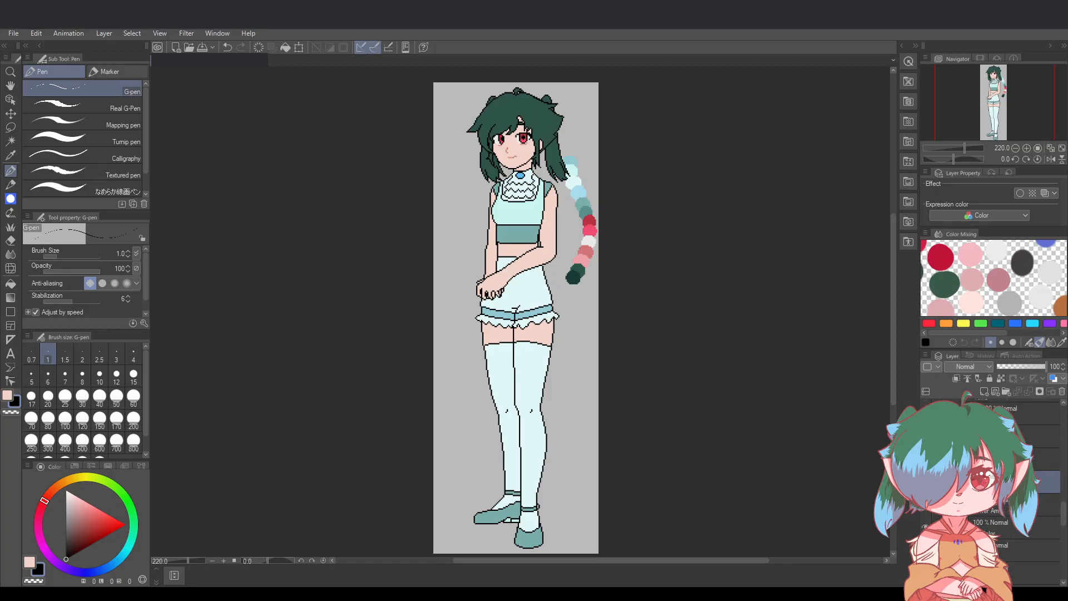
pyautogui.keyDown('shift'); pyautogui.click(1035, 527); pyautogui.keyUp('shift')
pyautogui.hotkey('shift', 'alt', 'e')
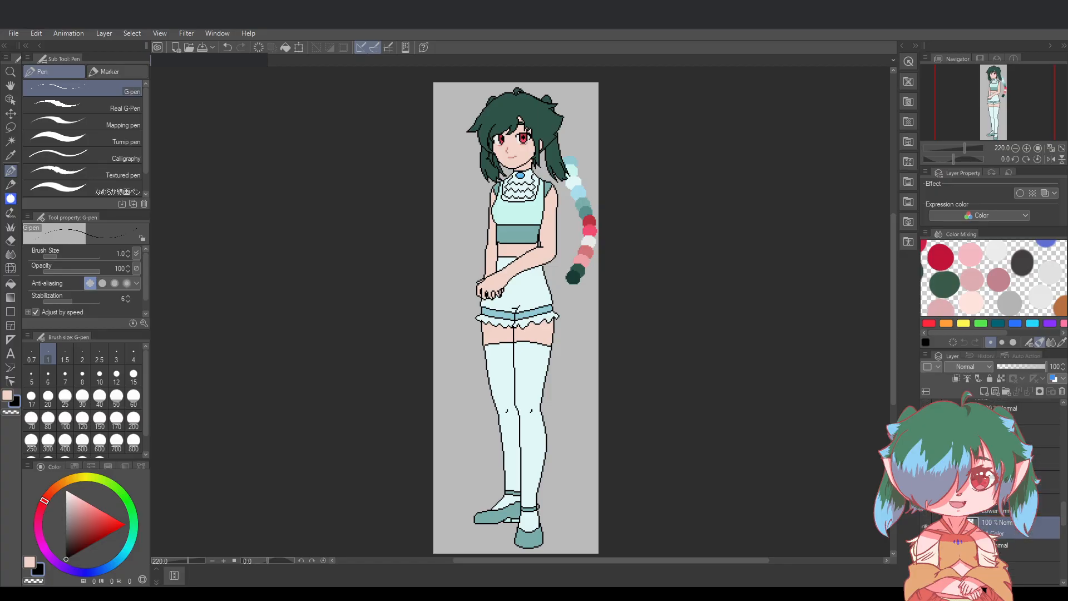
pyautogui.click(1014, 539)
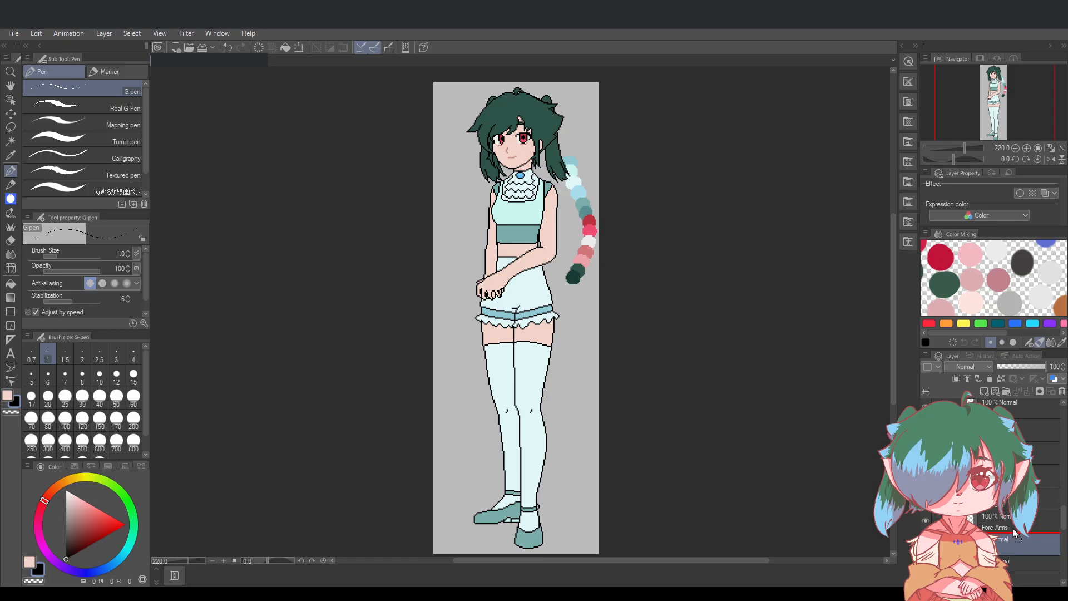
pyautogui.scroll(3, 1018, 495)
pyautogui.click(956, 466)
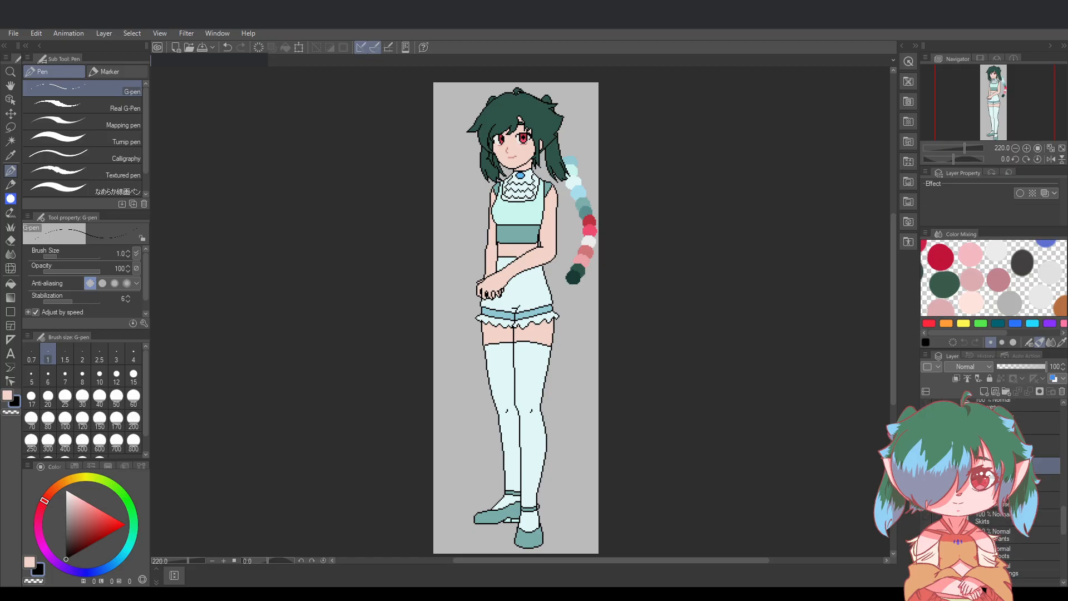
pyautogui.hotkey('ctrl', 's')
# Make the two-tier mint skirt visible over the outfit and save the file
pyautogui.scroll(1, 822, 396)
pyautogui.scroll(-1, 990, 490)
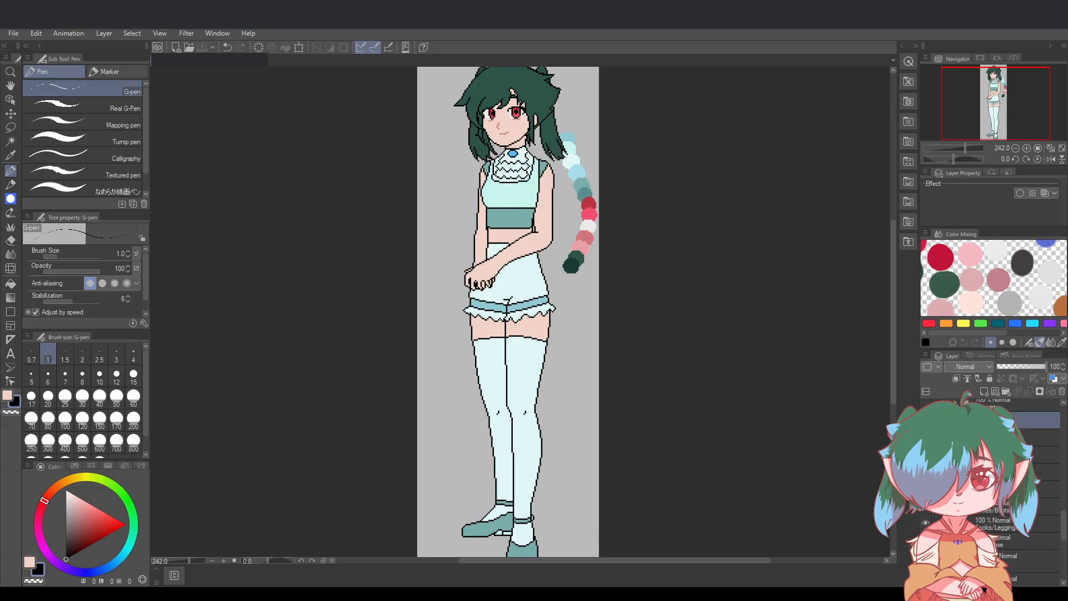
pyautogui.scroll(-1, 991, 490)
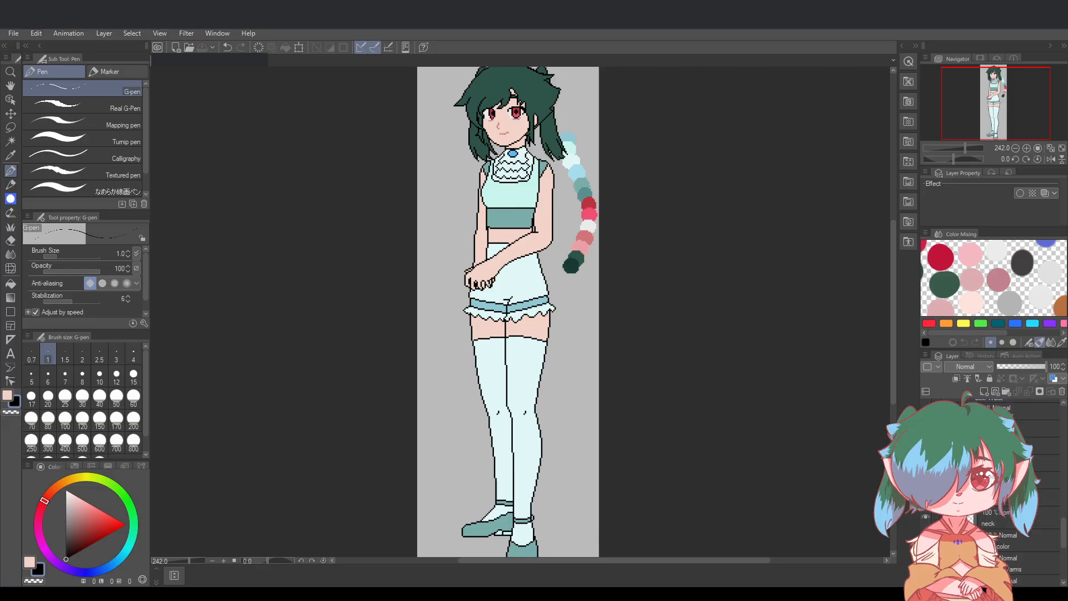
pyautogui.scroll(-1, 984, 588)
pyautogui.scroll(2, 984, 589)
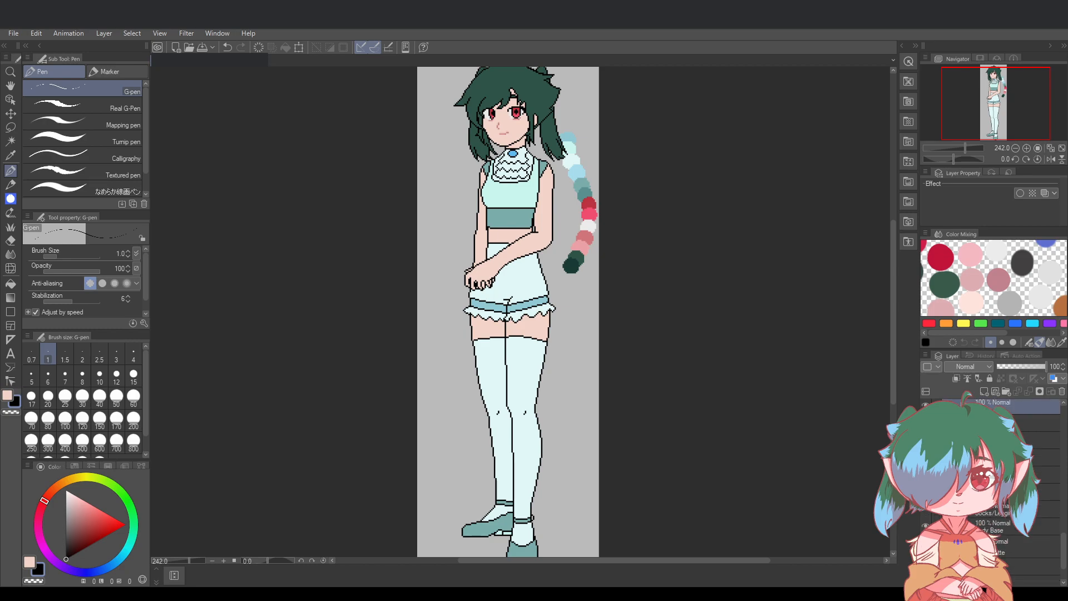
pyautogui.scroll(1, 983, 489)
pyautogui.click(925, 437)
pyautogui.hotkey('ctrl', 's')
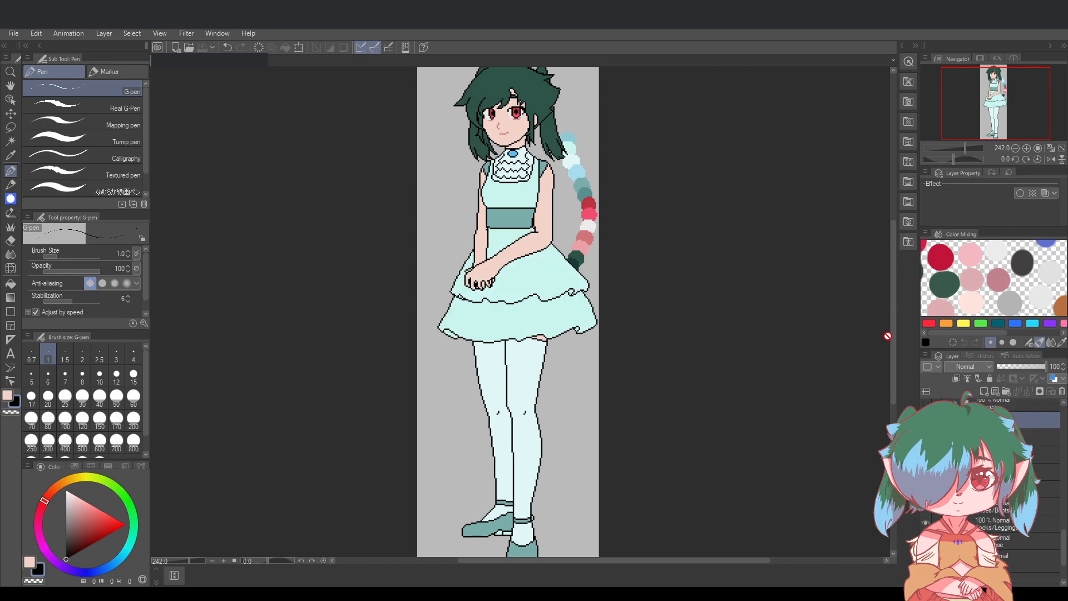
# Examine the dressed character as a whole and inspect how the crossed arms and hands overlap the skirt
pyautogui.scroll(1, 889, 329)
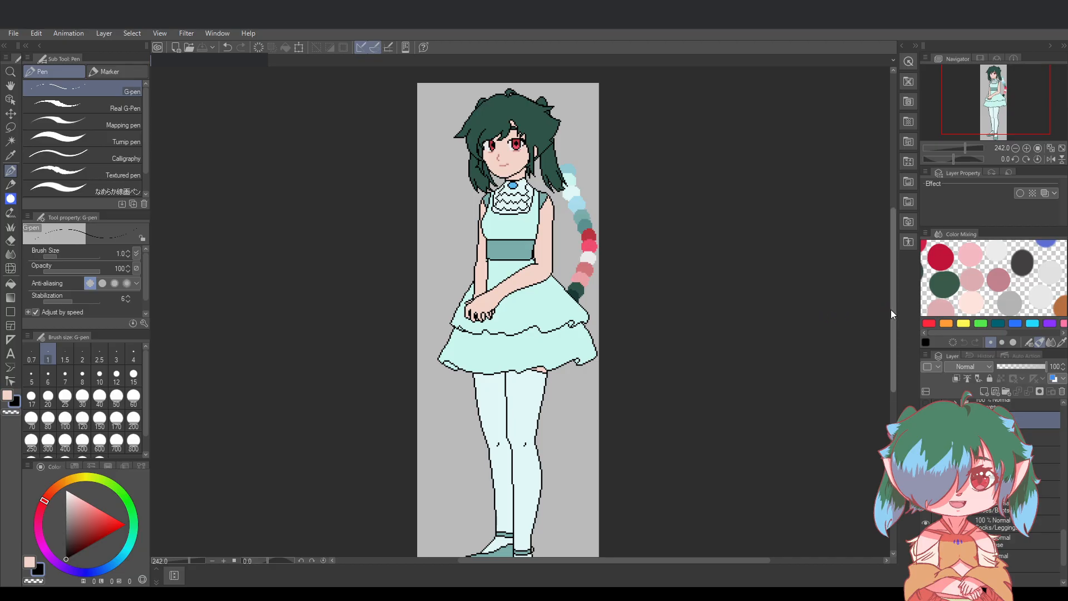
pyautogui.scroll(-2, 889, 321)
pyautogui.scroll(-1, 890, 318)
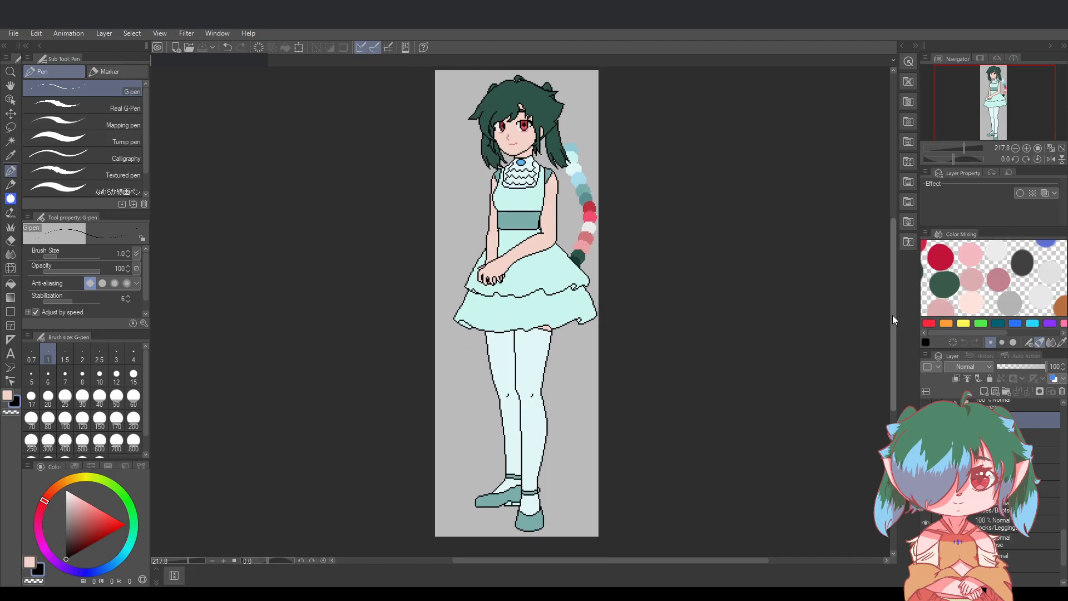
pyautogui.scroll(1, 892, 315)
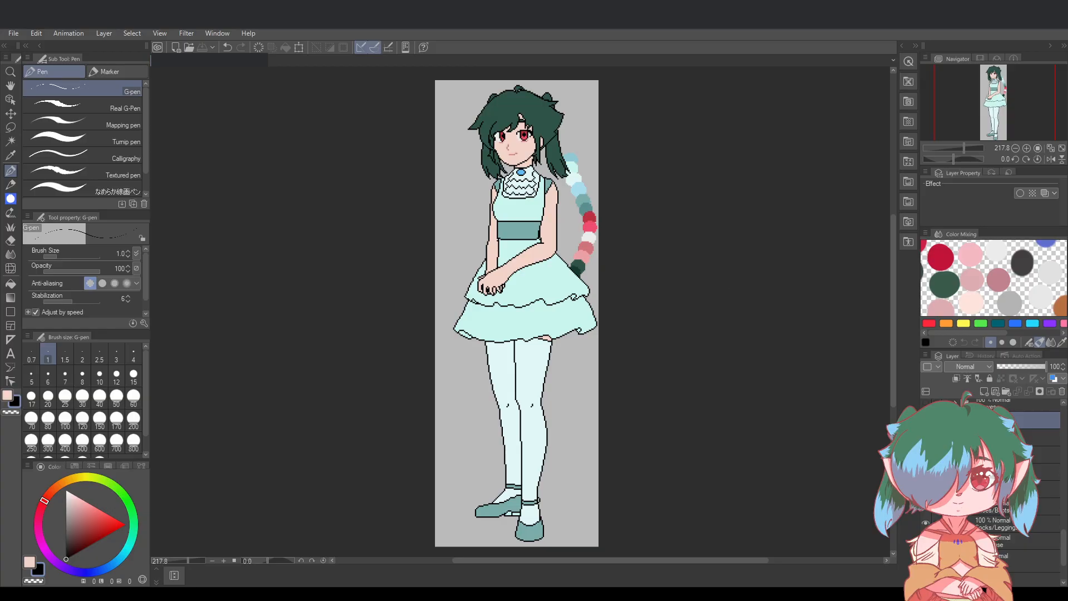
pyautogui.scroll(5, 515, 228)
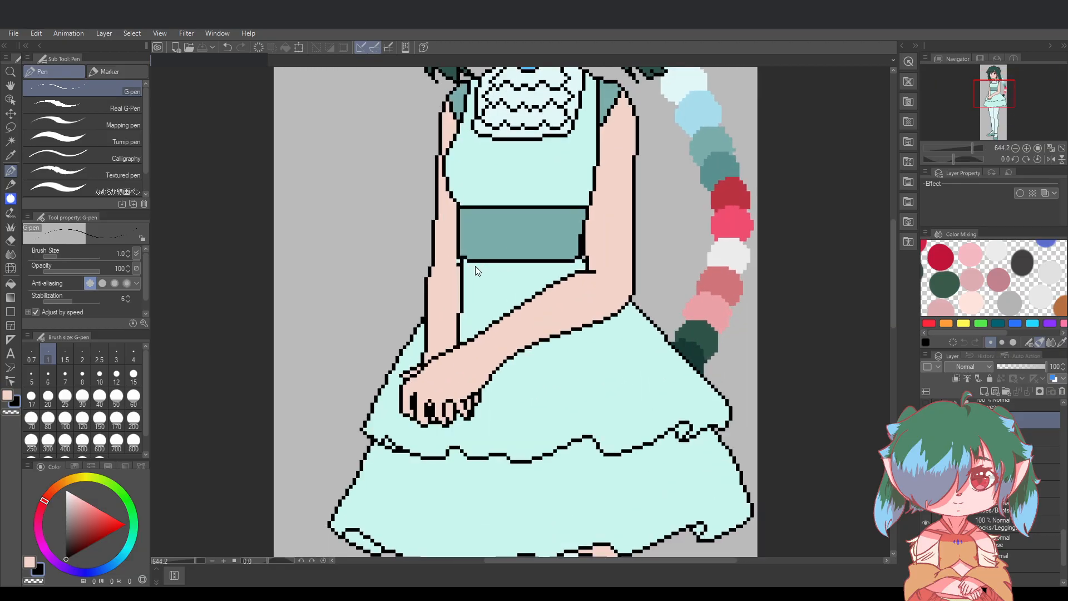
pyautogui.scroll(-1, 529, 293)
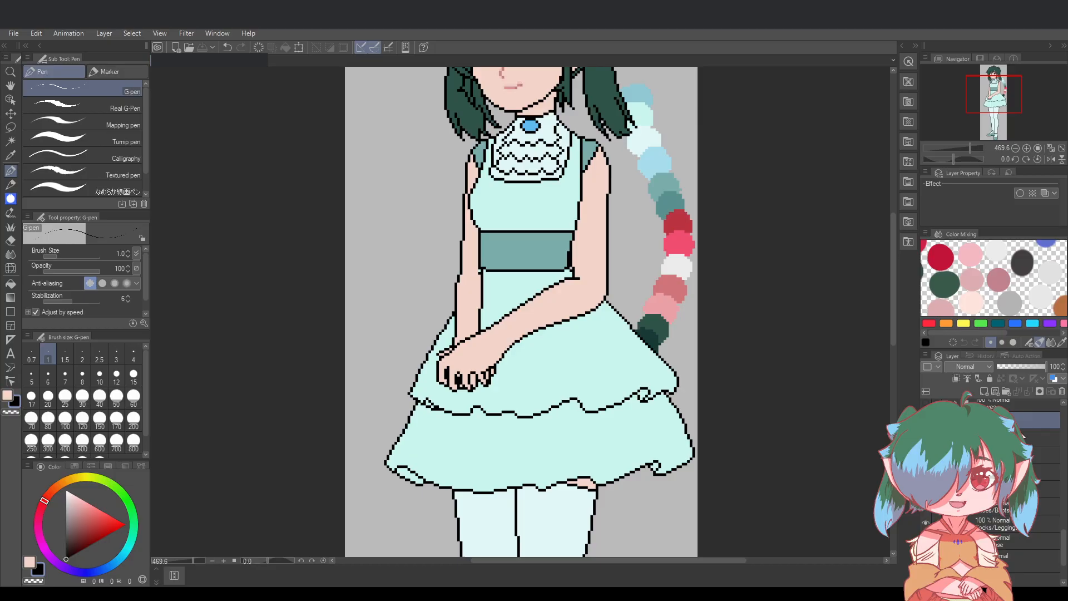
# Make light skin tone the drawing color and select the layer directly below the arms line layer
pyautogui.scroll(2, 996, 535)
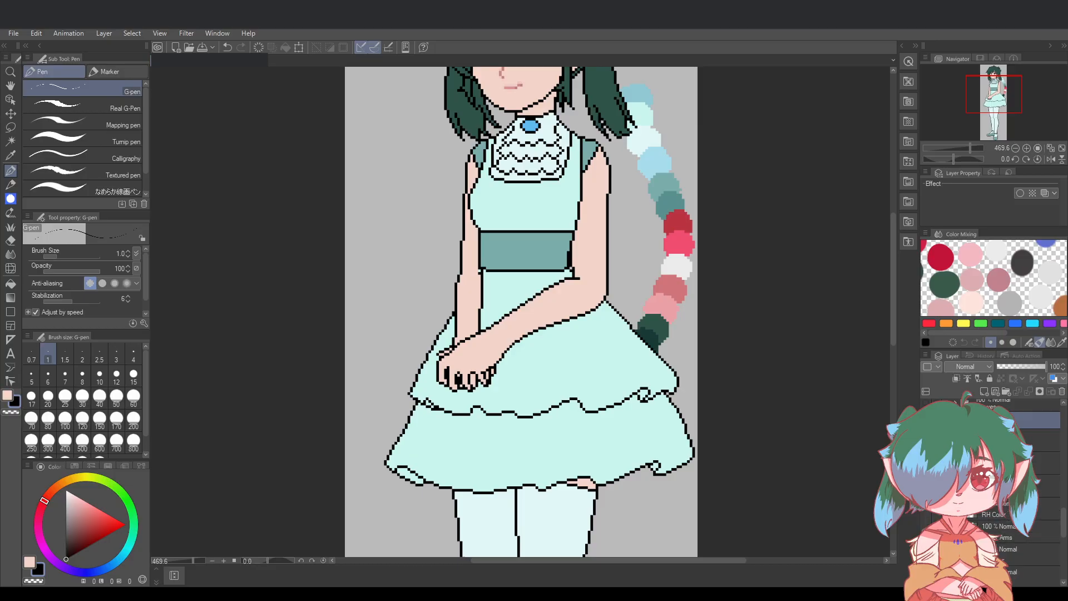
pyautogui.scroll(-1, 996, 501)
pyautogui.click(30, 560)
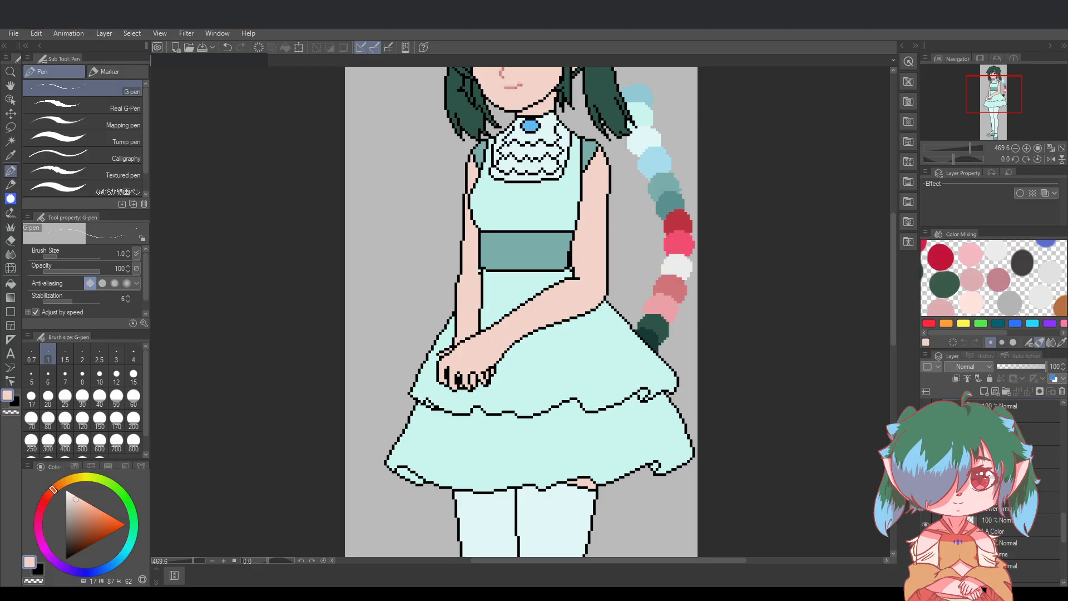
pyautogui.scroll(-1, 983, 582)
pyautogui.scroll(1, 983, 581)
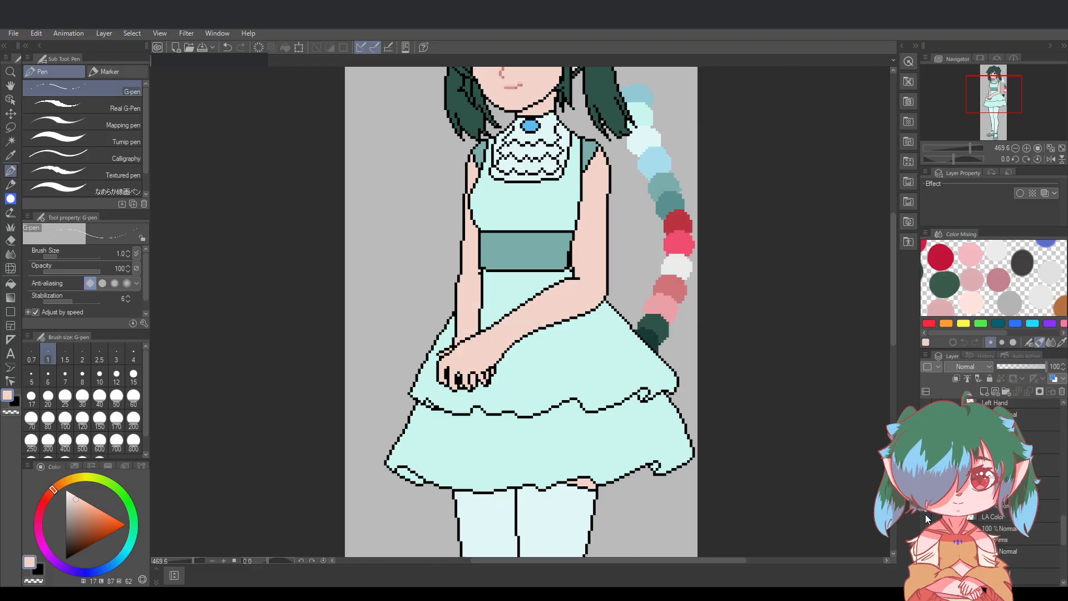
pyautogui.click(1027, 539)
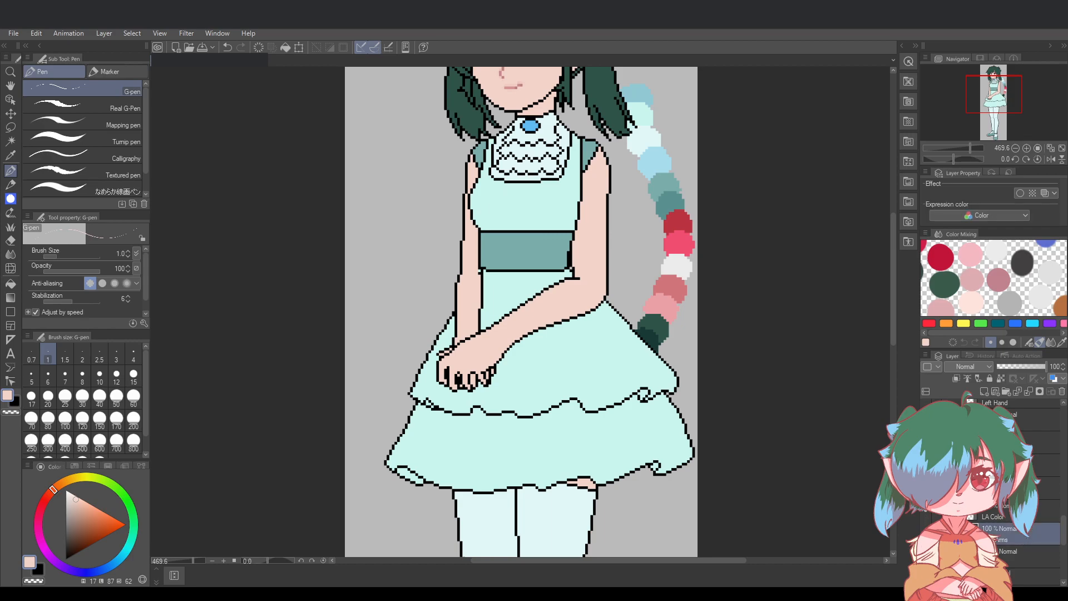
pyautogui.click(1026, 551)
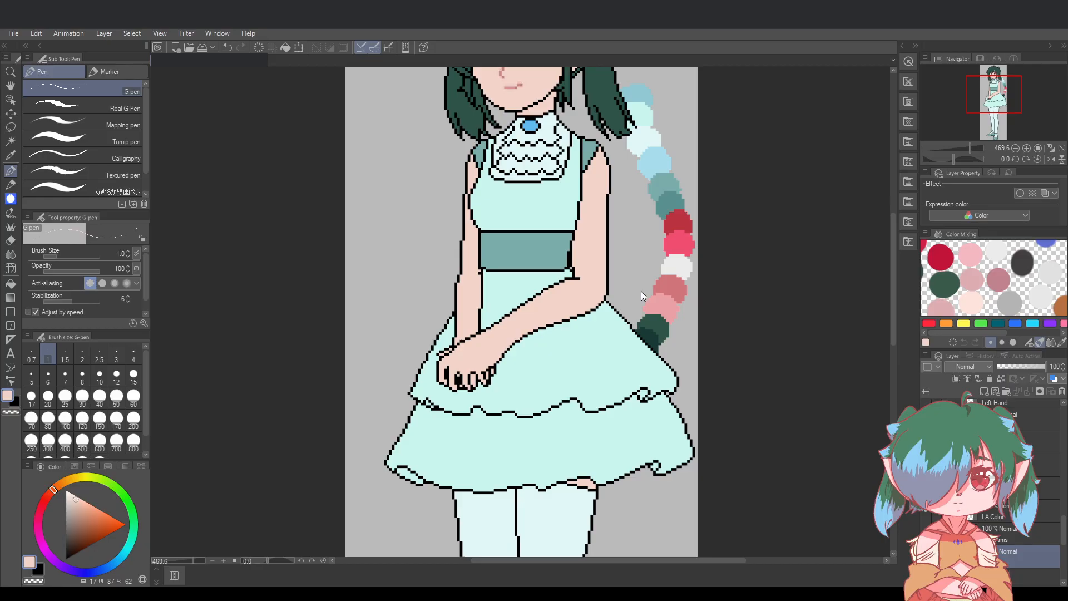
# Review the full figure from hair to shoes with the skirt shown over the stockings
pyautogui.scroll(-2, 695, 305)
pyautogui.moveTo(892, 295); pyautogui.dragTo(893, 303)
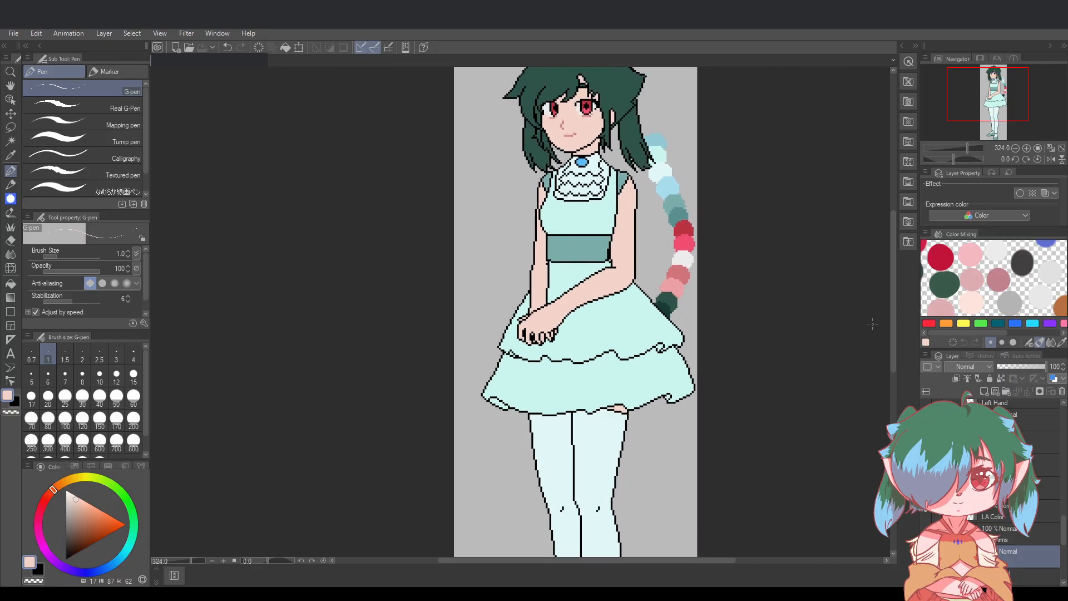
pyautogui.moveTo(639, 558); pyautogui.dragTo(675, 558)
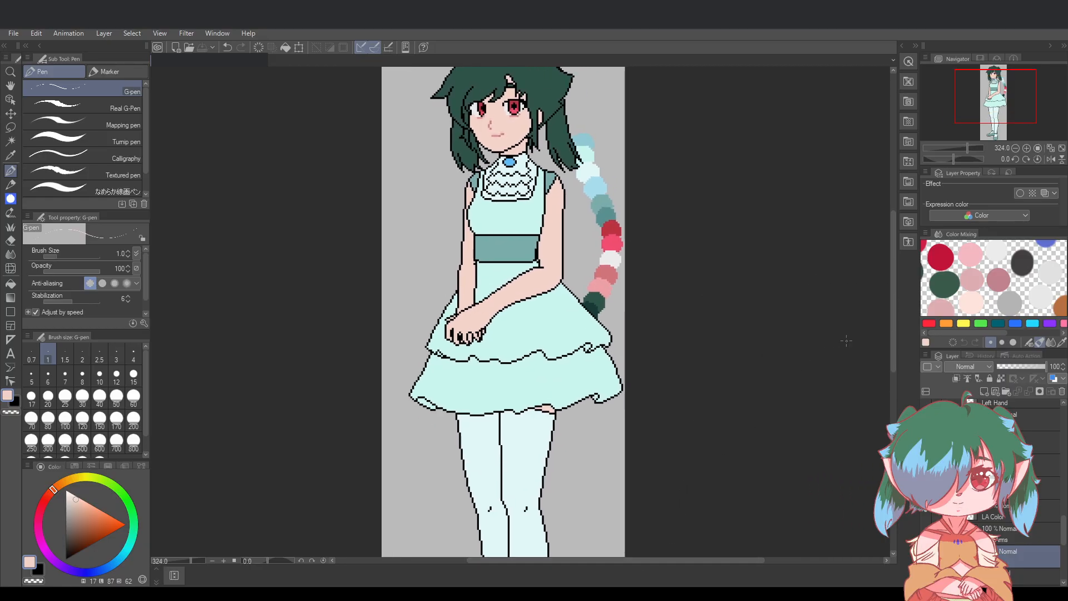
pyautogui.moveTo(893, 307); pyautogui.dragTo(893, 294)
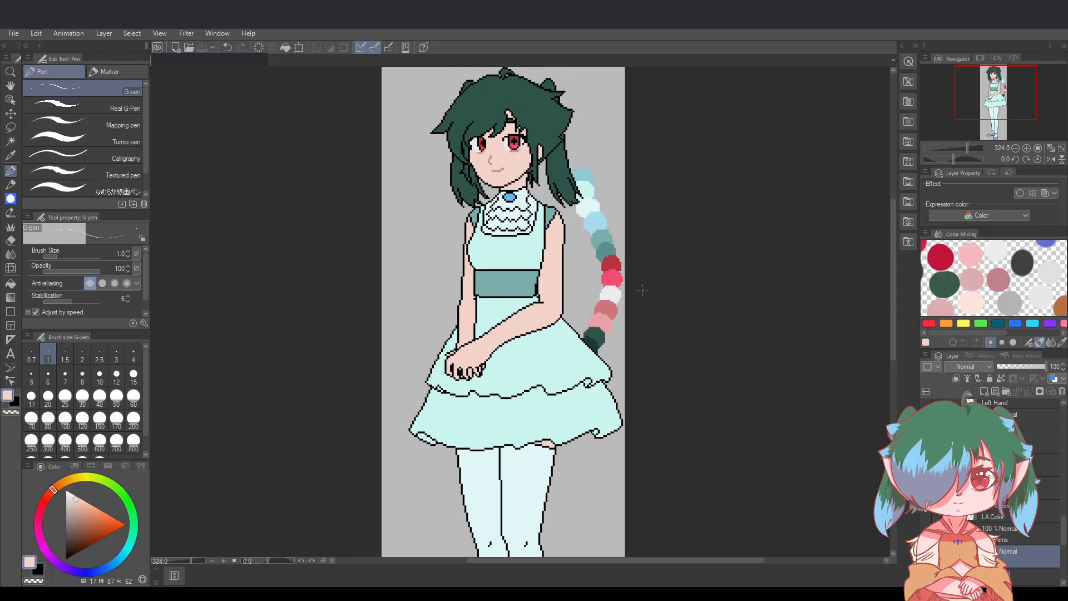
pyautogui.scroll(-2, 642, 290)
pyautogui.moveTo(893, 280); pyautogui.dragTo(812, 362)
pyautogui.moveTo(893, 315); pyautogui.dragTo(893, 317)
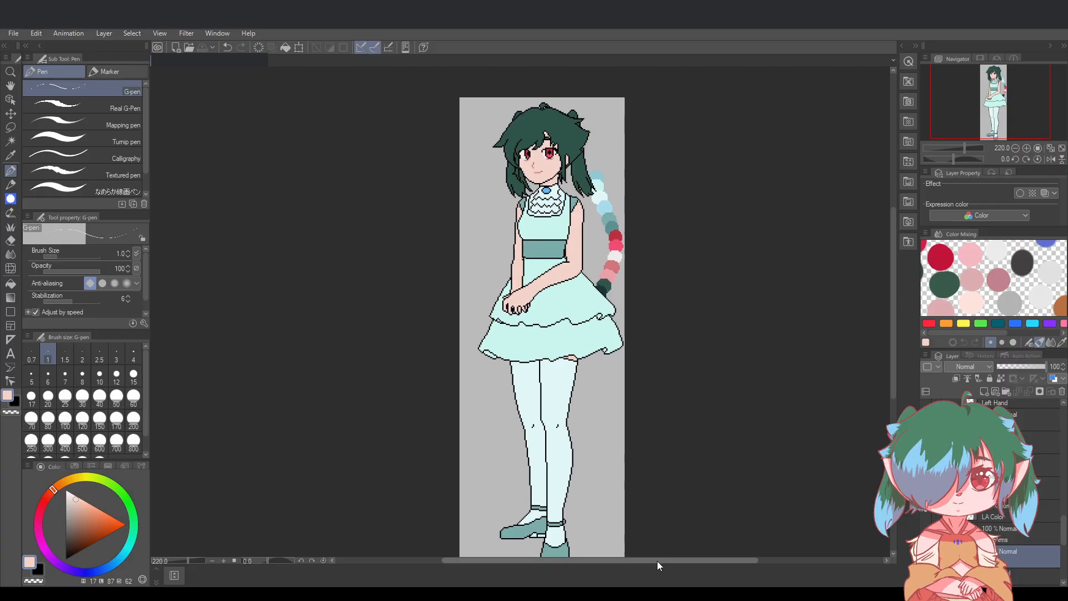
pyautogui.moveTo(657, 561); pyautogui.dragTo(673, 562)
pyautogui.moveTo(893, 332); pyautogui.dragTo(892, 340)
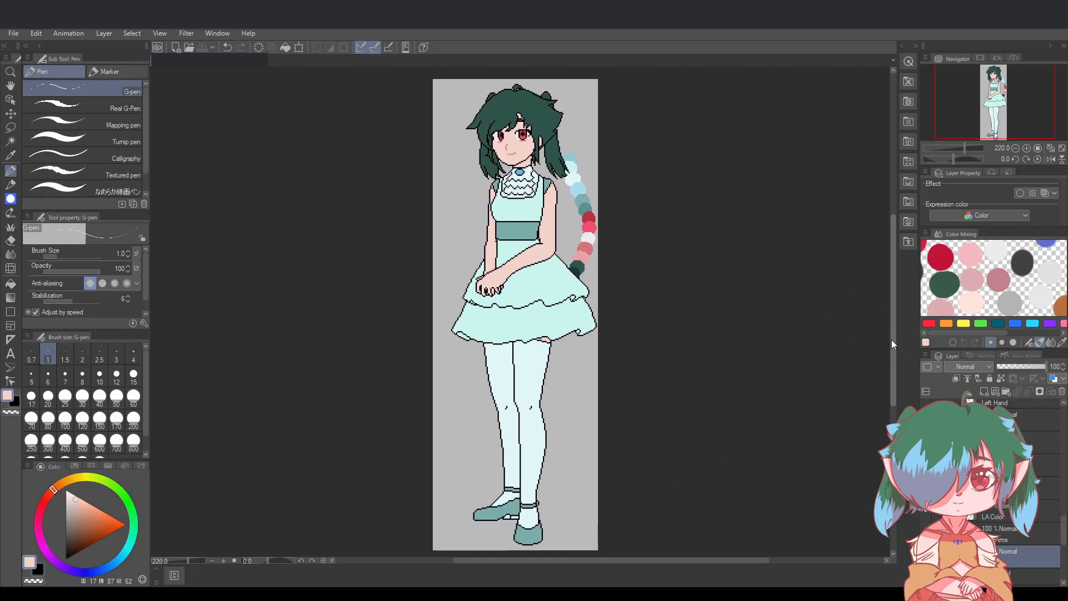
pyautogui.moveTo(649, 560); pyautogui.dragTo(658, 560)
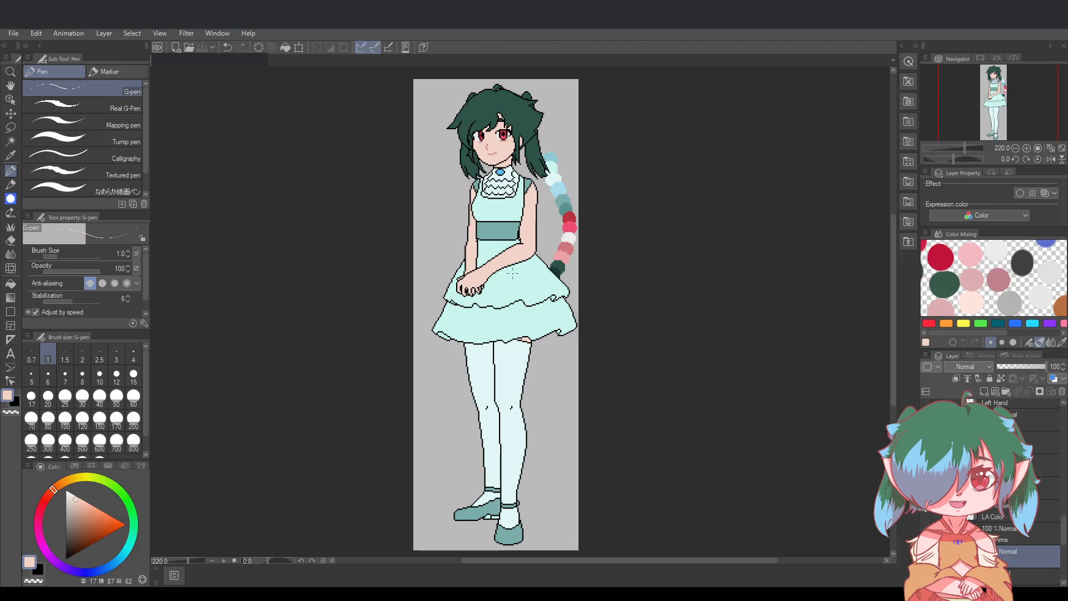
# Switch the drawing color to black and inspect the character's head, bodice and arms up close
pyautogui.click(17, 402)
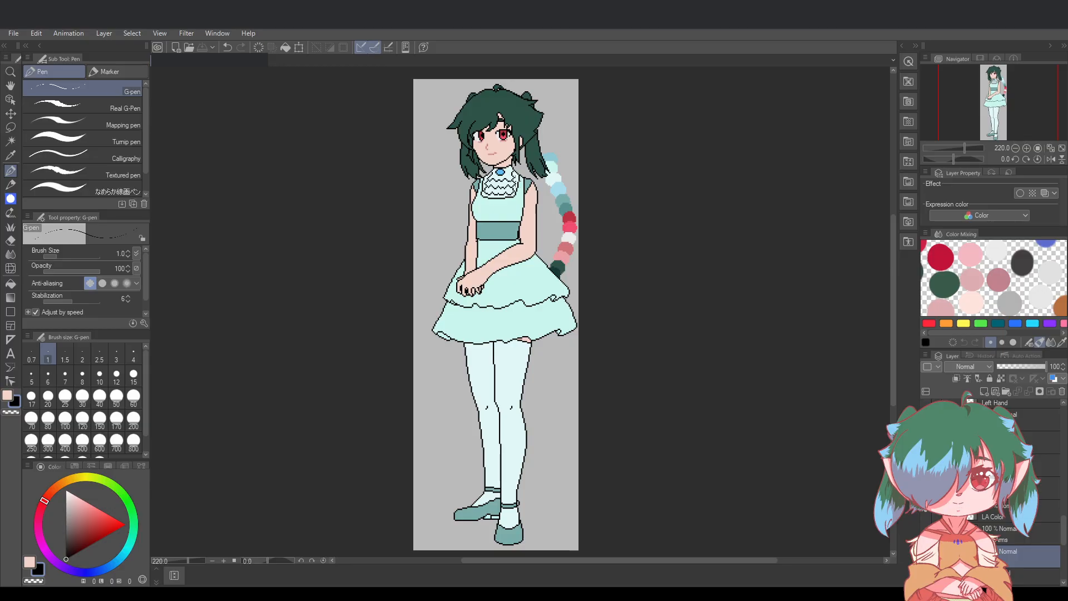
pyautogui.scroll(3, 518, 240)
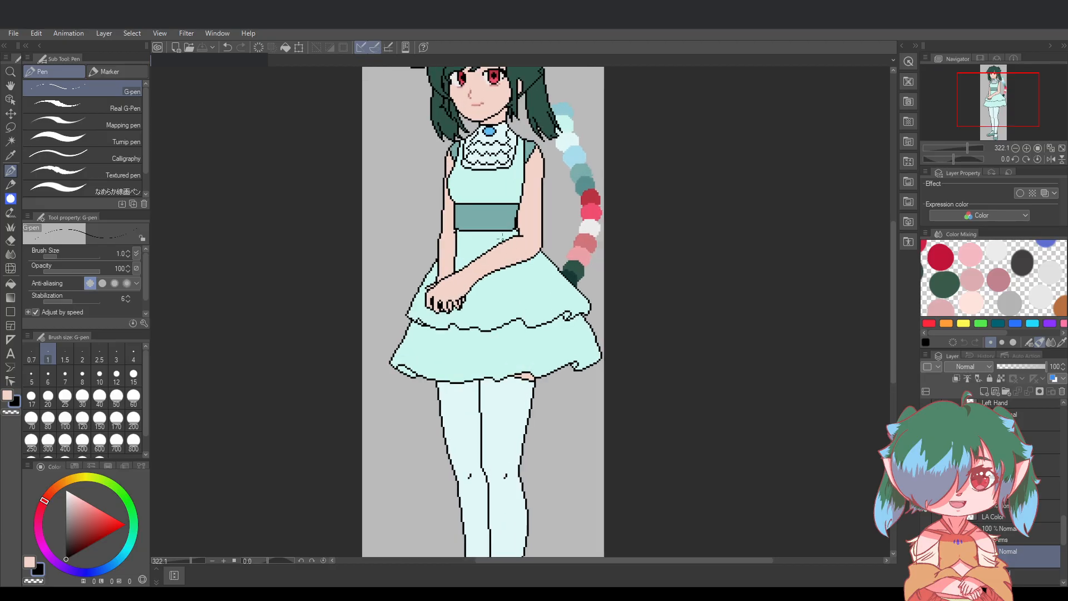
pyautogui.moveTo(893, 296); pyautogui.dragTo(890, 246)
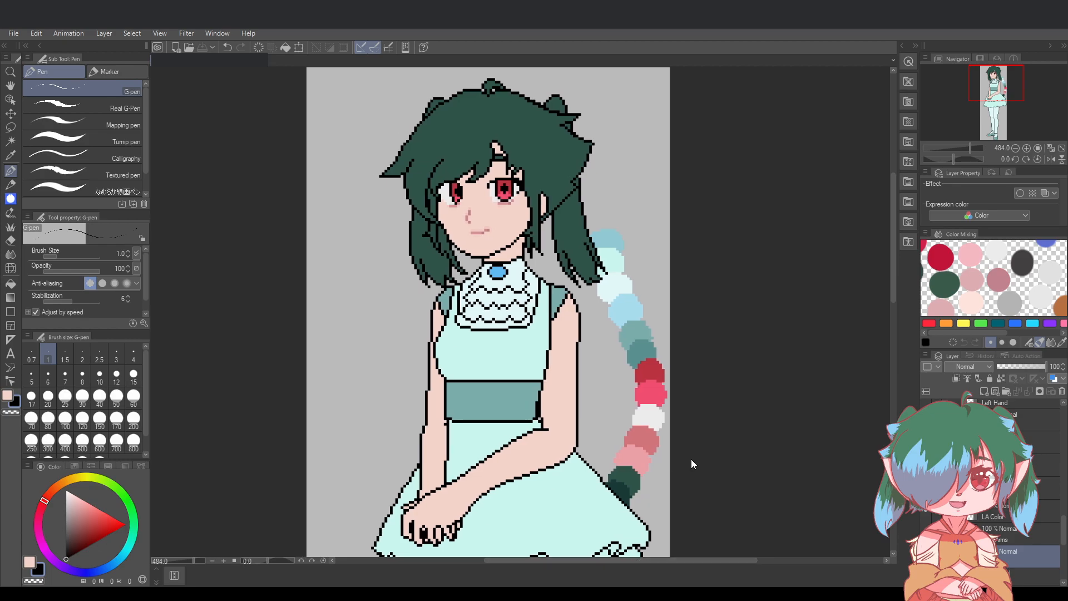
pyautogui.scroll(-3, 680, 463)
pyautogui.moveTo(892, 281); pyautogui.dragTo(894, 312)
pyautogui.moveTo(648, 559); pyautogui.dragTo(672, 560)
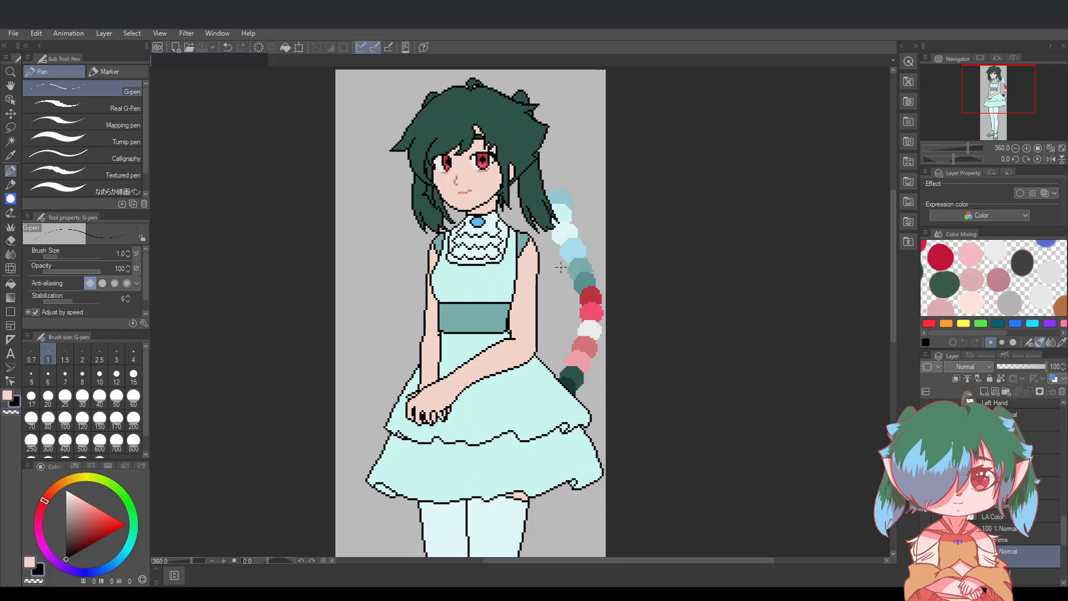
pyautogui.scroll(3, 560, 268)
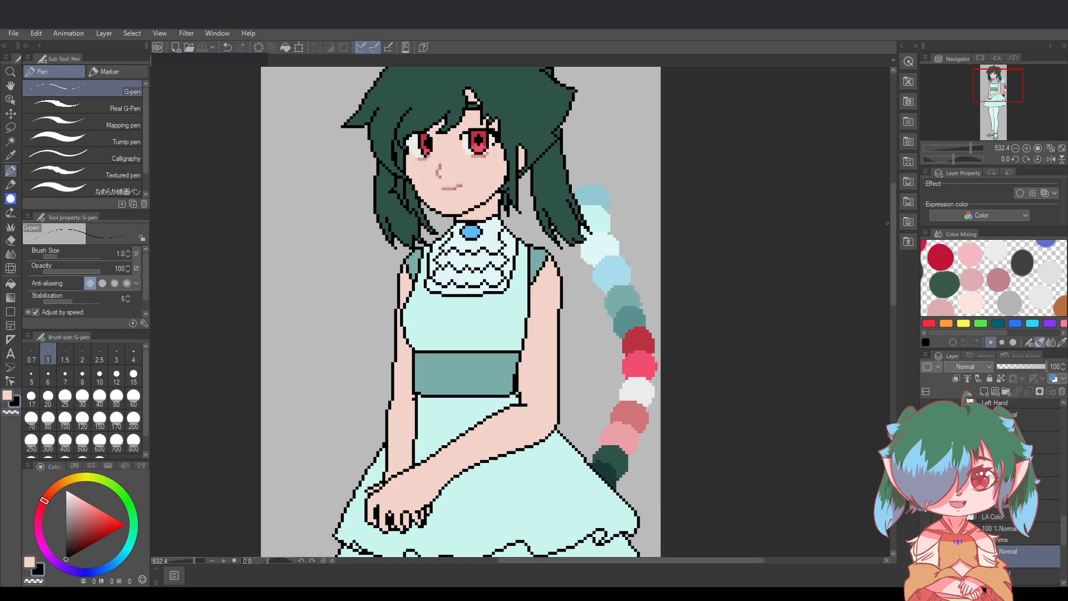
pyautogui.scroll(3, 892, 209)
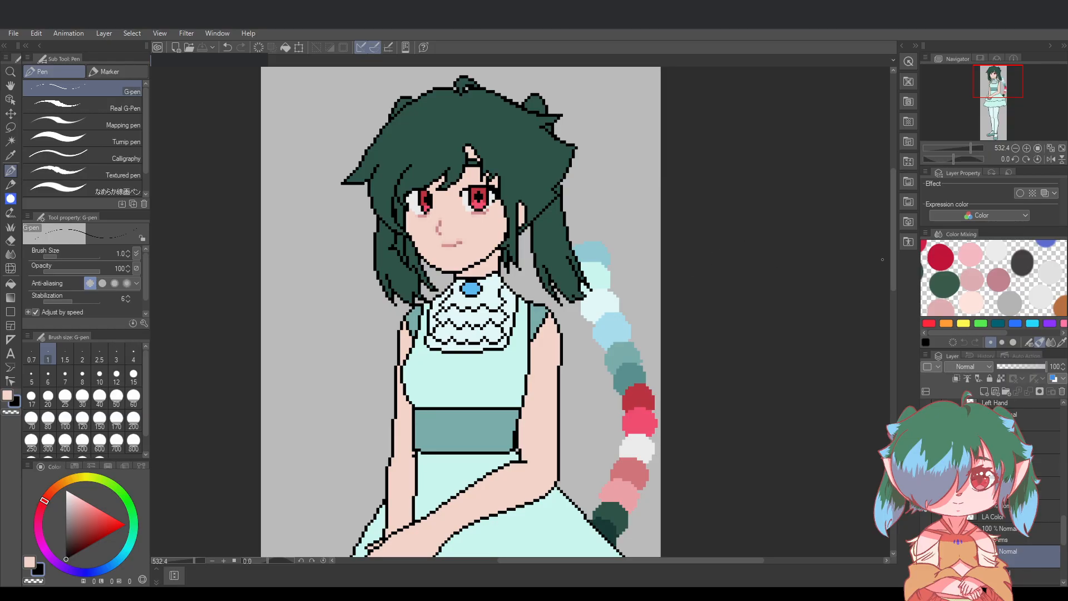
# Show the hidden long sleeves over the character's arms and save the drawing
pyautogui.moveTo(892, 255); pyautogui.dragTo(891, 254)
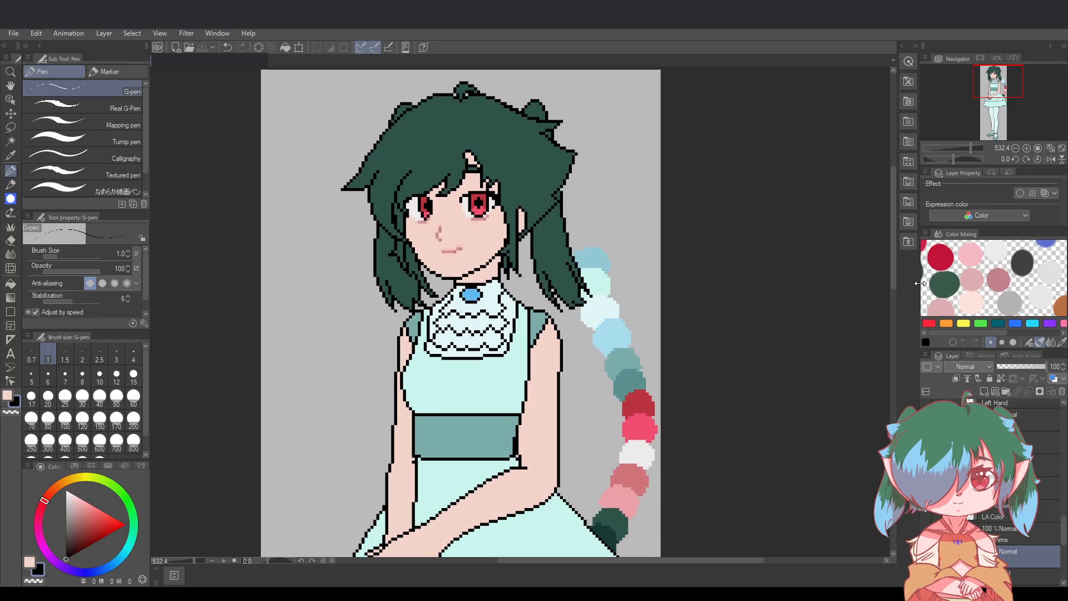
pyautogui.moveTo(893, 272); pyautogui.dragTo(892, 293)
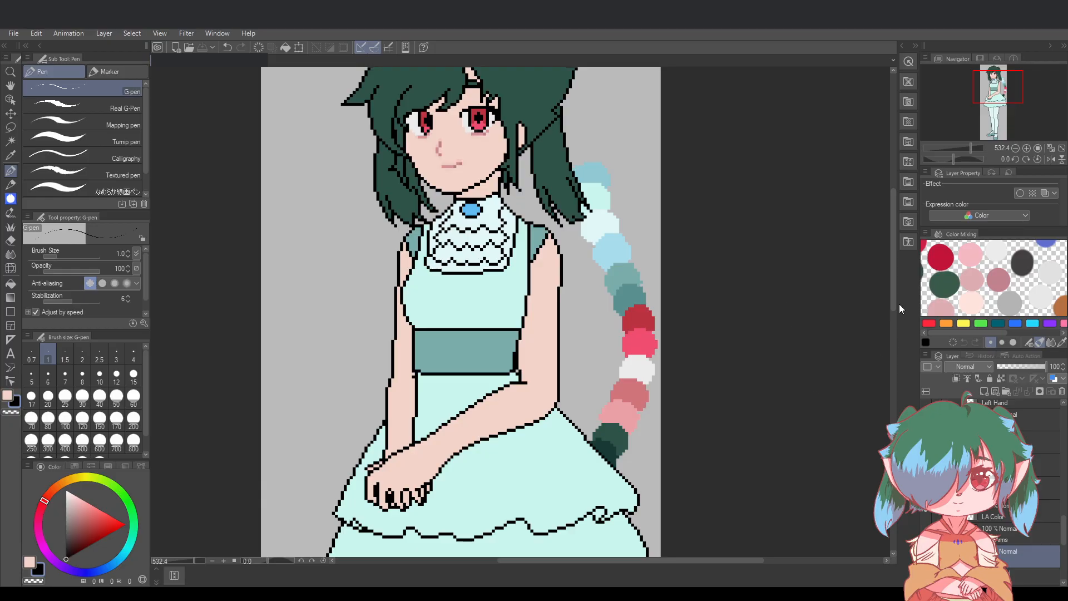
pyautogui.scroll(-2, 893, 302)
pyautogui.hscroll(-1, 689, 562)
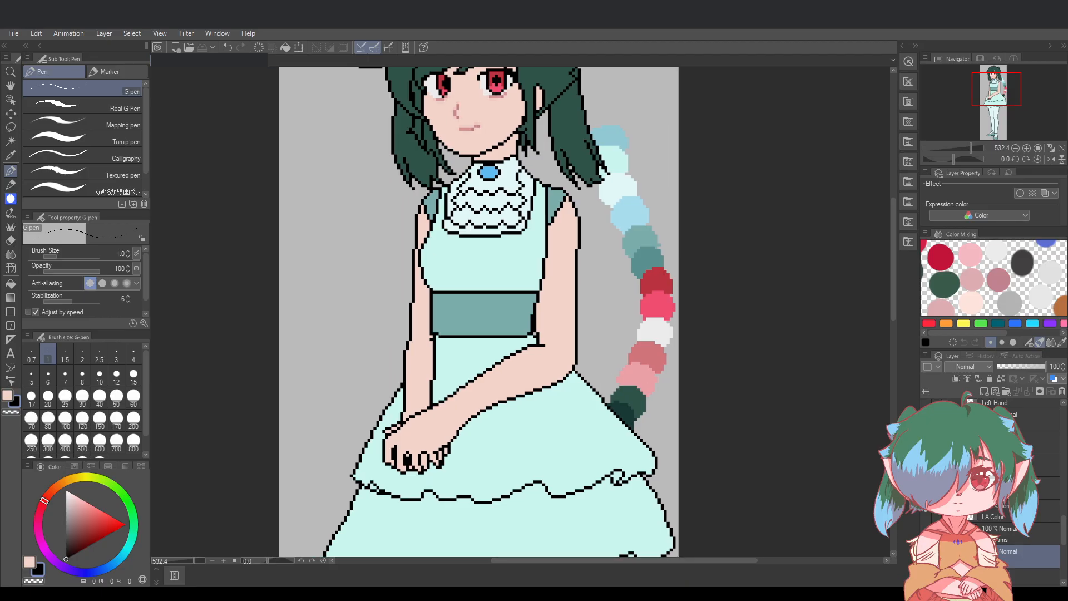
pyautogui.scroll(3, 1001, 490)
pyautogui.click(956, 434)
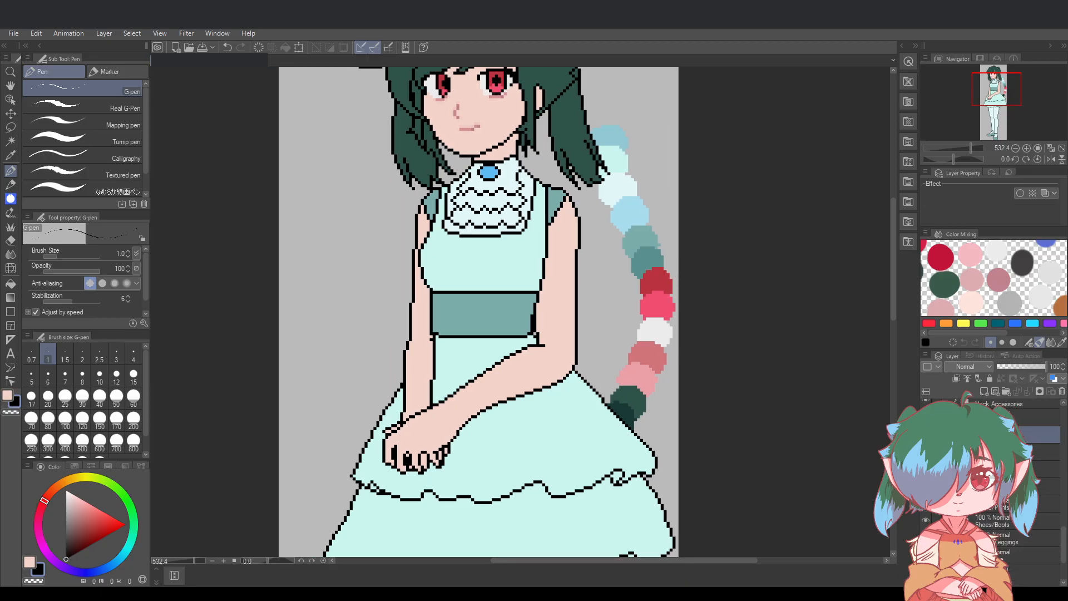
pyautogui.click(955, 417)
pyautogui.click(926, 418)
pyautogui.hotkey('ctrl', 's')
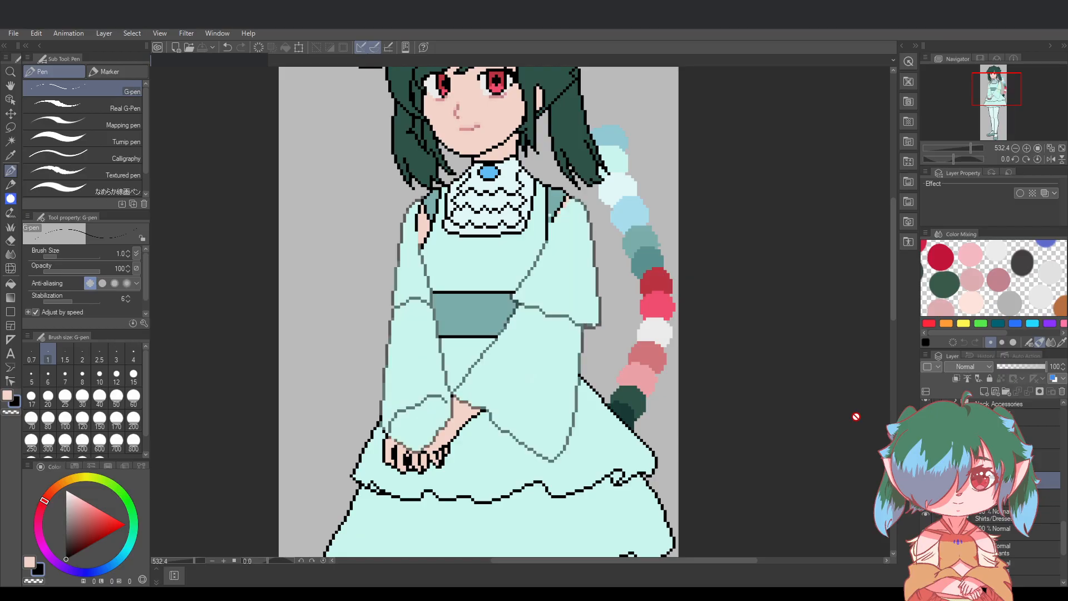
# Add a new layer above the sleeve line art and lower the opacity of the sleeve lines to a faint guide
pyautogui.scroll(-2, 856, 417)
pyautogui.scroll(1, 803, 436)
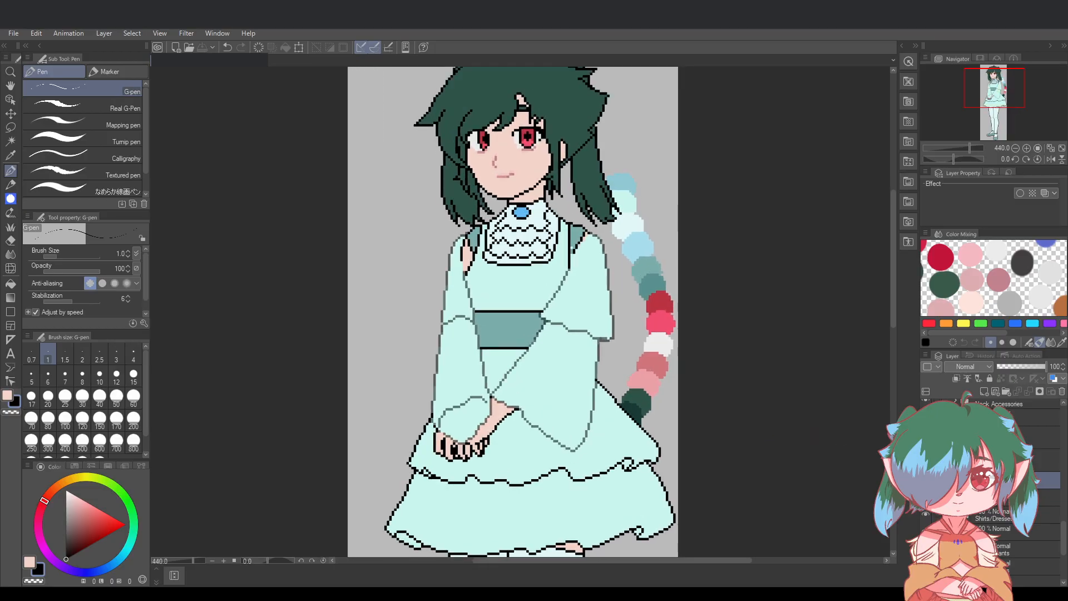
pyautogui.click(1001, 437)
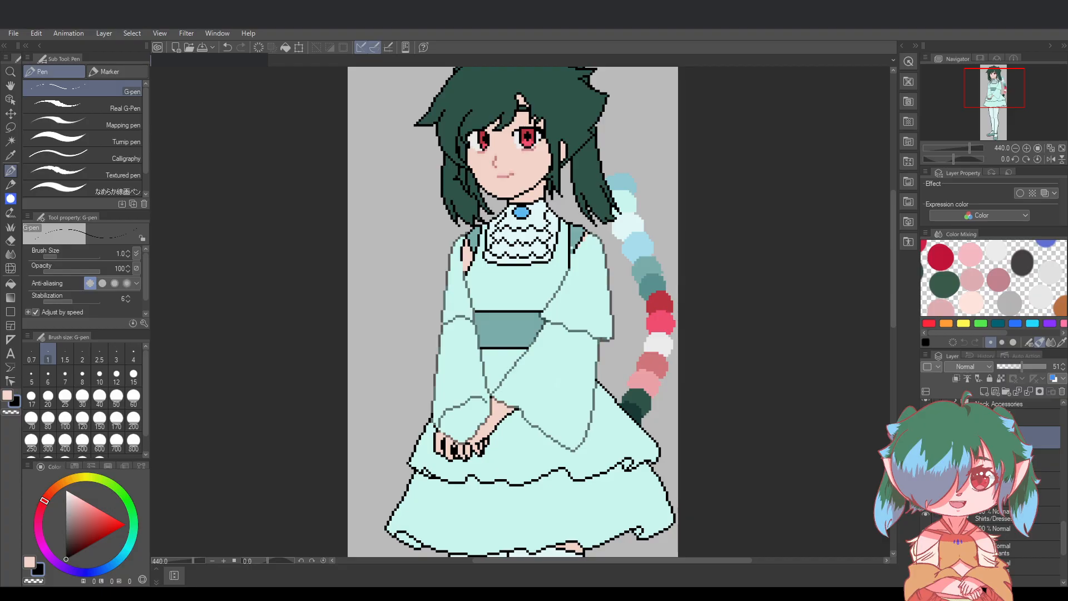
pyautogui.click(1046, 461)
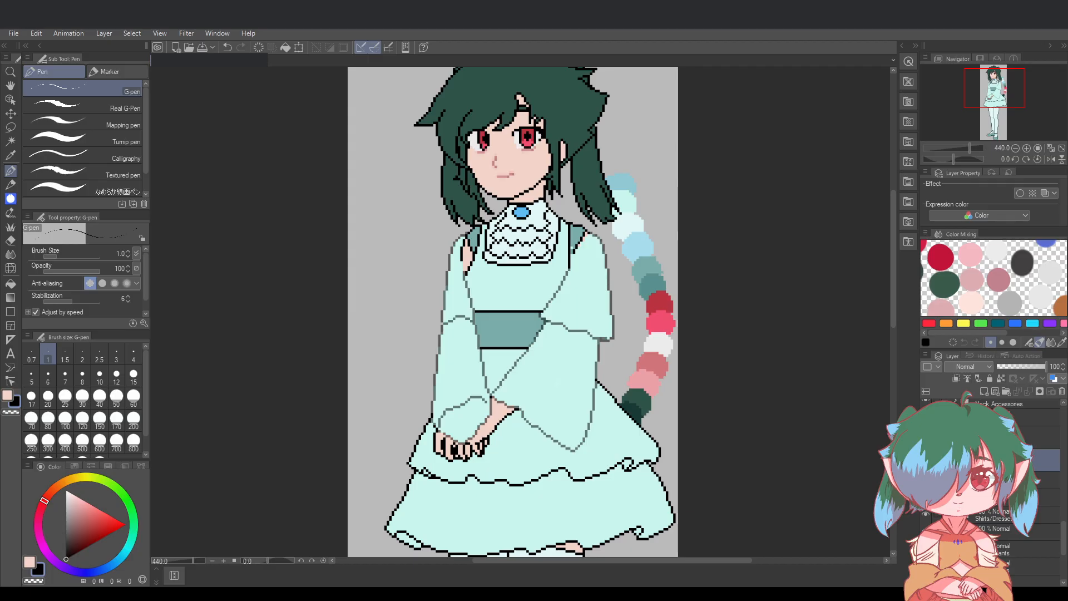
pyautogui.click(1034, 442)
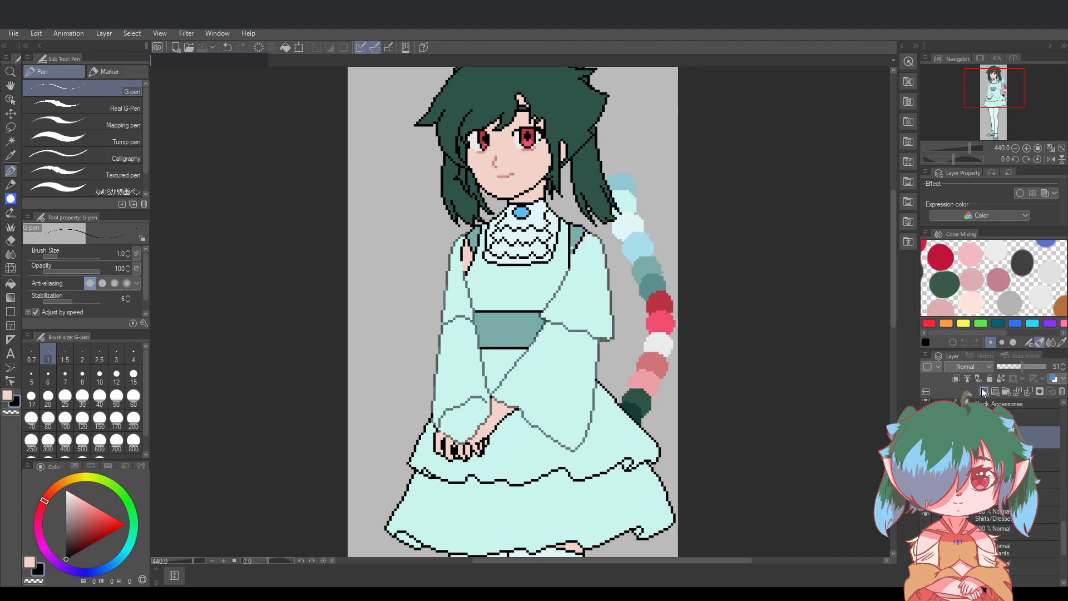
pyautogui.click(983, 392)
pyautogui.moveTo(1040, 366); pyautogui.dragTo(1007, 366)
# Hide the mint sleeve color layer and set the opacity of the crossed arms to 56%
pyautogui.click(1041, 483)
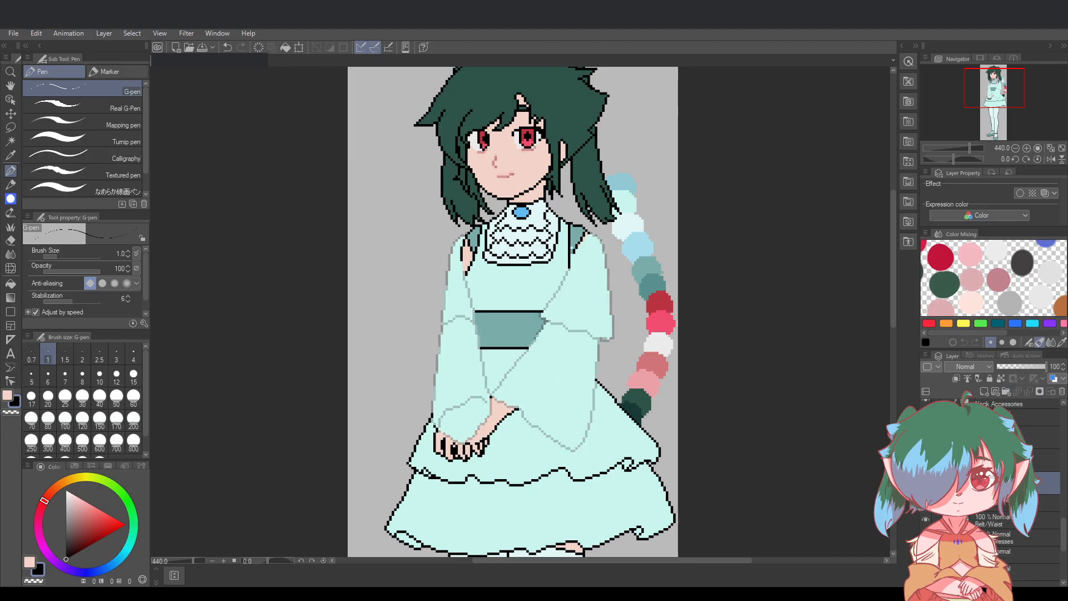
pyautogui.click(926, 483)
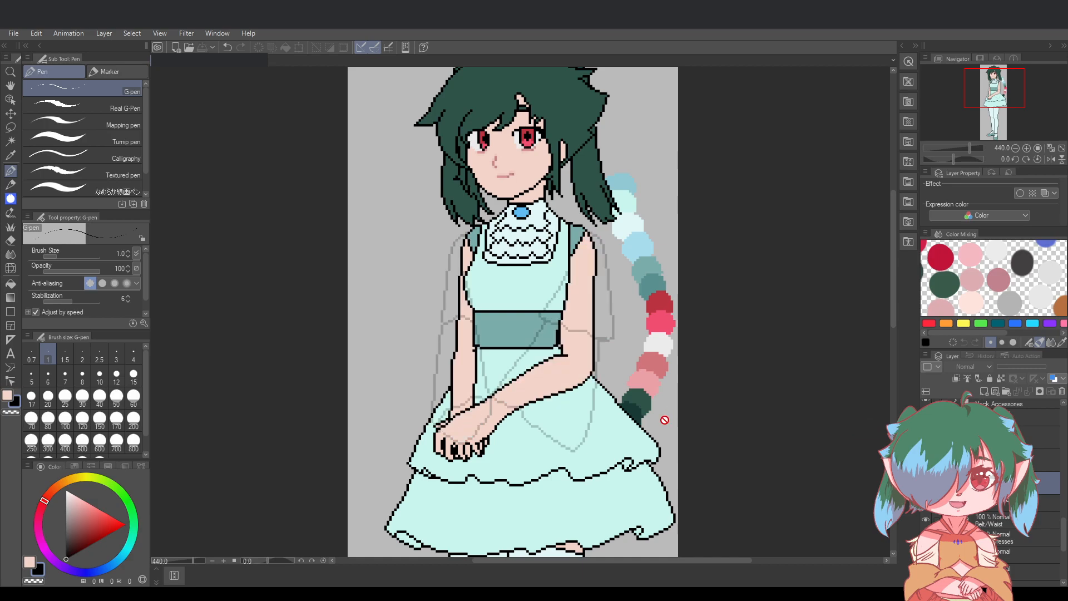
pyautogui.scroll(1, 665, 417)
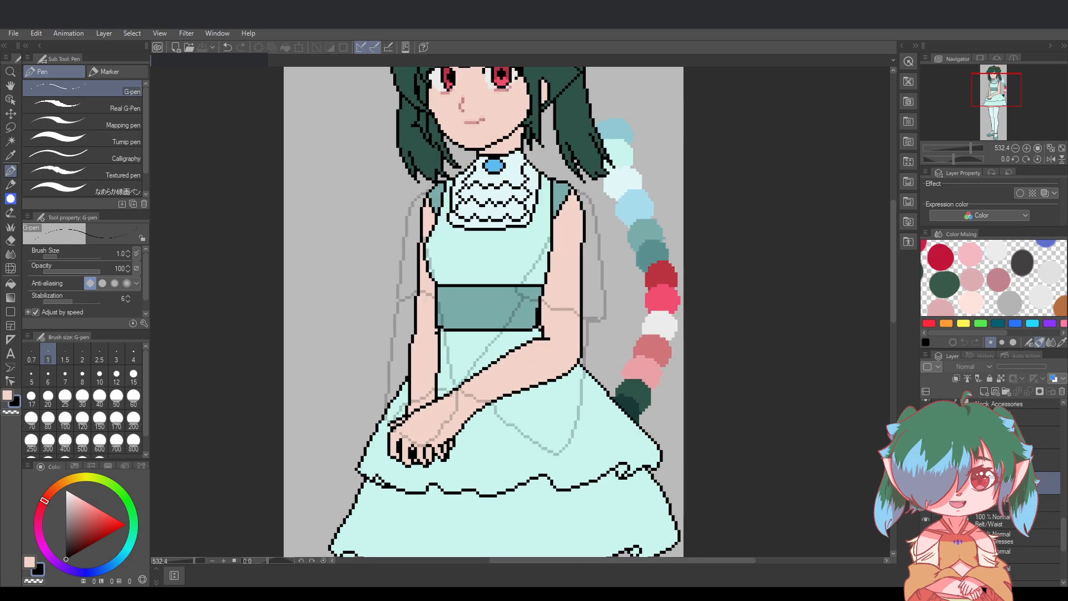
pyautogui.click(1047, 503)
pyautogui.moveTo(1036, 367); pyautogui.dragTo(1025, 364)
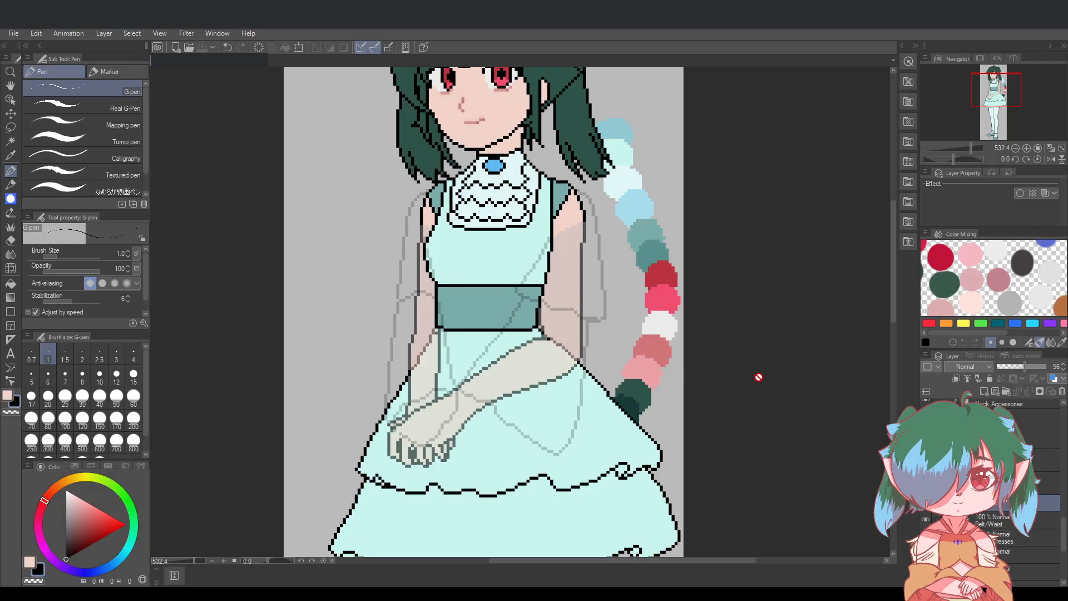
# Leave the Shirts/Dresses group at 100% opacity and set the Torso Clothes (GEM) layer to 47%
pyautogui.scroll(-1, 925, 525)
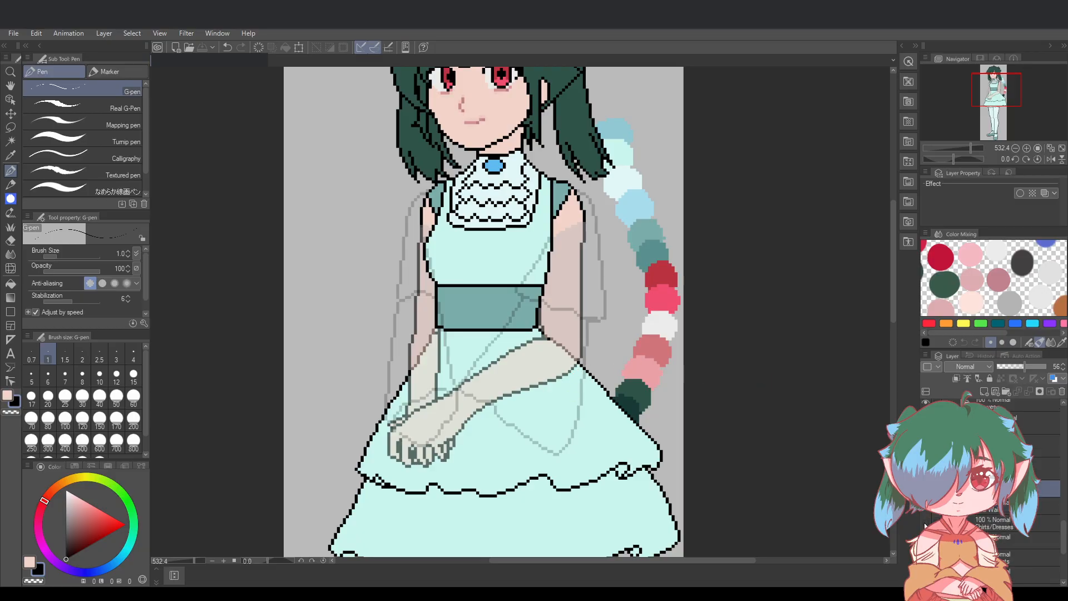
pyautogui.click(1036, 528)
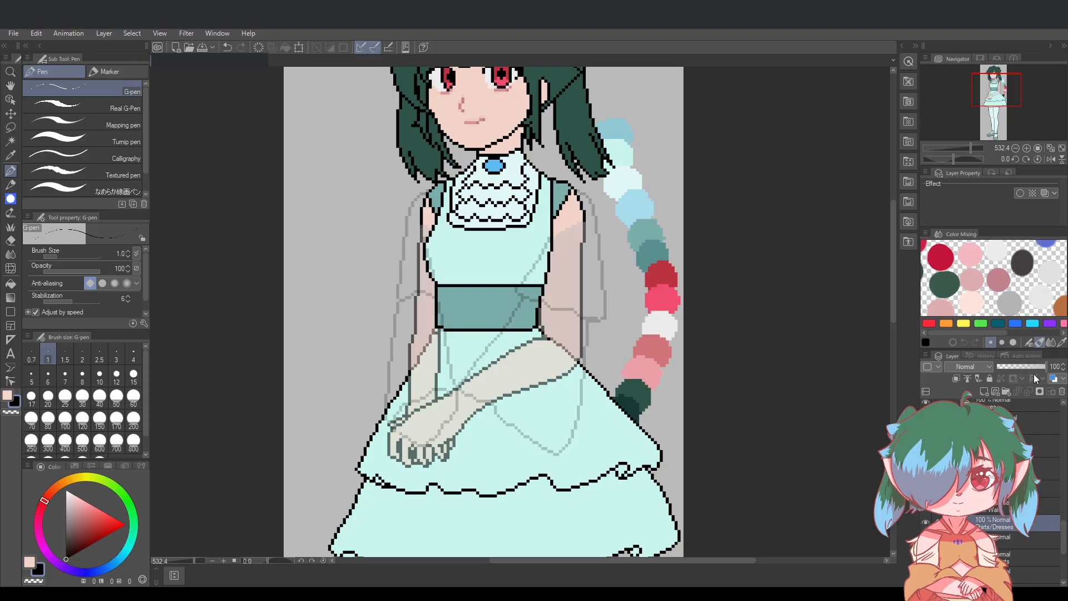
pyautogui.moveTo(1034, 366); pyautogui.dragTo(1059, 371)
pyautogui.scroll(-2, 1043, 493)
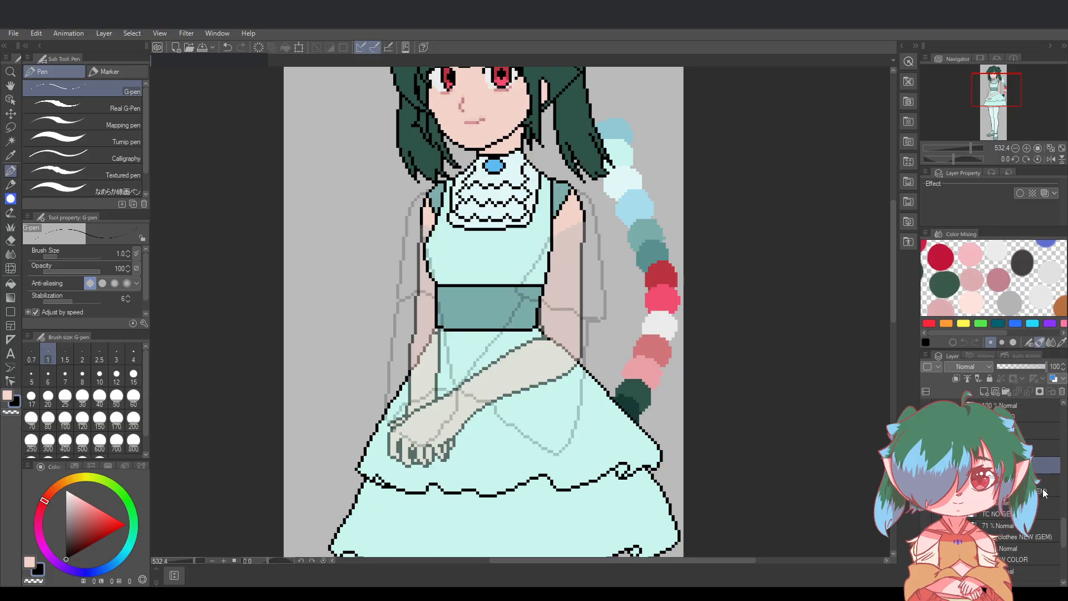
pyautogui.click(1040, 505)
pyautogui.click(1040, 484)
pyautogui.moveTo(1042, 367); pyautogui.dragTo(1014, 364)
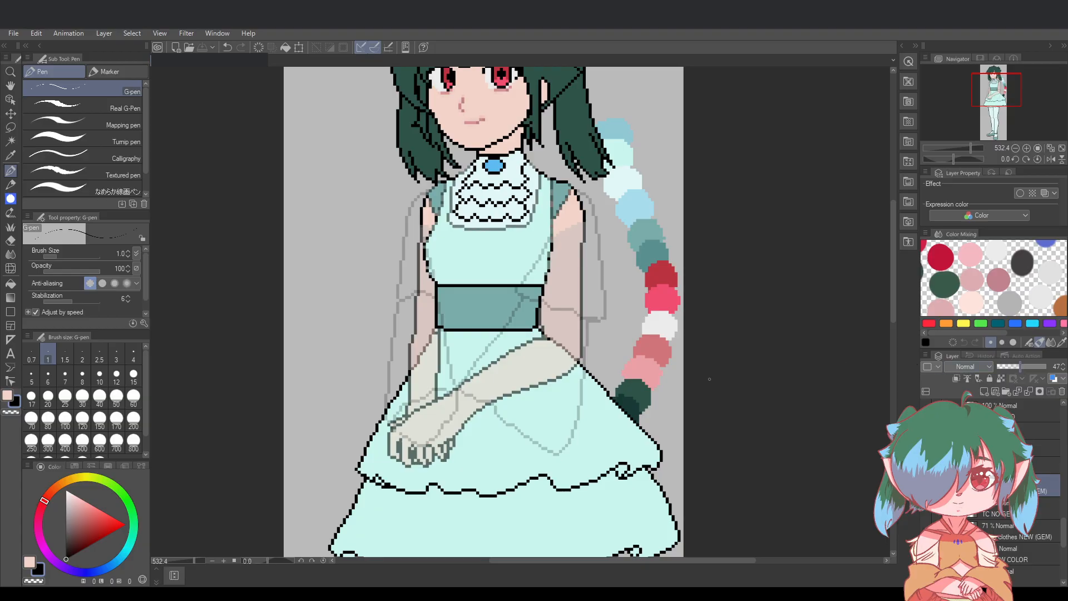
# Set the belt outline layer's opacity to 47% and the Torso Clothes (GEM) layer's opacity to 29%
pyautogui.scroll(-2, 1039, 488)
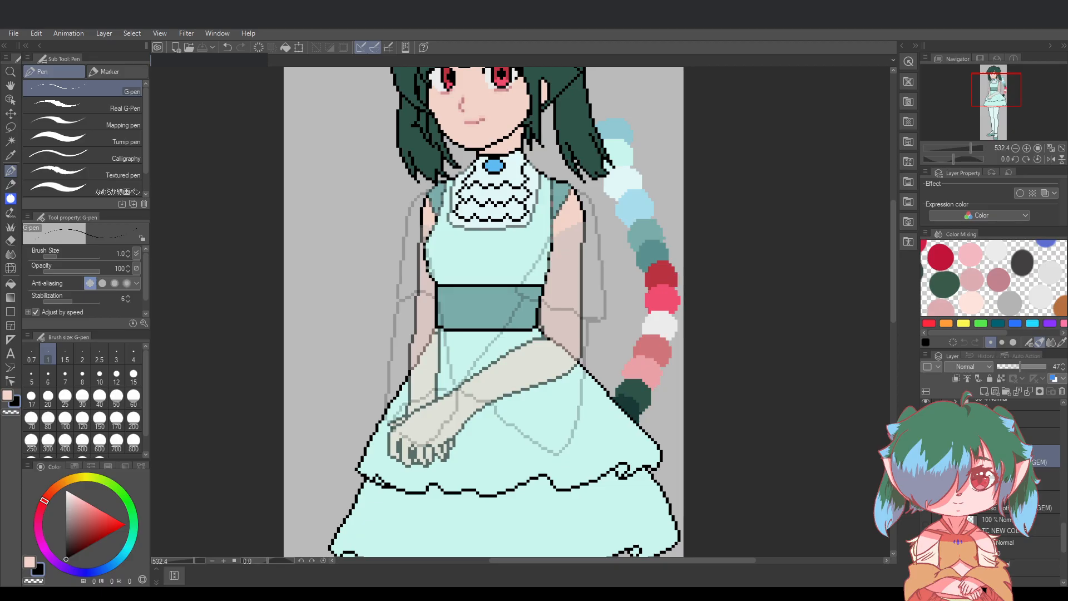
pyautogui.click(956, 436)
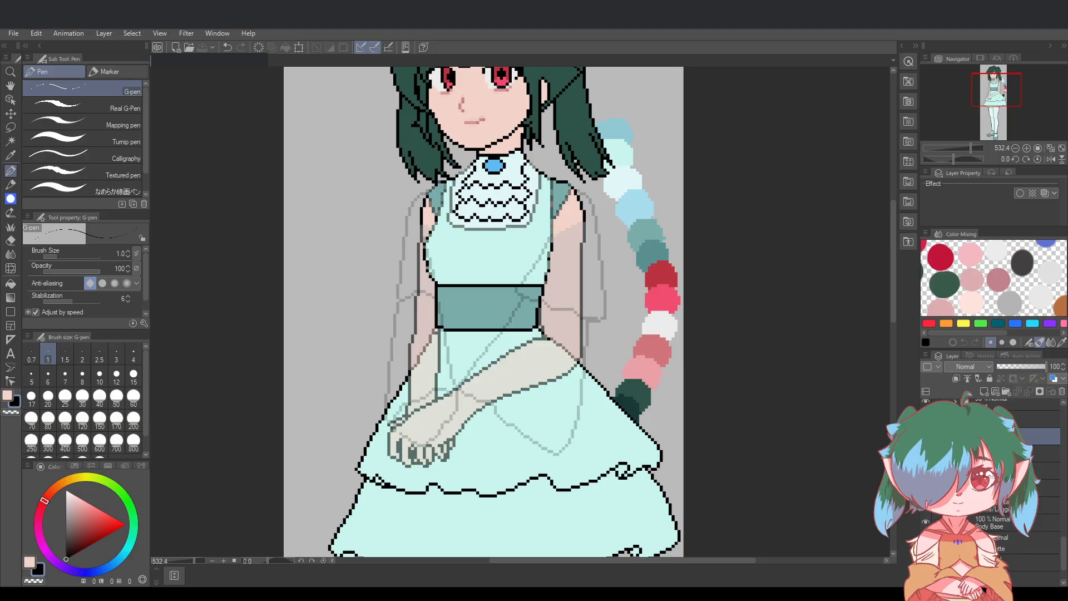
pyautogui.click(1002, 527)
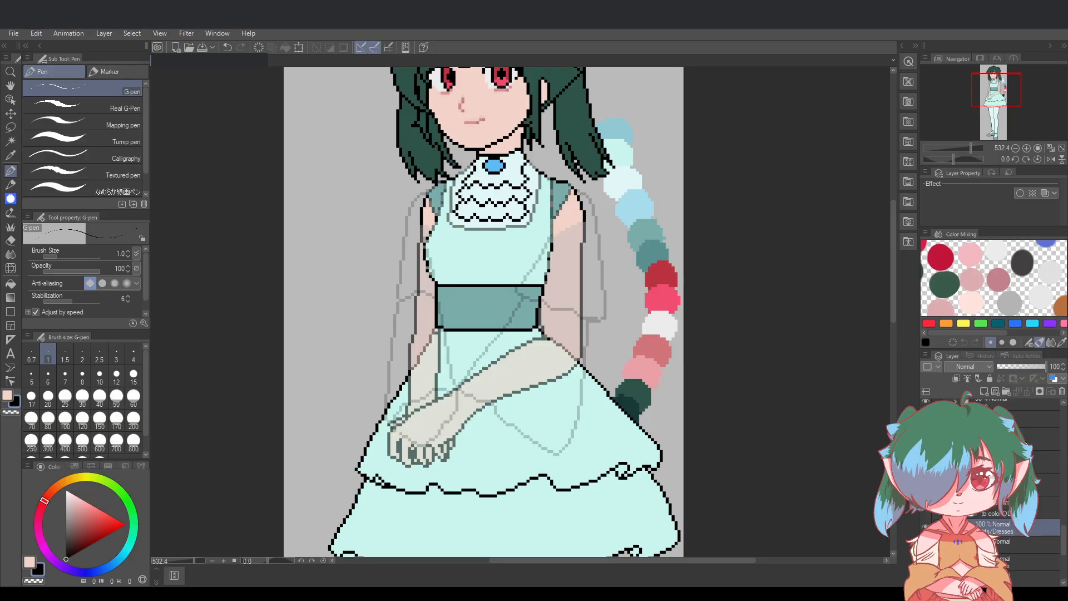
pyautogui.click(1041, 439)
pyautogui.moveTo(1019, 369); pyautogui.dragTo(1020, 363)
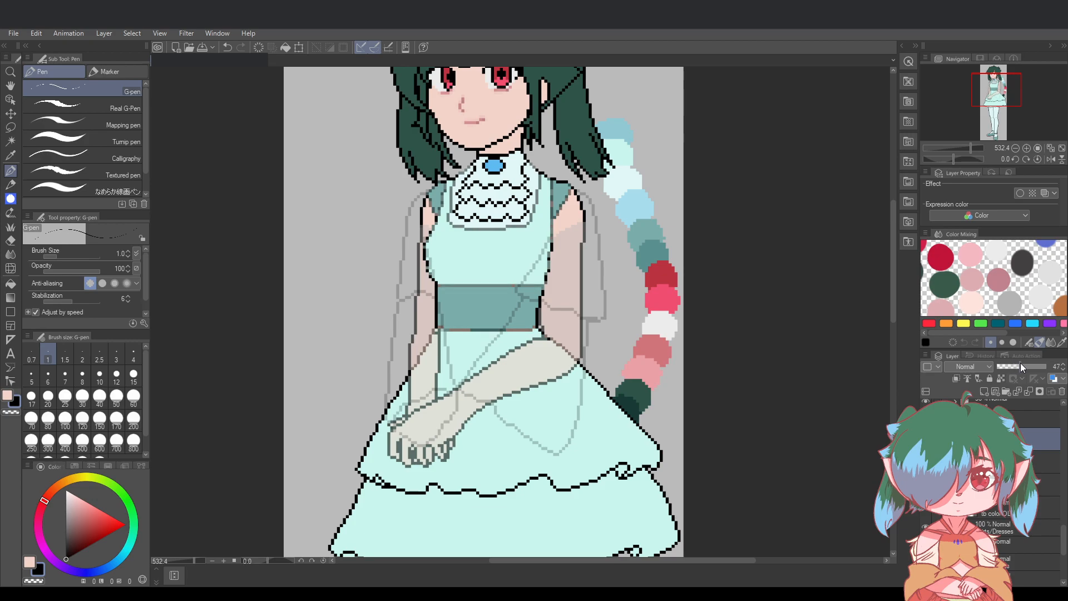
pyautogui.scroll(3, 1038, 493)
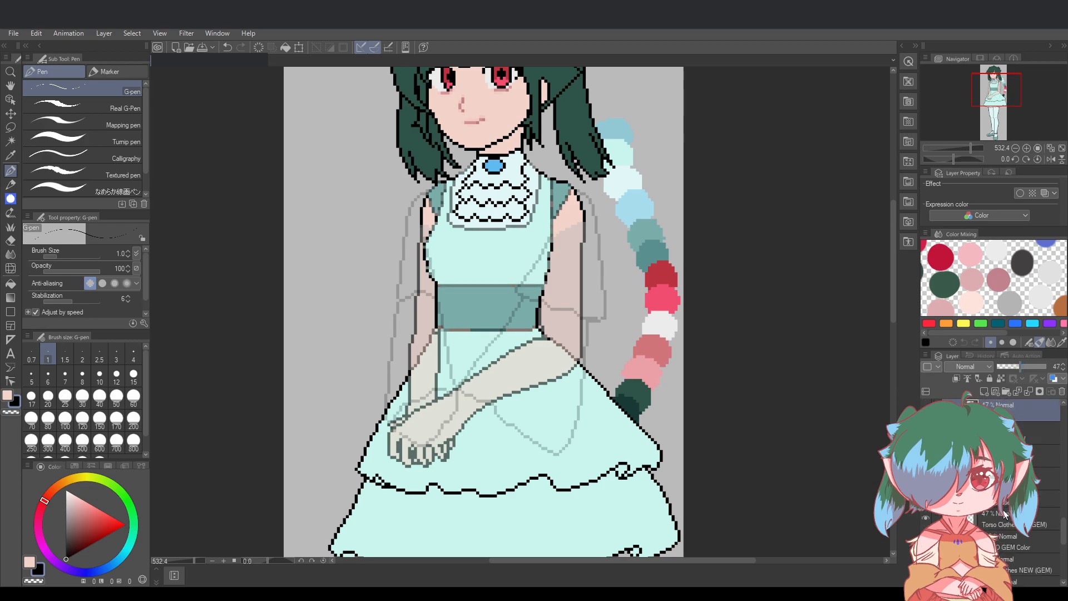
pyautogui.moveTo(1016, 365); pyautogui.dragTo(1011, 363)
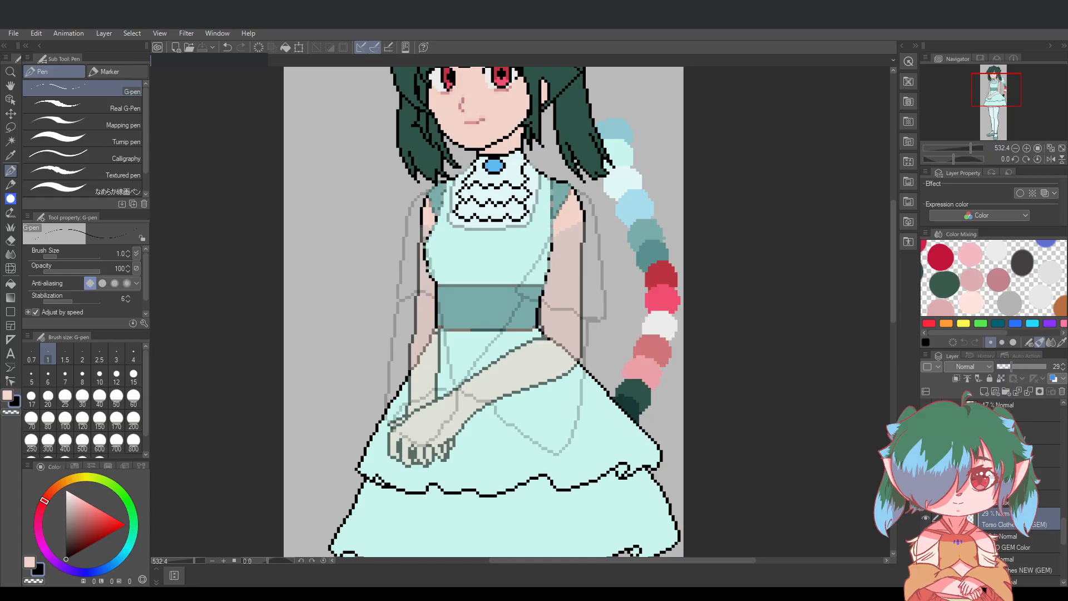
# Set the opacity of the bodice outline layer to 26%
pyautogui.scroll(-3, 1024, 479)
pyautogui.scroll(-5, 989, 515)
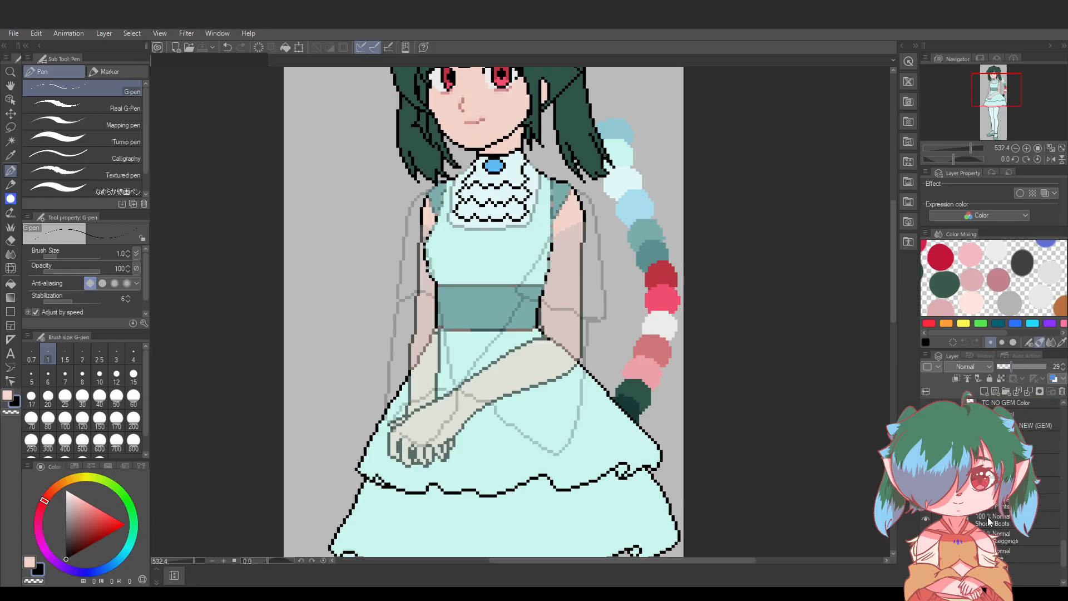
pyautogui.scroll(3, 990, 528)
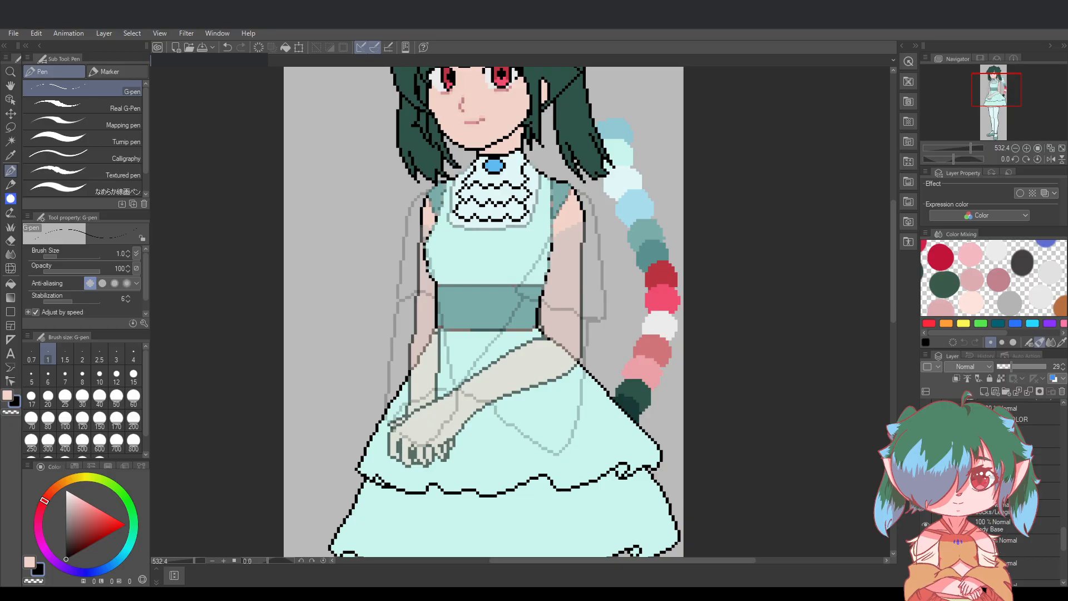
pyautogui.scroll(-1, 1018, 534)
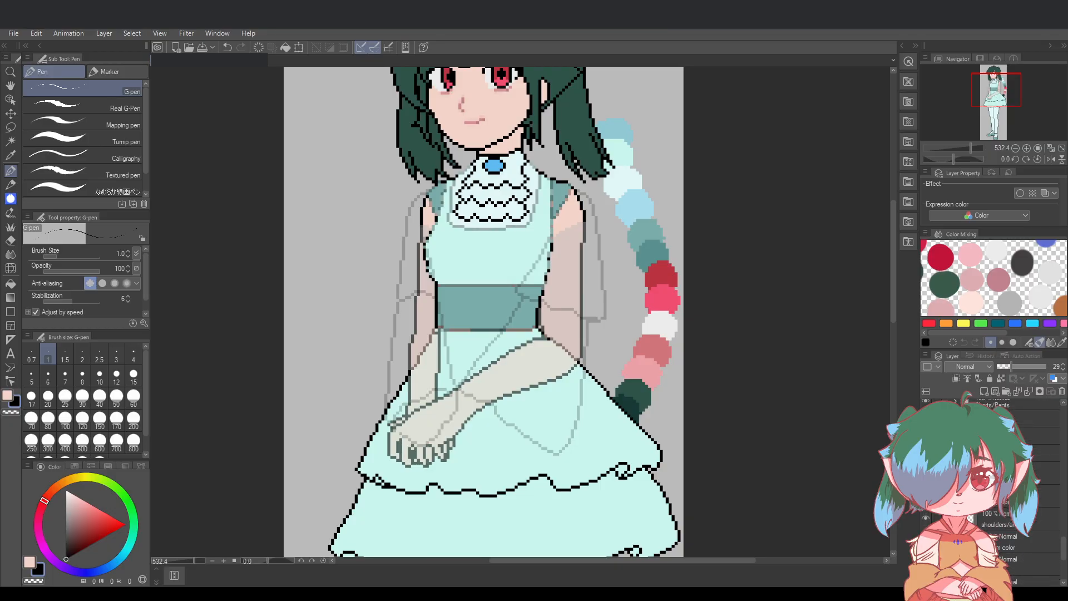
pyautogui.click(1017, 547)
pyautogui.moveTo(1037, 366); pyautogui.dragTo(1027, 365)
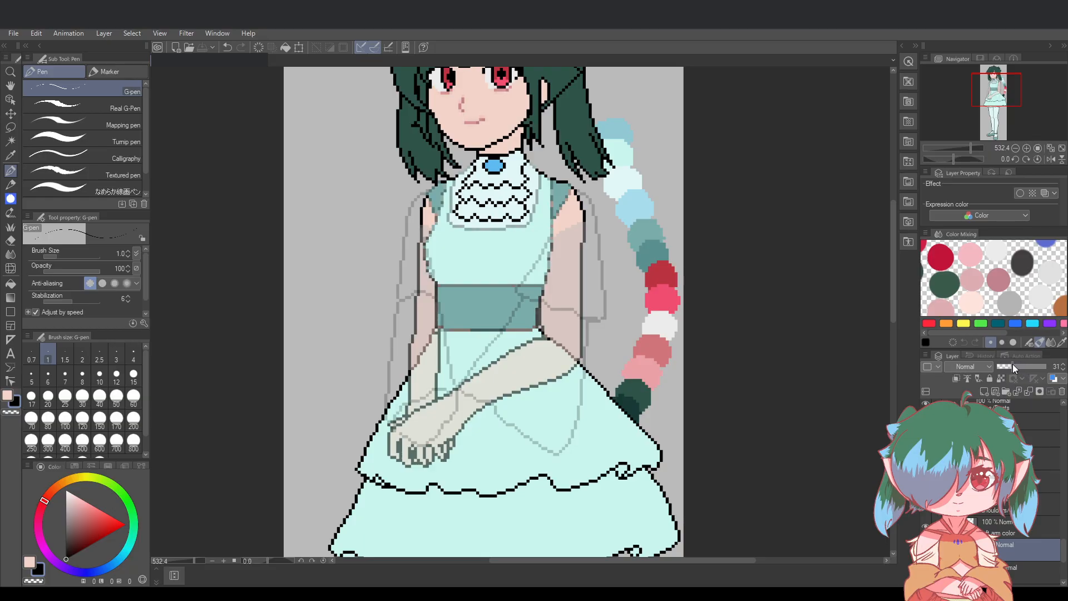
pyautogui.moveTo(1013, 364); pyautogui.dragTo(1010, 364)
# Set the opacity of the upper skirt tier's outline layer to 45%
pyautogui.scroll(2, 1002, 484)
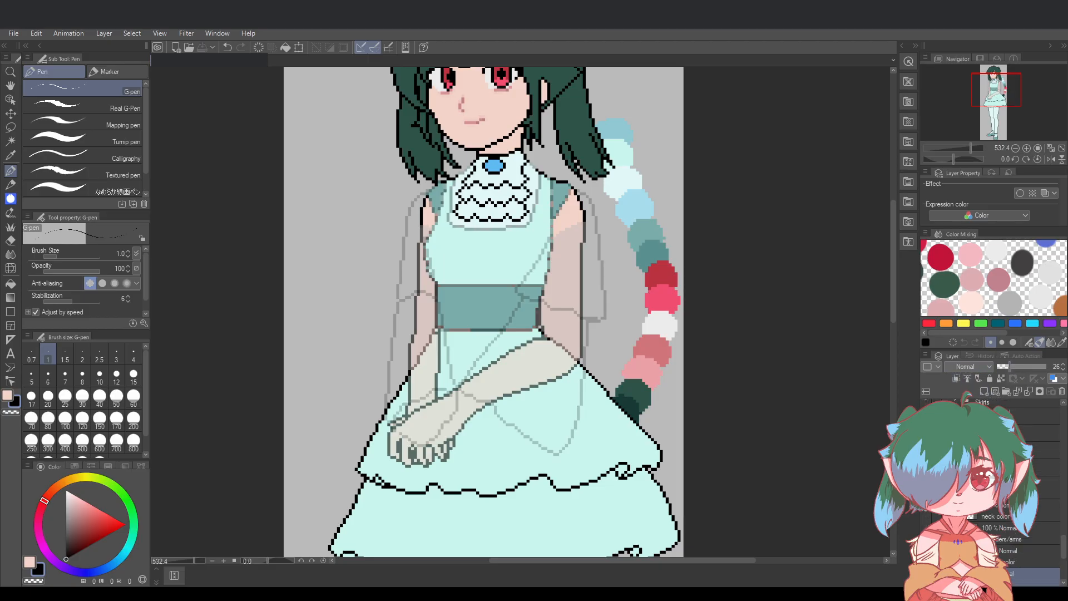
pyautogui.click(1040, 479)
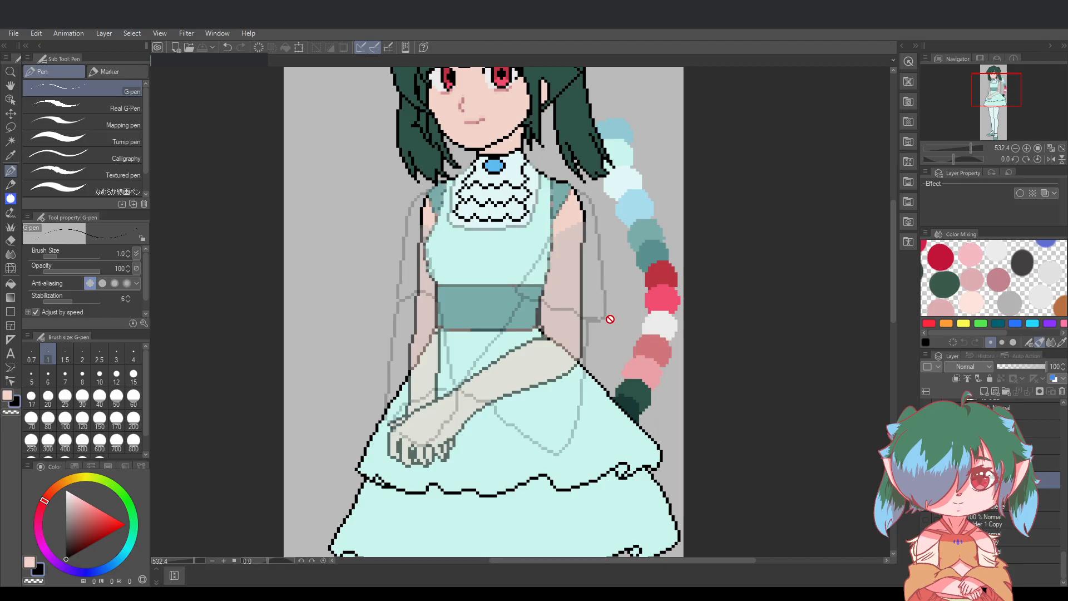
pyautogui.scroll(1, 684, 269)
pyautogui.scroll(1, 308, 241)
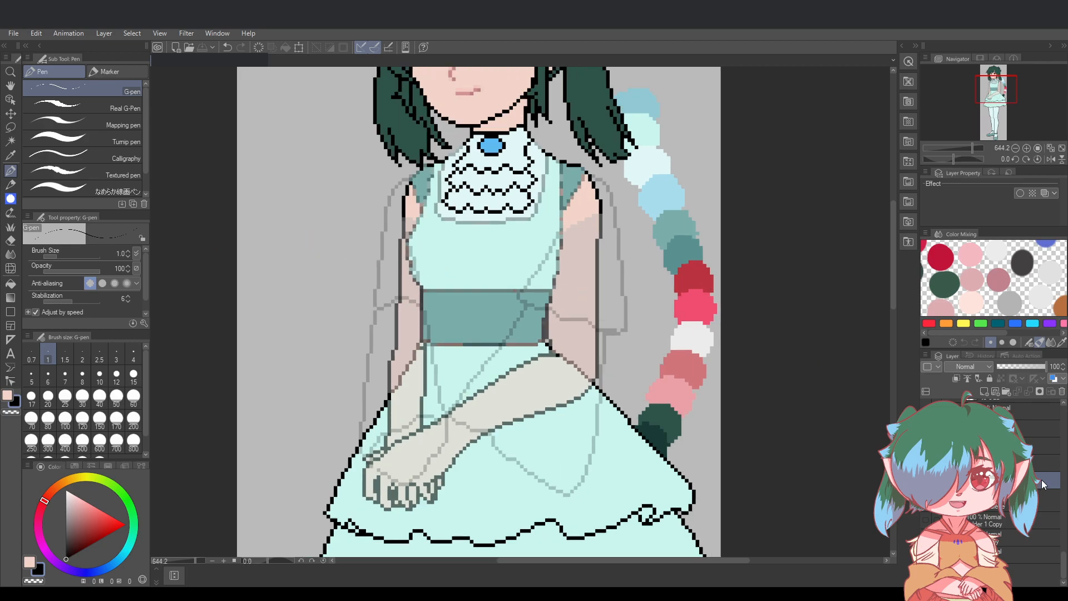
pyautogui.scroll(3, 996, 484)
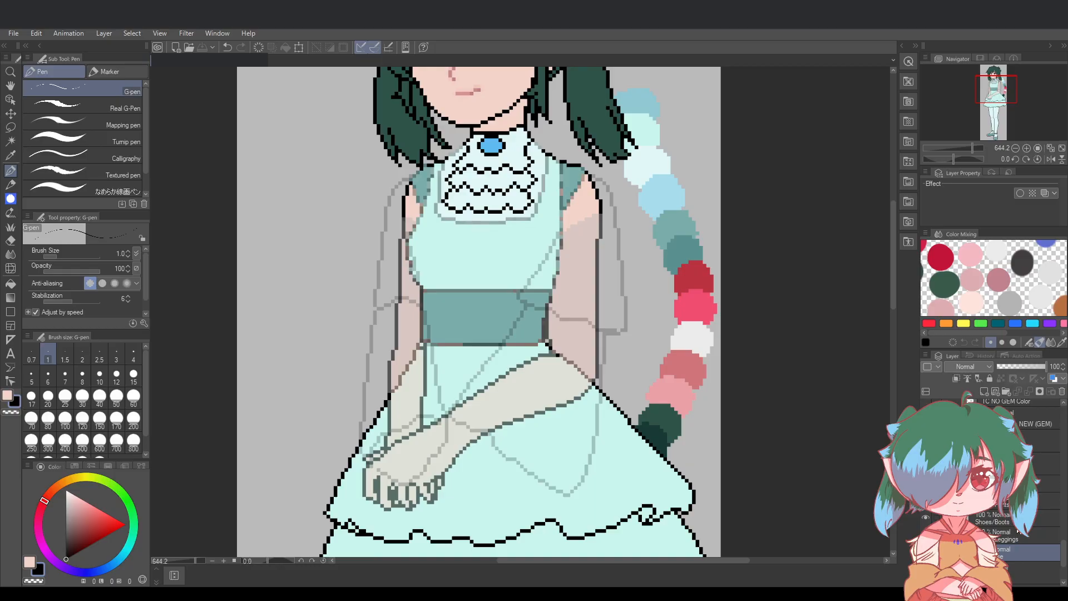
pyautogui.scroll(-1, 996, 484)
pyautogui.click(1046, 489)
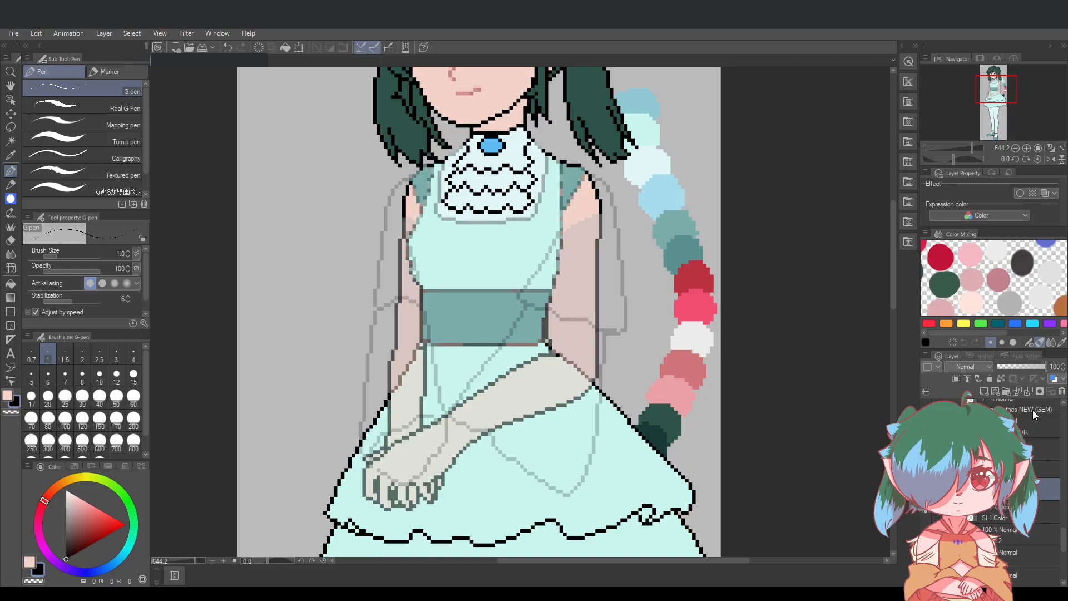
pyautogui.moveTo(1044, 365); pyautogui.dragTo(1031, 365)
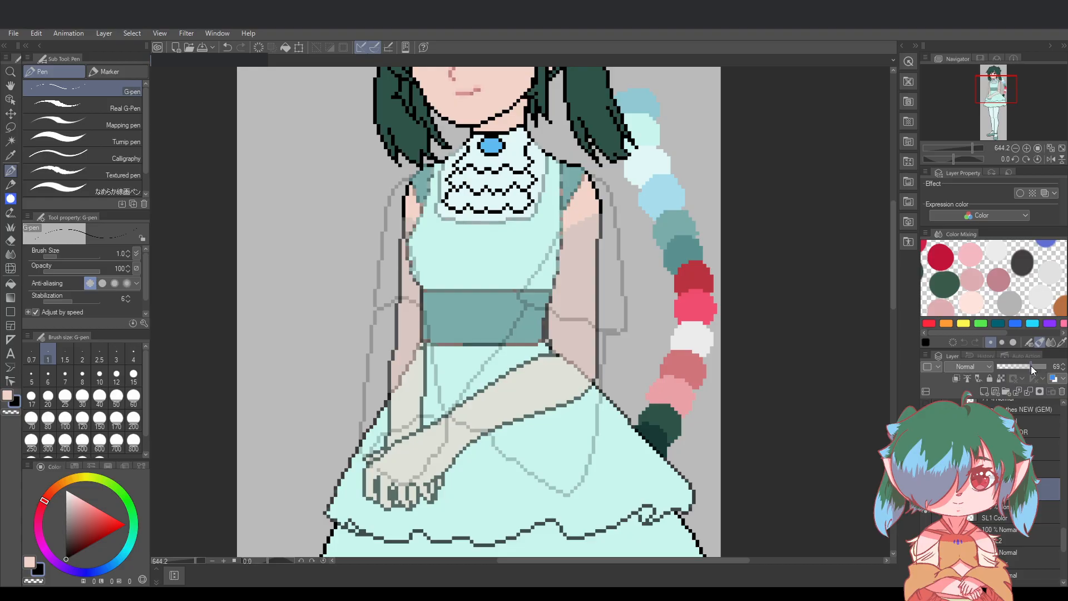
pyautogui.moveTo(1028, 366); pyautogui.dragTo(1019, 365)
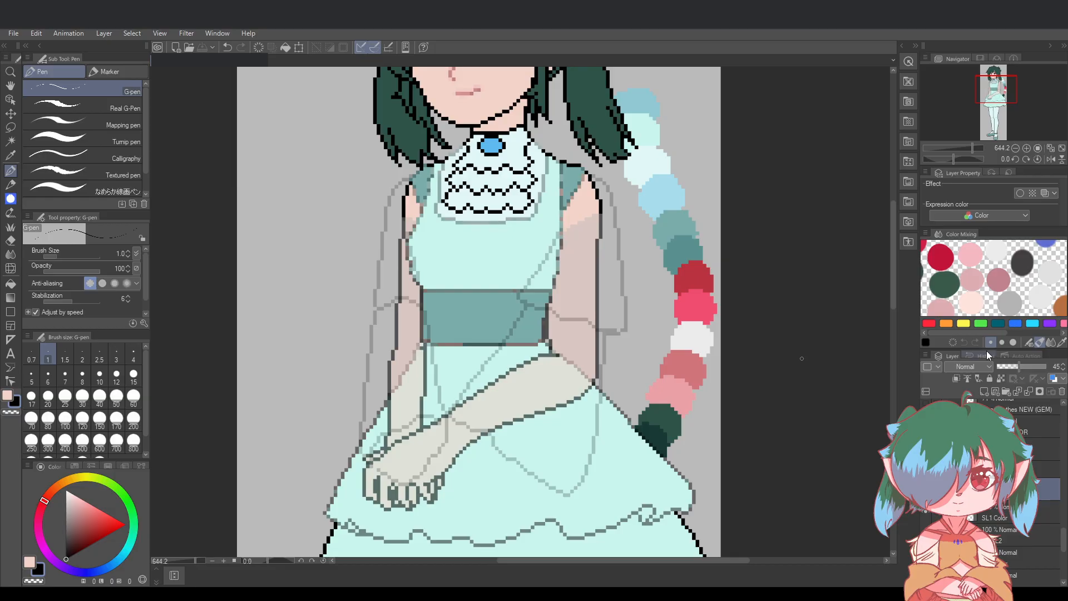
# Look through the clothing layers and select a layer folder higher in the stack
pyautogui.click(1002, 469)
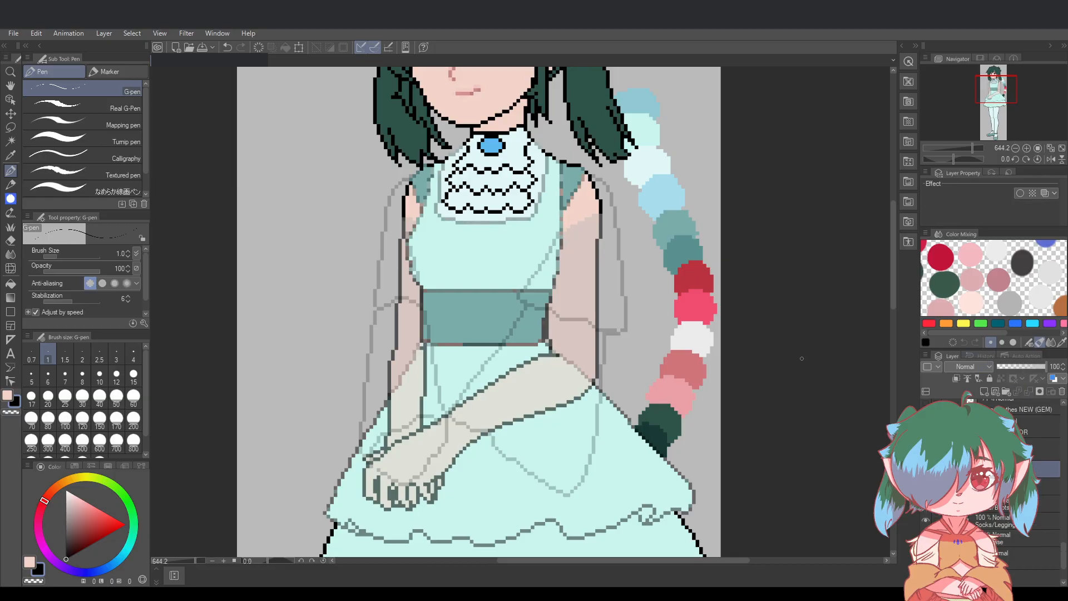
pyautogui.scroll(4, 993, 490)
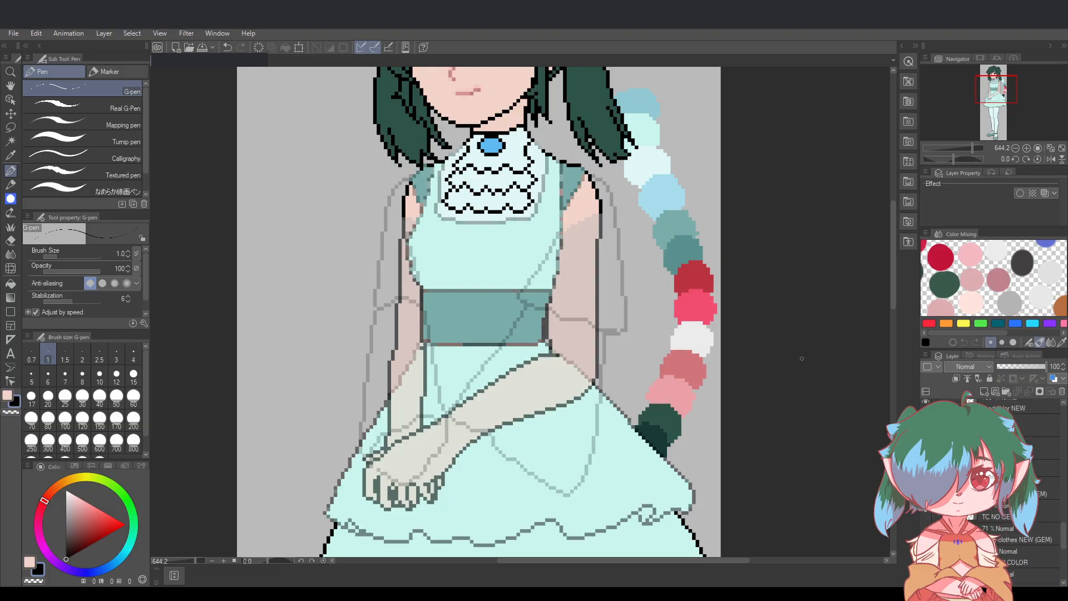
pyautogui.scroll(3, 993, 489)
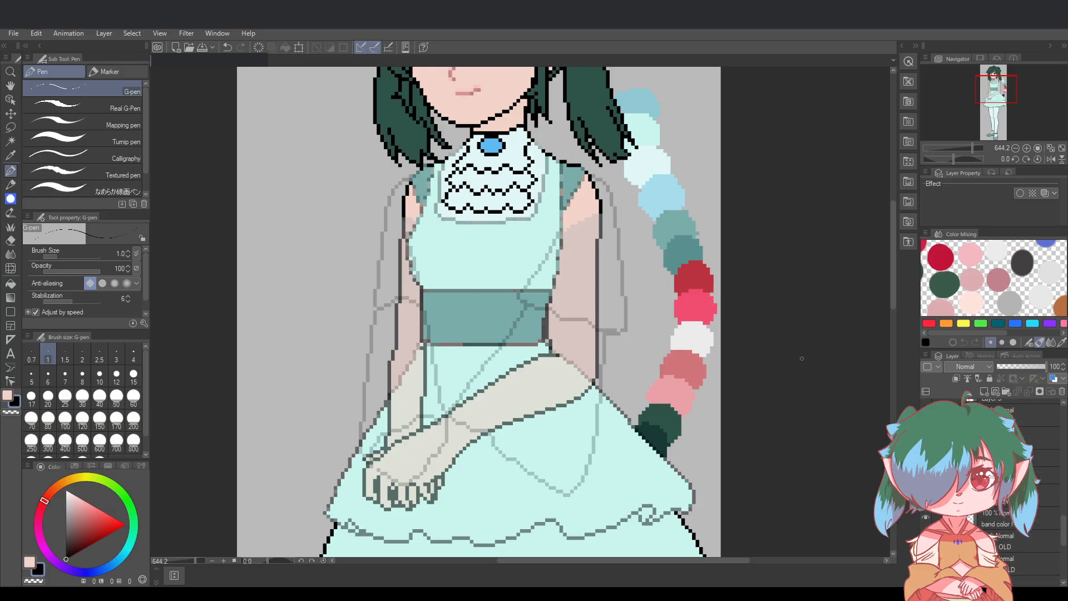
pyautogui.scroll(-3, 993, 489)
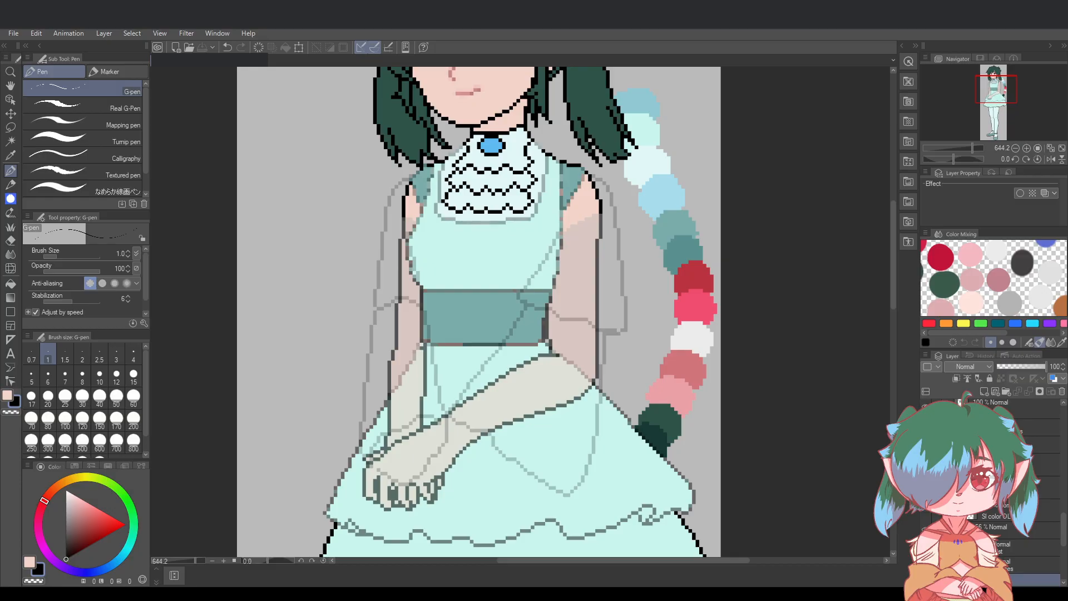
pyautogui.click(1042, 444)
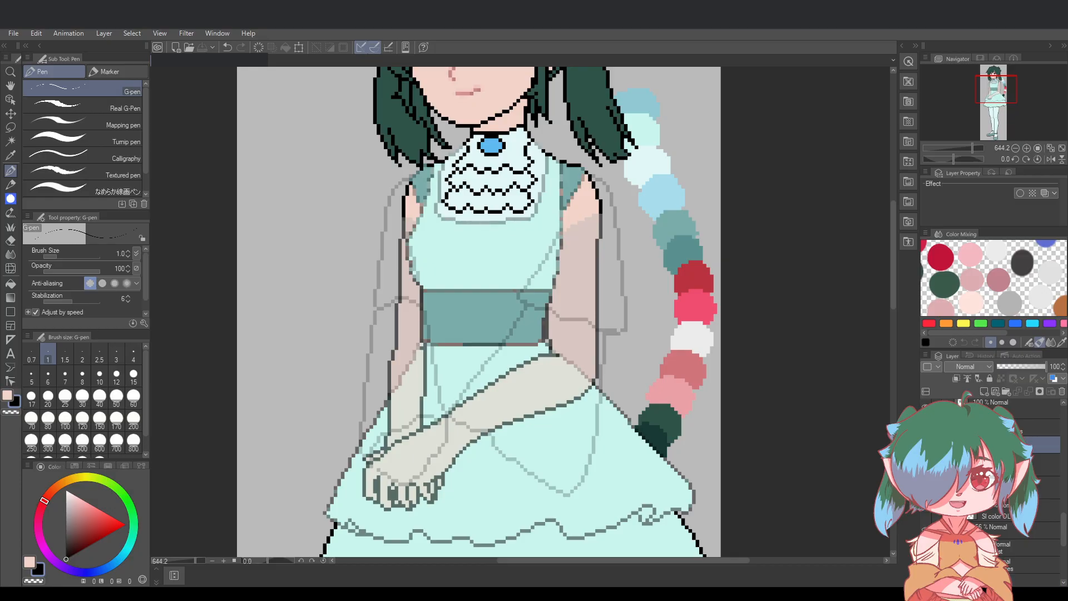
pyautogui.scroll(-1, 893, 297)
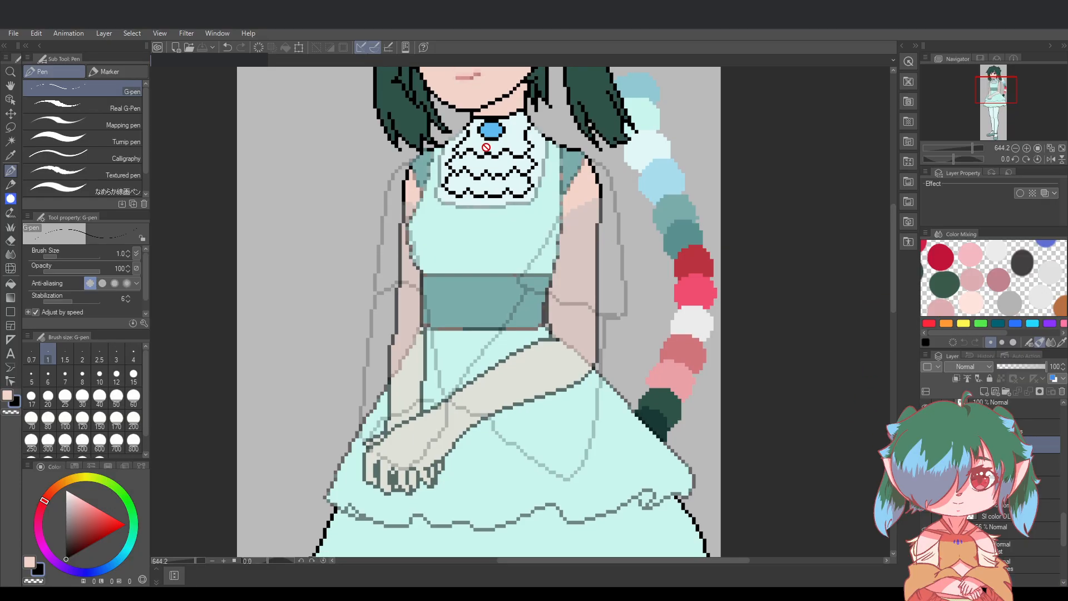
pyautogui.scroll(-3, 670, 378)
pyautogui.moveTo(622, 560); pyautogui.dragTo(642, 560)
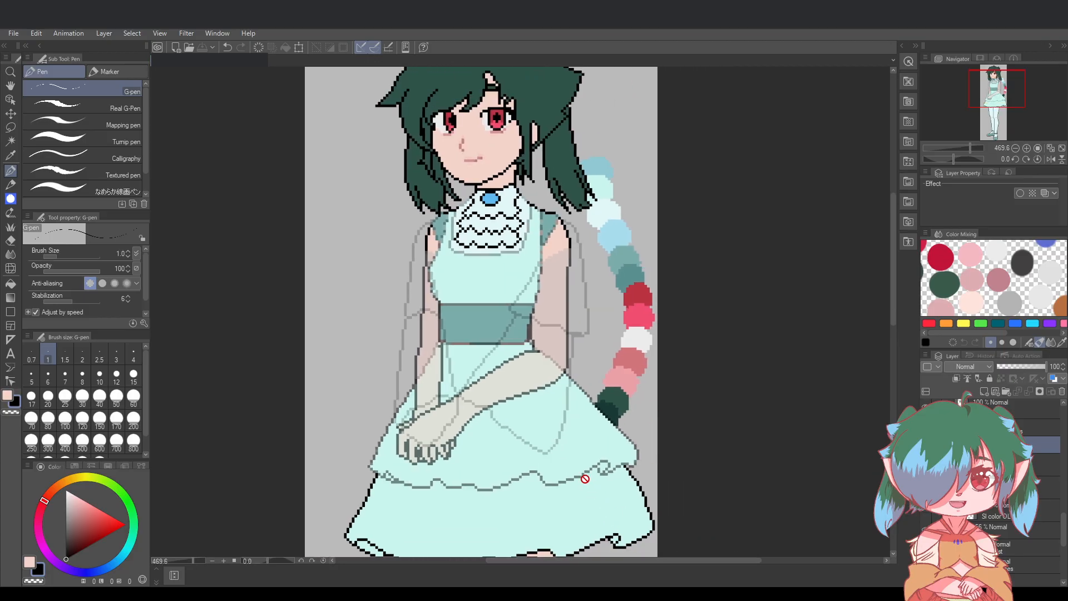
pyautogui.scroll(1, 577, 469)
pyautogui.moveTo(893, 306); pyautogui.dragTo(893, 312)
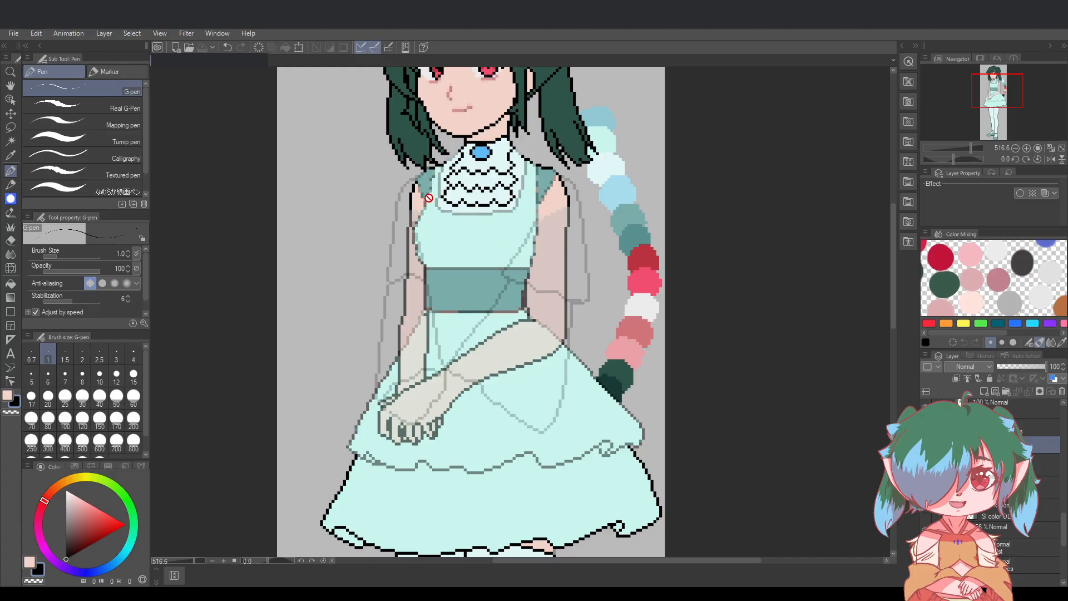
pyautogui.moveTo(696, 561); pyautogui.dragTo(690, 561)
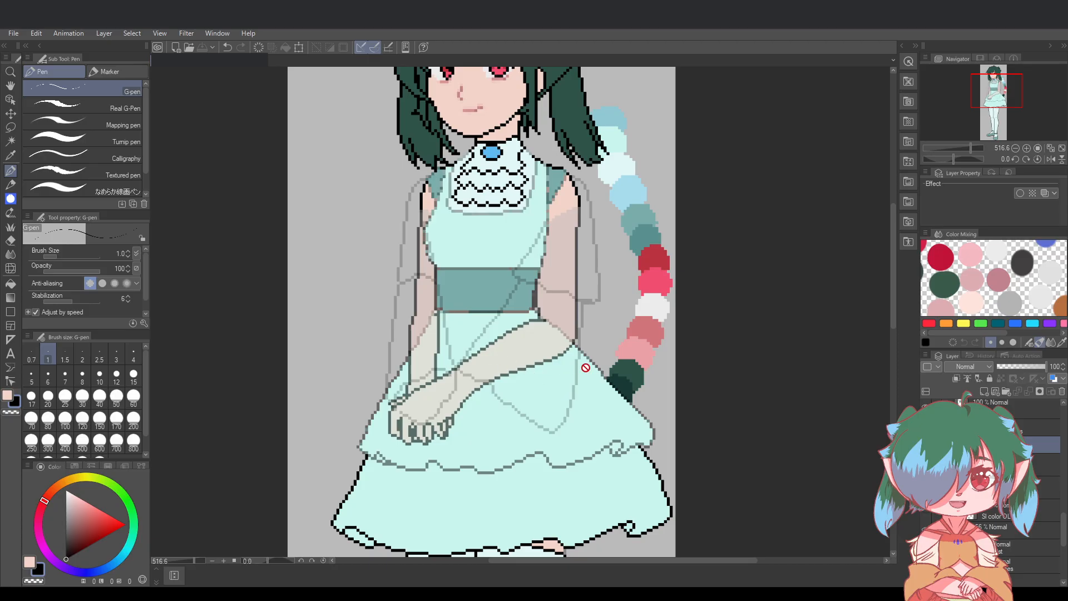
# Set the opacity of the arms layer to 58%
pyautogui.click(990, 464)
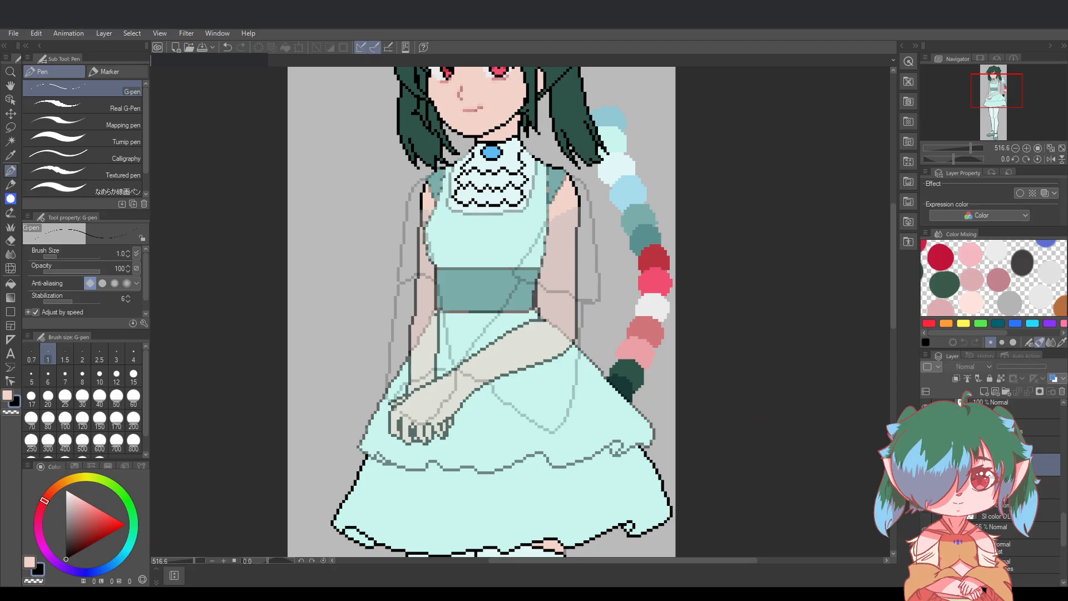
pyautogui.scroll(2, 538, 234)
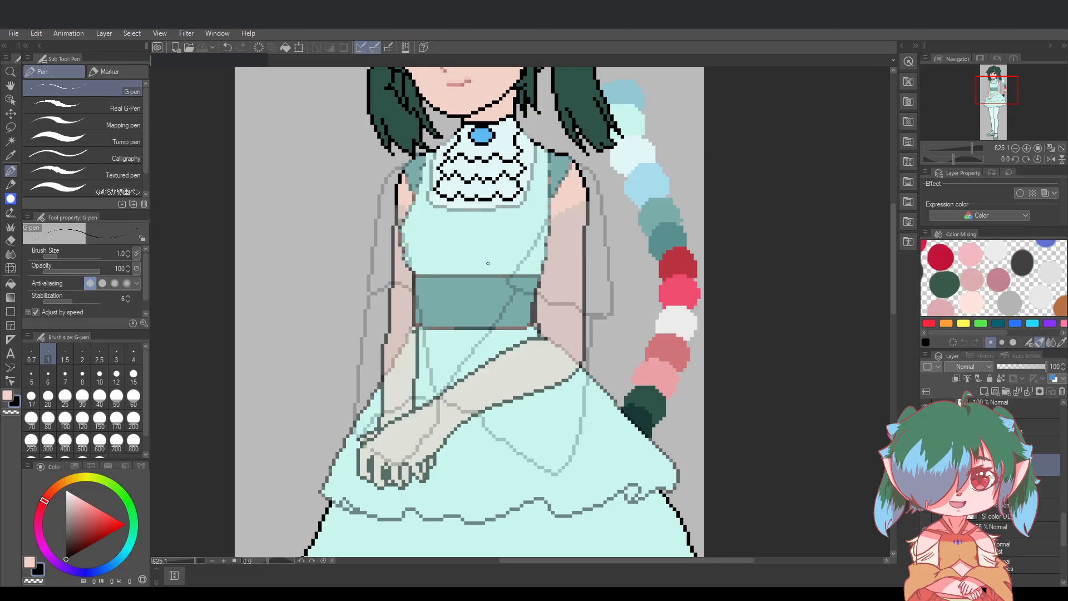
pyautogui.scroll(1, 488, 263)
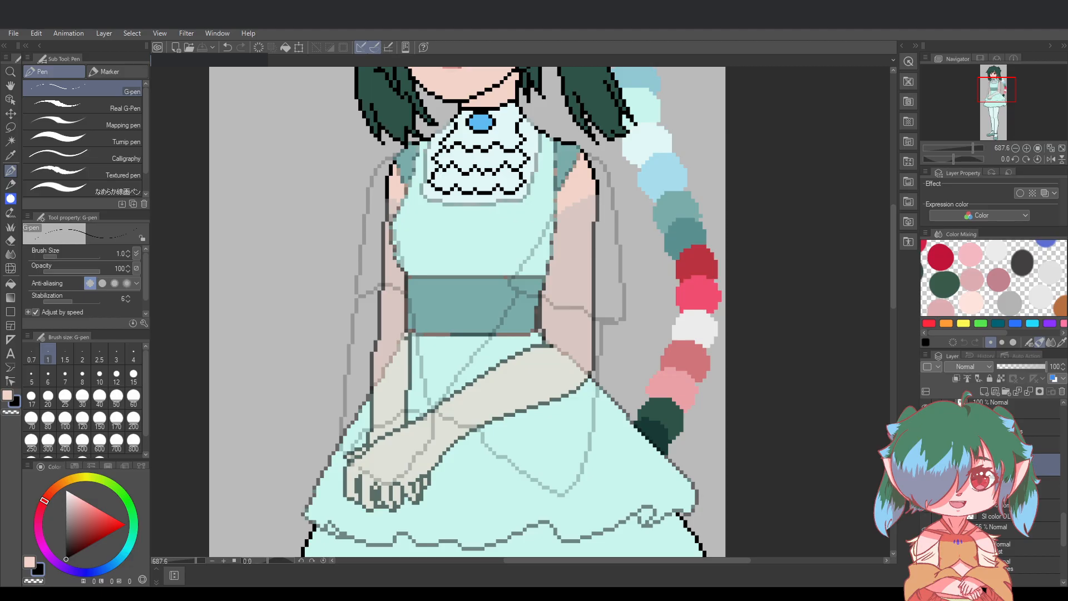
pyautogui.scroll(-1, 993, 478)
pyautogui.scroll(-3, 993, 478)
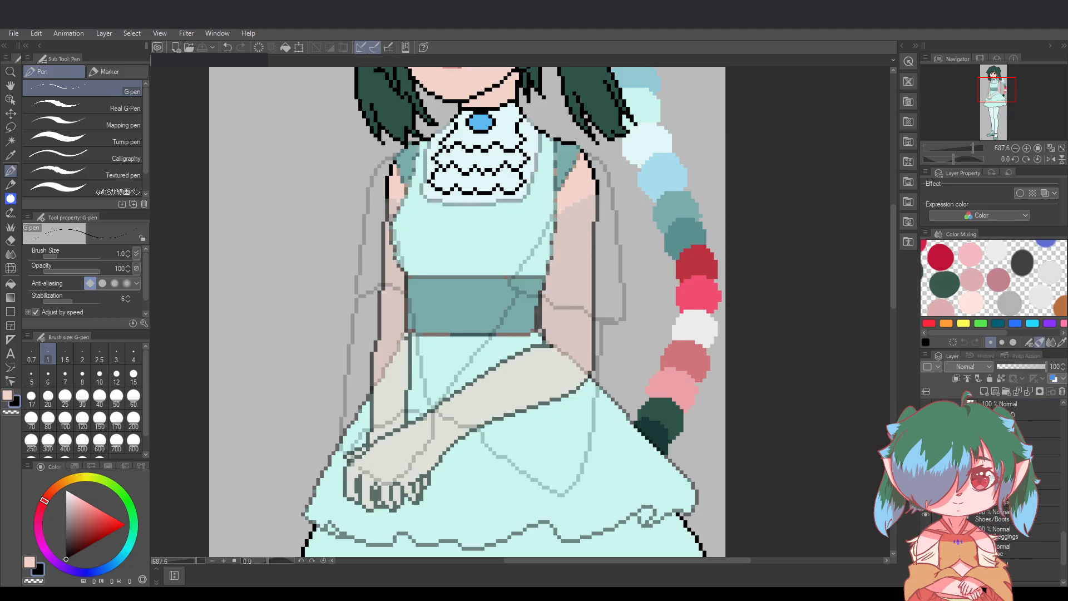
pyautogui.scroll(3, 1010, 529)
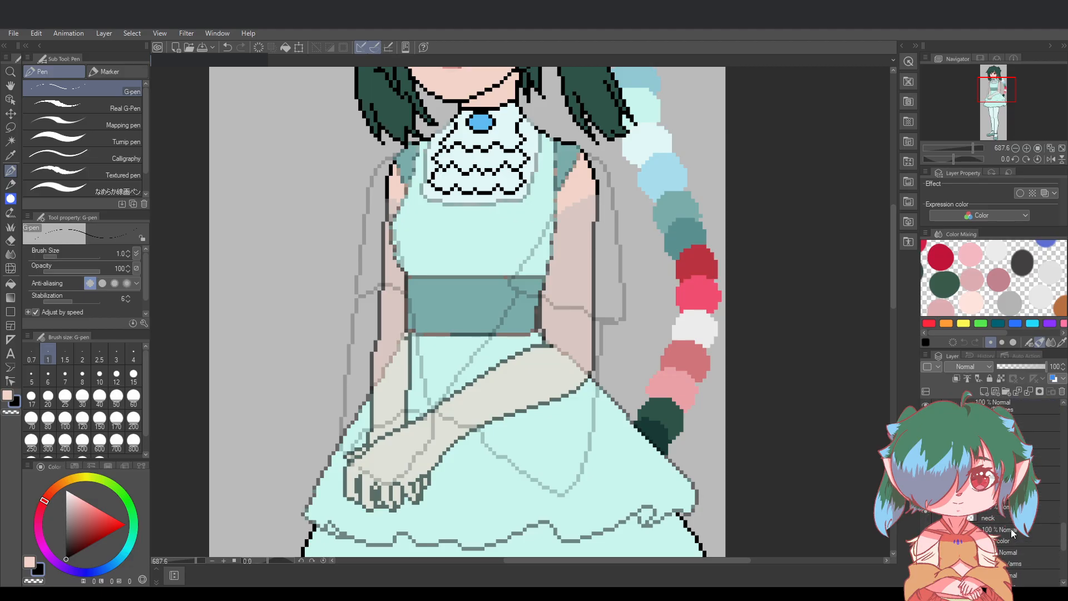
pyautogui.moveTo(1032, 361); pyautogui.dragTo(1024, 365)
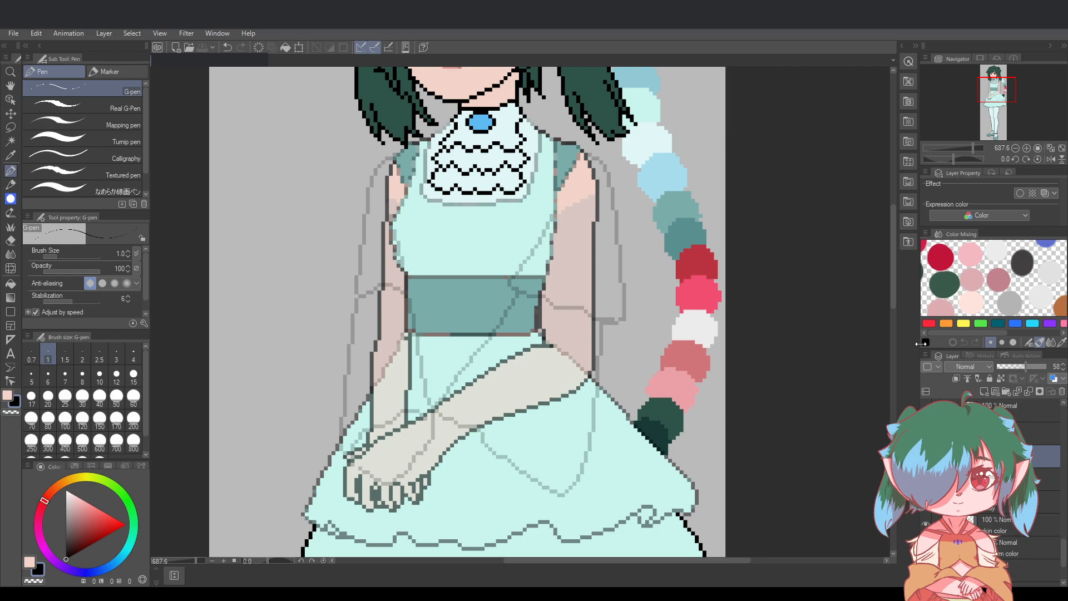
pyautogui.scroll(-3, 704, 552)
pyautogui.scroll(3, 704, 552)
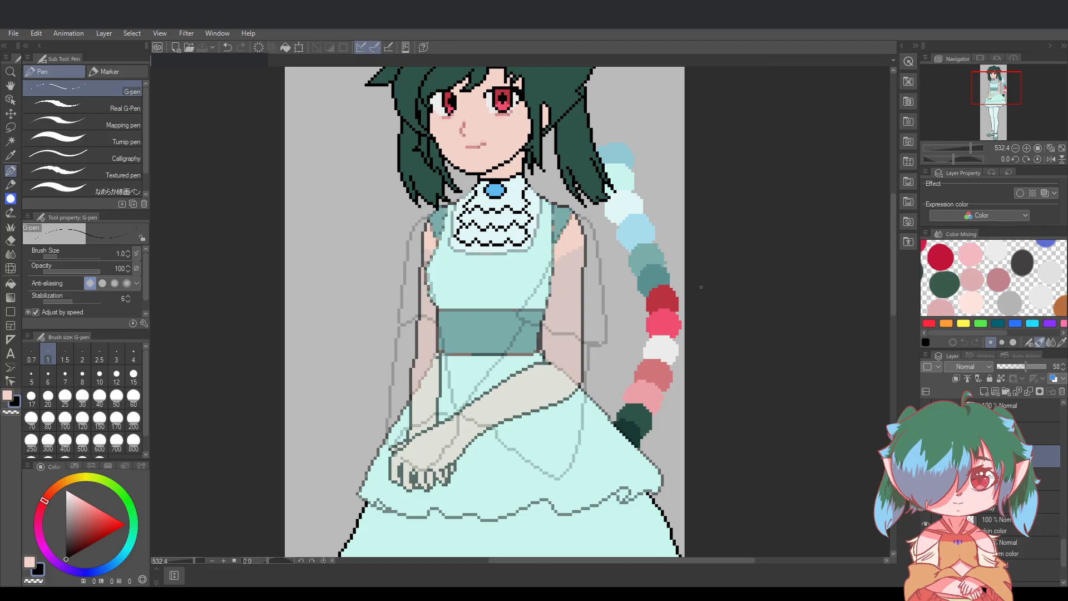
# Make the layer directly above the sleeves OLD layer the active drawing layer
pyautogui.scroll(2, 993, 490)
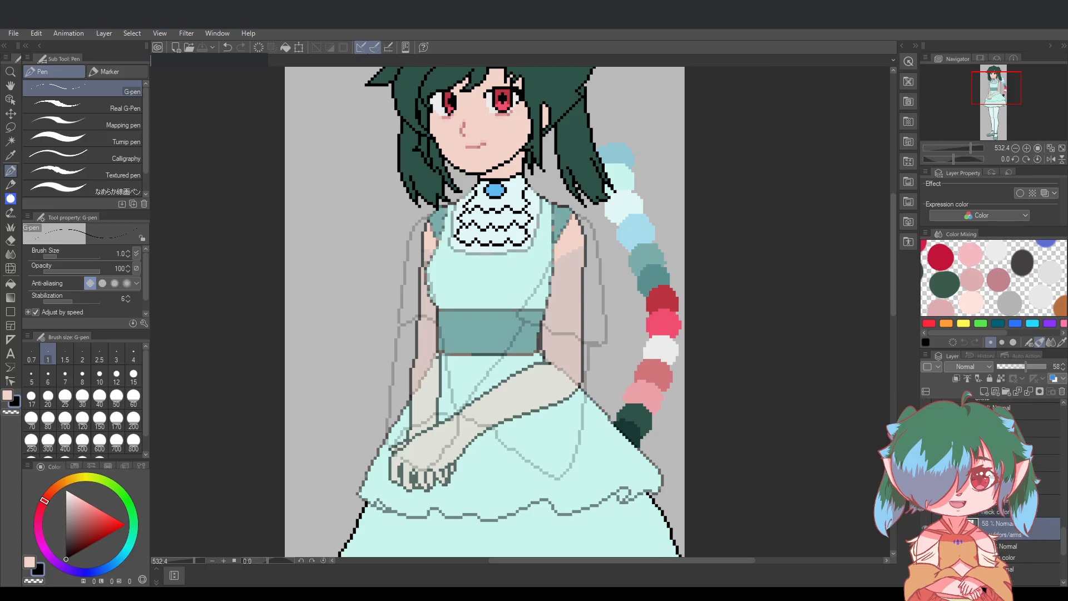
pyautogui.click(971, 479)
pyautogui.scroll(4, 994, 485)
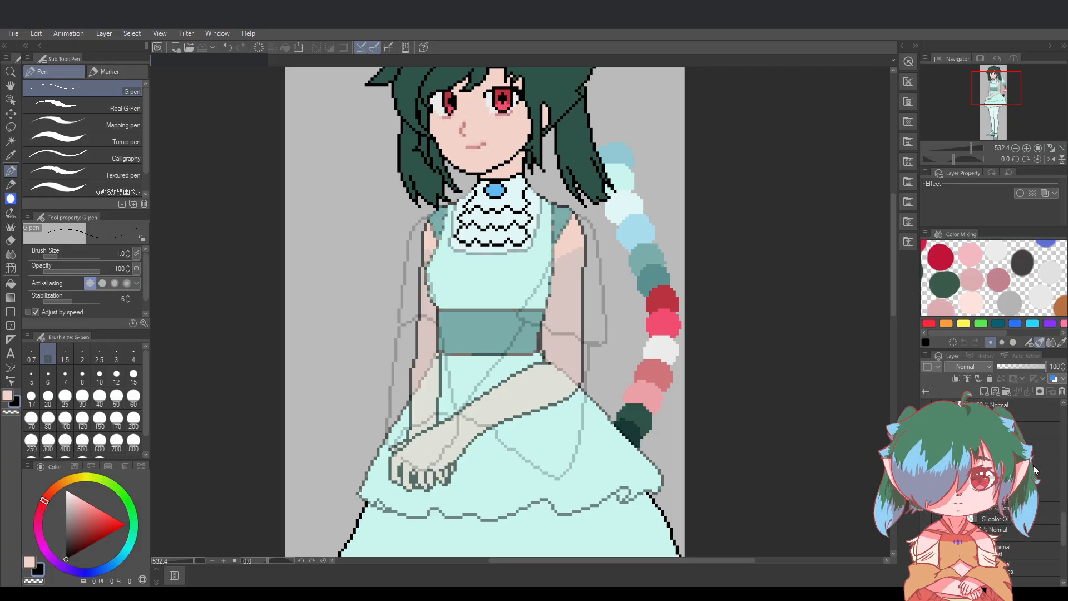
pyautogui.click(1001, 496)
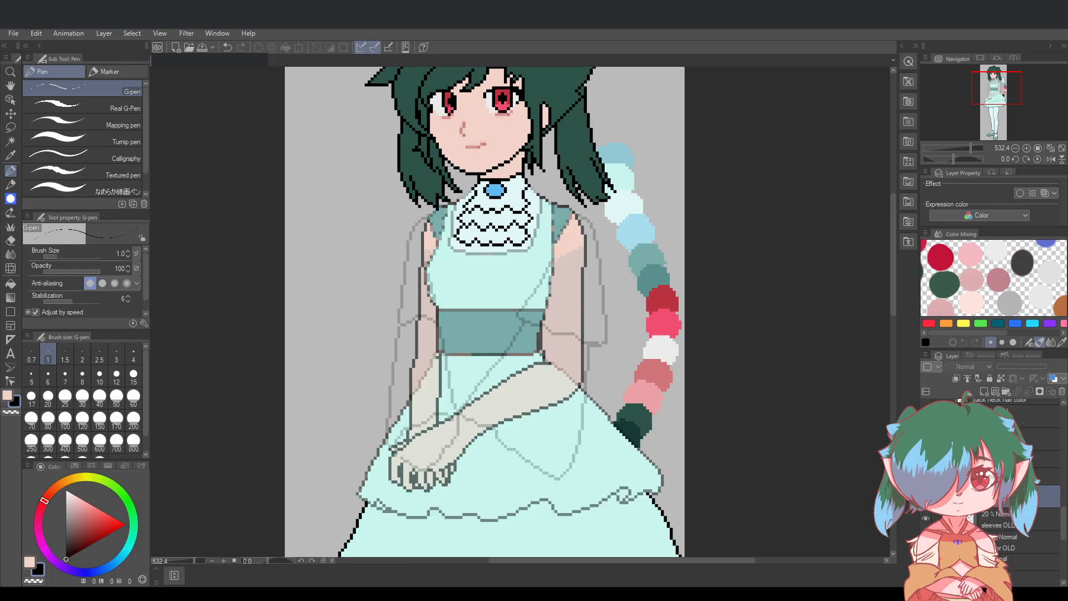
pyautogui.scroll(2, 576, 337)
pyautogui.scroll(-2, 561, 384)
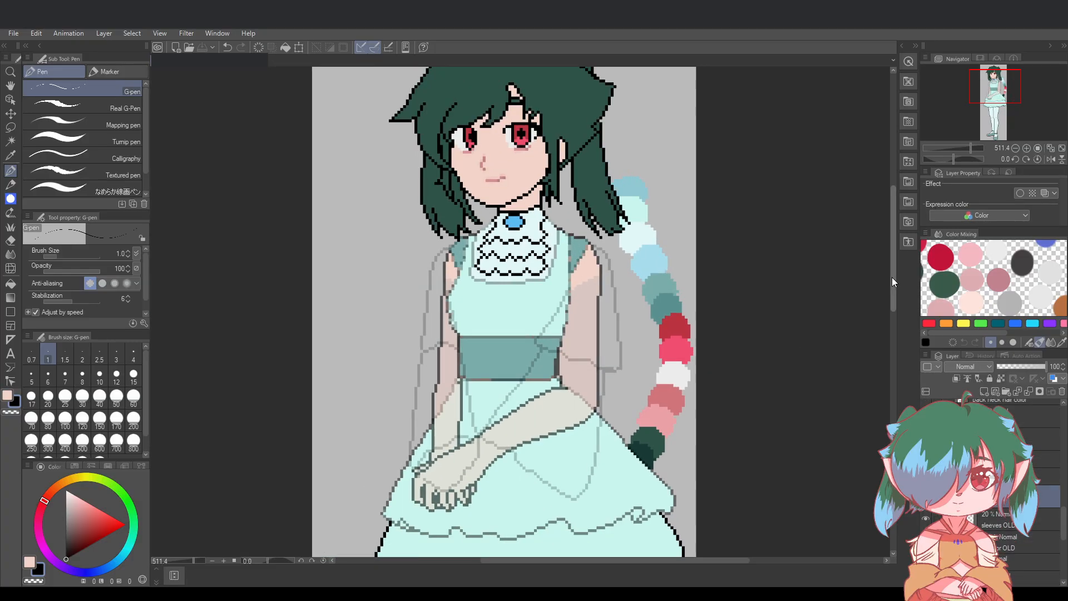
pyautogui.moveTo(893, 277)
pyautogui.mouseDown()
pyautogui.moveTo(896, 340)
pyautogui.moveTo(899, 295)
pyautogui.mouseUp()
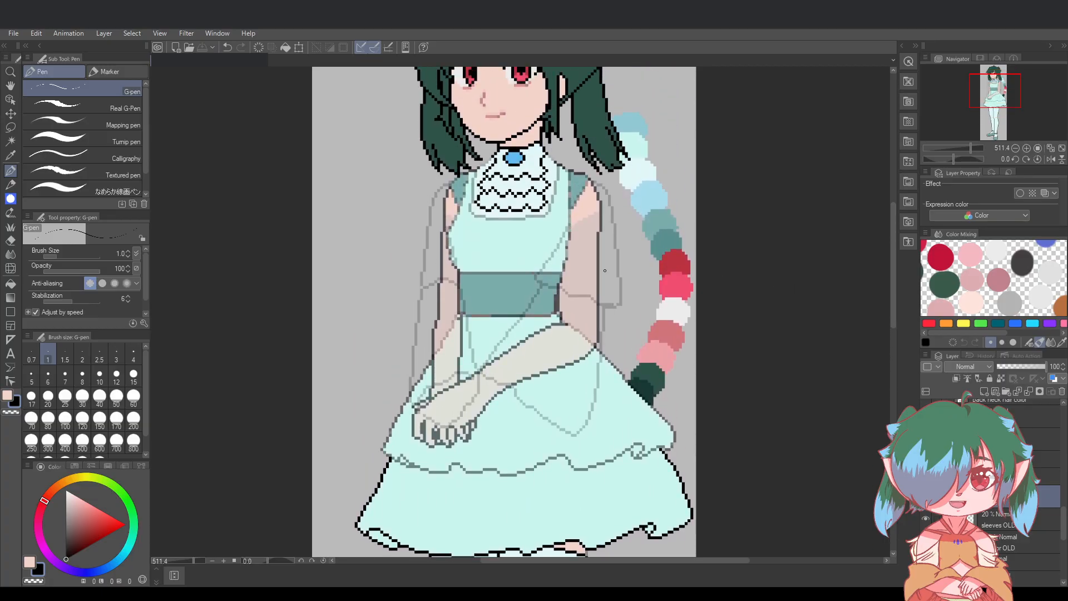
# Start the sleeve over the character's uncrossed side with a short black G-pen line at the armpit beside the color swatches
pyautogui.moveTo(535, 283); pyautogui.dragTo(626, 306)
pyautogui.hotkey('ctrl', 'z')
pyautogui.click(568, 222)
pyautogui.hotkey('ctrl', 'z')
pyautogui.hotkey('ctrl', 'z')
pyautogui.hotkey('ctrl', 'z')
pyautogui.scroll(3, 564, 234)
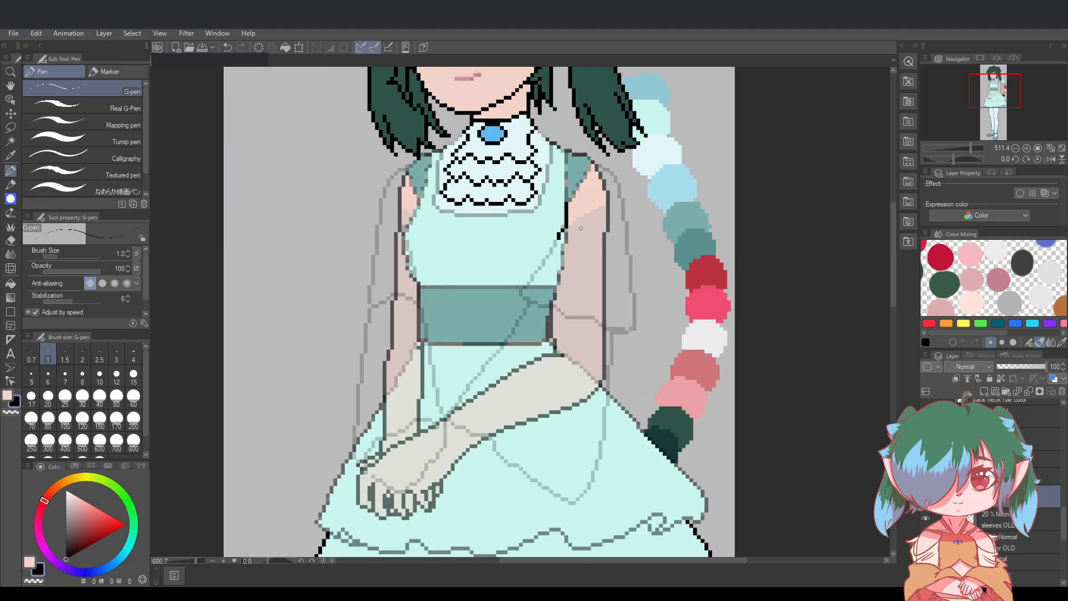
# Outline the upper sleeve tier from the armpit to the waist, along a wavy hem across the arm and up to the shoulder
pyautogui.moveTo(549, 245)
pyautogui.mouseDown()
pyautogui.moveTo(520, 304)
pyautogui.moveTo(506, 304)
pyautogui.moveTo(518, 326)
pyautogui.moveTo(650, 363)
pyautogui.mouseUp()
pyautogui.hotkey('ctrl', 'z')
pyautogui.hotkey('ctrl', 'z')
pyautogui.hotkey('ctrl', 'z')
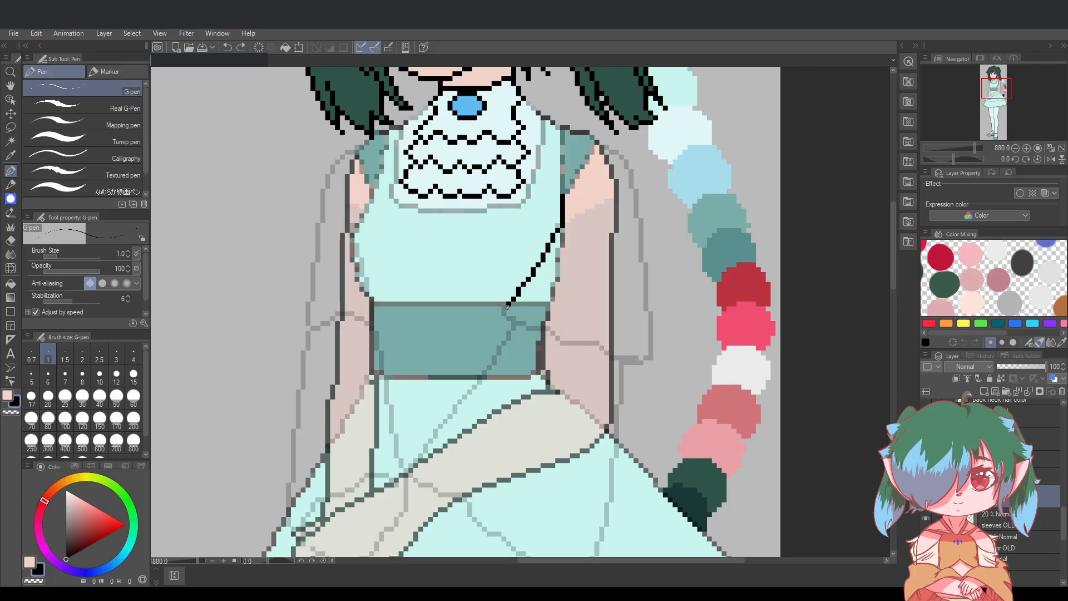
pyautogui.moveTo(507, 305)
pyautogui.mouseDown()
pyautogui.moveTo(551, 336)
pyautogui.moveTo(589, 335)
pyautogui.moveTo(597, 347)
pyautogui.moveTo(633, 342)
pyautogui.moveTo(628, 356)
pyautogui.moveTo(659, 355)
pyautogui.moveTo(615, 367)
pyautogui.mouseUp()
pyautogui.hotkey('ctrl', 'z')
pyautogui.scroll(-3, 676, 328)
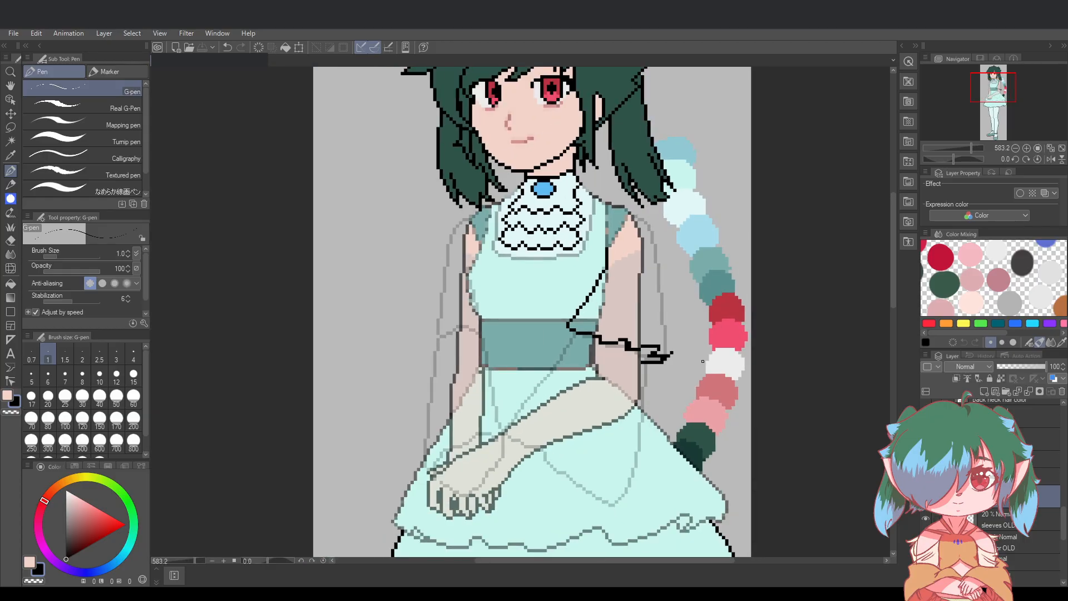
pyautogui.scroll(2, 671, 384)
pyautogui.moveTo(656, 559); pyautogui.dragTo(680, 560)
pyautogui.scroll(1, 483, 359)
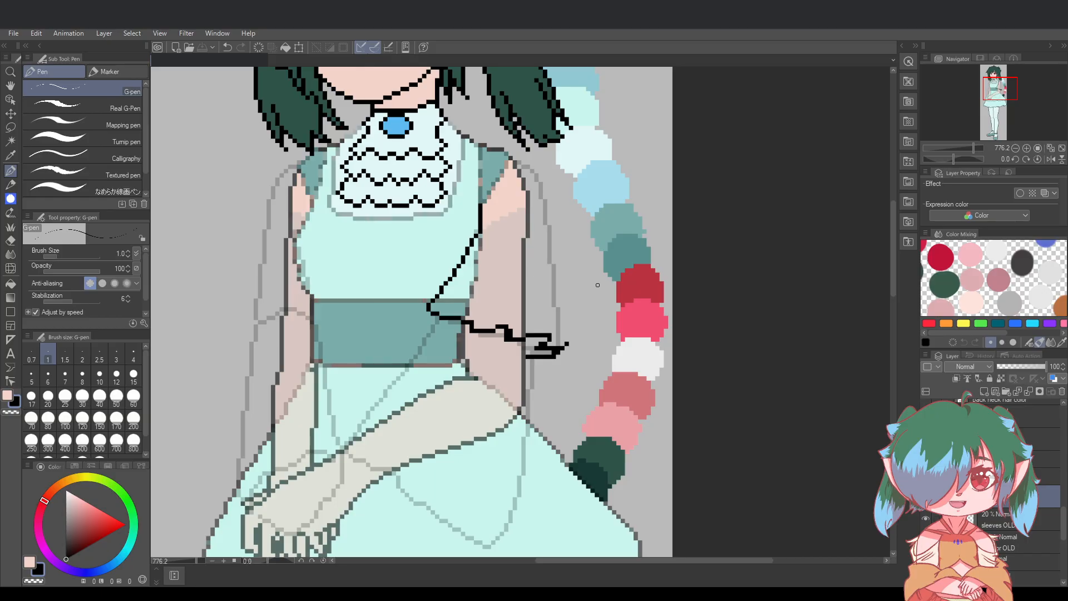
pyautogui.moveTo(568, 342)
pyautogui.mouseDown()
pyautogui.moveTo(533, 177)
pyautogui.moveTo(513, 160)
pyautogui.mouseUp()
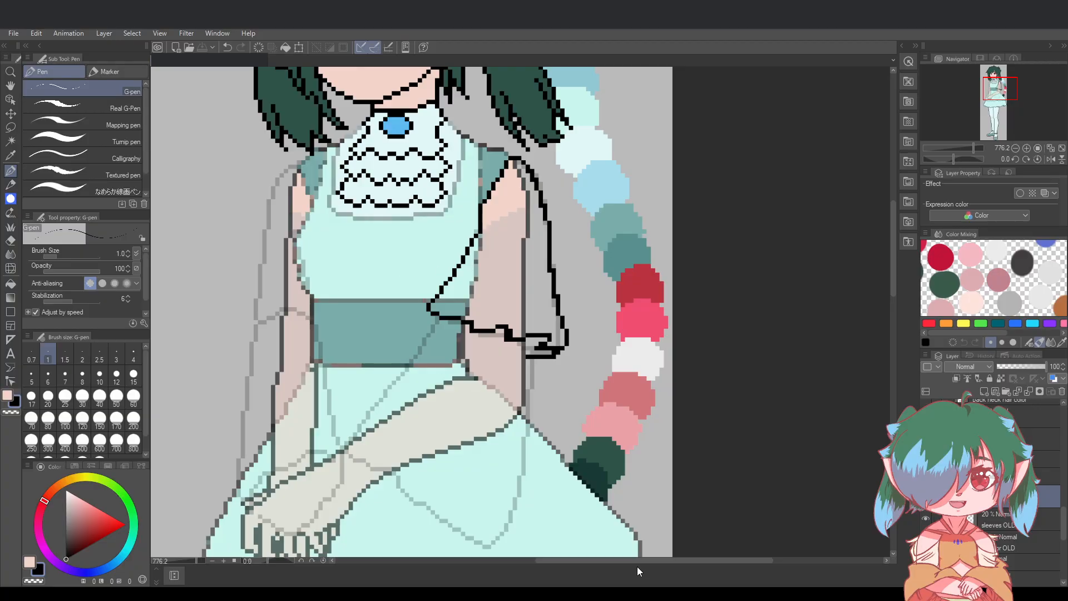
# Draw the lower sleeve tier's inner edge from the upper hem past the forearm, with a folded ruffle hem over the skirt
pyautogui.moveTo(636, 562); pyautogui.dragTo(630, 562)
pyautogui.moveTo(892, 293)
pyautogui.mouseDown()
pyautogui.moveTo(885, 309)
pyautogui.moveTo(884, 299)
pyautogui.mouseUp()
pyautogui.moveTo(473, 285); pyautogui.dragTo(470, 334)
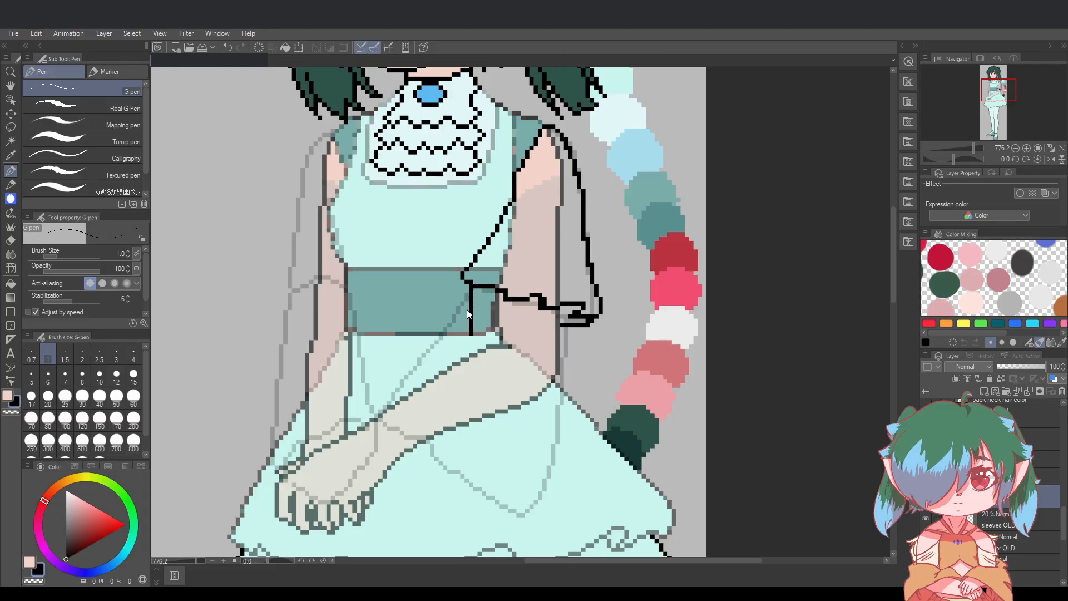
pyautogui.moveTo(471, 284); pyautogui.dragTo(401, 389)
pyautogui.hotkey('ctrl', 'z')
pyautogui.moveTo(472, 285); pyautogui.dragTo(429, 367)
pyautogui.hotkey('ctrl', 'z')
pyautogui.moveTo(486, 290)
pyautogui.mouseDown()
pyautogui.moveTo(444, 357)
pyautogui.moveTo(468, 389)
pyautogui.moveTo(484, 446)
pyautogui.moveTo(527, 485)
pyautogui.moveTo(570, 499)
pyautogui.mouseUp()
pyautogui.hotkey('ctrl', 'z')
pyautogui.moveTo(443, 360)
pyautogui.mouseDown()
pyautogui.moveTo(469, 381)
pyautogui.moveTo(486, 424)
pyautogui.moveTo(471, 450)
pyautogui.moveTo(503, 455)
pyautogui.moveTo(517, 474)
pyautogui.moveTo(496, 489)
pyautogui.moveTo(562, 512)
pyautogui.moveTo(515, 522)
pyautogui.moveTo(484, 504)
pyautogui.moveTo(474, 472)
pyautogui.moveTo(427, 443)
pyautogui.mouseUp()
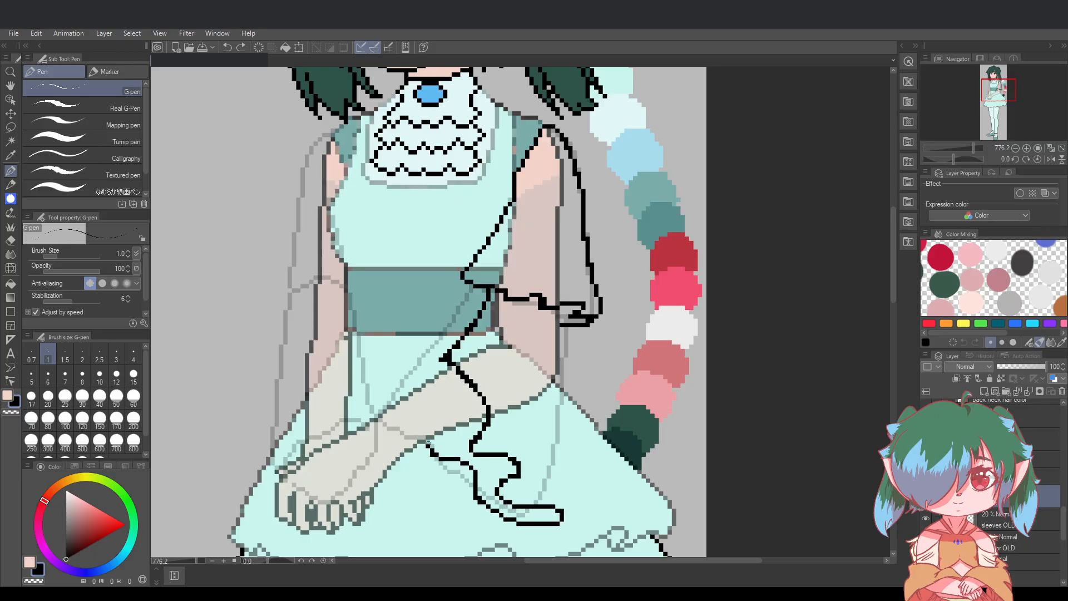
pyautogui.moveTo(446, 358); pyautogui.dragTo(428, 378)
# Draw the lower sleeve tier's outer edge between the upper tier's hem and the ruffle on the skirt
pyautogui.moveTo(566, 515)
pyautogui.mouseDown()
pyautogui.moveTo(582, 457)
pyautogui.moveTo(564, 305)
pyautogui.mouseUp()
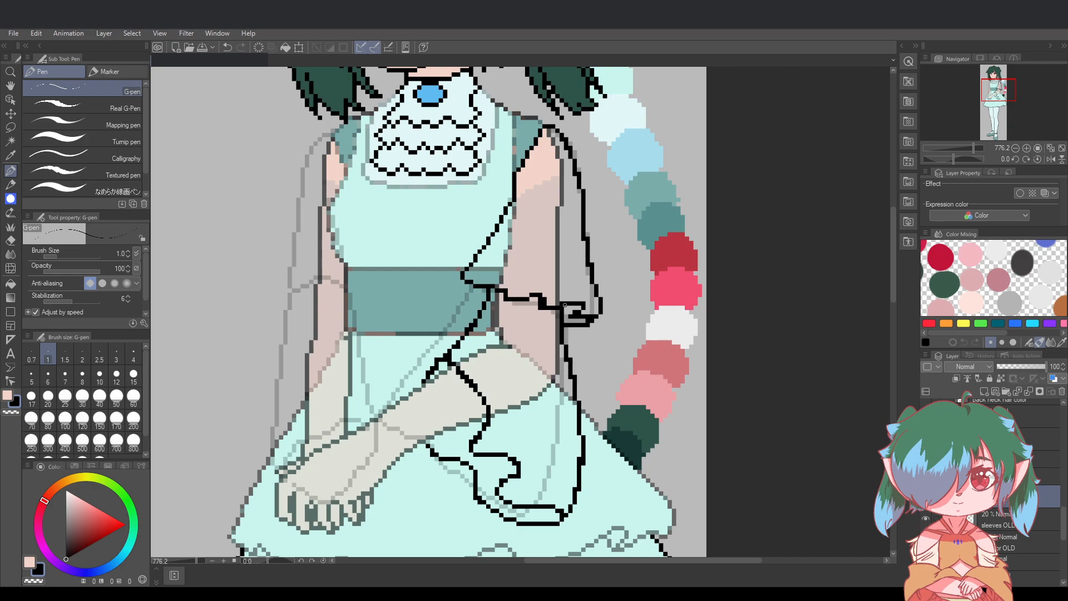
pyautogui.hotkey('ctrl', '0')
pyautogui.scroll(2, 656, 492)
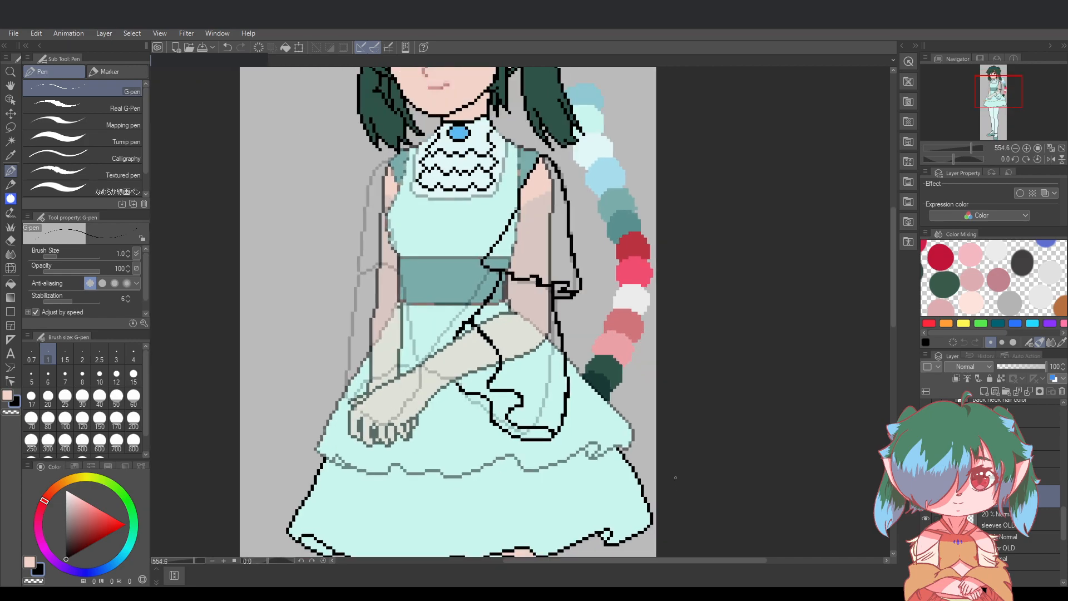
pyautogui.hotkey('ctrl', 'z')
pyautogui.moveTo(556, 299); pyautogui.dragTo(555, 440)
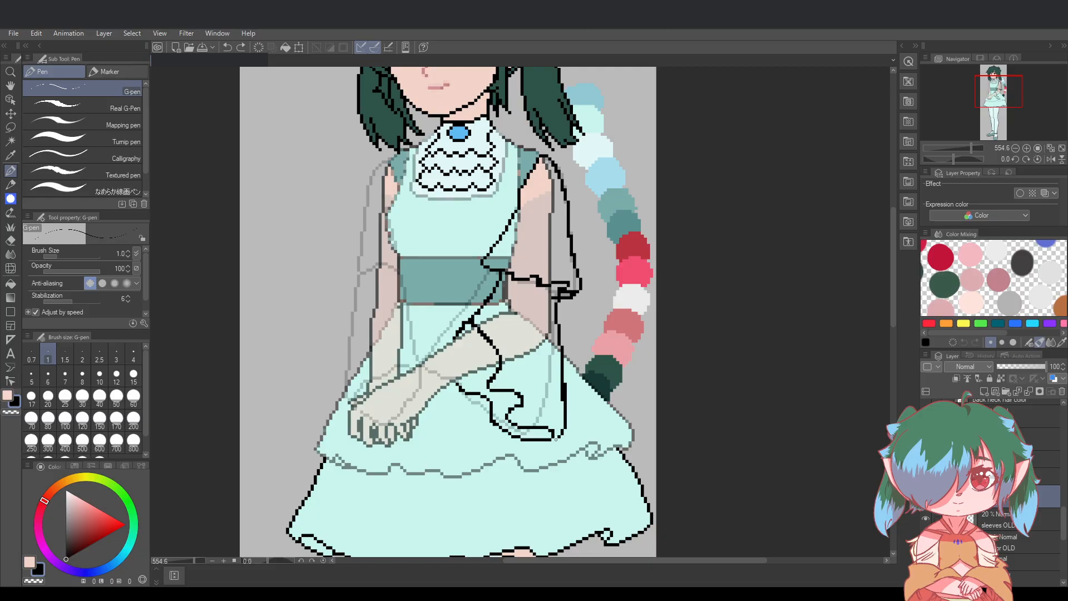
pyautogui.scroll(-2, 616, 424)
pyautogui.scroll(1, 569, 293)
pyautogui.scroll(1, 568, 293)
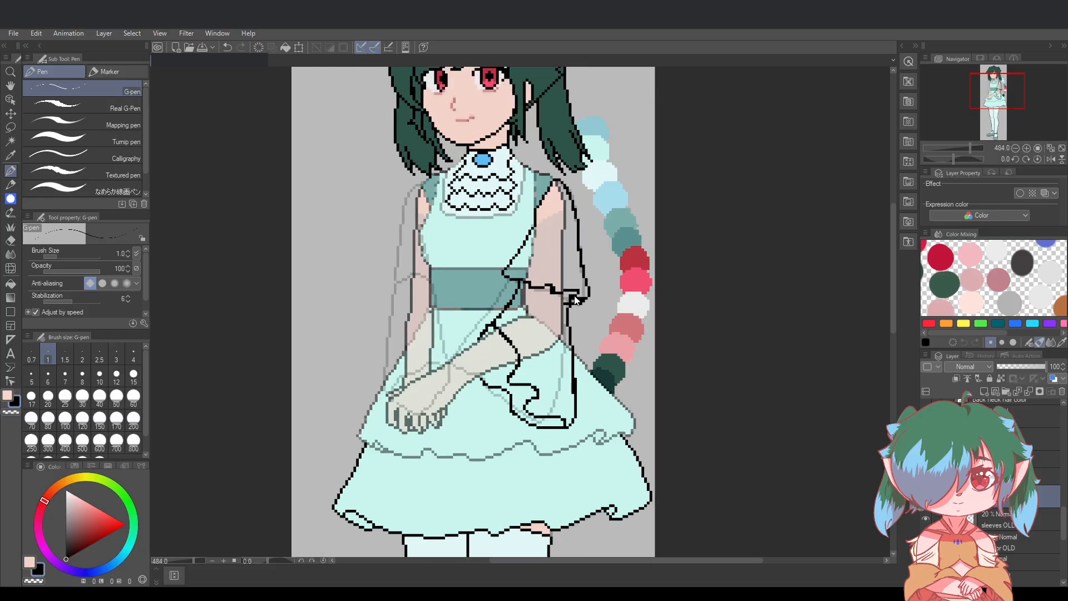
# Undo the two-tier sleeve outline back to the short line at the armpit
pyautogui.hotkey('ctrl', 'z')
pyautogui.hotkey('ctrl', 'z')
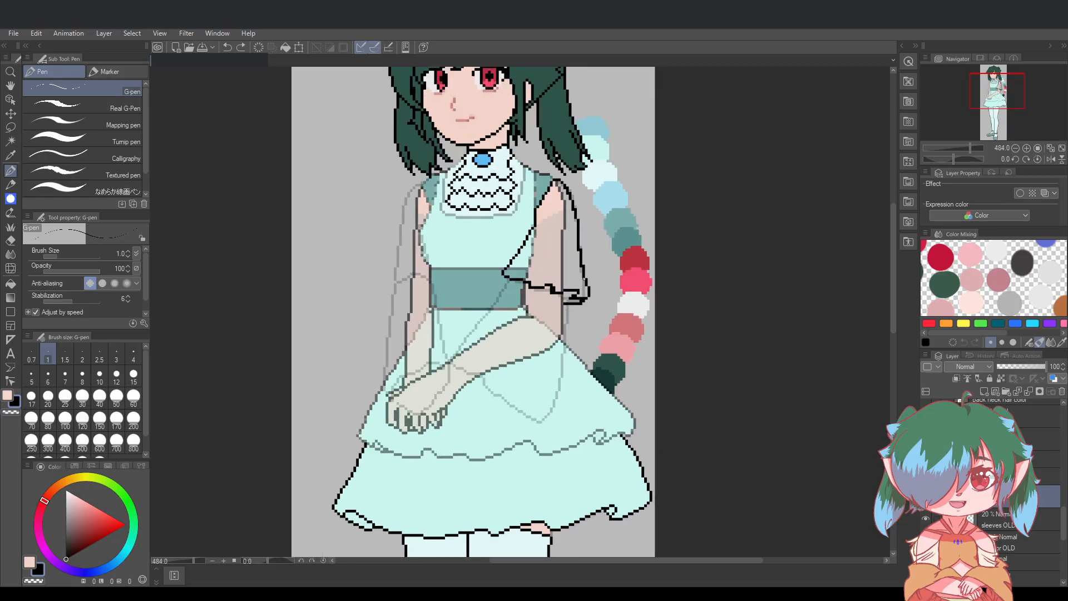
pyautogui.scroll(-2, 583, 279)
pyautogui.scroll(2, 589, 272)
pyautogui.hotkey('ctrl', 'z')
pyautogui.hotkey('ctrl', 'z')
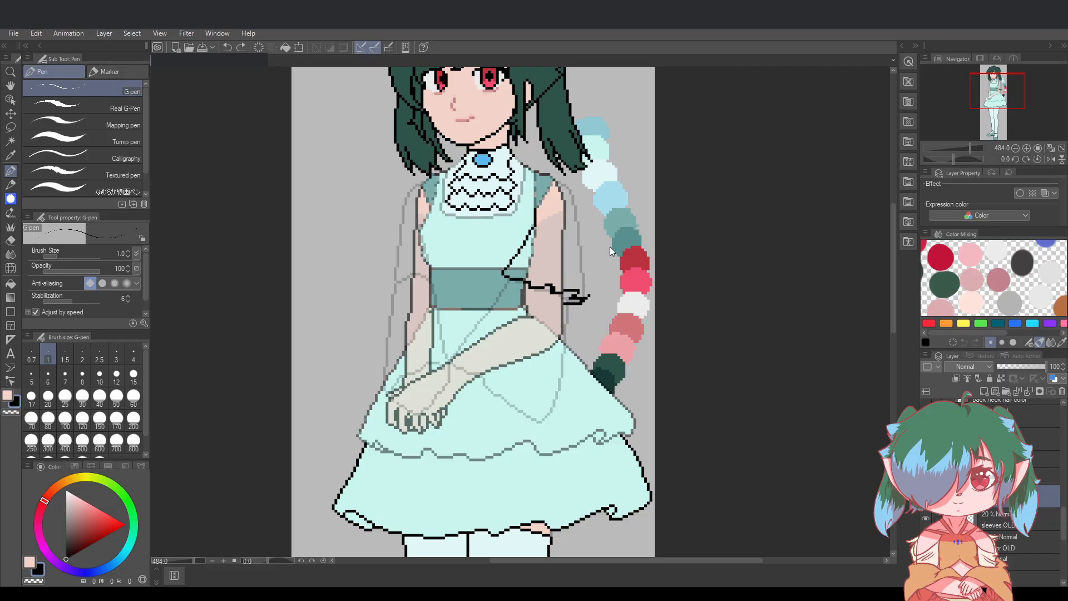
pyautogui.hotkey('ctrl', 'z')
pyautogui.hotkey('ctrl', 'z')
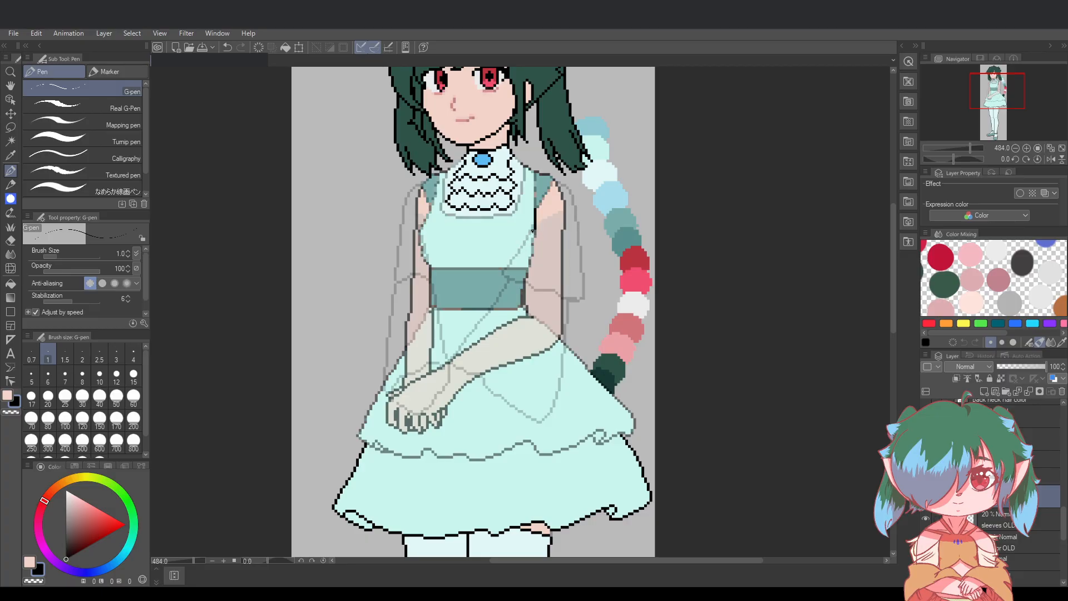
# Draw a long curved sleeve opening from the armpit across the arm, ending in a folded, looping hem over the skirt
pyautogui.scroll(-2, 532, 231)
pyautogui.scroll(3, 533, 231)
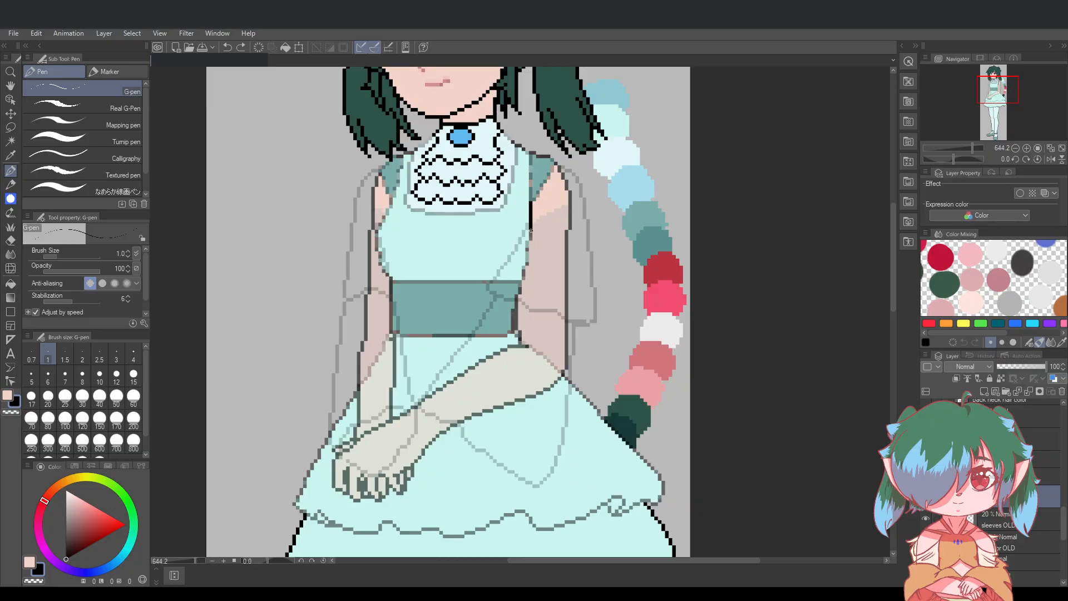
pyautogui.moveTo(532, 230)
pyautogui.mouseDown()
pyautogui.moveTo(520, 287)
pyautogui.moveTo(523, 268)
pyautogui.moveTo(518, 295)
pyautogui.mouseUp()
pyautogui.hotkey('ctrl', 'z')
pyautogui.moveTo(534, 205)
pyautogui.mouseDown()
pyautogui.moveTo(575, 370)
pyautogui.moveTo(541, 264)
pyautogui.moveTo(548, 456)
pyautogui.mouseUp()
pyautogui.hotkey('ctrl', 'z')
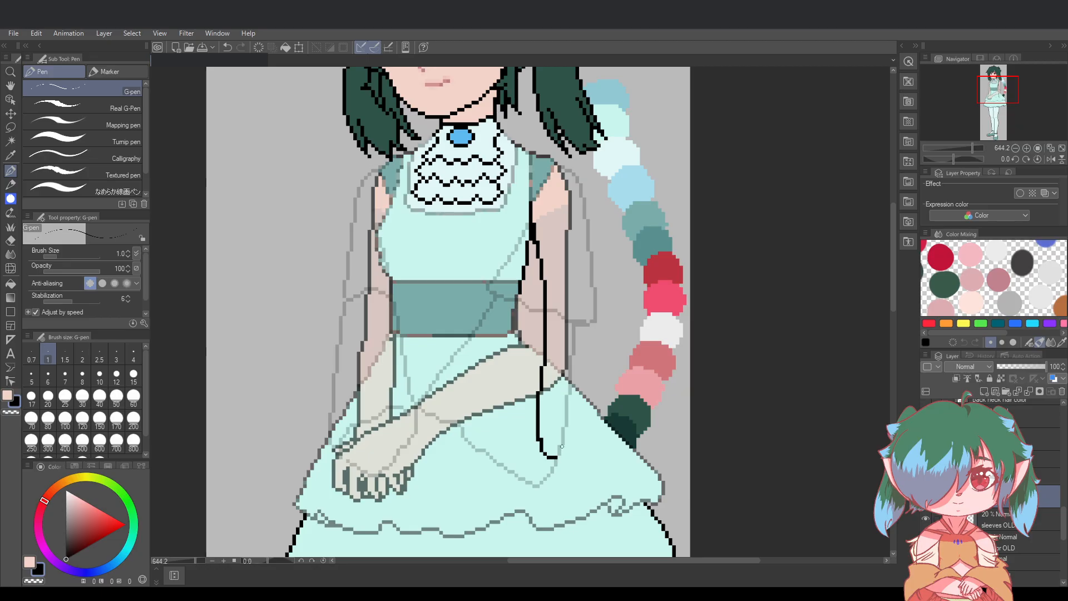
pyautogui.hotkey('ctrl', 'z')
pyautogui.moveTo(533, 224)
pyautogui.mouseDown()
pyautogui.moveTo(554, 308)
pyautogui.moveTo(509, 448)
pyautogui.moveTo(568, 517)
pyautogui.moveTo(518, 501)
pyautogui.moveTo(487, 473)
pyautogui.moveTo(483, 412)
pyautogui.mouseUp()
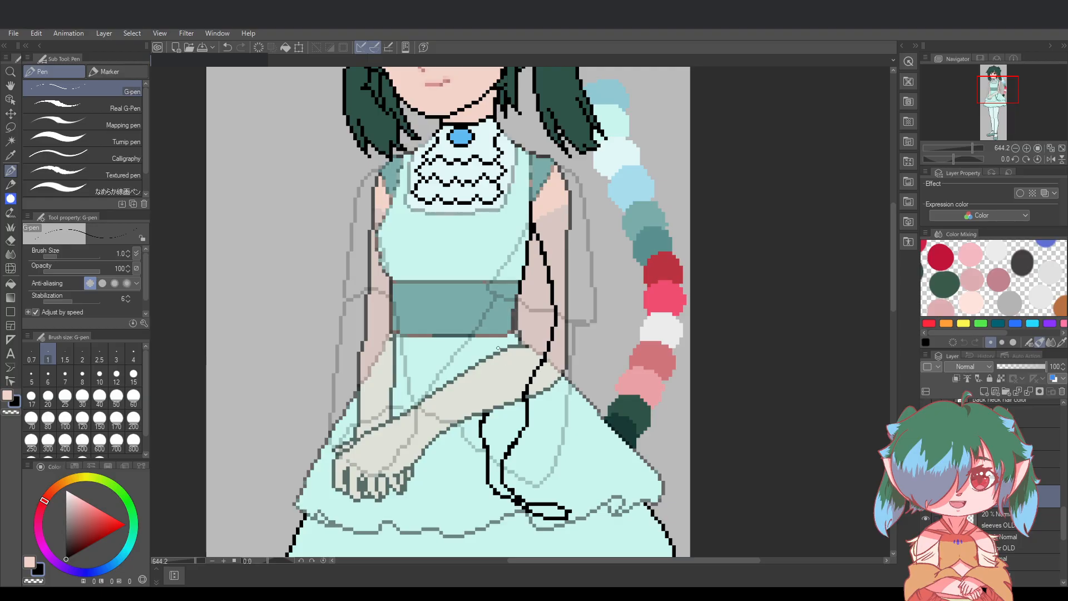
# Draw the sleeve's back edge from the side of the waistband down to the top of the forearm
pyautogui.moveTo(497, 351)
pyautogui.mouseDown()
pyautogui.moveTo(523, 291)
pyautogui.moveTo(487, 361)
pyautogui.mouseUp()
pyautogui.hotkey('ctrl', 'z')
pyautogui.hotkey('ctrl', 'z')
pyautogui.moveTo(520, 296); pyautogui.dragTo(487, 357)
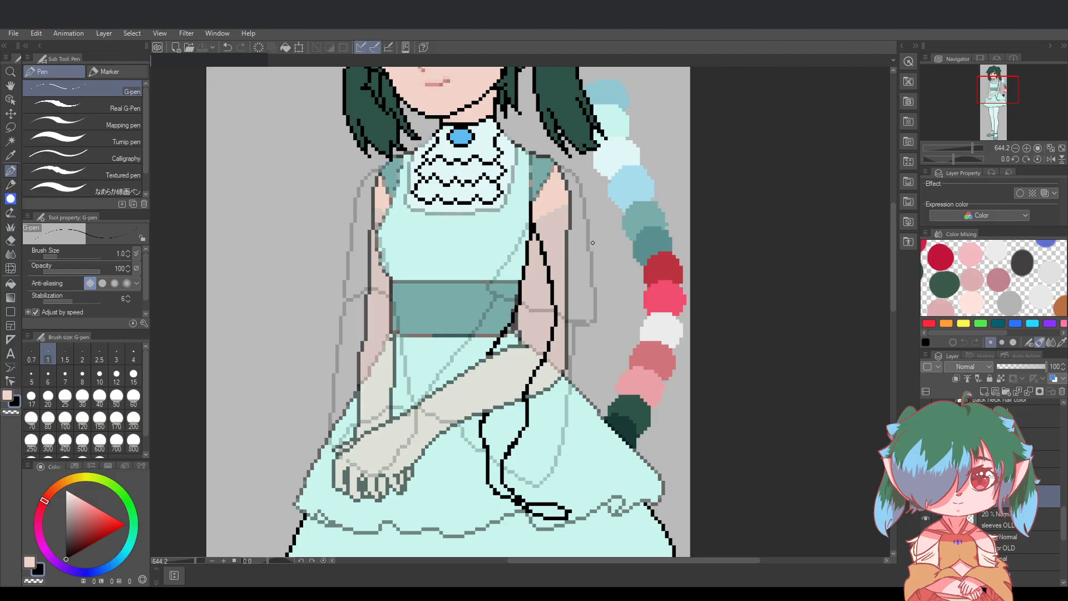
# Draw the sleeve's outer edge from the shoulder down to a small folded hem beside the elbow
pyautogui.moveTo(562, 317); pyautogui.dragTo(566, 367)
pyautogui.hotkey('ctrl', 'z')
pyautogui.moveTo(553, 282); pyautogui.dragTo(579, 360)
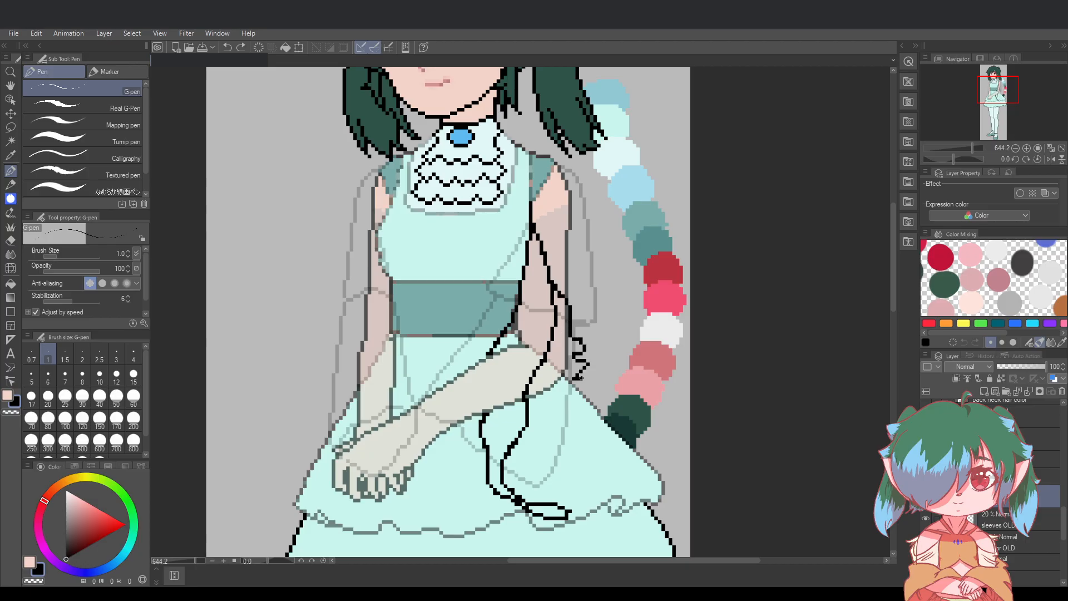
pyautogui.hotkey('ctrl', 'z')
pyautogui.moveTo(555, 296)
pyautogui.mouseDown()
pyautogui.moveTo(578, 307)
pyautogui.moveTo(571, 316)
pyautogui.moveTo(580, 325)
pyautogui.moveTo(604, 323)
pyautogui.moveTo(575, 334)
pyautogui.moveTo(604, 324)
pyautogui.moveTo(562, 160)
pyautogui.moveTo(606, 272)
pyautogui.moveTo(606, 329)
pyautogui.mouseUp()
pyautogui.hotkey('ctrl', 'z')
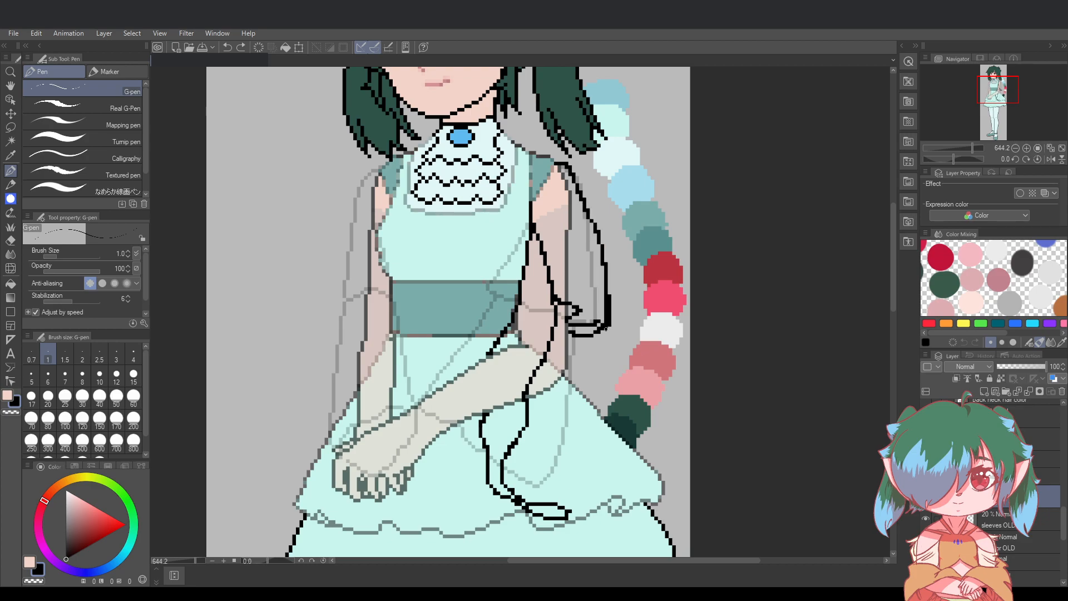
pyautogui.hotkey('ctrl', 'z')
pyautogui.moveTo(555, 162)
pyautogui.mouseDown()
pyautogui.moveTo(583, 199)
pyautogui.moveTo(599, 312)
pyautogui.moveTo(595, 454)
pyautogui.mouseUp()
# Draw the lower sleeve's outer edge from the elbow hem down to the folded hem over the skirt
pyautogui.scroll(-2, 653, 385)
pyautogui.scroll(1, 653, 385)
pyautogui.hotkey('ctrl', 'z')
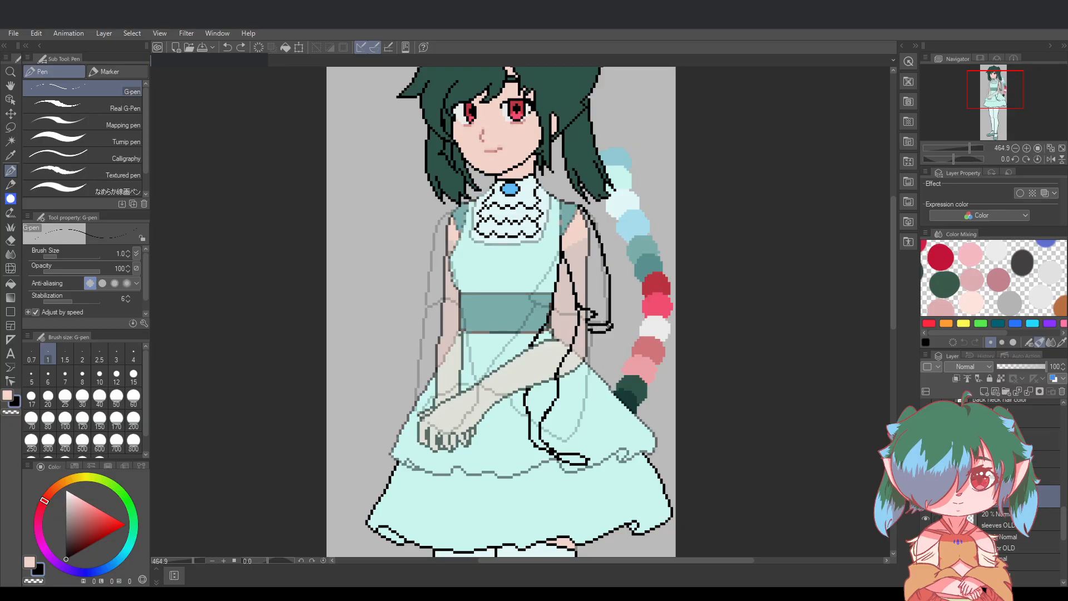
pyautogui.moveTo(603, 329); pyautogui.dragTo(588, 460)
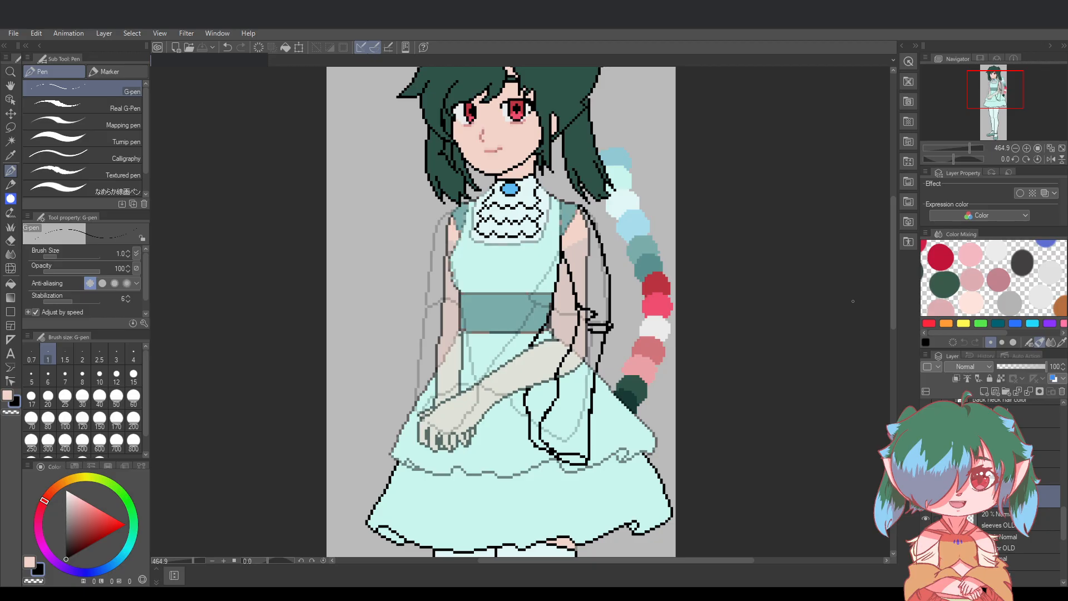
pyautogui.scroll(1, 775, 473)
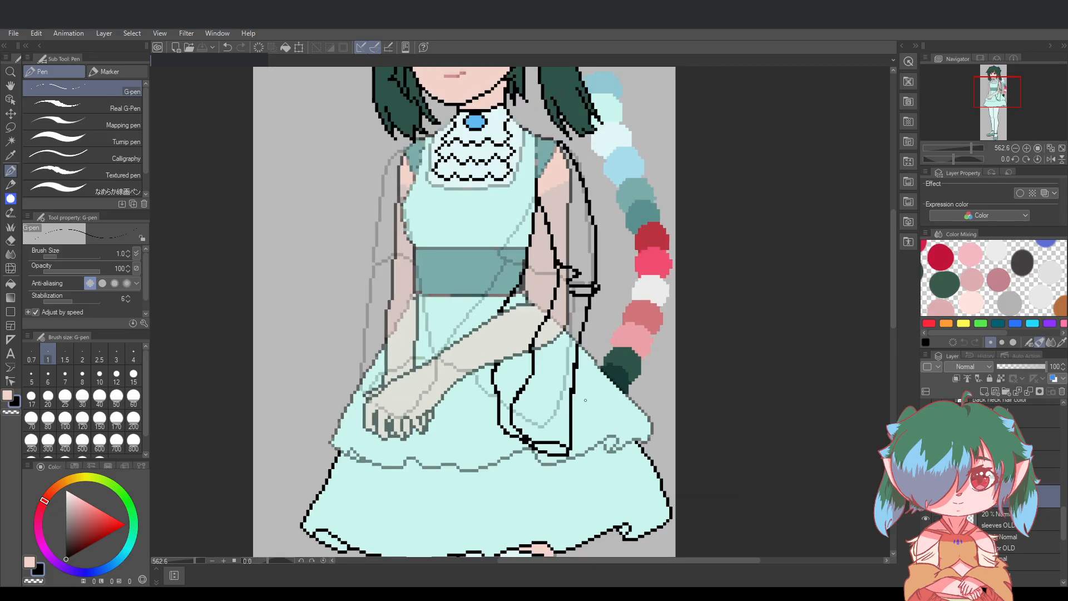
# Undo the entire new sleeve outline, back to only the faded old sleeve lines
pyautogui.hotkey('ctrl', 'z')
pyautogui.hotkey('ctrl', 'z')
pyautogui.hotkey('ctrl', 'z')
pyautogui.hotkey('ctrl', 'z')
pyautogui.hotkey('ctrl', 'z')
pyautogui.hotkey('ctrl', 'z')
pyautogui.hotkey('ctrl', 'z')
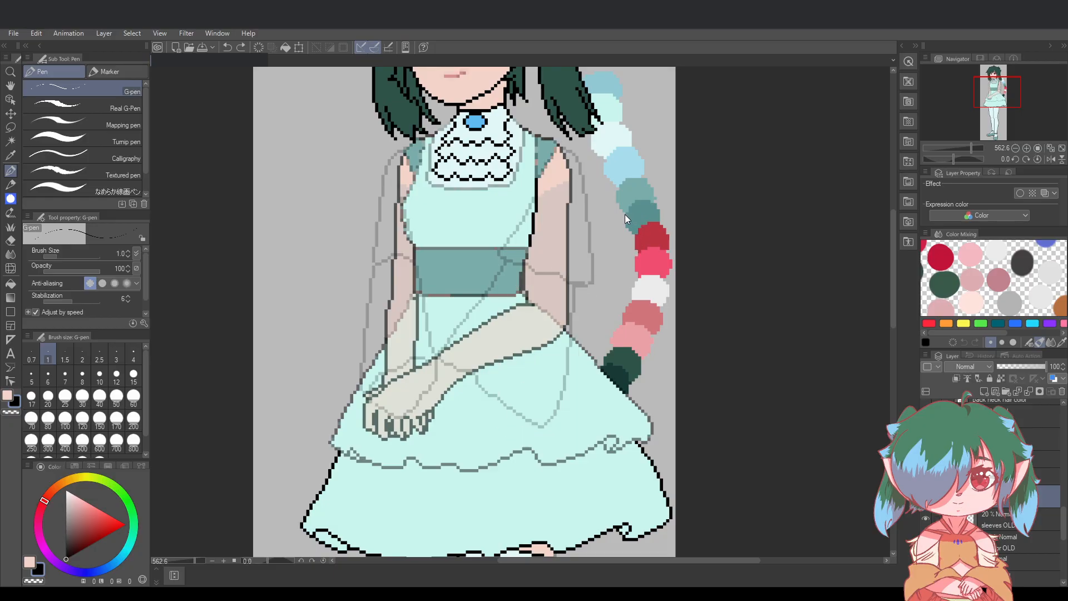
pyautogui.hotkey('ctrl', 'z')
# Outline a short bell sleeve from the armpit over the waistband edge, along a hem across the elbow, and up to the shoulder
pyautogui.scroll(1, 542, 196)
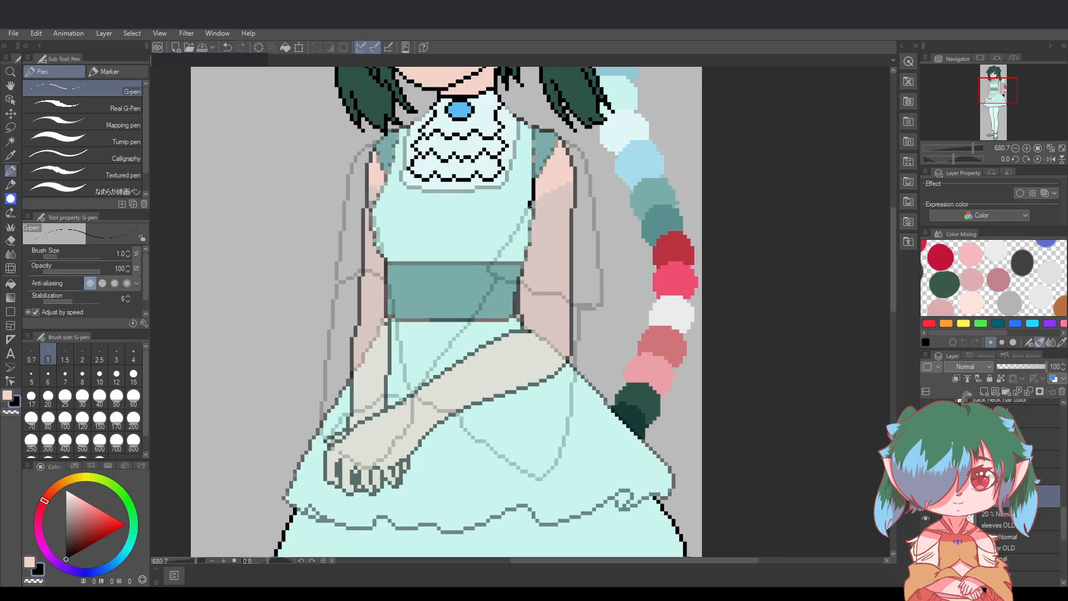
pyautogui.moveTo(531, 206); pyautogui.dragTo(521, 226)
pyautogui.moveTo(511, 236); pyautogui.dragTo(508, 245)
pyautogui.hotkey('ctrl', 'z')
pyautogui.hotkey('ctrl', 'z')
pyautogui.moveTo(533, 202); pyautogui.dragTo(494, 268)
pyautogui.hotkey('ctrl', 'z')
pyautogui.moveTo(533, 201); pyautogui.dragTo(487, 289)
pyautogui.hotkey('ctrl', 'z')
pyautogui.moveTo(536, 194); pyautogui.dragTo(494, 286)
pyautogui.hotkey('ctrl', 'z')
pyautogui.moveTo(535, 199)
pyautogui.mouseDown()
pyautogui.moveTo(503, 287)
pyautogui.moveTo(608, 319)
pyautogui.moveTo(618, 273)
pyautogui.moveTo(582, 145)
pyautogui.moveTo(563, 139)
pyautogui.mouseUp()
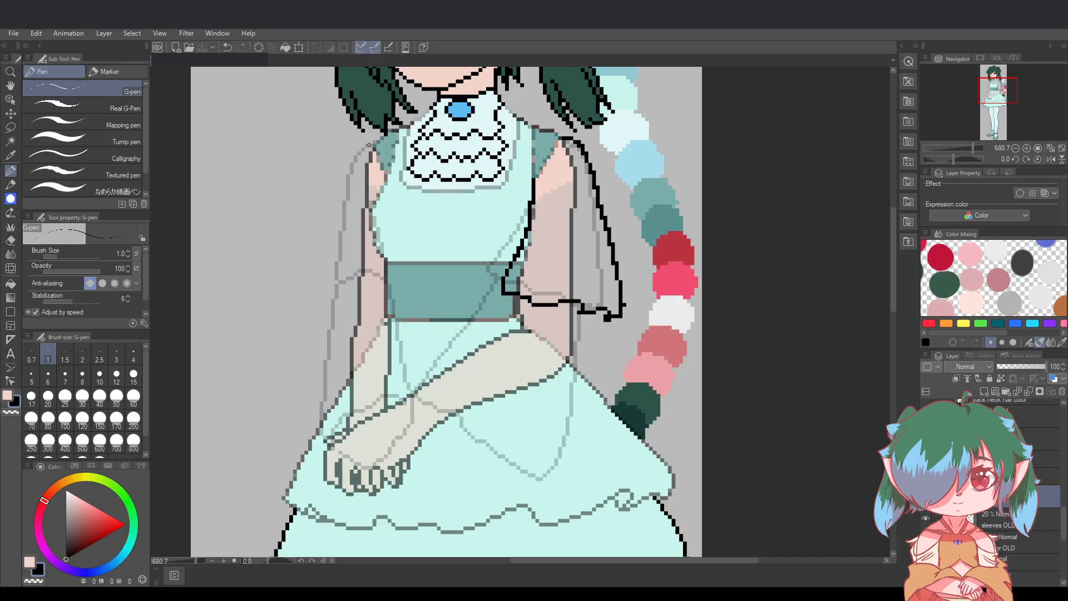
# Outline a matching short bell sleeve over the other arm, from the shoulder down to a wavy hem at the elbow
pyautogui.moveTo(372, 145)
pyautogui.mouseDown()
pyautogui.moveTo(330, 297)
pyautogui.moveTo(391, 280)
pyautogui.mouseUp()
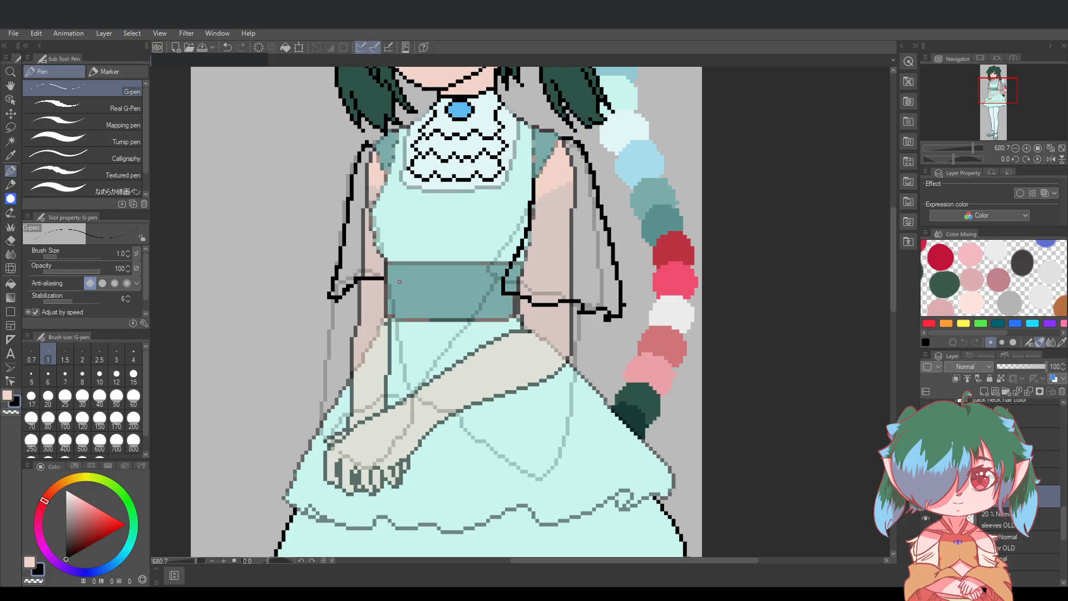
pyautogui.scroll(-2, 703, 341)
pyautogui.hotkey('ctrl', 'z')
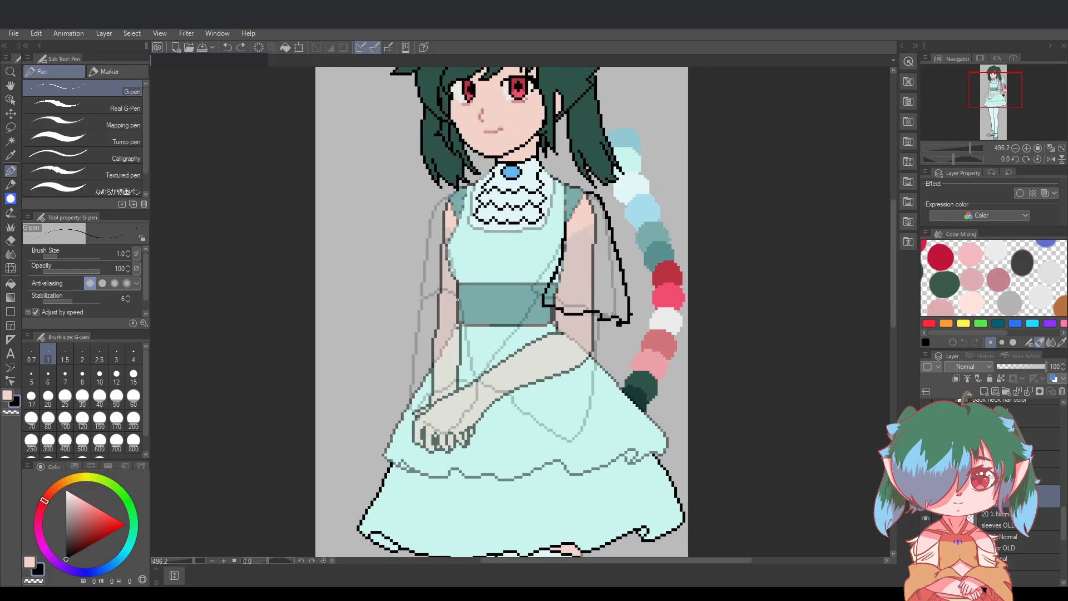
pyautogui.moveTo(451, 297)
pyautogui.mouseDown()
pyautogui.moveTo(416, 314)
pyautogui.moveTo(448, 194)
pyautogui.moveTo(432, 210)
pyautogui.moveTo(411, 312)
pyautogui.moveTo(454, 307)
pyautogui.mouseUp()
pyautogui.hotkey('ctrl', 'z')
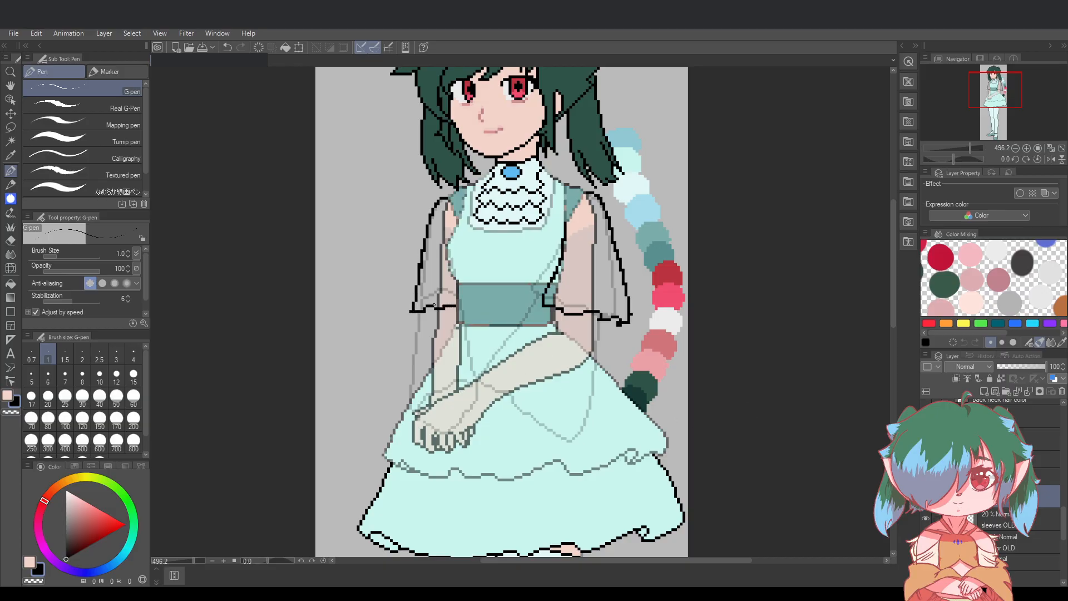
pyautogui.hotkey('ctrl', 'z')
pyautogui.hotkey('ctrl', 'z')
pyautogui.moveTo(452, 305)
pyautogui.mouseDown()
pyautogui.moveTo(417, 320)
pyautogui.moveTo(422, 265)
pyautogui.moveTo(447, 199)
pyautogui.mouseUp()
pyautogui.scroll(-3, 487, 240)
pyautogui.scroll(3, 631, 348)
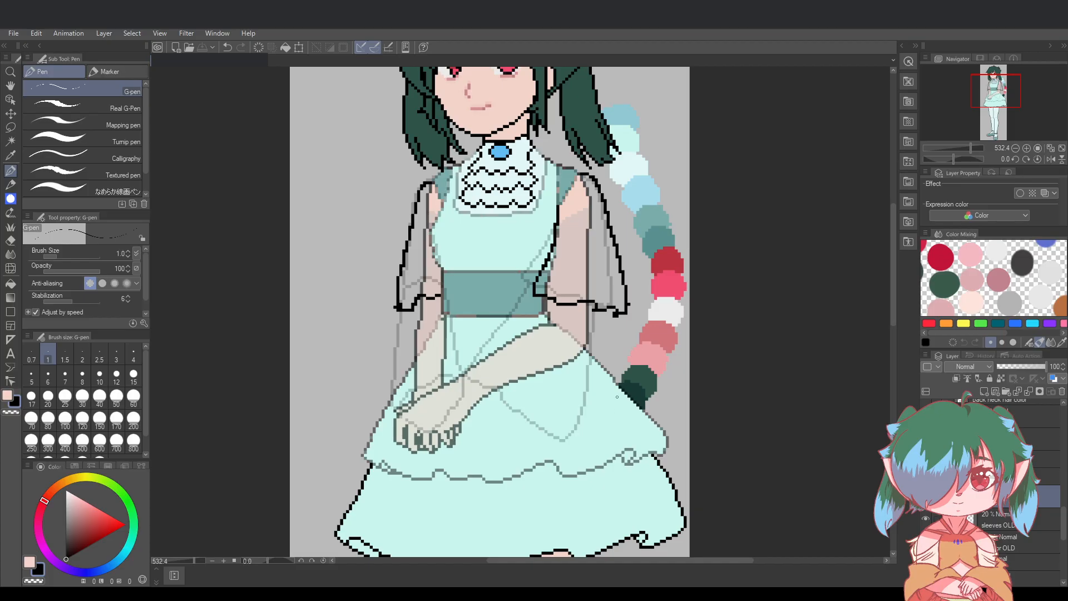
# Draw a lower sleeve along the top of the bent forearm to the wrist, with a wavy hem draping over the skirt
pyautogui.scroll(2, 617, 397)
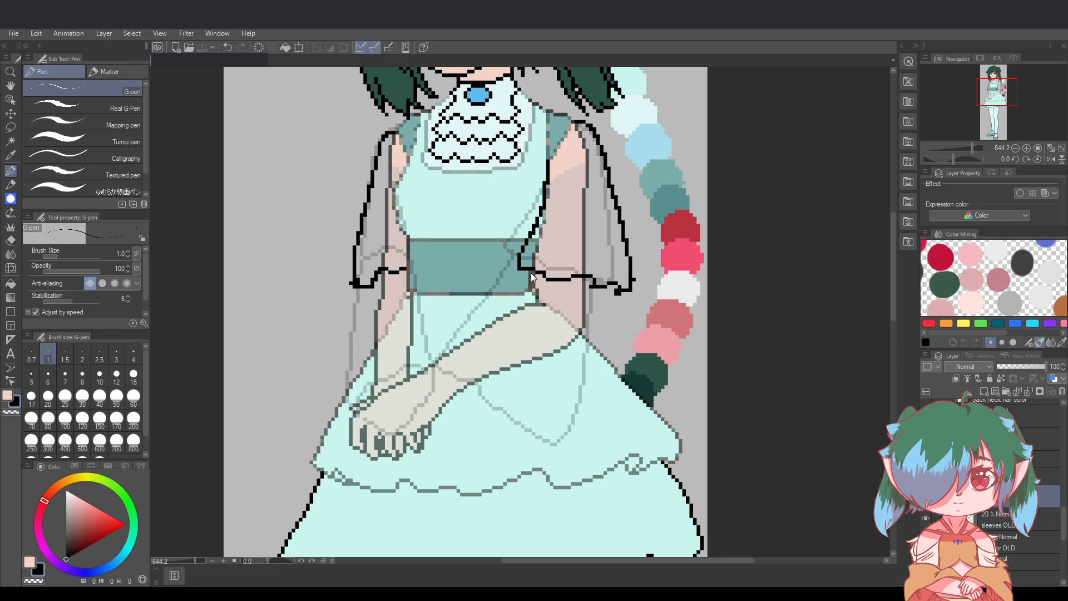
pyautogui.moveTo(531, 271); pyautogui.dragTo(504, 308)
pyautogui.hotkey('ctrl', 'z')
pyautogui.moveTo(530, 270)
pyautogui.mouseDown()
pyautogui.moveTo(526, 294)
pyautogui.moveTo(551, 314)
pyautogui.moveTo(526, 298)
pyautogui.moveTo(531, 309)
pyautogui.moveTo(472, 331)
pyautogui.mouseUp()
pyautogui.hotkey('ctrl', 'z')
pyautogui.hotkey('ctrl', 'z')
pyautogui.hotkey('ctrl', 'z')
pyautogui.moveTo(529, 301)
pyautogui.mouseDown()
pyautogui.moveTo(421, 371)
pyautogui.moveTo(488, 426)
pyautogui.moveTo(525, 430)
pyautogui.moveTo(542, 444)
pyautogui.moveTo(529, 452)
pyautogui.moveTo(570, 467)
pyautogui.moveTo(538, 486)
pyautogui.moveTo(506, 473)
pyautogui.moveTo(449, 402)
pyautogui.mouseUp()
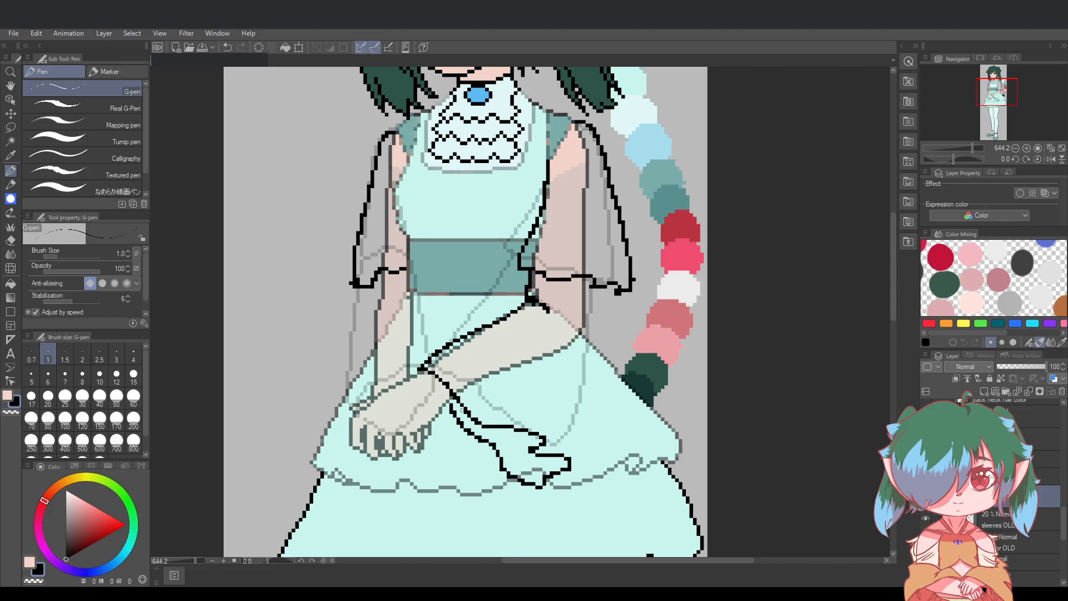
# Try an outer edge from the draped hem up to the short sleeve, and undo the lower sleeve outline
pyautogui.moveTo(545, 488)
pyautogui.mouseDown()
pyautogui.moveTo(591, 456)
pyautogui.moveTo(606, 297)
pyautogui.mouseUp()
pyautogui.scroll(-2, 680, 410)
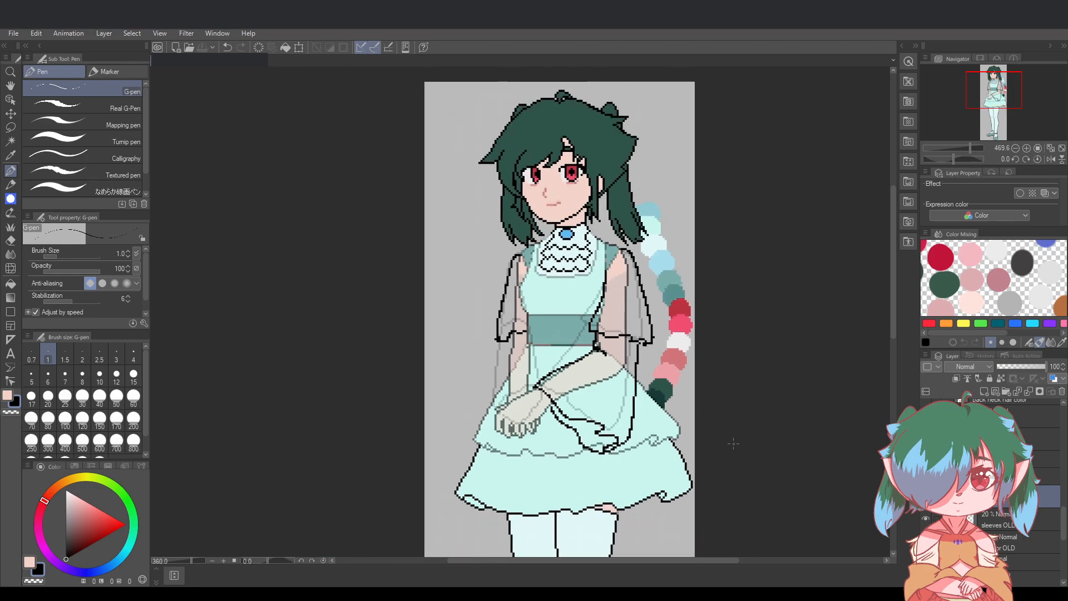
pyautogui.moveTo(668, 560); pyautogui.dragTo(729, 561)
pyautogui.scroll(1, 593, 433)
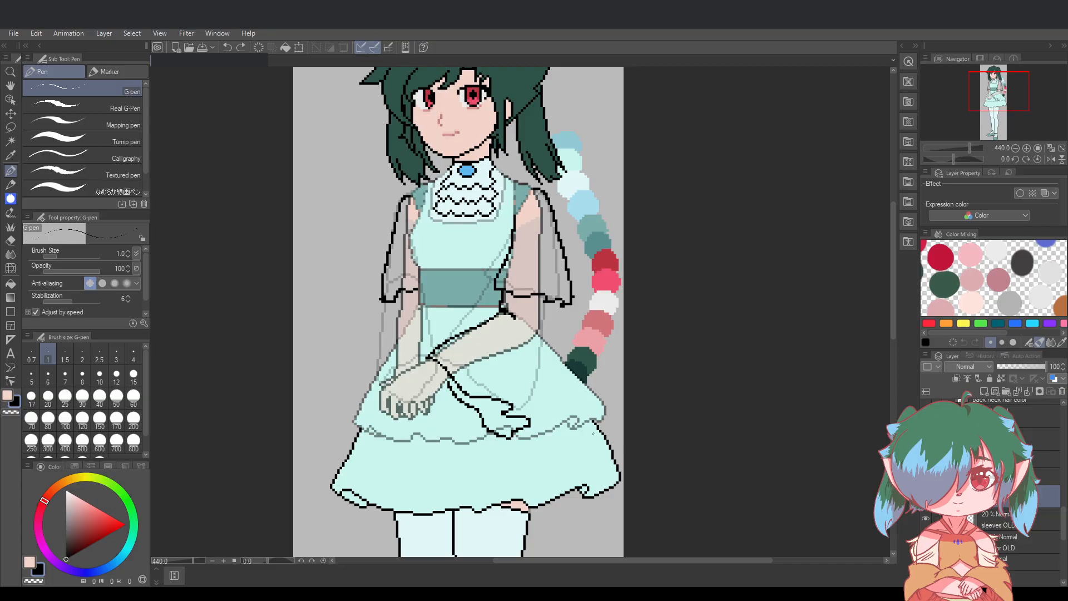
pyautogui.hotkey('ctrl', 'z')
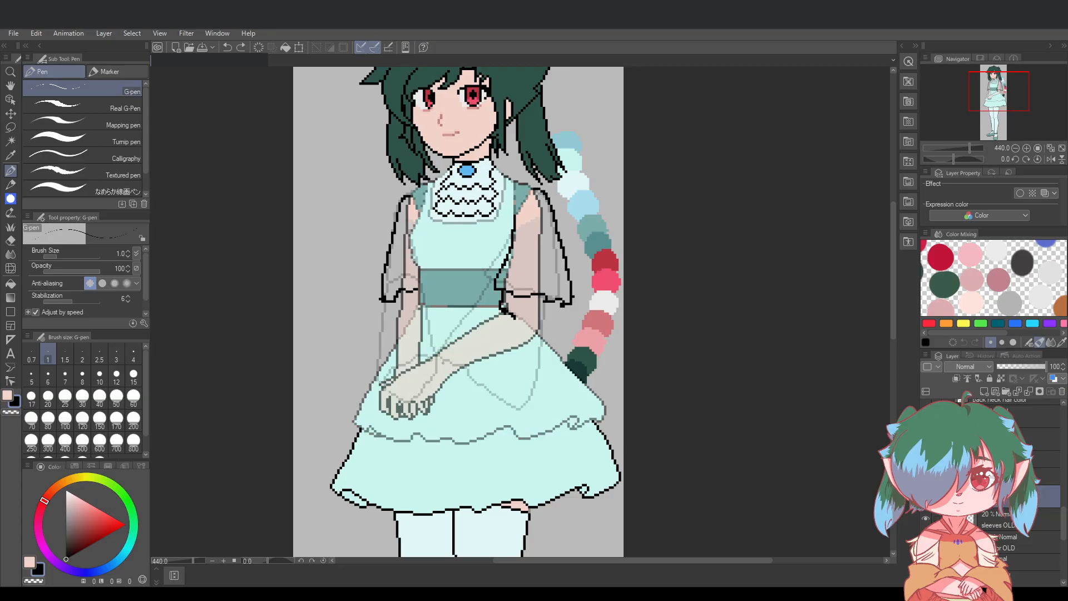
# Redraw the lower sleeve's edge along the top of the forearm to the wrist, continuing into a looped hem over the skirt
pyautogui.moveTo(501, 312)
pyautogui.mouseDown()
pyautogui.moveTo(437, 350)
pyautogui.moveTo(502, 310)
pyautogui.mouseUp()
pyautogui.hotkey('ctrl', 'z')
pyautogui.hotkey('ctrl', 'z')
pyautogui.moveTo(440, 351); pyautogui.dragTo(502, 312)
pyautogui.hotkey('ctrl', 'z')
pyautogui.hotkey('ctrl', 'z')
pyautogui.moveTo(427, 355); pyautogui.dragTo(503, 313)
pyautogui.hotkey('ctrl', 'z')
pyautogui.hotkey('ctrl', 'z')
pyautogui.hotkey('ctrl', 'z')
pyautogui.hotkey('ctrl', 'z')
pyautogui.moveTo(429, 357)
pyautogui.mouseDown()
pyautogui.moveTo(495, 381)
pyautogui.moveTo(486, 393)
pyautogui.moveTo(538, 403)
pyautogui.moveTo(512, 409)
pyautogui.moveTo(451, 382)
pyautogui.mouseUp()
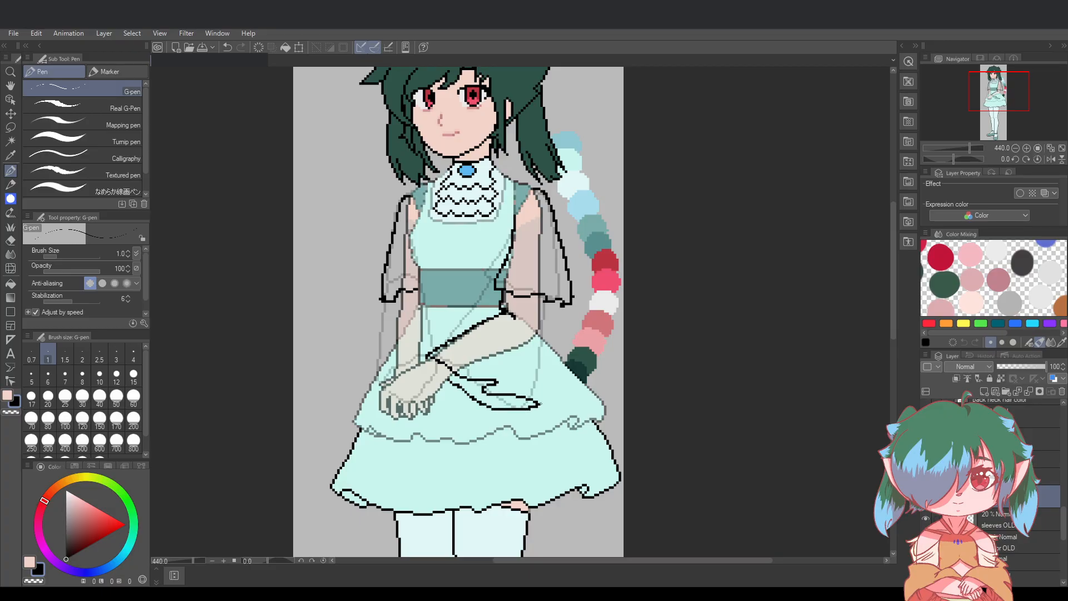
# Draw the lower sleeve's curved outer edge from the short sleeve's hem down to the looped hem, and save the file
pyautogui.moveTo(540, 404)
pyautogui.mouseDown()
pyautogui.moveTo(564, 310)
pyautogui.moveTo(538, 404)
pyautogui.mouseUp()
pyautogui.hotkey('ctrl', 'z')
pyautogui.hotkey('ctrl', 'z')
pyautogui.moveTo(557, 302); pyautogui.dragTo(538, 401)
pyautogui.hotkey('ctrl', 'z')
pyautogui.moveTo(558, 300); pyautogui.dragTo(537, 407)
pyautogui.hotkey('ctrl', 's')
pyautogui.hotkey('ctrl', 'z')
pyautogui.moveTo(558, 300); pyautogui.dragTo(539, 407)
pyautogui.hotkey('ctrl', 's')
# Draw an inner fold line at the bottom of the draped sleeve's hem
pyautogui.scroll(1, 634, 488)
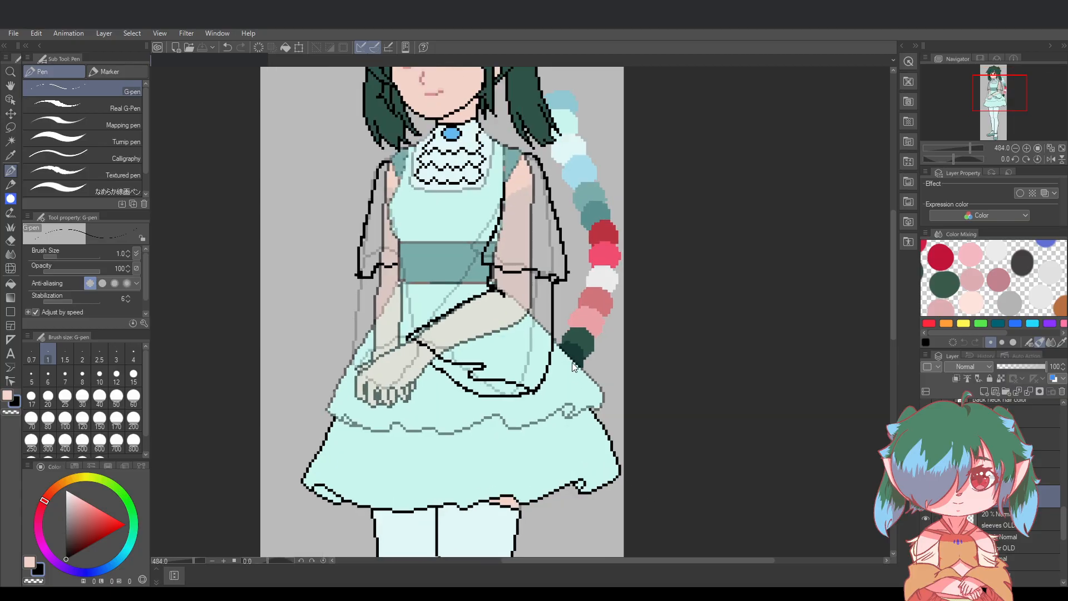
pyautogui.moveTo(506, 382)
pyautogui.mouseDown()
pyautogui.moveTo(493, 400)
pyautogui.moveTo(505, 415)
pyautogui.moveTo(522, 425)
pyautogui.moveTo(533, 391)
pyautogui.moveTo(496, 393)
pyautogui.moveTo(537, 394)
pyautogui.mouseUp()
pyautogui.hotkey('ctrl', 'z')
# Erase the overlapping pixels around the hem's inner fold and save the file
pyautogui.click(10, 241)
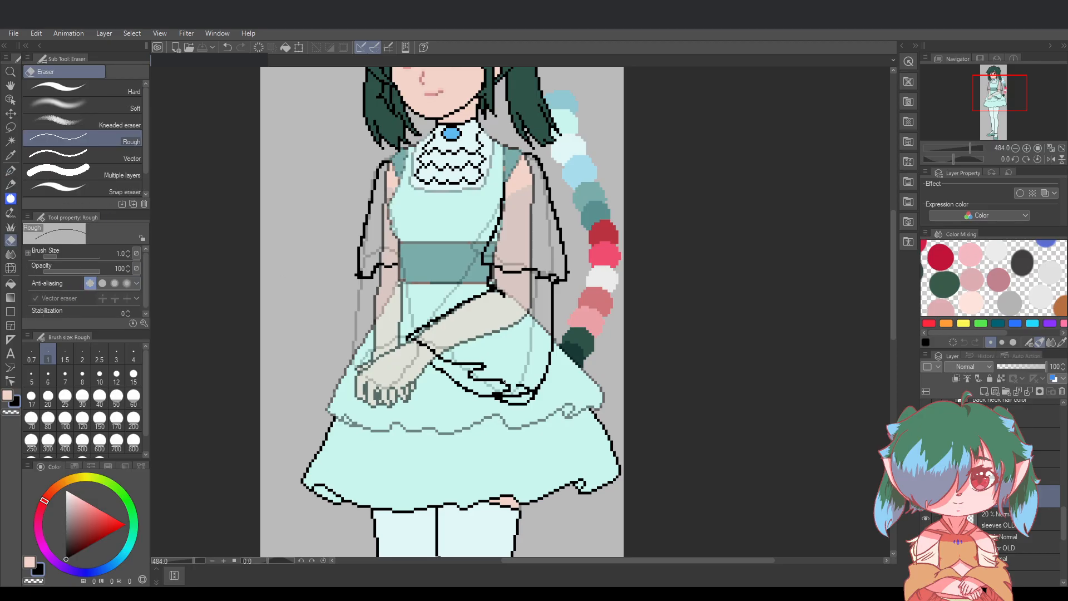
pyautogui.click(503, 380)
pyautogui.hotkey('ctrl', 's')
pyautogui.click(503, 396)
pyautogui.click(508, 398)
pyautogui.hotkey('ctrl', 'z')
pyautogui.click(508, 399)
pyautogui.hotkey('ctrl', 'z')
pyautogui.click(501, 400)
pyautogui.hotkey('ctrl', 'z')
pyautogui.hotkey('ctrl', 's')
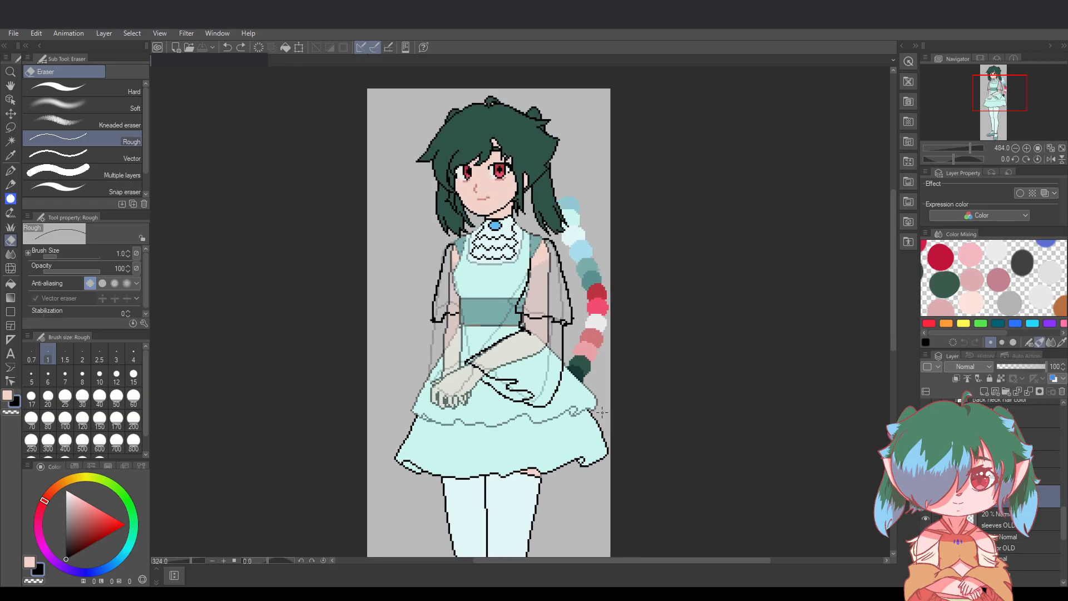
# Erase the lower sleeve's inner folds, rounded bottom and most of its outer edge
pyautogui.scroll(-2, 648, 435)
pyautogui.scroll(1, 648, 435)
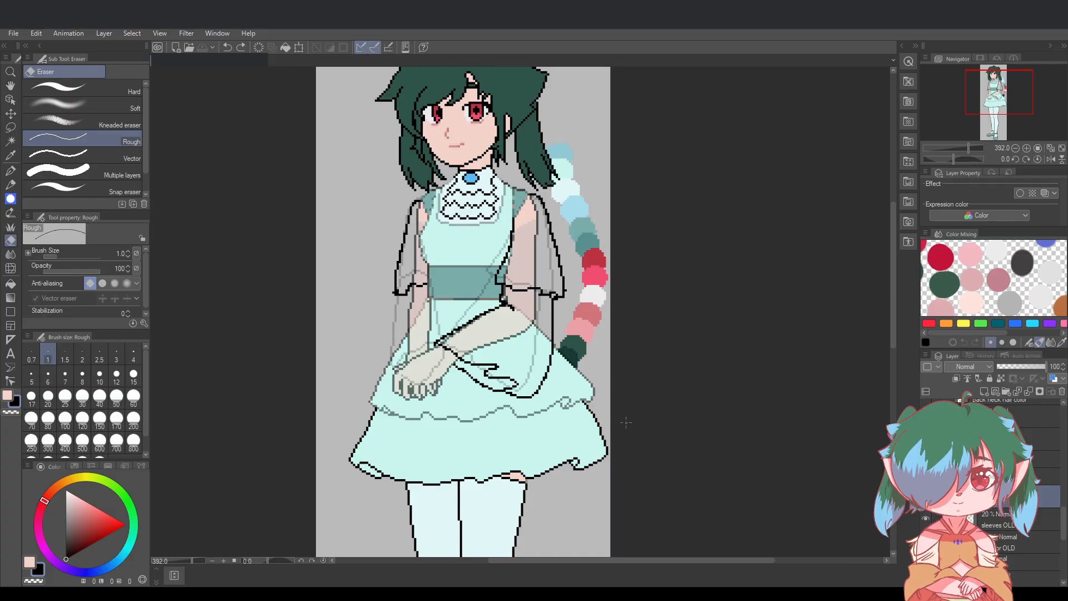
pyautogui.scroll(1, 614, 456)
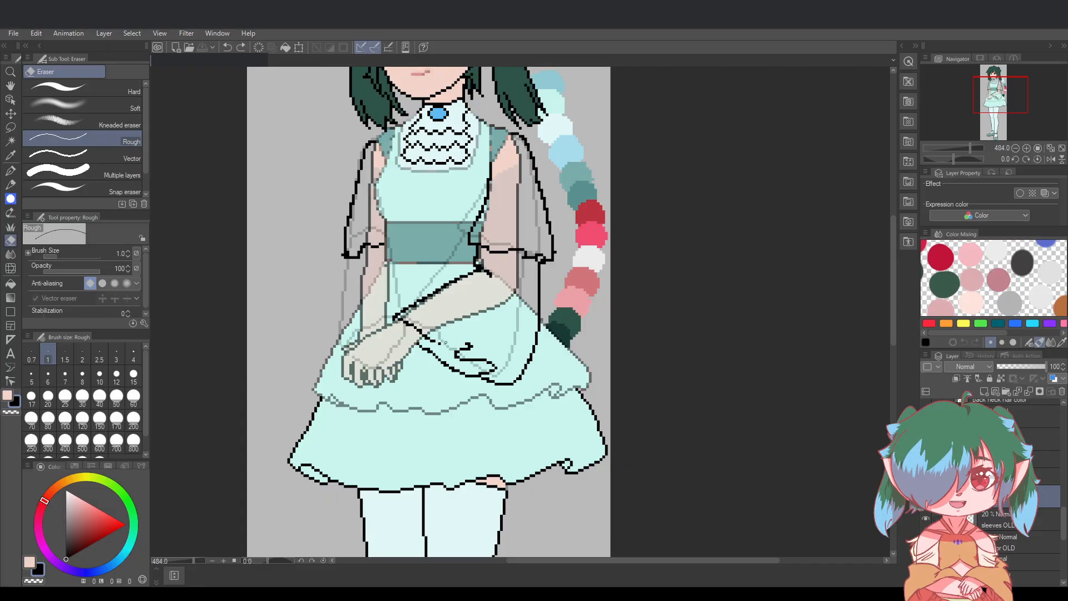
pyautogui.moveTo(456, 350); pyautogui.dragTo(482, 360)
pyautogui.moveTo(483, 372)
pyautogui.mouseDown()
pyautogui.moveTo(521, 379)
pyautogui.moveTo(539, 308)
pyautogui.mouseUp()
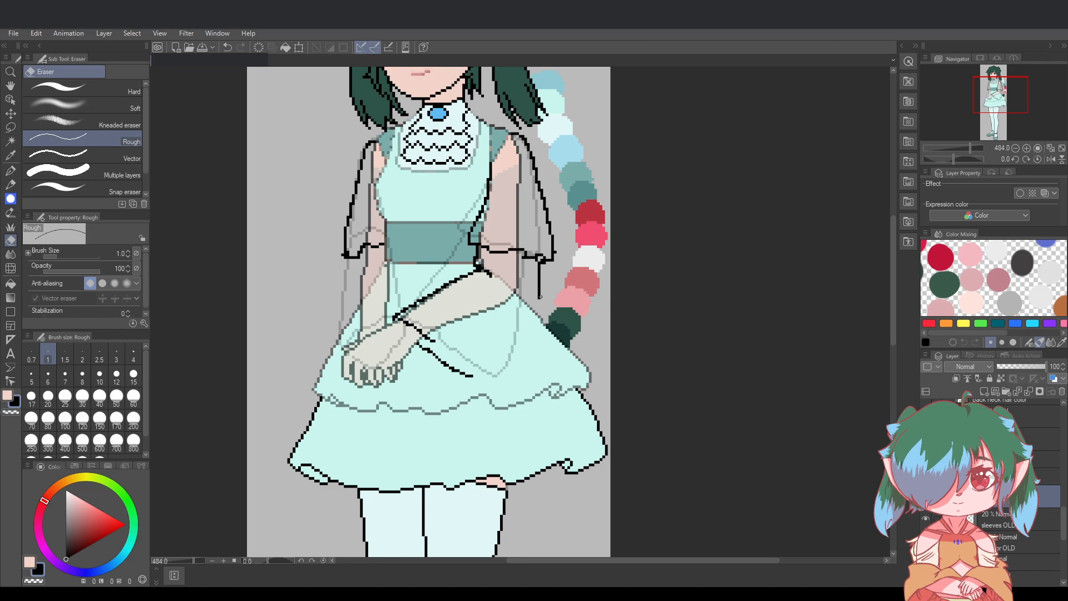
# Try a wavy opening line from the wrist across the skirt to the remaining stub of the sleeve's outer edge
pyautogui.press('p')
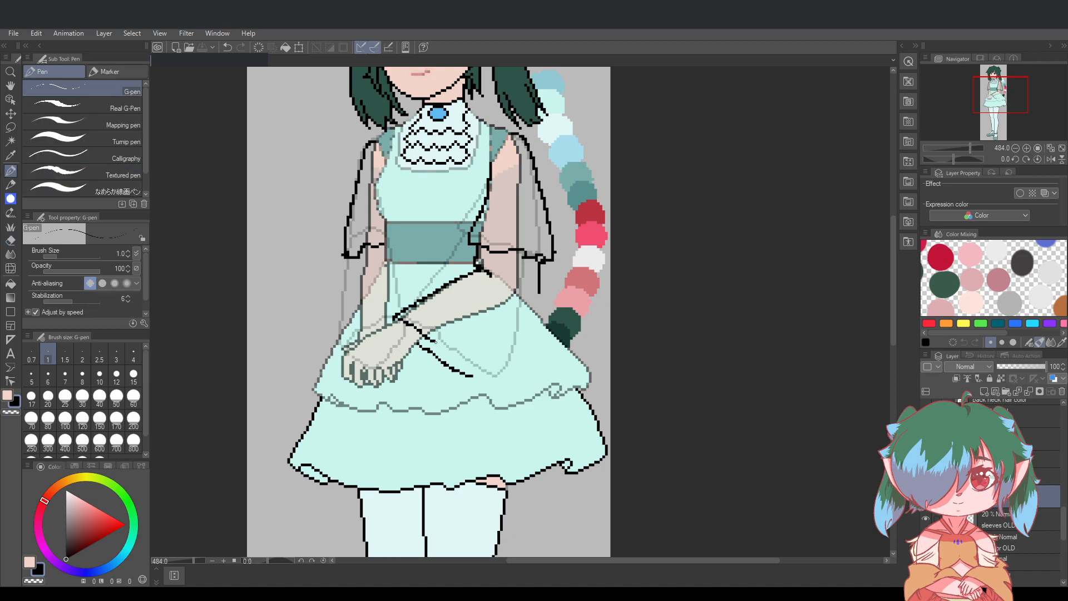
pyautogui.moveTo(440, 340)
pyautogui.mouseDown()
pyautogui.moveTo(503, 351)
pyautogui.moveTo(489, 361)
pyautogui.moveTo(513, 364)
pyautogui.mouseUp()
pyautogui.hotkey('ctrl', 'z')
pyautogui.moveTo(434, 342)
pyautogui.mouseDown()
pyautogui.moveTo(493, 367)
pyautogui.moveTo(544, 343)
pyautogui.moveTo(543, 352)
pyautogui.moveTo(540, 295)
pyautogui.mouseUp()
pyautogui.moveTo(539, 292)
pyautogui.mouseDown()
pyautogui.moveTo(527, 348)
pyautogui.moveTo(430, 338)
pyautogui.moveTo(496, 337)
pyautogui.moveTo(494, 351)
pyautogui.moveTo(540, 338)
pyautogui.moveTo(563, 328)
pyautogui.moveTo(537, 293)
pyautogui.mouseUp()
pyautogui.hotkey('ctrl', 'z')
pyautogui.hotkey('ctrl', 'z')
pyautogui.moveTo(567, 326)
pyautogui.mouseDown()
pyautogui.moveTo(526, 361)
pyautogui.moveTo(471, 373)
pyautogui.mouseUp()
pyautogui.hotkey('ctrl', 'z')
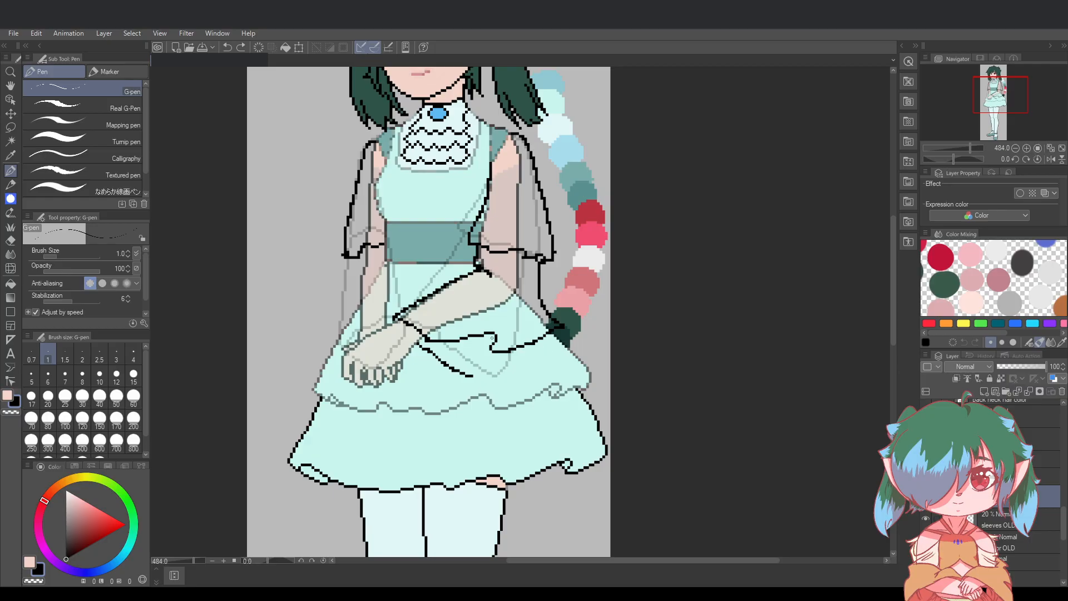
pyautogui.hotkey('ctrl', 'z')
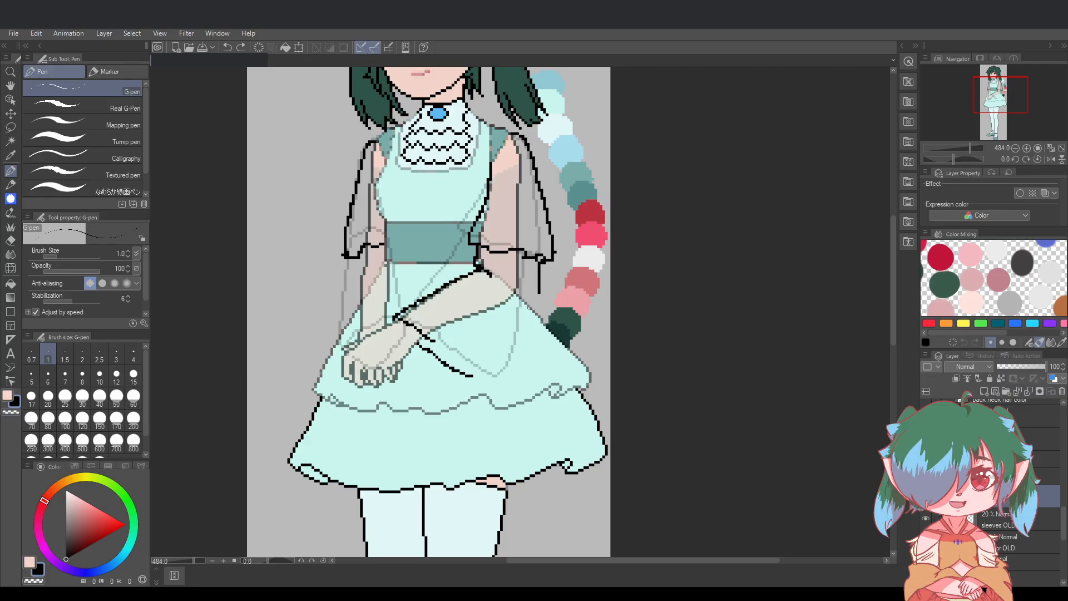
# Try narrow looped and zigzag hems joined to the end of the sleeve's lower edge over the skirt
pyautogui.moveTo(433, 343)
pyautogui.mouseDown()
pyautogui.moveTo(463, 363)
pyautogui.moveTo(477, 358)
pyautogui.moveTo(449, 357)
pyautogui.moveTo(517, 352)
pyautogui.moveTo(475, 375)
pyautogui.moveTo(527, 356)
pyautogui.moveTo(545, 293)
pyautogui.moveTo(517, 364)
pyautogui.moveTo(481, 374)
pyautogui.moveTo(496, 374)
pyautogui.moveTo(542, 320)
pyautogui.moveTo(544, 290)
pyautogui.mouseUp()
pyautogui.hotkey('ctrl', 'z')
pyautogui.hotkey('ctrl', 'z')
pyautogui.hotkey('ctrl', 'z')
pyautogui.hotkey('ctrl', 'z')
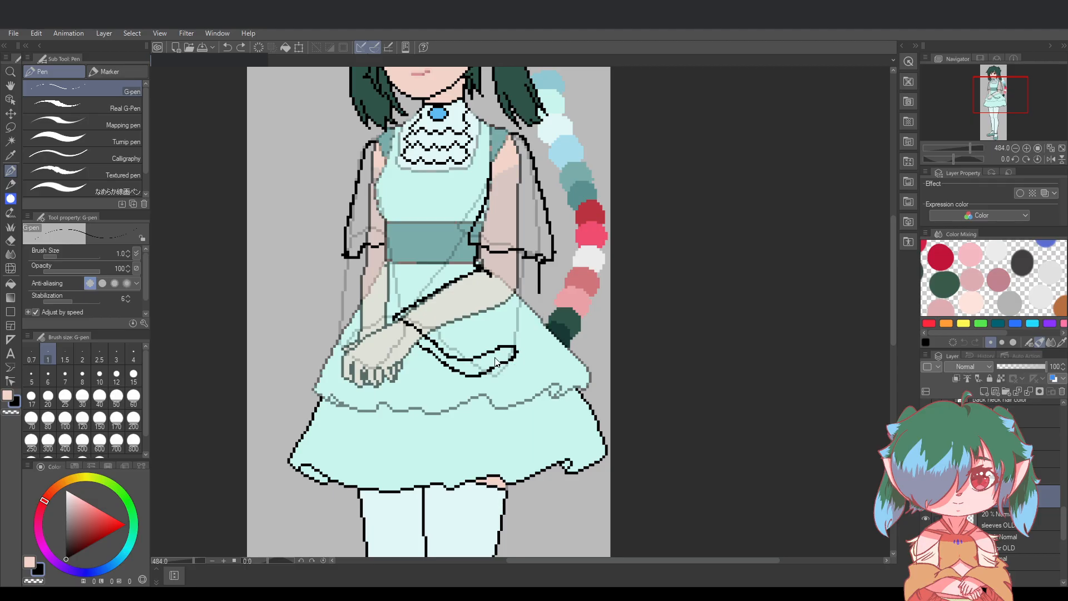
pyautogui.hotkey('ctrl', 'z')
pyautogui.moveTo(474, 376)
pyautogui.mouseDown()
pyautogui.moveTo(508, 381)
pyautogui.moveTo(548, 356)
pyautogui.mouseUp()
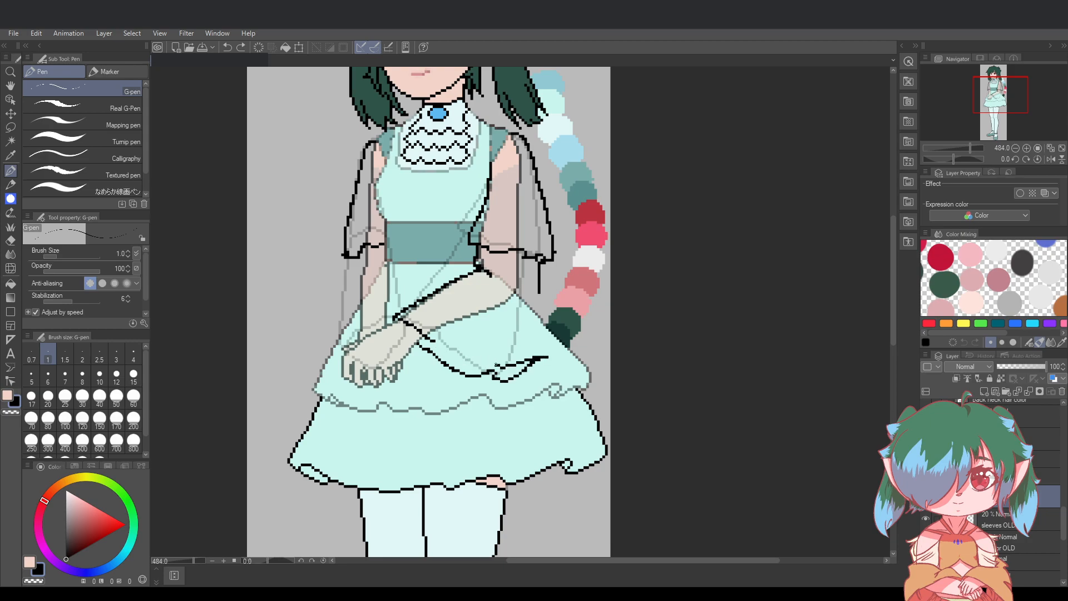
pyautogui.hotkey('ctrl', 'z')
# Draw a rippled sleeve opening ending in a pointed tip over the skirt, with a straight outer edge up to the short sleeve
pyautogui.moveTo(432, 340)
pyautogui.mouseDown()
pyautogui.moveTo(461, 354)
pyautogui.moveTo(543, 349)
pyautogui.moveTo(521, 376)
pyautogui.moveTo(473, 377)
pyautogui.mouseUp()
pyautogui.moveTo(541, 346)
pyautogui.mouseDown()
pyautogui.moveTo(536, 294)
pyautogui.moveTo(542, 351)
pyautogui.mouseUp()
pyautogui.hotkey('ctrl', 'z')
pyautogui.hotkey('ctrl', 'z')
pyautogui.hotkey('ctrl', 'z')
pyautogui.moveTo(430, 340); pyautogui.dragTo(490, 384)
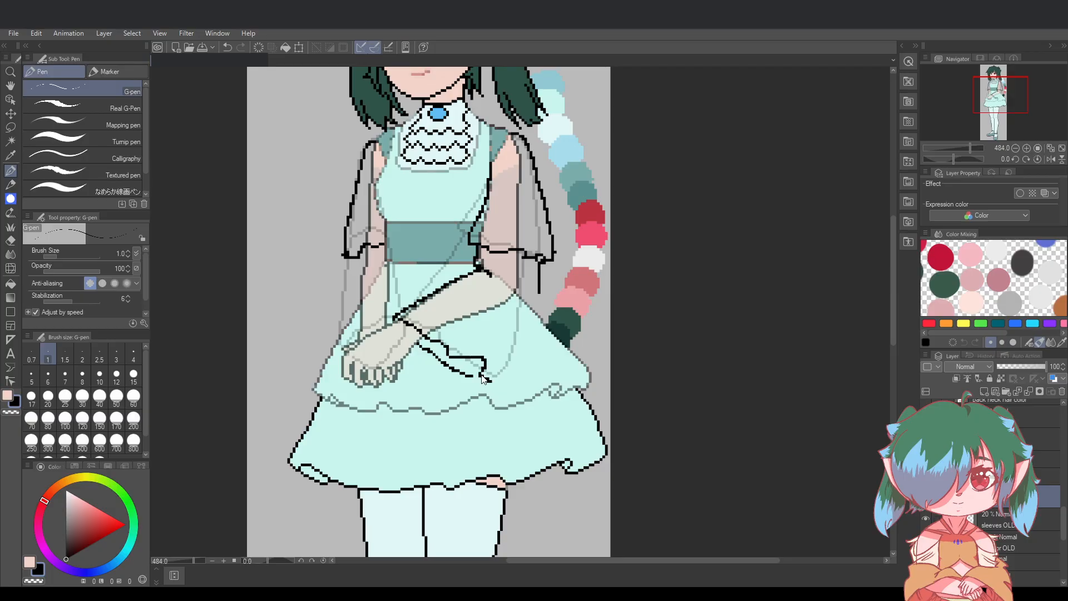
pyautogui.hotkey('ctrl', 'z')
pyautogui.moveTo(432, 340)
pyautogui.mouseDown()
pyautogui.moveTo(471, 353)
pyautogui.moveTo(482, 370)
pyautogui.moveTo(473, 377)
pyautogui.moveTo(510, 393)
pyautogui.moveTo(490, 395)
pyautogui.moveTo(481, 377)
pyautogui.moveTo(516, 394)
pyautogui.moveTo(539, 290)
pyautogui.mouseUp()
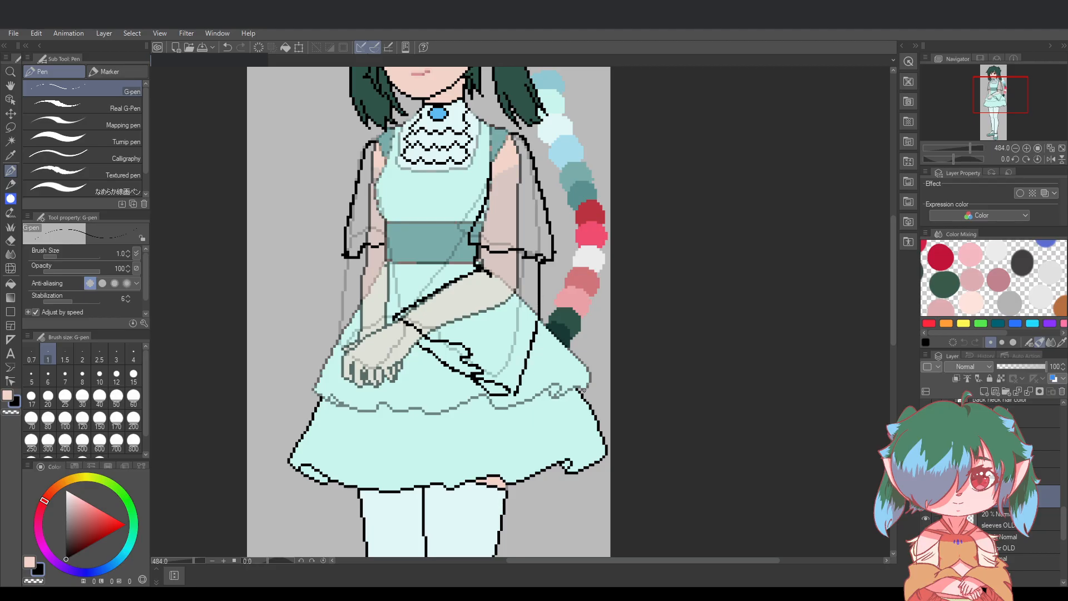
# Touch up the pointed sleeve tip where the hem meets the outer edge, and check it on the whole figure
pyautogui.scroll(-3, 582, 390)
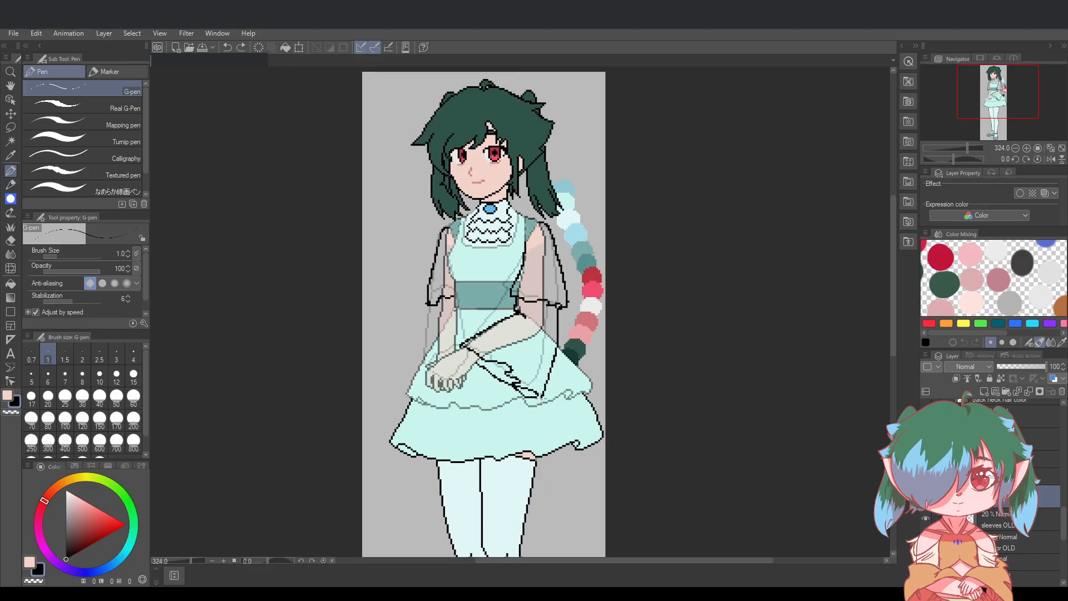
pyautogui.hotkey('ctrl', 'z')
pyautogui.scroll(3, 555, 399)
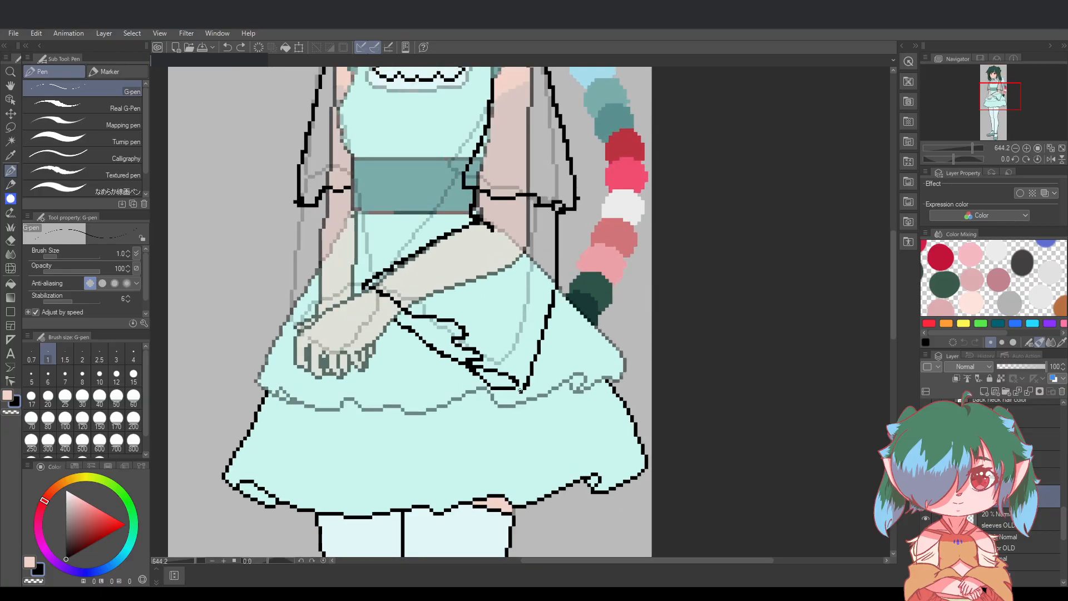
pyautogui.moveTo(520, 390); pyautogui.dragTo(527, 386)
pyautogui.hotkey('ctrl', 'z')
pyautogui.scroll(-2, 617, 398)
pyautogui.scroll(1, 660, 357)
pyautogui.scroll(-3, 723, 406)
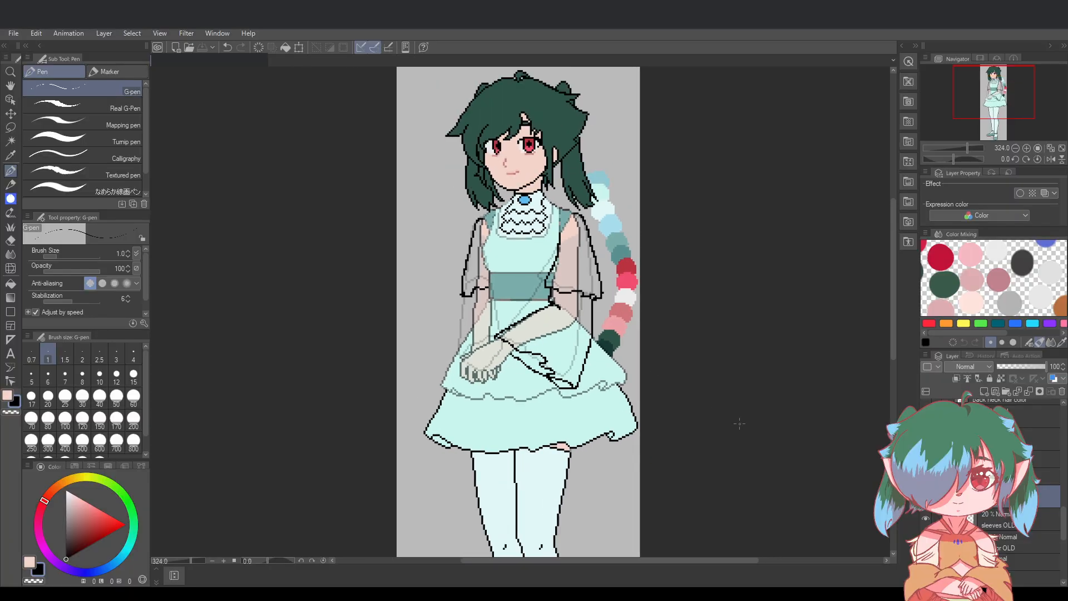
# Undo the pointed hem and the erasing, back to the rounded draped sleeve with its inner folds
pyautogui.scroll(3, 725, 411)
pyautogui.hotkey('ctrl', 'z')
pyautogui.hotkey('ctrl', 'z')
pyautogui.hotkey('ctrl', 'z')
pyautogui.hotkey('ctrl', 'z')
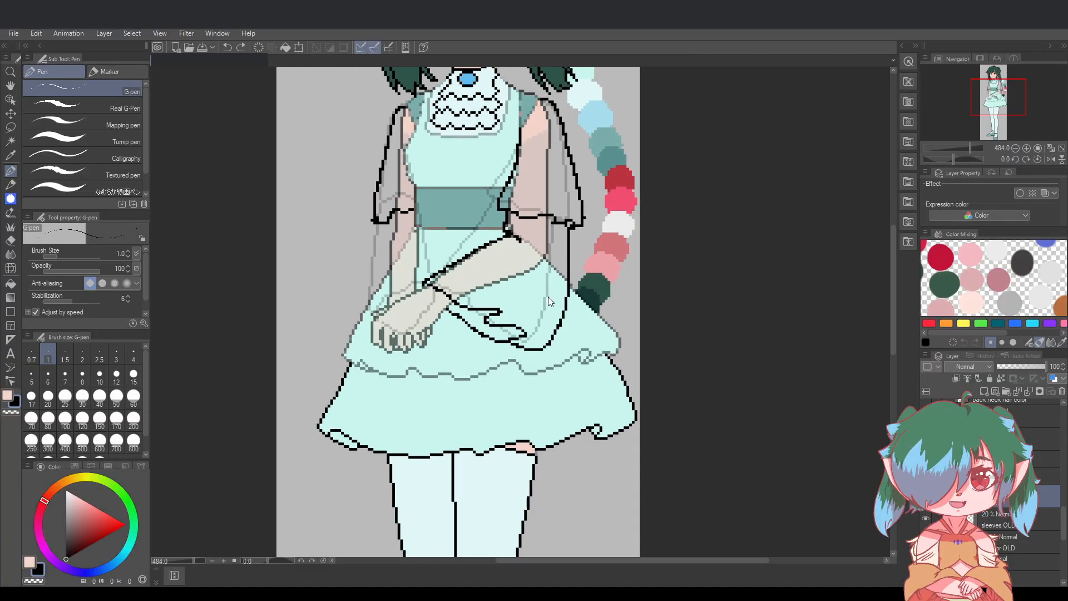
# Undo the rounded draped lower sleeve and its folds over the skirt, and save the drawing
pyautogui.hotkey('ctrl', 'y')
pyautogui.hotkey('ctrl', 'y')
pyautogui.hotkey('ctrl', 'z')
pyautogui.hotkey('ctrl', 'z')
pyautogui.hotkey('ctrl', 'z')
pyautogui.hotkey('ctrl', 's')
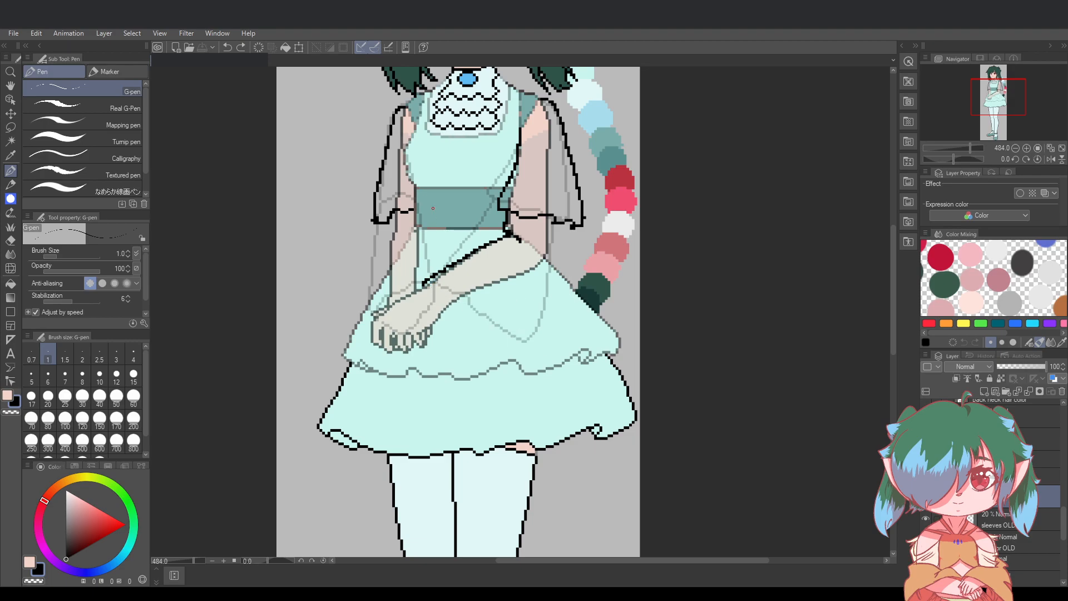
# Draw the lower sleeve's outer edge from the left-hand short sleeve's hem, slanting outward down to beside the hand
pyautogui.scroll(1, 421, 200)
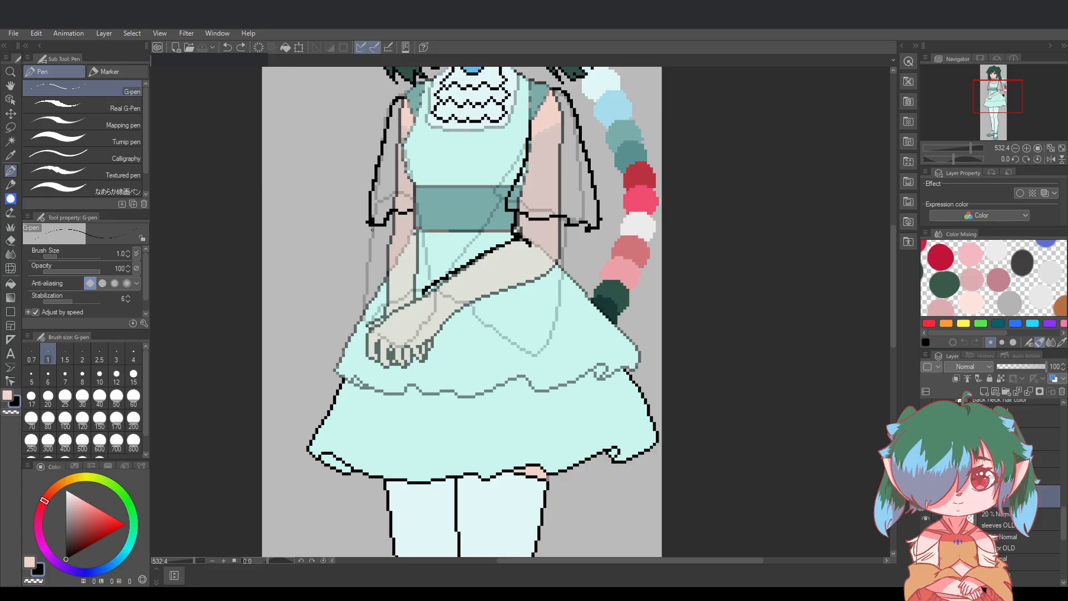
pyautogui.moveTo(372, 228); pyautogui.dragTo(352, 345)
pyautogui.hotkey('ctrl', 'z')
pyautogui.moveTo(372, 227)
pyautogui.mouseDown()
pyautogui.moveTo(341, 325)
pyautogui.moveTo(344, 358)
pyautogui.moveTo(369, 315)
pyautogui.mouseUp()
pyautogui.hotkey('ctrl', 'z')
pyautogui.moveTo(373, 227); pyautogui.dragTo(364, 341)
pyautogui.hotkey('ctrl', 'z')
pyautogui.moveTo(372, 227); pyautogui.dragTo(357, 335)
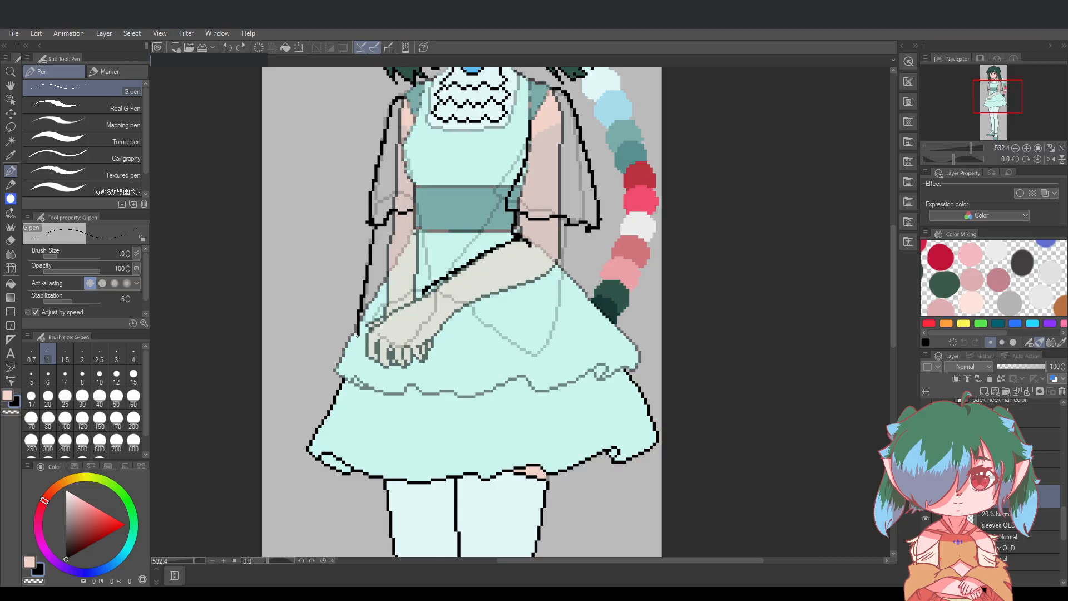
pyautogui.hotkey('ctrl', 'z')
# Draw a sleeve opening from the outer edge's end beside the hand, back over the wrist to the forearm
pyautogui.moveTo(358, 341); pyautogui.dragTo(363, 362)
pyautogui.moveTo(362, 341)
pyautogui.mouseDown()
pyautogui.moveTo(403, 279)
pyautogui.moveTo(407, 301)
pyautogui.moveTo(377, 307)
pyautogui.moveTo(417, 296)
pyautogui.mouseUp()
pyautogui.hotkey('ctrl', 'z')
pyautogui.scroll(1, 413, 194)
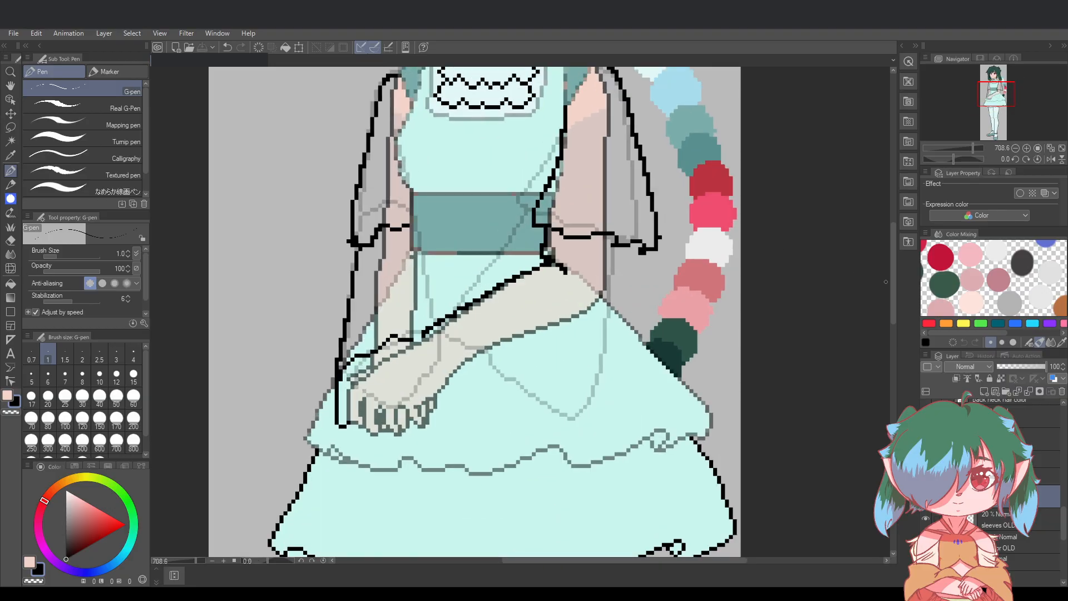
# Draw the same lower sleeve's inner edge from the top of the waistband straight down to the crossing forearm
pyautogui.moveTo(891, 283); pyautogui.dragTo(892, 270)
pyautogui.moveTo(412, 246); pyautogui.dragTo(410, 304)
pyautogui.hotkey('ctrl', 'z')
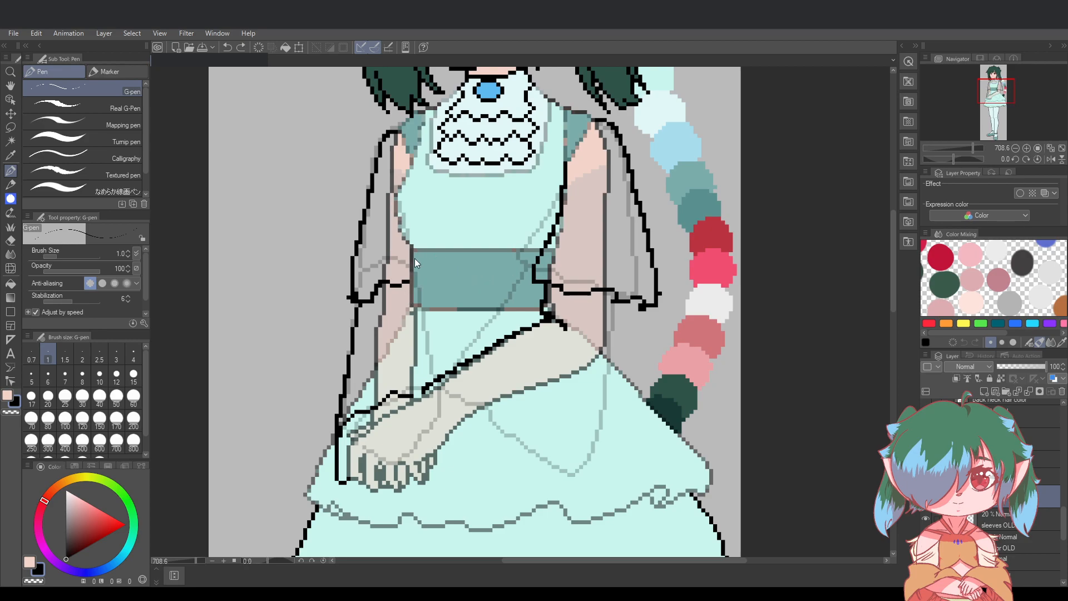
pyautogui.moveTo(413, 244); pyautogui.dragTo(409, 306)
pyautogui.hotkey('ctrl', 'z')
pyautogui.moveTo(412, 246); pyautogui.dragTo(418, 397)
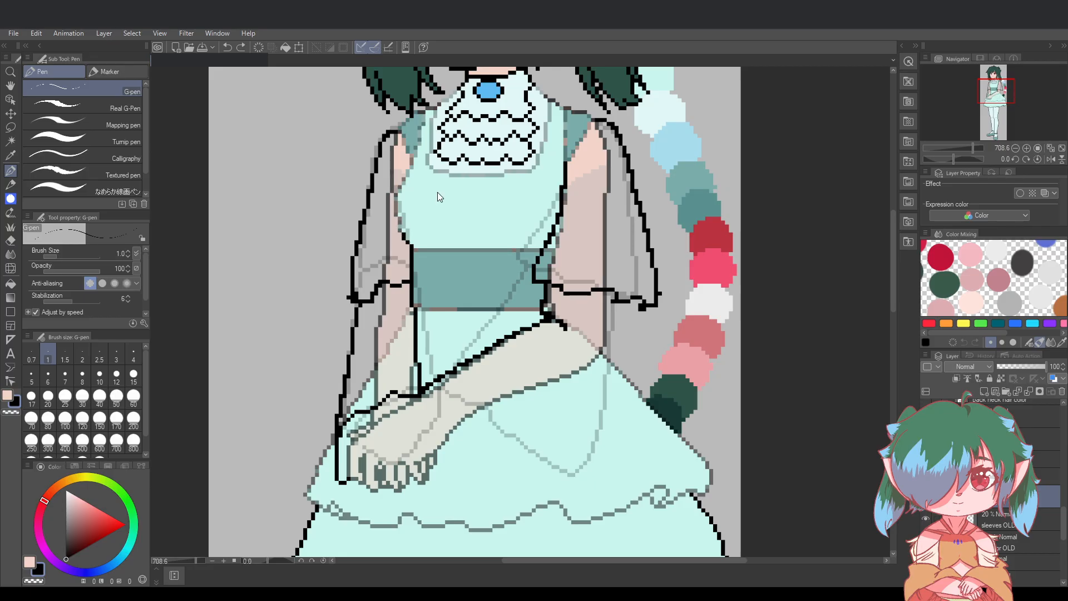
# Hide the old sleeve guide lines and continue the inner sleeve edge up the bodice's side to the underarm
pyautogui.scroll(1, 437, 192)
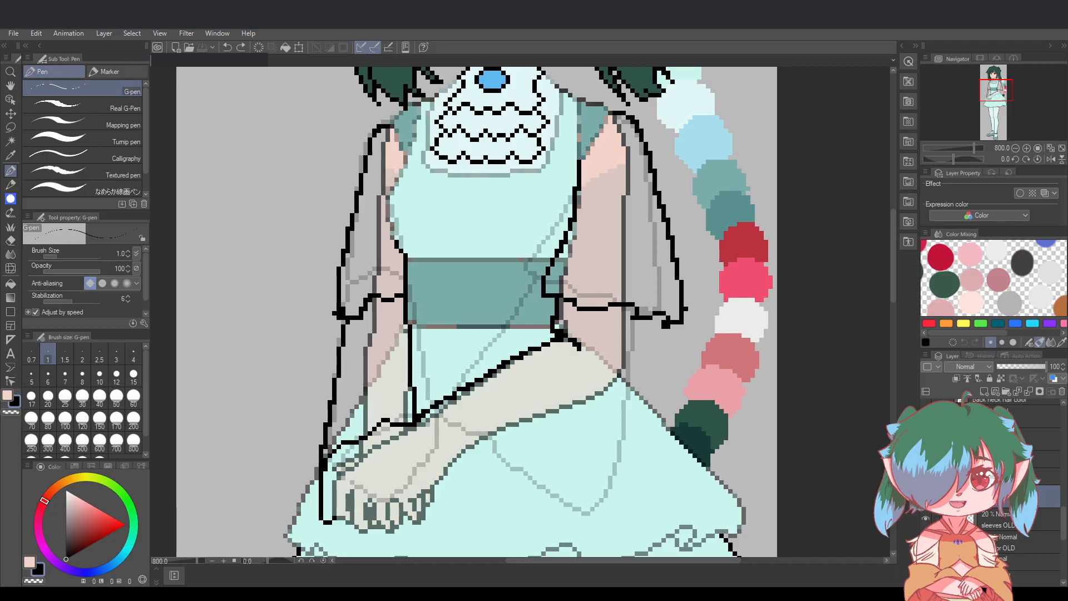
pyautogui.click(926, 519)
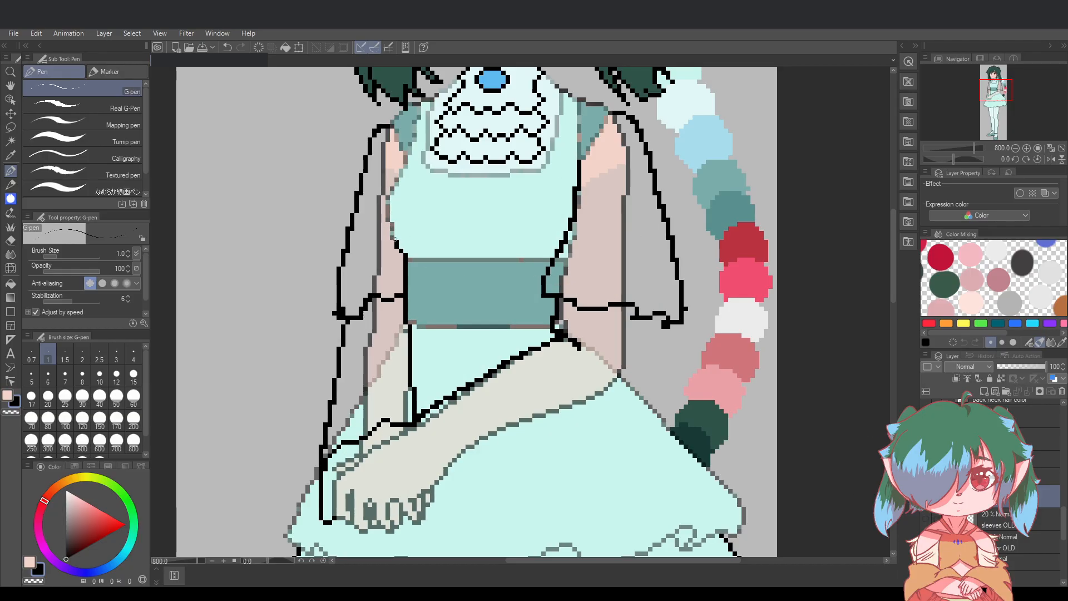
pyautogui.moveTo(396, 240); pyautogui.dragTo(392, 230)
pyautogui.moveTo(388, 198); pyautogui.dragTo(396, 185)
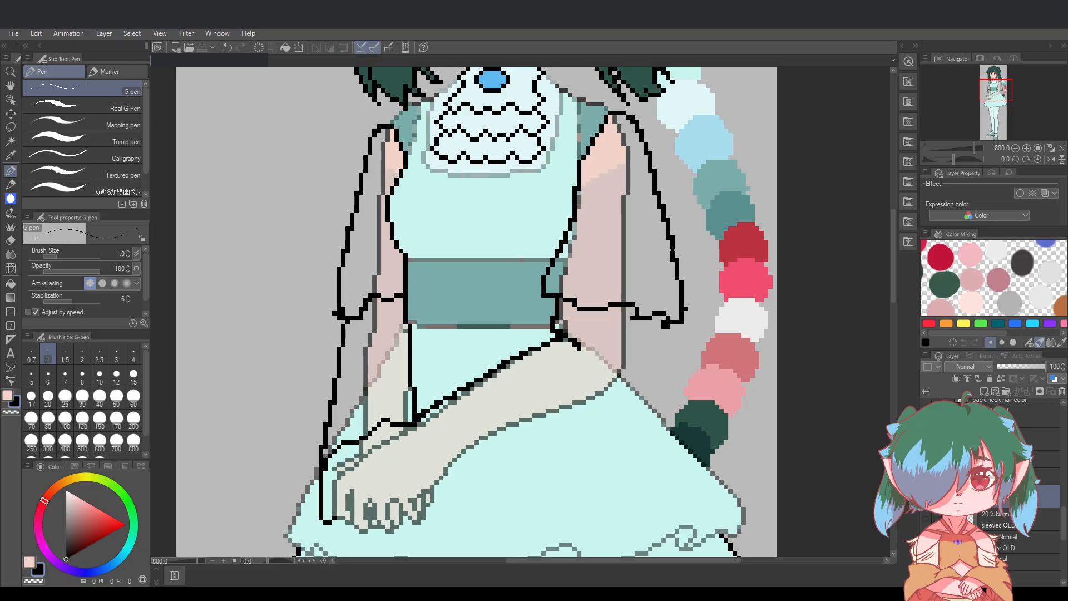
# Try a curled, rounded sleeve opening beside the hand, joined by a curved outer edge to the right-hand short sleeve
pyautogui.scroll(-5, 672, 250)
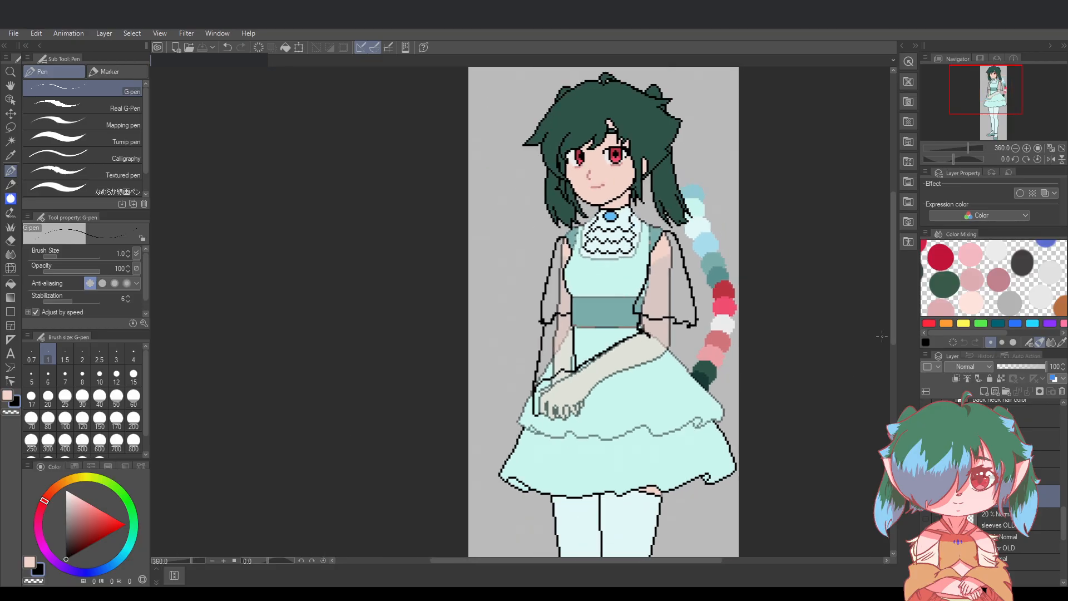
pyautogui.moveTo(622, 560); pyautogui.dragTo(673, 558)
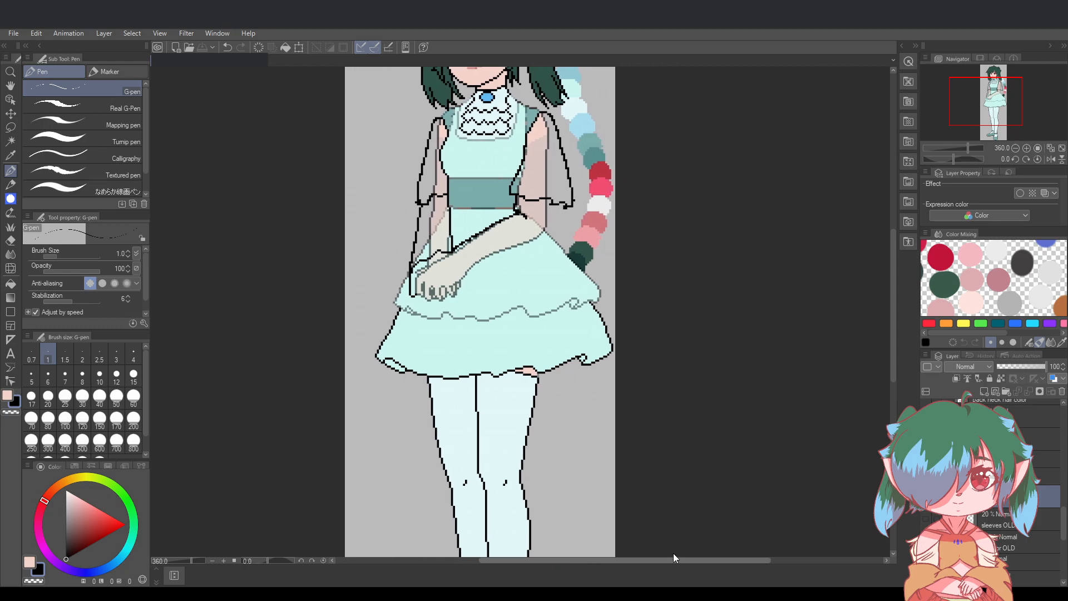
pyautogui.scroll(-2, 679, 474)
pyautogui.scroll(1, 604, 384)
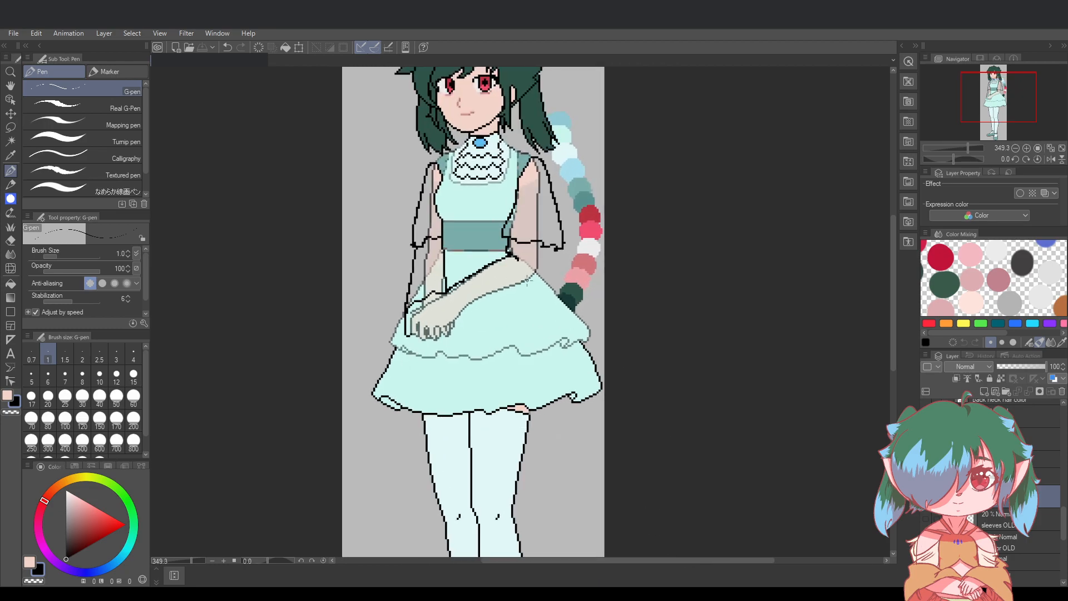
pyautogui.scroll(1, 528, 281)
pyautogui.moveTo(419, 301)
pyautogui.mouseDown()
pyautogui.moveTo(443, 306)
pyautogui.moveTo(448, 327)
pyautogui.moveTo(484, 344)
pyautogui.moveTo(470, 350)
pyautogui.moveTo(513, 371)
pyautogui.mouseUp()
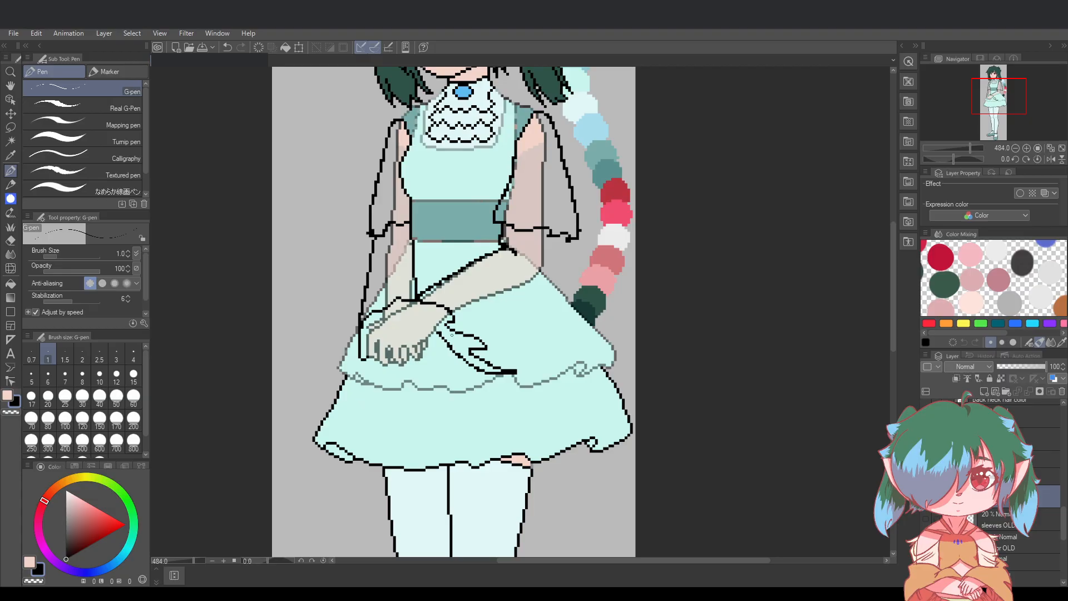
pyautogui.hotkey('ctrl', 'z')
pyautogui.moveTo(437, 329)
pyautogui.mouseDown()
pyautogui.moveTo(447, 353)
pyautogui.moveTo(492, 366)
pyautogui.moveTo(465, 346)
pyautogui.moveTo(490, 332)
pyautogui.moveTo(450, 321)
pyautogui.moveTo(423, 300)
pyautogui.mouseUp()
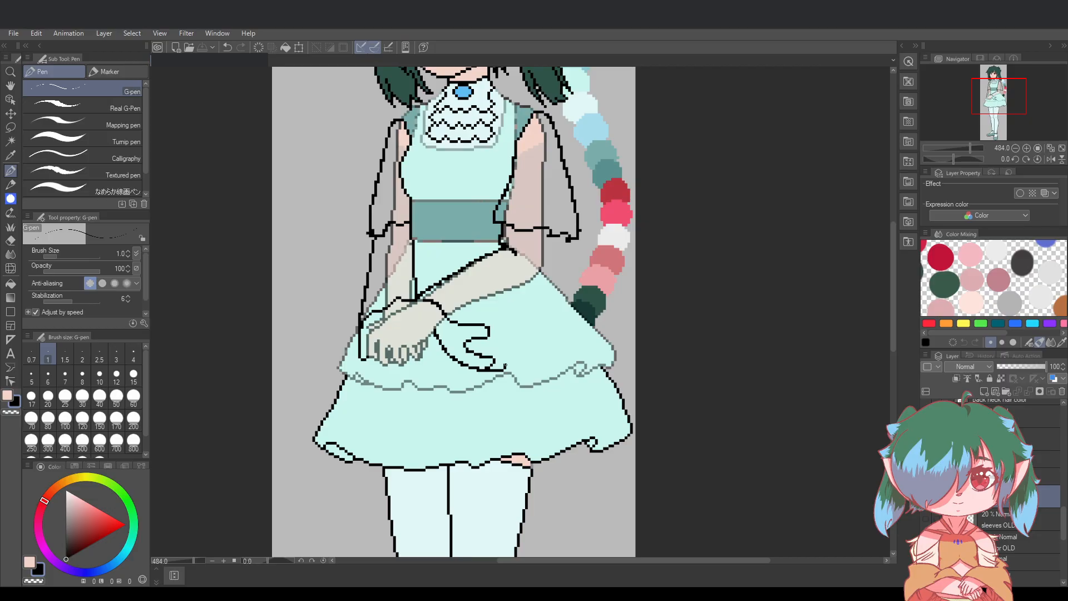
pyautogui.hotkey('ctrl', 'z')
pyautogui.moveTo(482, 371); pyautogui.dragTo(510, 362)
pyautogui.hotkey('ctrl', 'z')
pyautogui.moveTo(555, 236)
pyautogui.mouseDown()
pyautogui.moveTo(556, 301)
pyautogui.moveTo(529, 354)
pyautogui.moveTo(490, 368)
pyautogui.mouseUp()
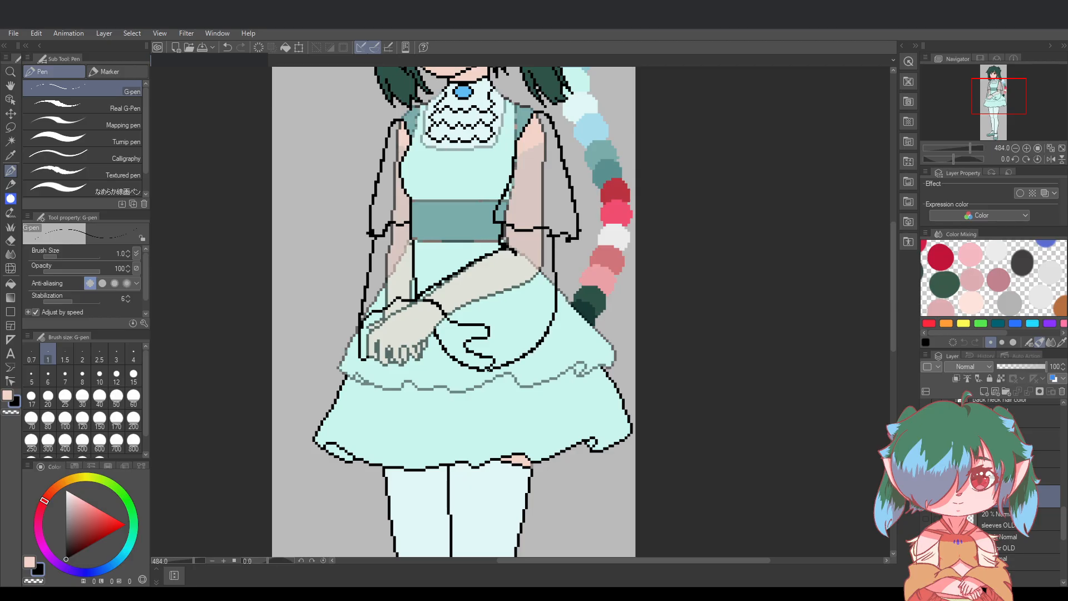
# Examine the rounded draped sleeve on the whole figure
pyautogui.scroll(-5, 577, 380)
pyautogui.scroll(4, 674, 351)
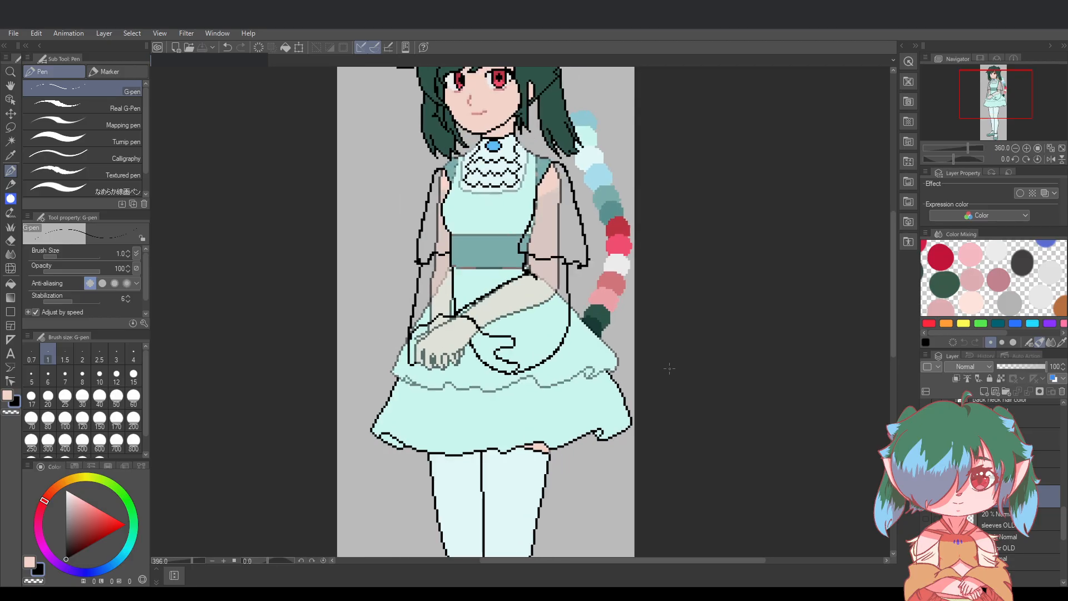
pyautogui.scroll(-1, 634, 356)
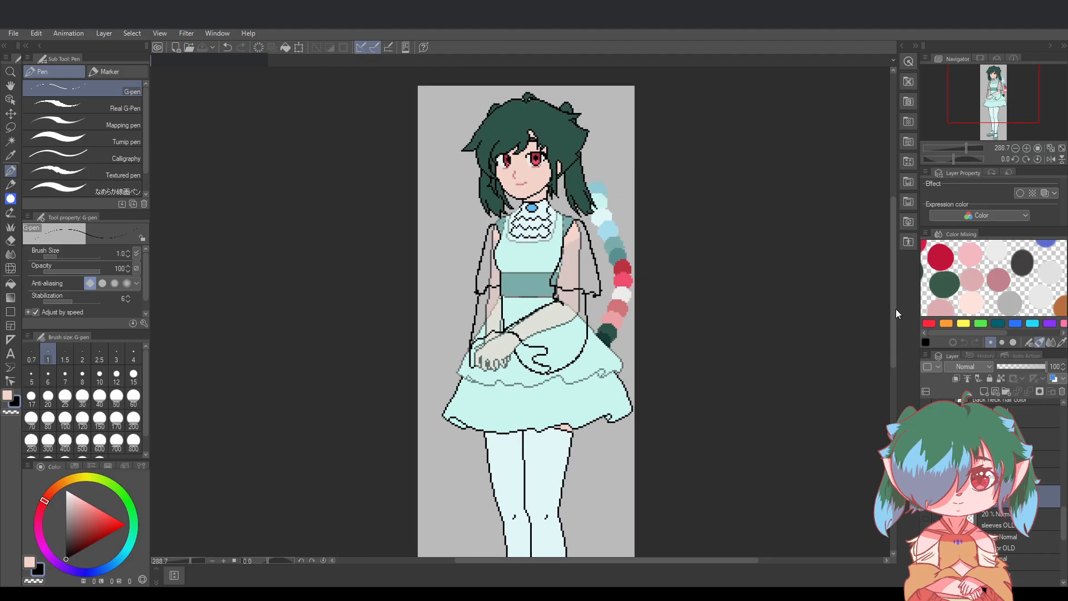
pyautogui.moveTo(895, 309); pyautogui.dragTo(892, 347)
pyautogui.scroll(-1, 835, 362)
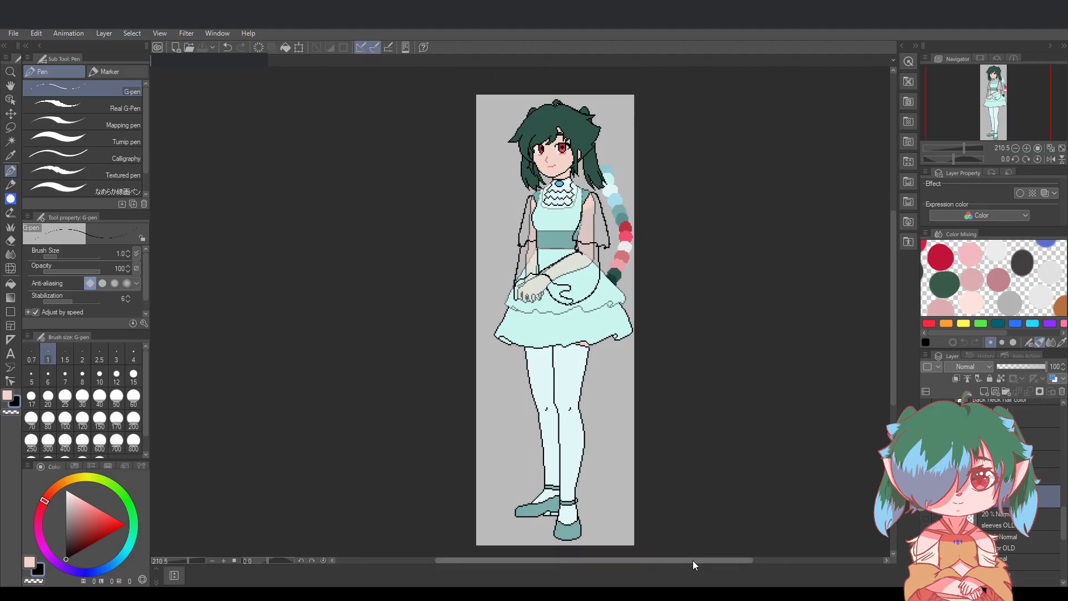
pyautogui.moveTo(695, 559); pyautogui.dragTo(734, 559)
pyautogui.scroll(1, 551, 210)
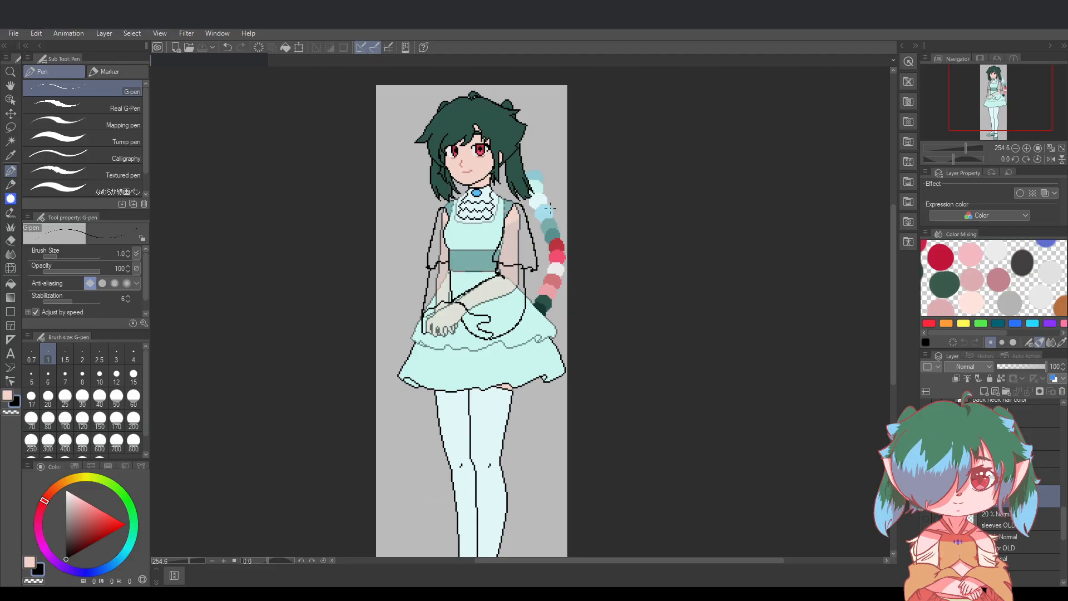
pyautogui.scroll(4, 551, 209)
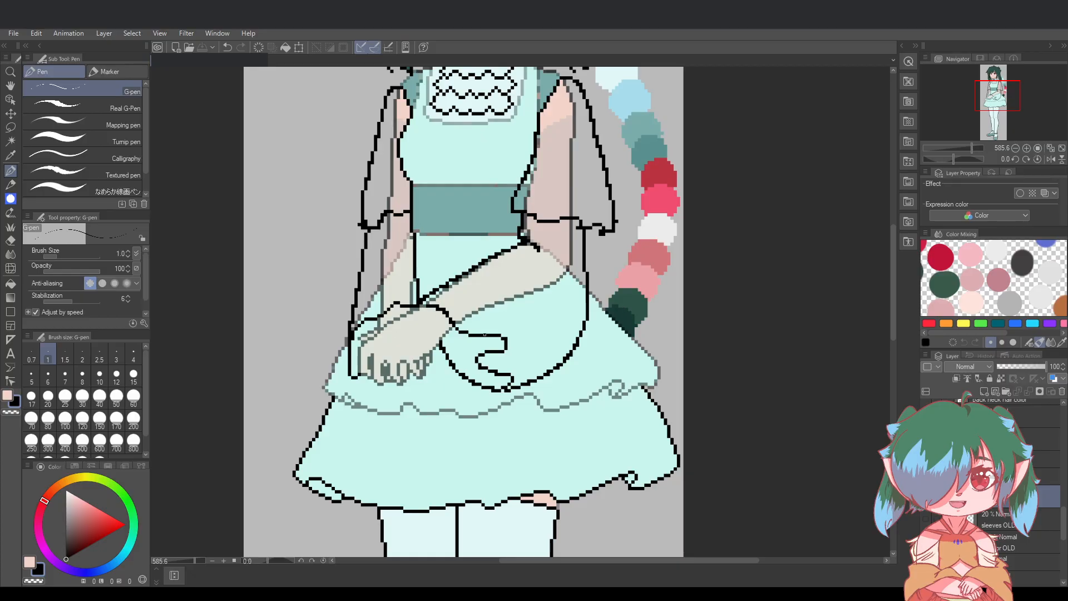
# Undo the rounded draped sleeve and erase the other sleeve's opening lines around the wrist and hand
pyautogui.hotkey('ctrl', 'z')
pyautogui.hotkey('ctrl', 'z')
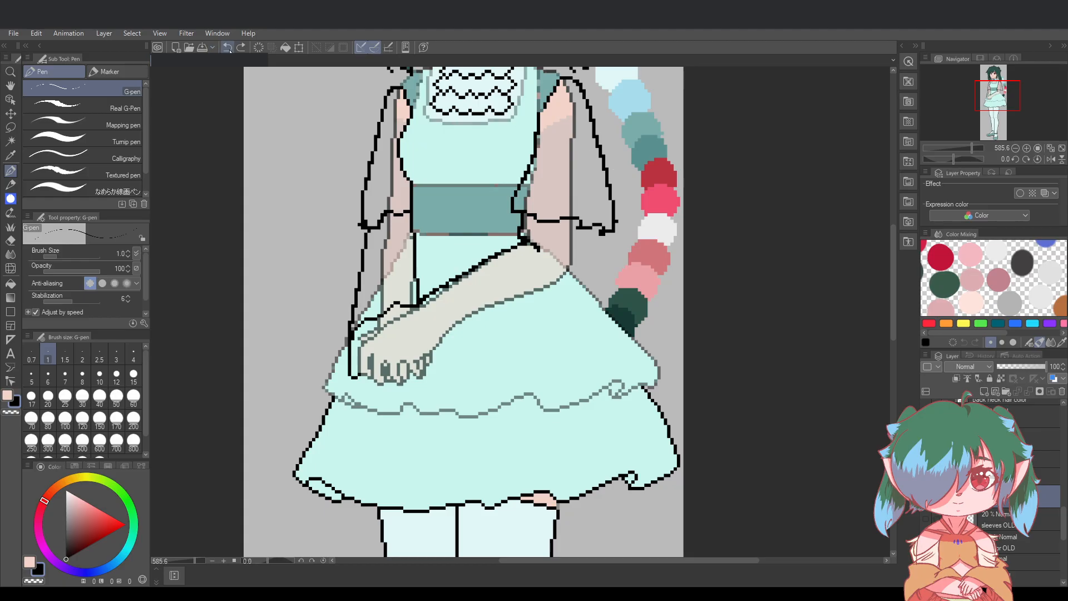
pyautogui.click(11, 242)
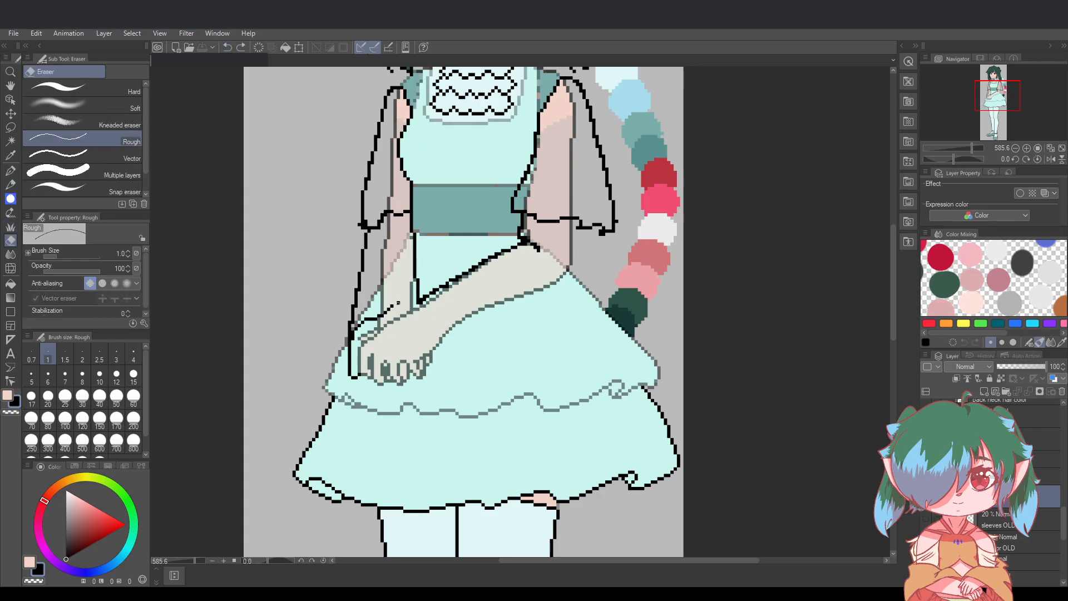
pyautogui.moveTo(388, 310)
pyautogui.mouseDown()
pyautogui.moveTo(351, 337)
pyautogui.moveTo(360, 375)
pyautogui.moveTo(350, 382)
pyautogui.mouseUp()
pyautogui.press('p')
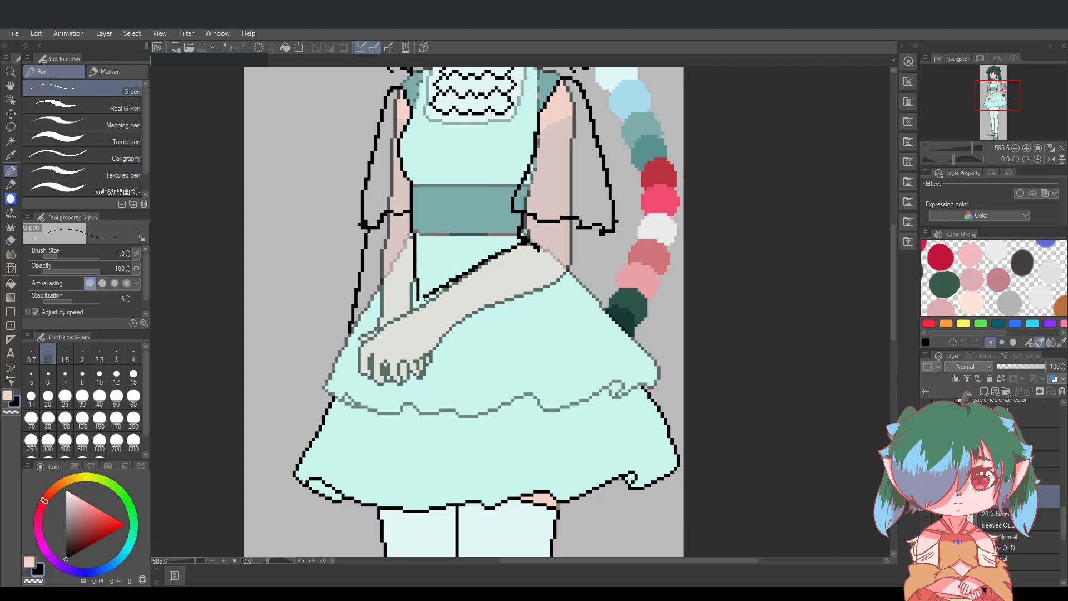
# Draw a narrow looped sleeve opening from across the wrist out over the skirt
pyautogui.moveTo(425, 300)
pyautogui.mouseDown()
pyautogui.moveTo(434, 293)
pyautogui.moveTo(463, 321)
pyautogui.moveTo(465, 342)
pyautogui.moveTo(525, 367)
pyautogui.moveTo(503, 374)
pyautogui.moveTo(468, 360)
pyautogui.moveTo(448, 335)
pyautogui.mouseUp()
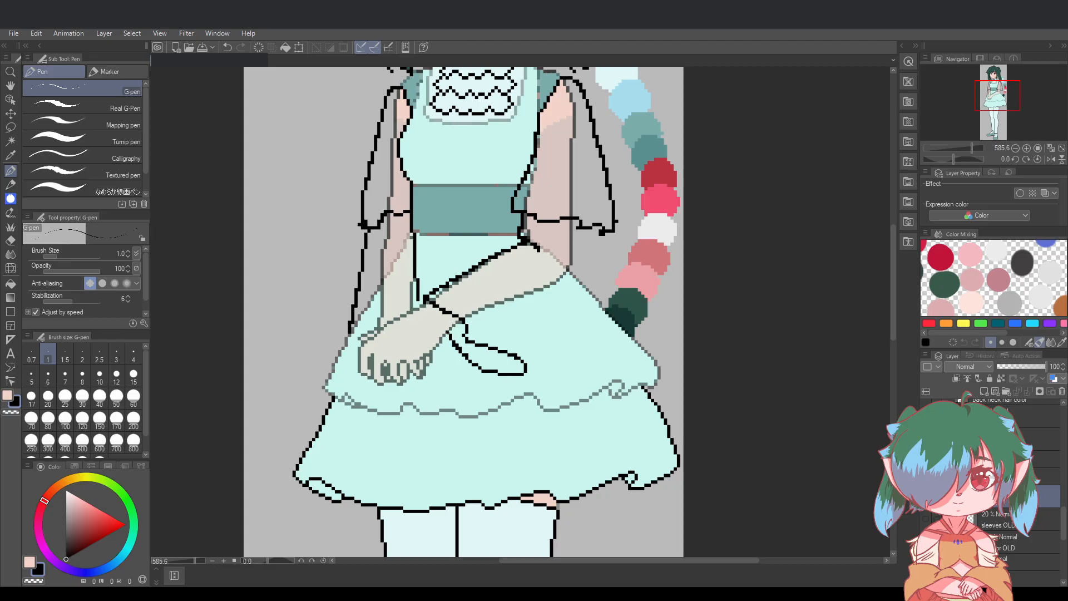
pyautogui.moveTo(528, 374)
pyautogui.mouseDown()
pyautogui.moveTo(580, 304)
pyautogui.moveTo(584, 229)
pyautogui.moveTo(571, 346)
pyautogui.moveTo(529, 384)
pyautogui.mouseUp()
pyautogui.hotkey('ctrl', 'z')
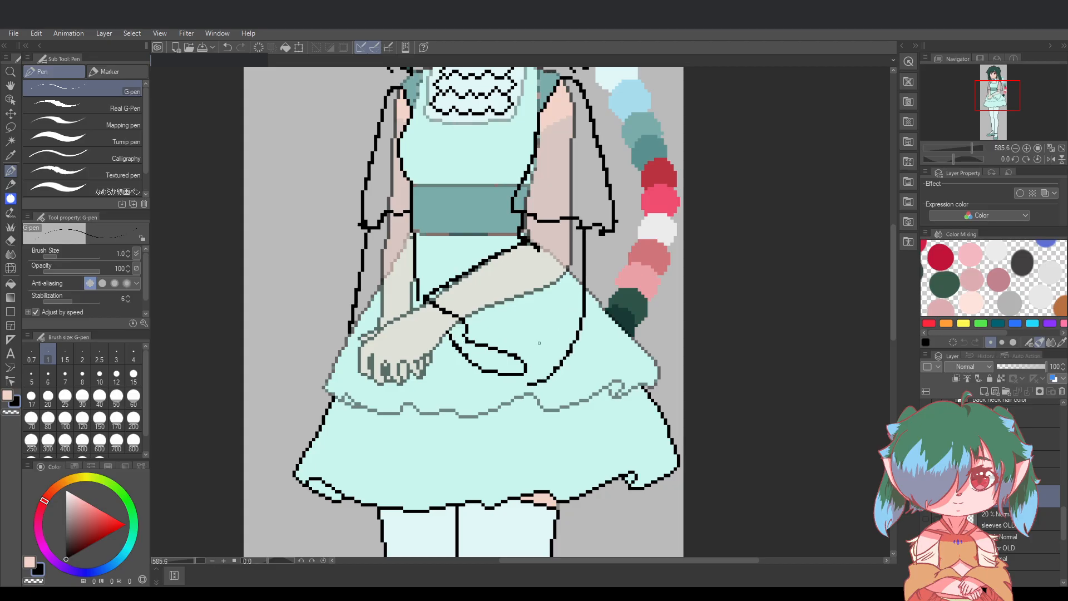
# Try several rounded outer edges from the right-hand short sleeve's hem down to the looped opening
pyautogui.hotkey('ctrl', 'z')
pyautogui.moveTo(580, 227)
pyautogui.mouseDown()
pyautogui.moveTo(565, 332)
pyautogui.moveTo(527, 366)
pyautogui.mouseUp()
pyautogui.hotkey('ctrl', 'z')
pyautogui.moveTo(574, 220)
pyautogui.mouseDown()
pyautogui.moveTo(581, 273)
pyautogui.moveTo(568, 344)
pyautogui.moveTo(537, 372)
pyautogui.mouseUp()
pyautogui.hotkey('ctrl', 'z')
pyautogui.moveTo(577, 231)
pyautogui.mouseDown()
pyautogui.moveTo(563, 343)
pyautogui.moveTo(531, 370)
pyautogui.mouseUp()
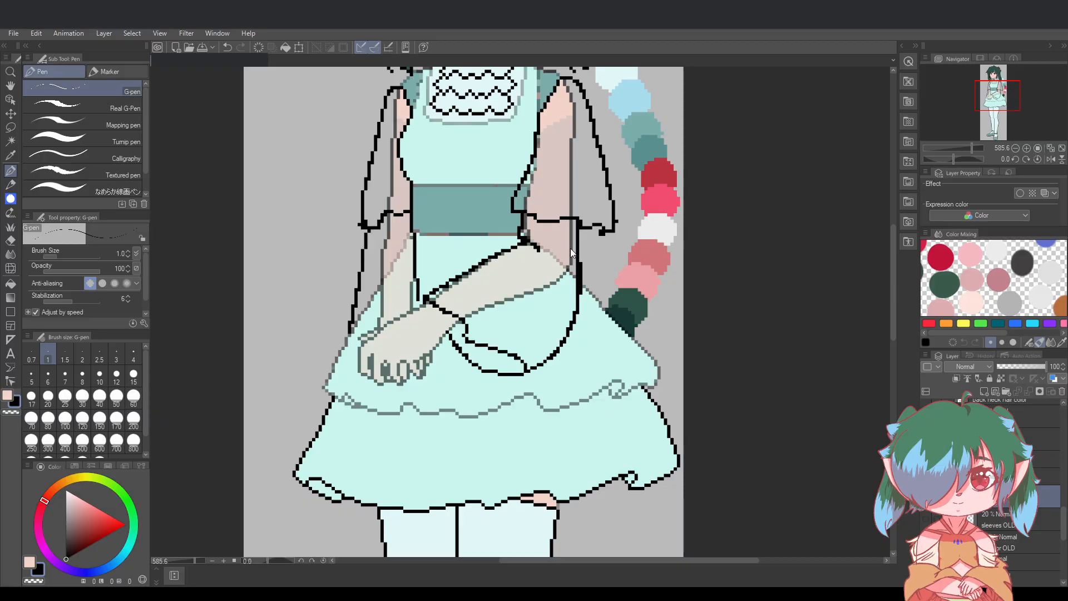
pyautogui.hotkey('ctrl', 'z')
pyautogui.moveTo(579, 220)
pyautogui.mouseDown()
pyautogui.moveTo(582, 327)
pyautogui.moveTo(526, 373)
pyautogui.mouseUp()
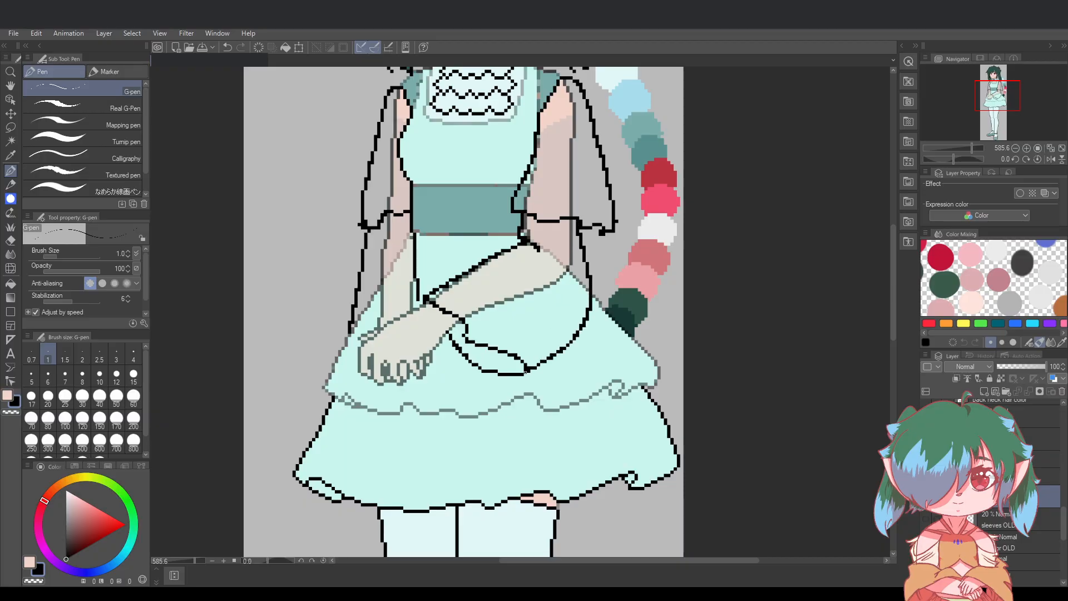
pyautogui.scroll(-3, 629, 365)
pyautogui.scroll(1, 616, 294)
pyautogui.hotkey('ctrl', 'z')
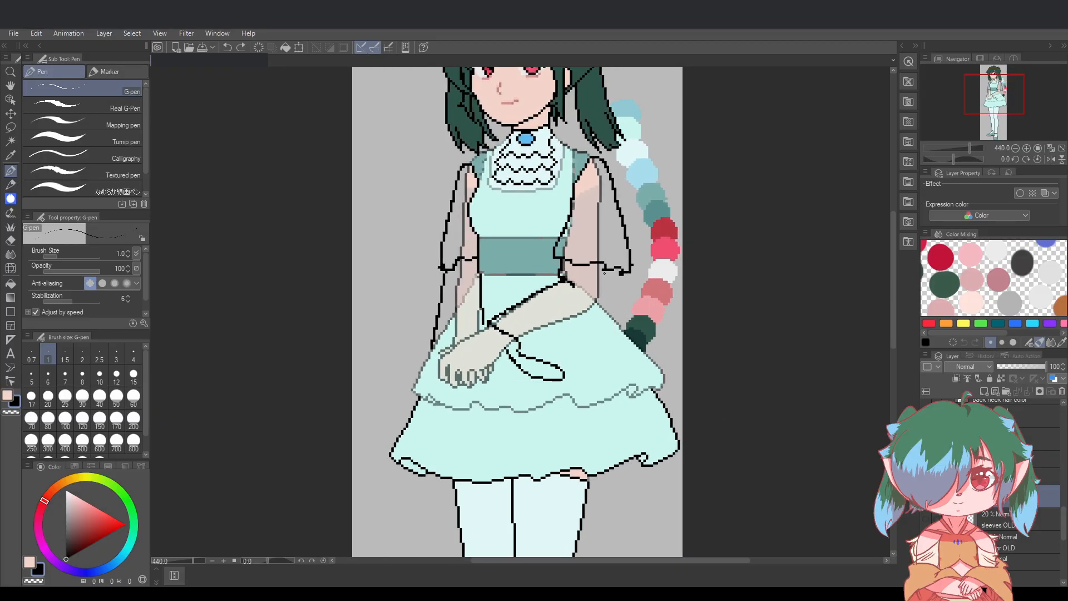
# Draw a straighter outer edge from the right-hand short sleeve's hem, tapering to a flat lower corner beside the looped opening
pyautogui.moveTo(566, 375)
pyautogui.mouseDown()
pyautogui.moveTo(577, 392)
pyautogui.moveTo(550, 382)
pyautogui.moveTo(594, 373)
pyautogui.moveTo(606, 272)
pyautogui.mouseUp()
pyautogui.hotkey('ctrl', 'z')
pyautogui.hotkey('ctrl', 'z')
pyautogui.hotkey('ctrl', 'z')
pyautogui.scroll(3, 445, 324)
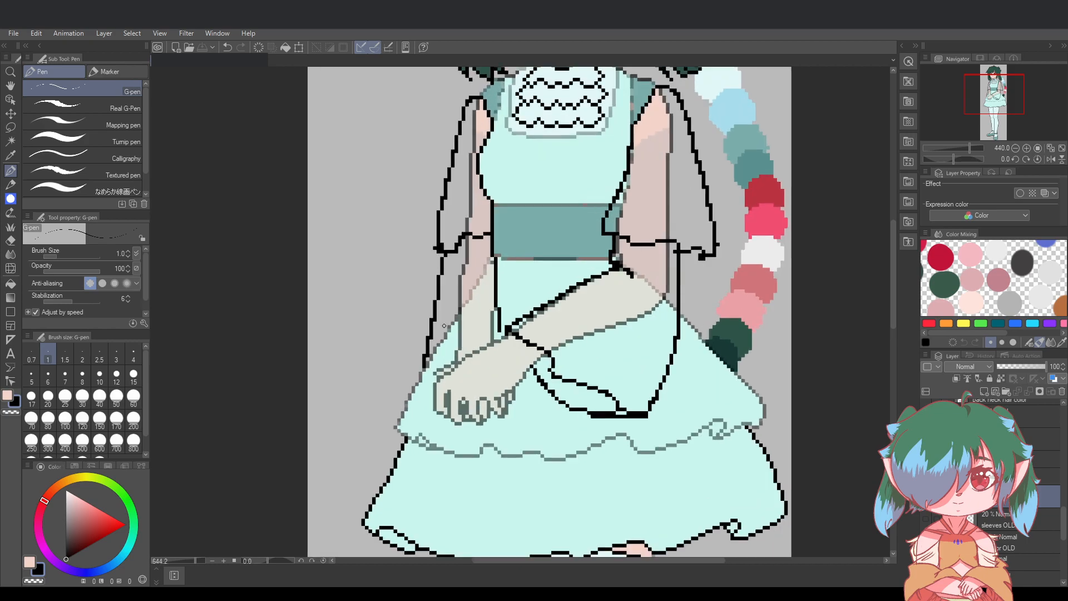
# Extend the left-hand sleeve's outer edge beside the hand, try curved cuff lines up to the forearm, and save the drawing
pyautogui.moveTo(418, 373); pyautogui.dragTo(420, 403)
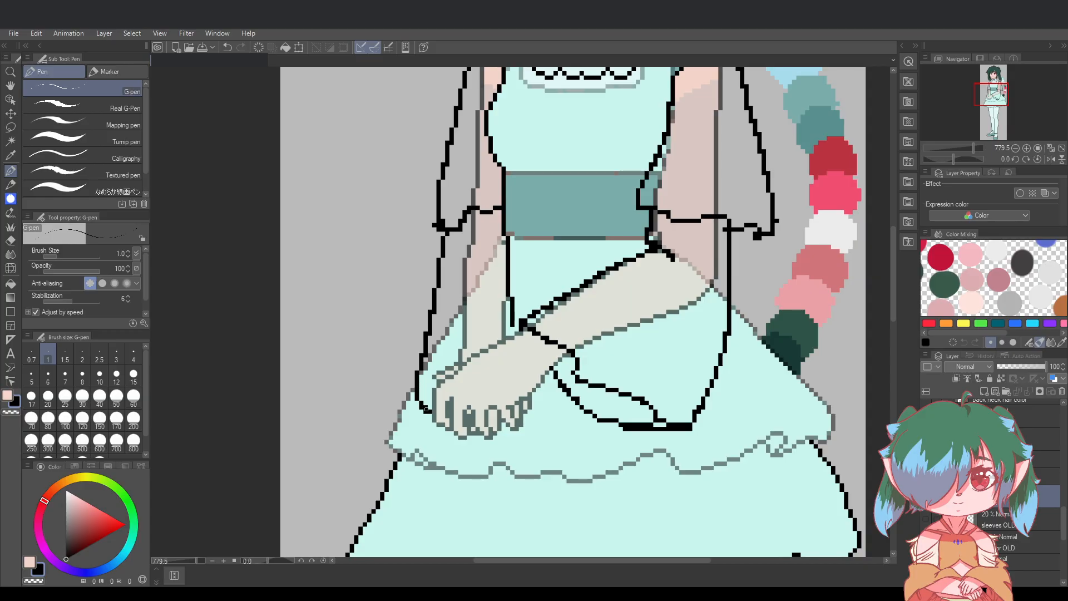
pyautogui.hotkey('ctrl', 'z')
pyautogui.moveTo(417, 374)
pyautogui.mouseDown()
pyautogui.moveTo(426, 408)
pyautogui.moveTo(436, 371)
pyautogui.moveTo(513, 331)
pyautogui.mouseUp()
pyautogui.hotkey('ctrl', 's')
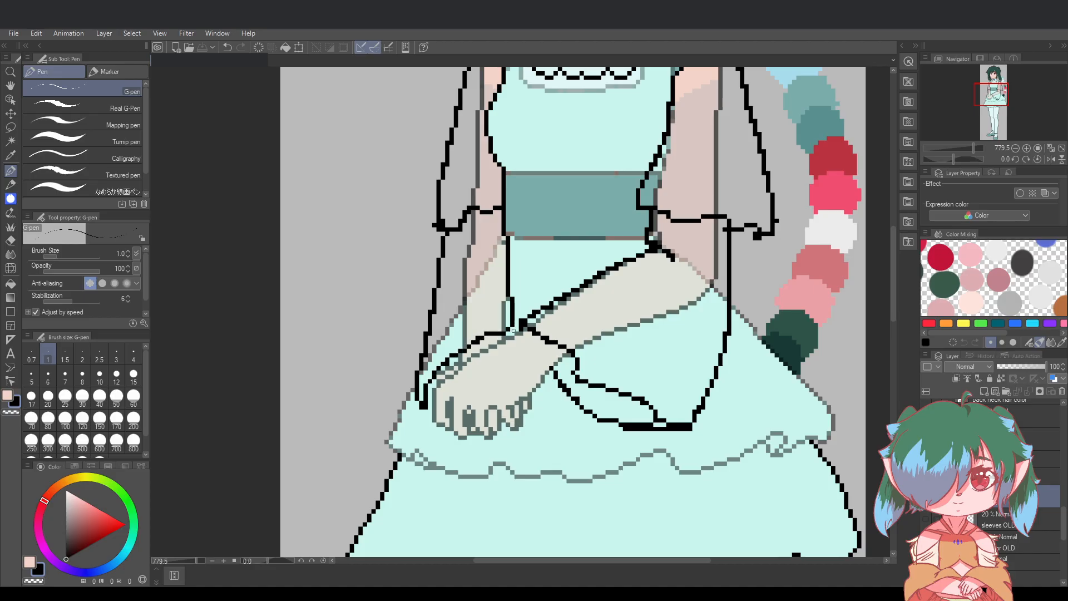
pyautogui.hotkey('ctrl', 'z')
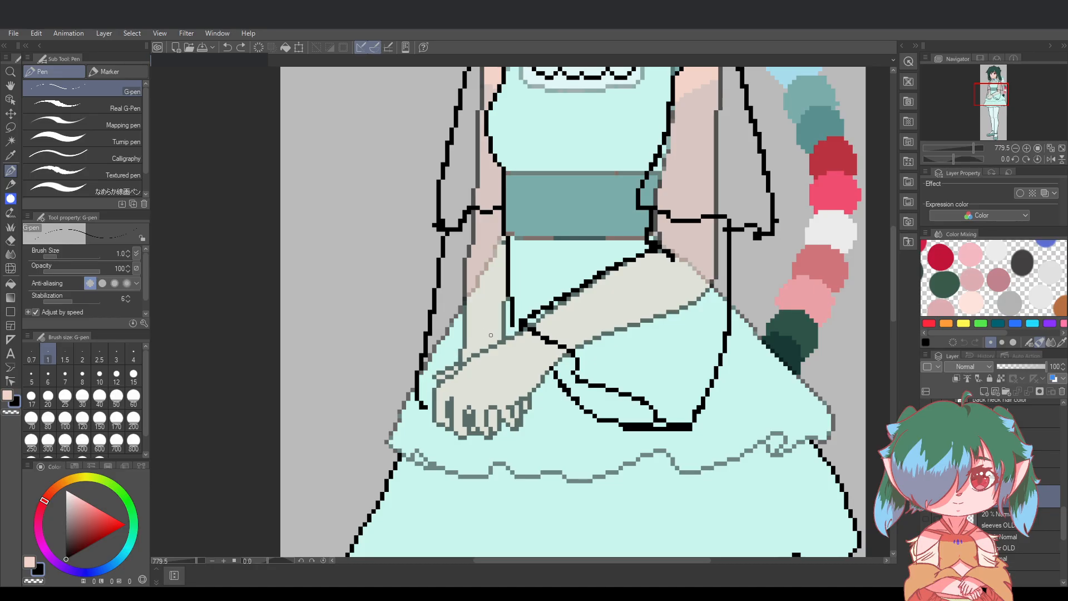
pyautogui.moveTo(512, 331)
pyautogui.mouseDown()
pyautogui.moveTo(448, 356)
pyautogui.moveTo(420, 392)
pyautogui.moveTo(425, 408)
pyautogui.mouseUp()
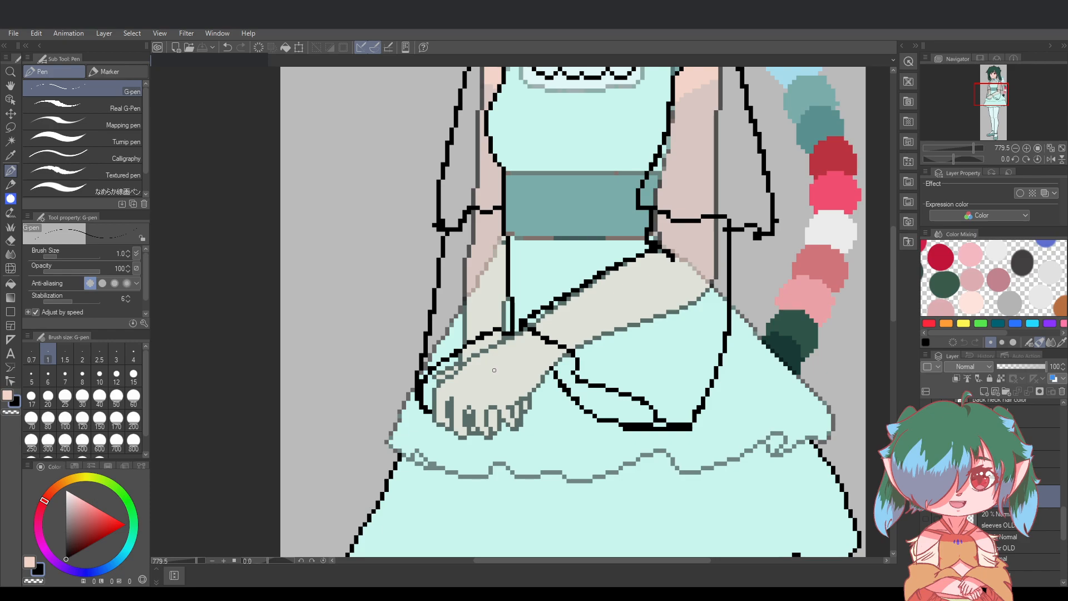
pyautogui.hotkey('ctrl', 'z')
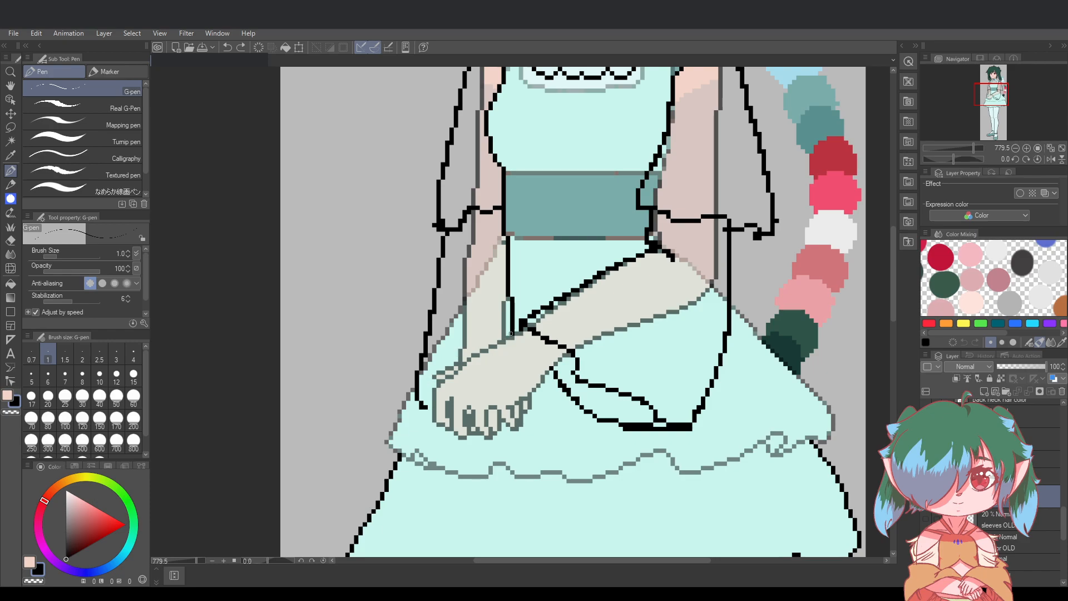
# Draw the left-hand sleeve's cuff line from the wrist along the back of the hand, close its lower corner, and save the drawing
pyautogui.moveTo(511, 334); pyautogui.dragTo(455, 360)
pyautogui.moveTo(424, 408)
pyautogui.mouseDown()
pyautogui.moveTo(433, 446)
pyautogui.moveTo(427, 413)
pyautogui.mouseUp()
pyautogui.hotkey('ctrl', 'z')
pyautogui.hotkey('ctrl', 'z')
pyautogui.moveTo(417, 404)
pyautogui.mouseDown()
pyautogui.moveTo(429, 421)
pyautogui.moveTo(434, 385)
pyautogui.mouseUp()
pyautogui.hotkey('ctrl', 'z')
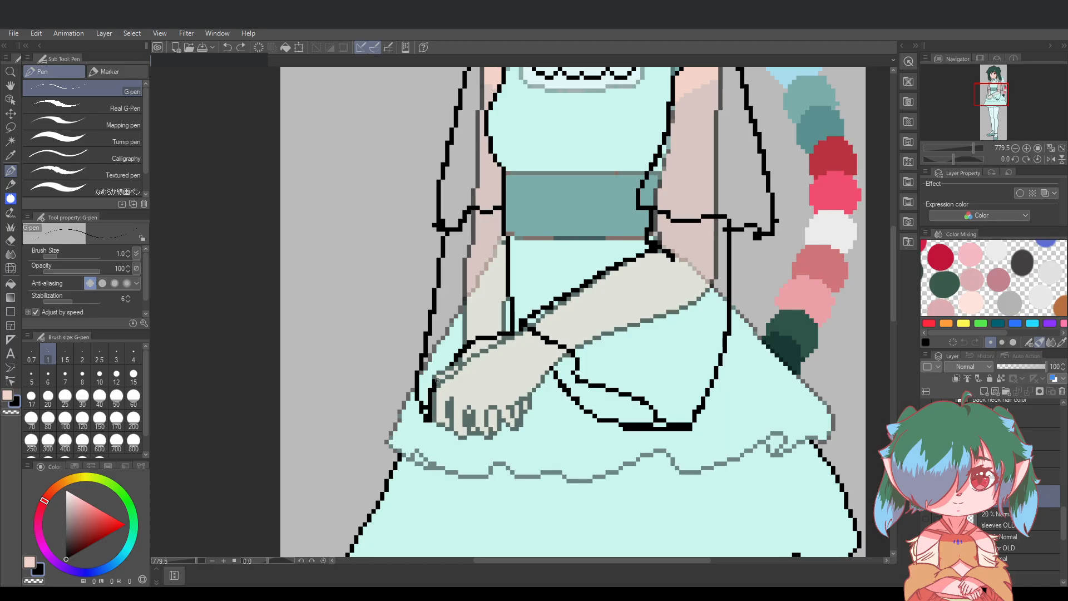
pyautogui.hotkey('ctrl', 's')
pyautogui.hotkey('ctrl', 'z')
pyautogui.moveTo(422, 409)
pyautogui.mouseDown()
pyautogui.moveTo(433, 422)
pyautogui.moveTo(437, 388)
pyautogui.mouseUp()
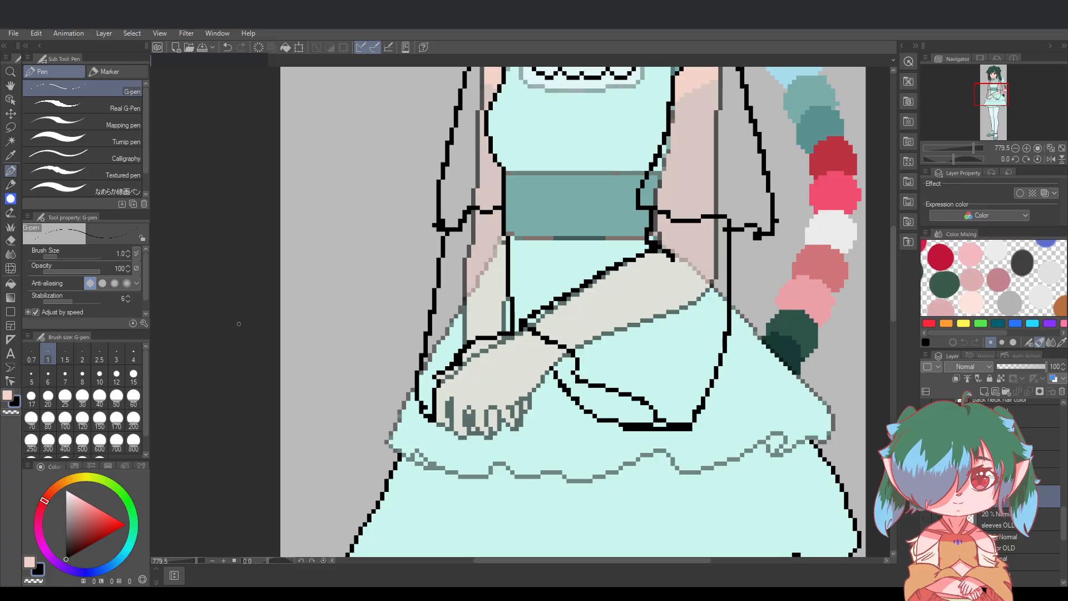
pyautogui.press('e')
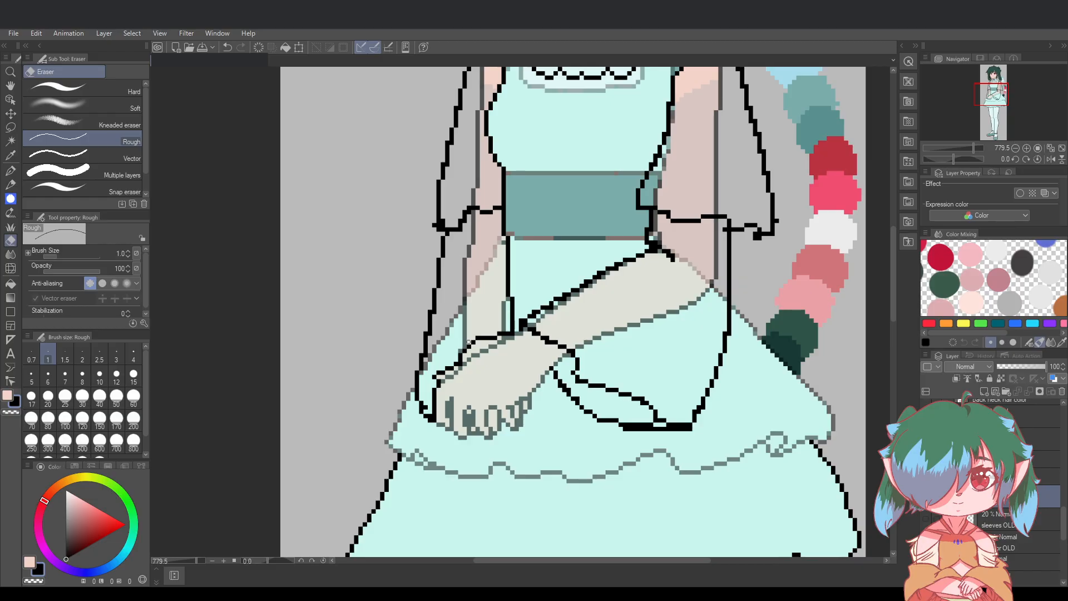
pyautogui.hotkey('ctrl', 's')
pyautogui.scroll(-3, 609, 361)
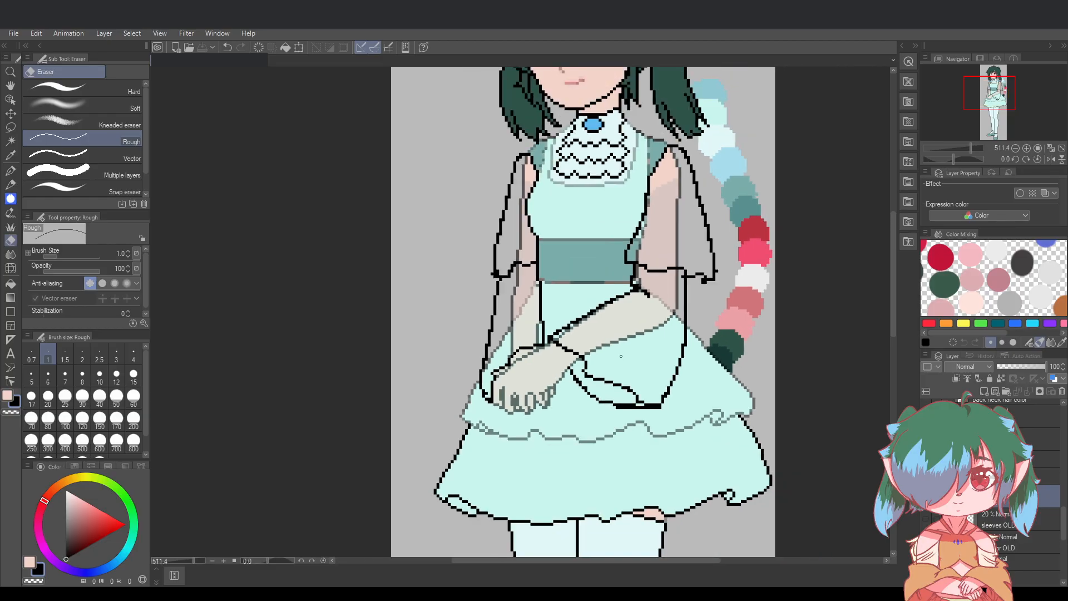
pyautogui.scroll(2, 623, 356)
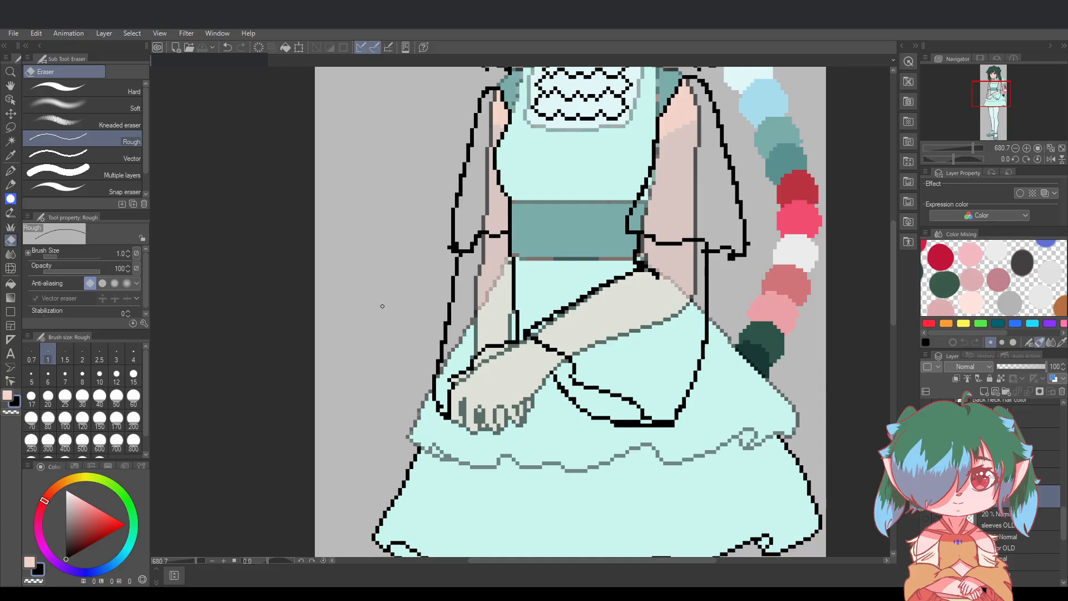
pyautogui.click(10, 170)
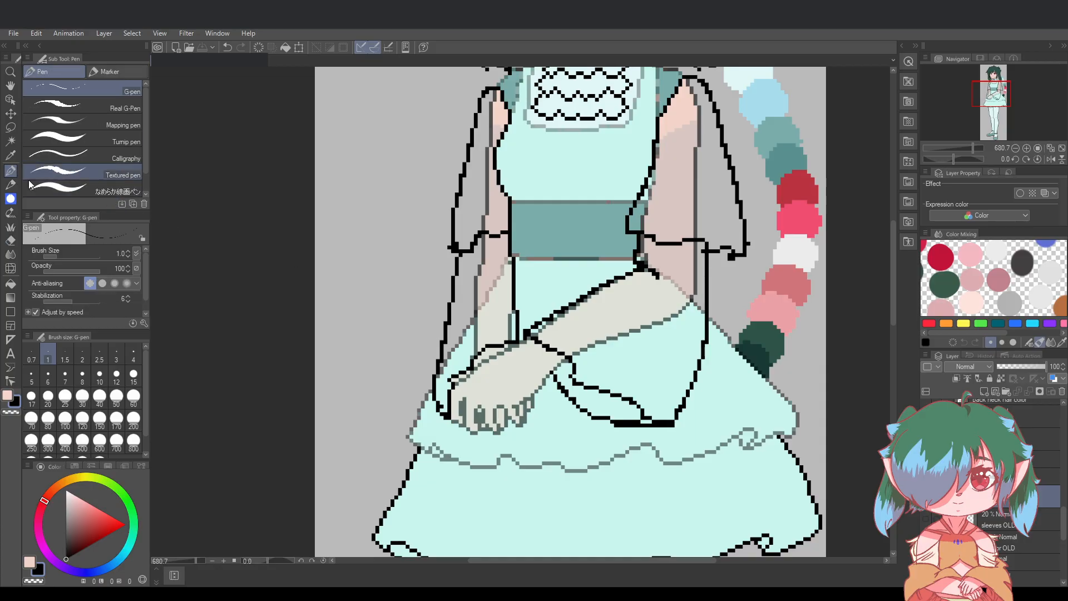
pyautogui.scroll(1, 752, 320)
pyautogui.scroll(-2, 751, 320)
pyautogui.scroll(1, 751, 321)
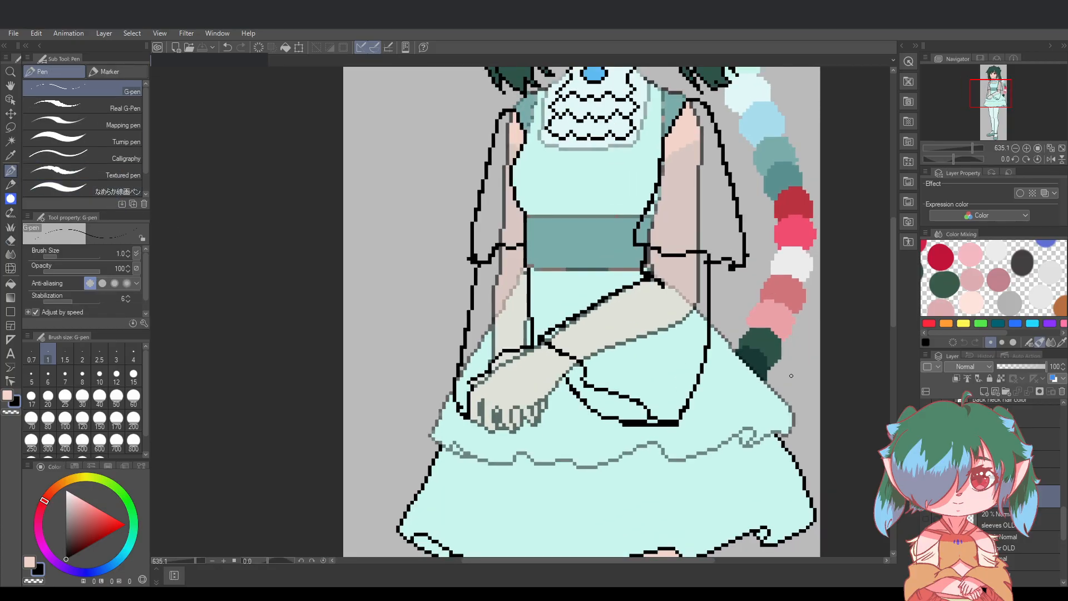
pyautogui.click(10, 240)
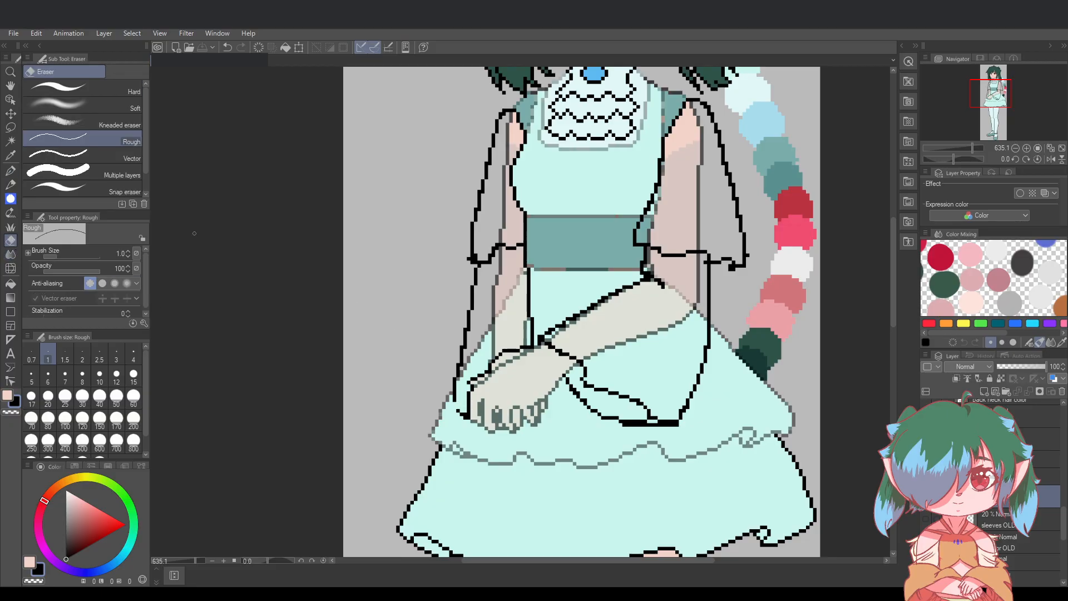
pyautogui.click(10, 171)
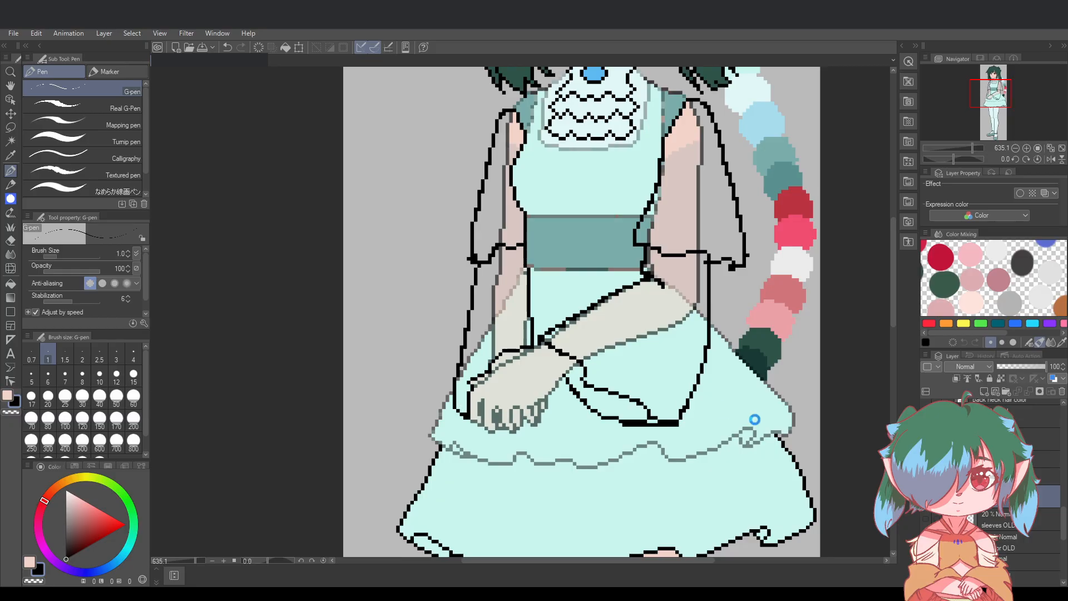
# Erase the doubled pixels along the flat lower edge of the right-hand sleeve's looped opening
pyautogui.click(11, 240)
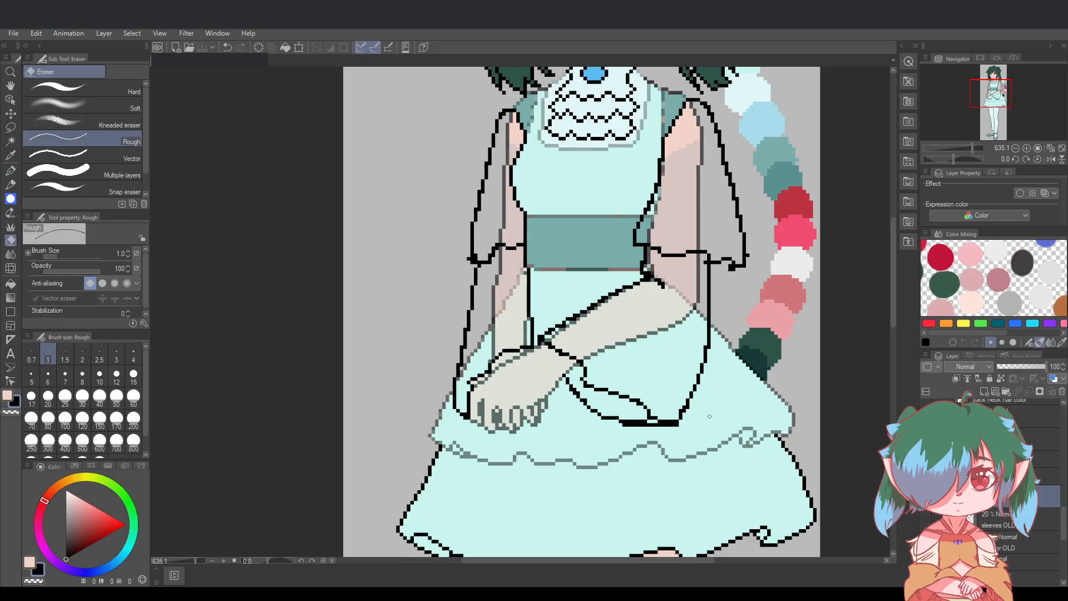
pyautogui.scroll(3, 710, 417)
pyautogui.moveTo(581, 378); pyautogui.dragTo(615, 398)
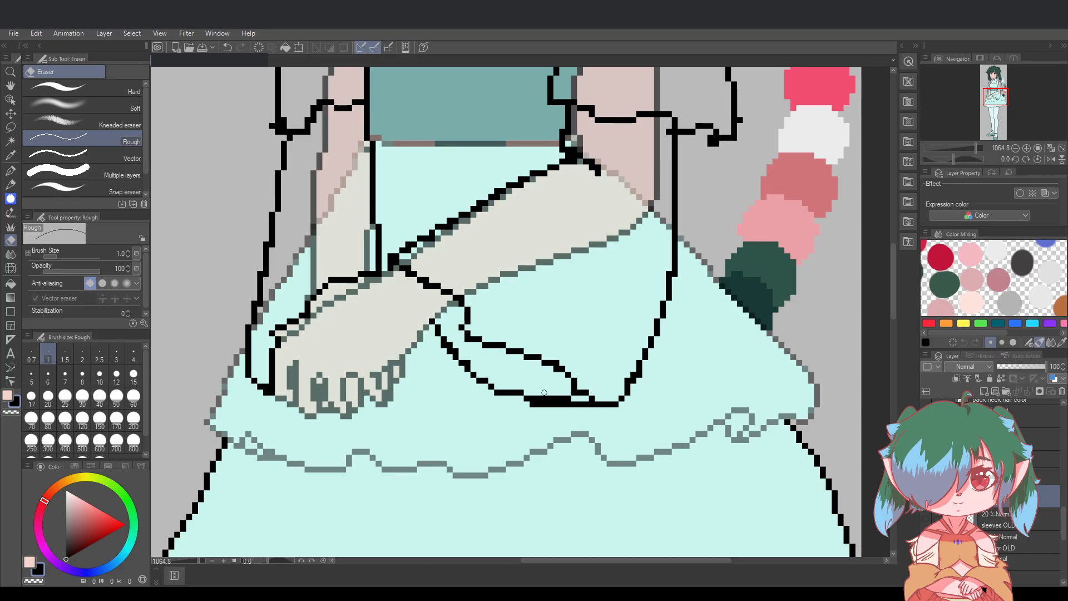
pyautogui.moveTo(544, 393)
pyautogui.mouseDown()
pyautogui.moveTo(533, 397)
pyautogui.moveTo(576, 394)
pyautogui.mouseUp()
pyautogui.click(573, 393)
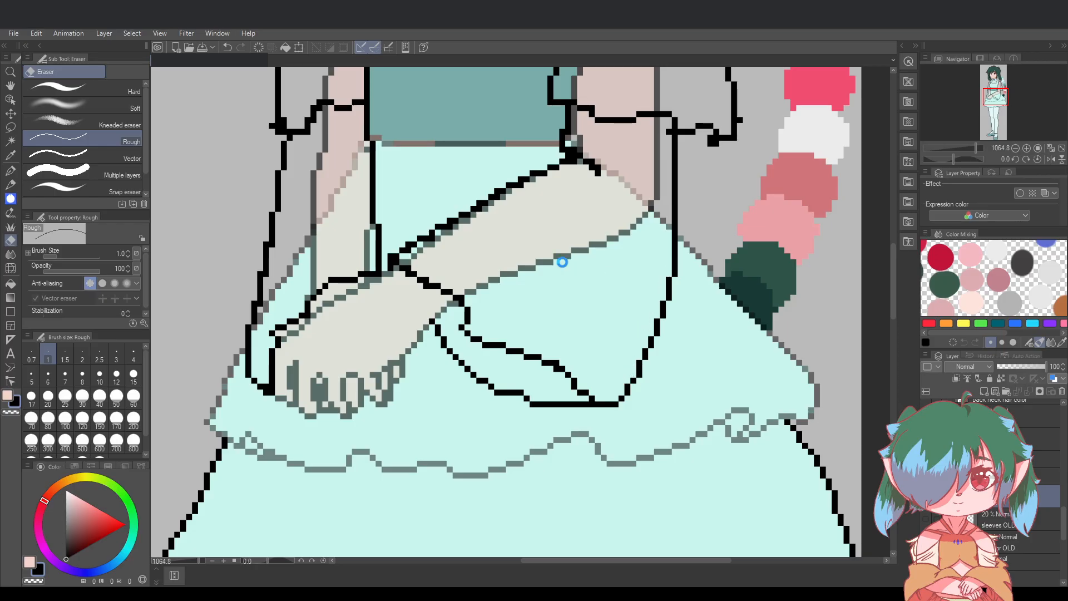
# Erase the stray pixels around the outer lower corner of the right-hand short sleeve's hem
pyautogui.scroll(-2, 702, 178)
pyautogui.scroll(-2, 702, 177)
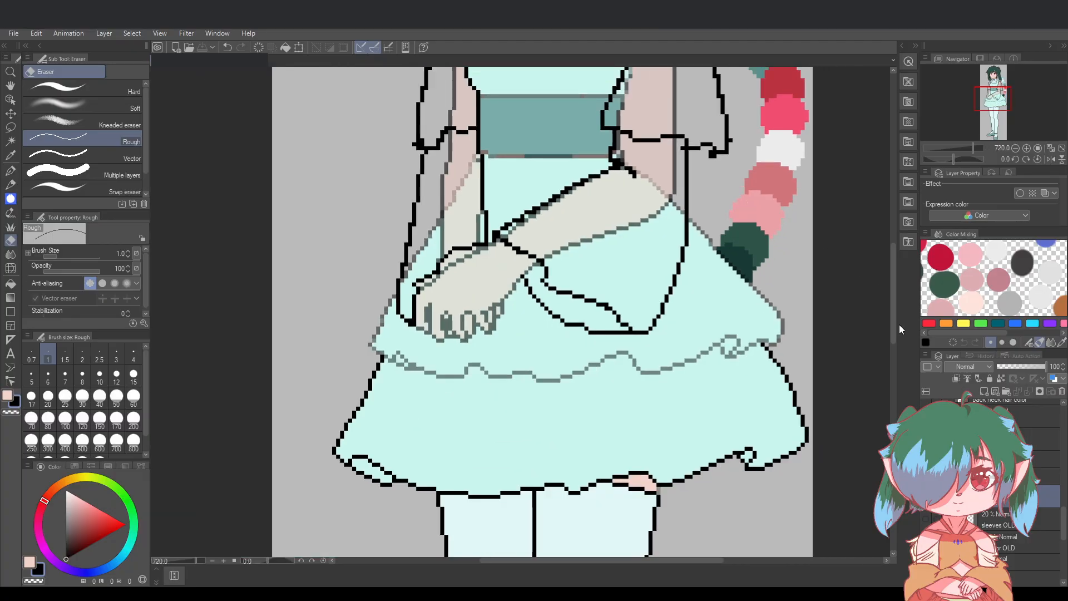
pyautogui.moveTo(894, 320); pyautogui.dragTo(892, 302)
pyautogui.scroll(1, 620, 341)
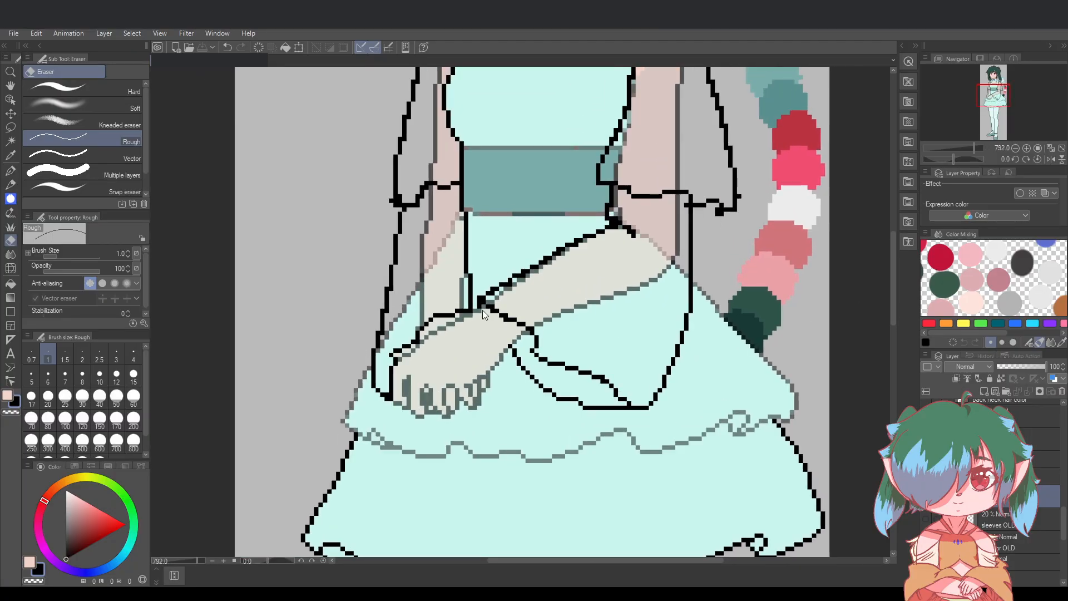
pyautogui.scroll(1, 405, 289)
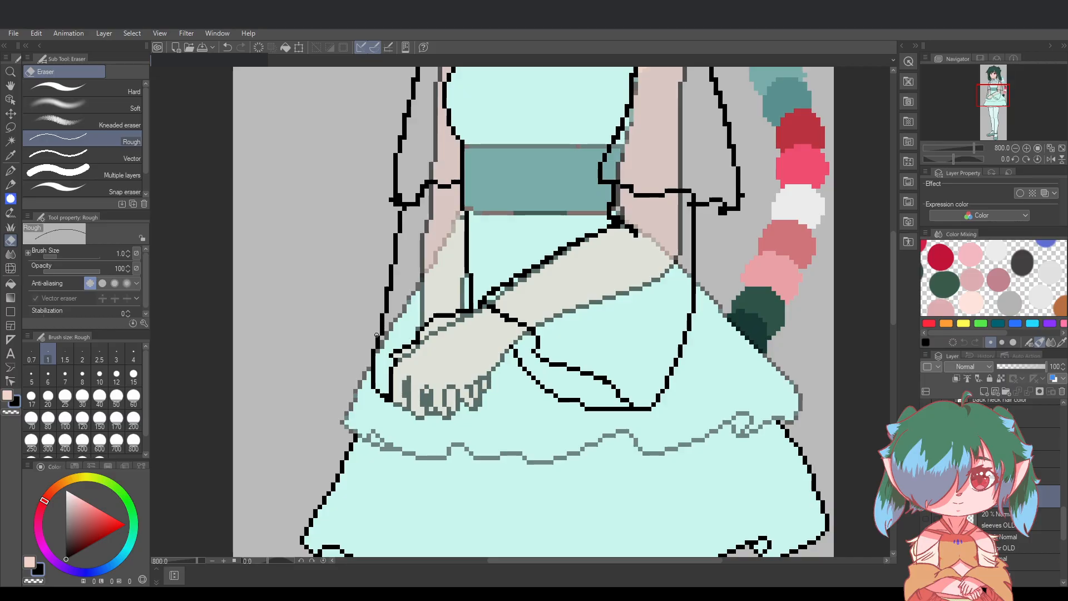
pyautogui.scroll(1, 423, 71)
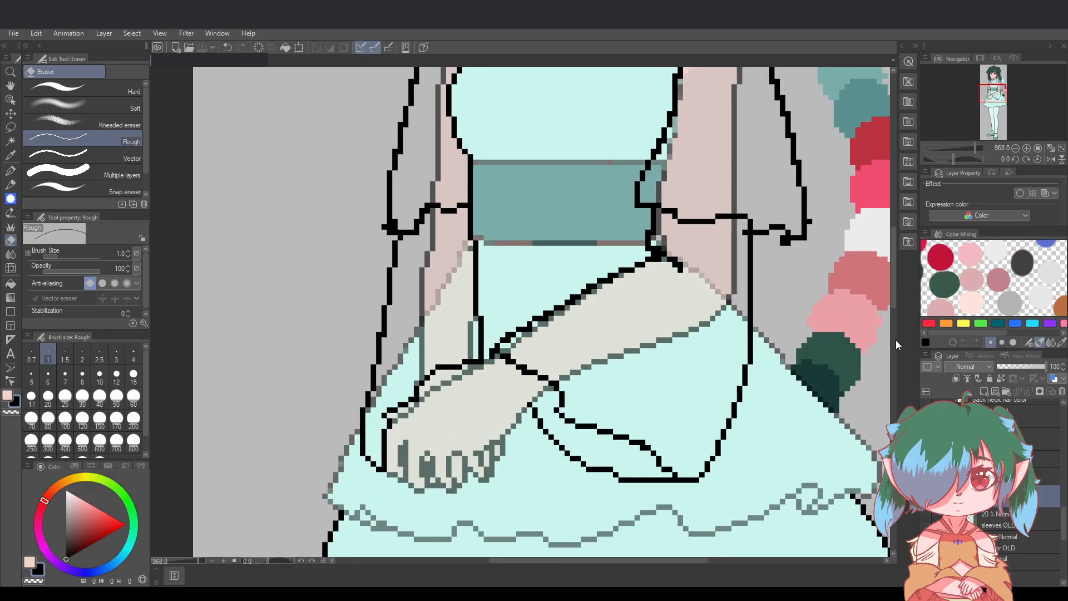
pyautogui.moveTo(890, 299); pyautogui.dragTo(891, 280)
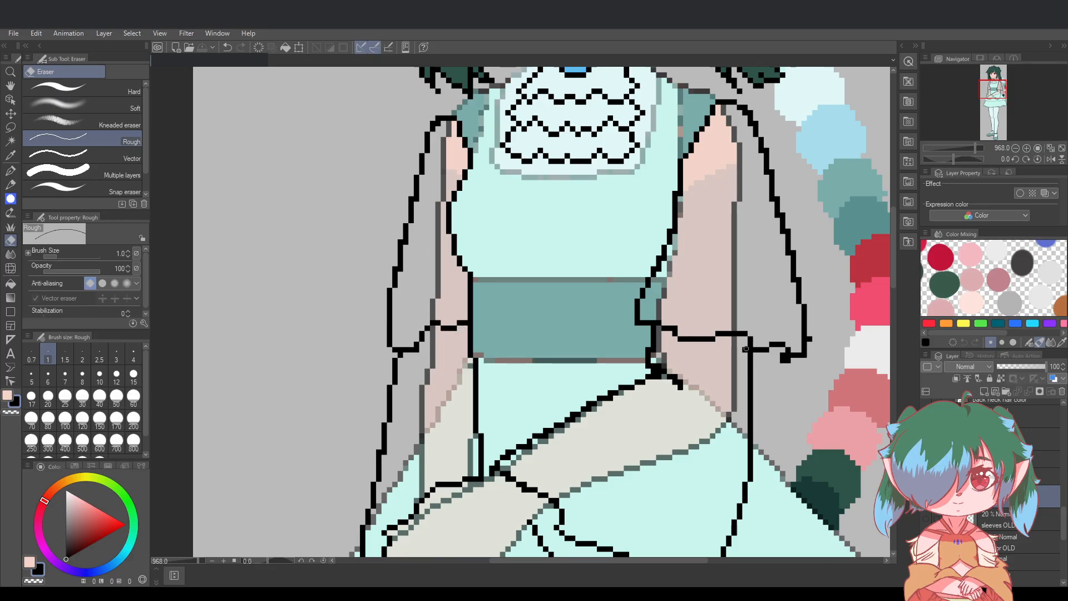
pyautogui.click(746, 350)
pyautogui.click(809, 338)
pyautogui.click(784, 360)
pyautogui.click(783, 356)
pyautogui.click(806, 358)
# Clean up stray corner pixels along the left-hand short sleeve's outer edge and shoulder, check the other shoulder, and save the drawing
pyautogui.click(399, 242)
pyautogui.hotkey('ctrl', 'z')
pyautogui.click(410, 198)
pyautogui.hotkey('ctrl', 's')
pyautogui.click(432, 121)
pyautogui.hotkey('ctrl', 's')
pyautogui.hotkey('ctrl', 'z')
pyautogui.click(438, 123)
pyautogui.hotkey('ctrl', 's')
pyautogui.click(745, 114)
pyautogui.hotkey('ctrl', 'z')
pyautogui.hotkey('ctrl', 's')
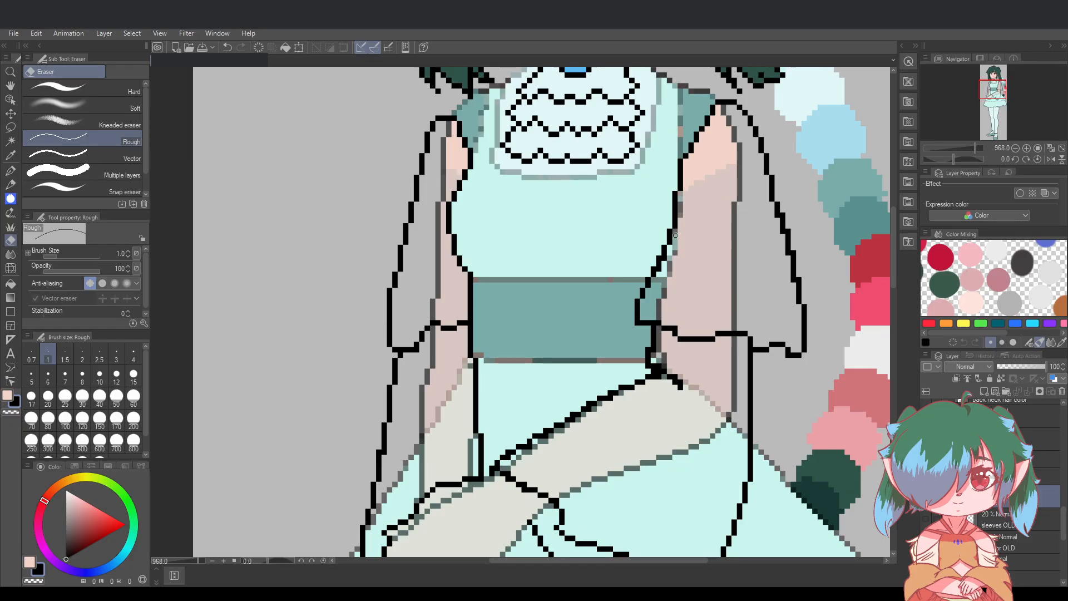
# Touch up pixels on the right-hand short sleeve's inner edge, hem corner and the line beside the waistband, and save the drawing
pyautogui.hotkey('ctrl', 'z')
pyautogui.click(666, 260)
pyautogui.hotkey('ctrl', 'z')
pyautogui.moveTo(786, 356); pyautogui.dragTo(795, 357)
pyautogui.scroll(-2, 843, 305)
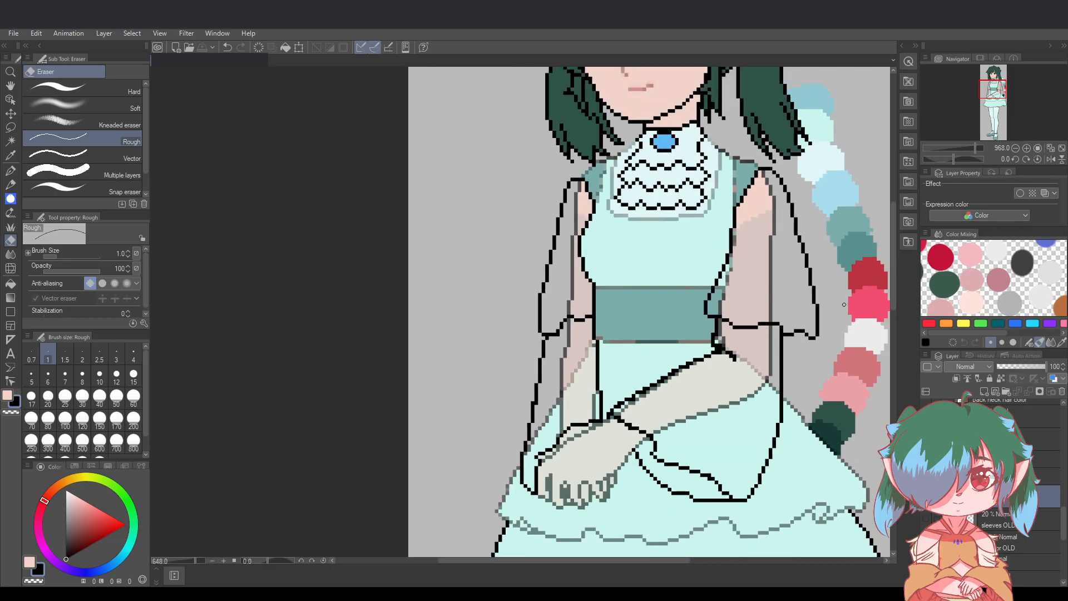
pyautogui.moveTo(664, 559); pyautogui.dragTo(721, 526)
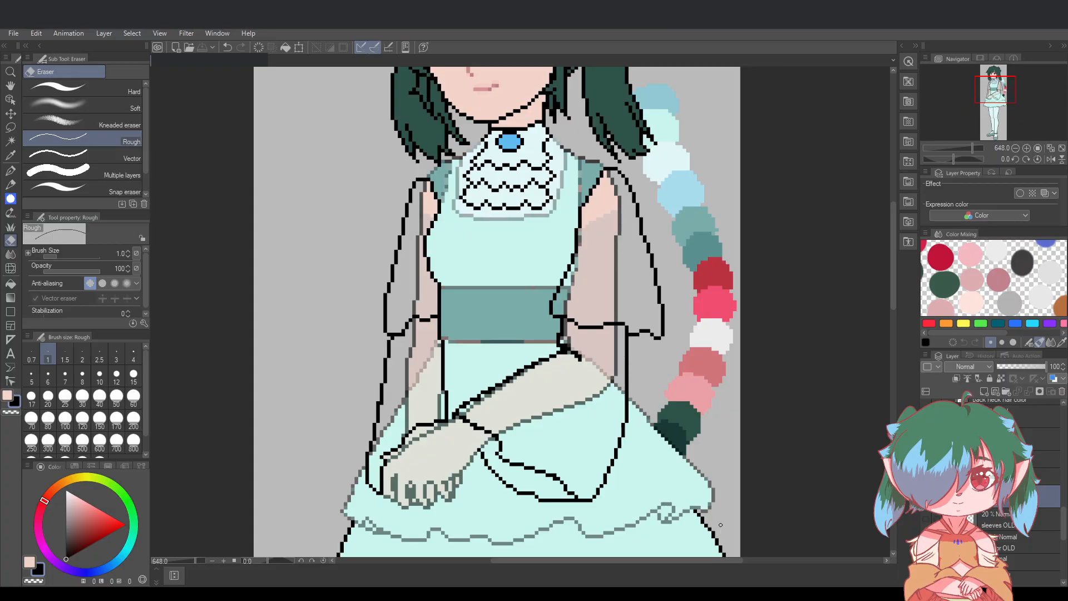
pyautogui.scroll(2, 428, 444)
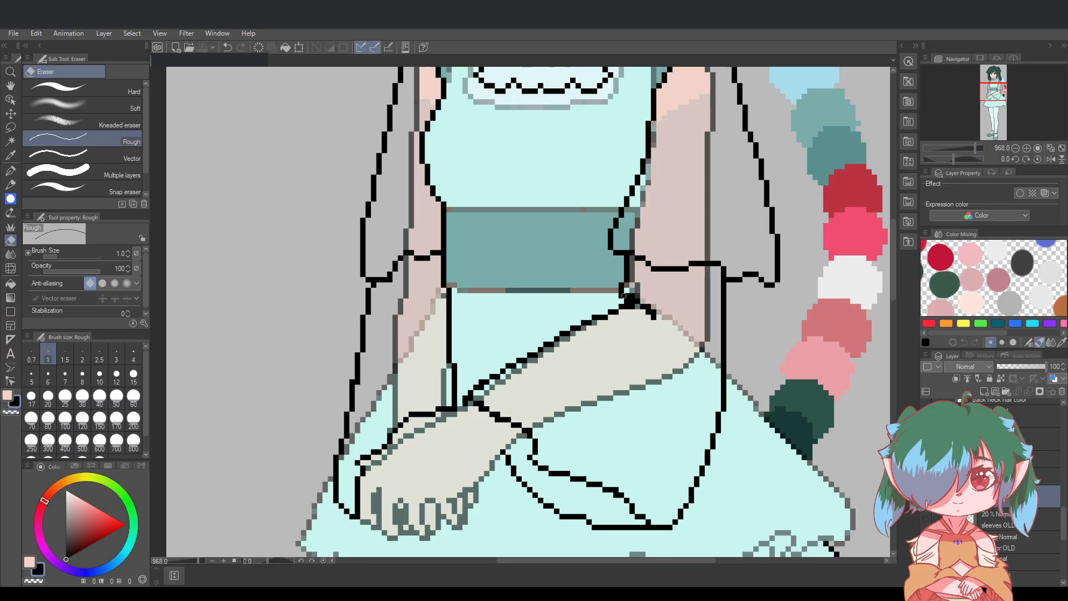
pyautogui.hotkey('ctrl', 'z')
pyautogui.click(622, 279)
pyautogui.hotkey('ctrl', 's')
pyautogui.scroll(-2, 736, 345)
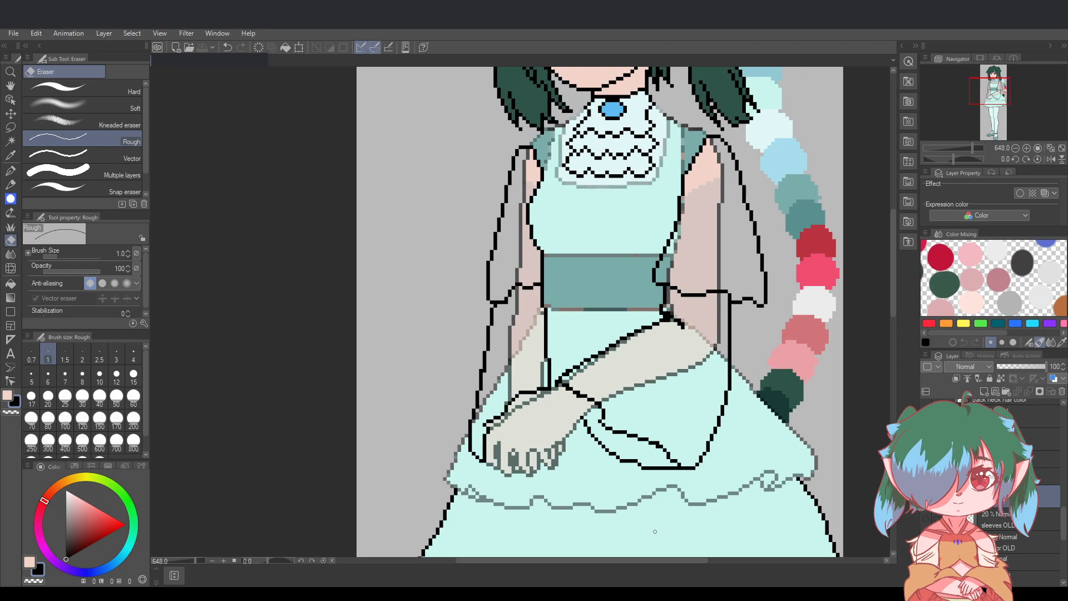
# Examine both sleeves at different magnifications and compare the figure with the sleeve layer hidden and shown
pyautogui.moveTo(624, 559); pyautogui.dragTo(678, 560)
pyautogui.scroll(1, 785, 497)
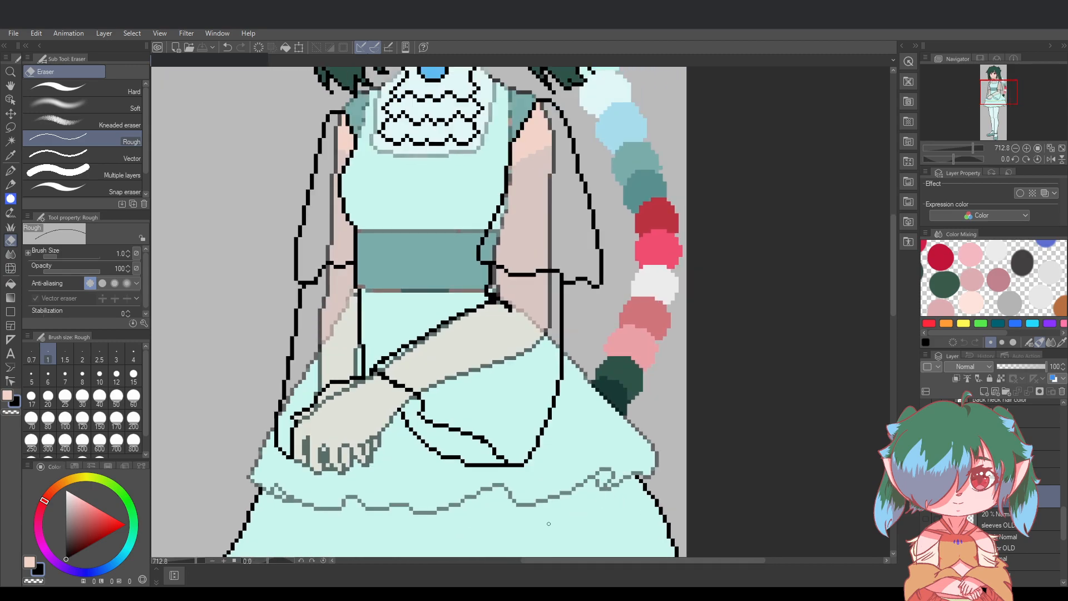
pyautogui.moveTo(571, 560)
pyautogui.mouseDown()
pyautogui.moveTo(557, 559)
pyautogui.moveTo(590, 559)
pyautogui.mouseUp()
pyautogui.scroll(1, 546, 453)
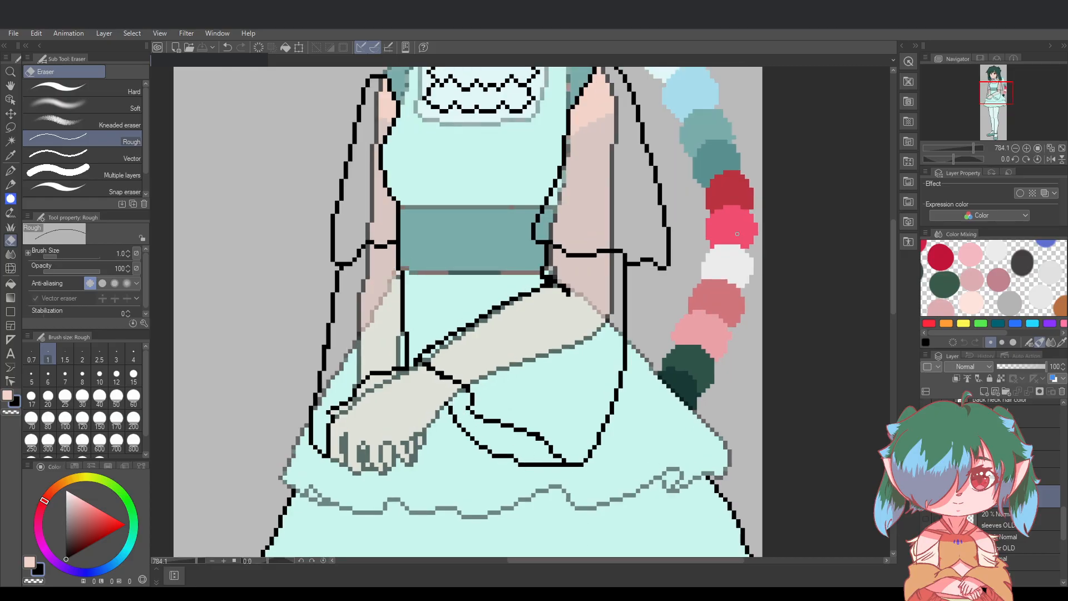
pyautogui.moveTo(893, 299); pyautogui.dragTo(894, 292)
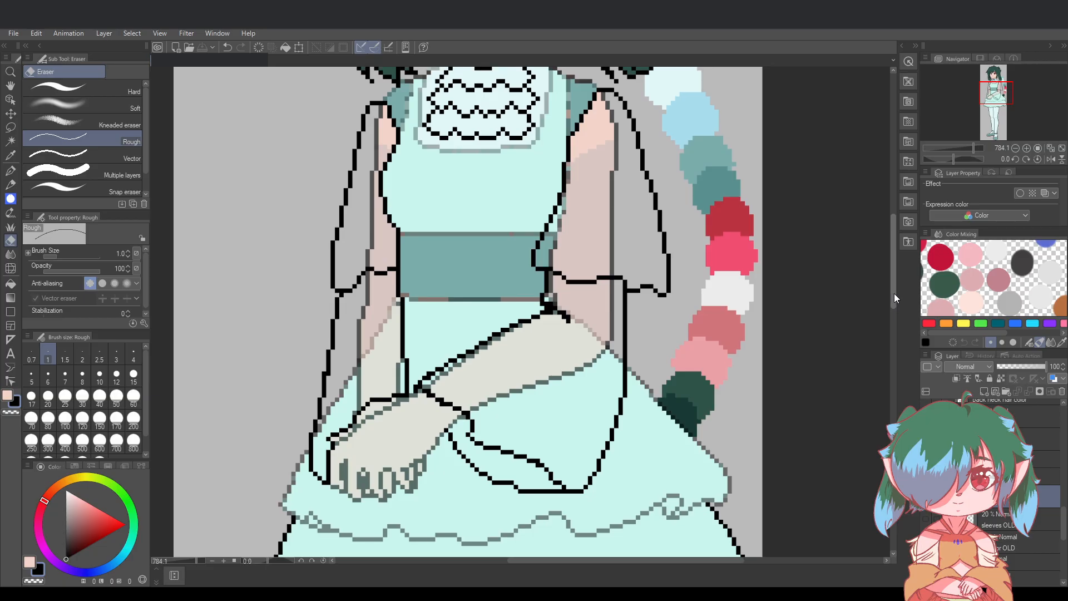
pyautogui.scroll(-3, 804, 311)
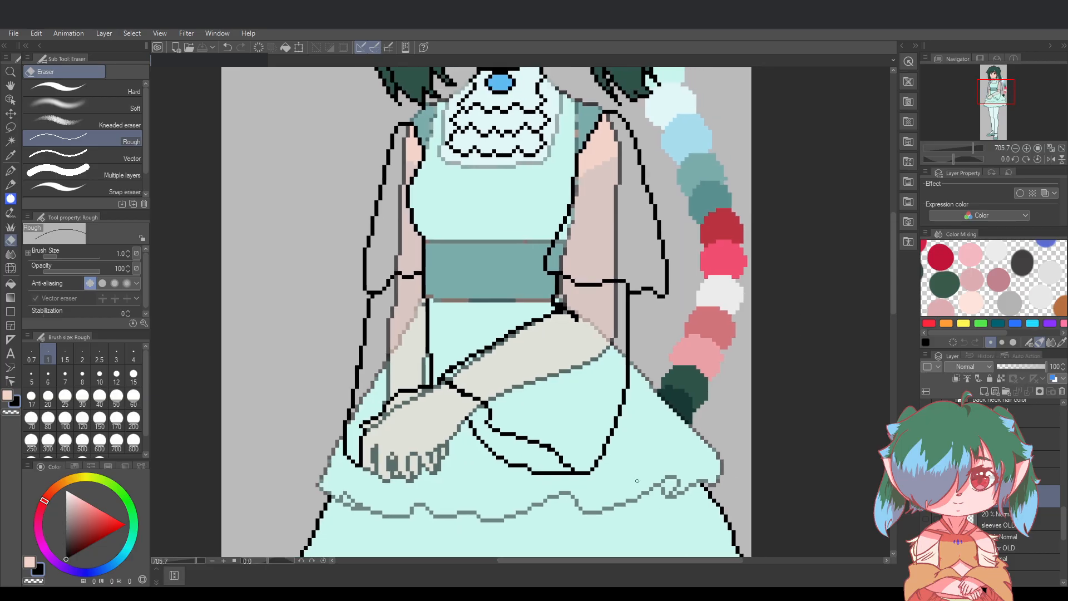
pyautogui.scroll(3, 632, 472)
pyautogui.moveTo(668, 560); pyautogui.dragTo(672, 561)
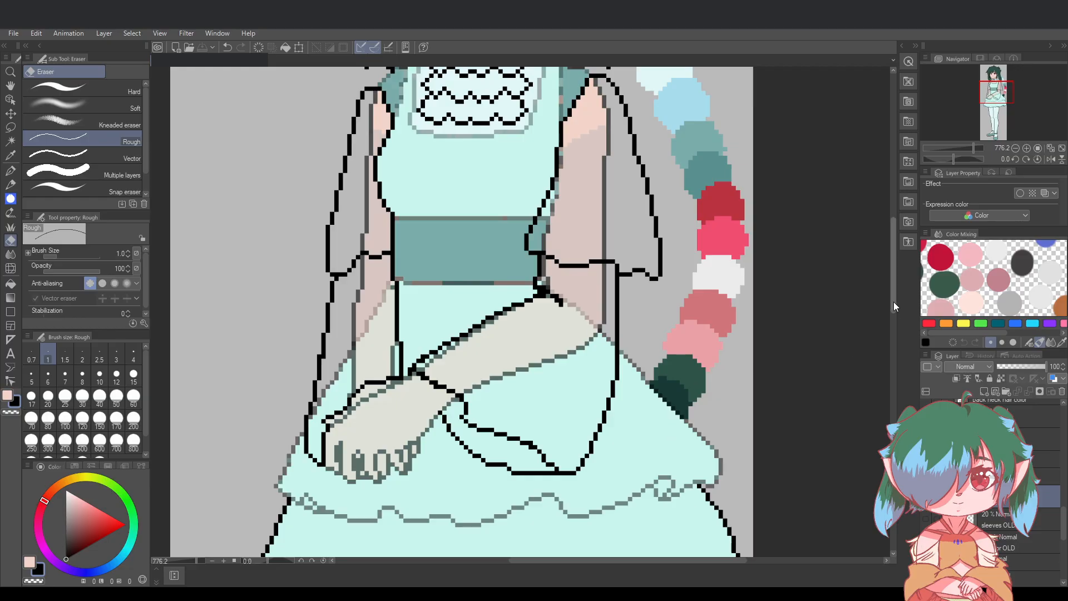
pyautogui.moveTo(894, 302); pyautogui.dragTo(894, 298)
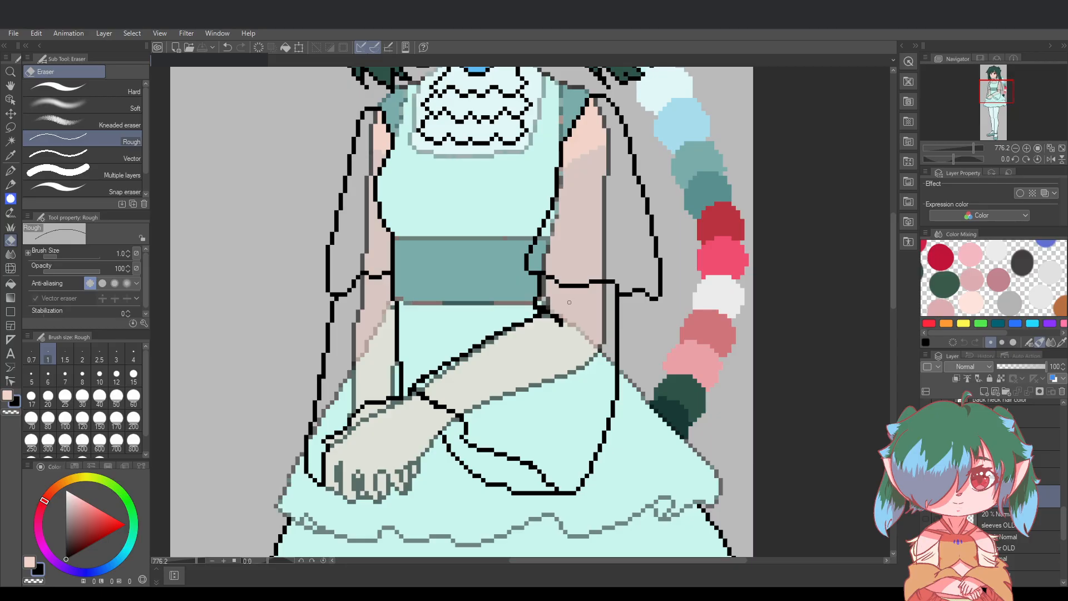
pyautogui.click(927, 495)
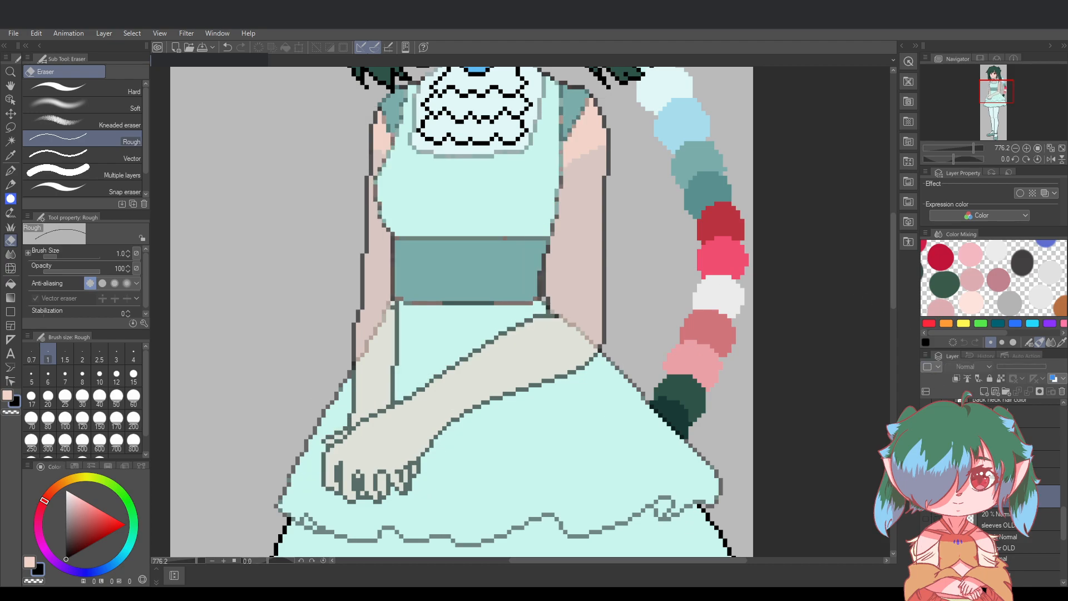
pyautogui.click(927, 496)
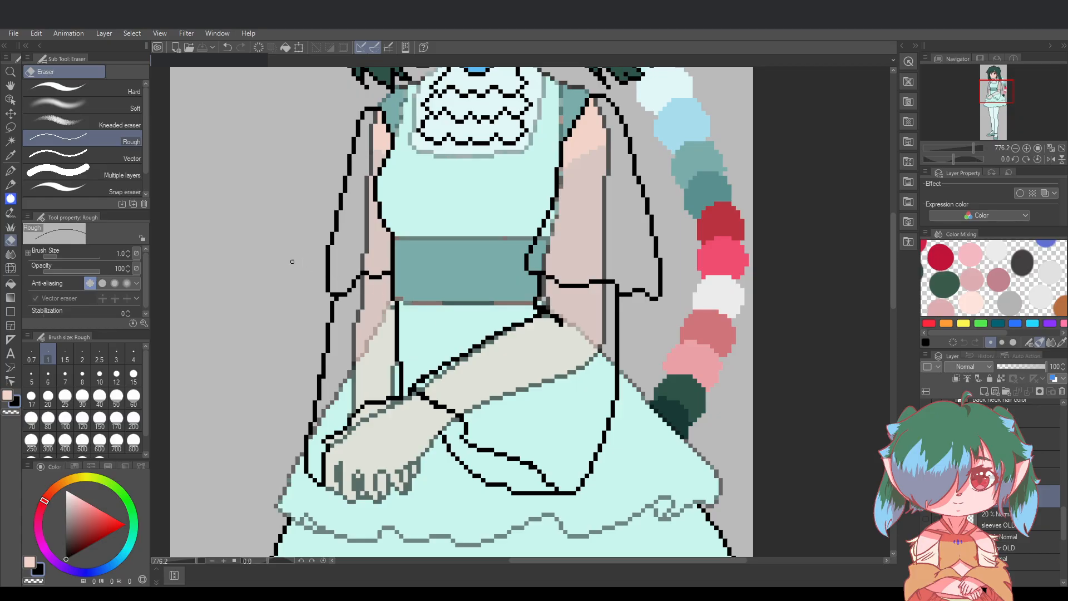
# Erase the outer part of the left-hand short sleeve's hem and redraw it as a smoother line across to the arm
pyautogui.press('p')
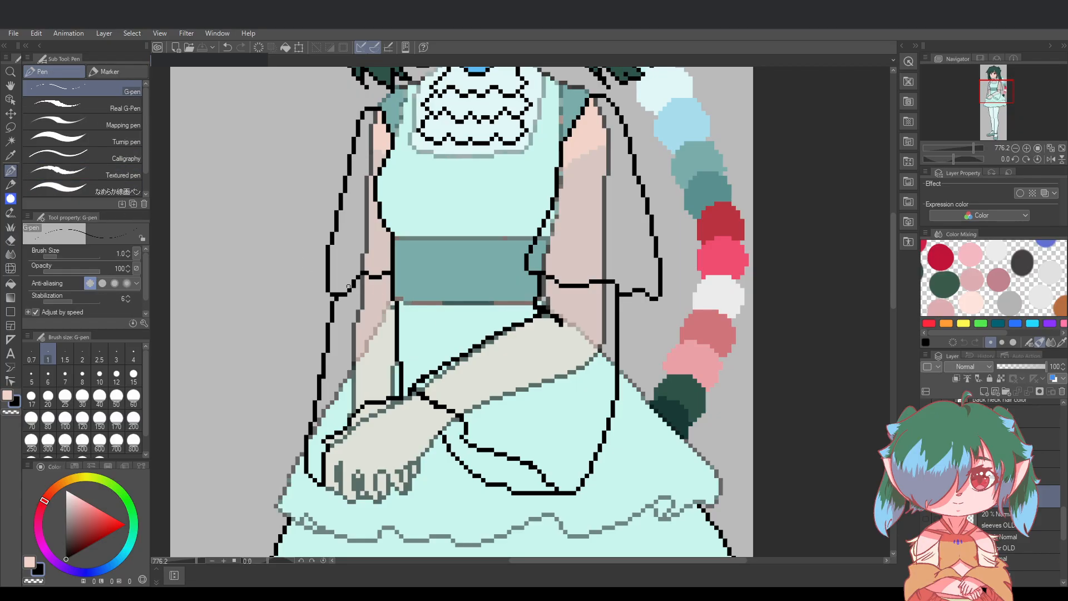
pyautogui.moveTo(348, 287); pyautogui.dragTo(341, 295)
pyautogui.press('e')
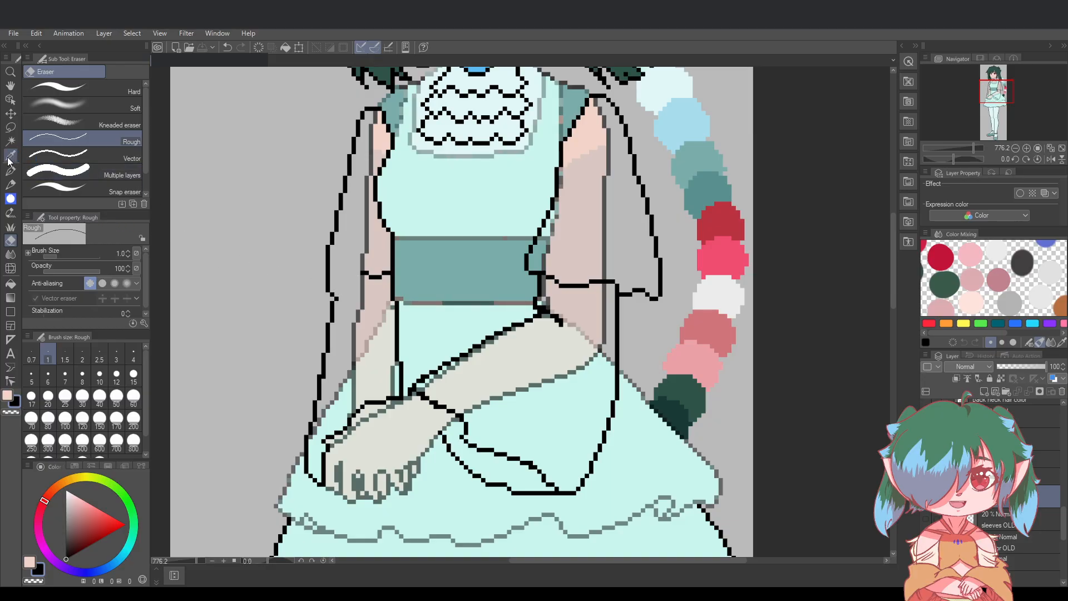
pyautogui.press('p')
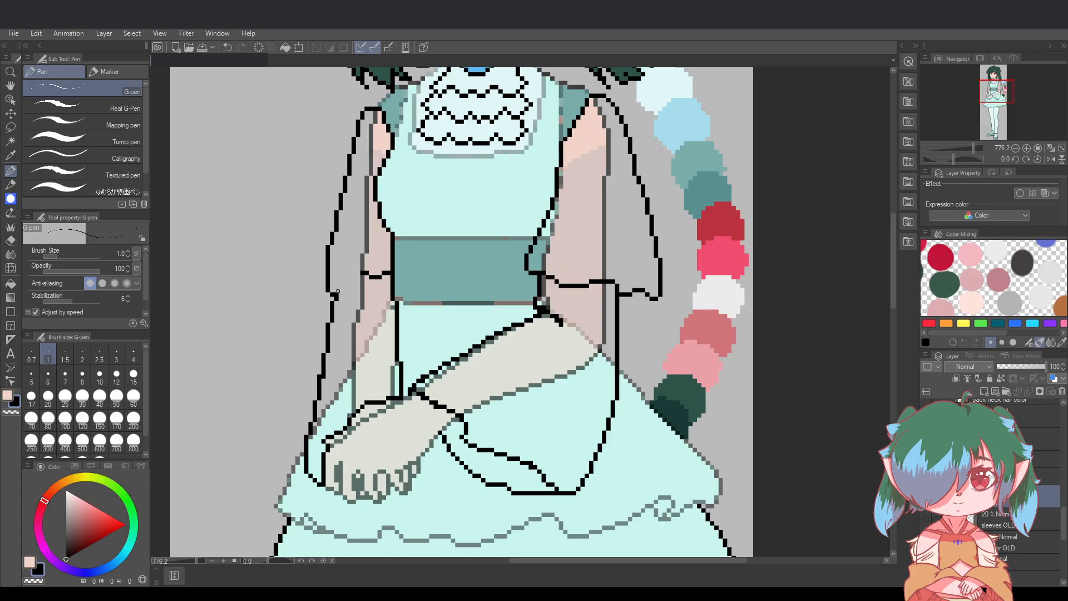
pyautogui.moveTo(340, 291)
pyautogui.mouseDown()
pyautogui.moveTo(361, 275)
pyautogui.moveTo(336, 282)
pyautogui.mouseUp()
pyautogui.hotkey('ctrl', 'z')
pyautogui.click(357, 273)
pyautogui.click(10, 241)
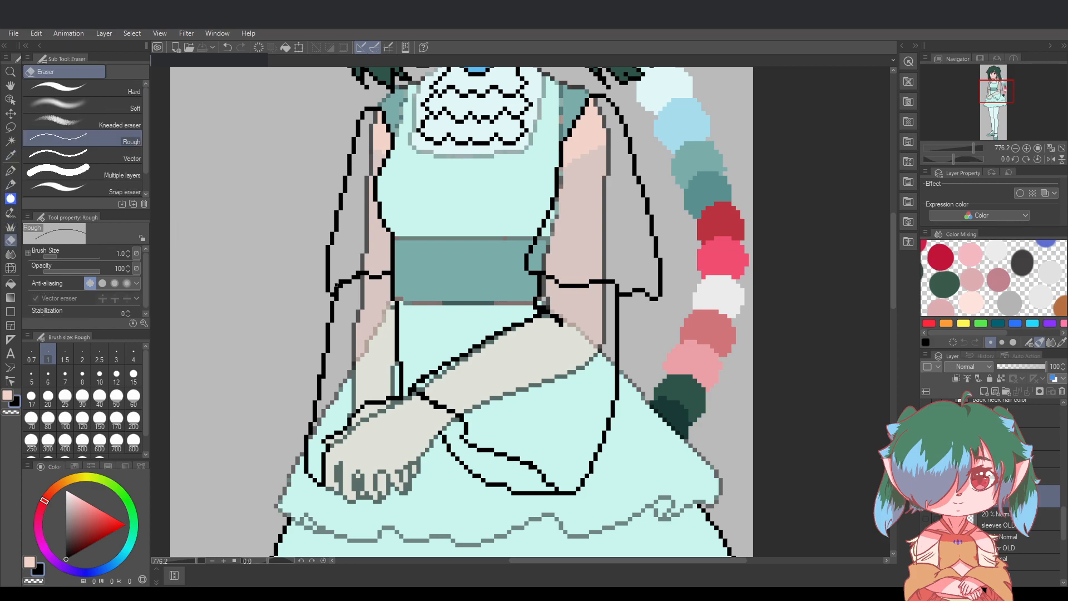
pyautogui.moveTo(360, 277); pyautogui.dragTo(382, 285)
pyautogui.scroll(-3, 556, 318)
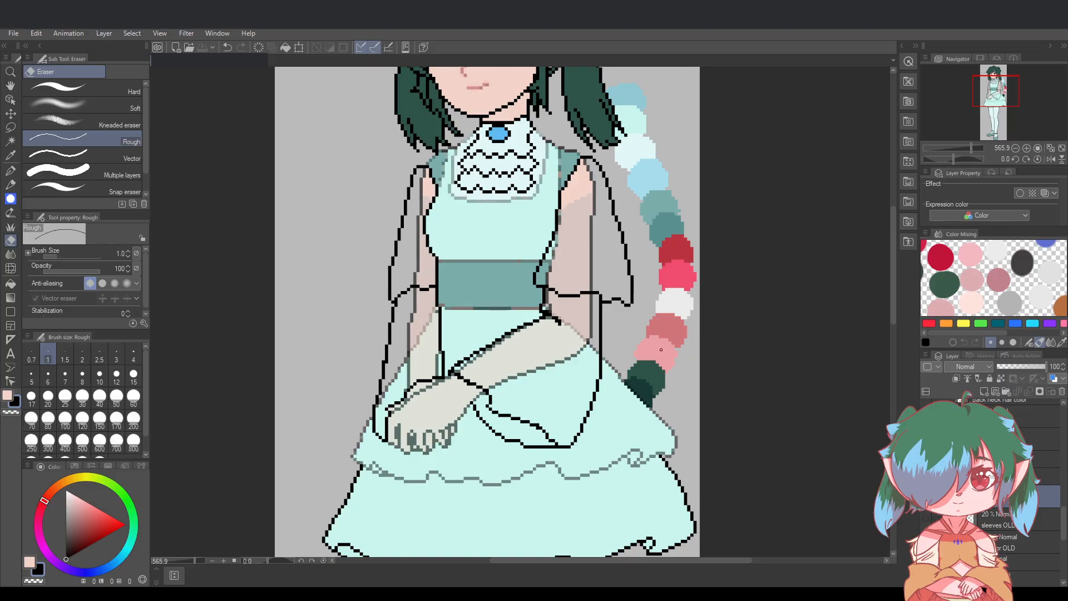
# Redraw the lower outer edge of the left-hand short sleeve slightly further inward and erase the old line
pyautogui.scroll(-5, 661, 349)
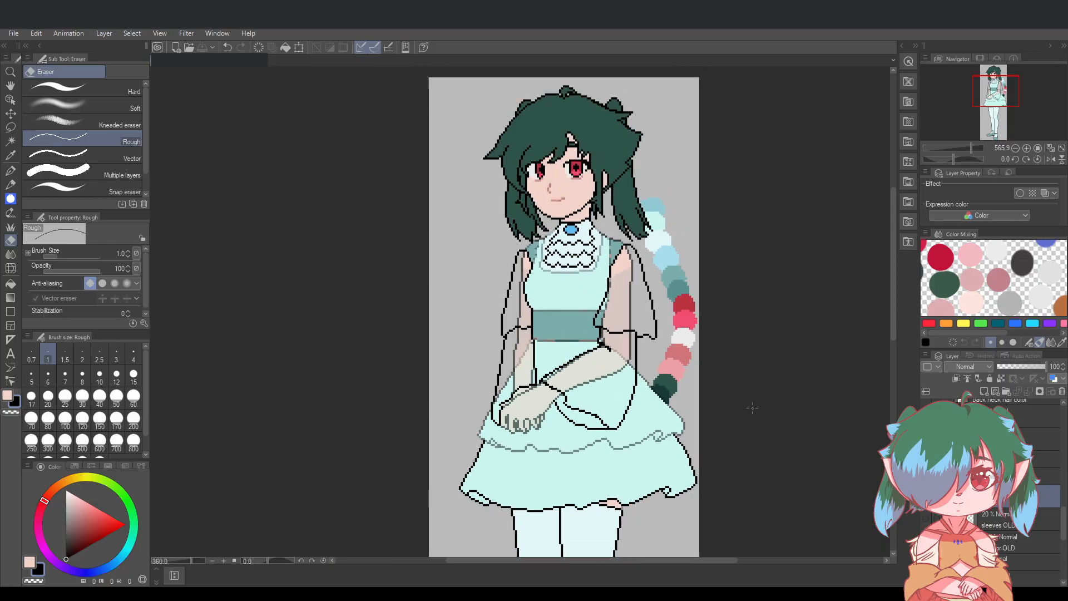
pyautogui.scroll(5, 679, 366)
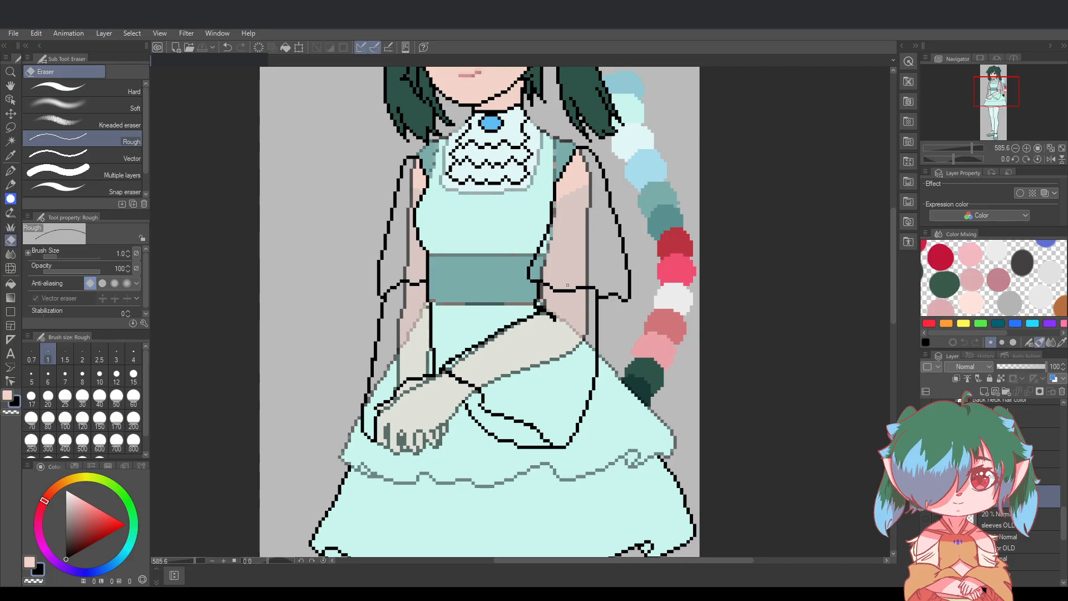
pyautogui.scroll(2, 538, 278)
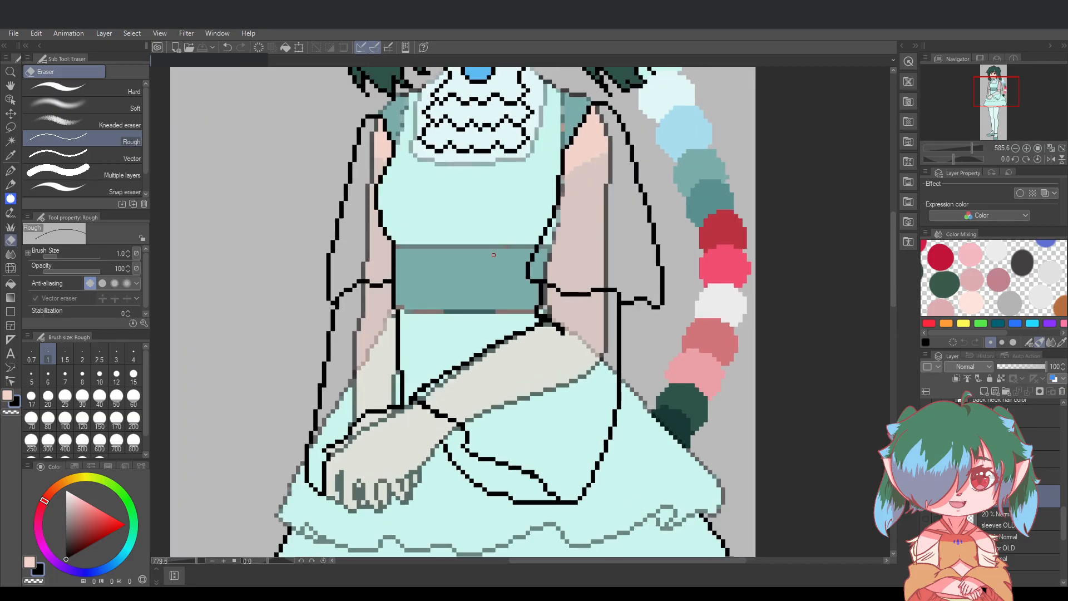
pyautogui.click(10, 170)
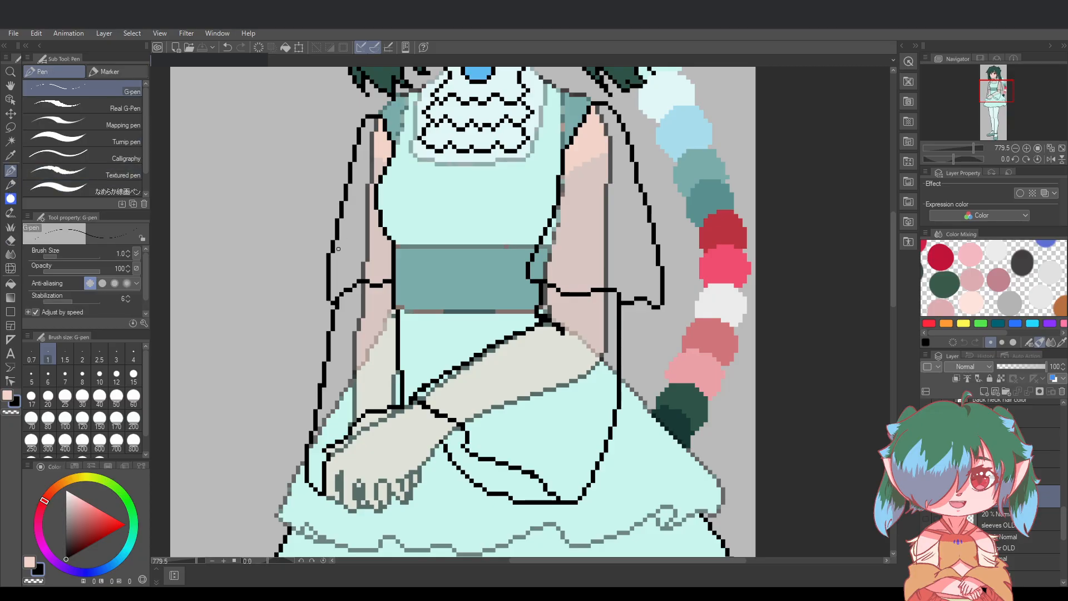
pyautogui.moveTo(332, 253); pyautogui.dragTo(333, 291)
pyautogui.click(10, 240)
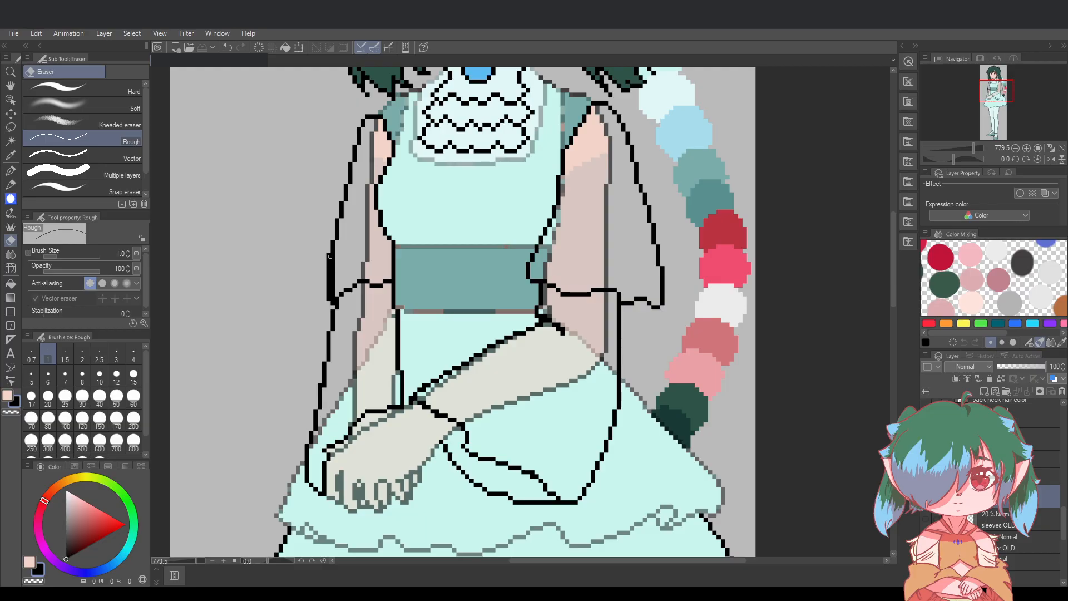
pyautogui.moveTo(329, 252); pyautogui.dragTo(329, 303)
pyautogui.moveTo(332, 242); pyautogui.dragTo(334, 261)
pyautogui.press('p')
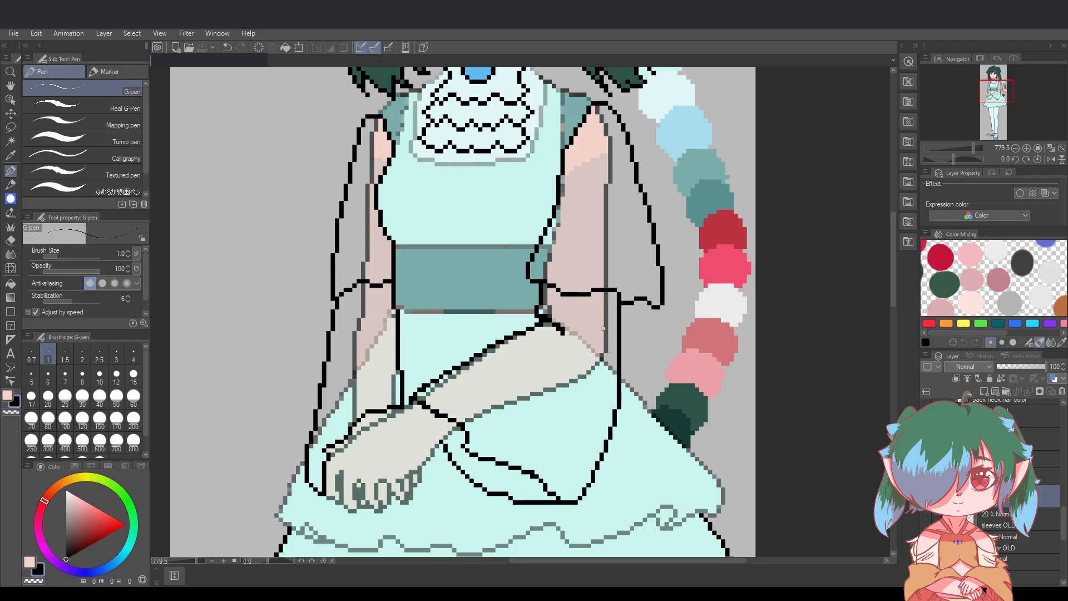
# Draw a small fold beneath the outer hem corner of the right-hand short sleeve, redoing its short strokes
pyautogui.scroll(-5, 770, 374)
pyautogui.scroll(4, 770, 374)
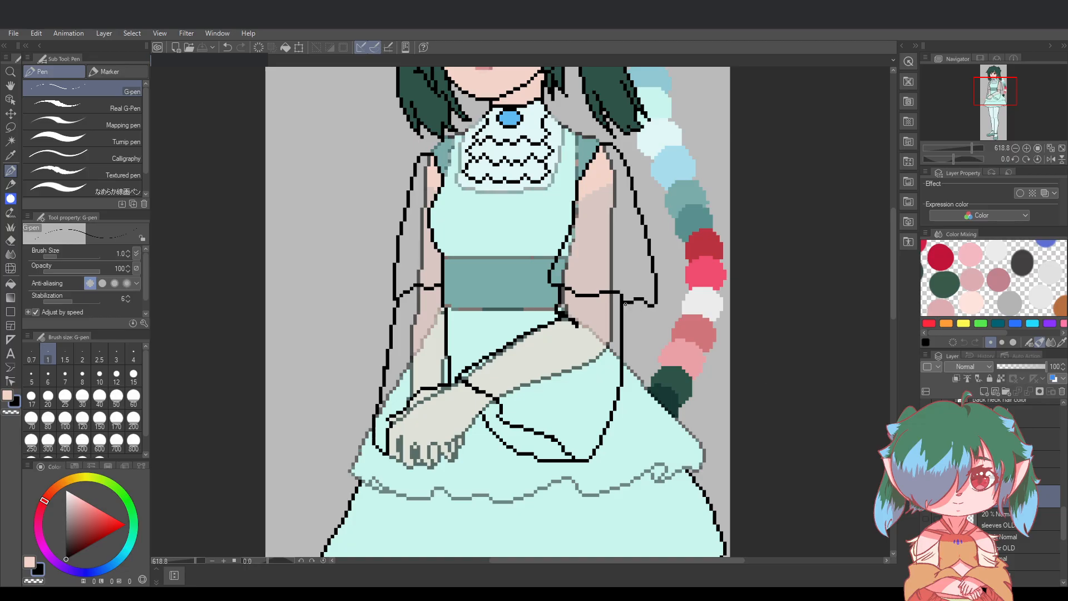
pyautogui.scroll(-3, 625, 304)
pyautogui.scroll(3, 629, 303)
pyautogui.moveTo(625, 304); pyautogui.dragTo(644, 307)
pyautogui.hotkey('ctrl', 'z')
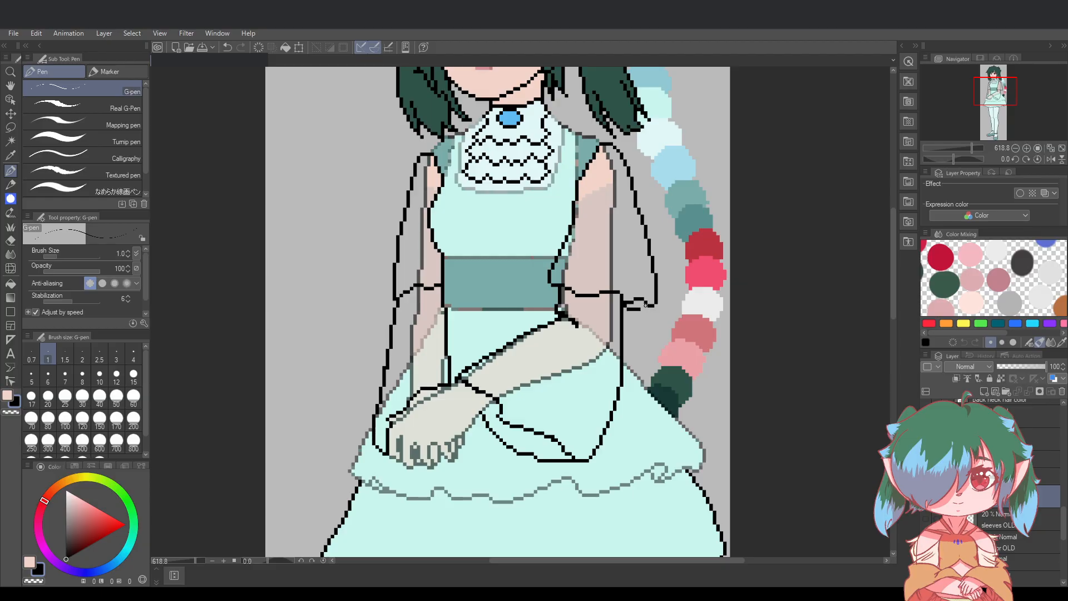
pyautogui.click(644, 307)
pyautogui.hotkey('ctrl', 'z')
pyautogui.moveTo(645, 310); pyautogui.dragTo(626, 309)
pyautogui.hotkey('ctrl', 'z')
pyautogui.click(626, 309)
pyautogui.hotkey('ctrl', 'z')
pyautogui.click(625, 309)
pyautogui.scroll(-2, 727, 405)
pyautogui.scroll(2, 726, 472)
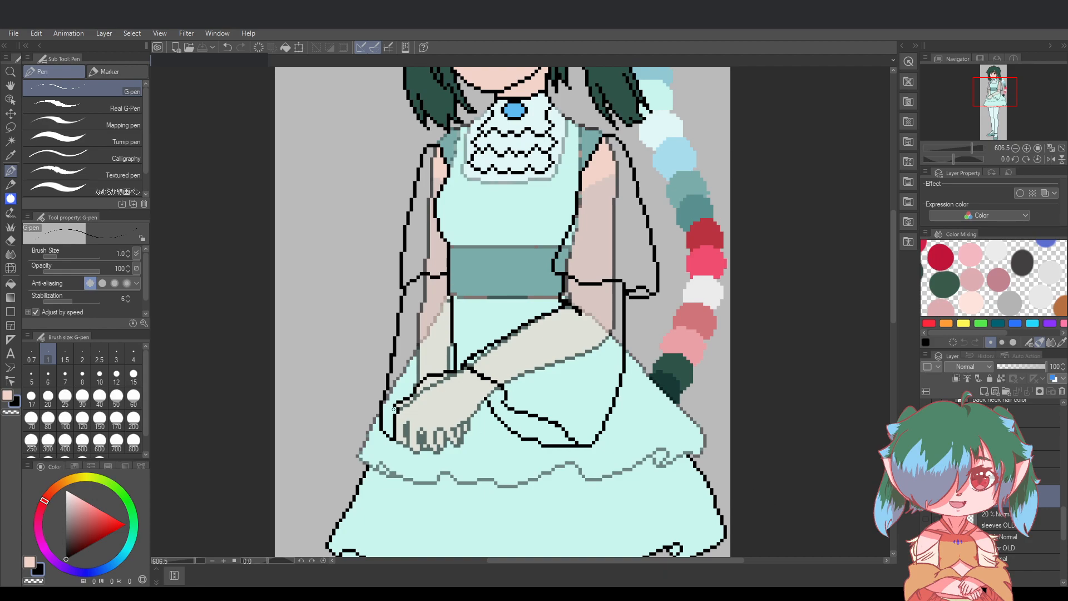
# Touch up the pixels of the fold under the right-hand short sleeve's hem corner and save the drawing
pyautogui.moveTo(396, 406); pyautogui.dragTo(389, 432)
pyautogui.hotkey('ctrl', 'z')
pyautogui.hotkey('ctrl', 'z')
pyautogui.click(640, 302)
pyautogui.hotkey('ctrl', 's')
pyautogui.moveTo(627, 303); pyautogui.dragTo(640, 295)
pyautogui.hotkey('ctrl', 'z')
pyautogui.click(628, 294)
pyautogui.hotkey('ctrl', 's')
# Draw short inner lines at the tip of the left-hand lower sleeve beside the hand, saving the drawing between attempts
pyautogui.moveTo(387, 429); pyautogui.dragTo(393, 412)
pyautogui.hotkey('ctrl', 'z')
pyautogui.hotkey('ctrl', 'z')
pyautogui.hotkey('ctrl', 'z')
pyautogui.hotkey('ctrl', 's')
pyautogui.hotkey('ctrl', 'z')
pyautogui.hotkey('ctrl', 'z')
pyautogui.hotkey('ctrl', 's')
pyautogui.click(390, 432)
pyautogui.hotkey('ctrl', 'z')
pyautogui.click(388, 431)
pyautogui.scroll(-3, 758, 442)
pyautogui.scroll(2, 785, 461)
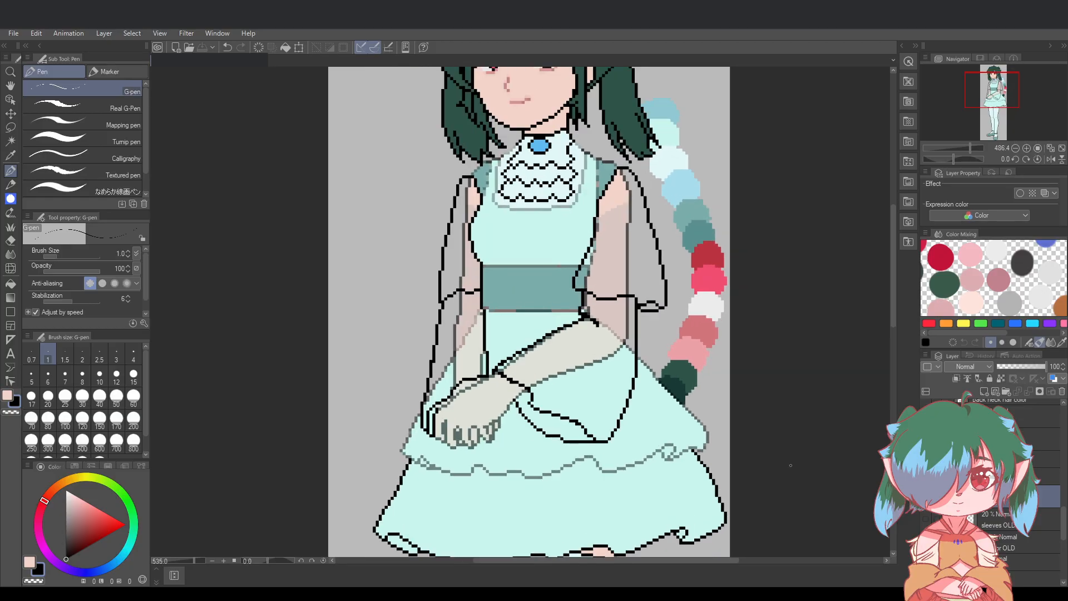
# Erase the surplus inner line and stray corner pixel at the tip of the left-hand lower sleeve
pyautogui.moveTo(607, 560); pyautogui.dragTo(639, 561)
pyautogui.scroll(2, 523, 510)
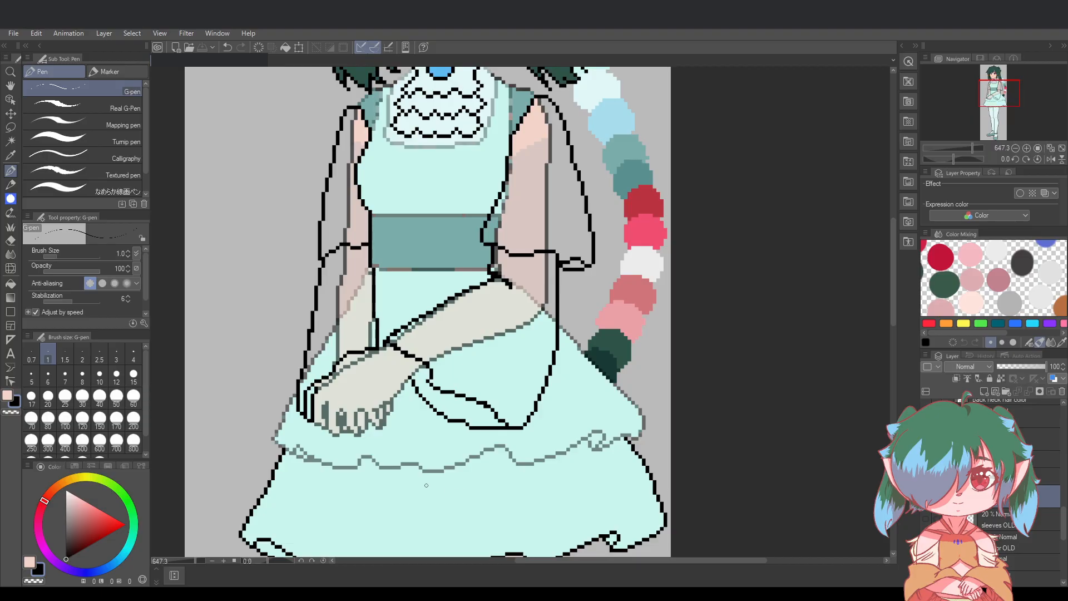
pyautogui.click(10, 240)
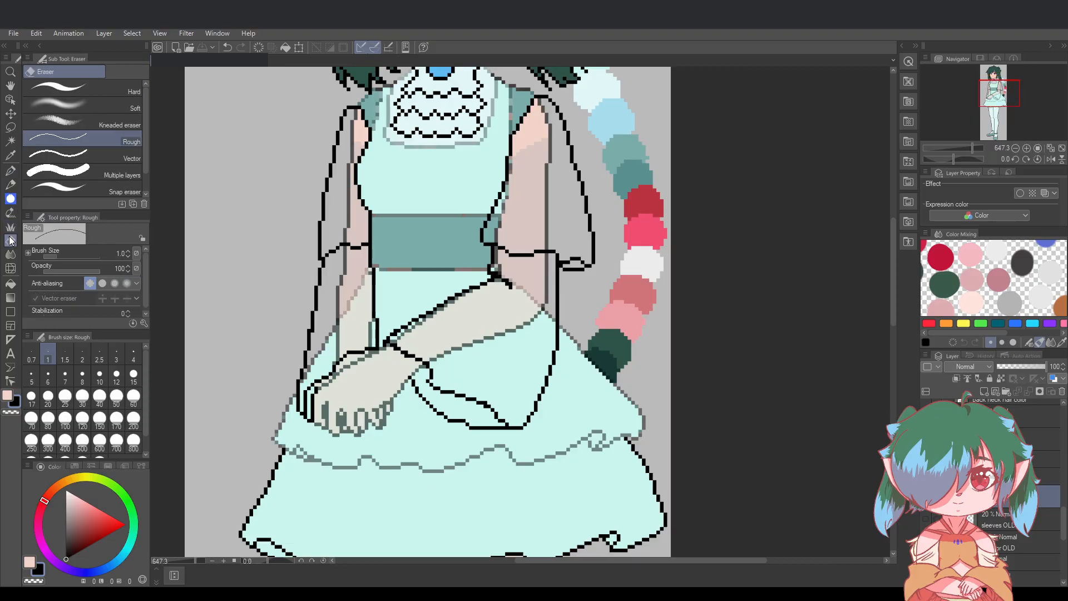
pyautogui.moveTo(313, 421); pyautogui.dragTo(311, 399)
pyautogui.click(306, 418)
pyautogui.press('p')
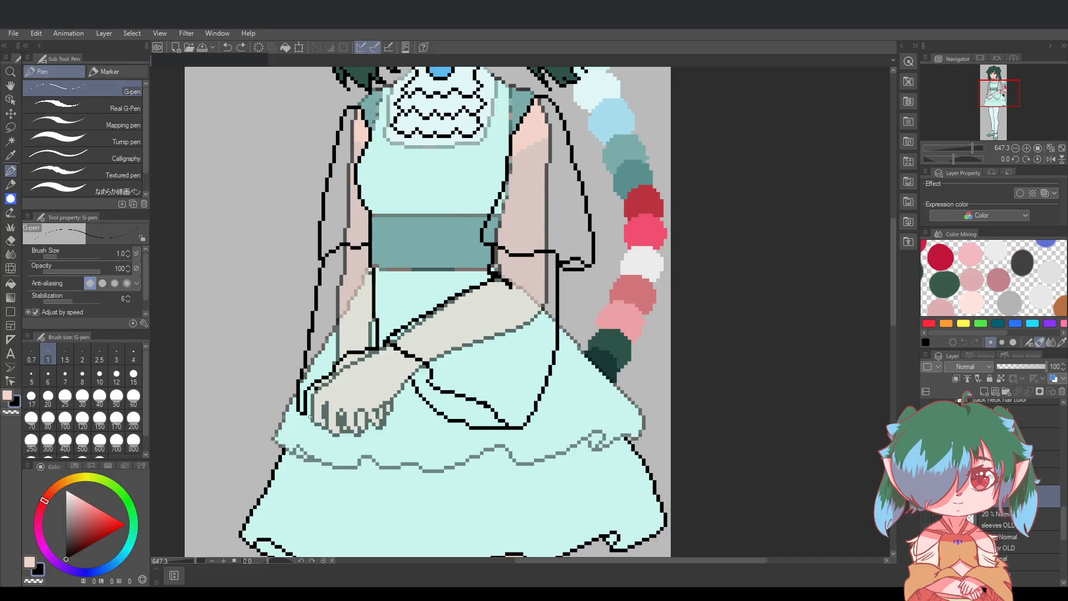
# Examine the reworked sleeves close up and within the full figure at different magnifications
pyautogui.scroll(-2, 436, 432)
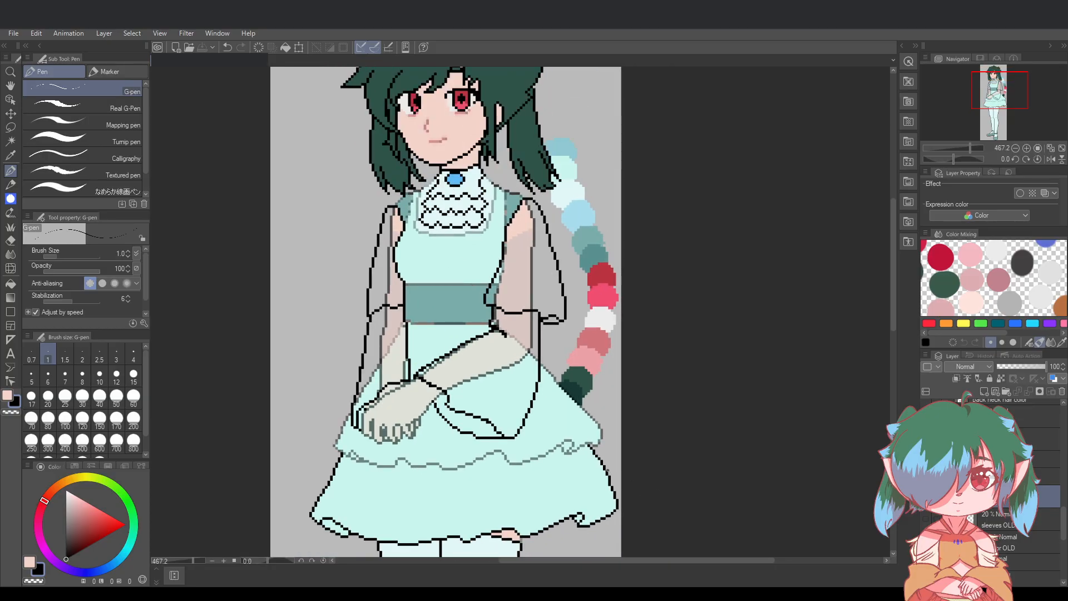
pyautogui.scroll(3, 398, 425)
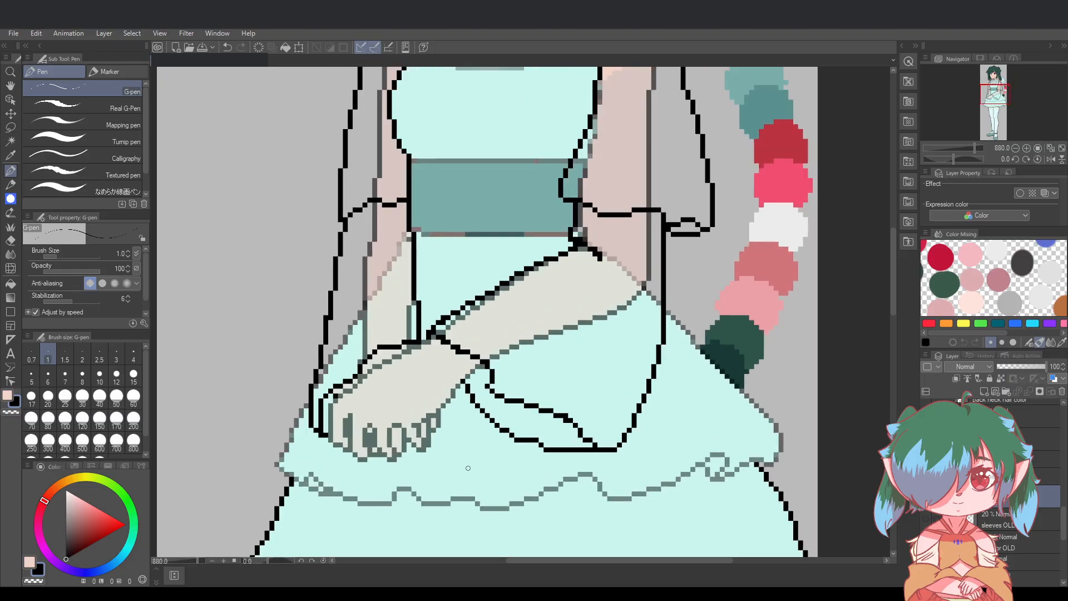
pyautogui.scroll(-2, 601, 499)
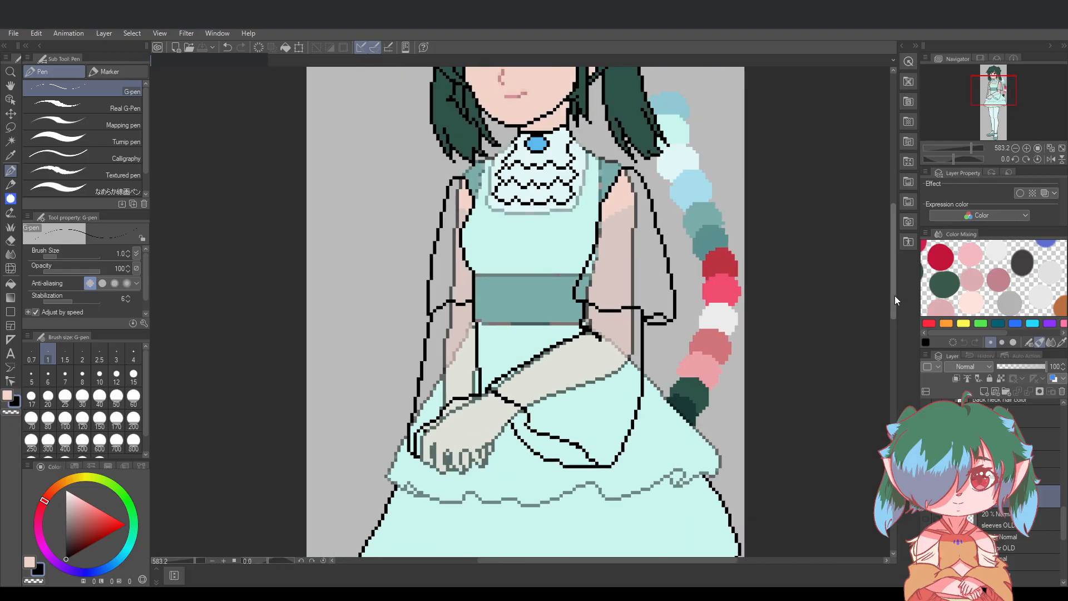
pyautogui.moveTo(894, 296); pyautogui.dragTo(894, 320)
pyautogui.scroll(-2, 820, 399)
pyautogui.moveTo(705, 559); pyautogui.dragTo(753, 559)
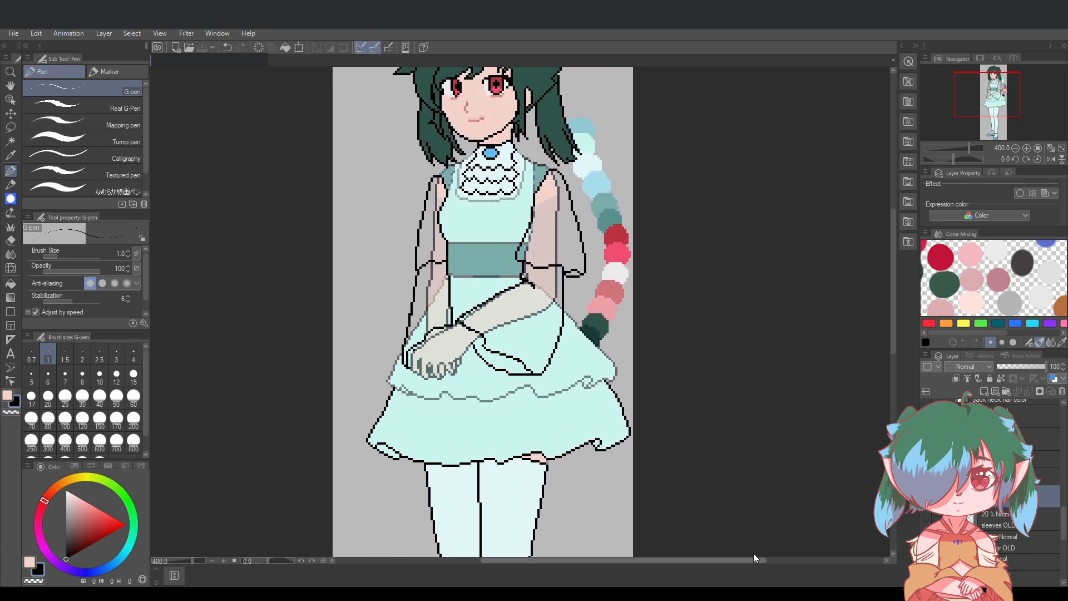
pyautogui.moveTo(894, 299); pyautogui.dragTo(894, 312)
pyautogui.scroll(-1, 820, 348)
pyautogui.scroll(-1, 820, 347)
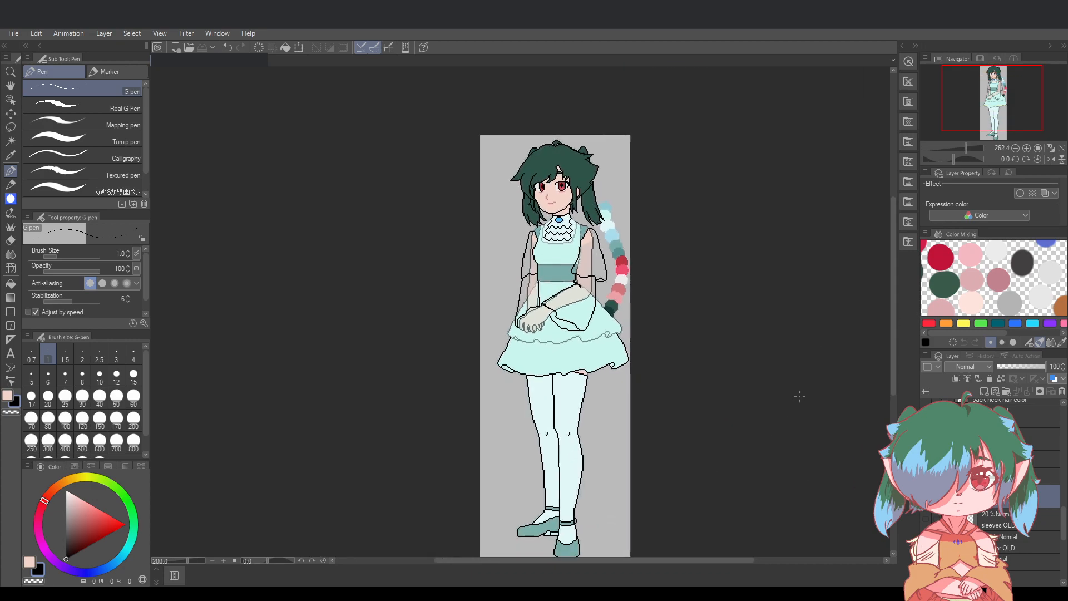
pyautogui.moveTo(712, 556); pyautogui.dragTo(735, 557)
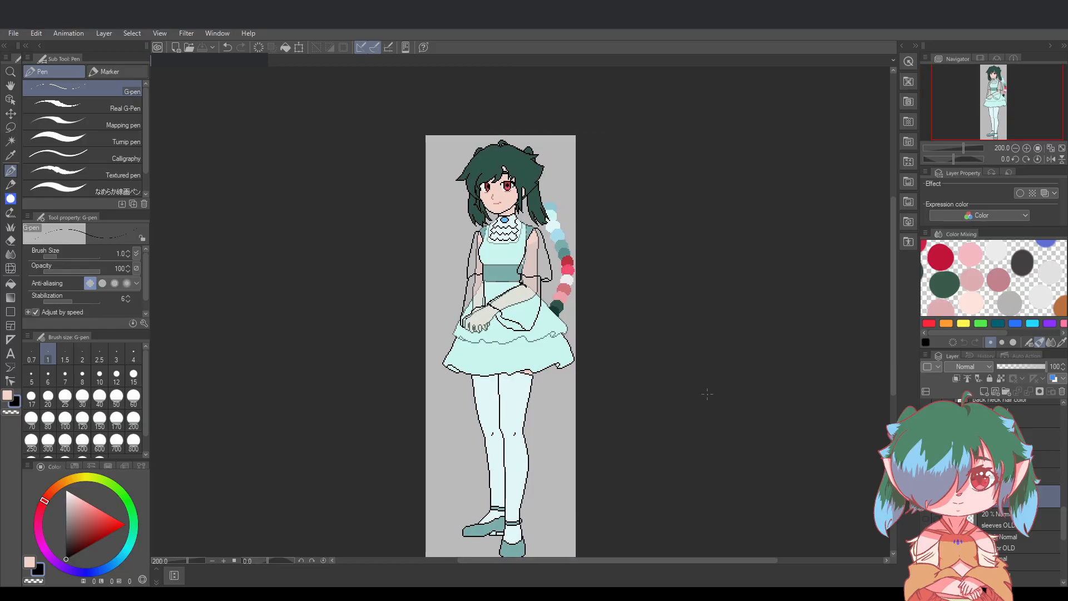
pyautogui.scroll(2, 716, 282)
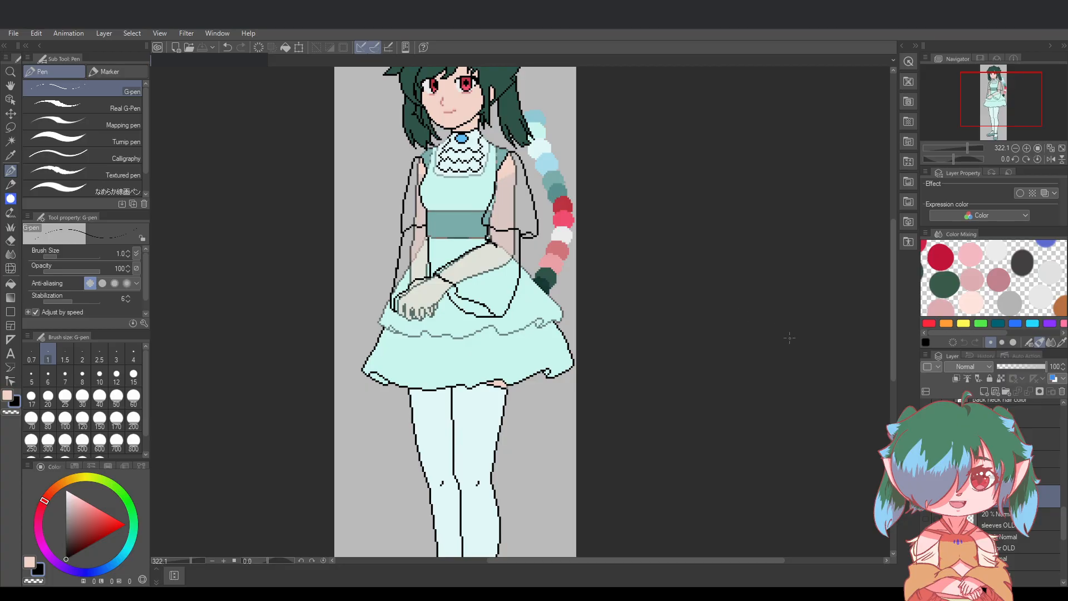
# Set the opacity of the waistband's line layer to 100%
pyautogui.scroll(-3, 1001, 473)
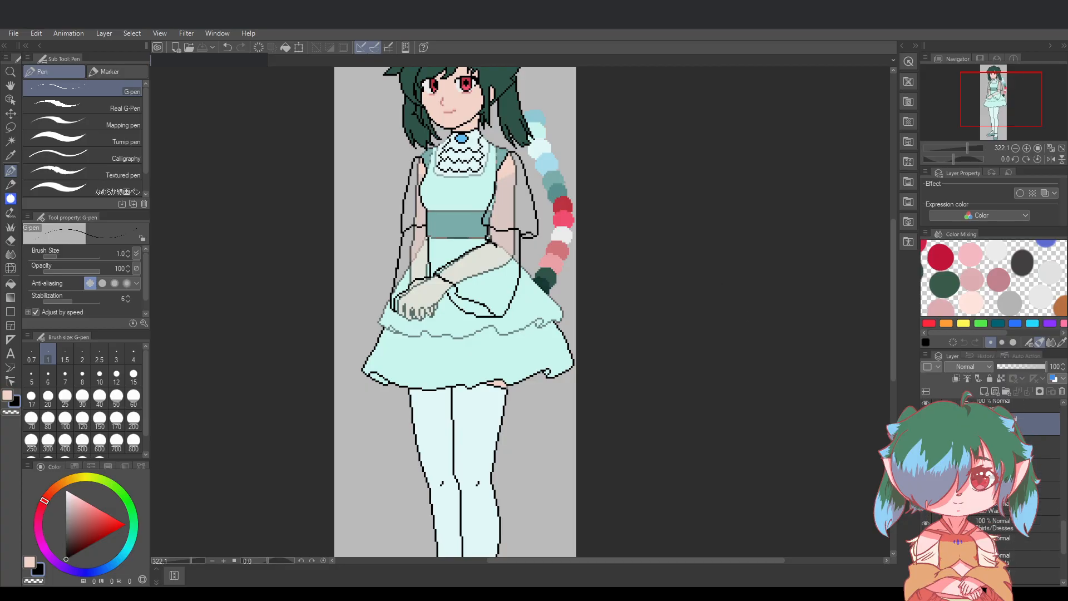
pyautogui.scroll(2, 1001, 473)
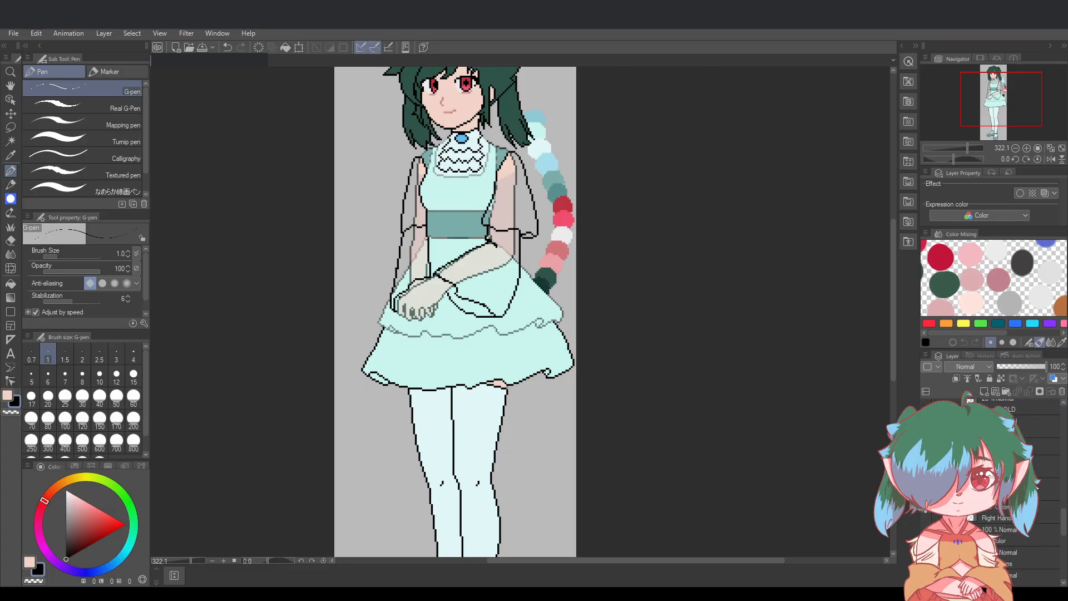
pyautogui.scroll(2, 1031, 532)
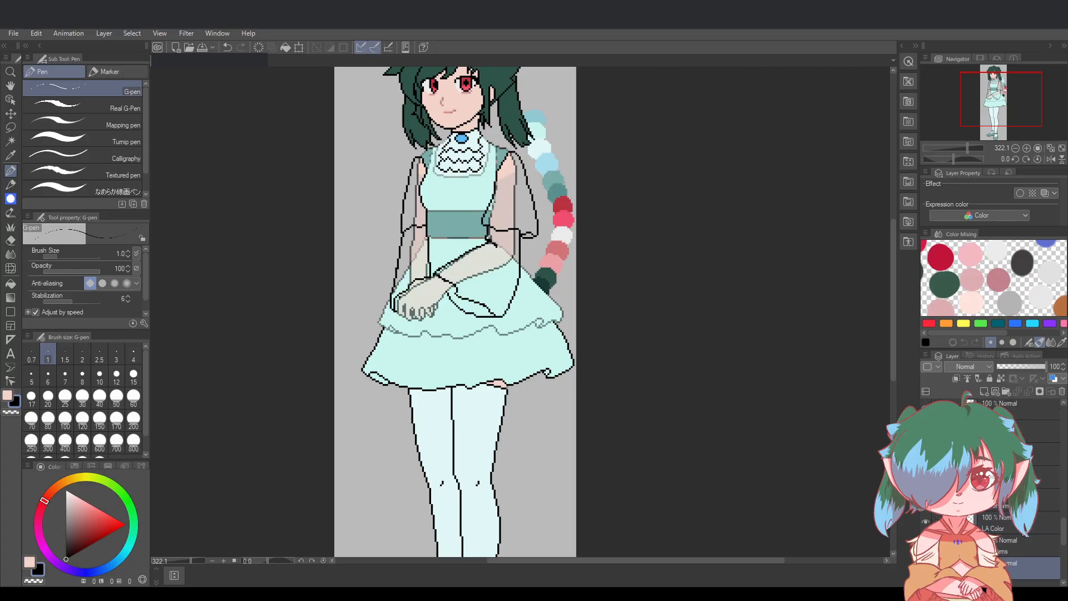
pyautogui.scroll(1, 1029, 533)
pyautogui.scroll(-2, 1024, 533)
pyautogui.click(1024, 525)
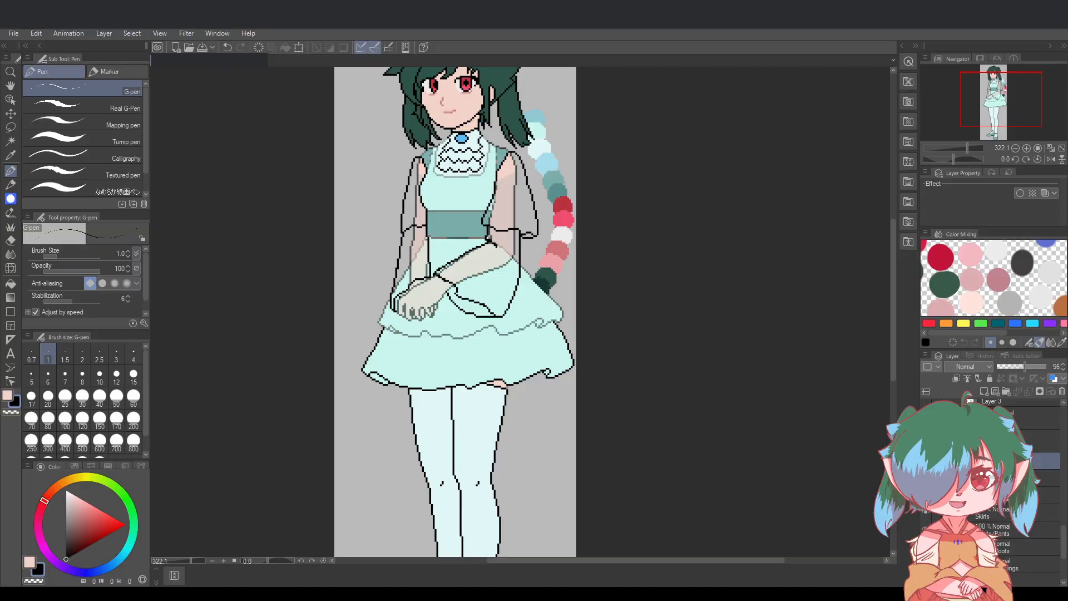
pyautogui.scroll(-3, 1024, 526)
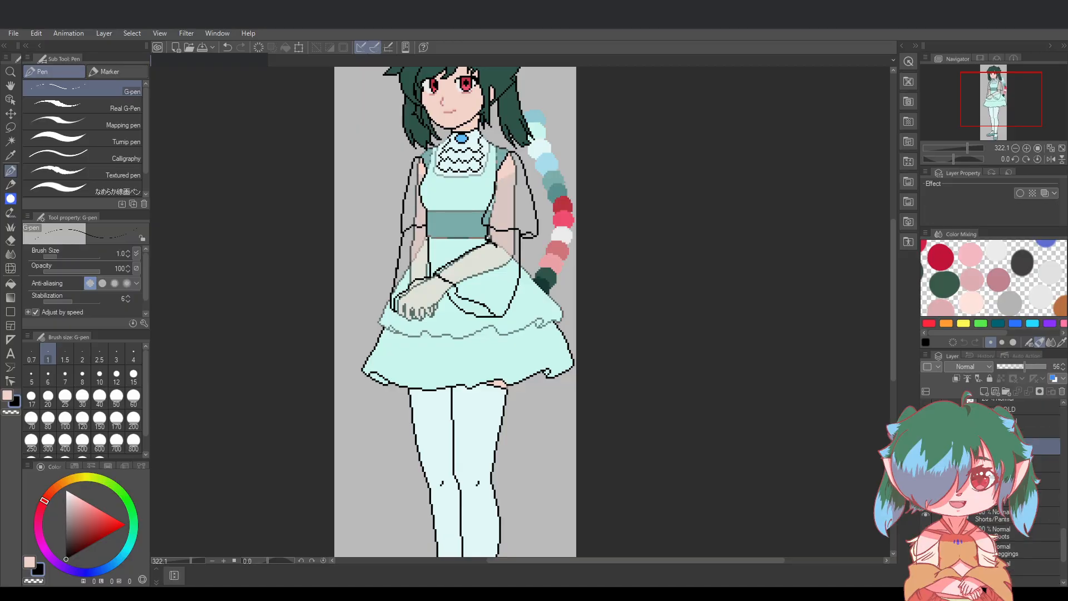
pyautogui.click(1039, 487)
pyautogui.moveTo(1018, 371); pyautogui.dragTo(1051, 366)
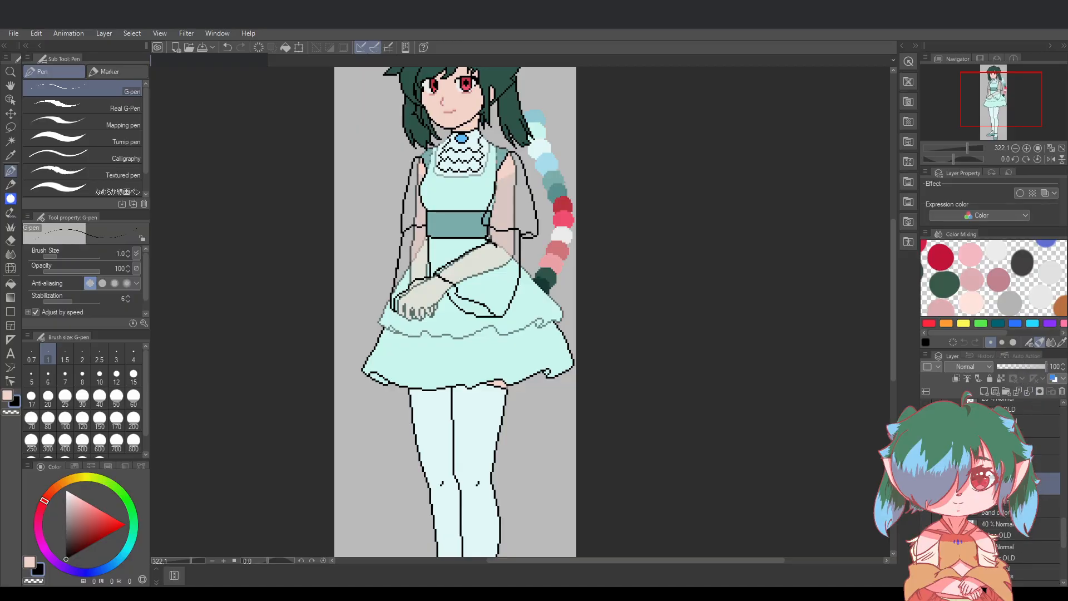
# Close the waistband's layer folder and raise the upper skirt tier's line layer to 100% opacity
pyautogui.click(1040, 464)
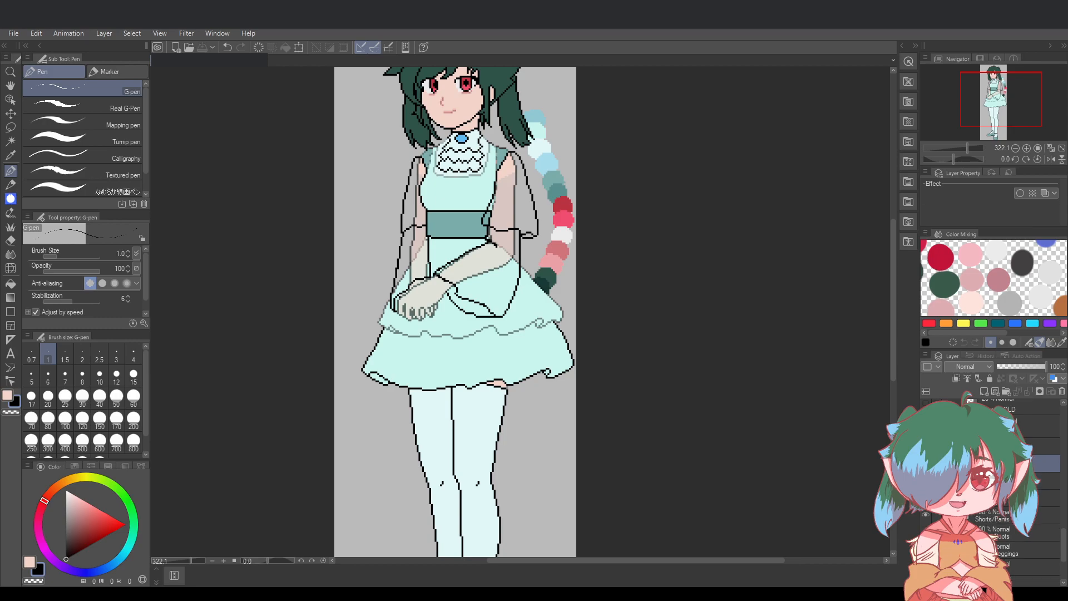
pyautogui.click(954, 497)
pyautogui.scroll(-1, 1035, 489)
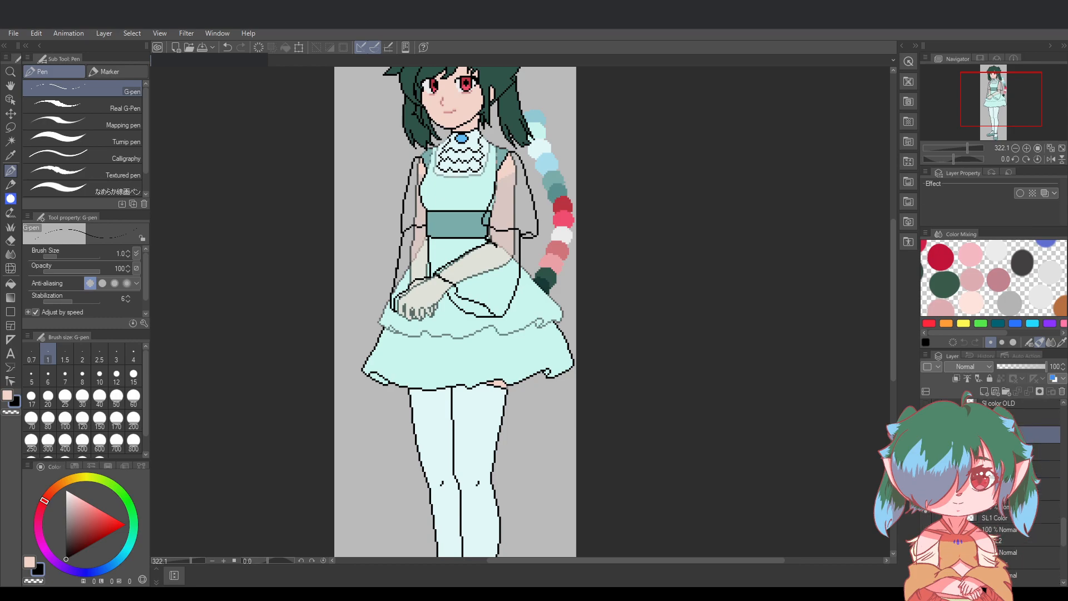
pyautogui.click(1038, 489)
pyautogui.moveTo(1019, 367); pyautogui.dragTo(1049, 367)
# Close the skirt's layer folder and raise the torso clothing's GEM line layer to full opacity
pyautogui.click(1024, 538)
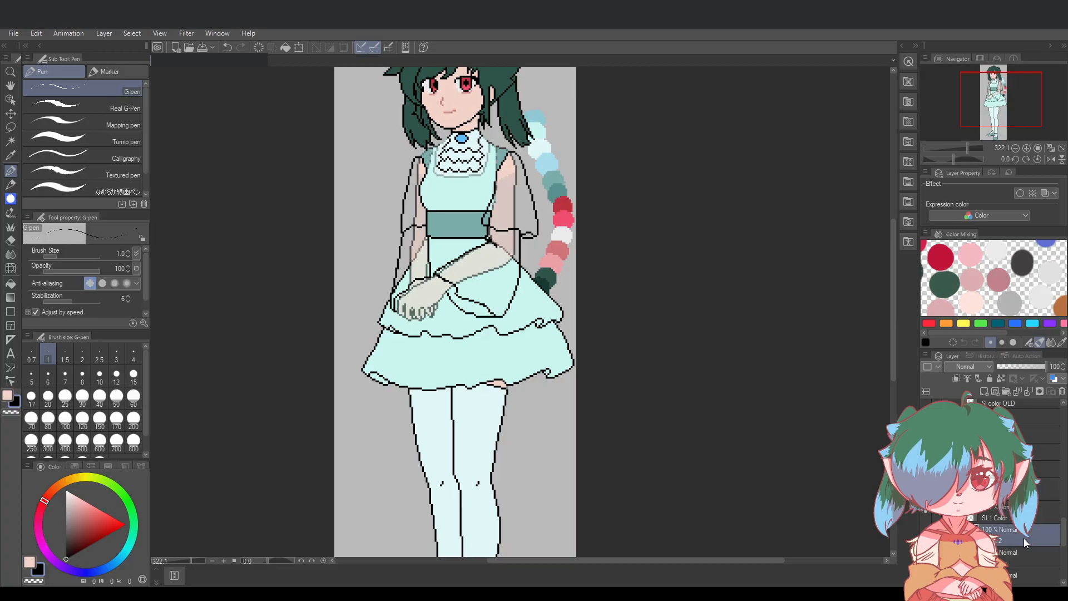
pyautogui.click(954, 468)
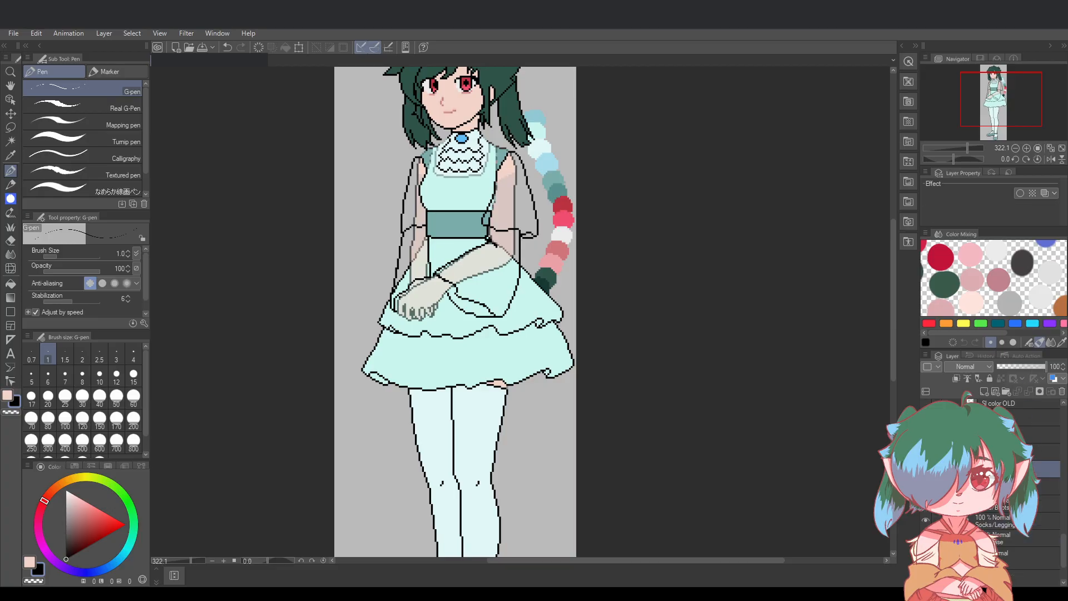
pyautogui.click(954, 451)
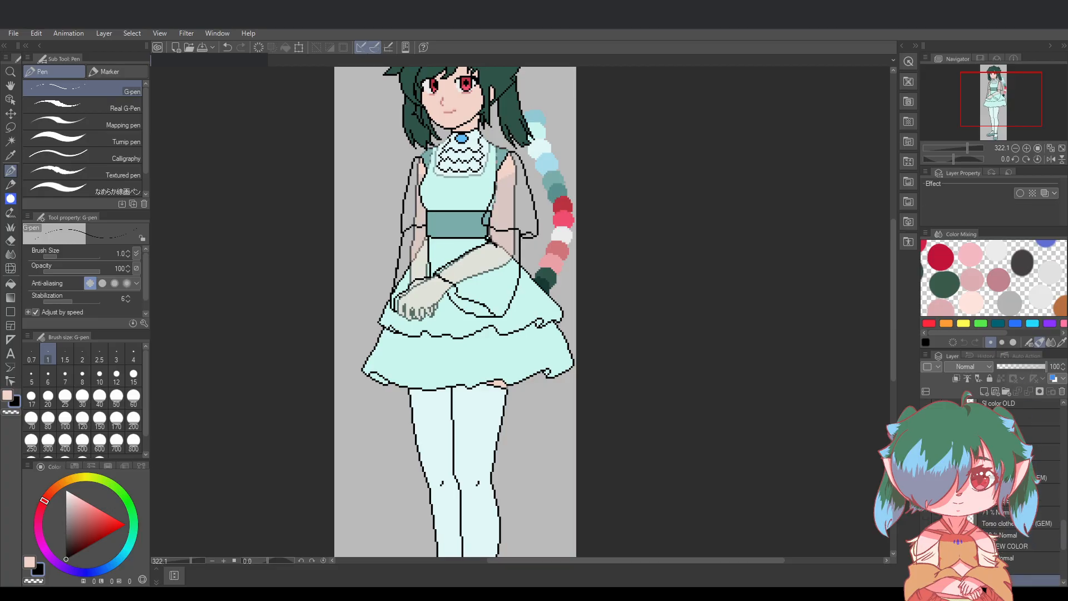
pyautogui.click(1038, 473)
pyautogui.moveTo(1011, 366); pyautogui.dragTo(1047, 366)
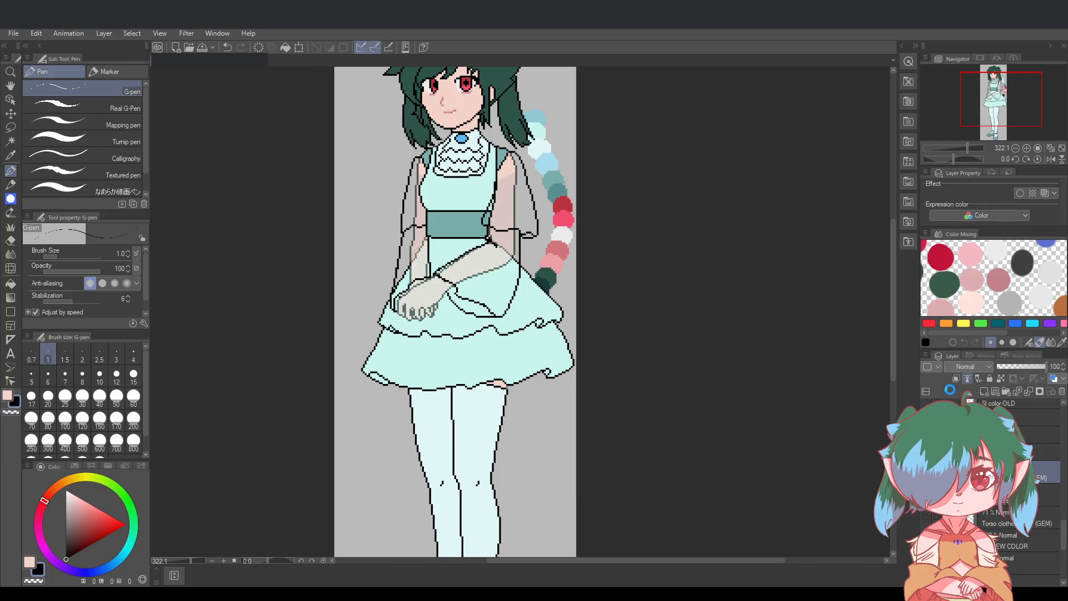
# Look through the lower body layers for the faded arm layers and set the selected layer to full opacity
pyautogui.click(954, 451)
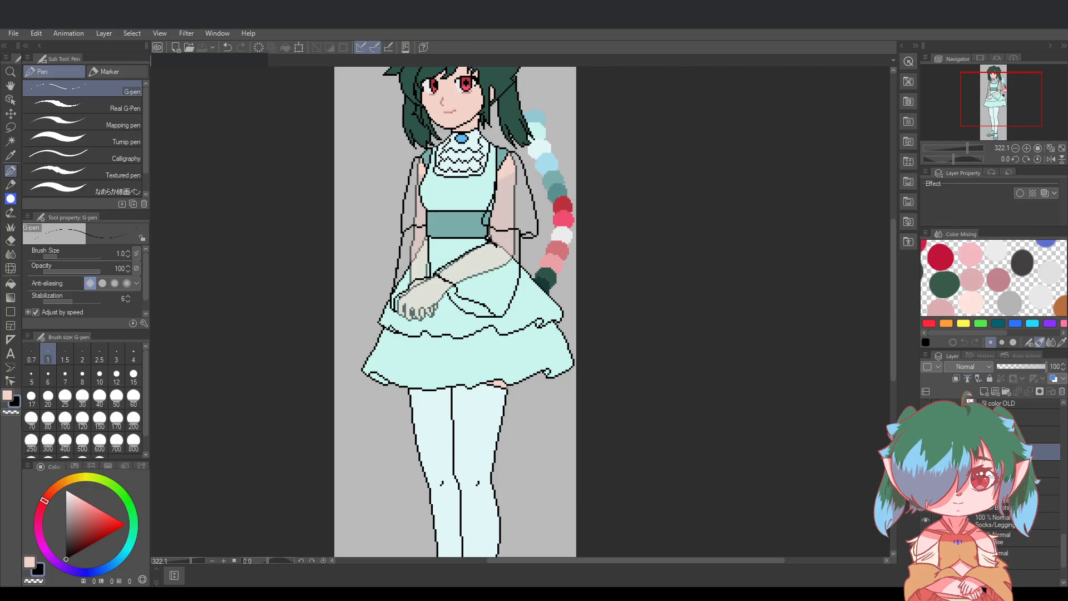
pyautogui.scroll(-3, 994, 484)
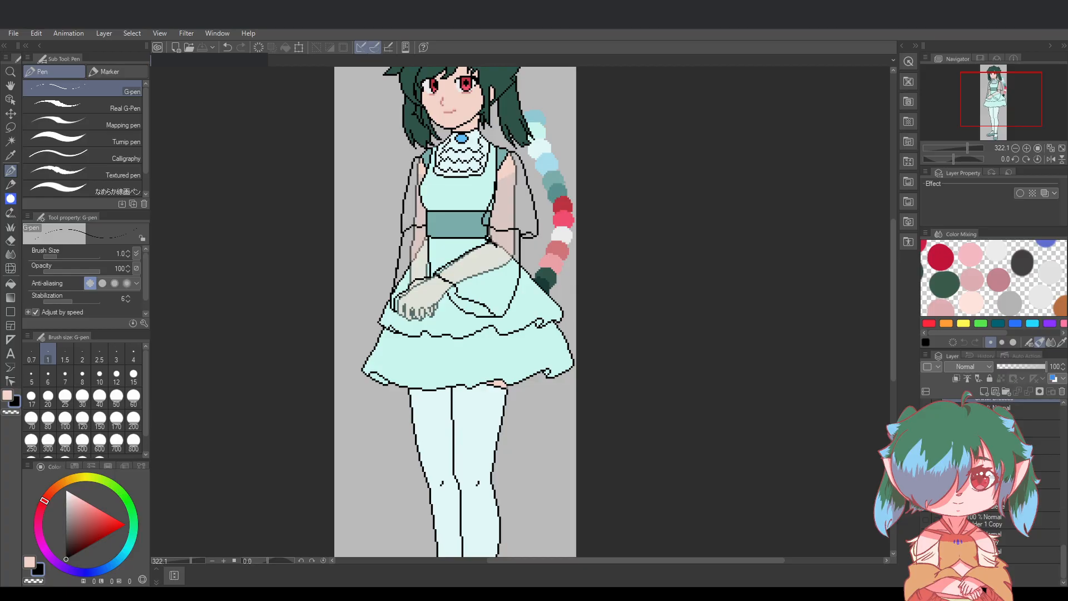
pyautogui.scroll(-3, 993, 484)
pyautogui.click(1013, 531)
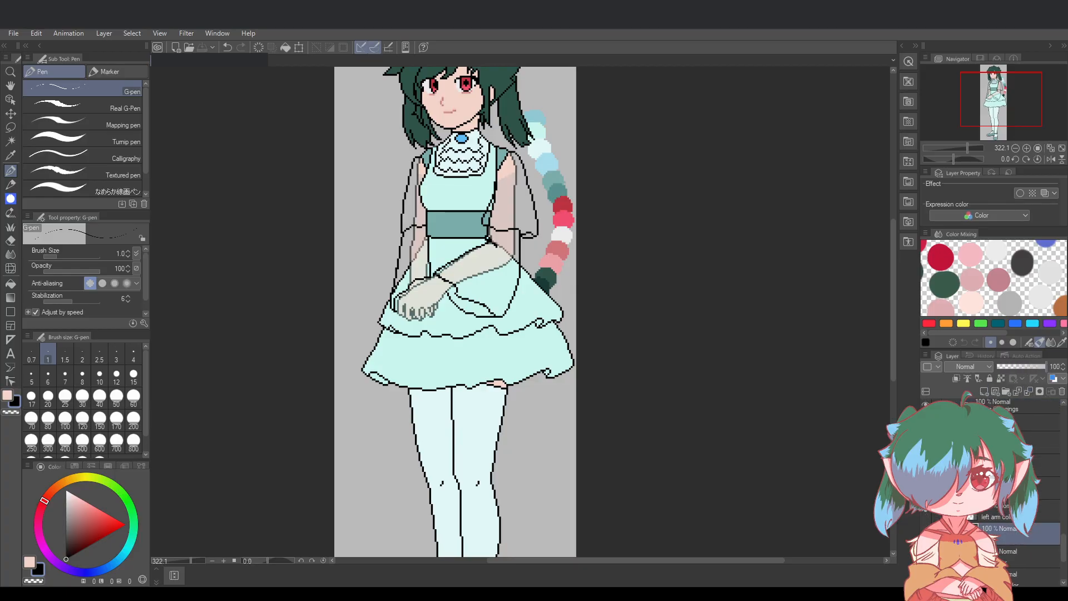
pyautogui.scroll(-3, 994, 485)
pyautogui.scroll(2, 1020, 462)
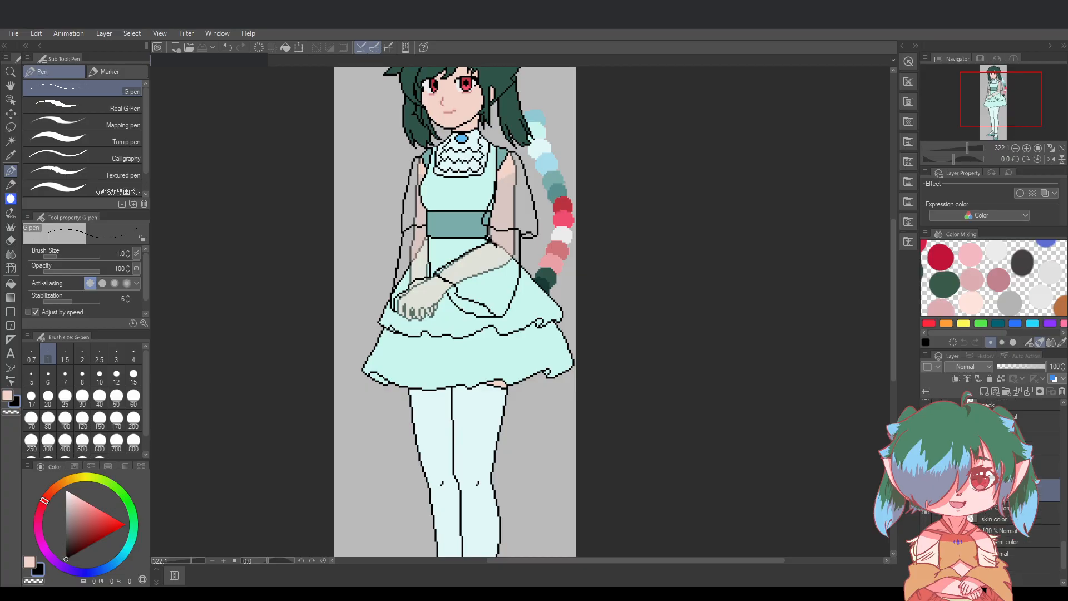
pyautogui.click(1033, 445)
pyautogui.moveTo(1021, 365); pyautogui.dragTo(1053, 367)
pyautogui.scroll(3, 994, 484)
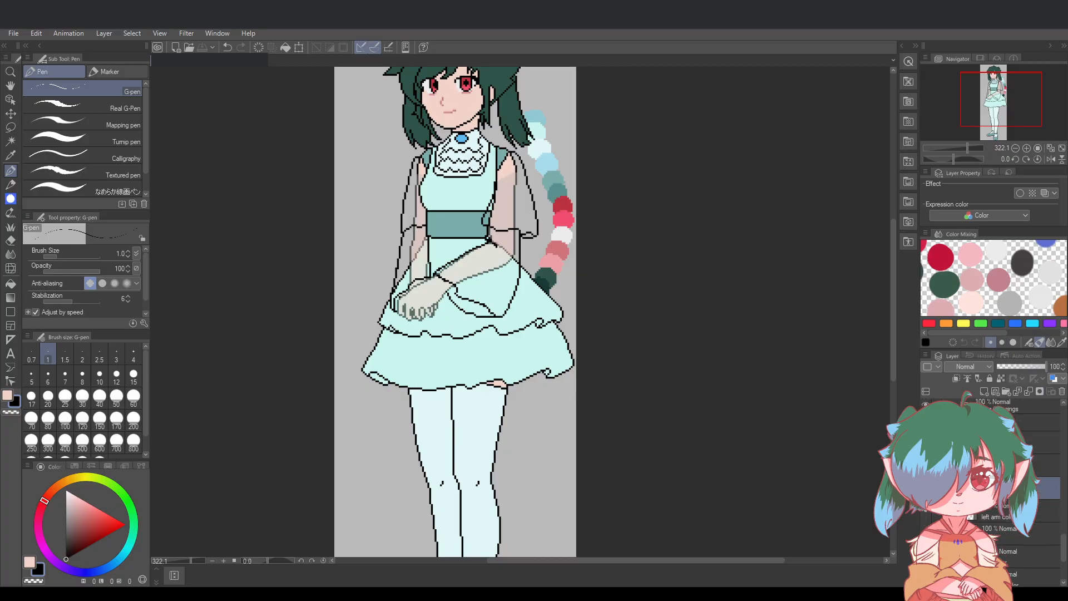
pyautogui.click(1034, 479)
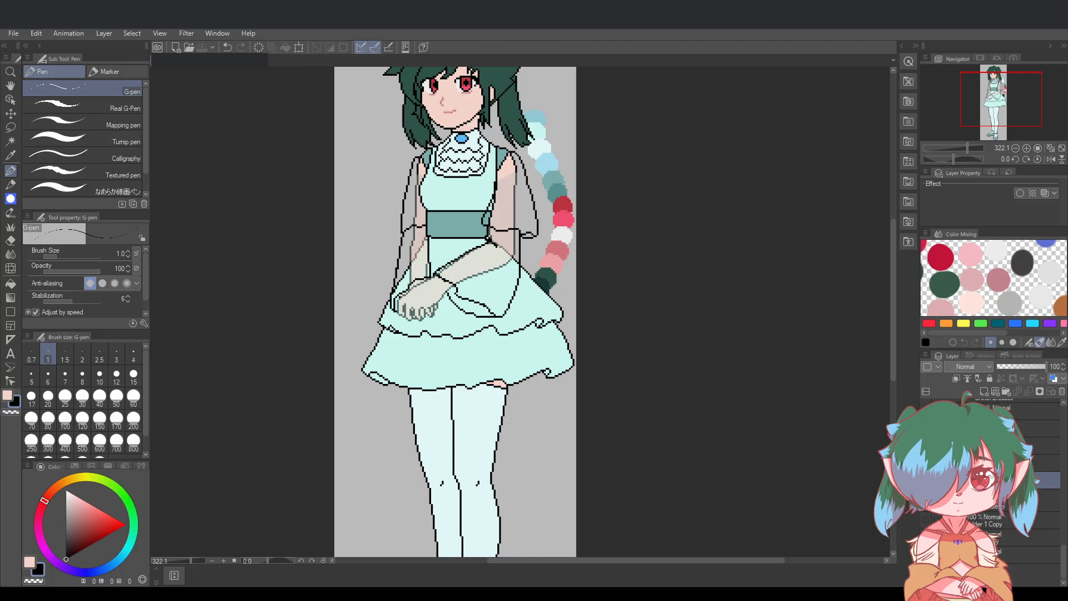
pyautogui.scroll(5, 994, 490)
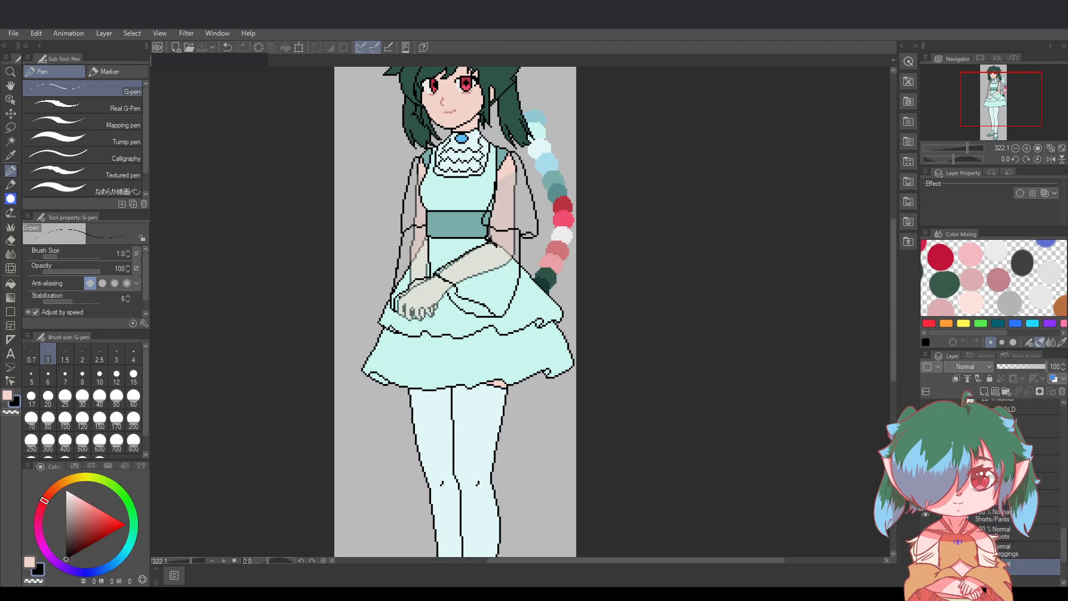
# Raise the faded arms' layer folder to 100% opacity and save the drawing
pyautogui.click(1030, 429)
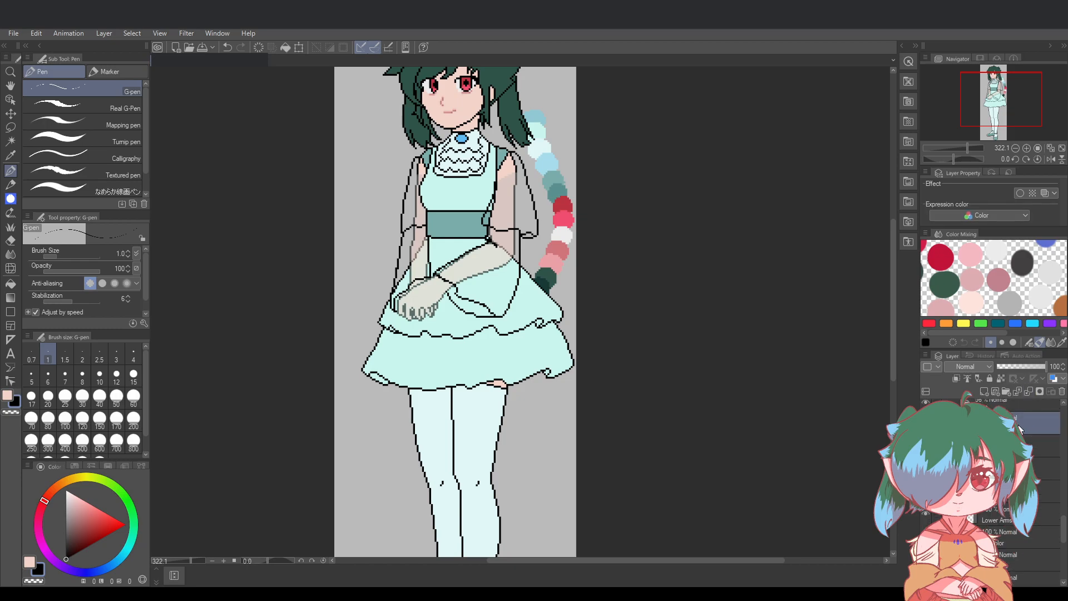
pyautogui.click(1029, 445)
pyautogui.click(1029, 468)
pyautogui.click(1030, 492)
pyautogui.click(1029, 514)
pyautogui.scroll(-1, 1029, 514)
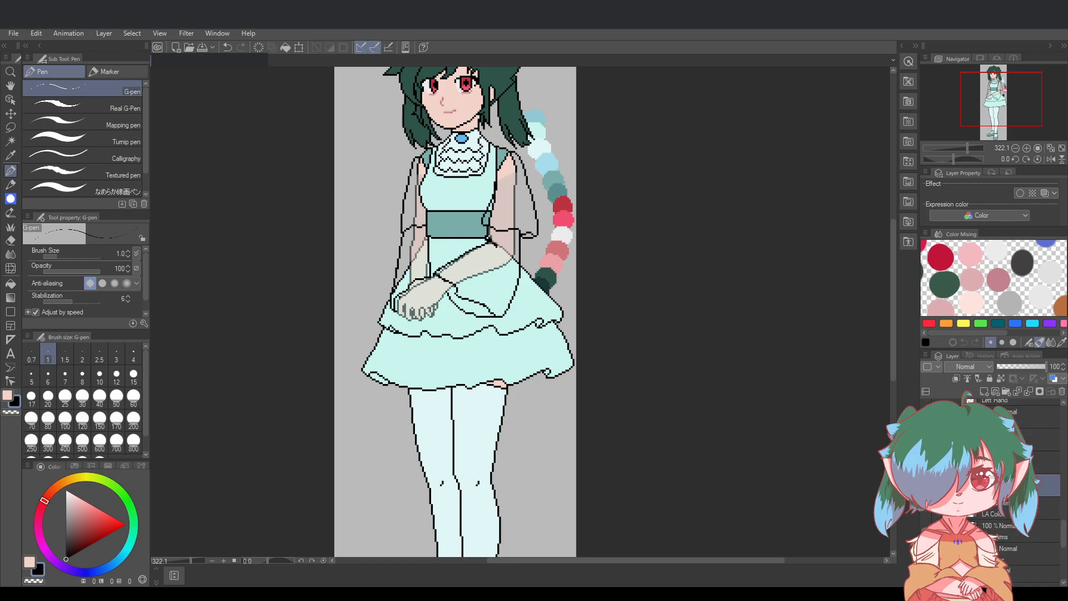
pyautogui.click(1030, 509)
pyautogui.click(1028, 531)
pyautogui.scroll(3, 1028, 523)
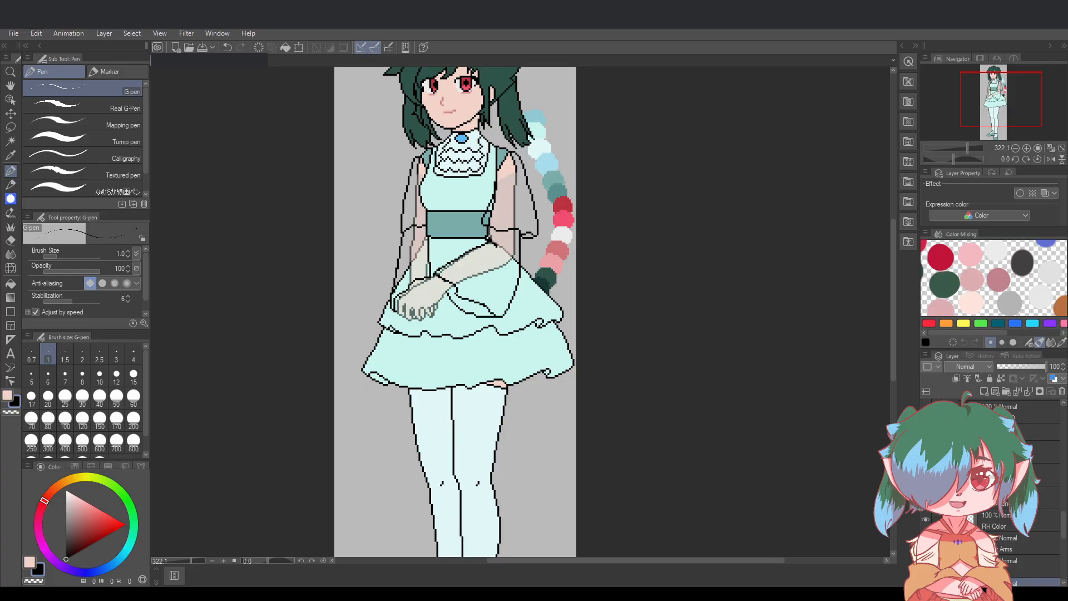
pyautogui.click(1028, 489)
pyautogui.moveTo(1026, 368); pyautogui.dragTo(1055, 370)
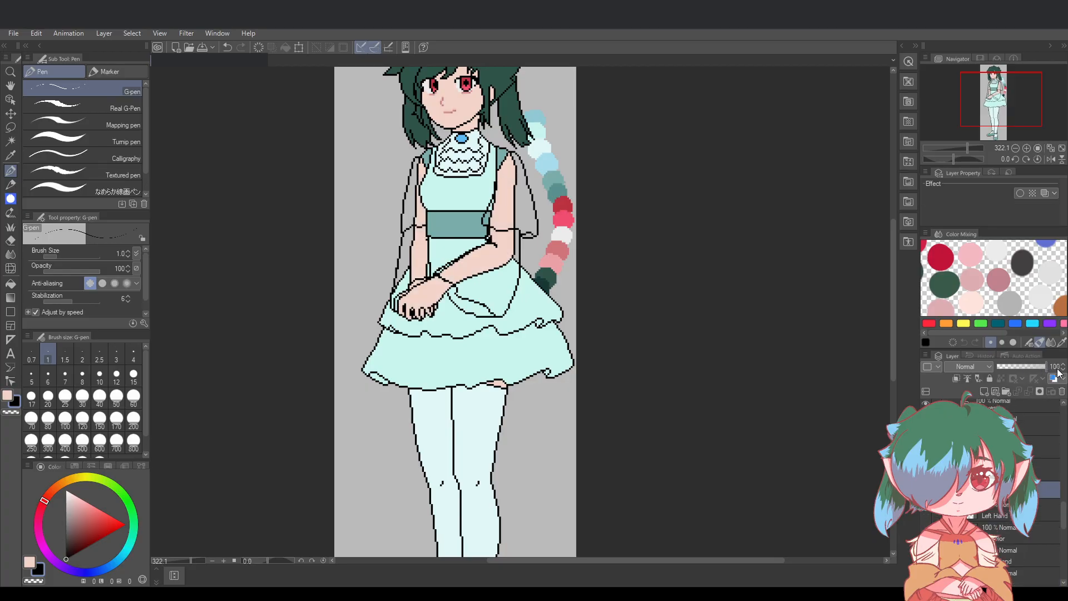
pyautogui.hotkey('ctrl', 's')
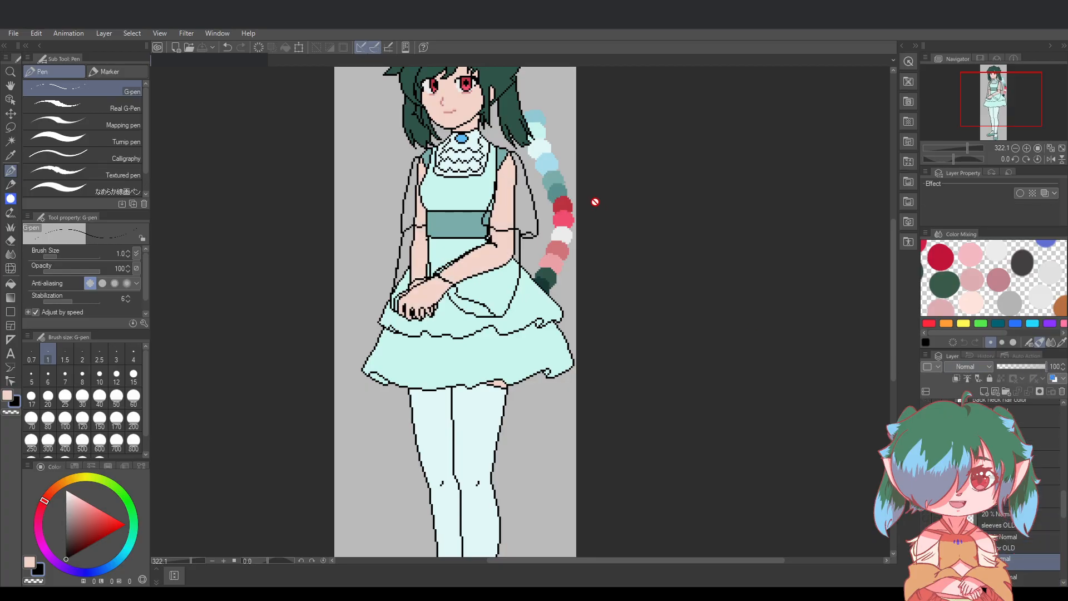
# Sample the bodice's pale mint colour and add a new layer among the sleeve layers for the fill
pyautogui.scroll(1, 509, 147)
pyautogui.scroll(1, 509, 147)
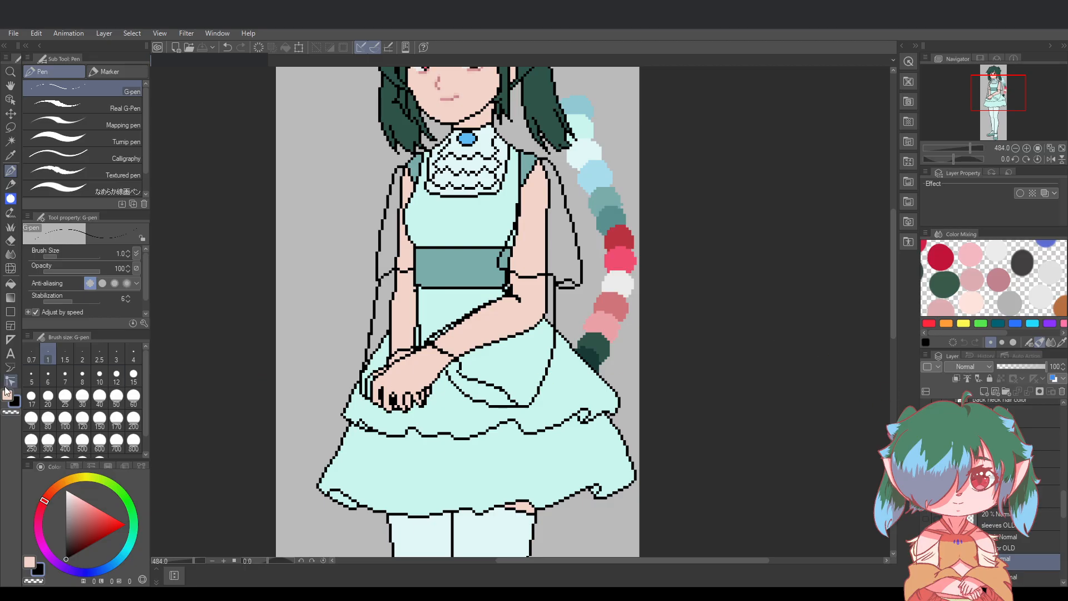
pyautogui.keyDown('alt'); pyautogui.click(479, 227); pyautogui.keyUp('alt')
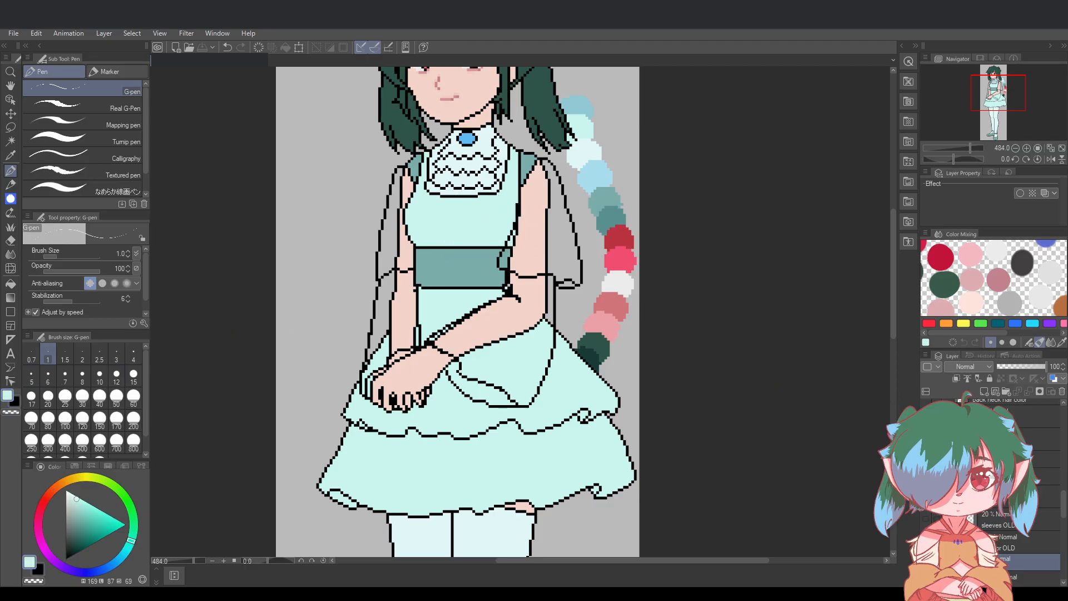
pyautogui.scroll(-2, 1018, 490)
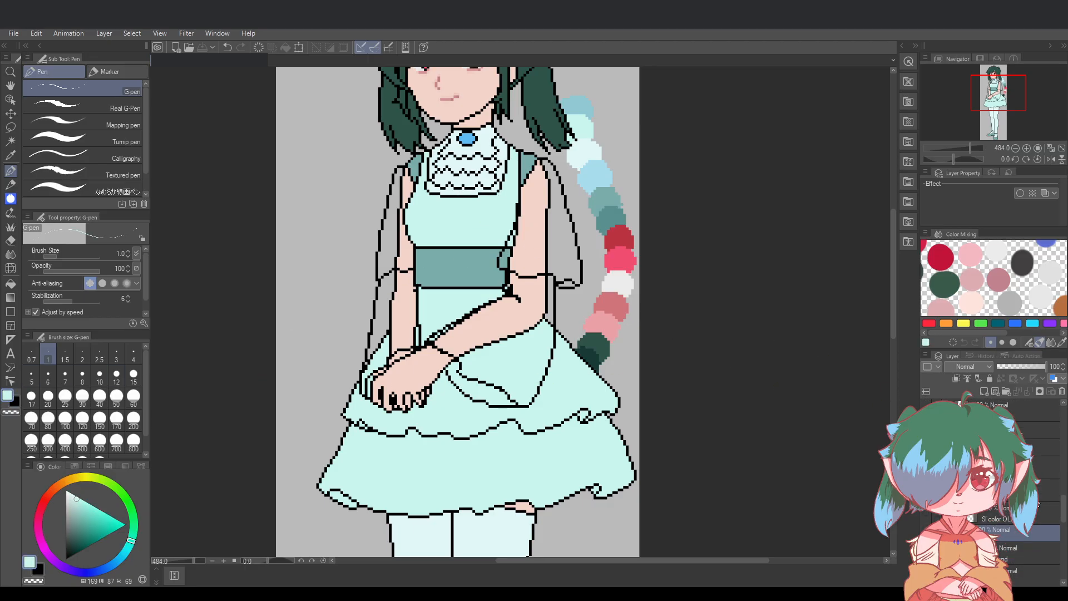
pyautogui.click(1036, 468)
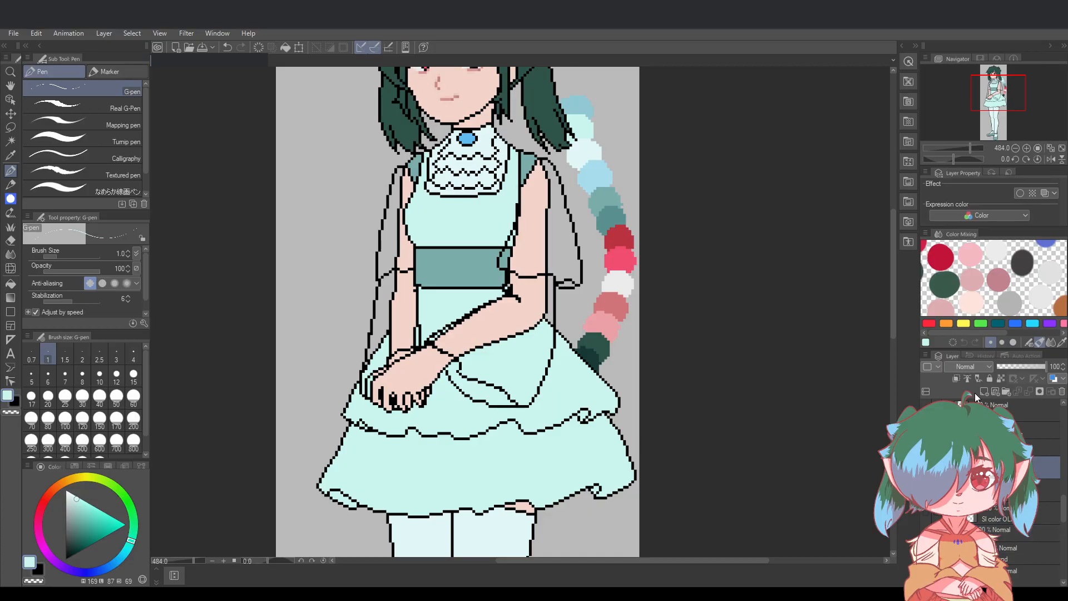
pyautogui.click(983, 391)
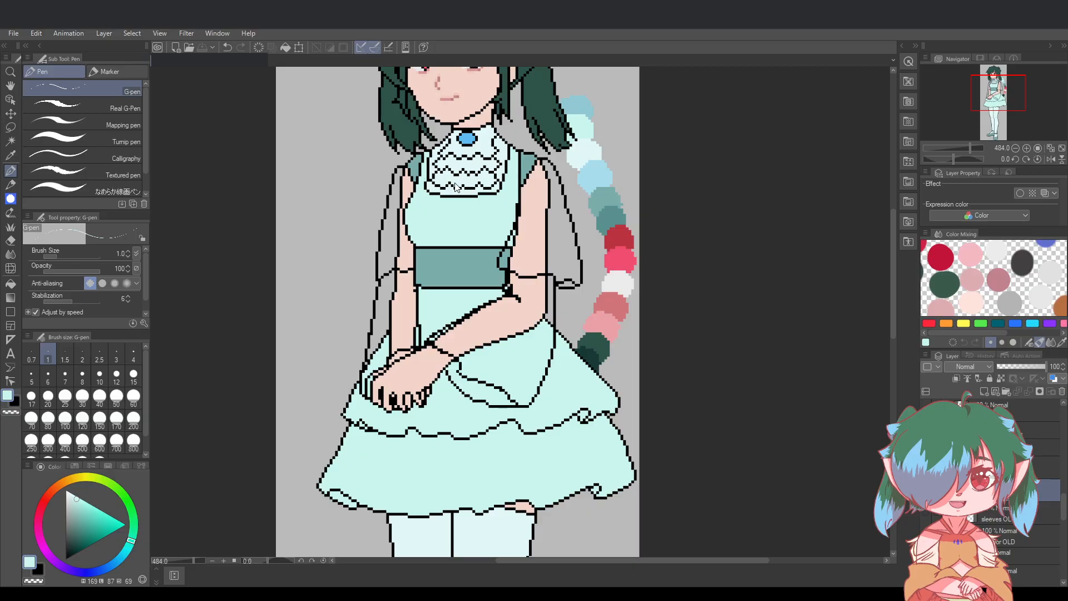
# Set the G-pen size to 2.5, dab mint on the crossed forearm and hide the skirt's layer folder
pyautogui.click(100, 355)
pyautogui.moveTo(485, 341)
pyautogui.mouseDown()
pyautogui.moveTo(457, 348)
pyautogui.moveTo(481, 353)
pyautogui.mouseUp()
pyautogui.scroll(-5, 993, 490)
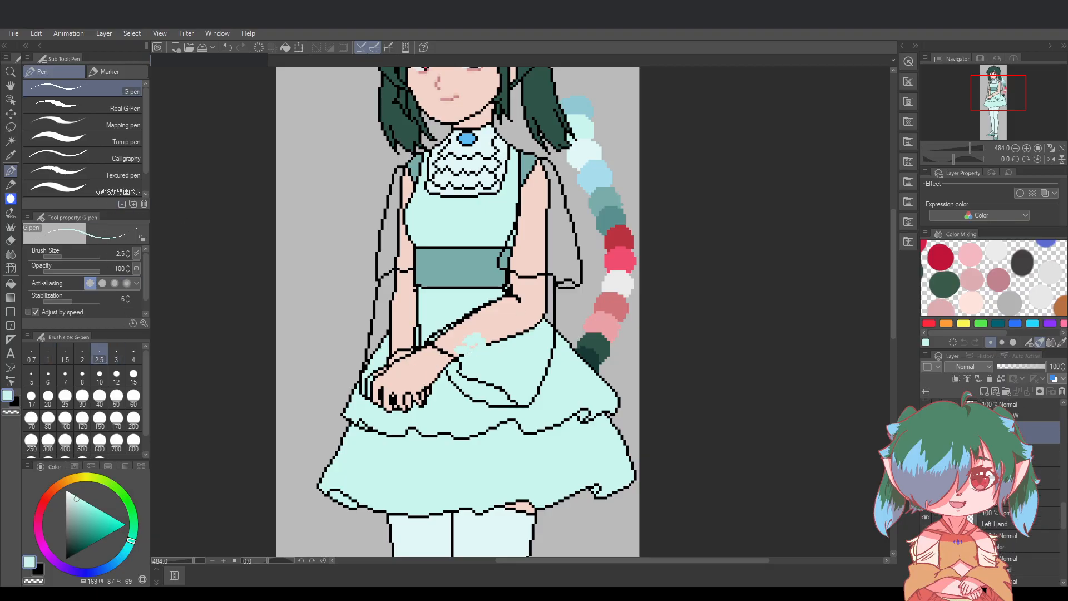
pyautogui.scroll(-2, 993, 490)
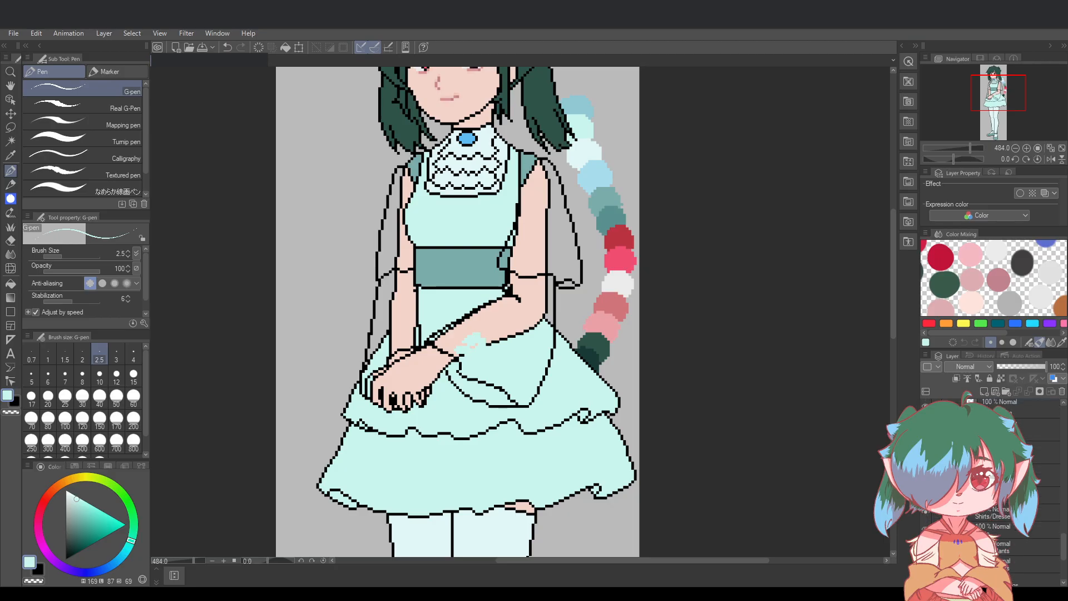
pyautogui.click(925, 516)
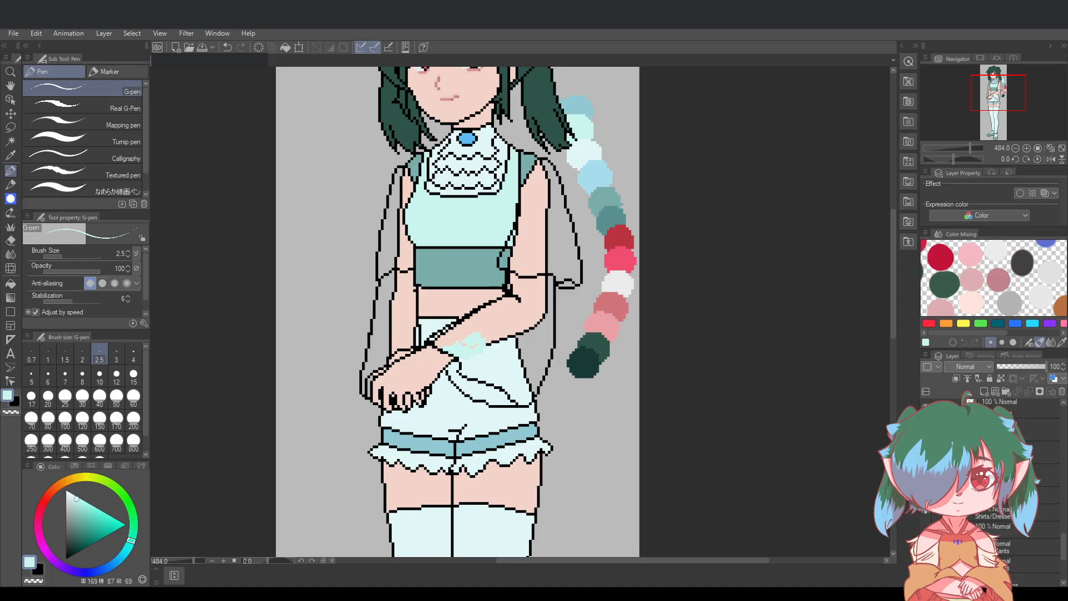
pyautogui.scroll(3, 993, 489)
pyautogui.scroll(2, 479, 321)
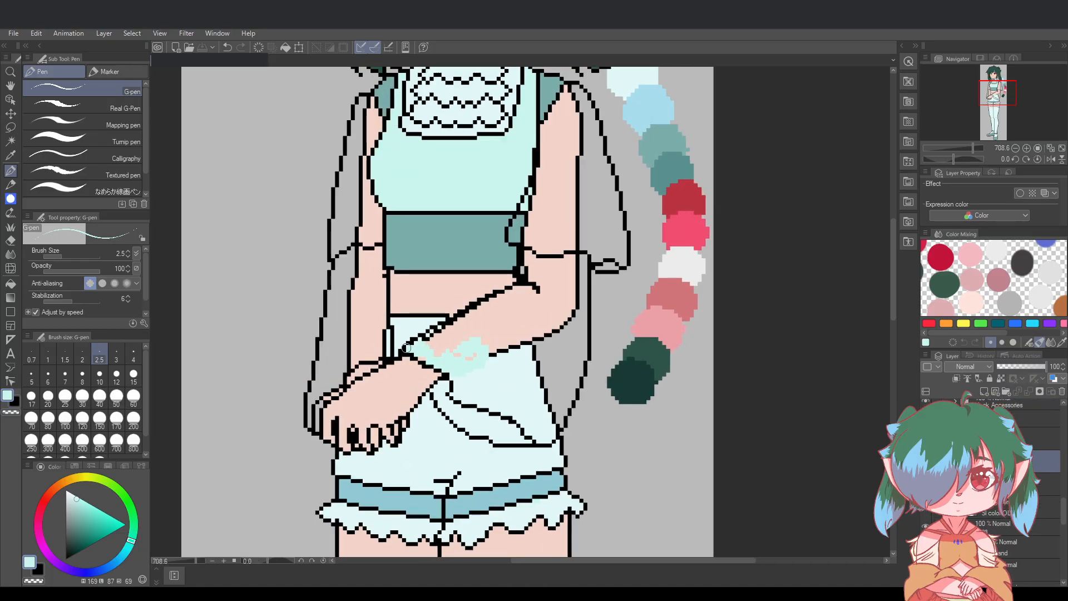
# Redo the first mint strokes along the crossed forearm's upper edge and colour the draped cuff's lower rim
pyautogui.hotkey('ctrl', 'z')
pyautogui.moveTo(420, 351)
pyautogui.mouseDown()
pyautogui.moveTo(464, 325)
pyautogui.moveTo(435, 347)
pyautogui.moveTo(457, 342)
pyautogui.moveTo(436, 353)
pyautogui.moveTo(498, 303)
pyautogui.moveTo(457, 323)
pyautogui.mouseUp()
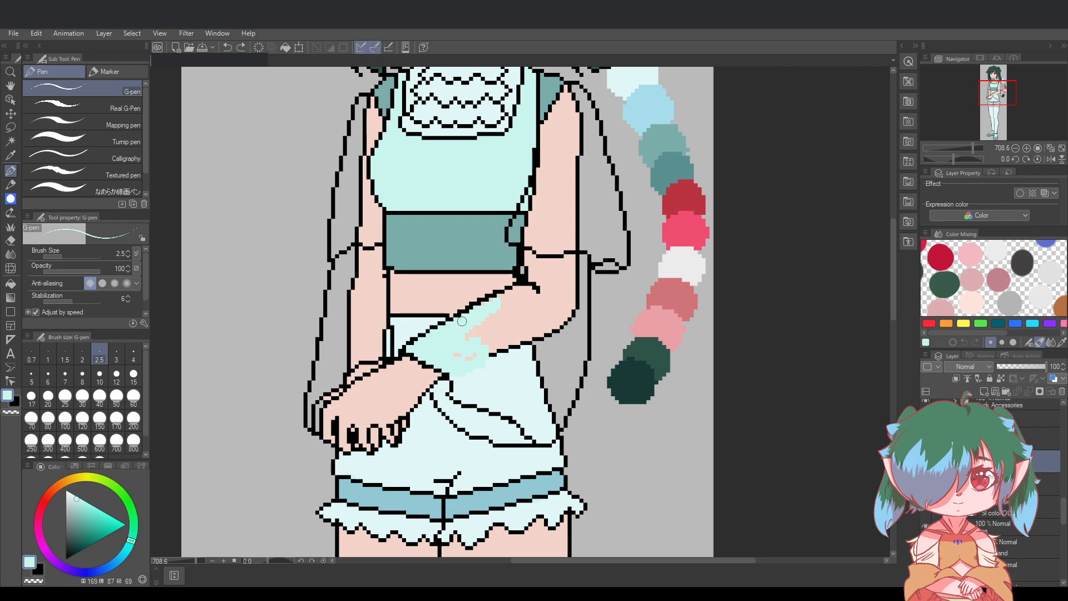
pyautogui.hotkey('ctrl', 'z')
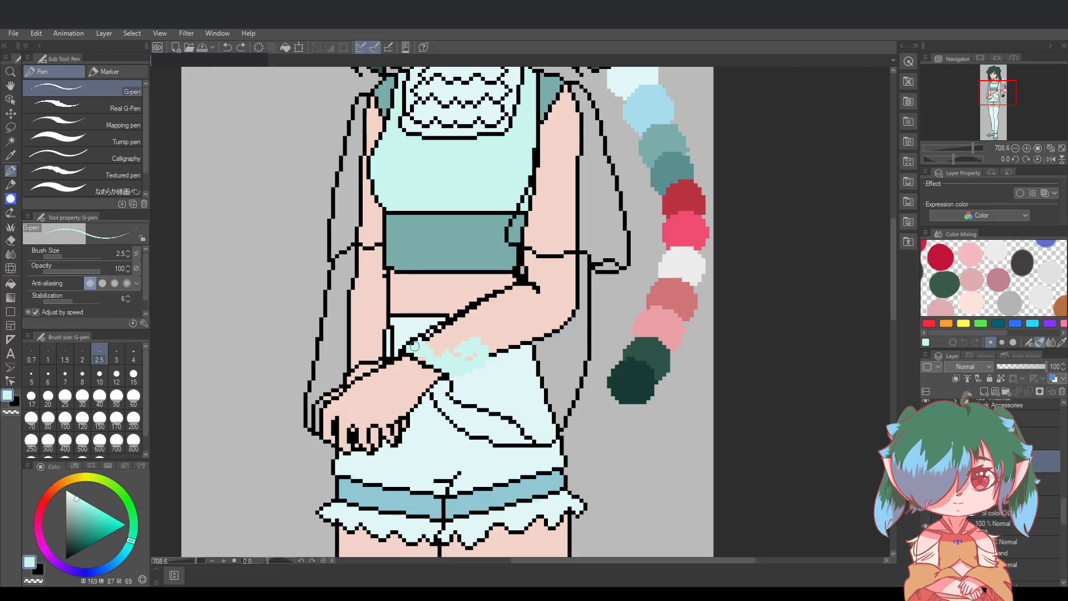
pyautogui.moveTo(415, 343)
pyautogui.mouseDown()
pyautogui.moveTo(470, 322)
pyautogui.moveTo(429, 347)
pyautogui.moveTo(520, 289)
pyautogui.mouseUp()
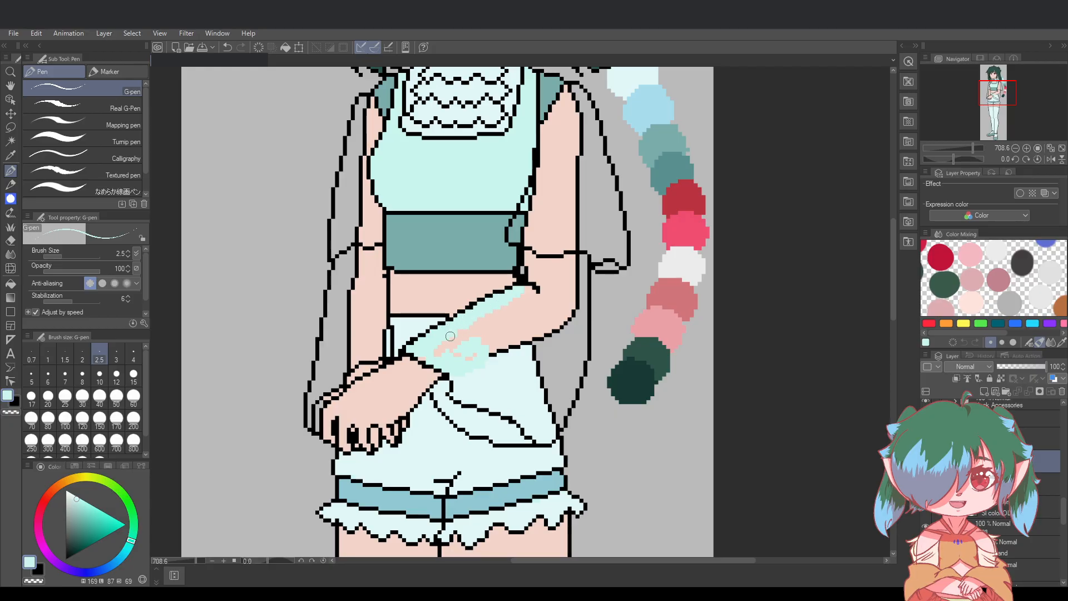
pyautogui.moveTo(445, 339)
pyautogui.mouseDown()
pyautogui.moveTo(513, 302)
pyautogui.moveTo(460, 329)
pyautogui.moveTo(533, 292)
pyautogui.moveTo(460, 355)
pyautogui.moveTo(488, 371)
pyautogui.moveTo(446, 360)
pyautogui.moveTo(455, 383)
pyautogui.moveTo(436, 391)
pyautogui.moveTo(464, 424)
pyautogui.mouseUp()
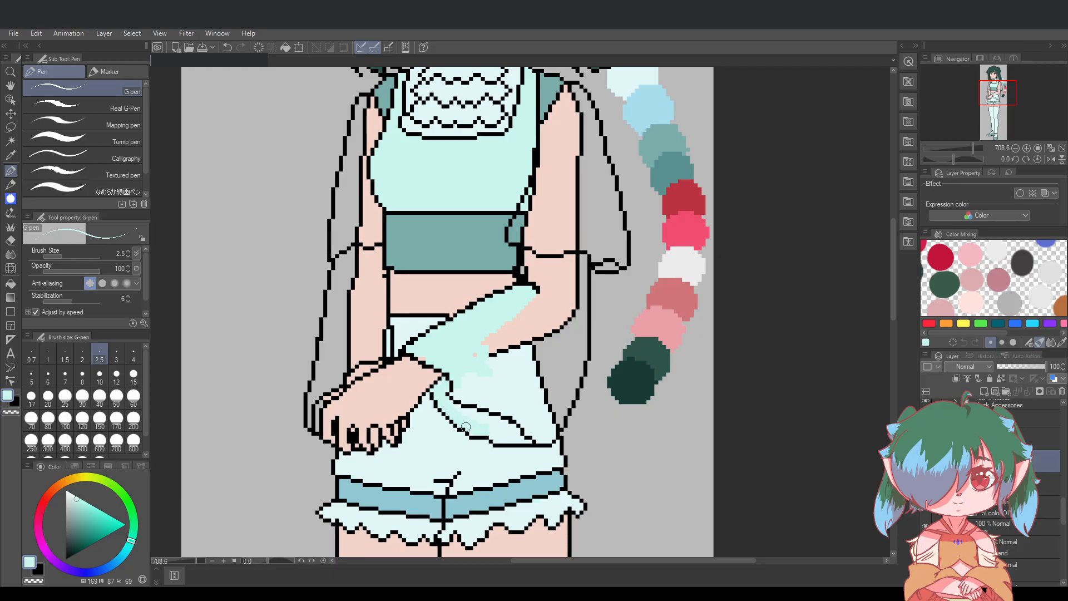
pyautogui.moveTo(485, 426); pyautogui.dragTo(487, 428)
pyautogui.moveTo(553, 429)
pyautogui.mouseDown()
pyautogui.moveTo(565, 400)
pyautogui.moveTo(547, 433)
pyautogui.mouseUp()
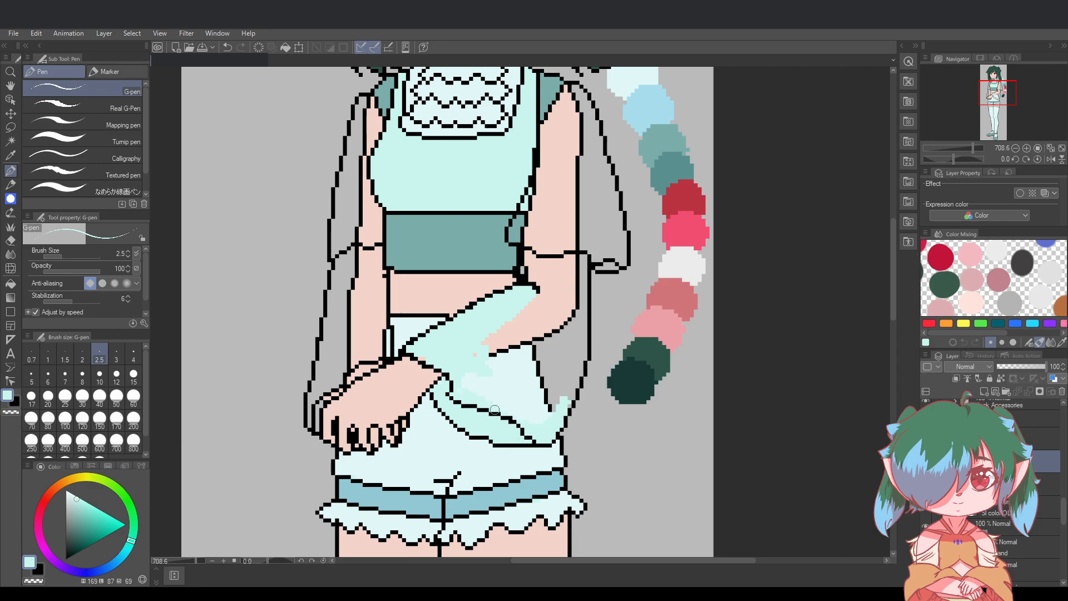
# Fill the rest of the draped lower sleeve tier over the crossed forearm with mint
pyautogui.moveTo(490, 398)
pyautogui.mouseDown()
pyautogui.moveTo(526, 422)
pyautogui.moveTo(483, 375)
pyautogui.moveTo(532, 421)
pyautogui.moveTo(468, 351)
pyautogui.mouseUp()
pyautogui.moveTo(538, 416); pyautogui.dragTo(498, 368)
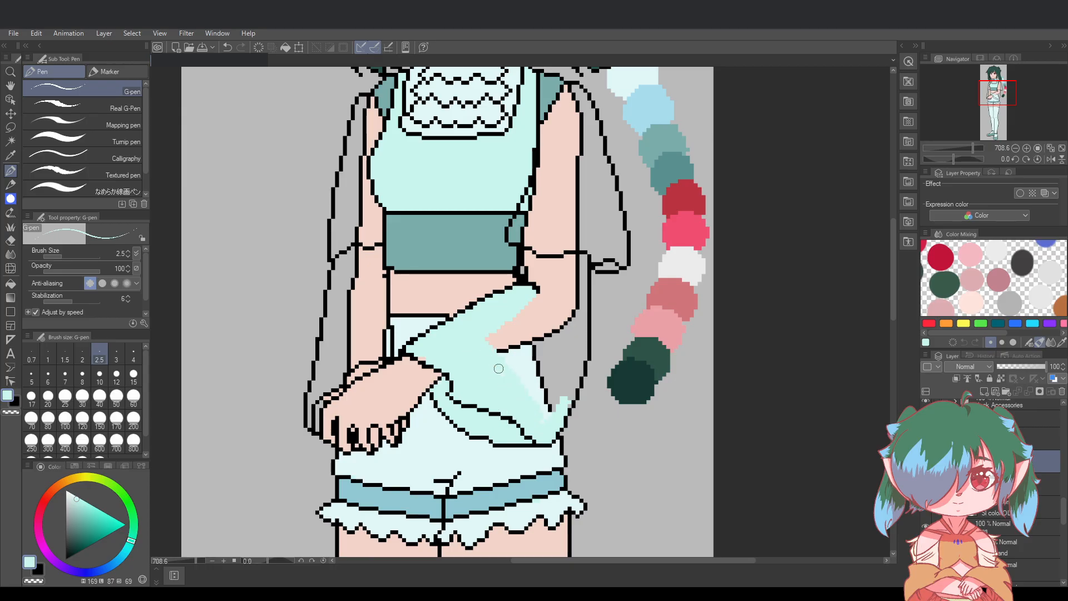
pyautogui.moveTo(540, 415)
pyautogui.mouseDown()
pyautogui.moveTo(567, 357)
pyautogui.moveTo(542, 419)
pyautogui.moveTo(570, 376)
pyautogui.moveTo(559, 423)
pyautogui.moveTo(578, 347)
pyautogui.moveTo(531, 395)
pyautogui.moveTo(515, 355)
pyautogui.moveTo(533, 386)
pyautogui.moveTo(575, 349)
pyautogui.moveTo(522, 384)
pyautogui.moveTo(524, 346)
pyautogui.moveTo(496, 335)
pyautogui.moveTo(536, 326)
pyautogui.moveTo(541, 352)
pyautogui.moveTo(553, 330)
pyautogui.moveTo(496, 354)
pyautogui.moveTo(421, 357)
pyautogui.moveTo(539, 301)
pyautogui.moveTo(532, 311)
pyautogui.moveTo(544, 294)
pyautogui.moveTo(526, 336)
pyautogui.moveTo(524, 269)
pyautogui.mouseUp()
pyautogui.click(528, 281)
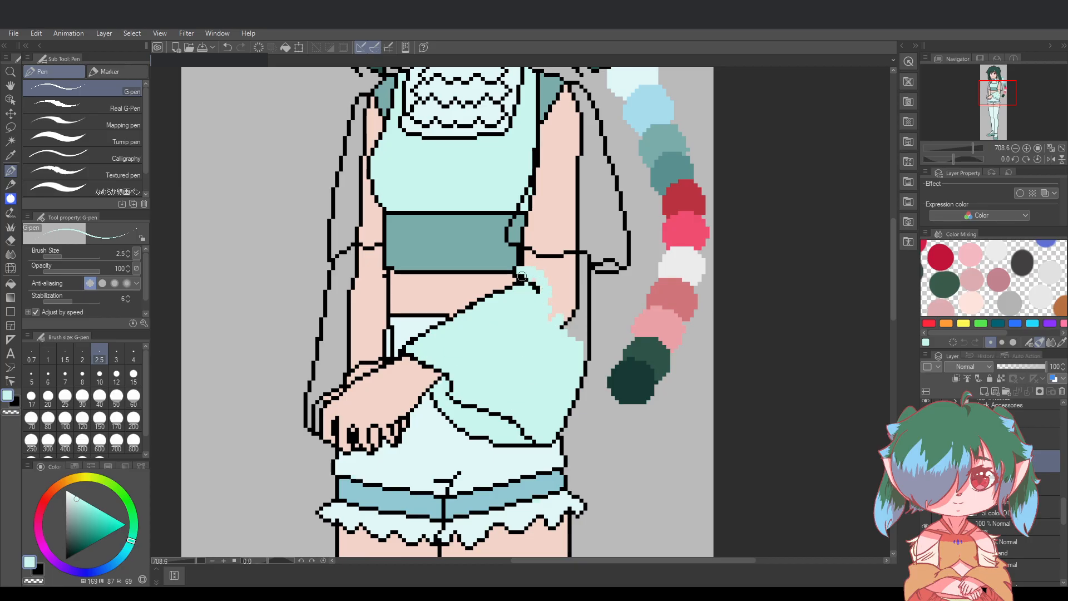
# Fill that sleeve's upper bell tier with mint from the elbow to the shoulder and save the drawing
pyautogui.moveTo(527, 276)
pyautogui.mouseDown()
pyautogui.moveTo(553, 342)
pyautogui.moveTo(578, 304)
pyautogui.moveTo(584, 356)
pyautogui.moveTo(582, 257)
pyautogui.moveTo(570, 313)
pyautogui.moveTo(547, 251)
pyautogui.moveTo(537, 247)
pyautogui.moveTo(526, 271)
pyautogui.moveTo(526, 218)
pyautogui.moveTo(513, 239)
pyautogui.moveTo(535, 187)
pyautogui.moveTo(520, 235)
pyautogui.moveTo(542, 255)
pyautogui.moveTo(534, 239)
pyautogui.moveTo(550, 180)
pyautogui.moveTo(533, 211)
pyautogui.moveTo(558, 247)
pyautogui.mouseUp()
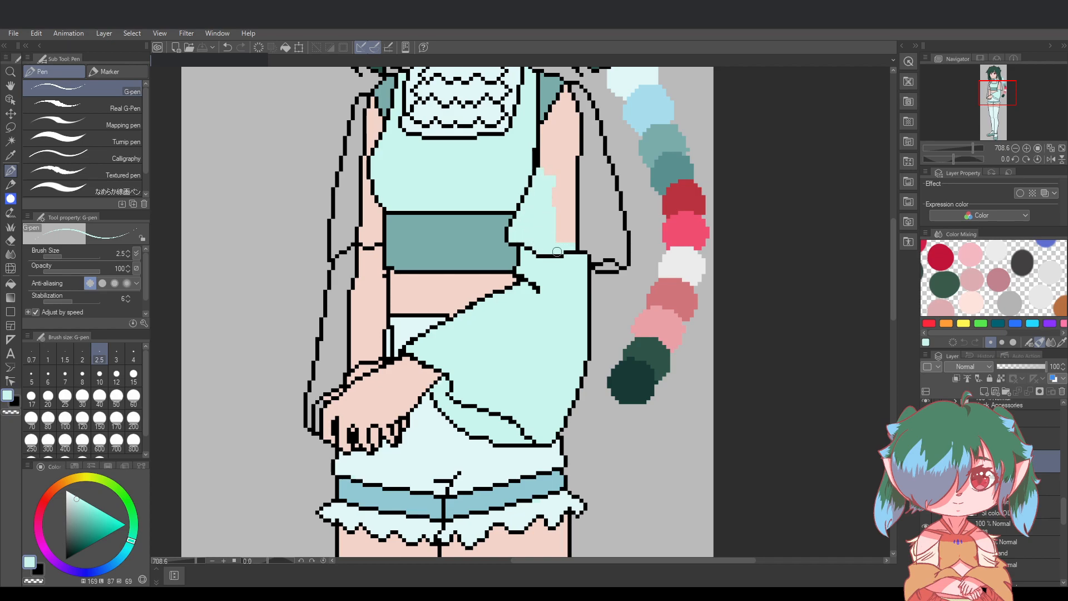
pyautogui.moveTo(892, 284); pyautogui.dragTo(891, 268)
pyautogui.hotkey('ctrl', 's')
pyautogui.moveTo(559, 296)
pyautogui.mouseDown()
pyautogui.moveTo(556, 218)
pyautogui.moveTo(560, 293)
pyautogui.moveTo(552, 195)
pyautogui.moveTo(544, 242)
pyautogui.moveTo(543, 181)
pyautogui.mouseUp()
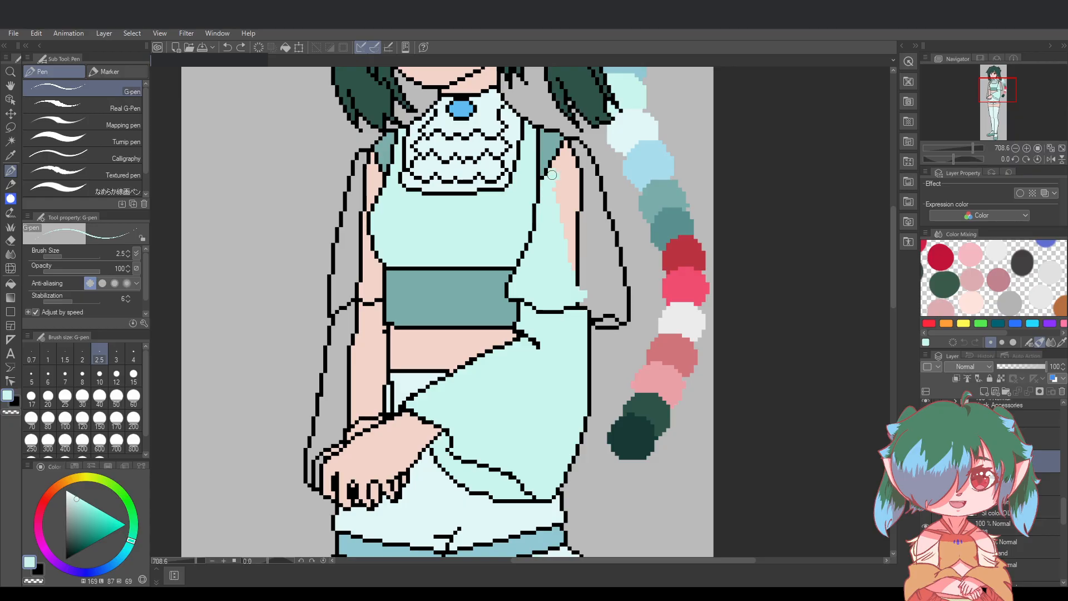
pyautogui.moveTo(576, 146)
pyautogui.mouseDown()
pyautogui.moveTo(586, 168)
pyautogui.moveTo(579, 153)
pyautogui.moveTo(557, 185)
pyautogui.moveTo(570, 154)
pyautogui.moveTo(547, 265)
pyautogui.mouseUp()
pyautogui.moveTo(561, 210)
pyautogui.mouseDown()
pyautogui.moveTo(577, 168)
pyautogui.moveTo(572, 281)
pyautogui.moveTo(571, 191)
pyautogui.moveTo(591, 218)
pyautogui.moveTo(586, 166)
pyautogui.moveTo(581, 259)
pyautogui.moveTo(581, 168)
pyautogui.mouseUp()
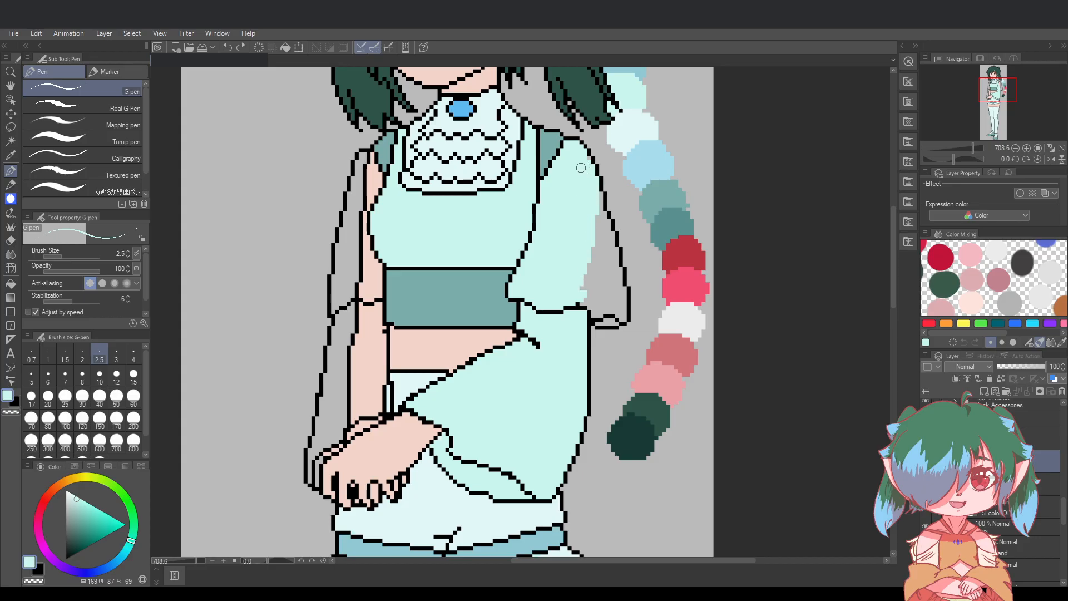
pyautogui.moveTo(594, 222)
pyautogui.mouseDown()
pyautogui.moveTo(597, 295)
pyautogui.moveTo(583, 279)
pyautogui.moveTo(579, 304)
pyautogui.moveTo(592, 304)
pyautogui.moveTo(586, 251)
pyautogui.moveTo(593, 309)
pyautogui.moveTo(613, 325)
pyautogui.moveTo(622, 291)
pyautogui.moveTo(611, 310)
pyautogui.moveTo(597, 281)
pyautogui.moveTo(607, 306)
pyautogui.moveTo(620, 273)
pyautogui.moveTo(604, 266)
pyautogui.moveTo(607, 284)
pyautogui.moveTo(614, 251)
pyautogui.moveTo(615, 264)
pyautogui.moveTo(598, 202)
pyautogui.mouseUp()
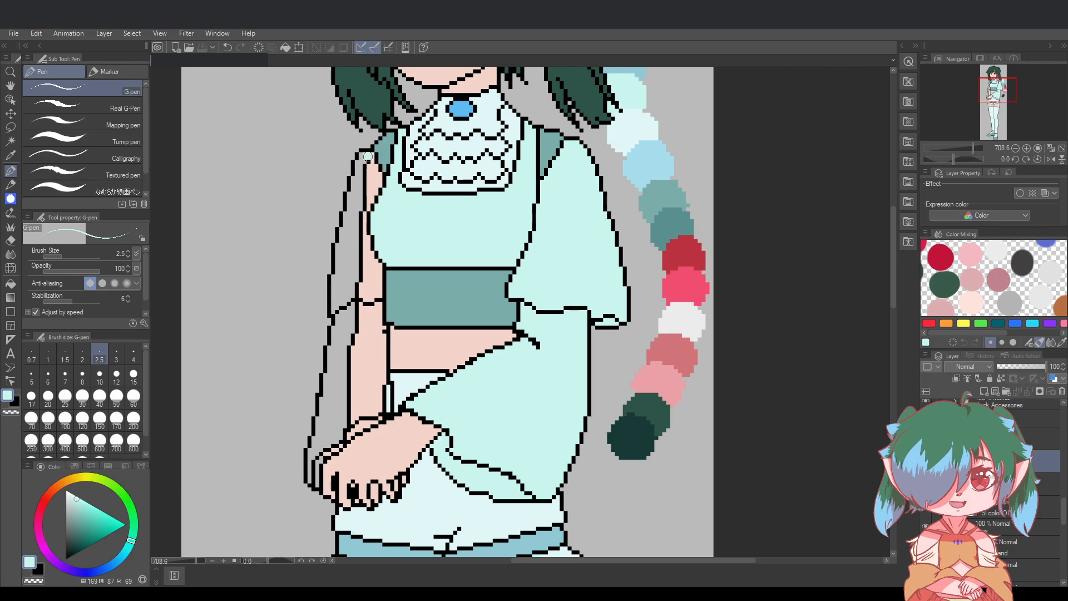
# Paint the opposite sleeve mint from the shoulder down into its lower tier, undoing stray strokes near the wrist
pyautogui.moveTo(368, 157)
pyautogui.mouseDown()
pyautogui.moveTo(377, 186)
pyautogui.moveTo(366, 204)
pyautogui.moveTo(363, 156)
pyautogui.moveTo(349, 224)
pyautogui.moveTo(367, 209)
pyautogui.moveTo(359, 249)
pyautogui.moveTo(357, 224)
pyautogui.moveTo(349, 240)
pyautogui.moveTo(344, 231)
pyautogui.moveTo(341, 277)
pyautogui.moveTo(359, 243)
pyautogui.moveTo(362, 267)
pyautogui.moveTo(368, 240)
pyautogui.moveTo(377, 293)
pyautogui.moveTo(365, 298)
pyautogui.moveTo(371, 284)
pyautogui.moveTo(358, 303)
pyautogui.moveTo(347, 280)
pyautogui.moveTo(356, 274)
pyautogui.moveTo(335, 310)
pyautogui.moveTo(334, 287)
pyautogui.moveTo(334, 278)
pyautogui.moveTo(346, 288)
pyautogui.moveTo(337, 347)
pyautogui.moveTo(353, 294)
pyautogui.moveTo(355, 342)
pyautogui.moveTo(366, 347)
pyautogui.moveTo(376, 307)
pyautogui.moveTo(381, 368)
pyautogui.moveTo(367, 313)
pyautogui.moveTo(351, 367)
pyautogui.moveTo(334, 333)
pyautogui.moveTo(333, 370)
pyautogui.moveTo(367, 348)
pyautogui.moveTo(393, 379)
pyautogui.mouseUp()
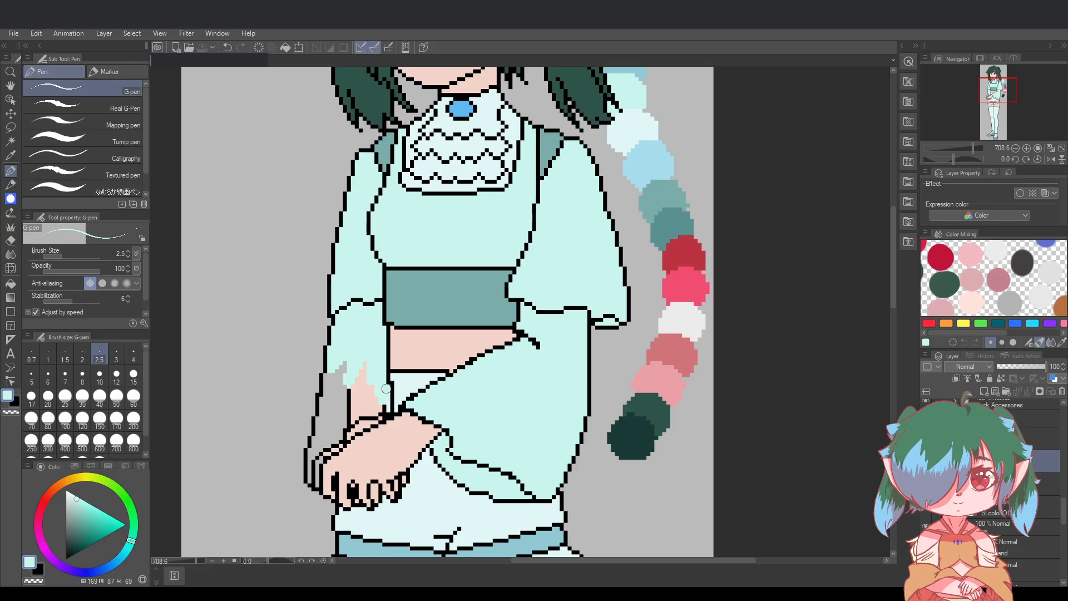
pyautogui.hotkey('ctrl', 'z')
pyautogui.moveTo(387, 385)
pyautogui.mouseDown()
pyautogui.moveTo(354, 413)
pyautogui.moveTo(338, 441)
pyautogui.moveTo(312, 454)
pyautogui.moveTo(314, 484)
pyautogui.moveTo(315, 442)
pyautogui.moveTo(333, 444)
pyautogui.moveTo(314, 483)
pyautogui.moveTo(321, 420)
pyautogui.moveTo(322, 434)
pyautogui.moveTo(357, 387)
pyautogui.moveTo(372, 402)
pyautogui.moveTo(328, 401)
pyautogui.moveTo(329, 376)
pyautogui.moveTo(323, 420)
pyautogui.mouseUp()
pyautogui.hotkey('ctrl', 'z')
pyautogui.hotkey('ctrl', 'z')
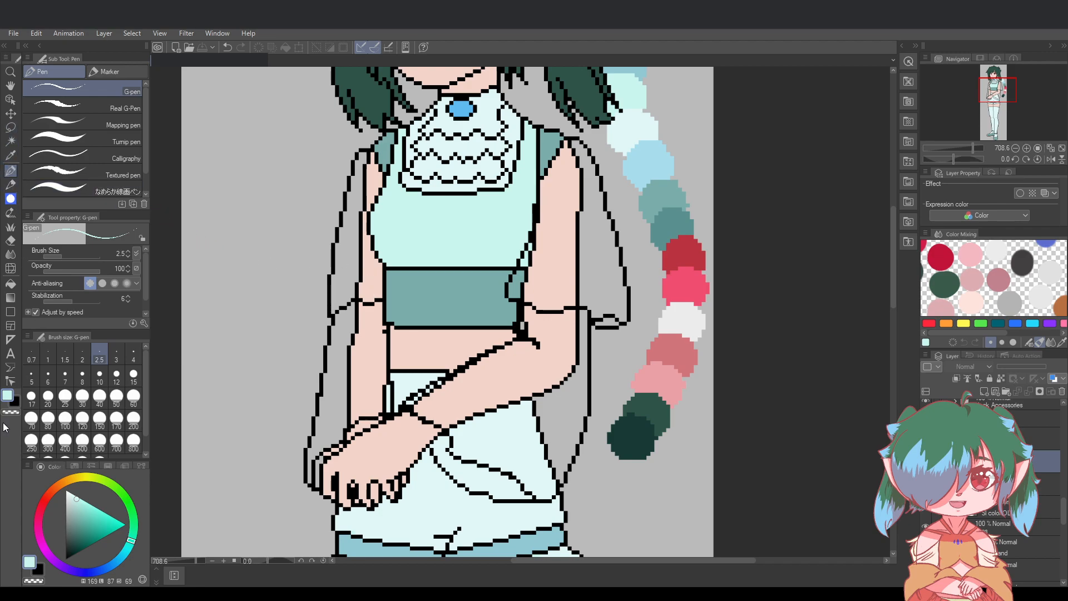
# Set the G-pen to black at size 1 and sketch a short fold line at the inner elbow of the hanging sleeve
pyautogui.click(15, 403)
pyautogui.click(53, 358)
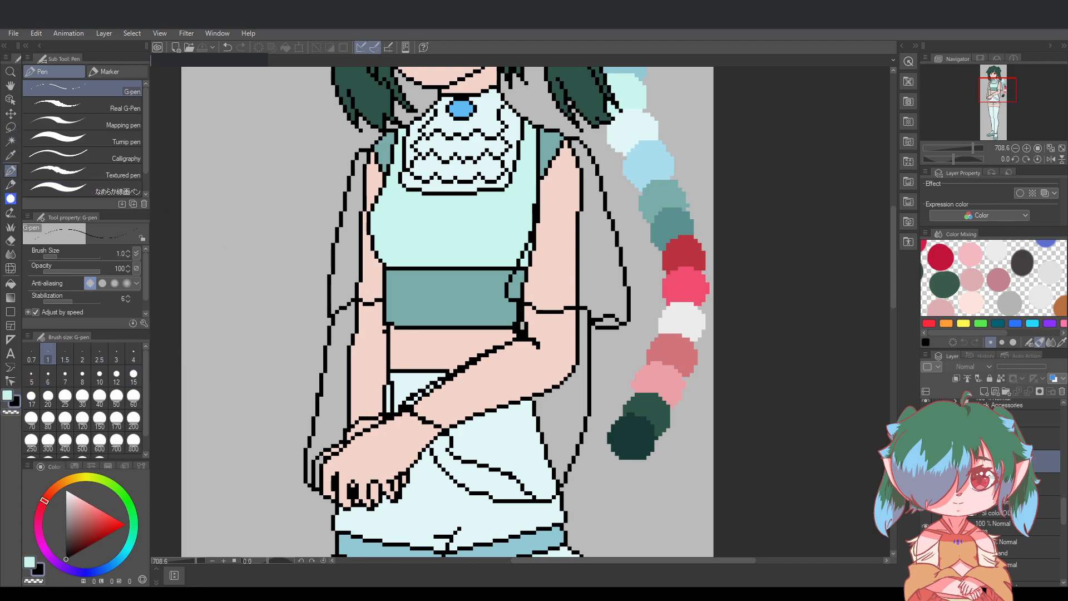
pyautogui.click(1029, 442)
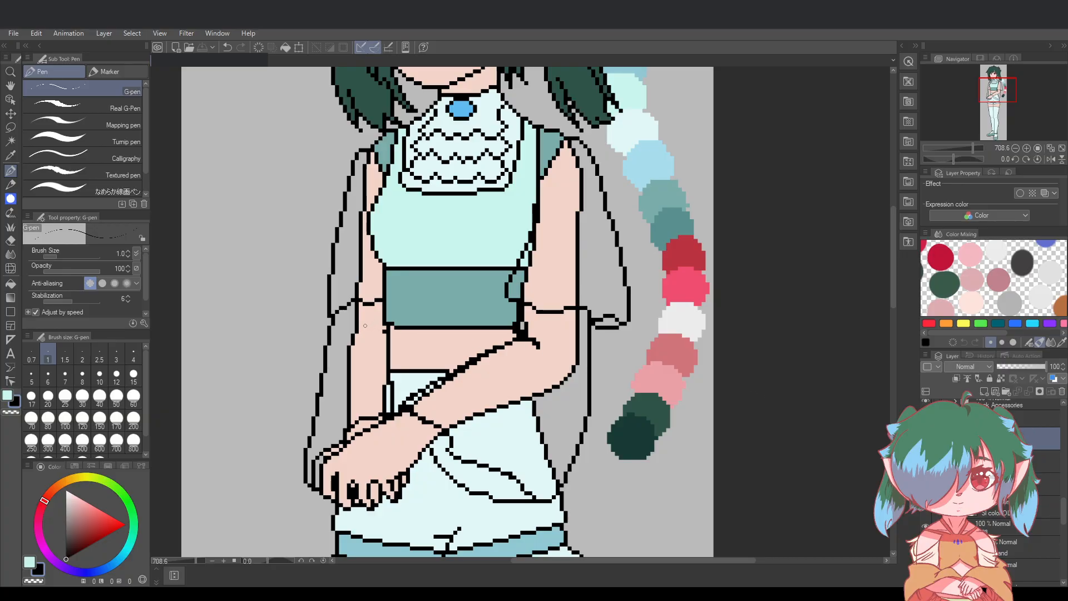
pyautogui.hotkey('ctrl', 'z')
pyautogui.hotkey('ctrl', 'z')
pyautogui.moveTo(368, 324); pyautogui.dragTo(381, 327)
pyautogui.hotkey('ctrl', 'z')
pyautogui.click(926, 462)
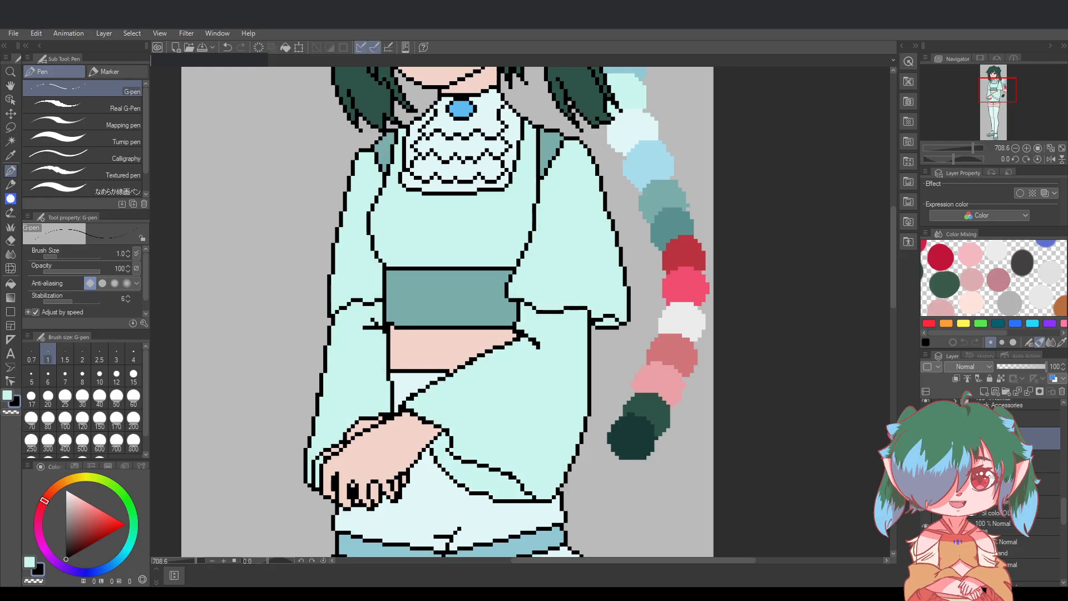
# Save the drawing and rework the short black fold mark inside the hanging sleeve's lower tier, undoing unwanted strokes
pyautogui.hotkey('ctrl', 's')
pyautogui.hotkey('ctrl', 'z')
pyautogui.hotkey('ctrl', 'z')
pyautogui.hotkey('ctrl', 'z')
pyautogui.scroll(-2, 577, 424)
pyautogui.scroll(2, 519, 397)
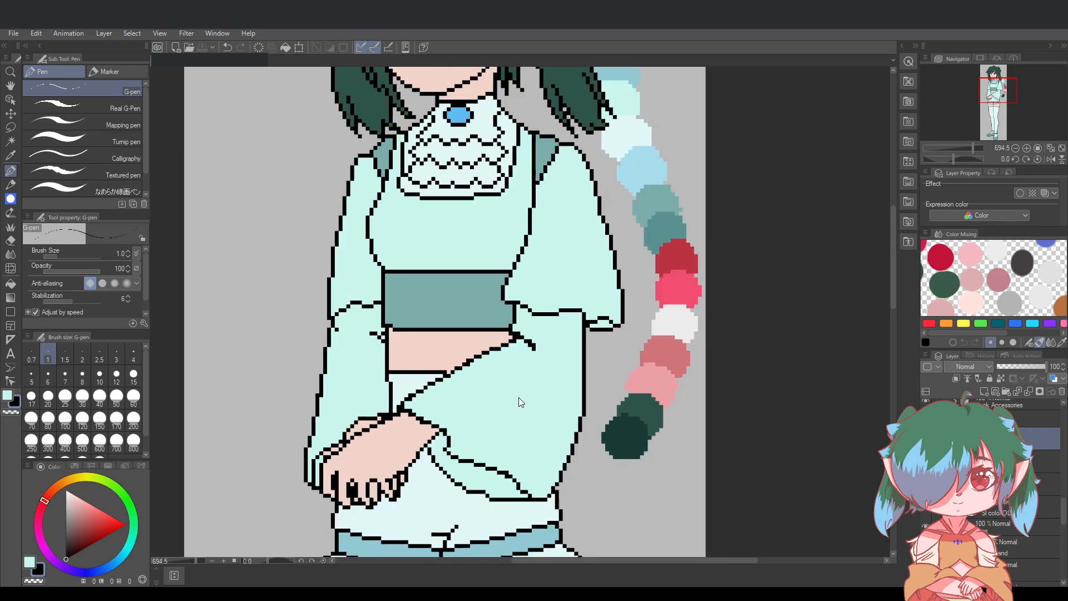
pyautogui.hotkey('ctrl', 'z')
pyautogui.hotkey('ctrl', 'z')
pyautogui.hotkey('ctrl', 'z')
pyautogui.moveTo(370, 337); pyautogui.dragTo(376, 335)
pyautogui.hotkey('ctrl', 'z')
pyautogui.hotkey('ctrl', 'z')
# Try to tidy the pixels around the draped sleeve's elbow crease with the size 1 eraser and mint pen
pyautogui.scroll(2, 509, 371)
pyautogui.press('e')
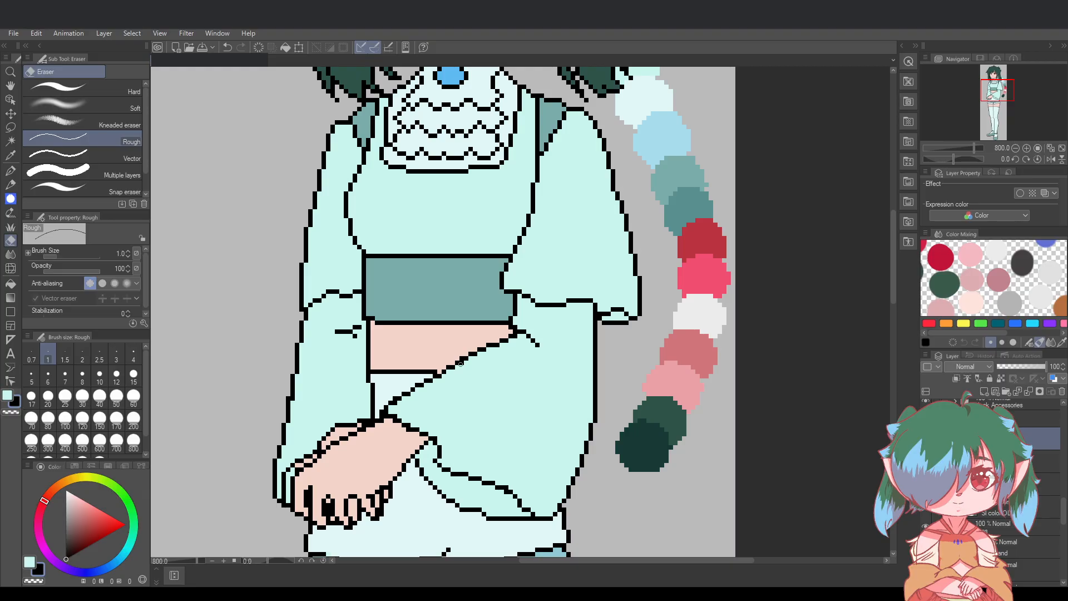
pyautogui.scroll(3, 460, 364)
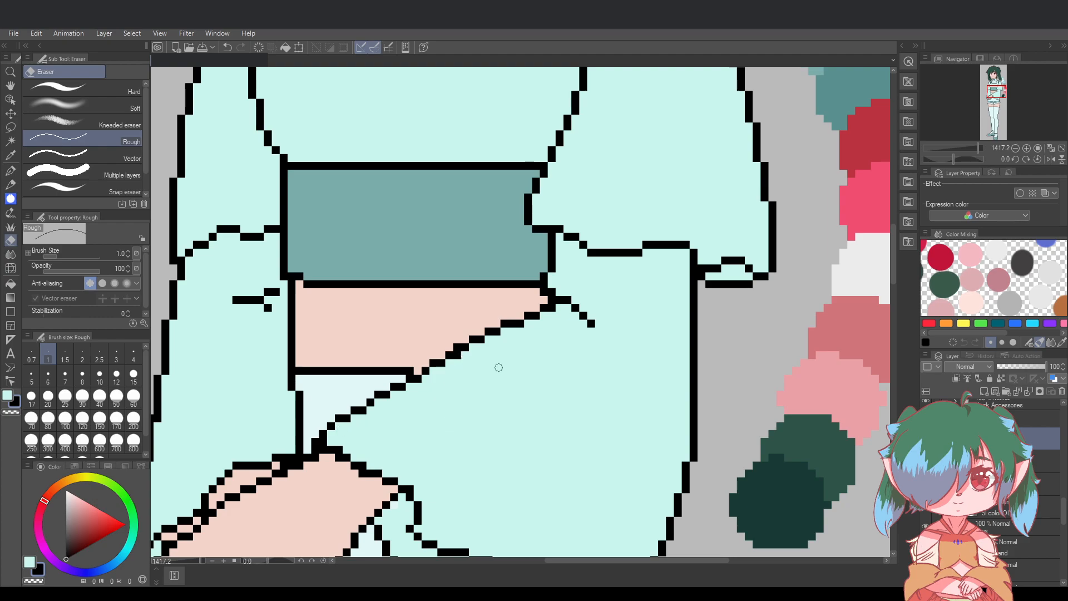
pyautogui.hotkey('alt', '[')
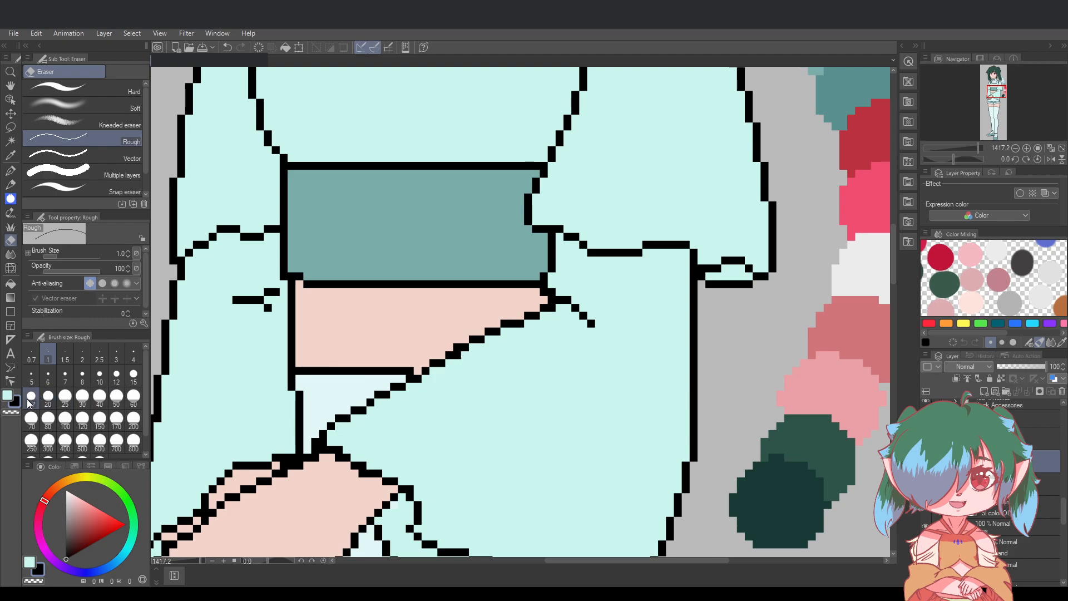
pyautogui.press('c')
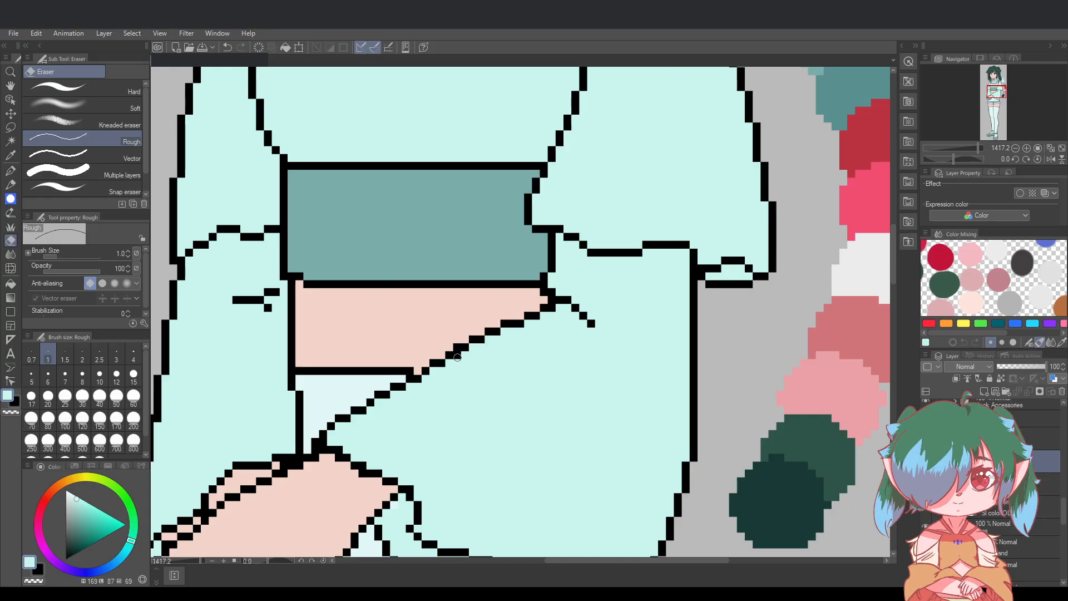
pyautogui.press('p')
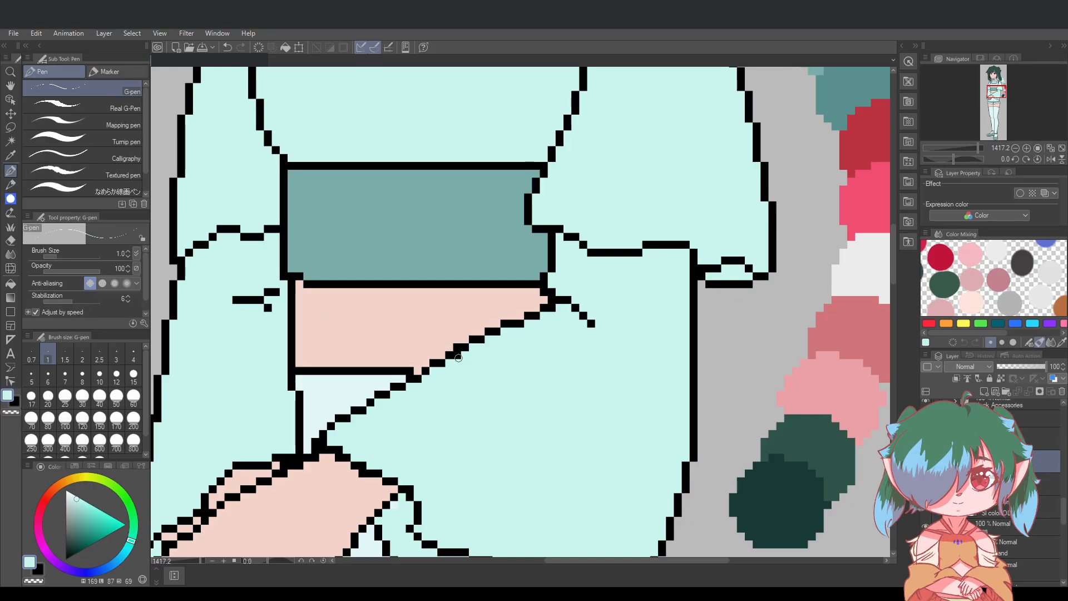
pyautogui.scroll(-2, 681, 413)
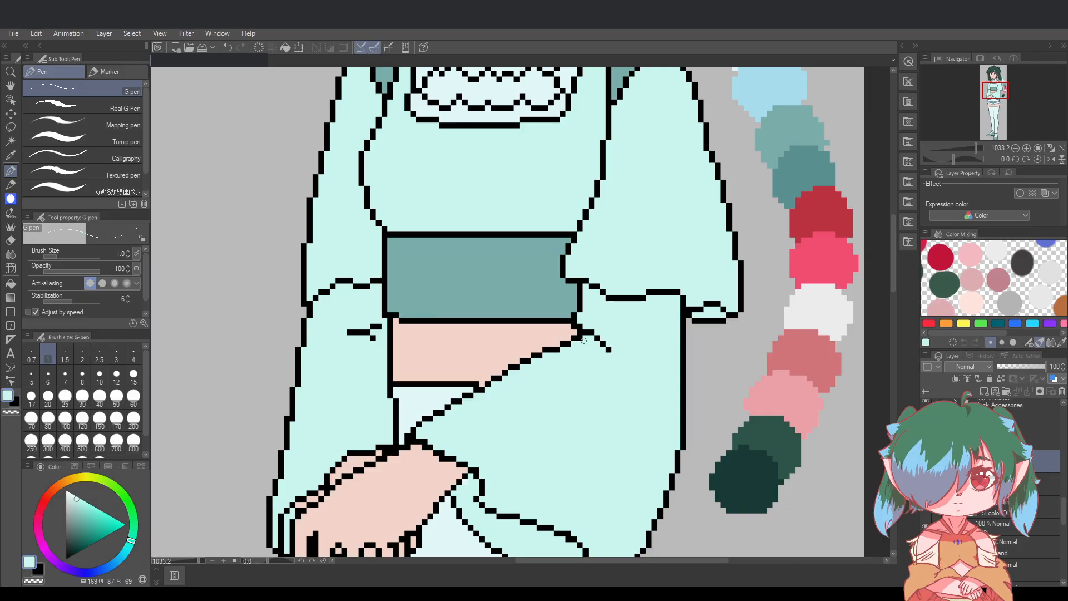
pyautogui.hotkey('ctrl', 'z')
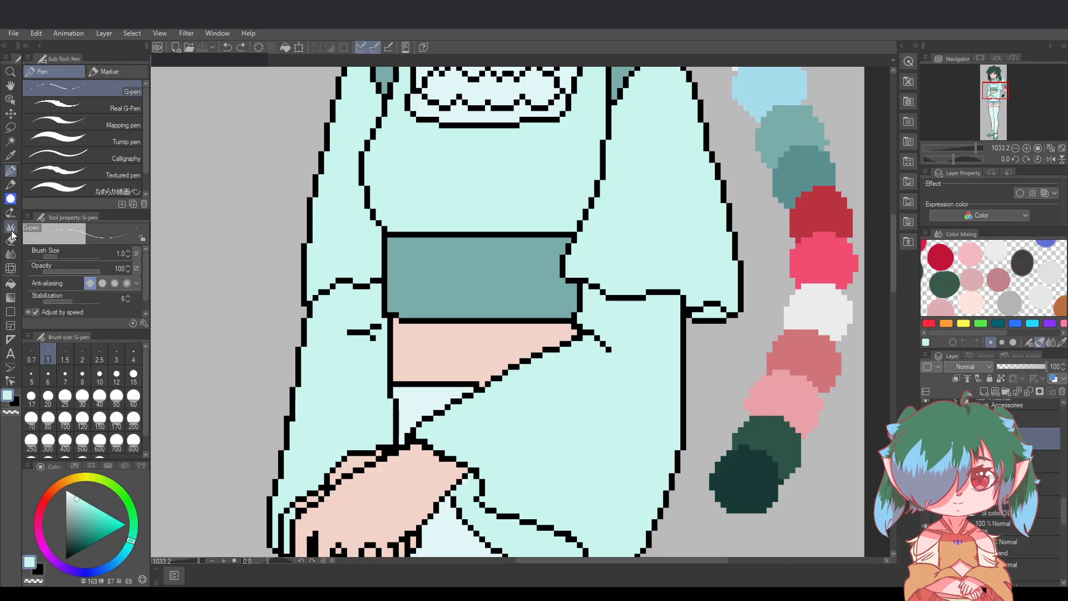
pyautogui.click(10, 240)
pyautogui.moveTo(579, 338); pyautogui.dragTo(586, 347)
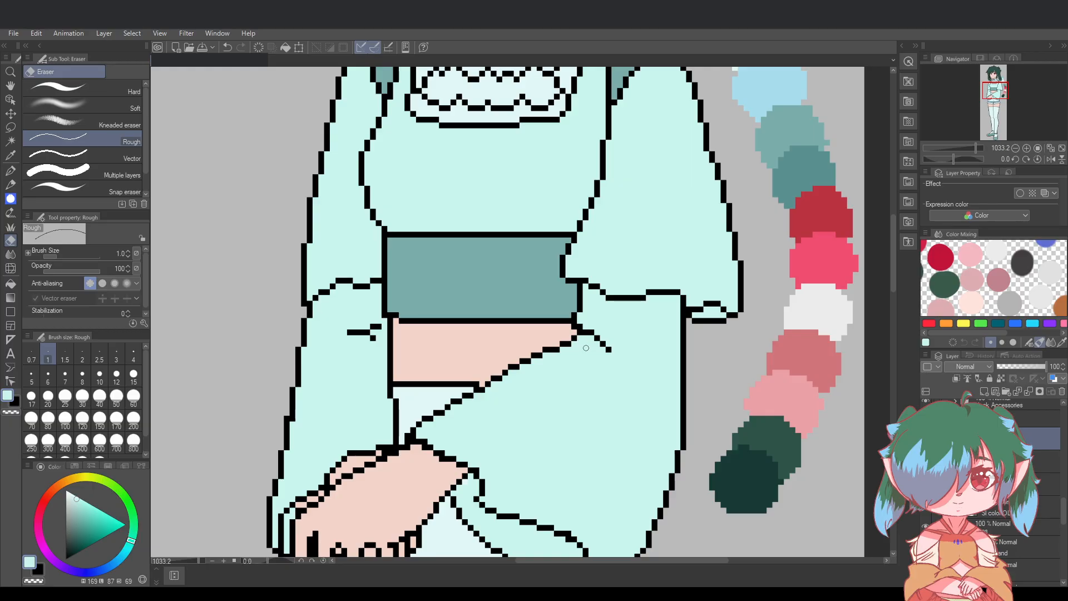
pyautogui.hscroll(3, 675, 561)
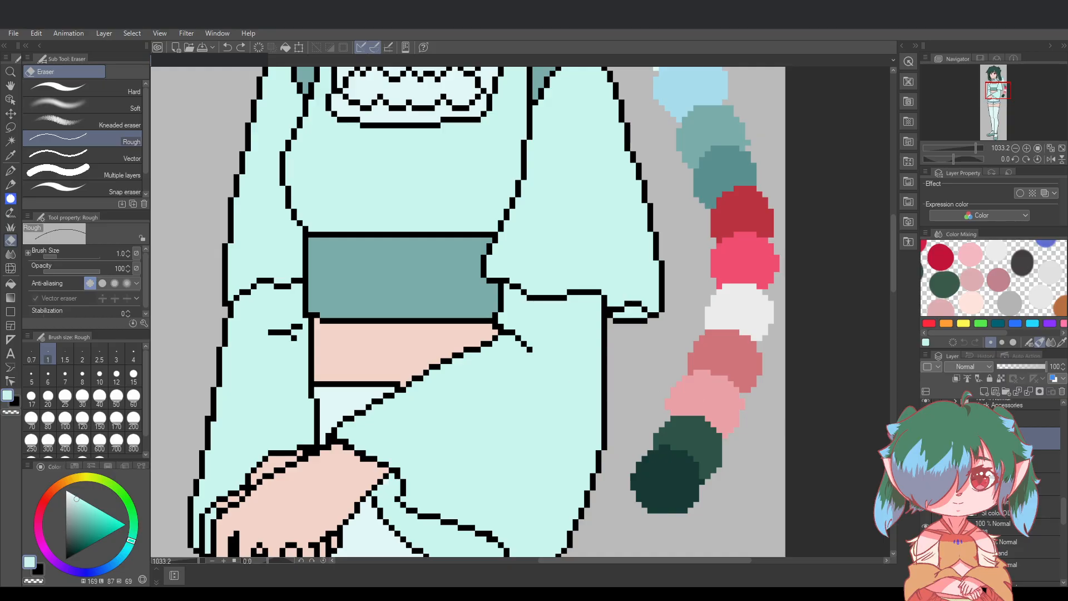
# Toggle the sleeve line art's visibility to check the mint fill underneath, leaving the lines shown
pyautogui.click(926, 438)
pyautogui.click(926, 438)
pyautogui.click(926, 438)
pyautogui.click(925, 438)
pyautogui.click(11, 241)
pyautogui.hotkey('ctrl', 'z')
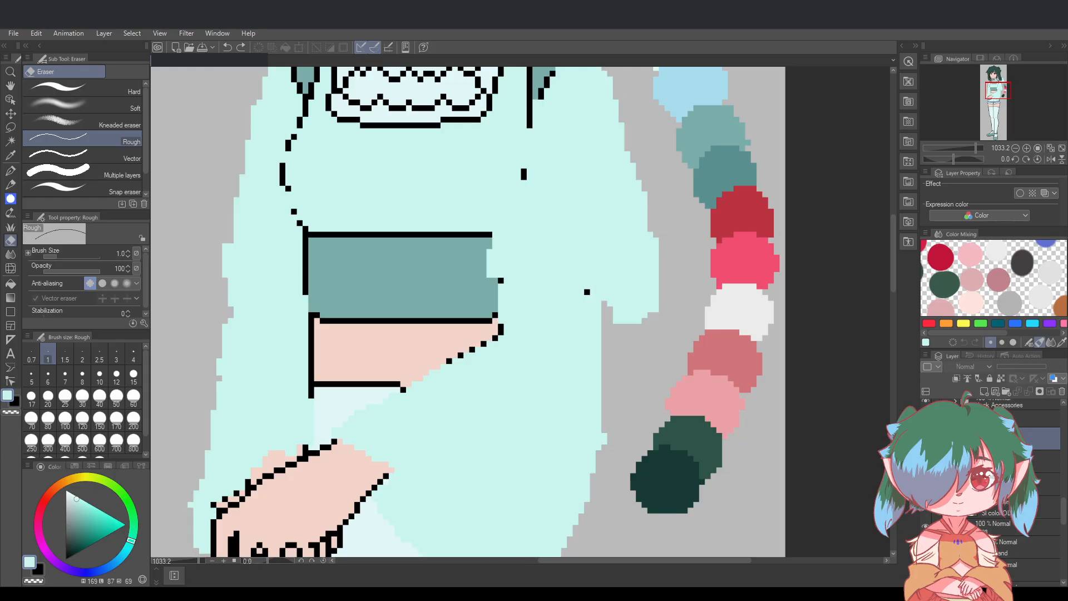
pyautogui.hotkey('ctrl', 'y')
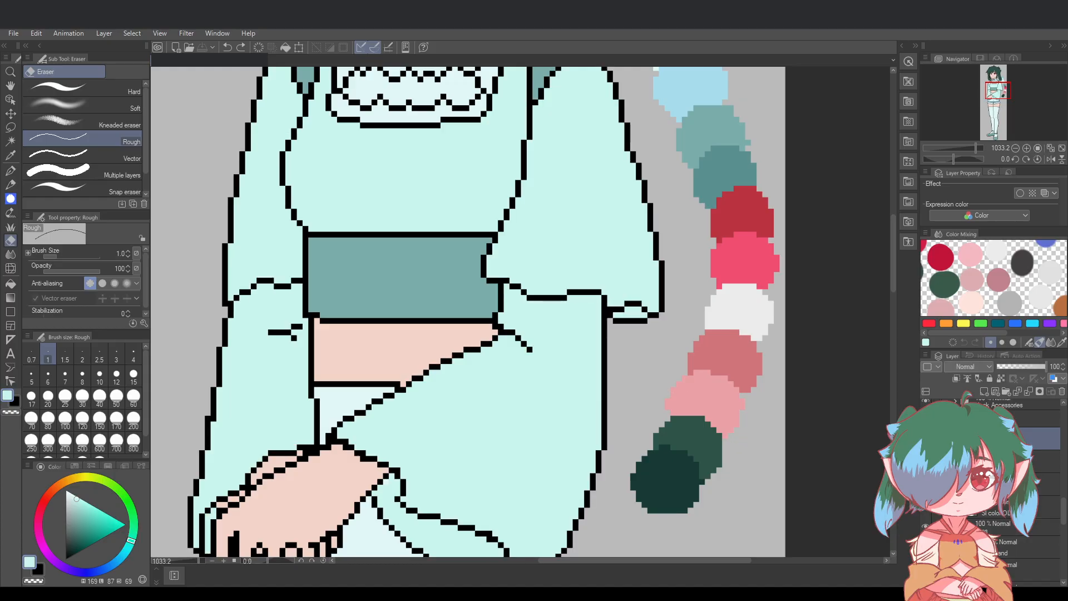
pyautogui.hotkey('ctrl', 'z')
pyautogui.hotkey('ctrl', 'y')
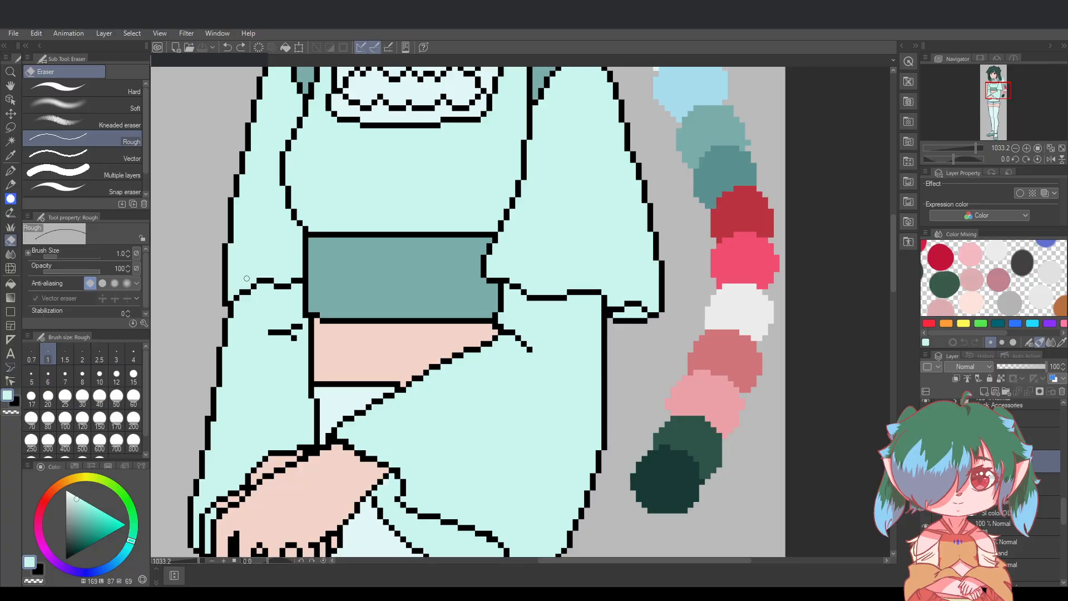
# Examine the sleeve outlines and elbow creases both close up and with the whole upper body in view
pyautogui.press('p')
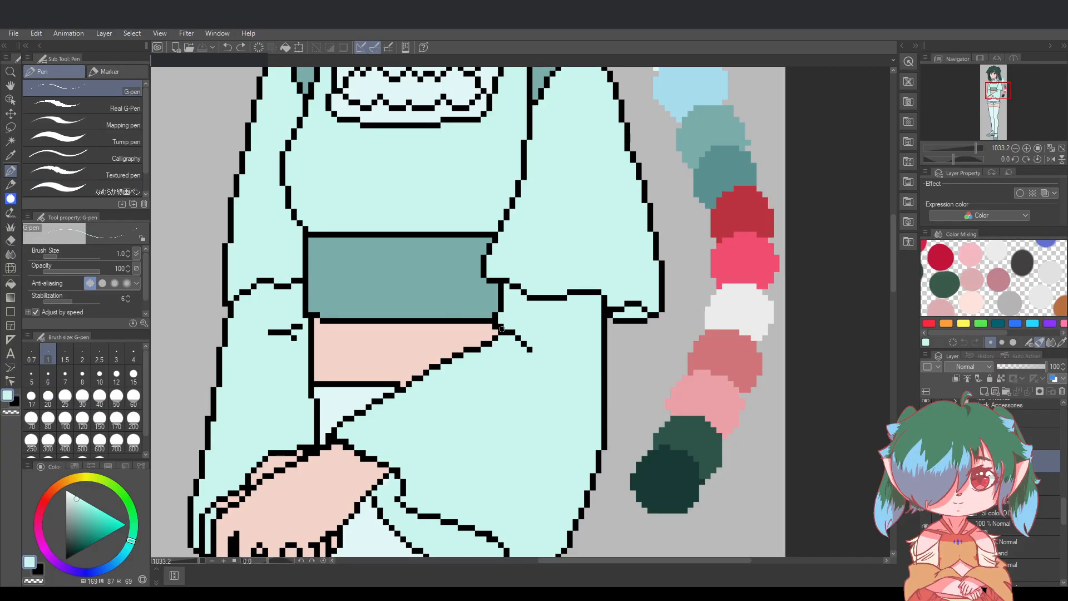
pyautogui.scroll(-3, 534, 387)
pyautogui.scroll(3, 430, 389)
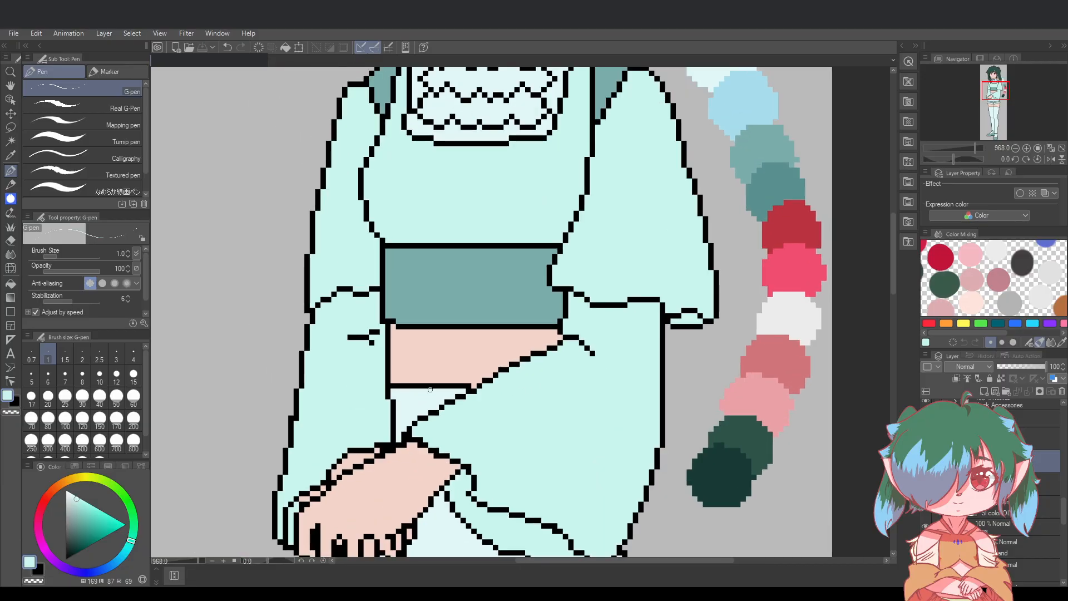
pyautogui.scroll(-3, 700, 440)
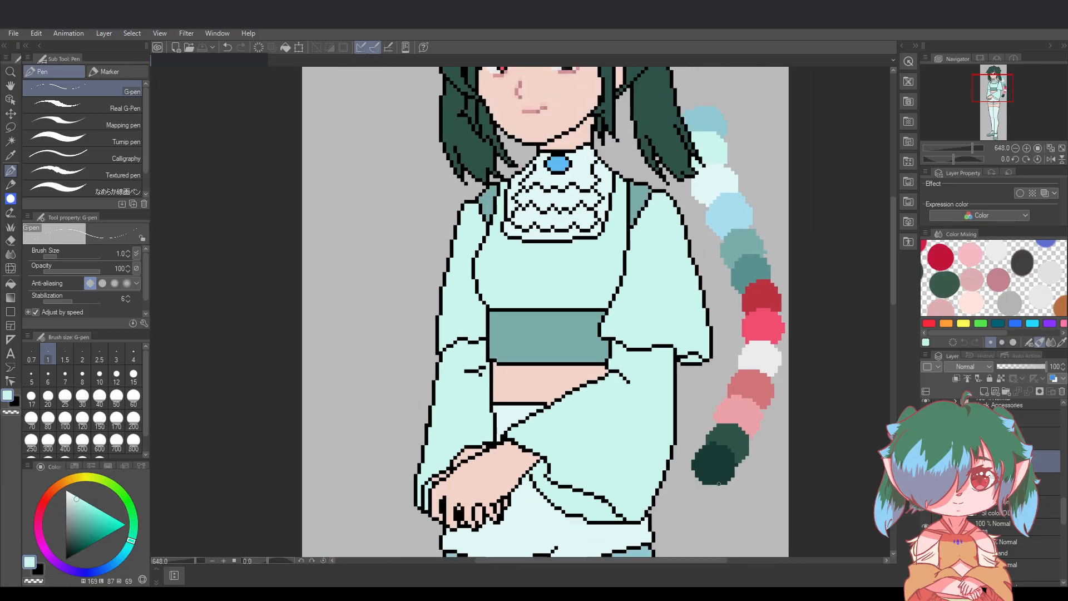
pyautogui.scroll(2, 719, 483)
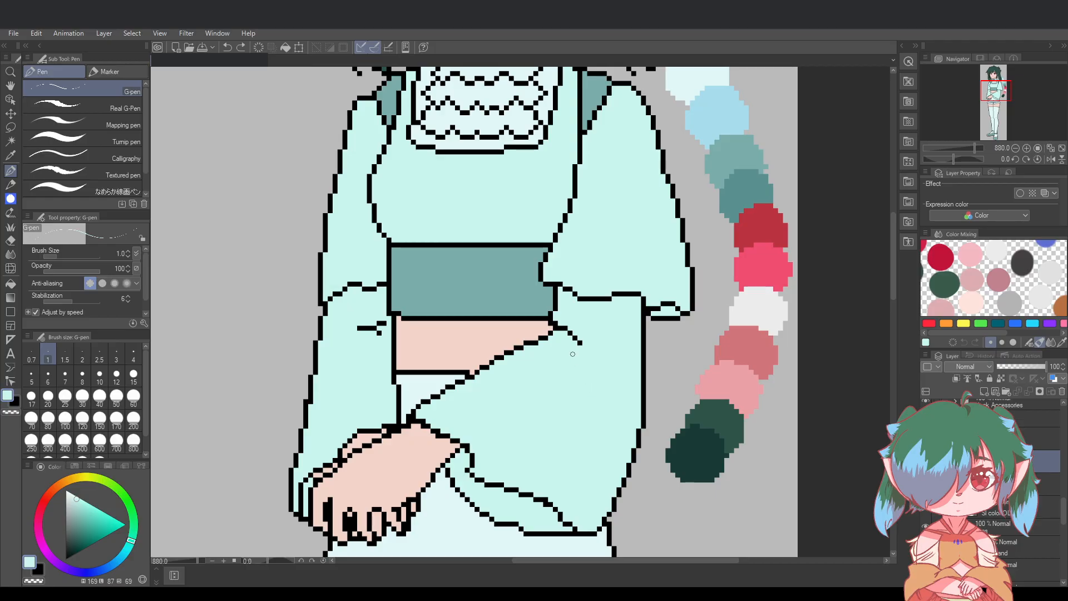
pyautogui.scroll(-3, 591, 317)
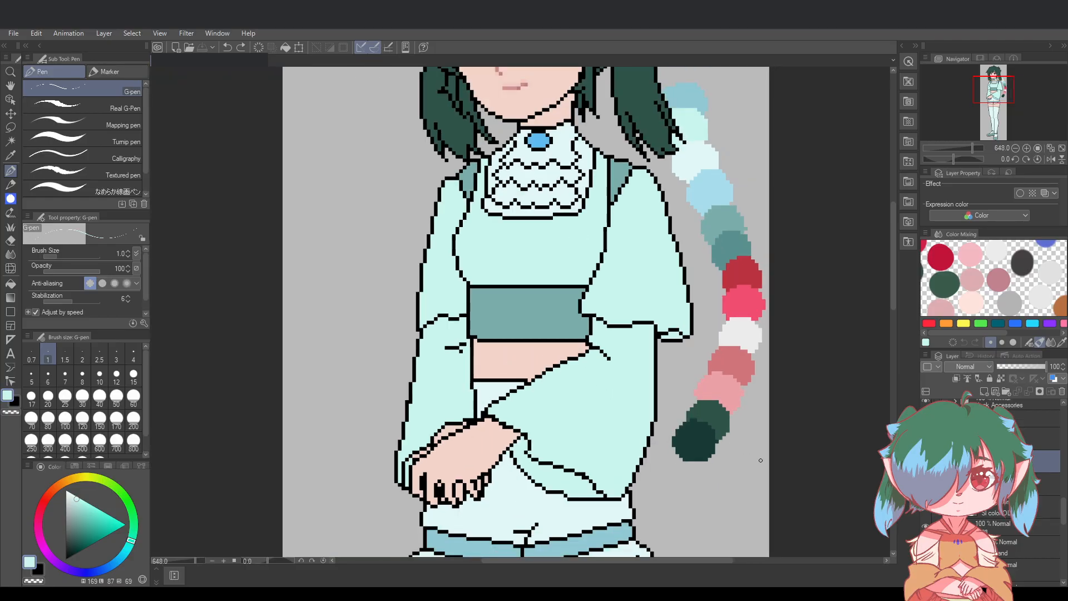
pyautogui.scroll(2, 782, 459)
pyautogui.scroll(1, 612, 394)
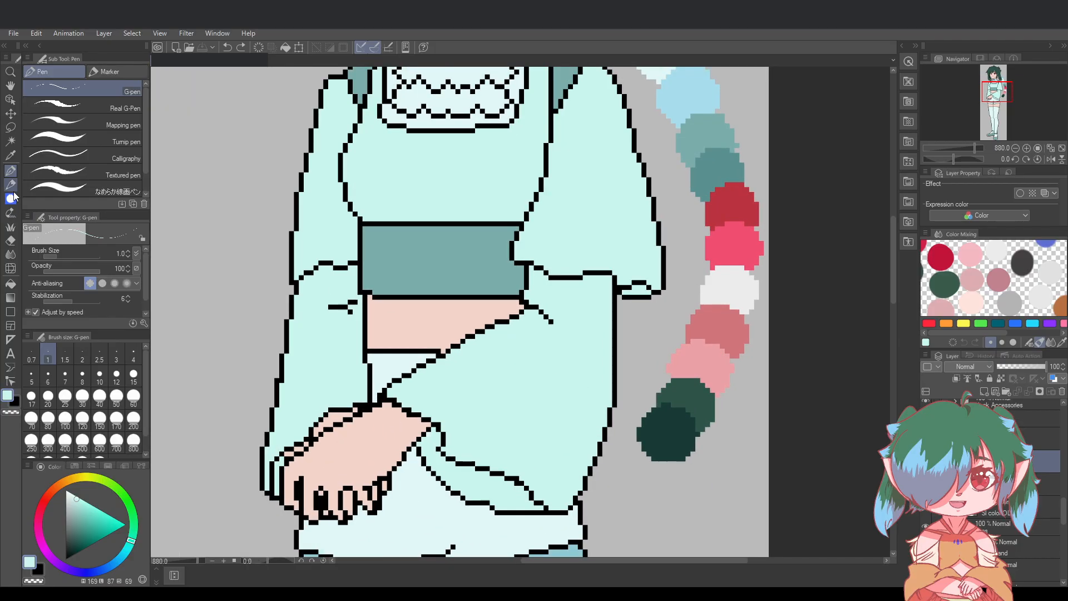
# Touch up the black outline where the sash's lower corner meets the draped sleeve, erasing a stray pixel, and save the drawing
pyautogui.click(18, 402)
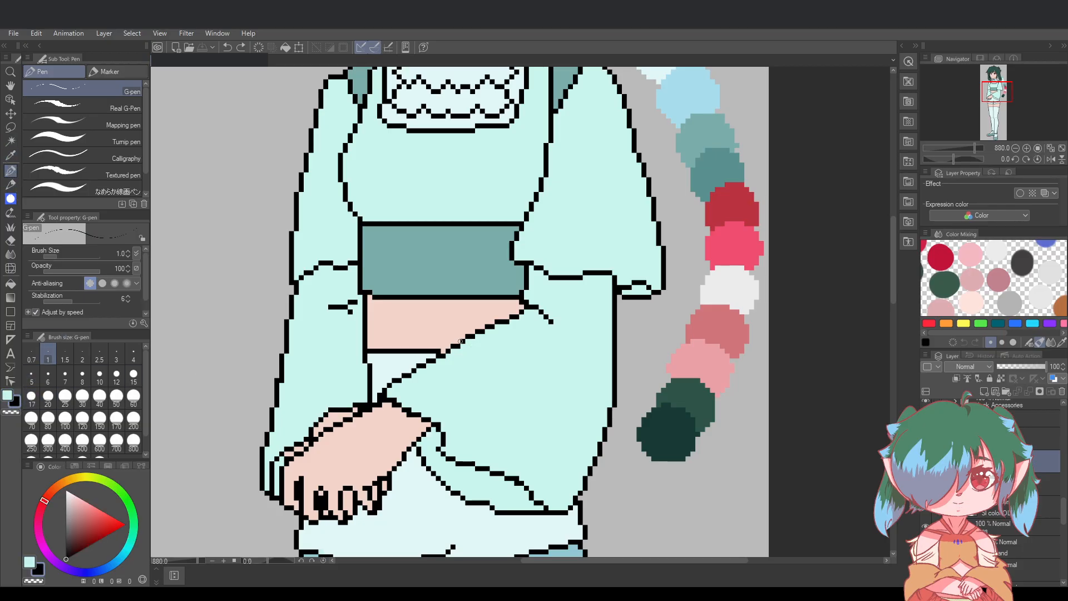
pyautogui.click(240, 49)
pyautogui.hotkey('alt', ']')
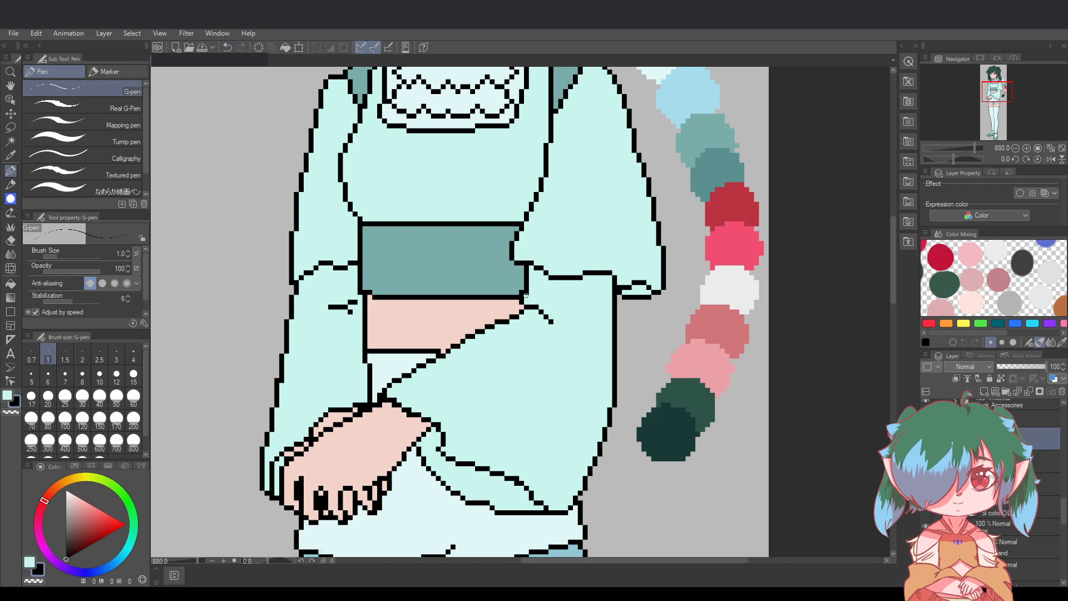
pyautogui.hotkey('ctrl', 'z')
pyautogui.press('e')
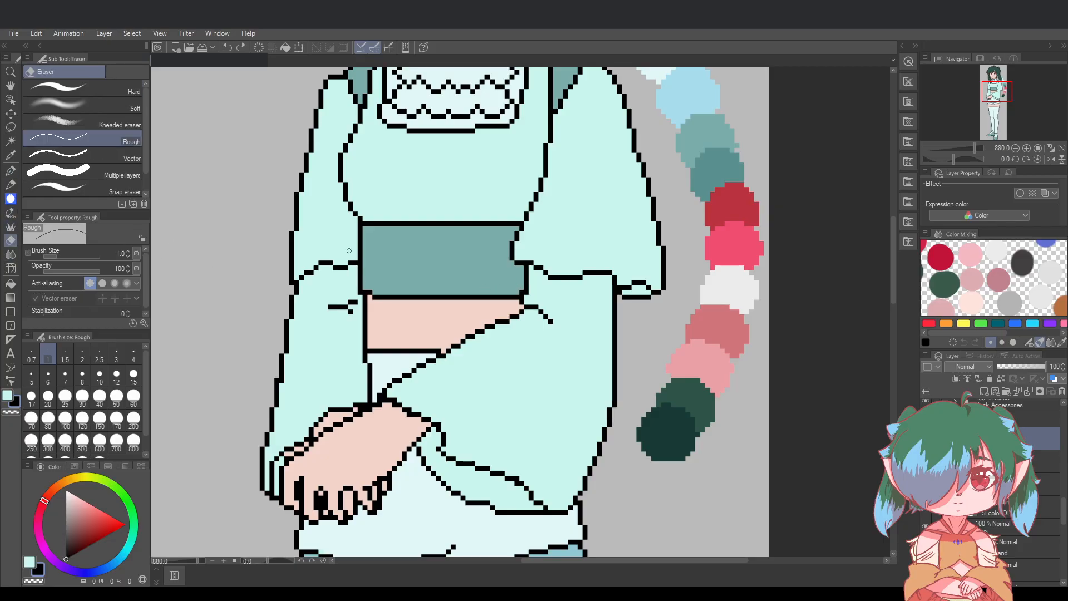
pyautogui.click(523, 292)
pyautogui.scroll(1, 565, 298)
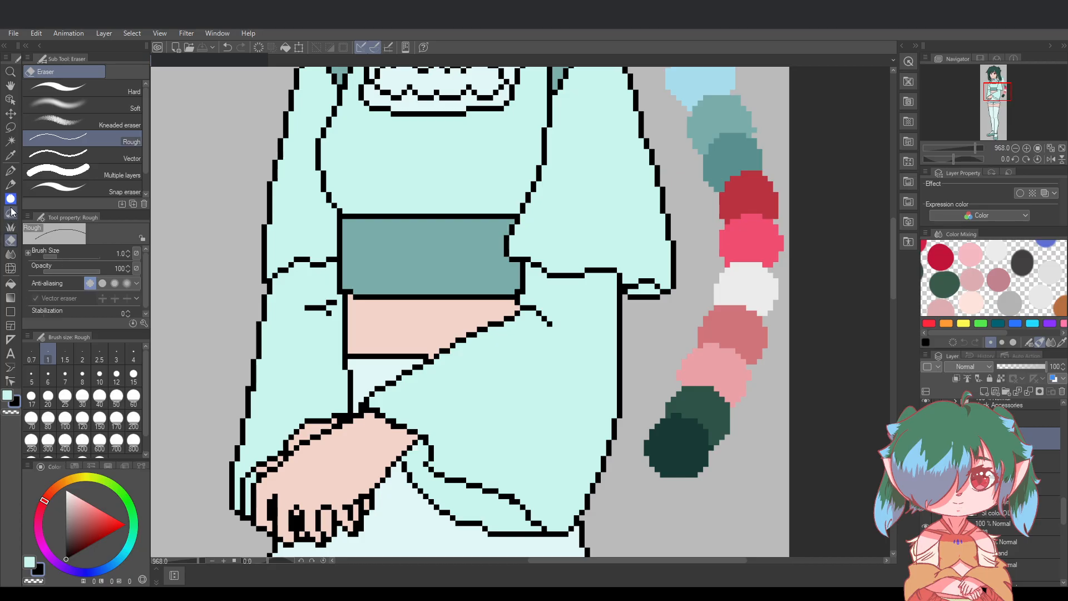
pyautogui.press('p')
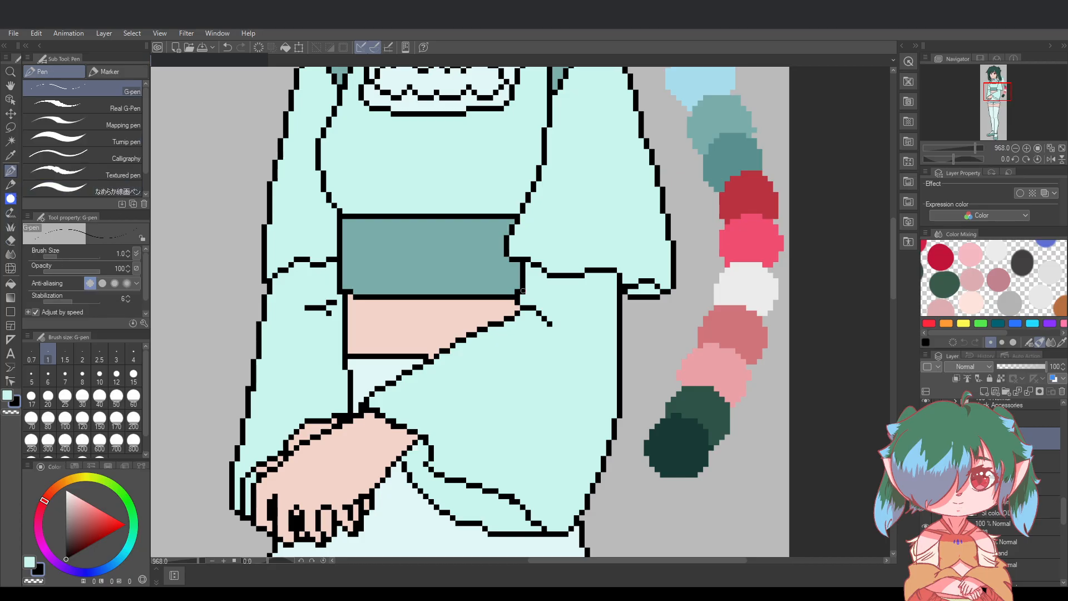
pyautogui.hotkey('ctrl', 's')
# Examine the finished sleeves, their fold marks and the waist area at several magnifications
pyautogui.scroll(-4, 668, 386)
pyautogui.scroll(2, 695, 379)
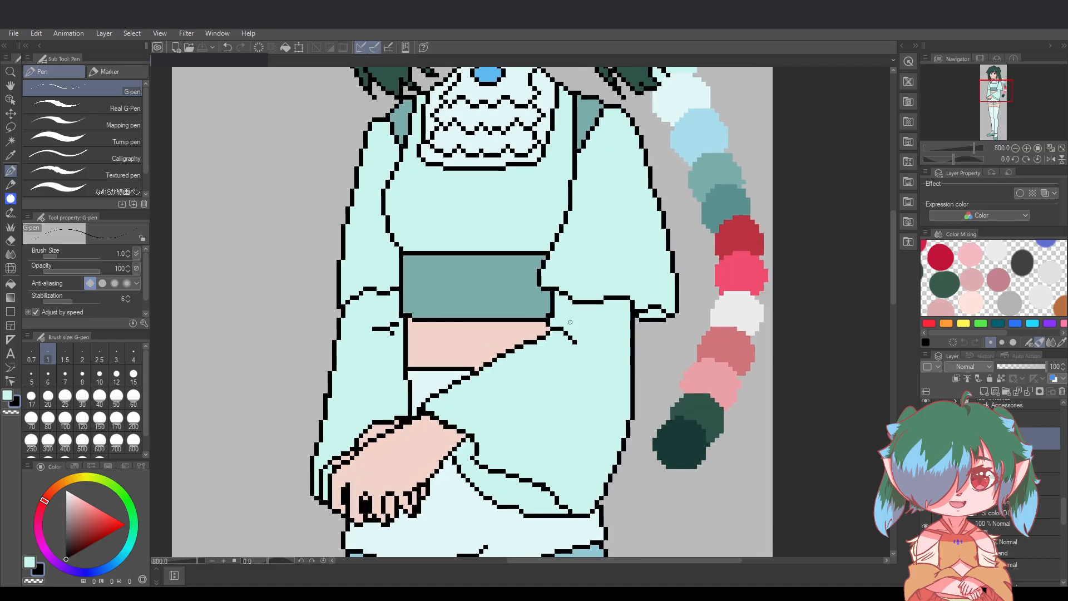
pyautogui.scroll(1, 660, 341)
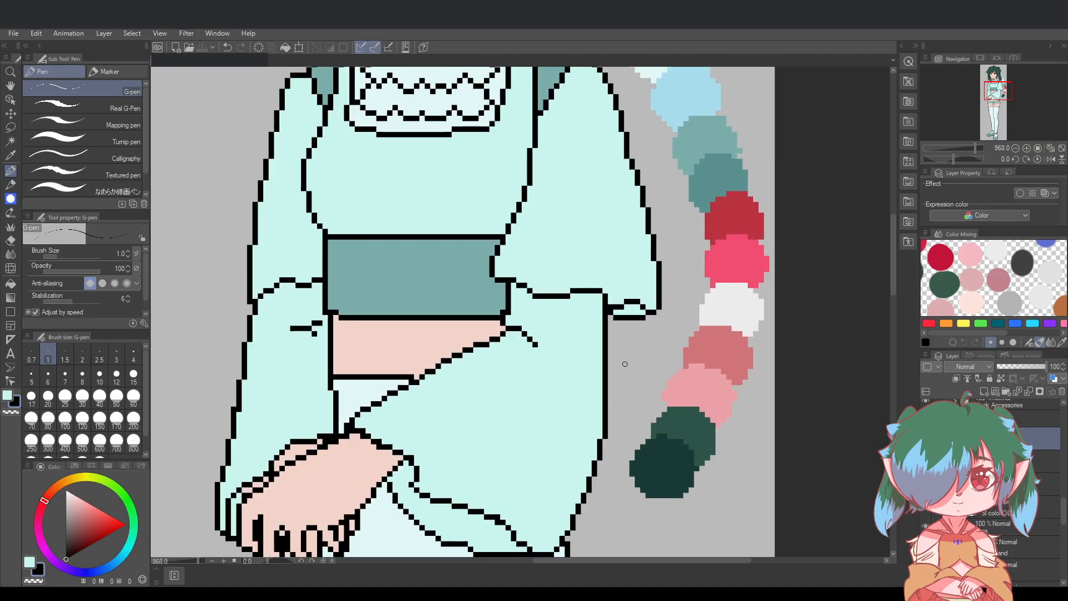
pyautogui.scroll(-1, 626, 366)
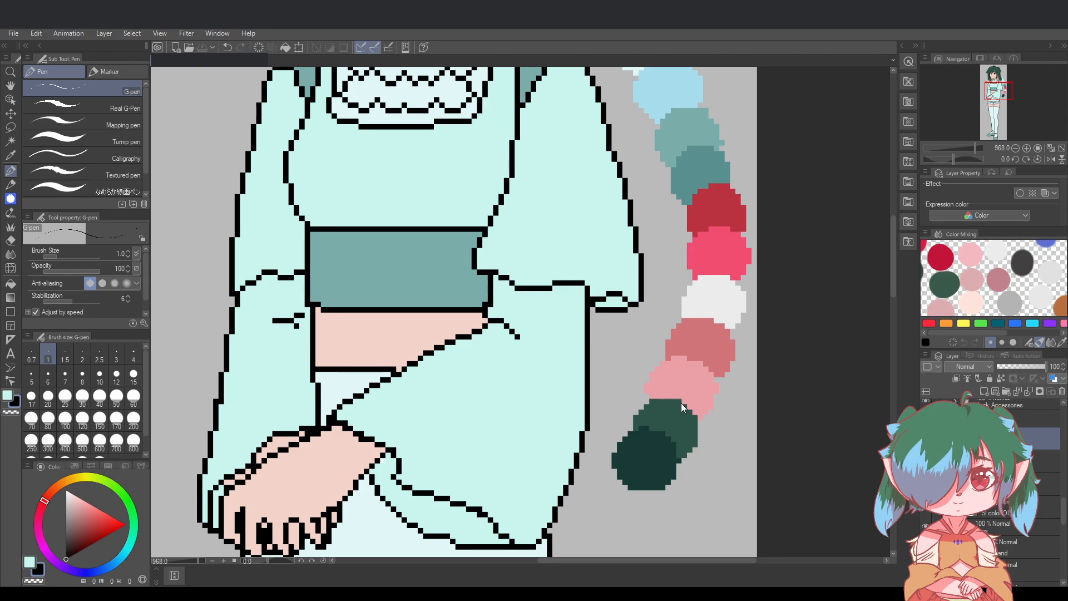
pyautogui.scroll(-1, 681, 403)
pyautogui.moveTo(660, 562); pyautogui.dragTo(672, 561)
pyautogui.scroll(1, 565, 453)
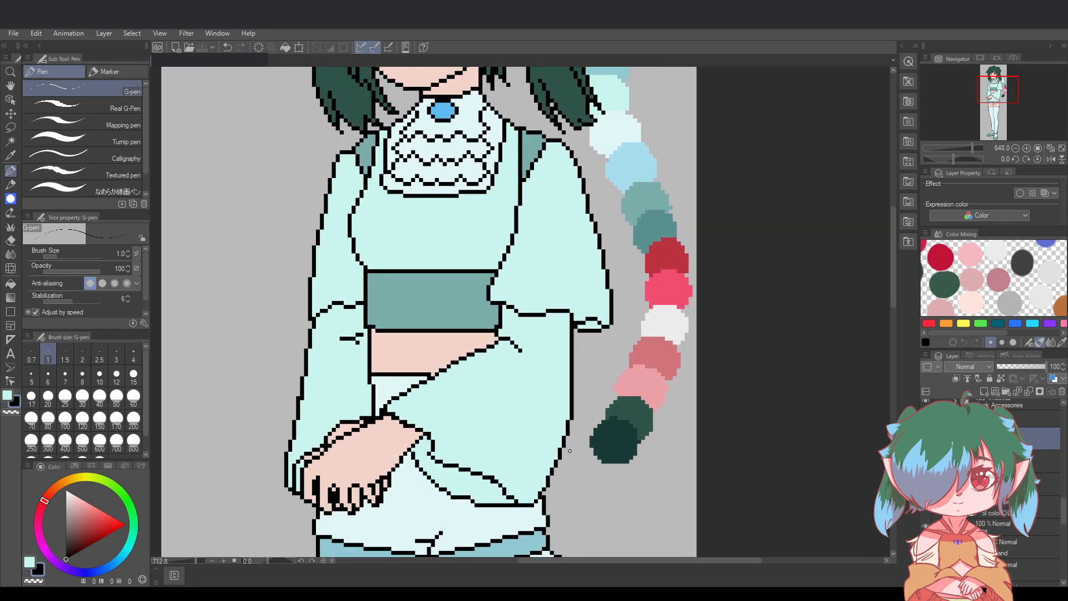
pyautogui.scroll(-1, 467, 320)
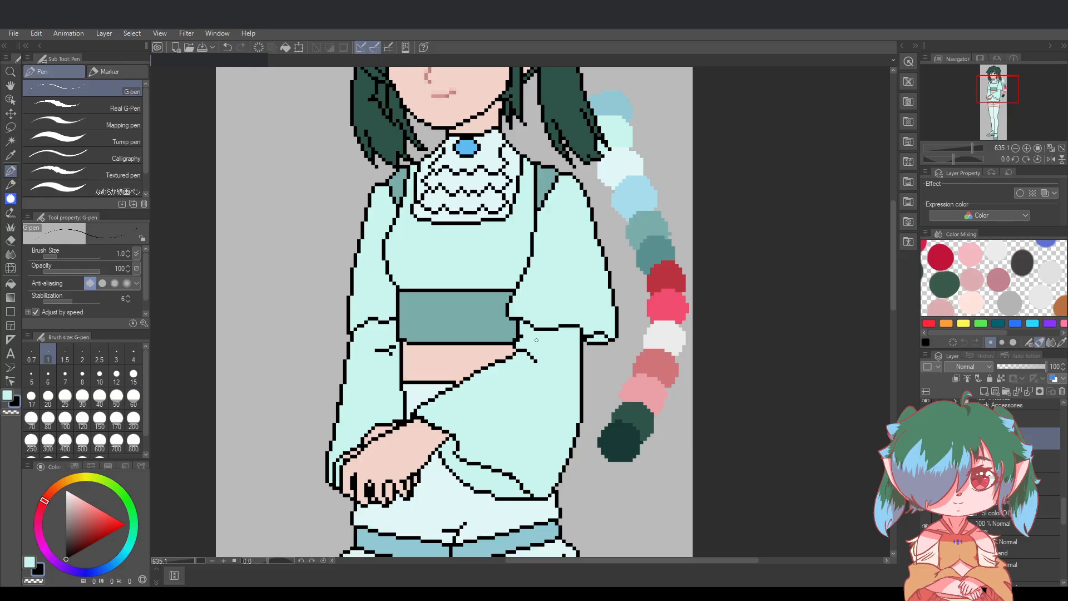
pyautogui.scroll(1, 523, 337)
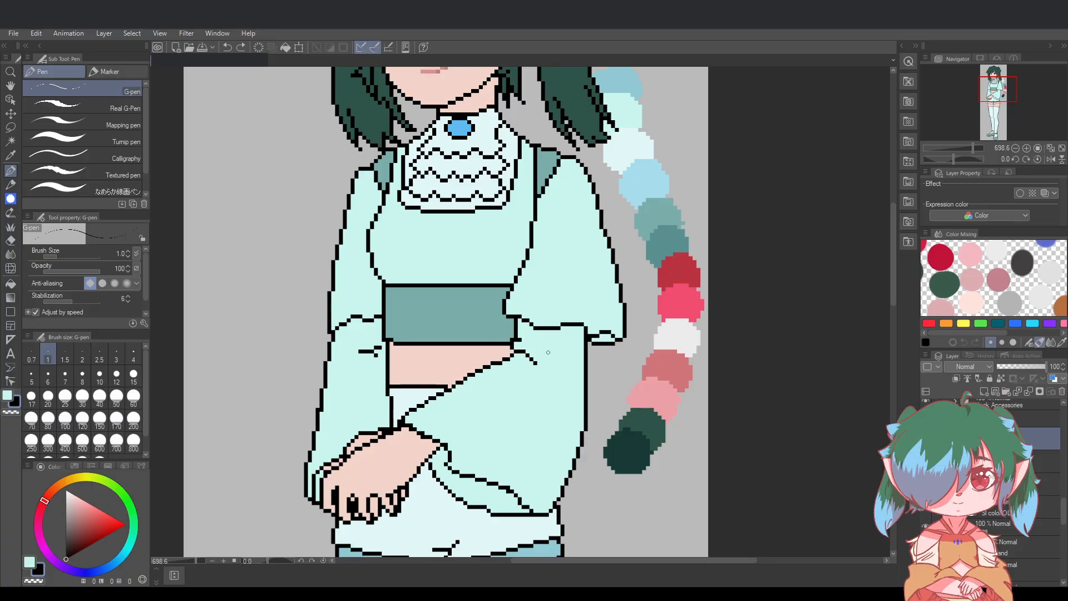
pyautogui.scroll(-1, 516, 429)
pyautogui.scroll(1, 516, 429)
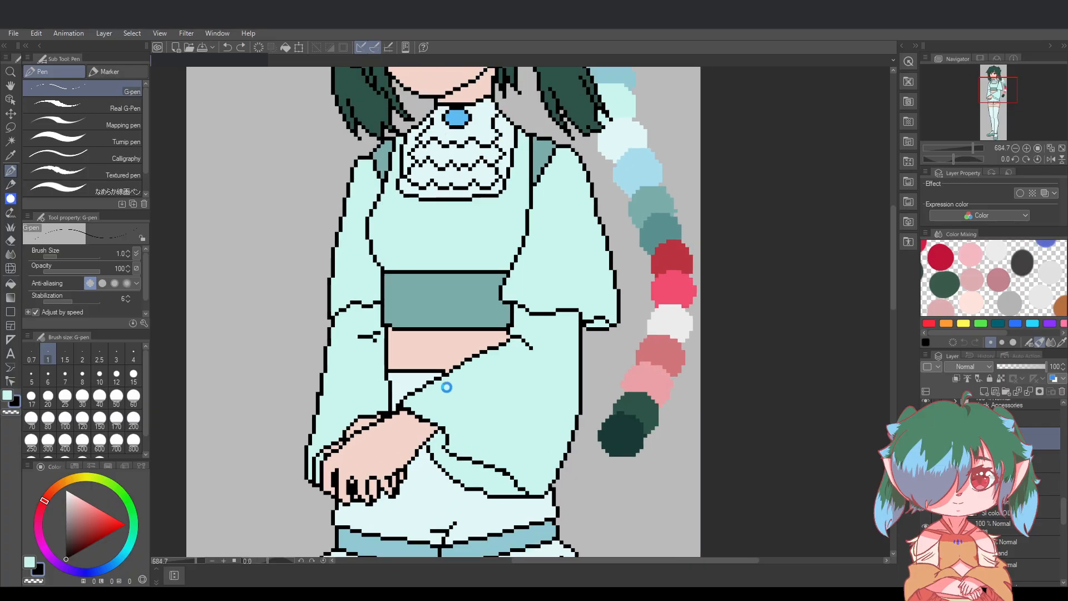
pyautogui.scroll(2, 442, 384)
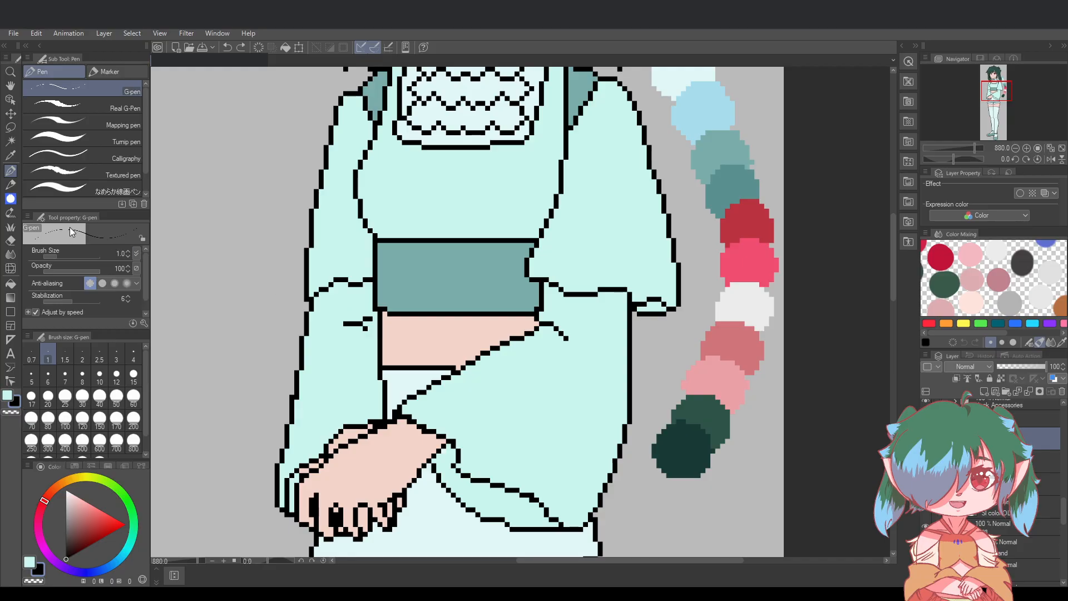
# Erase the broken horizontal fold mark on the left sleeve and redraw it as a short diagonal elbow crease meeting the waist
pyautogui.click(10, 241)
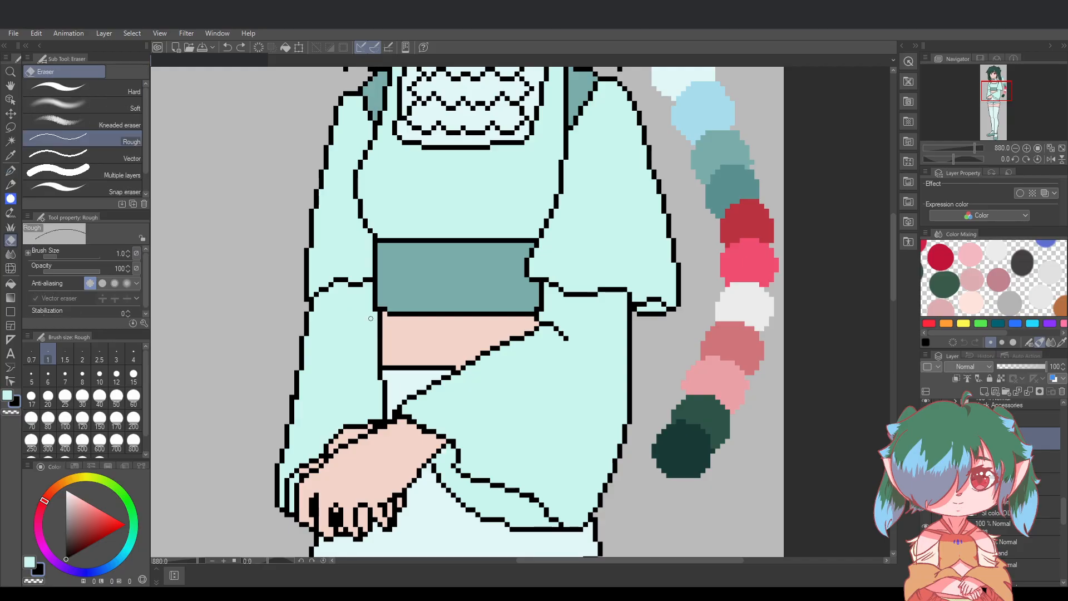
pyautogui.press('p')
pyautogui.moveTo(349, 317)
pyautogui.mouseDown()
pyautogui.moveTo(363, 330)
pyautogui.moveTo(377, 316)
pyautogui.moveTo(374, 335)
pyautogui.mouseUp()
pyautogui.hotkey('ctrl', 'z')
pyautogui.hotkey('ctrl', 'z')
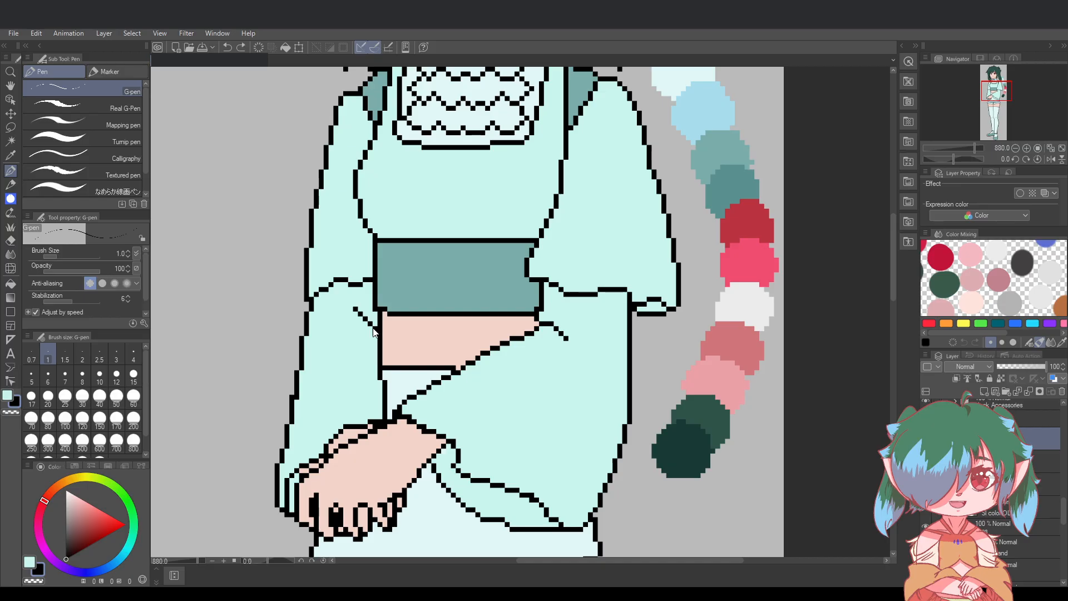
pyautogui.hotkey('ctrl', 'z')
pyautogui.scroll(-3, 377, 337)
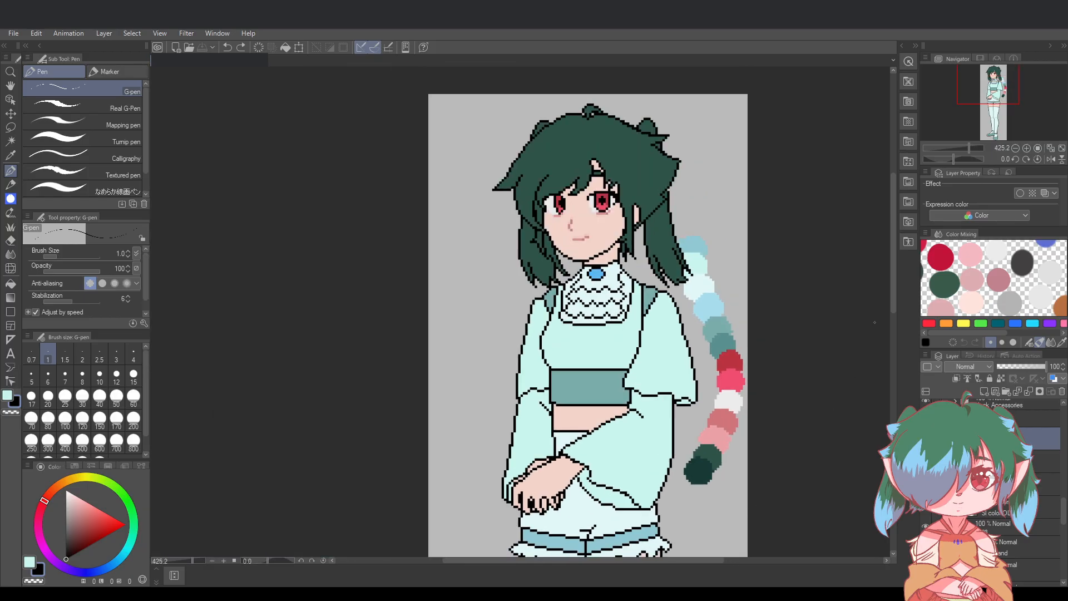
pyautogui.scroll(-3, 893, 301)
pyautogui.scroll(1, 809, 435)
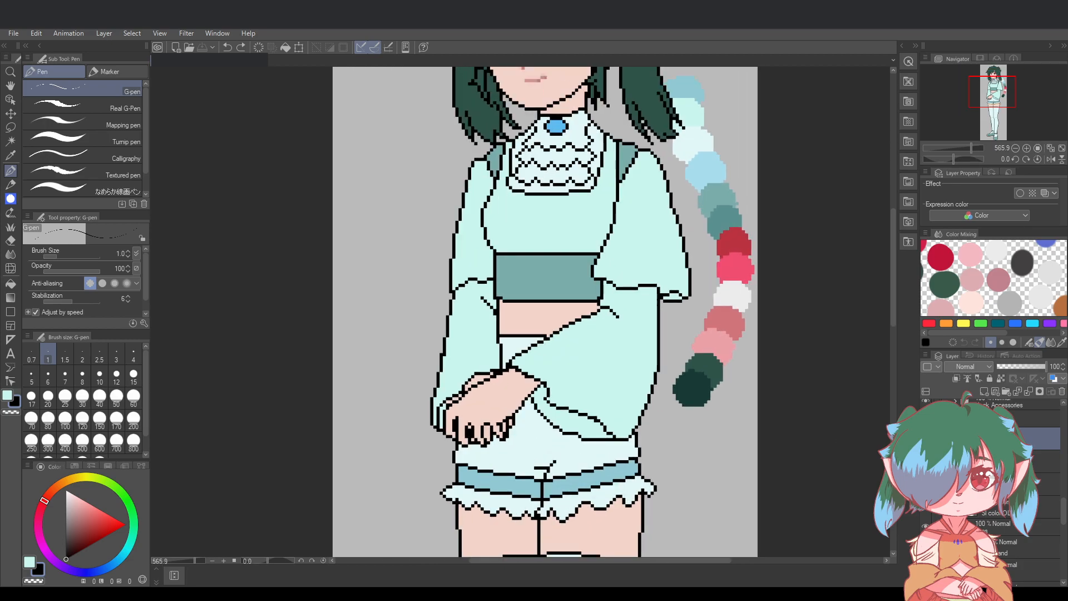
# Lower the bell-sleeve colour layer's opacity to 63% to show the arms underneath as a guide for the creases
pyautogui.click(1029, 427)
pyautogui.moveTo(1036, 366); pyautogui.dragTo(1028, 364)
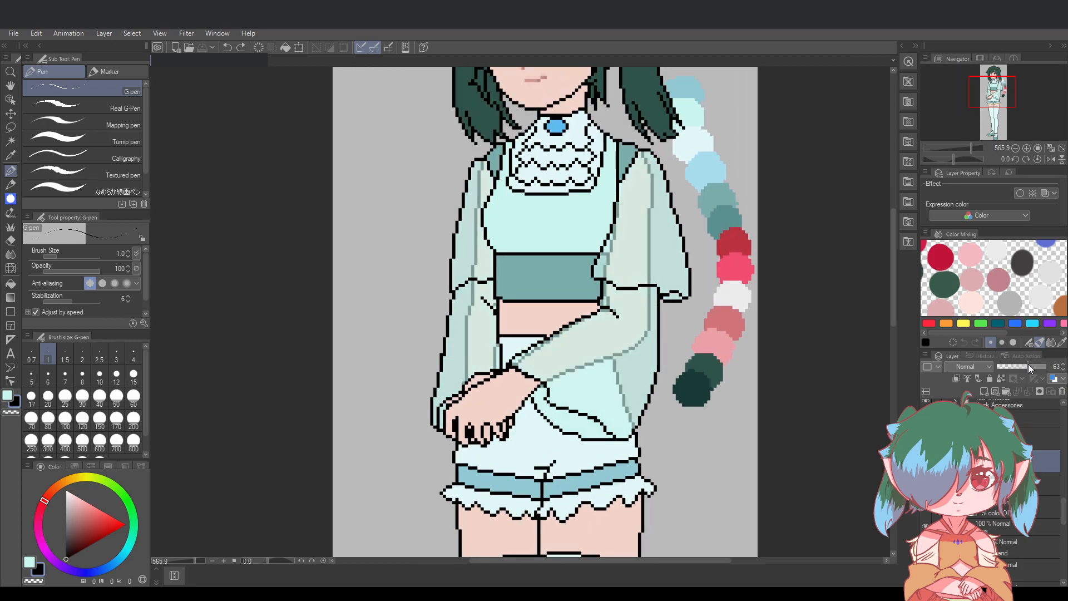
pyautogui.scroll(1, 763, 373)
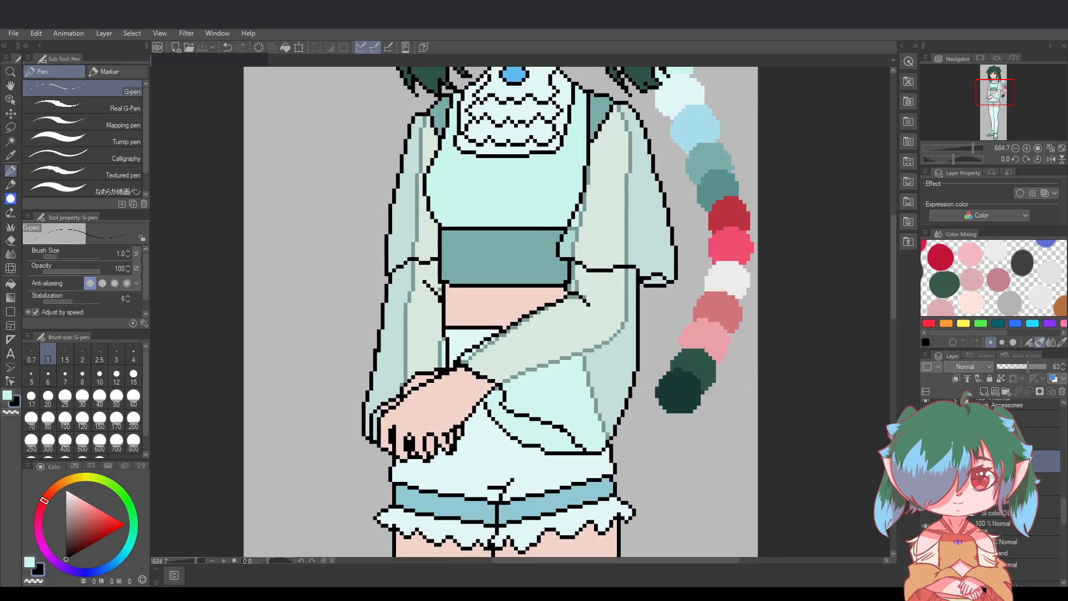
pyautogui.click(926, 462)
pyautogui.click(926, 461)
pyautogui.scroll(1, 686, 343)
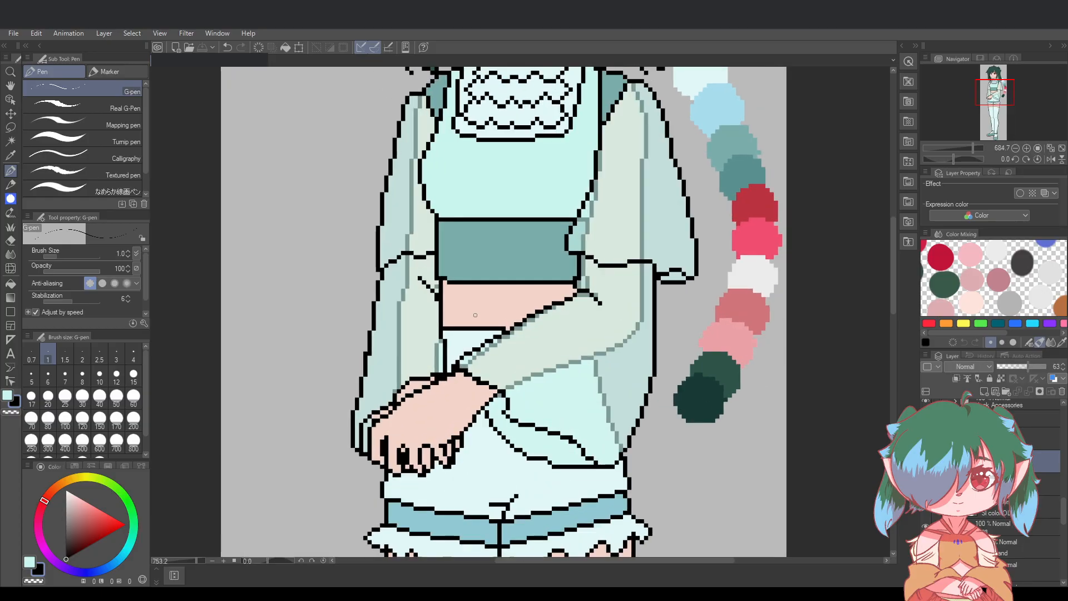
pyautogui.scroll(-2, 705, 352)
pyautogui.scroll(1, 741, 309)
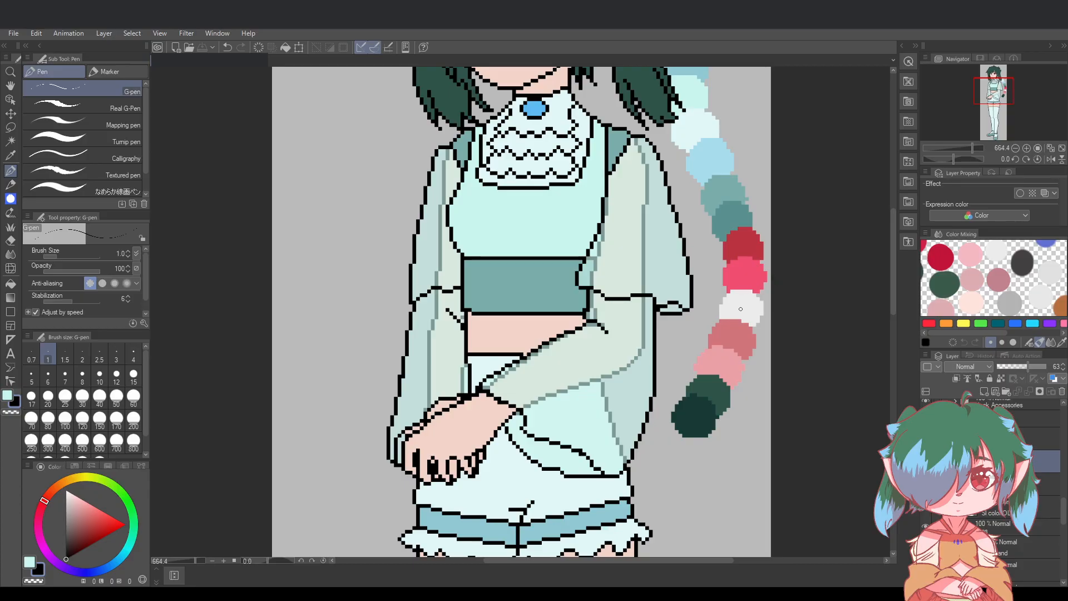
pyautogui.scroll(2, 740, 308)
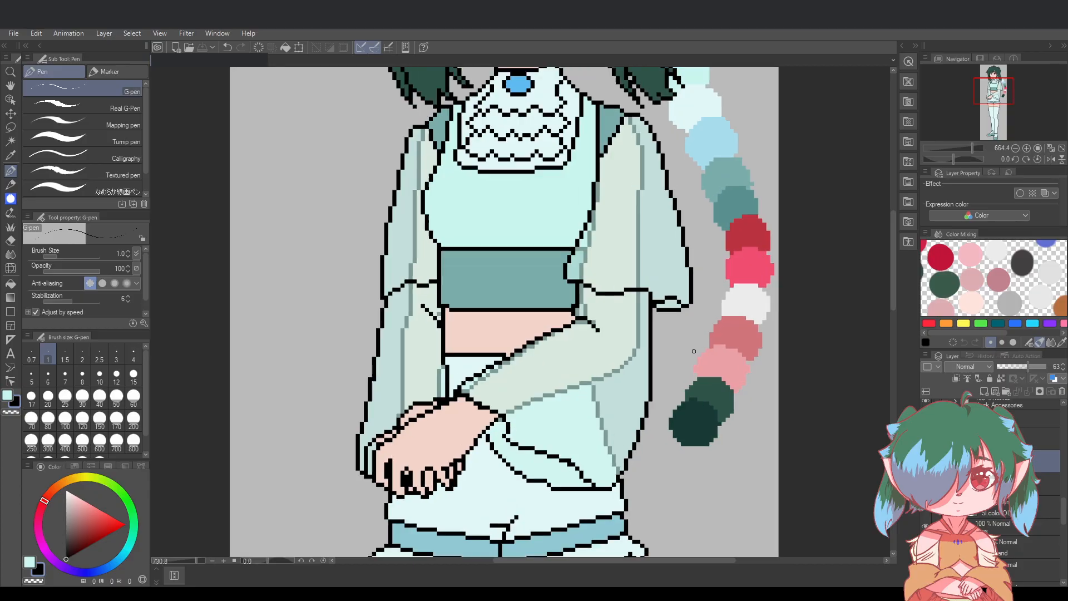
pyautogui.scroll(2, 400, 298)
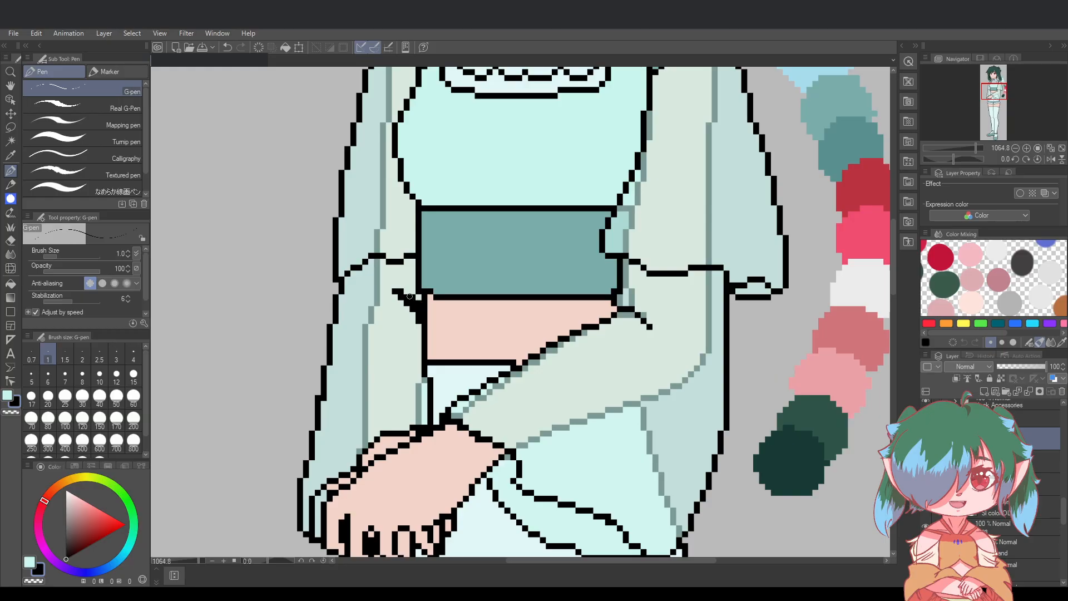
# Touch up the diagonal elbow crease on the left sleeve just below the sash, using the pen and eraser
pyautogui.click(407, 291)
pyautogui.click(10, 241)
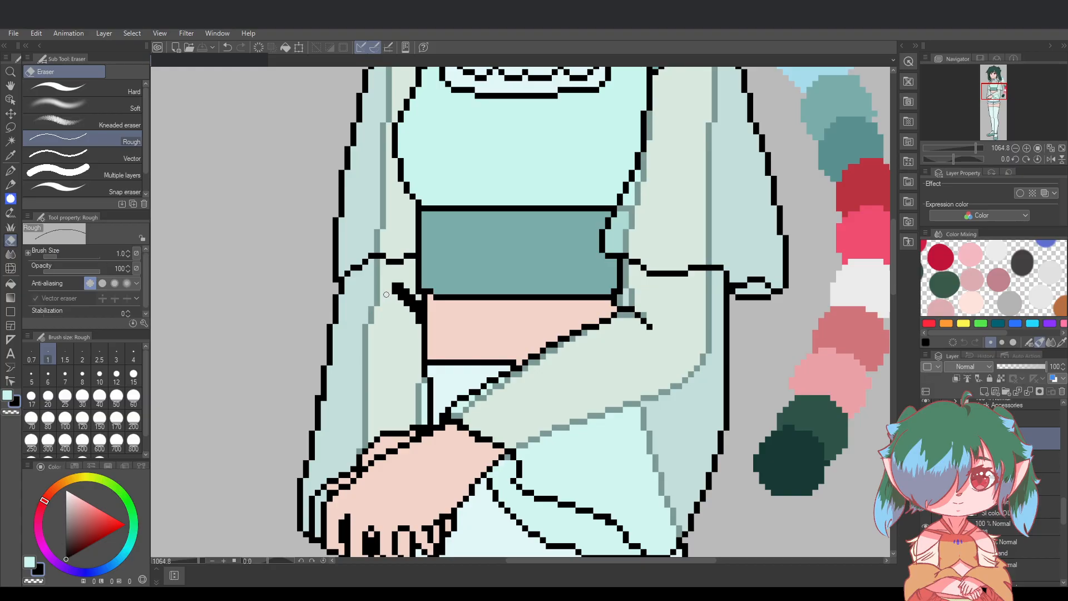
pyautogui.moveTo(387, 294); pyautogui.dragTo(398, 293)
pyautogui.hotkey('ctrl', 'z')
pyautogui.scroll(-5, 400, 291)
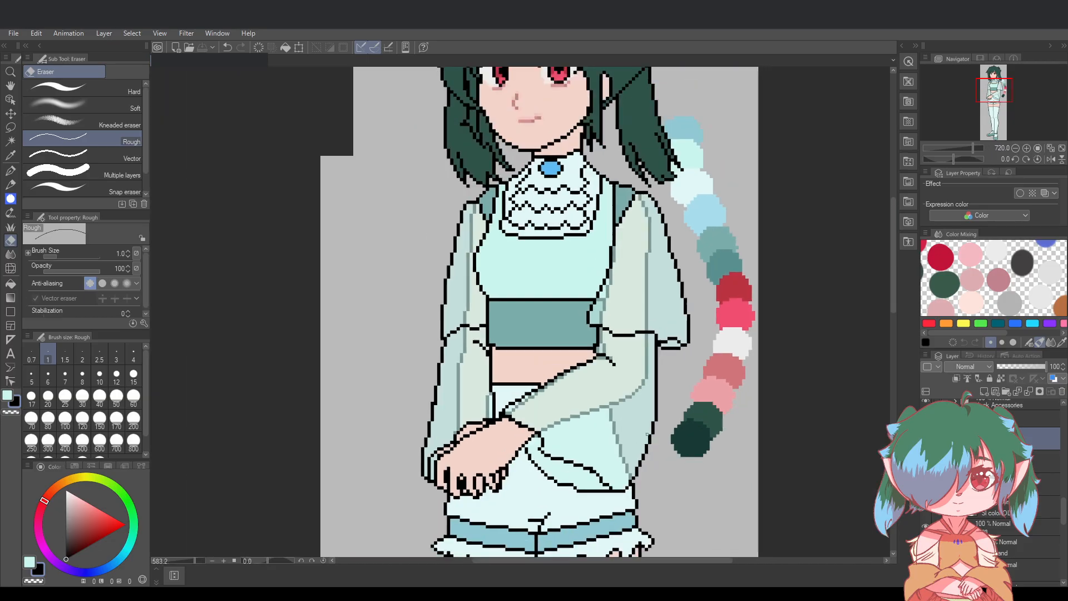
# Restore the bell-sleeve colour layer to full opacity
pyautogui.moveTo(893, 304); pyautogui.dragTo(894, 319)
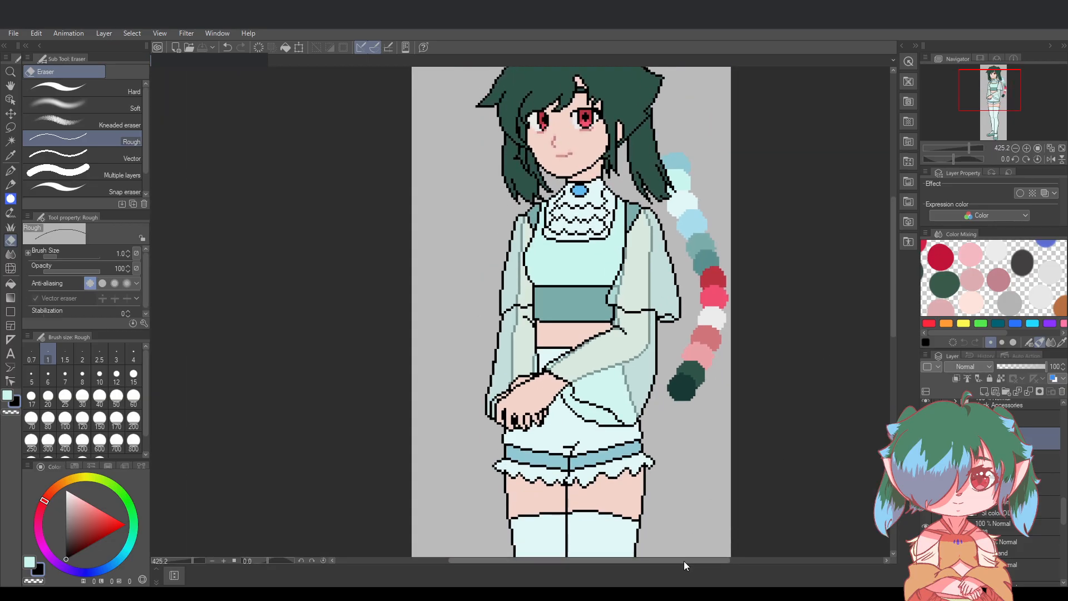
pyautogui.moveTo(683, 561); pyautogui.dragTo(730, 561)
pyautogui.scroll(1, 614, 480)
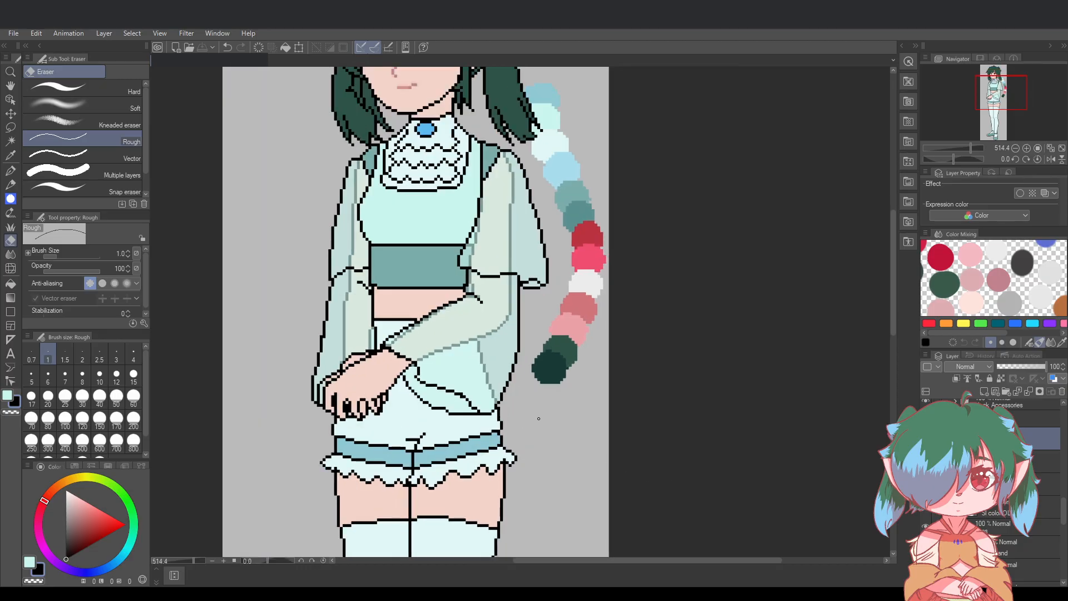
pyautogui.click(1045, 461)
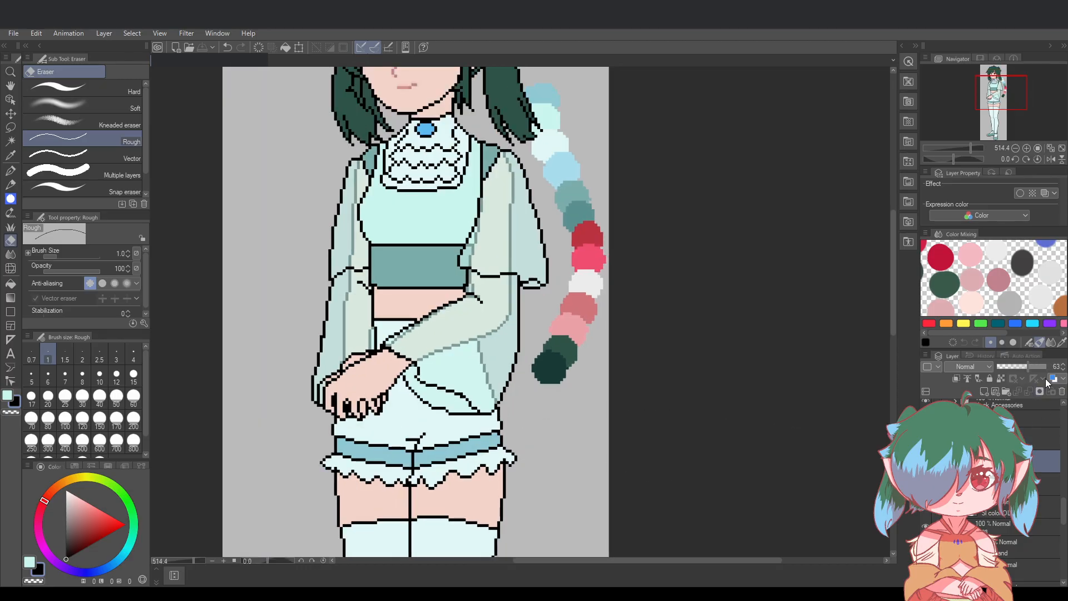
pyautogui.moveTo(1029, 367); pyautogui.dragTo(1052, 368)
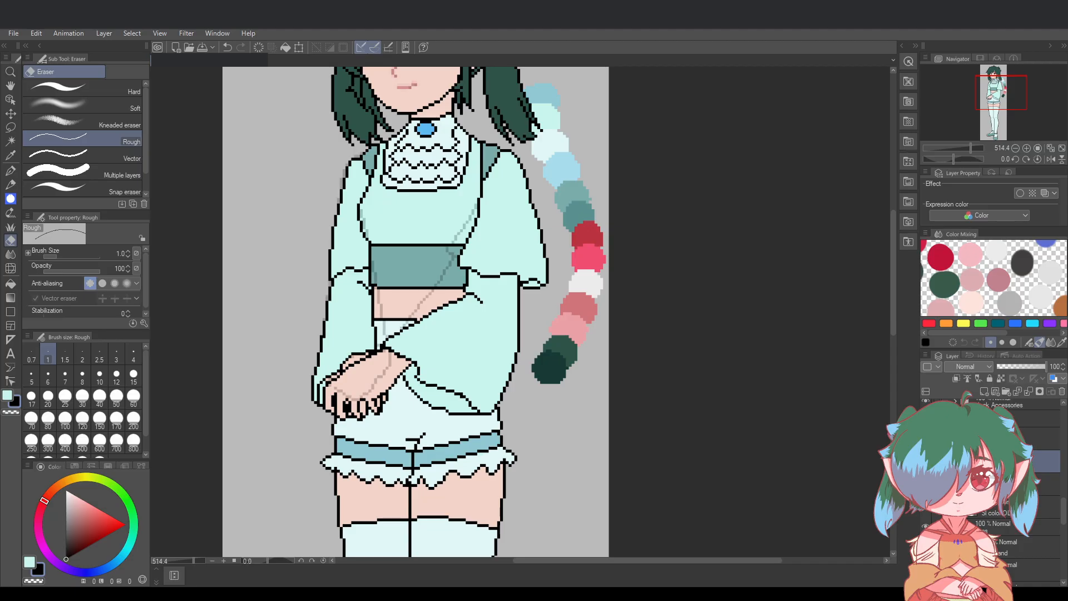
# Show the alternate close-fitting sleeve design and set its opacity to 100%
pyautogui.click(926, 461)
pyautogui.click(926, 484)
pyautogui.click(926, 484)
pyautogui.click(1045, 484)
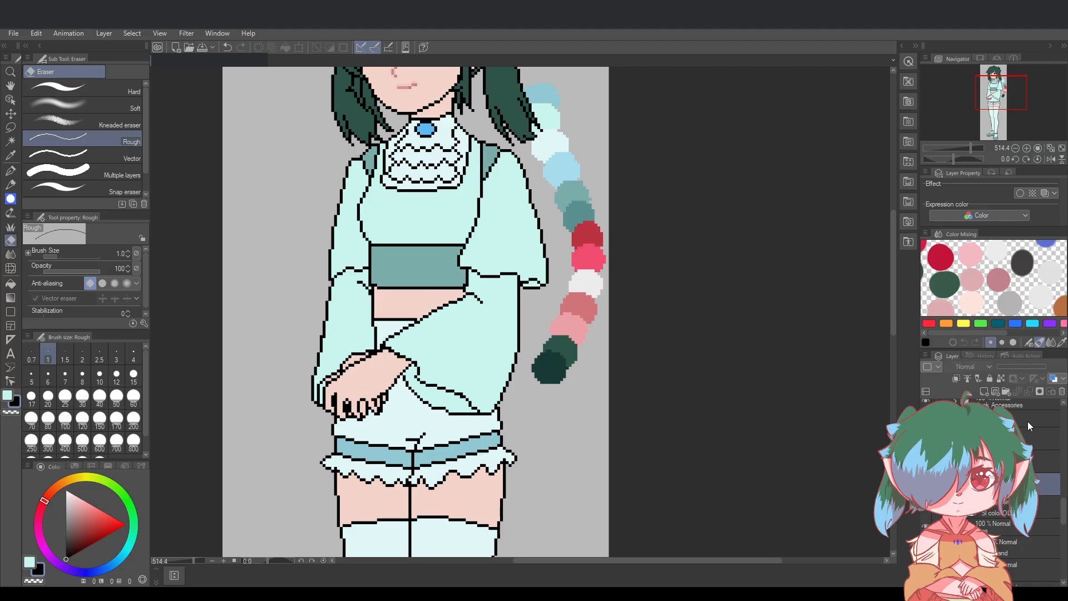
pyautogui.click(925, 484)
pyautogui.moveTo(1009, 368); pyautogui.dragTo(1052, 372)
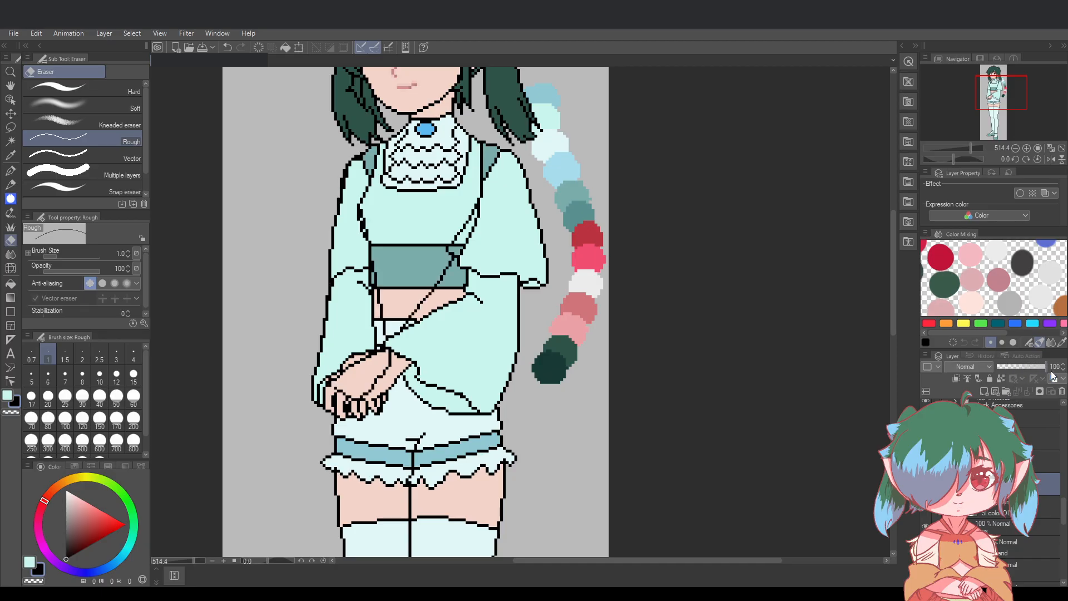
pyautogui.click(1053, 378)
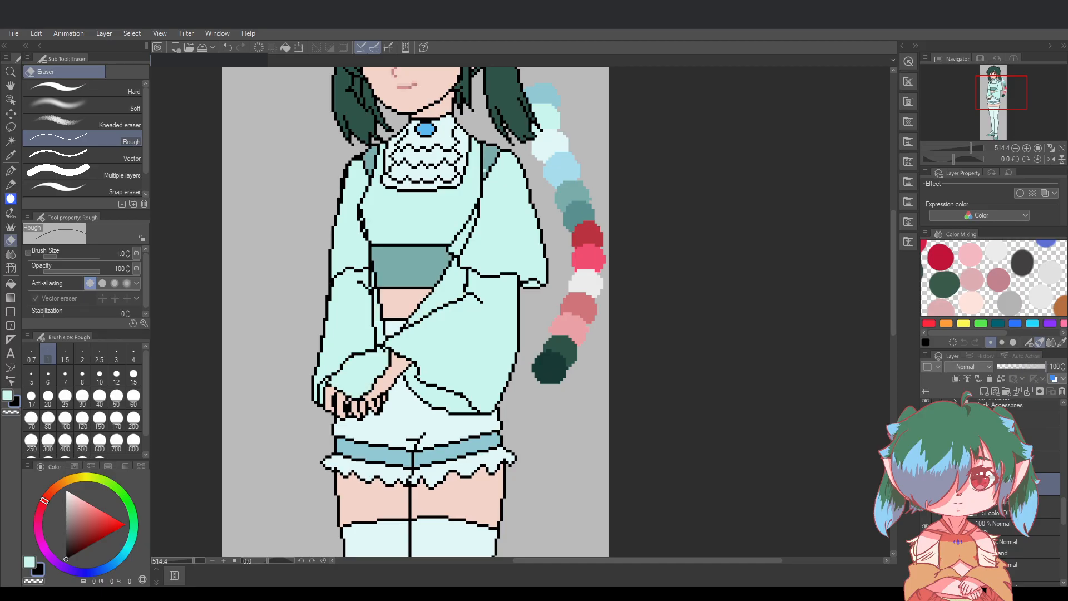
# Toggle the alternate close-fitting sleeves on and off to compare them with the bell sleeves, leaving them hidden
pyautogui.click(925, 484)
pyautogui.click(926, 484)
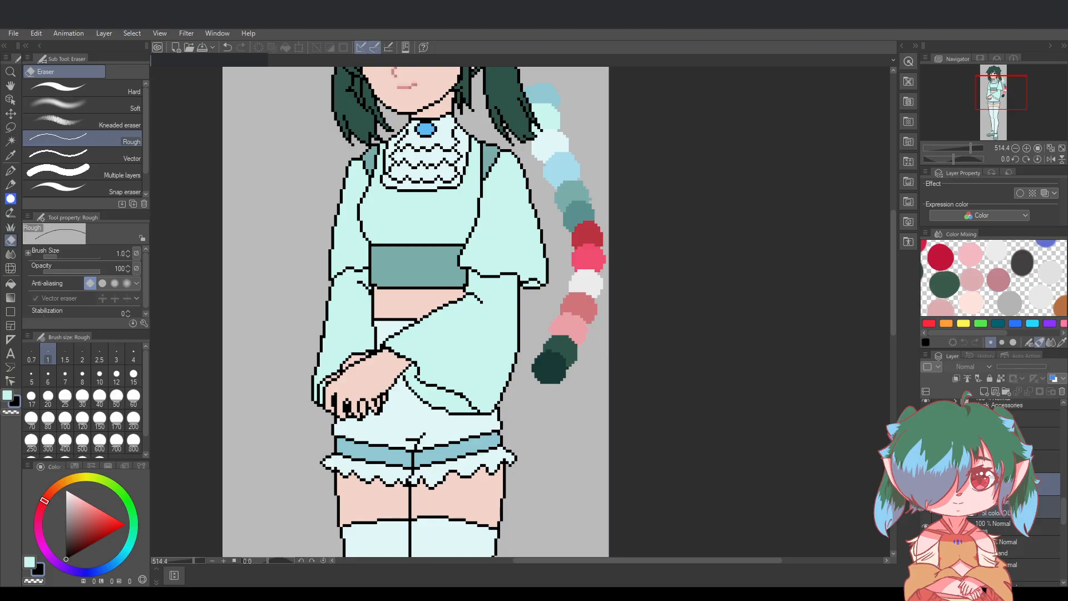
pyautogui.click(926, 484)
pyautogui.click(926, 484)
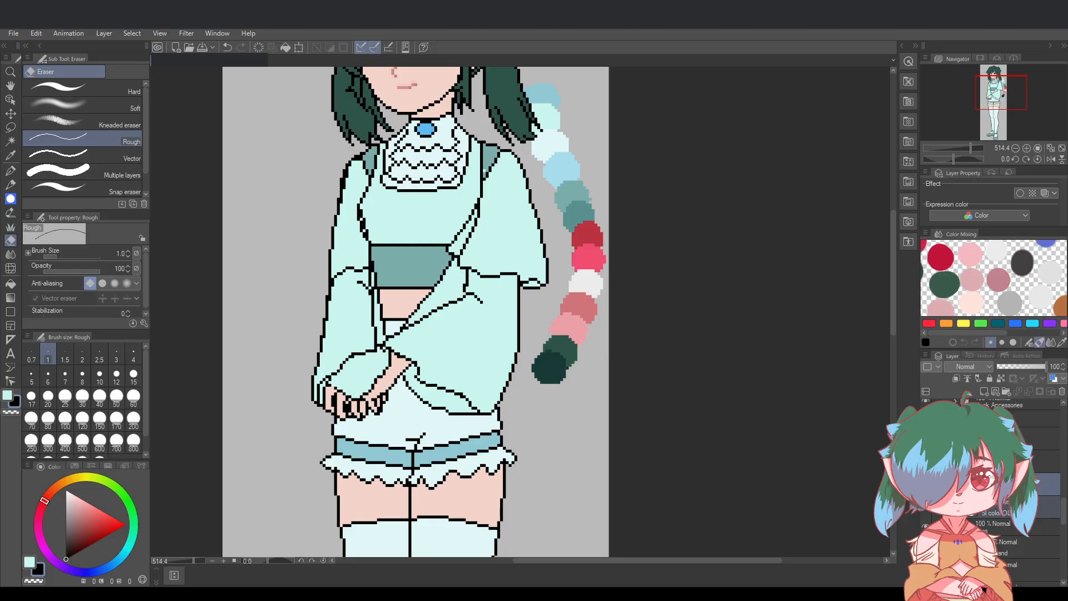
pyautogui.click(926, 485)
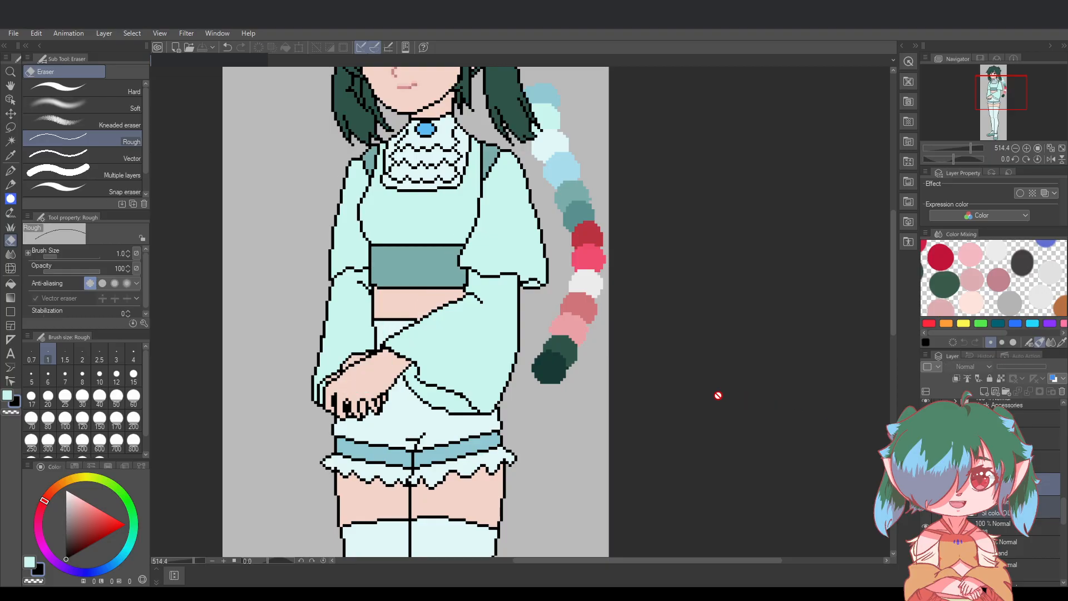
pyautogui.scroll(-2, 571, 395)
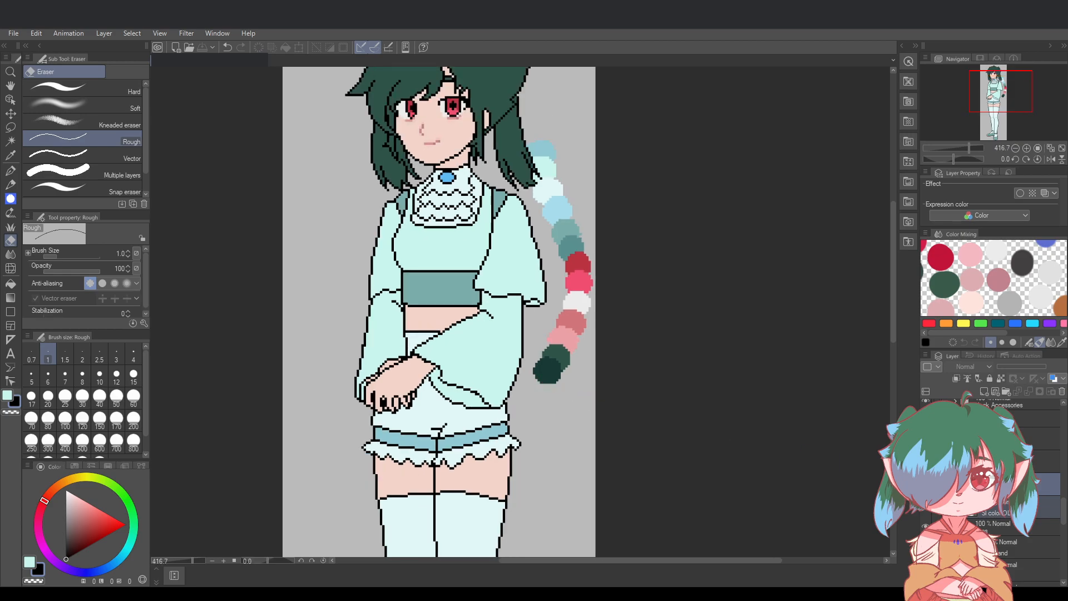
# Make the Skirts layer group visible so the full figure wears the tiered mint skirt
pyautogui.click(1032, 454)
pyautogui.click(1032, 419)
pyautogui.scroll(-3, 599, 468)
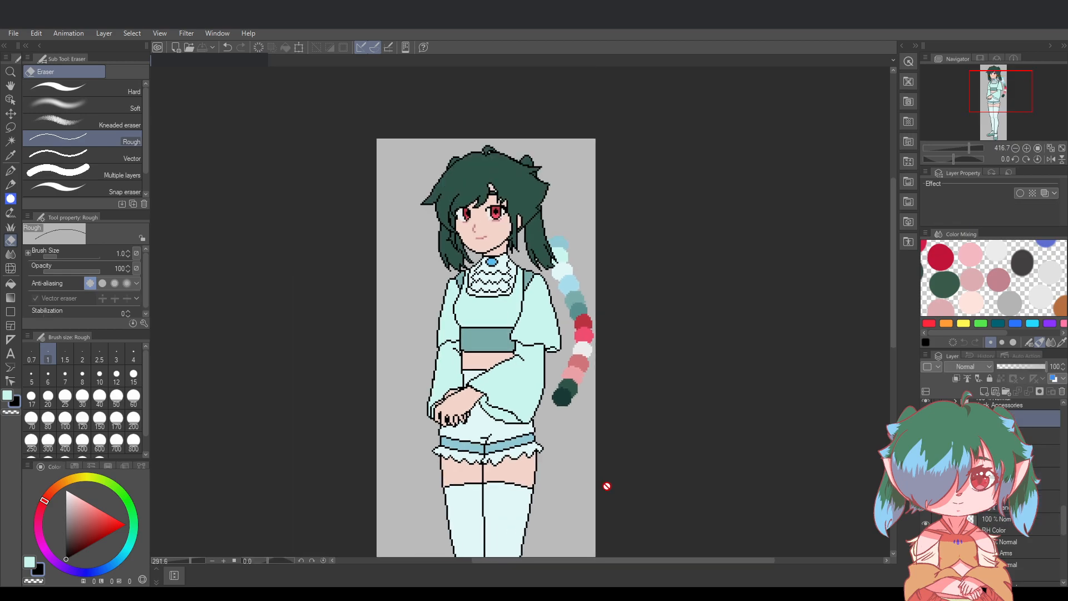
pyautogui.moveTo(893, 309); pyautogui.dragTo(896, 330)
pyautogui.scroll(-2, 801, 424)
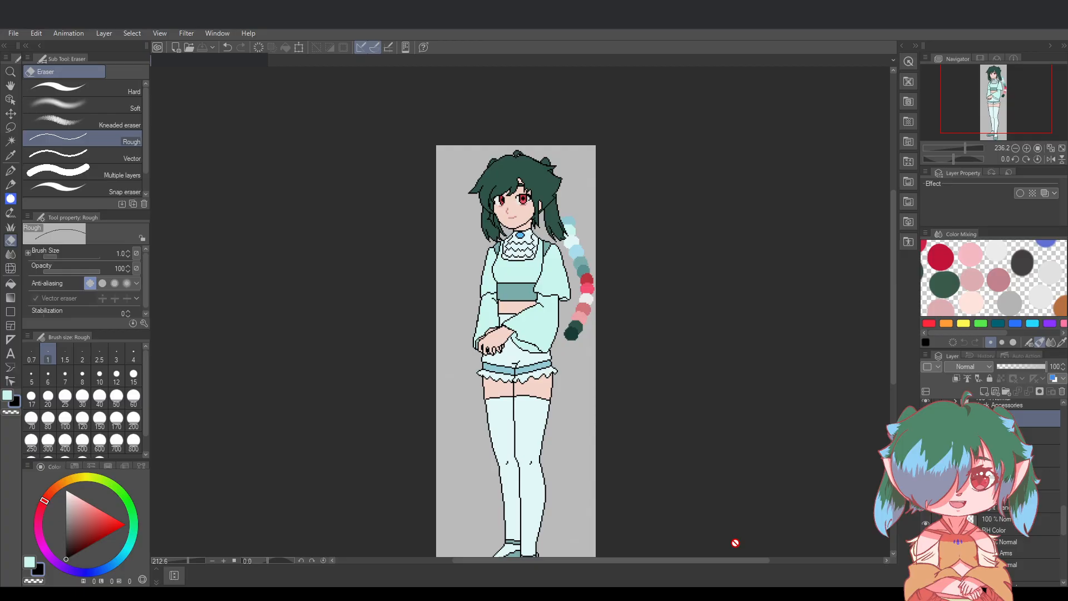
pyautogui.moveTo(753, 564); pyautogui.dragTo(811, 512)
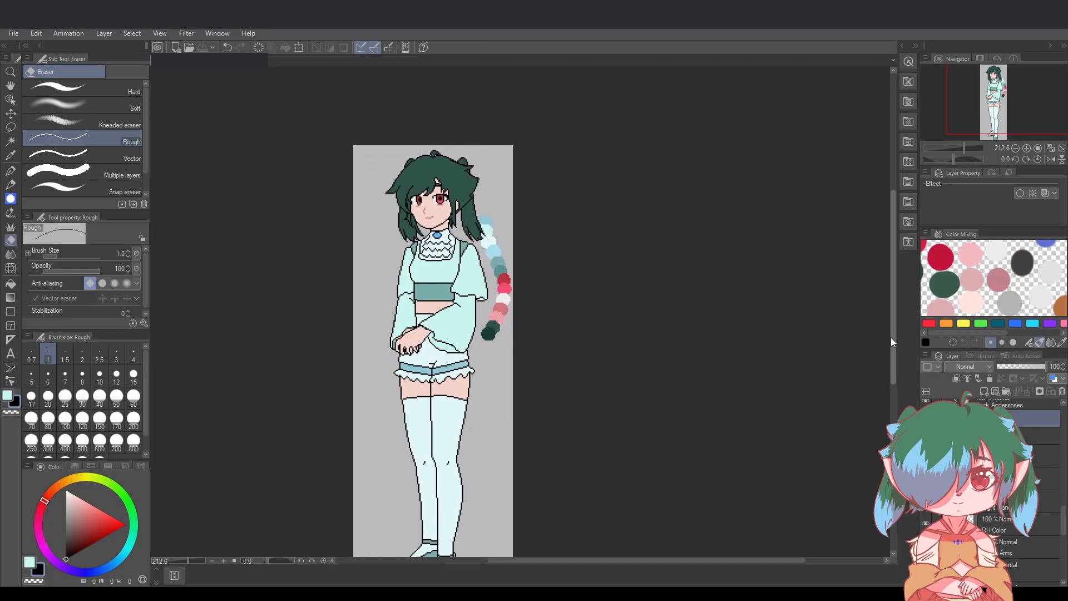
pyautogui.moveTo(893, 339); pyautogui.dragTo(672, 379)
pyautogui.scroll(1, 431, 337)
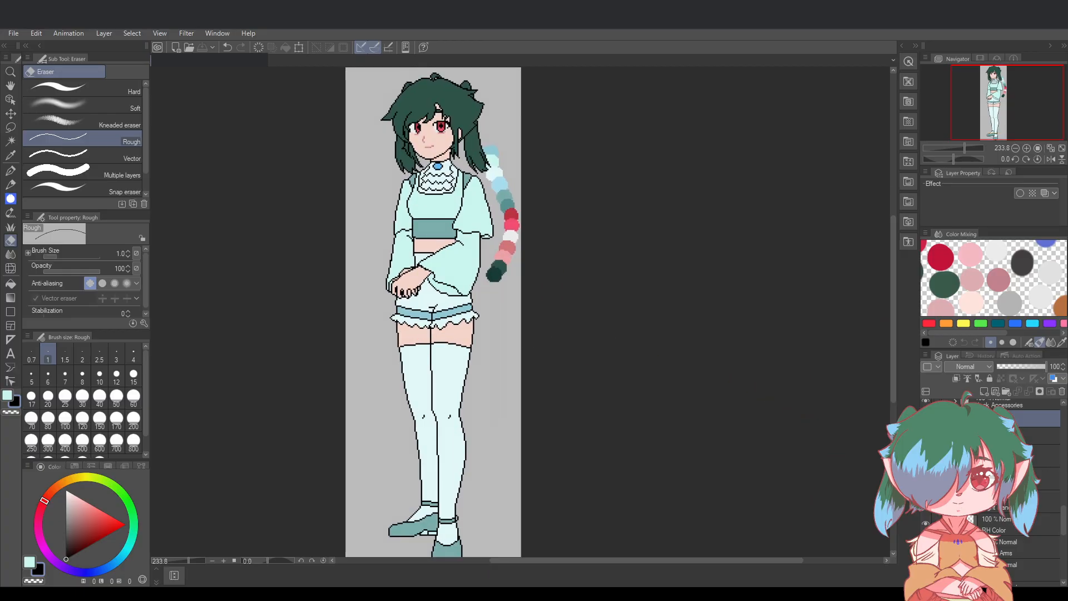
pyautogui.scroll(-1, 997, 512)
pyautogui.scroll(1, 998, 512)
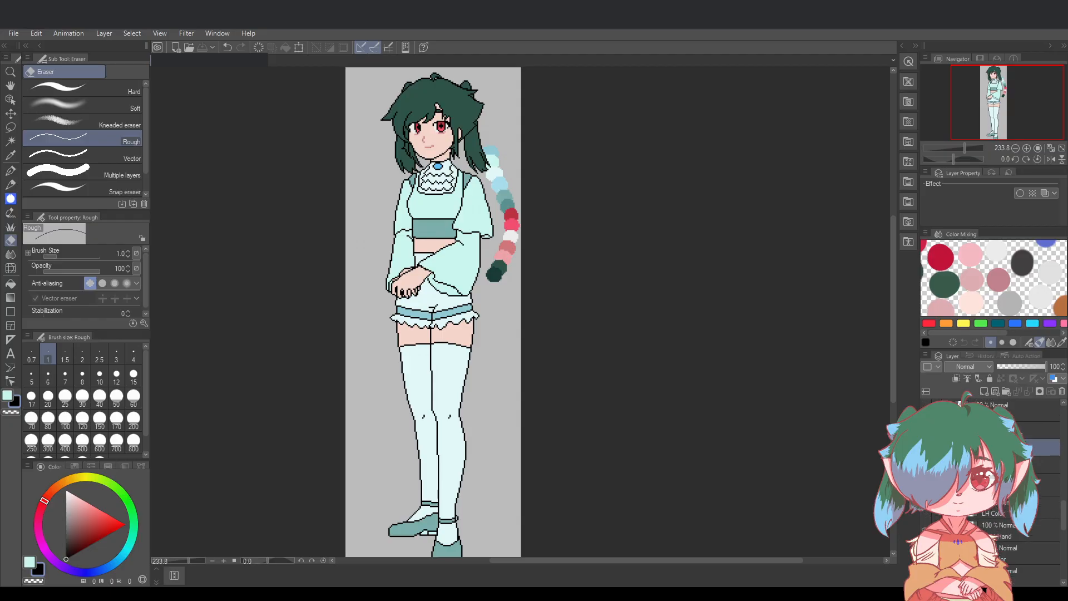
pyautogui.scroll(-1, 998, 512)
pyautogui.click(926, 513)
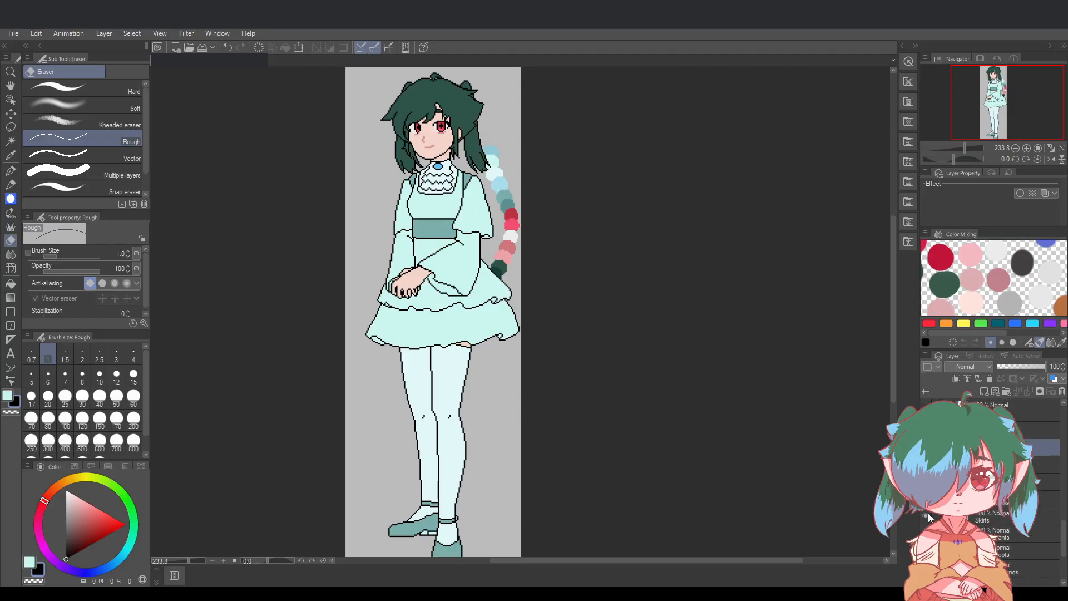
# Hide the colour palette swatches beside the character and save the drawing
pyautogui.scroll(-1, 274, 200)
pyautogui.scroll(1, 164, 158)
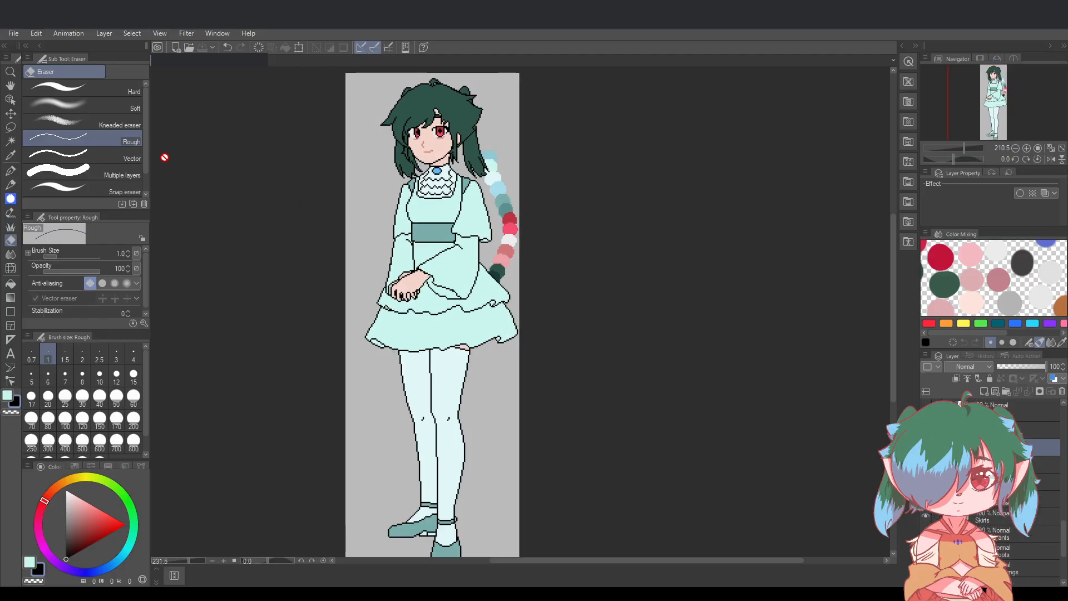
pyautogui.moveTo(739, 561); pyautogui.dragTo(712, 561)
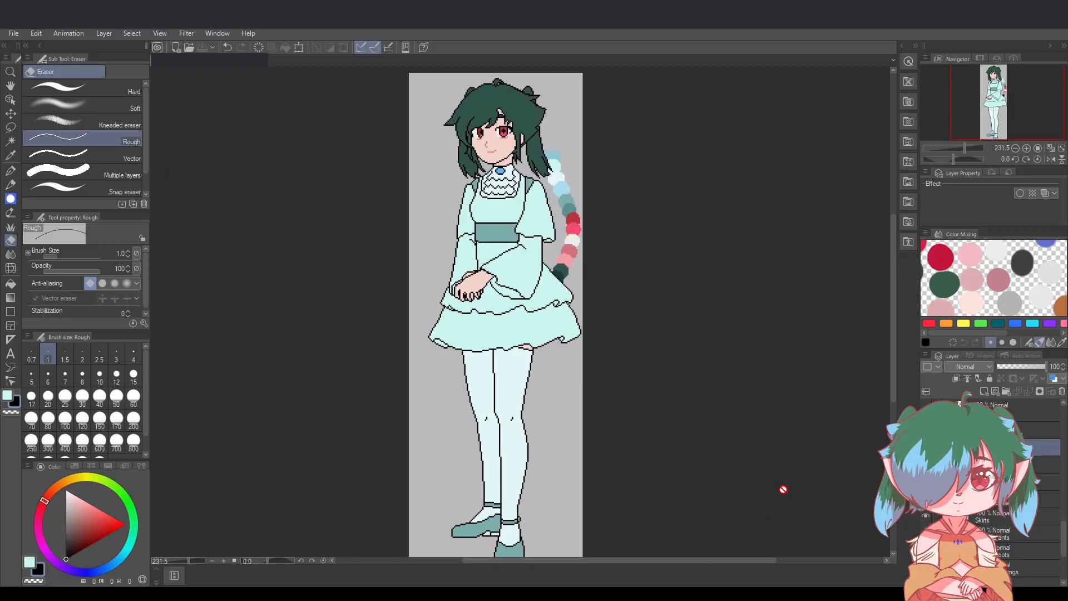
pyautogui.moveTo(894, 349); pyautogui.dragTo(892, 352)
pyautogui.scroll(-4, 990, 484)
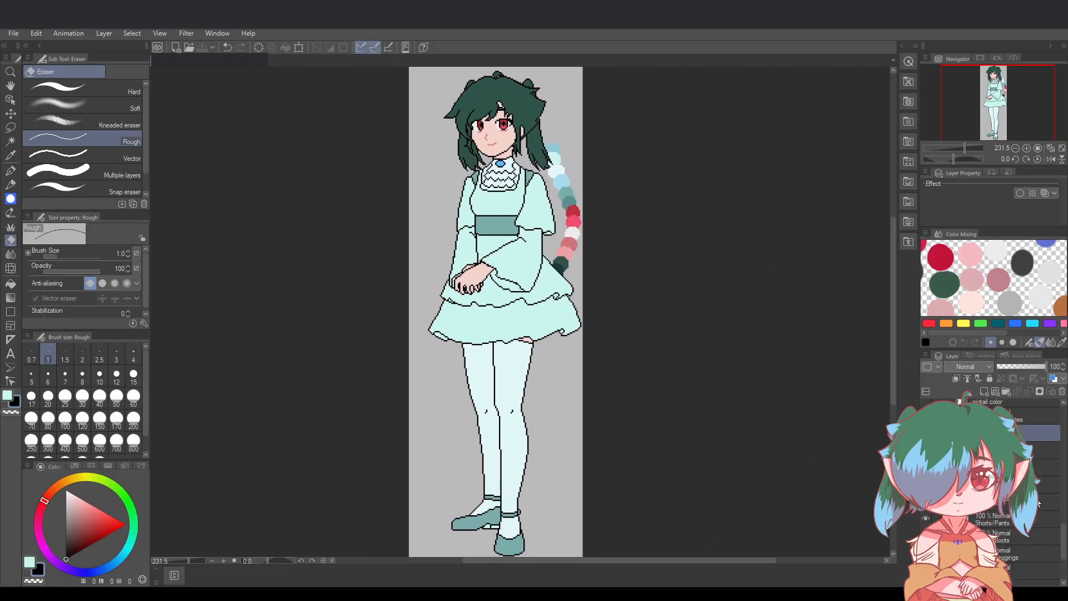
pyautogui.click(929, 510)
pyautogui.hotkey('ctrl', 's')
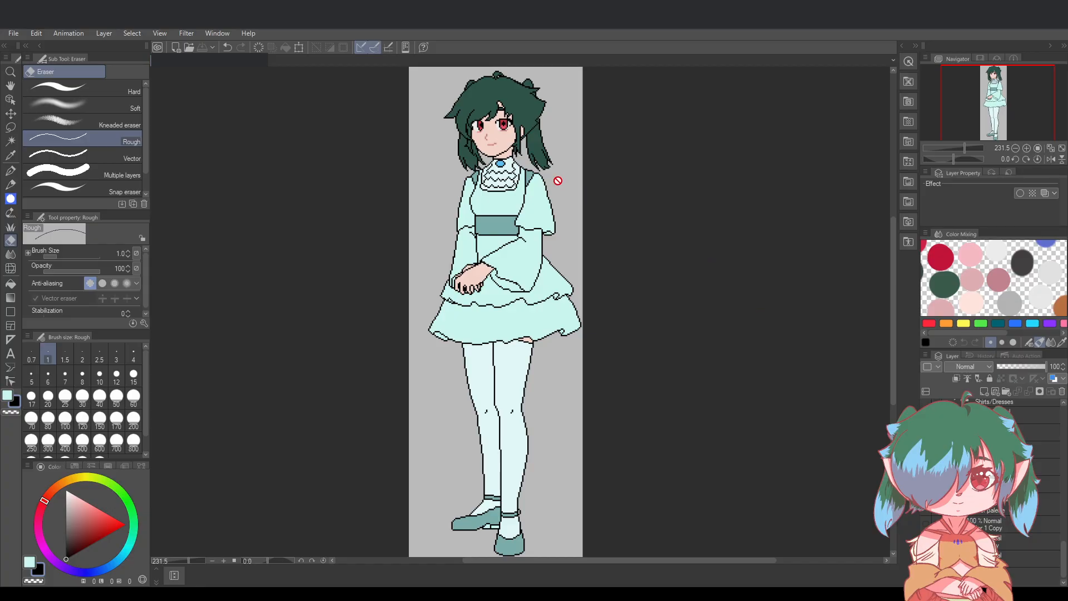
pyautogui.scroll(3, 558, 181)
pyautogui.scroll(-3, 635, 274)
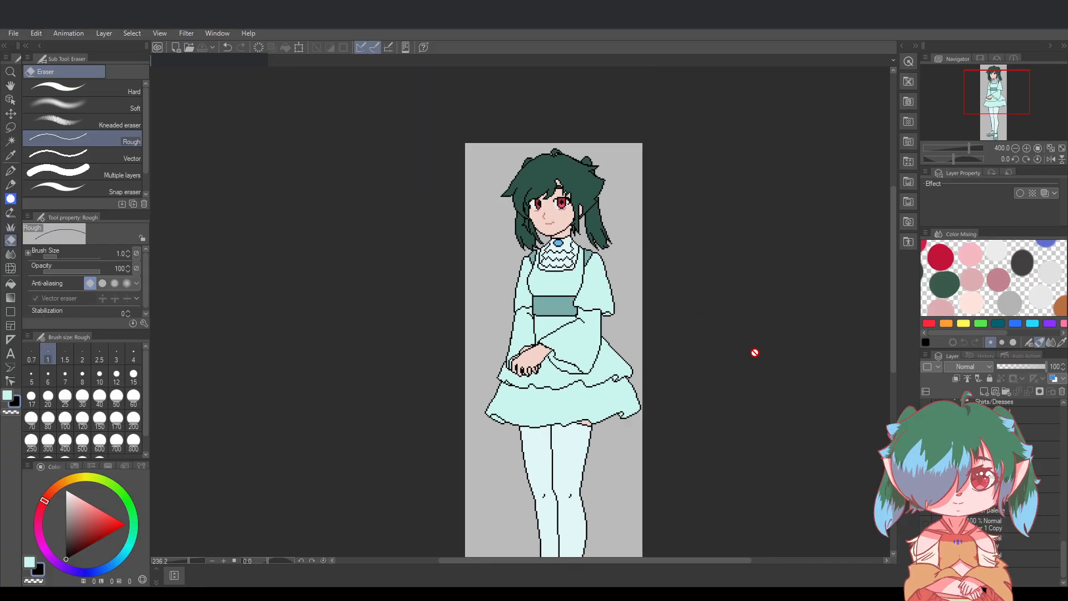
pyautogui.moveTo(894, 320); pyautogui.dragTo(892, 352)
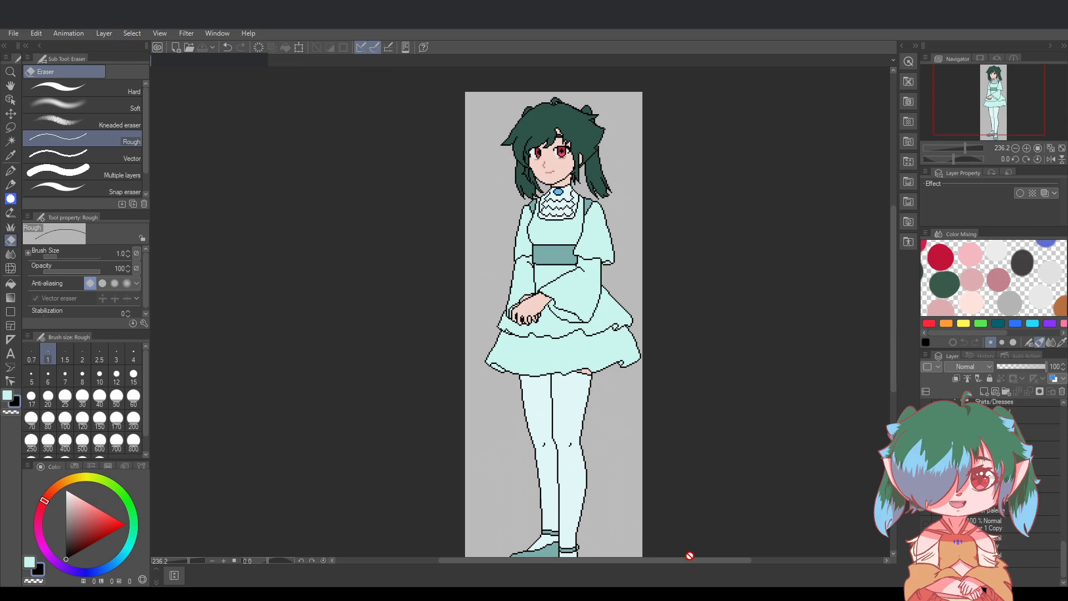
# Switch to the G-pen and make the bell sleeves' line-art layer the active layer
pyautogui.moveTo(690, 556); pyautogui.dragTo(709, 560)
pyautogui.click(10, 173)
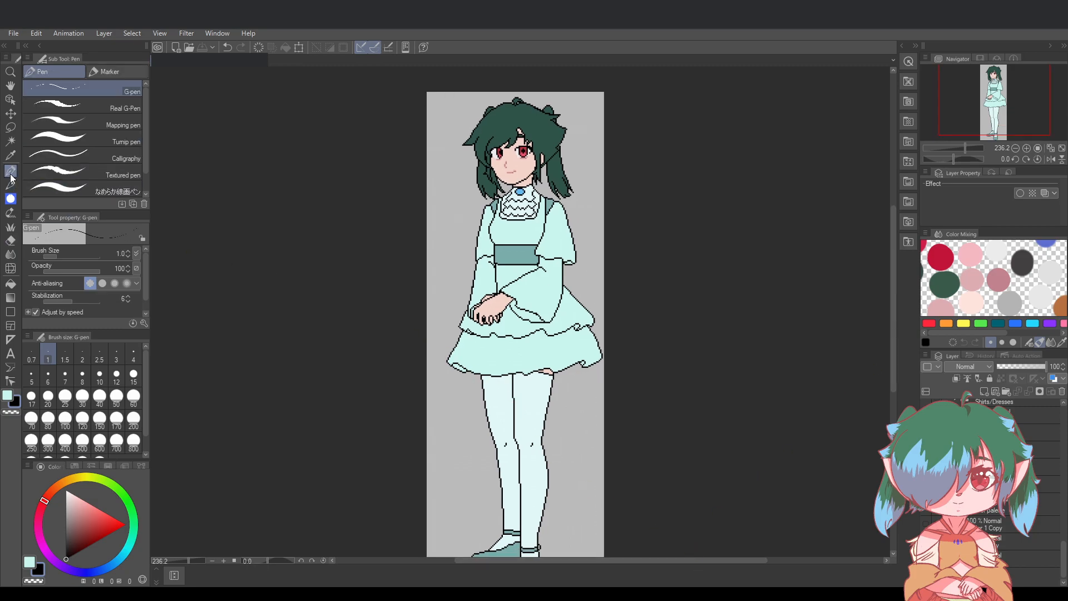
pyautogui.scroll(3, 1048, 475)
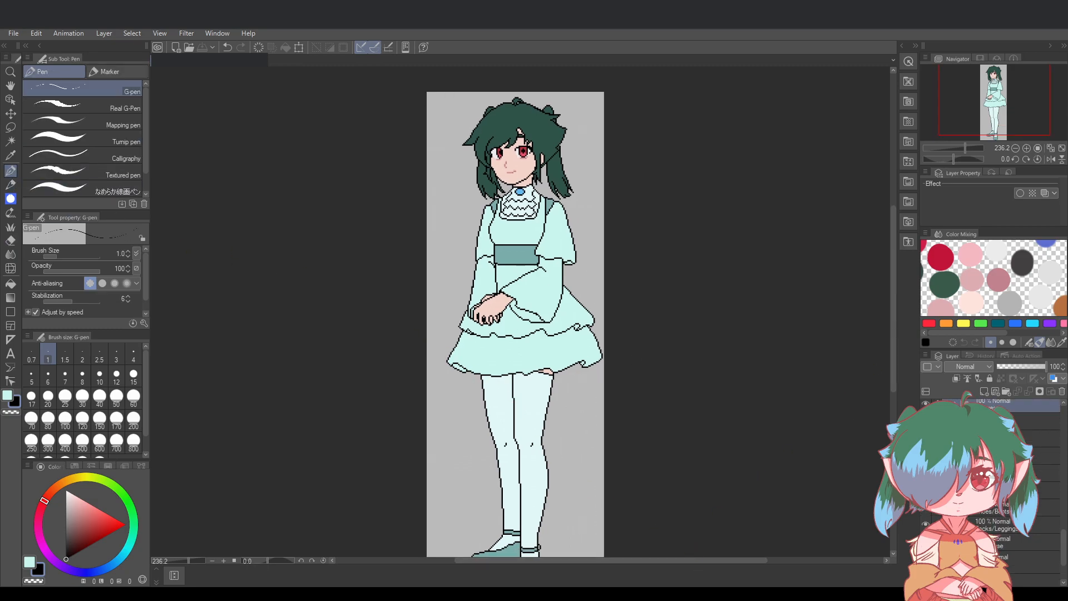
pyautogui.scroll(2, 1047, 475)
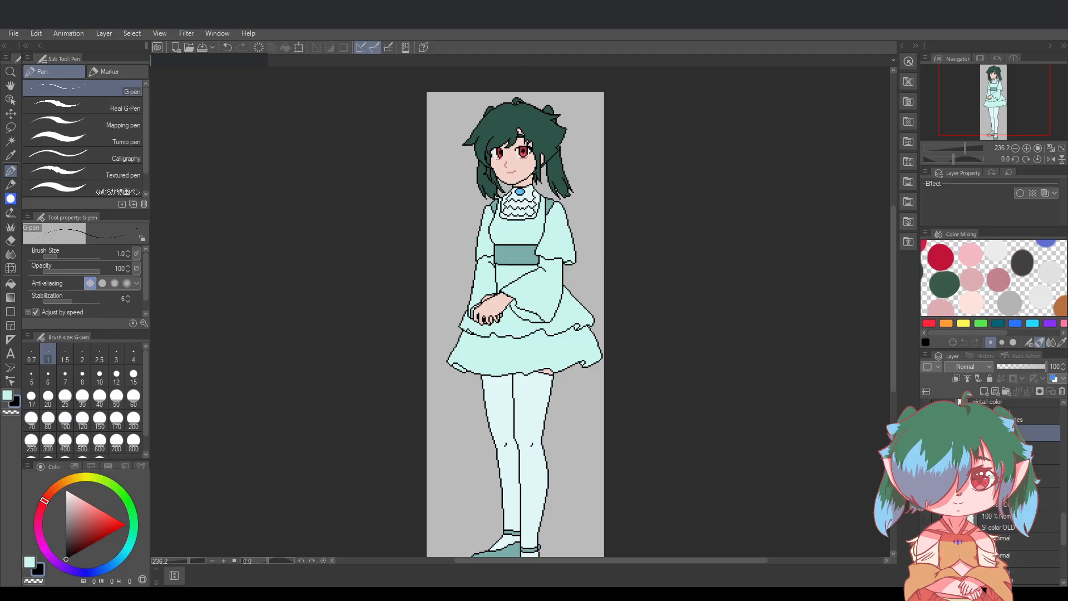
pyautogui.click(1034, 453)
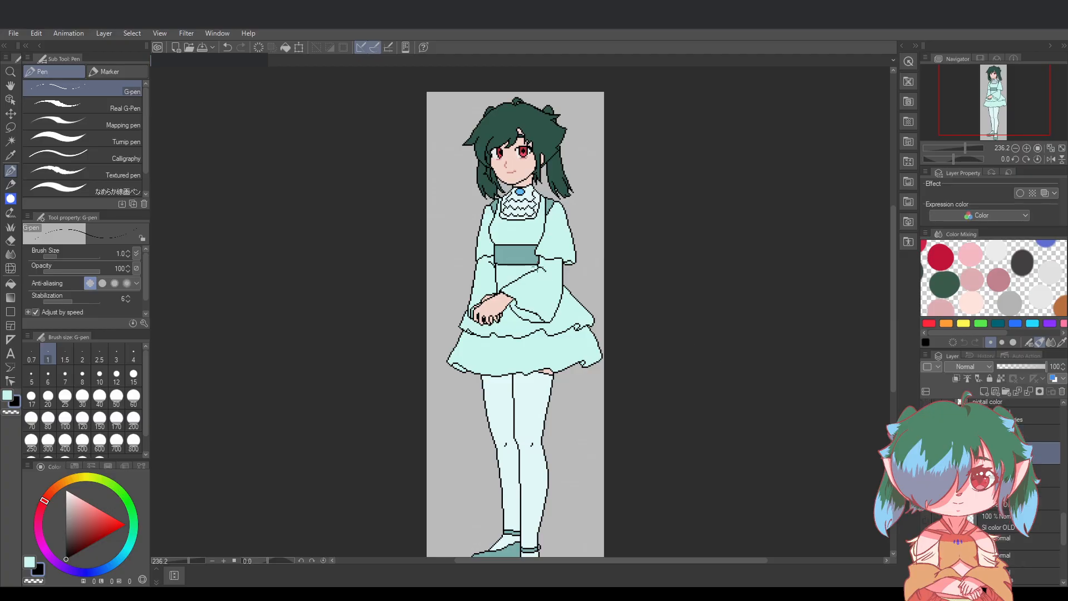
# Examine the full outfit at several zoom levels, tilt the canvas slightly both ways, and reset its rotation
pyautogui.scroll(2, 533, 267)
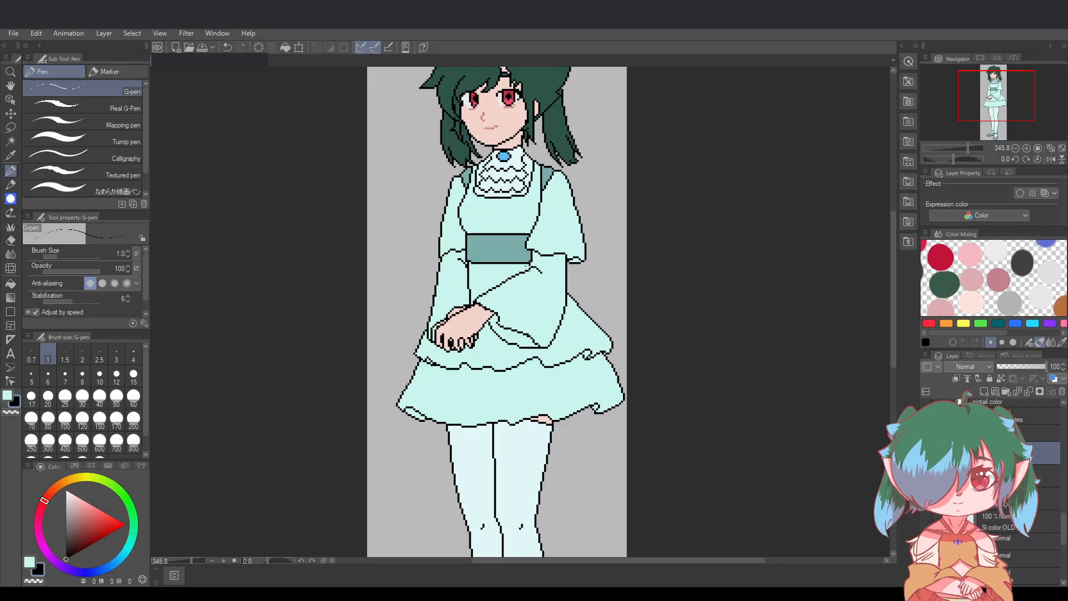
pyautogui.scroll(-3, 564, 286)
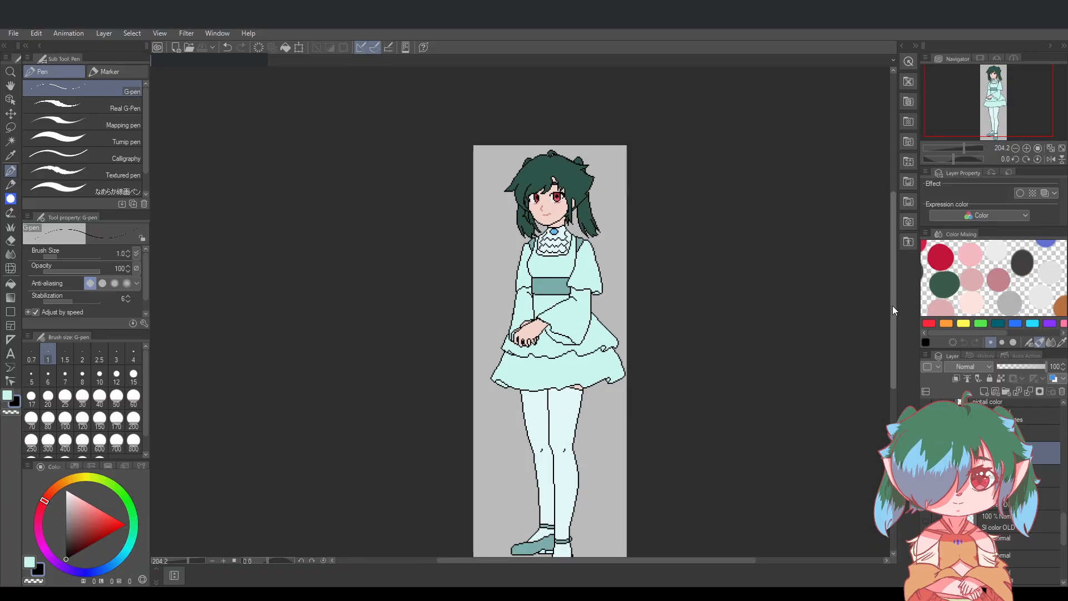
pyautogui.moveTo(894, 306); pyautogui.dragTo(894, 318)
pyautogui.scroll(-1, 840, 357)
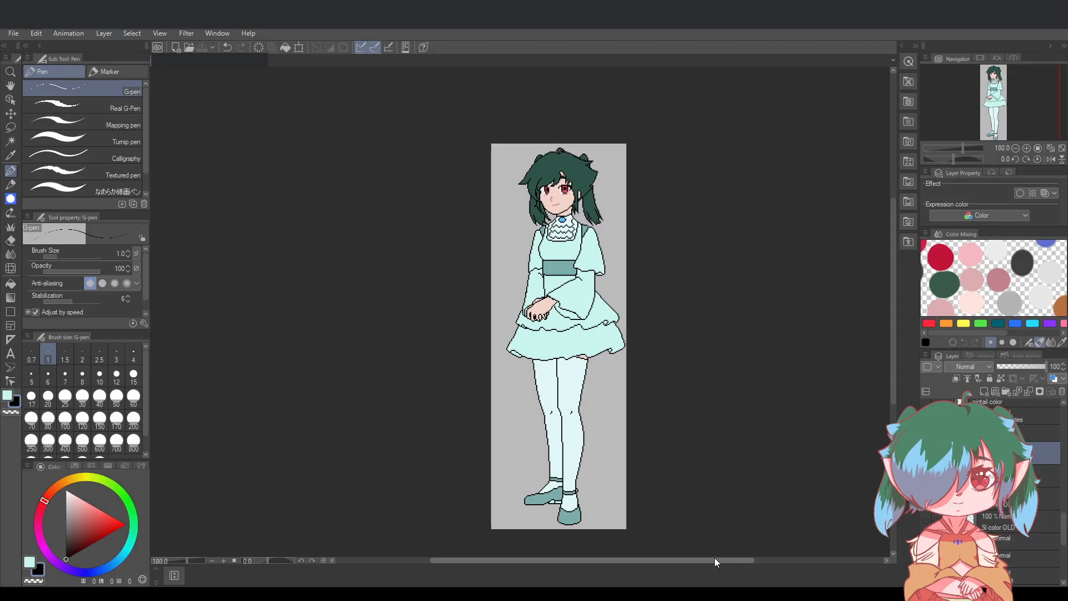
pyautogui.moveTo(715, 560); pyautogui.dragTo(732, 560)
pyautogui.scroll(1, 673, 460)
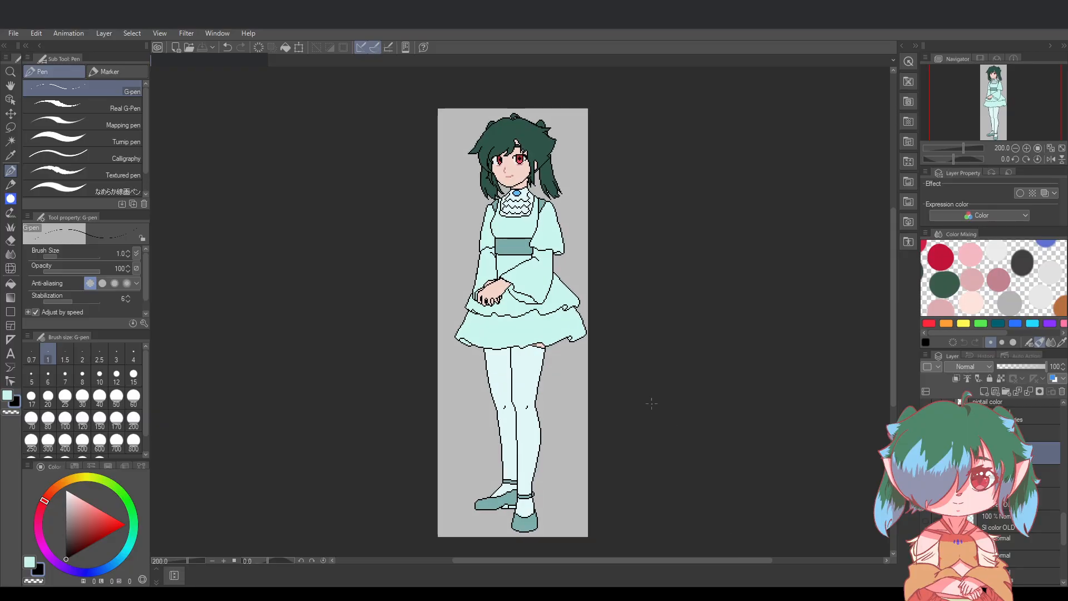
pyautogui.scroll(1, 661, 389)
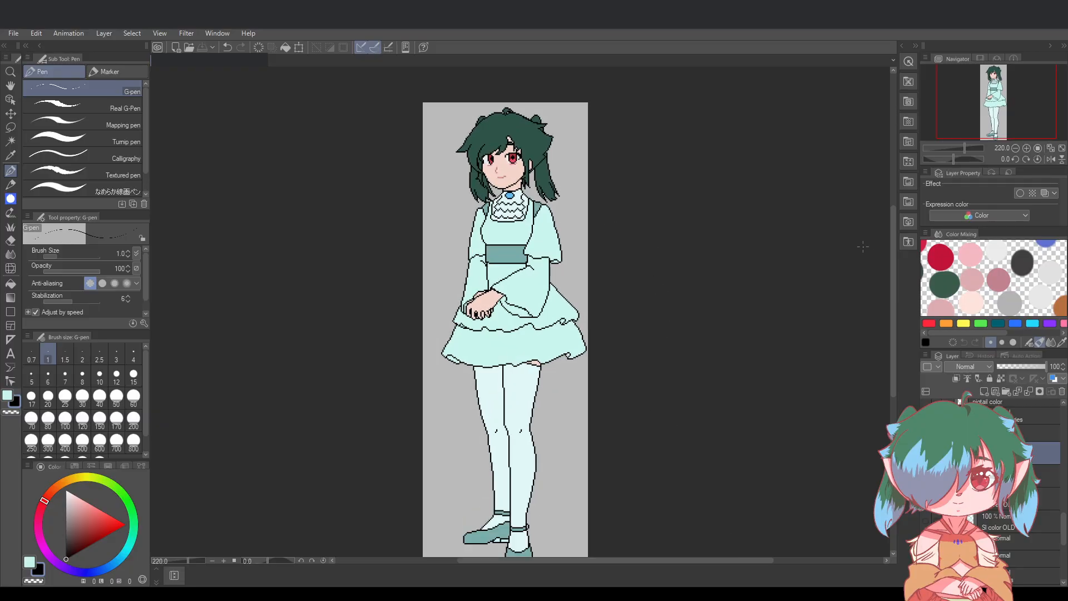
pyautogui.moveTo(891, 254); pyautogui.dragTo(897, 265)
pyautogui.scroll(1, 766, 319)
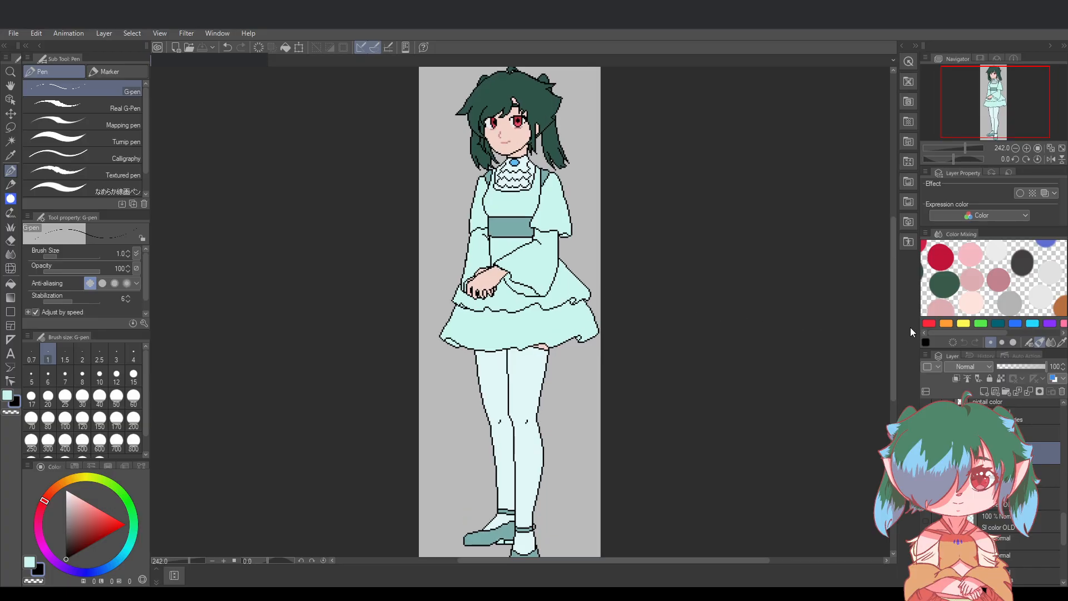
pyautogui.scroll(-1, 811, 315)
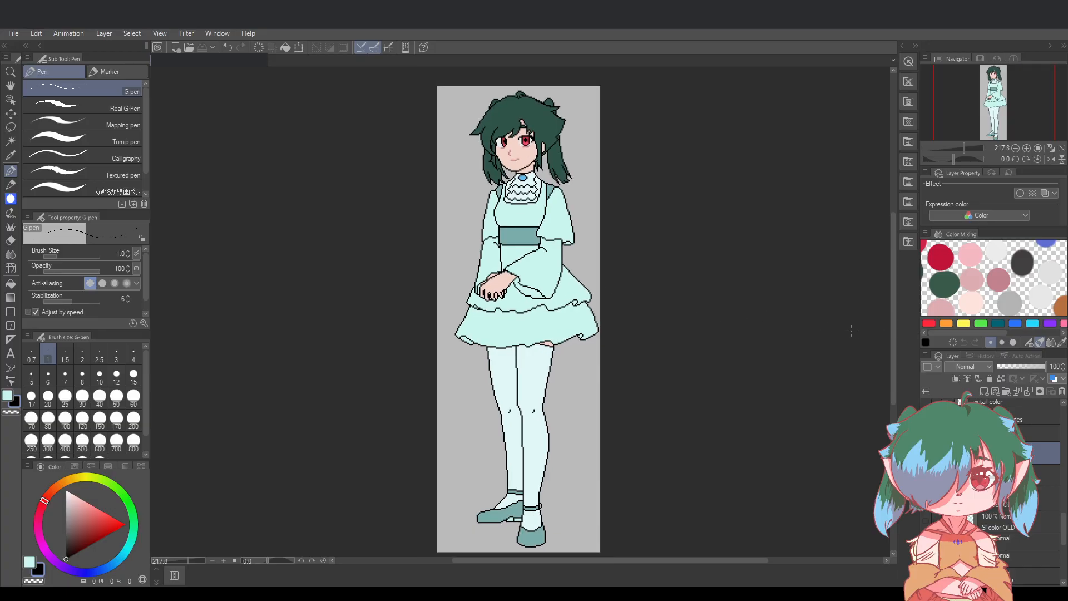
pyautogui.moveTo(744, 305); pyautogui.dragTo(743, 304)
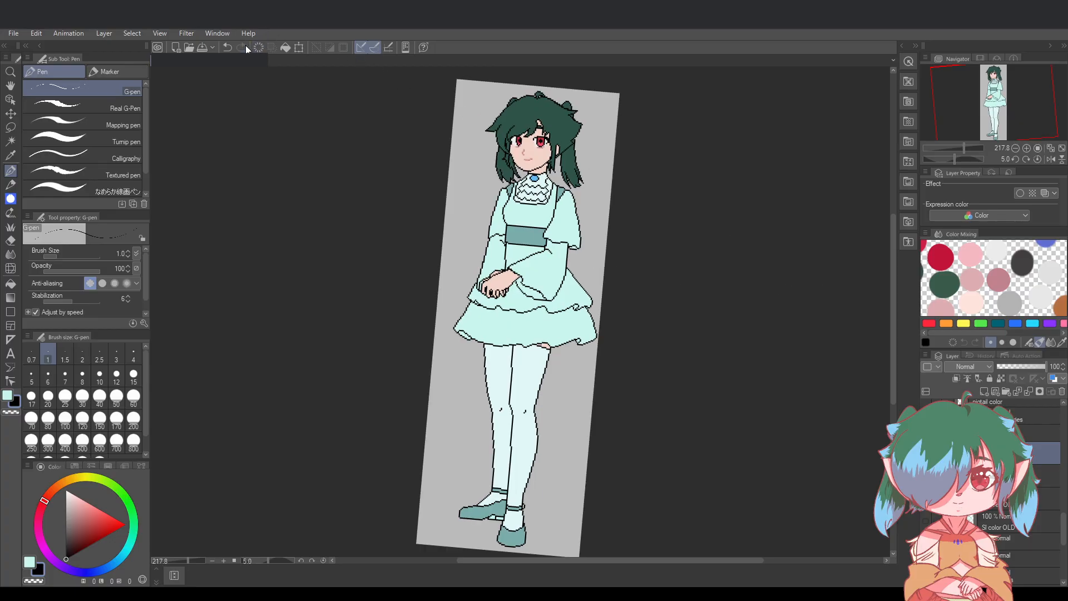
pyautogui.moveTo(959, 157); pyautogui.dragTo(953, 158)
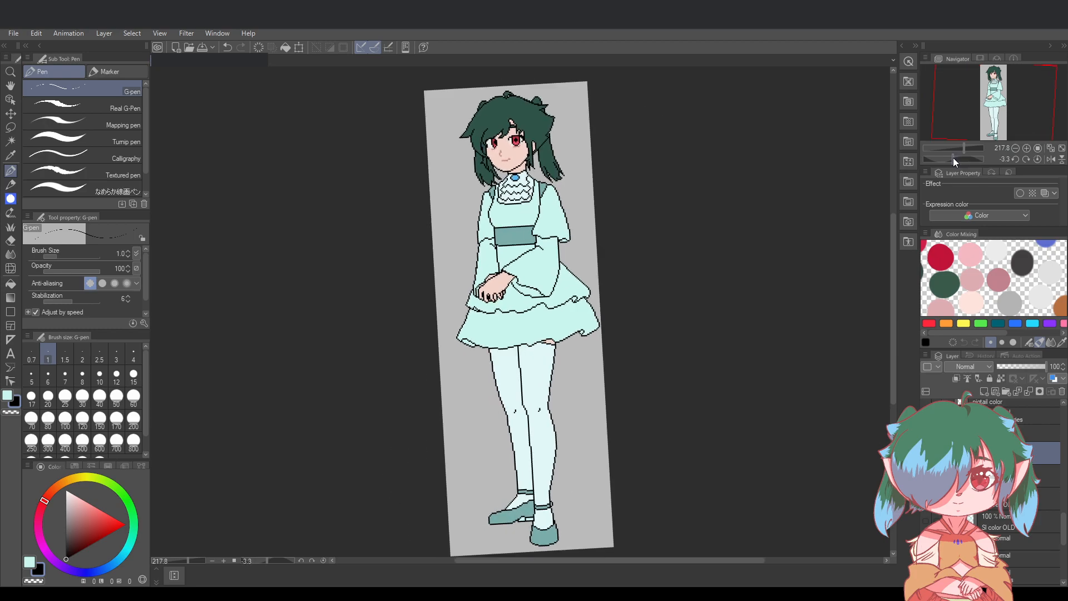
pyautogui.click(1035, 158)
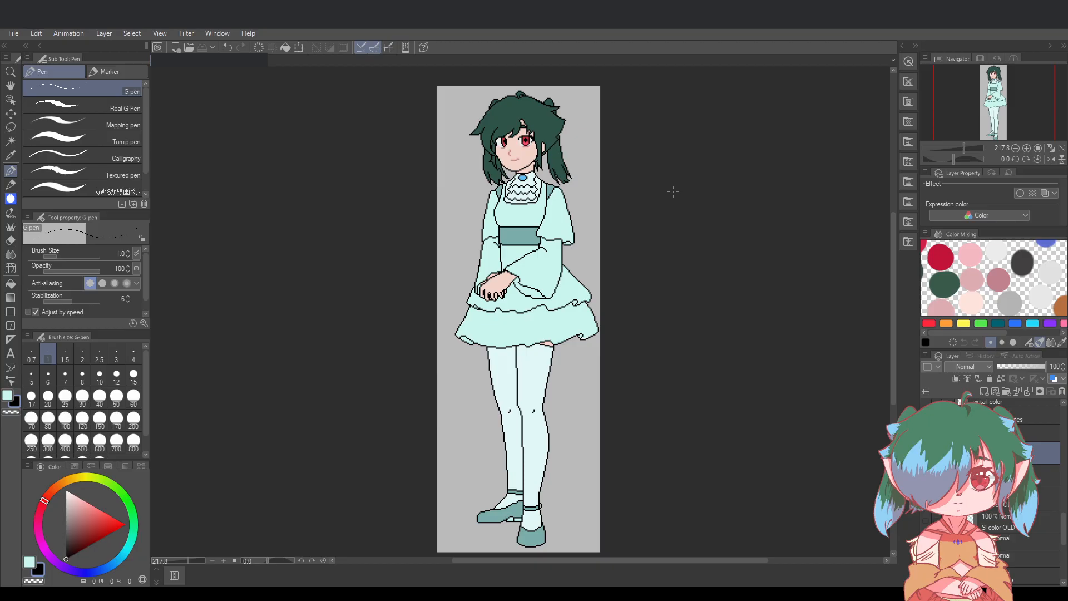
# Redraw the upper outer edge of the forearm sleeve beside the gray background slightly inward and erase its old outline down to the cuff
pyautogui.scroll(5, 460, 252)
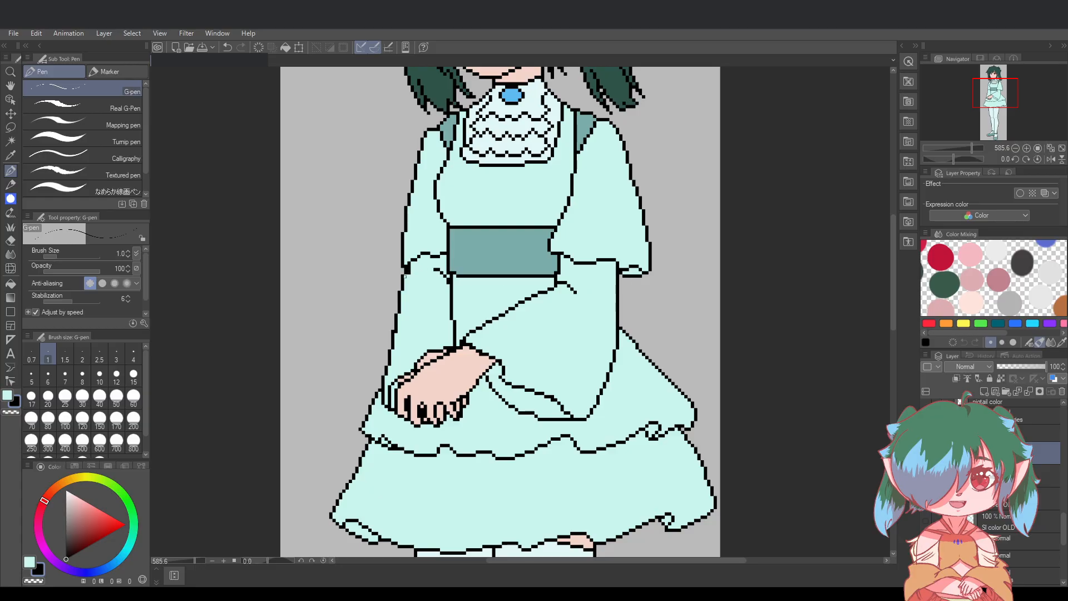
pyautogui.moveTo(409, 274); pyautogui.dragTo(399, 327)
pyautogui.click(10, 240)
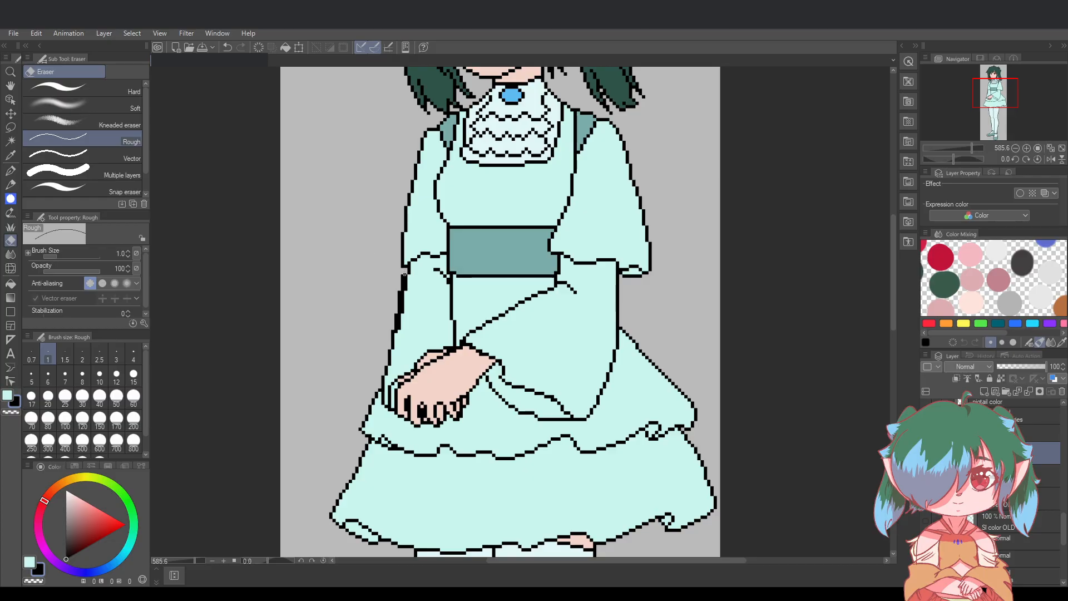
pyautogui.moveTo(405, 274); pyautogui.dragTo(392, 327)
pyautogui.moveTo(395, 334); pyautogui.dragTo(387, 374)
pyautogui.hotkey('ctrl', 's')
pyautogui.click(384, 377)
pyautogui.hotkey('ctrl', 's')
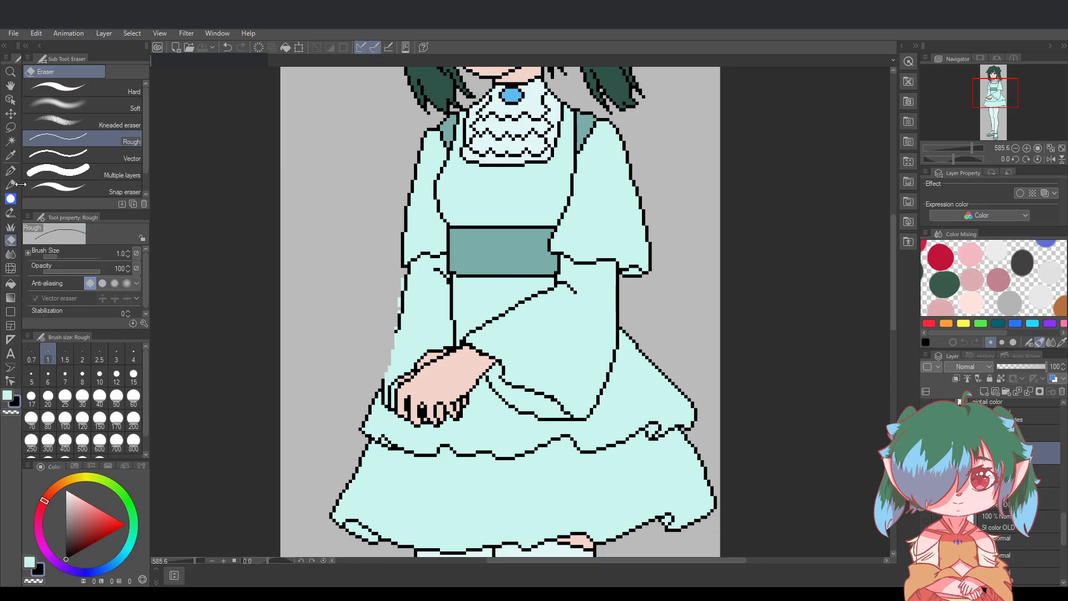
# Redraw the erased lower part of that sleeve's outer edge with the G-pen, joining it to the cuff beside the hands
pyautogui.press('p')
pyautogui.hotkey('ctrl', 'z')
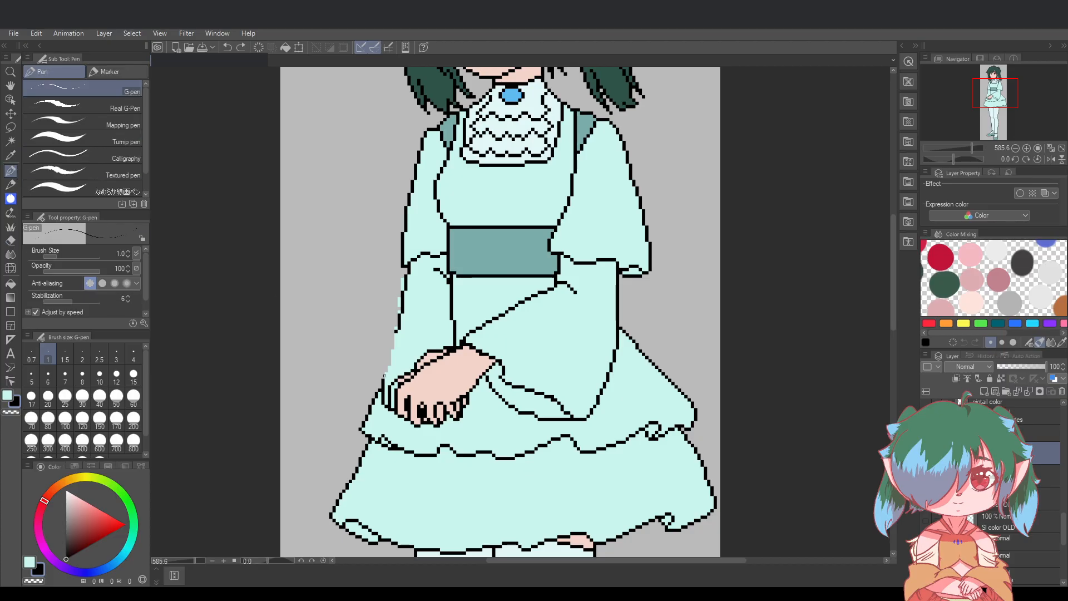
pyautogui.click(383, 377)
pyautogui.moveTo(389, 368); pyautogui.dragTo(389, 368)
pyautogui.hotkey('ctrl', 'z')
pyautogui.click(390, 366)
pyautogui.moveTo(393, 363); pyautogui.dragTo(398, 372)
pyautogui.hotkey('ctrl', 'z')
pyautogui.click(393, 351)
pyautogui.scroll(-2, 664, 306)
pyautogui.scroll(2, 664, 306)
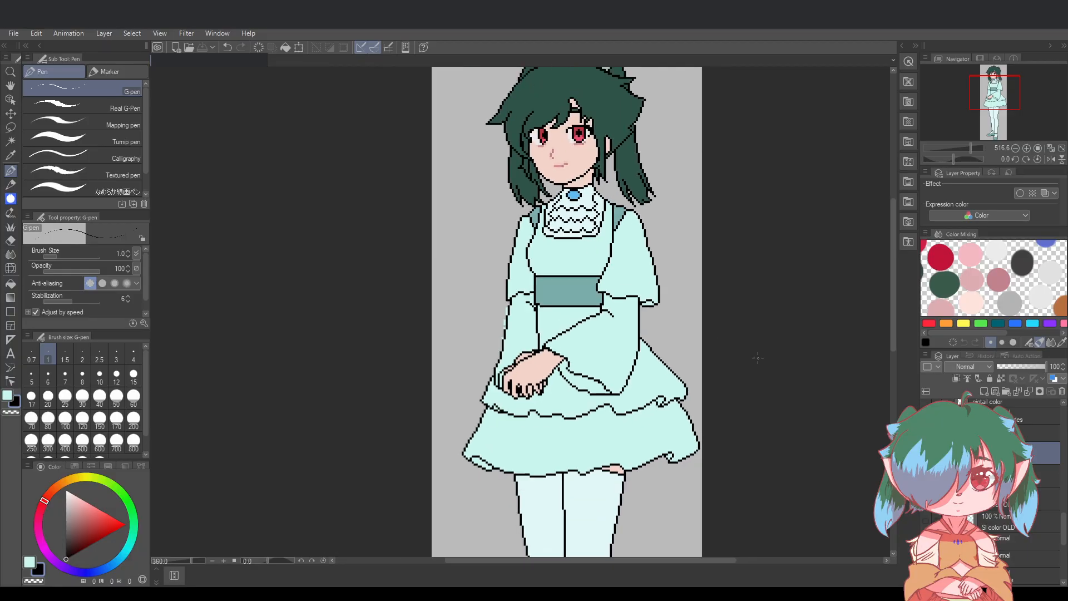
pyautogui.scroll(-3, 754, 358)
pyautogui.moveTo(695, 561); pyautogui.dragTo(720, 540)
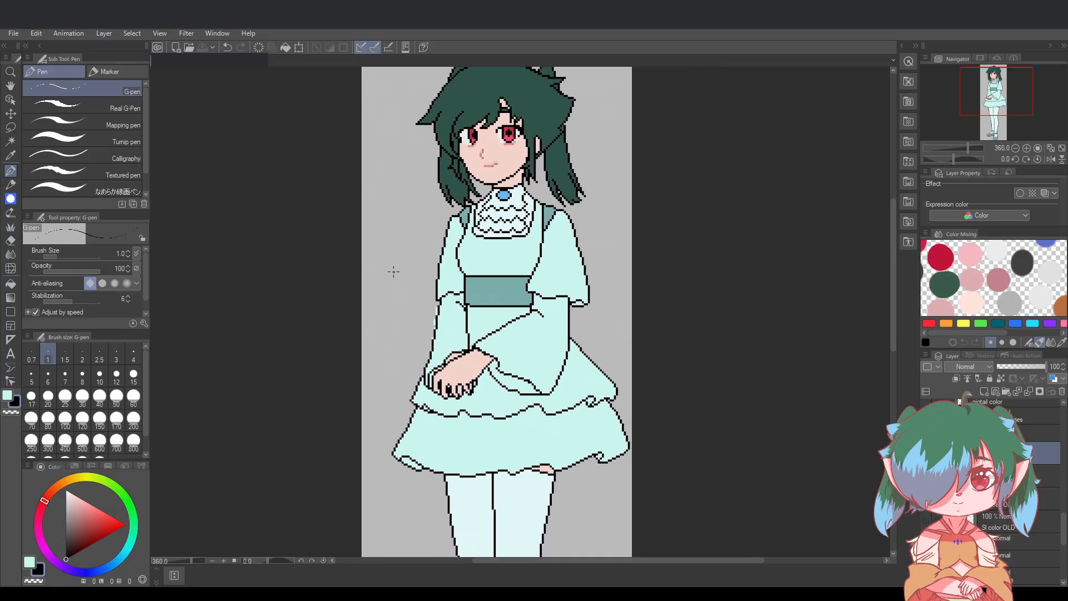
pyautogui.scroll(1, 470, 334)
pyautogui.scroll(2, 485, 323)
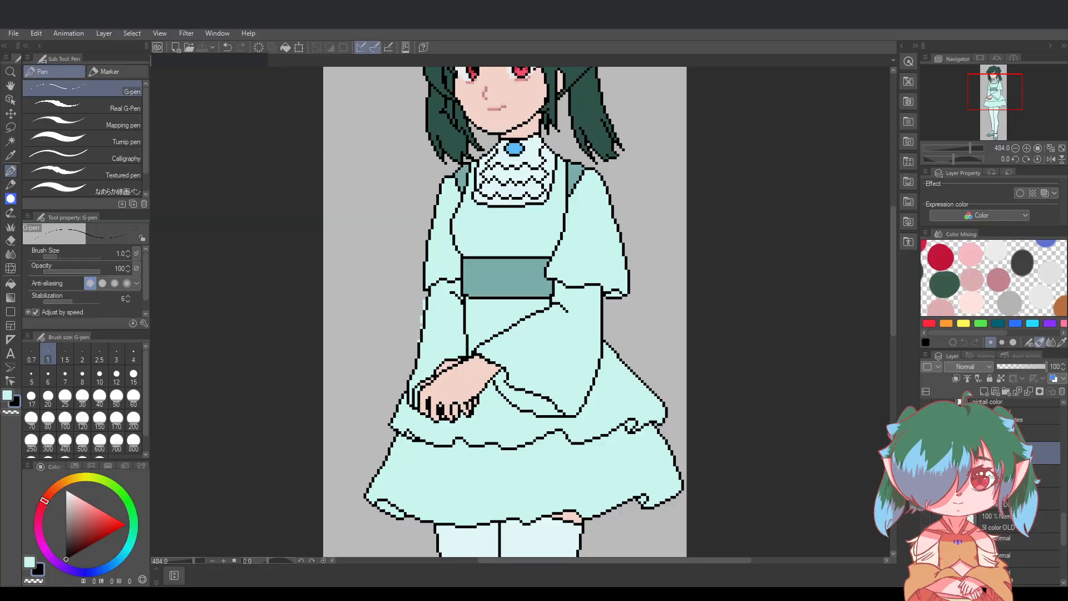
# Erase the stray mint fill outside the redrawn sleeve outline on the layer below the line art
pyautogui.hotkey('alt', '[')
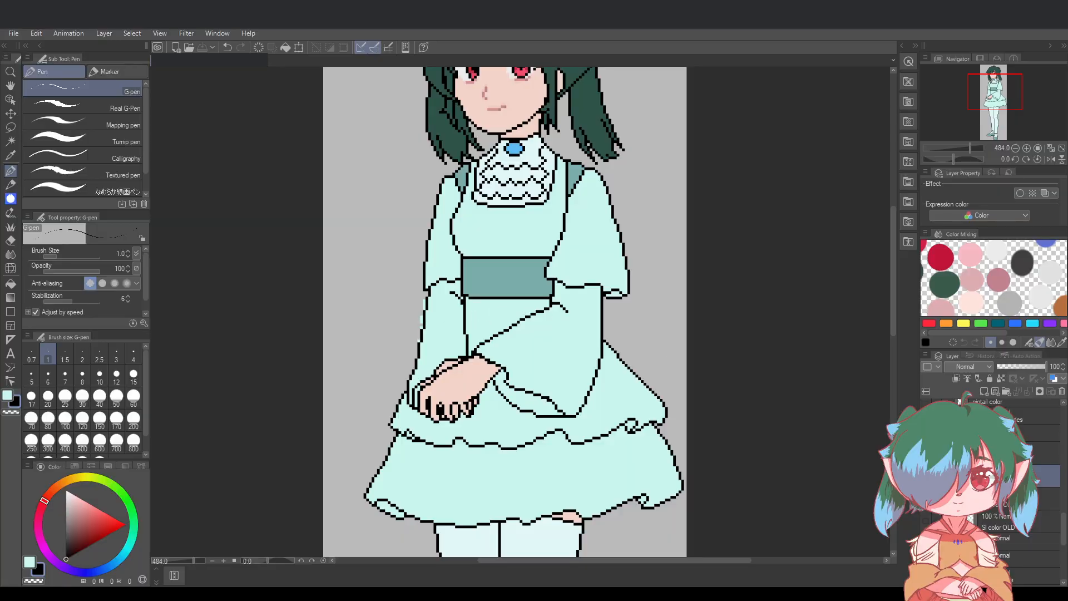
pyautogui.click(10, 240)
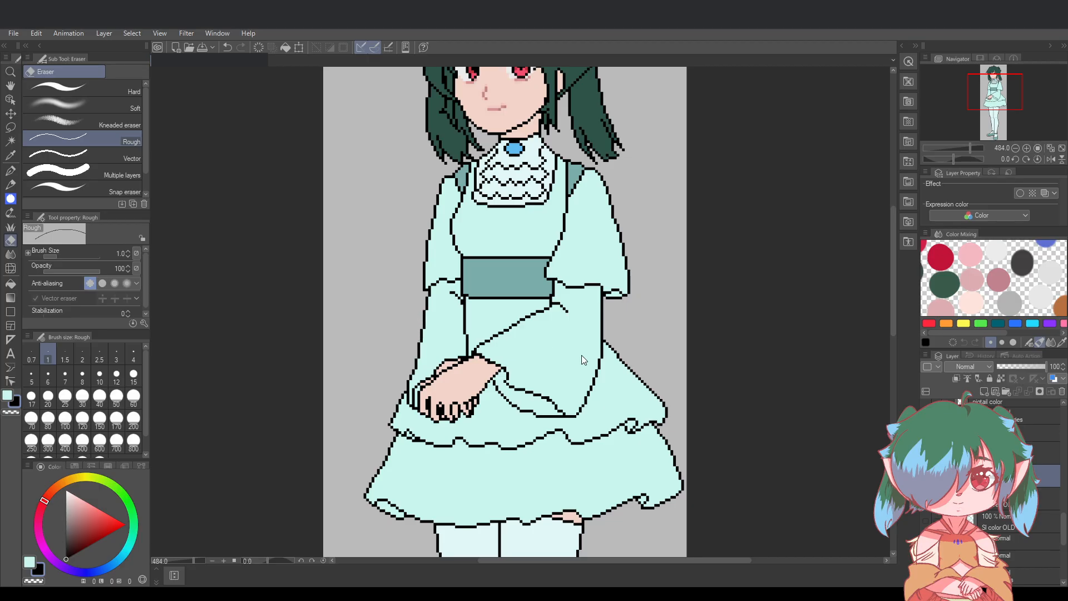
pyautogui.hotkey('ctrl', 's')
# Examine the revised sleeve and the open bell cuff up close and in proportion to the whole figure
pyautogui.scroll(-3, 855, 413)
pyautogui.moveTo(894, 307); pyautogui.dragTo(894, 337)
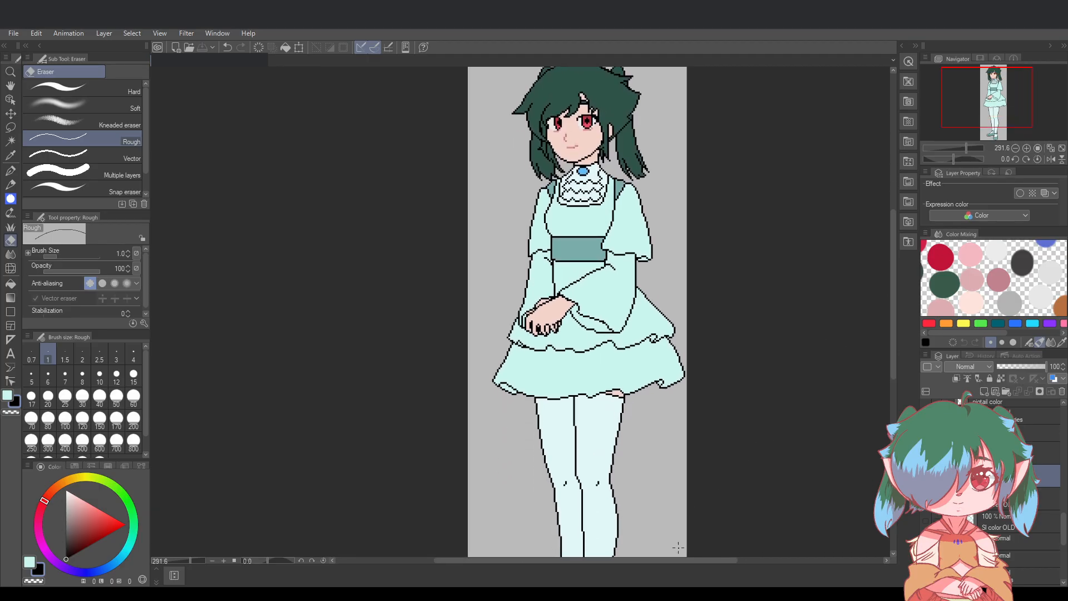
pyautogui.scroll(-3, 677, 561)
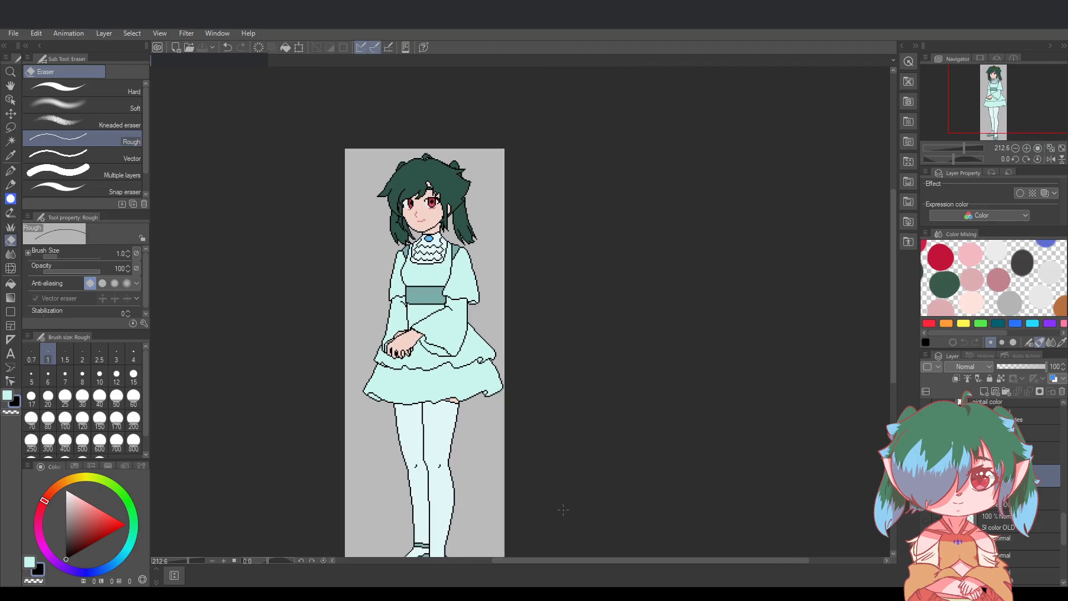
pyautogui.moveTo(676, 561); pyautogui.dragTo(643, 559)
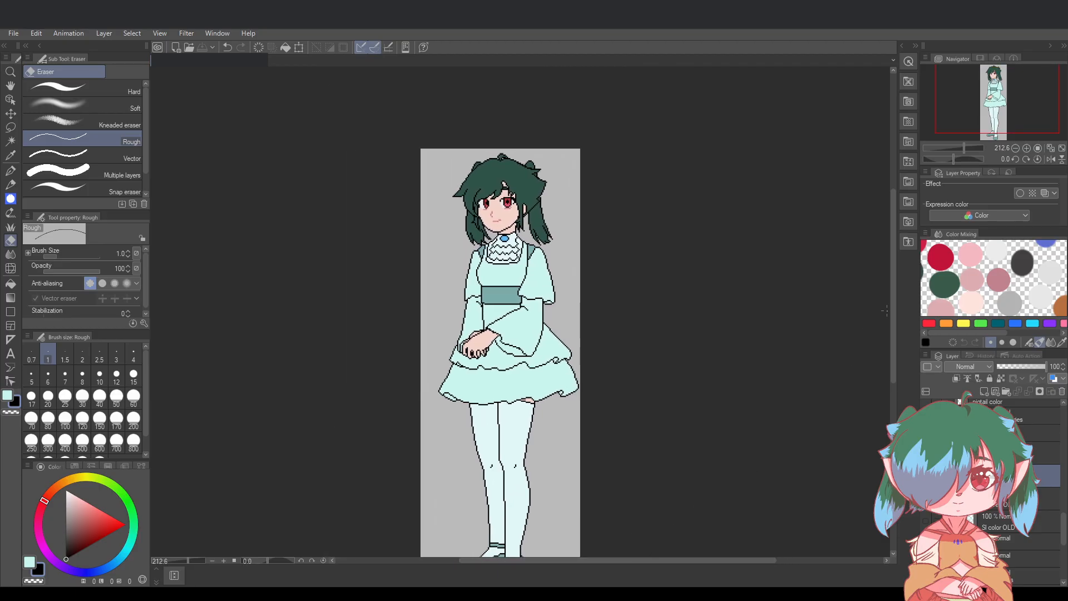
pyautogui.scroll(5, 525, 310)
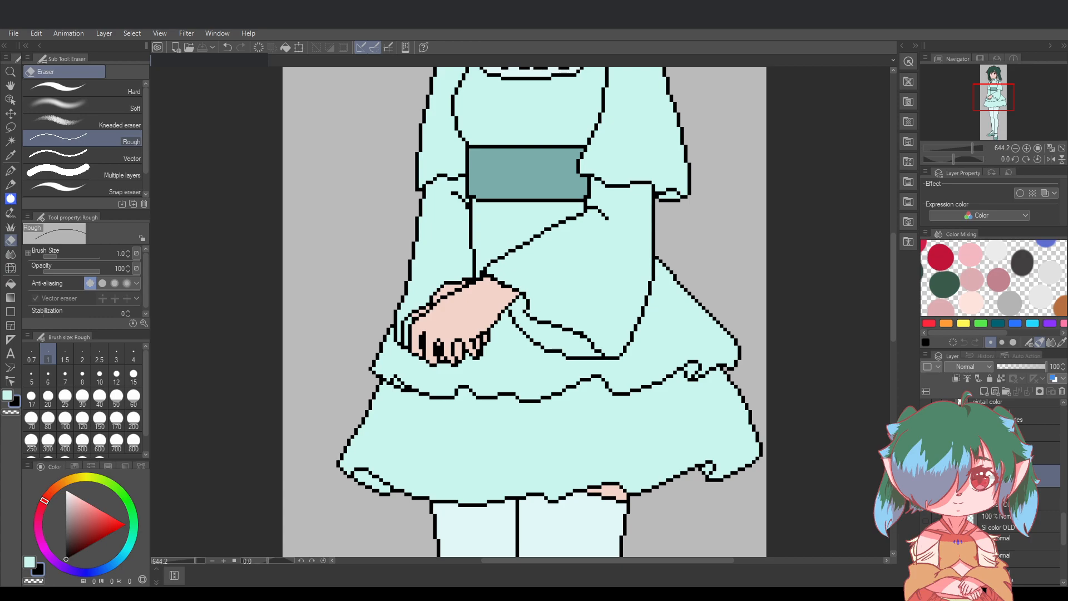
pyautogui.hotkey('alt', ']')
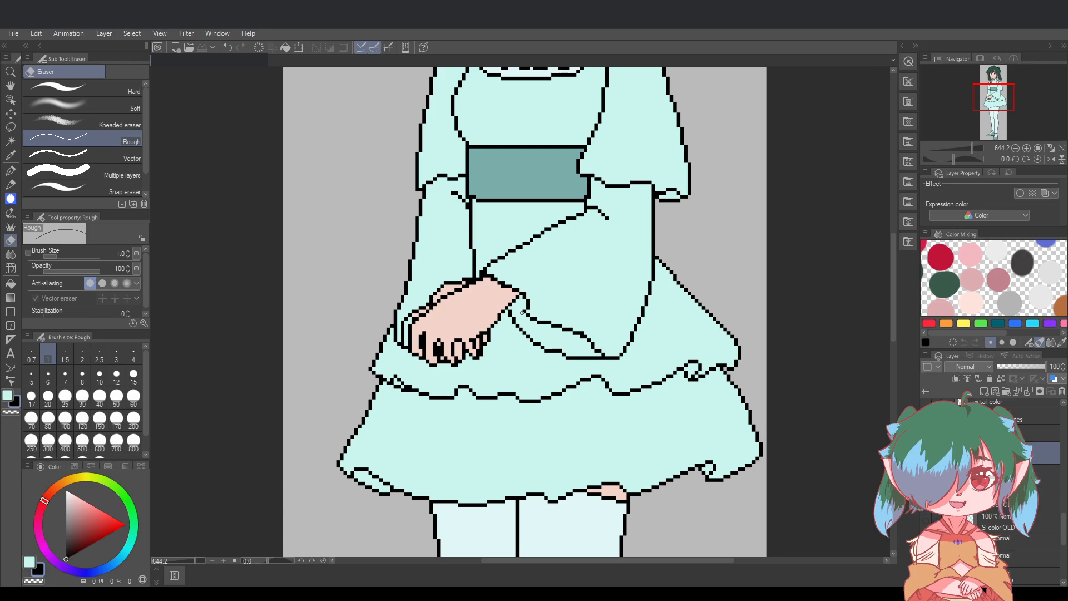
pyautogui.click(10, 171)
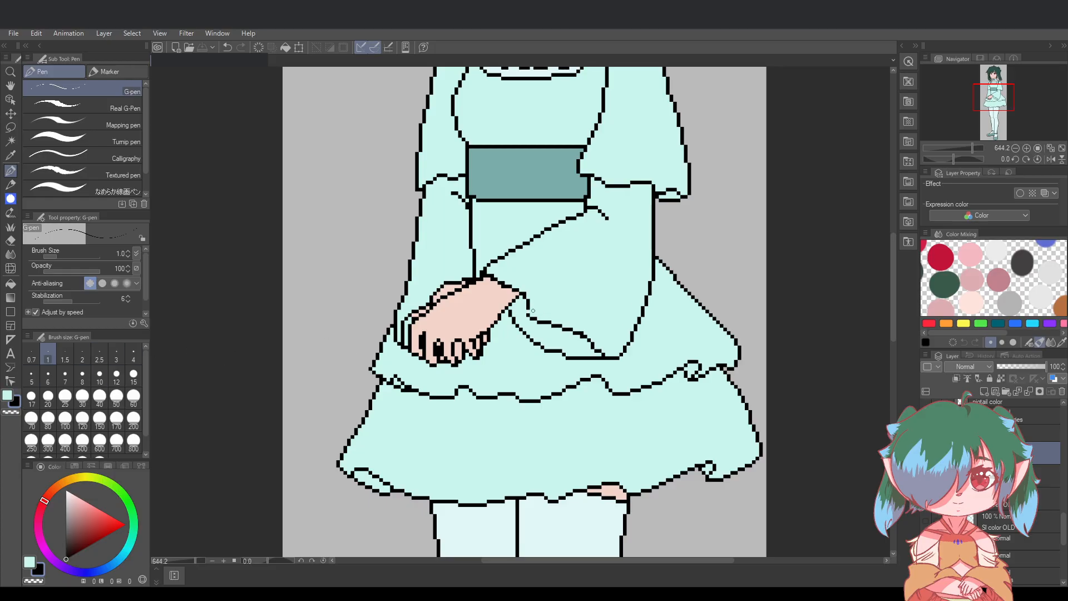
pyautogui.scroll(-3, 686, 393)
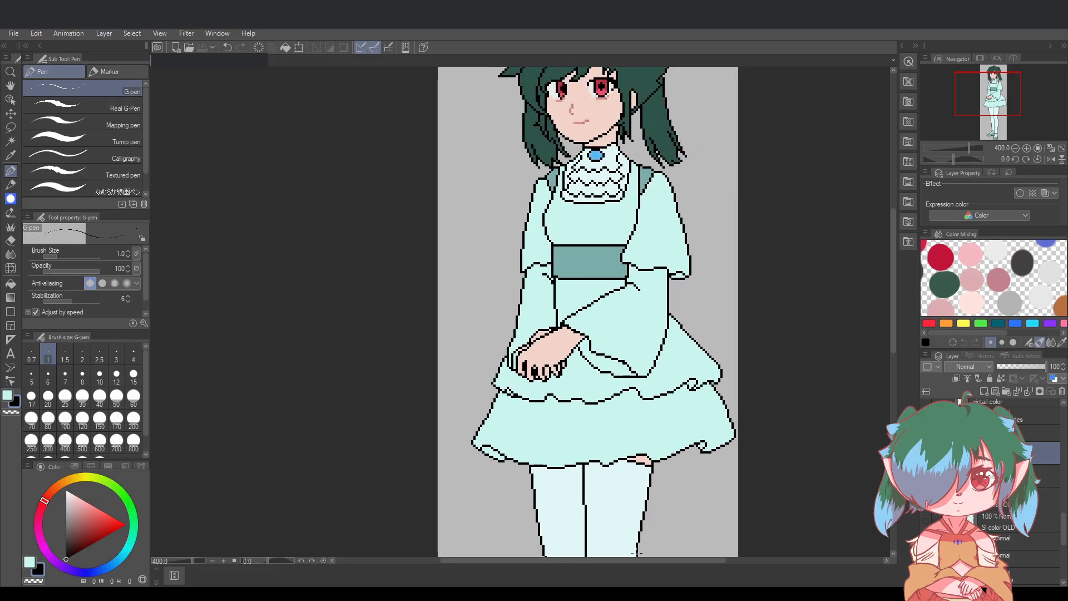
pyautogui.moveTo(636, 559); pyautogui.dragTo(687, 559)
pyautogui.scroll(-1, 607, 334)
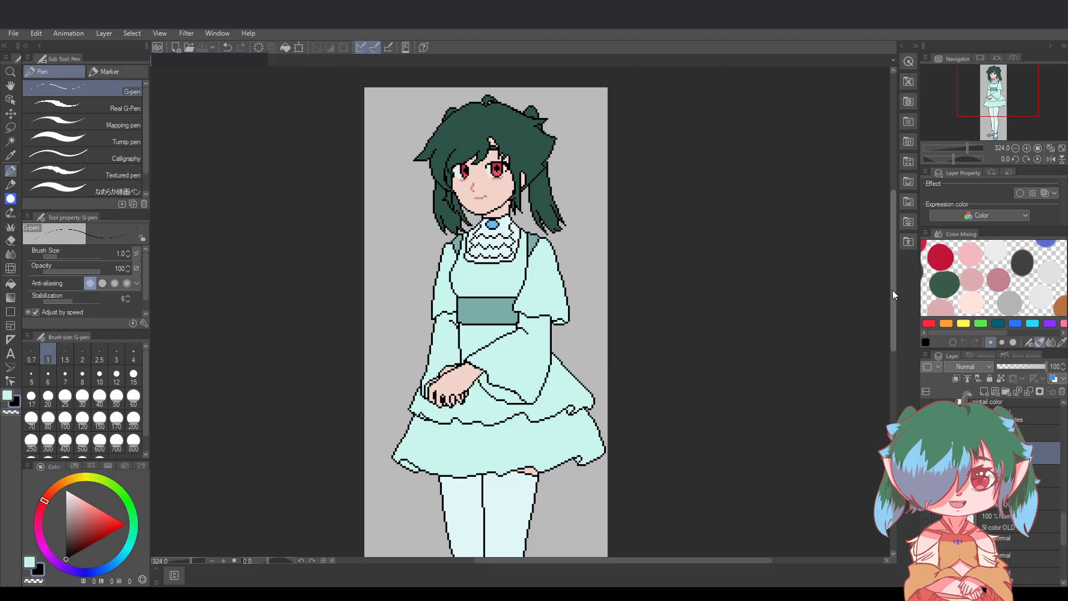
pyautogui.moveTo(892, 289); pyautogui.dragTo(894, 318)
pyautogui.scroll(-2, 787, 384)
pyautogui.scroll(2, 633, 325)
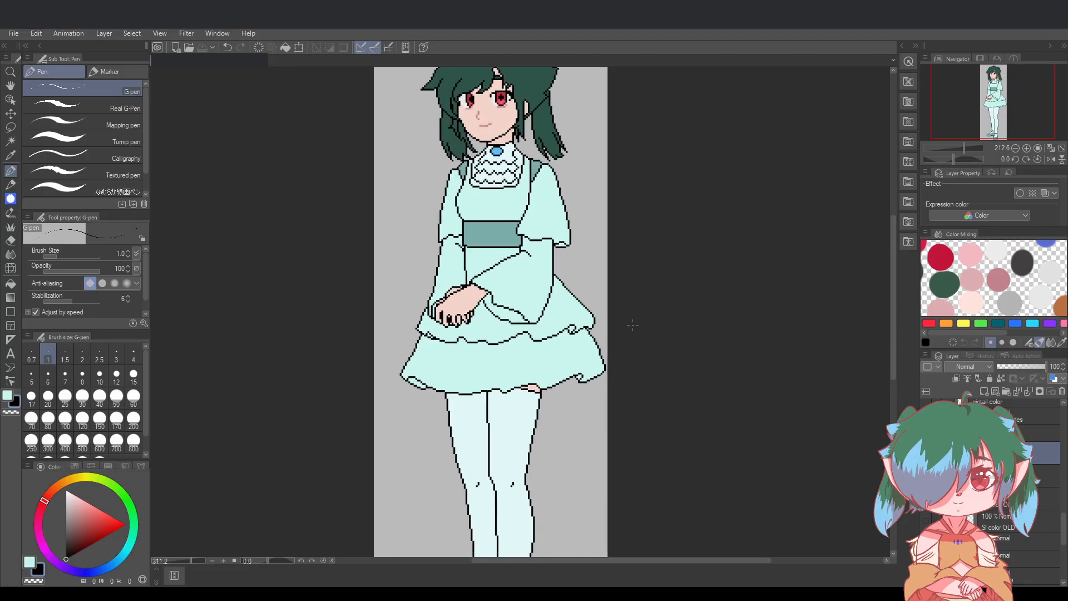
pyautogui.scroll(3, 562, 318)
pyautogui.scroll(1, 428, 284)
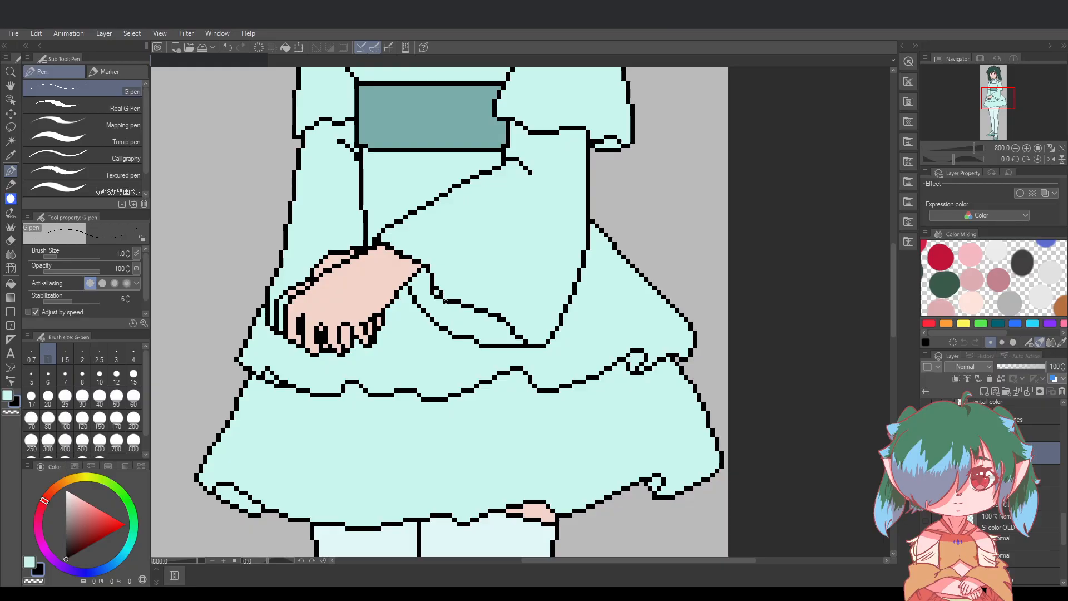
pyautogui.press('e')
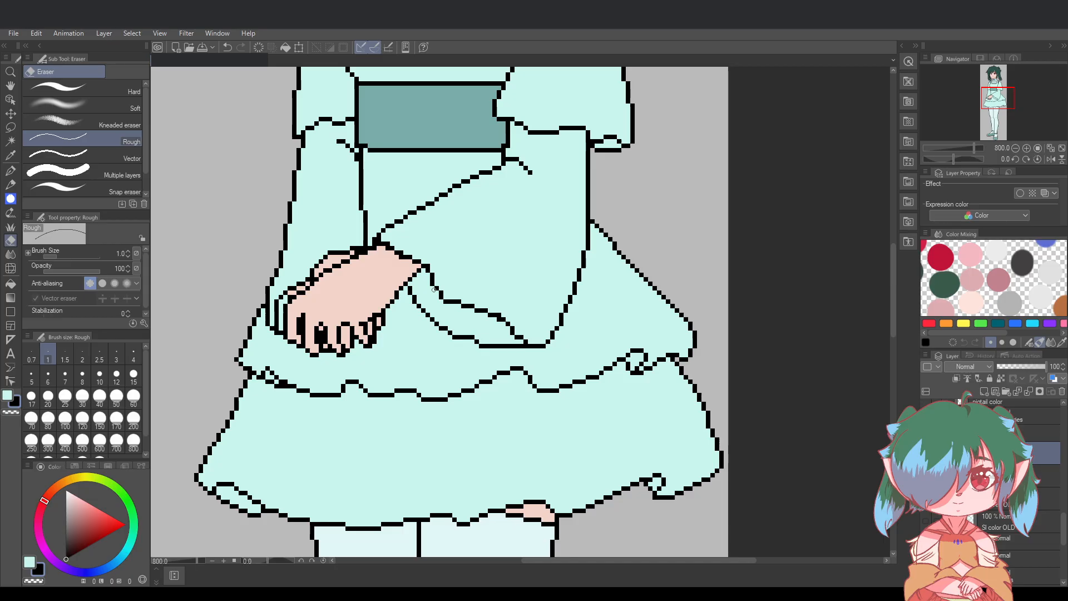
pyautogui.scroll(-5, 584, 345)
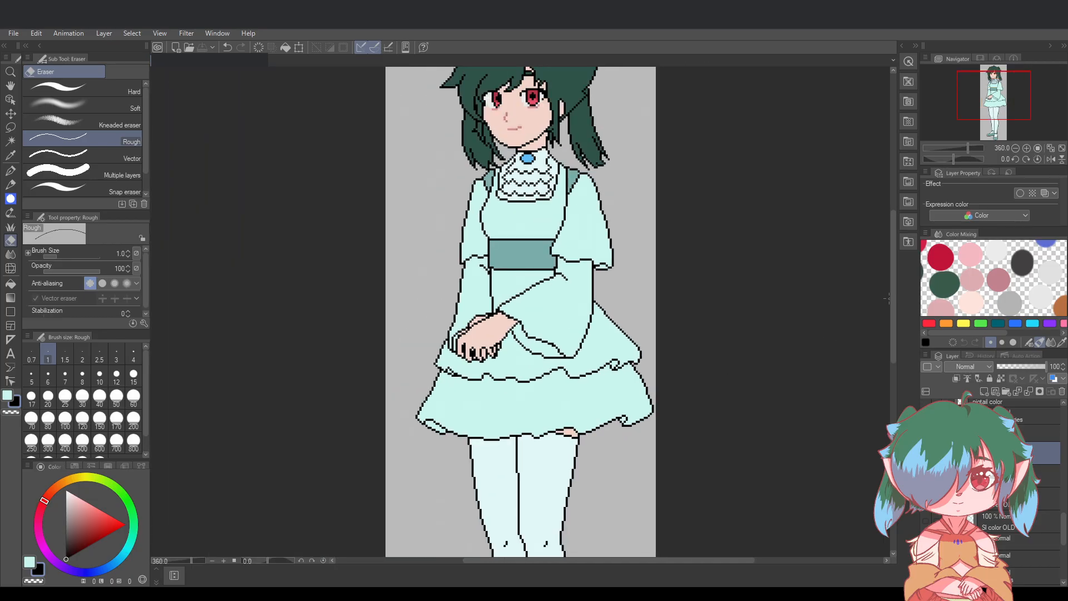
# Erase stray outline pixels where the forearm sleeves meet the wrist above the hands, and save the drawing
pyautogui.scroll(-2, 498, 304)
pyautogui.scroll(4, 498, 304)
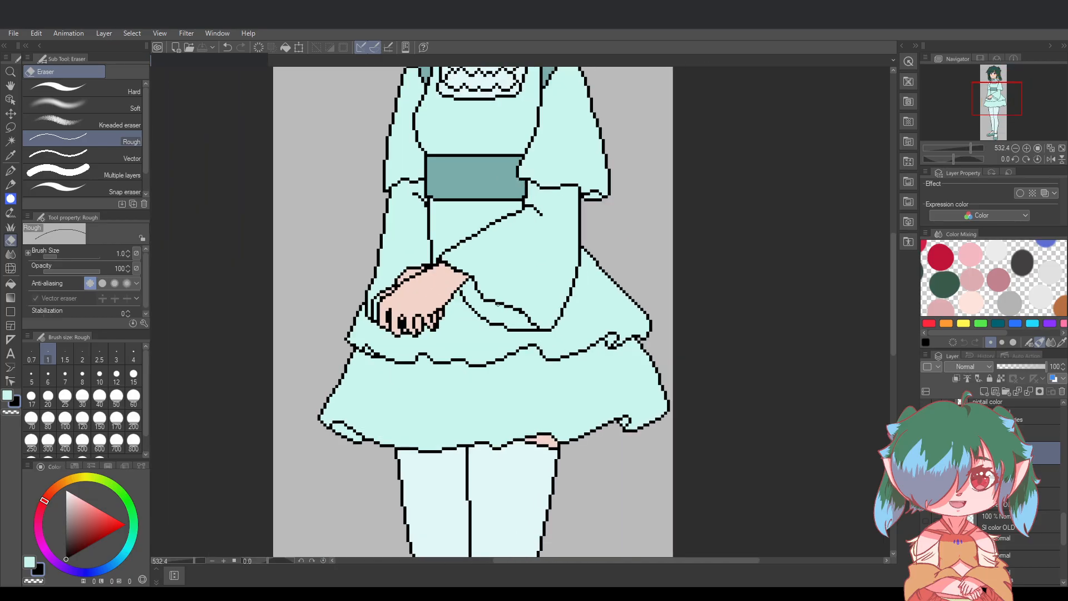
pyautogui.scroll(2, 485, 300)
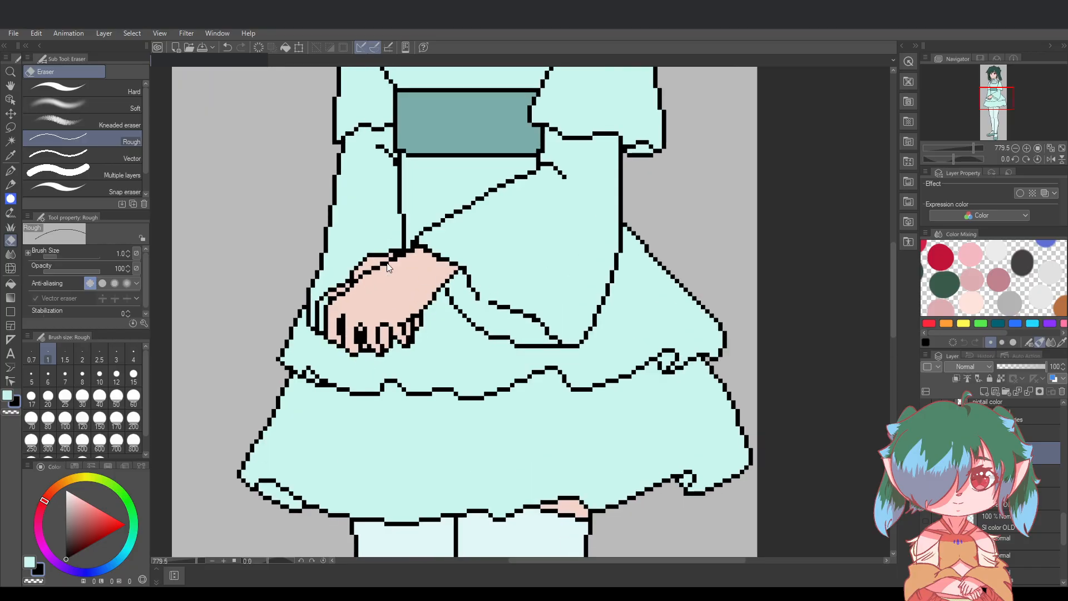
pyautogui.press('p')
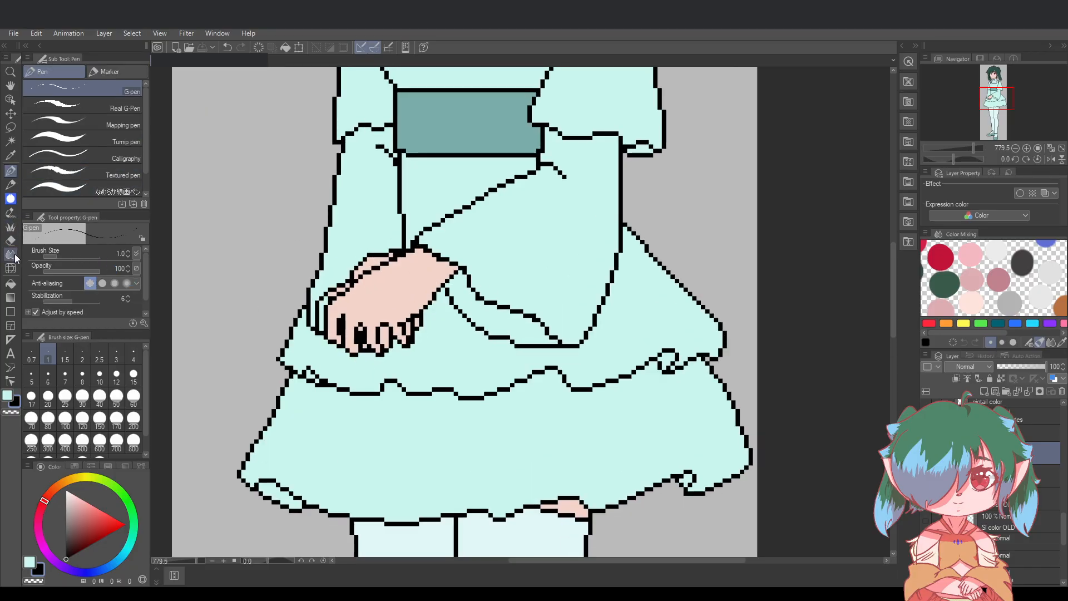
pyautogui.click(11, 240)
pyautogui.scroll(-3, 720, 365)
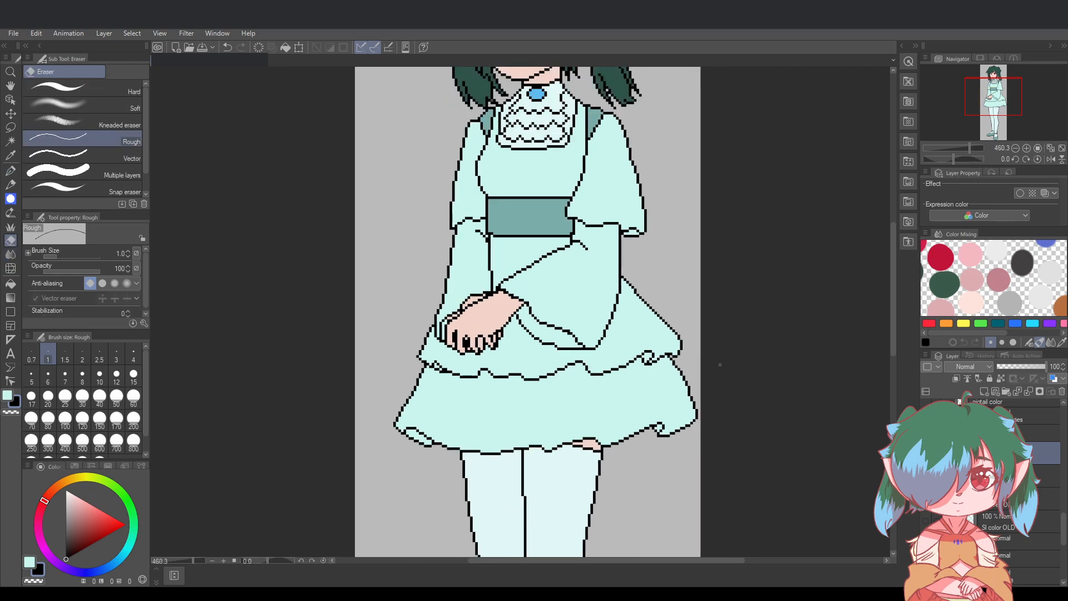
pyautogui.scroll(3, 566, 307)
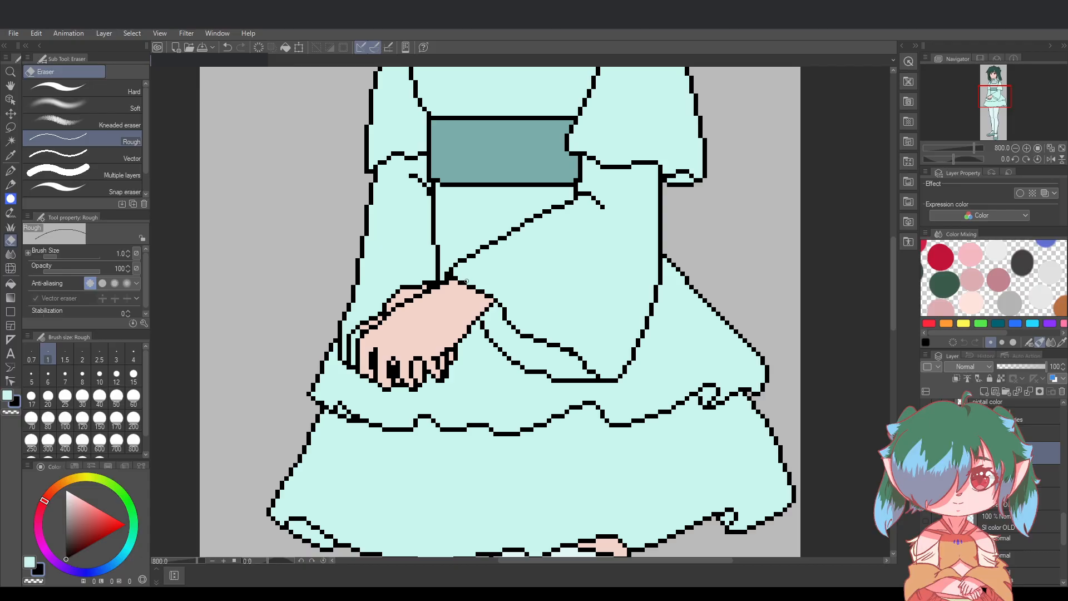
pyautogui.click(452, 274)
pyautogui.hotkey('ctrl', 's')
pyautogui.click(433, 283)
pyautogui.hotkey('ctrl', 'z')
pyautogui.click(433, 283)
pyautogui.hotkey('ctrl', 'z')
pyautogui.click(433, 283)
# Check which lines belong to the front hand by hiding and showing its line-art layer
pyautogui.scroll(-1, 640, 351)
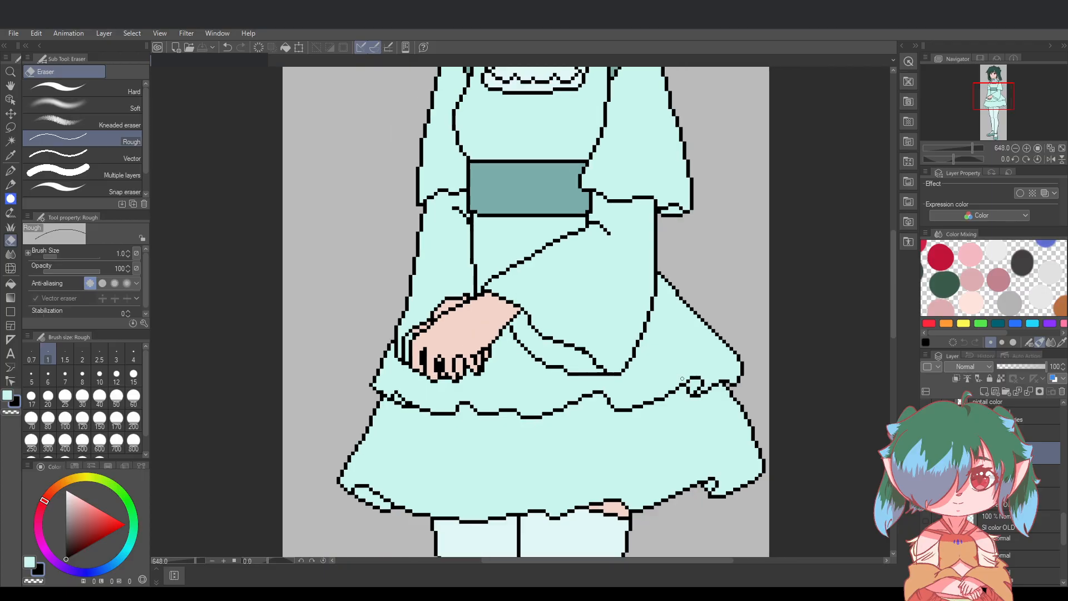
pyautogui.scroll(1, 646, 352)
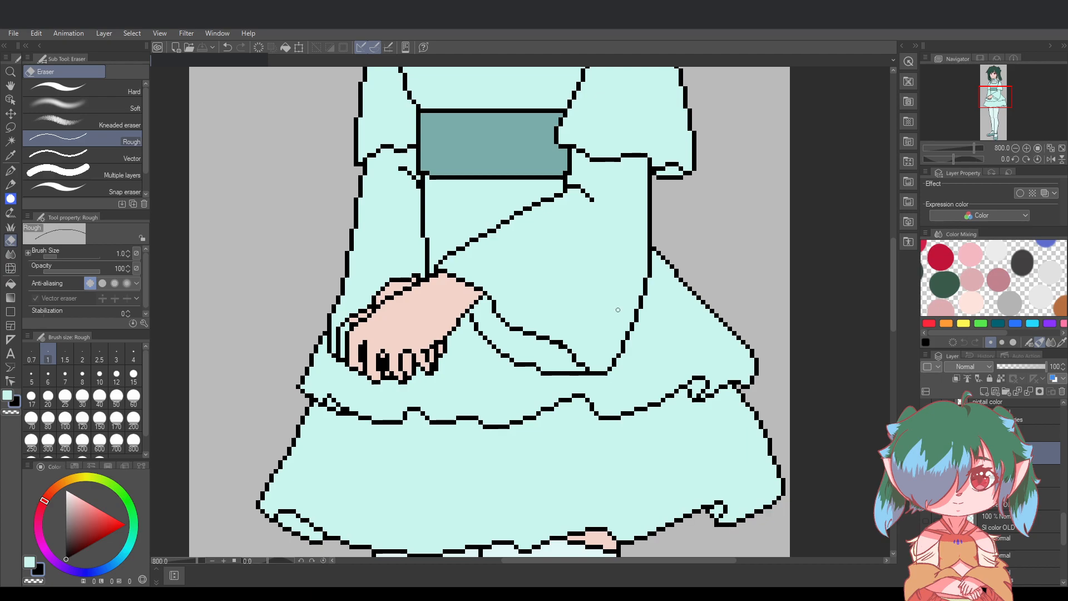
pyautogui.scroll(-3, 619, 301)
pyautogui.scroll(2, 626, 278)
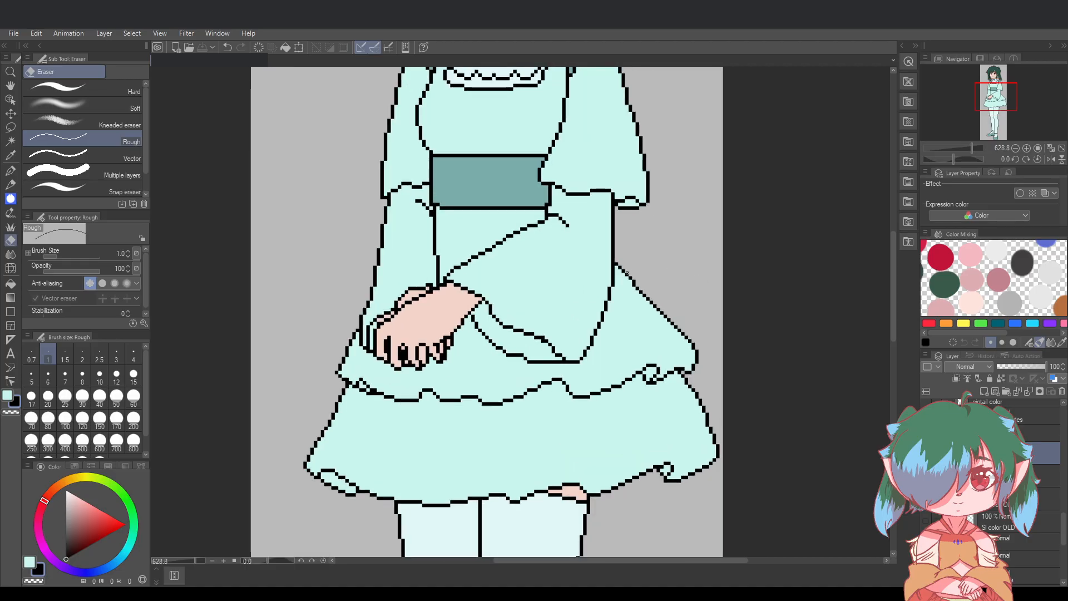
pyautogui.scroll(1, 626, 273)
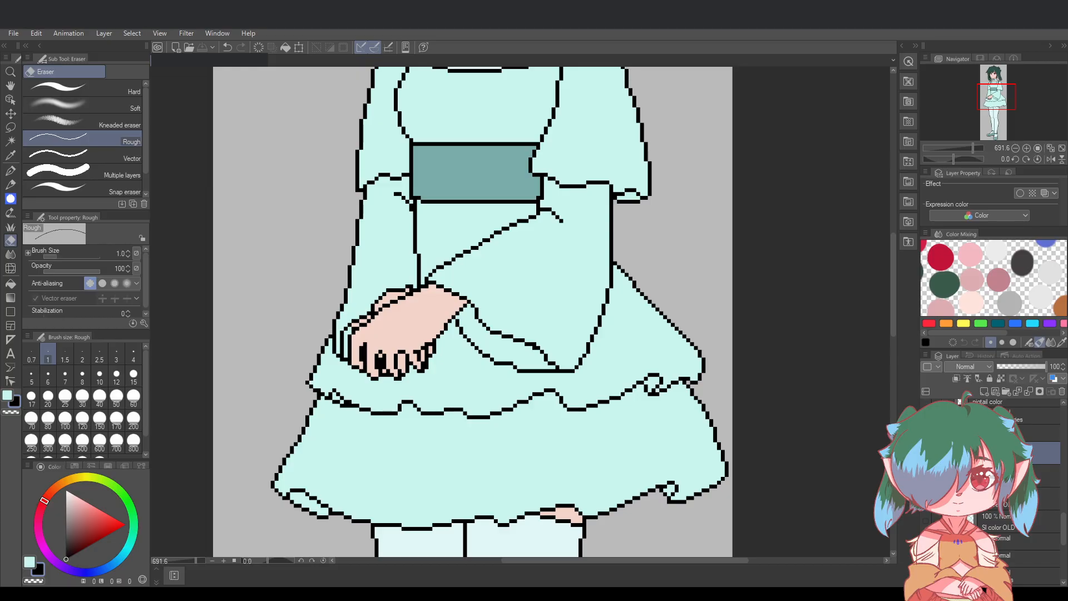
pyautogui.scroll(-1, 996, 484)
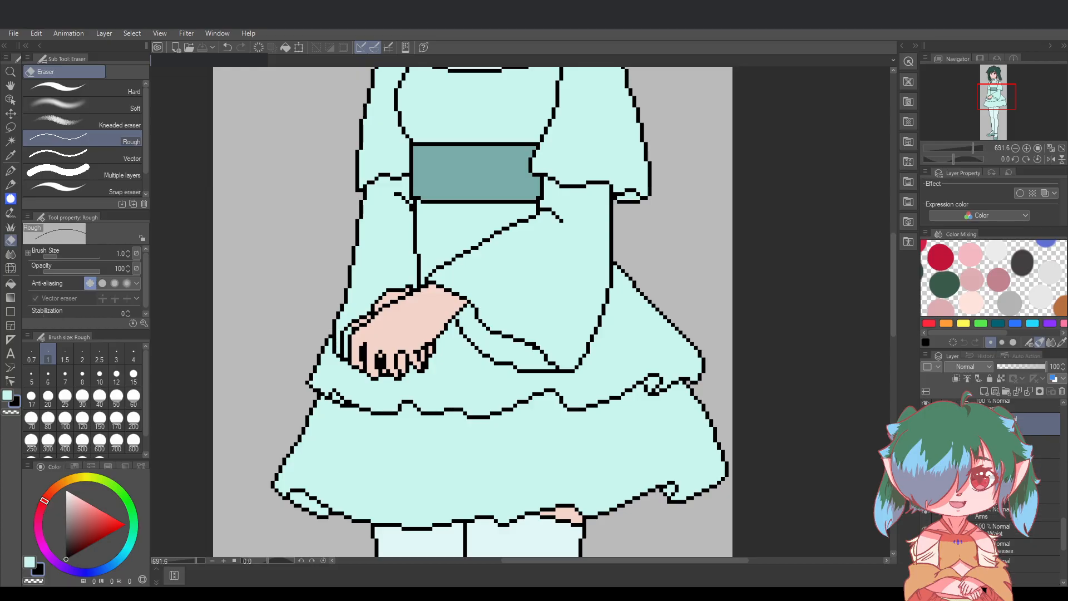
pyautogui.click(964, 516)
pyautogui.scroll(-2, 996, 516)
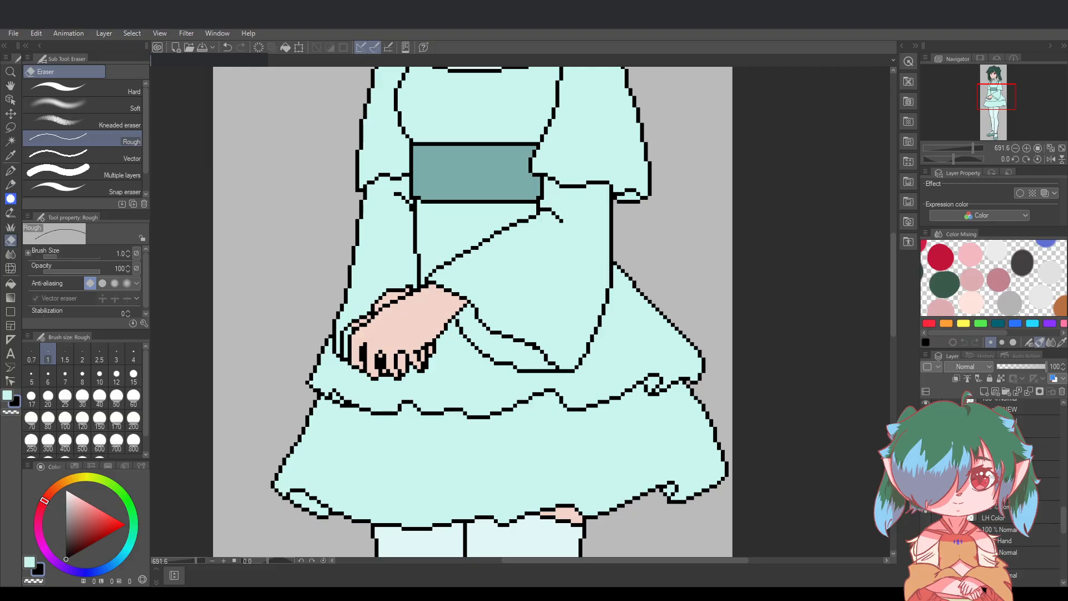
pyautogui.click(926, 535)
pyautogui.click(926, 535)
pyautogui.click(926, 536)
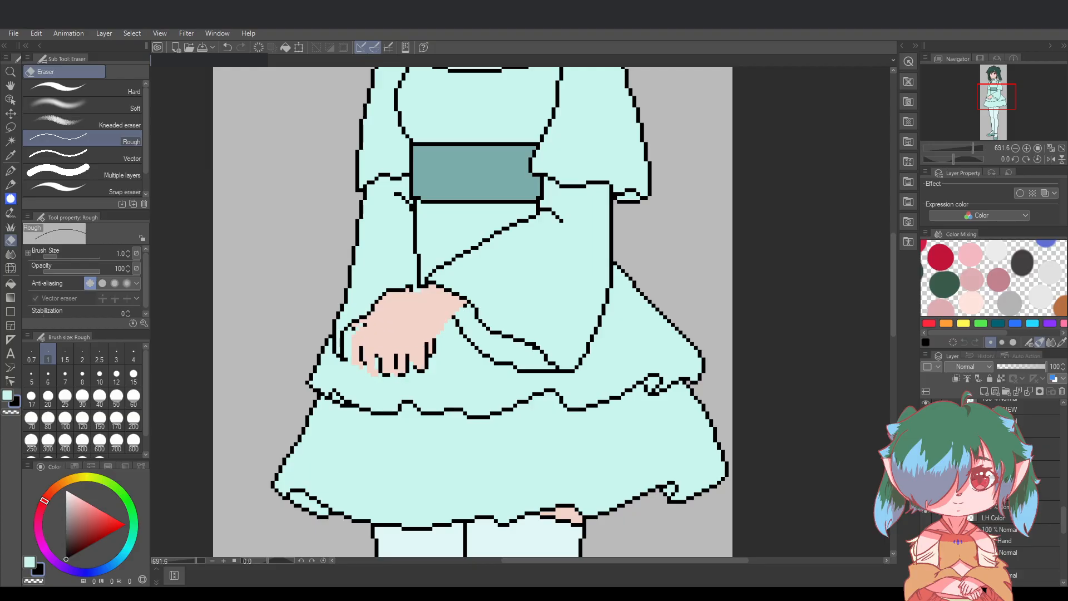
pyautogui.click(926, 535)
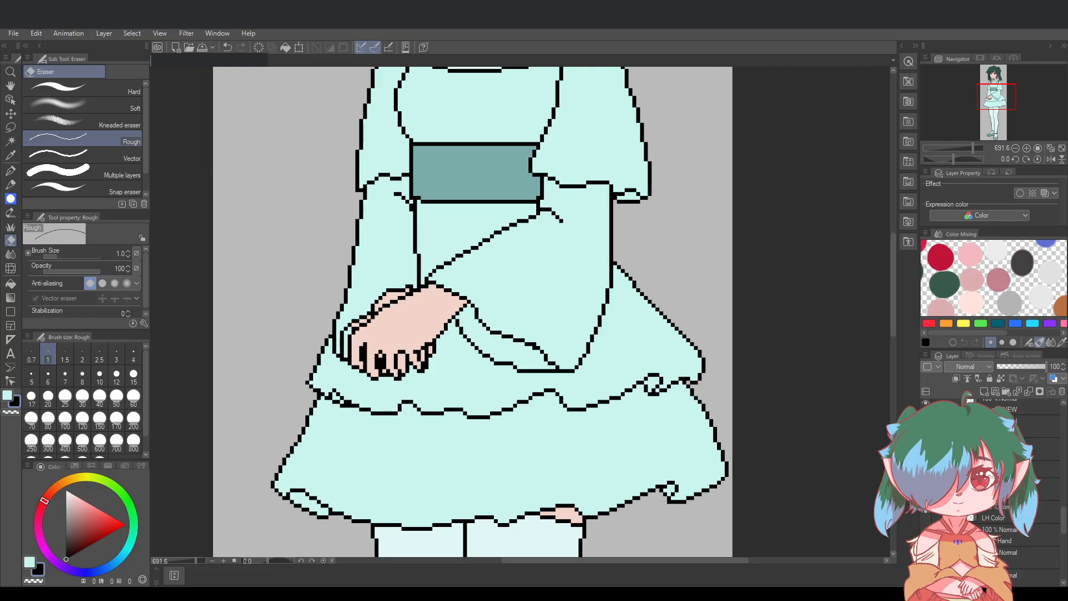
pyautogui.click(1038, 491)
pyautogui.click(10, 171)
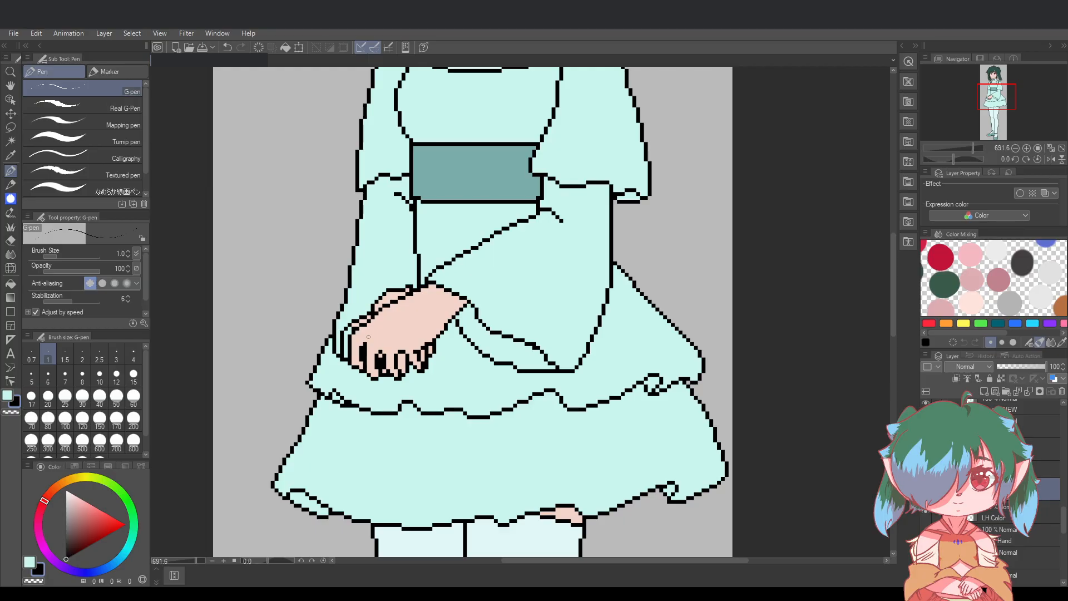
pyautogui.hotkey('ctrl', 'z')
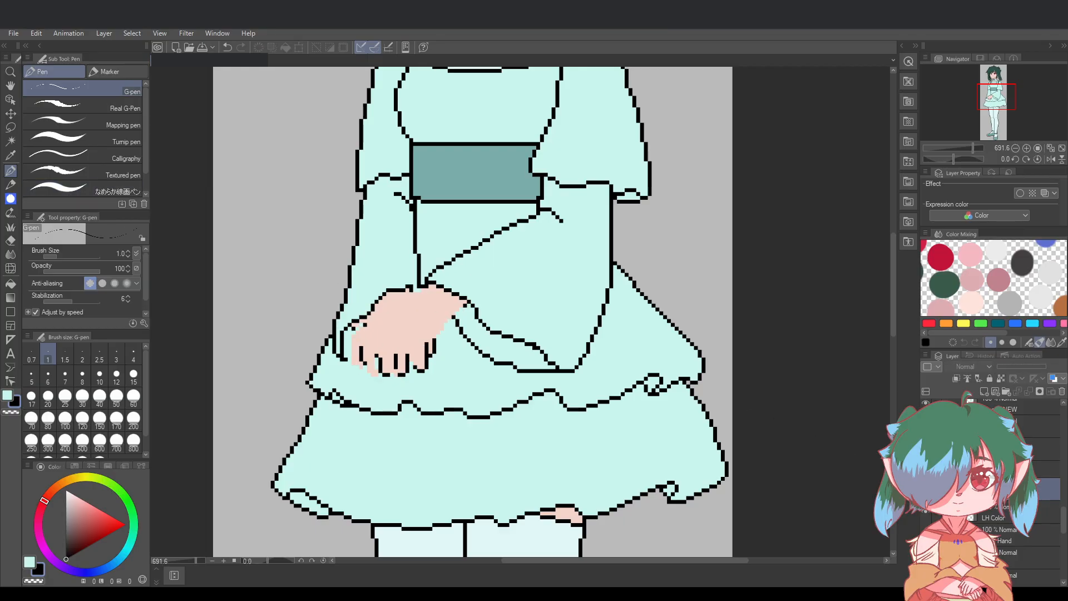
pyautogui.hotkey('ctrl', 'y')
# Save the drawing and erase the extra vertical line between the cuff's outer edge and the fingers on the sleeve line-art layer
pyautogui.scroll(3, 401, 338)
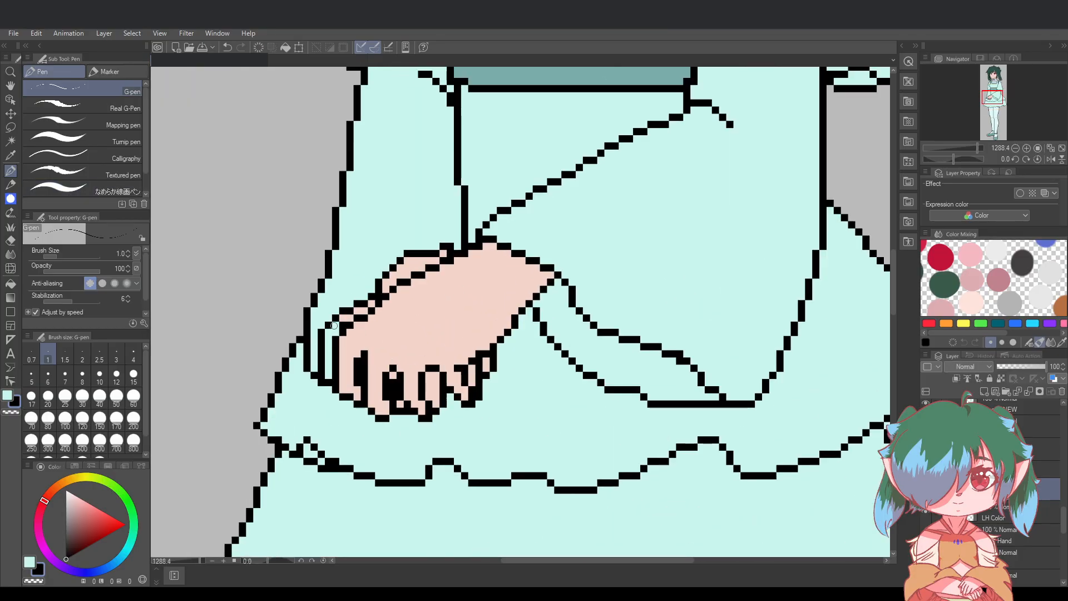
pyautogui.hotkey('ctrl', 's')
pyautogui.click(10, 240)
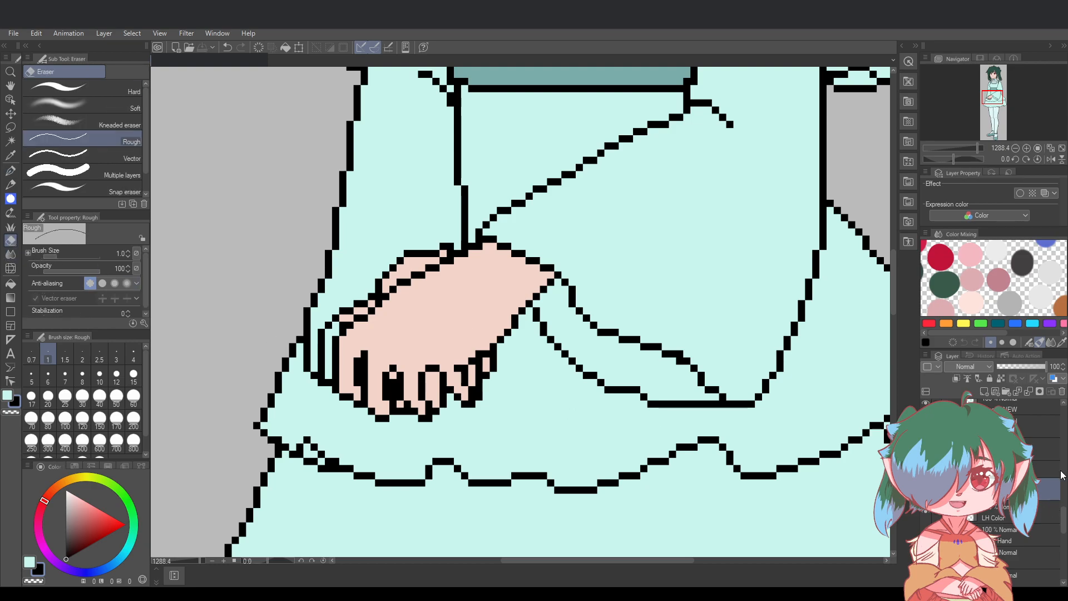
pyautogui.scroll(2, 1060, 475)
pyautogui.click(1023, 432)
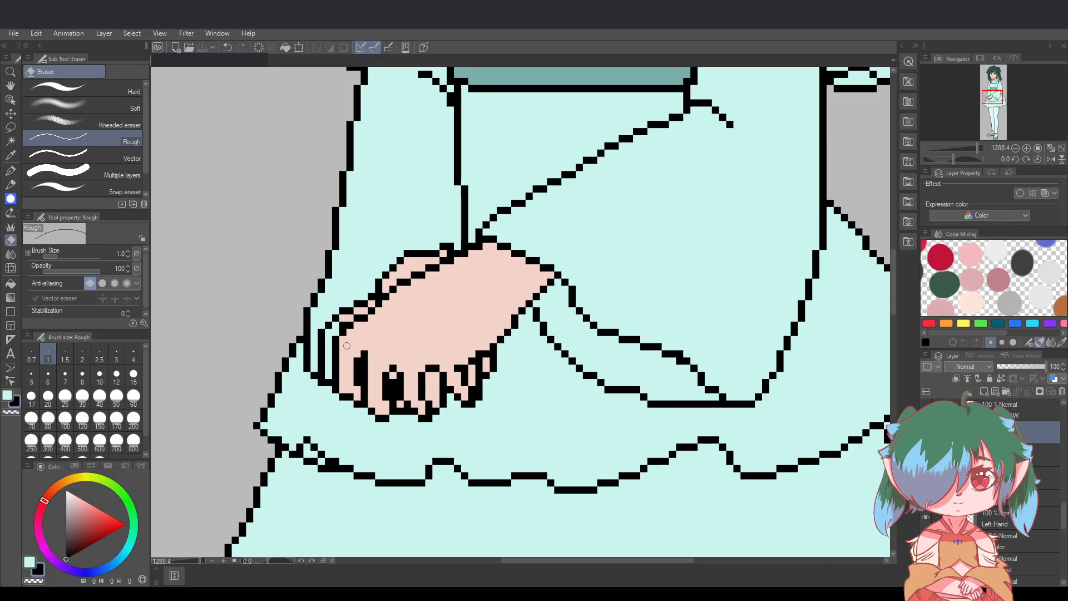
pyautogui.scroll(-4, 668, 400)
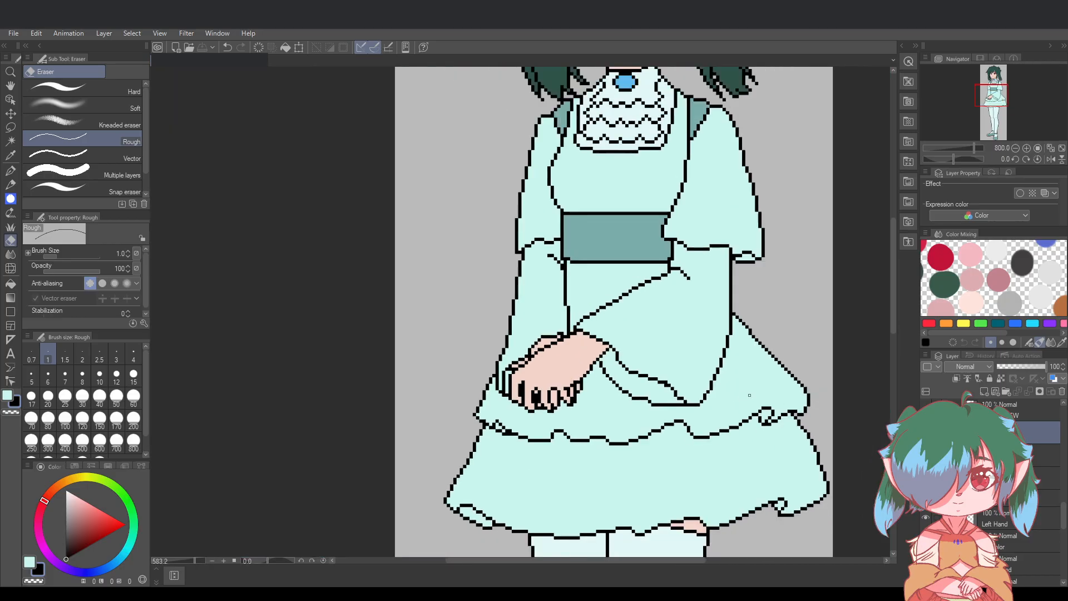
pyautogui.moveTo(666, 560); pyautogui.dragTo(696, 560)
pyautogui.scroll(1, 645, 417)
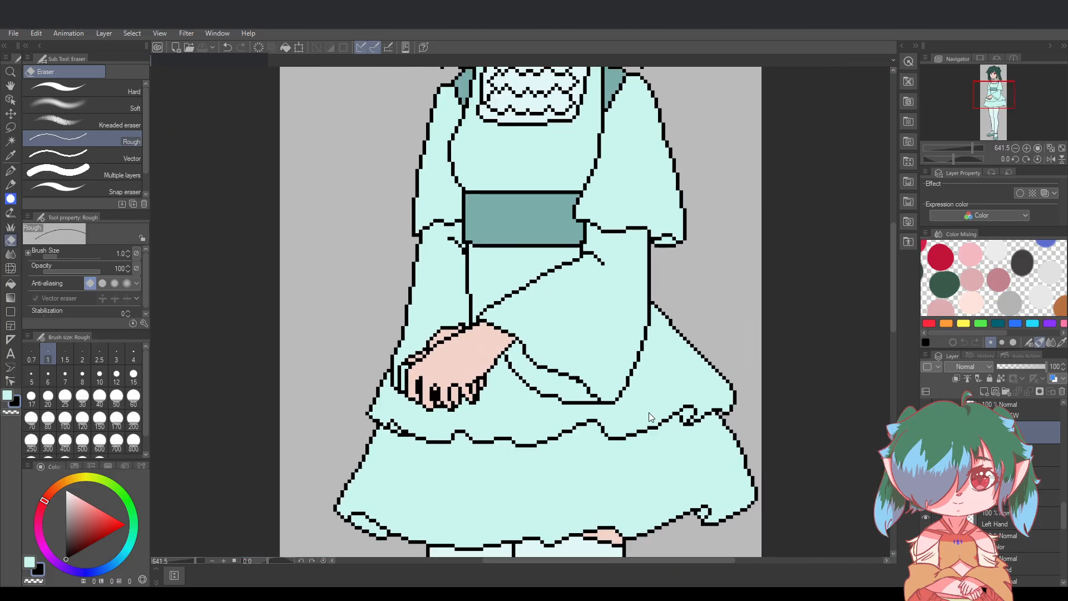
pyautogui.click(1022, 415)
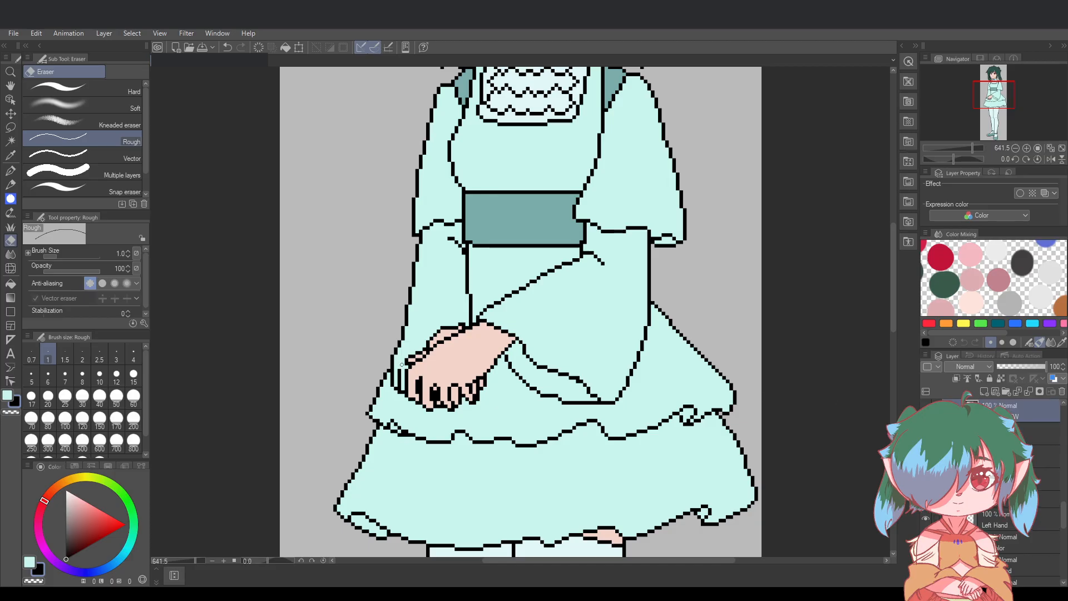
pyautogui.moveTo(400, 369); pyautogui.dragTo(400, 389)
pyautogui.hotkey('ctrl', '+')
# Try to touch up the outline between the cuff edge and the fingers with the G-pen, and undo the strokes
pyautogui.click(10, 171)
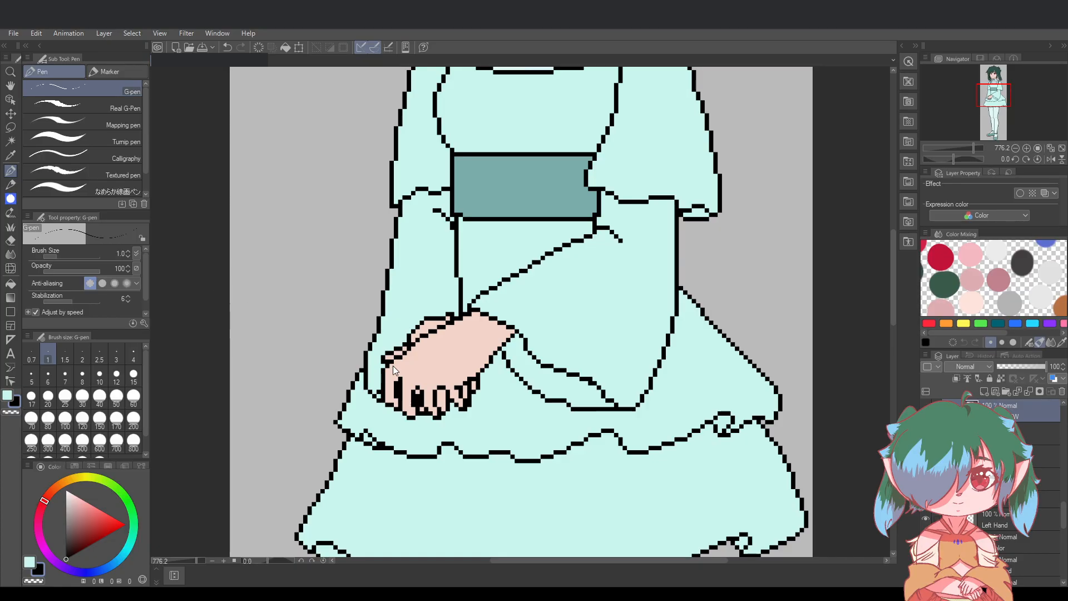
pyautogui.hotkey('ctrl', 'z')
pyautogui.moveTo(375, 380)
pyautogui.mouseDown()
pyautogui.moveTo(376, 396)
pyautogui.moveTo(375, 382)
pyautogui.mouseUp()
pyautogui.hotkey('ctrl', 'z')
pyautogui.hotkey('ctrl', 'z')
pyautogui.hotkey('ctrl', 'z')
pyautogui.hotkey('ctrl', 'z')
# Shift the short sleeve outline at the sash's end slightly inward with the G-pen and eraser, comparing it with the previous version
pyautogui.scroll(-5, 460, 370)
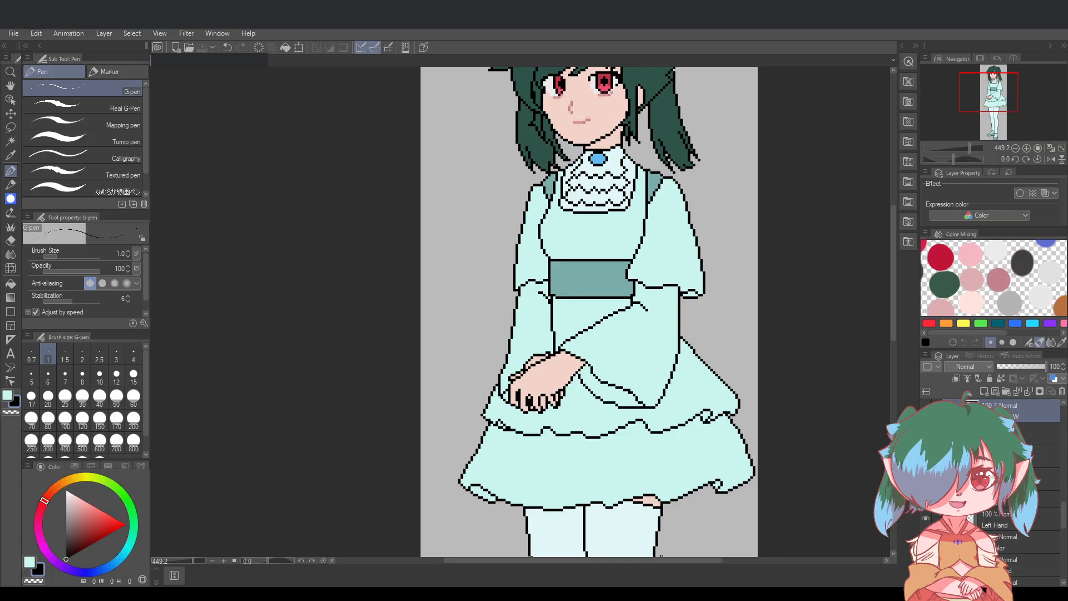
pyautogui.moveTo(661, 558); pyautogui.dragTo(703, 558)
pyautogui.scroll(1, 581, 403)
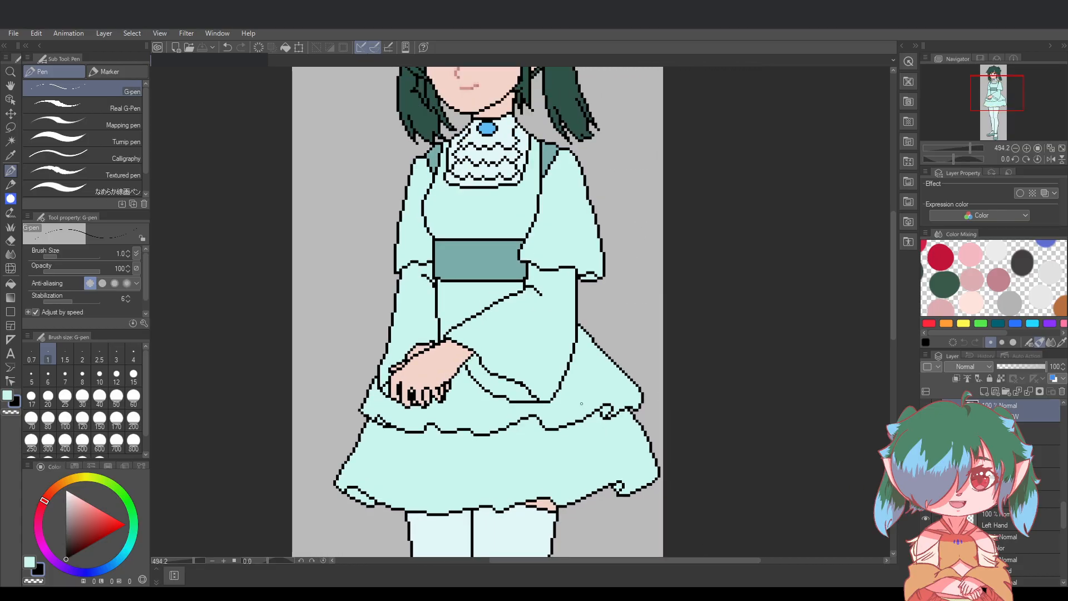
pyautogui.scroll(-3, 582, 404)
pyautogui.scroll(7, 660, 305)
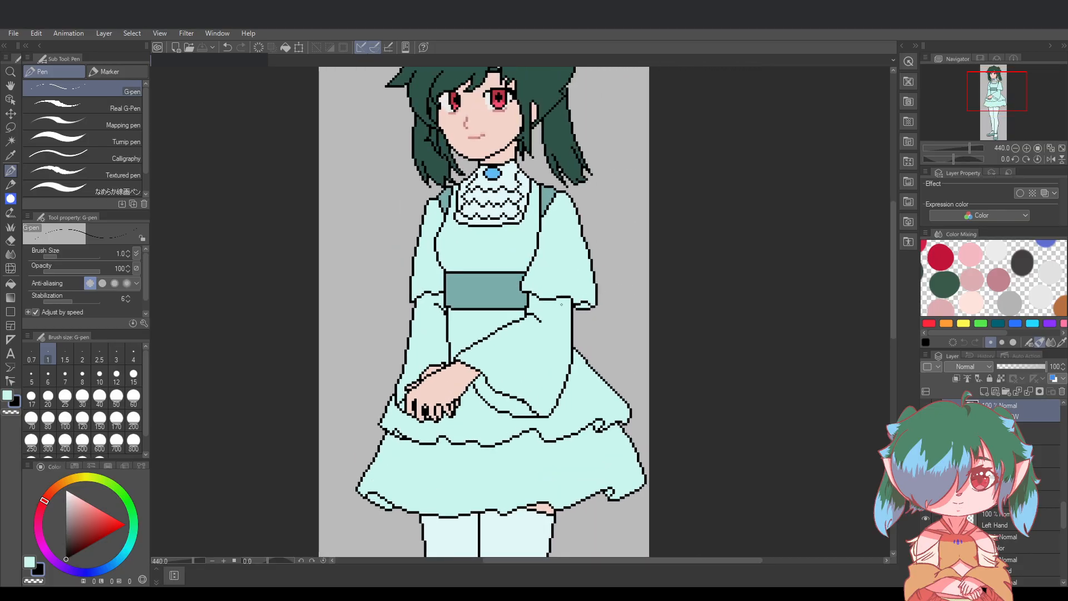
pyautogui.scroll(1, 509, 323)
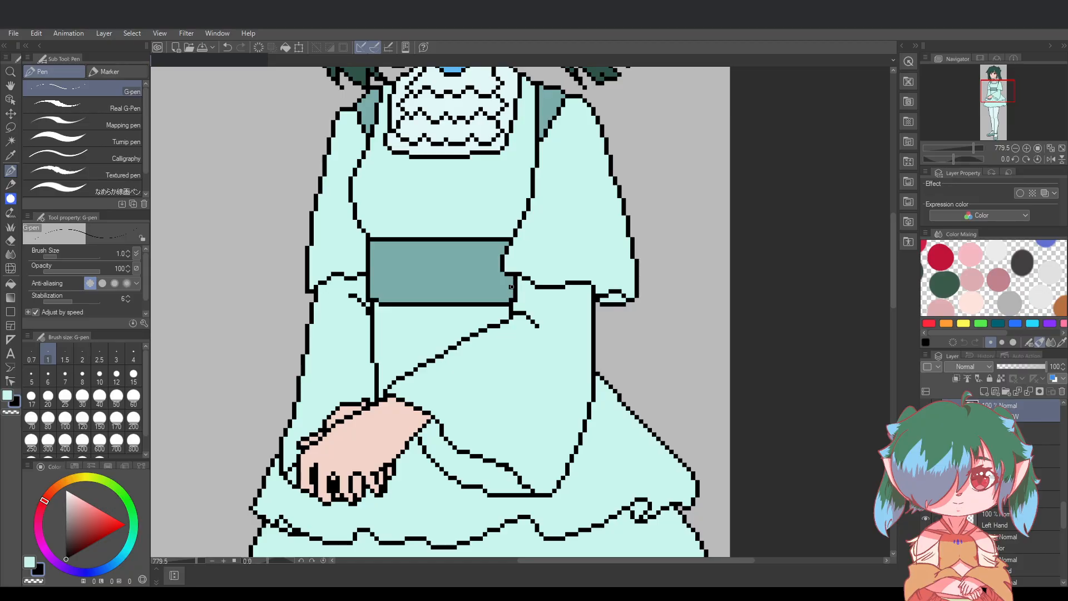
pyautogui.moveTo(511, 287); pyautogui.dragTo(508, 314)
pyautogui.hotkey('ctrl', 'z')
pyautogui.press('e')
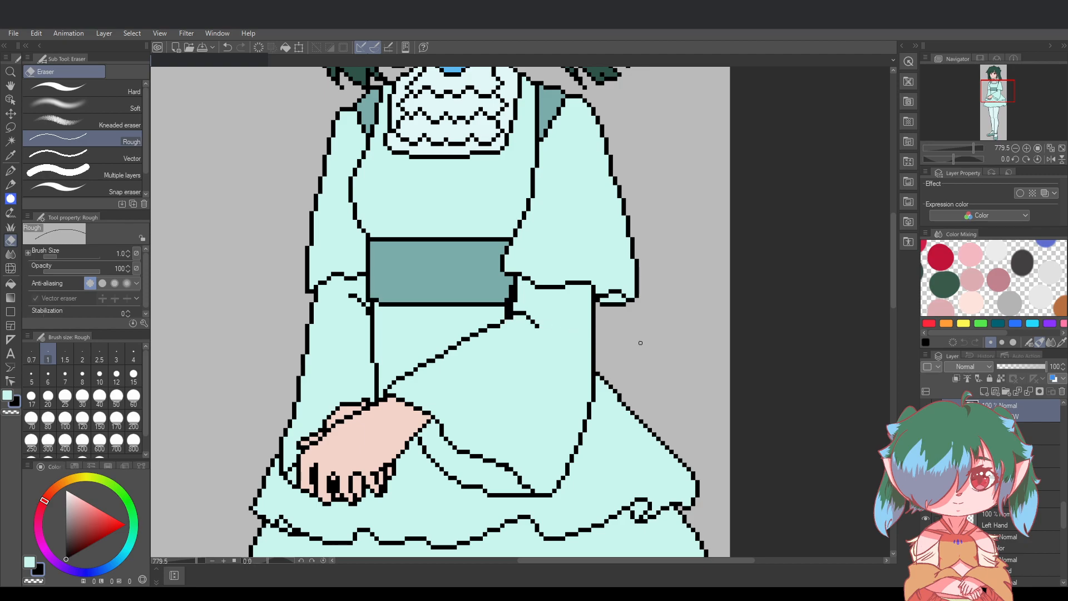
pyautogui.scroll(2, 506, 322)
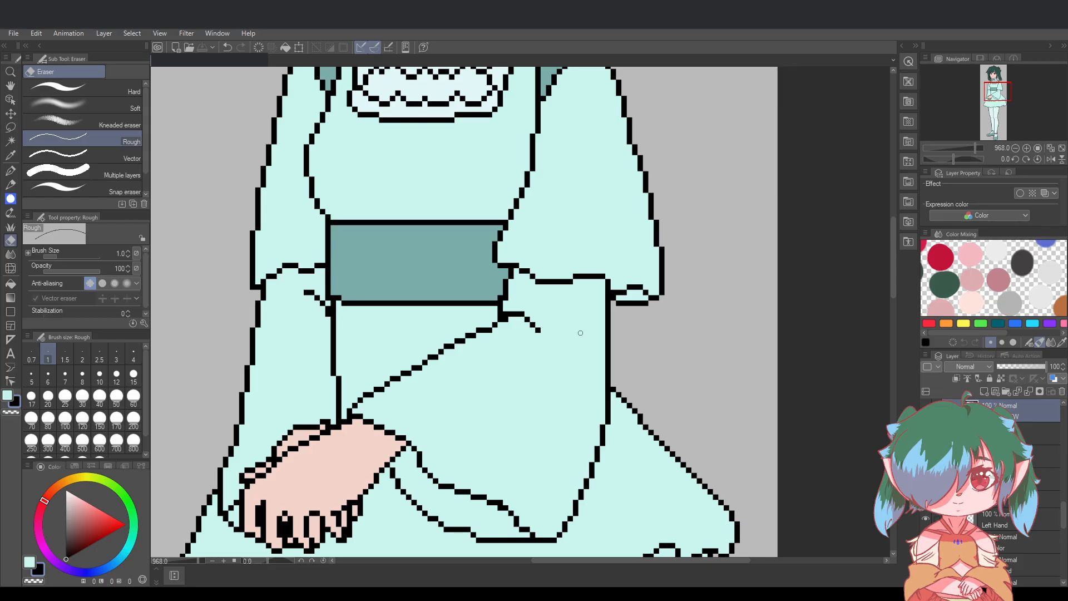
pyautogui.hotkey('ctrl', 'z')
pyautogui.hotkey('ctrl', 'y')
pyautogui.hotkey('ctrl', 'z')
pyautogui.hotkey('ctrl', 'y')
# Paint the sleeve's mint color beside the shifted outline at the sash's end on the color layer below the line art
pyautogui.click(7, 395)
pyautogui.click(10, 171)
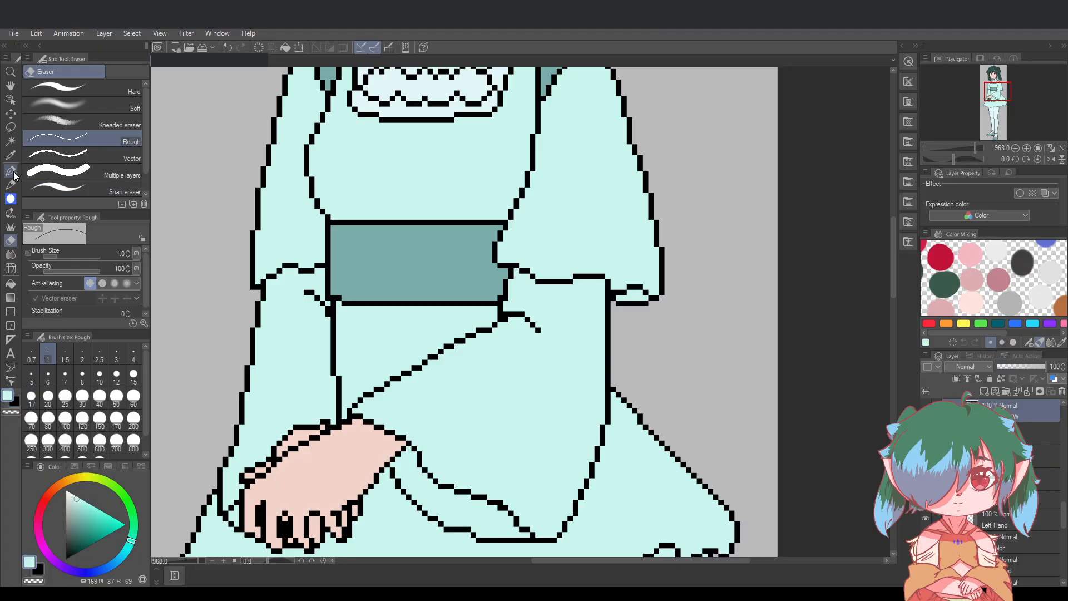
pyautogui.click(1031, 440)
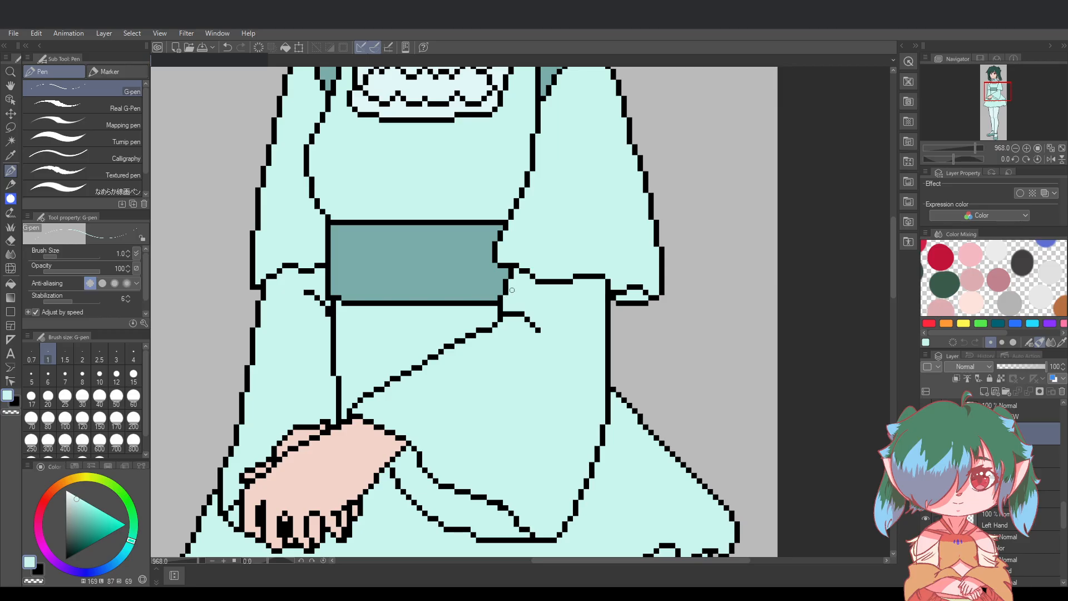
pyautogui.scroll(-2, 652, 408)
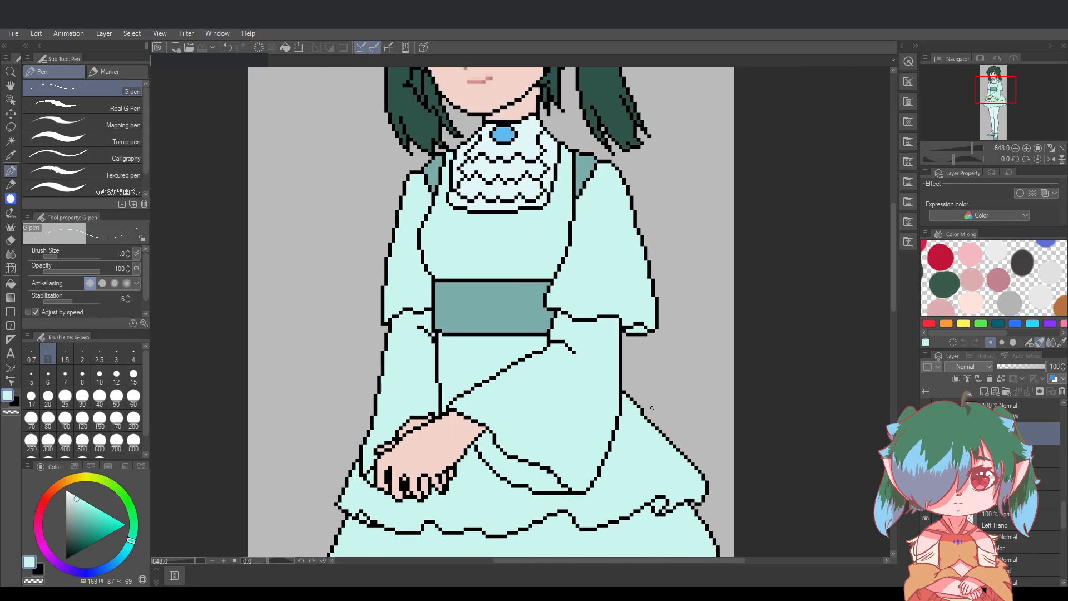
# Refine the black outline joining the sash's lower corner to the sleeve fold with the G-pen and erase its surplus pixels
pyautogui.scroll(2, 652, 408)
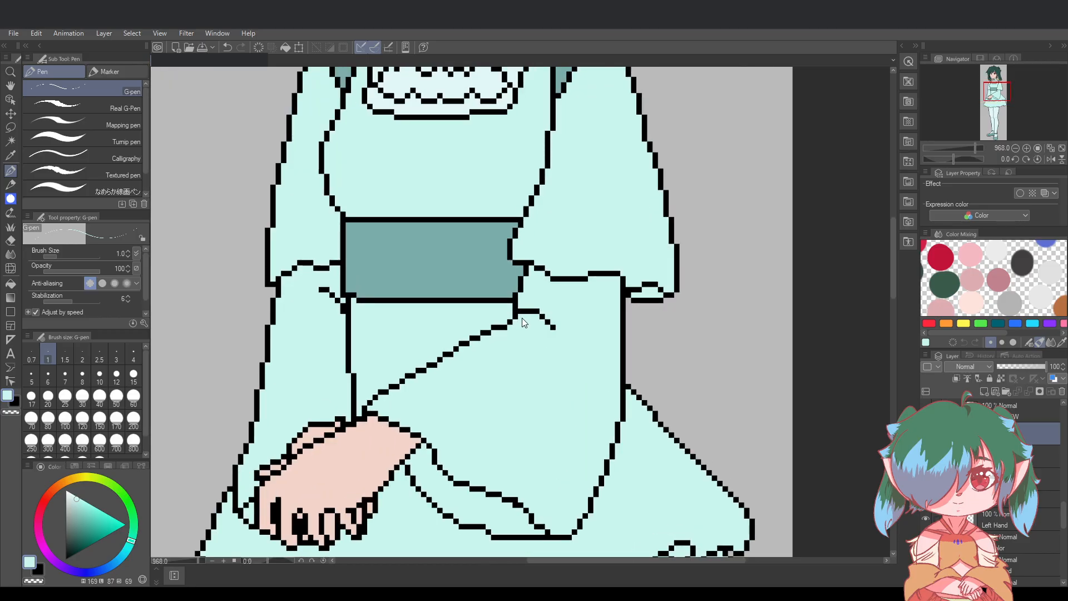
pyautogui.click(20, 399)
pyautogui.click(1038, 416)
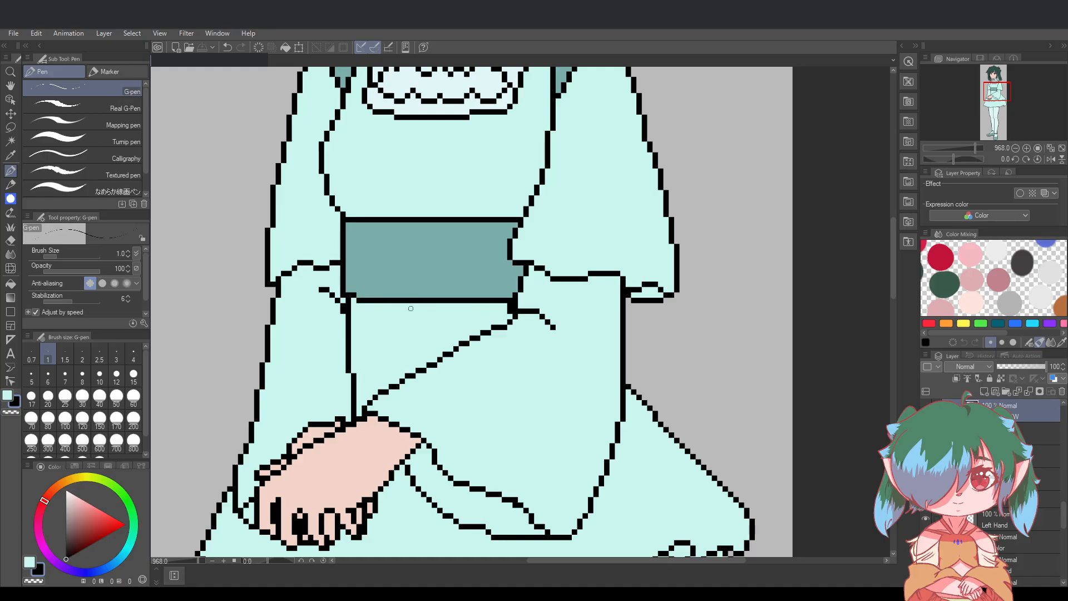
pyautogui.click(1025, 439)
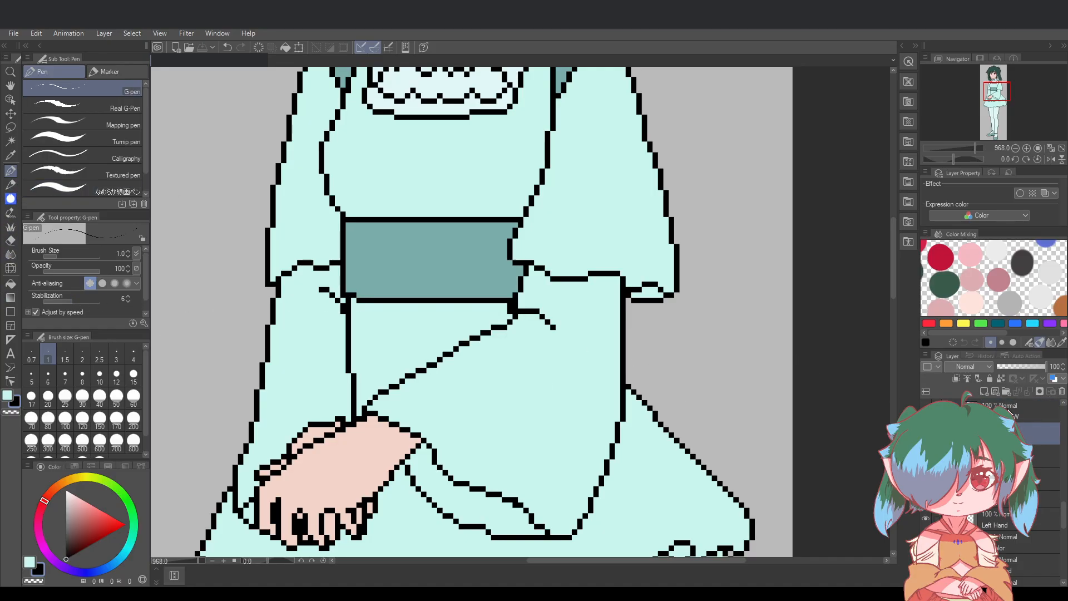
pyautogui.click(1009, 410)
pyautogui.click(11, 240)
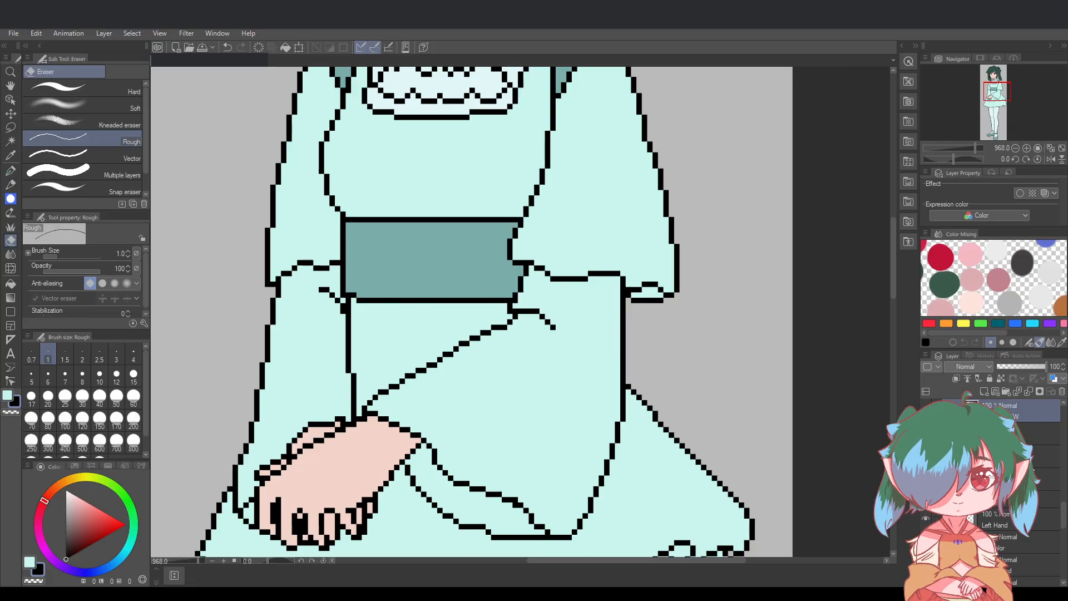
pyautogui.click(1036, 457)
pyautogui.click(1036, 433)
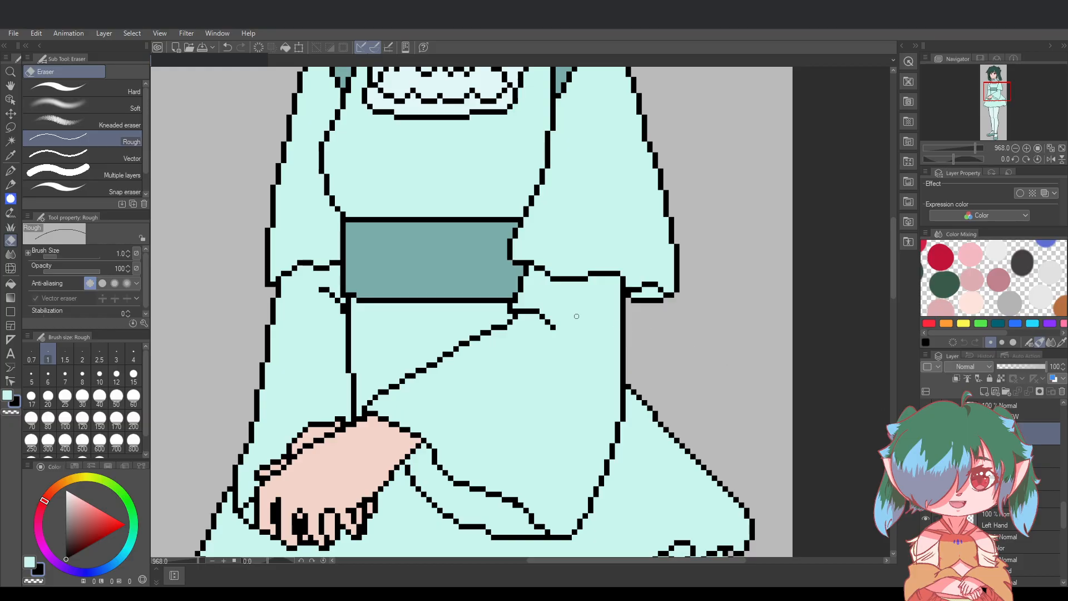
pyautogui.click(8, 395)
pyautogui.click(10, 171)
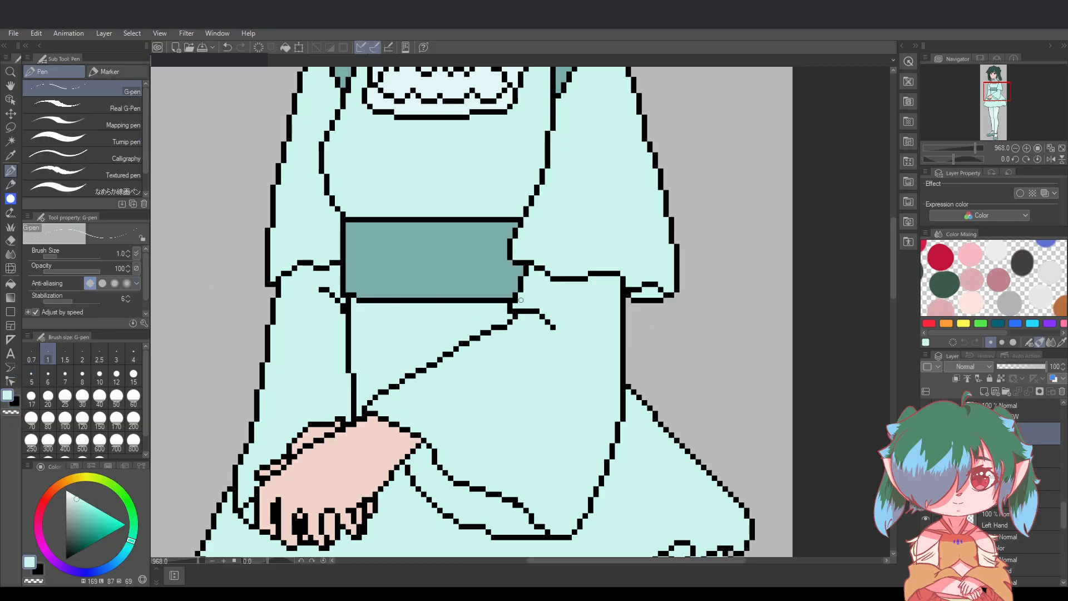
pyautogui.scroll(-3, 638, 412)
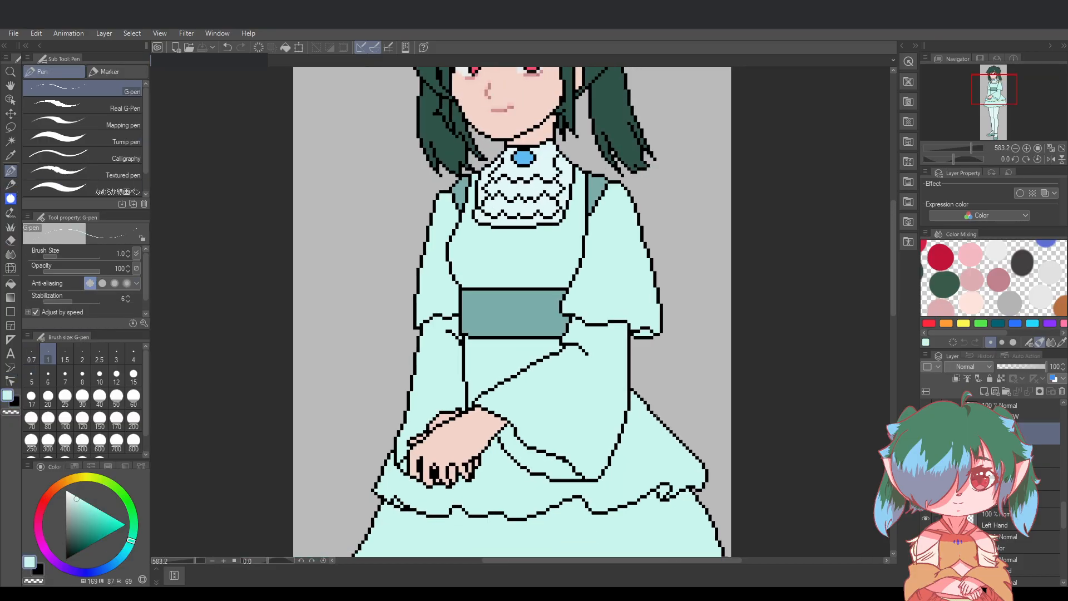
pyautogui.scroll(1, 655, 415)
pyautogui.scroll(-3, 668, 413)
pyautogui.scroll(3, 709, 410)
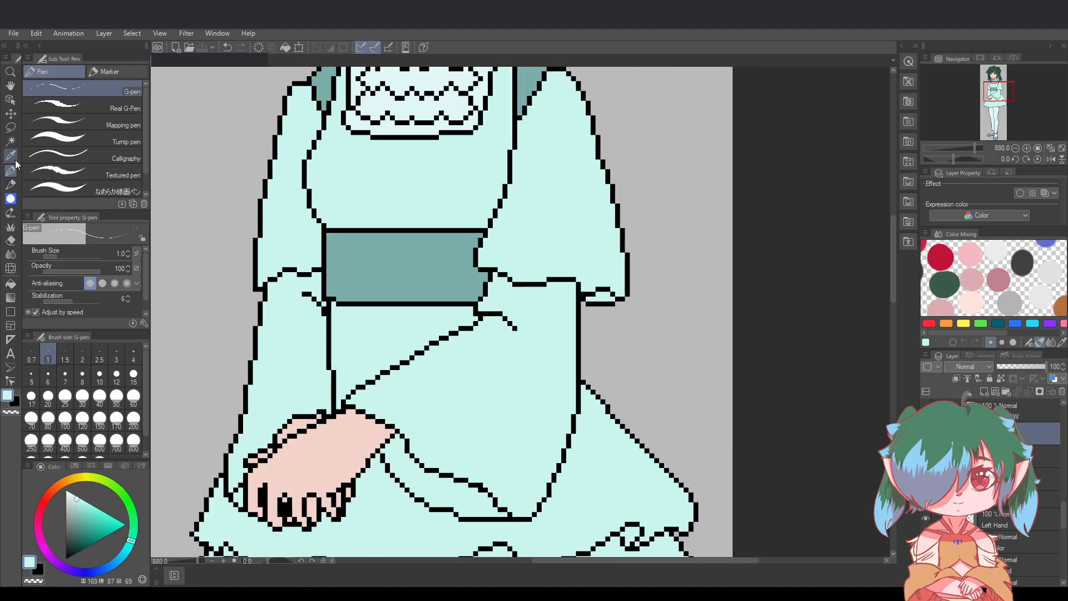
pyautogui.click(15, 402)
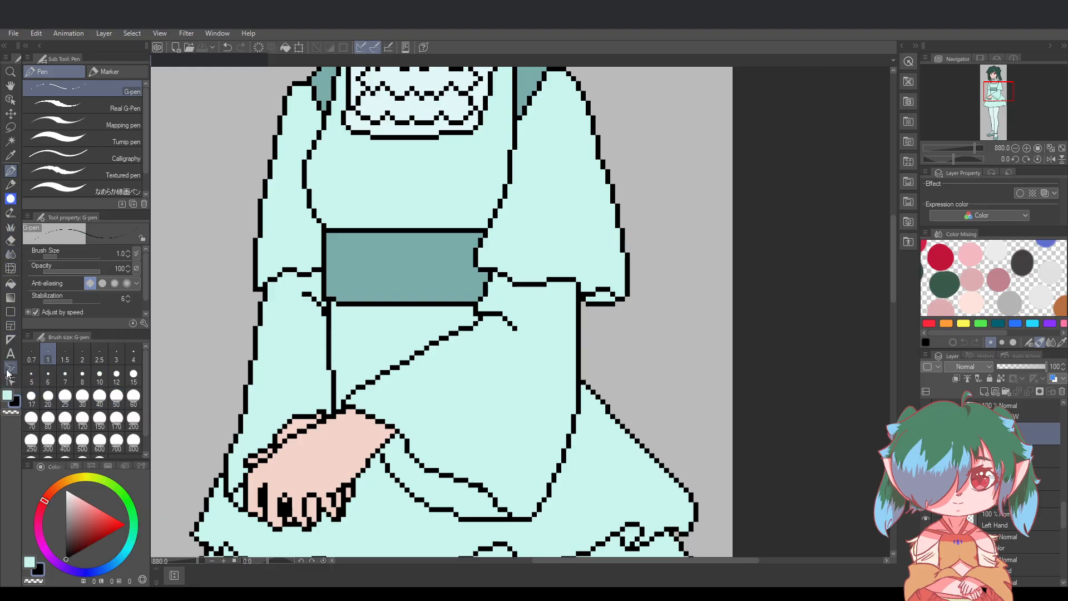
pyautogui.click(8, 395)
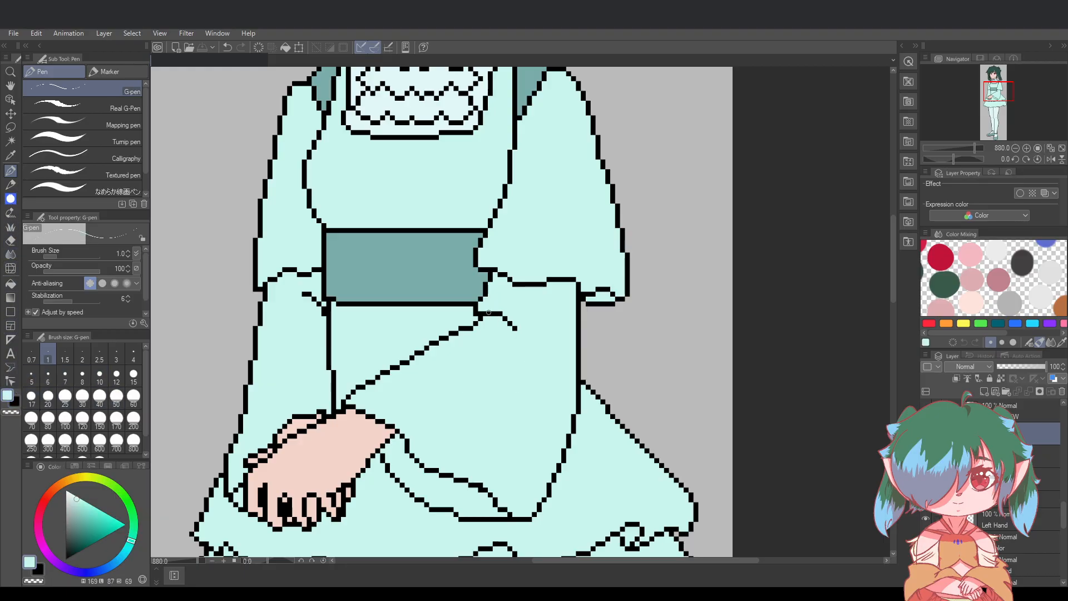
# Reshape the short black fold line below the sash's end on the line art layer with the G-pen and eraser, making it more compact
pyautogui.press('x')
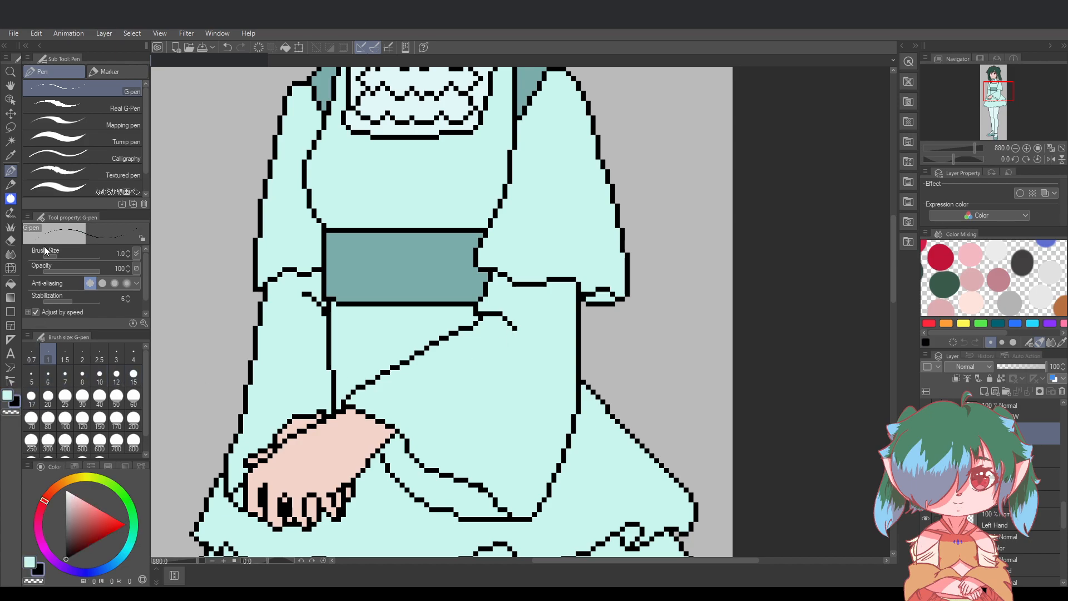
pyautogui.click(1030, 414)
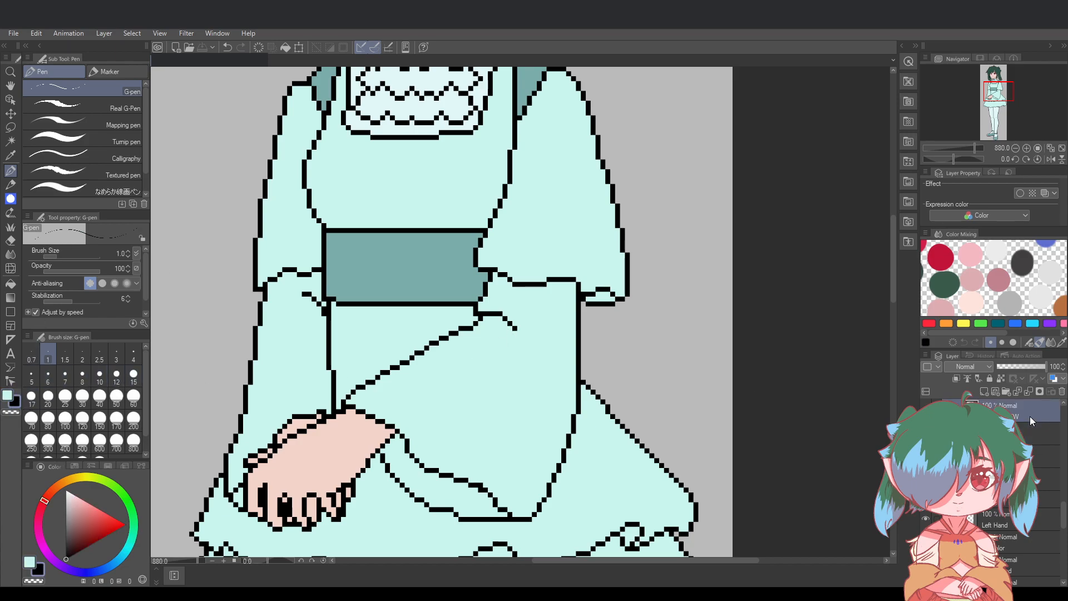
pyautogui.moveTo(482, 315)
pyautogui.mouseDown()
pyautogui.moveTo(561, 343)
pyautogui.moveTo(496, 311)
pyautogui.mouseUp()
pyautogui.click(11, 241)
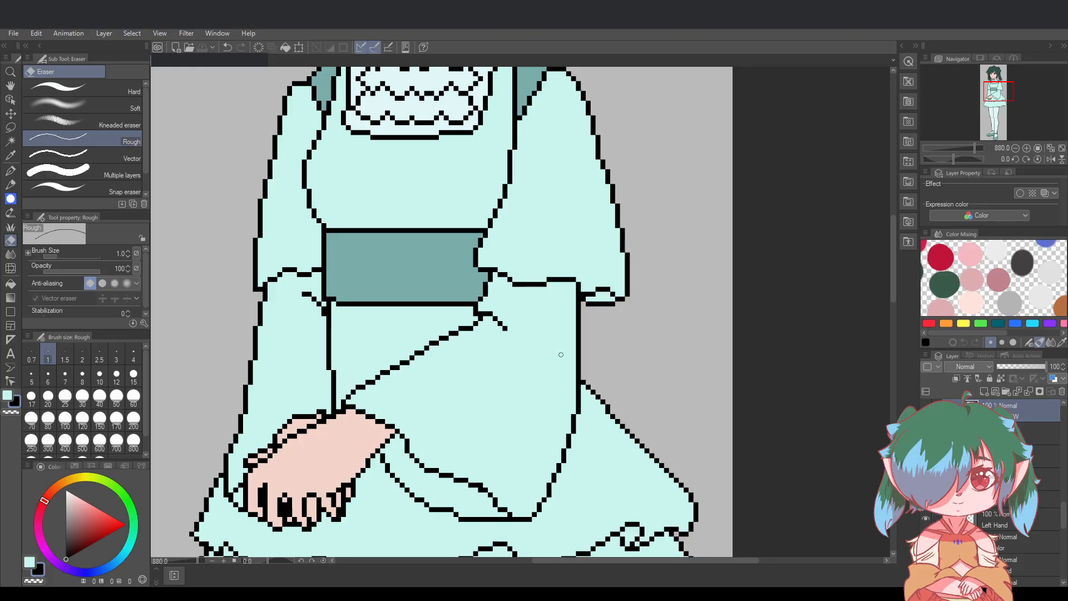
# Erase the surplus black pixel where the sleeve fold meets the sash's lower corner, checking the shape at several zoom levels
pyautogui.scroll(-2, 573, 366)
pyautogui.scroll(-1, 601, 381)
pyautogui.scroll(2, 520, 356)
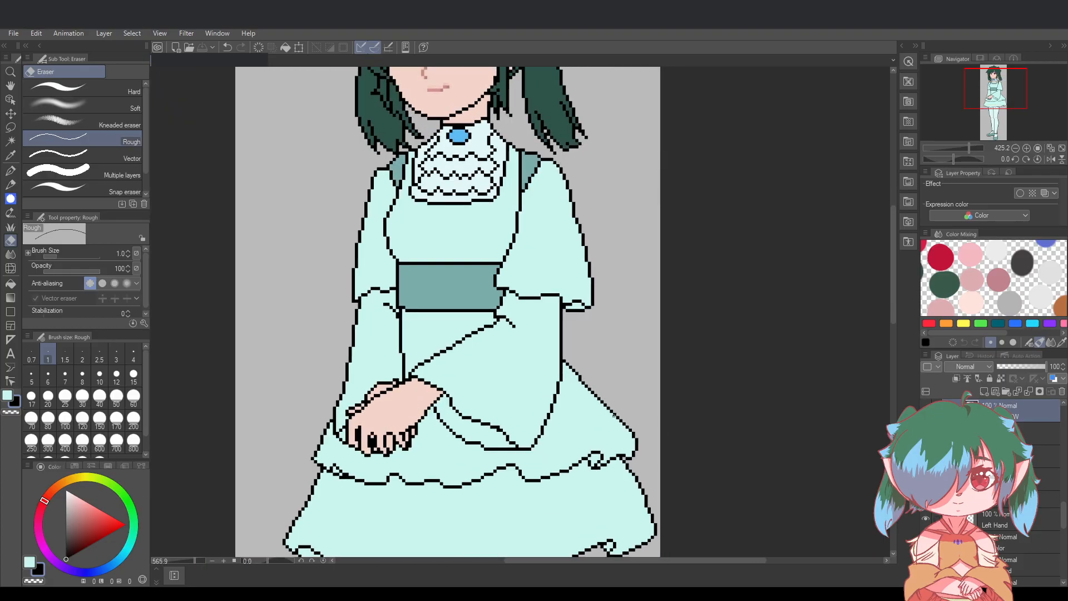
pyautogui.scroll(-3, 658, 383)
pyautogui.scroll(5, 580, 350)
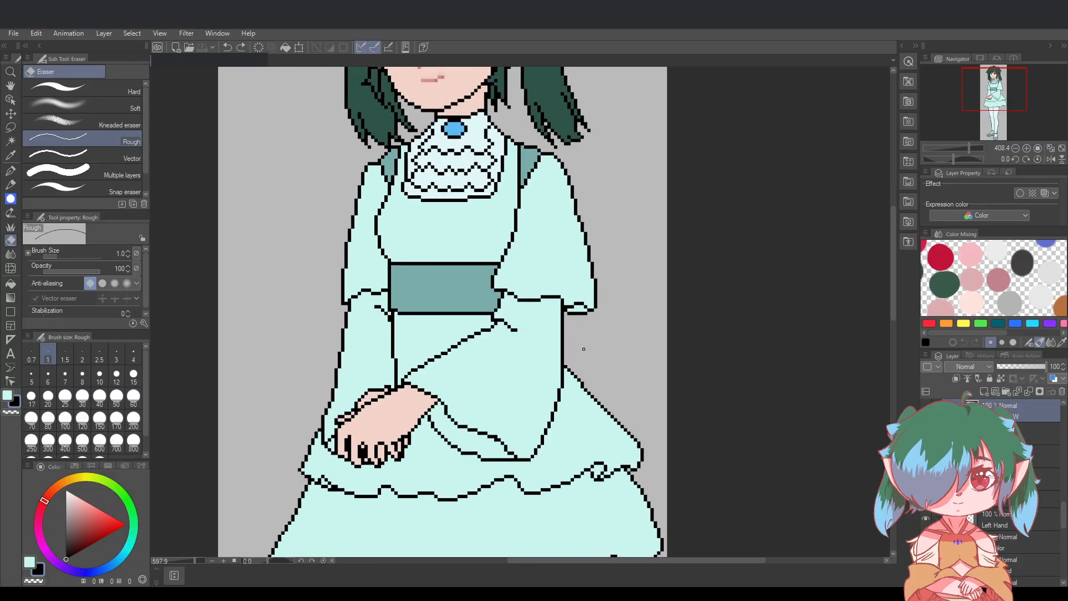
pyautogui.click(476, 313)
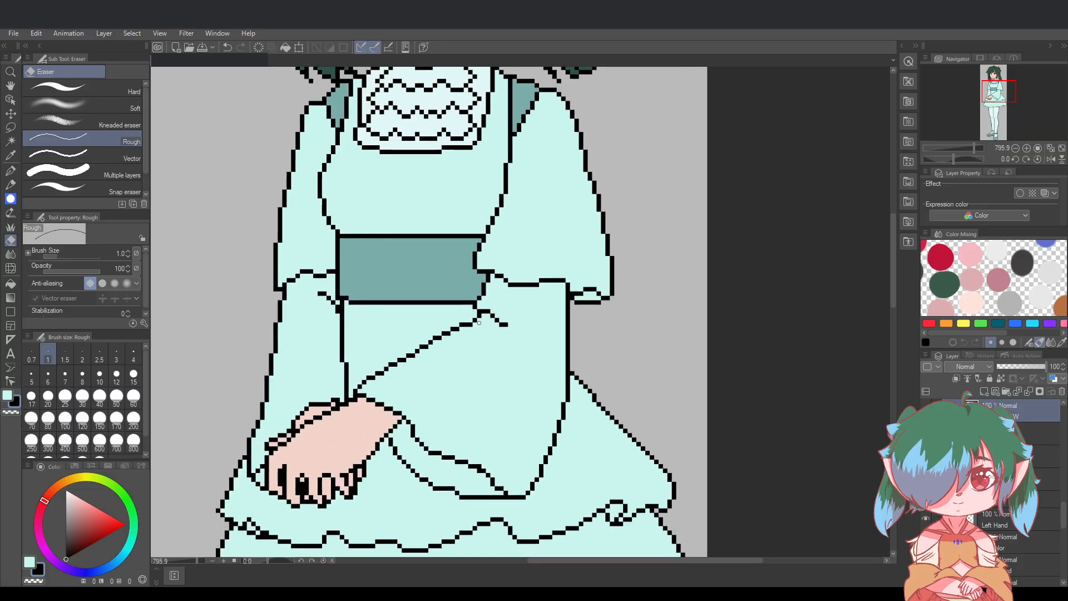
pyautogui.scroll(-3, 598, 367)
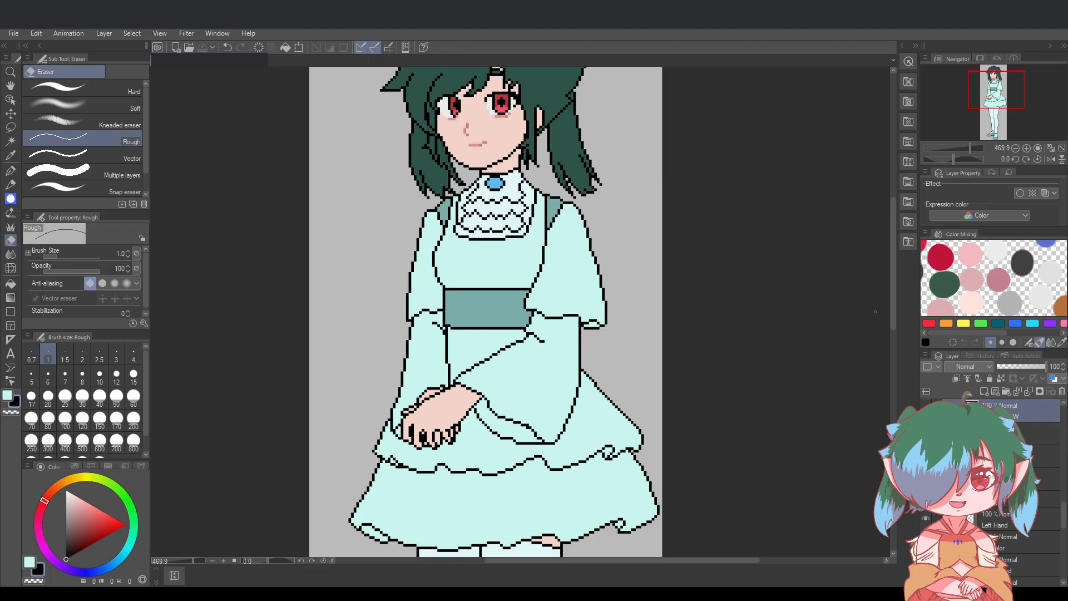
pyautogui.scroll(3, 535, 342)
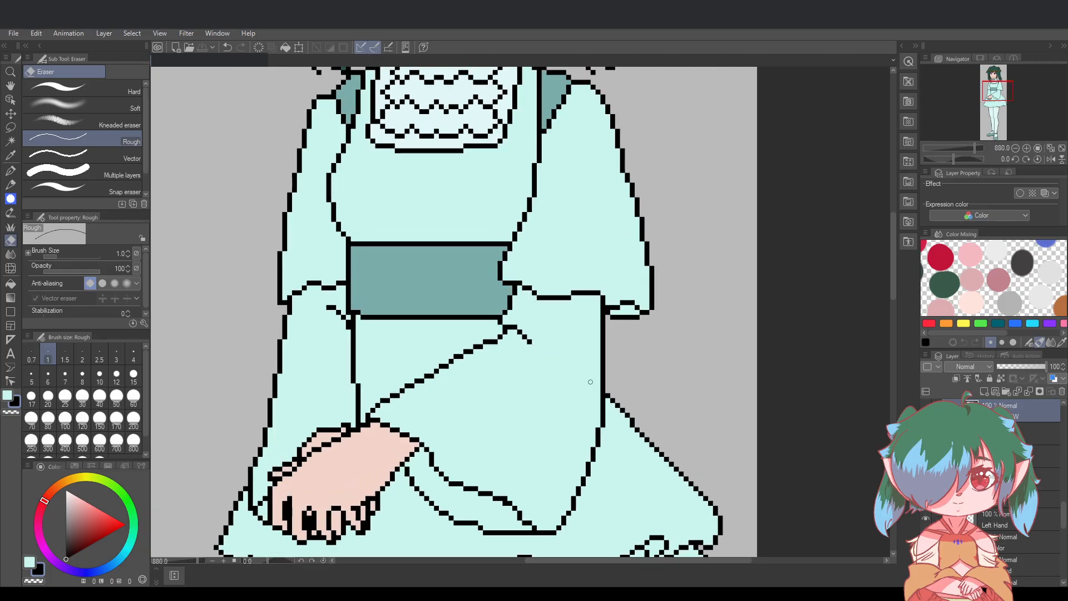
pyautogui.scroll(-2, 534, 342)
pyautogui.scroll(4, 625, 324)
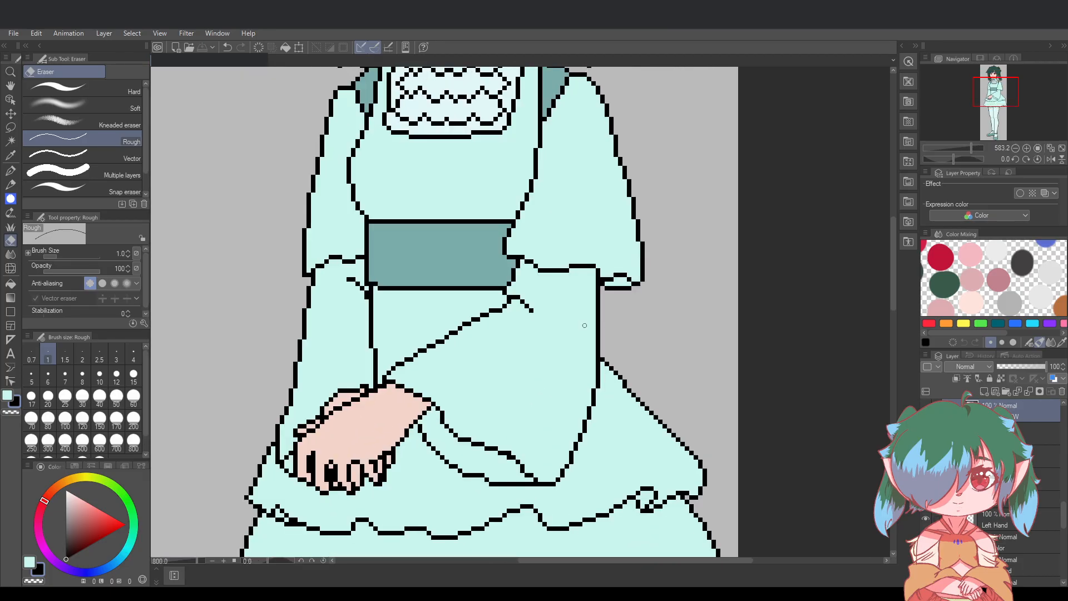
# Rework the black pixels joining the sash's lower corner to the sleeve fold, trying variations with the G-pen and eraser
pyautogui.press('p')
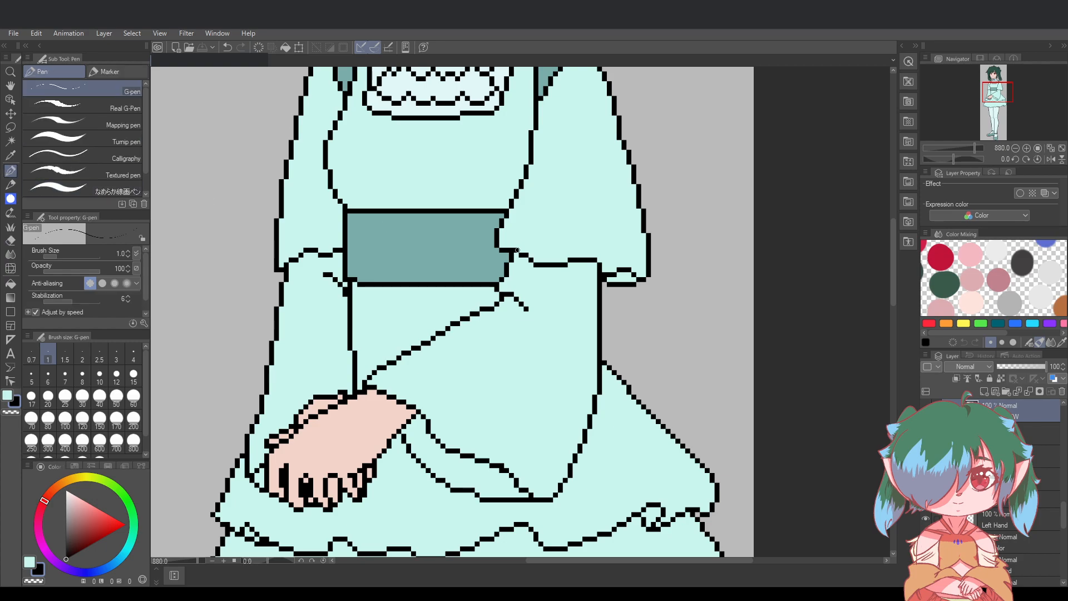
pyautogui.click(507, 282)
pyautogui.hotkey('ctrl', 'z')
pyautogui.press('e')
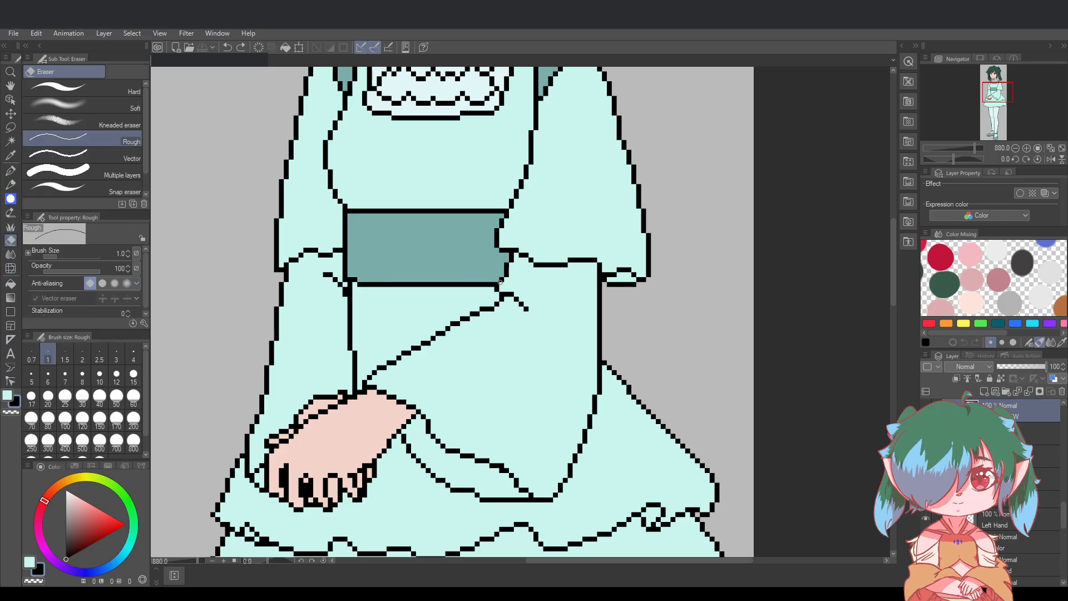
pyautogui.click(496, 290)
pyautogui.press('p')
pyautogui.click(500, 289)
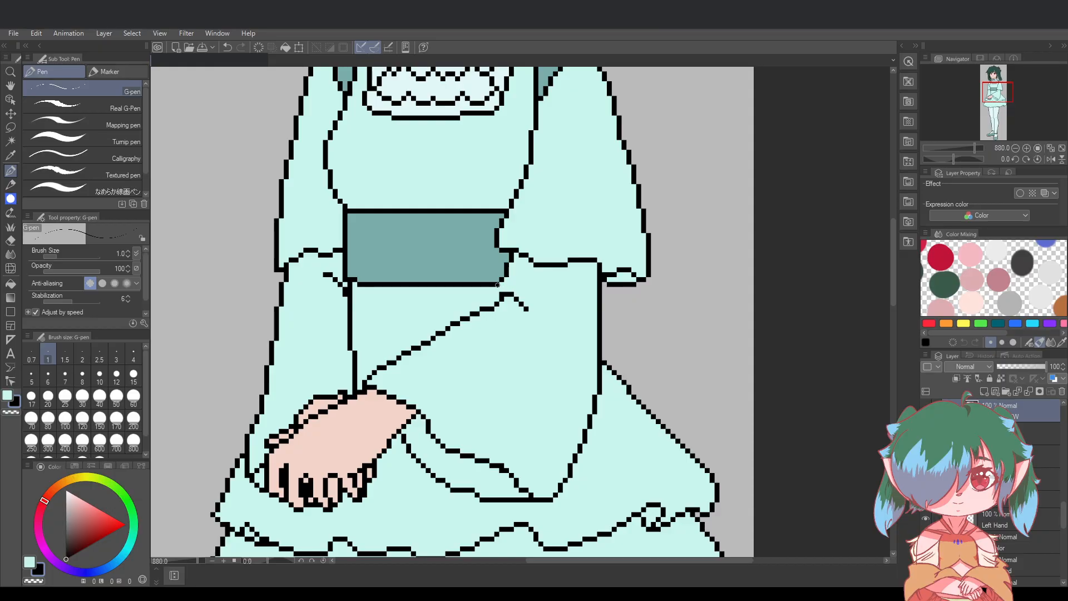
pyautogui.hotkey('ctrl', 'z')
pyautogui.click(501, 284)
pyautogui.click(497, 289)
# Examine the complete figure from hair to shoes to judge how the reworked sleeves and sash suit the outfit
pyautogui.scroll(-2, 541, 306)
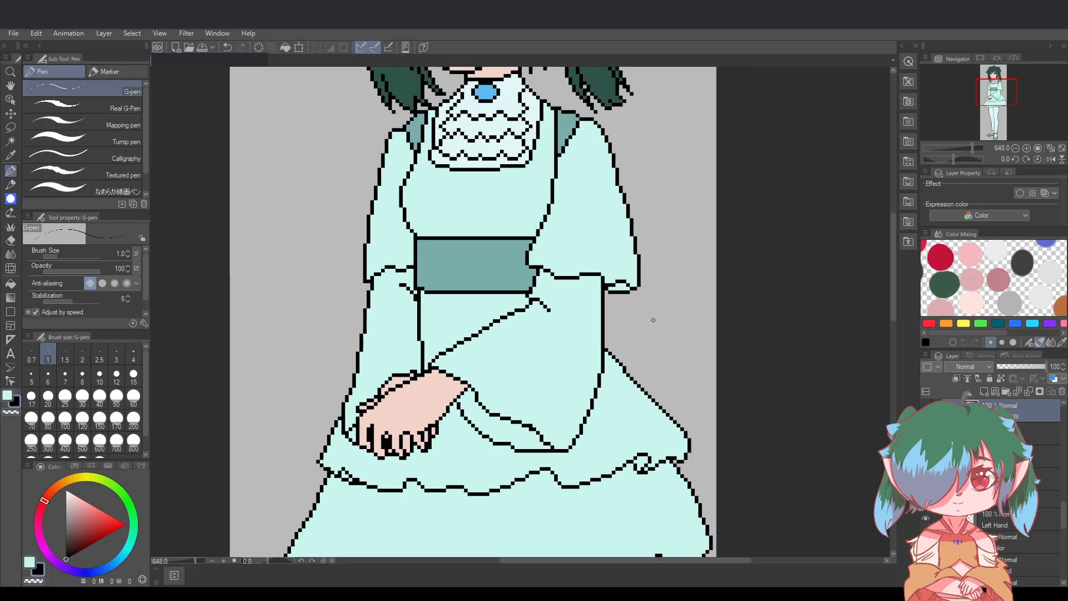
pyautogui.scroll(-2, 662, 317)
pyautogui.scroll(-1, 715, 358)
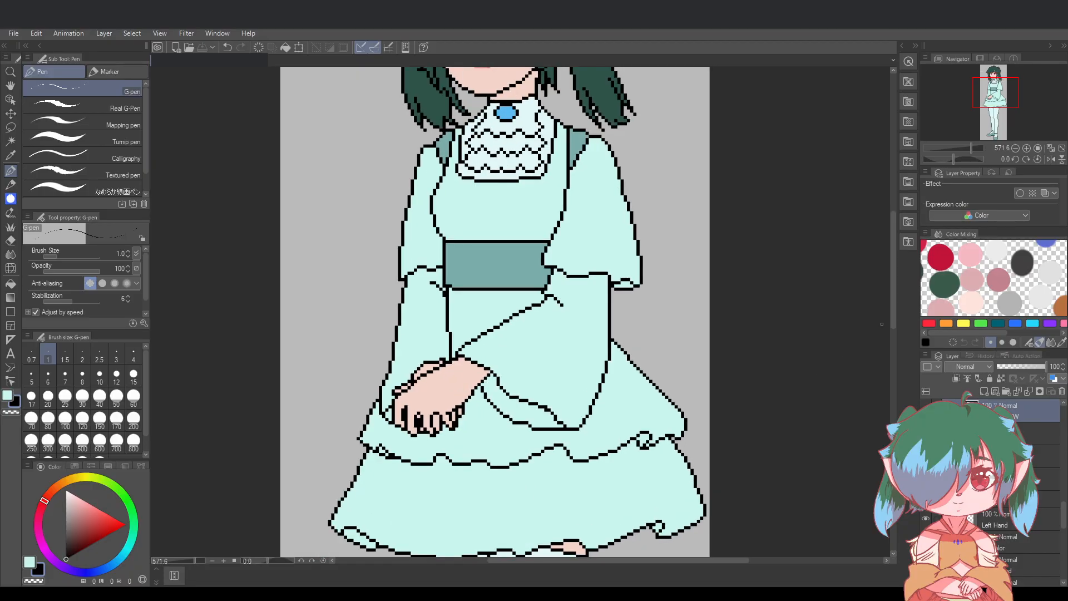
pyautogui.scroll(-4, 799, 373)
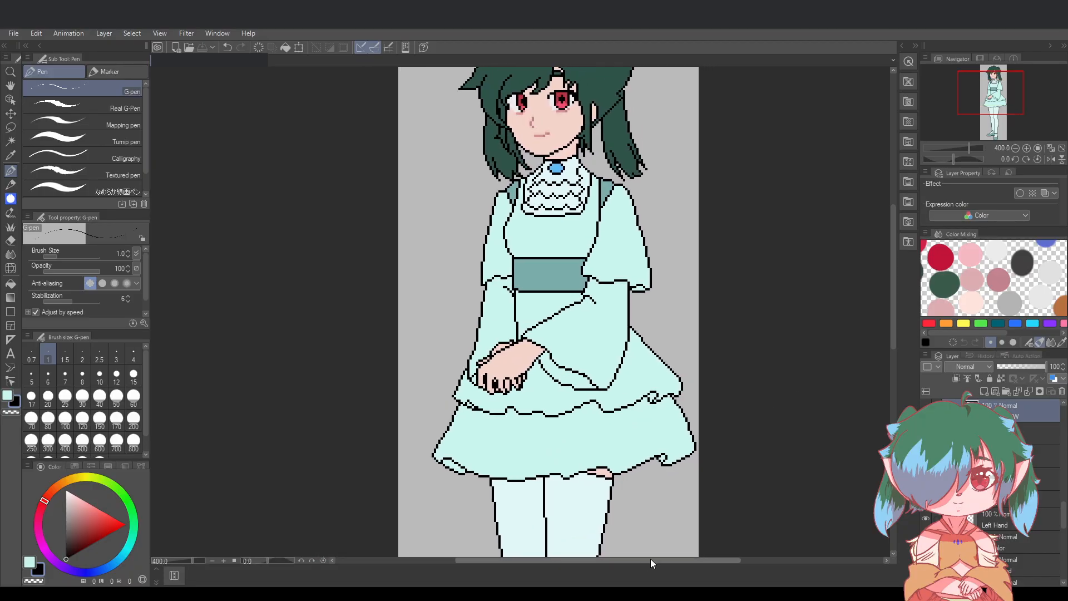
pyautogui.scroll(-2, 893, 320)
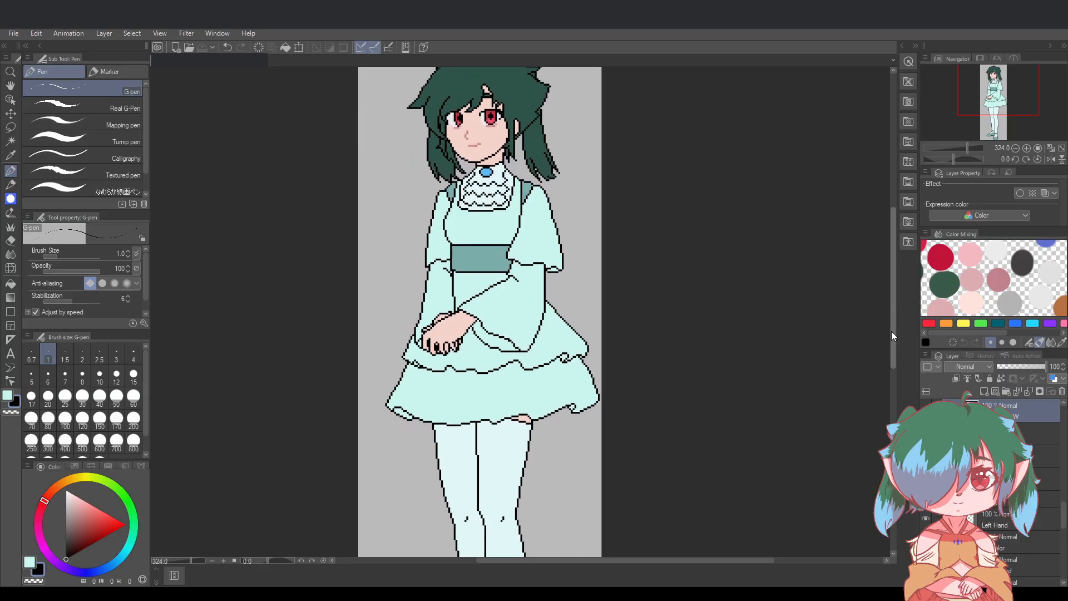
pyautogui.scroll(-1, 744, 479)
pyautogui.scroll(1, 744, 480)
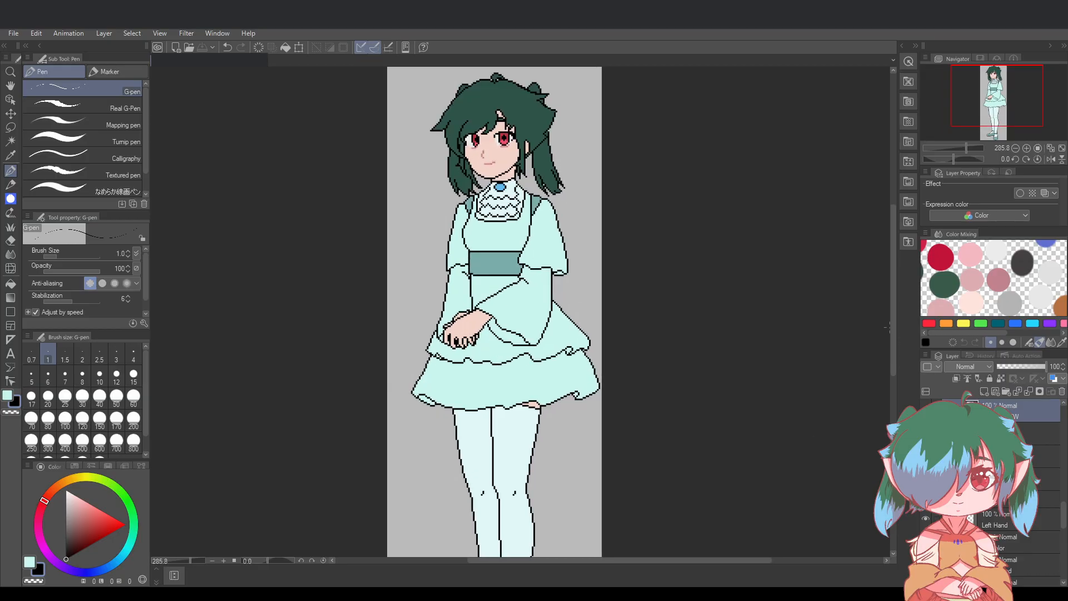
pyautogui.scroll(-2, 894, 331)
pyautogui.scroll(-1, 876, 365)
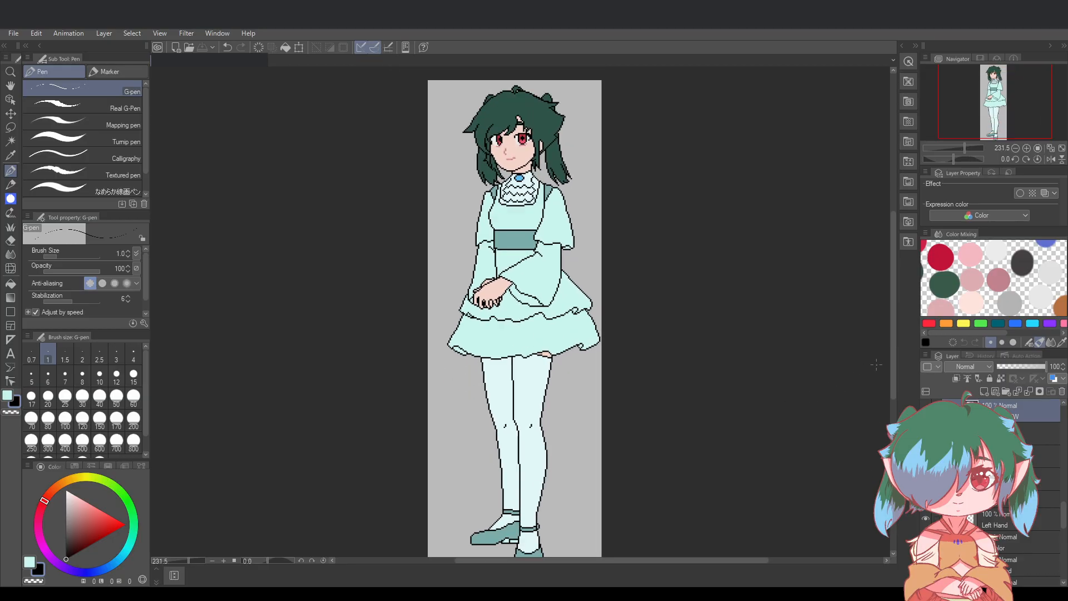
pyautogui.scroll(-1, 895, 350)
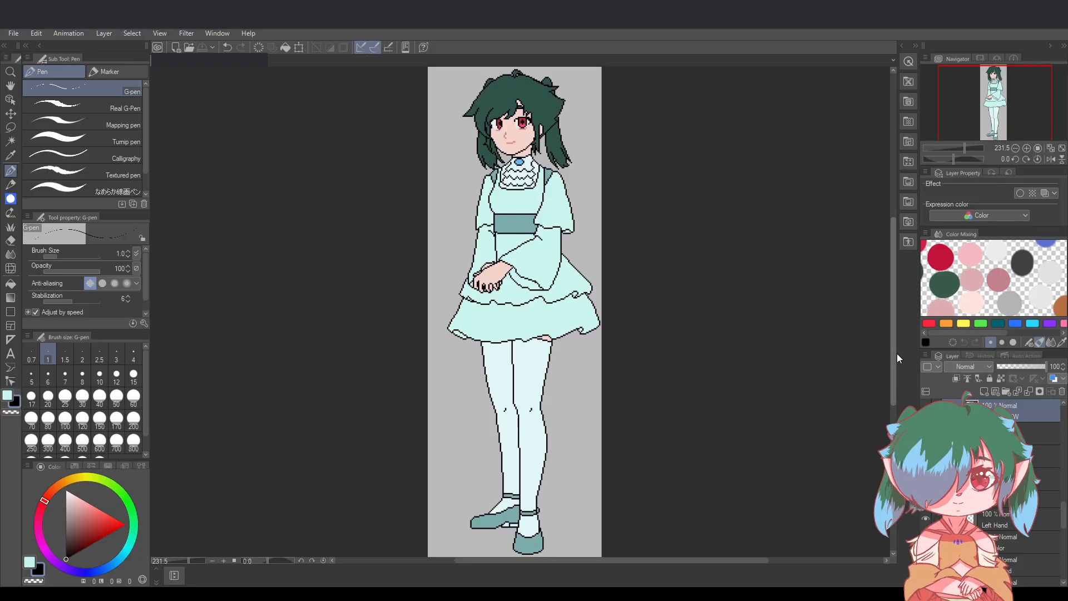
pyautogui.moveTo(713, 562); pyautogui.dragTo(710, 559)
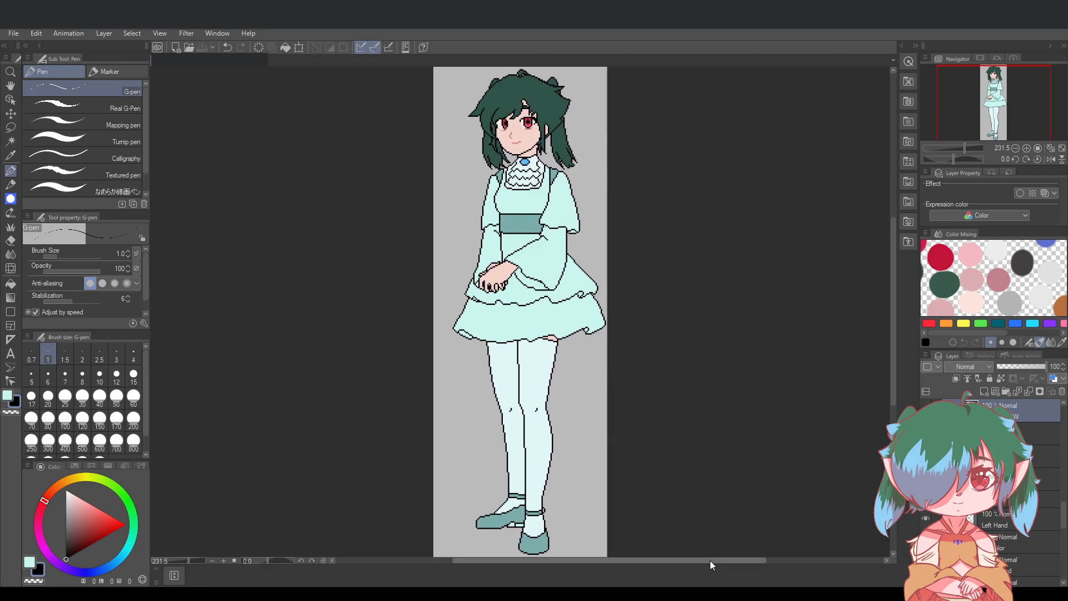
pyautogui.moveTo(710, 560); pyautogui.dragTo(716, 561)
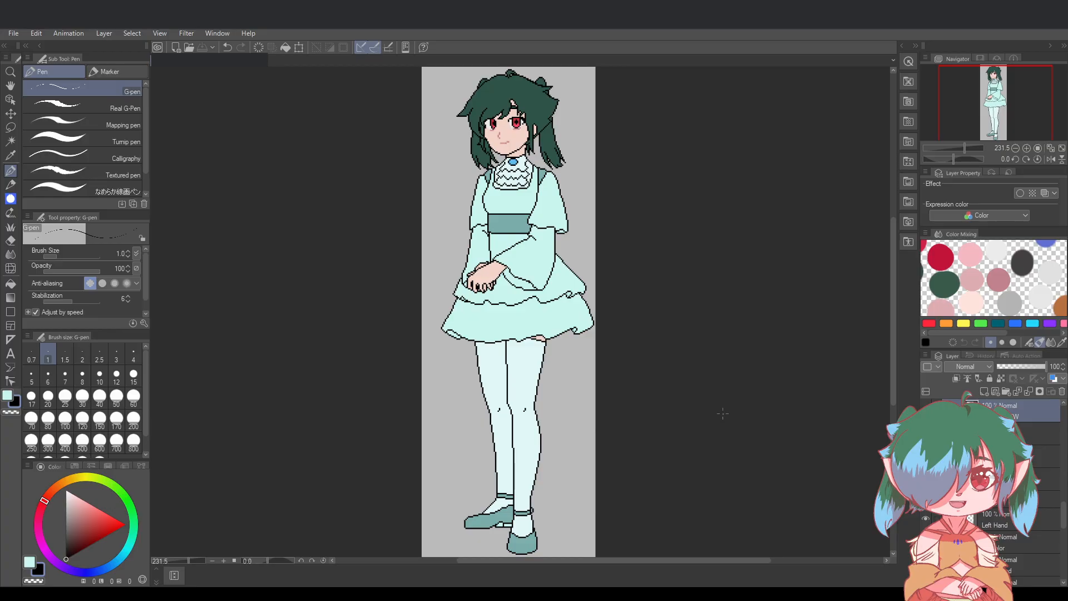
pyautogui.scroll(3, 532, 349)
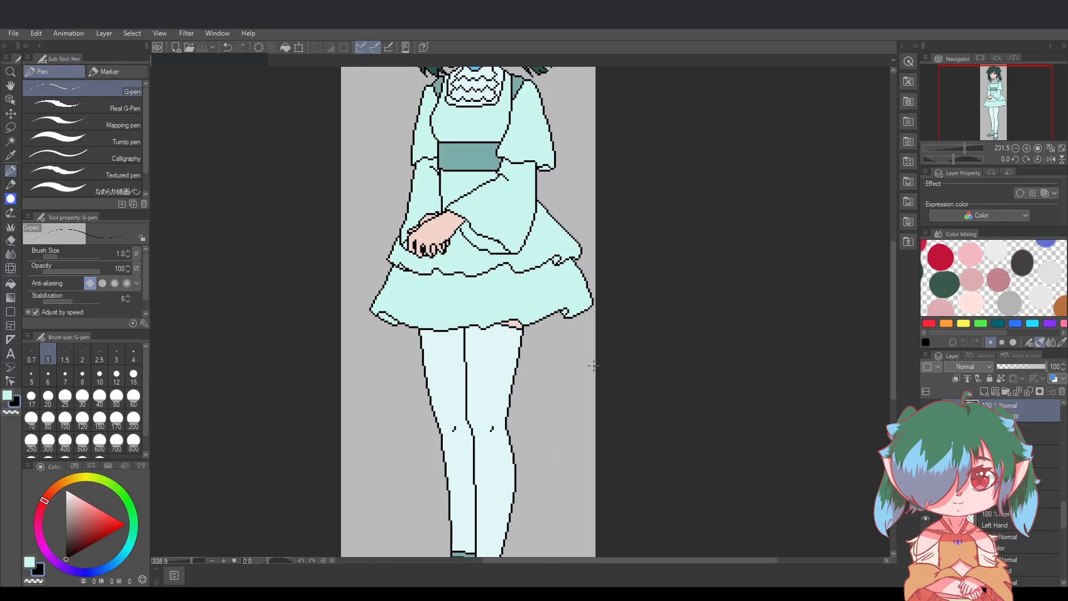
pyautogui.scroll(-4, 532, 352)
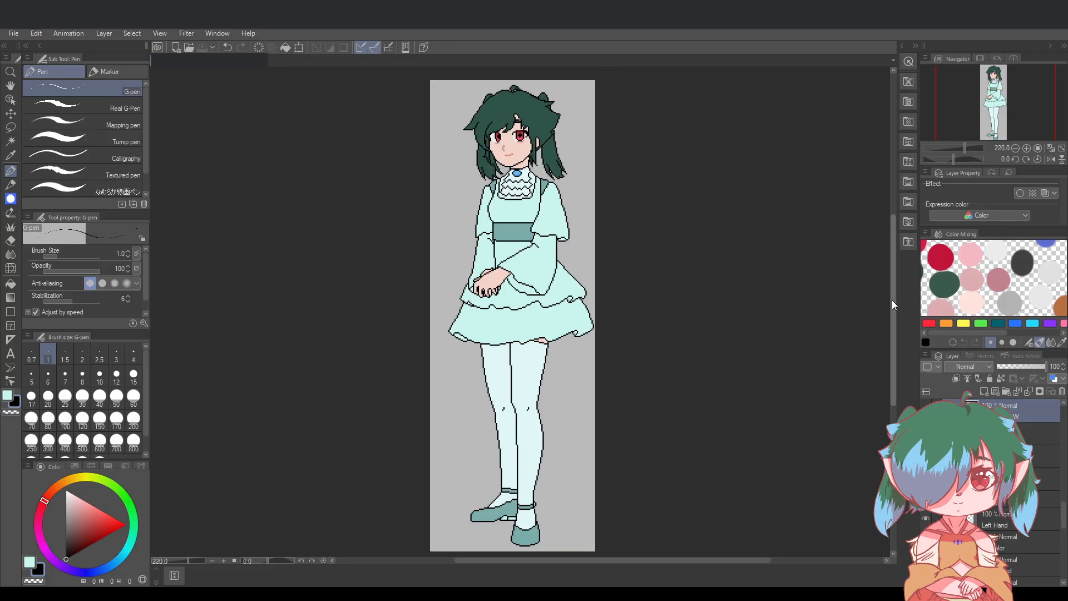
pyautogui.moveTo(893, 299); pyautogui.dragTo(894, 311)
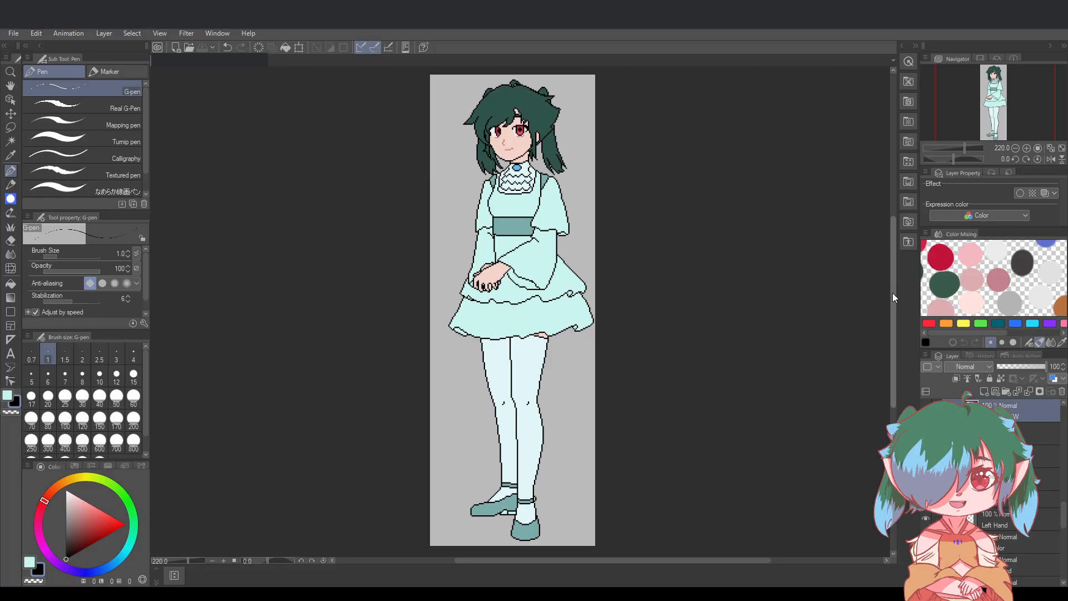
pyautogui.moveTo(892, 293); pyautogui.dragTo(895, 293)
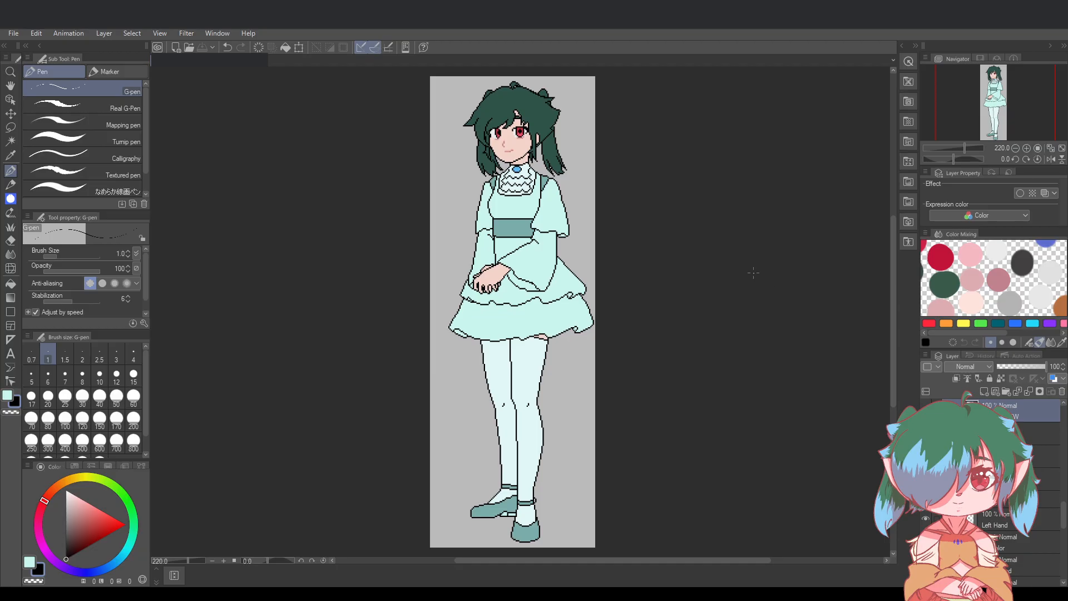